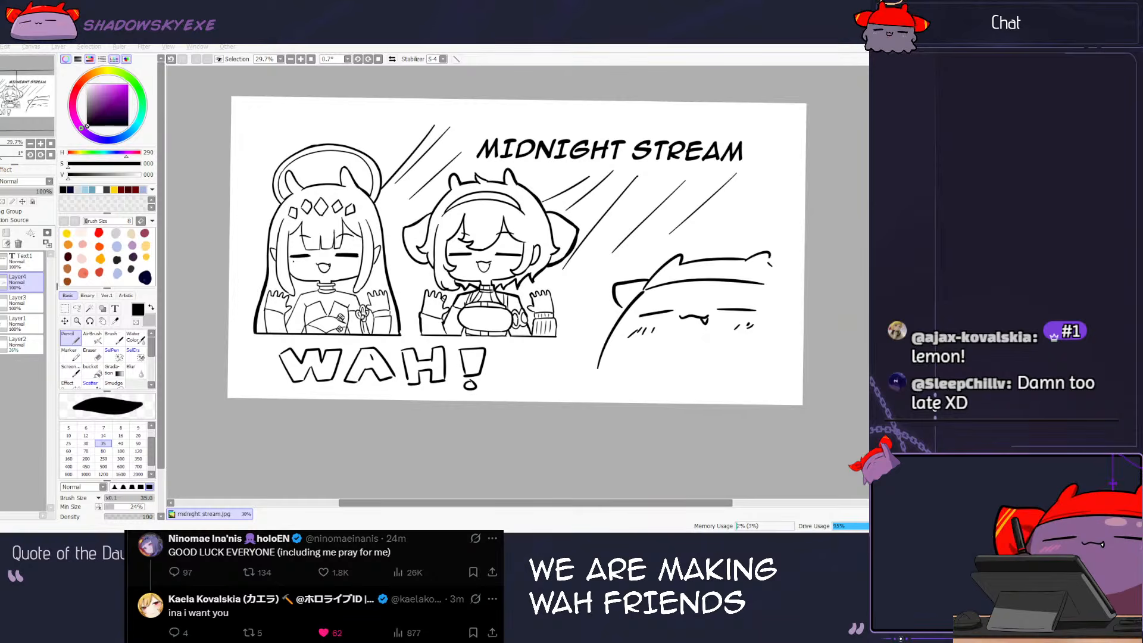
Step: Undo the title text, the WAH! lettering, the speed lines and all strokes of the unfinished third character
key(ctrl+z)
key(ctrl+z)
key(ctrl+z)
key(ctrl+z)
key(ctrl+z)
key(ctrl+z)
key(ctrl+z)
key(ctrl+z)
key(ctrl+z)
key(ctrl+z)
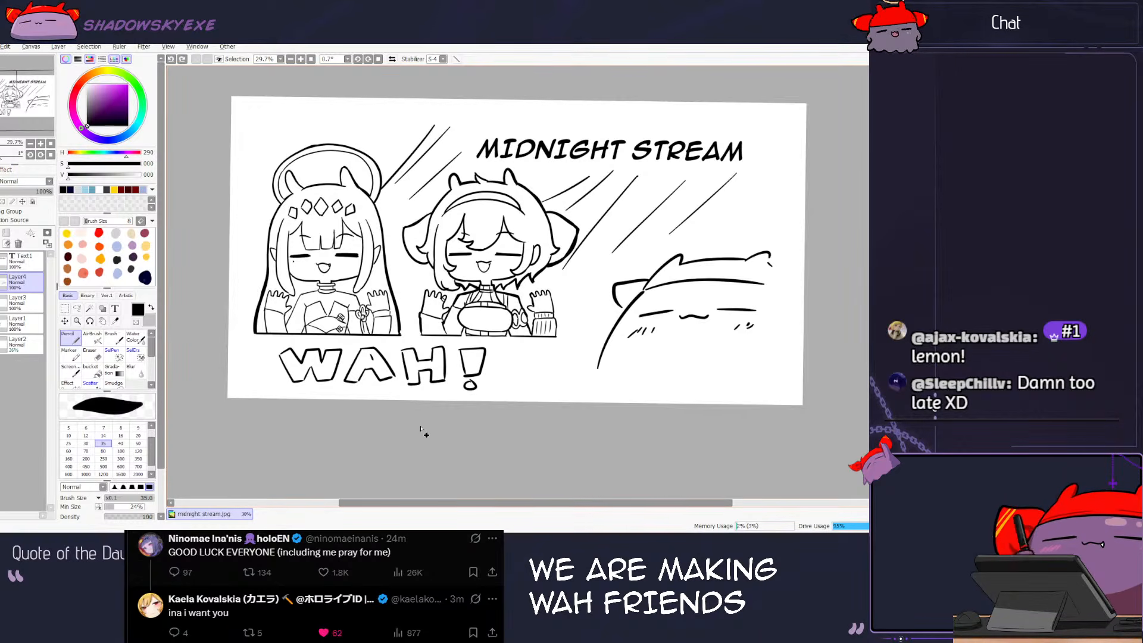
key(ctrl+z)
key(ctrl+z)
key(ctrl+z)
key(ctrl+z)
key(ctrl+z)
key(ctrl+z)
key(ctrl+z)
key(ctrl+z)
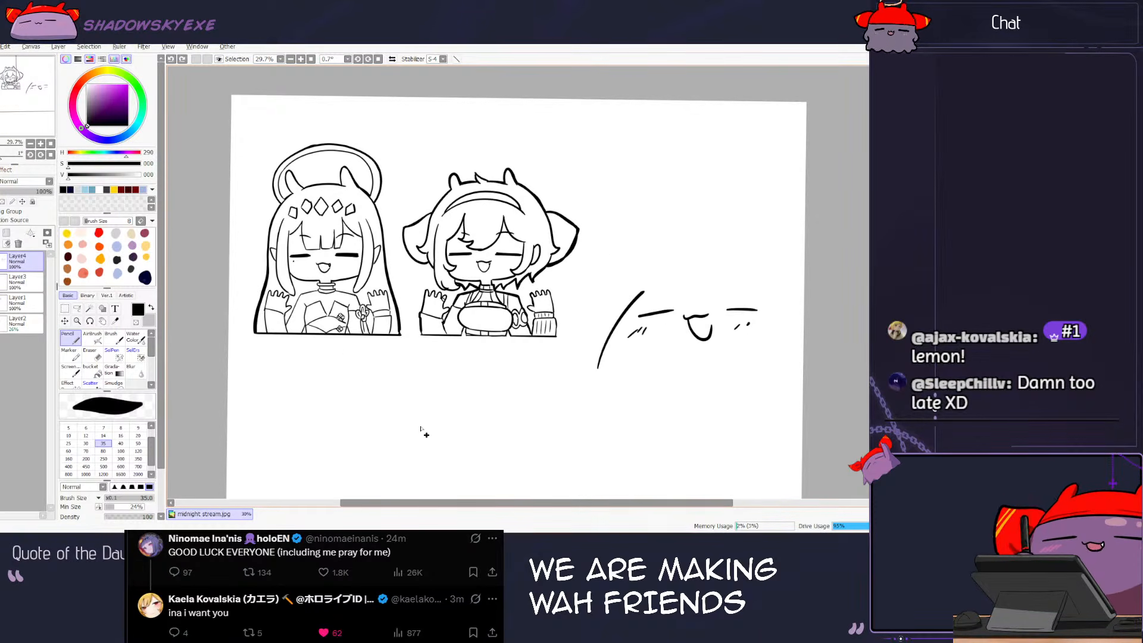
key(ctrl+z)
key(ctrl+z)
key(ctrl+z)
key(ctrl+z)
key(ctrl+z)
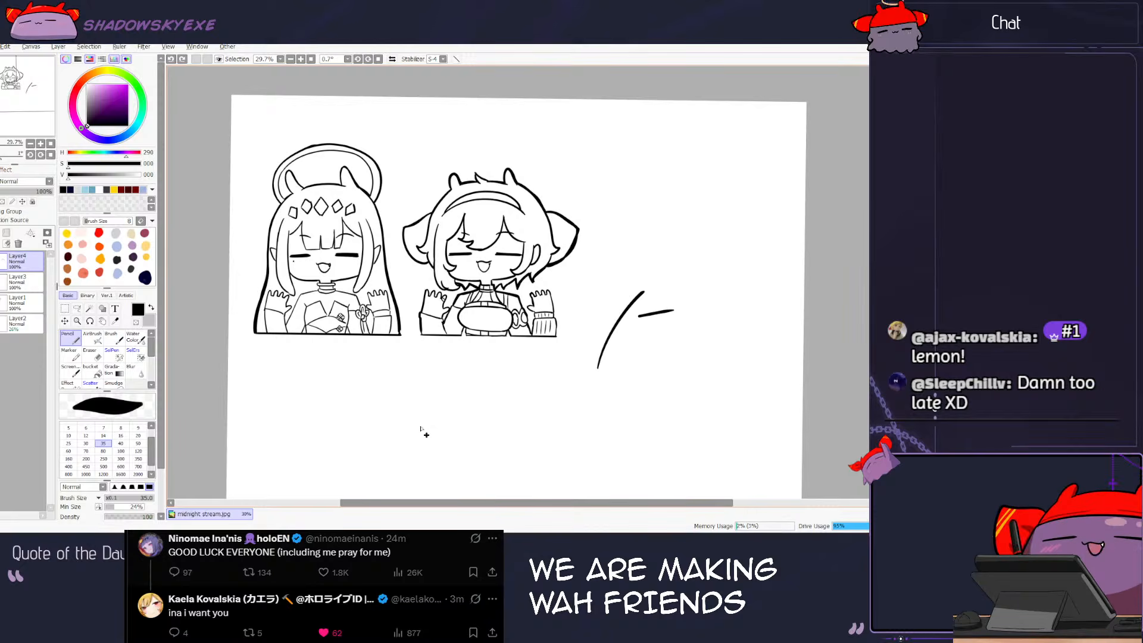
key(ctrl+z)
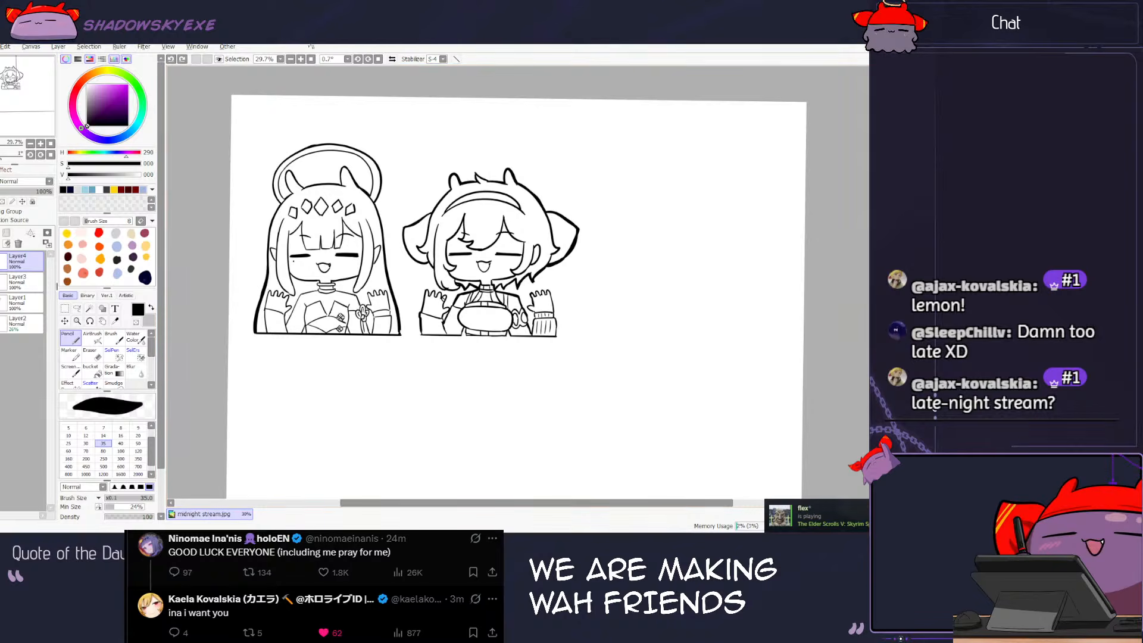
Step: Examine the line art of the two inked characters and the blank canvas around them
scroll(486, 278, up, 3)
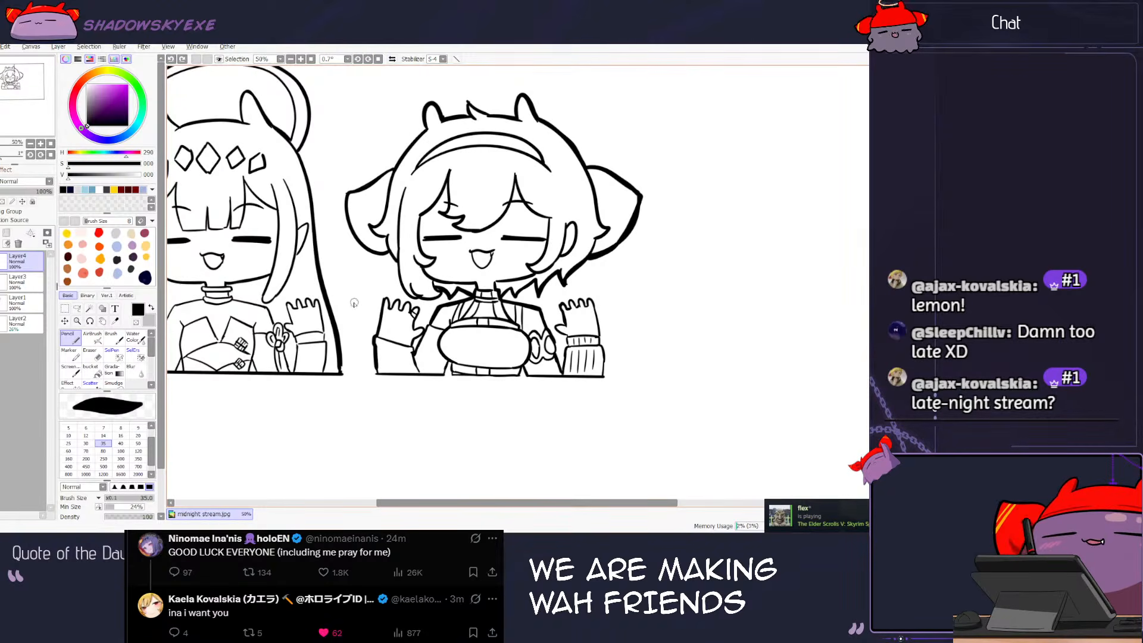
scroll(384, 289, down, 3)
scroll(389, 287, up, 1)
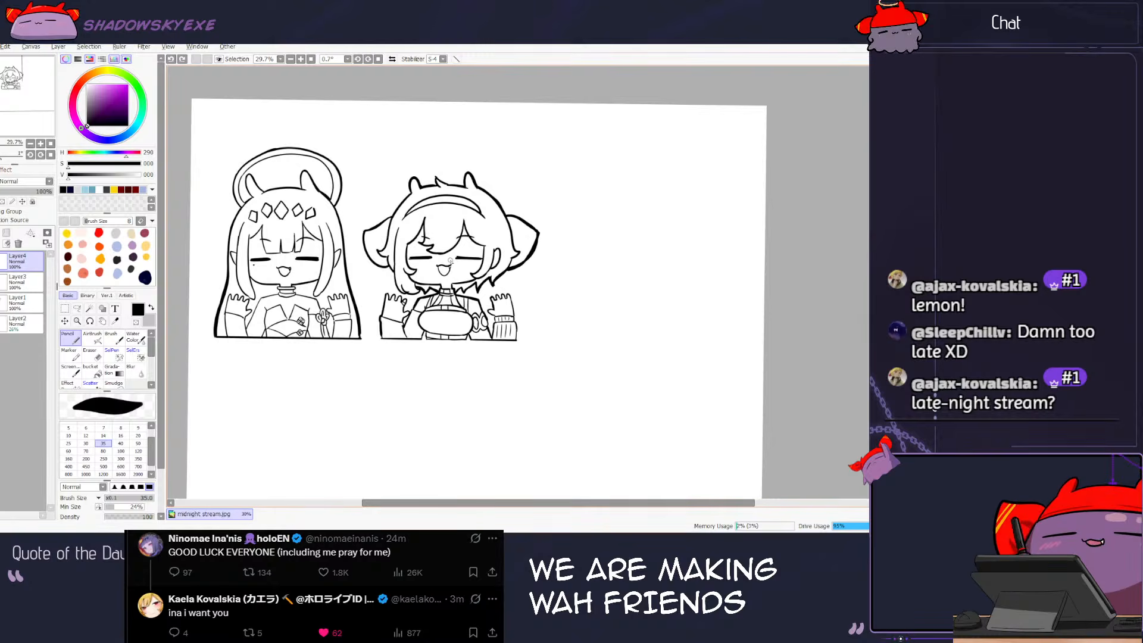
scroll(288, 235, up, 4)
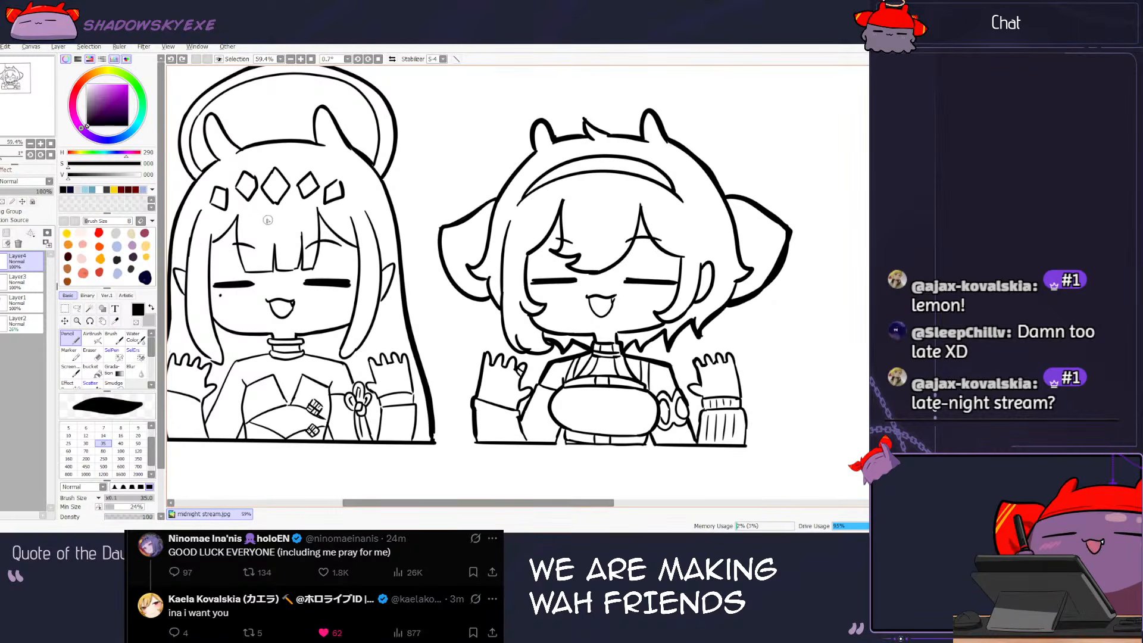
scroll(521, 289, down, 3)
scroll(427, 307, up, 4)
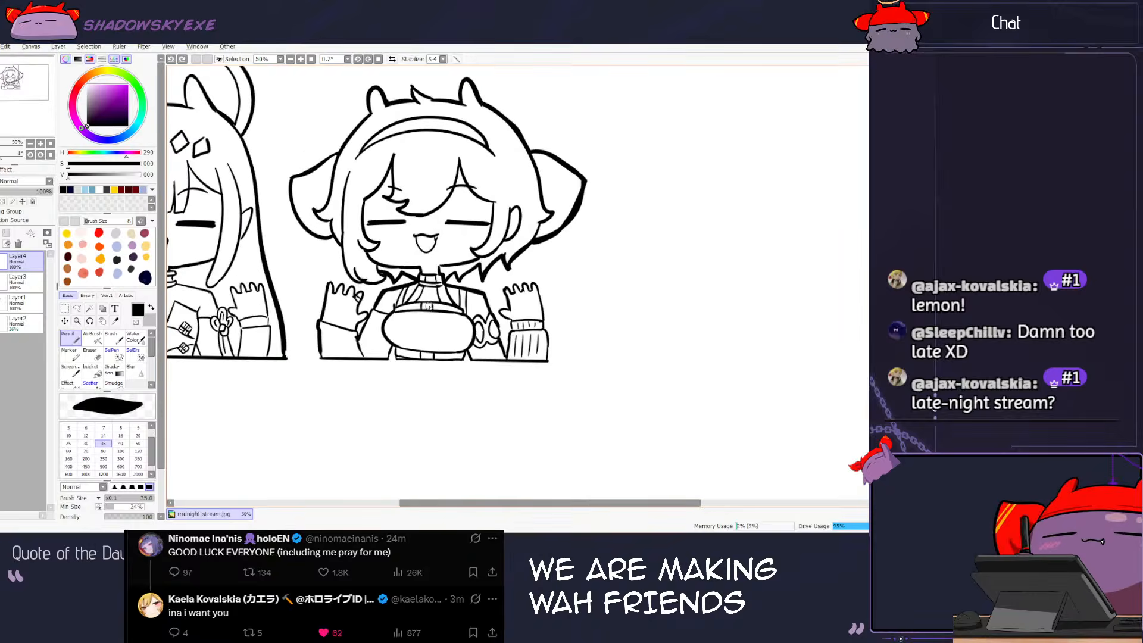
scroll(427, 306, down, 3)
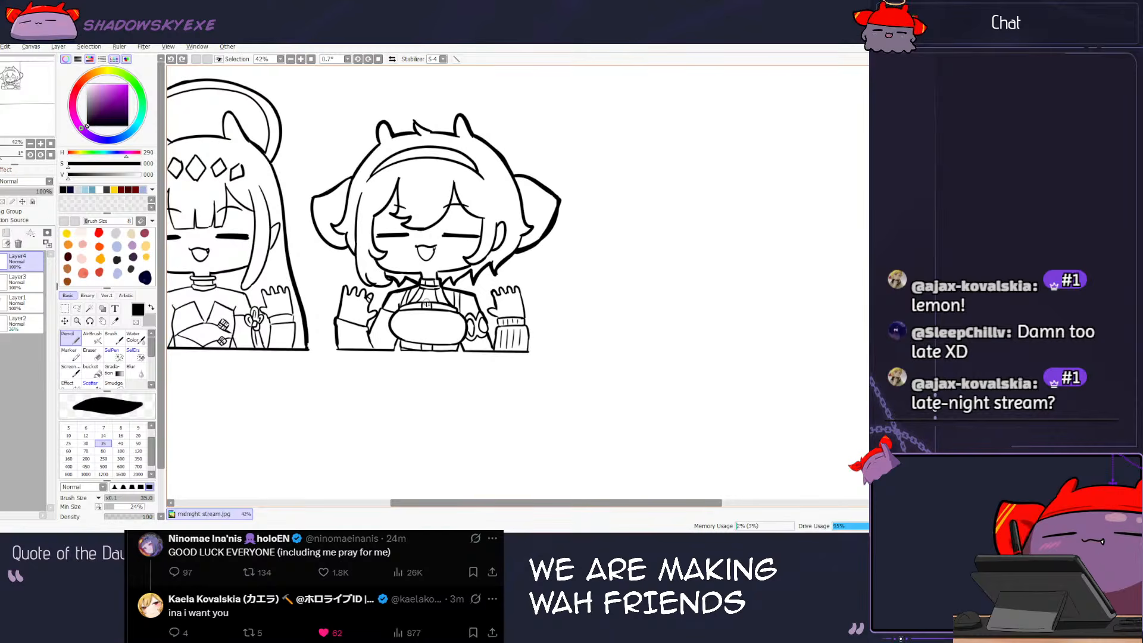
scroll(427, 304, up, 2)
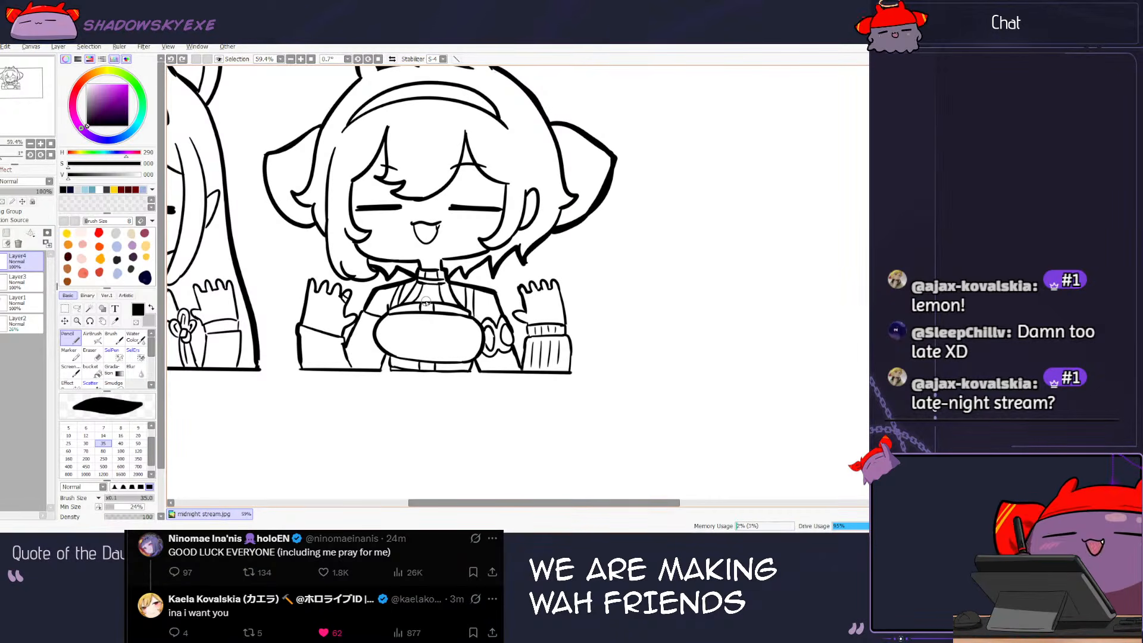
scroll(426, 302, down, 6)
scroll(654, 318, up, 4)
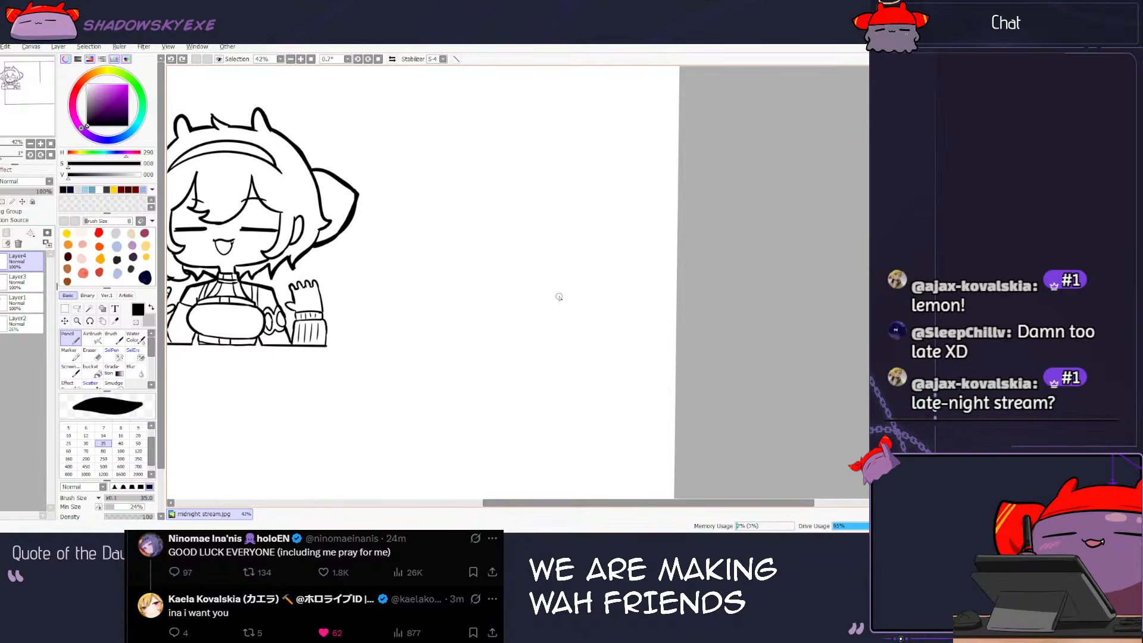
scroll(517, 283, down, 5)
scroll(266, 375, up, 2)
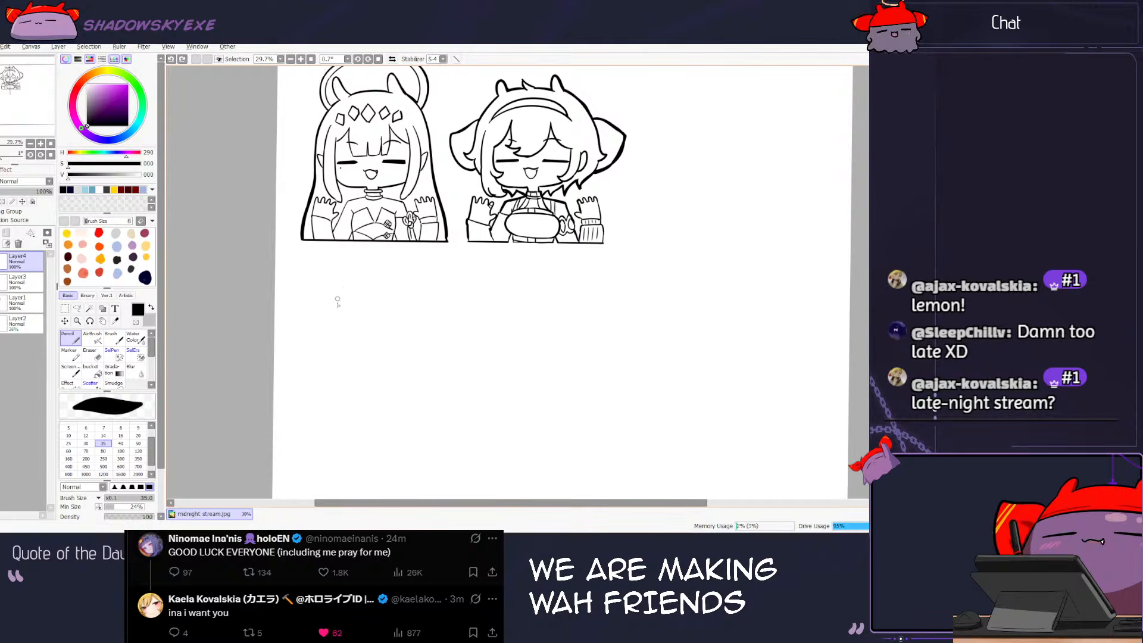
scroll(390, 280, up, 2)
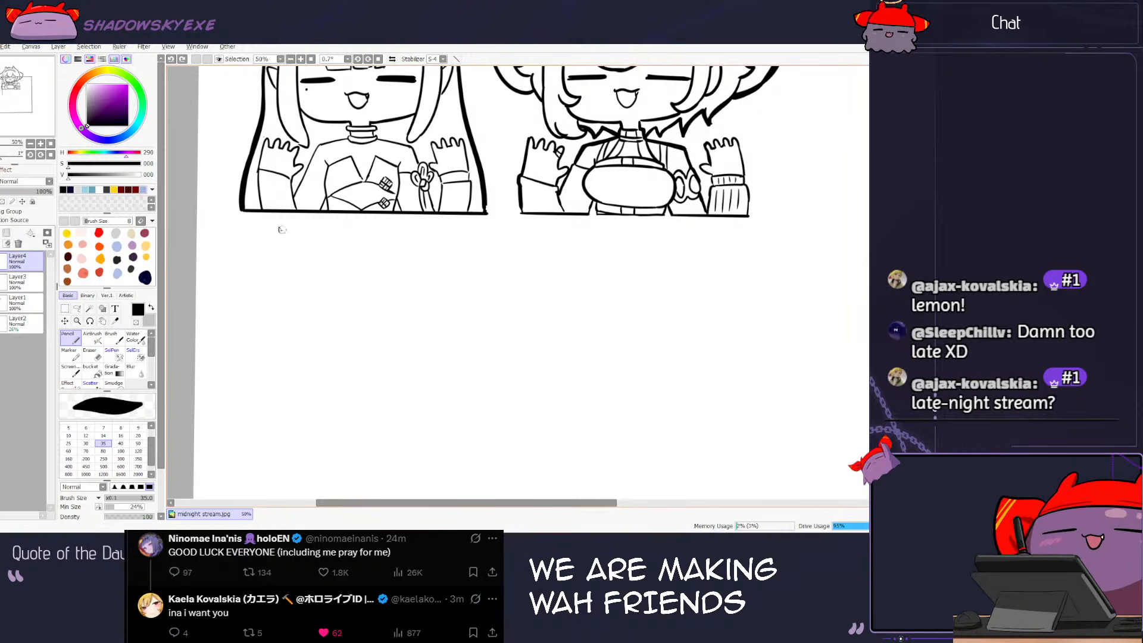
scroll(280, 220, up, 2)
scroll(279, 187, down, 3)
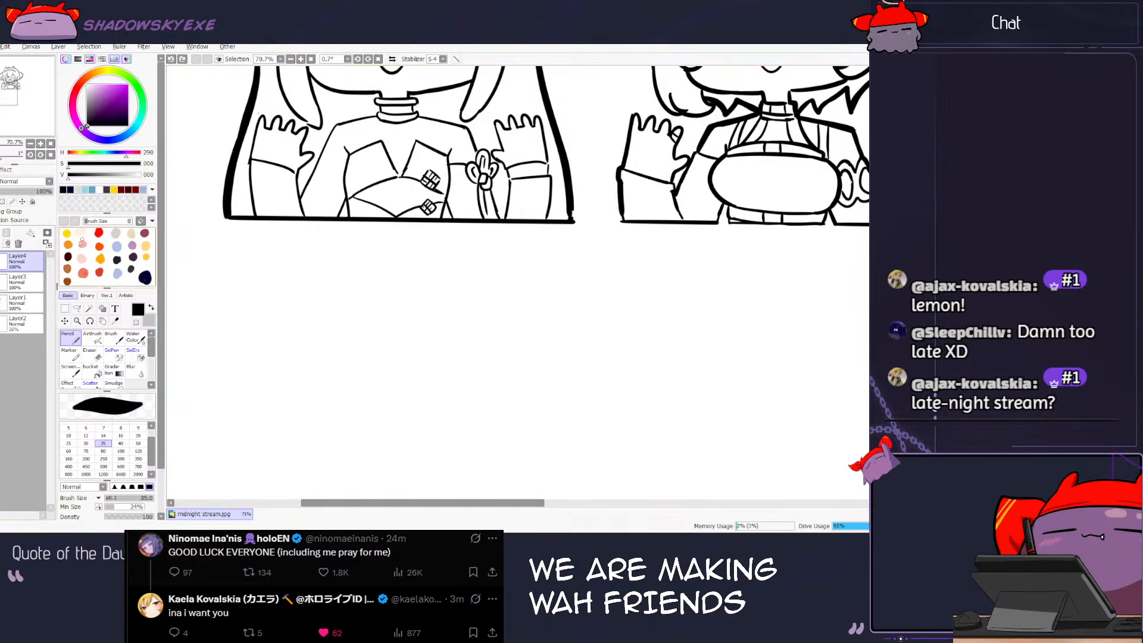
Step: Clean up the line art on Layer3 where the long-haired character's hair strand meets the raised hand
click(17, 279)
scroll(393, 223, up, 2)
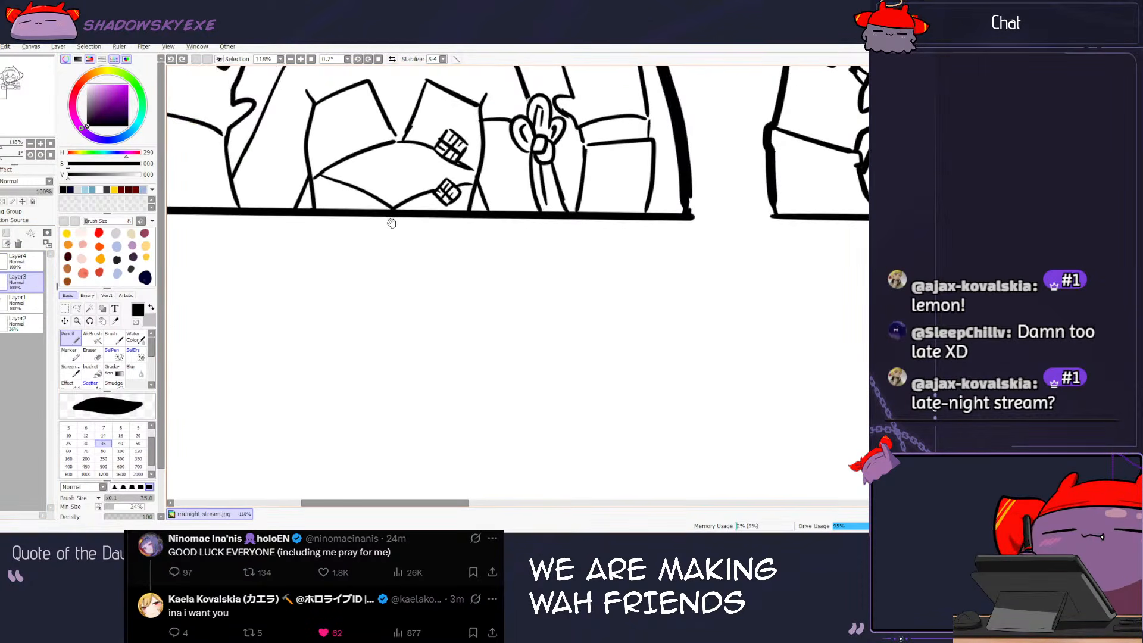
scroll(296, 188, up, 1)
key(e)
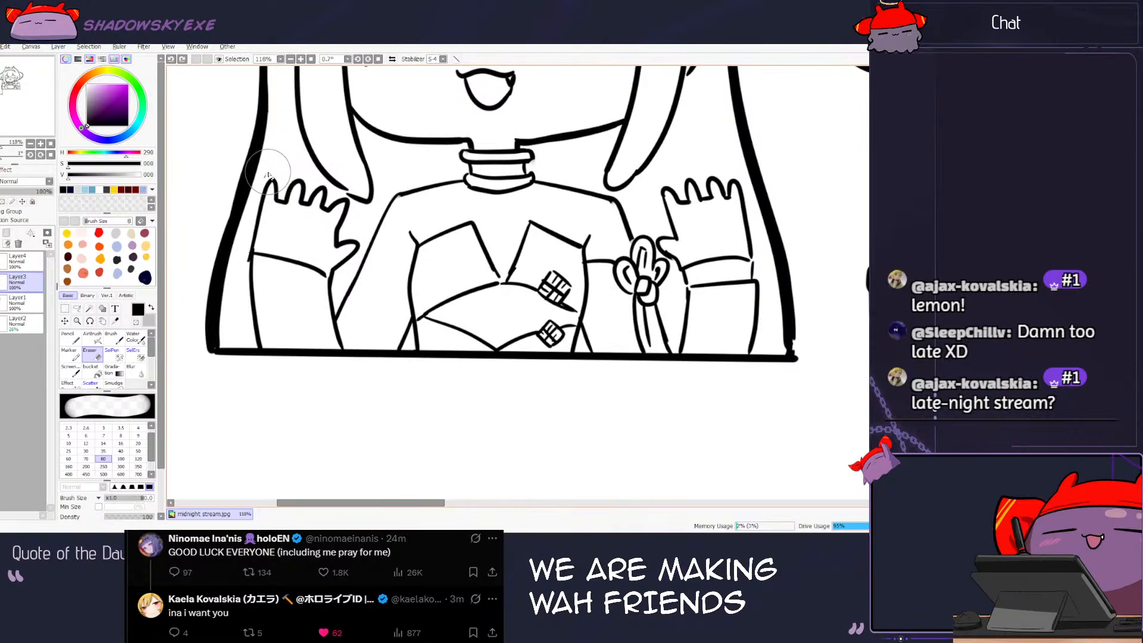
key(n)
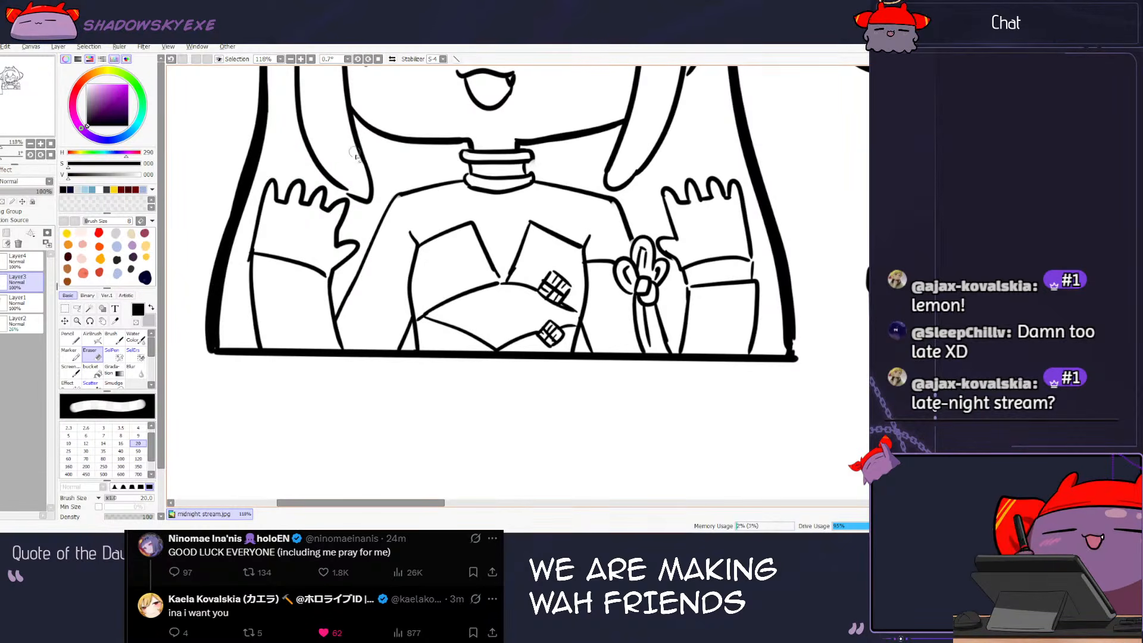
key(e)
drag(347, 192, 342, 174)
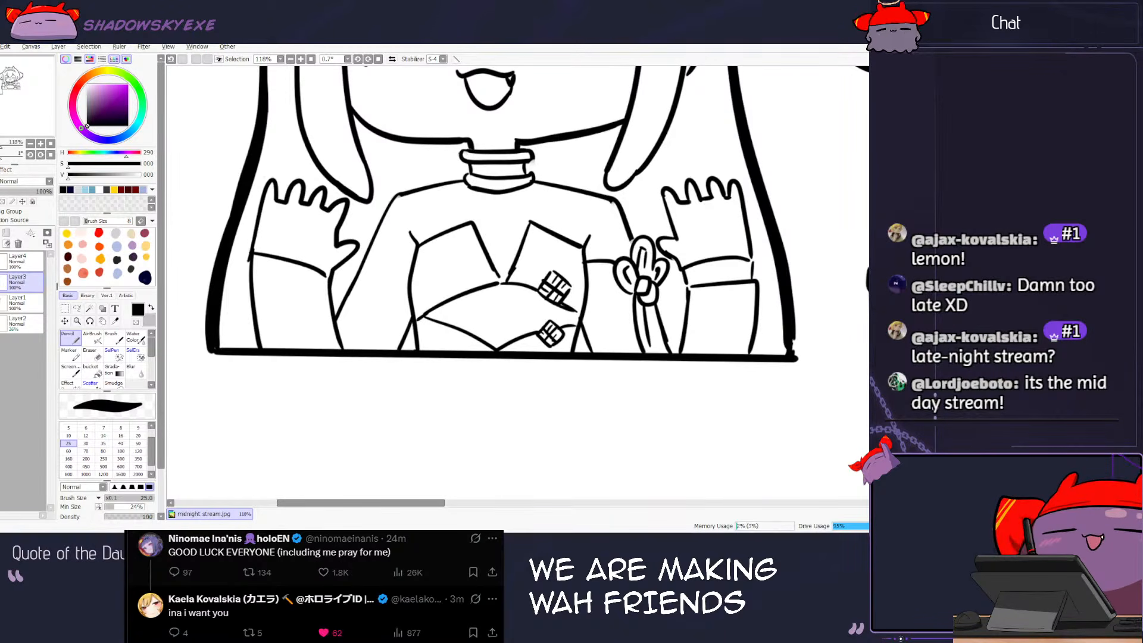
scroll(350, 304, down, 6)
drag(467, 226, 370, 318)
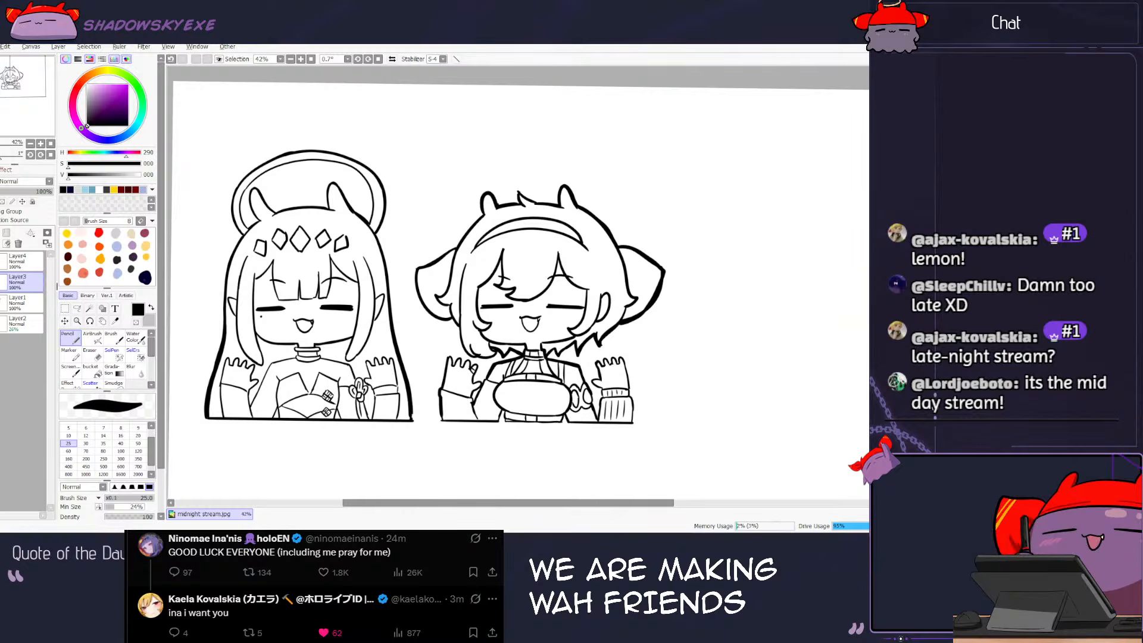
scroll(442, 350, down, 2)
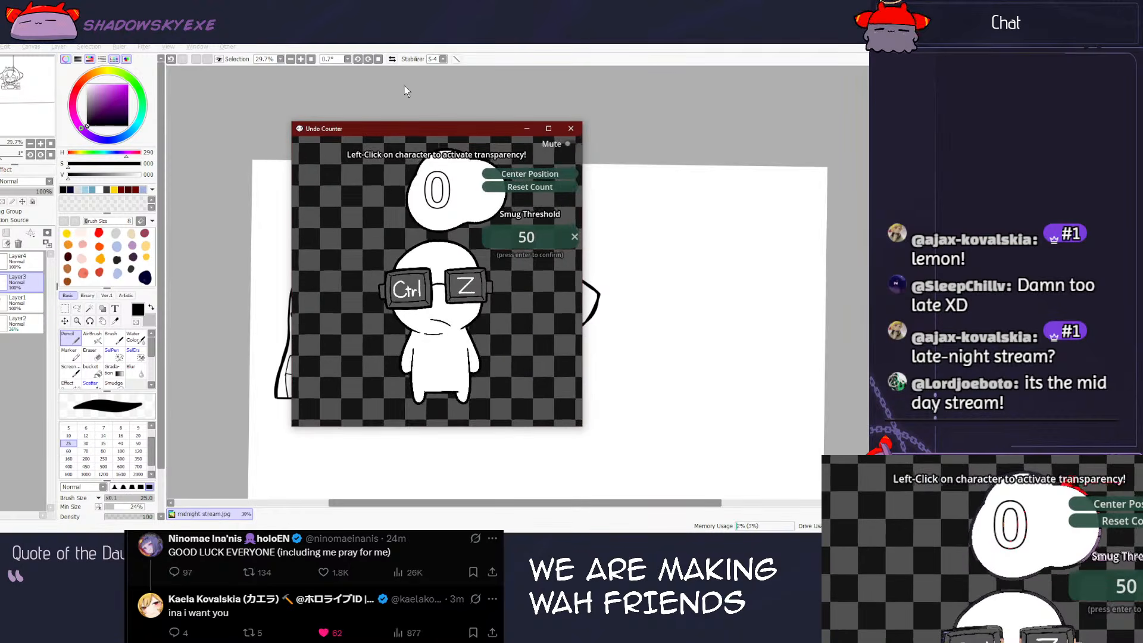
Step: Move the Undo Counter window off the canvas, shrink it with its character centred, and activate its transparency
drag(390, 128, 1125, 128)
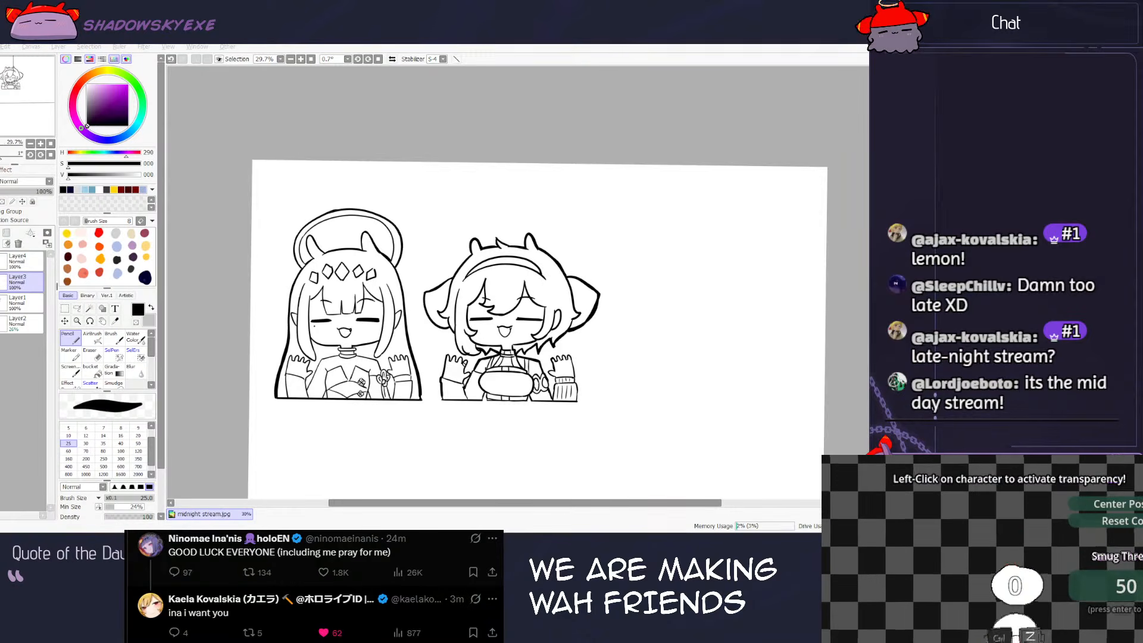
drag(1036, 636, 972, 608)
click(883, 499)
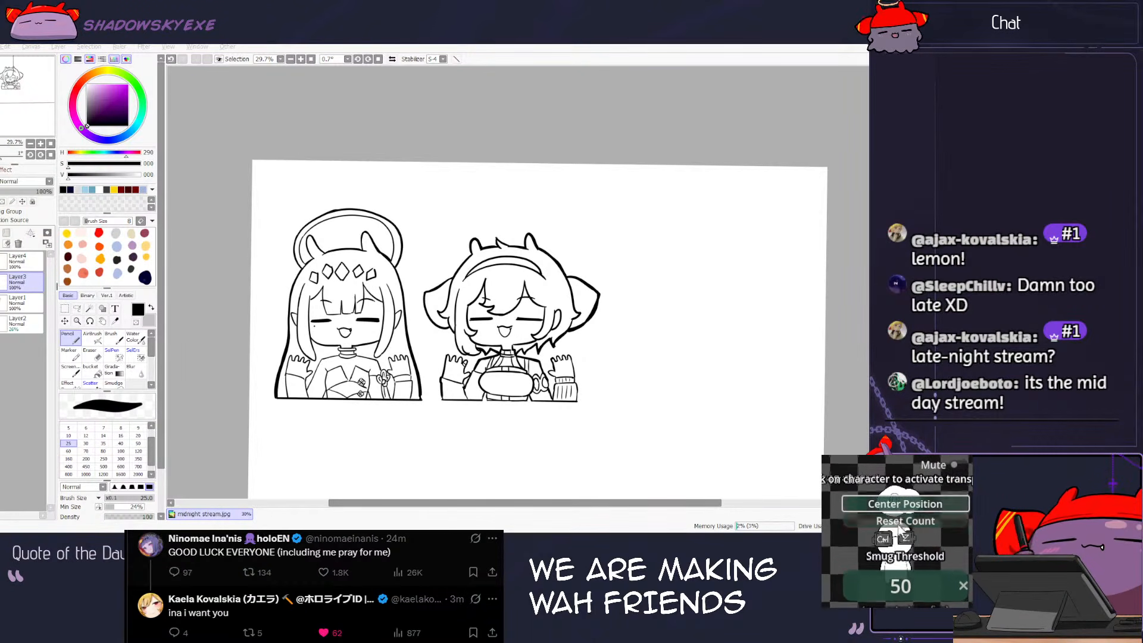
click(897, 541)
click(898, 541)
click(897, 541)
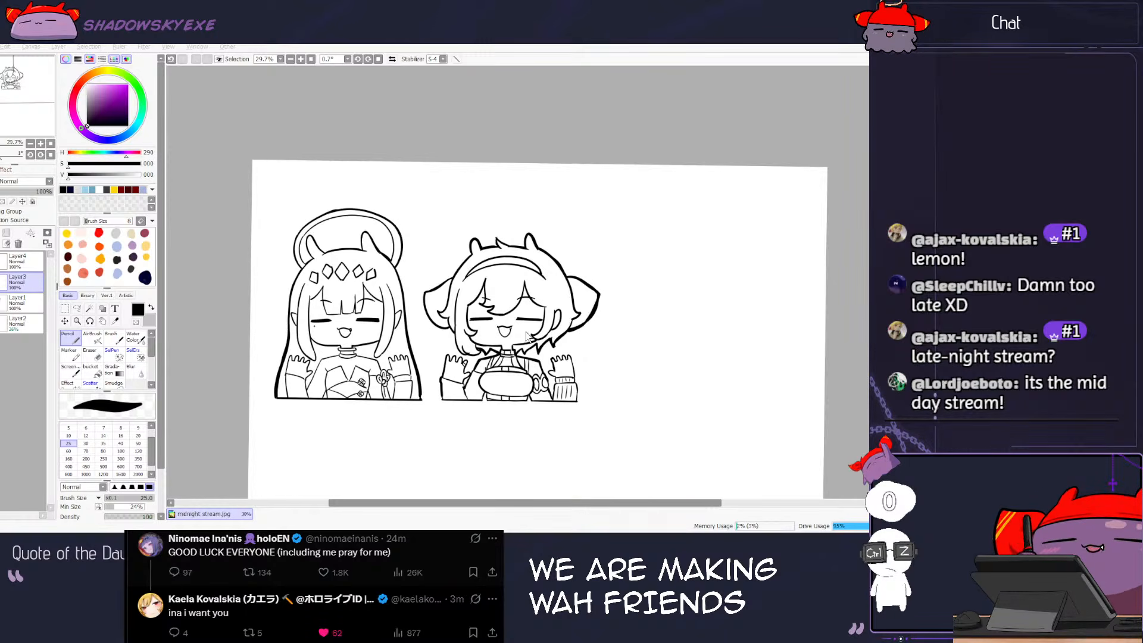
Step: Show the faint sketch on Layer2 and move it into the blank area beside the short-haired character
scroll(526, 337, up, 2)
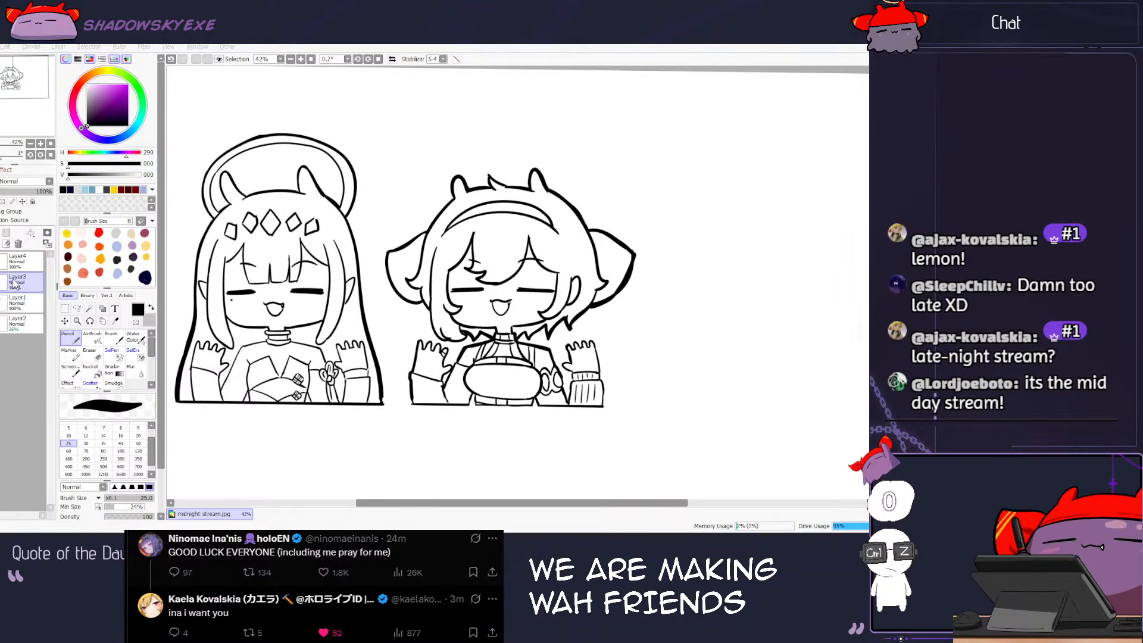
click(1, 331)
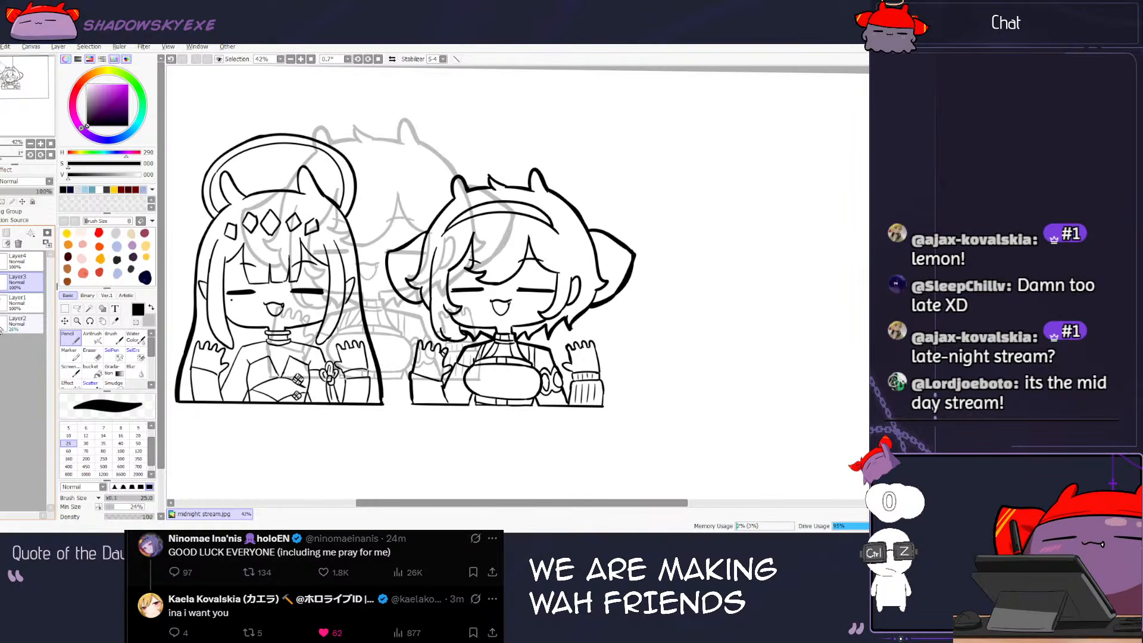
click(14, 328)
key(ctrl+t)
mouse_move(439, 229)
mouse_down()
mouse_move(806, 259)
mouse_move(596, 290)
mouse_move(625, 291)
mouse_up()
mouse_move(627, 248)
mouse_down()
mouse_move(739, 243)
mouse_move(665, 248)
mouse_up()
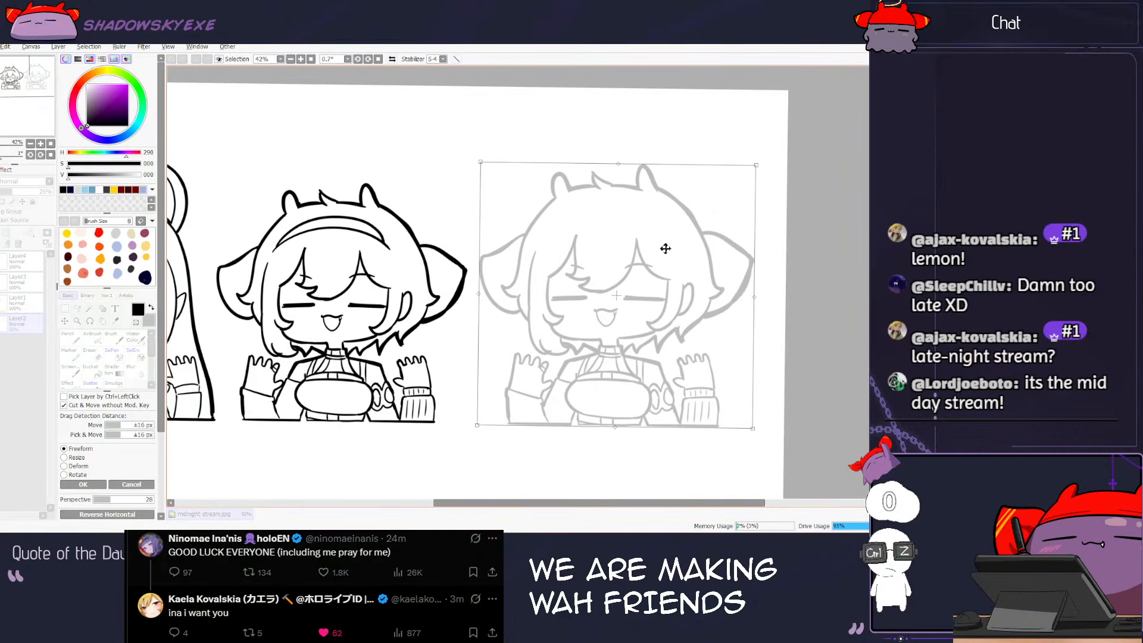
Step: Scale the Layer2 sketch down slightly, adjust its position and apply the transformation
drag(757, 168, 728, 194)
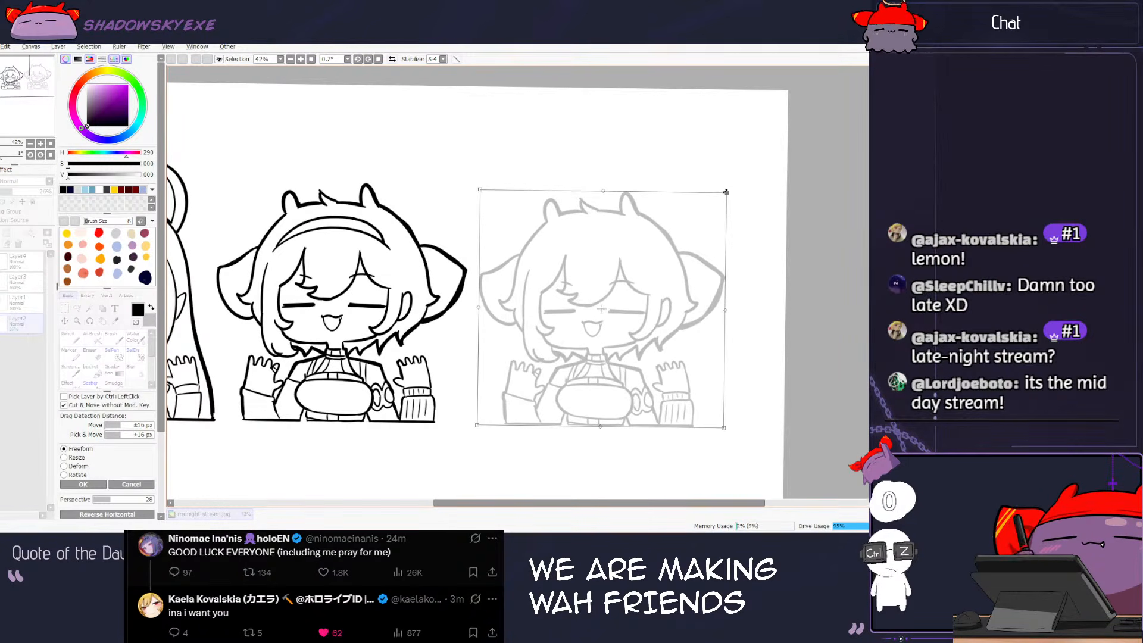
drag(609, 256, 615, 254)
key(Return)
Step: Add the two-line text "NINYO MAE / INANIS" in Anime Ace 2.0 BB beneath the long-haired character
scroll(615, 254, down, 2)
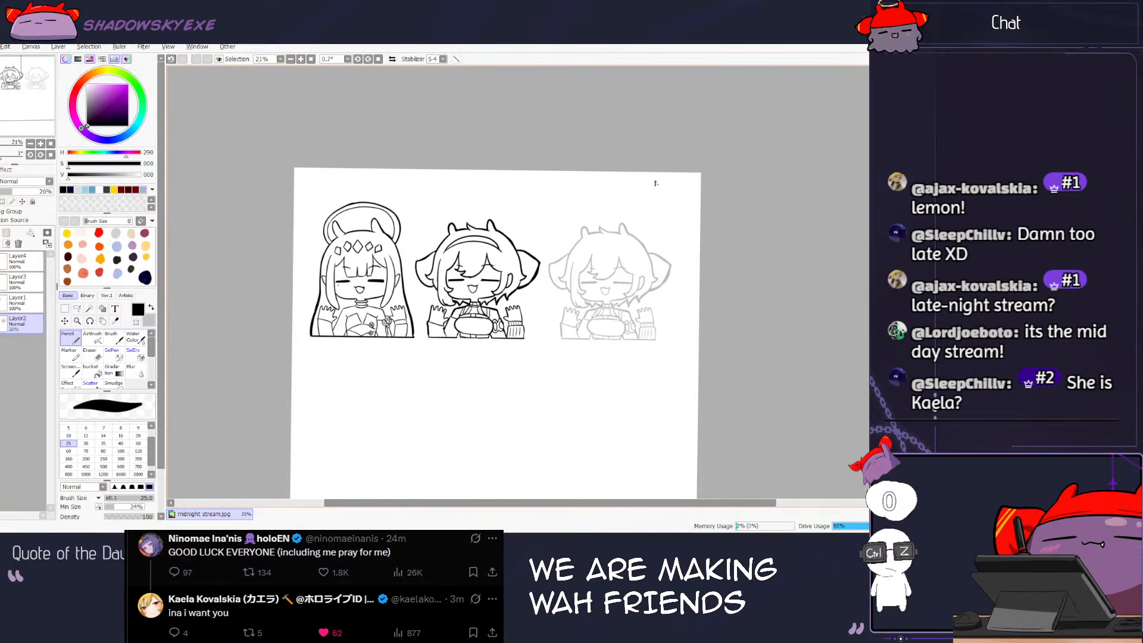
scroll(530, 218, up, 10)
scroll(530, 218, down, 3)
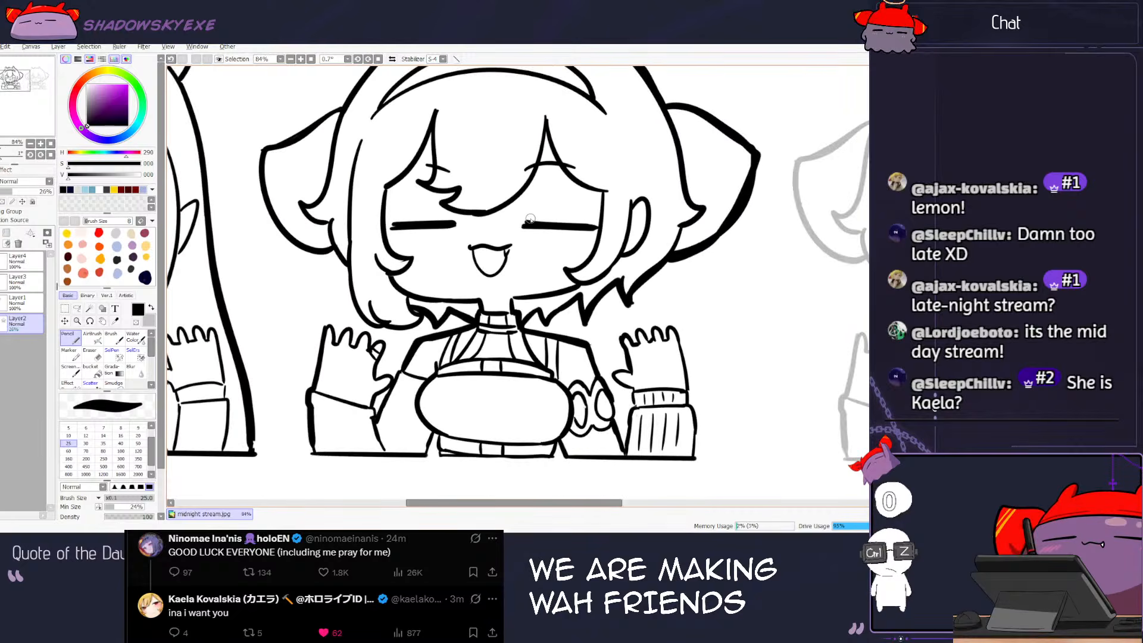
scroll(530, 218, down, 3)
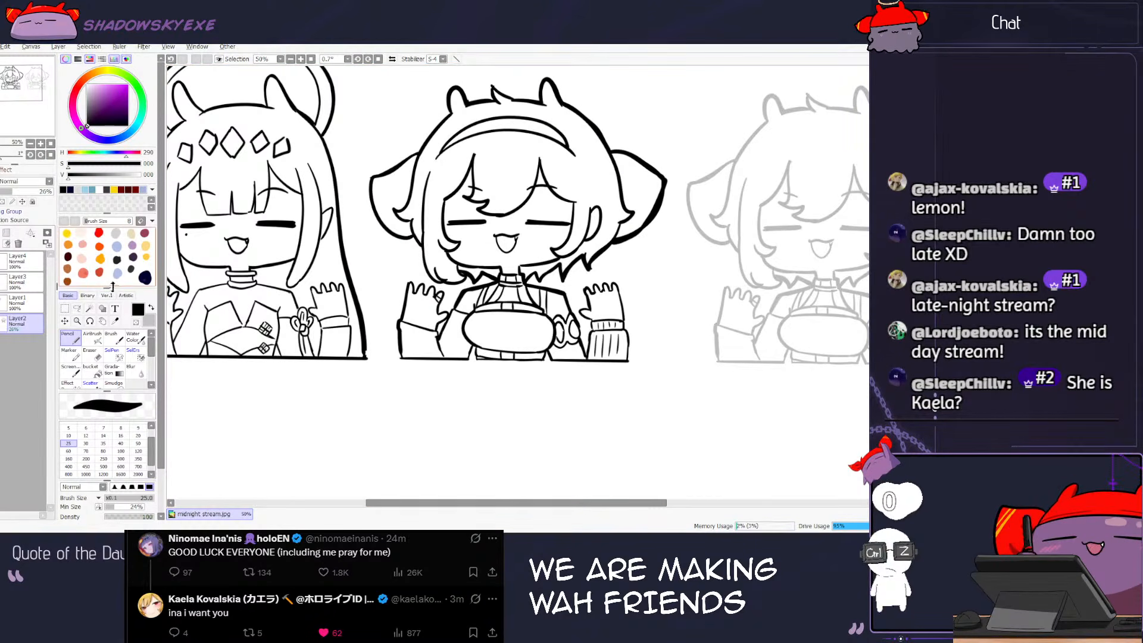
scroll(254, 260, down, 3)
click(115, 308)
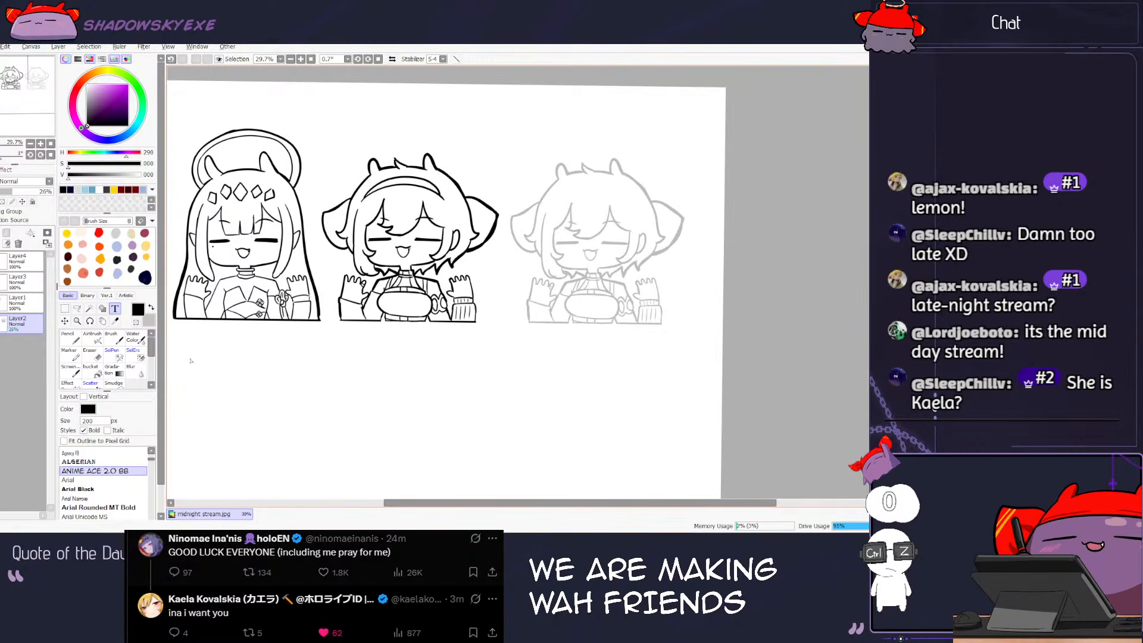
click(183, 331)
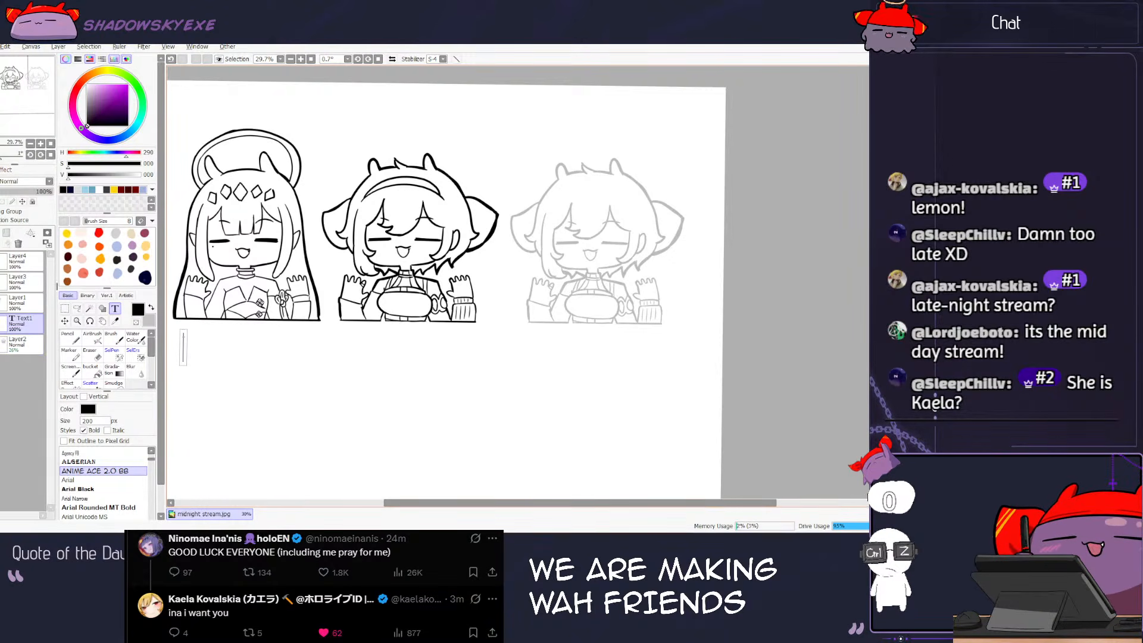
text(NINYO MAE)
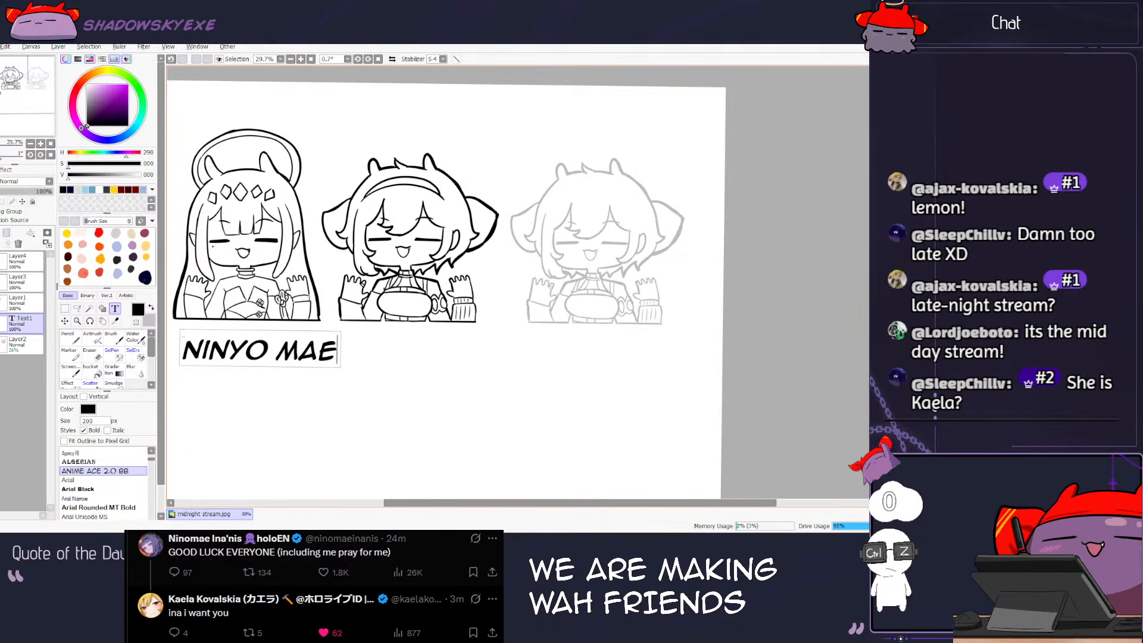
key(Return)
text(INANIS)
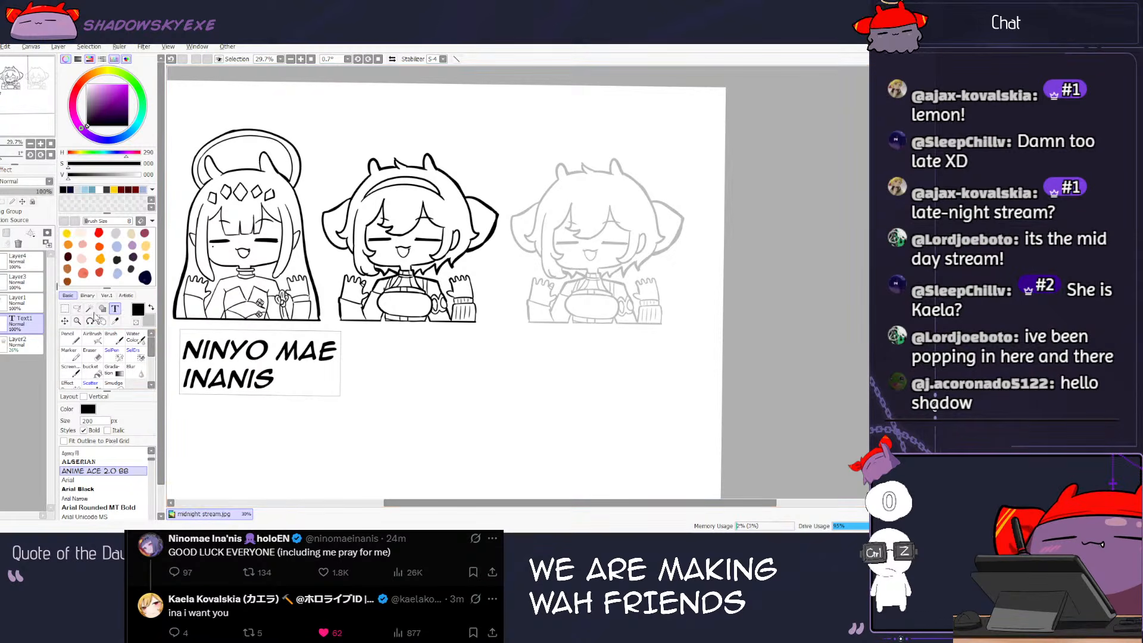
Step: Set the size of the entire name label to 100 px
key(ctrl+a)
double_click(95, 421)
text(100)
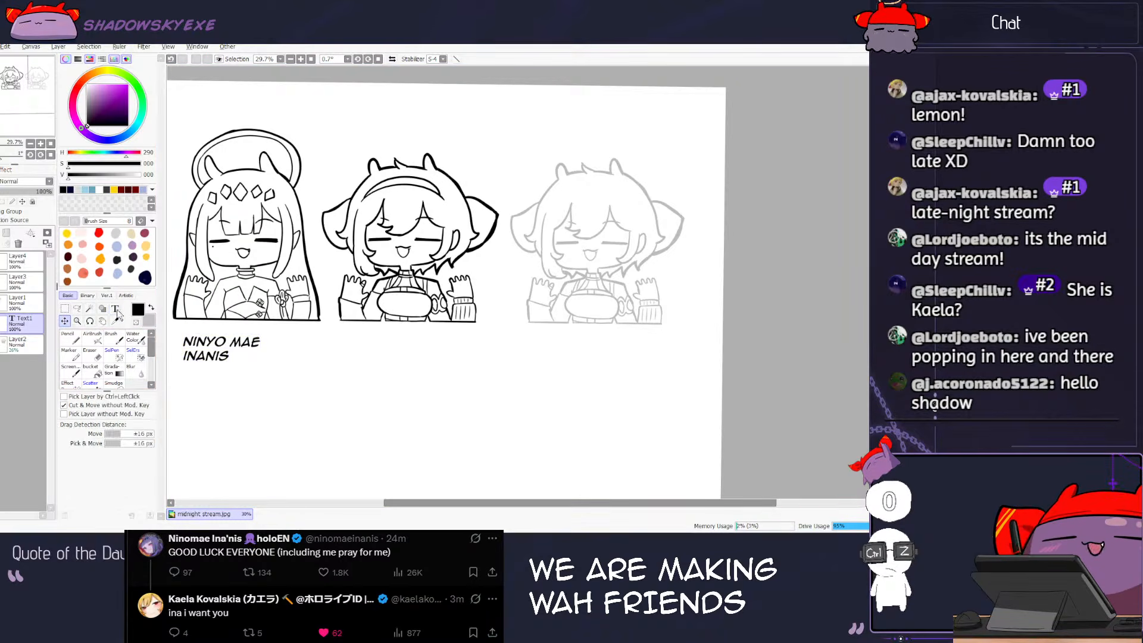
Step: Add the two-line label "KAELA / KOWAHLSKIA" beneath the short-haired character and shift it slightly toward the first label
click(342, 342)
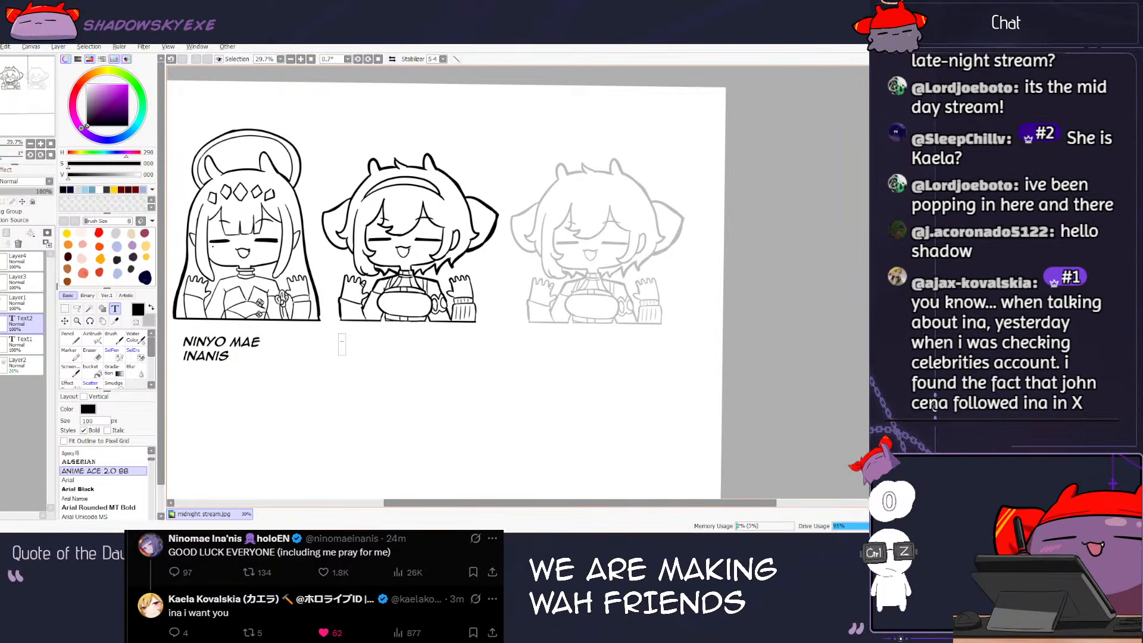
text(KAELA)
key(Return)
text(KOWAHLSKIA)
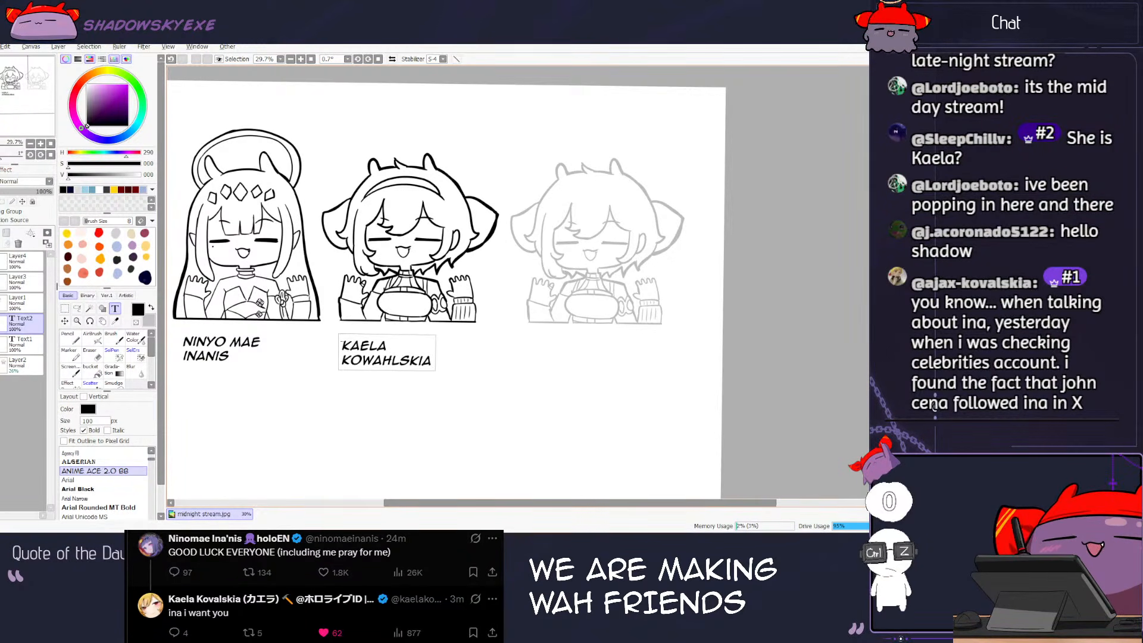
click(65, 322)
drag(357, 355, 330, 352)
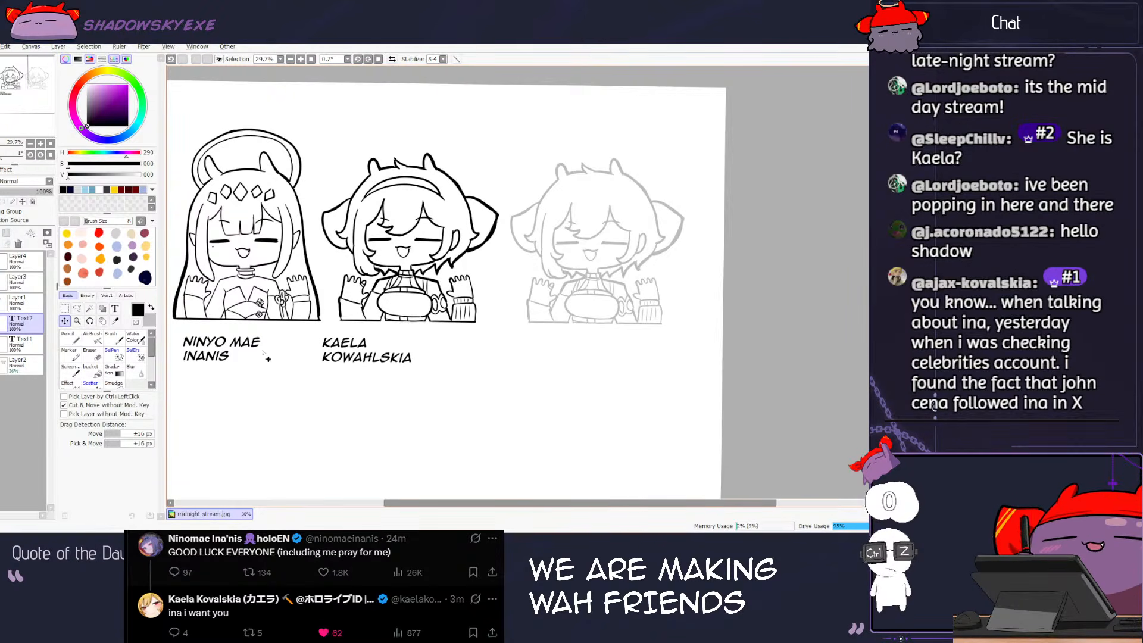
Step: Add the two-line label "WAHORA / PANTHERA" beneath the faint third sketch
click(115, 309)
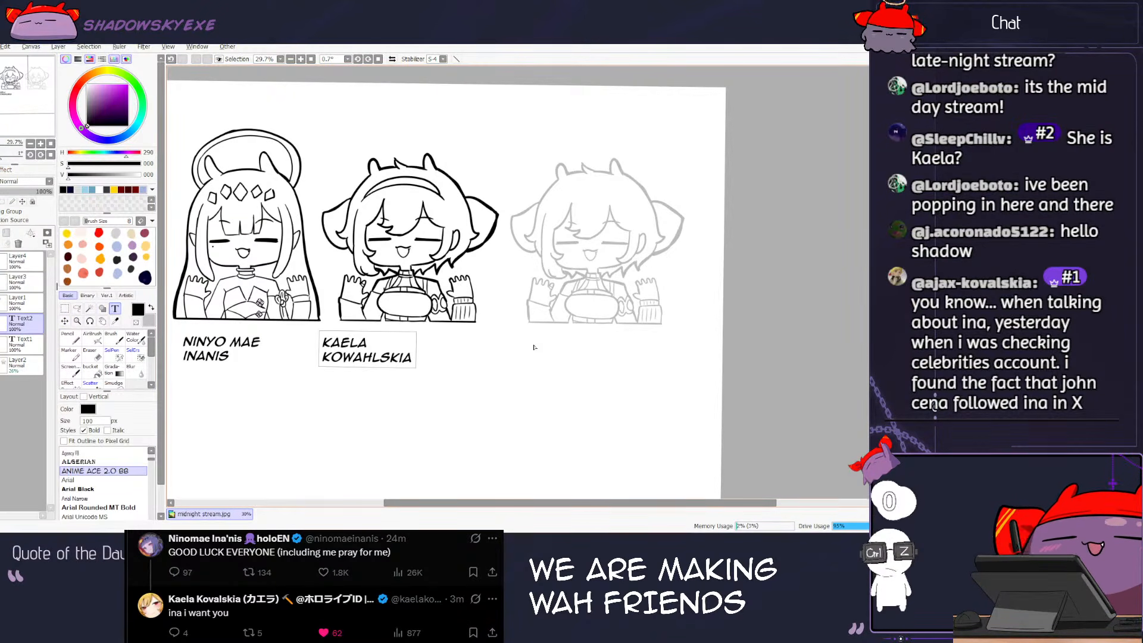
click(531, 342)
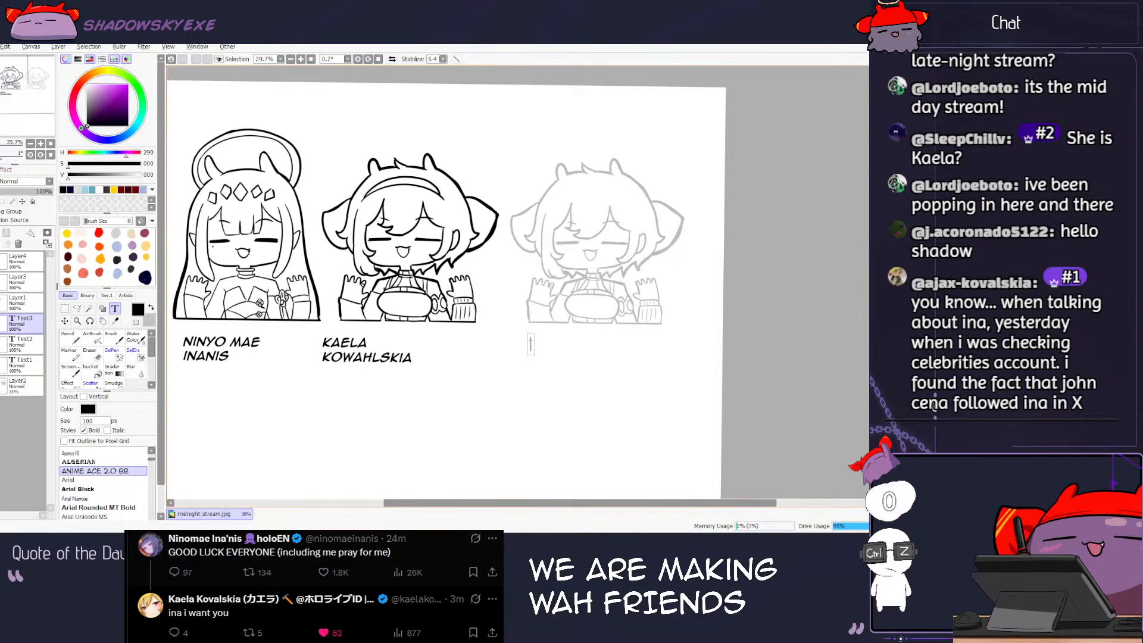
text(WOAO)
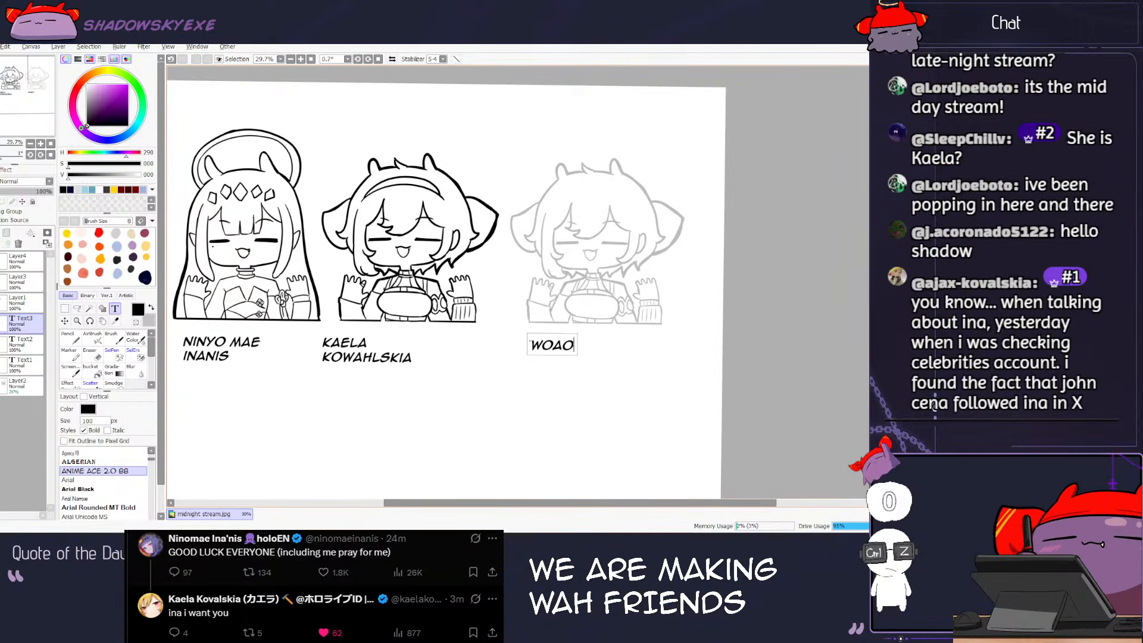
key(BackSpace)
key(BackSpace)
key(BackSpace)
text(AOWA)
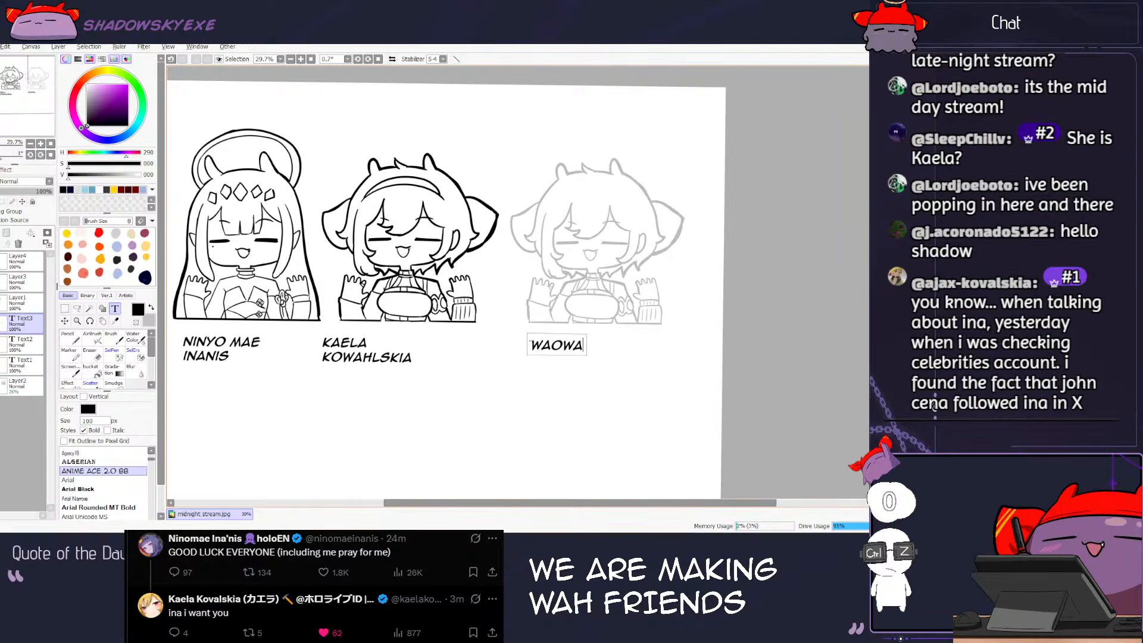
key(BackSpace)
key(BackSpace)
key(BackSpace)
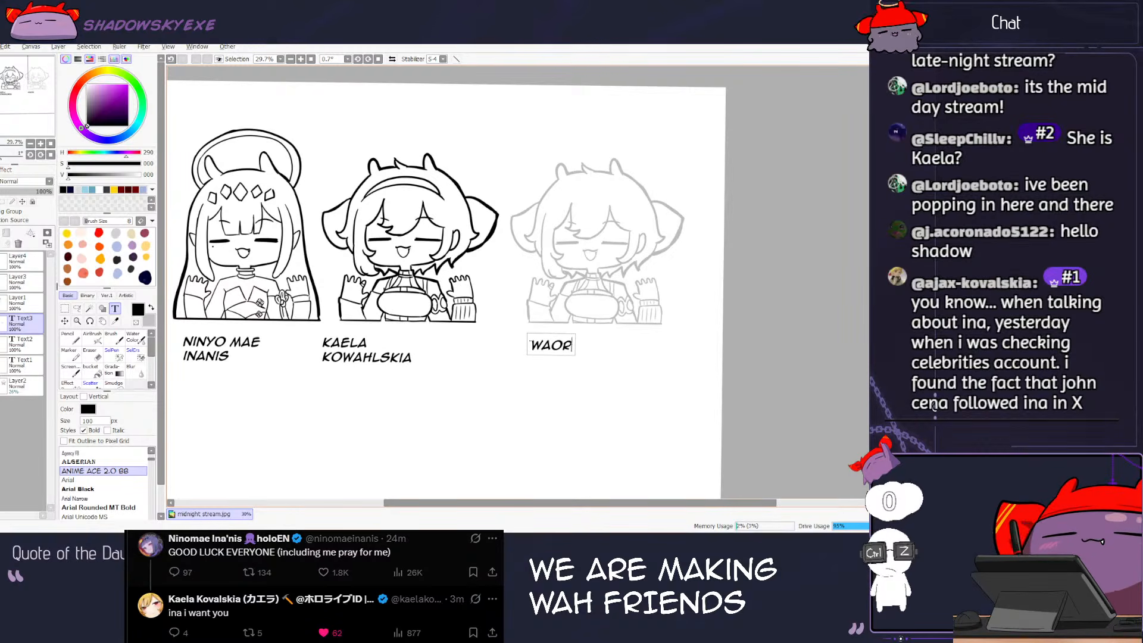
key(BackSpace)
text(AH )
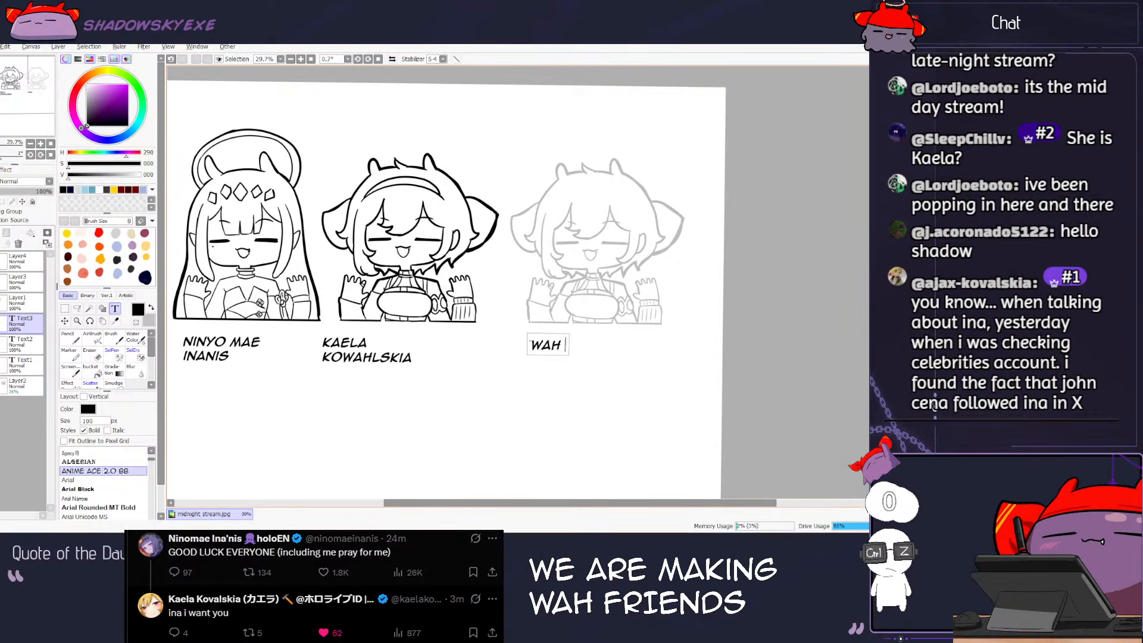
text(ORA)
key(Return)
text(PANTHERA)
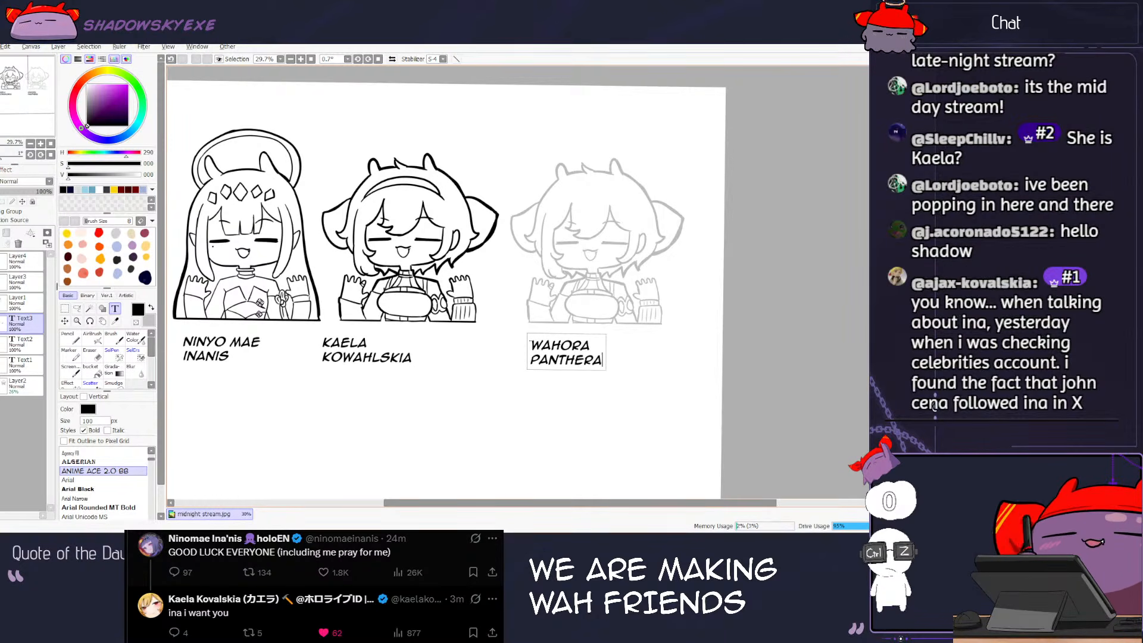
click(65, 321)
Step: Add a "KOSEKI BIBOO" label in the blank area below the first character's name
drag(366, 381, 458, 309)
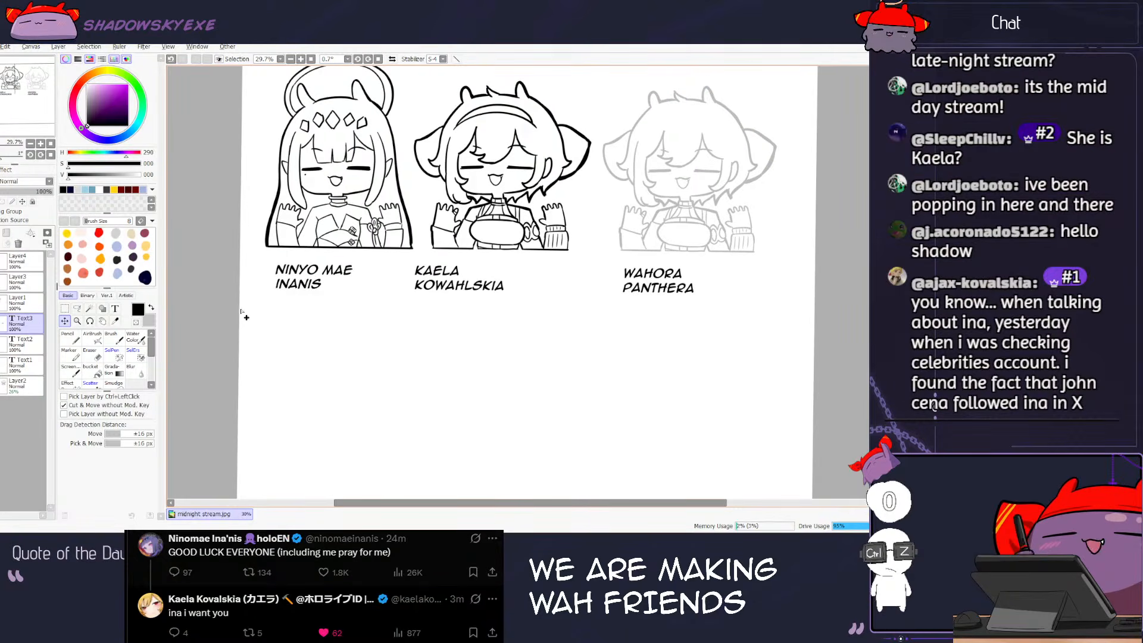
click(115, 309)
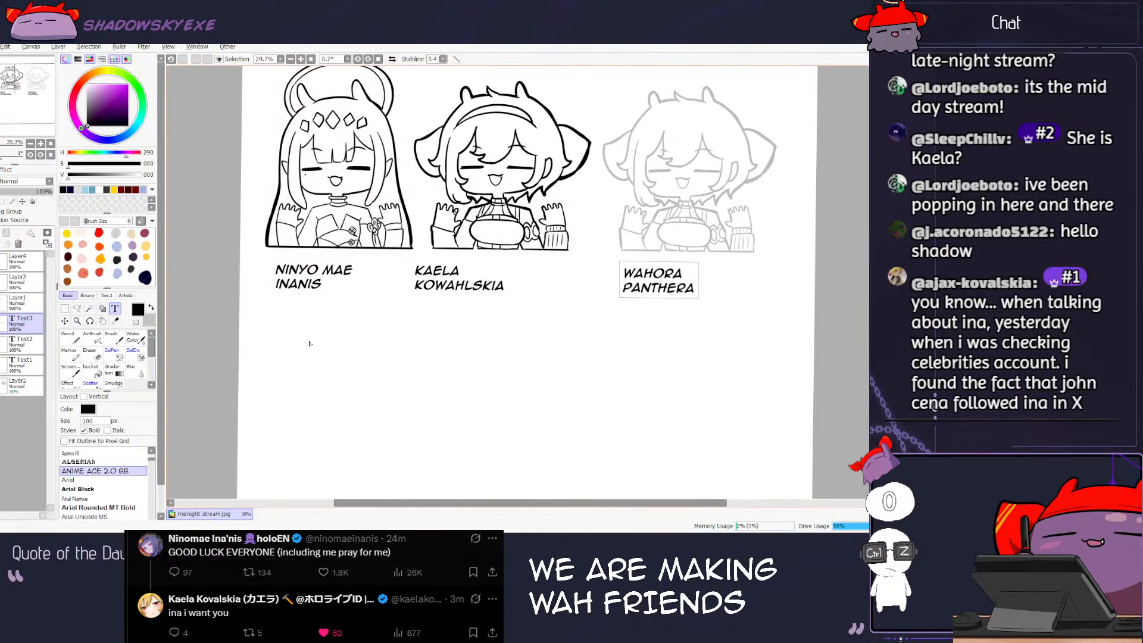
click(283, 341)
text(KOSEKI BI)
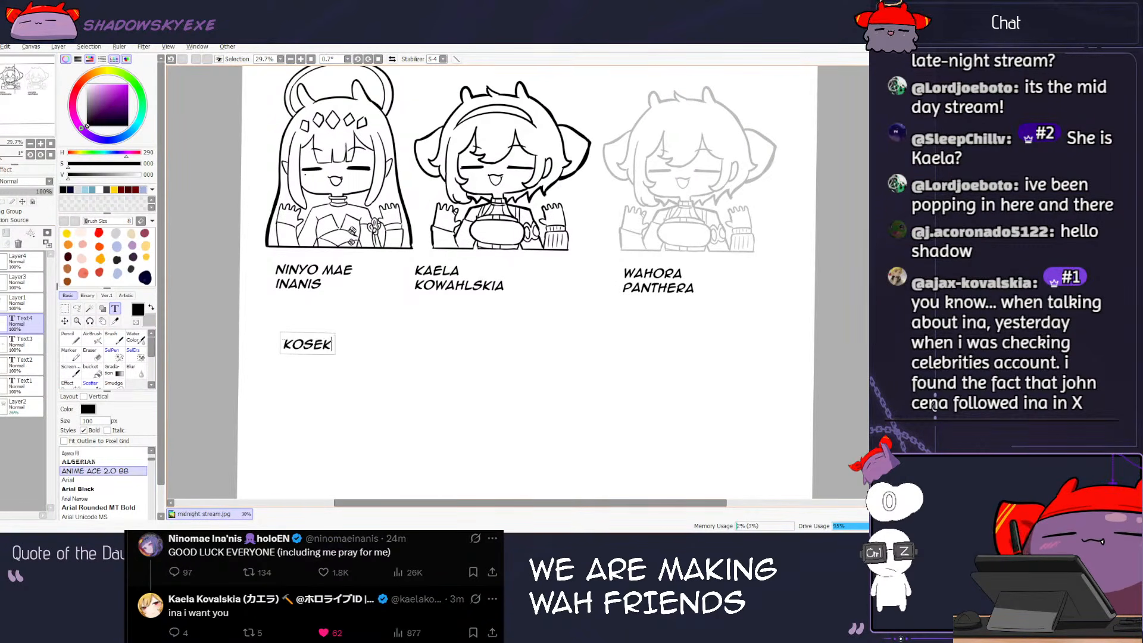
key(BackSpace)
key(BackSpace)
key(BackSpace)
text(BIBOO)
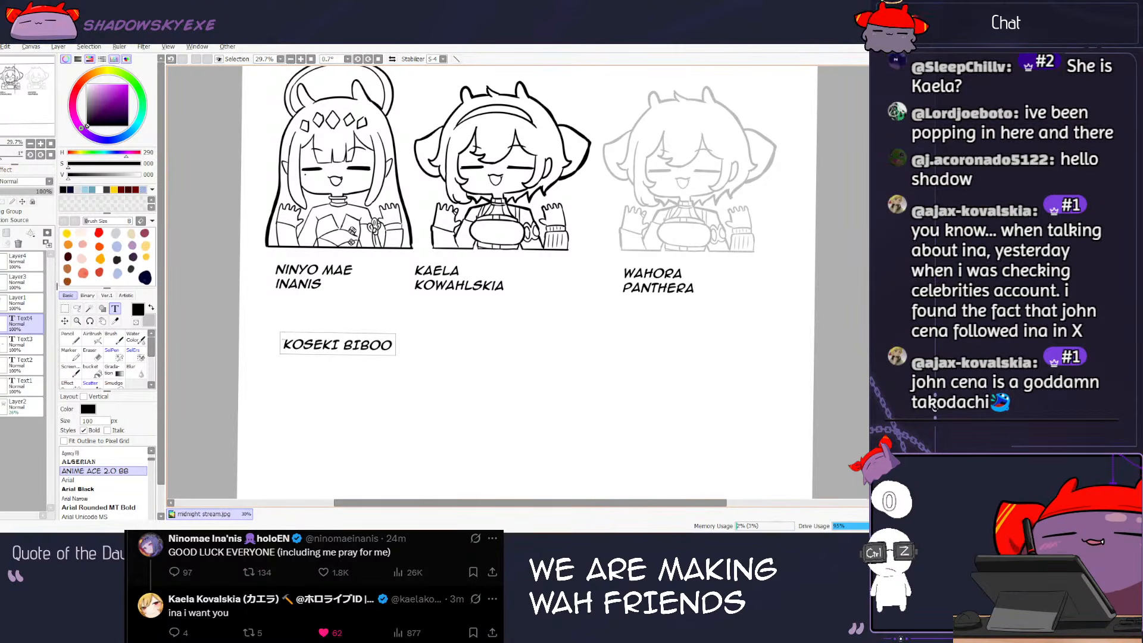
Step: Move the "KOSEKI BIBOO" label further down the page, leaving room for a second row of characters
click(64, 321)
drag(350, 361, 335, 429)
scroll(390, 350, down, 4)
drag(389, 350, 370, 359)
scroll(370, 360, up, 3)
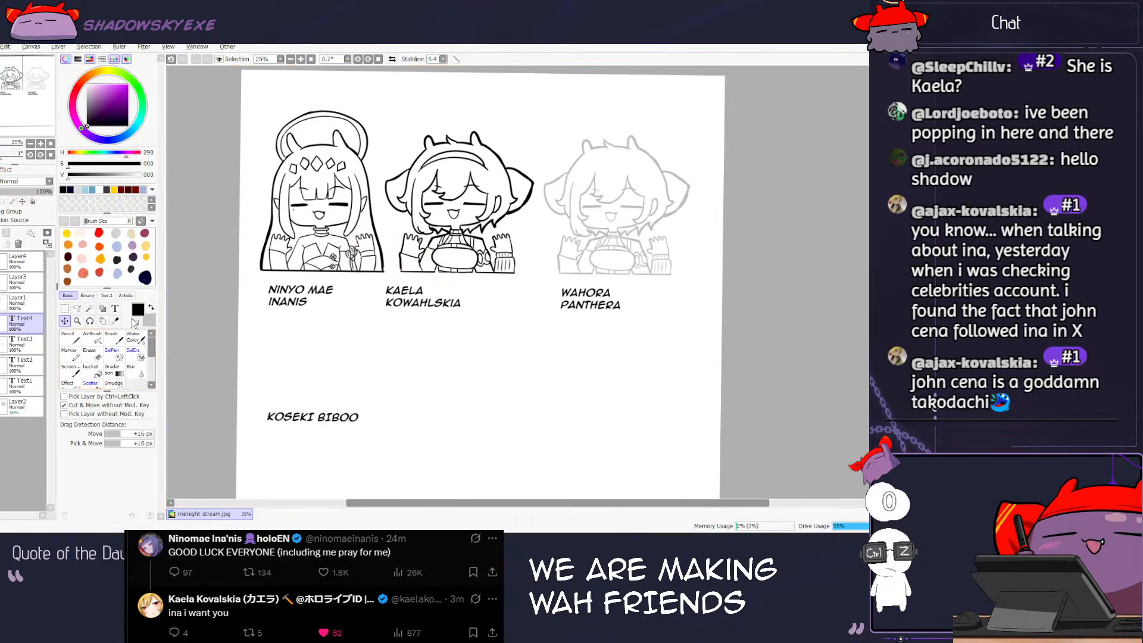
Step: Shift the "KAELA KOWAHLSKIA" label to the right so it sits under its character's body
click(115, 308)
click(22, 362)
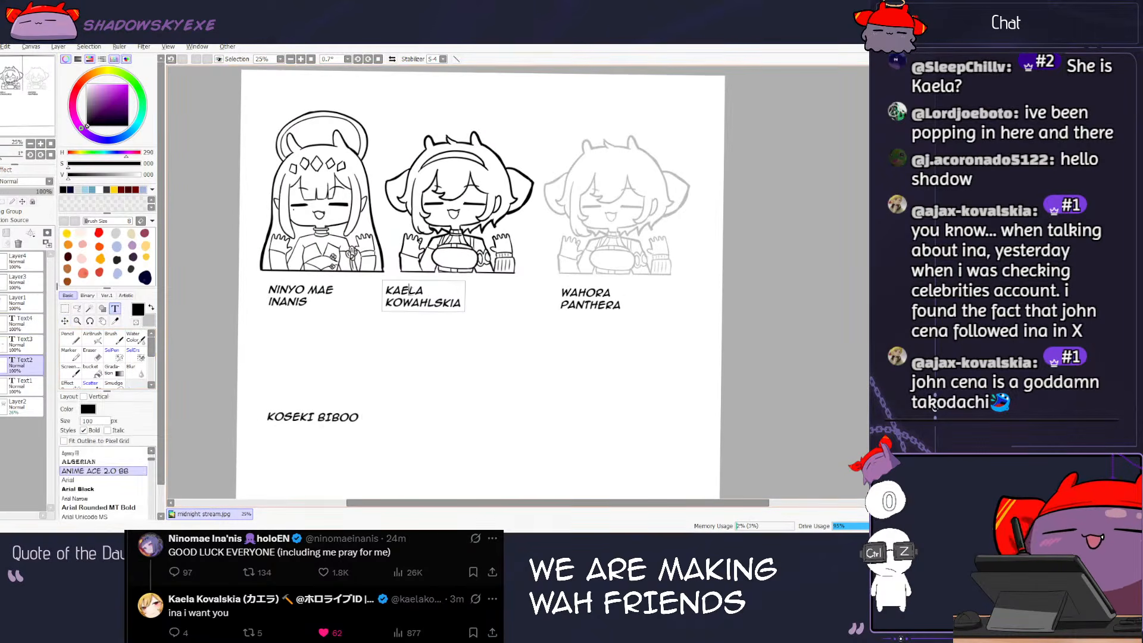
click(64, 321)
mouse_move(415, 303)
mouse_down()
mouse_move(451, 301)
mouse_move(434, 302)
mouse_up()
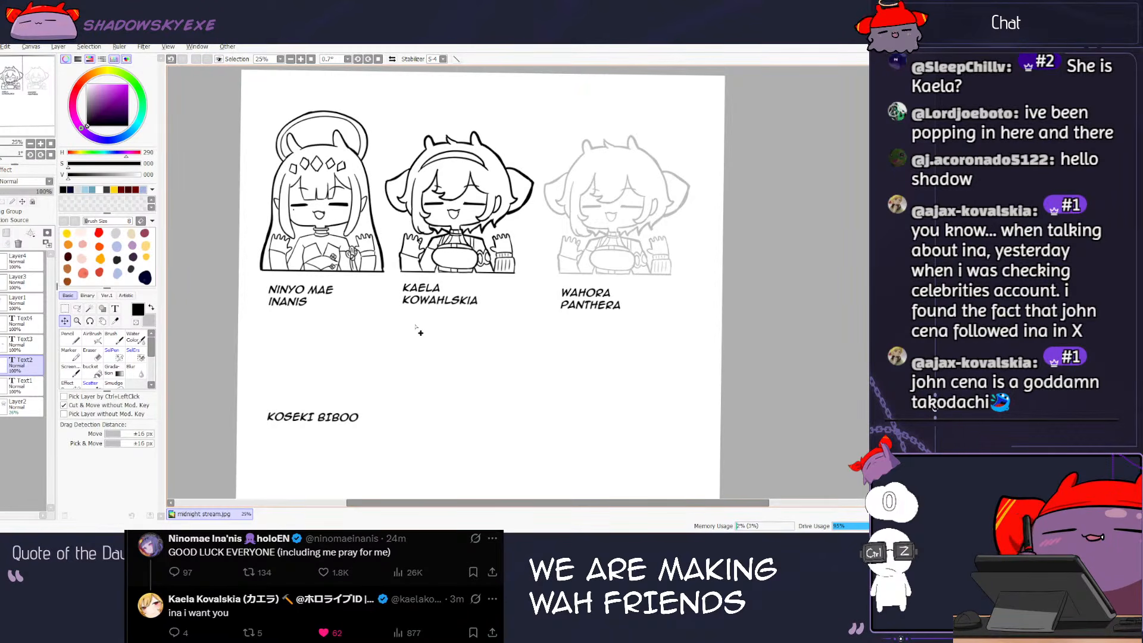
Step: Add the two-line label "CAWAHIOPE / MORI" in the second row beside "KOSEKI BIBOO"
click(115, 307)
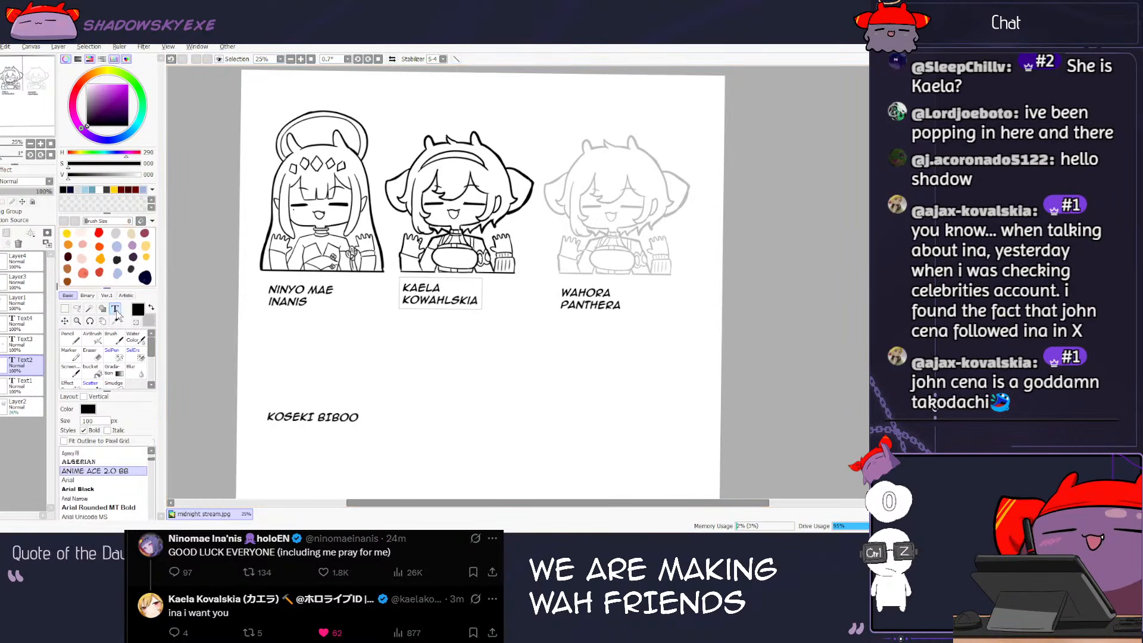
click(408, 419)
text(K)
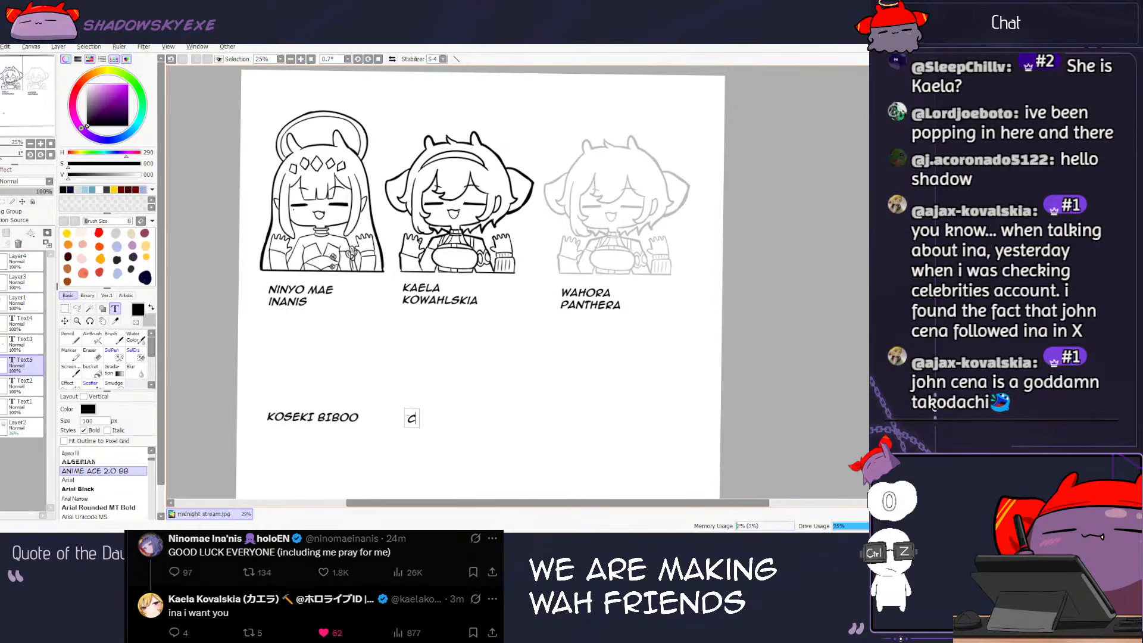
key(BackSpace)
text(CA)
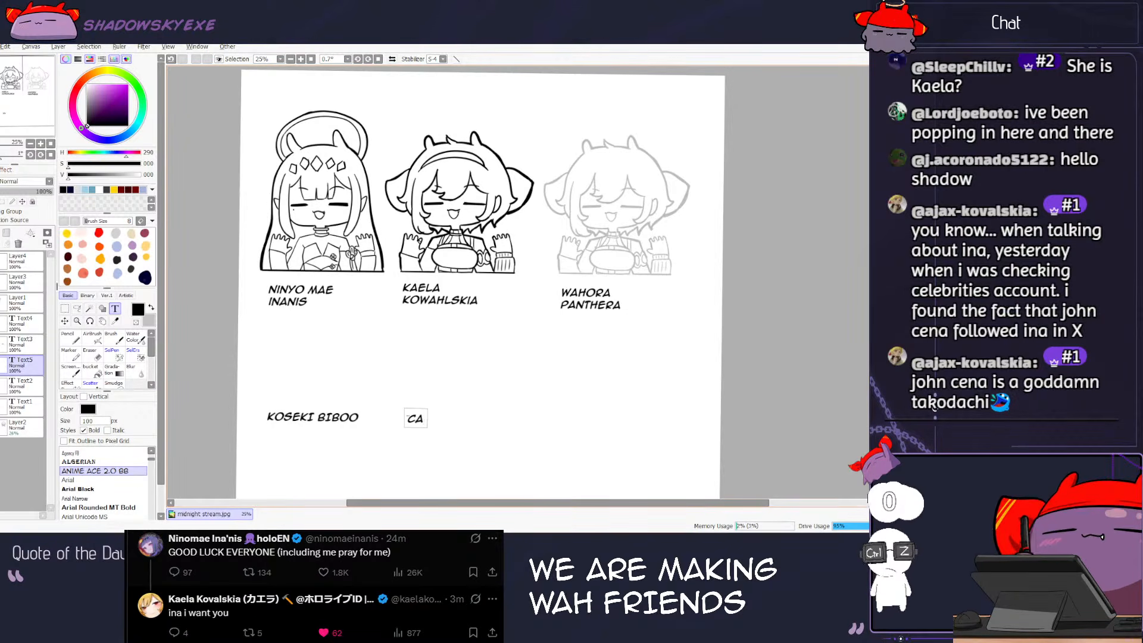
text(WAHIOPE)
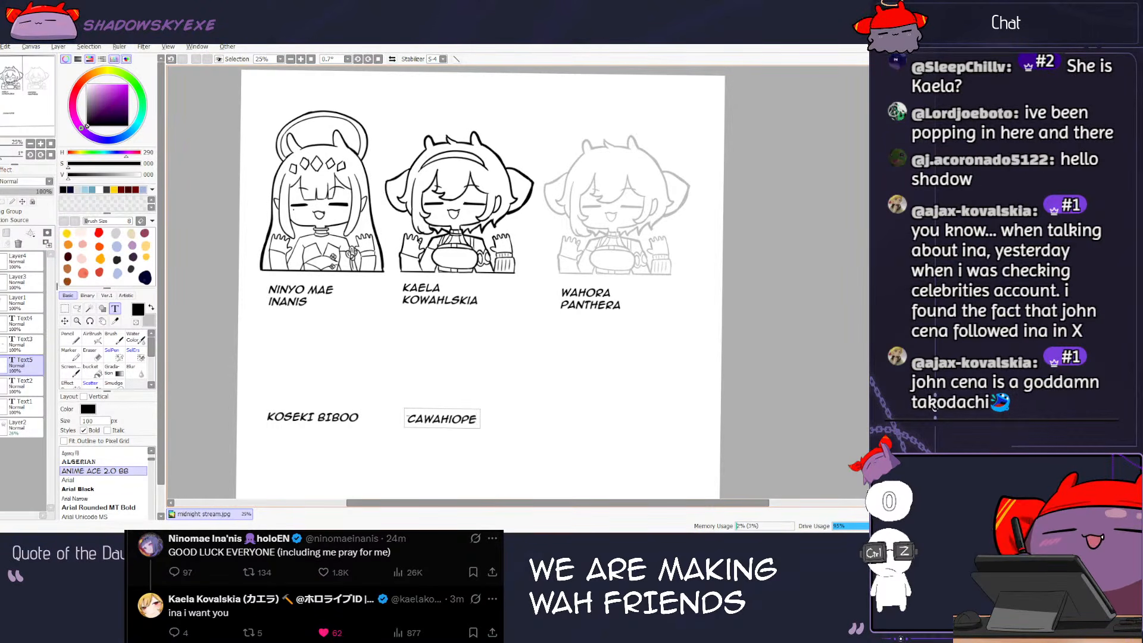
key(Return)
text(MORI)
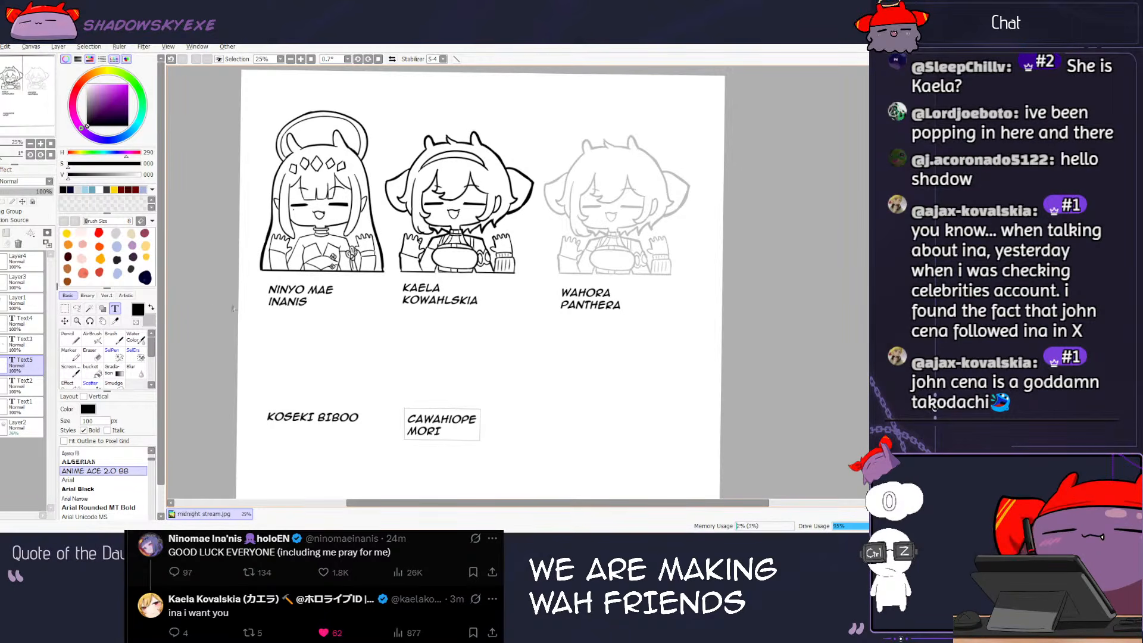
key(ctrl)
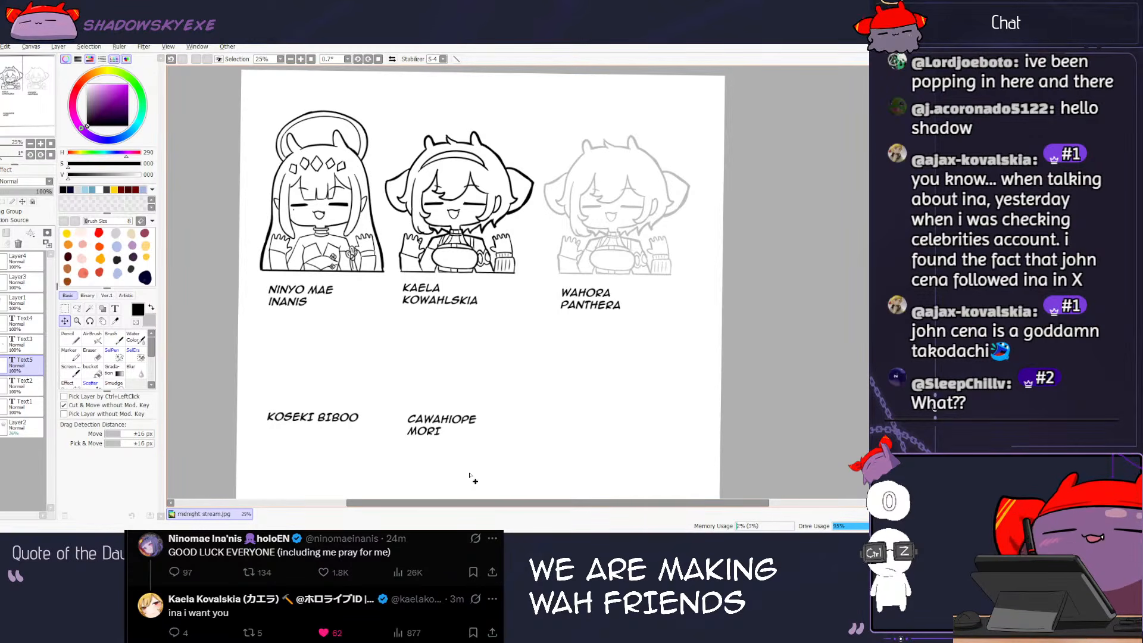
Step: Put quotation marks around WAH in the "CAWAHIOPE MORI" label, making it CA"WAH"IOPE
click(114, 308)
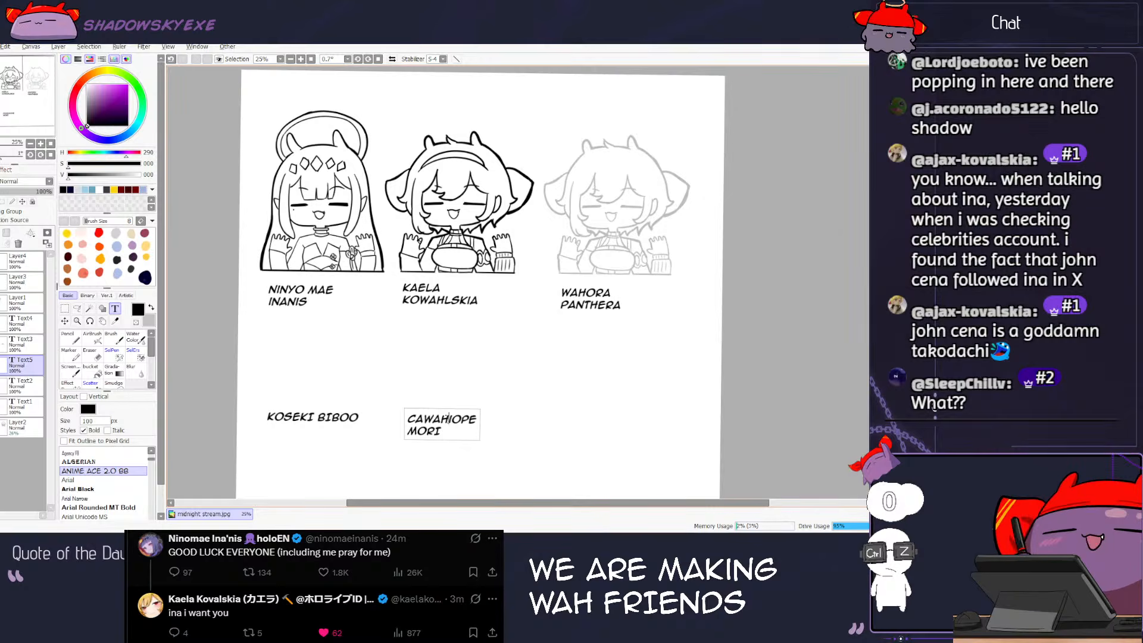
text(")
click(422, 418)
text(")
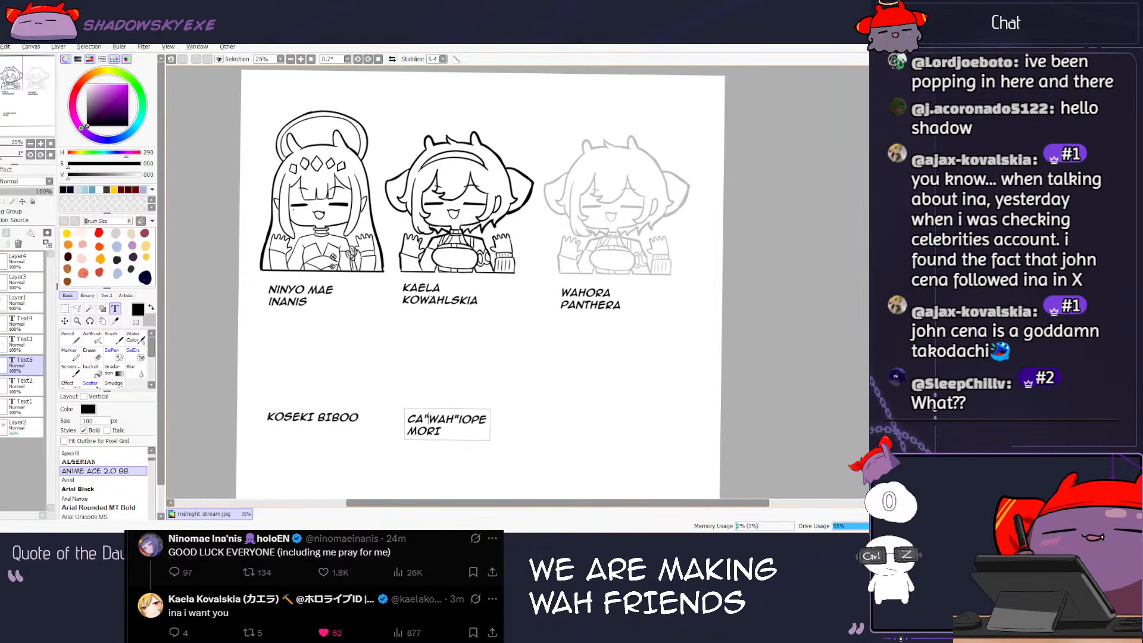
Step: Put quotation marks around WAH in the two upper-row labels, making them KO"WAH"LSKIA and "WAH"ORA
click(422, 300)
text(")
click(449, 300)
text(")
click(560, 293)
text(")
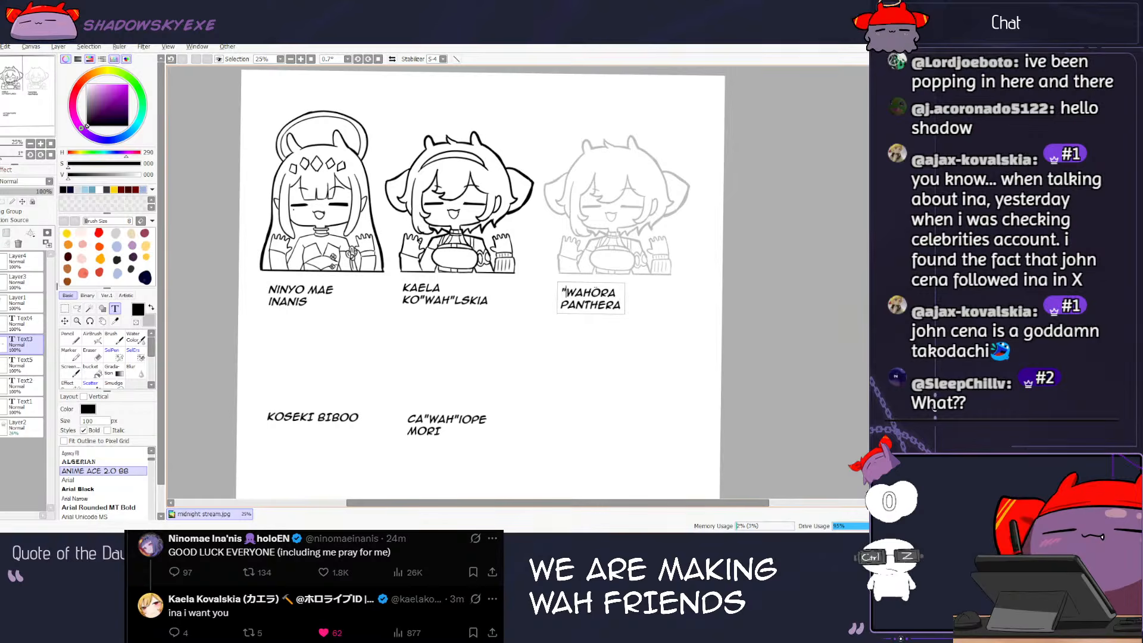
click(594, 292)
text("O)
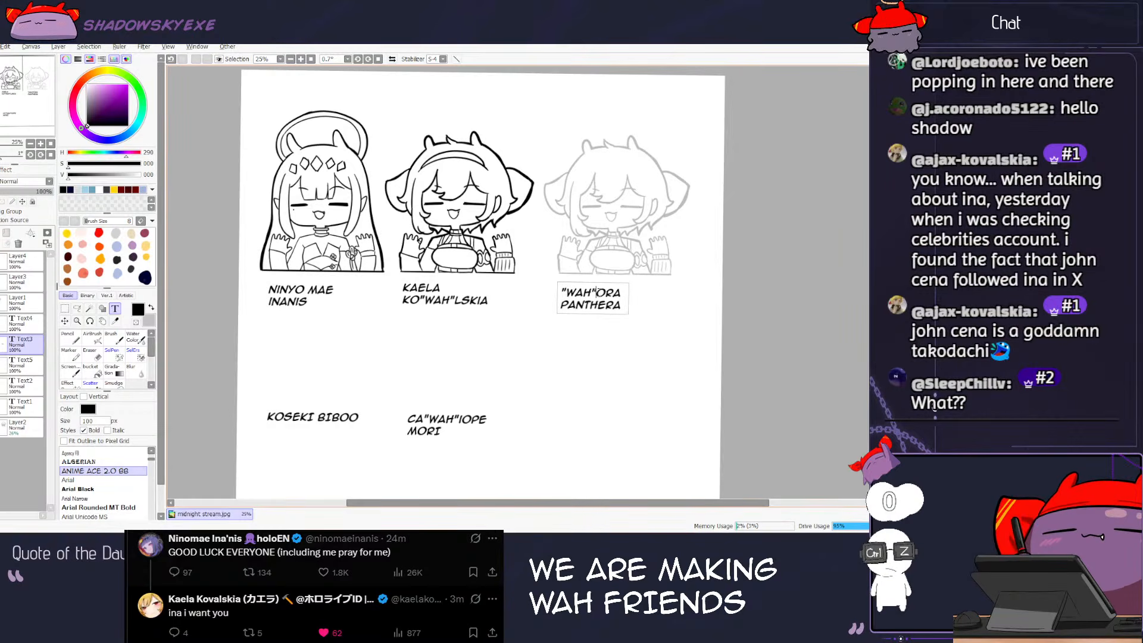
click(64, 321)
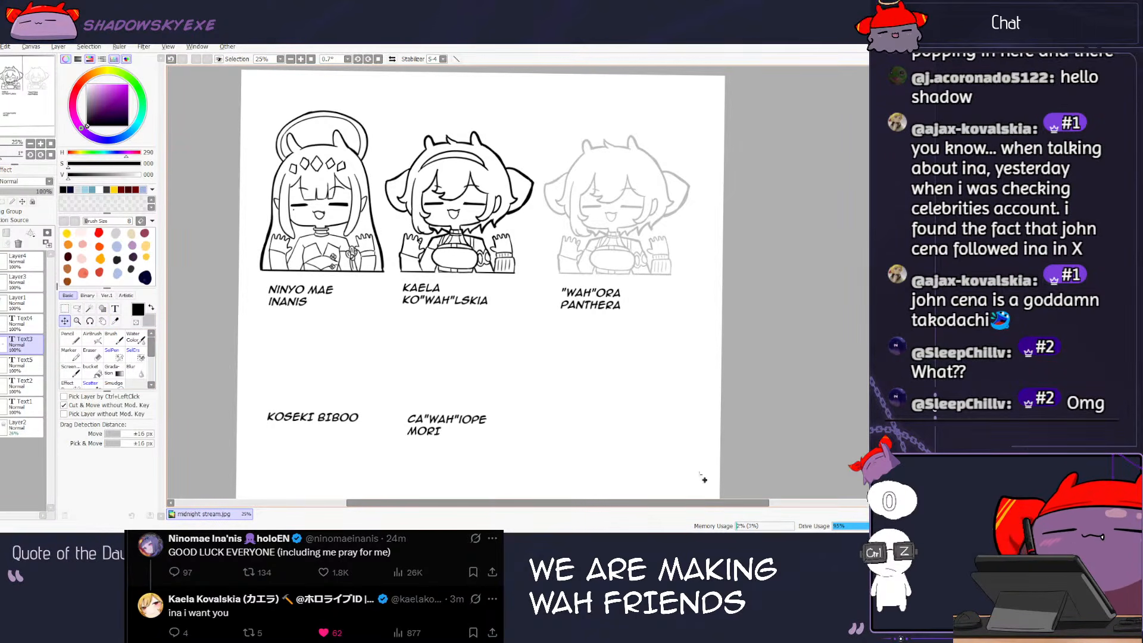
Step: Start a new text label in the second row beneath the faint third sketch, beside the CA"WAH"IOPE MORI label
scroll(652, 431, down, 1)
scroll(651, 436, up, 1)
key(t)
click(557, 420)
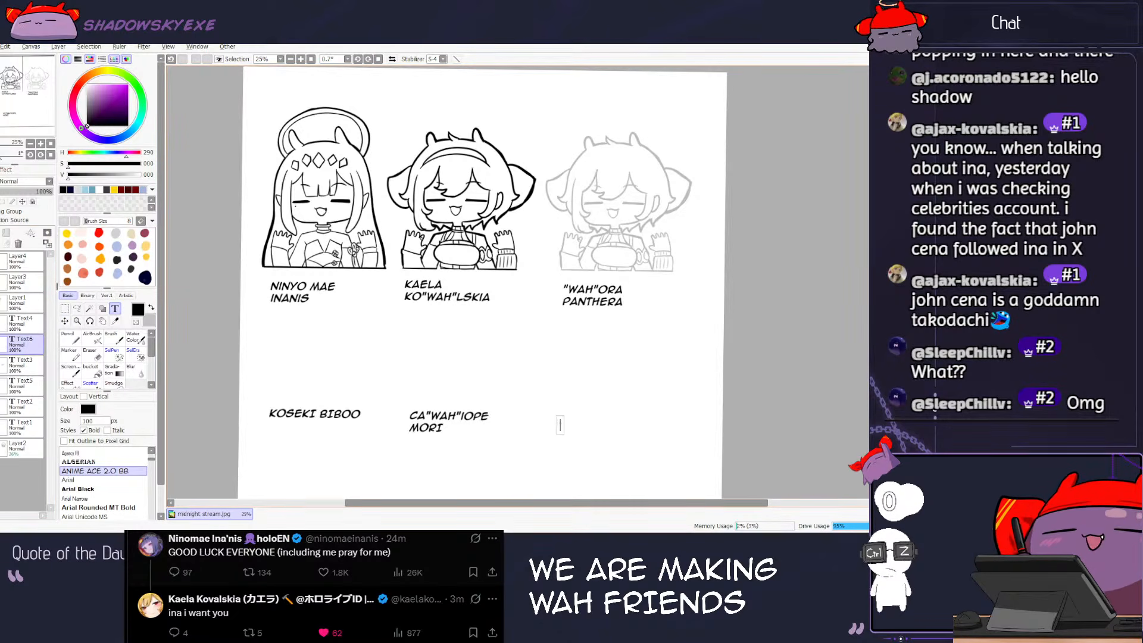
text(RIVAL:)
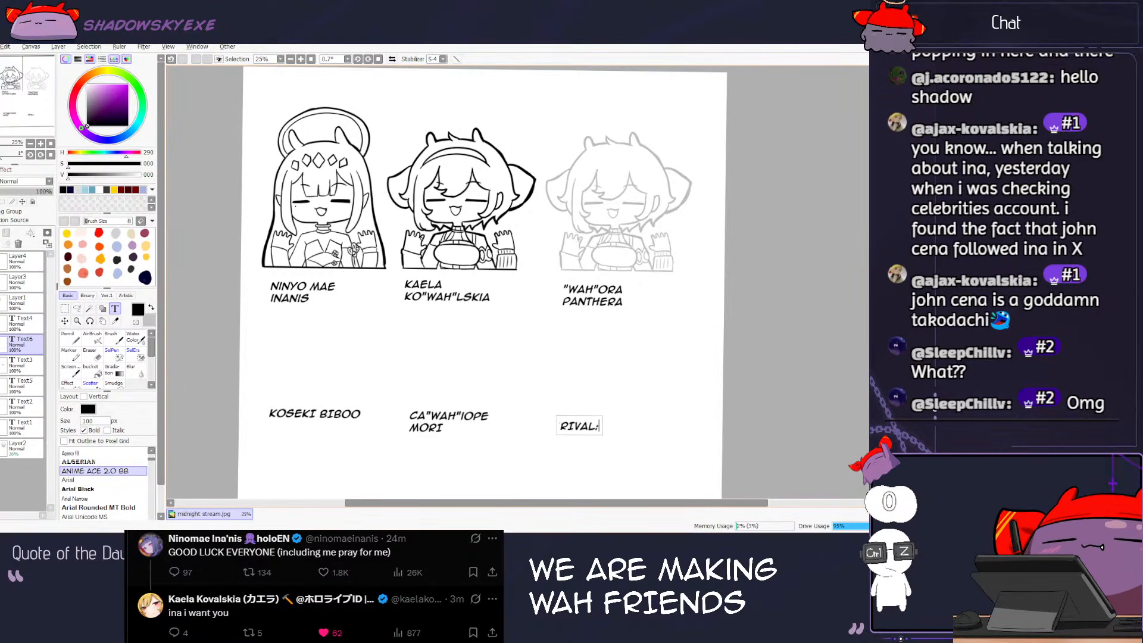
key(BackSpace)
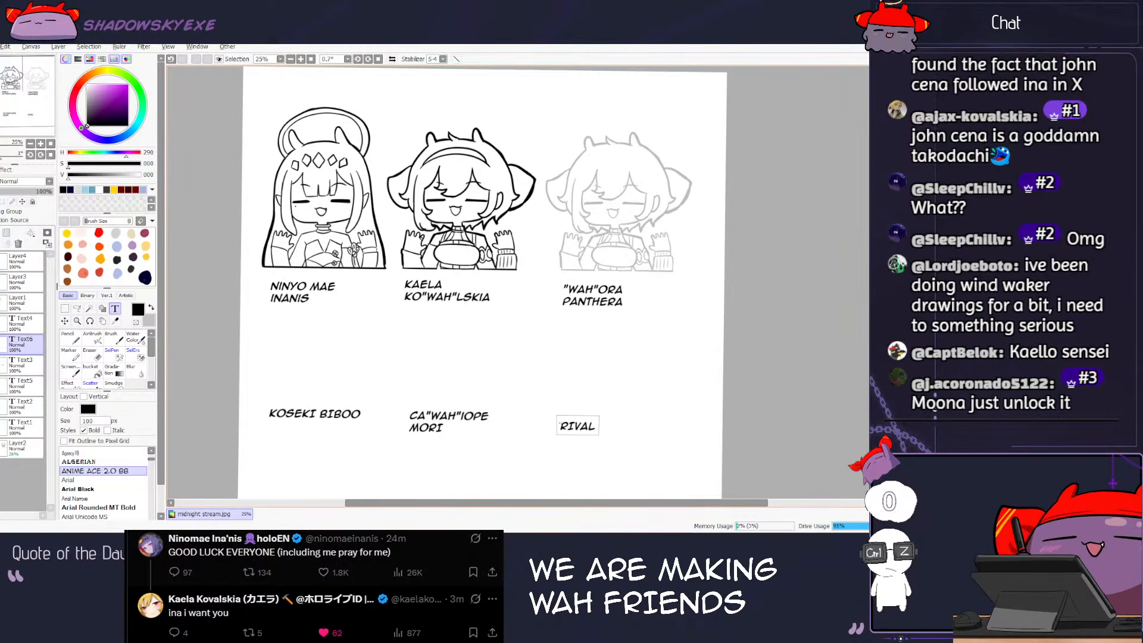
key(BackSpace)
key(BackSpace)
key(BackSpace)
key(BackSpace)
key(BackSpace)
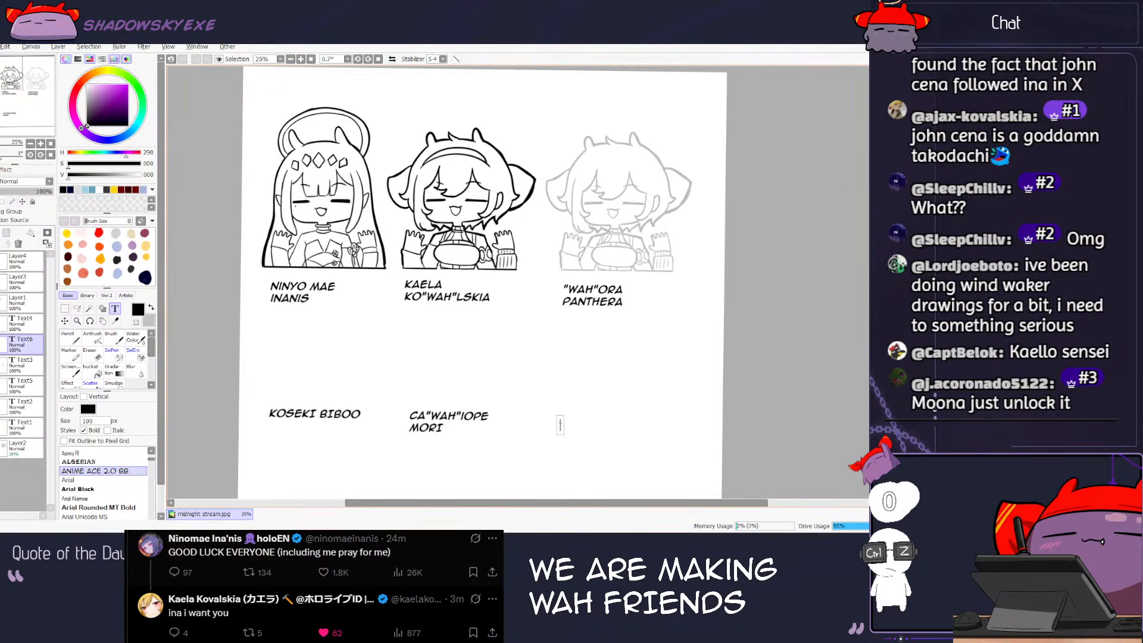
Step: Enter the two-line label MOONA / HOSHINO"WAH" in the second row, beneath the faint third sketch
text(MOO)
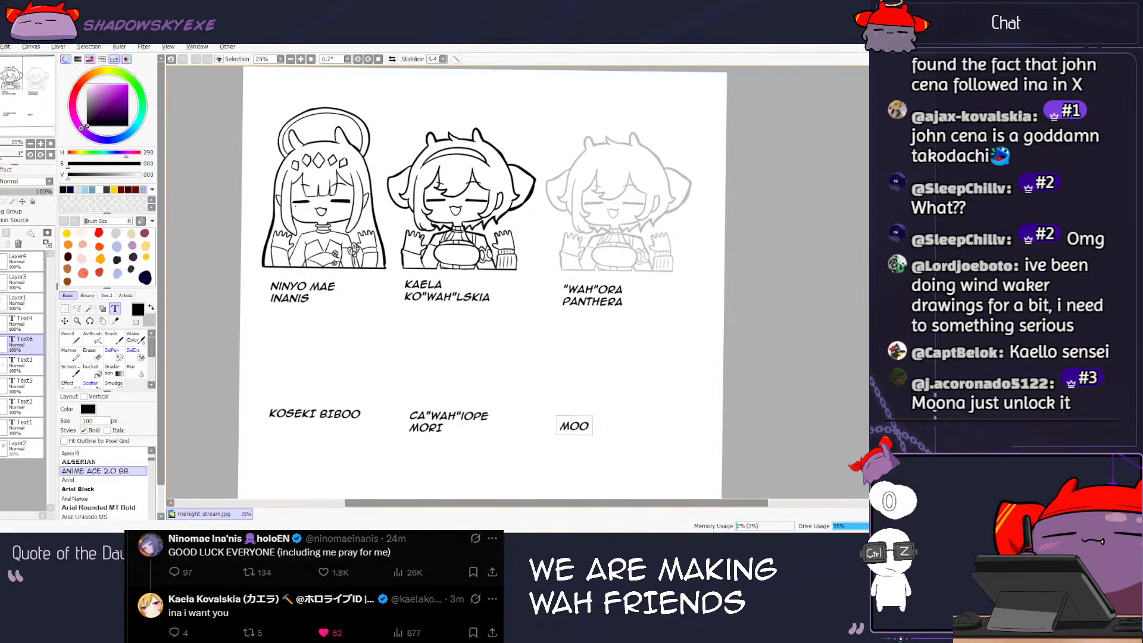
text(NA)
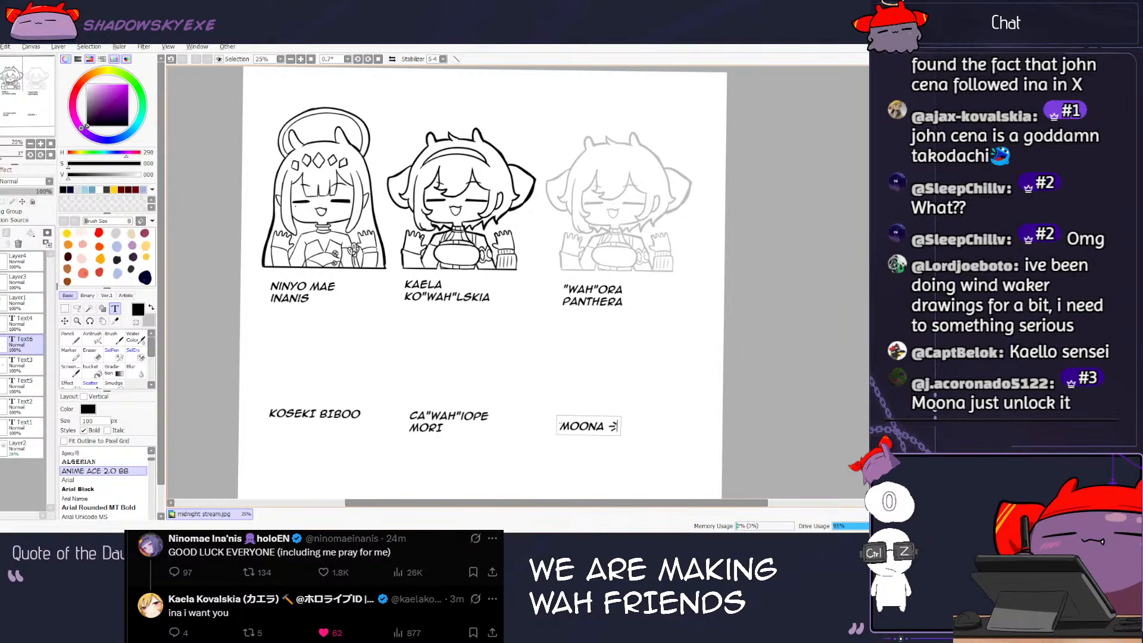
key(BackSpace)
key(Return)
text(HOS)
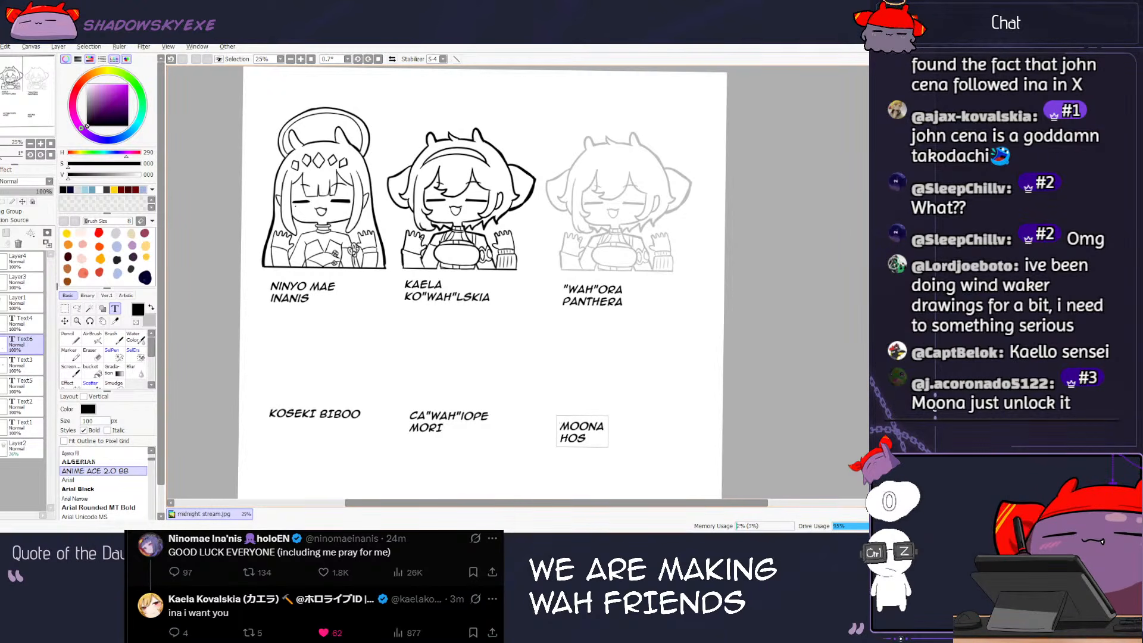
text(HINOWAH")
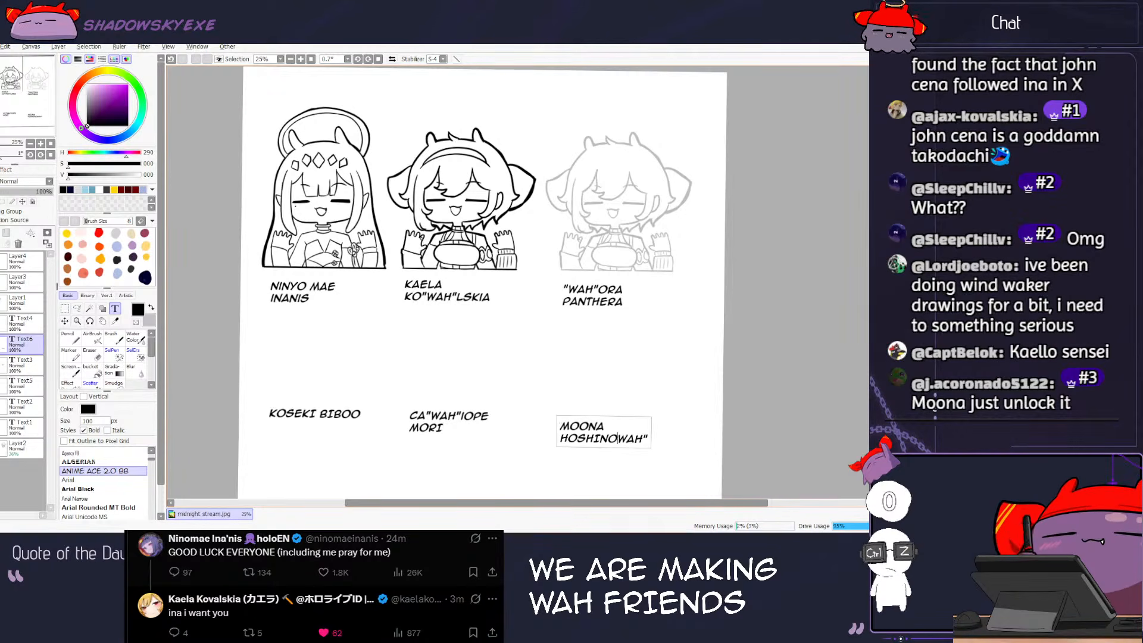
text(")
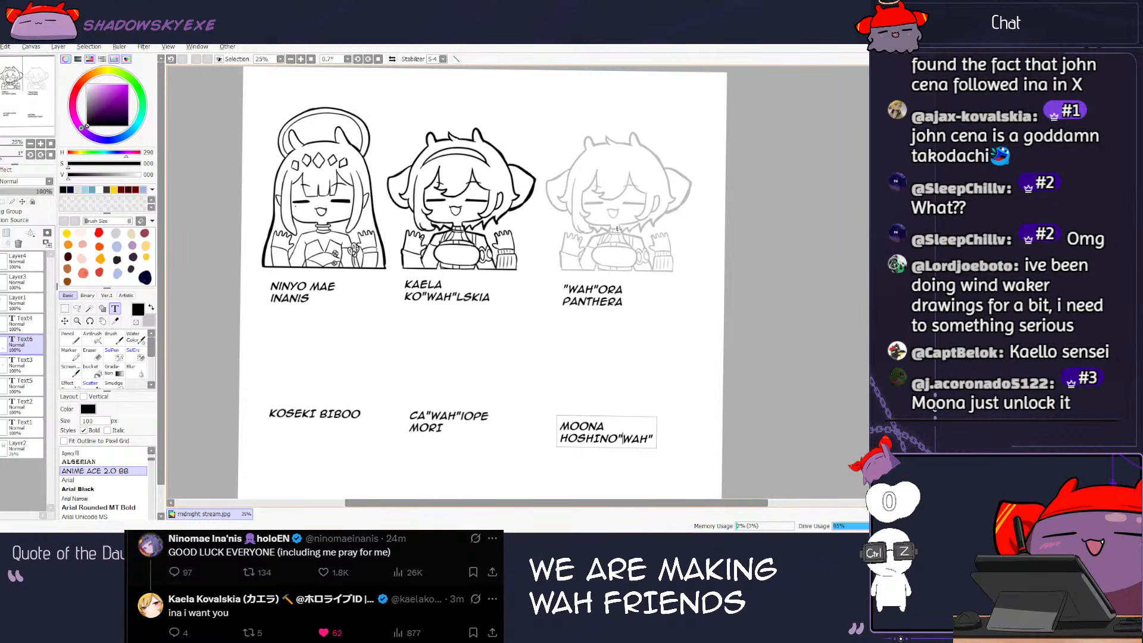
Step: Add (INA'S BODY DOUBLE) beneath the name in the KOSEKI BIBOO label
click(18, 446)
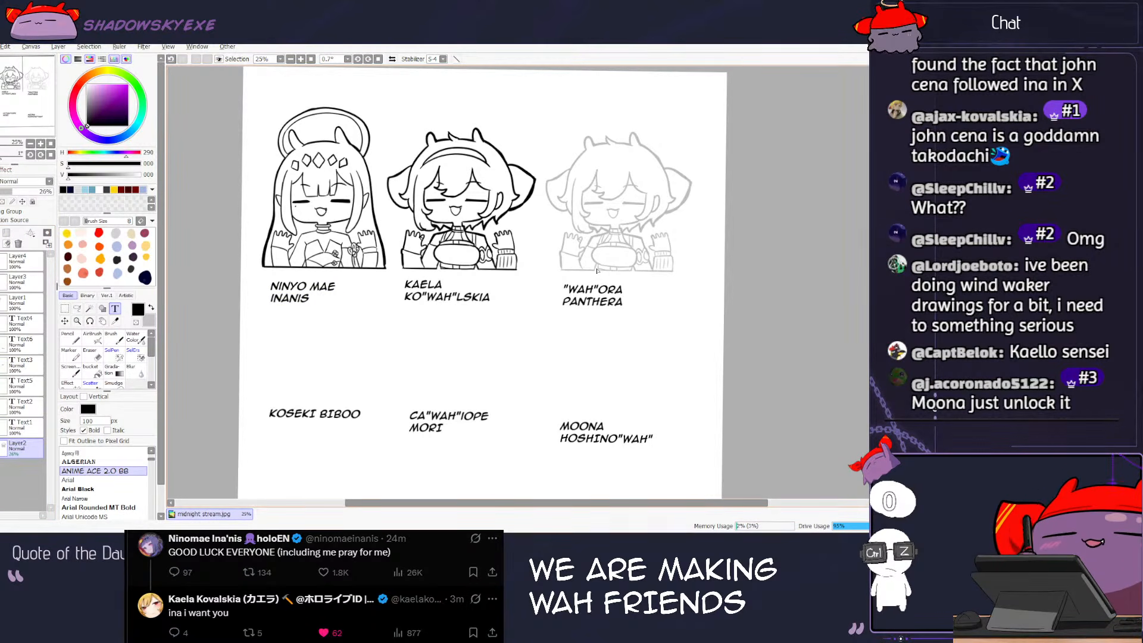
scroll(385, 342, down, 2)
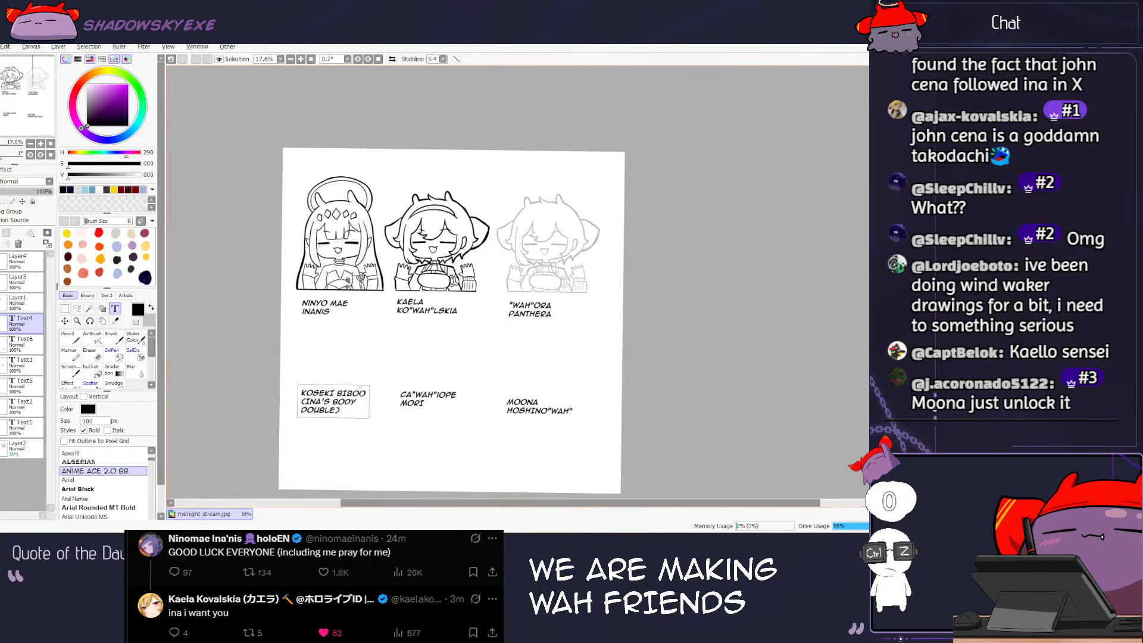
click(65, 321)
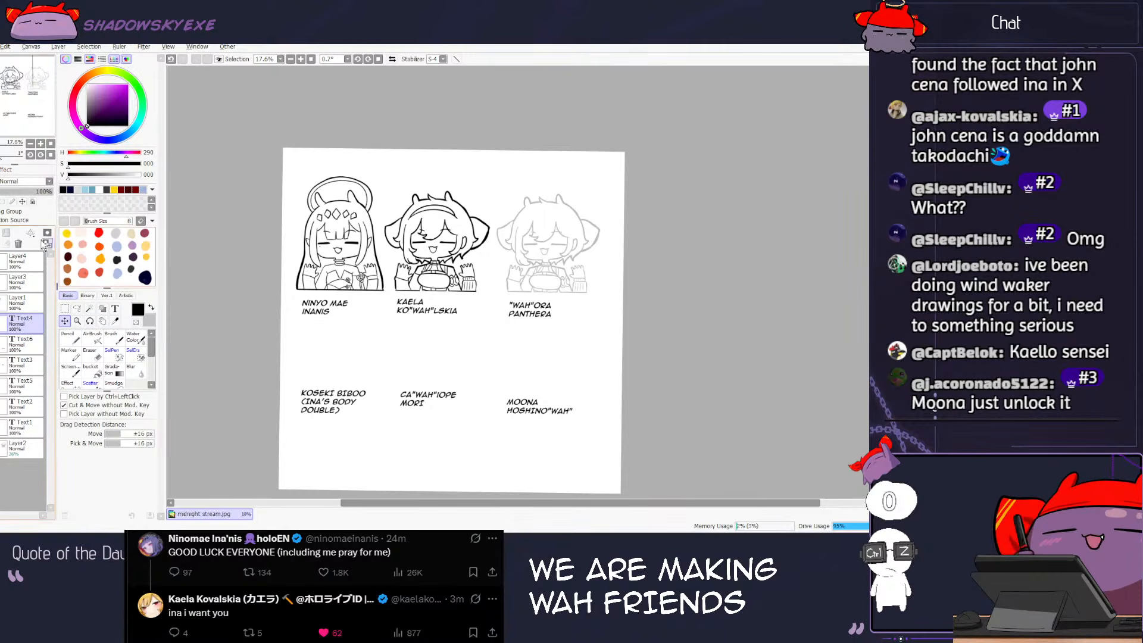
Step: Select Layer4 and examine the faint third sketch above the "WAH"ORA PANTHERA label
click(31, 261)
scroll(589, 255, up, 3)
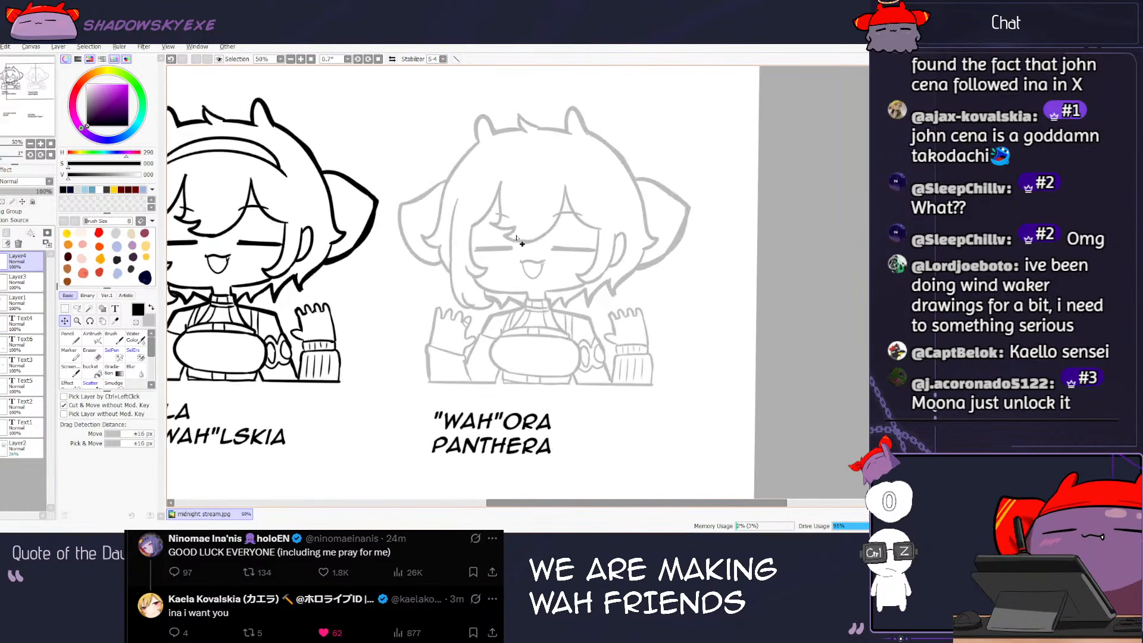
scroll(590, 369, down, 3)
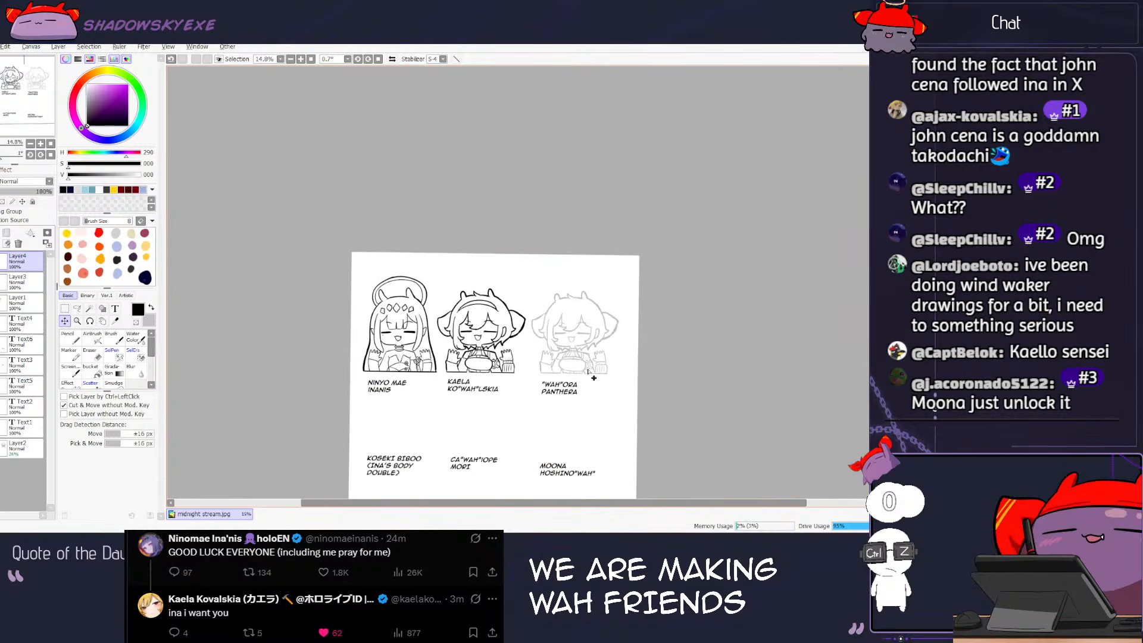
scroll(592, 379, up, 1)
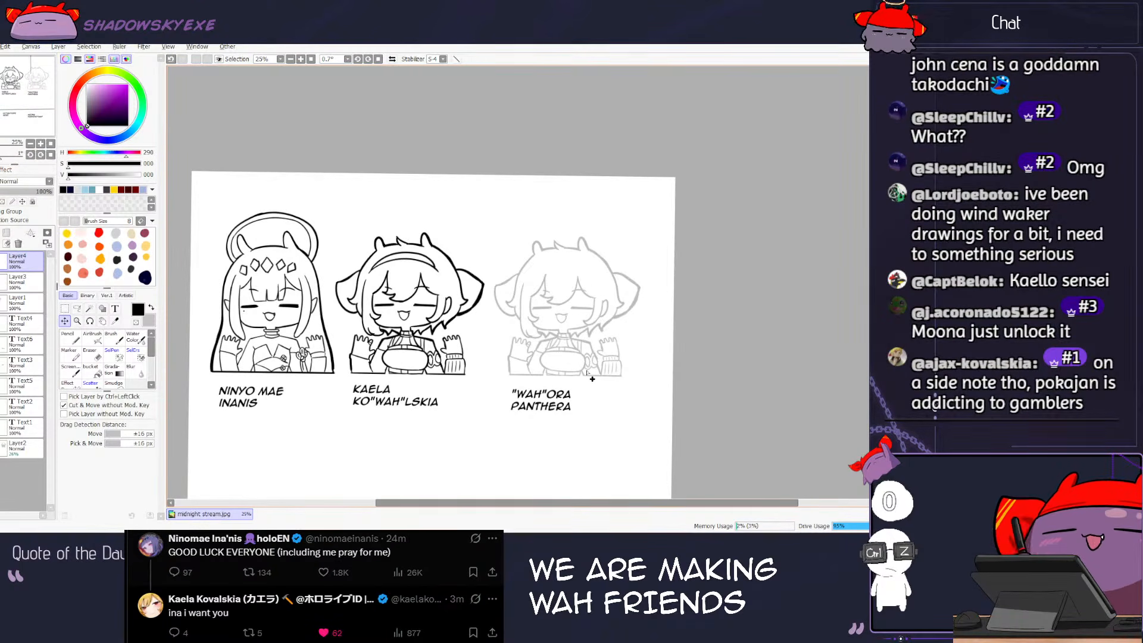
scroll(591, 378, down, 2)
scroll(587, 381, up, 3)
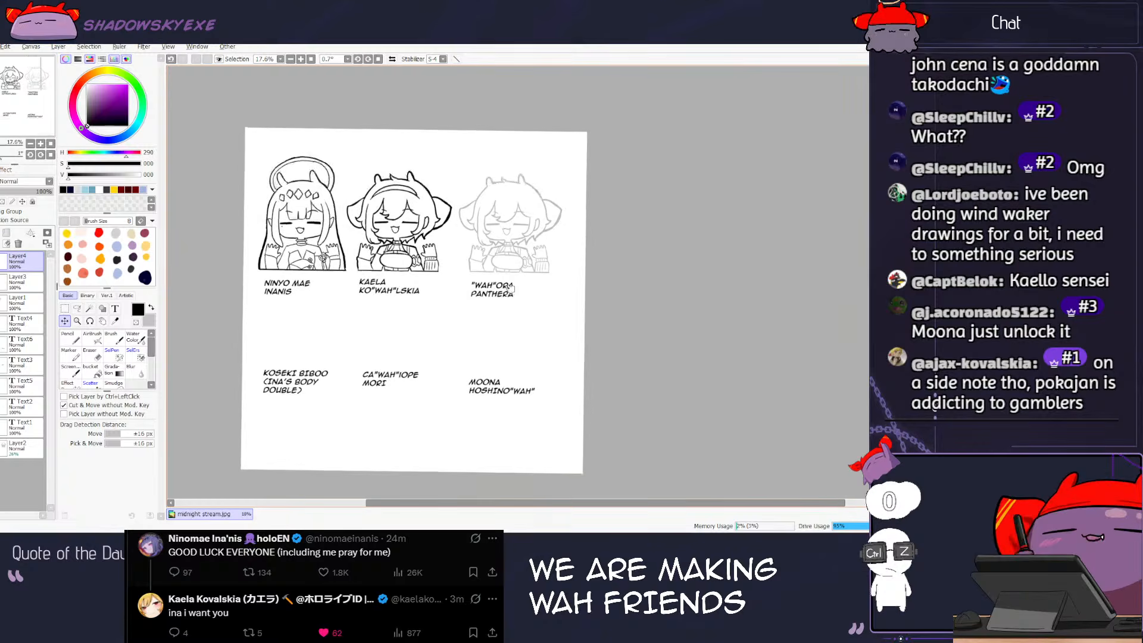
scroll(551, 274, up, 5)
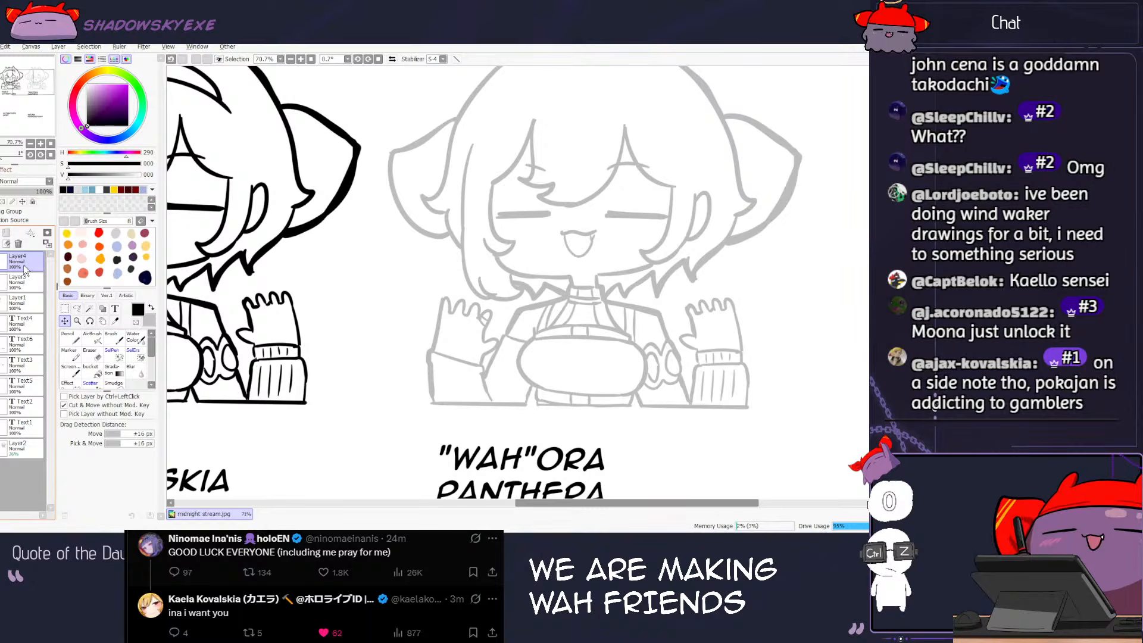
scroll(645, 235, up, 1)
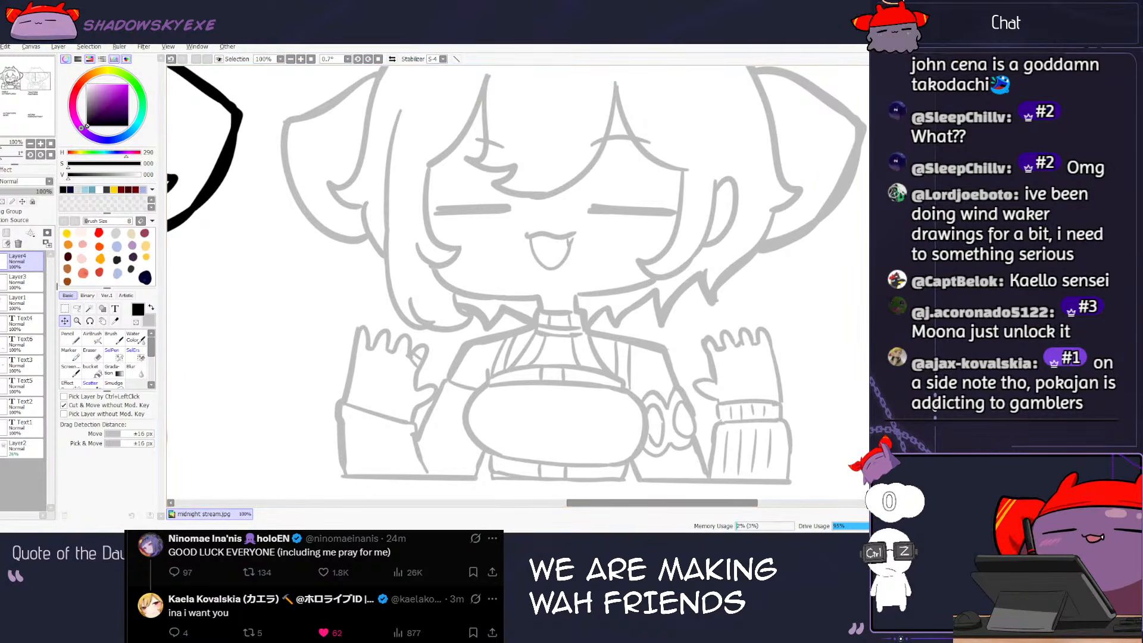
Step: Turn the maximized drawing window into a floating one, put away the manga page behind it and reposition the drawing window
drag(719, 39, 609, 95)
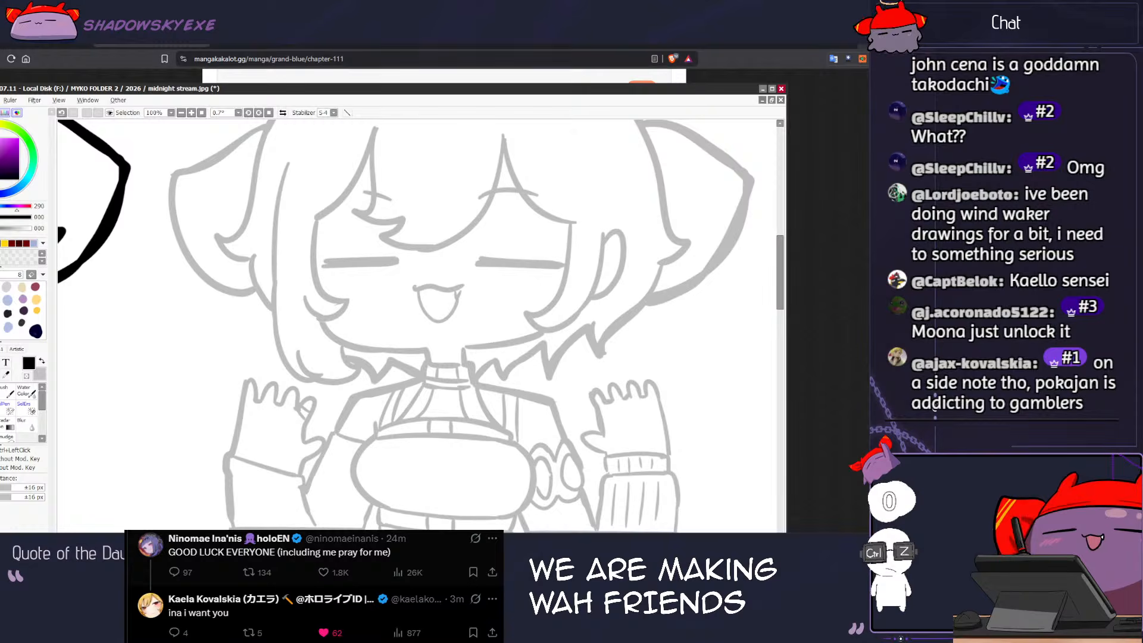
click(857, 45)
click(870, 40)
mouse_move(437, 89)
mouse_down()
mouse_move(694, 60)
mouse_move(691, 40)
mouse_up()
scroll(559, 165, down, 3)
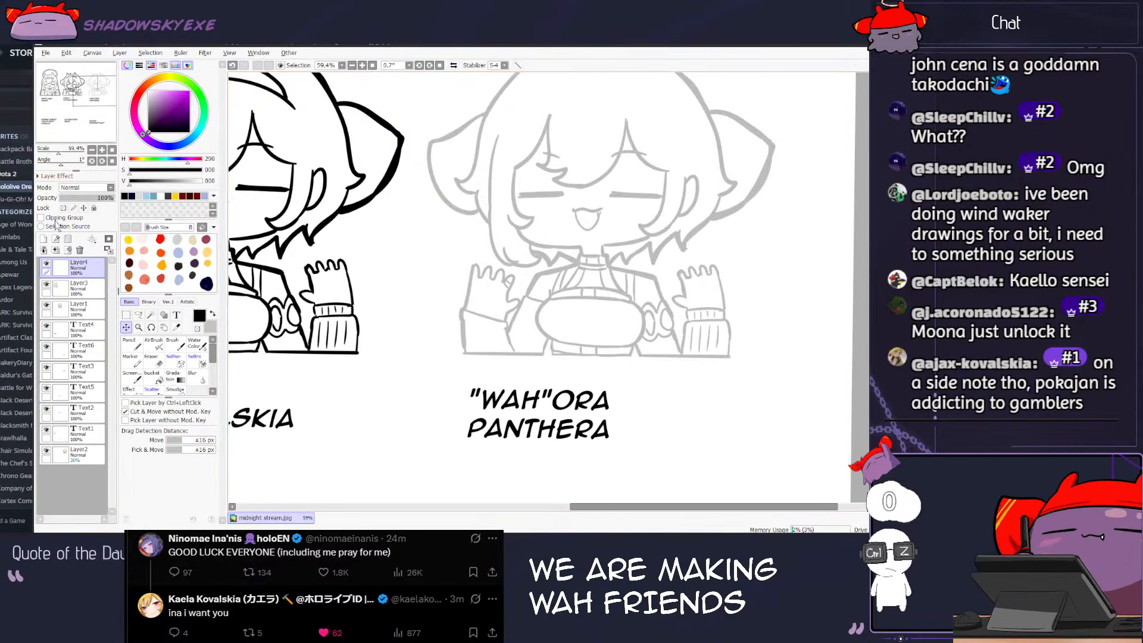
Step: Bring the small browser window into full view and search Google Images for "raora"
click(32, 219)
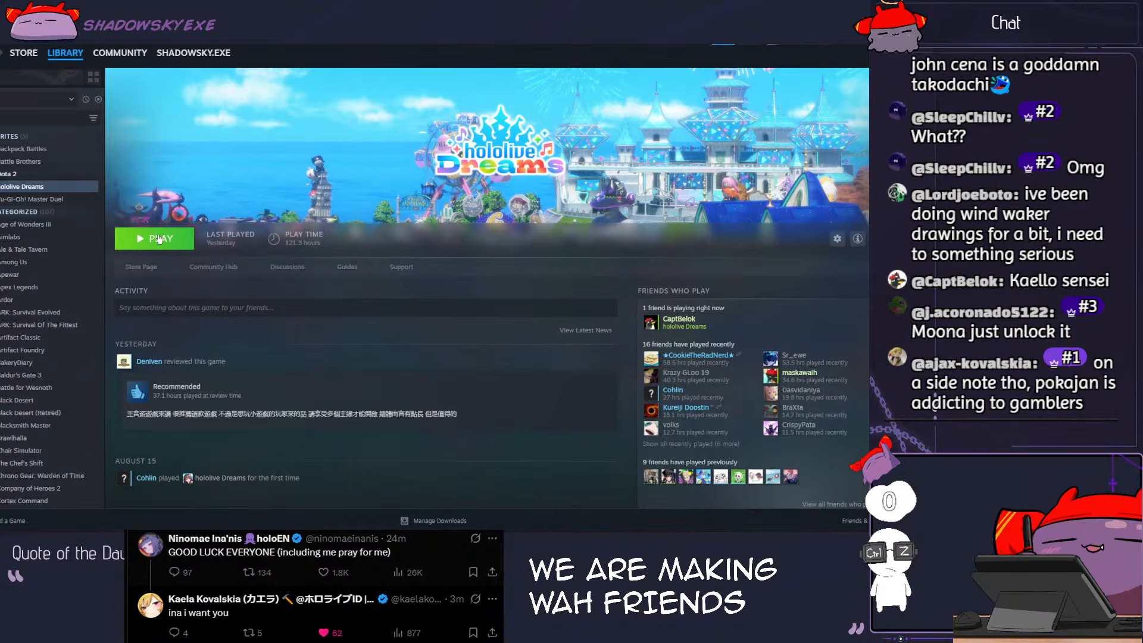
drag(0, 245, 177, 296)
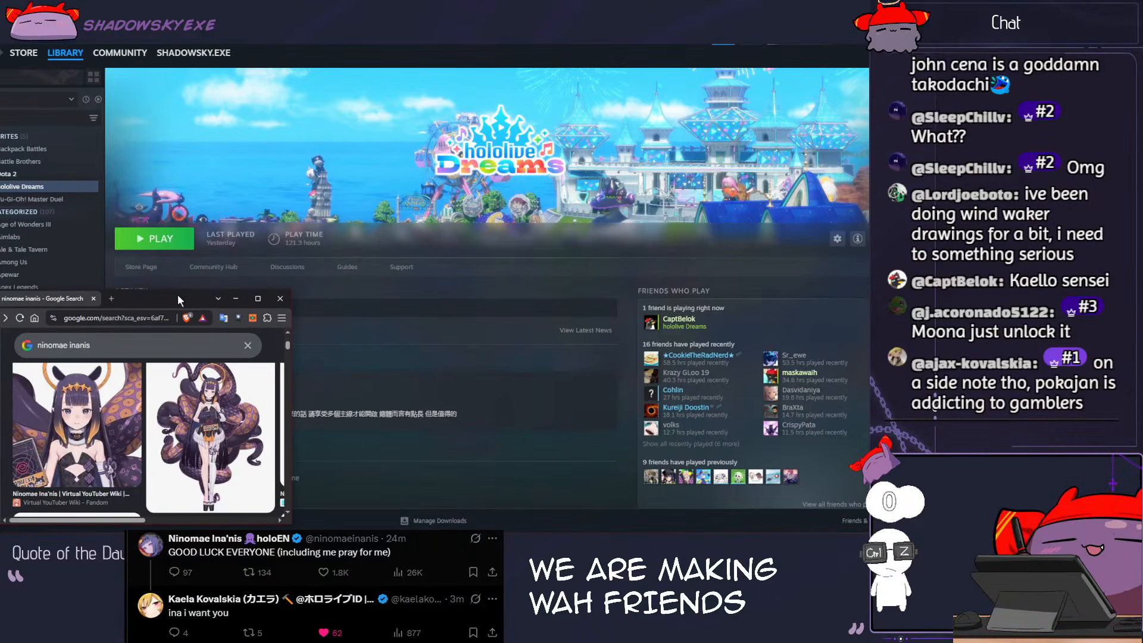
click(101, 337)
text(raora)
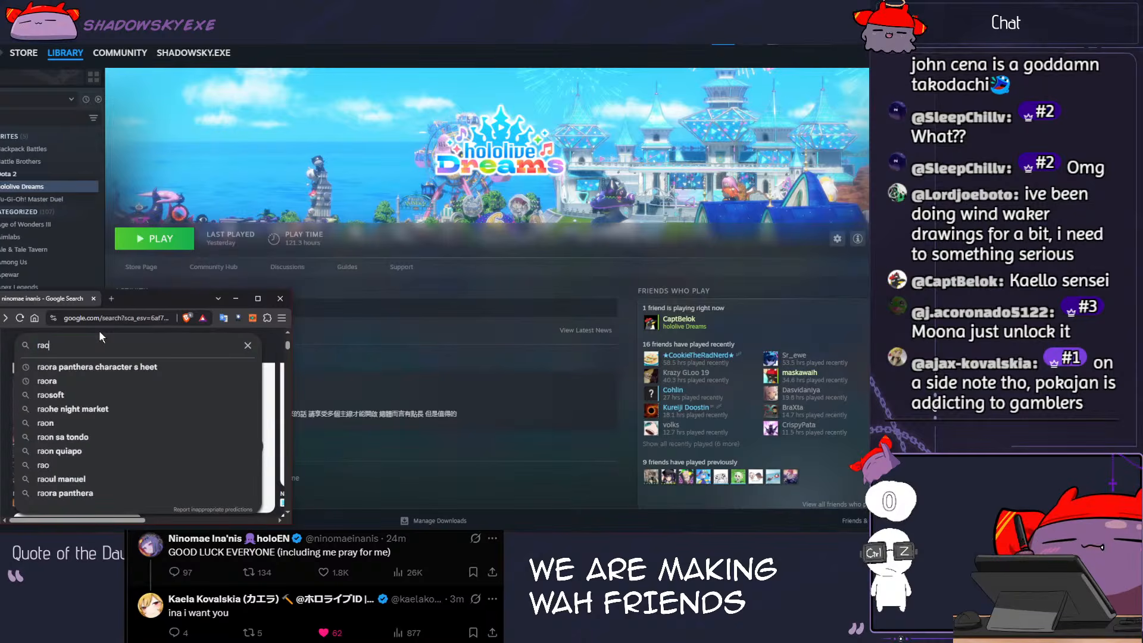
key(Return)
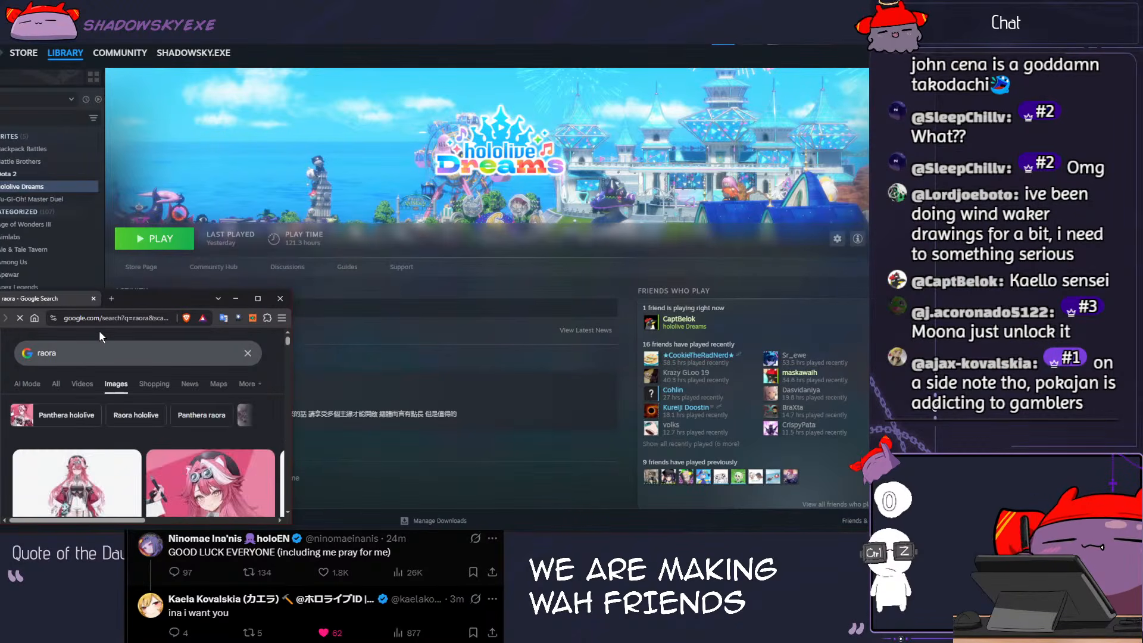
scroll(192, 429, down, 3)
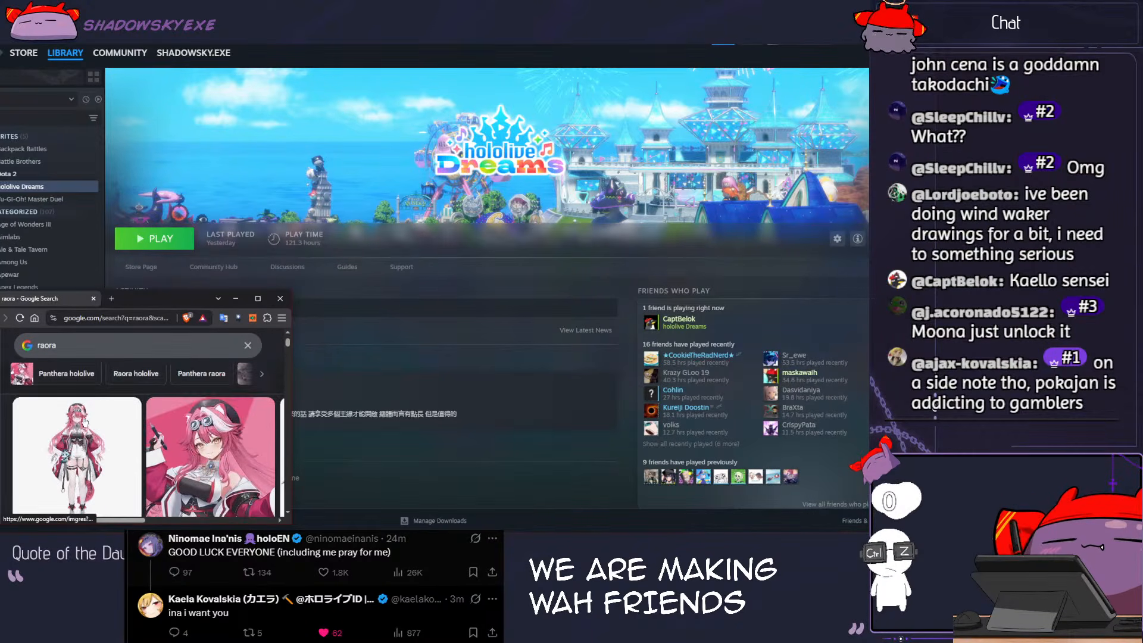
Step: Open the full-body Raora Panthera image from the hololive official website in its own tab and close the search tab
click(191, 430)
right_click(157, 394)
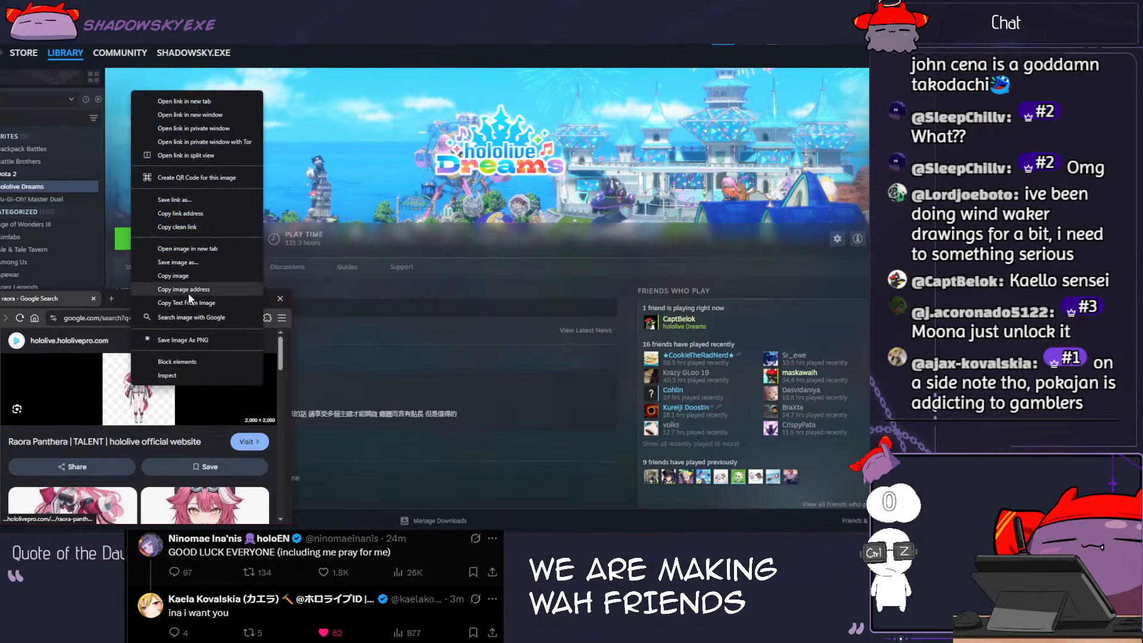
click(195, 251)
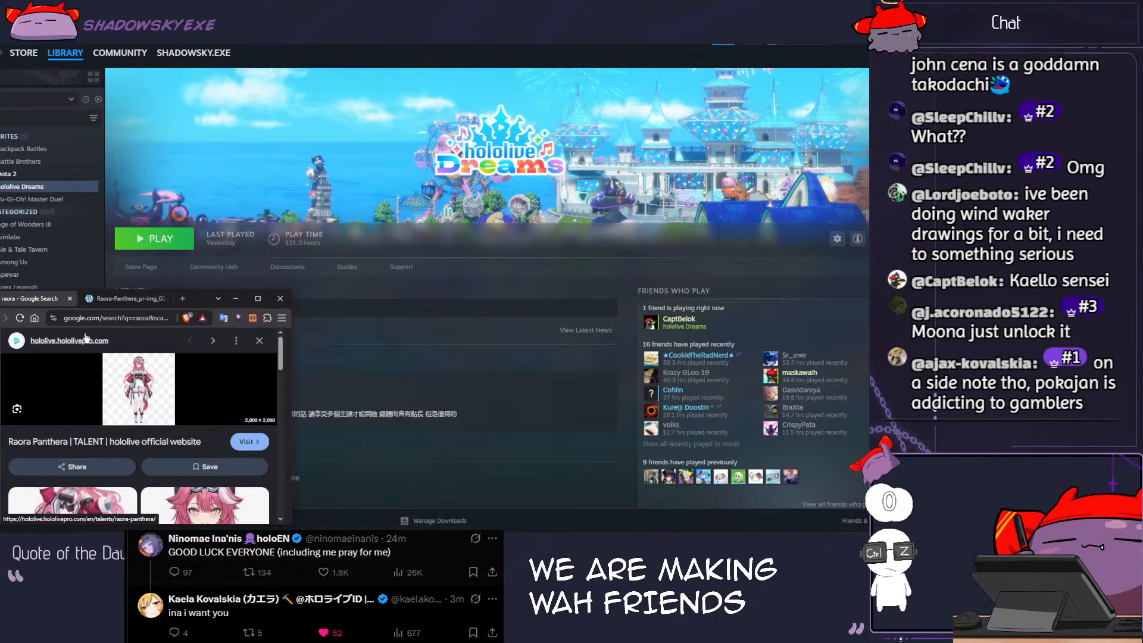
click(70, 298)
click(162, 374)
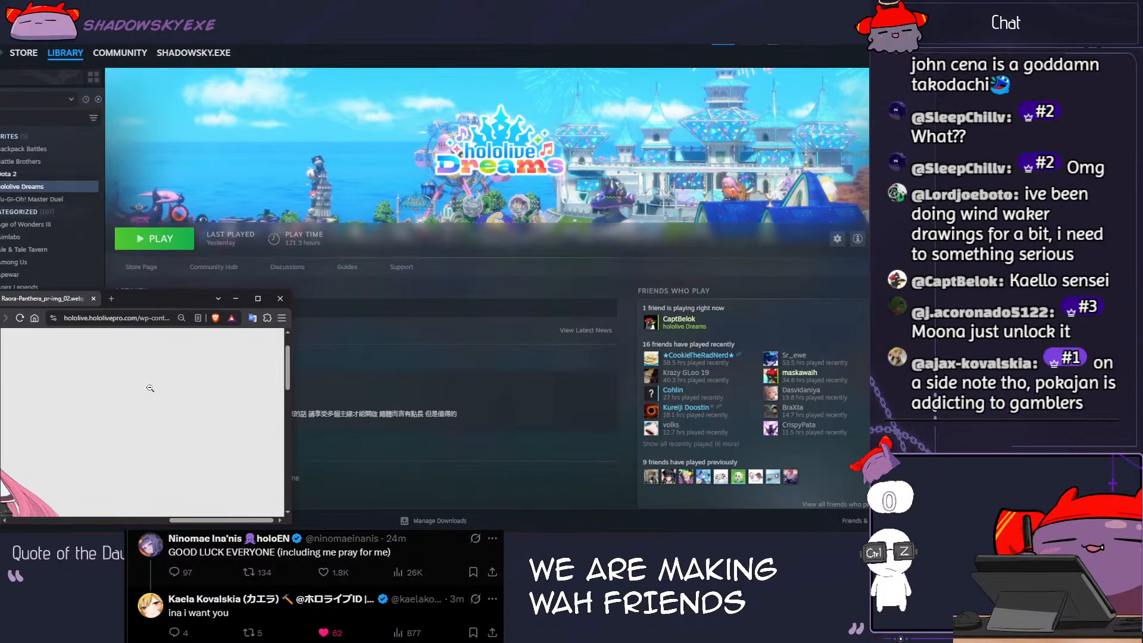
ctrl+scroll(150, 388, down, 6)
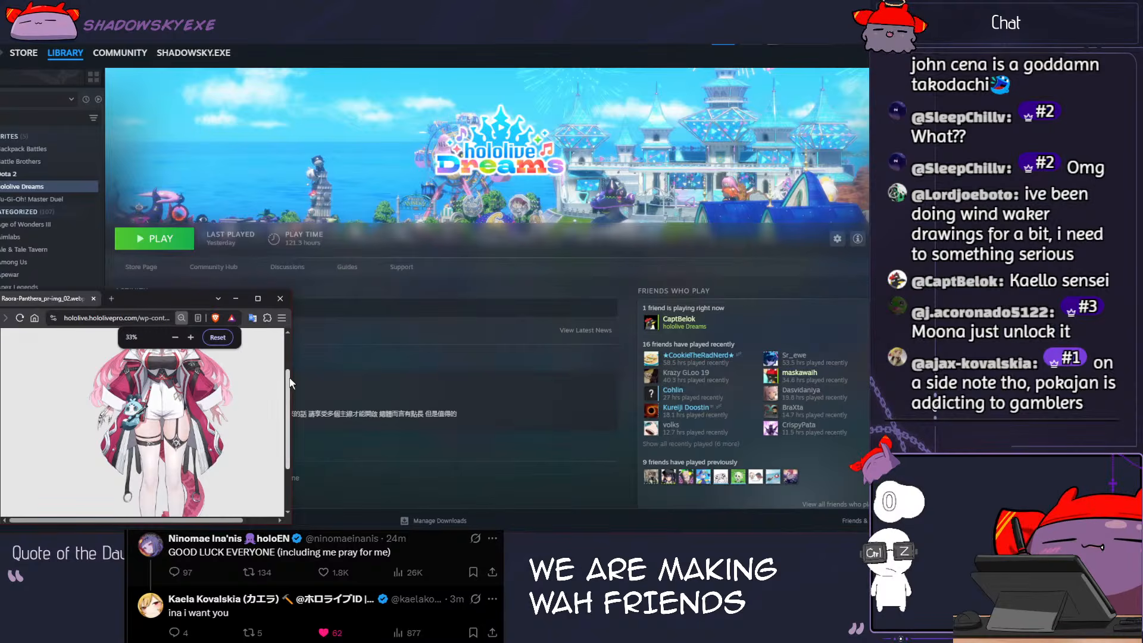
scroll(290, 381, up, 3)
Step: Put away the Steam window and place the drawing window beside the Raora reference image
click(841, 35)
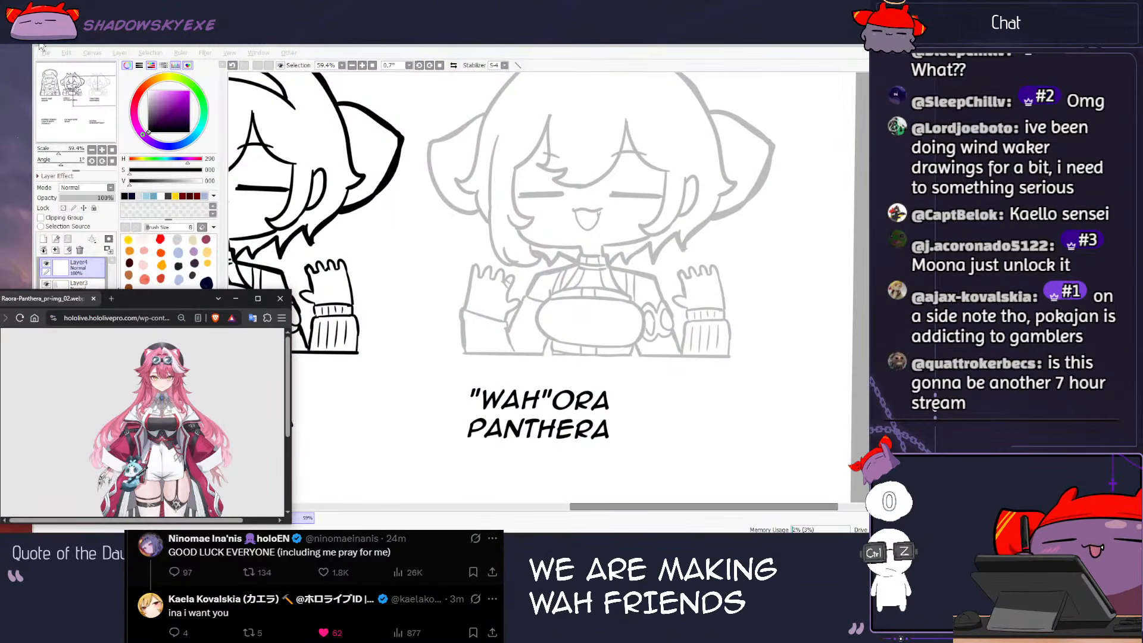
mouse_move(714, 37)
mouse_down()
mouse_move(798, 83)
mouse_move(866, 83)
mouse_up()
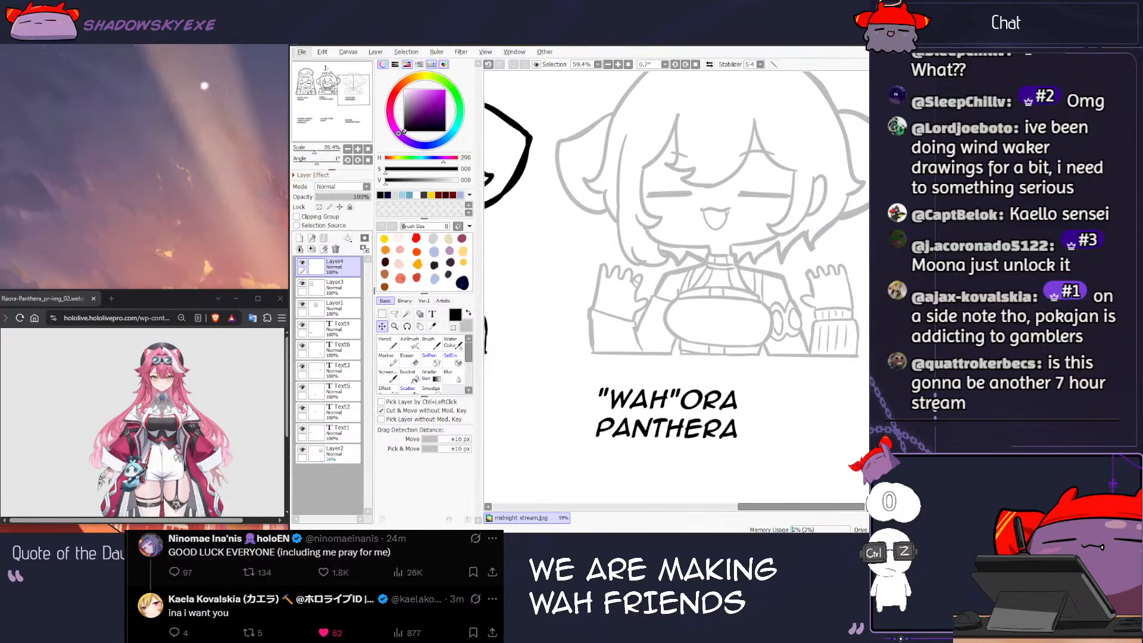
scroll(727, 248, down, 5)
scroll(728, 248, down, 1)
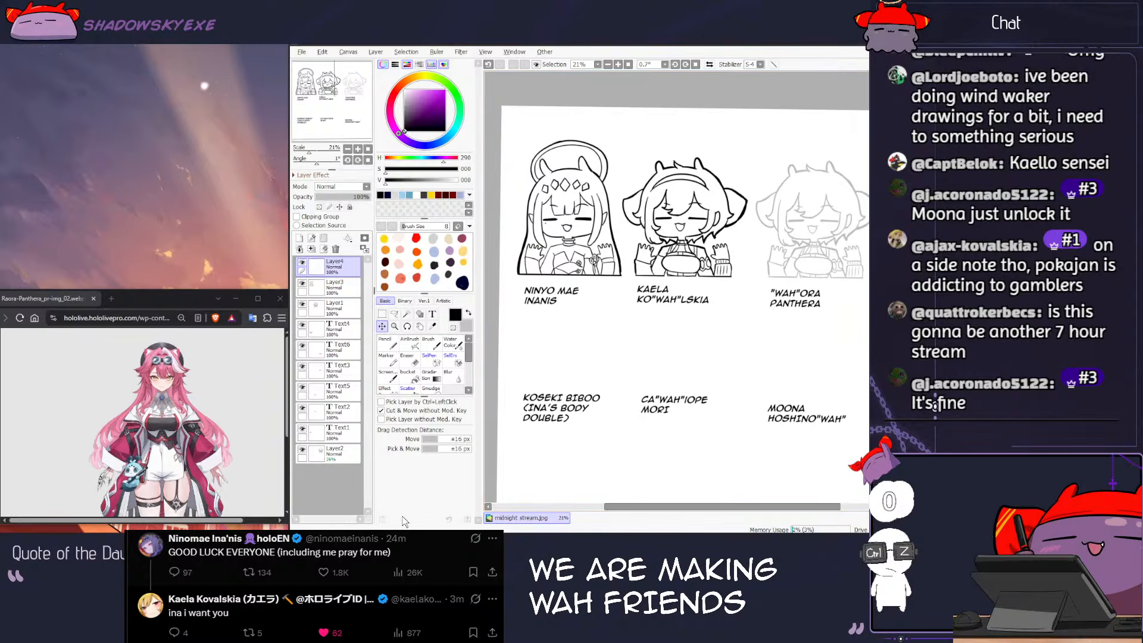
Step: Launch hololive Dreams from the Steam library and put the Steam window away
mouse_move(245, 543)
click(274, 496)
click(155, 239)
click(861, 45)
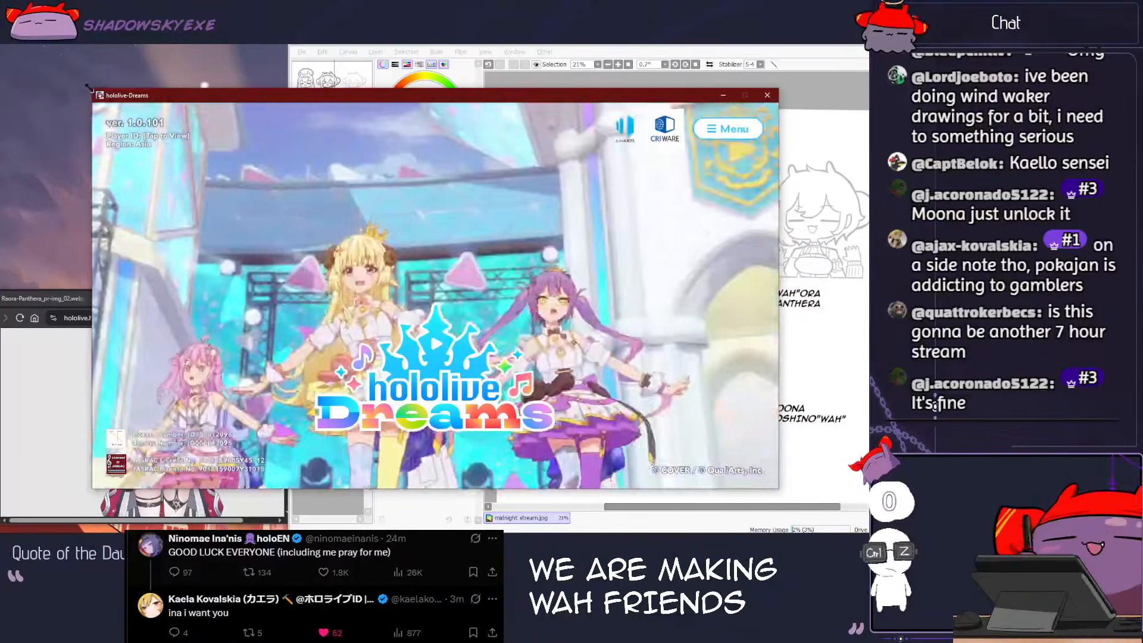
Step: Shrink the hololive Dreams window, place it above the reference browser window and start the game from its title screen
drag(91, 95, 276, 201)
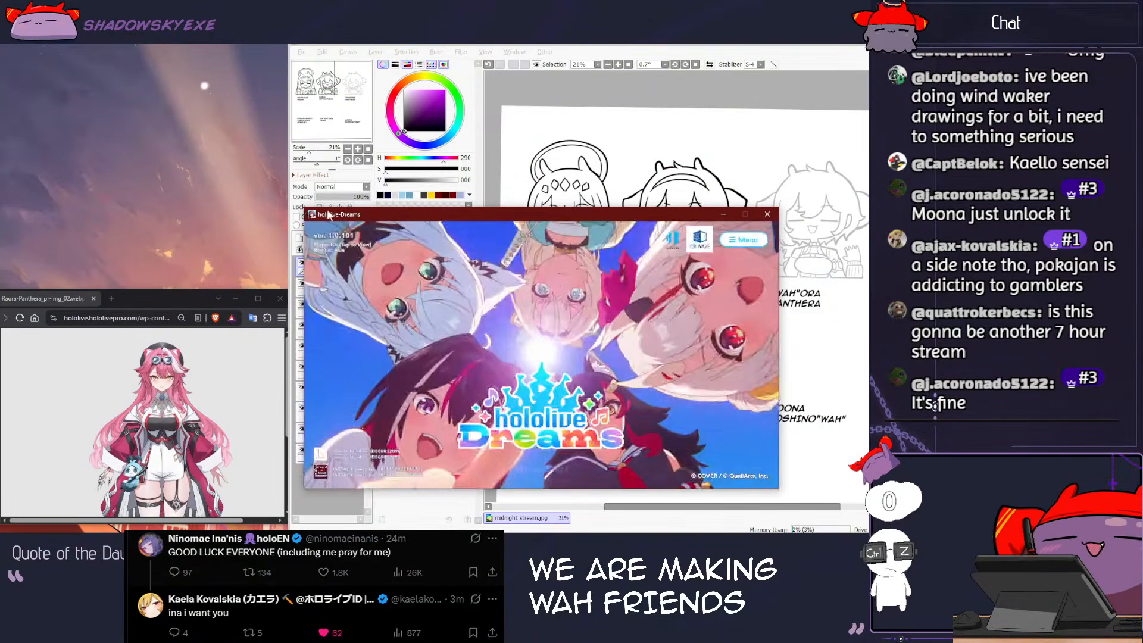
drag(387, 201, 98, 37)
click(416, 287)
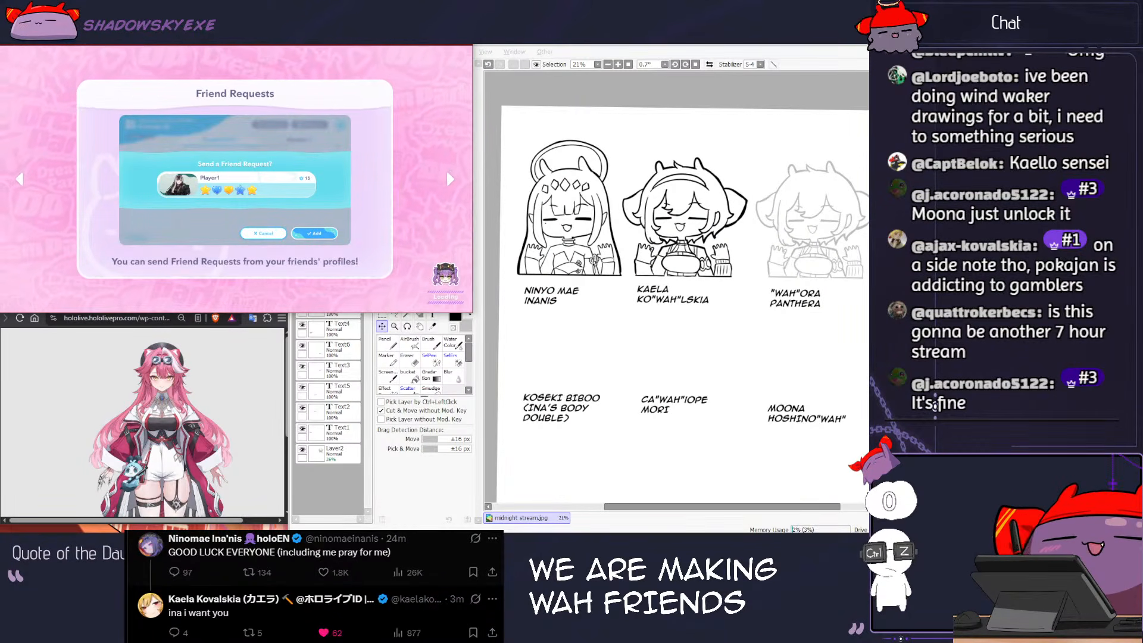
Step: Shrink the game window further and shift the drawing window so that the two sit side by side without overlapping
key(alt+Tab)
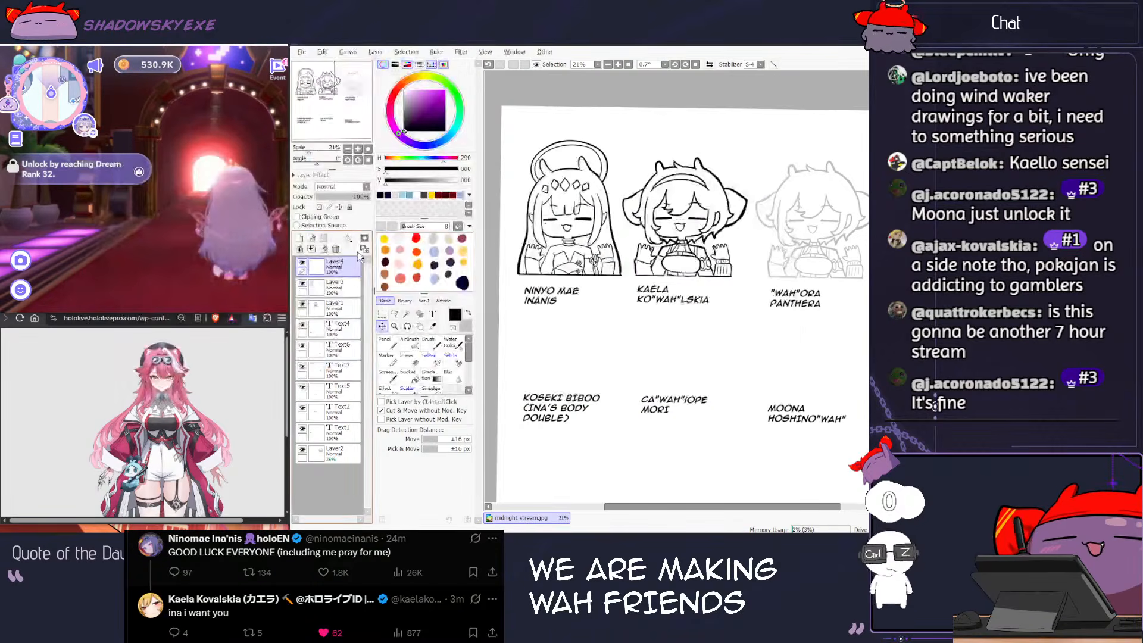
key(alt+Tab)
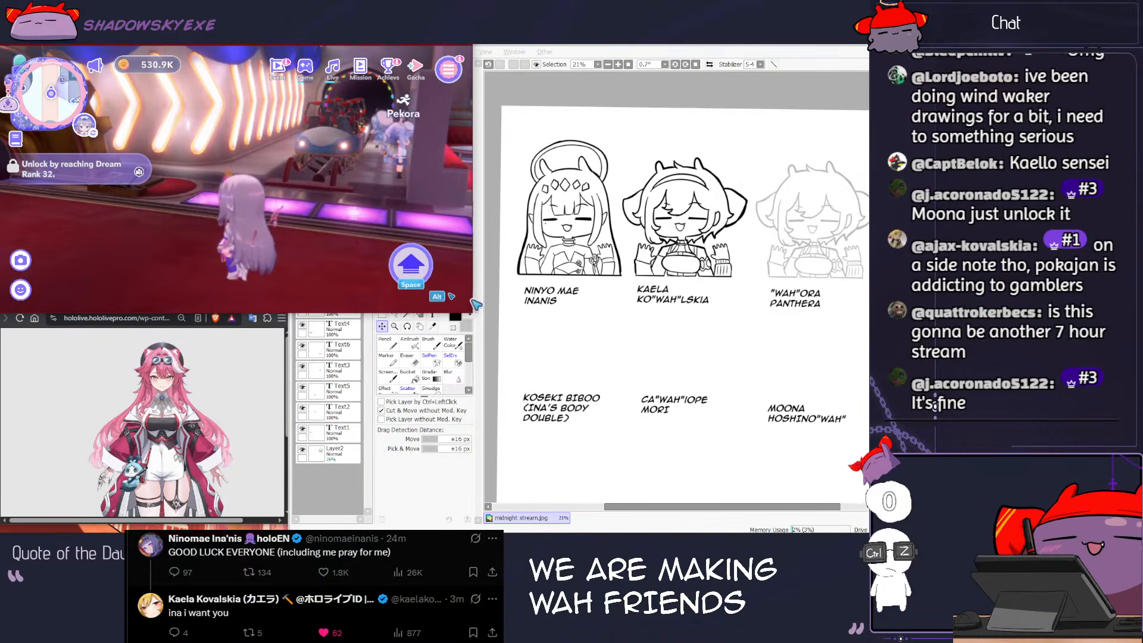
mouse_move(241, 35)
mouse_down()
mouse_move(247, 126)
mouse_move(221, 45)
mouse_up()
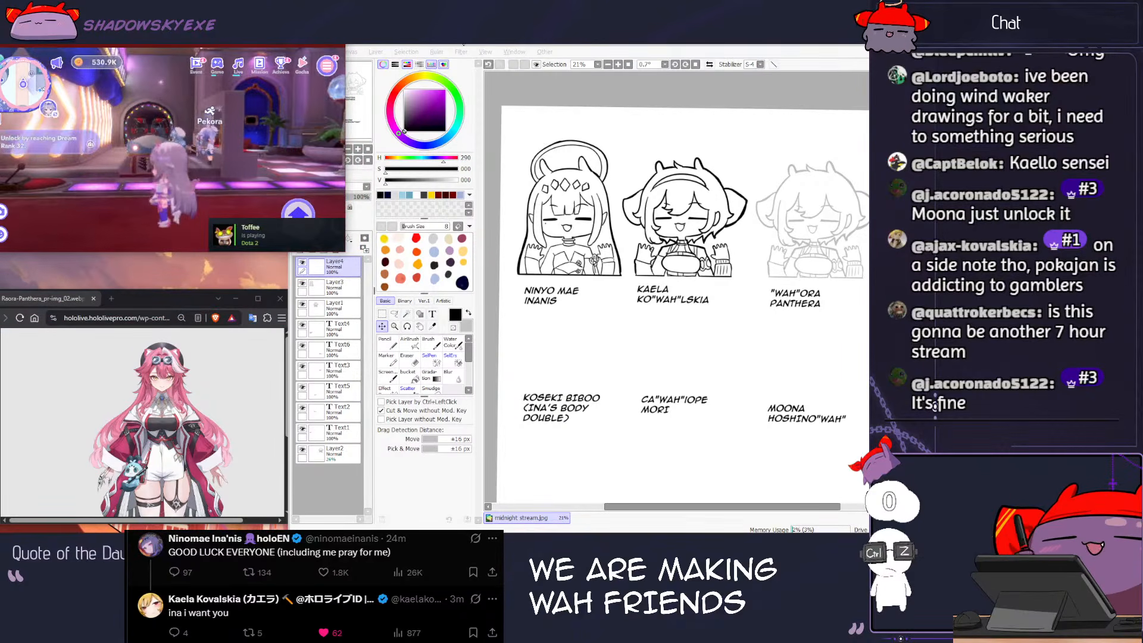
click(458, 47)
drag(290, 214, 340, 255)
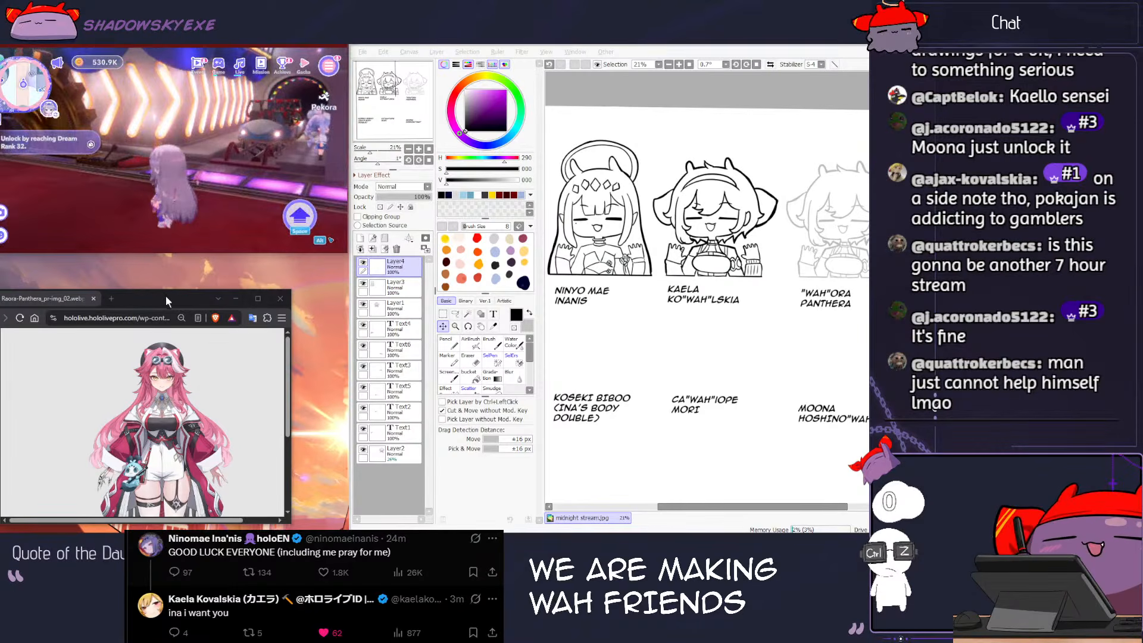
Step: Bring the reference browser window fully into view below the game and frame the Raora image on her head and upper body
drag(165, 294, 183, 278)
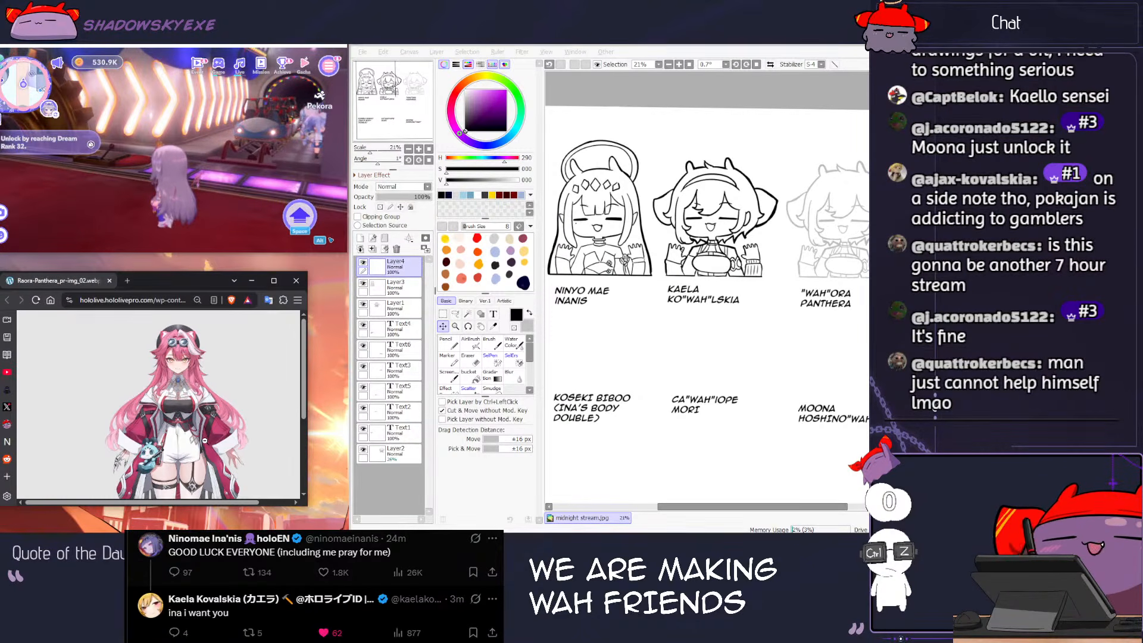
click(203, 351)
click(183, 387)
scroll(188, 390, right, 2)
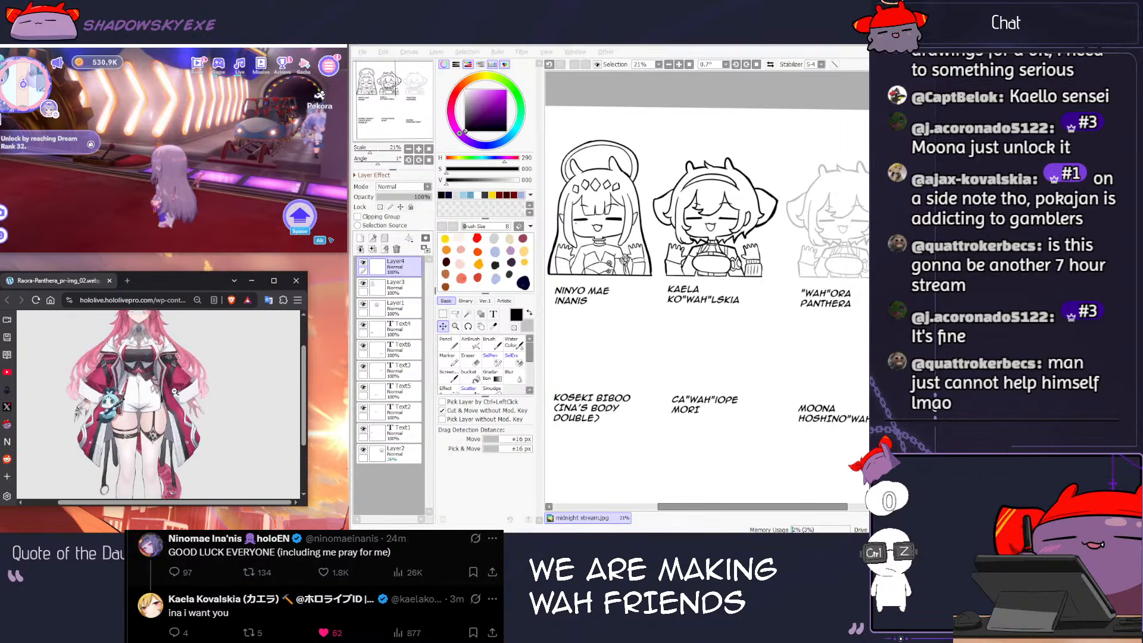
scroll(188, 389, up, 2)
Step: Switch to hololive Dreams and enter a Pokajan! match from the Minigame Portal
click(215, 190)
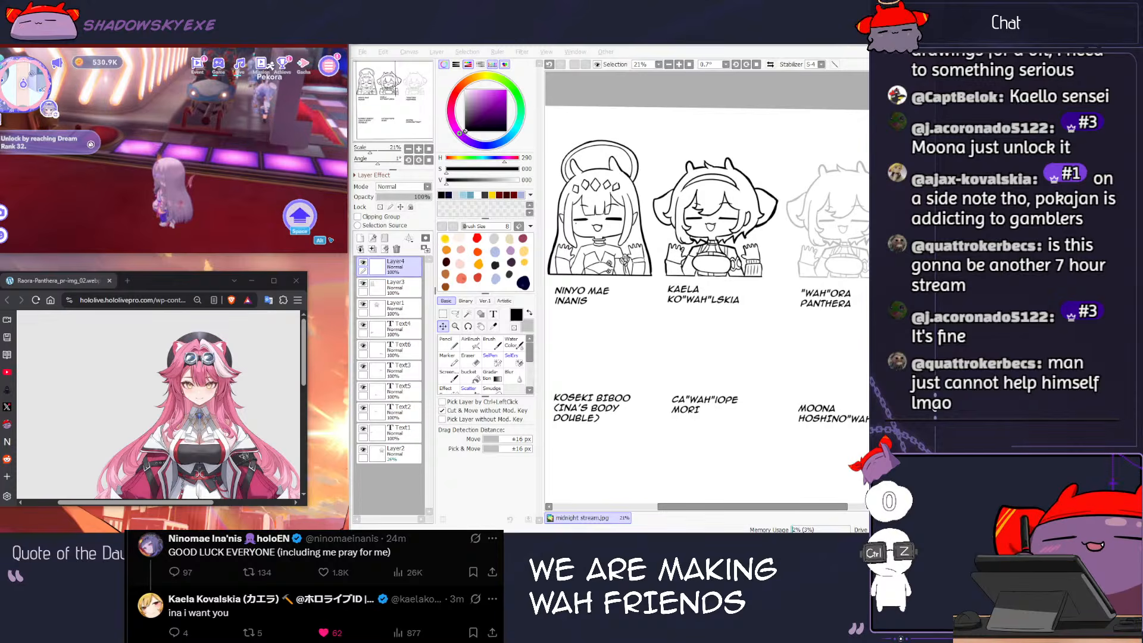
key(alt)
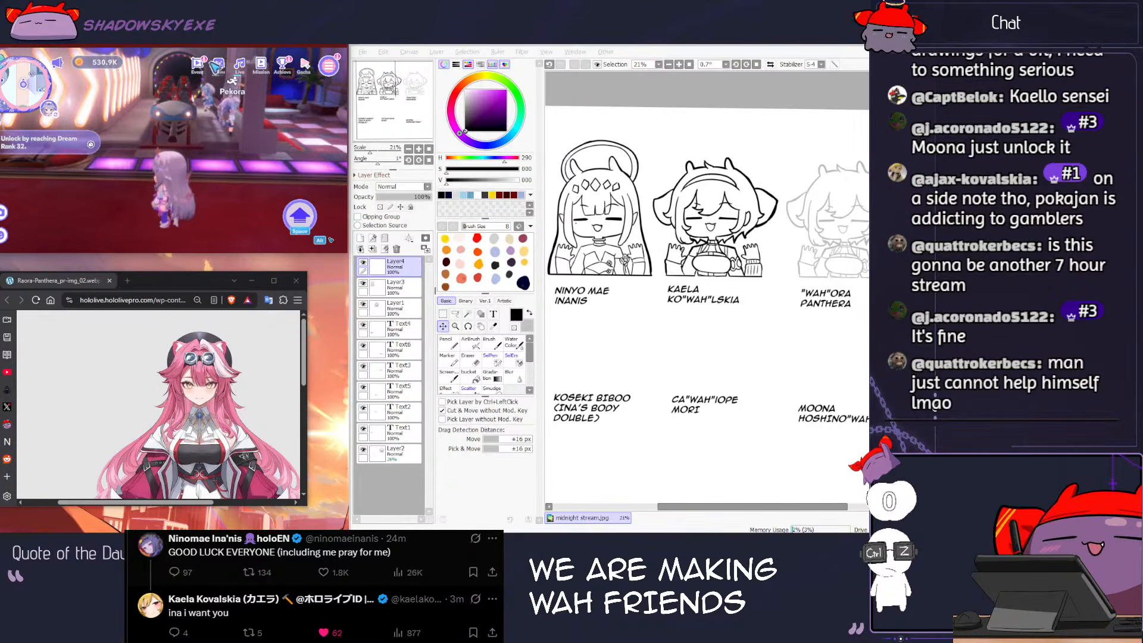
click(219, 68)
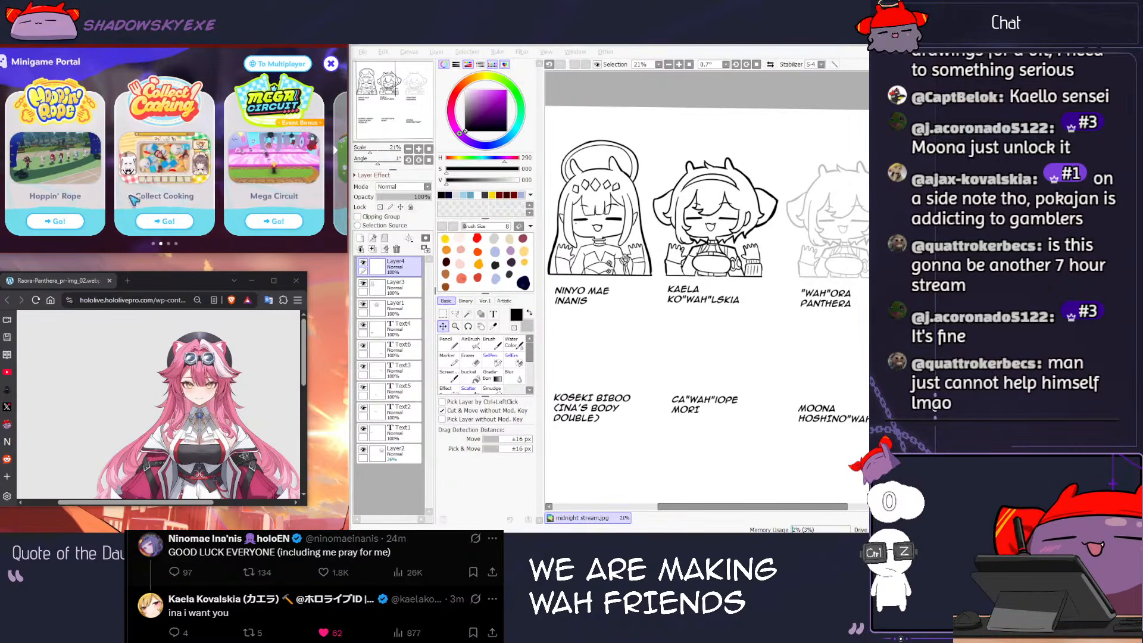
scroll(169, 192, up, 1)
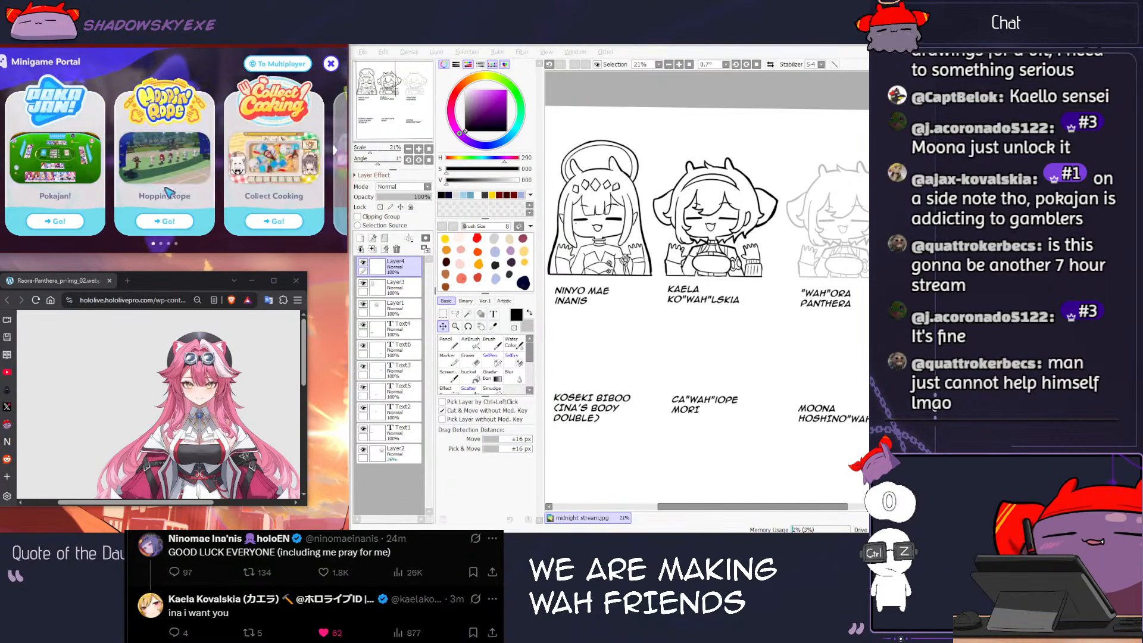
click(74, 221)
click(305, 241)
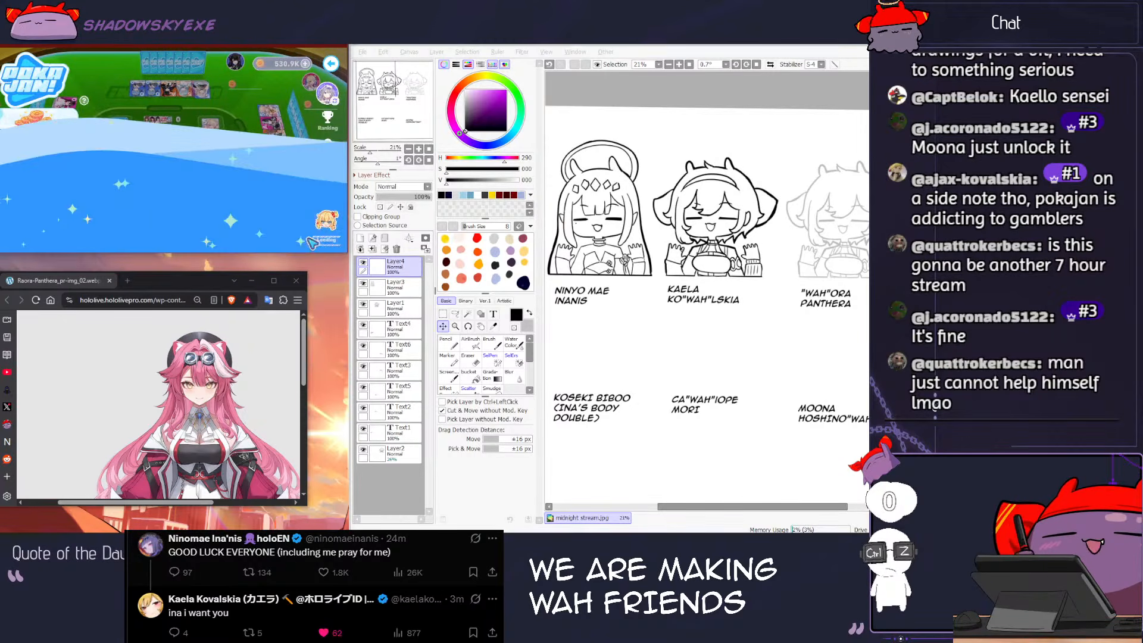
Step: Ink the closed eye on the right of the "WAH"ORA PANTHERA sketch as a thick horizontal line with the size 30 Pencil
drag(750, 507, 790, 507)
scroll(802, 145, up, 4)
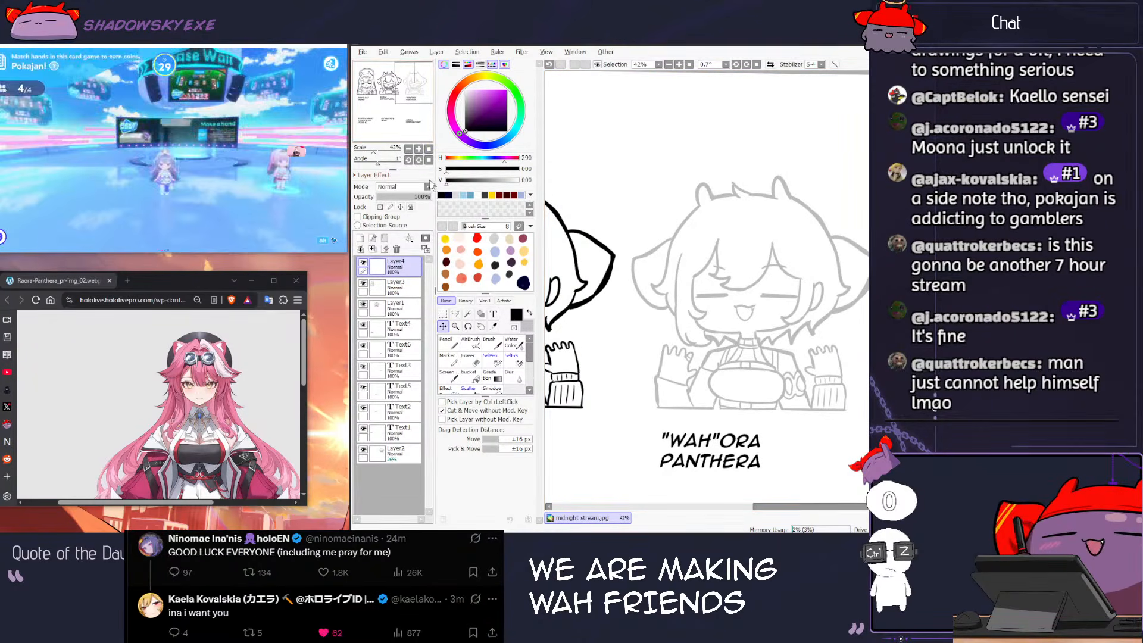
scroll(900, 333, up, 4)
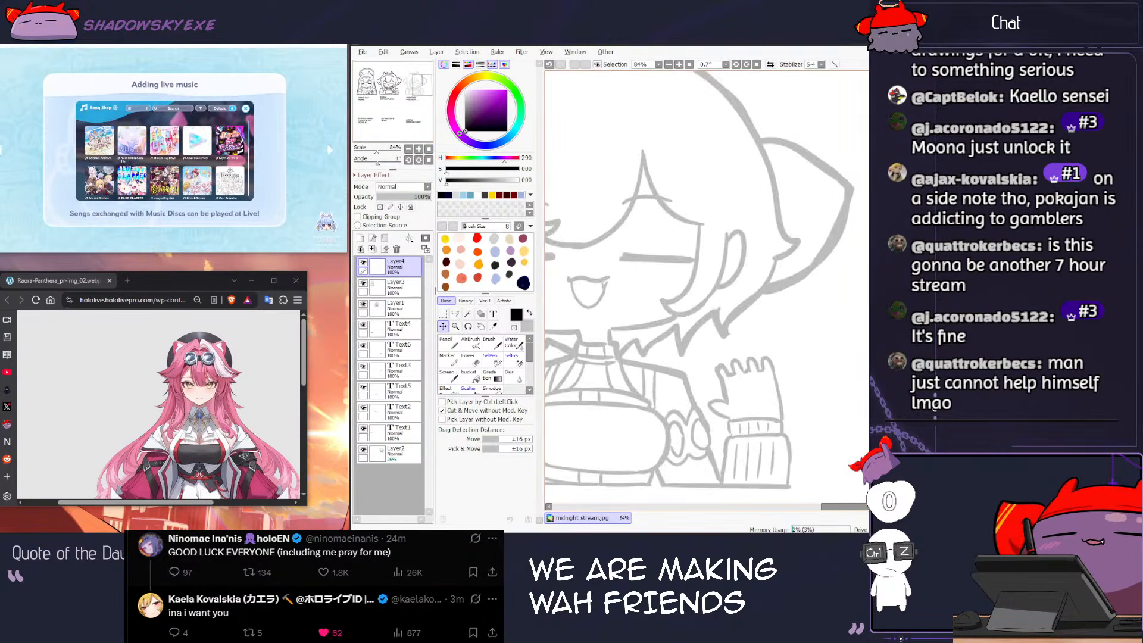
key(n)
drag(638, 251, 714, 253)
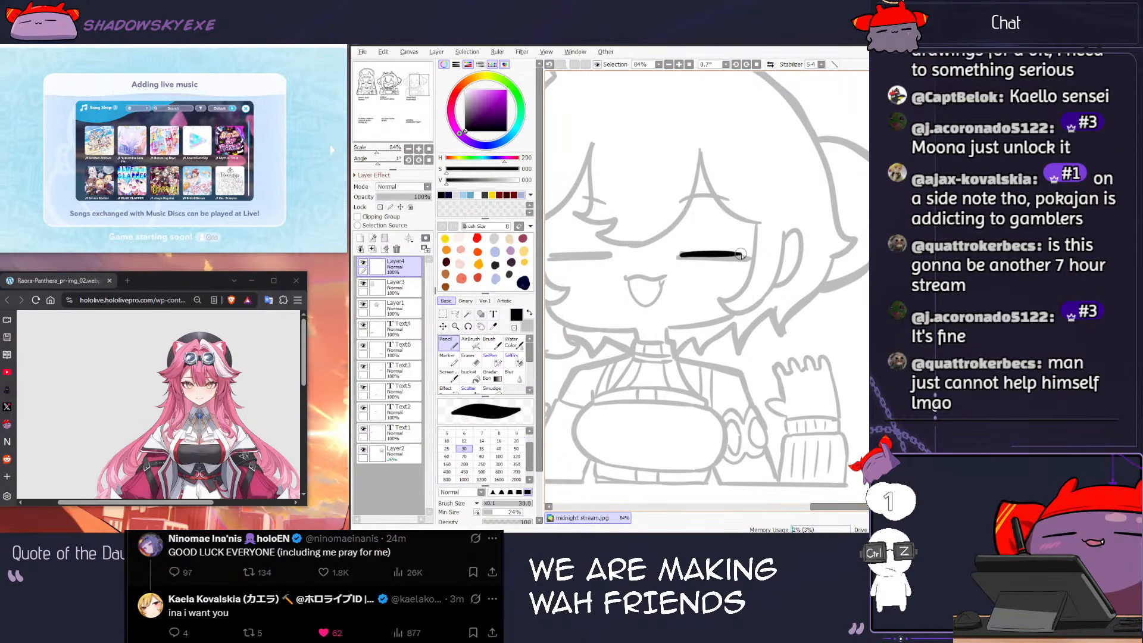
drag(749, 254, 678, 255)
key(ctrl+z)
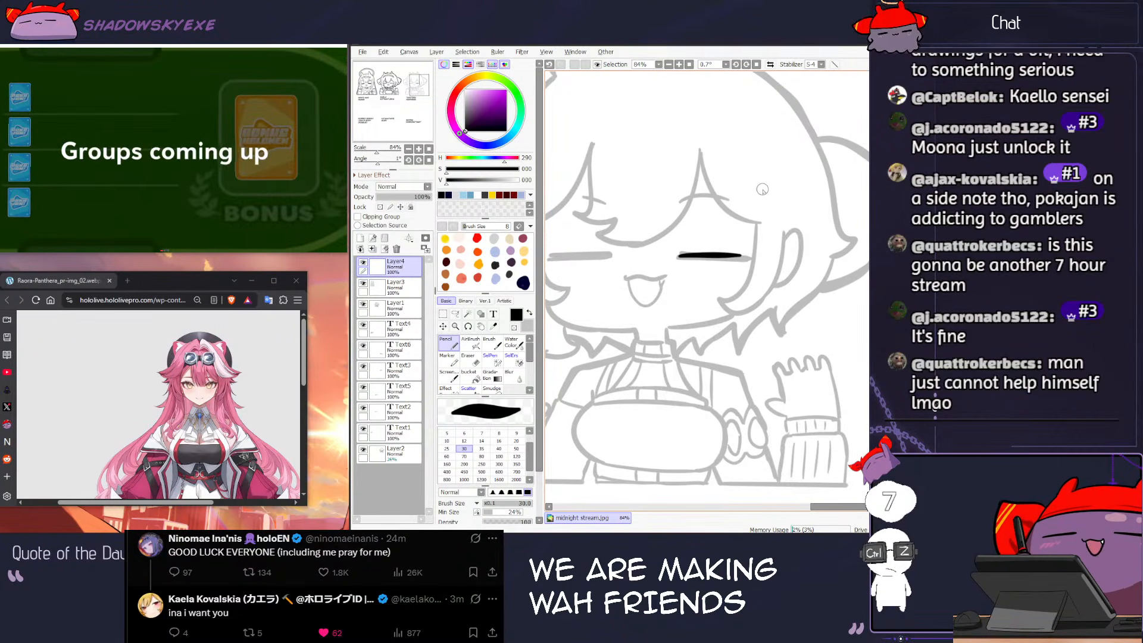
key(ctrl+z)
drag(682, 254, 751, 257)
key(ctrl+z)
key(ctrl+z)
key(ctrl+z)
key(ctrl+z)
drag(680, 257, 710, 259)
key(ctrl+z)
Step: Ink the matching closed eye on the left of the face and thicken the right eye into an even bar
drag(614, 212, 679, 218)
drag(618, 264, 669, 262)
key(ctrl+z)
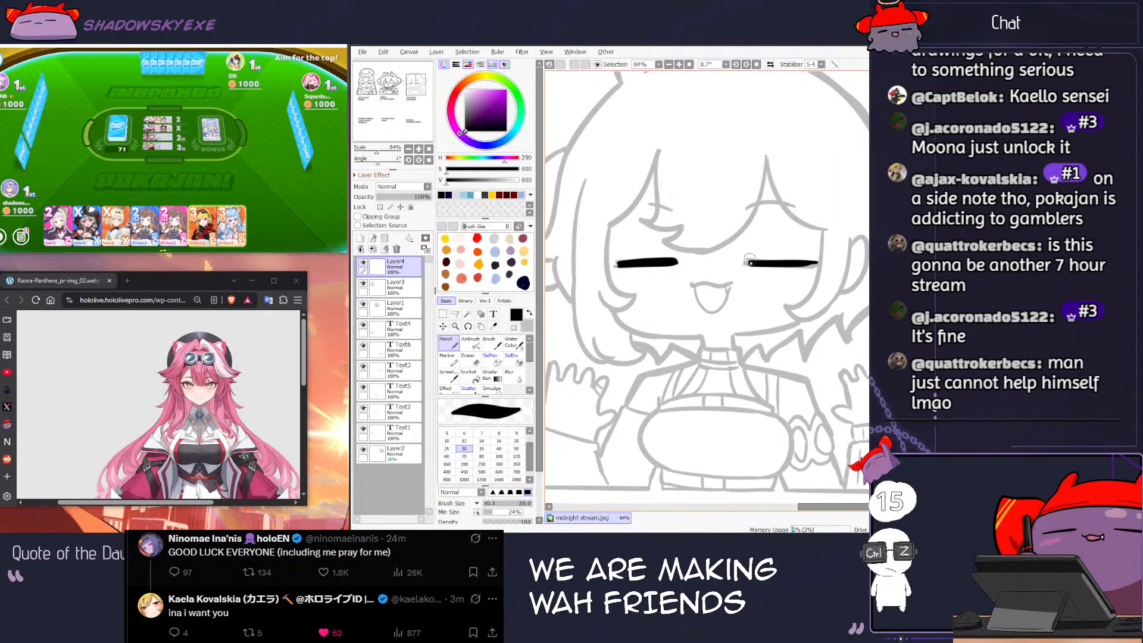
drag(754, 263, 734, 265)
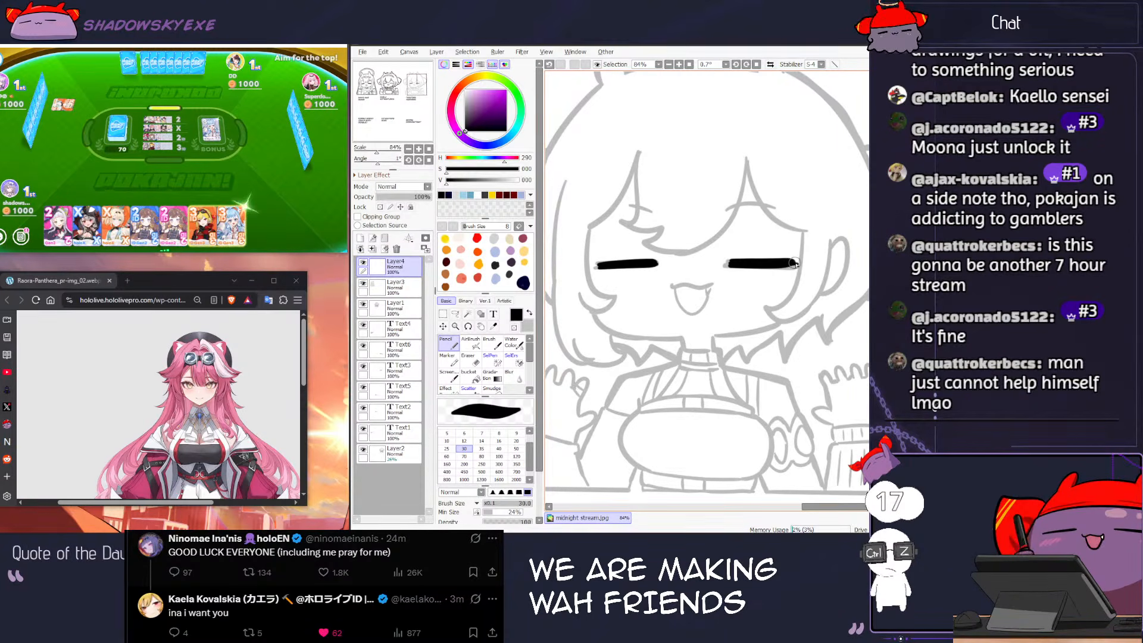
key(e)
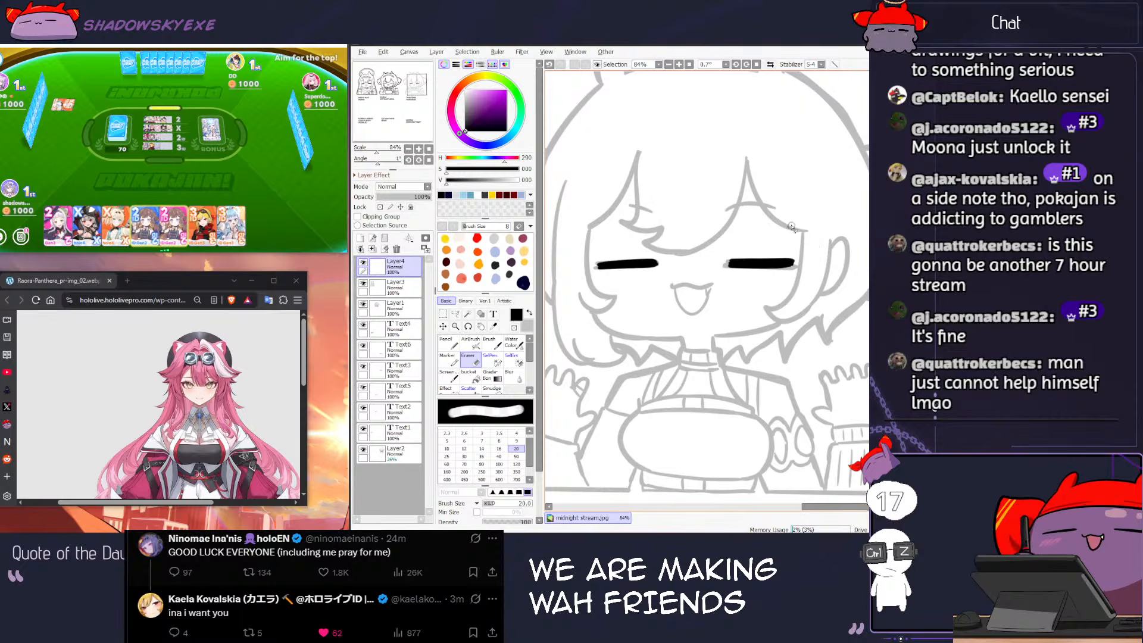
scroll(795, 231, down, 6)
scroll(820, 254, up, 2)
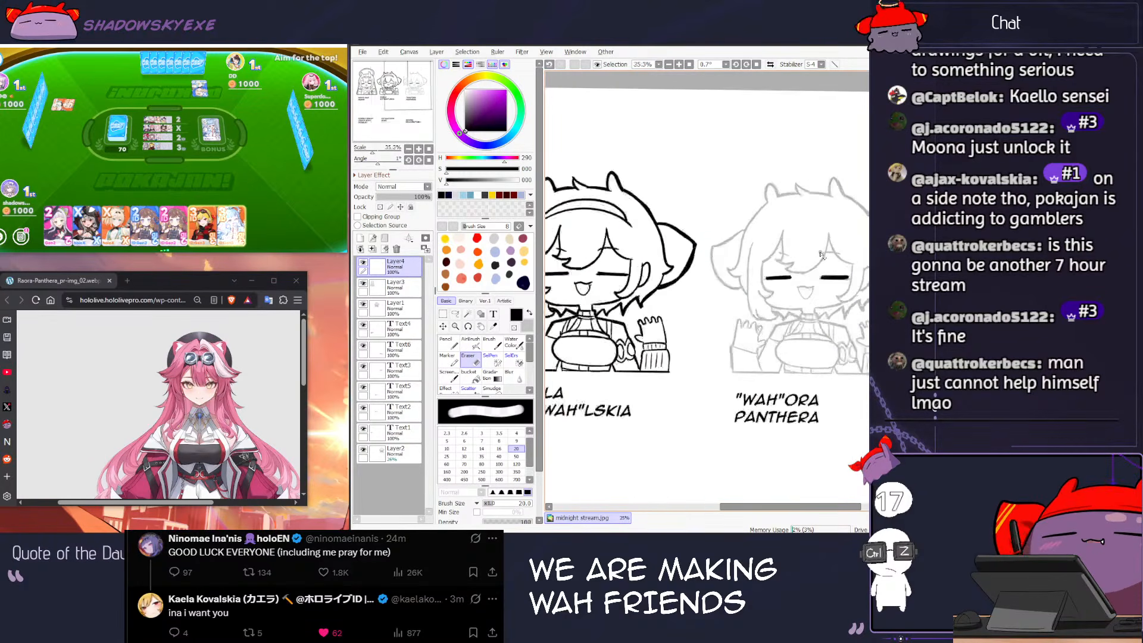
Step: Ink the wavy upper lip line with a small fang on the third character using the size 14 Pencil
scroll(821, 255, up, 4)
key(n)
scroll(663, 276, up, 1)
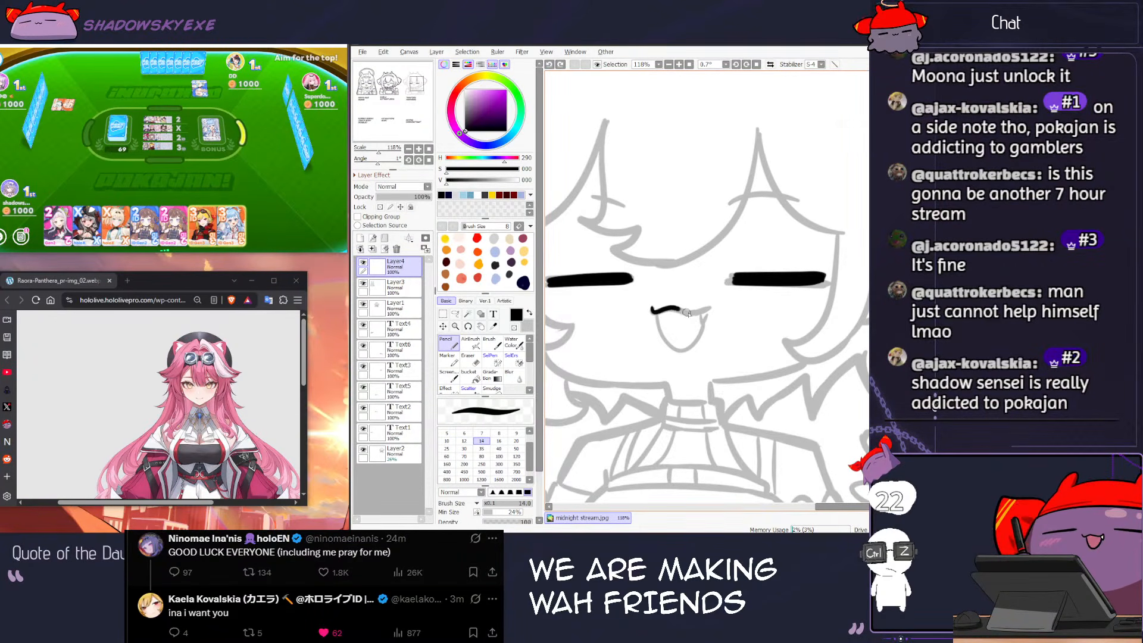
key(ctrl+z)
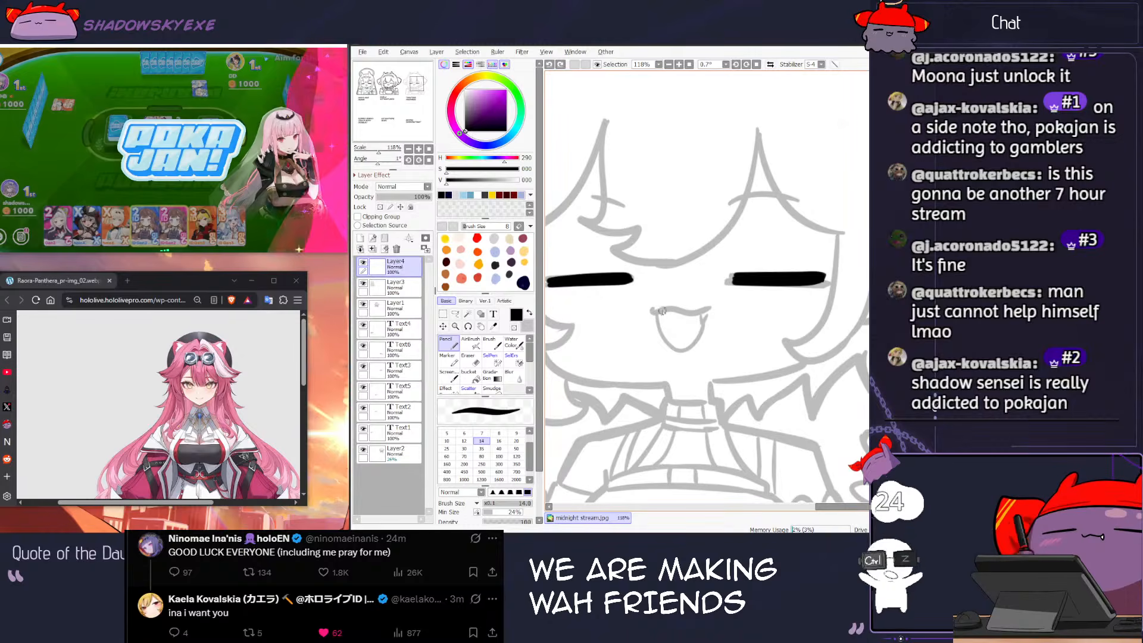
key(ctrl+z)
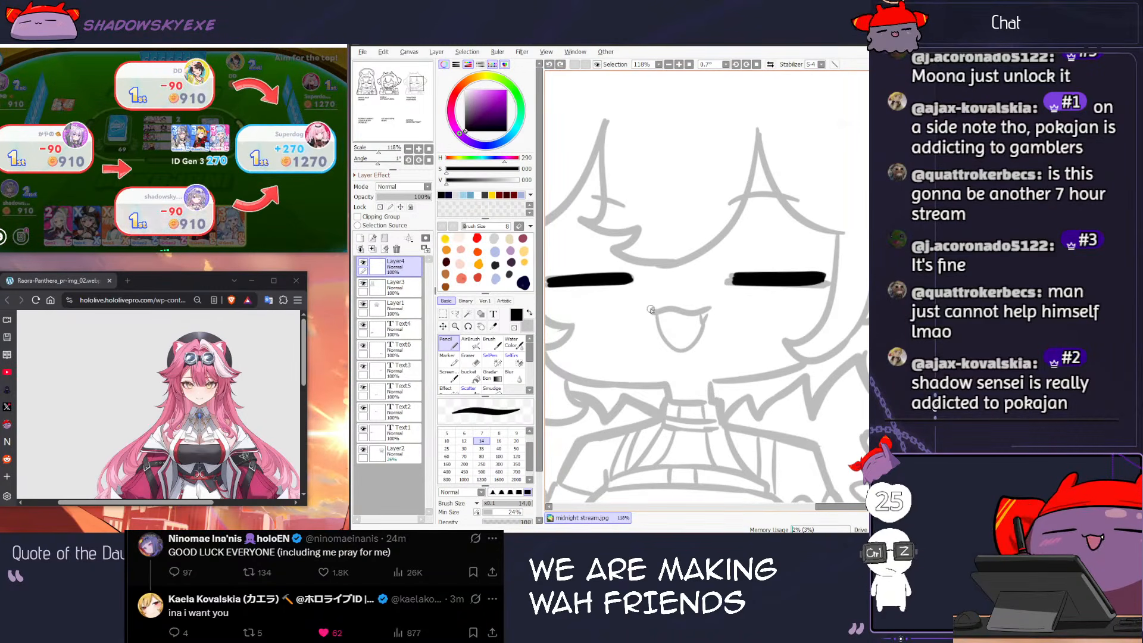
drag(649, 310, 665, 314)
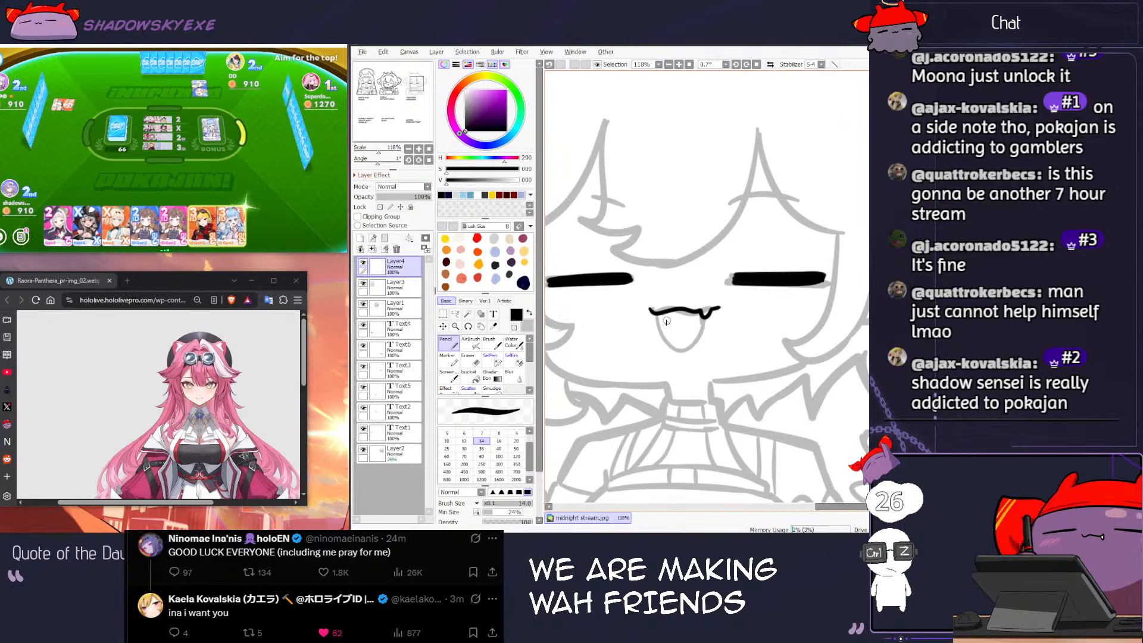
Step: Ink the rounded lower curve of the open mouth beneath the upper lip, redoing the stroke until it fits
drag(658, 313, 685, 351)
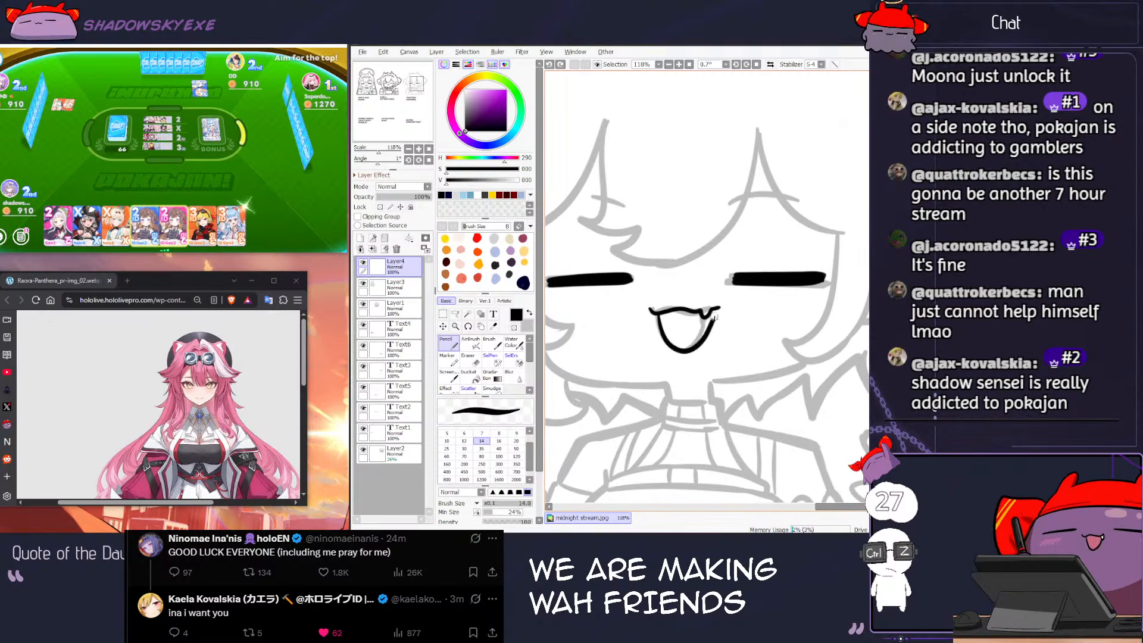
key(ctrl+z)
key(ctrl+z)
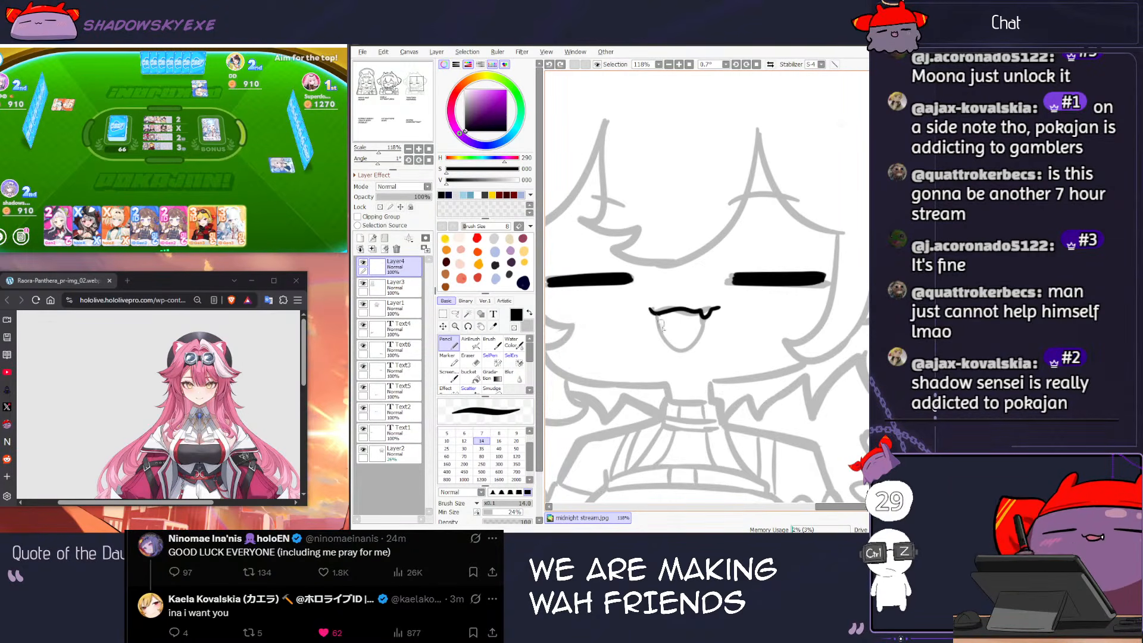
key(ctrl+z)
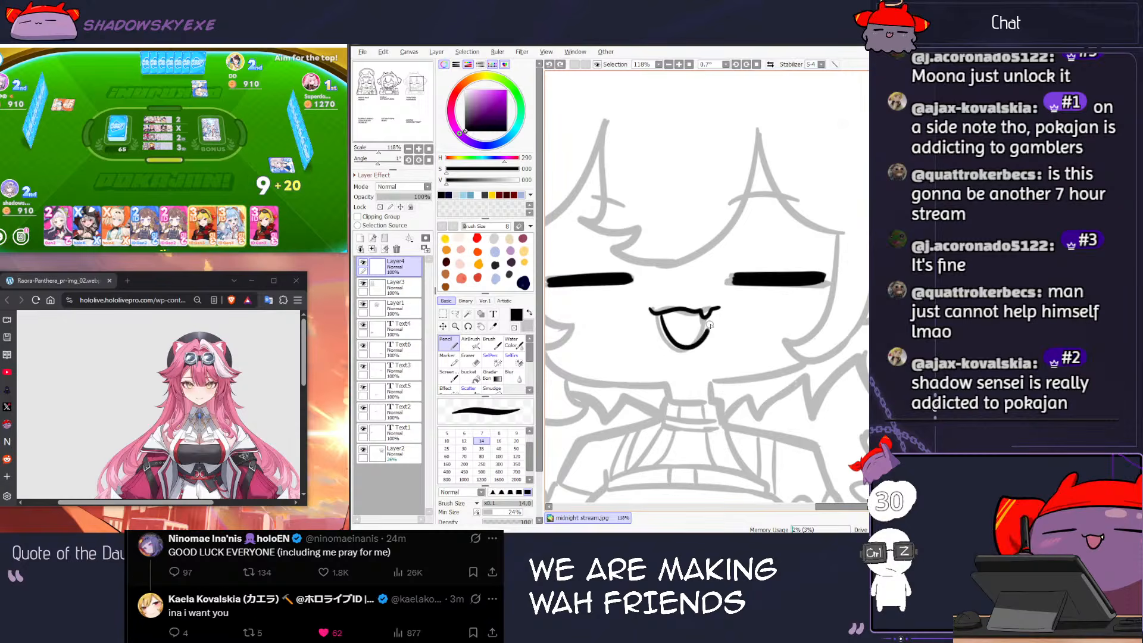
Step: Discard the third card of the hand in the Pokajan! match
click(196, 202)
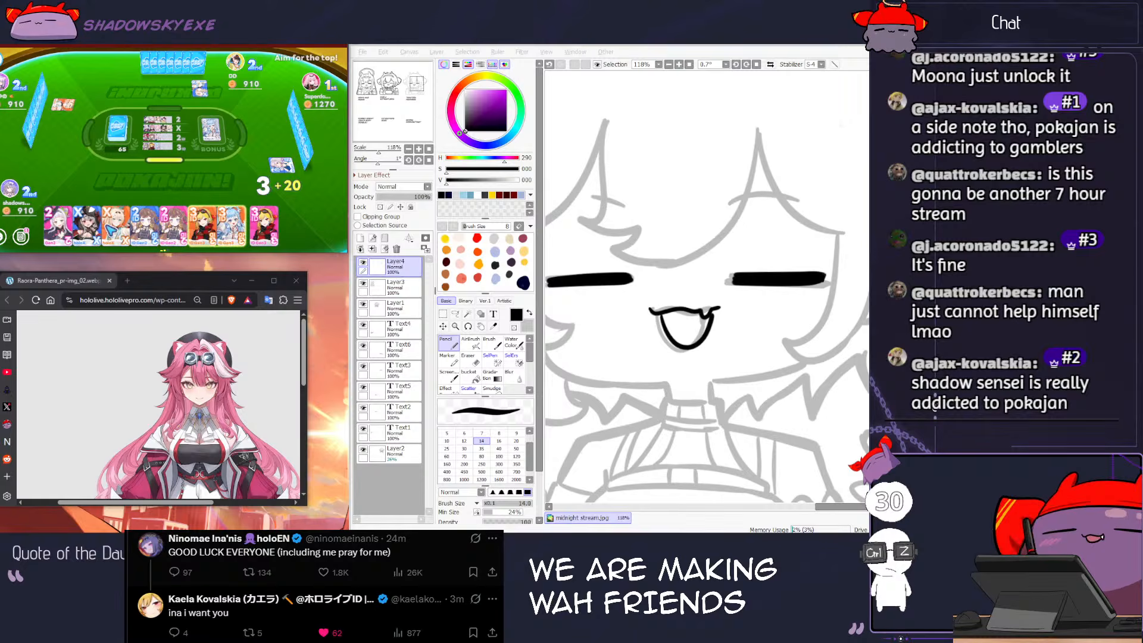
click(115, 227)
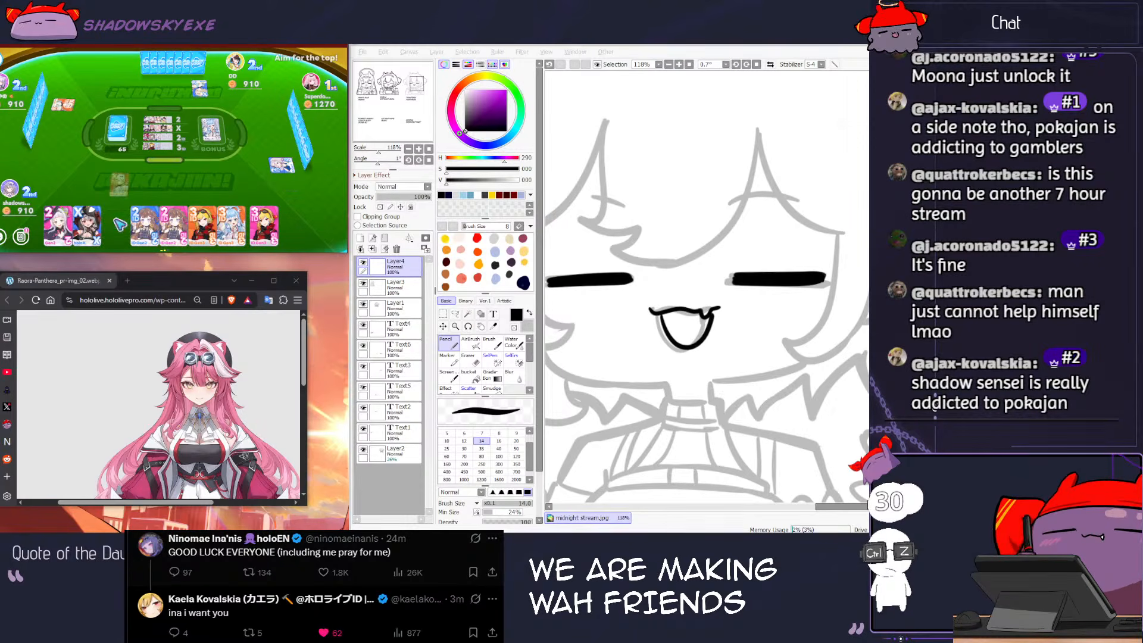
Step: Return to the canvas and ink the two short curved eyebrows above the third character's closed eyes
click(627, 204)
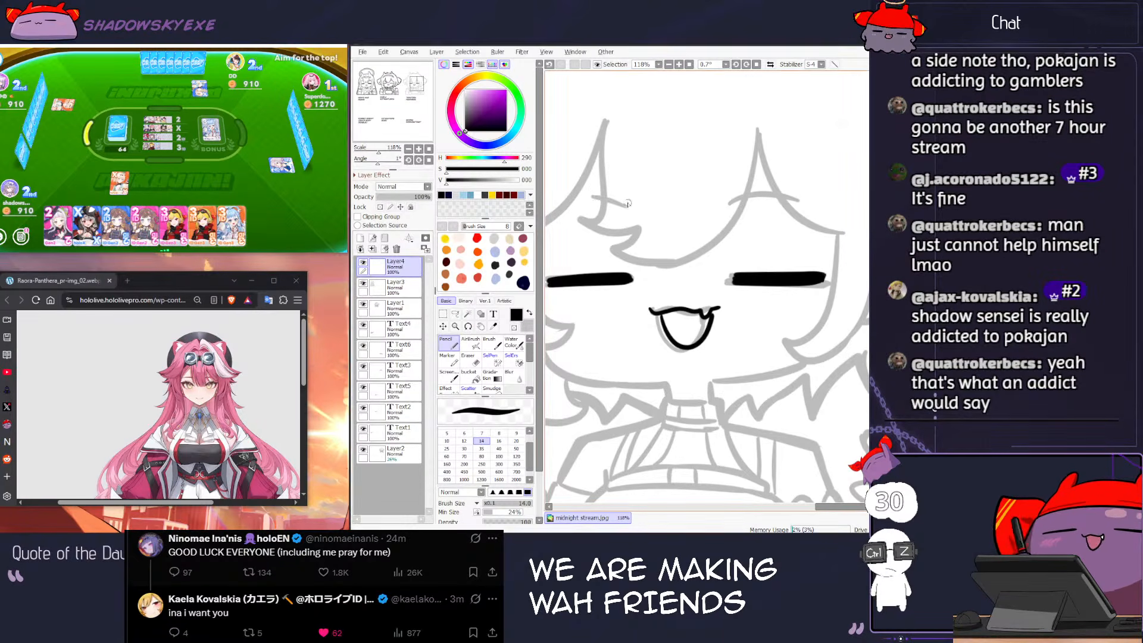
drag(727, 203, 789, 198)
drag(771, 259, 756, 265)
Step: Ink the left edge of the third character's fringe down across the eyebrow and its flat lower edge above the eyes
mouse_move(593, 123)
mouse_down()
mouse_move(613, 260)
mouse_move(592, 200)
mouse_move(630, 276)
mouse_up()
key(ctrl+z)
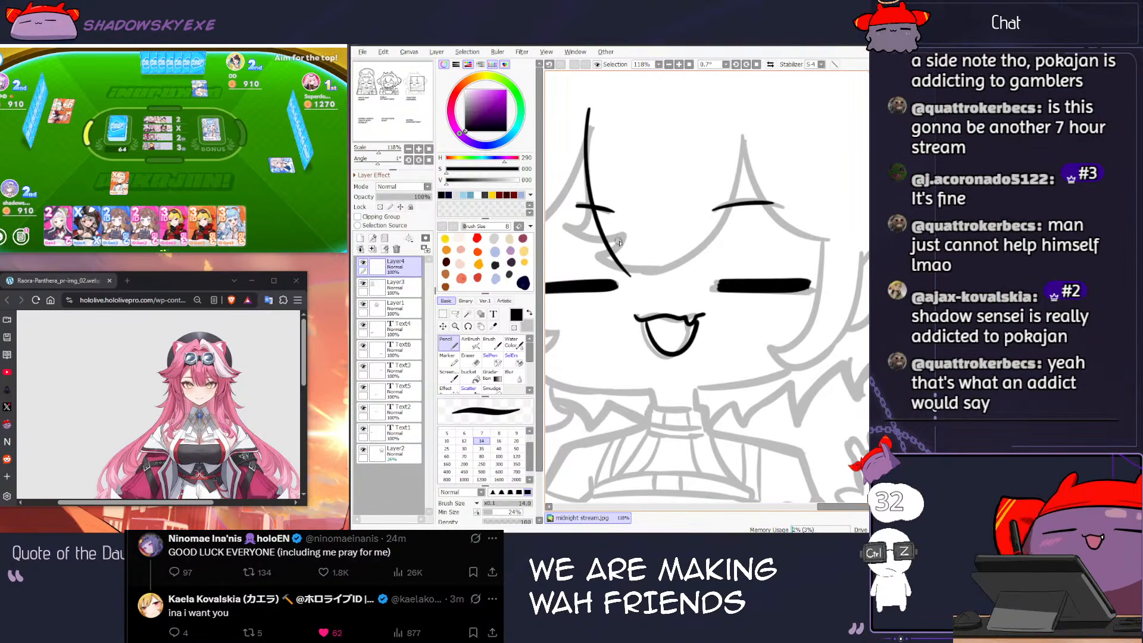
mouse_move(613, 194)
mouse_down()
mouse_move(631, 282)
mouse_move(720, 262)
mouse_up()
key(ctrl+z)
key(ctrl+z)
drag(629, 277, 696, 273)
key(ctrl+z)
key(ctrl+z)
Step: Ink the pointed strand and the long right-hand strand that close the fringe between the eyes
mouse_move(680, 180)
mouse_down()
mouse_move(695, 272)
mouse_move(719, 245)
mouse_move(731, 270)
mouse_up()
key(ctrl+z)
key(ctrl+z)
mouse_move(725, 126)
mouse_down()
mouse_move(730, 270)
mouse_move(803, 286)
mouse_up()
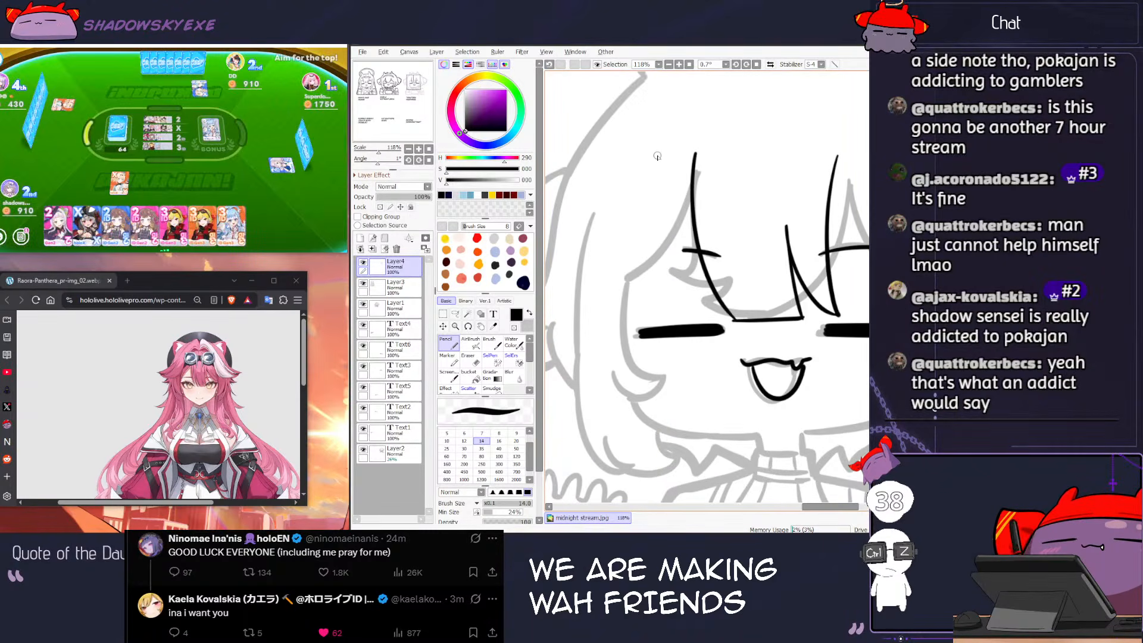
Step: Ink the hair strand sweeping from the top of the fringe down to the left side of the face
key(ctrl+z)
drag(693, 174, 638, 272)
key(ctrl+z)
drag(695, 162, 630, 288)
key(ctrl+z)
mouse_move(694, 166)
mouse_down()
mouse_move(625, 291)
mouse_move(595, 217)
mouse_move(607, 279)
mouse_up()
key(ctrl+z)
Step: Ink the face-framing side lock on the left, running past the eye to curled tips beside the mouth
mouse_move(612, 189)
mouse_down()
mouse_move(600, 286)
mouse_move(646, 328)
mouse_up()
key(ctrl+z)
mouse_move(602, 193)
mouse_down()
mouse_move(605, 300)
mouse_move(638, 318)
mouse_move(593, 332)
mouse_move(621, 335)
mouse_move(633, 321)
mouse_move(589, 328)
mouse_move(638, 320)
mouse_up()
key(ctrl+z)
key(ctrl+z)
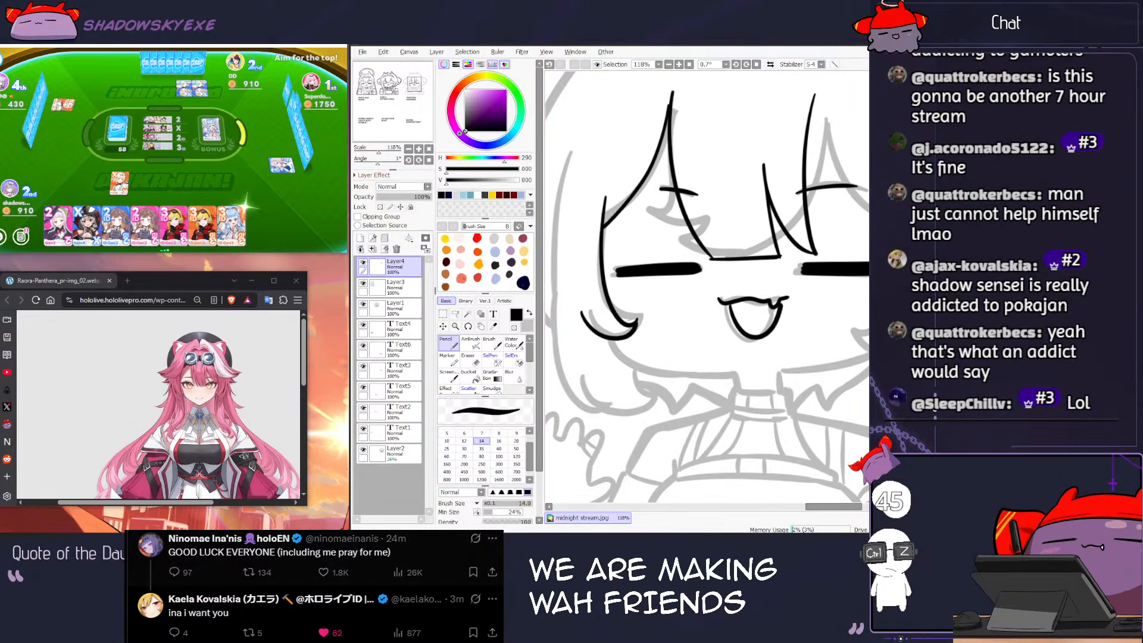
Step: Switch to Discord, shift its window over the canvas, view the CONGRATS image in stream-chat enlarged, and put Discord away
key(alt+Tab)
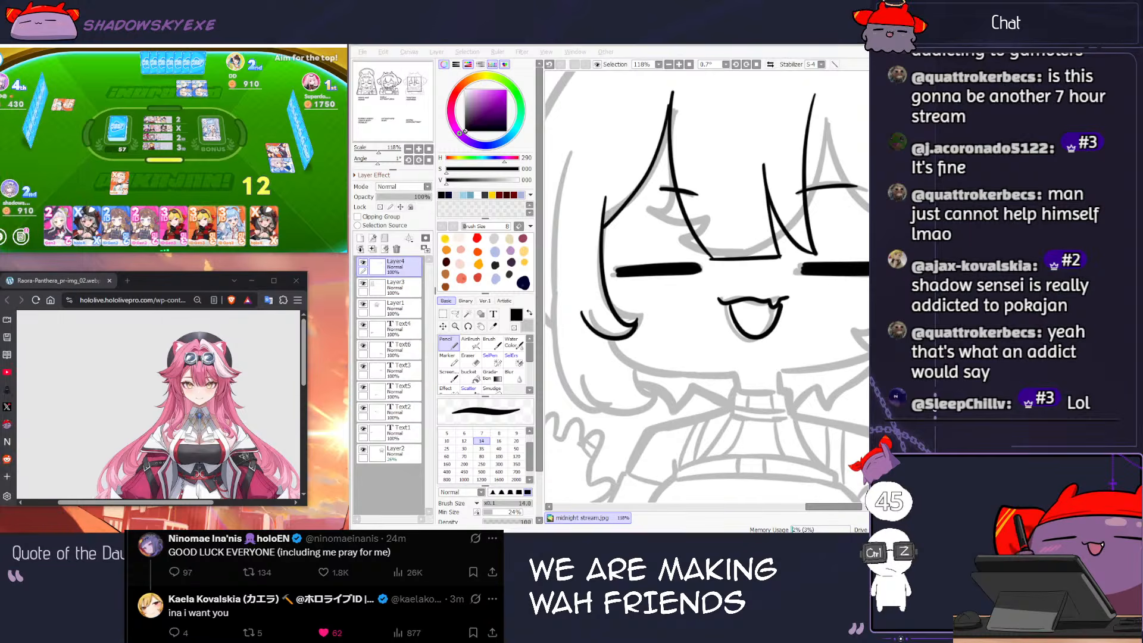
drag(364, 123, 499, 73)
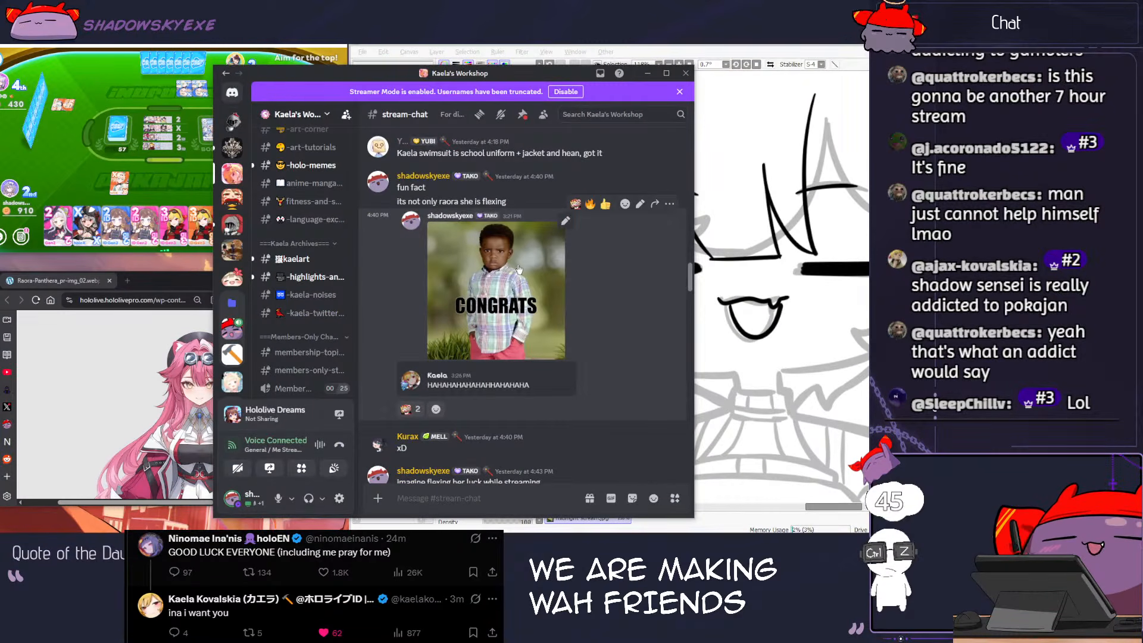
drag(391, 73, 539, 73)
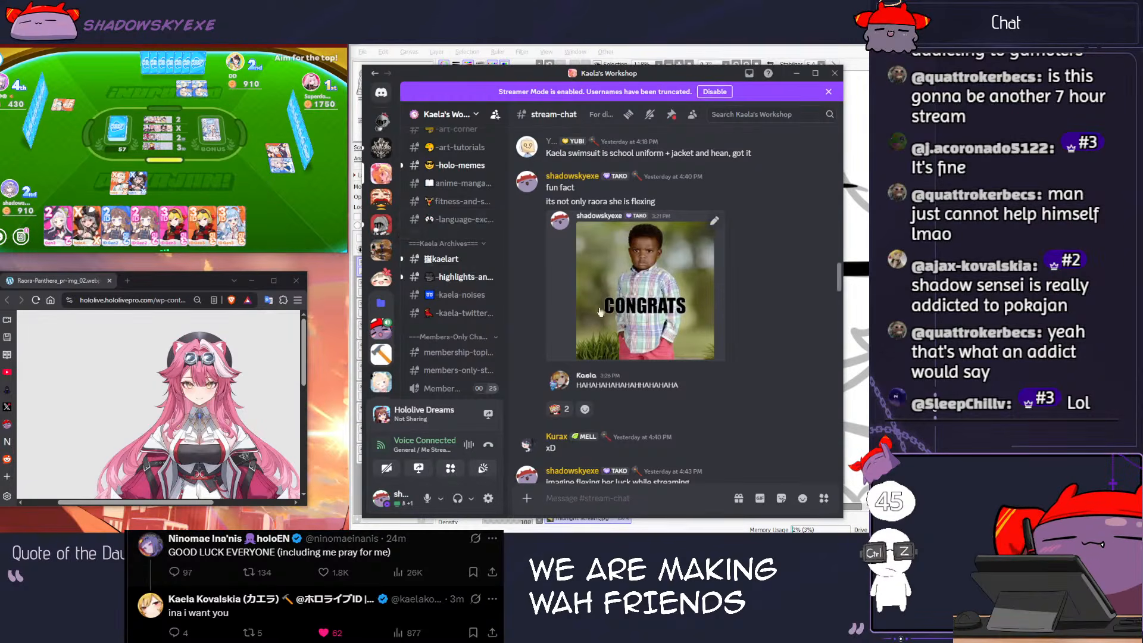
click(664, 296)
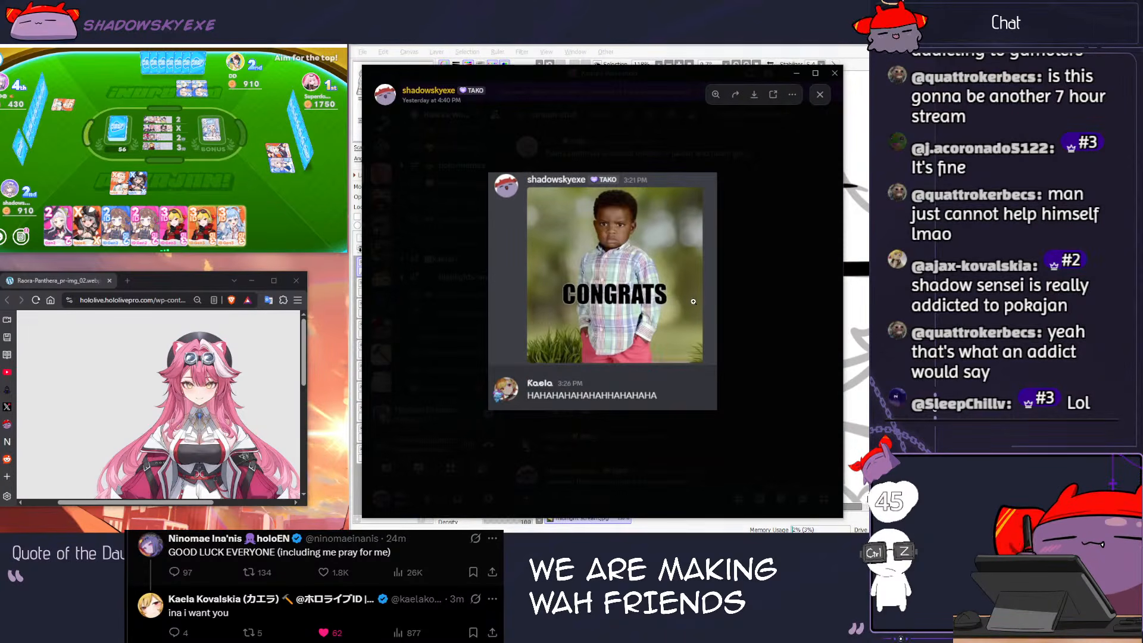
click(739, 315)
click(709, 63)
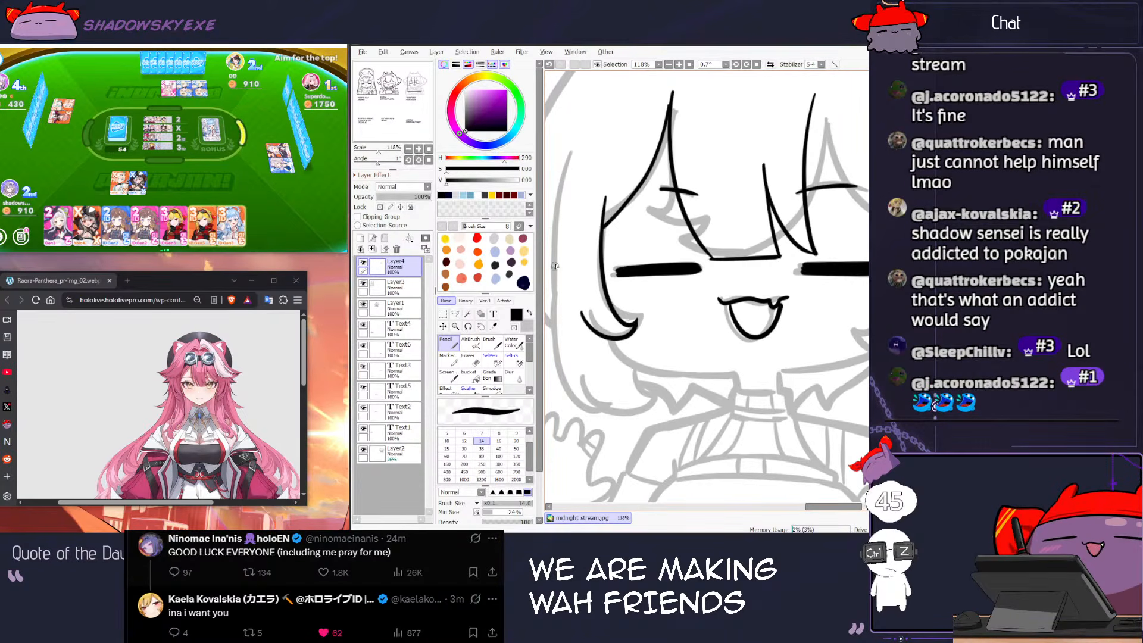
Step: Try the outer hair strand left of the face-framing side lock, ending in an outward-flicked tip
drag(559, 245, 585, 277)
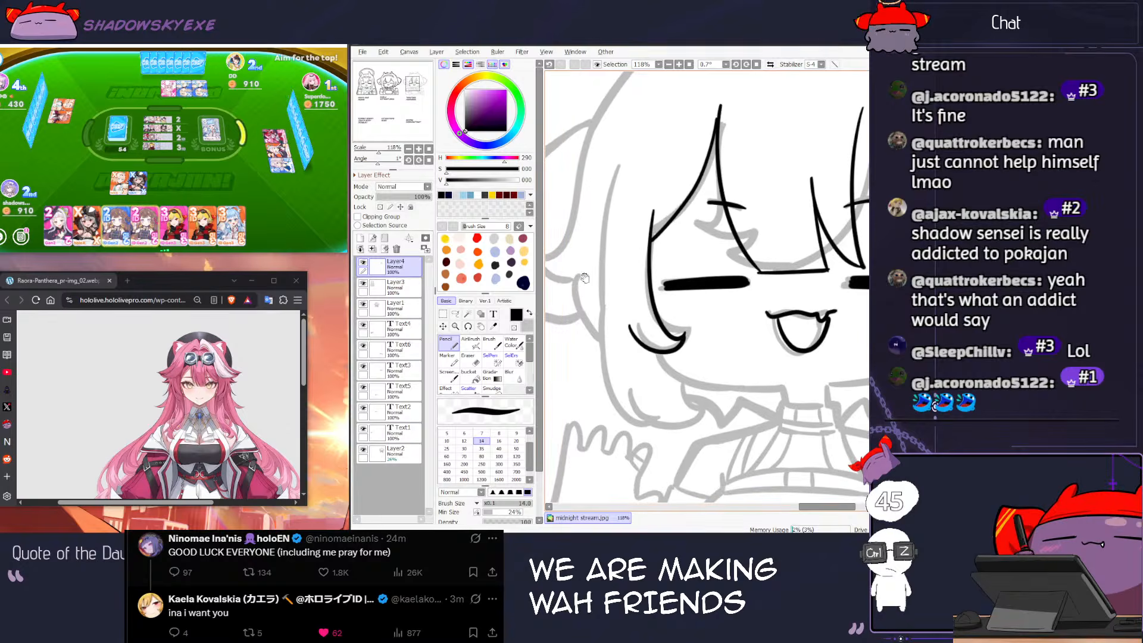
drag(589, 226, 586, 304)
key(ctrl+z)
drag(593, 232, 589, 337)
key(ctrl+z)
drag(598, 238, 570, 298)
key(ctrl+z)
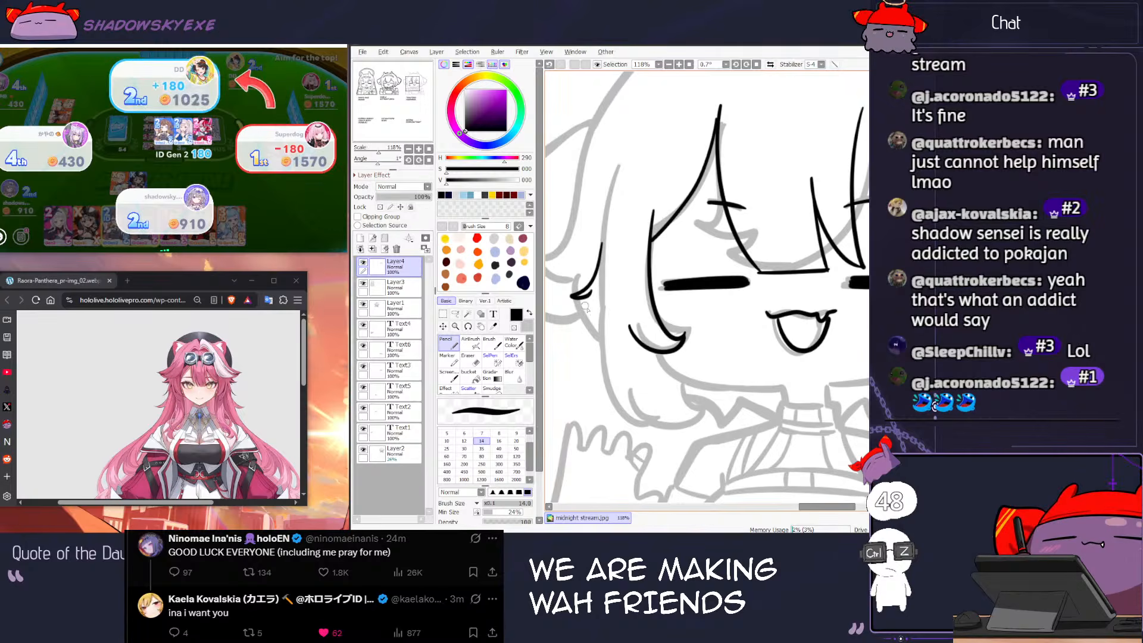
key(ctrl+z)
Step: Ink the outer hair lock on the left of the face, with jagged pointed tips running down toward the jaw
mouse_move(599, 245)
mouse_down()
mouse_move(571, 298)
mouse_move(585, 347)
mouse_move(659, 384)
mouse_up()
mouse_move(622, 324)
mouse_down()
mouse_move(644, 386)
mouse_move(630, 349)
mouse_move(659, 385)
mouse_up()
key(ctrl+z)
drag(628, 327, 659, 386)
key(ctrl+z)
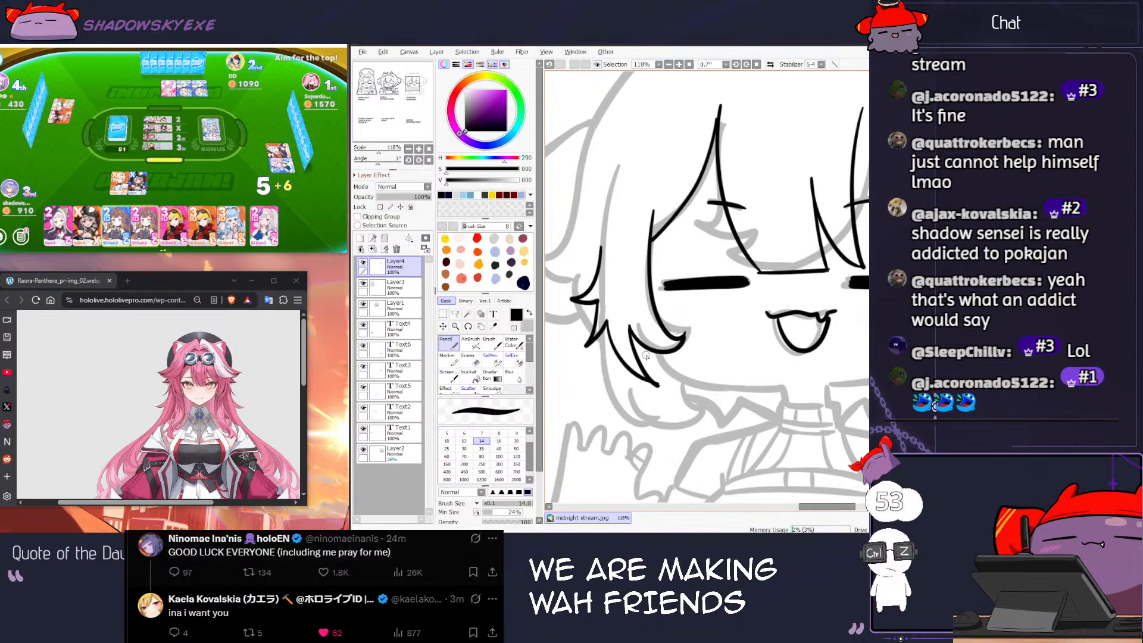
Step: Switch to the Pokajan game, discard the second card of the hand, and return to the drawing
click(219, 197)
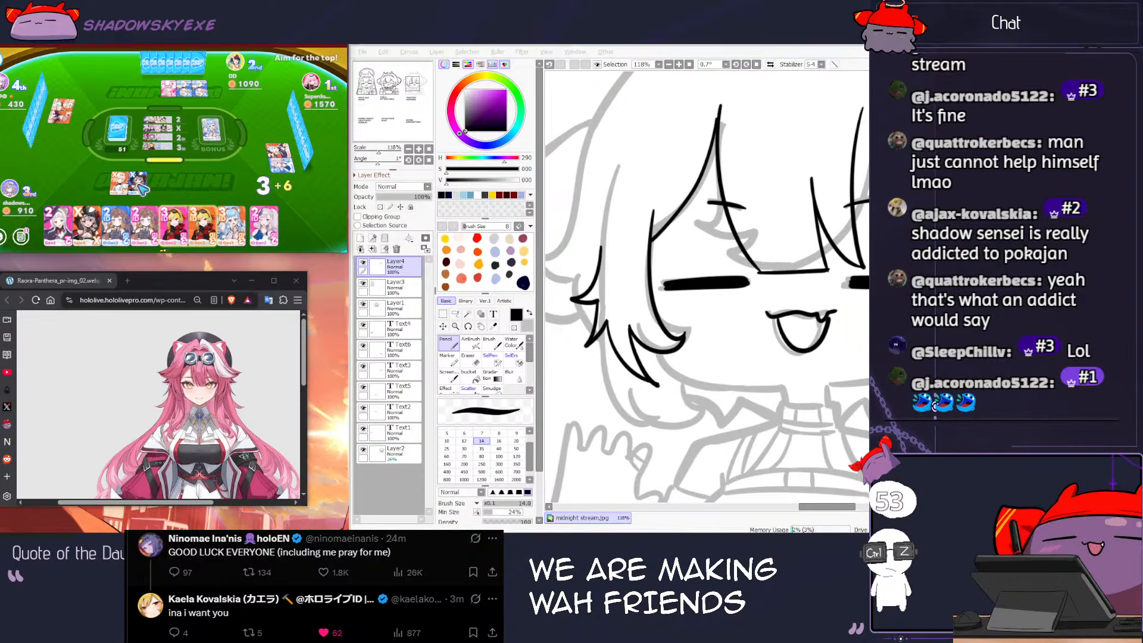
click(87, 227)
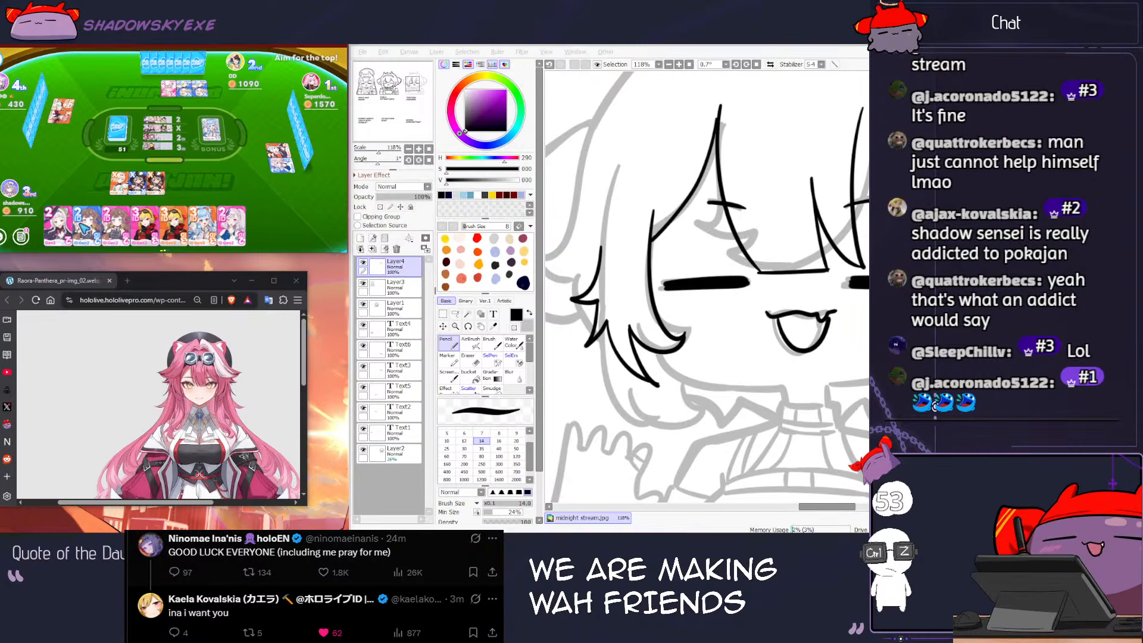
click(669, 357)
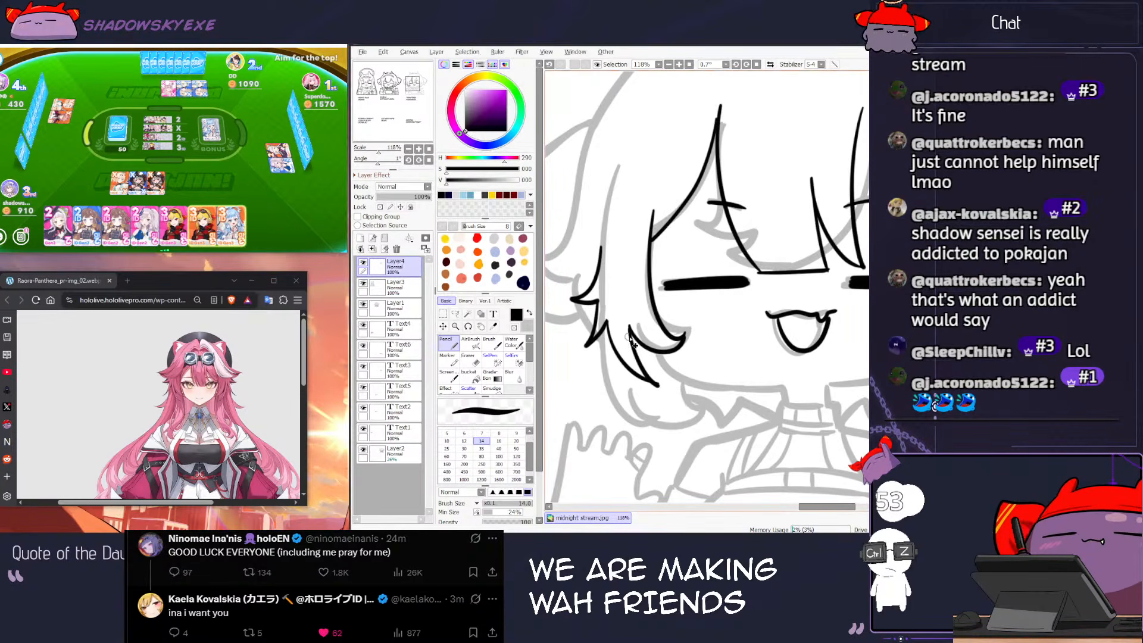
Step: Try strokes running from the left hair lock's tips along the jaw toward the chin, undoing them
key(ctrl+z)
key(ctrl+z)
key(ctrl+z)
drag(607, 322, 660, 381)
key(ctrl+z)
drag(606, 322, 666, 372)
key(ctrl+z)
mouse_move(606, 322)
mouse_down()
mouse_move(658, 381)
mouse_move(616, 351)
mouse_move(657, 380)
mouse_move(637, 334)
mouse_move(595, 317)
mouse_move(697, 356)
mouse_up()
key(ctrl+z)
key(ctrl+z)
key(ctrl+z)
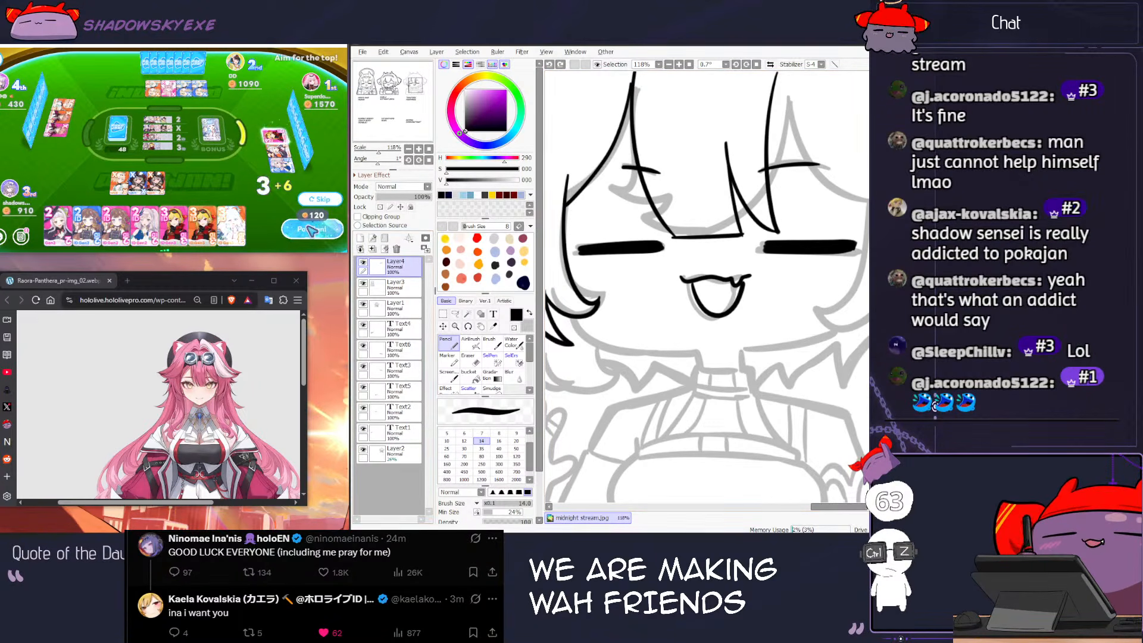
Step: Switch to the Pokajan game, call Pokajan for 120 points, and return to the drawing
click(312, 229)
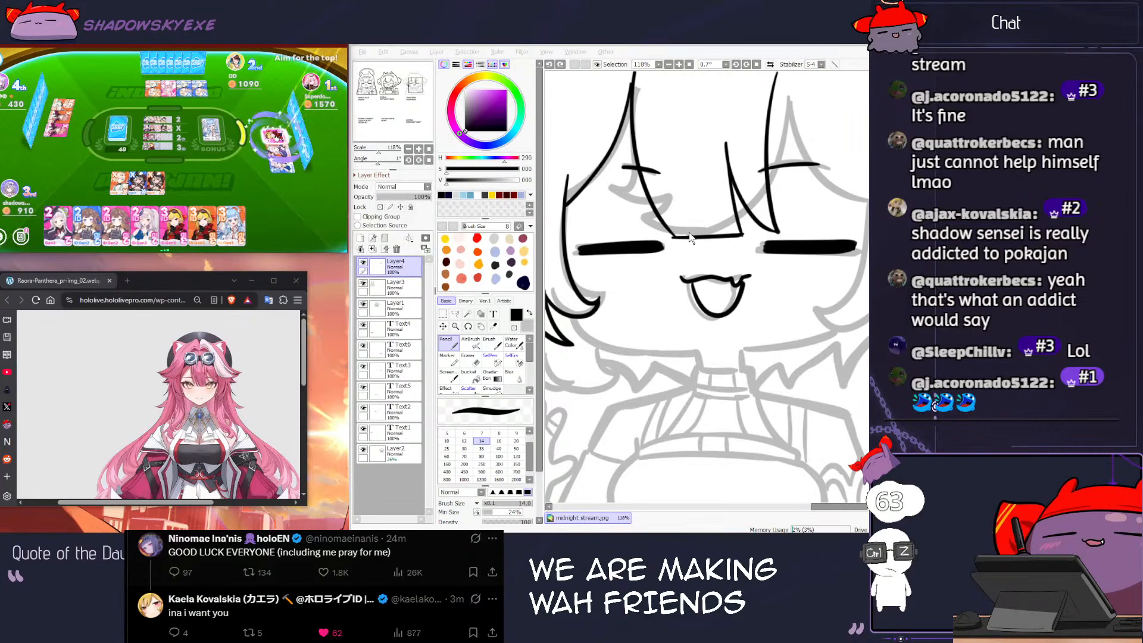
click(576, 323)
Step: Ink the jaw line from the left side lock to the chin with the pencil at size 16
key(ctrl+z)
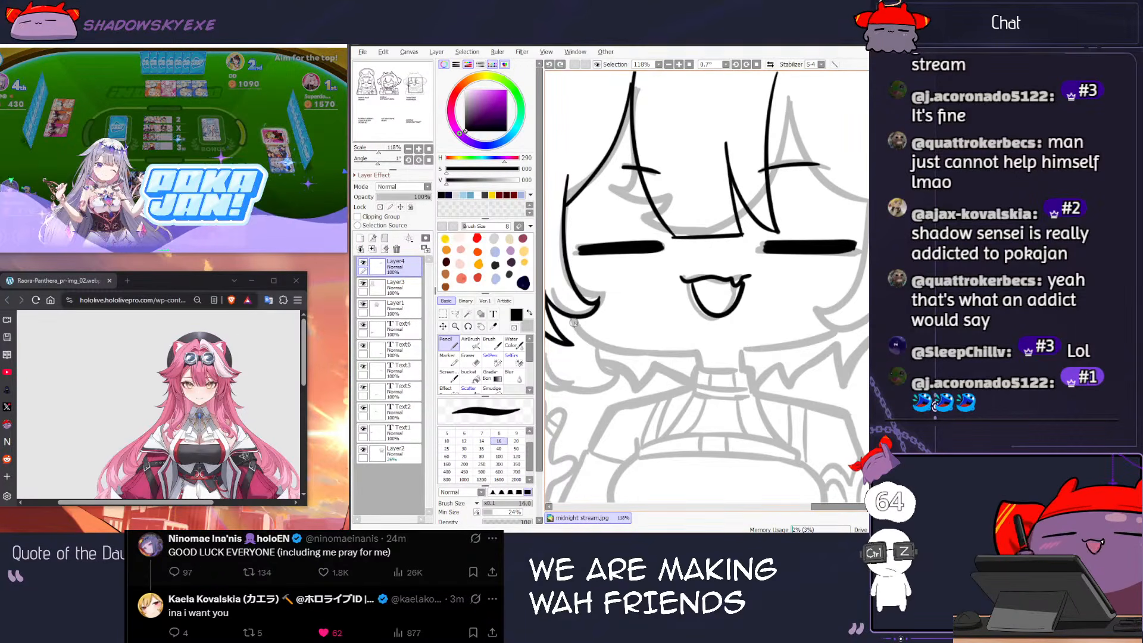
key(bracketright)
key(ctrl+z)
key(ctrl+z)
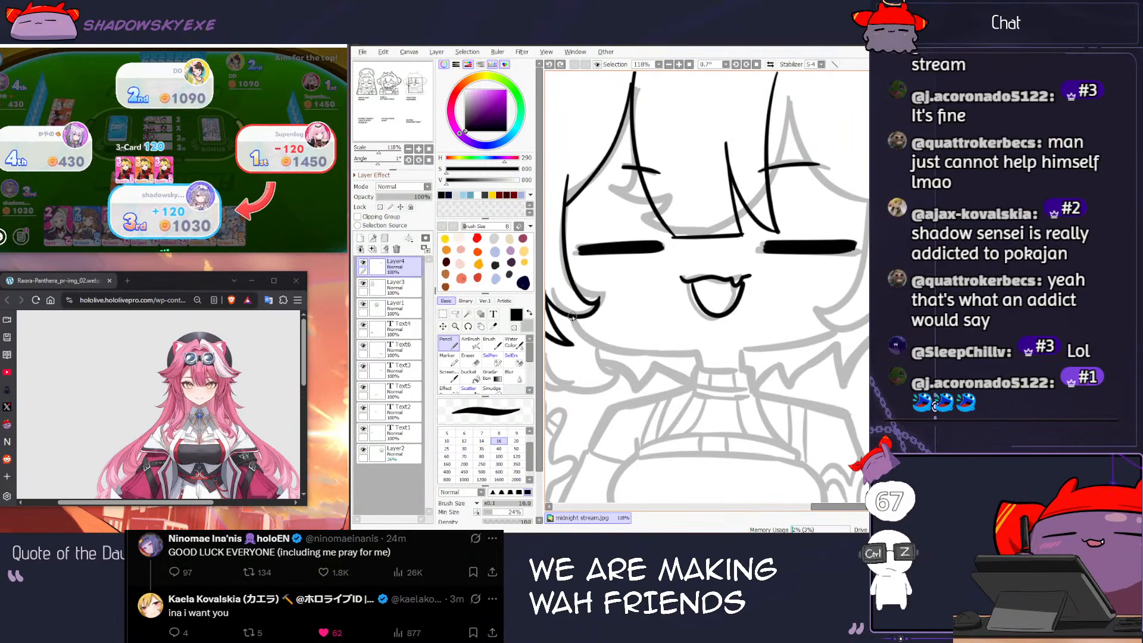
drag(647, 354, 700, 355)
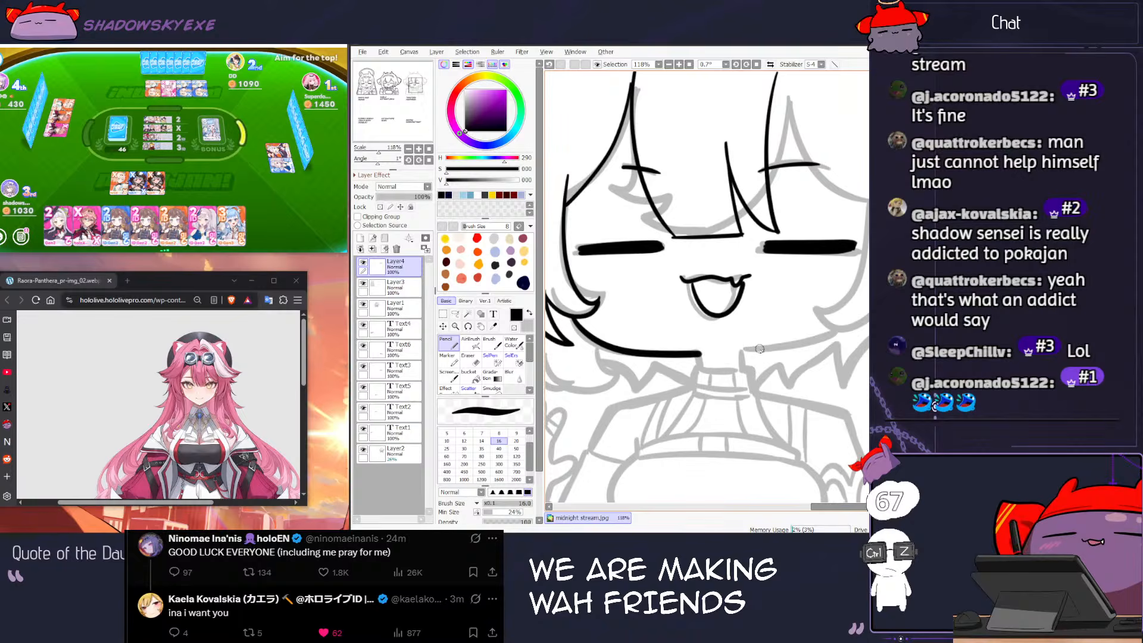
drag(595, 201, 651, 239)
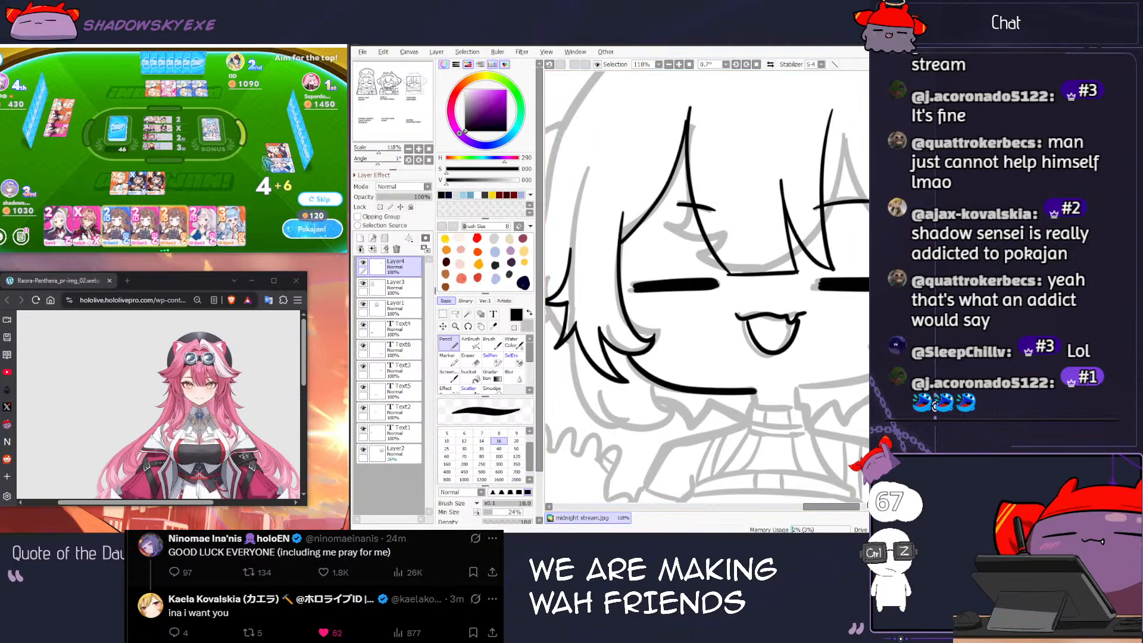
Step: Call Pokajan for 120 points in the card game, and discard the third card of the hand
click(332, 232)
click(668, 64)
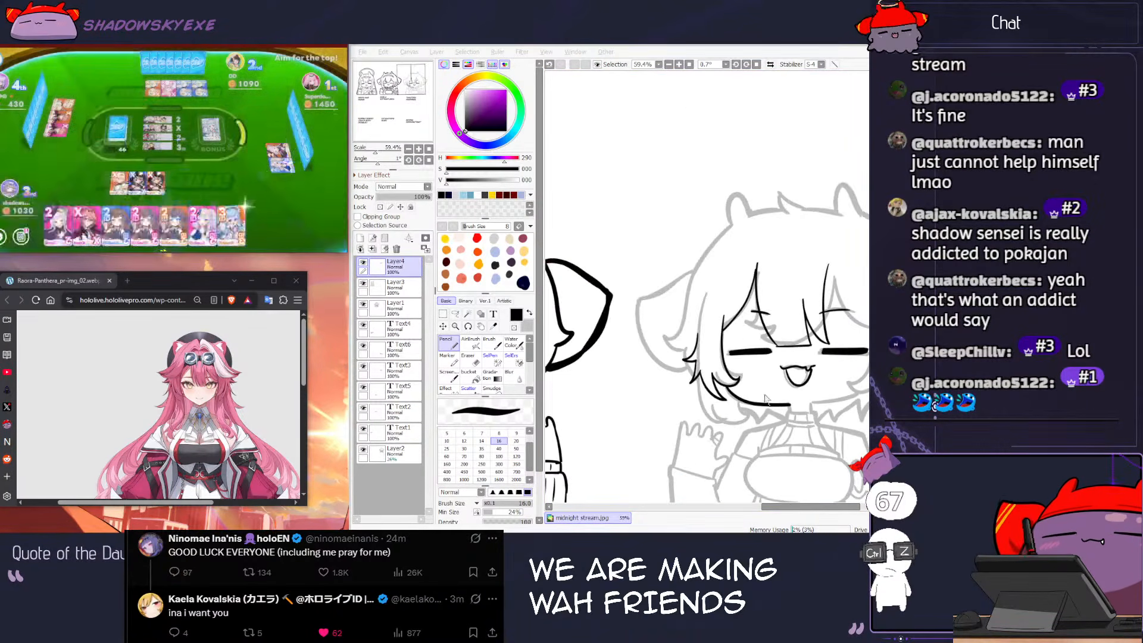
mouse_move(669, 321)
mouse_down()
mouse_move(657, 318)
mouse_move(642, 345)
mouse_up()
key(e)
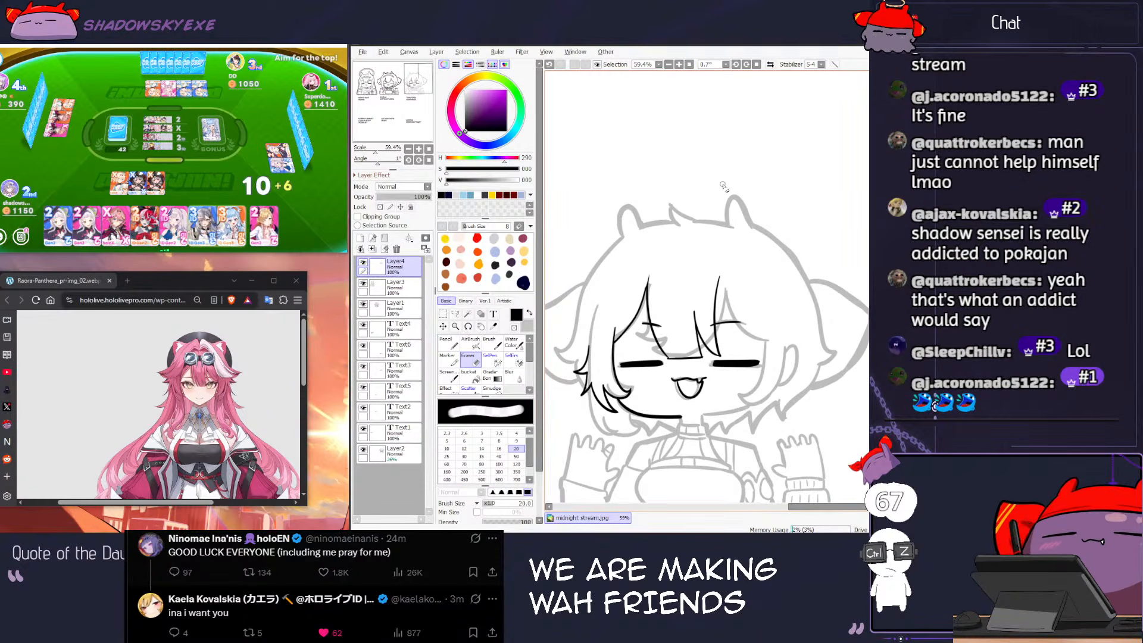
click(228, 192)
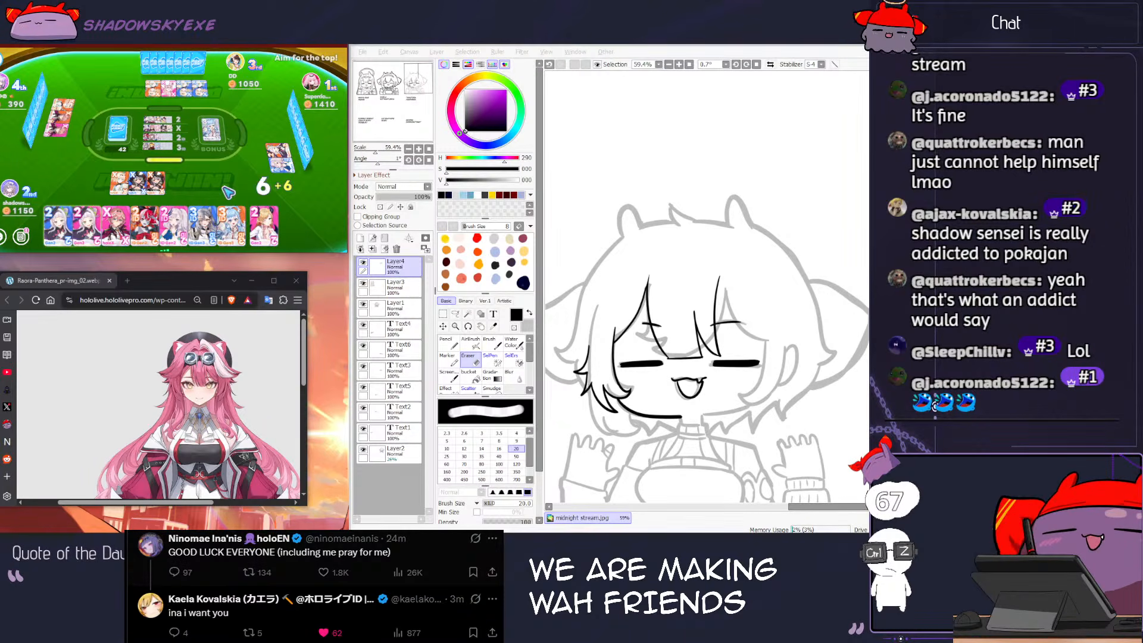
click(118, 225)
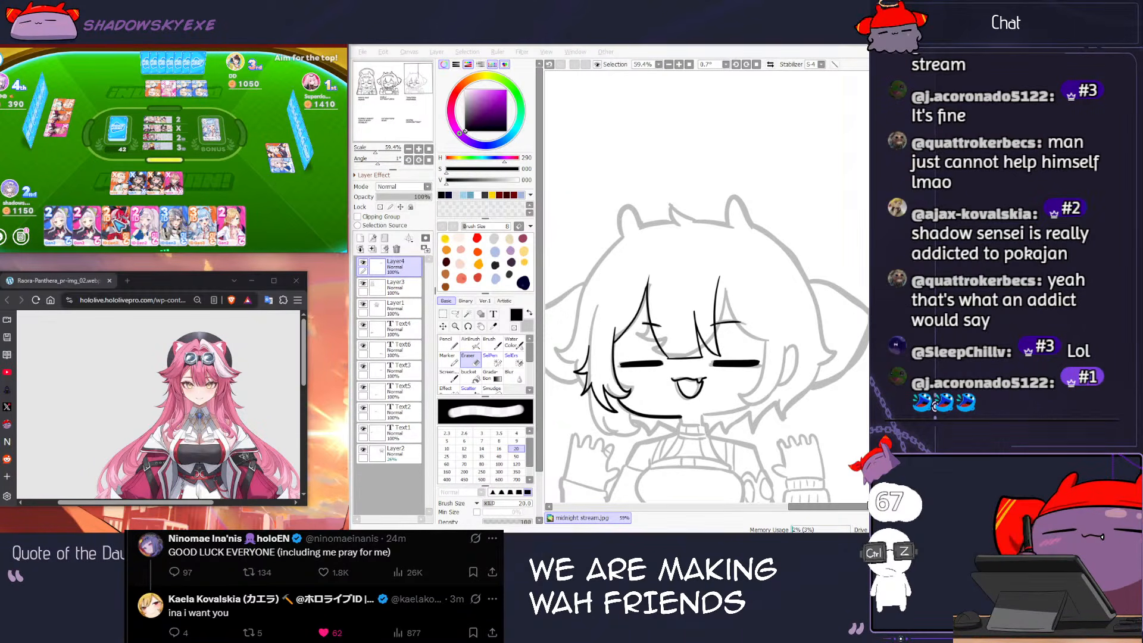
Step: Try a small curved pencil stroke on the head above the left side of the fringe, and undo it
click(448, 343)
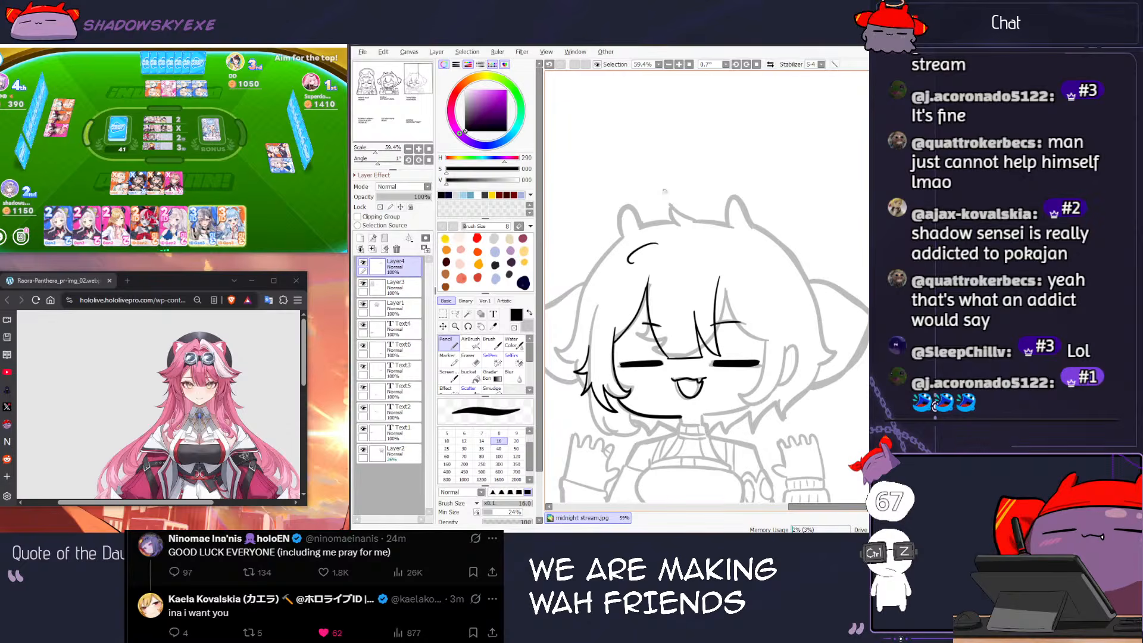
mouse_move(651, 245)
mouse_down()
mouse_move(625, 273)
mouse_move(649, 275)
mouse_up()
key(ctrl+z)
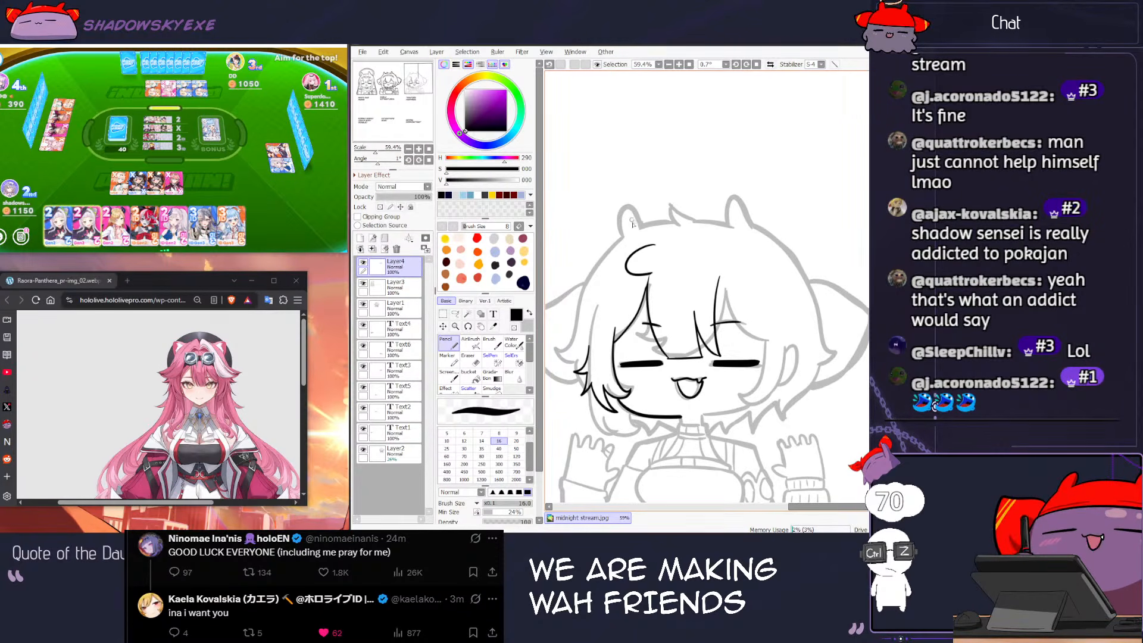
key(ctrl+z)
key(ctrl+z)
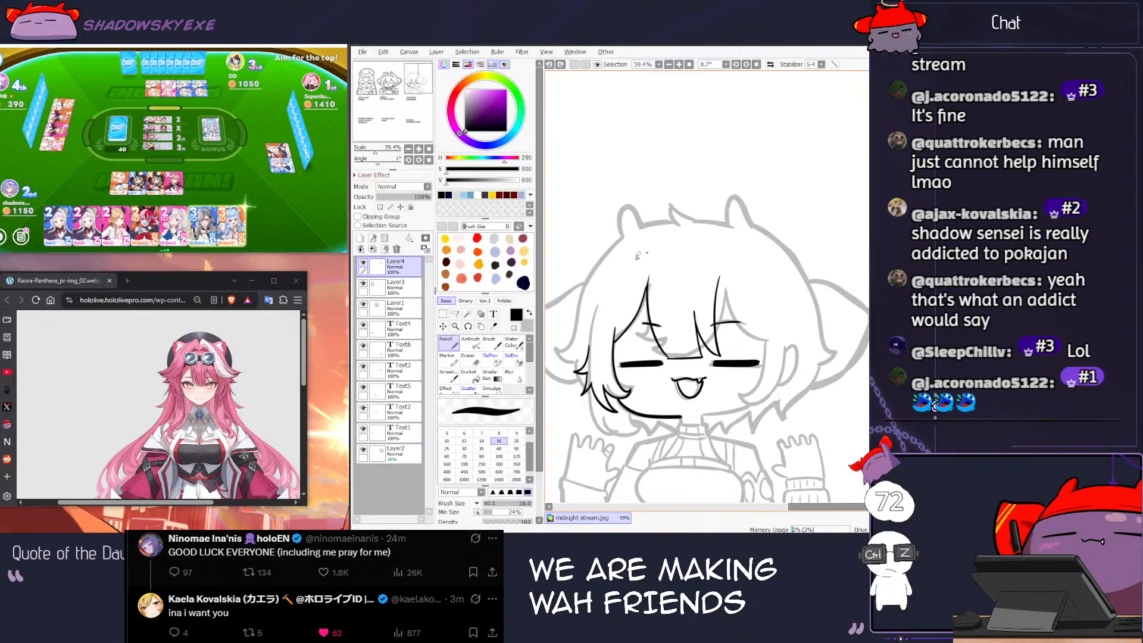
key(e)
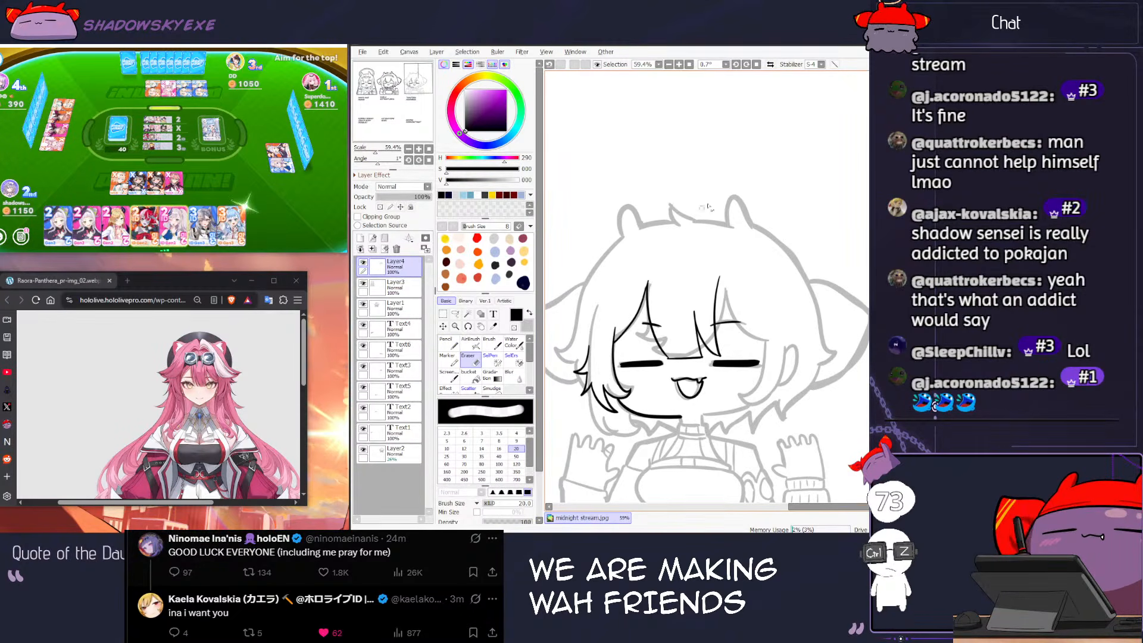
Step: Ink the pointed fringe strands sweeping outward above the right eye
key(n)
key(ctrl+z)
key(ctrl+z)
mouse_move(721, 299)
mouse_down()
mouse_move(753, 347)
mouse_move(746, 340)
mouse_up()
key(ctrl+z)
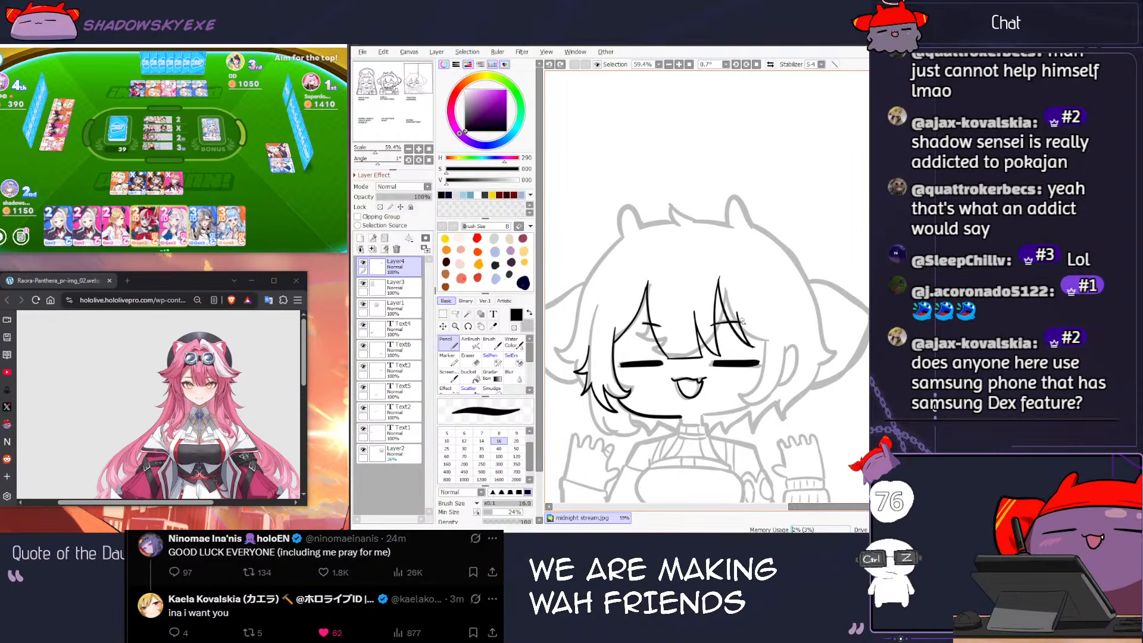
drag(737, 314, 770, 344)
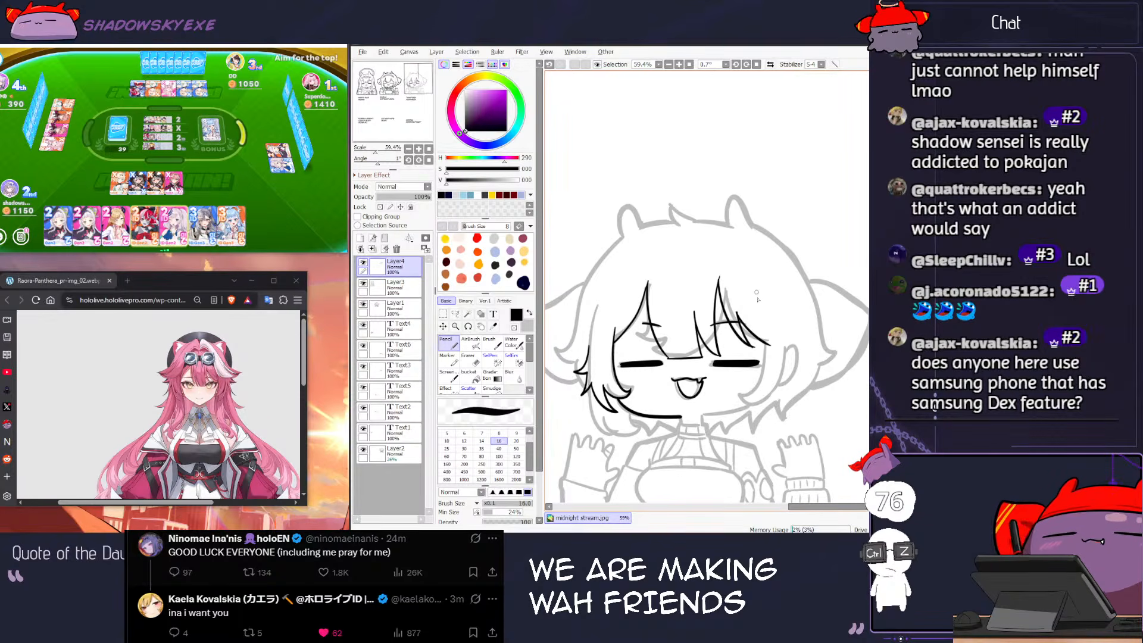
drag(768, 302, 764, 372)
key(ctrl+z)
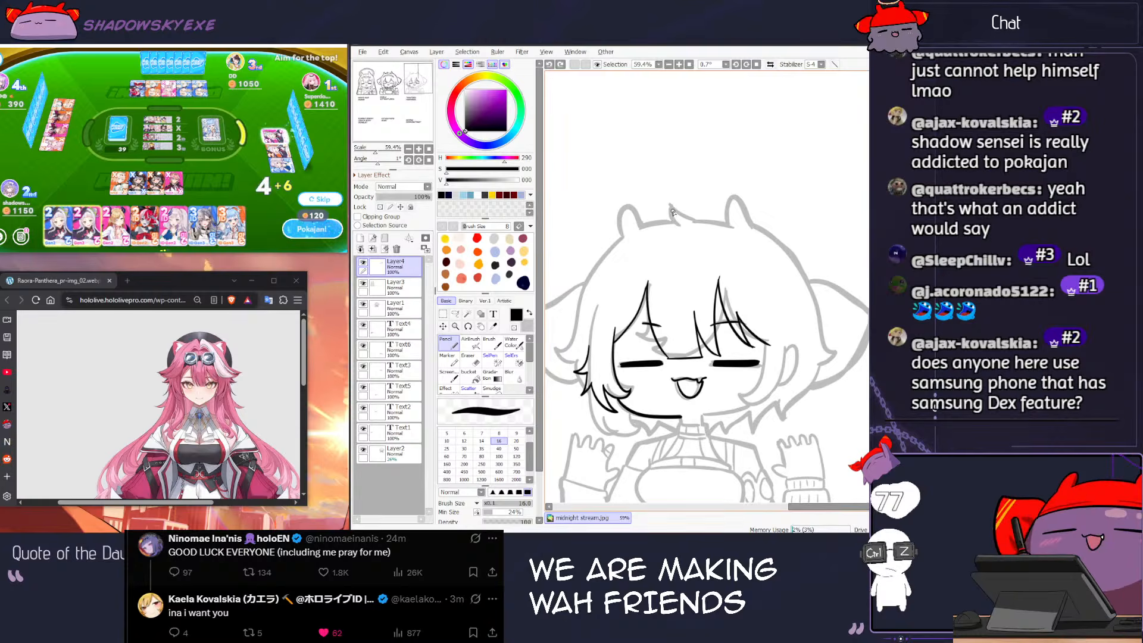
Step: Switch to the Pokajan game, call Pokajan for 120 points, and go back to the canvas
click(314, 229)
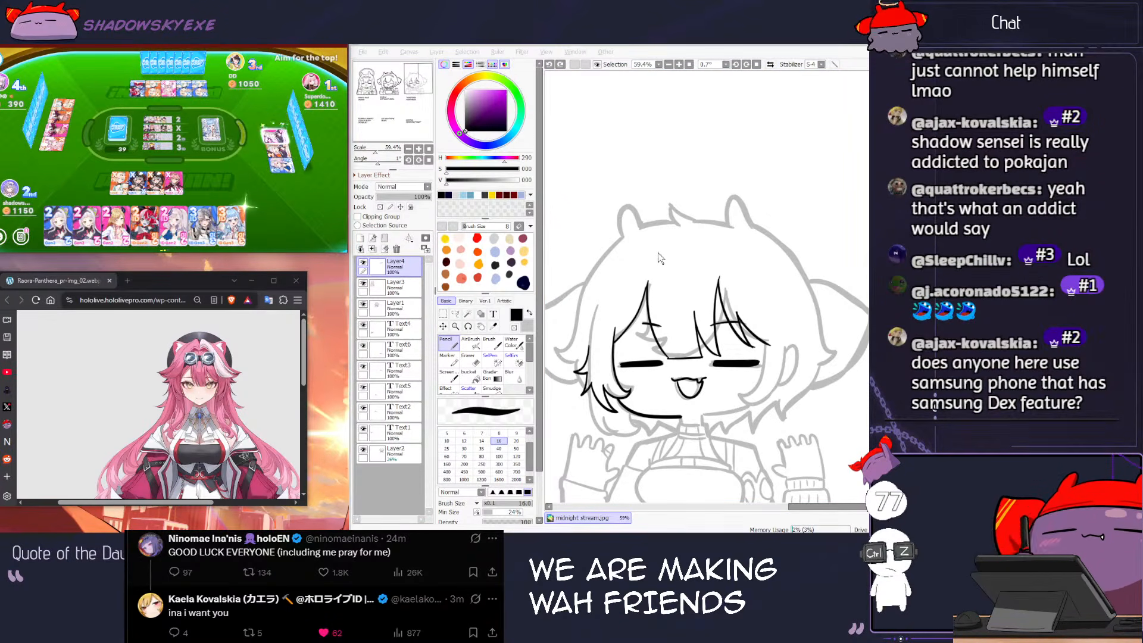
click(664, 248)
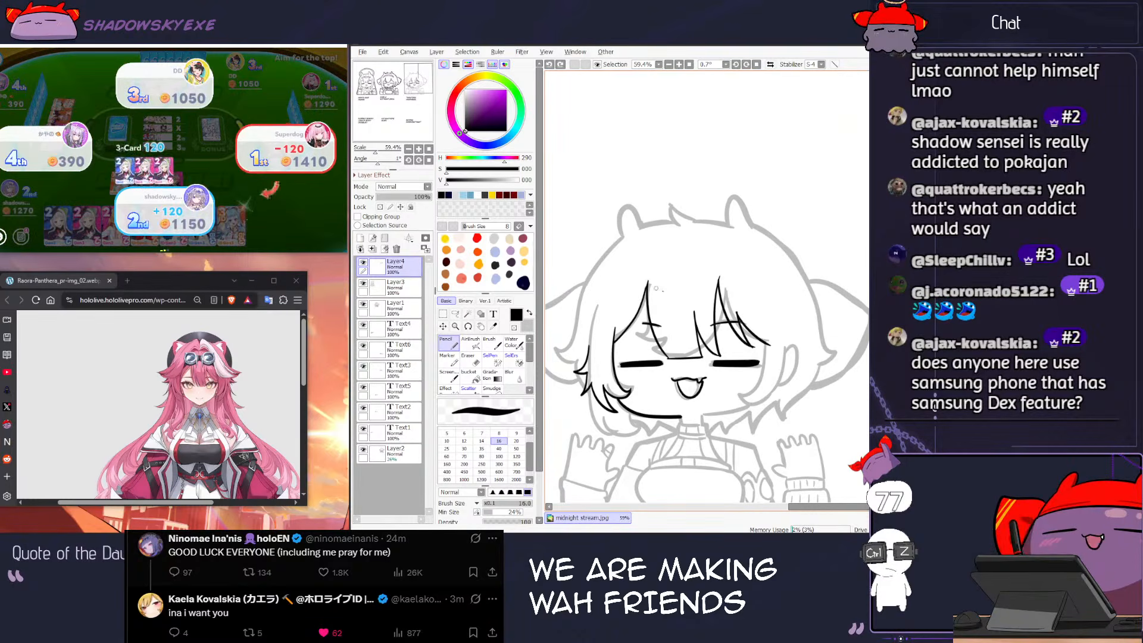
Step: Ink the face-framing side lock on the right, running down past the eye to curled tips beside the mouth
drag(764, 319, 767, 339)
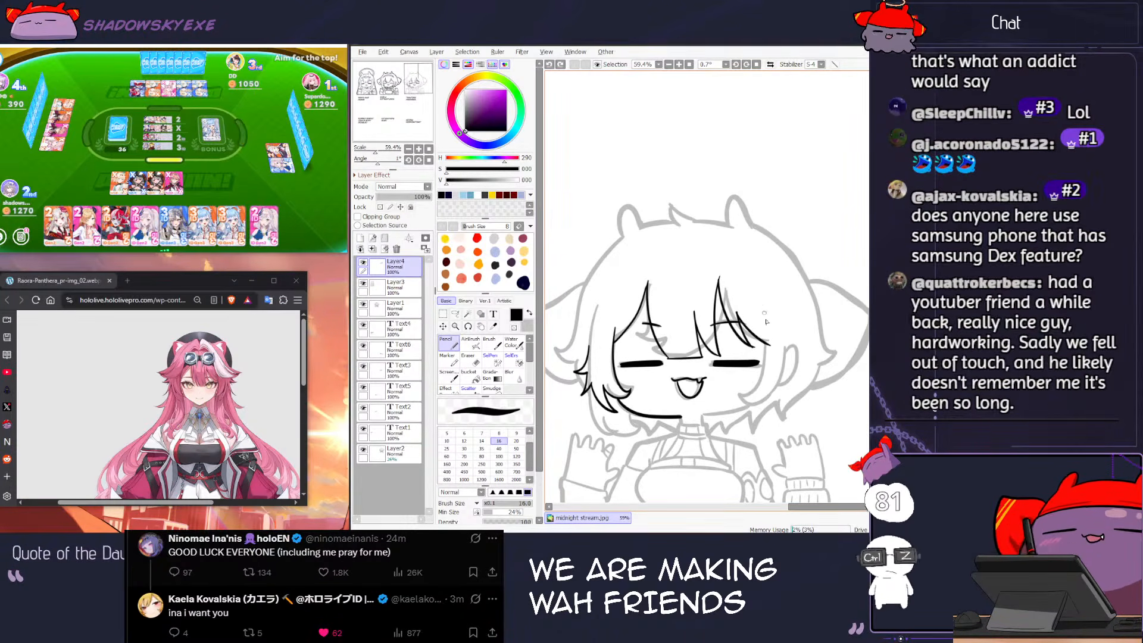
drag(765, 310, 767, 355)
key(ctrl+z)
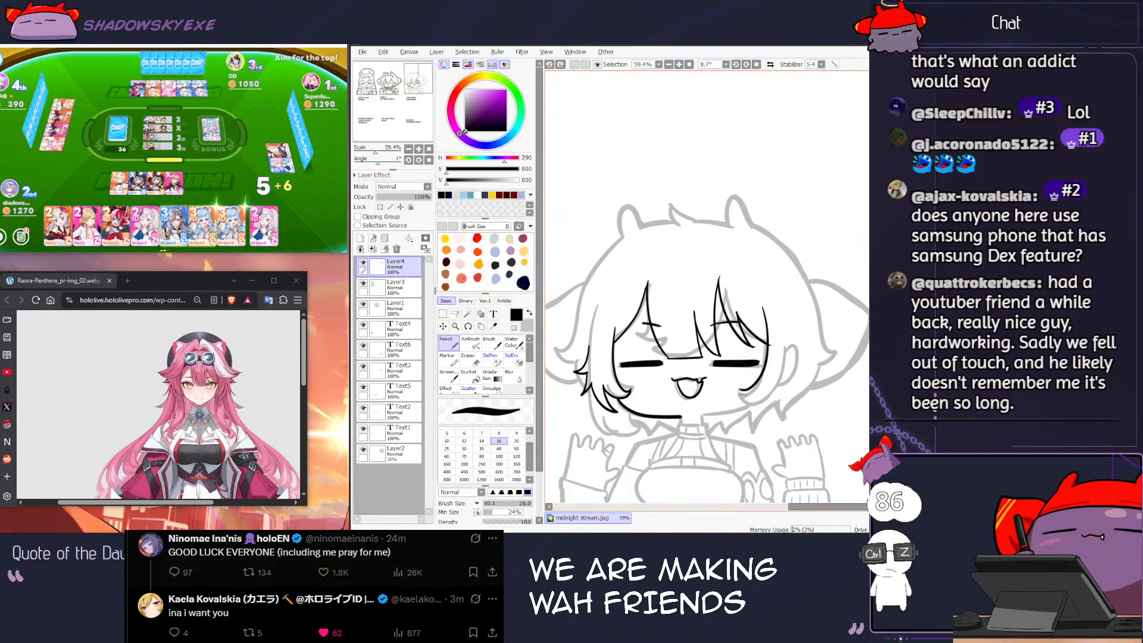
drag(746, 397, 772, 403)
key(ctrl+z)
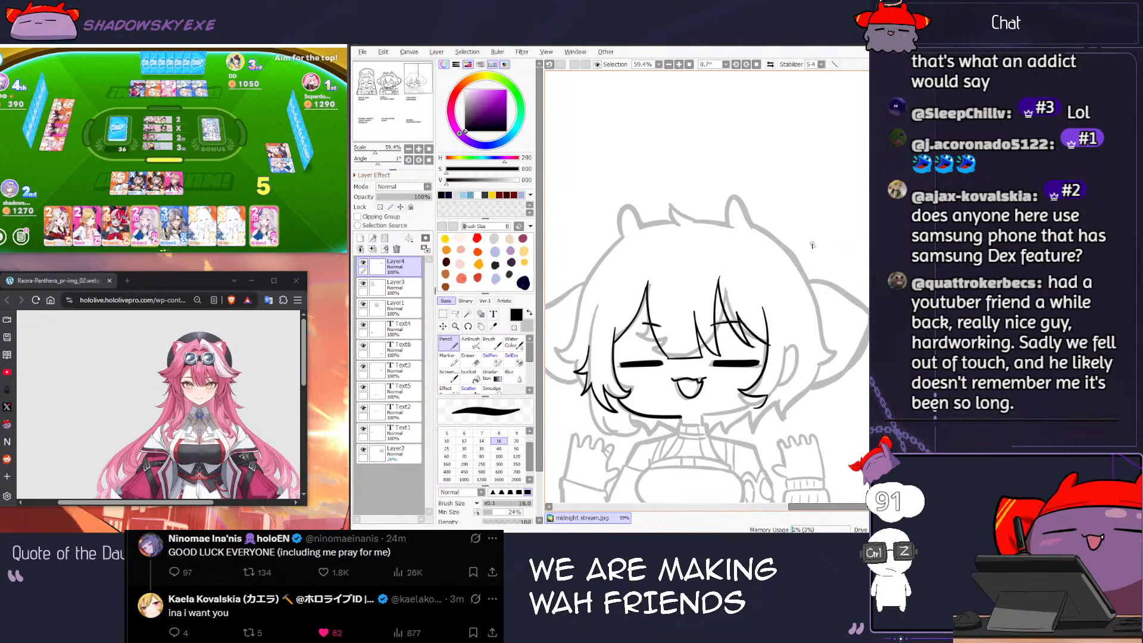
Step: Discard the first card of the hand in the Pokajan game and return to the drawing
click(60, 226)
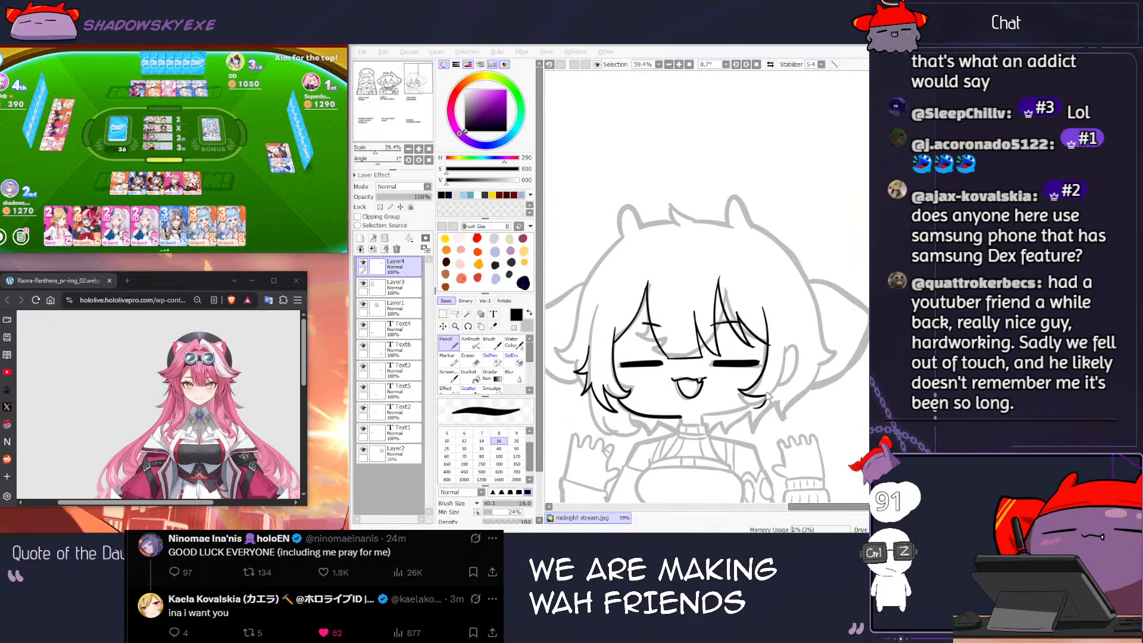
key(e)
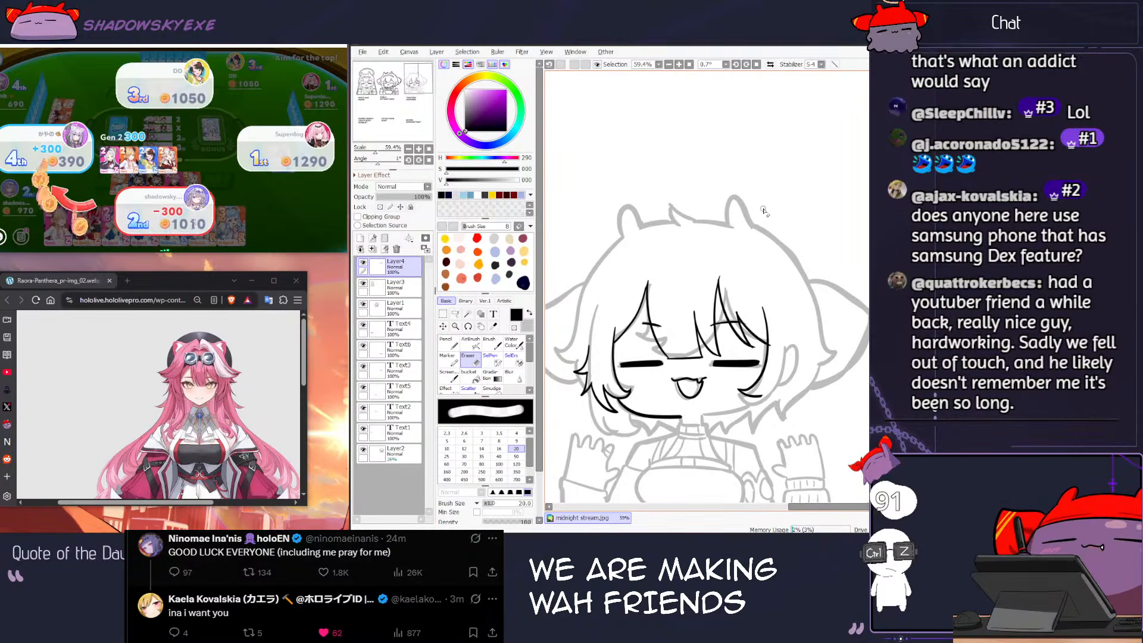
Step: Ink the outer pointed tip of the right side lock beside the cheek
key(n)
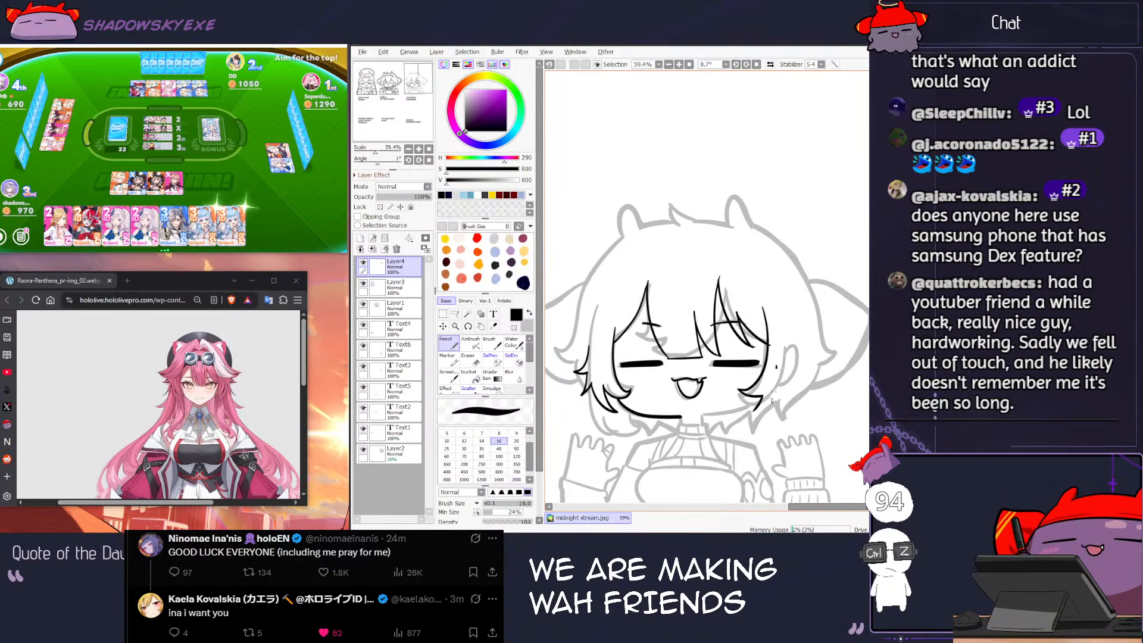
drag(782, 379, 763, 406)
key(ctrl+z)
key(ctrl+z)
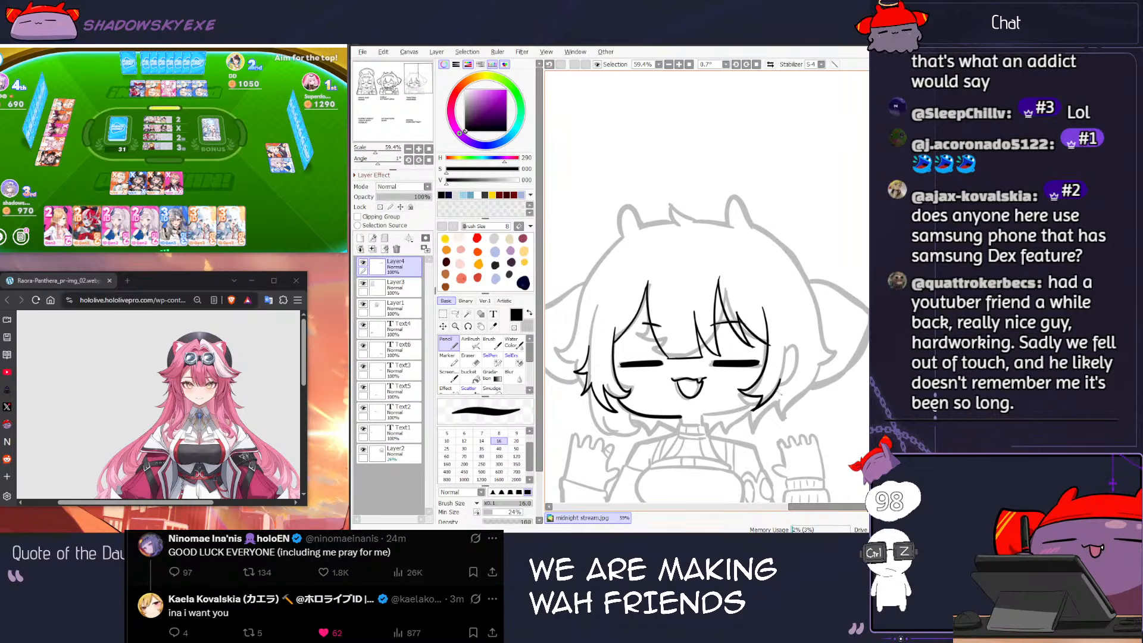
key(ctrl+z)
Step: Ink the thin vertical hair strand just outside the right side lock, redrawing it until it fits
drag(779, 307, 786, 360)
key(ctrl+z)
drag(779, 307, 789, 366)
key(ctrl+z)
key(ctrl+z)
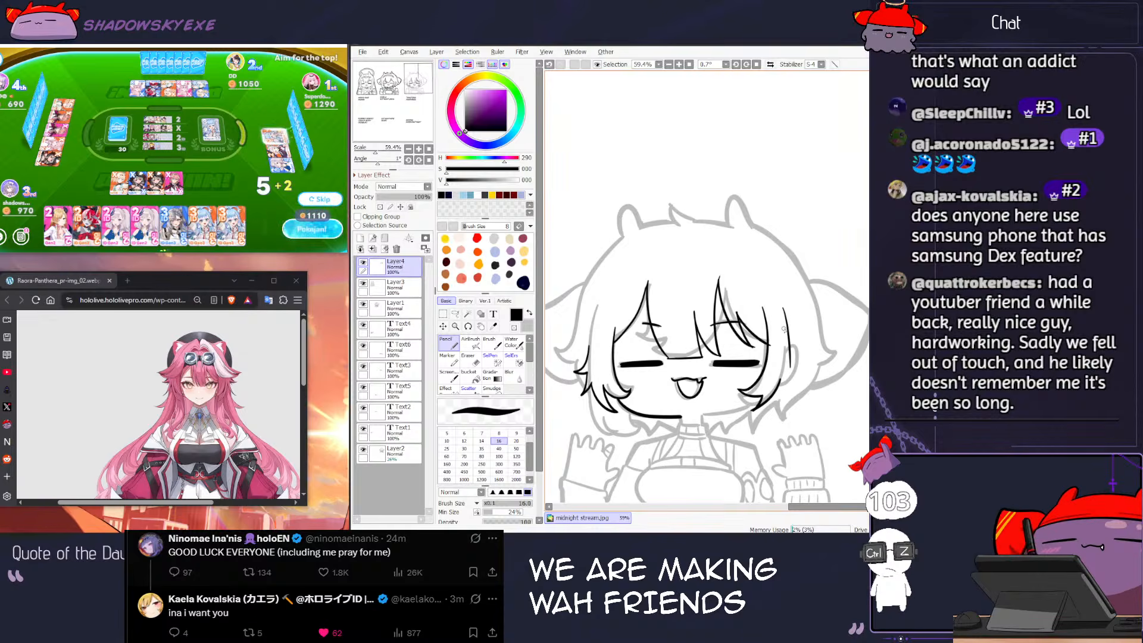
Step: Call Pokajan for 1110 points in the card game, and return to the drawing with the Eraser
click(325, 236)
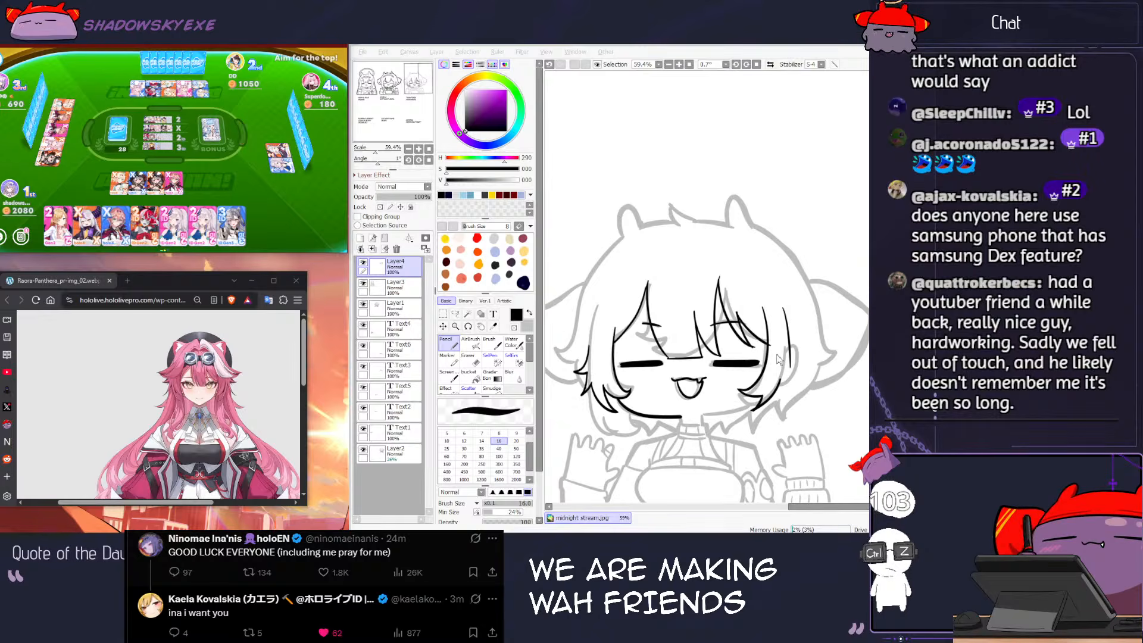
click(783, 309)
key(e)
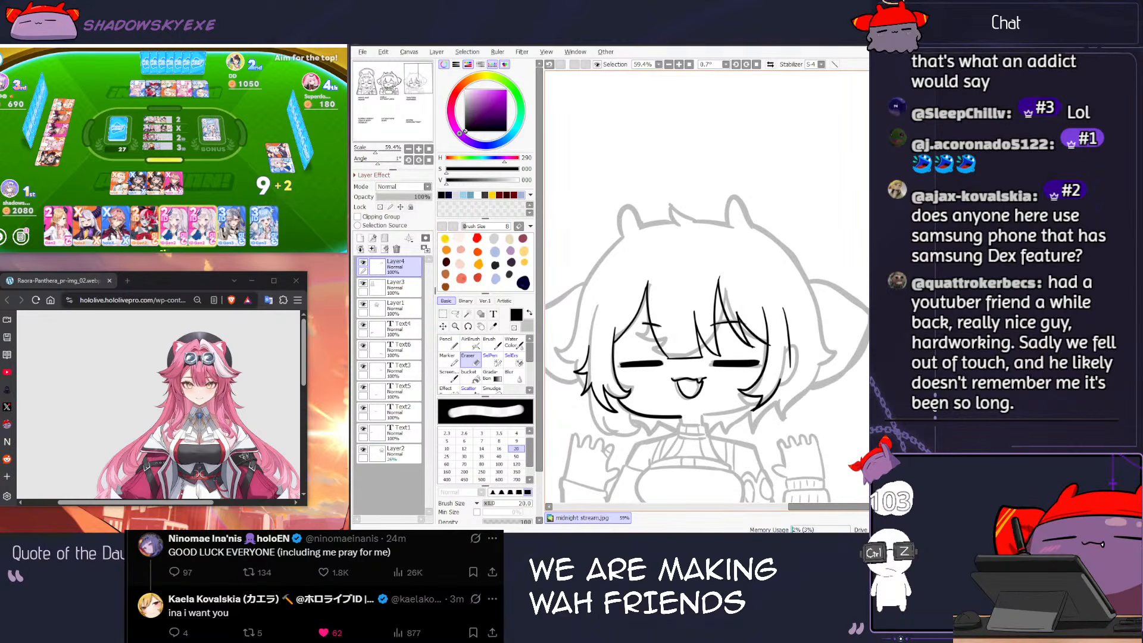
Step: Discard the third card of the hand in the Pokajan game, and return to the drawing with a larger Eraser
click(122, 230)
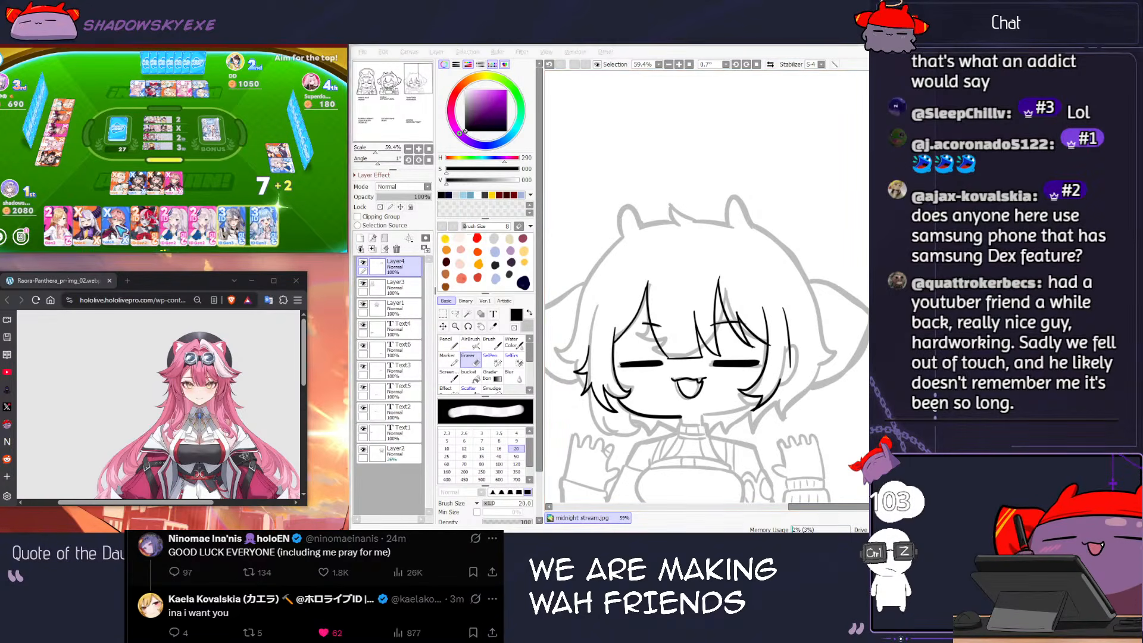
click(783, 309)
key(bracketright)
key(bracketright)
key(bracketright)
key(bracketright)
key(bracketright)
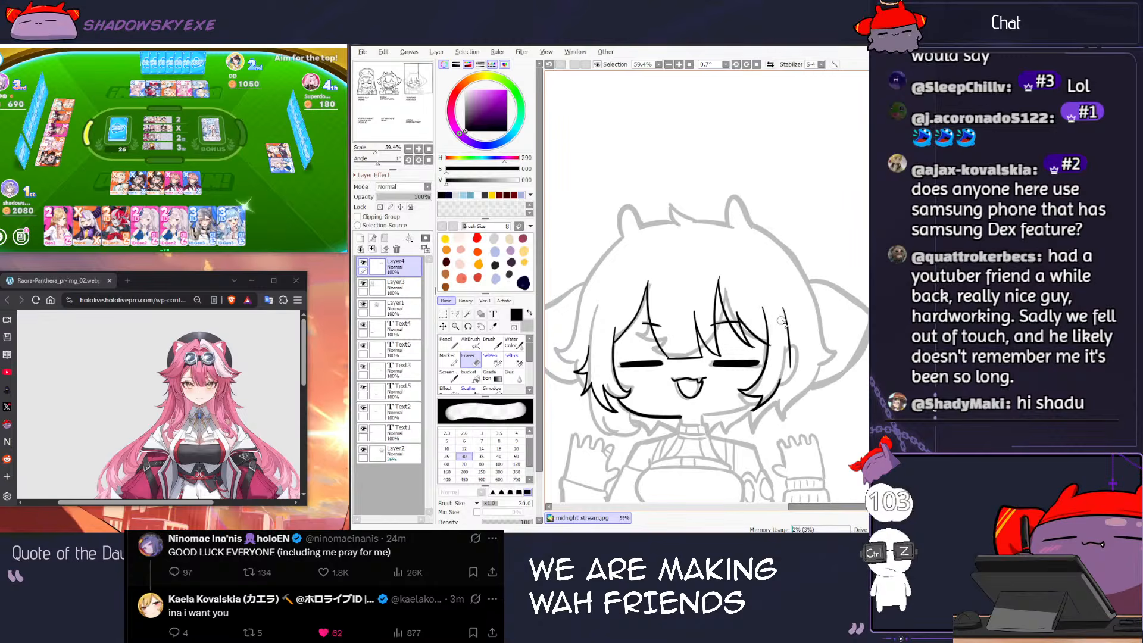
Step: Ink the zigzag lower tip of the outer strand beside the right side lock, undoing strokes that do not fit
key(n)
mouse_move(785, 311)
mouse_down()
mouse_move(801, 363)
mouse_move(788, 386)
mouse_up()
key(ctrl+z)
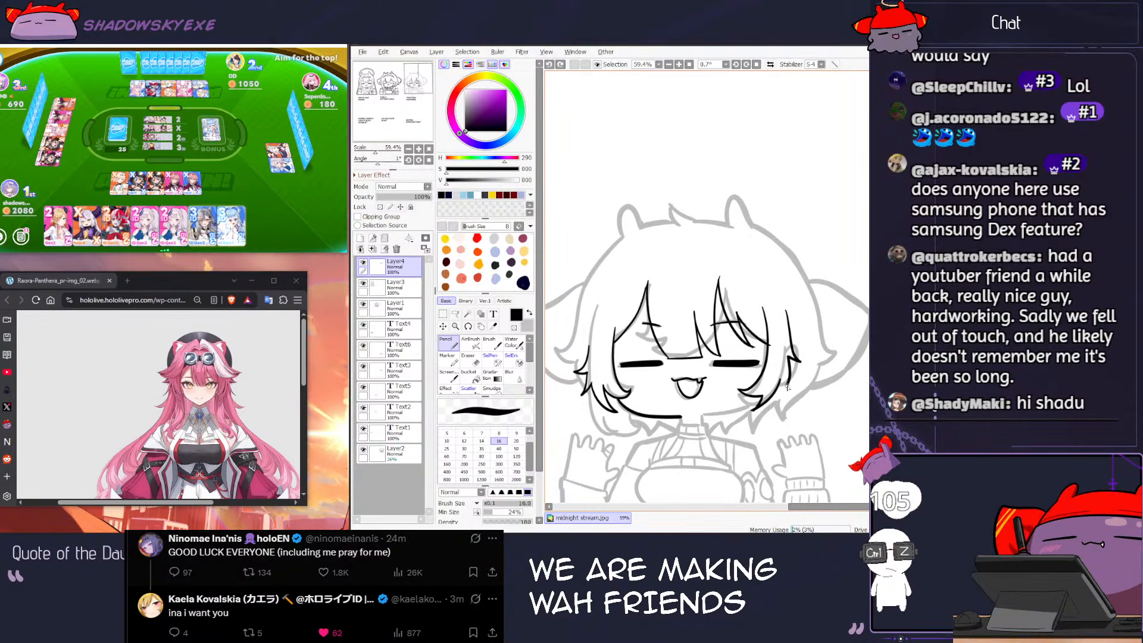
mouse_move(648, 261)
mouse_down()
mouse_move(648, 275)
mouse_move(651, 265)
mouse_up()
key(ctrl+z)
key(e)
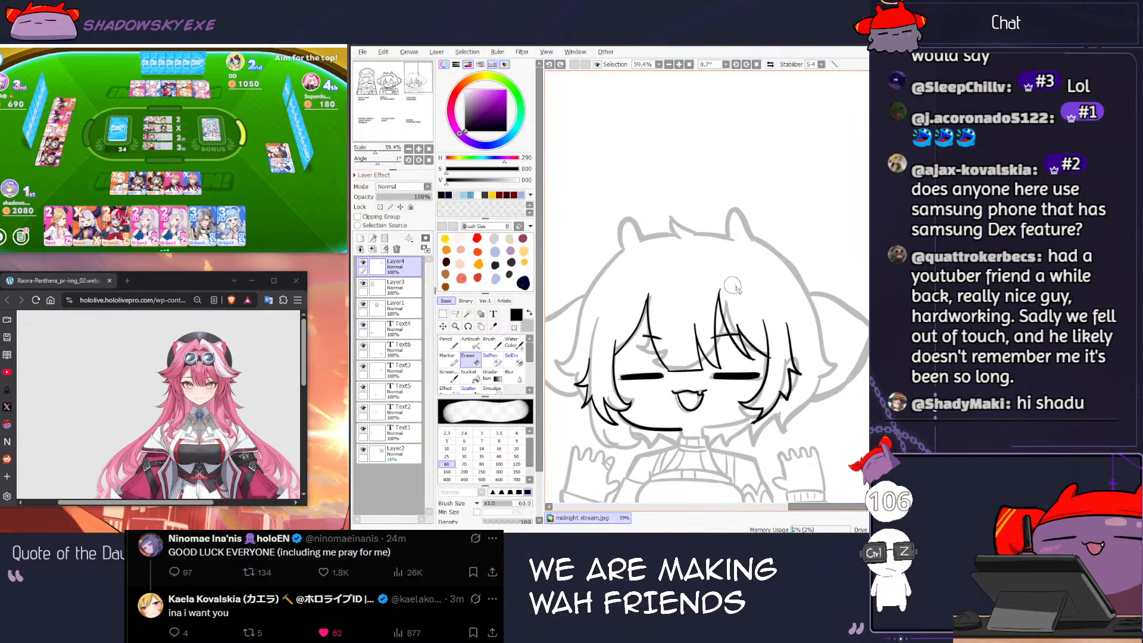
Step: Try to ink a curved arc across the top of the third character's head, just below the sketched crown
scroll(744, 268, down, 6)
mouse_move(752, 299)
mouse_down()
mouse_move(813, 315)
mouse_move(790, 282)
mouse_up()
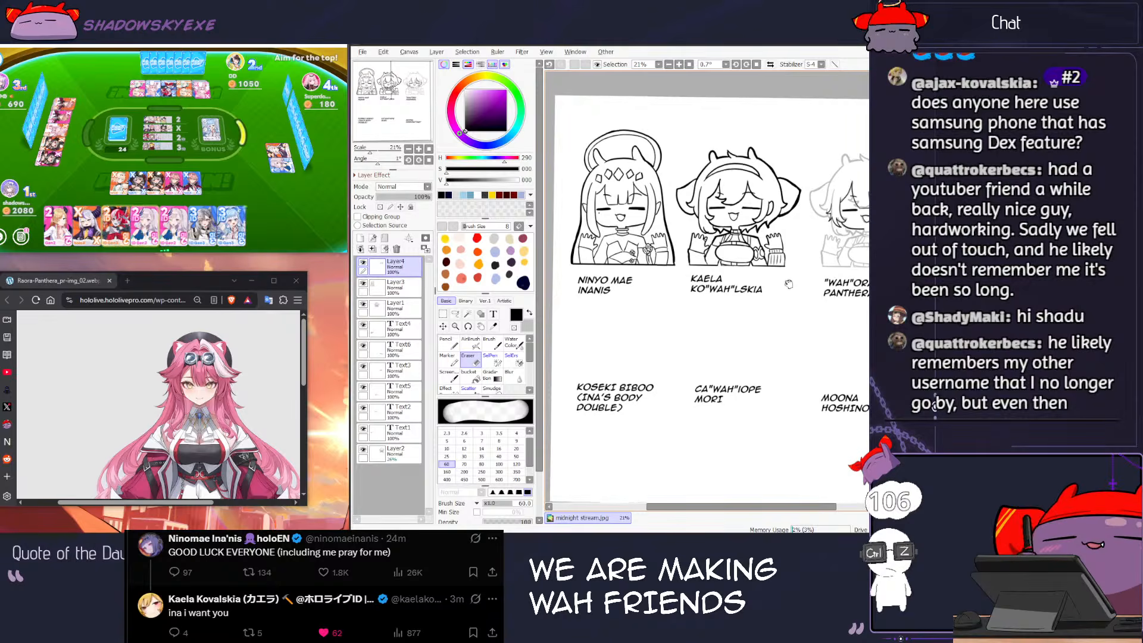
scroll(790, 282, up, 3)
scroll(793, 224, up, 3)
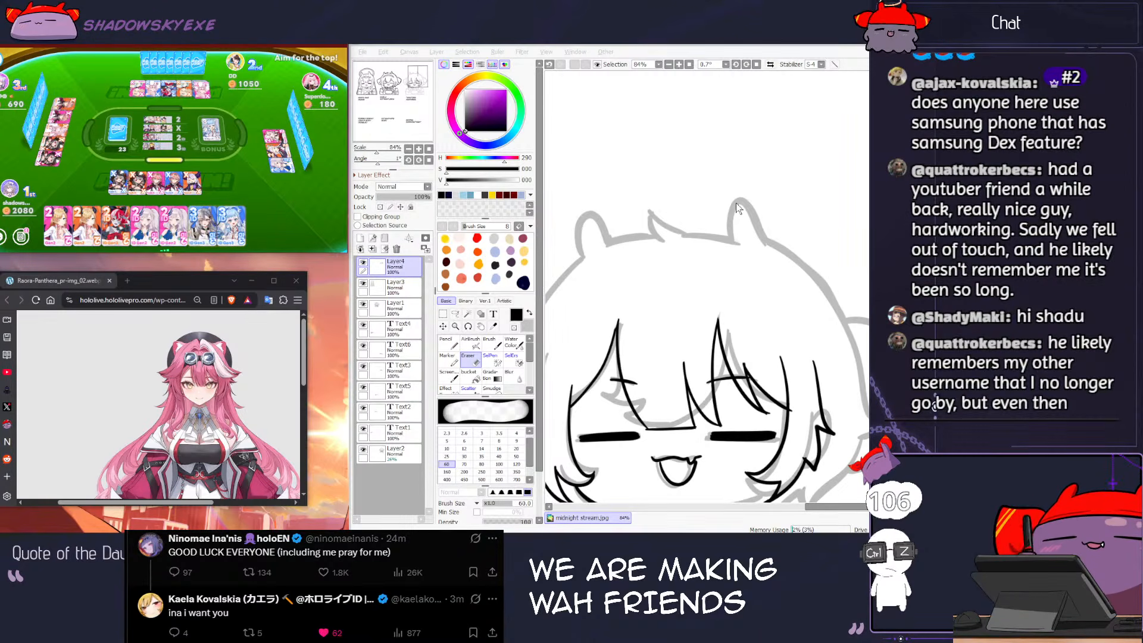
click(702, 242)
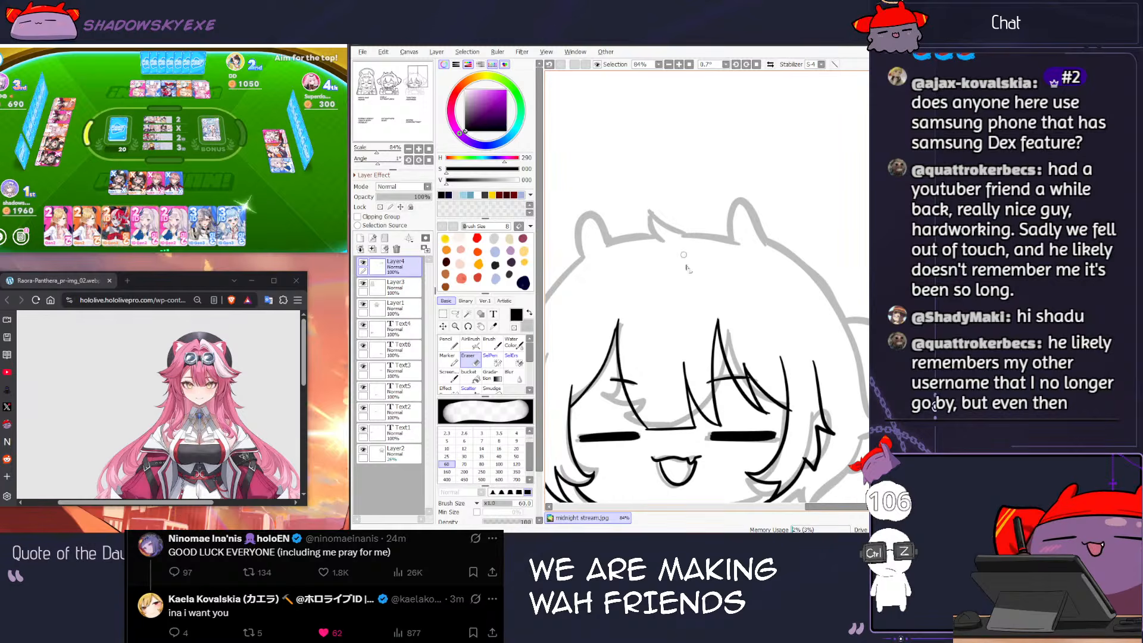
key(n)
key(ctrl+z)
mouse_move(690, 258)
mouse_down()
mouse_move(631, 268)
mouse_move(702, 256)
mouse_up()
key(ctrl+z)
key(ctrl+z)
drag(623, 263, 712, 254)
scroll(790, 261, down, 3)
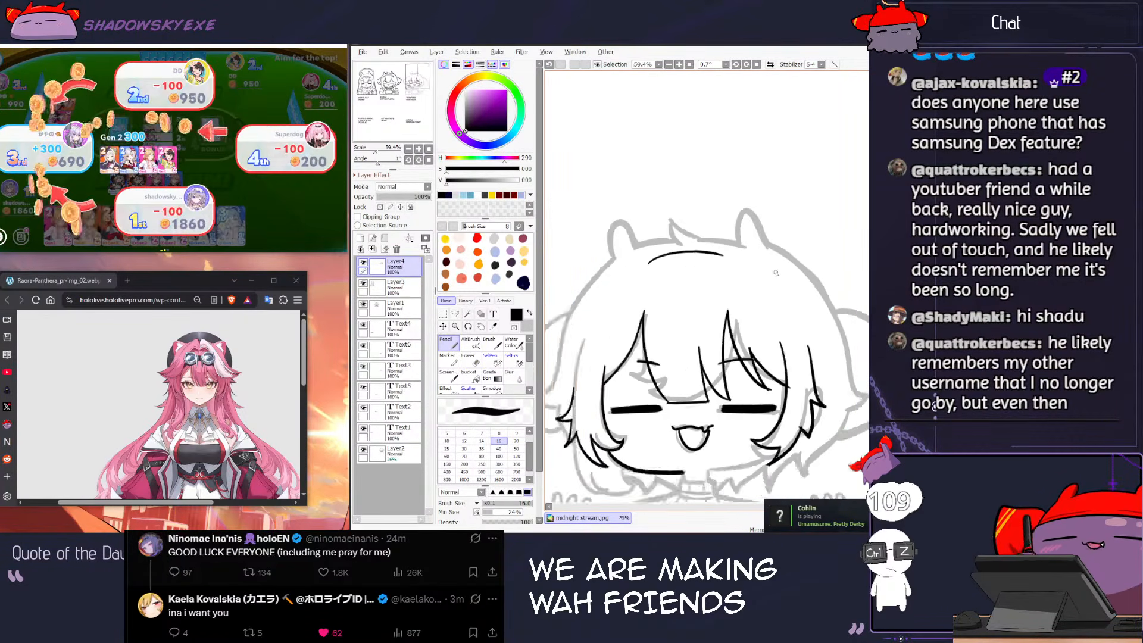
Step: Try to ink a pointed tip above the crown with a long line running down the left side of the hair
scroll(790, 261, up, 1)
mouse_move(692, 237)
mouse_down()
mouse_move(672, 262)
mouse_move(687, 224)
mouse_move(681, 225)
mouse_up()
key(ctrl+z)
key(ctrl+z)
drag(681, 225, 658, 289)
key(ctrl+z)
drag(681, 224, 625, 338)
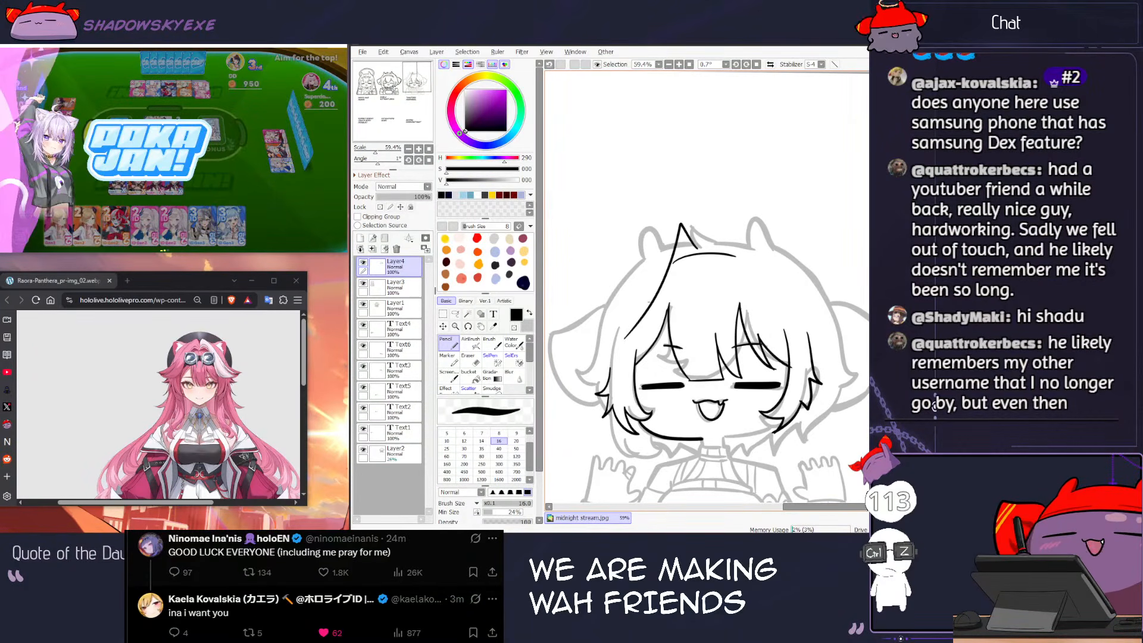
key(ctrl+z)
drag(681, 225, 631, 330)
key(ctrl+z)
key(ctrl+z)
Step: Try to ink a lower peak on the crown arc, and undo the arc with its strokes
drag(677, 231, 695, 251)
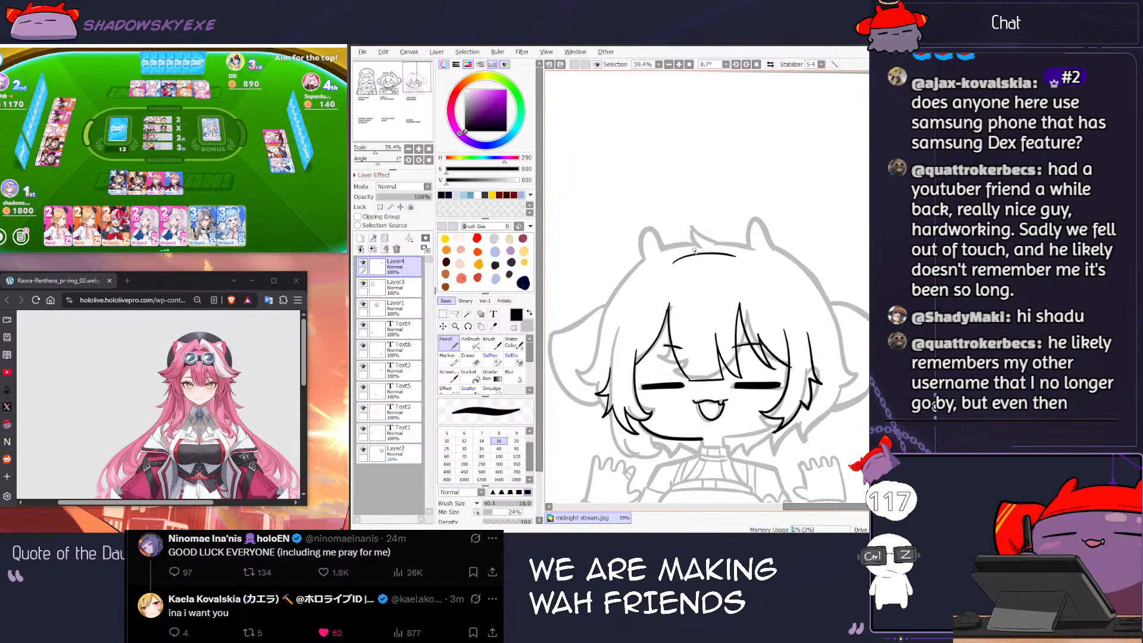
key(ctrl+z)
drag(682, 239, 694, 251)
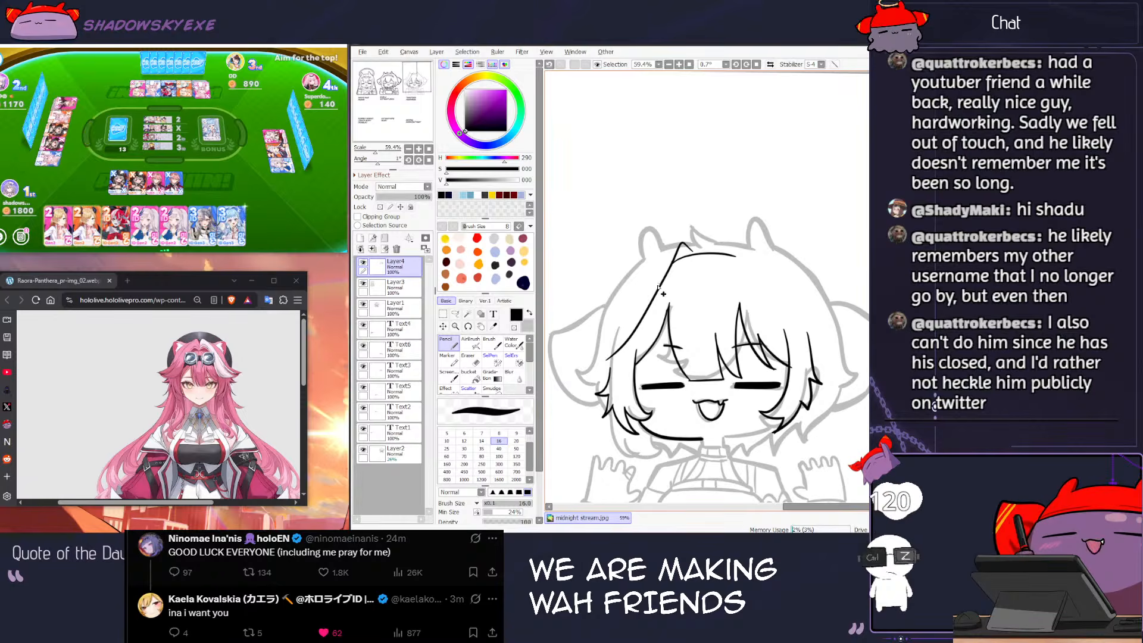
key(ctrl+z)
key(e)
key(n)
drag(671, 260, 735, 258)
key(ctrl+z)
key(ctrl+z)
key(ctrl+z)
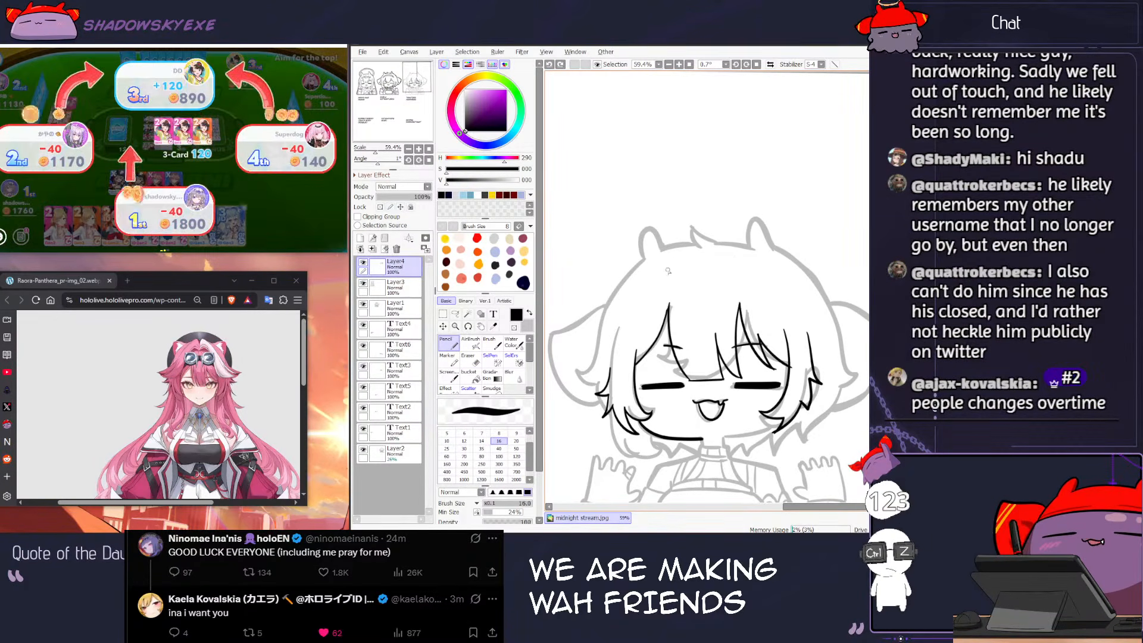
Step: Ink the left arc of an oval goggle lens on the hair above the left eye, redrawing it until it fits
mouse_move(666, 265)
mouse_down()
mouse_move(724, 259)
mouse_move(650, 278)
mouse_move(647, 300)
mouse_move(678, 299)
mouse_move(685, 277)
mouse_move(692, 287)
mouse_up()
key(ctrl+z)
key(ctrl+z)
key(ctrl+z)
key(ctrl+z)
key(ctrl+z)
key(ctrl+z)
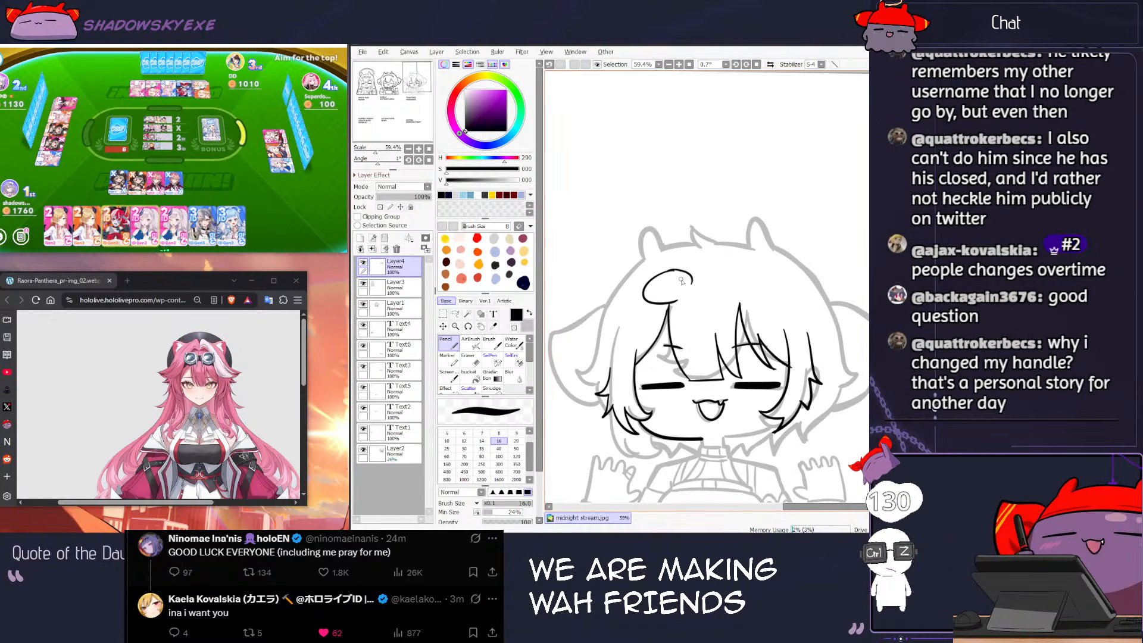
Step: Extend the goggle lens outline around its upper right side, undoing strokes that do not fit
key(ctrl+z)
mouse_move(670, 271)
mouse_down()
mouse_move(692, 276)
mouse_move(675, 301)
mouse_move(681, 312)
mouse_move(695, 288)
mouse_move(683, 307)
mouse_up()
key(ctrl+z)
key(ctrl+z)
key(ctrl+z)
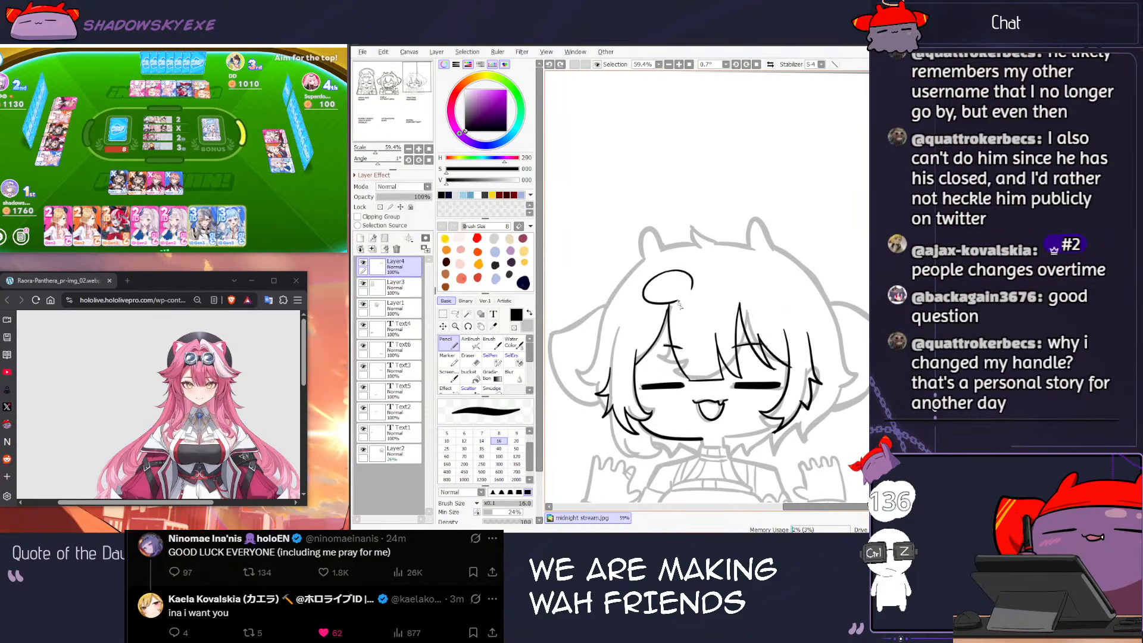
key(ctrl+z)
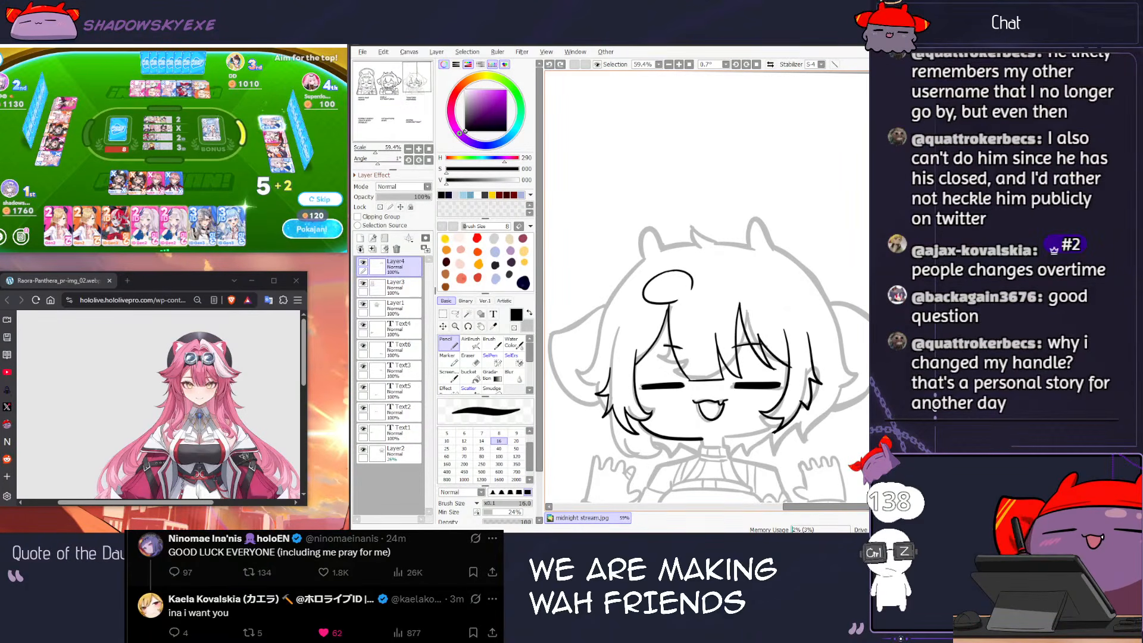
Step: Call Pokajan for 120 points in the card game, and return to the lens drawing with the Pencil
click(309, 230)
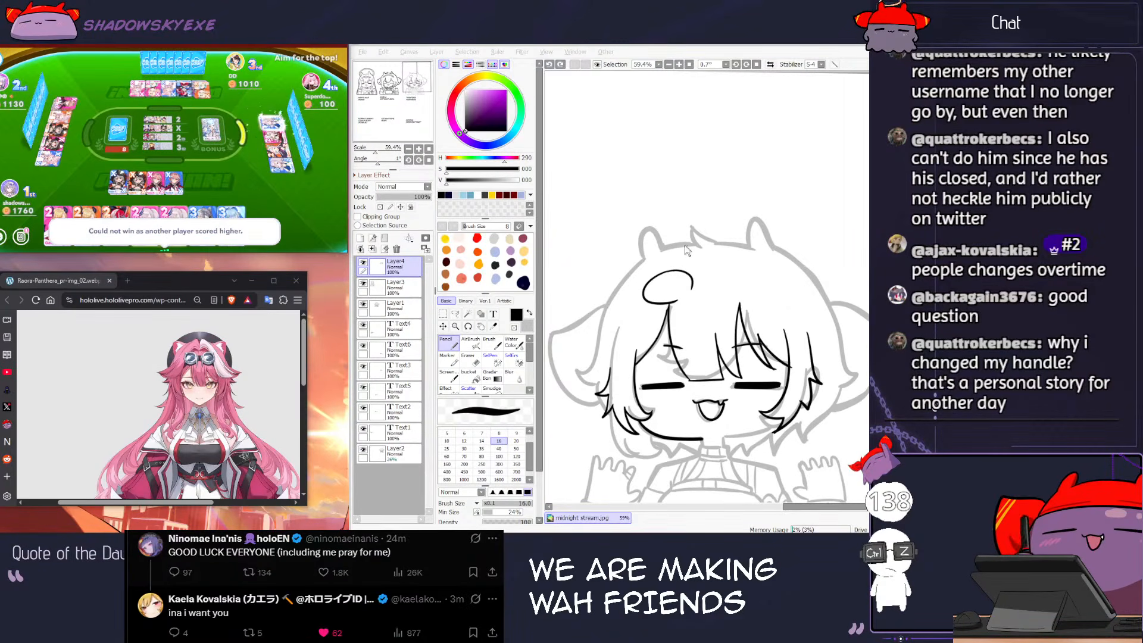
click(468, 357)
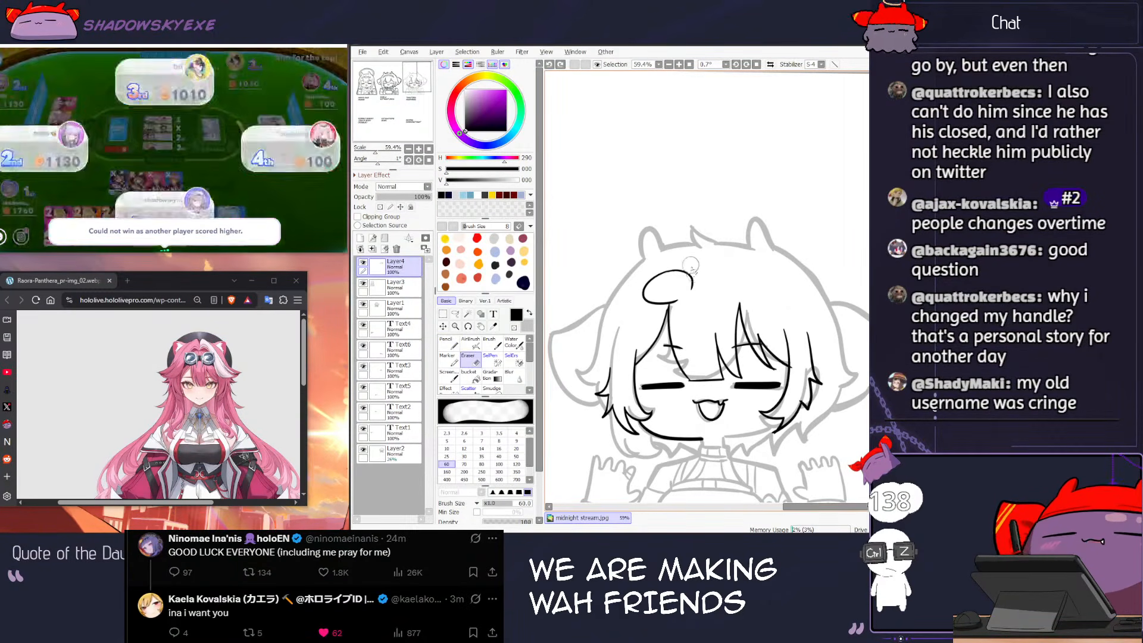
click(689, 287)
key(ctrl+z)
key(n)
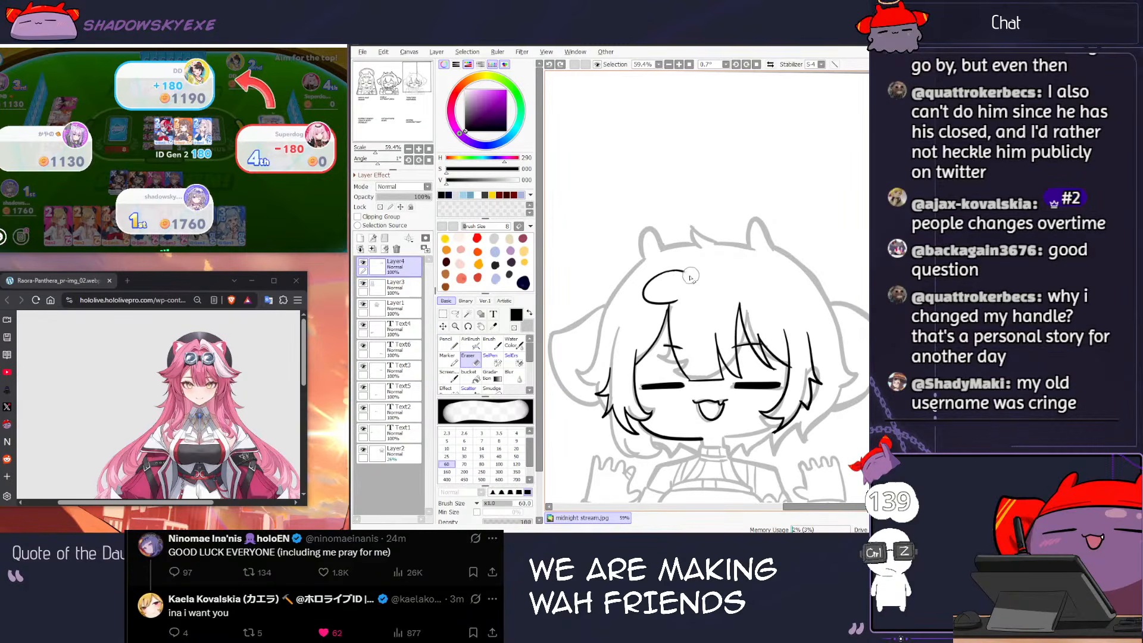
Step: Close the lens outline at its lower right and ink a small pointed tip beneath it
key(ctrl+z)
drag(674, 274, 692, 298)
key(ctrl+z)
key(ctrl+z)
key(ctrl+z)
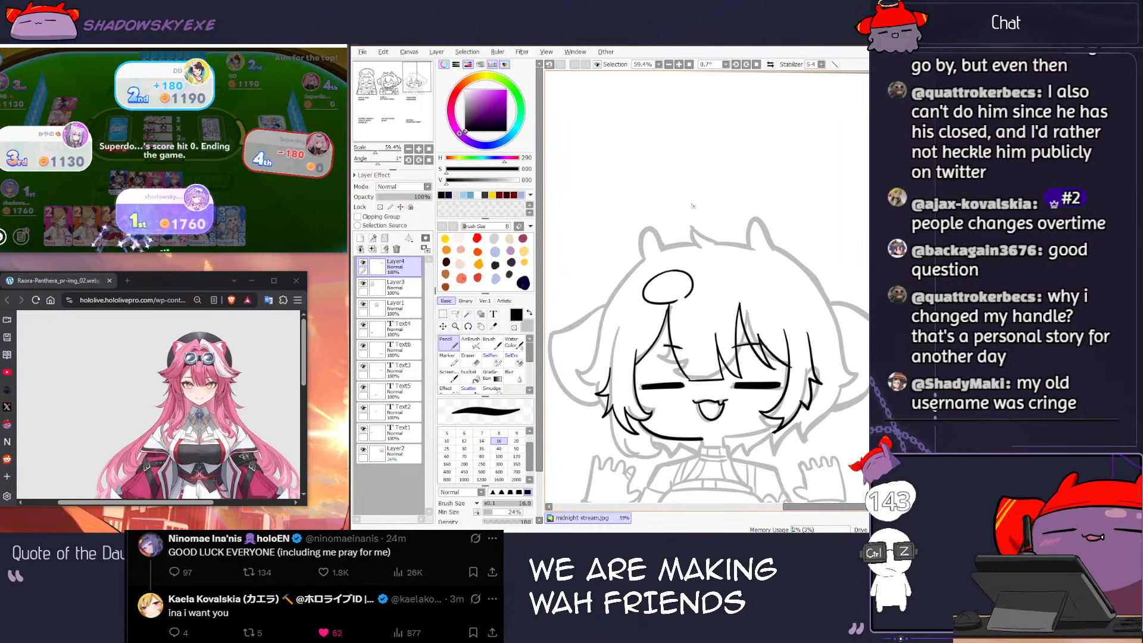
drag(676, 300, 678, 310)
key(ctrl+z)
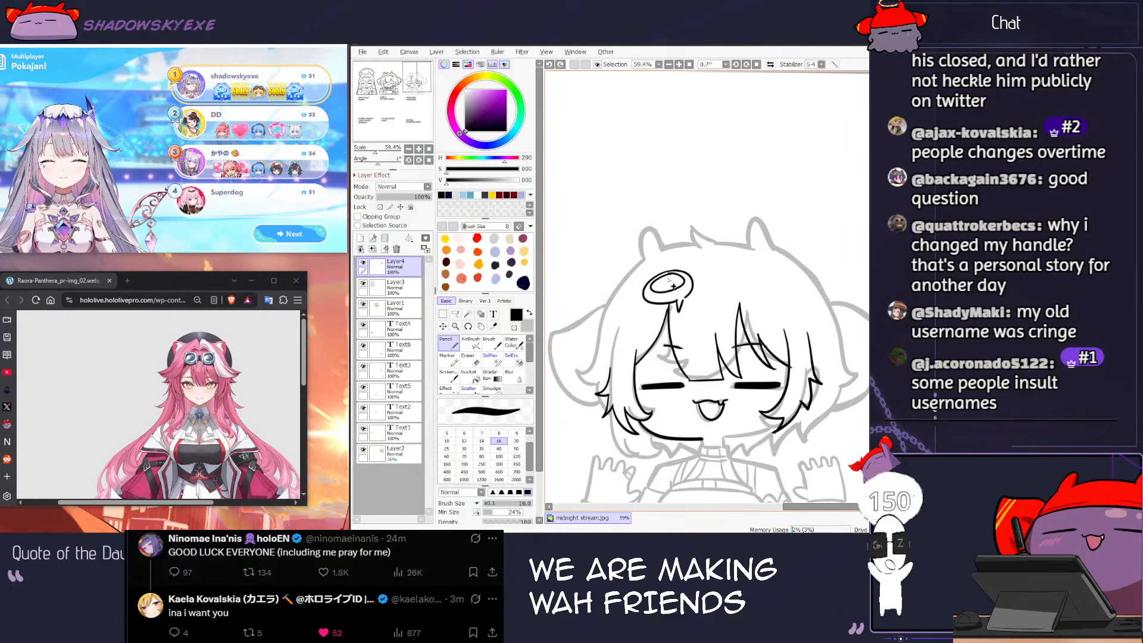
Step: Ink a smaller ellipse inside the goggle lens and touch up its line with the Eraser at size 10
key(ctrl+z)
drag(678, 274, 684, 285)
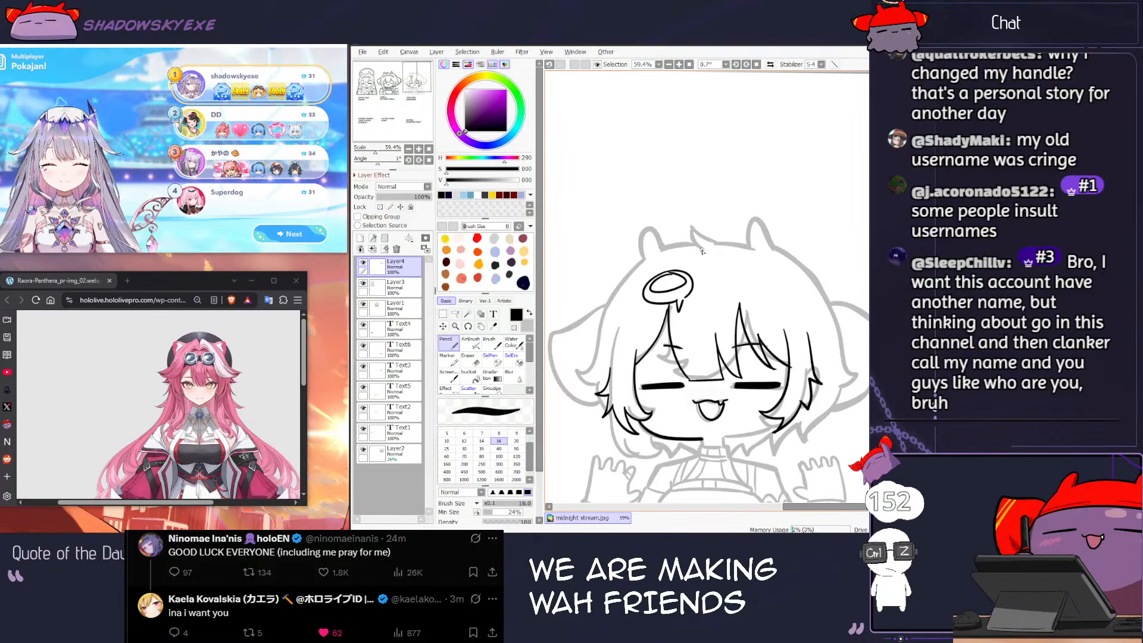
key(e)
key(bracketleft)
key(bracketleft)
key(bracketleft)
key(bracketleft)
key(bracketleft)
key(bracketleft)
key(bracketleft)
key(bracketleft)
key(bracketleft)
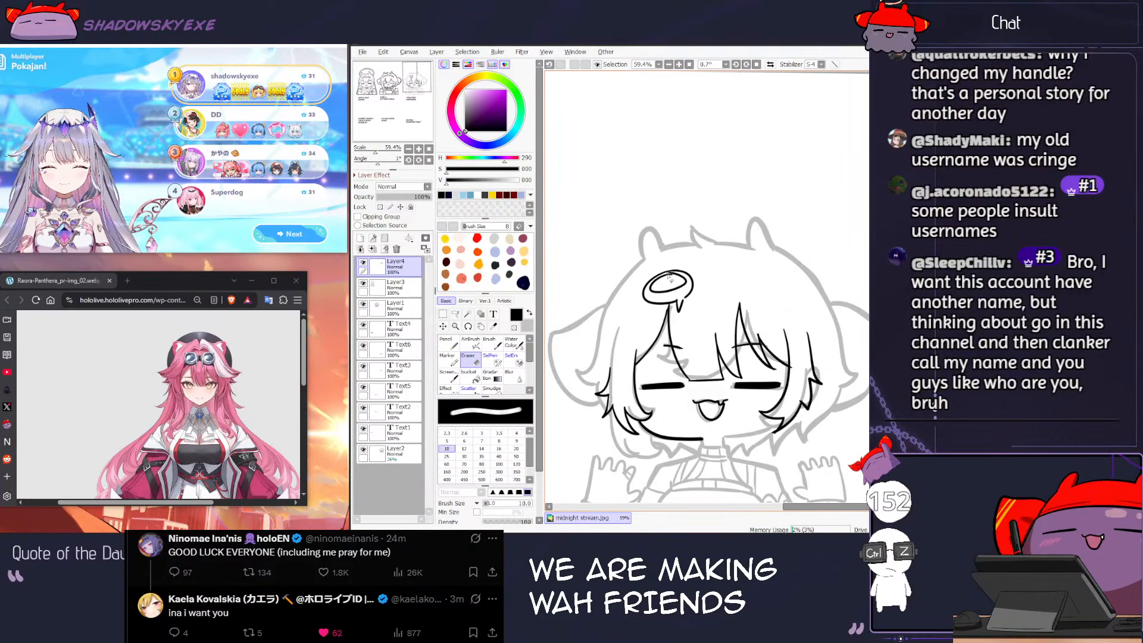
key(n)
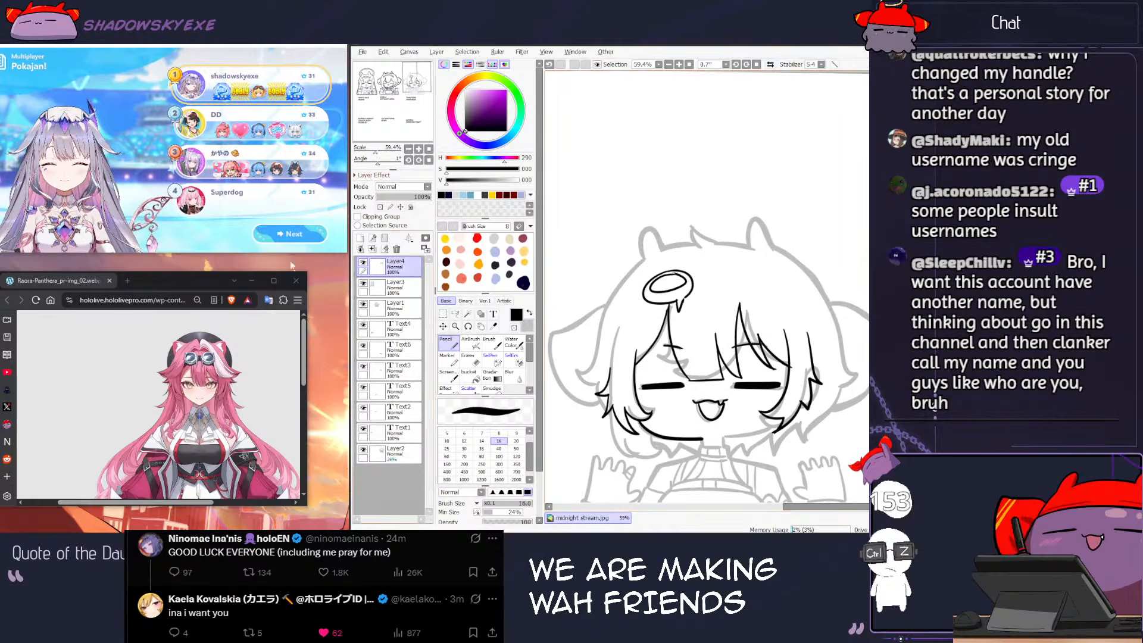
Step: Go through the Pokajan match results and play the same game again with a bet of 2000 coins
click(281, 237)
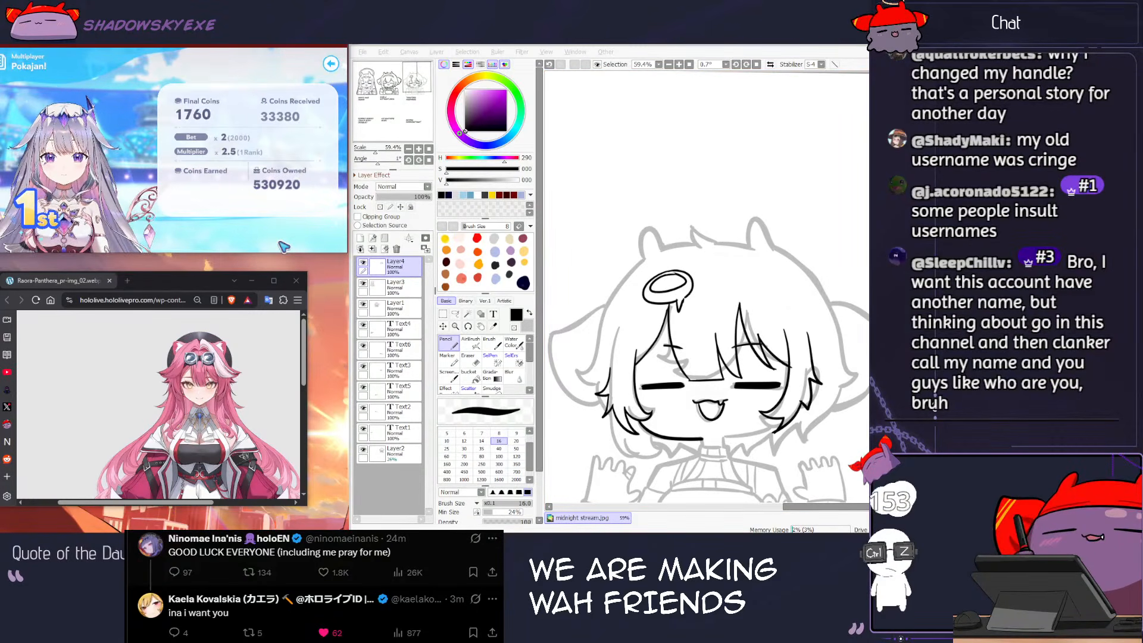
click(281, 241)
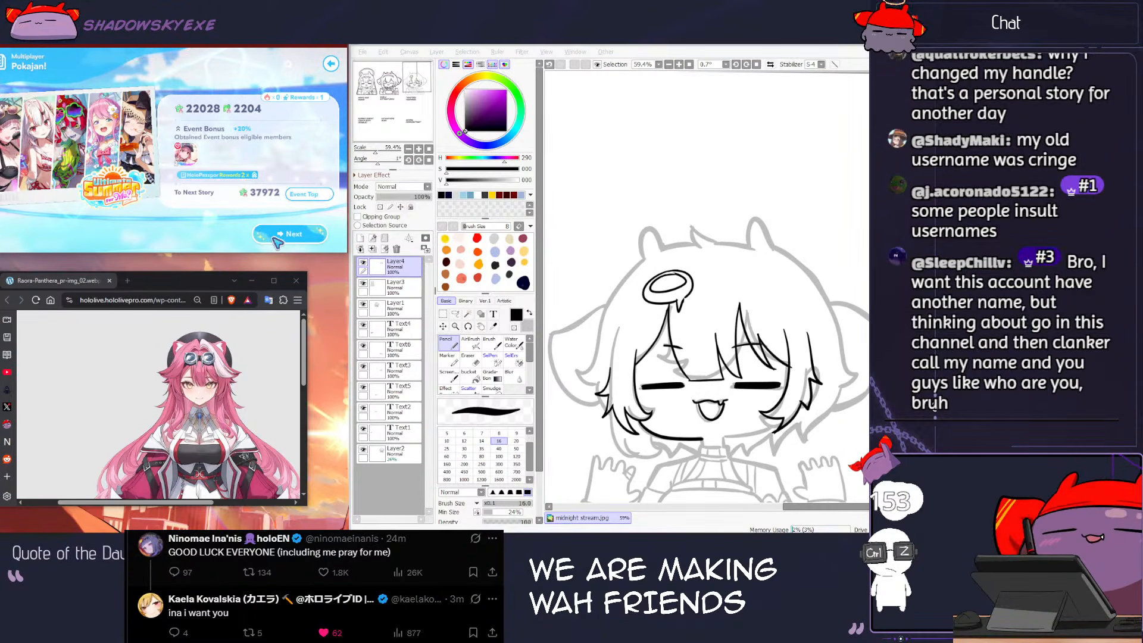
click(277, 235)
scroll(735, 316, up, 3)
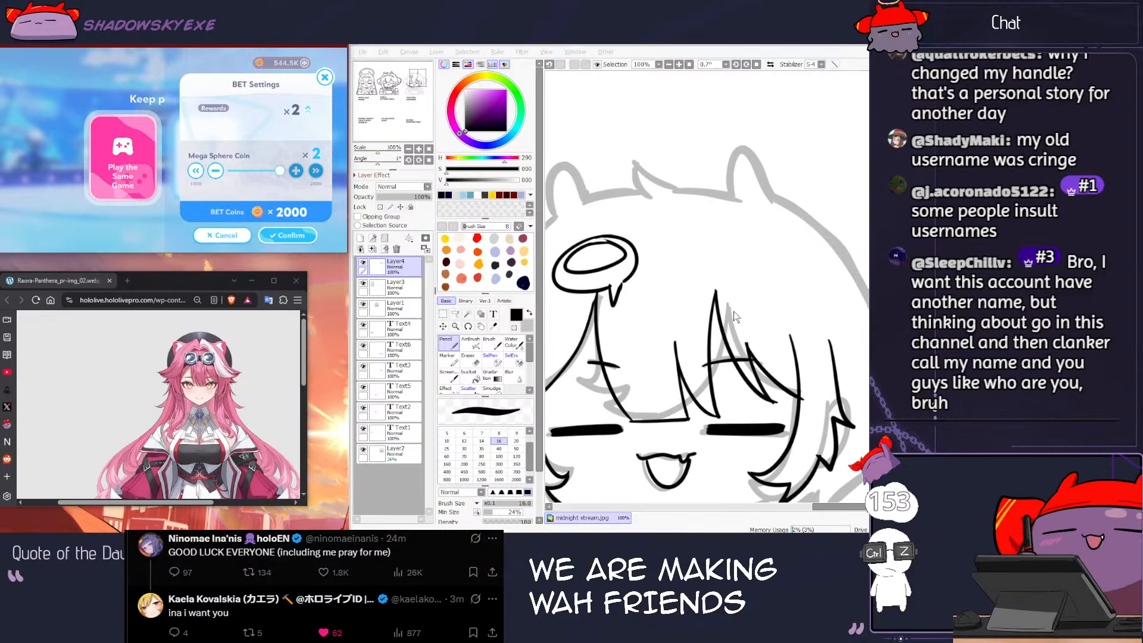
click(283, 236)
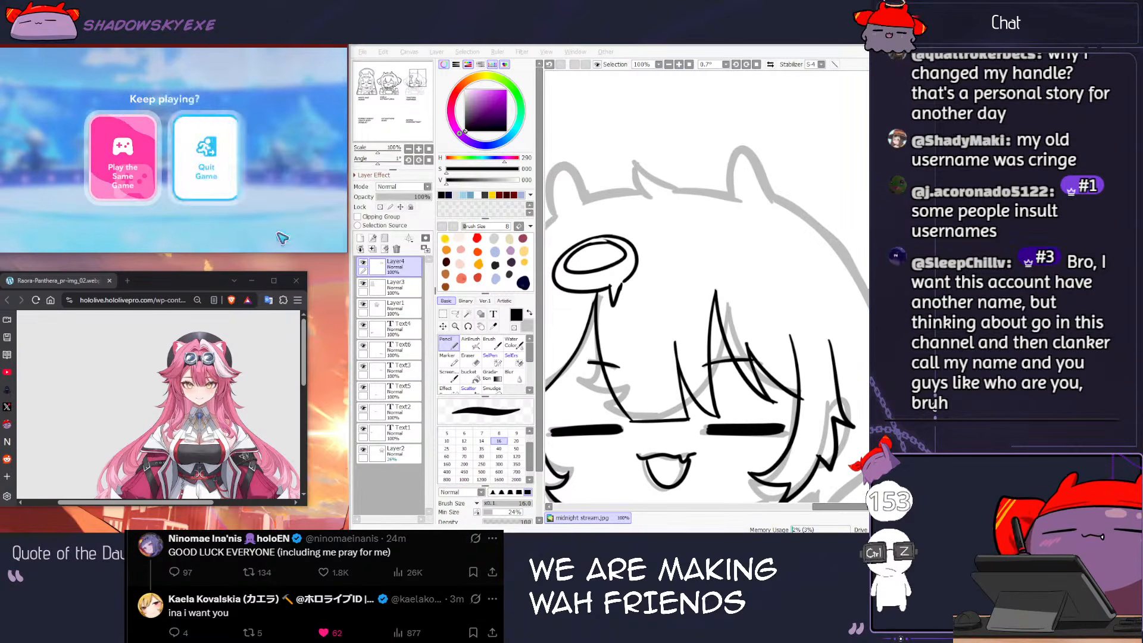
Step: Refine the inner ellipse of the goggle lens with the Pencil at size 12, undoing strokes that do not fit
key(e)
key([)
key(ctrl+z)
key(n)
key(ctrl+z)
key(ctrl+z)
key([)
key([)
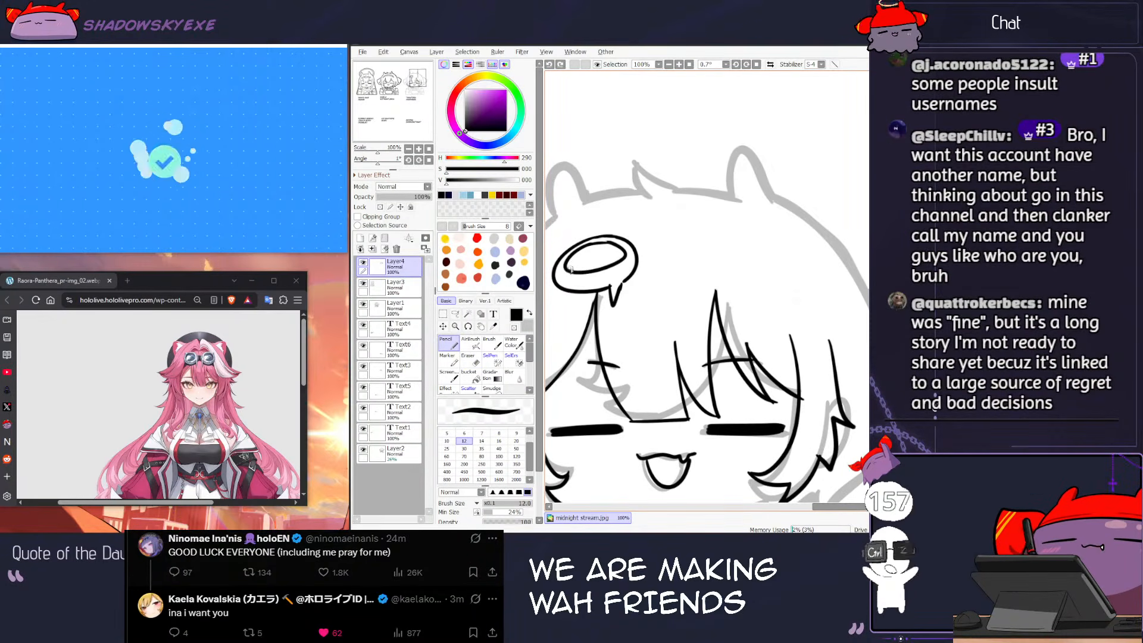
key(ctrl+z)
key(ctrl+z)
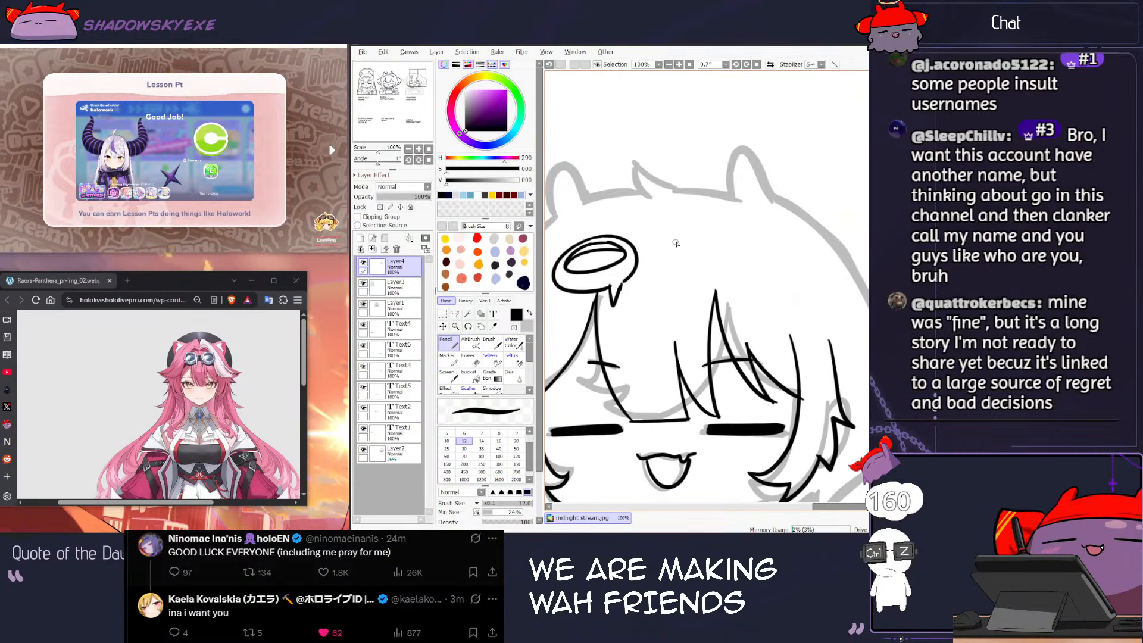
key(ctrl+z)
key(ctrl+z)
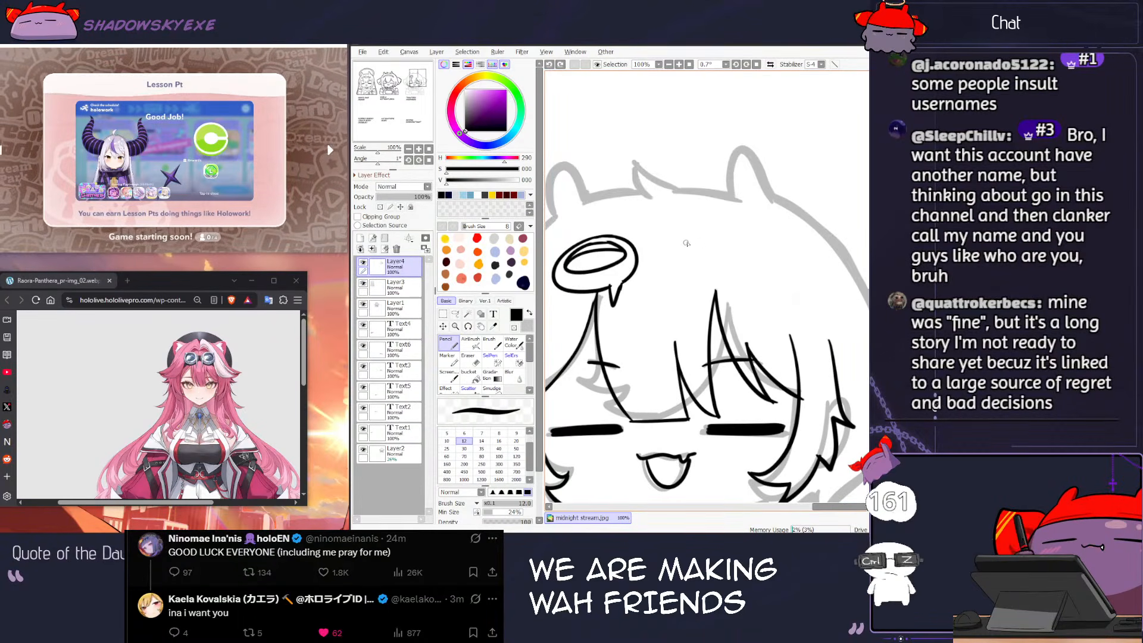
Step: Select the inked goggle lens and its pointed tip with a freehand lasso outline
drag(685, 229, 750, 216)
key(l)
drag(679, 210, 609, 243)
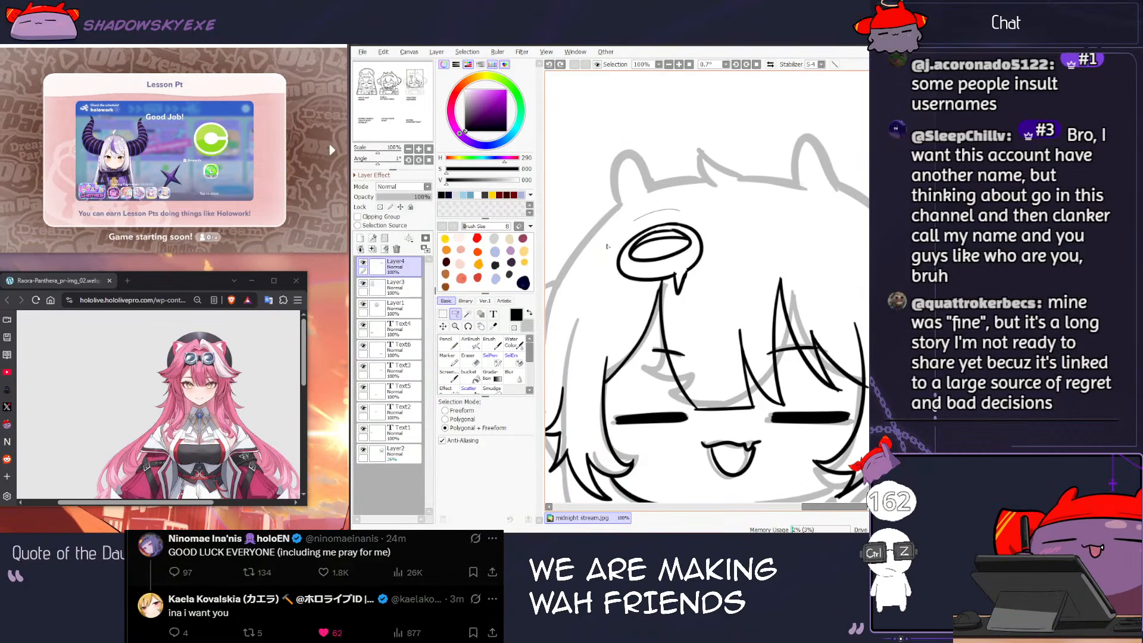
mouse_move(666, 292)
mouse_down()
mouse_move(654, 236)
mouse_move(677, 203)
mouse_up()
key(s)
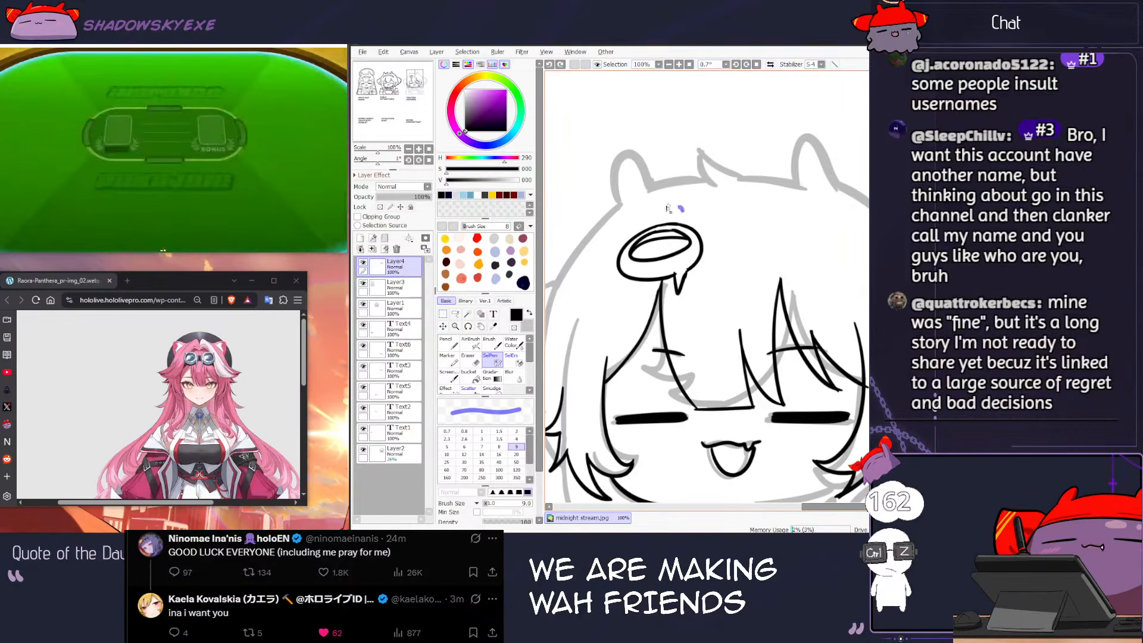
key(ctrl+z)
key(l)
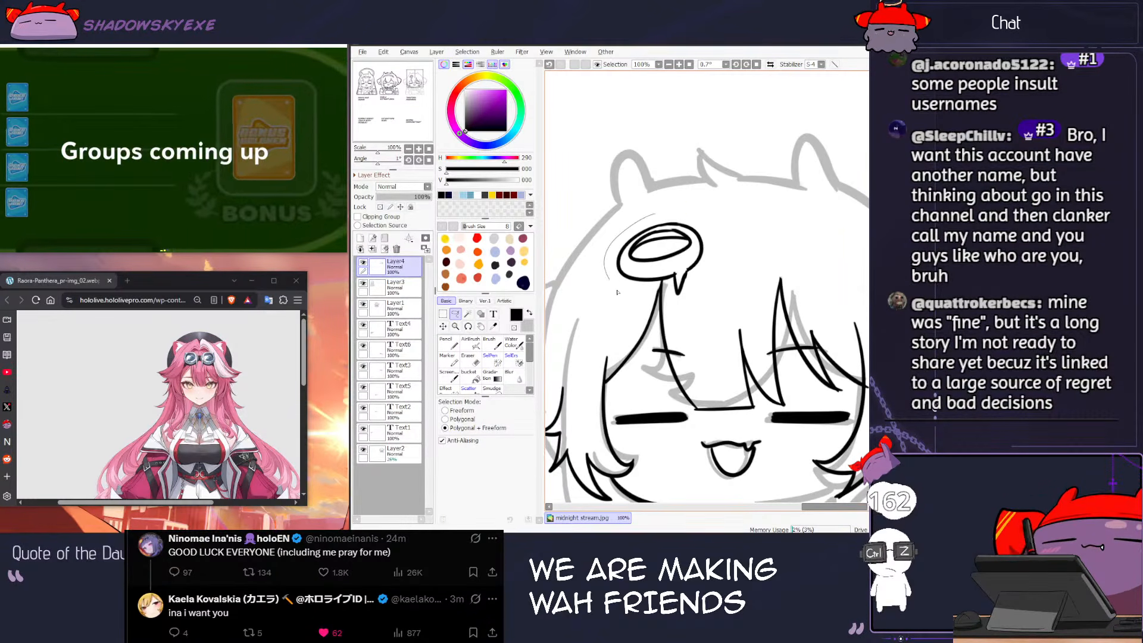
mouse_move(720, 244)
mouse_down()
mouse_move(687, 214)
mouse_move(697, 203)
mouse_up()
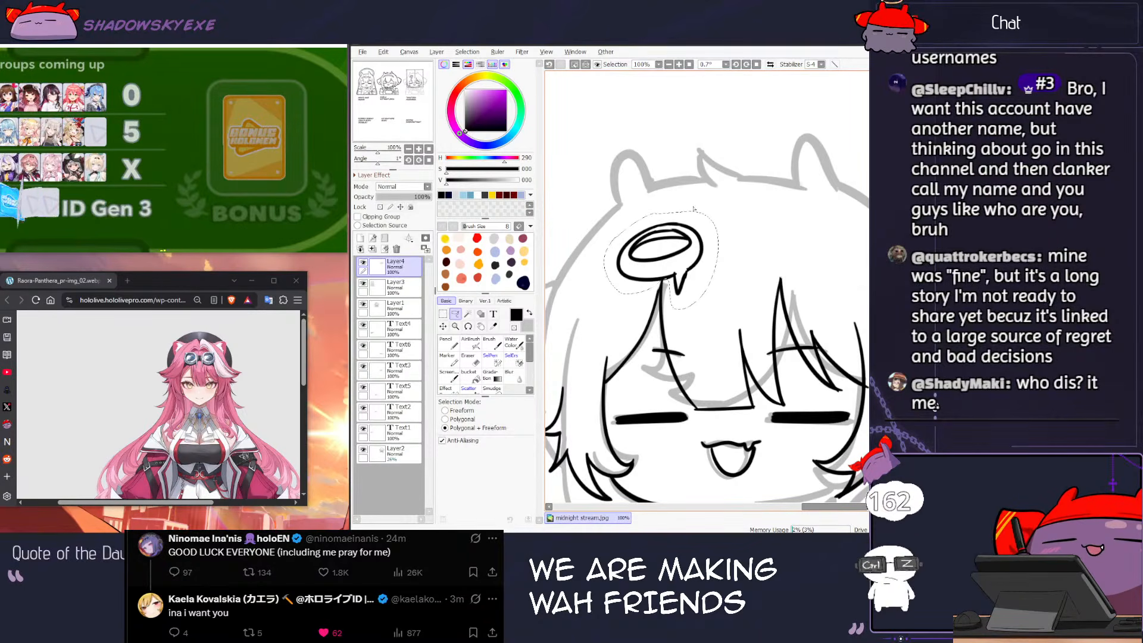
Step: Duplicate the selected goggle lens, flip the copy horizontally and place it beside the original as the second lens
key(ctrl+c)
key(ctrl+v)
key(ctrl+t)
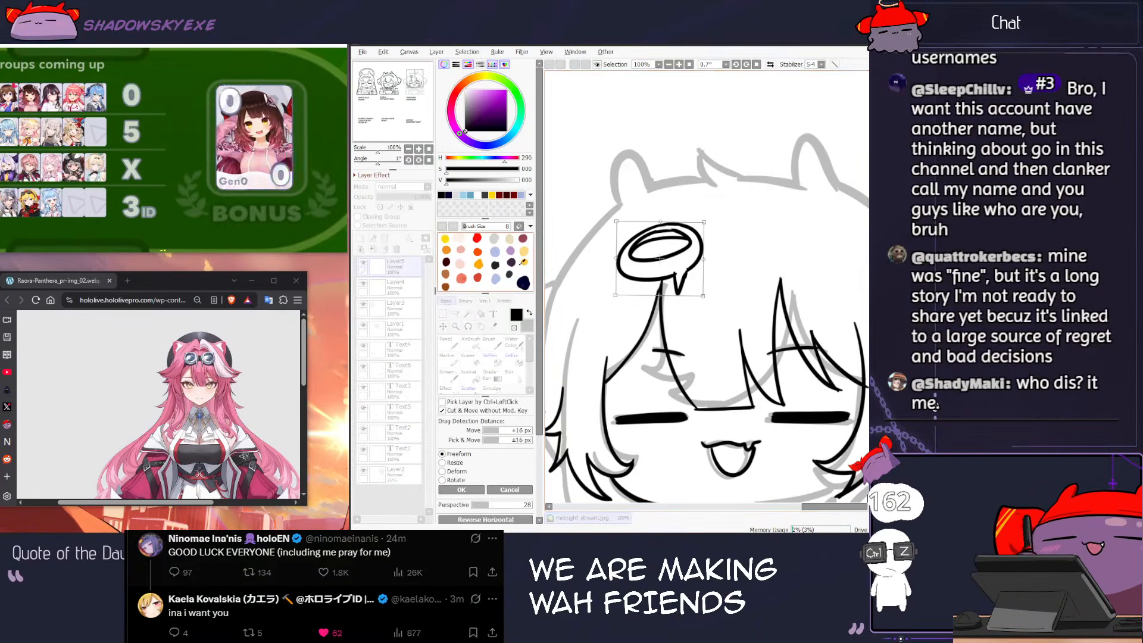
click(499, 519)
drag(668, 253, 844, 241)
drag(753, 241, 759, 240)
key(Return)
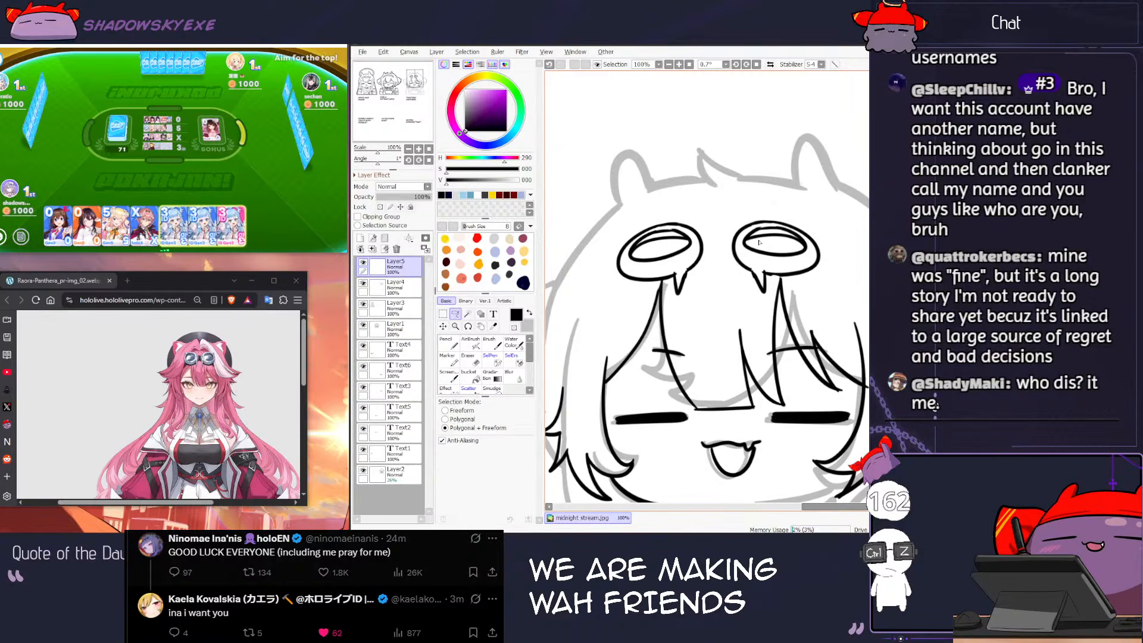
Step: Ink the two bridge lines joining the goggle lenses with the Pencil at size 16 and merge the copied lens layer down
key(n)
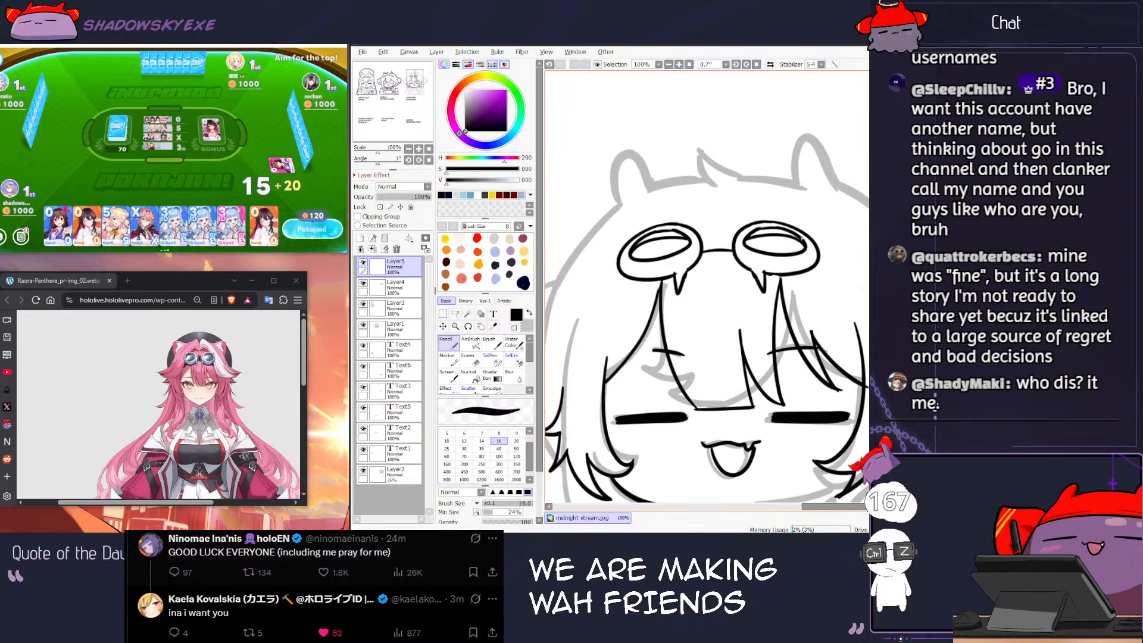
click(372, 248)
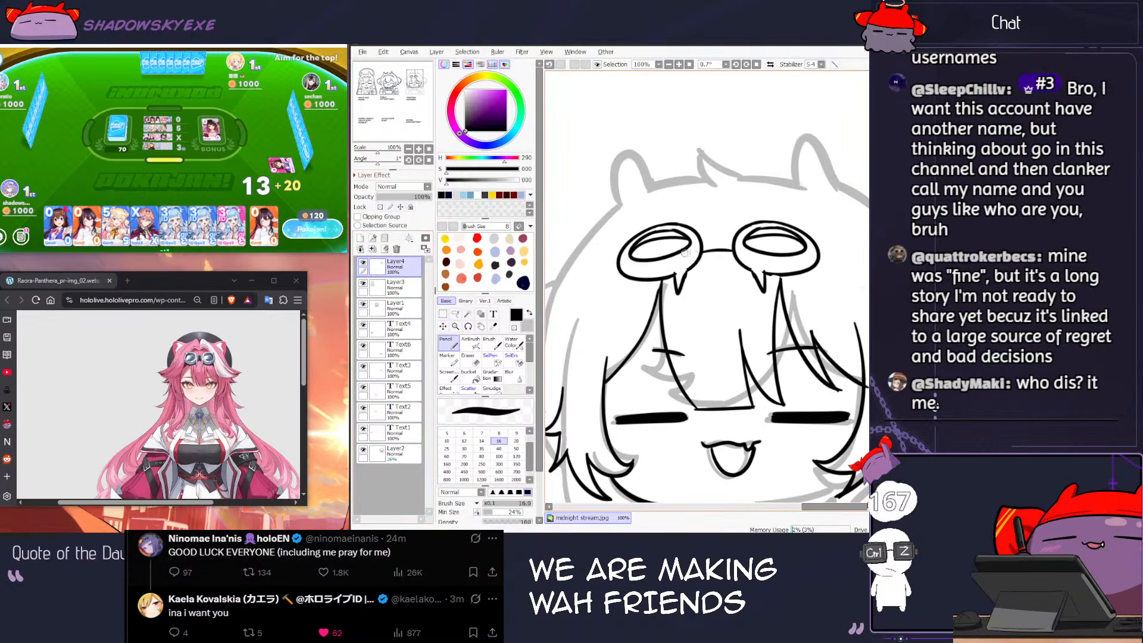
key(ctrl+z)
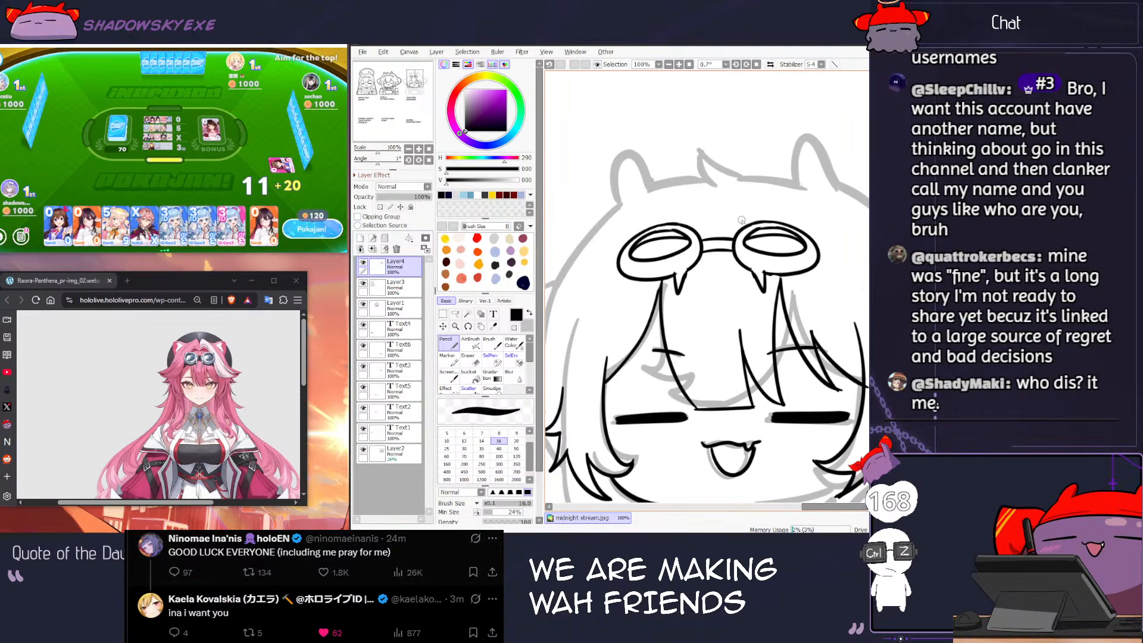
Step: Switch to the Pokajan game and call Pokajan with the completed three-card set worth 120
click(320, 235)
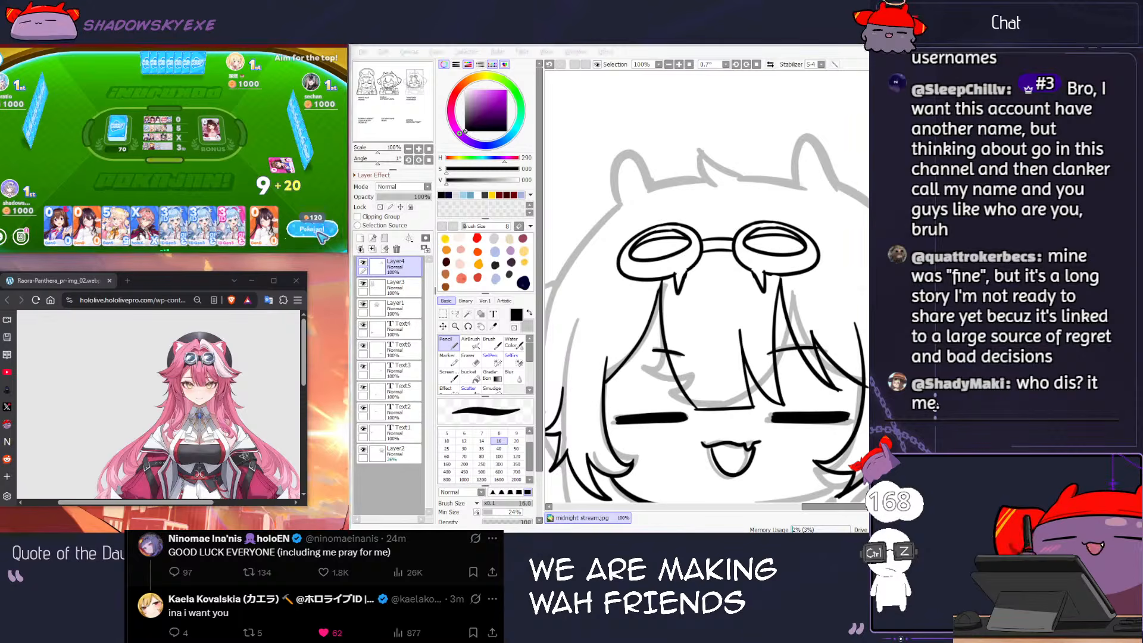
Step: Try to ink a shallow curved line above the goggles with the Pencil at size 16
scroll(771, 266, down, 2)
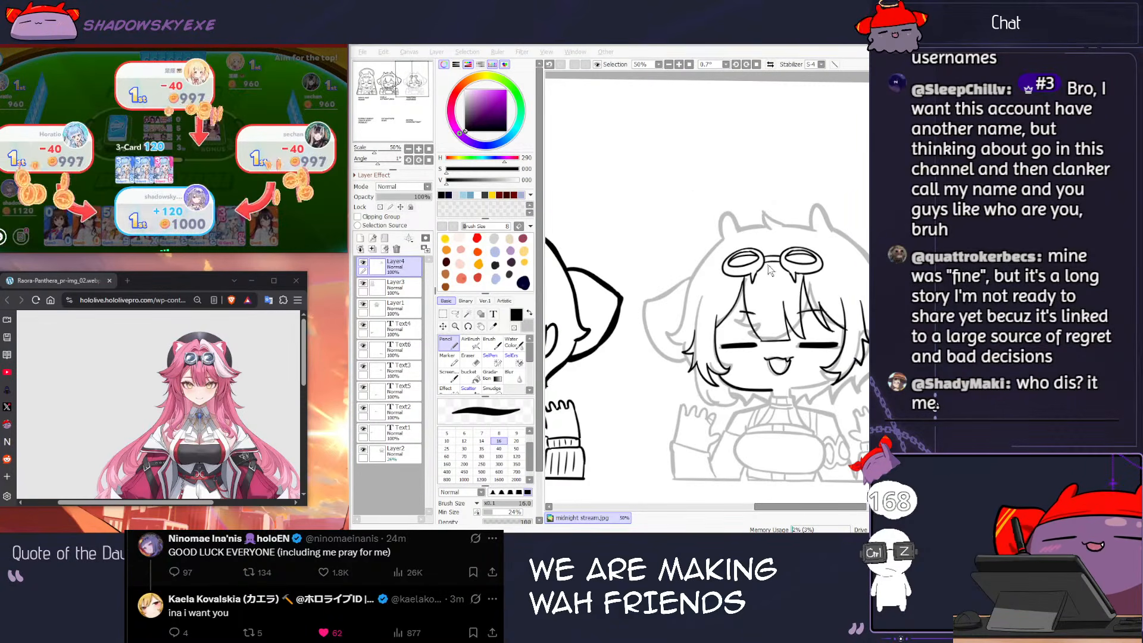
scroll(752, 262, up, 1)
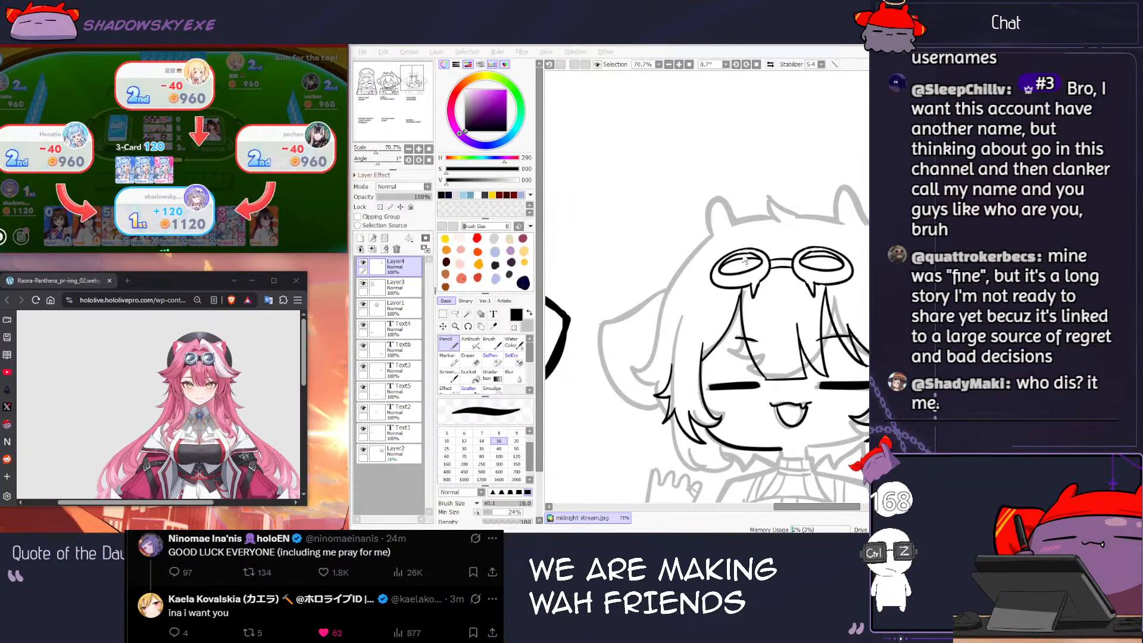
drag(743, 244, 794, 235)
key(ctrl+z)
key(ctrl+z)
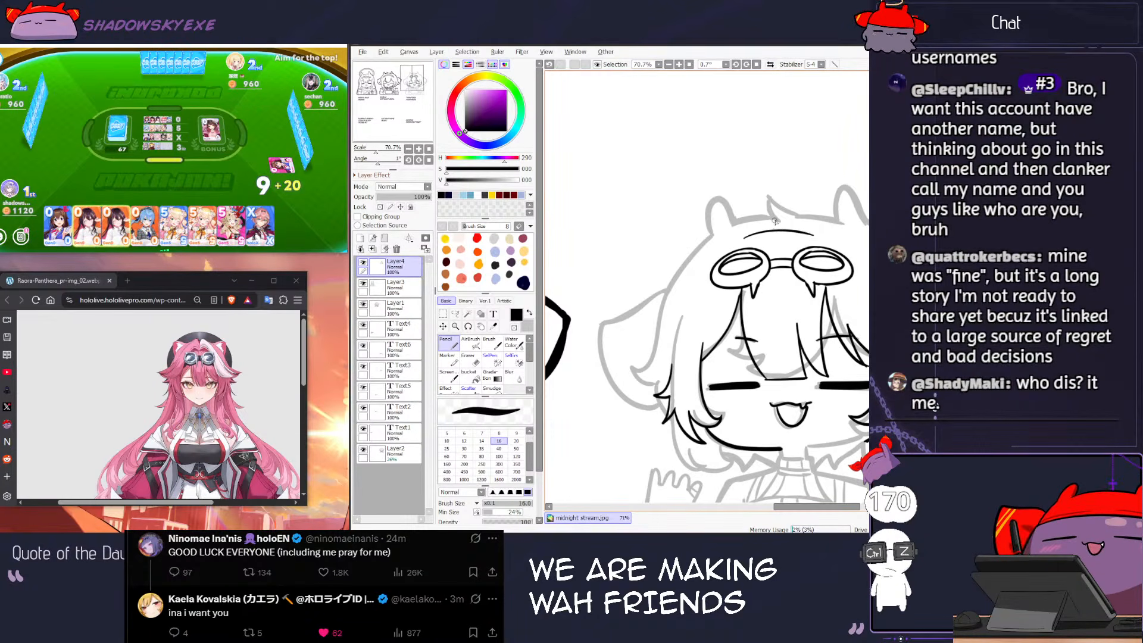
key(ctrl+z)
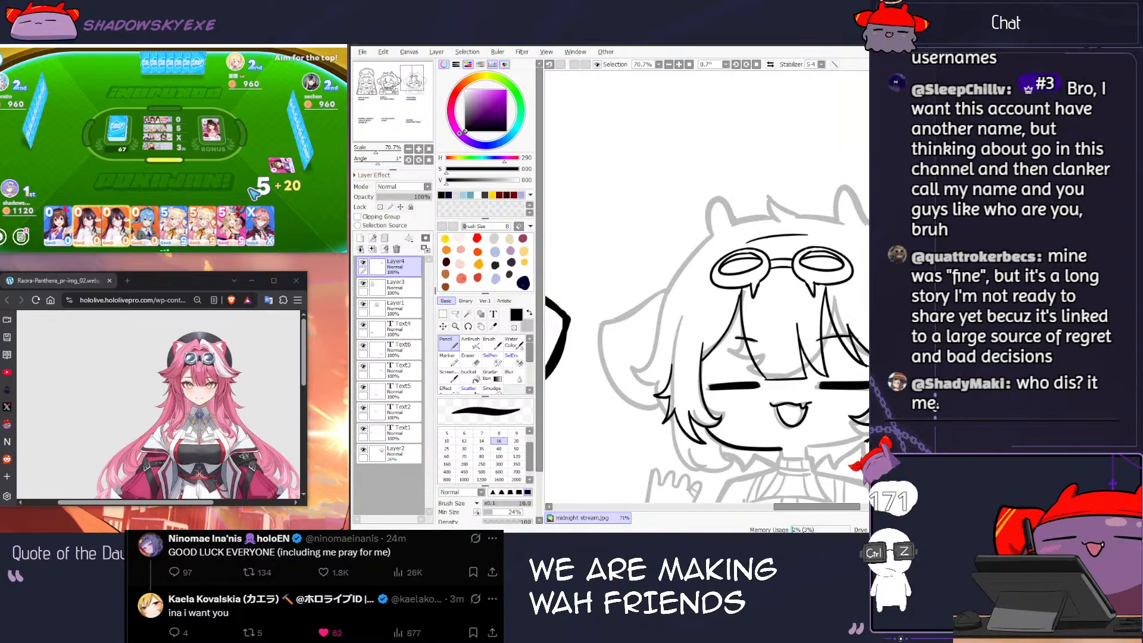
drag(747, 240, 808, 236)
Step: Erase the rough curved line above the goggles with the Eraser enlarged to size 40
key(e)
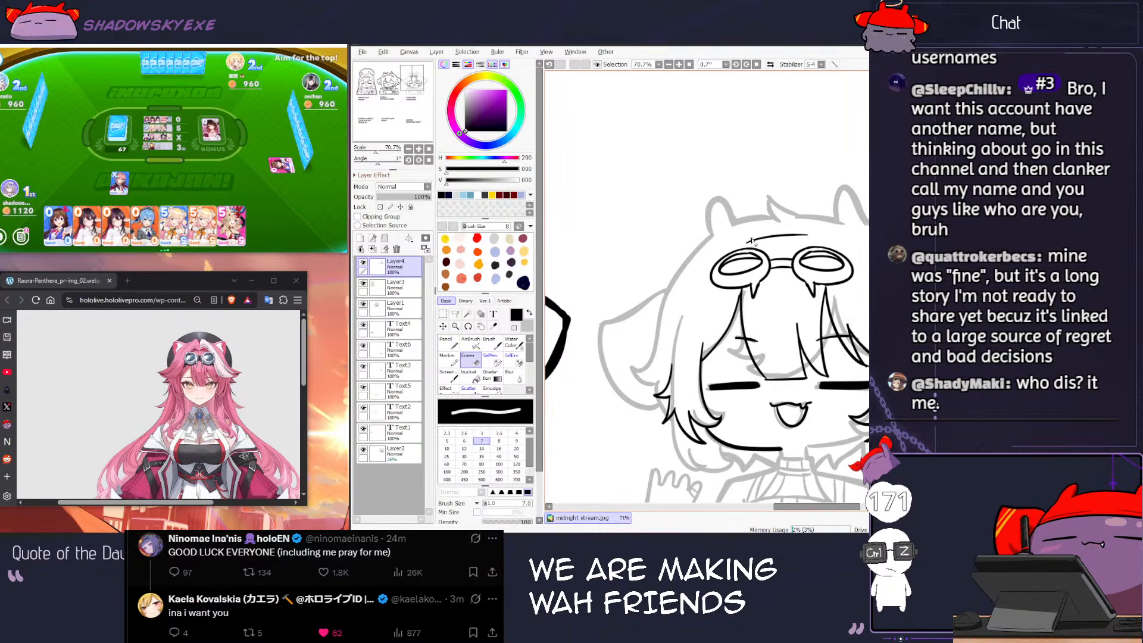
key(bracketright)
key(bracketright)
key(bracketright)
key(bracketright)
key(bracketright)
key(bracketright)
key(bracketright)
key(bracketright)
key(bracketright)
drag(745, 239, 818, 241)
Step: Try to redraw a smoother arc above the goggles with the Pencil, undoing strokes that do not fit
key(n)
key(ctrl+z)
key(ctrl+z)
drag(740, 242, 816, 232)
key(ctrl+z)
key(ctrl+z)
key(ctrl+z)
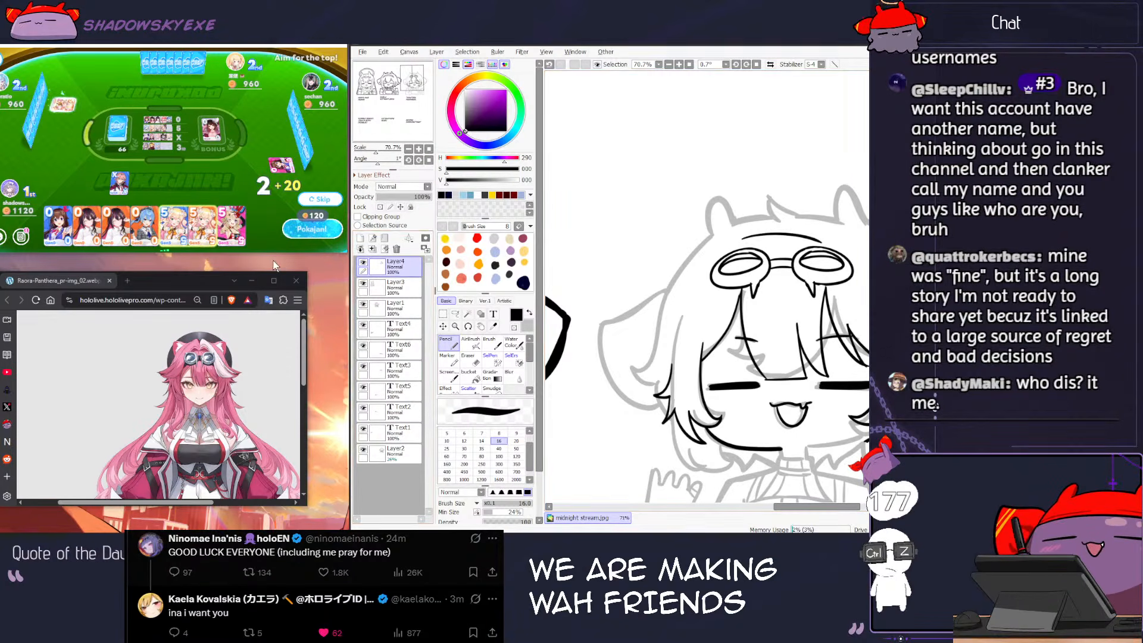
Step: Call Pokajan for 120 on the opponent's discarded card in the game
click(311, 231)
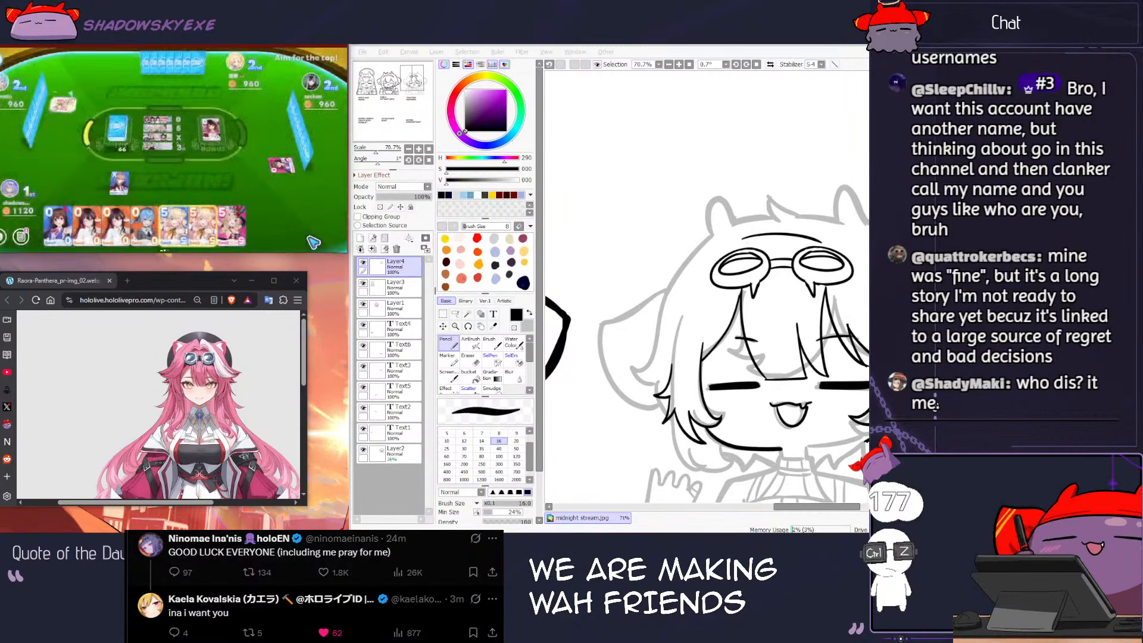
Step: Erase the arc above the goggles with the size 40 Eraser and ink it again with the size 16 Pencil
click(467, 355)
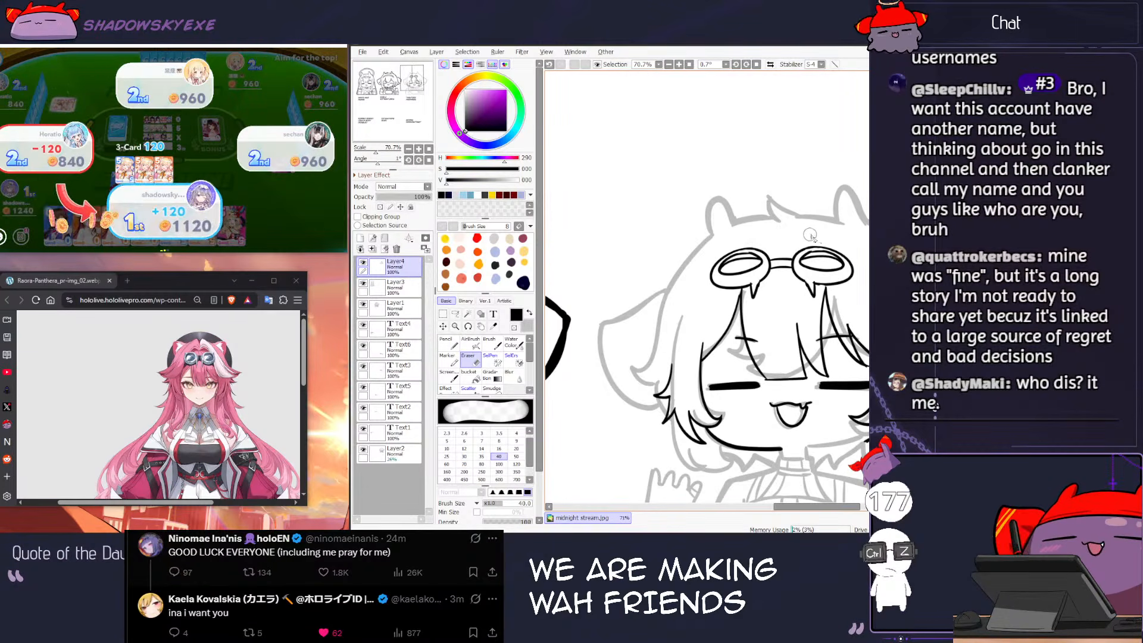
key(n)
key(ctrl+z)
drag(741, 240, 818, 236)
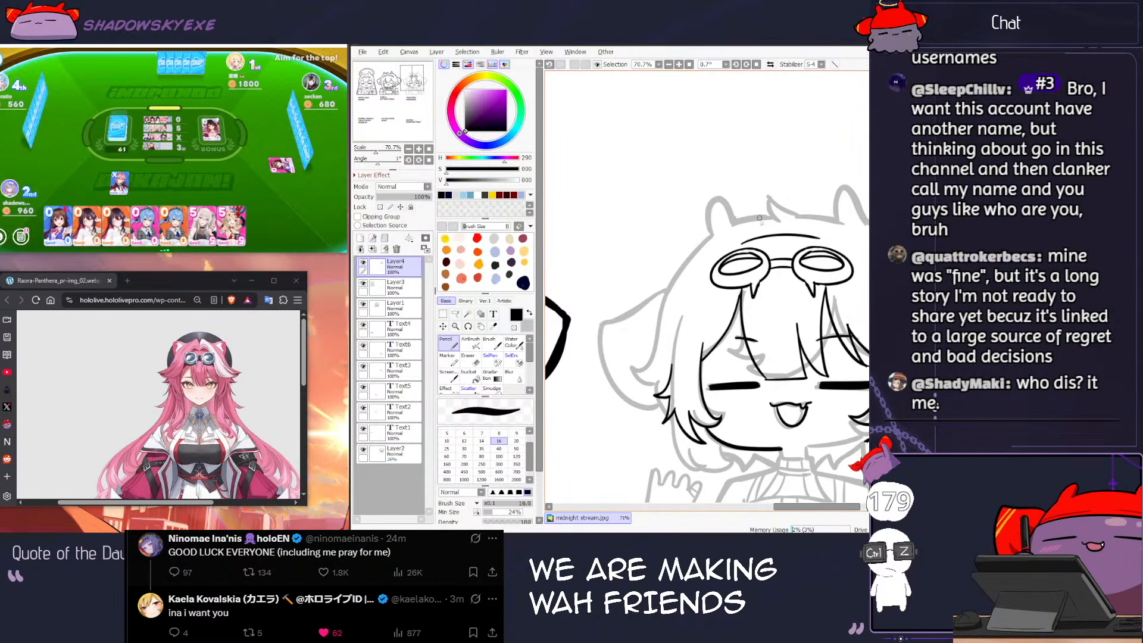
Step: Ink a small pointed peak rising from the arc above the goggles, undoing strokes that do not fit
key(ctrl+z)
key(ctrl+z)
mouse_move(773, 230)
mouse_down()
mouse_move(735, 241)
mouse_move(761, 192)
mouse_move(748, 239)
mouse_up()
key(ctrl+z)
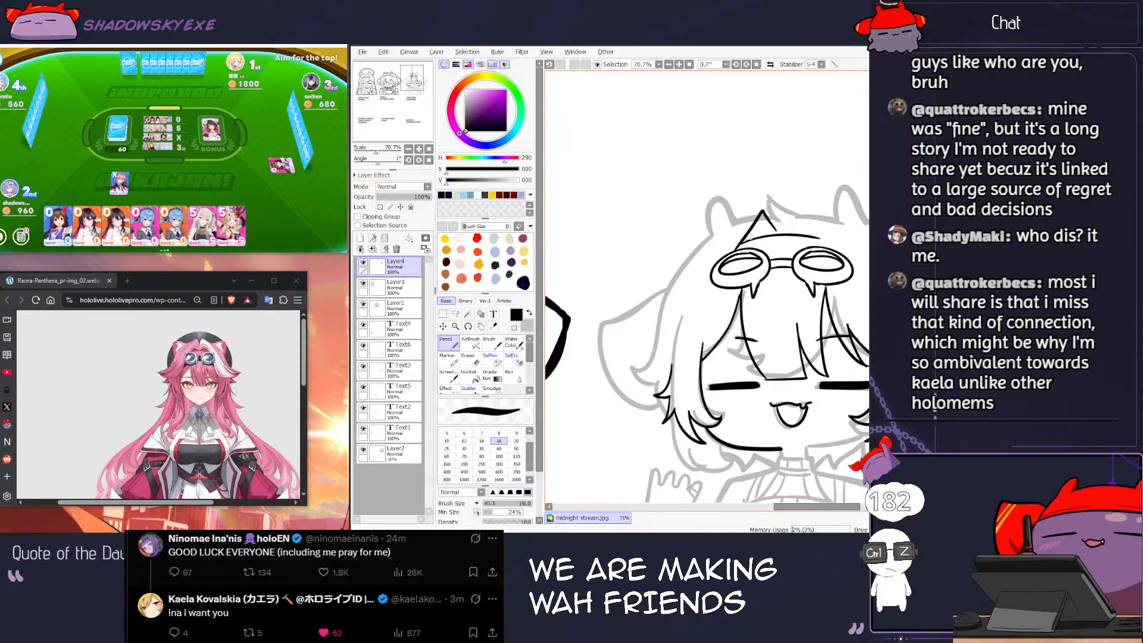
key(ctrl+z)
Step: Ink the side hair strand sweeping down and outward from the outer edge of the first goggle lens
drag(708, 284, 673, 345)
key(ctrl+z)
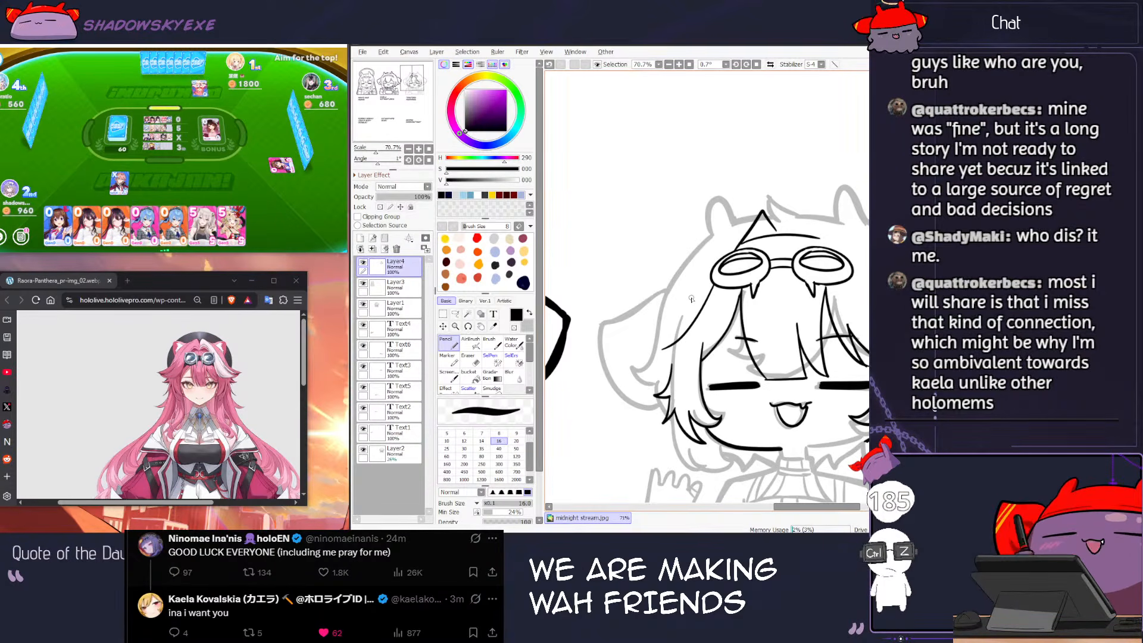
drag(708, 285, 666, 350)
key(ctrl+z)
drag(697, 316, 657, 344)
key(ctrl+z)
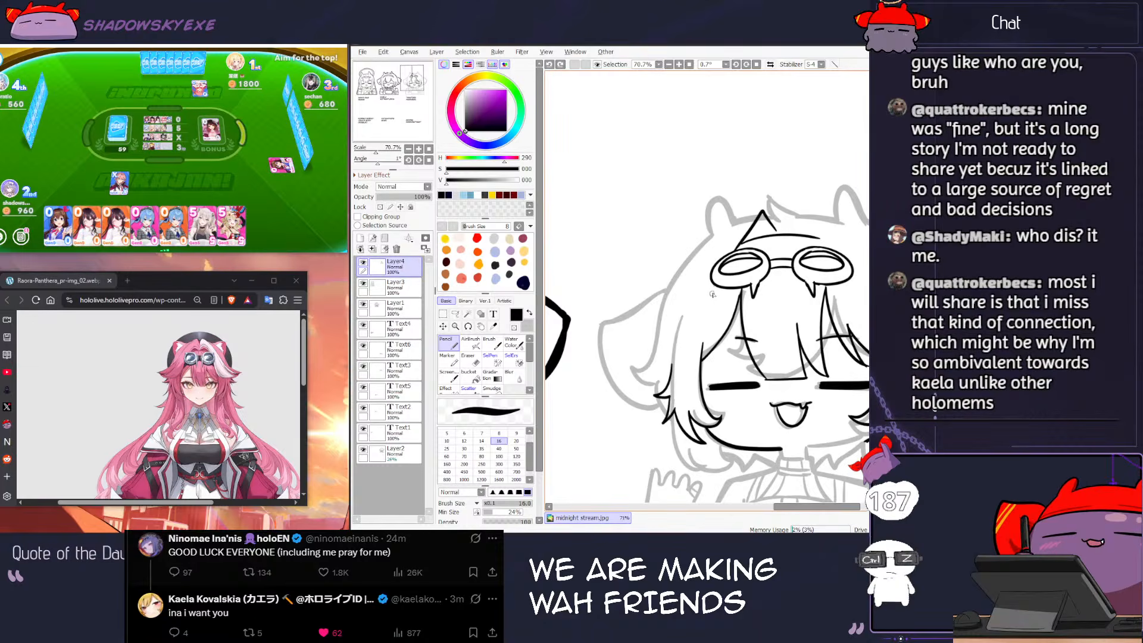
drag(704, 306, 645, 337)
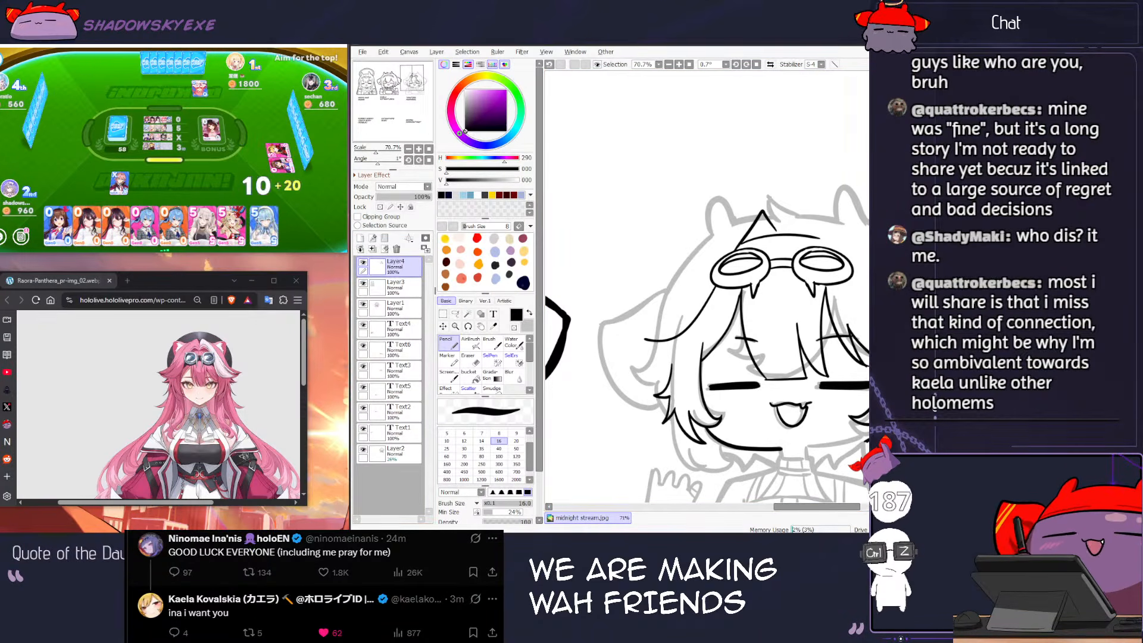
Step: Discard the first zero-value card from the Pokajan hand
click(206, 176)
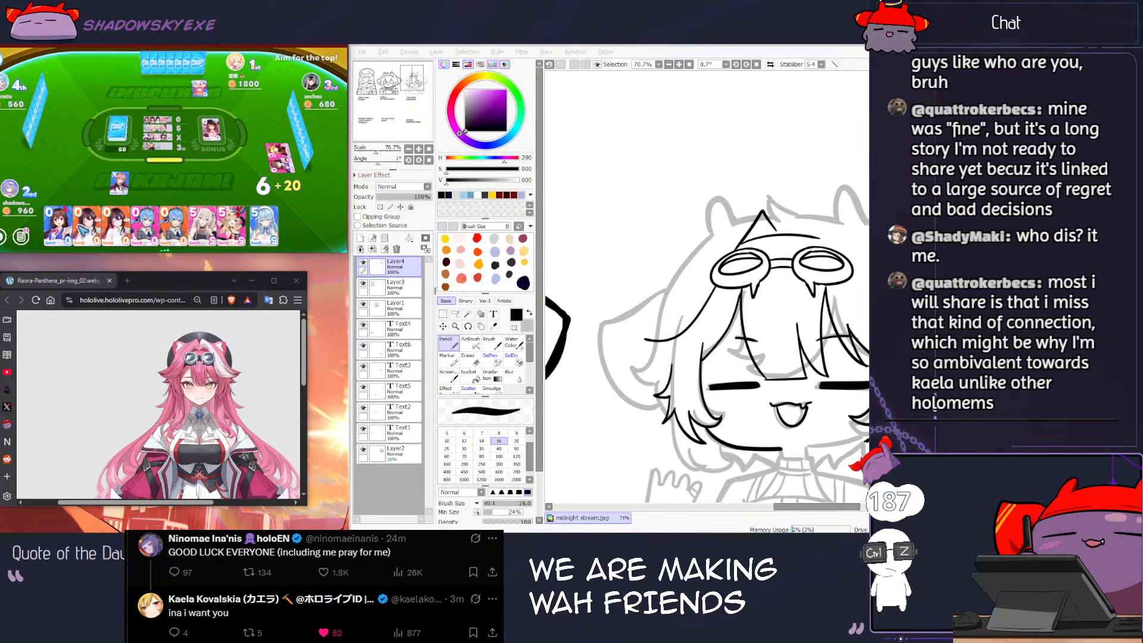
click(53, 226)
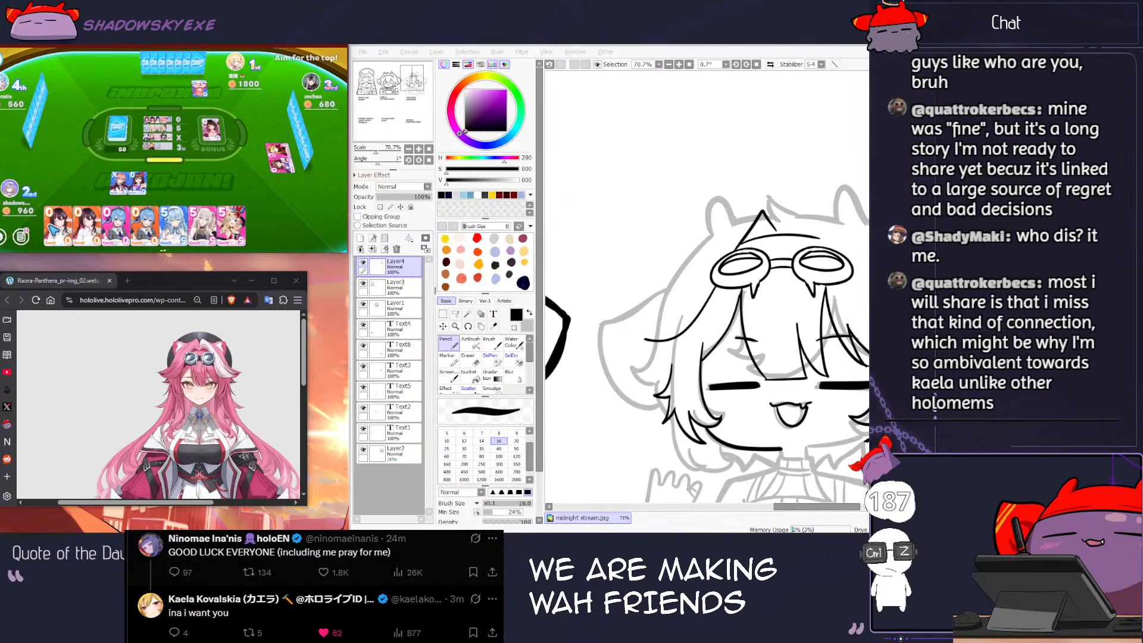
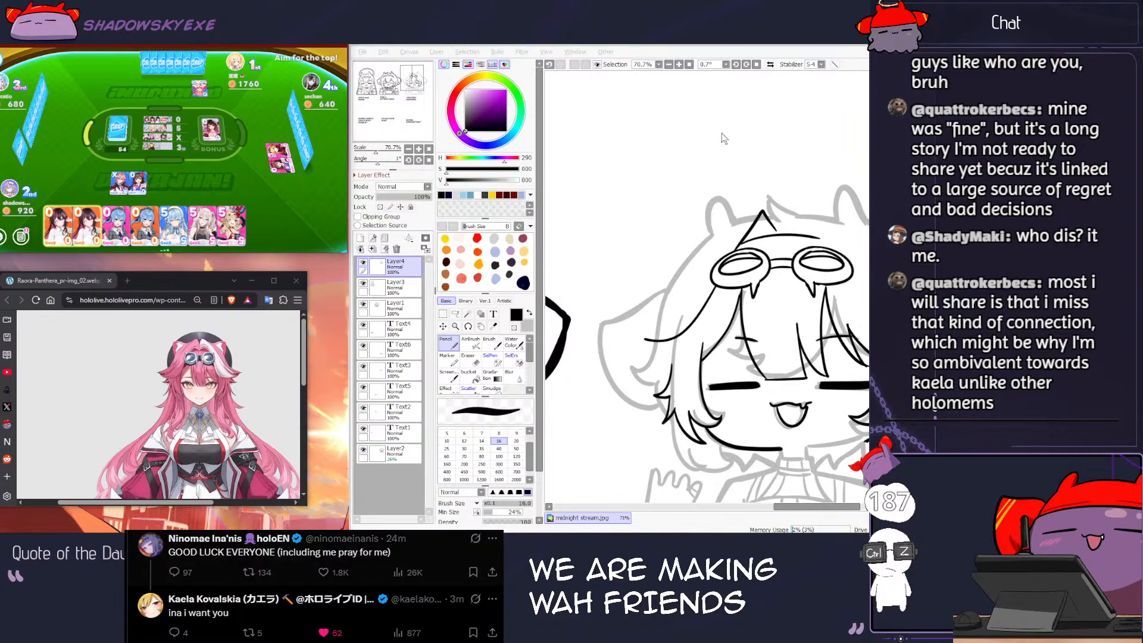
Step: Ink the long outer hair edge from the top of the head down to spiky tips at the side, redoing poor strokes
click(735, 205)
drag(733, 201, 695, 261)
key(ctrl+z)
key(ctrl+z)
key(ctrl+z)
drag(726, 204, 671, 278)
drag(724, 206, 666, 281)
key(ctrl+z)
key(ctrl+z)
drag(732, 201, 655, 288)
drag(741, 200, 687, 273)
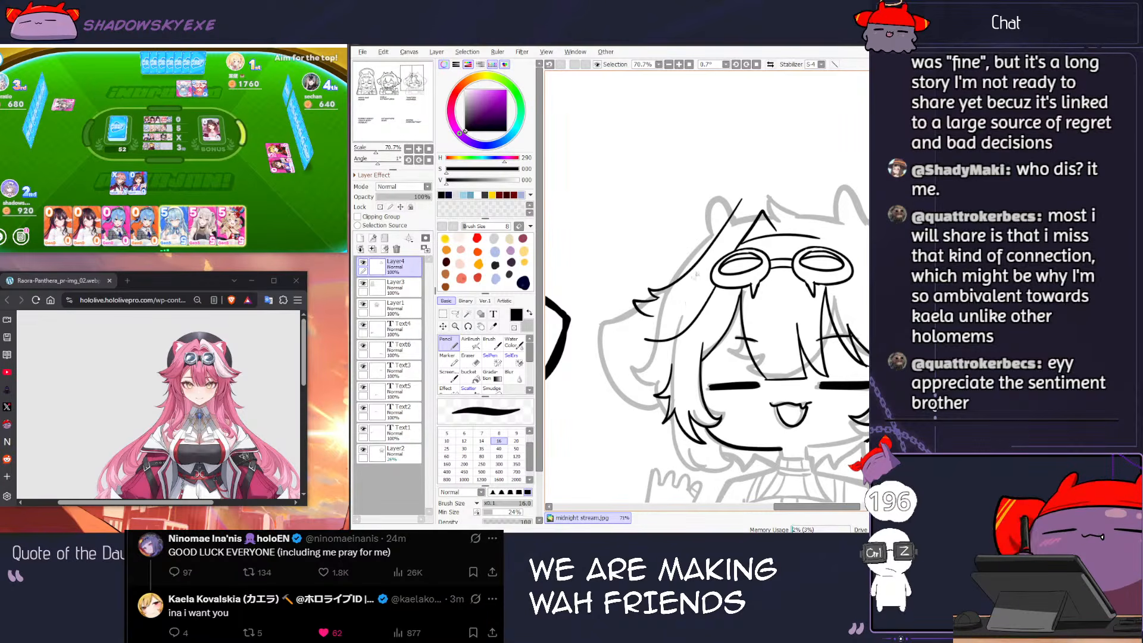
Step: Try to ink the outer top edge around the small peak from the upper end of the hair line
key(ctrl+z)
key(ctrl+z)
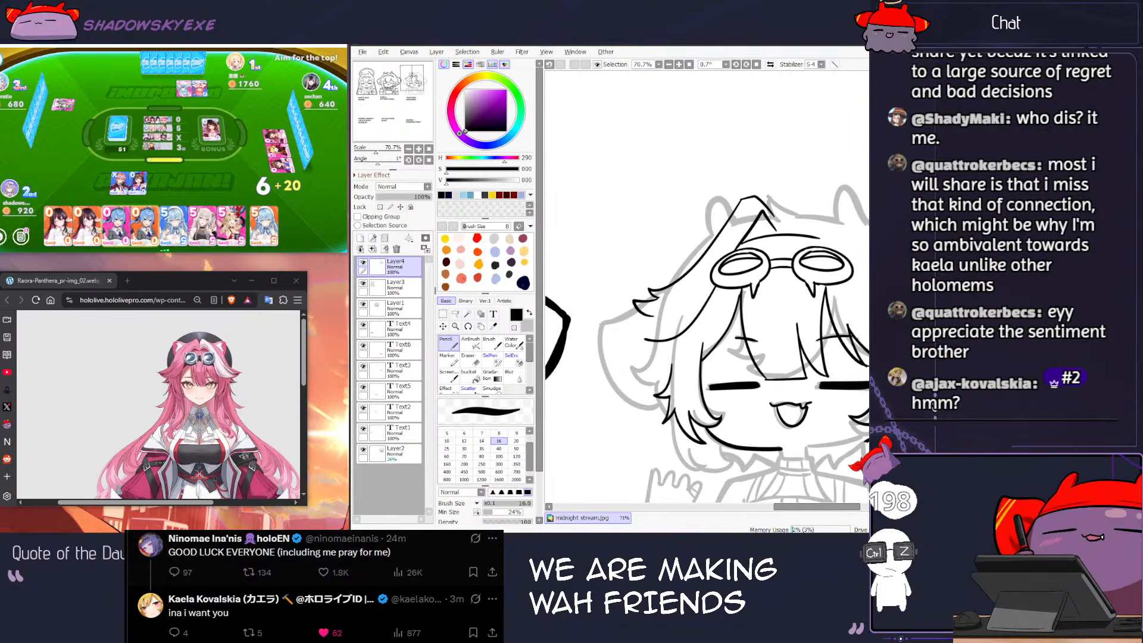
key(ctrl+z)
key(ctrl+z)
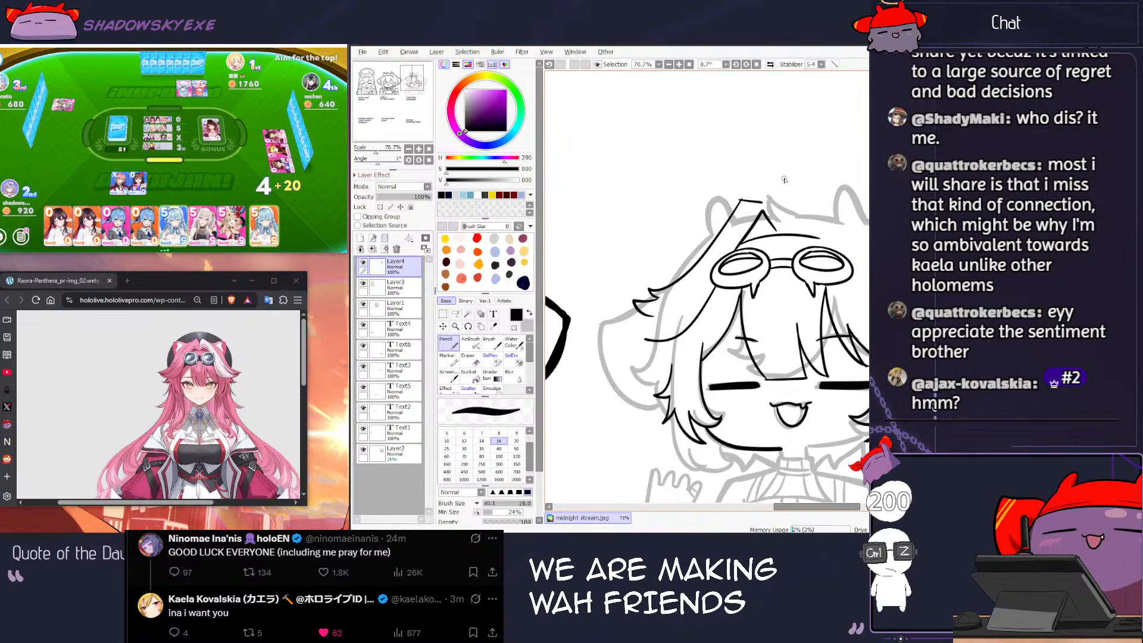
Step: Discard the newly drawn card from the Pokajan hand
click(217, 191)
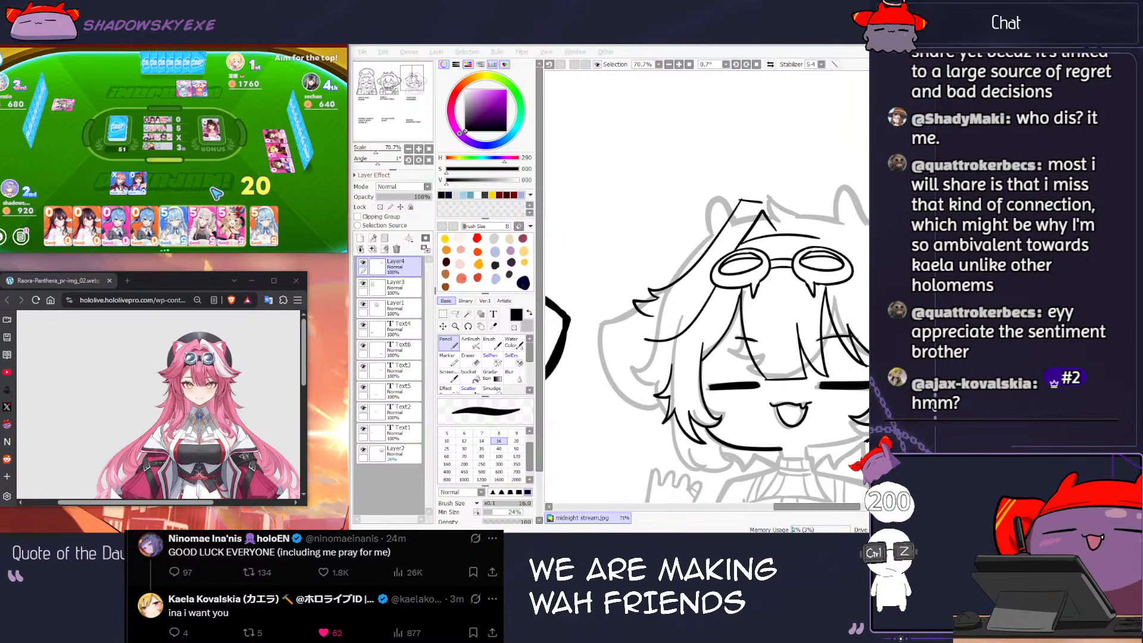
click(266, 235)
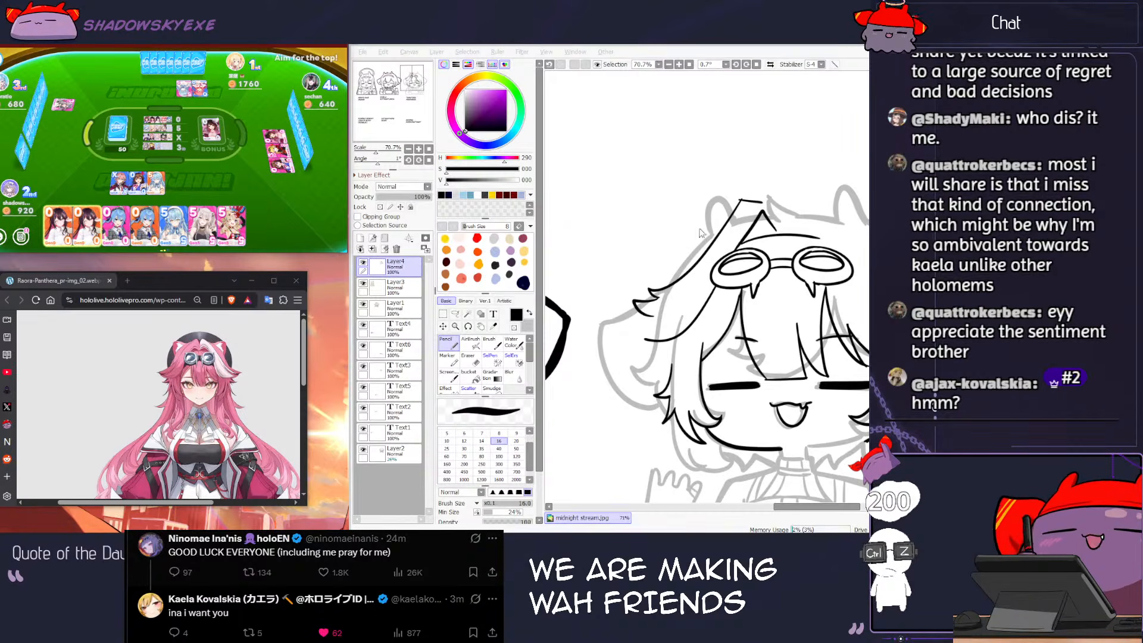
Step: Clean up the top edge with the size 40 Eraser and ink a rounded outer outline around the small peak
click(742, 205)
key(ctrl+z)
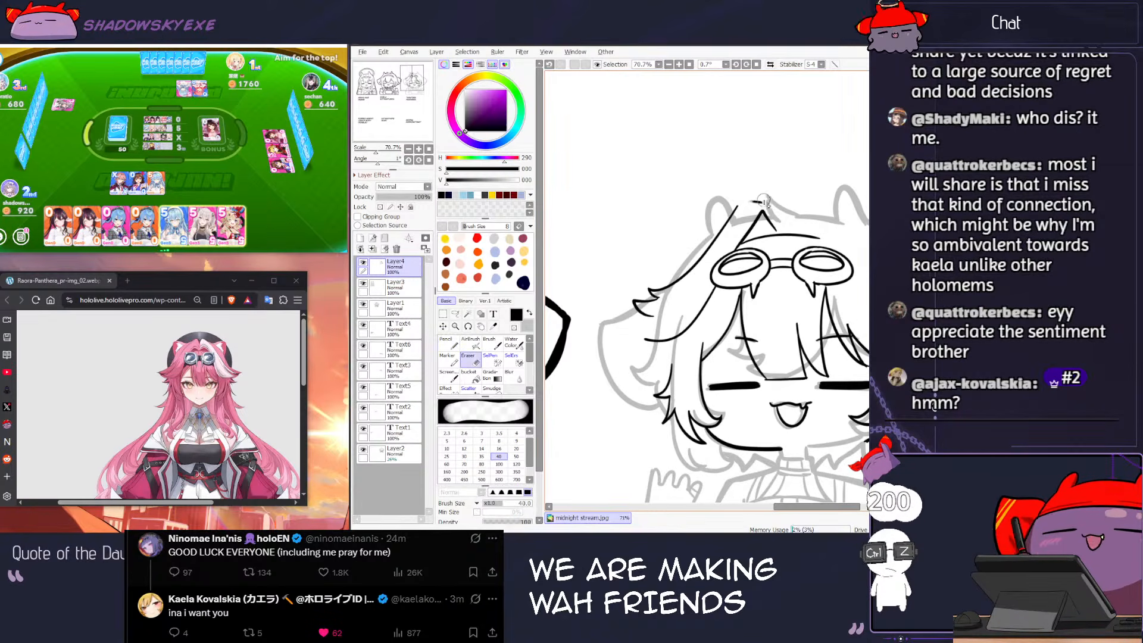
drag(744, 197, 776, 210)
key(ctrl+z)
key(ctrl+z)
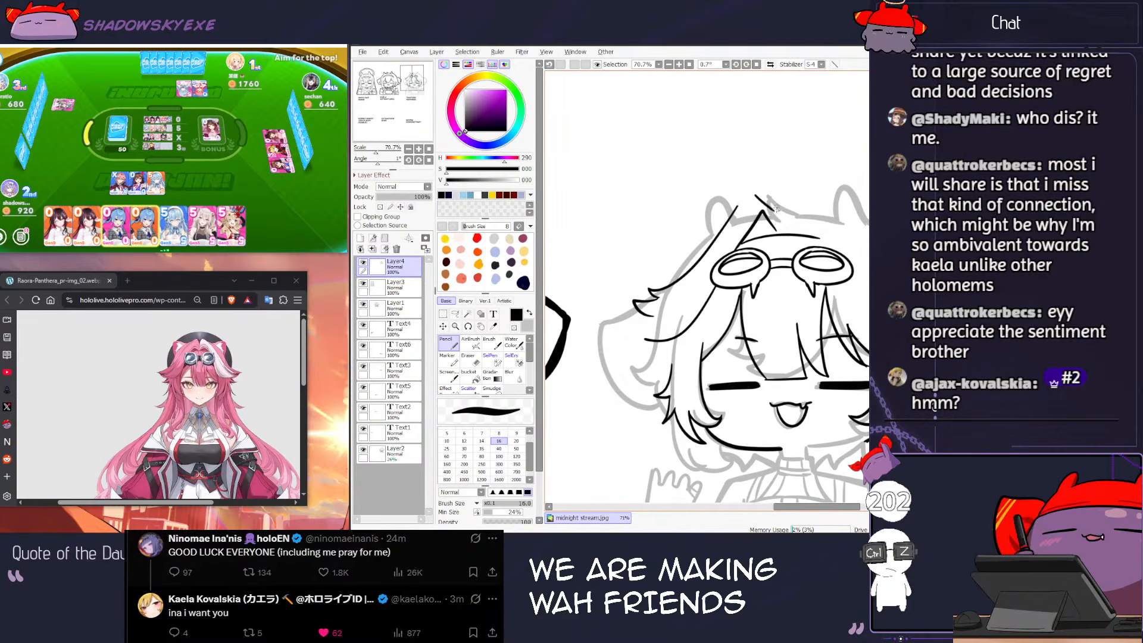
key(ctrl+z)
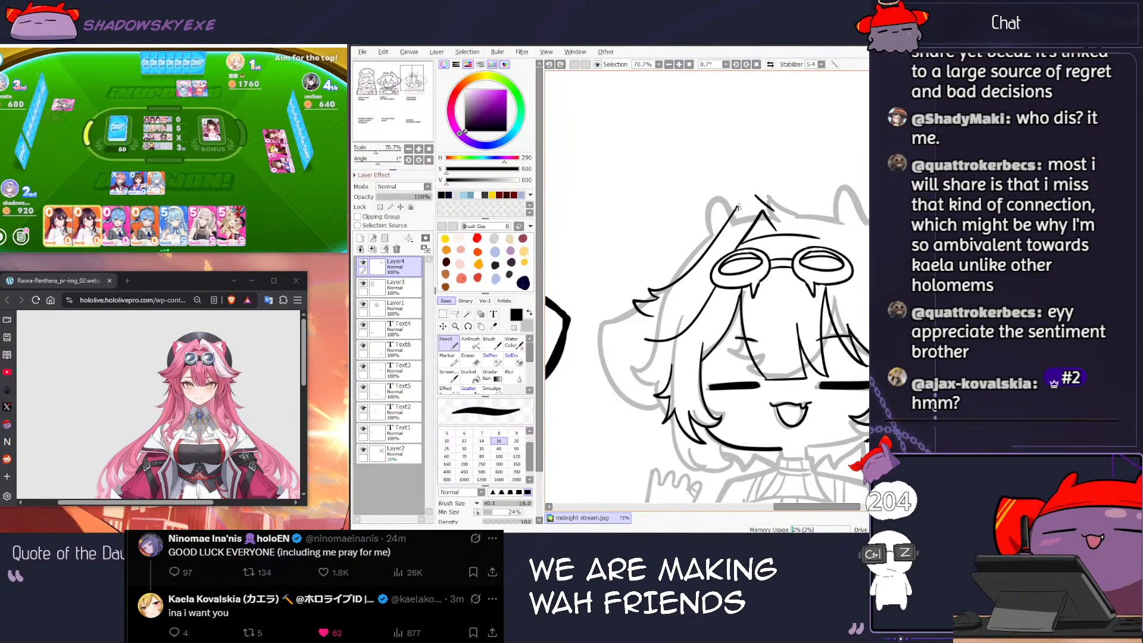
key(ctrl+z)
drag(775, 210, 783, 232)
key(ctrl+z)
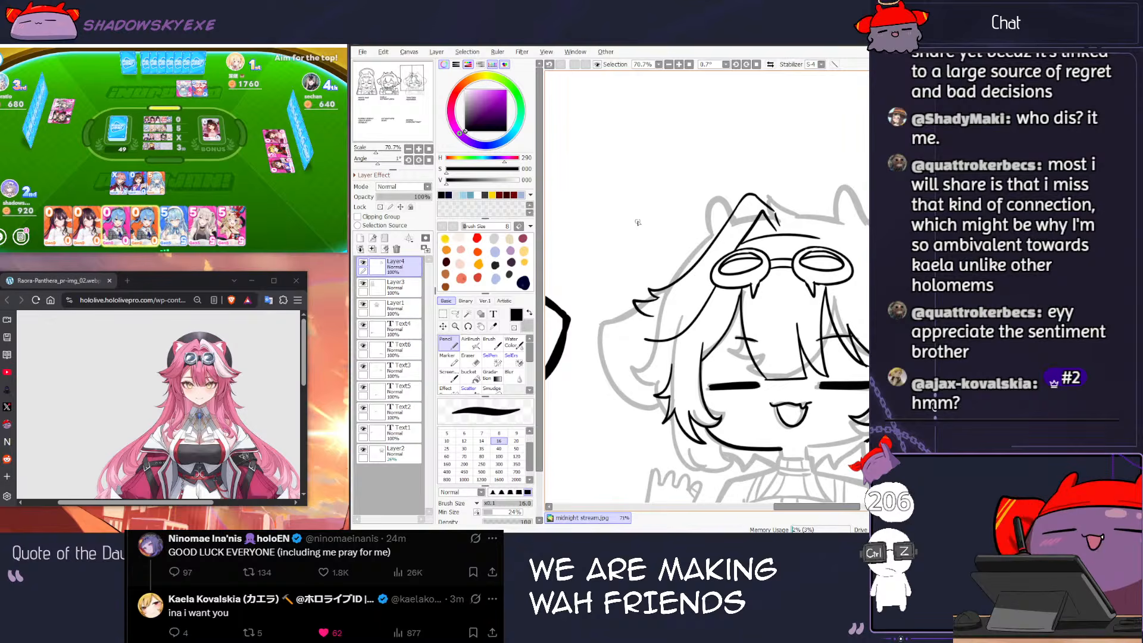
Step: Ink the spiky lower tips that close off the outer side hair, undoing strokes that do not fit
mouse_move(653, 318)
mouse_down()
mouse_move(630, 321)
mouse_move(649, 346)
mouse_up()
key(ctrl+z)
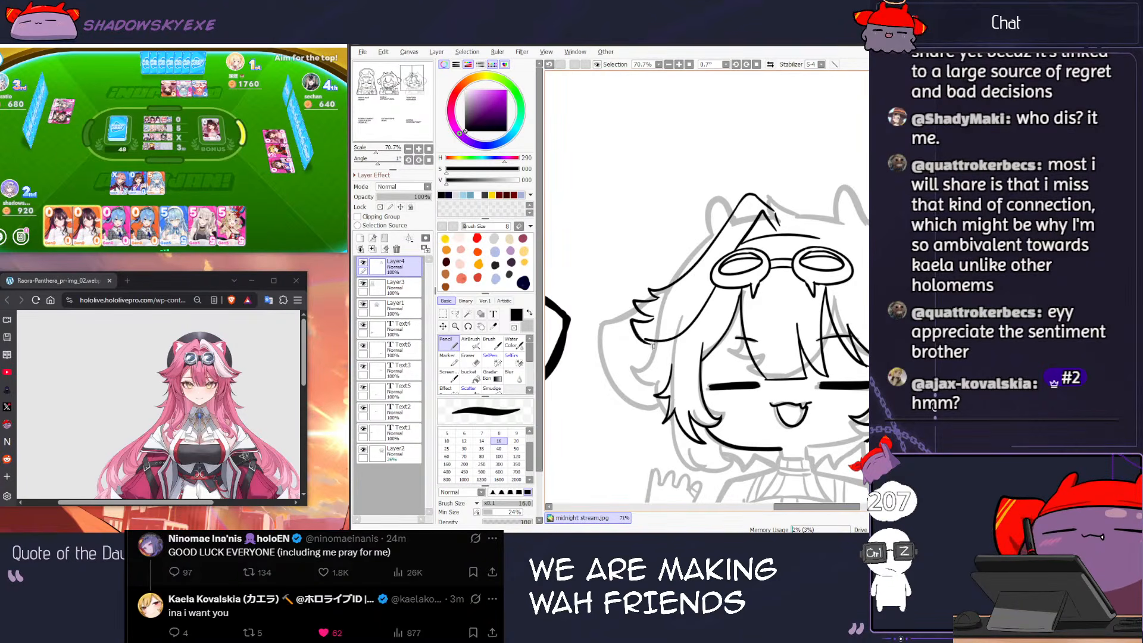
key(ctrl+z)
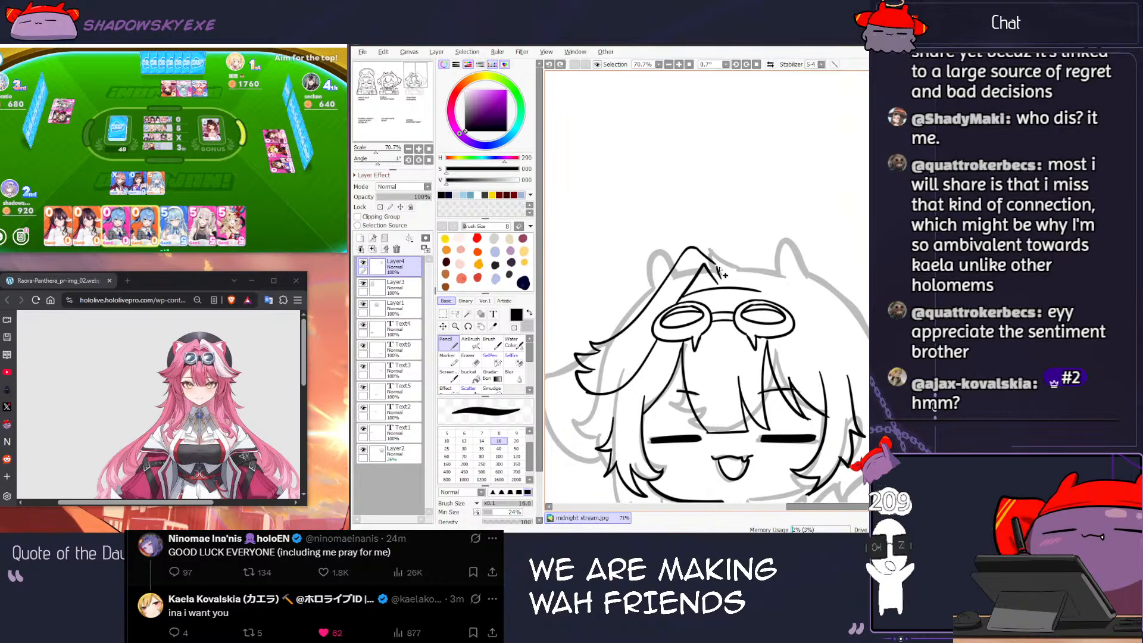
Step: Ink a short stroke down the inner side of the peaked outline toward the arc above the goggles, redoing poor attempts
key(ctrl+z)
drag(711, 262, 723, 271)
key(ctrl+z)
key(ctrl+z)
key(ctrl+z)
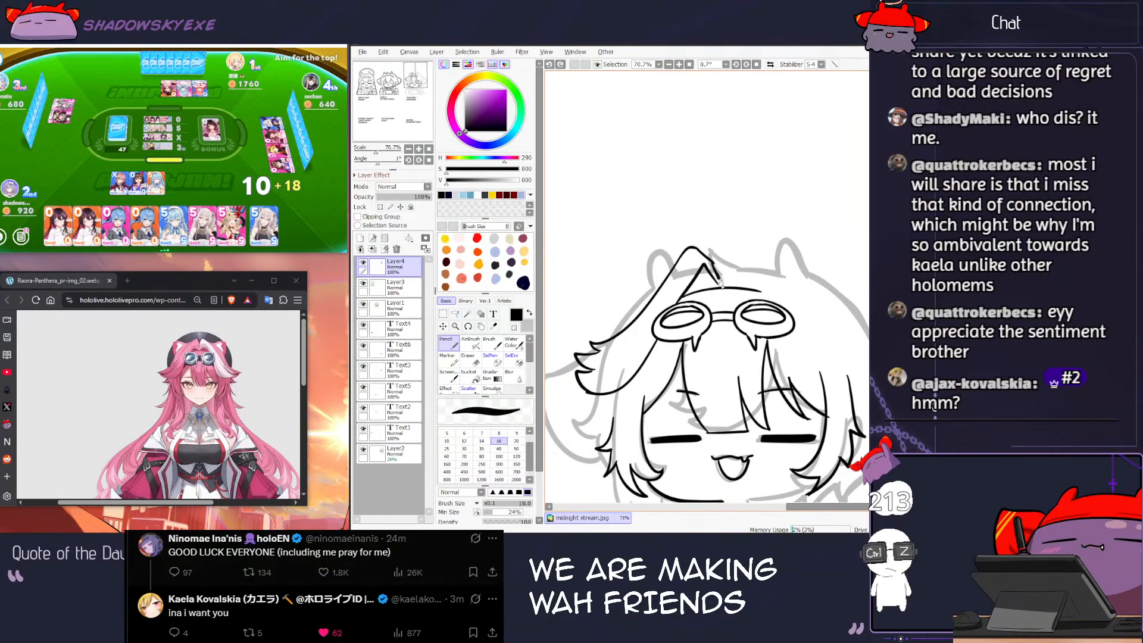
drag(713, 266, 724, 278)
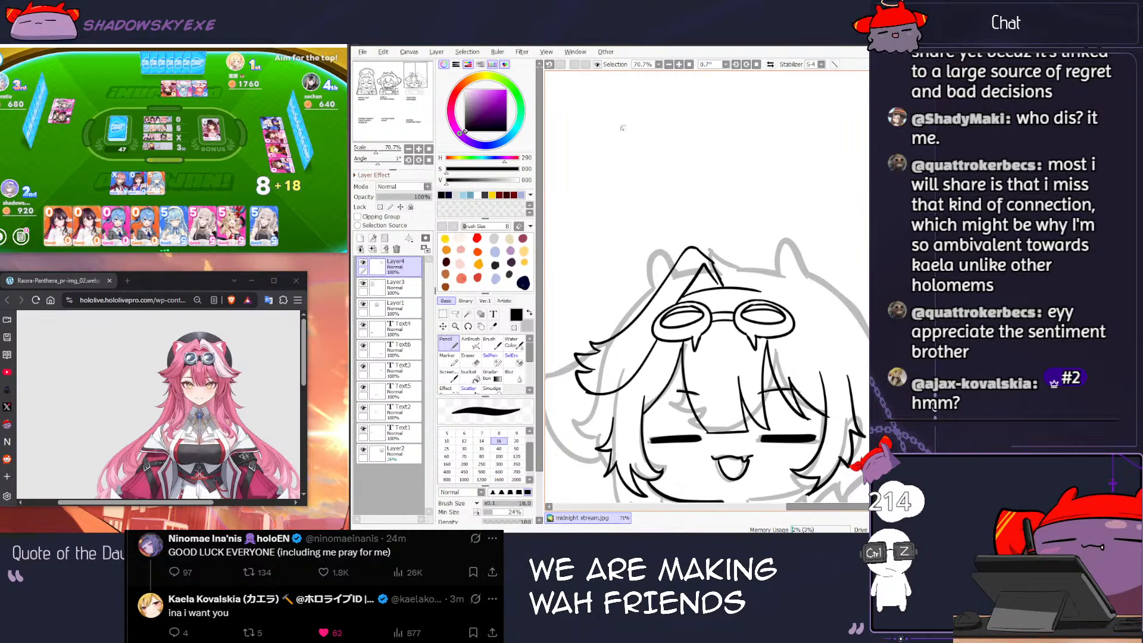
Step: Discard a 0-value card from the Pokajan hand and return to the drawing canvas
click(221, 196)
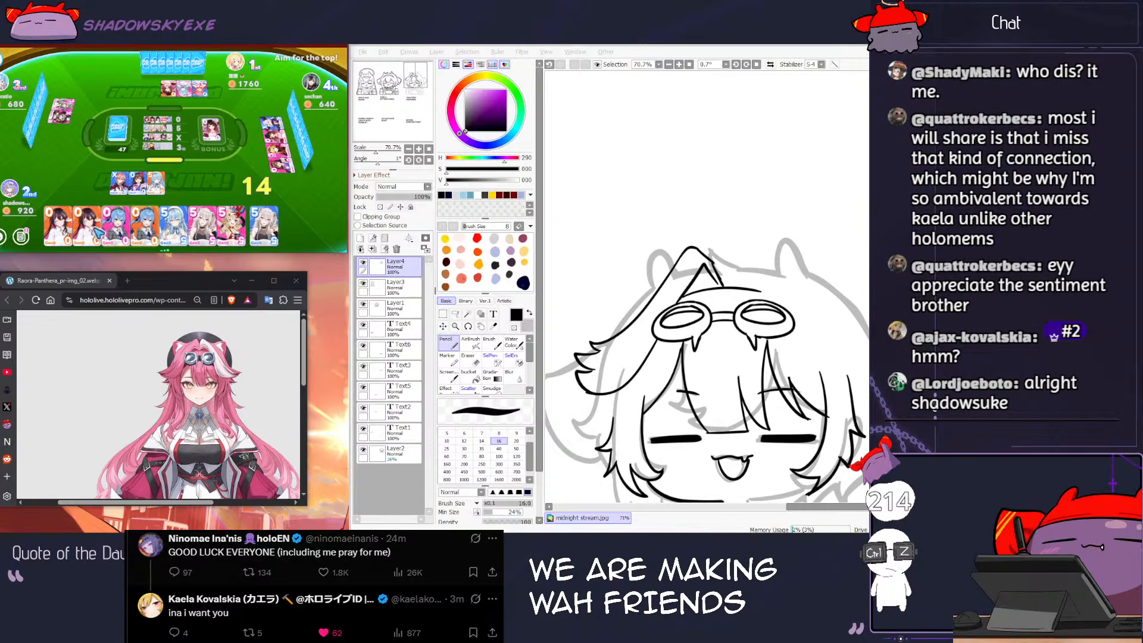
click(149, 227)
click(648, 197)
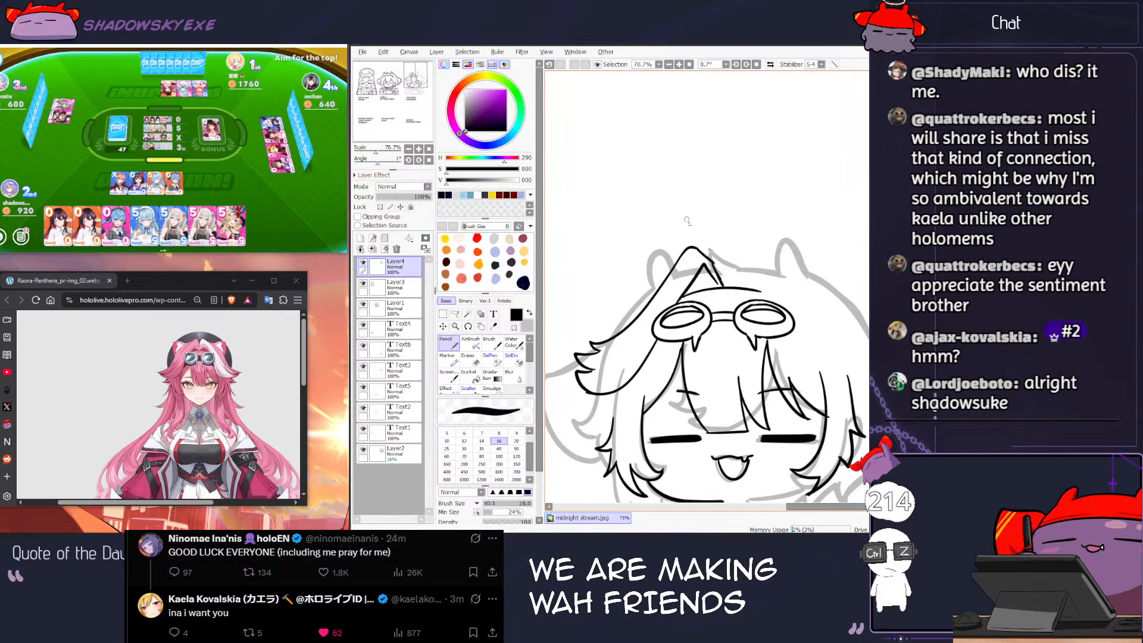
Step: Clean up beside the first peak and ink the inner and rising strokes of a mirrored second peak above the goggles, redoing poor attempts
key(e)
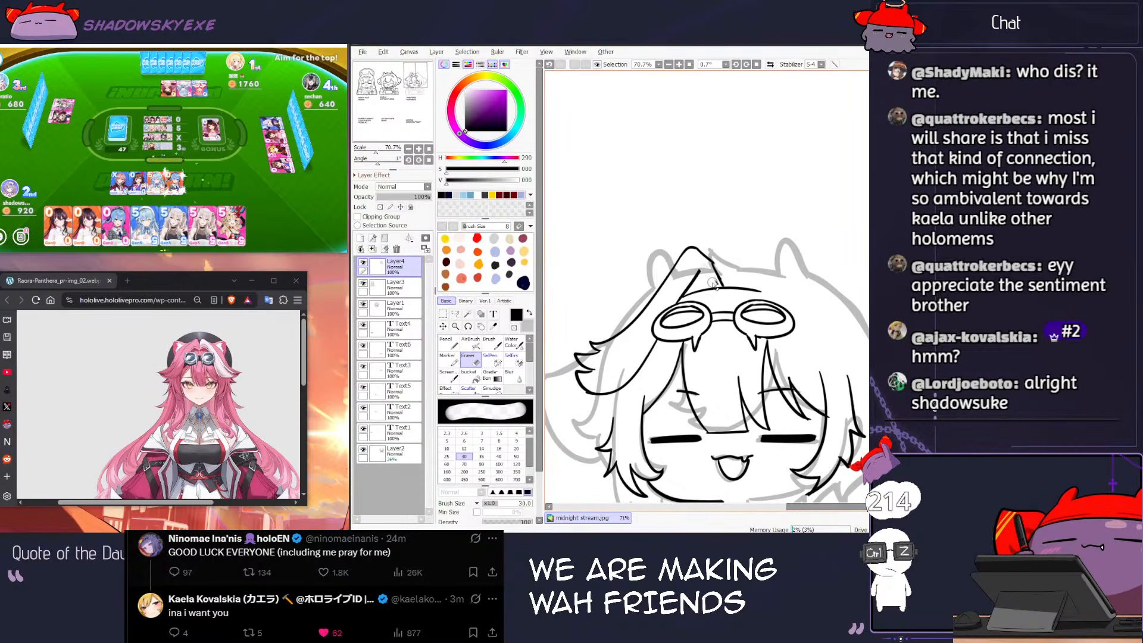
key(n)
drag(742, 269, 714, 278)
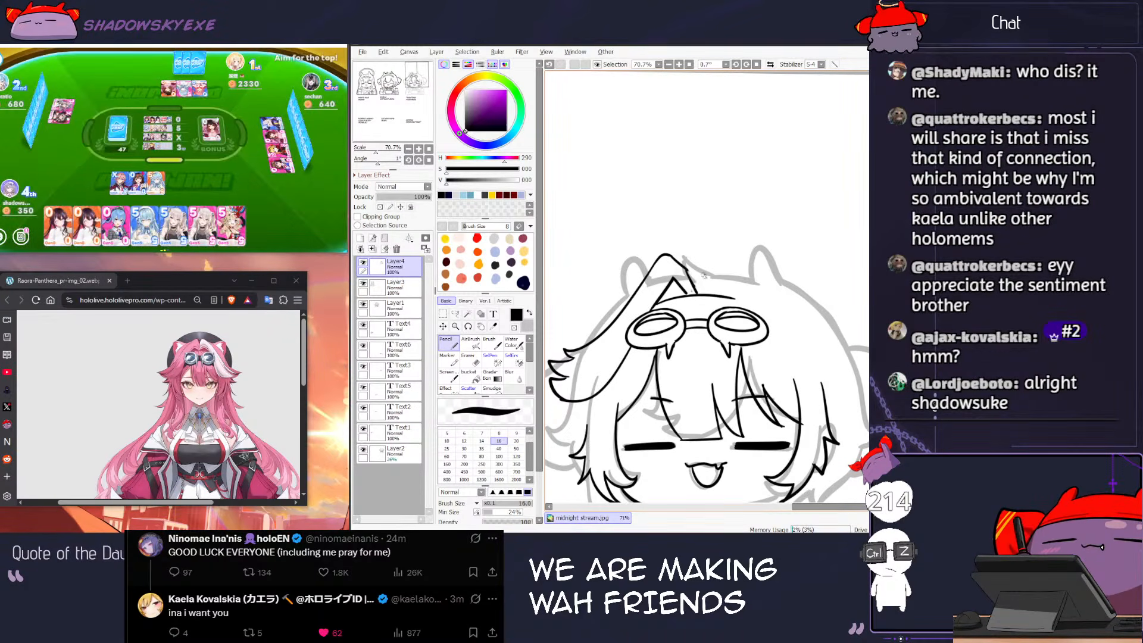
mouse_move(708, 273)
mouse_down()
mouse_move(694, 292)
mouse_move(704, 269)
mouse_move(735, 253)
mouse_up()
key(ctrl+z)
key(e)
key(n)
key(ctrl+z)
key(ctrl+z)
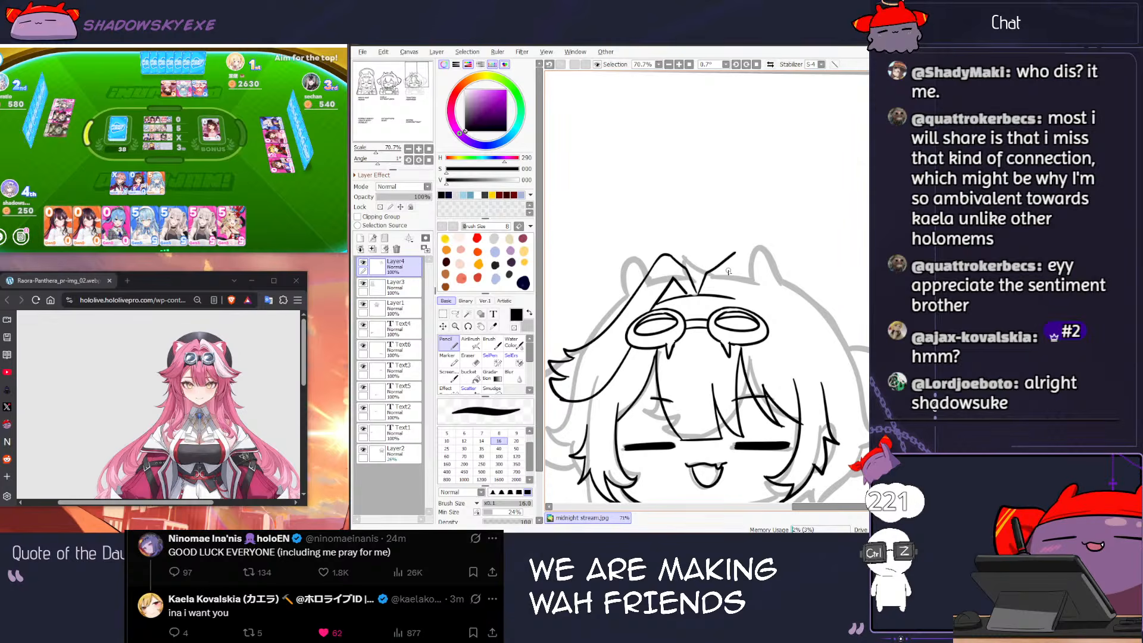
Step: Ink the small inner lines of the second peak and the hair strand sweeping outward from the right side of the goggles
mouse_move(728, 271)
mouse_down()
mouse_move(641, 228)
mouse_move(674, 249)
mouse_up()
key(ctrl+z)
key(ctrl+z)
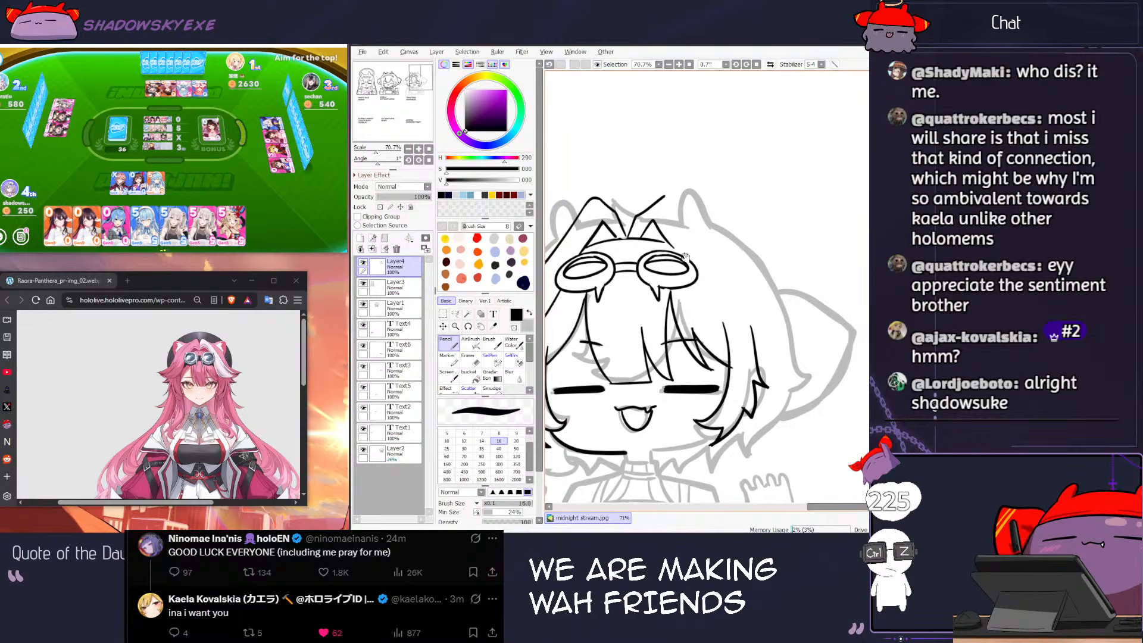
drag(691, 261, 709, 255)
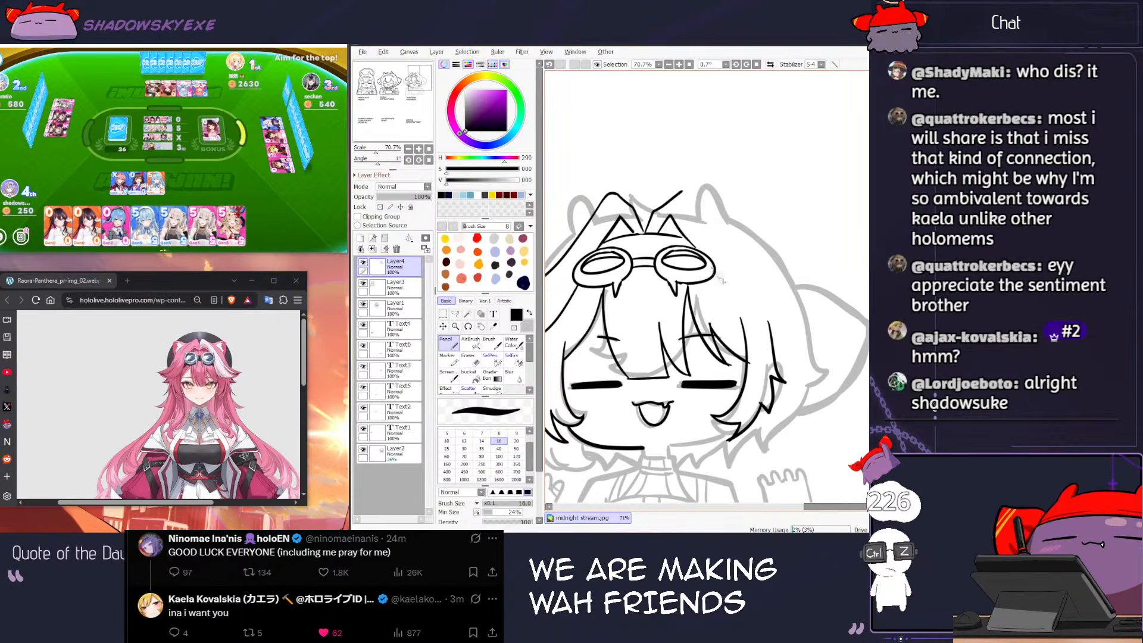
mouse_move(762, 325)
mouse_down()
mouse_move(803, 274)
mouse_move(800, 244)
mouse_up()
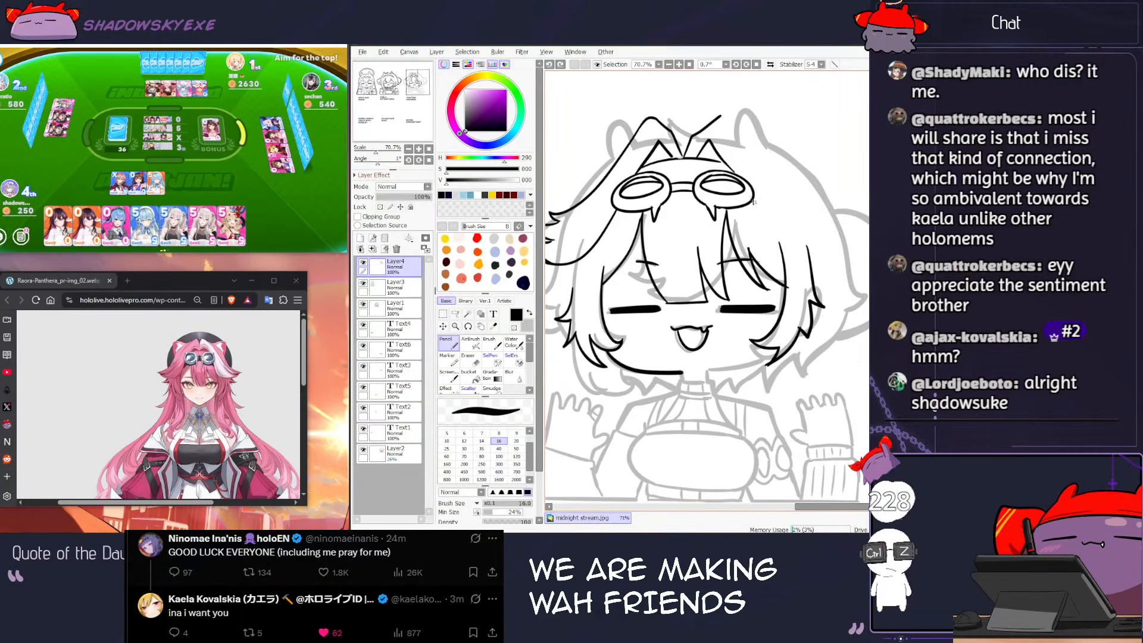
key(e)
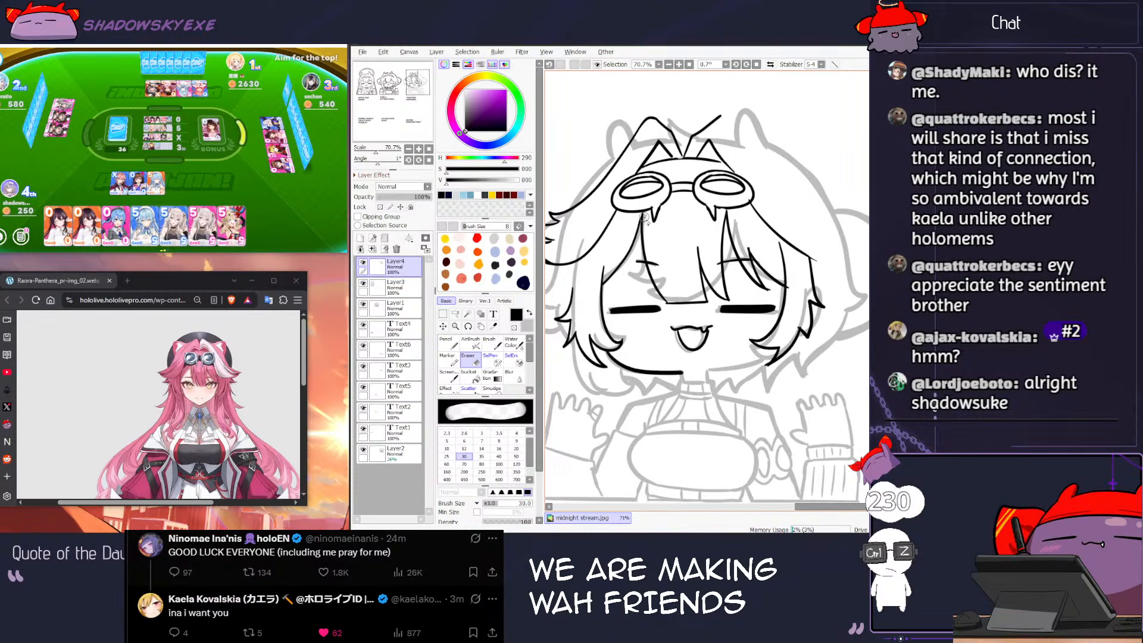
scroll(645, 219, down, 1)
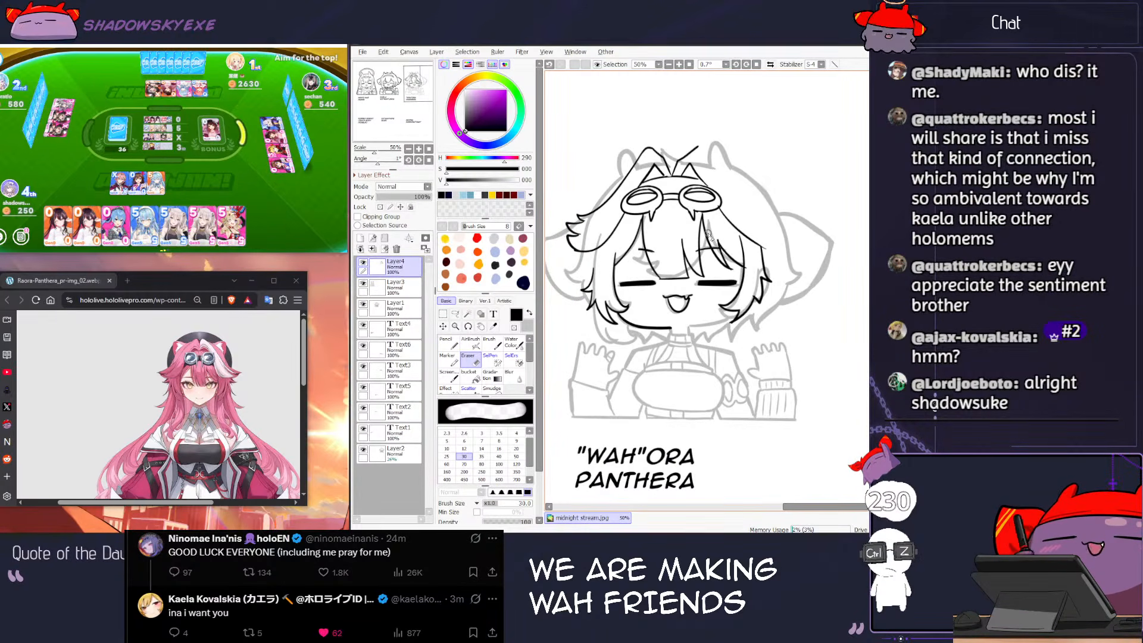
Step: Ink the long outer outline from the second peak's tip down to the right side hair, undoing strokes that do not fit
key(n)
drag(700, 148, 762, 216)
key(ctrl+z)
key(ctrl+z)
key(ctrl+z)
drag(697, 144, 761, 205)
key(ctrl+z)
mouse_move(699, 146)
mouse_down()
mouse_move(784, 208)
mouse_move(766, 219)
mouse_up()
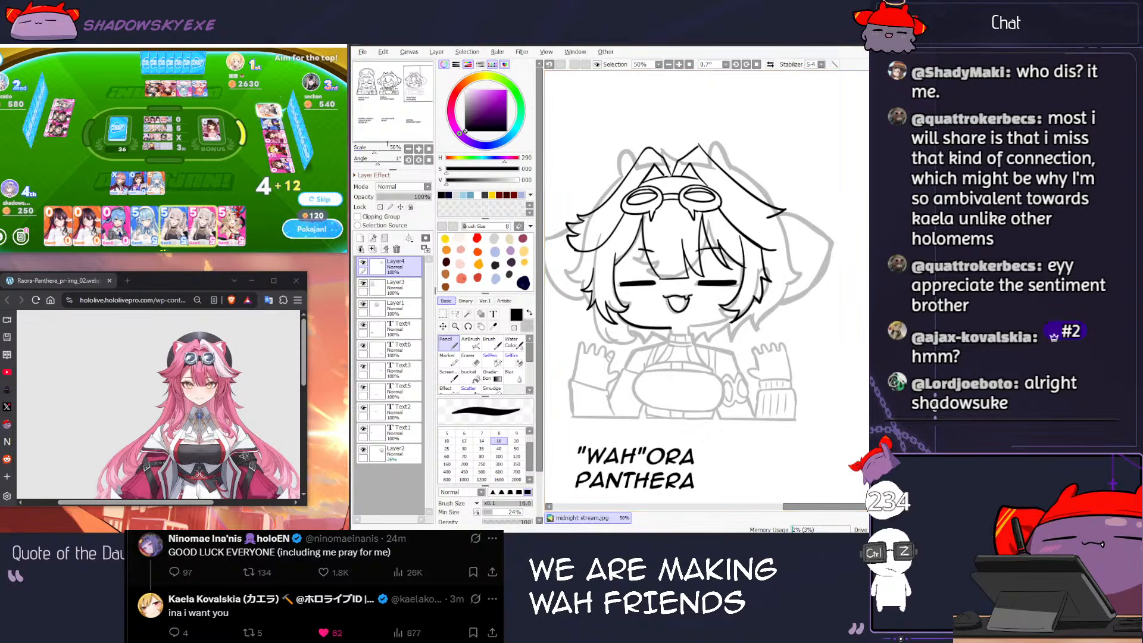
Step: Skip the Pokajan call and return to the drawing canvas
click(320, 199)
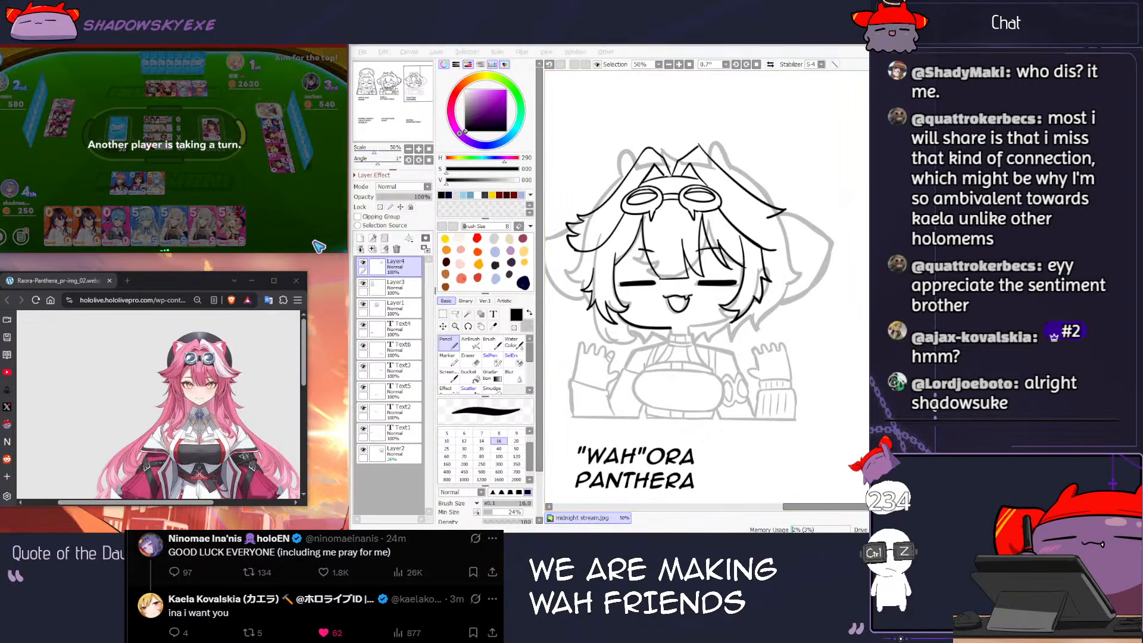
click(780, 222)
Step: Ink the spiky lower tips that close off the right outer side hair, undoing poor strokes
mouse_move(780, 222)
mouse_down()
mouse_move(770, 228)
mouse_move(785, 232)
mouse_move(763, 244)
mouse_up()
key(ctrl+z)
key(ctrl+z)
key(ctrl+z)
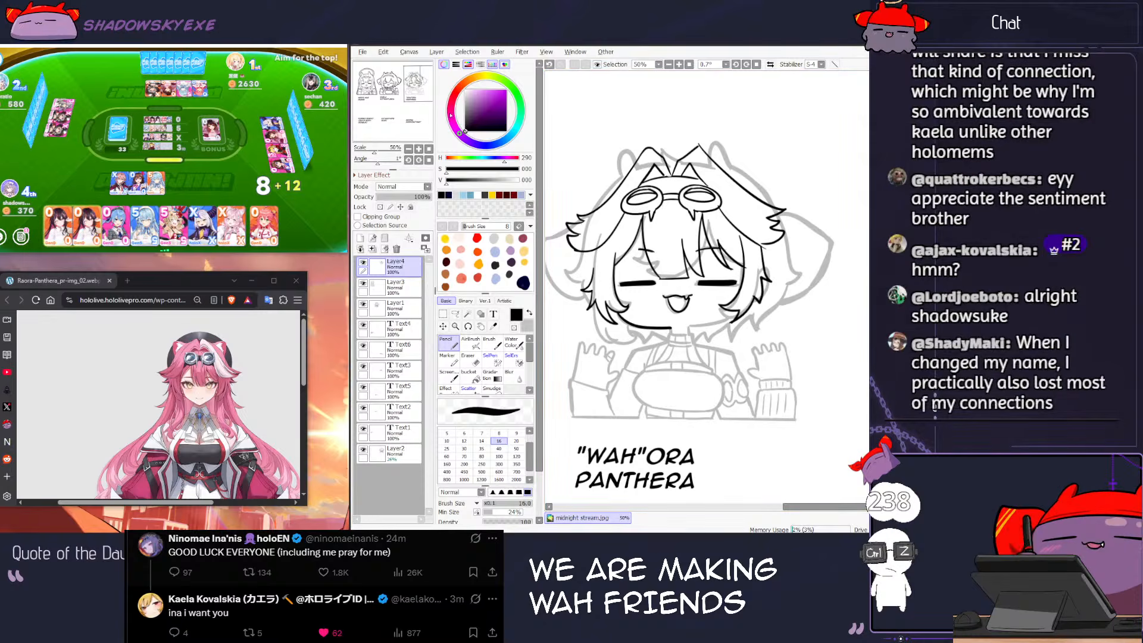
Step: Discard one of the X cards from the Pokajan hand
click(230, 173)
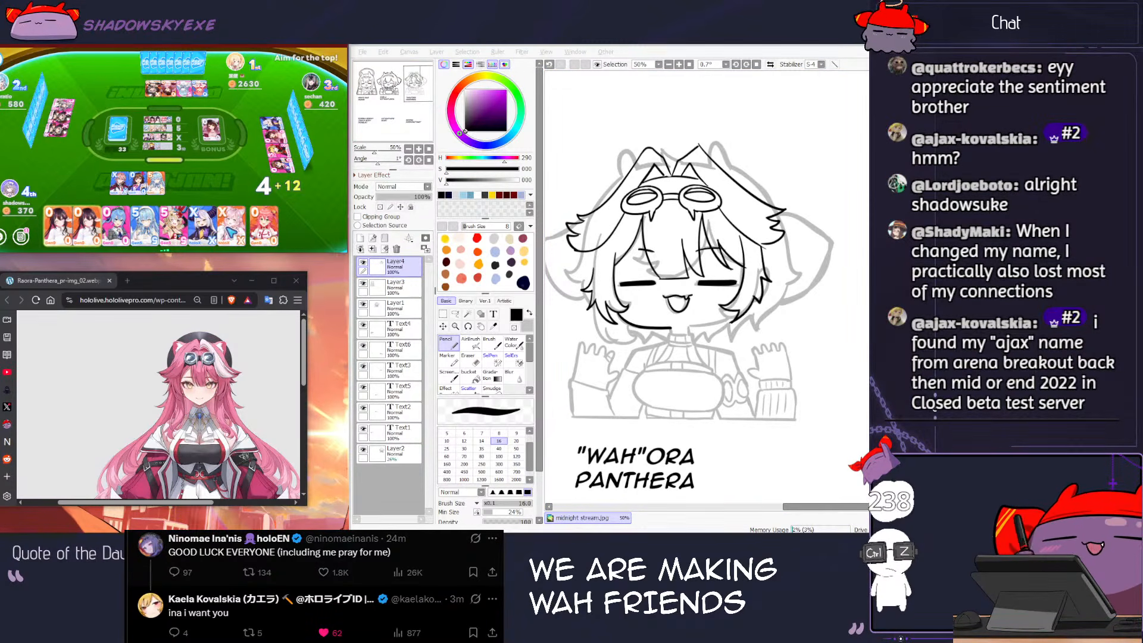
click(208, 229)
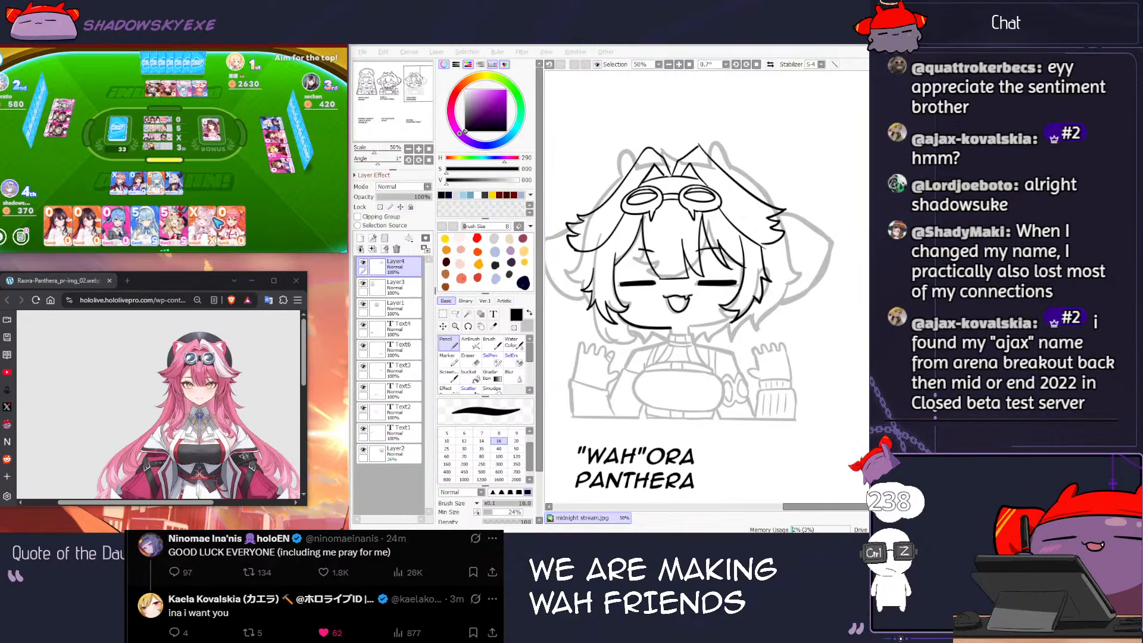
click(607, 162)
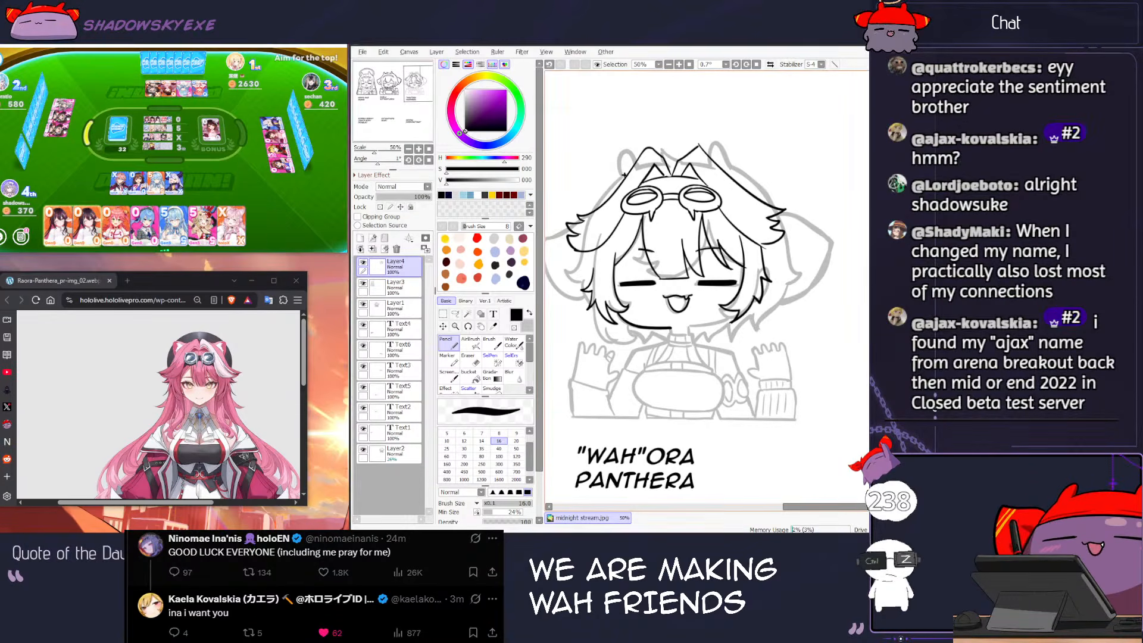
Step: Raise the Pencil size to 30 and ink the rounded left ear outline beside the head, redoing poor strokes
key(bracketright)
key(bracketright)
key(bracketright)
mouse_move(607, 188)
mouse_down()
mouse_move(617, 157)
mouse_move(606, 151)
mouse_move(619, 173)
mouse_up()
key(ctrl+z)
key(ctrl+z)
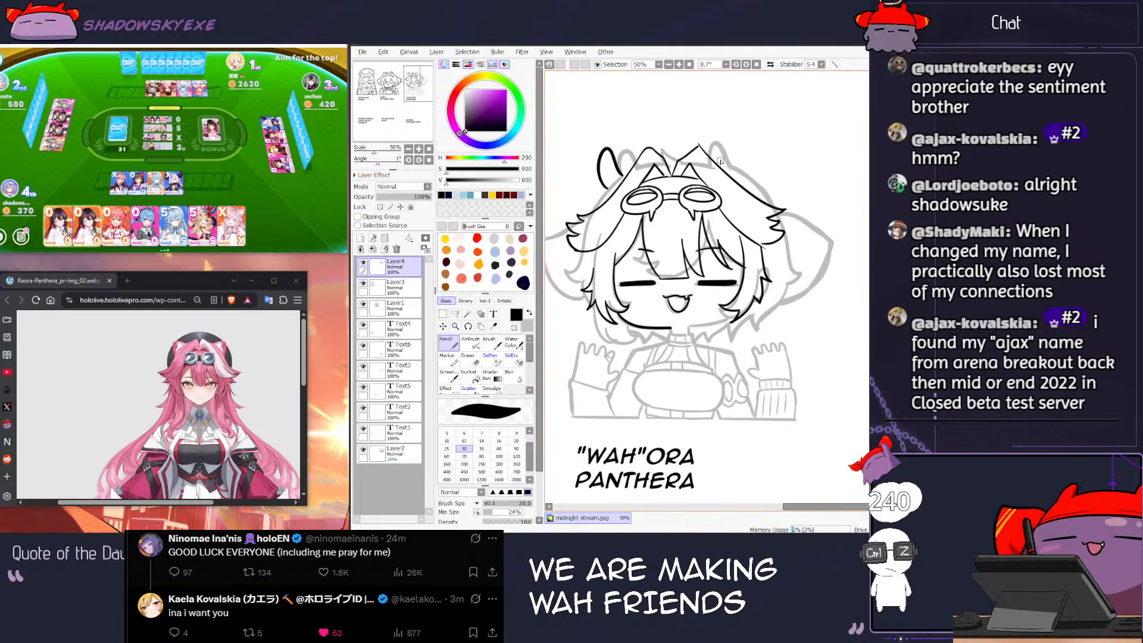
key(e)
key(n)
key(ctrl+z)
mouse_move(711, 159)
mouse_down()
mouse_move(729, 144)
mouse_move(732, 170)
mouse_up()
key(ctrl+z)
key(ctrl+z)
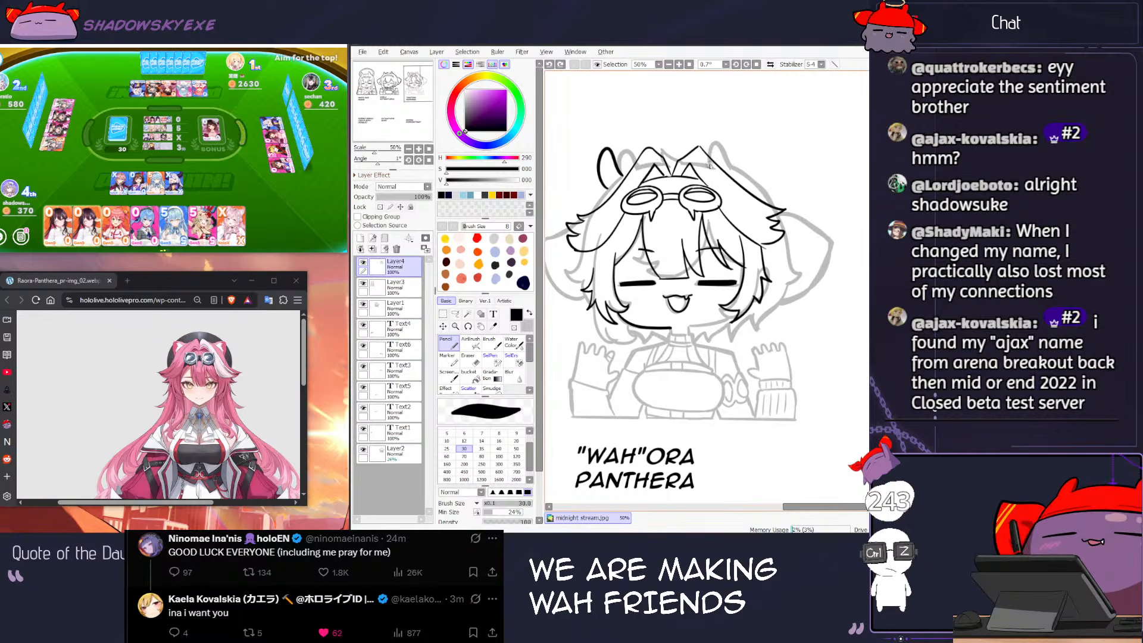
Step: Erase the tips and inner edges of the two hair peaks above the goggles
key(e)
drag(697, 148, 684, 156)
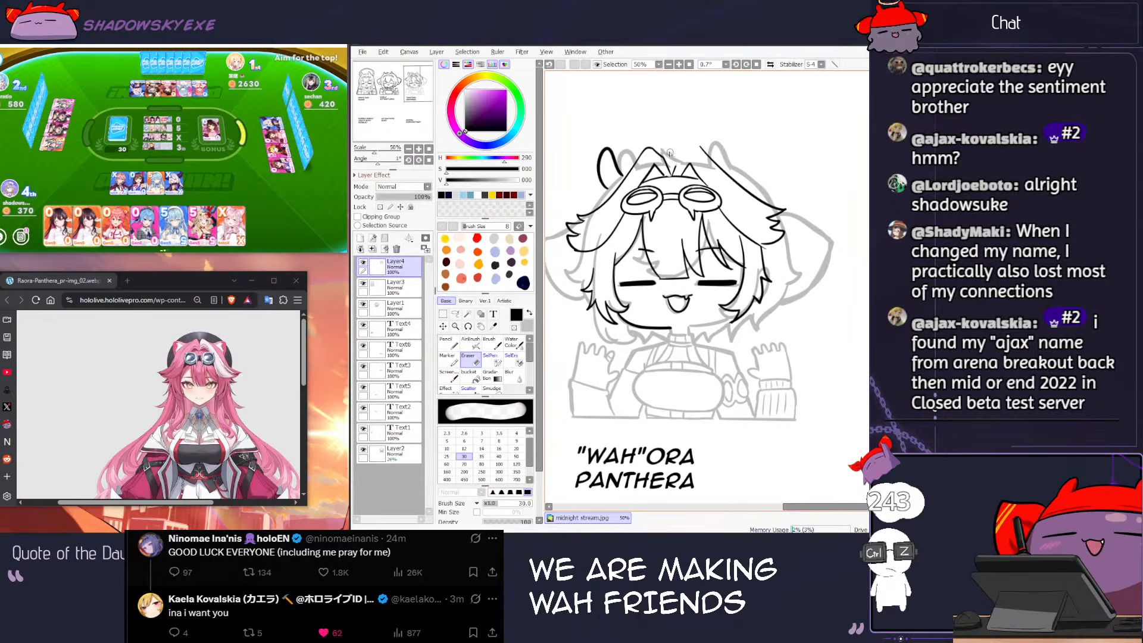
key(n)
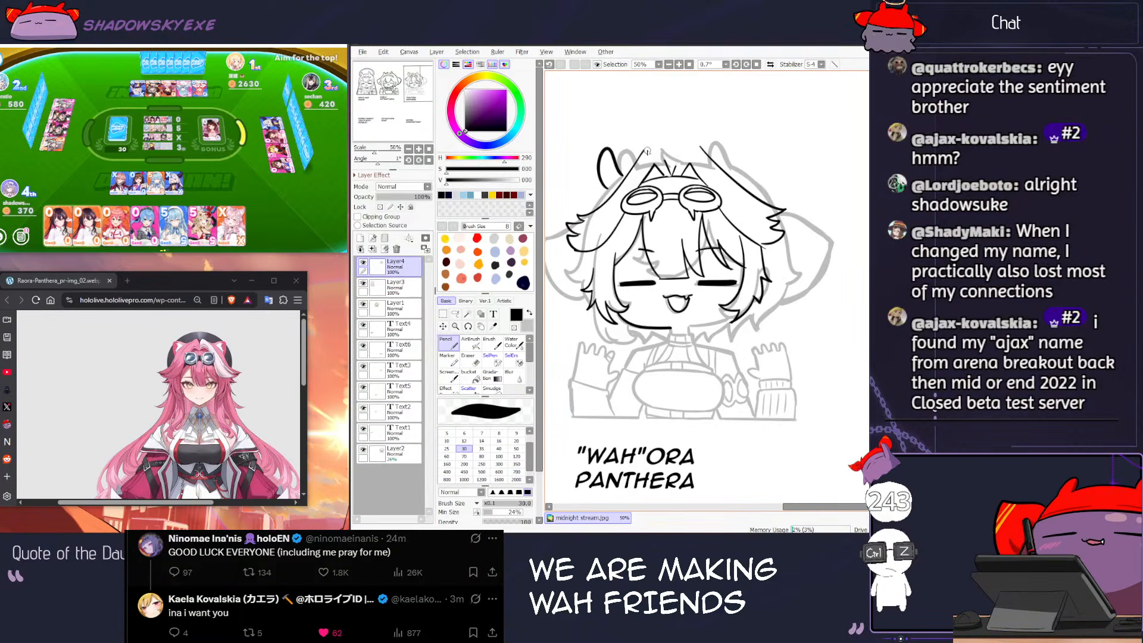
Step: Reduce the Pencil size to 16 and redraw the left hair peak with a sharp tip, undoing failed strokes
key(ctrl+z)
drag(645, 150, 664, 160)
key(ctrl+z)
key(bracketleft)
key(bracketleft)
key(bracketleft)
key(ctrl+z)
key(ctrl+z)
key(ctrl+z)
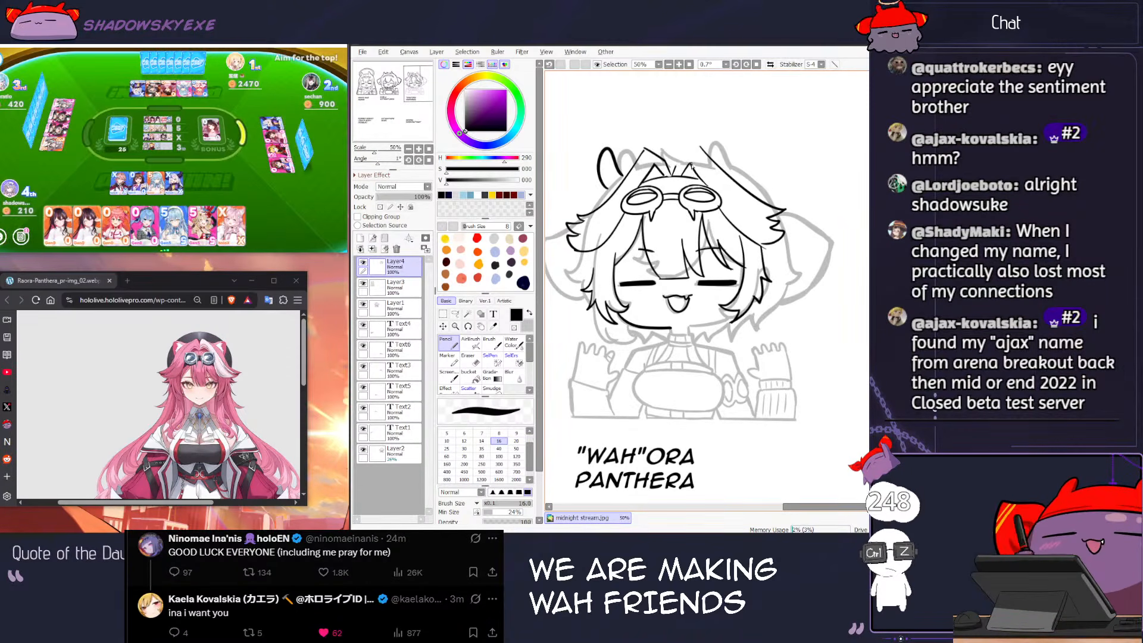
Step: Redraw the right hair peak's tip with the size 16 Pencil to match the left one
key(e)
key(ctrl+z)
key(n)
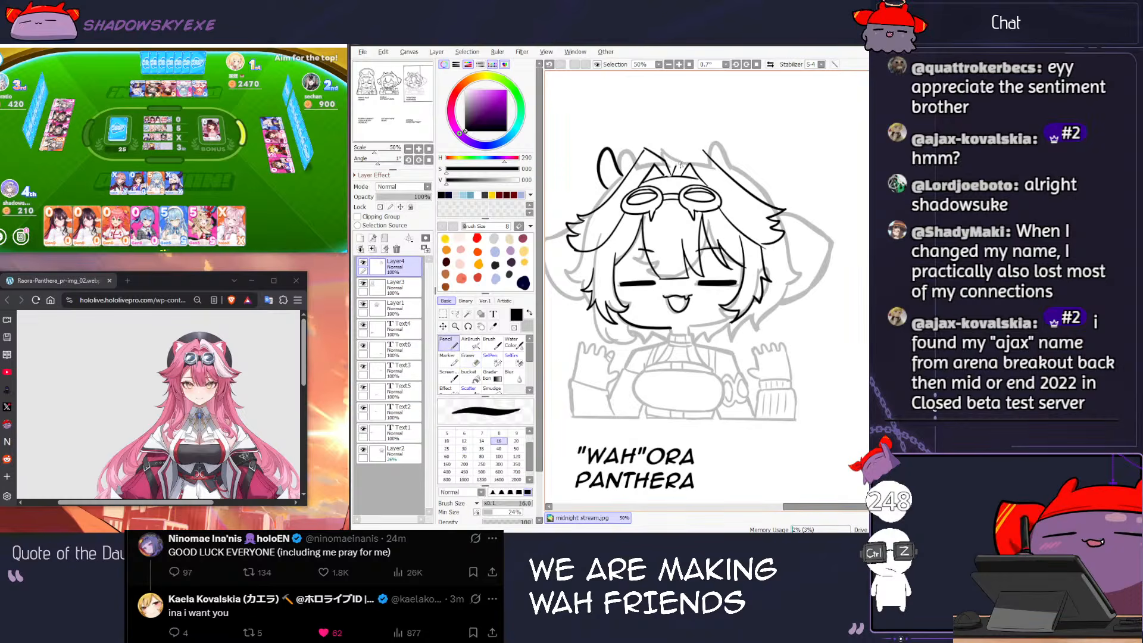
key(ctrl+z)
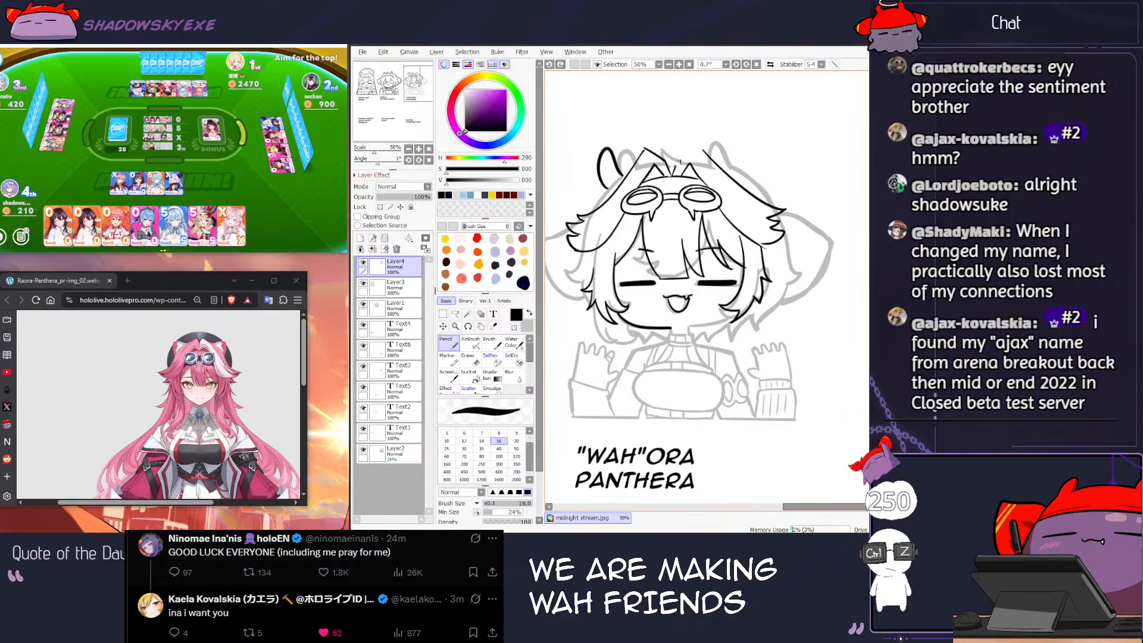
drag(701, 148, 709, 154)
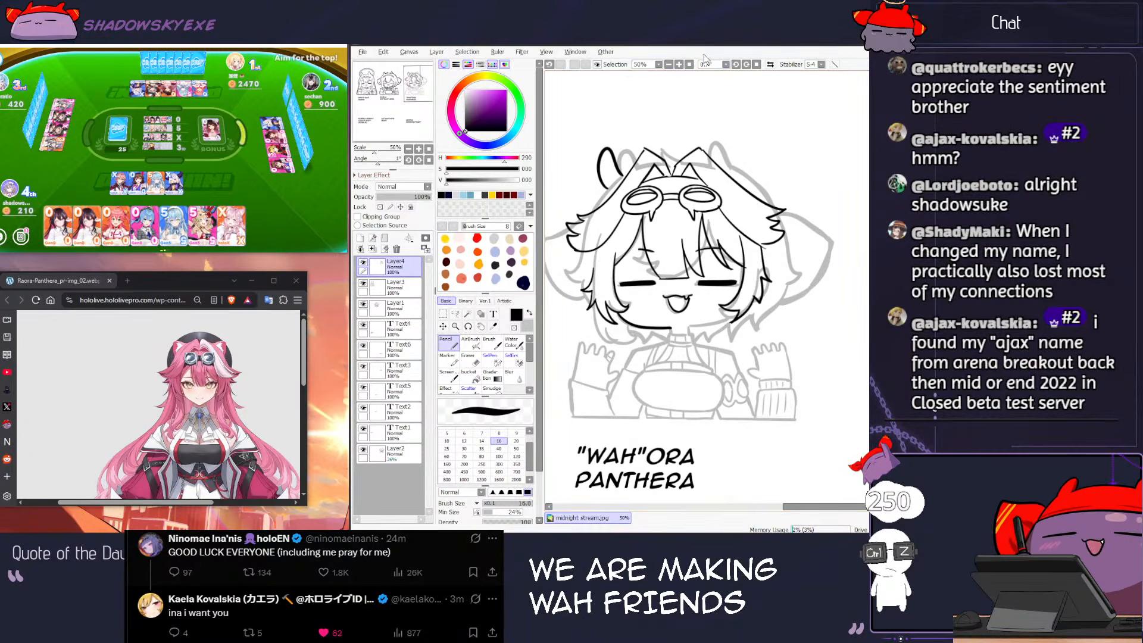
Step: Ink the rounded right ear outline behind the hair with the size 16 Pencil, redoing poor attempts
key(e)
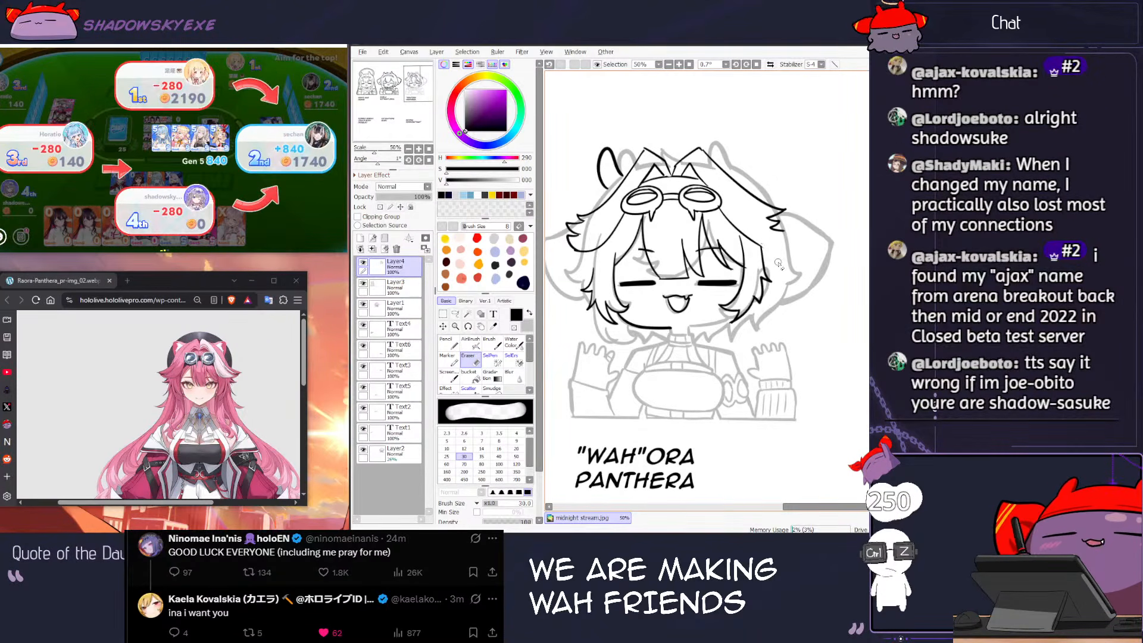
key(n)
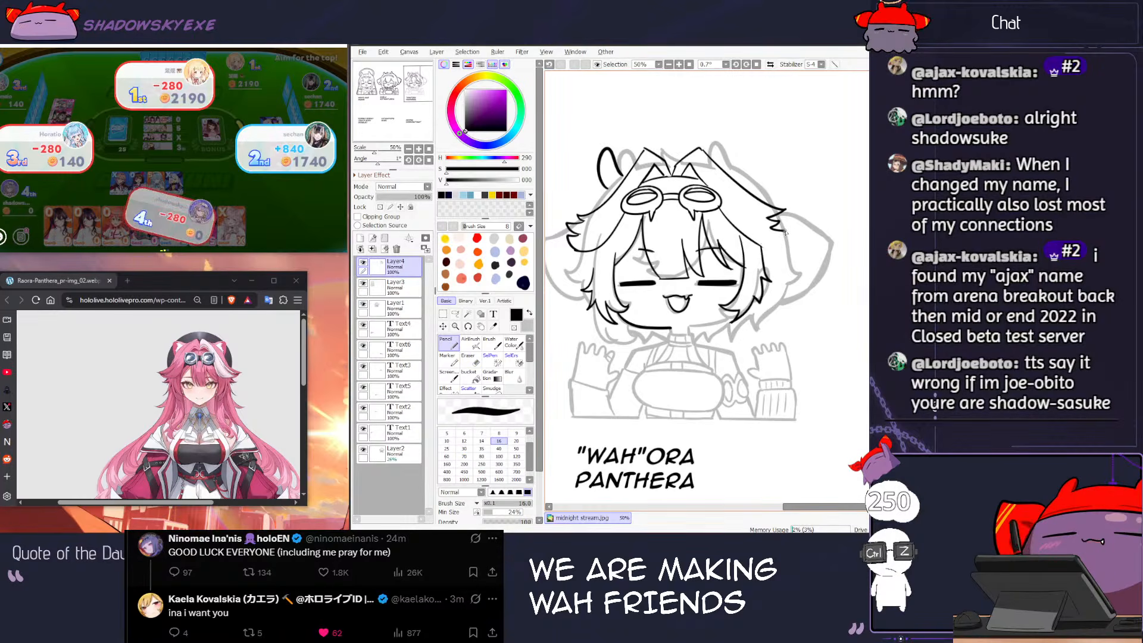
key(ctrl+z)
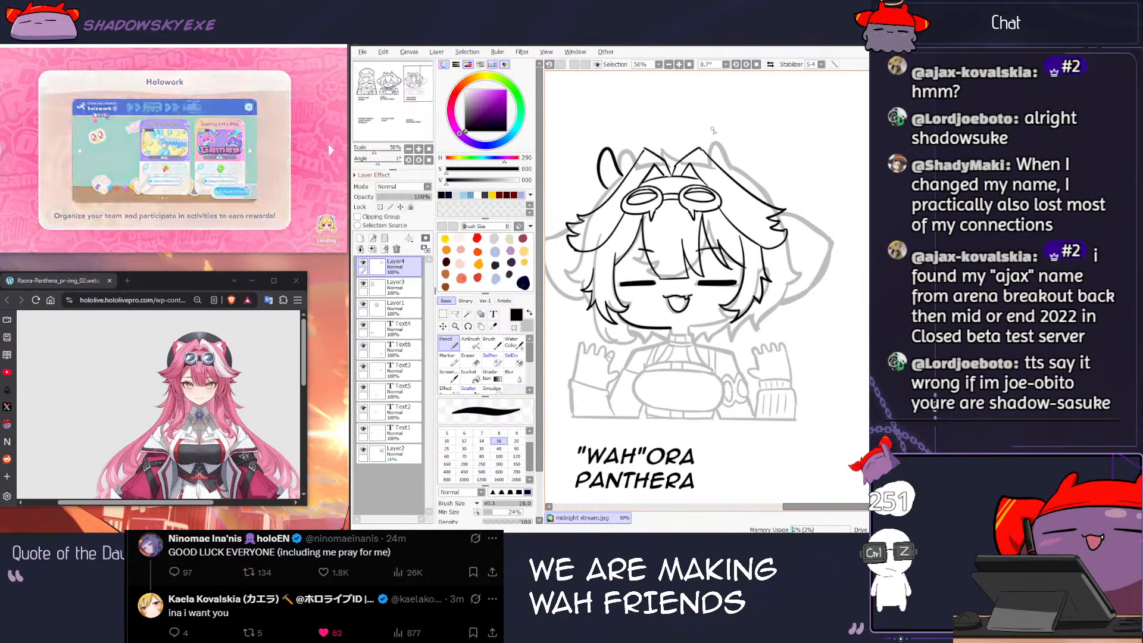
key(ctrl+z)
key(ctrl+z)
mouse_move(721, 160)
mouse_down()
mouse_move(735, 143)
mouse_move(717, 154)
mouse_move(743, 175)
mouse_up()
key(ctrl+z)
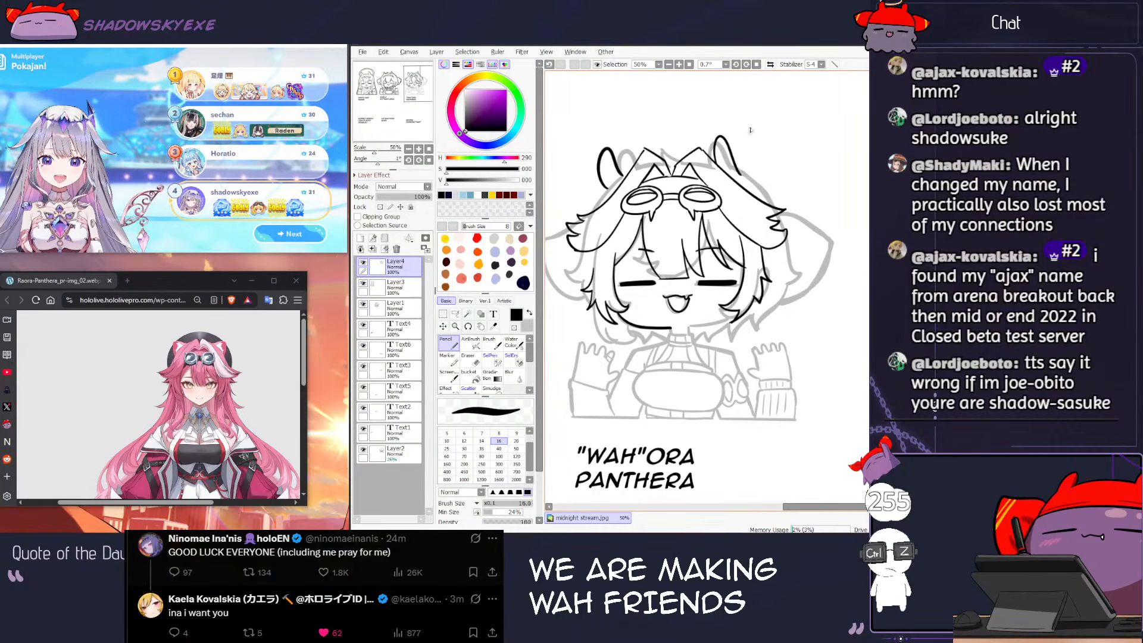
Step: Ink the curved head outline from each ear down to the side hair, undoing strokes that do not fit
mouse_move(617, 192)
mouse_down()
mouse_move(659, 208)
mouse_move(625, 172)
mouse_up()
key(ctrl+z)
mouse_move(595, 212)
mouse_down()
mouse_move(728, 115)
mouse_move(814, 172)
mouse_up()
key(ctrl+z)
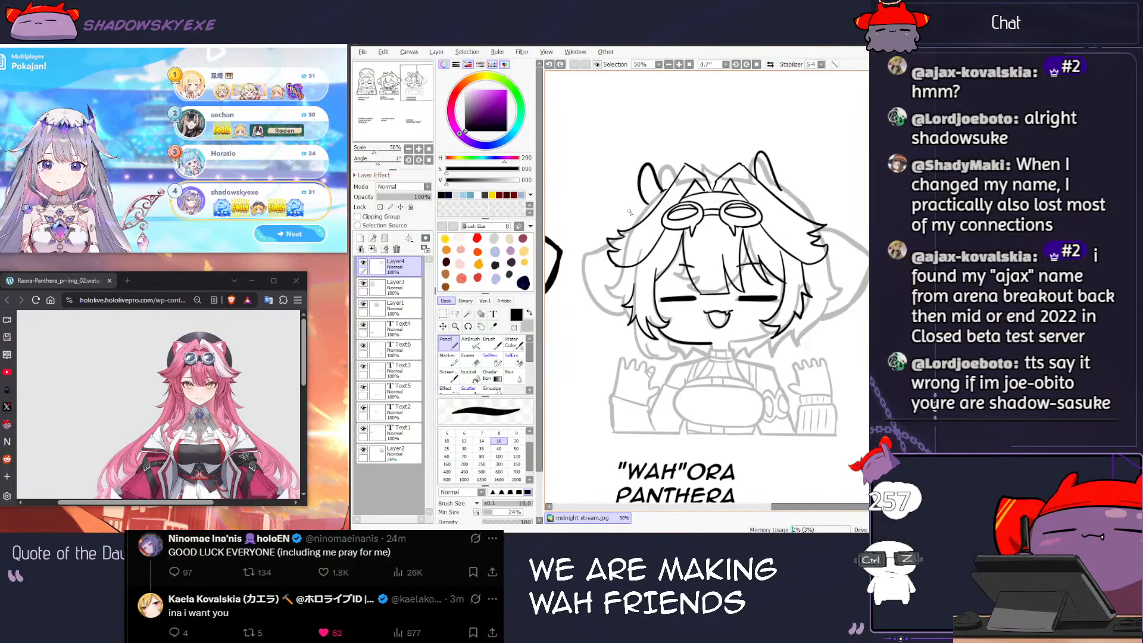
key(ctrl+z)
drag(646, 207, 633, 230)
key(ctrl+z)
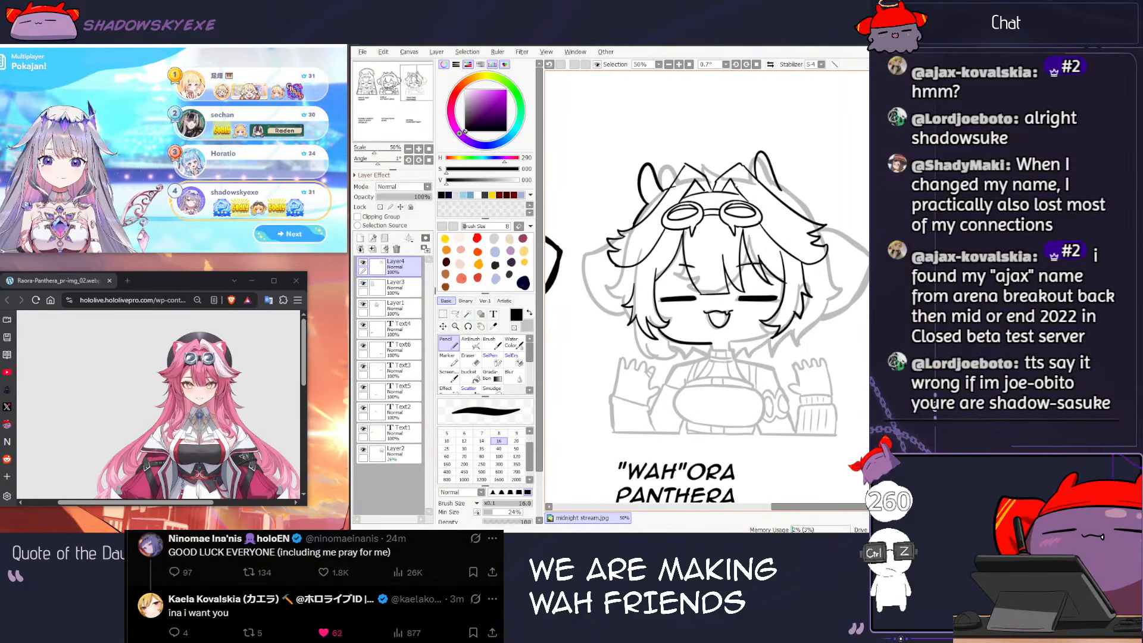
key(ctrl+z)
drag(786, 192, 817, 221)
key(ctrl+z)
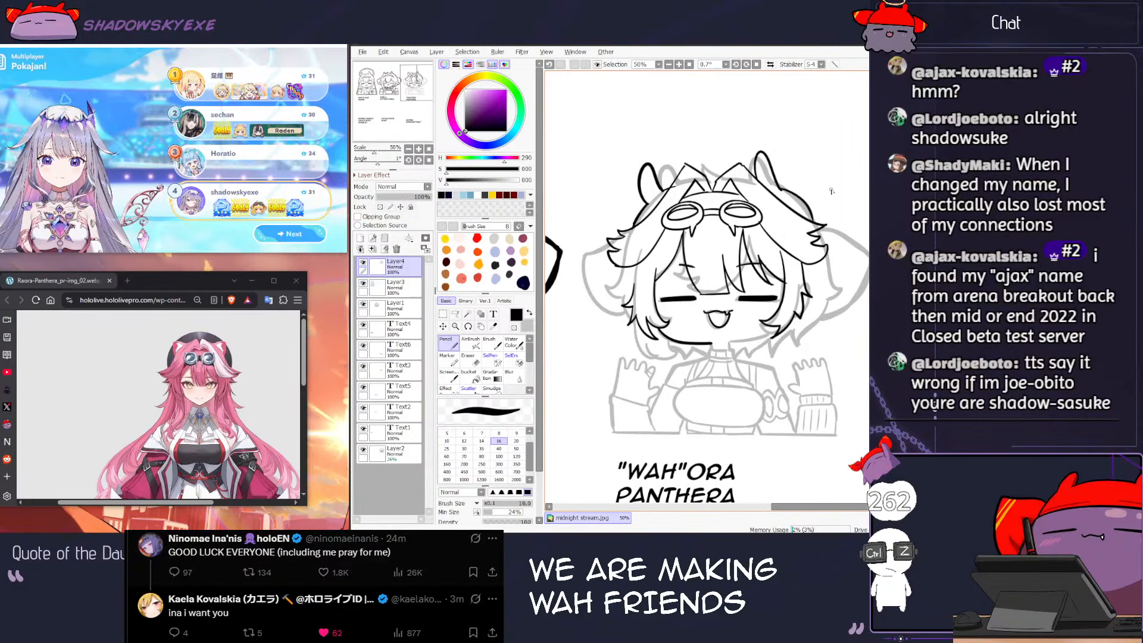
scroll(759, 262, down, 2)
scroll(697, 286, up, 1)
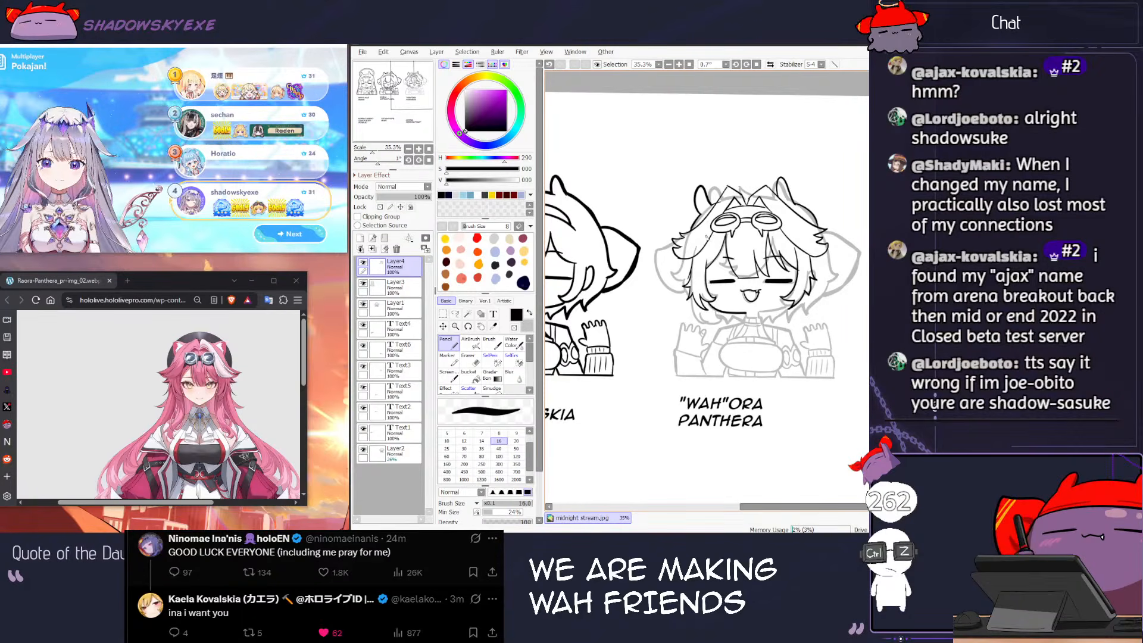
Step: Advance the finished Pokajan match from the player ranking to the coin results
click(288, 235)
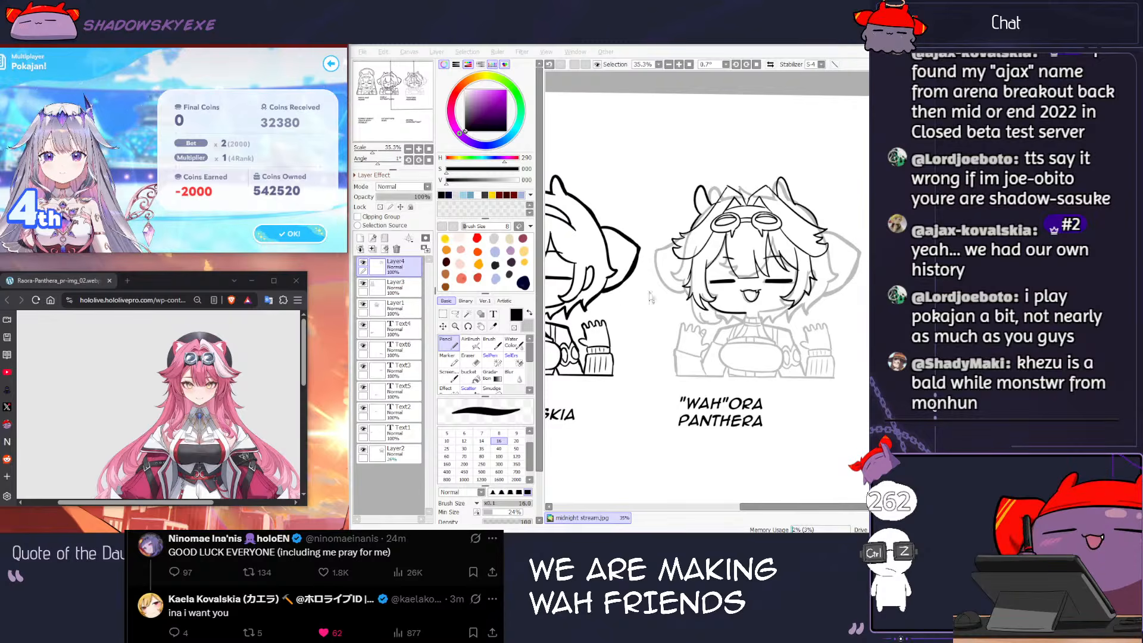
Step: Clean up the left hair peak's lines with the size 30 Eraser and the size 16 Pencil
scroll(760, 304, up, 2)
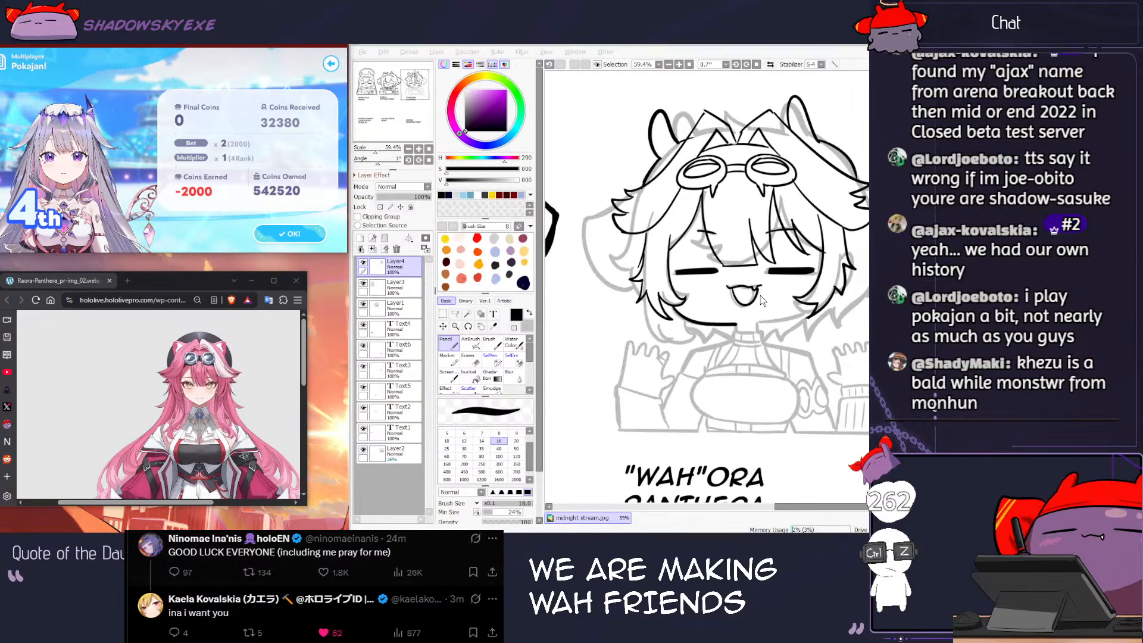
drag(693, 148, 679, 179)
key(e)
key(bracketright)
key(bracketleft)
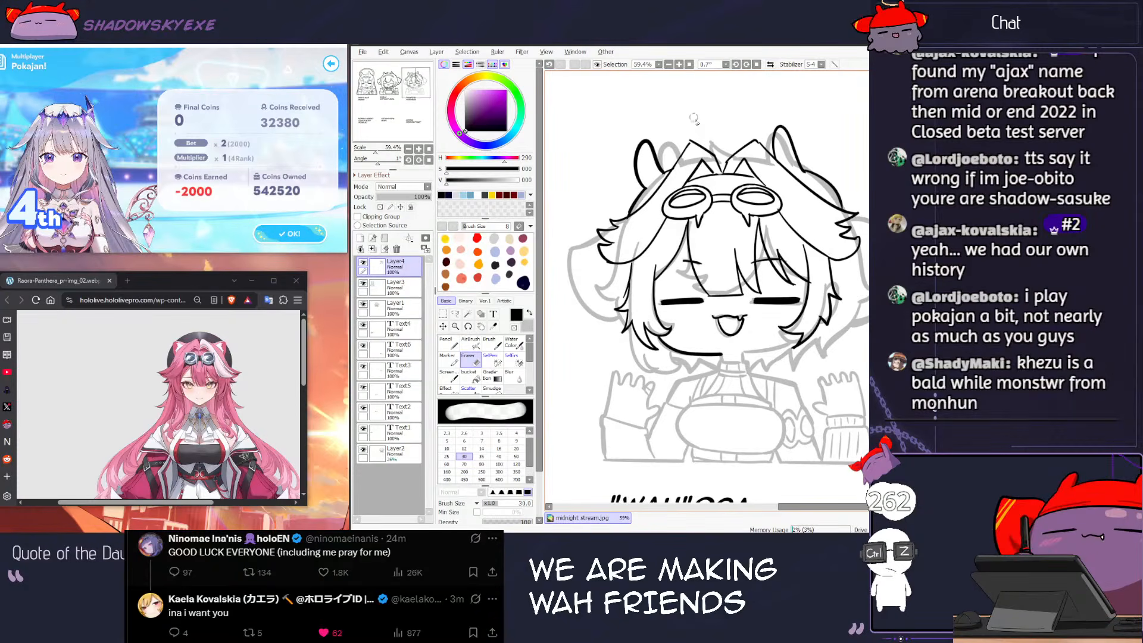
key(n)
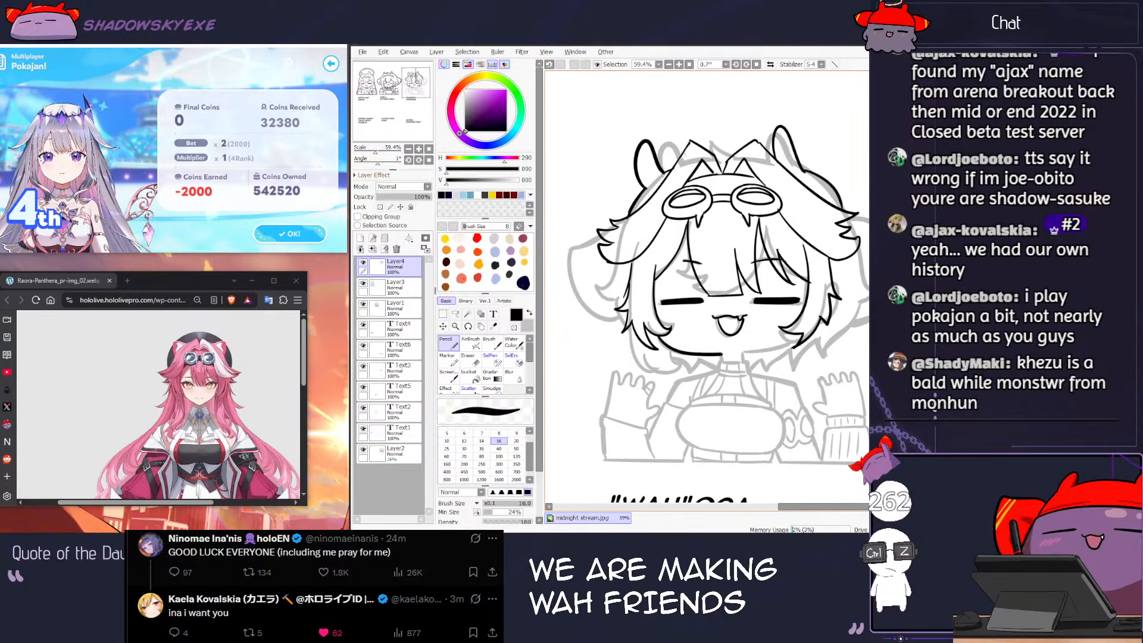
key(ctrl+z)
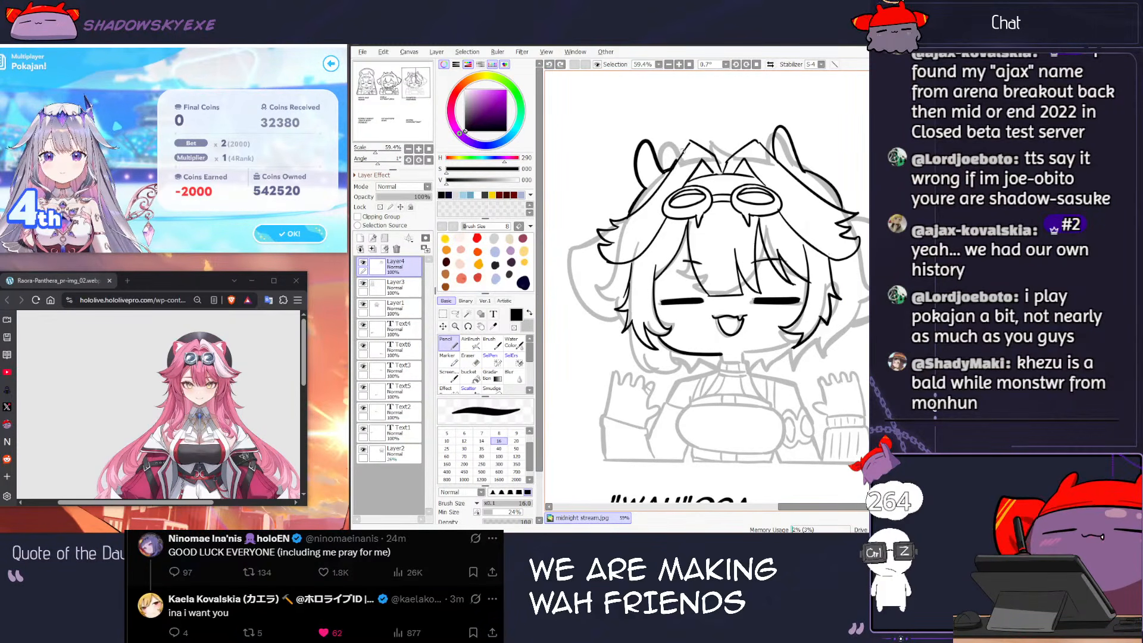
Step: Erase the inner edge of the right hair peak and redraw it with the size 16 Pencil
key(e)
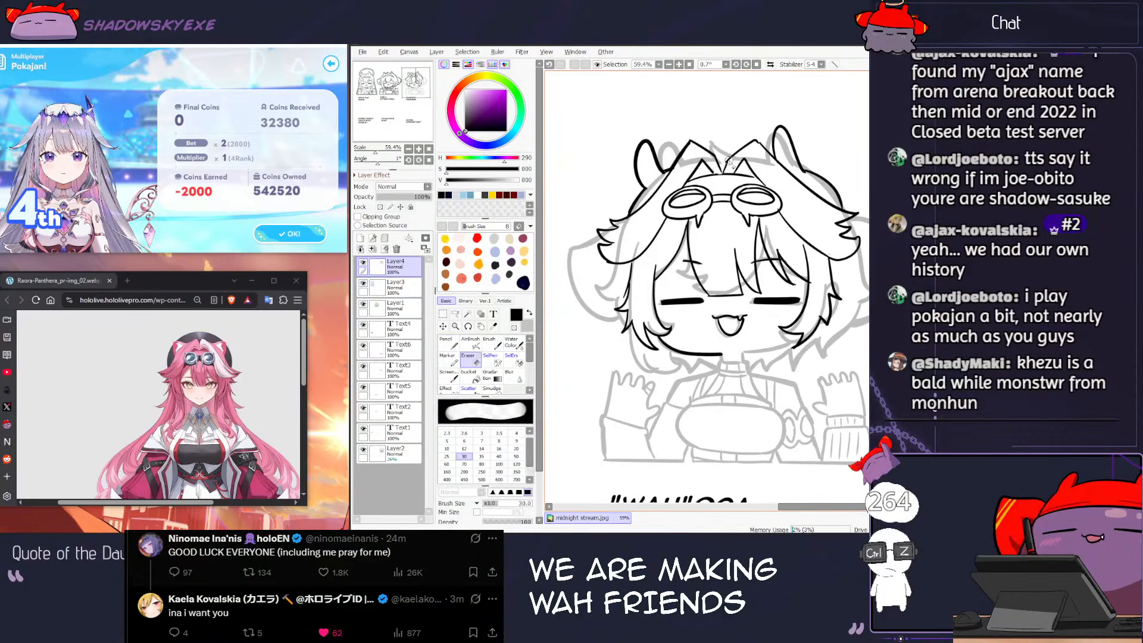
drag(742, 149, 754, 141)
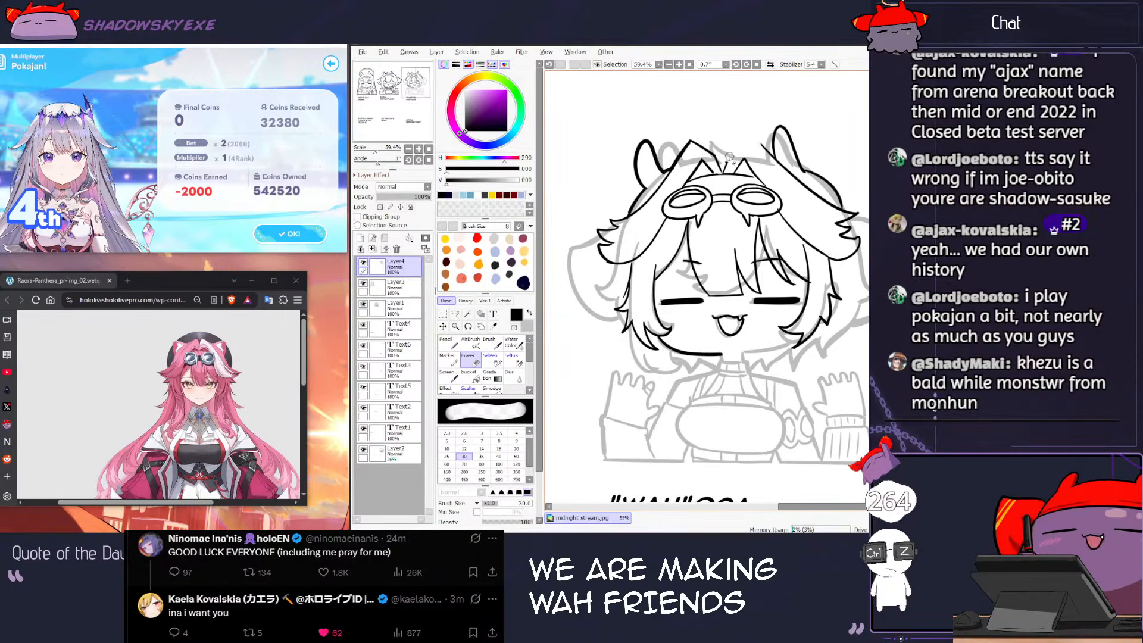
key(n)
key(ctrl+z)
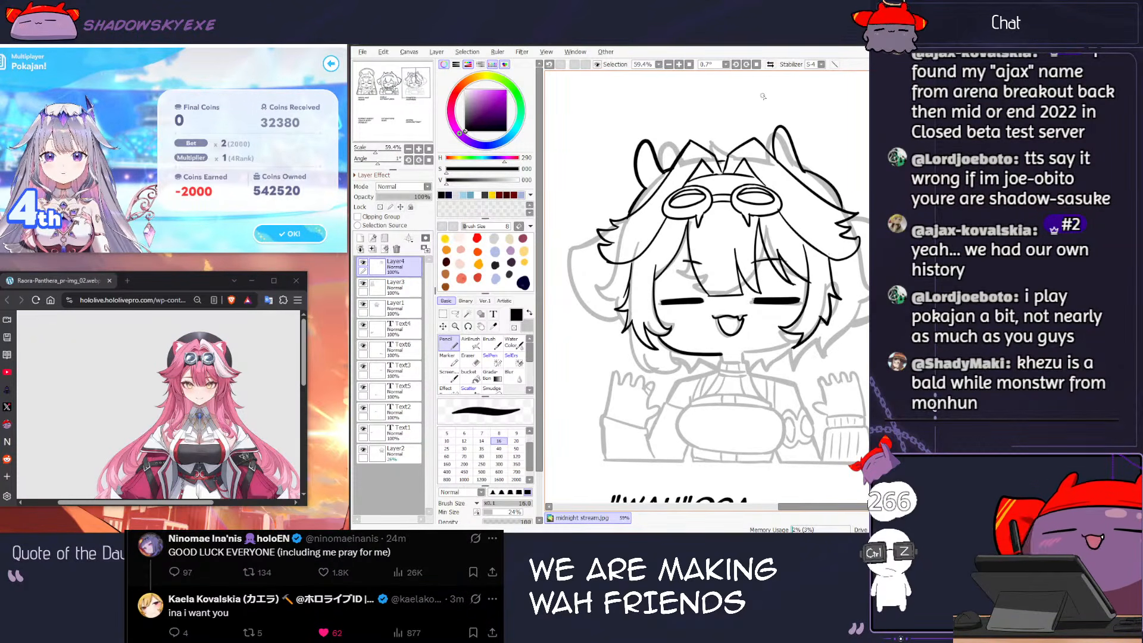
Step: Ink the hair lines between the two peaks above the goggles, undoing strokes that do not fit
drag(742, 157, 641, 222)
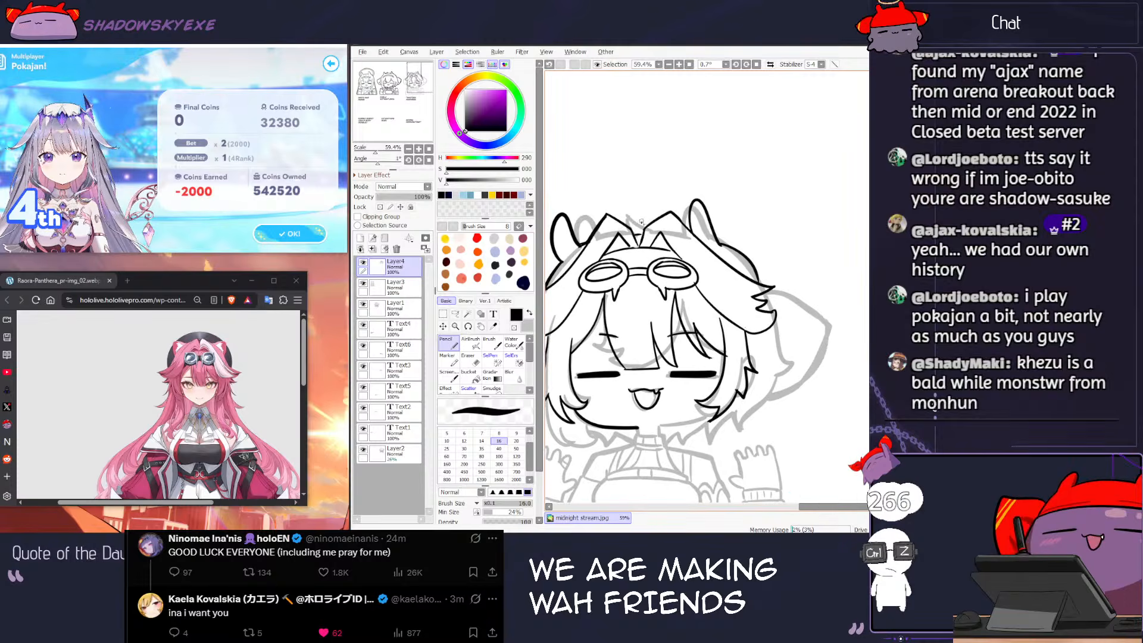
key(ctrl+z)
key(ctrl+z)
key(ctrl+z)
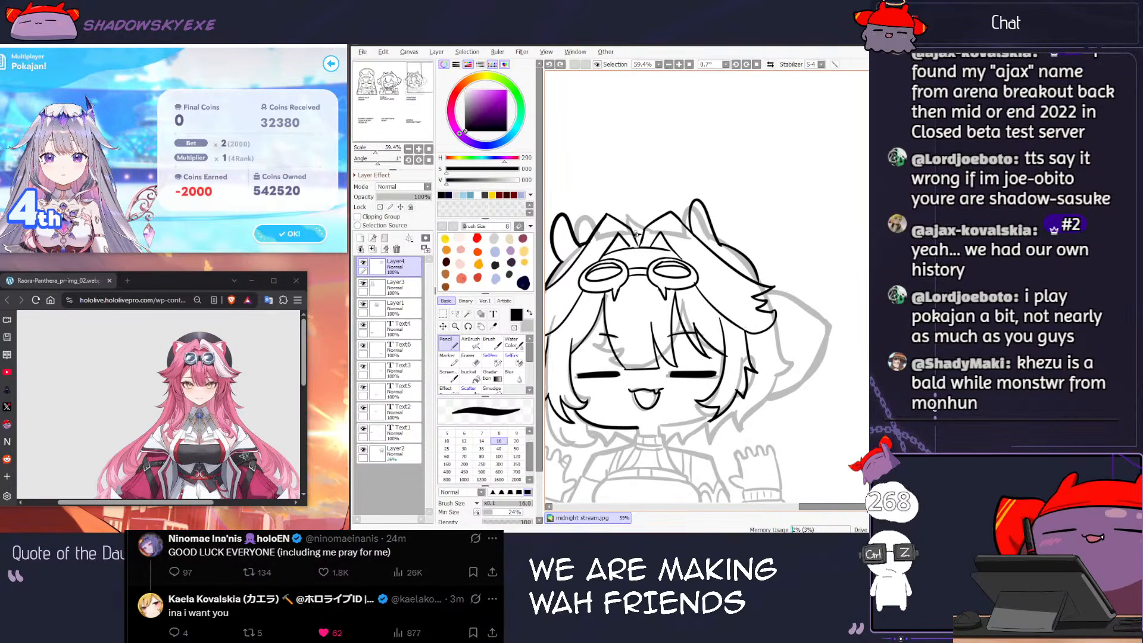
drag(642, 236, 686, 189)
key(ctrl+z)
key(ctrl+z)
drag(588, 298, 619, 250)
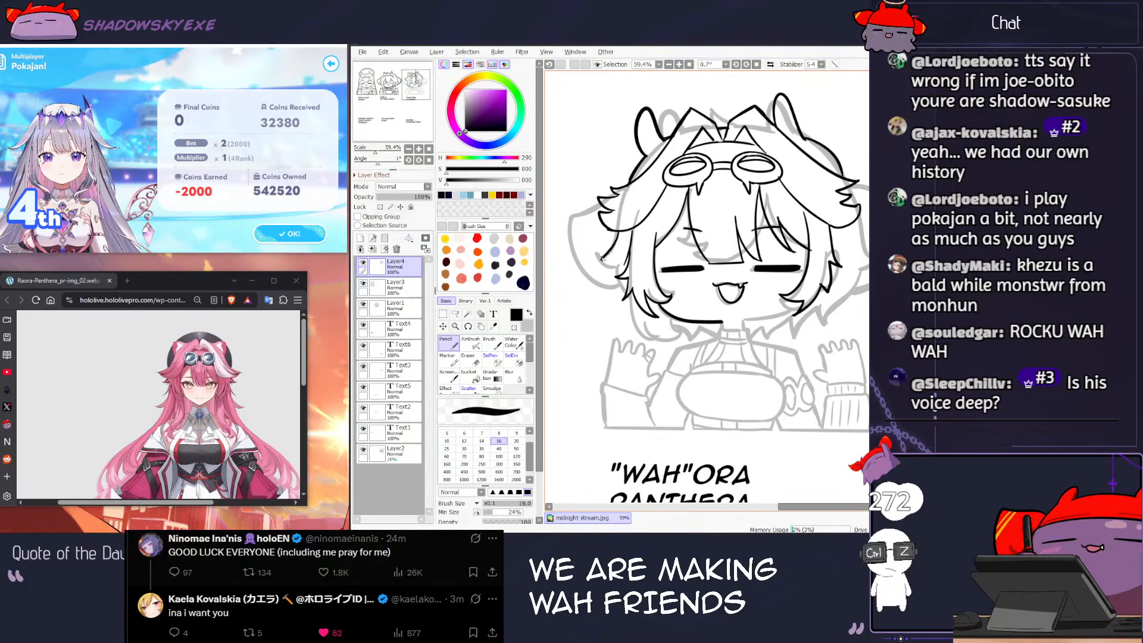
Step: Ink the outer strands of the left side hair beside the cheek, undoing strokes that do not fit
key(e)
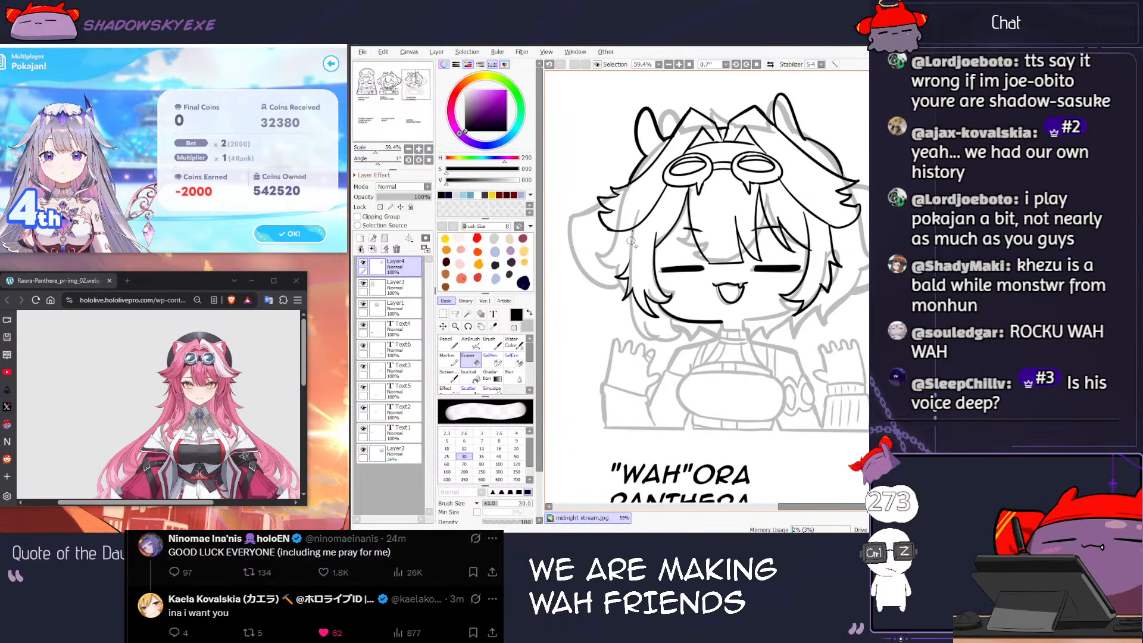
key(n)
key(ctrl+z)
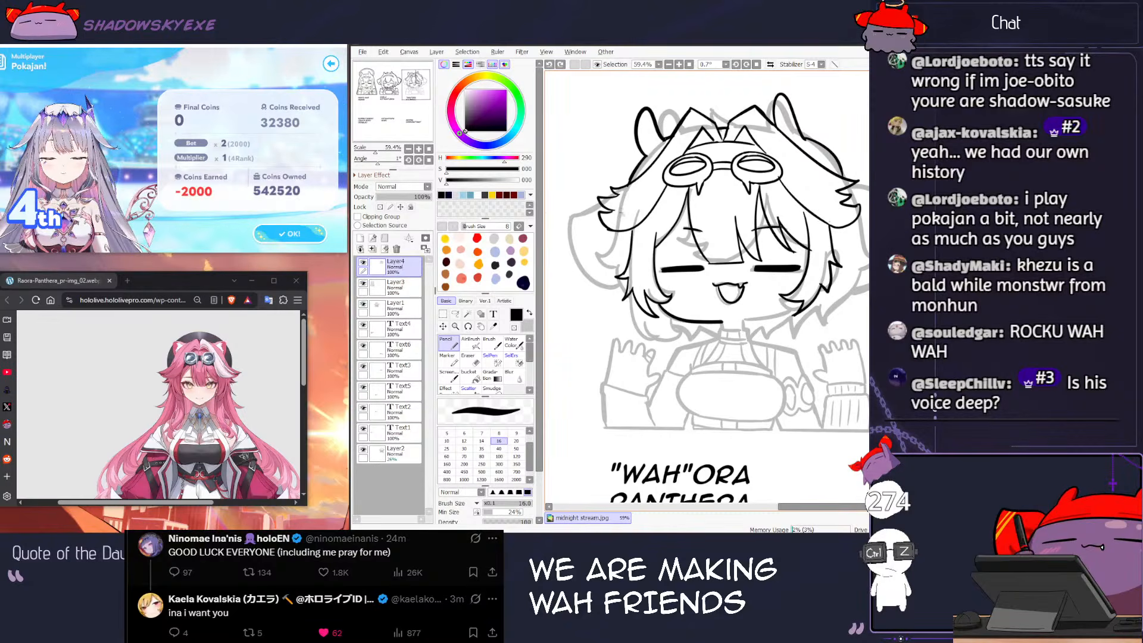
mouse_move(623, 229)
mouse_down()
mouse_move(615, 262)
mouse_move(599, 260)
mouse_move(611, 267)
mouse_move(606, 306)
mouse_up()
key(ctrl+z)
key(ctrl+z)
key(ctrl+z)
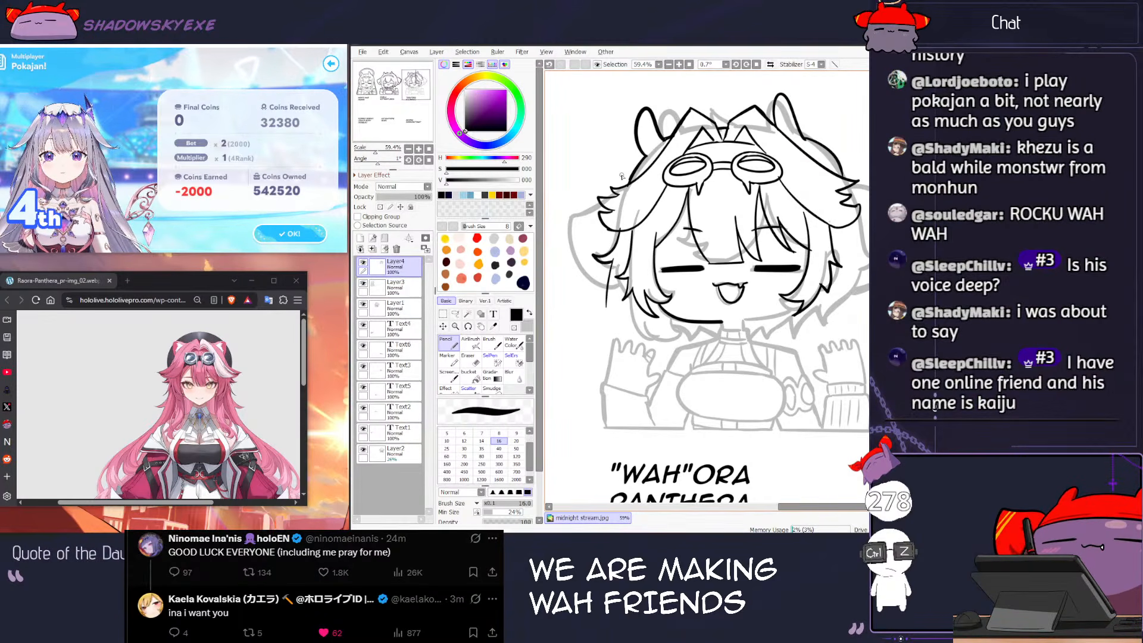
key(ctrl+z)
key(ctrl+z)
key(ctrl+z)
Step: Ink the long hair outline sweeping from the left side hair down past the raised hand, redoing poor attempts
mouse_move(588, 281)
mouse_down()
mouse_move(617, 287)
mouse_move(590, 383)
mouse_up()
key(ctrl+z)
key(ctrl+z)
drag(617, 282, 601, 329)
key(ctrl+z)
drag(616, 287, 573, 423)
key(ctrl+z)
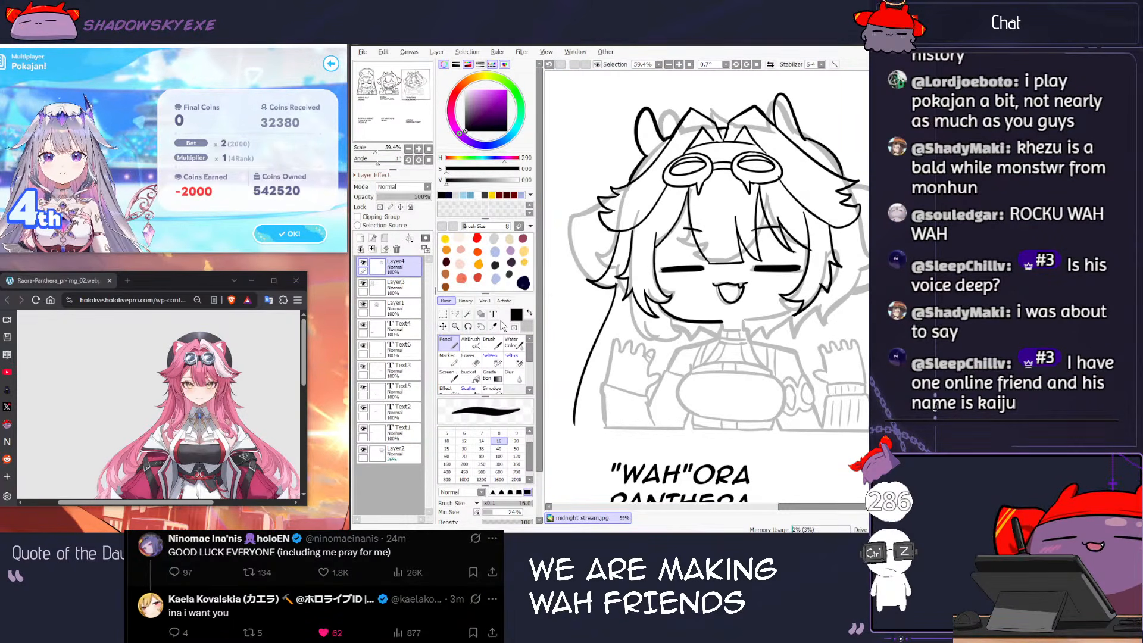
Step: Switch to Pokajan, dismiss the coin and event results, and move on towards another match
click(300, 233)
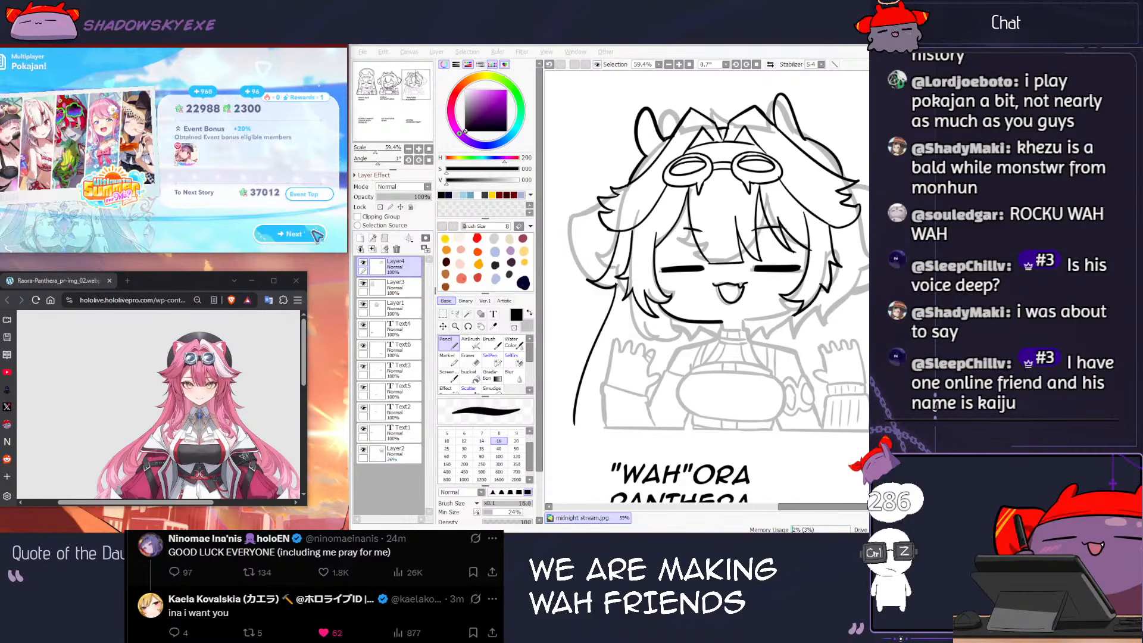
click(146, 180)
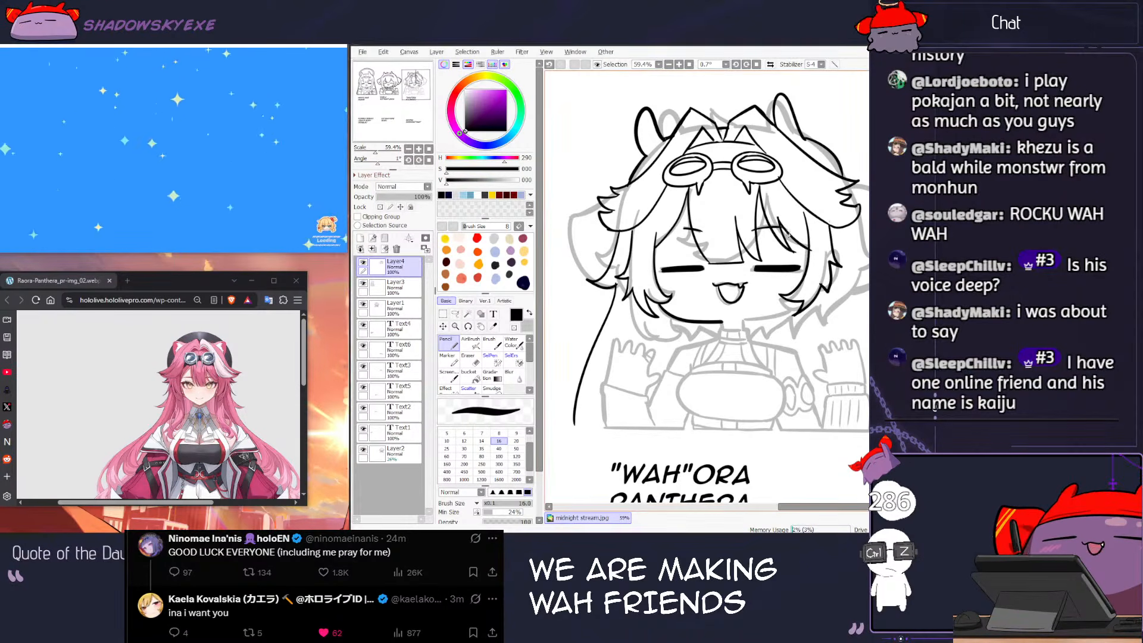
Step: Break the long left hair outline with the Eraser and add a pointed strand tip near its lower end
drag(591, 350, 625, 322)
key(e)
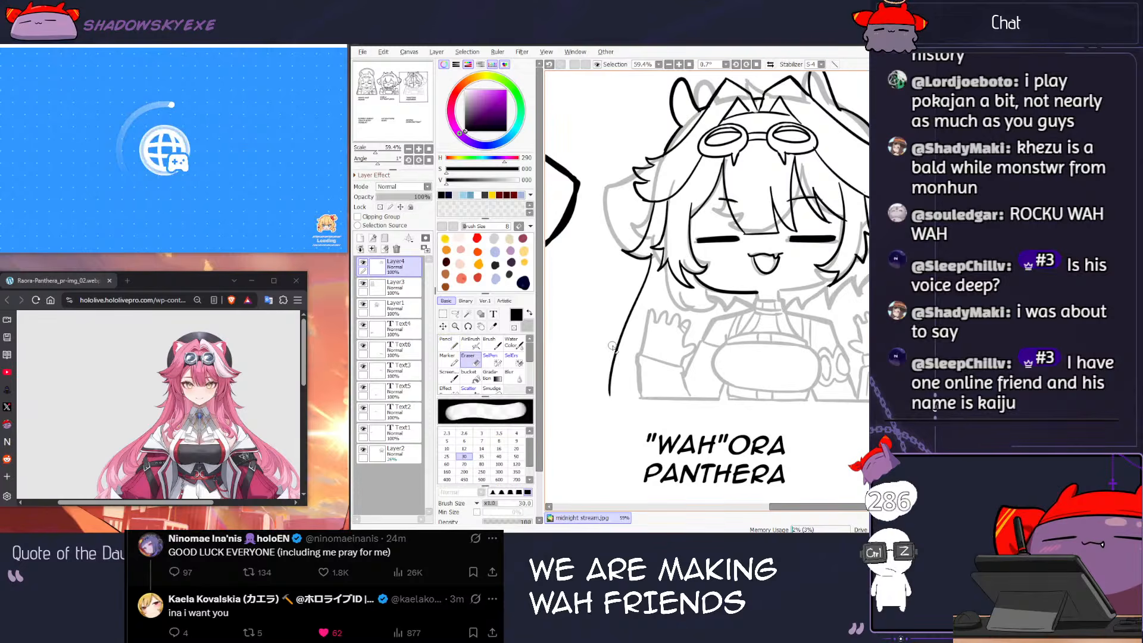
key(n)
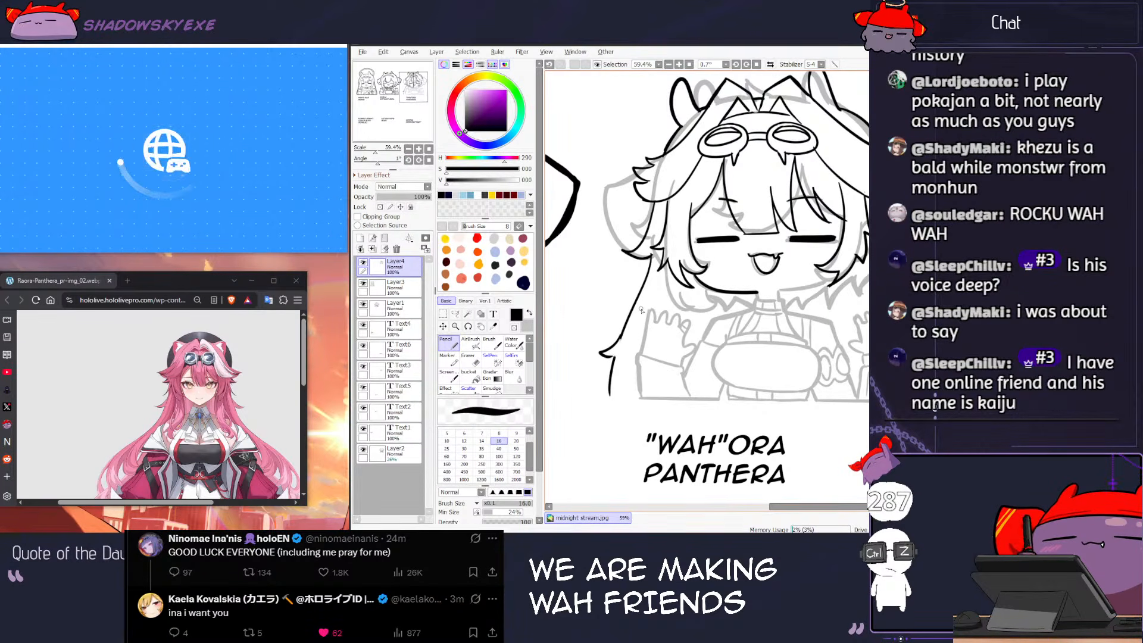
key(ctrl+z)
drag(625, 328, 608, 349)
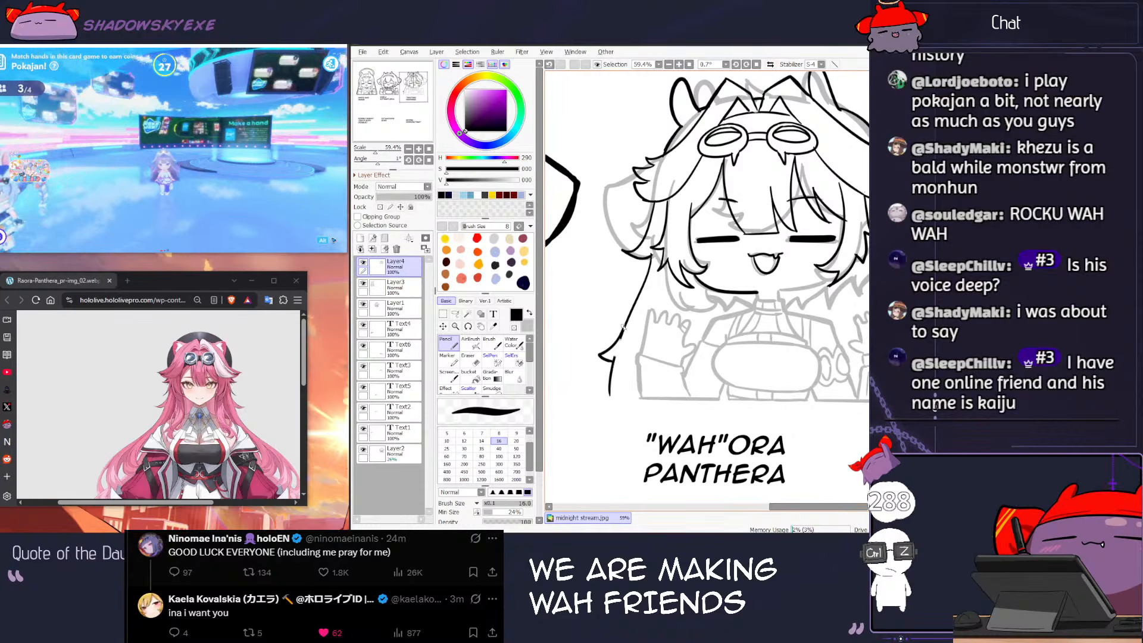
Step: Ink the wavy hair lock hanging below the chin over the left shoulder with the size 16 Pencil, redoing poor attempts
scroll(622, 326, down, 1)
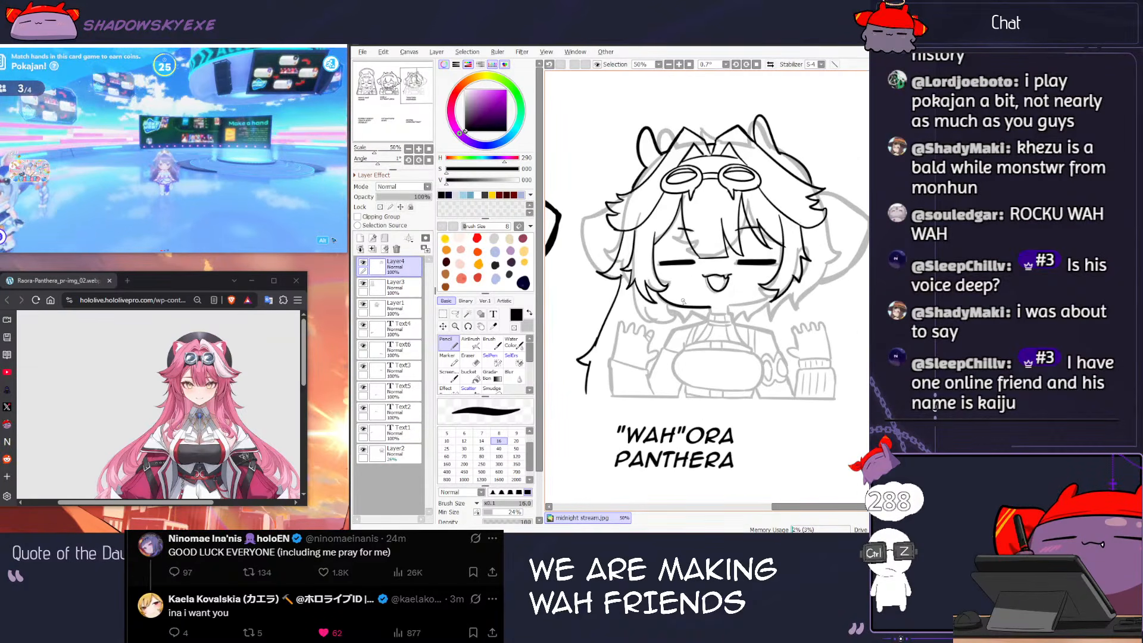
scroll(683, 301, up, 3)
drag(666, 319, 647, 292)
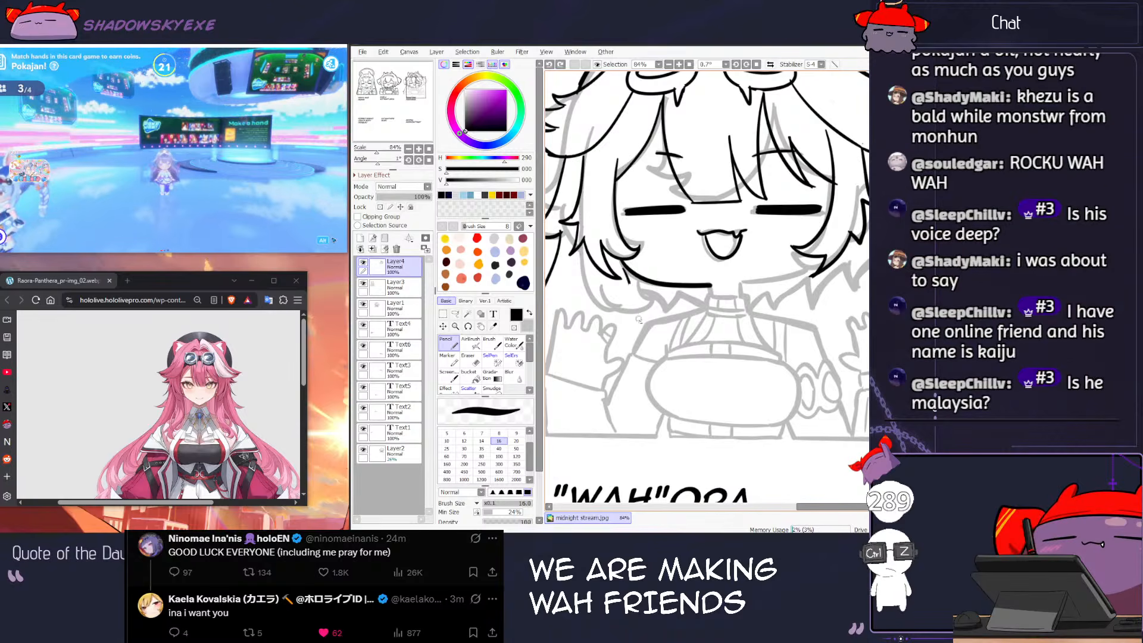
mouse_move(676, 289)
mouse_down()
mouse_move(678, 332)
mouse_move(658, 352)
mouse_move(675, 330)
mouse_move(677, 292)
mouse_move(632, 297)
mouse_move(628, 355)
mouse_up()
key(ctrl+z)
key(ctrl+z)
key(ctrl+z)
key(ctrl+z)
key(ctrl+z)
drag(682, 293, 682, 323)
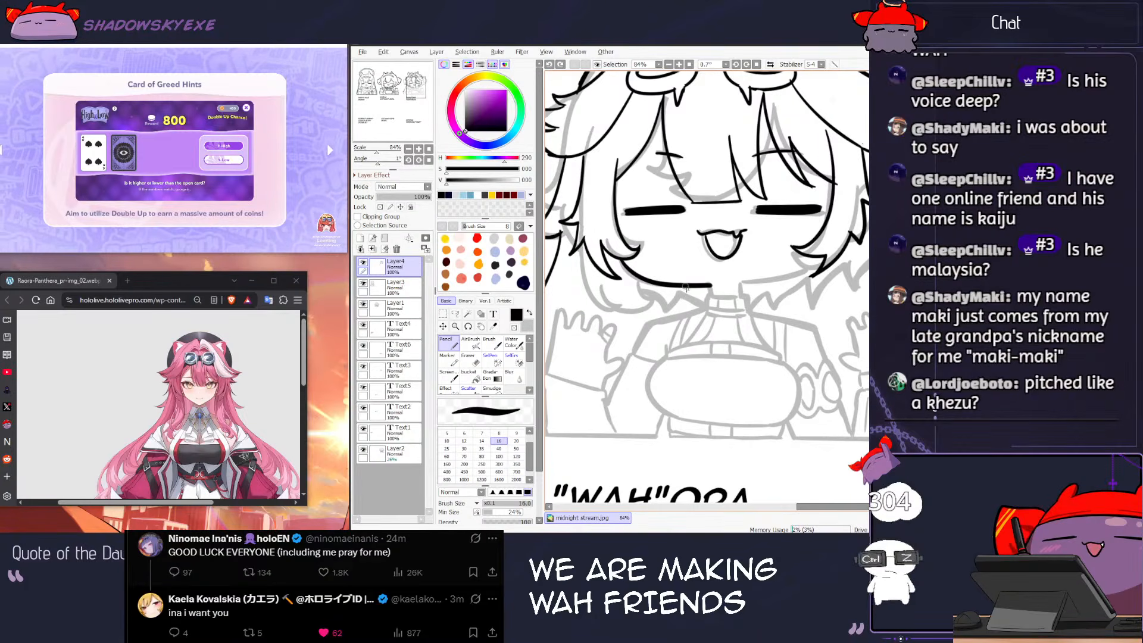
mouse_move(651, 288)
mouse_down()
mouse_move(629, 348)
mouse_move(643, 340)
mouse_move(658, 361)
mouse_move(642, 338)
mouse_move(639, 354)
mouse_move(659, 365)
mouse_up()
key(ctrl+z)
key(ctrl+z)
drag(683, 303, 674, 353)
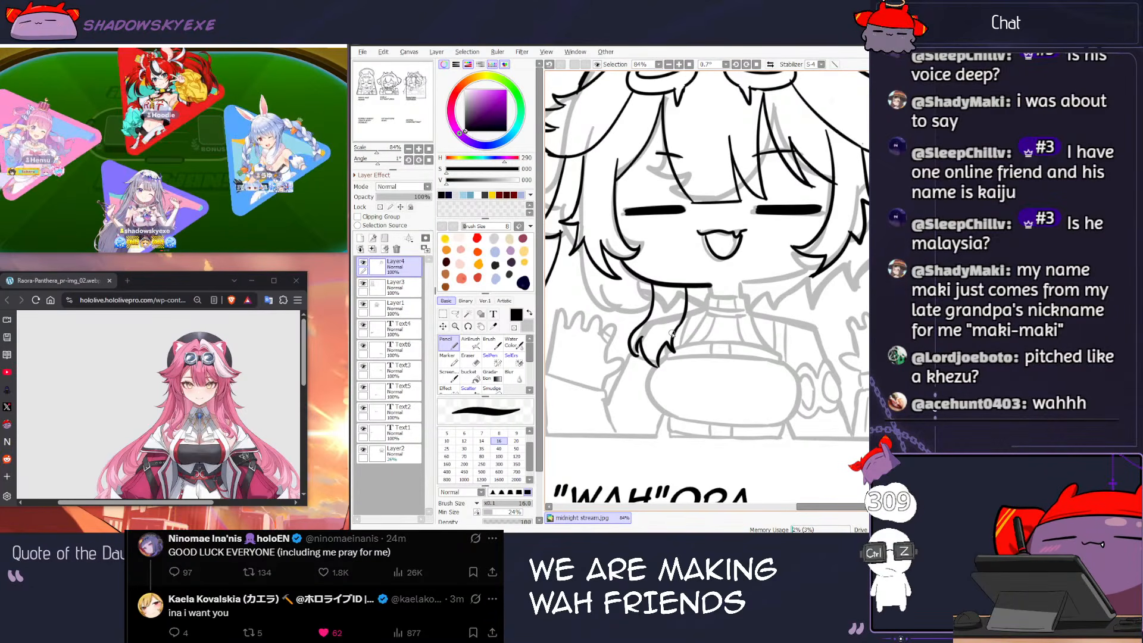
Step: Ink the jawline across to the right side hair and the short neck lines beneath it
drag(713, 288, 640, 316)
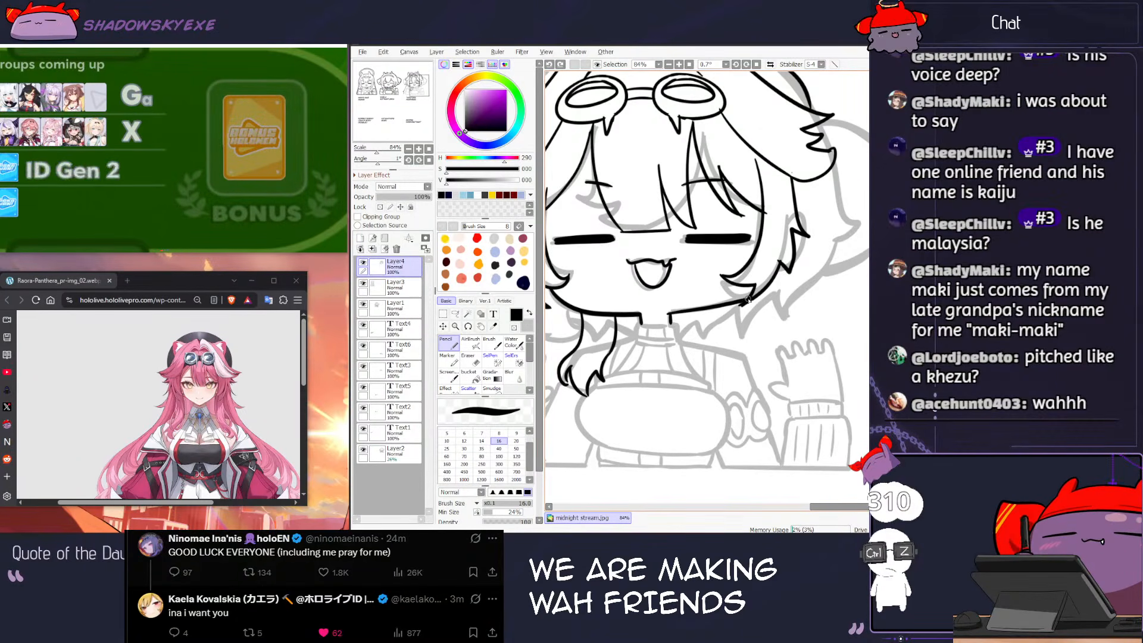
key(ctrl+z)
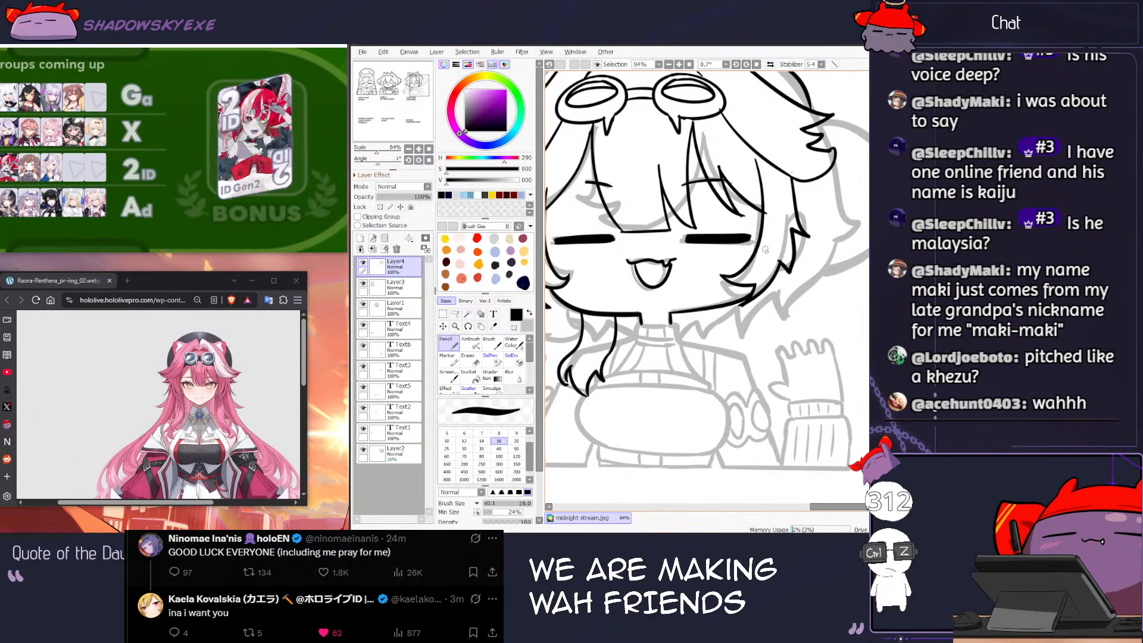
scroll(766, 250, down, 2)
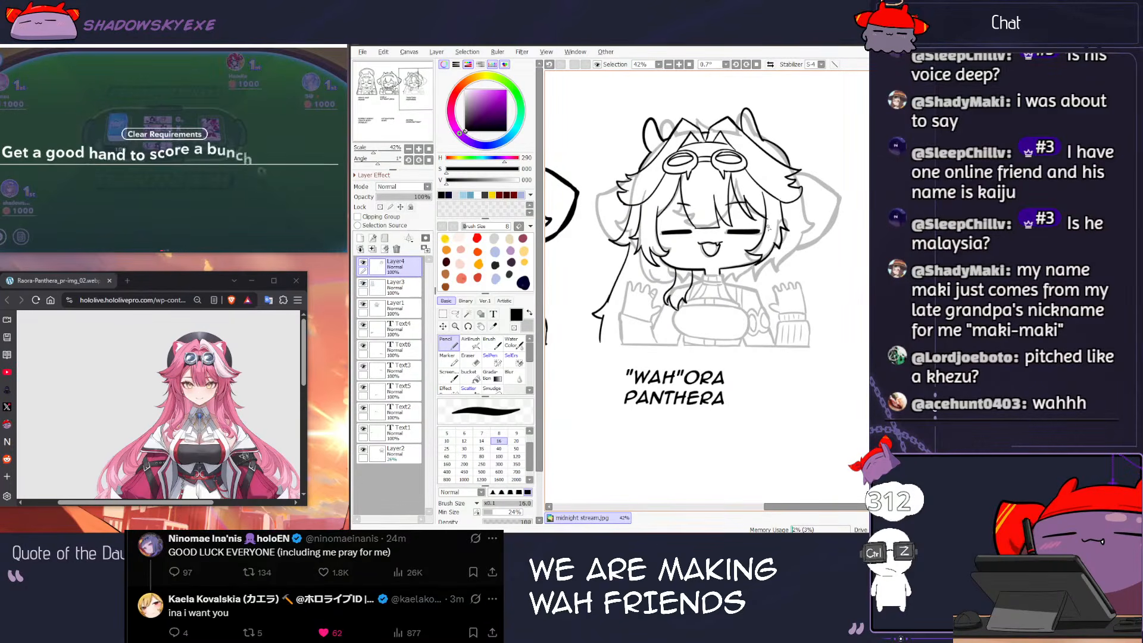
Step: Enlarge the Eraser to size 50 and clean up the lines in the left side hair
key(e)
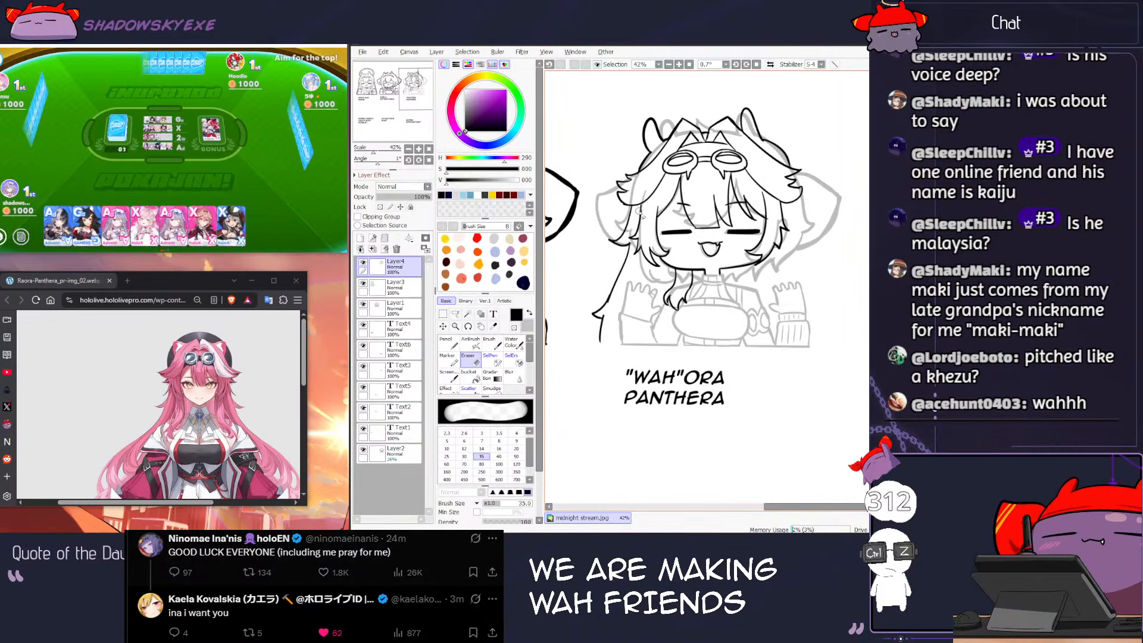
key(bracketright)
key(bracketright)
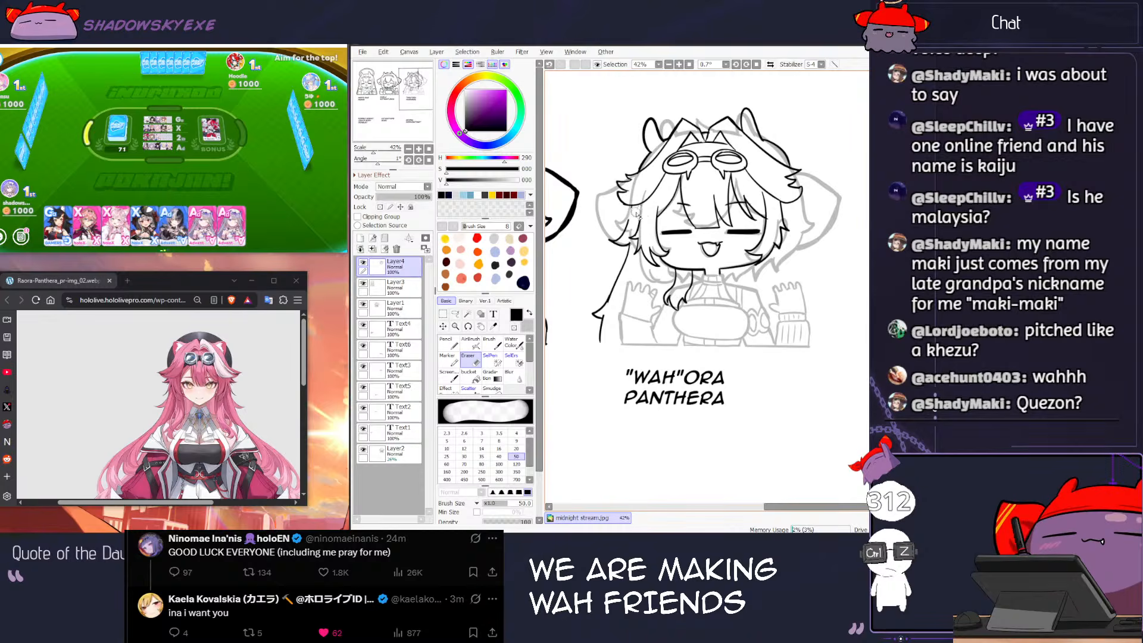
key(n)
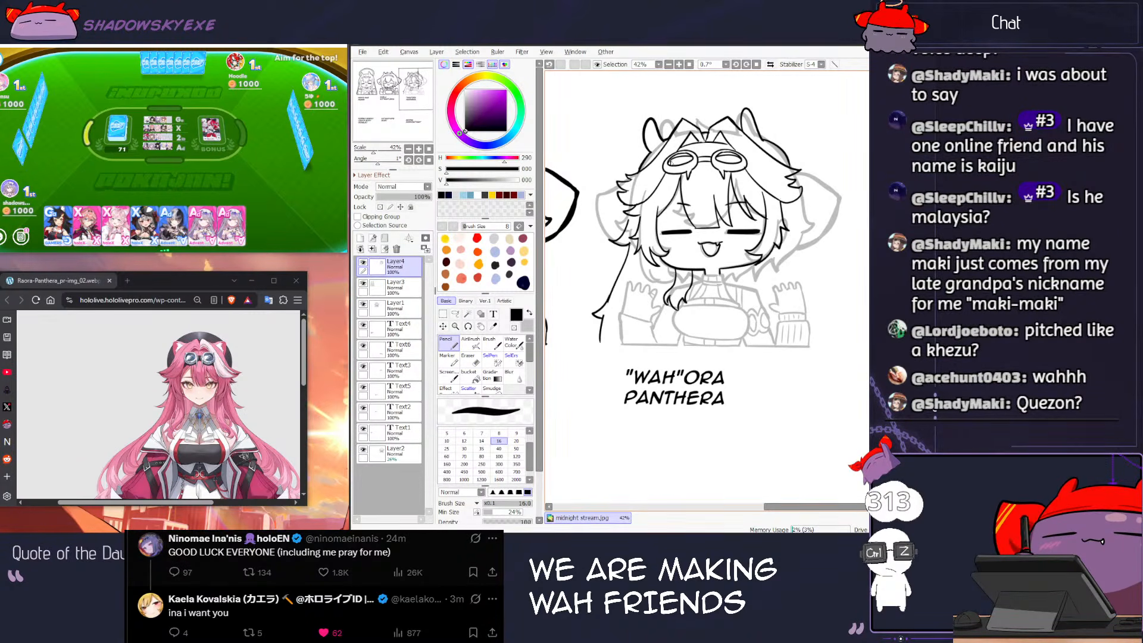
key(e)
drag(632, 228, 629, 262)
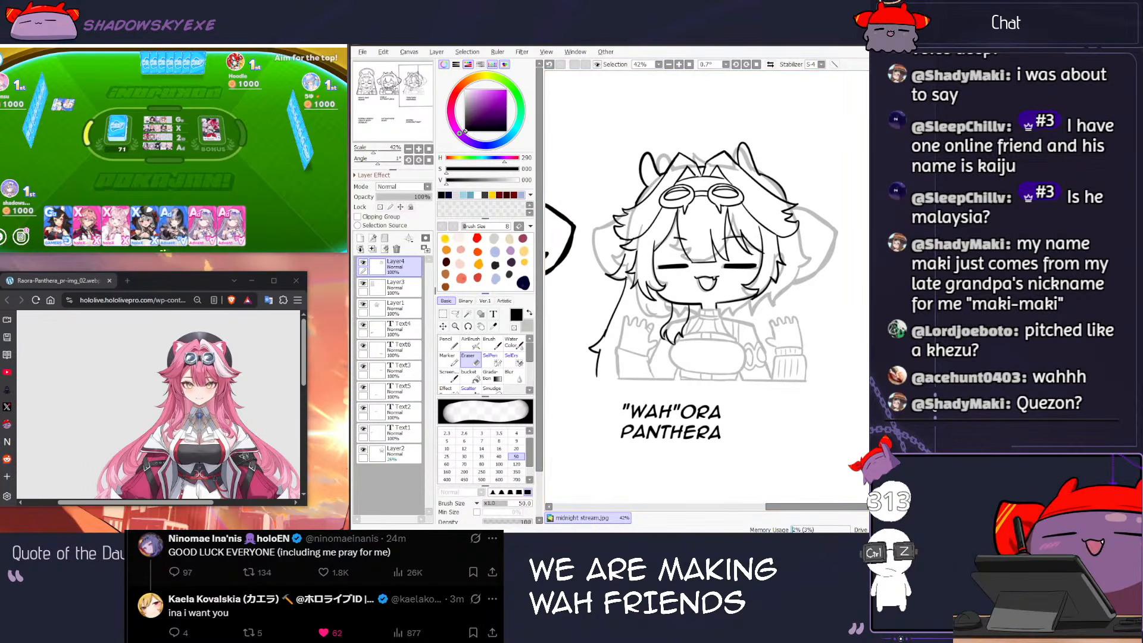
key(alt+Tab)
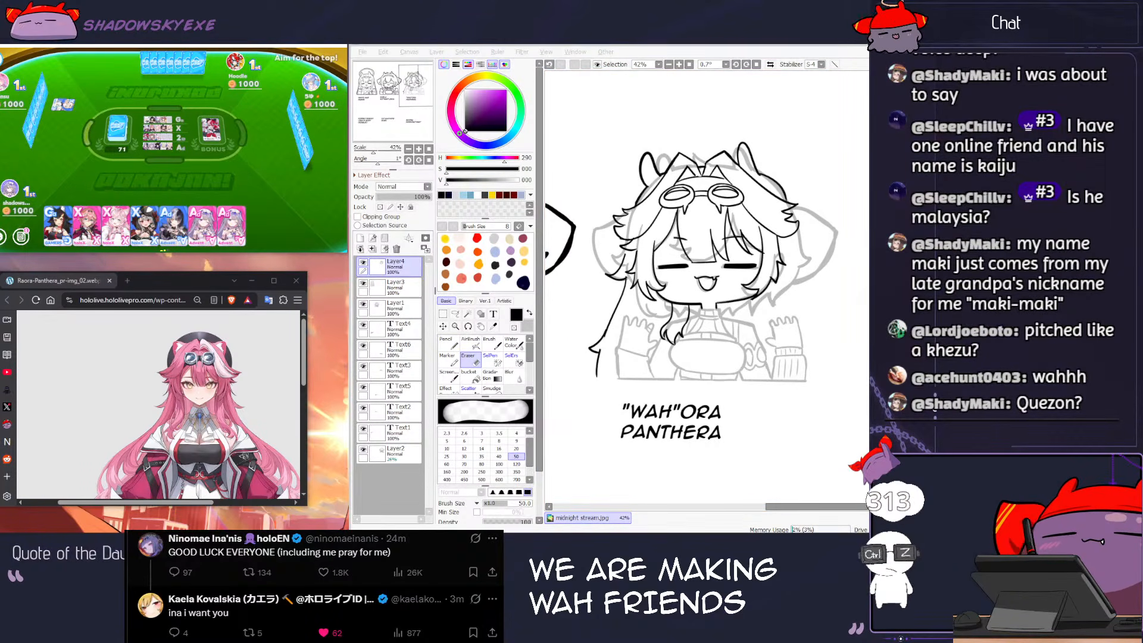
key(alt+Tab)
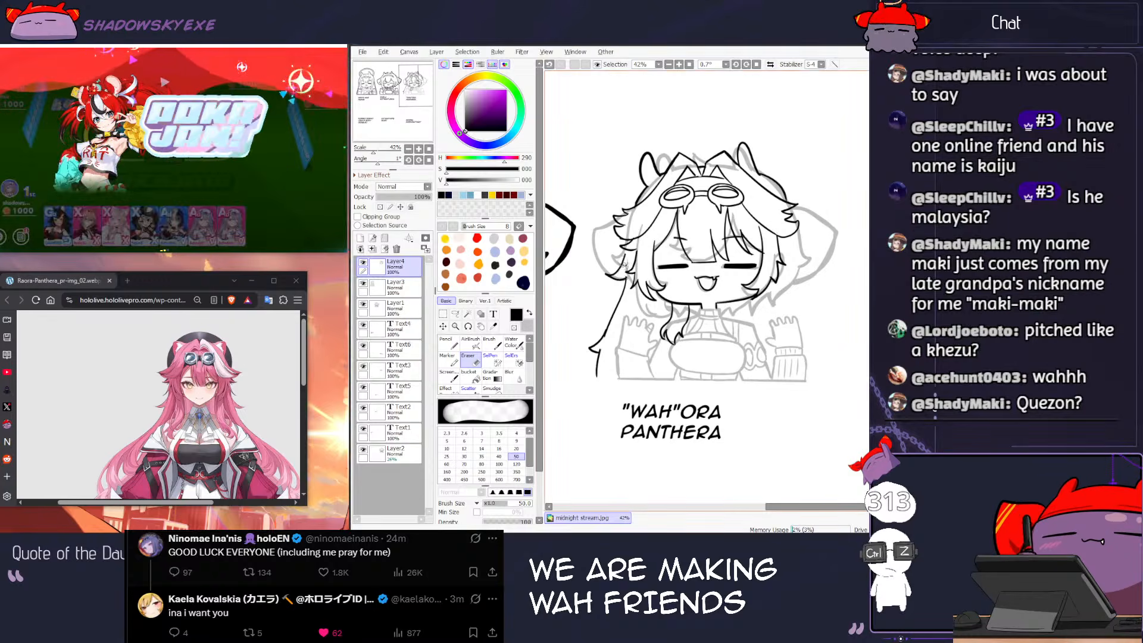
Step: Touch up where the long hair outline meets the left side hair with the size 35 Eraser and size 16 Pencil
key([)
key([)
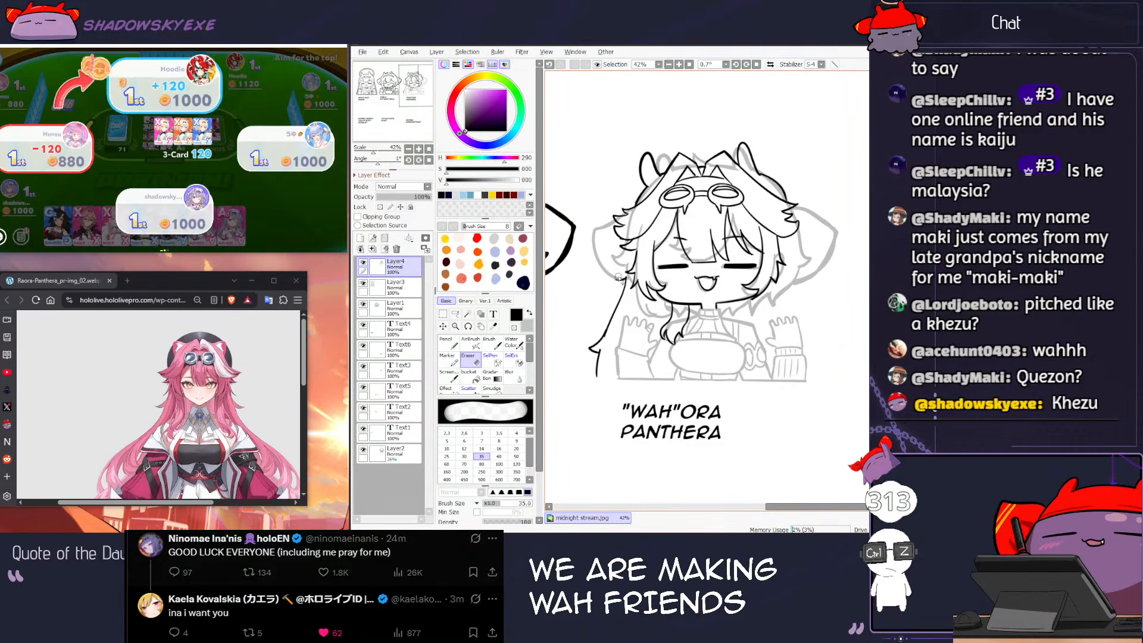
key(n)
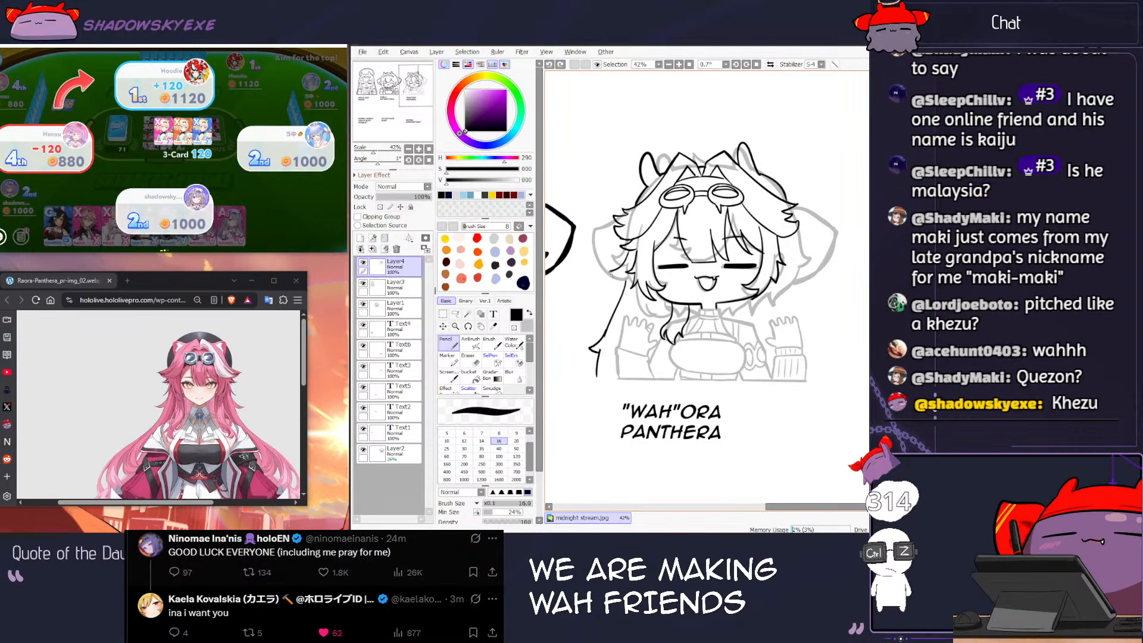
drag(611, 273, 620, 277)
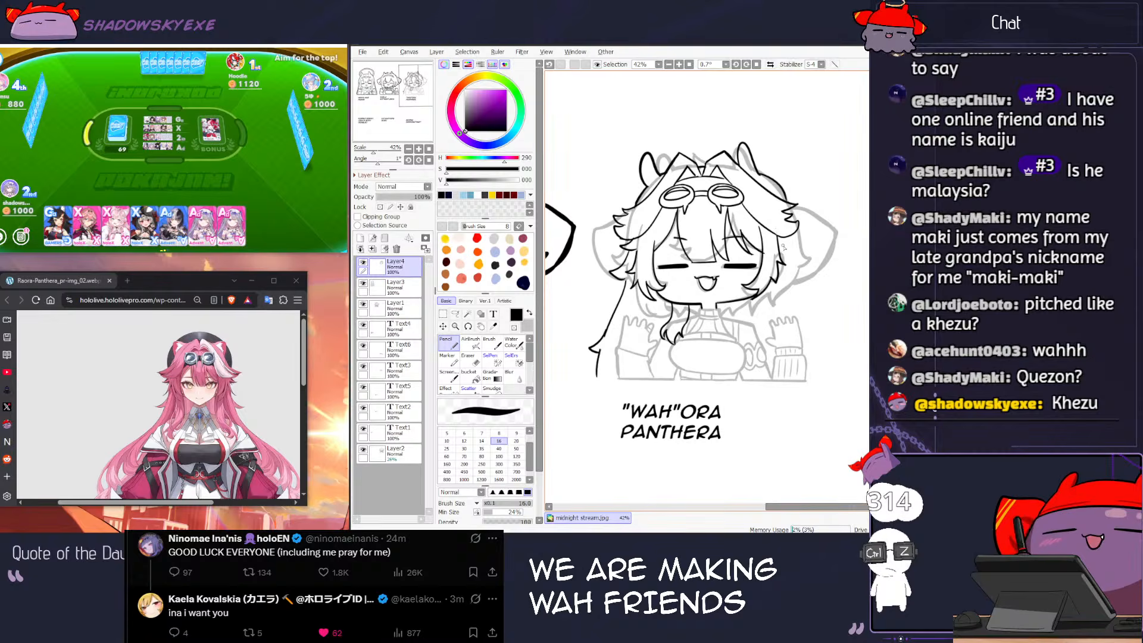
Step: Ink the long hair outline running down the right side of the third character
key(e)
key(n)
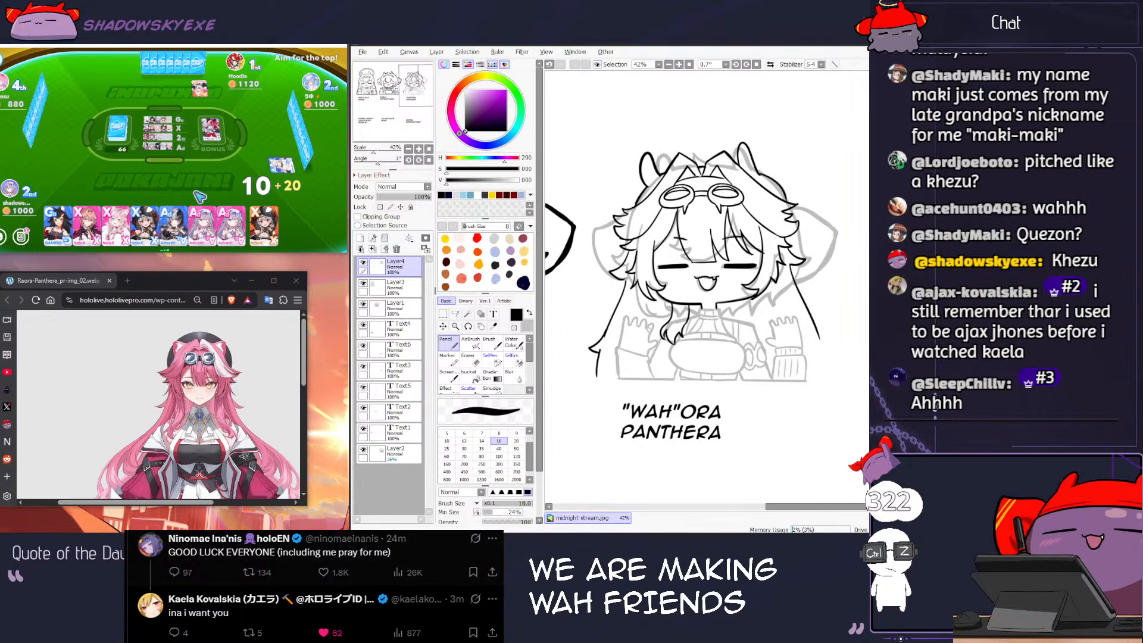
Step: Switch to Pokajan and discard the first card of the hand
click(212, 194)
click(63, 234)
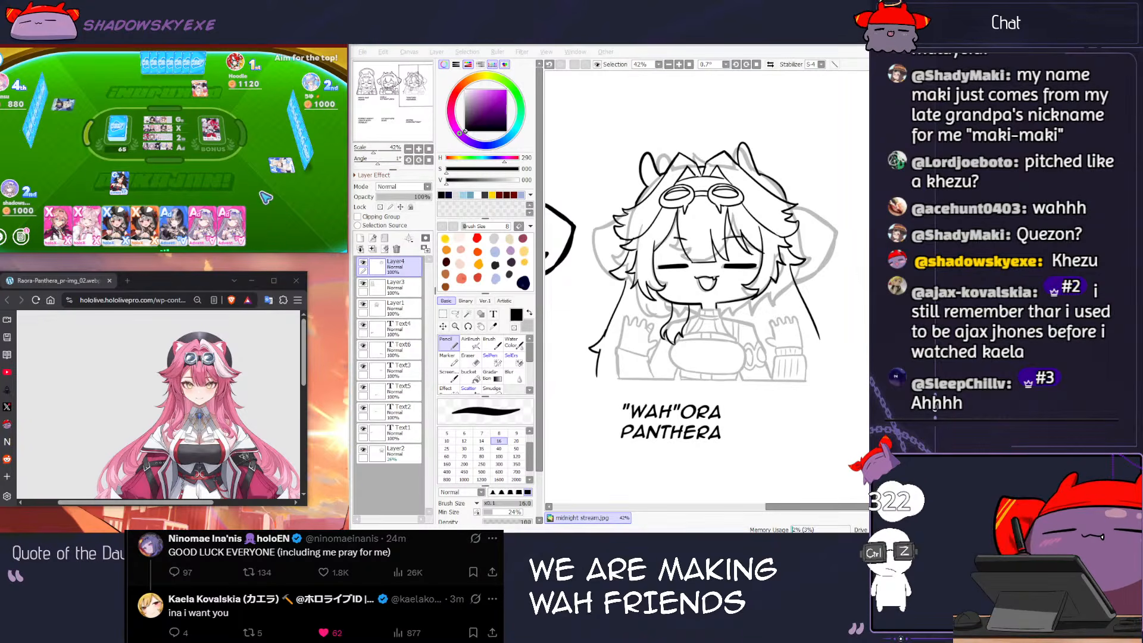
Step: Refine the spiky strands of the third character's left side hair with the size 14 Eraser and size 16 Pencil, redoing poor strokes
scroll(585, 302, up, 3)
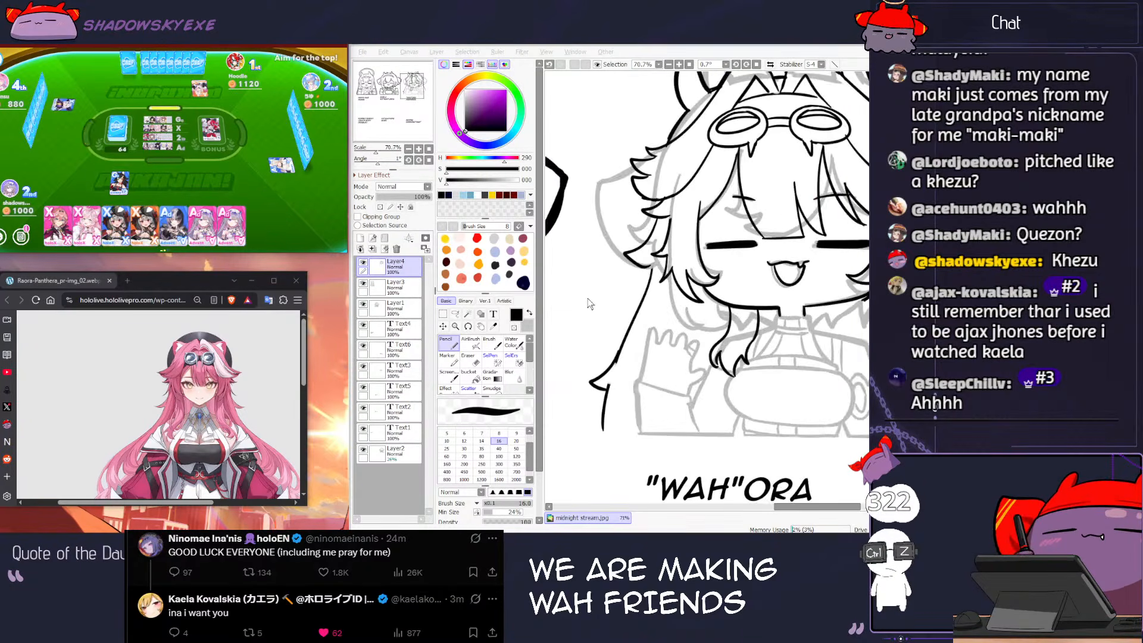
click(666, 218)
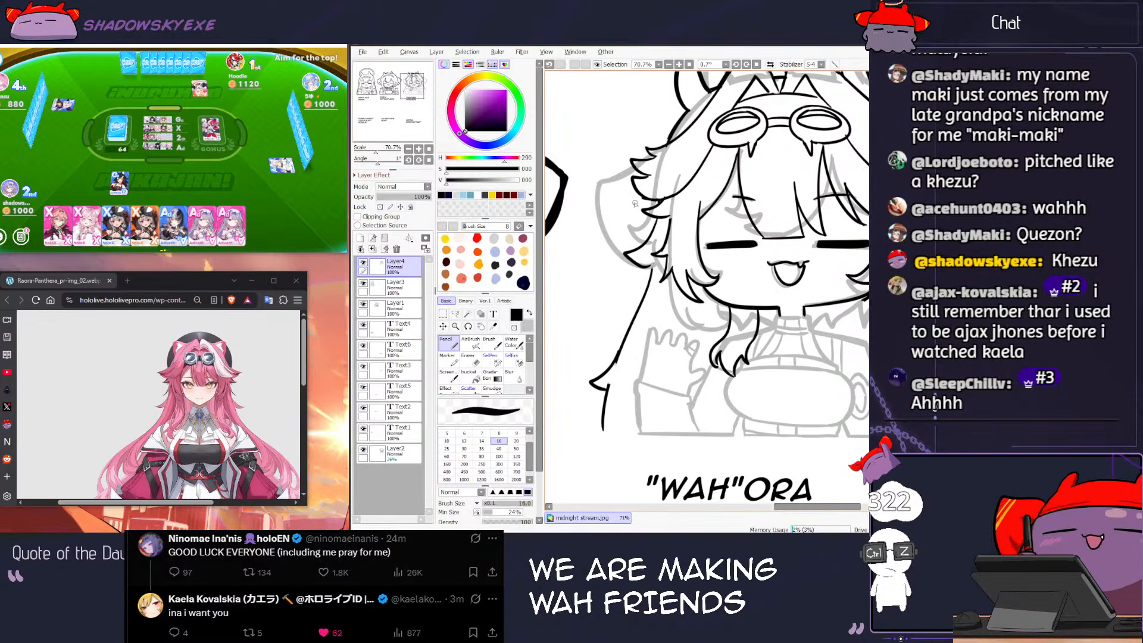
scroll(836, 289, down, 2)
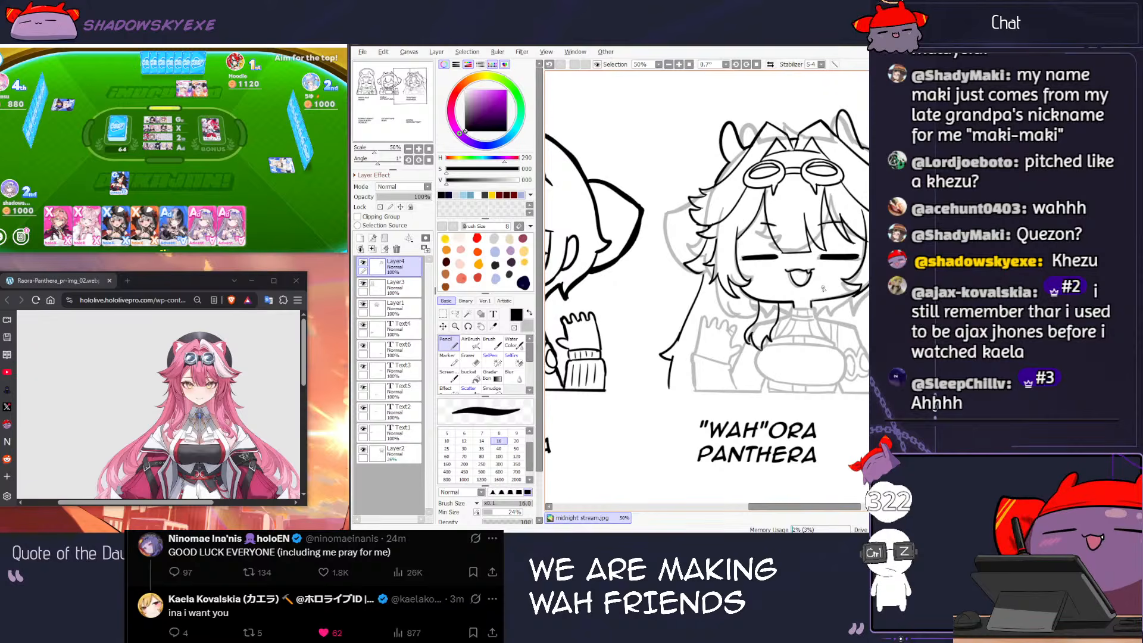
scroll(828, 289, down, 2)
scroll(783, 288, up, 3)
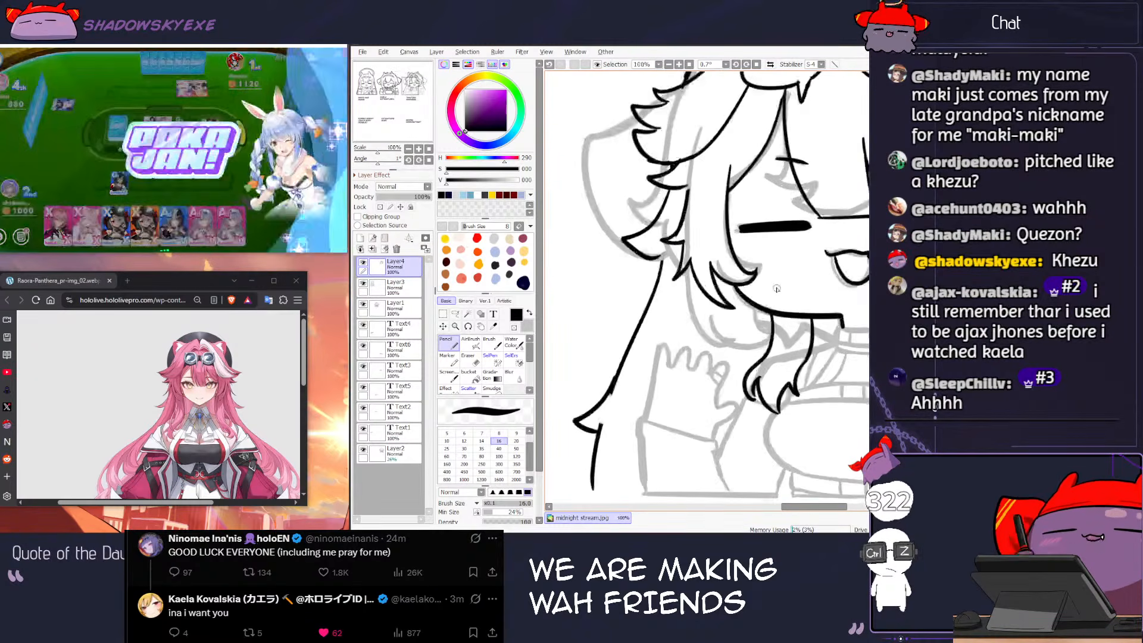
key(e)
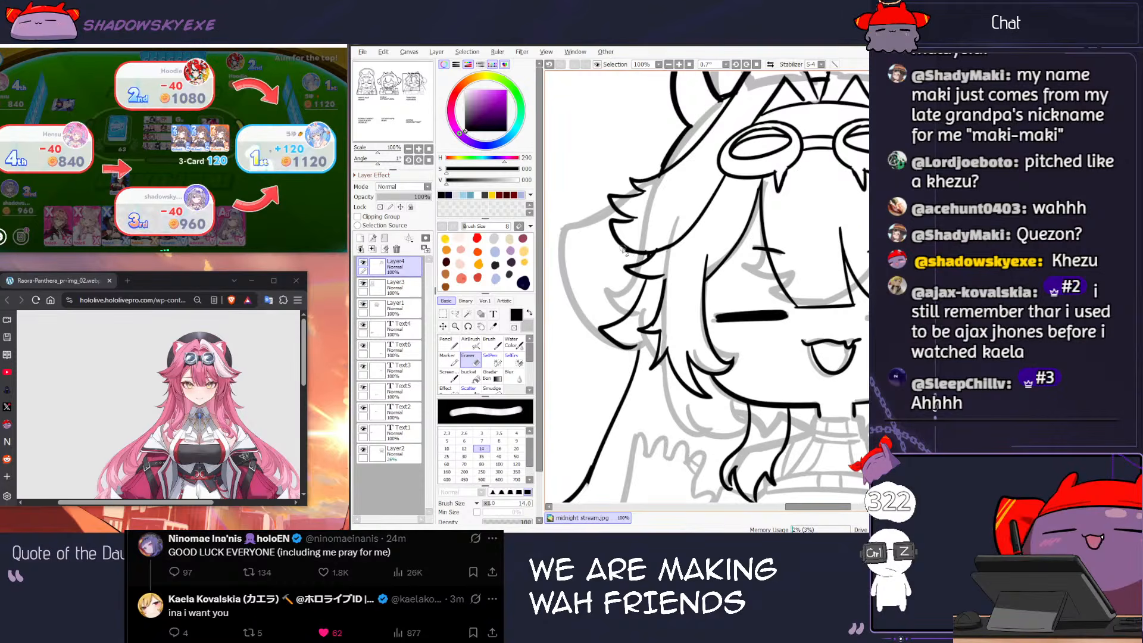
key(n)
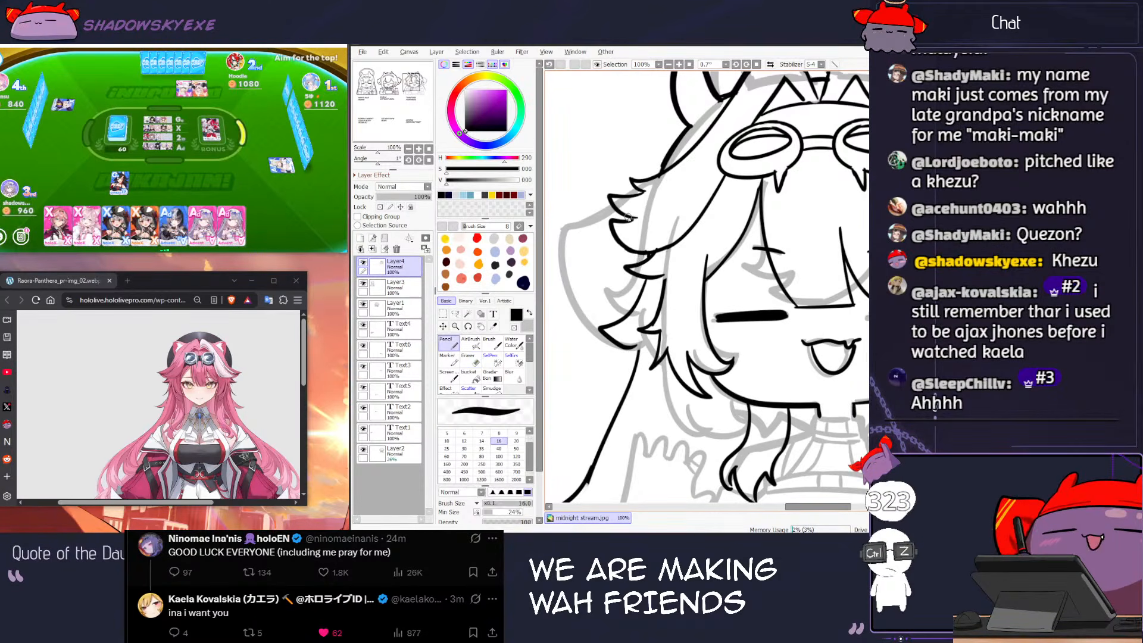
scroll(626, 251, up, 2)
key(ctrl+z)
drag(623, 256, 621, 259)
key(ctrl+z)
drag(632, 215, 657, 215)
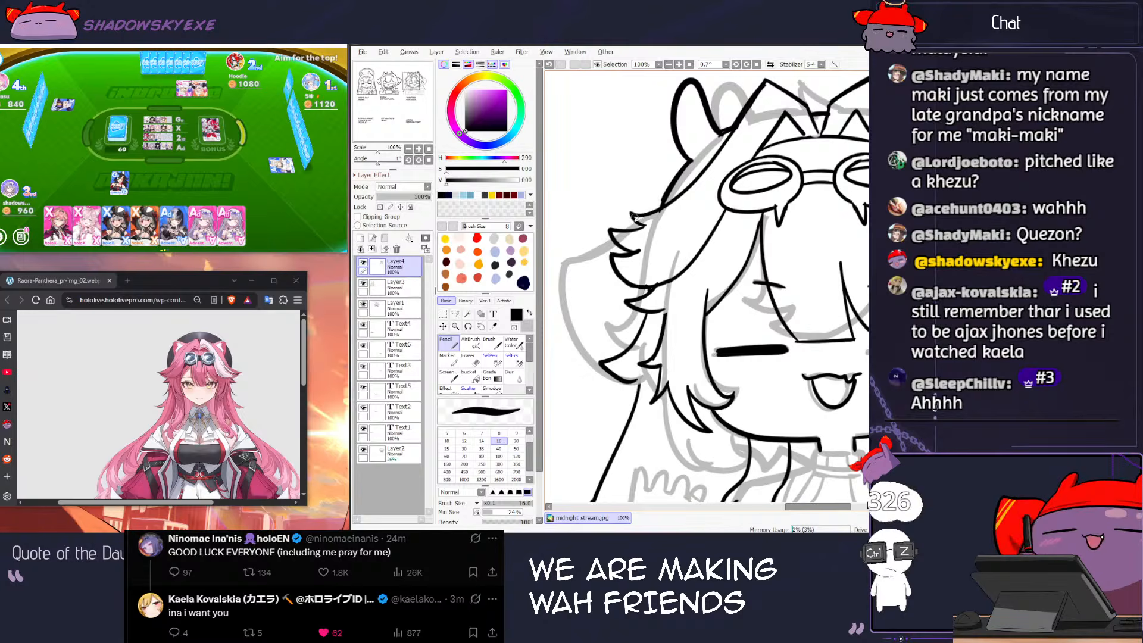
key(ctrl+z)
key(e)
drag(661, 218, 667, 176)
Step: Take the Pokajan turn by discarding the hand's first card, the pink-haired one
click(234, 180)
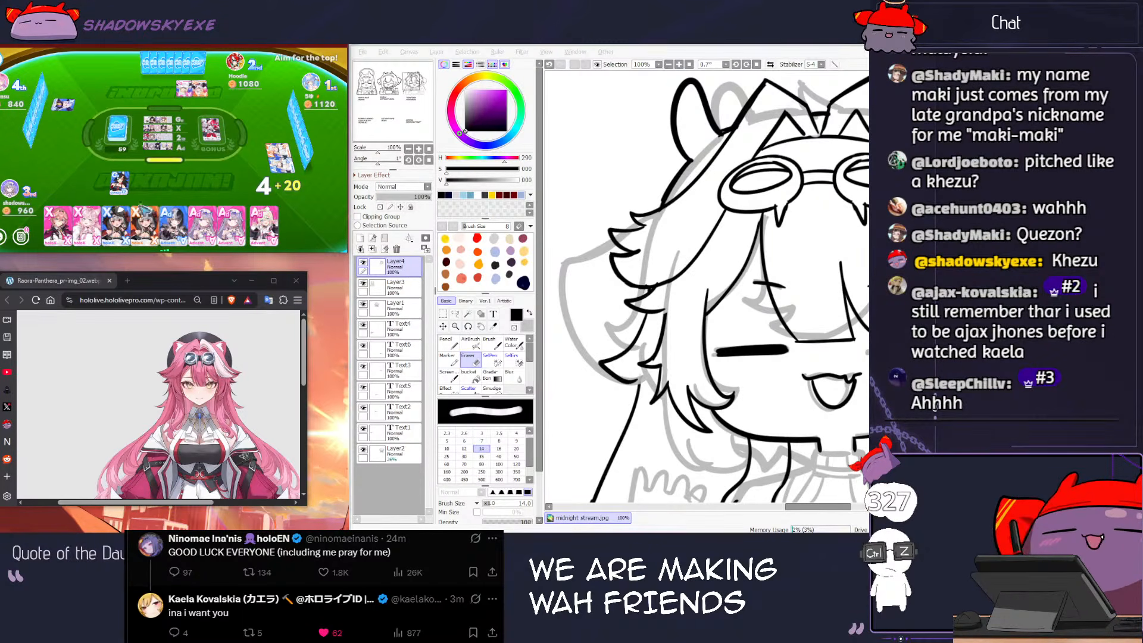
click(64, 230)
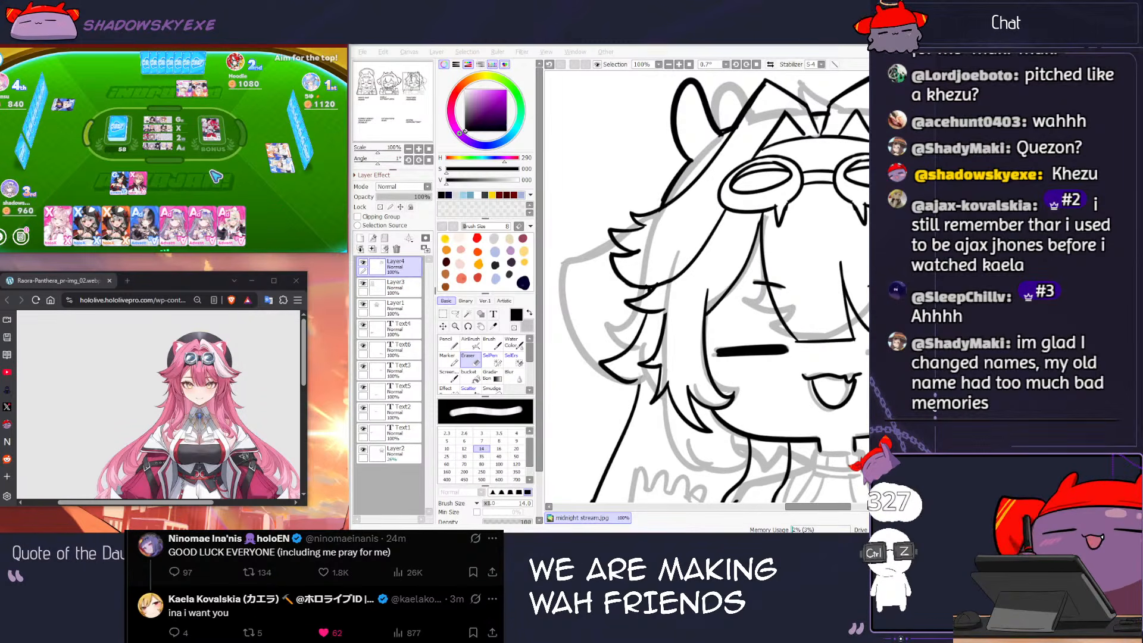
Step: Try to ink the line closing the neck above the collar, also with a smaller Pencil size
click(666, 305)
drag(665, 308, 663, 334)
key(ctrl+z)
key(n)
drag(774, 378, 606, 286)
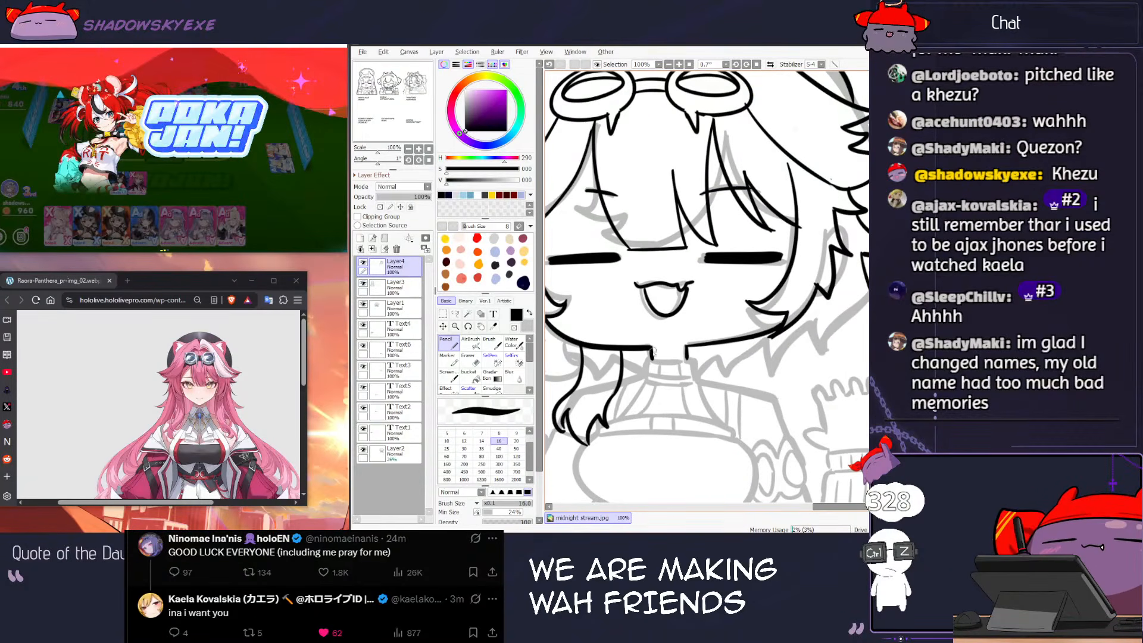
drag(648, 358, 684, 359)
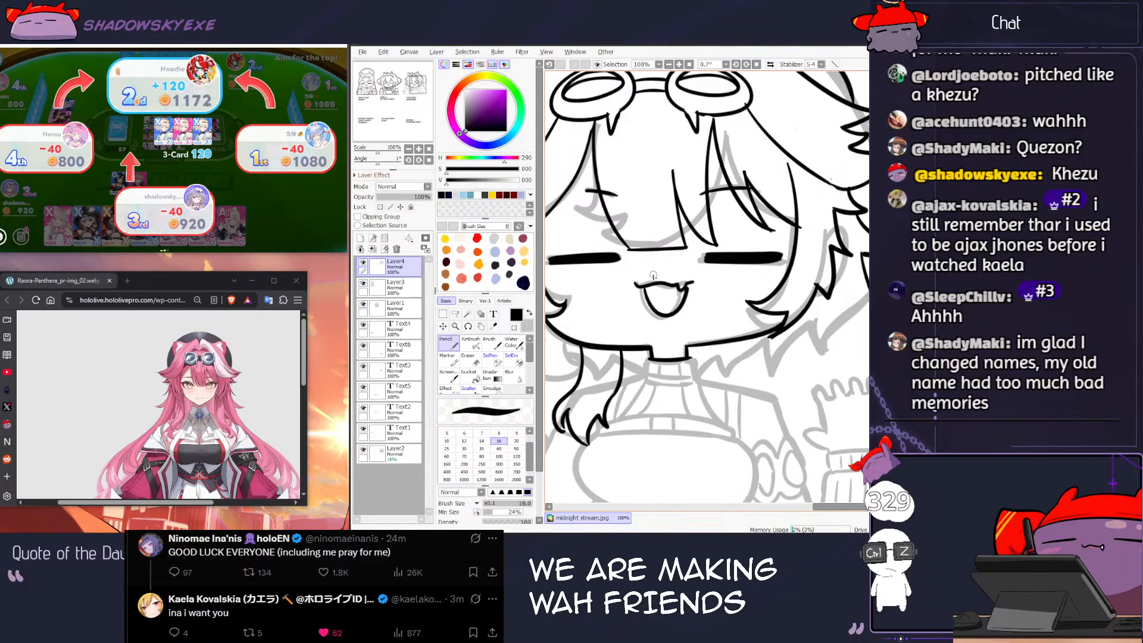
key(bracketleft)
key(bracketleft)
key(ctrl+z)
drag(652, 358, 643, 375)
key(ctrl+z)
key(ctrl+z)
Step: Ink the pointed end of the right side hair beside the jaw with the size 14 Pencil, redoing poor attempts
key(bracketright)
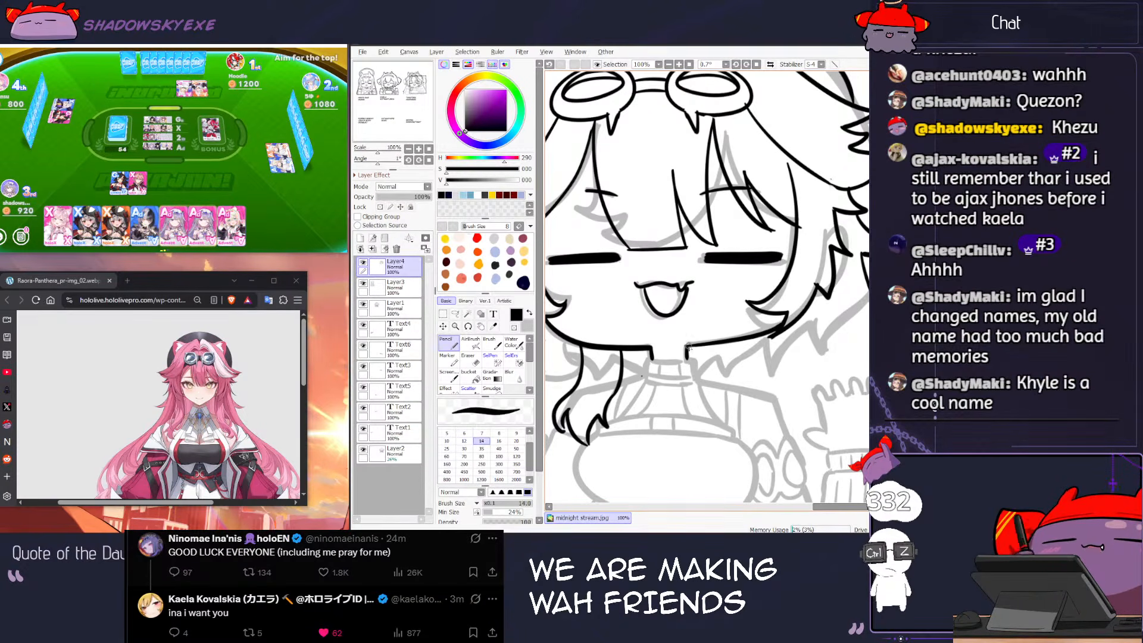
key(ctrl+z)
mouse_move(686, 346)
mouse_down()
mouse_move(779, 326)
mouse_move(744, 341)
mouse_move(781, 331)
mouse_move(816, 342)
mouse_move(788, 346)
mouse_move(774, 365)
mouse_move(782, 341)
mouse_move(797, 345)
mouse_up()
key(ctrl+z)
key(e)
key(n)
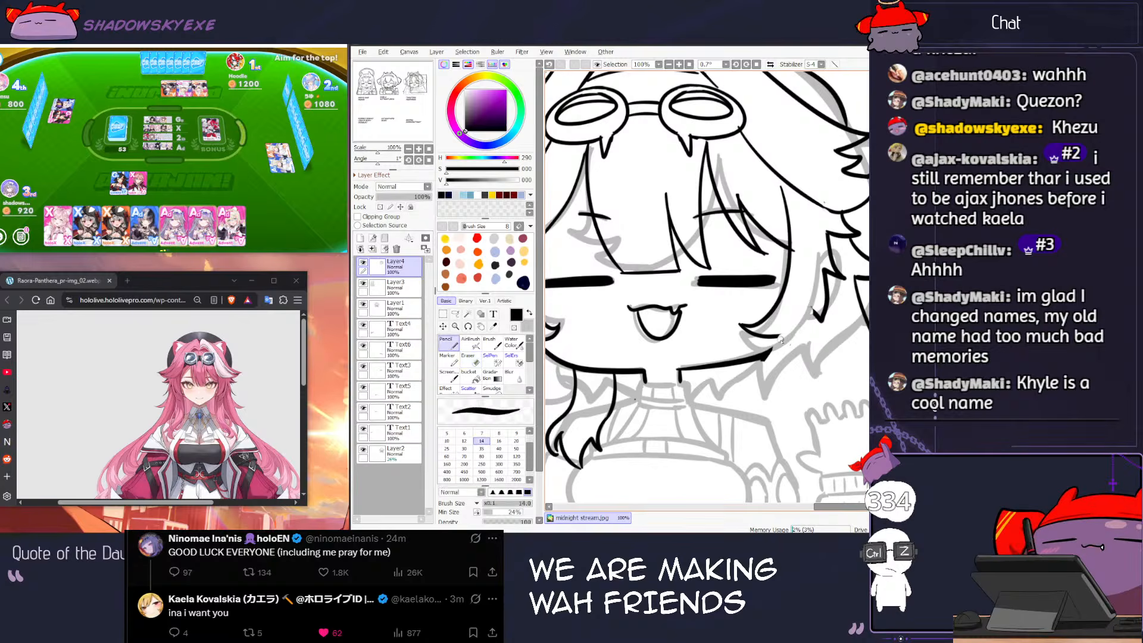
key(ctrl+z)
key(ctrl+z)
key(ctrl+z)
key(ctrl+z)
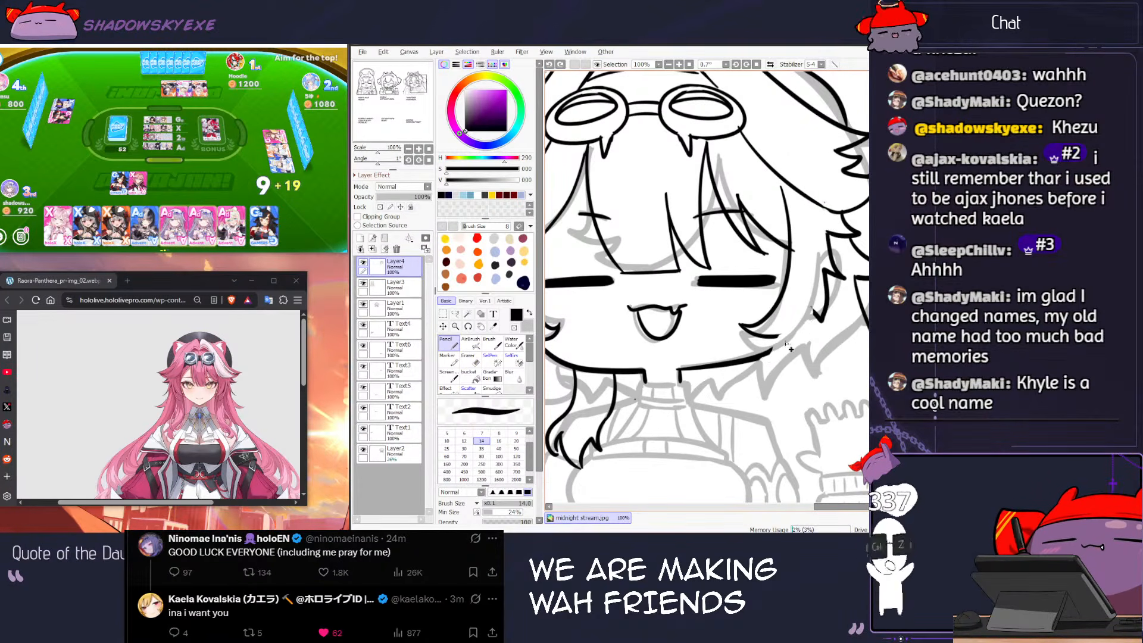
drag(811, 308, 777, 368)
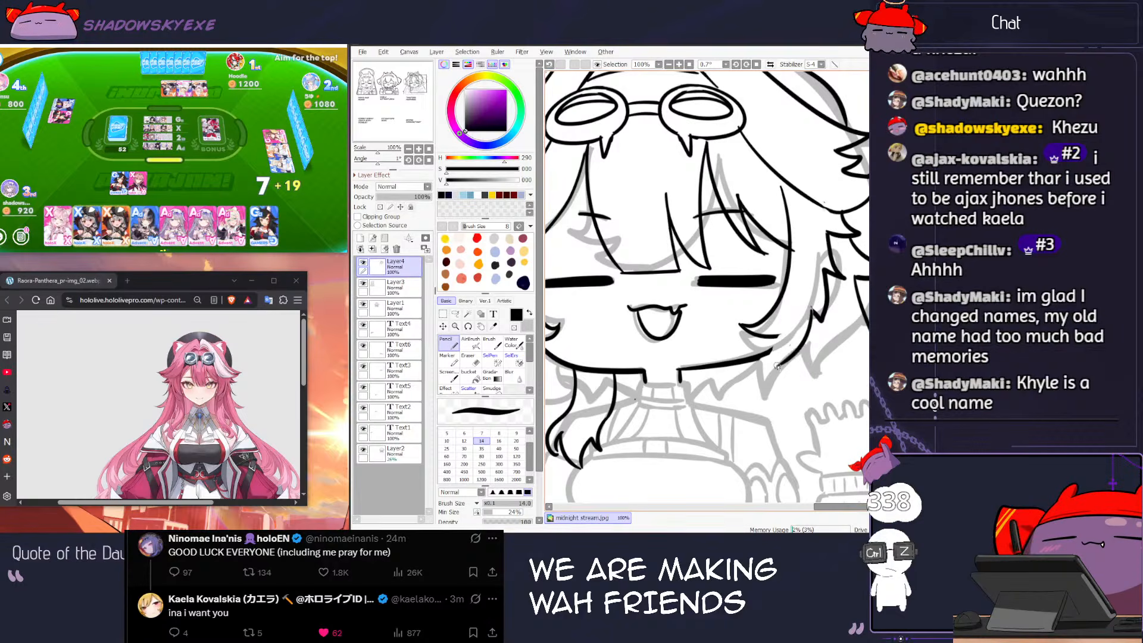
drag(679, 366, 771, 357)
key(ctrl+z)
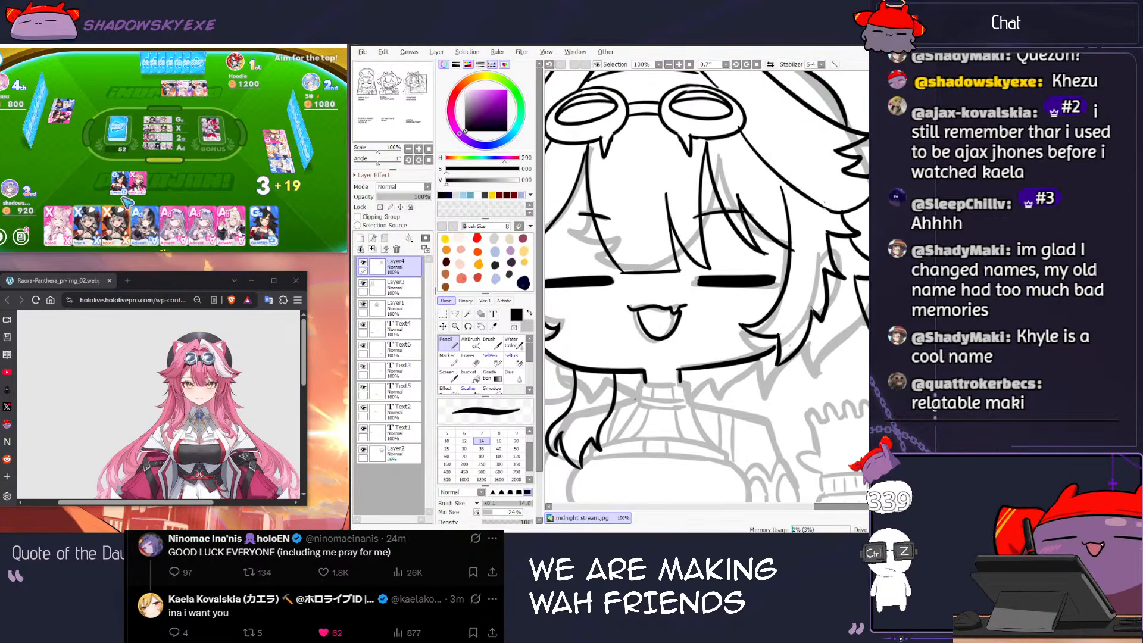
Step: Discard the newly drawn card in Pokajan and return to the drawing
click(271, 224)
click(271, 223)
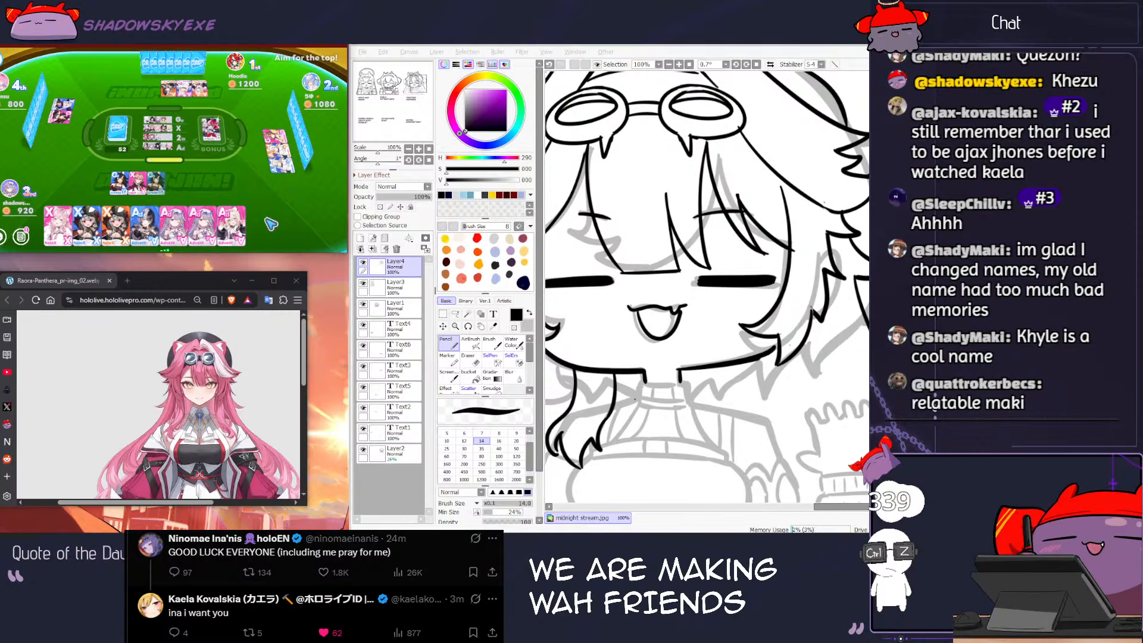
click(795, 341)
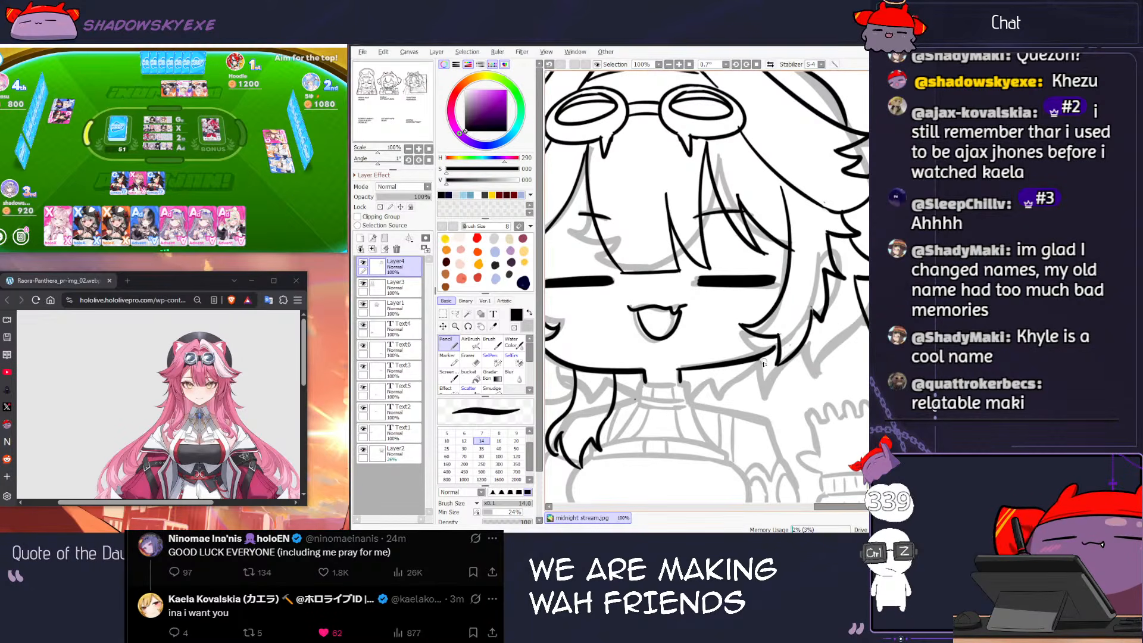
Step: Touch up the right side hair beside the jaw with the size 25 Eraser and size 14 Pencil
key(e)
key(n)
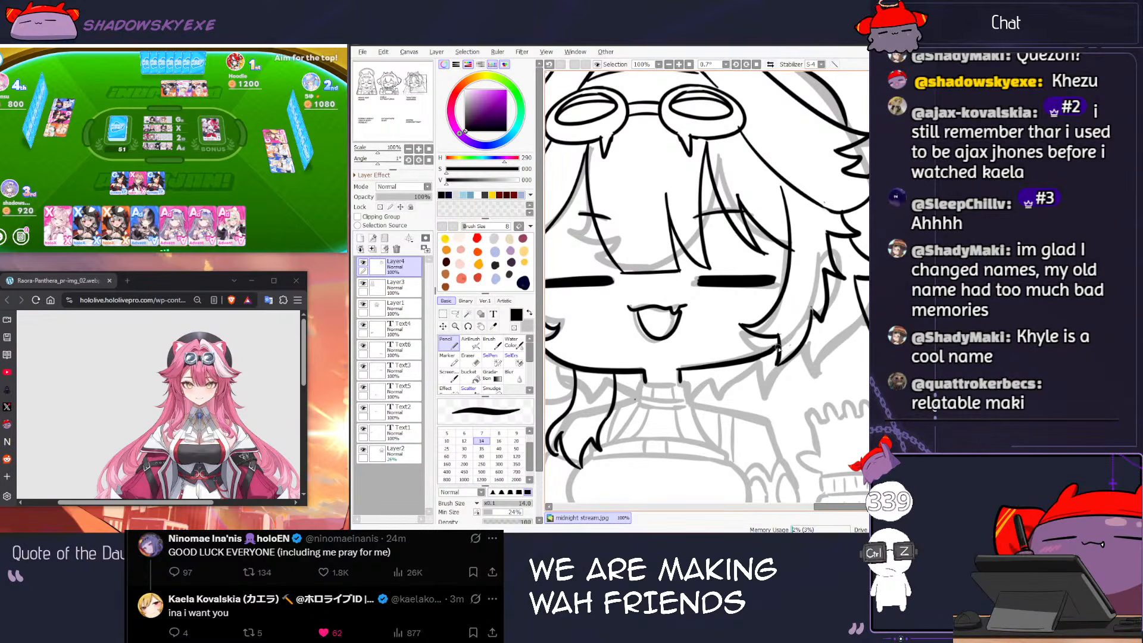
key(e)
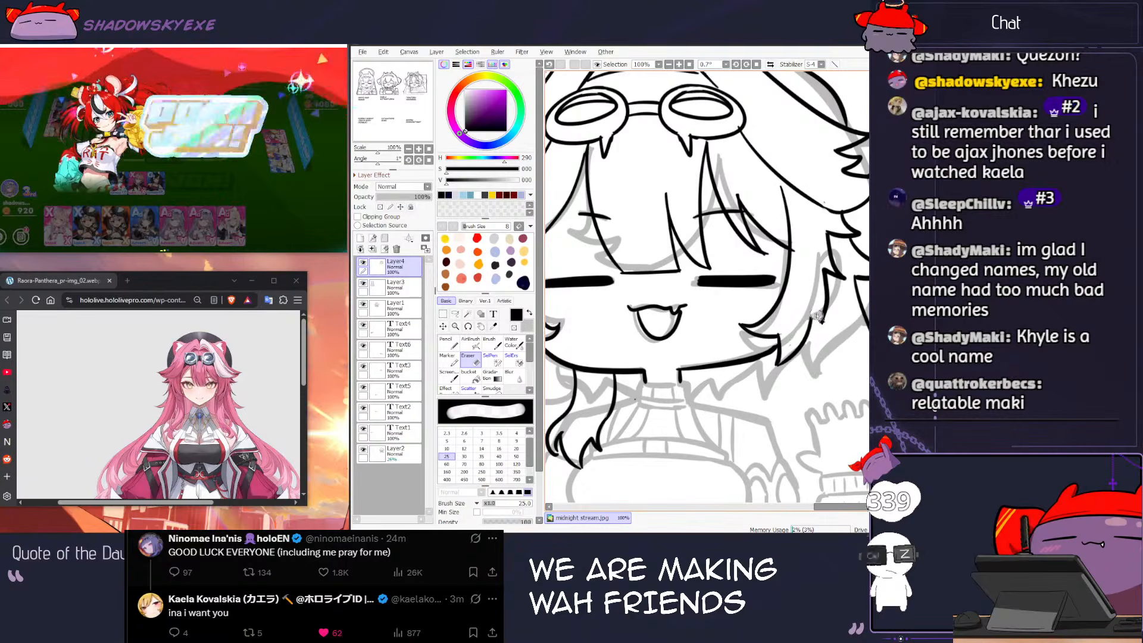
key(n)
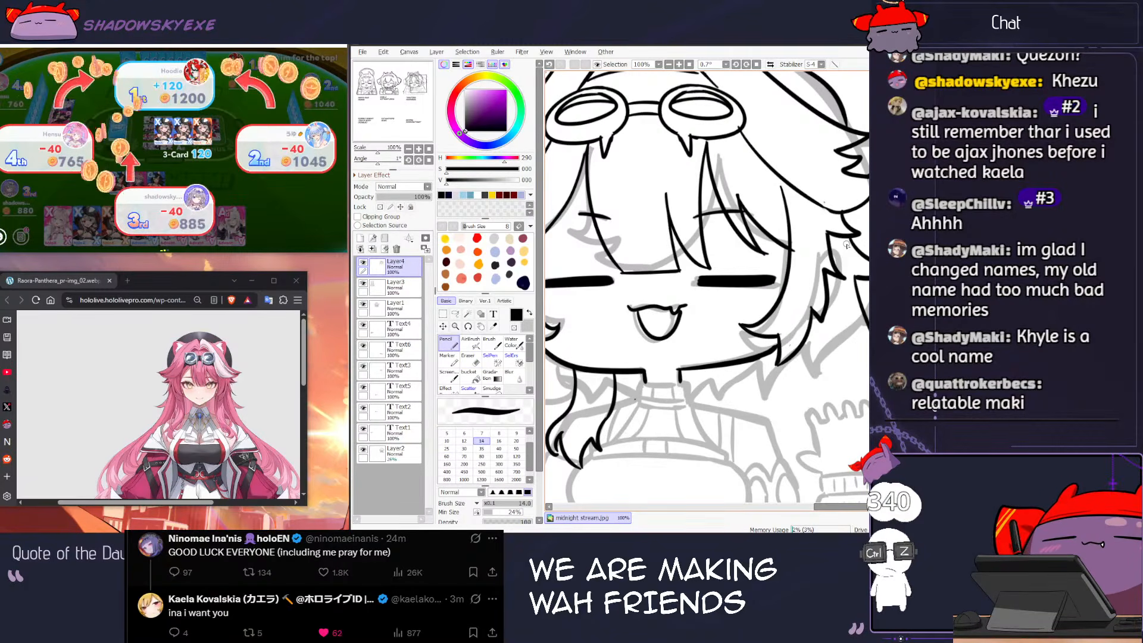
Step: Ink the inner edge of the wavy lock hanging below the chin on the right with the size 16 Pencil, redoing poor attempts
scroll(845, 244, down, 5)
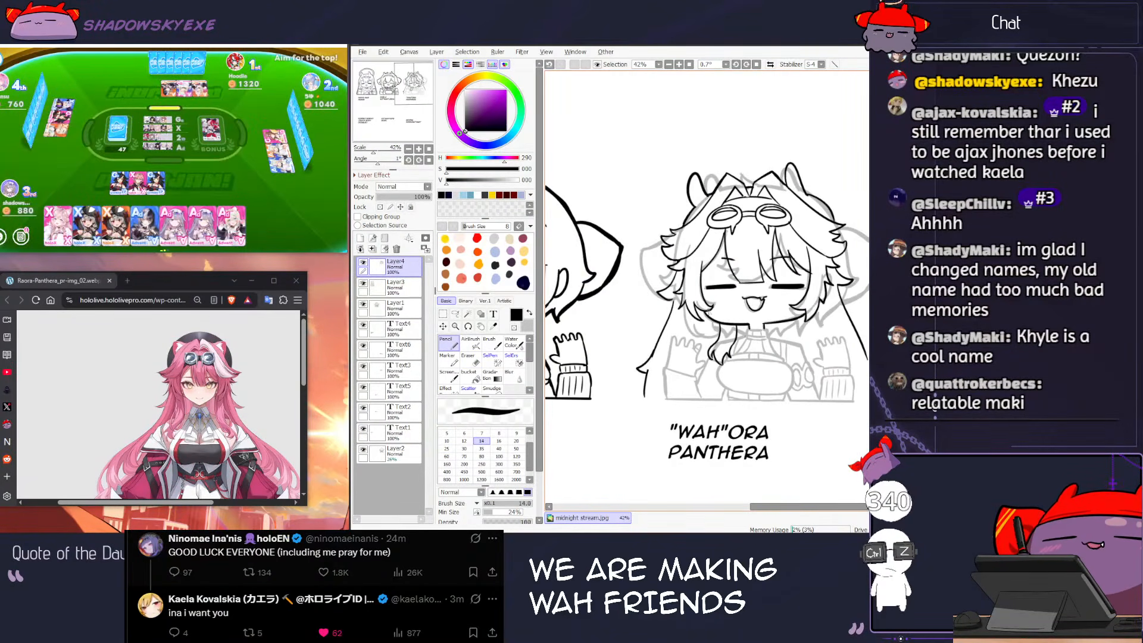
scroll(708, 310, up, 3)
drag(739, 335, 657, 307)
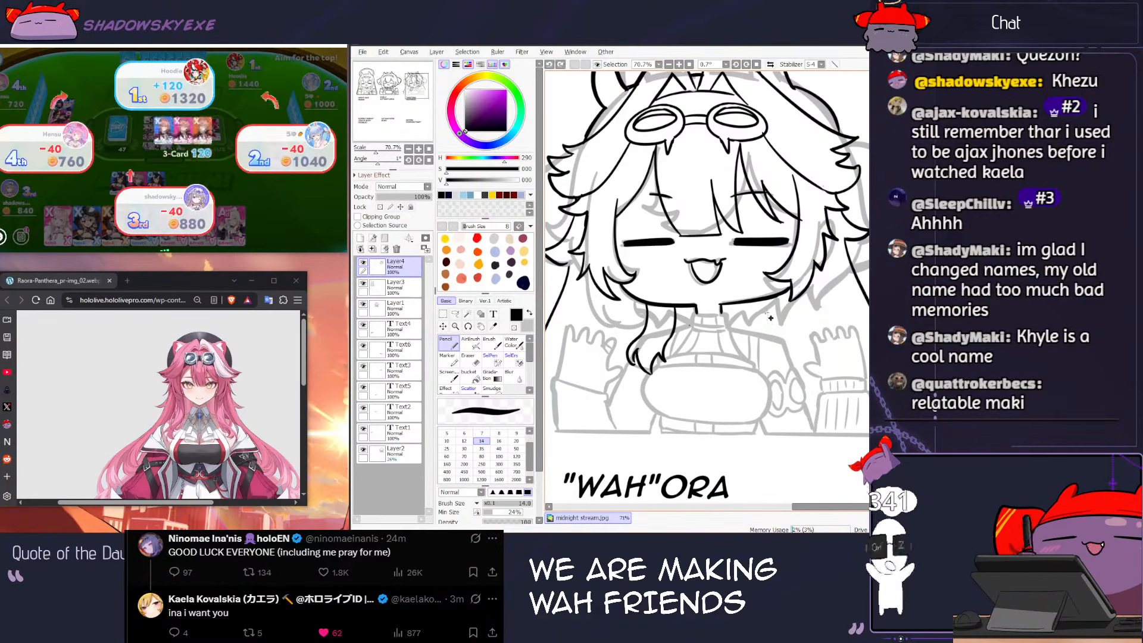
key(bracketright)
key(ctrl+z)
key(ctrl+z)
mouse_move(743, 303)
mouse_down()
mouse_move(730, 345)
mouse_move(735, 337)
mouse_move(748, 363)
mouse_up()
key(ctrl+z)
key(ctrl+z)
key(ctrl+z)
key(ctrl+z)
key(ctrl+z)
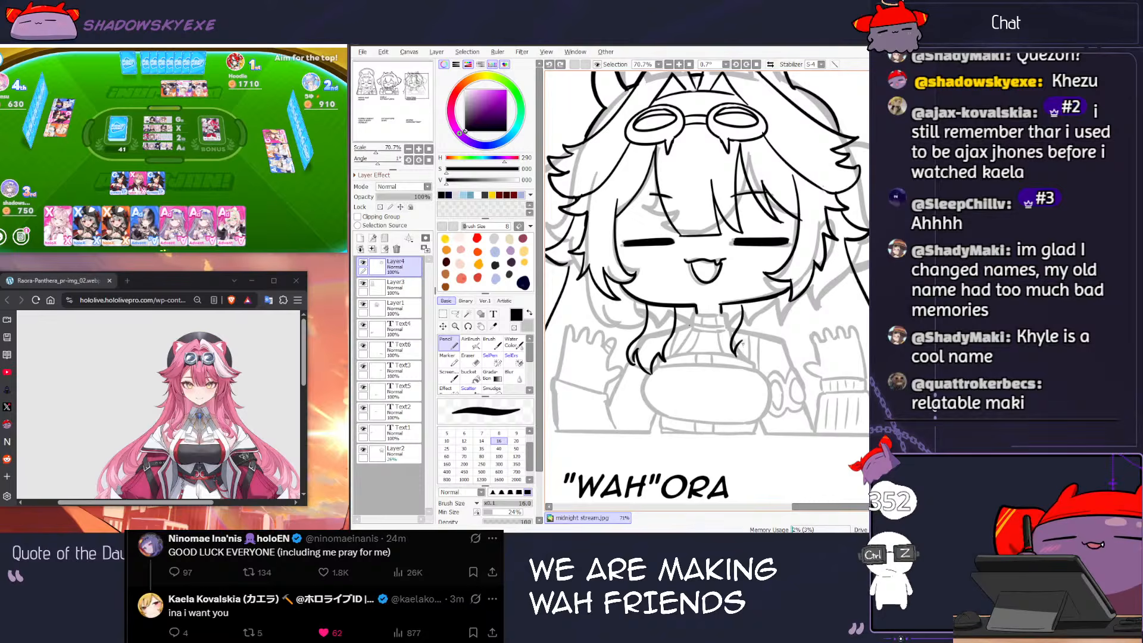
Step: Ink the outer edge and a pointed tip of the right hanging lock, undoing and redrawing poor strokes
key(ctrl+z)
drag(771, 306, 772, 326)
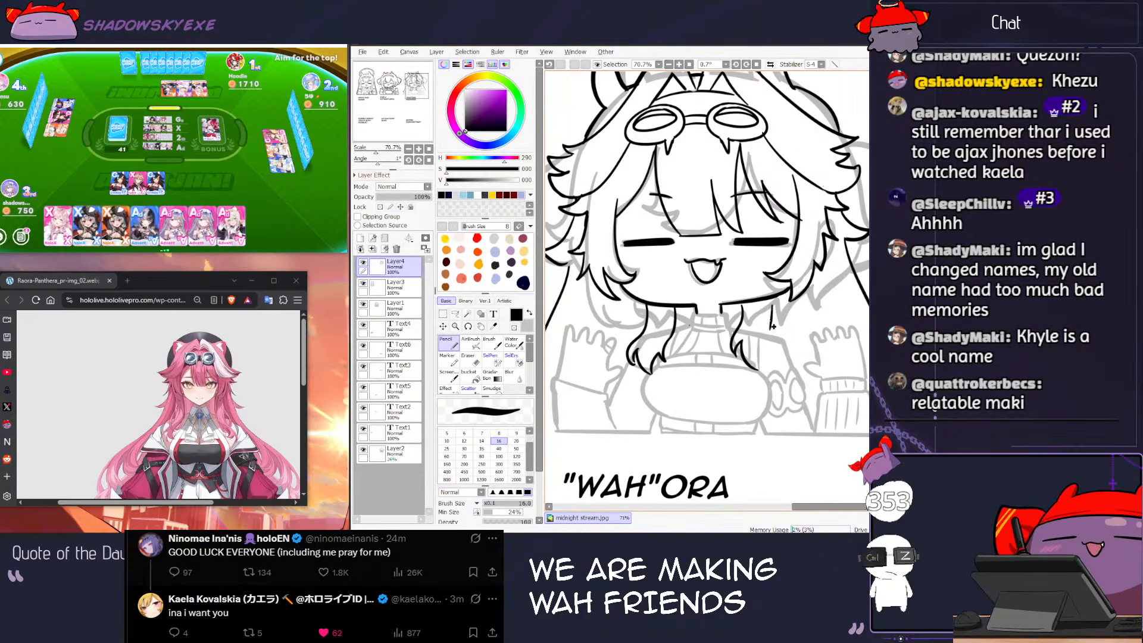
key(ctrl+z)
key(ctrl+z)
key(ctrl+z)
key(ctrl+z)
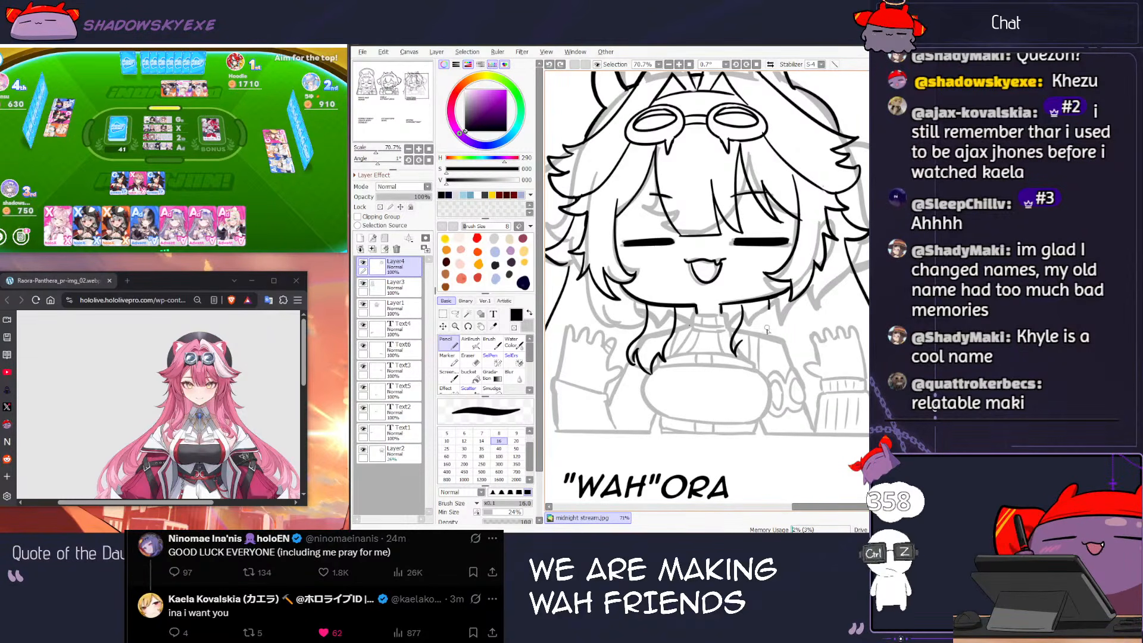
key(ctrl+z)
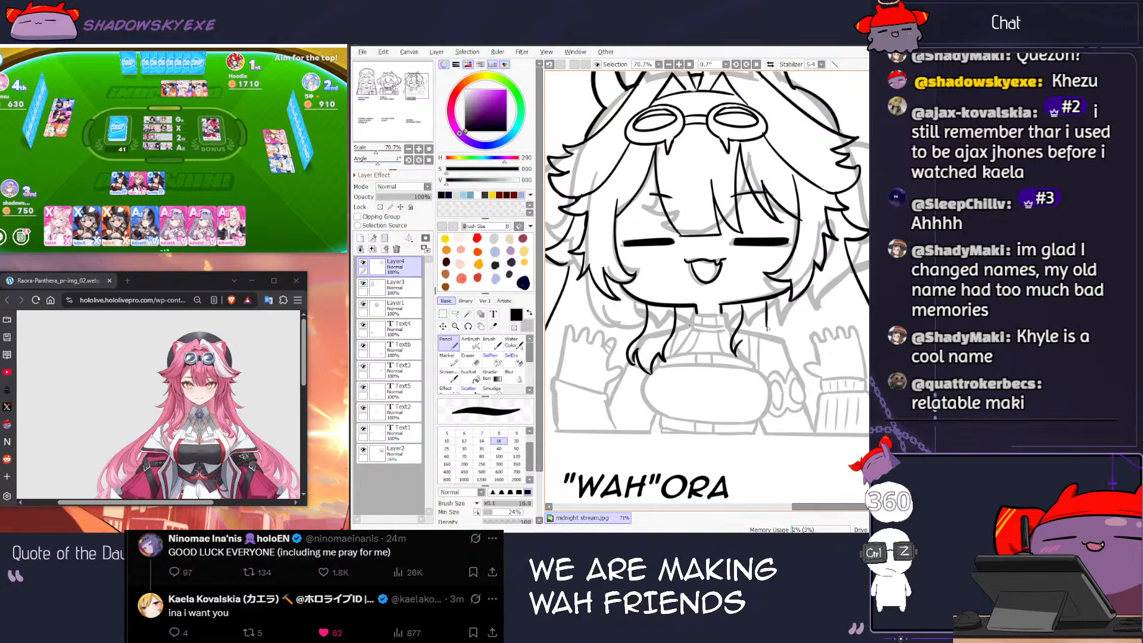
key(ctrl+z)
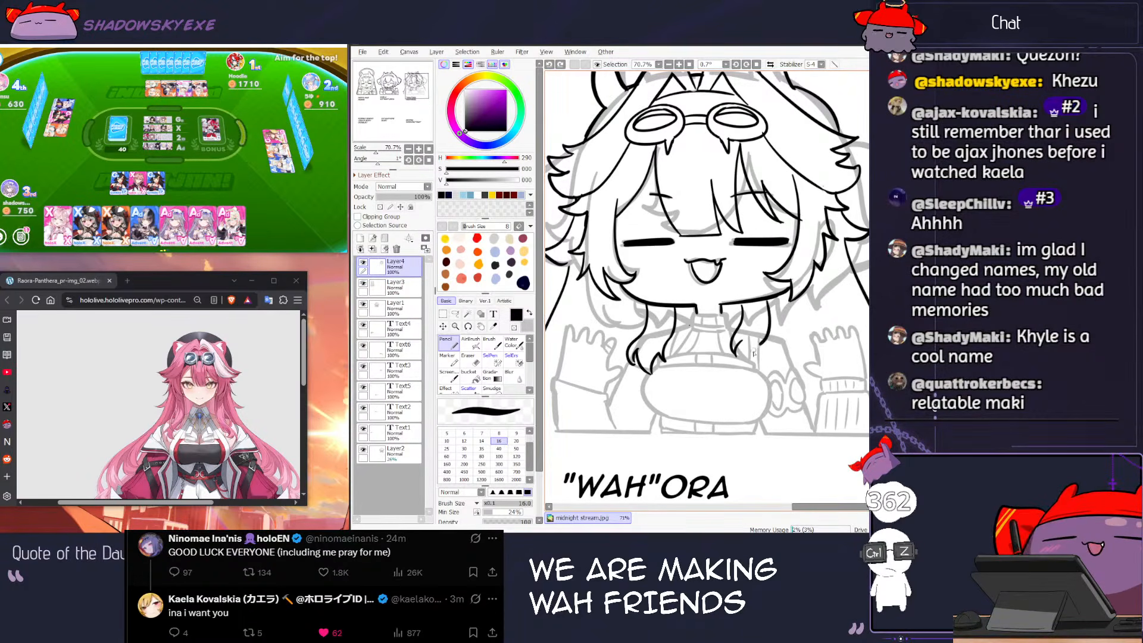
drag(763, 301, 776, 334)
key(ctrl+z)
key(ctrl+z)
key(ctrl+z)
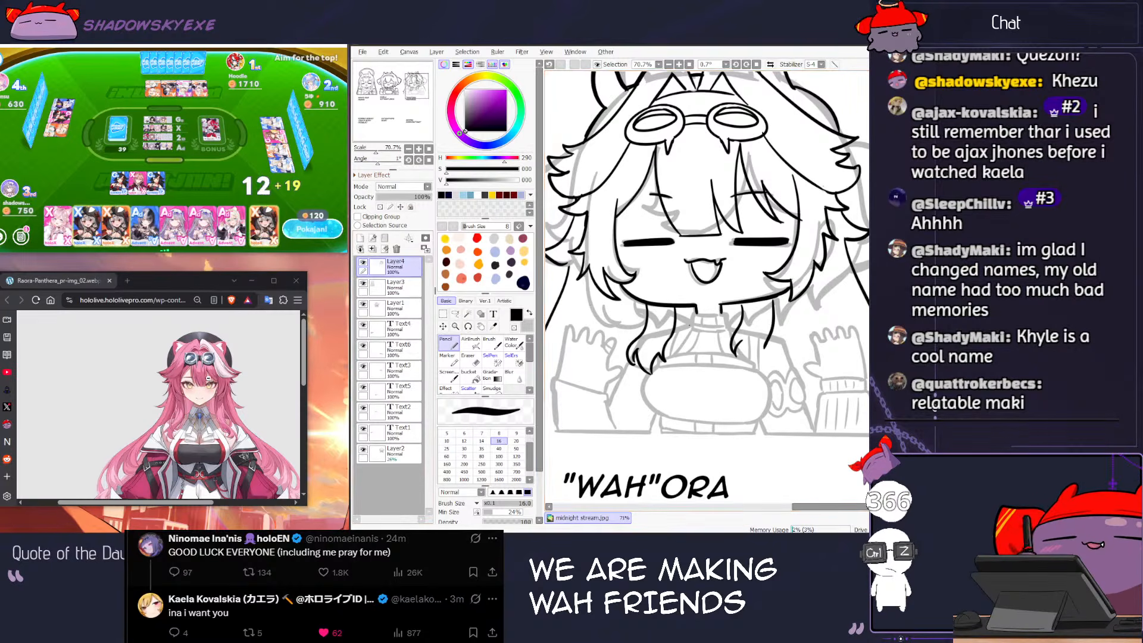
Step: Declare Pokajan in the card game with the three-card set
click(318, 232)
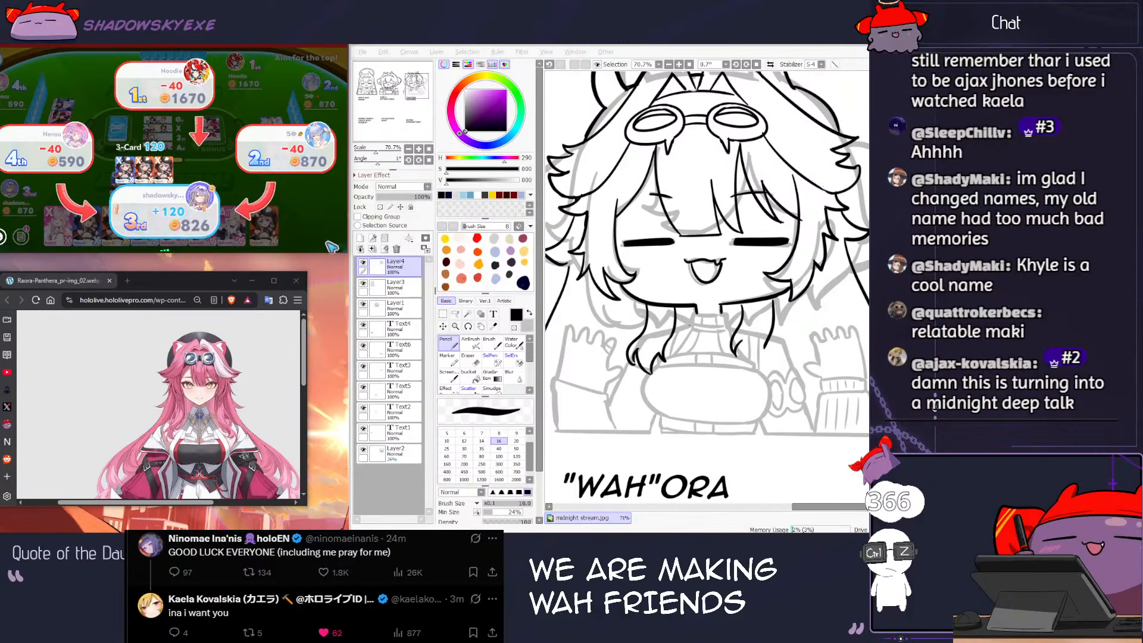
Step: Ink the jagged tips that close the bottom of the right hanging hair lock
scroll(656, 335, up, 1)
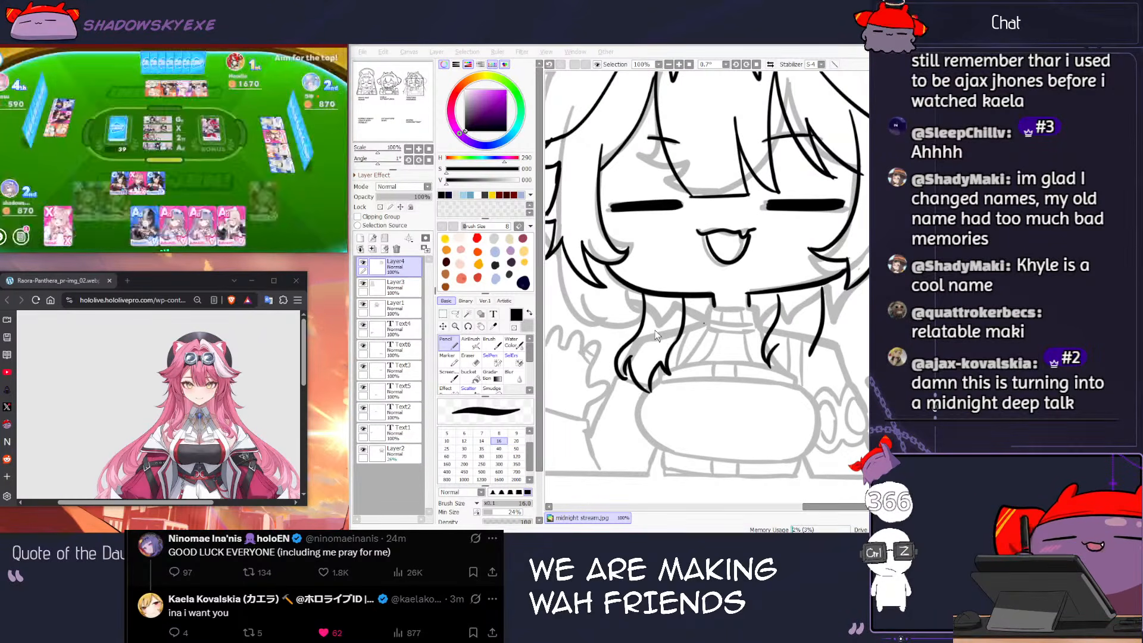
click(756, 320)
mouse_move(759, 324)
mouse_down()
mouse_move(730, 304)
mouse_move(757, 353)
mouse_move(772, 358)
mouse_up()
key(ctrl+z)
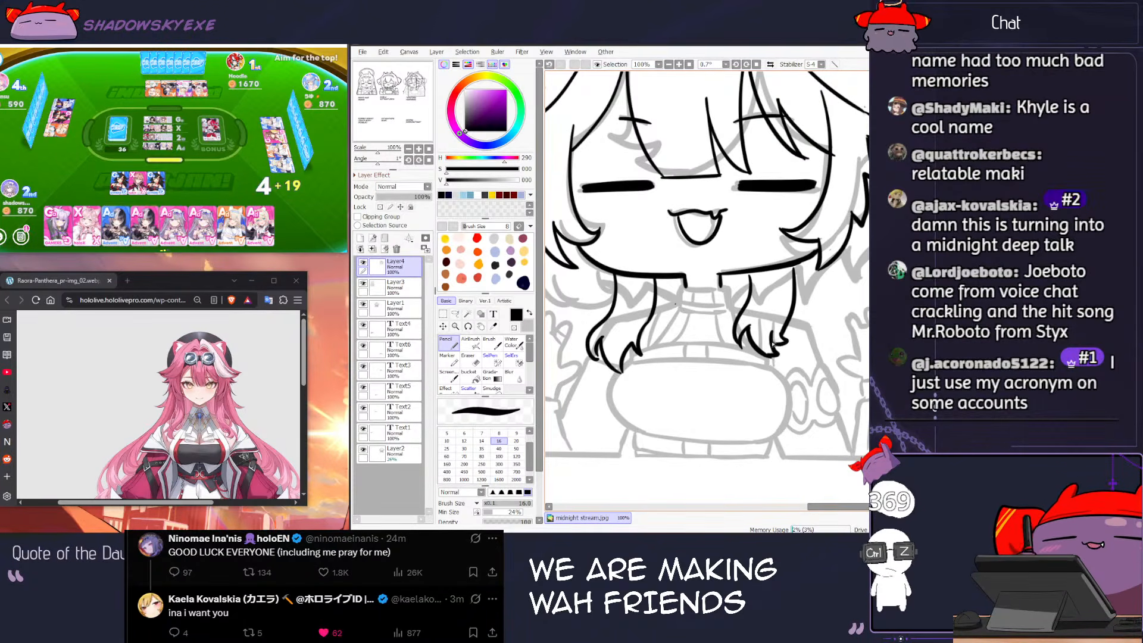
Step: Discard the second card of the hand in the Pokajan card game
click(138, 193)
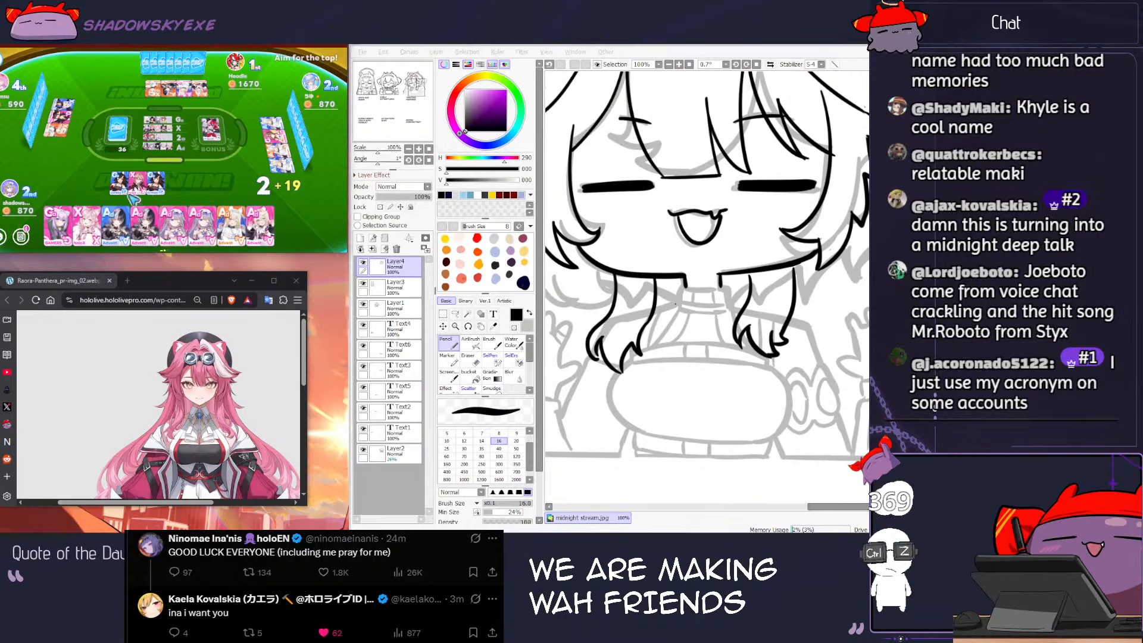
click(86, 229)
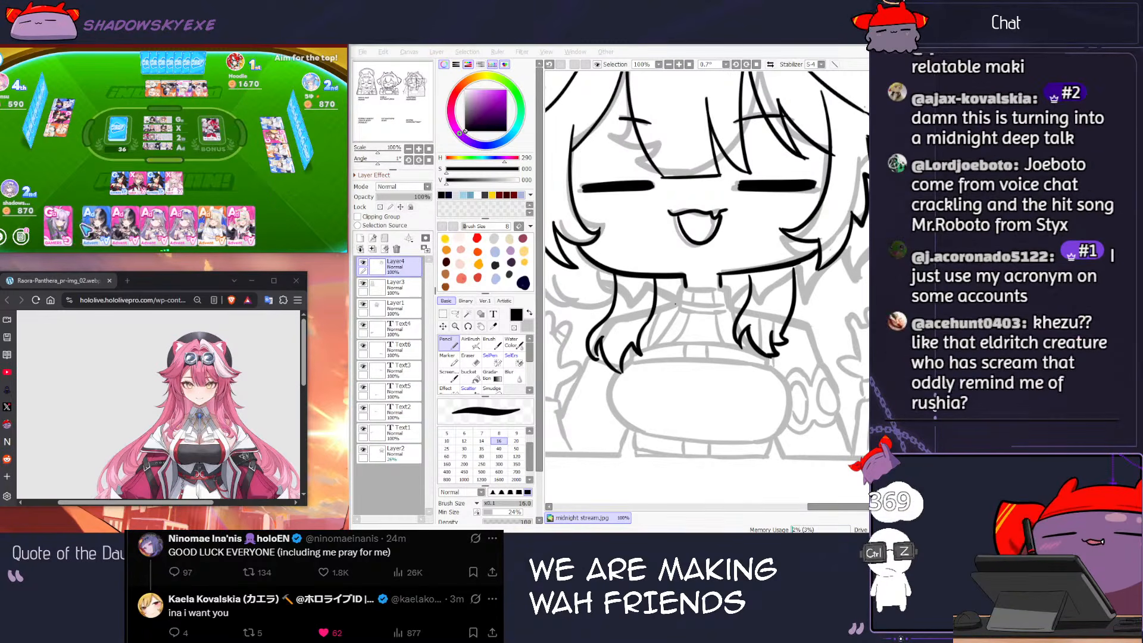
Step: Erase the jagged tips at the bottom of the right hanging hair lock with an enlarged Eraser
click(751, 228)
key(e)
key(])
key(])
key(])
mouse_move(752, 326)
mouse_down()
mouse_move(767, 348)
mouse_move(774, 338)
mouse_up()
key(n)
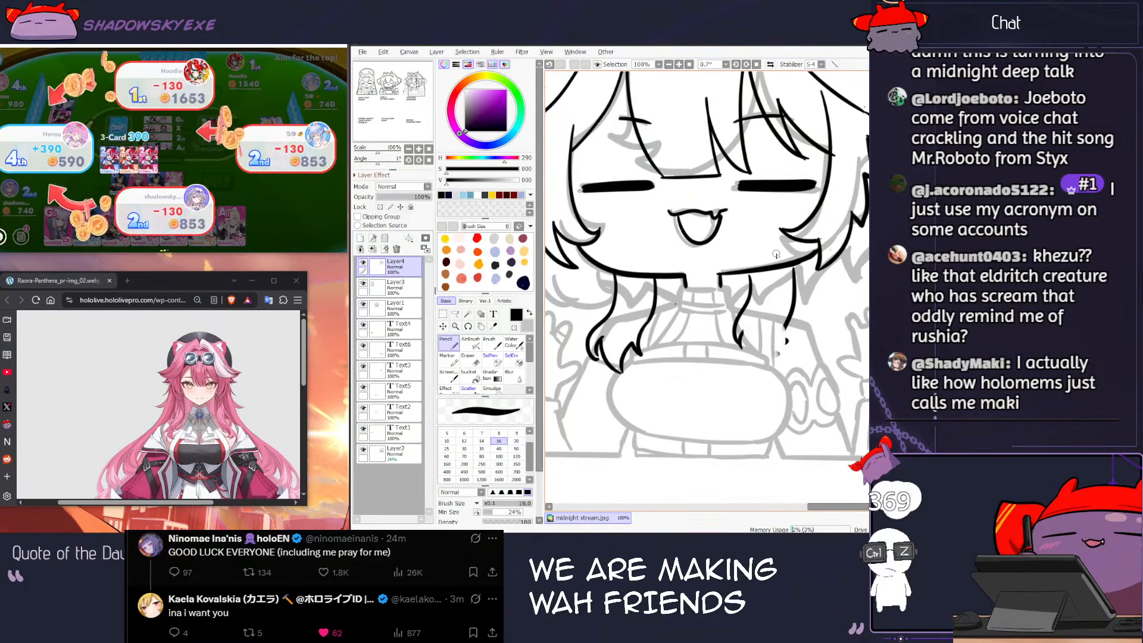
key(e)
key(n)
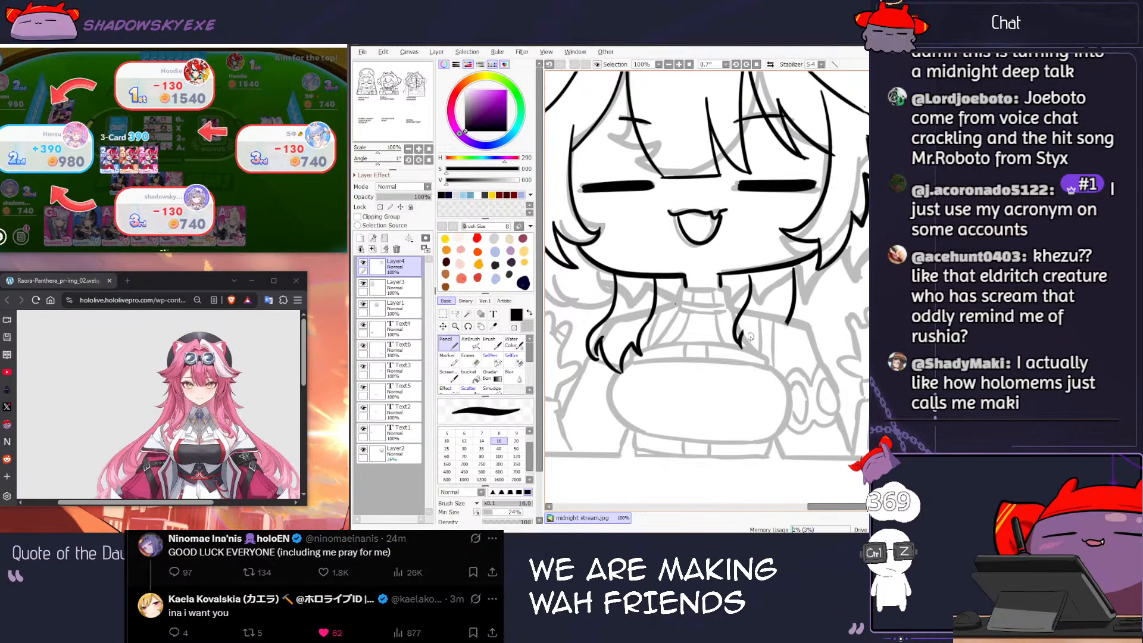
Step: Redraw the pointed tips of the right hanging lock with the size 16 Pencil, undoing poor strokes
mouse_move(776, 329)
mouse_down()
mouse_move(783, 356)
mouse_move(769, 362)
mouse_move(742, 332)
mouse_move(775, 359)
mouse_up()
key(ctrl+z)
key(ctrl+z)
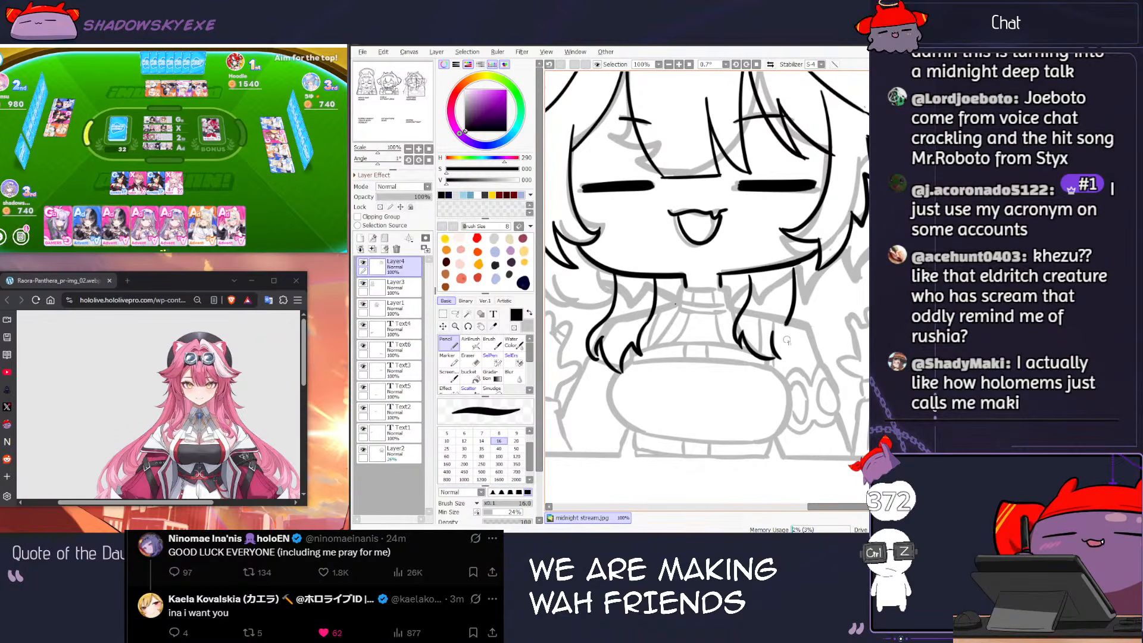
Step: Set the Pencil to size 14 and try a first collar stroke below the chin, undoing the poor line
key(bracketleft)
mouse_move(676, 250)
mouse_down()
mouse_move(669, 347)
mouse_move(682, 385)
mouse_up()
drag(666, 347, 676, 384)
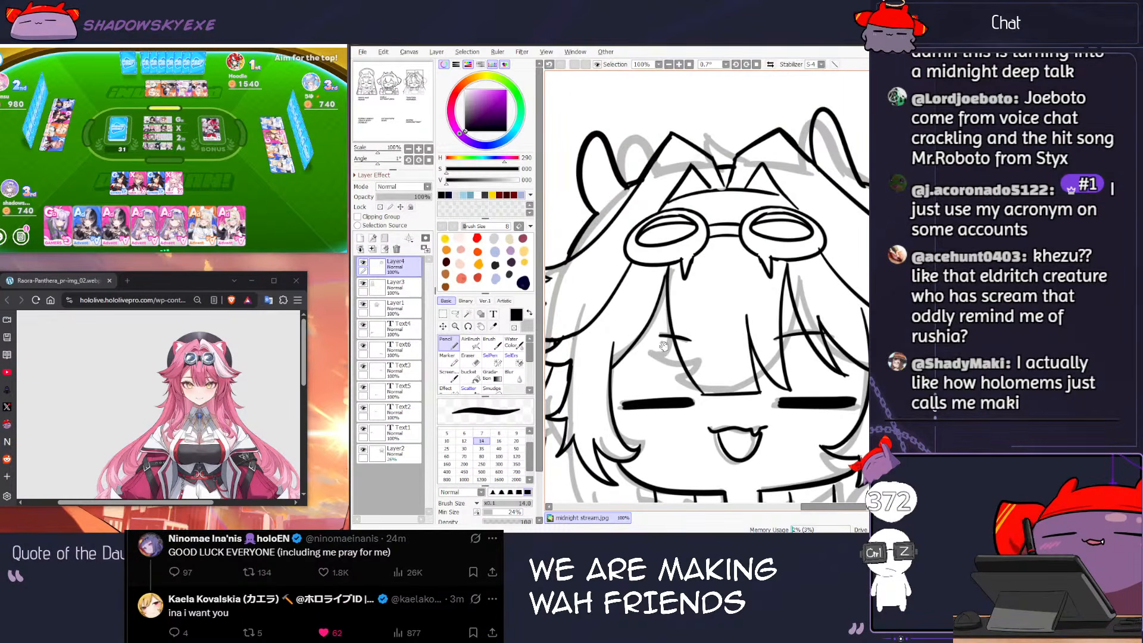
drag(655, 304, 640, 339)
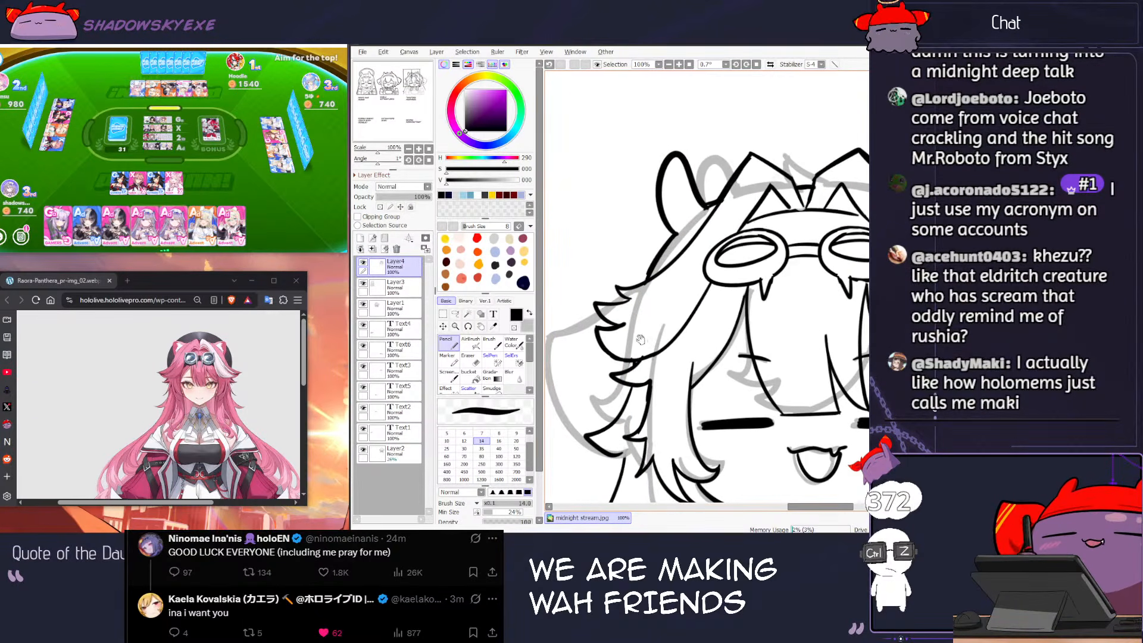
scroll(641, 342, down, 5)
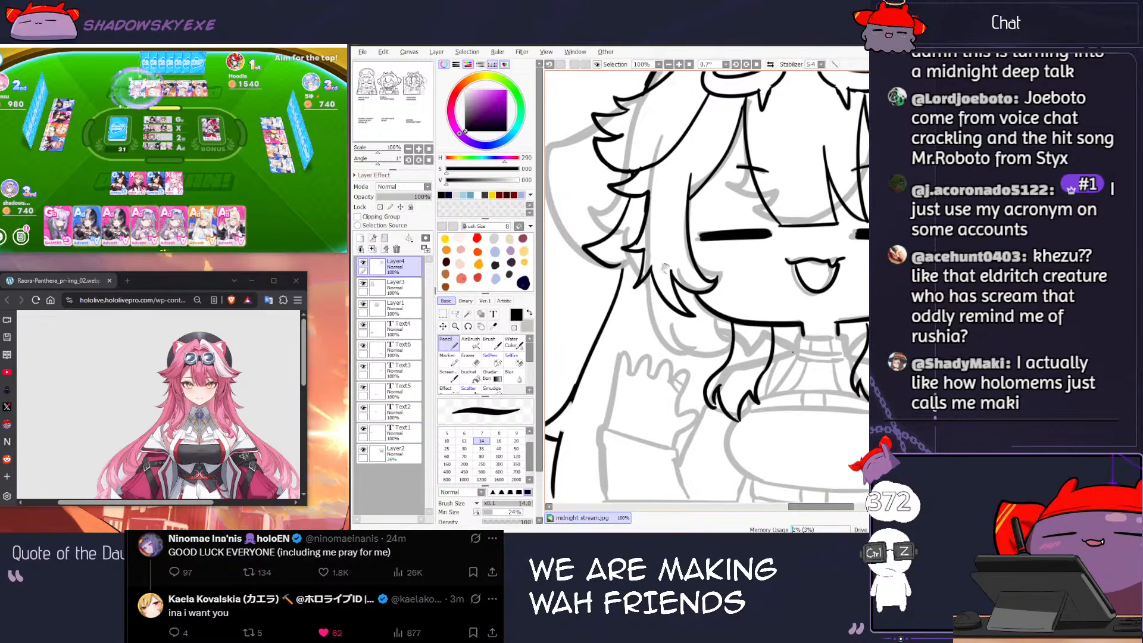
drag(722, 370, 647, 395)
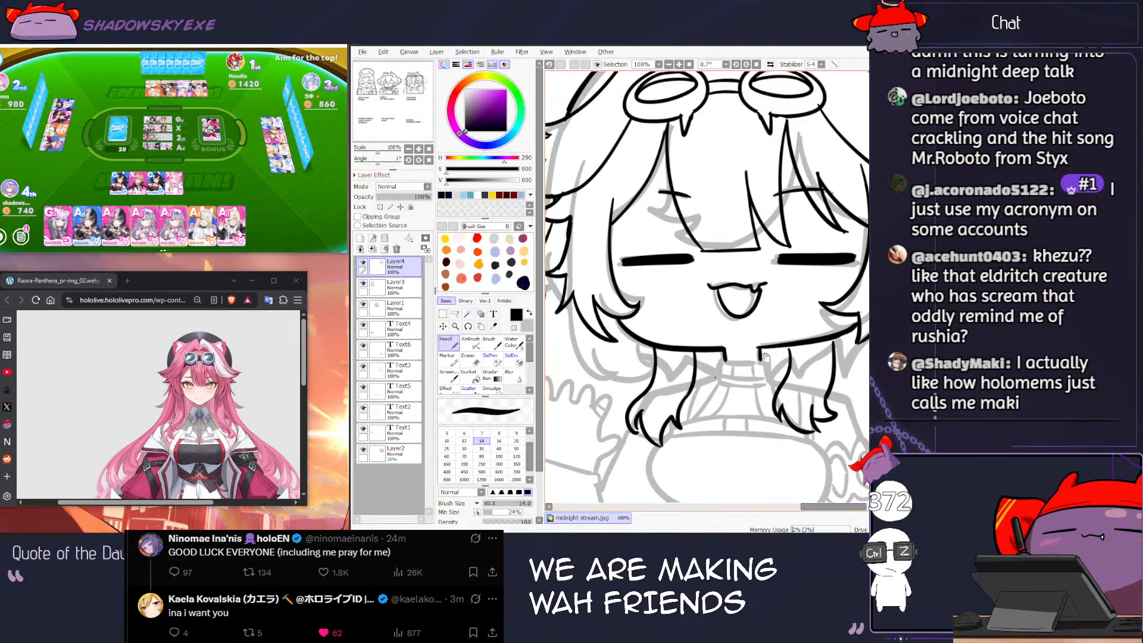
drag(765, 355, 750, 332)
key(ctrl+z)
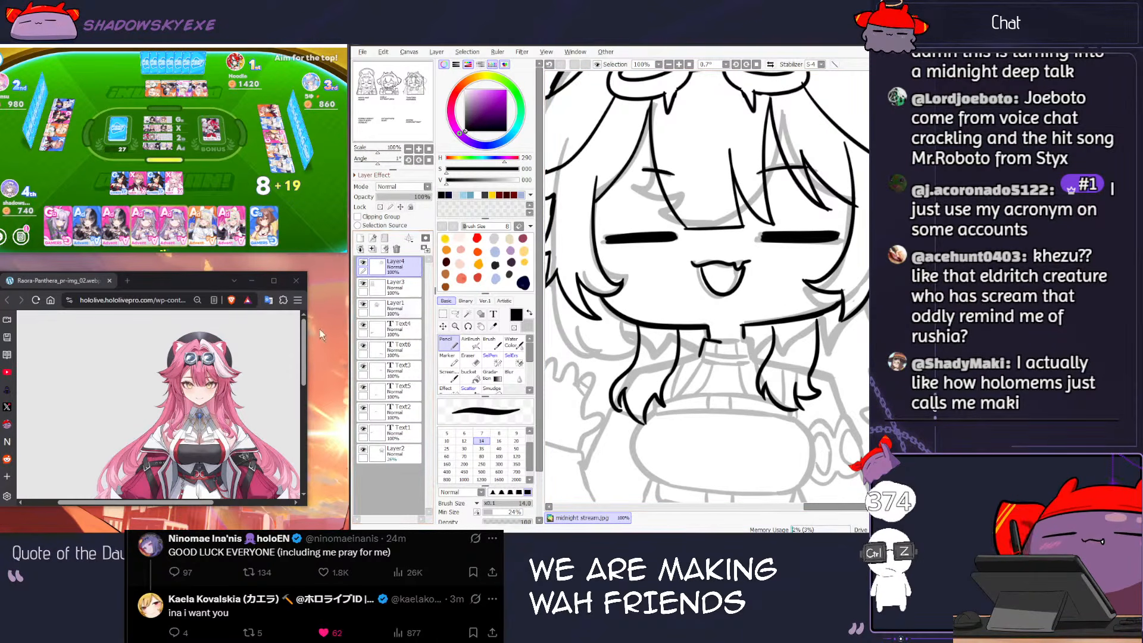
Step: Discard the leftmost pink card of the hand in the Pokajan card game
click(230, 194)
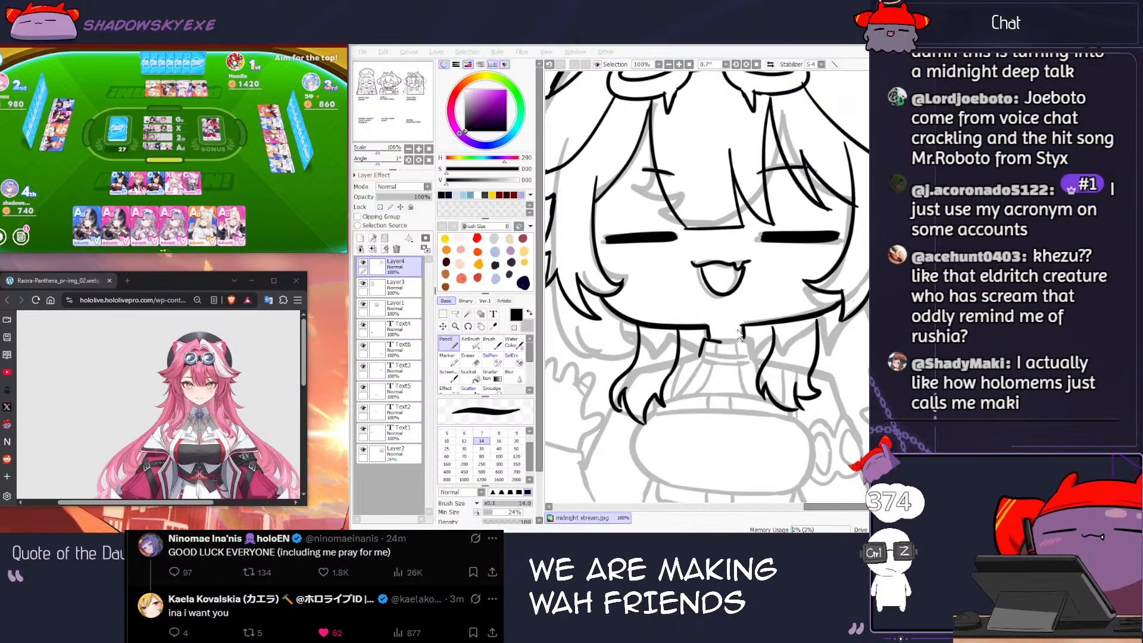
Step: Ink the two angular collar flaps below the chin with the size 14 Pencil, undoing and redrawing poor strokes
click(723, 354)
drag(699, 358, 744, 339)
key(ctrl+z)
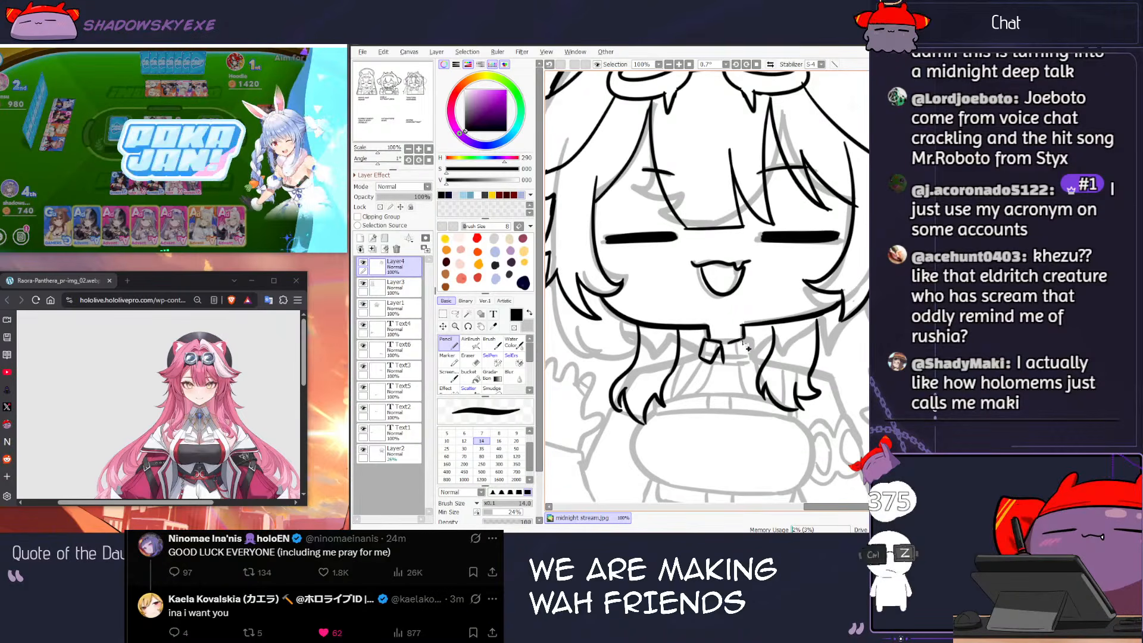
key(ctrl+z)
key(ctrl+z)
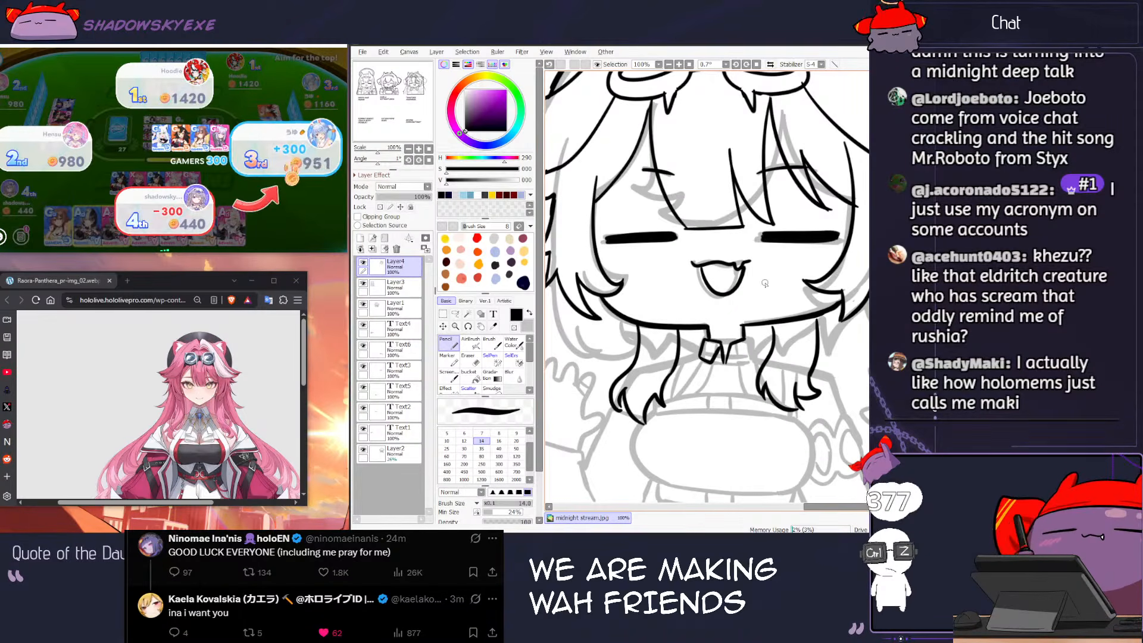
key(ctrl+z)
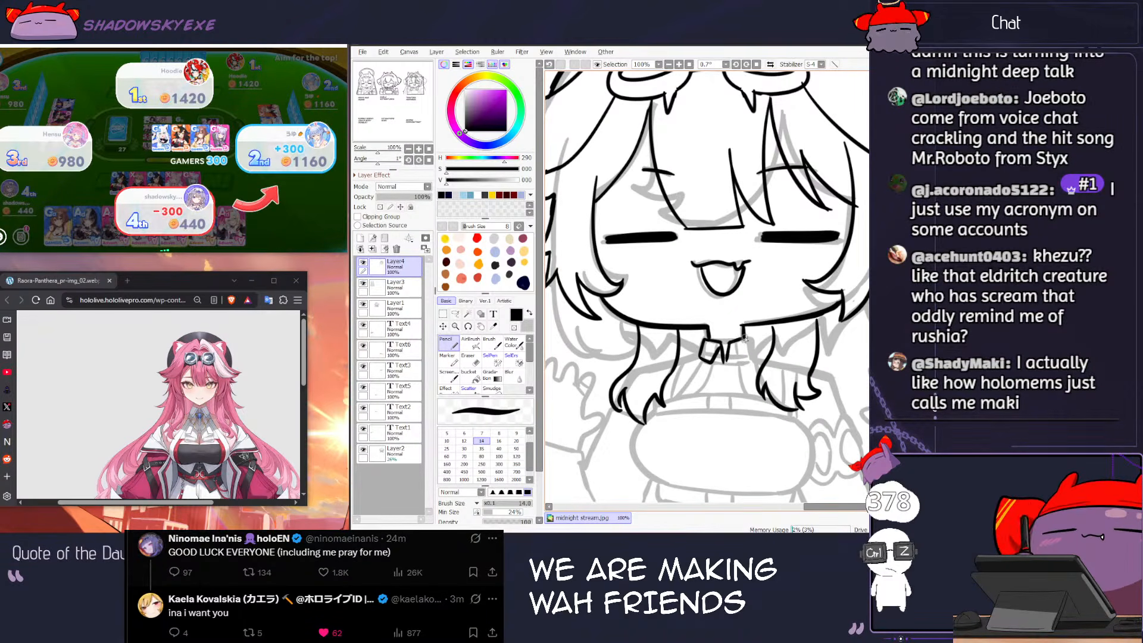
key(ctrl+z)
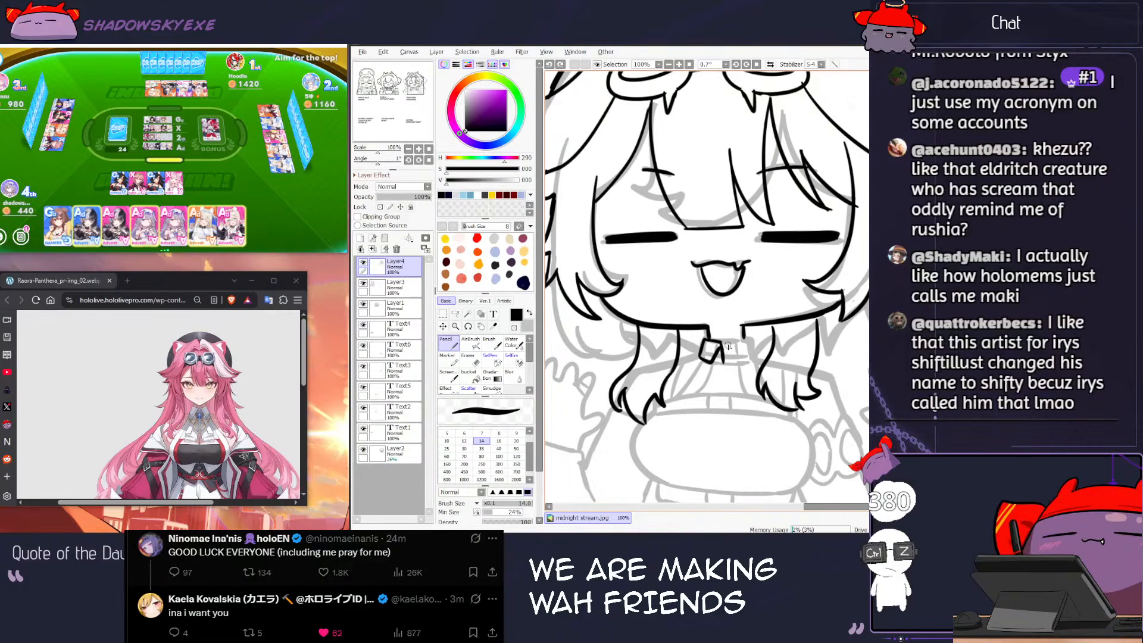
key(ctrl+z)
mouse_move(724, 347)
mouse_down()
mouse_move(753, 356)
mouse_move(733, 349)
mouse_move(735, 367)
mouse_move(754, 360)
mouse_move(745, 322)
mouse_up()
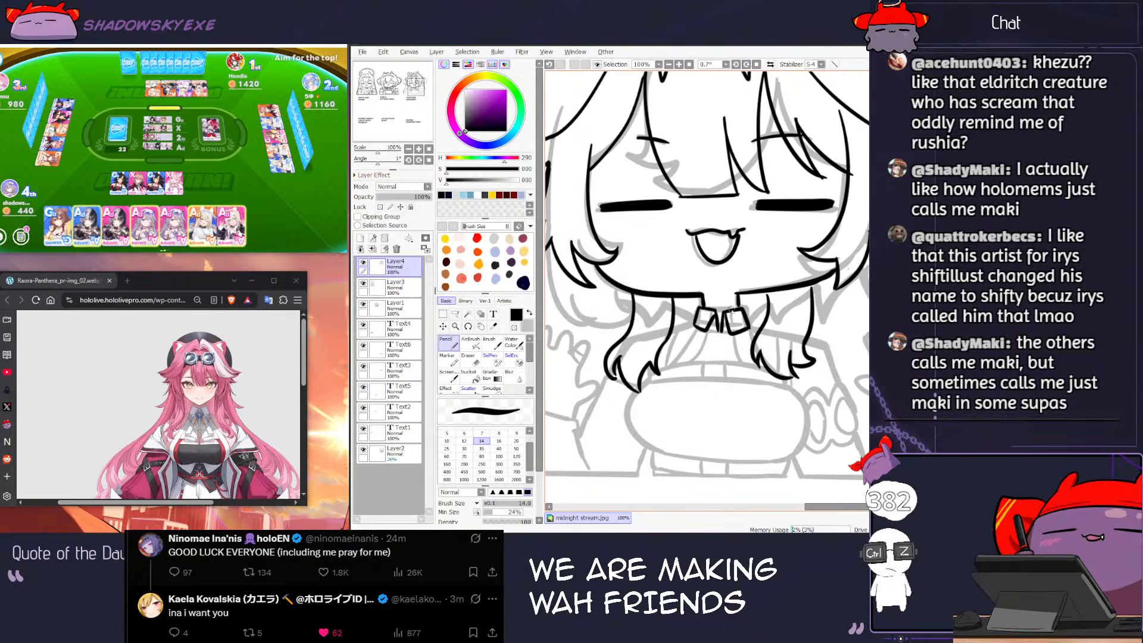
Step: Ink the small drop-shaped pendant below the collar and the start of the shoulder line beside the right hanging lock
mouse_move(729, 336)
mouse_down()
mouse_move(708, 331)
mouse_move(711, 344)
mouse_up()
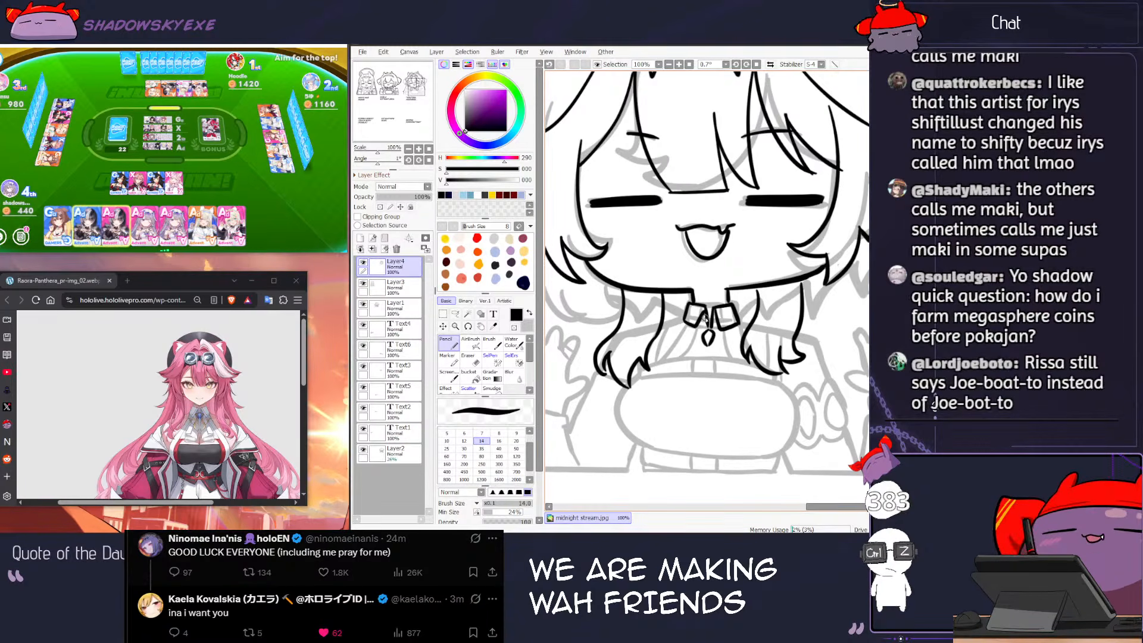
drag(730, 303, 707, 292)
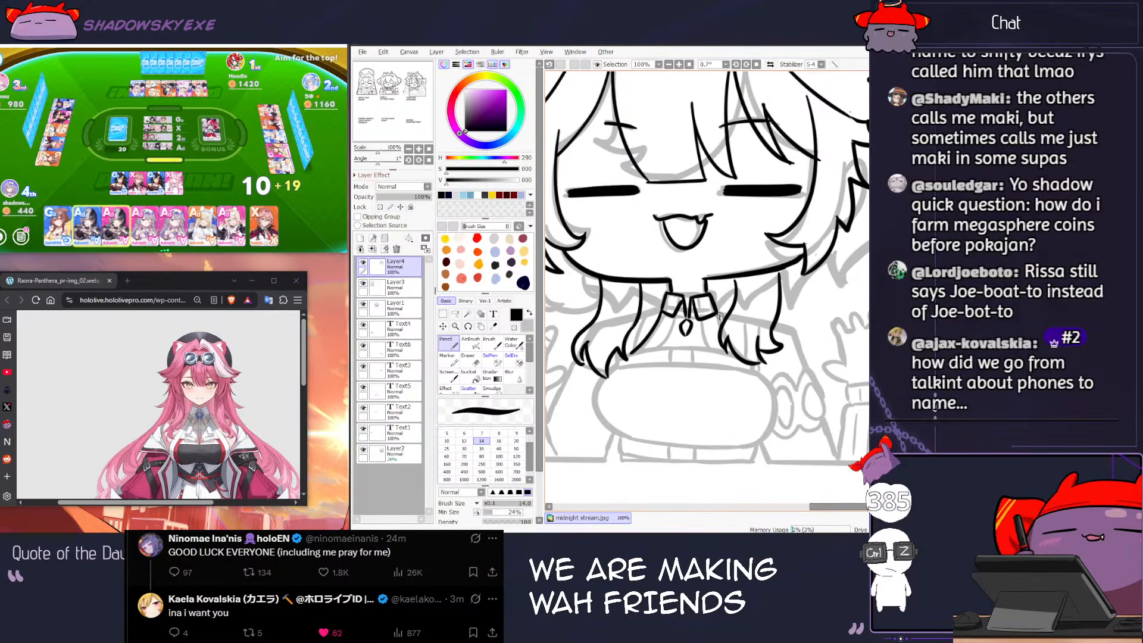
scroll(706, 330, down, 2)
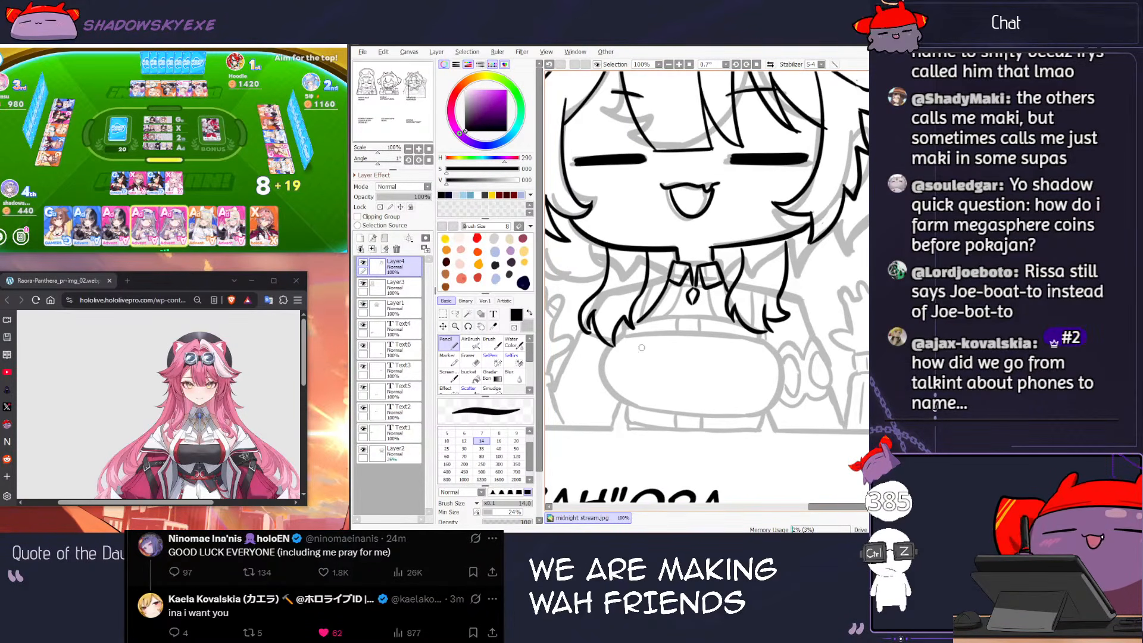
drag(676, 273, 643, 290)
scroll(675, 285, right, 2)
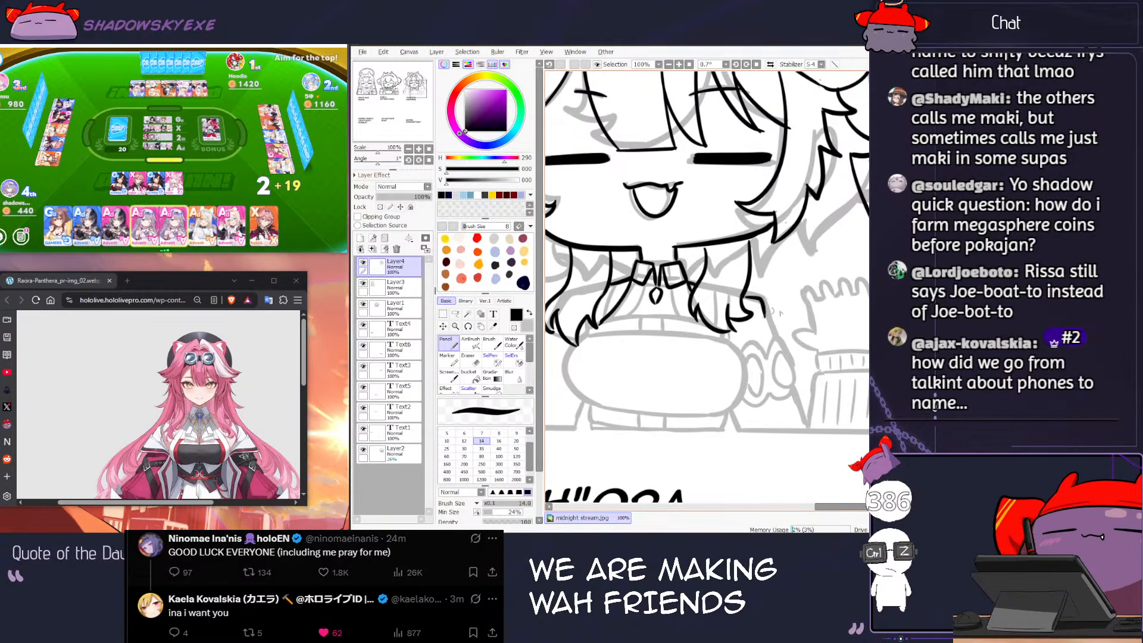
Step: Discard the leftmost card of the hand in the Pokajan card game
click(286, 223)
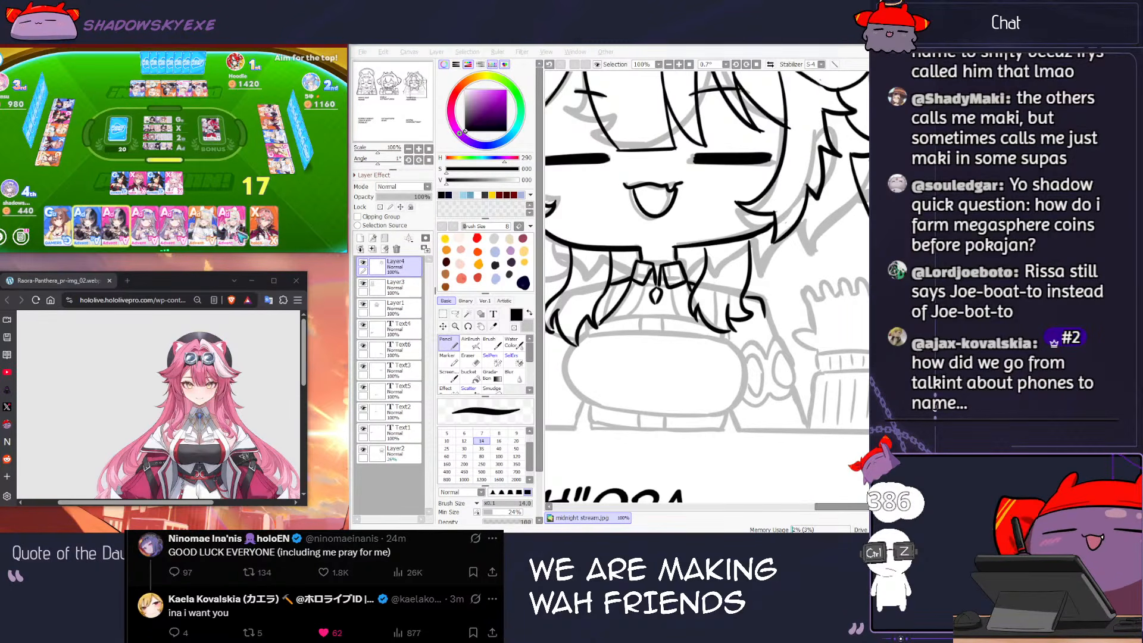
click(59, 232)
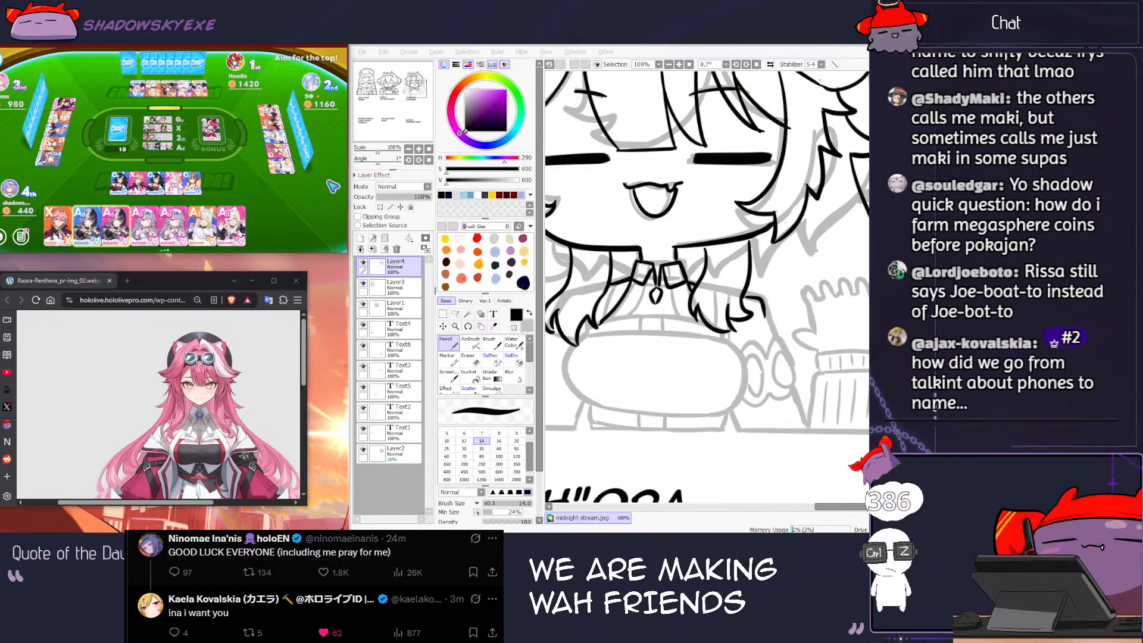
Step: Try touch-ups by the inner edge of the right hanging lock with the size 16 Pencil and size 40 Eraser, undoing poor strokes
click(697, 284)
key(bracketright)
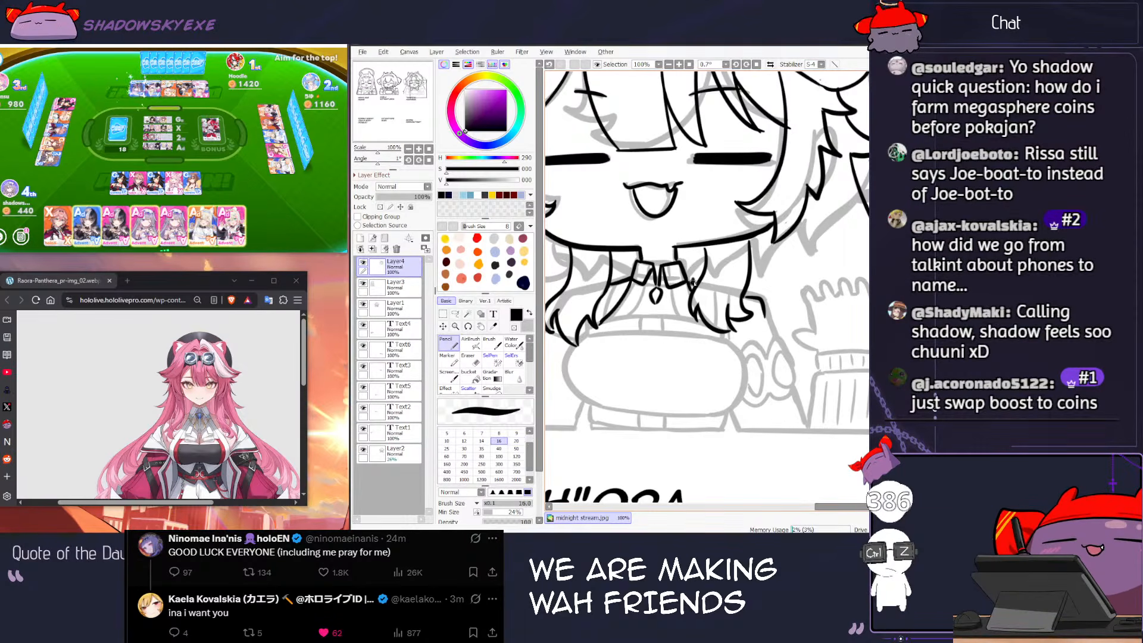
key(bracketright)
key(bracketright)
key(bracketright)
key(bracketright)
key(bracketright)
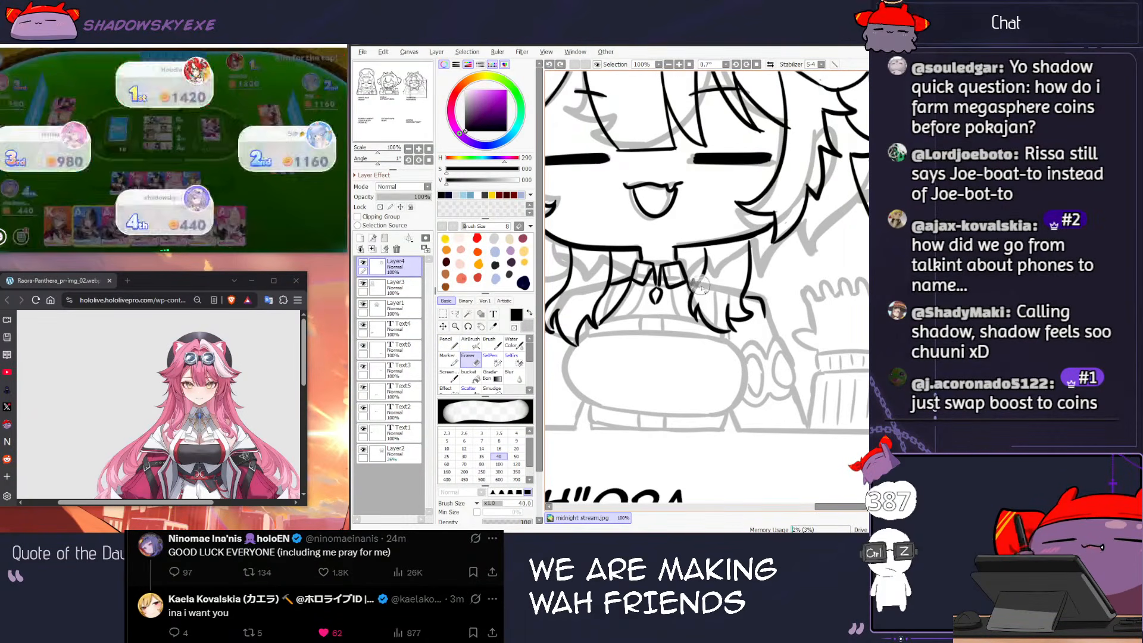
key(bracketleft)
key(bracketleft)
key(bracketleft)
key(bracketleft)
key(bracketleft)
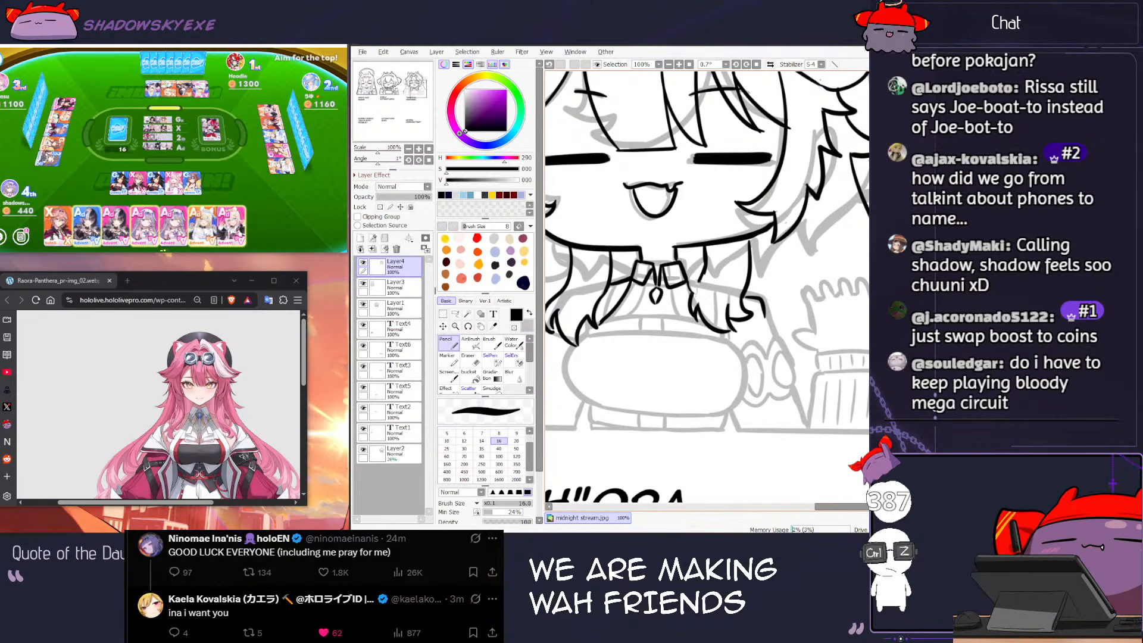
key(ctrl+z)
key(ctrl+z)
key(ctrl+z)
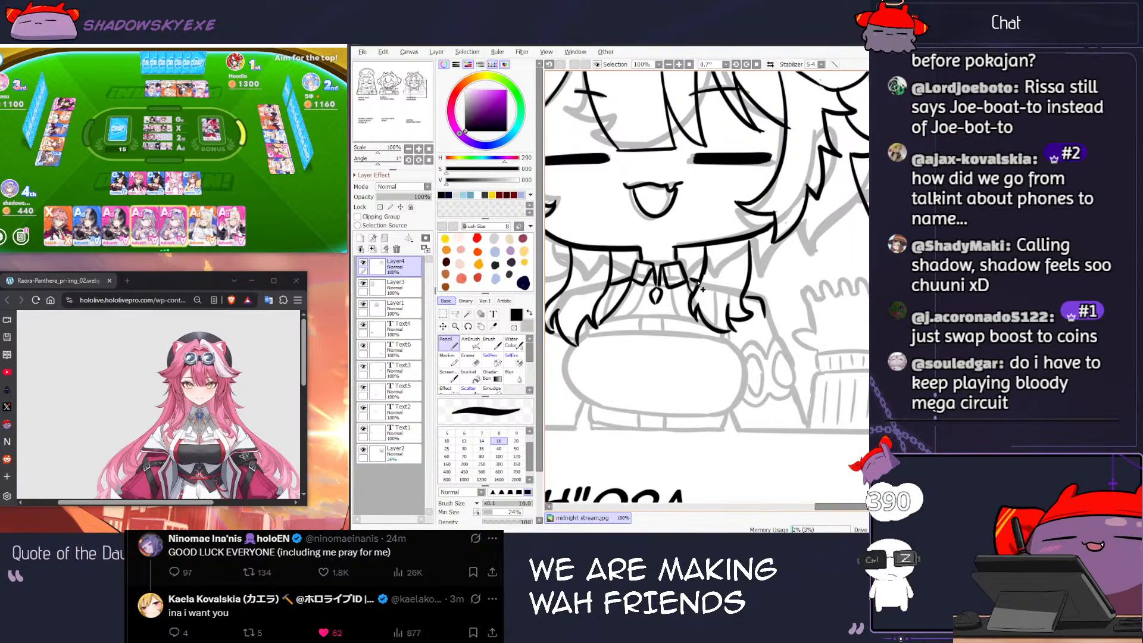
Step: Clean up the start of the shoulder line with the Eraser and ink the line down beside the right hanging lock
key(e)
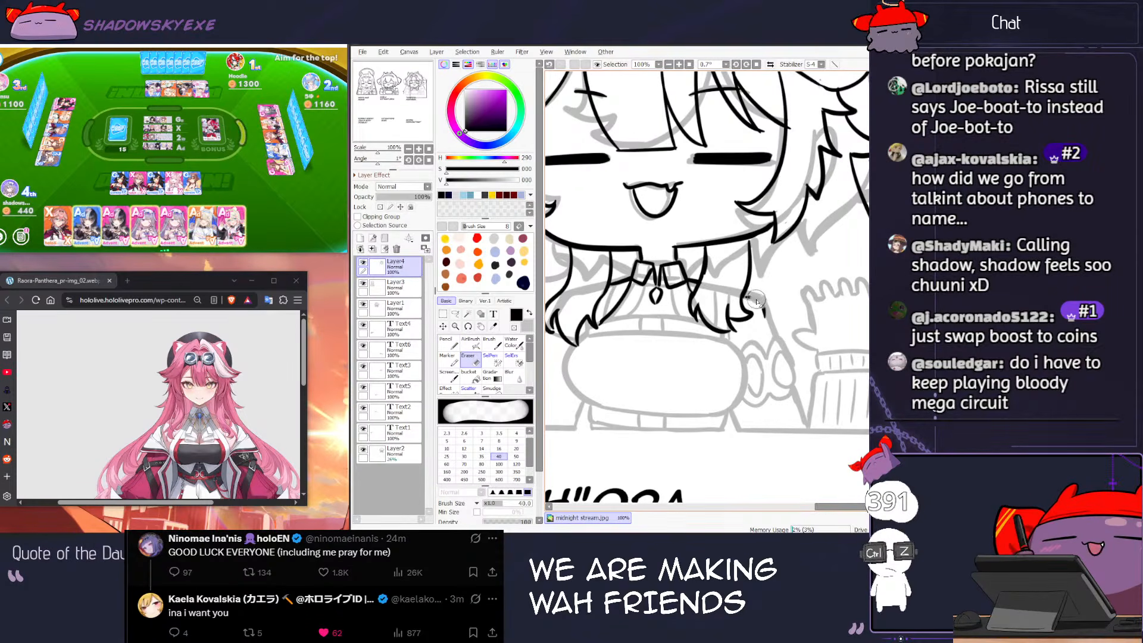
key(n)
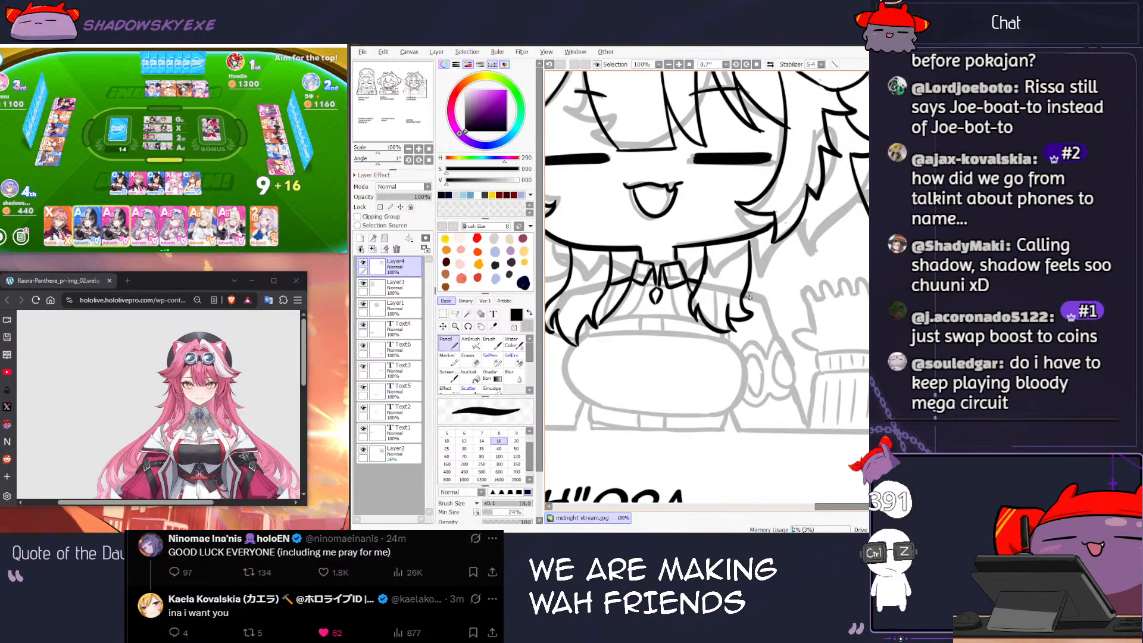
drag(750, 296, 774, 338)
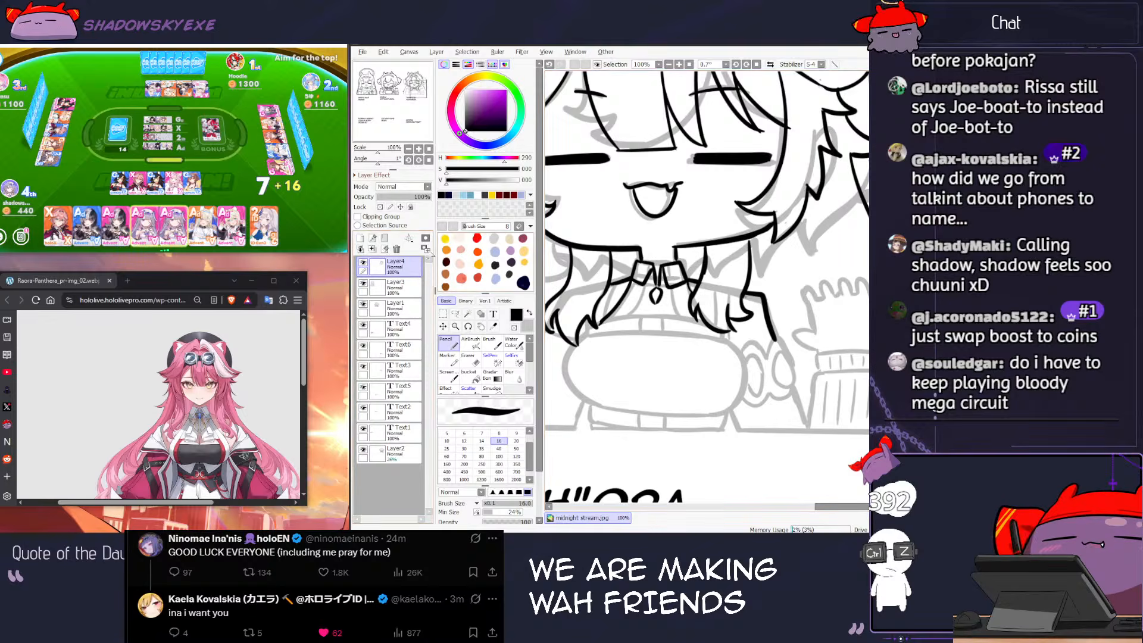
Step: Discard the leftmost orange card of the hand in the Pokajan card game
click(240, 189)
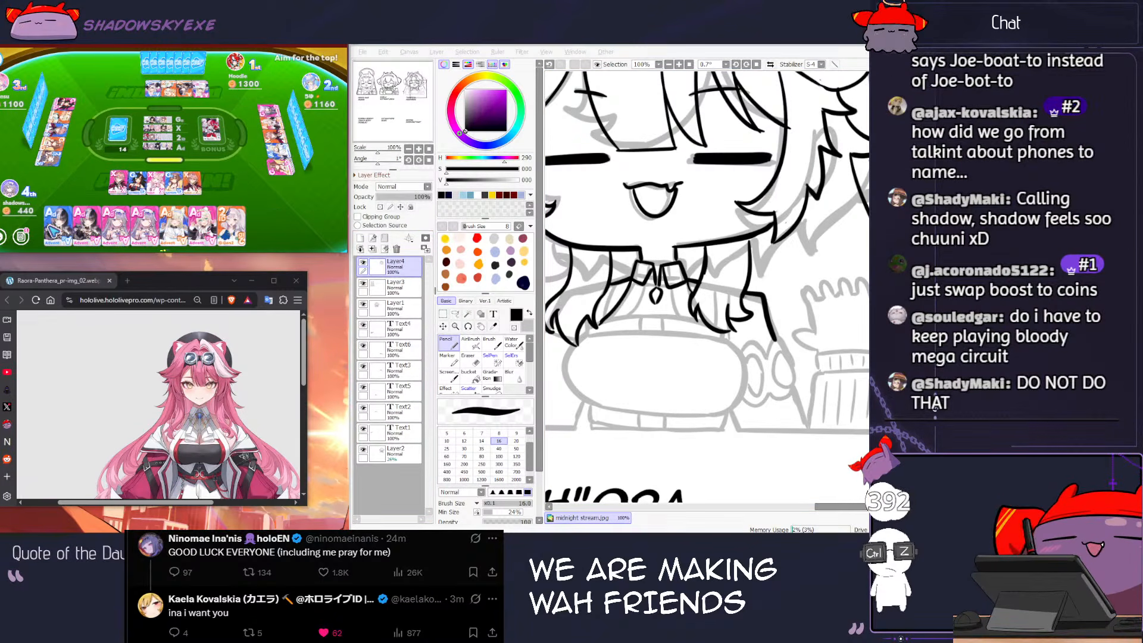
Step: Undo the descending shoulder line beside the right hanging lock and redraw it with the size 16 Pencil
click(771, 295)
key(ctrl+z)
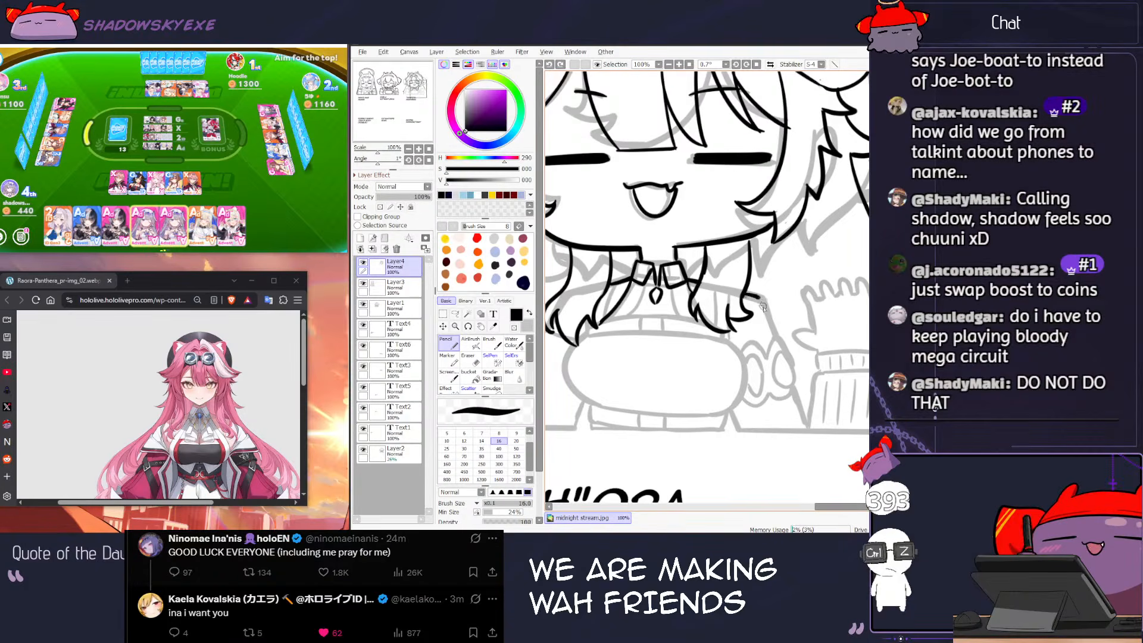
key(ctrl+z)
drag(763, 305, 776, 342)
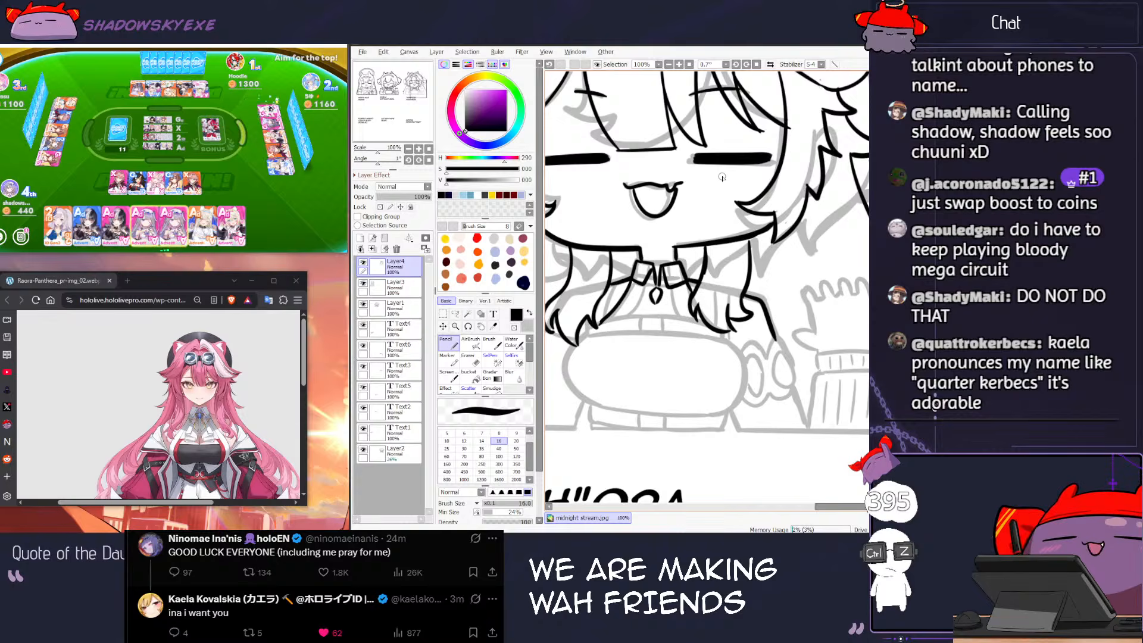
Step: Undo the stray strokes and ink the upper line across the chest between the hanging locks with the size 16 Pencil
scroll(620, 287, down, 3)
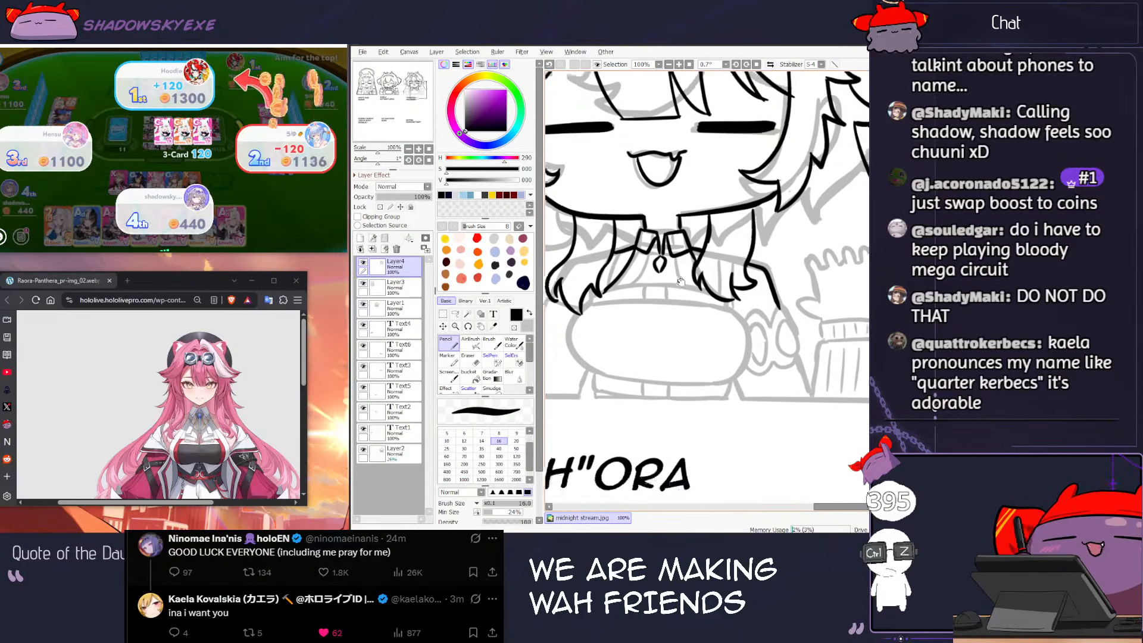
key(ctrl+z)
key(ctrl+z)
drag(625, 266, 659, 257)
key(ctrl+z)
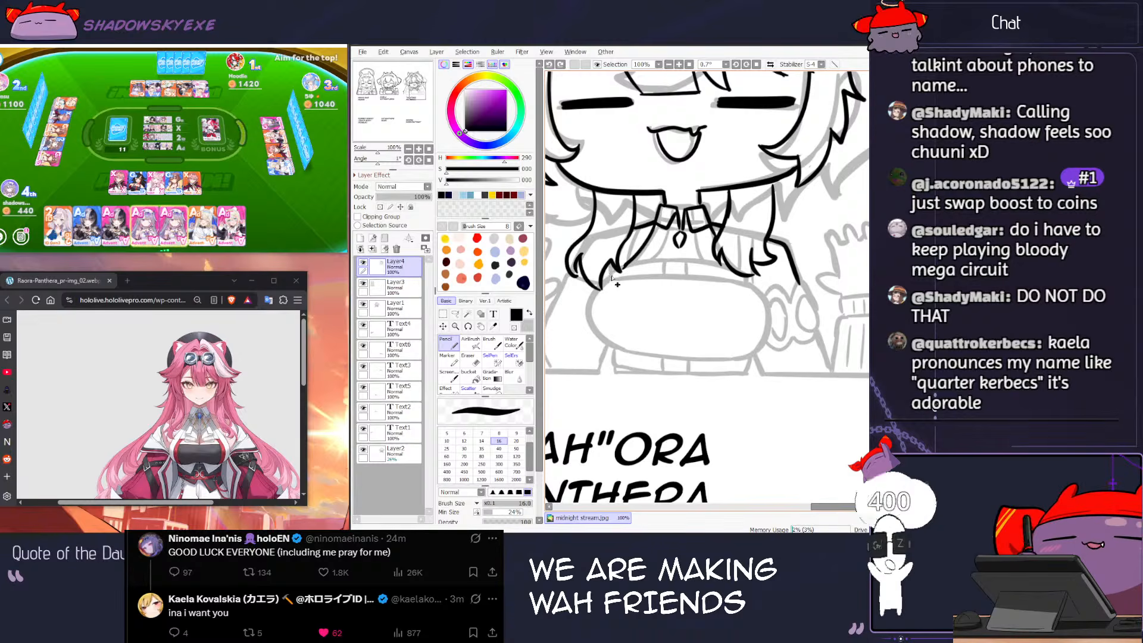
key(ctrl+z)
drag(613, 269, 668, 256)
key(ctrl+z)
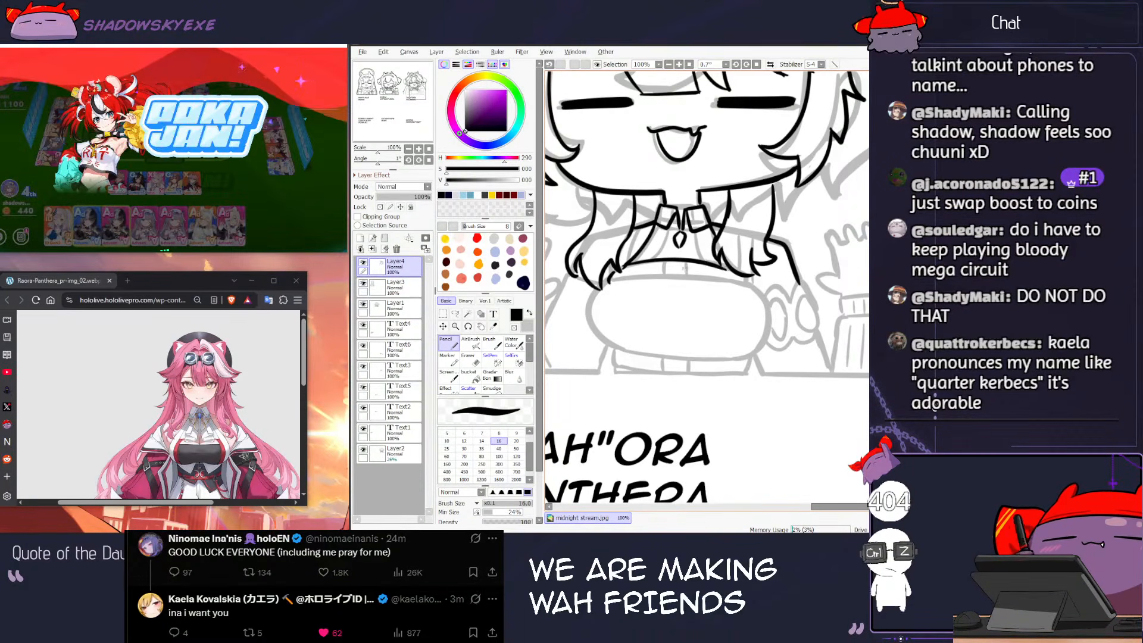
key(ctrl+z)
key(ctrl+z)
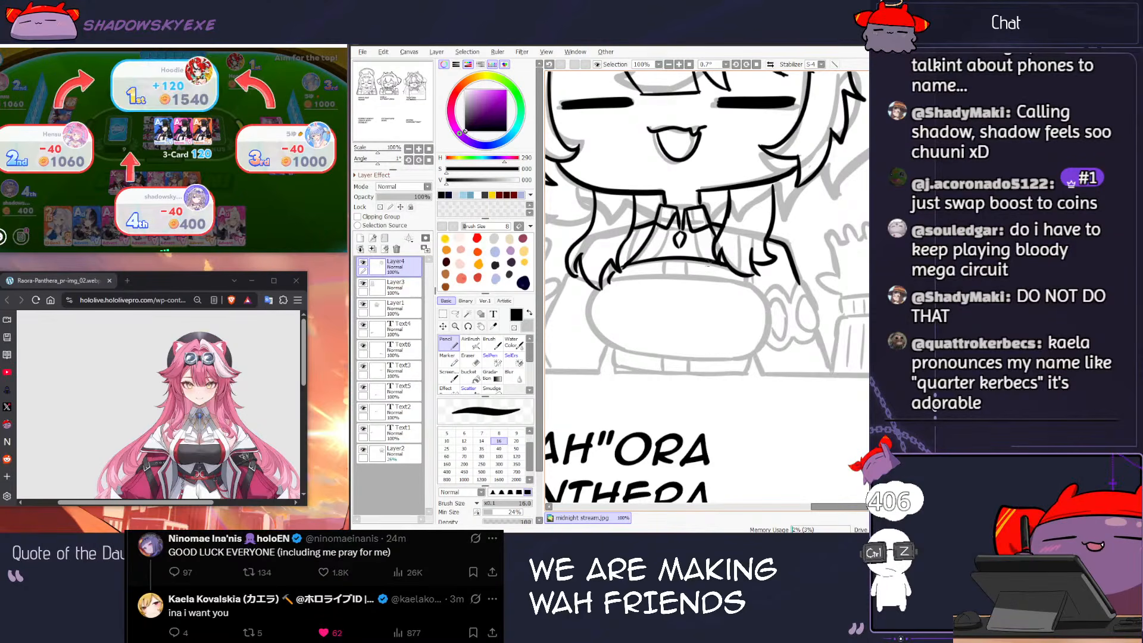
Step: Try to ink the curved top edge of the chest below the hanging locks, undoing each stroke
drag(604, 280, 743, 275)
key(ctrl+z)
drag(609, 283, 744, 277)
key(ctrl+z)
drag(613, 282, 757, 275)
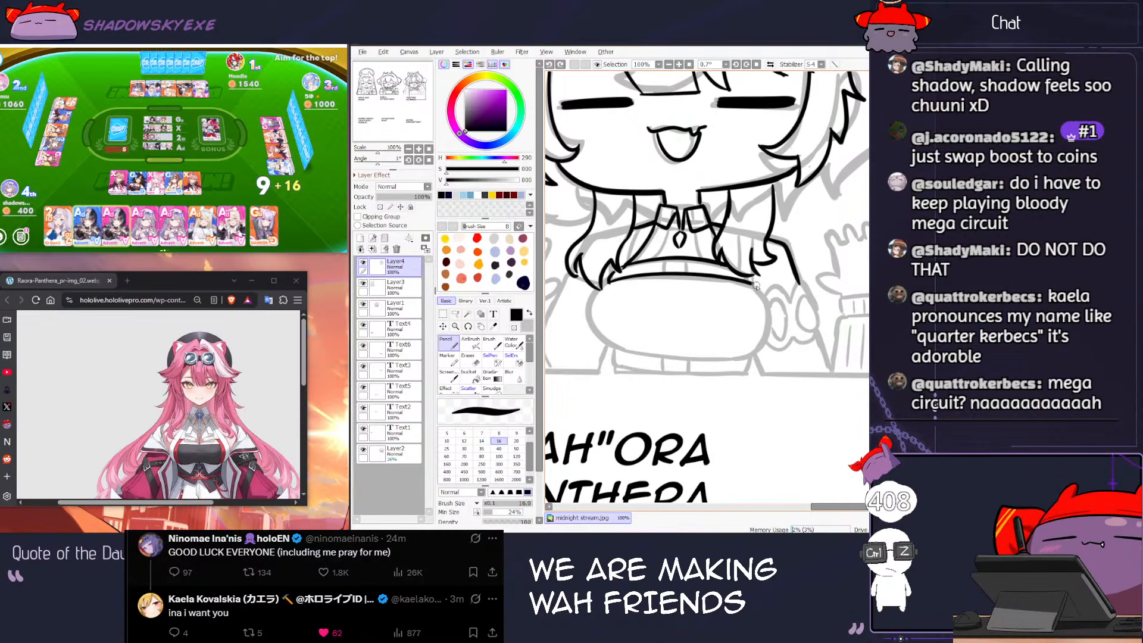
key(ctrl+z)
drag(610, 282, 749, 277)
key(ctrl+z)
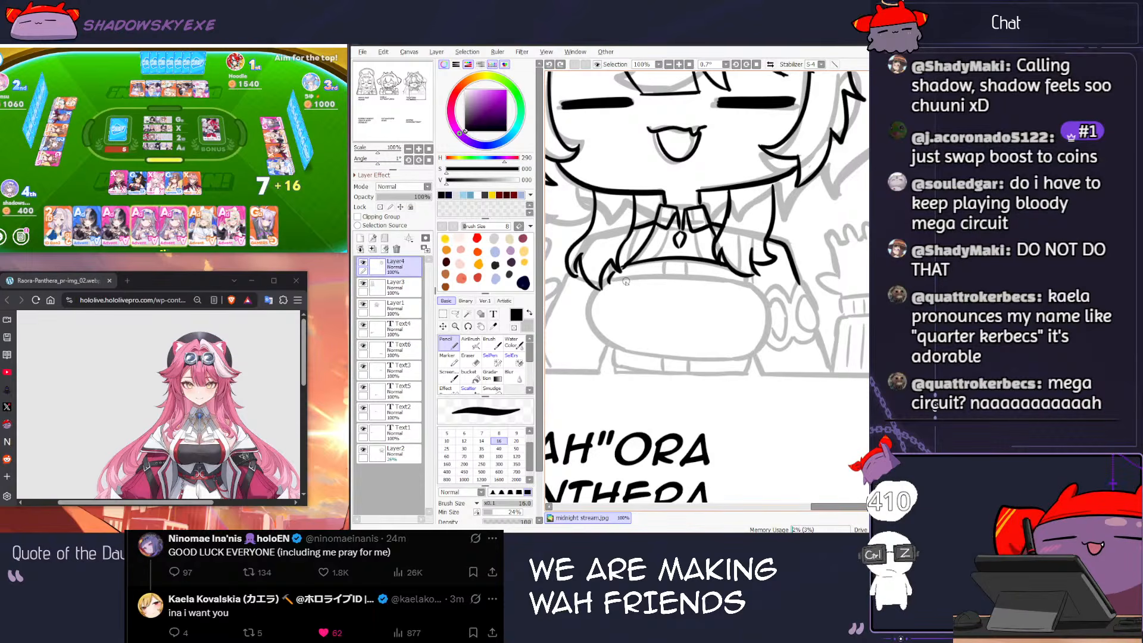
drag(619, 279, 750, 276)
key(ctrl+z)
drag(606, 281, 734, 277)
key(ctrl+z)
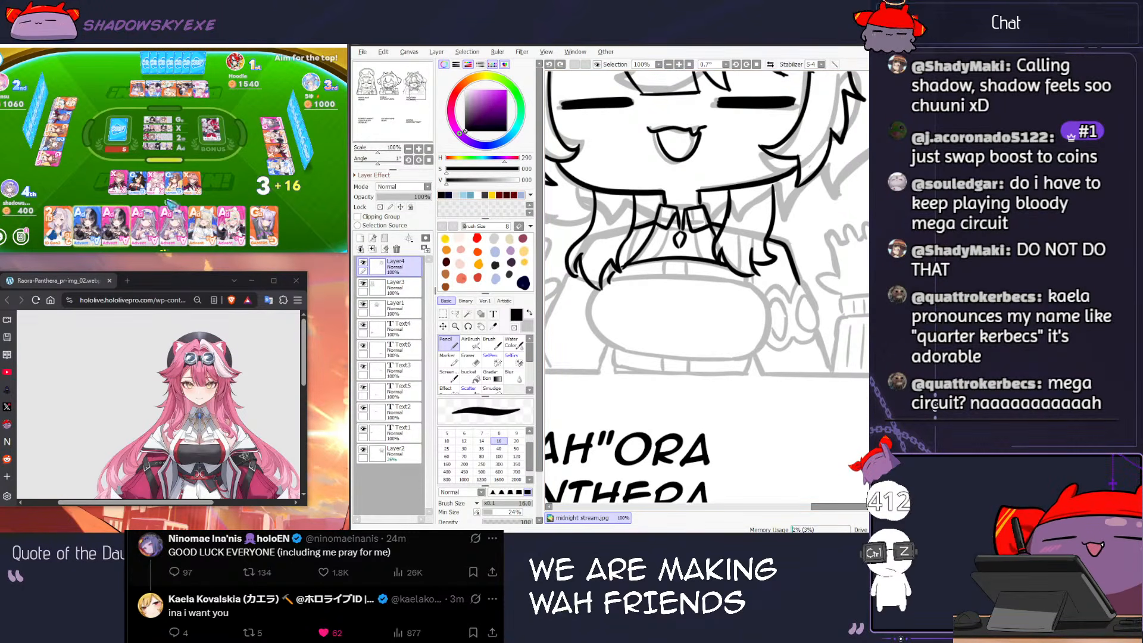
Step: Discard the rightmost orange card of the hand in the Pokajan card game and return to the drawing
click(205, 202)
click(266, 225)
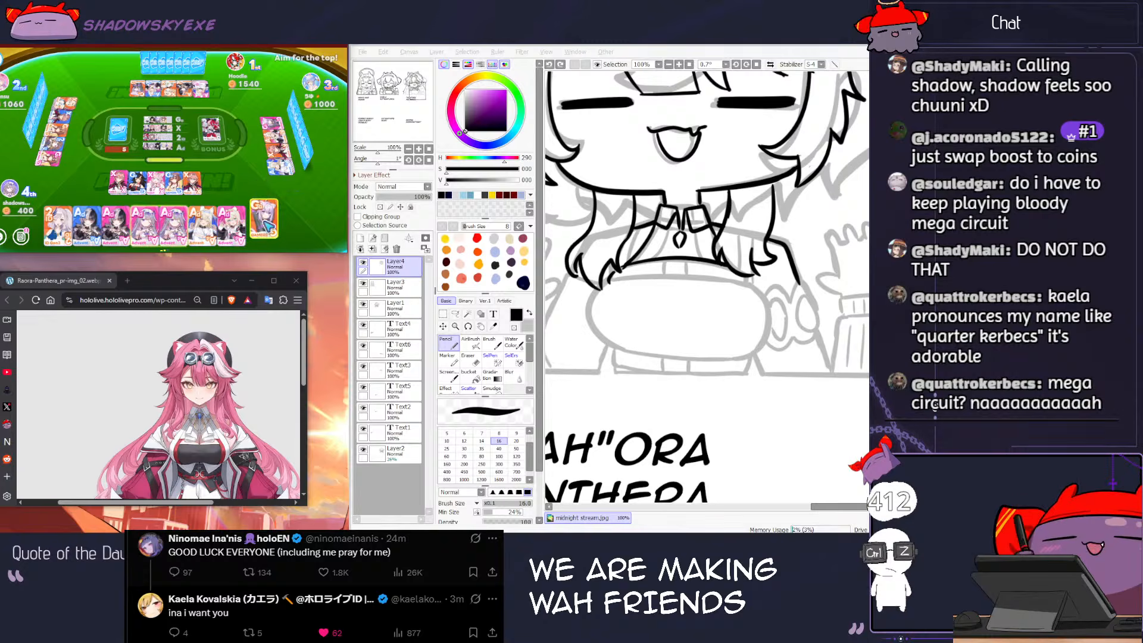
click(685, 300)
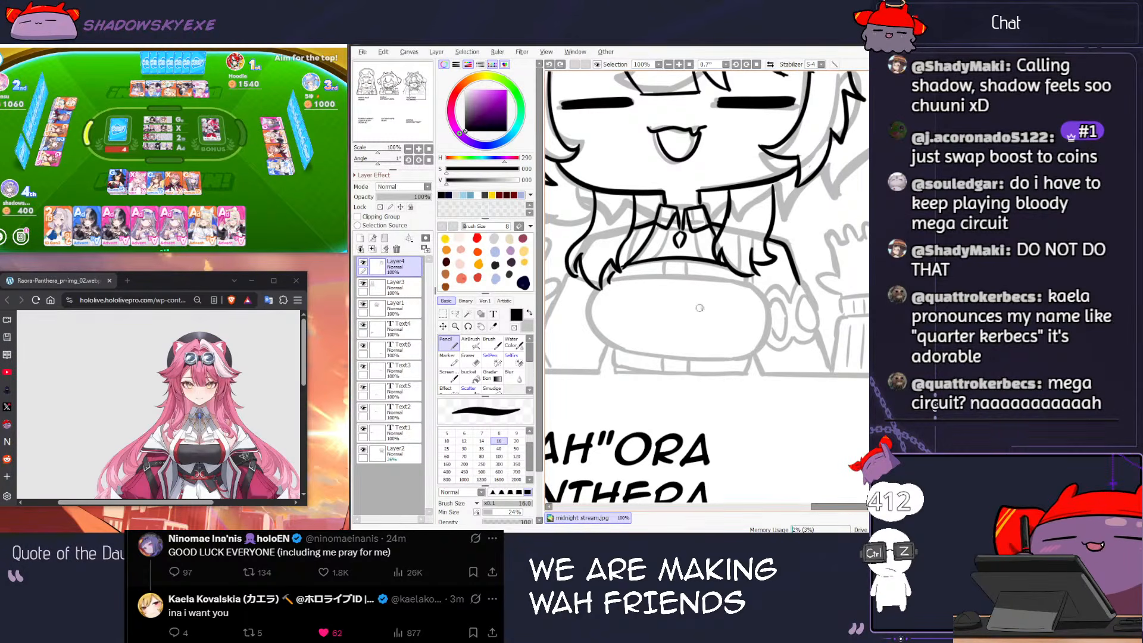
Step: Ink the curved top edge of the chest between the hanging locks with the size 16 Pencil, undoing poor strokes
mouse_move(612, 283)
mouse_down()
mouse_move(745, 284)
mouse_move(705, 276)
mouse_move(748, 284)
mouse_up()
key(ctrl+z)
key(ctrl+z)
key(ctrl+z)
key(ctrl+z)
drag(609, 283, 749, 280)
key(ctrl+z)
Step: Ink the rounded left side of the chest over the sketch, undoing poor strokes
mouse_move(611, 281)
mouse_down()
mouse_move(592, 303)
mouse_move(586, 348)
mouse_up()
key(ctrl+z)
key(ctrl+z)
drag(593, 305, 615, 351)
key(ctrl+z)
key(ctrl+z)
mouse_move(595, 301)
mouse_down()
mouse_move(616, 345)
mouse_move(593, 330)
mouse_move(616, 349)
mouse_up()
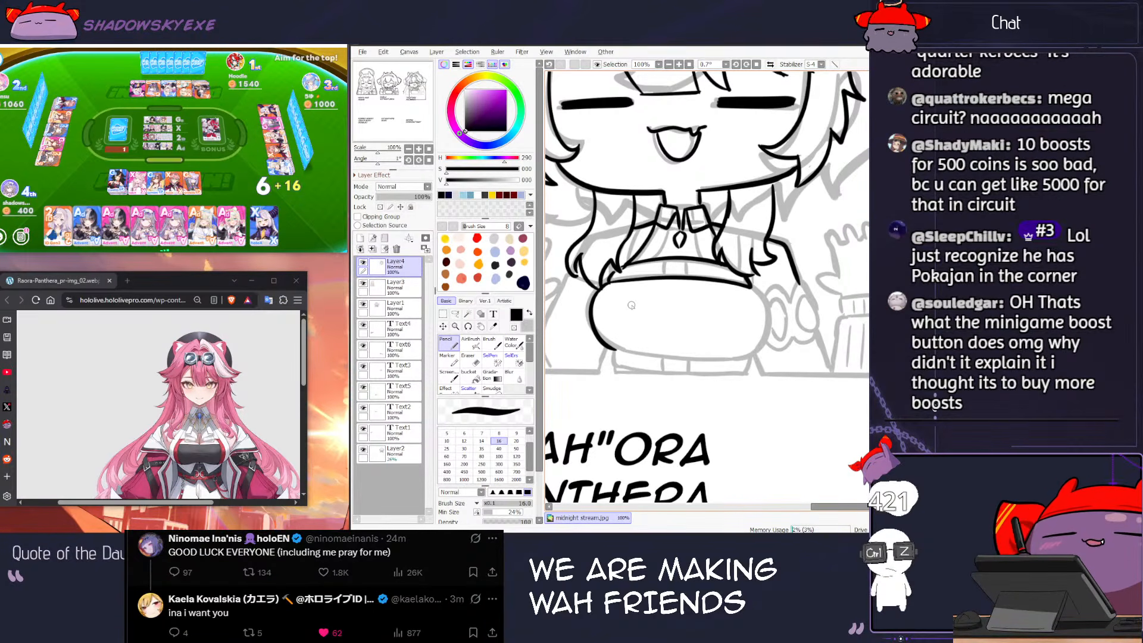
Step: Ink the rounded right side of the chest from the right hanging lock down to the underside
mouse_move(752, 286)
mouse_down()
mouse_move(766, 315)
mouse_move(748, 289)
mouse_move(767, 324)
mouse_move(752, 341)
mouse_move(753, 288)
mouse_move(774, 310)
mouse_move(769, 332)
mouse_up()
key(ctrl+z)
key(ctrl+z)
key(ctrl+z)
mouse_move(751, 285)
mouse_down()
mouse_move(764, 336)
mouse_move(748, 354)
mouse_up()
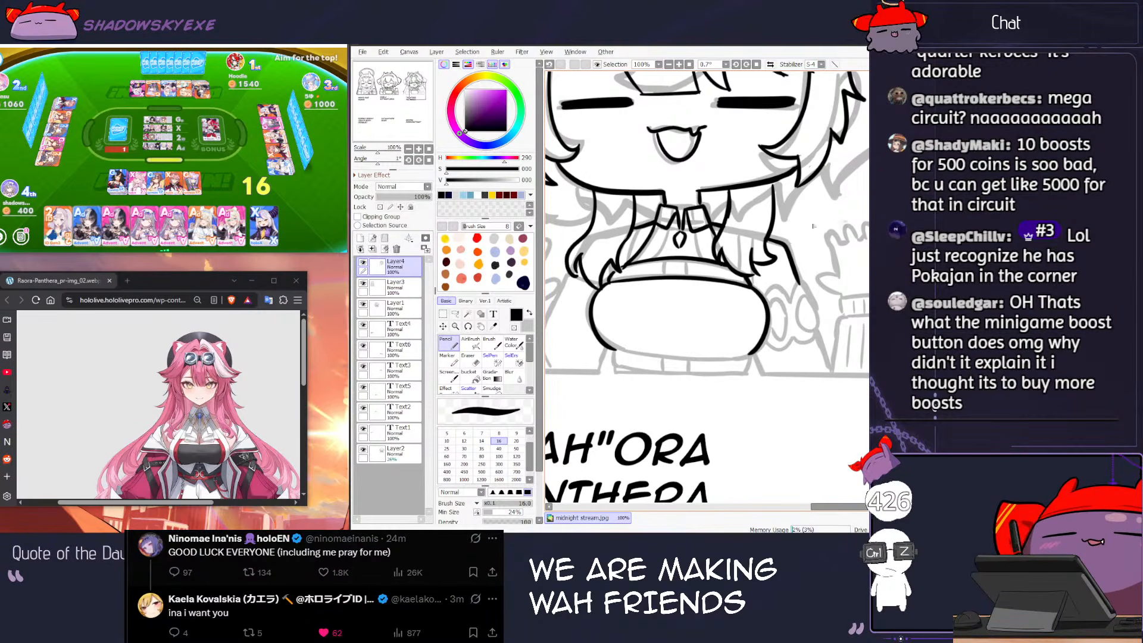
Step: Discard the rightmost blue card of the hand in the Pokajan card game and return to the drawing
click(254, 184)
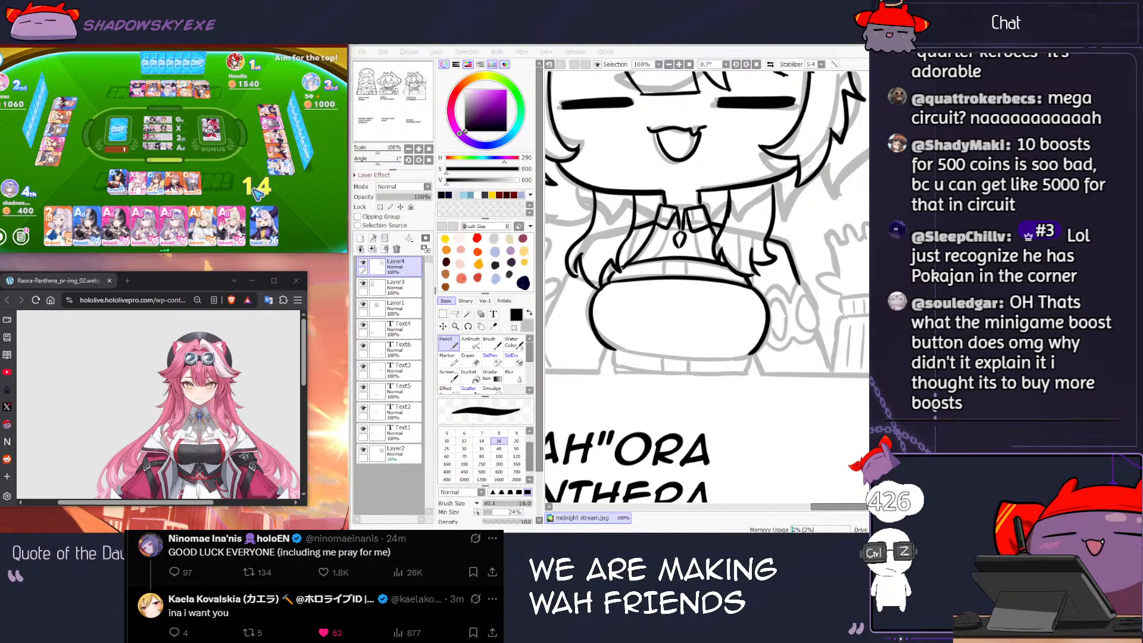
click(271, 238)
click(626, 289)
Step: Erase the left side of the chest with the size 40 Eraser and redraw its curve with the size 16 Pencil
key(e)
drag(608, 290, 595, 330)
drag(591, 322, 602, 346)
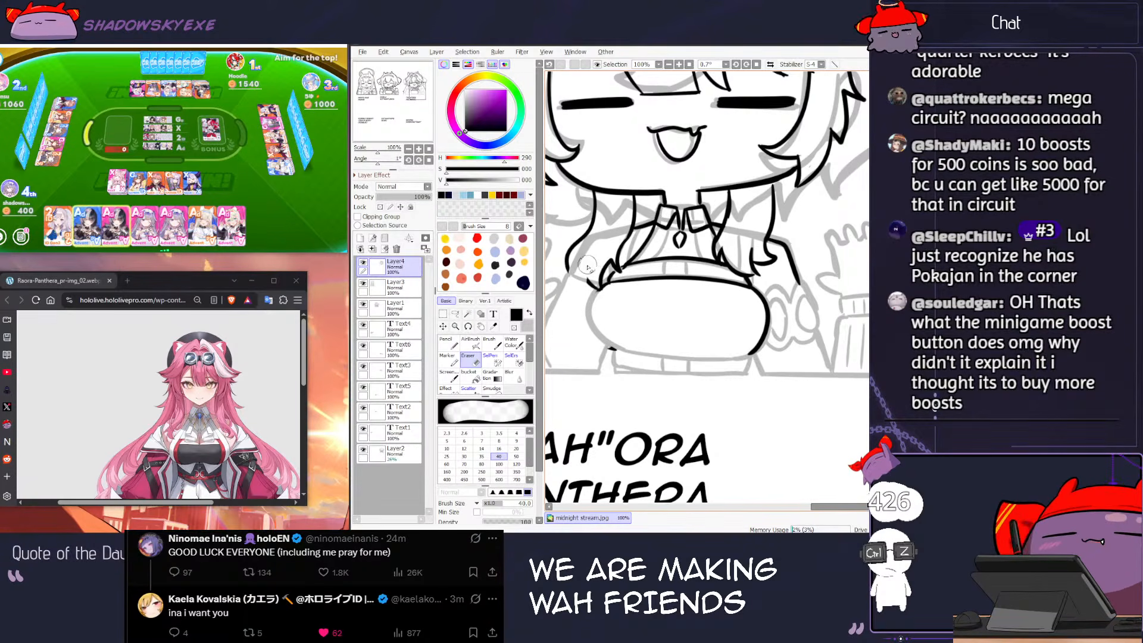
key(n)
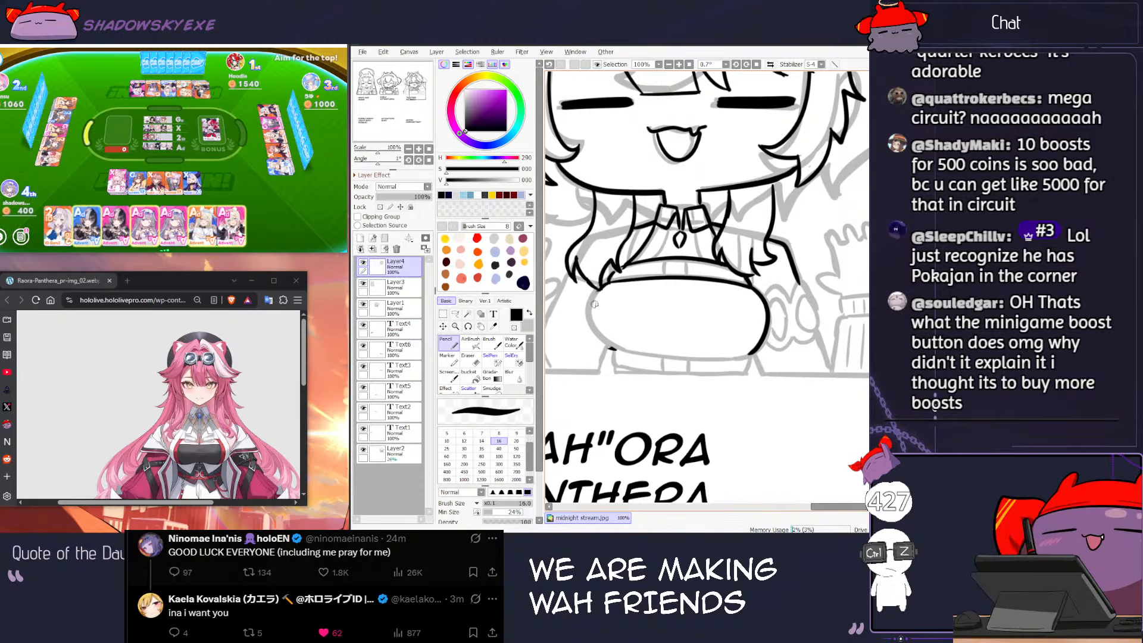
key(ctrl+z)
mouse_move(600, 289)
mouse_down()
mouse_move(587, 309)
mouse_move(616, 350)
mouse_up()
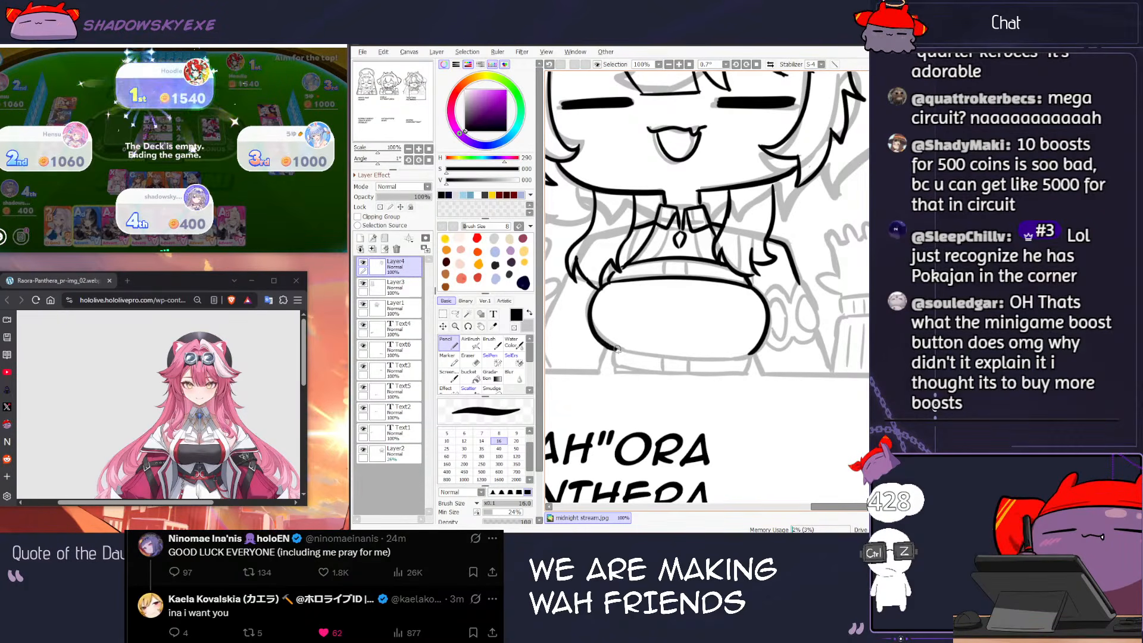
key(ctrl+z)
mouse_move(601, 292)
mouse_down()
mouse_move(595, 335)
mouse_move(622, 353)
mouse_up()
Step: Clean up the inked lines across the top of the chest with the Eraser, setting its size to 16 and then 30
key(e)
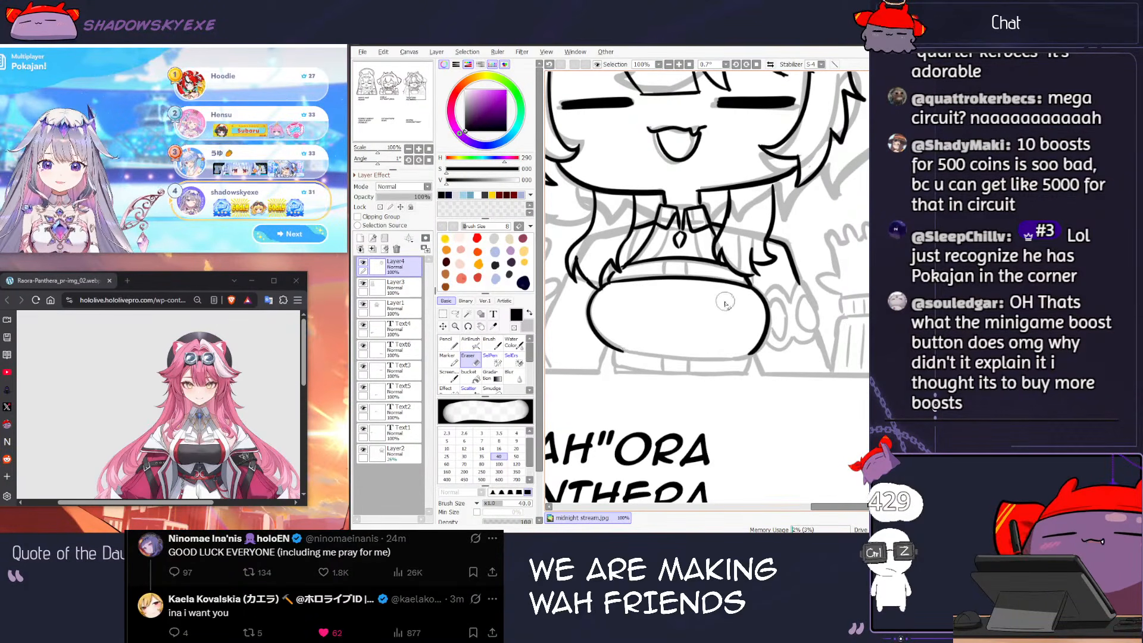
drag(671, 271, 662, 249)
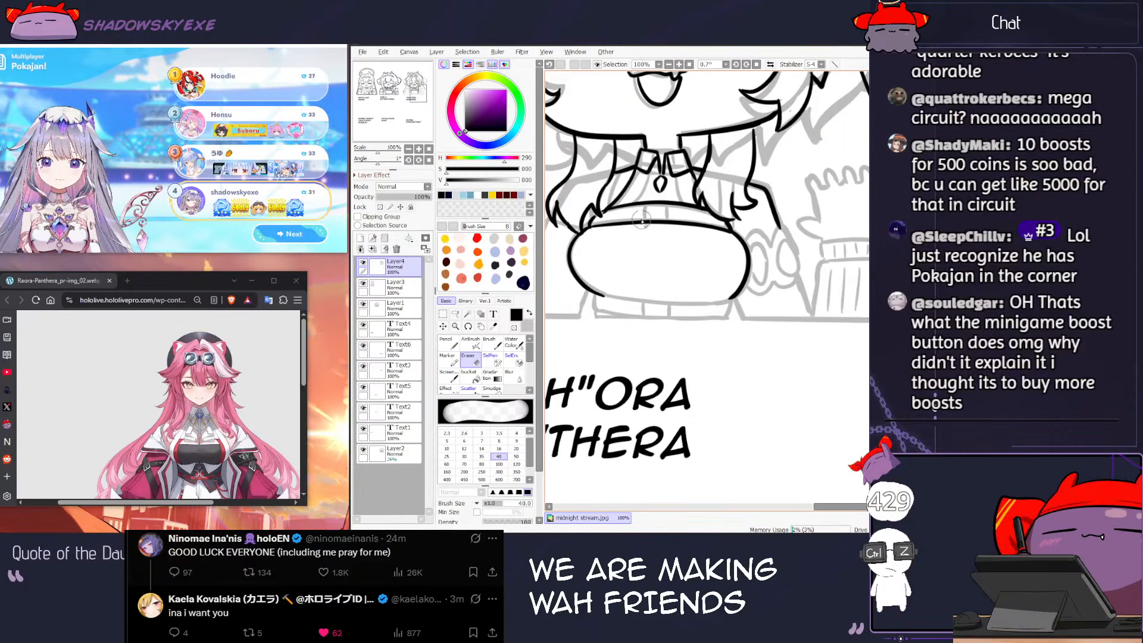
key(ctrl+z)
key(bracketleft)
key(bracketleft)
key(bracketleft)
key(bracketleft)
key(bracketleft)
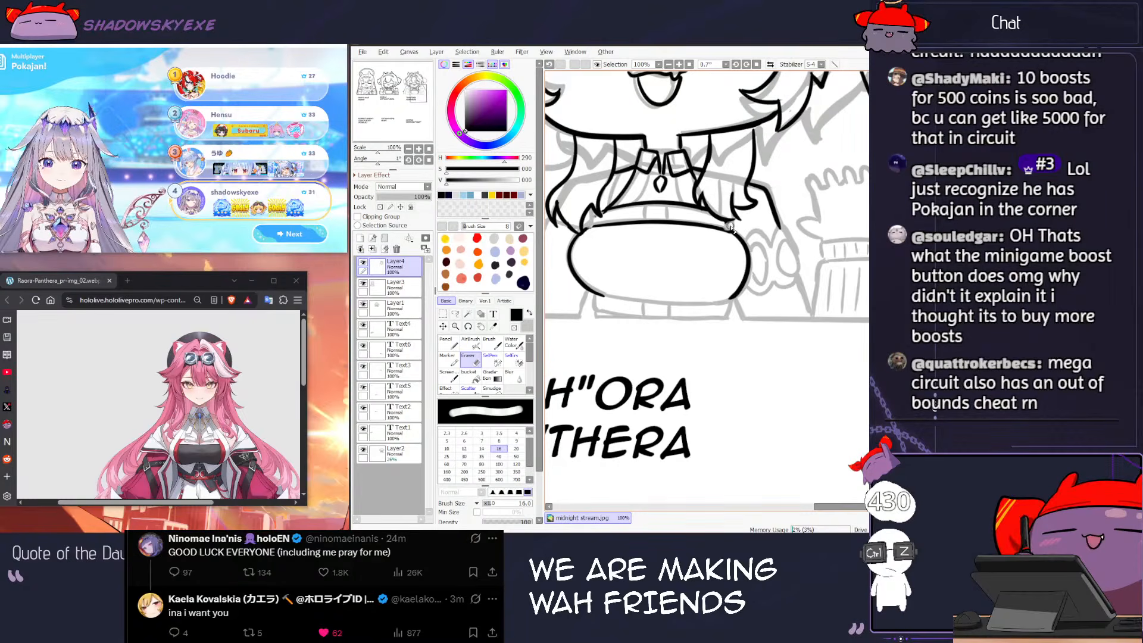
key(bracketright)
key(bracketright)
key(bracketright)
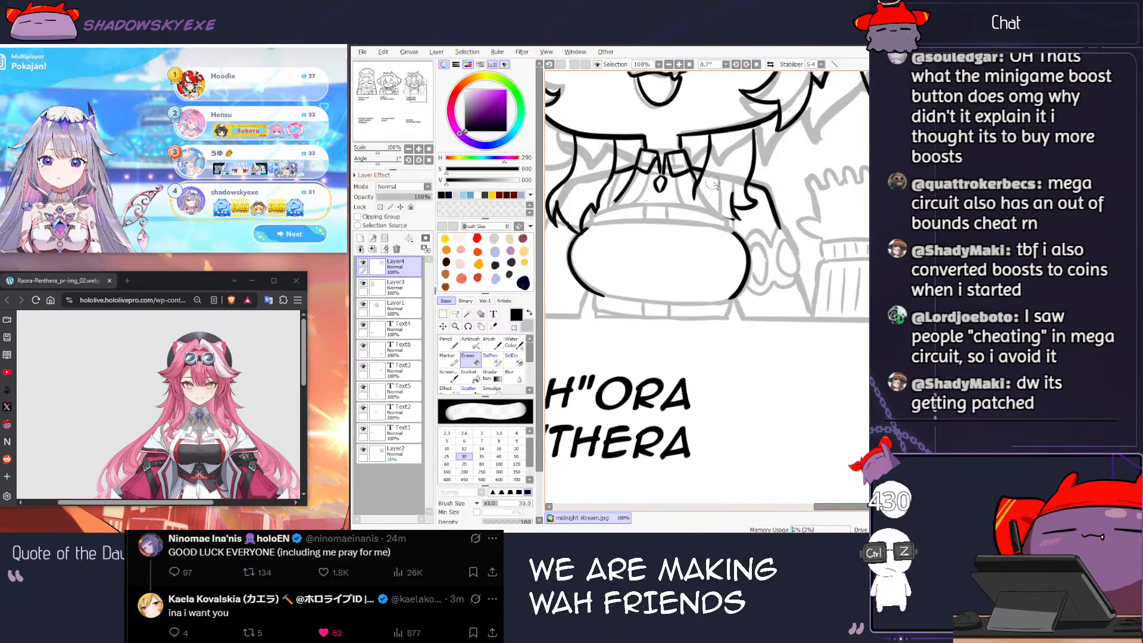
Step: Touch up the inner tips of the hanging locks with the size 16 Pencil and size 30 Eraser, undoing a poor stroke
key(n)
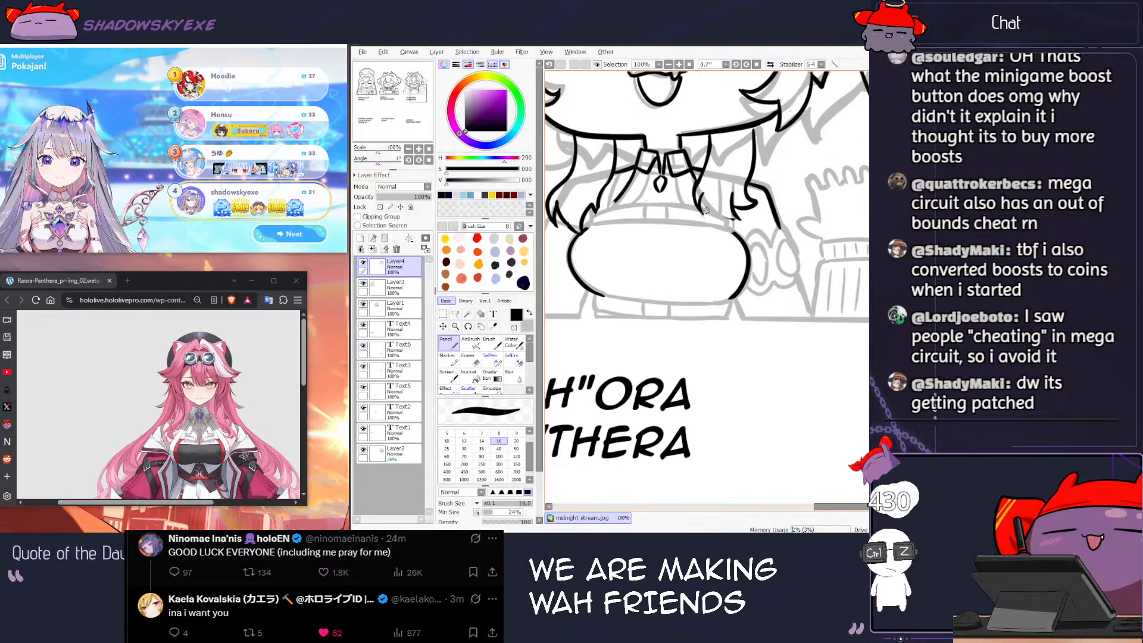
key(e)
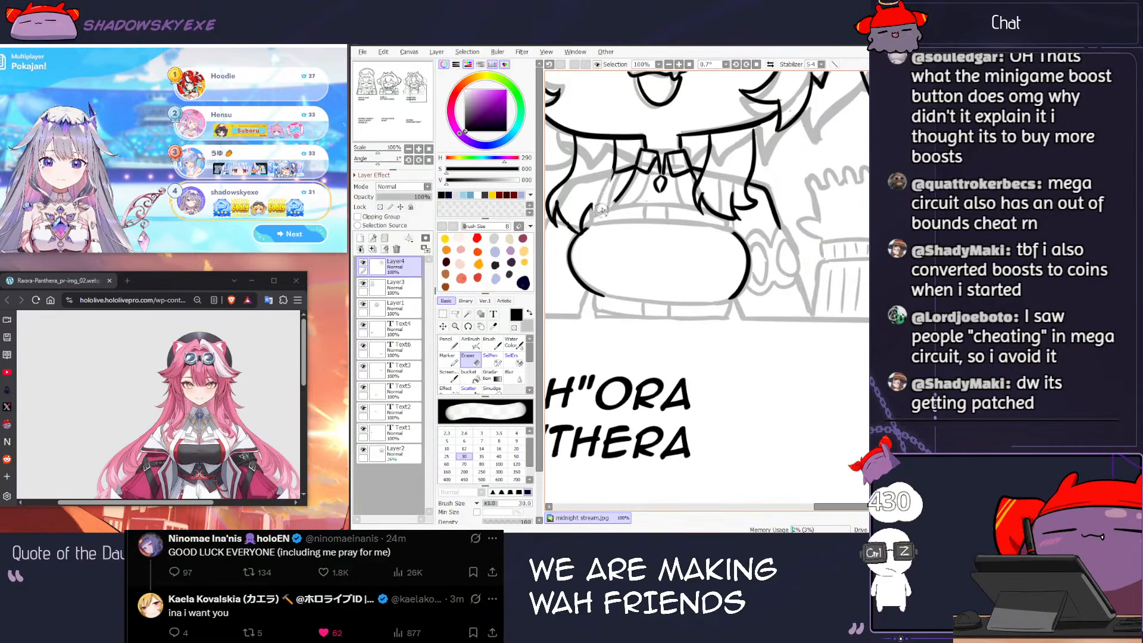
key(n)
key(ctrl+z)
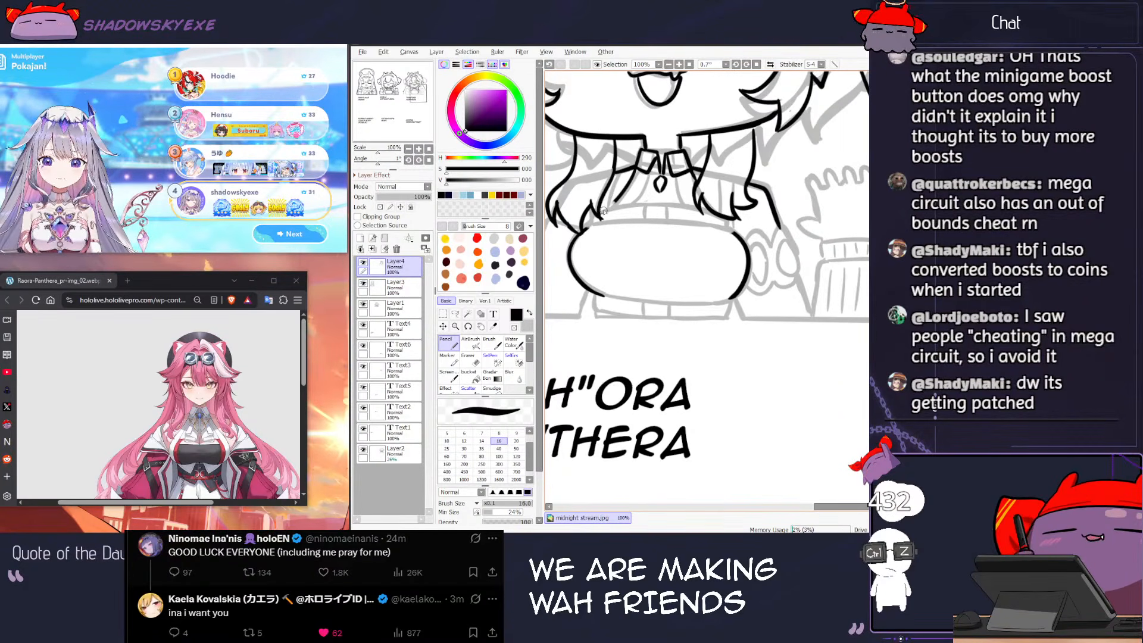
Step: Advance through the Pokajan match results to the replay-or-quit choice and return to the drawing
click(288, 236)
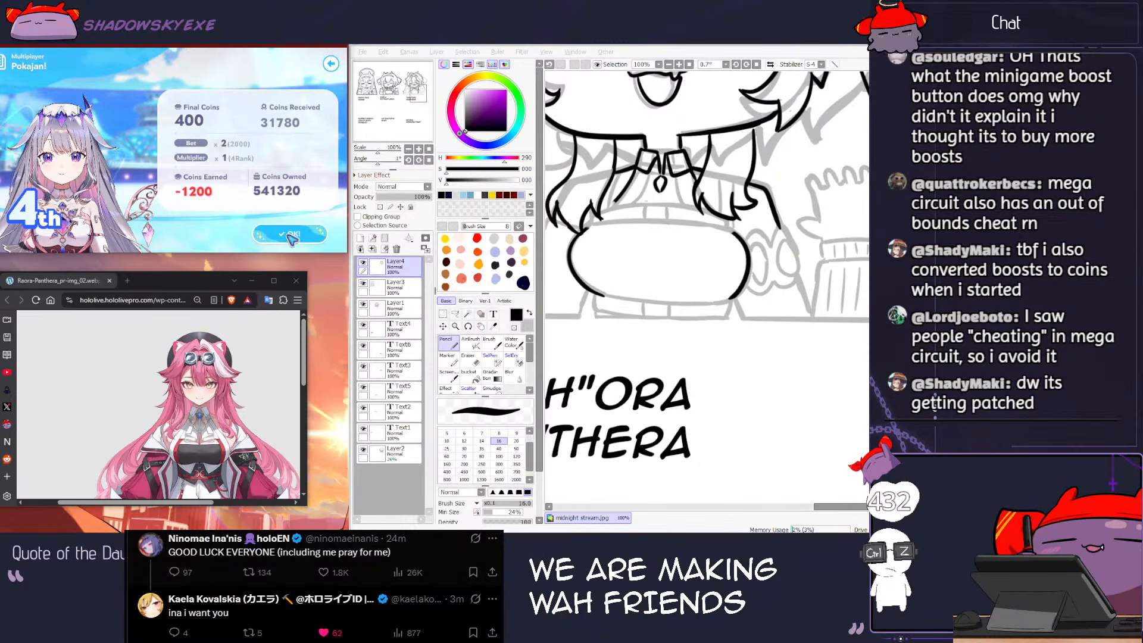
click(291, 237)
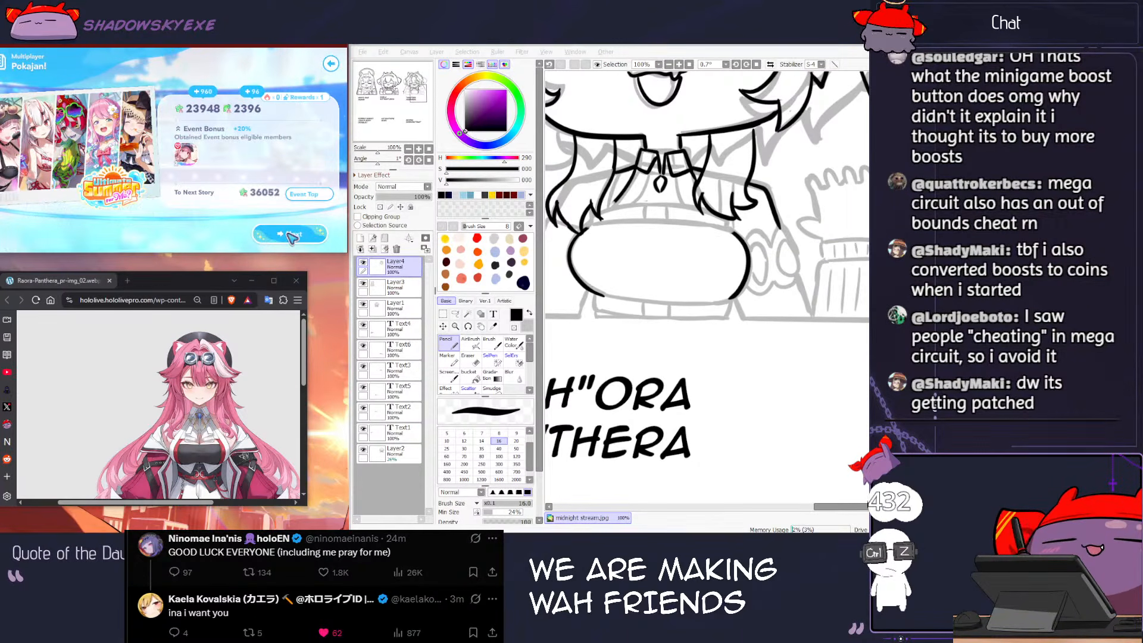
click(291, 236)
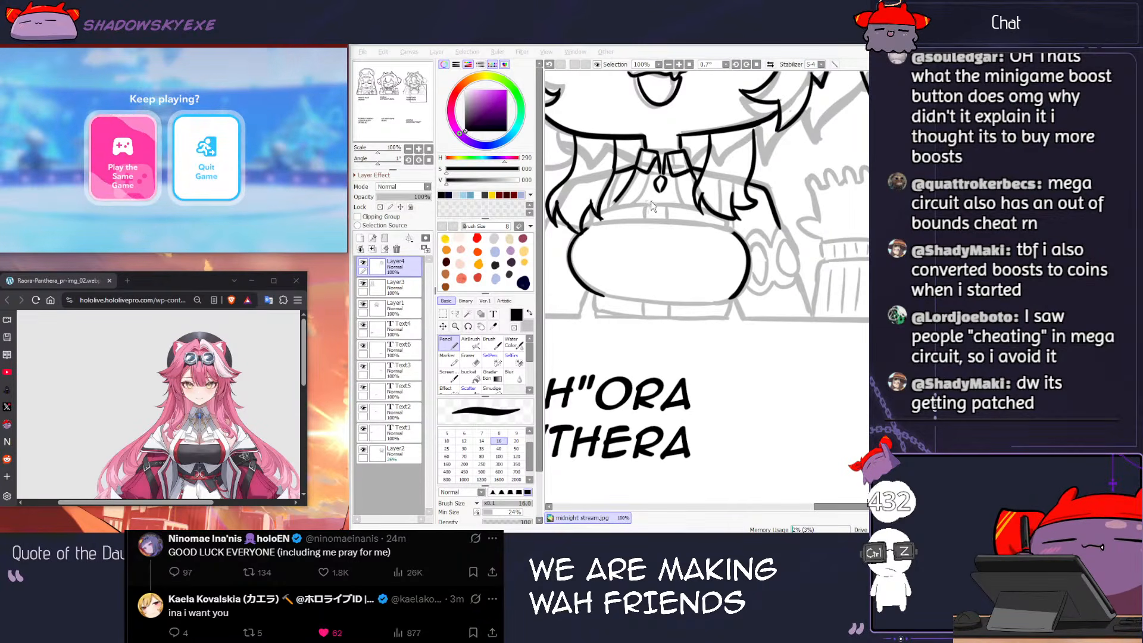
click(657, 183)
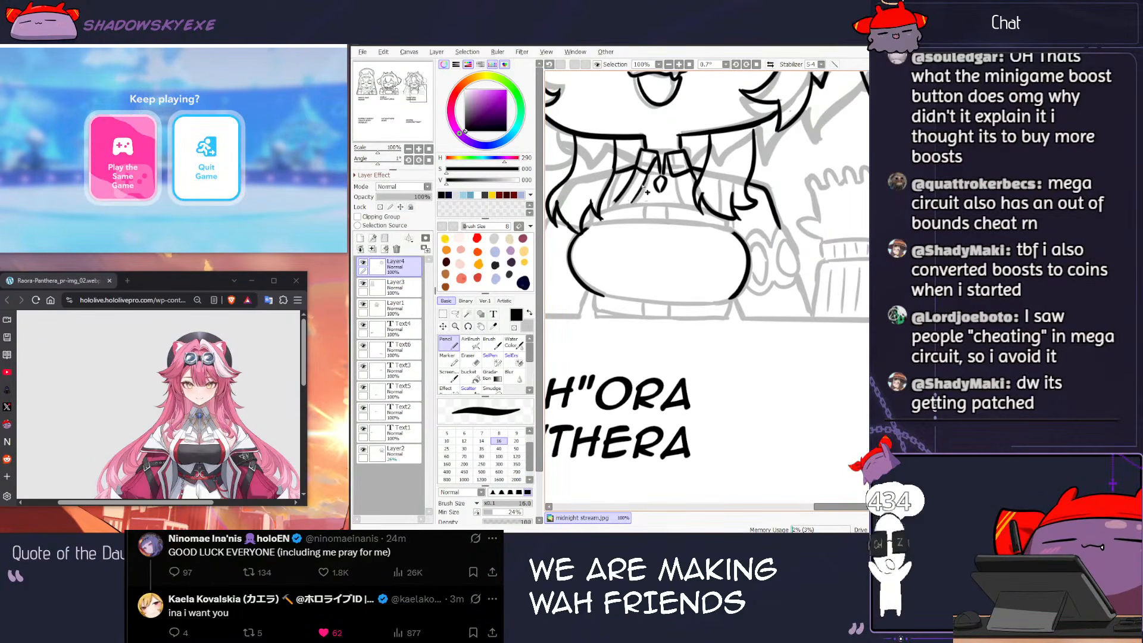
Step: Ink the left curved seam of the character's torso from the collar down to the bottom of the body
drag(626, 200, 612, 290)
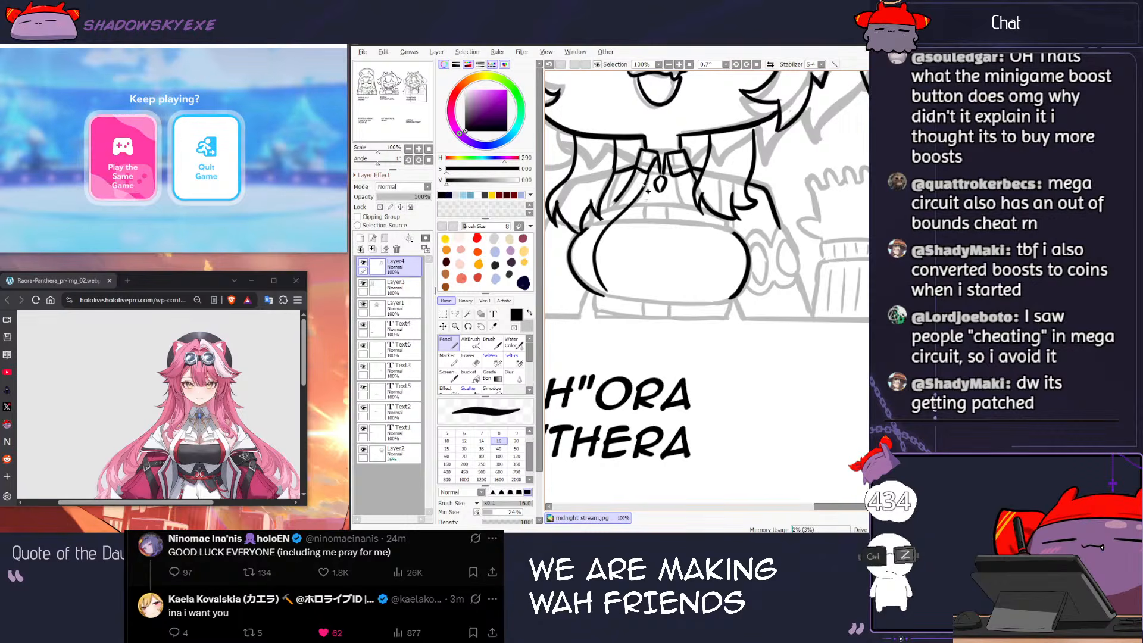
key(ctrl+z)
mouse_move(649, 173)
mouse_down()
mouse_move(609, 266)
mouse_move(620, 297)
mouse_up()
key(ctrl+z)
drag(630, 232, 622, 298)
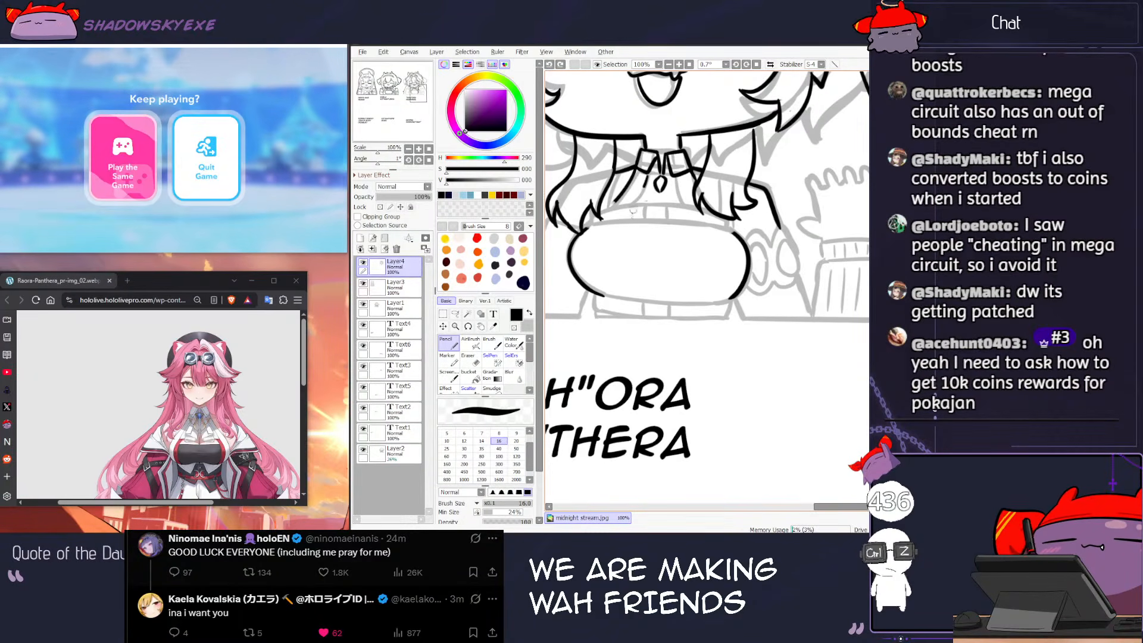
Step: Ink the matching right curved seam of the torso from below the hair to the bottom of the body
drag(682, 179, 712, 238)
key(ctrl+z)
key(ctrl+z)
key(ctrl+z)
drag(680, 181, 704, 222)
key(ctrl+z)
drag(681, 180, 719, 280)
key(ctrl+z)
key(ctrl+z)
mouse_move(697, 214)
mouse_down()
mouse_move(715, 246)
mouse_move(717, 278)
mouse_up()
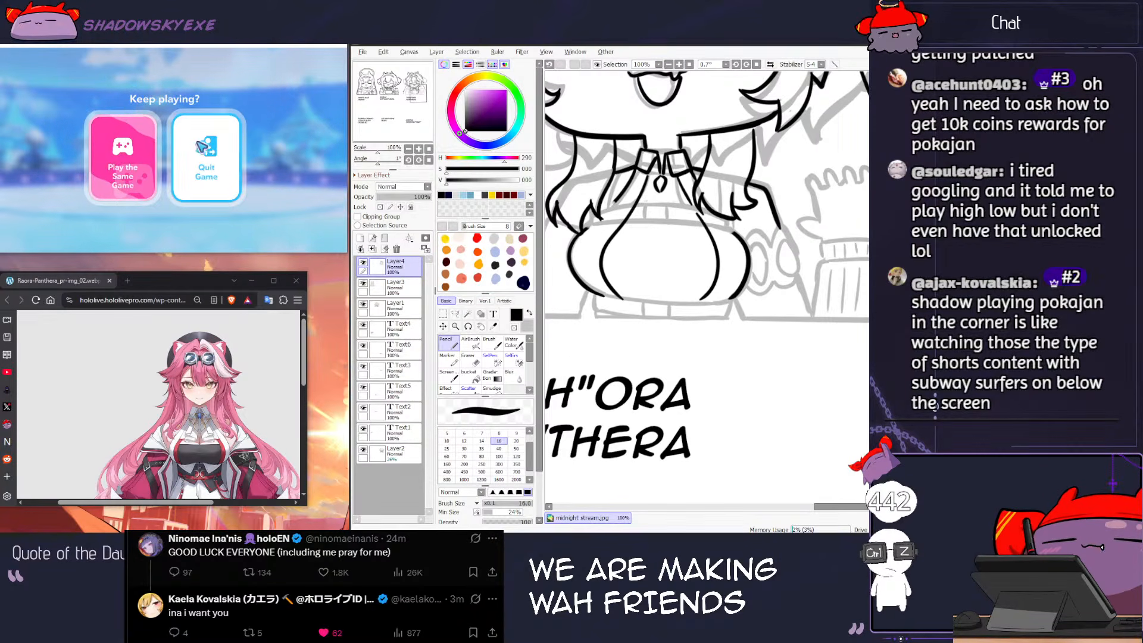
Step: Switch to the card game and play the same game again with a bet of 2000 coins
click(222, 146)
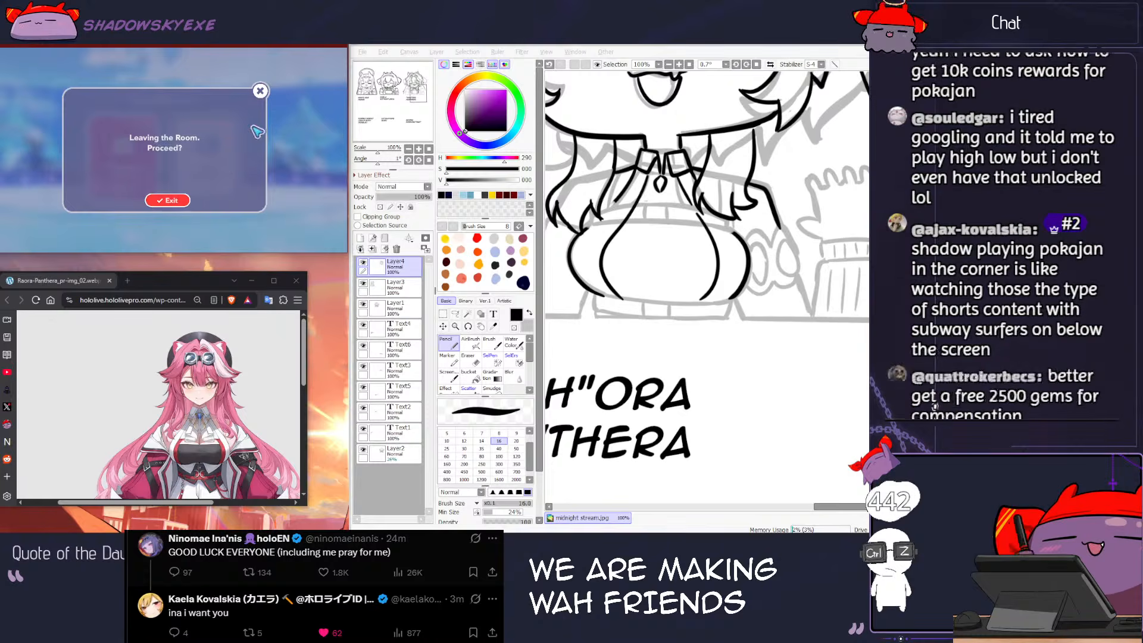
click(260, 90)
click(113, 156)
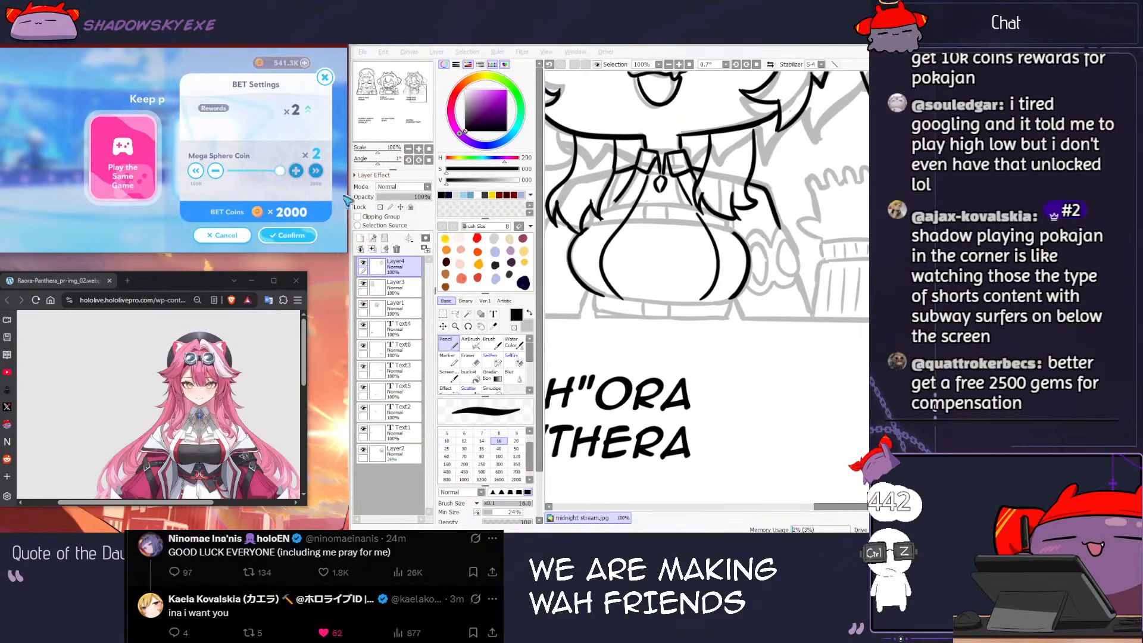
click(280, 209)
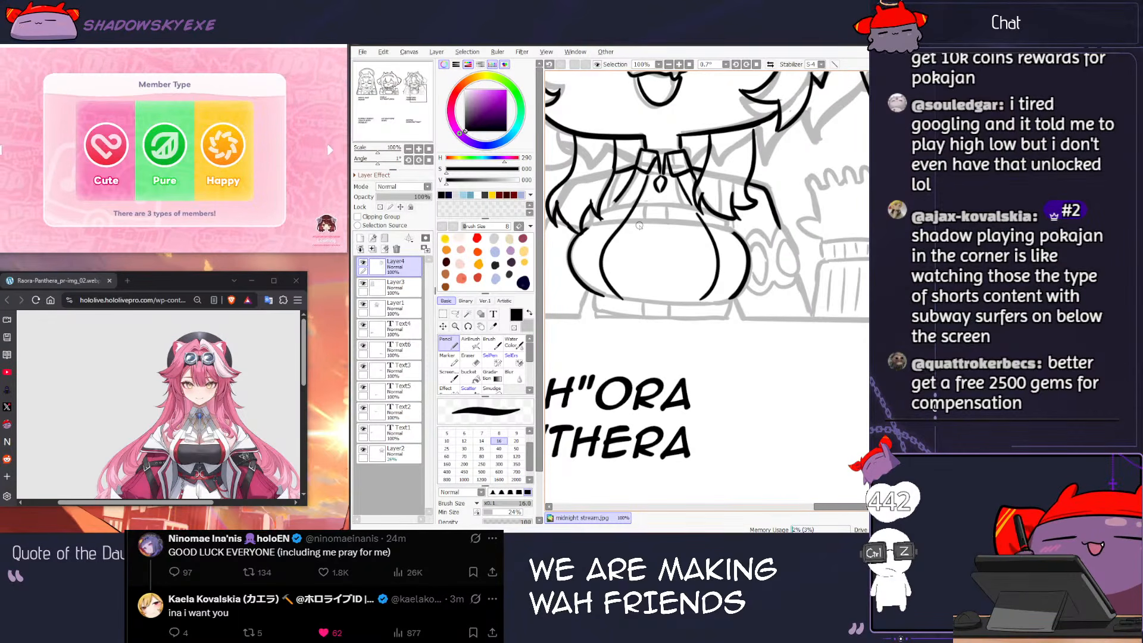
Step: Back in the drawing, clean up the lines beside the collar and extend the right torso seam up towards it
scroll(650, 235, up, 1)
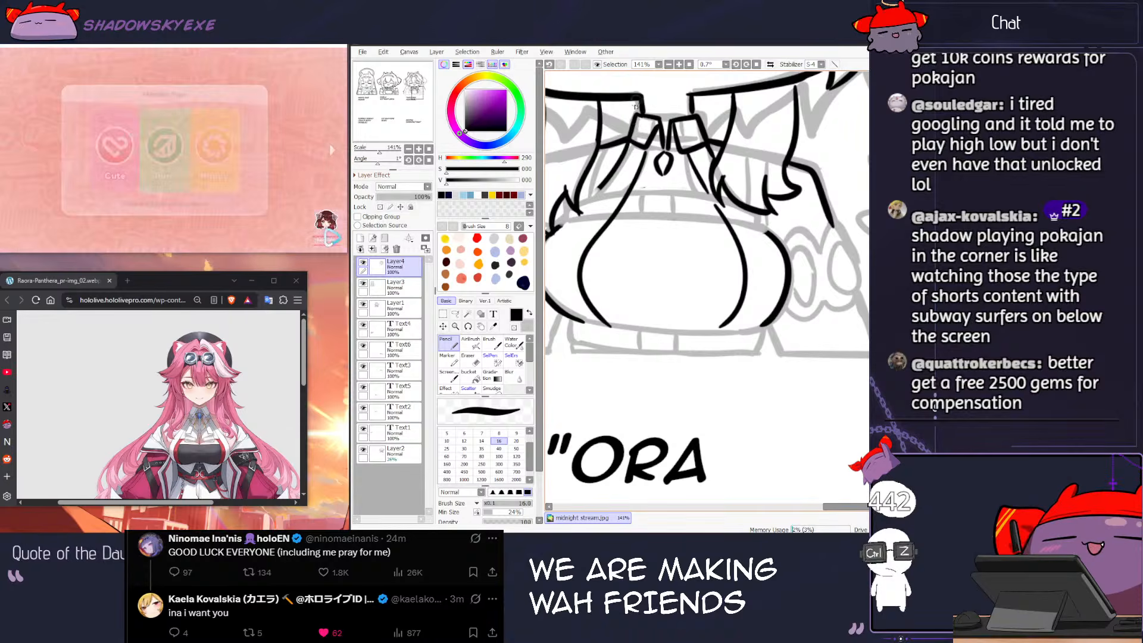
key(e)
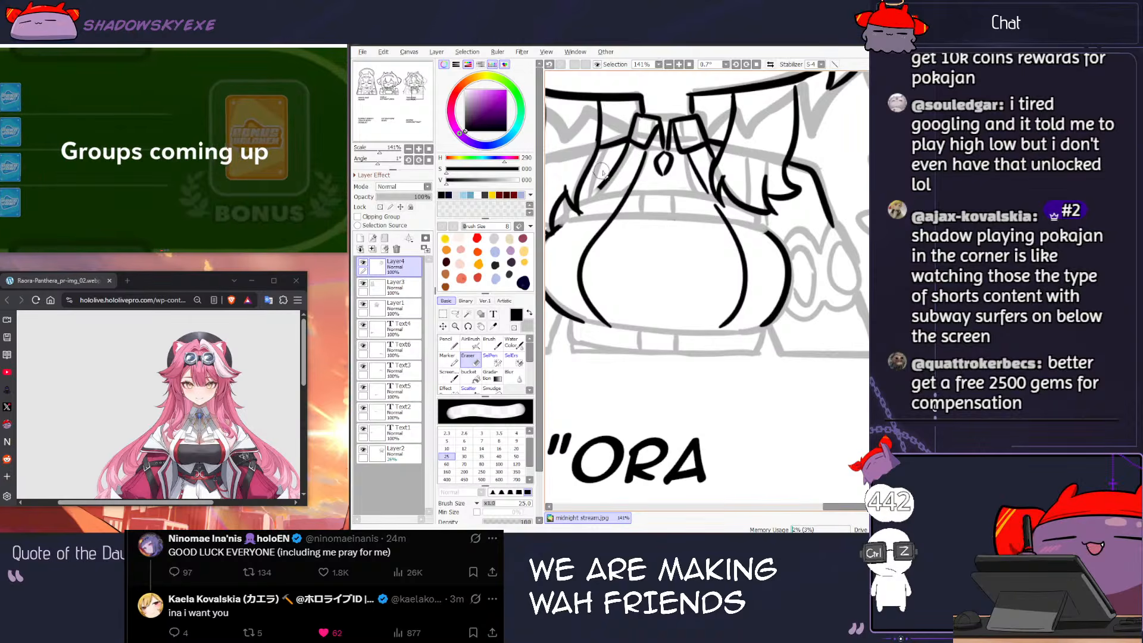
key(bracketleft)
key(bracketleft)
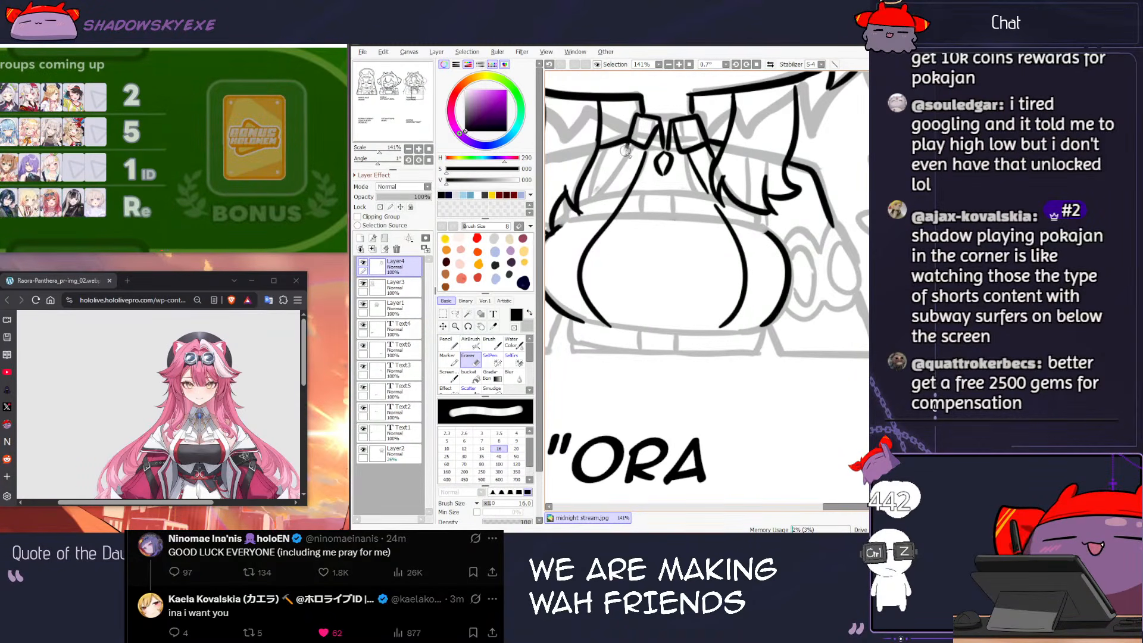
key(n)
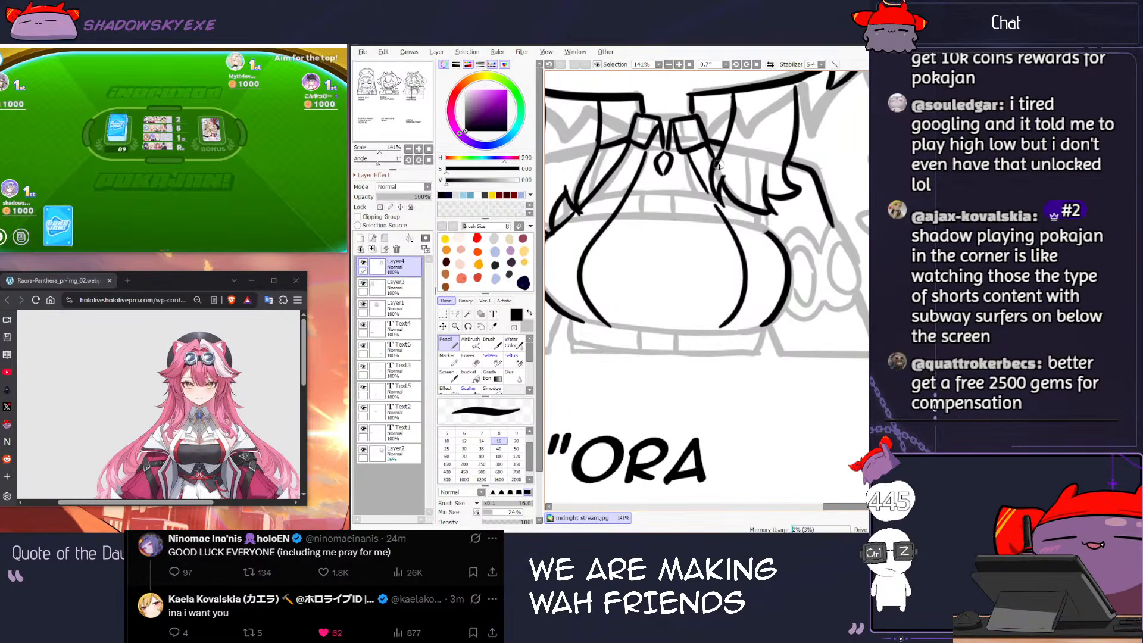
key(e)
key(n)
drag(705, 188, 721, 217)
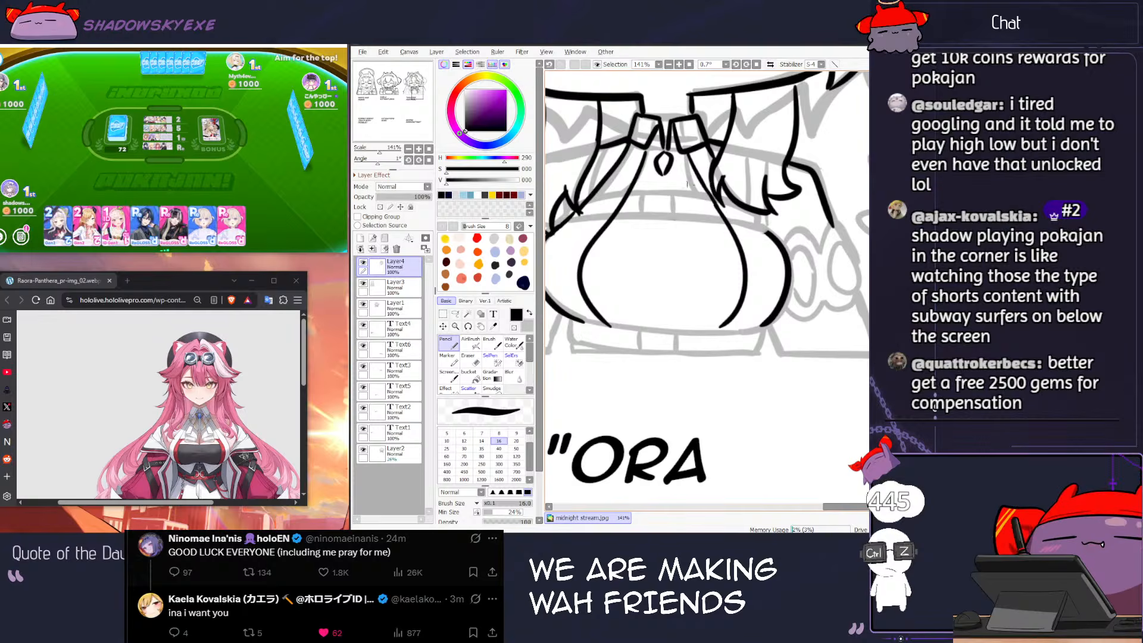
Step: Erase the oval pendant below the collar and redraw it as a diamond brooch with two hanging ribbon tails
key(e)
key(bracketright)
key(bracketright)
key(bracketright)
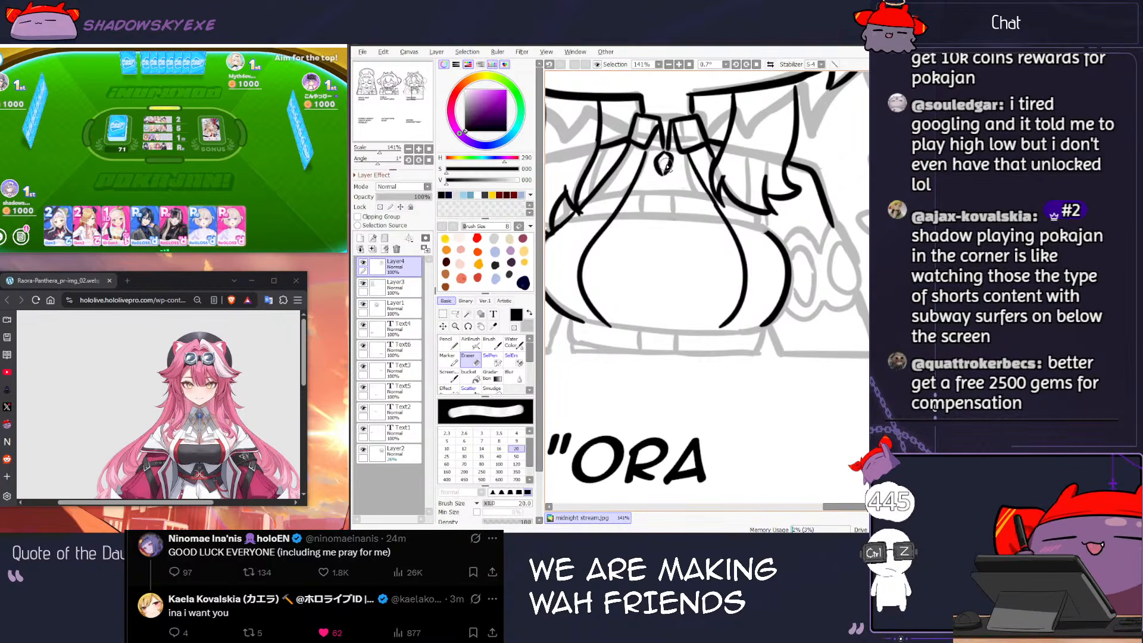
mouse_move(663, 171)
mouse_down()
mouse_move(665, 159)
mouse_move(635, 218)
mouse_up()
key(n)
key(ctrl+z)
key(ctrl+z)
drag(645, 154, 626, 214)
key(ctrl+z)
mouse_move(645, 154)
mouse_down()
mouse_move(619, 230)
mouse_move(636, 230)
mouse_move(657, 246)
mouse_up()
mouse_move(661, 173)
mouse_down()
mouse_move(655, 241)
mouse_move(667, 228)
mouse_up()
mouse_move(685, 156)
mouse_down()
mouse_move(712, 224)
mouse_move(670, 233)
mouse_up()
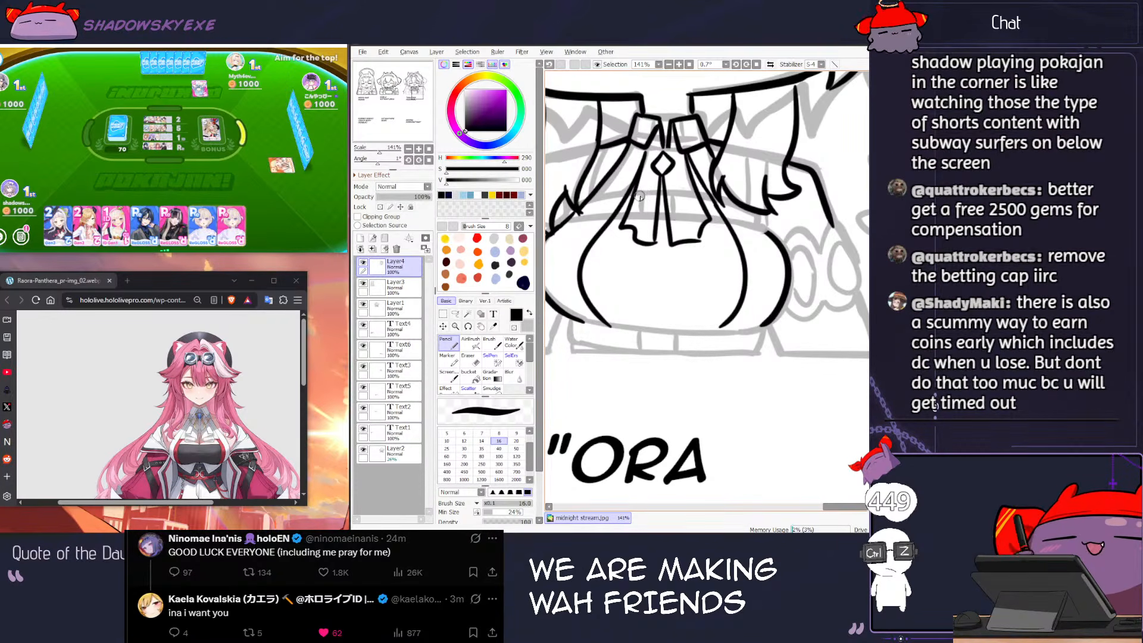
Step: Draw a slightly curved horizontal line across the torso between the two seams, and touch up the right hair strand
key(ctrl+z)
mouse_move(586, 257)
mouse_down()
mouse_move(739, 254)
mouse_move(591, 253)
mouse_move(737, 252)
mouse_move(771, 240)
mouse_up()
key(ctrl+z)
key(e)
key(n)
key(ctrl+z)
drag(764, 180, 778, 188)
Step: Switch to the card game, discard the newly drawn card, and return to the drawing
click(149, 251)
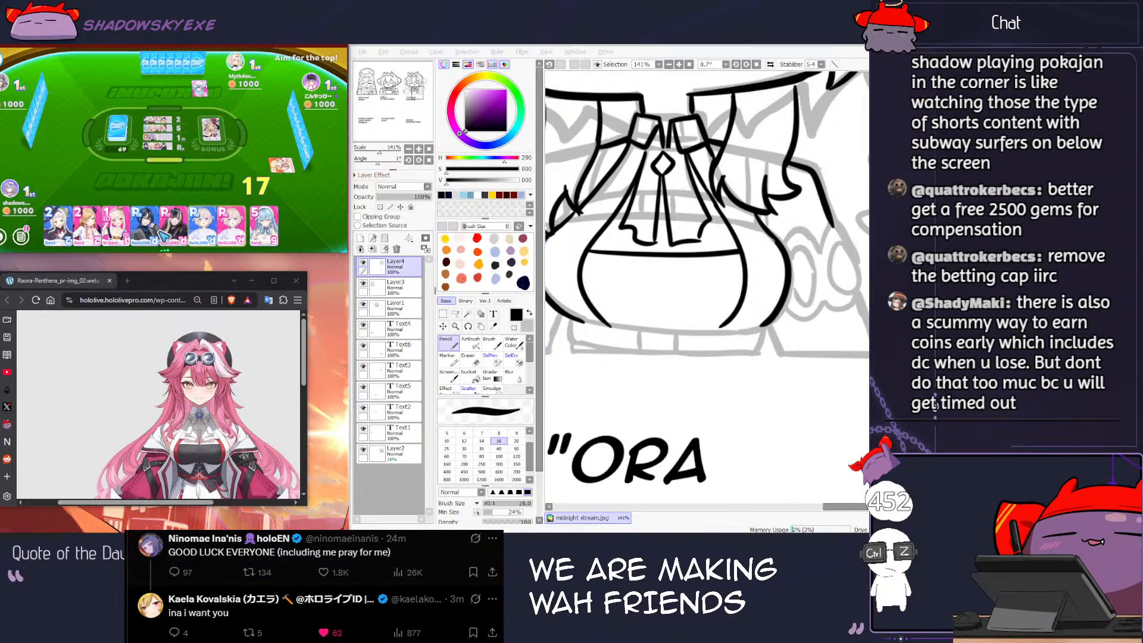
click(269, 238)
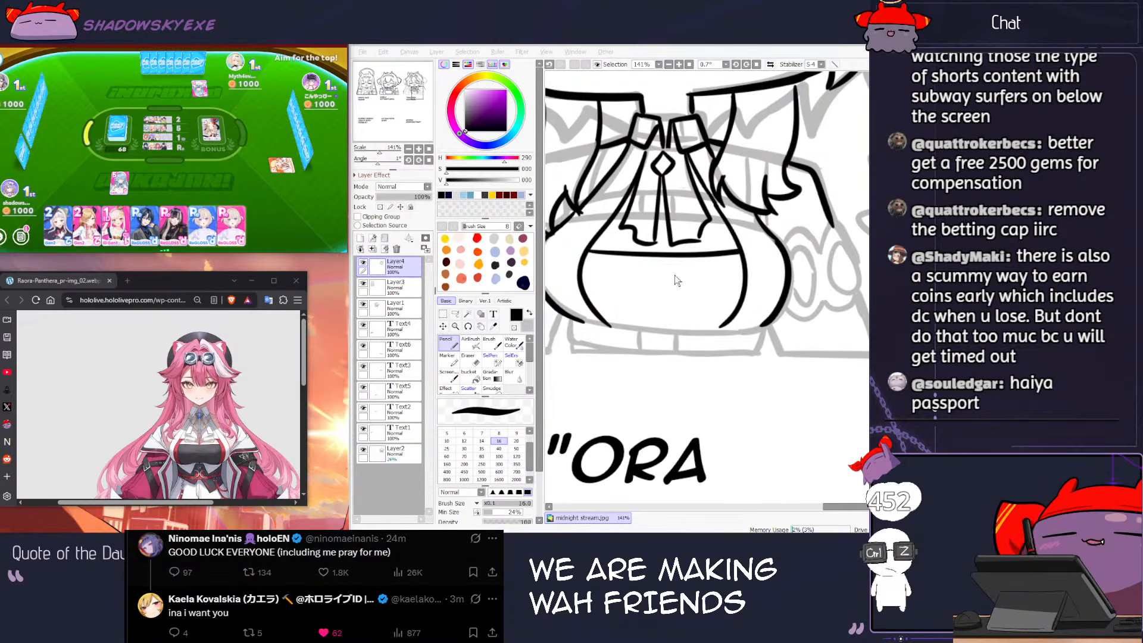
click(579, 322)
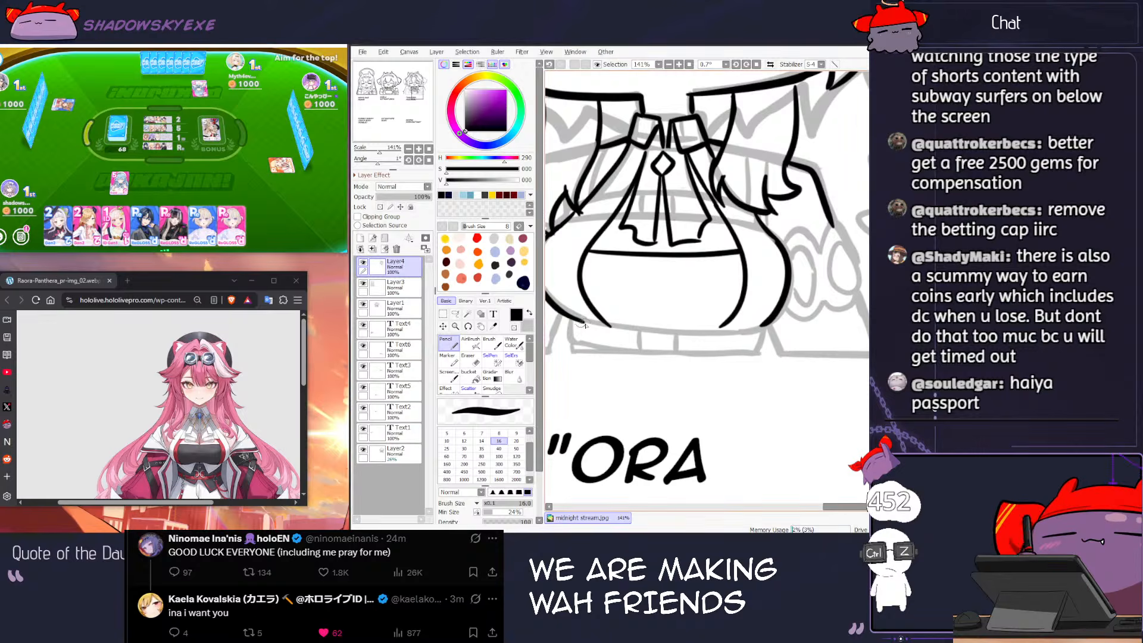
drag(582, 322, 610, 327)
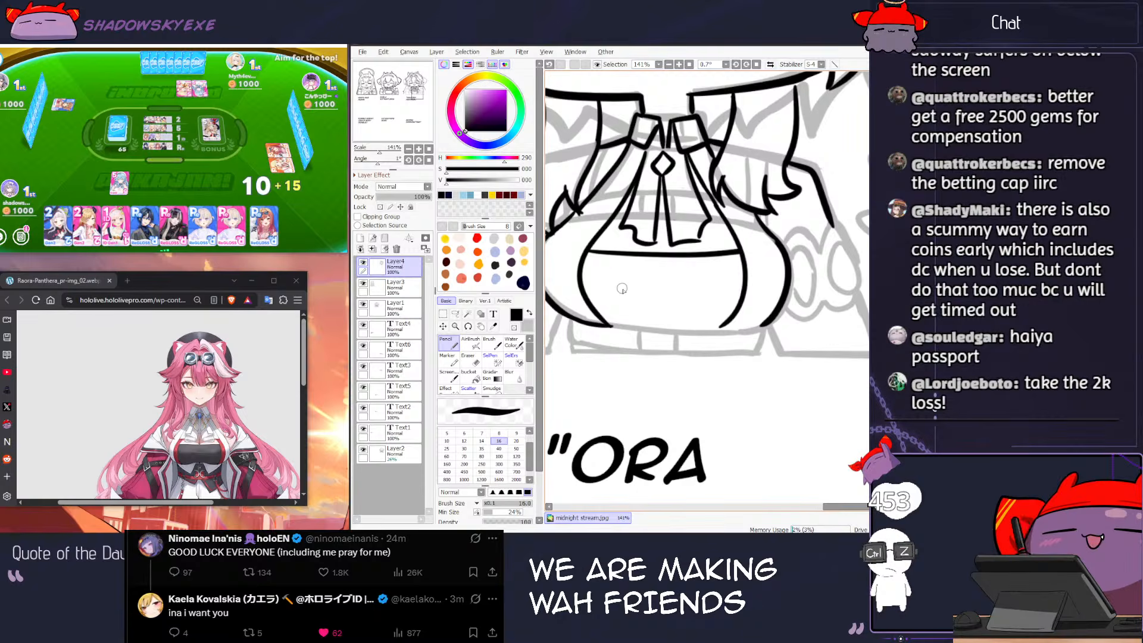
mouse_move(613, 327)
mouse_down()
mouse_move(674, 333)
mouse_move(610, 327)
mouse_move(710, 331)
mouse_up()
key(ctrl+z)
key(ctrl+z)
key(ctrl+z)
key(ctrl+z)
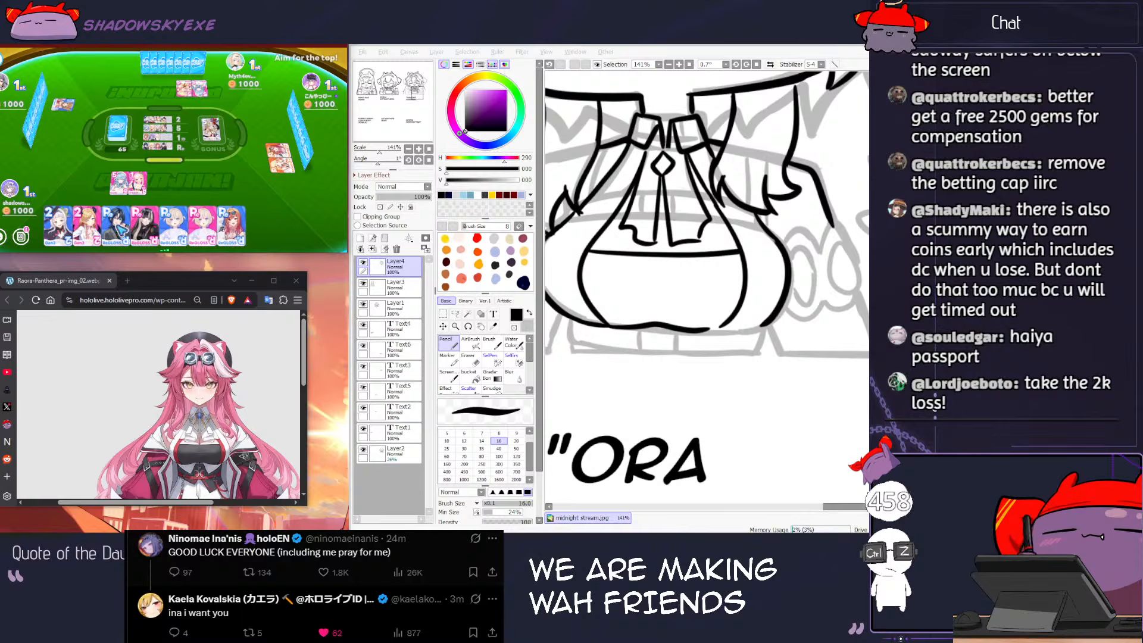
click(688, 267)
key(ctrl+z)
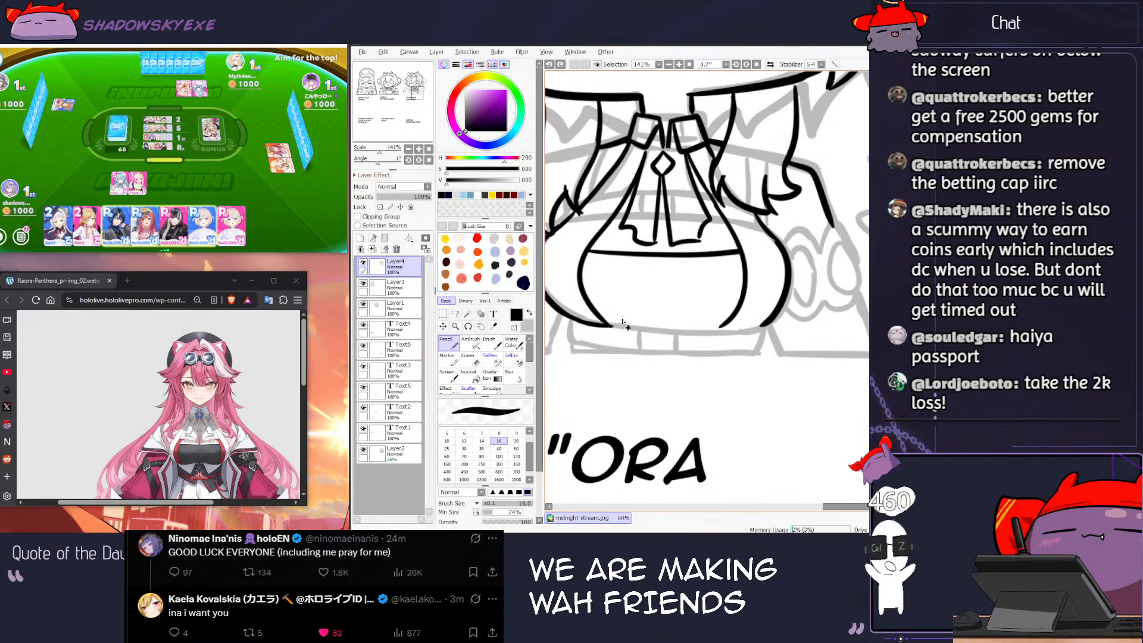
key(ctrl+z)
Step: Ink the bottom edge of the body from side to side with a small upward notch in the middle
drag(613, 325, 772, 324)
key(ctrl+z)
key(ctrl+z)
key(ctrl+z)
key(ctrl+z)
key(ctrl+z)
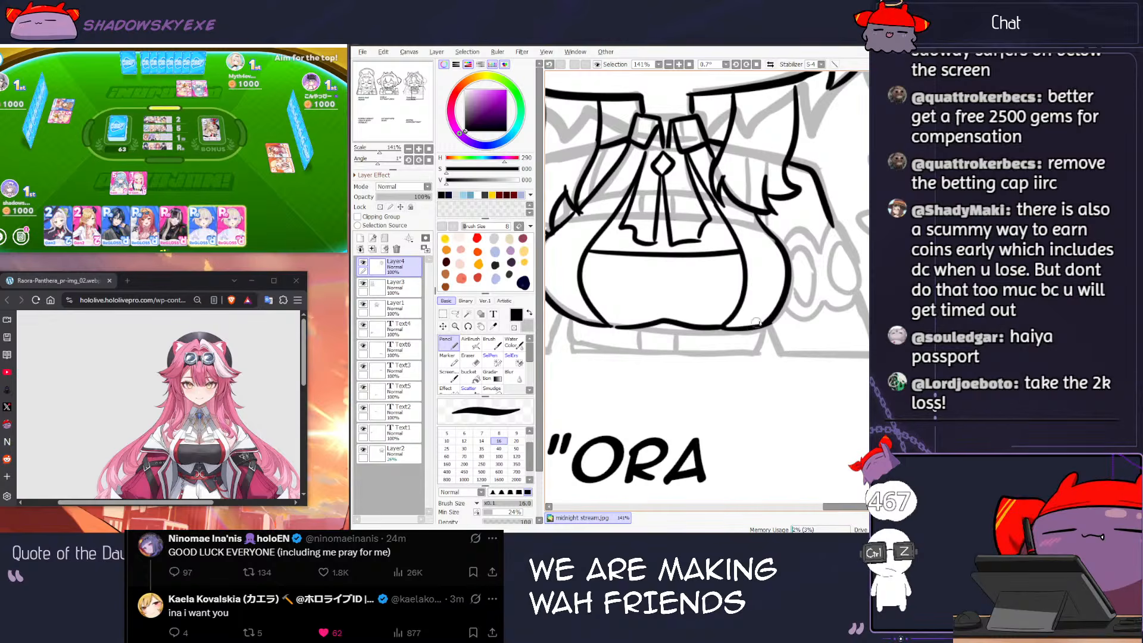
mouse_move(574, 154)
mouse_down()
mouse_move(653, 246)
mouse_move(690, 206)
mouse_up()
mouse_move(748, 355)
mouse_down()
mouse_move(640, 288)
mouse_move(640, 313)
mouse_up()
key(ctrl+z)
key(ctrl+z)
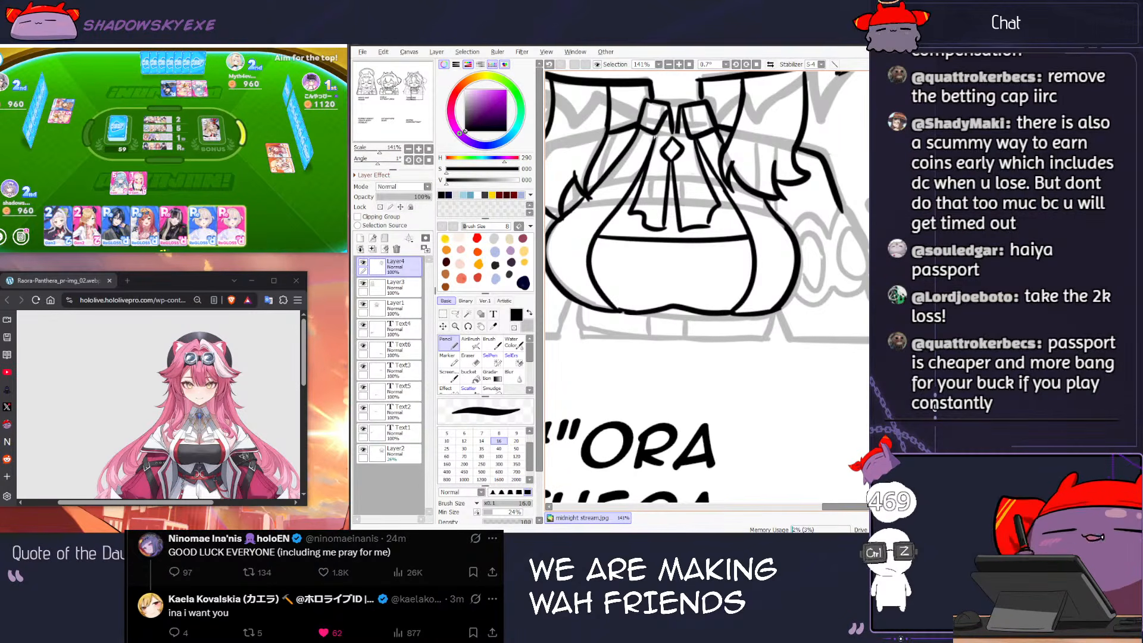
key(ctrl+z)
key(ctrl+z)
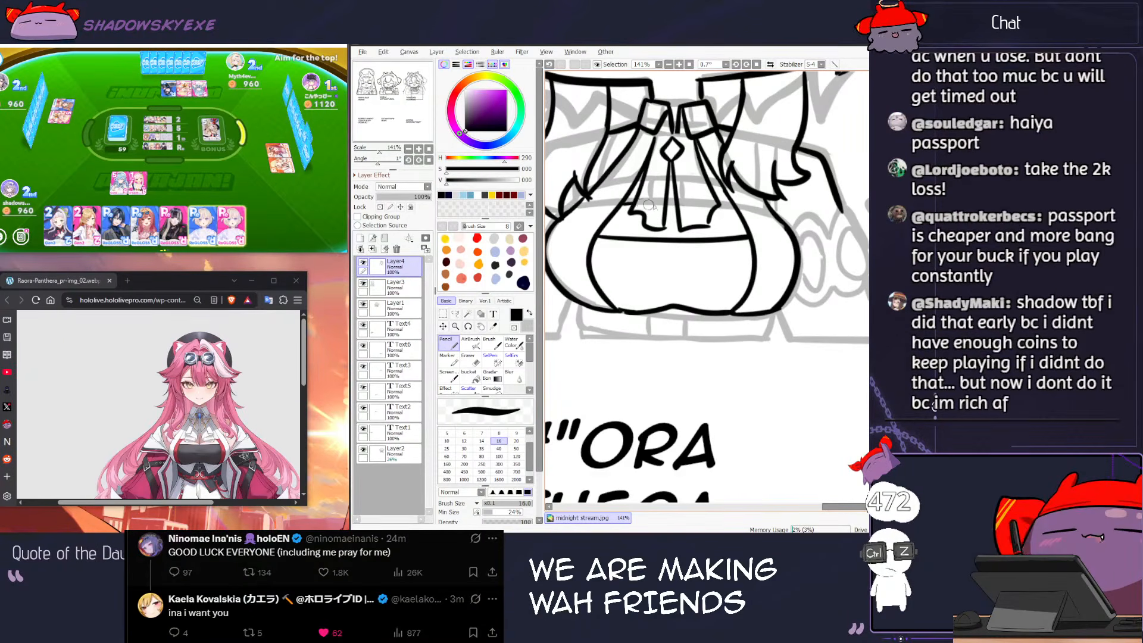
Step: Draw a short vertical centre line between the ribbon tails down to the horizontal torso line
drag(673, 204, 673, 238)
key(ctrl+z)
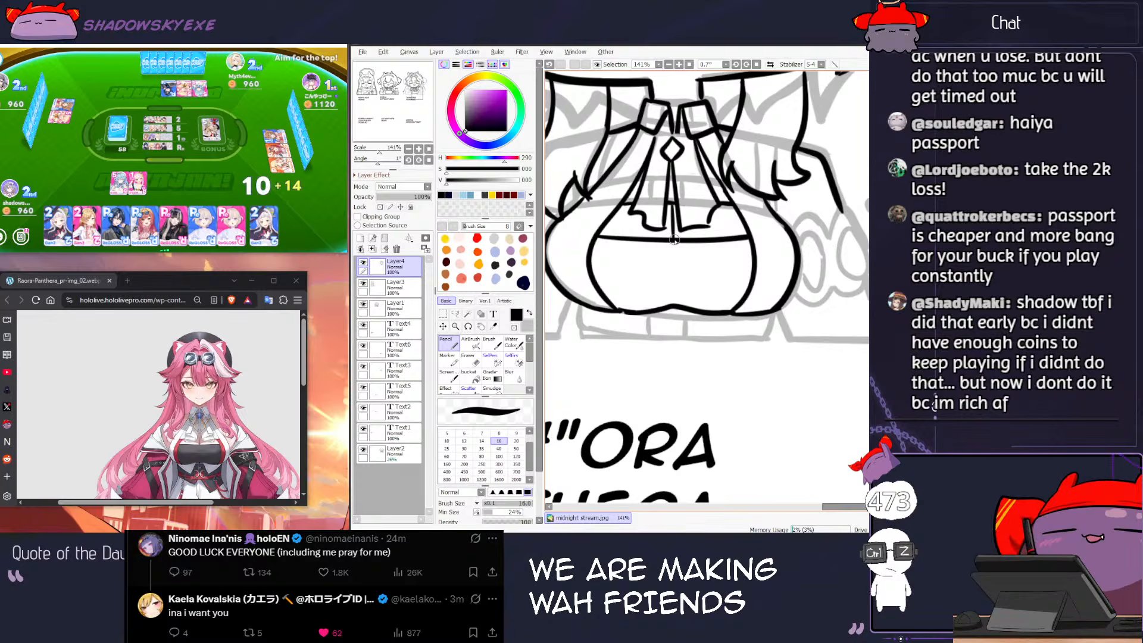
key(ctrl+z)
key(ctrl+z)
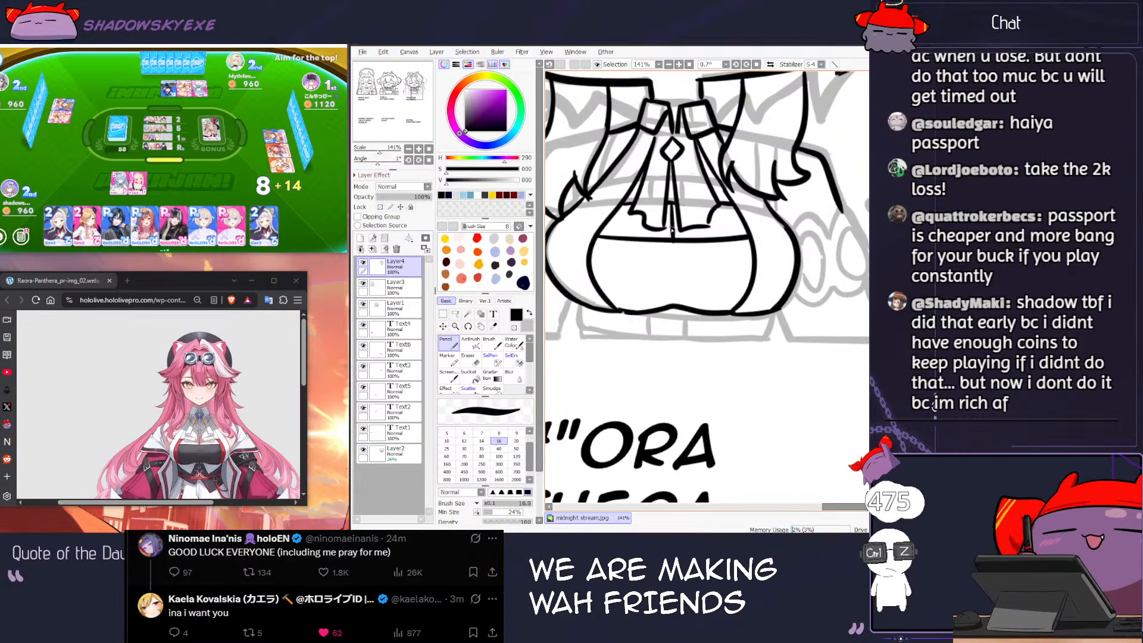
scroll(631, 256, down, 2)
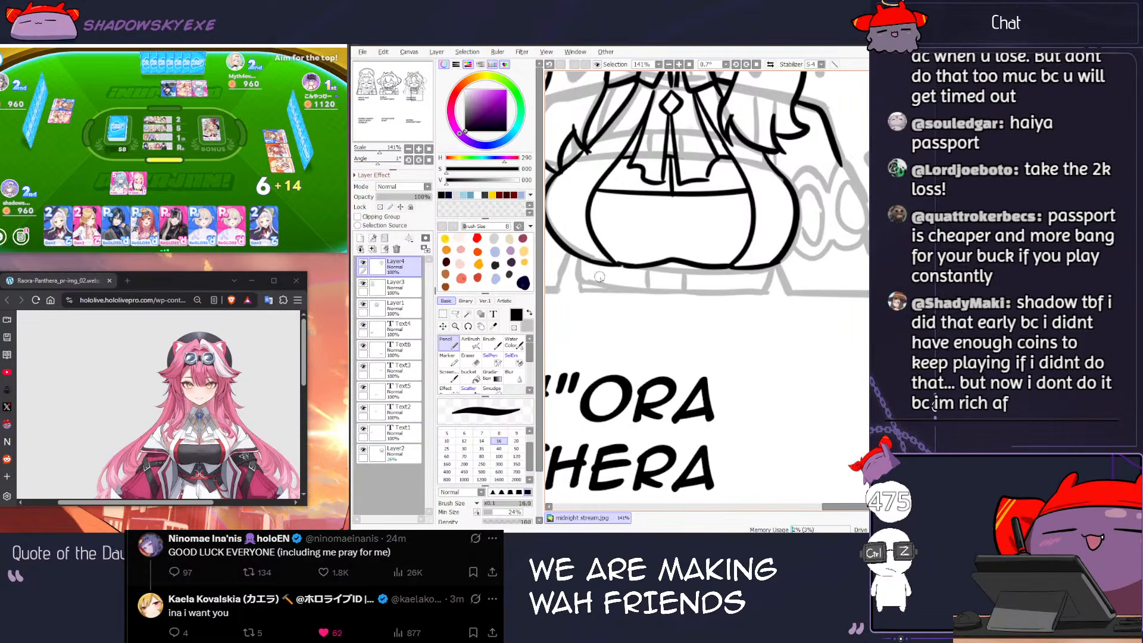
drag(577, 262, 620, 298)
key(ctrl+z)
key(ctrl+z)
key(ctrl+z)
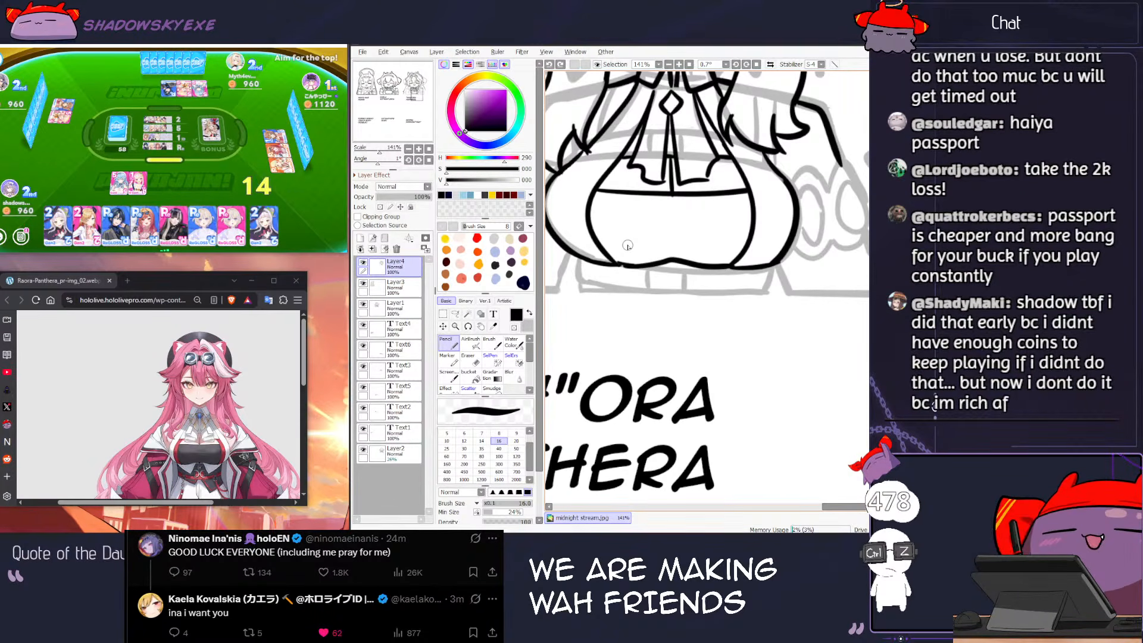
Step: Switch to the card game, discard a card from the hand, and go back to the drawing
click(276, 239)
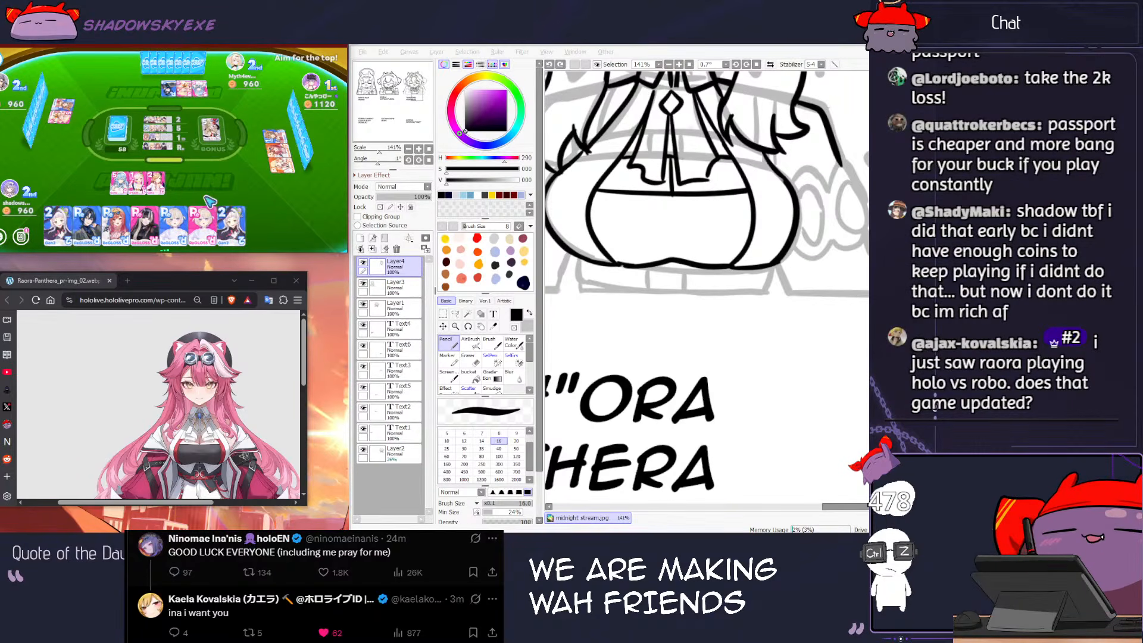
click(665, 277)
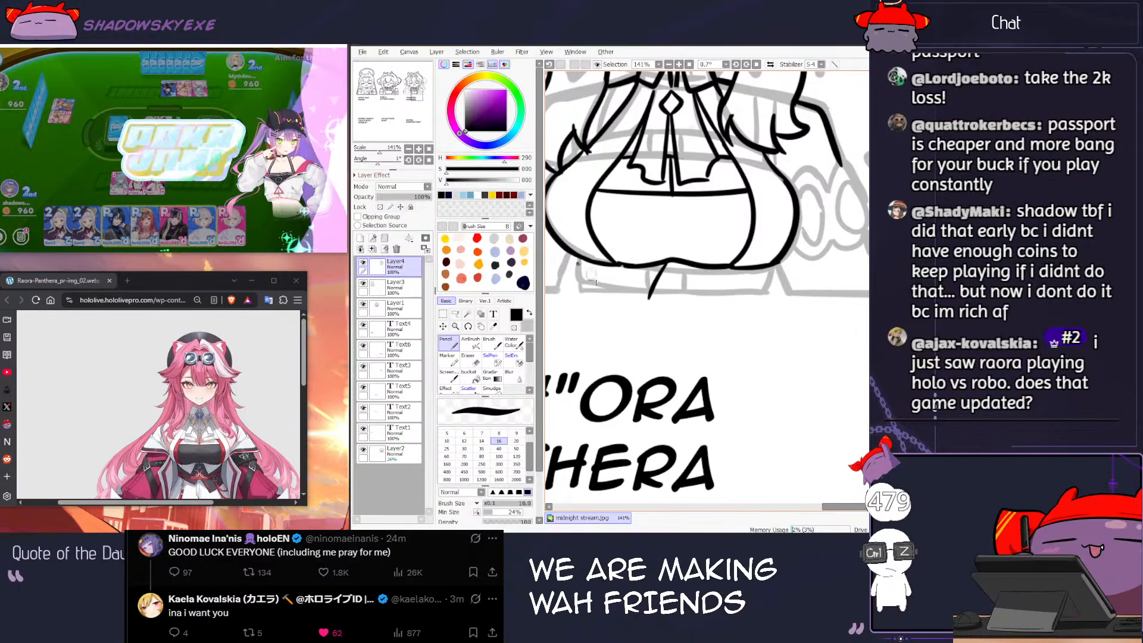
Step: Draw a pointed zigzag hem along the underside of the body, with a split in the middle
mouse_move(579, 262)
mouse_down()
mouse_move(645, 303)
mouse_move(670, 270)
mouse_move(707, 304)
mouse_move(770, 265)
mouse_up()
mouse_move(578, 262)
mouse_down()
mouse_move(607, 292)
mouse_move(701, 290)
mouse_move(689, 292)
mouse_up()
key(ctrl+z)
key(ctrl+z)
key(ctrl+z)
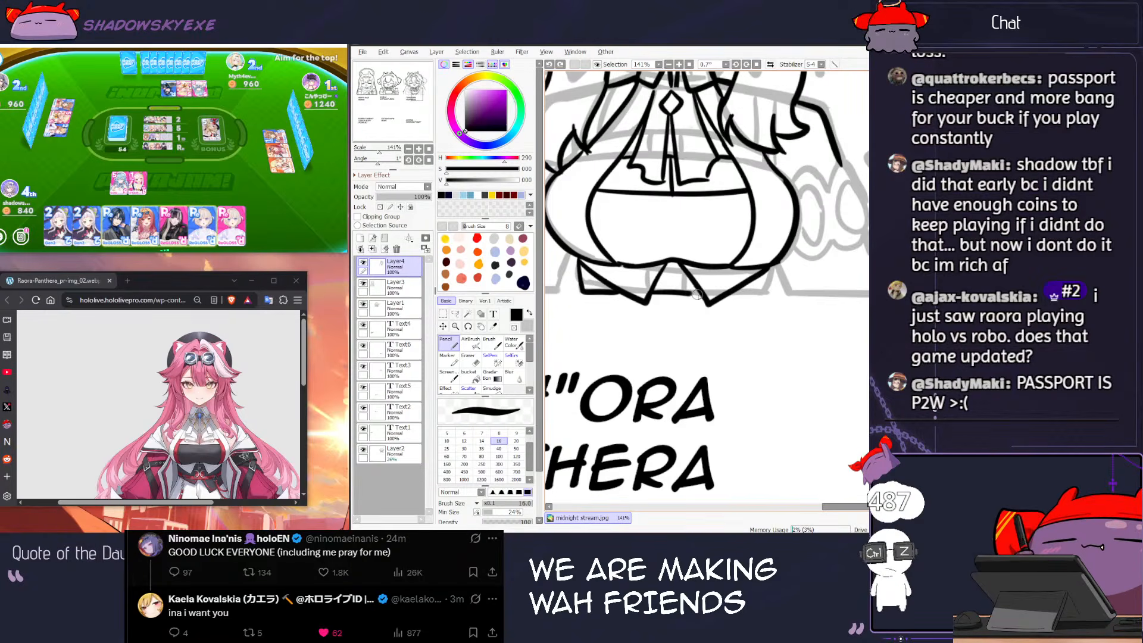
mouse_move(769, 272)
mouse_down()
mouse_move(759, 296)
mouse_move(720, 295)
mouse_up()
Step: Bring the lower half of the reference image into view and ink the slanted cuff line across the sketched left hand's wrist
scroll(750, 266, down, 4)
mouse_move(649, 211)
mouse_down()
mouse_move(728, 318)
mouse_move(627, 218)
mouse_up()
scroll(650, 255, up, 1)
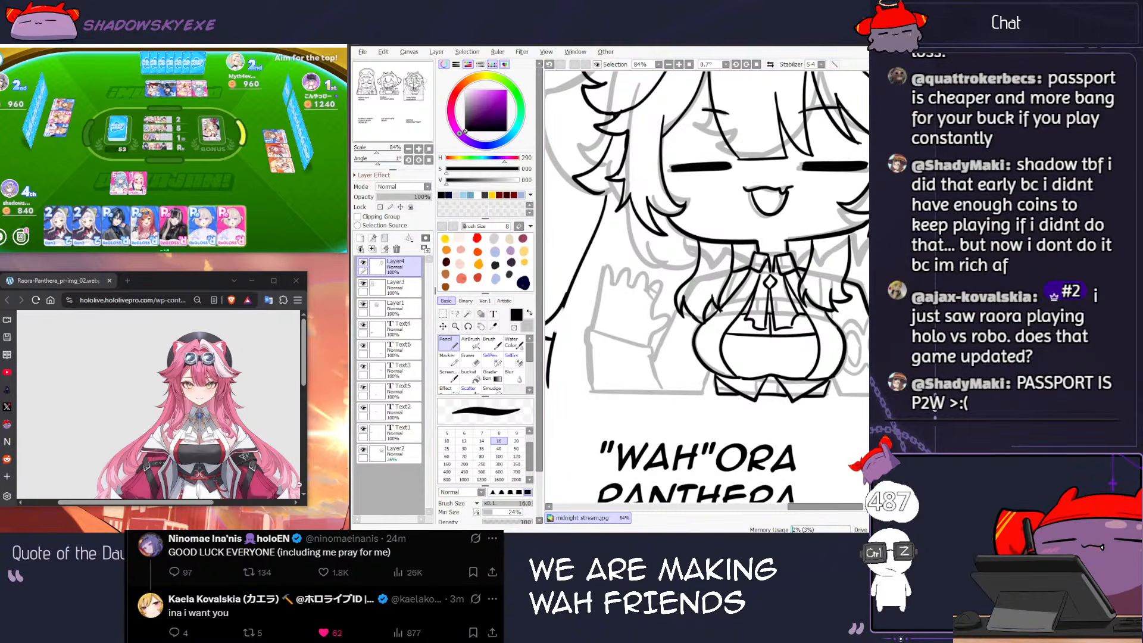
scroll(173, 422, down, 5)
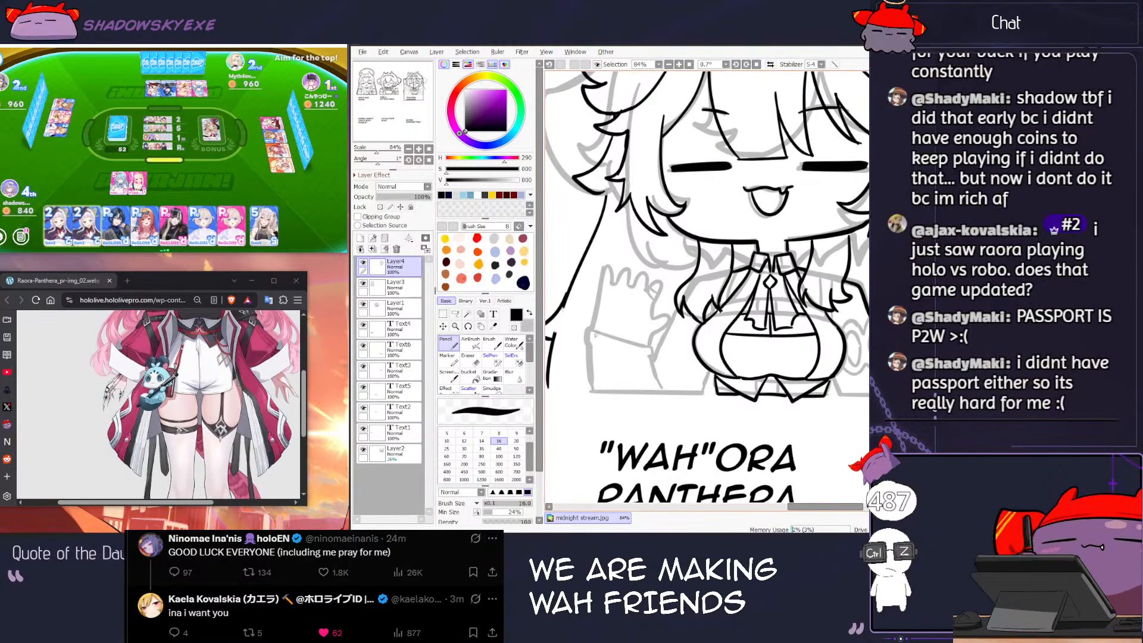
drag(573, 332, 653, 348)
key(ctrl+z)
key(ctrl+z)
drag(575, 329, 566, 354)
mouse_move(570, 331)
mouse_down()
mouse_move(624, 340)
mouse_move(661, 351)
mouse_up()
key(ctrl+z)
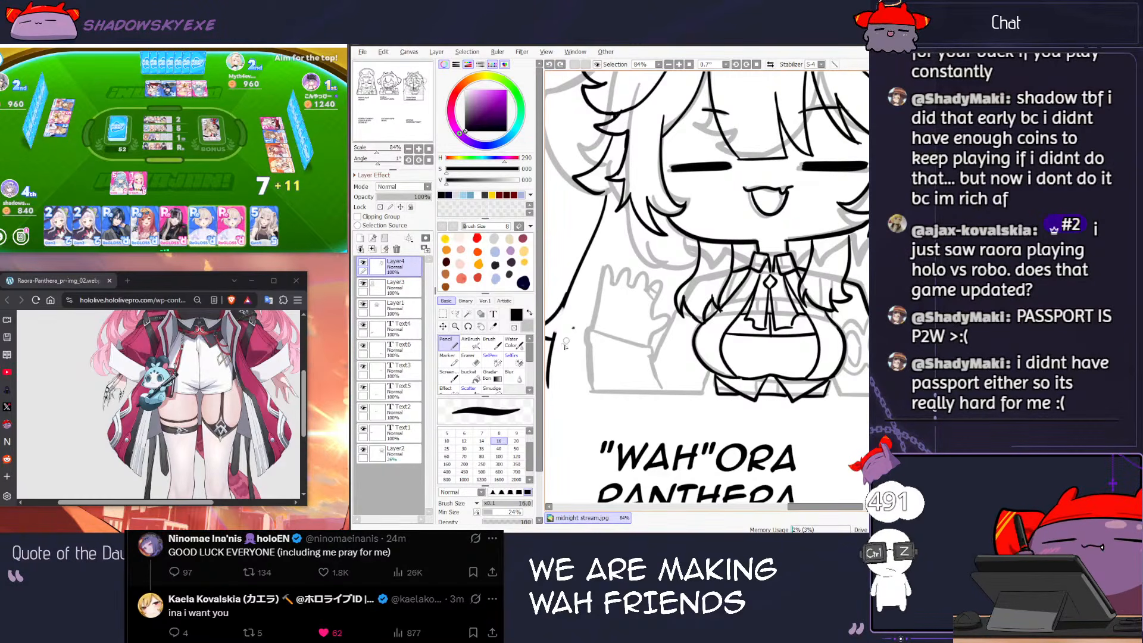
drag(569, 327, 664, 352)
key(ctrl+z)
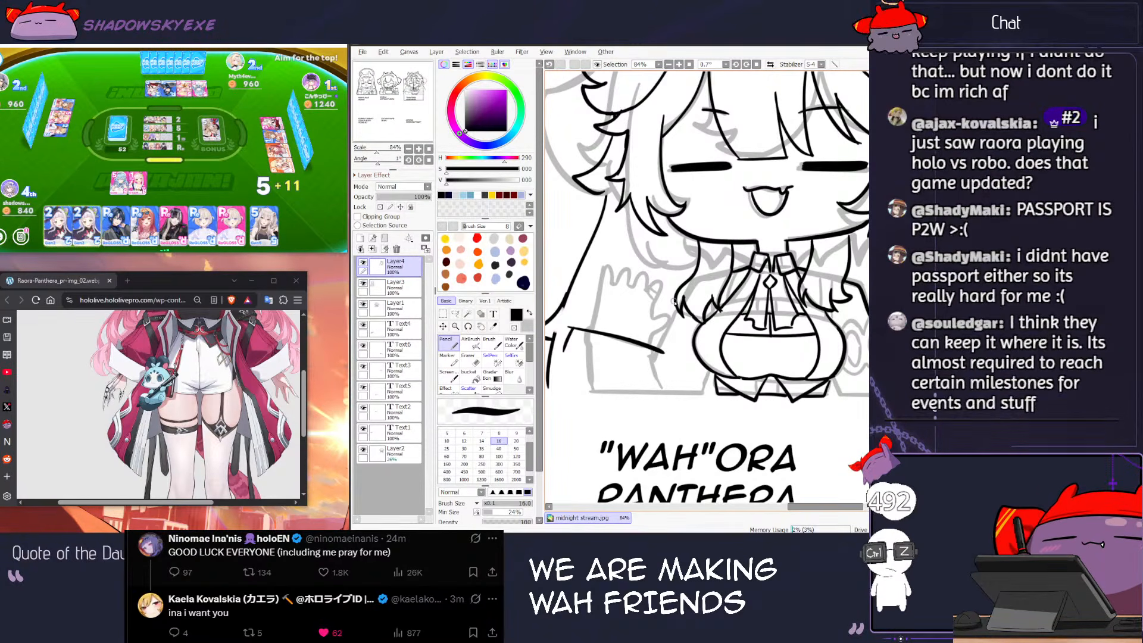
Step: Switch to the card game and discard the newly drawn card
click(204, 182)
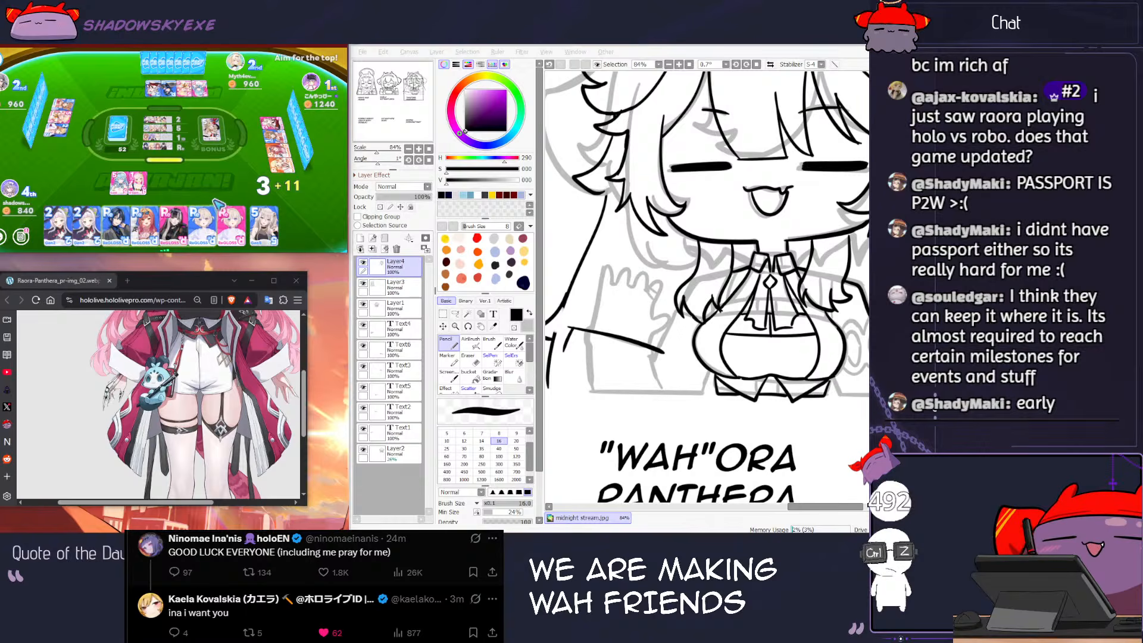
click(271, 229)
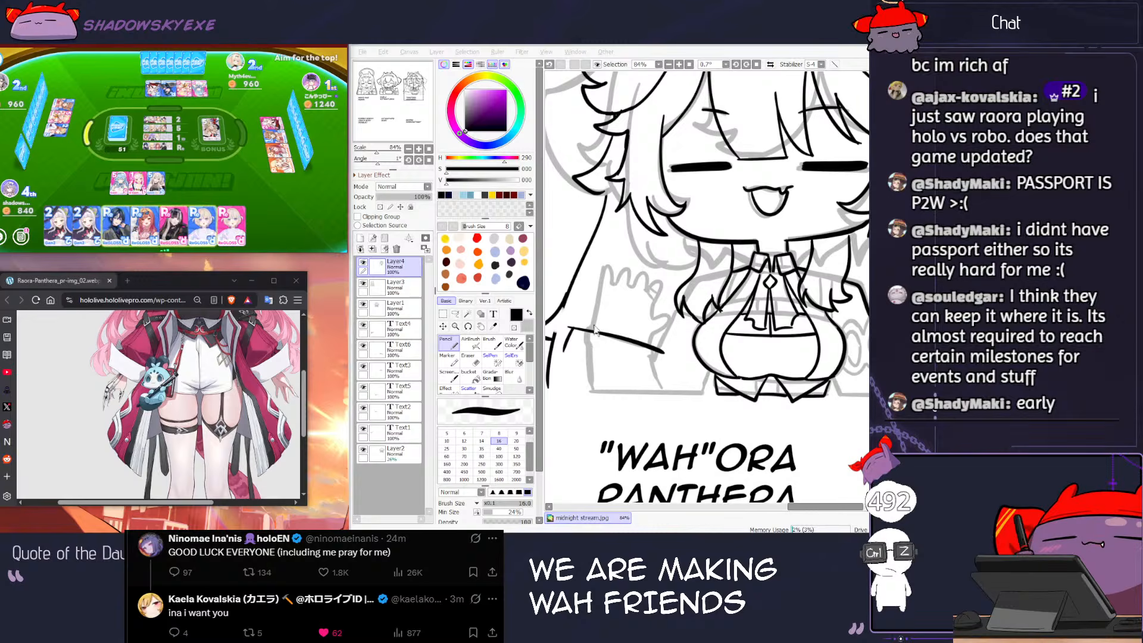
Step: Ink the remaining edges of the slanted rectangular cuff and the short sleeve lines below it at the sketched left hand's wrist
key(ctrl+z)
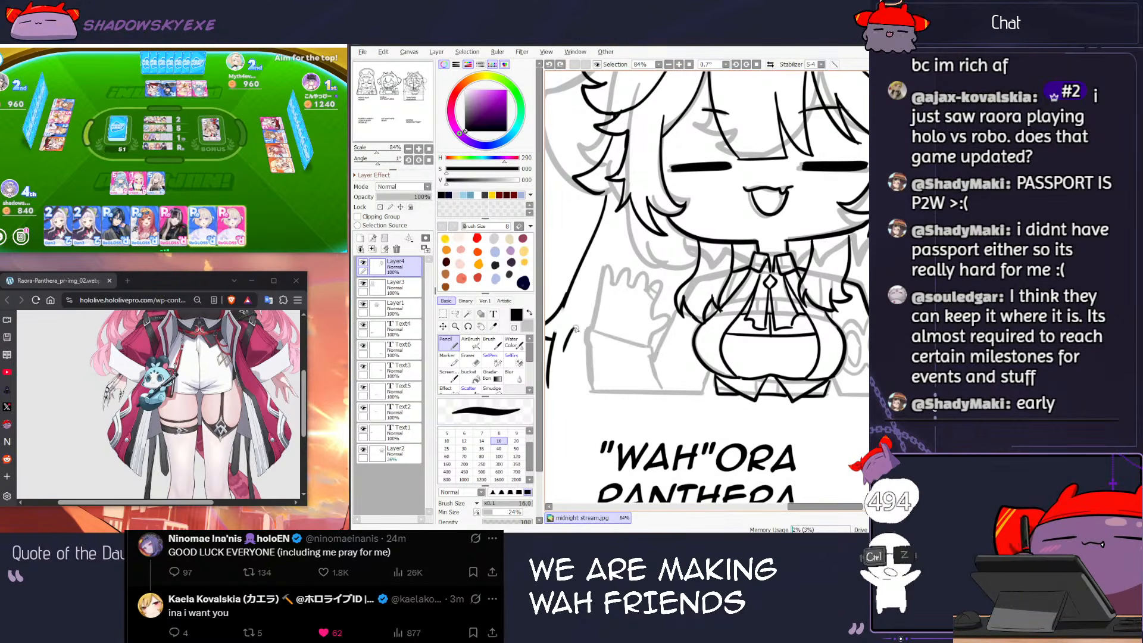
mouse_move(657, 352)
mouse_down()
mouse_move(595, 361)
mouse_move(659, 377)
mouse_up()
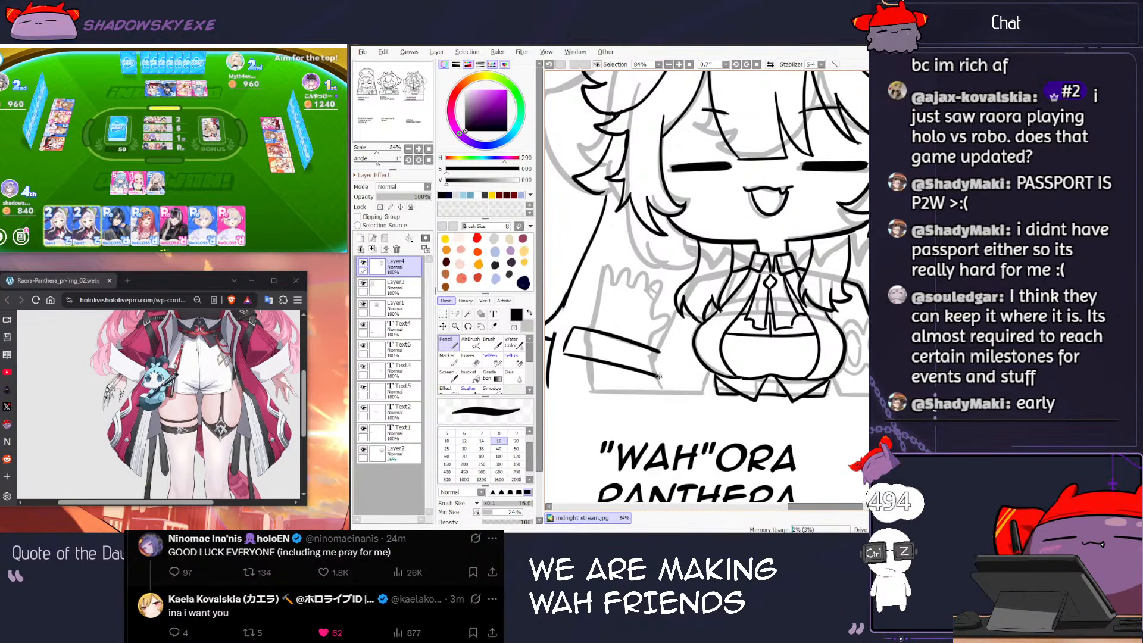
key(ctrl+z)
drag(572, 384, 662, 391)
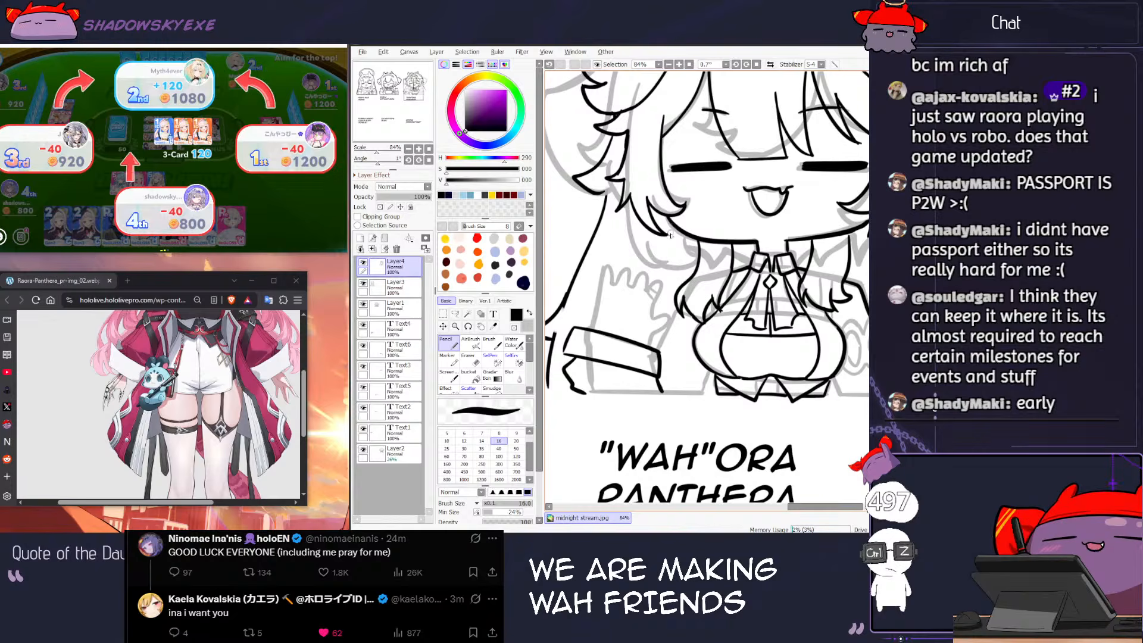
Step: Ink a short curved arm line beside the body, on the side opposite the inked cuff
mouse_move(798, 256)
mouse_down()
mouse_move(754, 252)
mouse_move(701, 272)
mouse_up()
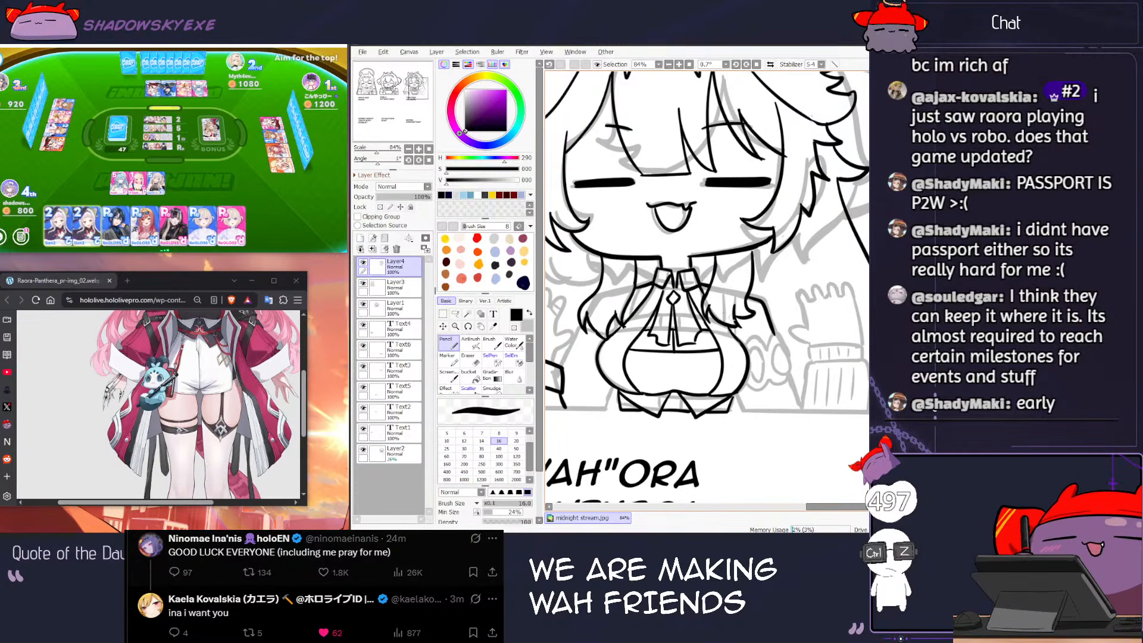
key(ctrl+z)
mouse_move(758, 371)
mouse_down()
mouse_move(785, 345)
mouse_move(771, 384)
mouse_up()
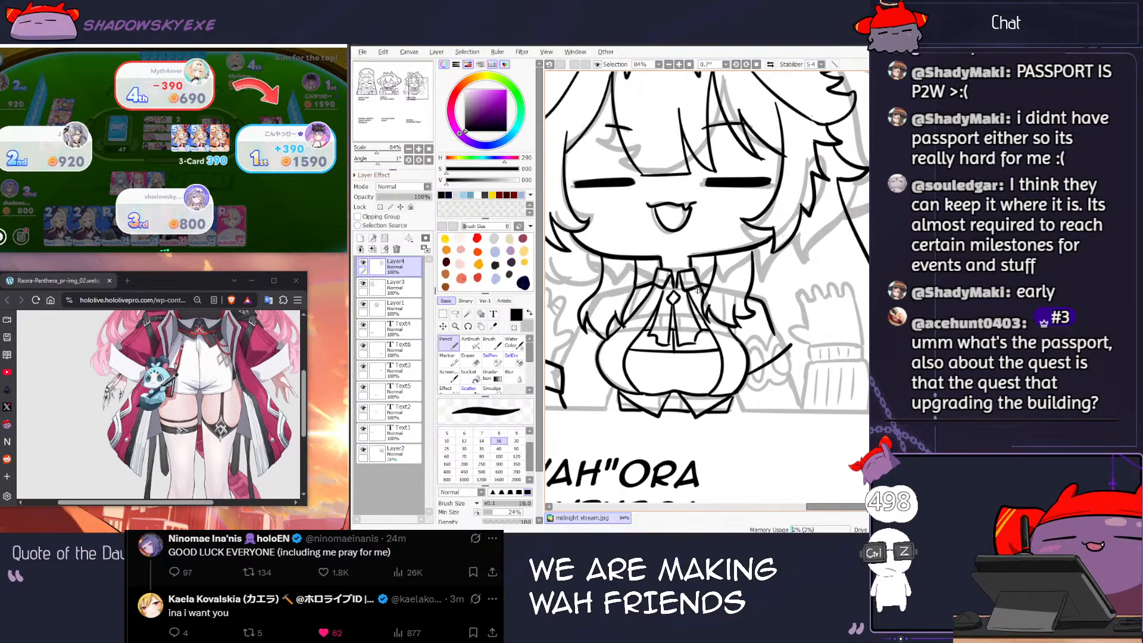
mouse_move(568, 330)
mouse_down()
mouse_move(625, 315)
mouse_move(639, 340)
mouse_up()
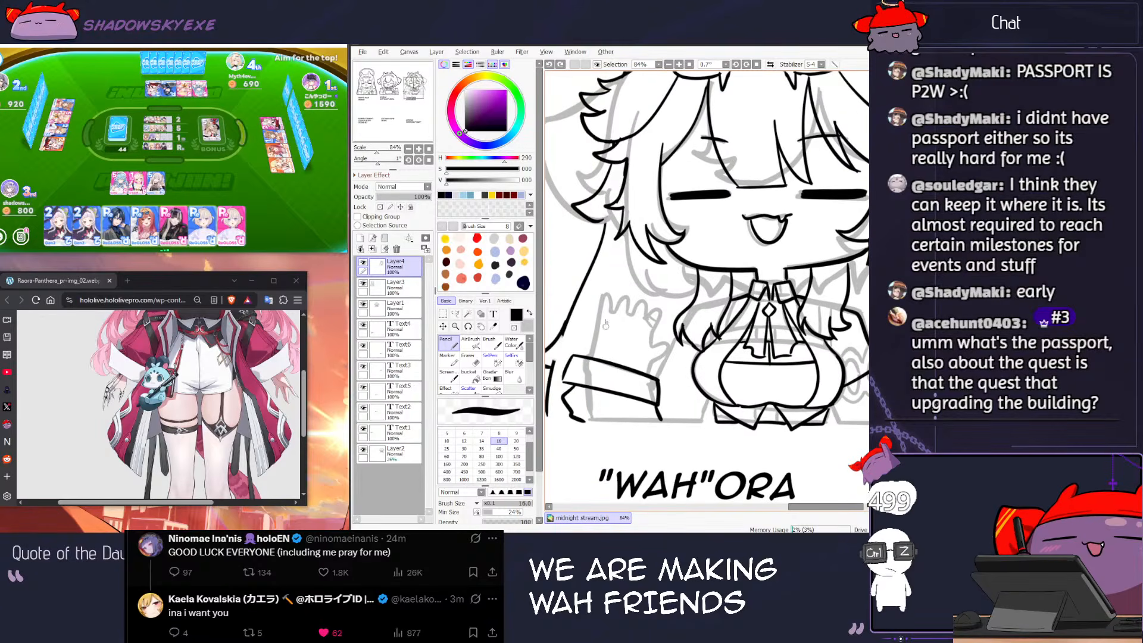
Step: Ink the outer edge of the raised hand above the cuff and round it over into the first fingertip
key(ctrl+z)
key(ctrl+z)
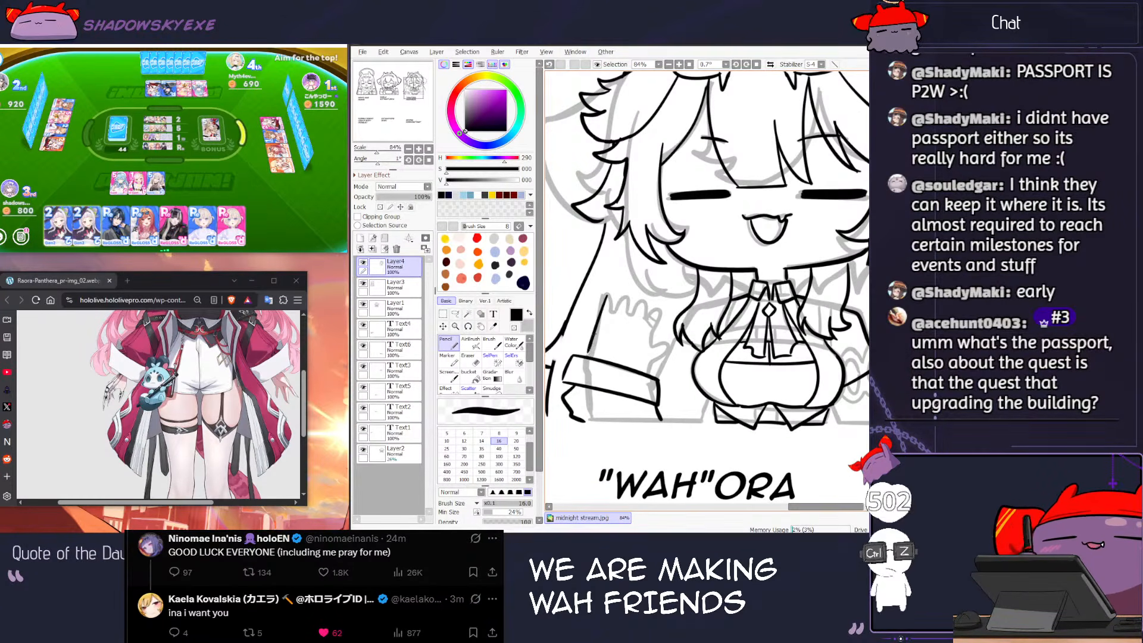
key(ctrl+z)
key(ctrl+z)
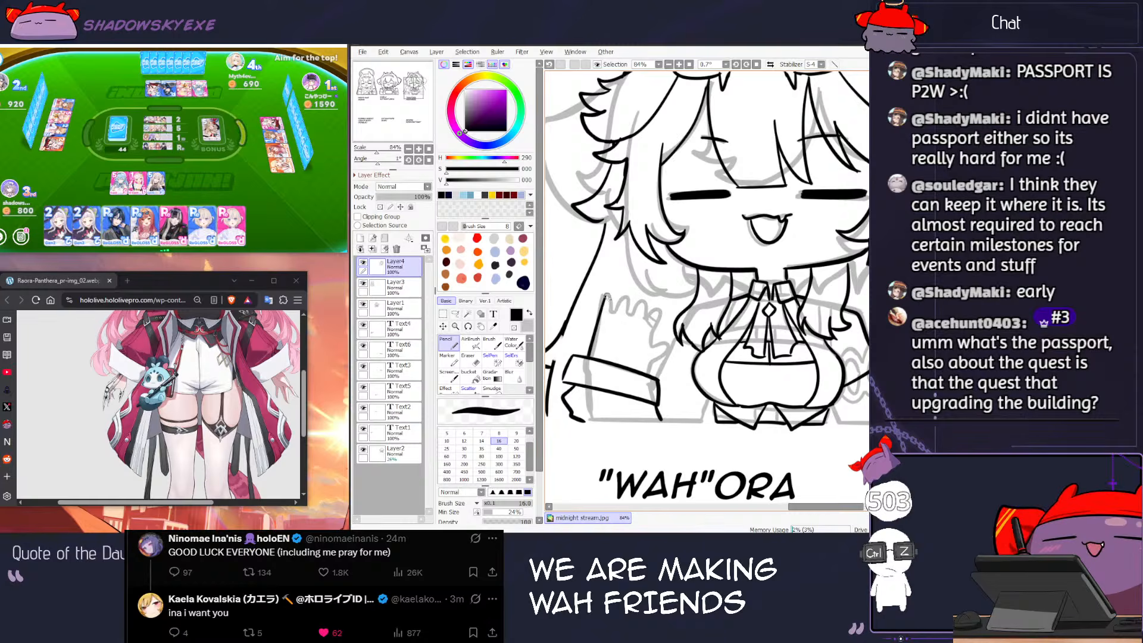
key(ctrl+z)
key(ctrl+z)
key(ctrl+z)
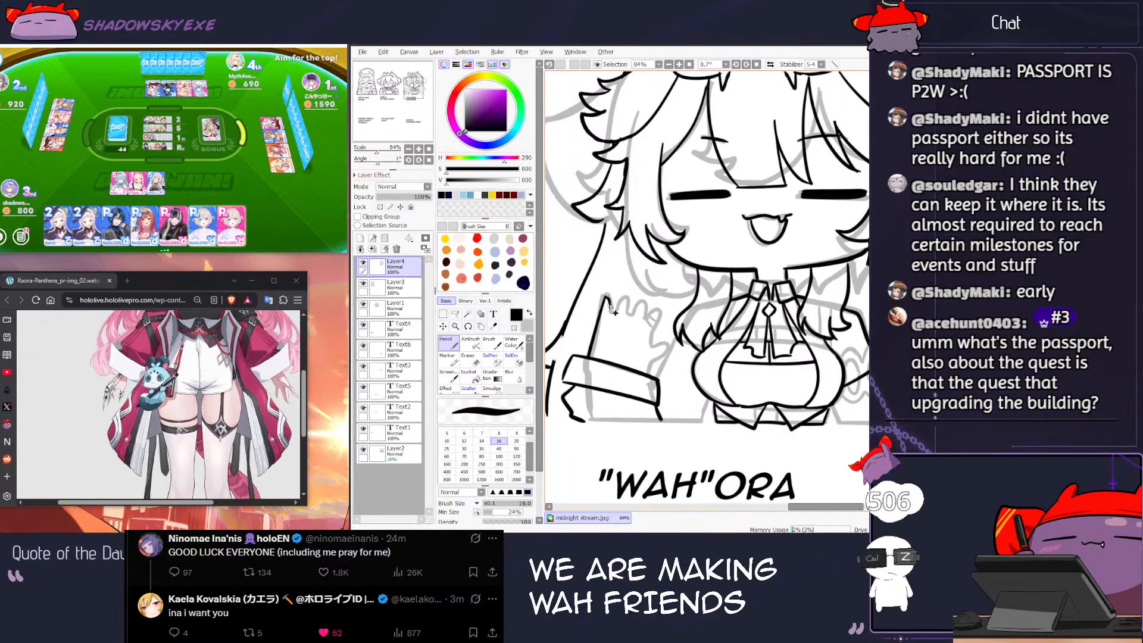
key(ctrl+z)
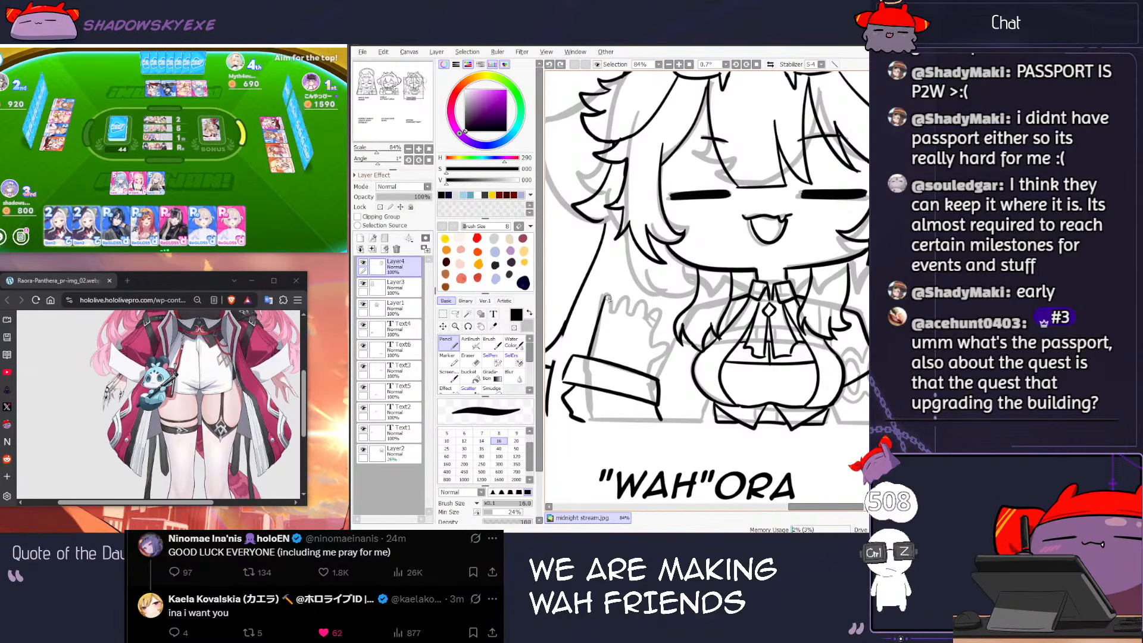
drag(611, 304, 611, 315)
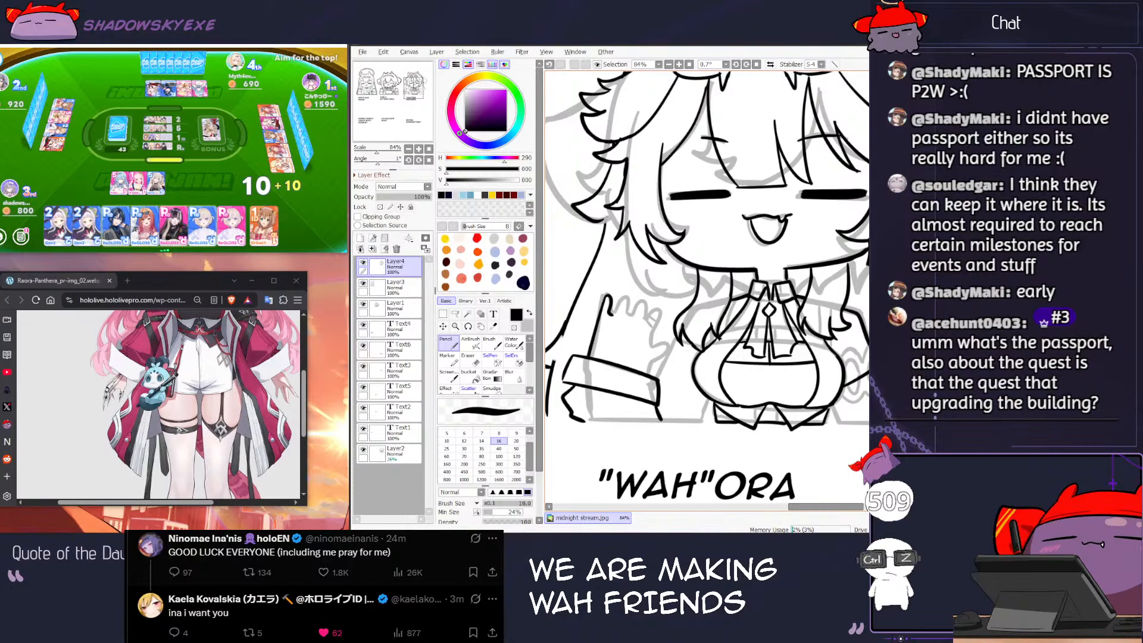
Step: Switch to the card game, discard the newly drawn card, and go back to the drawing
click(237, 212)
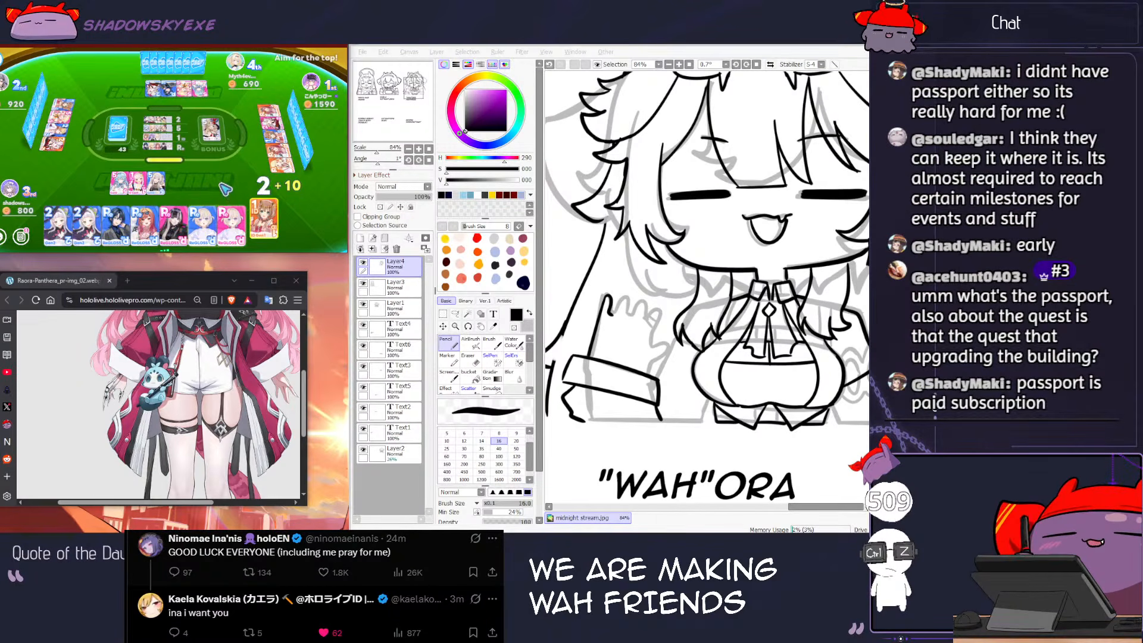
click(274, 237)
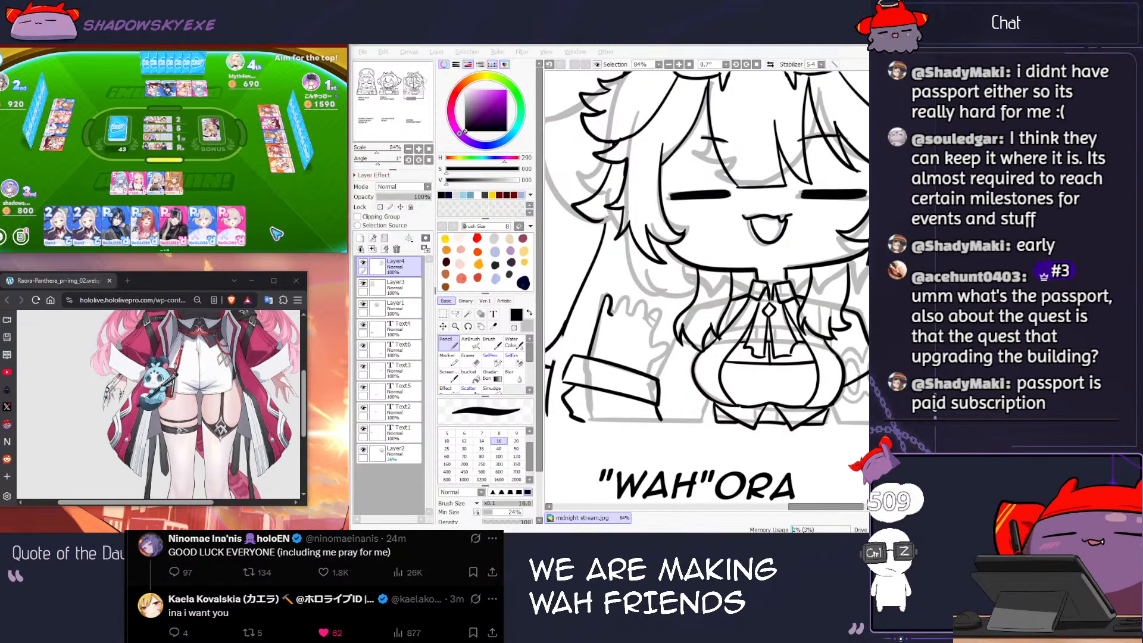
click(607, 279)
Step: Ink the remaining fingers and the thumb of the raised hand above the cuff with the Pencil
key(e)
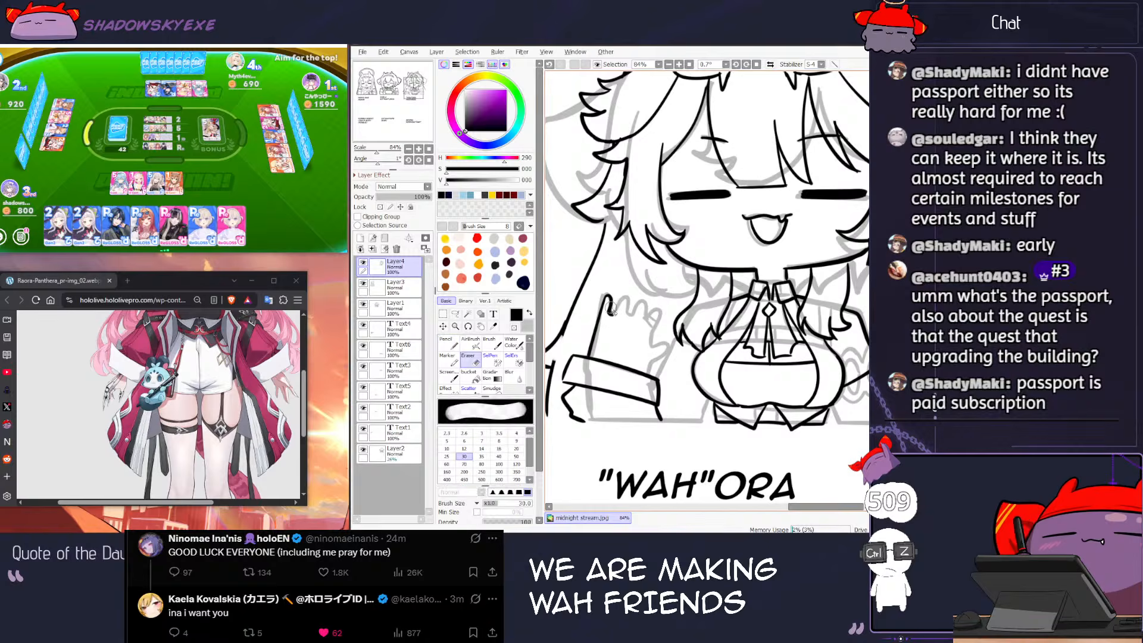
key(n)
mouse_move(607, 294)
mouse_down()
mouse_move(615, 313)
mouse_move(624, 299)
mouse_move(626, 316)
mouse_move(636, 304)
mouse_move(640, 320)
mouse_move(632, 316)
mouse_move(642, 302)
mouse_move(661, 314)
mouse_move(654, 333)
mouse_move(653, 310)
mouse_up()
key(ctrl+z)
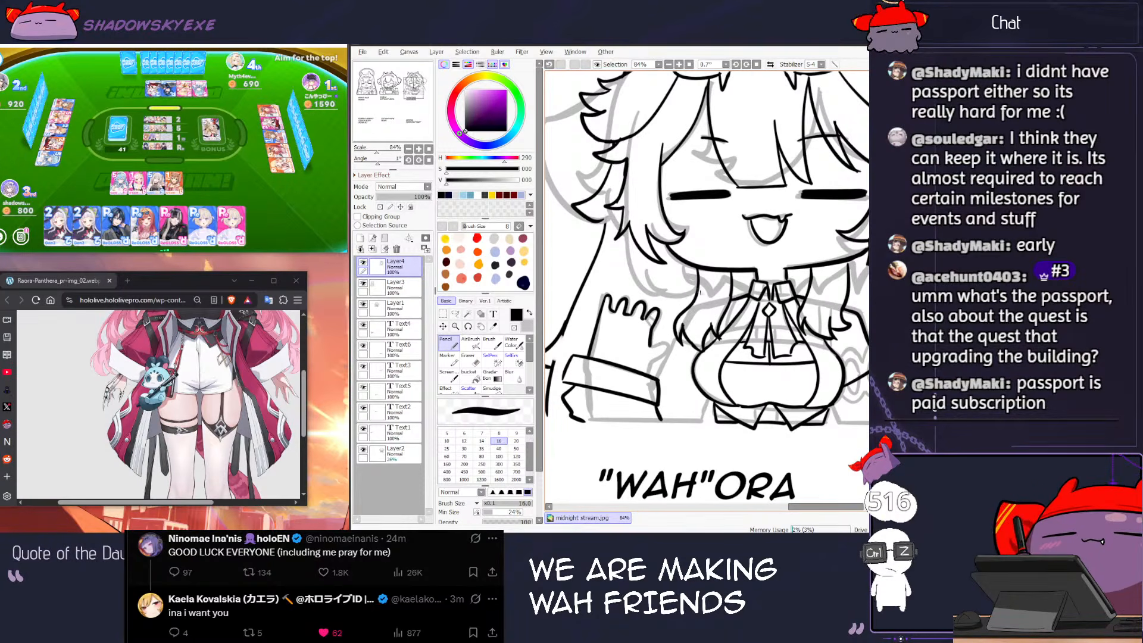
key(ctrl+z)
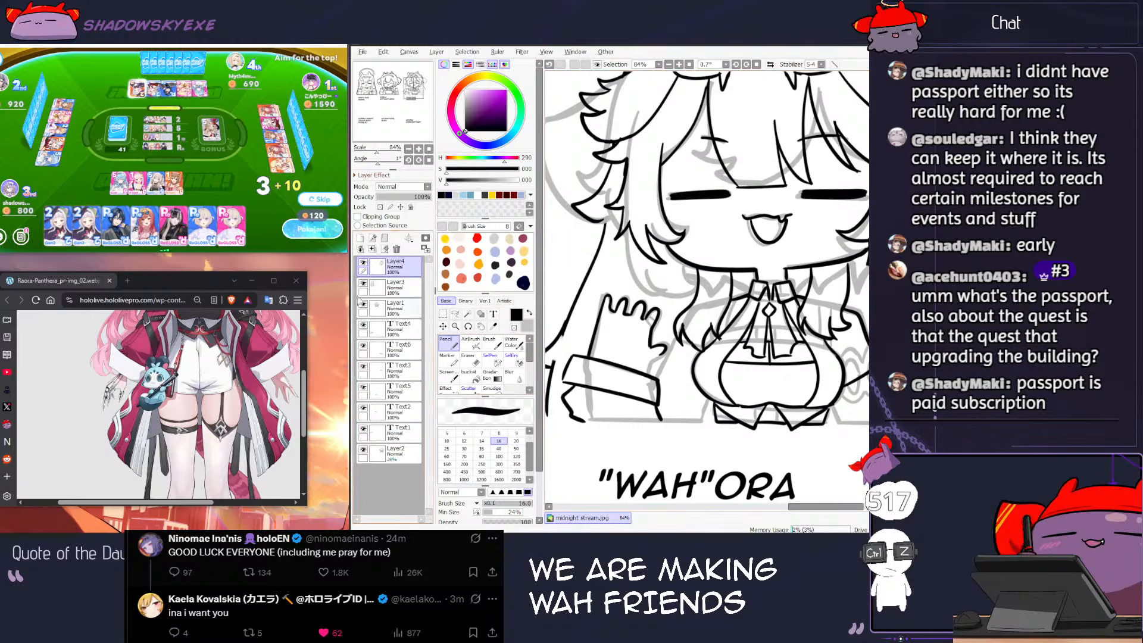
Step: Switch to the card game and declare Pokajan for the 120-coin three-card hand
click(320, 234)
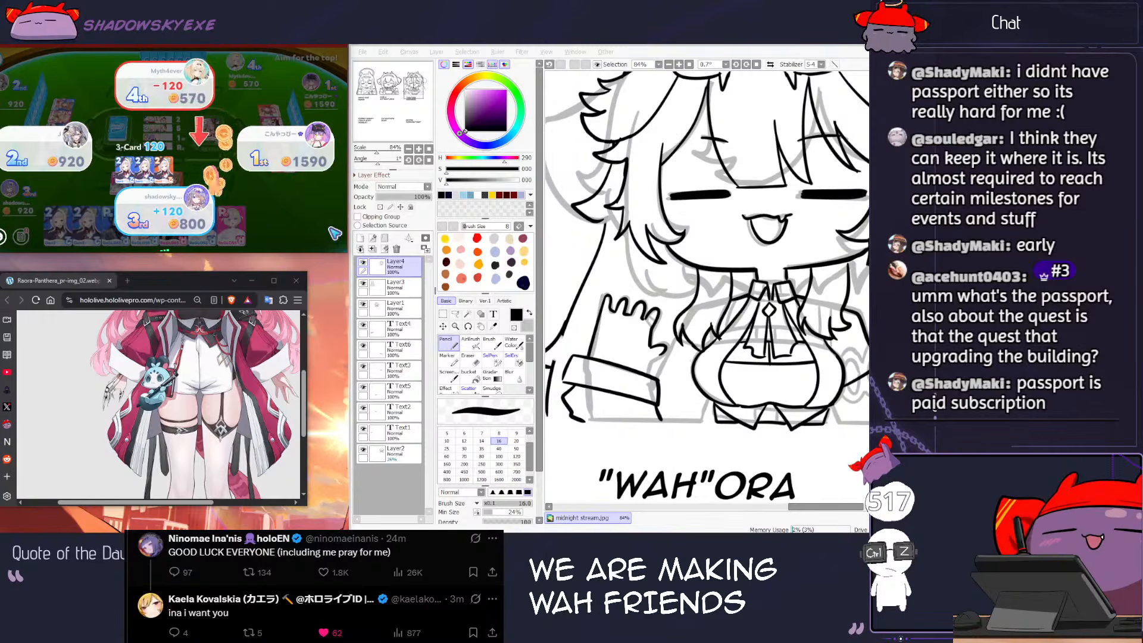
Step: Reduce the Pencil size to 10 and add thin finishing lines around the fingers and thumb of the raised hand
scroll(704, 455, up, 2)
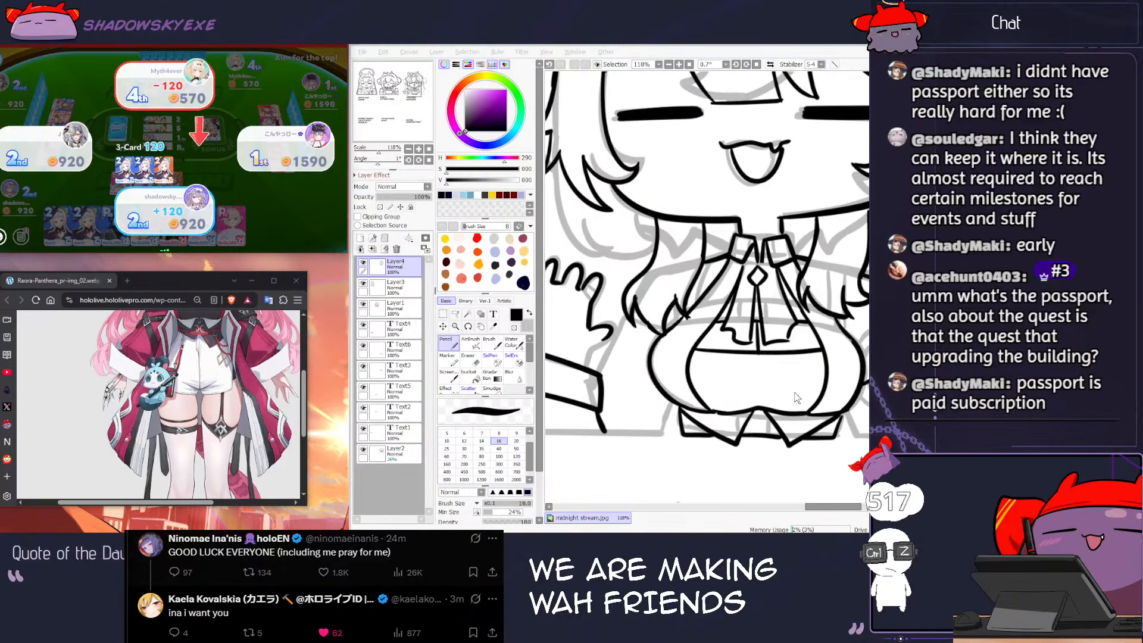
key(e)
key(ctrl+z)
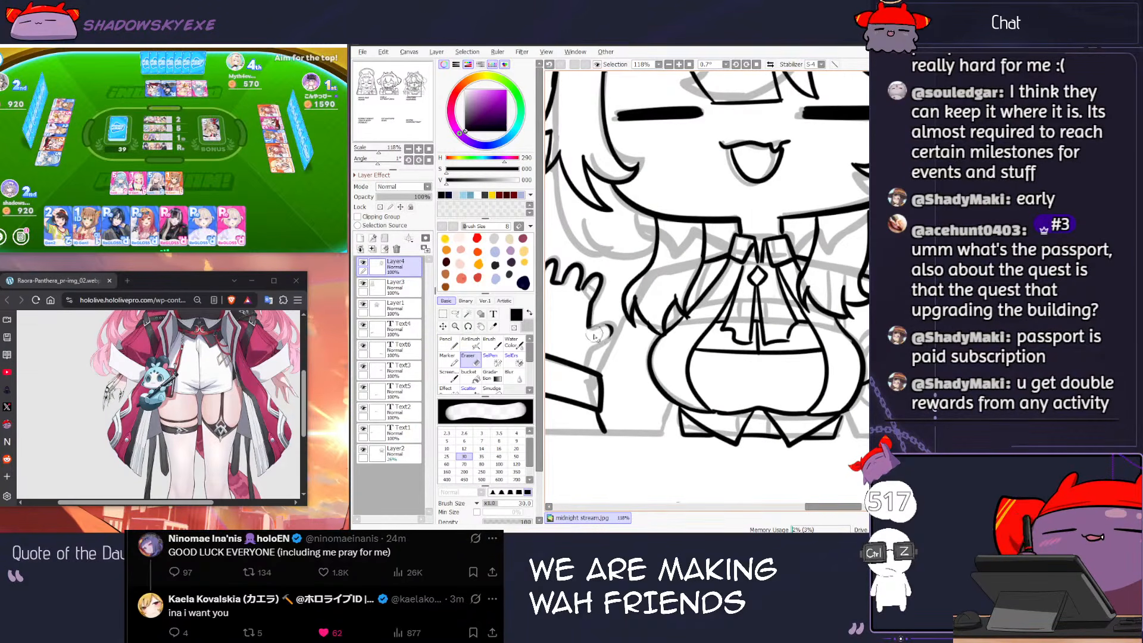
key(n)
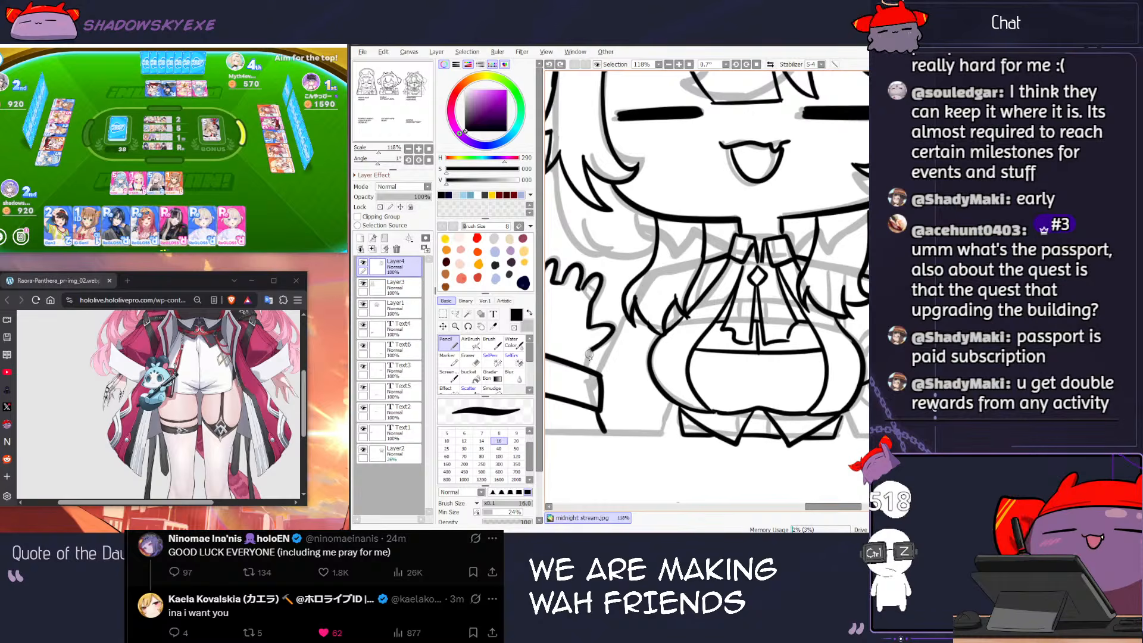
key(bracketleft)
key(bracketleft)
key(bracketleft)
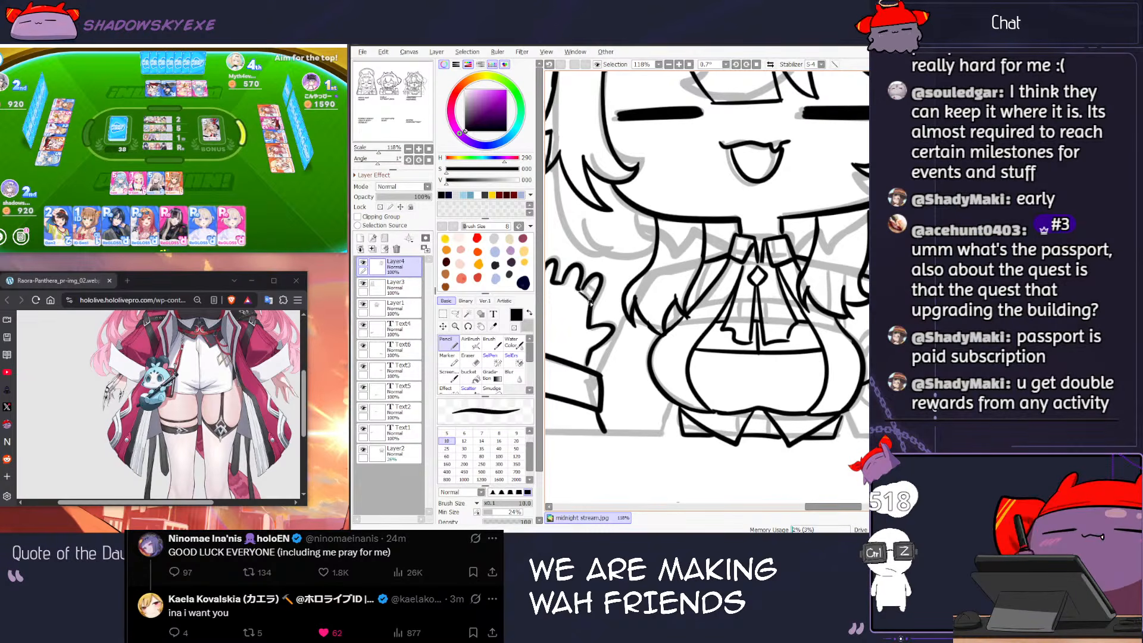
drag(586, 297, 736, 339)
scroll(736, 286, down, 3)
drag(756, 280, 668, 267)
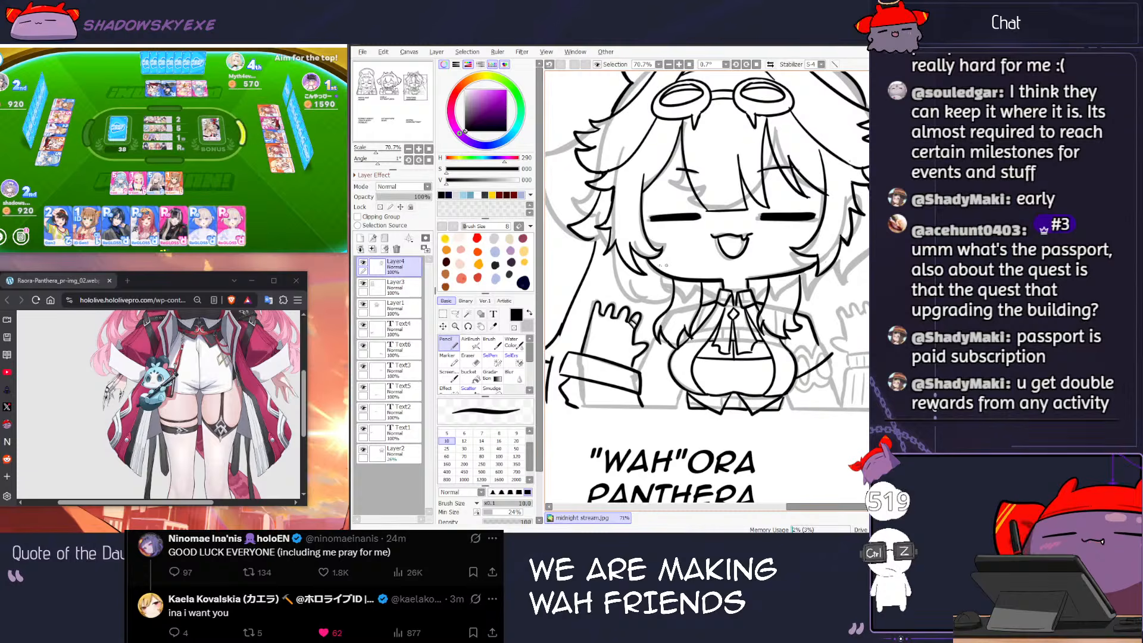
Step: Switch to the card game and discard the first card in the hand
click(227, 175)
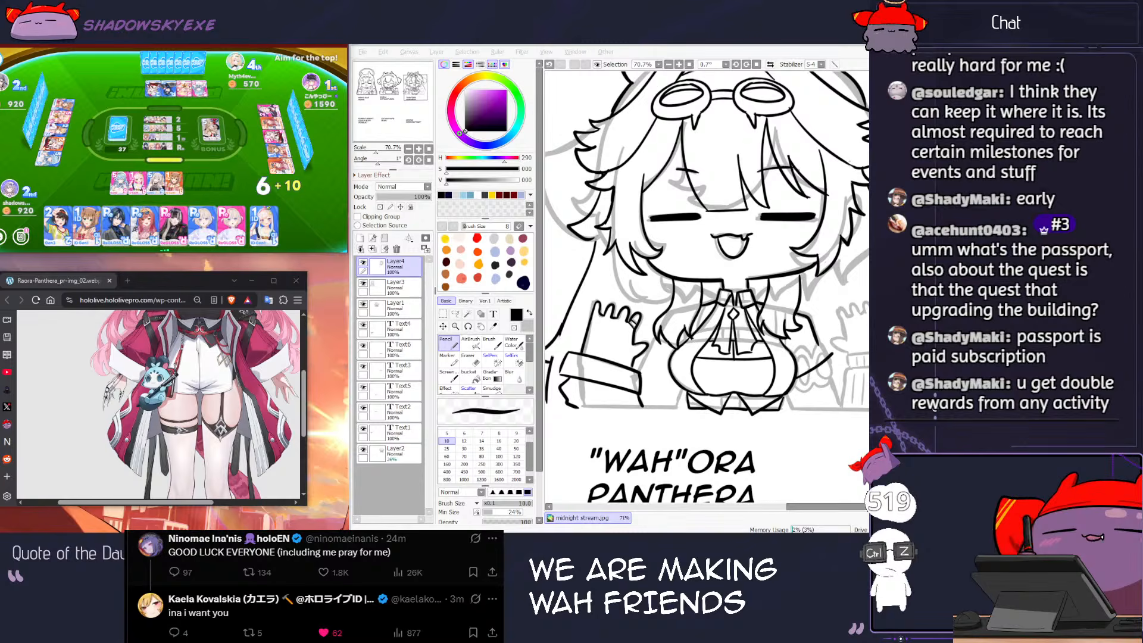
click(57, 225)
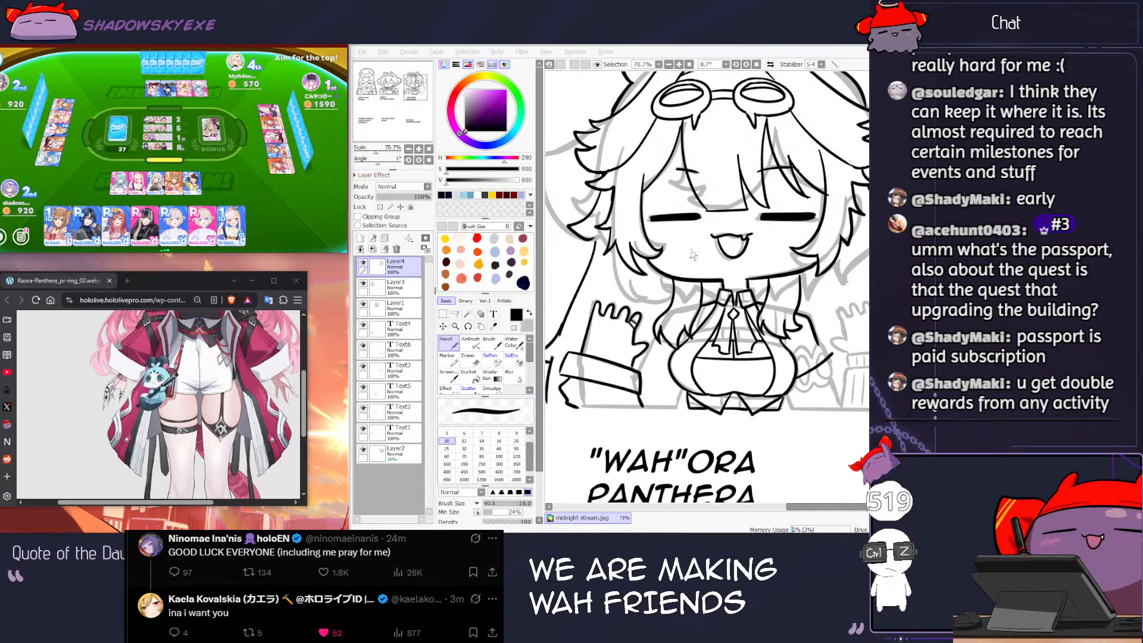
Step: Bring the upper half of the reference image into view and, with Pencil size 14, ink the arm lines joining the cuffed hand to the body
scroll(693, 256, down, 2)
scroll(691, 299, up, 2)
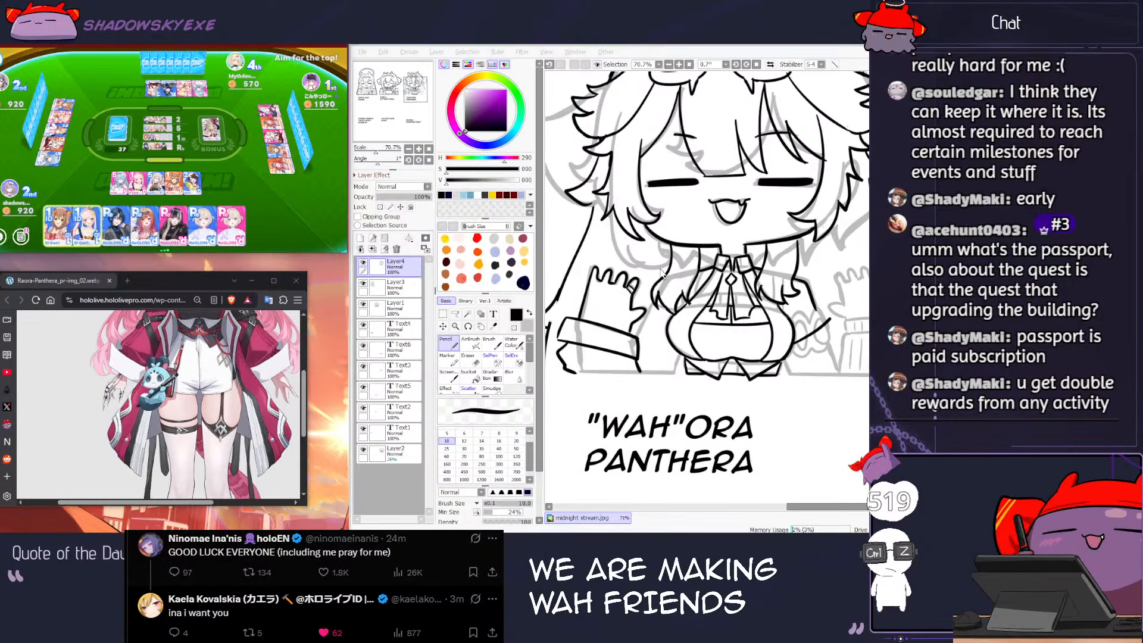
scroll(254, 372, up, 3)
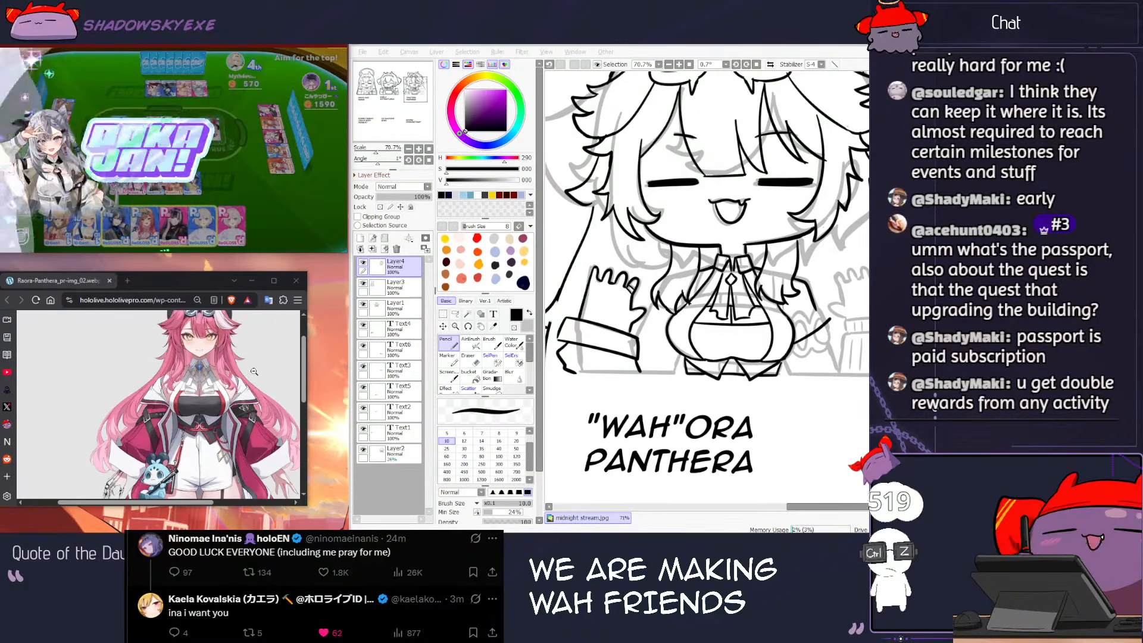
click(649, 260)
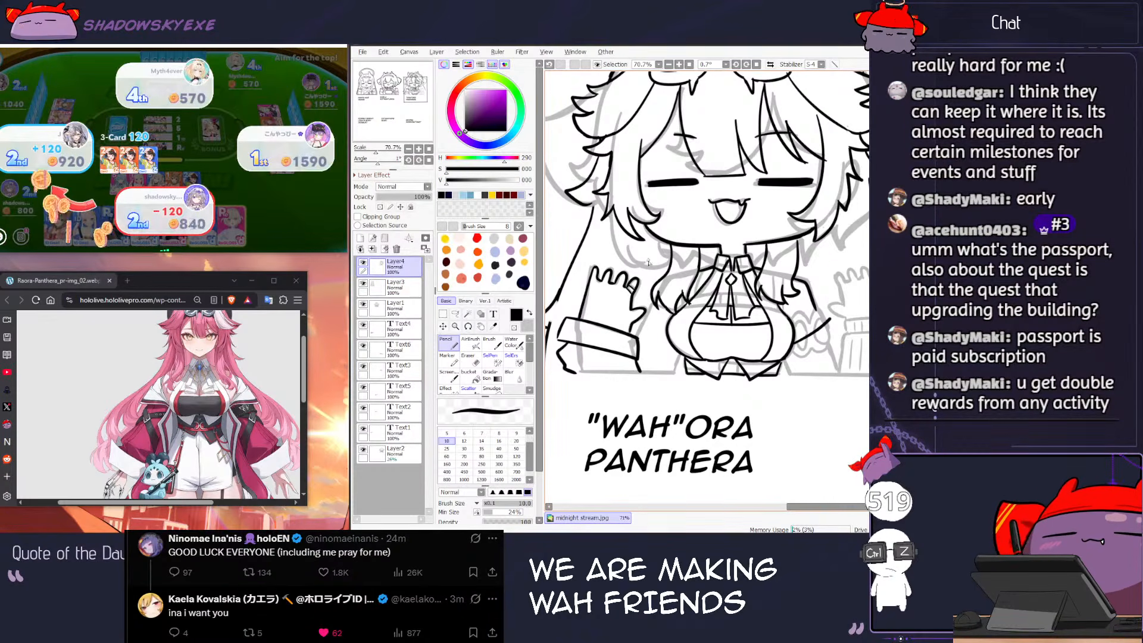
key(bracketright)
key(bracketright)
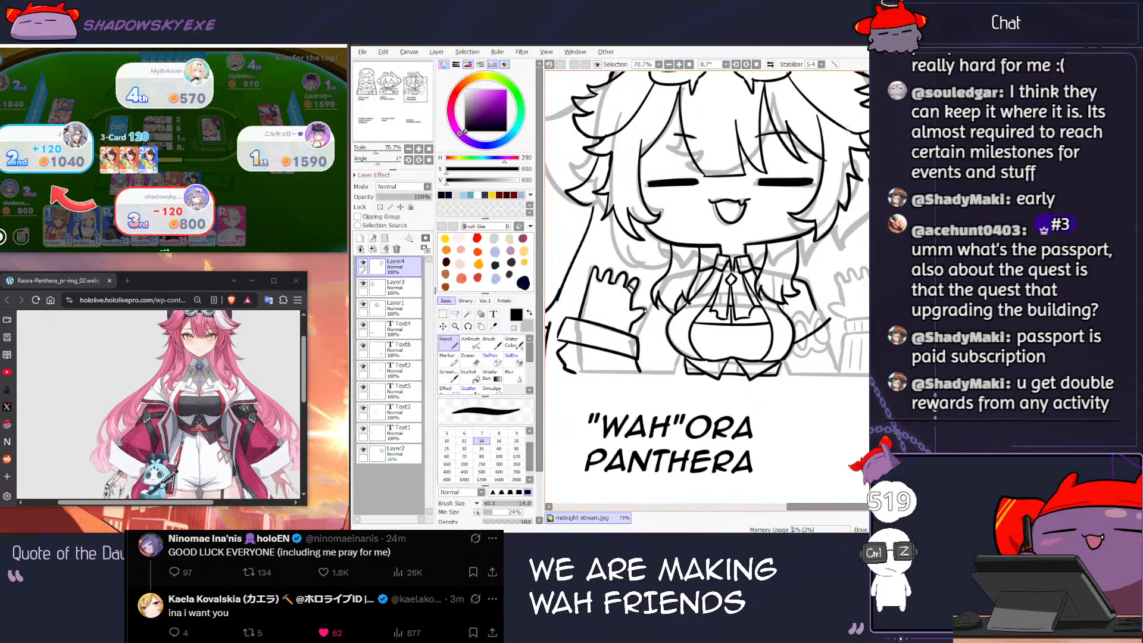
key(ctrl+z)
key(ctrl+z)
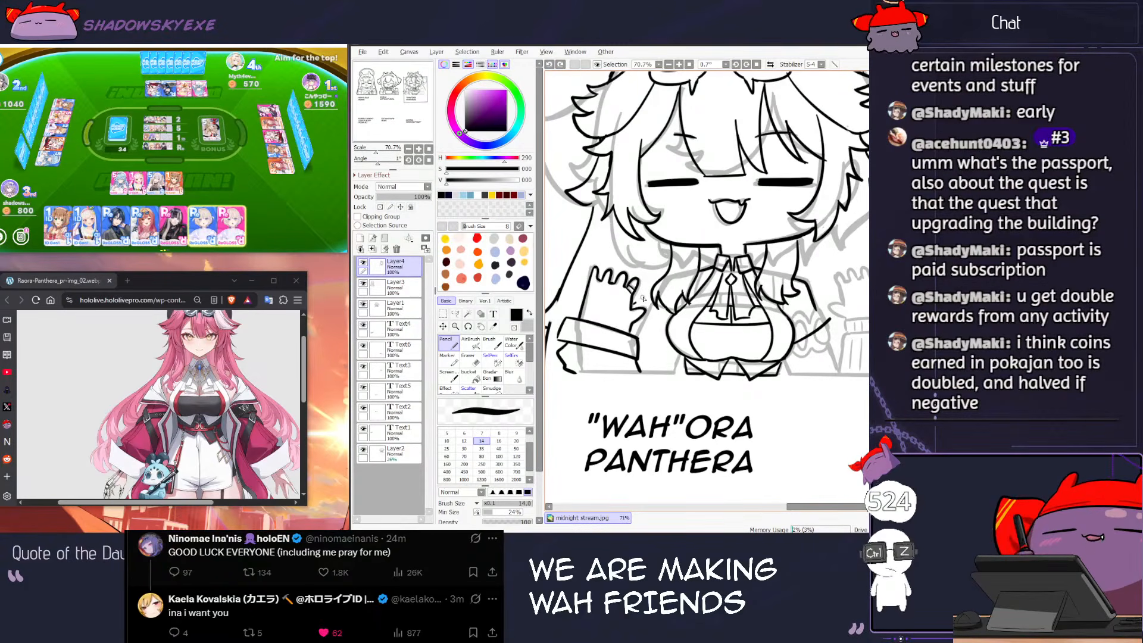
key(ctrl+z)
key(ctrl+z)
drag(631, 329, 671, 343)
key(ctrl+z)
drag(669, 345, 684, 372)
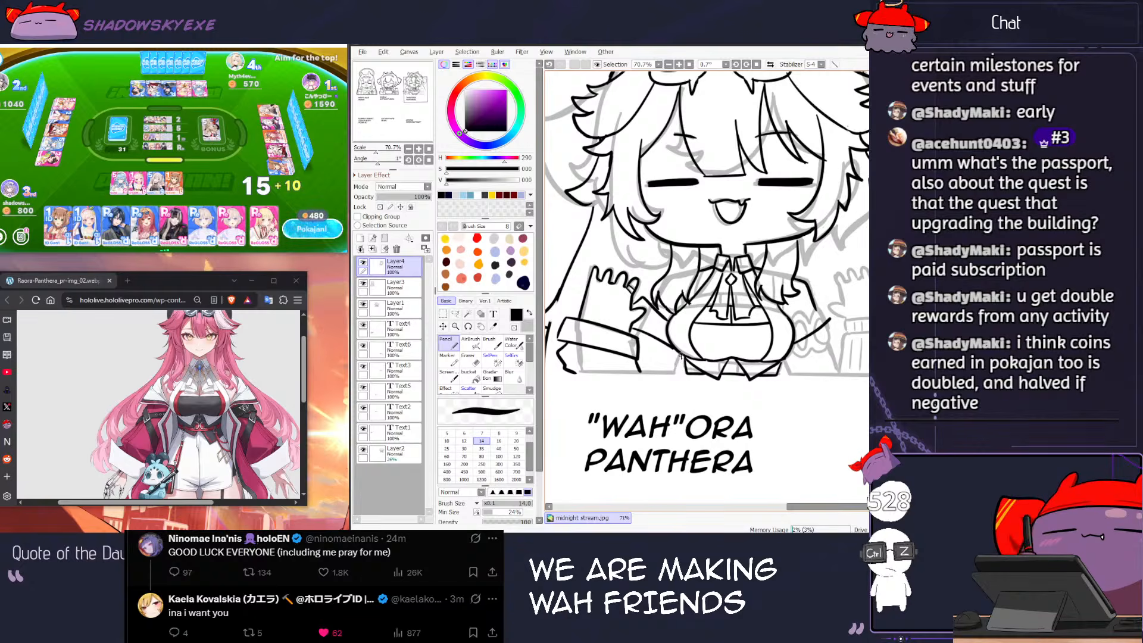
Step: Declare Pokajan in the card game with the 480-point ReGLOSS hand and return to the drawing
click(322, 234)
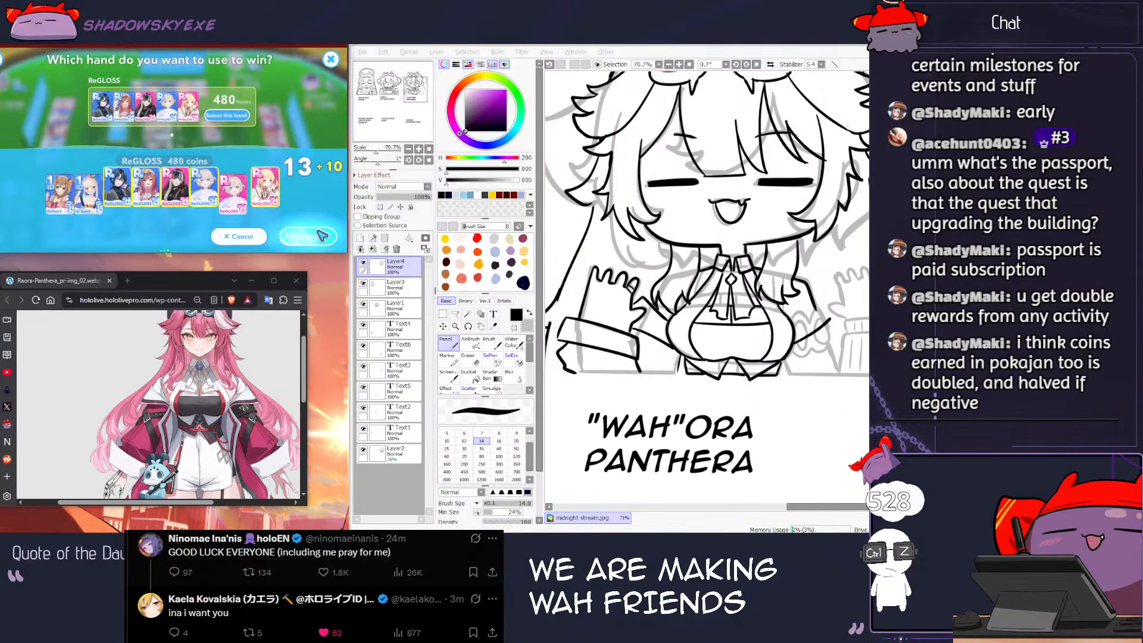
click(321, 235)
click(683, 359)
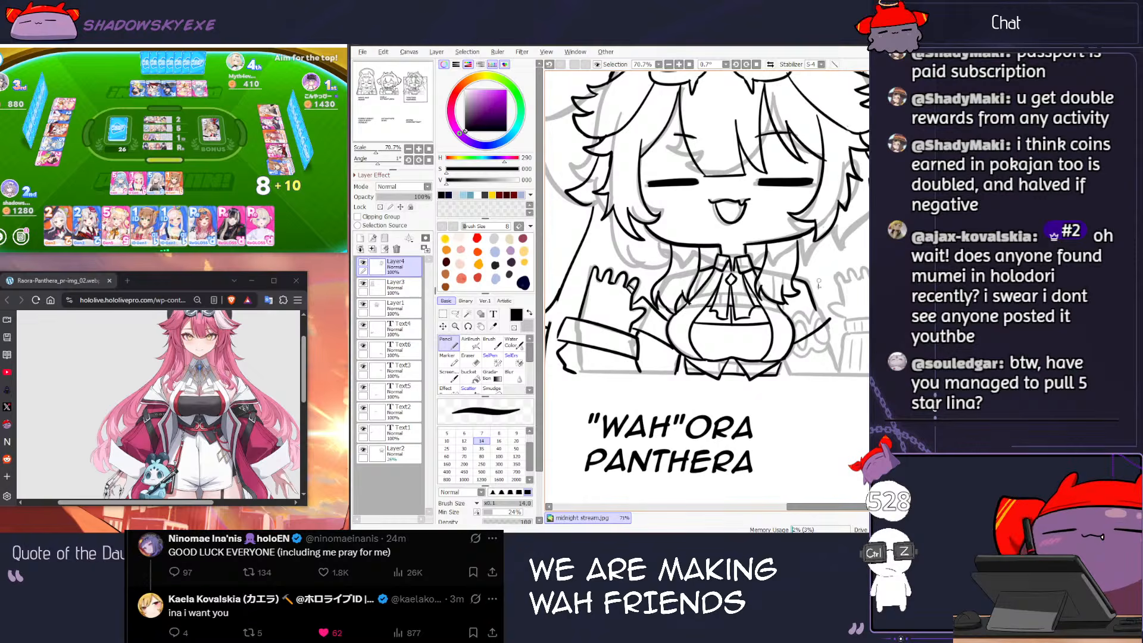
Step: Center the chibi on the canvas, and discard the first card of the hand in the card game
drag(808, 329, 785, 351)
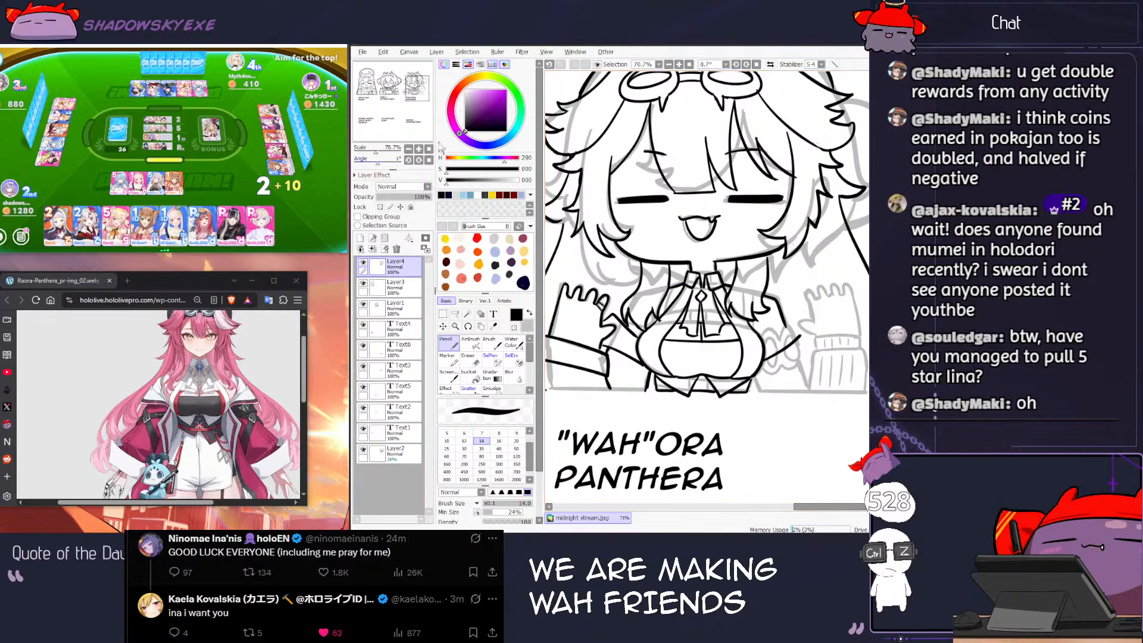
click(59, 227)
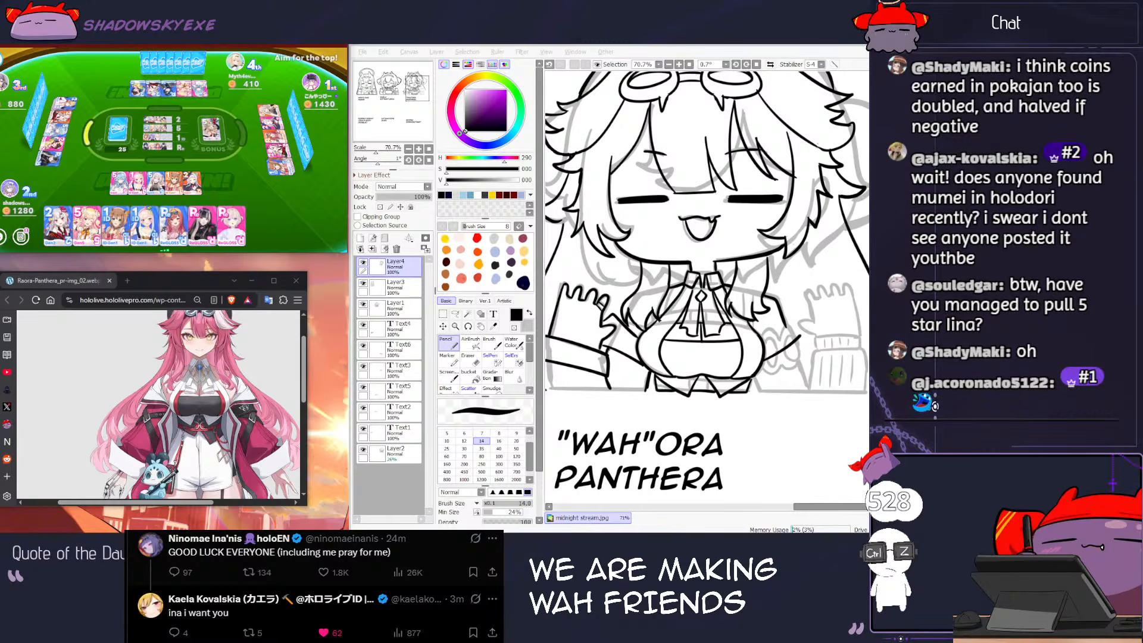
Step: Switch to the Discord stream-chat, enlarge the CONGRATS meme image, and move the window away from the canvas
key(alt+Tab)
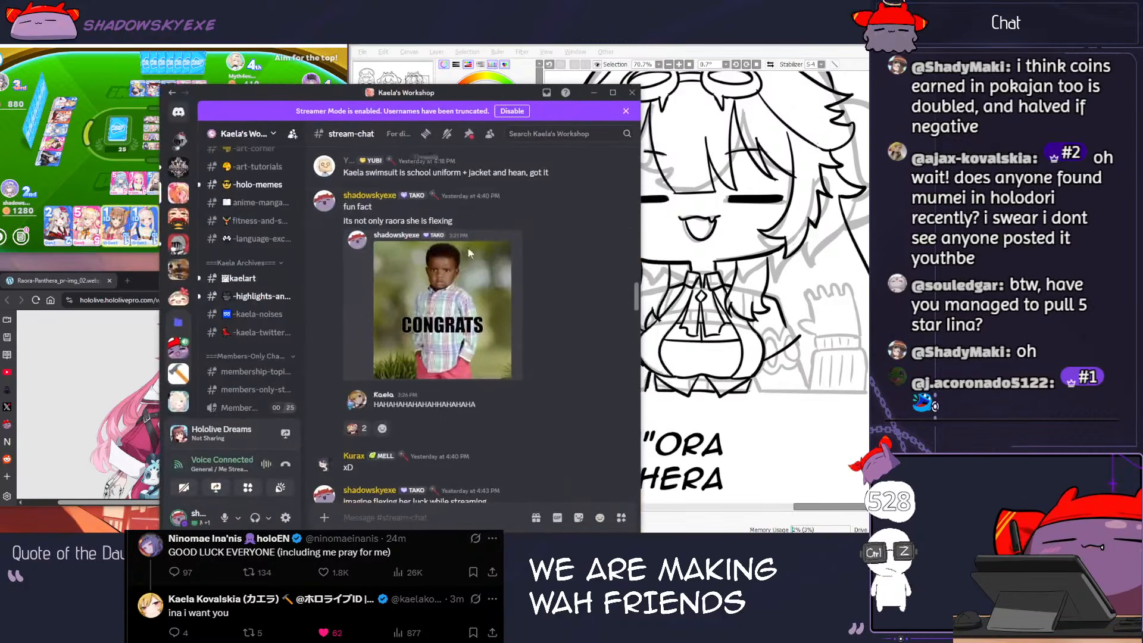
click(470, 285)
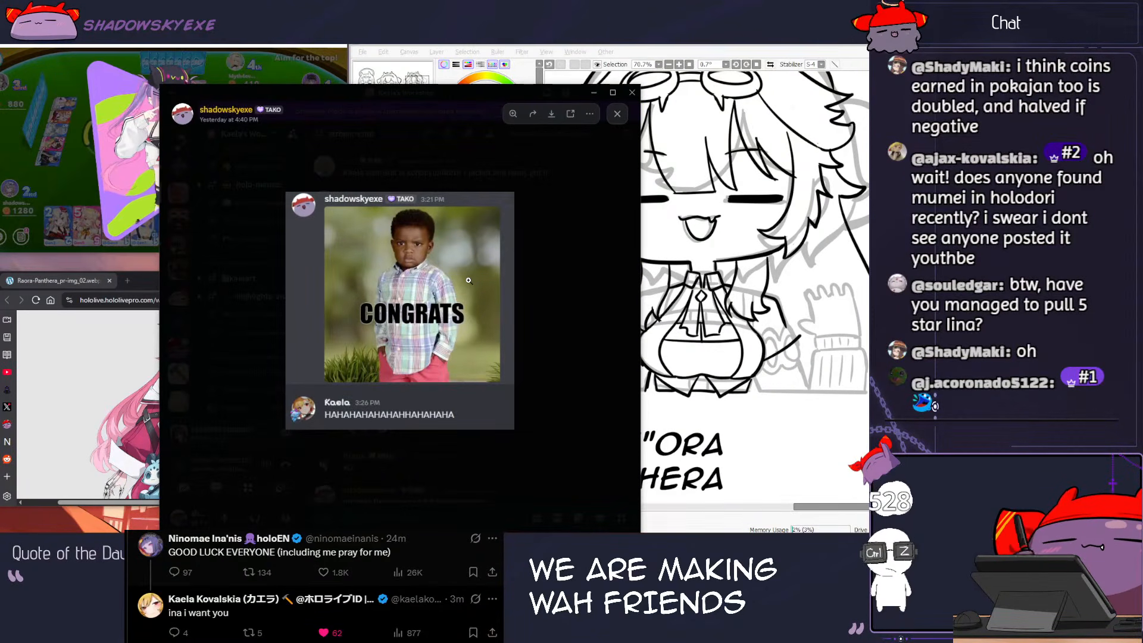
drag(372, 91, 517, 74)
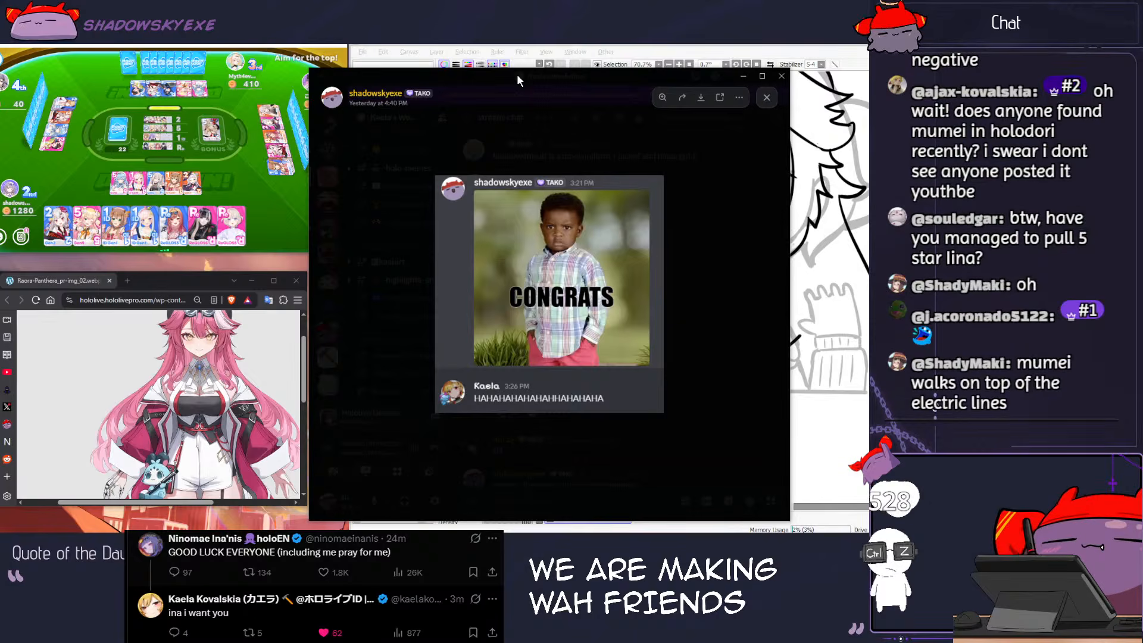
drag(516, 74, 0, 74)
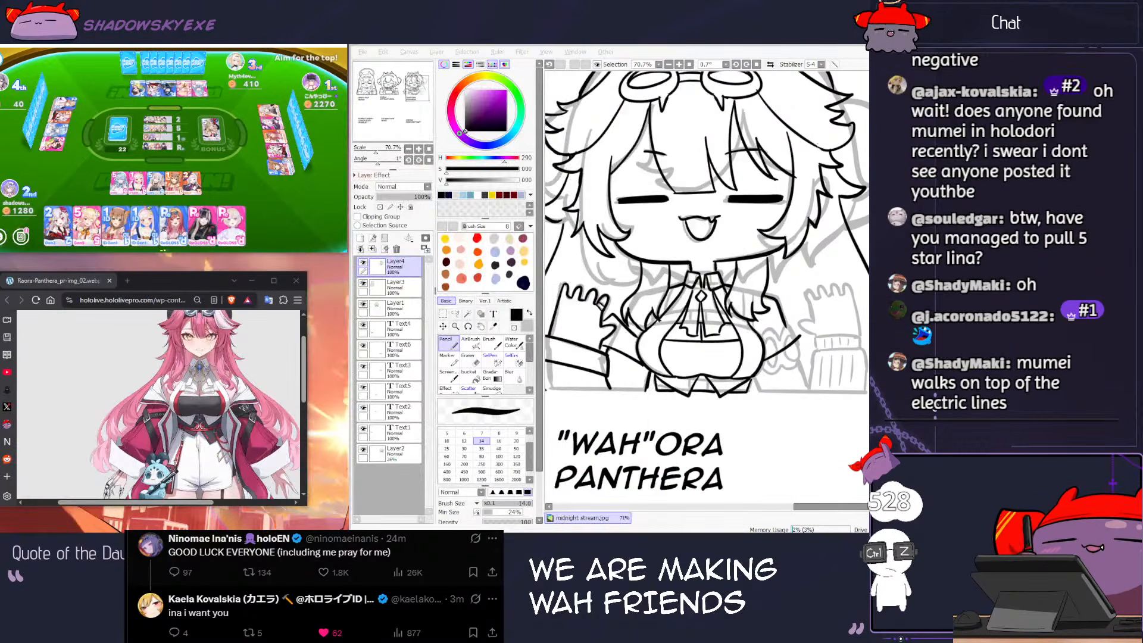
Step: Back in the drawing, erase the line of the chibi's left arm beside the body and re-ink it with Pencil size 14
click(767, 393)
scroll(778, 378, up, 1)
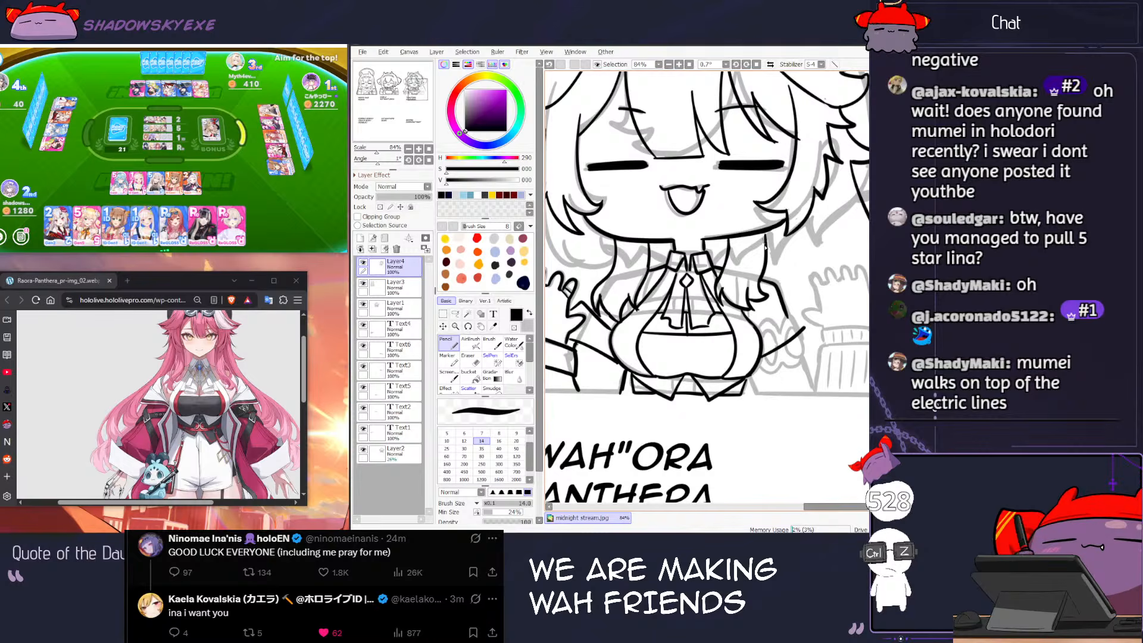
key(e)
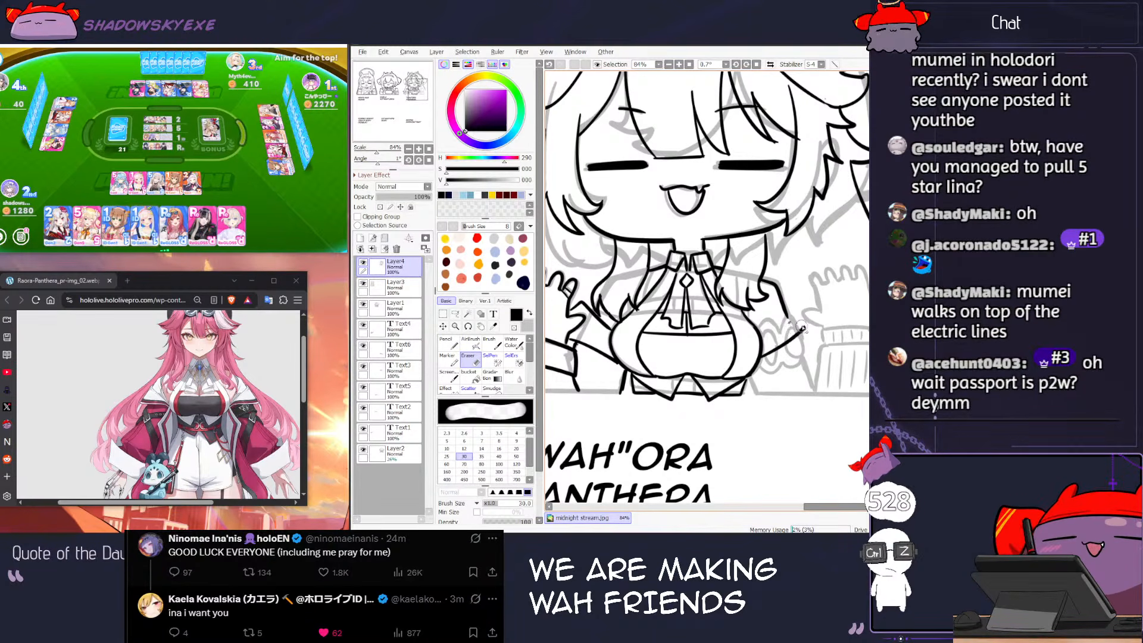
key(n)
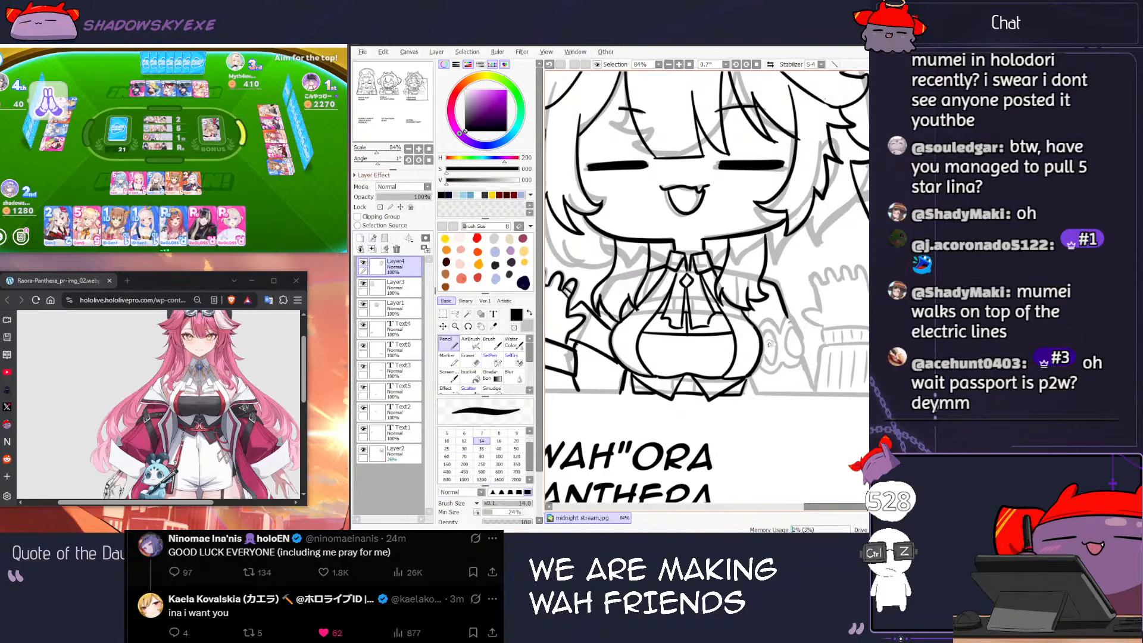
mouse_move(761, 337)
mouse_down()
mouse_move(806, 290)
mouse_move(803, 319)
mouse_move(771, 336)
mouse_up()
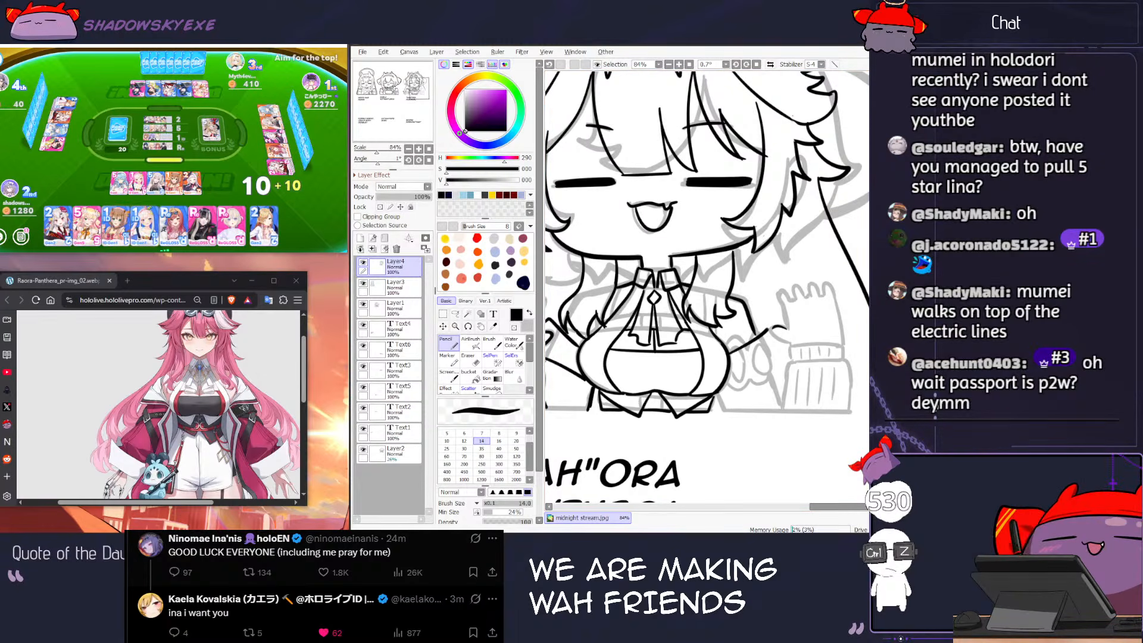
Step: Switch to the card game and discard the first card in the hand
click(244, 189)
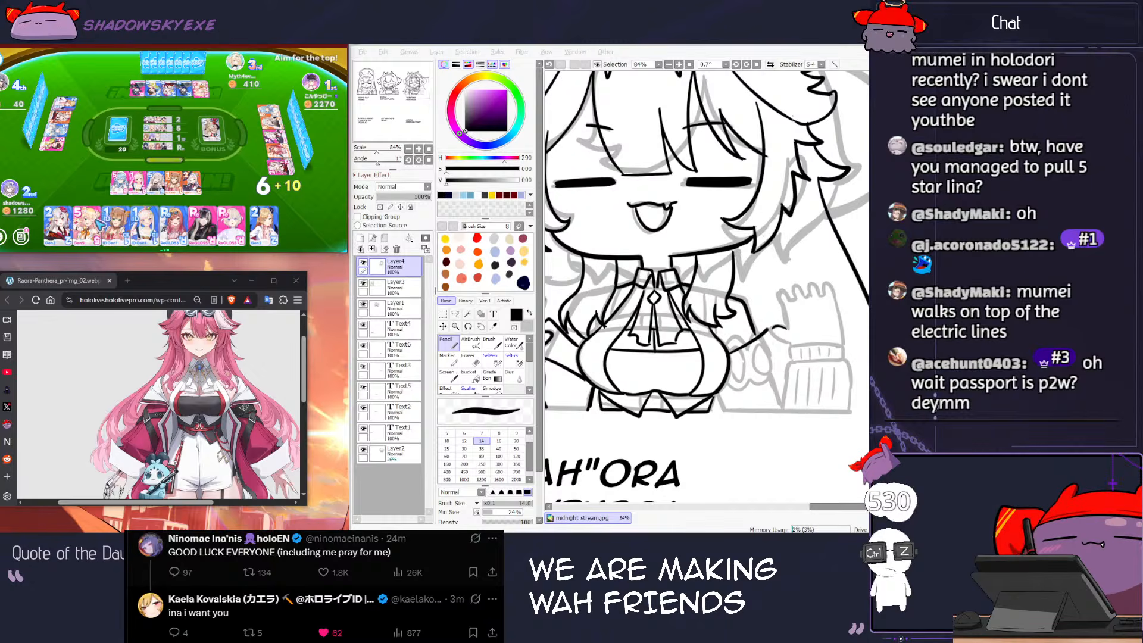
click(62, 233)
click(62, 233)
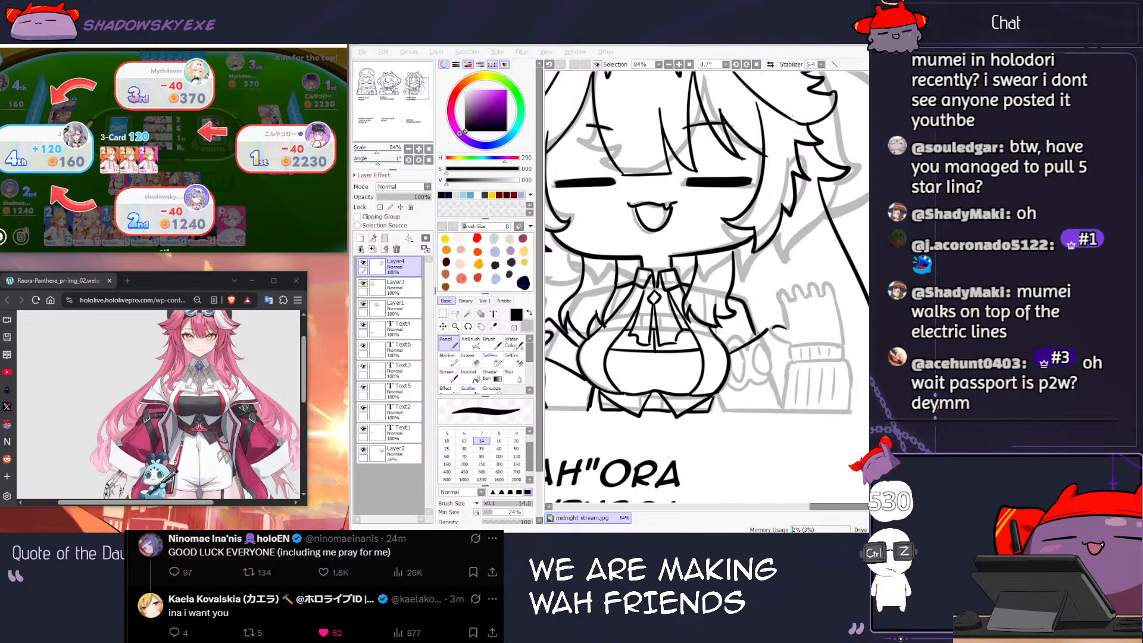
Step: Ink the upper and lower lines of the chibi's left arm, extending them from the body toward the sketched hand
click(765, 334)
drag(765, 334, 804, 311)
mouse_move(766, 359)
mouse_down()
mouse_move(804, 331)
mouse_move(796, 340)
mouse_up()
key(ctrl+z)
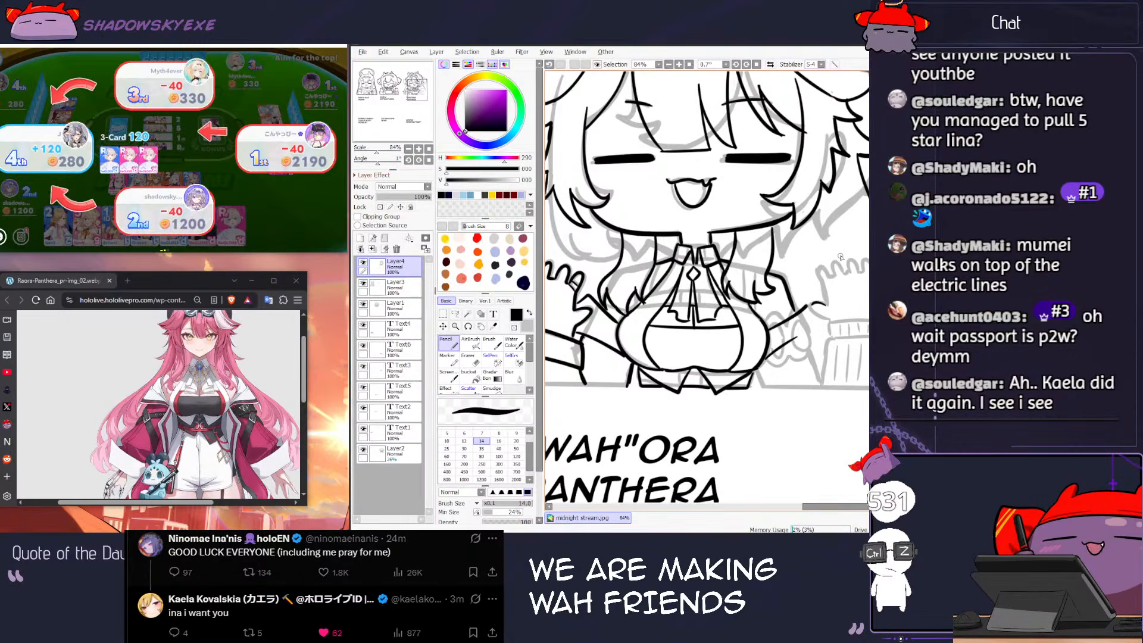
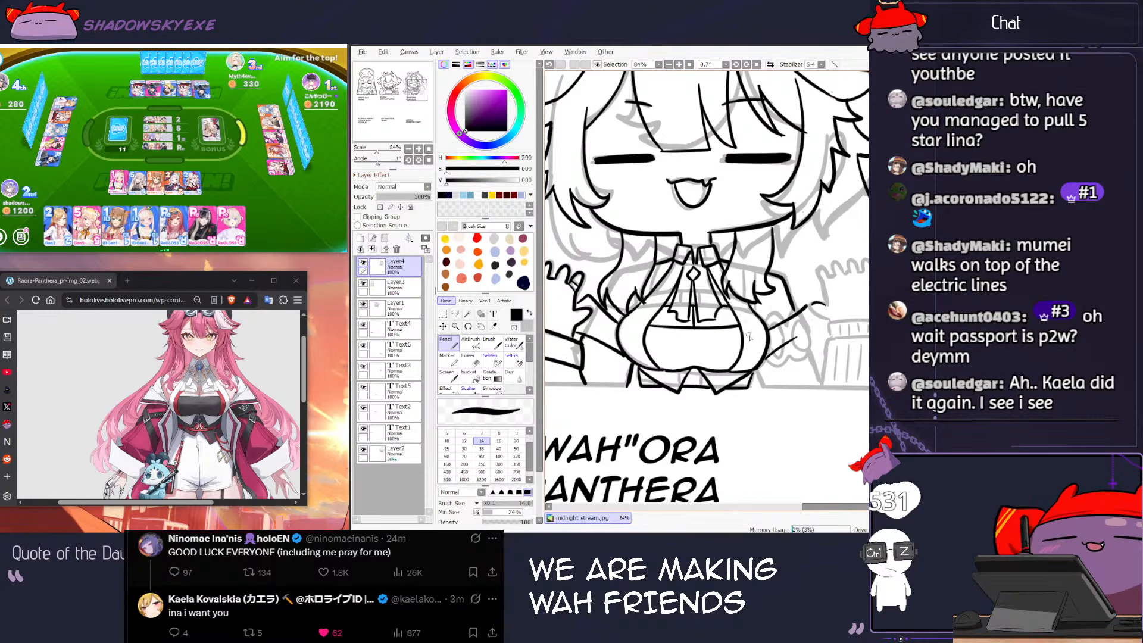
Step: Erase the lower line of the chibi's left arm and redraw it with the Pencil, undoing unsatisfying strokes
key(e)
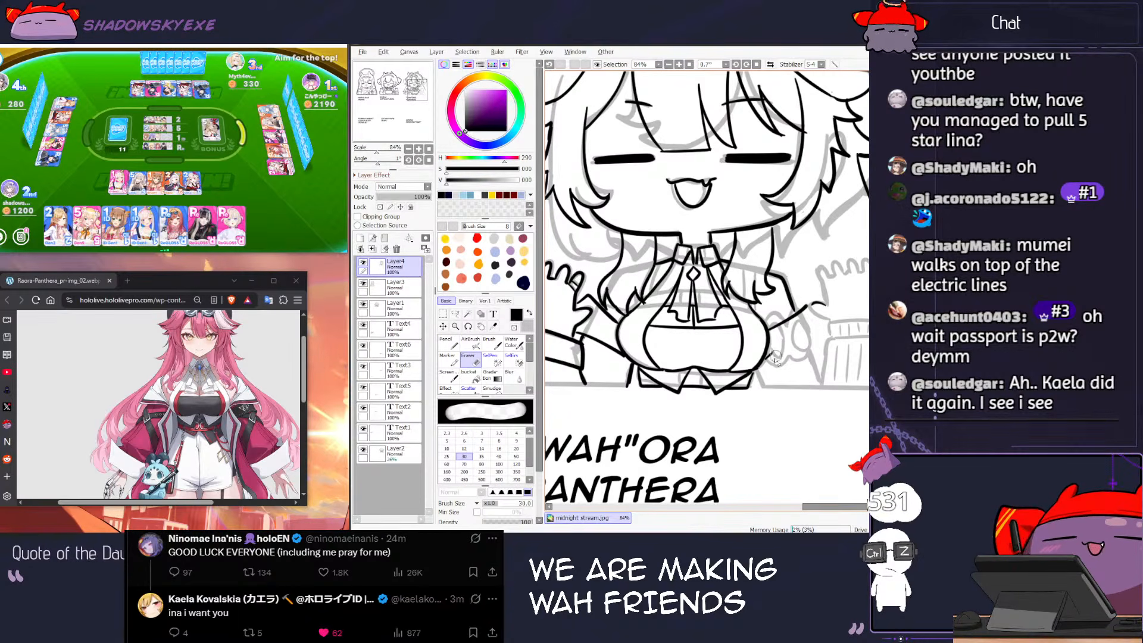
key(n)
drag(801, 342, 764, 359)
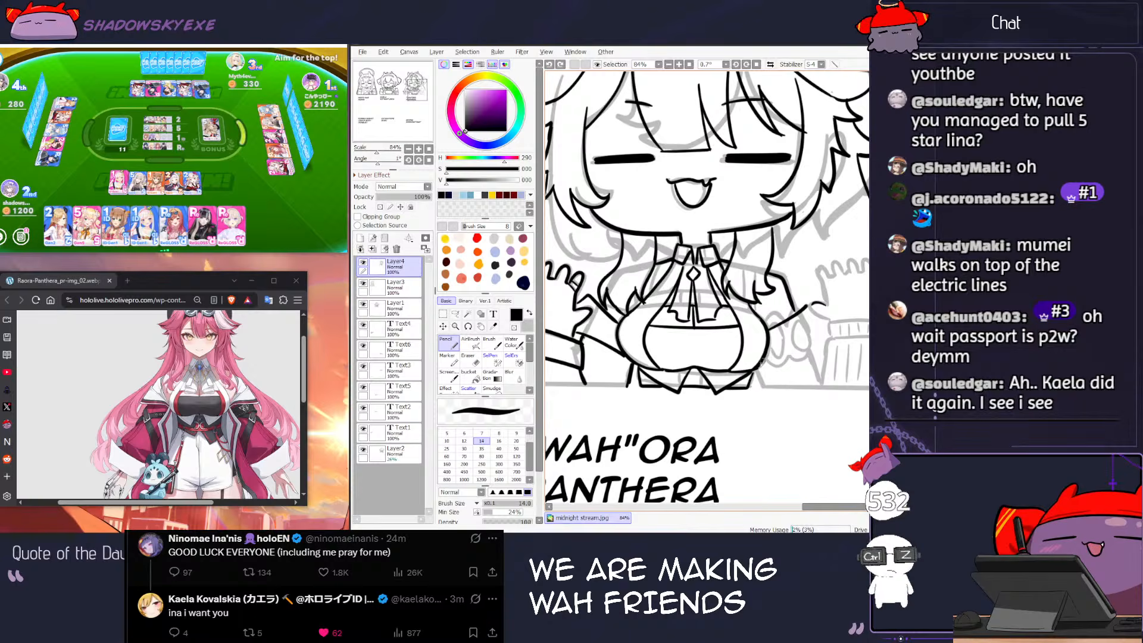
key(ctrl+z)
mouse_move(813, 324)
mouse_down()
mouse_move(800, 310)
mouse_move(804, 327)
mouse_up()
key(ctrl+z)
key(ctrl+z)
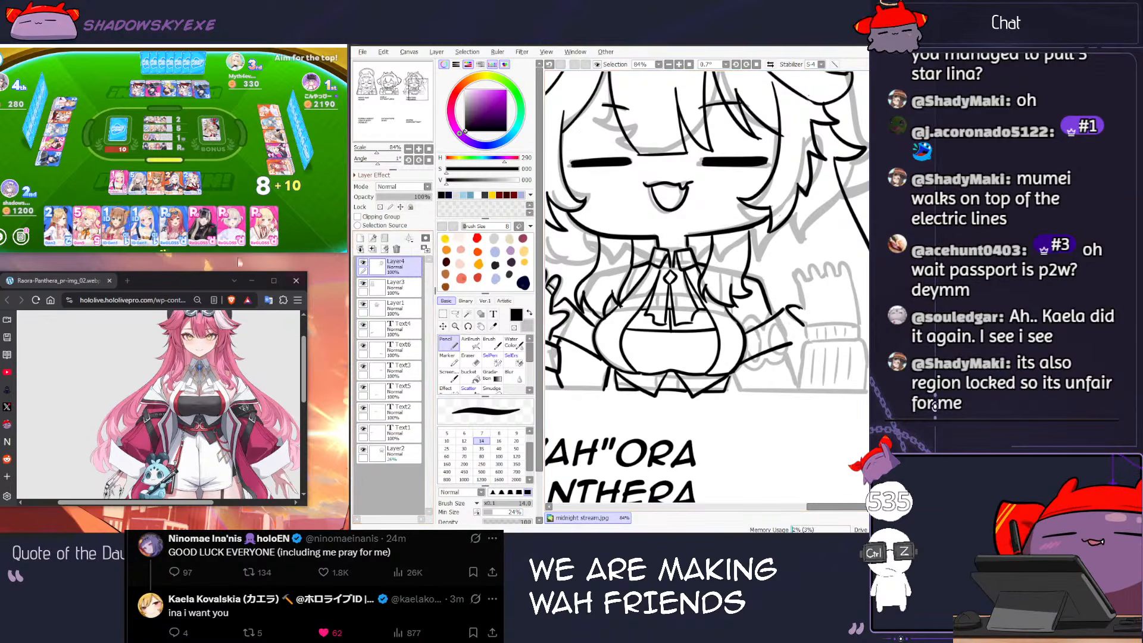
Step: Discard the first card of the hand in the card game, and return to inking the thumb side of the chibi's left hand
key(alt+Tab)
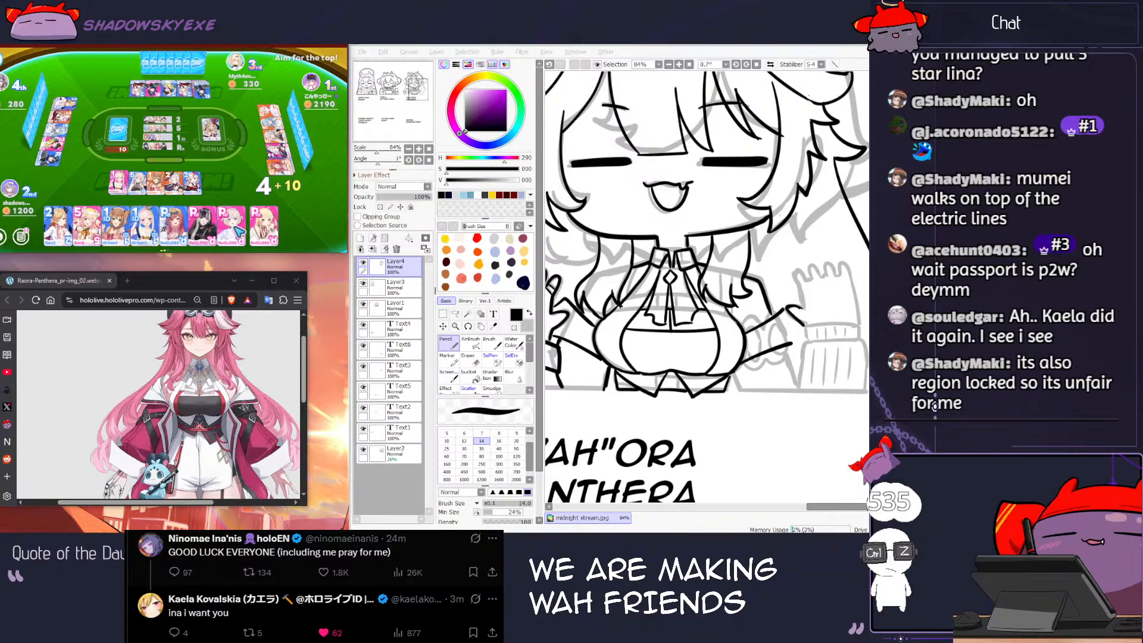
click(55, 226)
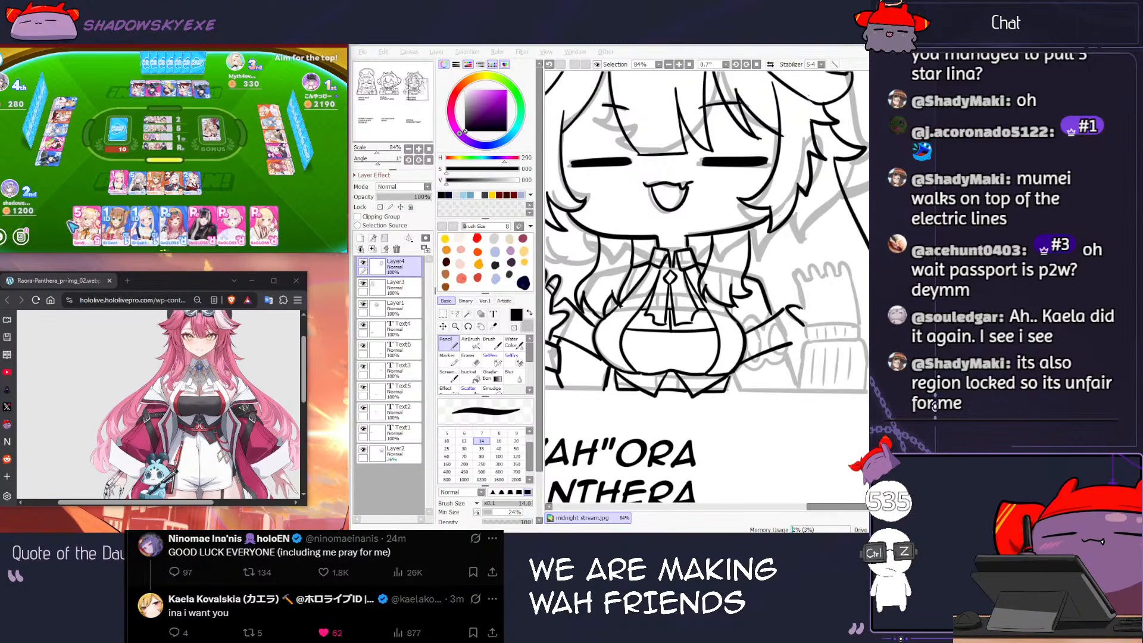
click(801, 295)
drag(804, 312, 799, 287)
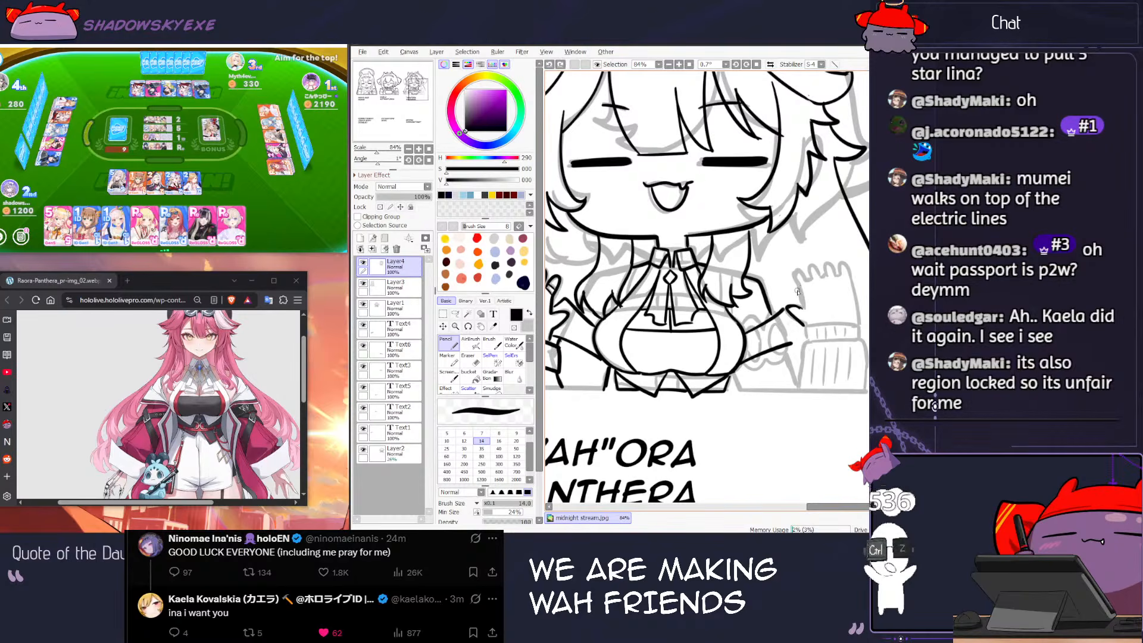
Step: Reduce the Eraser to size 20 and touch up the finger lines of the chibi's right hand with Eraser and Pencil
drag(564, 274, 602, 265)
key(e)
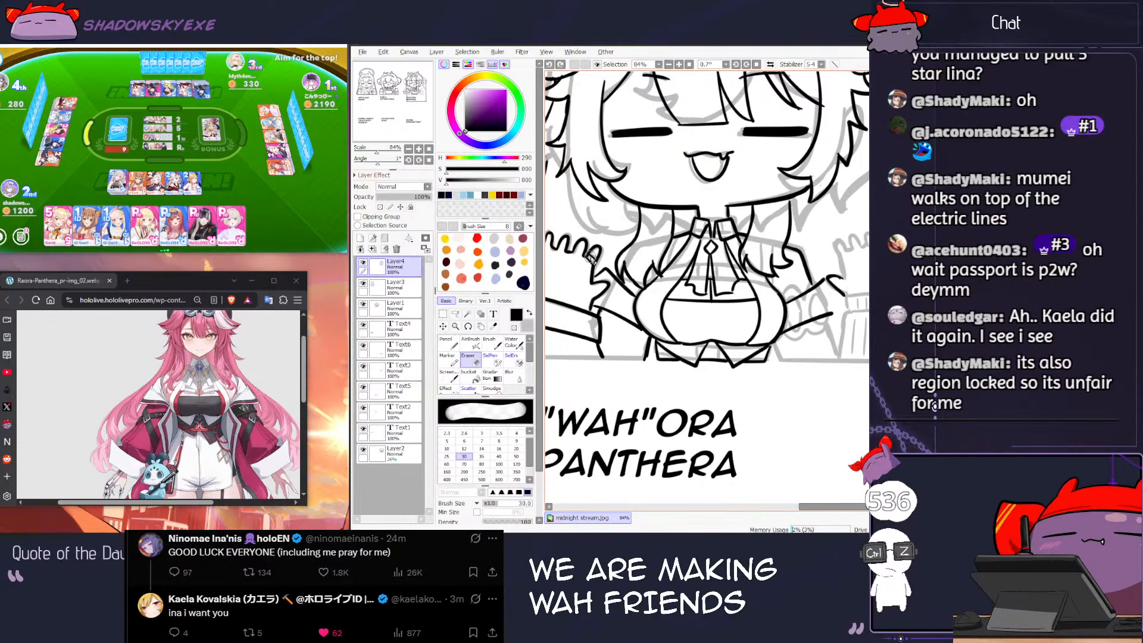
key(bracketleft)
key(n)
key(ctrl+z)
mouse_move(600, 249)
mouse_down()
mouse_move(615, 269)
mouse_move(604, 250)
mouse_move(602, 261)
mouse_move(573, 243)
mouse_up()
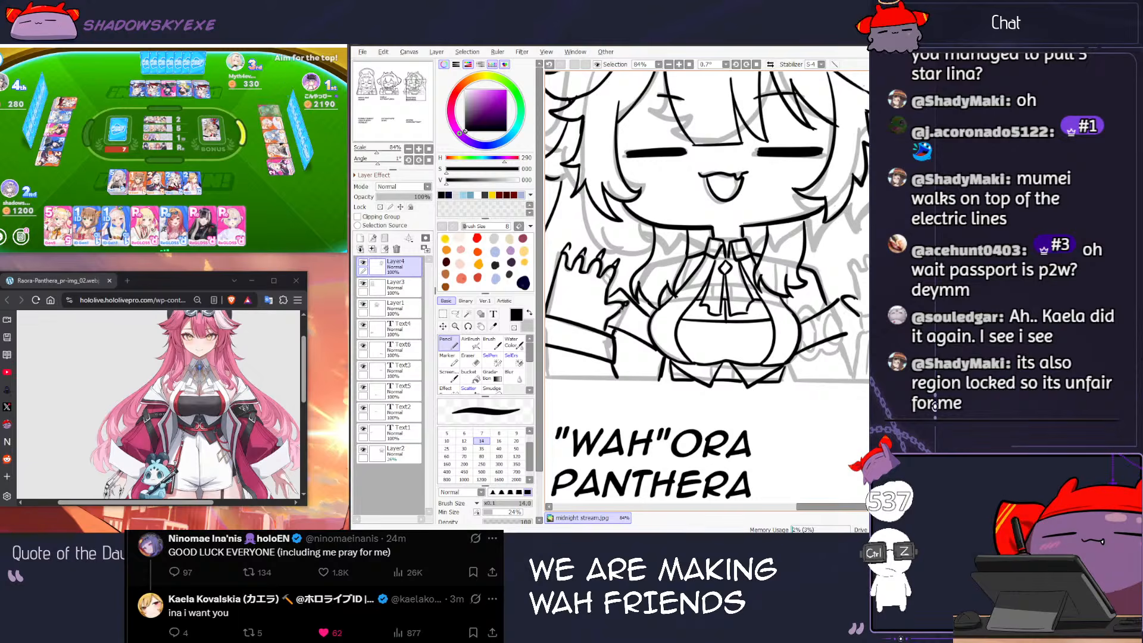
Step: Show the whole chibi on the canvas, and discard the first card of the hand in the card game
scroll(631, 298, down, 4)
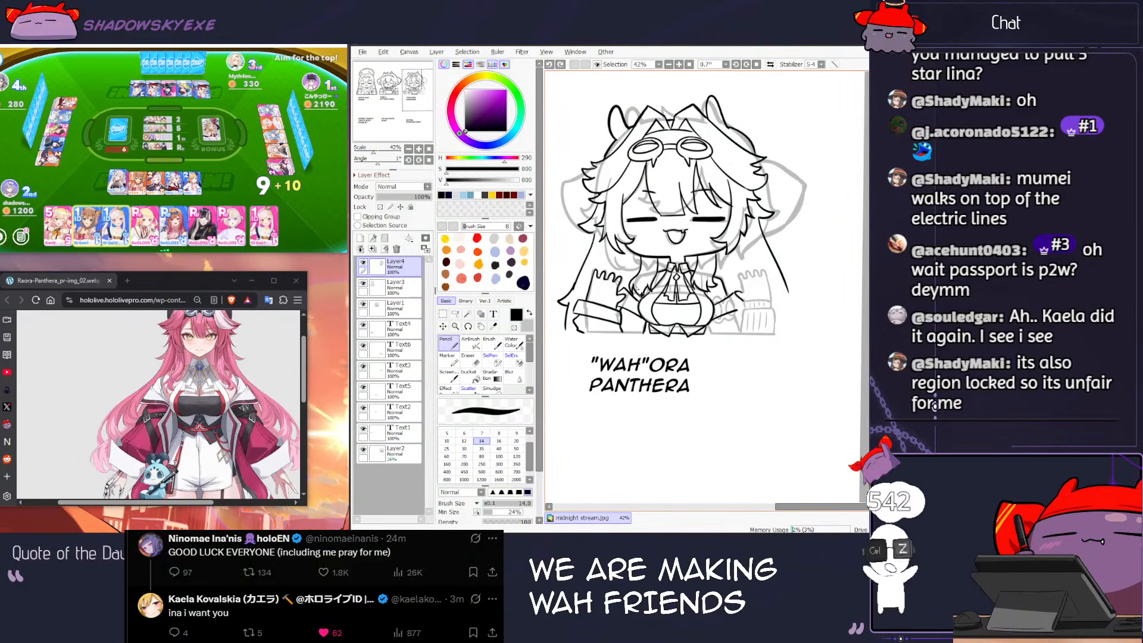
click(230, 176)
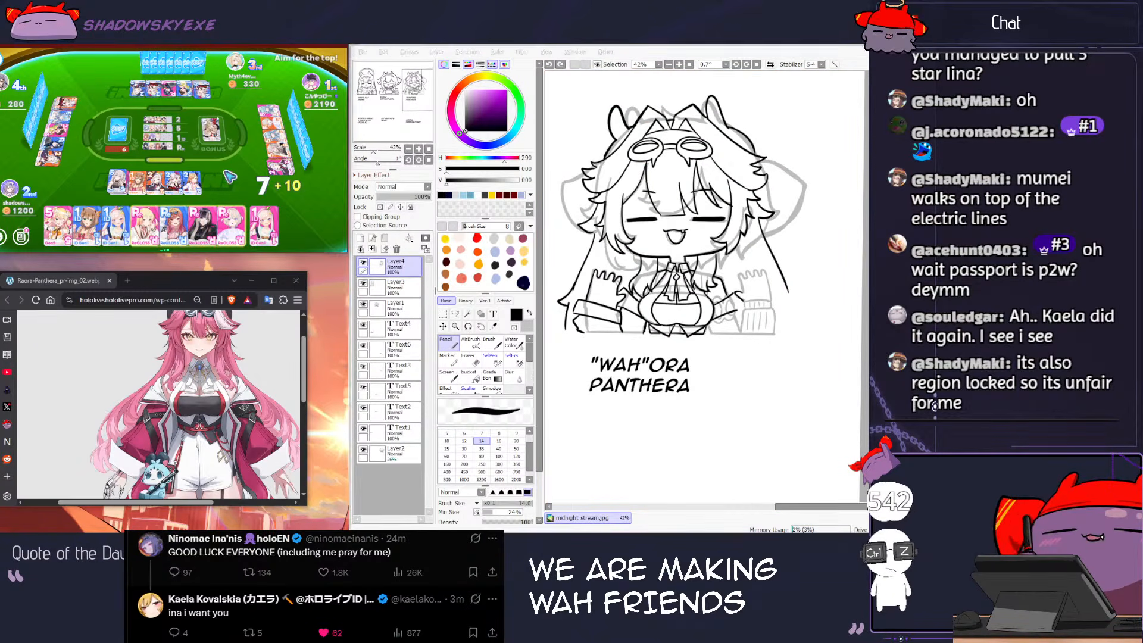
click(60, 233)
Step: Ink the thumb edge and first fingertips of the chibi's left hand over the sketch at 100% zoom
scroll(738, 333, up, 4)
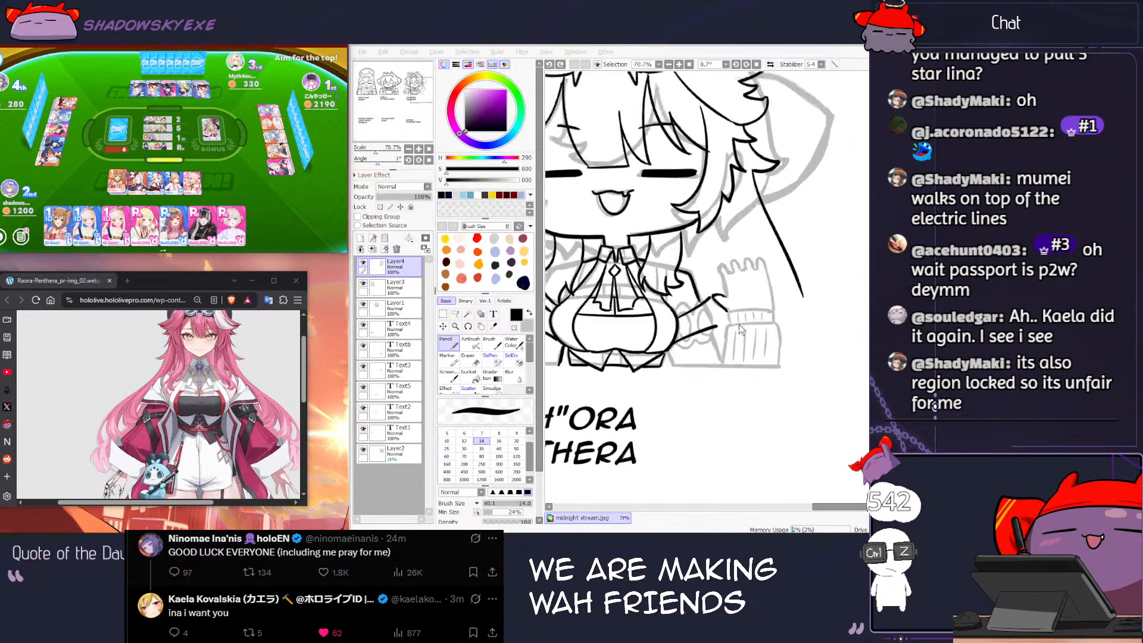
mouse_move(718, 256)
mouse_down()
mouse_move(721, 280)
mouse_move(723, 242)
mouse_up()
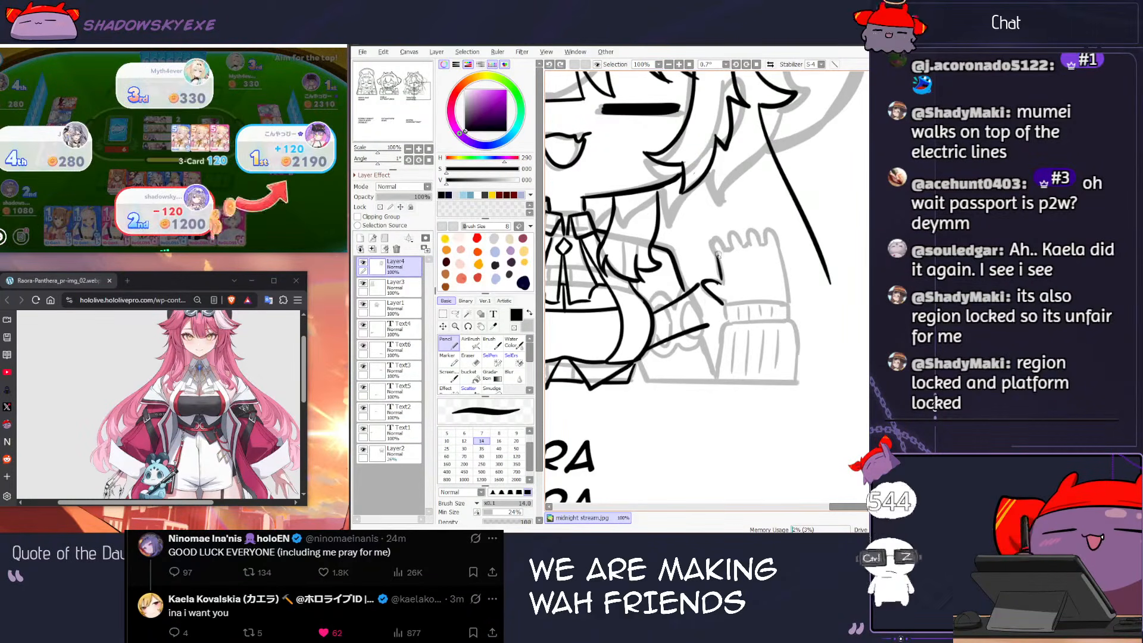
key(ctrl+z)
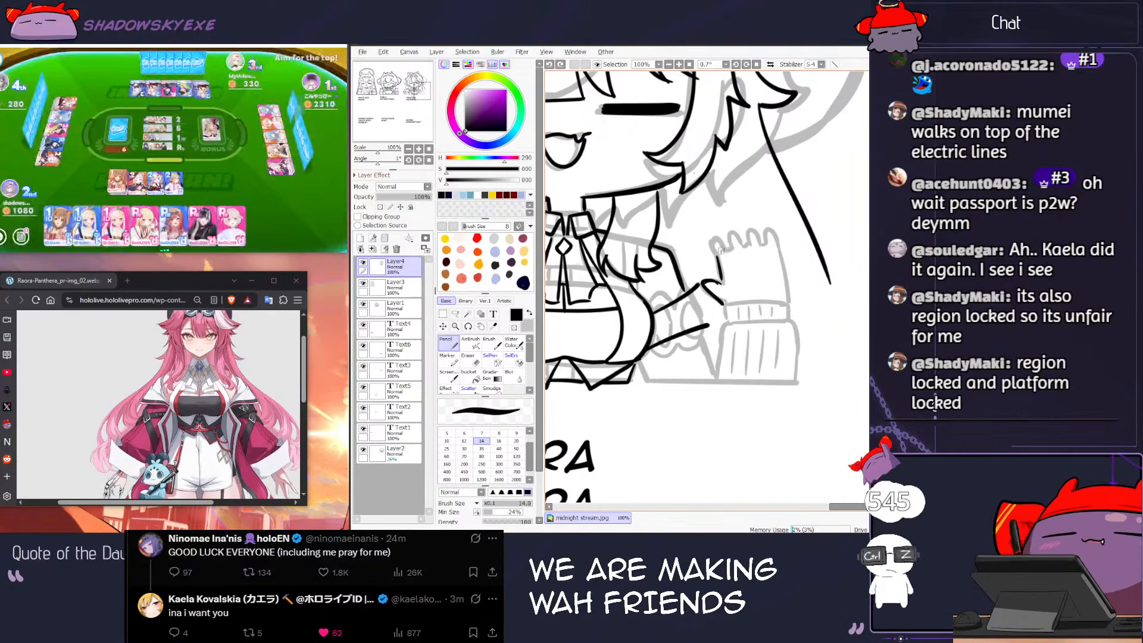
drag(713, 249, 725, 255)
key(ctrl+z)
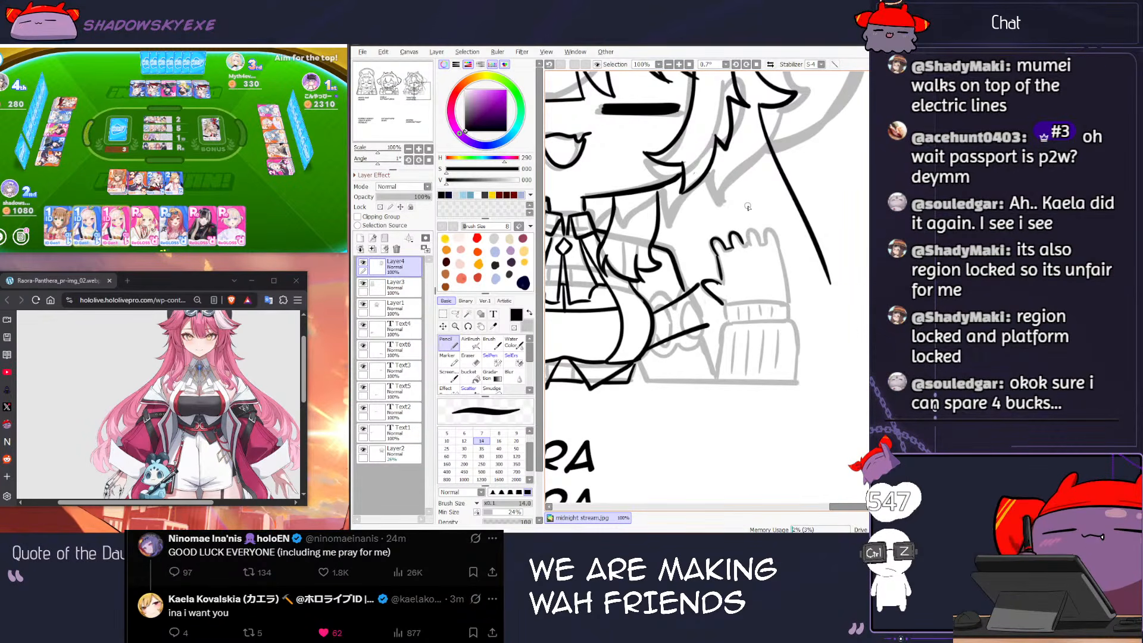
Step: Undo the fingertip strokes on the chibi's left hand back to the thumb edge
key(ctrl+z)
key(ctrl+z)
key(ctrl+z)
key(ctrl+z)
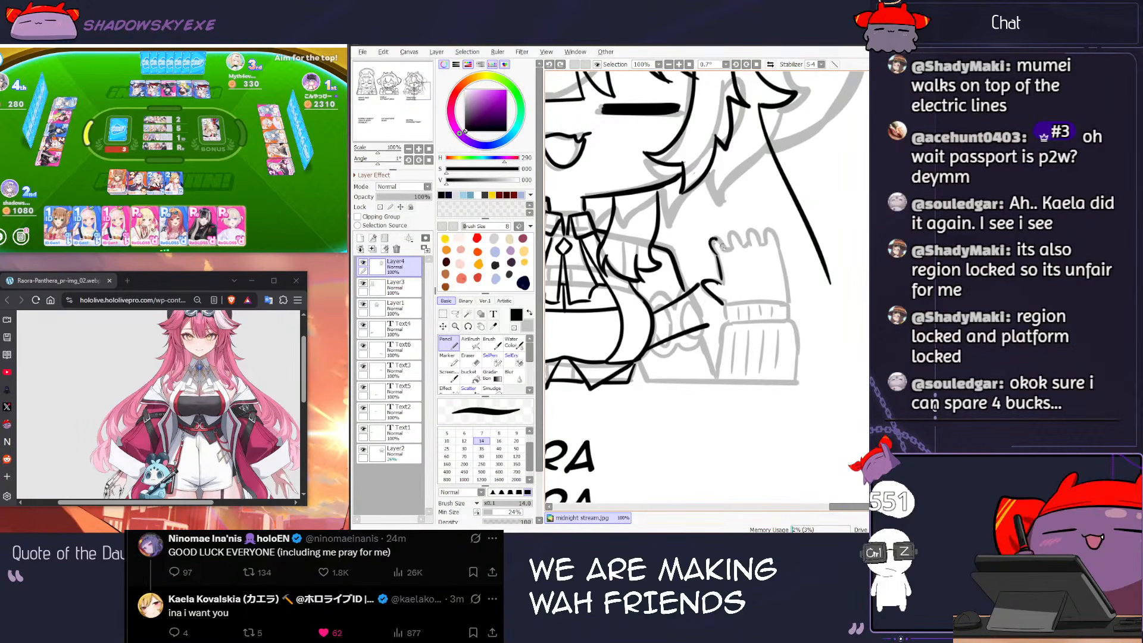
key(ctrl+z)
key(ctrl+z)
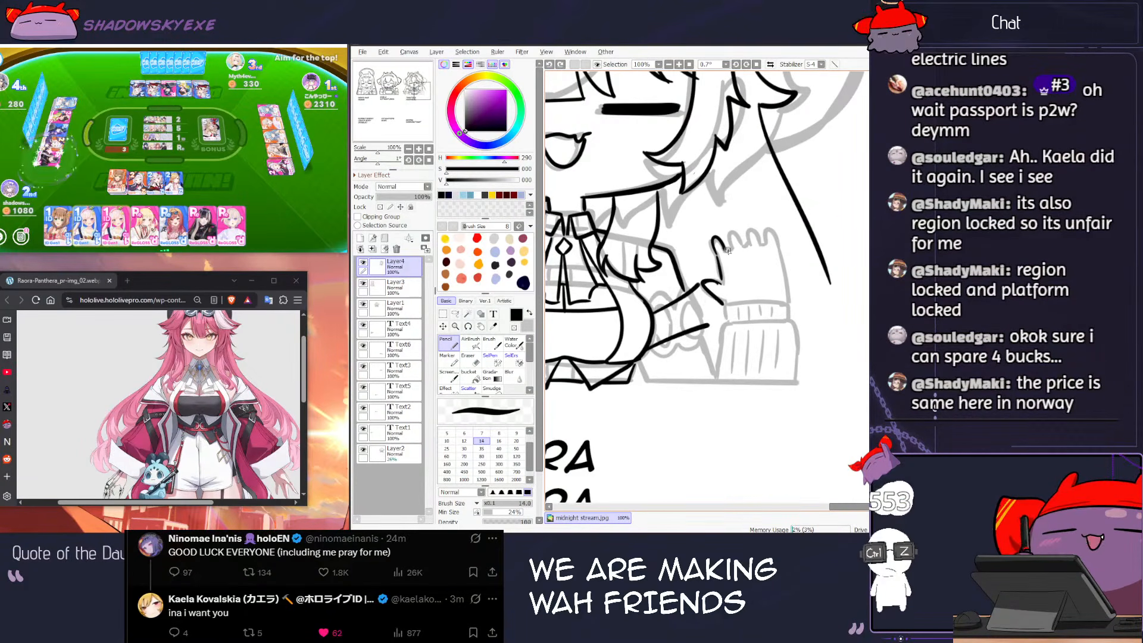
Step: Re-ink the fingertips of the chibi's left hand and continue the outer edge of the palm down to the cuff
key(ctrl+z)
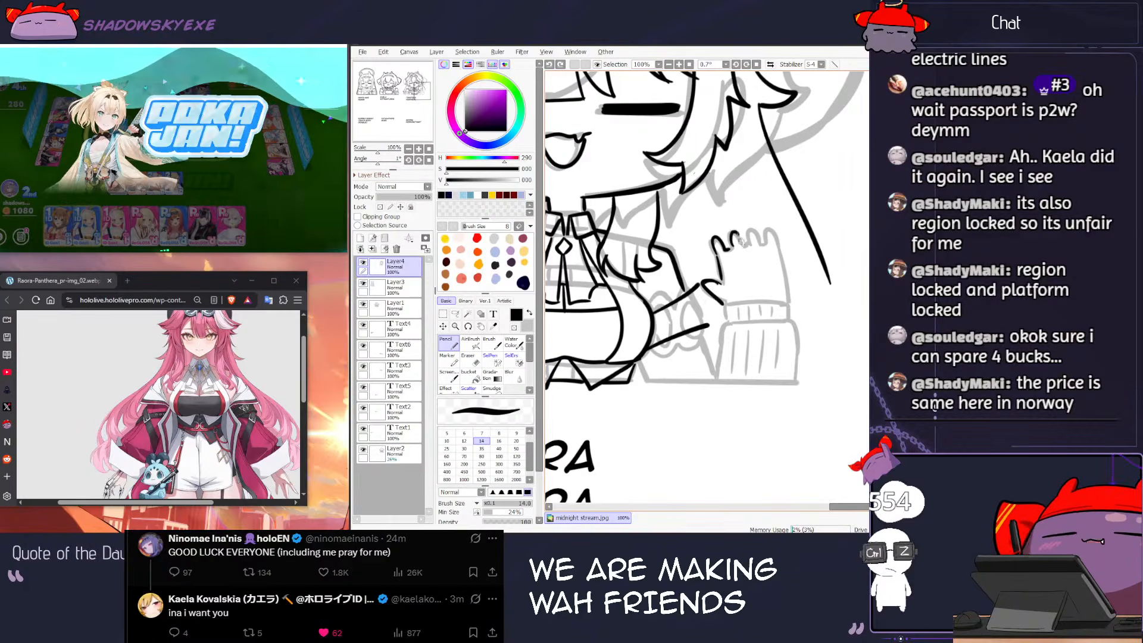
key(ctrl+z)
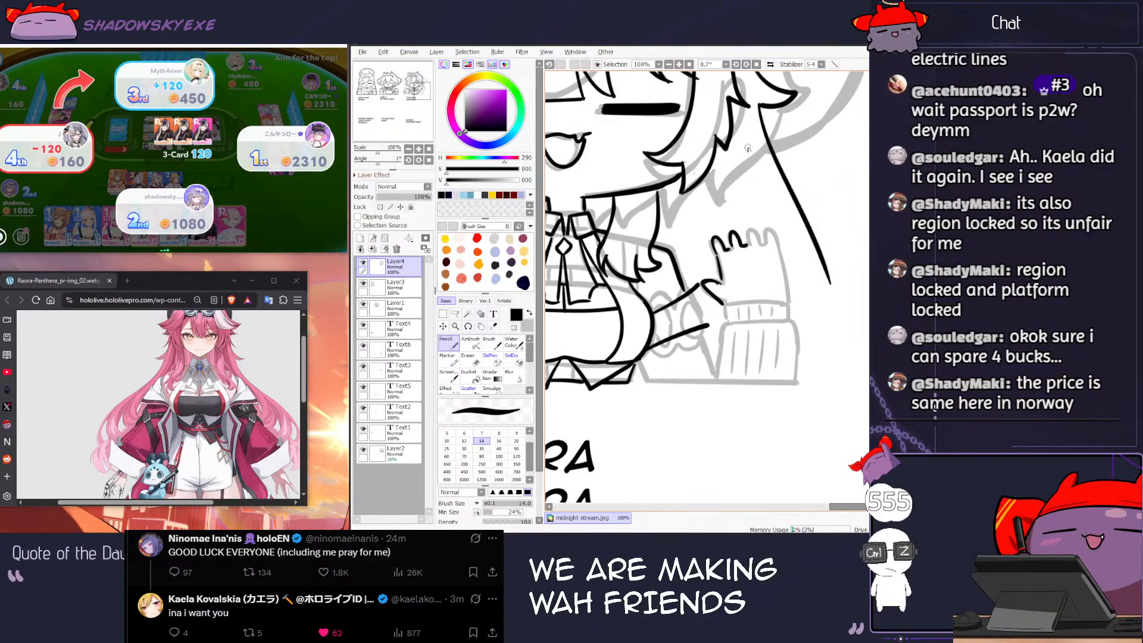
key(ctrl+z)
mouse_move(733, 250)
mouse_down()
mouse_move(751, 229)
mouse_move(760, 246)
mouse_move(769, 229)
mouse_move(792, 303)
mouse_up()
Step: Erase the loose line at the thumb base of the chibi's left hand and re-ink it down to the cuff
drag(710, 196, 715, 190)
key(e)
key(n)
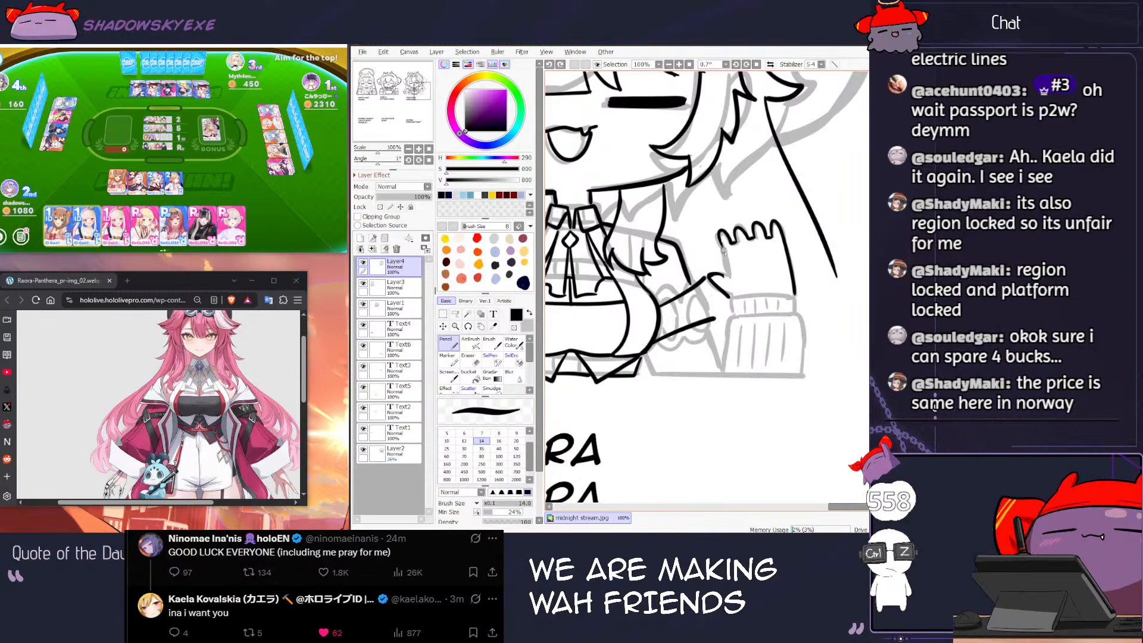
drag(727, 277, 731, 263)
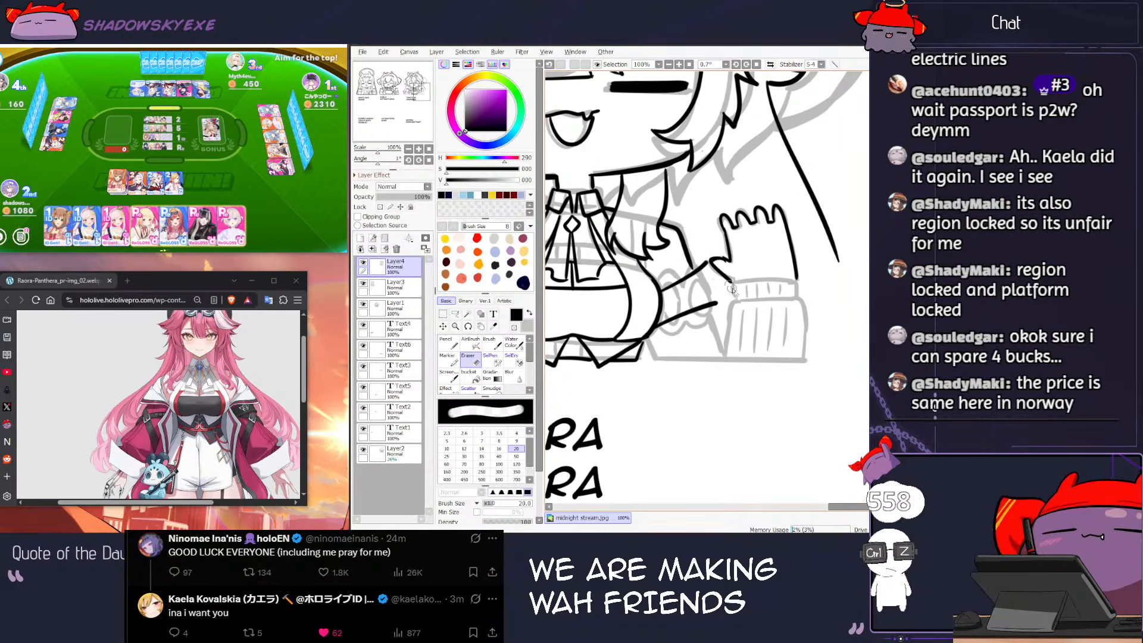
key(e)
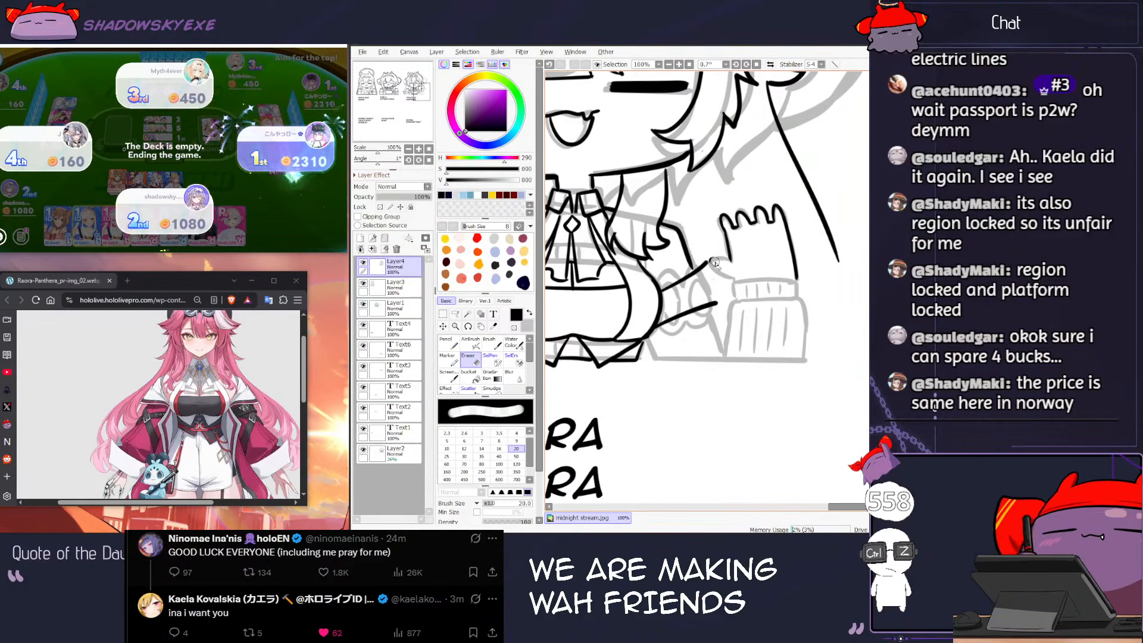
key(n)
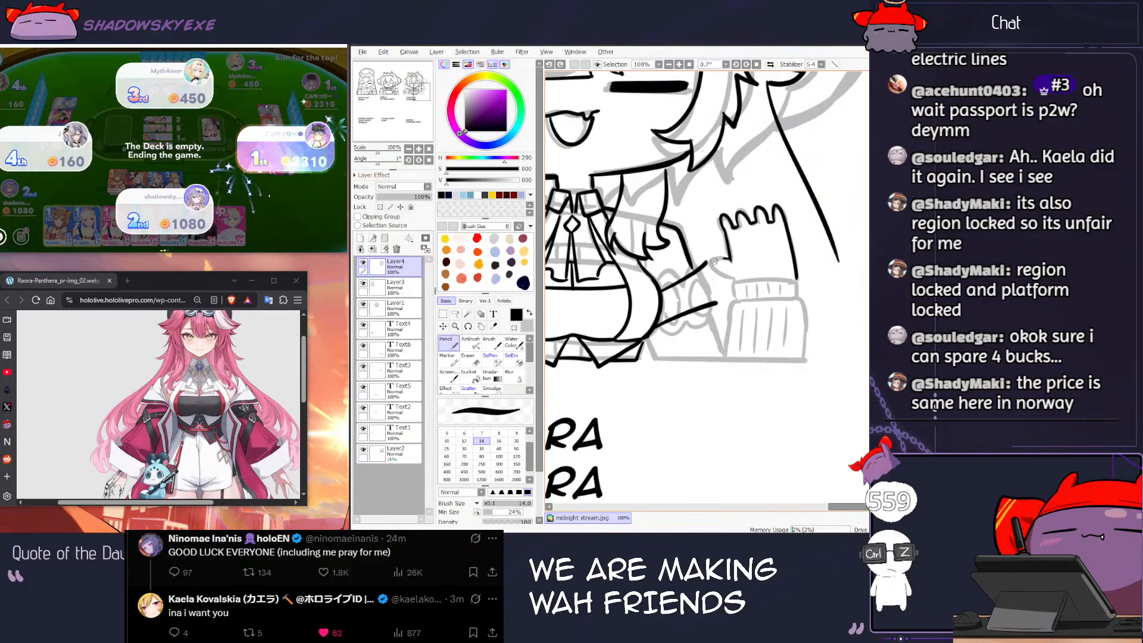
key(ctrl+z)
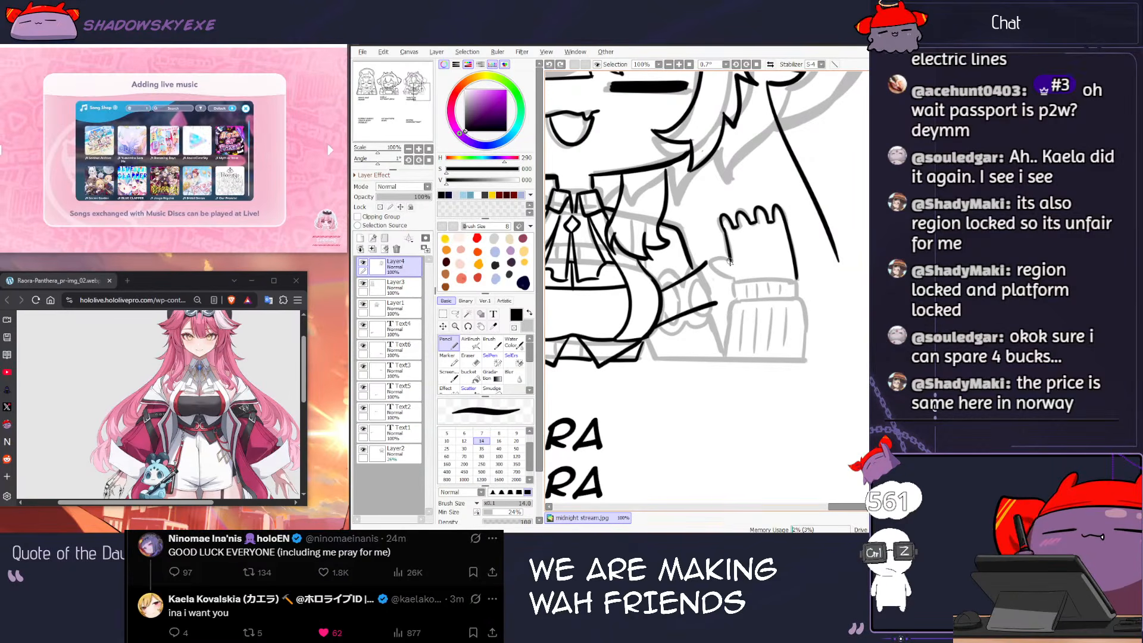
mouse_move(711, 262)
mouse_down()
mouse_move(733, 280)
mouse_move(986, 176)
mouse_up()
drag(855, 225, 653, 249)
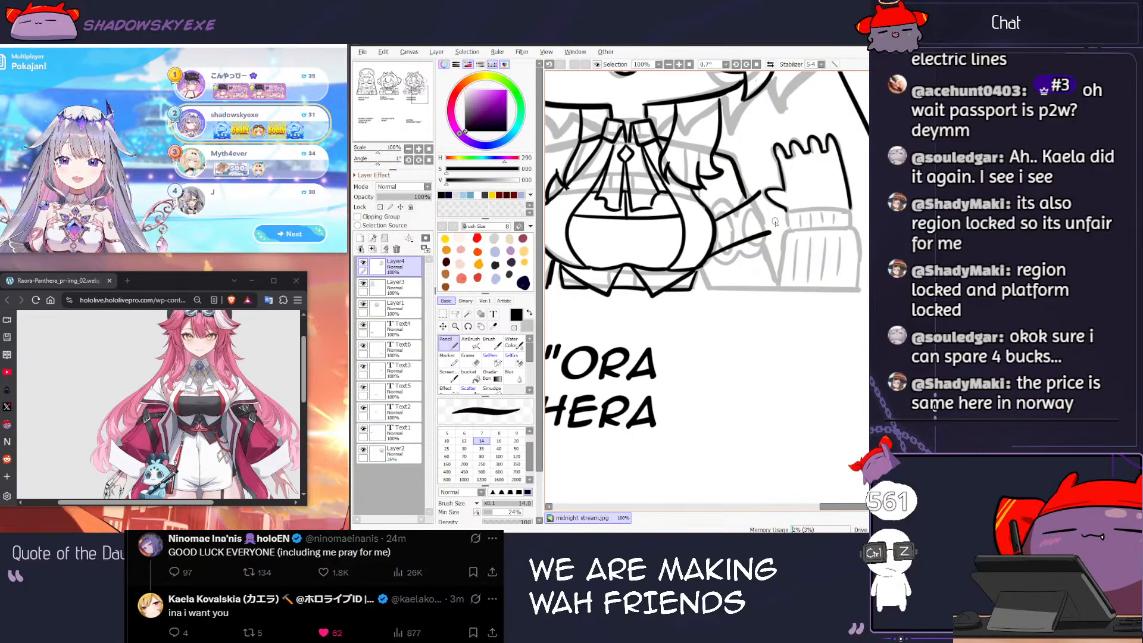
Step: Ink the top edge of the chibi's left cuff band straight across below the hand
mouse_move(761, 194)
mouse_down()
mouse_move(716, 187)
mouse_move(834, 204)
mouse_up()
key(ctrl+z)
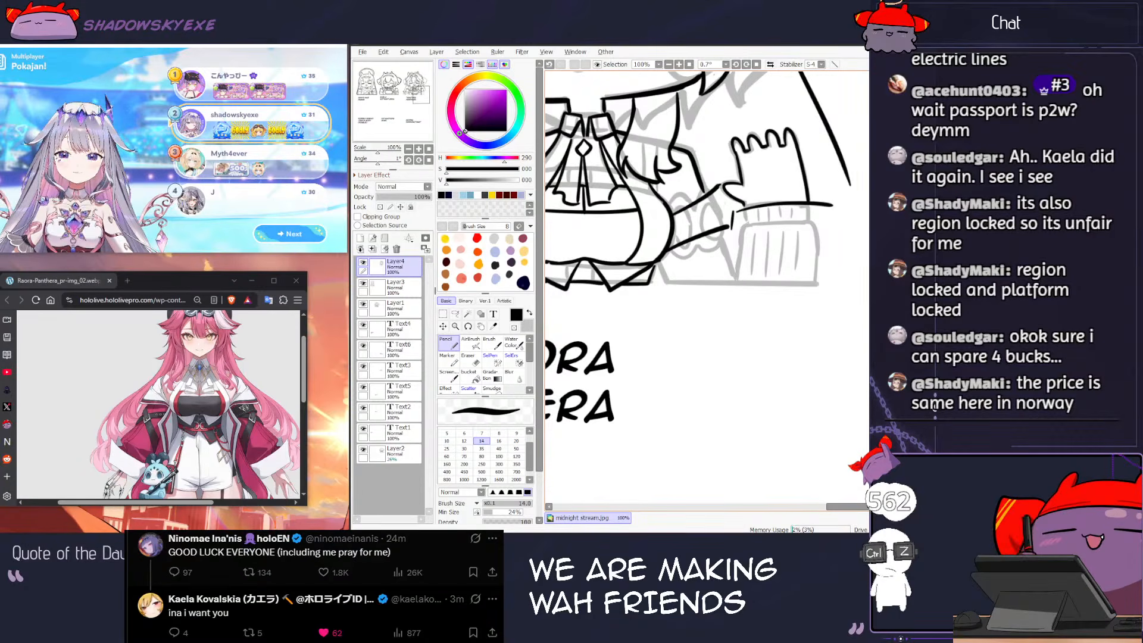
scroll(751, 250, down, 2)
mouse_move(752, 251)
mouse_down()
mouse_move(829, 262)
mouse_move(858, 238)
mouse_move(715, 237)
mouse_move(798, 397)
mouse_move(776, 260)
mouse_move(709, 284)
mouse_move(751, 263)
mouse_up()
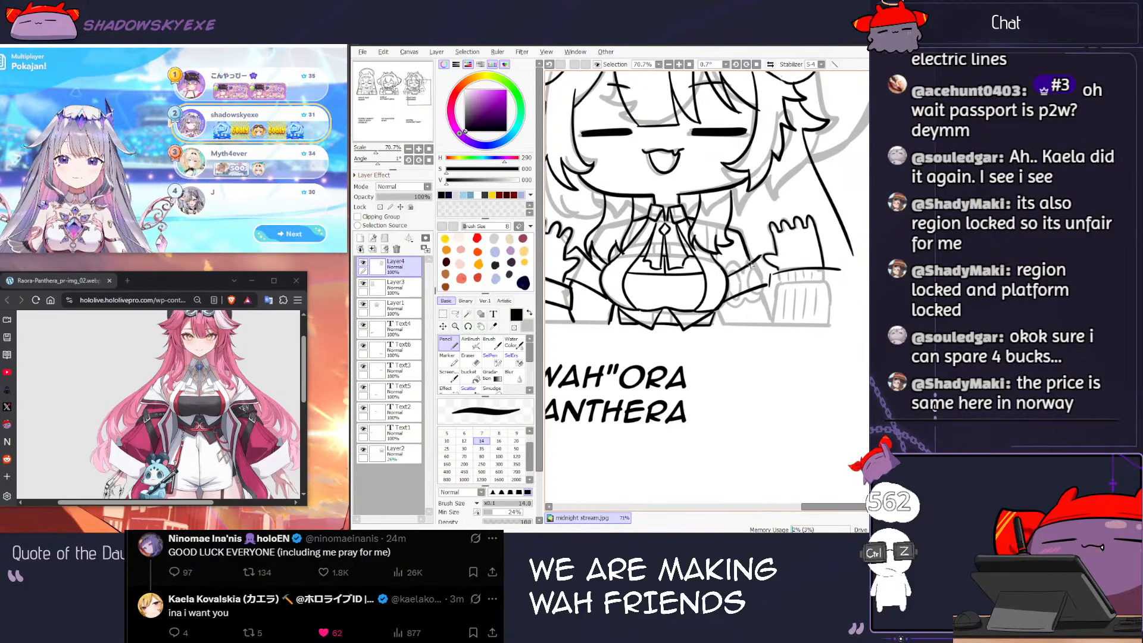
Step: Ink the rest of the left cuff band and the sleeve outline below it over the sketch
key(e)
key(bracketright)
key(bracketright)
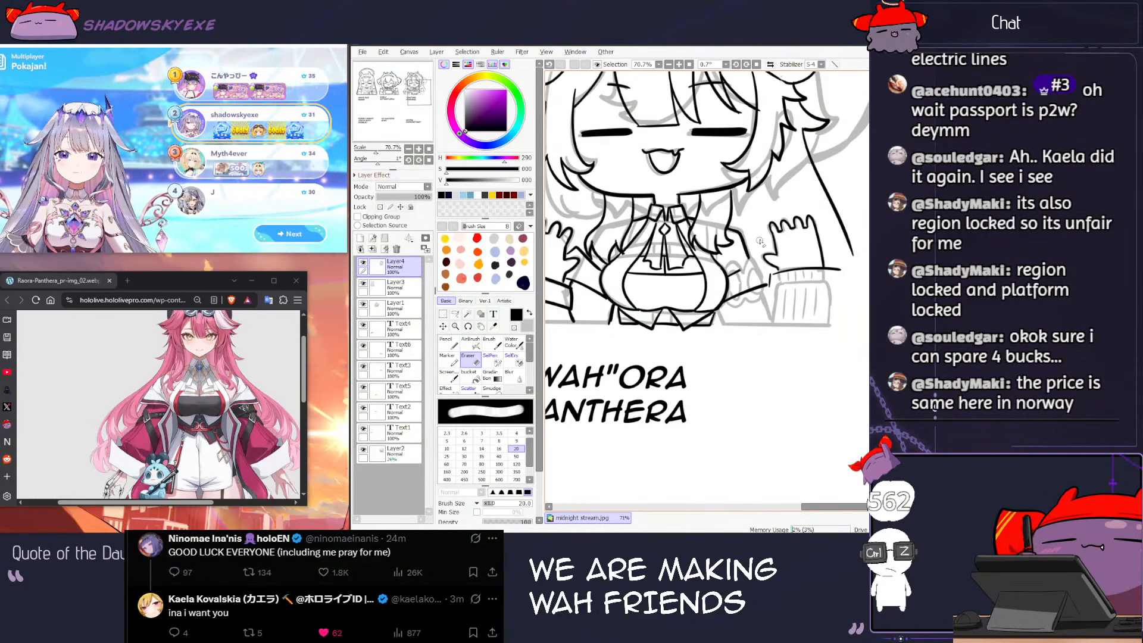
key(n)
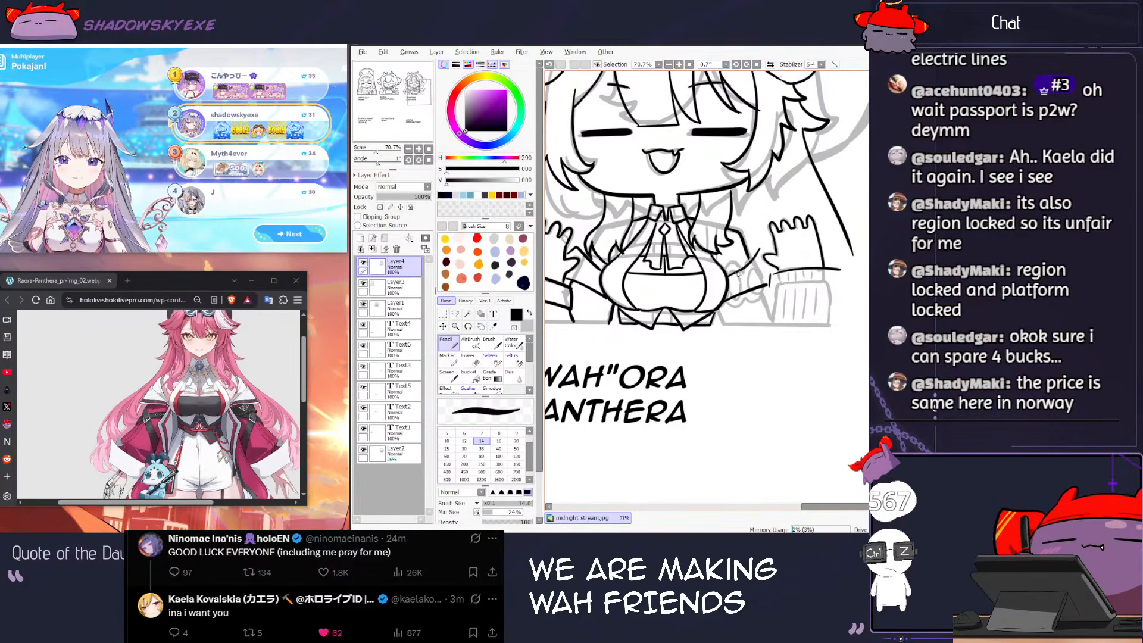
drag(779, 282, 740, 258)
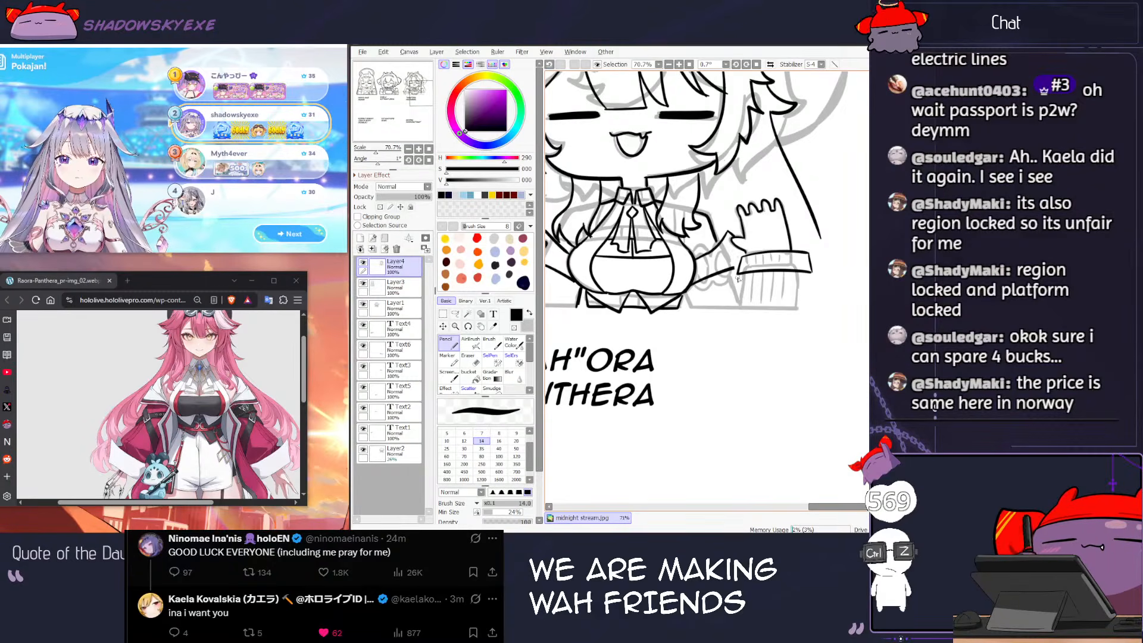
drag(810, 290, 803, 309)
drag(712, 293, 762, 302)
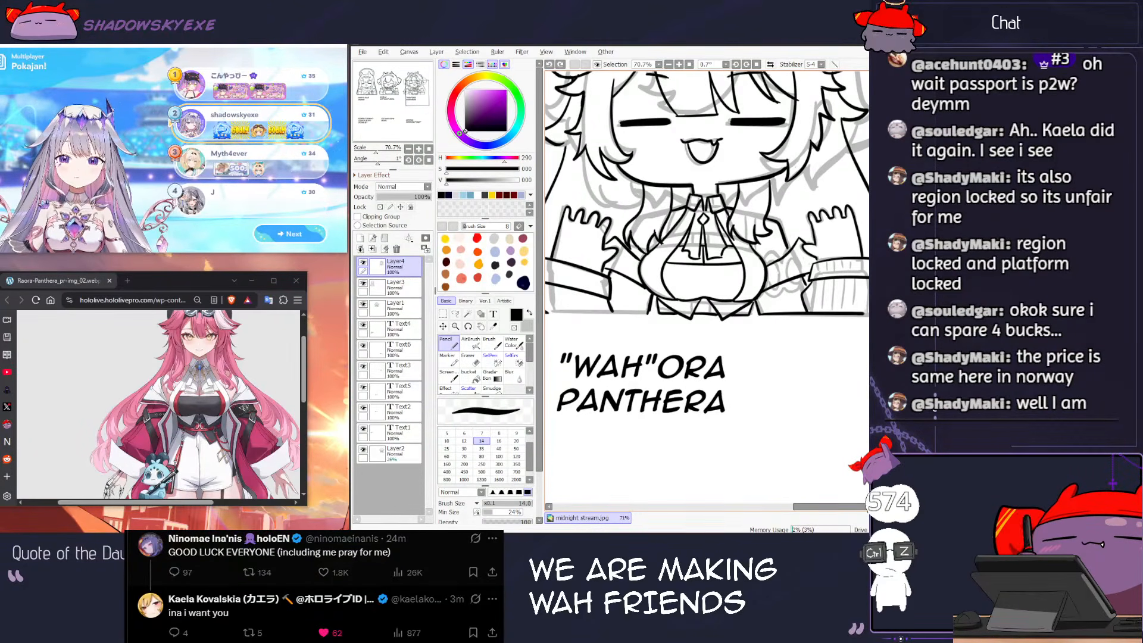
Step: Advance through the card game's result screens, and show the whole chibi on the canvas at 50% zoom
click(263, 232)
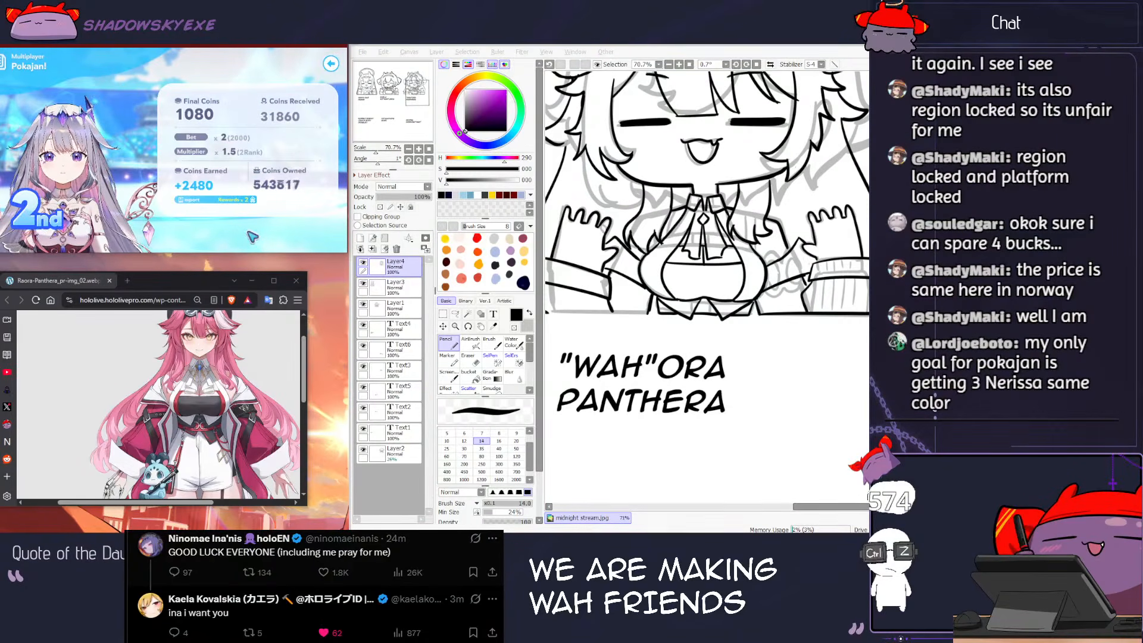
click(284, 235)
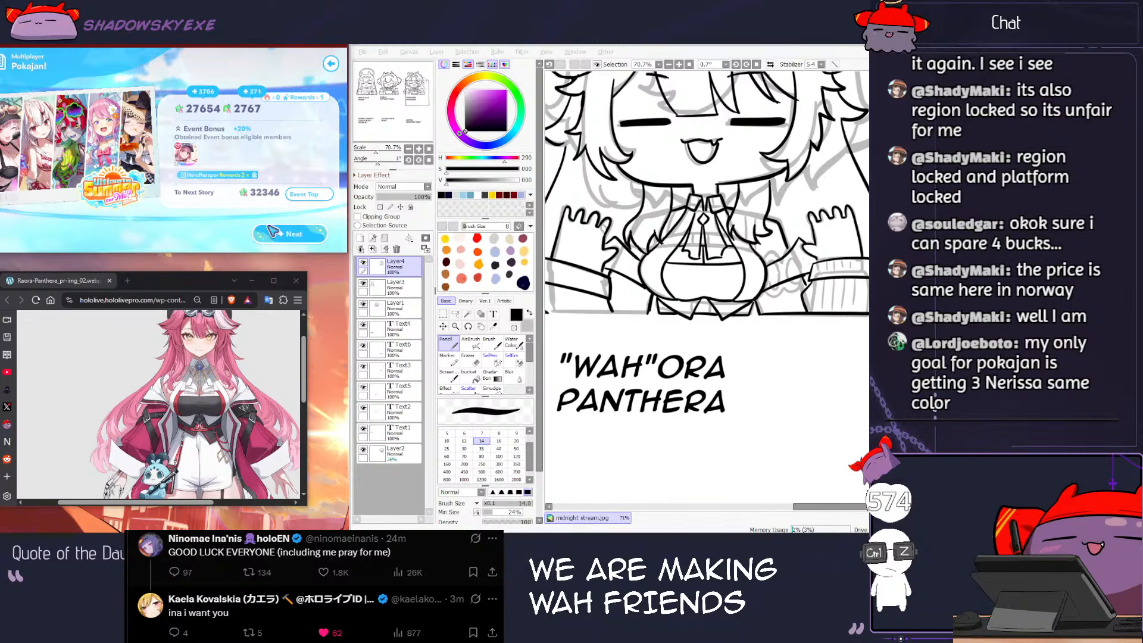
scroll(814, 289, down, 3)
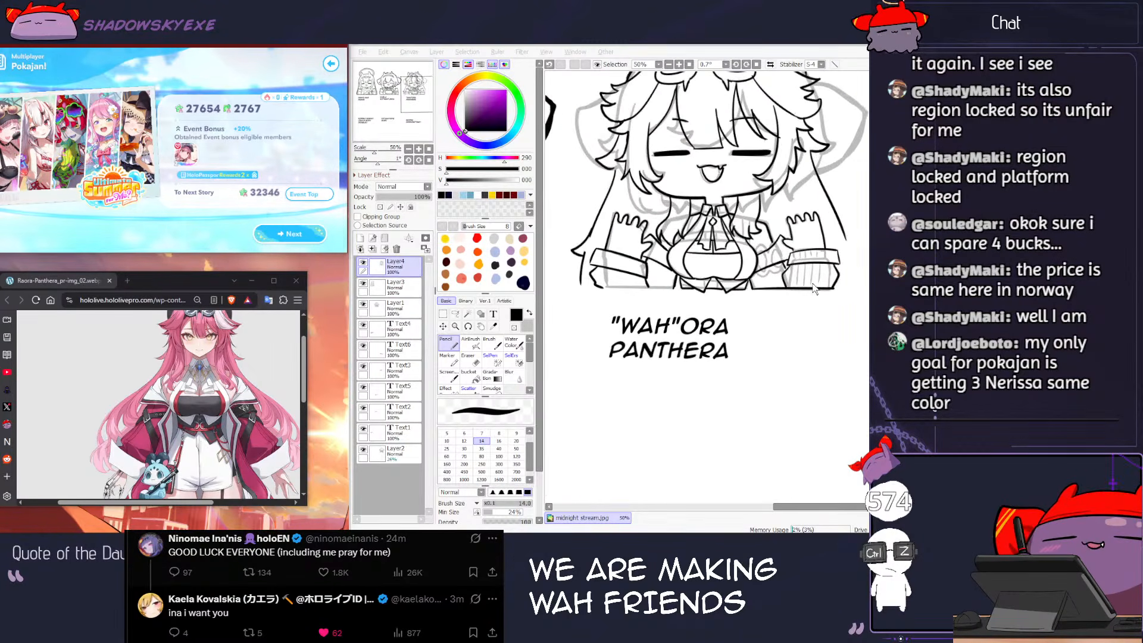
click(707, 170)
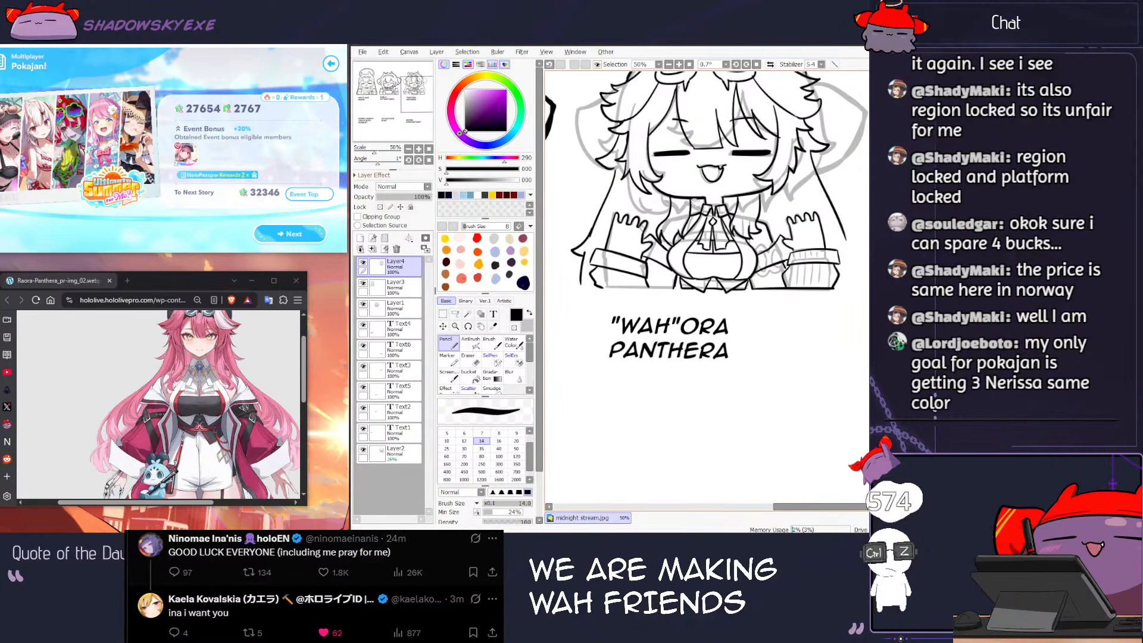
drag(705, 170, 684, 207)
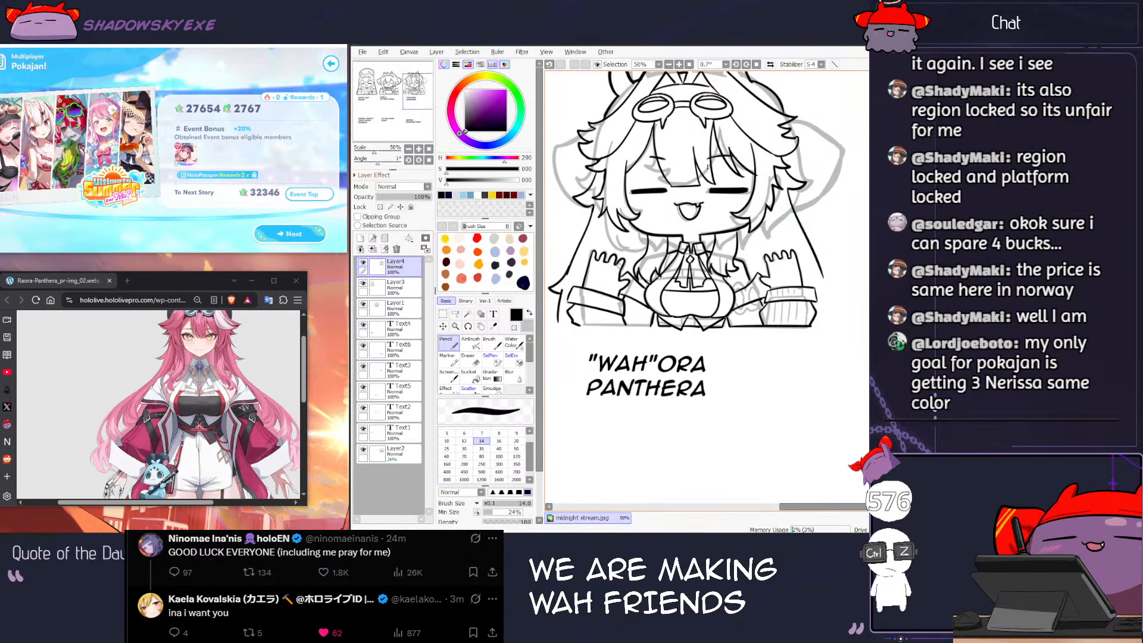
drag(698, 159, 662, 153)
Step: Set the pencil size to 16 and extend the long hair strand beside the chibi's left sleeve down to the base
key(bracketright)
key(bracketright)
key(bracketright)
key(bracketright)
key(bracketright)
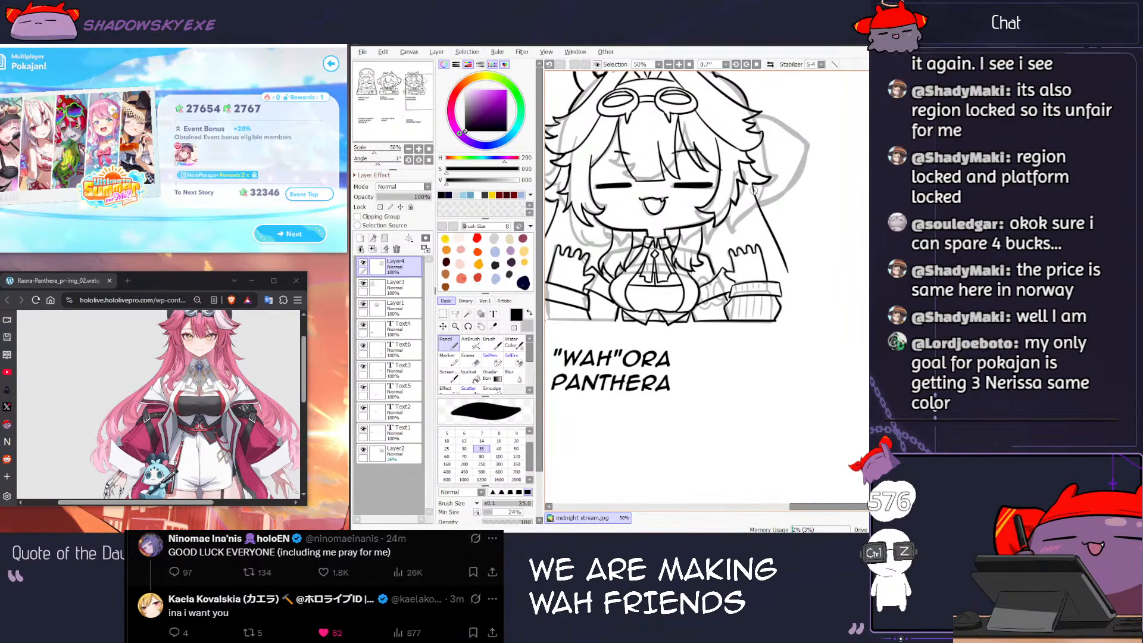
key(ctrl+z)
drag(786, 272, 837, 284)
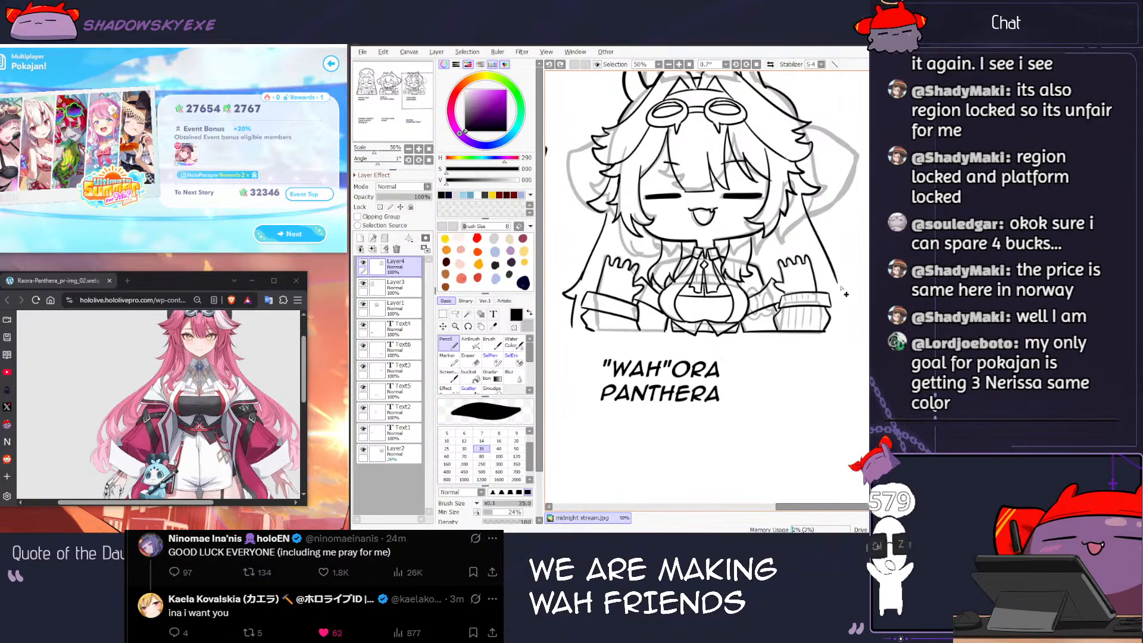
key(bracketleft)
key(bracketleft)
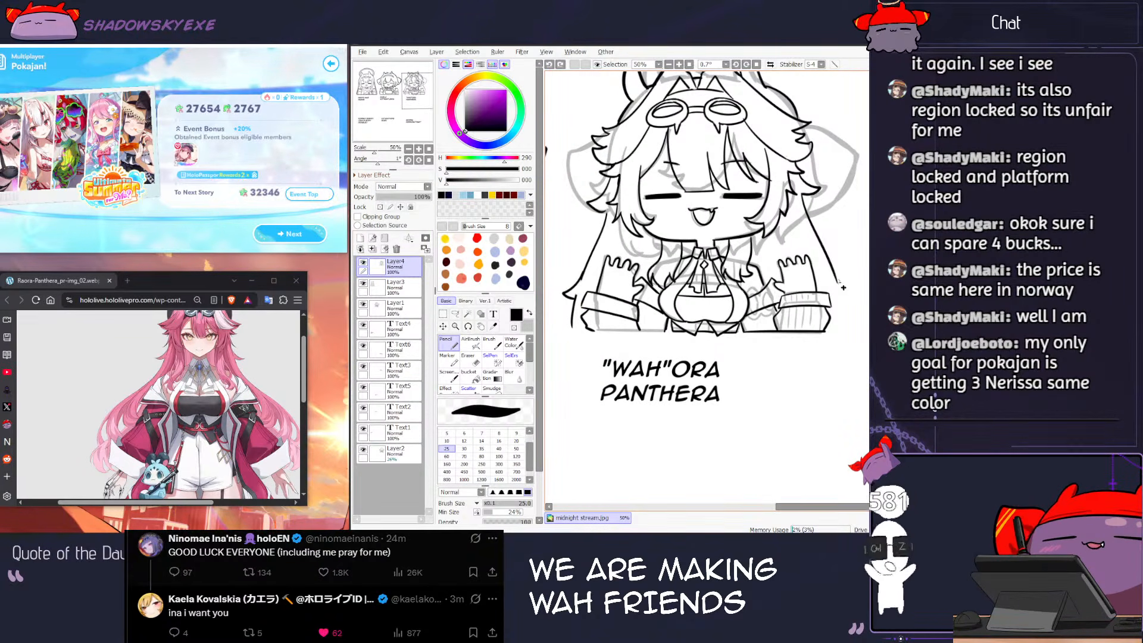
key(bracketleft)
key(bracketleft)
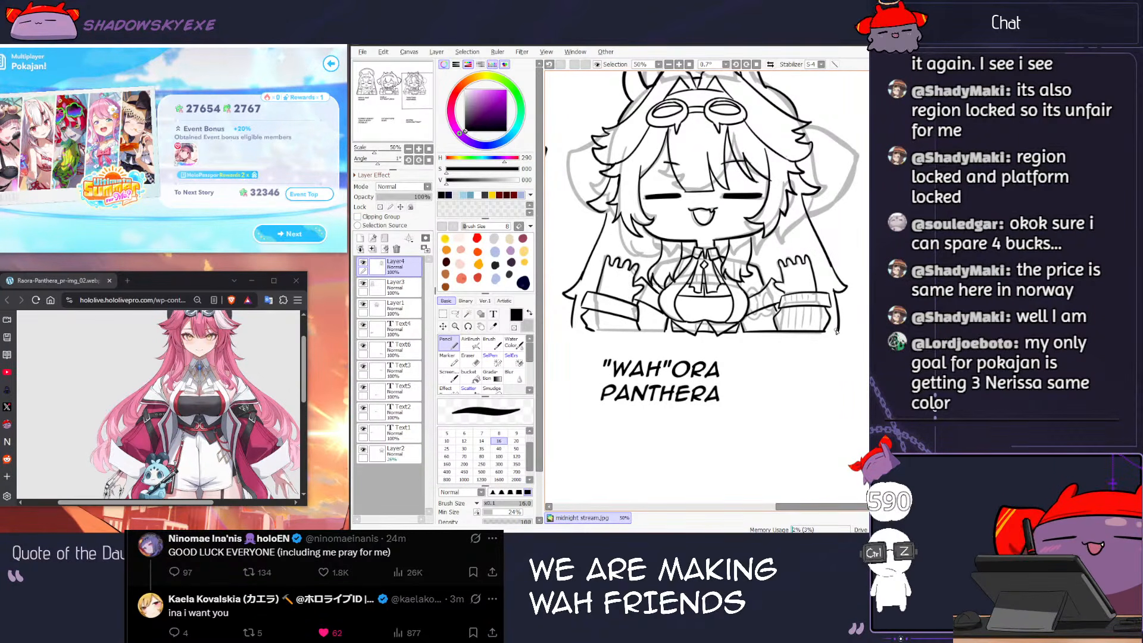
Step: Show the horizontal ruler below the chibi and ink the straight base line along it
key(ctrl+r)
mouse_move(668, 320)
mouse_down()
mouse_move(667, 350)
mouse_move(625, 350)
mouse_move(671, 357)
mouse_up()
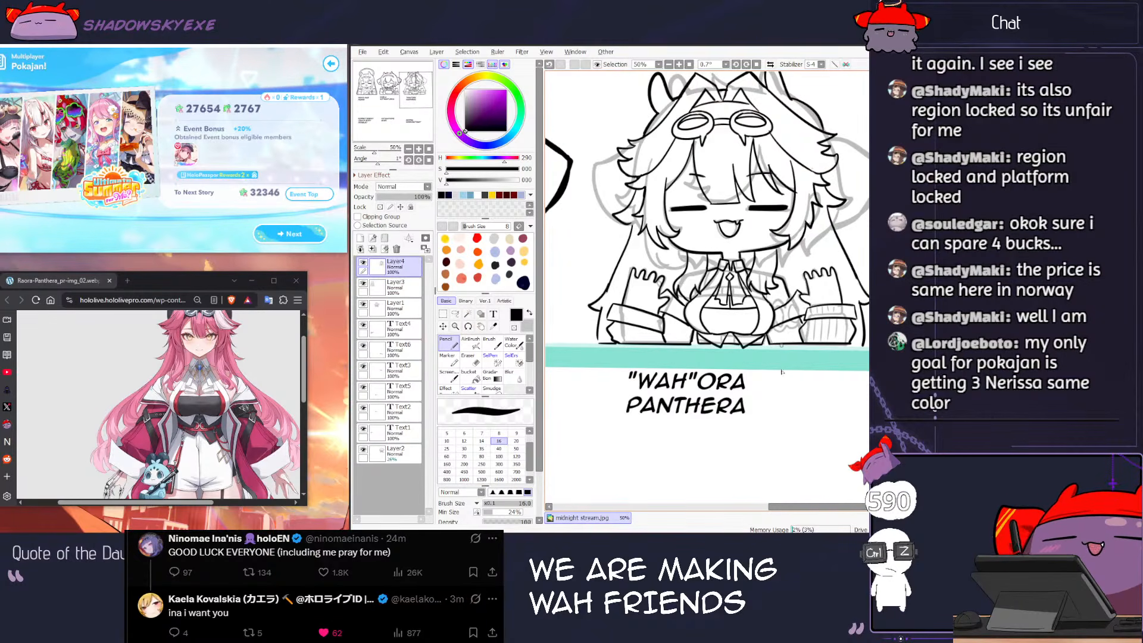
key(ctrl+z)
drag(619, 351, 618, 349)
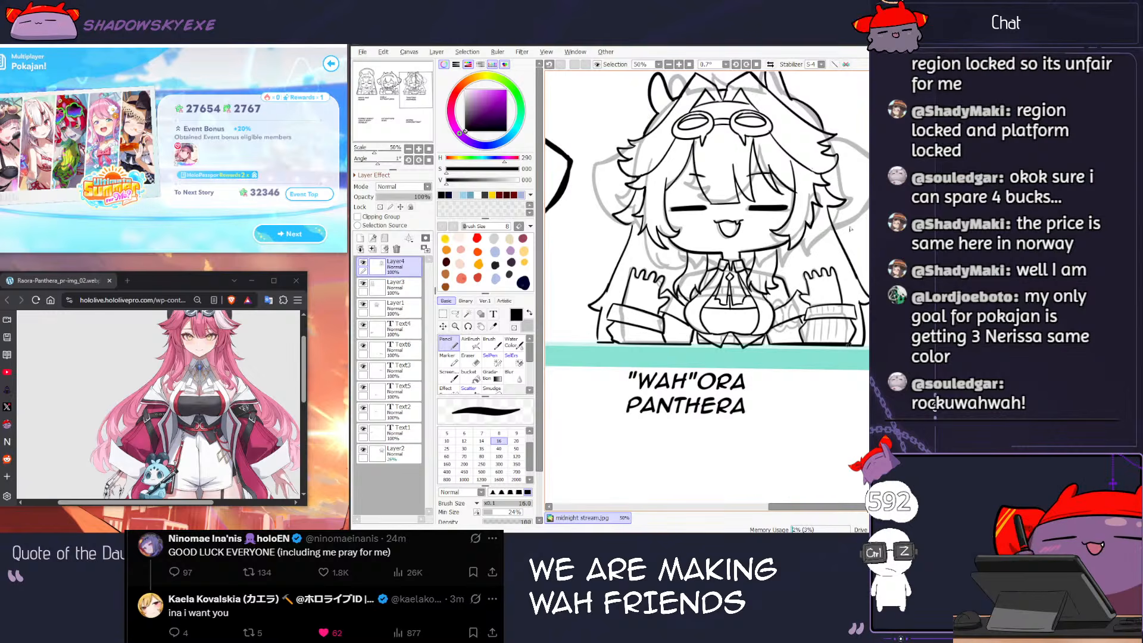
Step: Leave the card game's results and start the same game again with a bet of 2000 coins
click(292, 233)
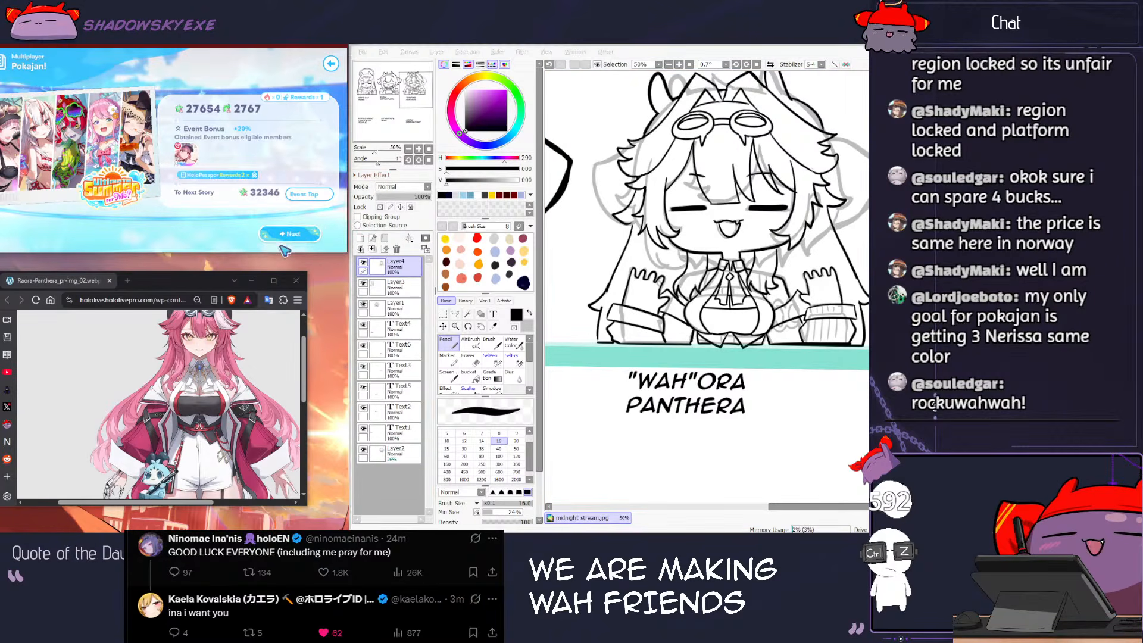
click(123, 160)
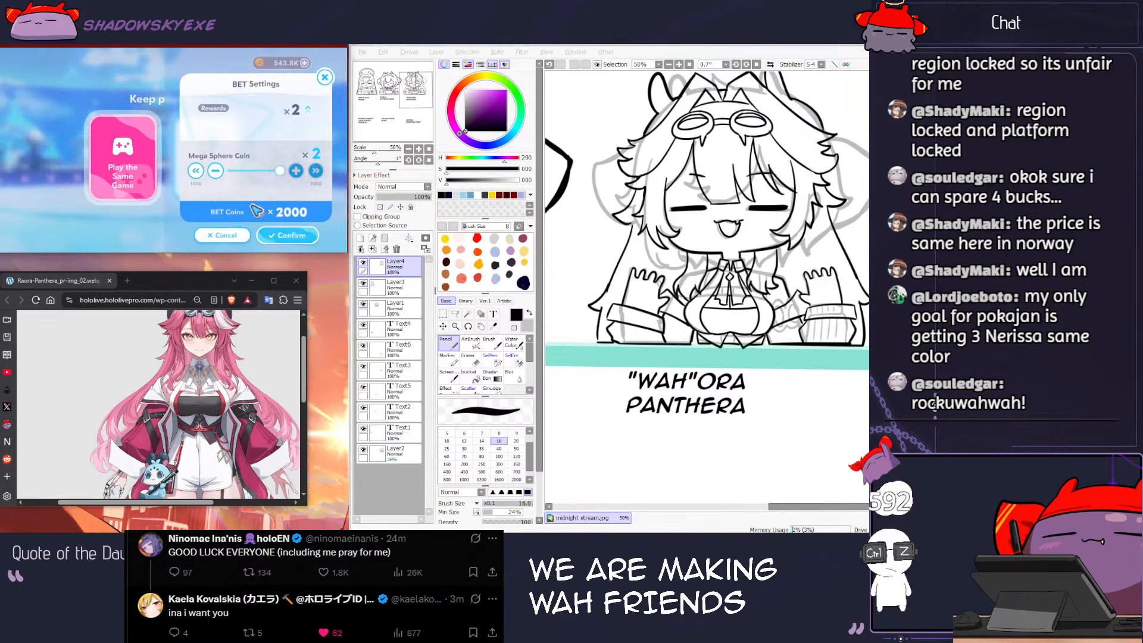
click(288, 235)
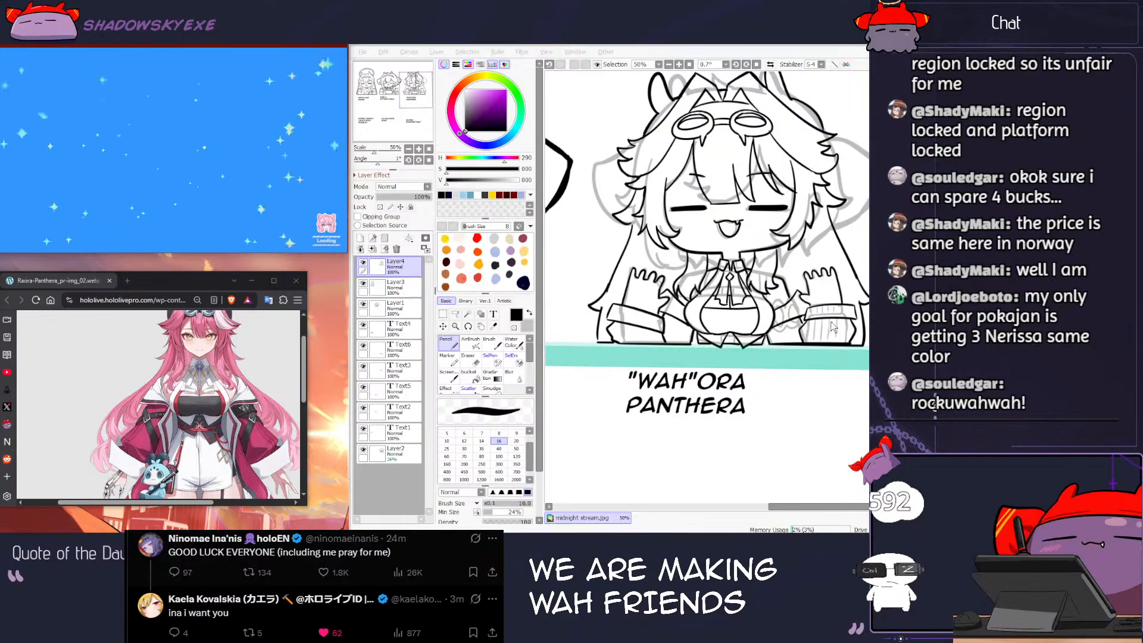
Step: Hide the ruler and clean up the straight base line under the chibi with the eraser and pencil
click(800, 369)
key(ctrl+d)
key(e)
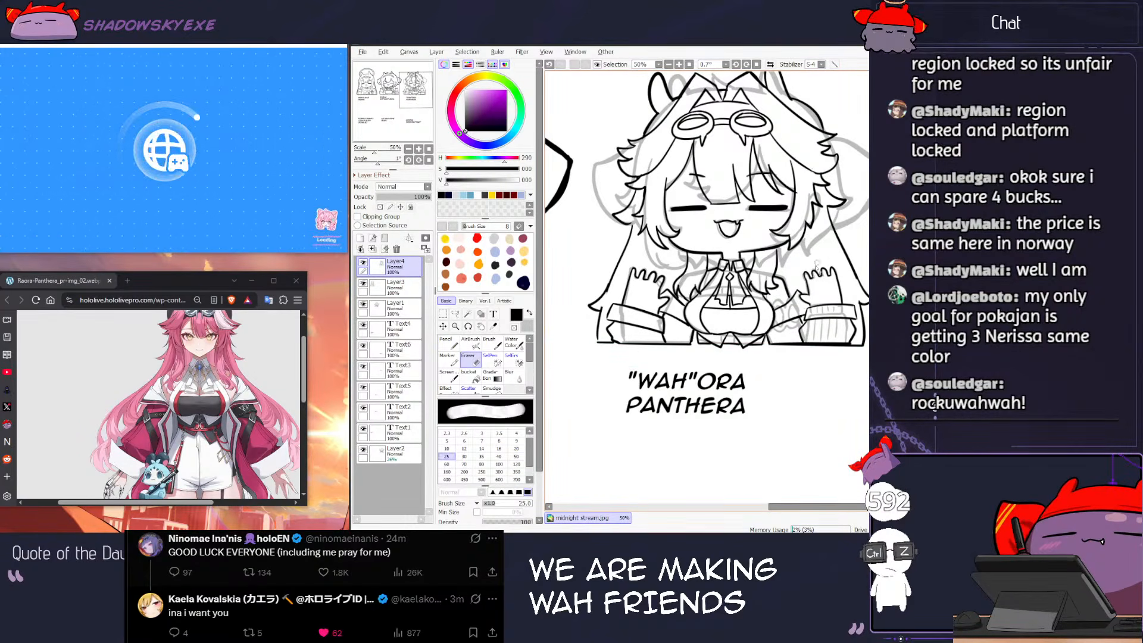
key(n)
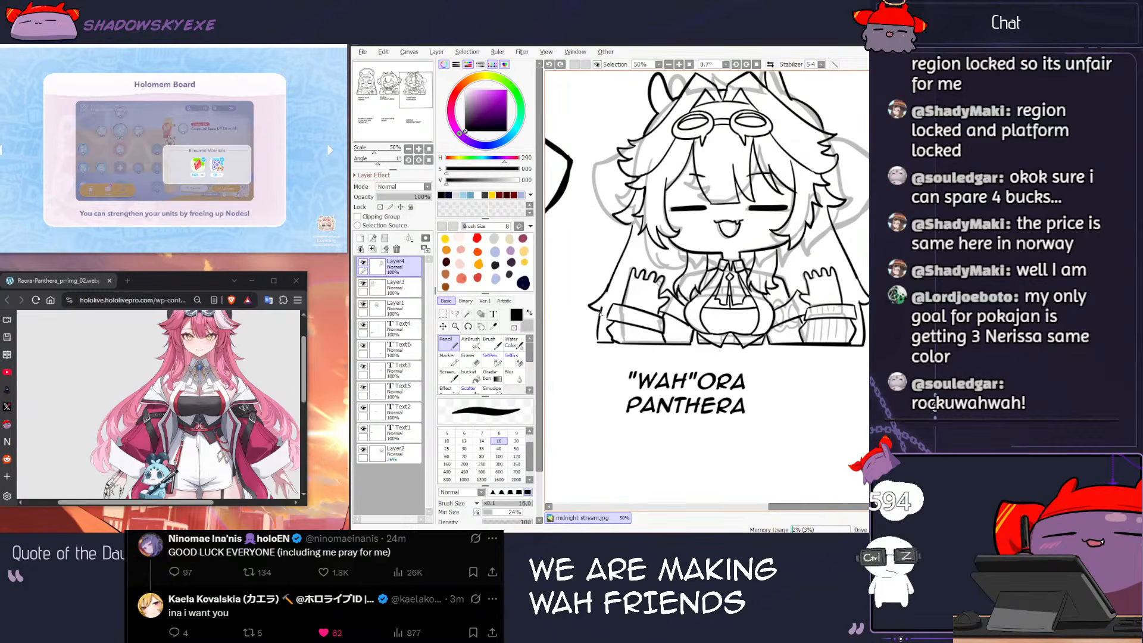
key(ctrl+z)
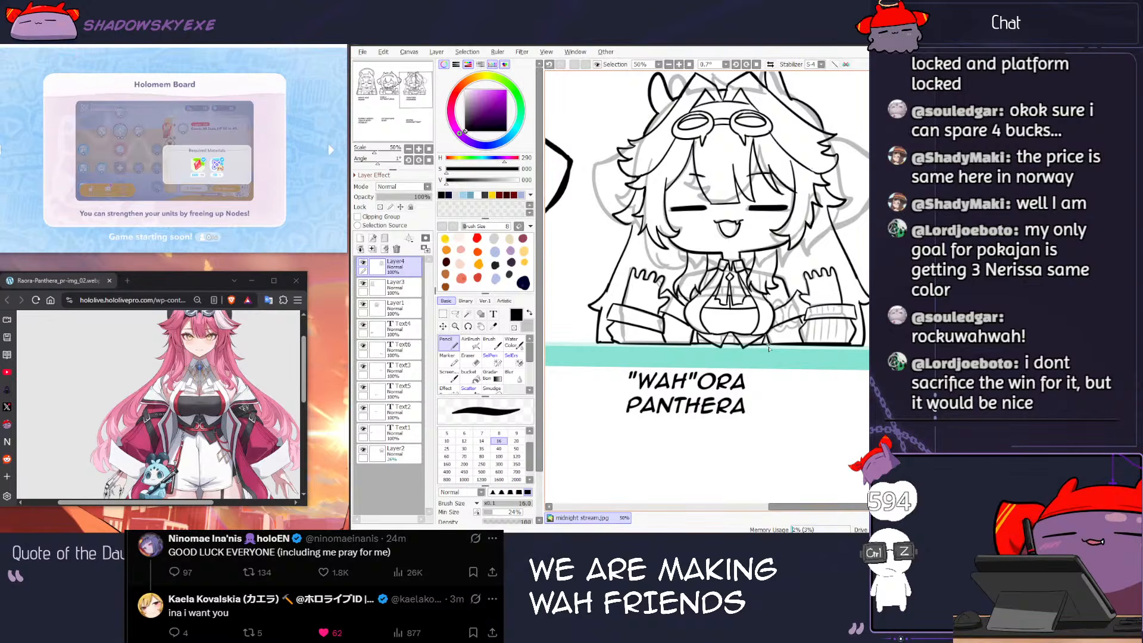
key(ctrl+d)
key(e)
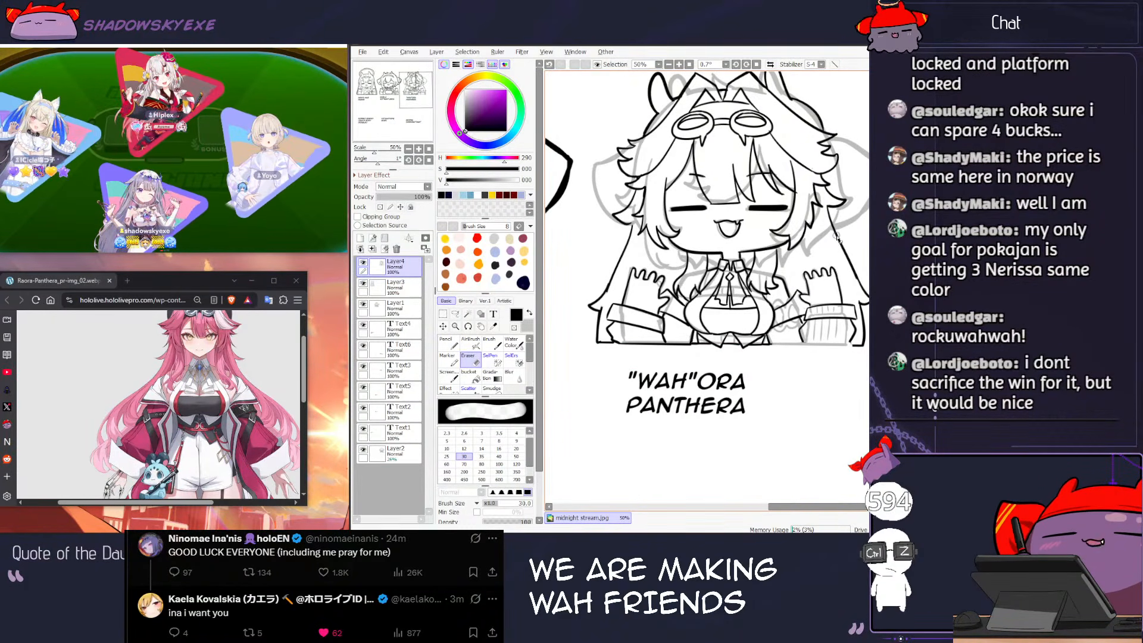
key(n)
key(ctrl+z)
drag(854, 337, 853, 344)
Step: Try to ink a straight base stroke beside the chibi's left sleeve along the ruler, and undo it
key(ctrl+r)
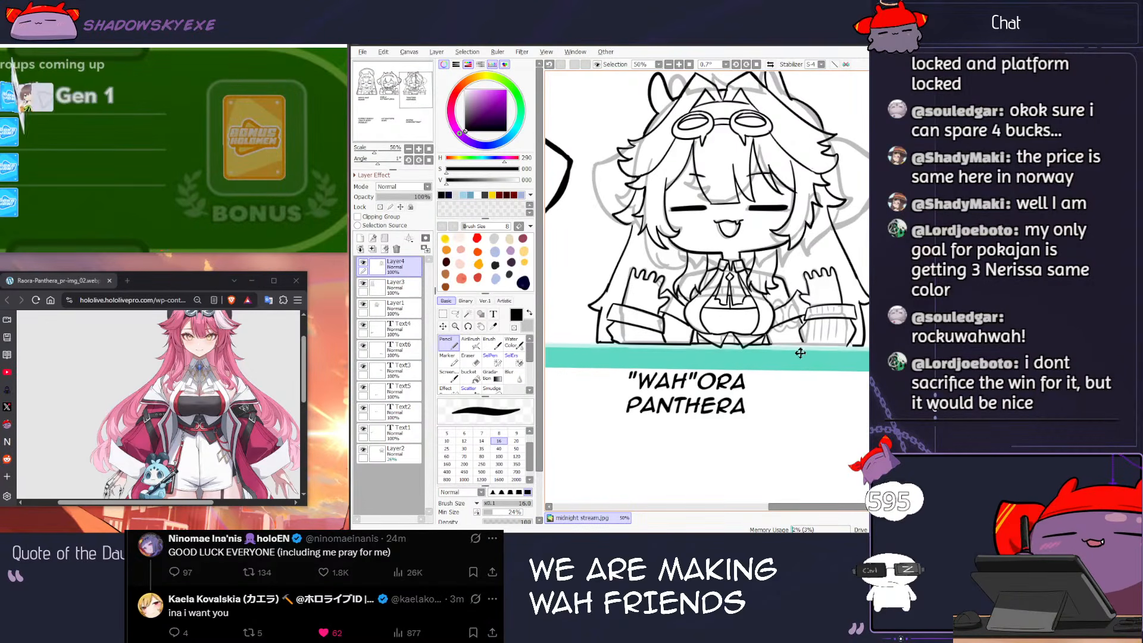
key(ctrl+z)
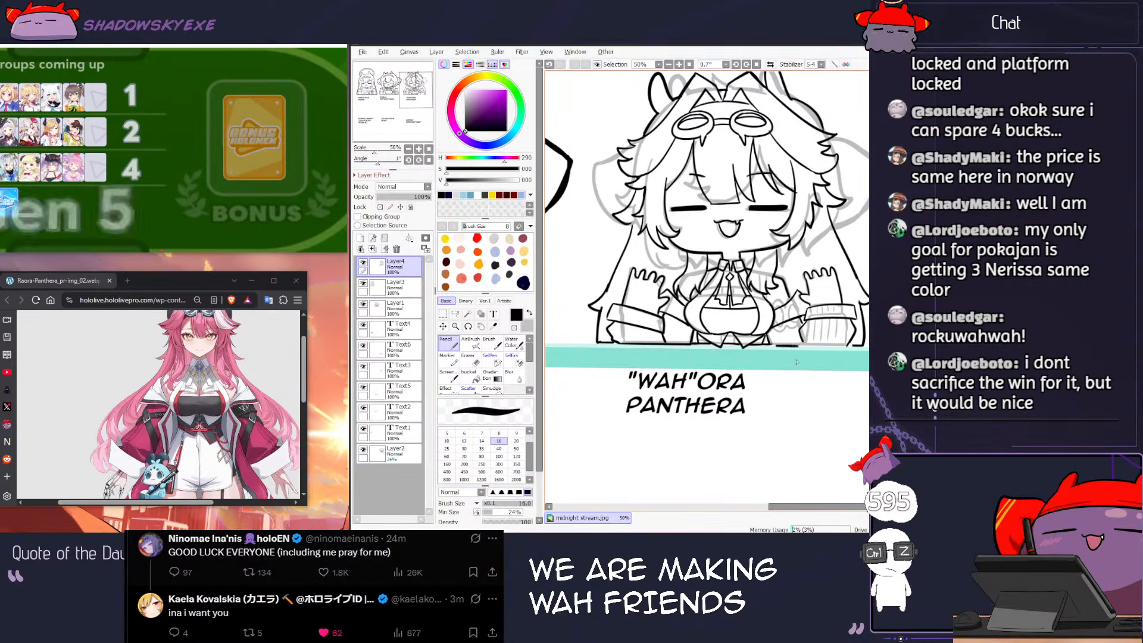
key(ctrl+z)
key(ctrl+z)
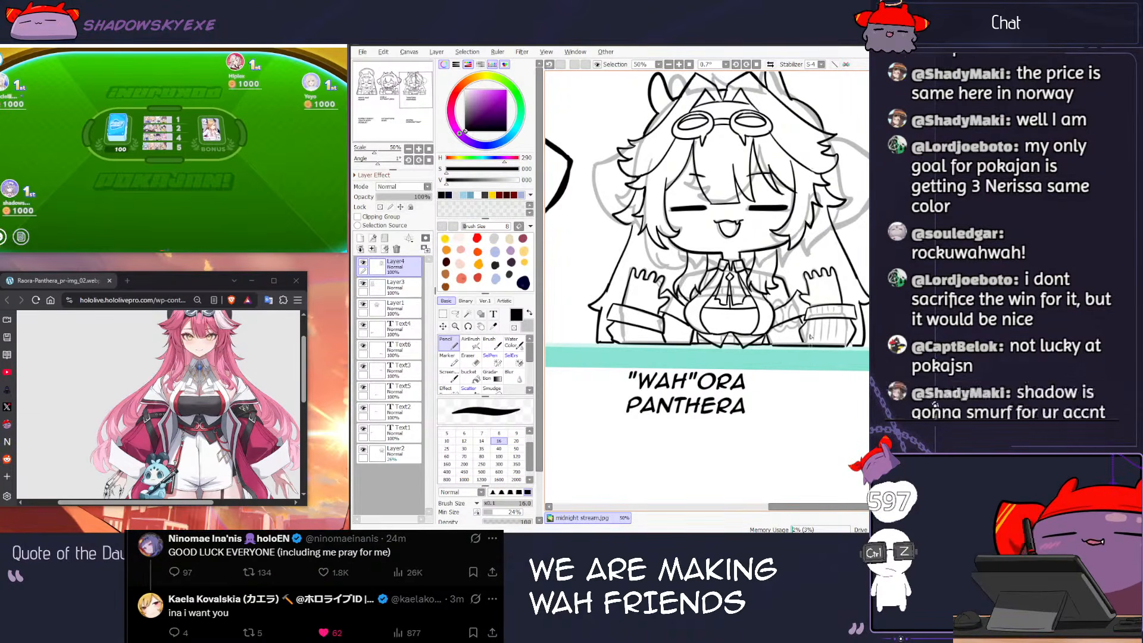
key(ctrl+z)
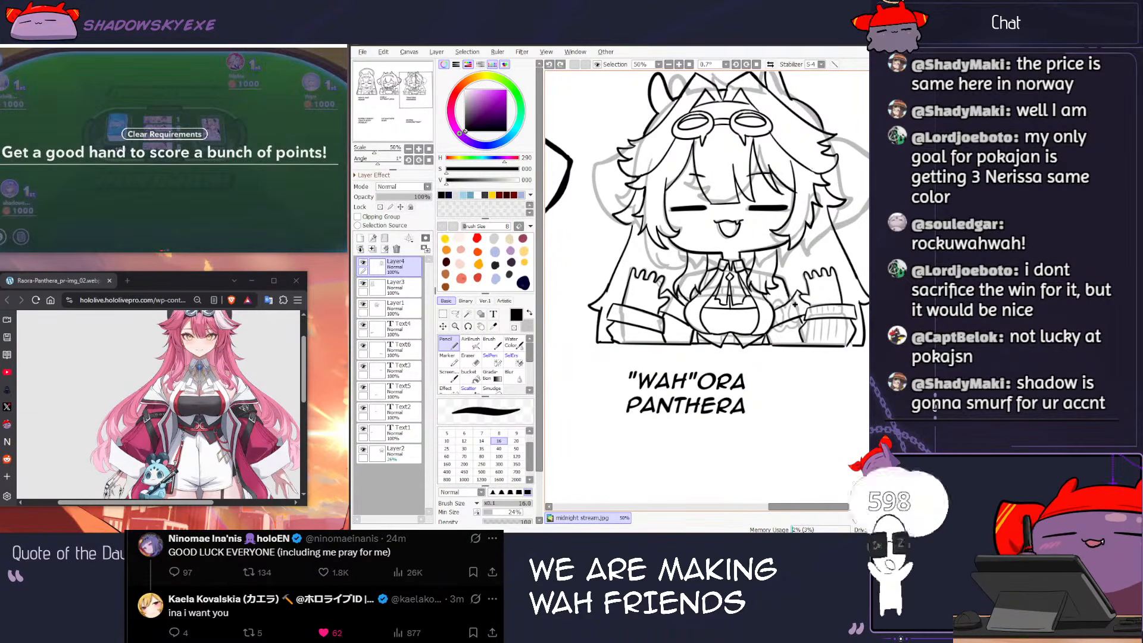
key(ctrl+z)
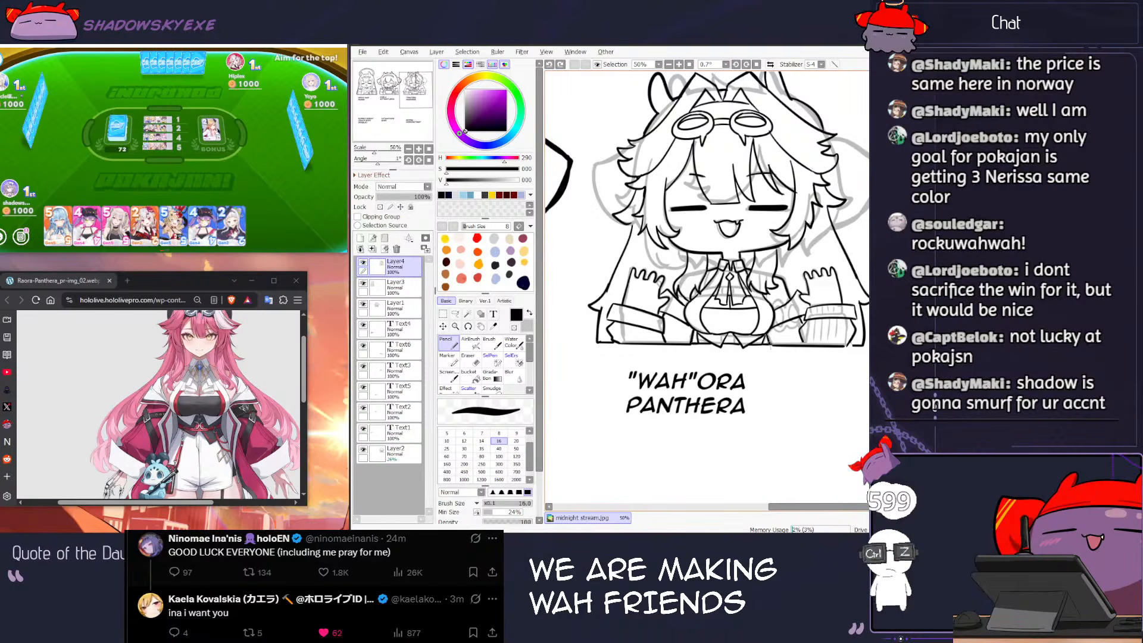
Step: Discard the blue Gen2 card from the hand in the card game
drag(769, 343, 779, 319)
scroll(779, 319, down, 3)
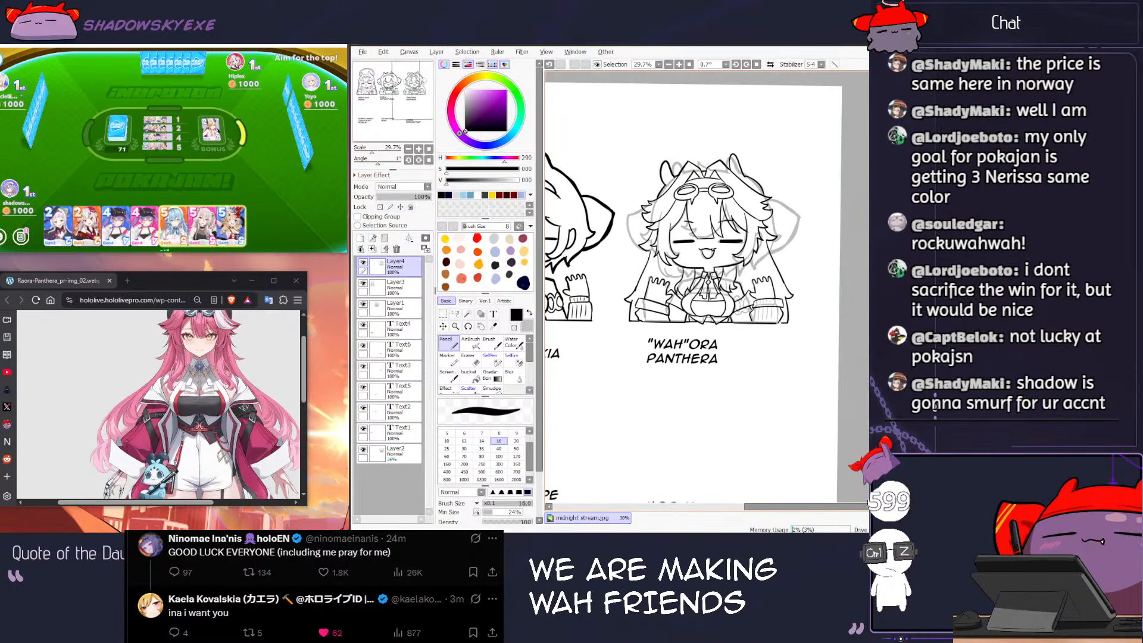
scroll(672, 237, down, 3)
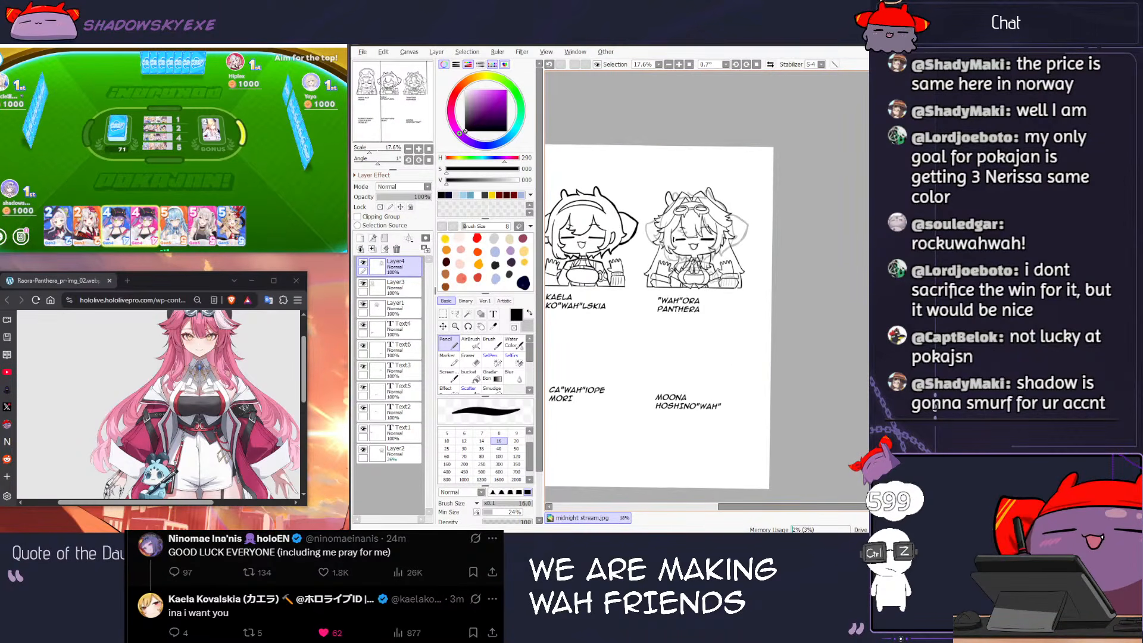
scroll(670, 222, up, 3)
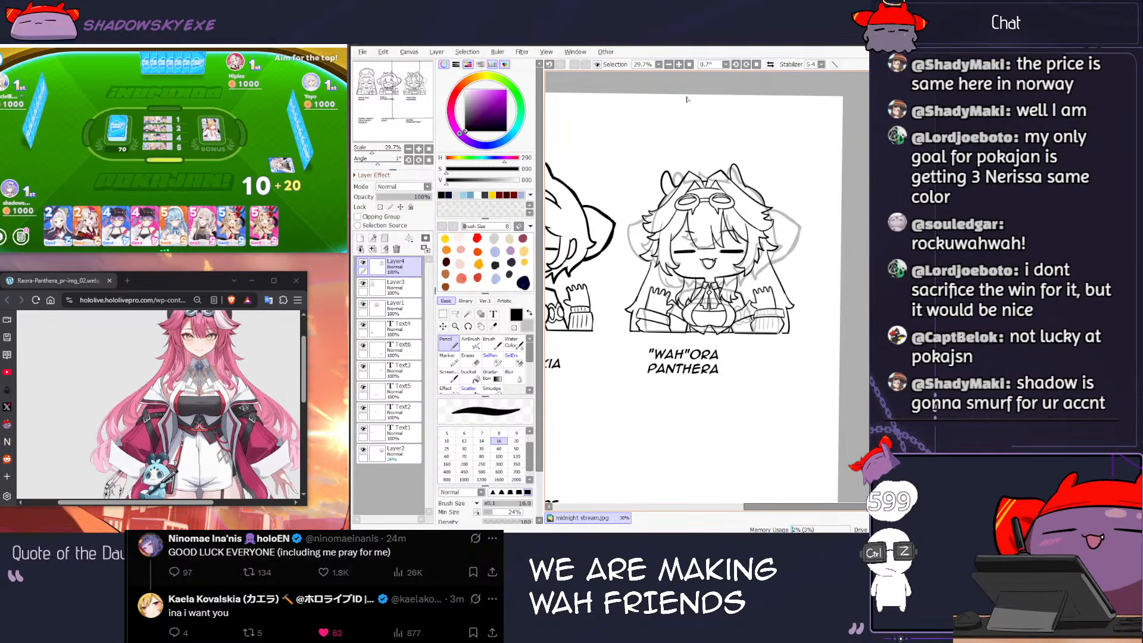
click(220, 178)
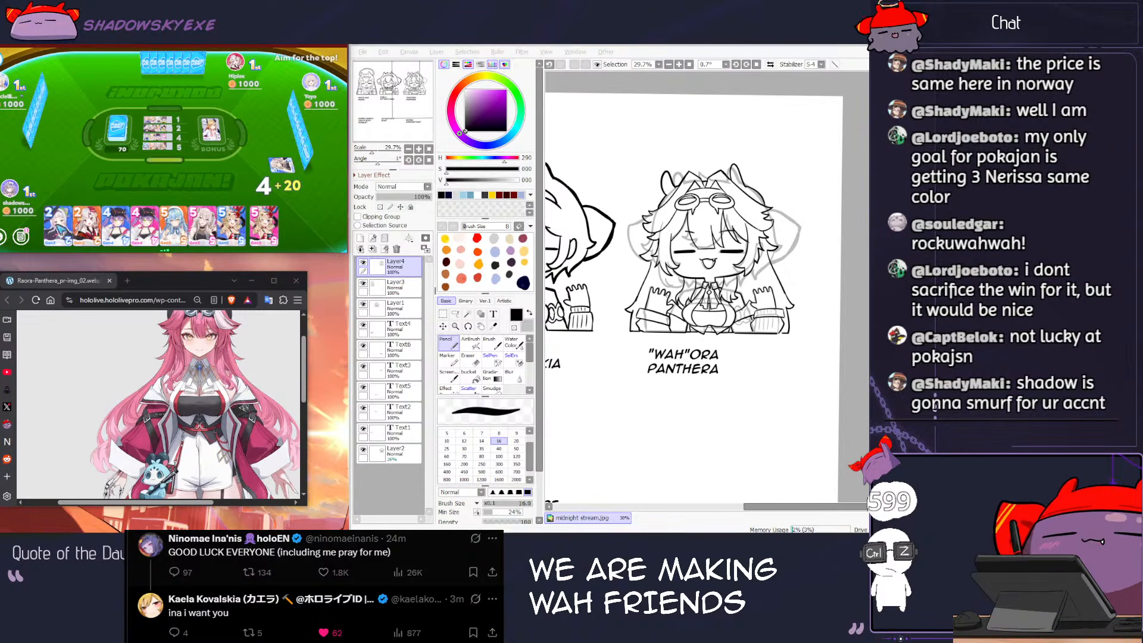
click(62, 225)
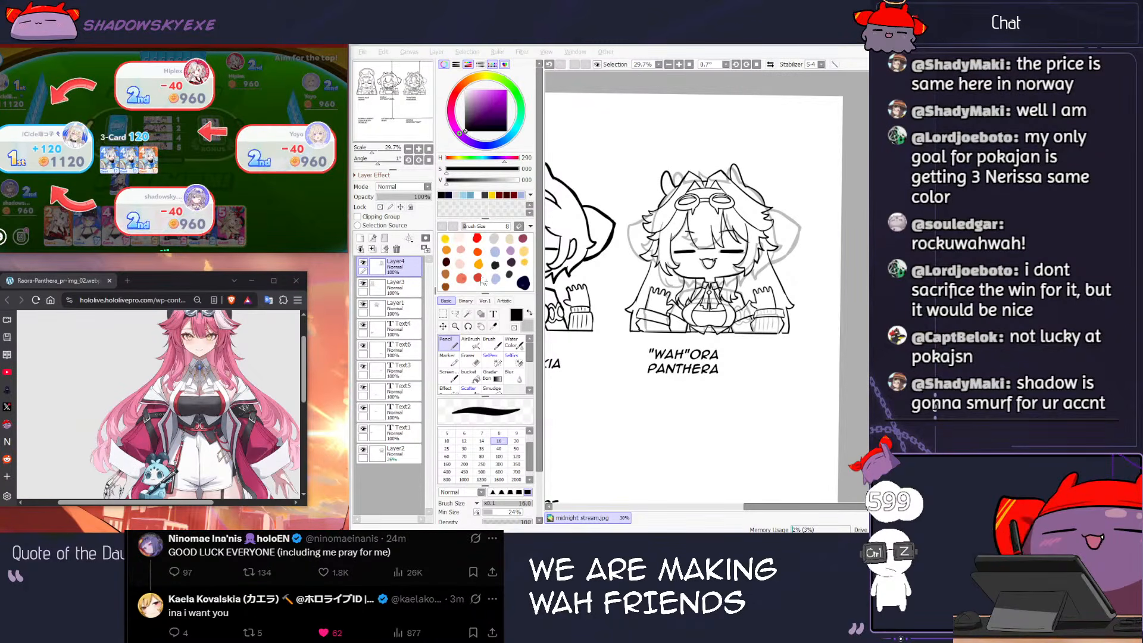
Step: Re-ink the long outer hair line on the chibi's left side from the side lock down toward the flared tip
scroll(616, 246, up, 5)
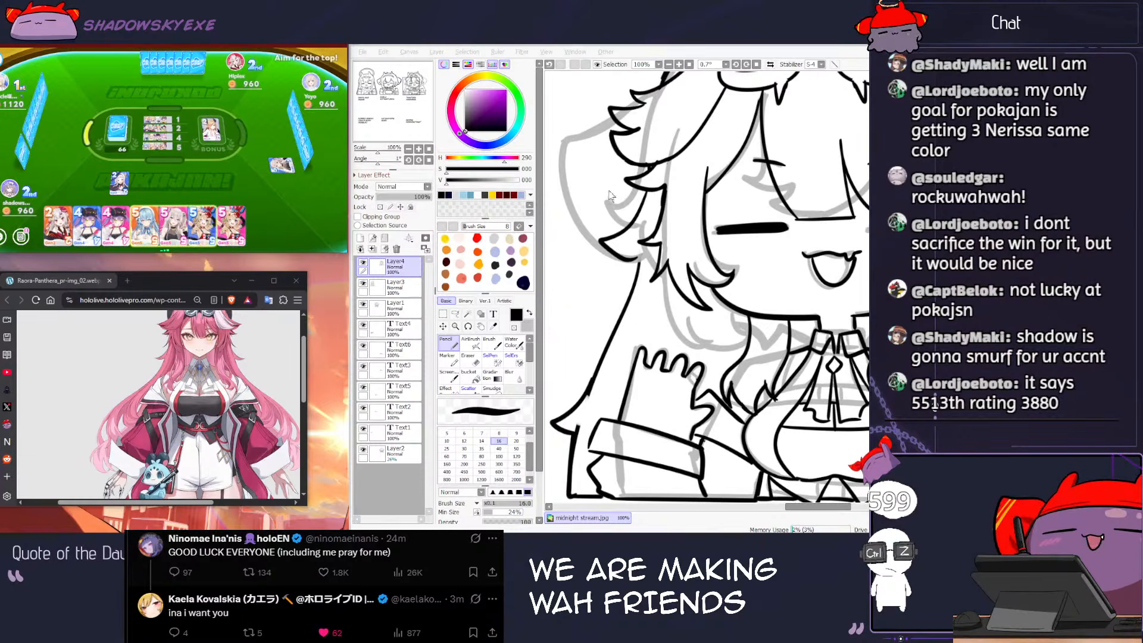
click(640, 170)
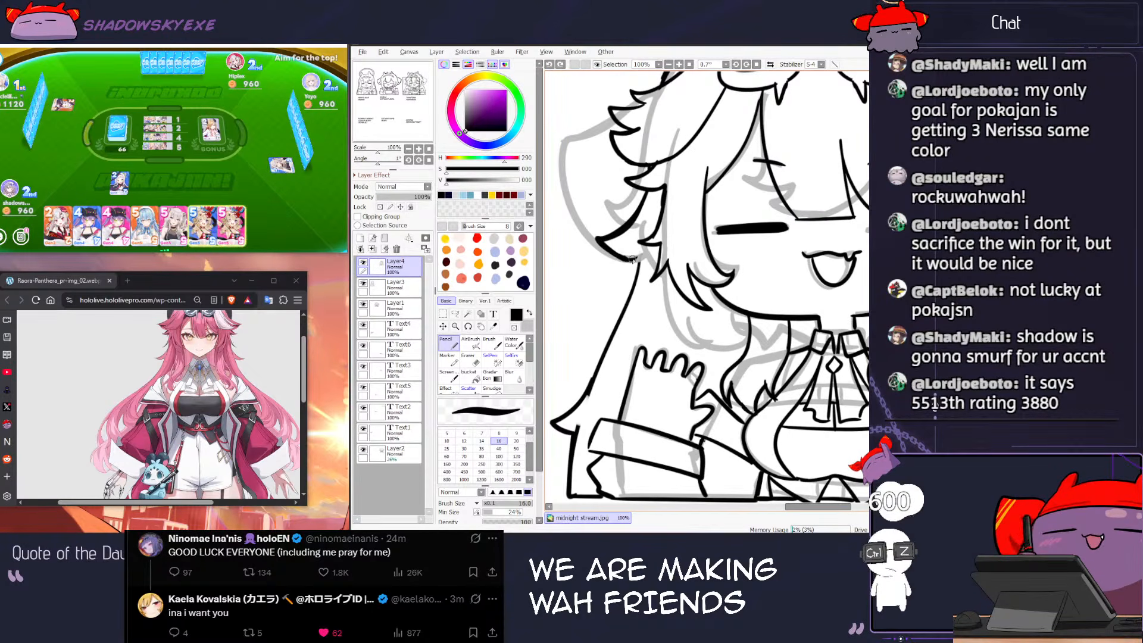
mouse_move(636, 263)
mouse_down()
mouse_move(658, 211)
mouse_move(628, 282)
mouse_up()
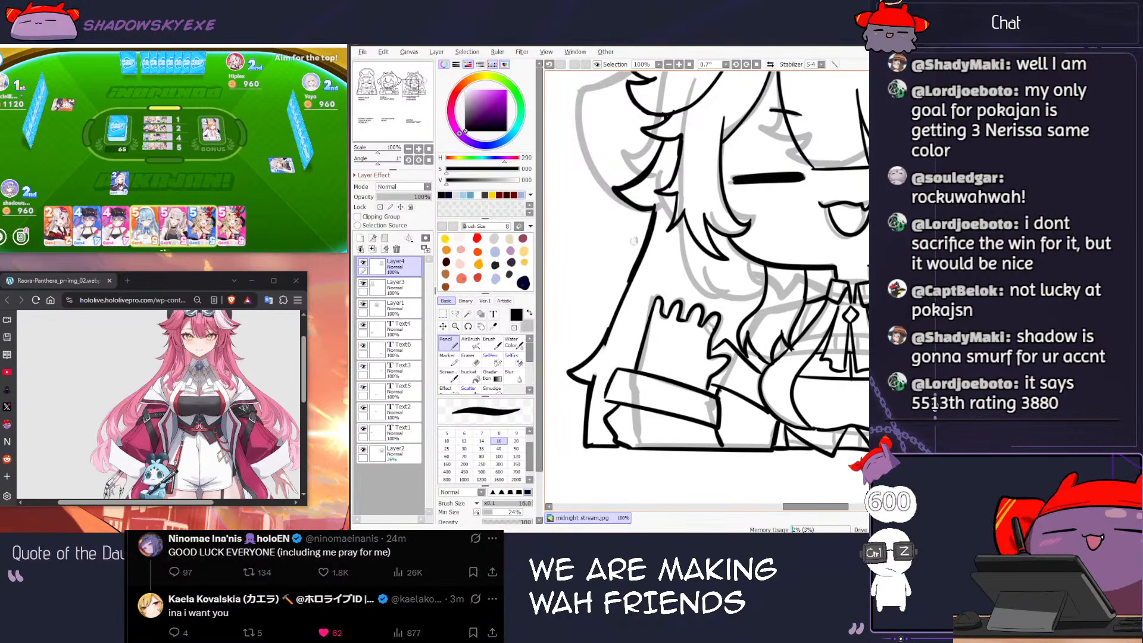
click(11, 189)
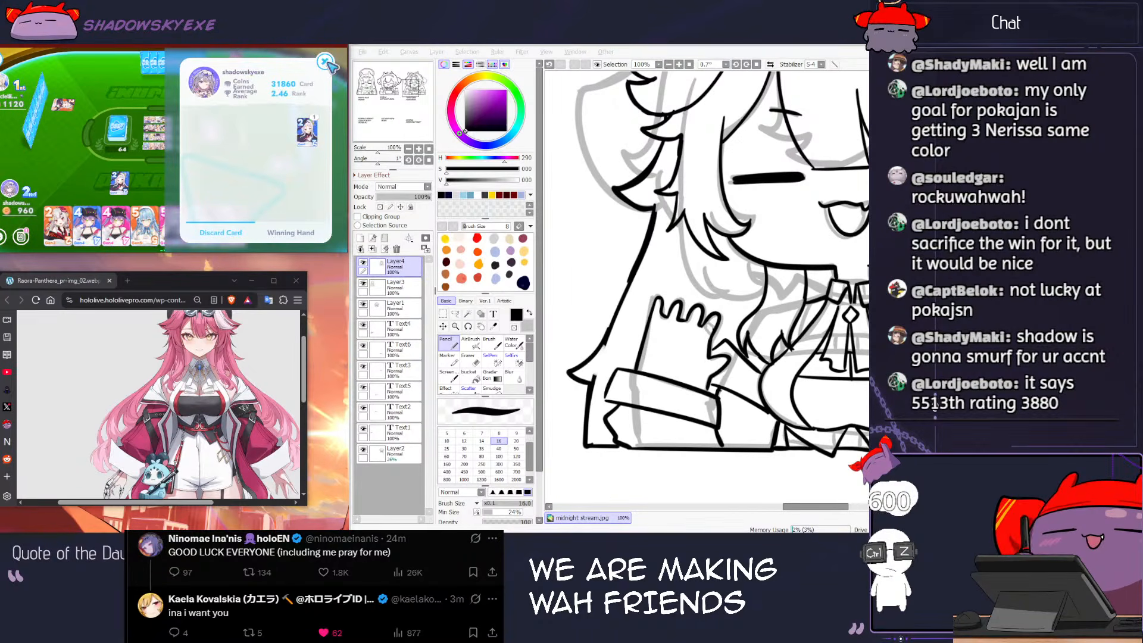
click(326, 62)
click(659, 247)
key(ctrl+z)
drag(654, 210, 593, 362)
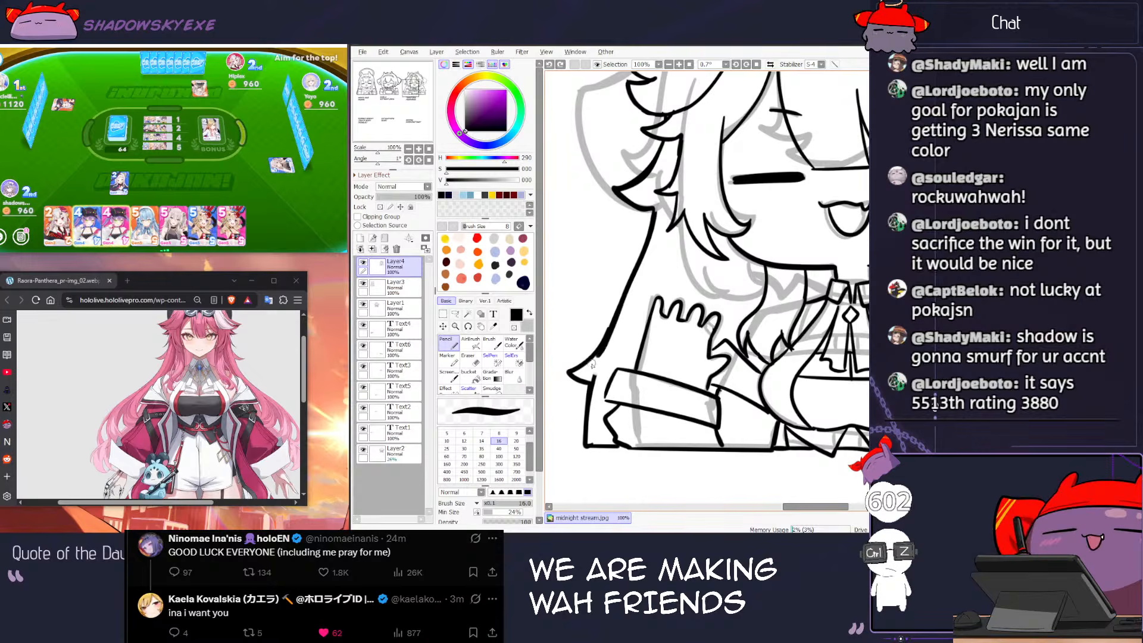
key(ctrl+z)
drag(655, 207, 621, 309)
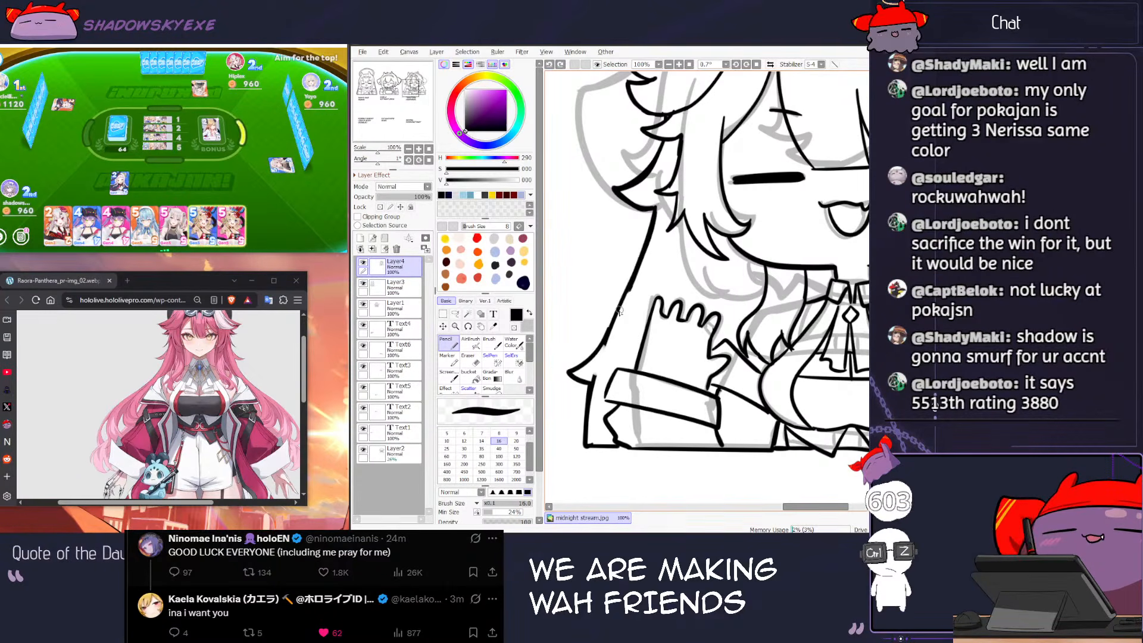
mouse_move(569, 371)
mouse_down()
mouse_move(610, 283)
mouse_move(612, 303)
mouse_move(598, 300)
mouse_move(620, 314)
mouse_move(615, 370)
mouse_up()
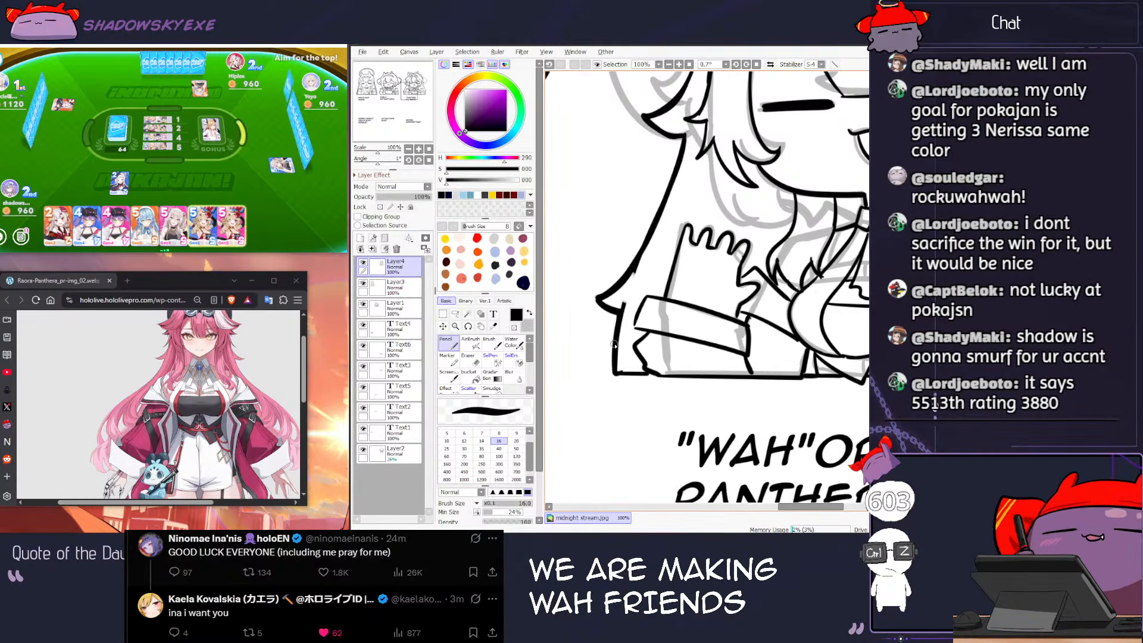
scroll(614, 345, down, 4)
Step: Try to ink a curved hat outline beside the chibi's left ear, and undo it
scroll(608, 189, up, 5)
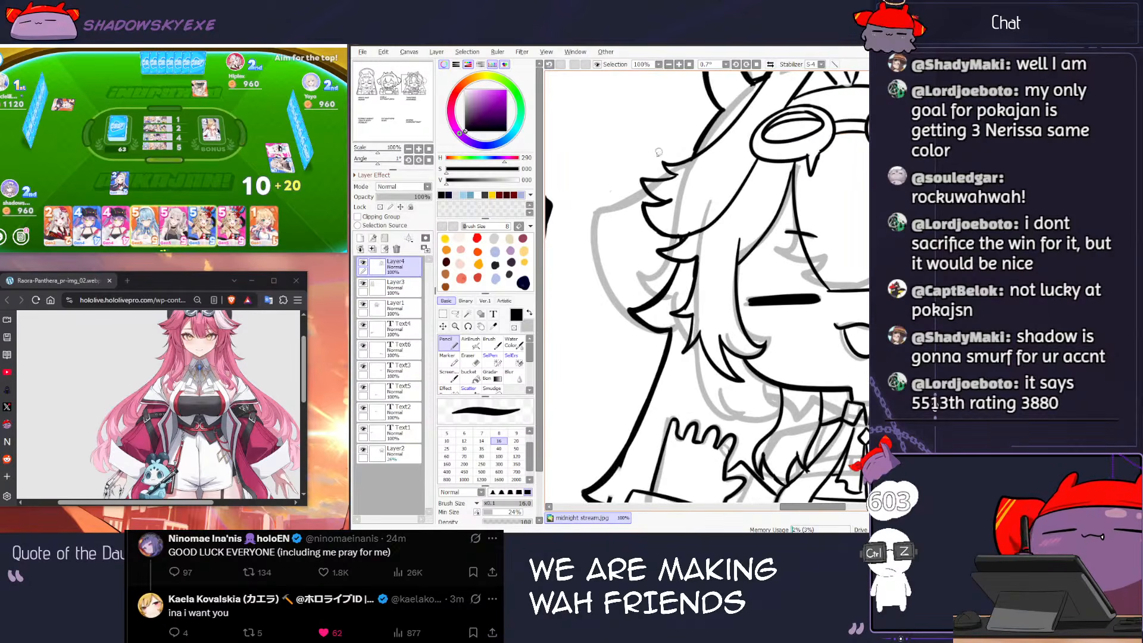
scroll(613, 202, up, 3)
scroll(629, 237, down, 2)
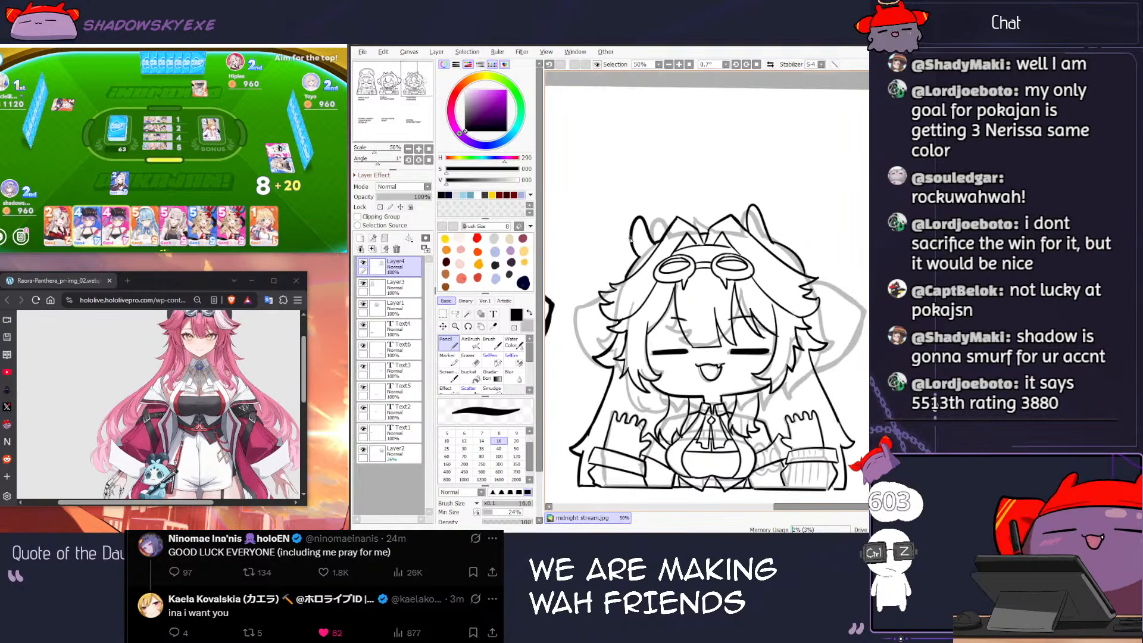
key(ctrl+z)
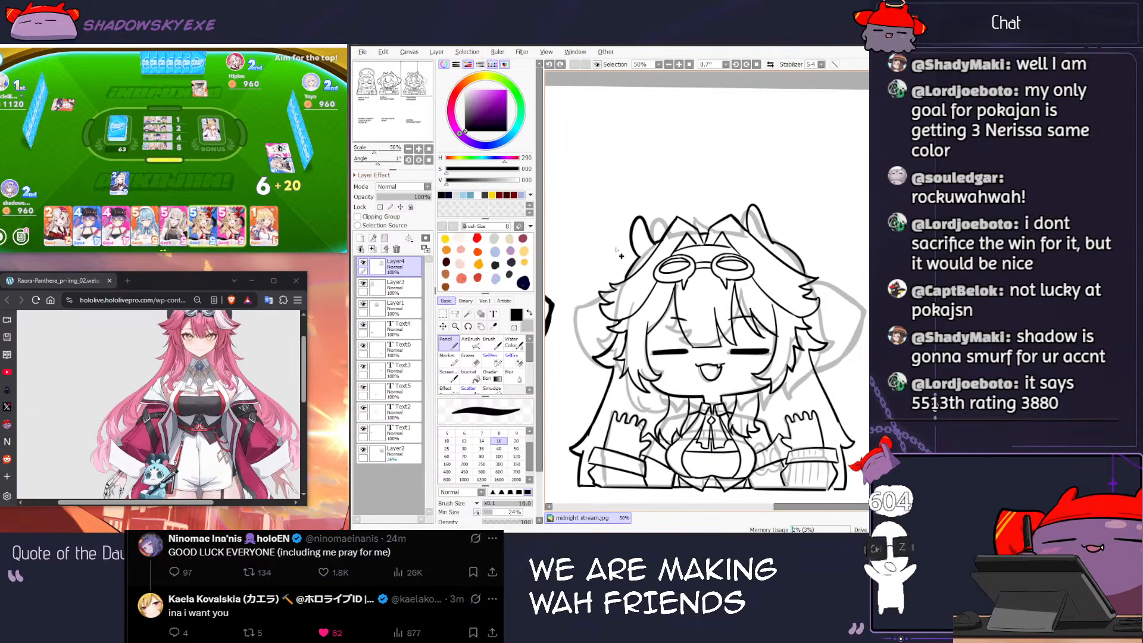
key(ctrl+z)
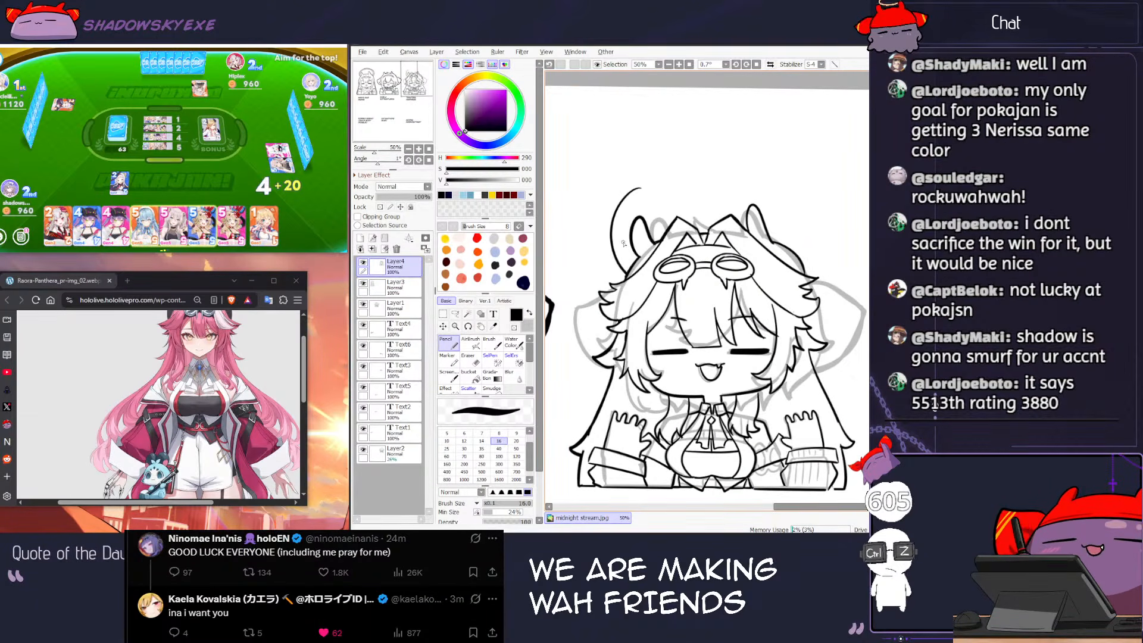
Step: Discard the orange Gen1, pink Gen1 and blue Gen4 cards in the card game, enlarging its window for the turns and shrinking it back
click(173, 192)
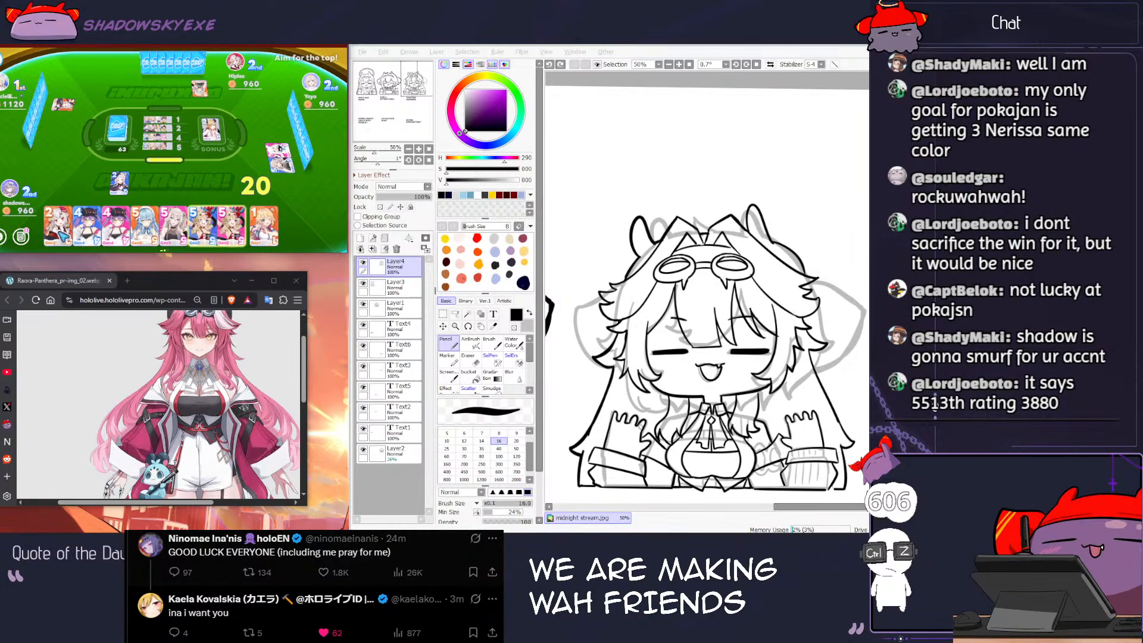
click(271, 229)
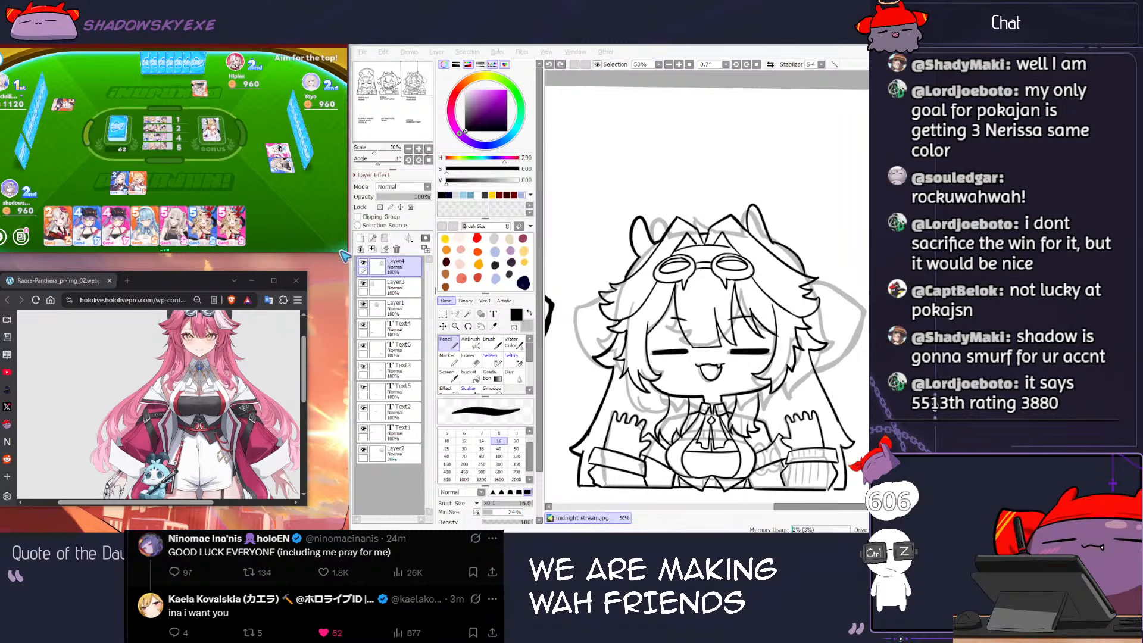
drag(343, 256, 795, 505)
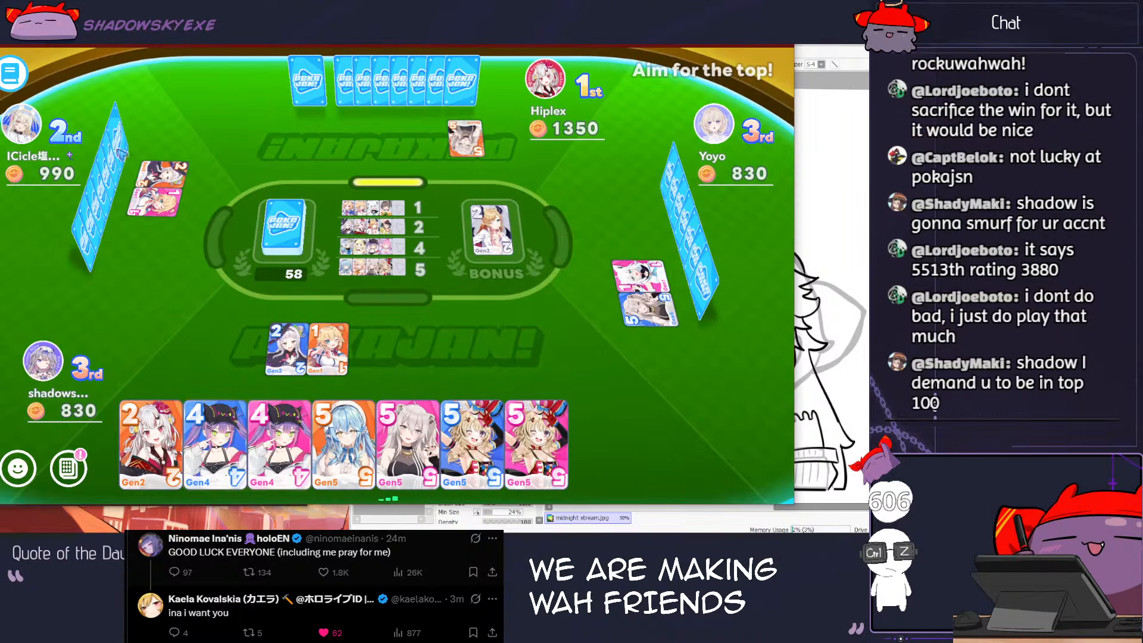
mouse_move(390, 38)
mouse_down()
mouse_move(466, 41)
mouse_move(395, 43)
mouse_up()
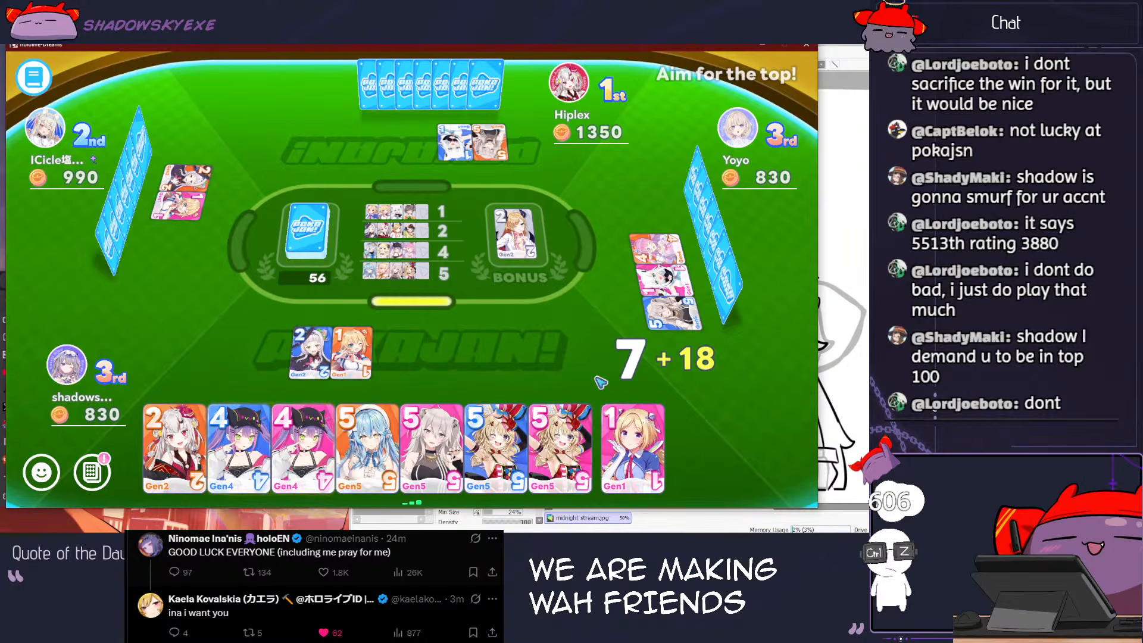
click(631, 456)
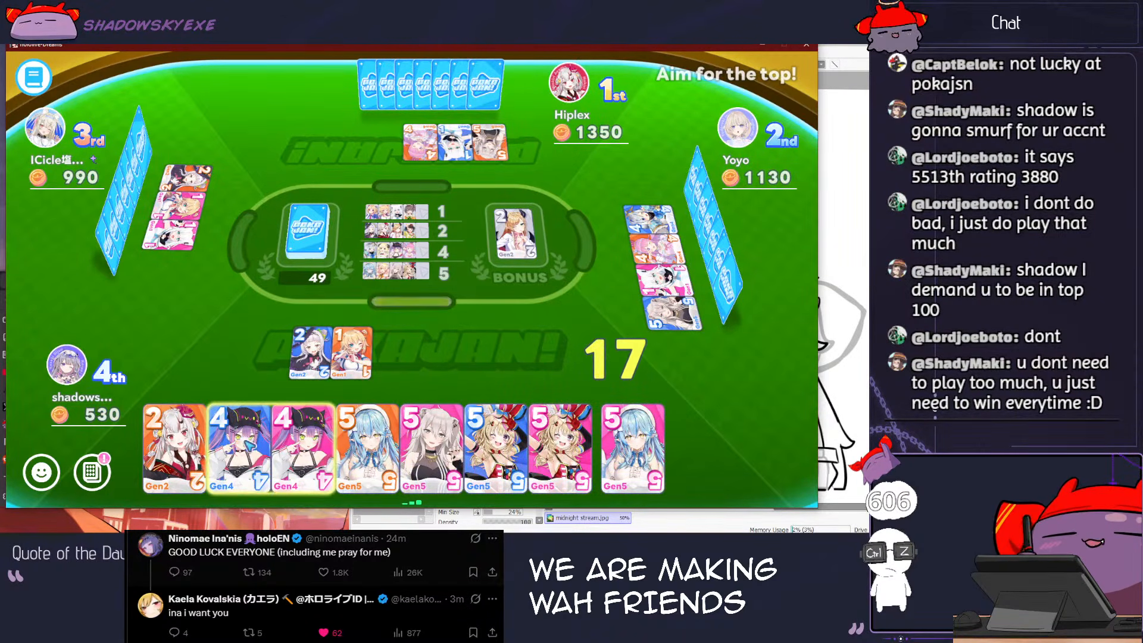
click(214, 449)
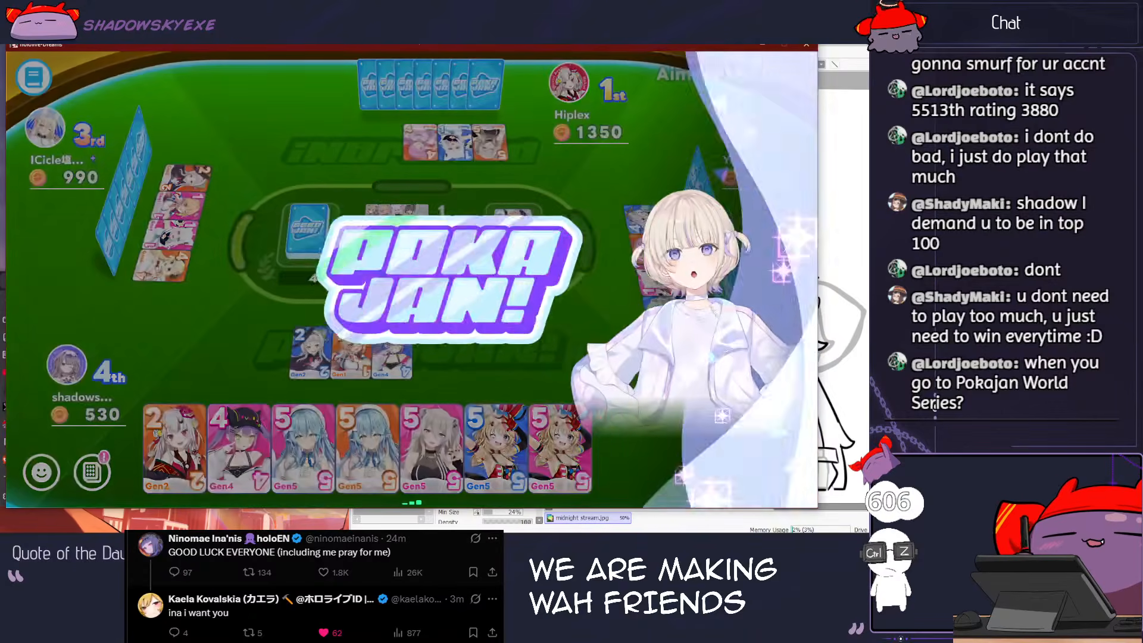
drag(324, 45, 275, 48)
Step: Bring the reference character's beret into view and ink the beret's left arc around the chibi's ear with a size 25 pencil
click(634, 147)
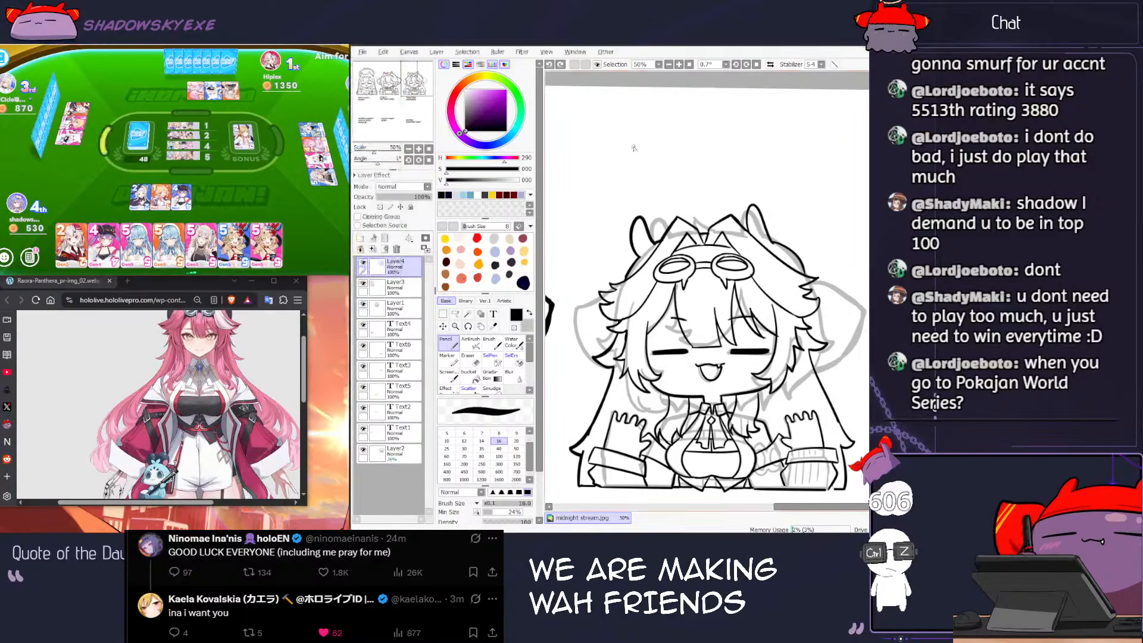
scroll(293, 343, up, 2)
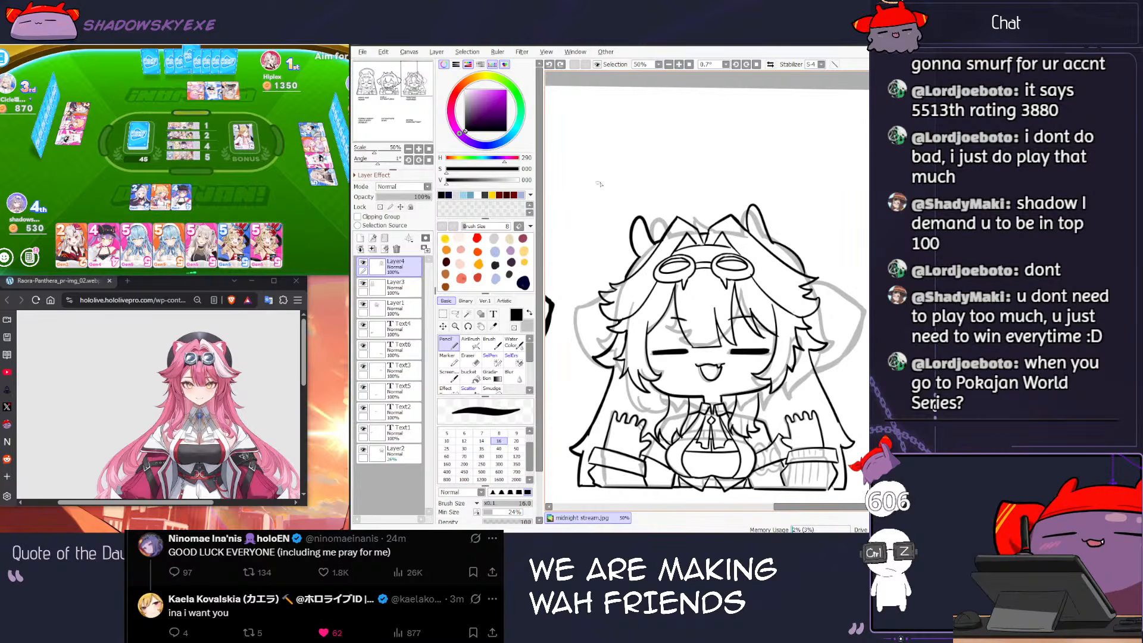
drag(637, 176, 613, 268)
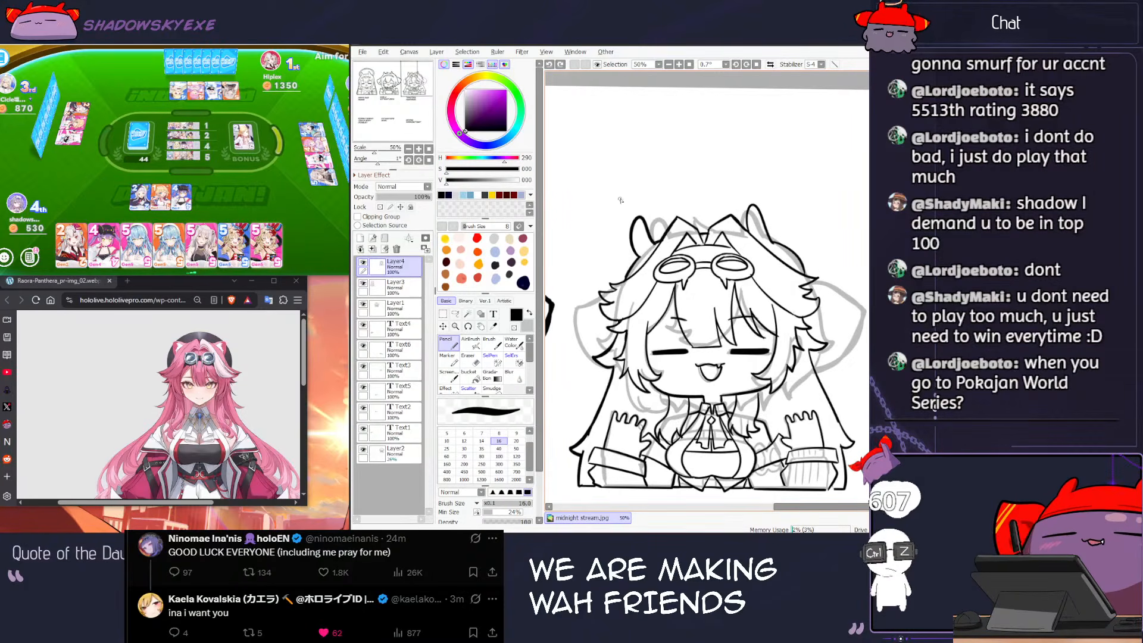
key(bracketright)
key(bracketright)
drag(642, 172, 657, 167)
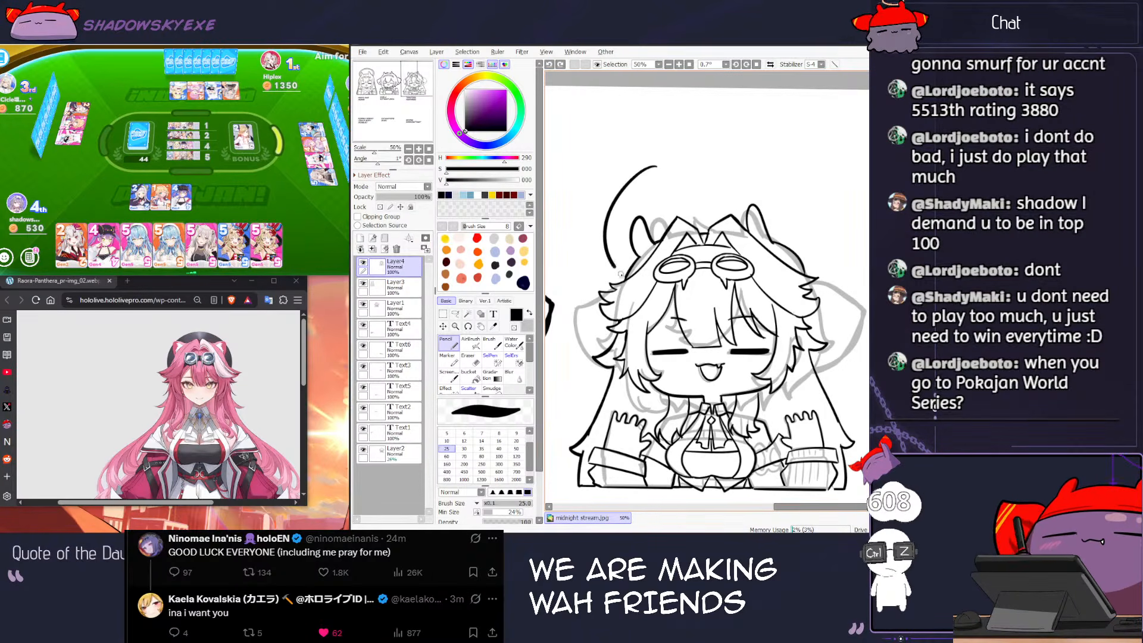
key(ctrl+z)
key(ctrl+z)
key(ctrl+z)
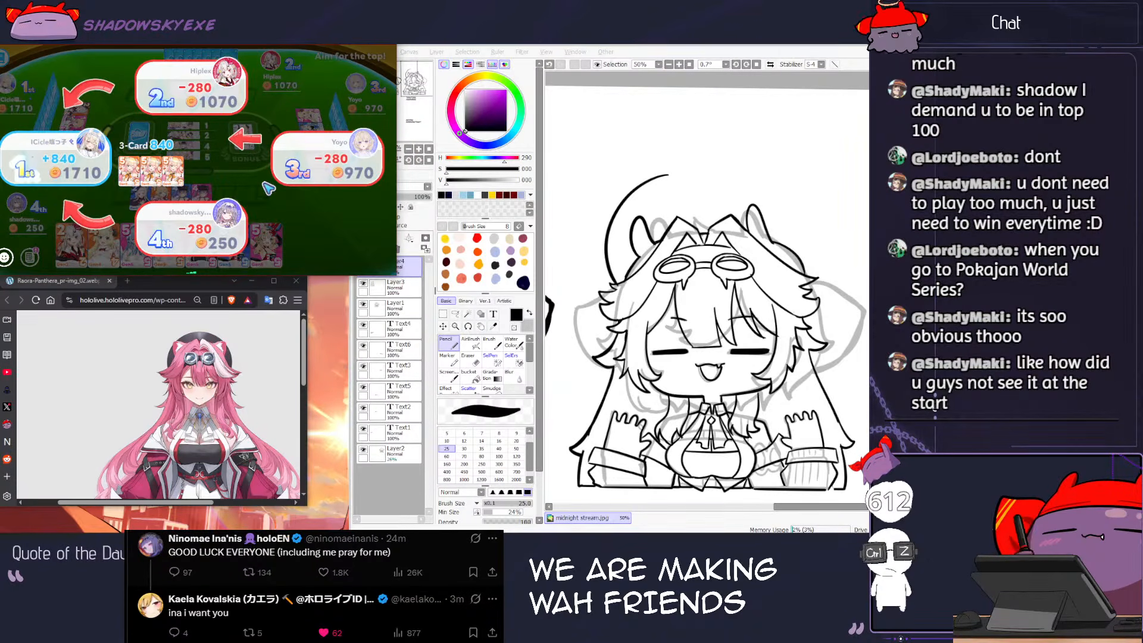
Step: Try to ink the beret's top curve from the end of its left arc, and undo the attempts
click(662, 176)
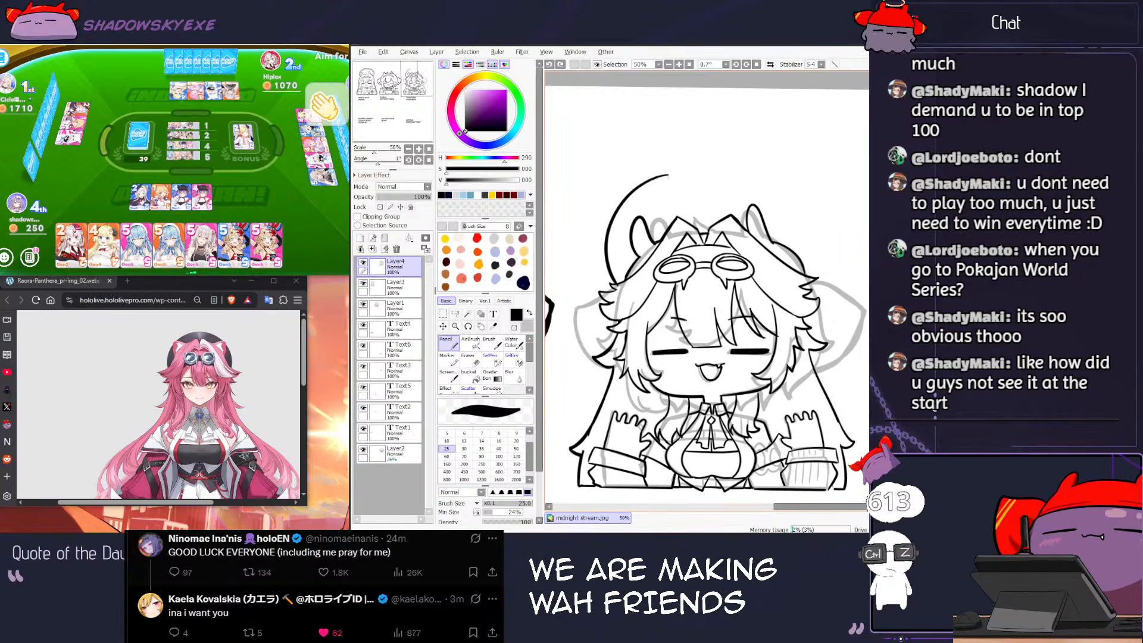
mouse_move(655, 182)
mouse_down()
mouse_move(706, 169)
mouse_move(781, 191)
mouse_move(804, 220)
mouse_up()
key(ctrl+z)
key(ctrl+z)
mouse_move(654, 179)
mouse_down()
mouse_move(711, 171)
mouse_move(802, 205)
mouse_move(821, 245)
mouse_up()
key(ctrl+z)
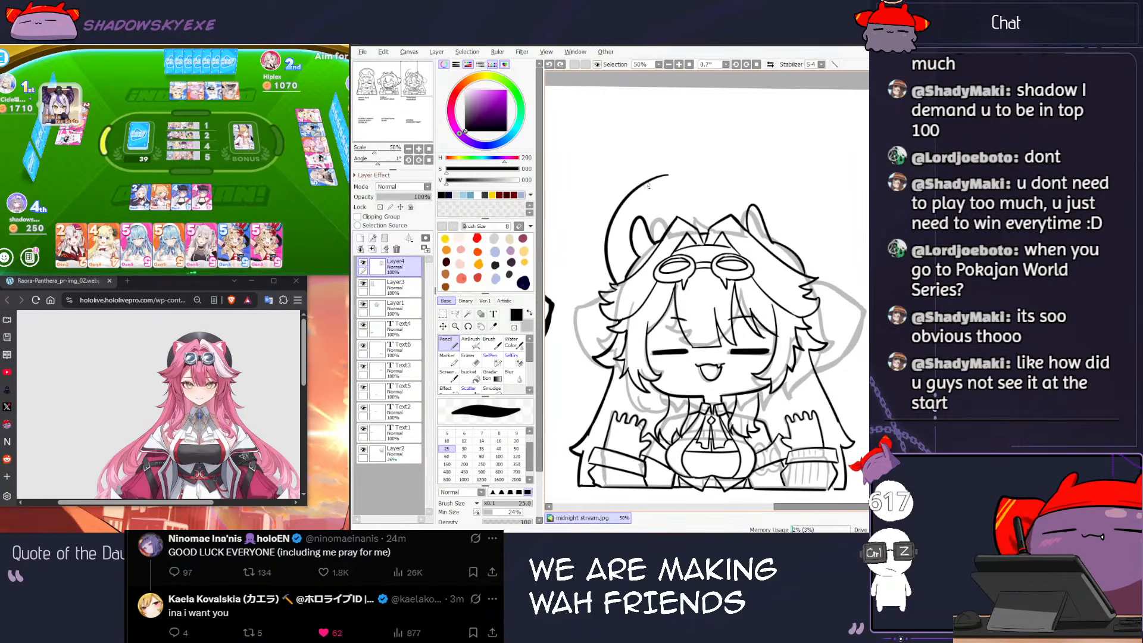
Step: Trim the upper end of the beret's left arc with the eraser and retry joining the top curve to it with the pencil
key(e)
drag(672, 177, 661, 173)
key(n)
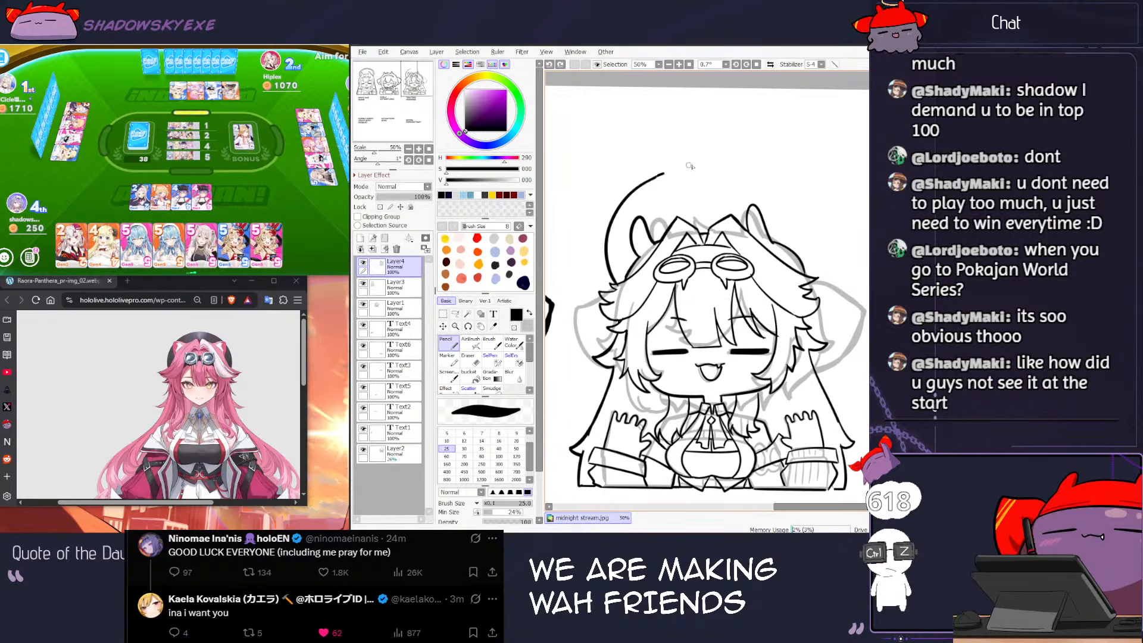
key(ctrl+z)
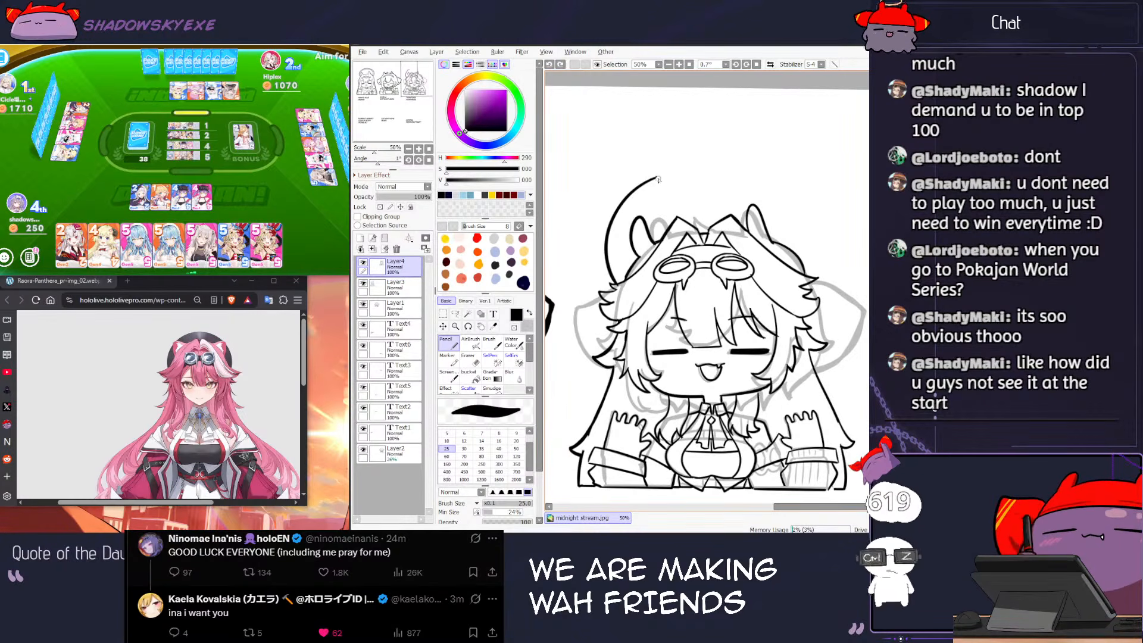
key(ctrl+z)
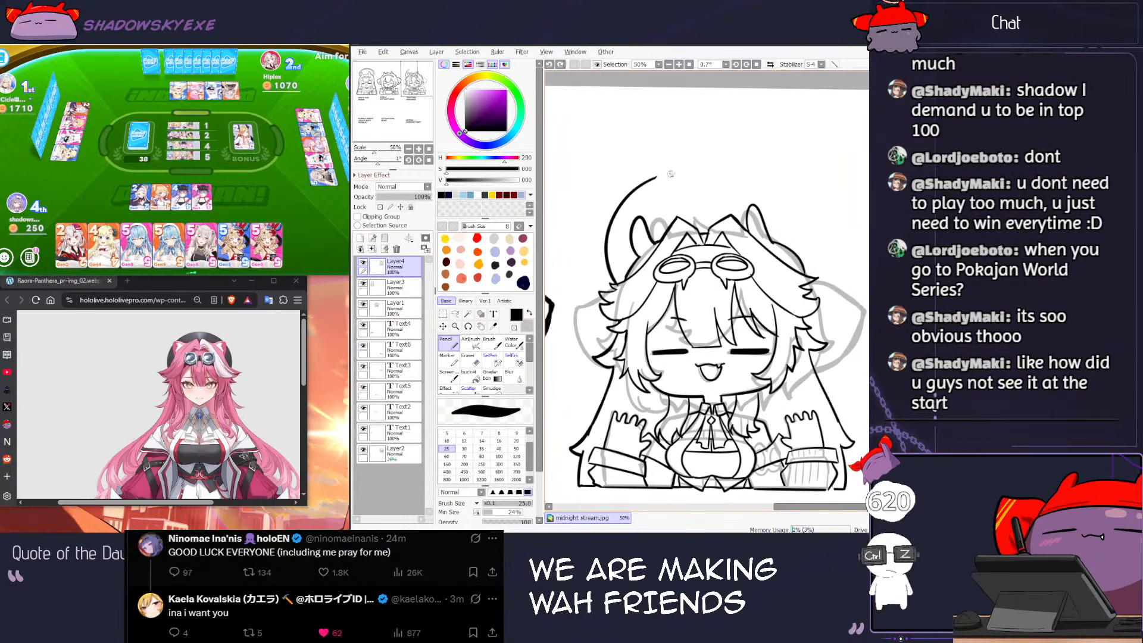
key(ctrl+z)
Step: Ink the beret's top curve over the head and its right side down to the hair
mouse_move(756, 171)
mouse_down()
mouse_move(814, 200)
mouse_move(833, 235)
mouse_up()
key(ctrl+z)
key(ctrl+z)
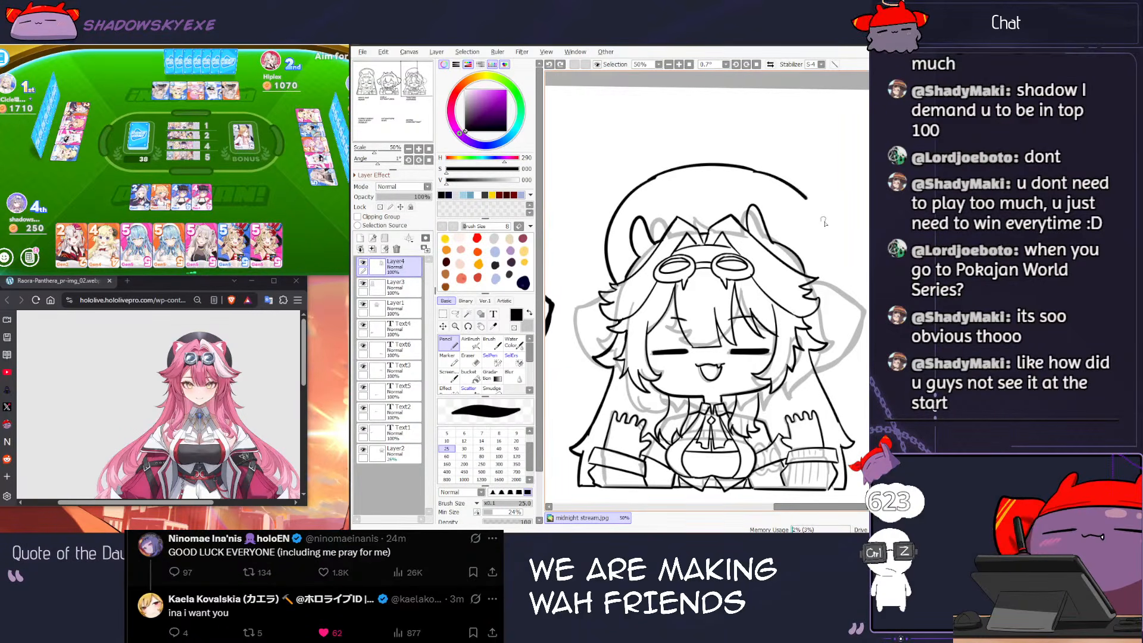
drag(801, 192, 813, 284)
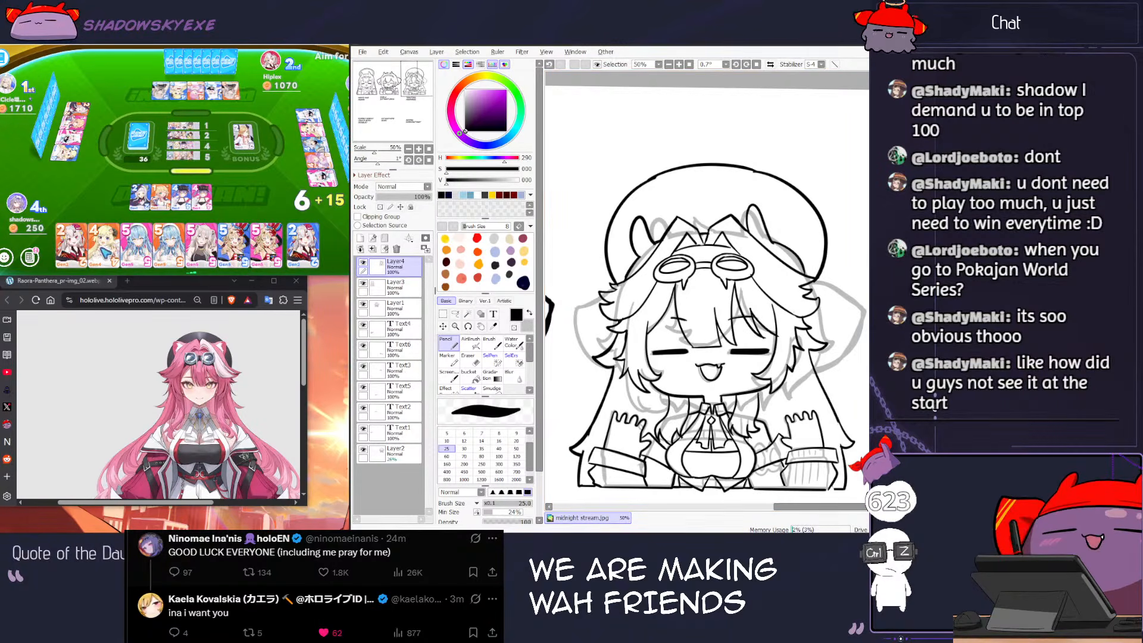
mouse_move(834, 329)
mouse_down()
mouse_move(791, 321)
mouse_move(837, 292)
mouse_move(818, 297)
mouse_up()
Step: Erase the outer outline of the chibi's right-hand hair between the beret and the gloved arm with a size 40 eraser
key(e)
key(bracketleft)
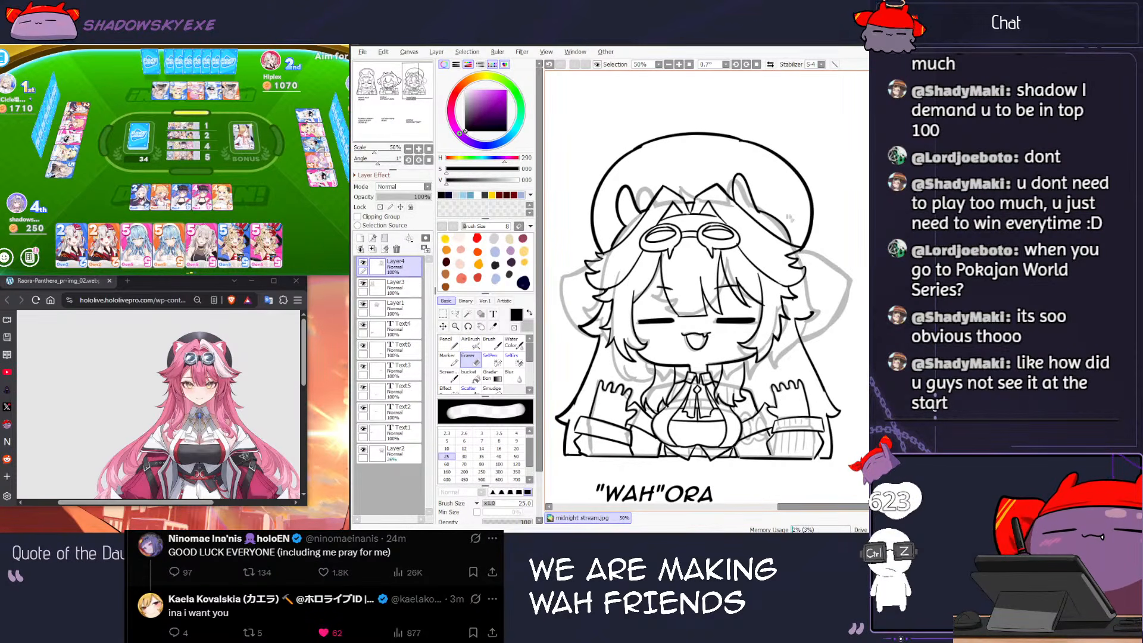
key(bracketright)
key(bracketright)
key(bracketright)
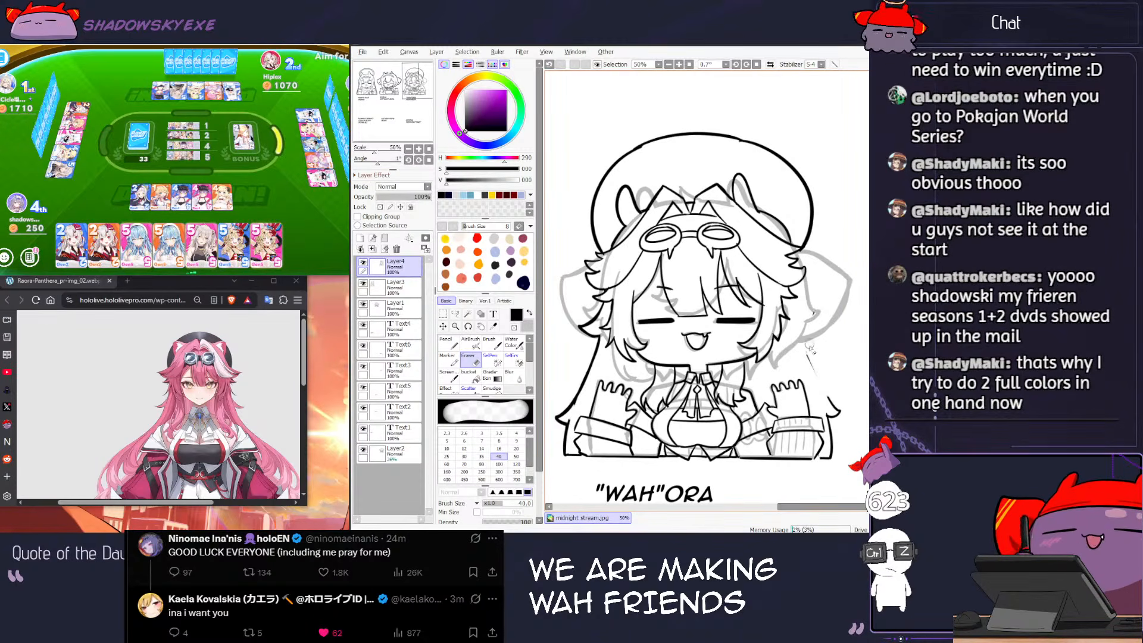
Step: Ink the first lock of right-hand hair below the beret with the size 25 pencil, and declare Pokajan in the card game
key(n)
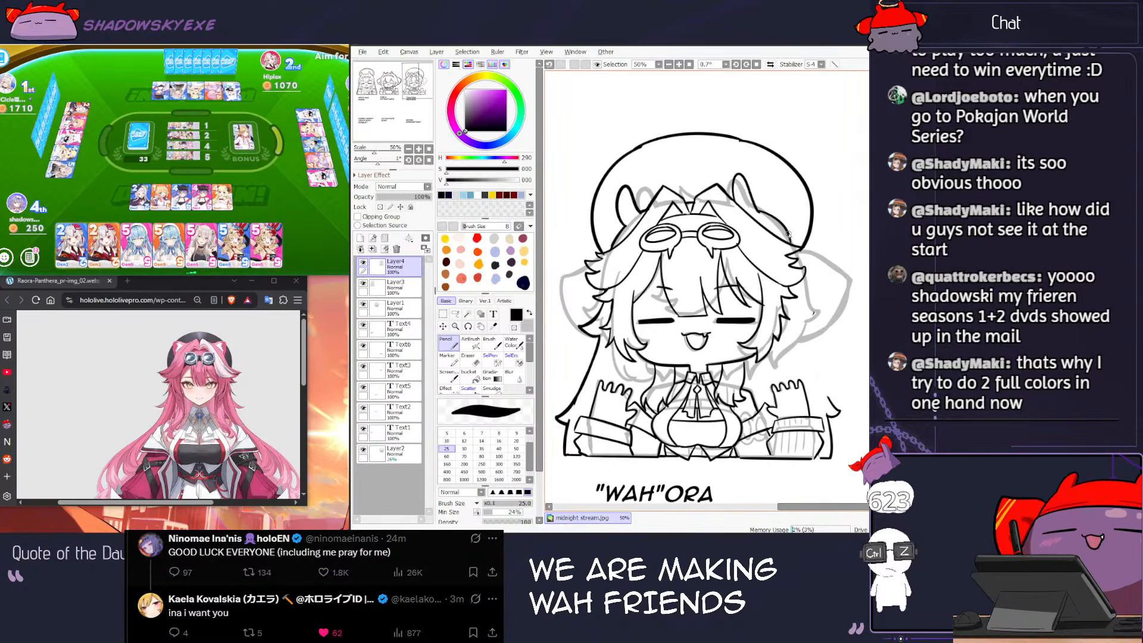
key(e)
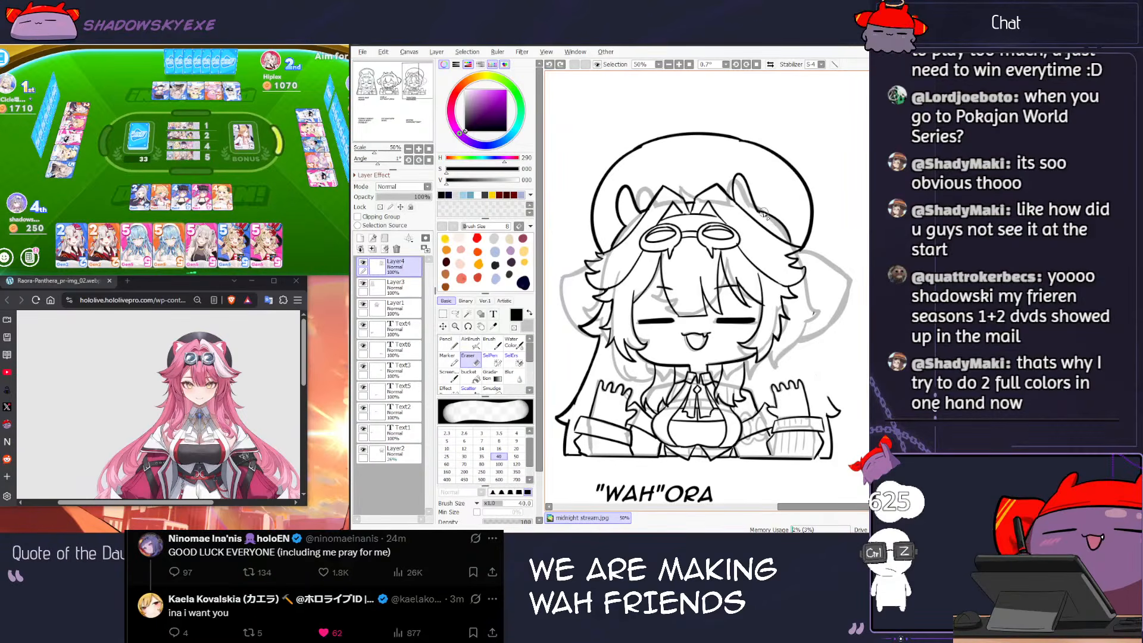
key(n)
key(ctrl+z)
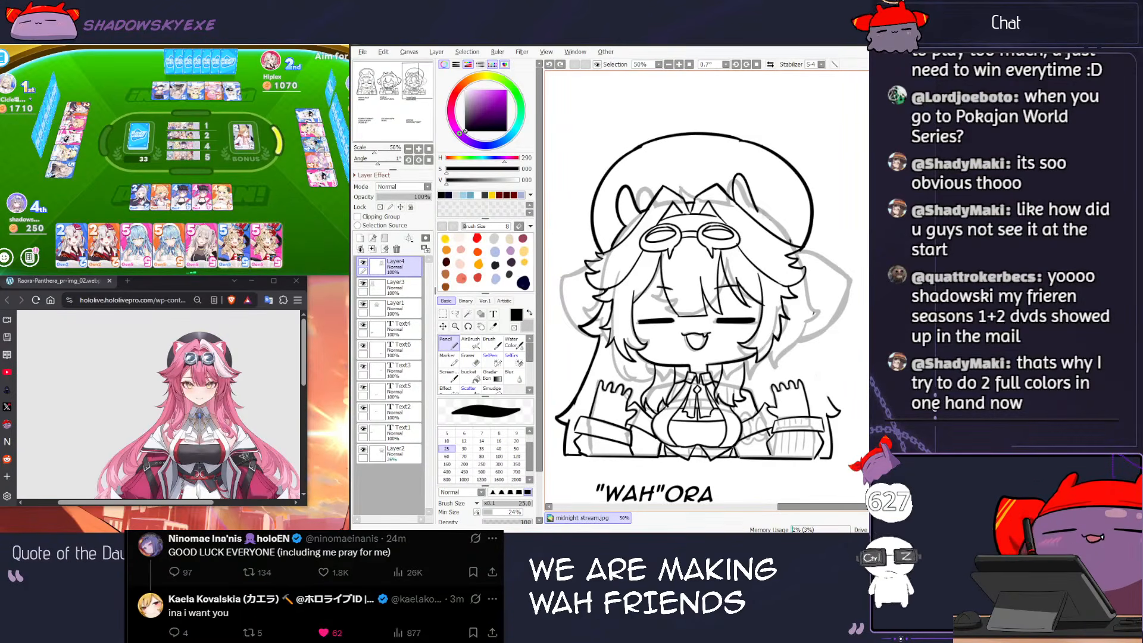
drag(803, 290, 818, 306)
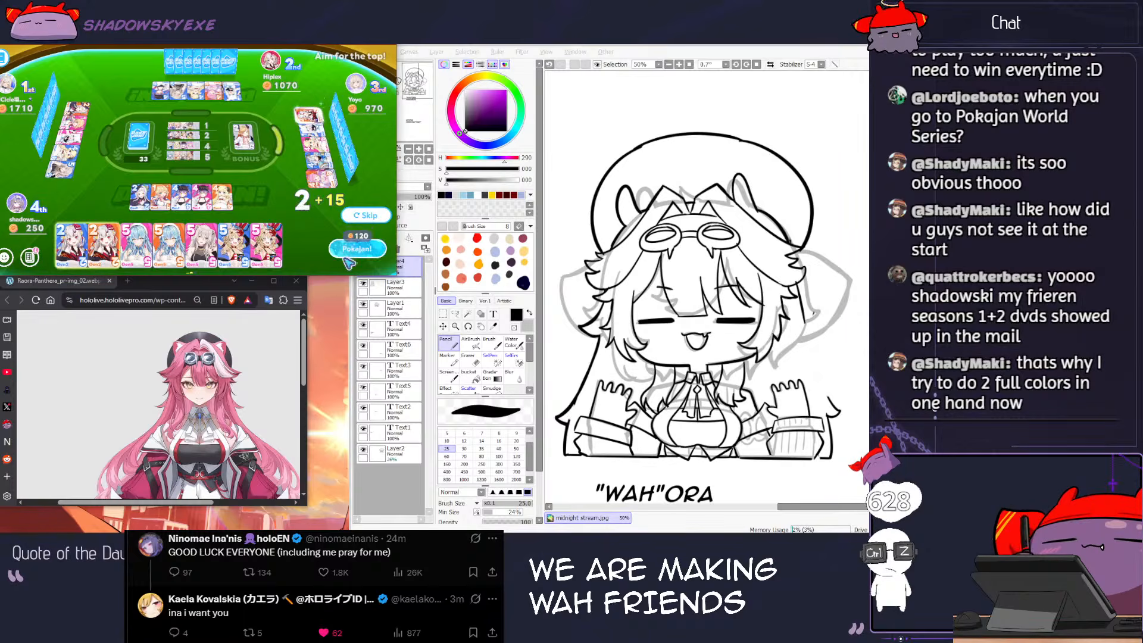
click(349, 263)
click(799, 288)
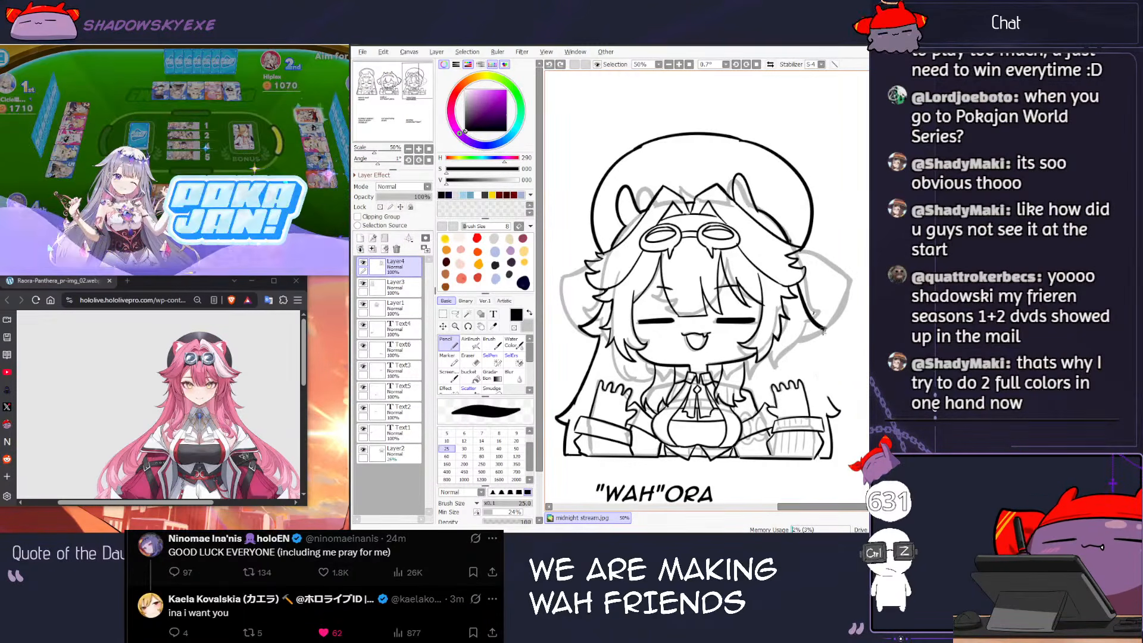
Step: Ink the lock's pointed tip and the long right-hand hair outline down to the curl beside the gloved arm
drag(825, 327, 811, 336)
key(ctrl+z)
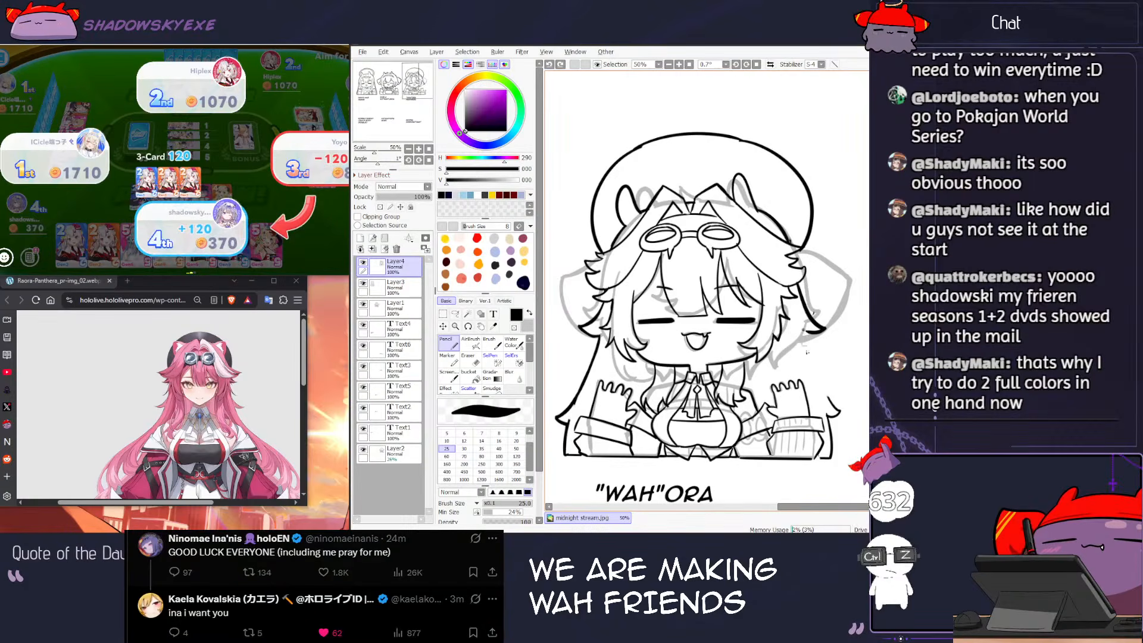
mouse_move(798, 282)
mouse_down()
mouse_move(825, 341)
mouse_move(802, 338)
mouse_up()
key(ctrl+z)
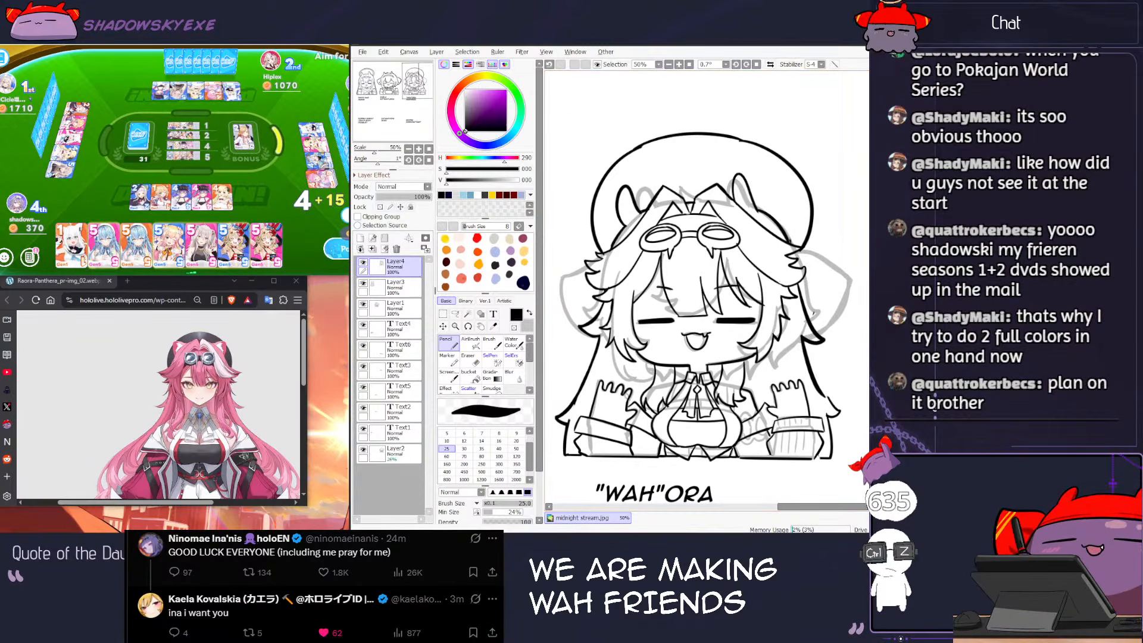
Step: Declare Pokajan in the card game, discard the fifth card from the hand and return to the drawing
click(329, 256)
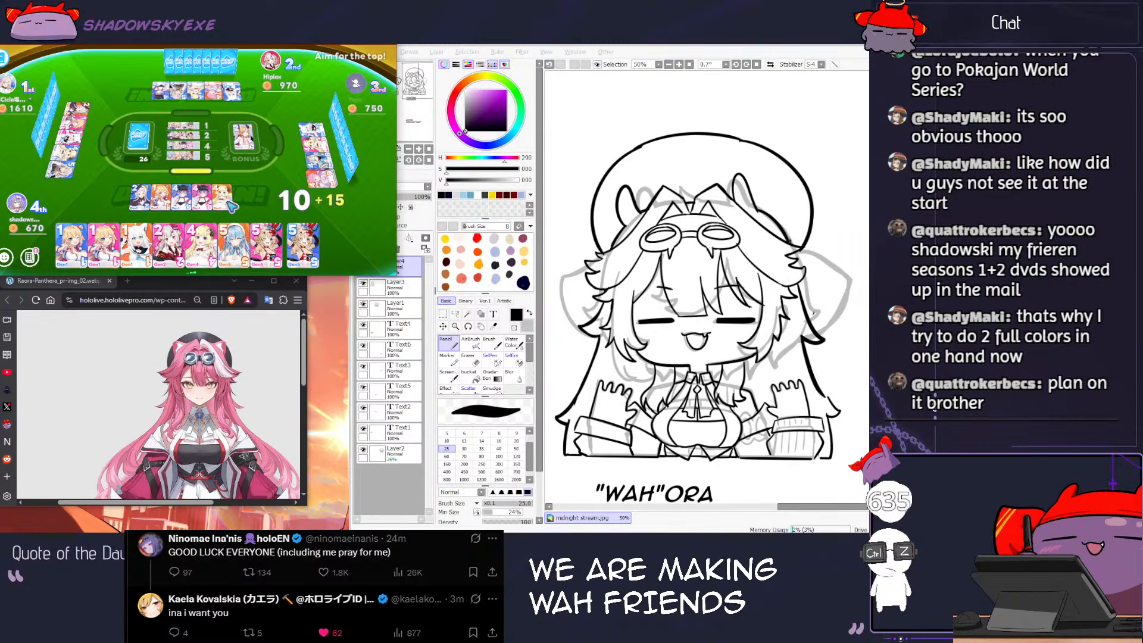
click(202, 246)
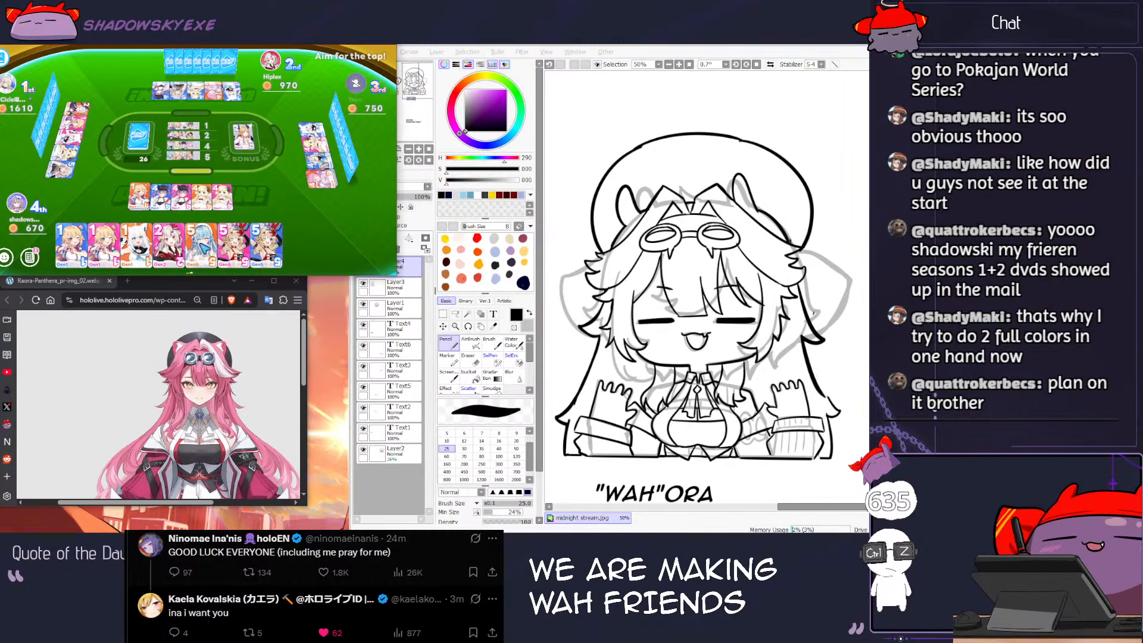
click(720, 328)
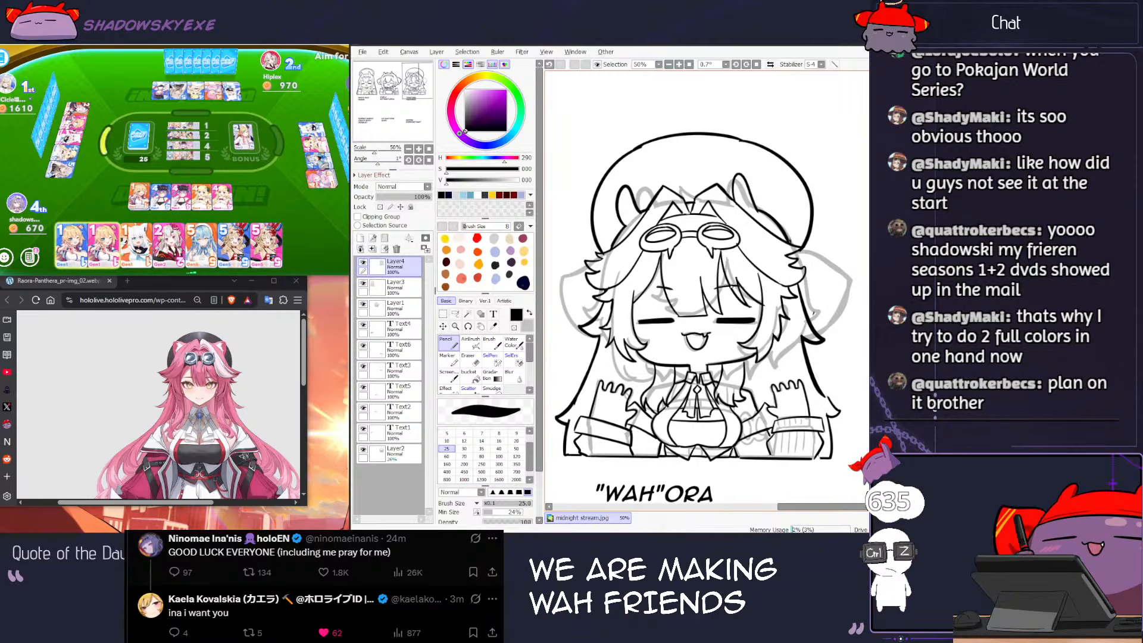
Step: Clean up the right-hand hair outline next to the raised glove with the eraser and pencil
mouse_move(778, 314)
mouse_down()
mouse_move(736, 282)
mouse_move(773, 281)
mouse_up()
key(e)
key(n)
key(e)
drag(783, 370, 777, 358)
key(n)
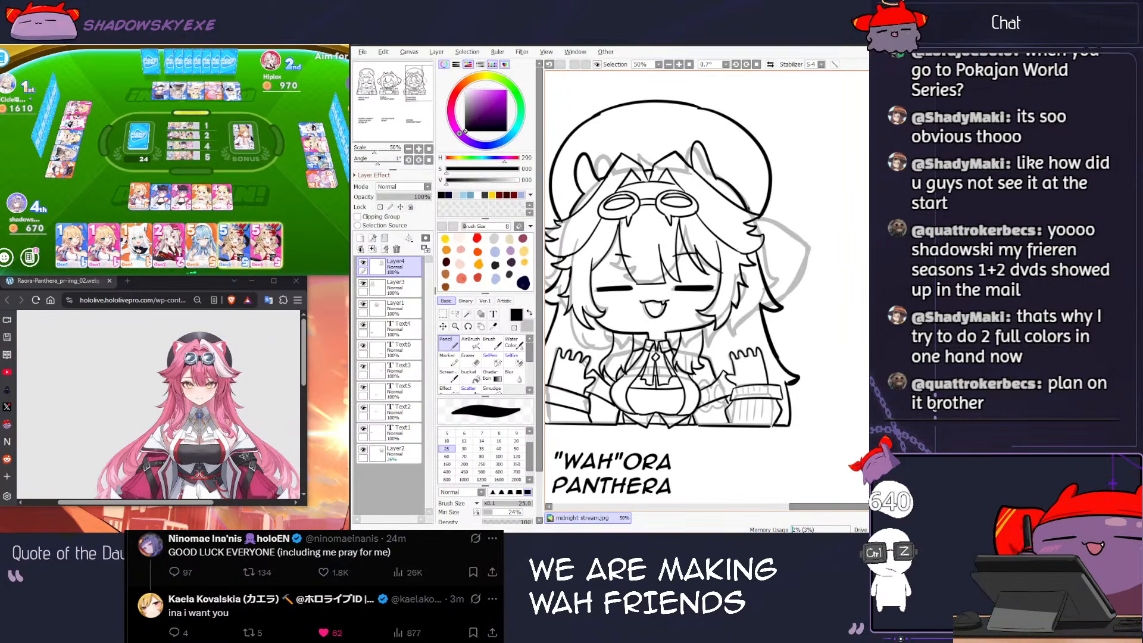
Step: Discard the fourth card from the hand in the card game and return to the beret drawing
scroll(866, 263, down, 3)
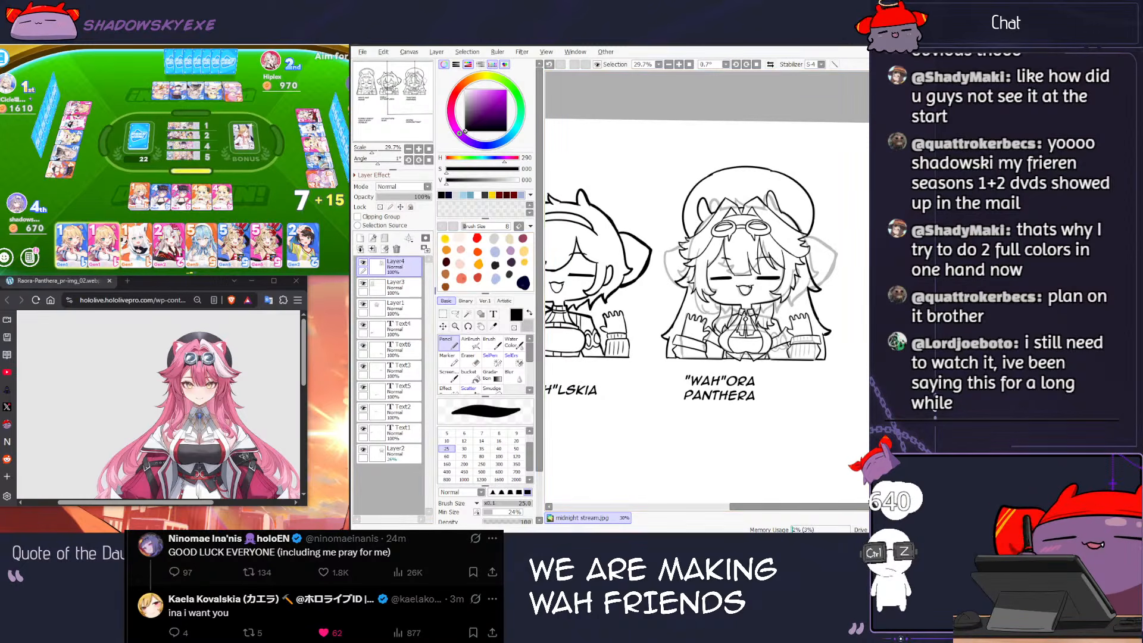
click(171, 247)
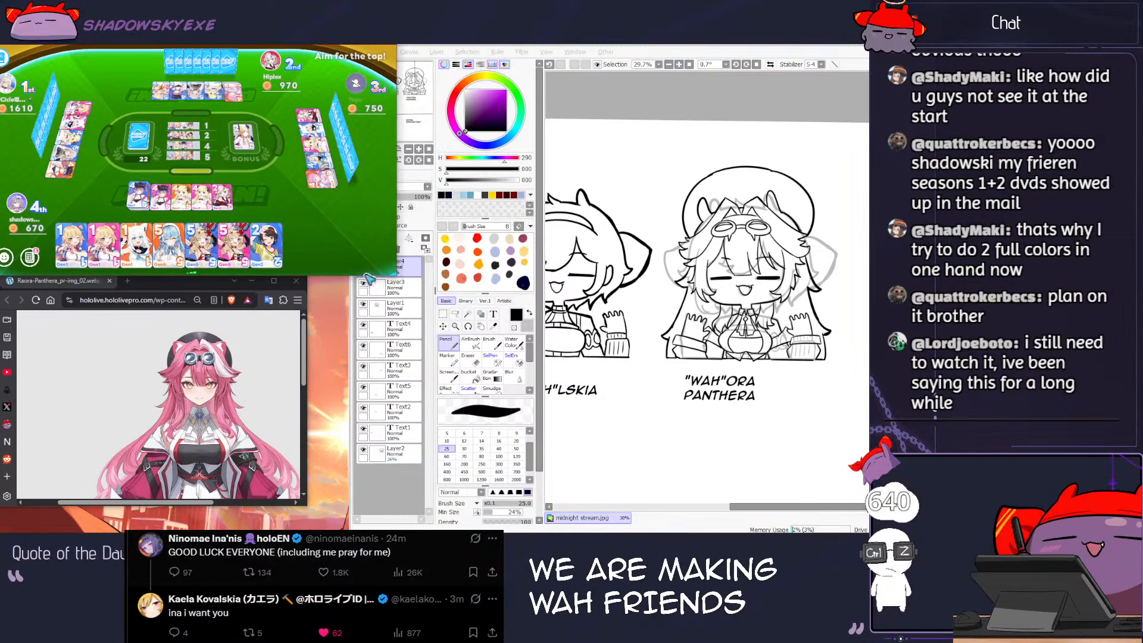
scroll(690, 122, up, 3)
scroll(731, 119, up, 2)
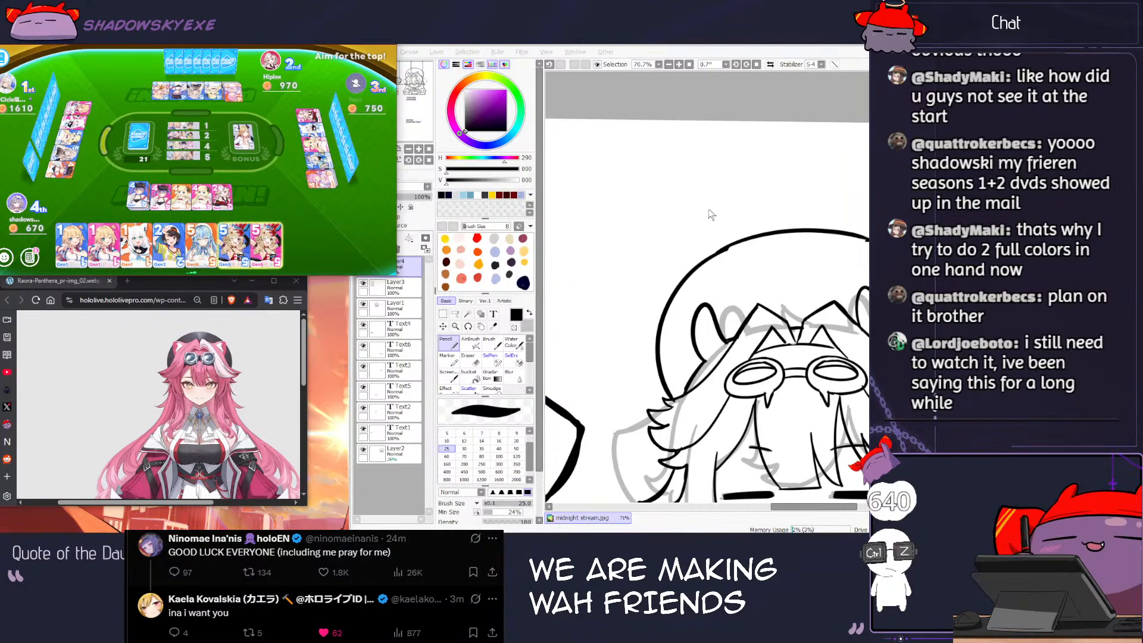
click(710, 268)
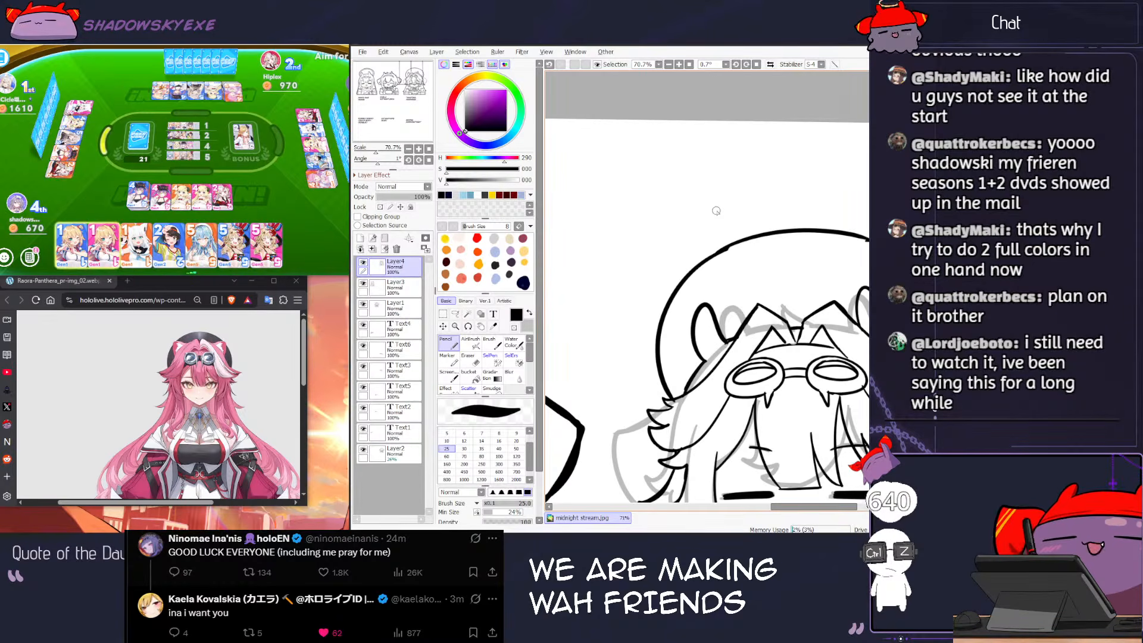
Step: Lasso the inked beret outline, transform it to sit slightly lower on the chibi's head, and apply the transformation
scroll(703, 260, down, 3)
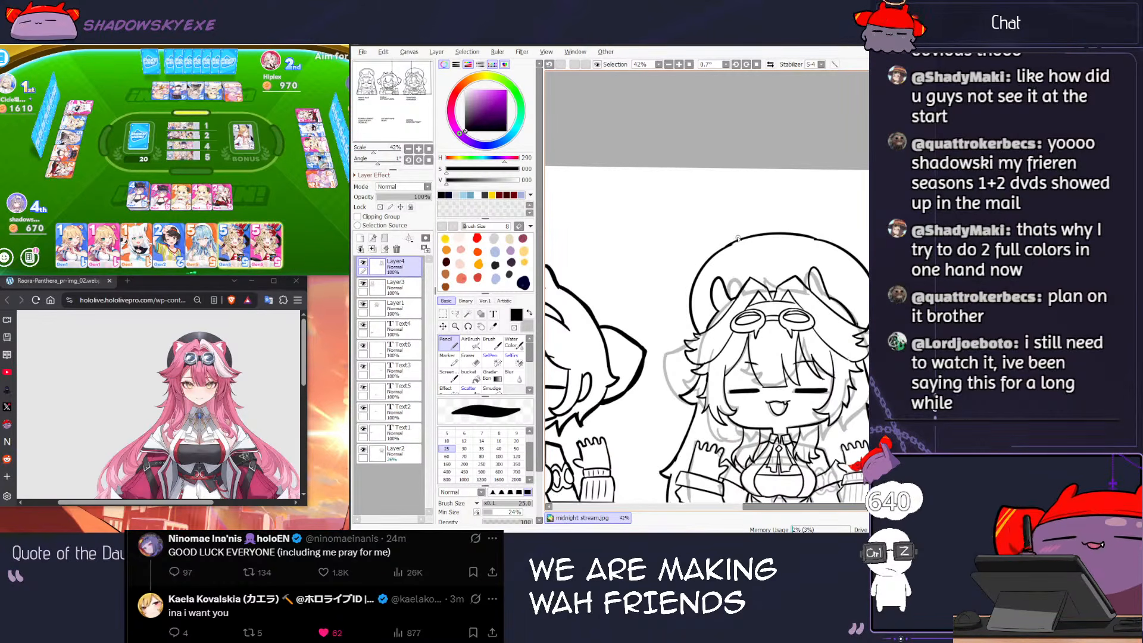
scroll(736, 238, down, 3)
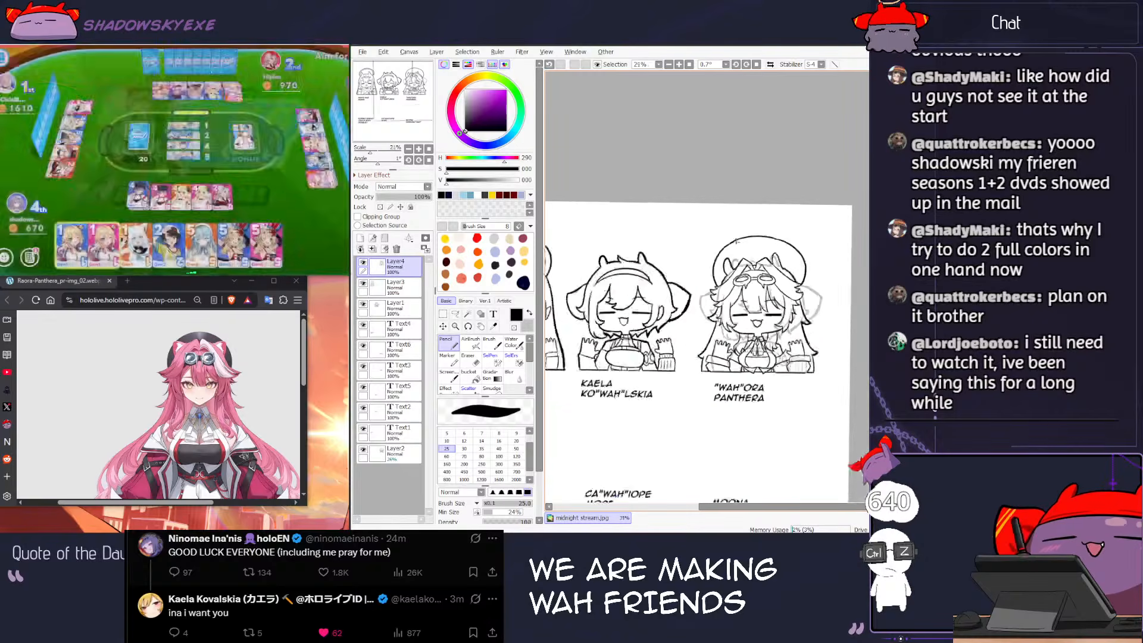
scroll(738, 240, up, 3)
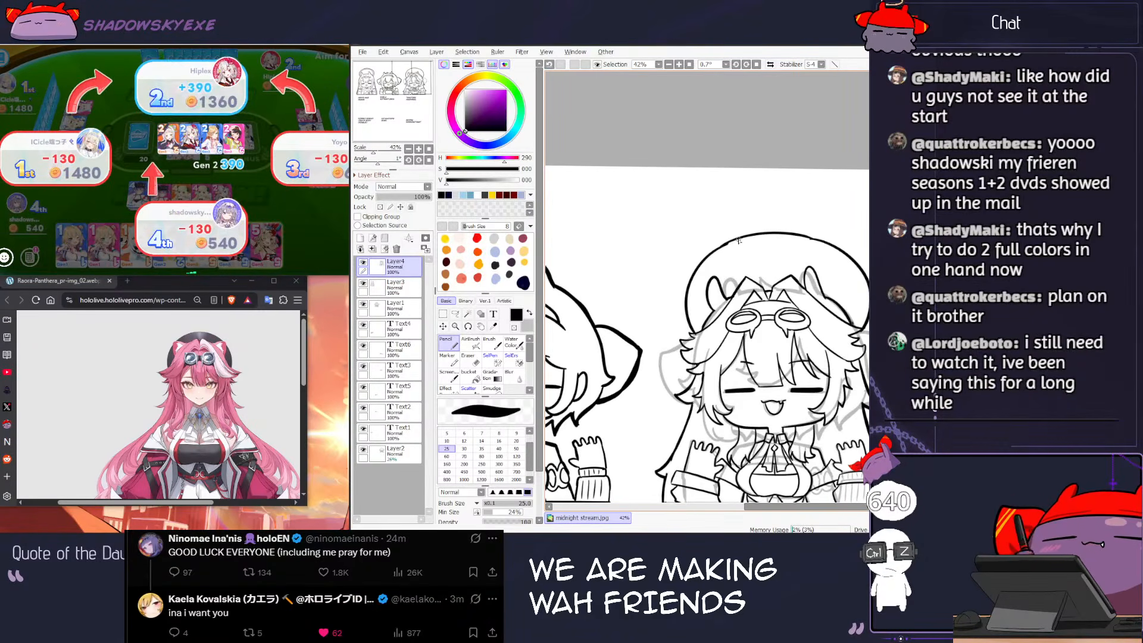
key(l)
mouse_move(681, 287)
mouse_down()
mouse_move(684, 320)
mouse_move(697, 286)
mouse_move(761, 250)
mouse_up()
drag(857, 290, 861, 331)
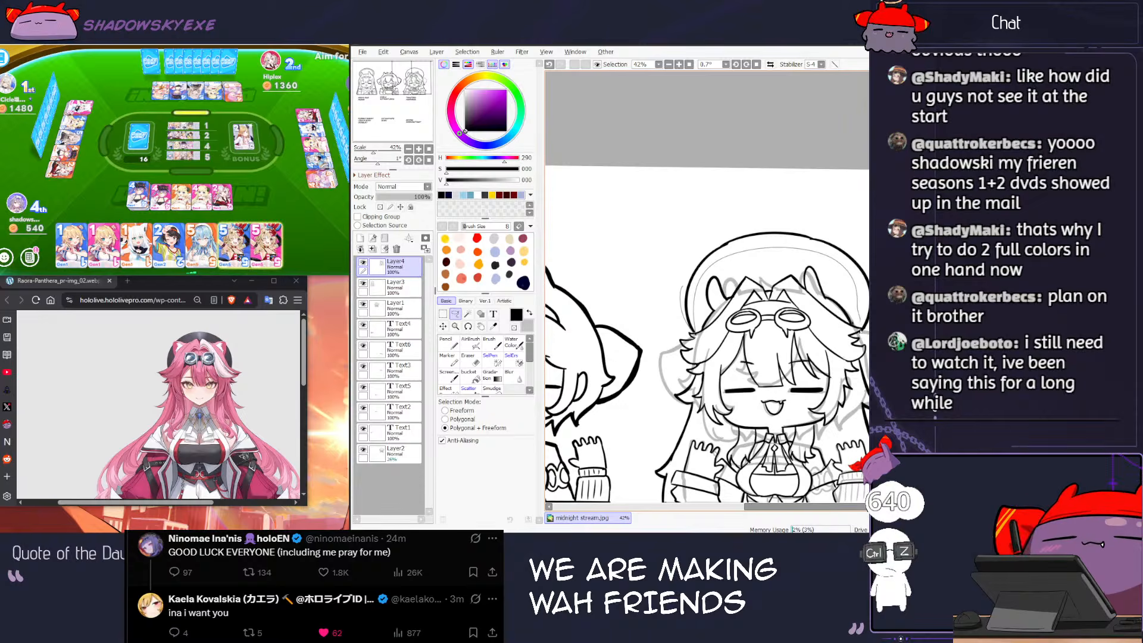
drag(861, 234, 863, 232)
key(ctrl+t)
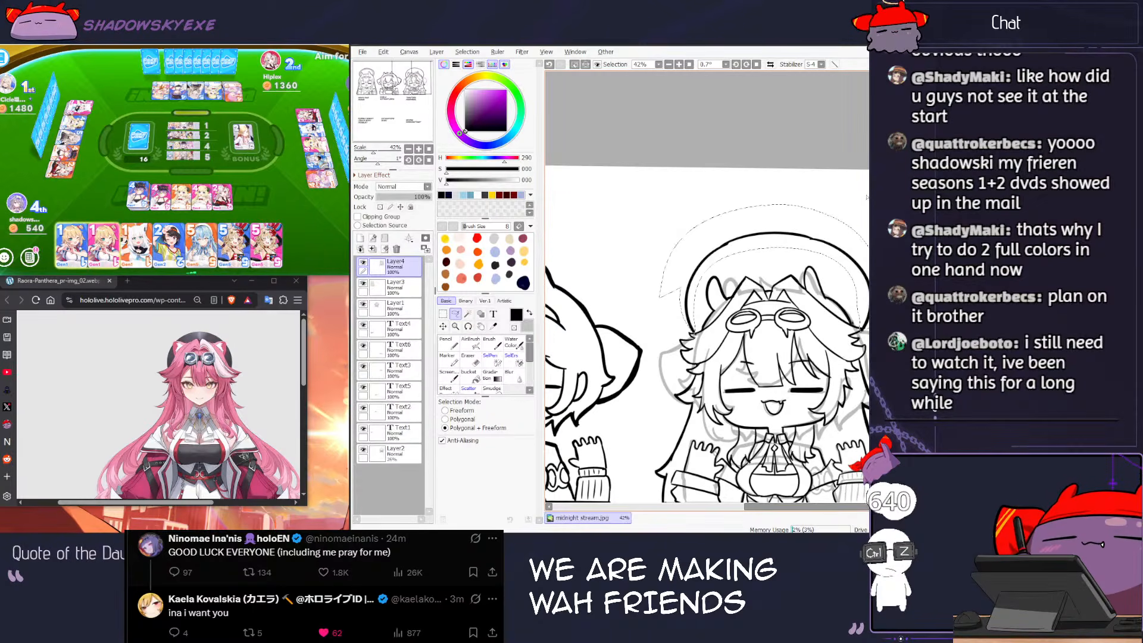
drag(831, 273, 837, 276)
key(Return)
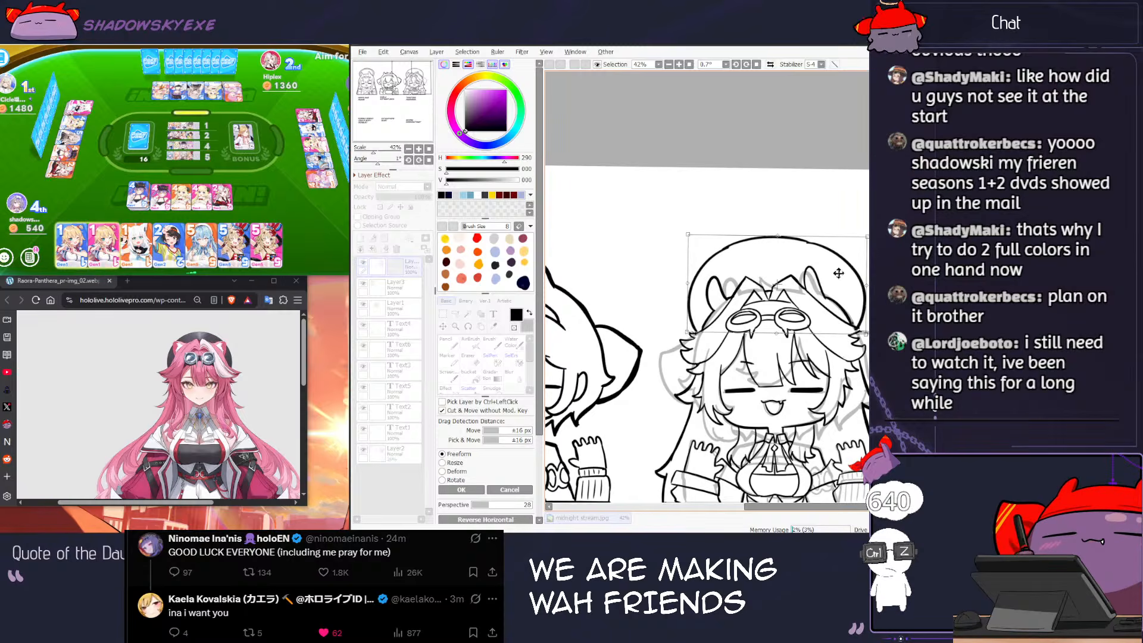
Step: Retouch the beret's right end where it meets the hair with the eraser and pencil, undoing the stray strokes
key(e)
key(n)
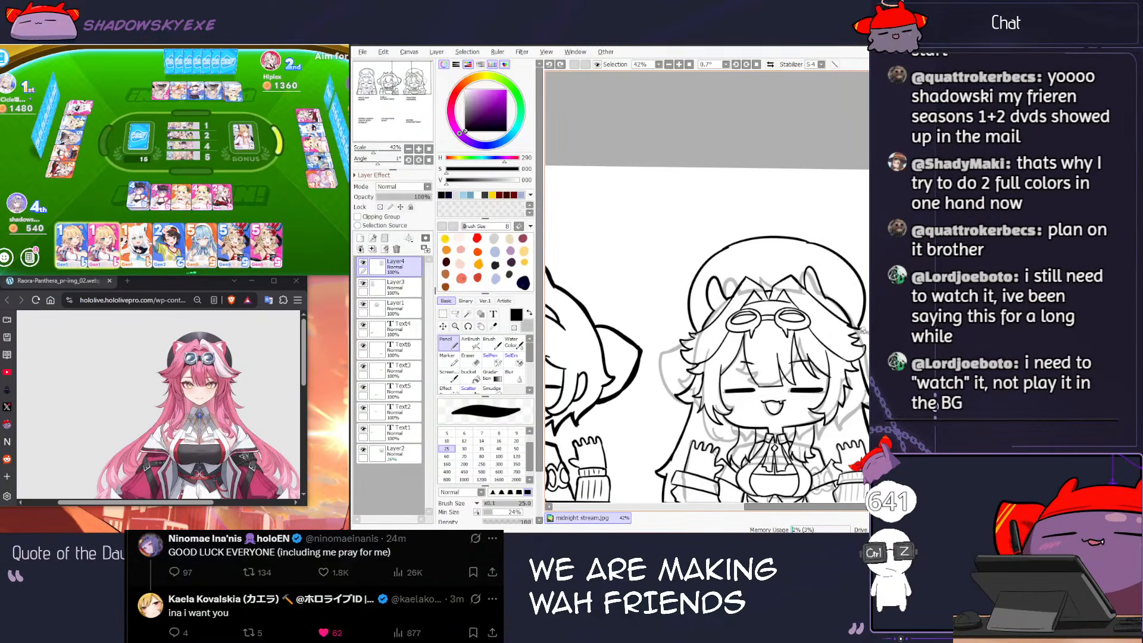
key(e)
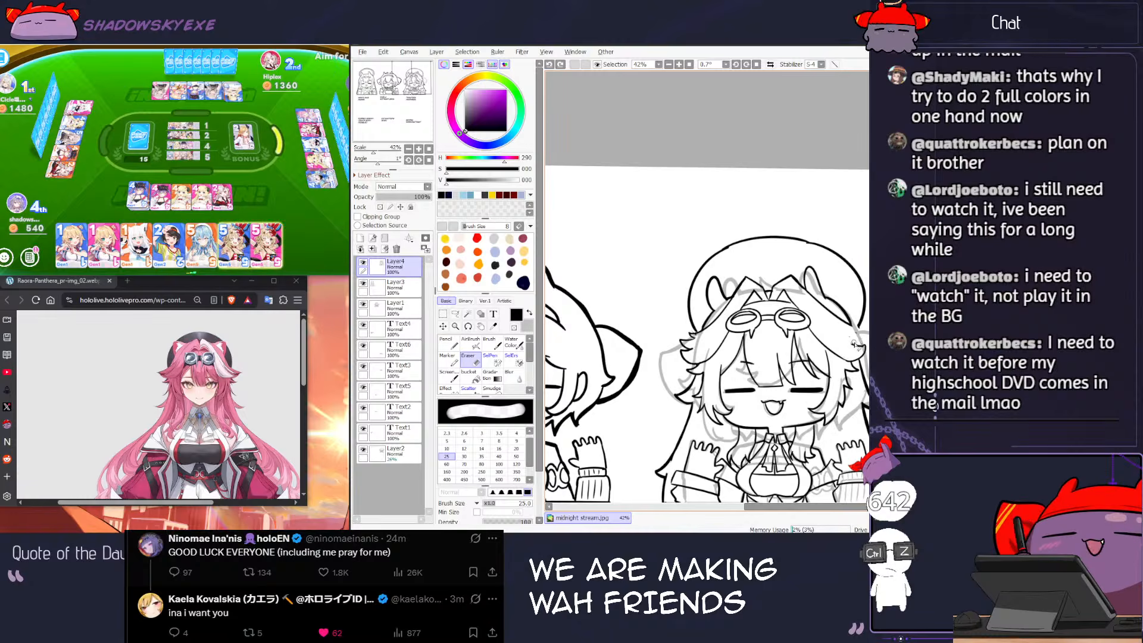
key(n)
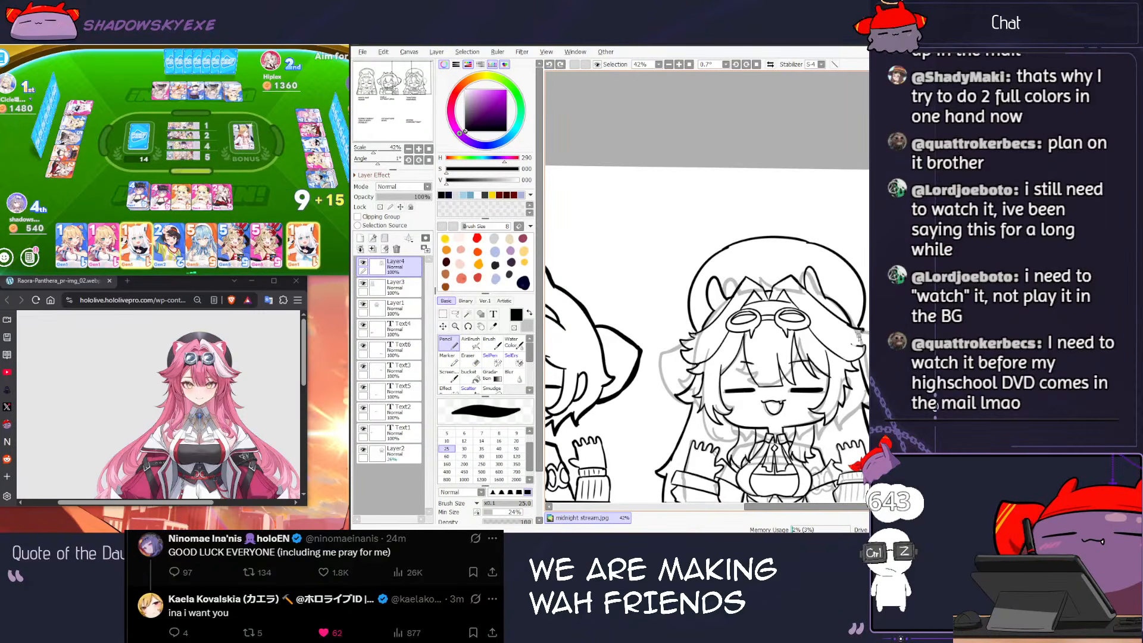
key(ctrl+z)
key(ctrl+z)
key(ctrl+z)
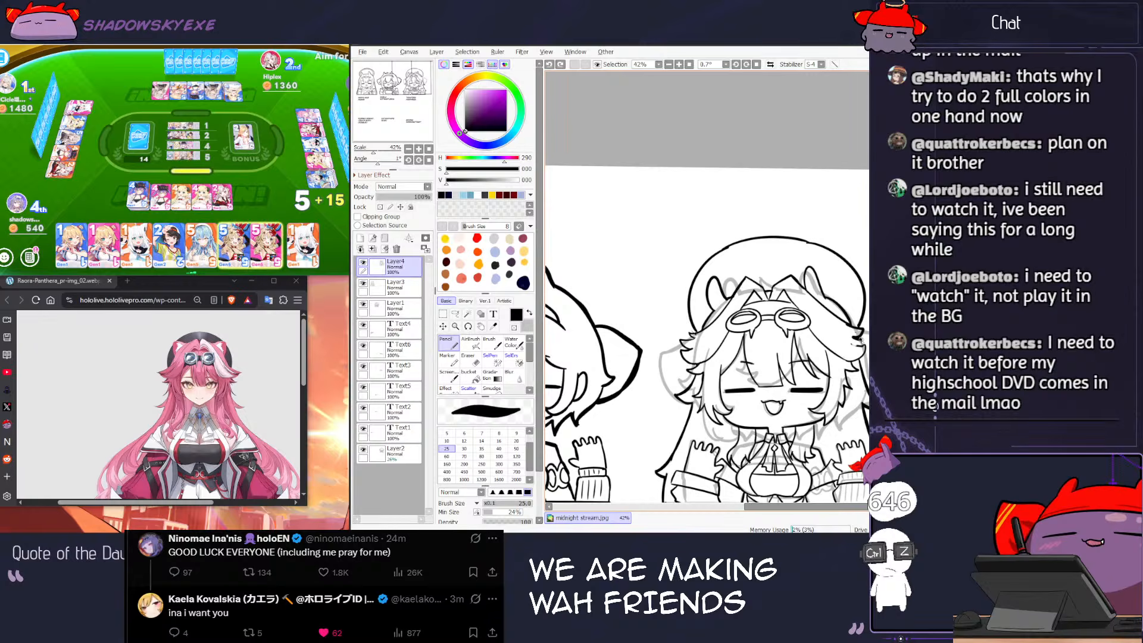
key(e)
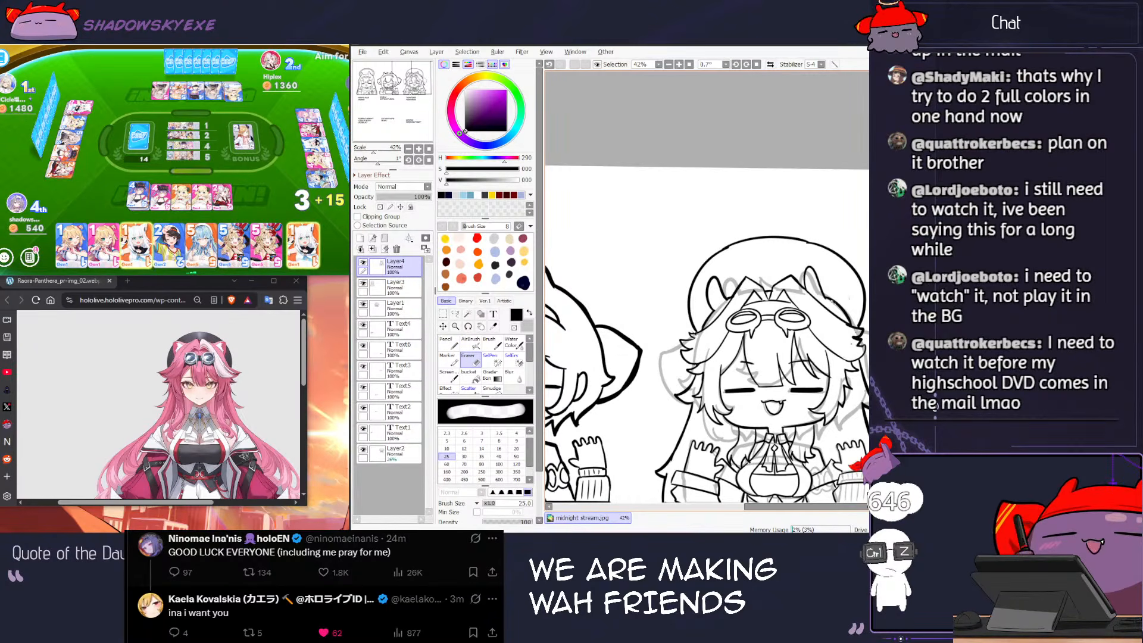
Step: Discard the fourth card from the hand in the card game and go back to the chibi line art
click(274, 208)
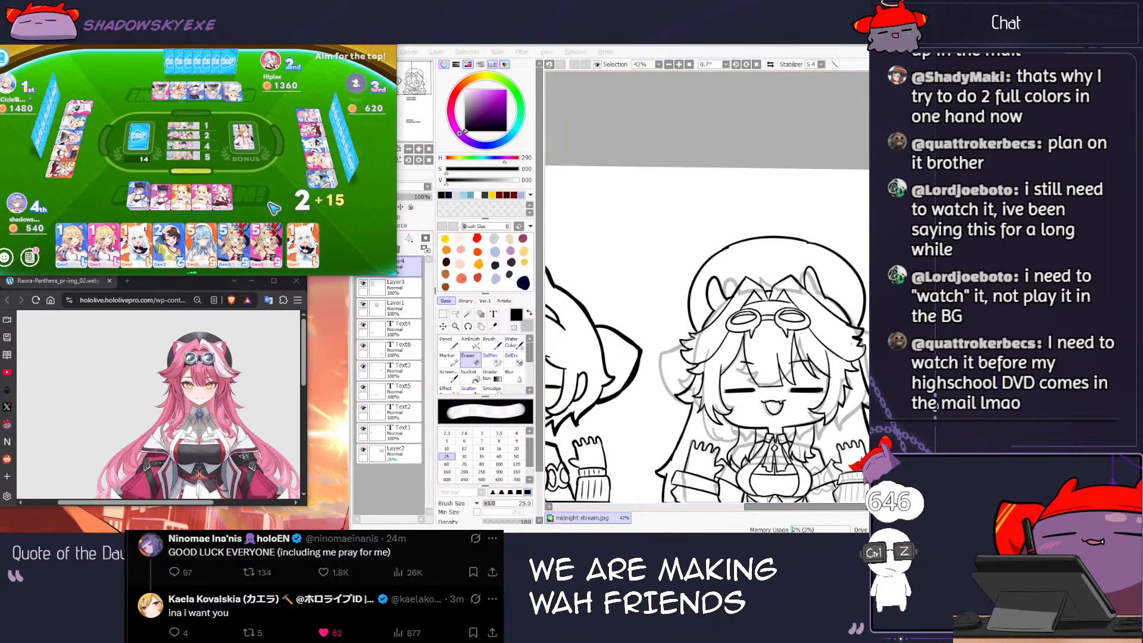
click(177, 256)
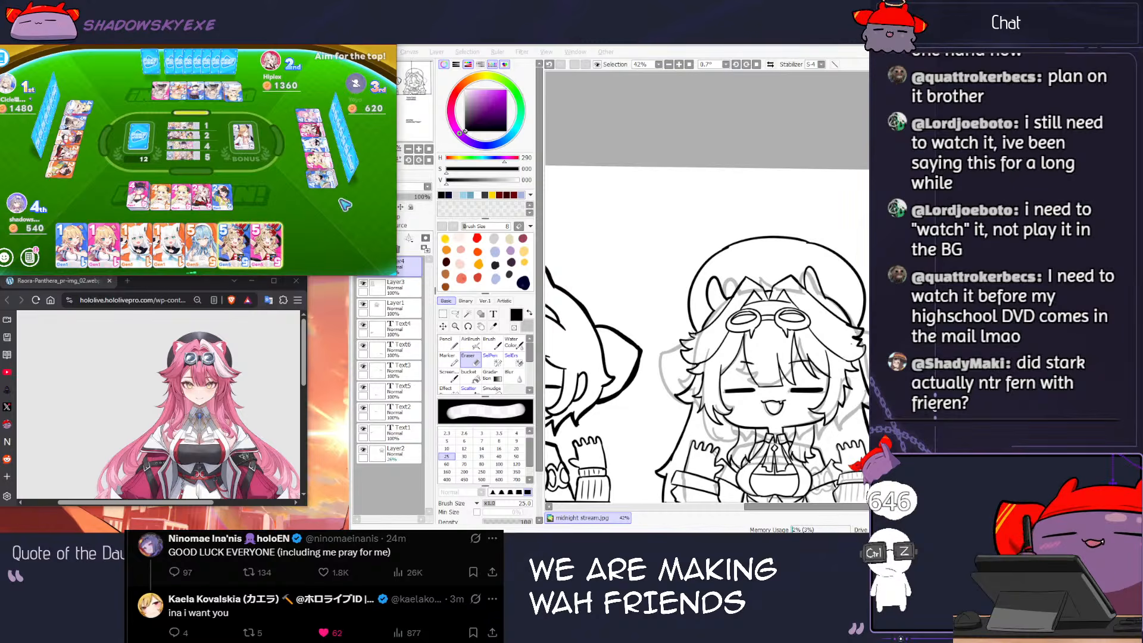
scroll(708, 237, down, 6)
click(718, 252)
scroll(716, 252, up, 5)
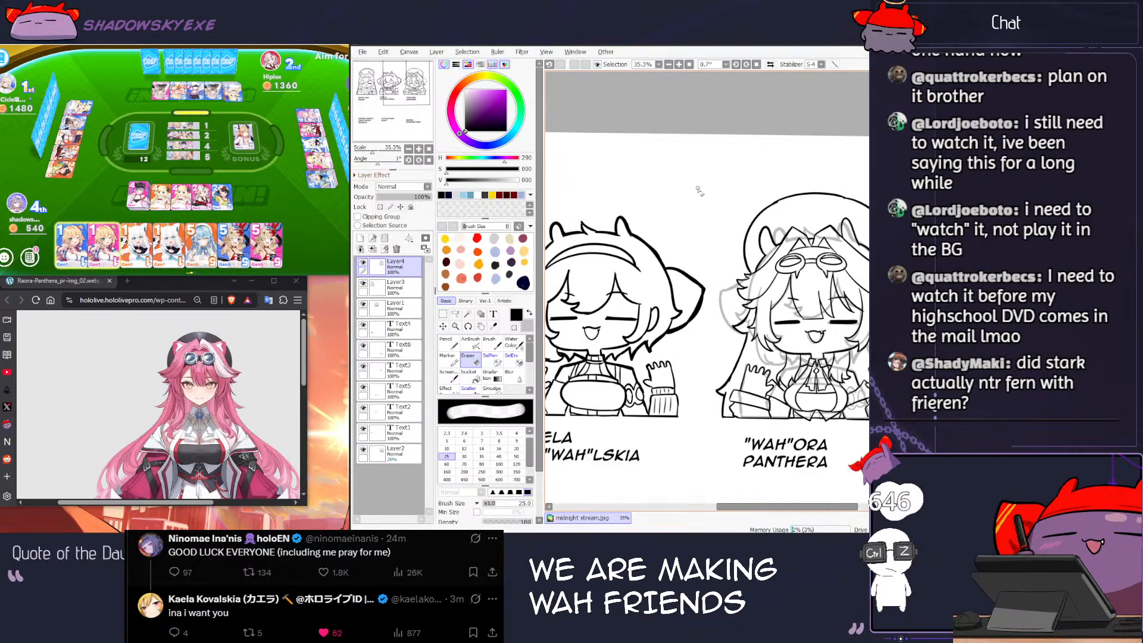
scroll(757, 252, up, 2)
scroll(758, 252, up, 1)
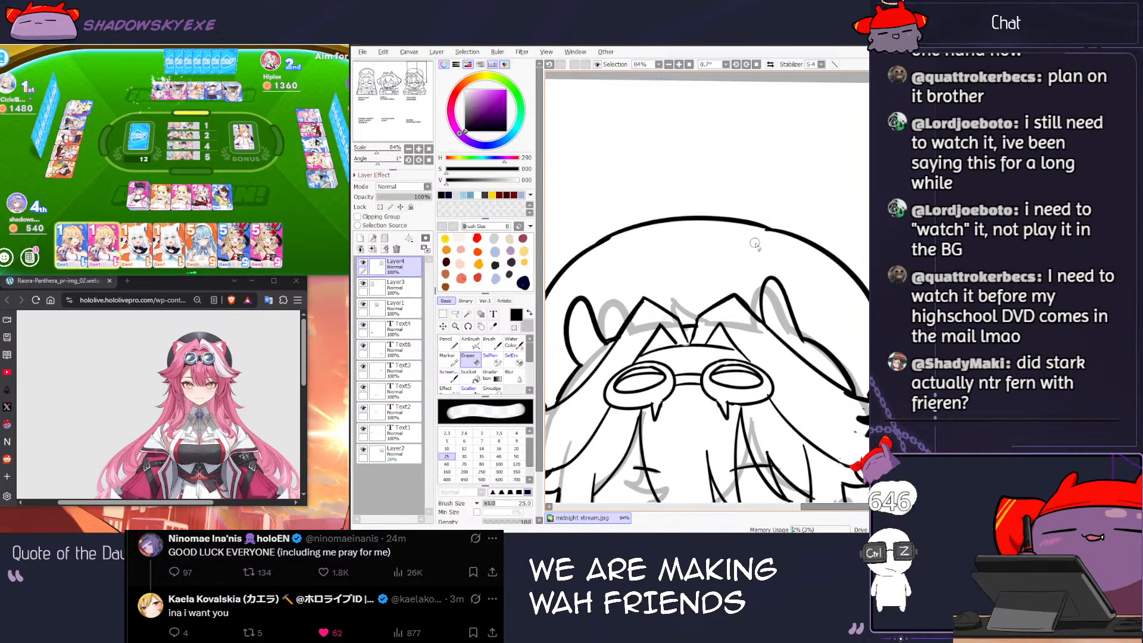
drag(619, 274, 624, 242)
key(n)
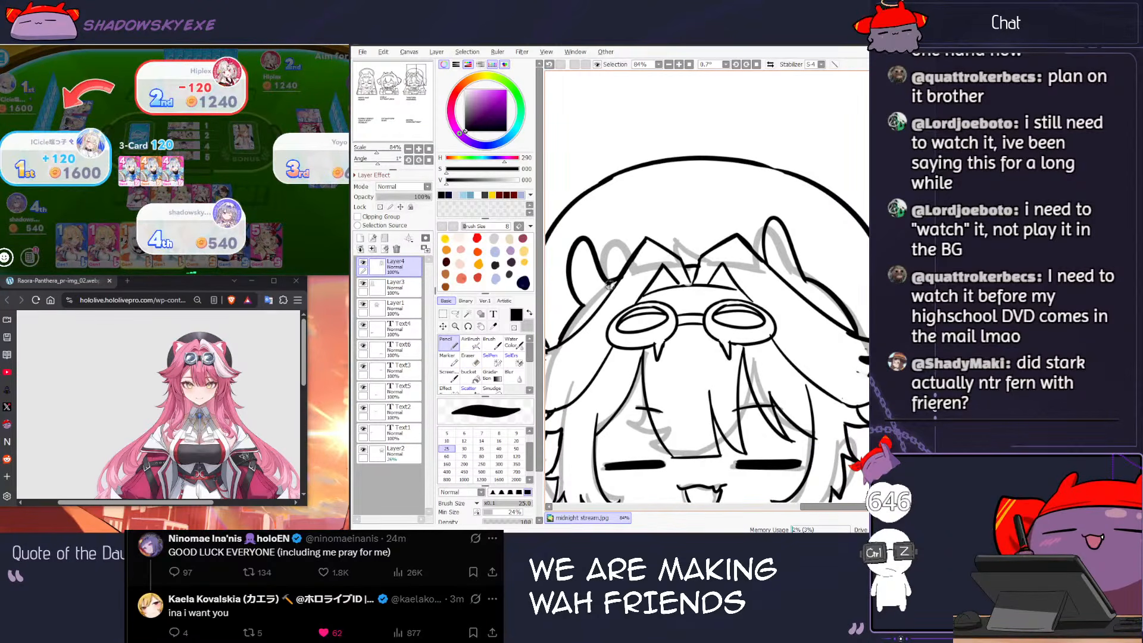
key(ctrl+z)
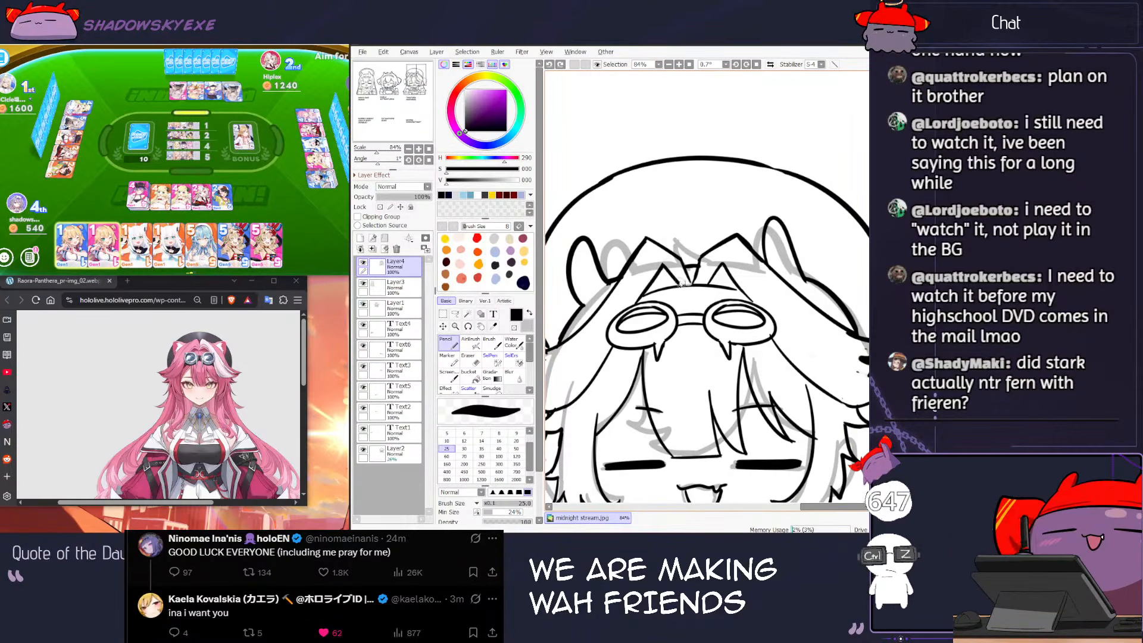
drag(676, 288, 728, 288)
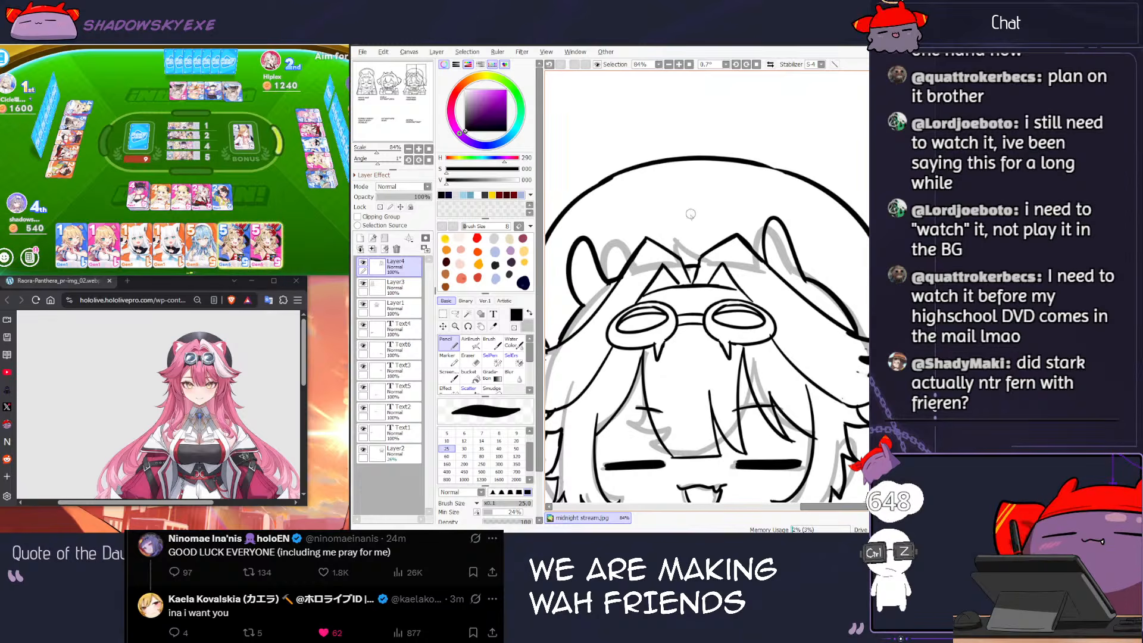
key(ctrl+z)
key(ctrl+z)
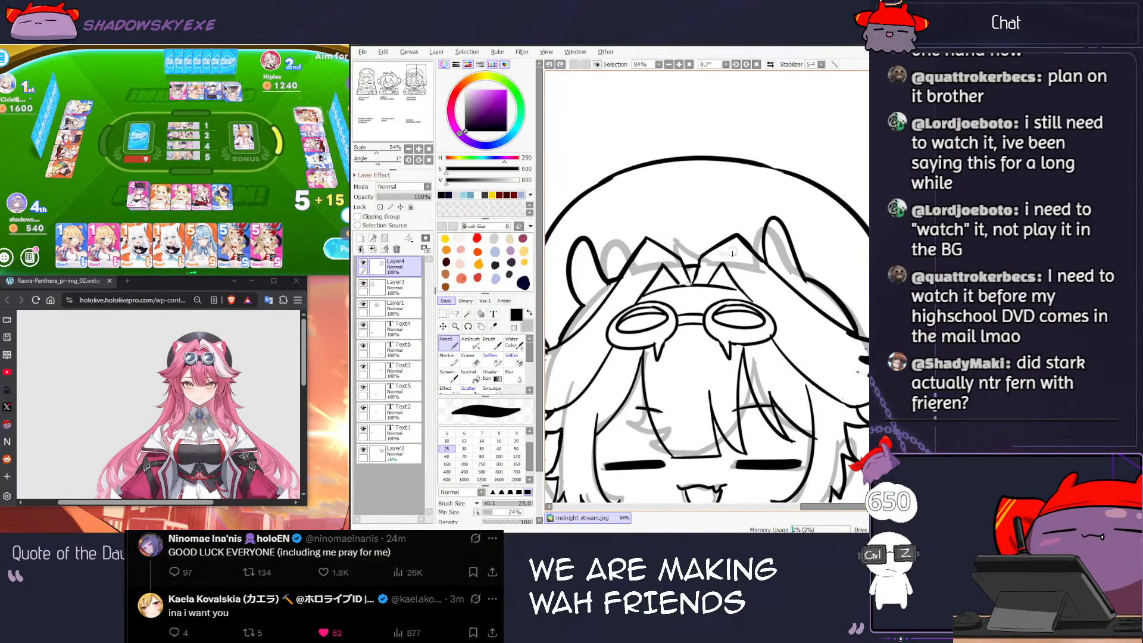
Step: Claim the available three-card set in the card game and discard the sixth card from the hand
click(343, 250)
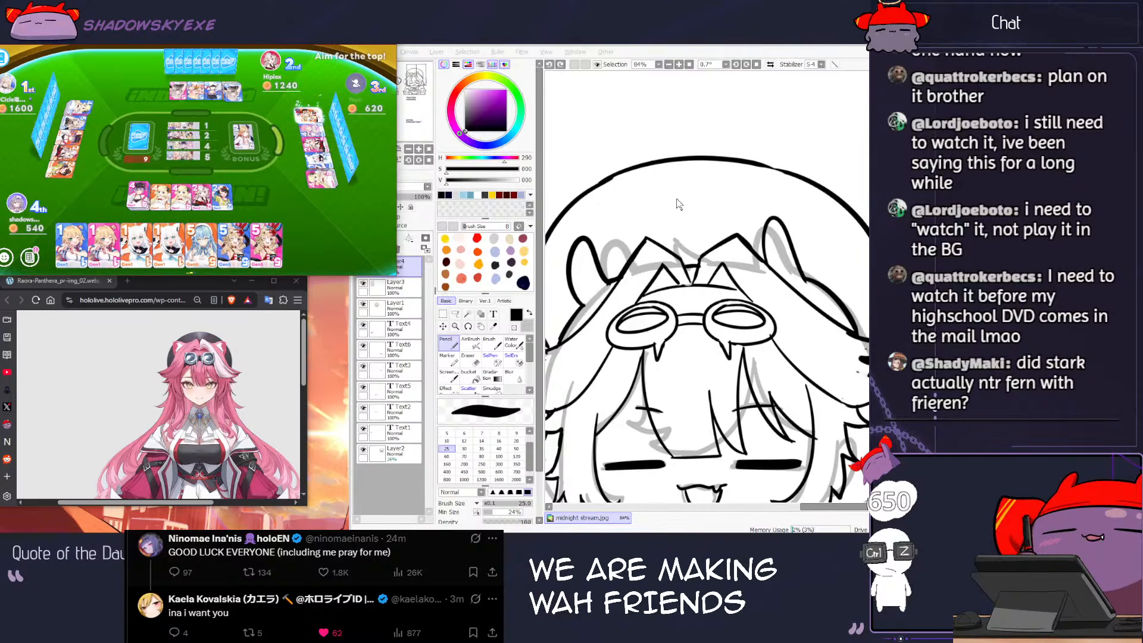
click(673, 230)
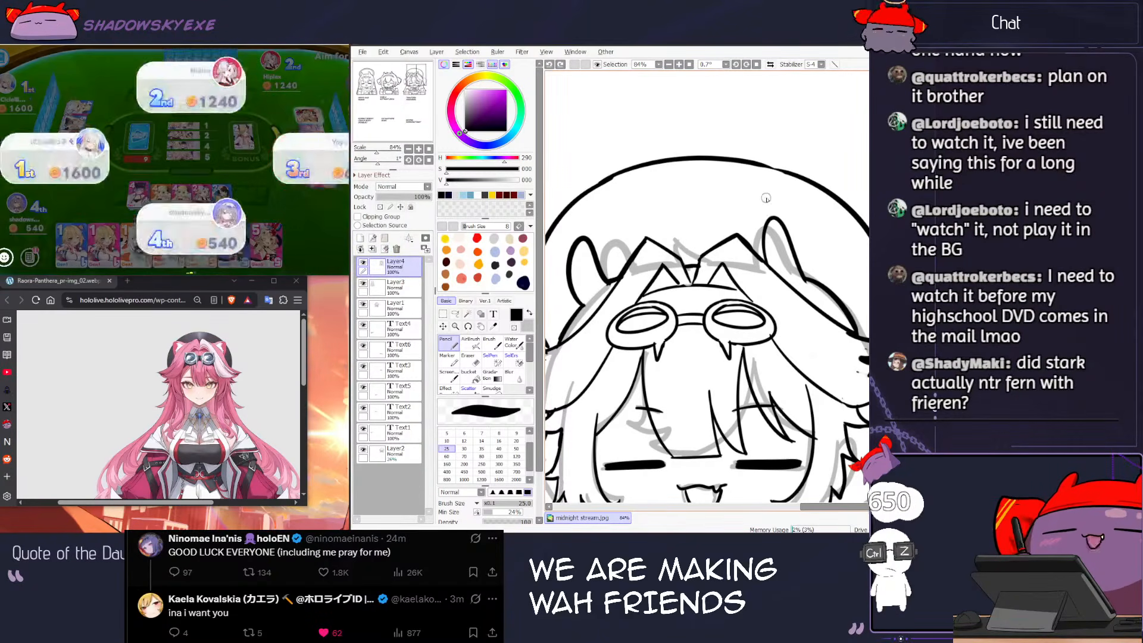
key(e)
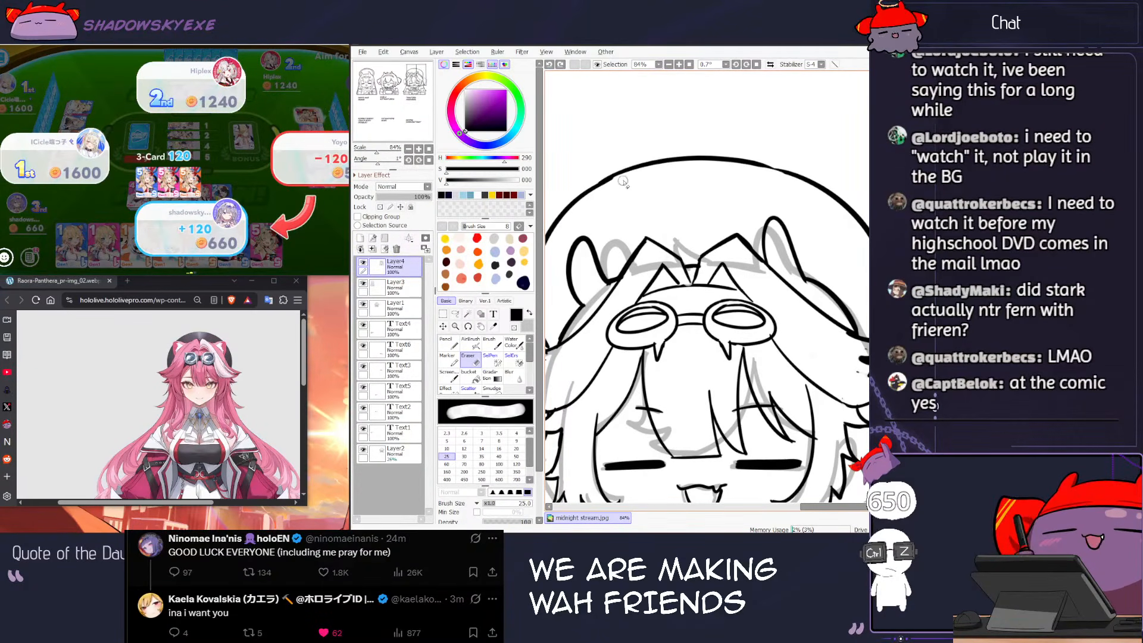
click(295, 205)
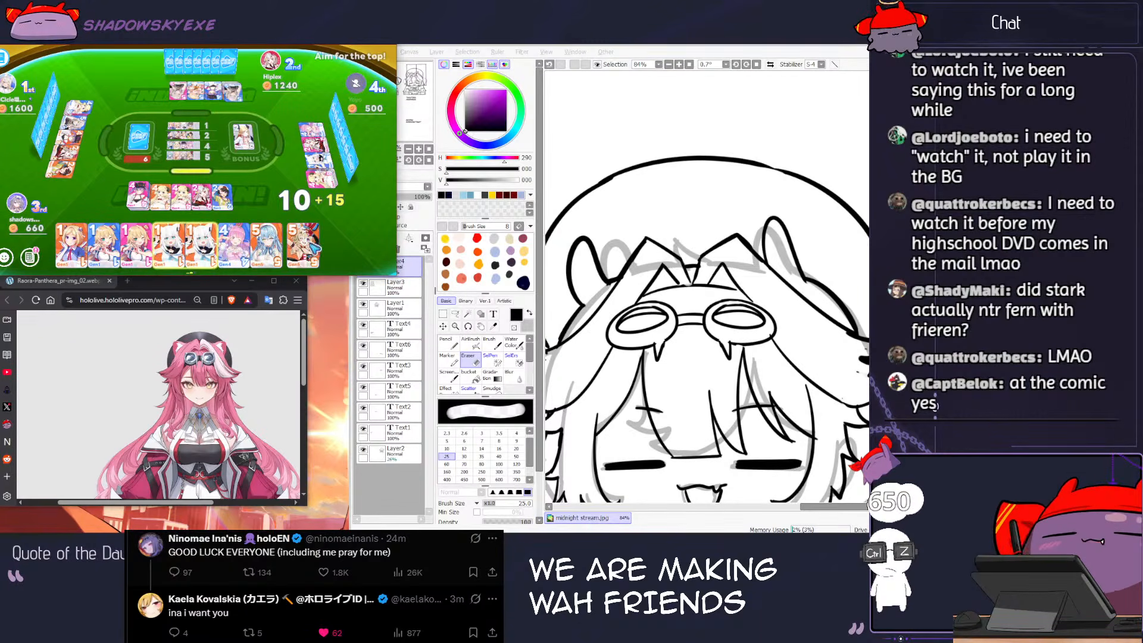
click(237, 257)
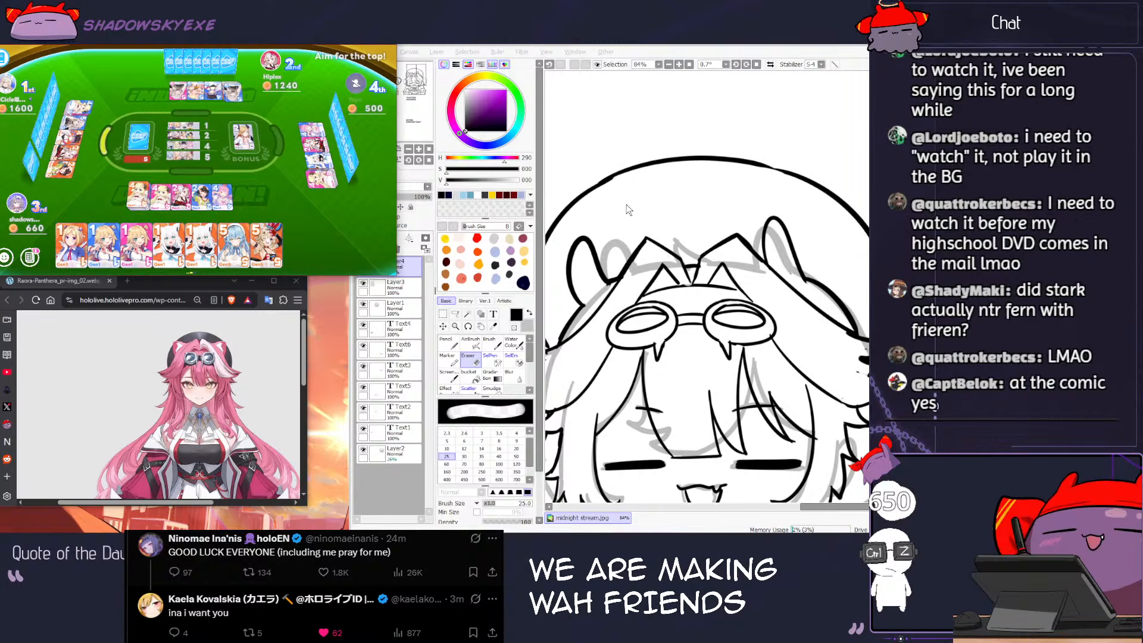
click(604, 181)
Step: Retouch the line art where the beret's left end meets the side hair with the eraser and pencil
scroll(607, 208, down, 3)
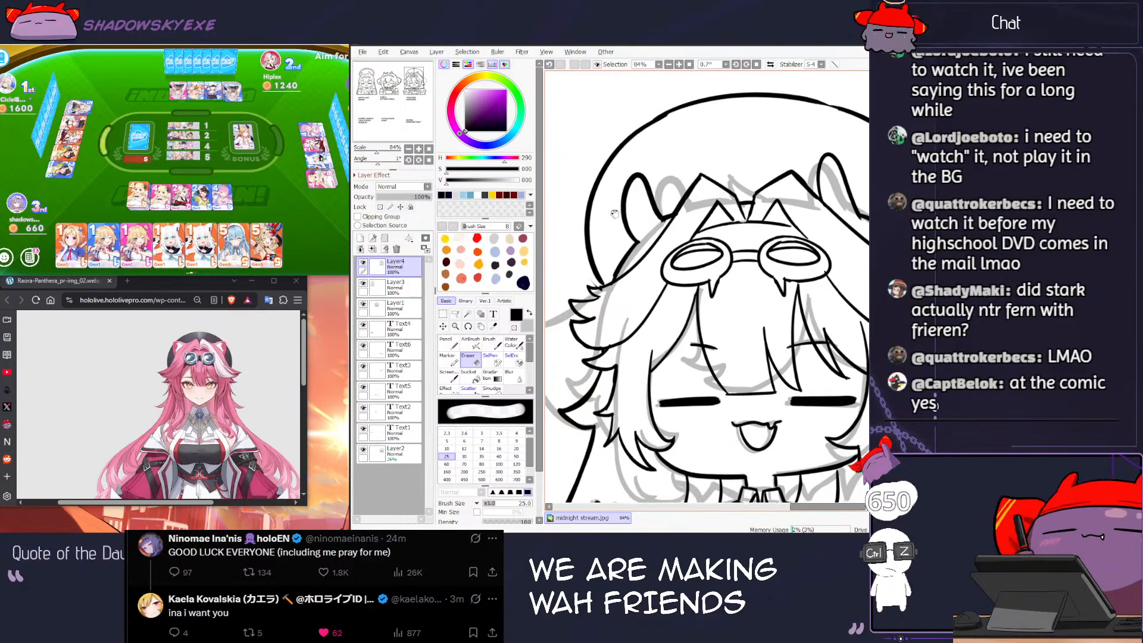
key(n)
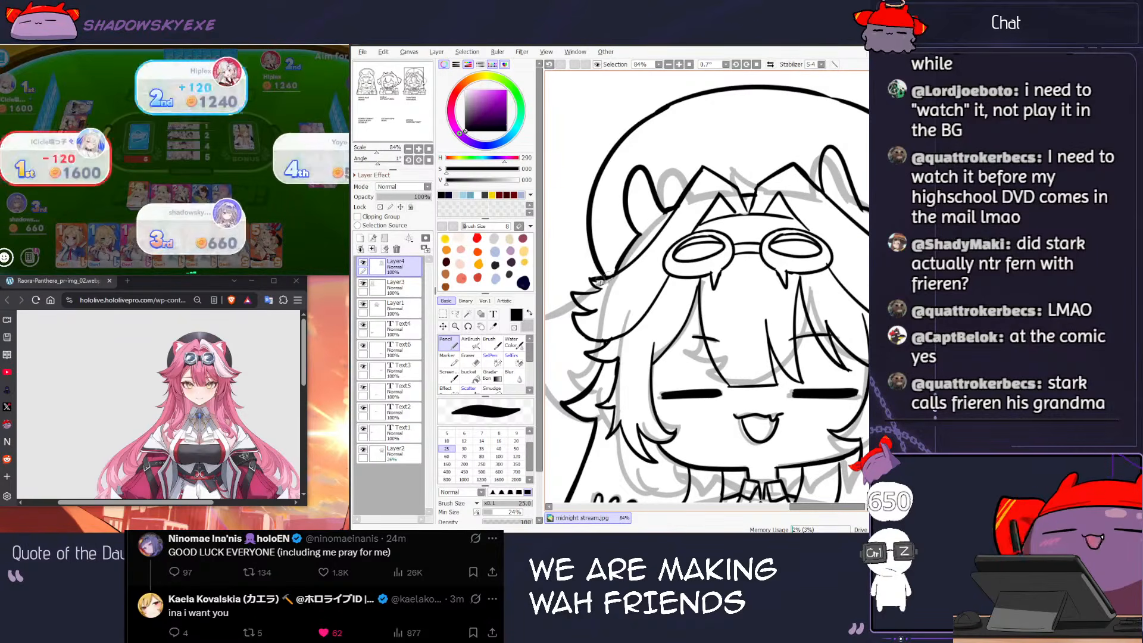
key(e)
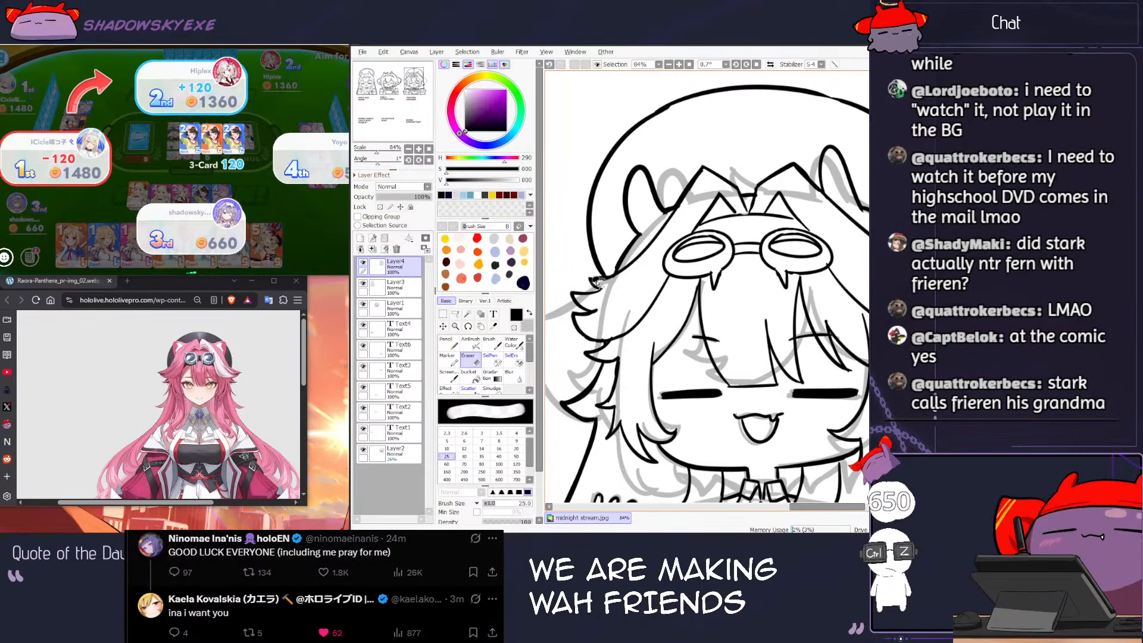
key(n)
mouse_move(602, 291)
mouse_down()
mouse_move(614, 262)
mouse_move(589, 267)
mouse_move(592, 277)
mouse_move(641, 274)
mouse_move(627, 273)
mouse_move(661, 208)
mouse_move(663, 167)
mouse_up()
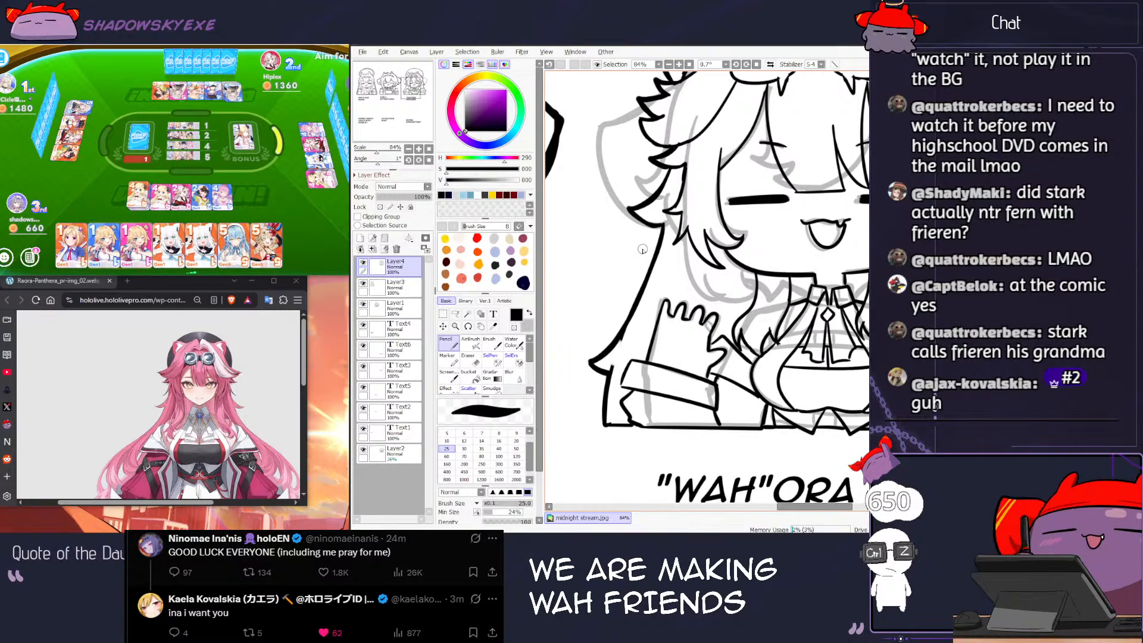
scroll(642, 250, down, 3)
scroll(637, 262, up, 5)
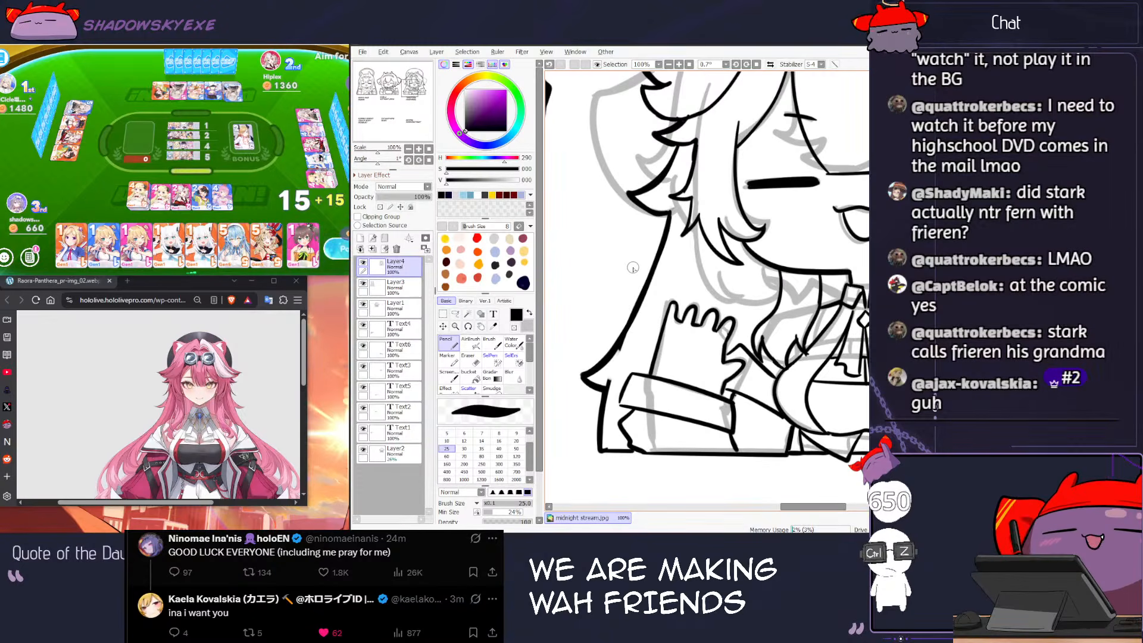
Step: Claim the available set in the card game and go back to the chibi line art
click(332, 239)
click(340, 245)
click(345, 256)
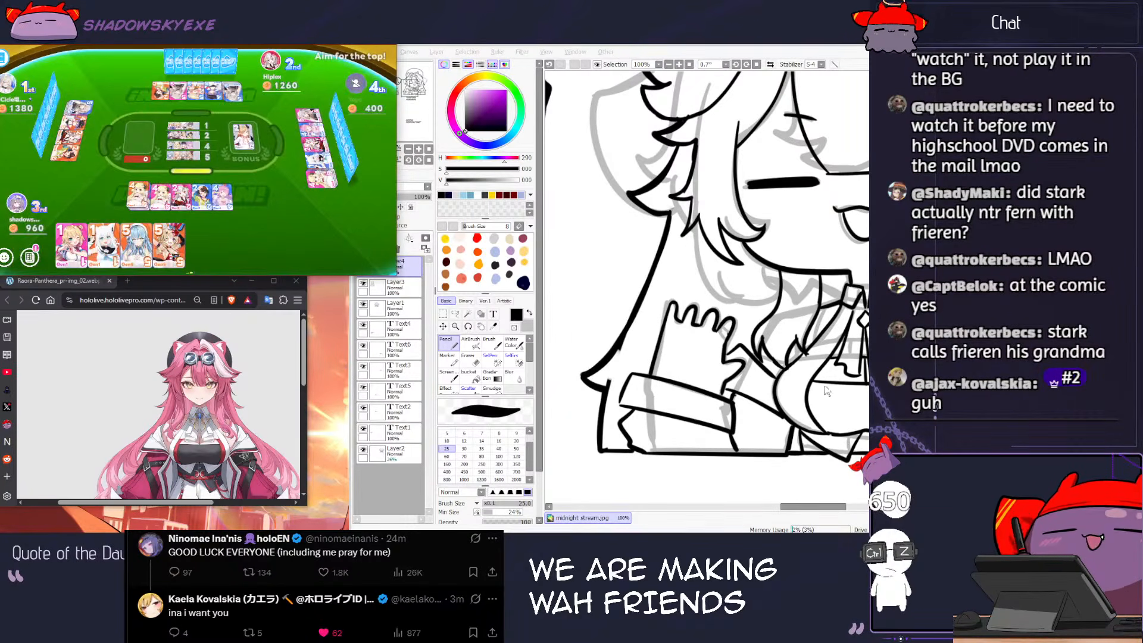
click(629, 340)
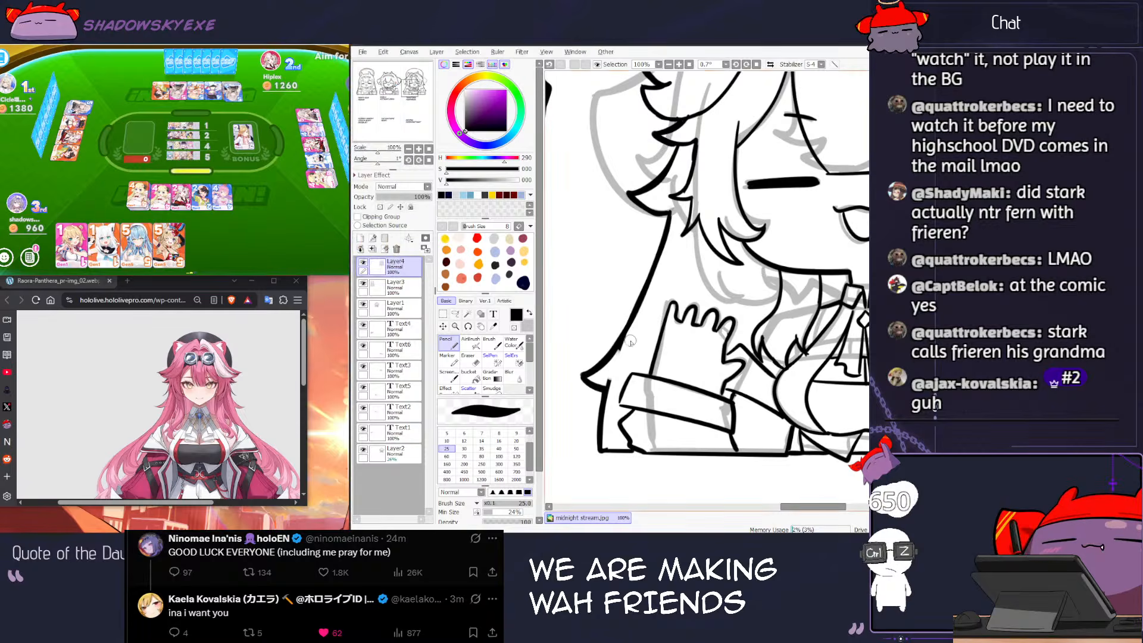
Step: Refine the flicked tip of the long hair lock beside the chibi's right-side glove with the eraser and pencil
key(e)
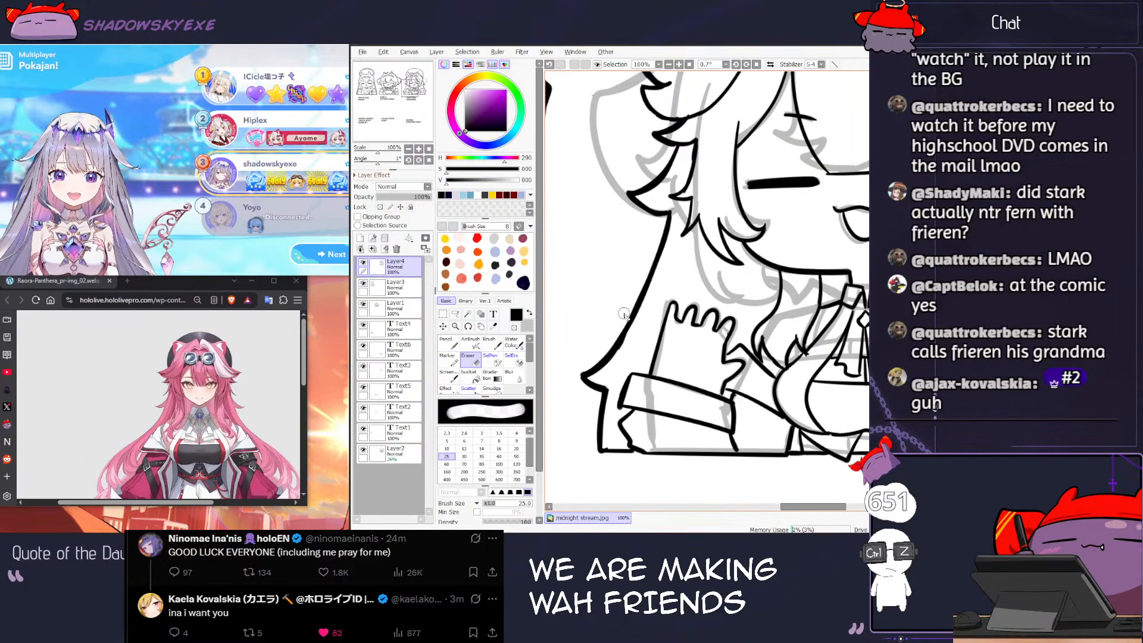
scroll(620, 310, down, 4)
scroll(785, 314, up, 3)
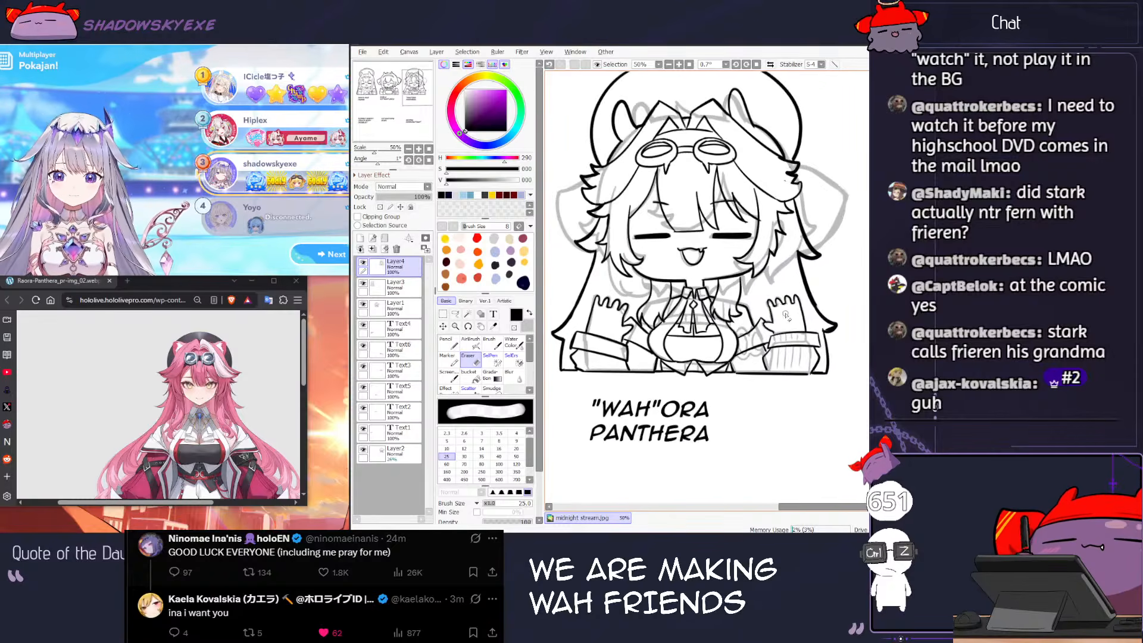
drag(728, 293, 660, 280)
key(ctrl+z)
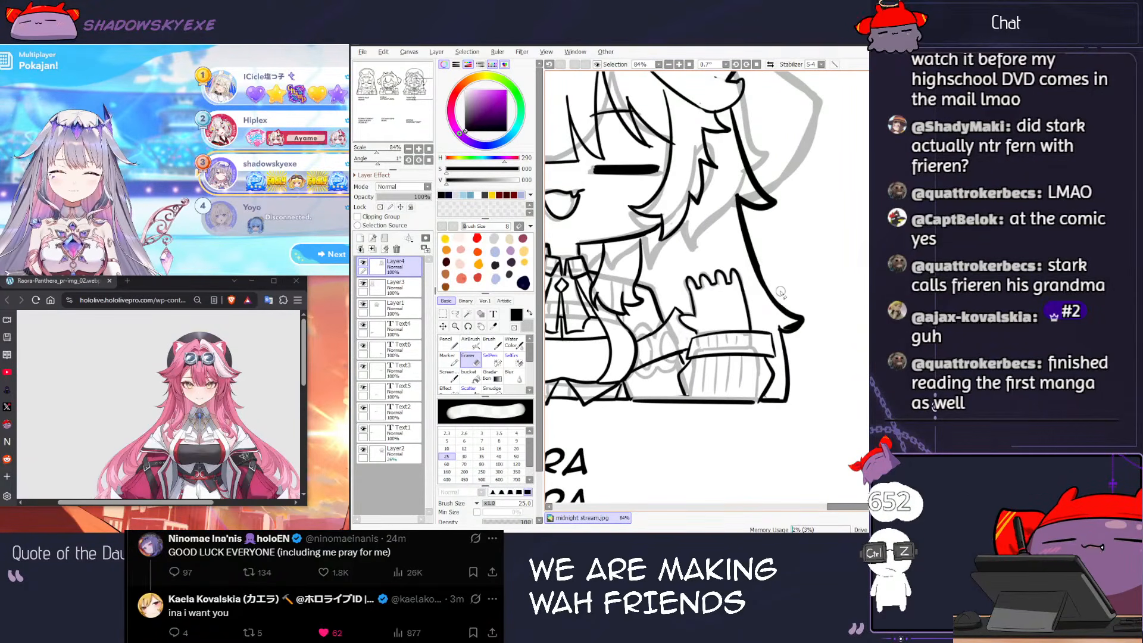
drag(780, 292, 767, 242)
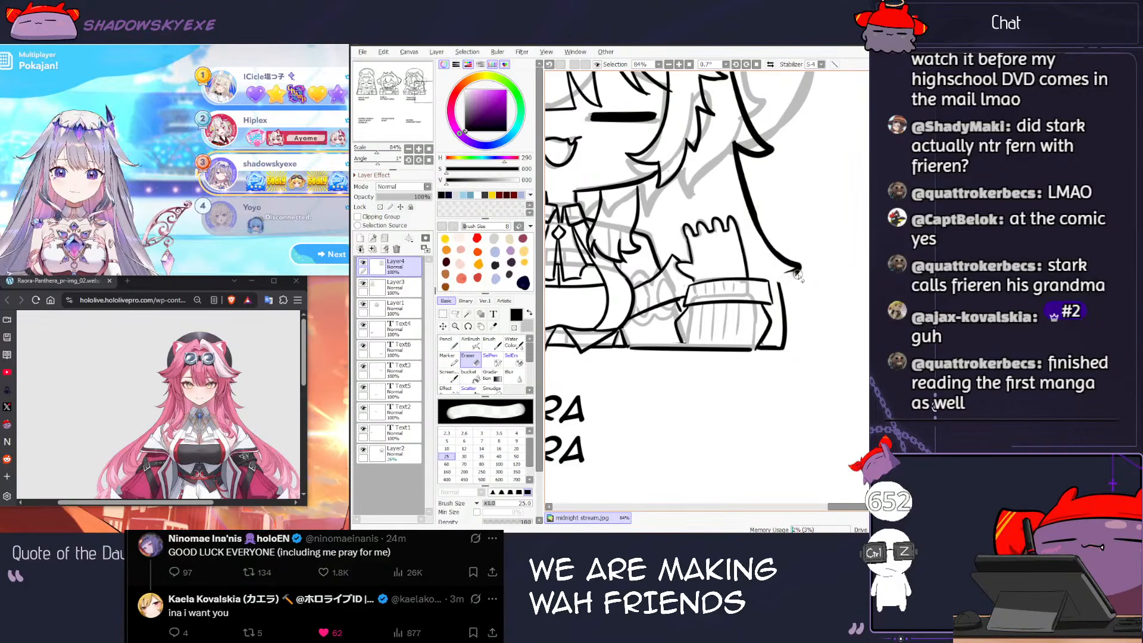
key(n)
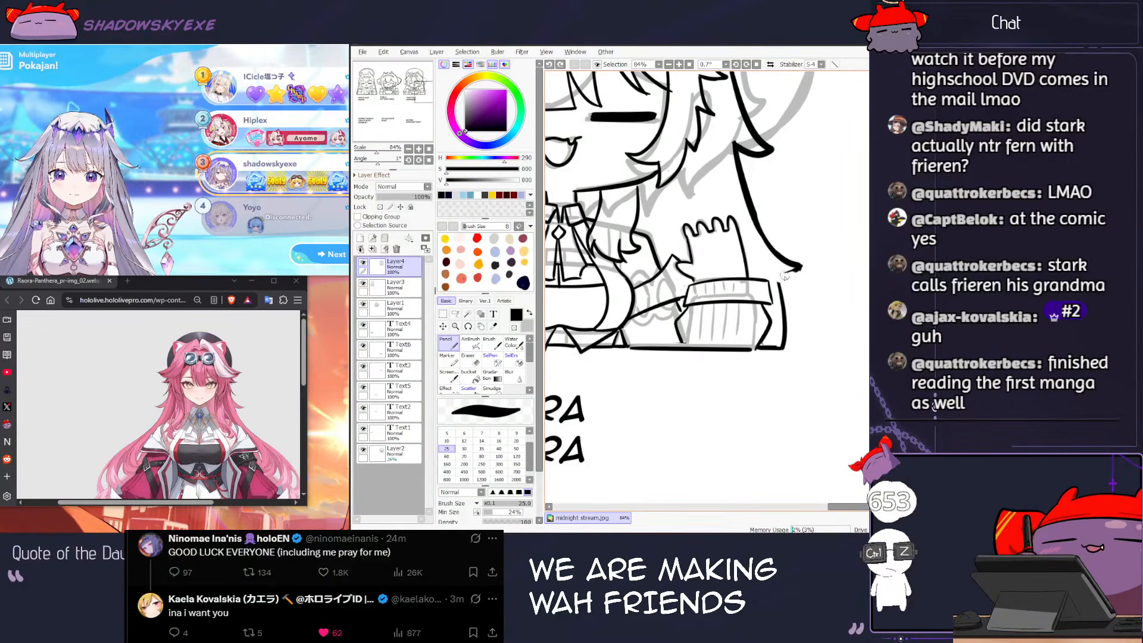
drag(798, 269, 776, 277)
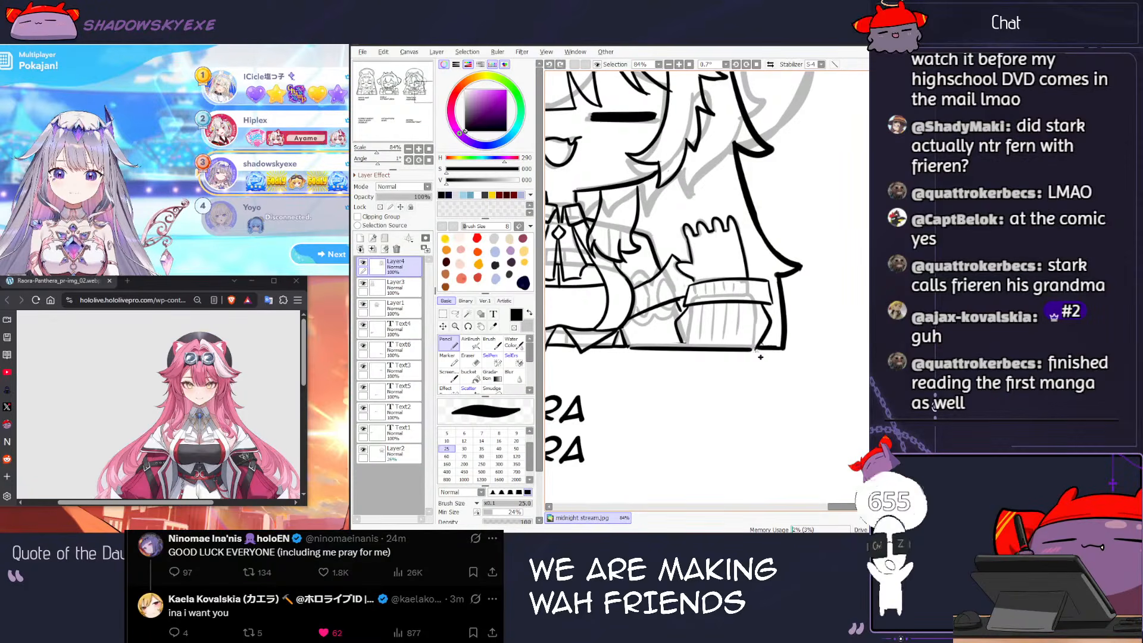
Step: Reduce the pencil size to 14 and touch up the bottom edge of the chibi, undoing the stray stroke
drag(553, 300, 602, 309)
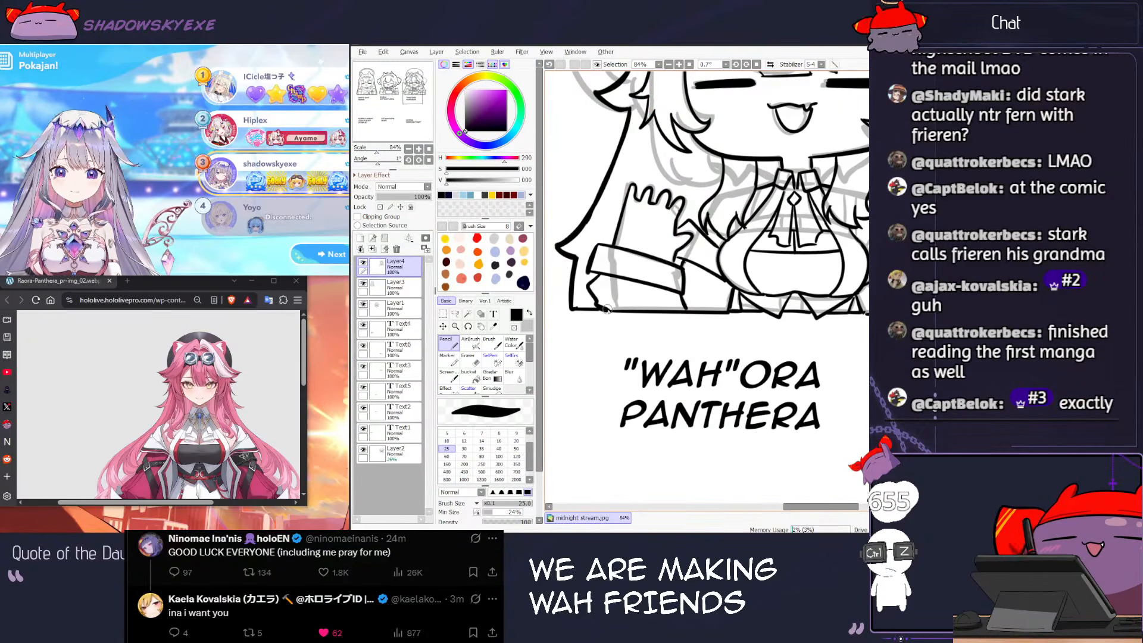
key(bracketleft)
key(bracketleft)
key(bracketleft)
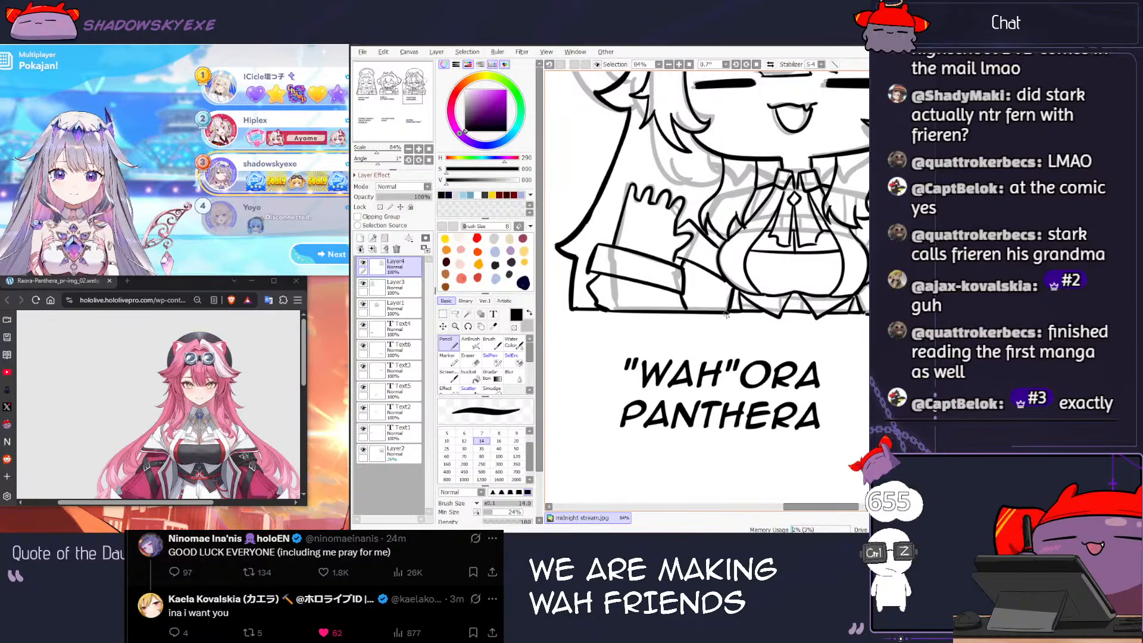
key(ctrl+z)
drag(736, 301, 748, 325)
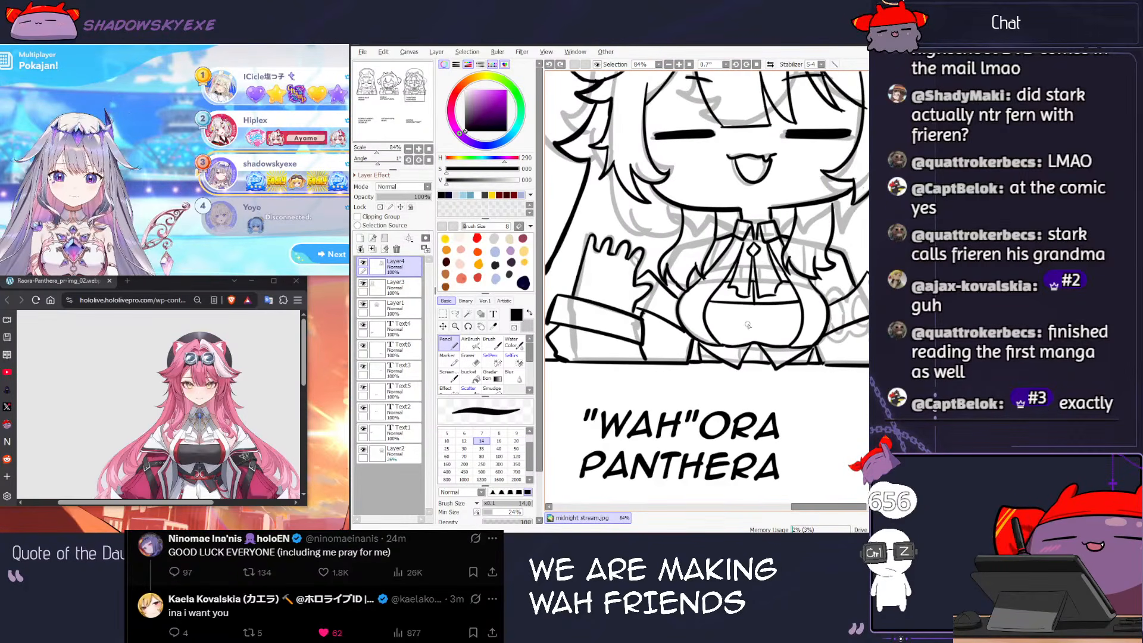
scroll(684, 209, down, 6)
scroll(704, 135, up, 5)
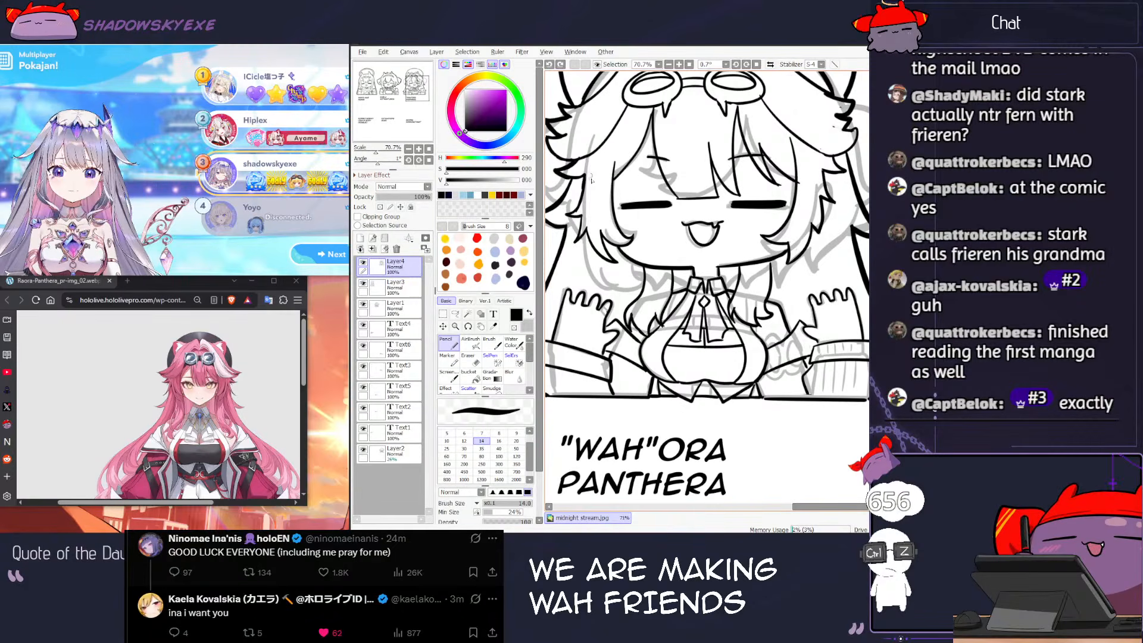
drag(591, 192, 548, 252)
drag(589, 97, 603, 149)
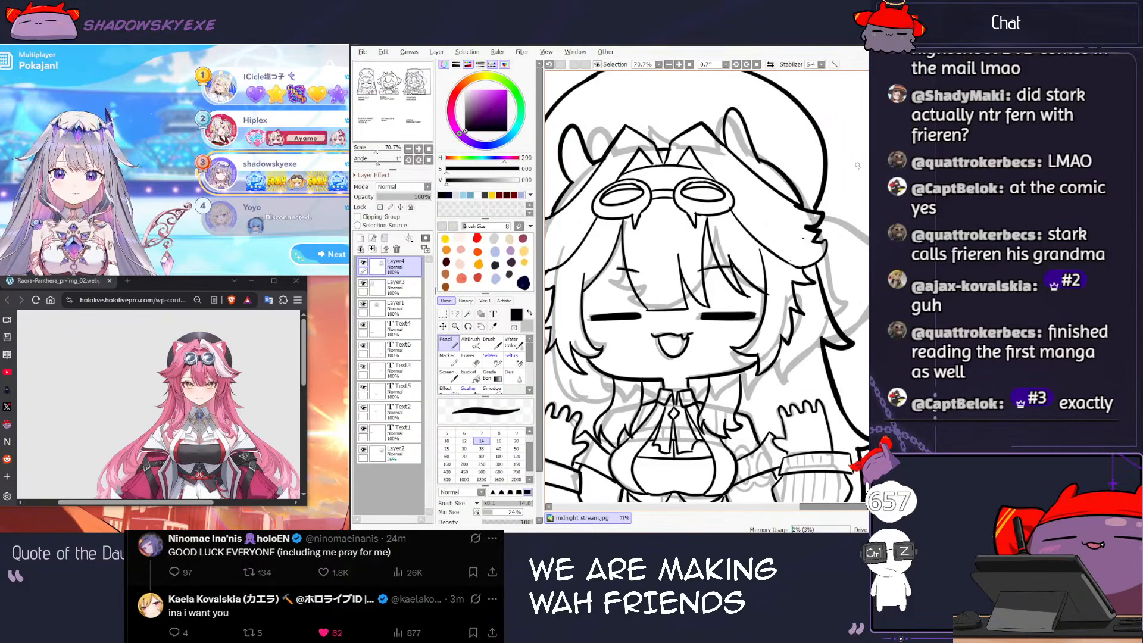
Step: Transform the faint base sketch on Layer2 to sit at the KOSEKI BIBOO label in the second row, and apply it
scroll(857, 166, down, 6)
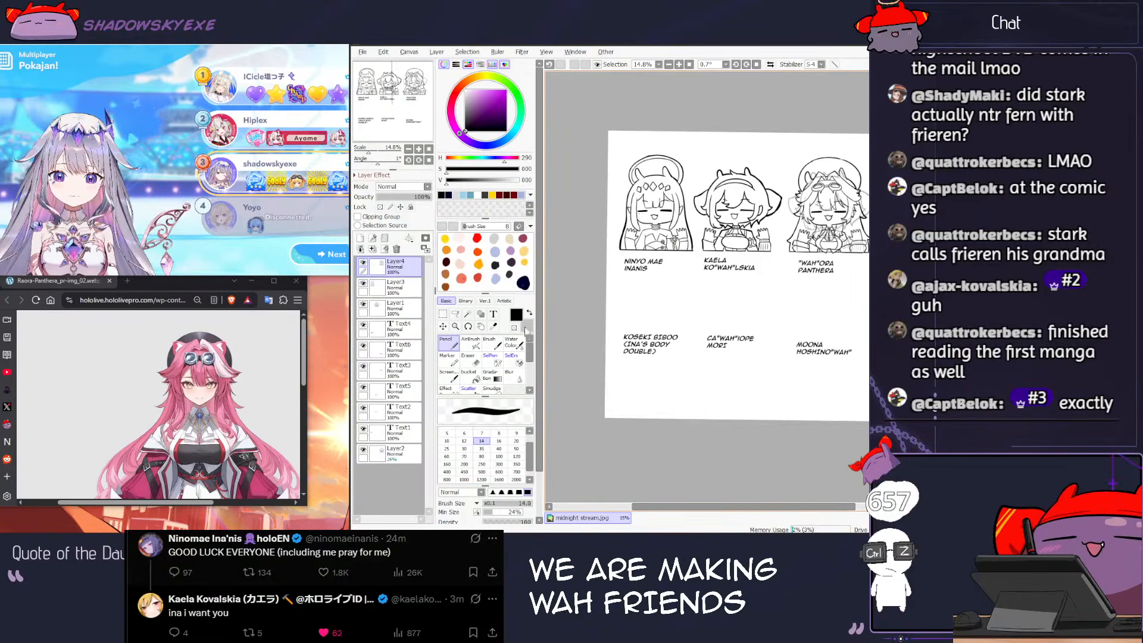
click(396, 452)
key(ctrl+t)
mouse_move(823, 226)
mouse_down()
mouse_move(642, 368)
mouse_move(660, 331)
mouse_up()
scroll(662, 329, up, 1)
scroll(662, 329, up, 1)
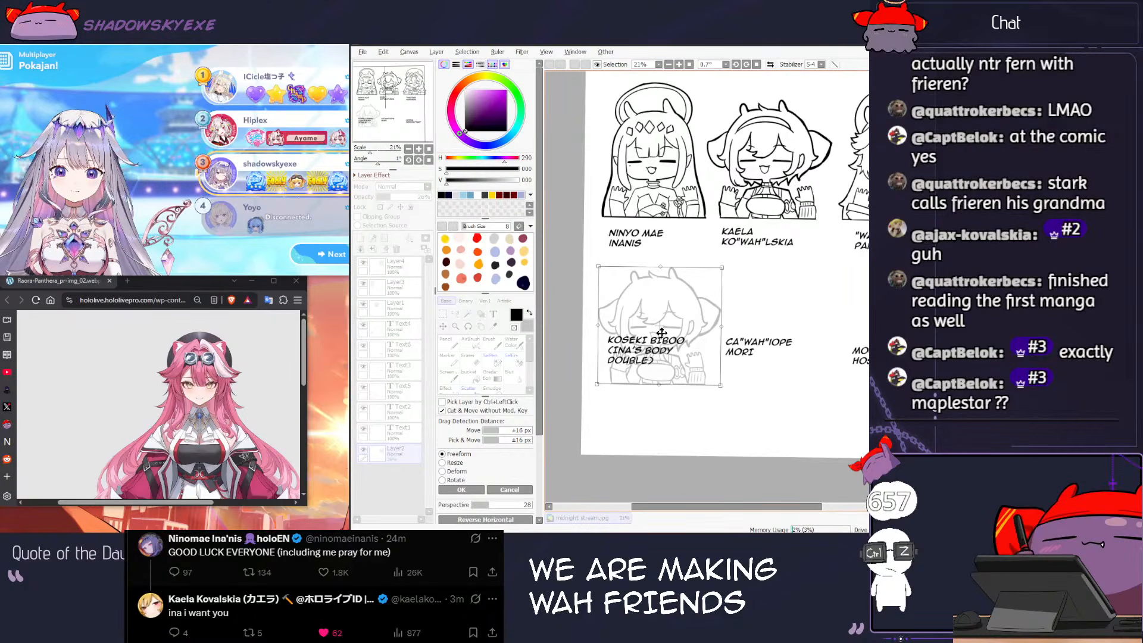
key(Return)
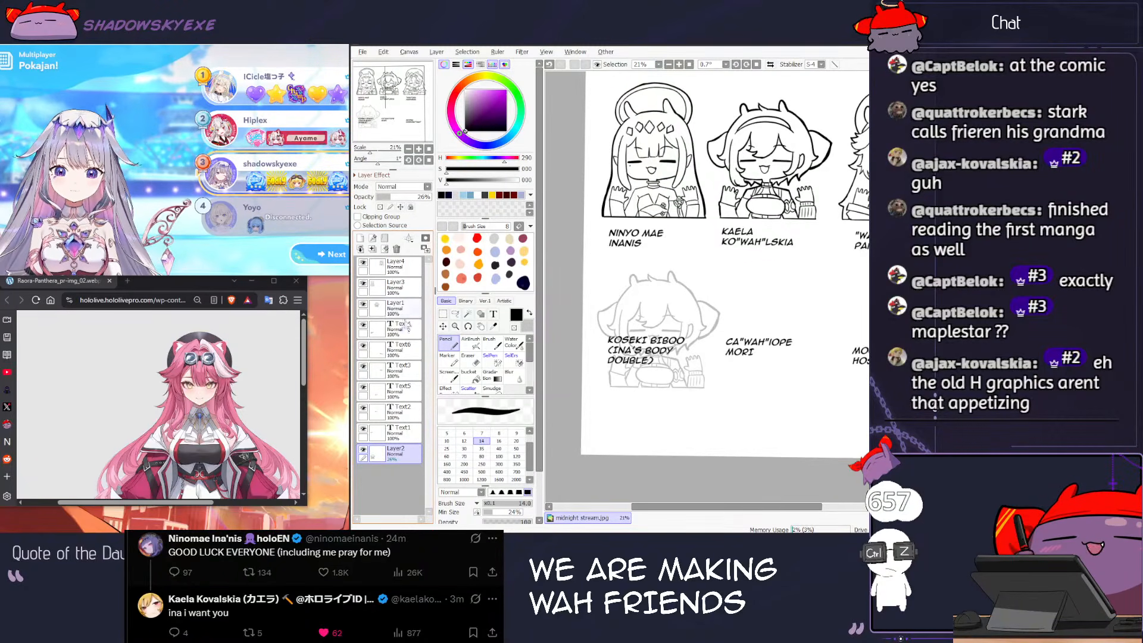
Step: Move the KOSEKI BIBOO (INA'S BODY DOUBLE) label below the faint base sketch in the second row
click(443, 326)
click(398, 327)
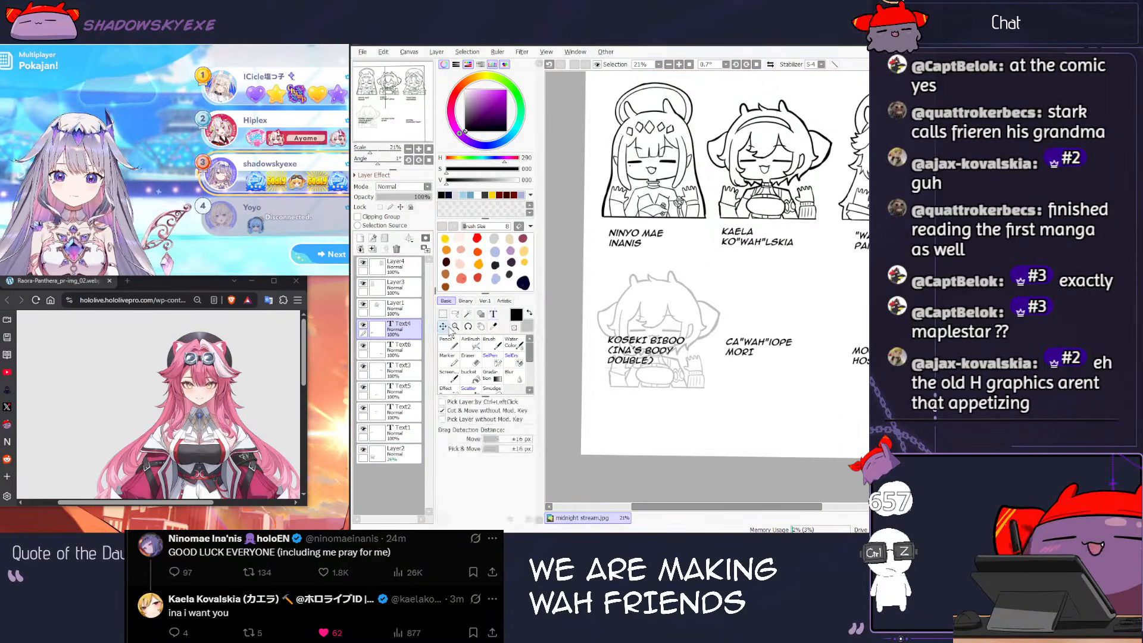
drag(628, 345, 633, 415)
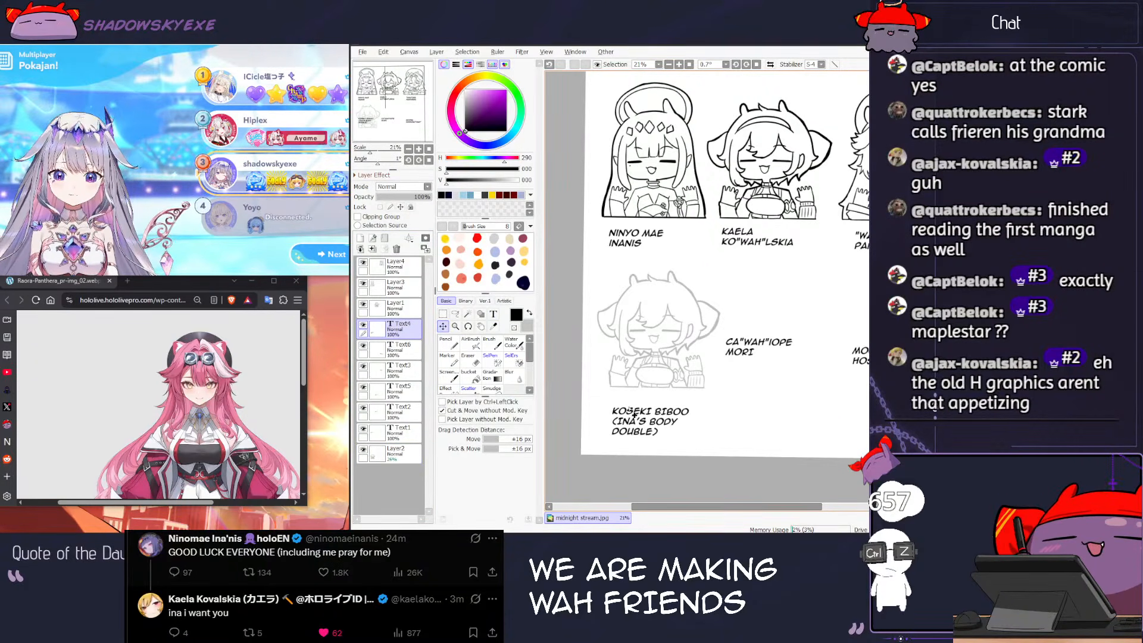
Step: Move the CA"WAH"IOPE MORI and MOONA HOSHINO"WAH" labels down in line with the KOSEKI BIBOO label in the second row
click(493, 314)
click(742, 342)
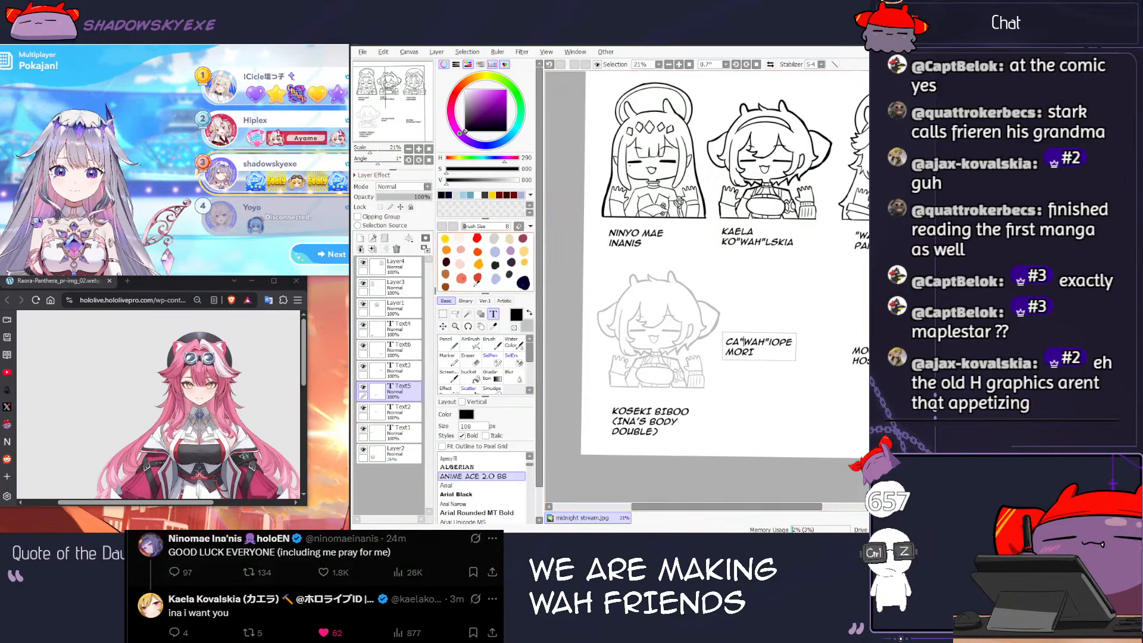
click(443, 326)
drag(744, 310, 675, 361)
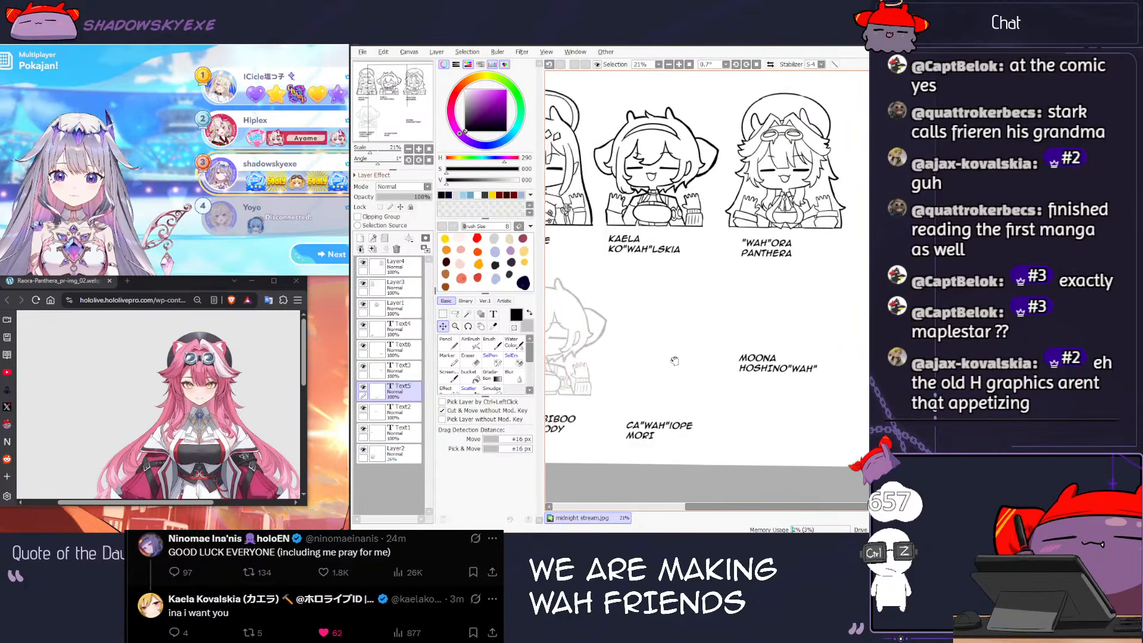
click(492, 314)
click(764, 360)
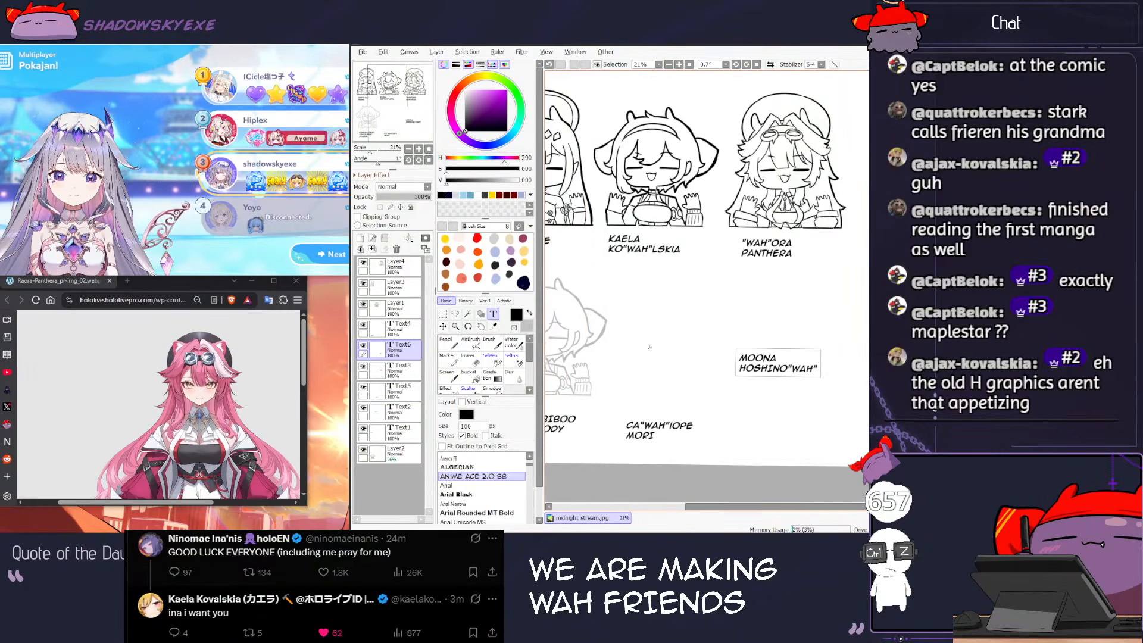
click(443, 326)
drag(765, 372, 778, 436)
scroll(751, 356, down, 1)
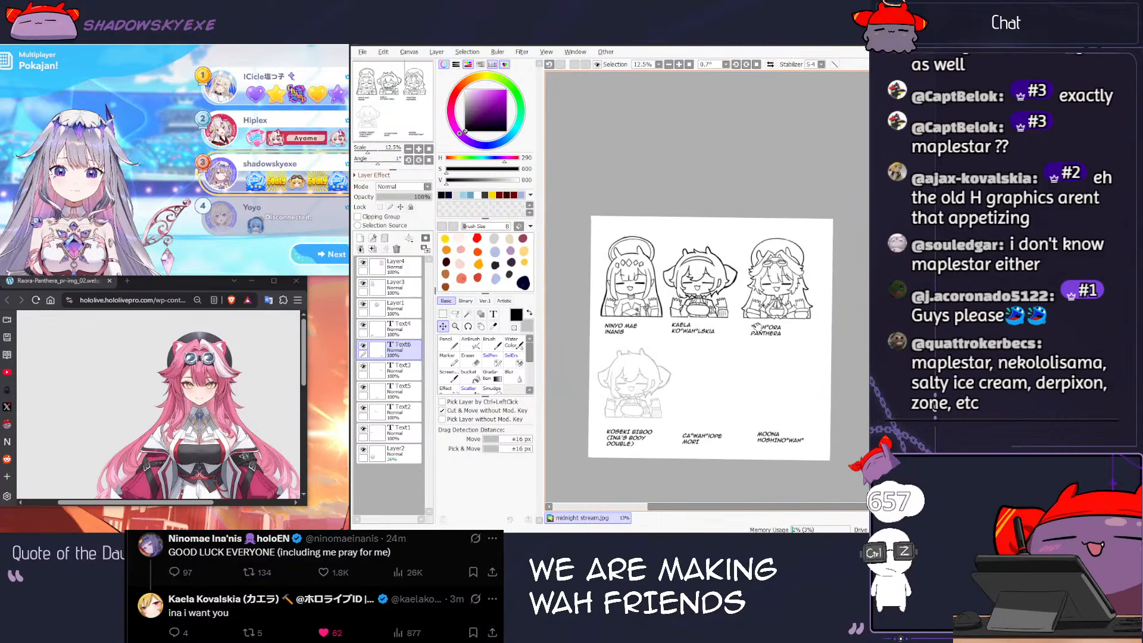
Step: Touch up the hair outline of the "WAH"ORA PANTHERA chibi on Layer4 with the eraser and pencil, checking it against the whole page
scroll(758, 318, up, 5)
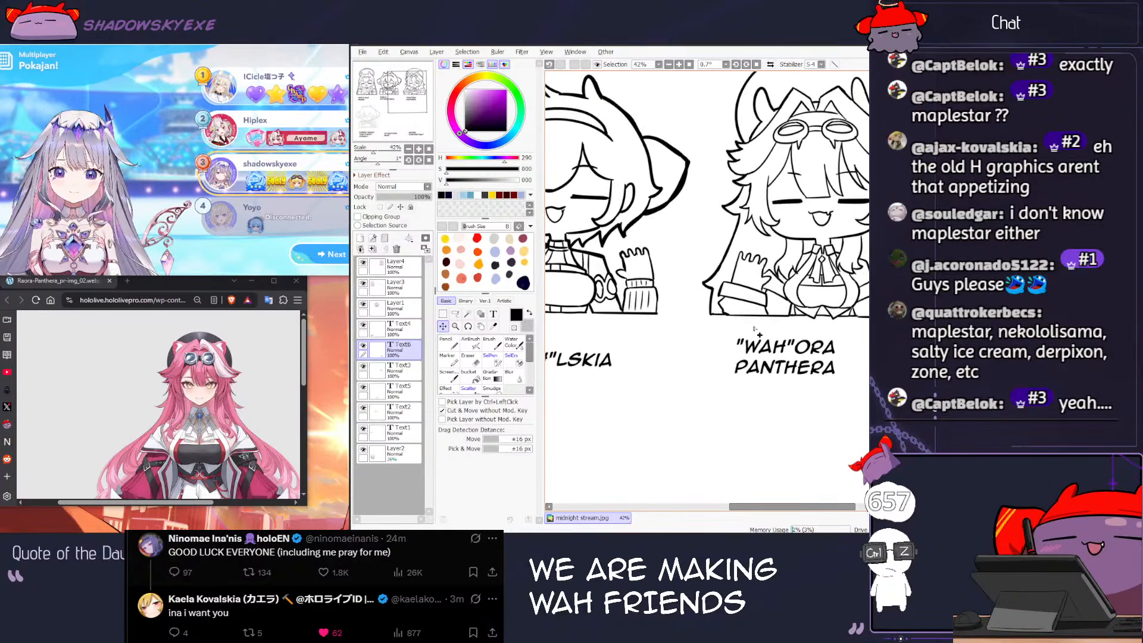
scroll(754, 329, up, 2)
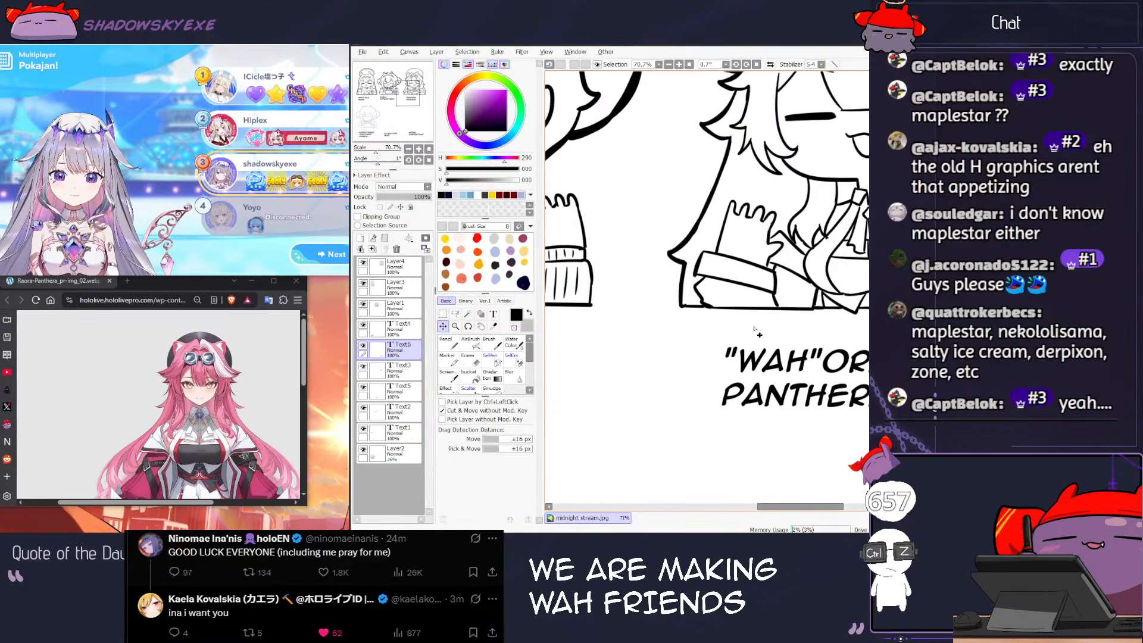
click(395, 266)
drag(730, 246, 614, 380)
key(e)
drag(809, 139, 738, 284)
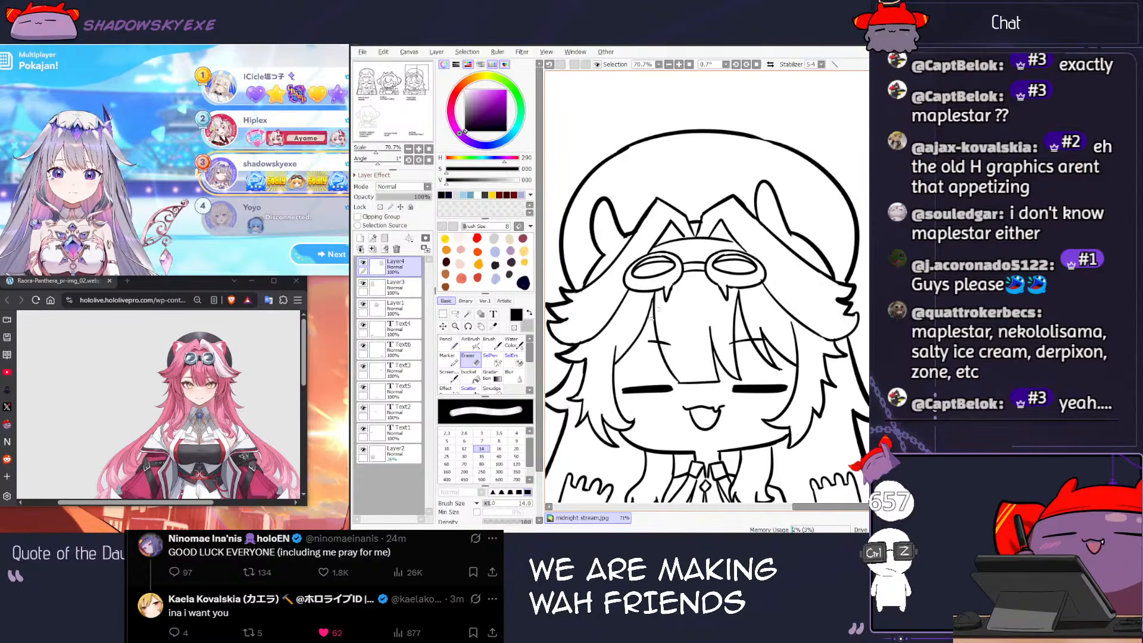
key(n)
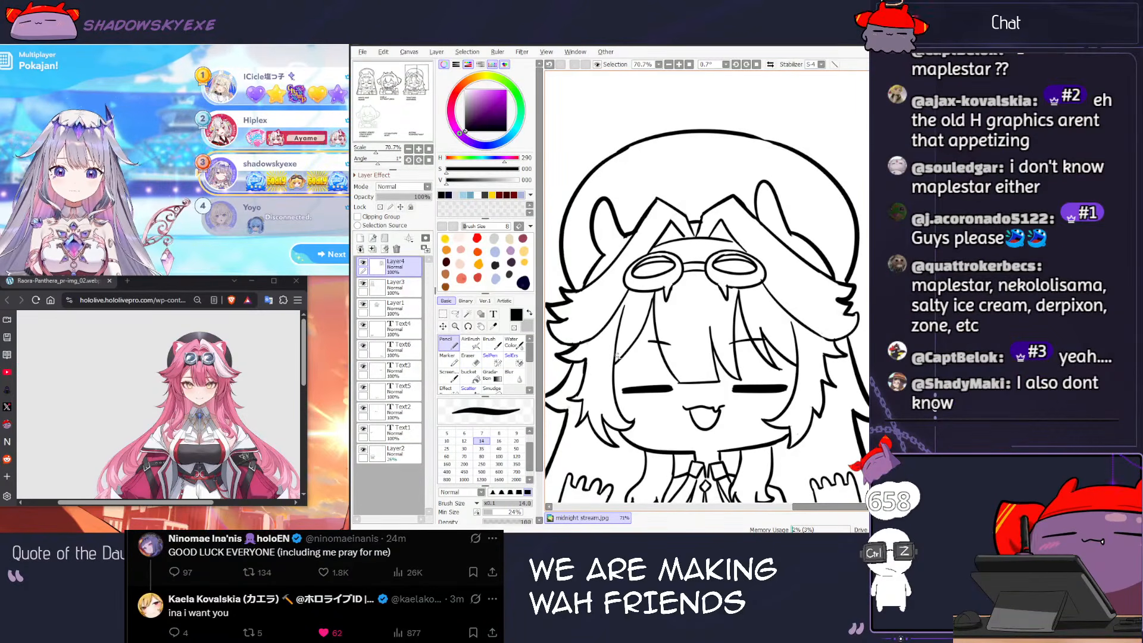
scroll(654, 325, down, 3)
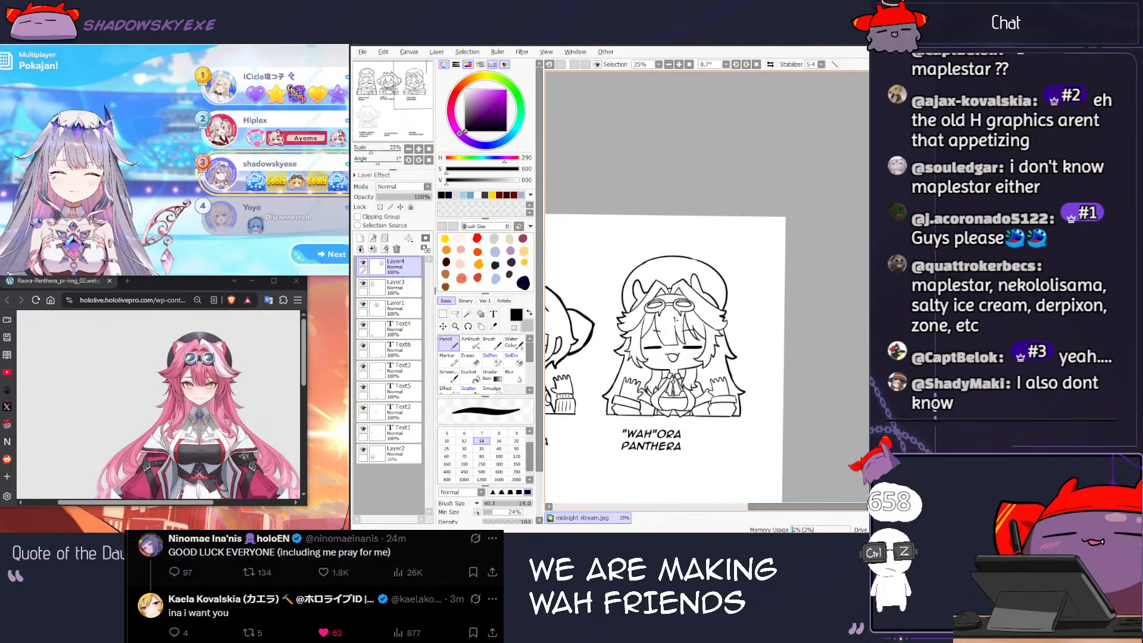
drag(714, 323, 796, 192)
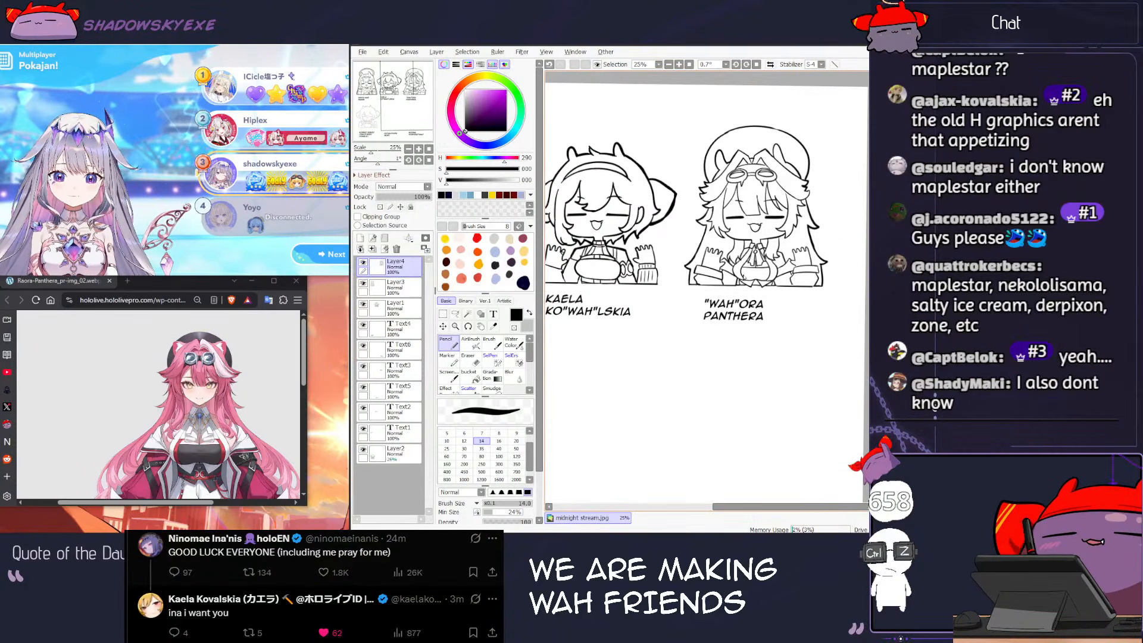
scroll(762, 266, down, 1)
scroll(690, 309, down, 1)
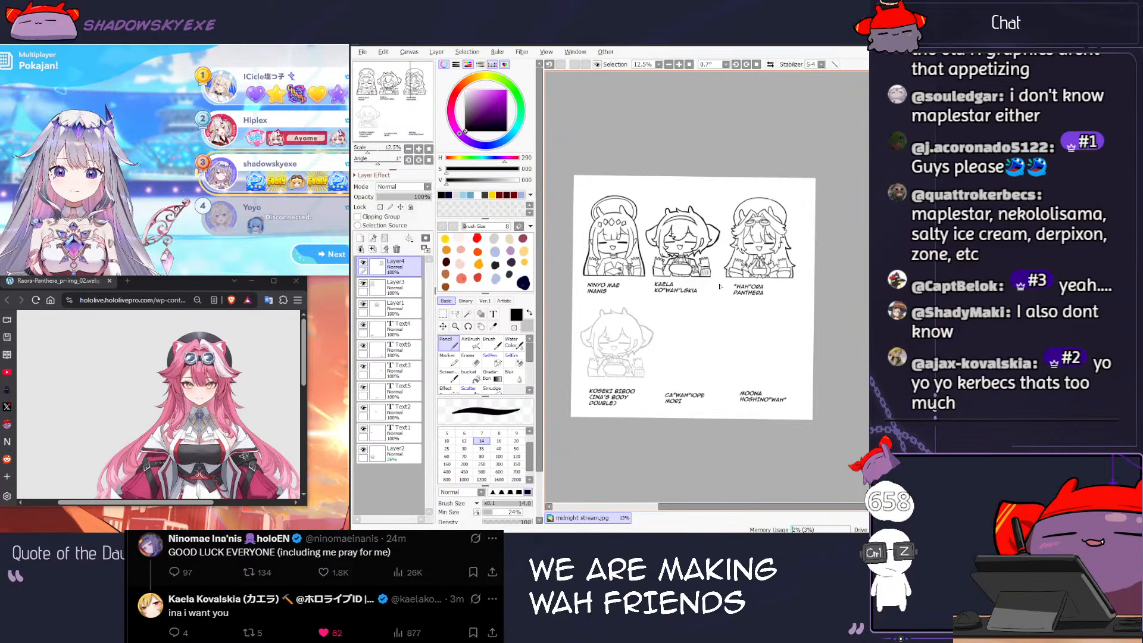
scroll(718, 285, up, 3)
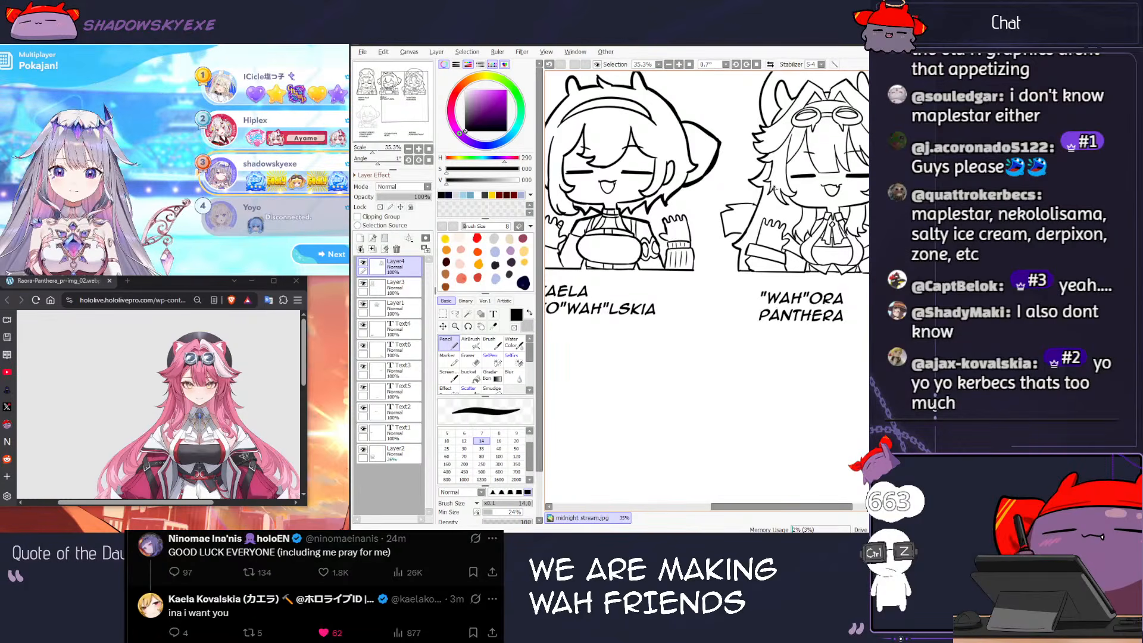
scroll(774, 190, down, 2)
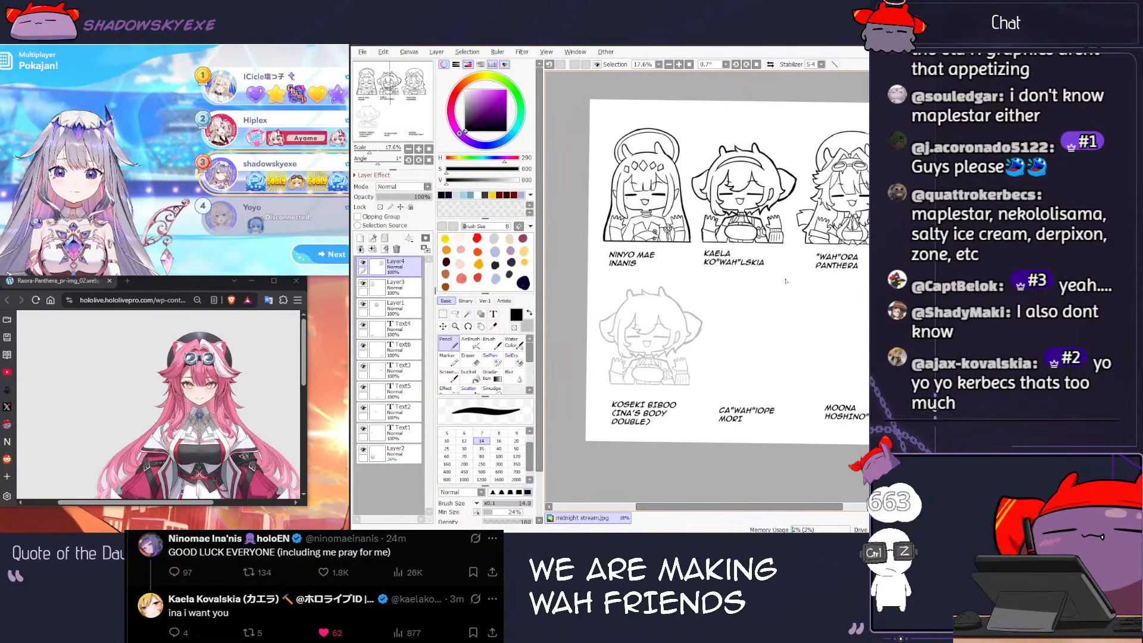
scroll(788, 280, up, 1)
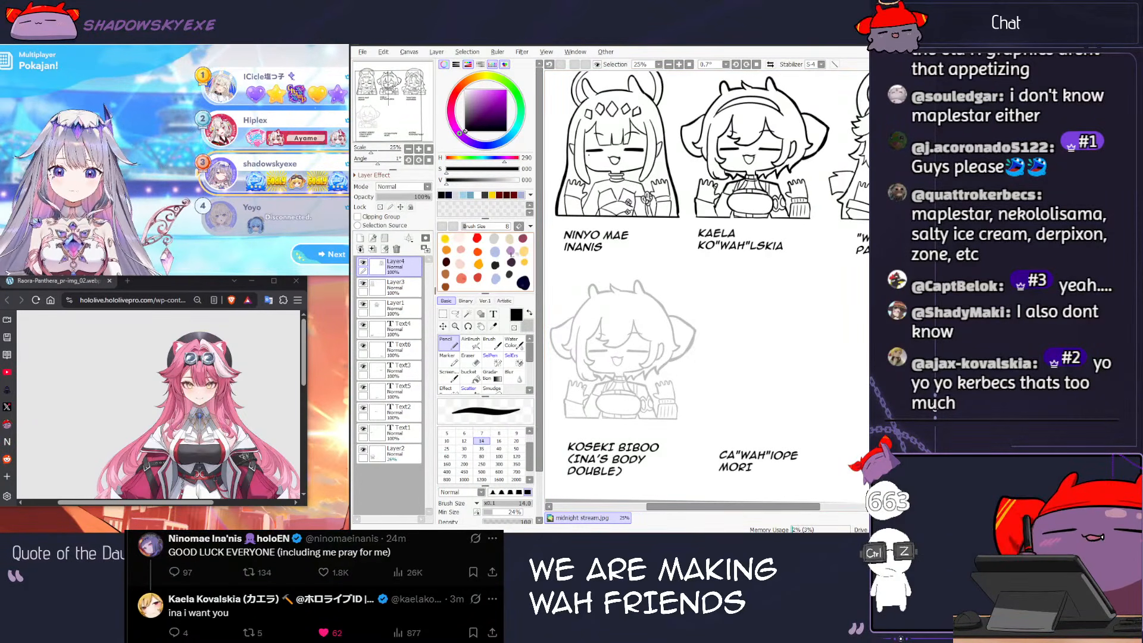
Step: Switch to the game window, dismiss the opened player profile, advance through the Pokajan! results and choose to play the same game again
click(269, 230)
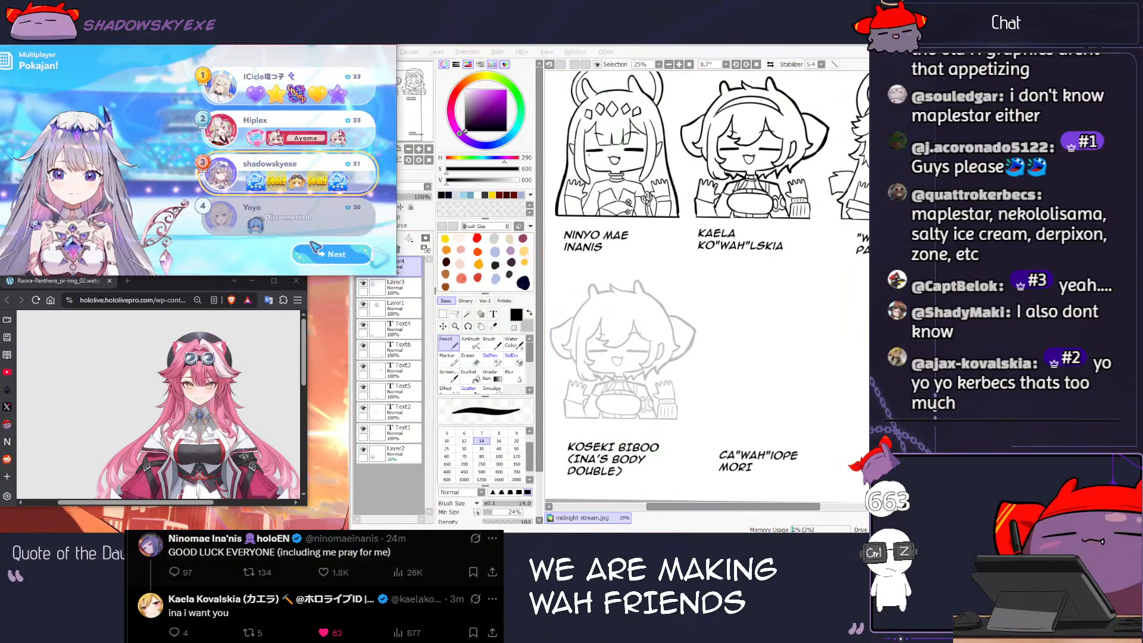
click(361, 259)
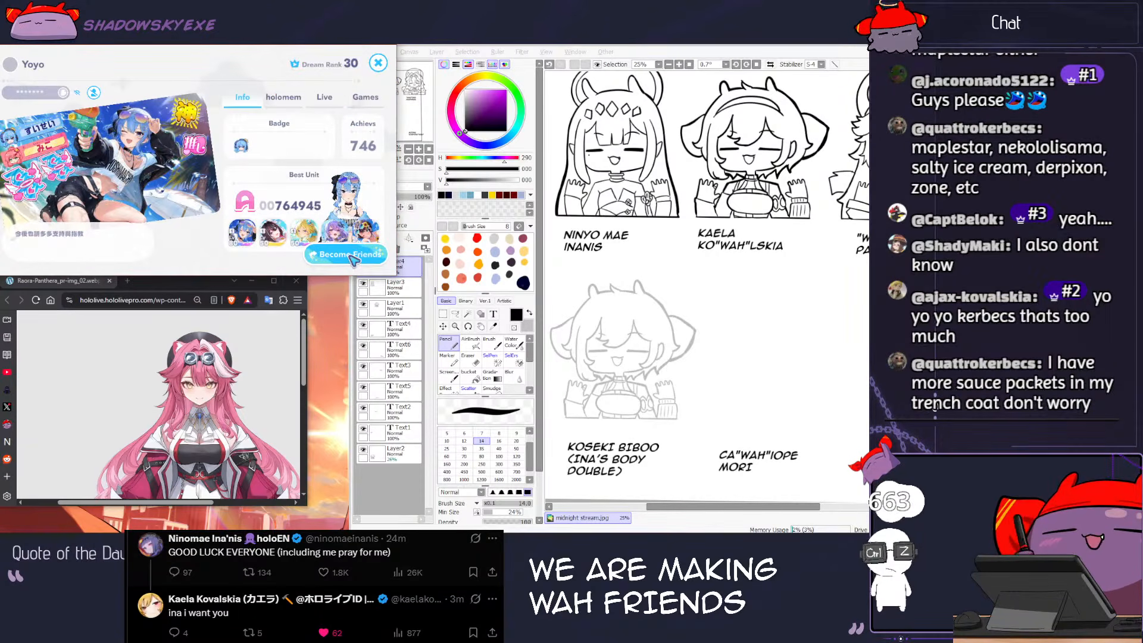
click(379, 63)
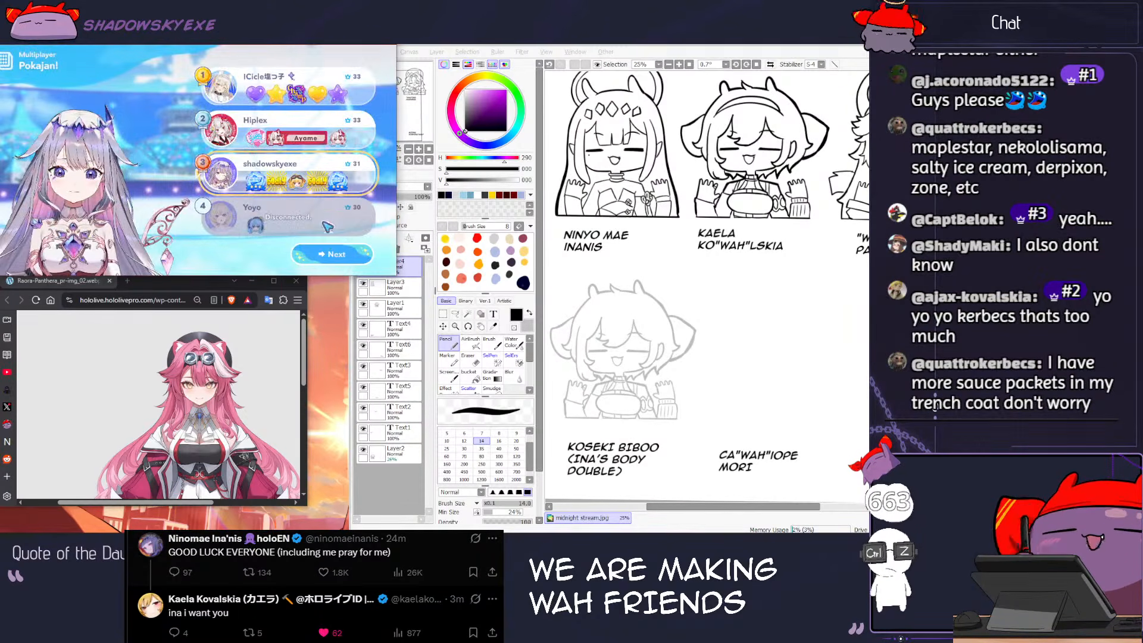
click(333, 254)
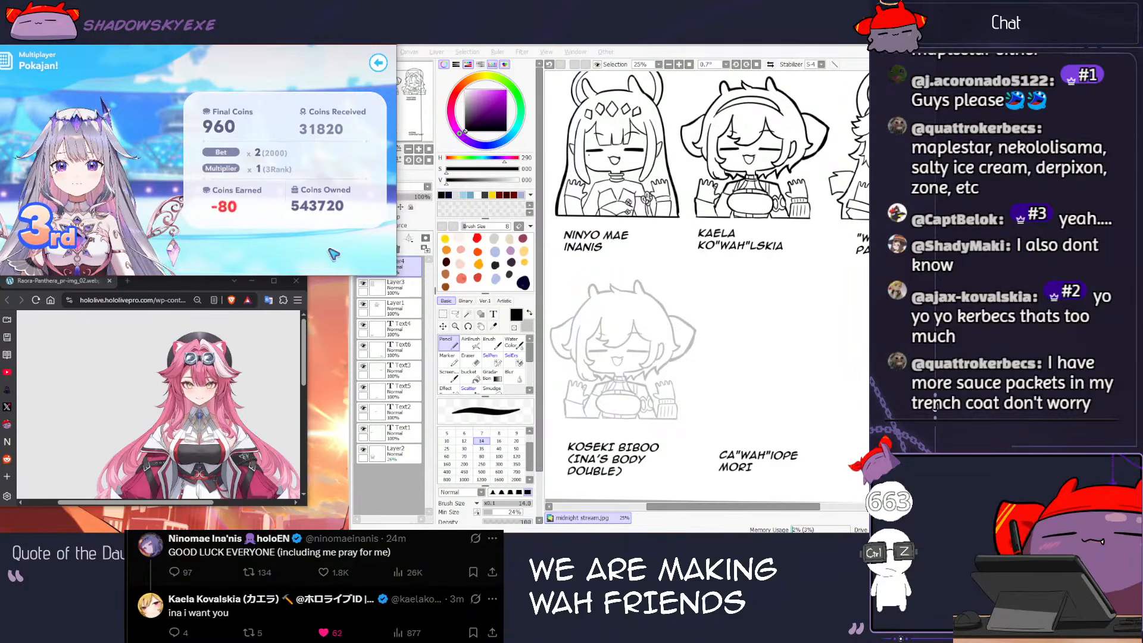
click(334, 253)
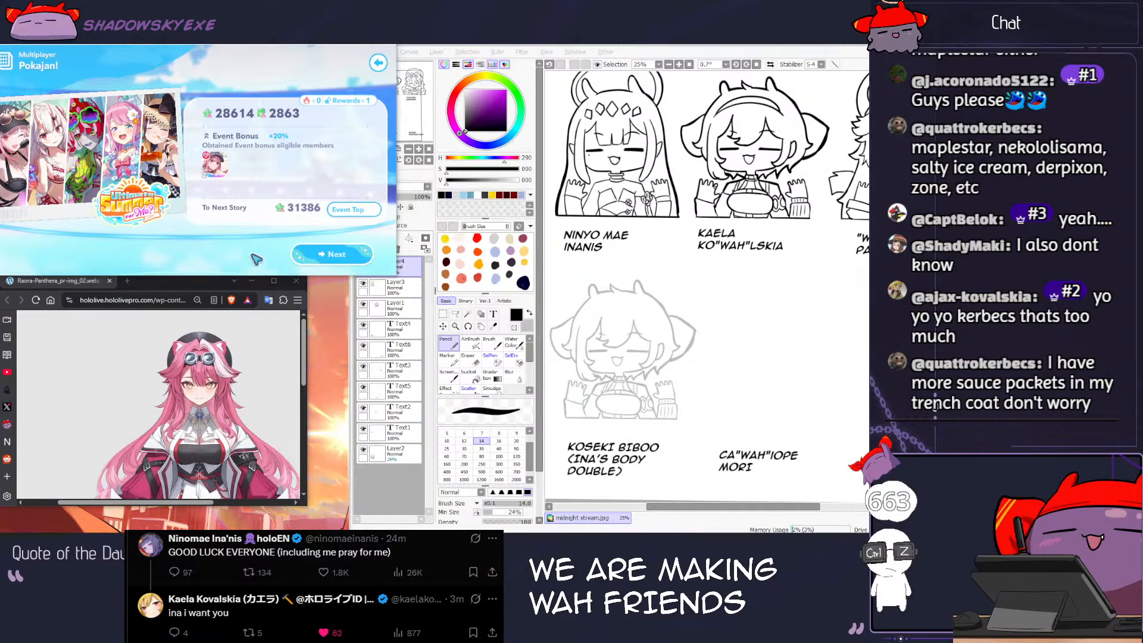
click(335, 254)
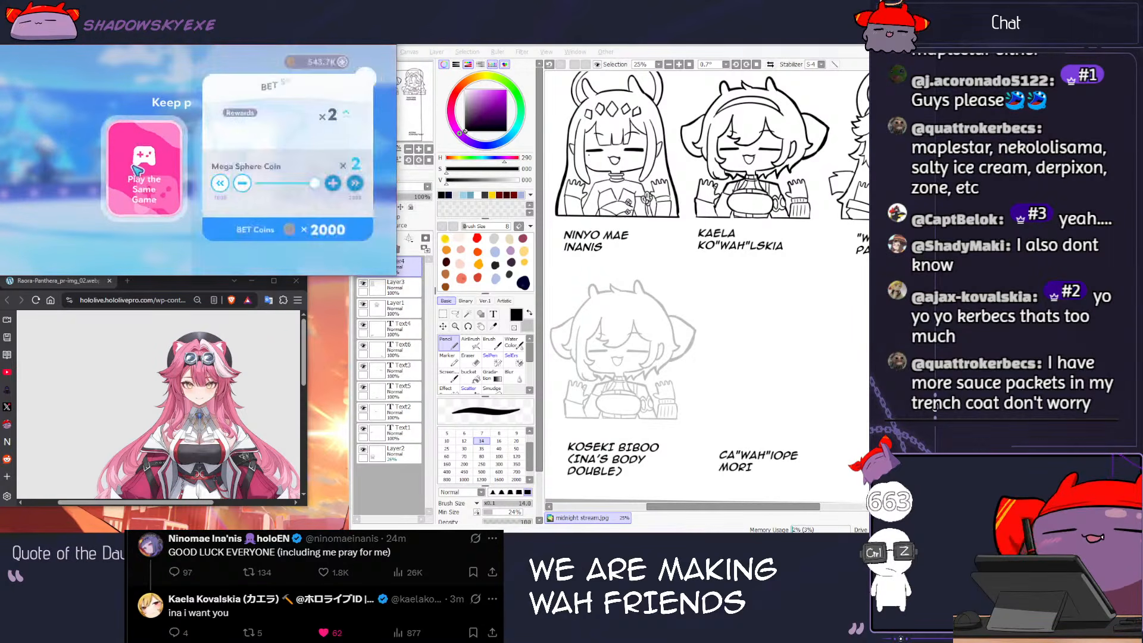
click(321, 256)
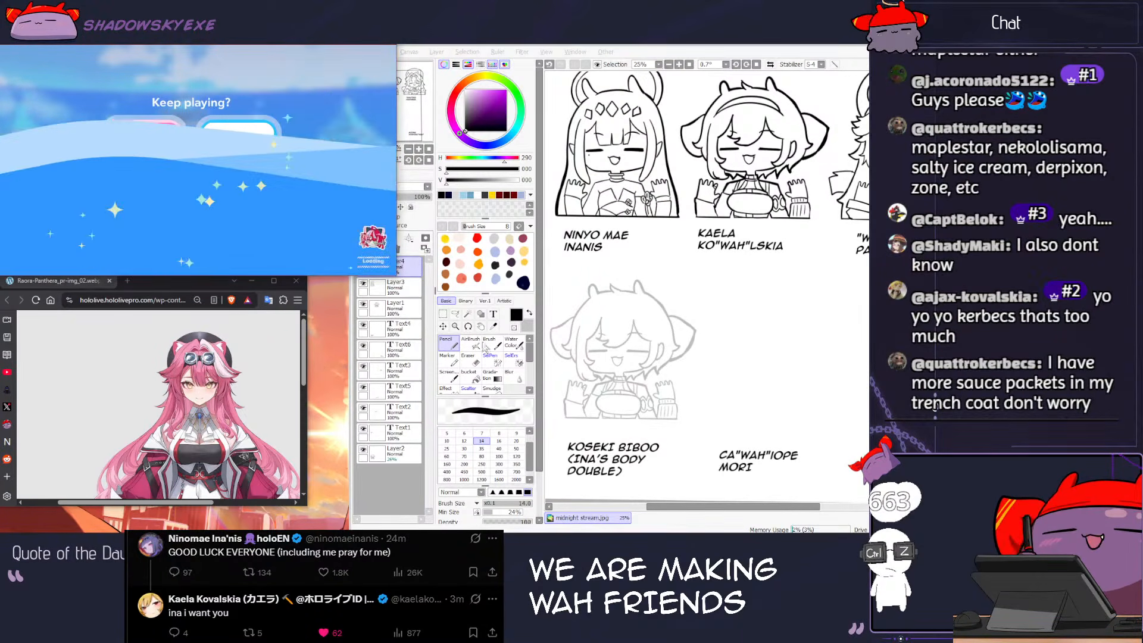
Step: Switch to the browser and search the web for "bijou", keeping the KOSEKI BIBOO base sketch framed on the canvas
scroll(563, 327, up, 2)
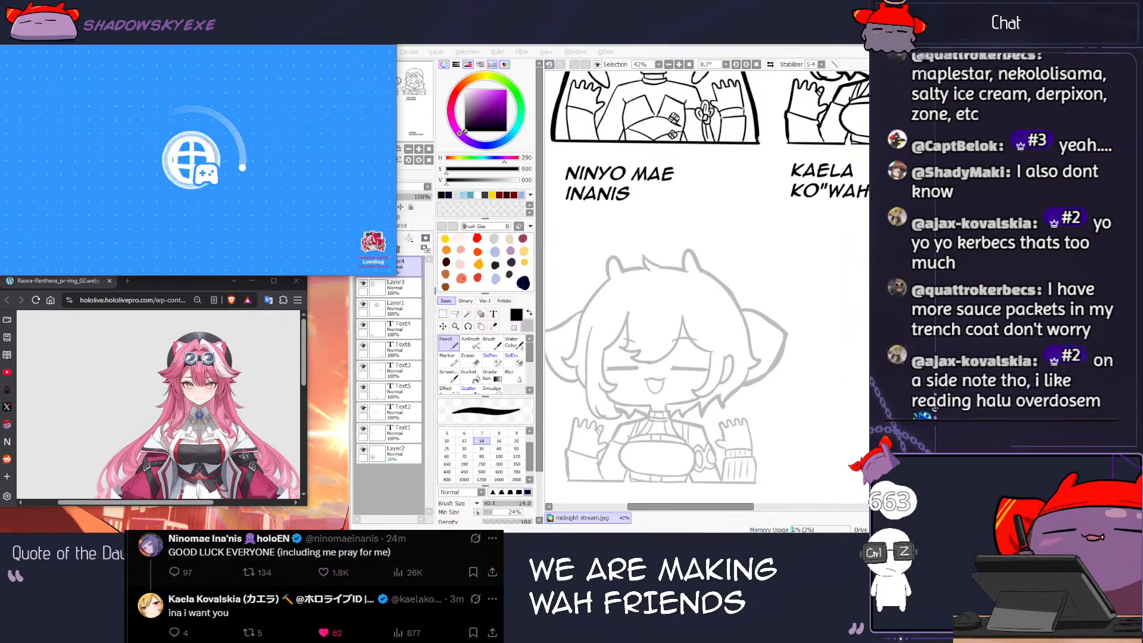
key(alt+Tab)
click(116, 300)
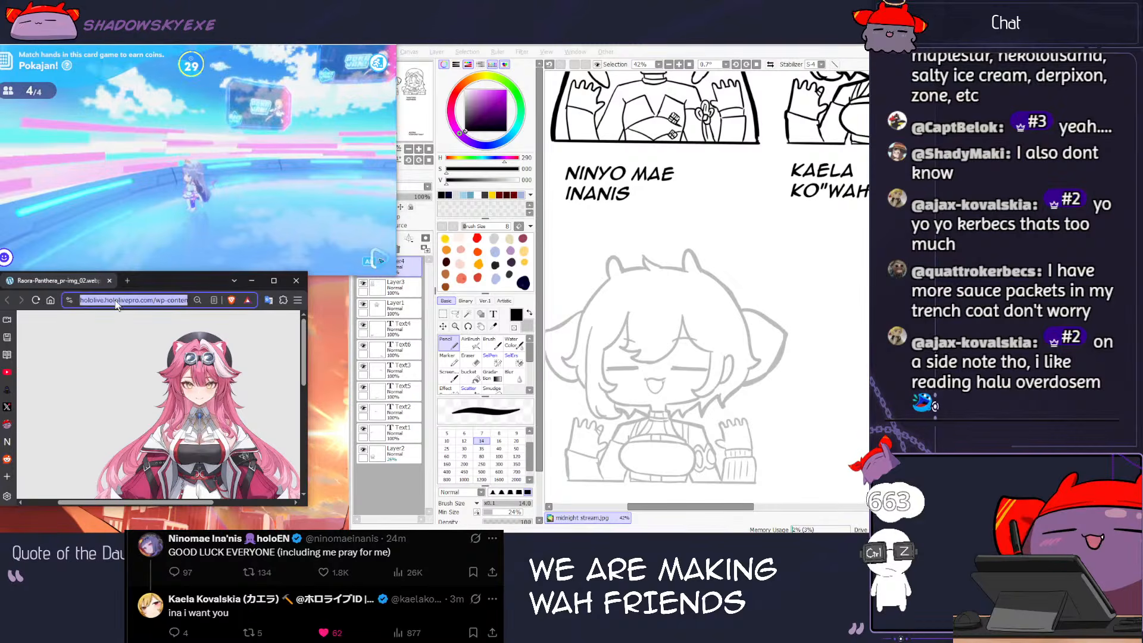
text(bijou)
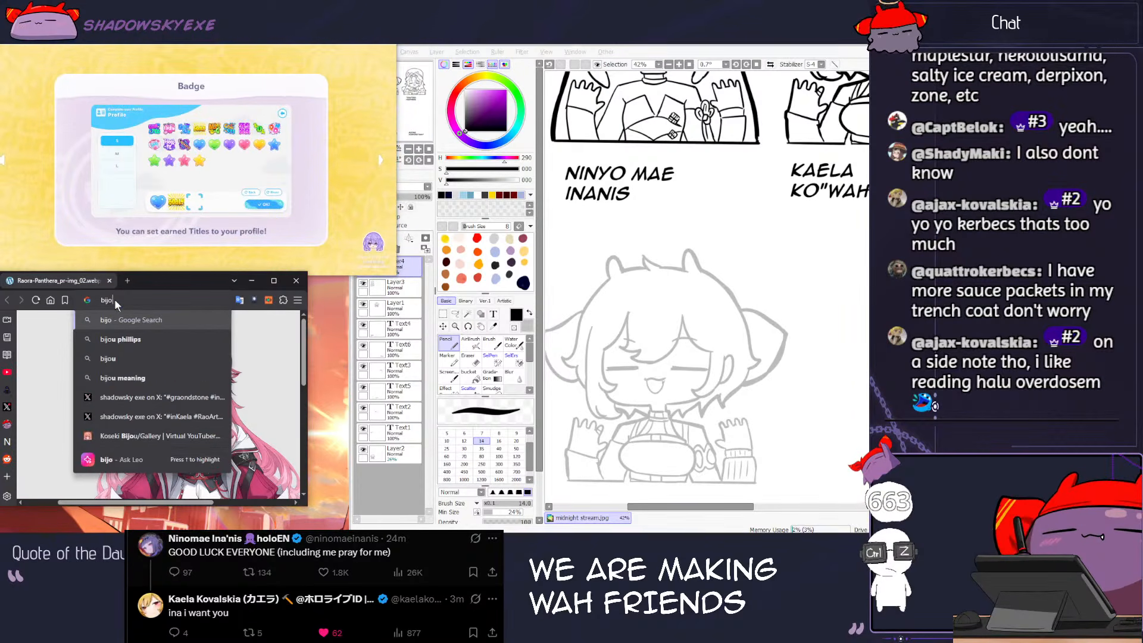
key(Return)
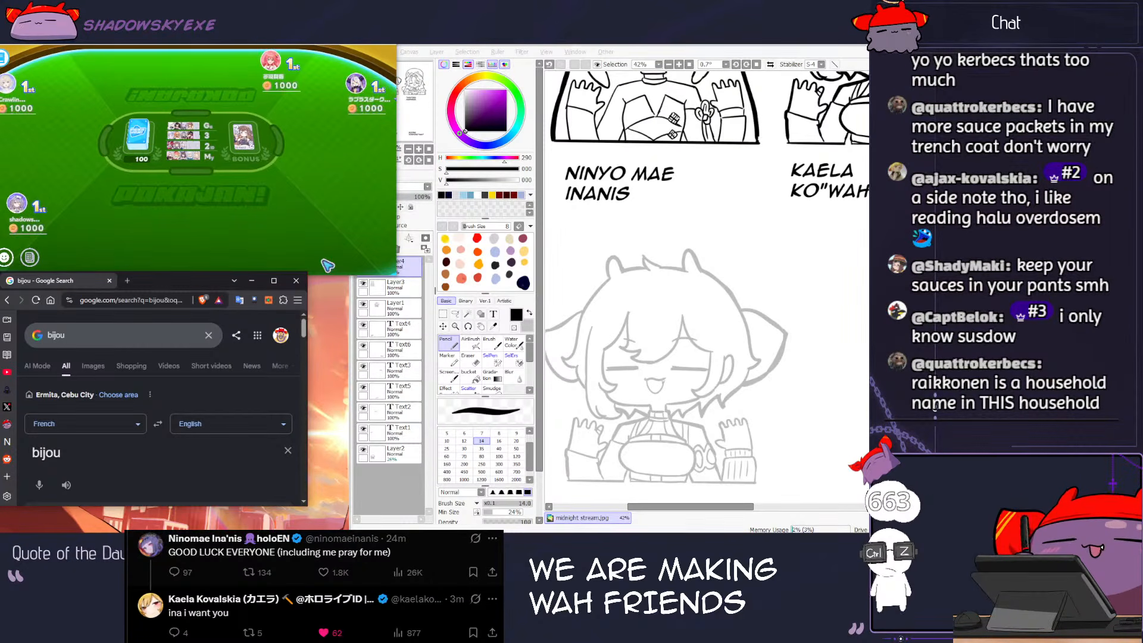
scroll(634, 289, down, 5)
scroll(635, 289, up, 3)
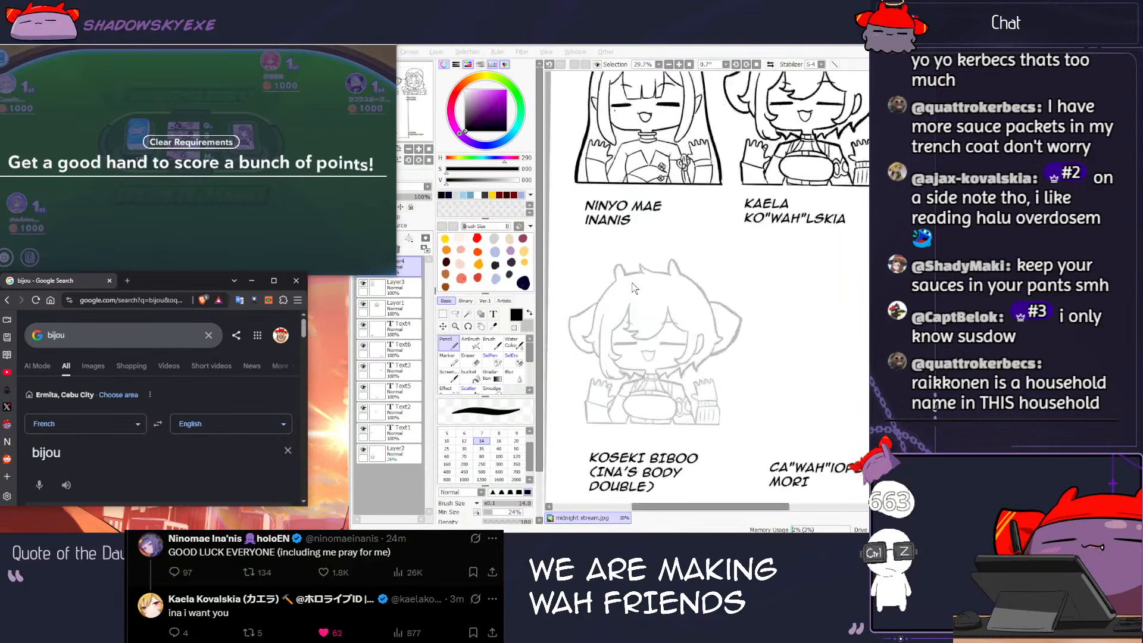
scroll(634, 289, up, 2)
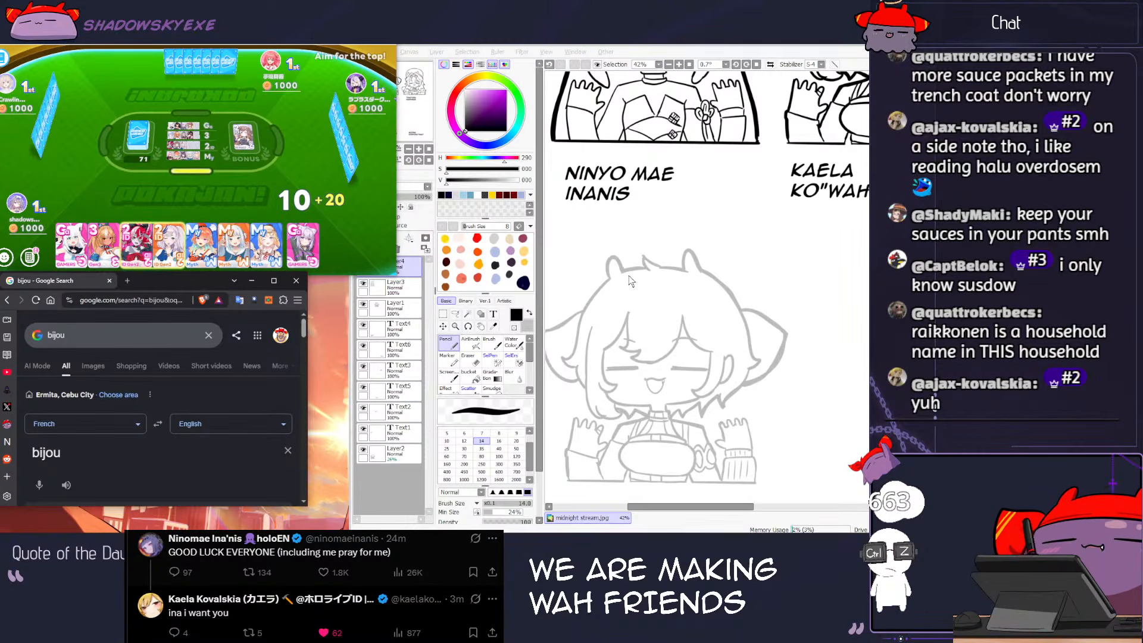
Step: Switch to the game and discard the second card of the hand in the Pokajan! round
click(284, 206)
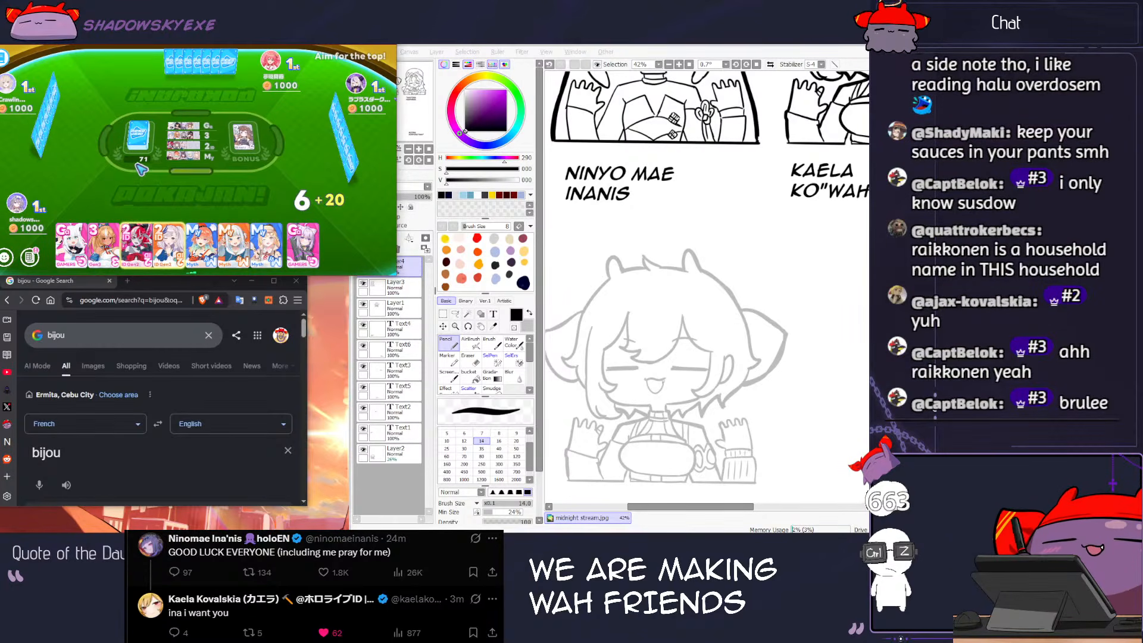
click(101, 239)
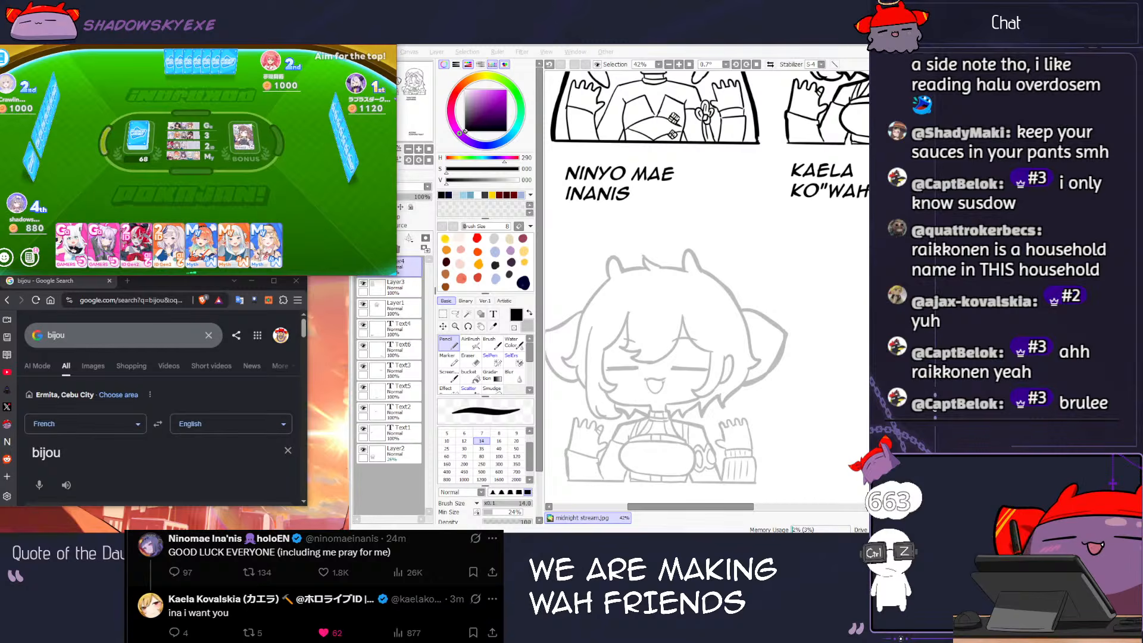
Step: Frame the KOSEKI BIBOO base sketch on the canvas, and open the Koseki Bijou reference picture from the browser's bijou image results
scroll(593, 335, down, 4)
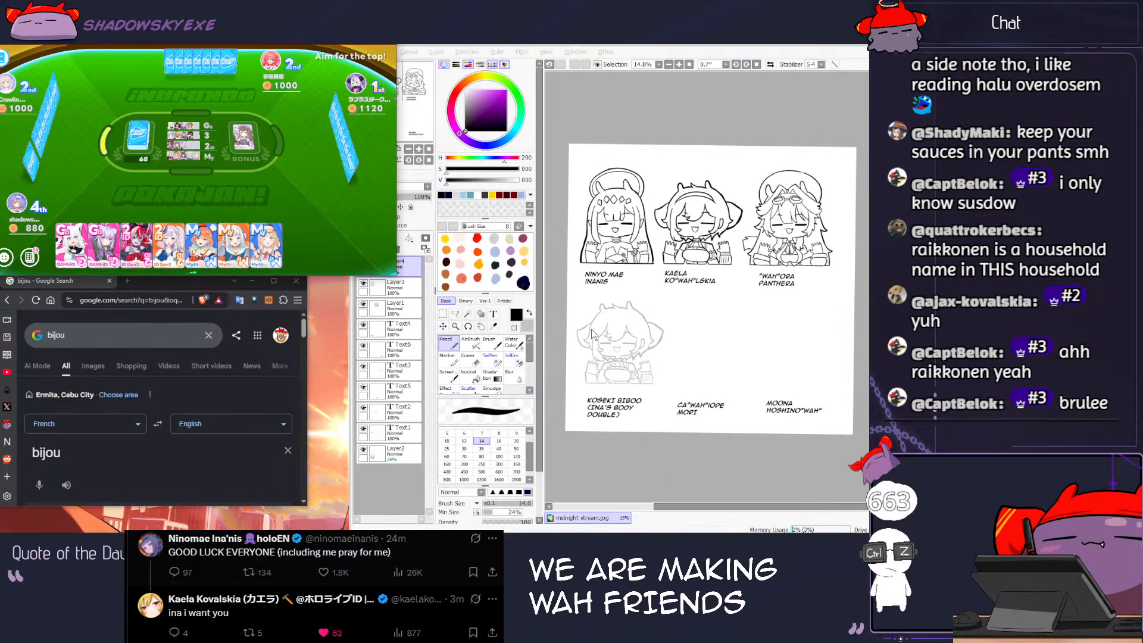
click(596, 314)
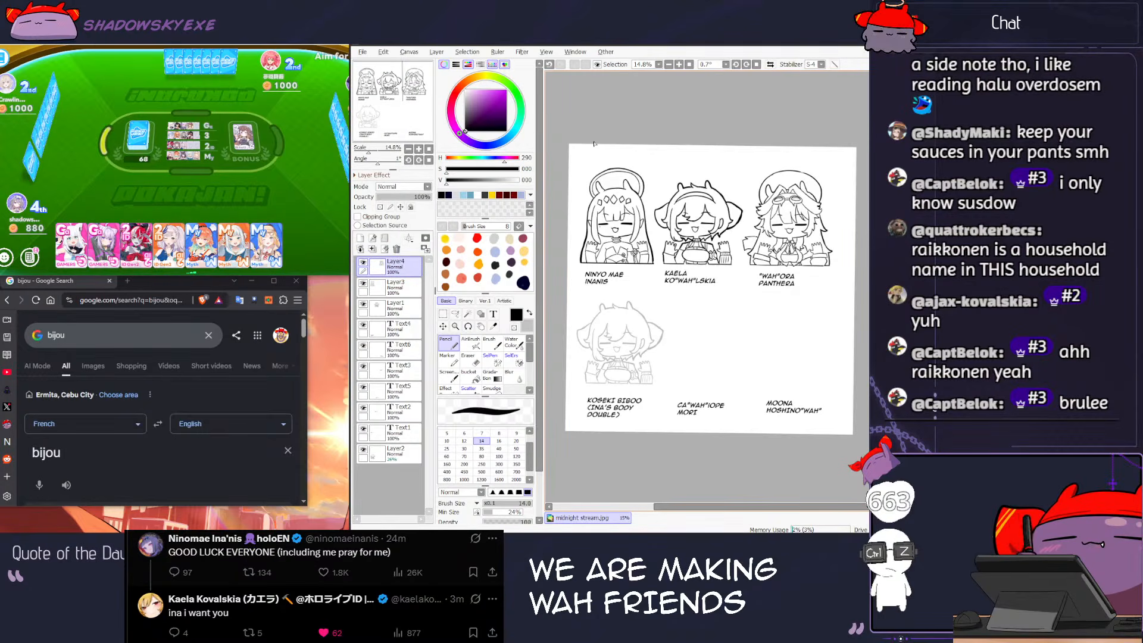
scroll(596, 314, up, 1)
scroll(596, 314, up, 5)
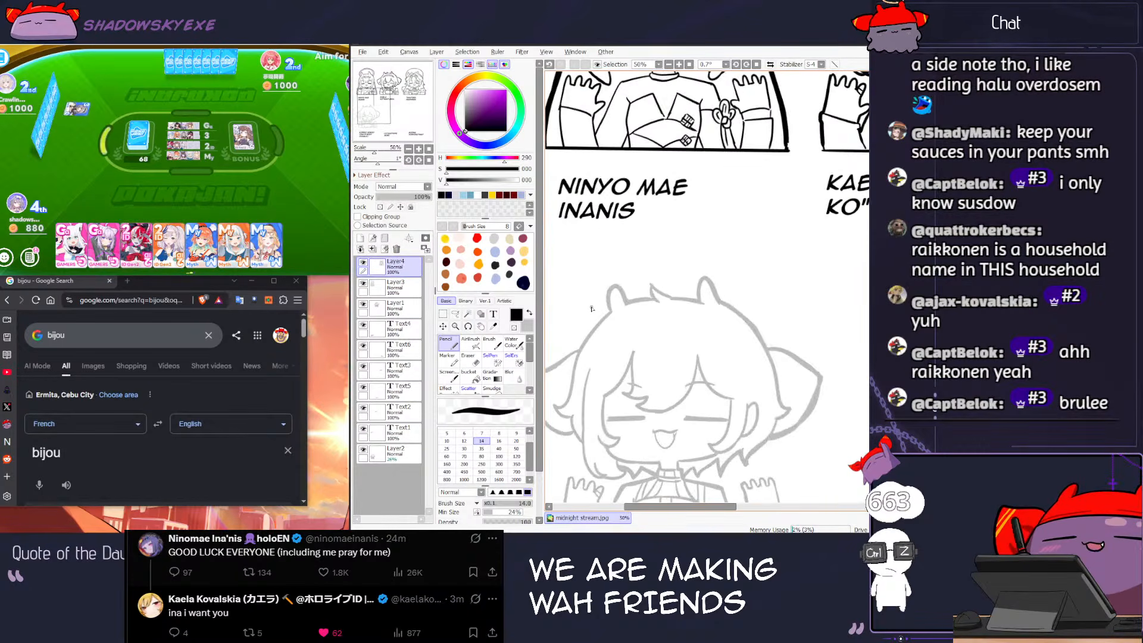
scroll(591, 308, down, 3)
scroll(590, 310, up, 3)
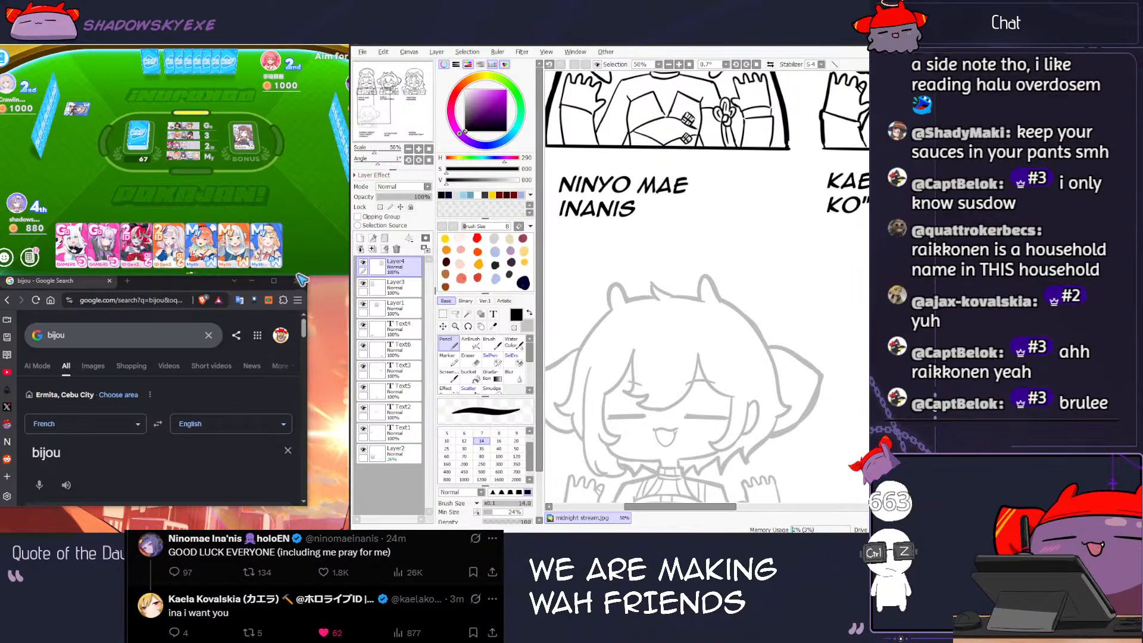
click(94, 365)
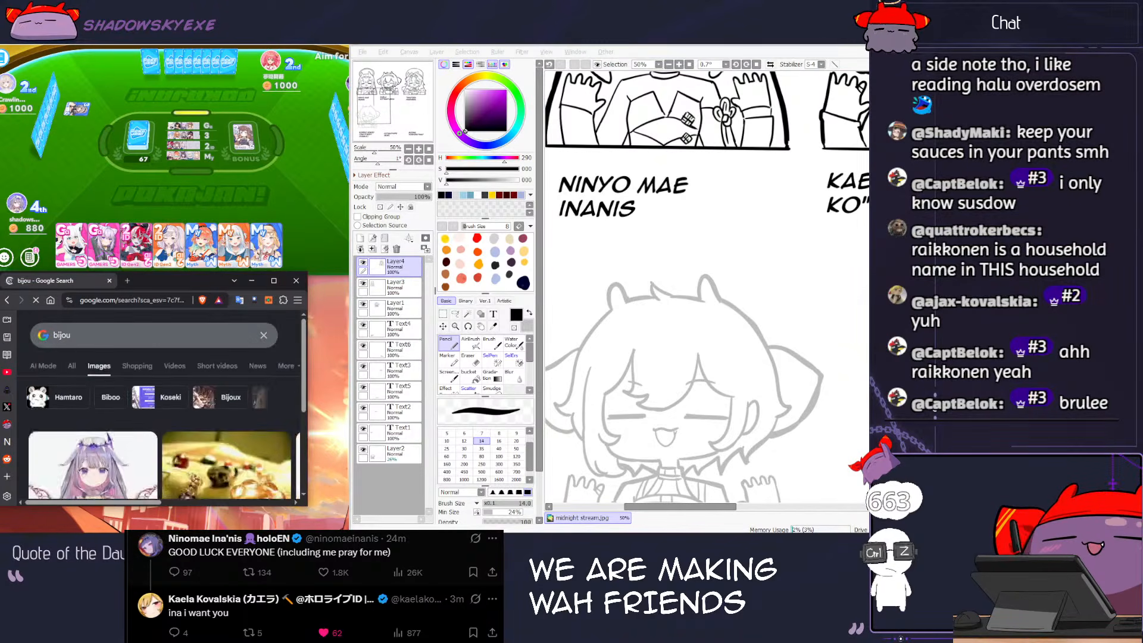
scroll(101, 372, down, 3)
click(100, 372)
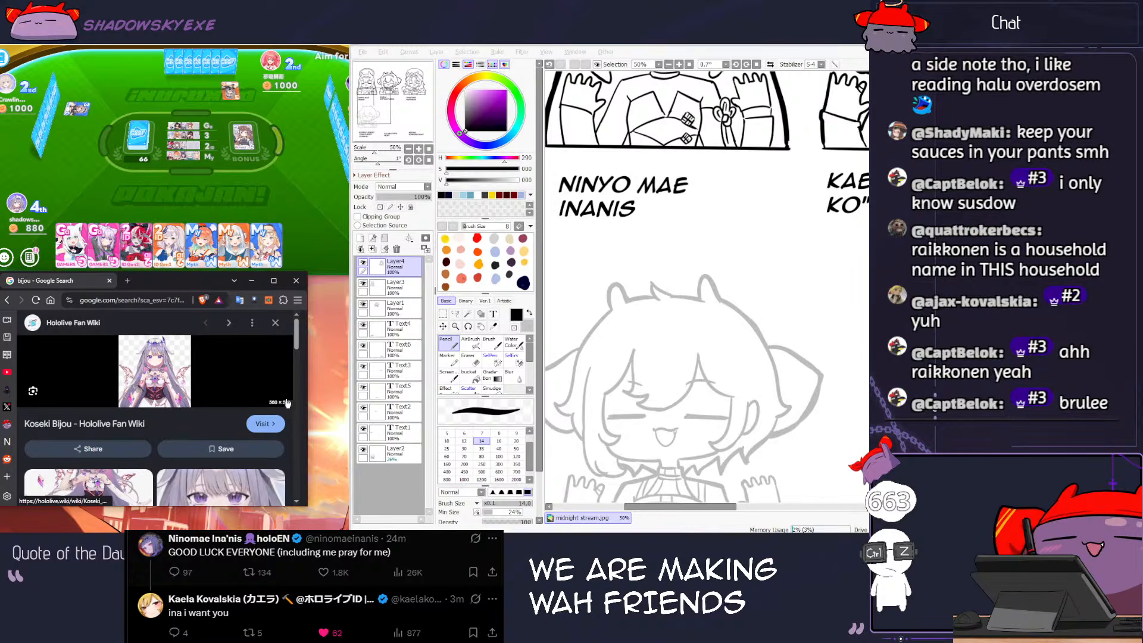
Step: Open the Koseki Bijou portrait from the image results full size in its own browser tab
click(547, 360)
scroll(565, 358, up, 1)
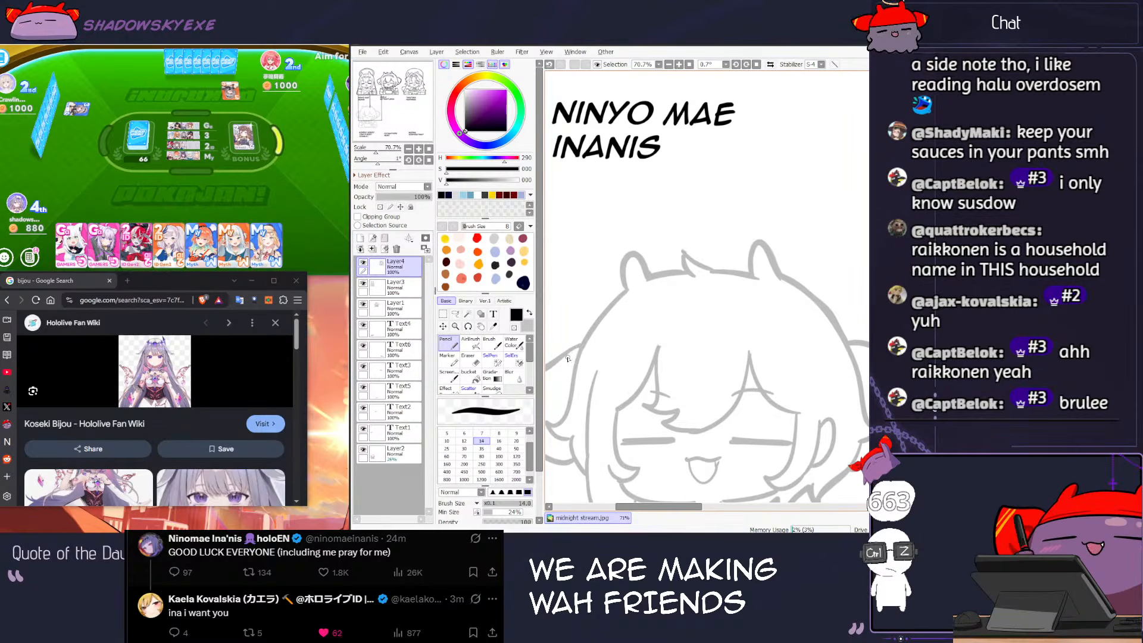
right_click(140, 376)
click(197, 241)
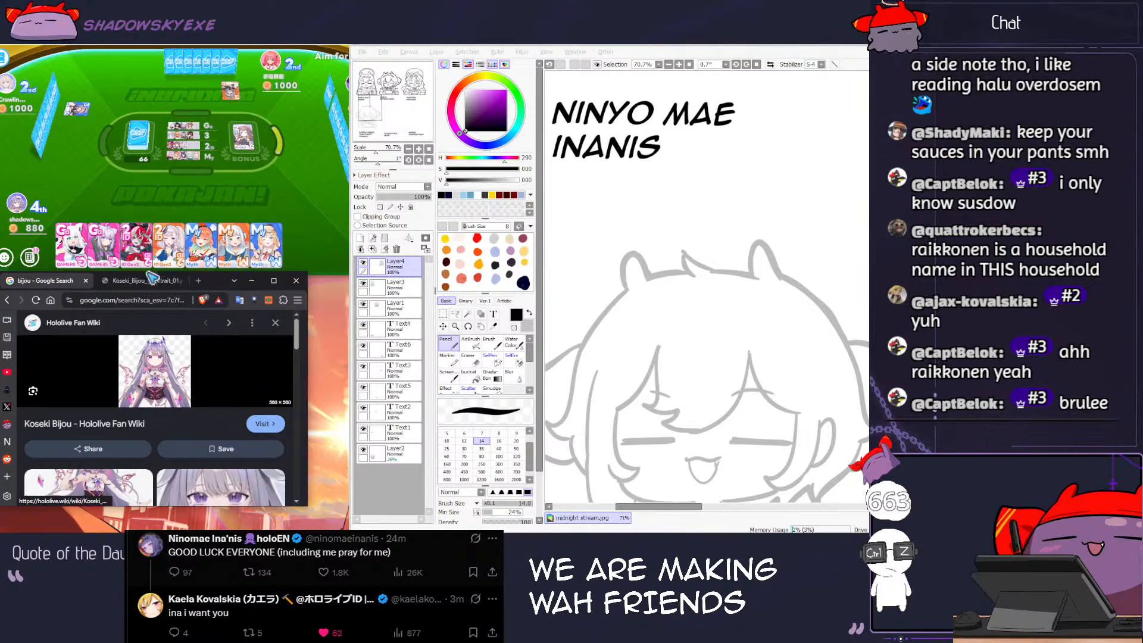
click(175, 364)
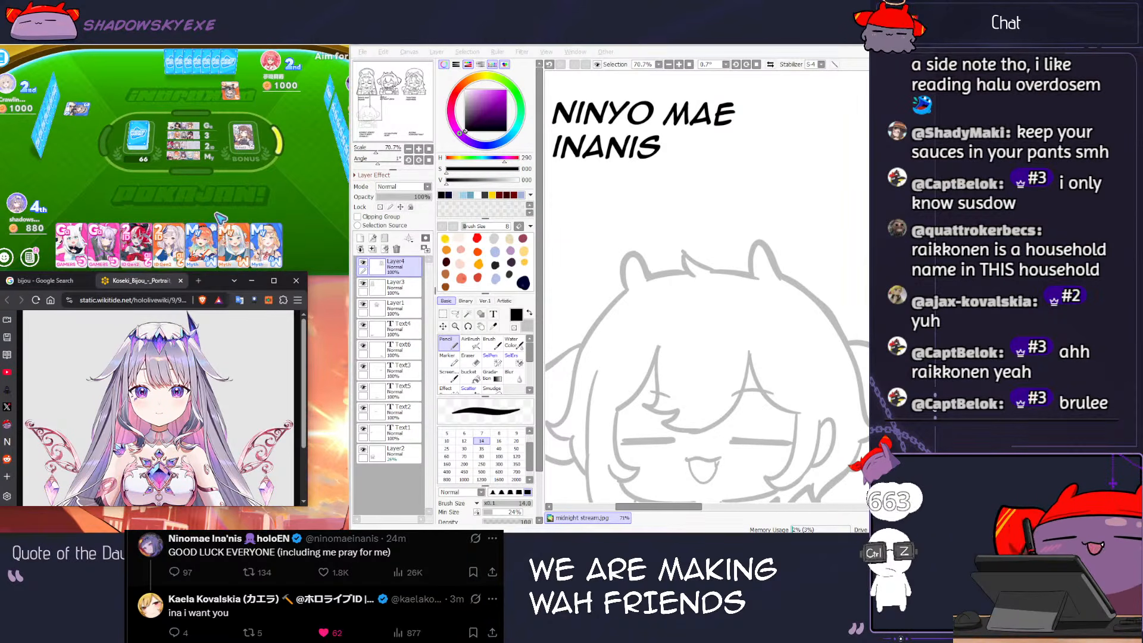
Step: Reposition the game and browser windows, and widen the browser to show more of the Koseki Bijou portrait
click(300, 220)
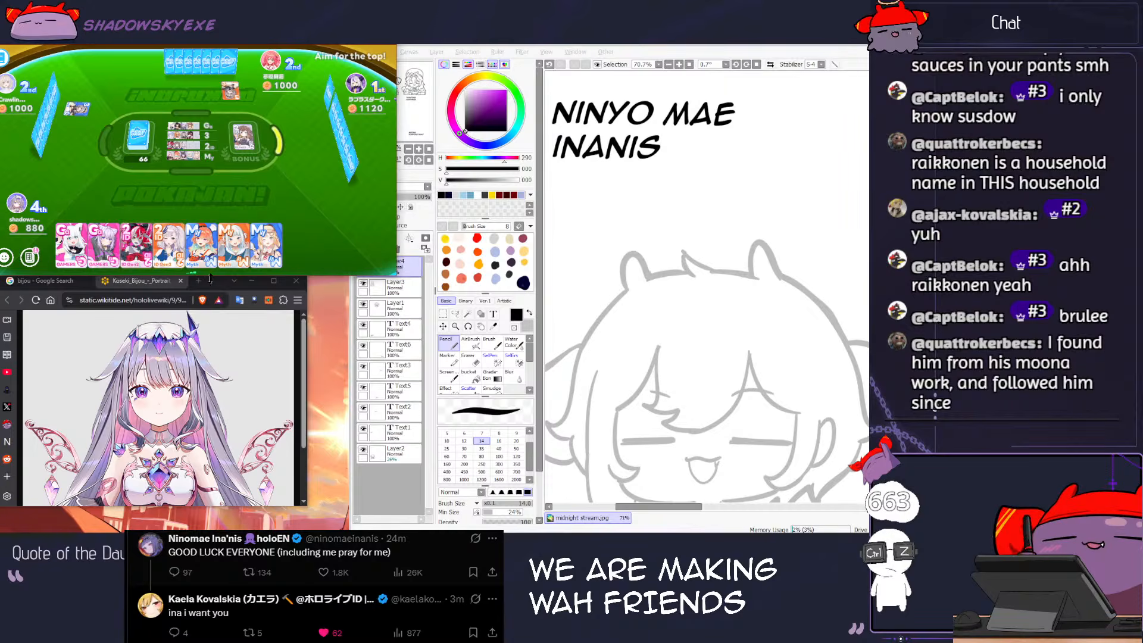
drag(209, 280, 201, 288)
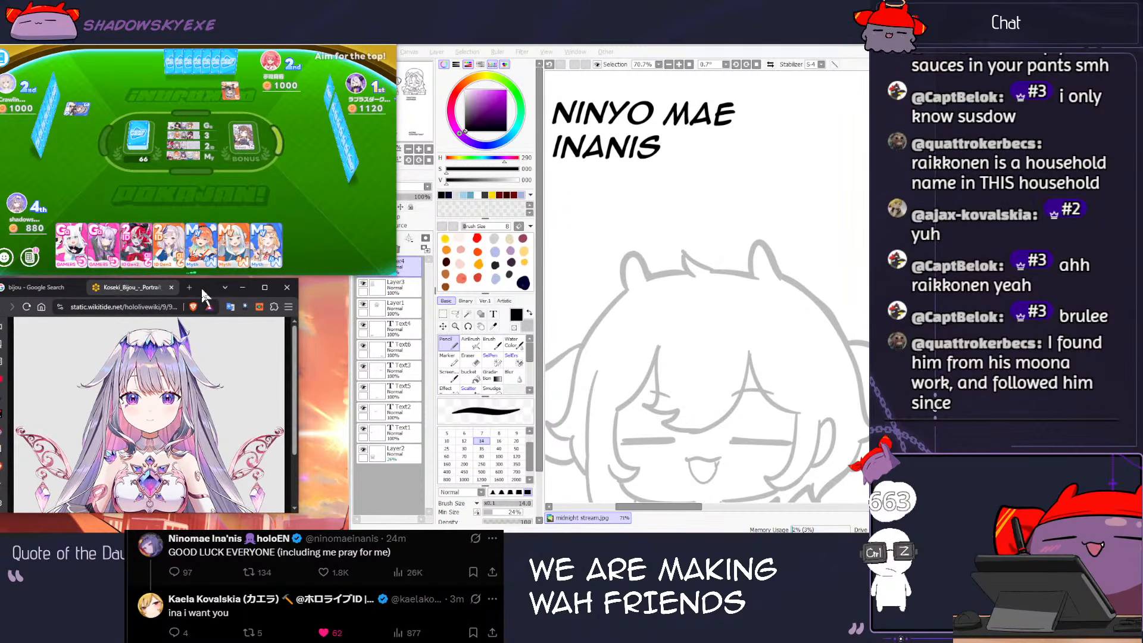
drag(154, 46, 145, 48)
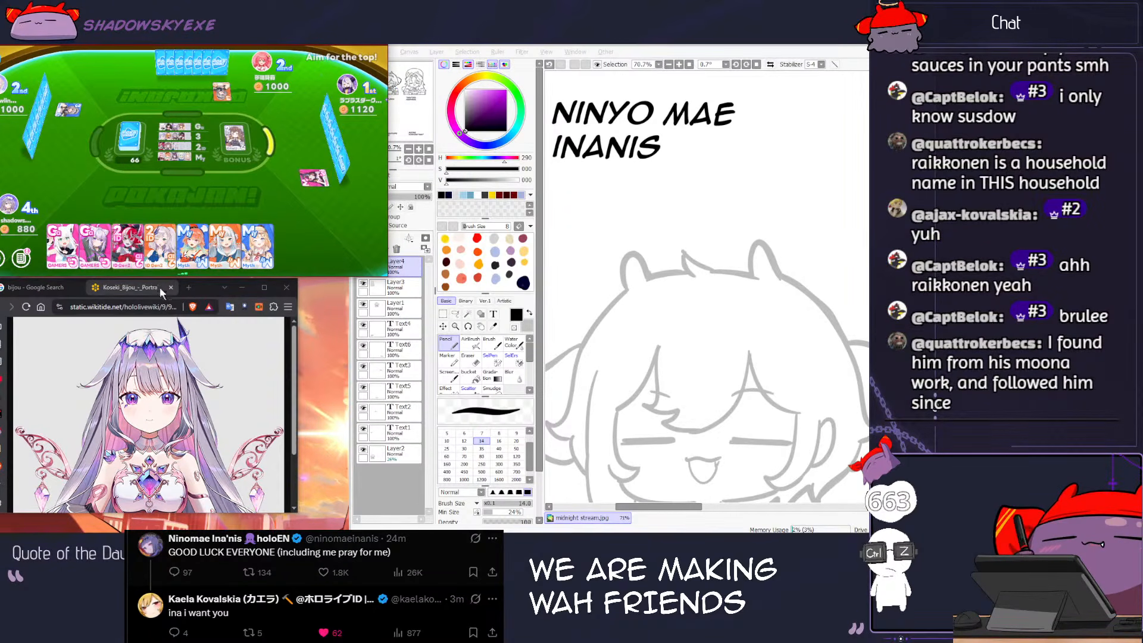
drag(299, 311, 316, 312)
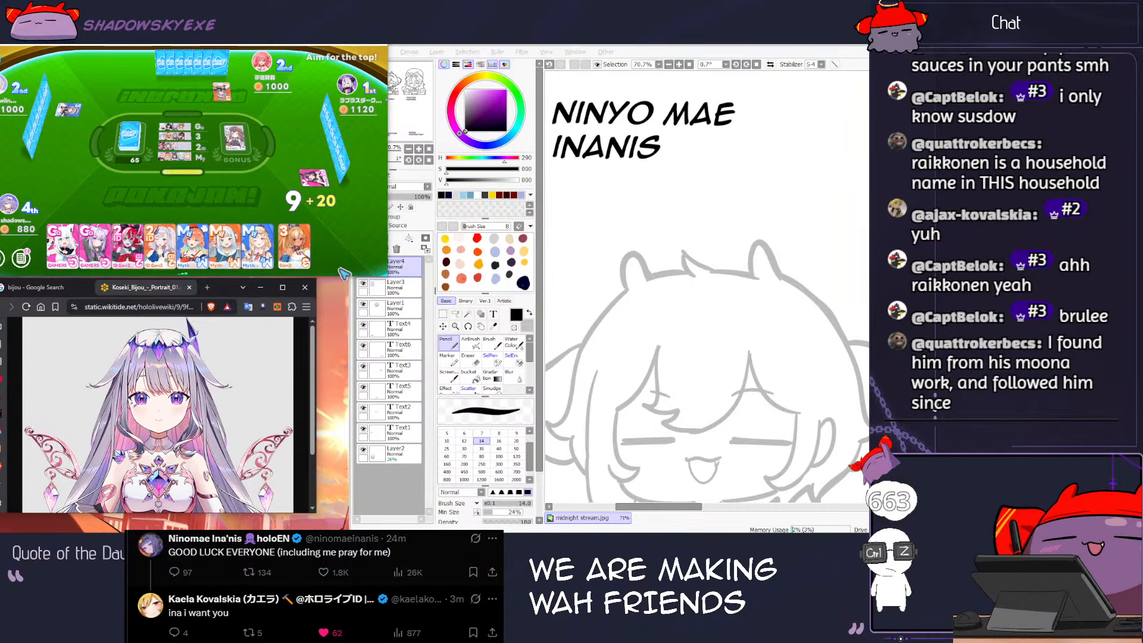
Step: Discard the newly drawn card in the Pokajan! round
click(257, 208)
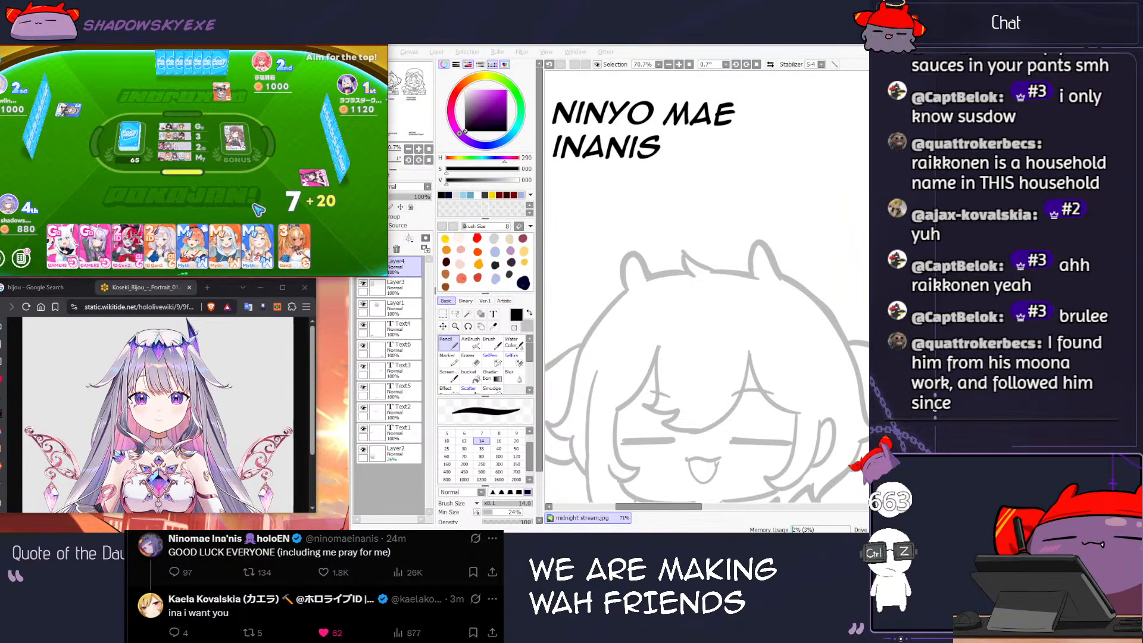
click(302, 247)
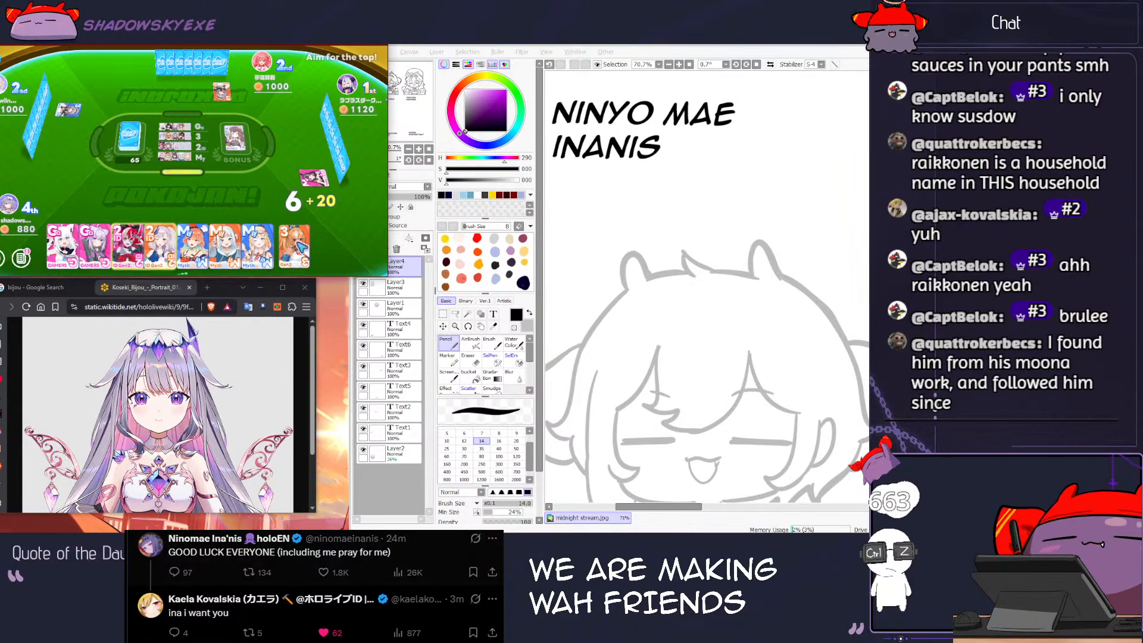
Step: Return to the drawing and examine the head and face of the KOSEKI BIBOO base sketch
click(610, 322)
scroll(612, 324, down, 3)
scroll(612, 323, up, 2)
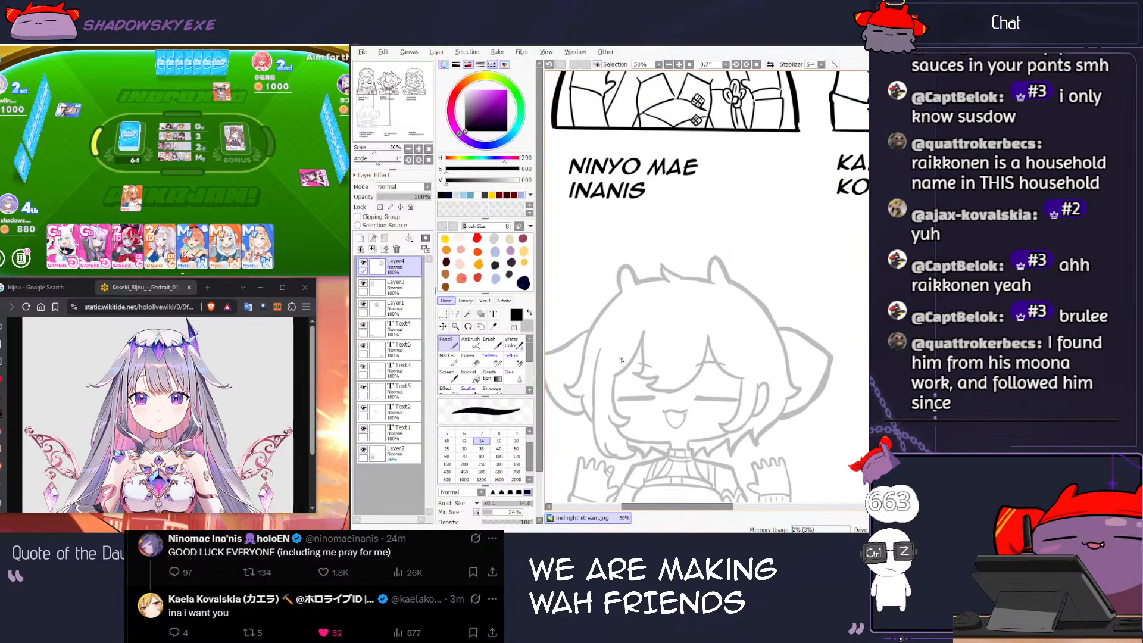
scroll(647, 371, up, 4)
scroll(647, 371, up, 1)
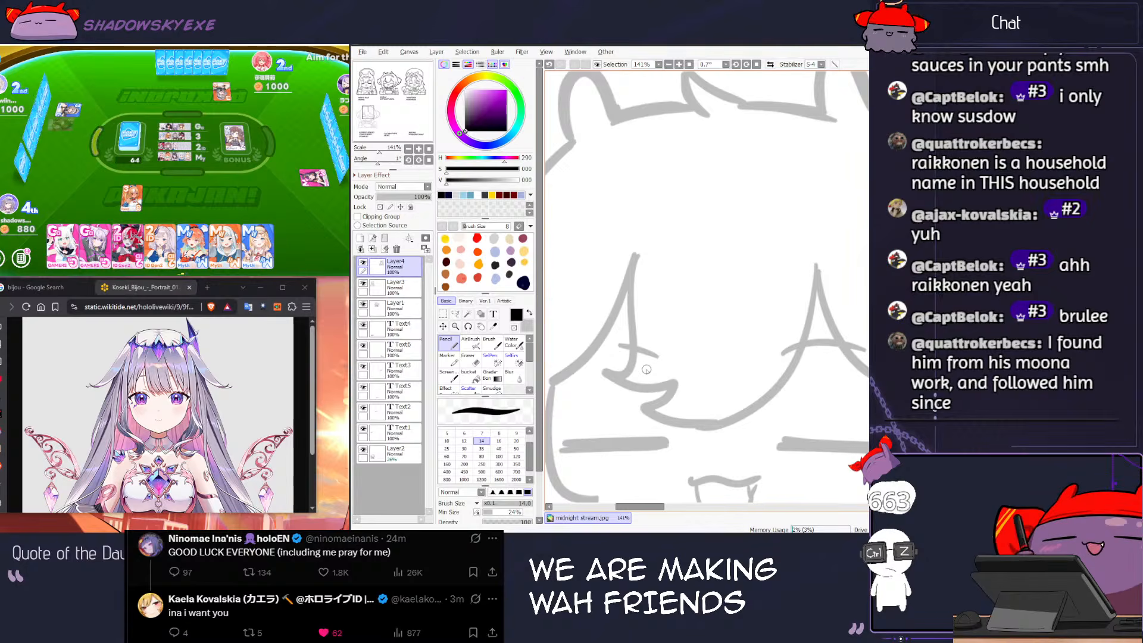
scroll(646, 370, down, 4)
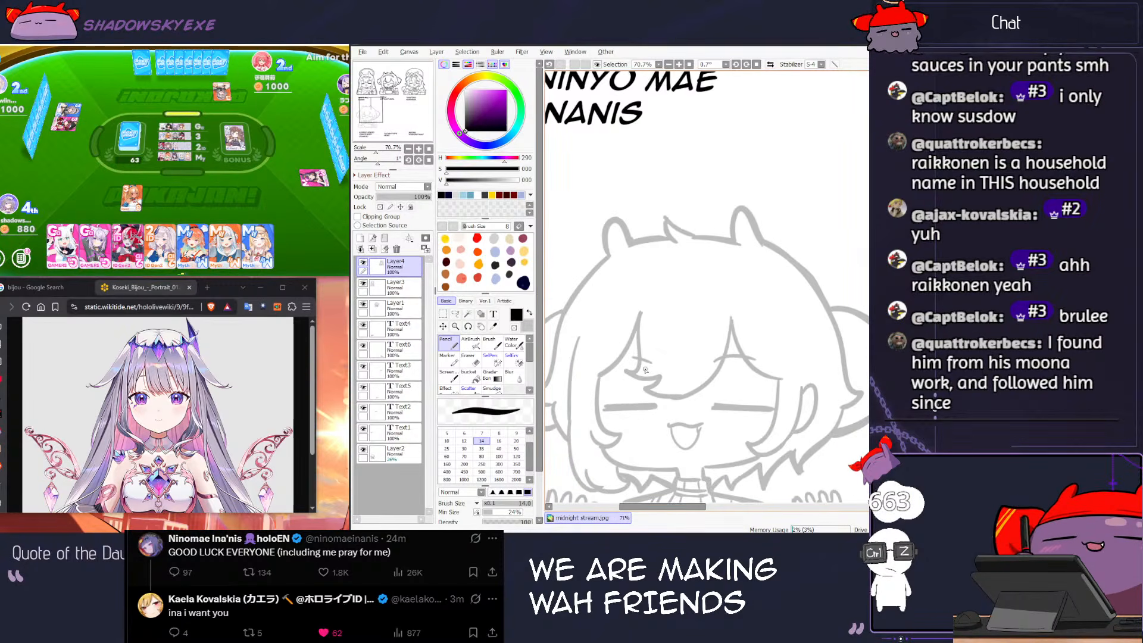
scroll(646, 369, up, 2)
scroll(644, 366, down, 3)
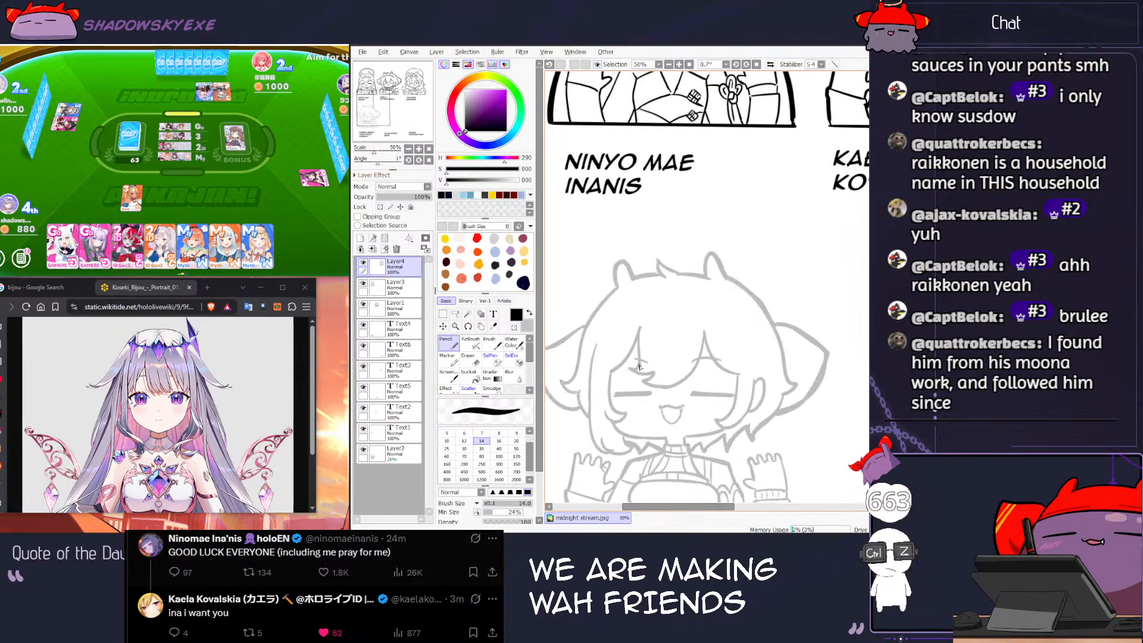
scroll(640, 367, up, 2)
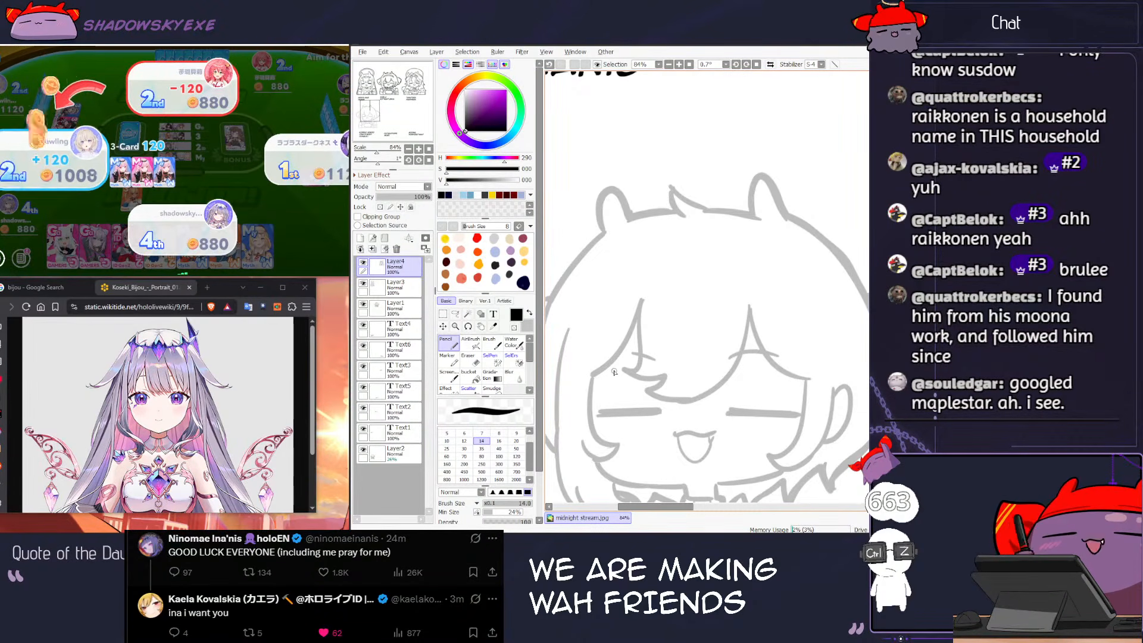
scroll(615, 374, down, 2)
scroll(614, 369, up, 3)
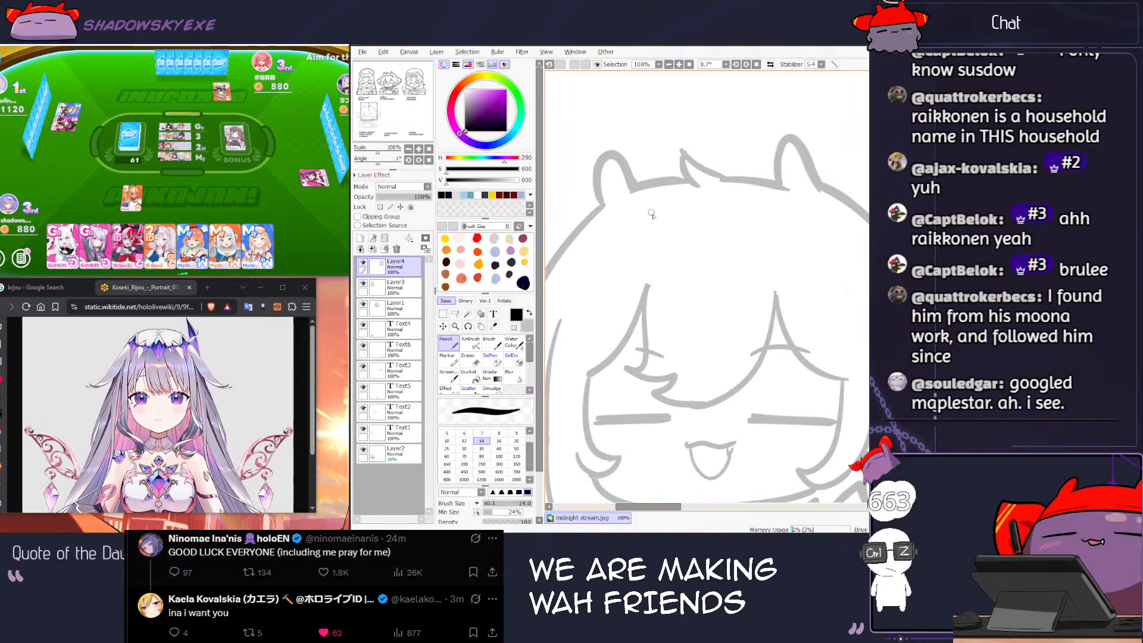
drag(699, 279, 686, 182)
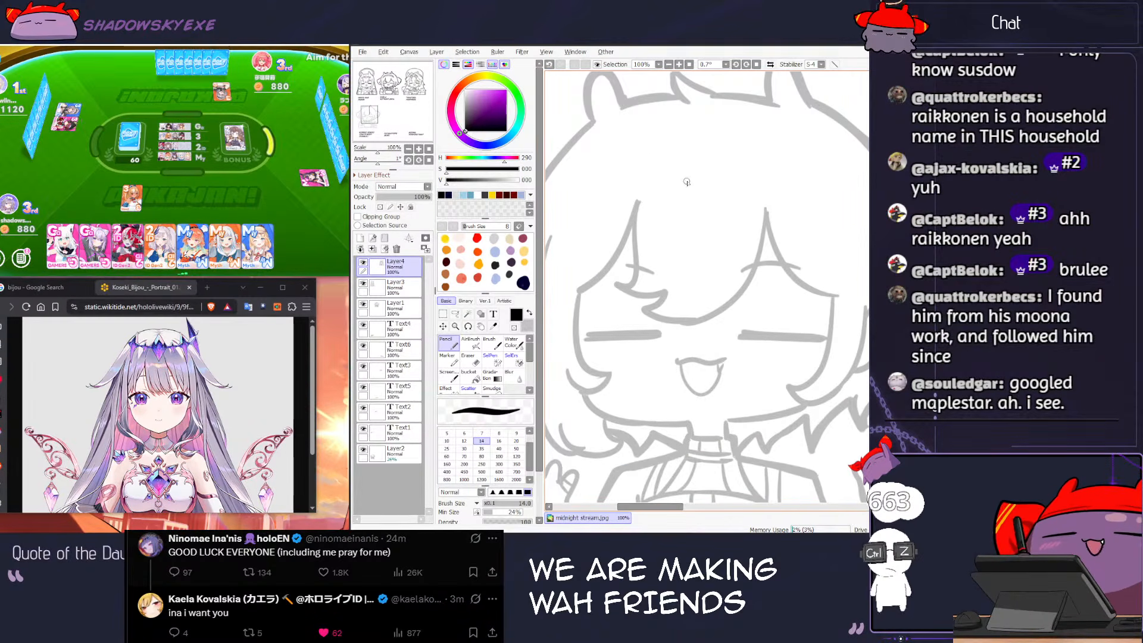
Step: Ink the right-hand closed eye as a thick horizontal line over the base sketch with brush size 25, redoing uneven strokes
key(bracketright)
key(bracketright)
key(bracketright)
drag(743, 332, 813, 332)
key(ctrl+z)
key(ctrl+z)
key(ctrl+z)
drag(741, 335, 823, 335)
key(ctrl+z)
key(ctrl+z)
key(ctrl+z)
drag(739, 335, 824, 335)
key(ctrl+z)
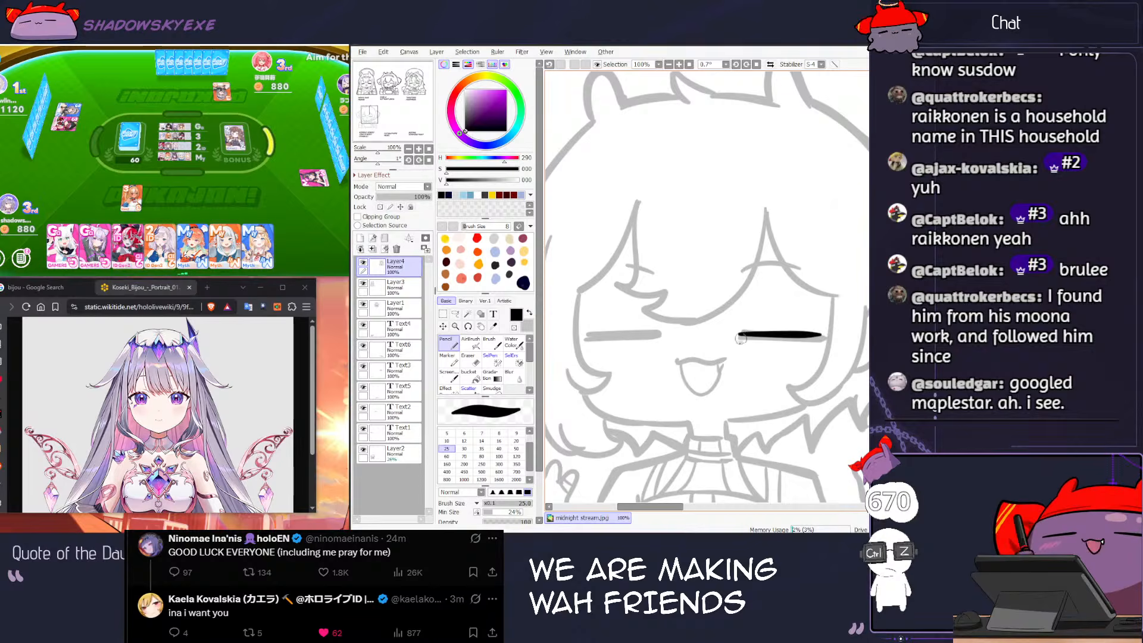
key(ctrl+z)
drag(739, 336, 821, 335)
key(ctrl+z)
Step: Ink the left-hand closed eye as a matching thick line and reduce the brush size to 16
drag(586, 337, 658, 332)
key(ctrl+z)
key(ctrl+z)
key([)
key([)
key(ctrl+z)
key(ctrl+z)
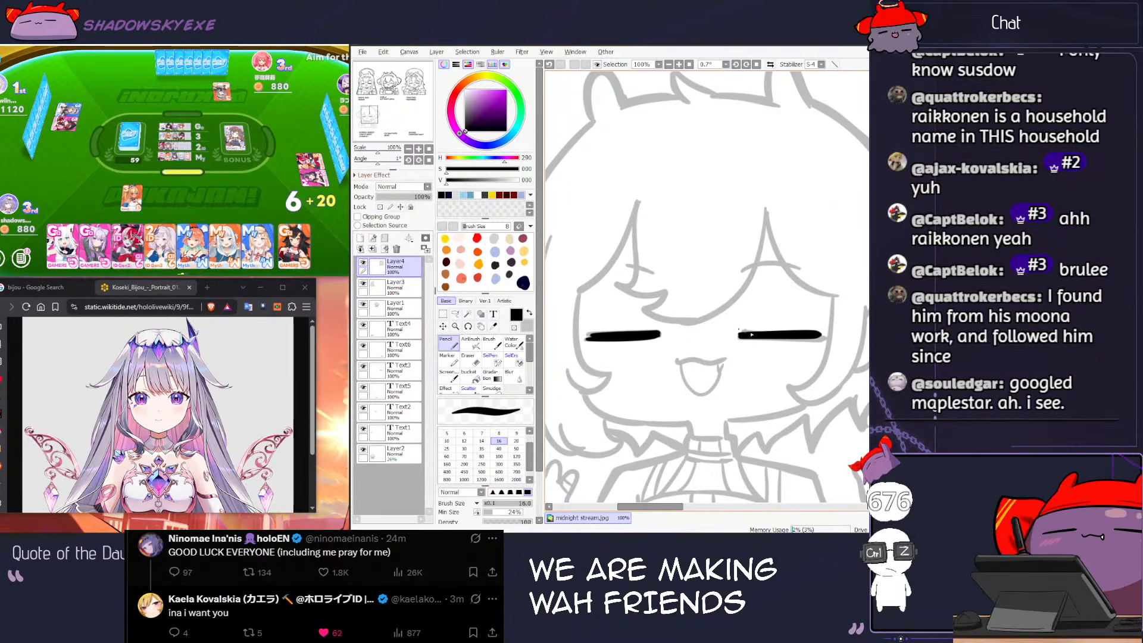
Step: Switch to the game and discard the sixth card of the hand in the Pokajan! round
click(250, 208)
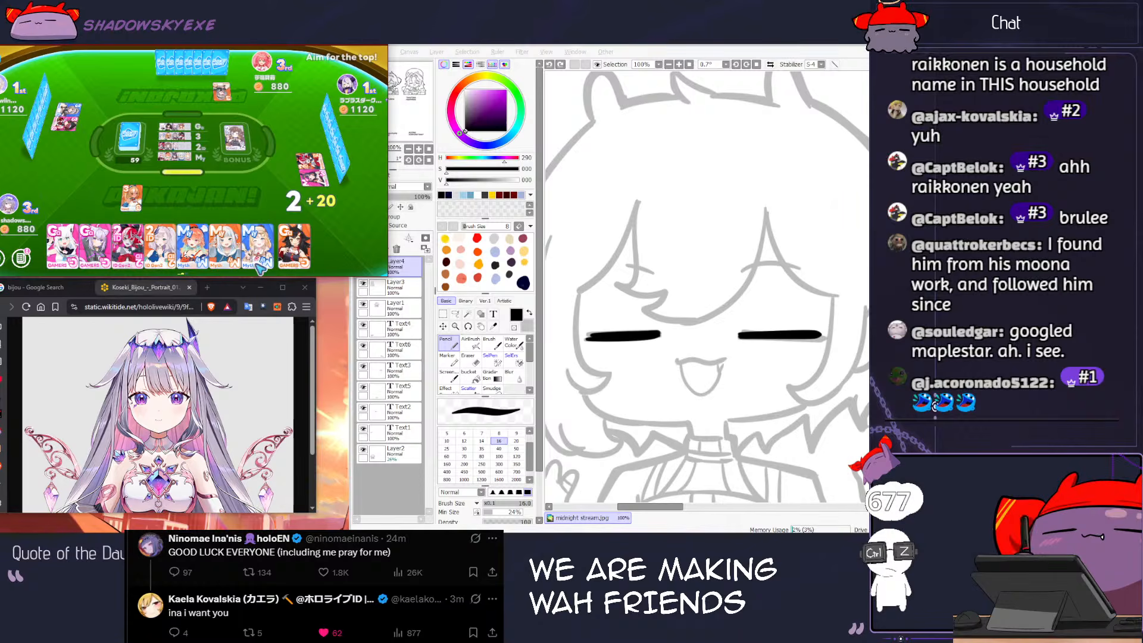
click(234, 257)
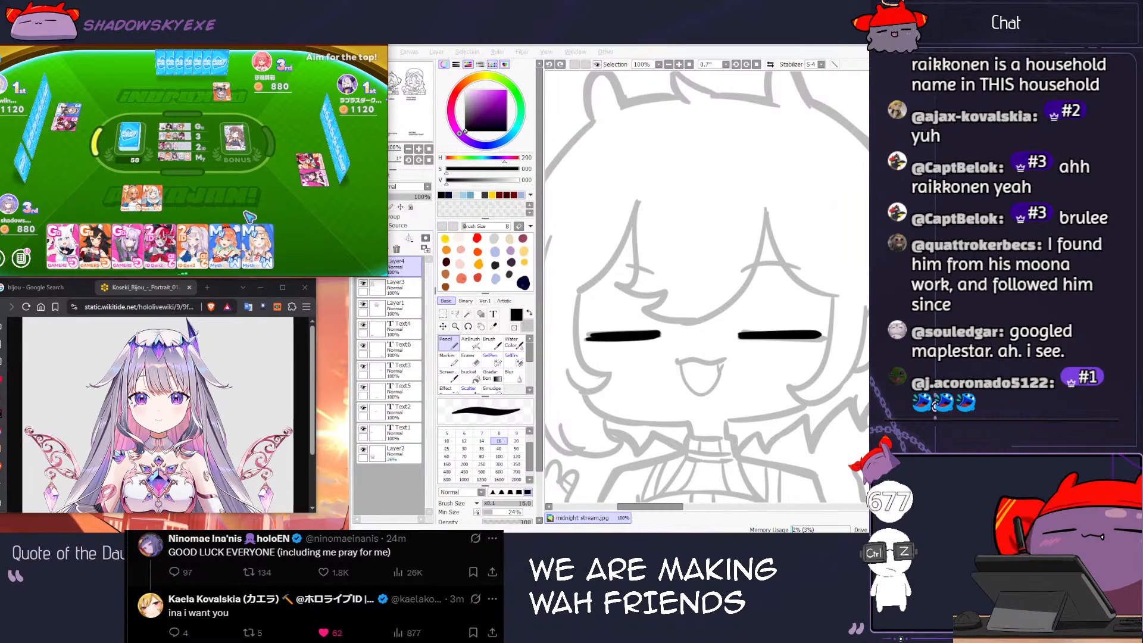
Step: Draw two small diamond gems on the cheek beneath the left-hand eye with brush size 12
click(591, 354)
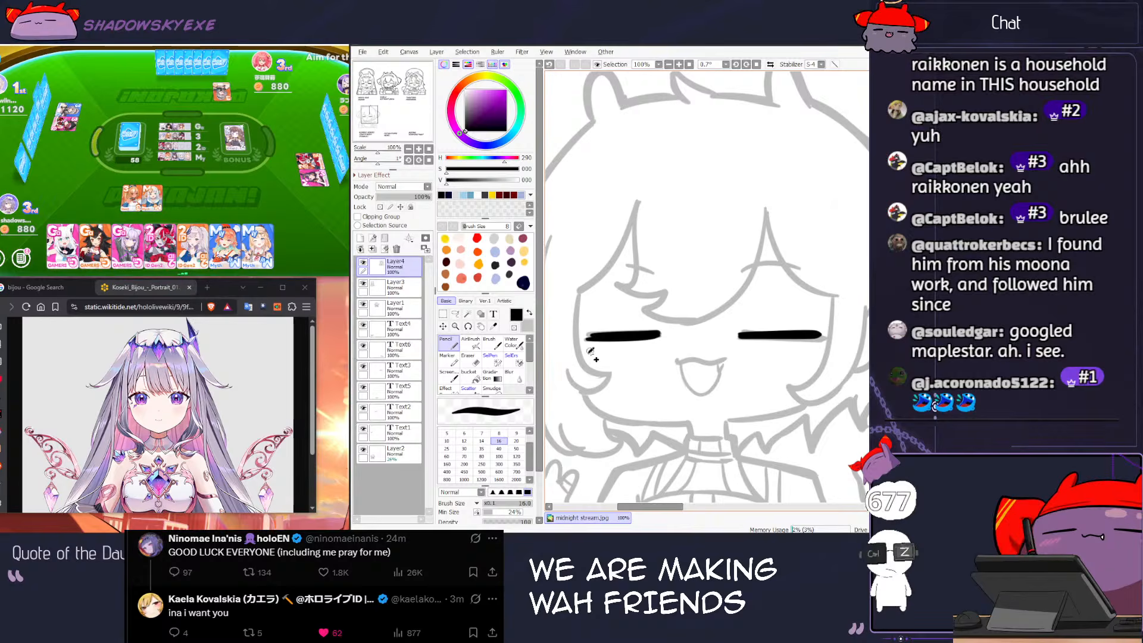
key(ctrl+z)
key(bracketleft)
key(bracketleft)
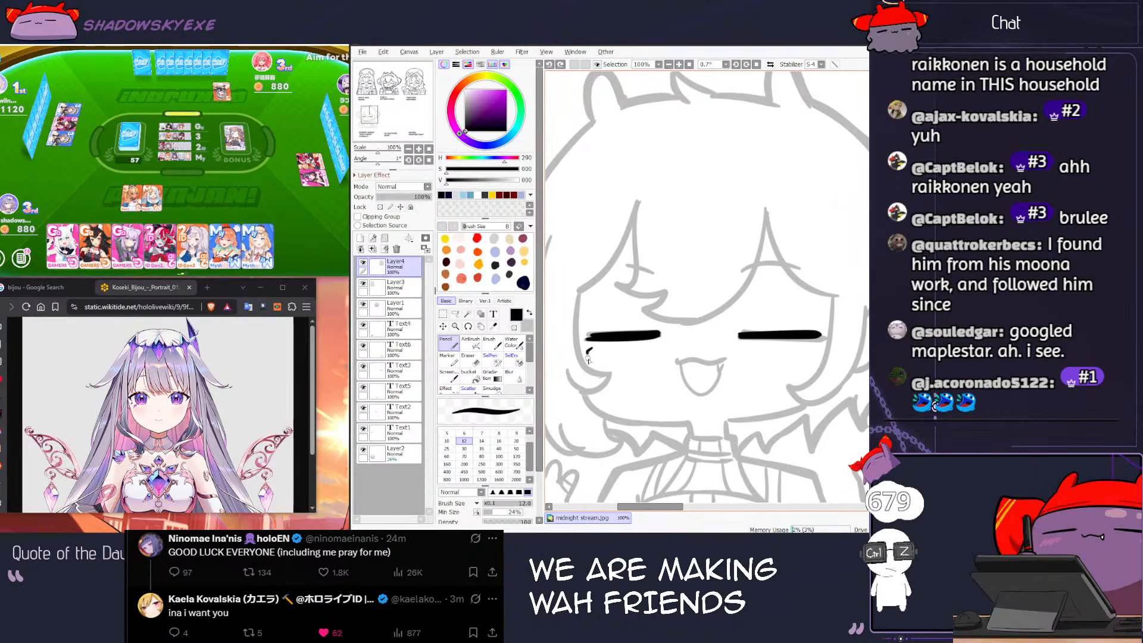
drag(592, 351, 603, 361)
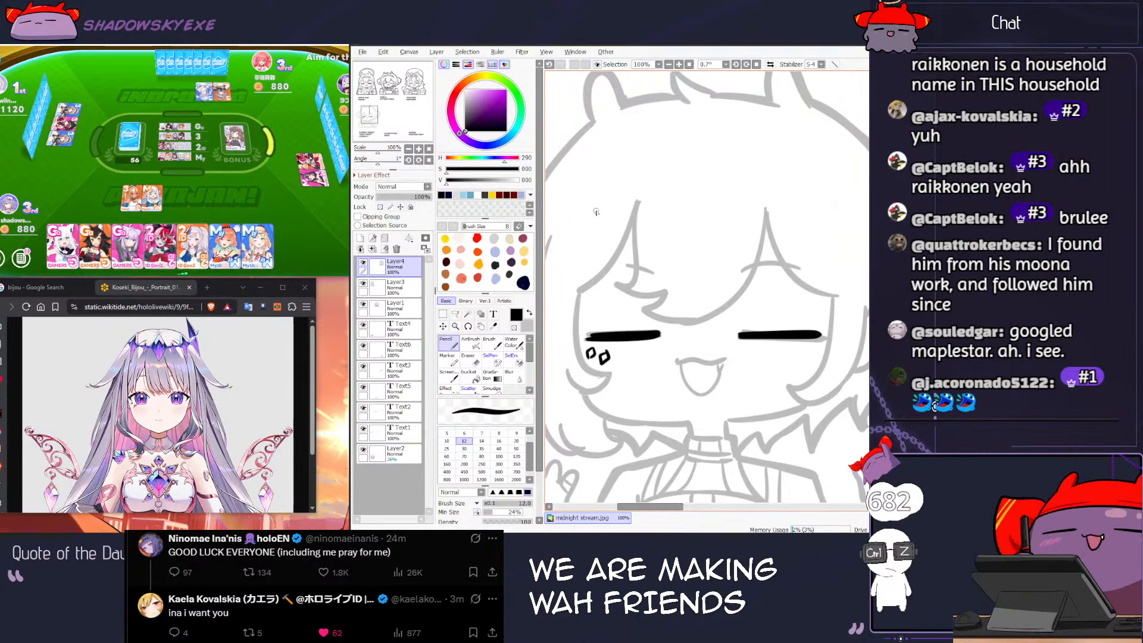
Step: Ink both curved eyebrows over the base sketch using the Pencil at brush size 16
key(e)
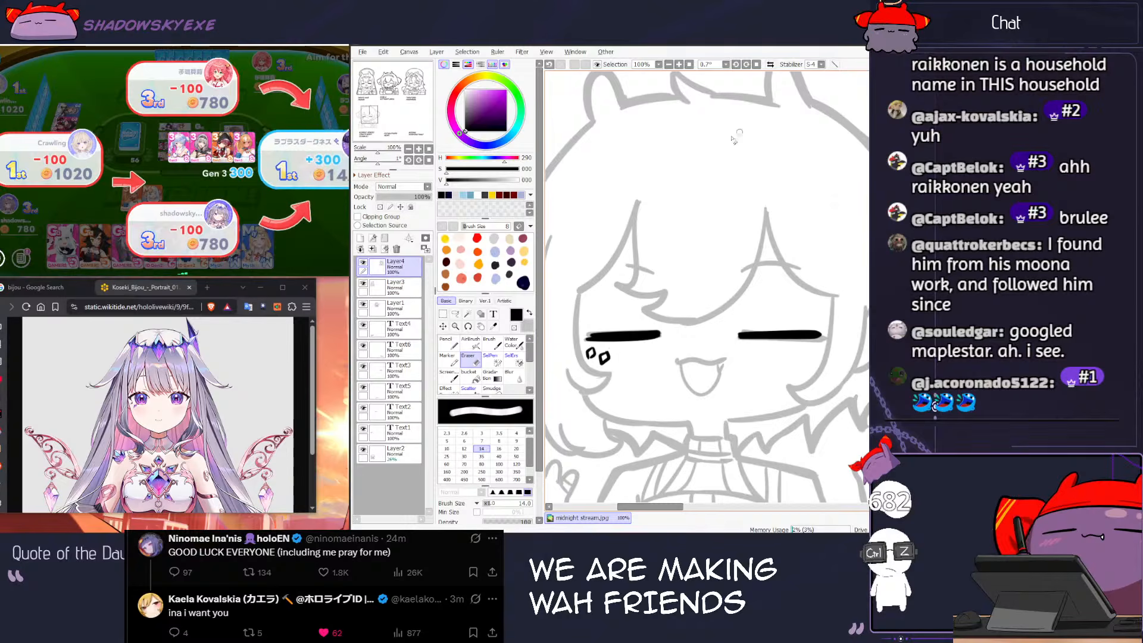
key(n)
drag(619, 264, 654, 275)
drag(749, 269, 733, 274)
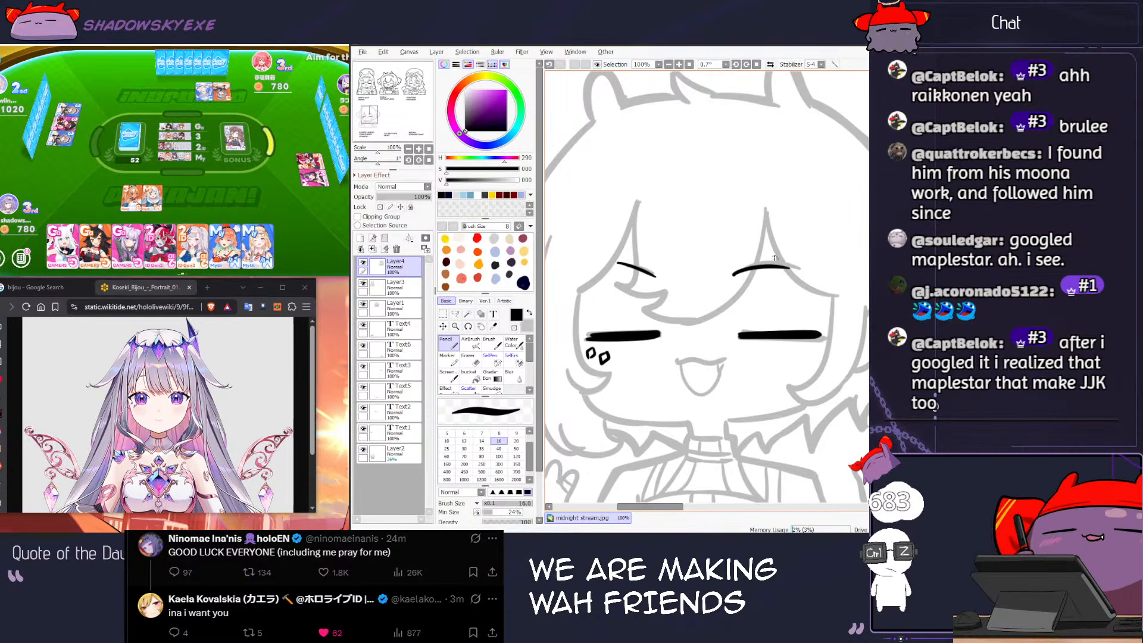
Step: Ink the left edge of the bangs as a long curve from the forehead to beside the left-hand eye
mouse_move(638, 197)
mouse_down()
mouse_move(629, 267)
mouse_move(642, 222)
mouse_move(663, 317)
mouse_up()
key(ctrl+z)
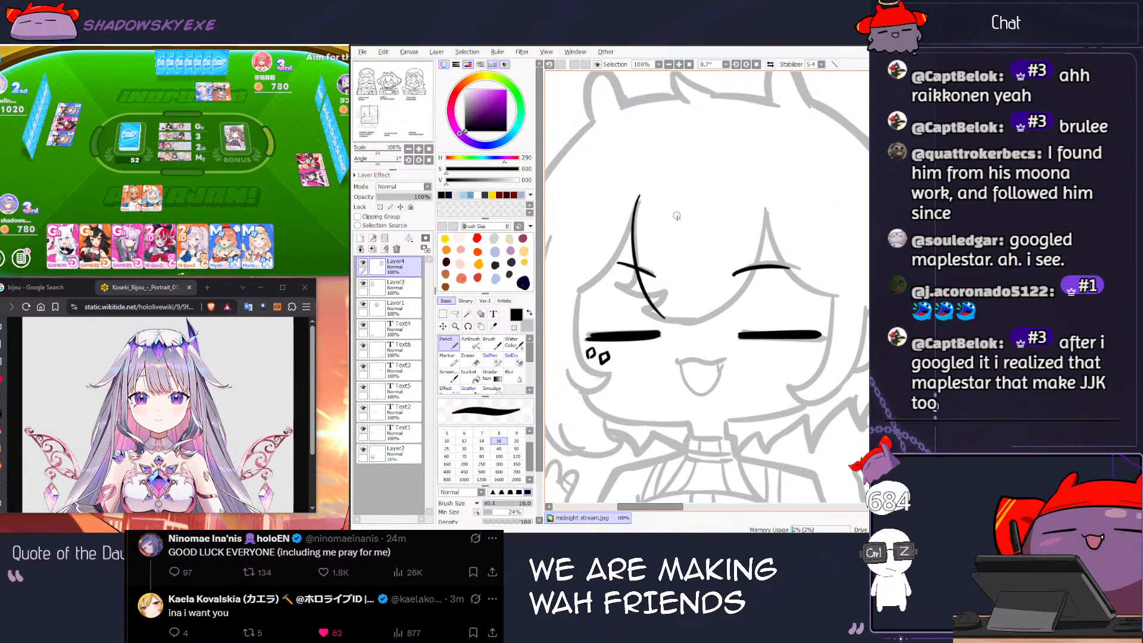
key(ctrl+z)
drag(637, 202, 657, 319)
key(ctrl+z)
drag(636, 201, 659, 321)
key(ctrl+z)
drag(640, 201, 667, 314)
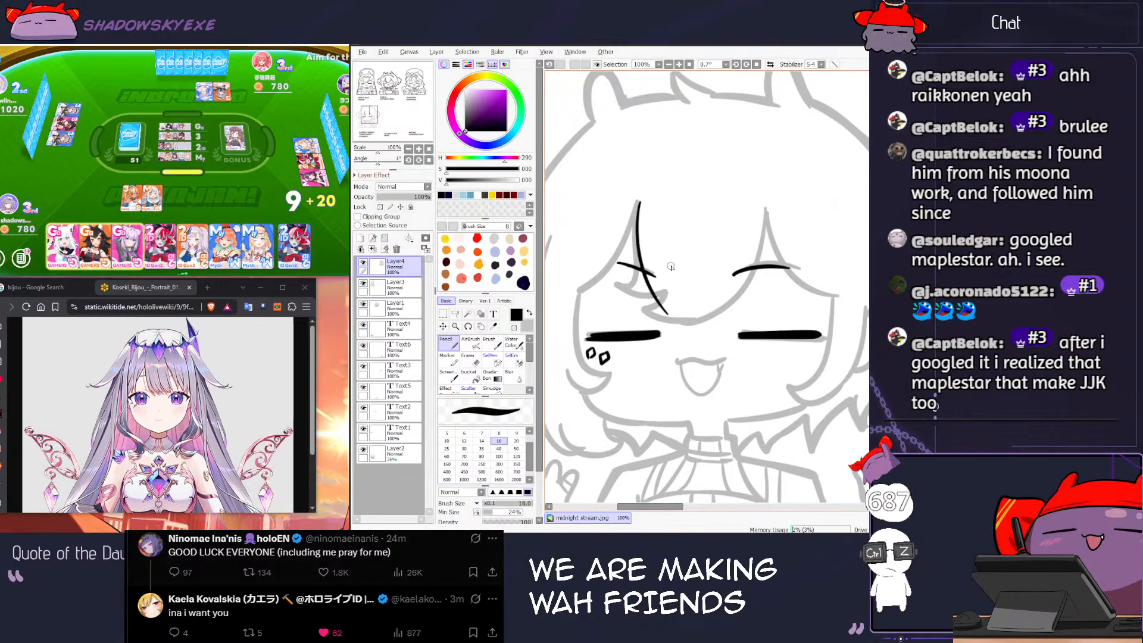
Step: Switch to the game and discard the seventh card of the hand in the Pokajan! round
click(262, 217)
click(258, 238)
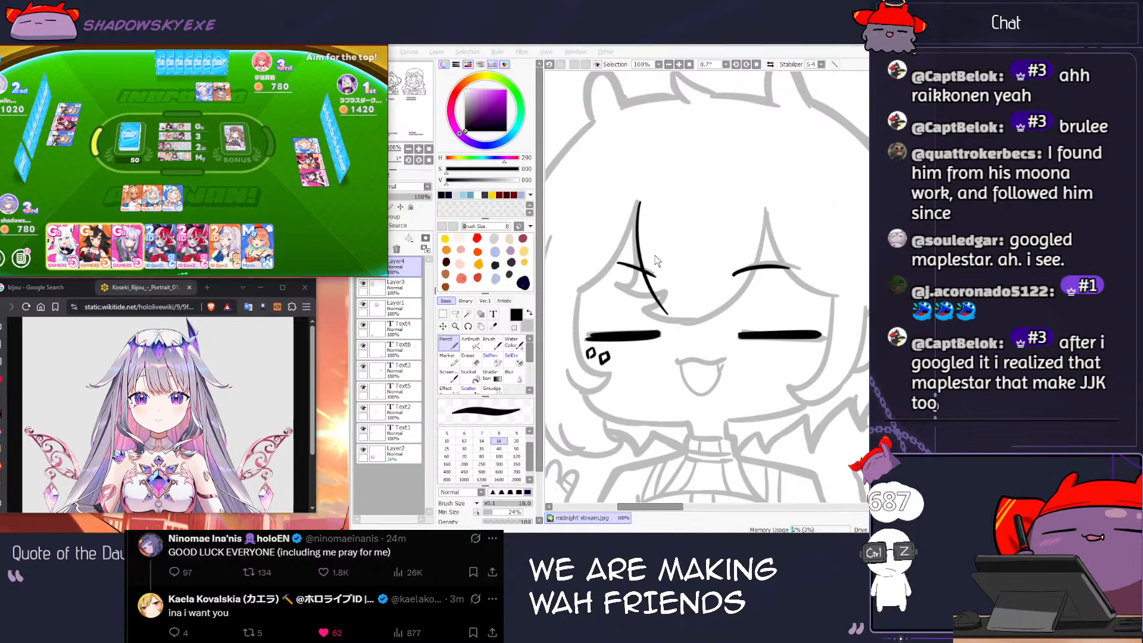
Step: Try to draw a short inner hair strand meeting the lower tip of the left bangs line
click(682, 258)
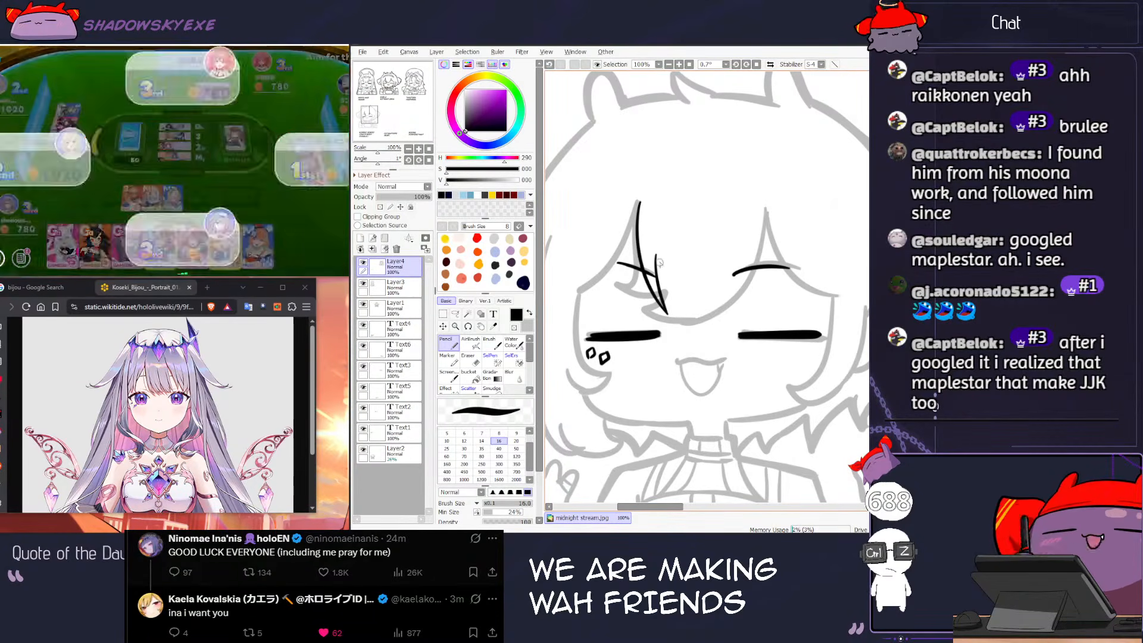
drag(650, 281, 671, 315)
key(ctrl+z)
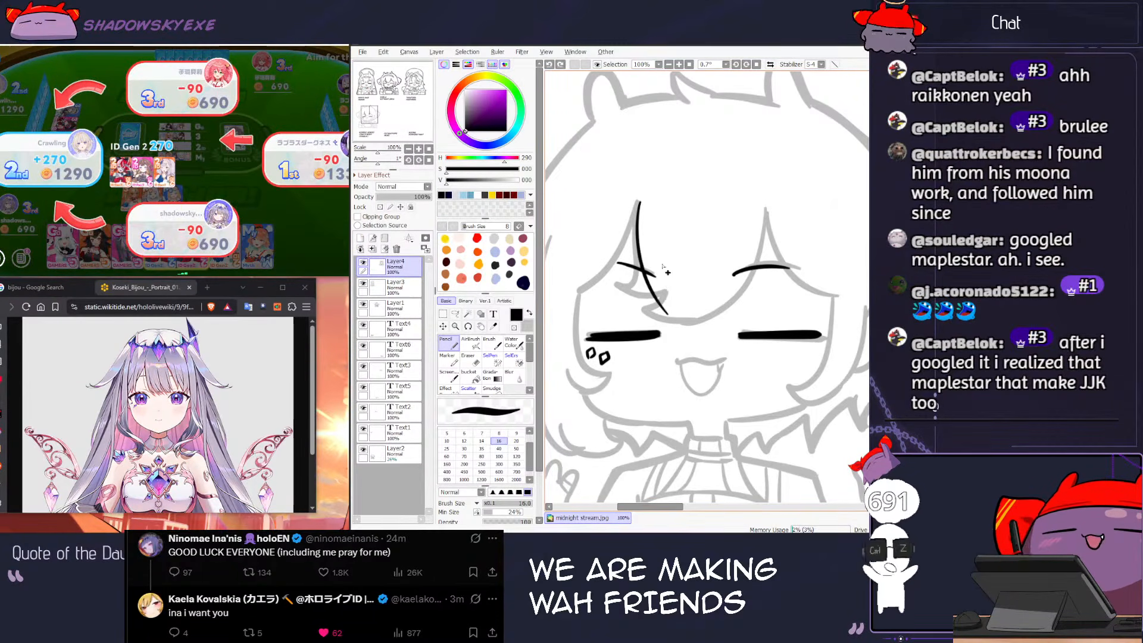
drag(661, 259, 671, 316)
key(ctrl+z)
drag(662, 258, 667, 311)
key(ctrl+z)
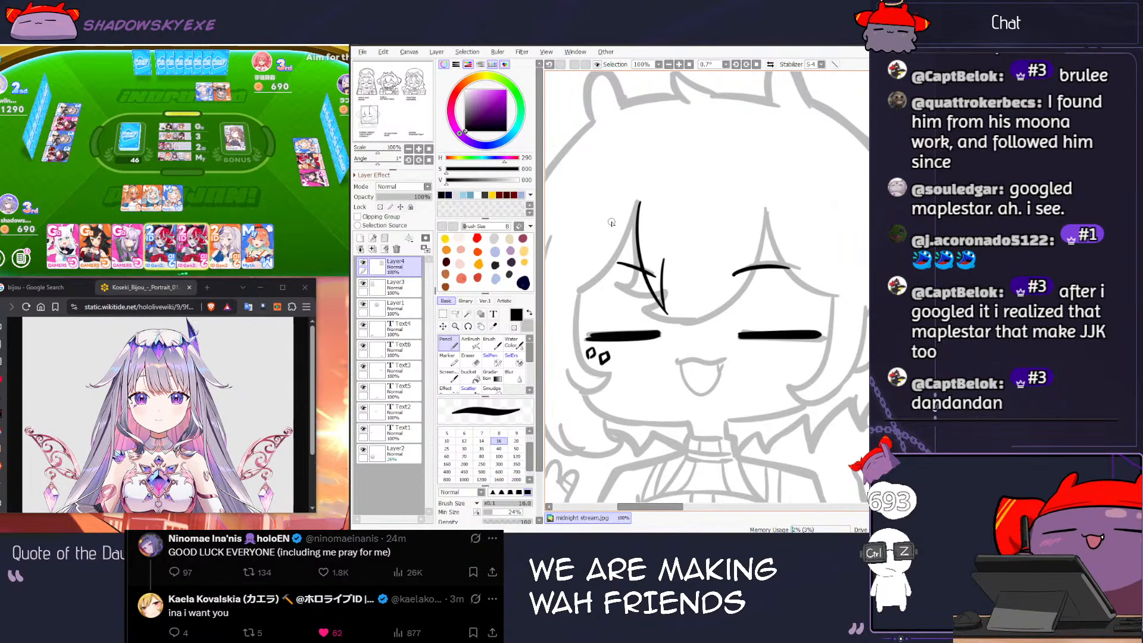
Step: Ink the flat lower edge of the bangs between the eyes and the short parting strands at its right end
mouse_move(664, 314)
mouse_down()
mouse_move(731, 311)
mouse_move(718, 312)
mouse_up()
key(ctrl+z)
key(ctrl+z)
drag(709, 245, 717, 310)
key(ctrl+z)
drag(711, 265, 728, 312)
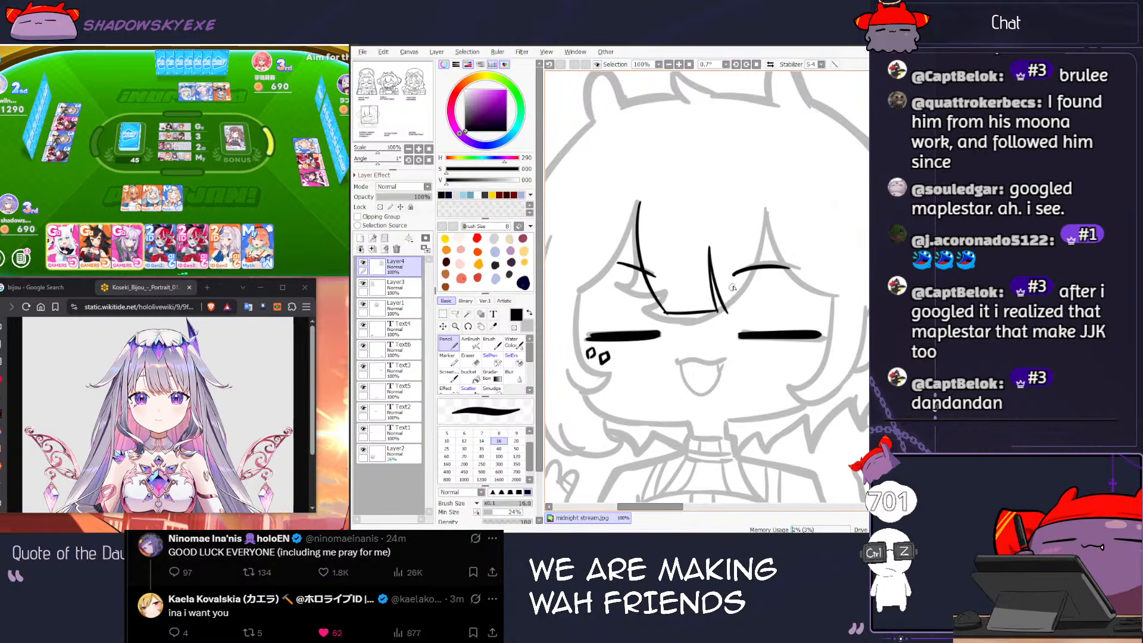
Step: Ink the right side of the bangs with a long curve from the forehead to a pointed tip above the right-hand eye
key(ctrl+z)
drag(756, 189, 750, 310)
key(ctrl+z)
key(ctrl+z)
mouse_move(758, 201)
mouse_down()
mouse_move(744, 304)
mouse_move(740, 282)
mouse_move(759, 312)
mouse_up()
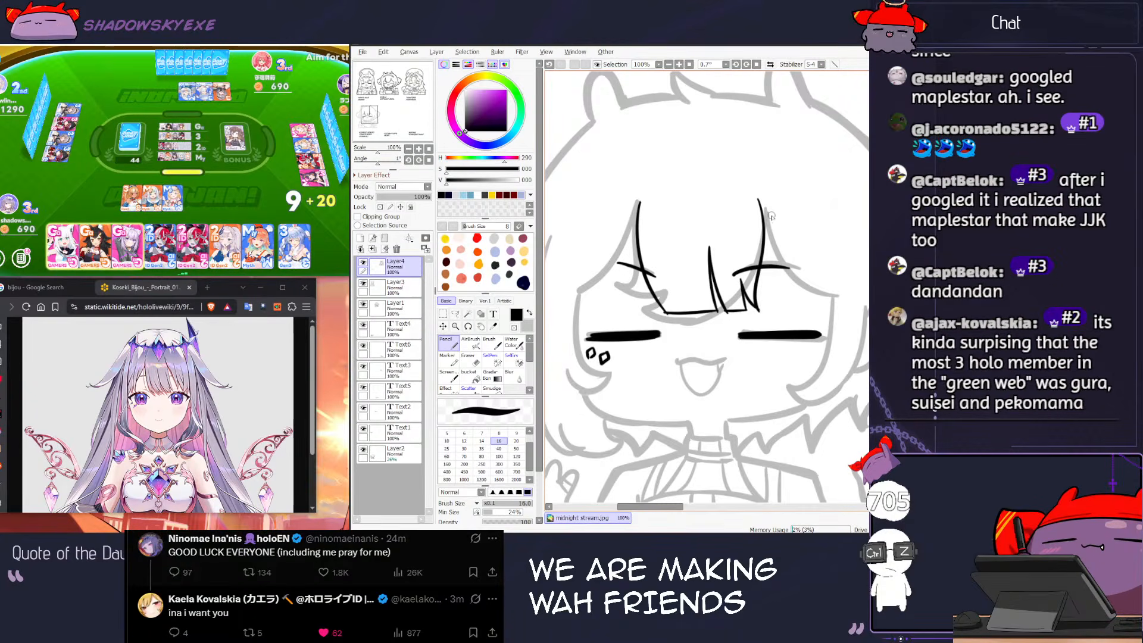
scroll(771, 205, down, 2)
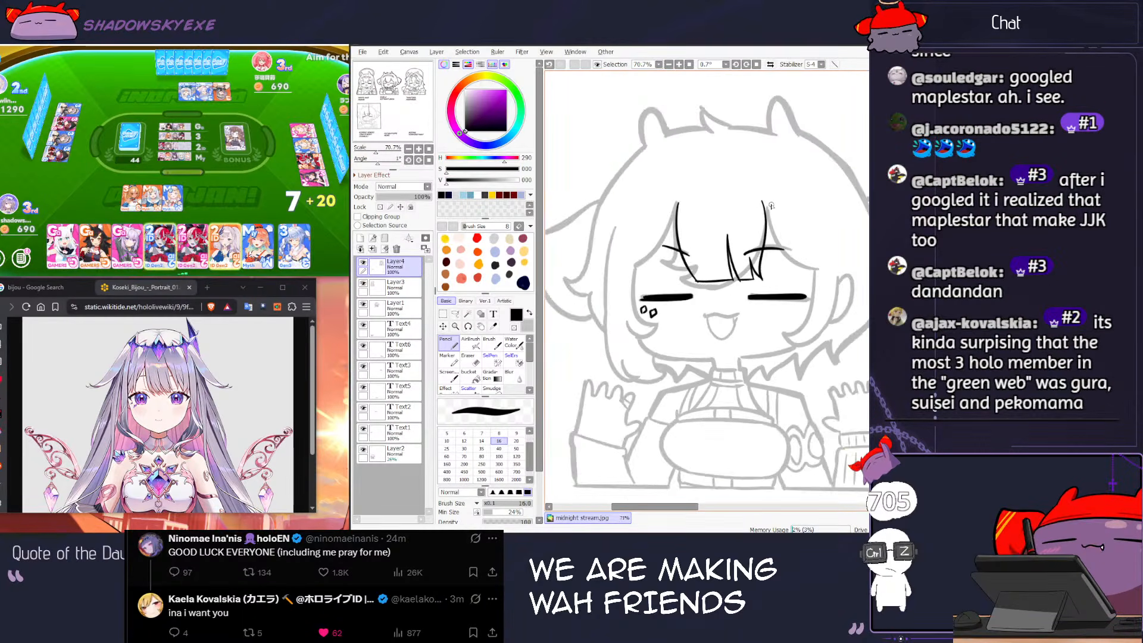
scroll(761, 222, up, 1)
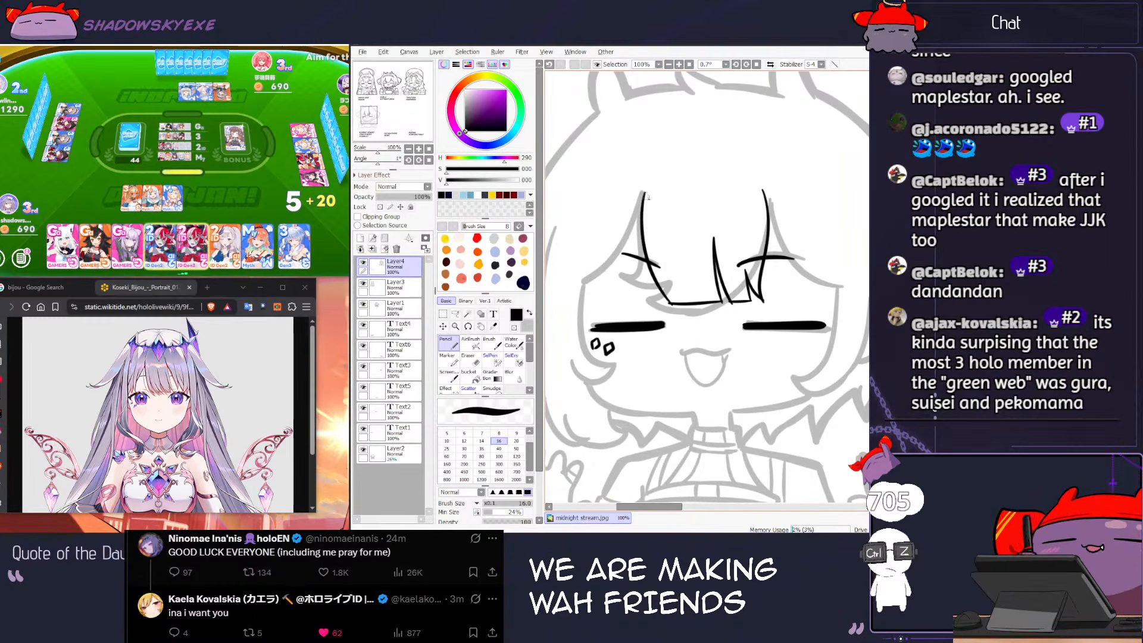
Step: Ink the left lock of the bangs with a curve from the forehead peak to a pointed tip and a short outer edge
drag(643, 194, 604, 285)
drag(599, 235, 593, 290)
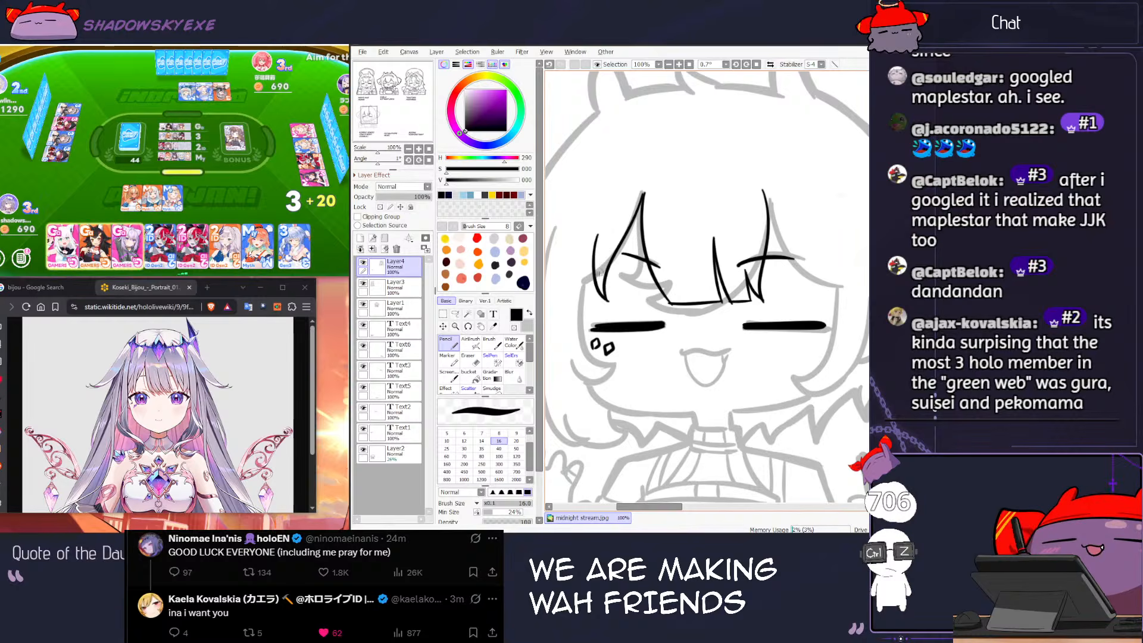
Step: Switch to the game and discard the eighth card of the hand in the Pokajan! round
click(288, 201)
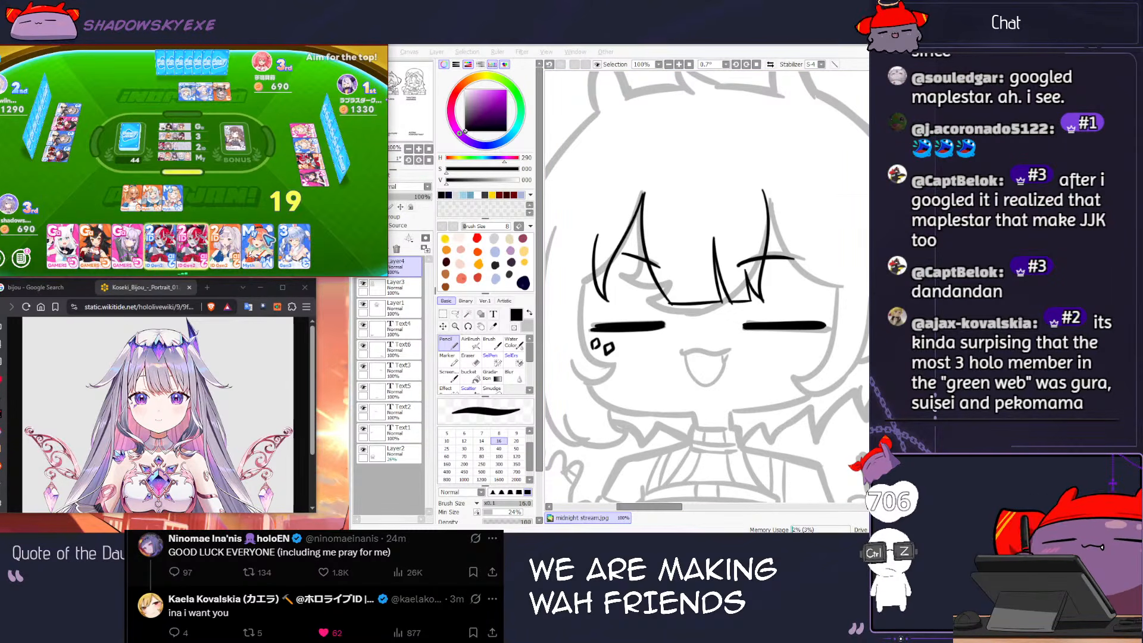
click(294, 245)
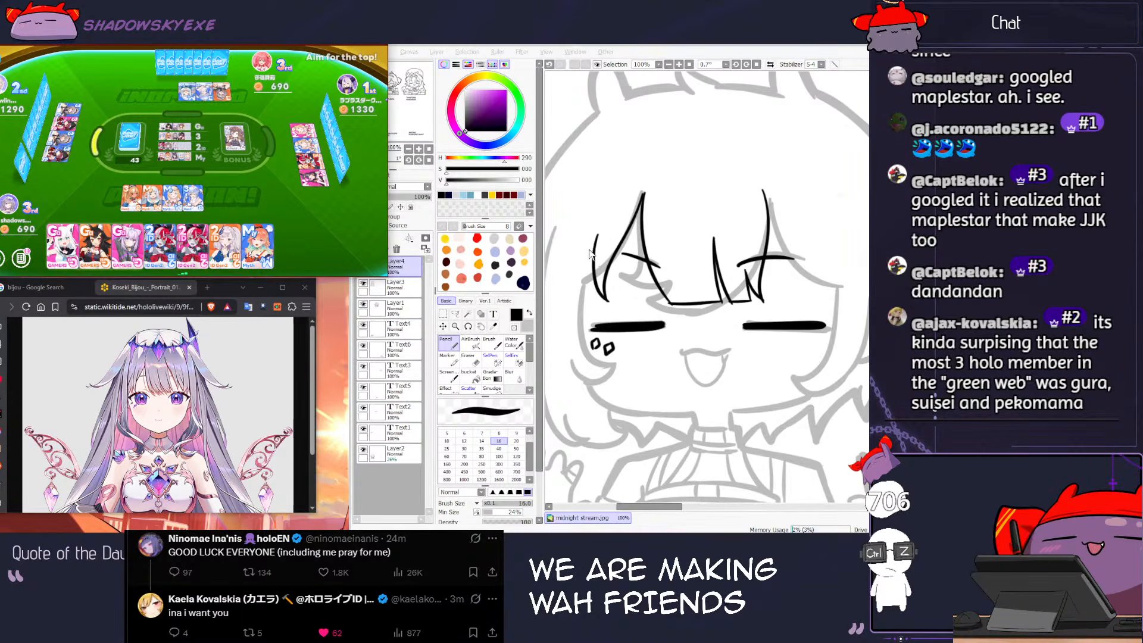
Step: Switch back to the drawing and ink a short outer strand beside the left bangs tip and a long side-hair line past the left-hand eye
click(588, 269)
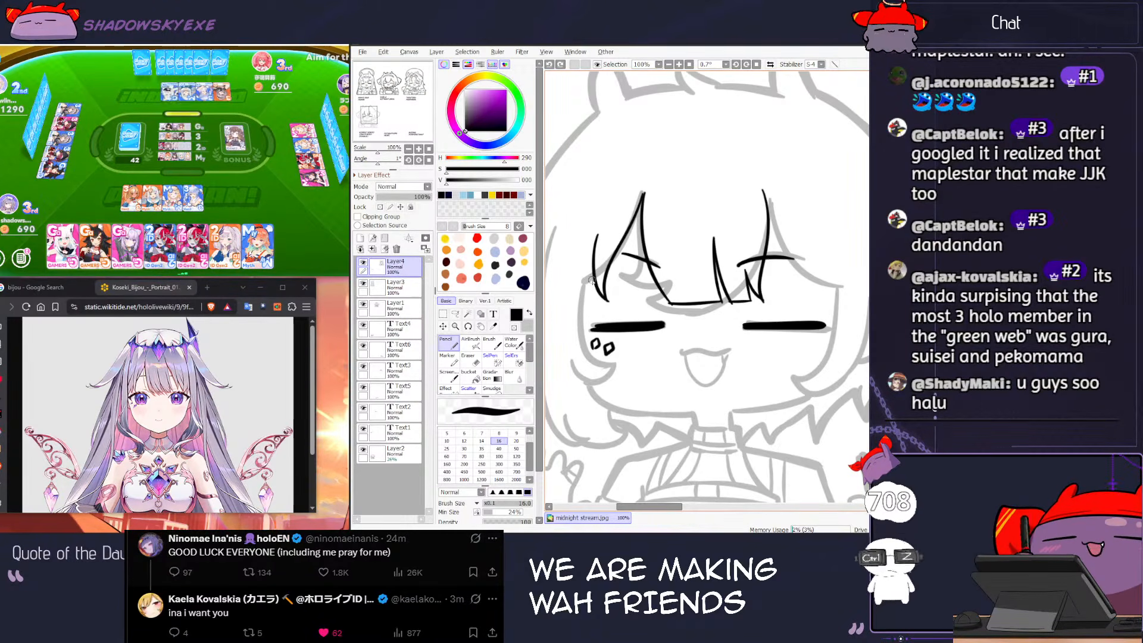
key(ctrl+z)
key(ctrl+z)
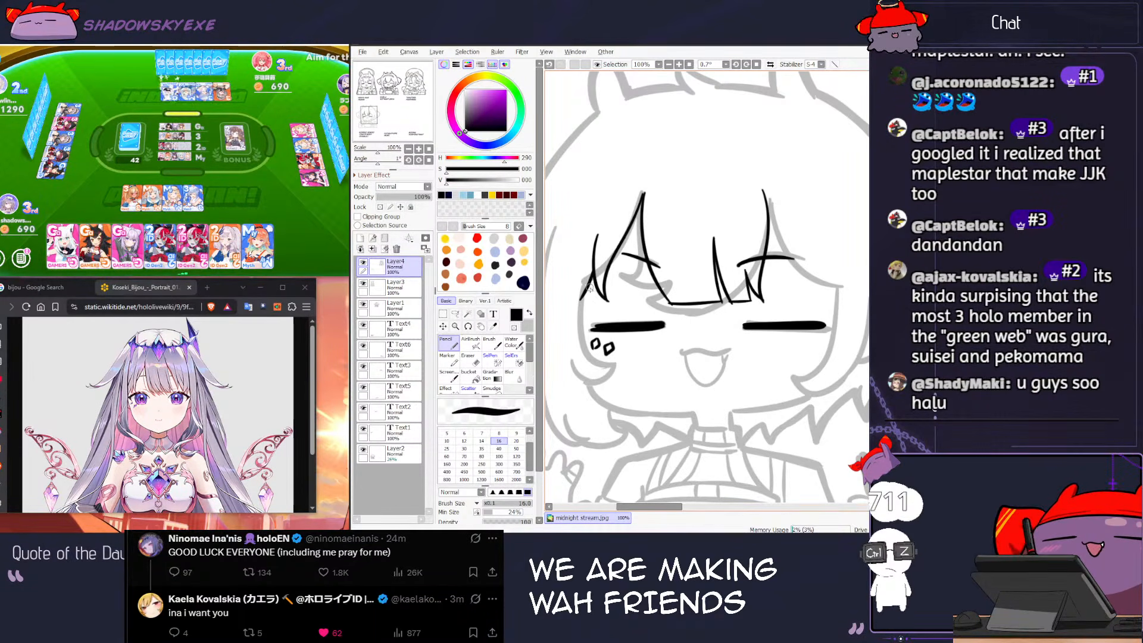
key(ctrl+z)
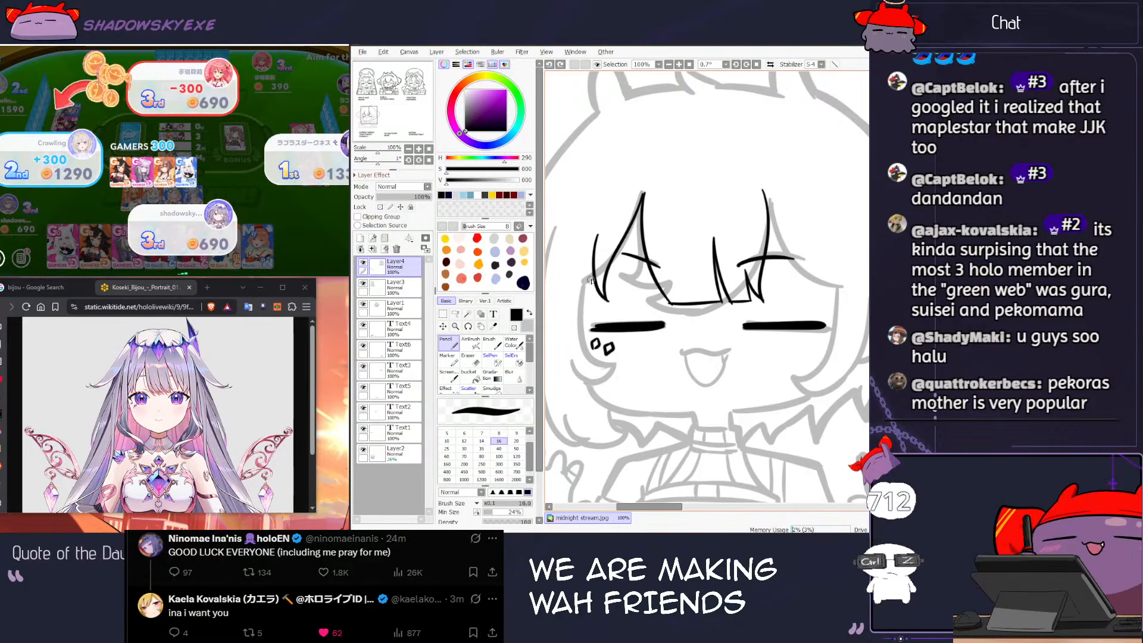
key(ctrl+z)
key(ctrl+z)
key(ctrl+z)
key(ctrl+z)
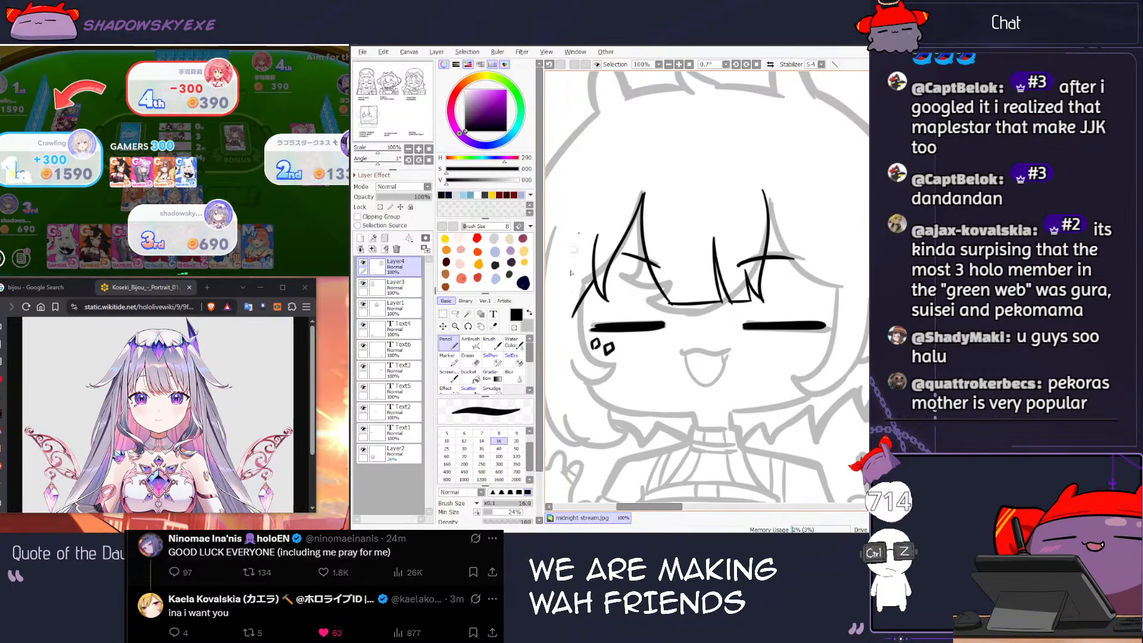
key(ctrl+z)
key(ctrl+z)
key(ctrl+z)
key(ctrl+z)
key(ctrl+z)
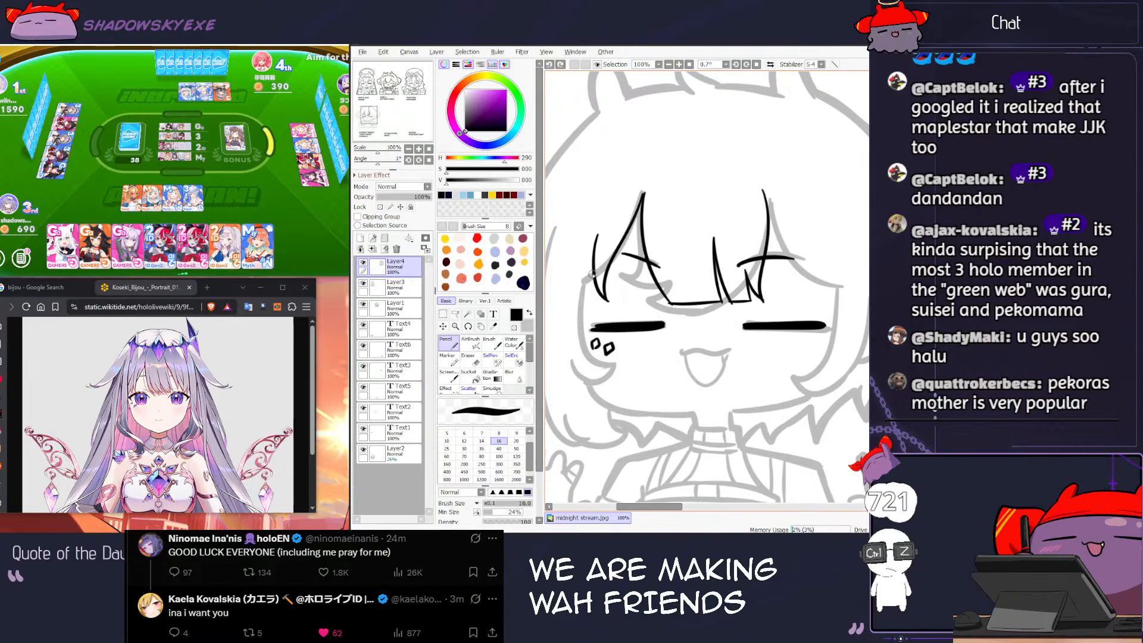
key(ctrl+z)
drag(583, 231, 576, 386)
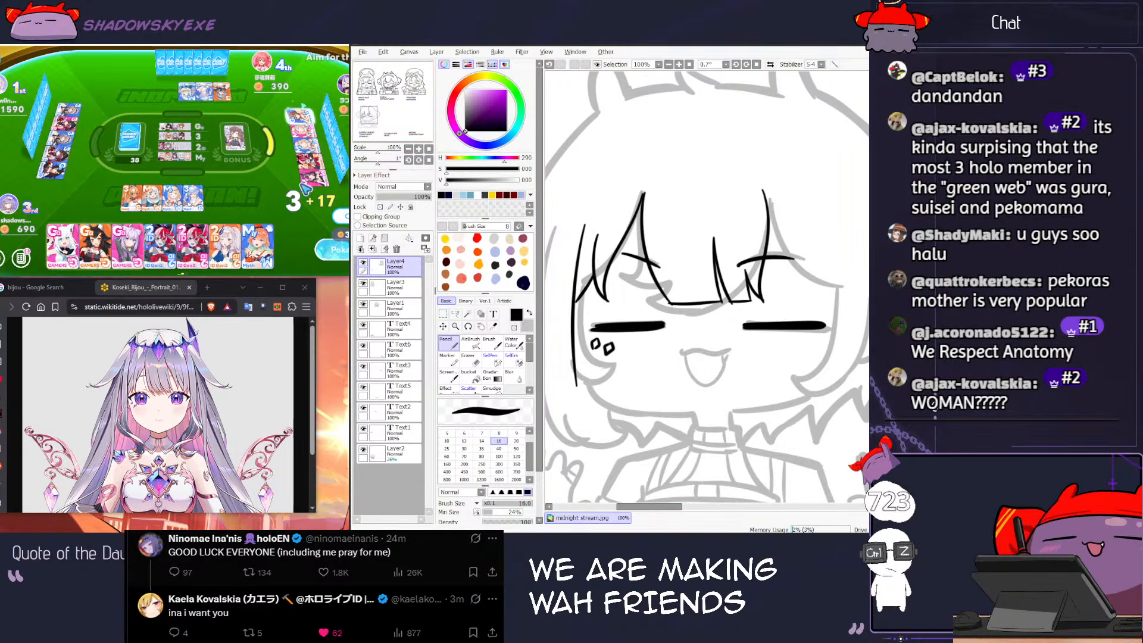
Step: Switch to the game and make the offered call on the discarded card to complete the GAMERS set
click(336, 248)
click(342, 247)
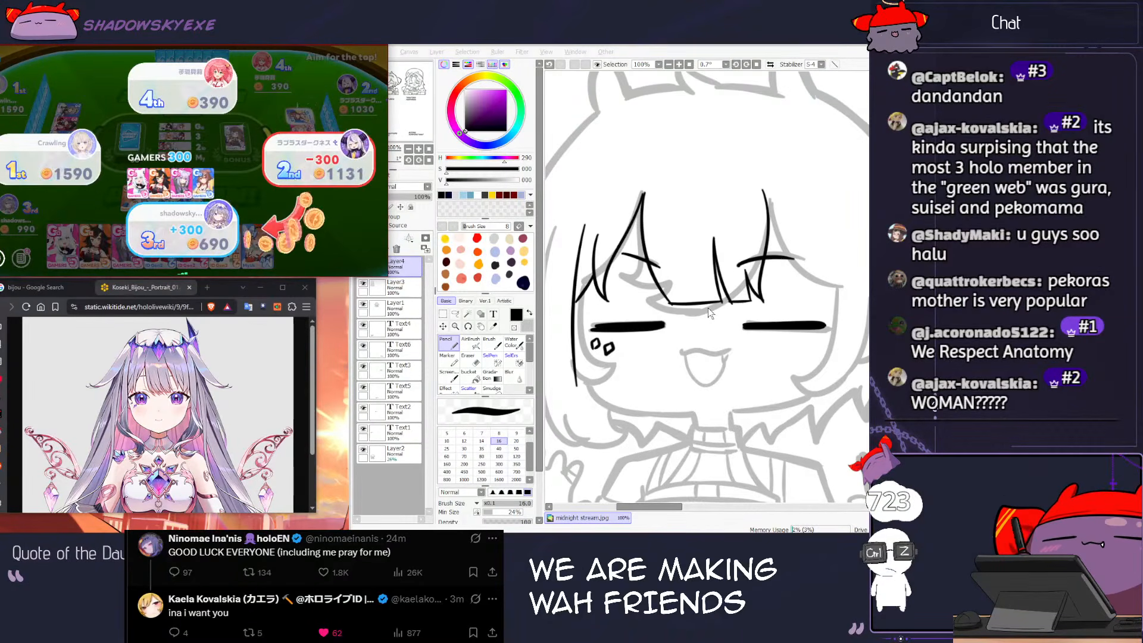
click(707, 307)
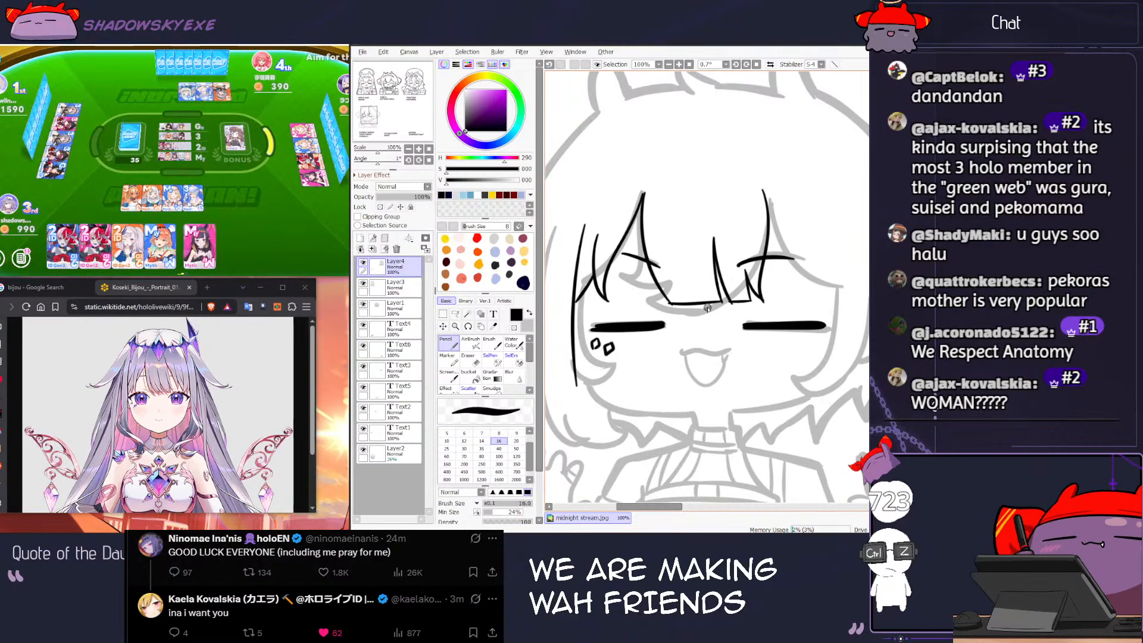
scroll(716, 313, up, 1)
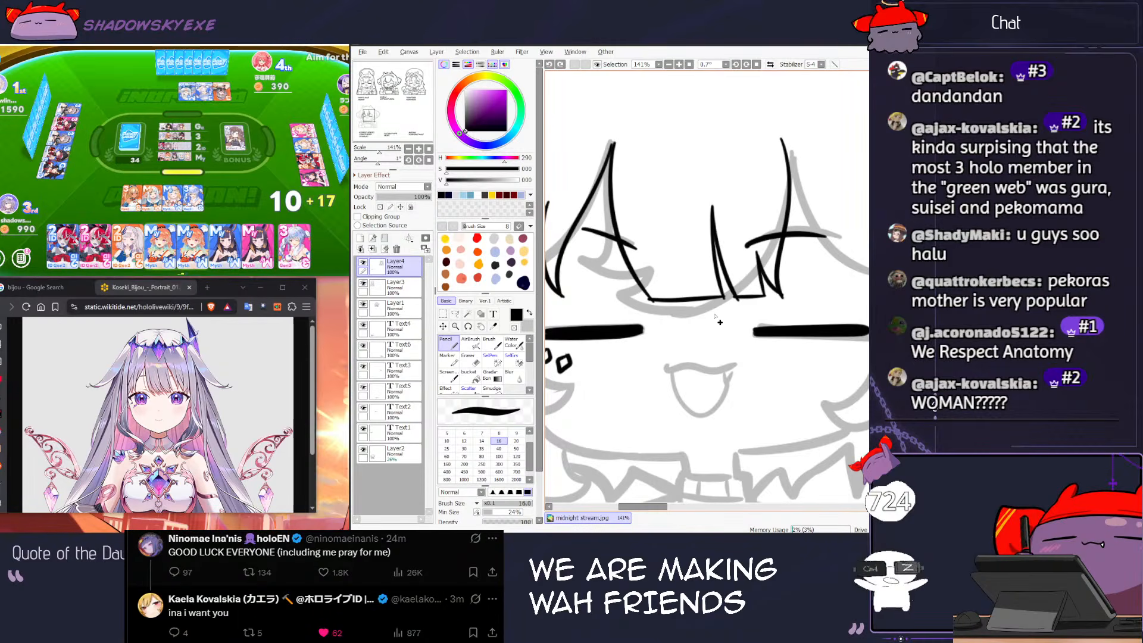
scroll(717, 313, down, 2)
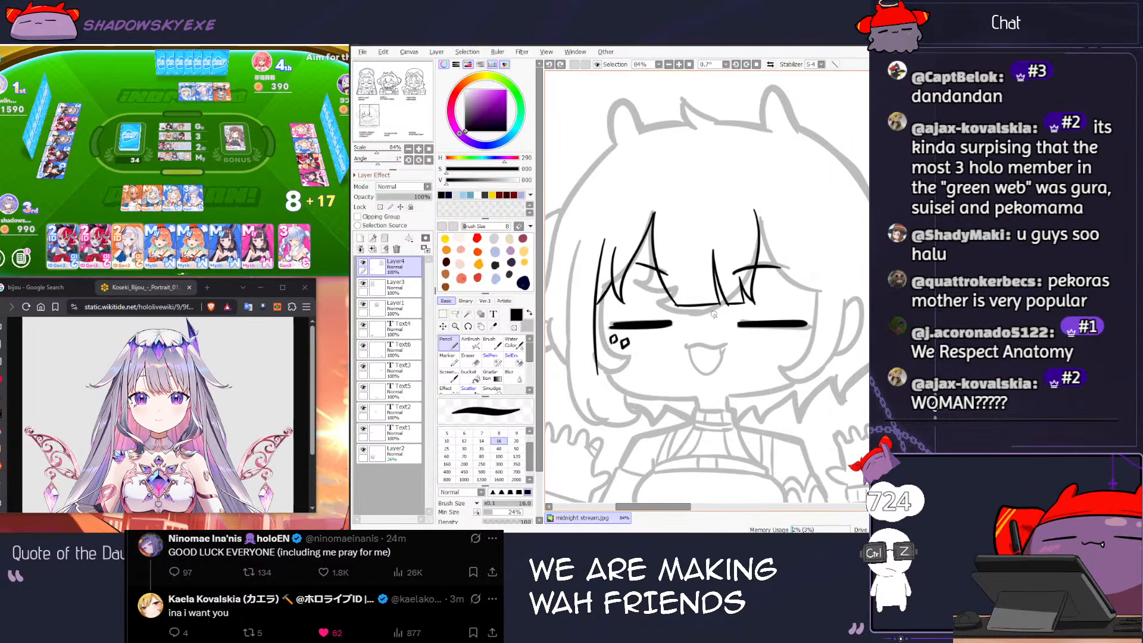
scroll(713, 314, up, 1)
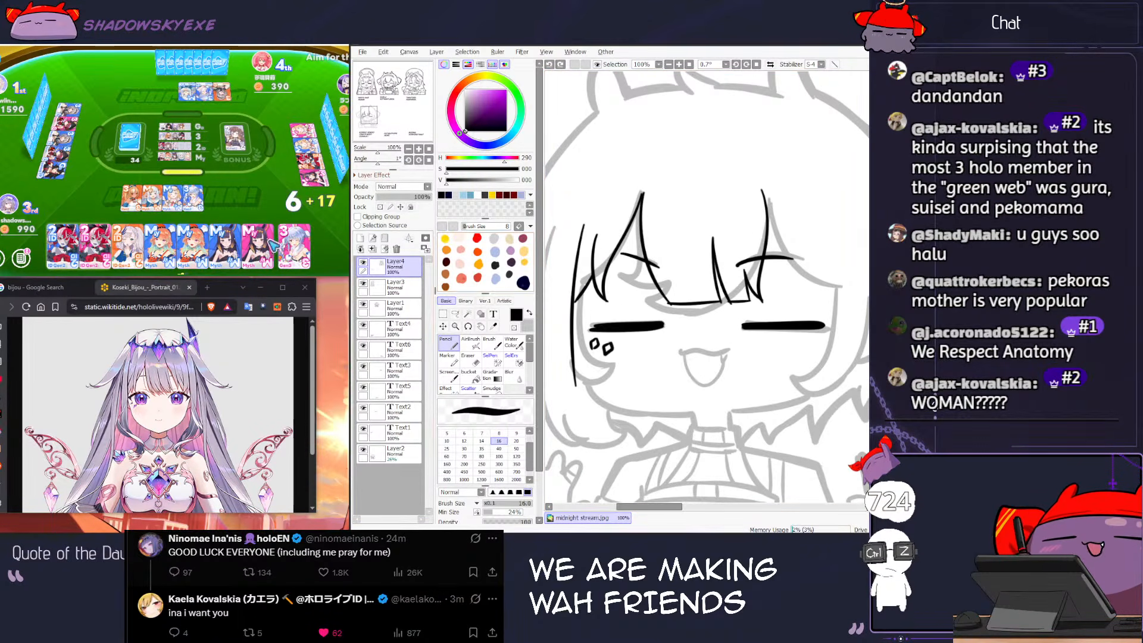
Step: Switch to the game and discard the newly drawn eighth card
click(295, 244)
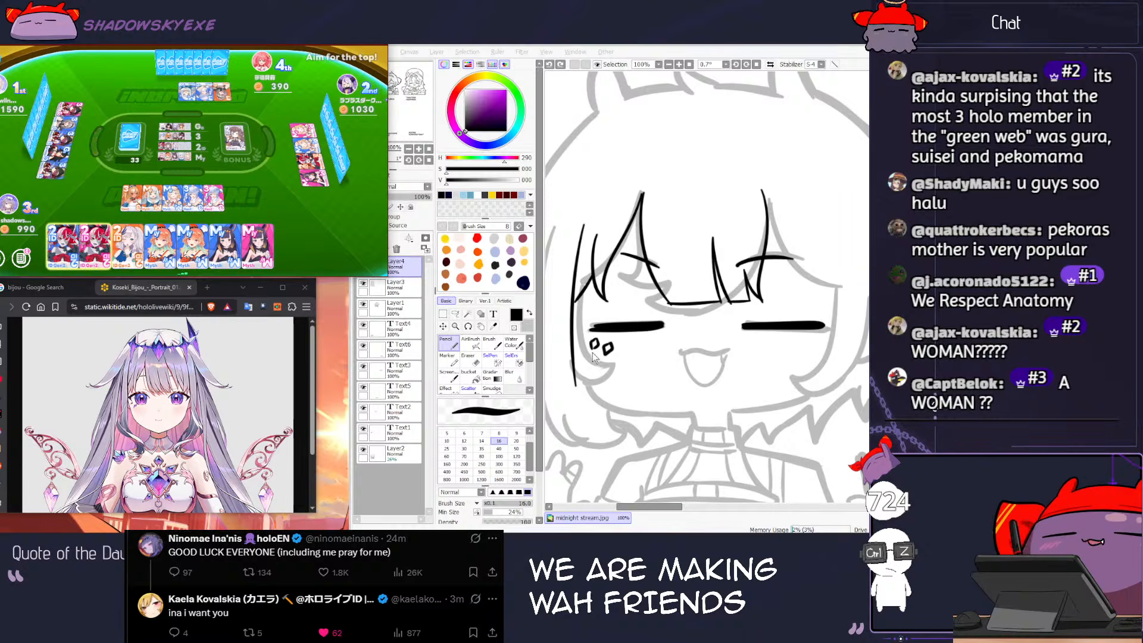
Step: Switch back to the drawing and try to ink the lower left face contour from the side hair toward the chin
click(593, 393)
key(ctrl+z)
mouse_move(577, 358)
mouse_down()
mouse_move(597, 399)
mouse_move(648, 416)
mouse_move(635, 411)
mouse_up()
key(ctrl+z)
key(ctrl+z)
key(ctrl+z)
Step: Erase the long side-hair line beside the left-hand eye with an enlarged Eraser
key(e)
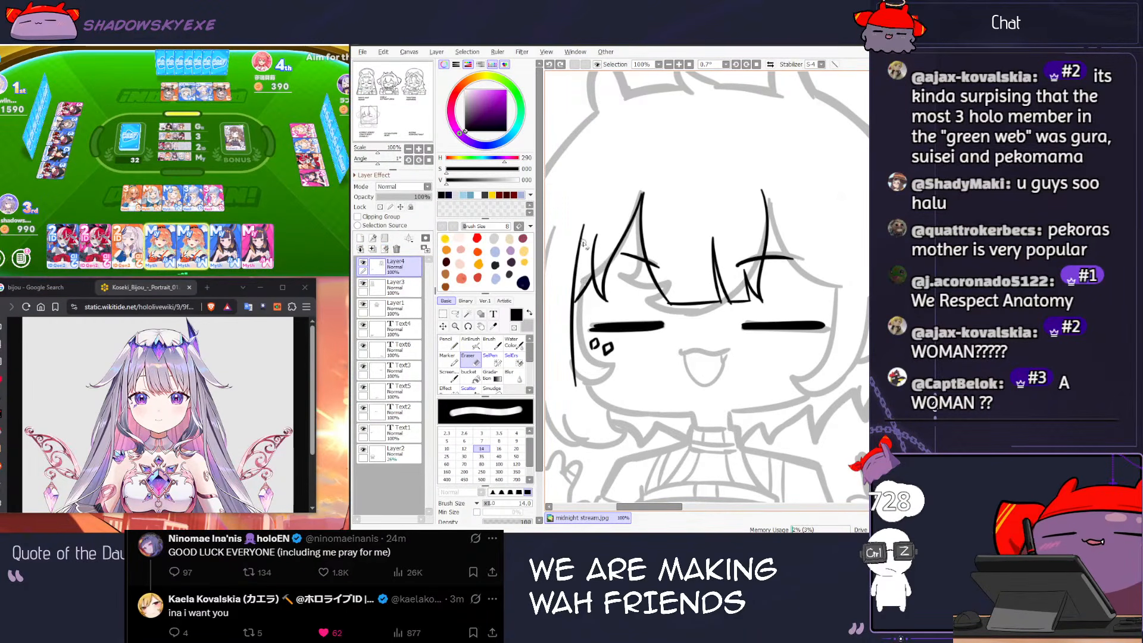
key(bracketright)
key(bracketright)
key(bracketright)
drag(582, 227, 574, 389)
Step: Ink the left side lock with the Pencil as a long curve from beside the forehead down to below the jaw
key(n)
drag(580, 244, 575, 378)
key(ctrl+z)
key(ctrl+z)
drag(581, 258, 570, 389)
key(ctrl+z)
key(ctrl+z)
mouse_move(602, 167)
mouse_down()
mouse_move(575, 259)
mouse_move(579, 361)
mouse_up()
key(ctrl+z)
drag(575, 269, 607, 442)
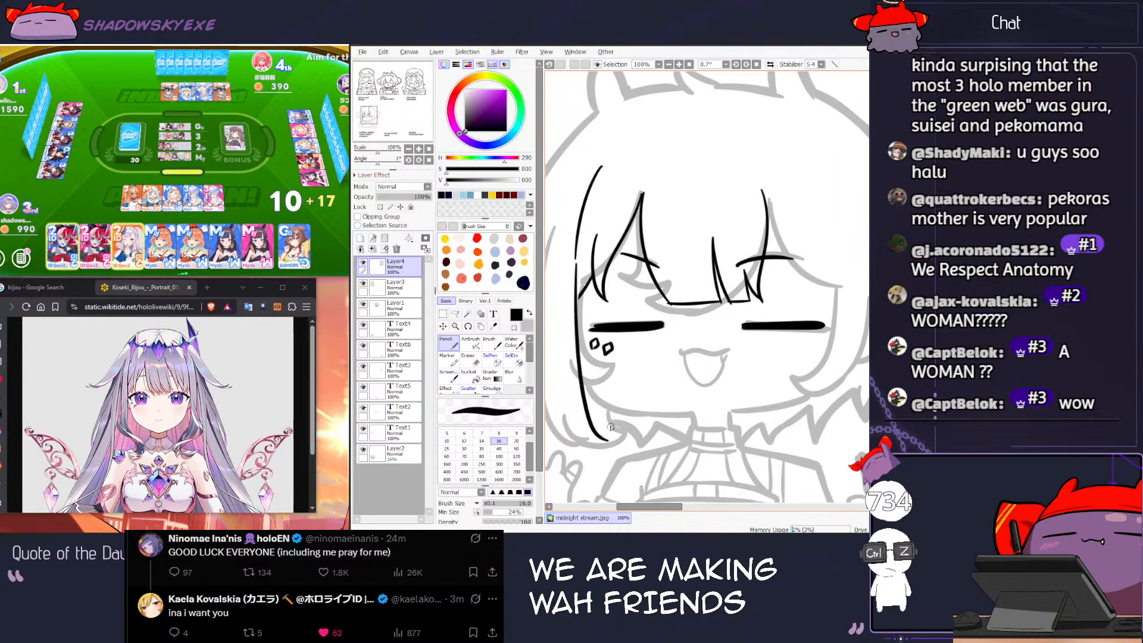
Step: Ink the lower face contour from the left side lock along the jaw to the chin
key(ctrl+z)
key(ctrl+z)
mouse_move(582, 384)
mouse_down()
mouse_move(637, 414)
mouse_move(694, 412)
mouse_up()
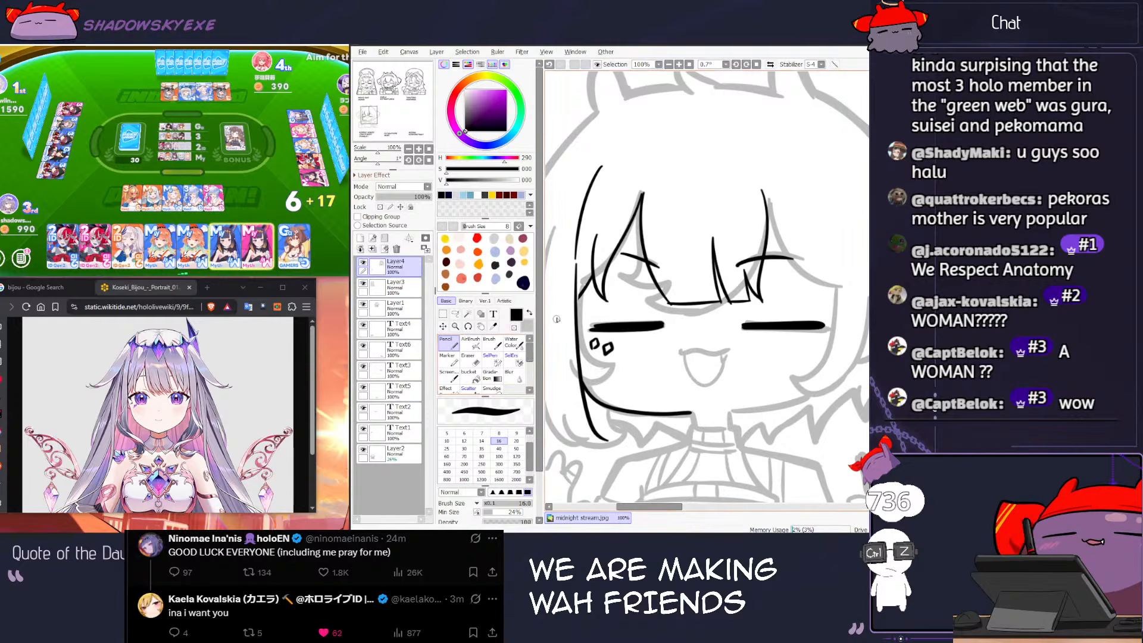
Step: Switch to the game and discard the eighth card, the GAMERS one, from the hand
click(269, 209)
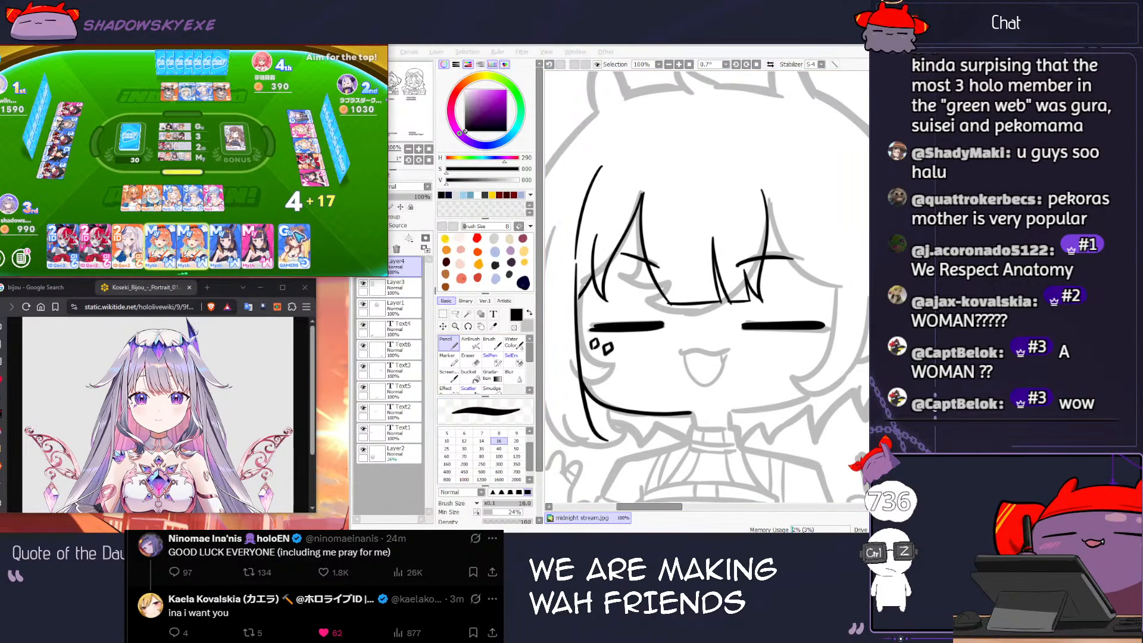
click(294, 244)
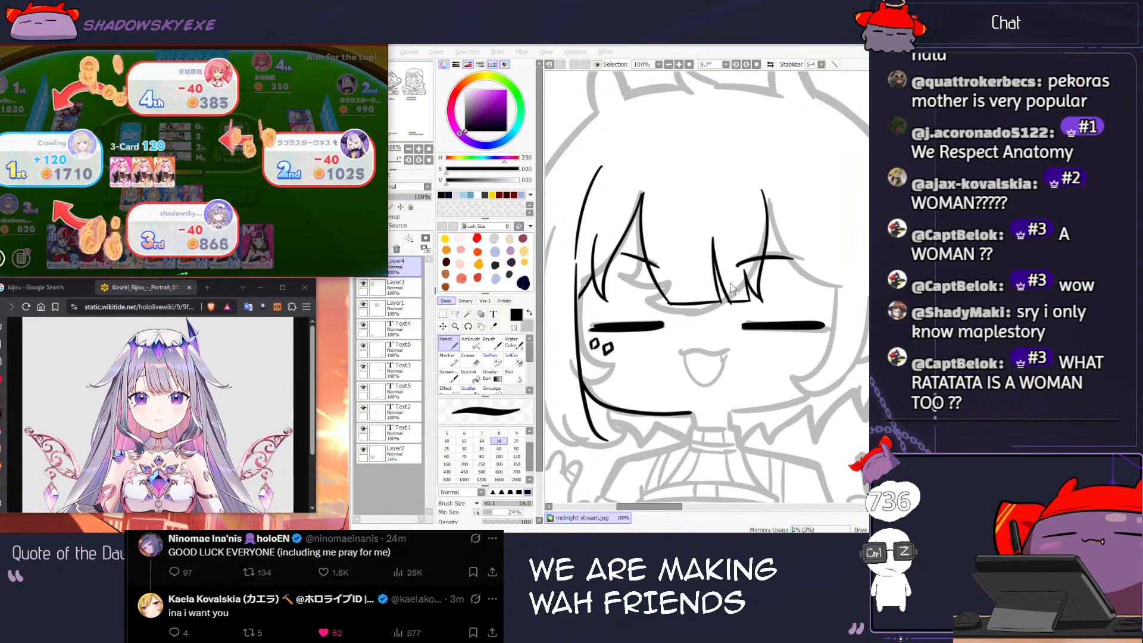
Step: Switch back to the drawing and ink the right lock of the bangs from the forehead peak to a pointed tip beyond the right-hand eye
click(730, 280)
mouse_move(762, 190)
mouse_down()
mouse_move(795, 262)
mouse_move(815, 275)
mouse_up()
key(ctrl+z)
key(ctrl+z)
key(ctrl+z)
key(ctrl+z)
mouse_move(808, 226)
mouse_down()
mouse_move(819, 306)
mouse_move(818, 295)
mouse_up()
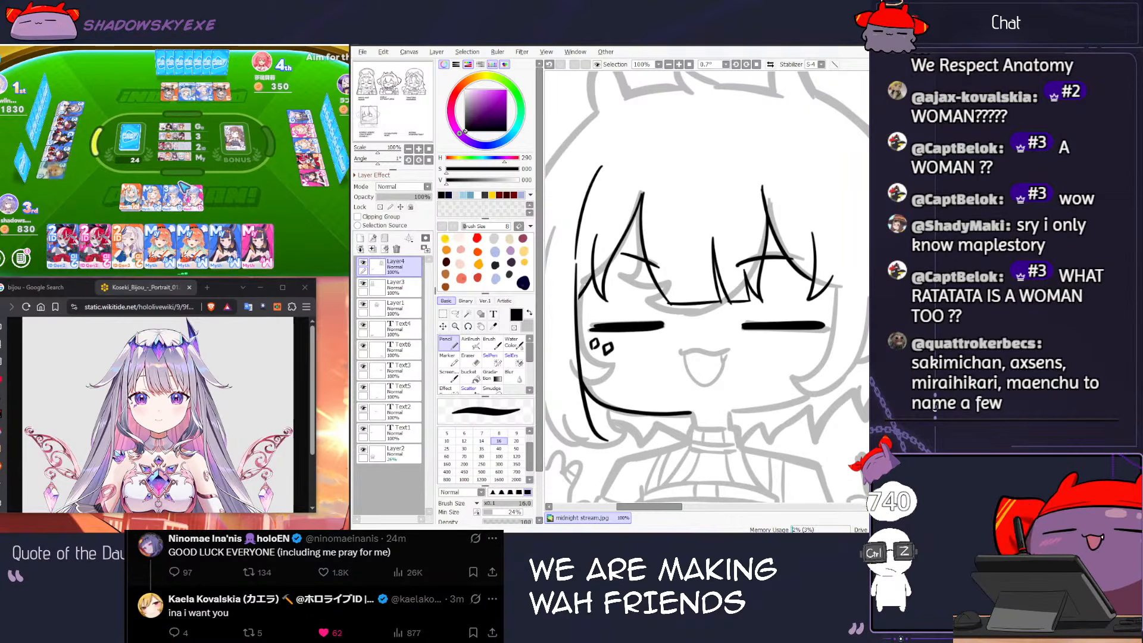
Step: Switch to the game and discard the newly drawn GAMERS card at the end of the hand
click(238, 198)
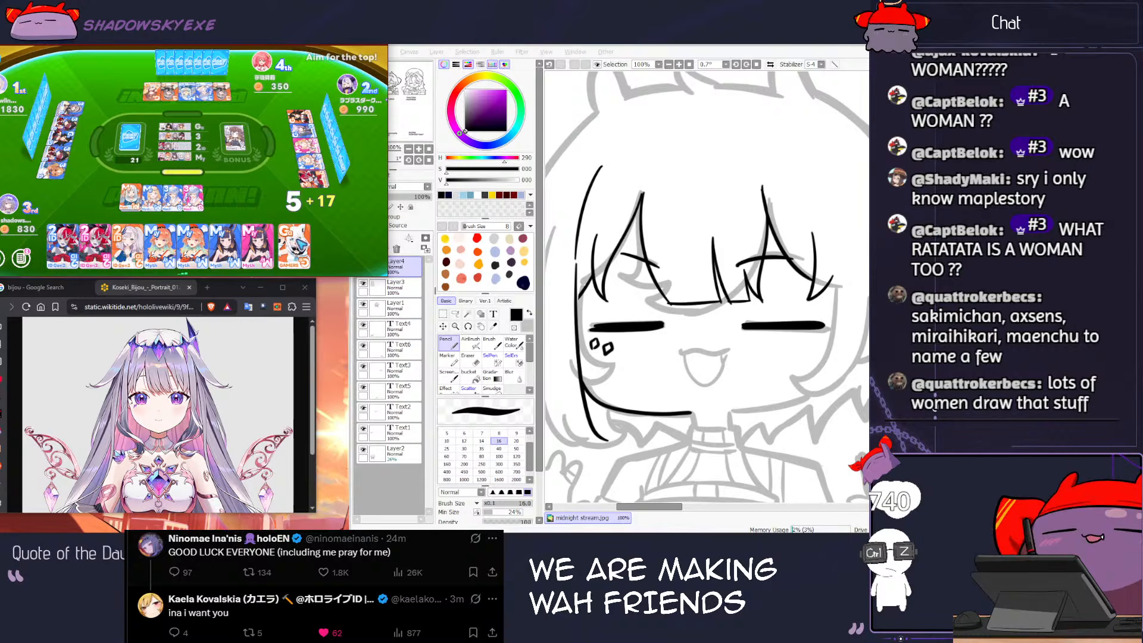
click(295, 244)
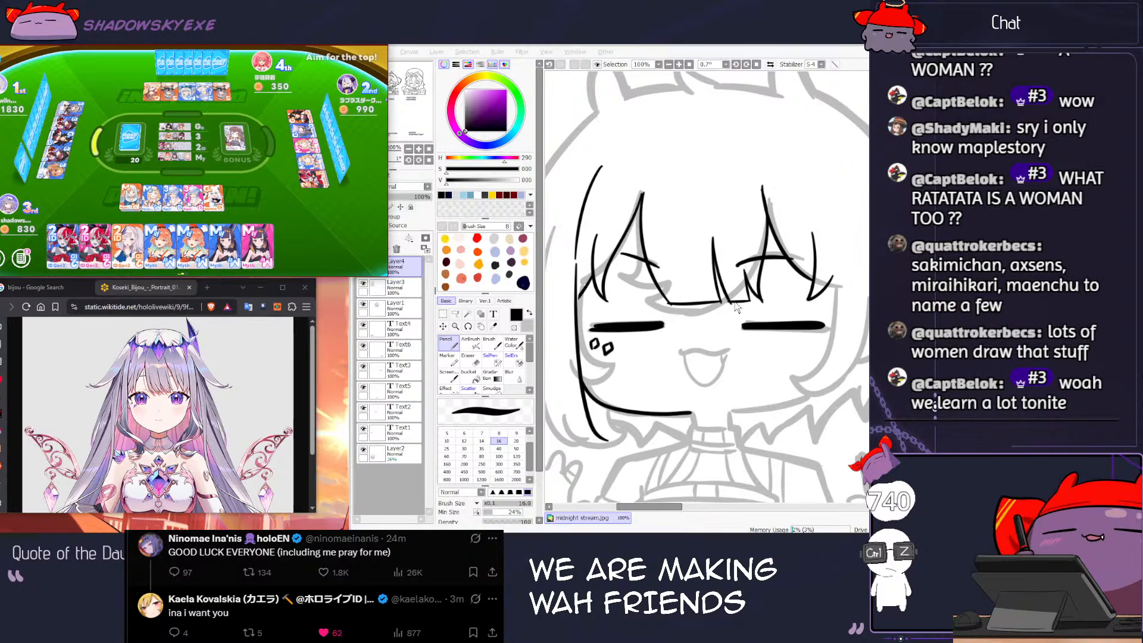
Step: Switch back to the drawing and ink the wavy upper line of the mouth
click(683, 354)
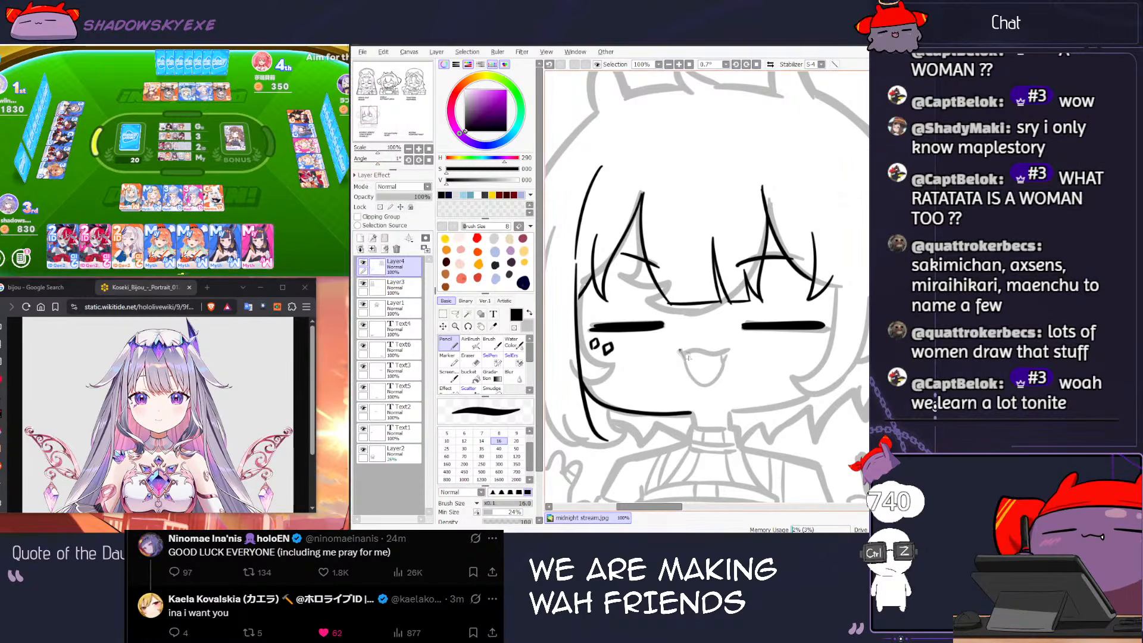
drag(676, 352, 732, 353)
key(ctrl+z)
key(ctrl+z)
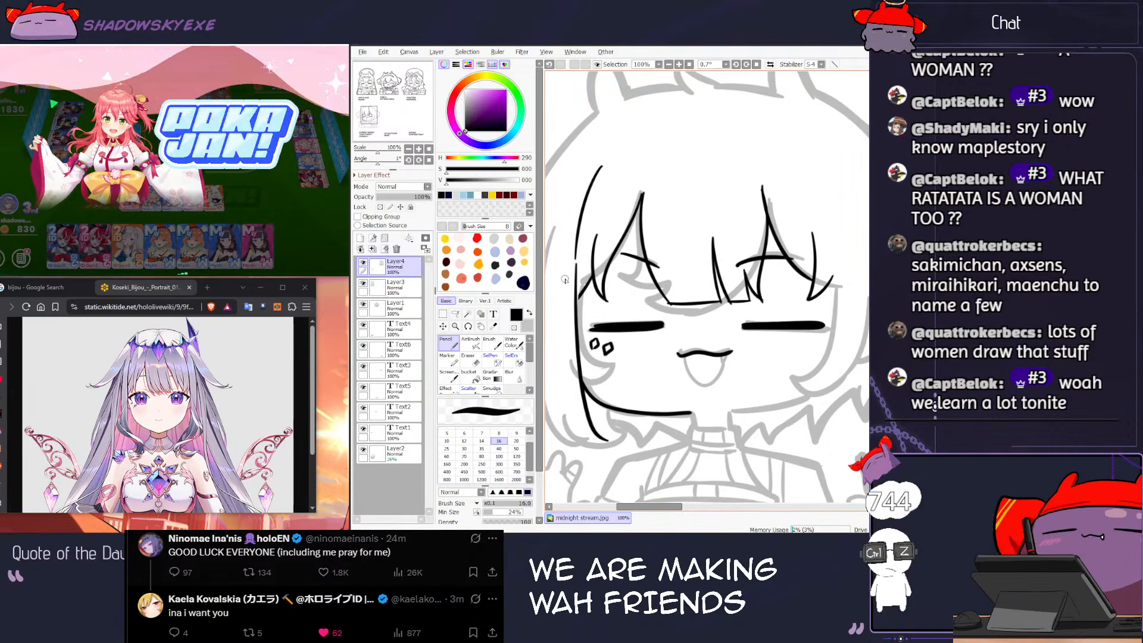
Step: Ink the outer edge of the long left side lock as a sweeping curve from beside the forehead down to the shoulder
drag(561, 293, 589, 231)
key(ctrl+z)
mouse_move(581, 145)
mouse_down()
mouse_move(566, 239)
mouse_move(588, 382)
mouse_move(607, 415)
mouse_up()
key(ctrl+z)
mouse_move(586, 136)
mouse_down()
mouse_move(568, 247)
mouse_move(571, 355)
mouse_move(631, 426)
mouse_up()
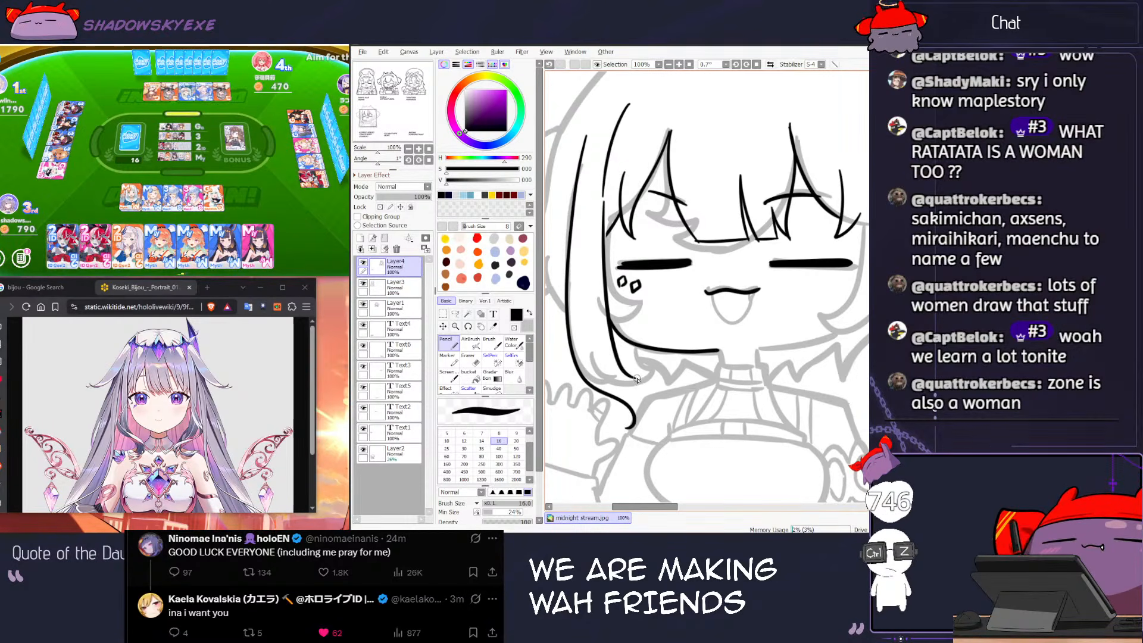
Step: Try to extend the inner edge of the left side lock with a curve over the shoulder down to the chest
key(ctrl+z)
key(ctrl+z)
drag(622, 367, 660, 397)
drag(660, 395, 671, 449)
key(ctrl+z)
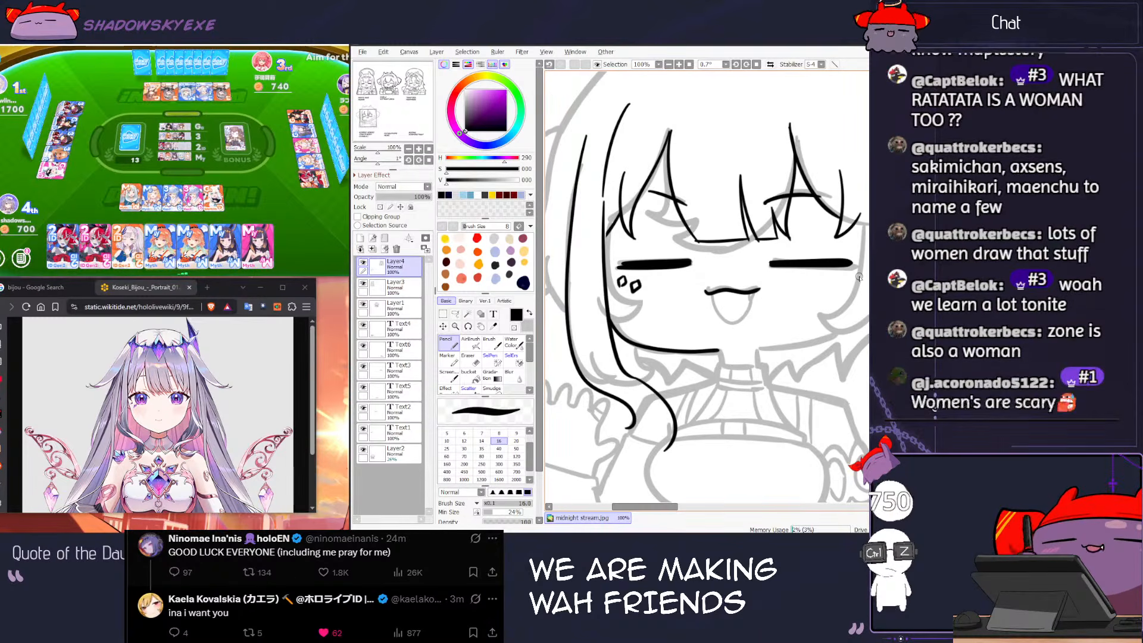
key(ctrl+z)
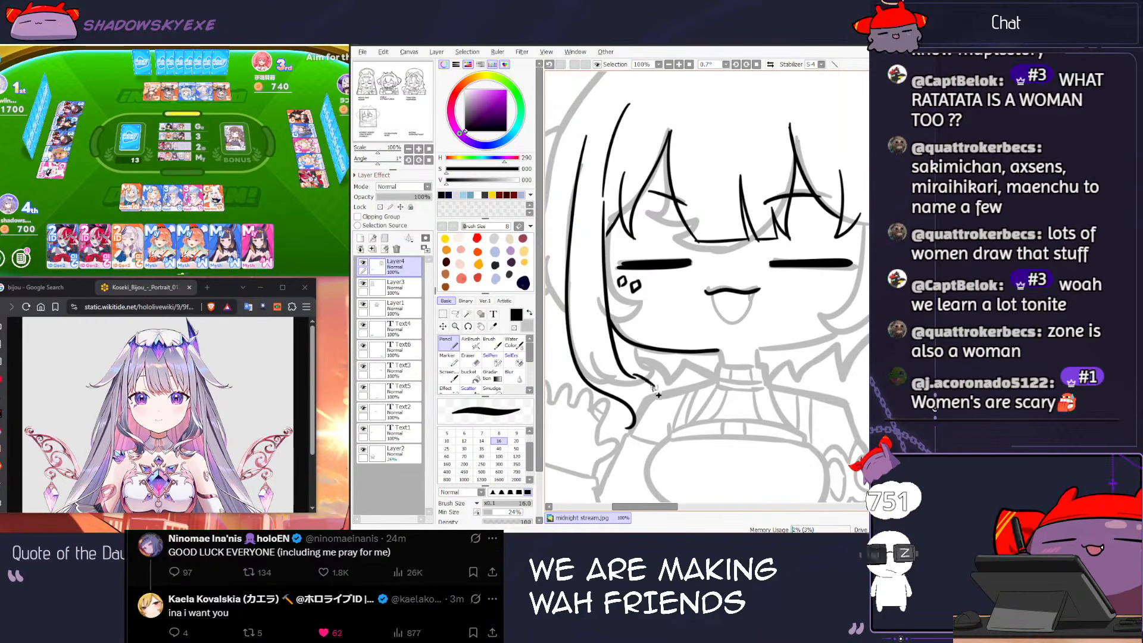
key(ctrl+z)
Step: Ink the curled lower end of the left side lock over the shoulder and close it with jagged pointed tips
drag(630, 374, 670, 415)
key(ctrl+z)
key(ctrl+z)
key(ctrl+z)
mouse_move(632, 376)
mouse_down()
mouse_move(669, 413)
mouse_move(643, 381)
mouse_move(669, 439)
mouse_up()
key(ctrl+z)
key(ctrl+z)
mouse_move(632, 376)
mouse_down()
mouse_move(660, 440)
mouse_move(673, 416)
mouse_up()
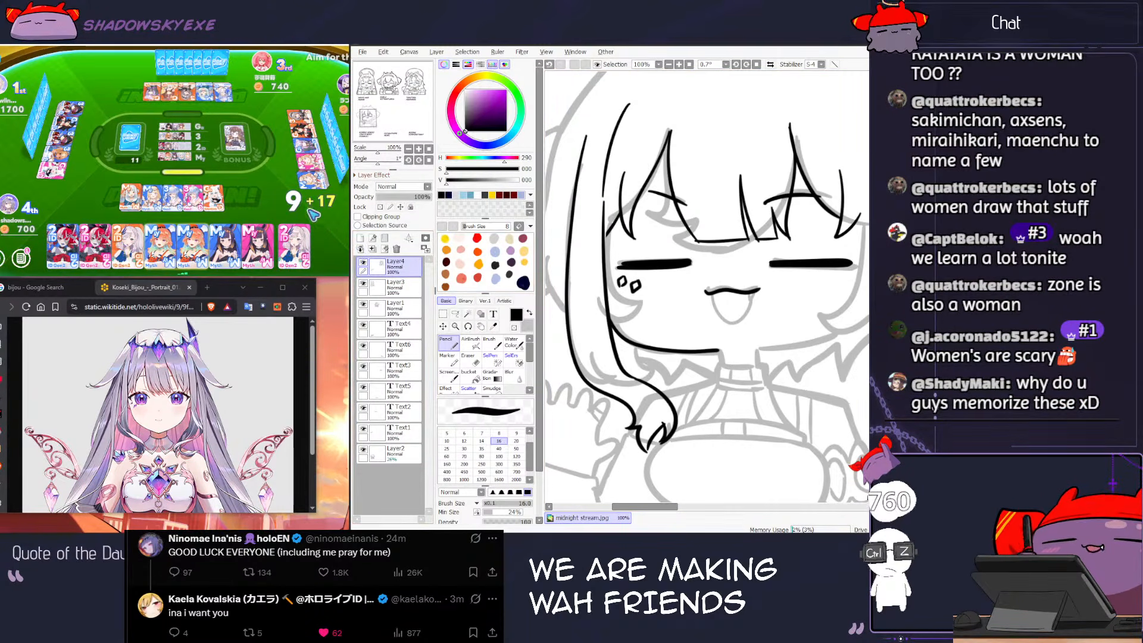
Step: Switch to the game and discard the seventh card of the hand
click(275, 212)
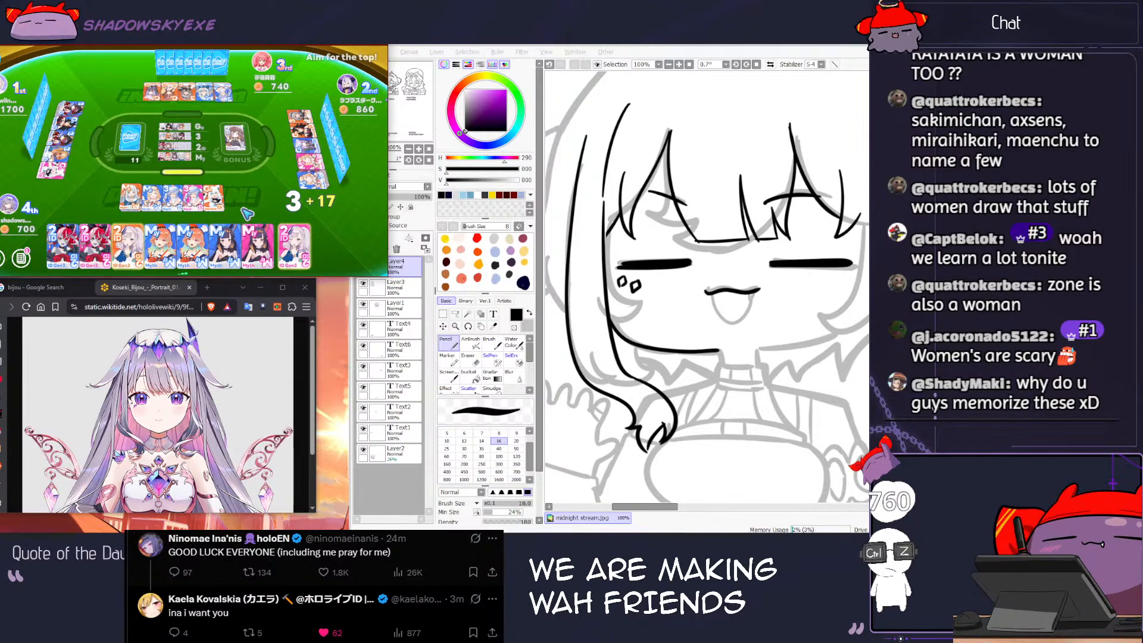
click(257, 245)
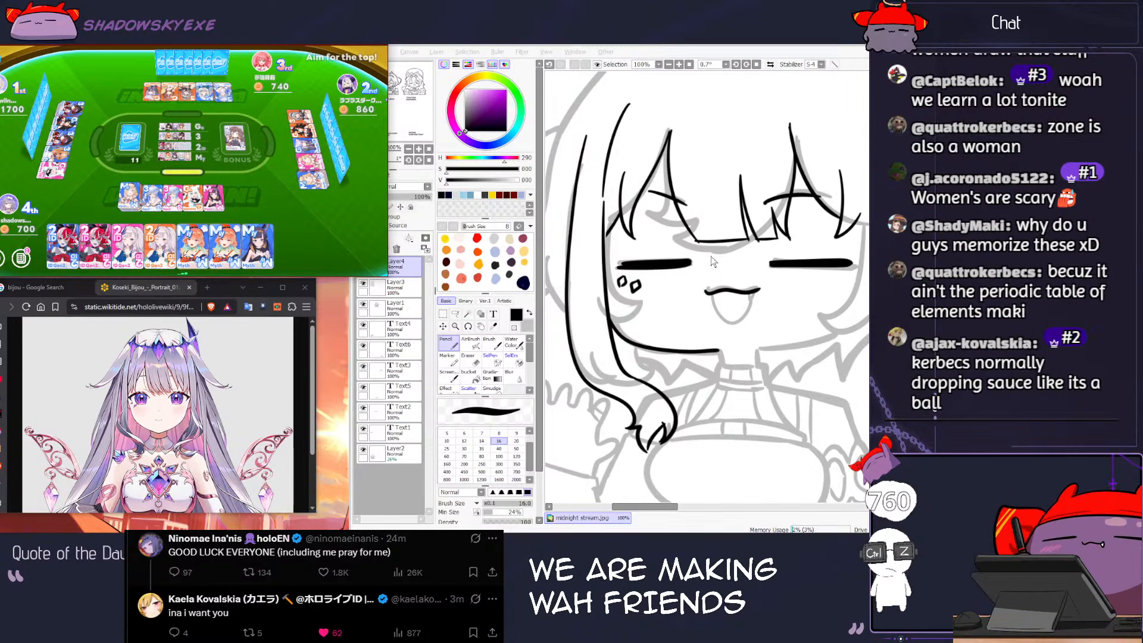
Step: Switch back to the drawing and set the Pencil brush size to 20 for the whole-head outline
scroll(653, 184, down, 5)
click(654, 184)
drag(625, 134, 613, 191)
key(])
key(])
key(])
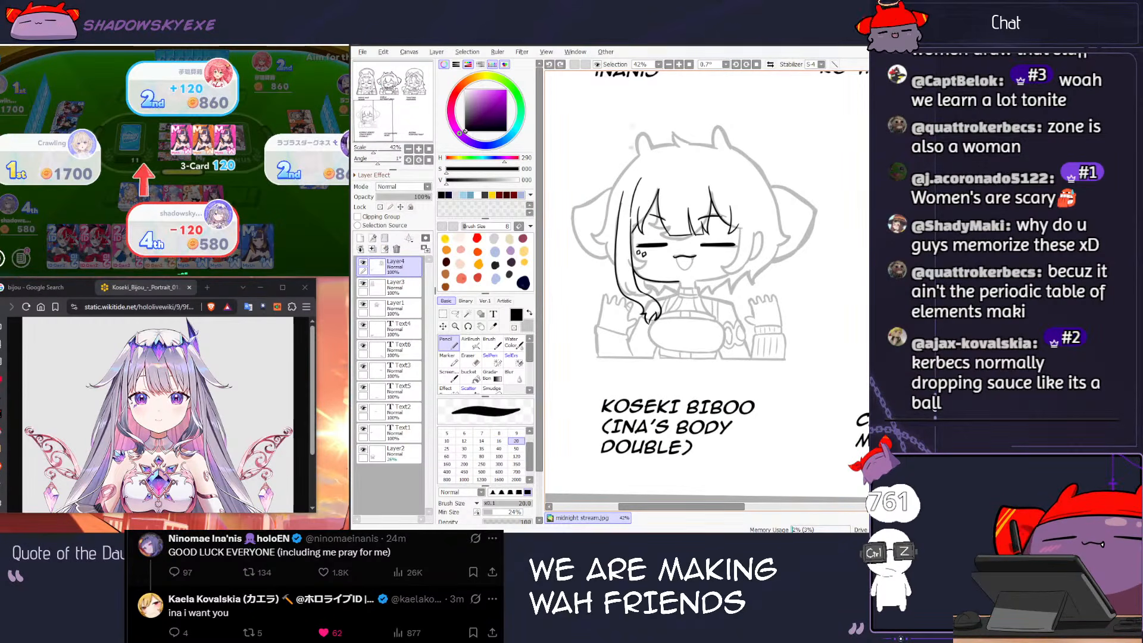
Step: Try to ink the top of the head from the left horn toward the right horn
mouse_move(640, 153)
mouse_down()
mouse_move(637, 126)
mouse_move(652, 151)
mouse_move(641, 124)
mouse_move(654, 148)
mouse_move(712, 145)
mouse_up()
key(ctrl+z)
key(ctrl+z)
key(ctrl+z)
key([)
key([)
key(ctrl+z)
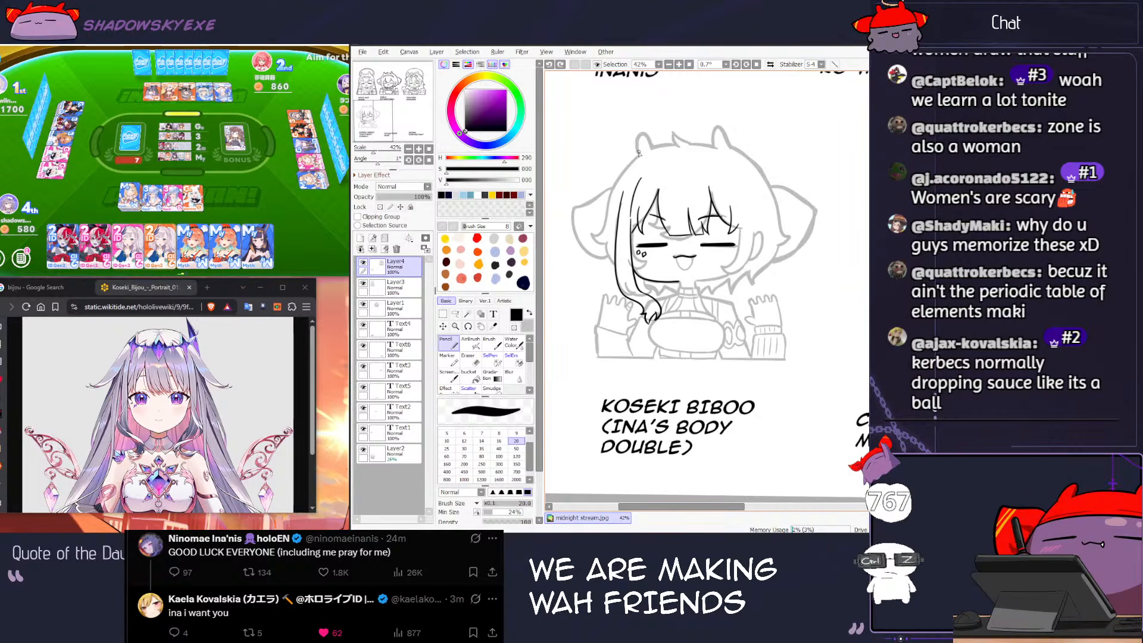
Step: Ink the small curved left horn on top of the head over the sketch
drag(634, 150, 655, 144)
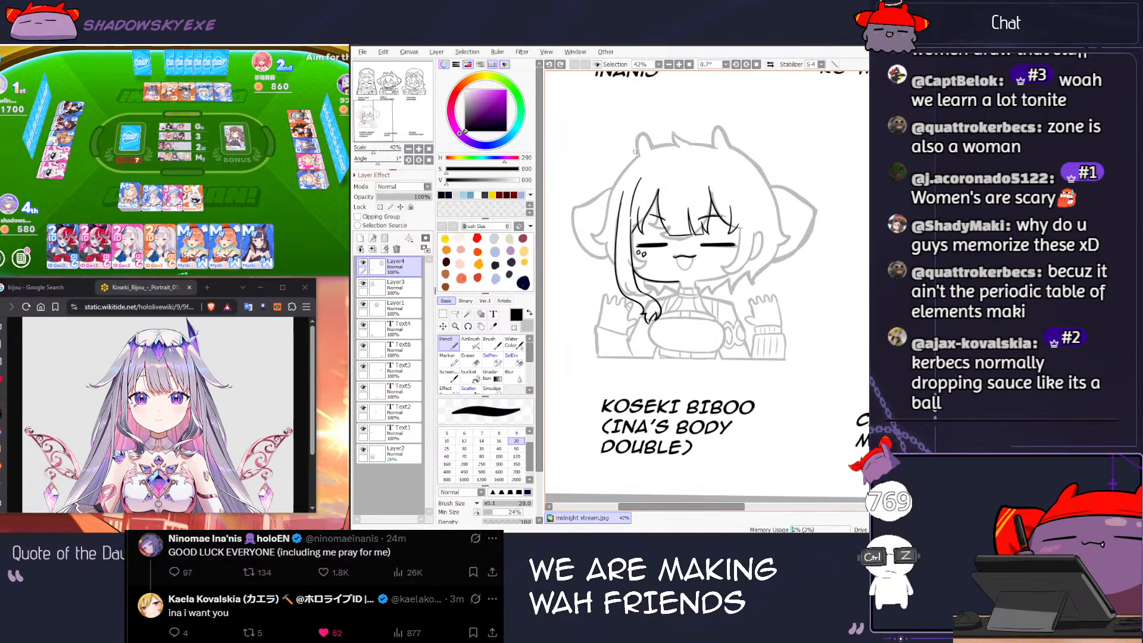
key(ctrl+z)
key(ctrl+z)
key(ctrl+z)
mouse_move(635, 151)
mouse_down()
mouse_move(646, 128)
mouse_move(651, 148)
mouse_move(640, 126)
mouse_move(657, 144)
mouse_up()
key(ctrl+z)
key(ctrl+z)
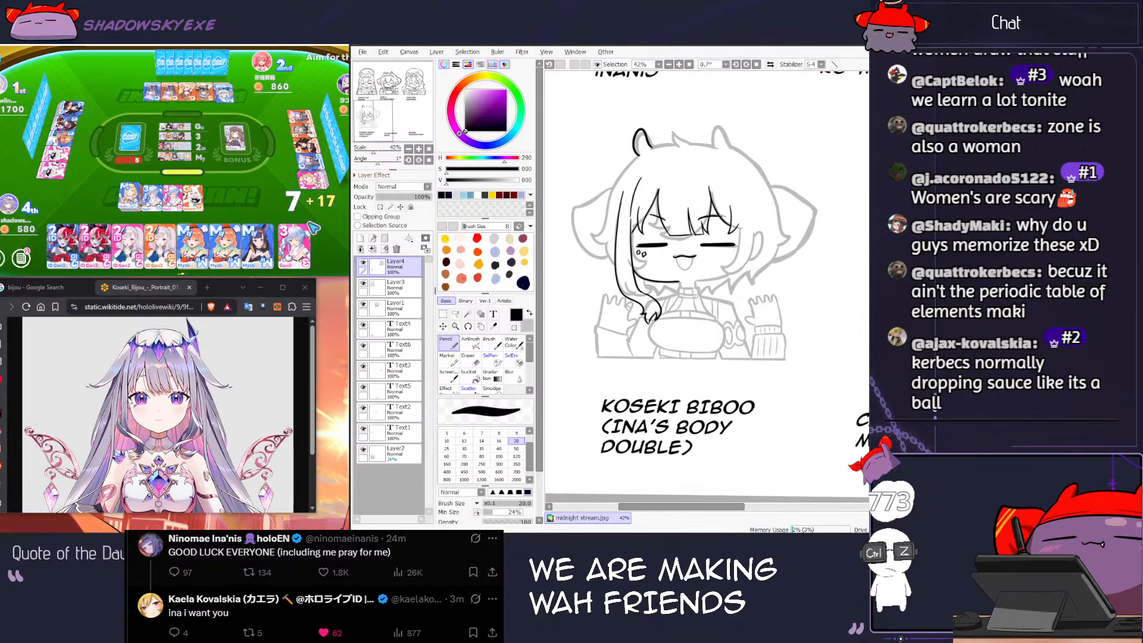
Step: Switch to the game and discard the newly drawn eighth card of the hand
click(302, 242)
click(302, 243)
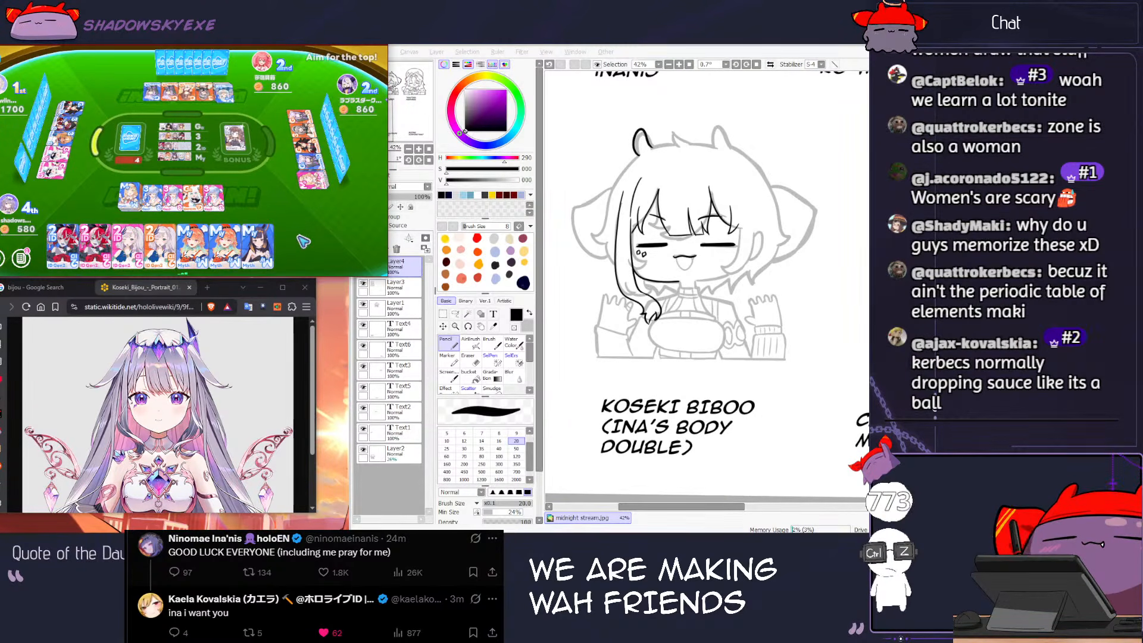
Step: Switch back to the drawing and try to ink the first tiara gem below the left horn
click(646, 173)
key(e)
key(ctrl+z)
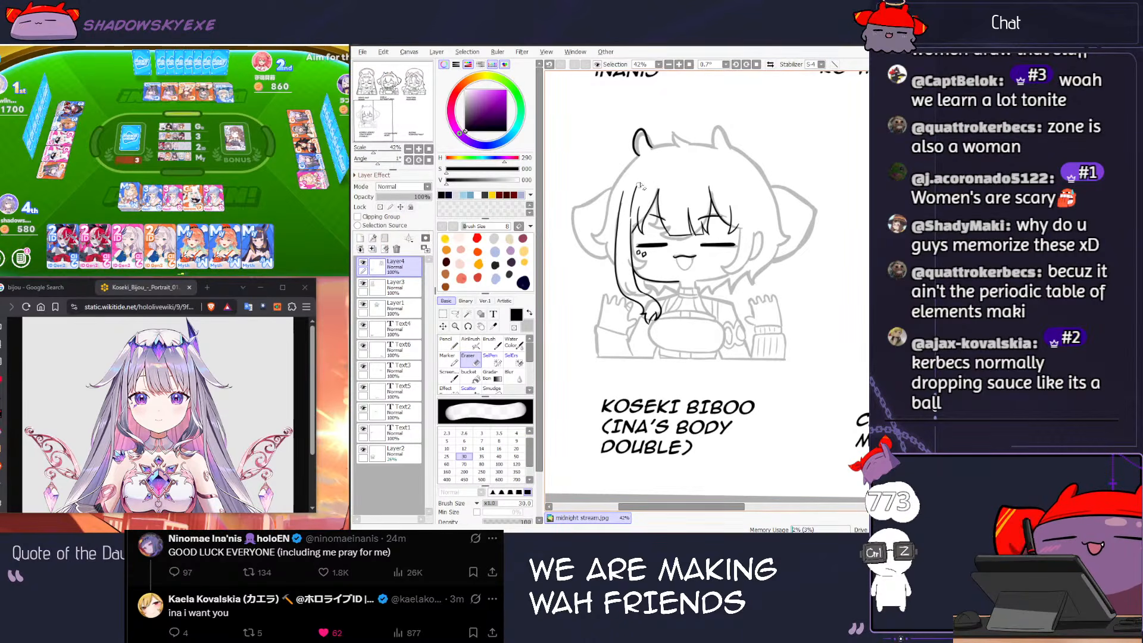
key(n)
key(ctrl+z)
key(ctrl+z)
key(ctrl+z)
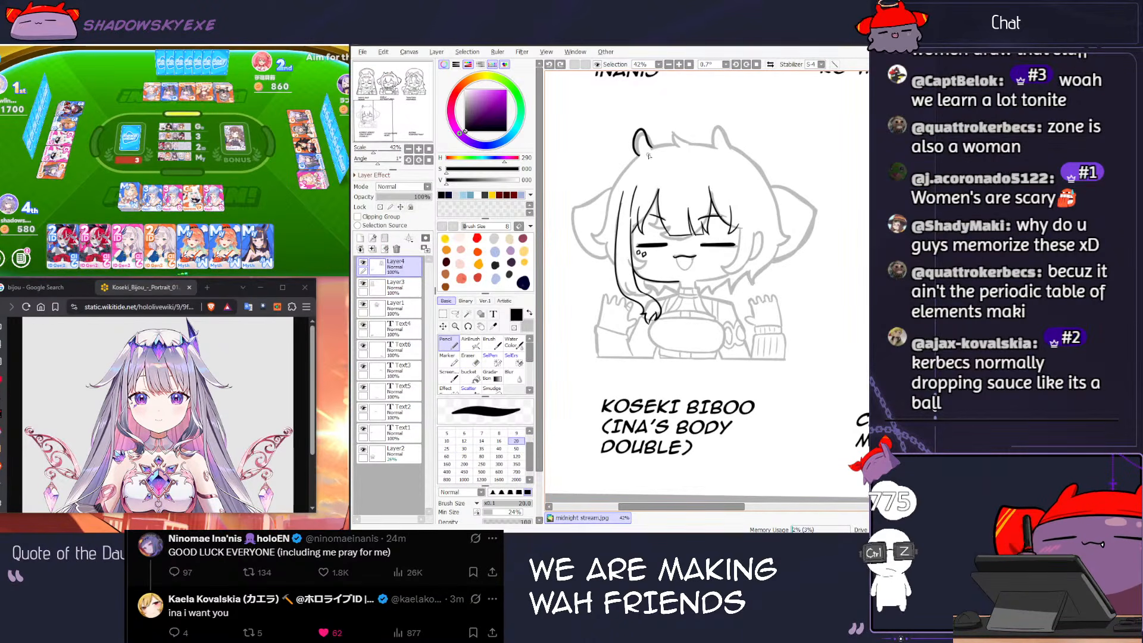
key(ctrl+z)
Step: Ink the narrow upright diamond at the left end of the tiara, just below the left horn
drag(648, 156, 639, 173)
key(ctrl+z)
key(ctrl+z)
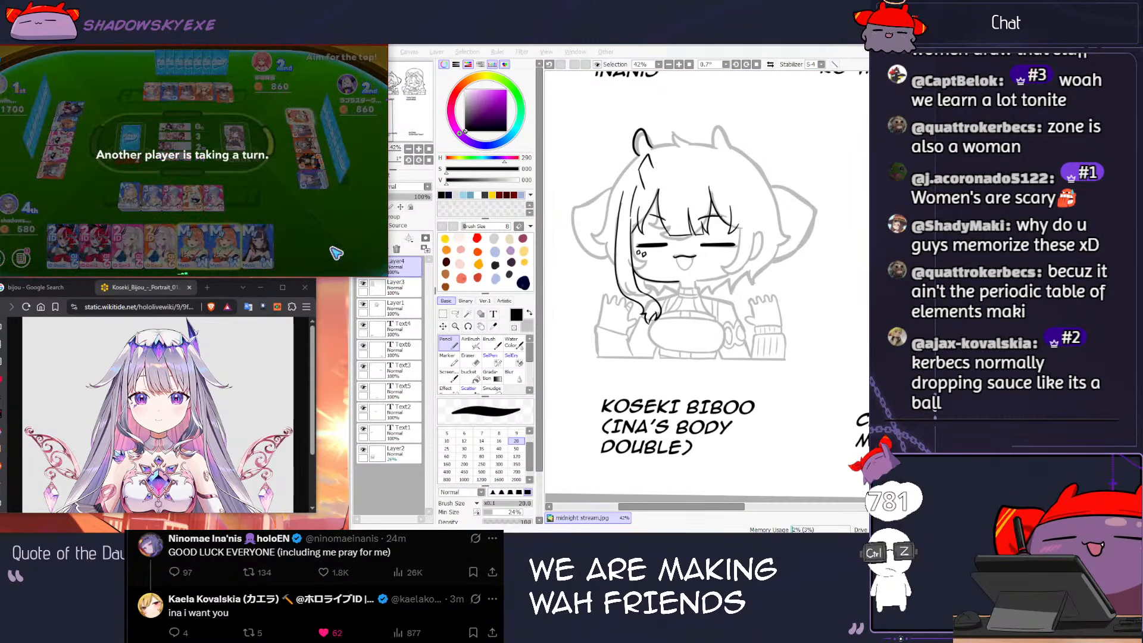
key(ctrl+z)
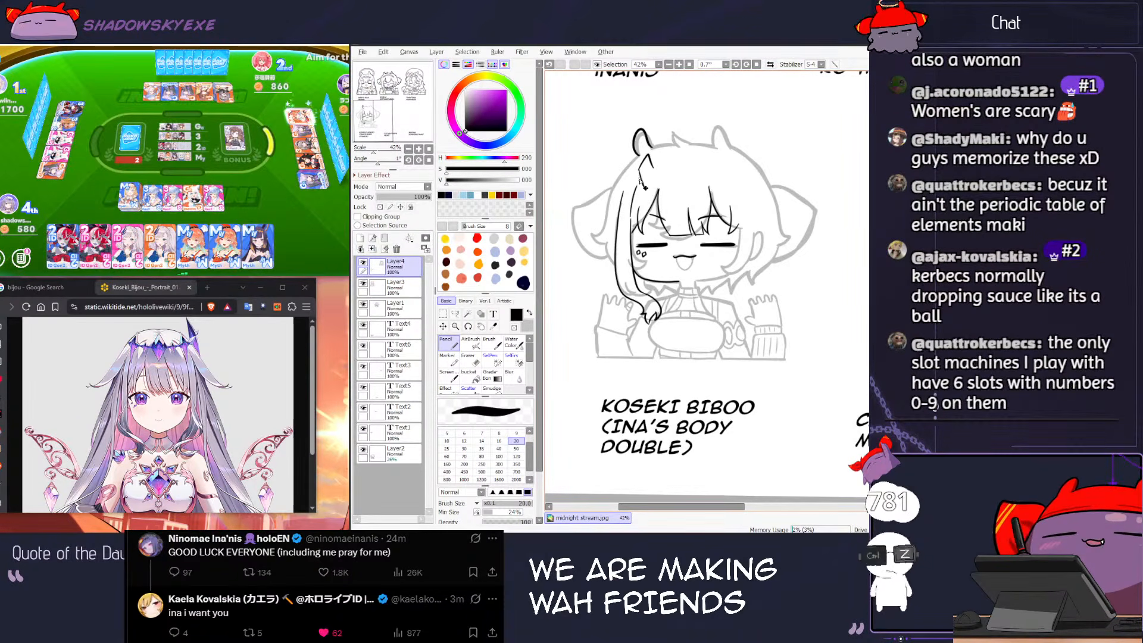
key(ctrl+z)
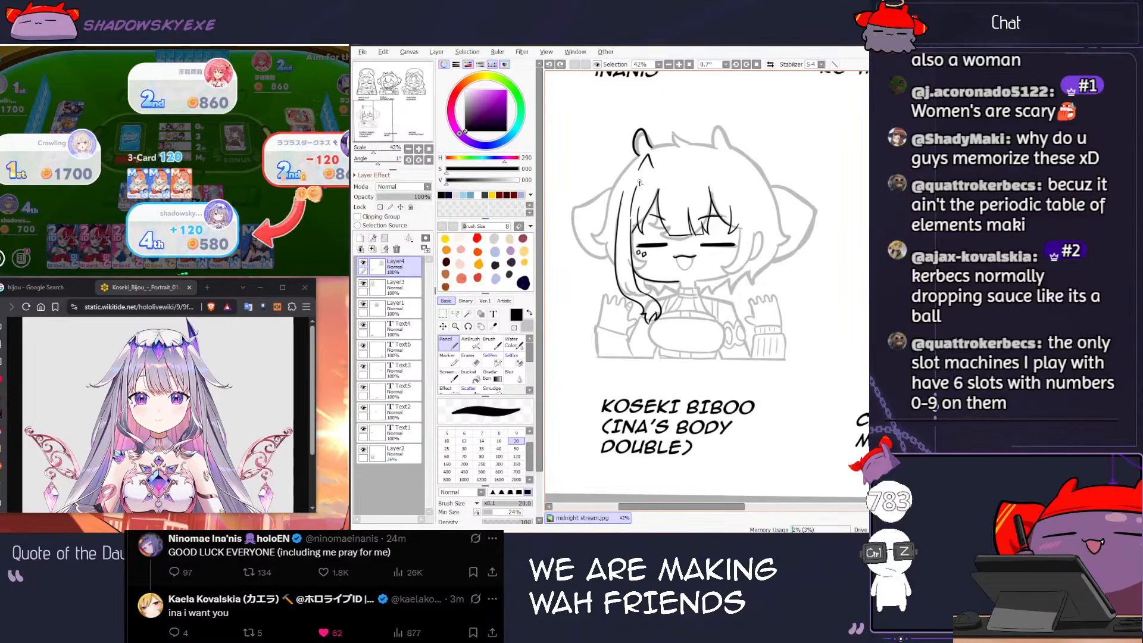
key(ctrl+z)
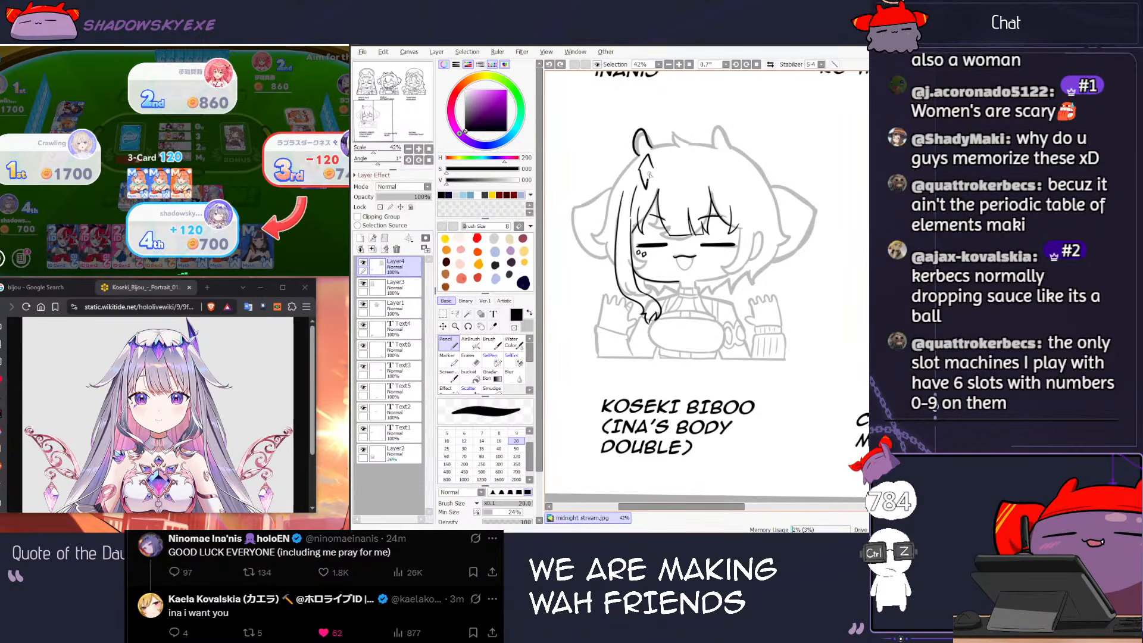
drag(641, 180, 654, 170)
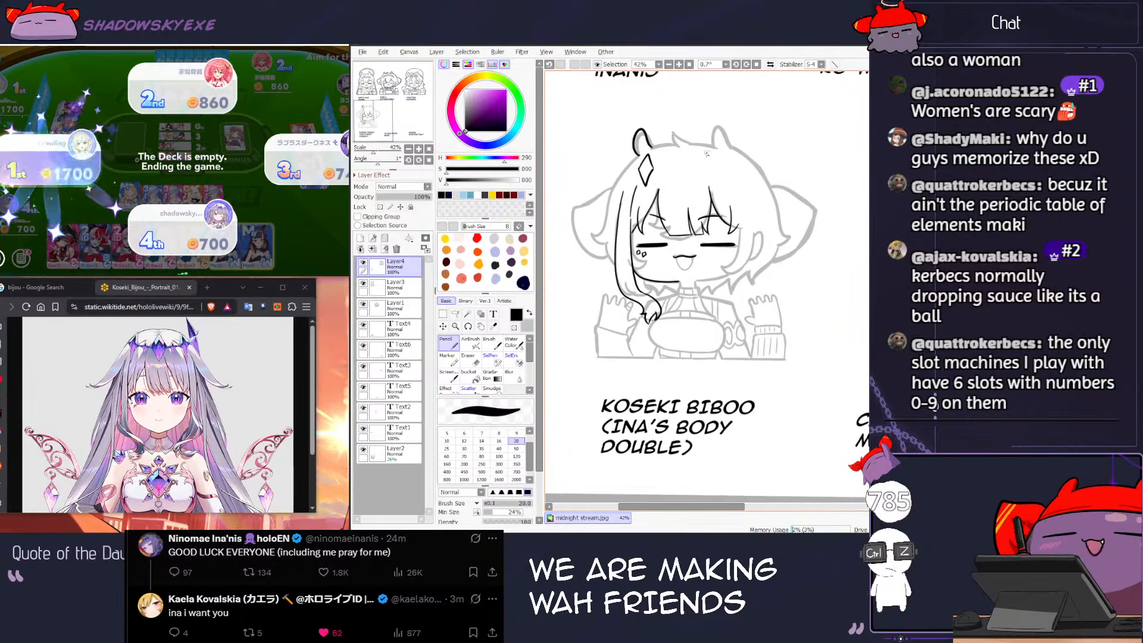
Step: Go through the finished Pokajan match results and start the same game again with a bet of 2000 coins
click(276, 223)
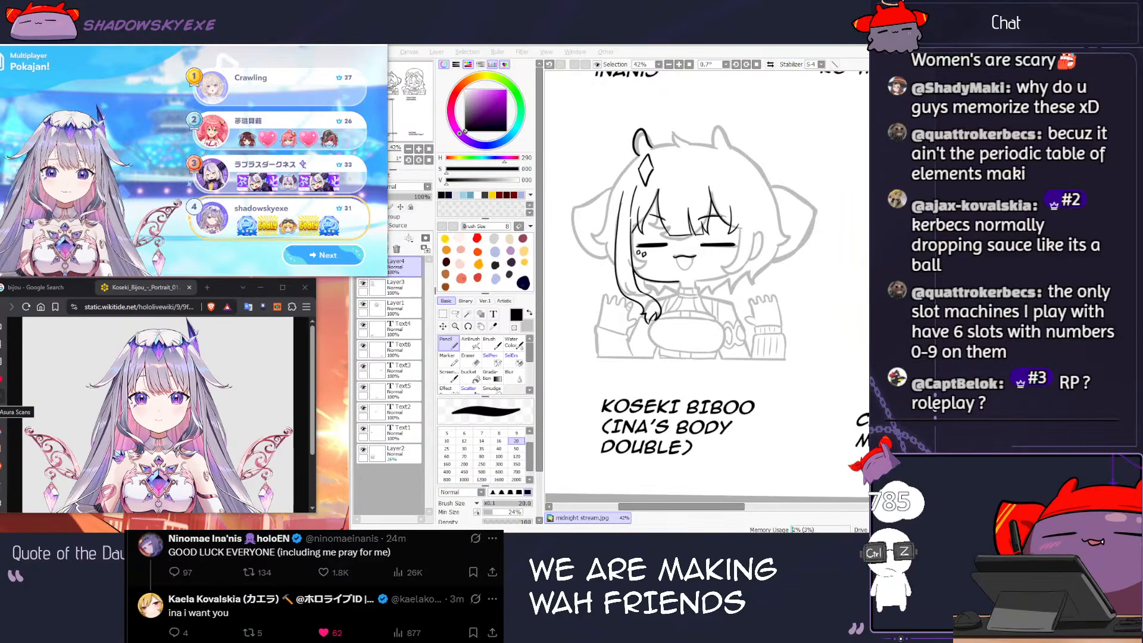
click(327, 262)
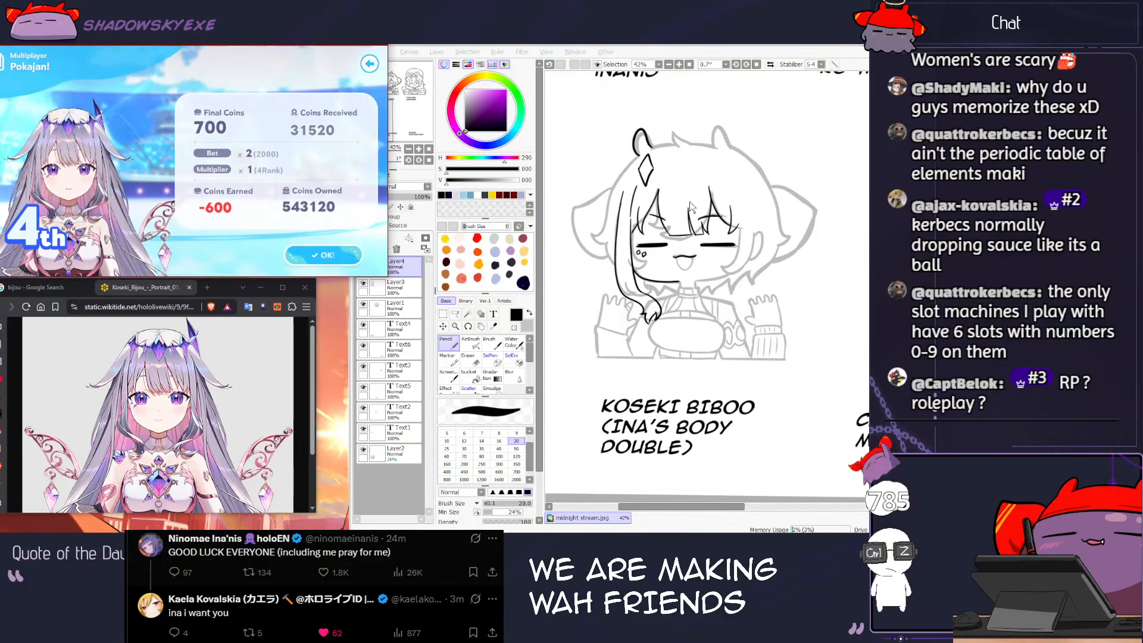
click(659, 163)
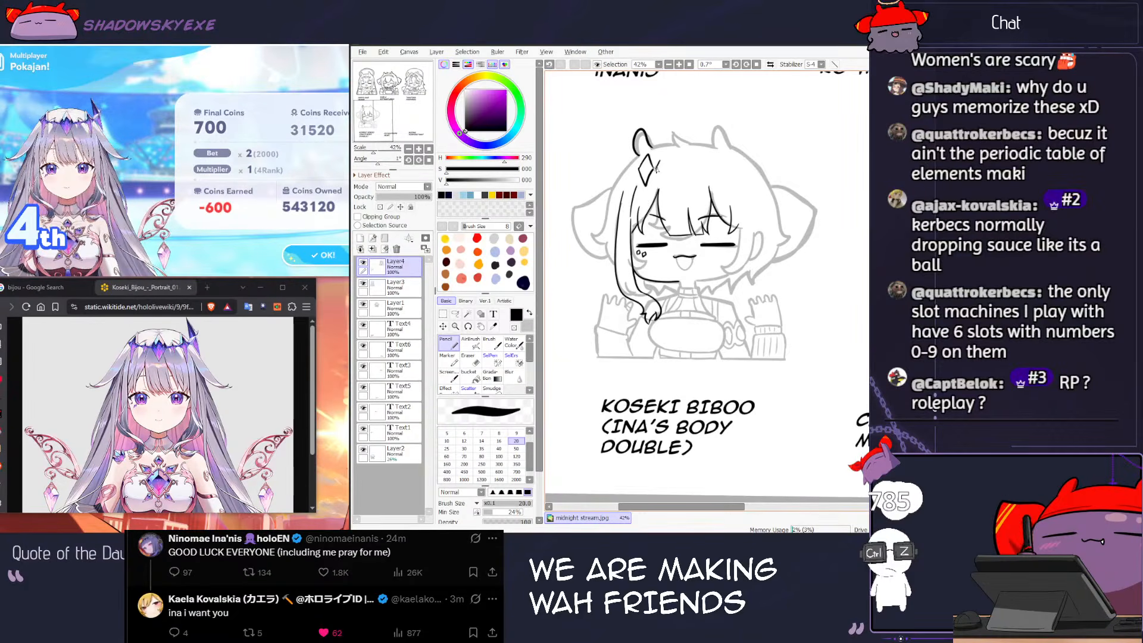
click(327, 259)
click(326, 259)
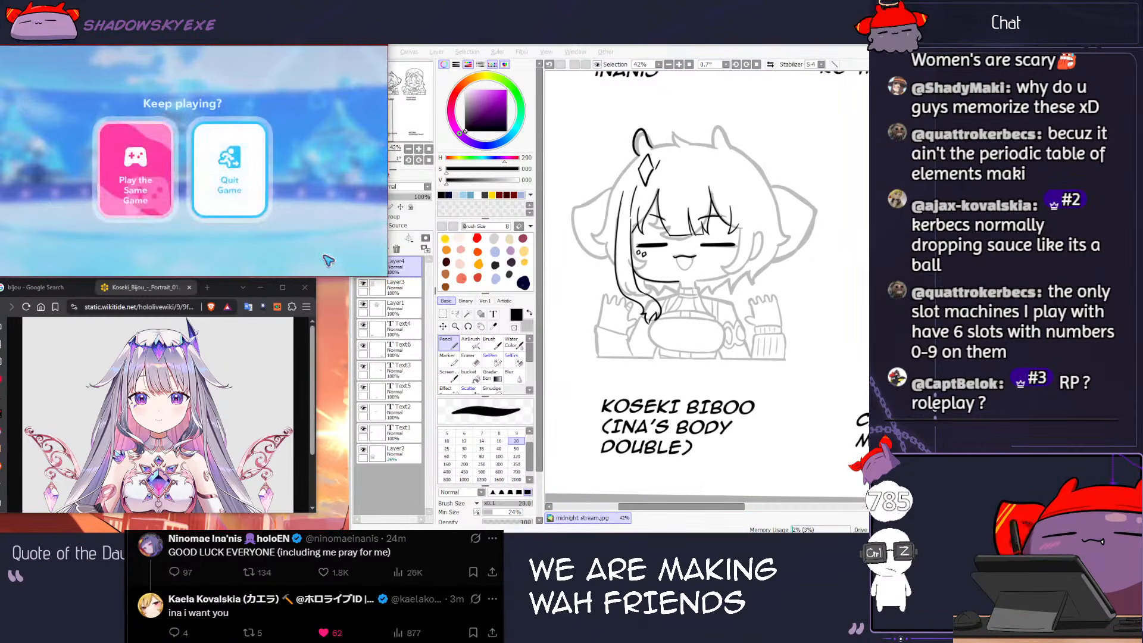
click(146, 174)
click(334, 252)
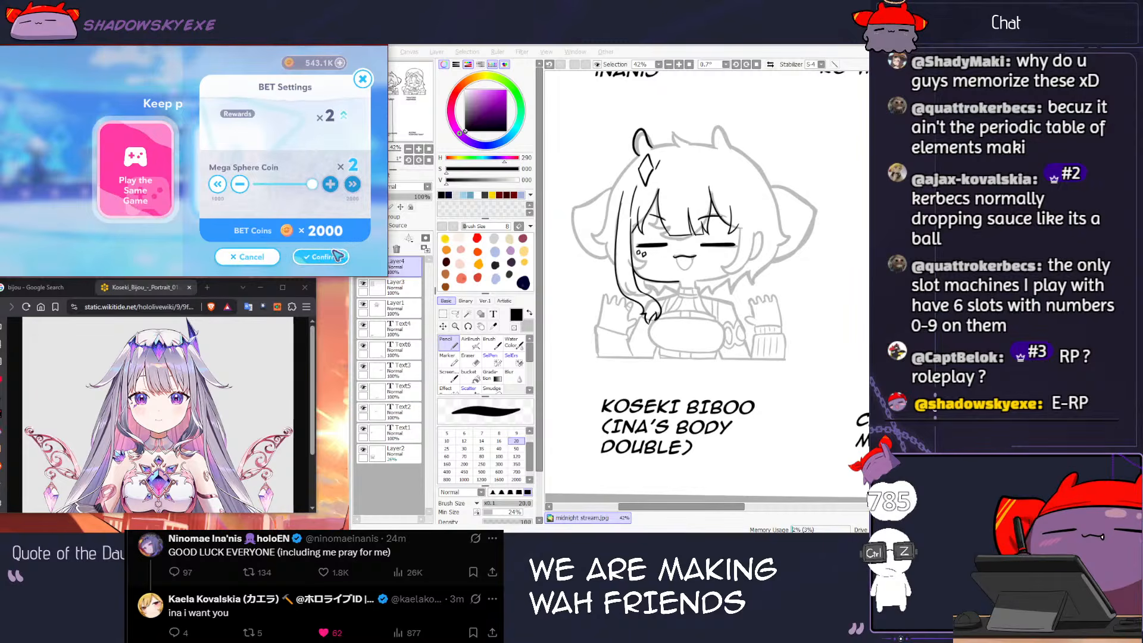
Step: Return to the drawing and ink a small diamond, a large central diamond and another small diamond along the tiara
click(658, 164)
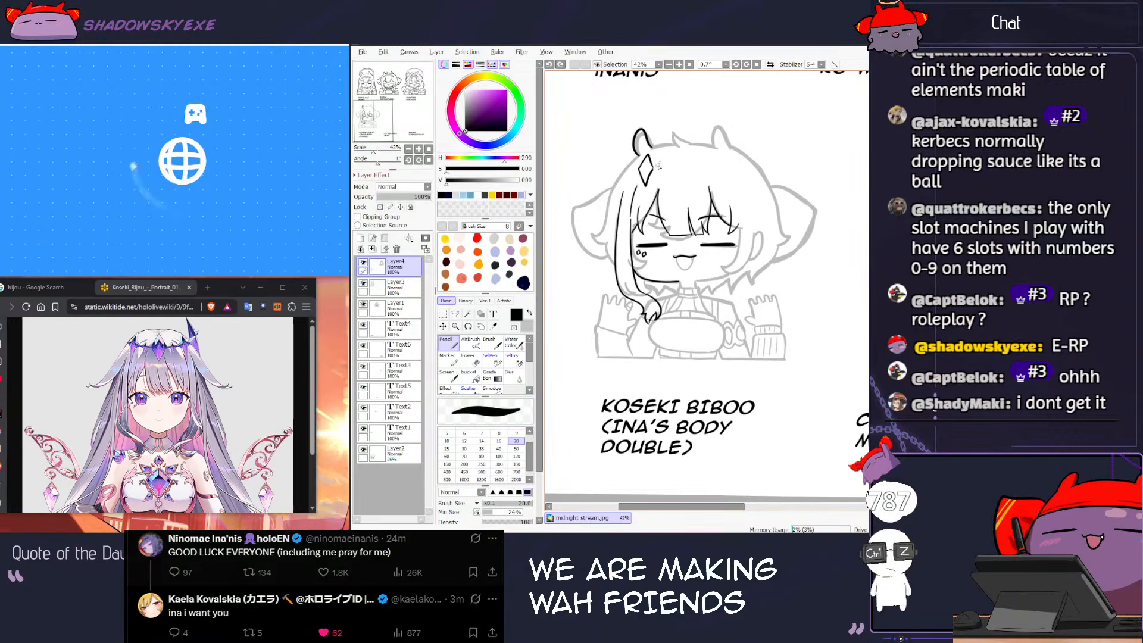
key(ctrl+z)
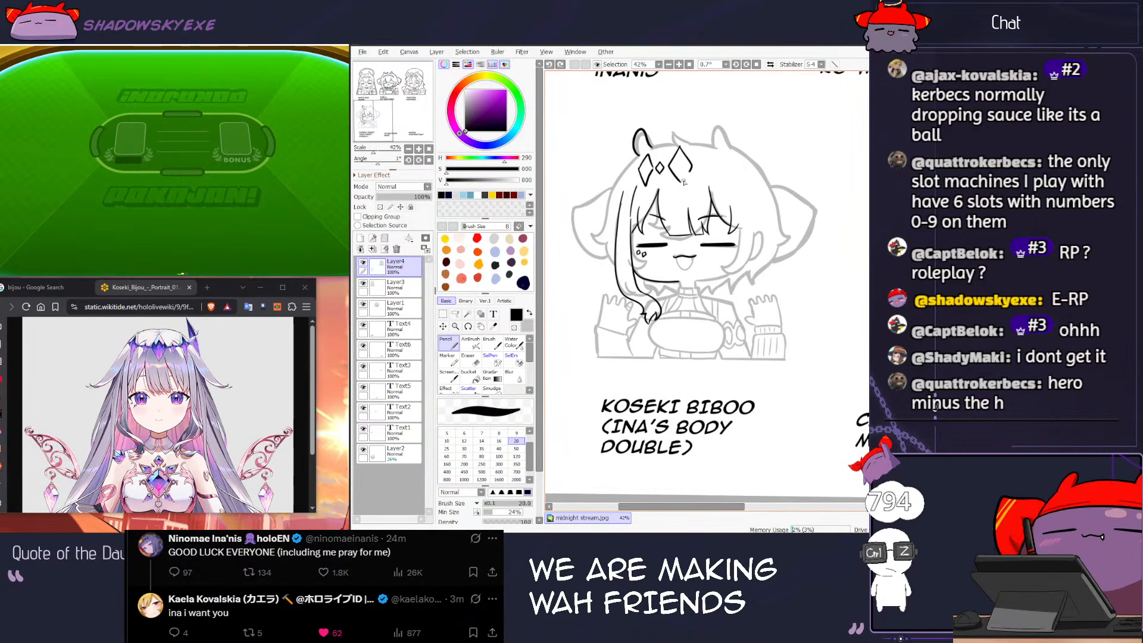
drag(691, 167, 681, 182)
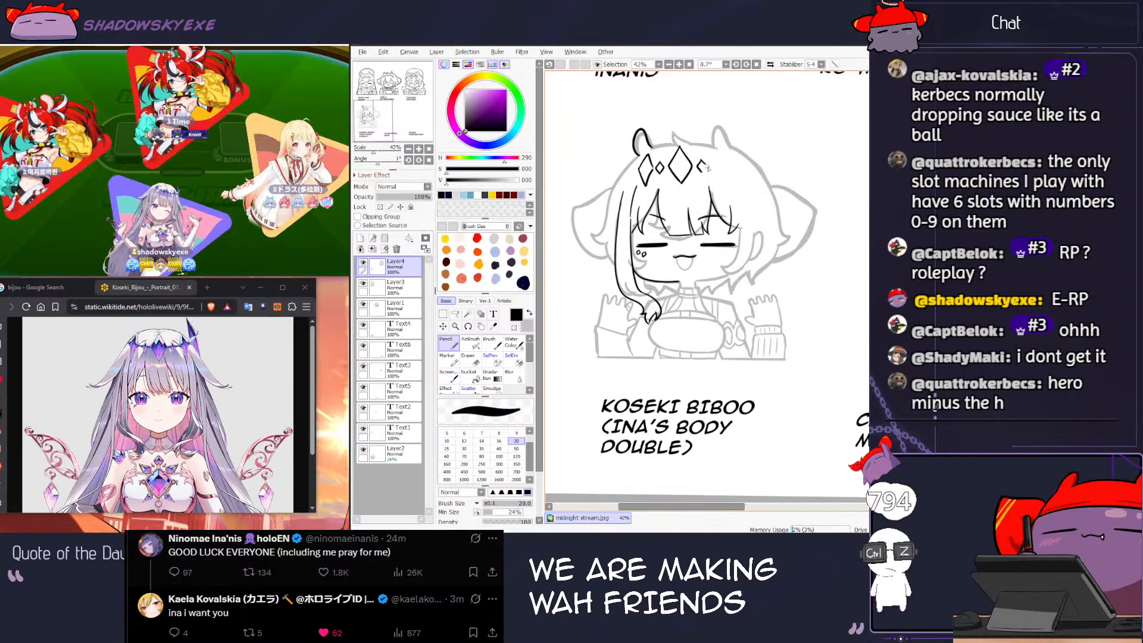
drag(701, 161, 704, 173)
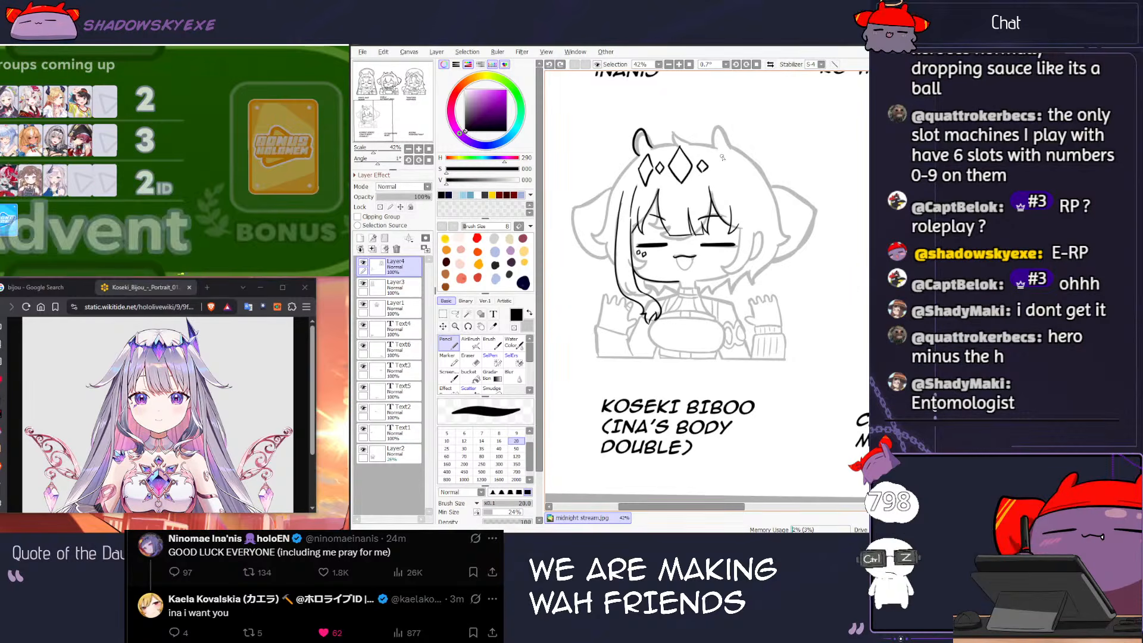
Step: Ink the tiara's four-pointed star gem over the right horn and the tall curved spike beside it
drag(724, 145, 717, 168)
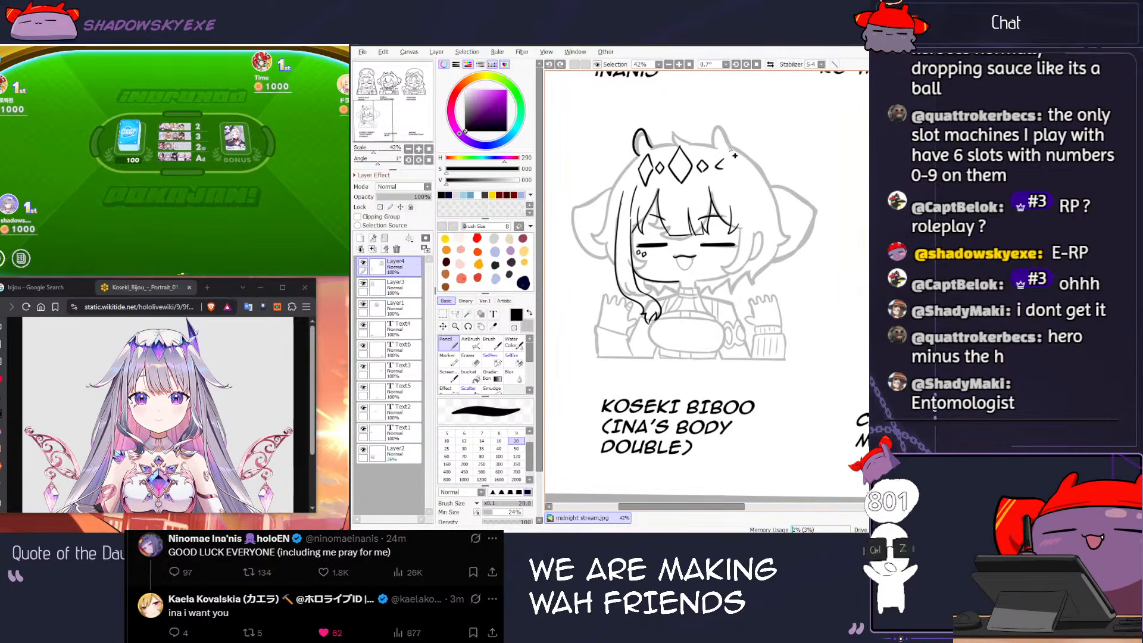
mouse_move(723, 142)
mouse_down()
mouse_move(735, 161)
mouse_move(729, 186)
mouse_up()
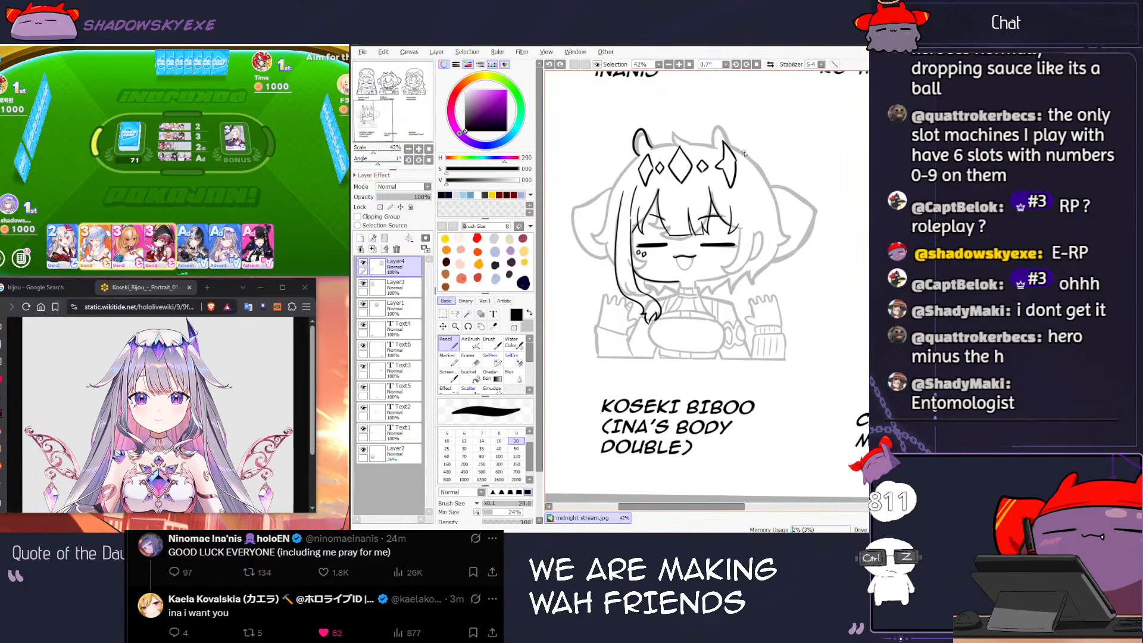
mouse_move(741, 123)
mouse_down()
mouse_move(758, 154)
mouse_move(741, 122)
mouse_move(756, 182)
mouse_up()
key(ctrl+z)
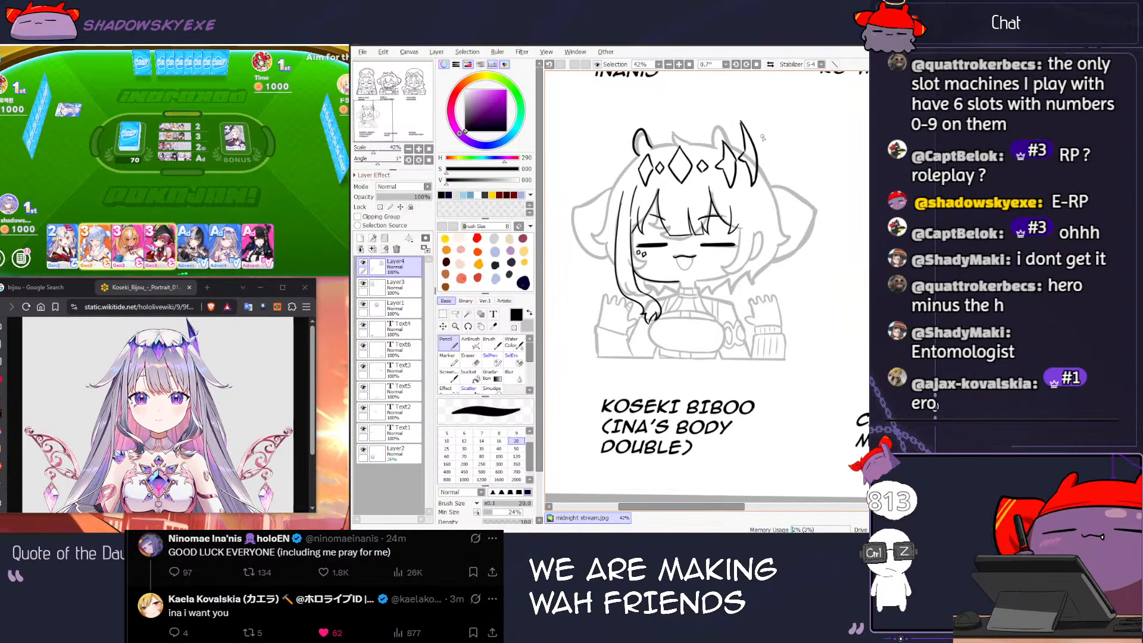
Step: Switch to the game and claim the offered 300-coin combination
scroll(762, 137, up, 1)
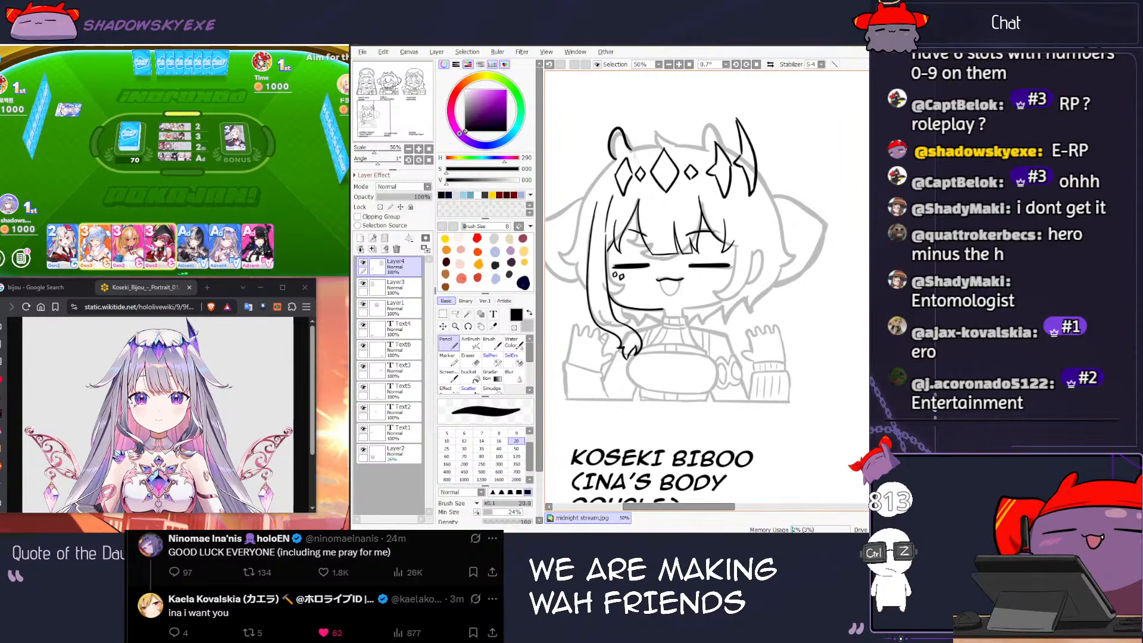
drag(592, 177, 604, 172)
click(343, 246)
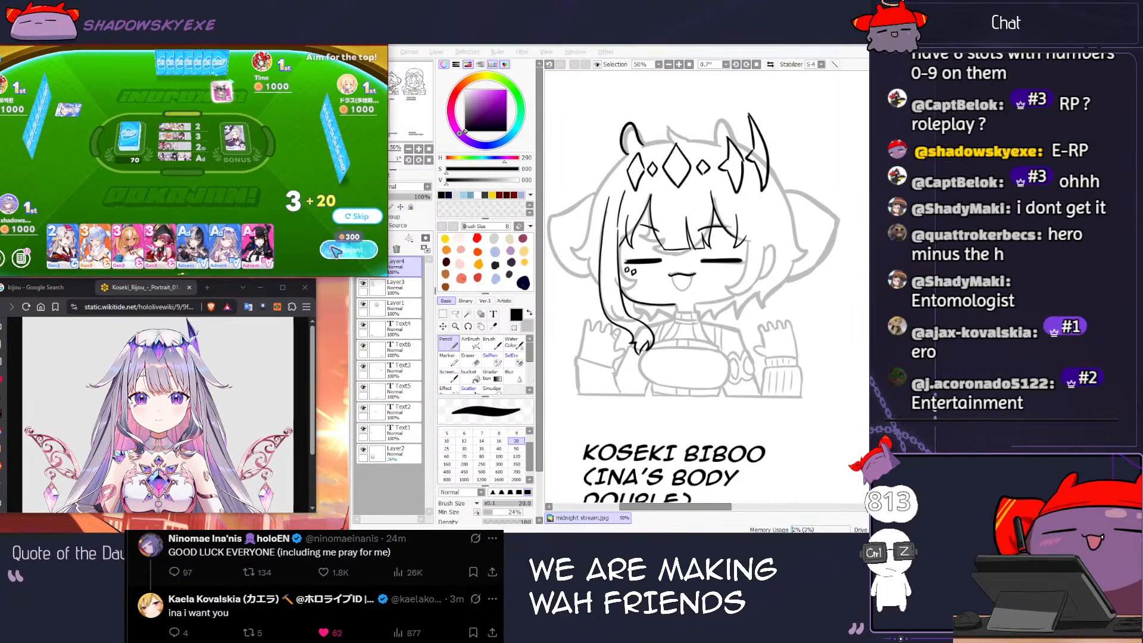
Step: Return to the drawing and ink the head's left outline from the horn to the outward hair flick with brush size 30
click(624, 158)
key(ctrl+z)
mouse_move(626, 155)
mouse_down()
mouse_move(580, 216)
mouse_move(558, 223)
mouse_move(594, 220)
mouse_up()
key(])
key(ctrl+z)
key(])
key(ctrl+z)
Step: Ink the top of the head between the horns and the outer curve of the right horn
mouse_move(658, 141)
mouse_down()
mouse_move(649, 144)
mouse_move(711, 143)
mouse_up()
key(ctrl+z)
key(ctrl+z)
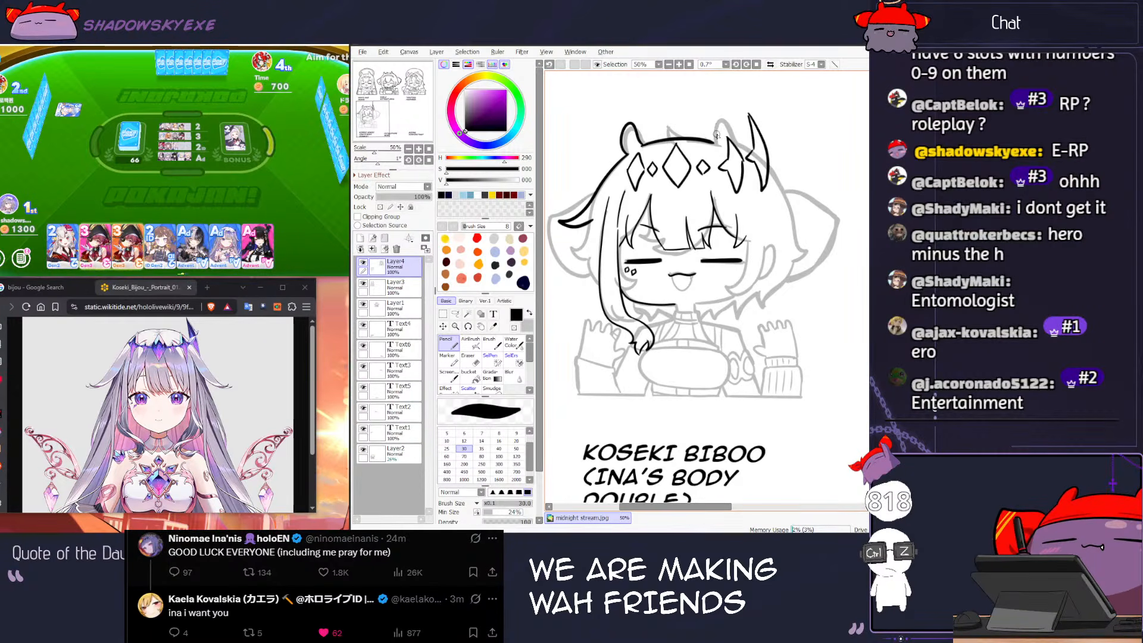
key(ctrl+z)
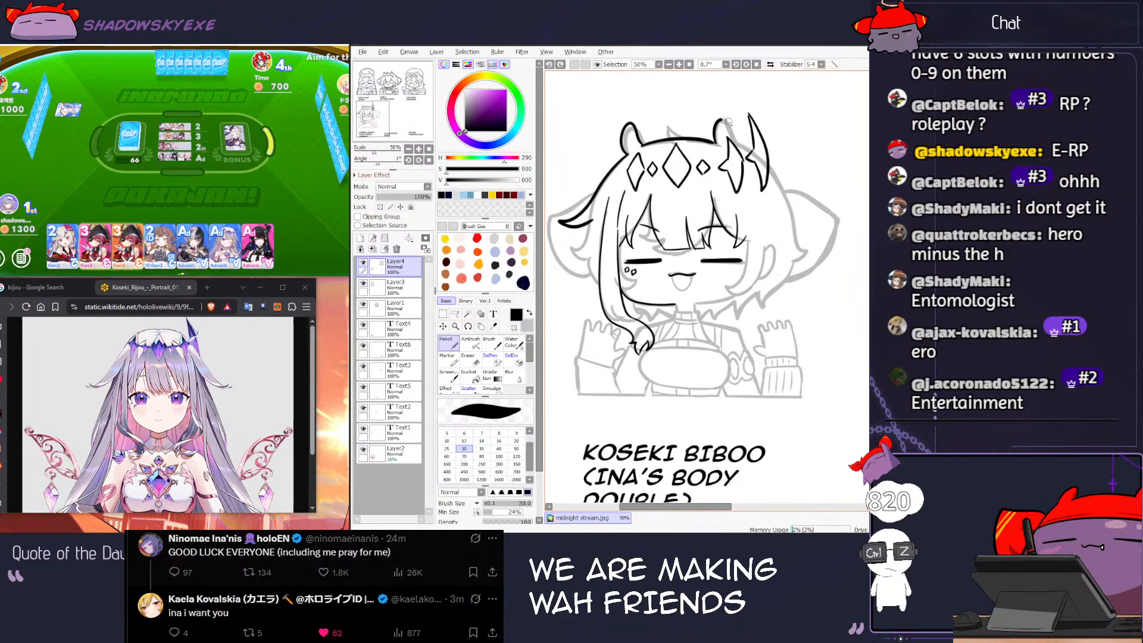
Step: Ink the long left side hair line sweeping from the hair flick down past the raised arm
drag(581, 224, 635, 200)
key(ctrl+z)
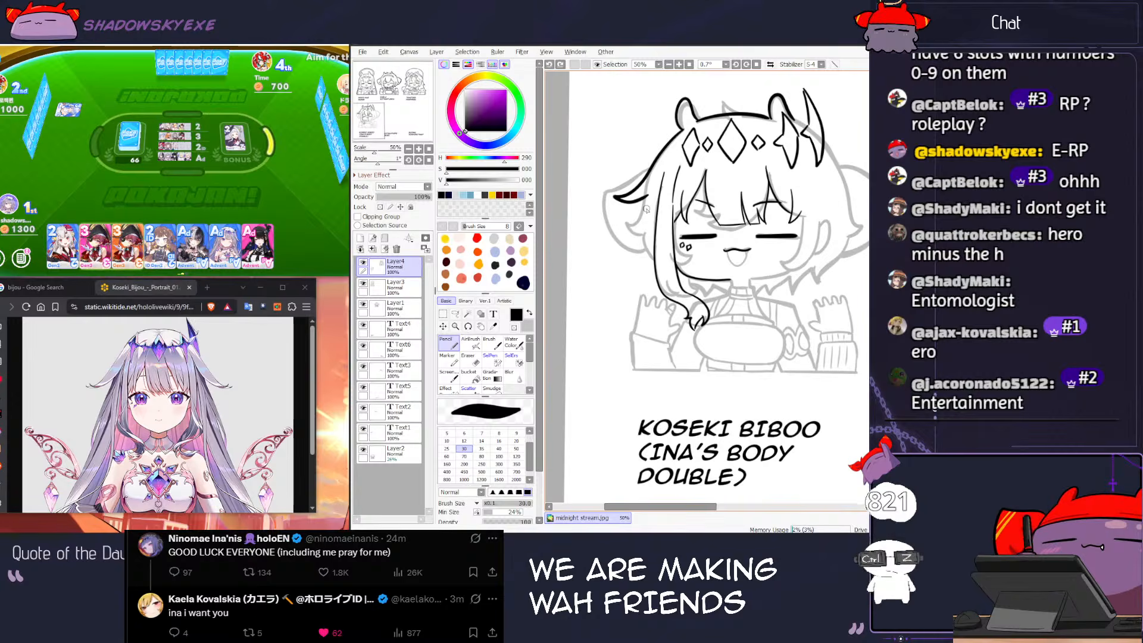
drag(648, 197, 602, 324)
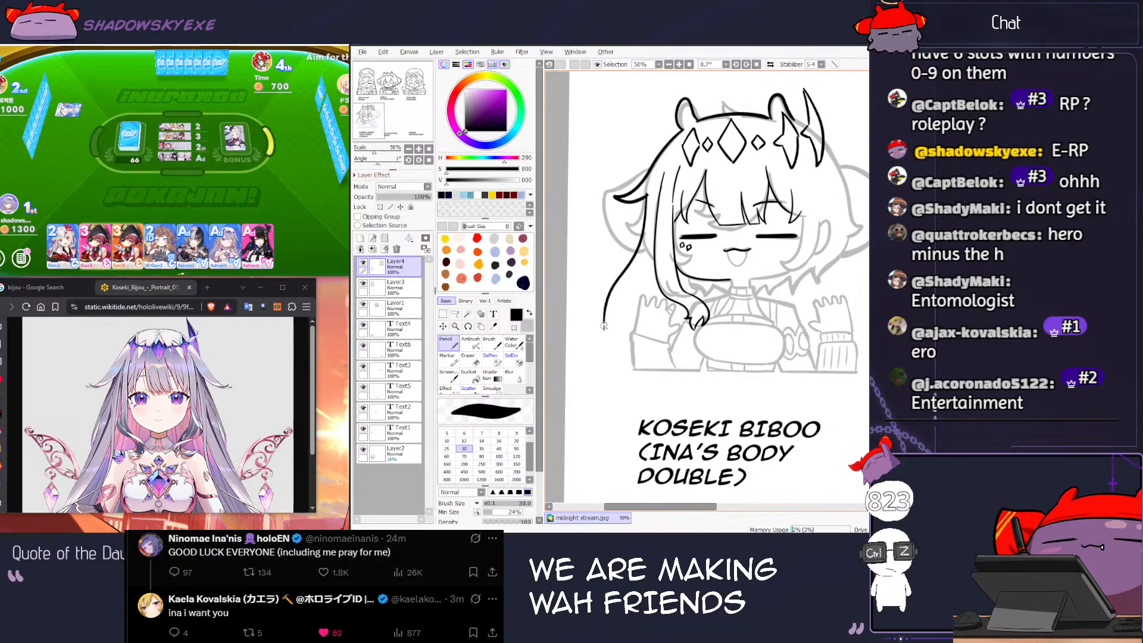
key(ctrl+z)
mouse_move(648, 197)
mouse_down()
mouse_move(595, 327)
mouse_move(597, 360)
mouse_up()
scroll(701, 244, down, 1)
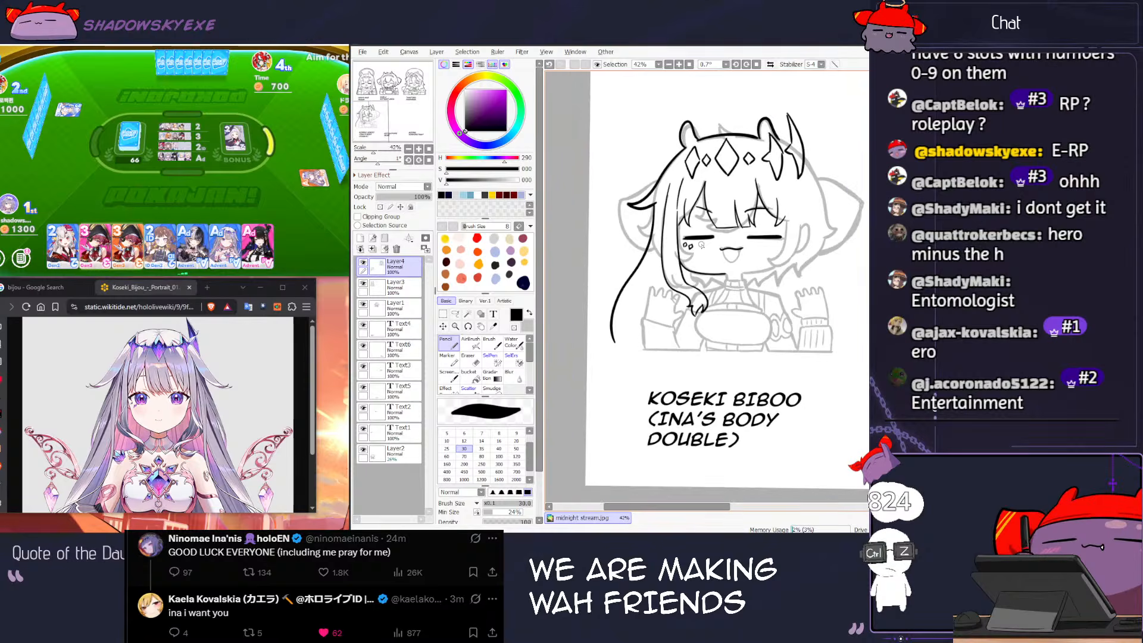
Step: Switch to the game and claim the completed card group
click(300, 251)
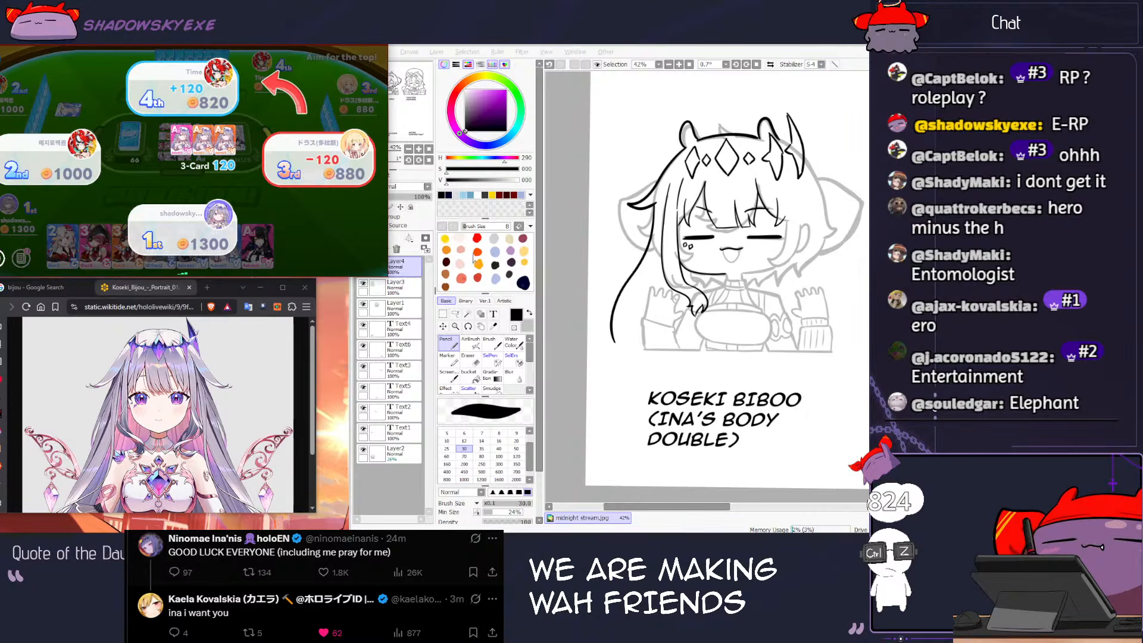
click(655, 325)
scroll(655, 325, down, 5)
mouse_move(655, 324)
mouse_down()
mouse_move(673, 346)
mouse_move(661, 346)
mouse_up()
click(332, 247)
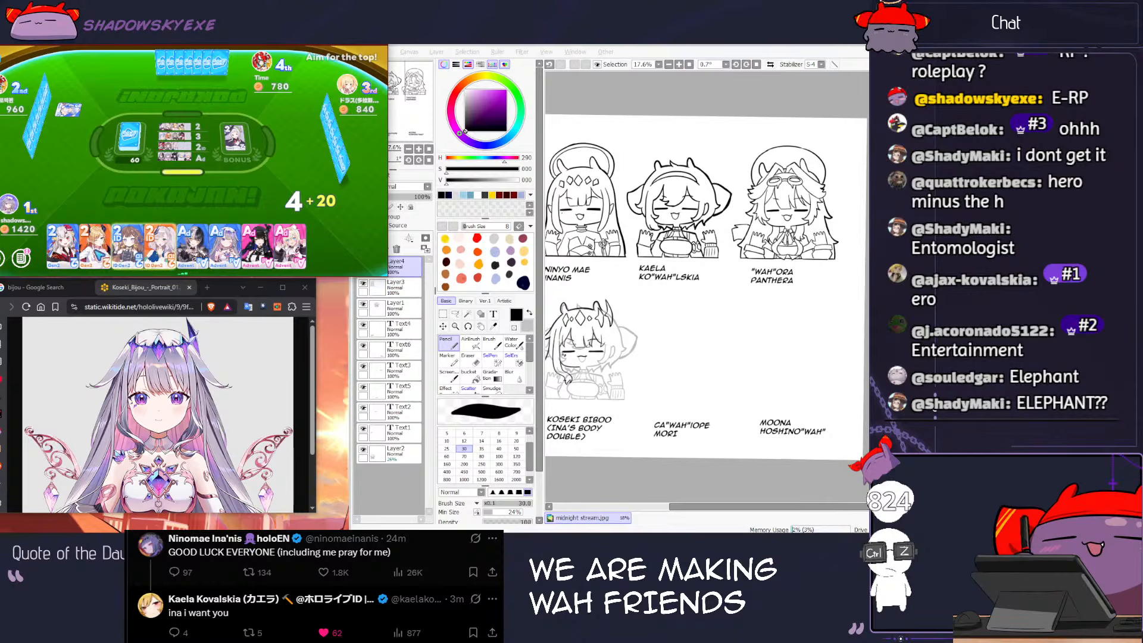
Step: Discard the second card of the hand on two separate turns
click(95, 246)
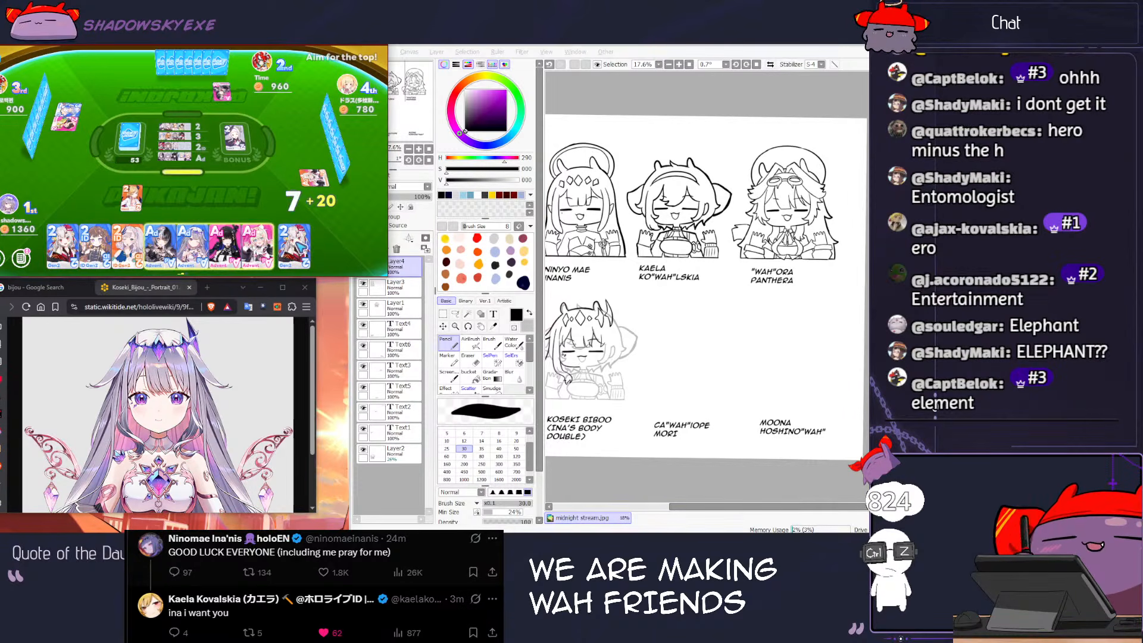
click(105, 248)
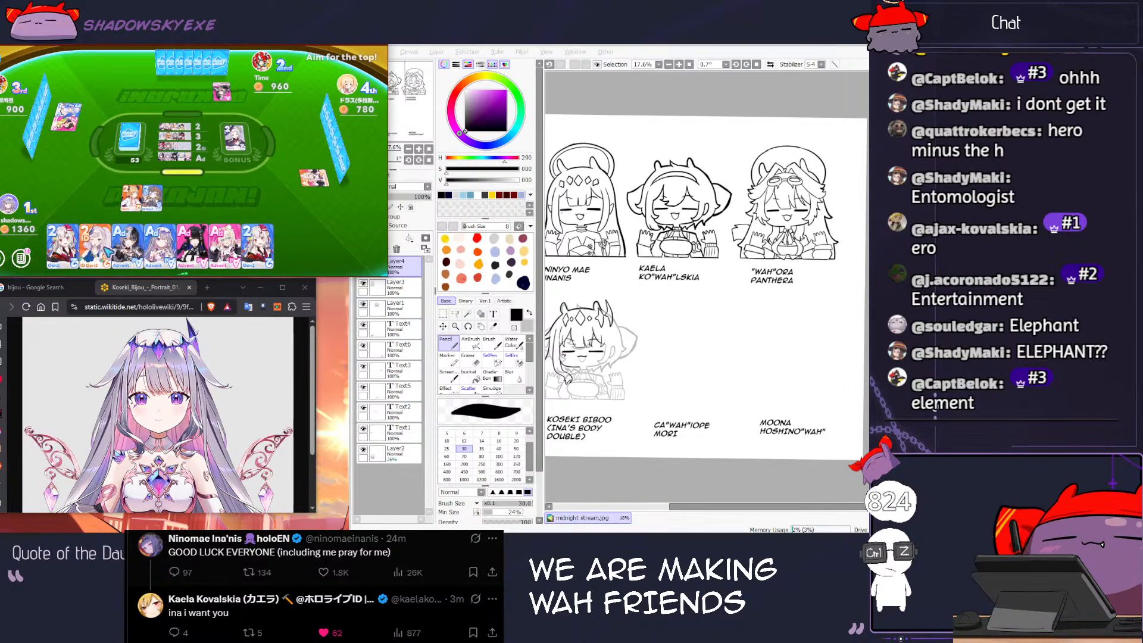
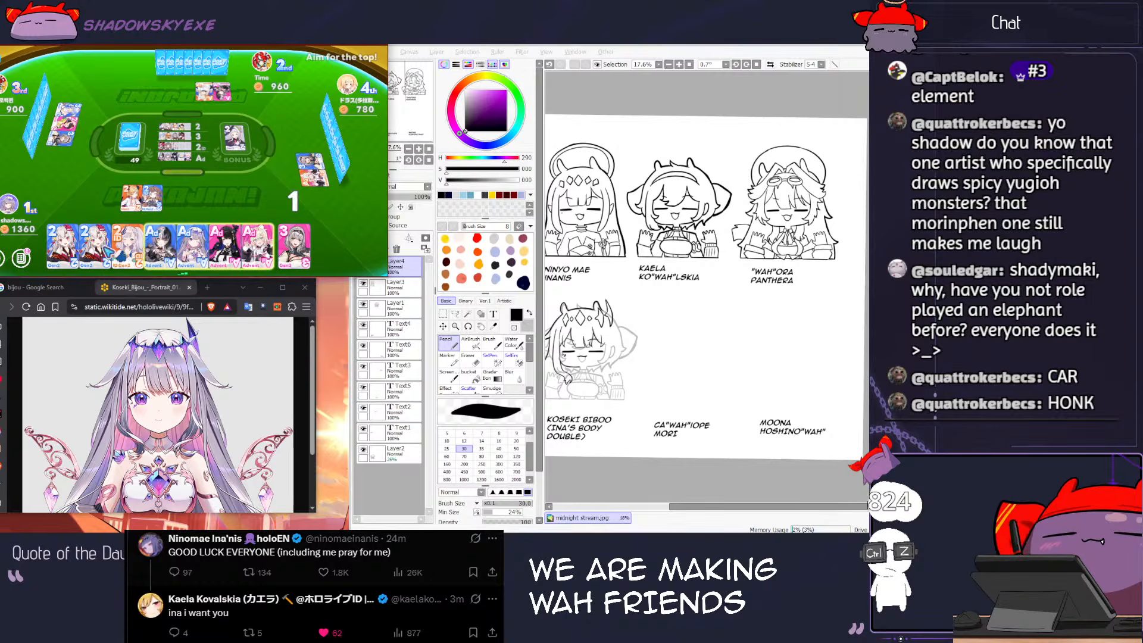
Step: Discard the newly drawn eighth card and, on a following turn, the third card of the hand
click(312, 227)
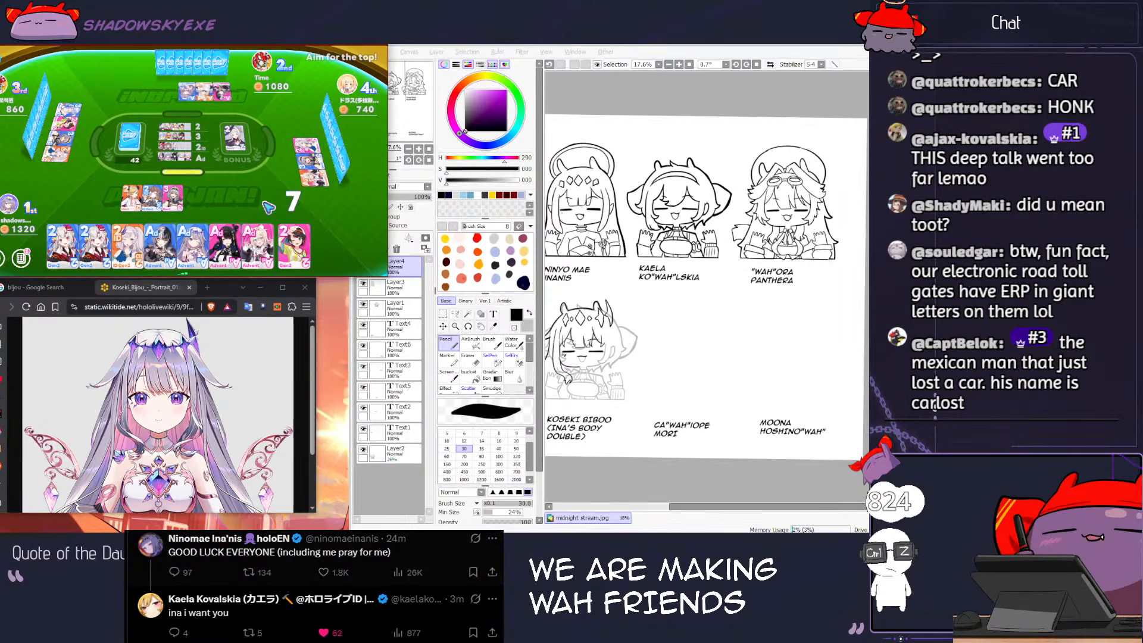
click(131, 255)
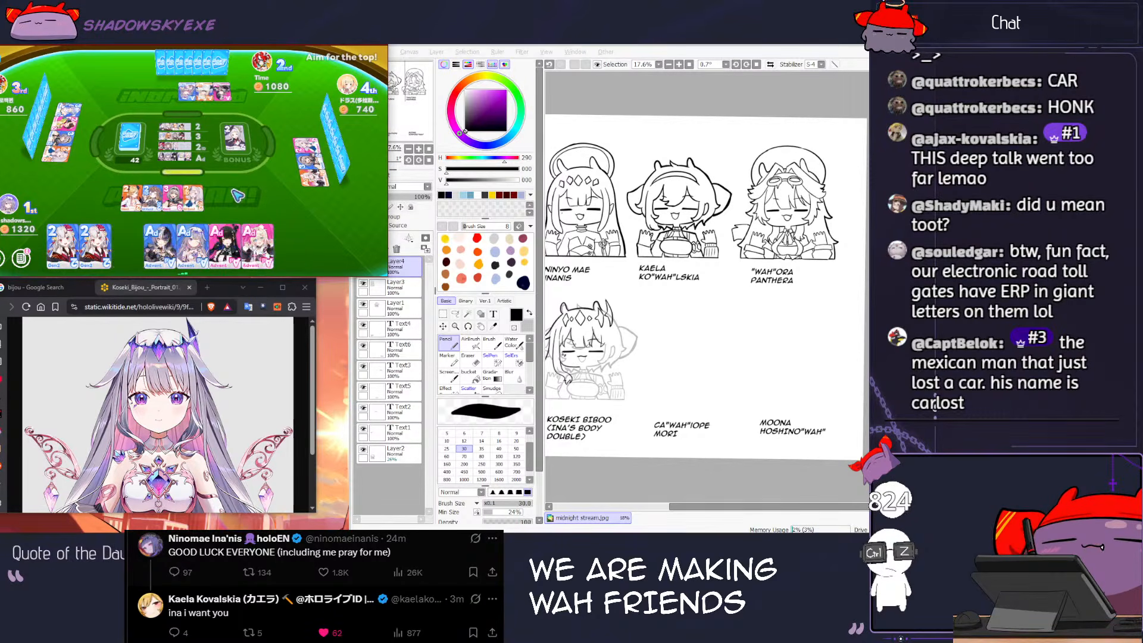
scroll(594, 321, up, 3)
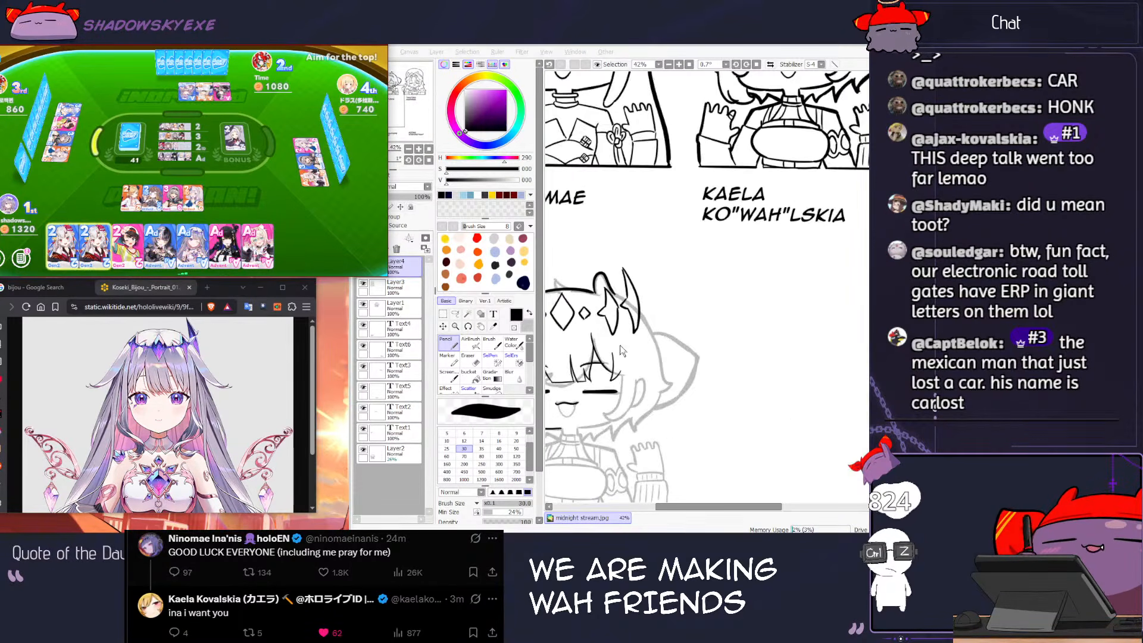
Step: Try a side hair stroke on the unsketched-over side of the face, reduce the pencil size to 20, and undo the trial strokes
scroll(621, 349, up, 1)
scroll(627, 363, up, 1)
mouse_move(627, 363)
mouse_down()
mouse_move(649, 179)
mouse_move(693, 259)
mouse_move(736, 225)
mouse_up()
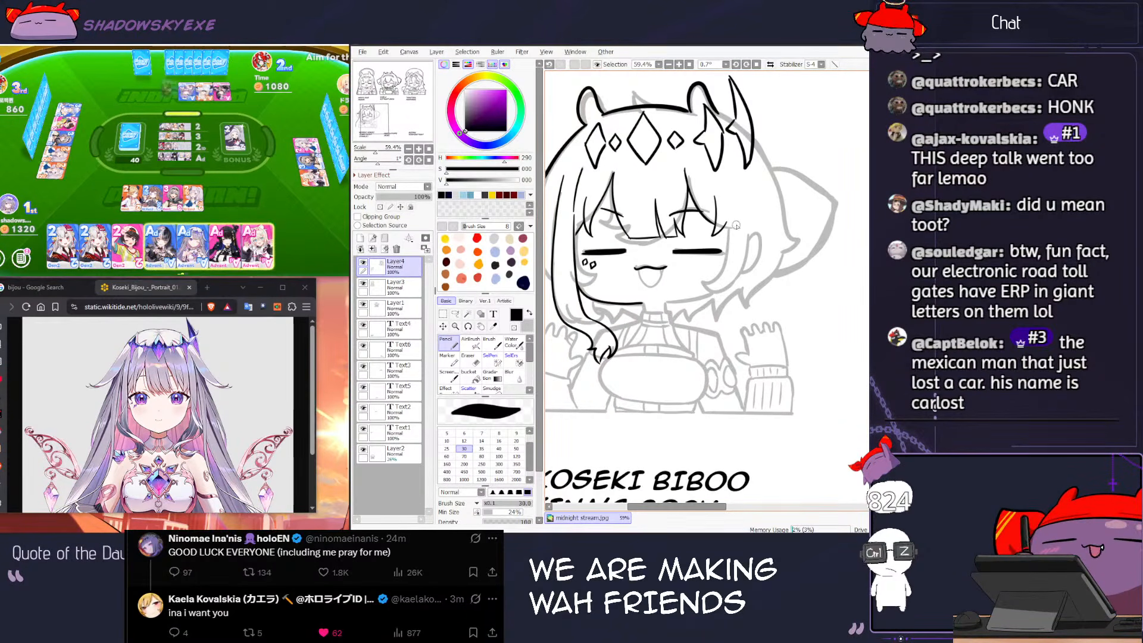
key(ctrl+z)
key(ctrl+z)
mouse_move(736, 181)
mouse_down()
mouse_move(748, 240)
mouse_move(725, 272)
mouse_up()
key(bracketleft)
key(bracketleft)
key(ctrl+z)
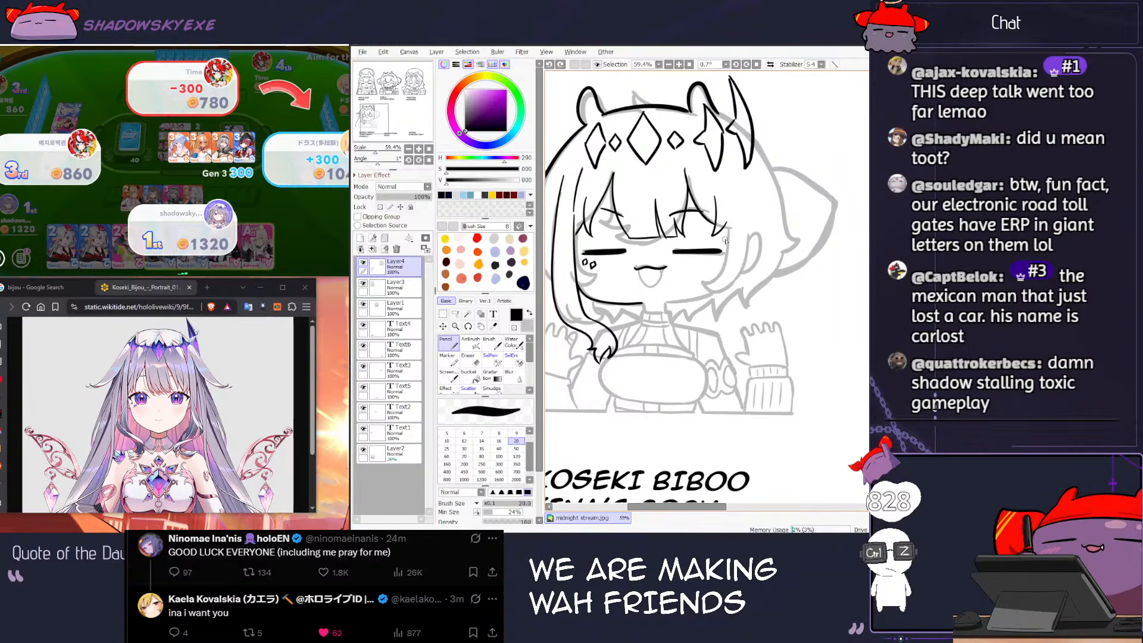
key(ctrl+z)
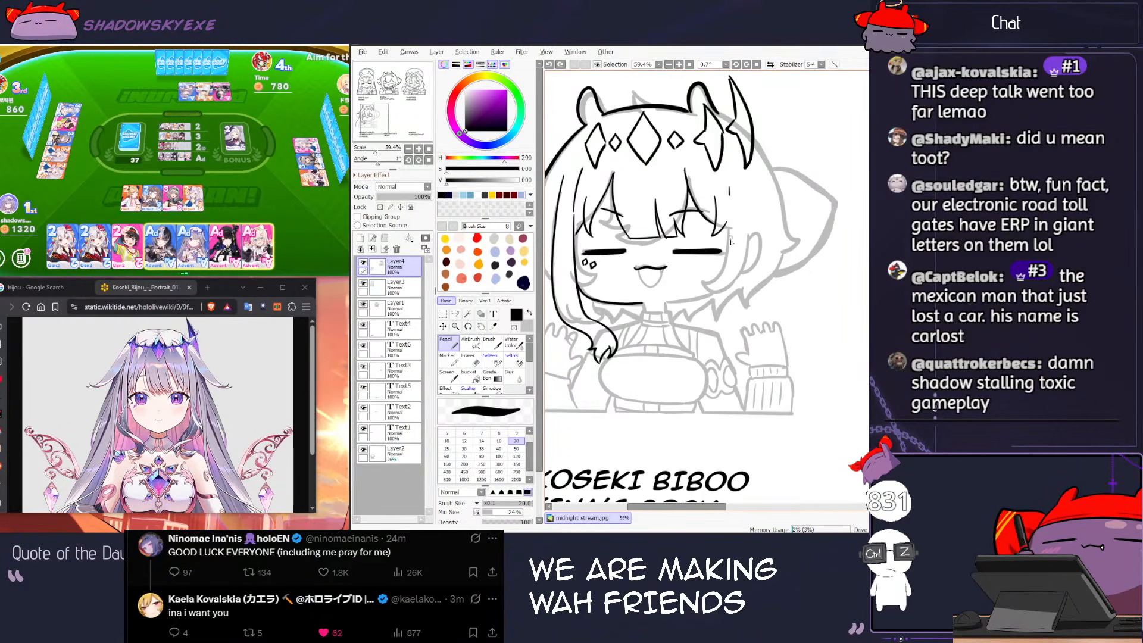
Step: Ink the hair lock beside the face, running from below the large tiara spike down to the jaw, undoing the first attempt
drag(726, 195, 708, 307)
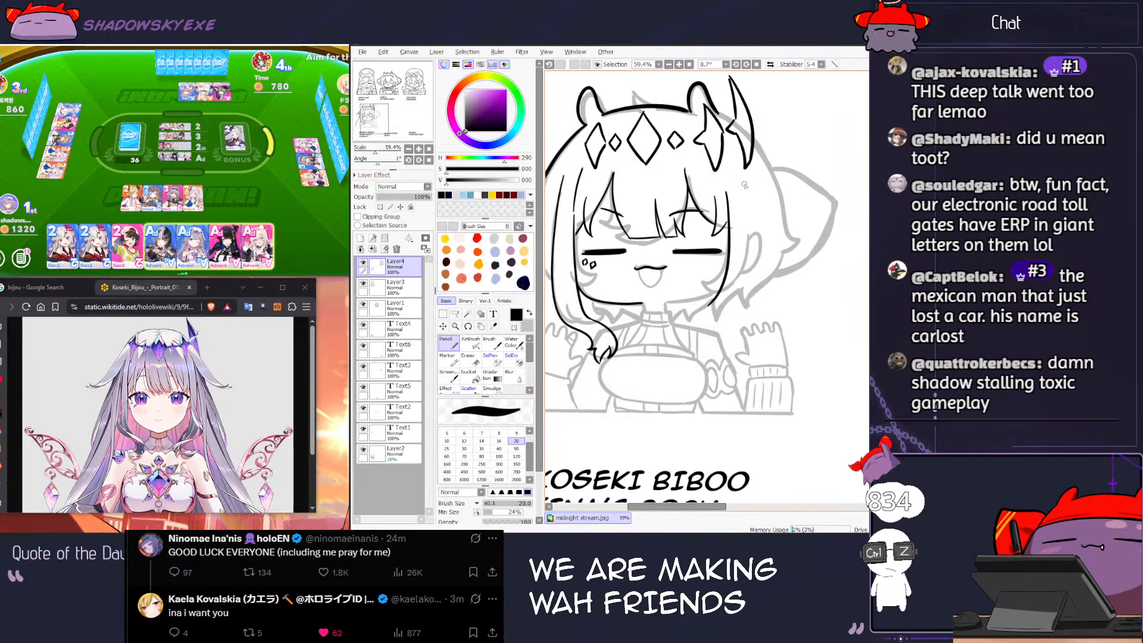
key(ctrl+z)
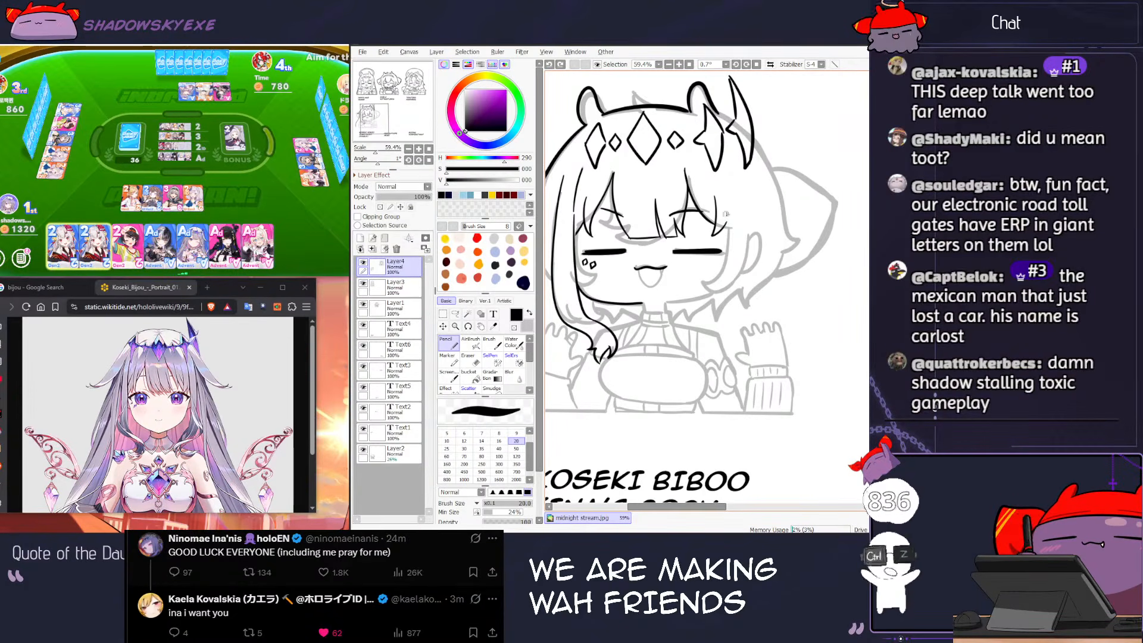
mouse_move(729, 184)
mouse_down()
mouse_move(734, 270)
mouse_move(723, 298)
mouse_up()
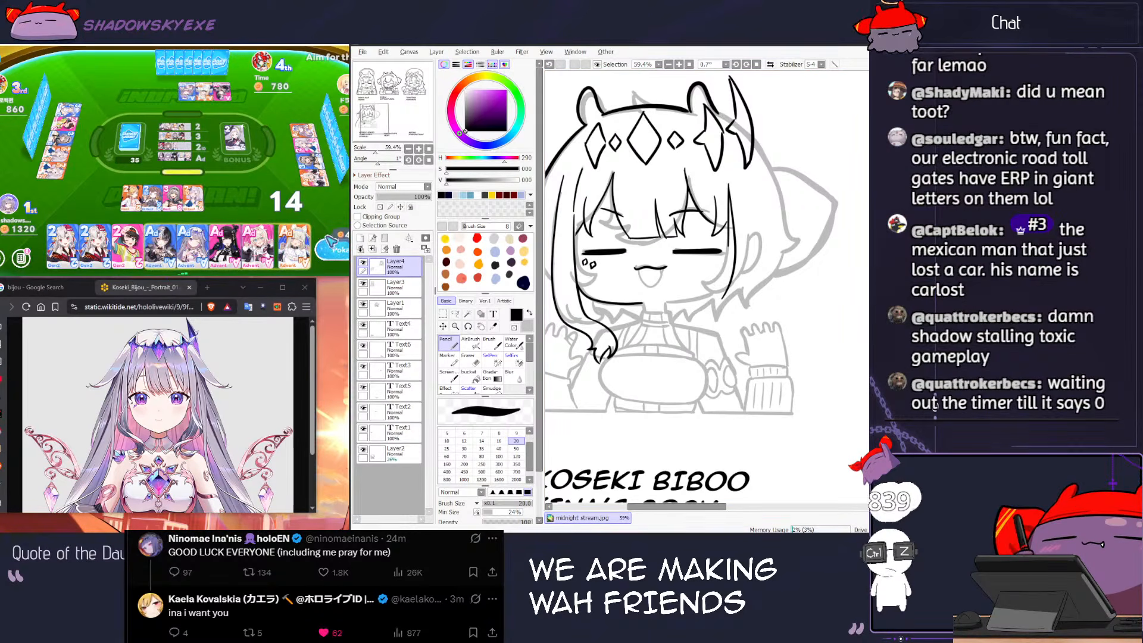
Step: Switch to the game, claim the completed card group on two occasions, and return to the drawing
click(340, 252)
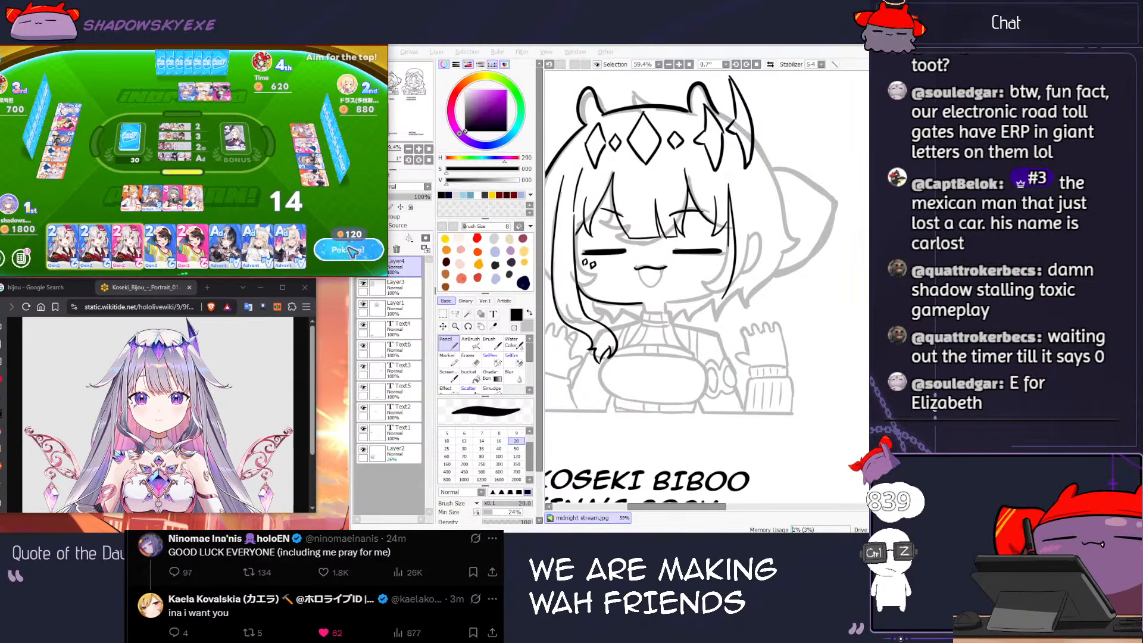
click(353, 252)
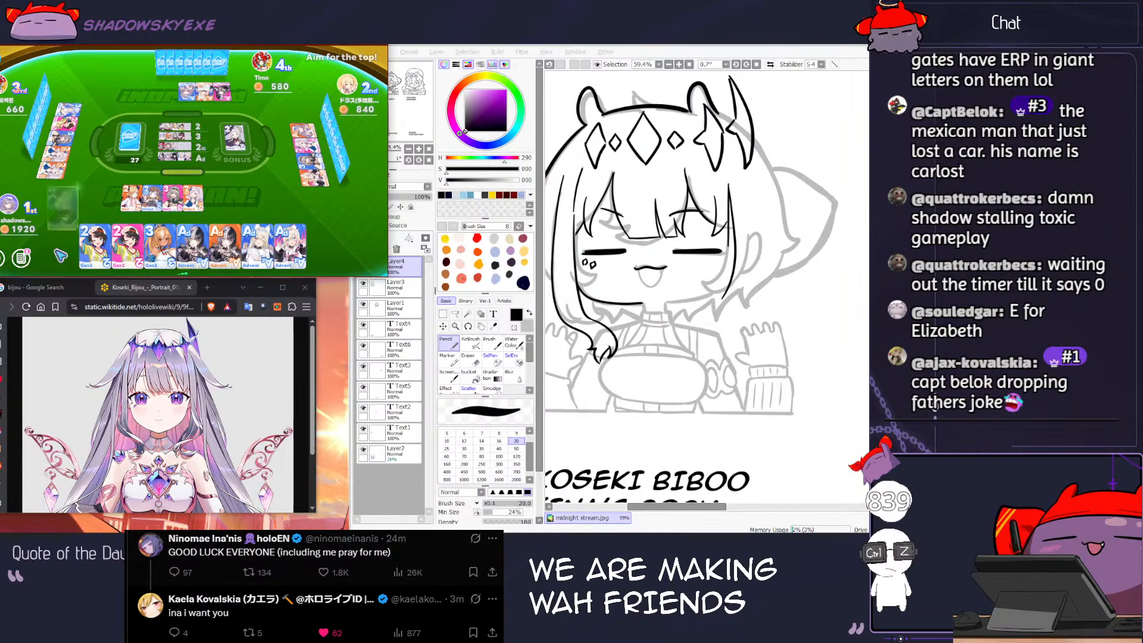
key(alt+Tab)
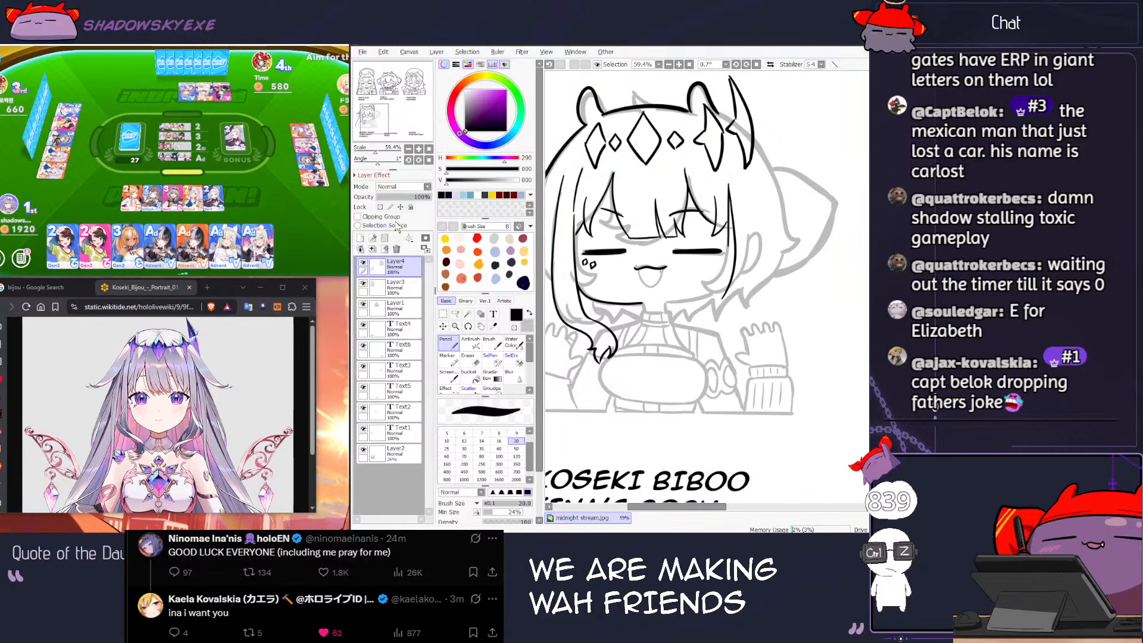
click(278, 204)
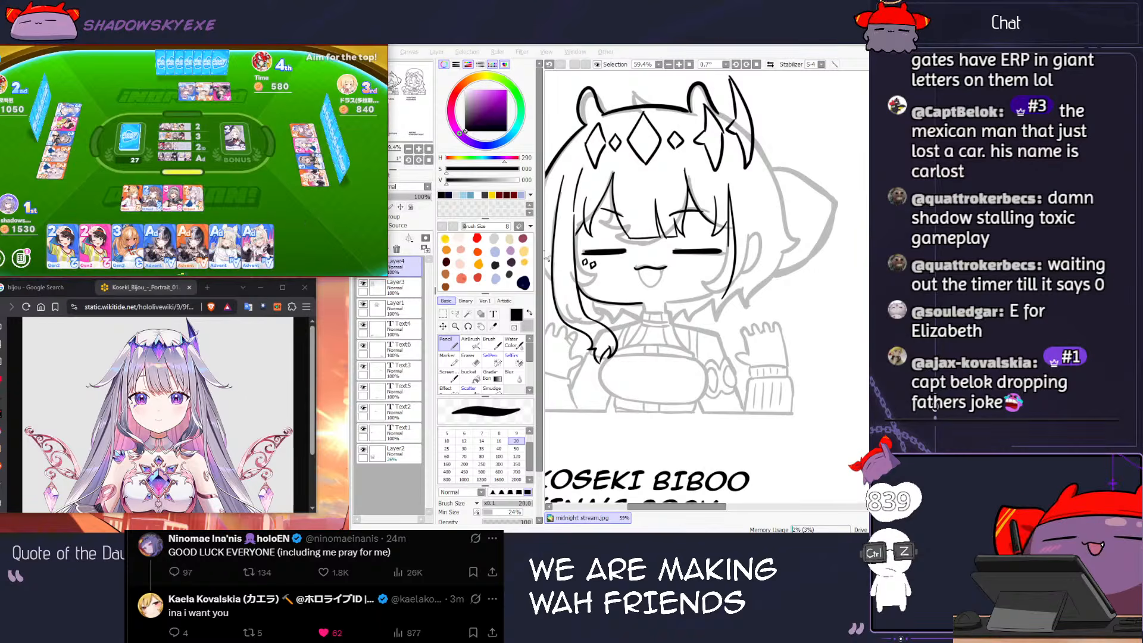
click(754, 323)
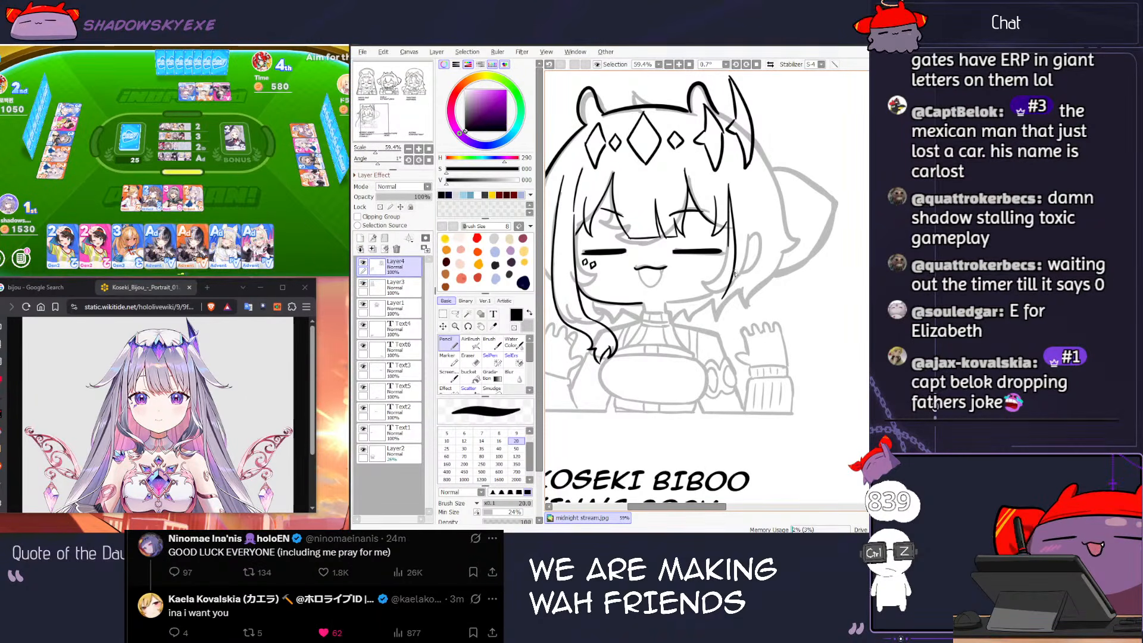
Step: Ink the remaining jaw line from the chin up toward the hair lock, redoing the stroke until it fits the sketch
drag(674, 300, 715, 287)
key(ctrl+z)
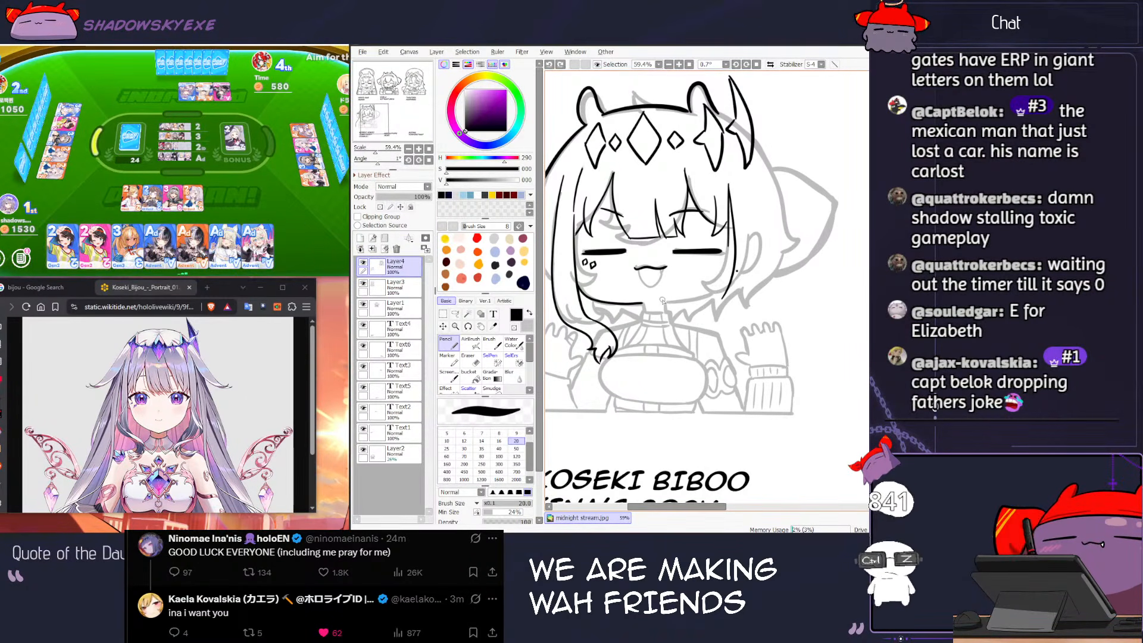
key(ctrl+z)
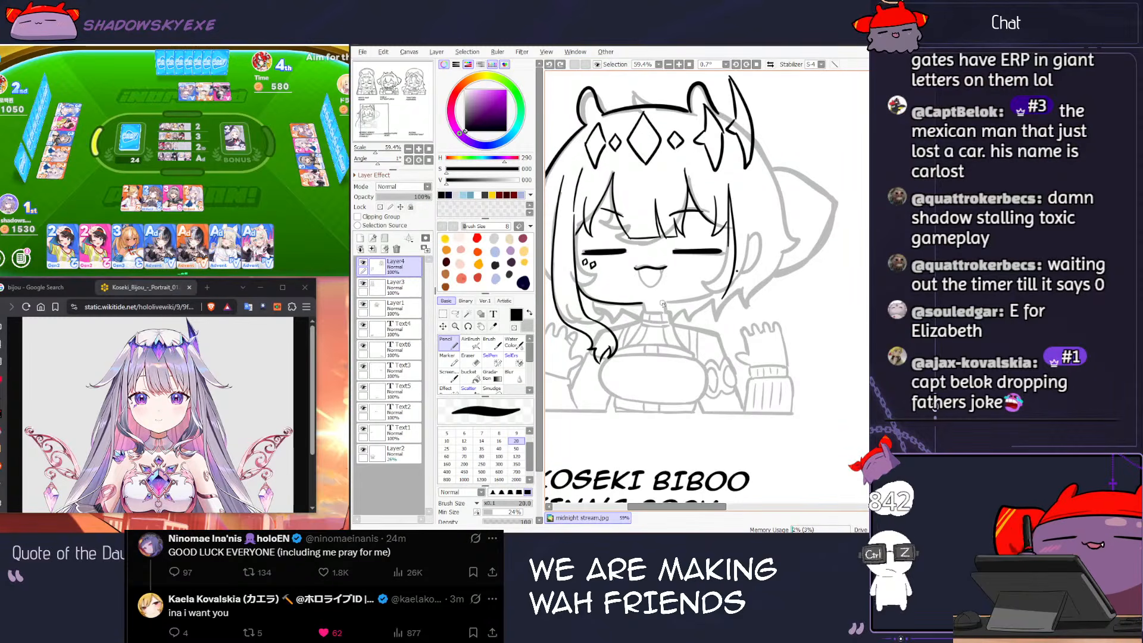
key(ctrl+z)
drag(675, 303, 720, 288)
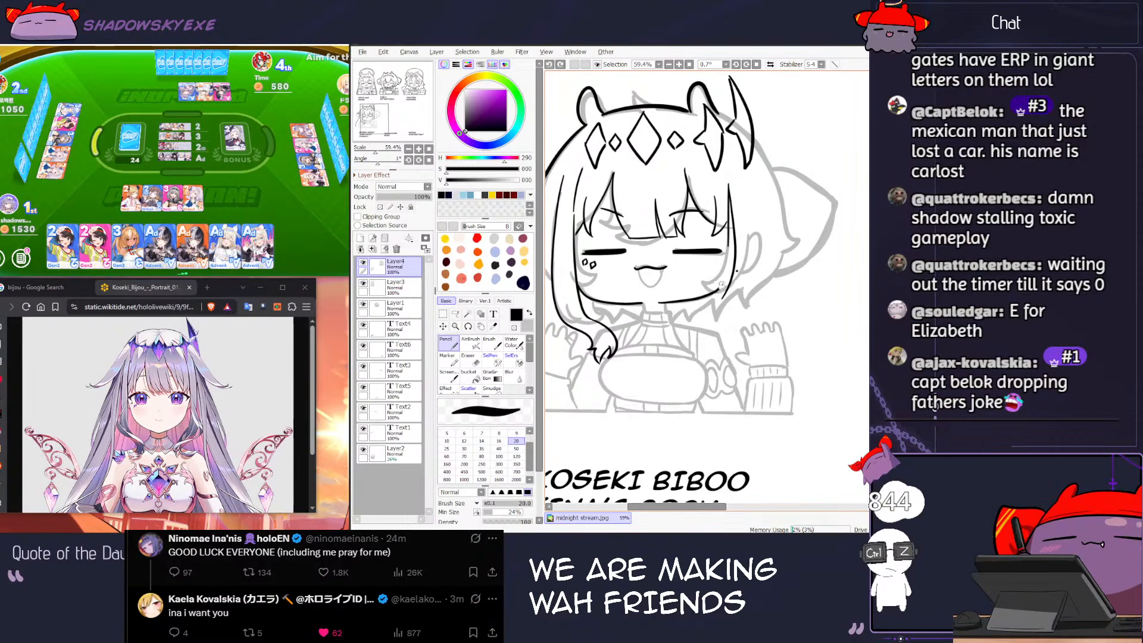
Step: Erase the inked hair lock beside the face with an enlarged eraser and return to the pencil
key(e)
key(bracketright)
key(bracketright)
key(bracketright)
mouse_move(728, 187)
mouse_down()
mouse_move(736, 266)
mouse_move(724, 297)
mouse_up()
key(n)
key(ctrl+z)
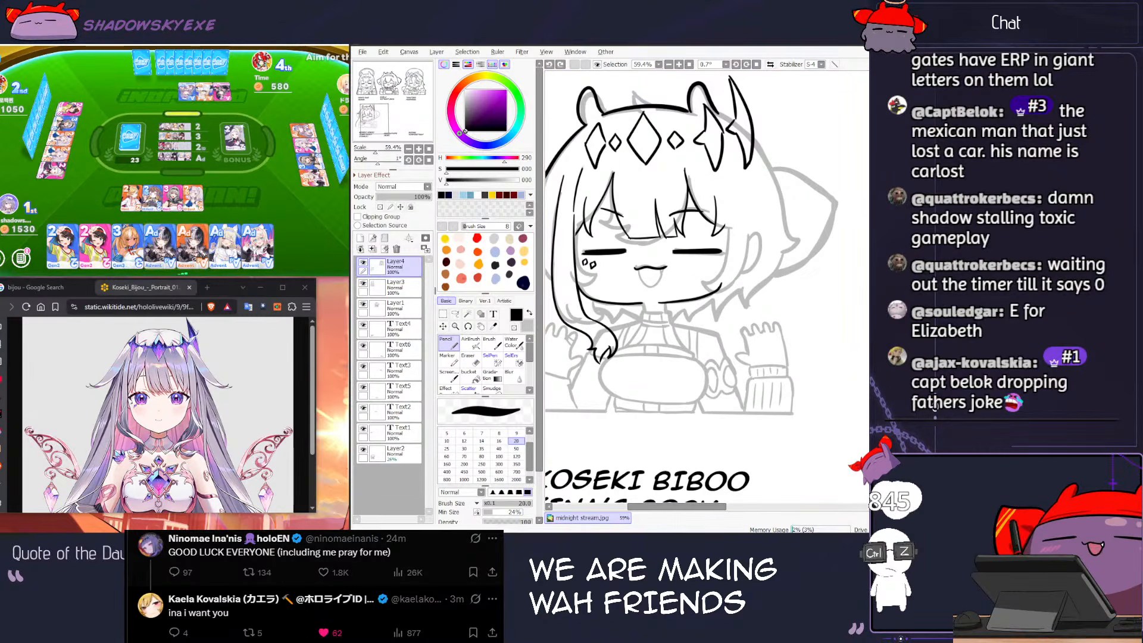
click(95, 246)
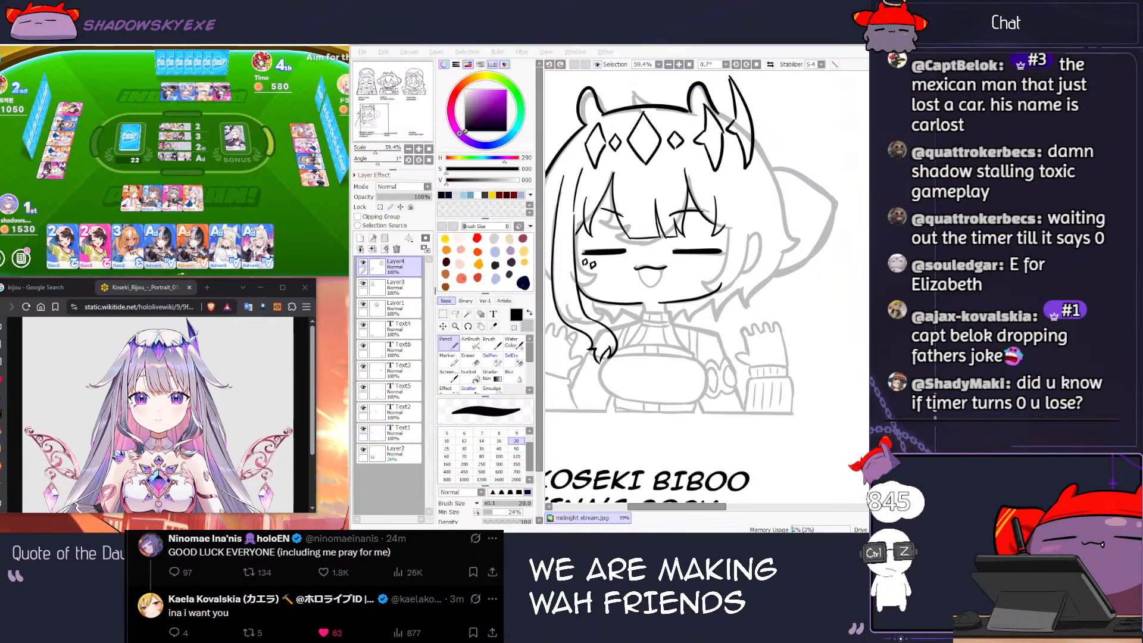
key(alt+Tab)
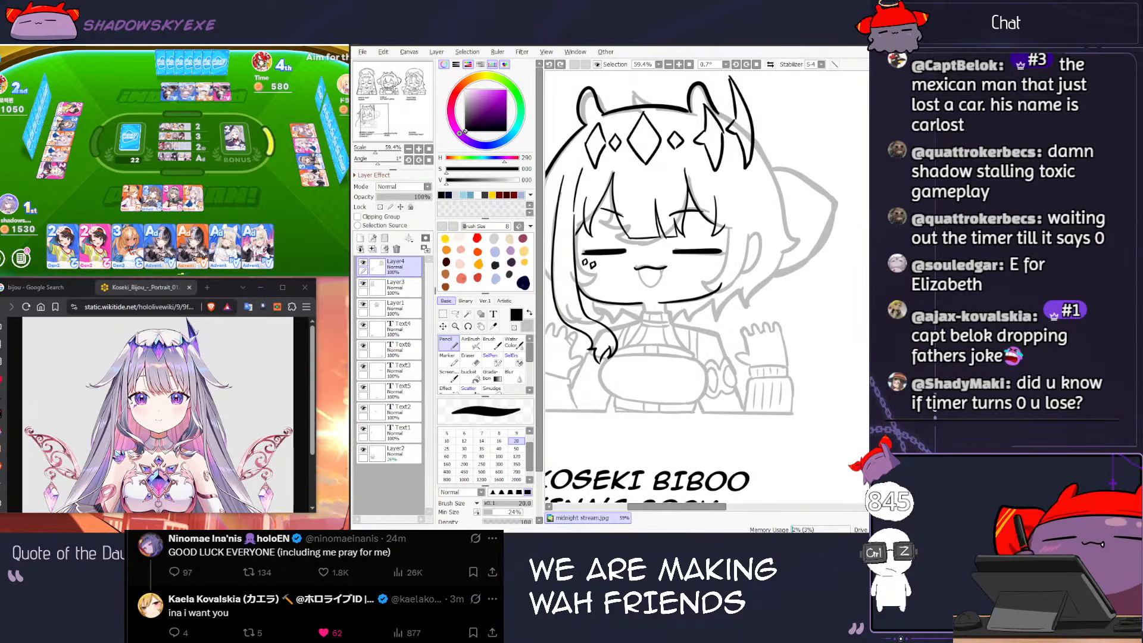
click(280, 184)
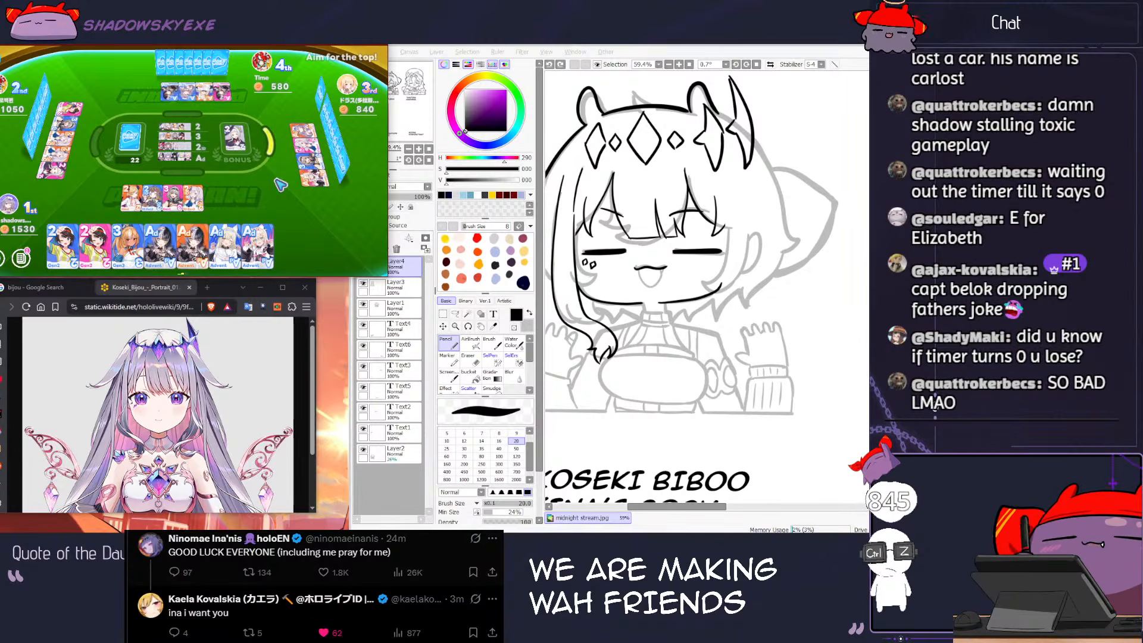
click(755, 264)
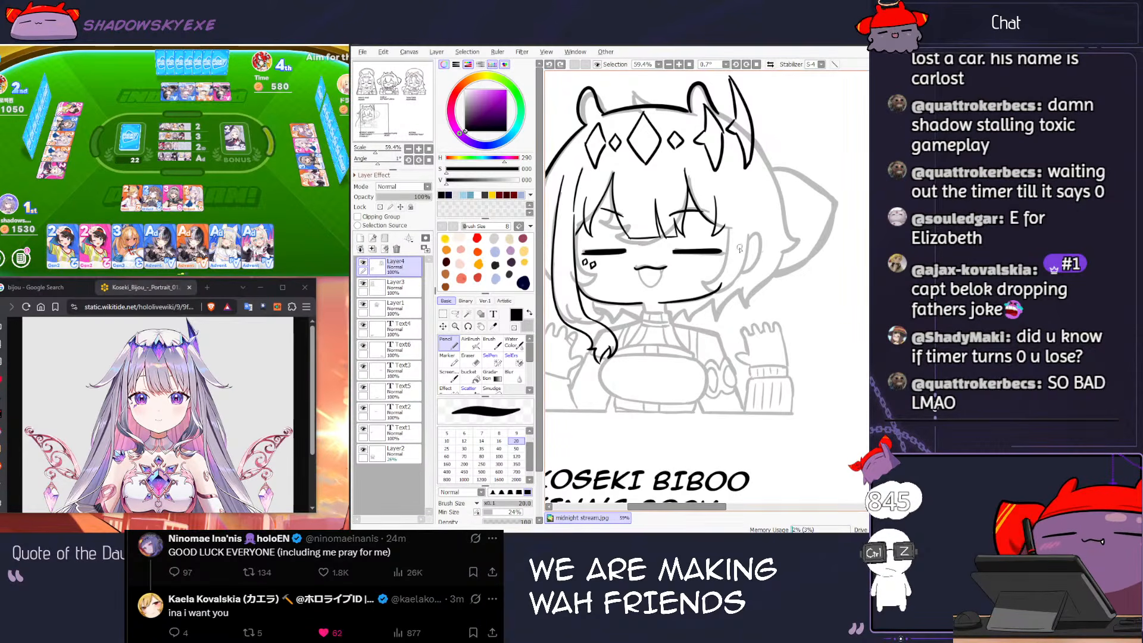
Step: Try a new hair lock line beside the face from the bangs down to the jaw, undoing the first short stroke
drag(729, 209, 726, 261)
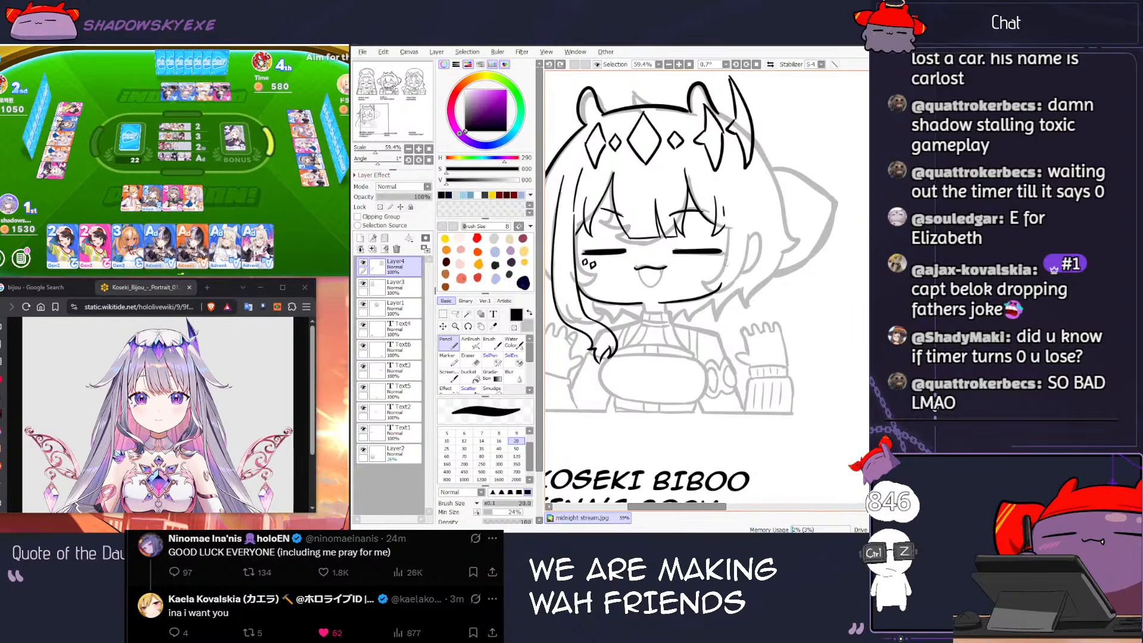
key(ctrl+z)
drag(726, 205, 730, 286)
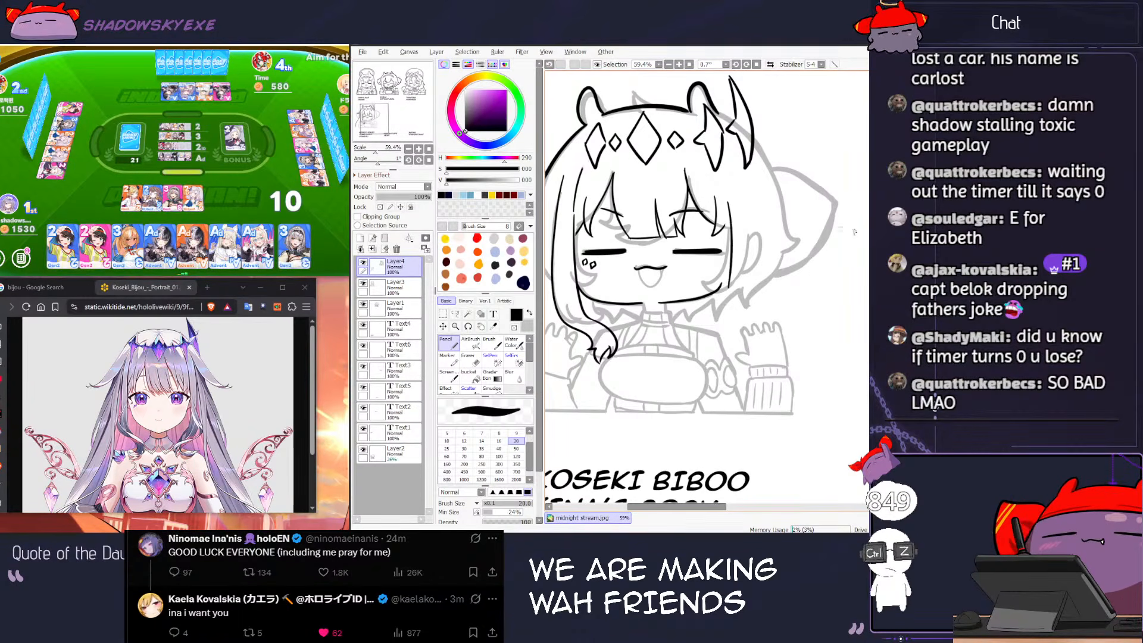
Step: Switch to the game, discard one card while keeping the newly drawn 3, and return to the drawing
click(250, 203)
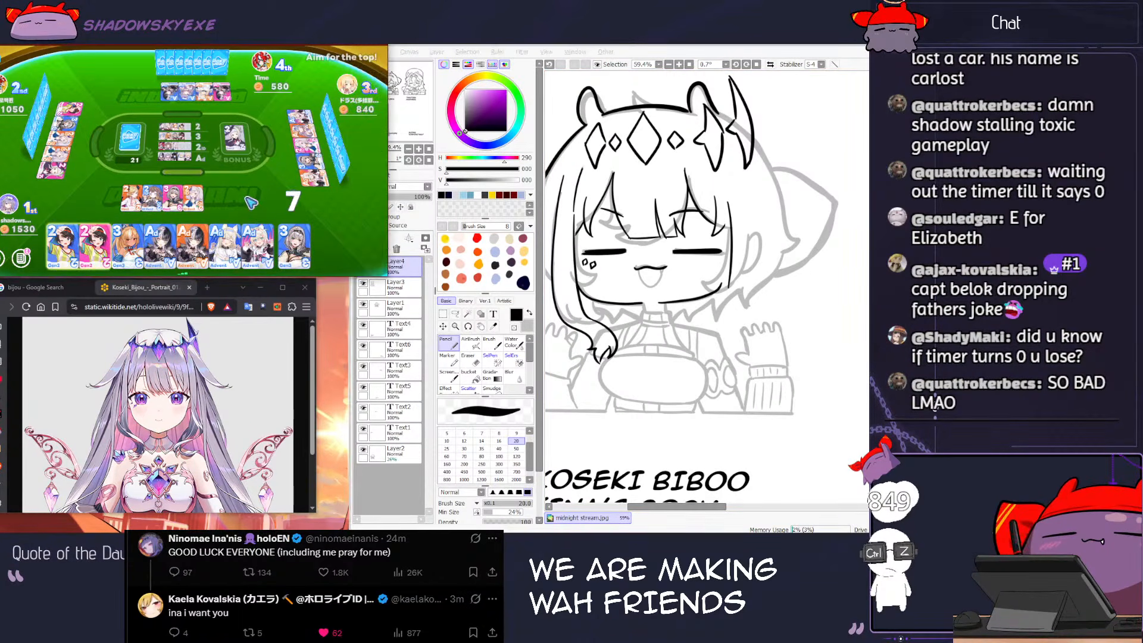
click(293, 238)
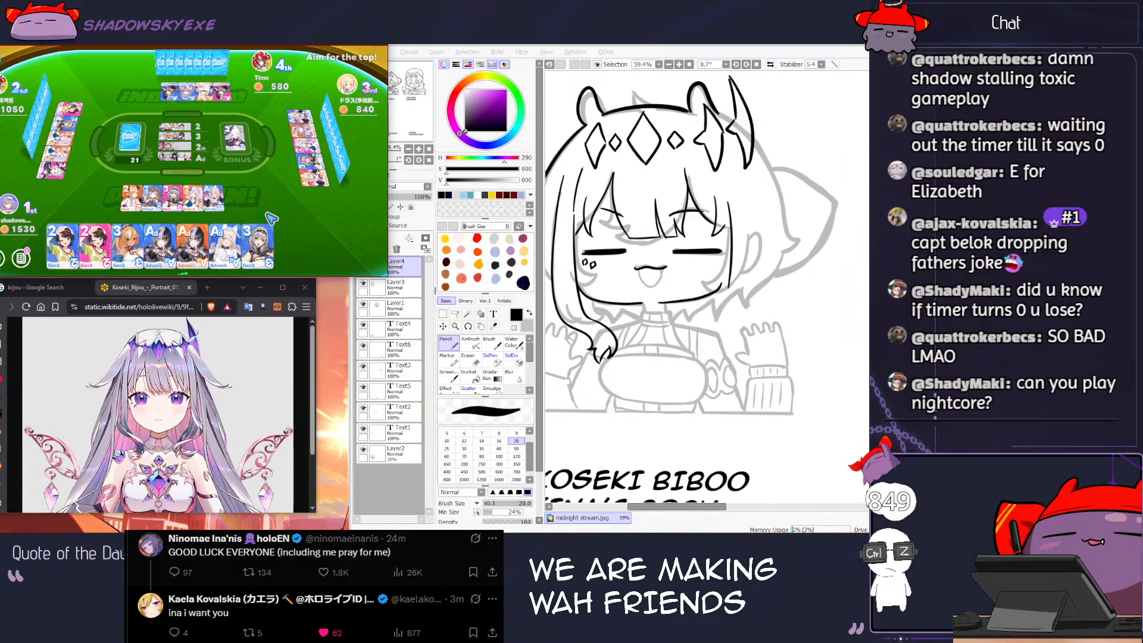
click(729, 228)
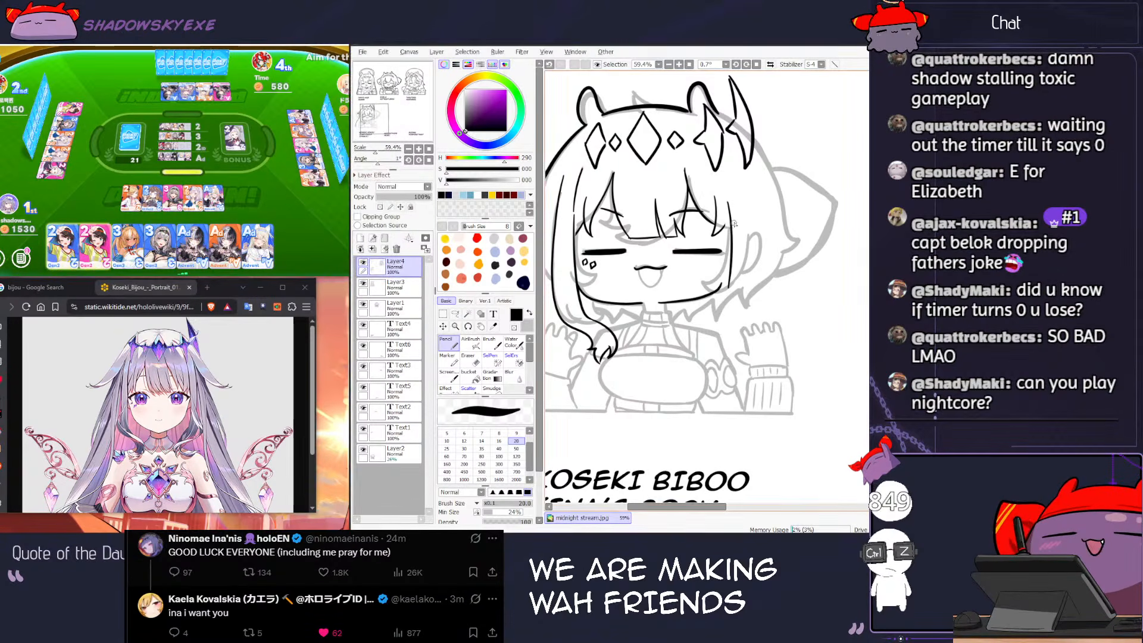
Step: Undo the unsatisfactory hair lock attempts and re-ink the line beside the face from below the tiara down to the jaw
key(ctrl+z)
key(ctrl+z)
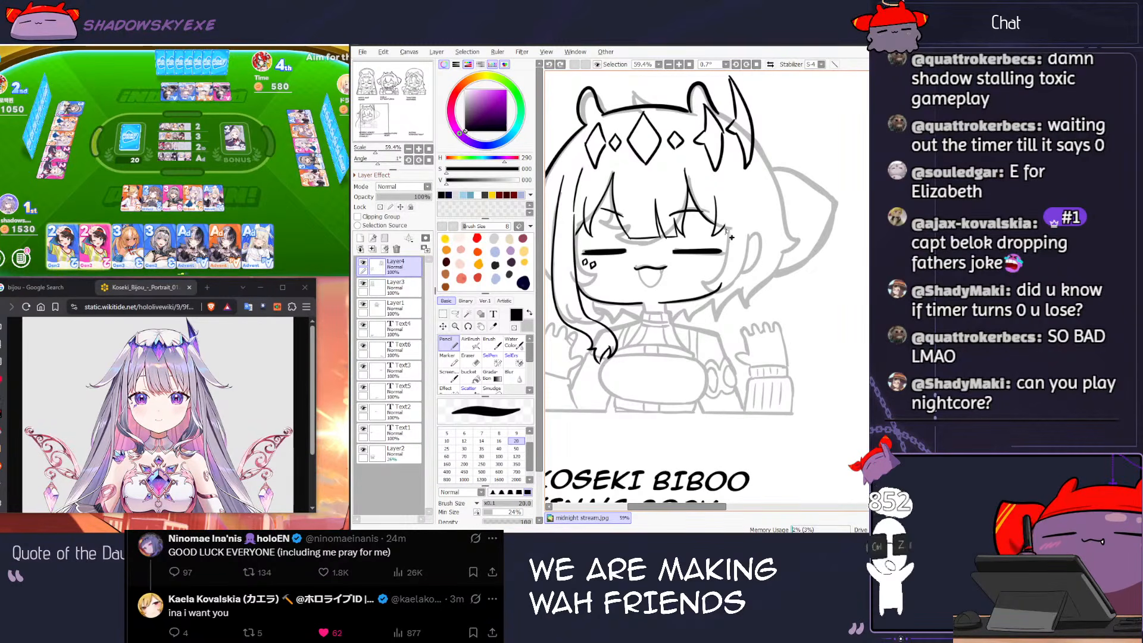
key(ctrl+z)
key(ctrl+z)
key(ctrl+z)
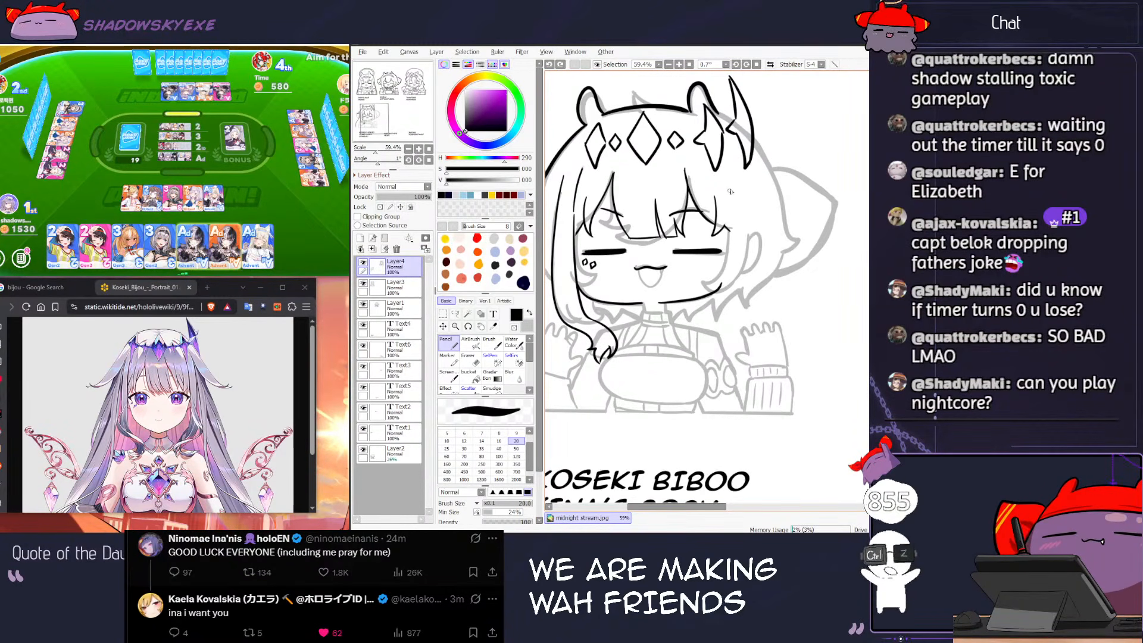
key(ctrl+z)
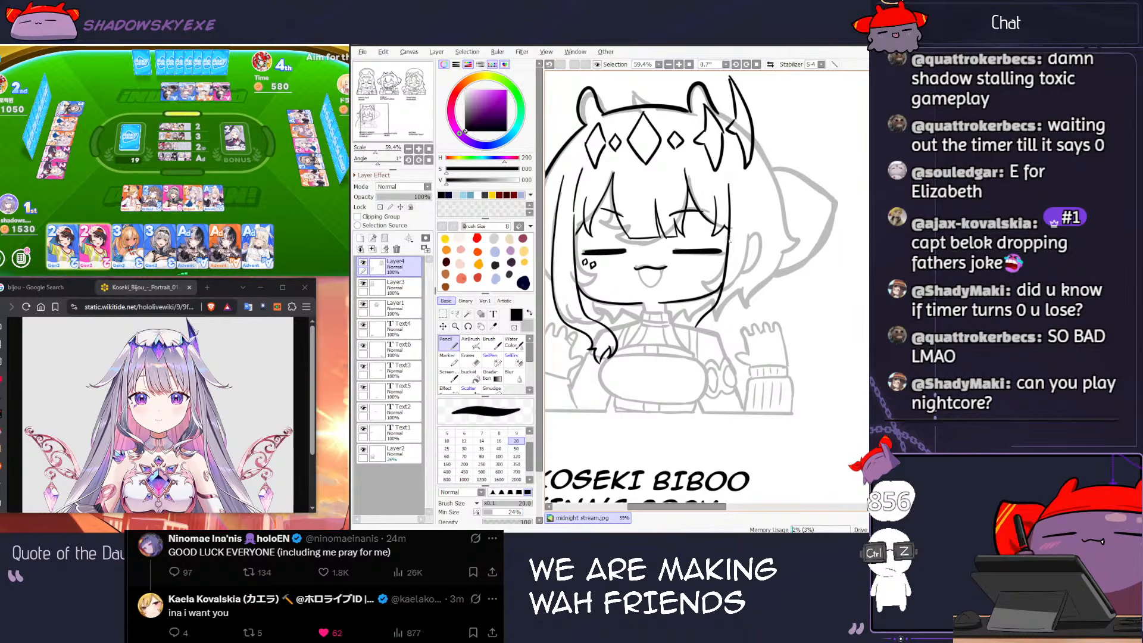
Step: Undo the last stroke and redraw the hair strand down the right side of the face
key(ctrl+z)
drag(736, 195, 727, 282)
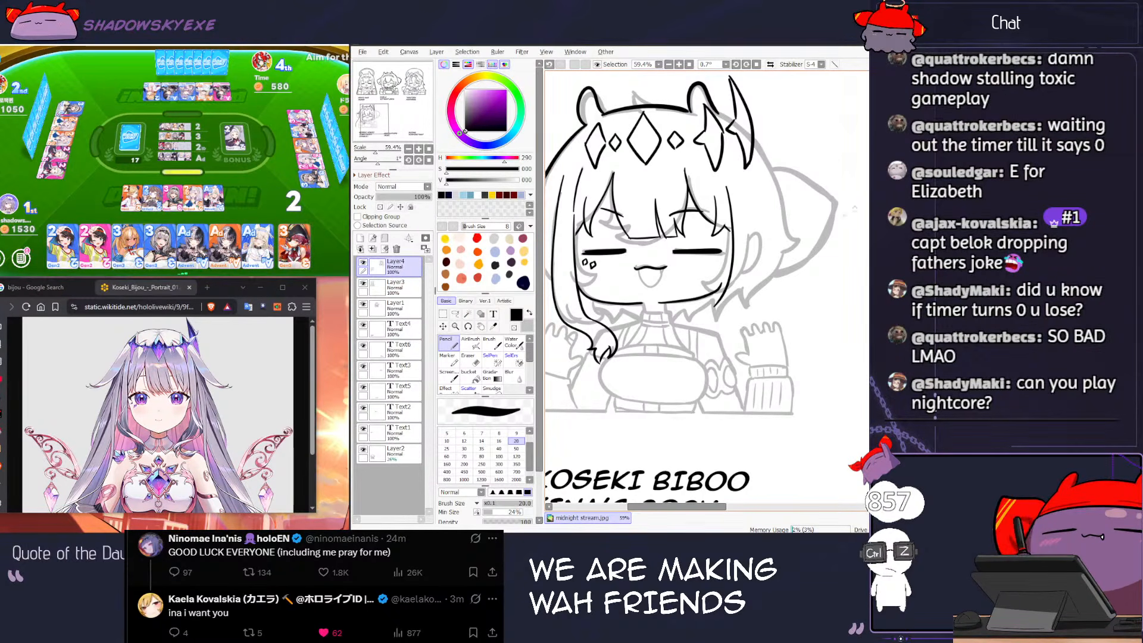
Step: Switch to the Pokajan game and discard the drawn card before returning to the drawing
click(264, 227)
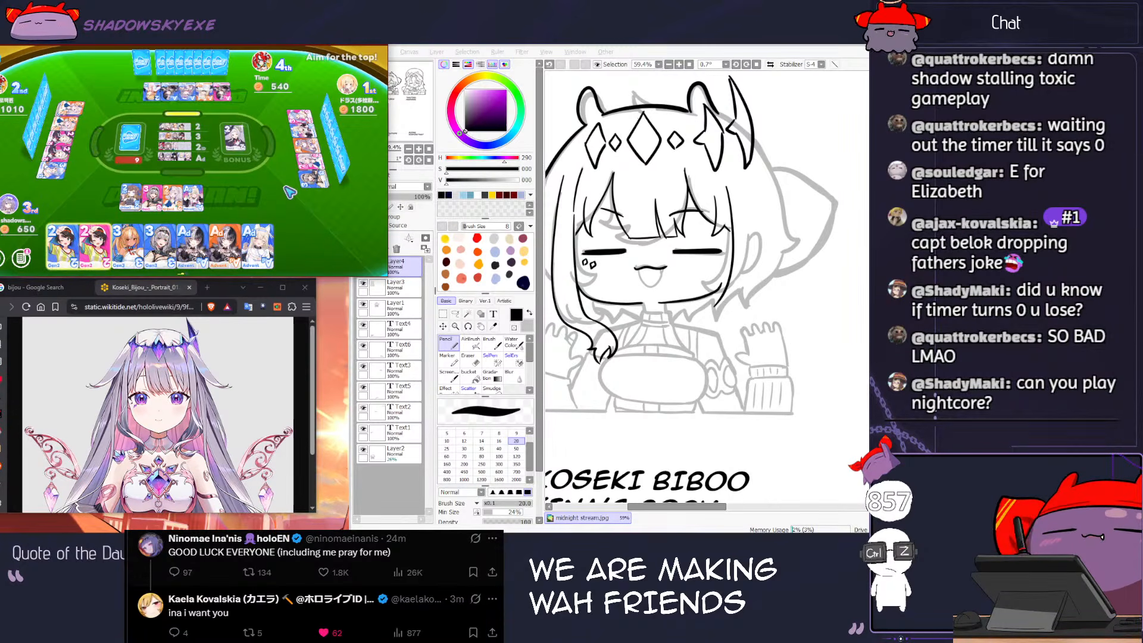
click(735, 267)
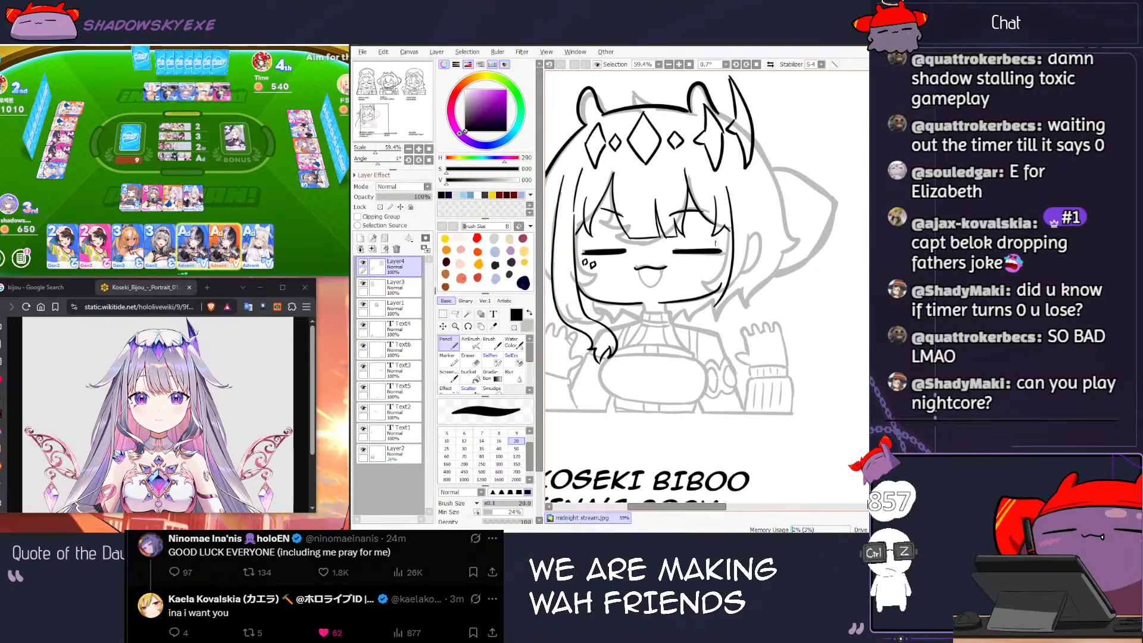
Step: Erase the inked hair strand running down the right side of the face with the Eraser
key(e)
drag(731, 184, 732, 291)
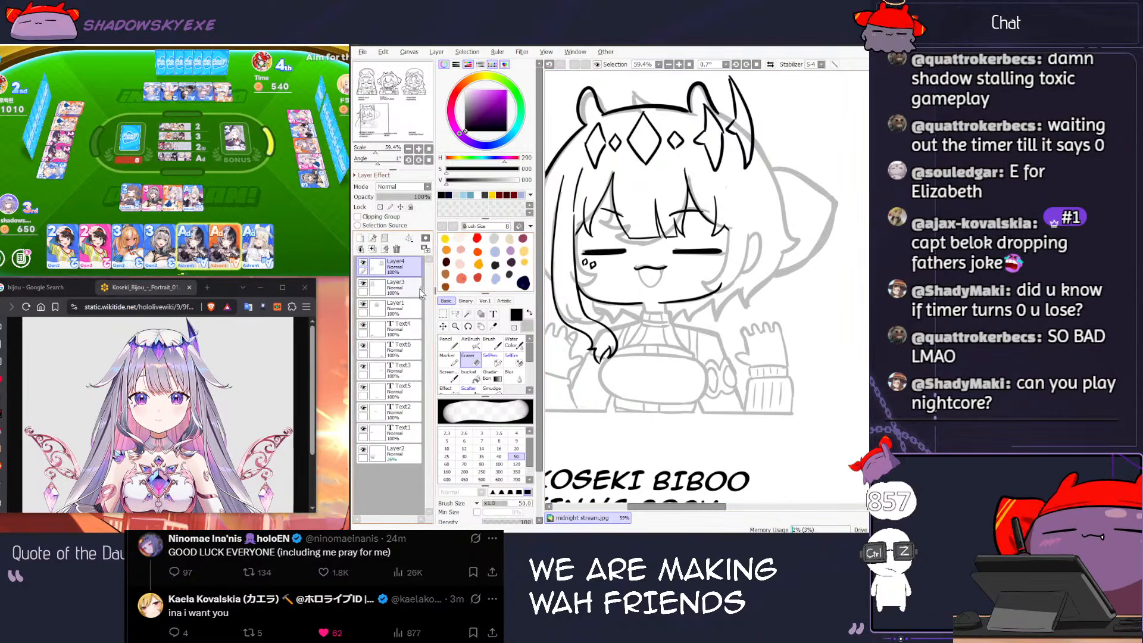
Step: Switch to the Pokajan game and discard the orange 3 card from the hand
click(299, 250)
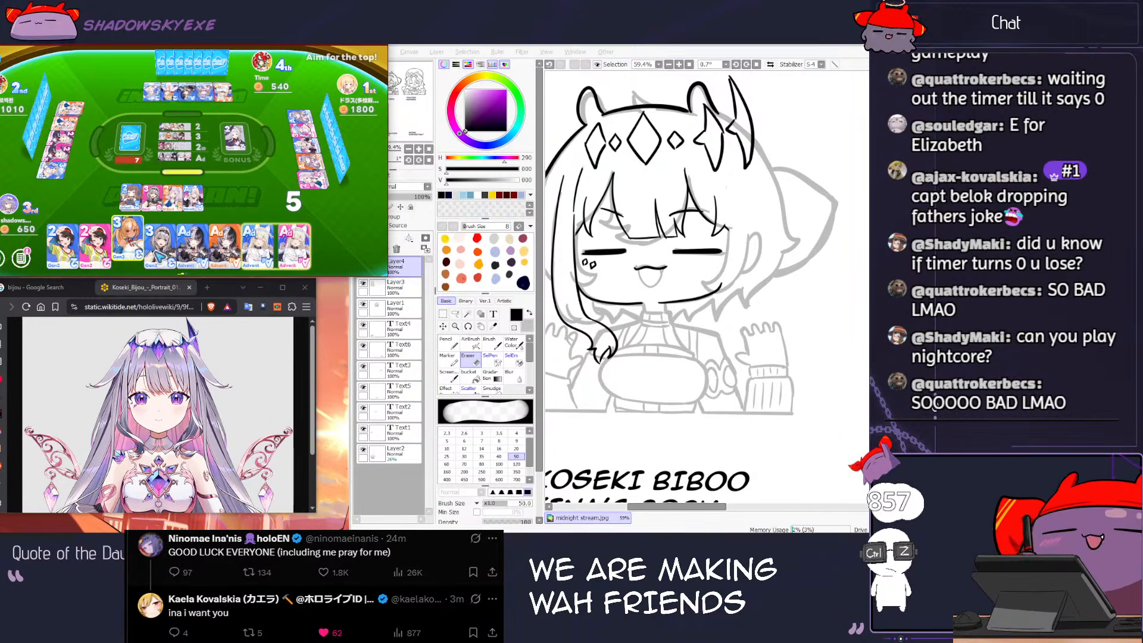
click(137, 250)
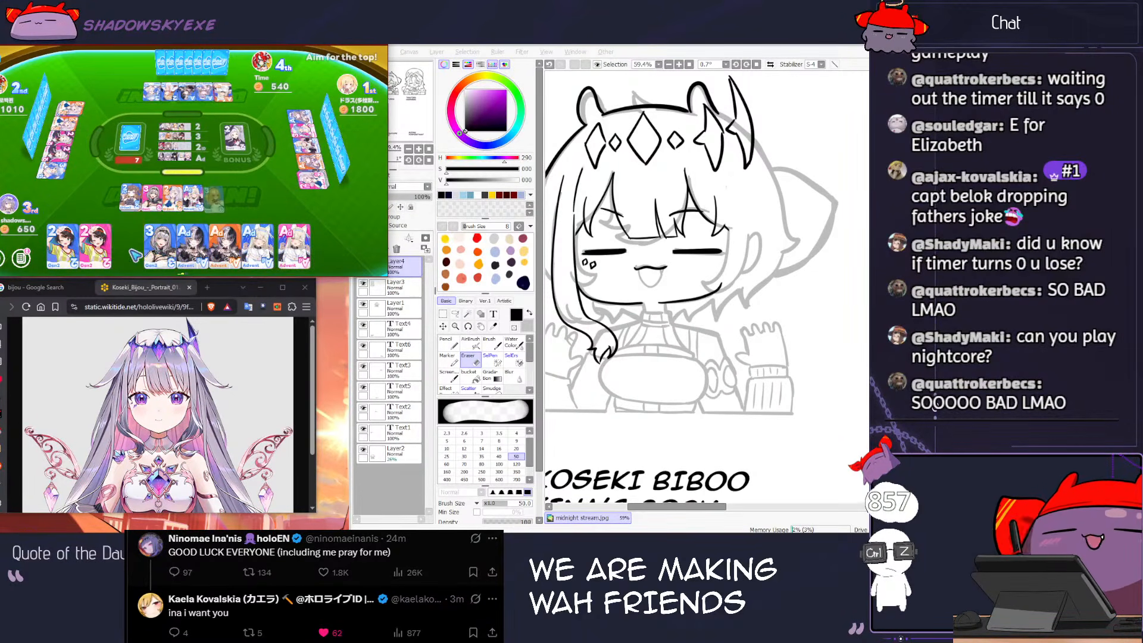
Step: Return to the drawing and re-ink the hair strand down the right side of the face with the Pencil at size 16
click(776, 229)
key(n)
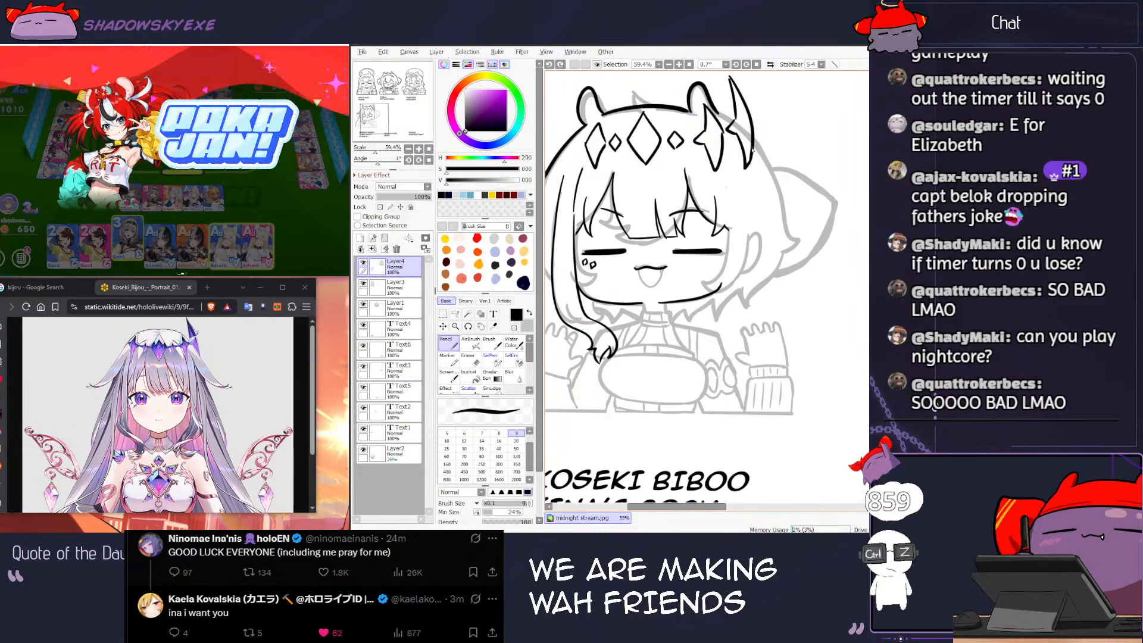
key(bracketright)
key(bracketright)
key(bracketright)
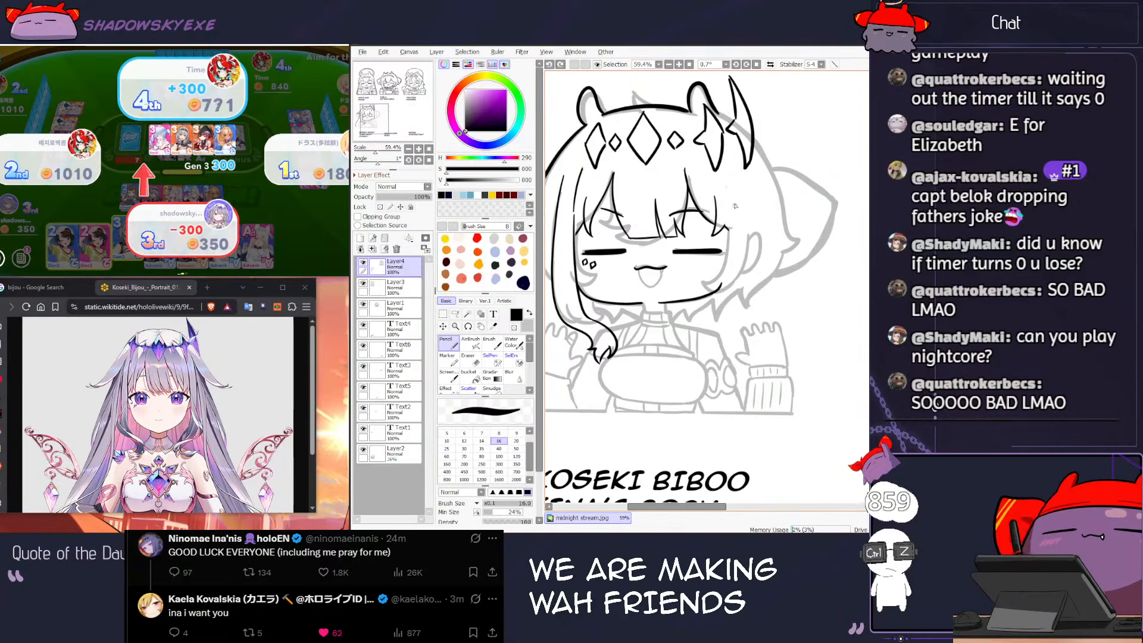
key(bracketright)
key(bracketright)
key(ctrl+z)
drag(723, 179, 727, 274)
key(ctrl+z)
mouse_move(724, 178)
mouse_down()
mouse_move(735, 241)
mouse_move(725, 187)
mouse_move(721, 306)
mouse_up()
key(ctrl+z)
key(ctrl+z)
key(ctrl+z)
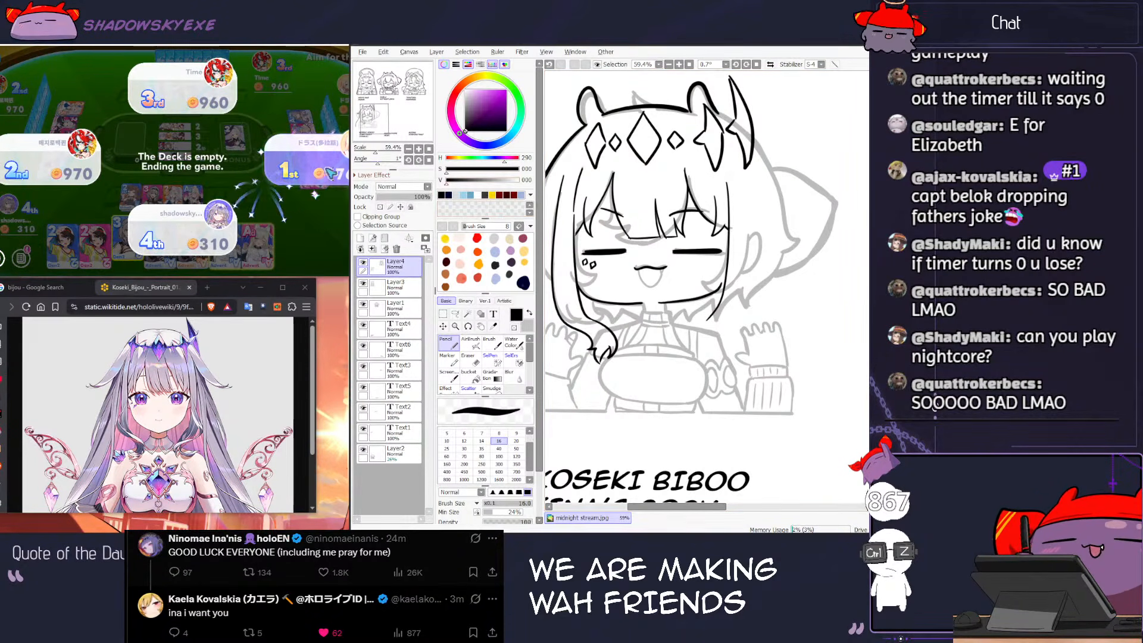
Step: Go through the Pokajan match results and start the same game again with a bet of 2000 coins
click(336, 172)
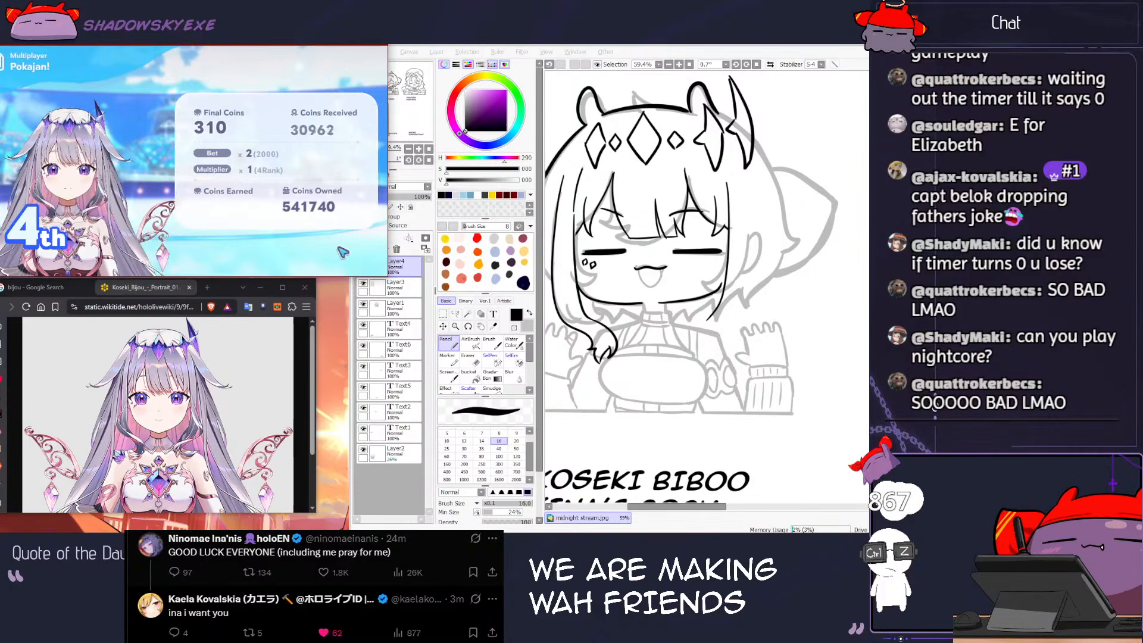
click(342, 252)
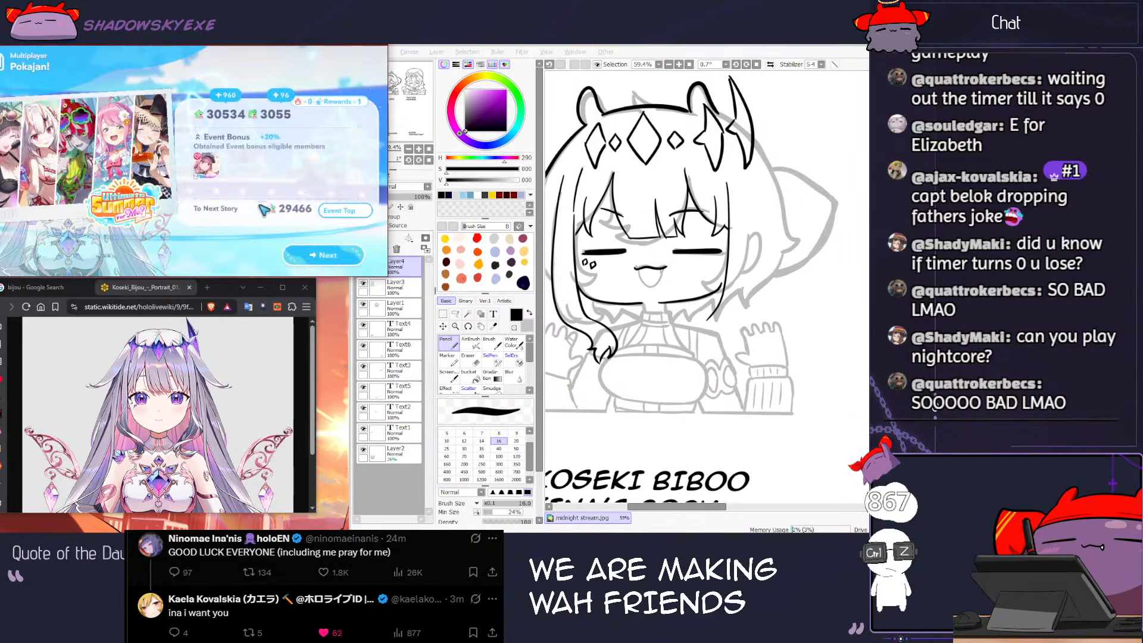
click(326, 255)
click(153, 179)
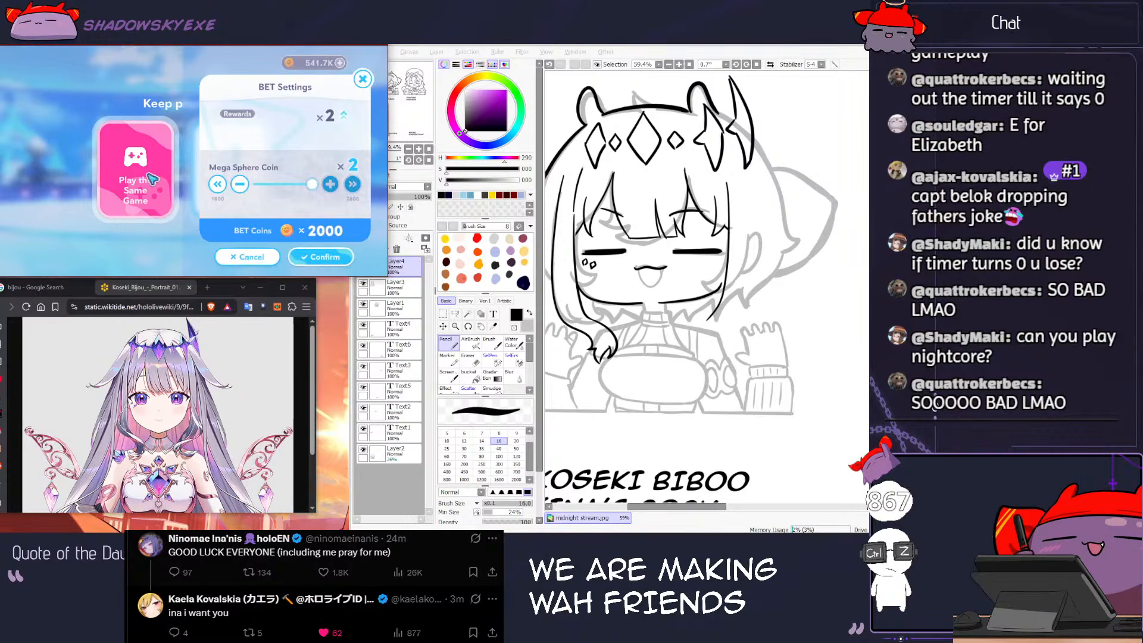
click(322, 260)
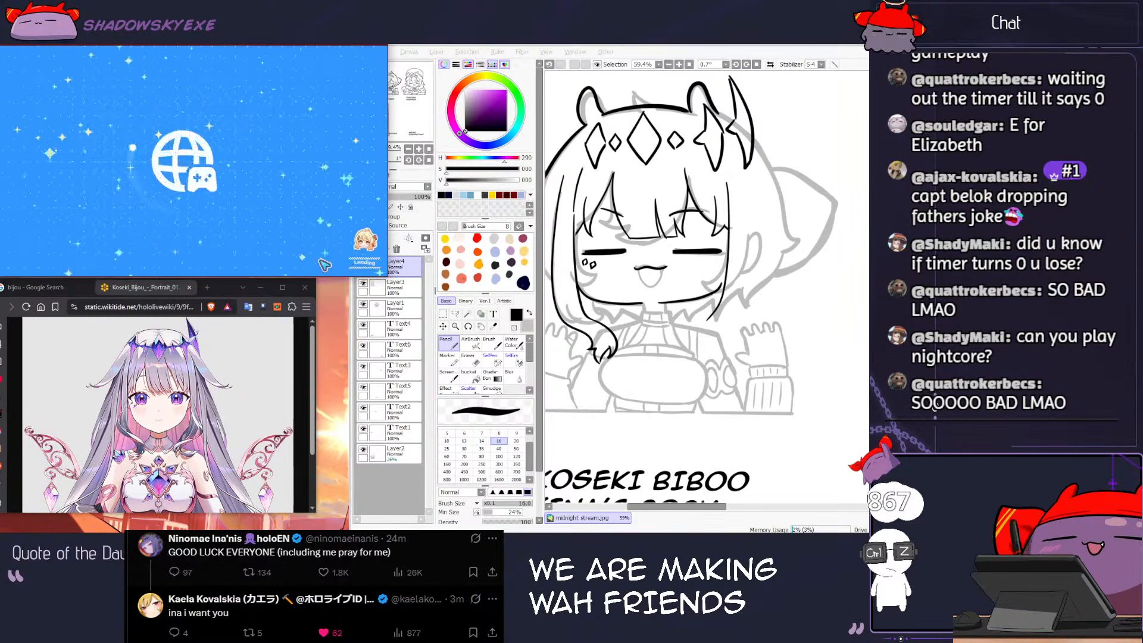
Step: Return to the drawing and ink the outer strand and curled tip of the side lock right of the face
click(740, 175)
key(e)
key(n)
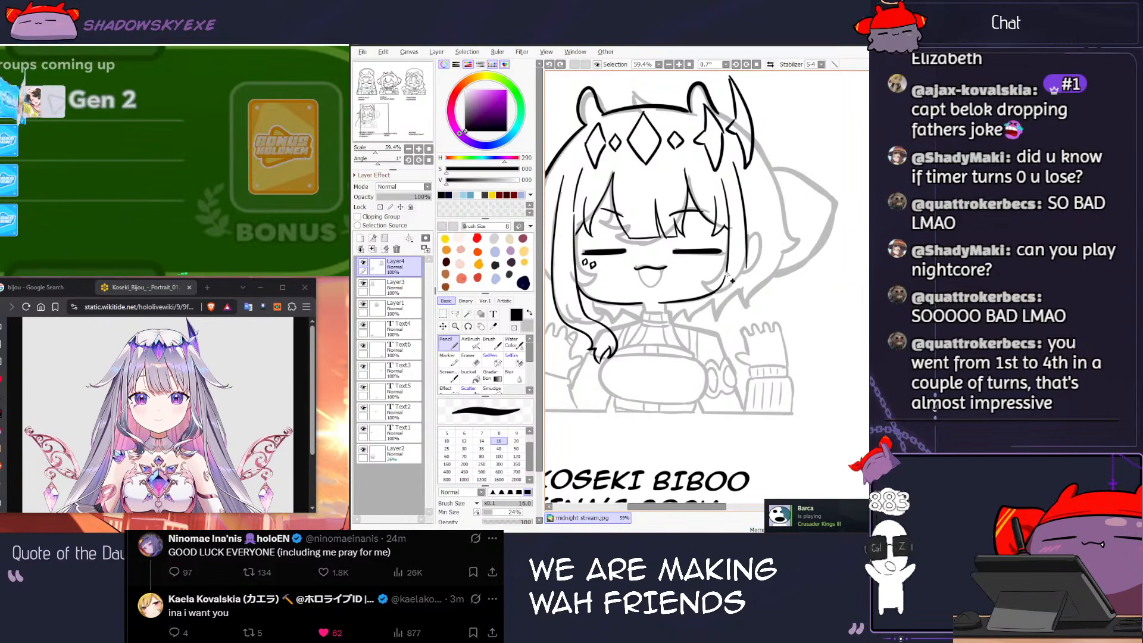
mouse_move(745, 262)
mouse_down()
mouse_move(738, 313)
mouse_move(714, 331)
mouse_move(714, 353)
mouse_move(691, 338)
mouse_up()
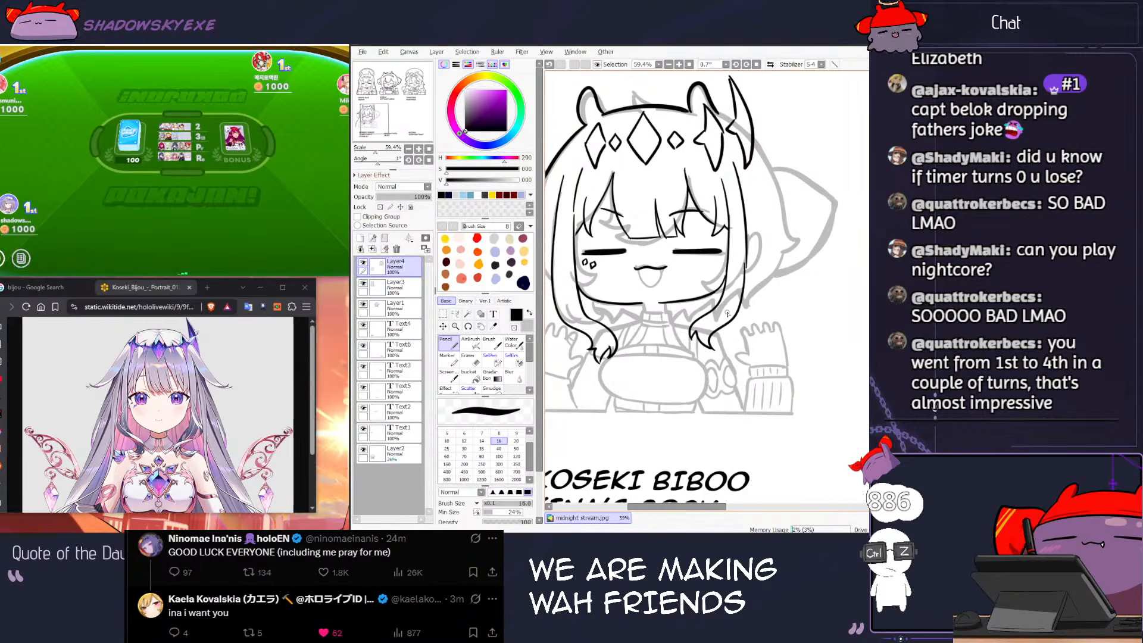
scroll(726, 313, down, 3)
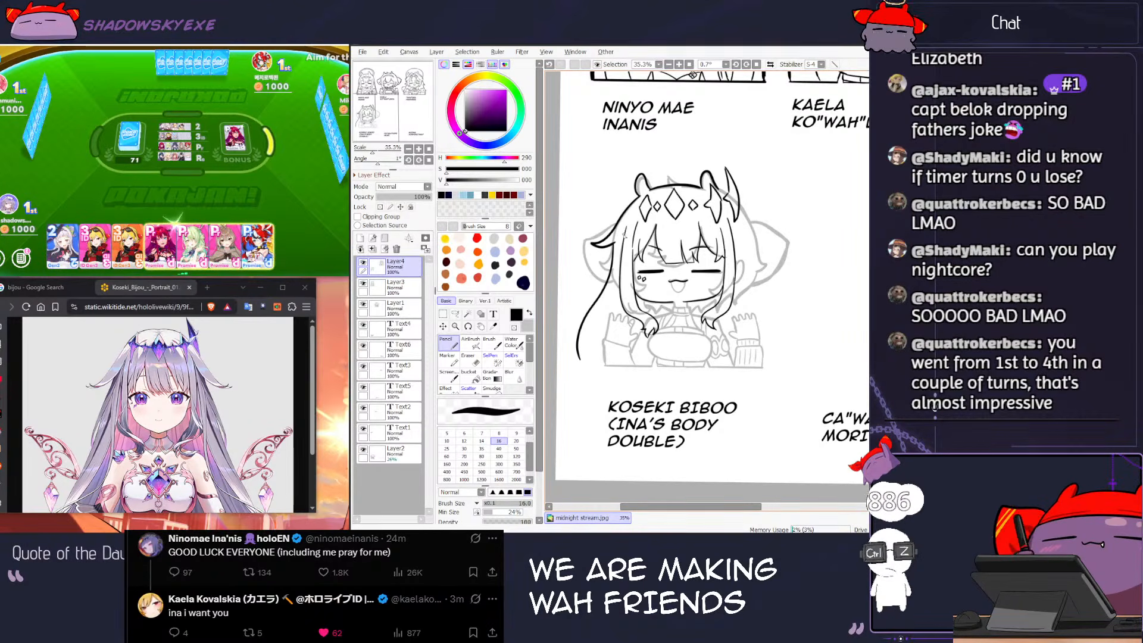
key(ctrl+z)
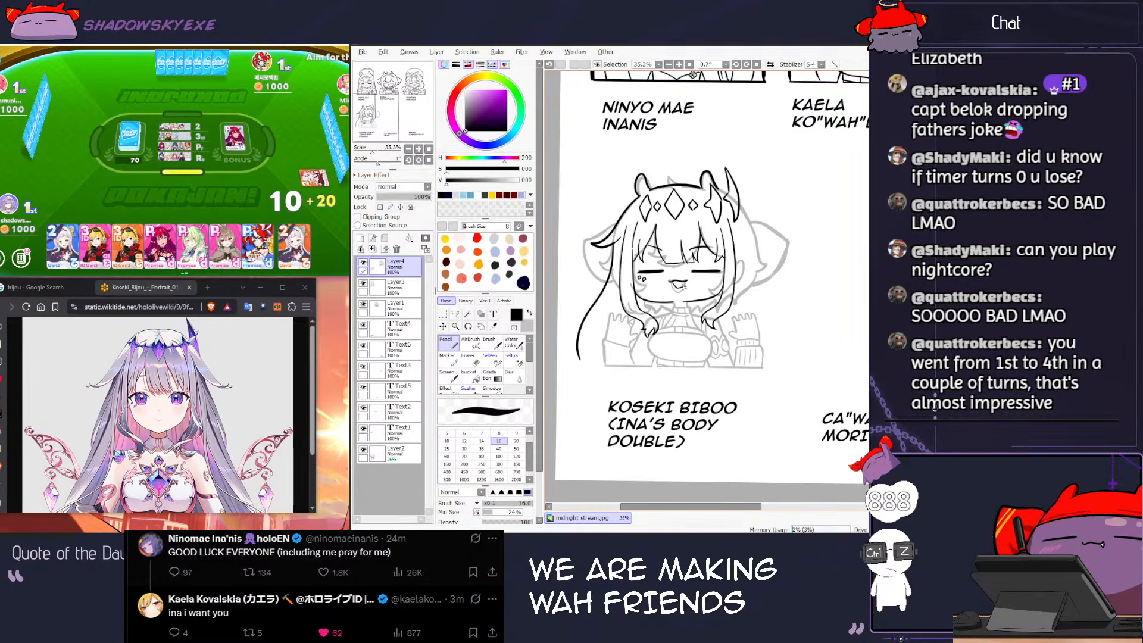
key(ctrl+z)
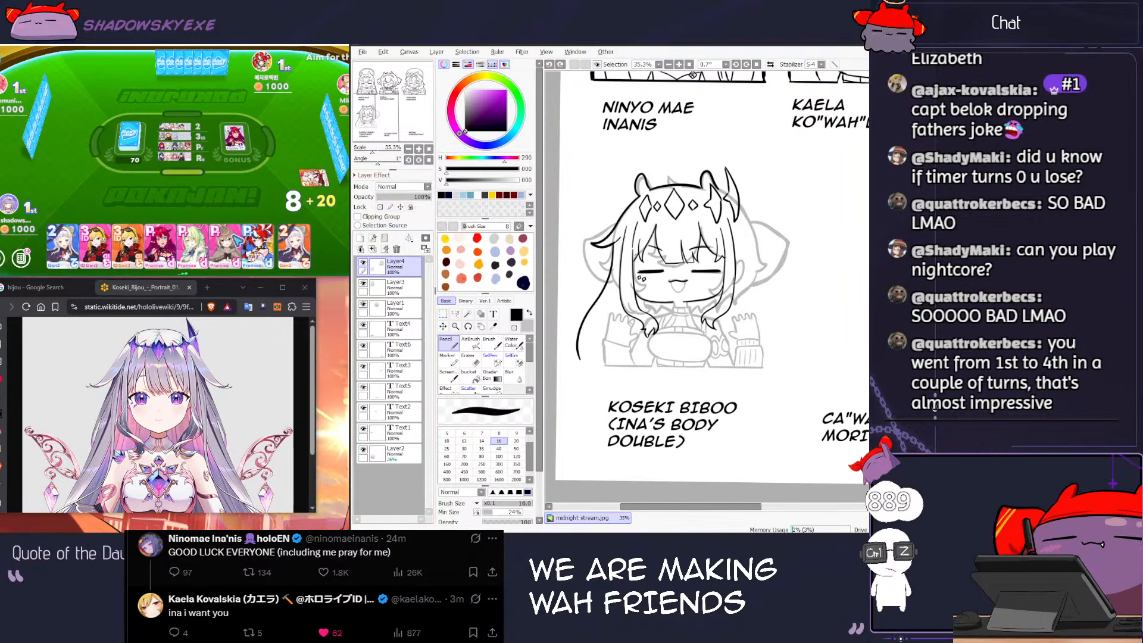
Step: Switch to the Pokajan game and discard the newly drawn 2 card
click(200, 208)
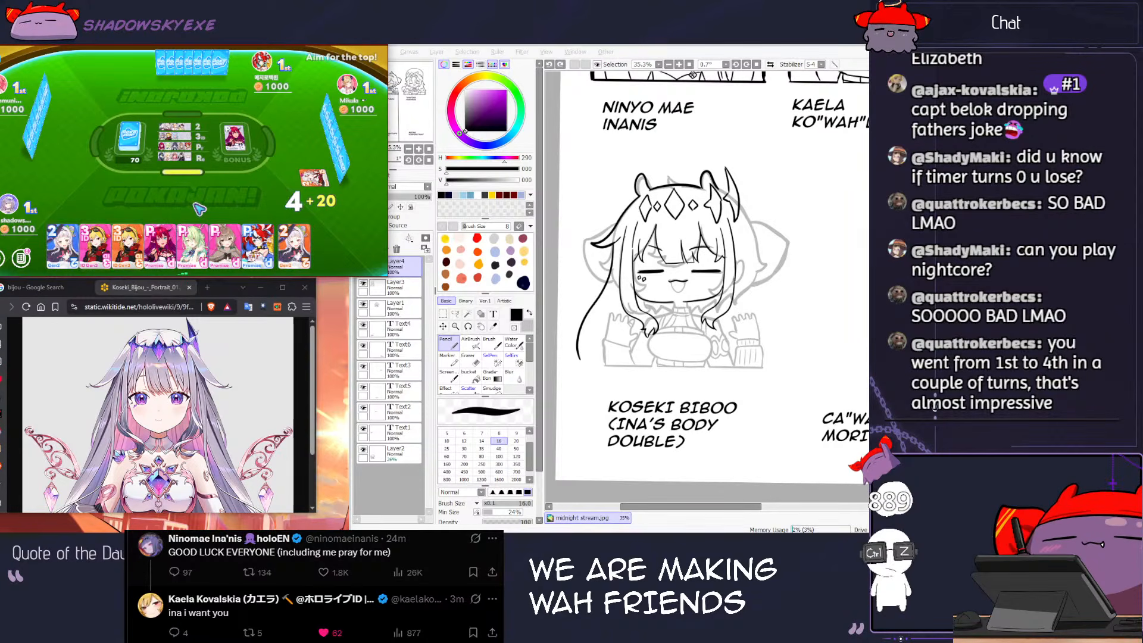
click(292, 243)
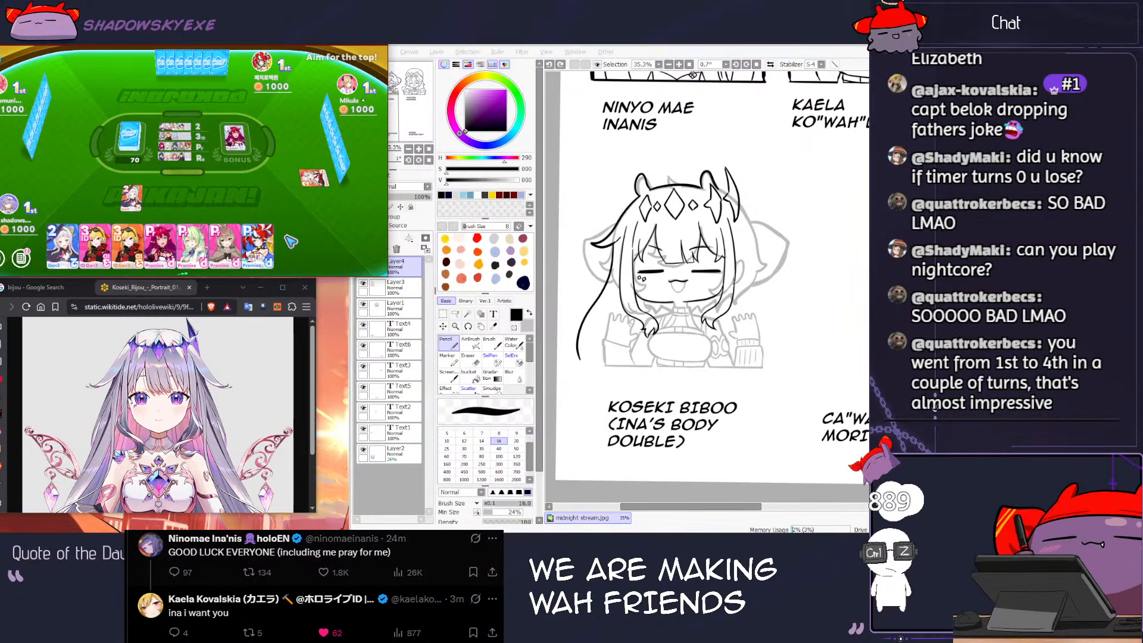
Step: Return to the drawing and ink the neck line below the chin, using a smaller Eraser for cleanup
click(676, 308)
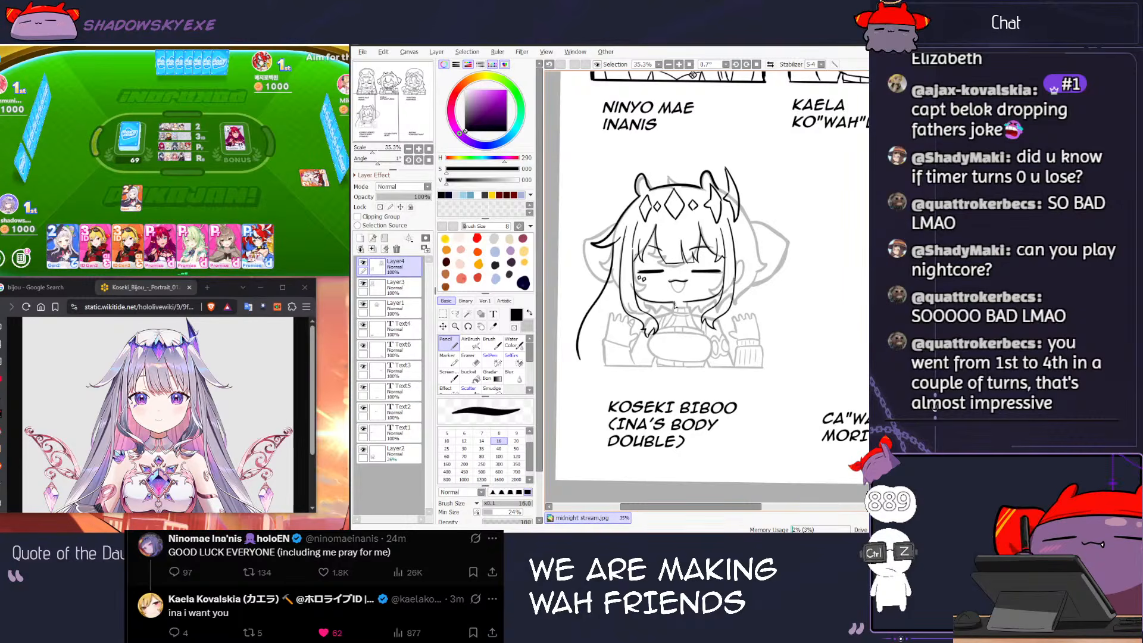
scroll(694, 261, up, 5)
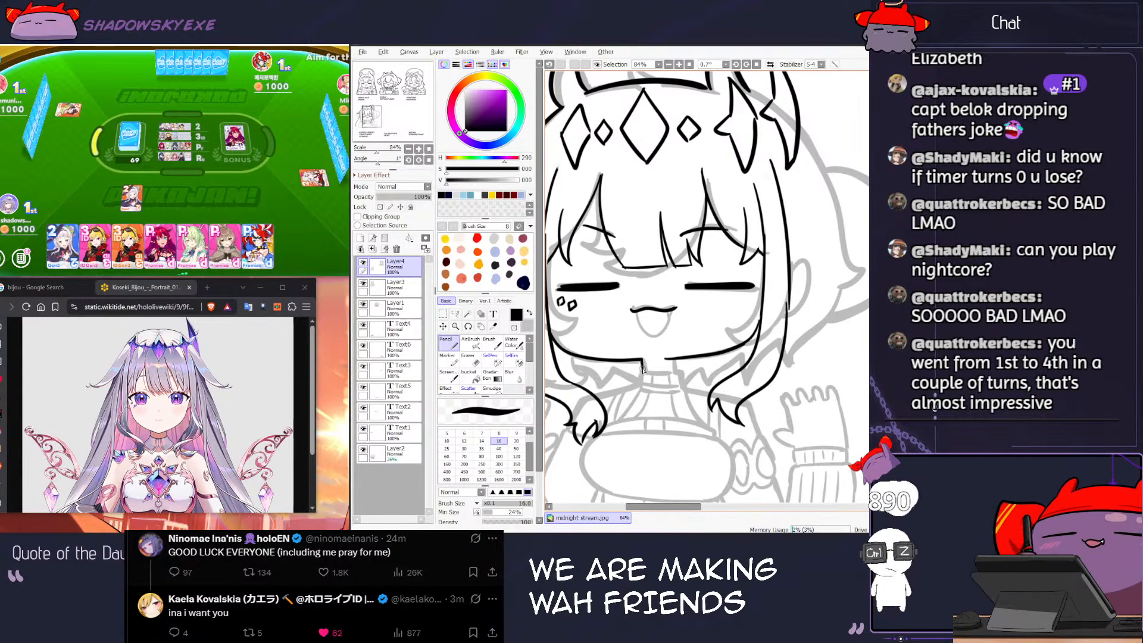
mouse_move(643, 371)
mouse_down()
mouse_move(674, 370)
mouse_move(670, 321)
mouse_move(658, 349)
mouse_move(647, 344)
mouse_move(660, 350)
mouse_up()
key(ctrl+z)
key(ctrl+z)
key(ctrl+z)
key(e)
key([)
key(n)
Step: Ink the folded collar around the neck with the Pencil, undoing unwanted strokes
key(ctrl+z)
key(ctrl+z)
key(ctrl+z)
key(ctrl+z)
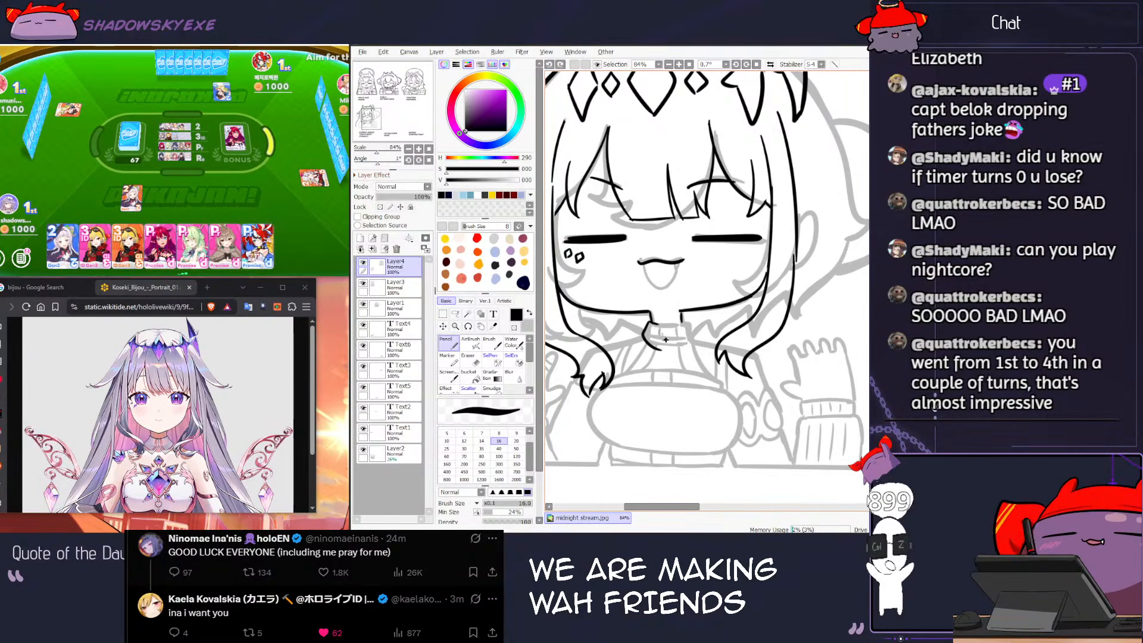
key(ctrl+z)
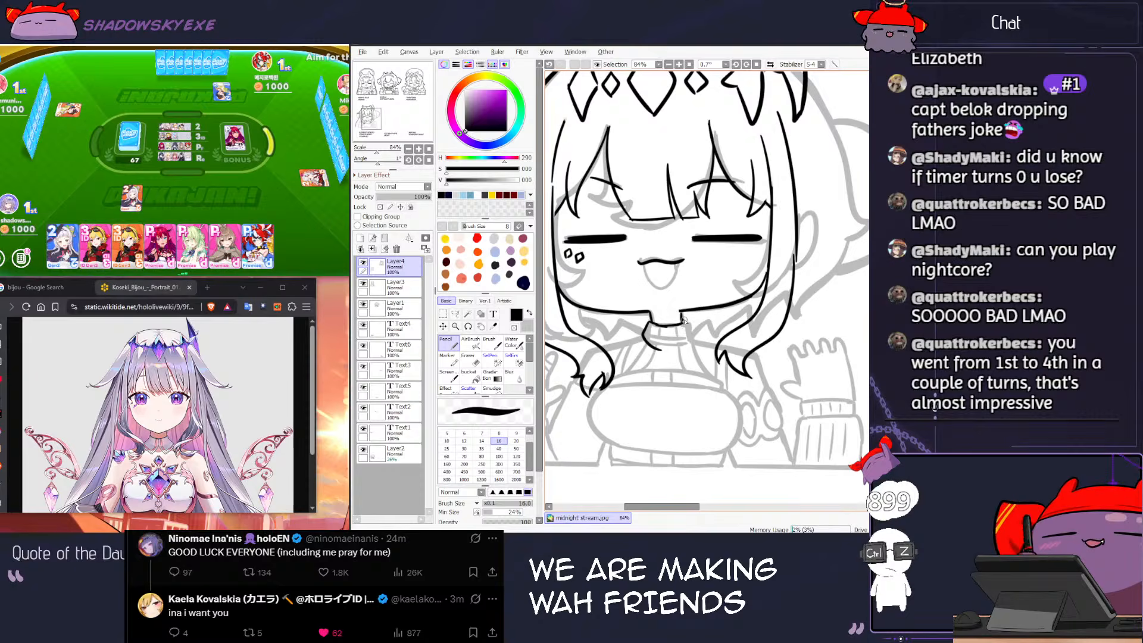
mouse_move(665, 326)
mouse_down()
mouse_move(658, 353)
mouse_move(676, 348)
mouse_up()
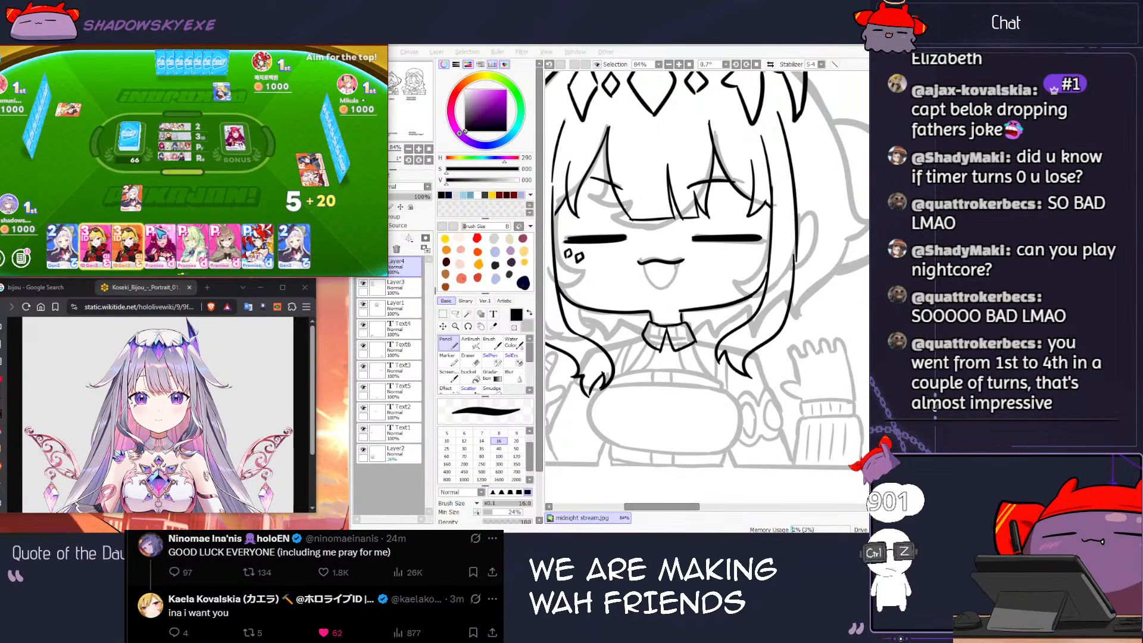
Step: Switch to the Pokajan game and discard one of the orange 3 cards
click(128, 247)
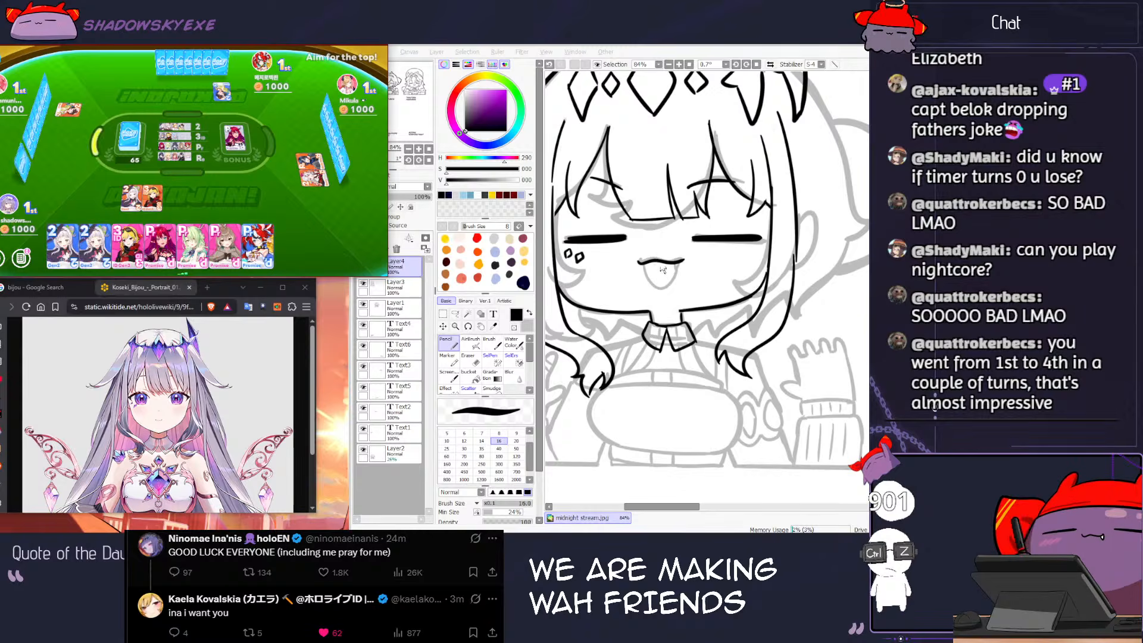
Step: Return to the drawing and ink the shoulder lines on both sides of the collar
click(638, 346)
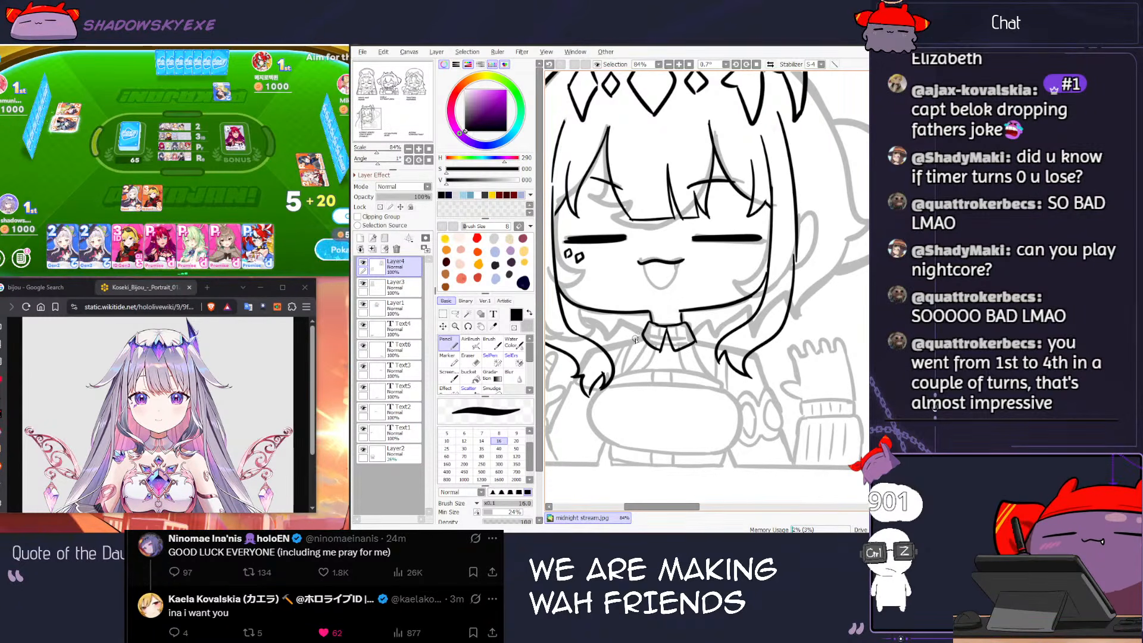
key(ctrl+z)
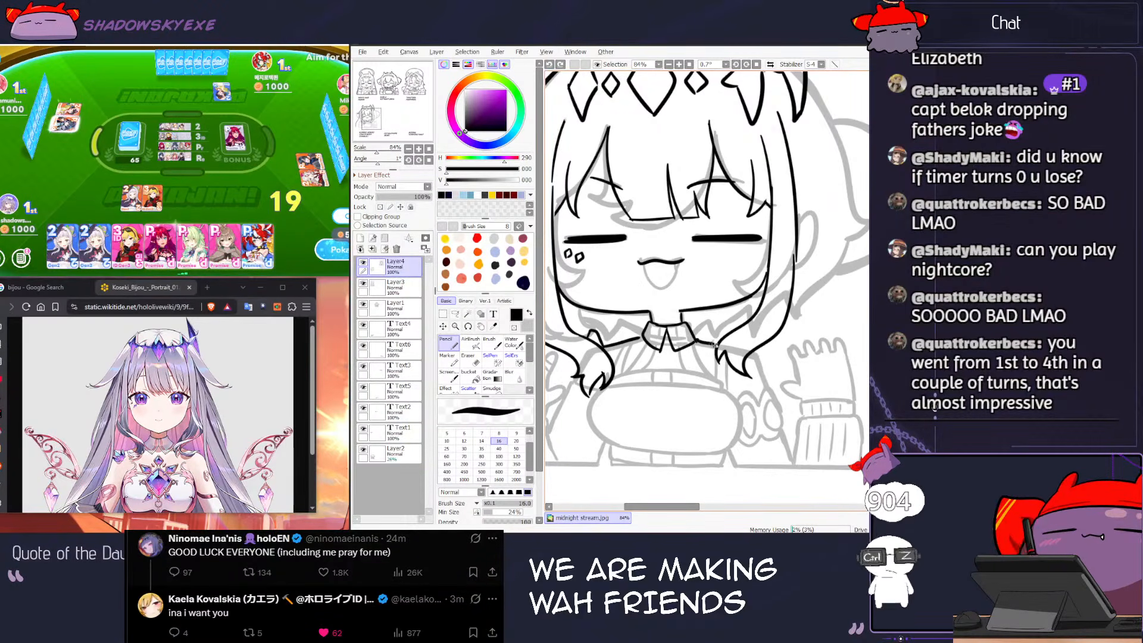
scroll(713, 344, down, 2)
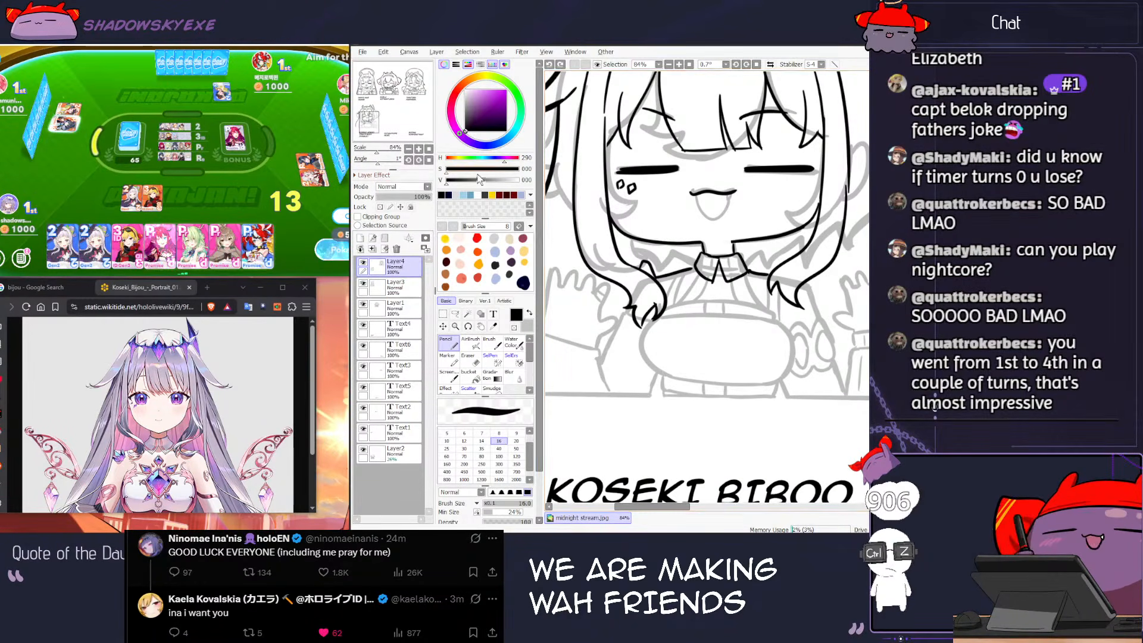
Step: Switch to the Pokajan game, declare Pokajan! and discard the newly drawn card on the following turn
click(336, 254)
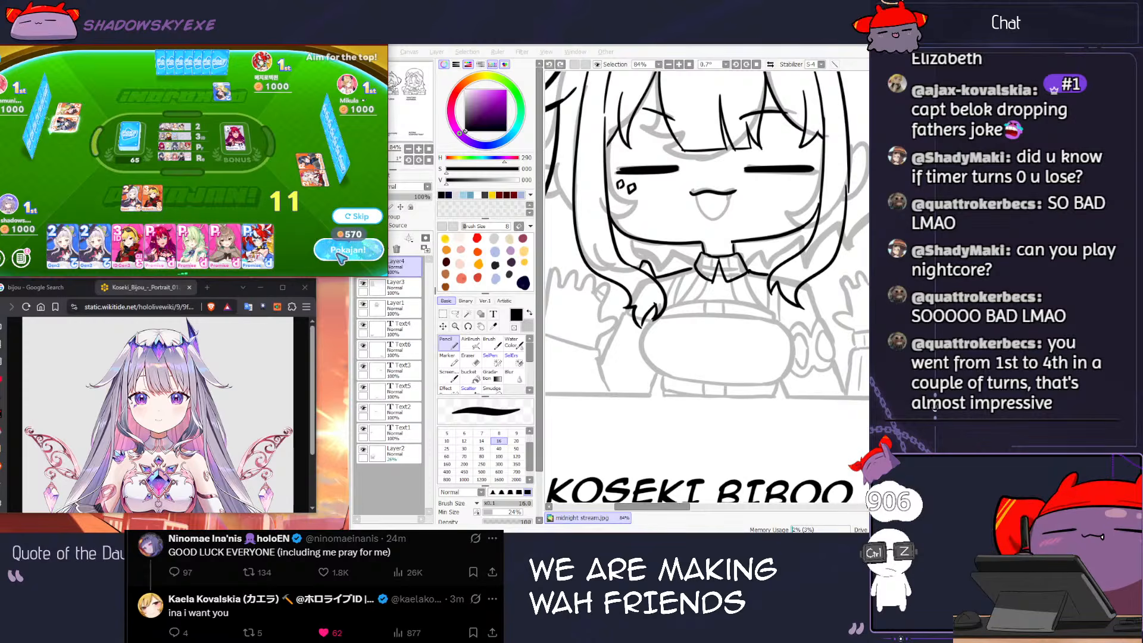
click(340, 252)
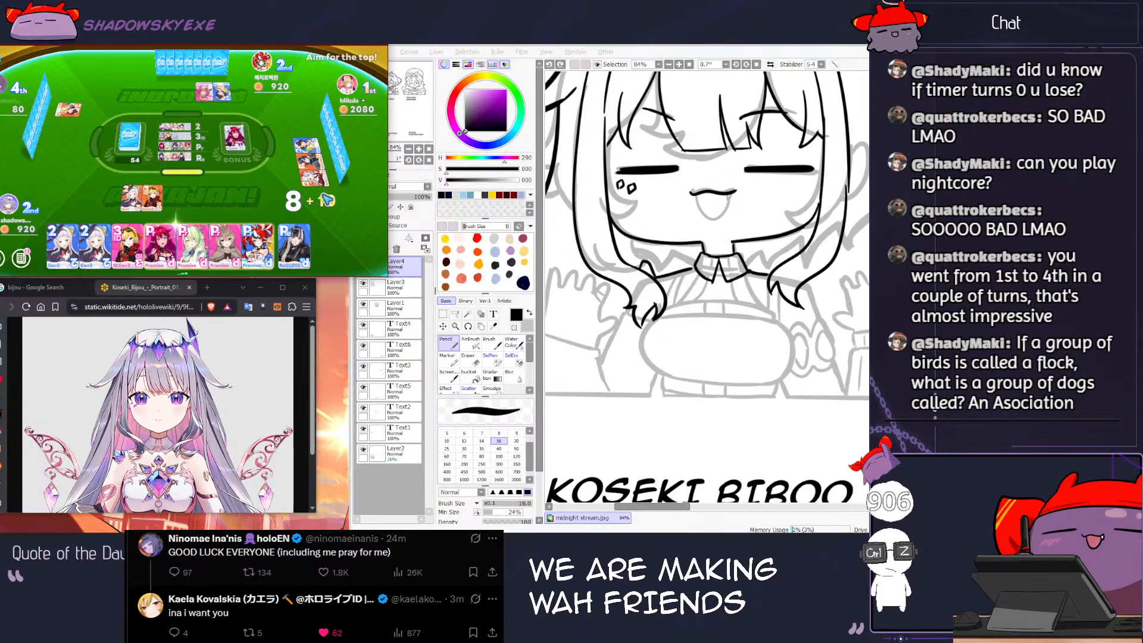
click(304, 235)
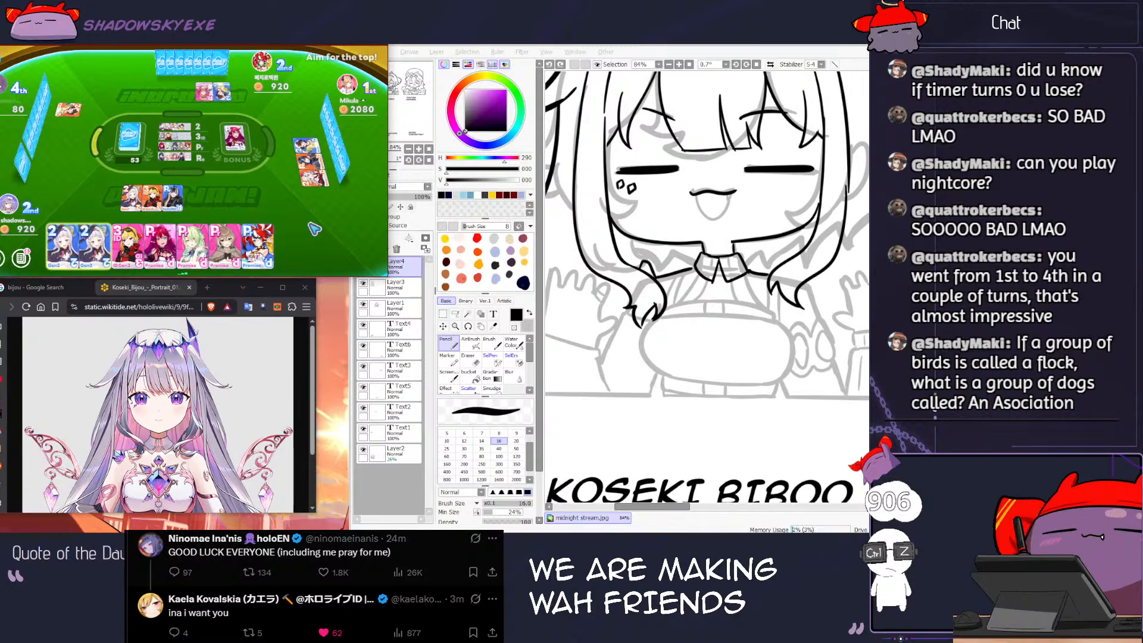
Step: Return to the drawing and erase part of the collar's linework with the Eraser
click(719, 295)
key(e)
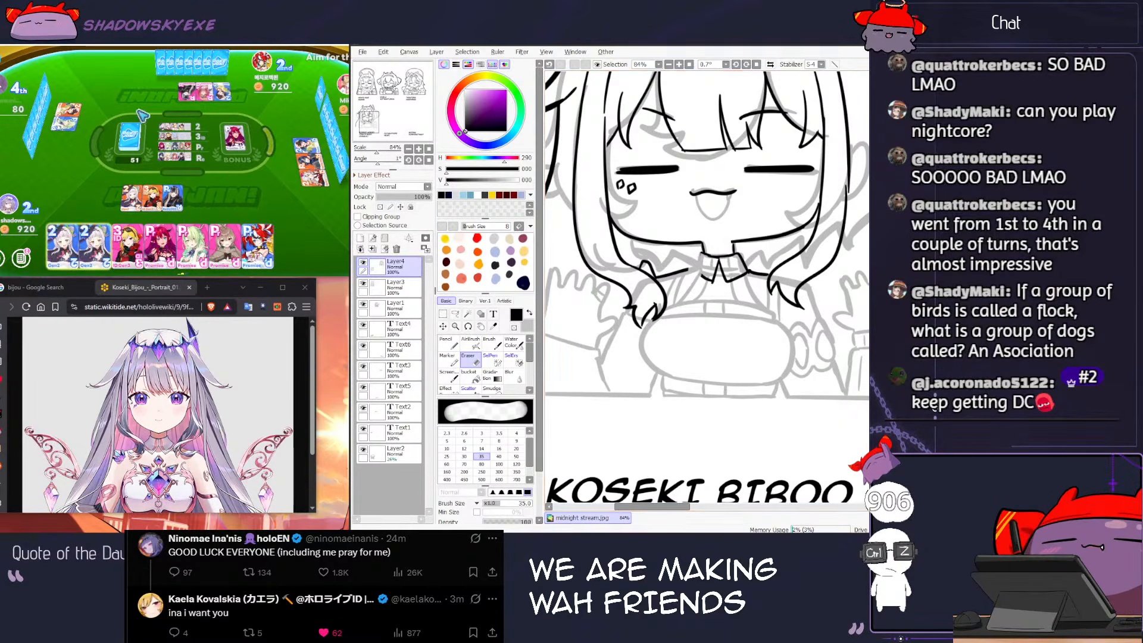
Step: Switch to the Pokajan game and view the discarded cards of two opponents
click(6, 87)
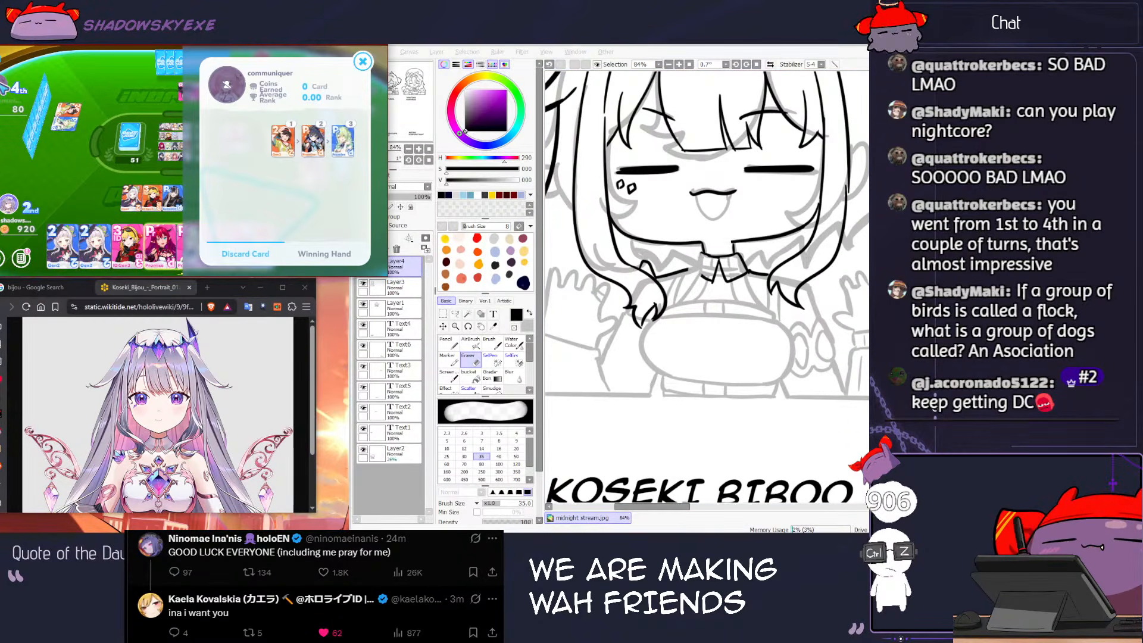
click(361, 62)
click(317, 71)
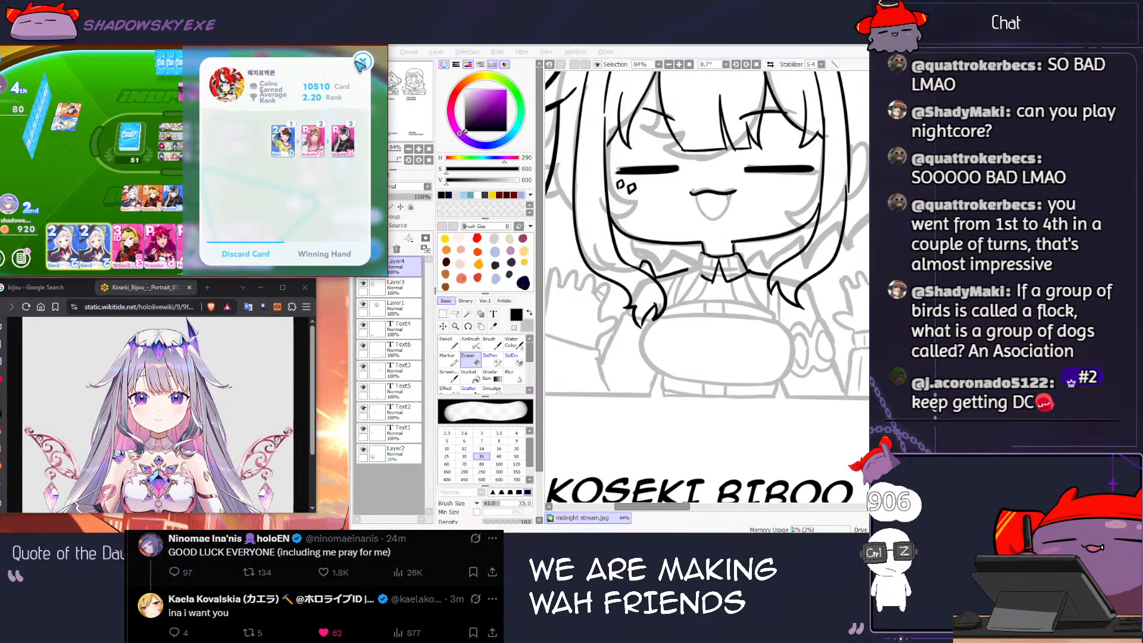
Step: Close the opponent's discarded-cards overview and discard the newly drawn card
click(362, 61)
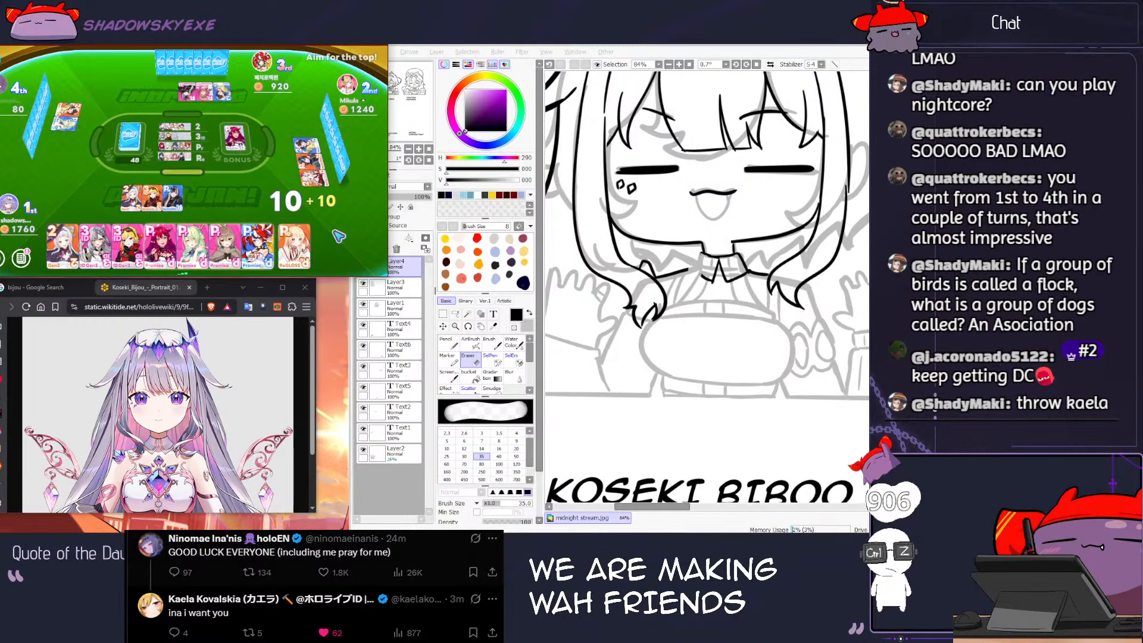
click(297, 247)
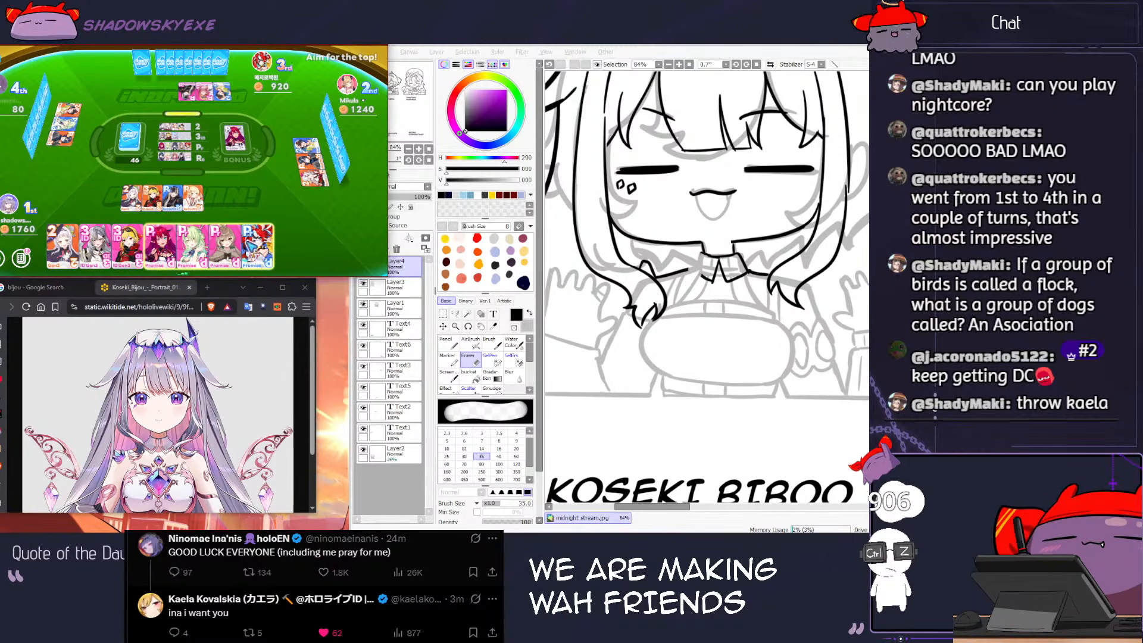
Step: Return to the drawing and ink the collar band with the Pencil at brush size 14, cleaning it up with the Eraser
click(698, 256)
key(ctrl+z)
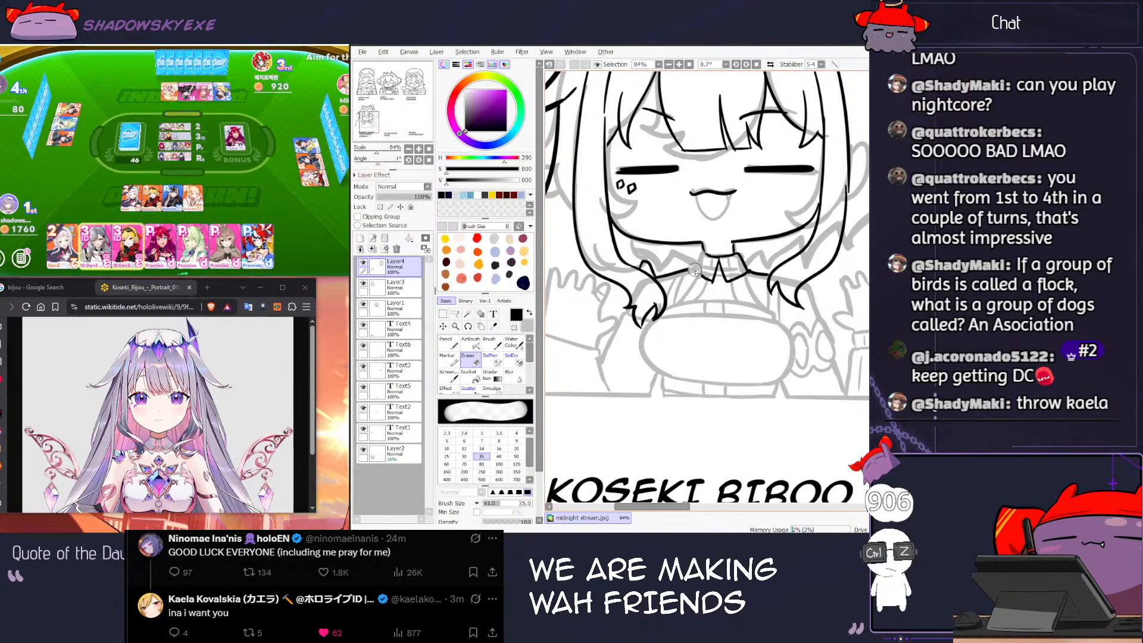
key(n)
key(bracketleft)
key(bracketleft)
key(bracketleft)
key(ctrl+z)
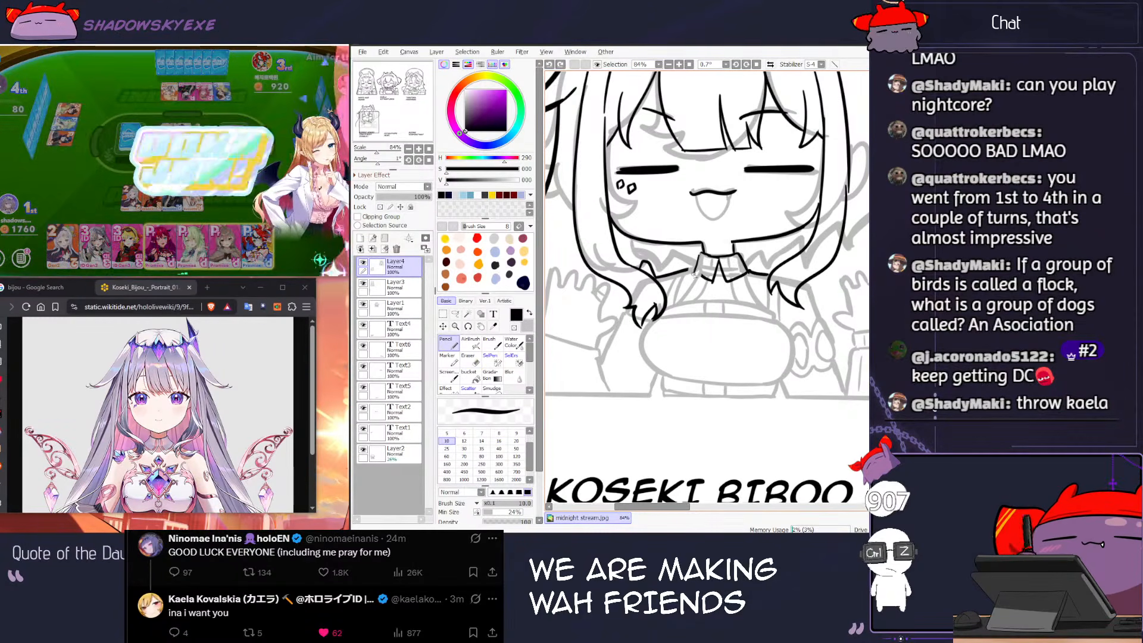
key(ctrl+z)
key(bracketright)
key(bracketright)
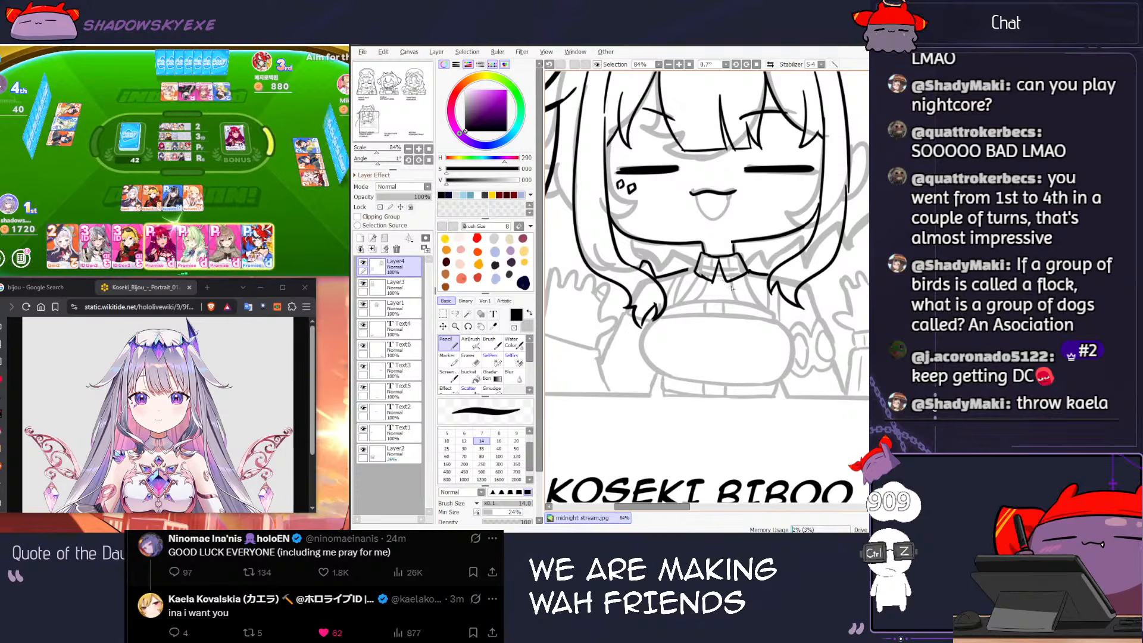
key(e)
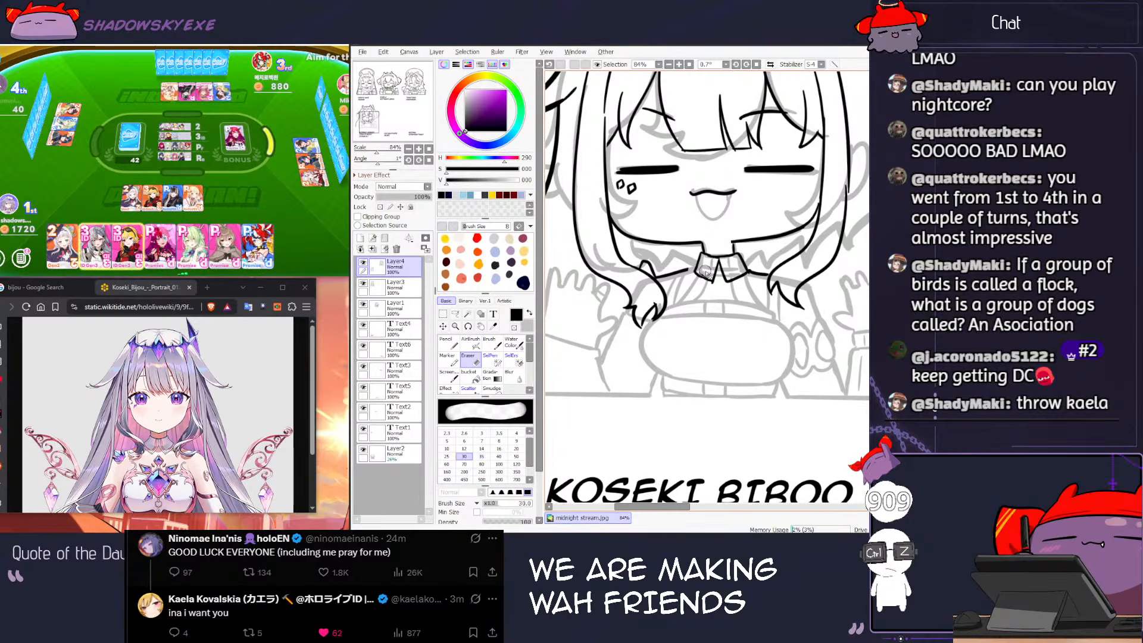
Step: Ink the arm line with the Pencil from below the right-hand hair lock down towards the sketch's lower edge
key(n)
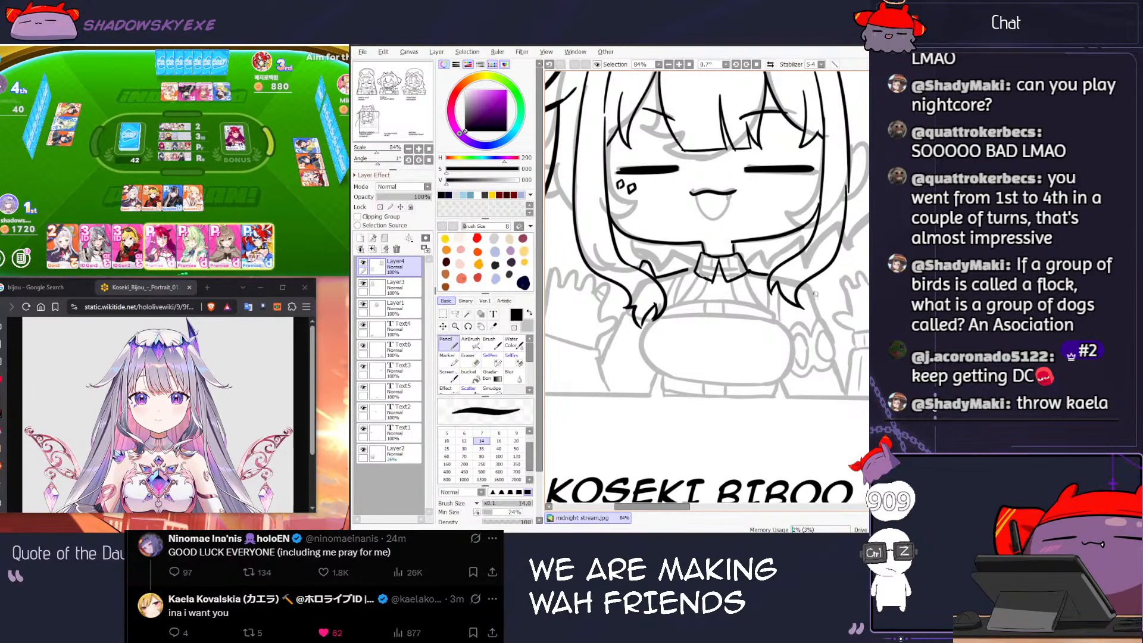
drag(814, 290, 827, 338)
key(ctrl+z)
mouse_move(802, 284)
mouse_down()
mouse_move(836, 384)
mouse_move(827, 365)
mouse_up()
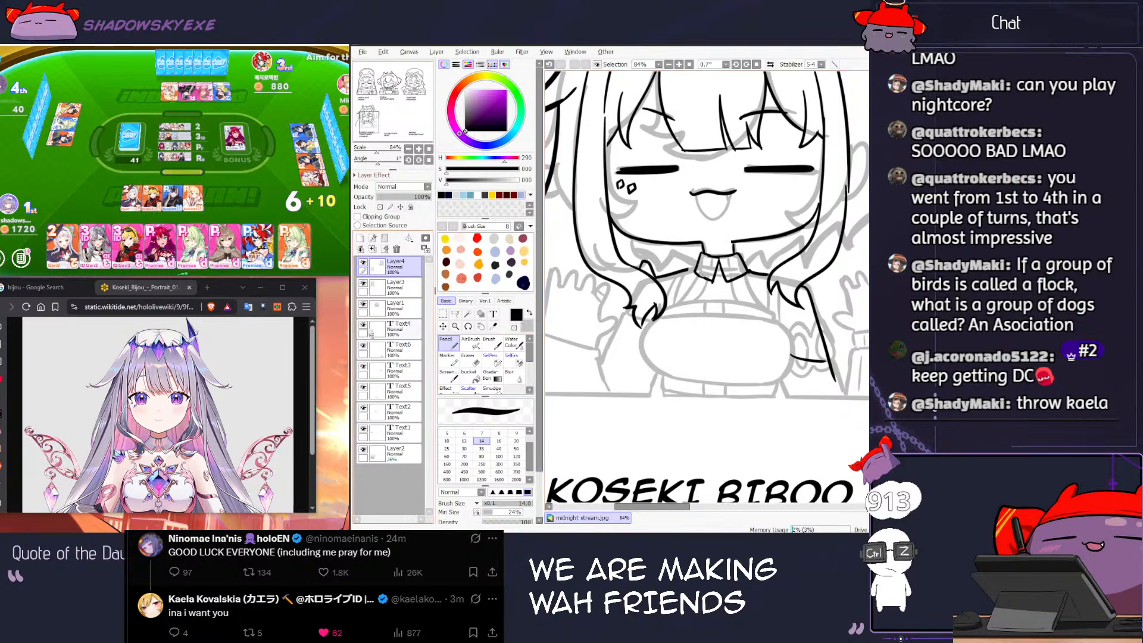
Step: Switch to the Pokajan game and discard the first card of the hand
click(244, 209)
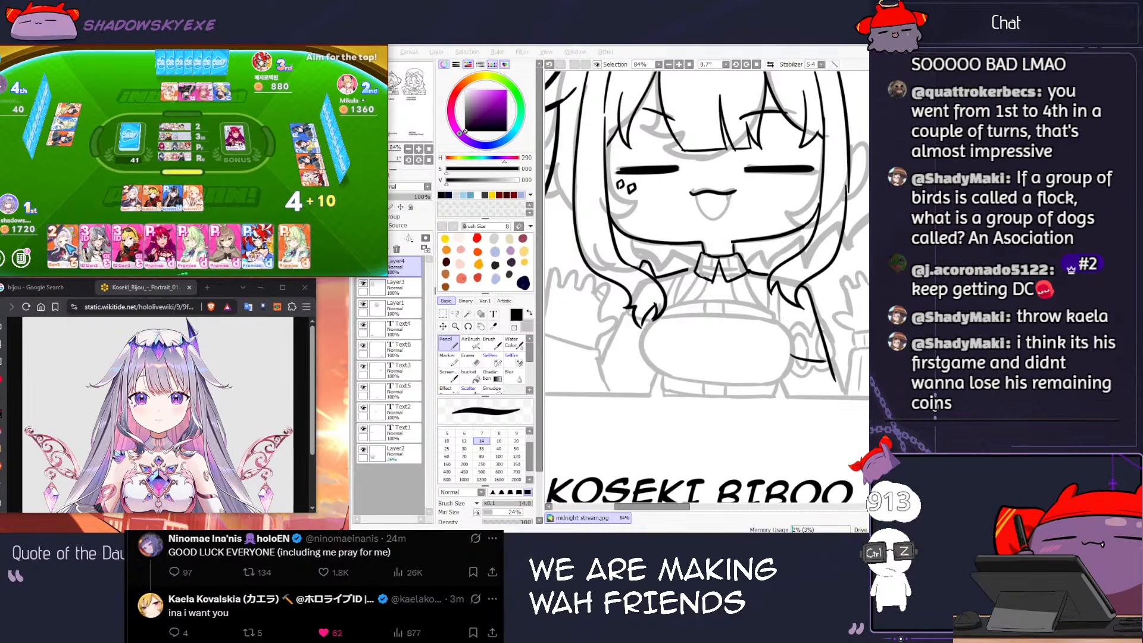
click(65, 244)
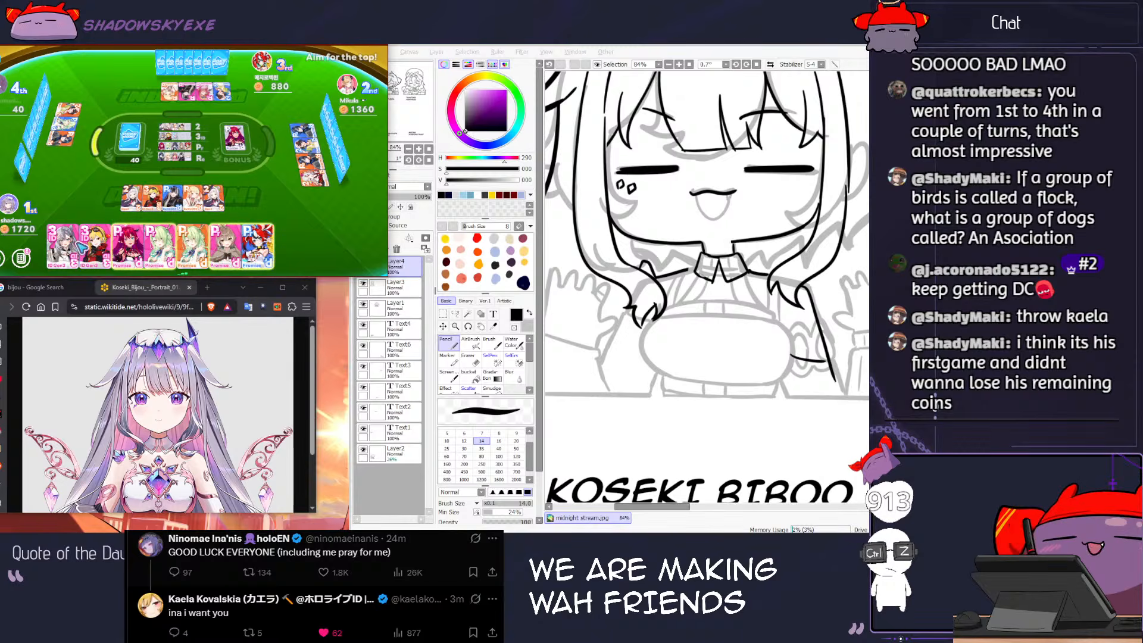
Step: Return to the drawing and try inking the left side of the torso and short strokes beside the hair lock
click(648, 345)
key(ctrl+z)
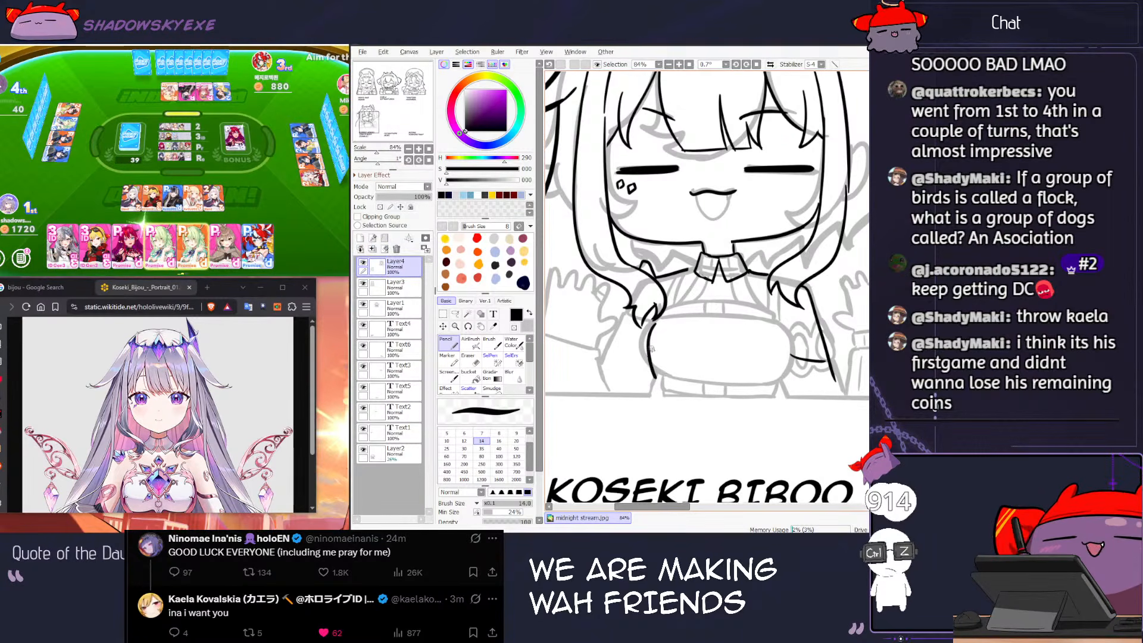
key(ctrl+z)
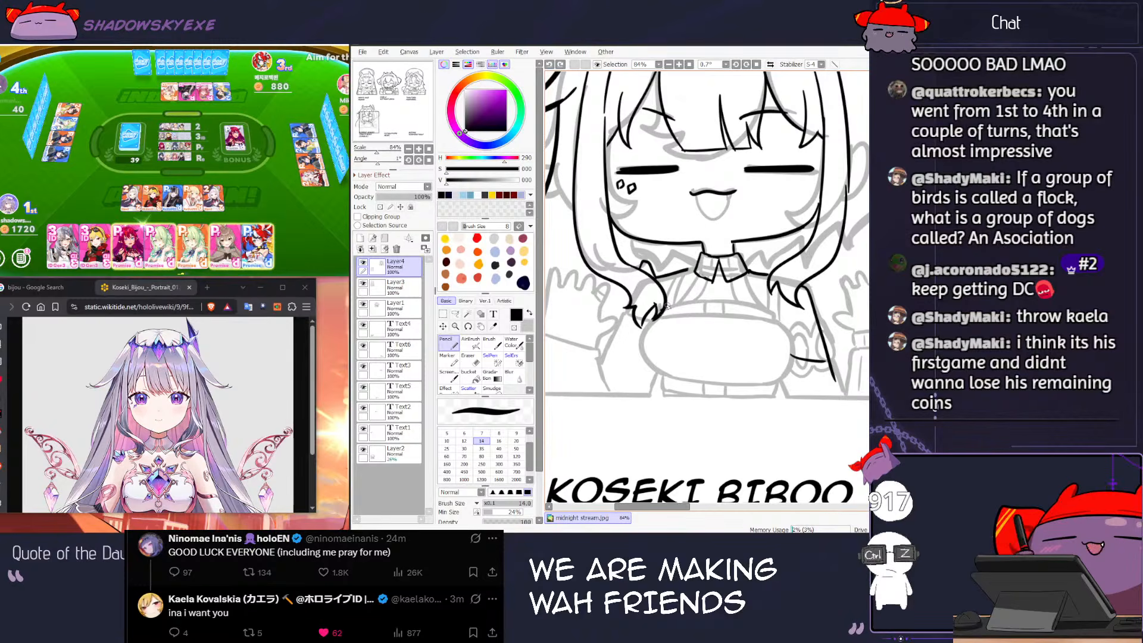
drag(667, 291, 675, 309)
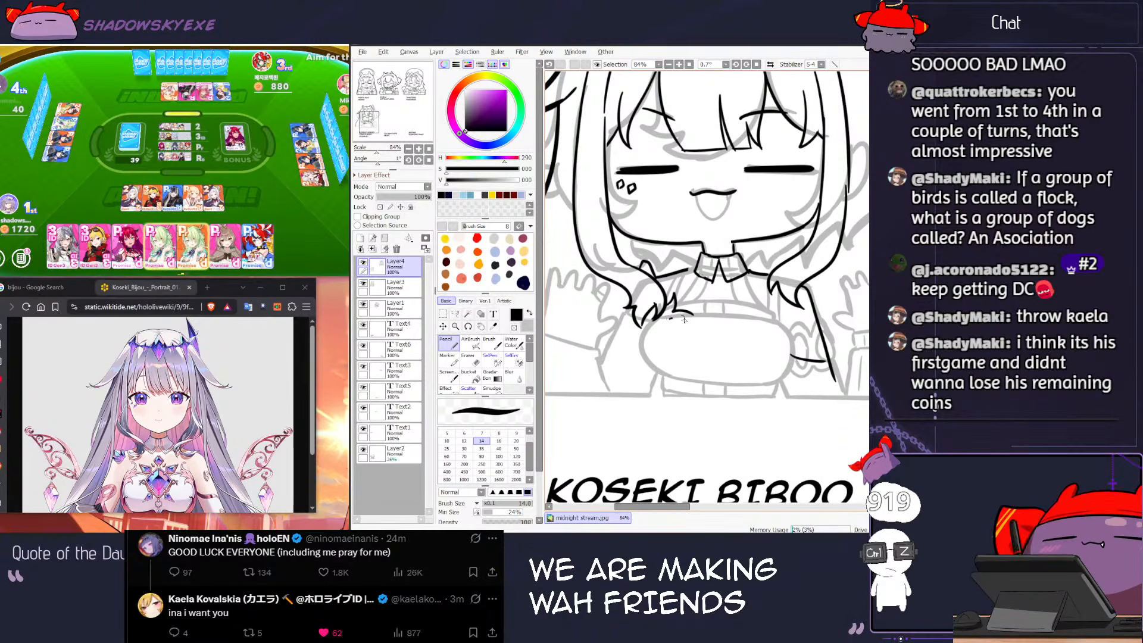
drag(656, 322, 648, 348)
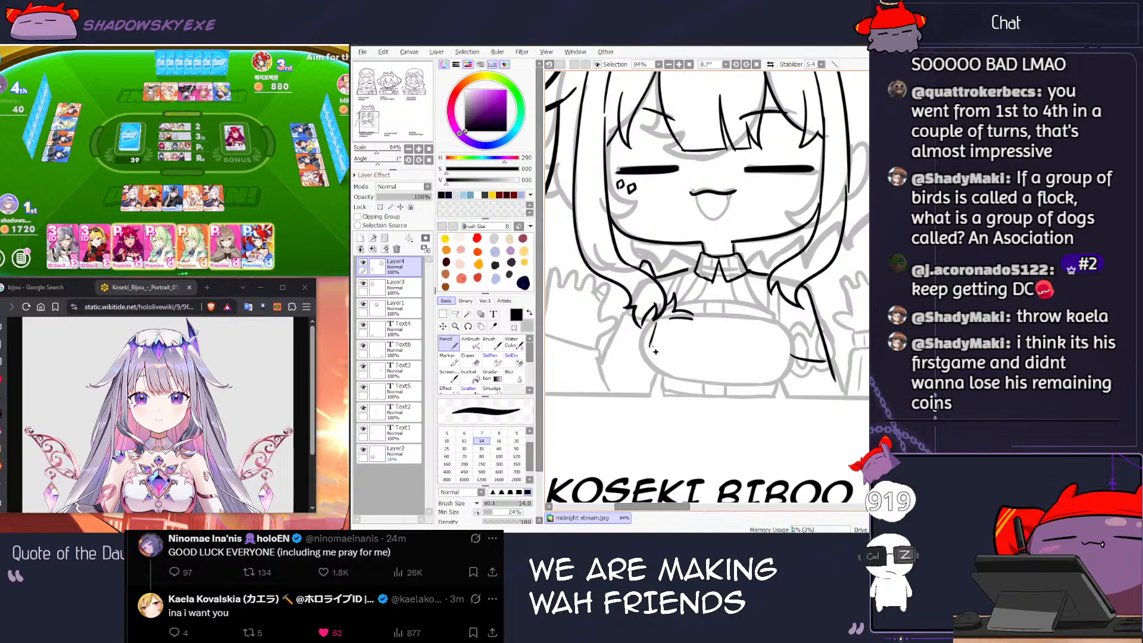
key(ctrl+z)
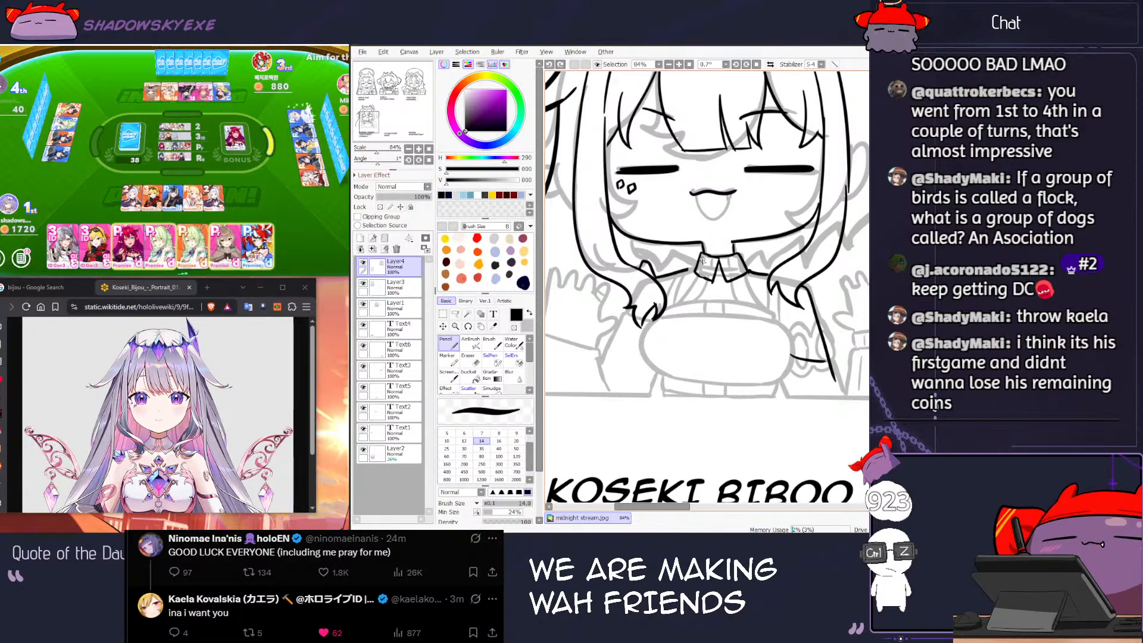
Step: Try inking the left side line of the torso again, from the chest down to the sketch's lower edge
mouse_move(713, 311)
mouse_down()
mouse_move(675, 297)
mouse_move(622, 359)
mouse_up()
key(ctrl+z)
mouse_move(619, 302)
mouse_down()
mouse_move(619, 368)
mouse_move(620, 309)
mouse_up()
key(ctrl+z)
drag(623, 381, 624, 382)
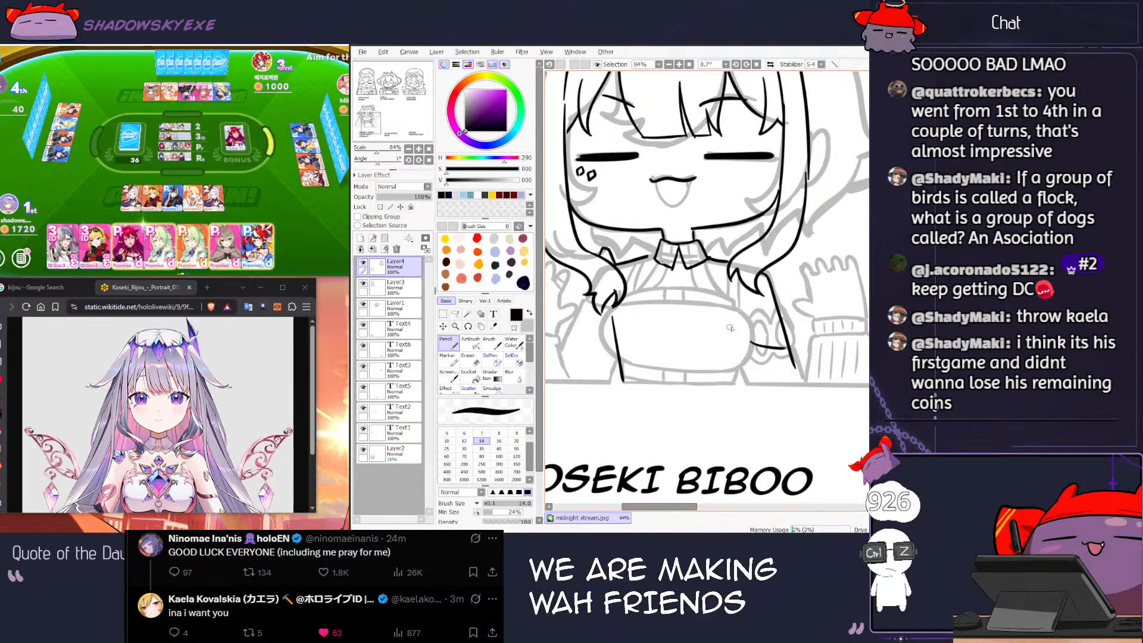
key(ctrl+z)
drag(607, 321, 623, 378)
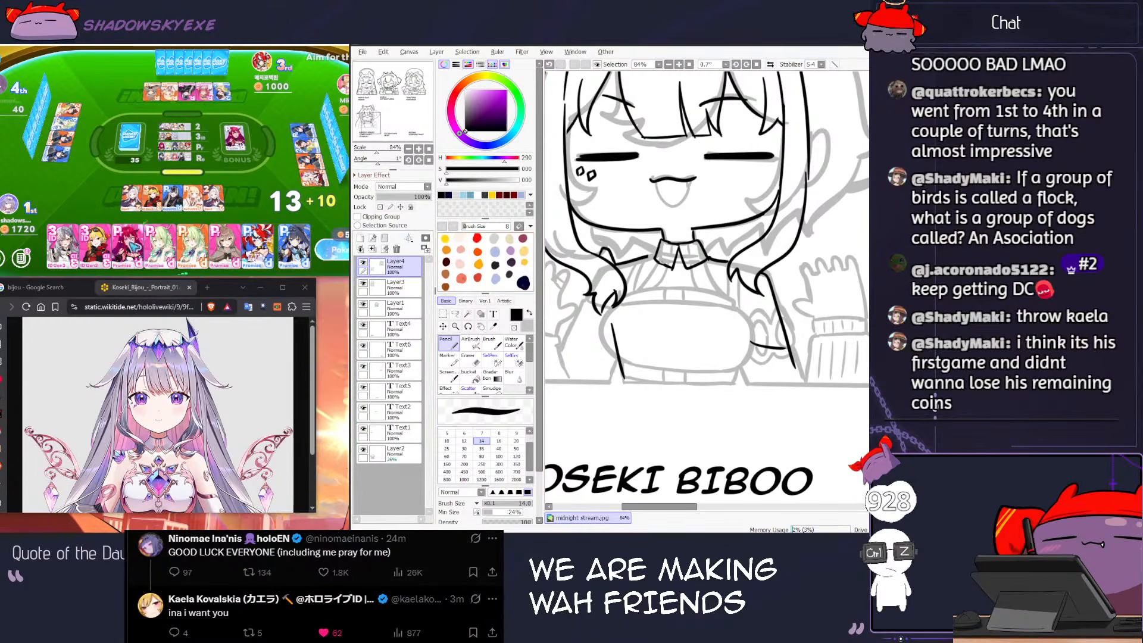
Step: Switch to the Pokajan game and declare Pokajan! with the completed Promise group
click(341, 255)
click(341, 256)
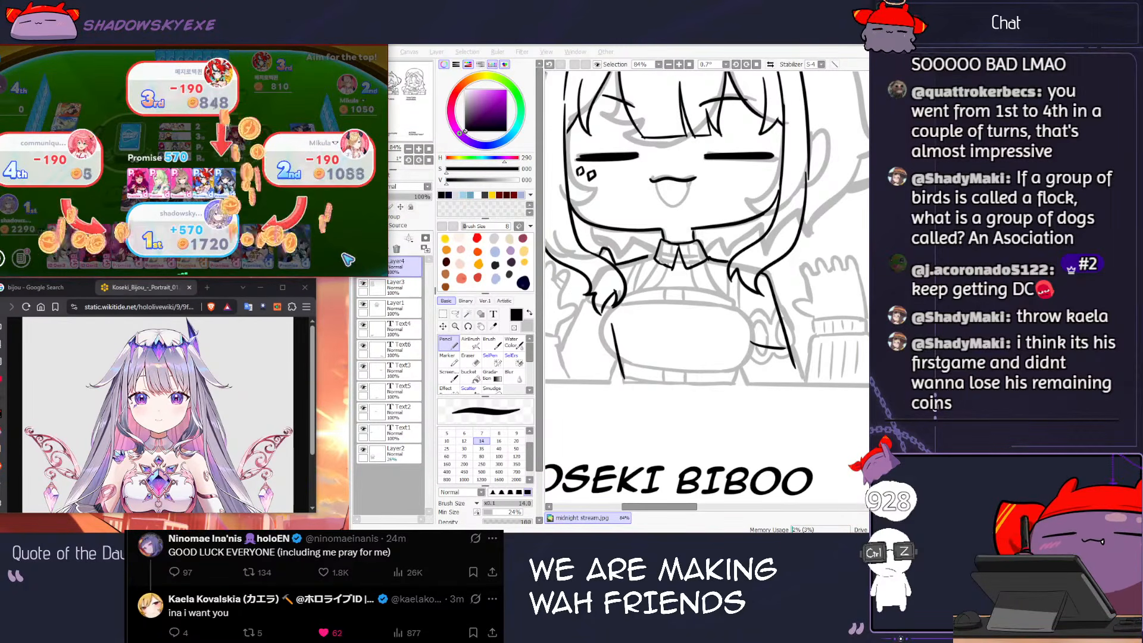
Step: Return to the drawing and ink the curved side lines of the torso on both sides with the Pencil
click(731, 278)
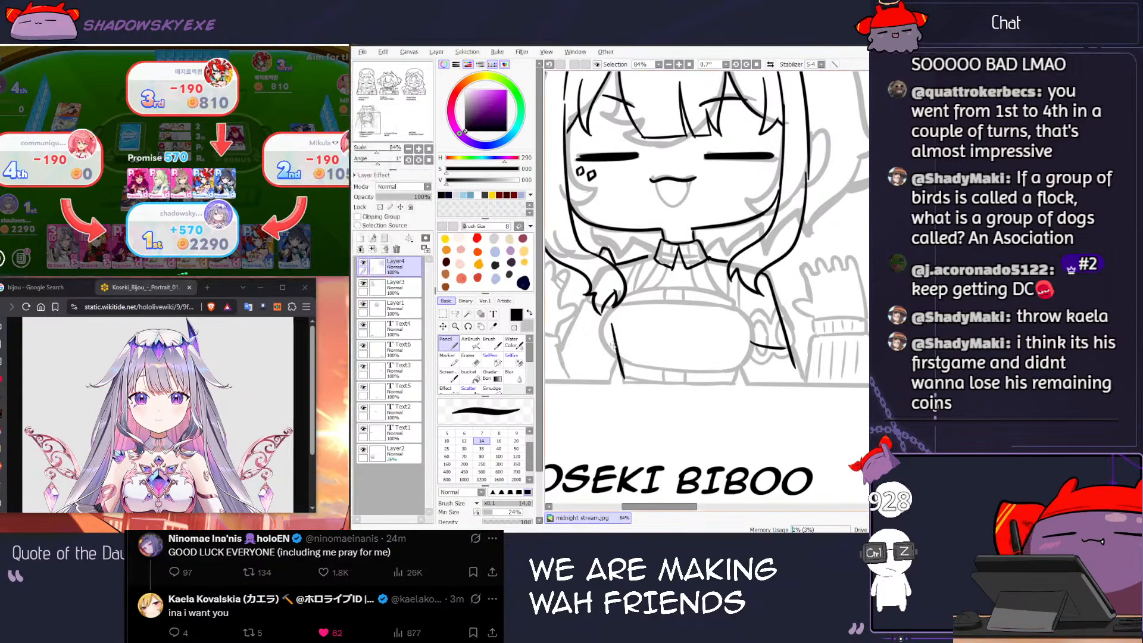
key(e)
key(n)
drag(608, 330, 627, 377)
key(ctrl+z)
key(ctrl+z)
key(ctrl+z)
drag(733, 383, 741, 350)
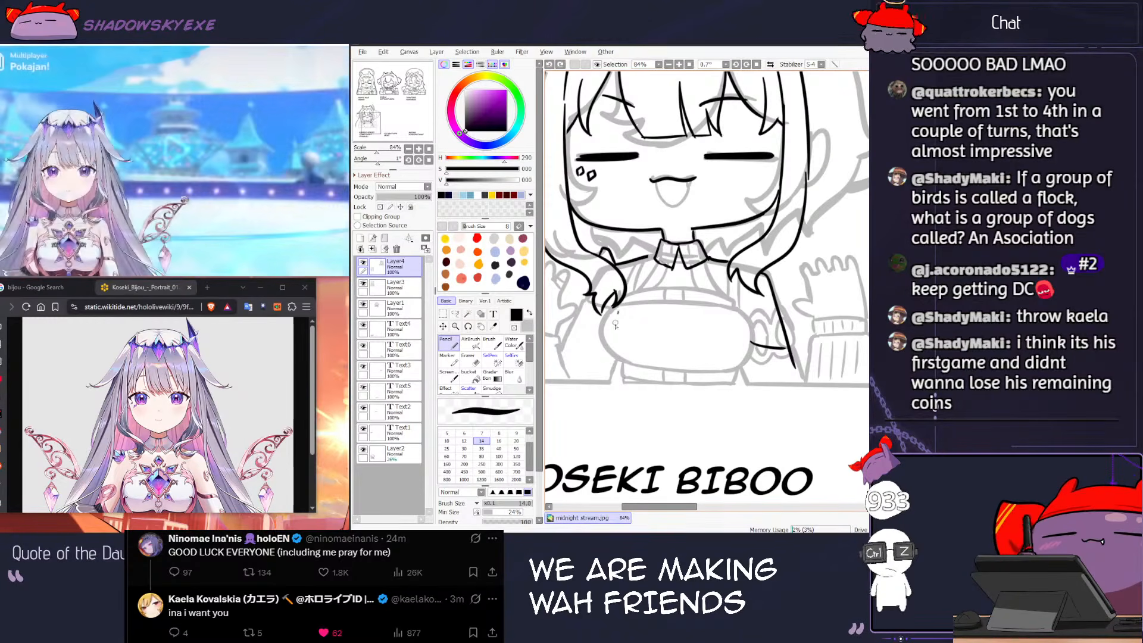
key(ctrl+z)
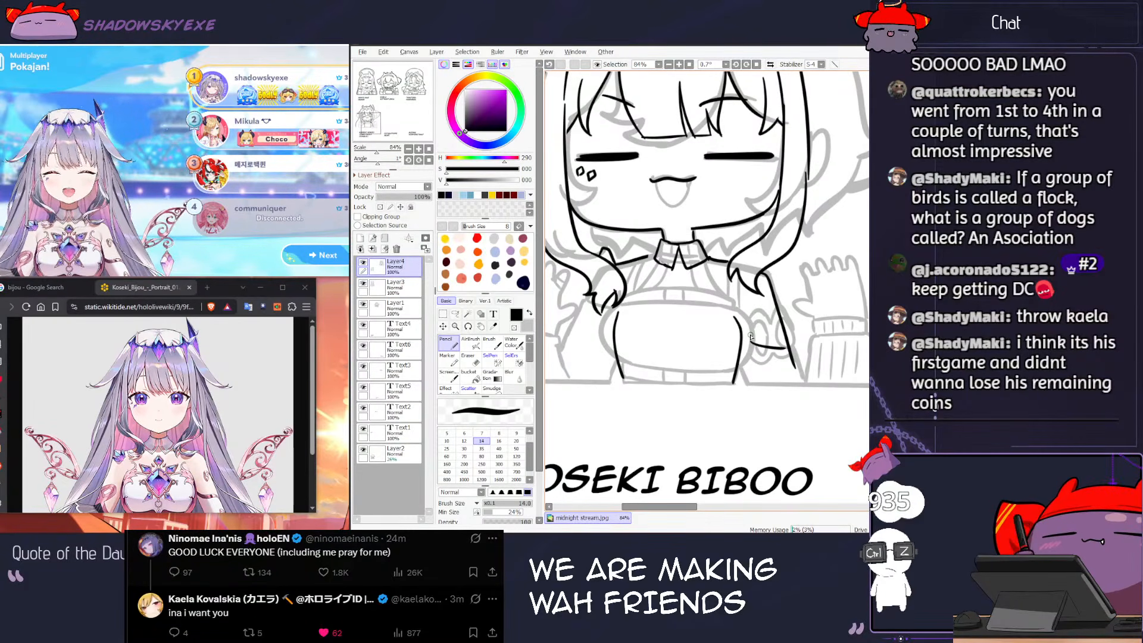
scroll(751, 336, down, 6)
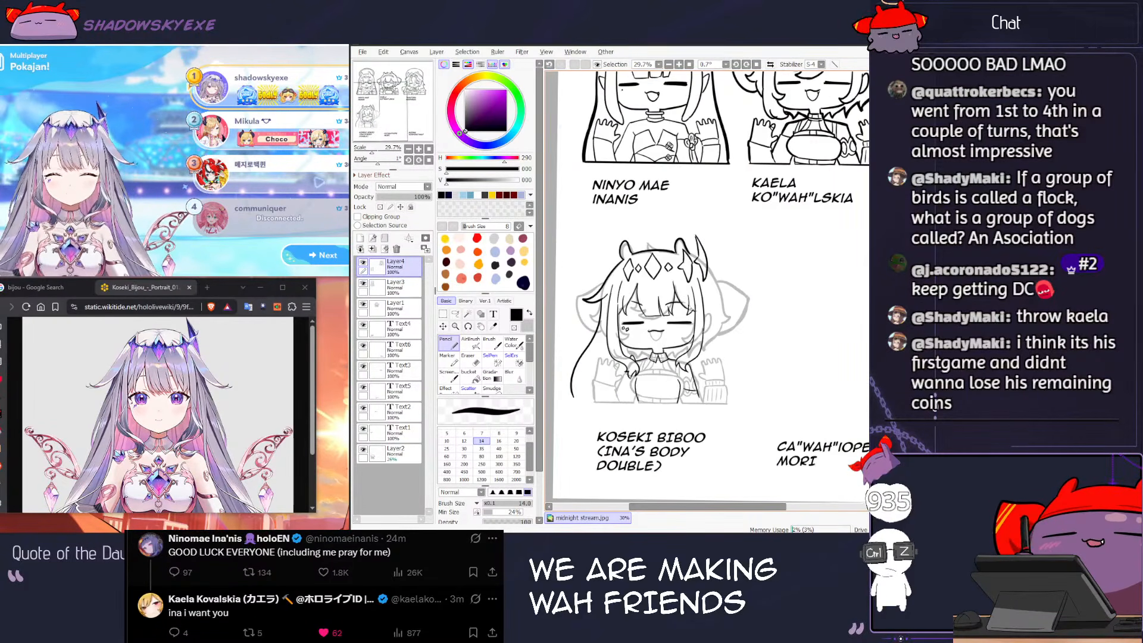
drag(756, 283, 758, 332)
scroll(744, 334, down, 1)
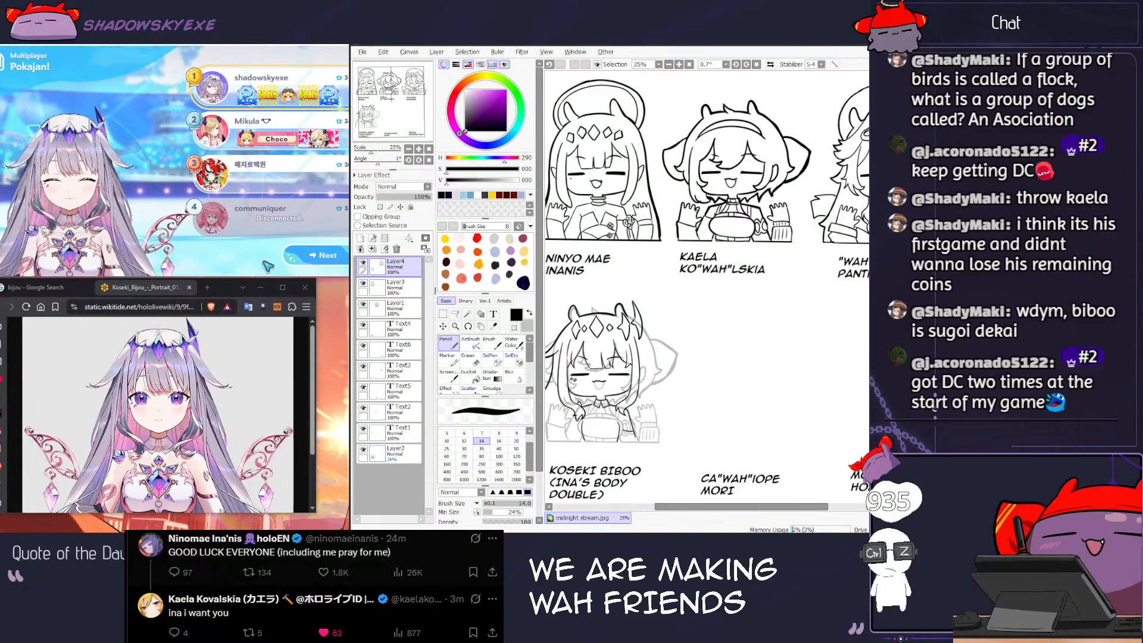
Step: Switch to the Pokajan game, go through the match results and start the same game again with a bet of 2000 coins
click(295, 261)
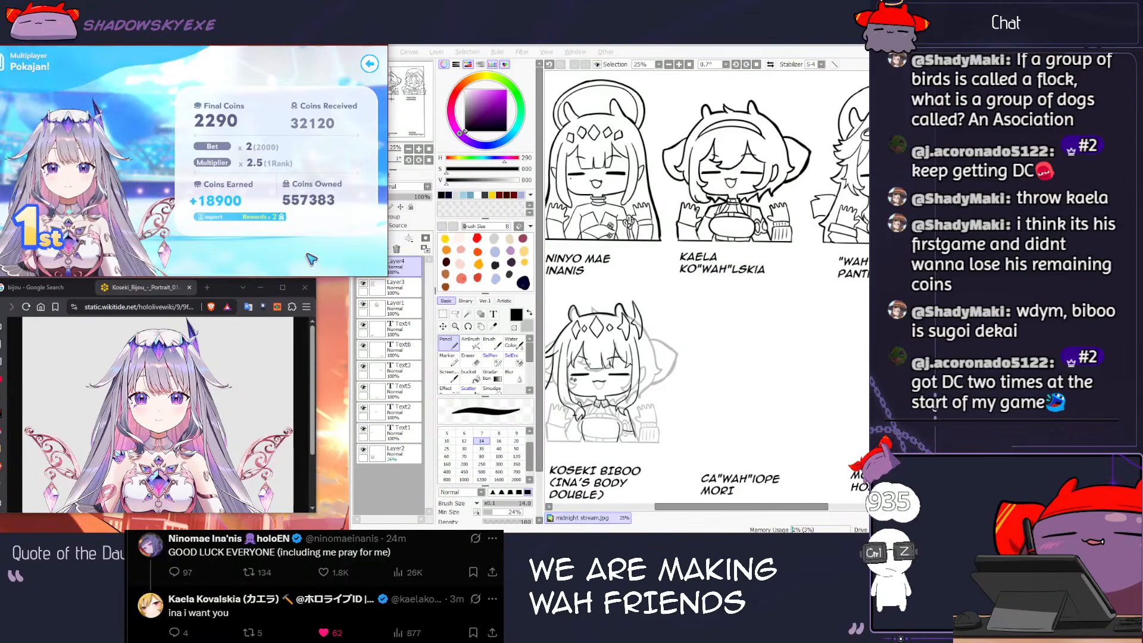
click(311, 257)
click(311, 258)
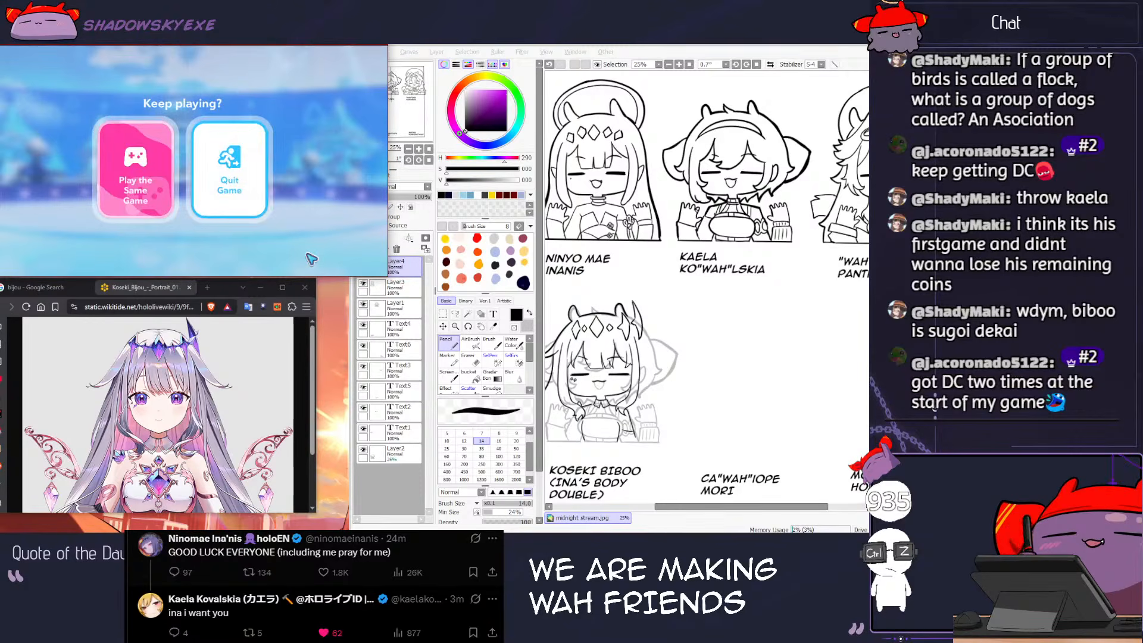
click(141, 191)
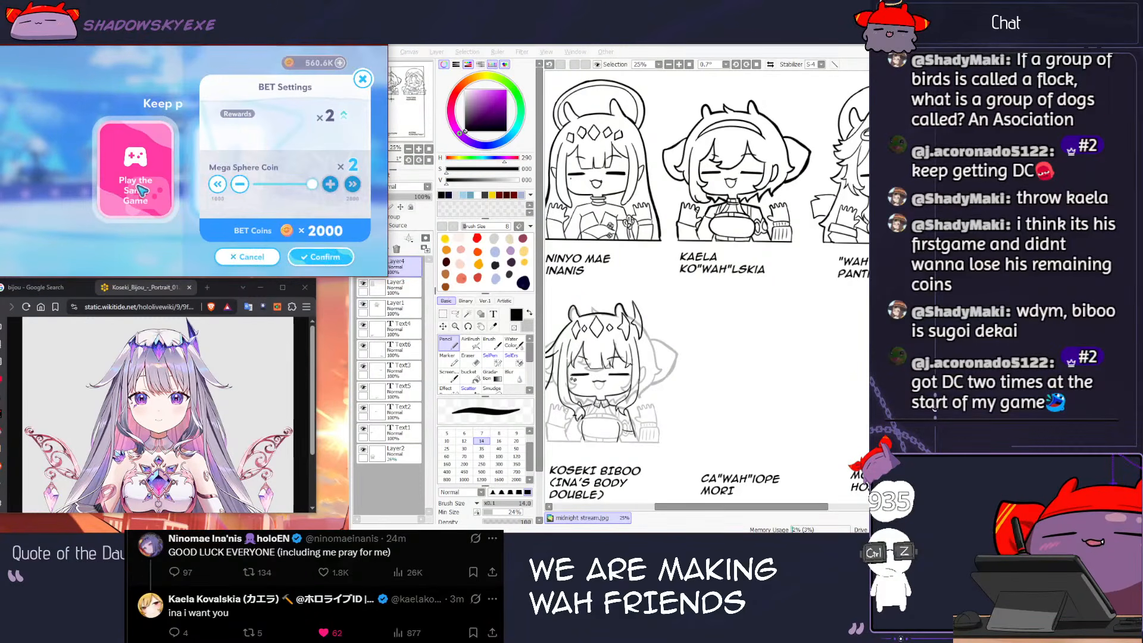
click(322, 258)
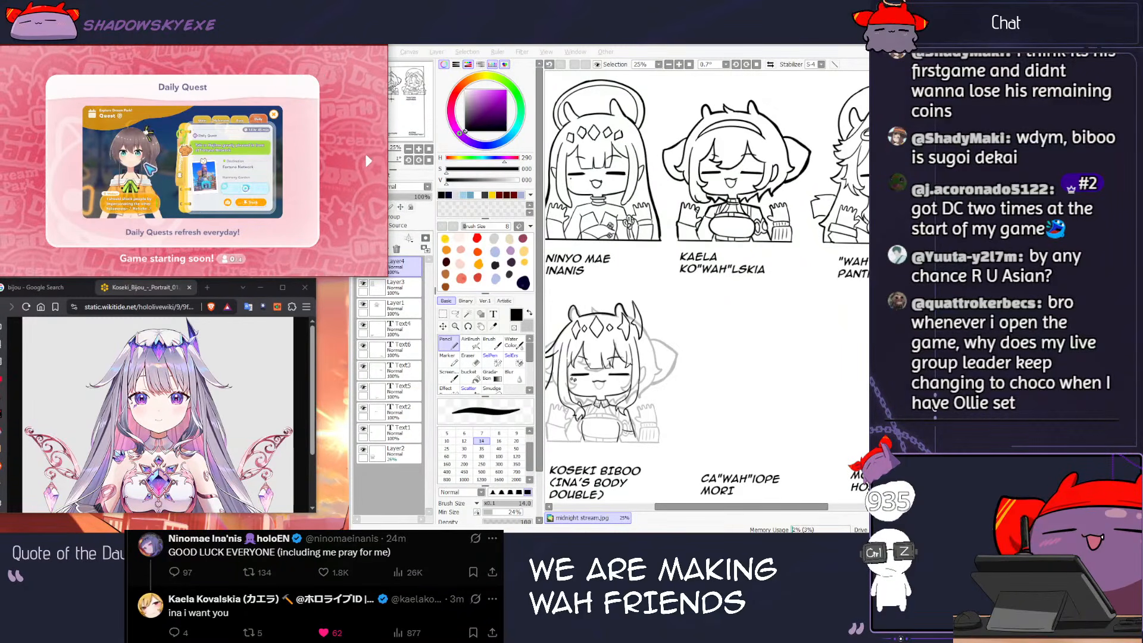
Step: Return to the drawing, check the outfit in the reference portrait and redraw the right side line of the torso
scroll(595, 407, up, 7)
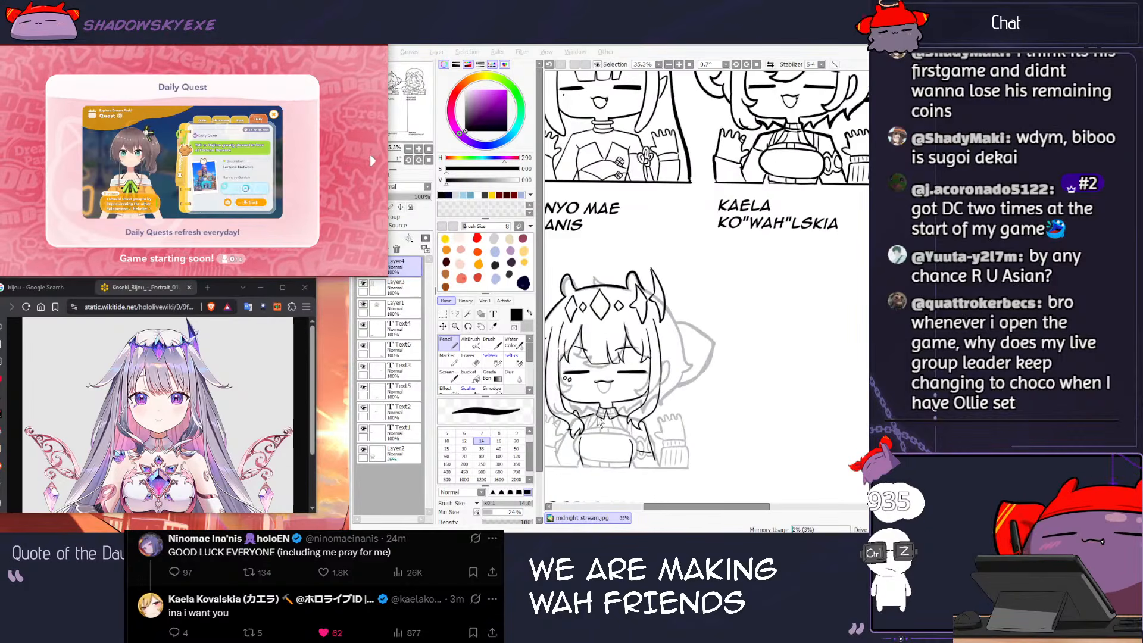
drag(577, 400, 676, 273)
scroll(636, 330, down, 4)
scroll(675, 273, up, 3)
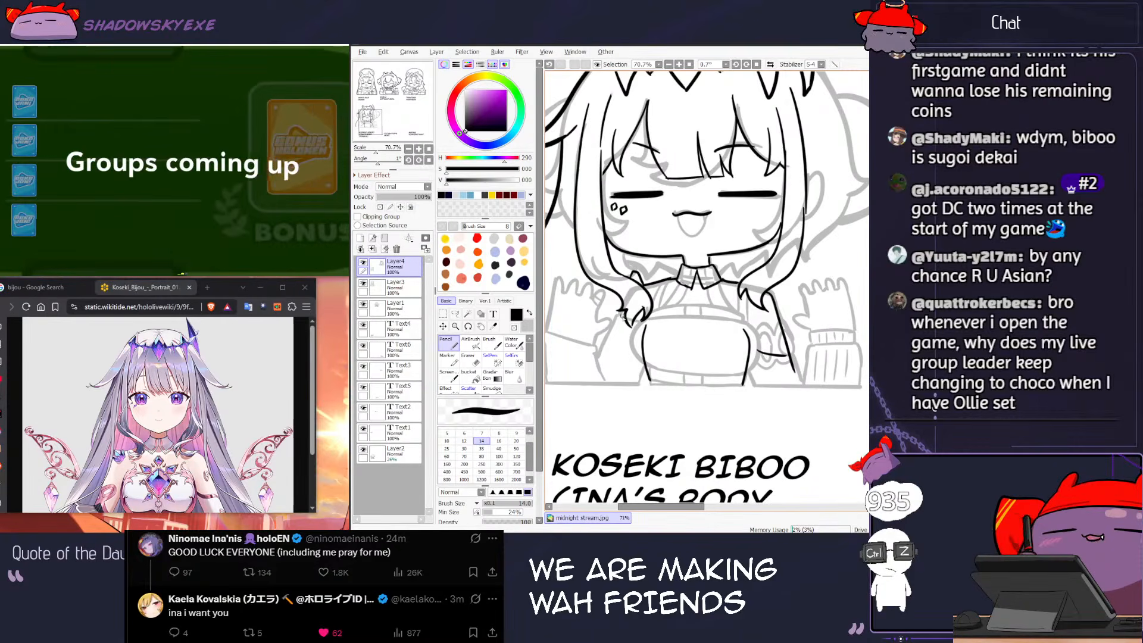
scroll(208, 361, down, 2)
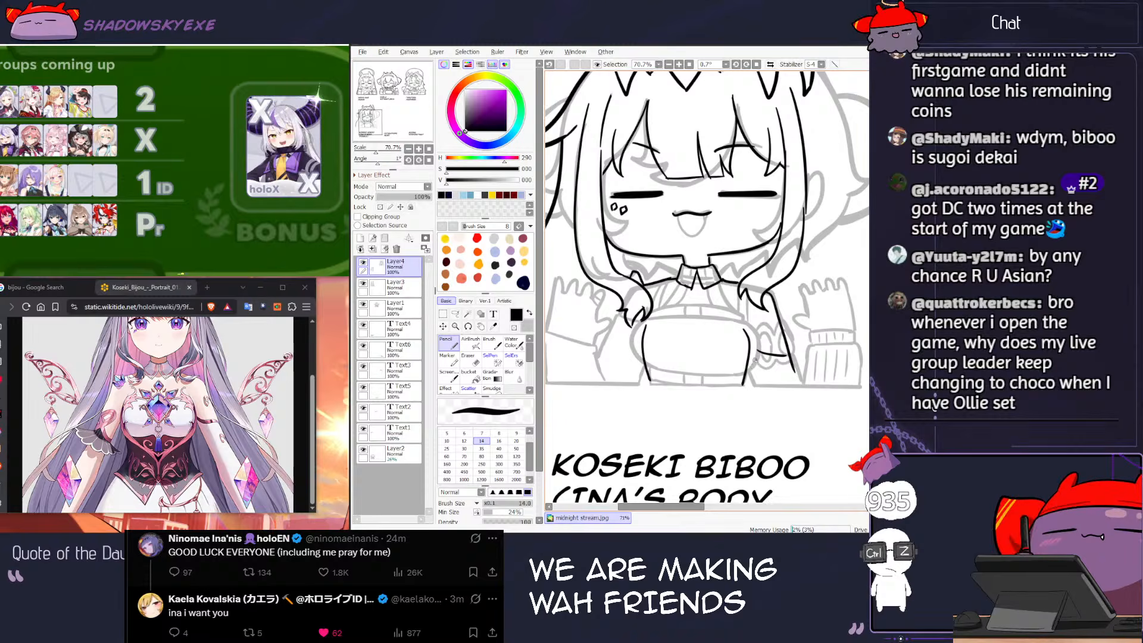
key(ctrl+z)
drag(748, 356, 760, 388)
Step: Set the Pencil's brush size to 20 and ink the outward-flicking hair strand on the right side of the head
scroll(803, 314, down, 5)
drag(752, 290, 663, 293)
scroll(663, 293, up, 2)
scroll(663, 292, up, 5)
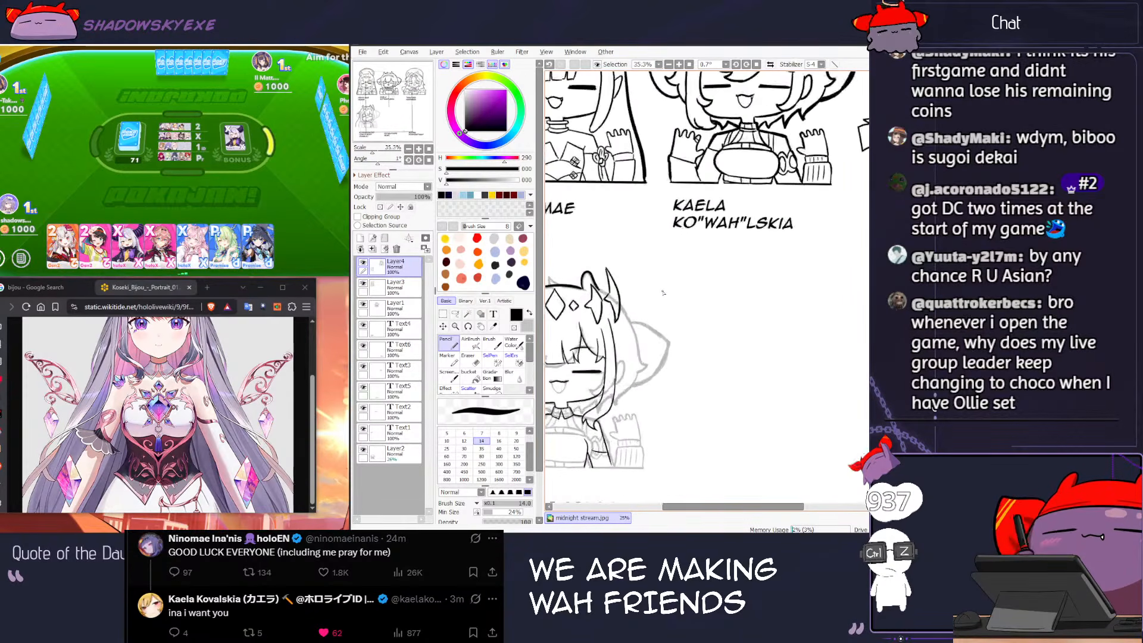
drag(663, 263, 710, 252)
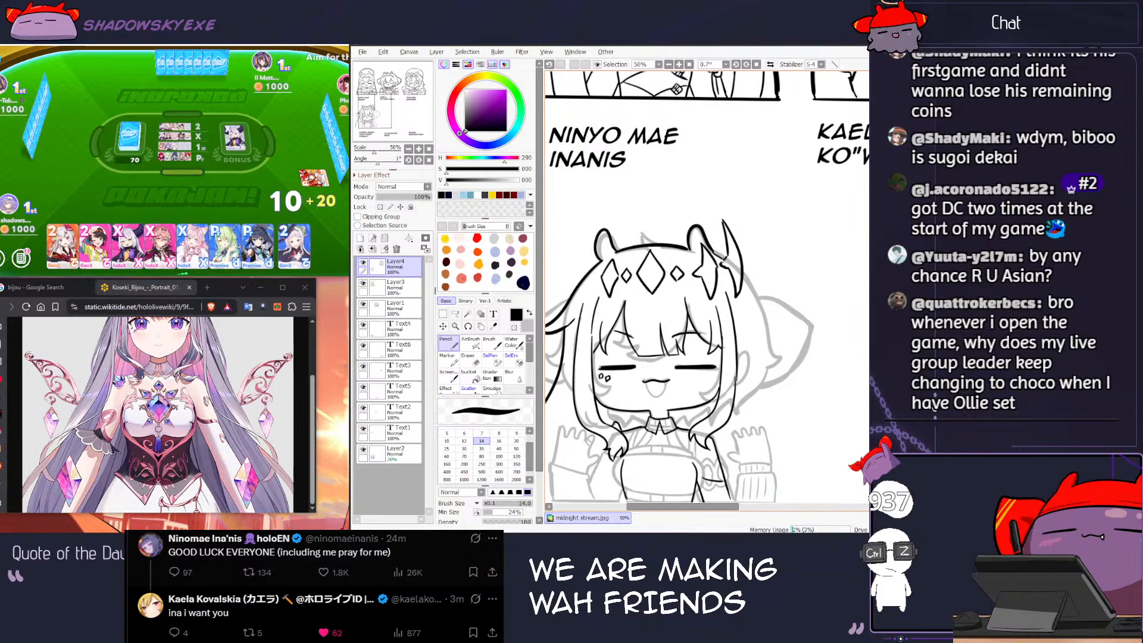
key(bracketright)
key(bracketright)
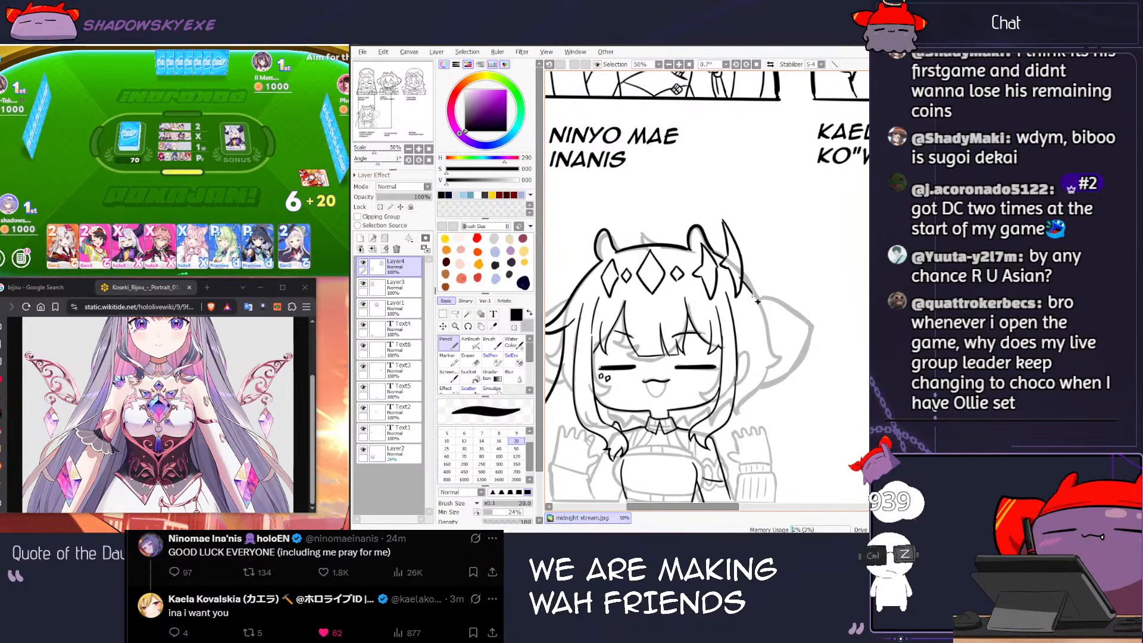
drag(739, 287, 776, 308)
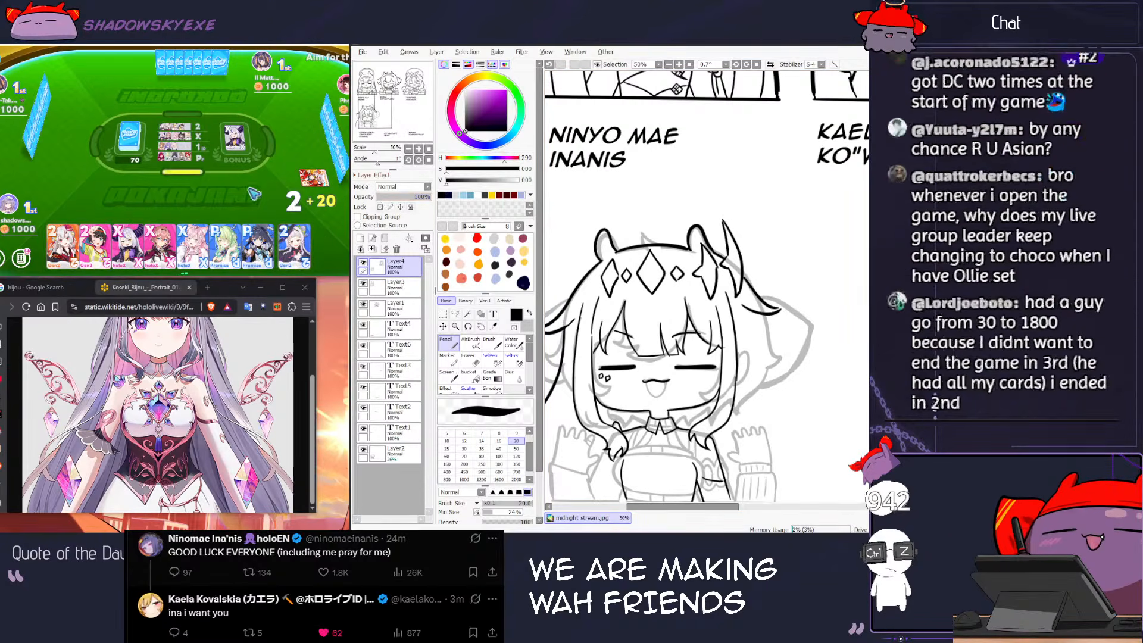
Step: Take the Pokajan turn, set the Pencil's brush size to 35 in the drawing and begin the hair line below the right-side flick
click(236, 202)
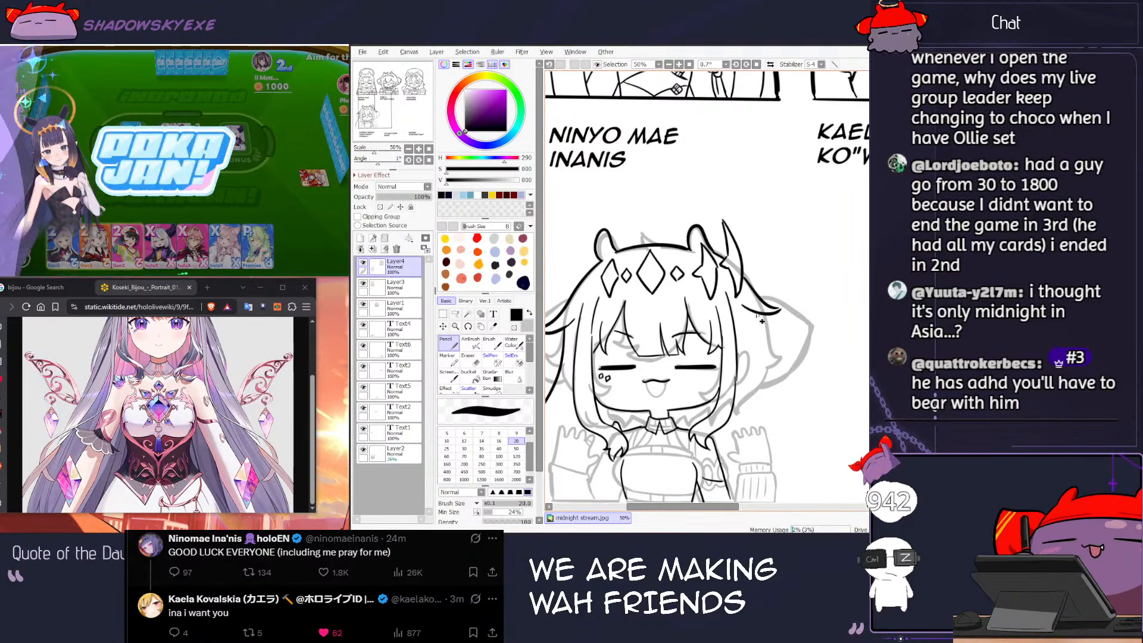
mouse_move(747, 309)
mouse_down()
mouse_move(778, 308)
mouse_move(774, 354)
mouse_move(764, 292)
mouse_move(764, 322)
mouse_up()
key(ctrl+z)
key(ctrl+z)
drag(760, 281, 766, 335)
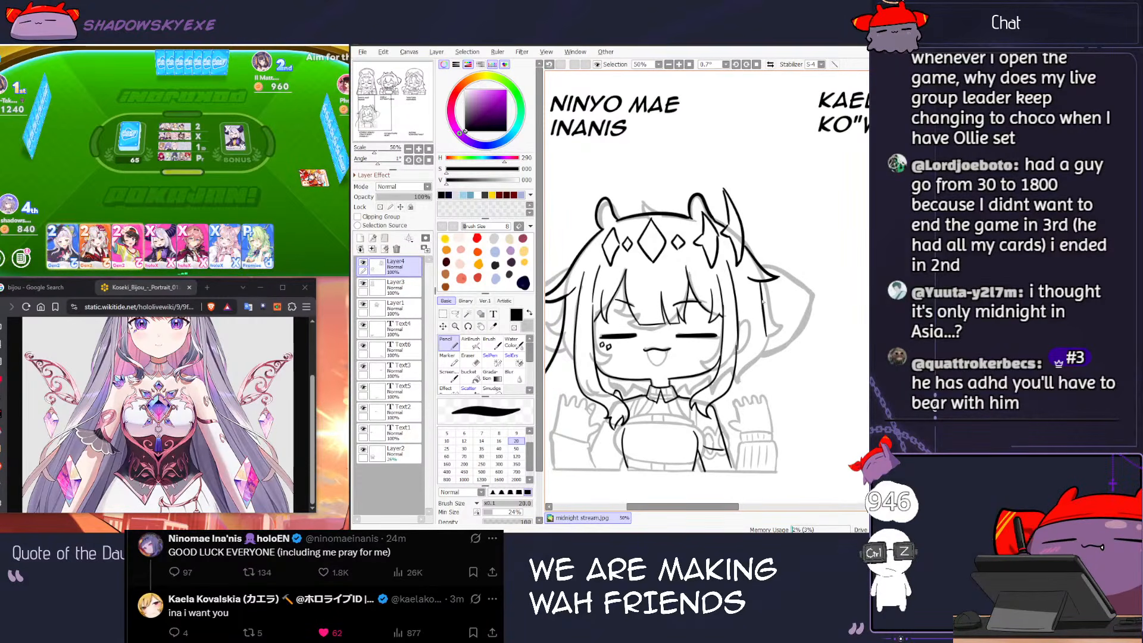
key(ctrl+z)
key(ctrl+z)
key(bracketright)
key(bracketright)
key(bracketright)
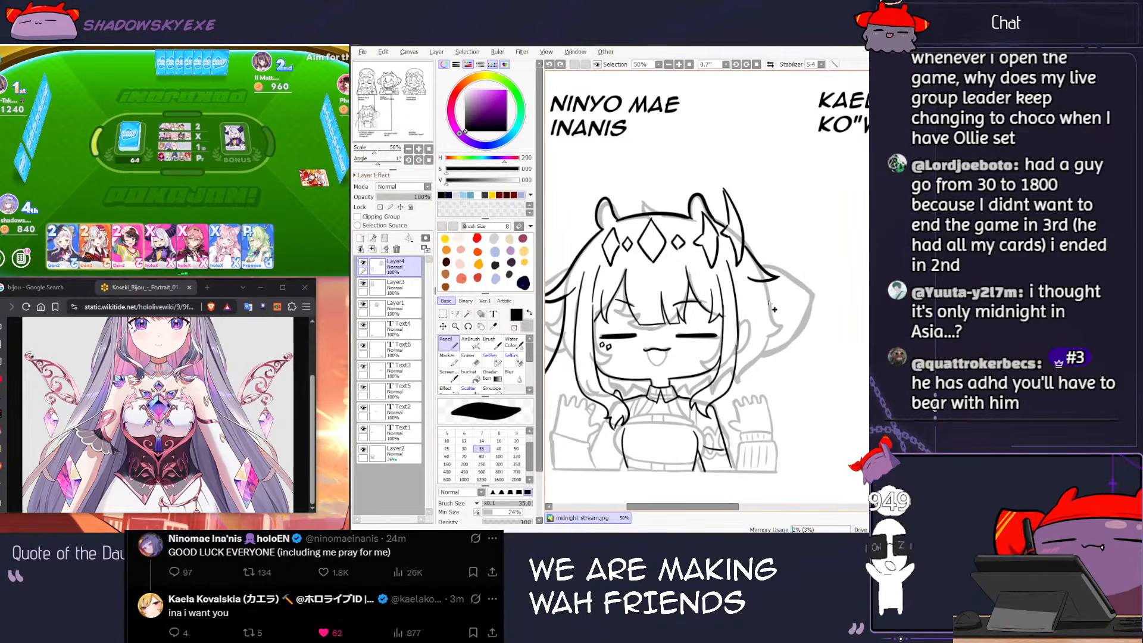
drag(761, 287, 770, 324)
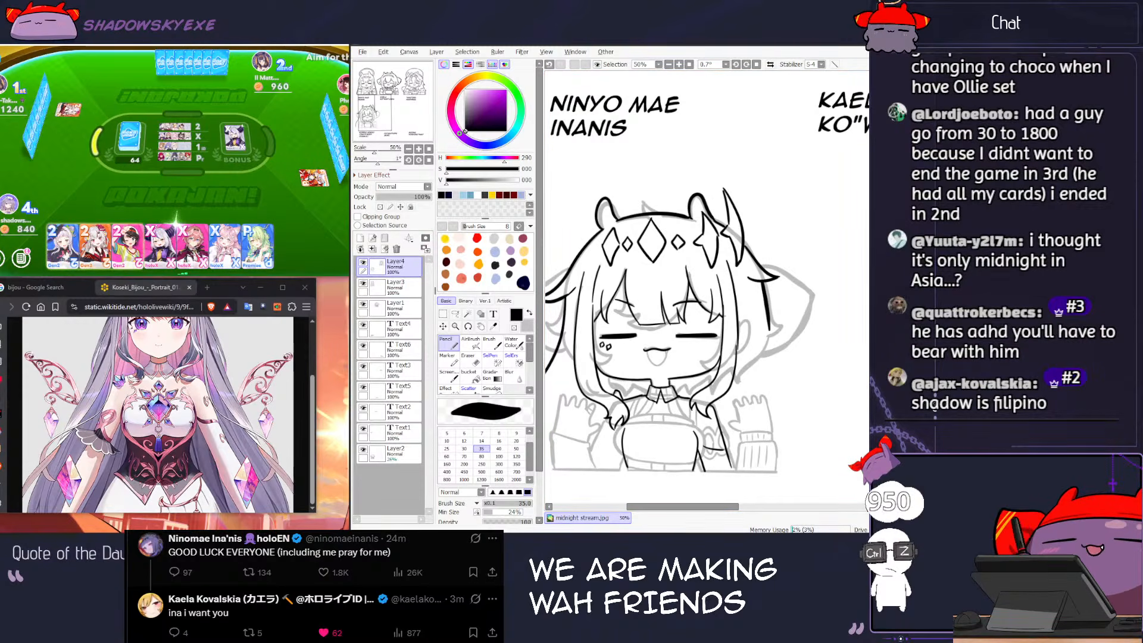
Step: Ink the long outer hair line sweeping from the right-side flick down past the sketched arm
key(alt+Tab)
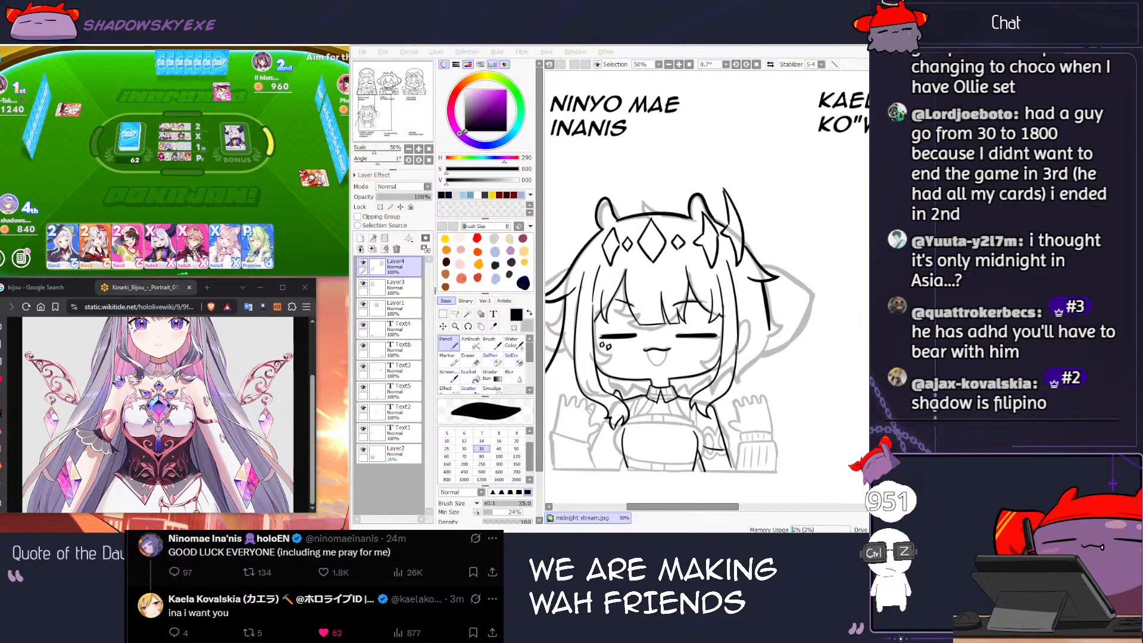
click(245, 203)
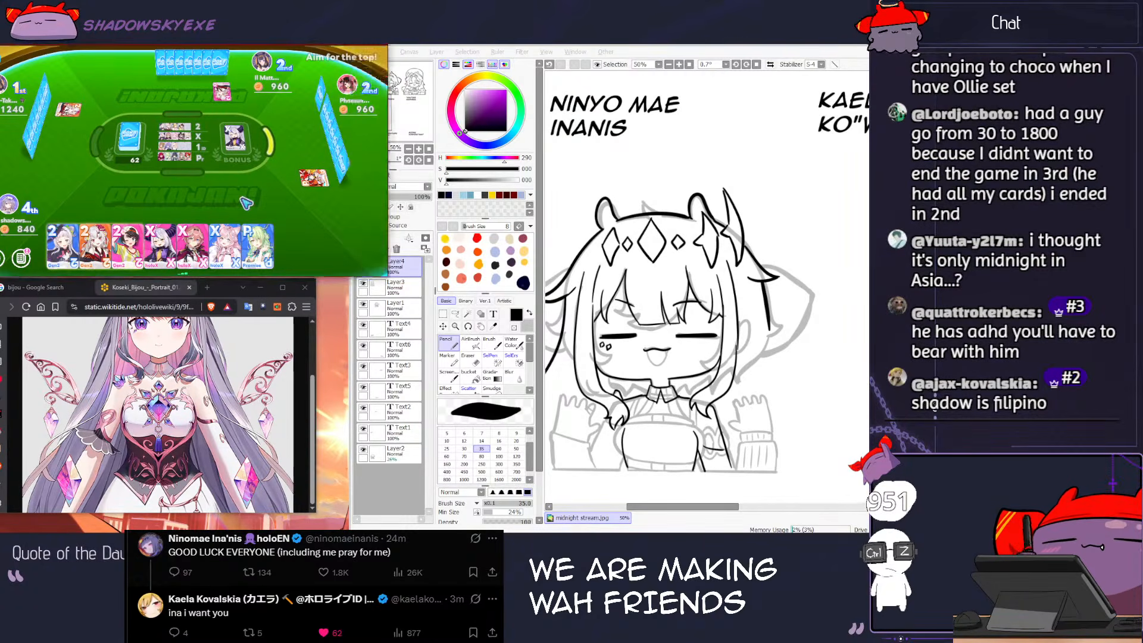
click(768, 303)
key(ctrl+z)
drag(771, 327, 771, 300)
key(e)
key(n)
key(ctrl+z)
drag(765, 257, 815, 441)
key(ctrl+z)
key(ctrl+z)
key(ctrl+z)
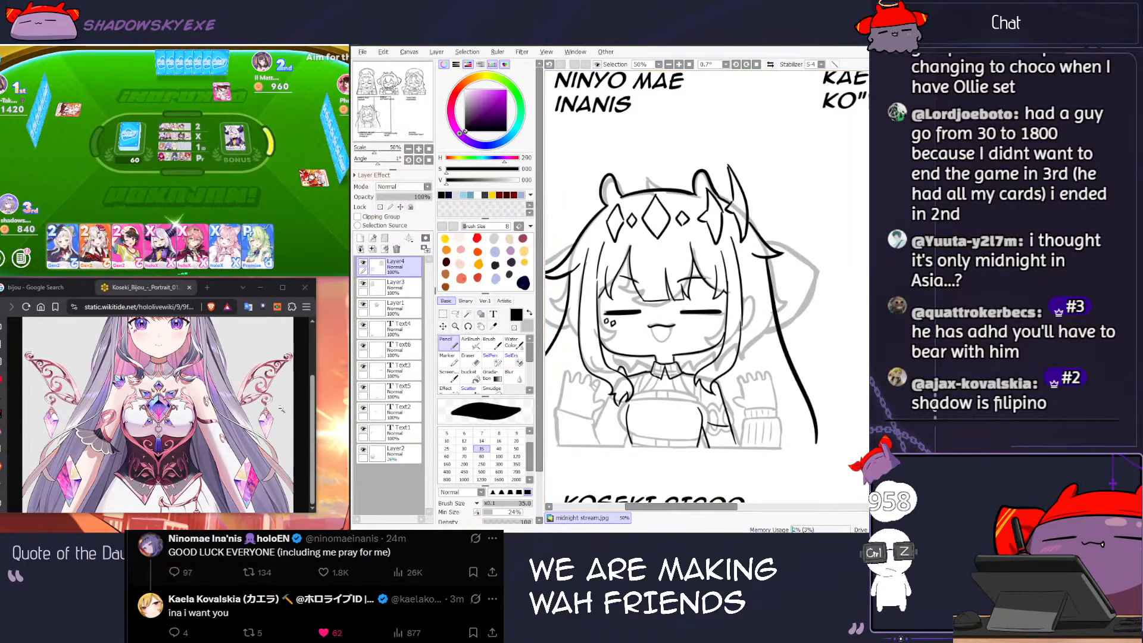
Step: Center the character in the drawing and switch to Pokajan to discard the Promise card
drag(572, 322, 613, 300)
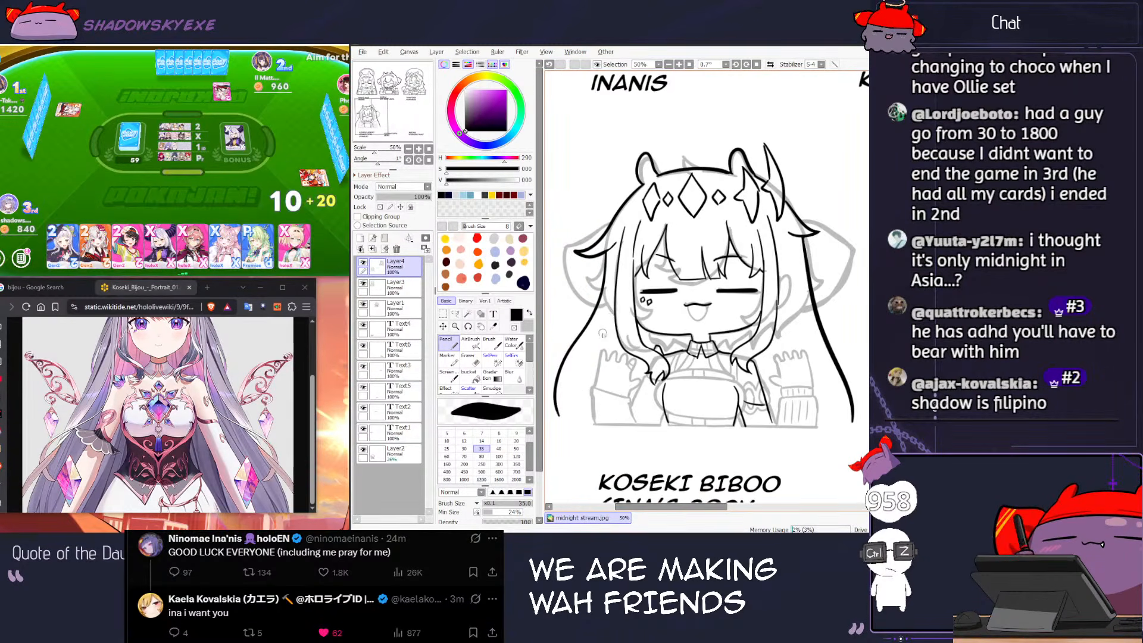
click(263, 222)
click(262, 225)
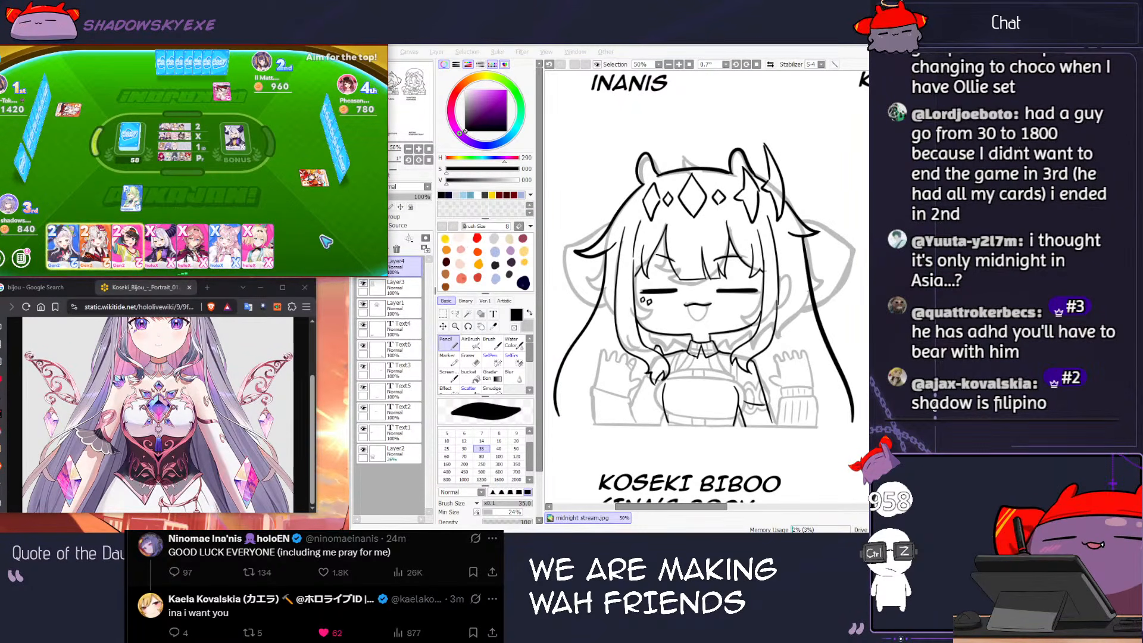
Step: Return to the drawing, set the Pencil's brush size to 25 and ink the outer edge and first fingers of the raised left-side hand
scroll(636, 356, up, 3)
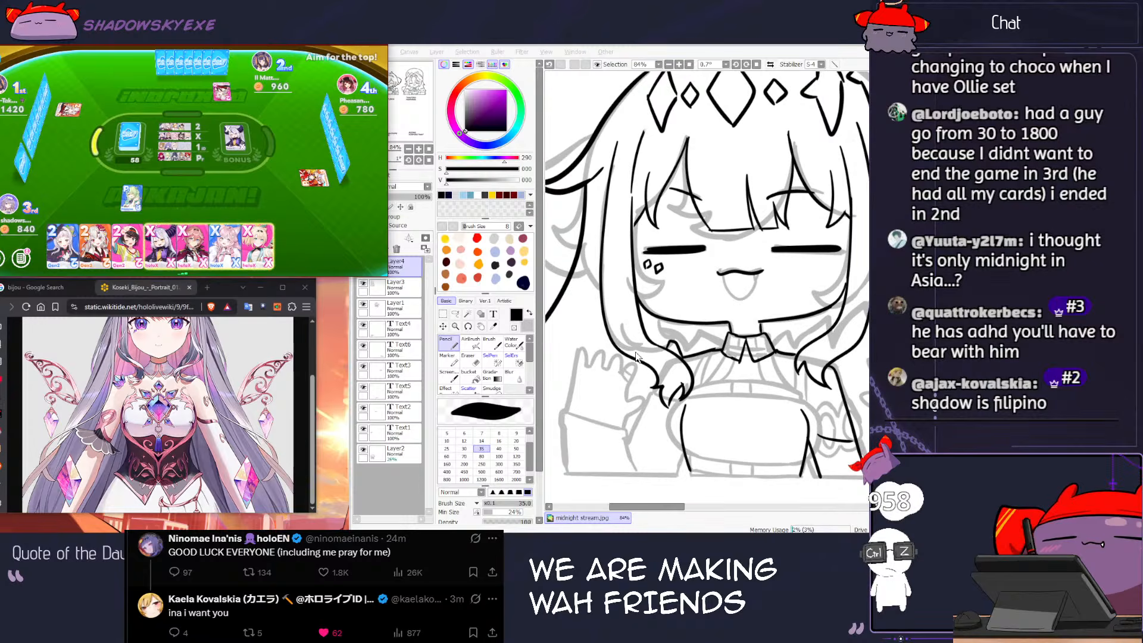
click(582, 372)
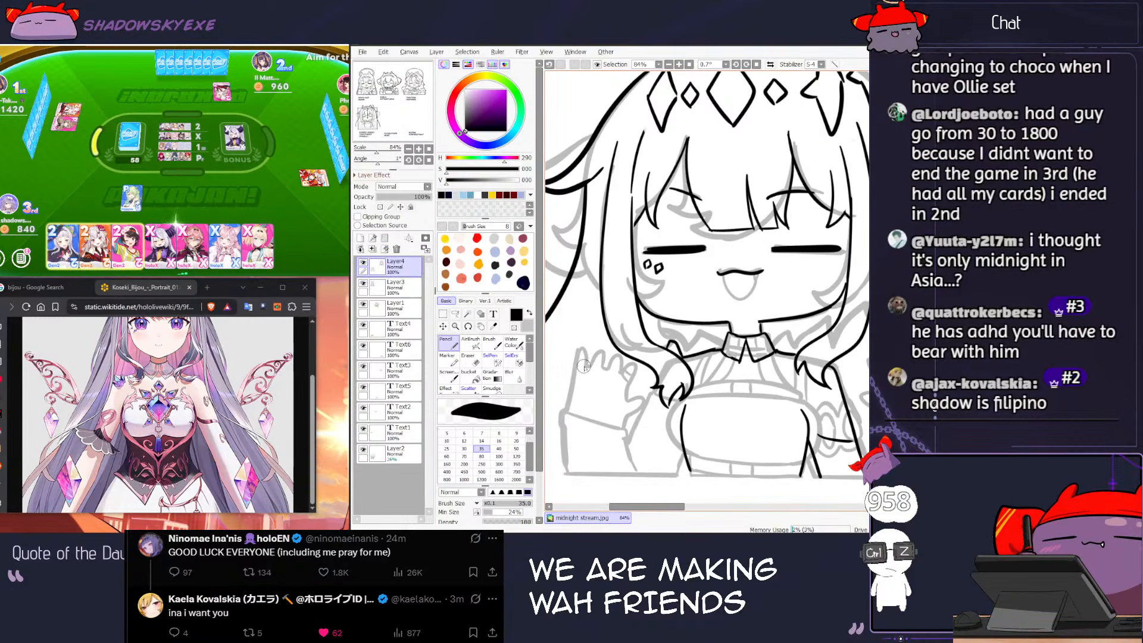
key(bracketleft)
key(bracketleft)
mouse_move(567, 404)
mouse_down()
mouse_move(578, 352)
mouse_move(594, 364)
mouse_move(603, 355)
mouse_up()
key(ctrl+z)
key(ctrl+z)
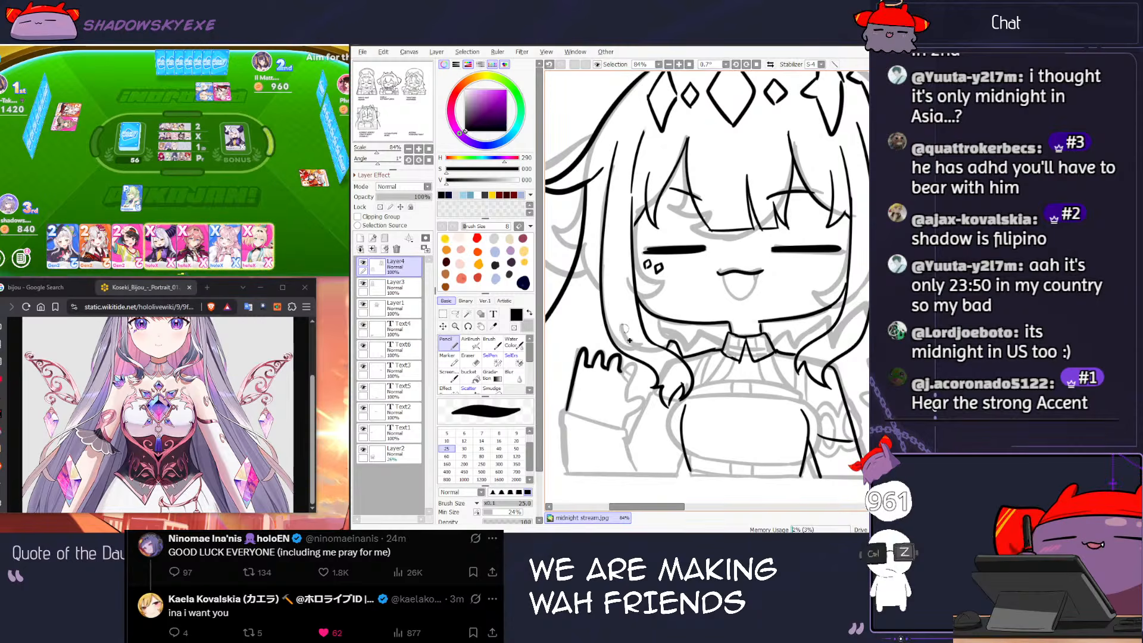
key(ctrl+z)
key(ctrl+z)
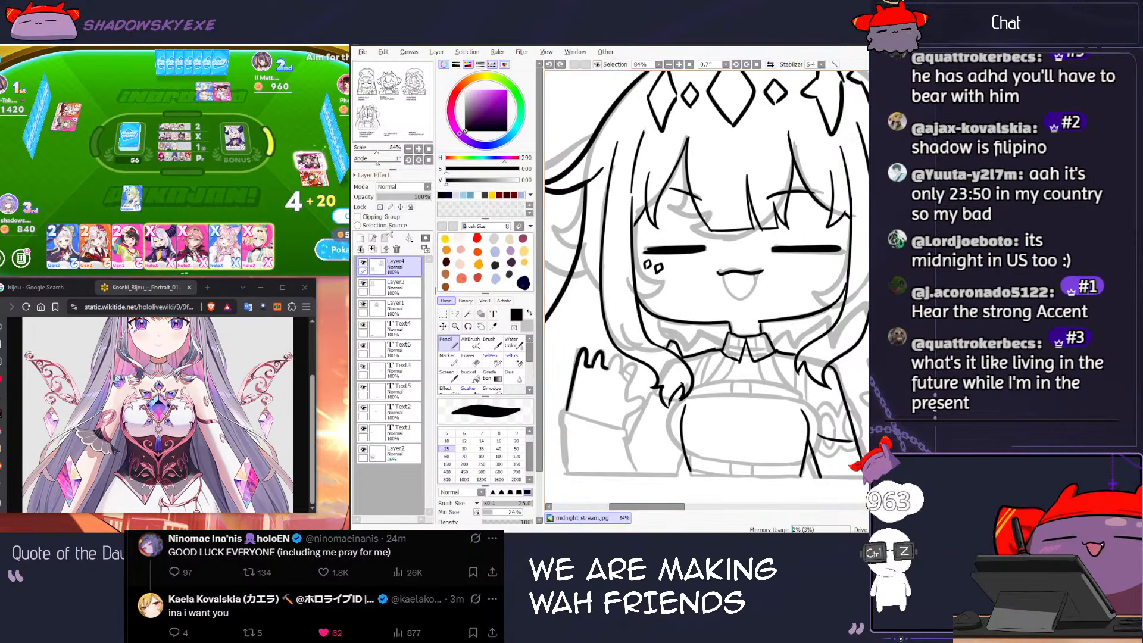
Step: Switch to Pokajan, declare the completed set and discard the green Promise card
click(336, 254)
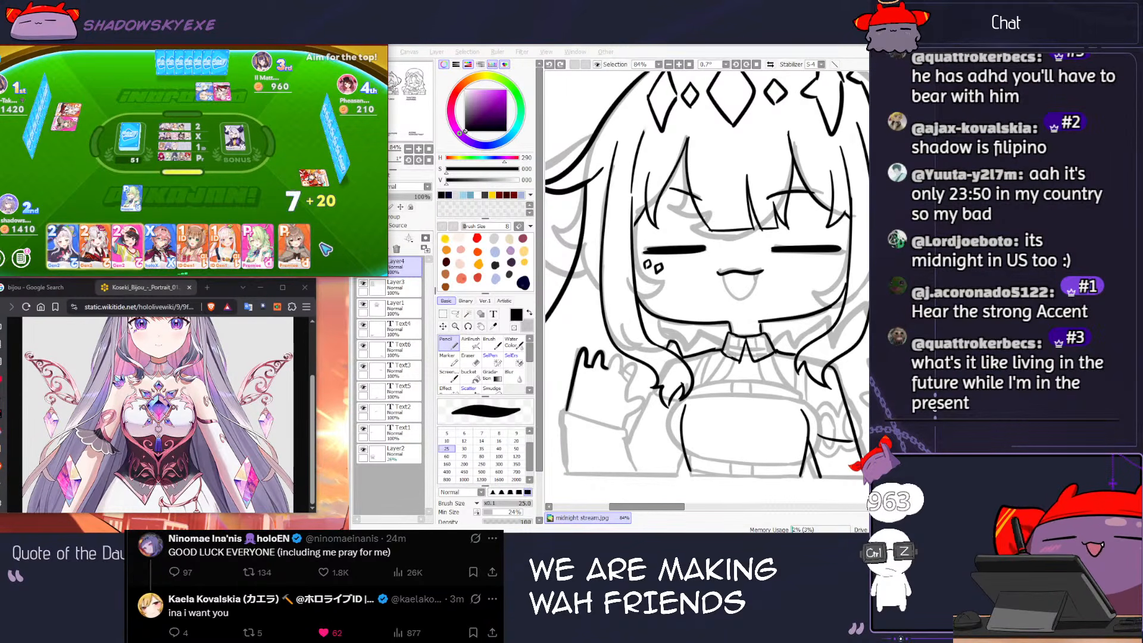
click(265, 240)
Step: Return to the drawing and ink the remaining fingers and thumb of the raised hand, reducing the Pencil's brush size to 16
scroll(621, 282, down, 4)
scroll(609, 344, up, 3)
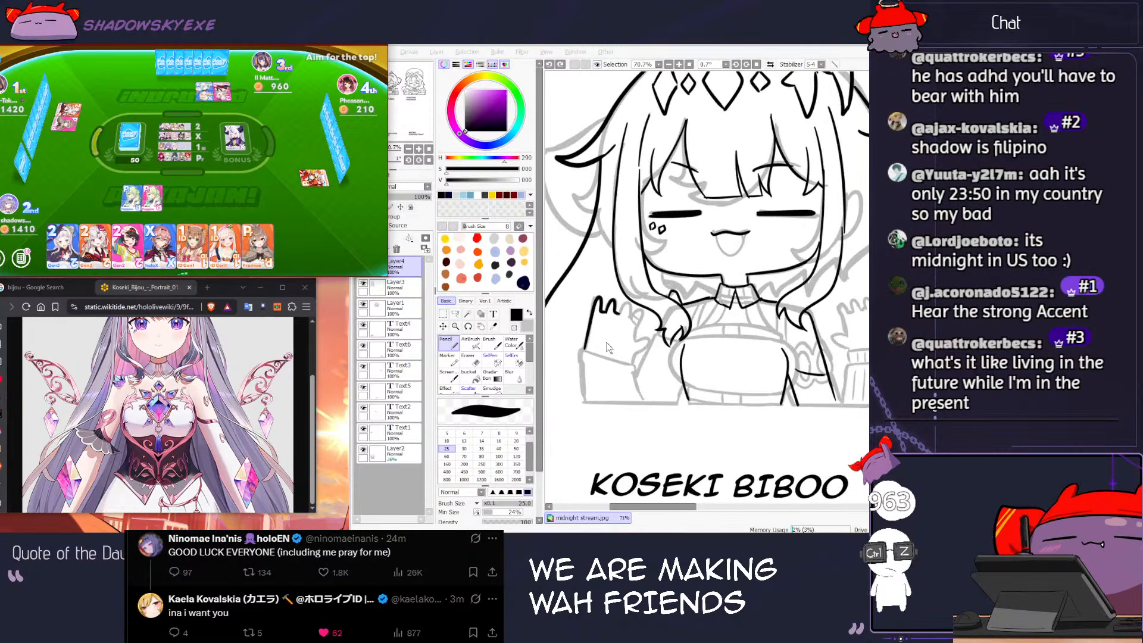
scroll(604, 347, up, 2)
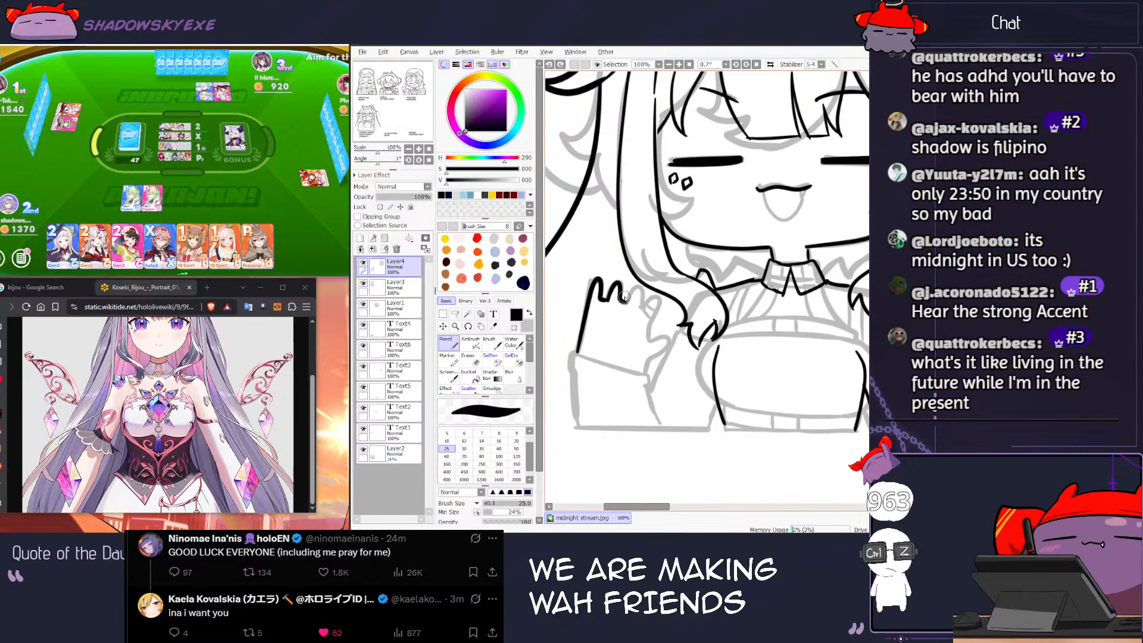
key(ctrl+z)
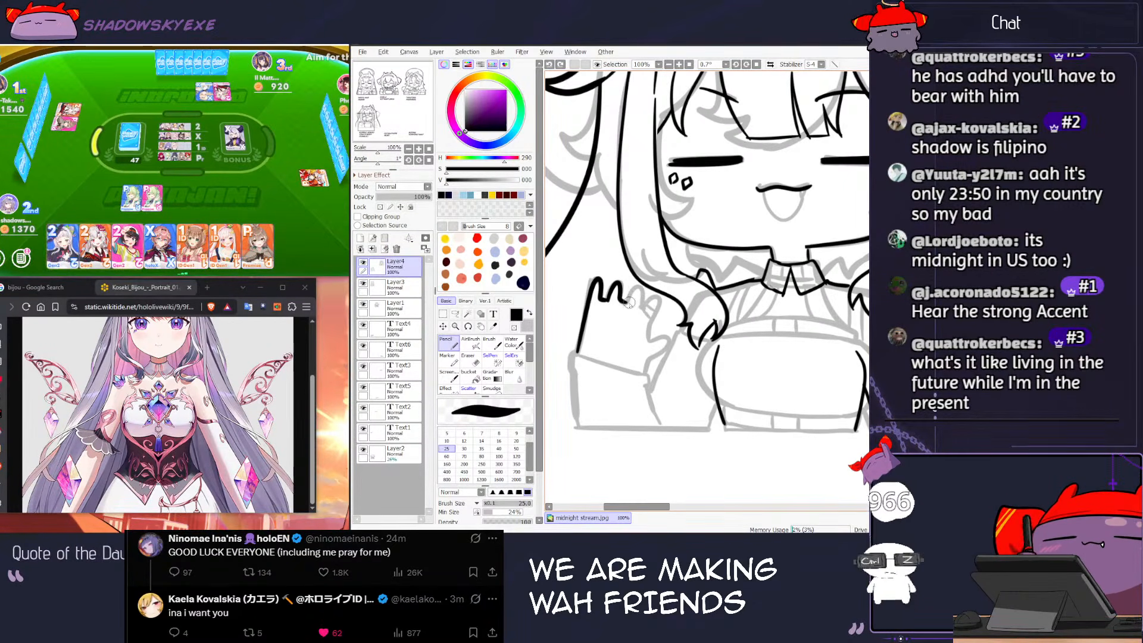
key(ctrl+z)
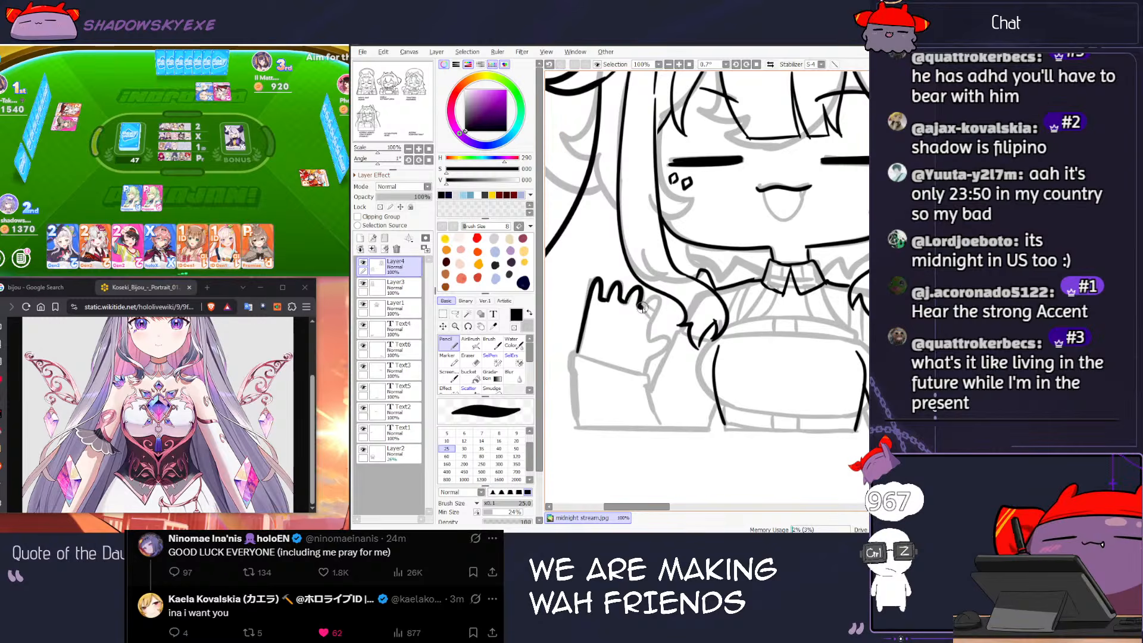
drag(656, 297, 649, 316)
key(ctrl+z)
key(bracketleft)
key(bracketleft)
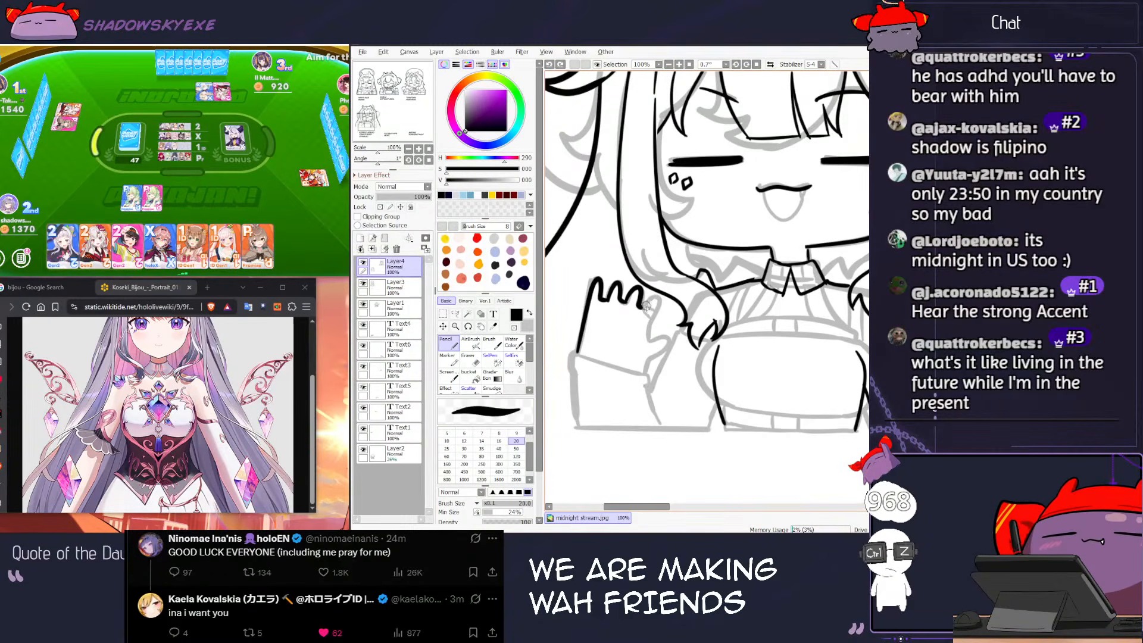
mouse_move(658, 300)
mouse_down()
mouse_move(649, 322)
mouse_move(650, 341)
mouse_move(668, 337)
mouse_move(648, 361)
mouse_up()
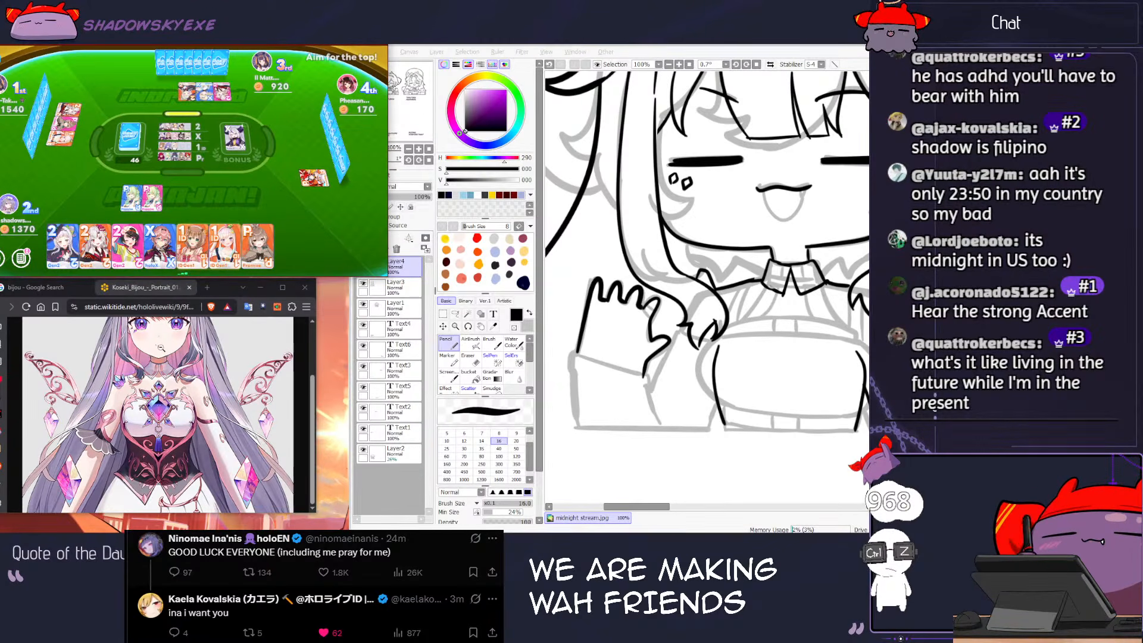
Step: Switch to the browser's image search and open the full-body Koseki Bijou picture from the hololive official website in its own tab
click(78, 288)
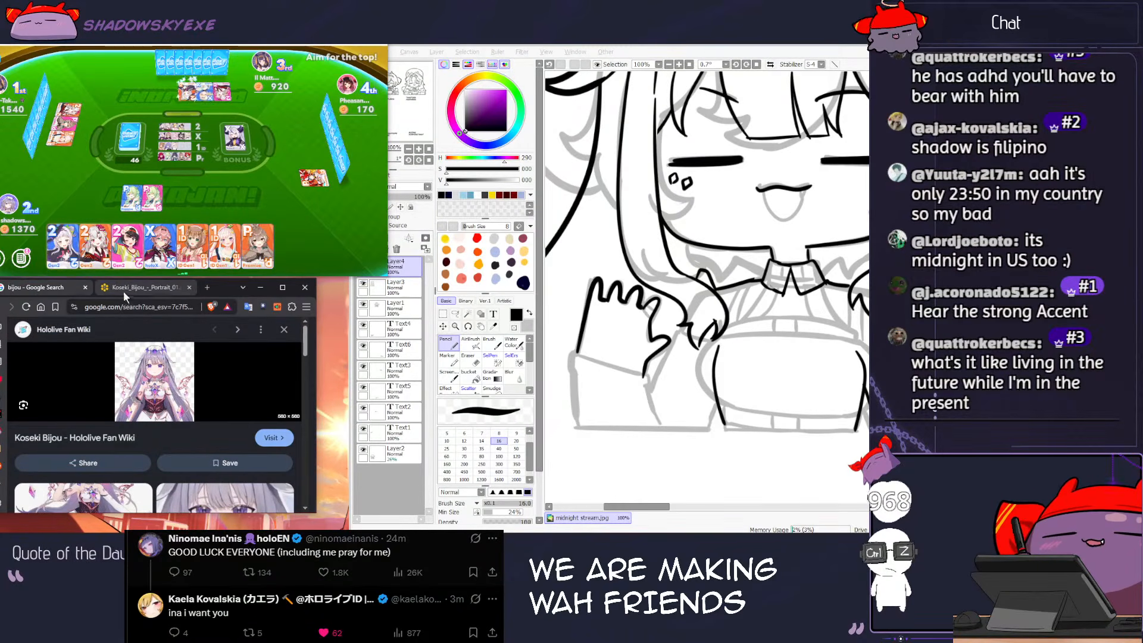
scroll(154, 394, down, 3)
click(143, 381)
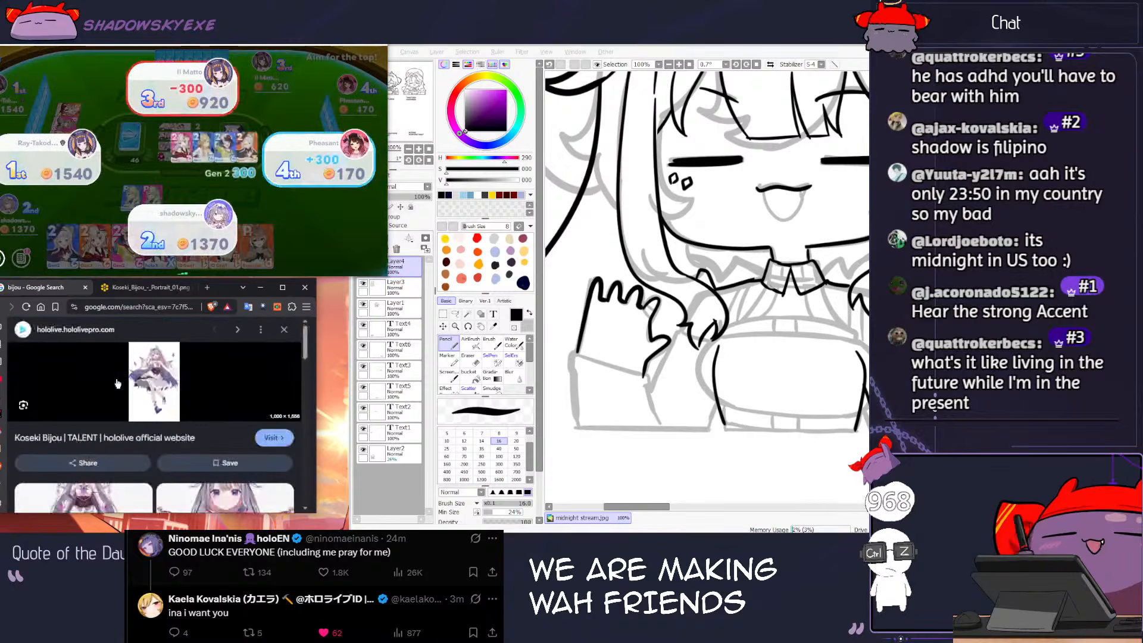
right_click(154, 379)
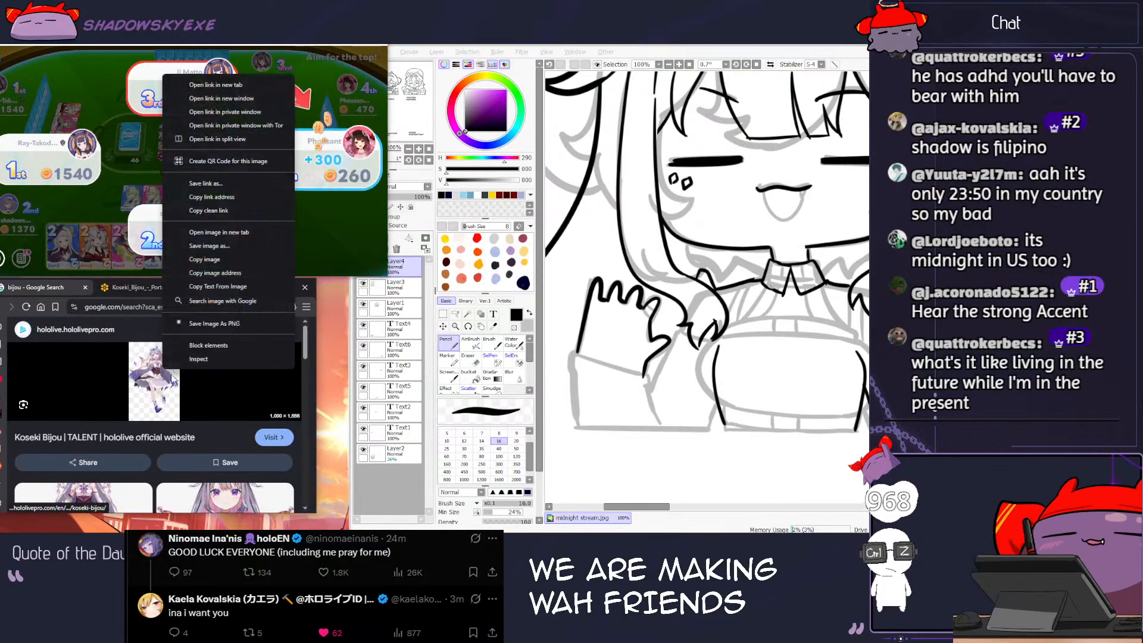
click(220, 213)
click(163, 287)
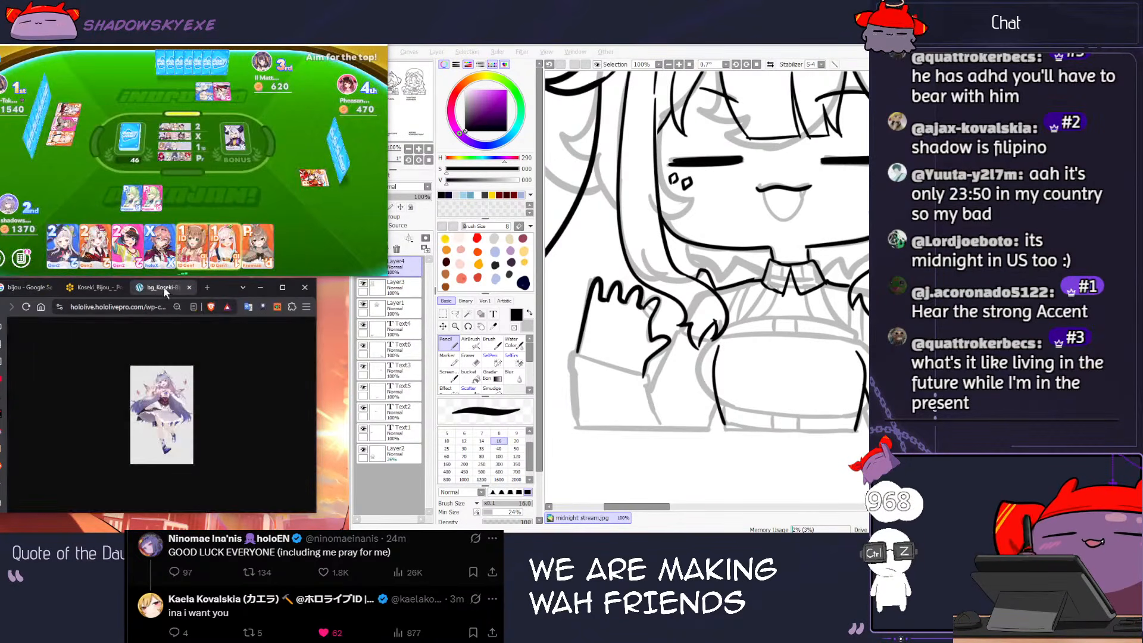
Step: Enlarge the full-body reference image and examine the character's raised hand, arms and upper outfit
click(160, 405)
click(161, 402)
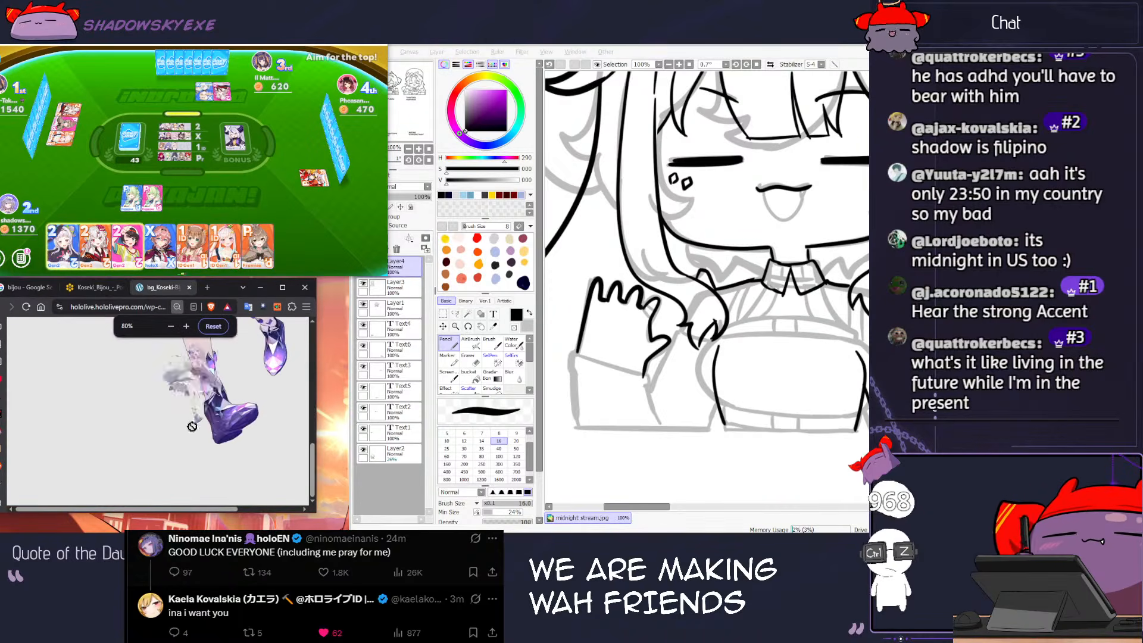
click(195, 389)
click(195, 389)
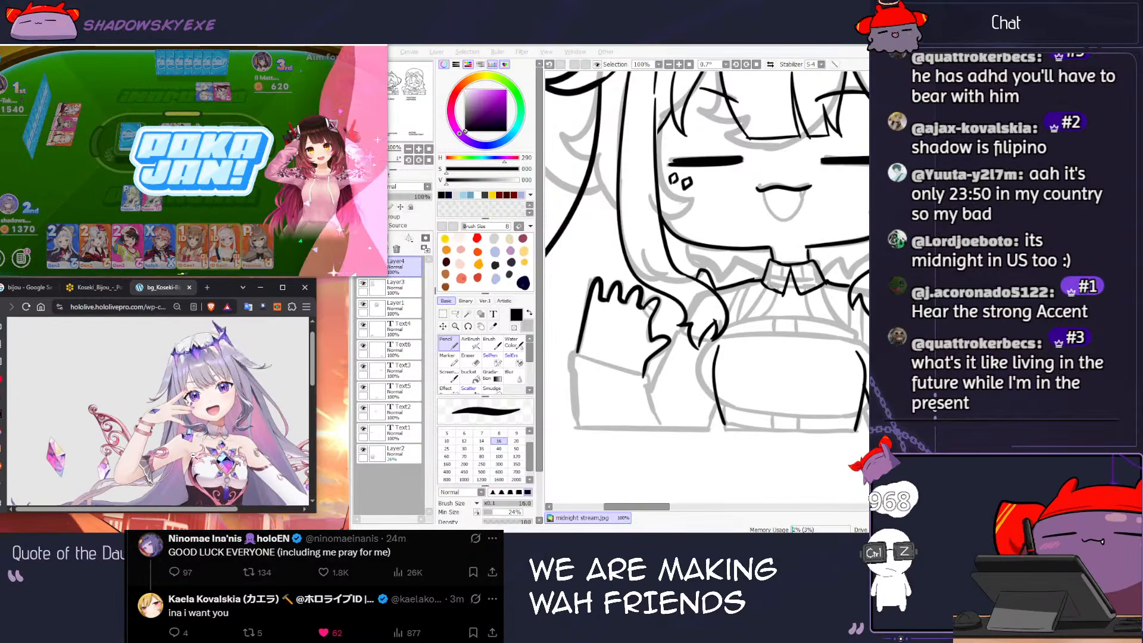
drag(223, 509, 242, 509)
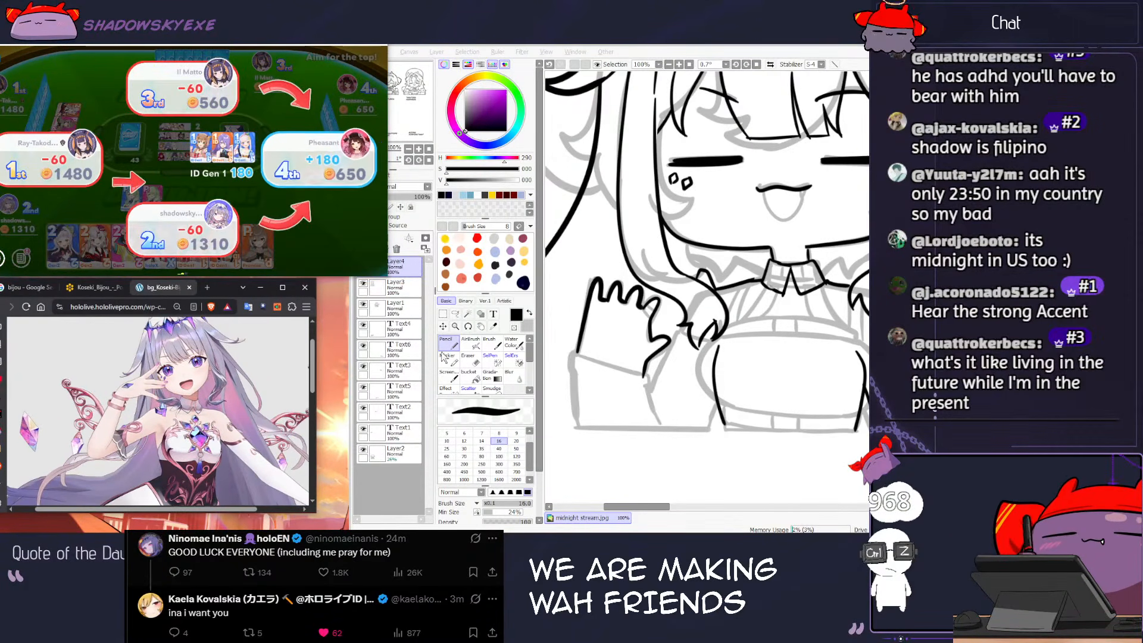
Step: Switch to Pokajan and discard the orange Promise card
click(664, 384)
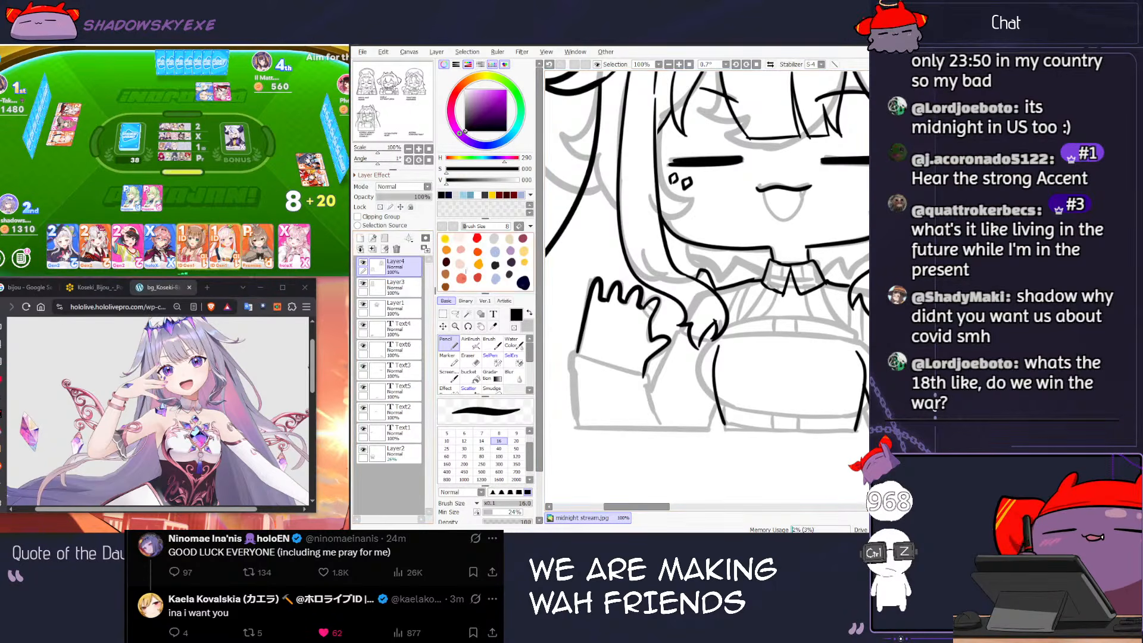
click(313, 222)
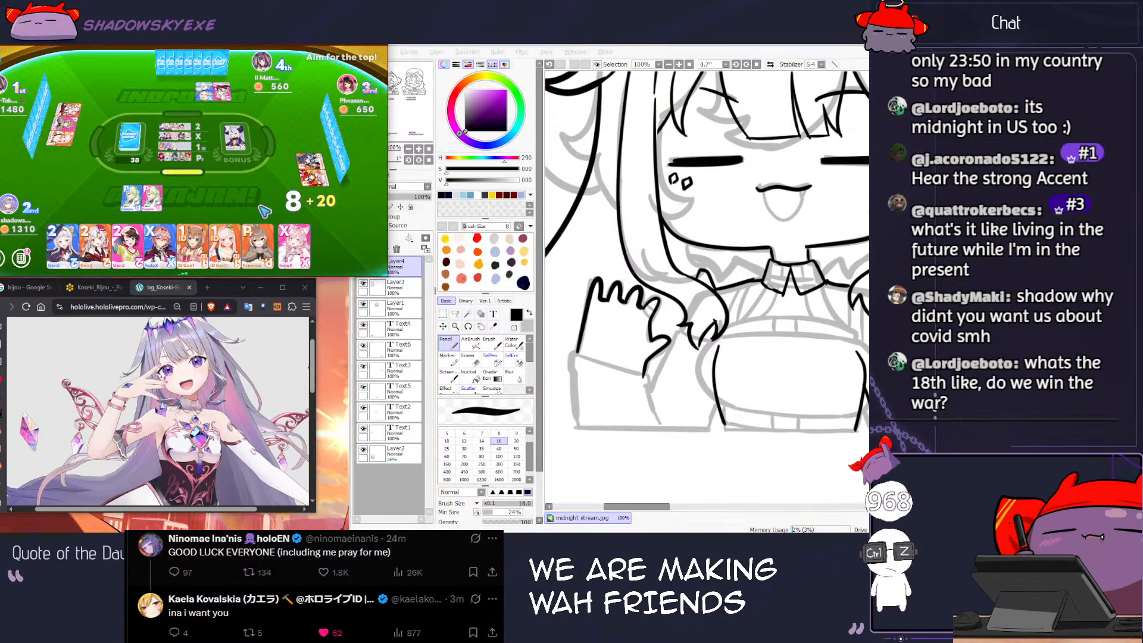
click(253, 251)
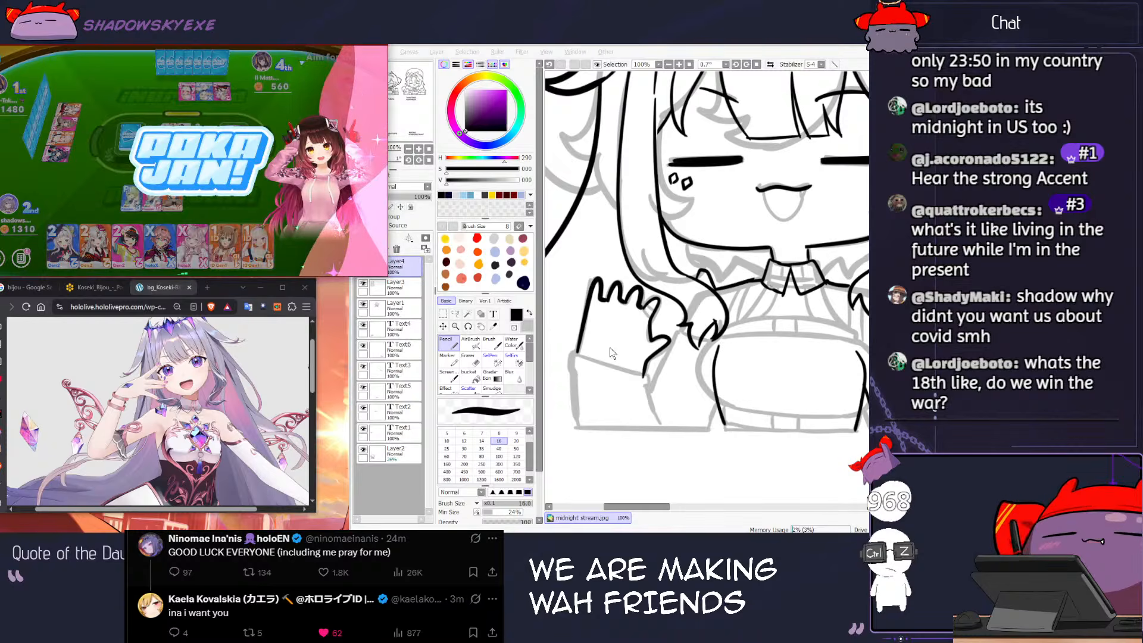
Step: Return to the drawing and try inking the outer sleeve line below the raised hand
click(634, 320)
drag(578, 350, 582, 431)
key(ctrl+z)
key(ctrl+z)
key(ctrl+z)
key(ctrl+z)
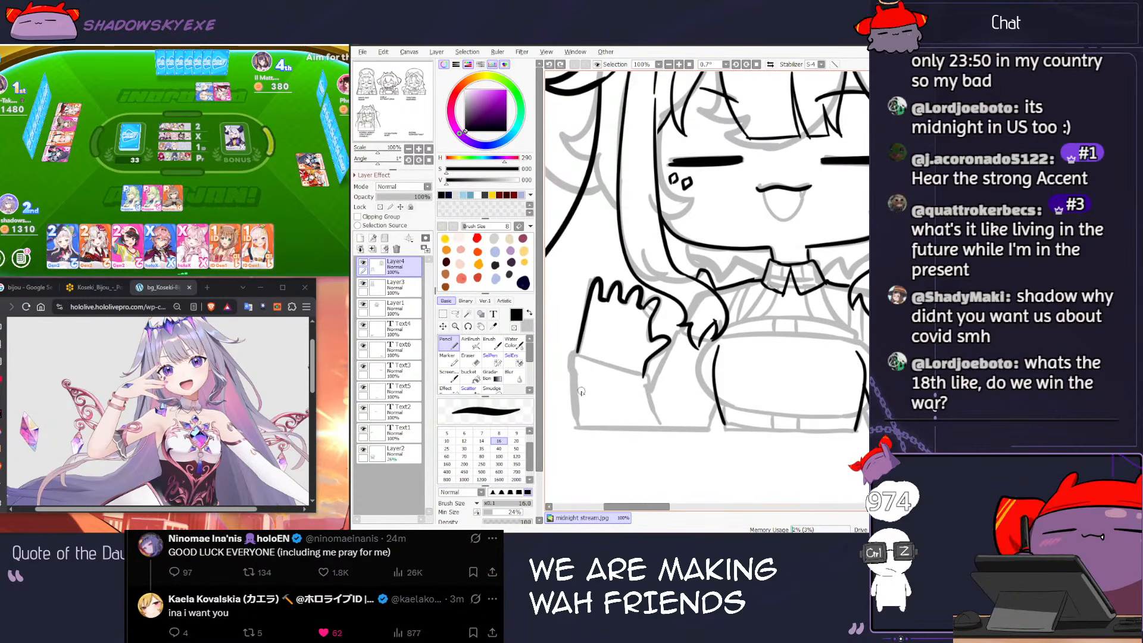
Step: Ink a narrow slanted cuff band across the wrist of the raised left-side hand
drag(574, 385, 644, 373)
key(ctrl+z)
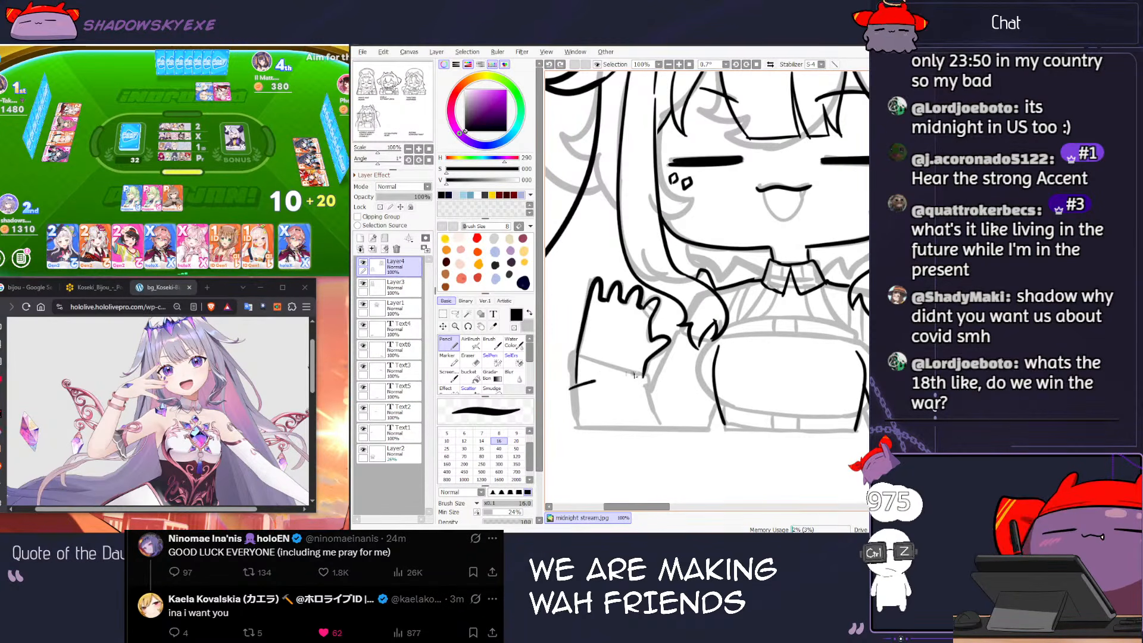
drag(569, 397, 647, 378)
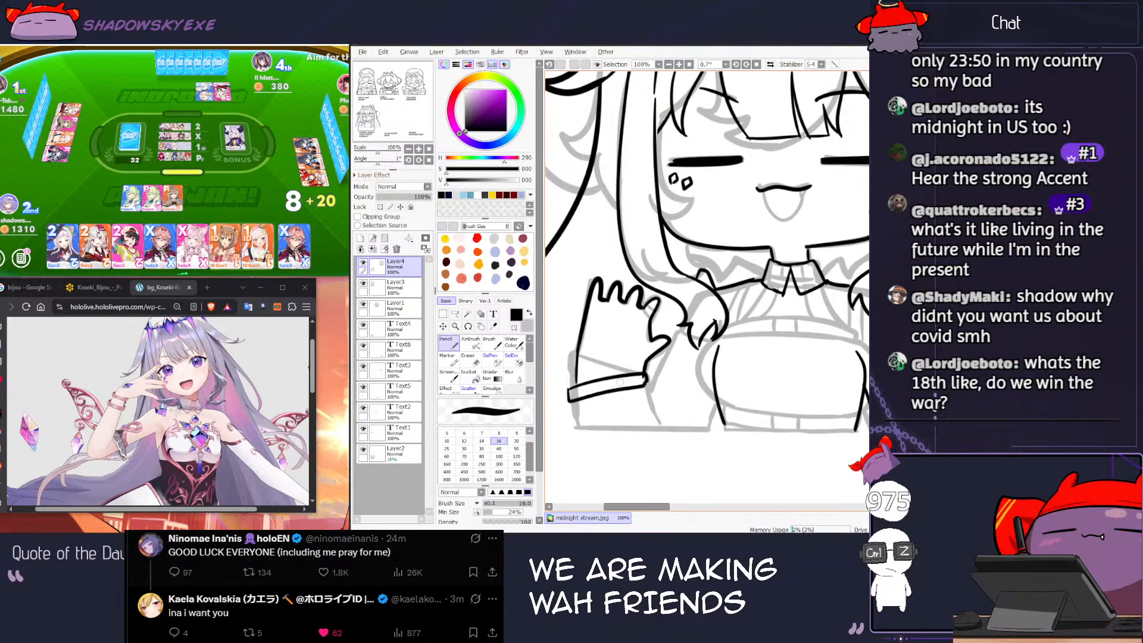
Step: Discard the pink X card in Pokajan and return to the drawing below the cuff
click(217, 229)
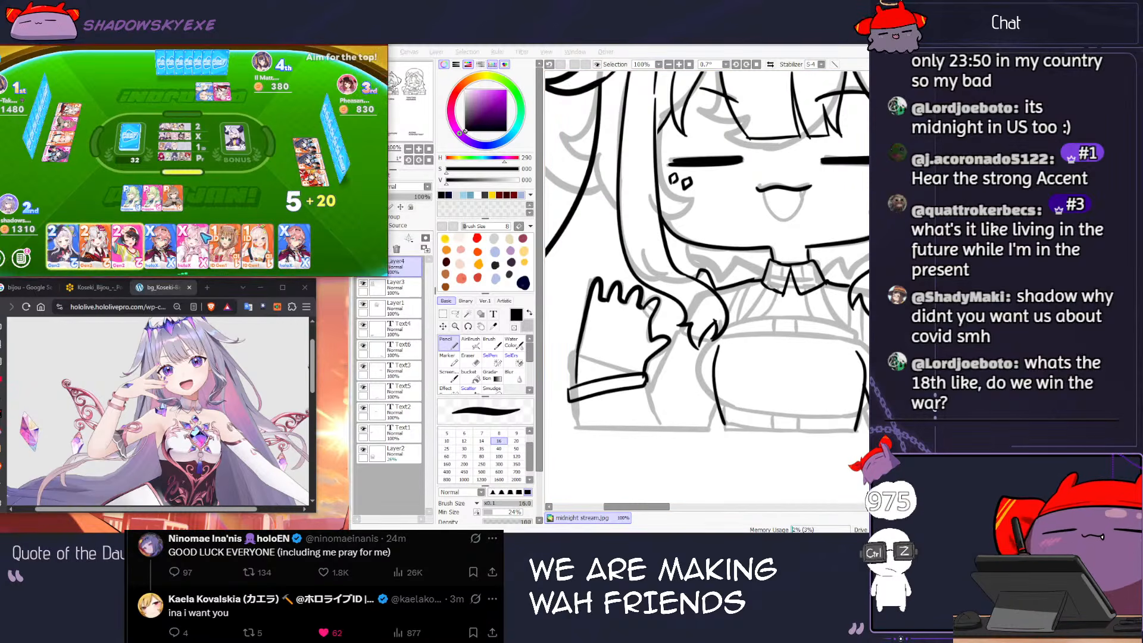
click(571, 404)
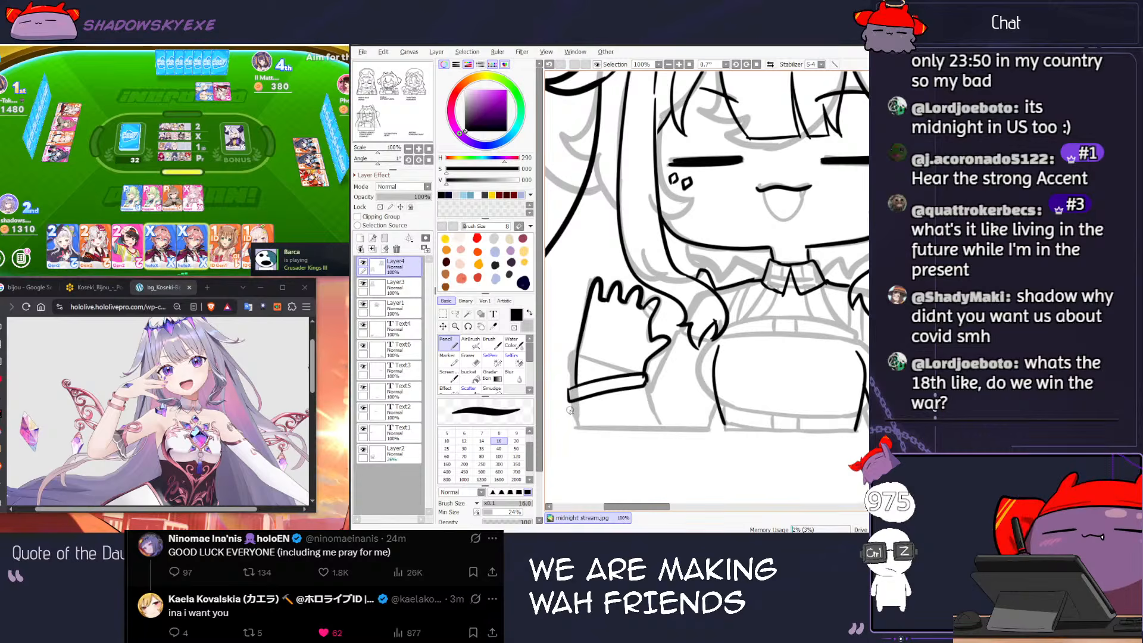
Step: Ink a second slanted cuff band on the left-side wrist and a diagonal line running from it toward the torso
mouse_move(570, 409)
mouse_down()
mouse_move(649, 396)
mouse_move(646, 386)
mouse_up()
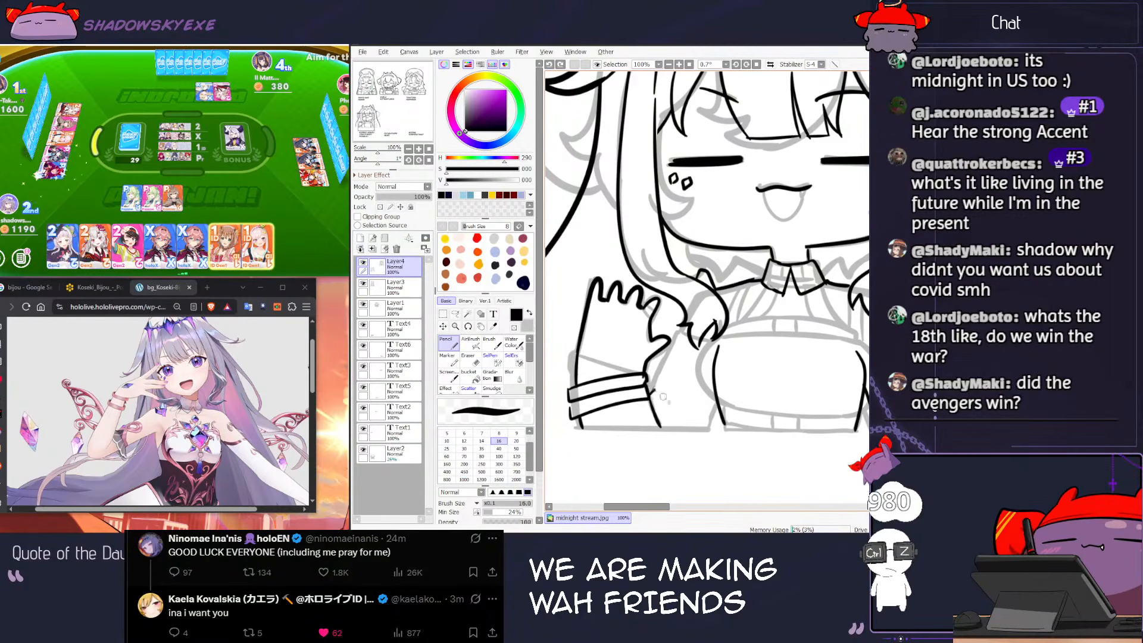
drag(651, 390, 707, 414)
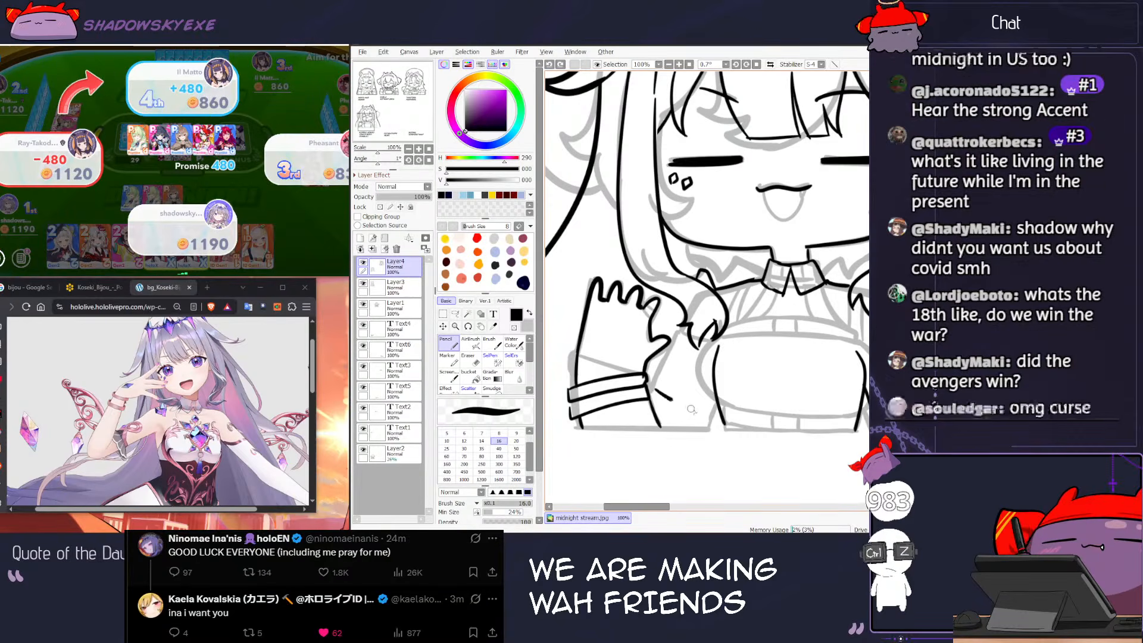
key(ctrl+z)
drag(649, 386, 708, 416)
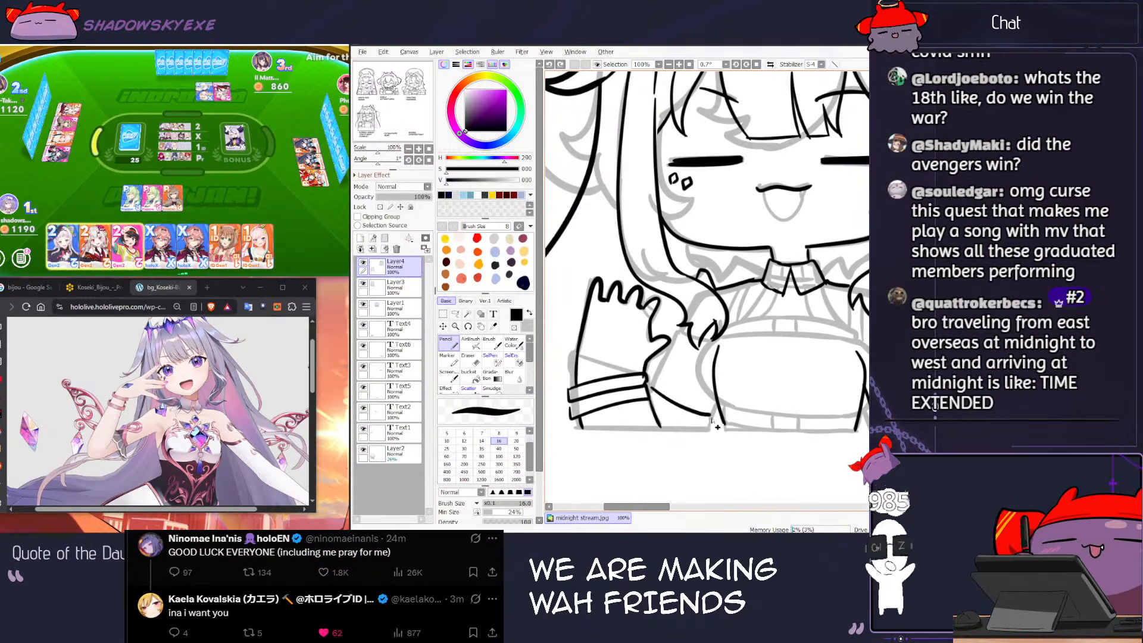
key(ctrl+z)
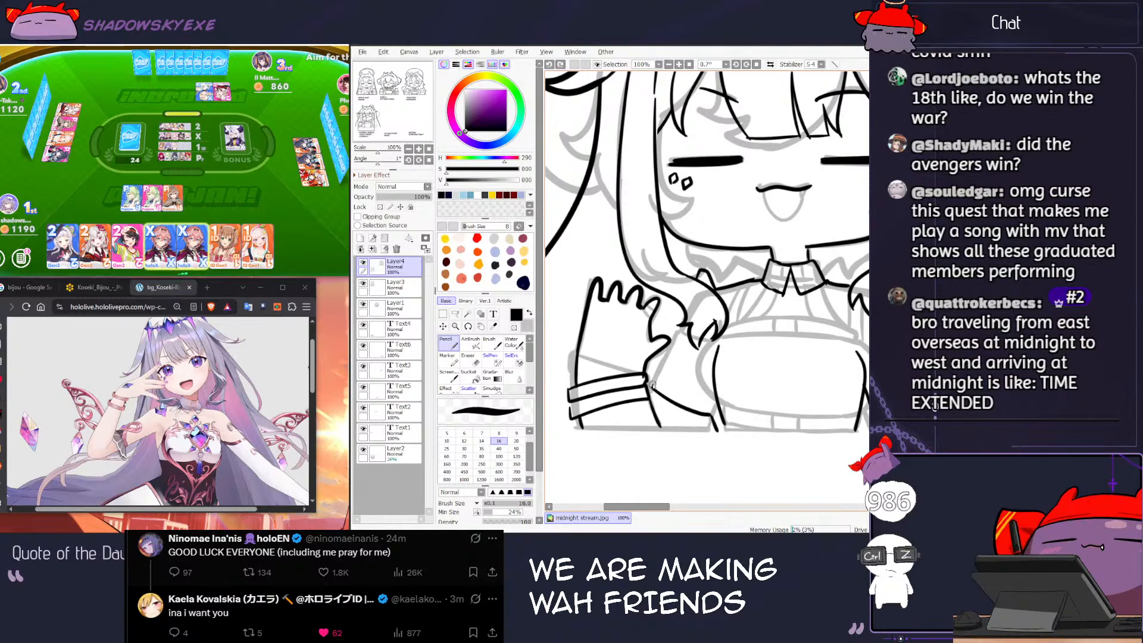
Step: Ink the curved bow loop between the left-side cuff and the torso, redoing strokes that miss the sketch
drag(663, 360, 670, 350)
key(ctrl+z)
drag(652, 388, 671, 353)
key(ctrl+z)
key(ctrl+z)
drag(692, 367, 678, 384)
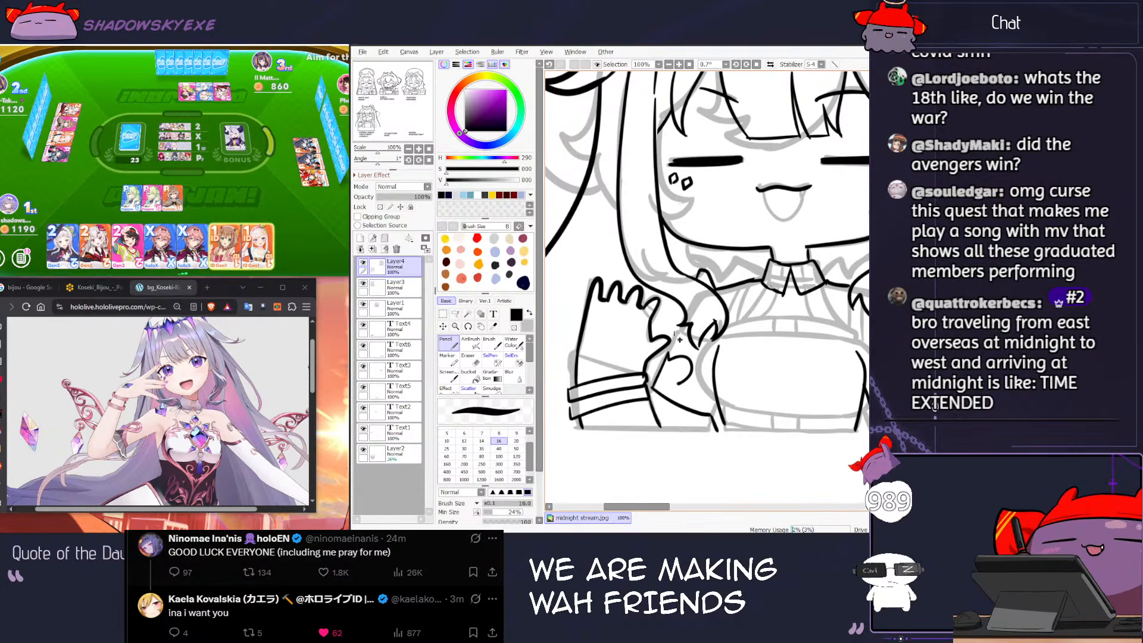
key(ctrl+z)
mouse_move(671, 356)
mouse_down()
mouse_move(696, 377)
mouse_move(695, 414)
mouse_up()
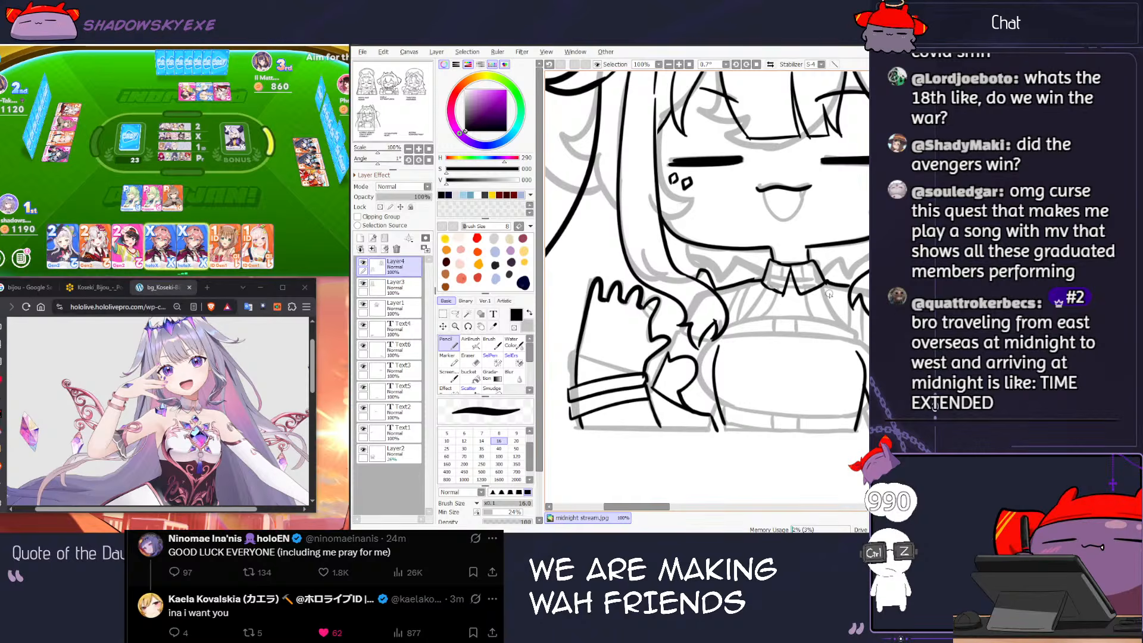
Step: Select a smaller eraser for the bow, and declare a win with the completed Gen 2 group in Pokajan
key(e)
key(bracketleft)
key(bracketleft)
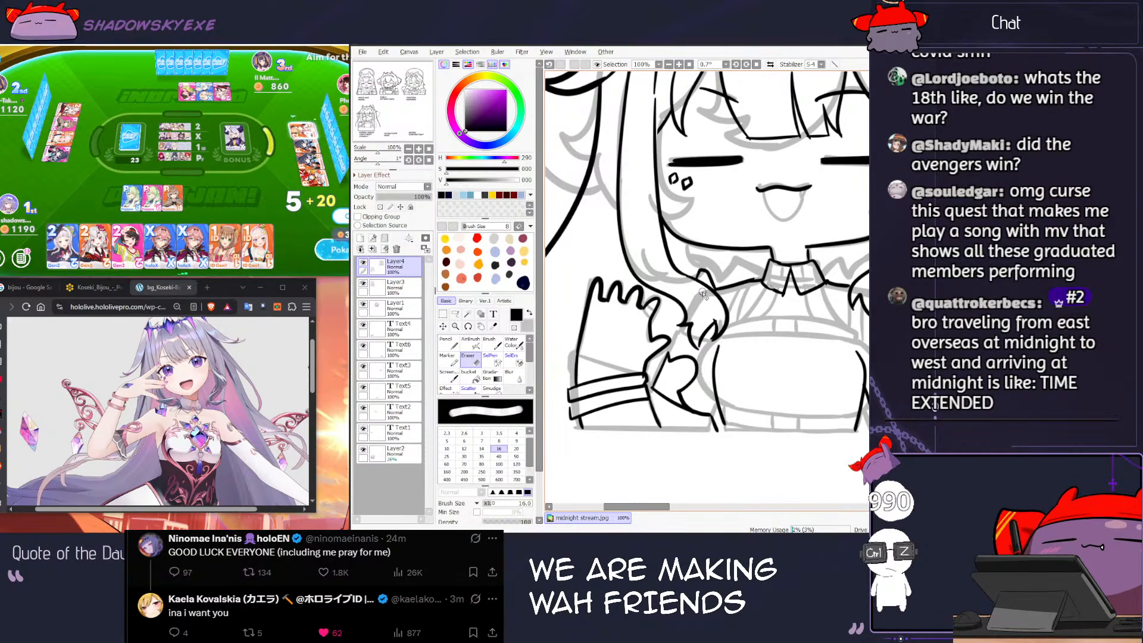
click(324, 251)
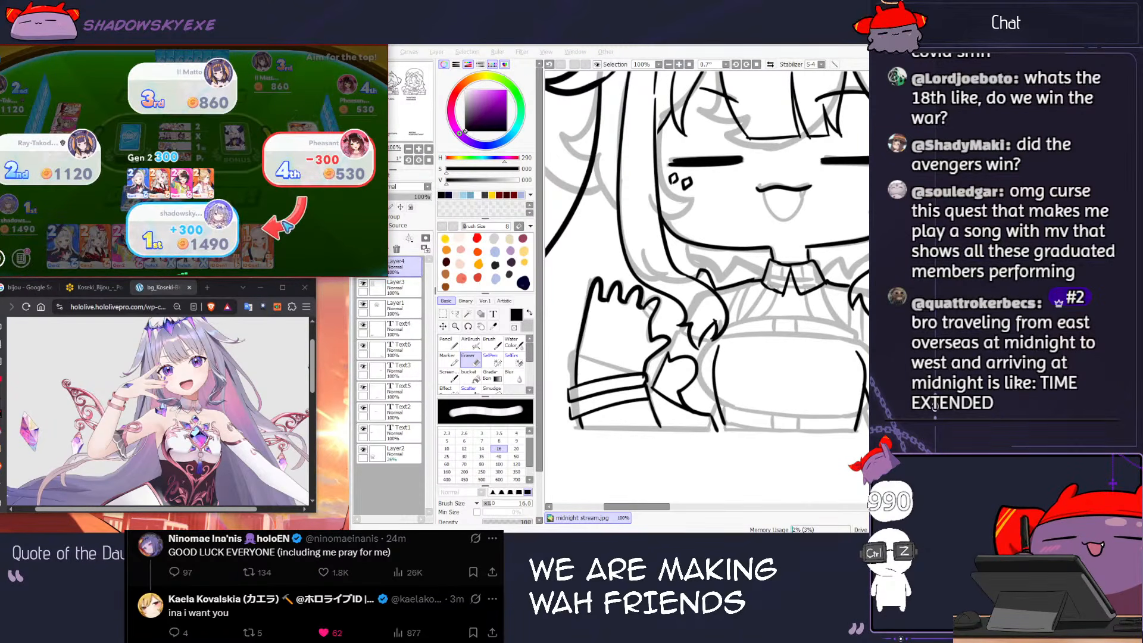
Step: Erase the rough end of the bow's lower line and re-ink it toward the torso
click(682, 391)
key(])
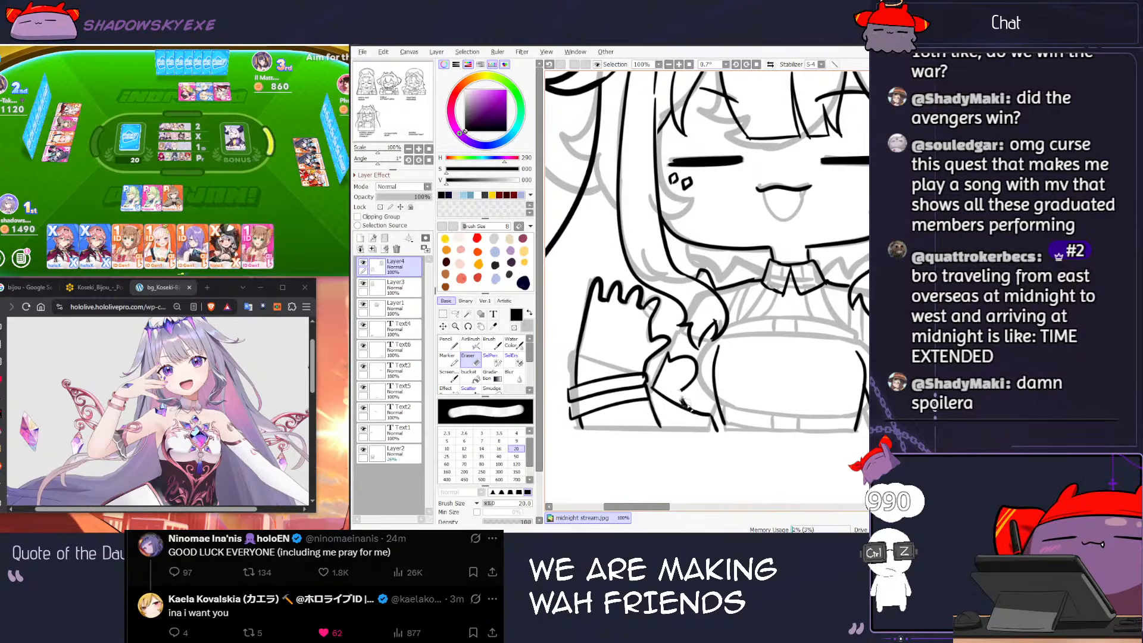
key(n)
drag(684, 394, 706, 407)
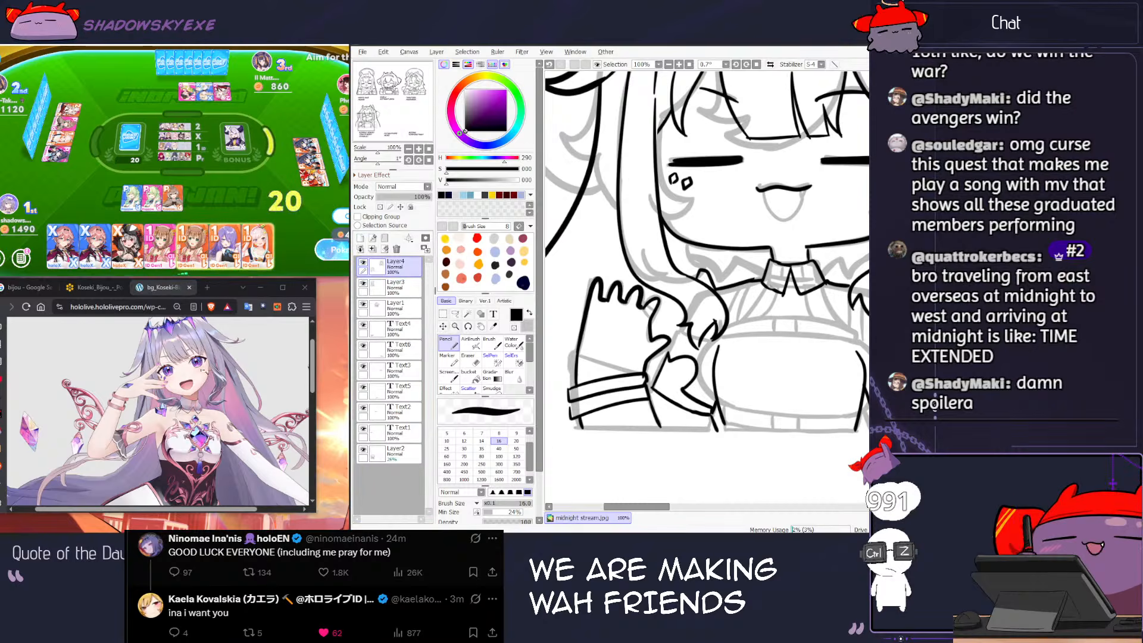
Step: Declare another win in Pokajan, and return to the drawing to ink a small oval inside the bow loop
click(342, 255)
click(343, 258)
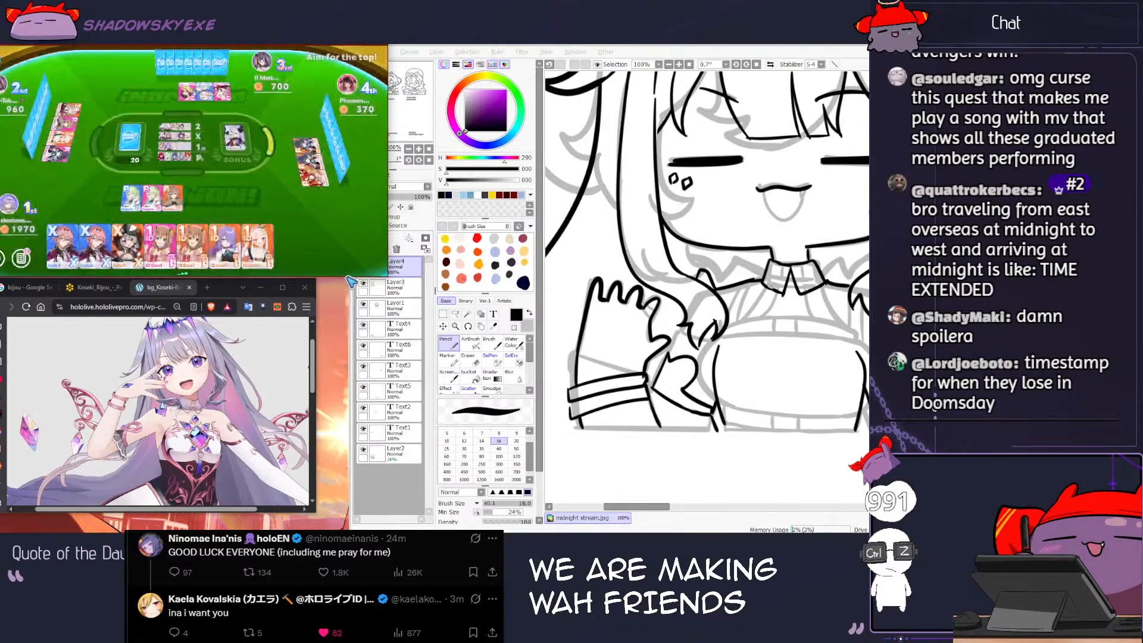
click(677, 337)
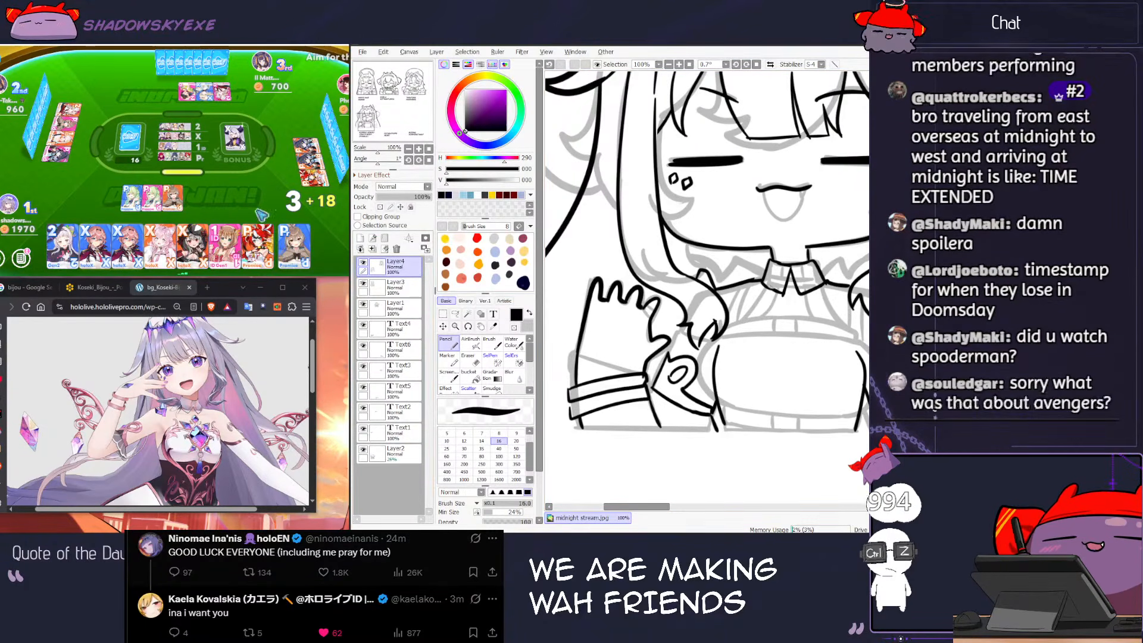
Step: Discard the brown-haired card beside the Promise cards in Pokajan, and ink the wavy lower edge below the bow
click(273, 223)
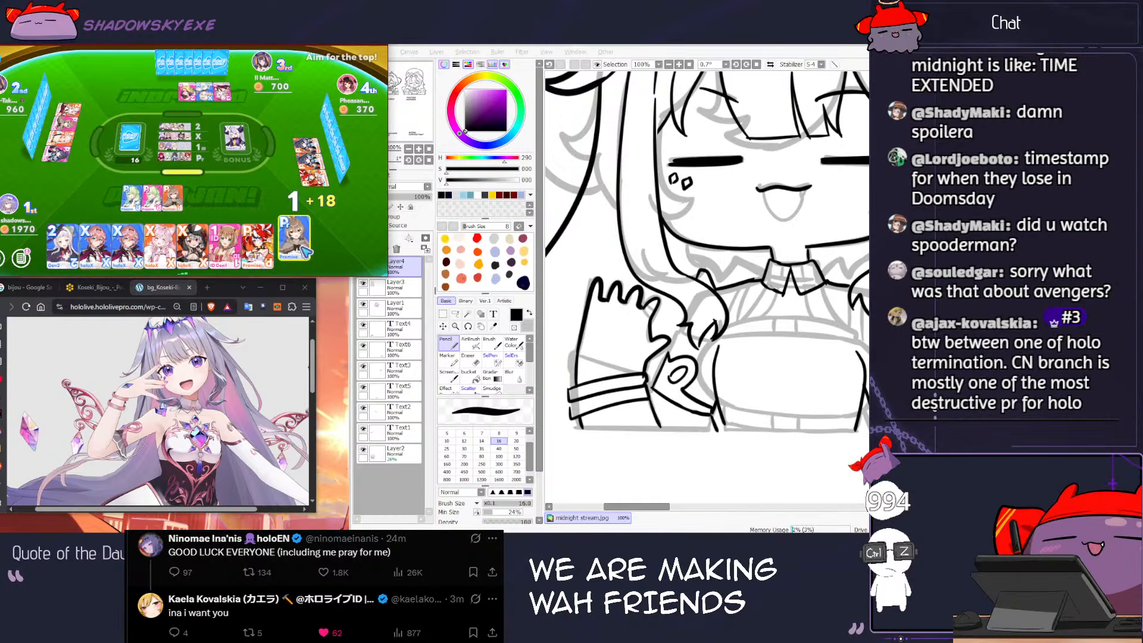
click(230, 247)
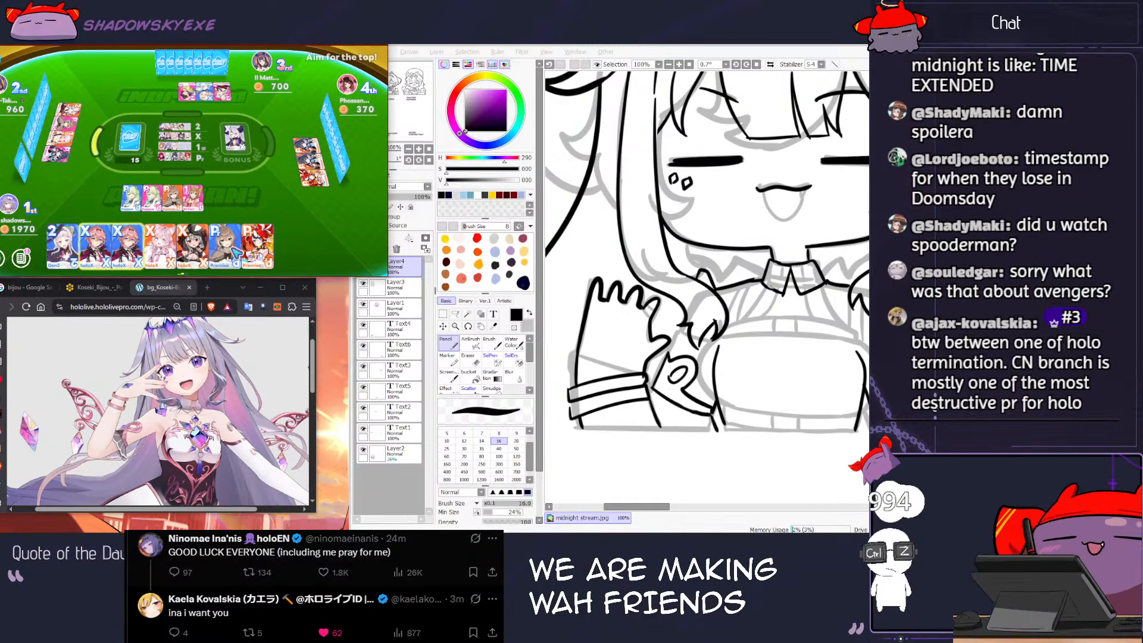
click(680, 340)
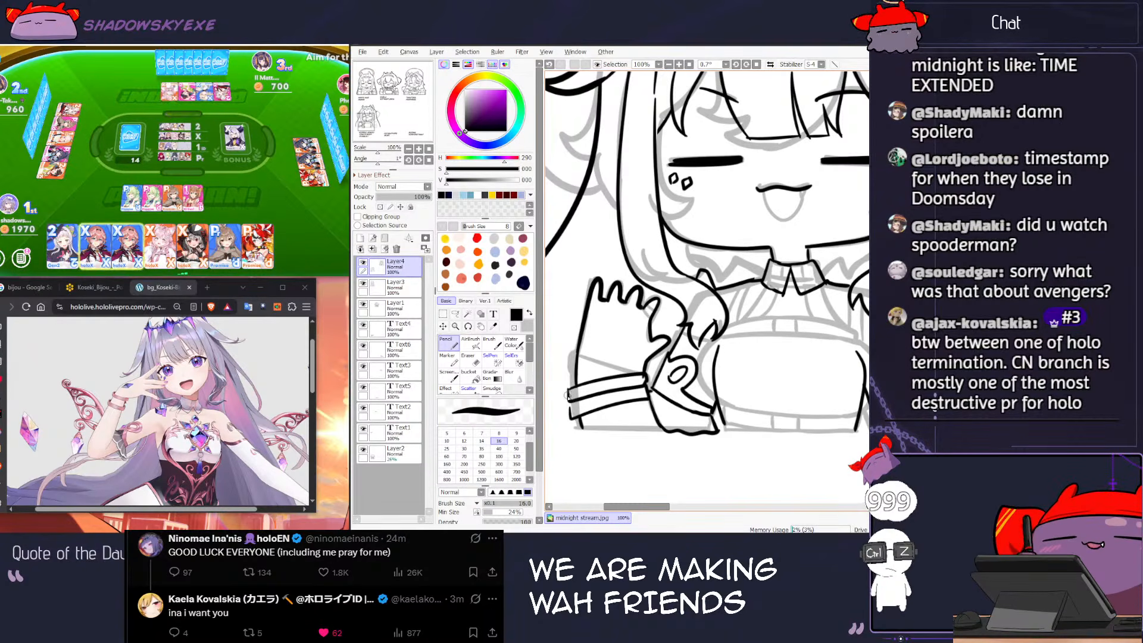
key(ctrl+z)
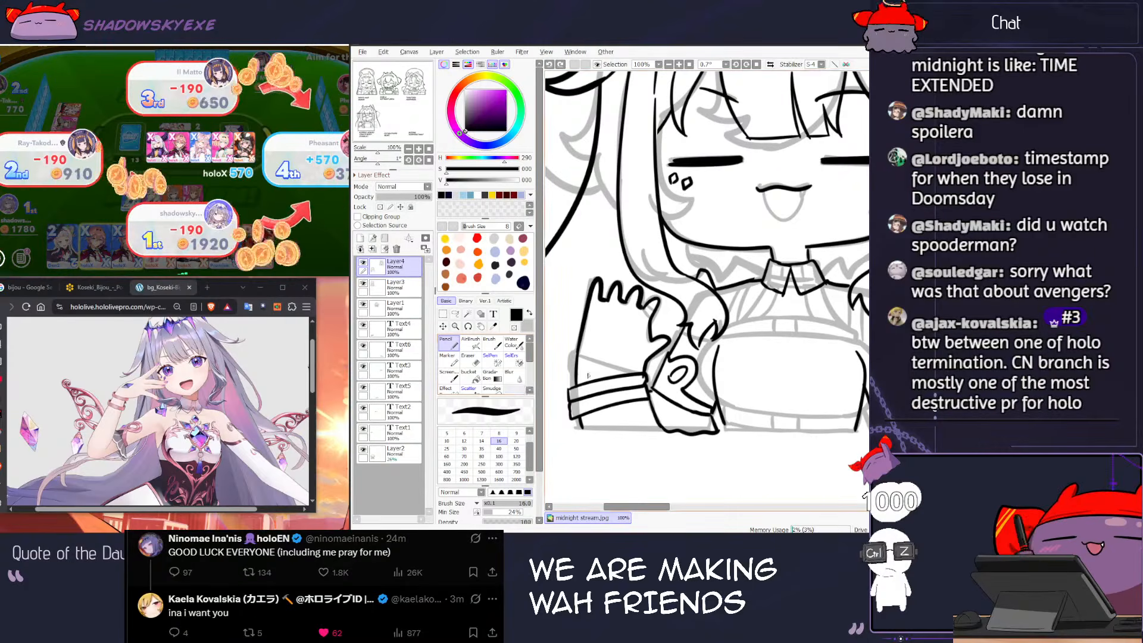
Step: Ink the straight bottom line beneath the left-side forearm
scroll(770, 251, down, 6)
scroll(770, 251, down, 3)
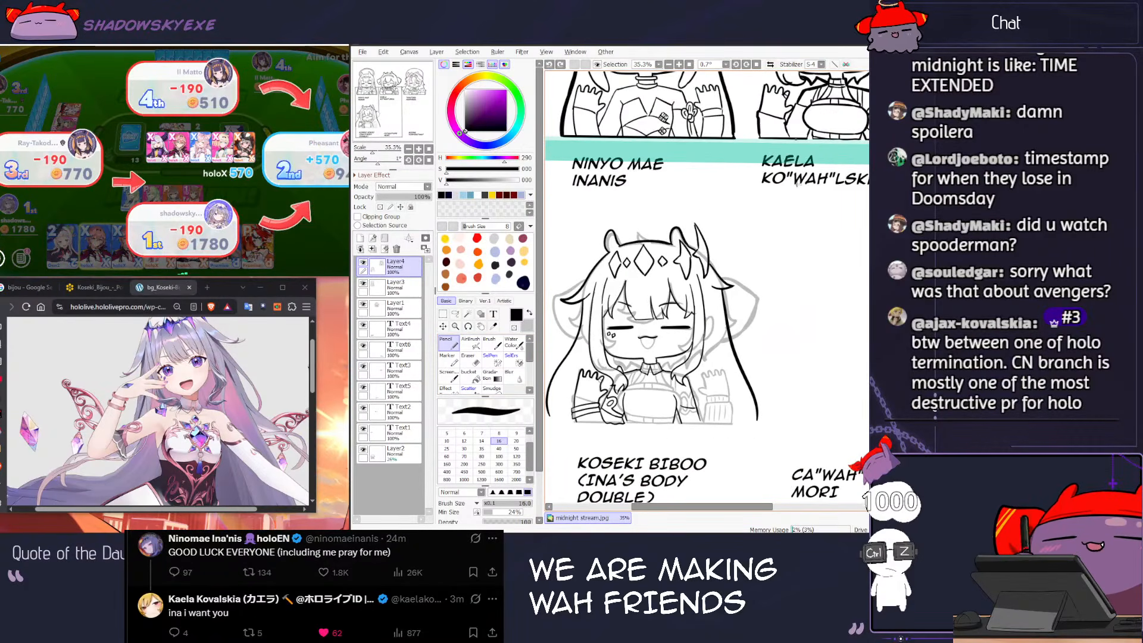
scroll(753, 328, up, 10)
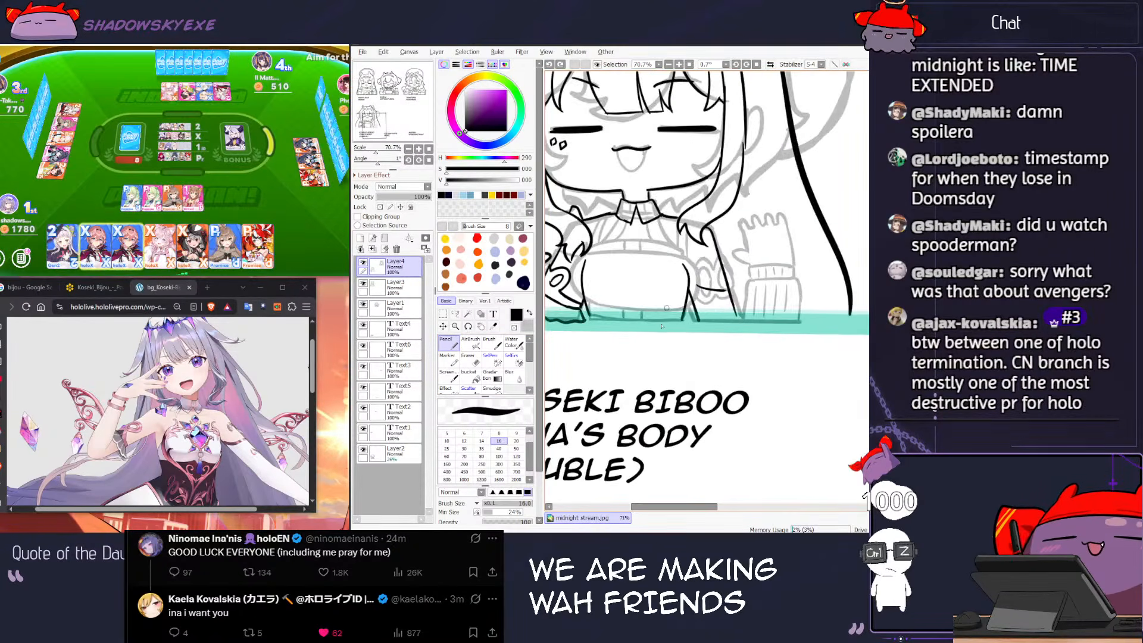
drag(643, 310, 600, 327)
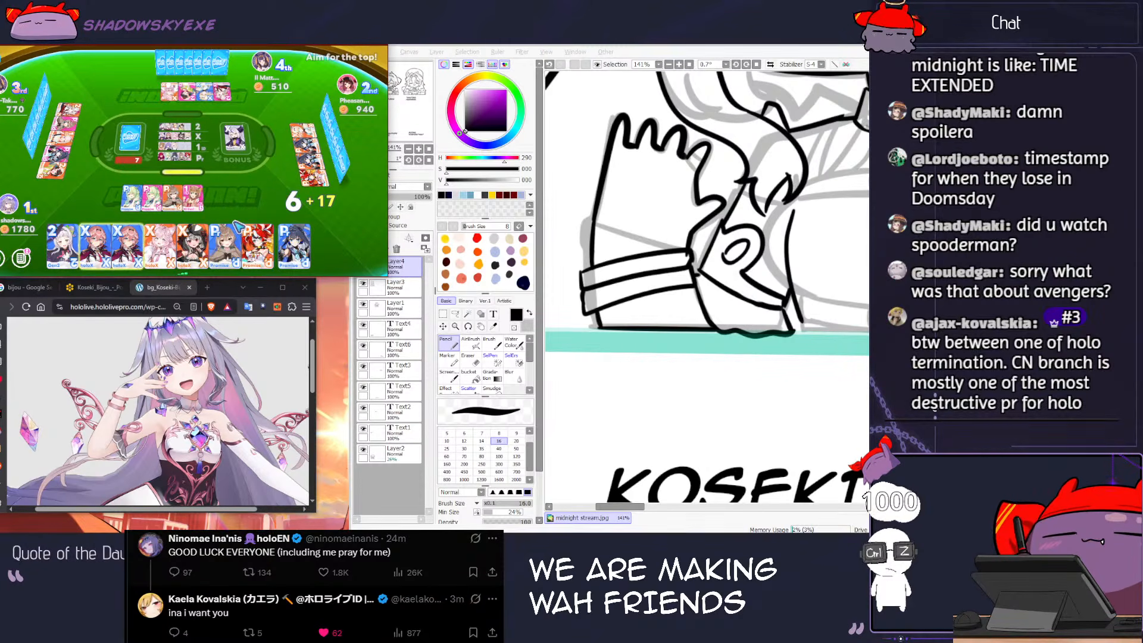
Step: Discard the pink X card in Pokajan and set the pencil size to 12 for the torso's bottom line
click(169, 245)
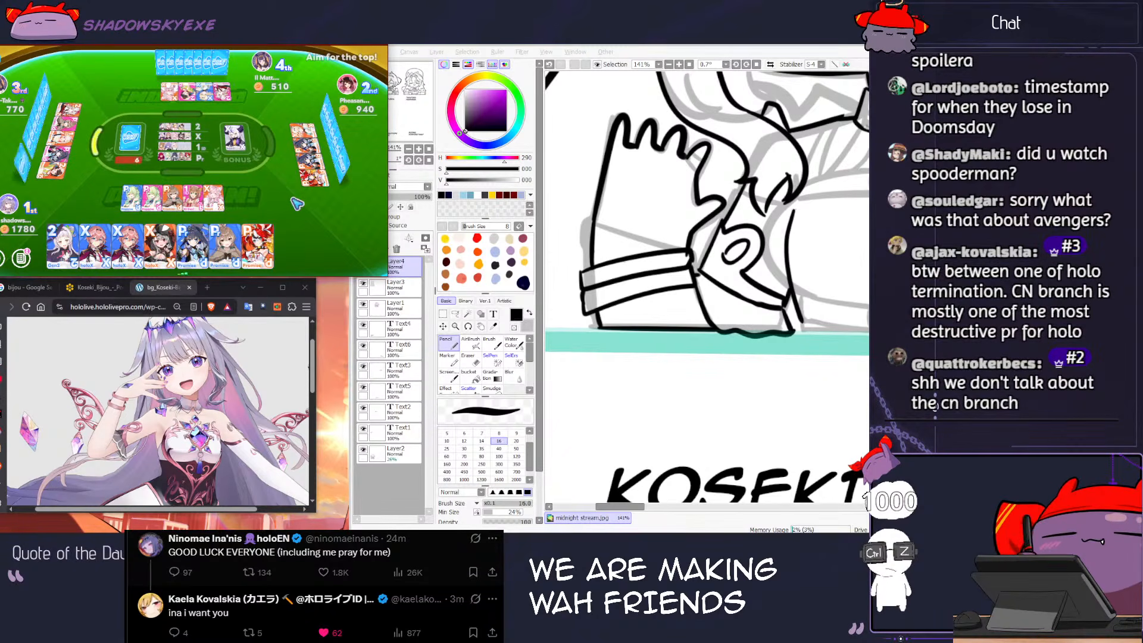
drag(794, 332, 713, 365)
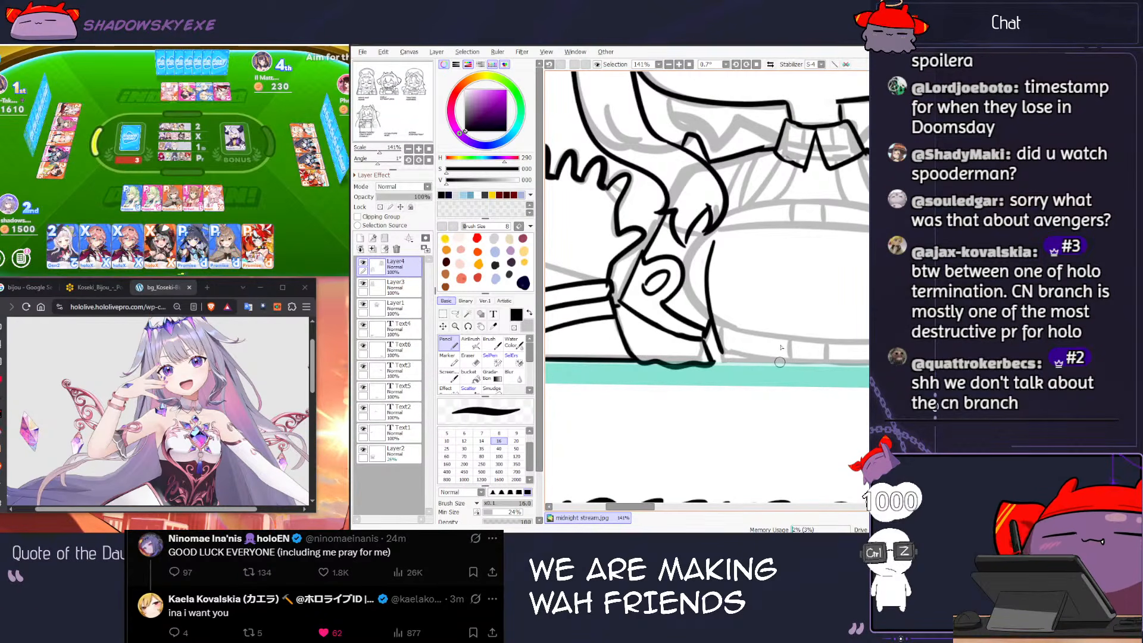
key(bracketleft)
drag(749, 362, 644, 393)
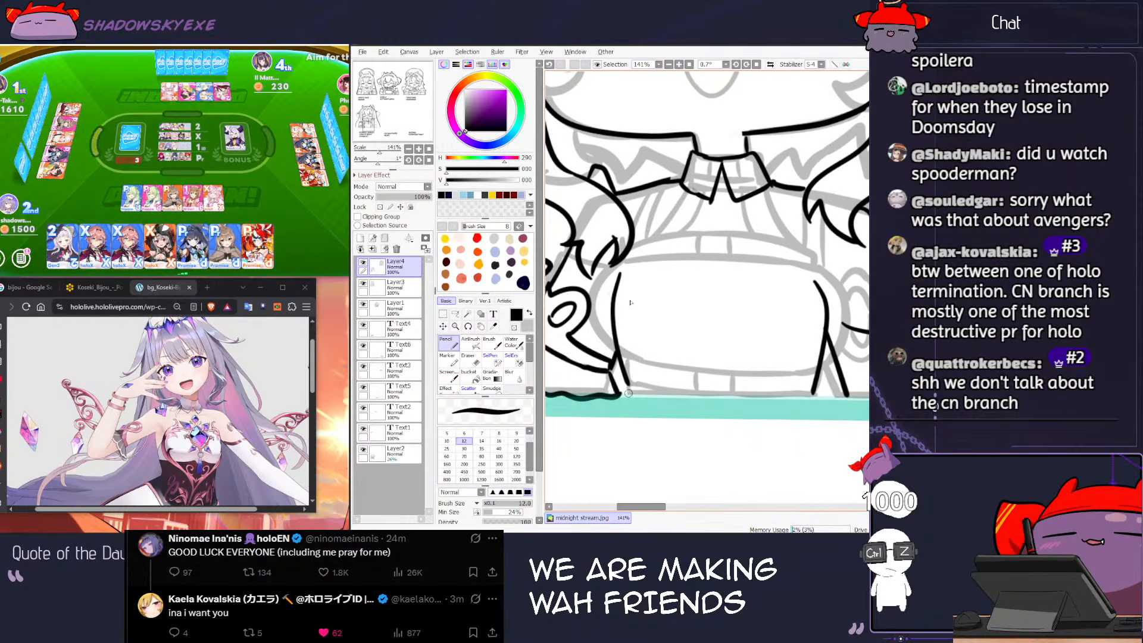
key(ctrl+z)
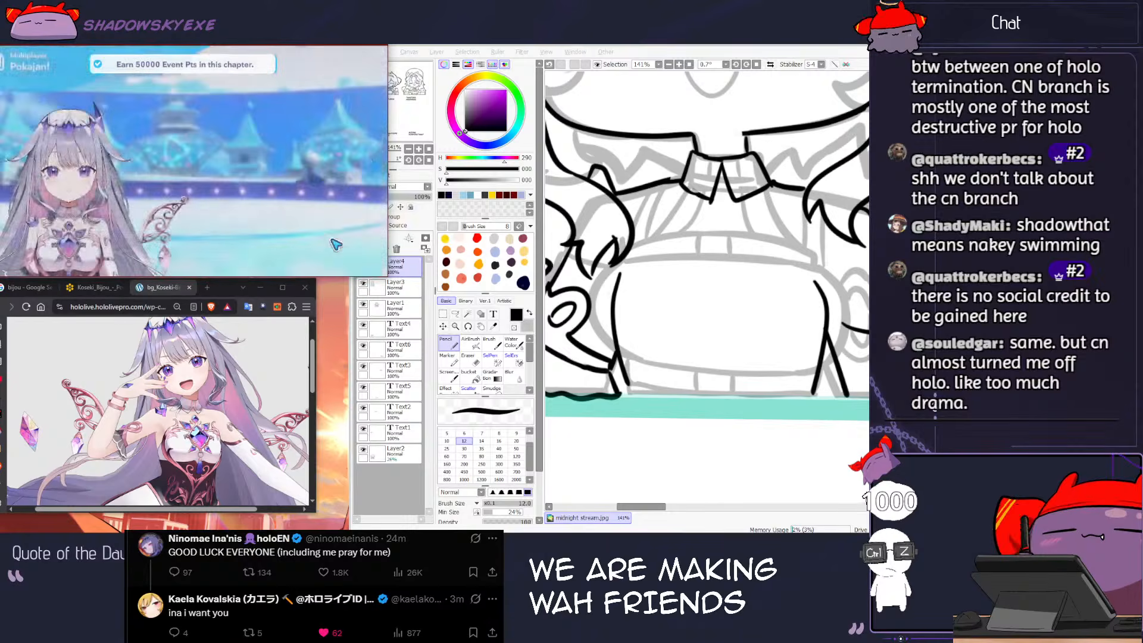
Step: Advance through the Pokajan match results and continue to a new match
click(327, 255)
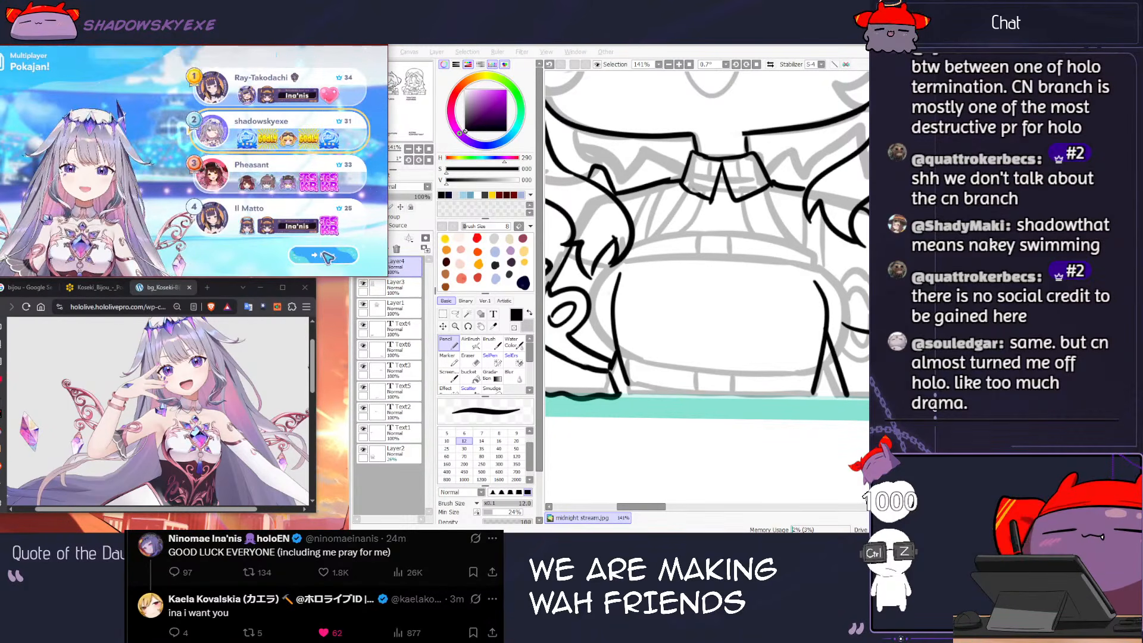
click(326, 257)
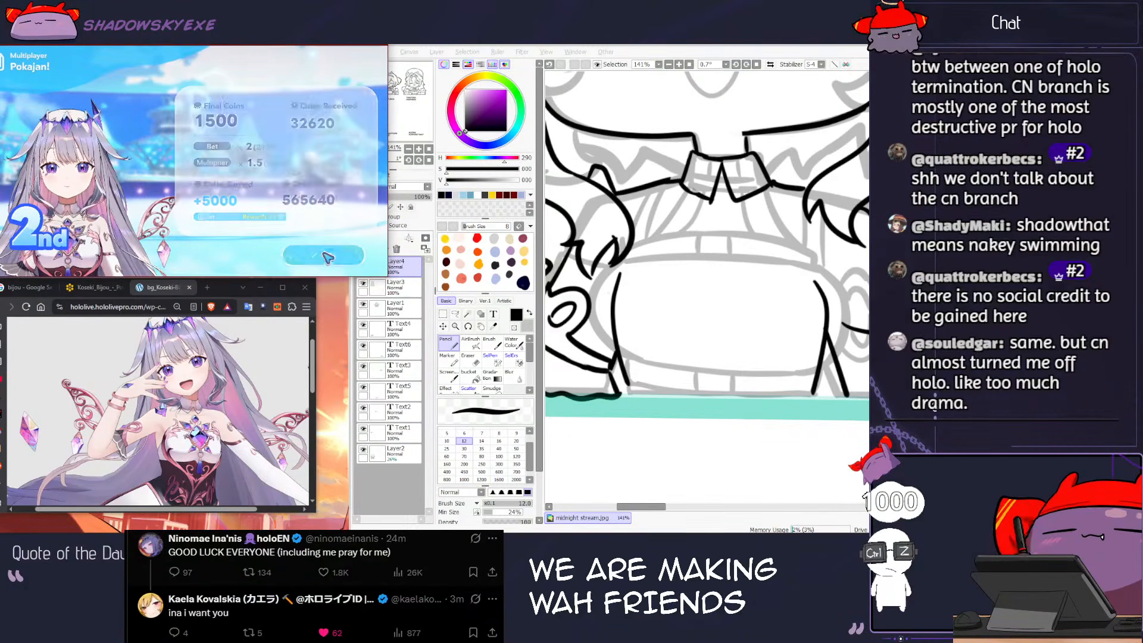
click(327, 256)
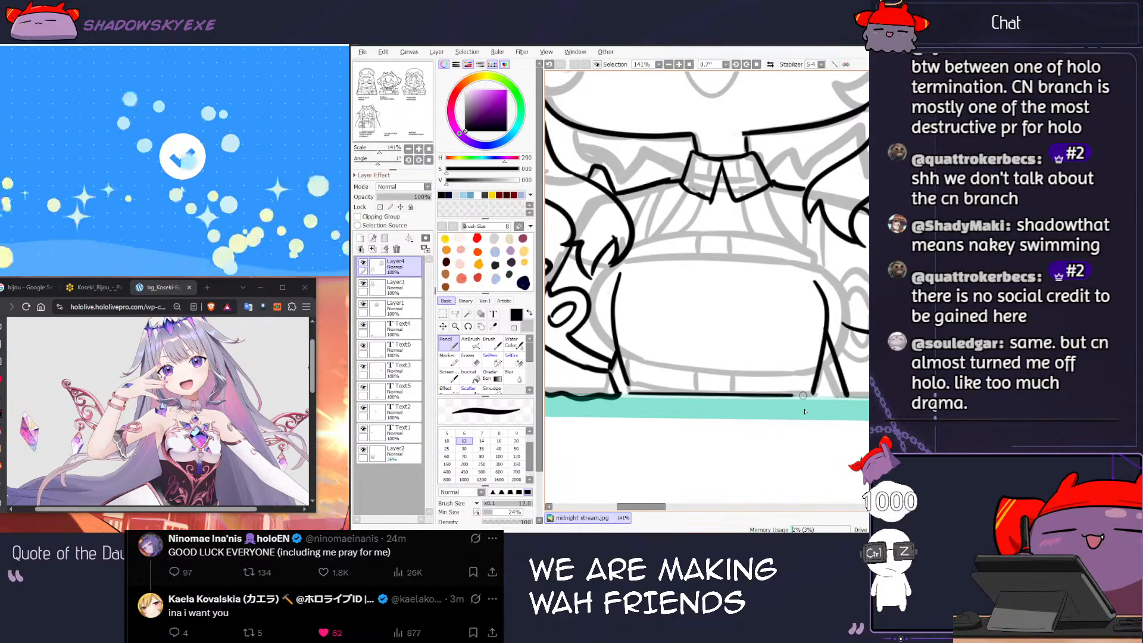
Step: Ink the straight bottom line beneath the torso and right-side arm, and show the skirt area of the reference image
drag(833, 406, 678, 405)
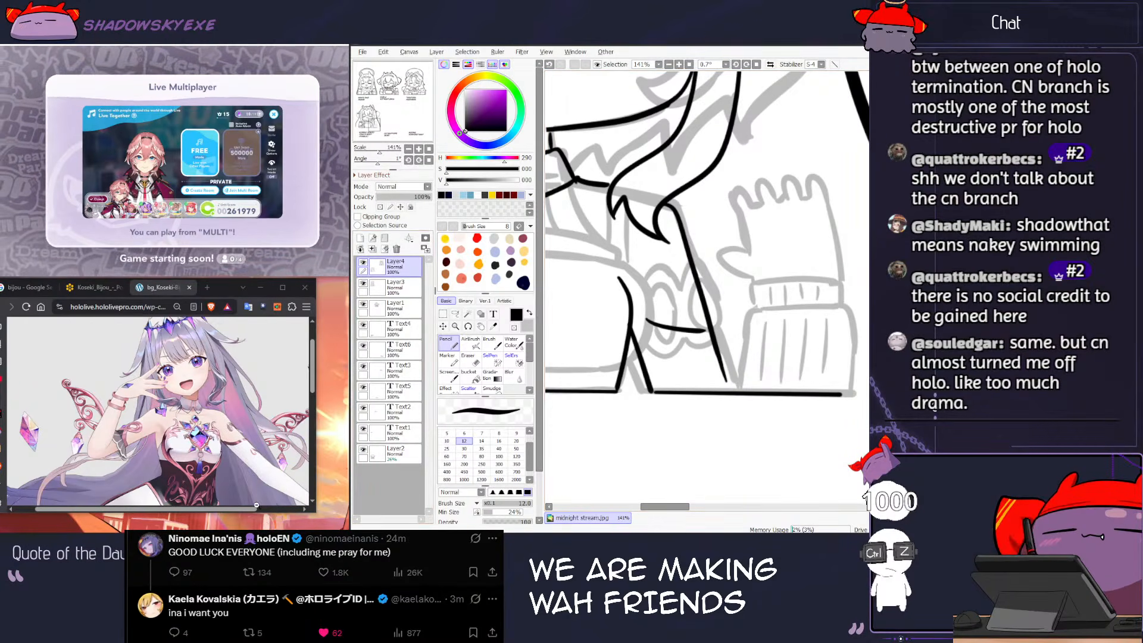
scroll(282, 469, down, 5)
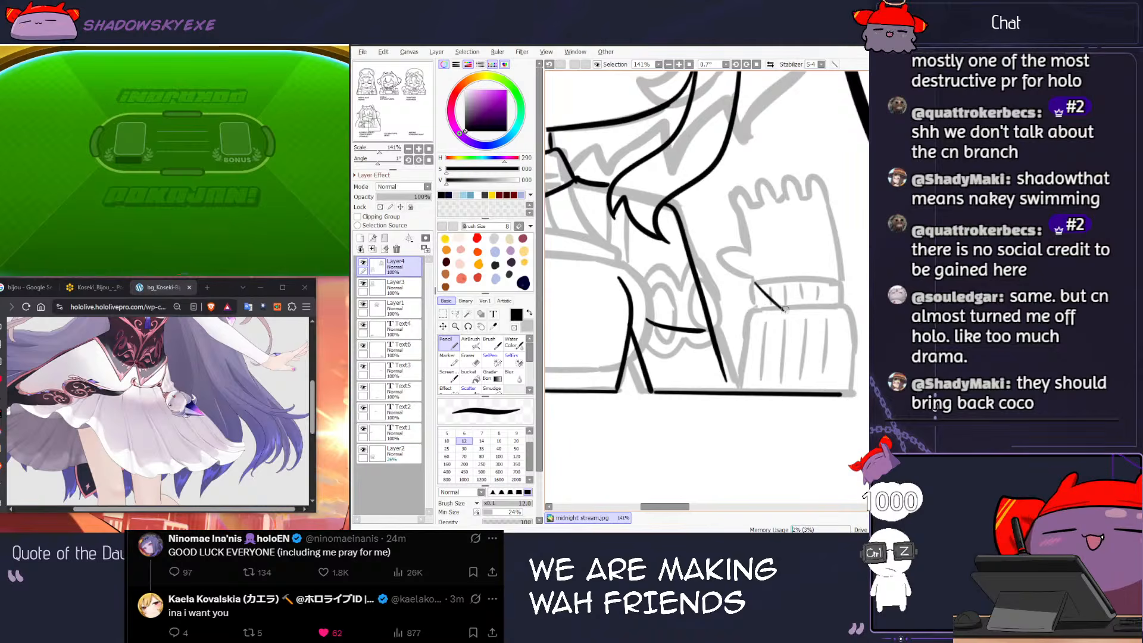
Step: Try to ink the inner edge of the right-side sleeve from the cuff down to the bottom line
drag(751, 276, 741, 388)
key(ctrl+z)
key(ctrl+z)
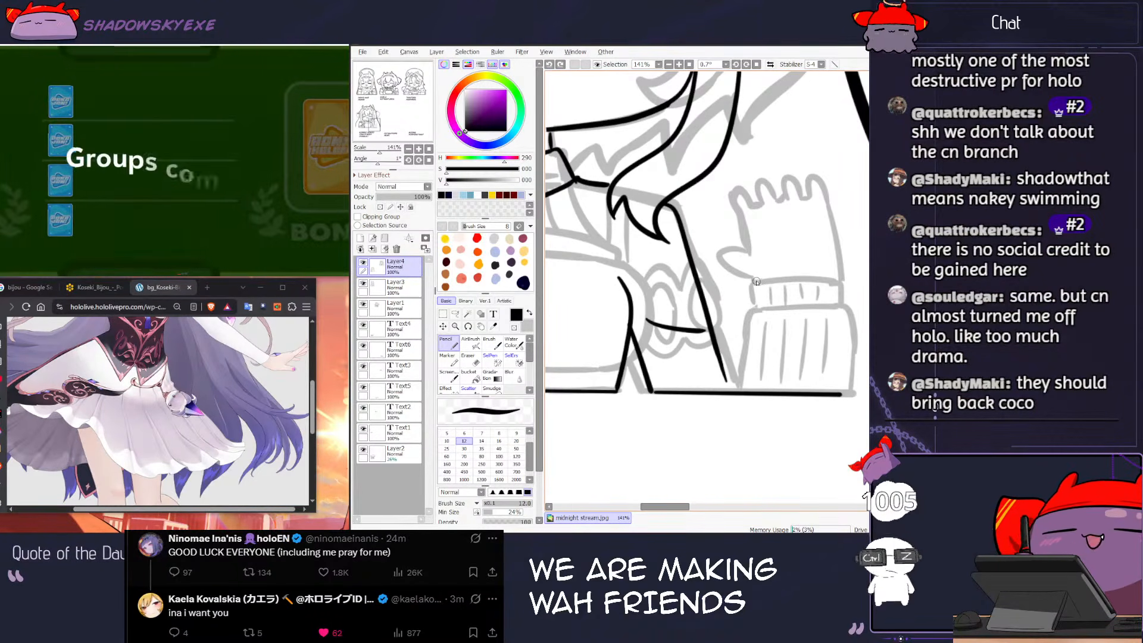
key(ctrl+z)
key(e)
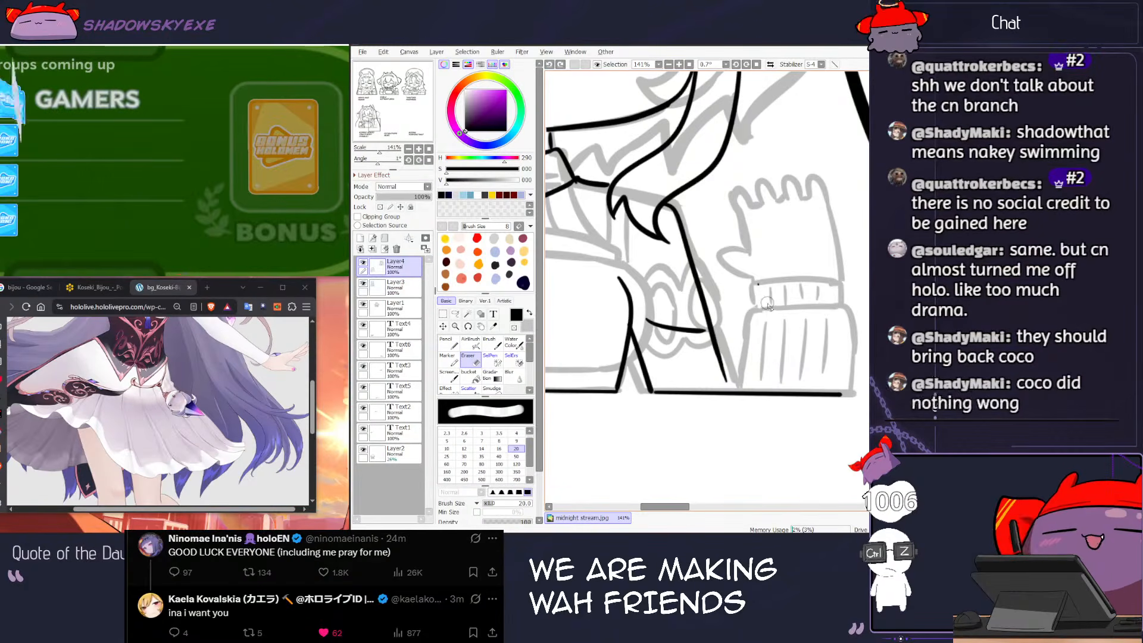
key(n)
mouse_move(753, 277)
mouse_down()
mouse_move(741, 390)
mouse_move(746, 381)
mouse_up()
key(ctrl+z)
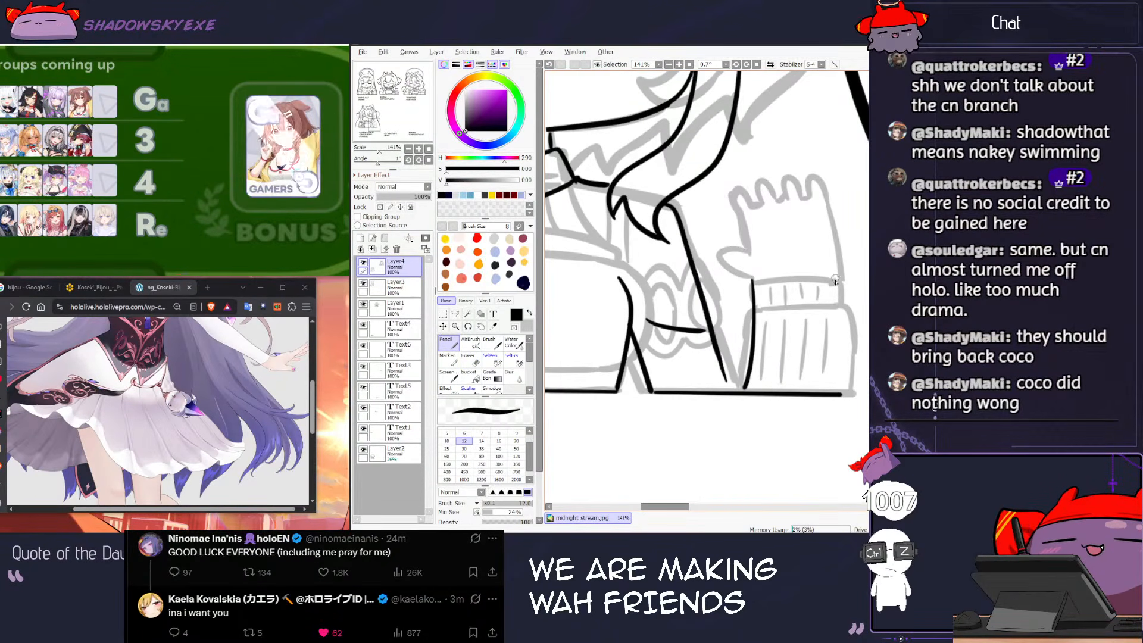
Step: Ink the outer edge of the right-side raised arm from the little finger down to the bottom line
drag(828, 212, 837, 303)
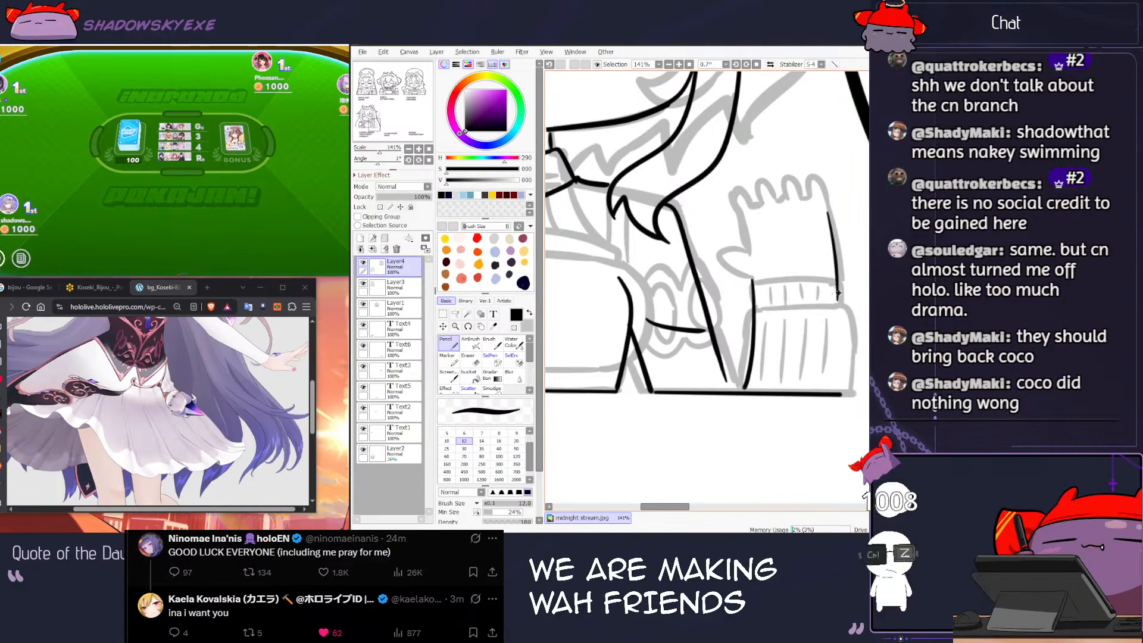
key(ctrl+z)
key(ctrl+z)
drag(829, 211, 833, 383)
key(ctrl+z)
key(ctrl+z)
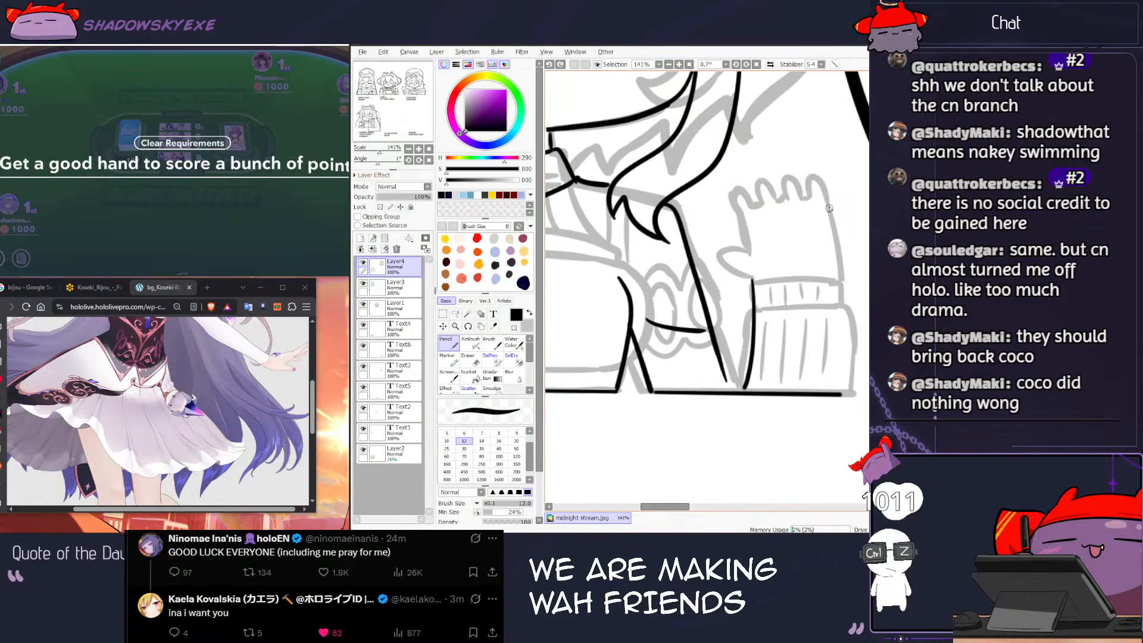
drag(829, 205, 832, 366)
key(ctrl+z)
mouse_move(829, 199)
mouse_down()
mouse_move(845, 322)
mouse_move(834, 390)
mouse_up()
key(ctrl+z)
key(ctrl+z)
key(ctrl+z)
drag(828, 202, 838, 346)
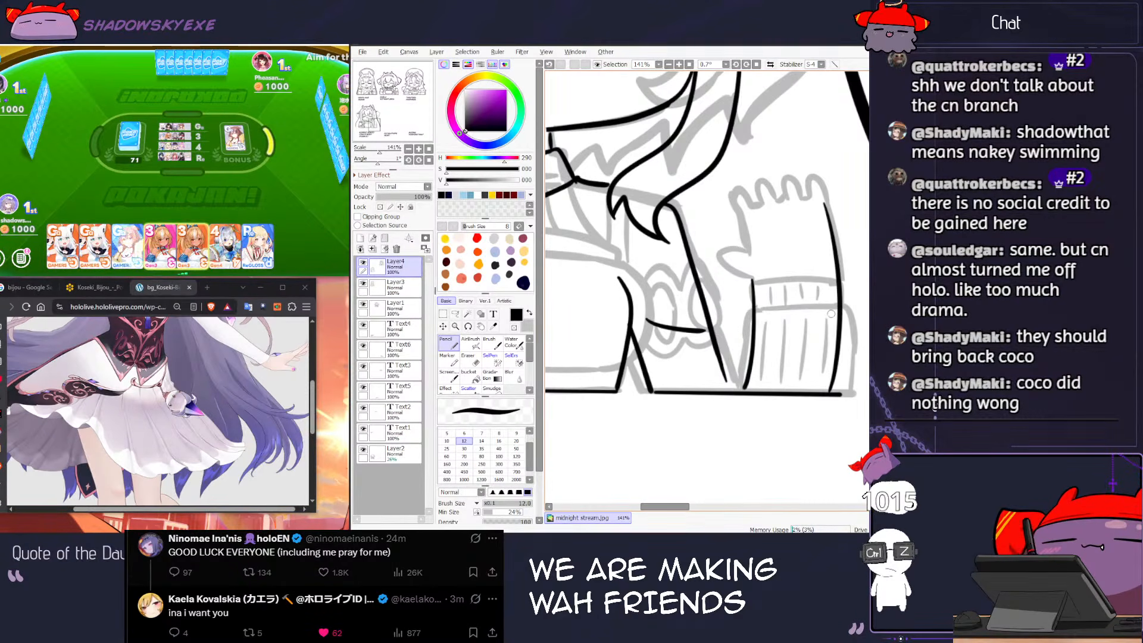
Step: Remove the inked inner edge of the right-side sleeve and return to the pencil
key(e)
drag(755, 285, 744, 385)
key(n)
key(ctrl+z)
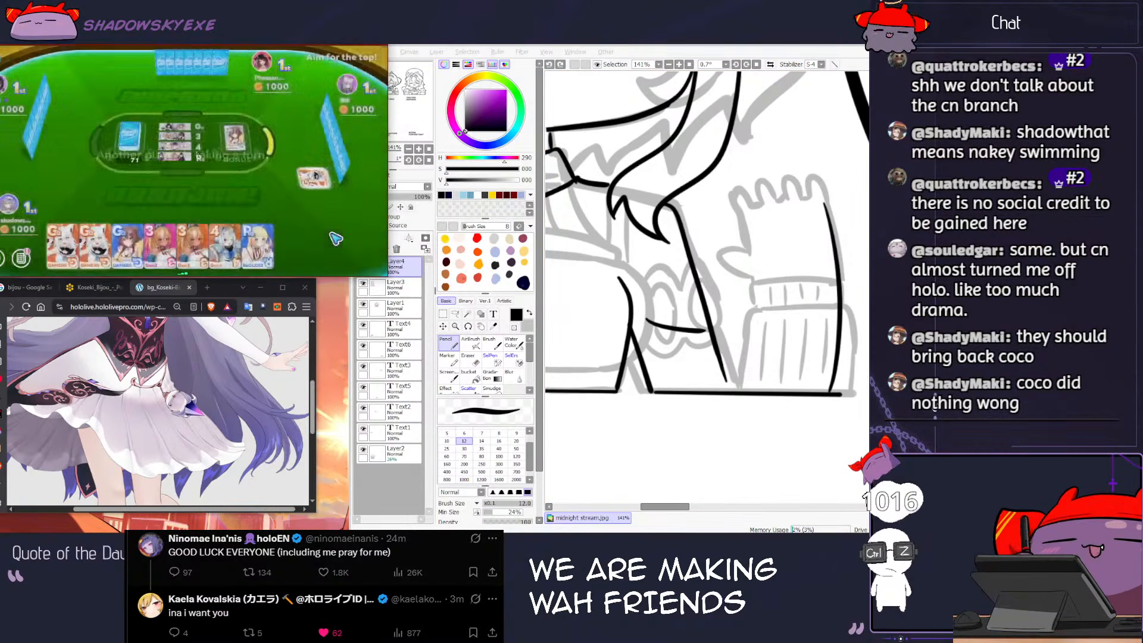
Step: Ink the inner edge of the right-side sleeve from the cuff down to the bottom line
key(ctrl+z)
mouse_move(755, 282)
mouse_down()
mouse_move(742, 379)
mouse_move(755, 291)
mouse_up()
key(ctrl+z)
drag(753, 310, 741, 387)
key(ctrl+z)
drag(752, 332, 740, 388)
key(ctrl+z)
drag(759, 276, 741, 390)
mouse_move(800, 252)
mouse_down()
mouse_move(761, 348)
mouse_move(708, 372)
mouse_move(702, 360)
mouse_up()
key(ctrl+z)
key(ctrl+z)
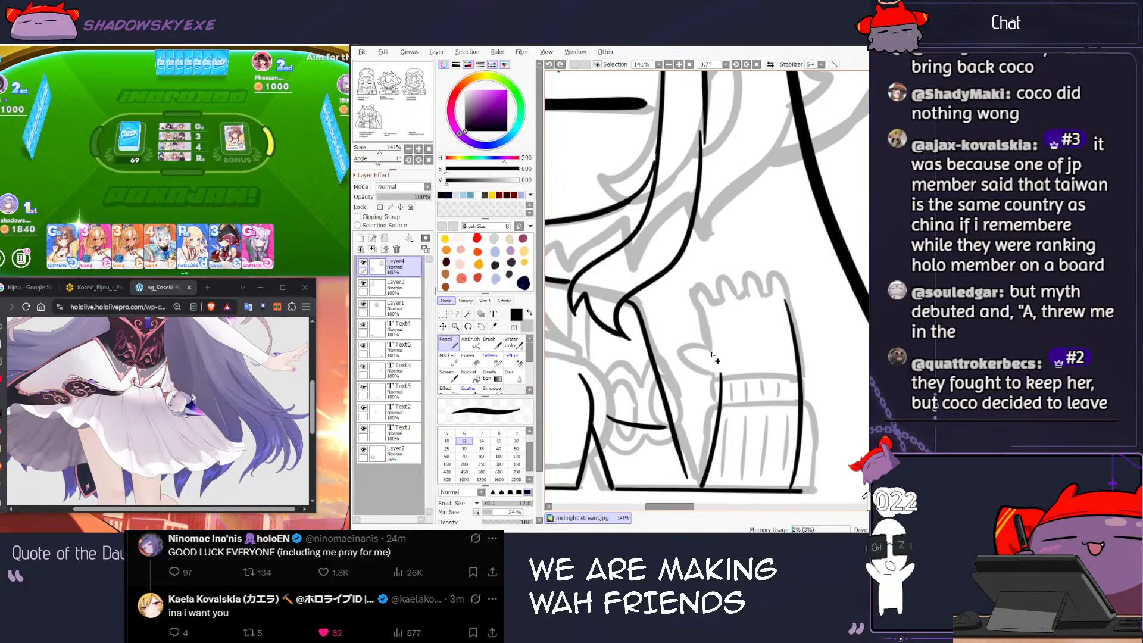
key(ctrl+z)
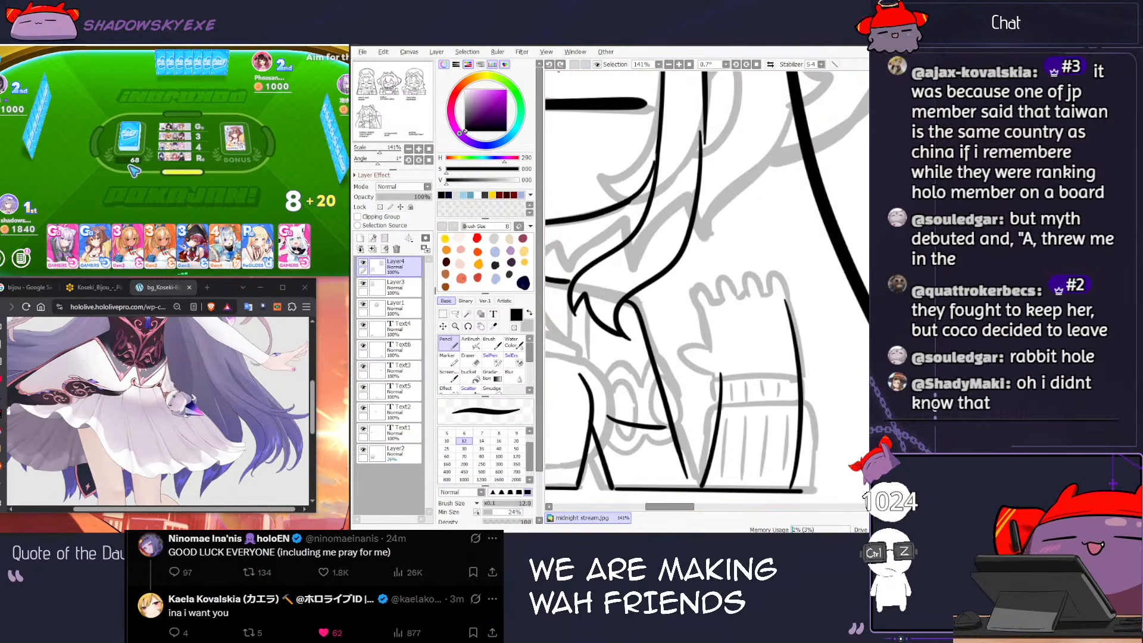
Step: Switch to the Pokajan game, discard the ReGLOSS card from the hand, and return to the drawing
click(187, 205)
click(258, 245)
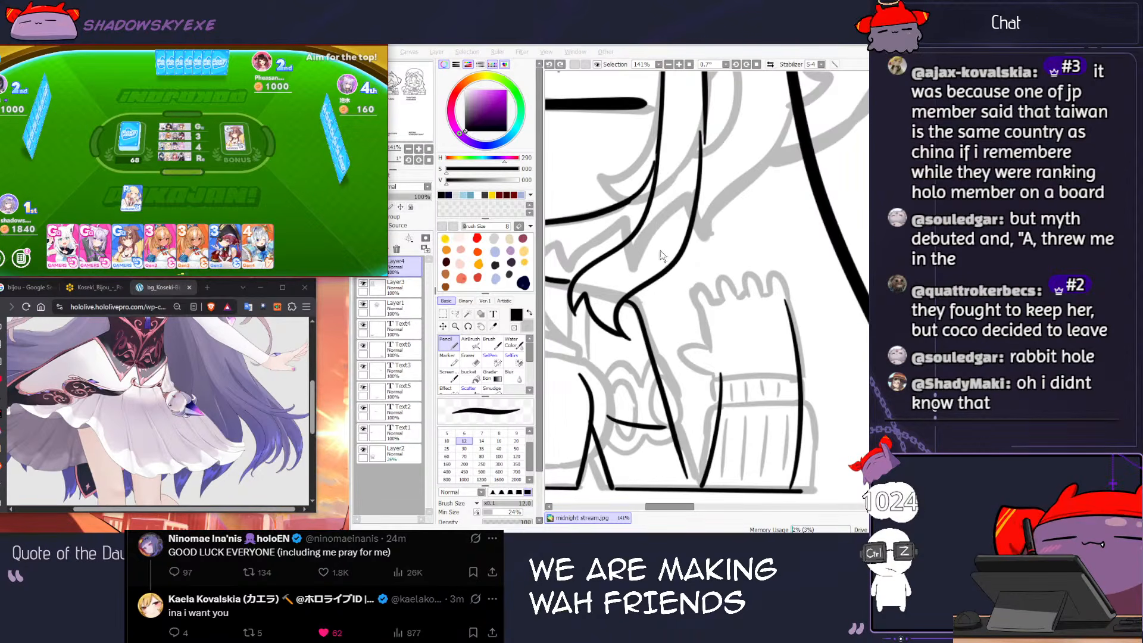
click(702, 313)
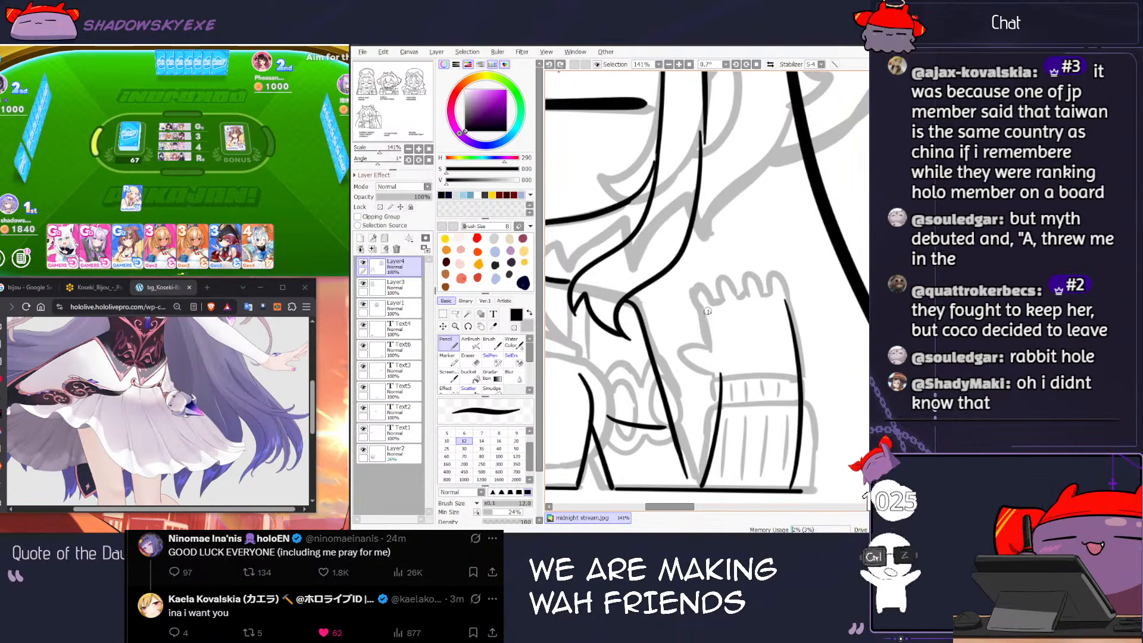
Step: Ink the index-finger side of the right-side raised hand and the rounded tips of its fingers
drag(707, 316, 712, 349)
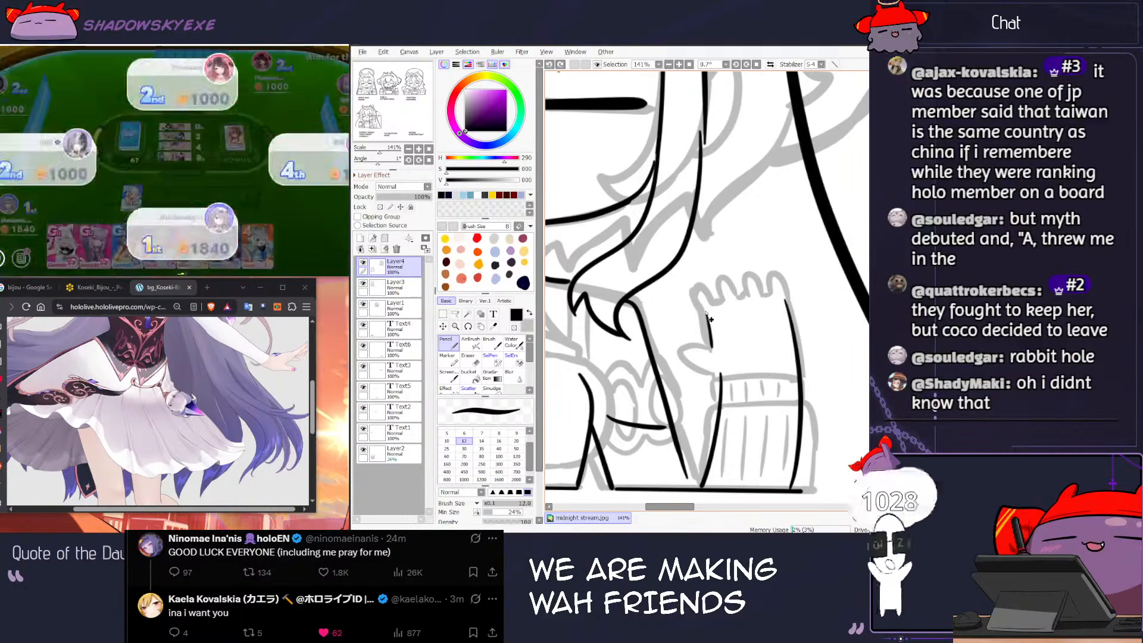
mouse_move(698, 303)
mouse_down()
mouse_move(716, 278)
mouse_move(747, 293)
mouse_move(745, 267)
mouse_move(761, 294)
mouse_up()
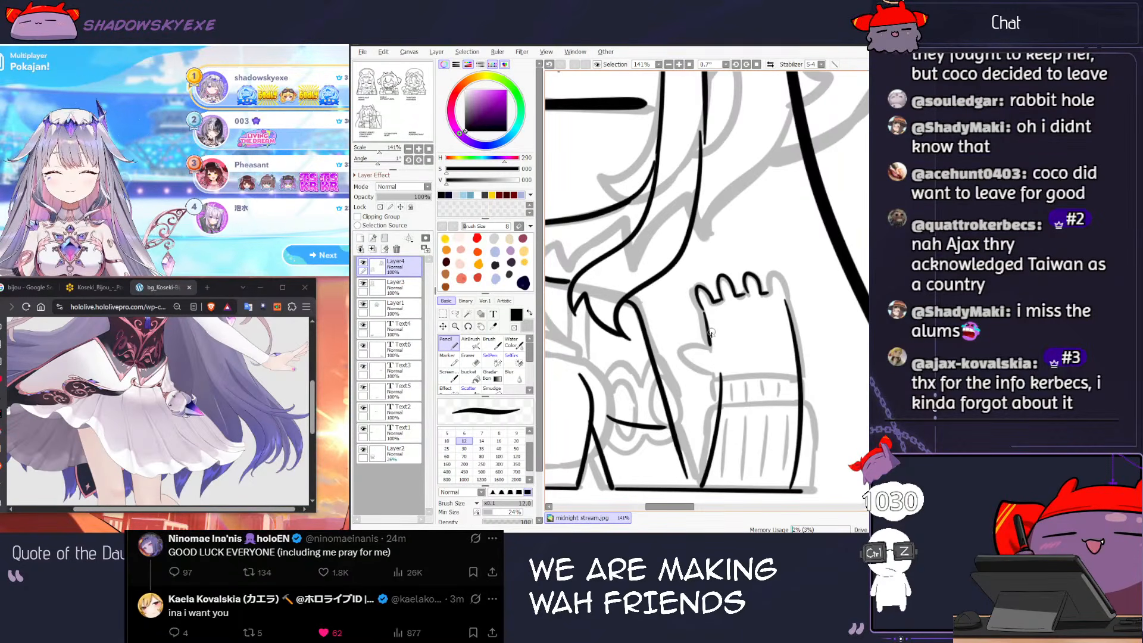
key(ctrl+z)
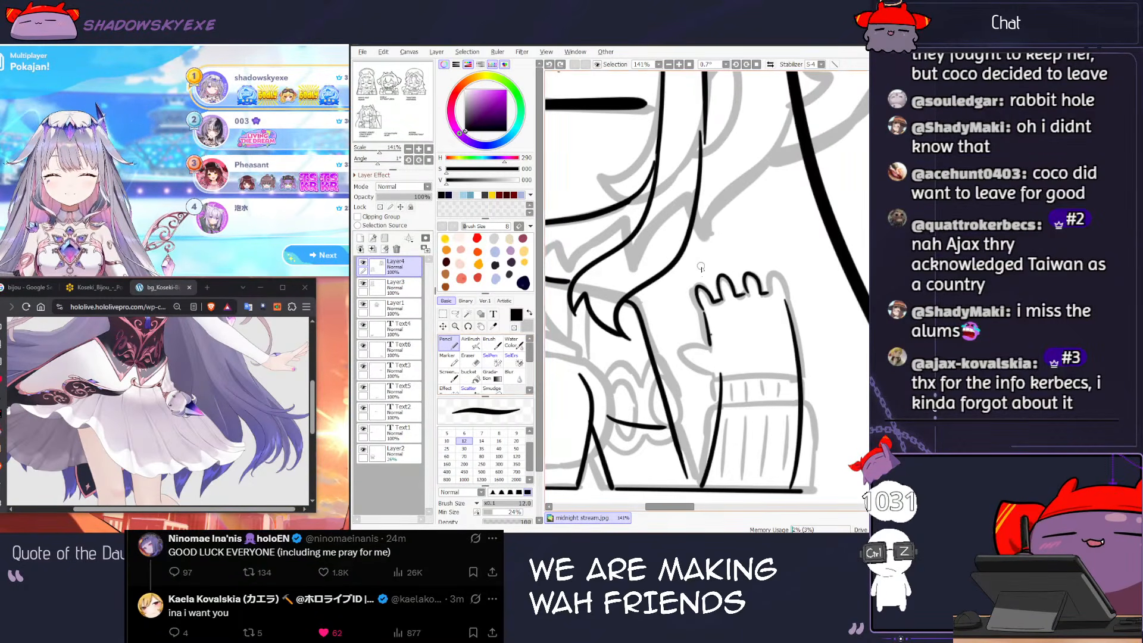
key(ctrl+z)
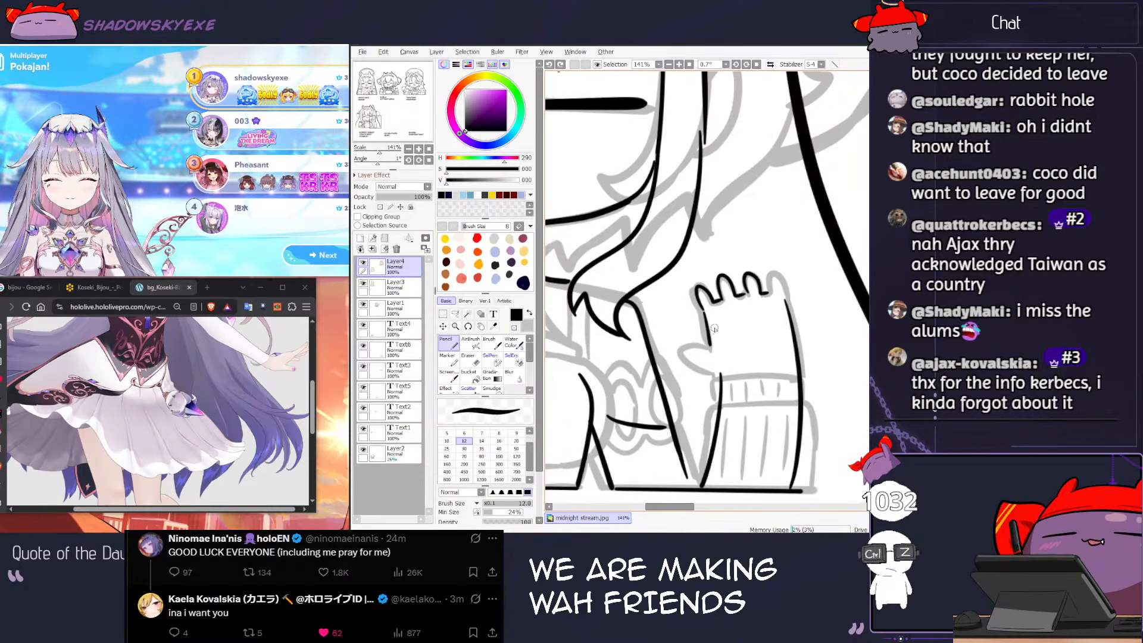
Step: Ink the thumb of the right-side raised hand from the palm down to the wrist
key(ctrl+z)
mouse_move(712, 351)
mouse_down()
mouse_move(685, 347)
mouse_move(718, 377)
mouse_up()
key(ctrl+z)
Step: Ink a V-shaped cuff edge across the wrist of the right-side raised hand
mouse_move(699, 303)
mouse_down()
mouse_move(710, 349)
mouse_move(695, 355)
mouse_move(719, 375)
mouse_move(770, 277)
mouse_move(784, 296)
mouse_move(747, 353)
mouse_move(719, 340)
mouse_up()
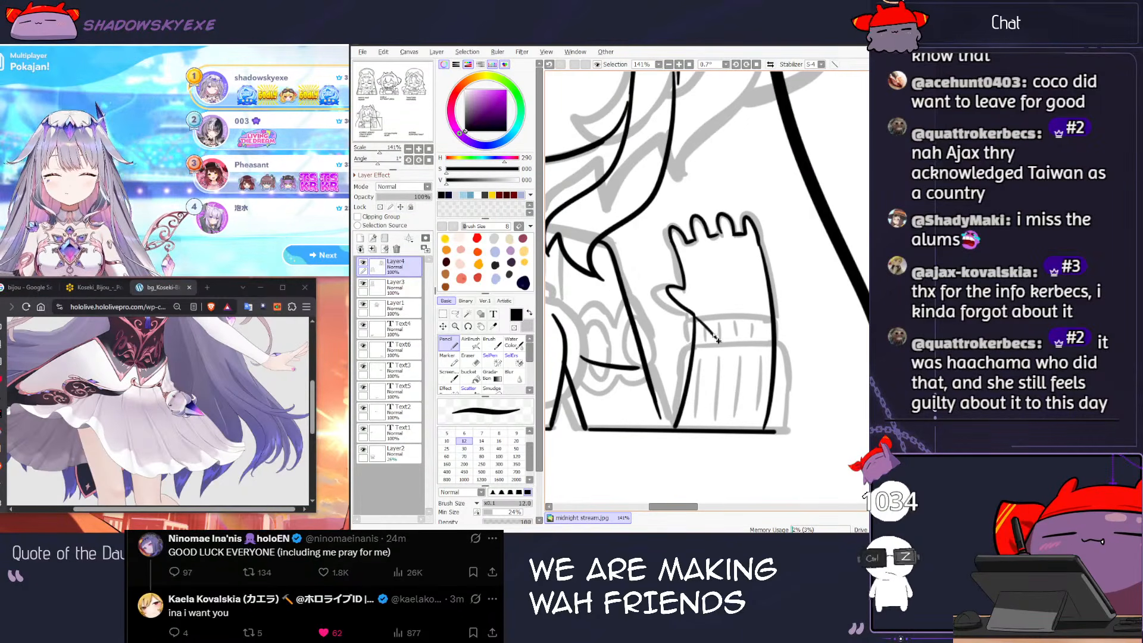
key(ctrl+z)
key(ctrl+z)
drag(766, 311, 784, 274)
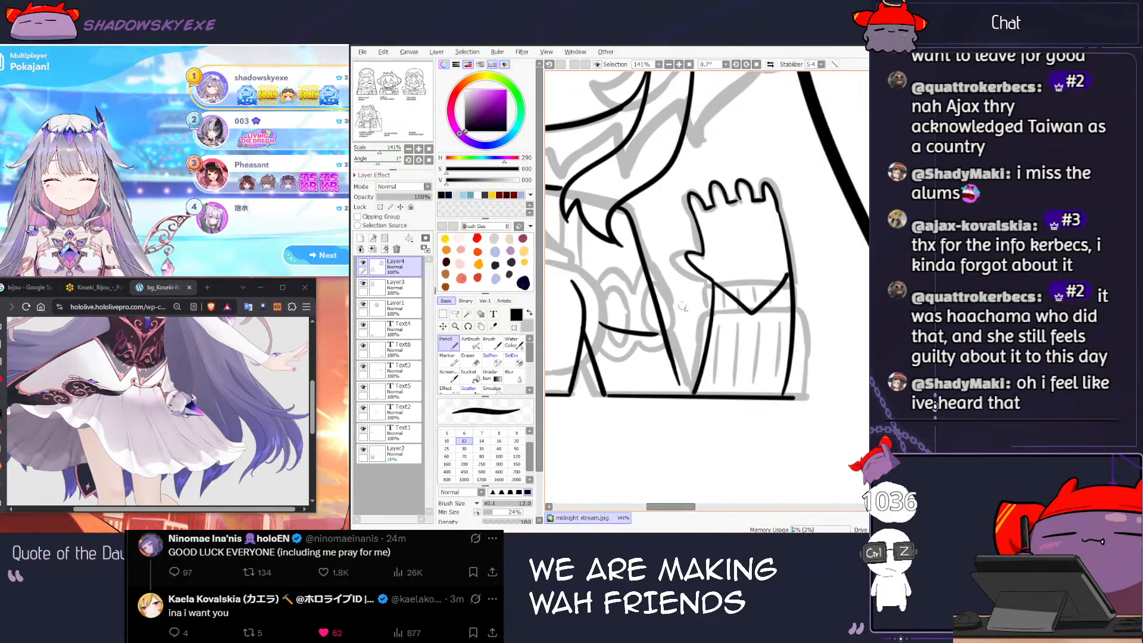
Step: Try to ink the upper part of the right-side outer hair below the horn
scroll(761, 272, down, 3)
scroll(705, 281, up, 1)
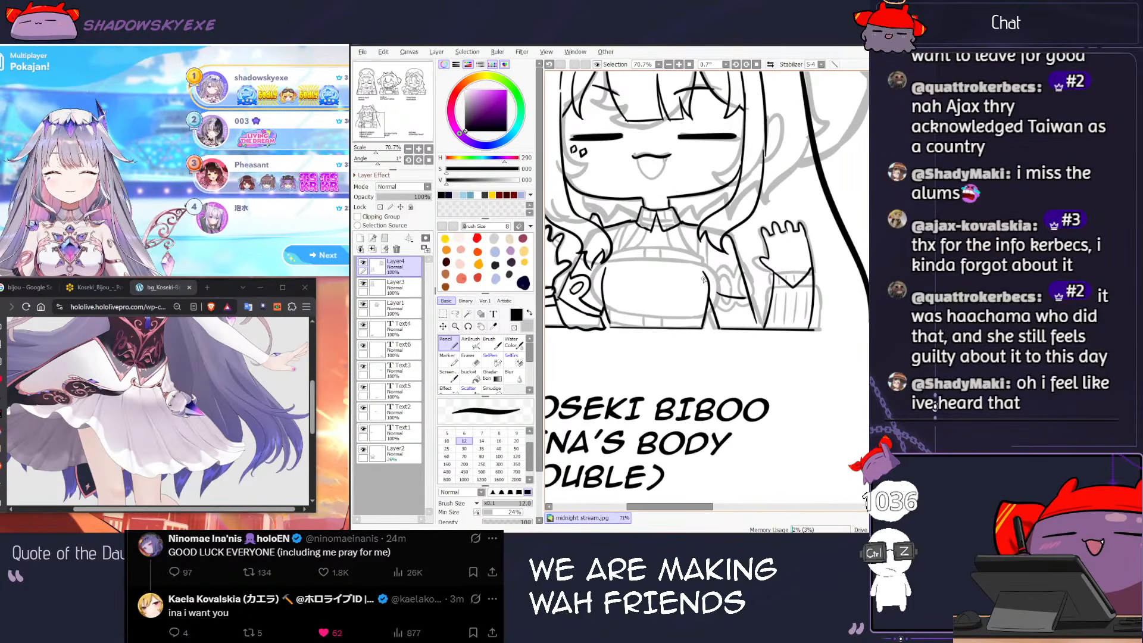
scroll(703, 279, up, 1)
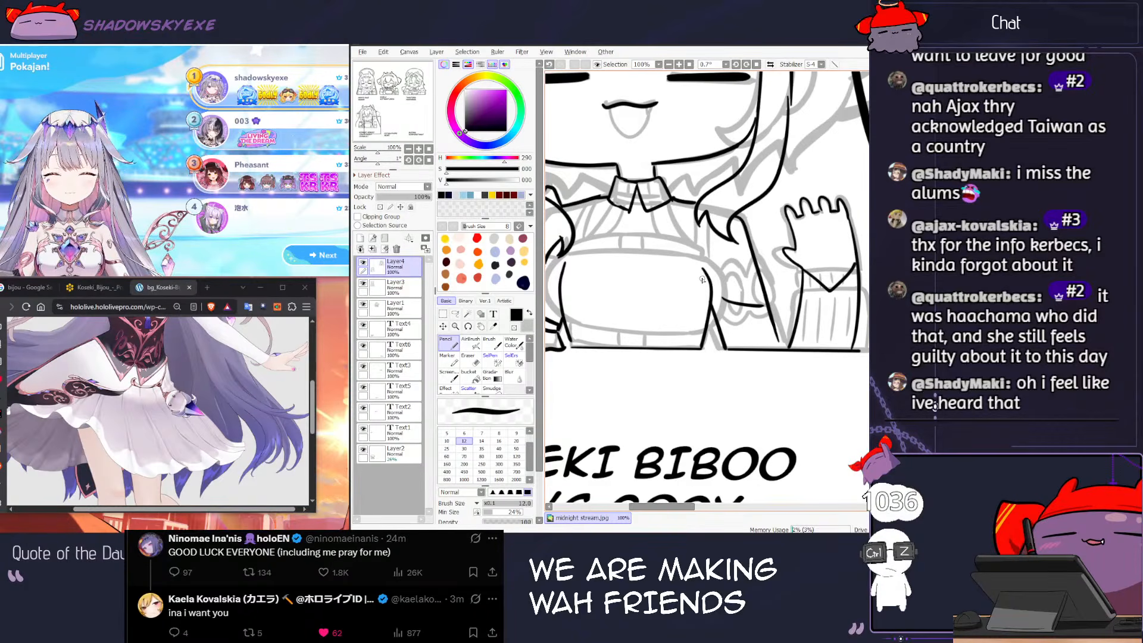
scroll(702, 286, down, 3)
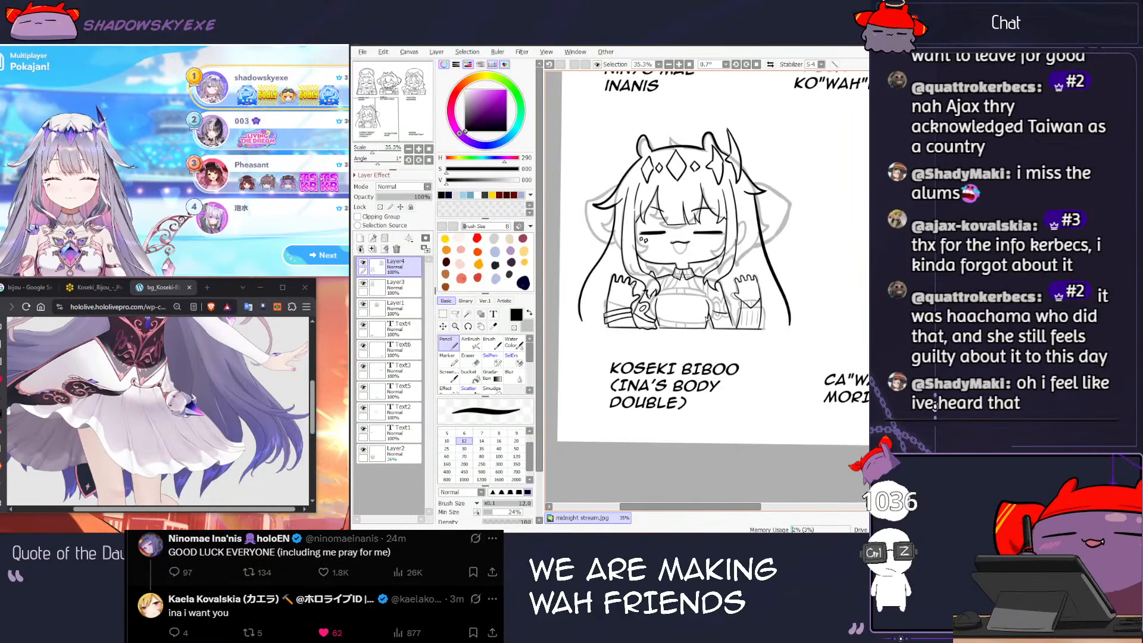
scroll(674, 313, up, 2)
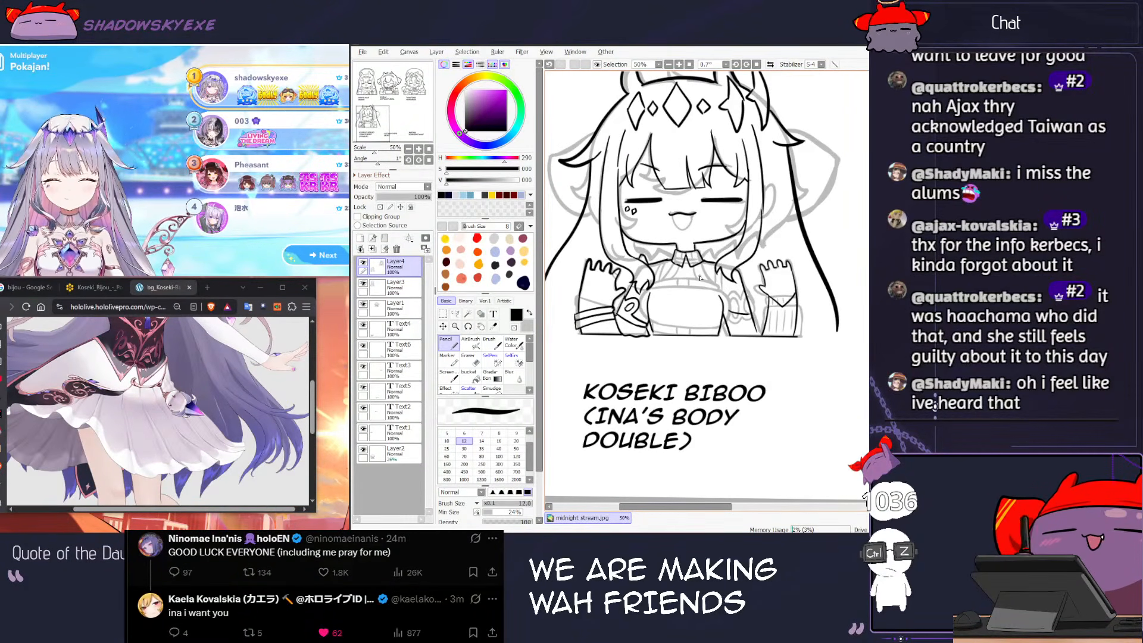
drag(753, 197, 750, 251)
drag(760, 152, 823, 210)
key(e)
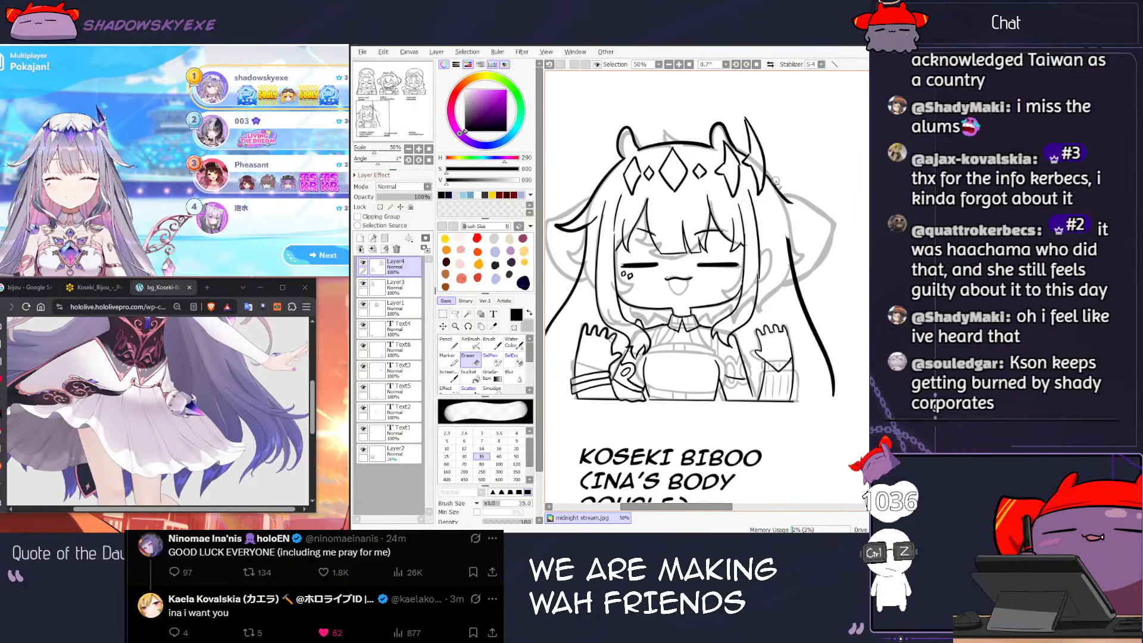
key(n)
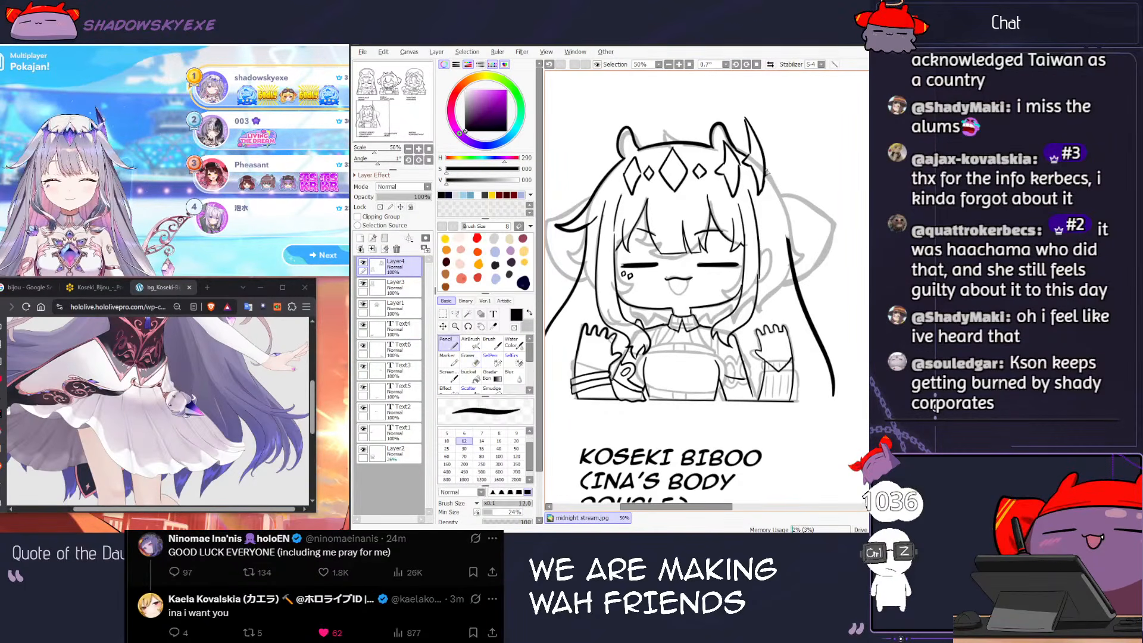
key(ctrl+z)
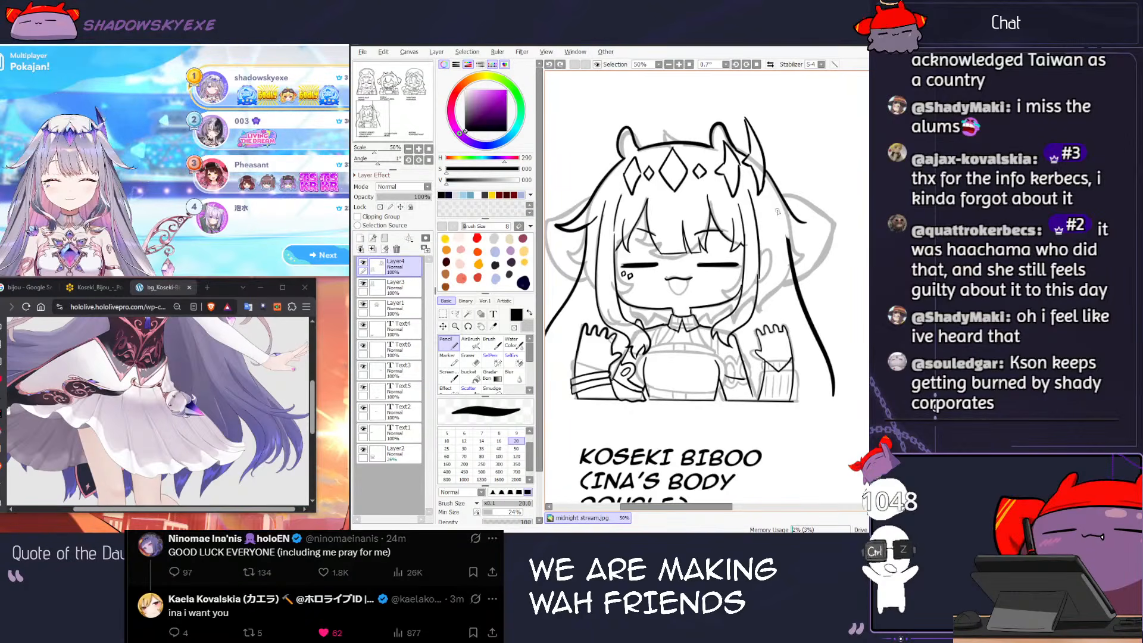
Step: Ink the right-side outer hair from below the horn to the existing long hair line with the pencil at size 20
mouse_move(762, 199)
mouse_down()
mouse_move(785, 220)
mouse_move(792, 248)
mouse_up()
key(ctrl+z)
key(ctrl+z)
key(ctrl+z)
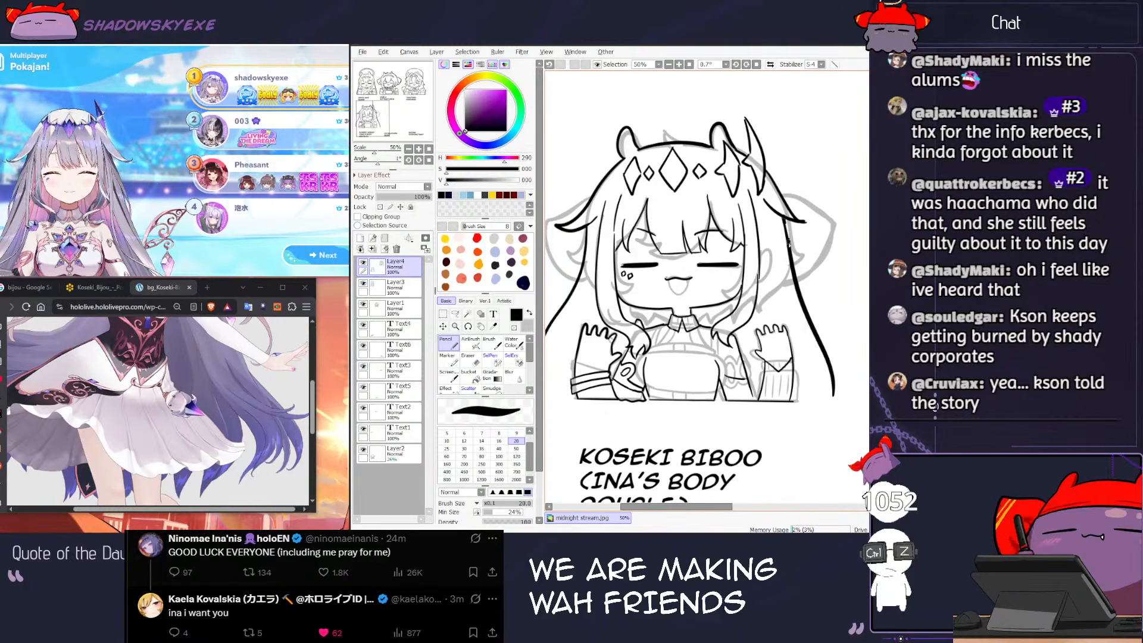
key(ctrl+z)
scroll(792, 233, down, 3)
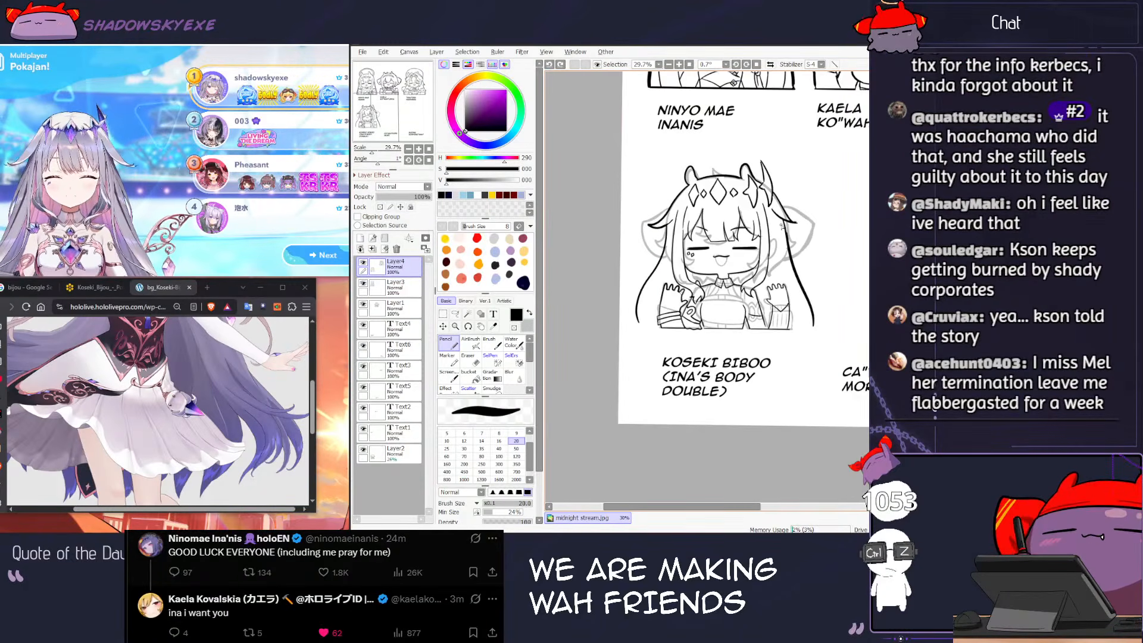
Step: Ink the left-side shoulder line between the collar and the hair strand with the pencil at size 14
scroll(740, 273, up, 4)
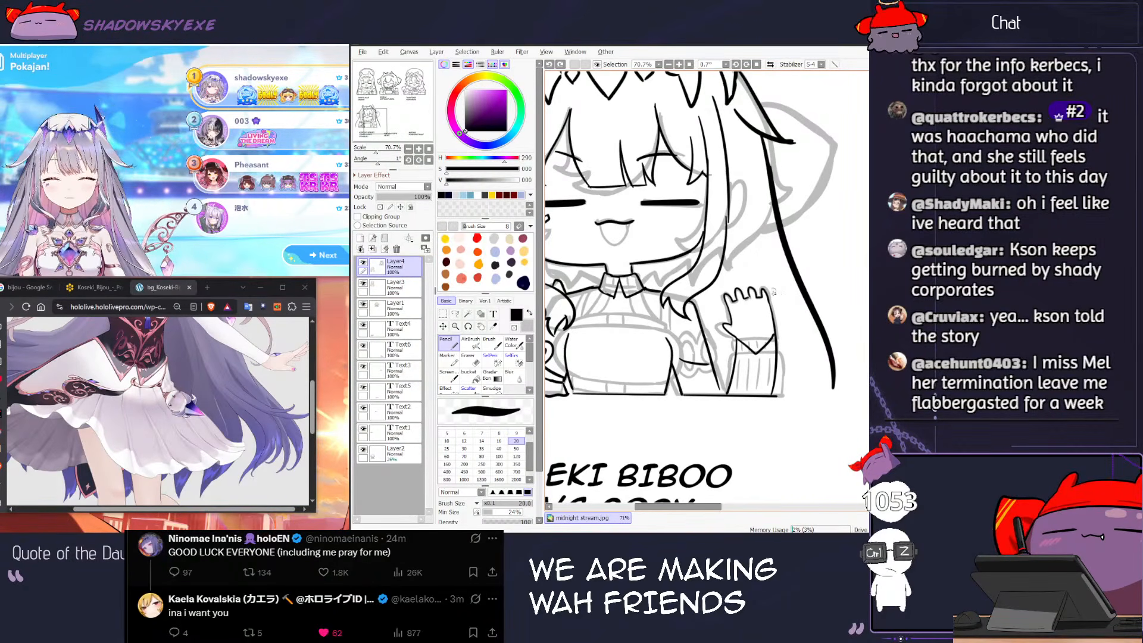
scroll(605, 268, up, 3)
mouse_move(632, 327)
mouse_down()
mouse_move(743, 289)
mouse_move(725, 280)
mouse_move(732, 337)
mouse_up()
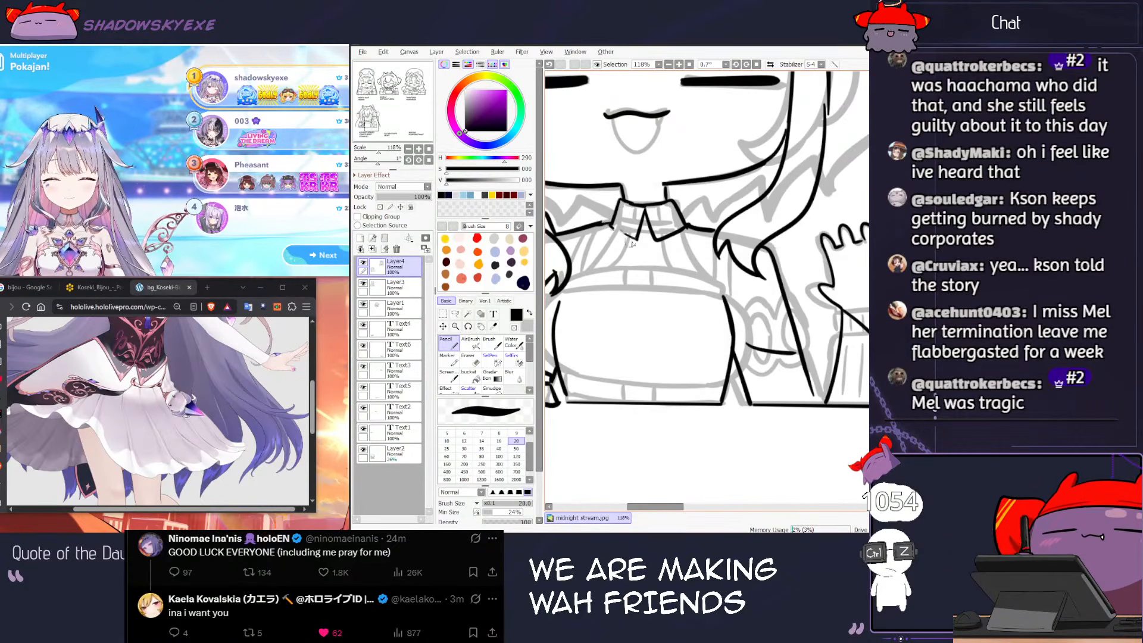
key(bracketleft)
key(bracketleft)
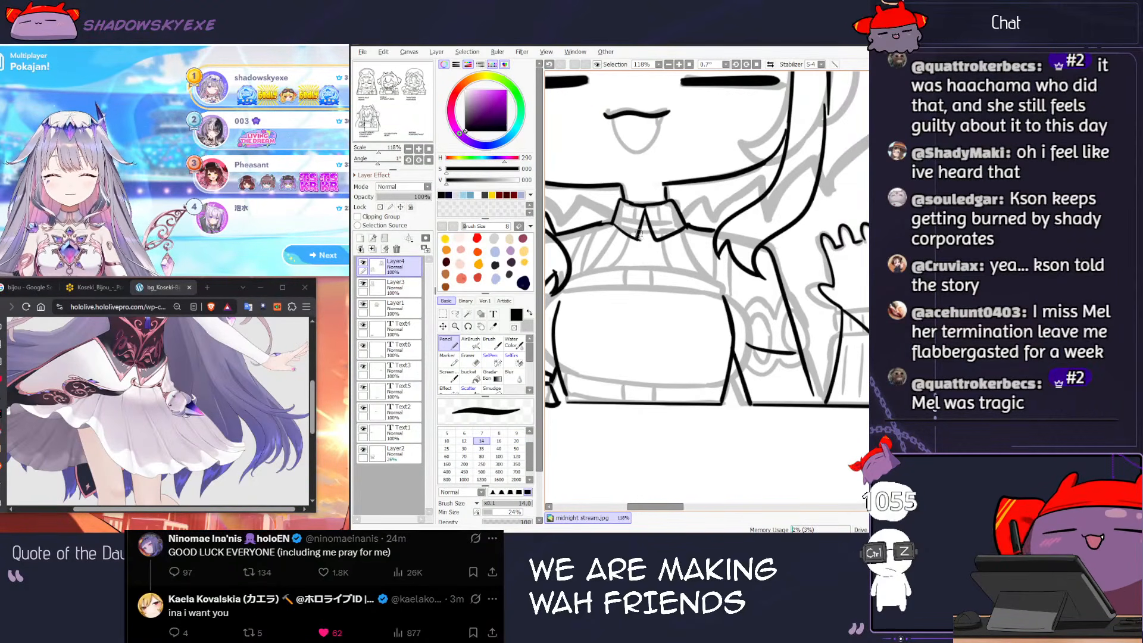
drag(591, 216, 630, 231)
key(e)
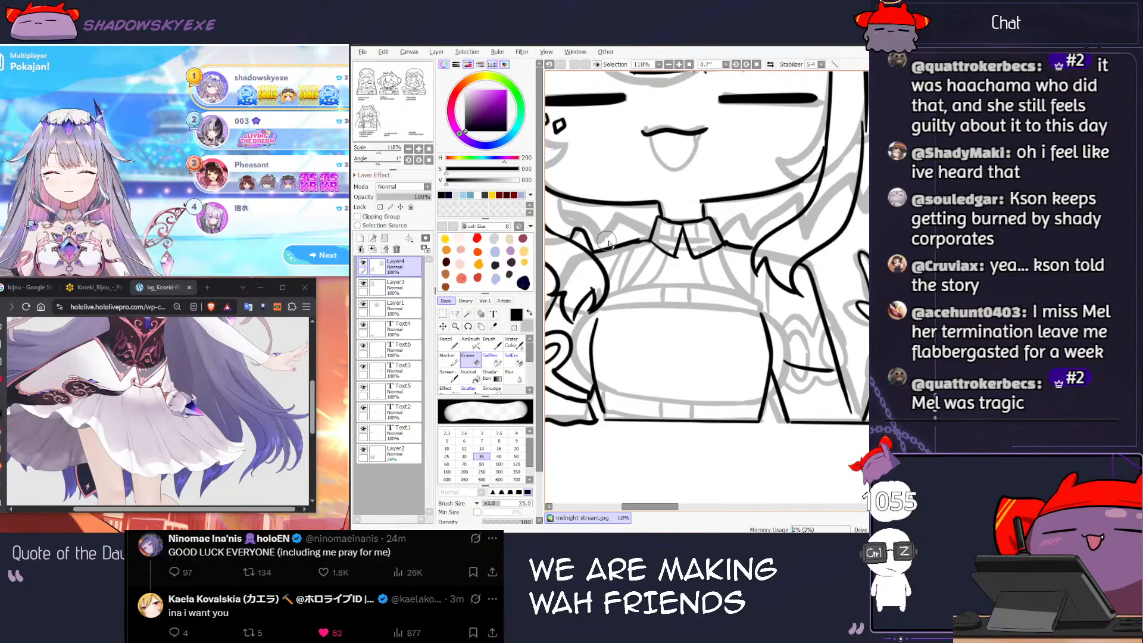
key(bracketleft)
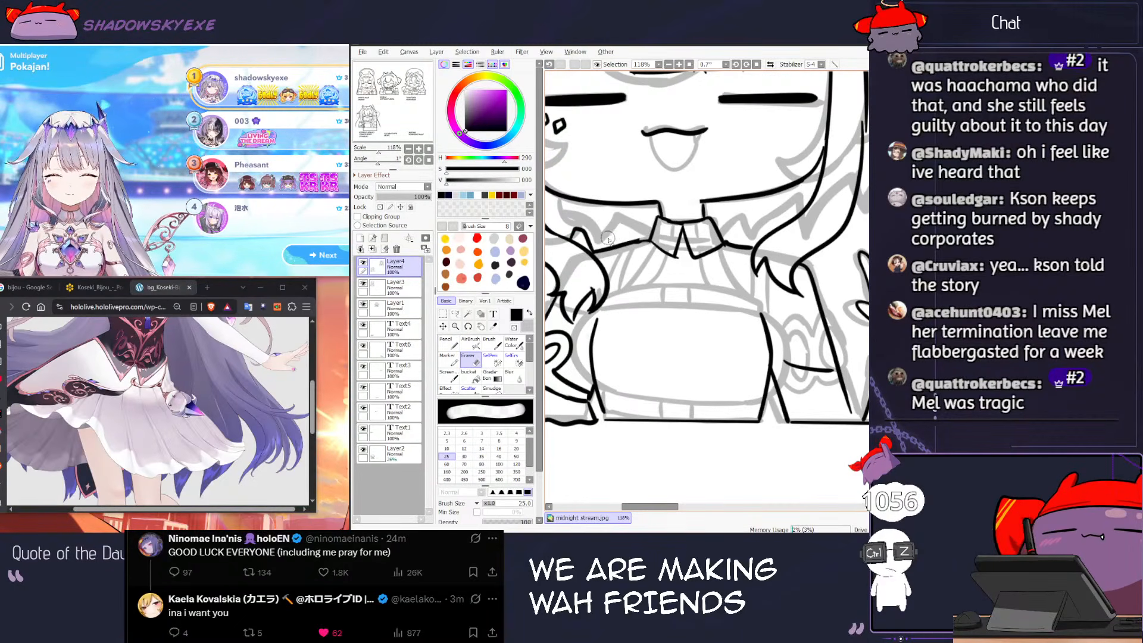
key(n)
drag(603, 249, 648, 241)
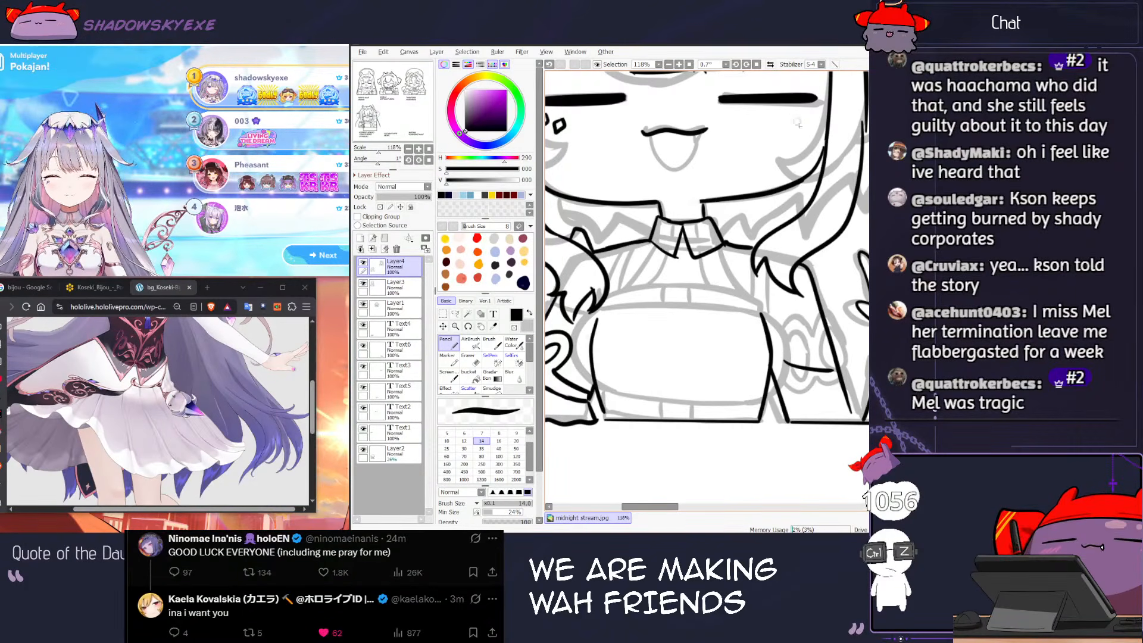
Step: Ink the upper edges and the first lower edge of a small diamond at the centre of the chest
scroll(804, 110, down, 6)
scroll(772, 140, up, 4)
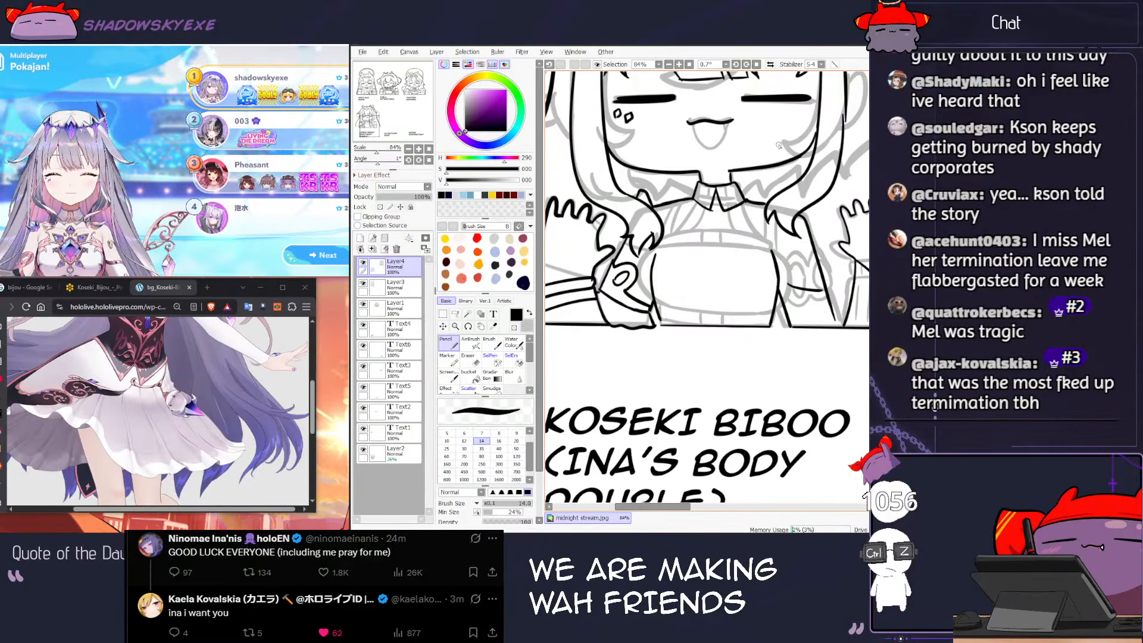
key(e)
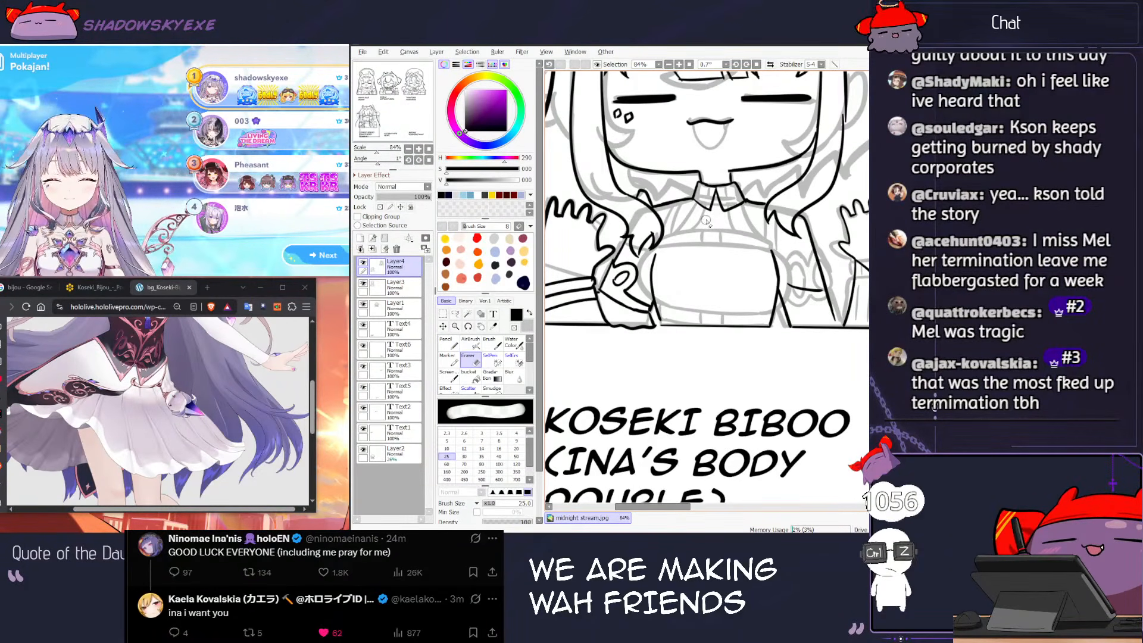
key(n)
key(ctrl+z)
key(ctrl+z)
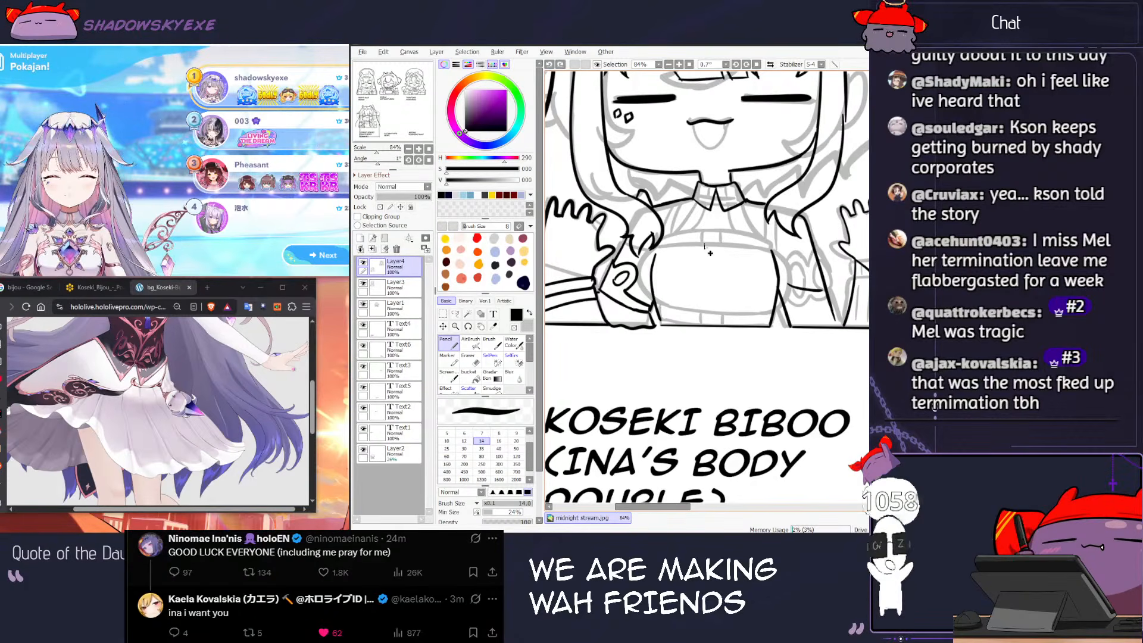
key(ctrl+z)
mouse_move(693, 252)
mouse_down()
mouse_move(705, 237)
mouse_move(705, 271)
mouse_up()
key(ctrl+z)
mouse_move(709, 232)
mouse_down()
mouse_move(711, 272)
mouse_move(694, 249)
mouse_move(710, 273)
mouse_move(696, 249)
mouse_move(712, 272)
mouse_move(703, 240)
mouse_move(705, 261)
mouse_move(727, 245)
mouse_up()
key(ctrl+z)
key(ctrl+z)
key(ctrl+z)
key(ctrl+z)
key(ctrl+z)
key(ctrl+z)
key(ctrl+z)
key(ctrl+z)
key(ctrl+z)
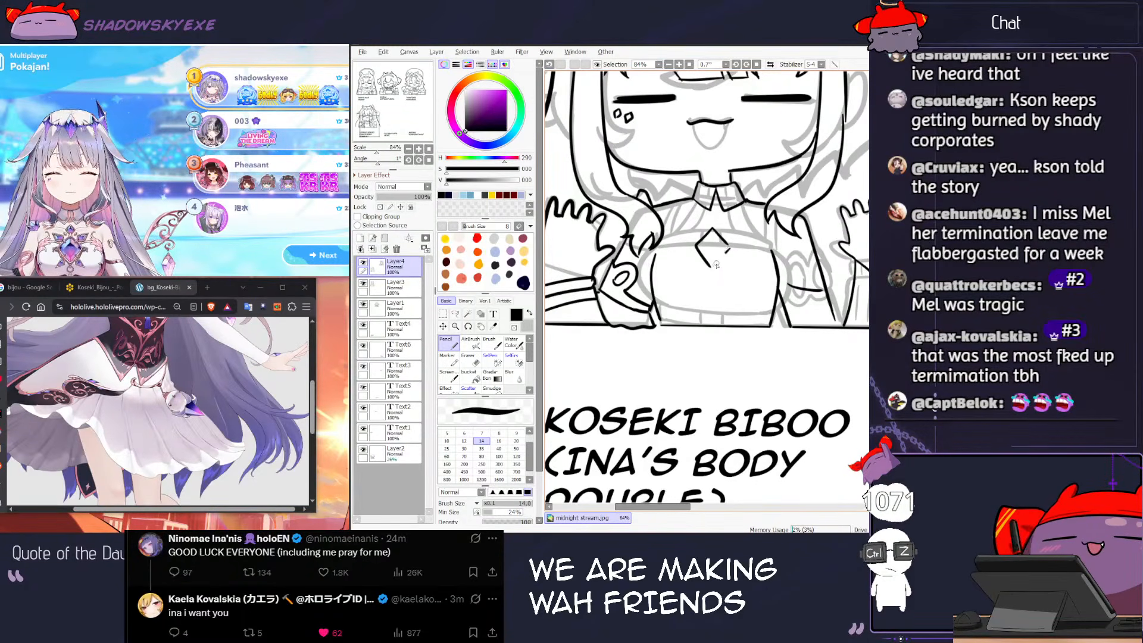
Step: Redraw the lower edges of the chest diamond so they meet in a bottom point
key(ctrl+z)
drag(729, 244, 710, 266)
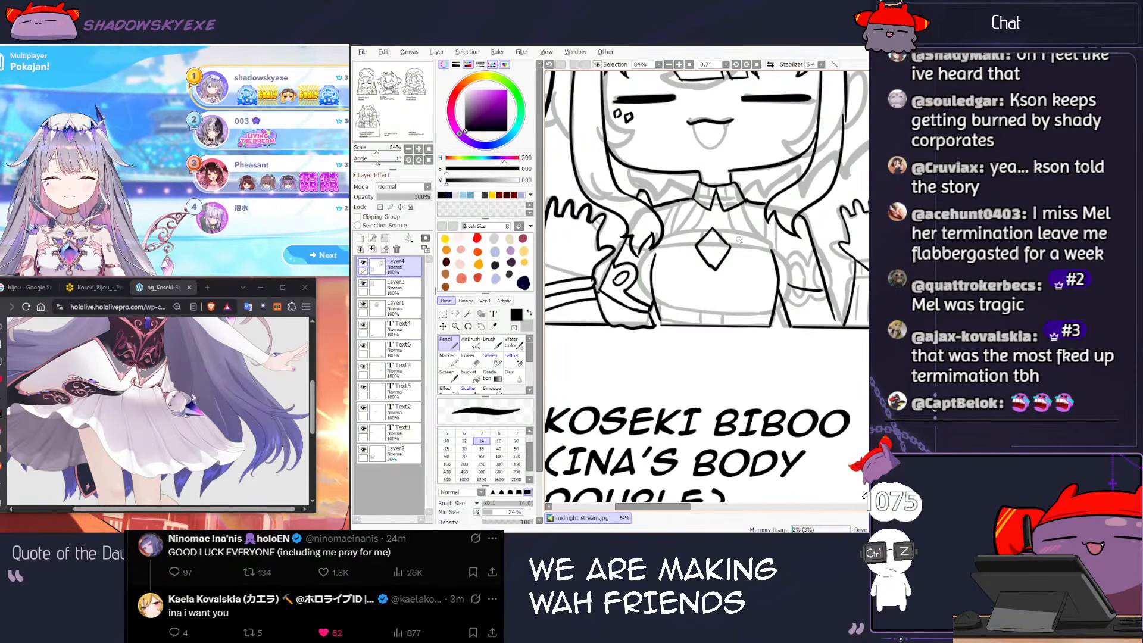
key(ctrl+z)
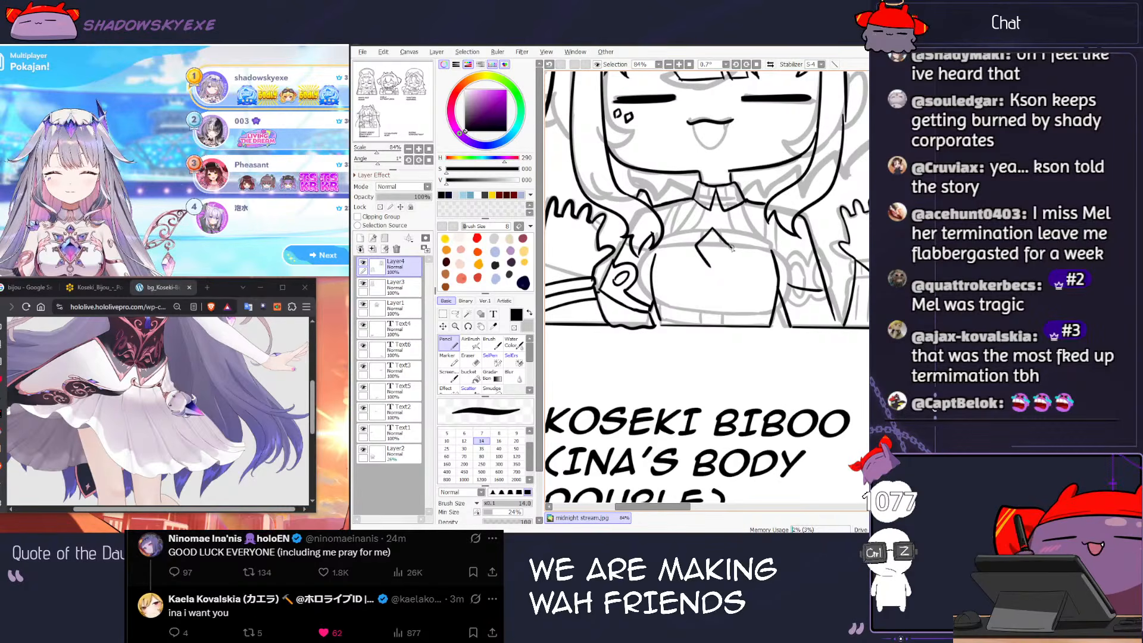
key(ctrl+z)
drag(726, 257, 711, 269)
key(ctrl+z)
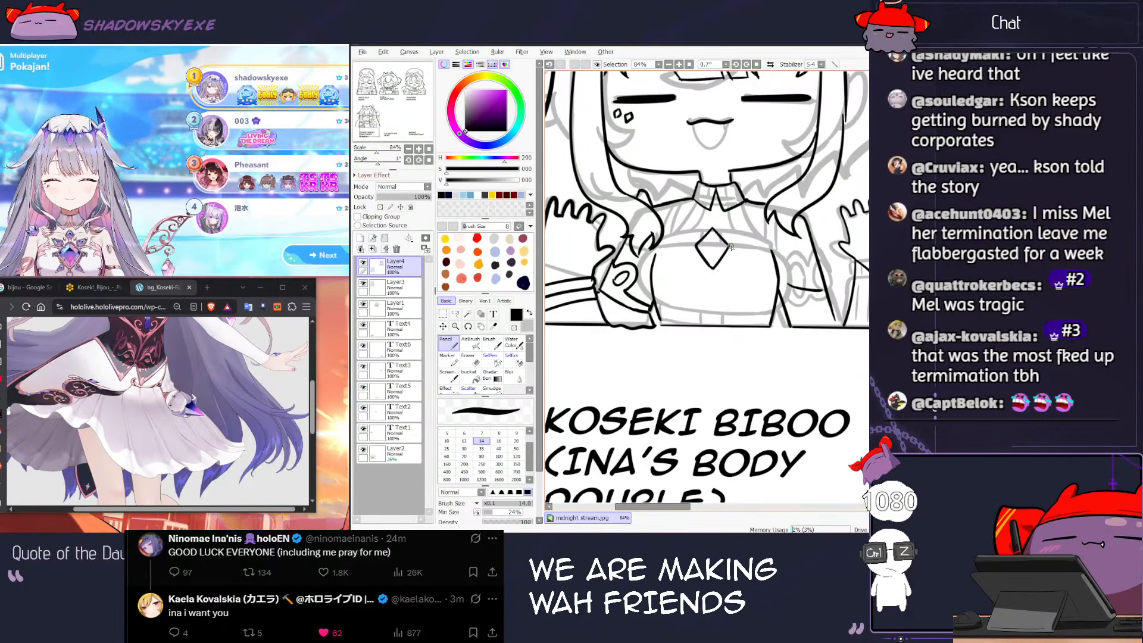
key(ctrl+z)
Step: Ink a larger diamond outline around the small diamond on the chest
mouse_move(711, 226)
mouse_down()
mouse_move(694, 241)
mouse_move(733, 243)
mouse_move(706, 274)
mouse_move(700, 264)
mouse_move(719, 274)
mouse_up()
key(ctrl+z)
key(ctrl+z)
key(ctrl+z)
key(ctrl+z)
key(ctrl+z)
key(ctrl+z)
key(ctrl+z)
key(ctrl+z)
key(ctrl+z)
key(ctrl+z)
key(ctrl+z)
key(ctrl+z)
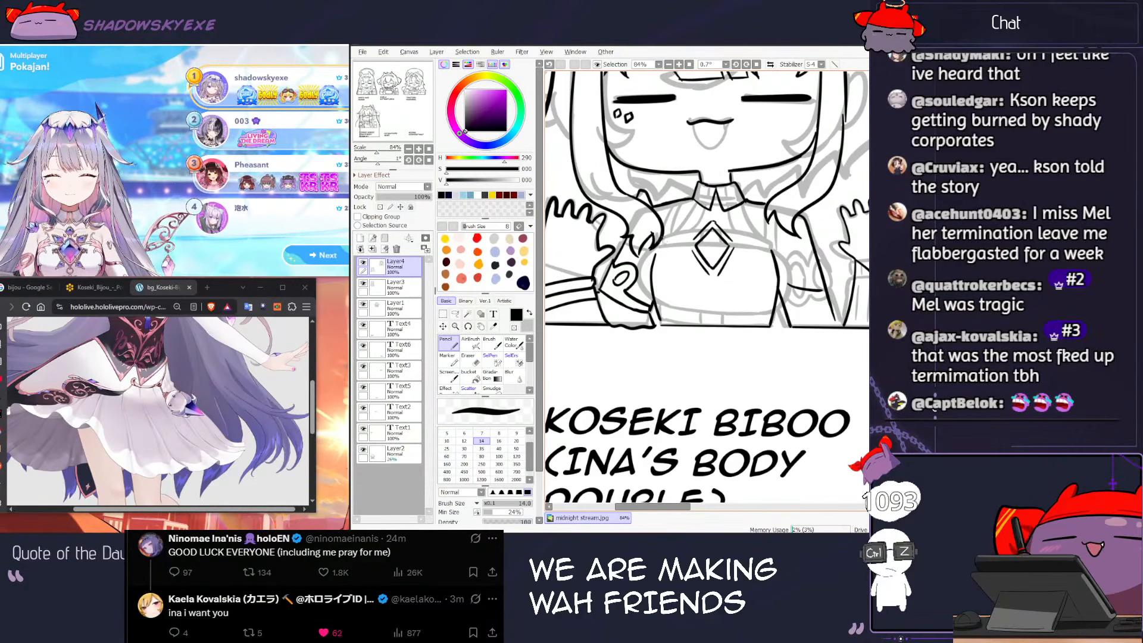
key(ctrl+z)
key(ctrl+z)
Step: Ink the short curved trim strokes on the left side of the chest, beside the large diamond
drag(669, 223, 668, 239)
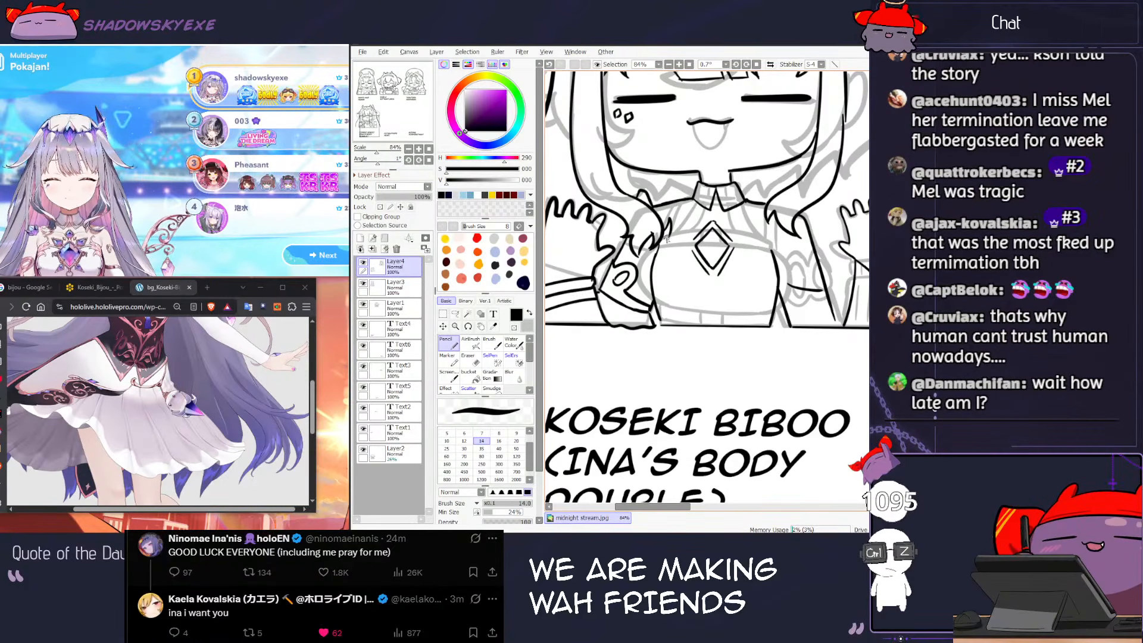
drag(669, 237, 688, 241)
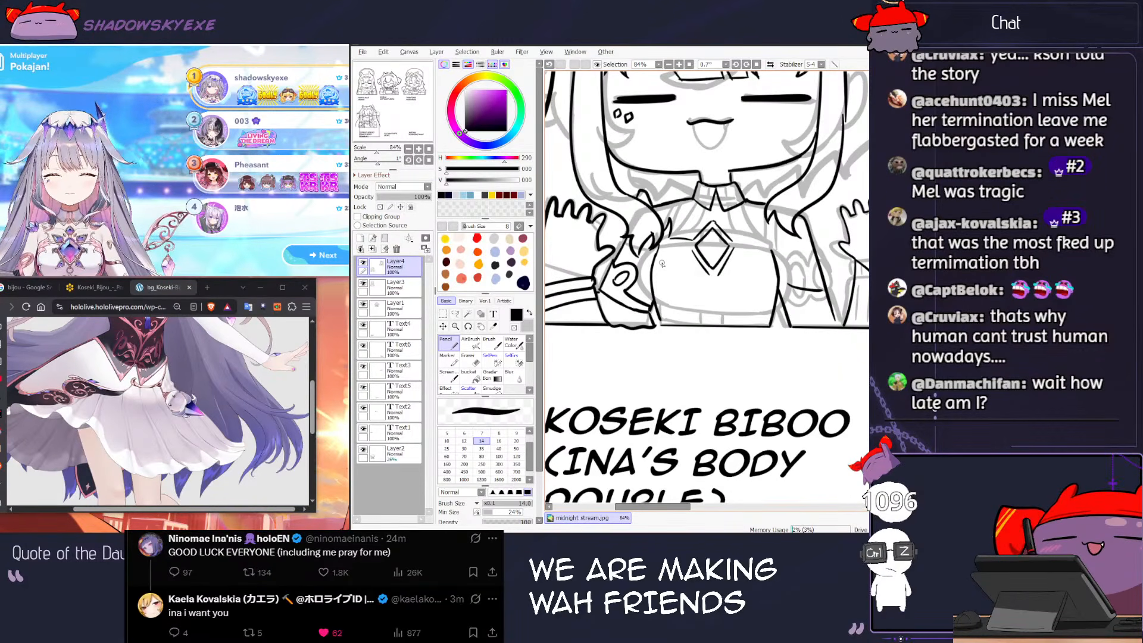
key(ctrl+z)
drag(668, 253, 686, 248)
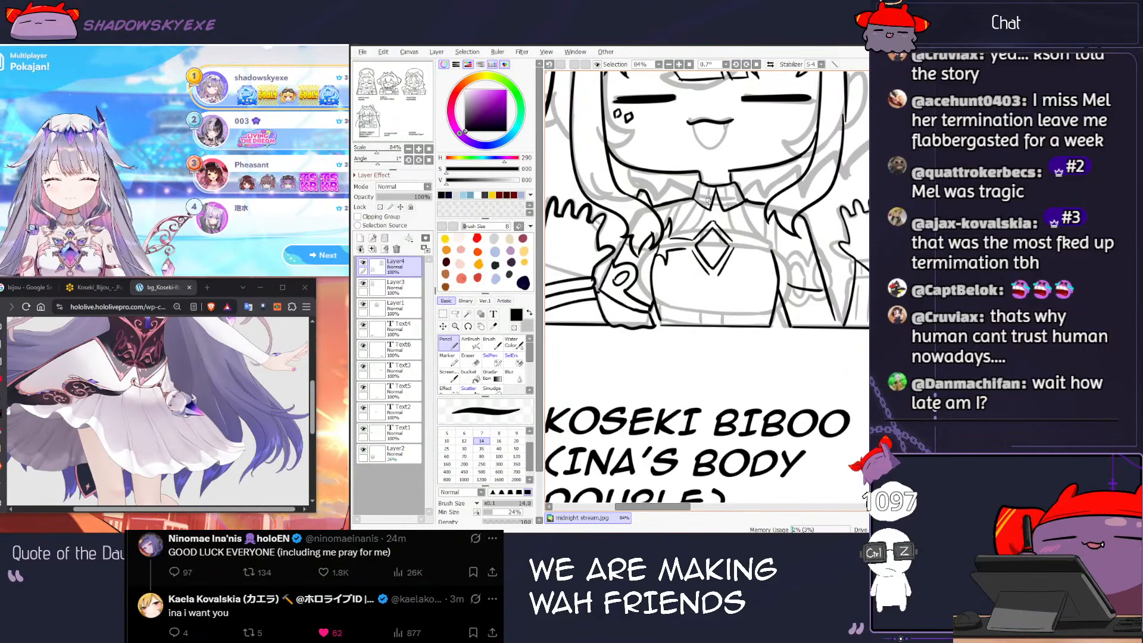
Step: Switch to Pokajan and advance past the multiplayer results to the screen asking whether to keep playing
scroll(862, 150, down, 7)
mouse_move(826, 158)
mouse_down()
mouse_move(715, 238)
mouse_move(735, 266)
mouse_up()
scroll(714, 238, down, 3)
scroll(723, 256, up, 1)
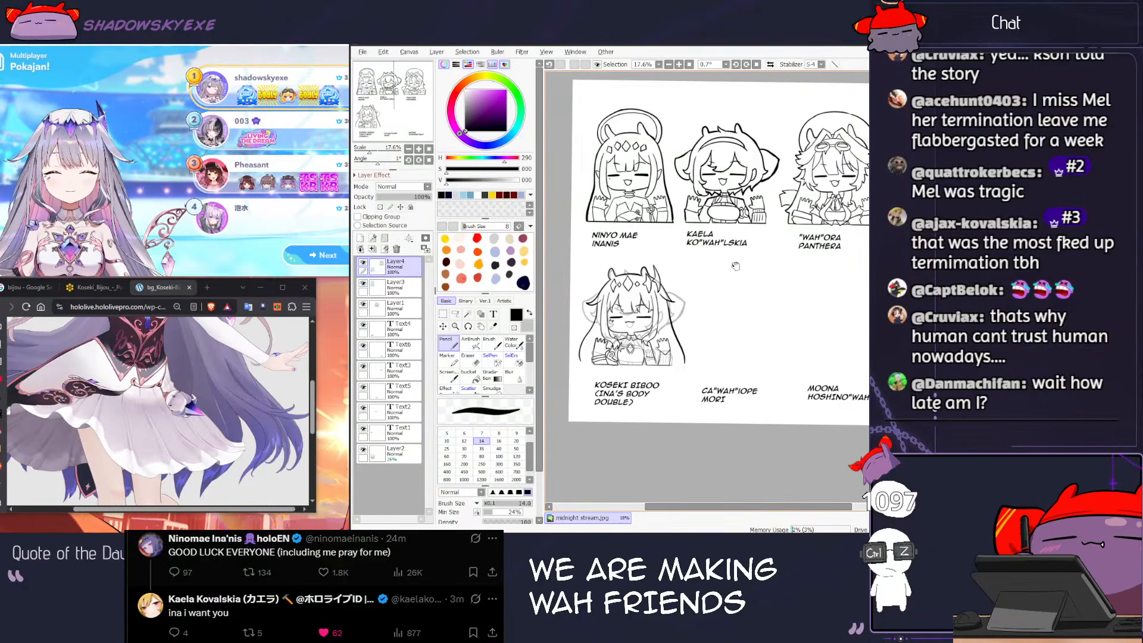
click(307, 260)
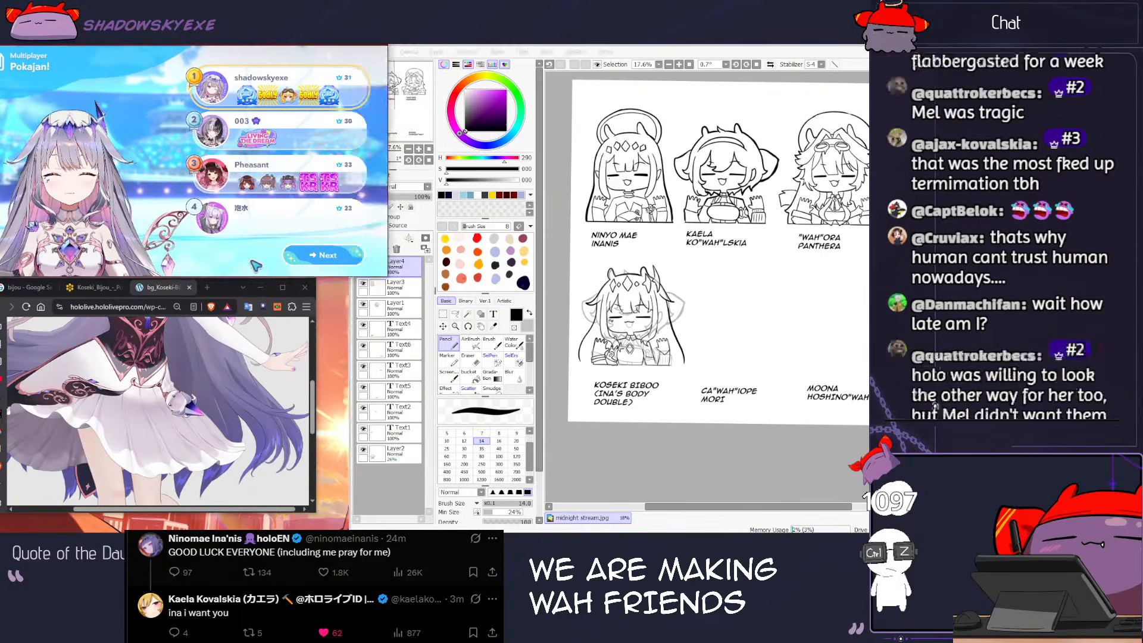
click(308, 258)
click(313, 259)
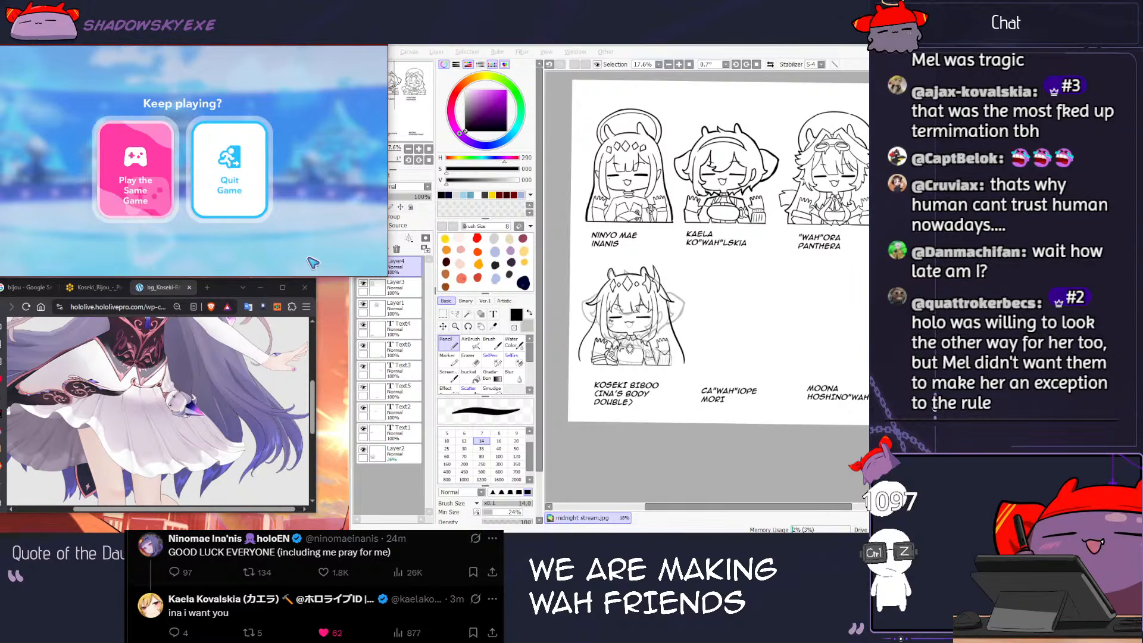
Step: Erase the trim strokes touching the large chest diamond and ink its side and bottom corners closed
scroll(631, 345, up, 5)
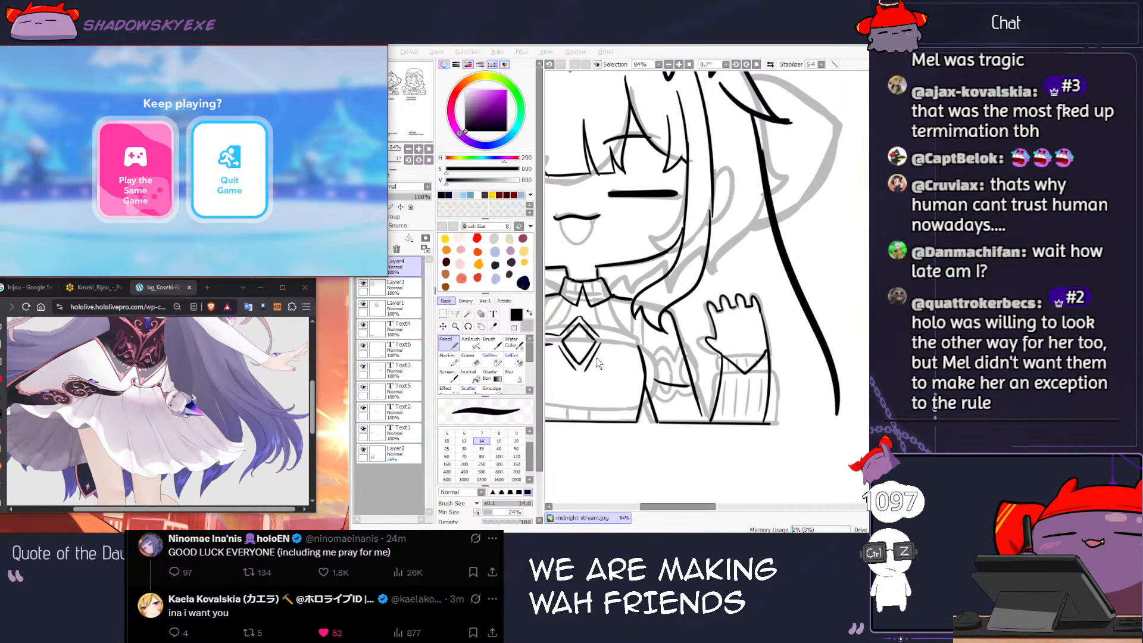
scroll(598, 363, down, 4)
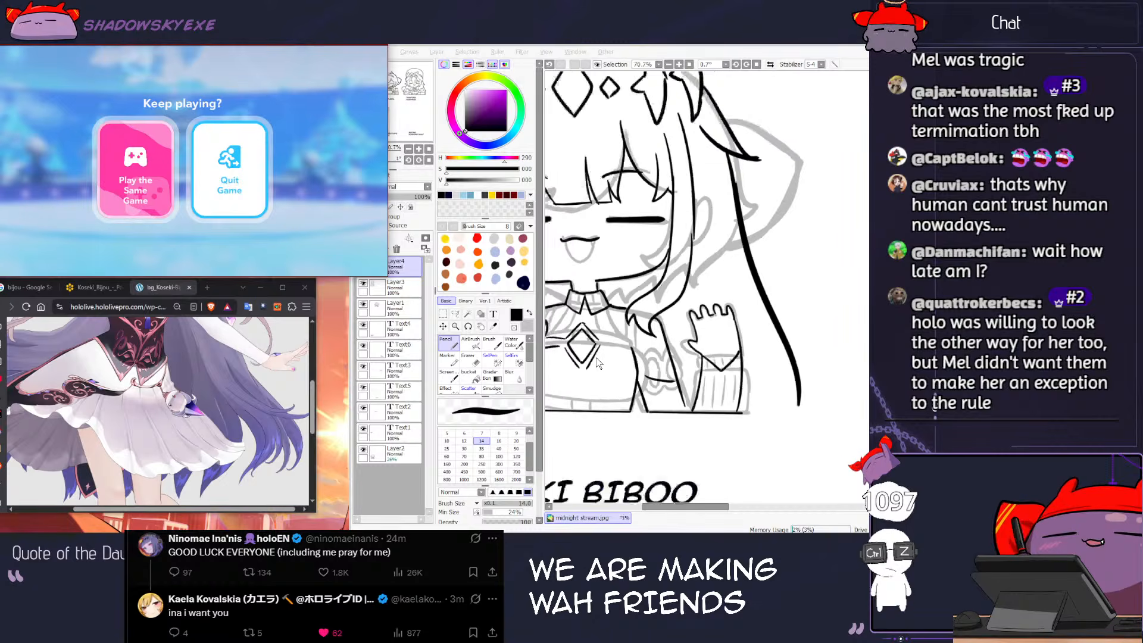
scroll(628, 346, up, 4)
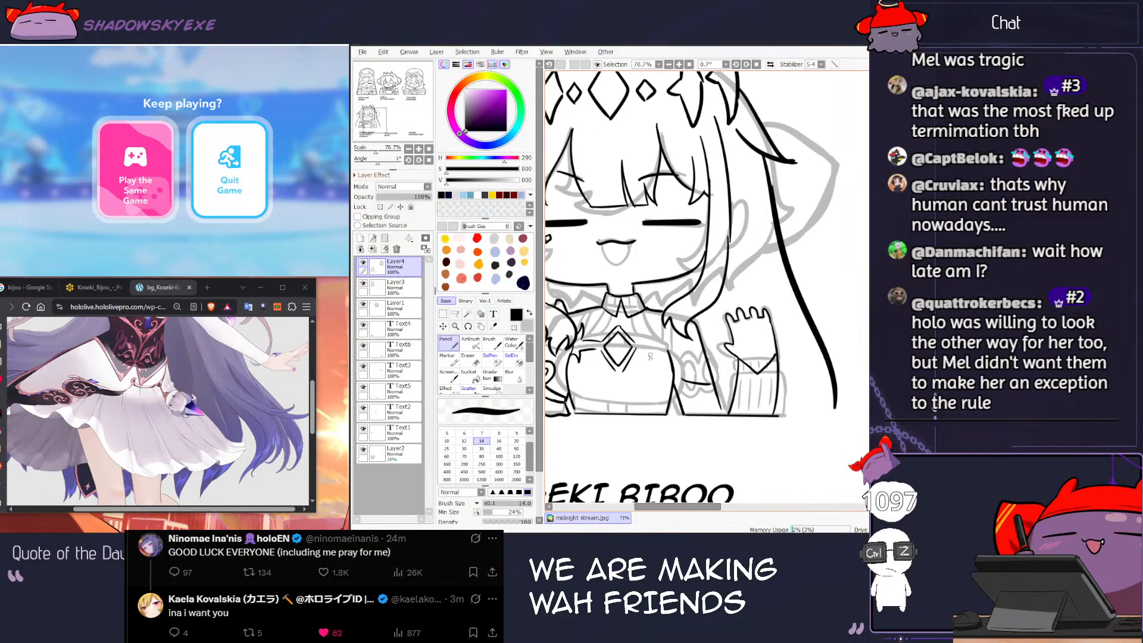
scroll(260, 369, up, 5)
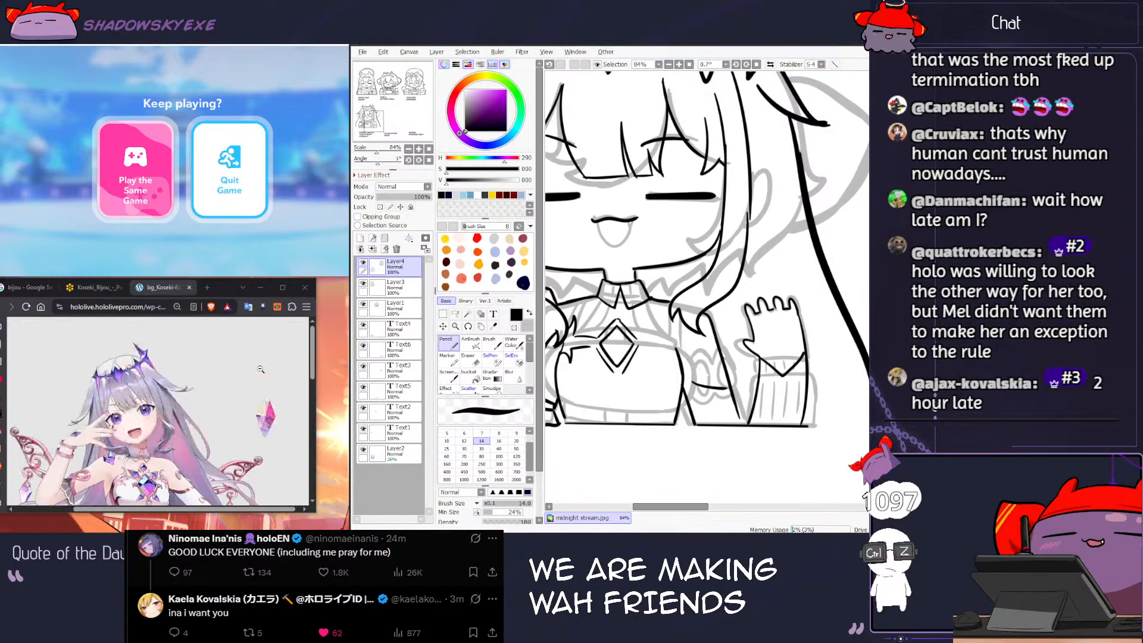
scroll(581, 362, up, 3)
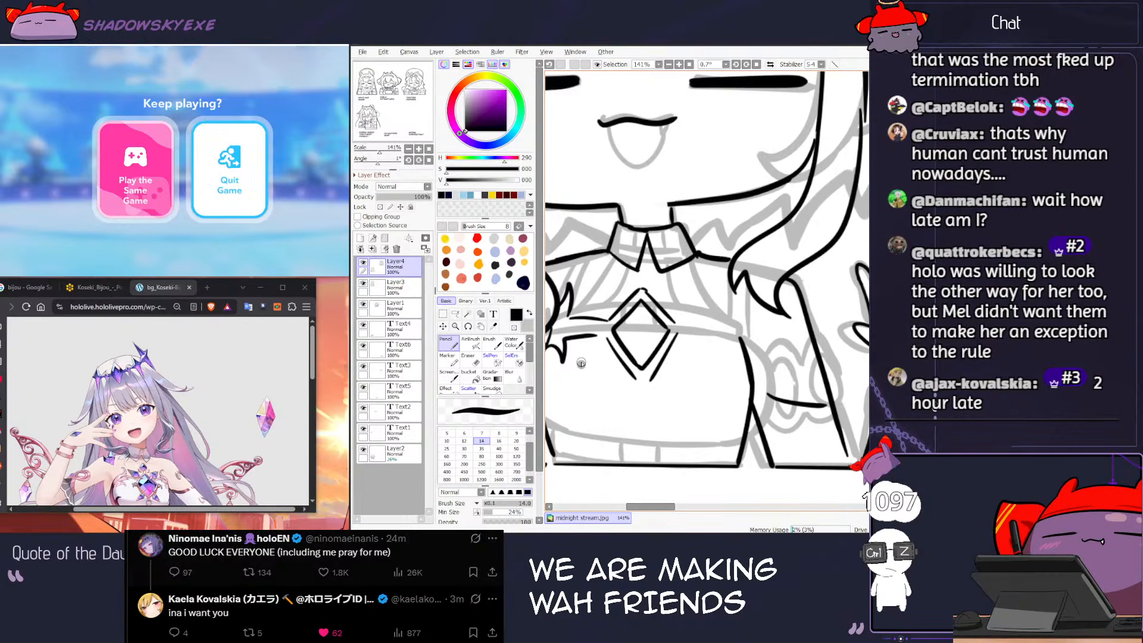
key(e)
mouse_move(590, 325)
mouse_down()
mouse_move(582, 364)
mouse_move(568, 350)
mouse_move(573, 328)
mouse_move(590, 317)
mouse_move(608, 343)
mouse_up()
key(n)
drag(658, 309, 673, 339)
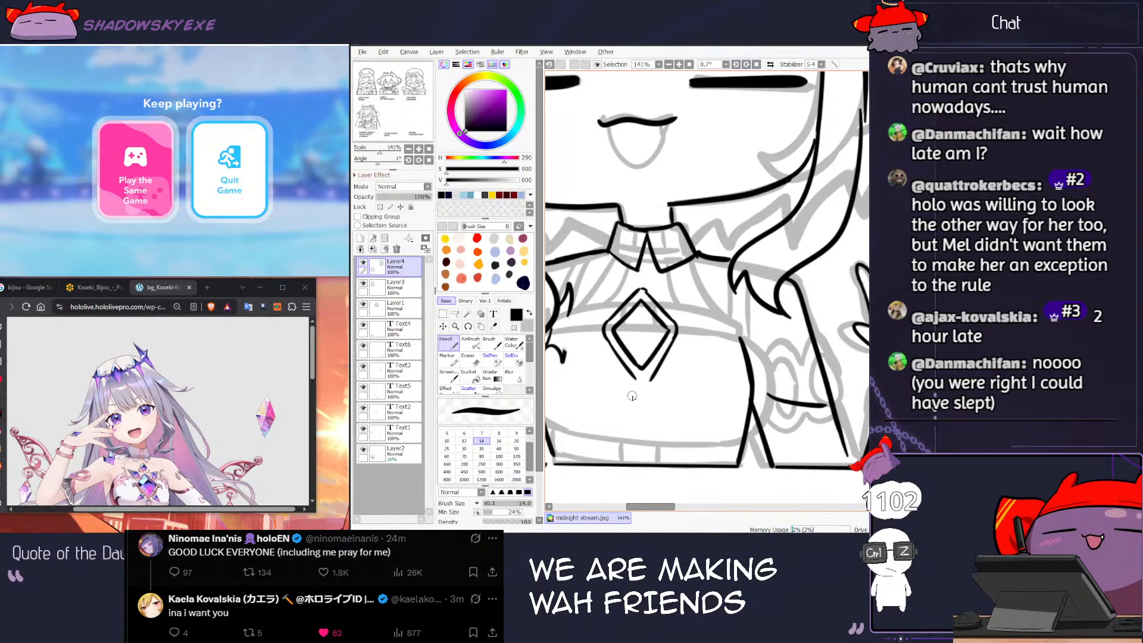
drag(634, 379, 652, 374)
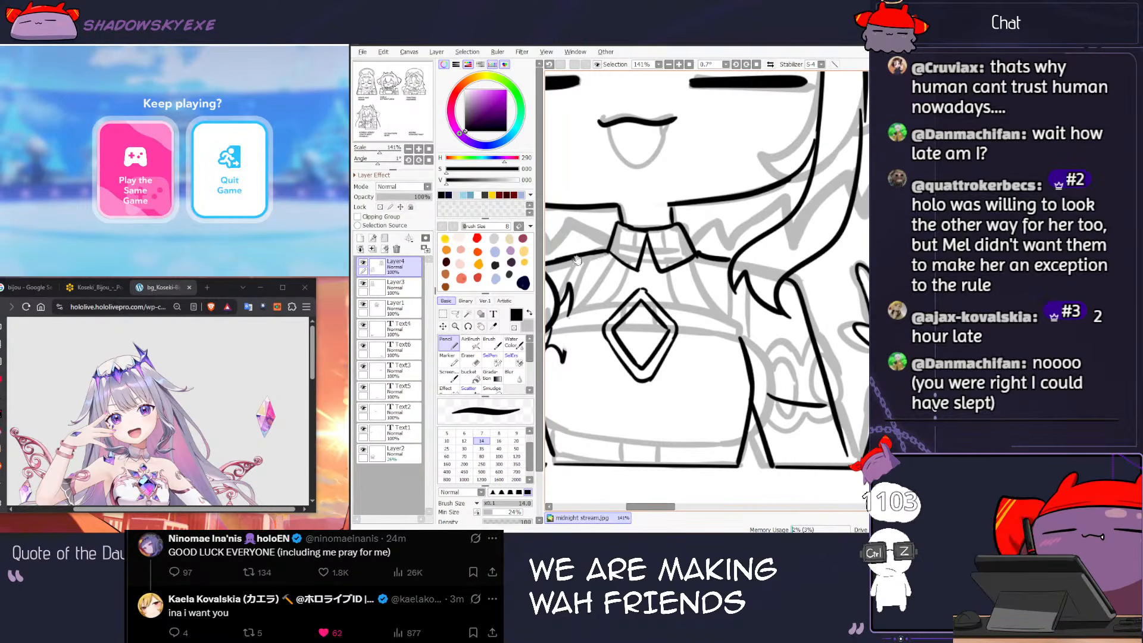
Step: Ink the double neckline band curving outward from both sides of the chest diamond
drag(578, 259, 627, 266)
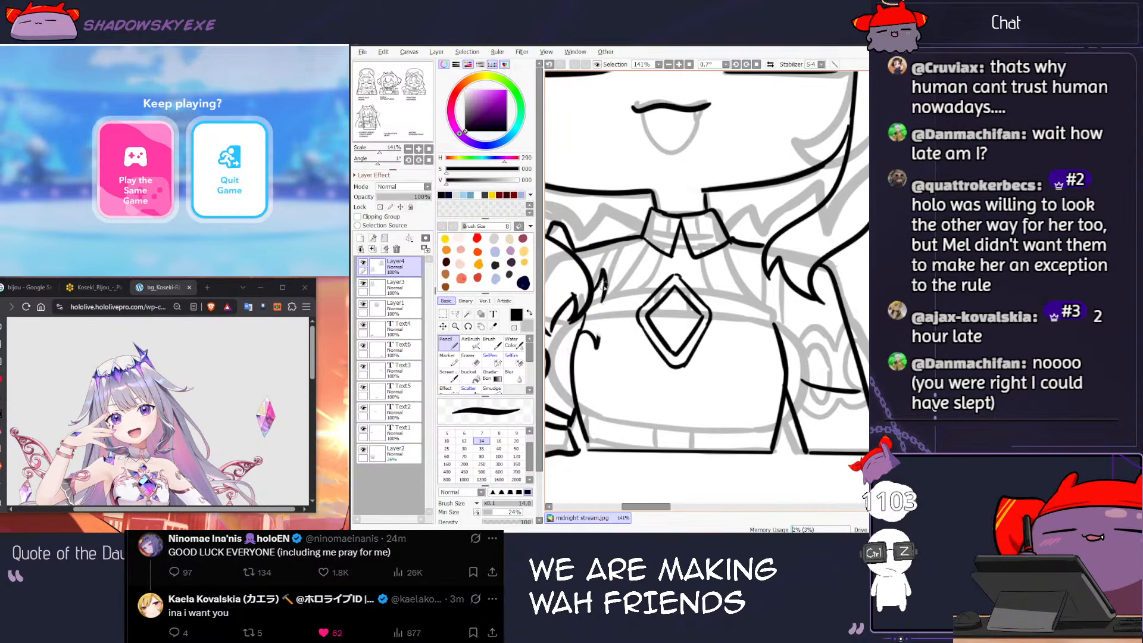
drag(599, 310, 639, 304)
key(ctrl+z)
mouse_move(599, 337)
mouse_down()
mouse_move(596, 323)
mouse_move(638, 309)
mouse_up()
key(ctrl+z)
mouse_move(713, 310)
mouse_down()
mouse_move(760, 320)
mouse_move(726, 319)
mouse_move(750, 322)
mouse_up()
key(ctrl+z)
key(ctrl+z)
key(ctrl+z)
key(ctrl+z)
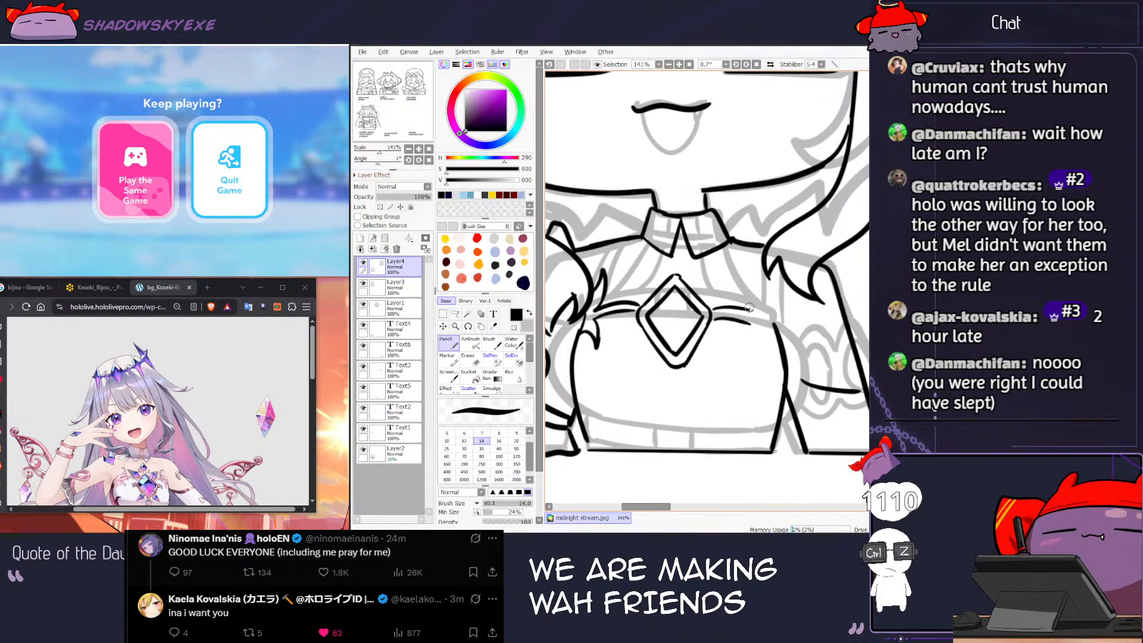
Step: Ink the flame-shaped tip and the downward curl at the right end of the neckline band
mouse_move(762, 283)
mouse_down()
mouse_move(748, 317)
mouse_move(764, 310)
mouse_up()
key(ctrl+z)
key(ctrl+z)
key(ctrl+z)
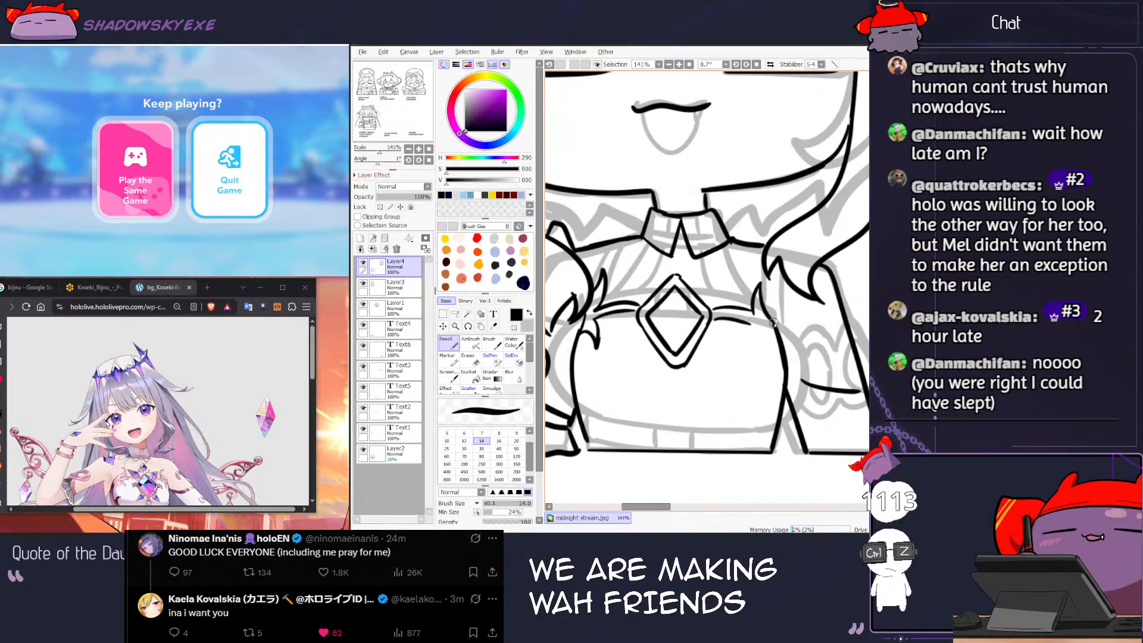
key(ctrl+z)
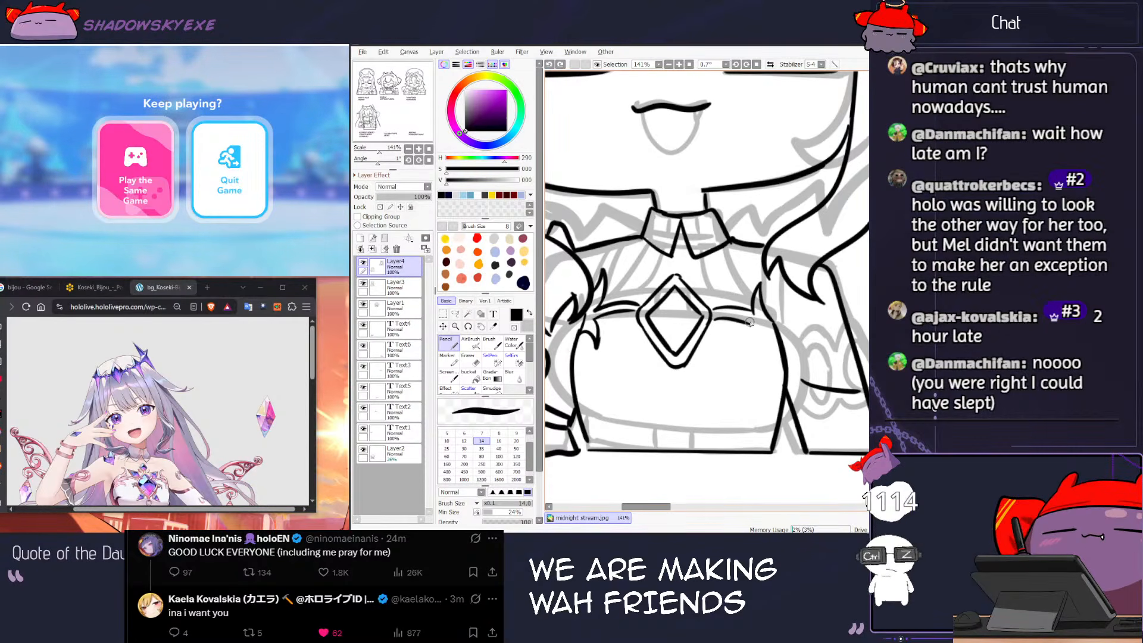
mouse_move(749, 322)
mouse_down()
mouse_move(767, 358)
mouse_move(774, 337)
mouse_up()
key(ctrl+z)
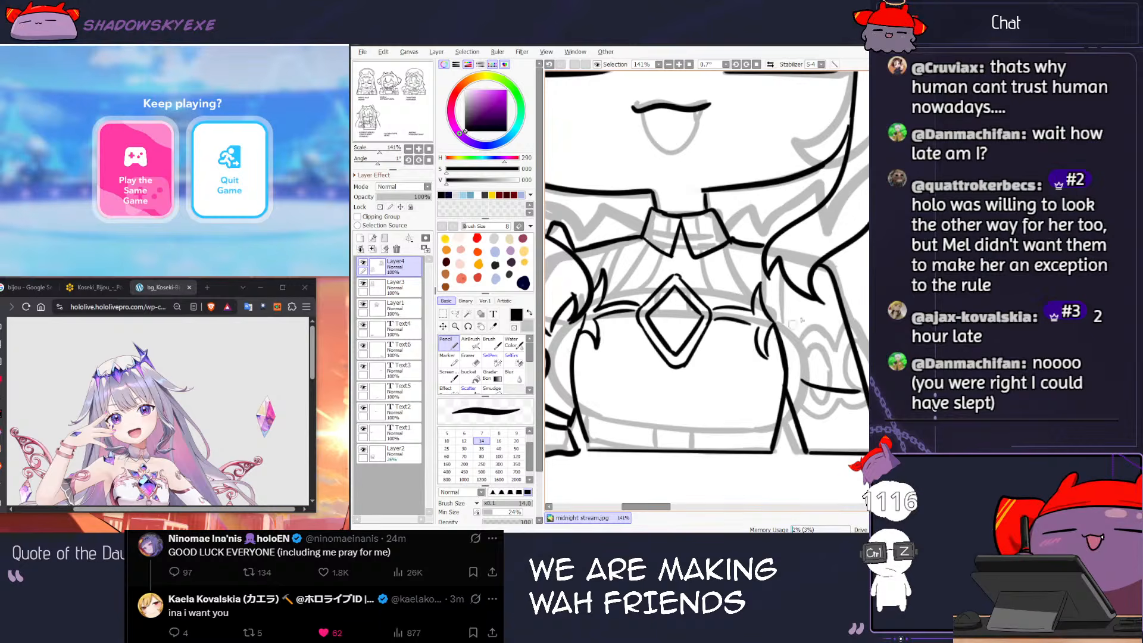
Step: Clean the inside of the bodice's left outline with the eraser at size 12 and ink a second contour line there
scroll(236, 403, down, 3)
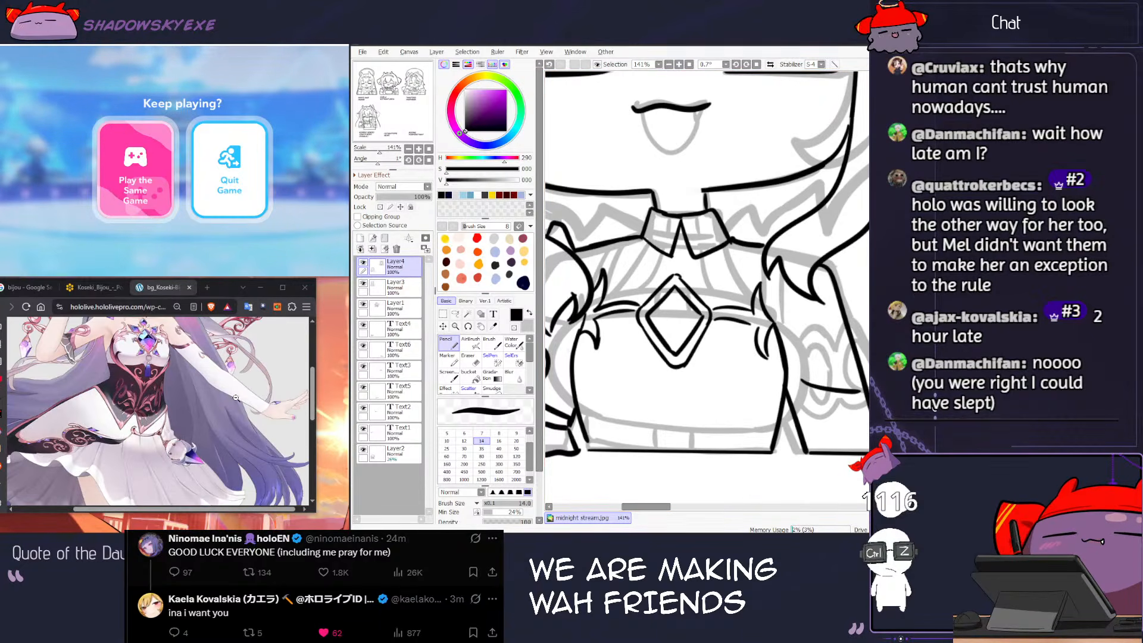
key(e)
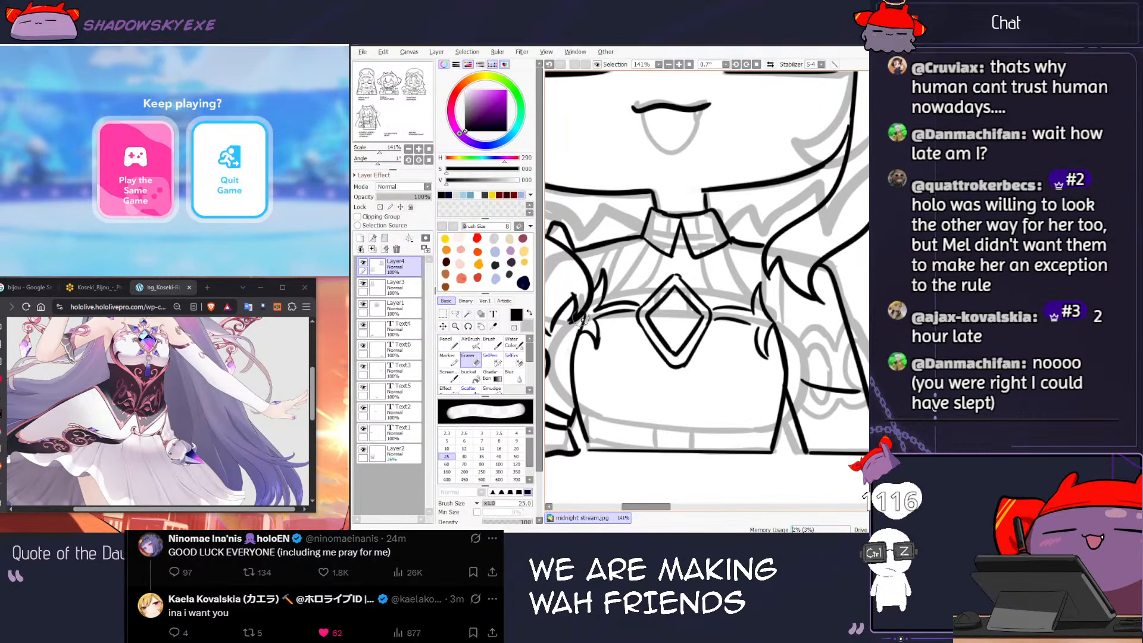
key(bracketleft)
key(bracketleft)
key(bracketleft)
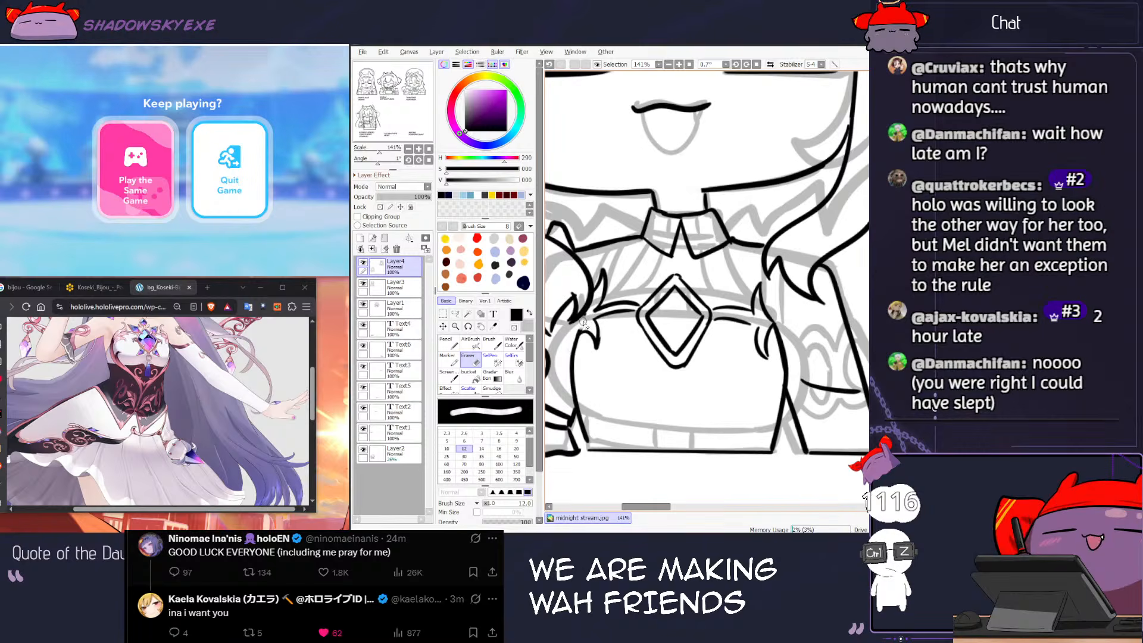
mouse_move(580, 327)
mouse_down()
mouse_move(569, 356)
mouse_move(586, 439)
mouse_up()
drag(582, 340, 586, 427)
key(n)
mouse_move(580, 330)
mouse_down()
mouse_move(576, 390)
mouse_move(572, 358)
mouse_move(586, 410)
mouse_up()
key(ctrl+z)
key(ctrl+z)
mouse_move(582, 317)
mouse_down()
mouse_move(569, 363)
mouse_move(582, 419)
mouse_up()
key(ctrl+z)
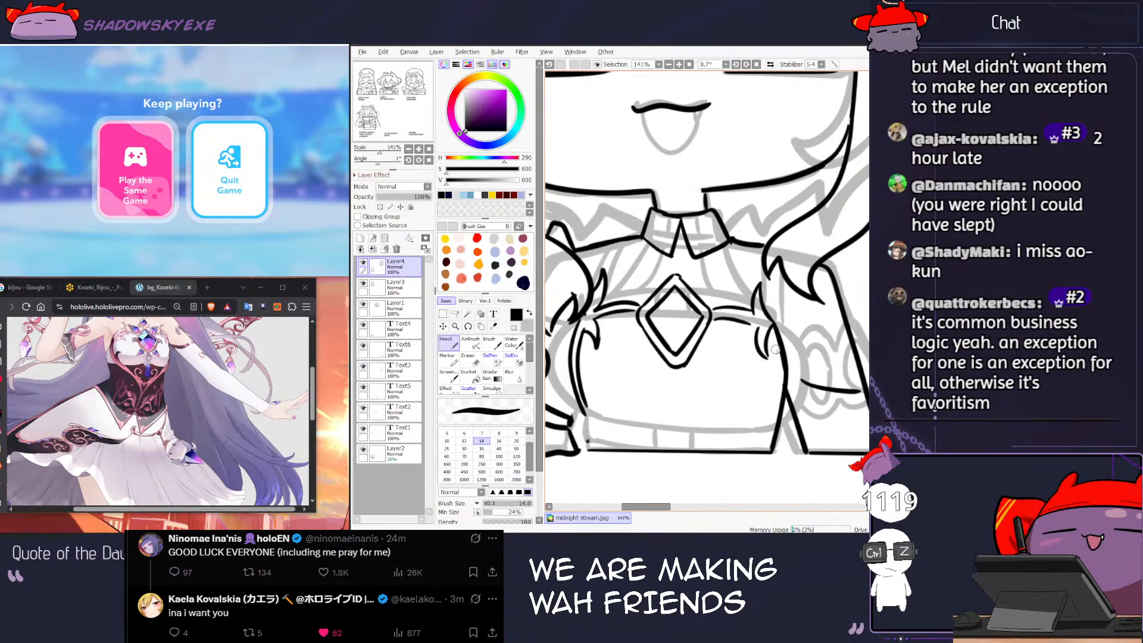
Step: Erase along the bodice's right side with a larger eraser and ink a matching inner contour line
mouse_move(778, 316)
mouse_down()
mouse_move(779, 308)
mouse_move(781, 395)
mouse_up()
key(e)
key(bracketright)
key(bracketright)
key(bracketright)
drag(776, 311, 778, 407)
key(n)
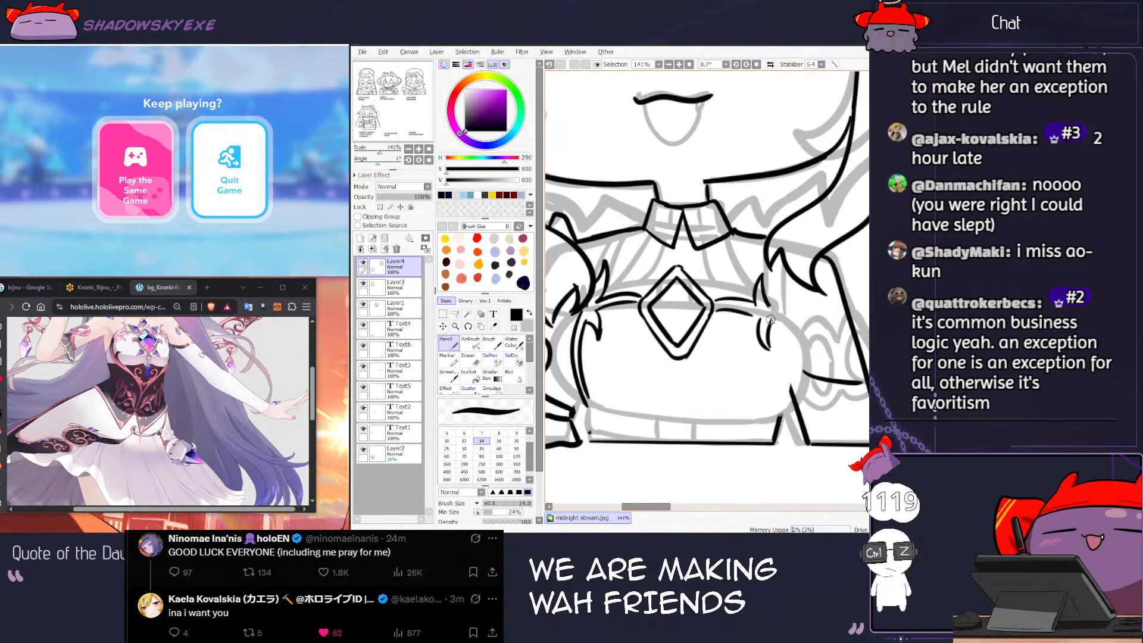
drag(780, 321, 773, 414)
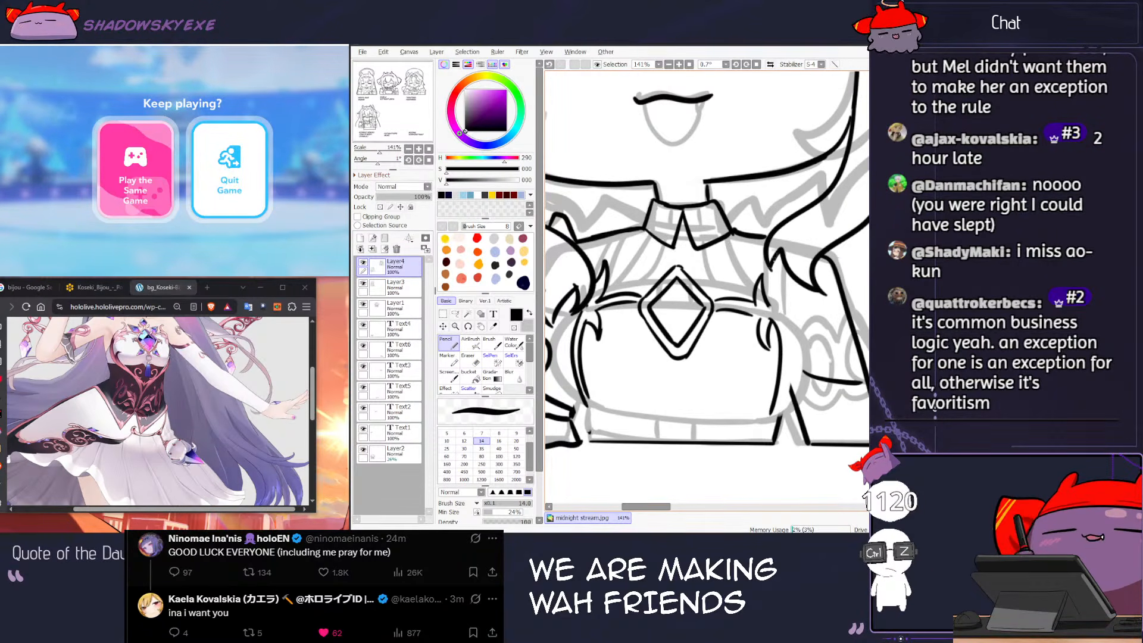
key(ctrl+z)
mouse_move(771, 301)
mouse_down()
mouse_move(790, 348)
mouse_move(777, 413)
mouse_up()
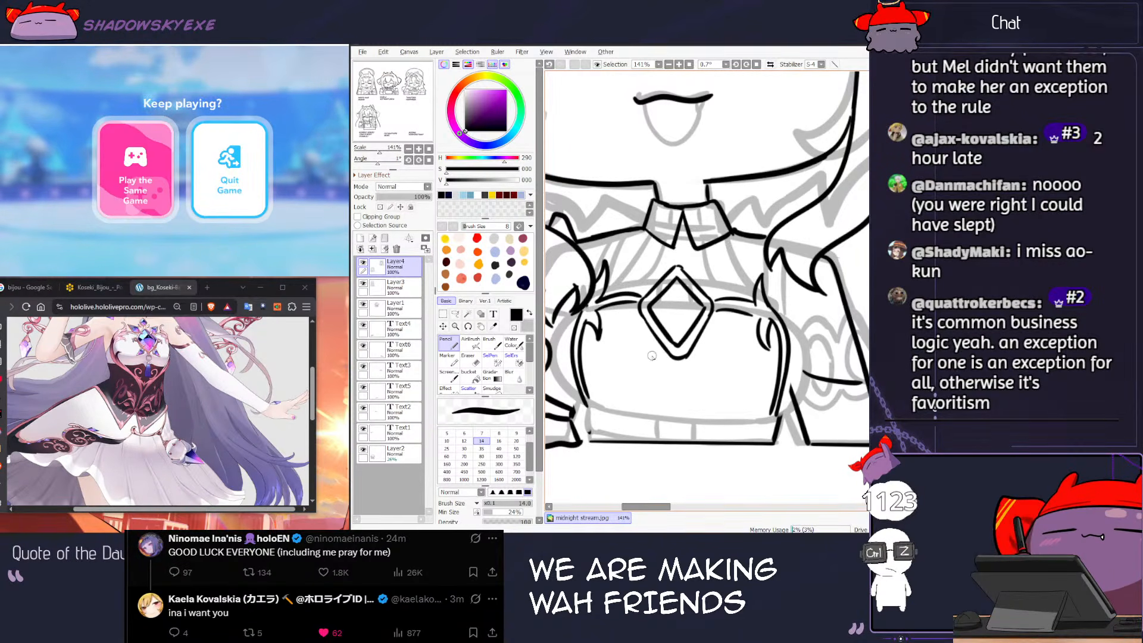
Step: Ink the lower edge of the bodice with a small pointed notch at its centre
scroll(751, 341, down, 5)
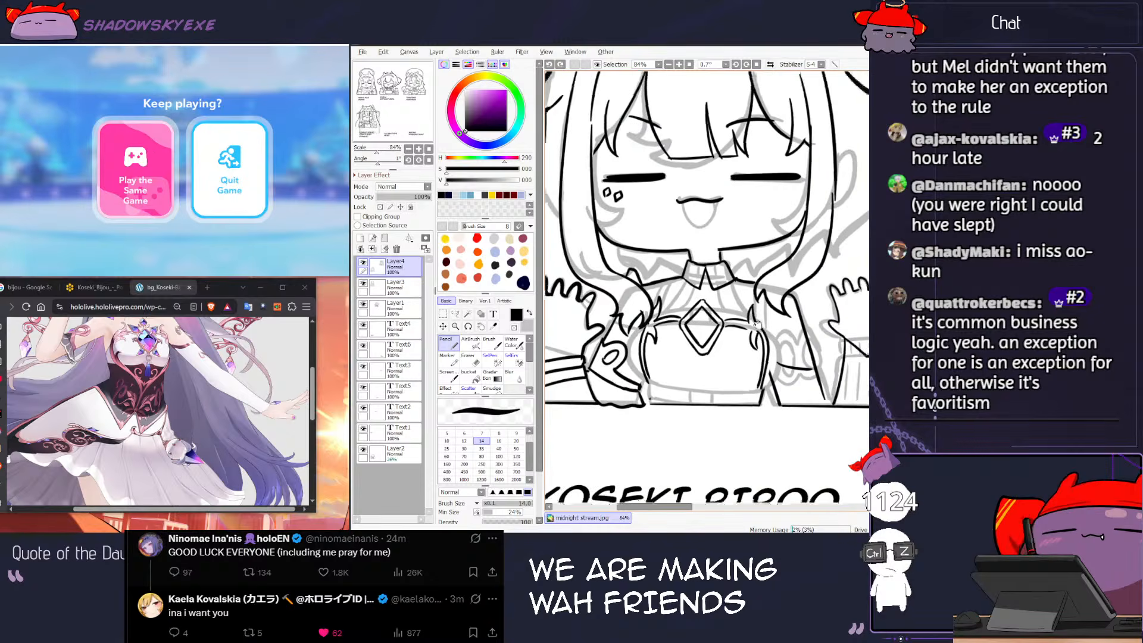
scroll(733, 358, up, 3)
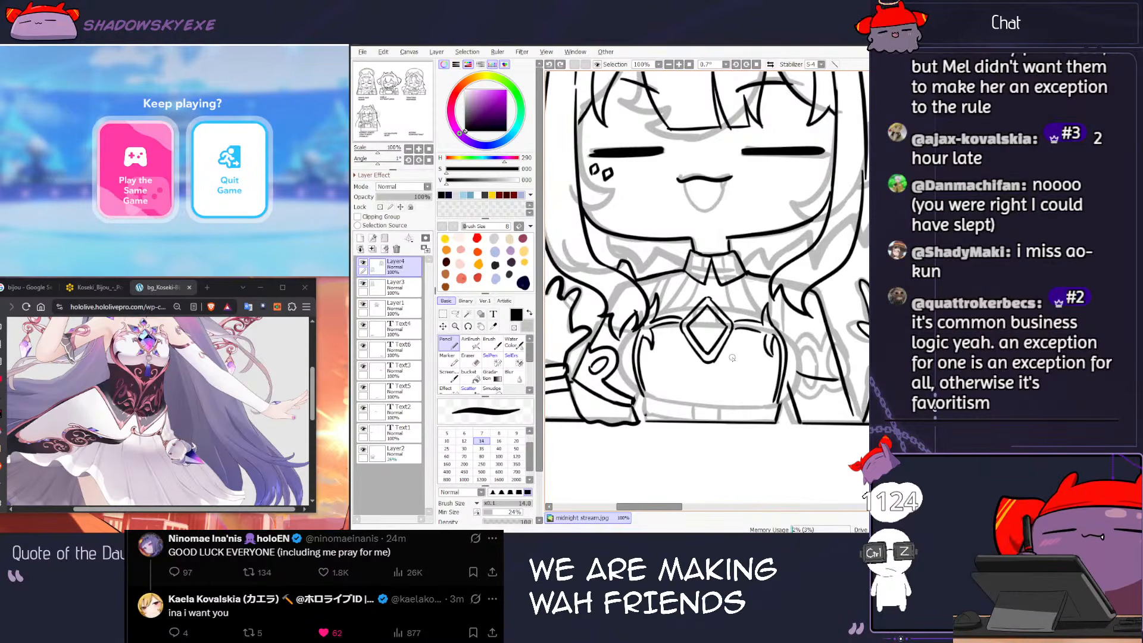
mouse_move(644, 394)
mouse_down()
mouse_move(698, 389)
mouse_move(676, 395)
mouse_move(697, 392)
mouse_move(711, 408)
mouse_move(687, 398)
mouse_move(720, 400)
mouse_up()
key(ctrl+z)
key(ctrl+z)
key(ctrl+z)
key(ctrl+z)
key(ctrl+z)
key(ctrl+z)
key(ctrl+z)
key(ctrl+z)
key(ctrl+z)
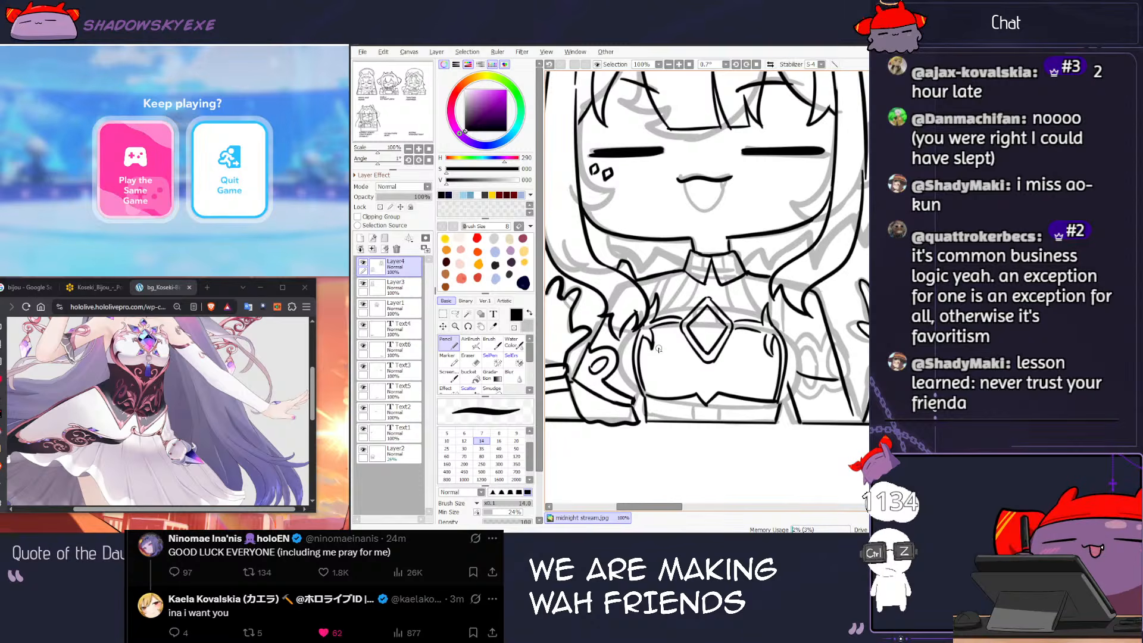
Step: Erase the stray line work at the bodice's lower left corner
scroll(659, 351, down, 3)
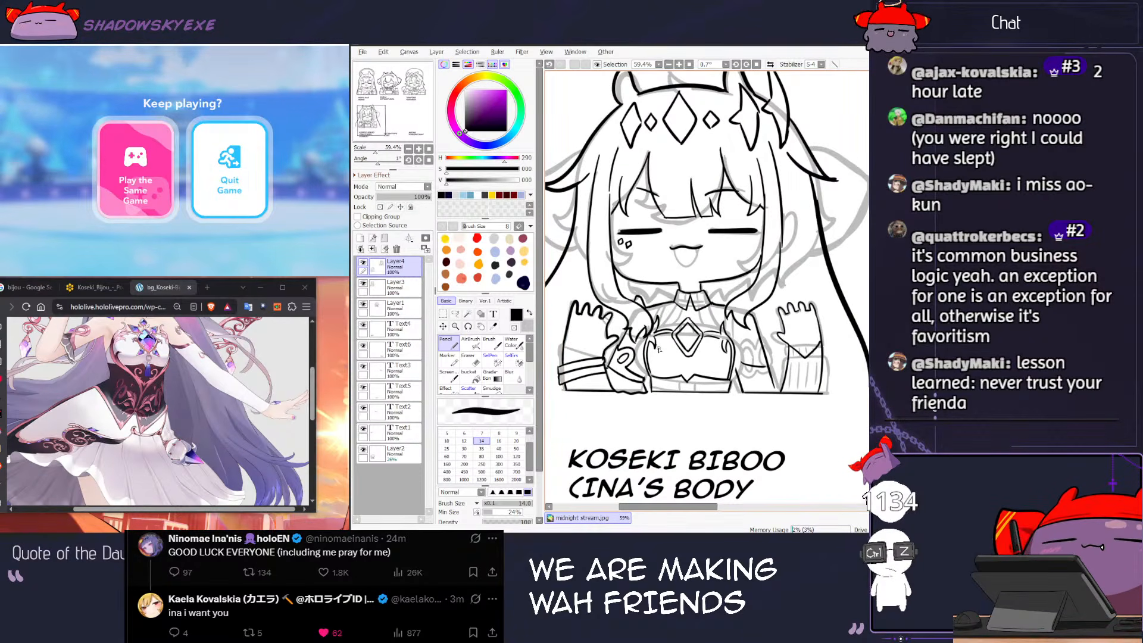
scroll(661, 348, up, 4)
key(ctrl+z)
key(e)
mouse_move(651, 409)
mouse_down()
mouse_move(641, 396)
mouse_move(671, 430)
mouse_up()
key(n)
key(ctrl+z)
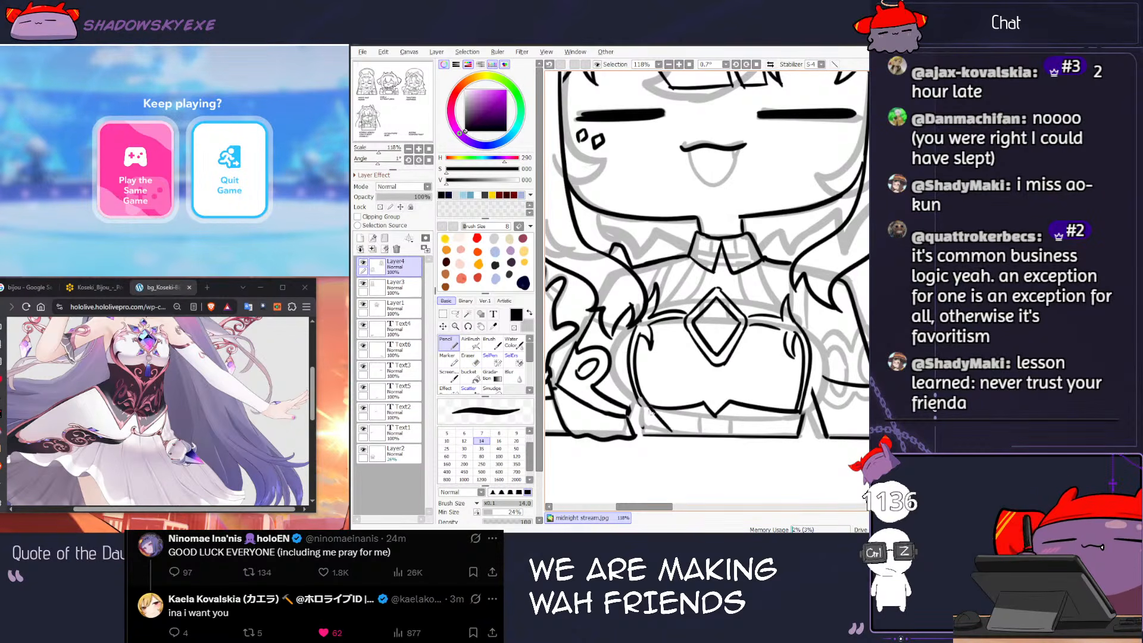
Step: Erase the bodice's left inner contour and redraw it with the pencil at size 10, curving inward to the bottom line
key(bracketleft)
key(bracketleft)
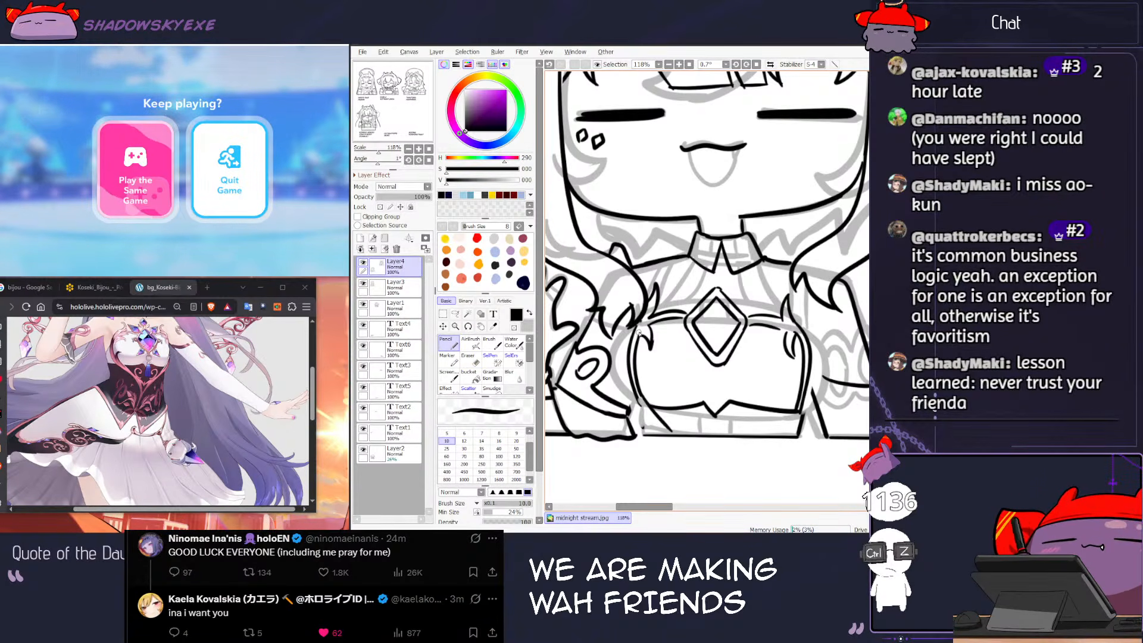
drag(641, 399, 645, 410)
key(e)
mouse_move(639, 332)
mouse_down()
mouse_move(641, 403)
mouse_move(659, 423)
mouse_up()
key(n)
drag(638, 335, 643, 400)
key(ctrl+z)
drag(639, 338, 652, 410)
key(ctrl+z)
drag(636, 334, 661, 426)
key(ctrl+z)
drag(637, 331, 656, 432)
key(ctrl+z)
drag(630, 381, 659, 435)
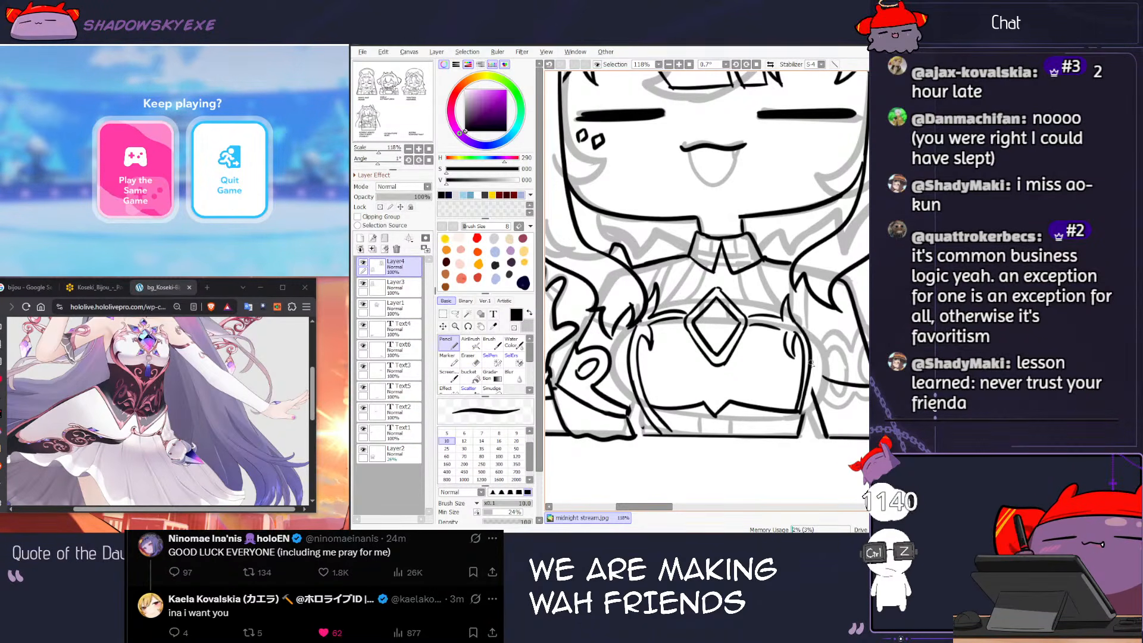
Step: Erase the bodice's right side contour and redraw it curving inward to the bottom line
key(e)
drag(804, 356, 795, 415)
key(ctrl+z)
key(n)
key(e)
mouse_move(796, 335)
mouse_down()
mouse_move(806, 363)
mouse_move(796, 417)
mouse_up()
key(n)
key(ctrl+z)
key(ctrl+z)
mouse_move(791, 337)
mouse_down()
mouse_move(803, 378)
mouse_move(792, 416)
mouse_up()
key(ctrl+z)
Step: Erase the leftover outline at the bodice's bottom right corner
key(e)
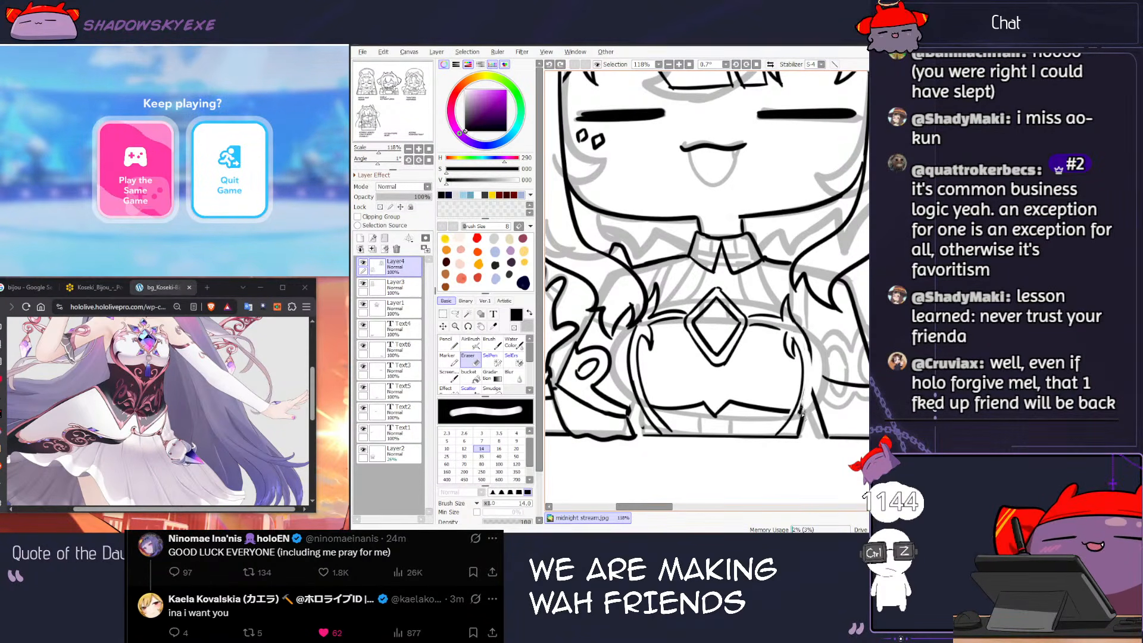
mouse_move(801, 412)
mouse_down()
mouse_move(809, 353)
mouse_move(812, 384)
mouse_move(784, 437)
mouse_move(807, 416)
mouse_move(797, 441)
mouse_up()
key(n)
key(e)
key(n)
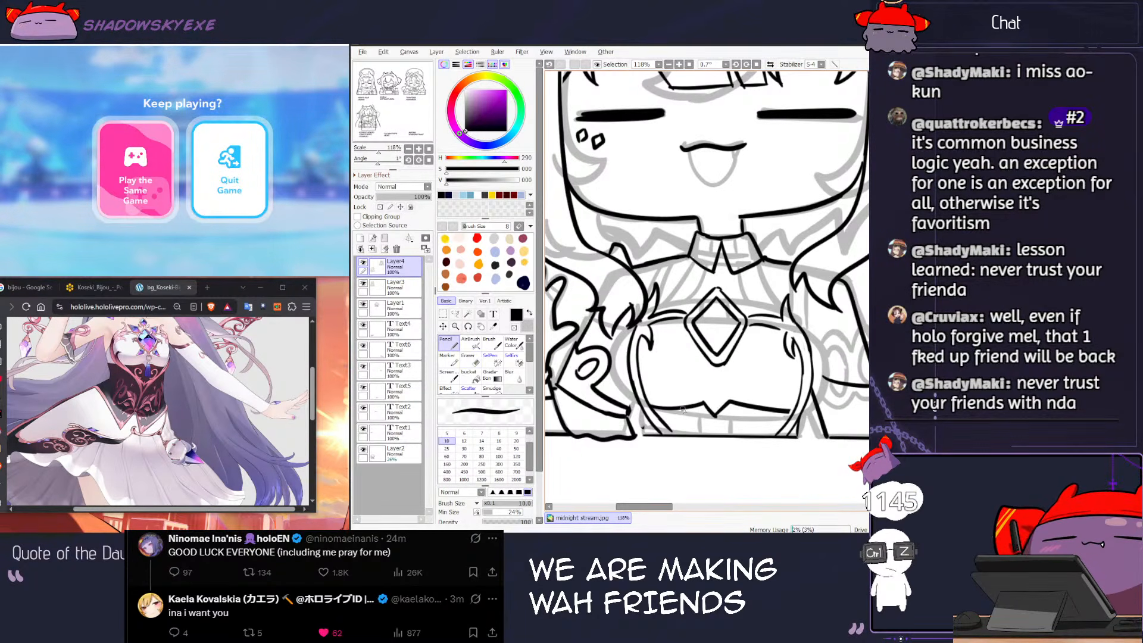
Step: Draw the left curl ornament on the bodice's bottom band with the pencil at size 10
key(ctrl+z)
drag(693, 416, 689, 433)
mouse_move(701, 419)
mouse_down()
mouse_move(681, 419)
mouse_move(700, 424)
mouse_move(686, 420)
mouse_move(697, 437)
mouse_move(732, 422)
mouse_move(690, 431)
mouse_up()
key(ctrl+z)
key(ctrl+z)
key(ctrl+z)
key(ctrl+z)
key(ctrl+z)
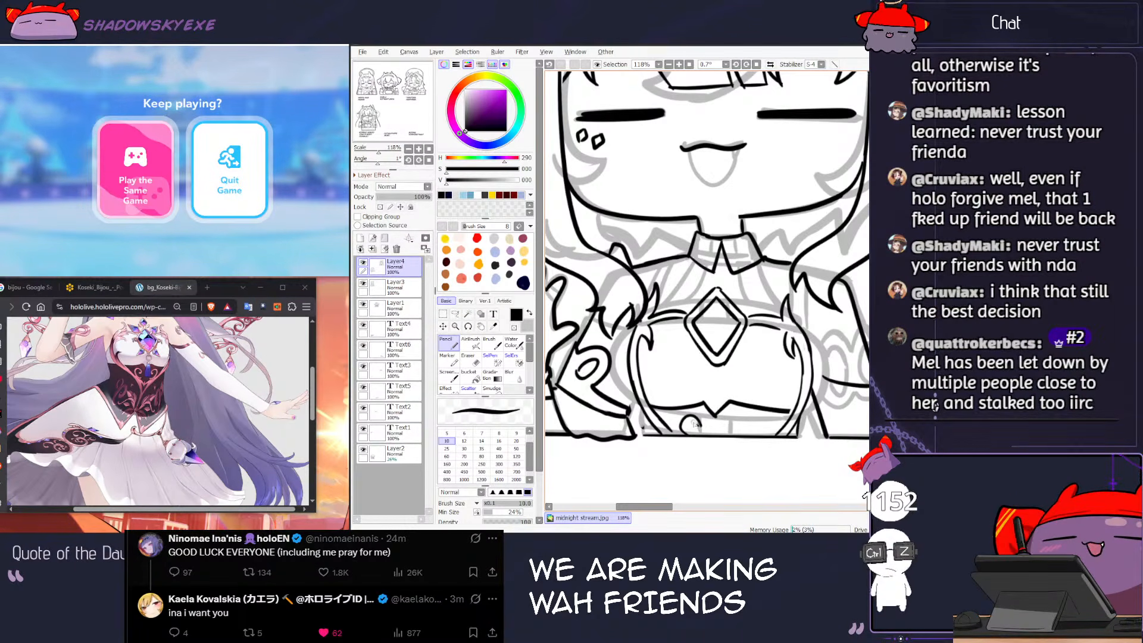
Step: Draw the mirrored right curl ornament on the bodice's bottom band
mouse_move(732, 420)
mouse_down()
mouse_move(731, 438)
mouse_move(734, 426)
mouse_up()
key(ctrl+z)
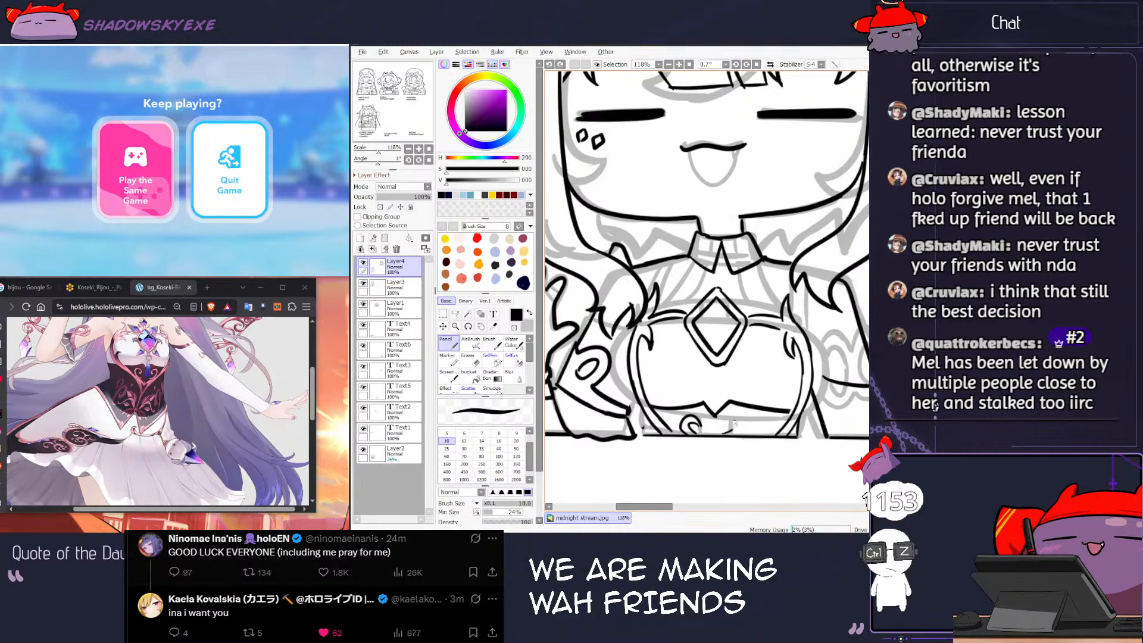
key(ctrl+z)
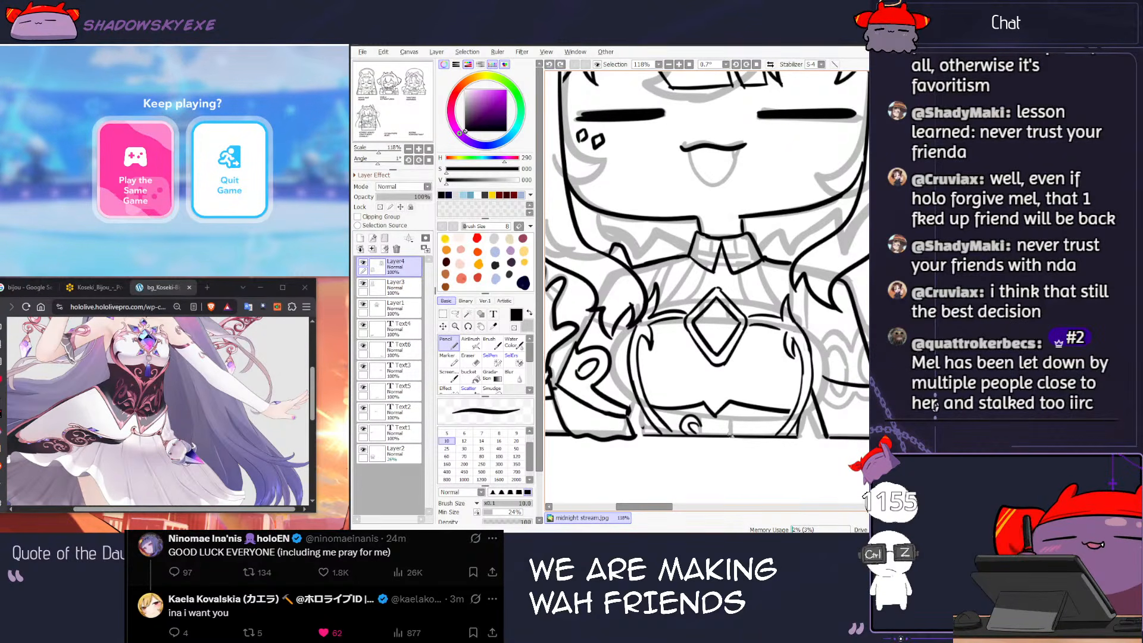
drag(726, 424, 741, 424)
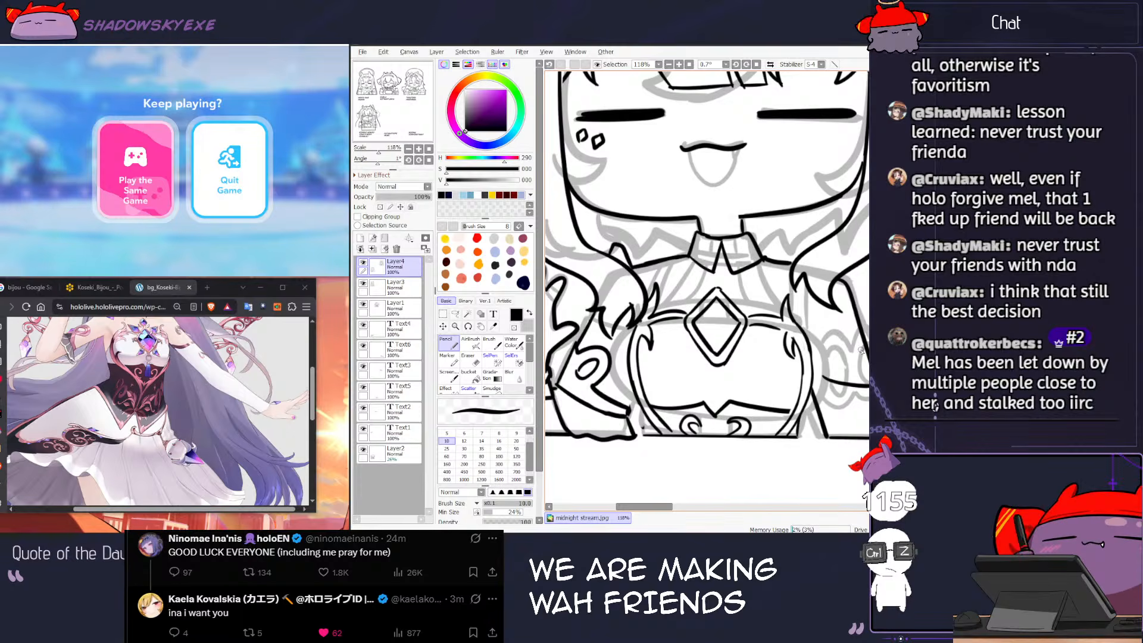
Step: Touch up the line work at the bodice's lower left corner
scroll(847, 343, down, 3)
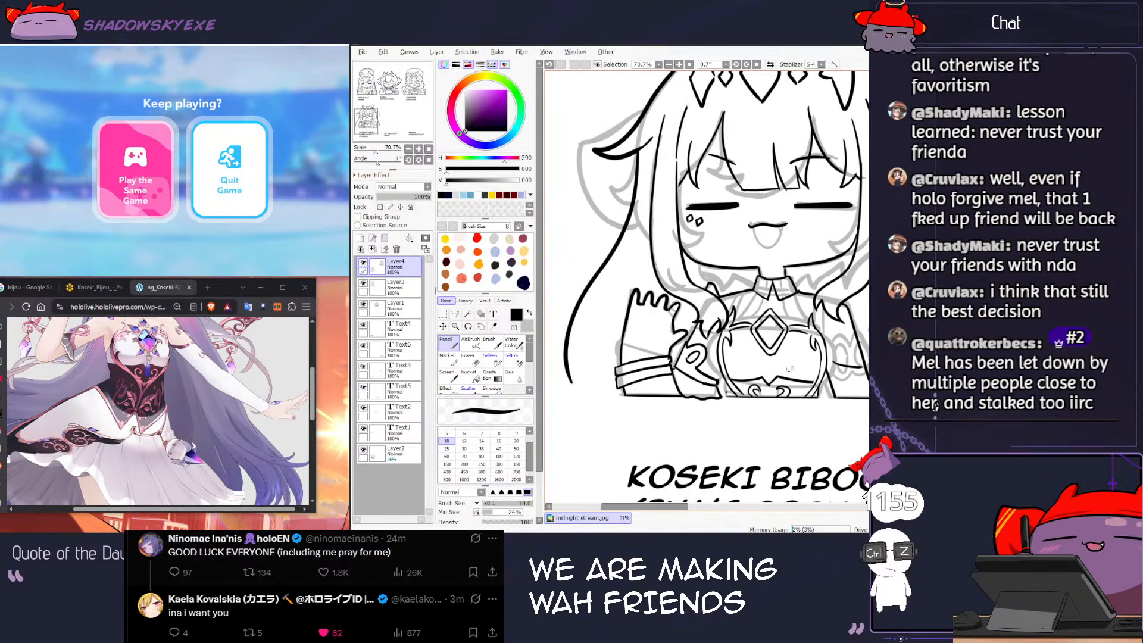
scroll(796, 371, up, 1)
key(e)
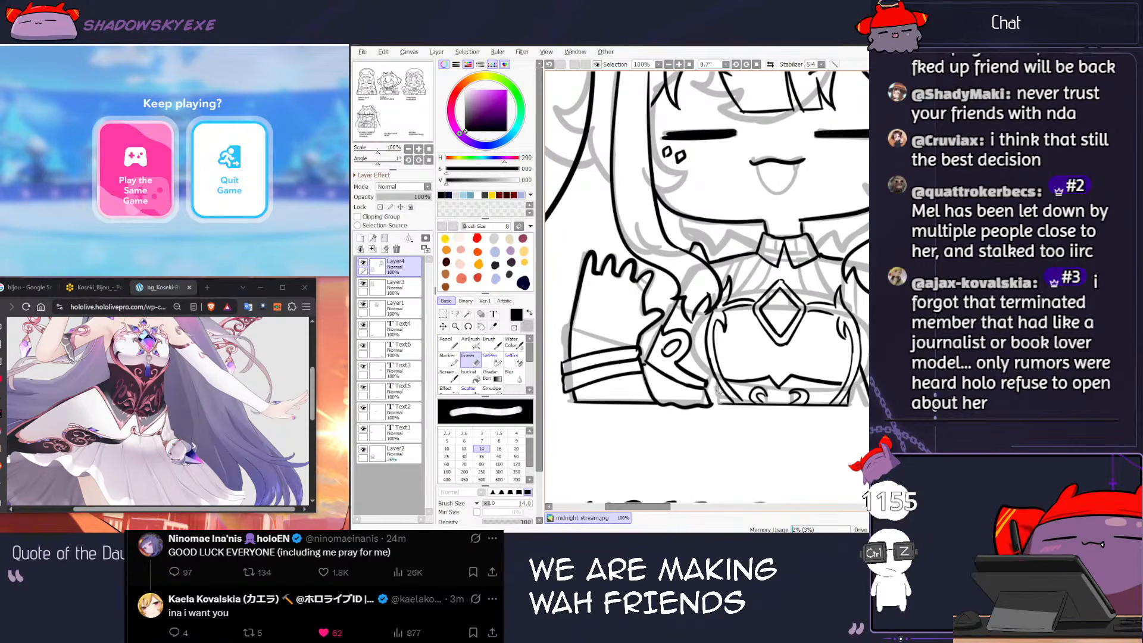
key(n)
key(ctrl+z)
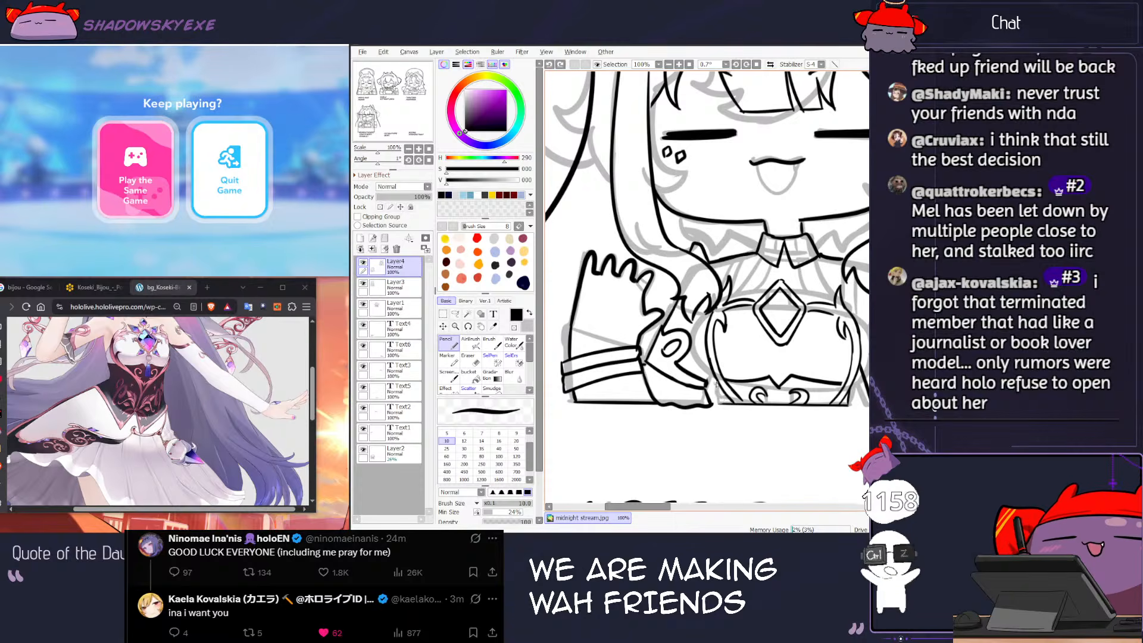
key(ctrl+z)
drag(719, 405, 719, 406)
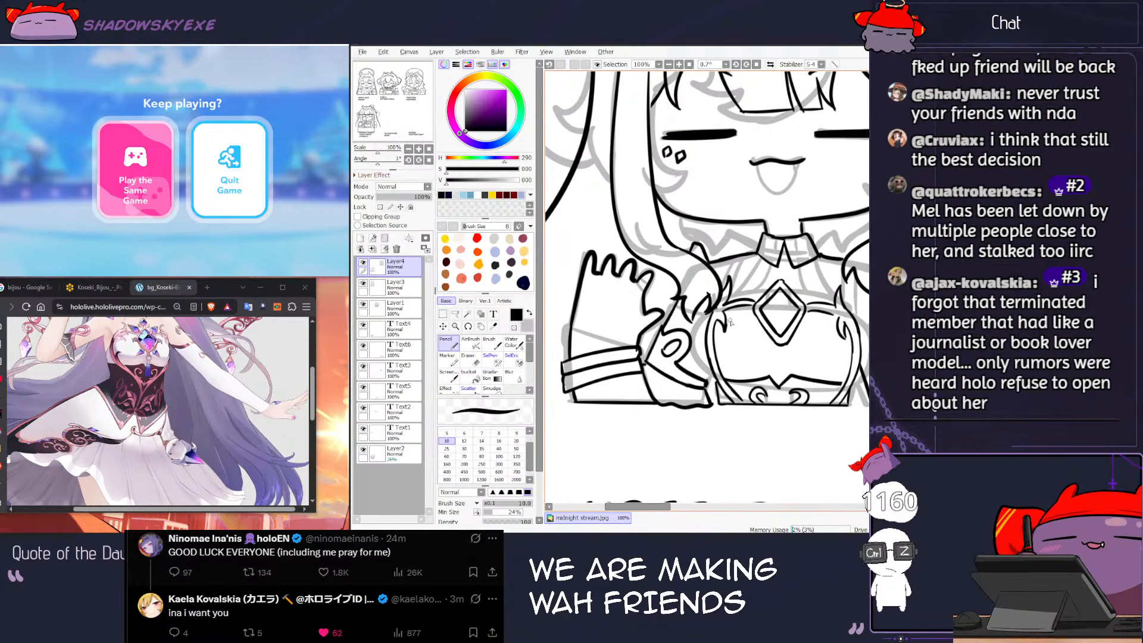
key(ctrl+z)
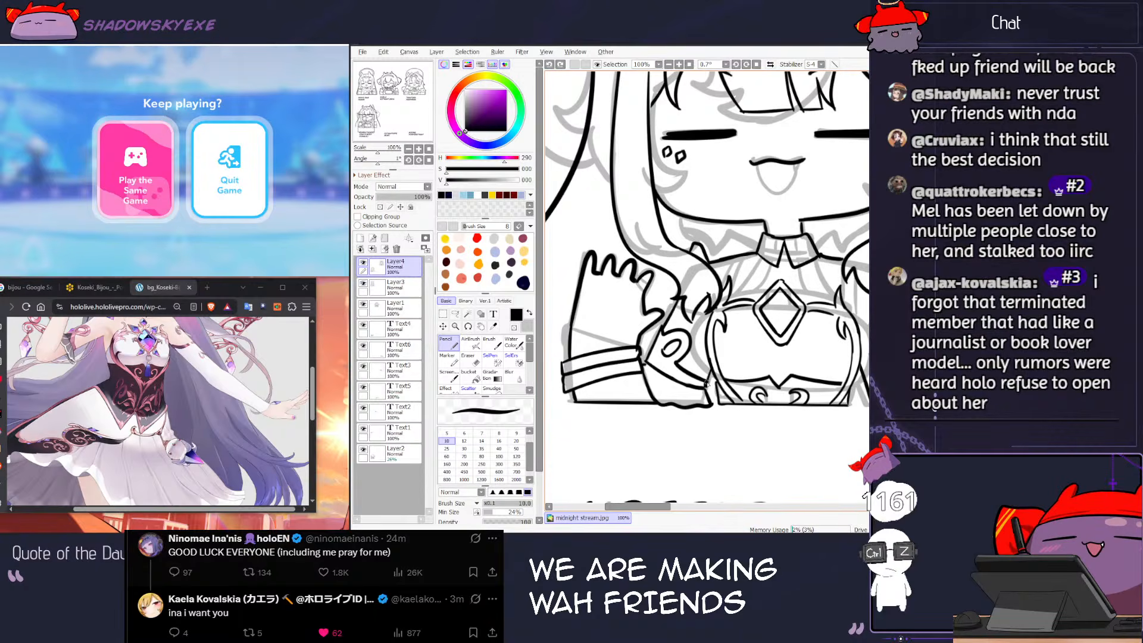
Step: Draw a second curved line between the bodice and the right sleeve, alongside the existing one
drag(787, 355, 713, 350)
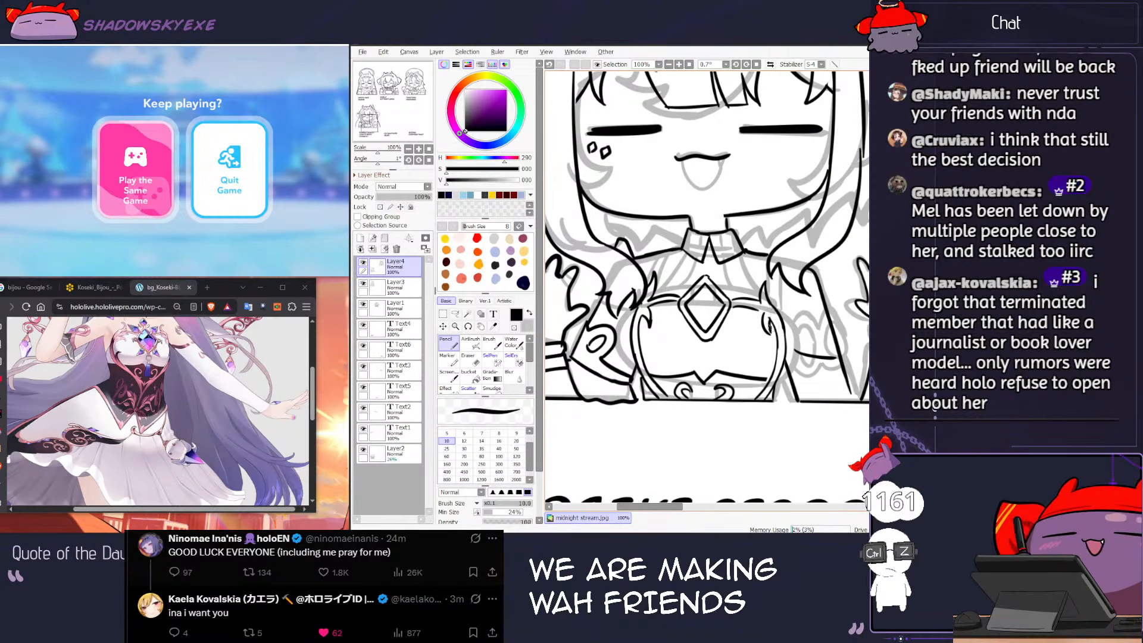
scroll(777, 269, down, 1)
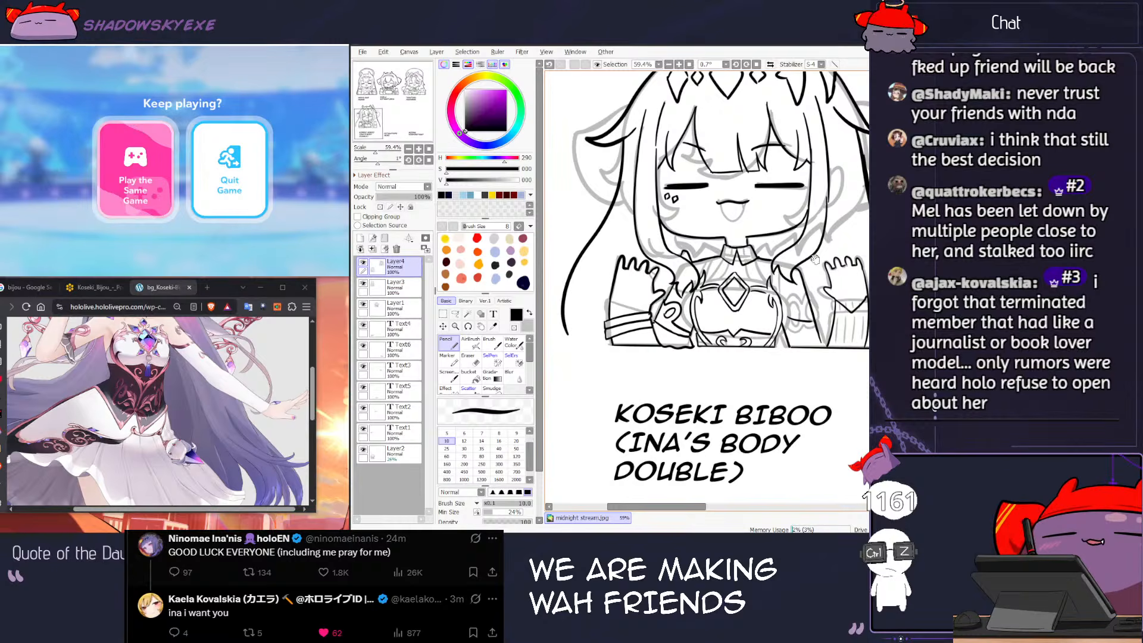
scroll(798, 303, up, 2)
key(ctrl+z)
drag(757, 343, 834, 363)
key(ctrl+z)
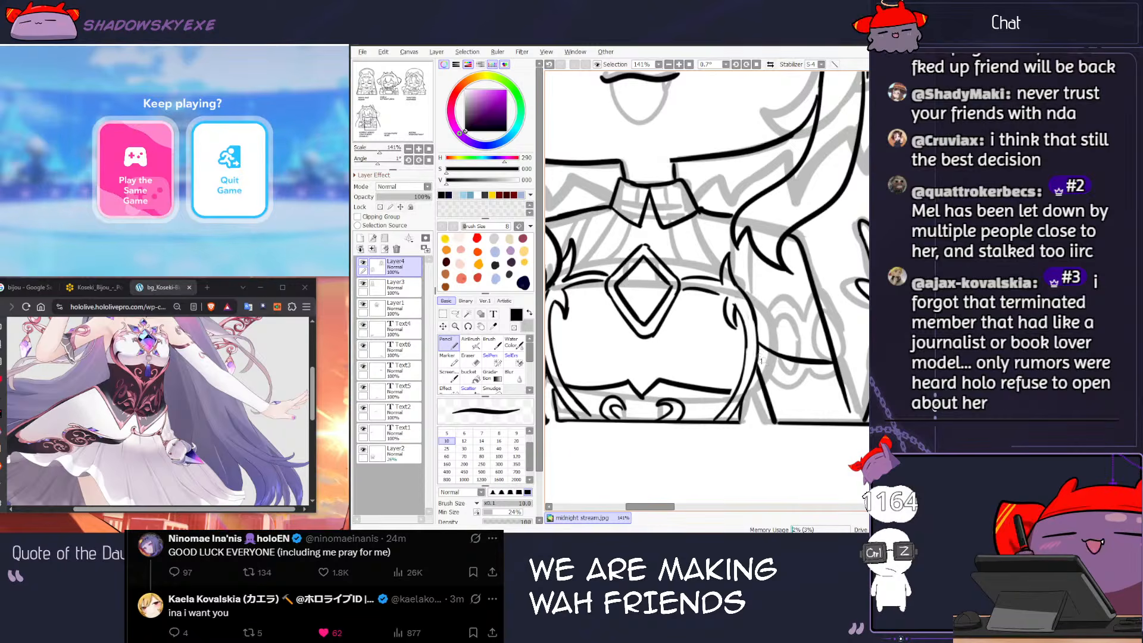
drag(759, 355, 834, 368)
key(ctrl+z)
drag(759, 356, 838, 377)
drag(849, 420, 801, 410)
key(ctrl+z)
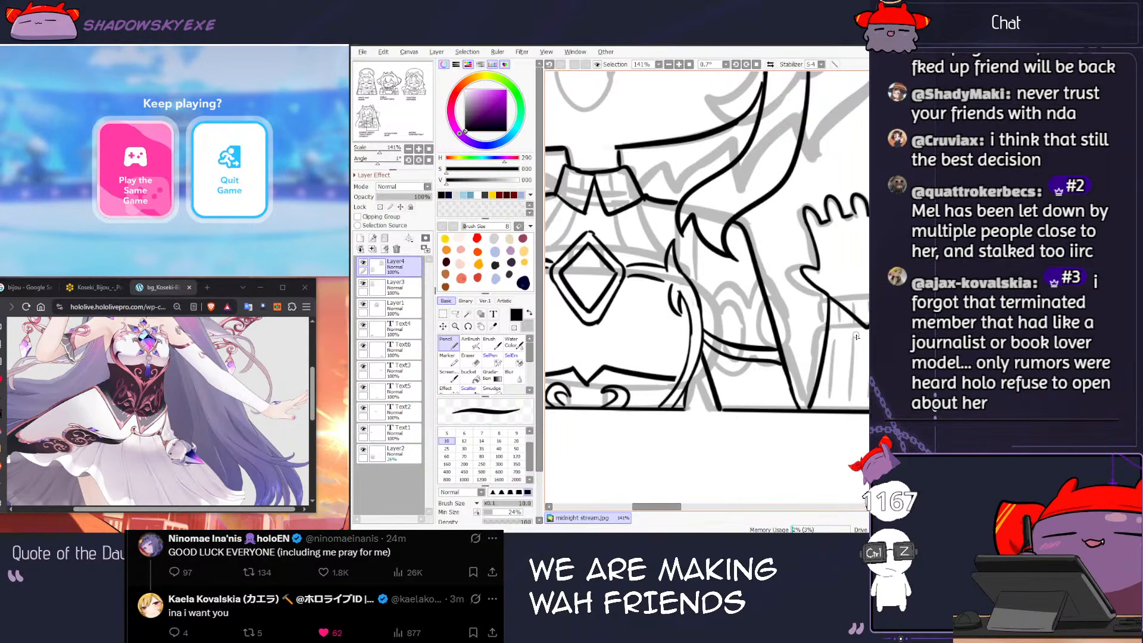
Step: Erase part of the bodice's left inner contour at eraser size 10 and redraw it with small thorn-like points
scroll(763, 279, left, 5)
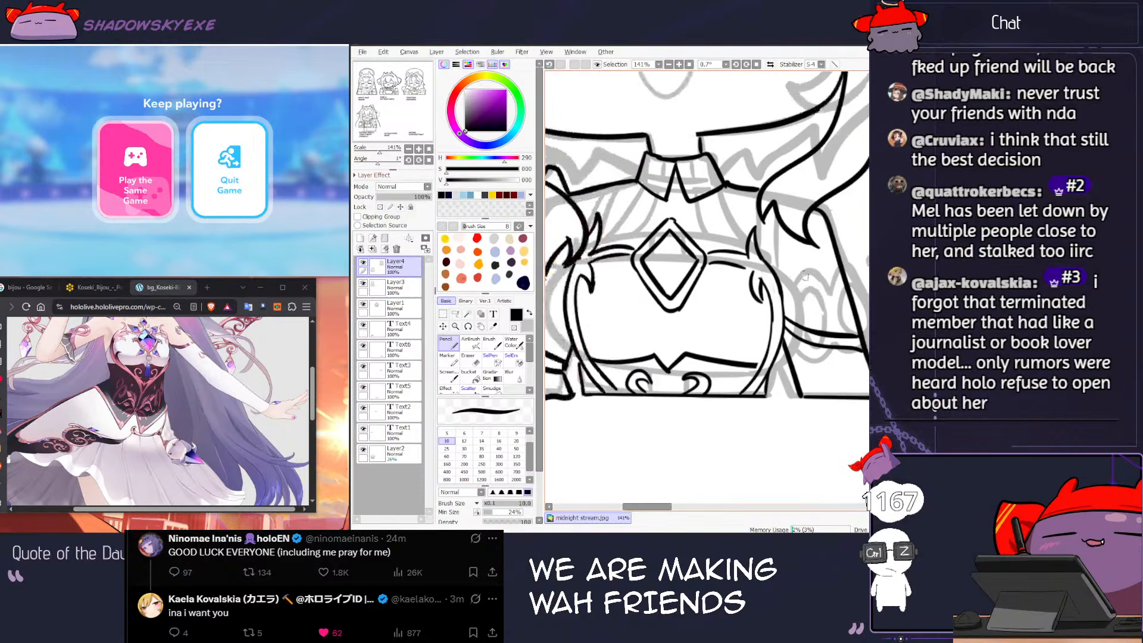
key(e)
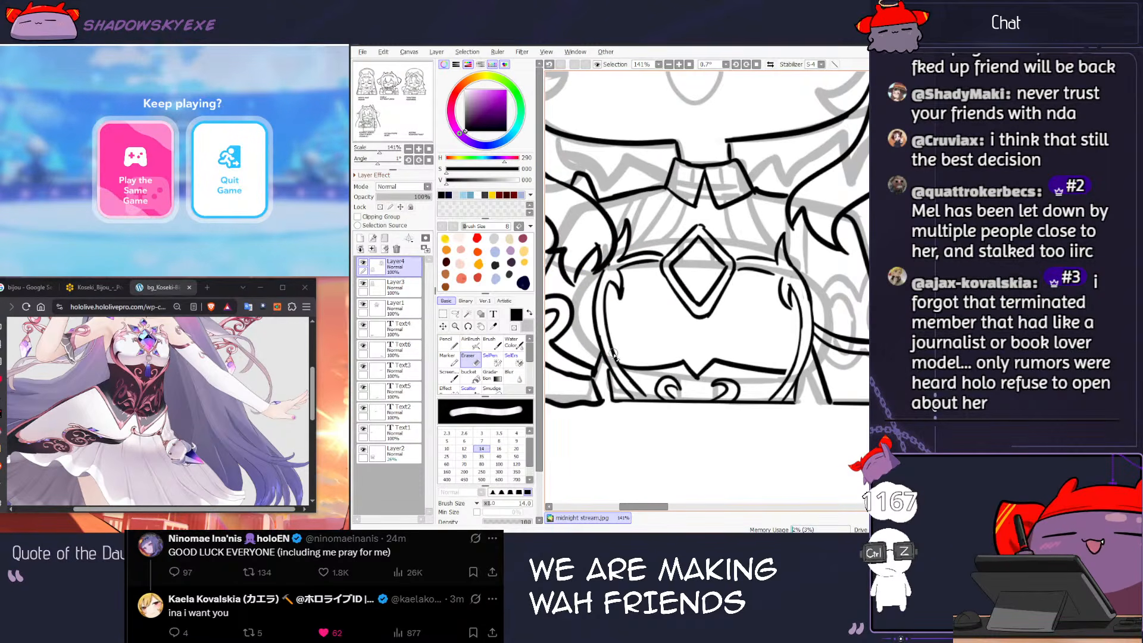
key(bracketleft)
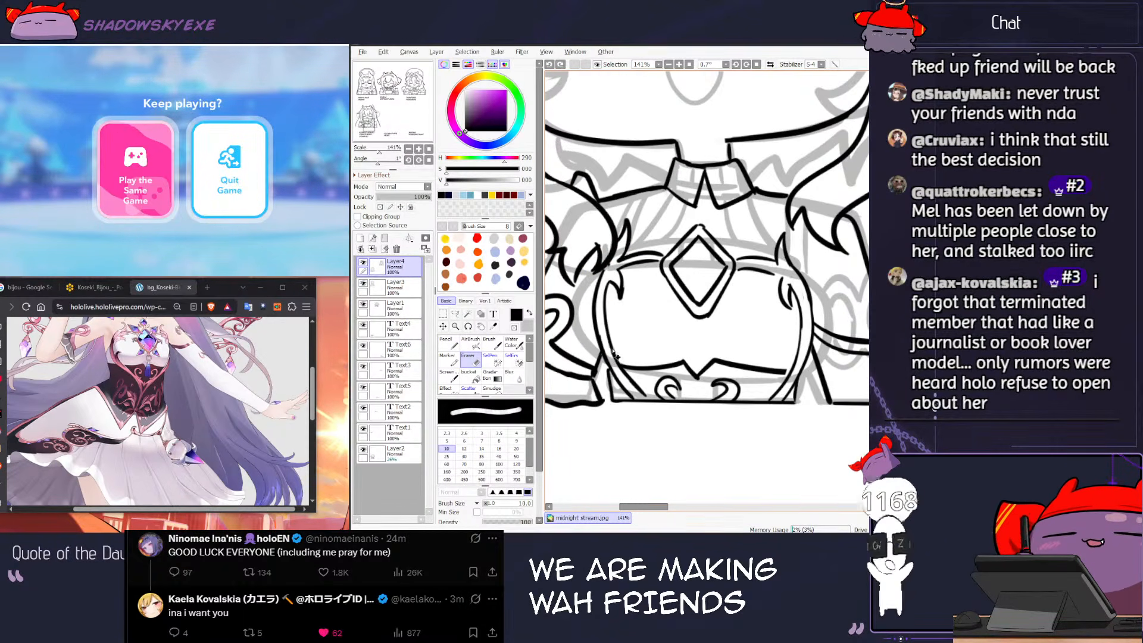
key(n)
key(ctrl+z)
key(ctrl+z)
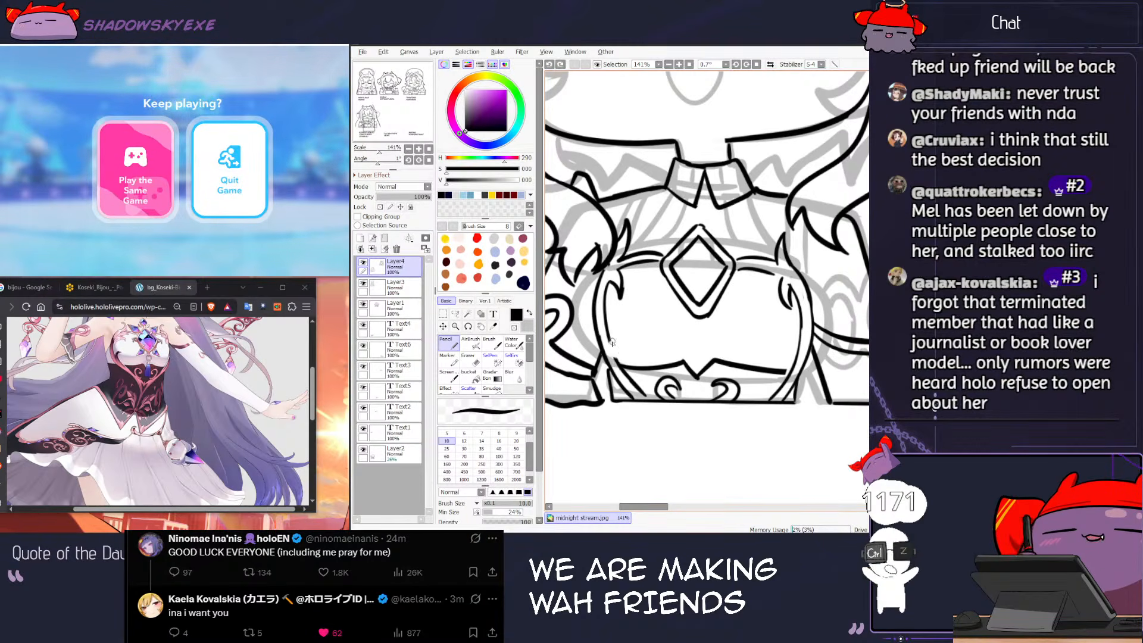
key(ctrl+z)
drag(627, 339, 616, 366)
Step: Erase the bodice's right inner contour, enlarging the eraser to size 25
mouse_move(804, 315)
mouse_down()
mouse_move(744, 280)
mouse_move(732, 354)
mouse_up()
key(e)
drag(743, 267, 740, 281)
key(n)
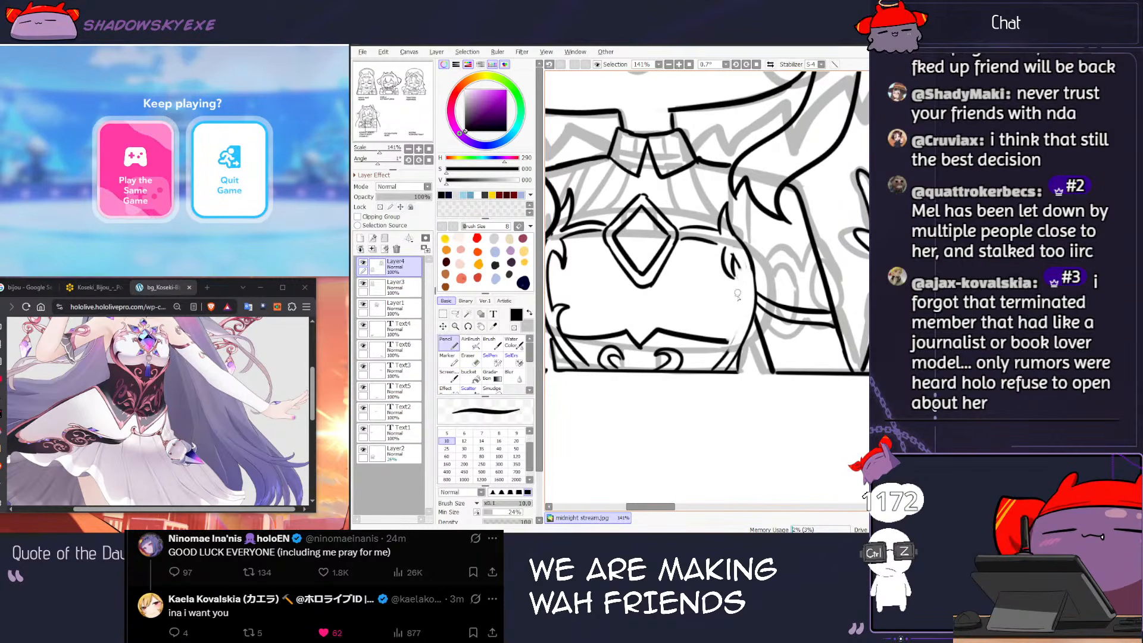
key(e)
key(ctrl+z)
mouse_move(745, 263)
mouse_down()
mouse_move(737, 321)
mouse_move(737, 293)
mouse_move(753, 282)
mouse_move(751, 298)
mouse_up()
key(])
key(])
key(])
key(])
key(])
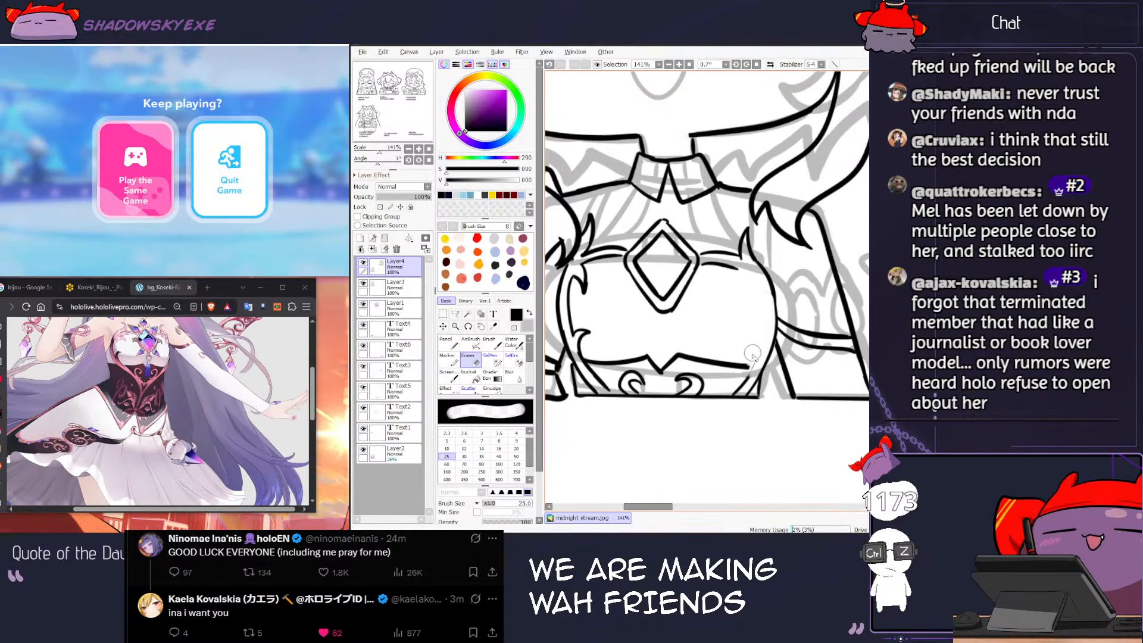
Step: Redraw the bodice's right inner contour with small thorn-like points to match the left side
key(n)
key(ctrl+z)
mouse_move(737, 269)
mouse_down()
mouse_move(760, 337)
mouse_move(750, 379)
mouse_up()
key(ctrl+z)
key(ctrl+z)
key(ctrl+z)
key(ctrl+z)
key(ctrl+z)
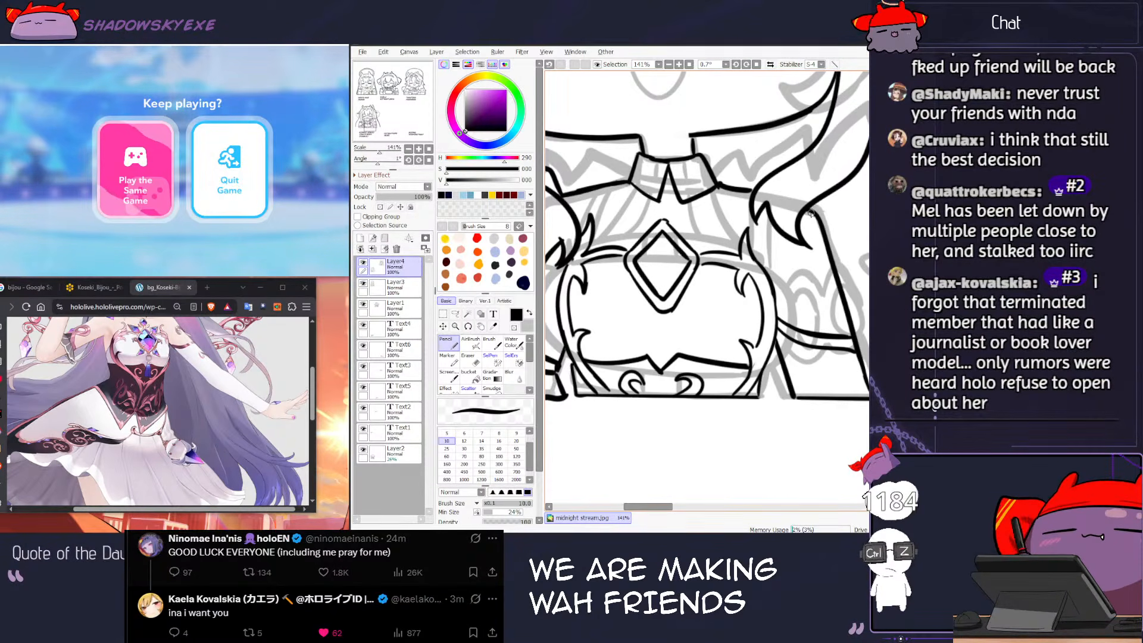
Step: Try to redraw the lower part of the long left outer hair strand with the pencil at size 20
scroll(796, 269, down, 5)
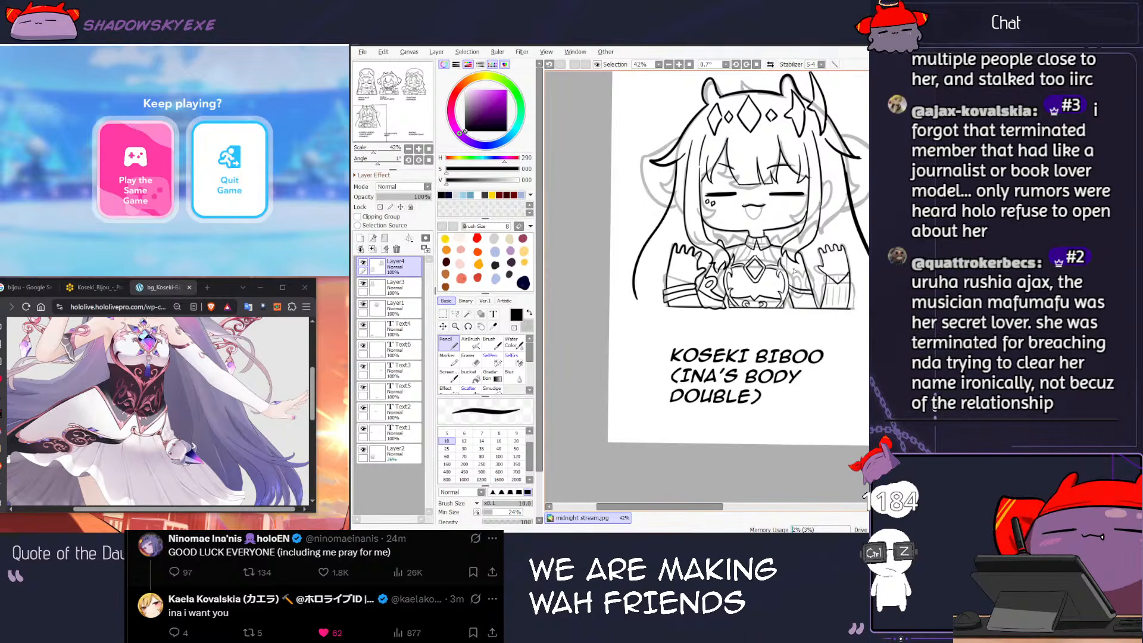
scroll(794, 270, up, 1)
key(ctrl+z)
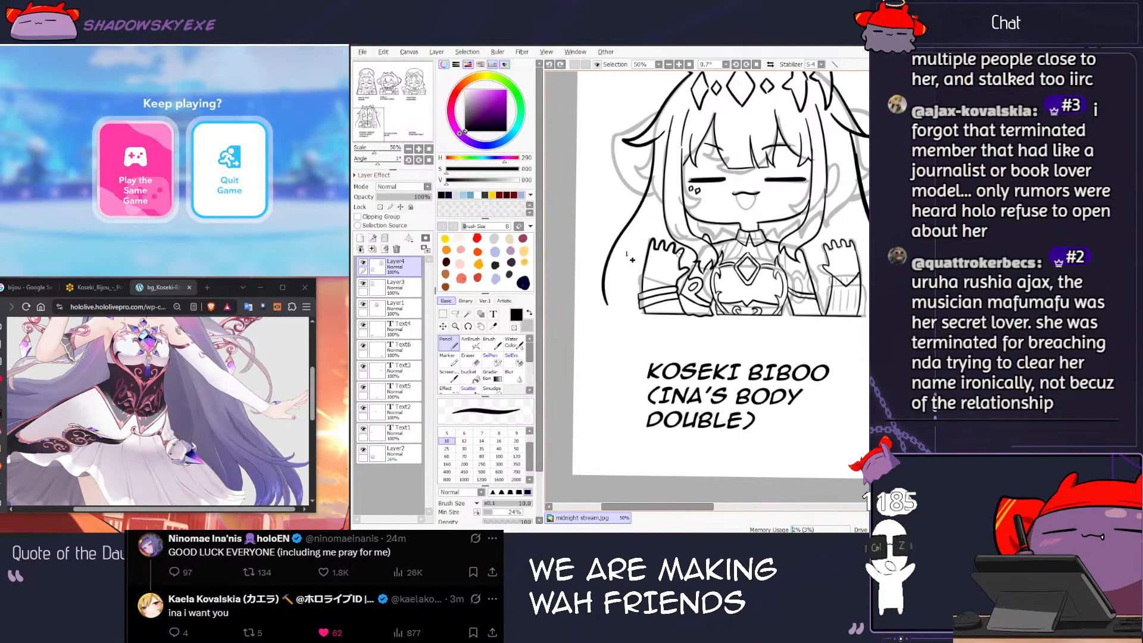
key(e)
mouse_move(600, 309)
mouse_down()
mouse_move(608, 261)
mouse_move(597, 308)
mouse_up()
key(n)
key(ctrl+z)
key(bracketright)
key(bracketright)
key(bracketright)
key(bracketright)
key(ctrl+z)
drag(610, 268, 600, 317)
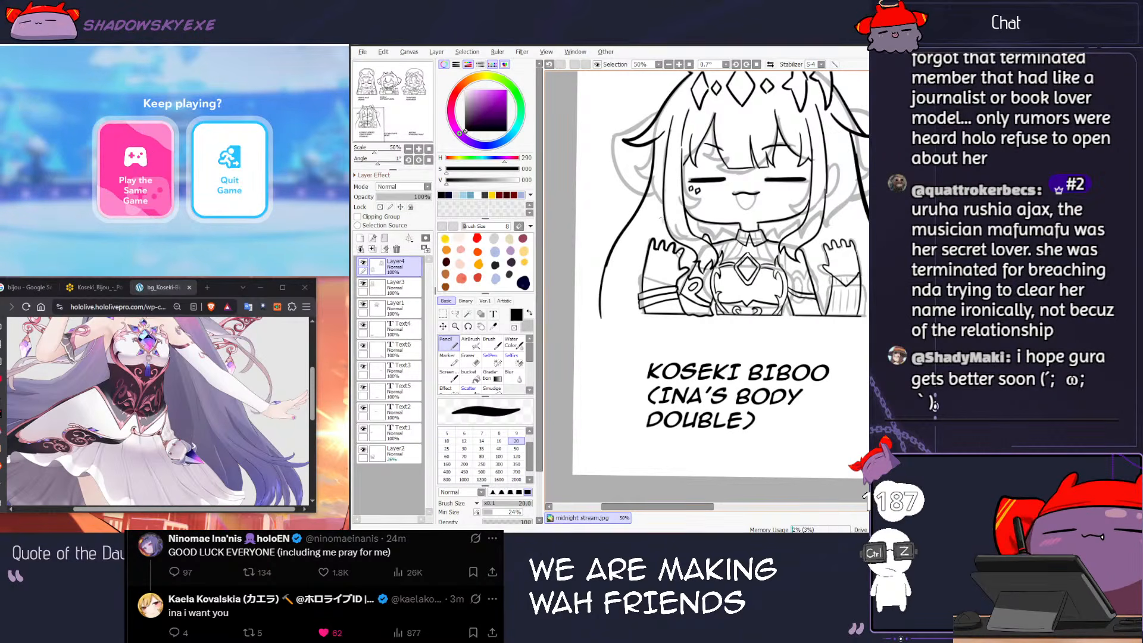
key(ctrl+z)
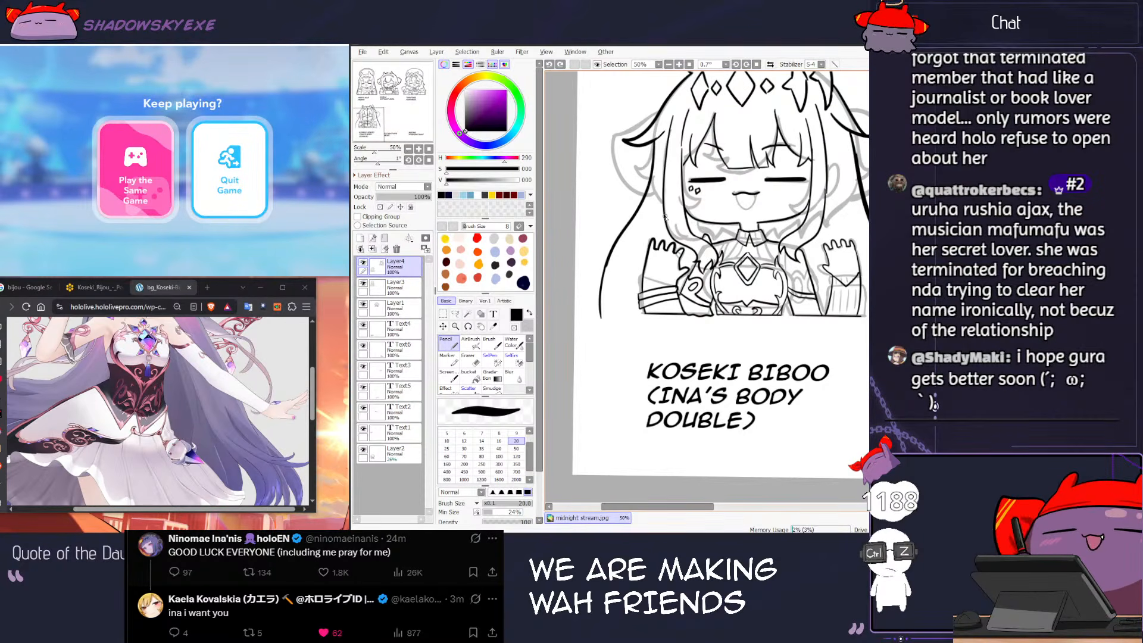
Step: Erase the long left outer hair strand and redraw it with the pencil at size 30 on the tilted canvas
mouse_move(853, 236)
mouse_down()
mouse_move(859, 257)
mouse_move(808, 246)
mouse_up()
key(e)
mouse_move(617, 135)
mouse_down()
mouse_move(557, 250)
mouse_move(585, 276)
mouse_move(595, 234)
mouse_move(586, 274)
mouse_up()
key(n)
key(e)
key(n)
key(])
key(])
key(ctrl+z)
drag(665, 109, 577, 268)
key(ctrl+z)
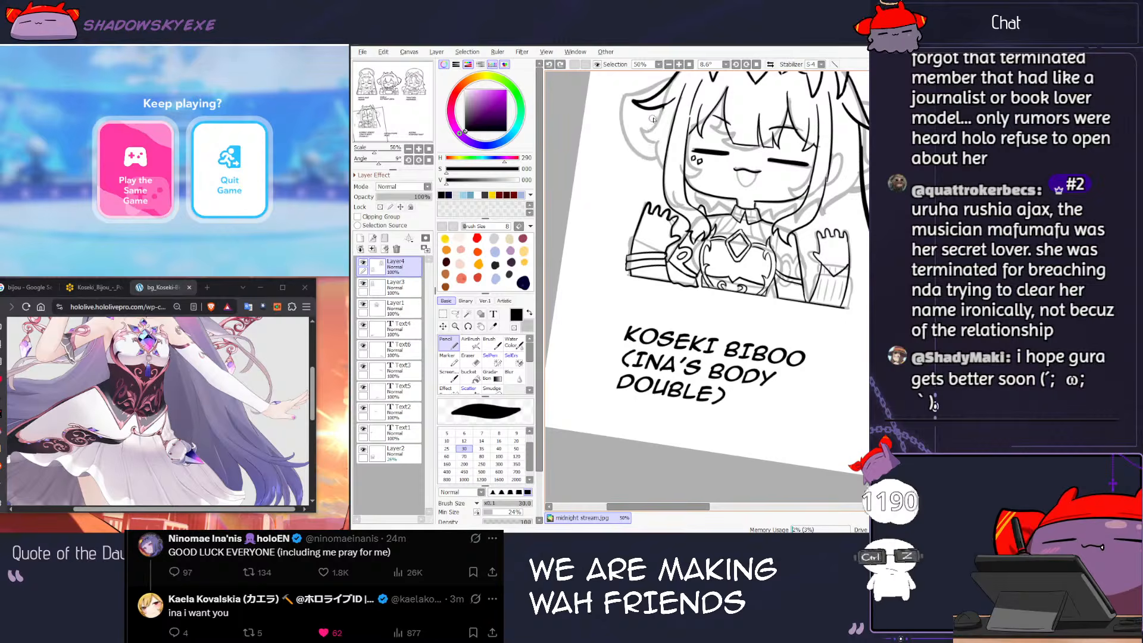
drag(659, 110, 582, 275)
Step: Reduce the pencil to size 16 and draw the left hair strand's inner line above the raised hand
key([)
key([)
key([)
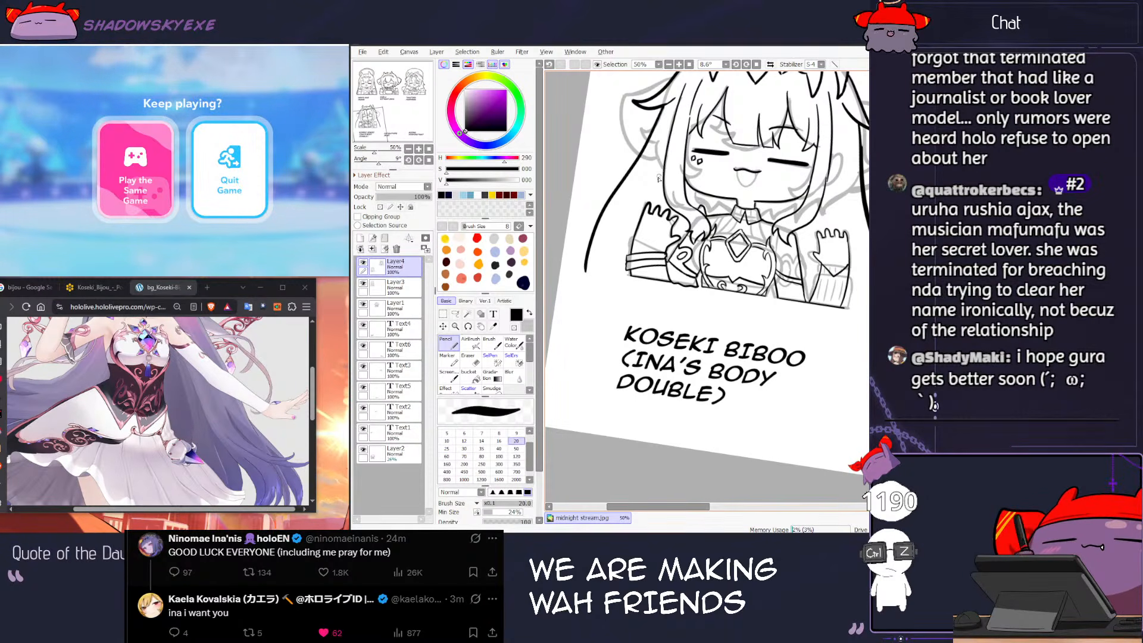
key(ctrl+z)
drag(639, 210, 662, 169)
Step: Draw the right hair strand's inner line at size 16, running behind the raised hand to the drawing's bottom line
drag(825, 196, 757, 238)
key(e)
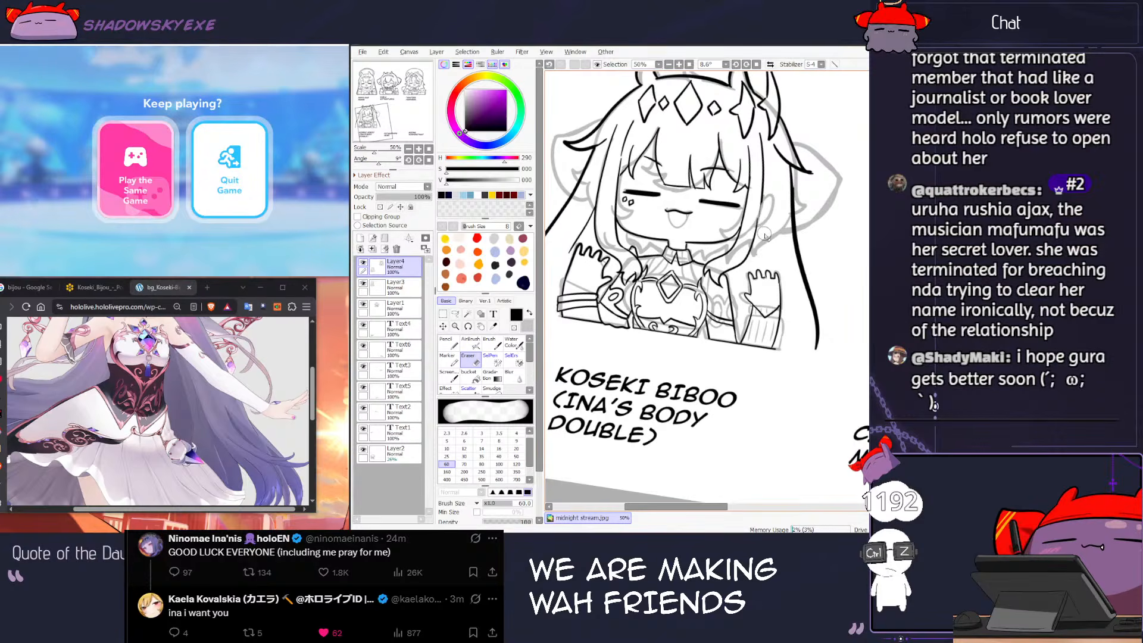
key(n)
key(ctrl+z)
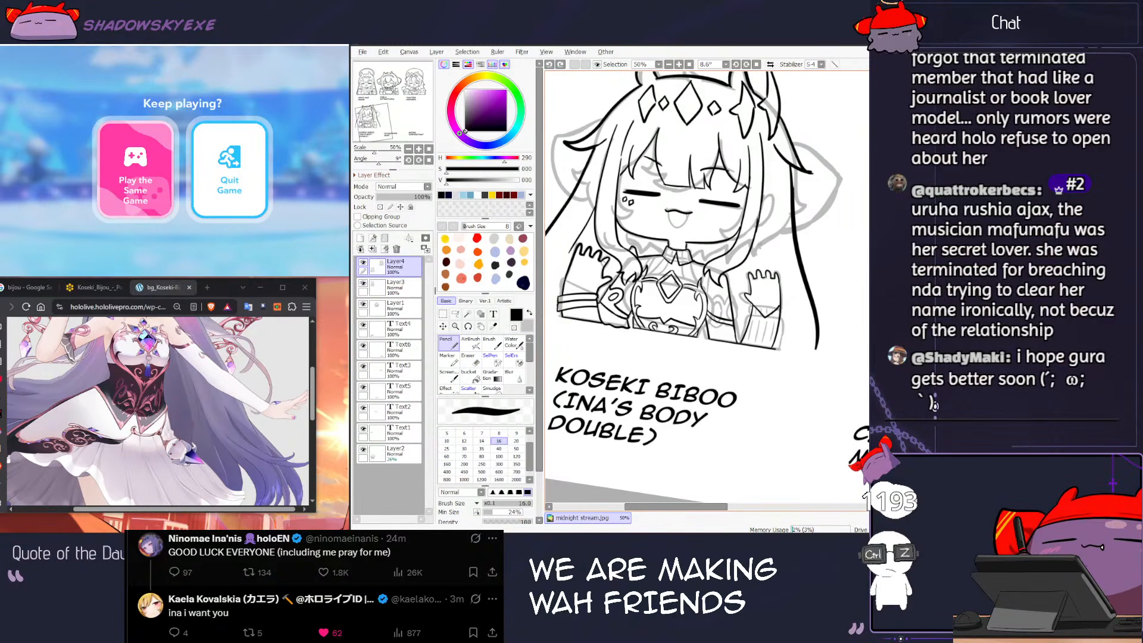
drag(766, 226, 759, 273)
key(ctrl+z)
key(ctrl+z)
key(ctrl+z)
drag(760, 210, 789, 338)
key(ctrl+z)
key(ctrl+z)
key(ctrl+z)
key(ctrl+z)
drag(780, 290, 787, 349)
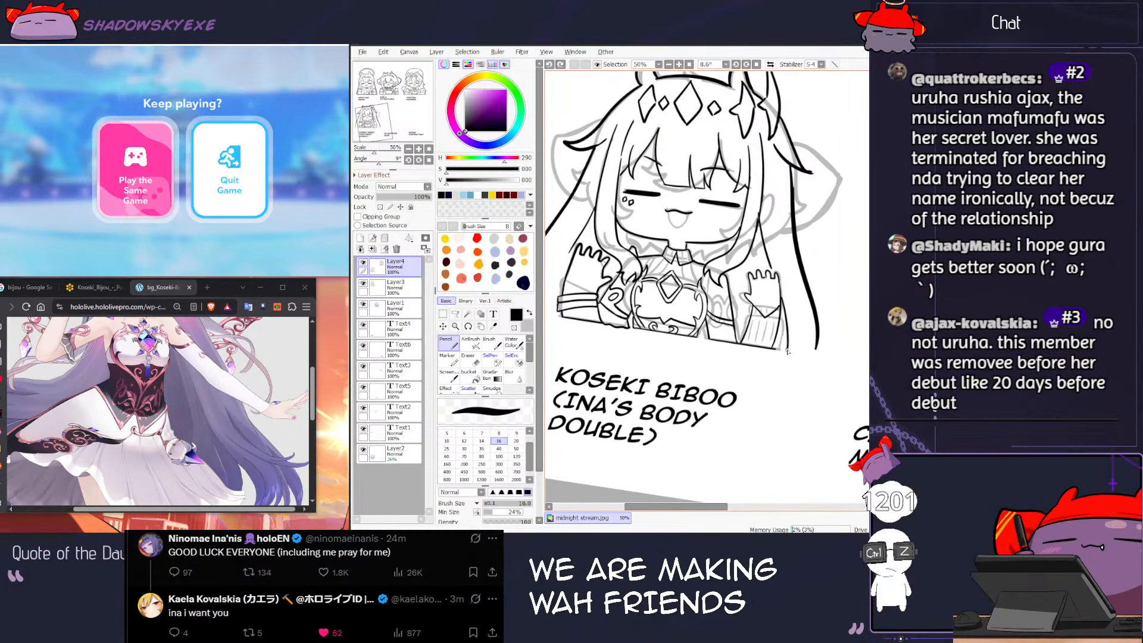
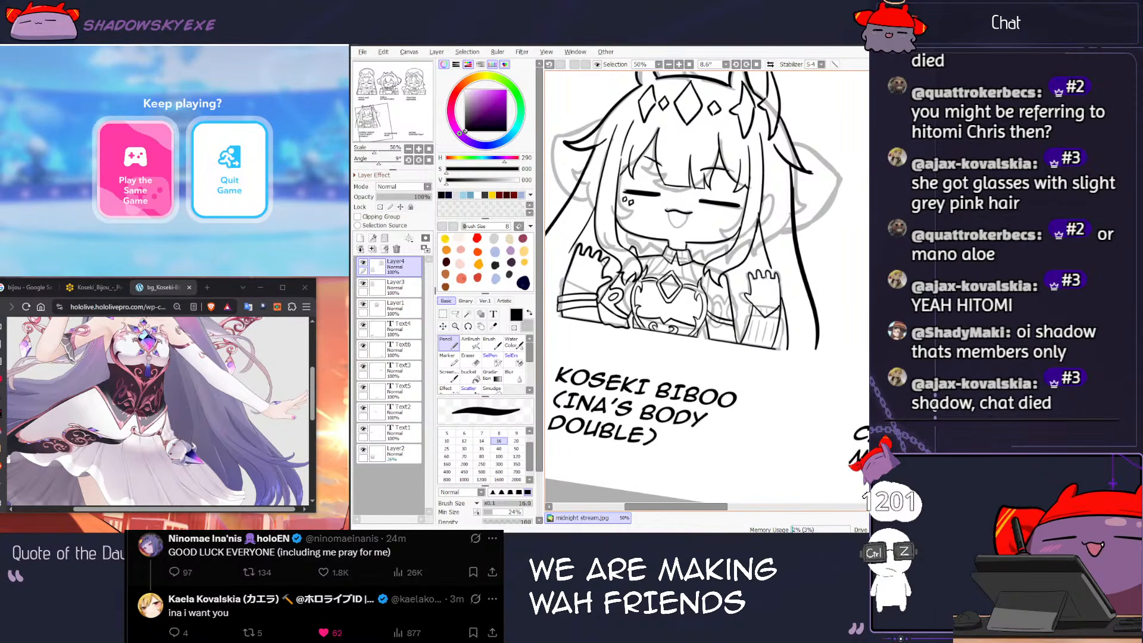
Step: Erase the flicked tuft on the right side hair with the eraser at size 35 and redraw it at pencil size 16
key(e)
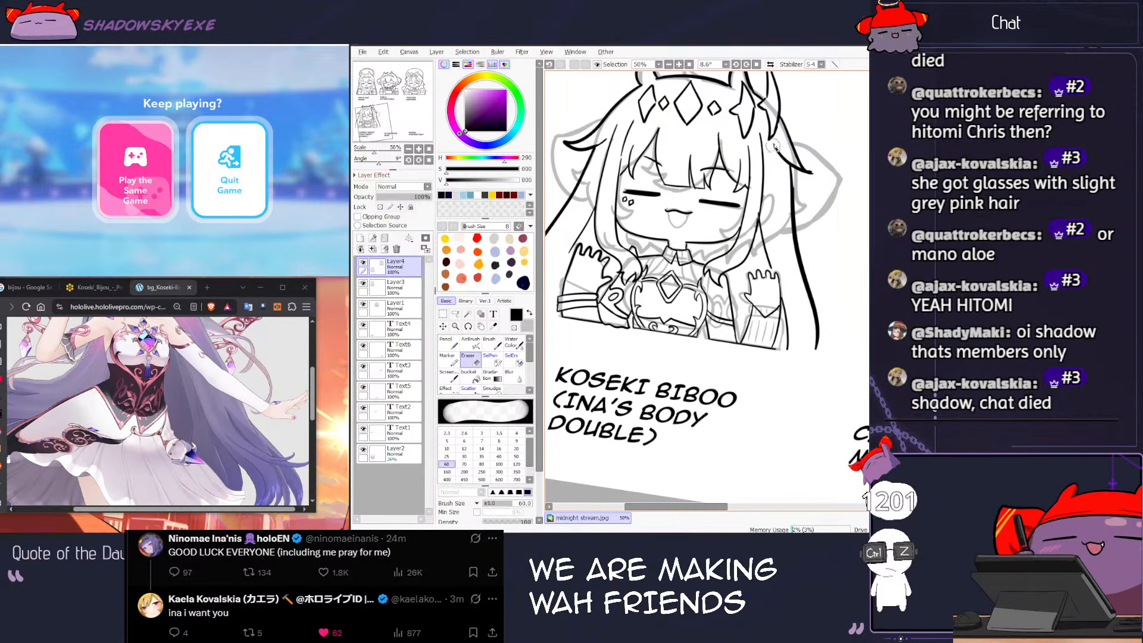
key(bracketleft)
key(bracketleft)
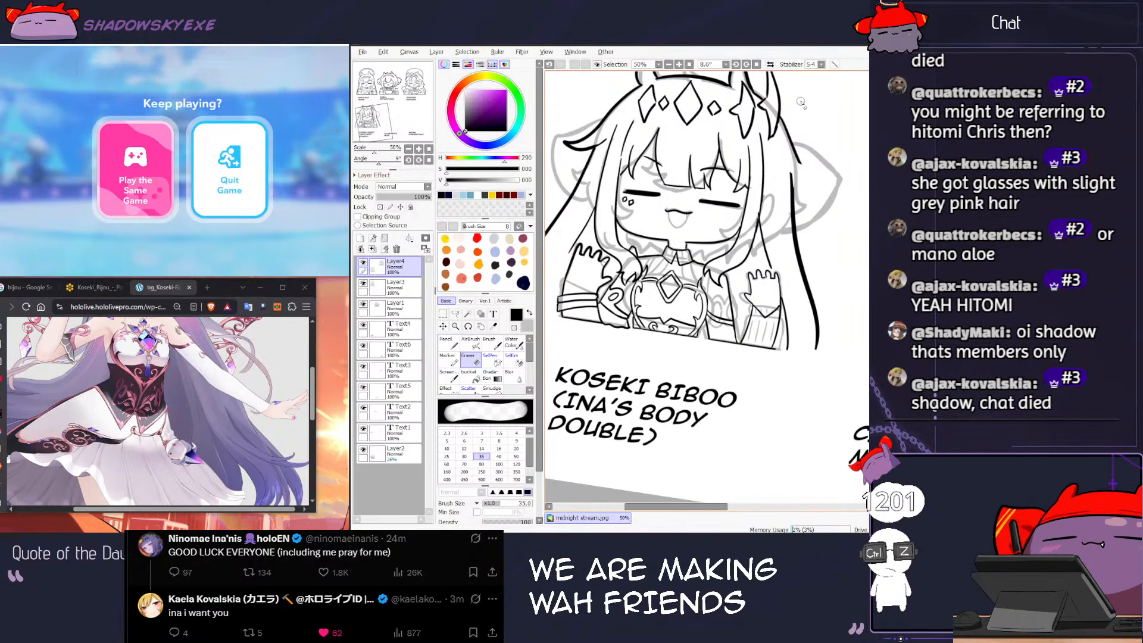
key(n)
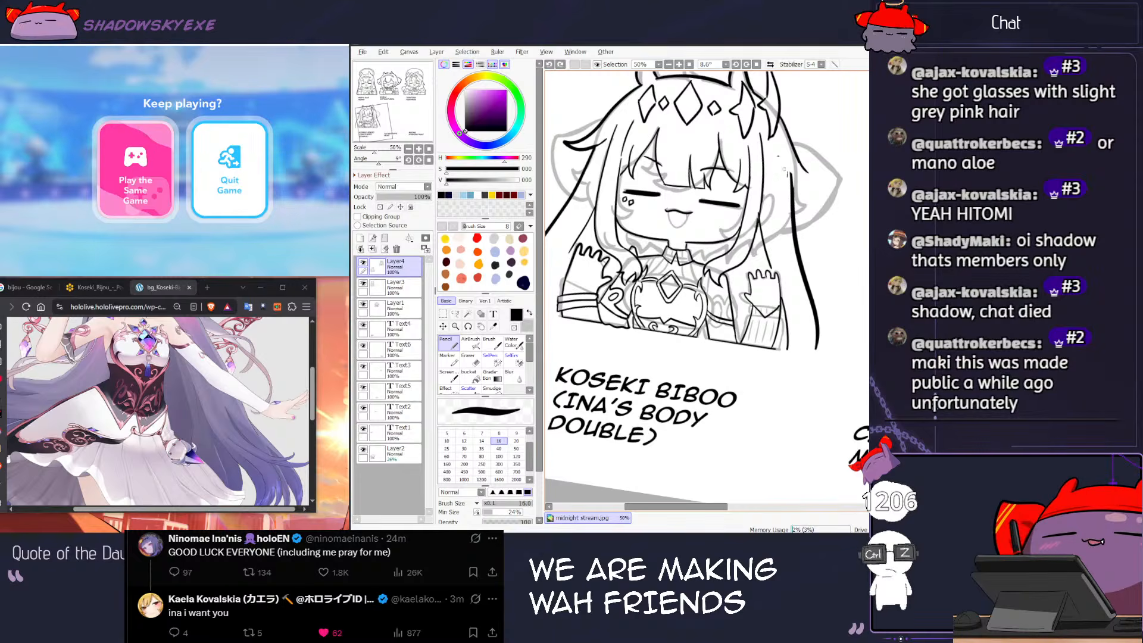
key(ctrl+z)
drag(780, 157, 817, 180)
key(ctrl+z)
key(ctrl+z)
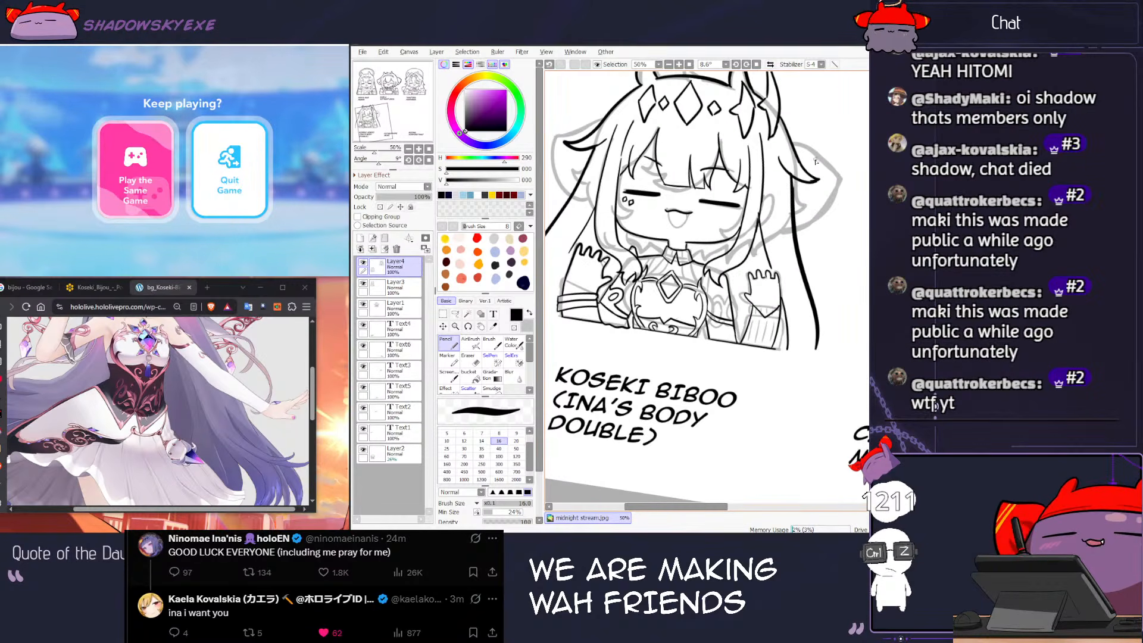
scroll(840, 144, down, 2)
scroll(830, 164, up, 2)
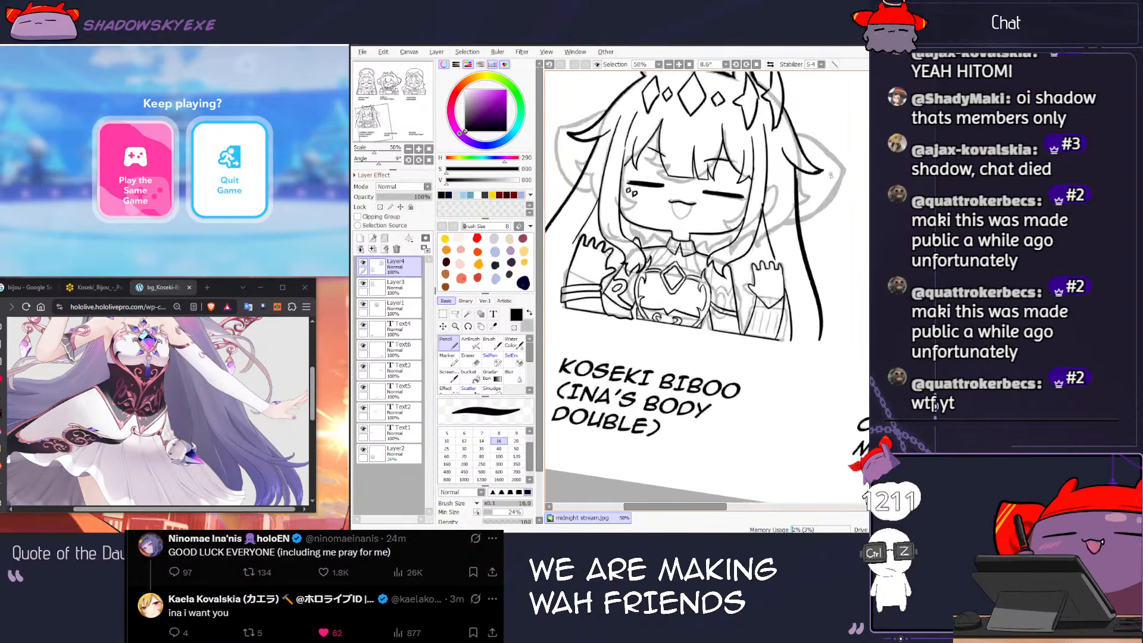
Step: Extend the drawing's straight bottom line along the ruler to the end of the right outer hair strand, then hide the ruler
scroll(826, 173, down, 1)
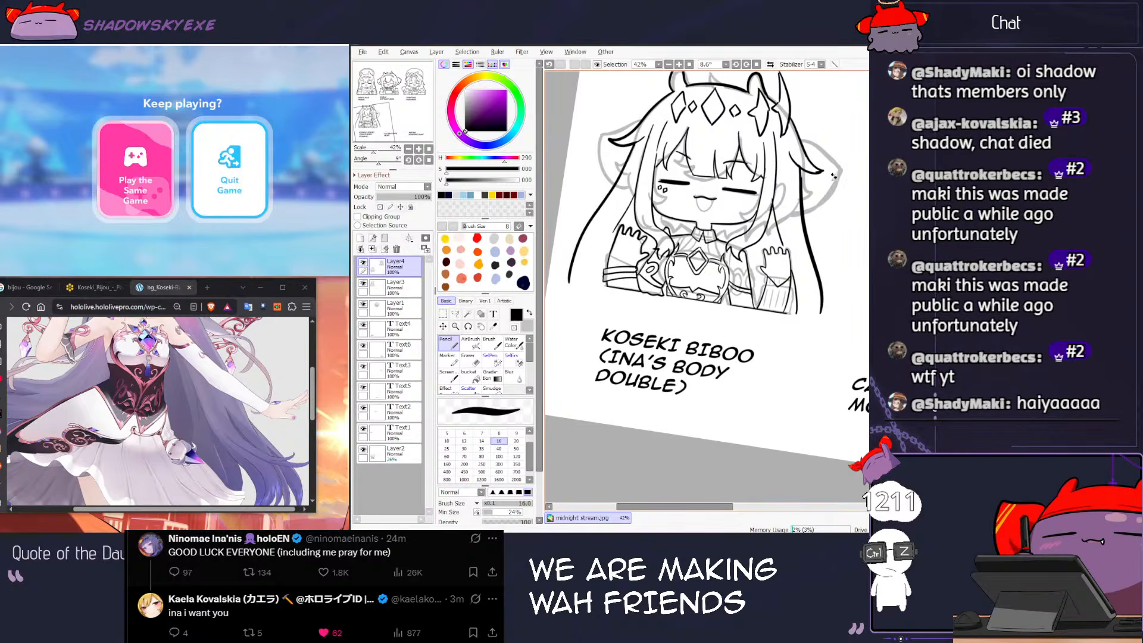
drag(844, 164, 829, 147)
key(ctrl+z)
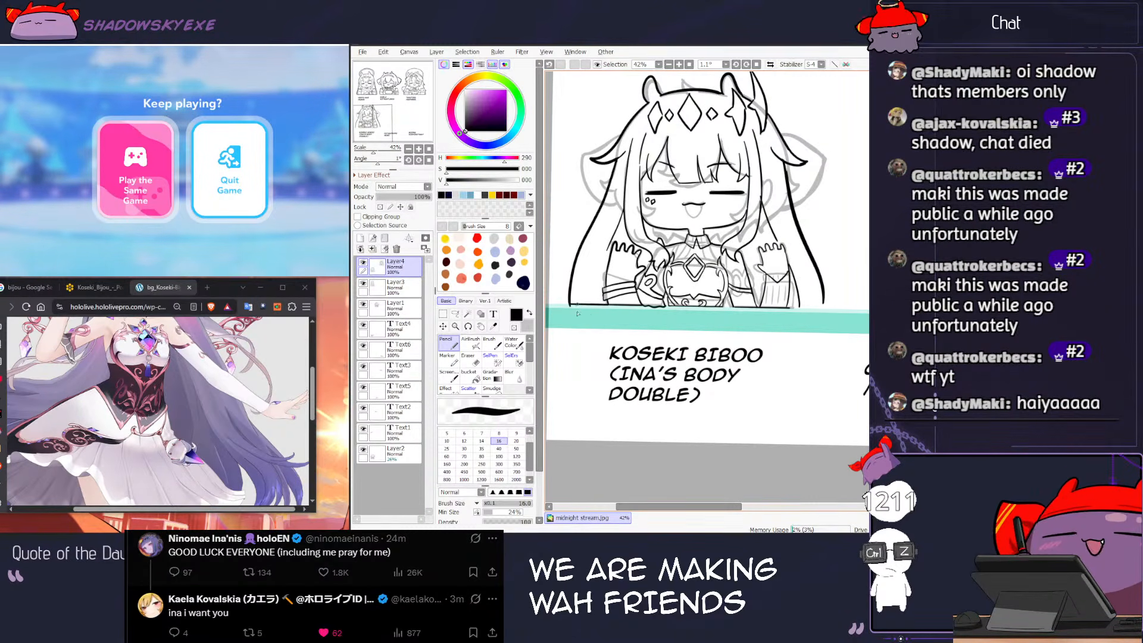
drag(816, 310, 823, 310)
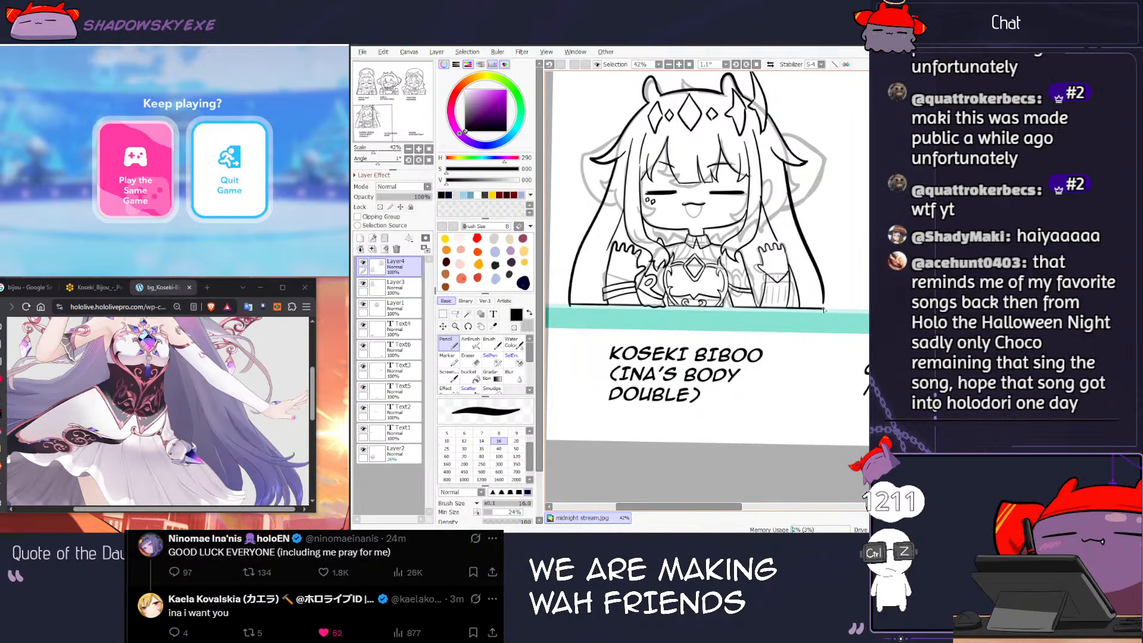
key(ctrl+r)
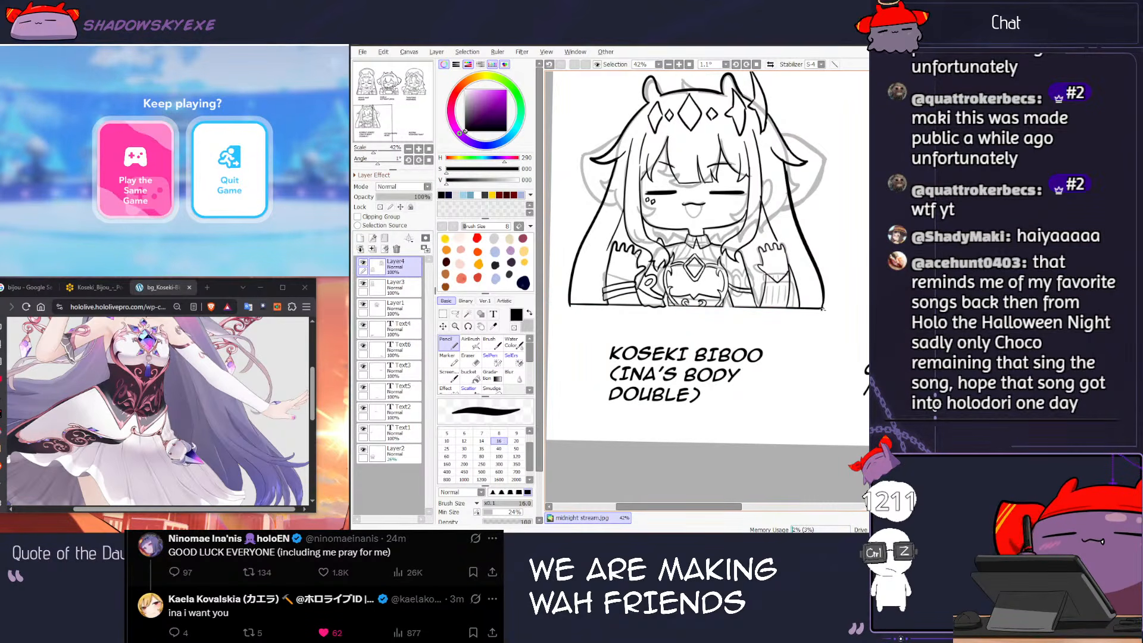
Step: Try erasing small parts of the side hair lines and the right end of the bottom line, undoing the strokes
key(e)
mouse_move(623, 217)
mouse_down()
mouse_move(604, 259)
mouse_move(611, 246)
mouse_up()
key(n)
key(ctrl+z)
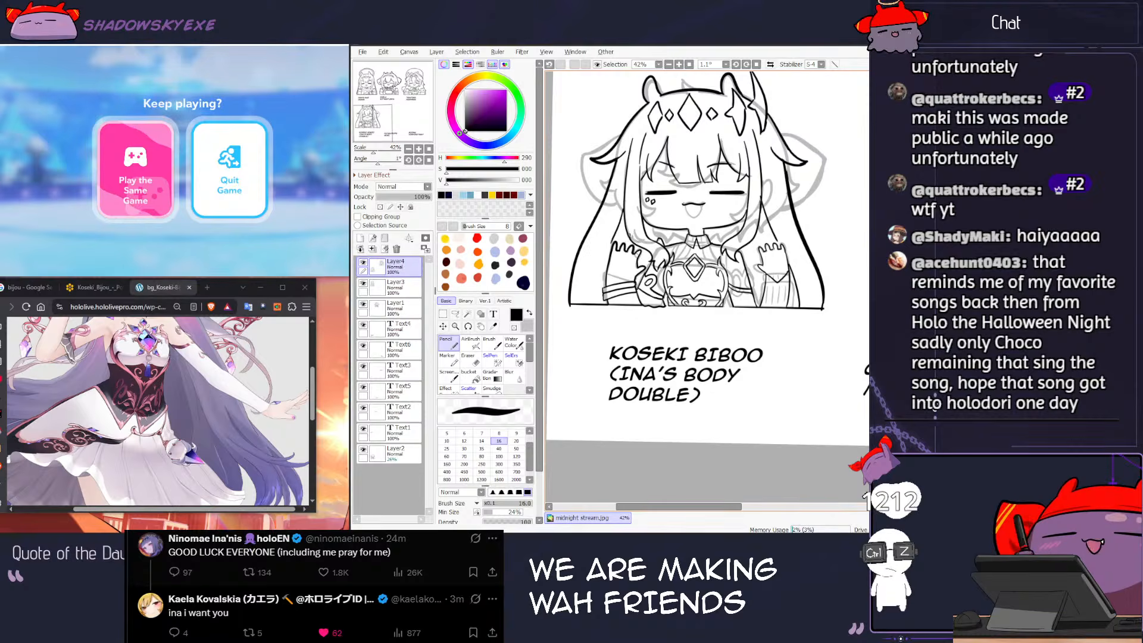
key(ctrl+z)
key(e)
drag(756, 191, 758, 195)
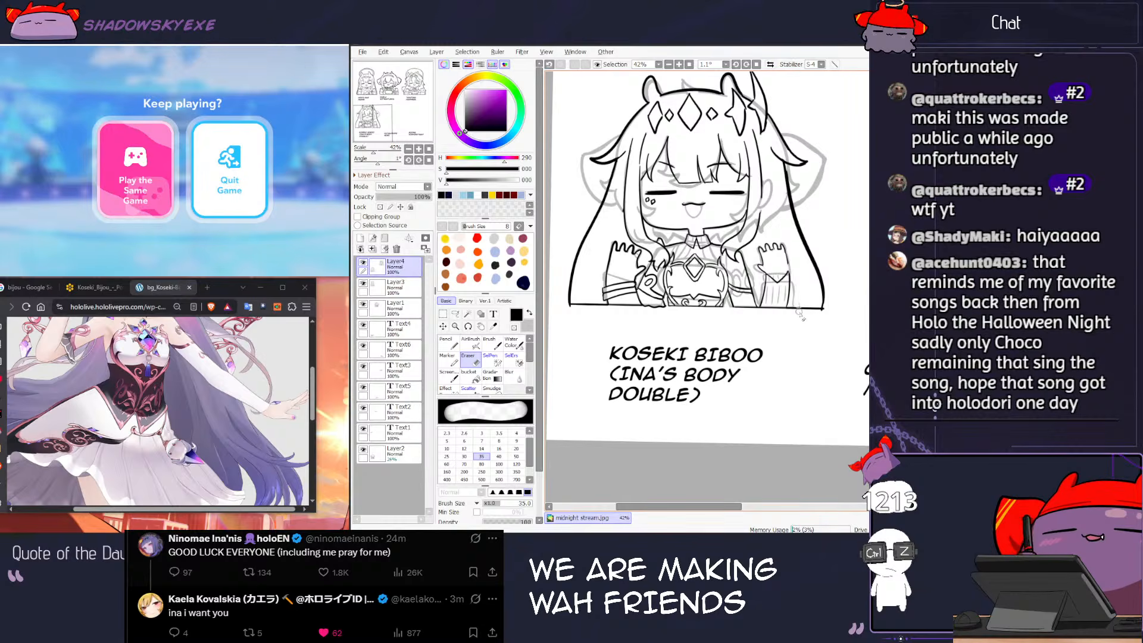
key(ctrl+z)
key(n)
key(ctrl+z)
key(ctrl+z)
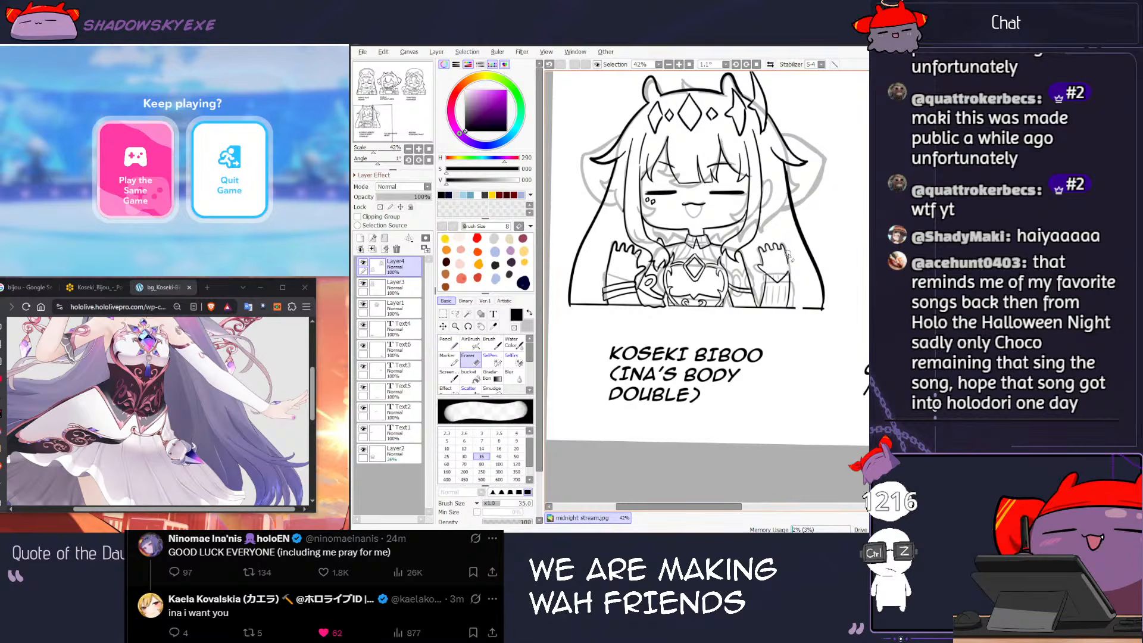
key(ctrl+z)
key(ctrl+y)
key(ctrl+z)
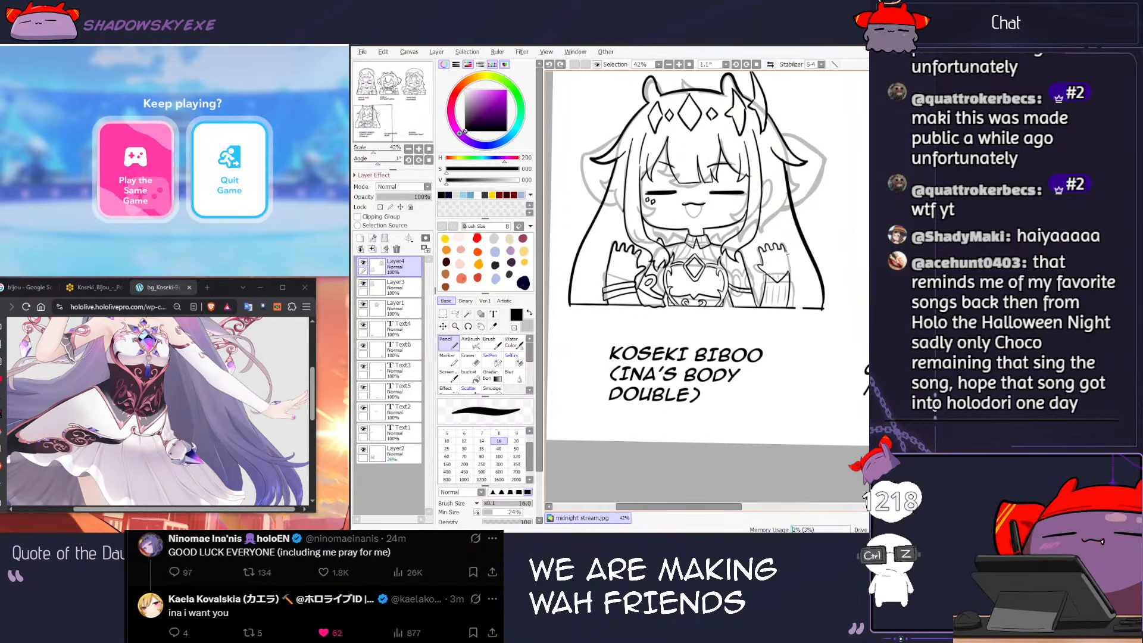
key(ctrl+z)
key(ctrl+y)
key(ctrl+z)
key(ctrl+z)
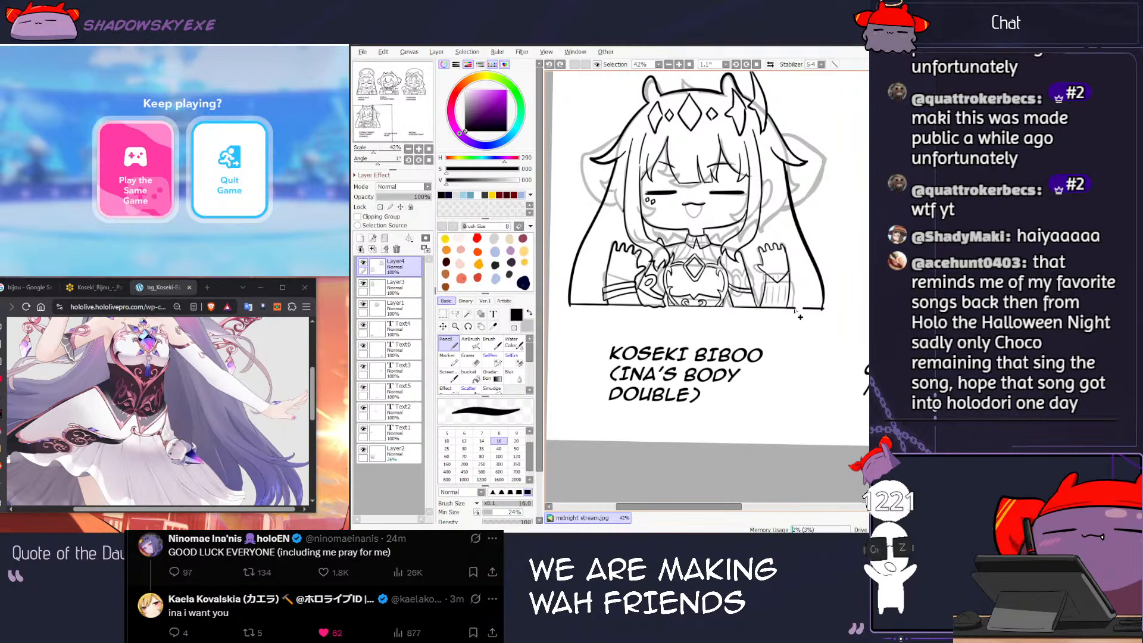
Step: Hide the rough sketch on Layer2 so only the clean line art of the characters shows
scroll(707, 262, down, 4)
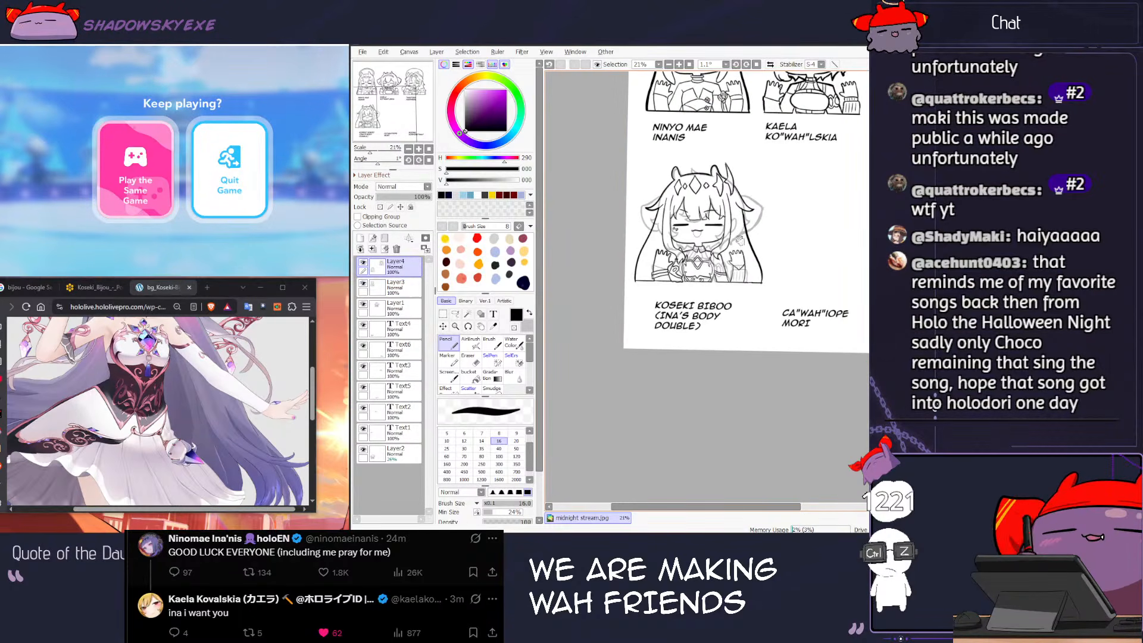
drag(727, 240, 692, 266)
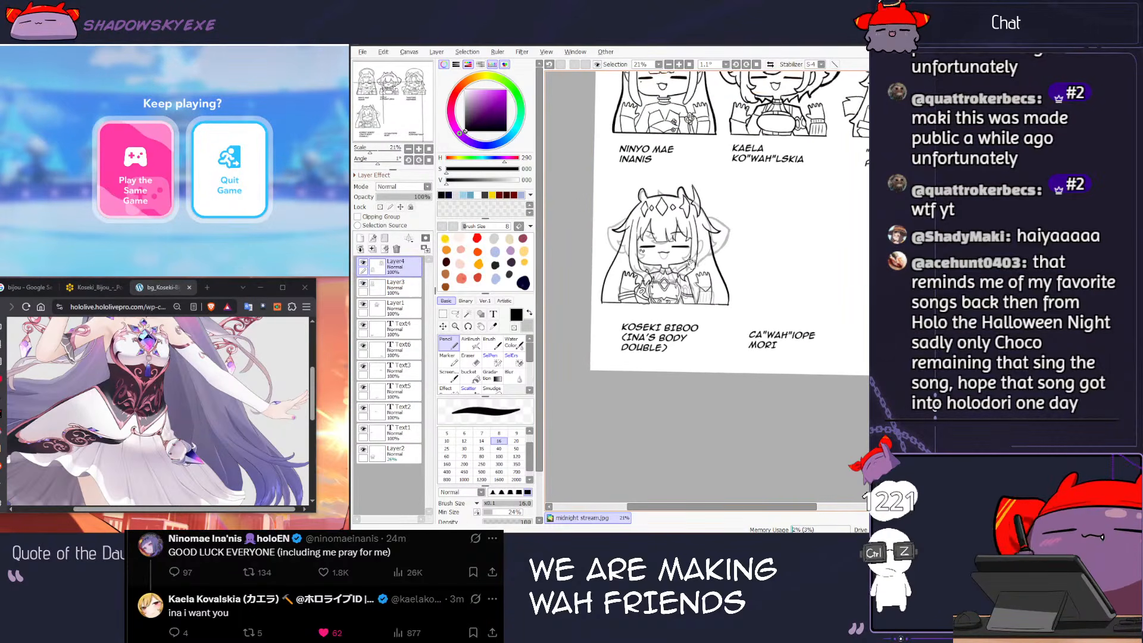
click(363, 450)
scroll(488, 379, down, 1)
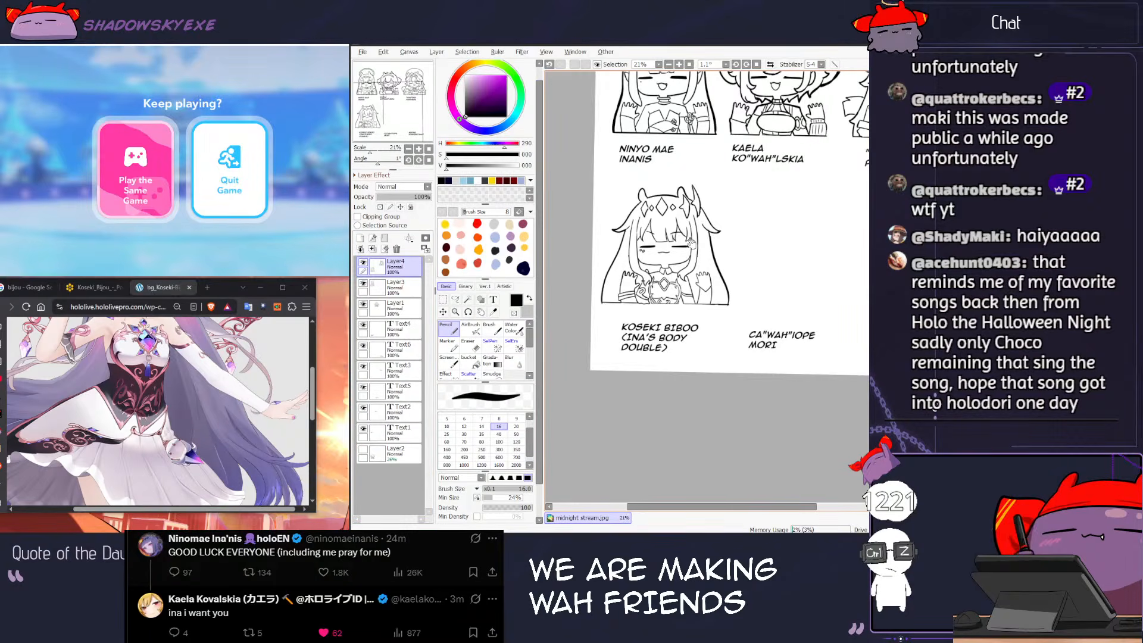
Step: Examine the inked Koseki Biboo beside the other chibi characters and check the bottom line against the ruler
scroll(719, 213, down, 2)
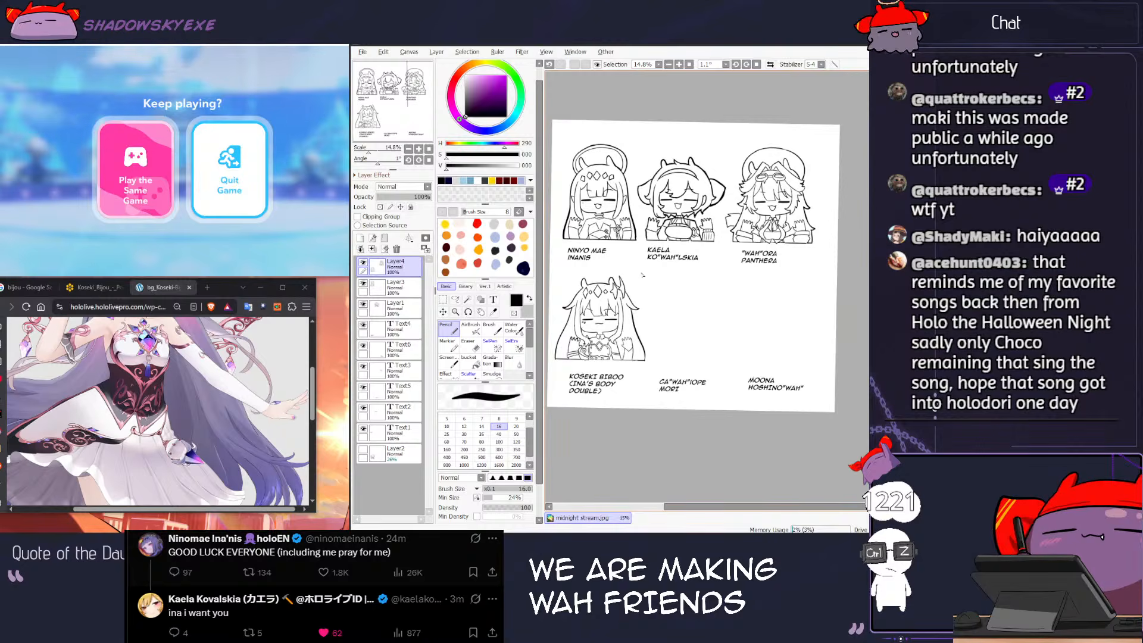
scroll(679, 304, up, 2)
drag(646, 279, 807, 230)
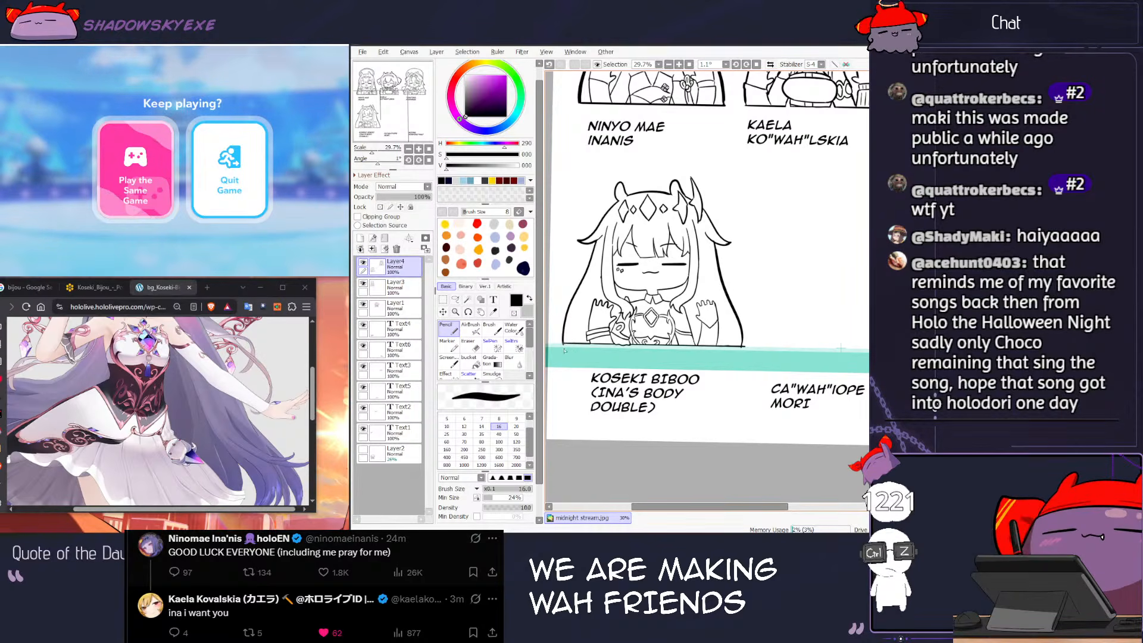
key(ctrl+d)
key(e)
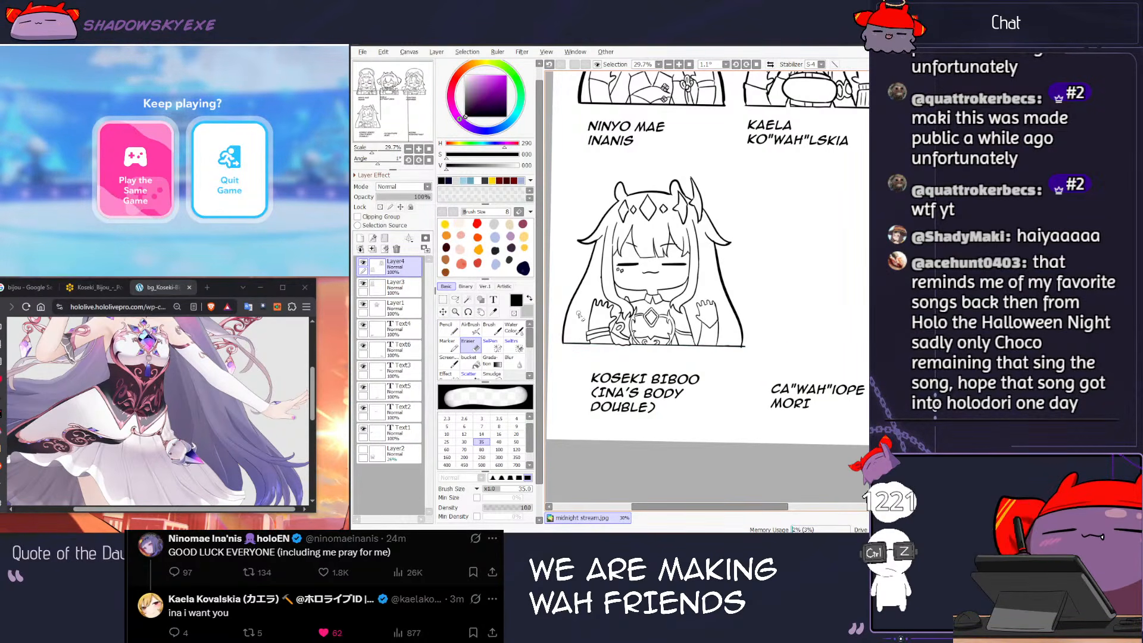
scroll(579, 314, down, 3)
scroll(603, 283, down, 1)
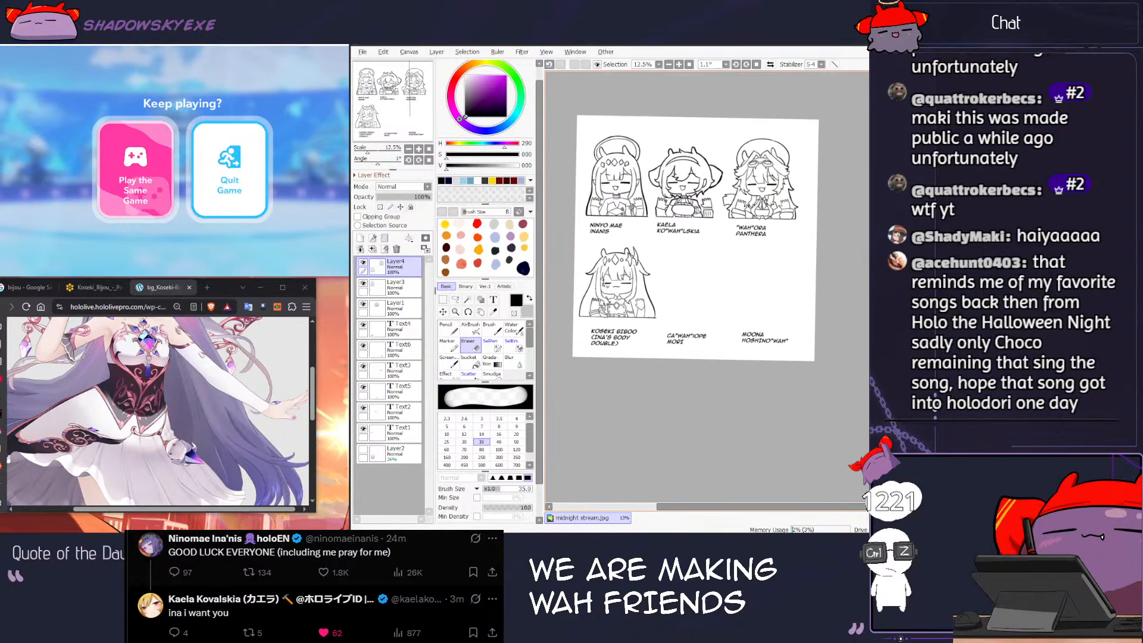
scroll(638, 268, up, 5)
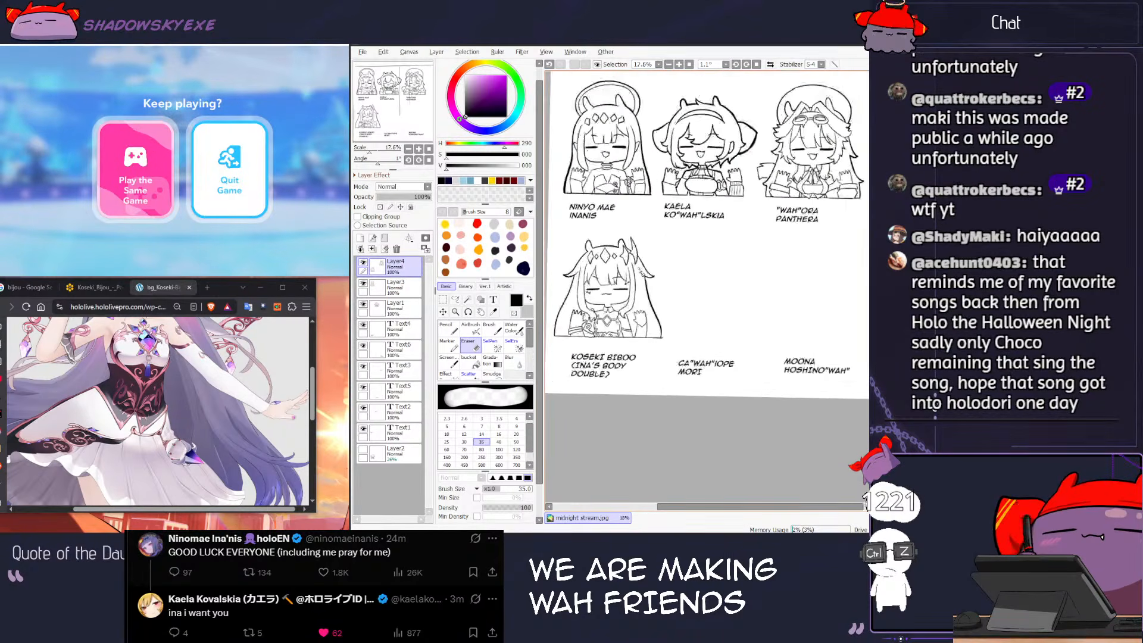
key(ctrl+r)
key(n)
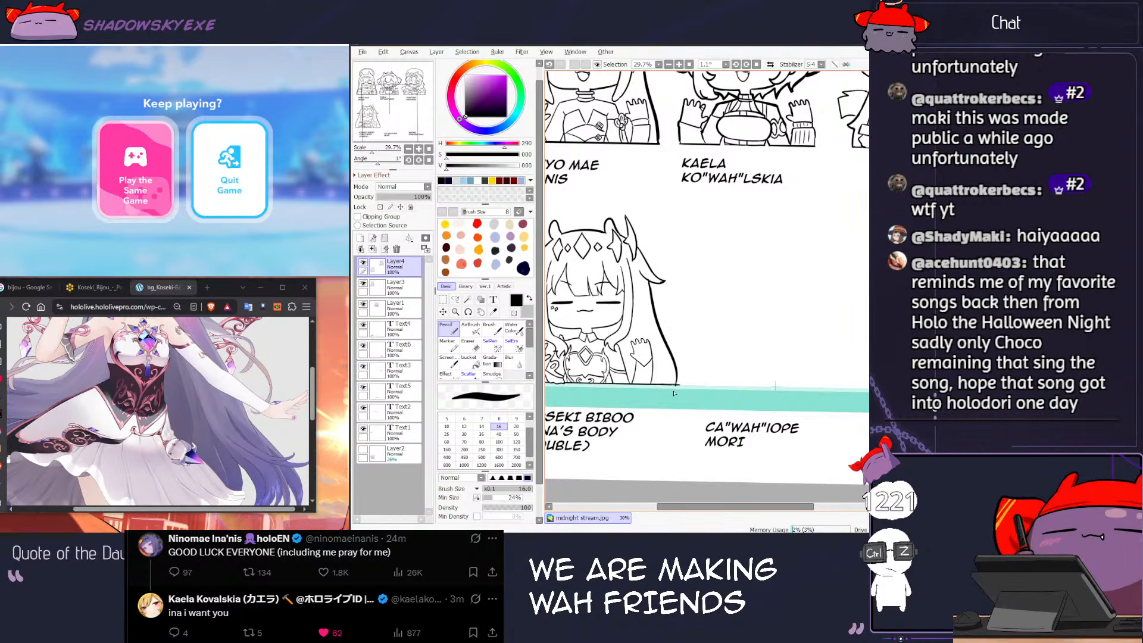
scroll(673, 393, left, 3)
key(ctrl+r)
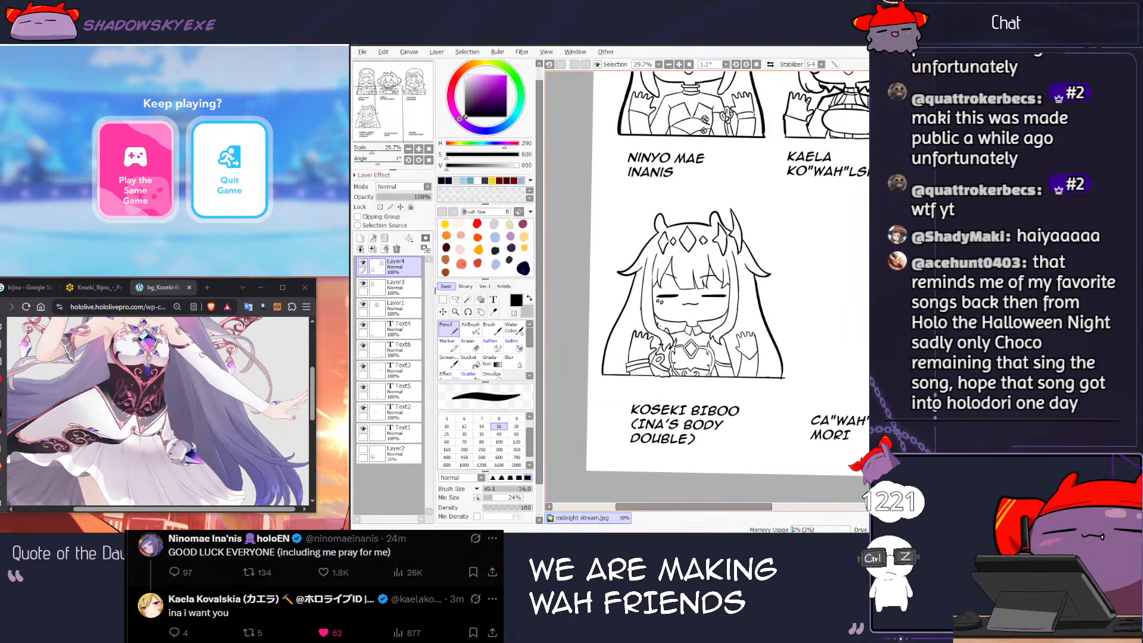
scroll(627, 388, down, 2)
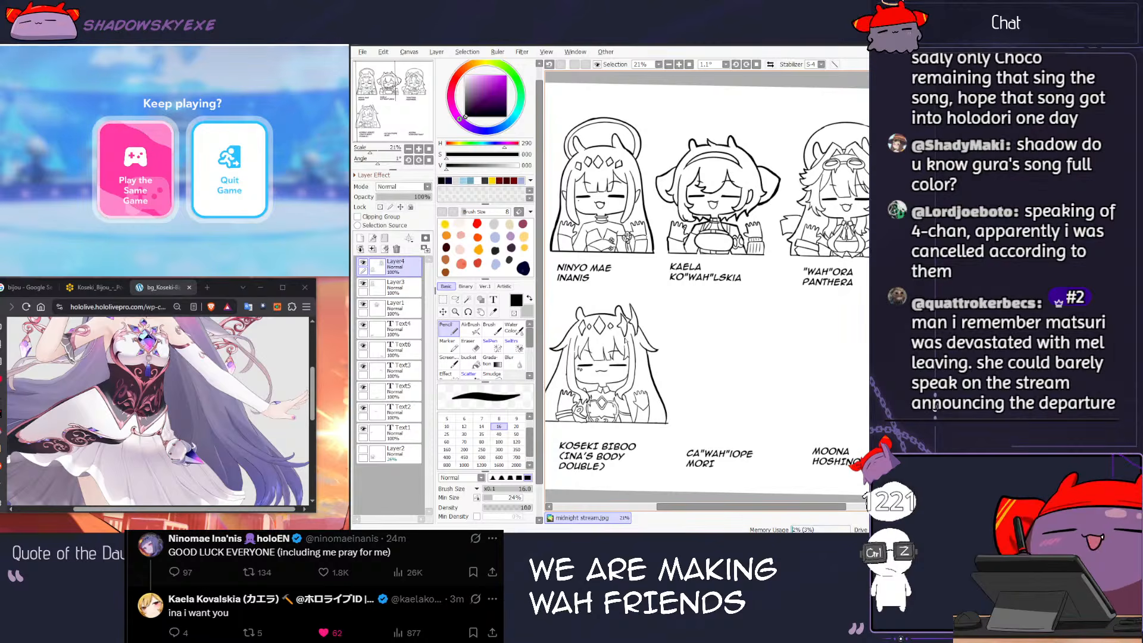
scroll(732, 322, down, 1)
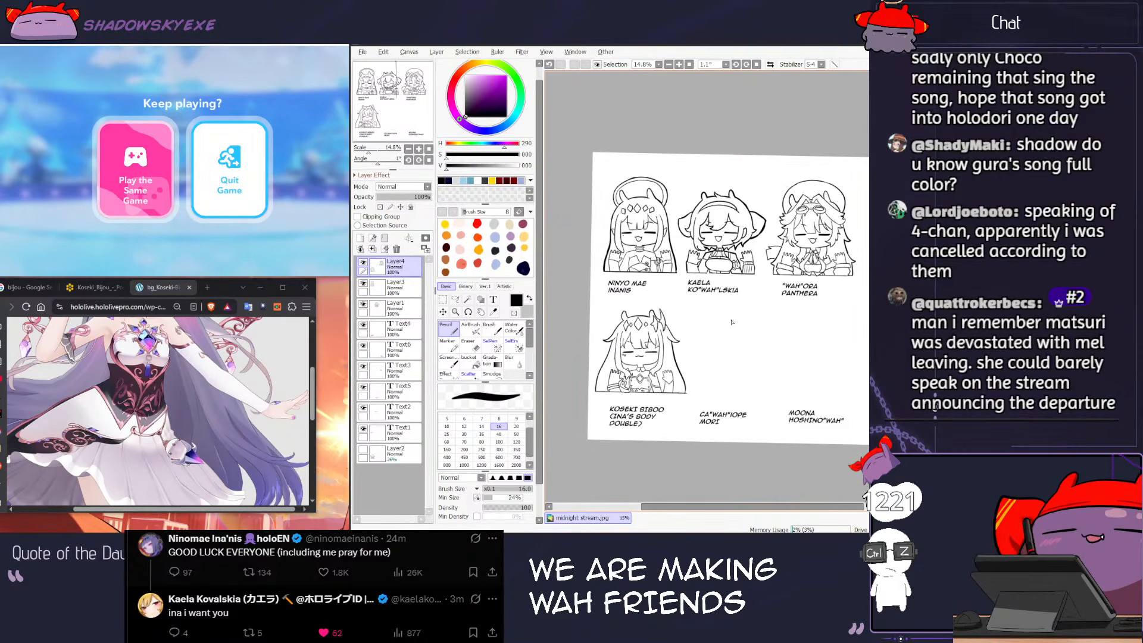
scroll(729, 324, up, 1)
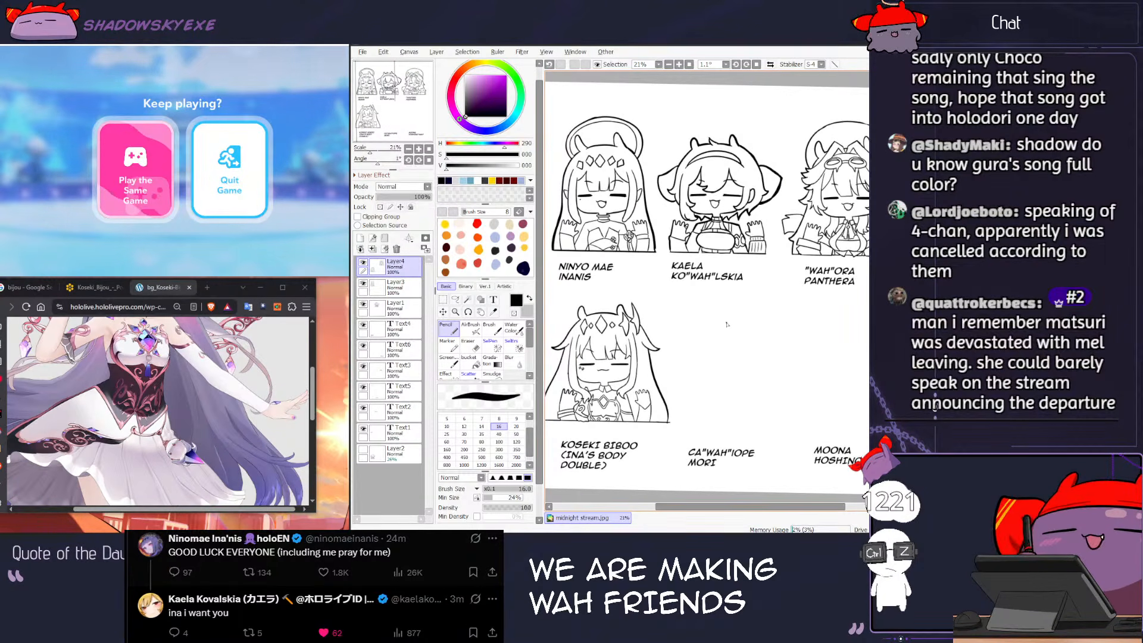
Step: Lasso the Koseki Biboo line art, cut it from Layer4 and paste it in place onto a new layer
key(l)
drag(587, 298, 612, 282)
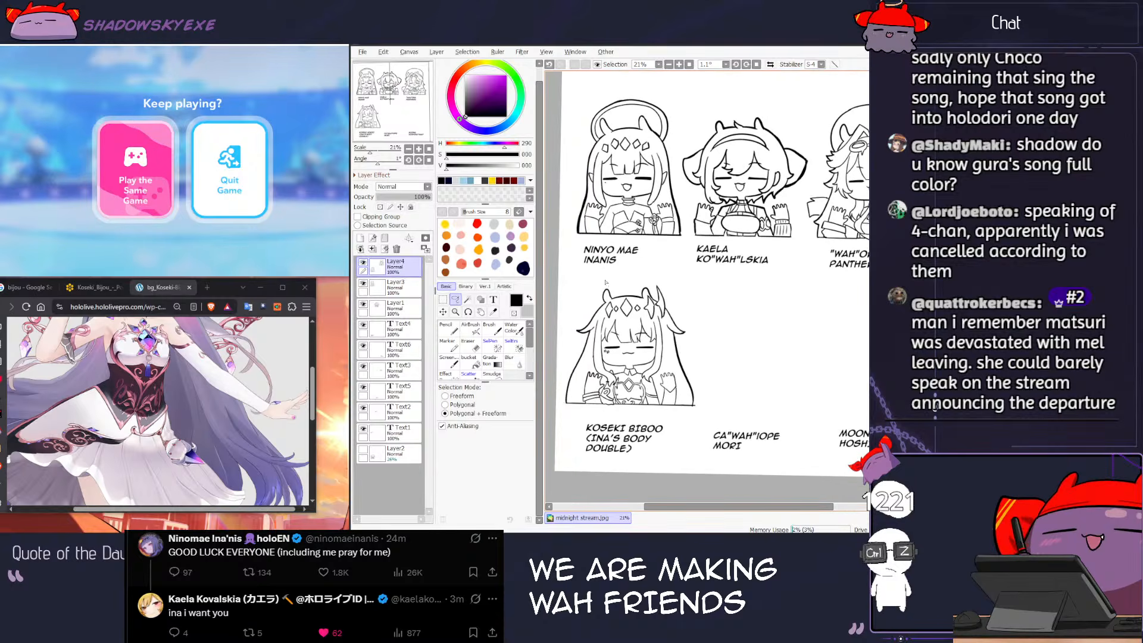
mouse_move(590, 419)
mouse_down()
mouse_move(692, 421)
mouse_move(740, 372)
mouse_move(694, 295)
mouse_move(613, 271)
mouse_up()
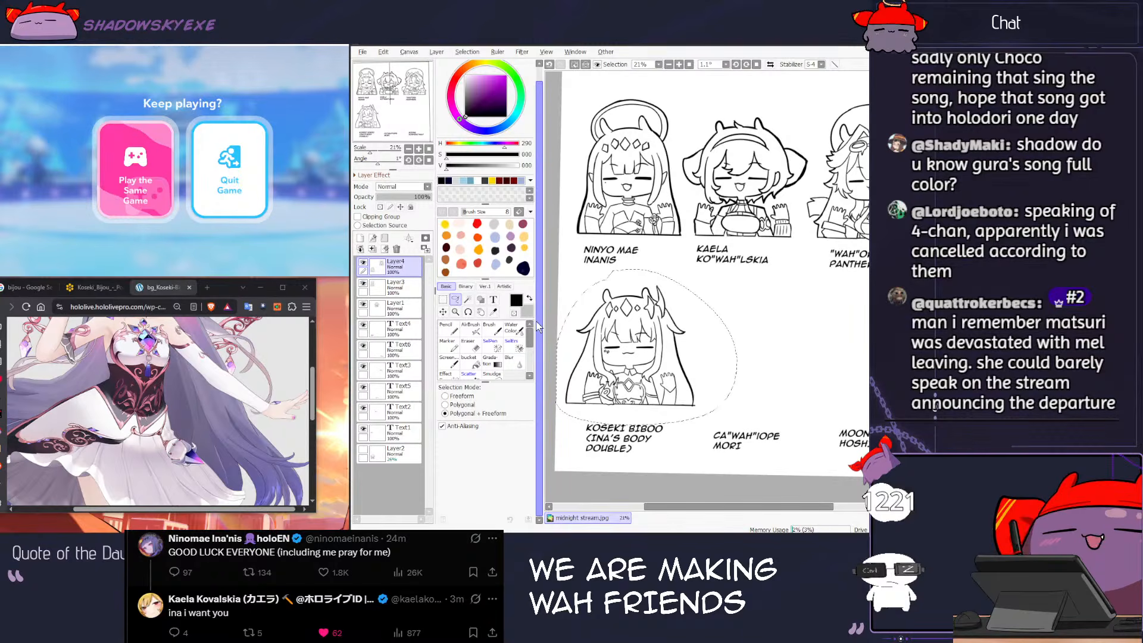
key(ctrl+z)
key(ctrl+v)
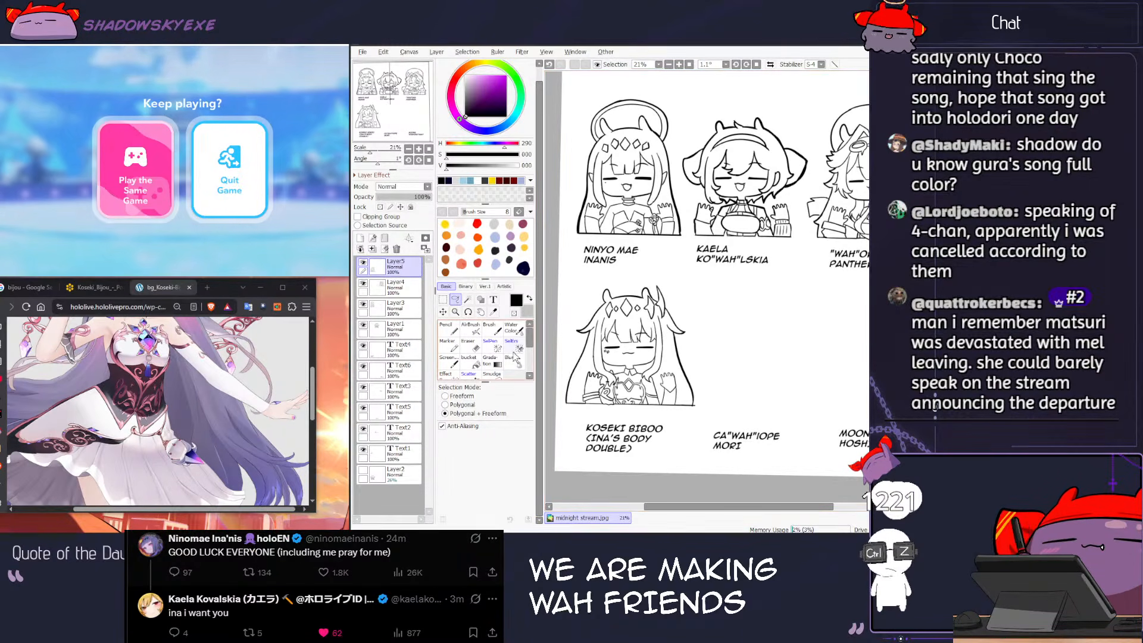
Step: Move the "Wah"ora Panthera line art on Layer4 down to the lower row, beside Koseki Biboo
click(404, 288)
scroll(641, 244, down, 3)
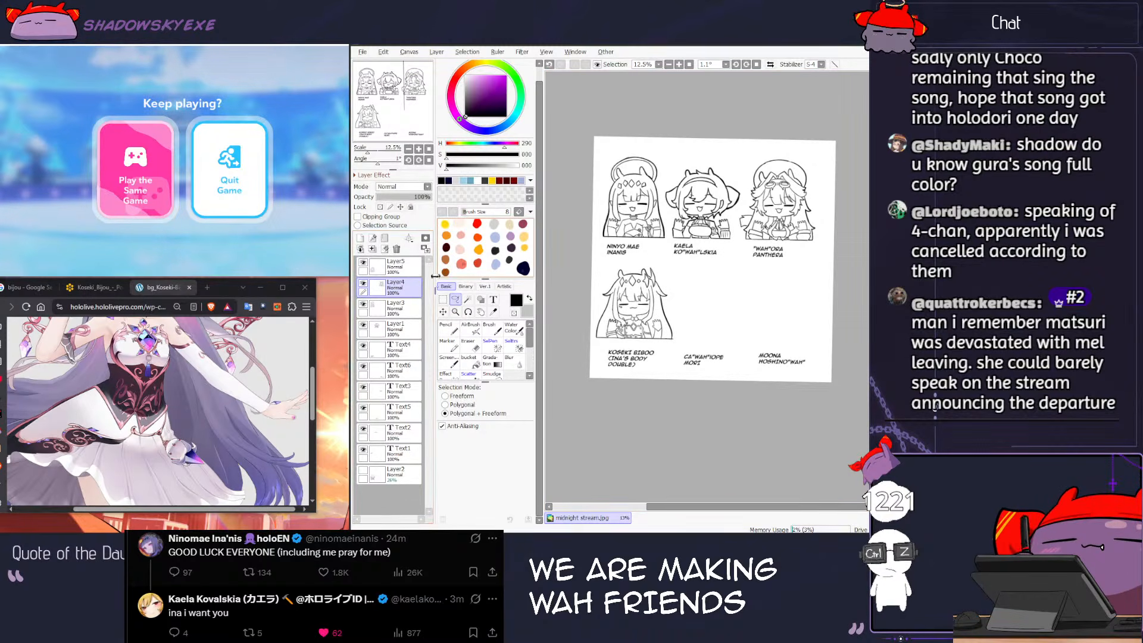
key(ctrl+t)
mouse_move(781, 199)
mouse_down()
mouse_move(709, 280)
mouse_move(730, 299)
mouse_up()
key(Return)
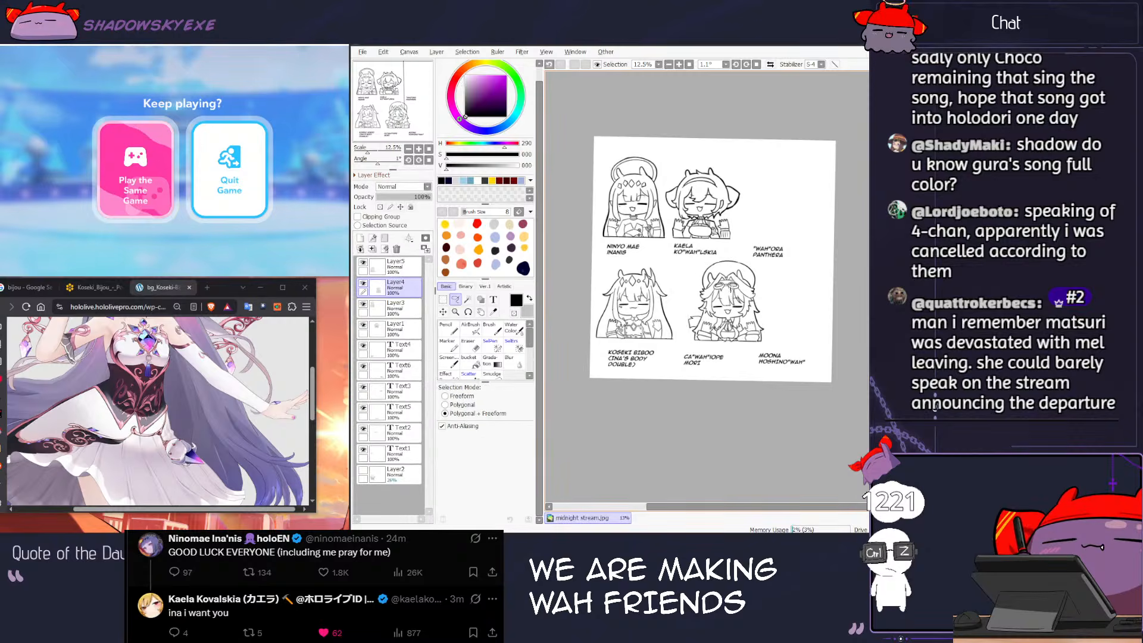
Step: Delete the Ca"wah"iope Mori and Moona Hoshino"wah" caption text layers from the lower row
scroll(731, 300, up, 2)
scroll(712, 302, down, 2)
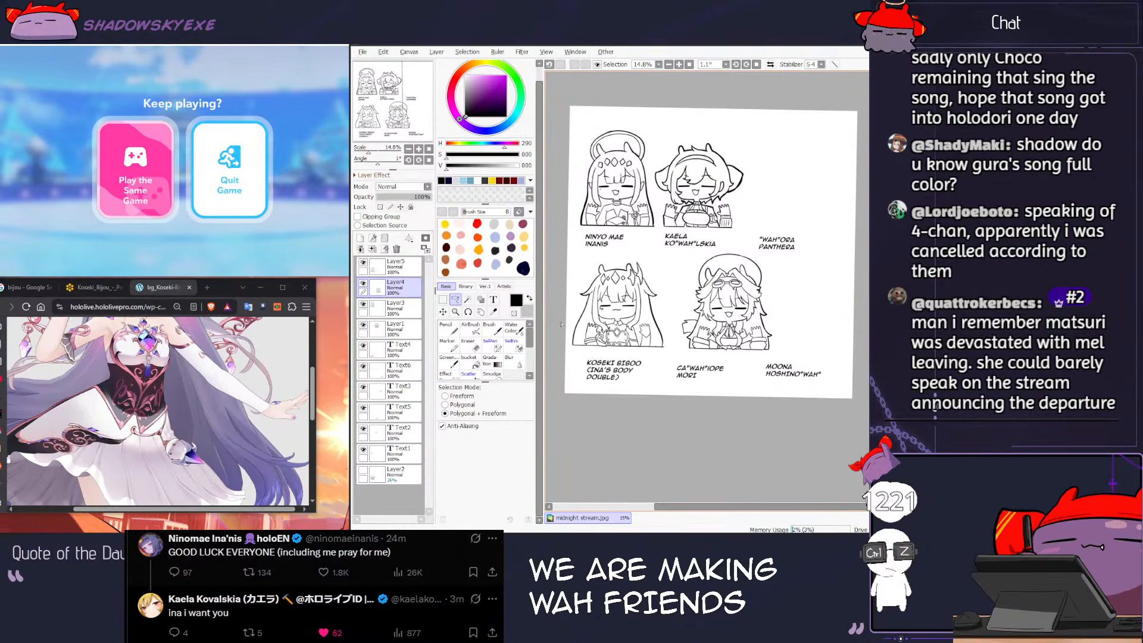
click(493, 300)
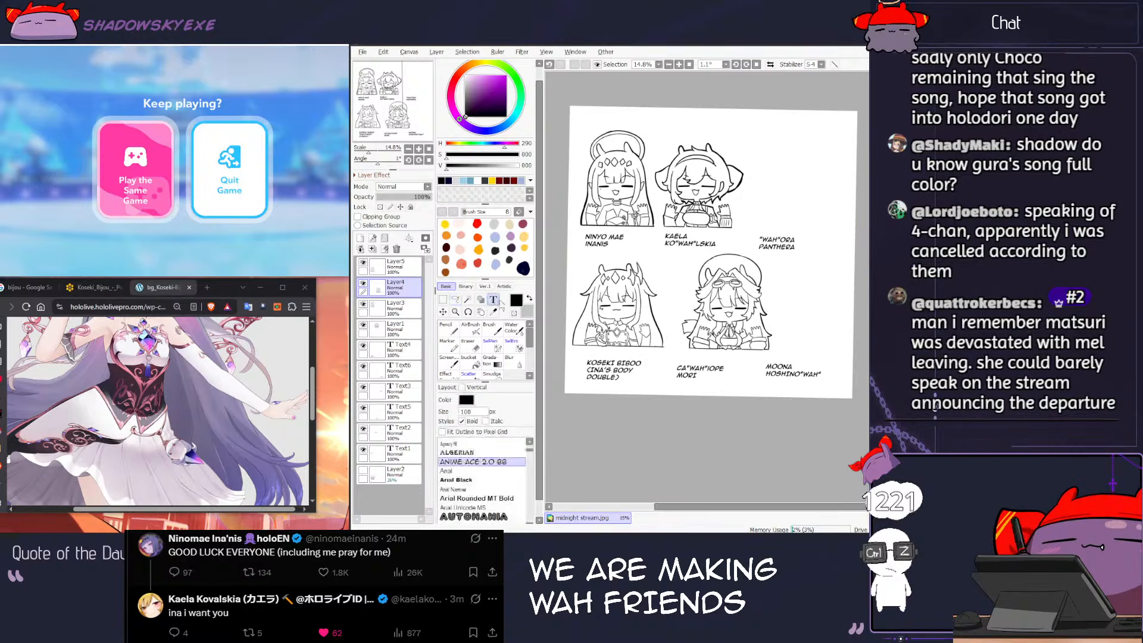
click(680, 363)
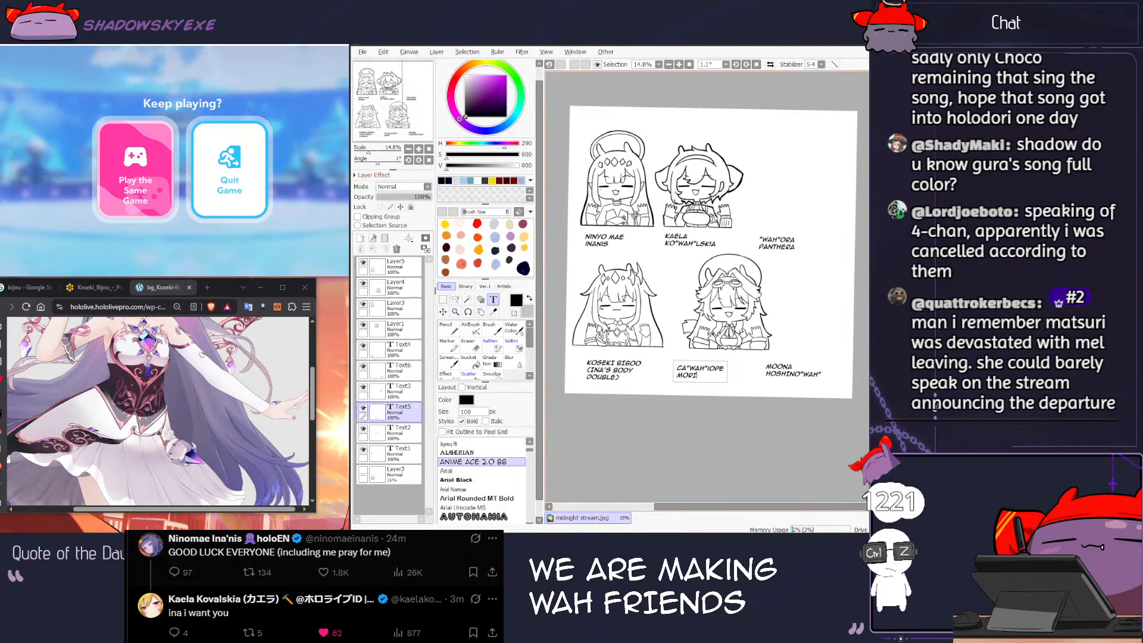
click(396, 249)
click(793, 370)
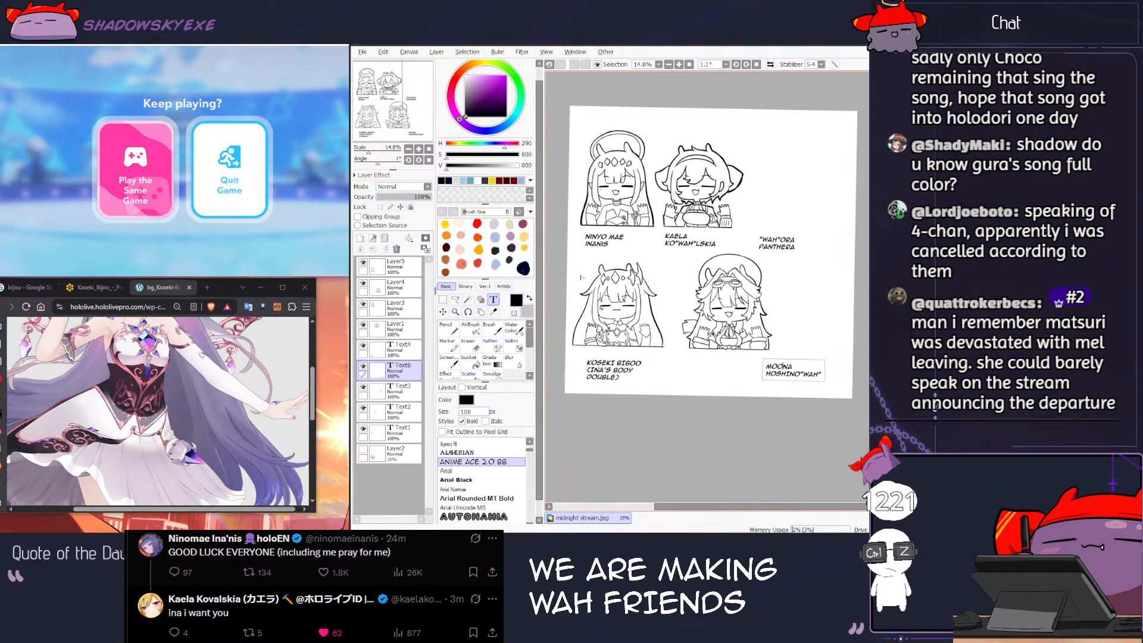
click(396, 249)
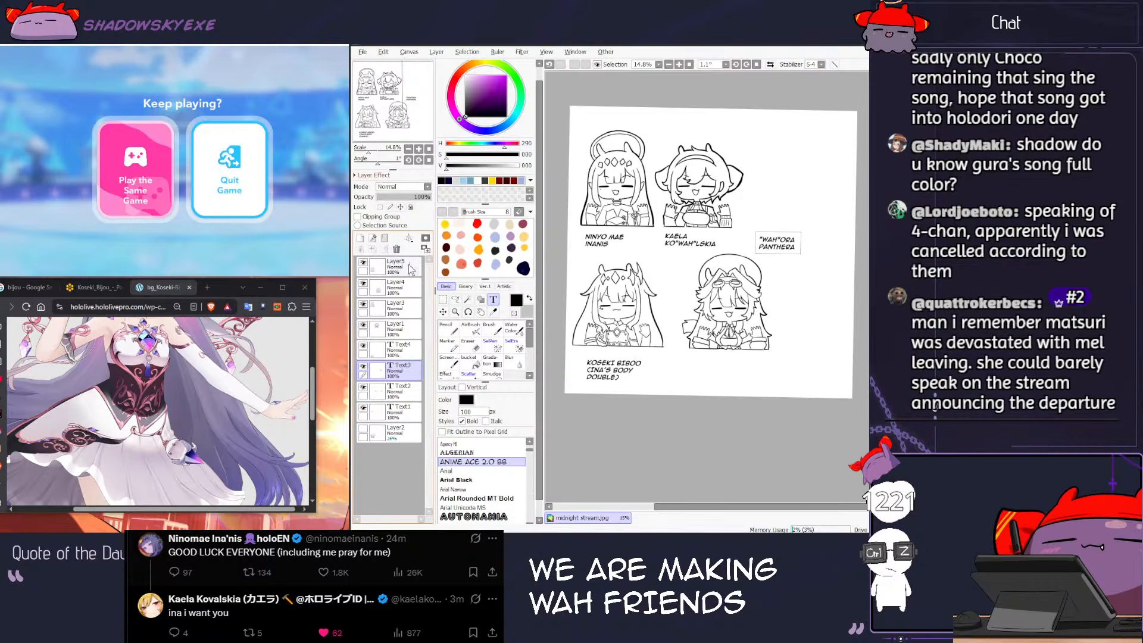
Step: Move the "Wah"ora Panthera caption down to the lower row, below its relocated character
click(442, 311)
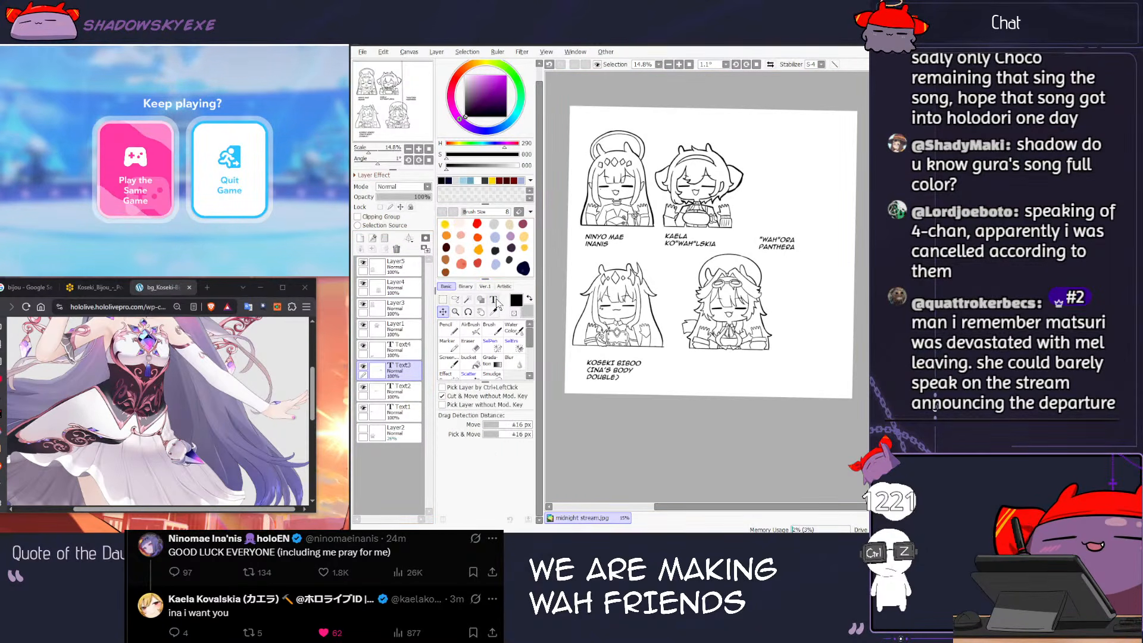
click(494, 299)
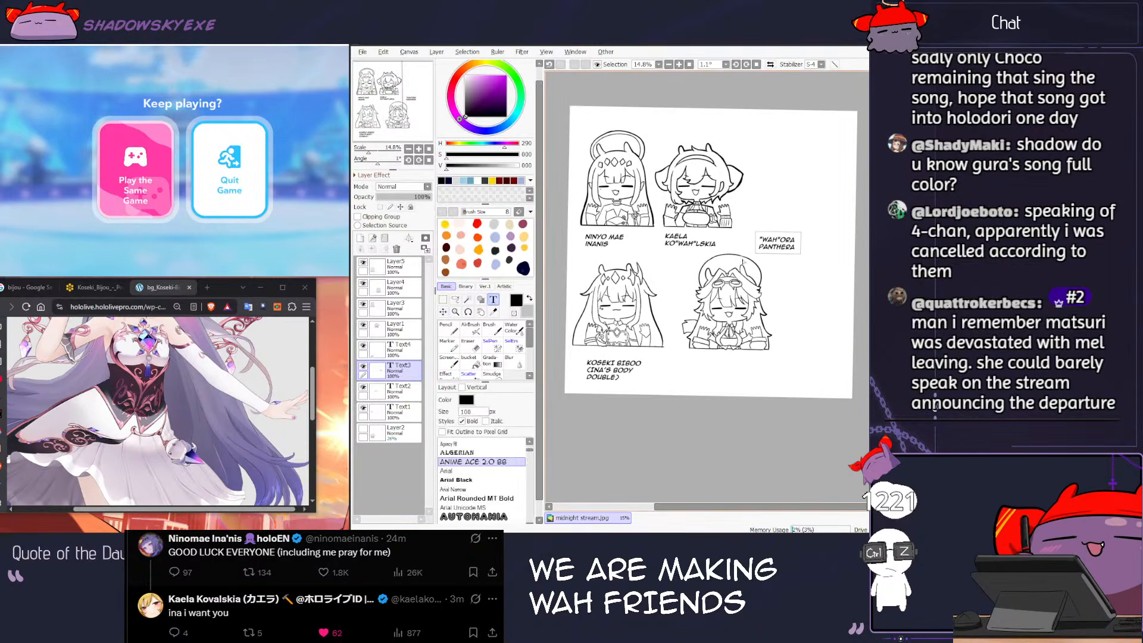
click(442, 311)
drag(784, 245, 775, 377)
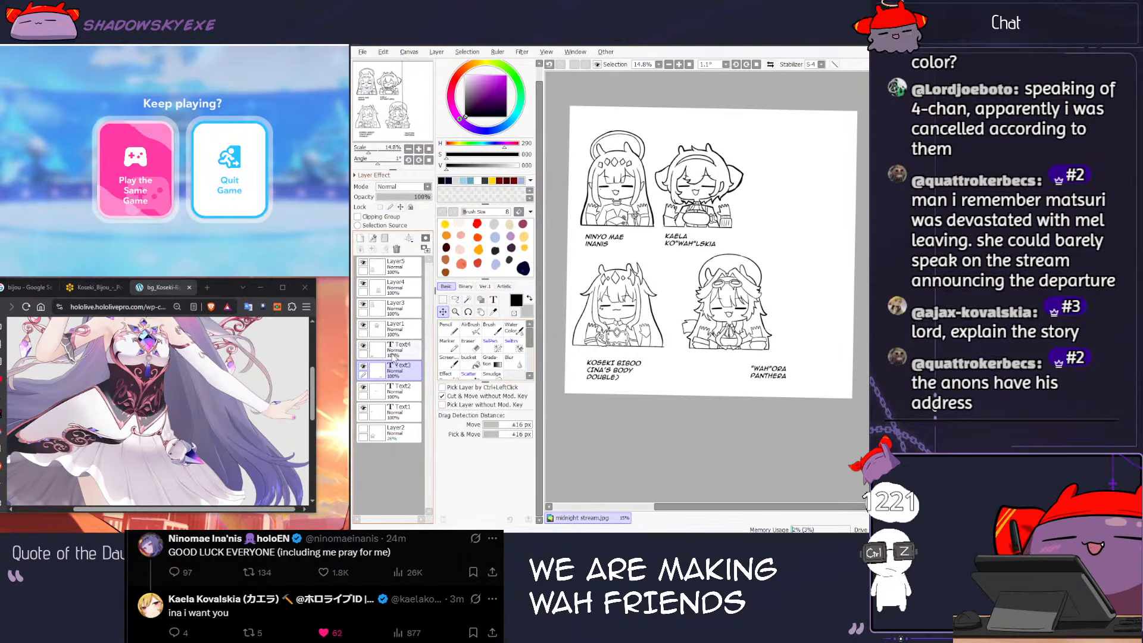
Step: Enlarge the Ninyo Mae Inanis line art on Layer3 and reposition it in the upper row
click(396, 268)
key(ctrl+t)
key(Return)
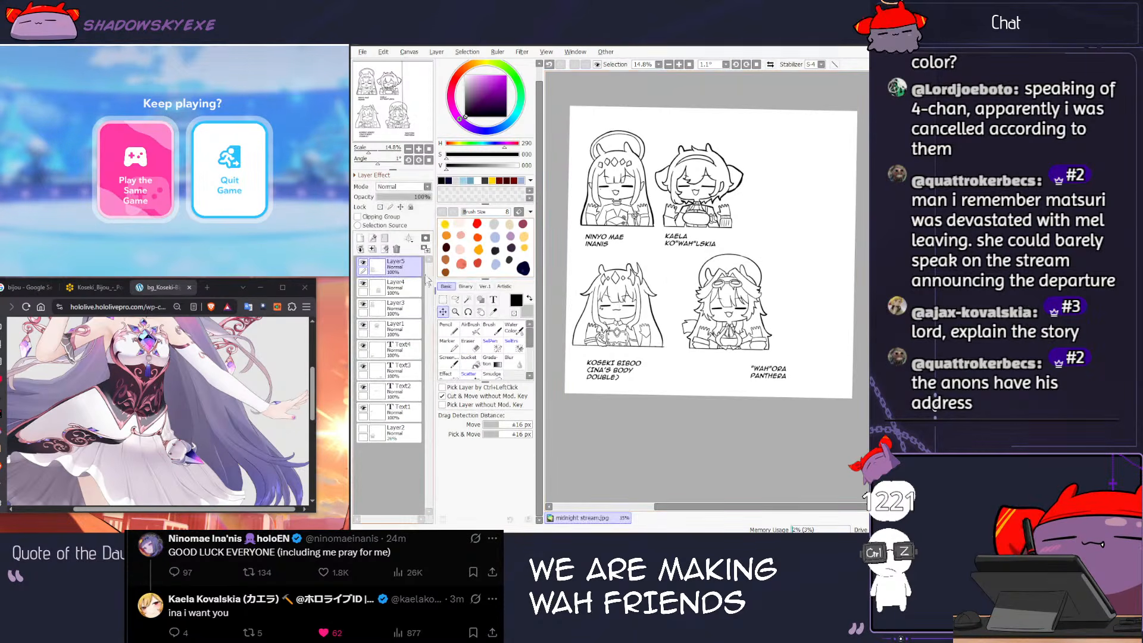
click(377, 309)
key(ctrl+t)
drag(656, 132, 671, 110)
mouse_move(638, 149)
mouse_down()
mouse_move(644, 169)
mouse_move(671, 132)
mouse_up()
key(Return)
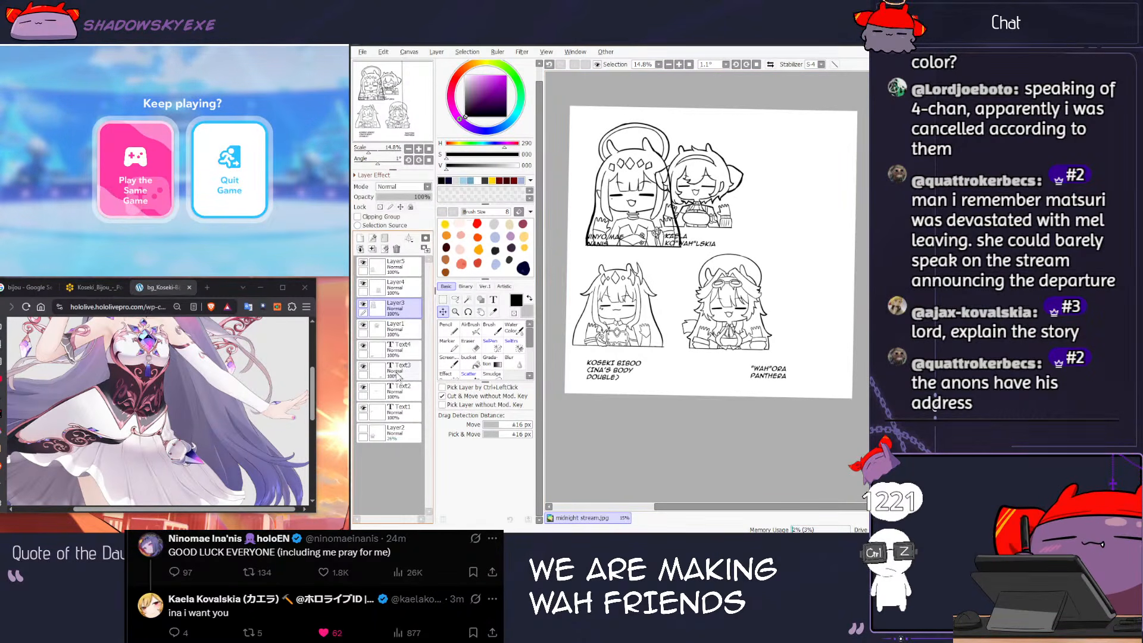
Step: Enlarge the Kaela Ko"wah"lskia line art on Layer1 and move it away from Ninyo Mae Inanis to clear the overlap
click(393, 327)
key(ctrl+t)
drag(723, 197, 758, 217)
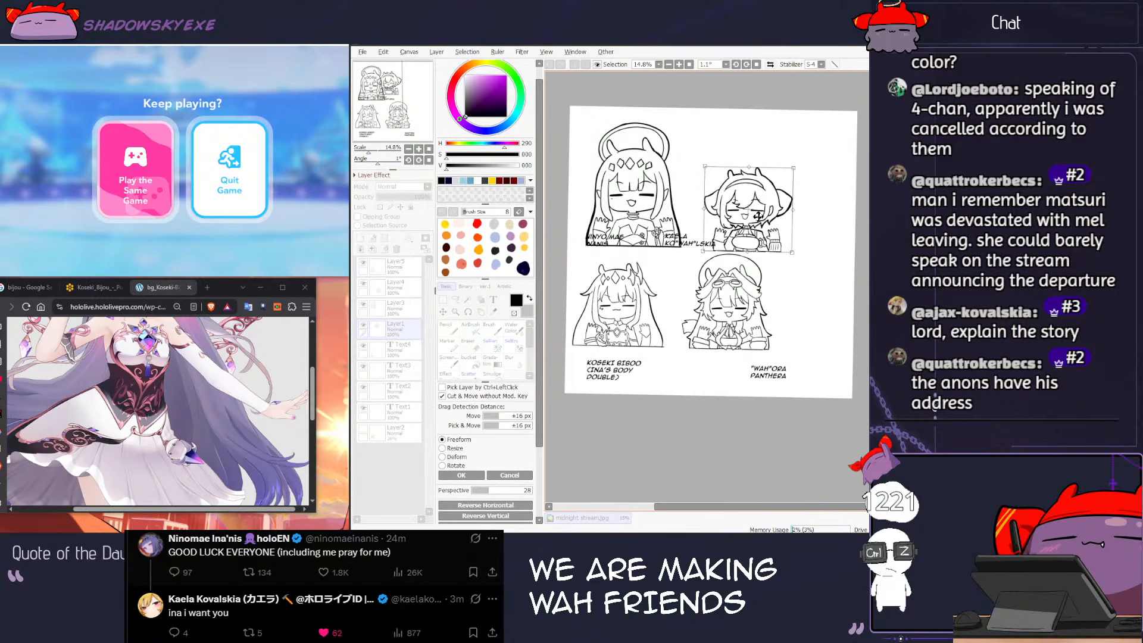
drag(793, 168, 815, 147)
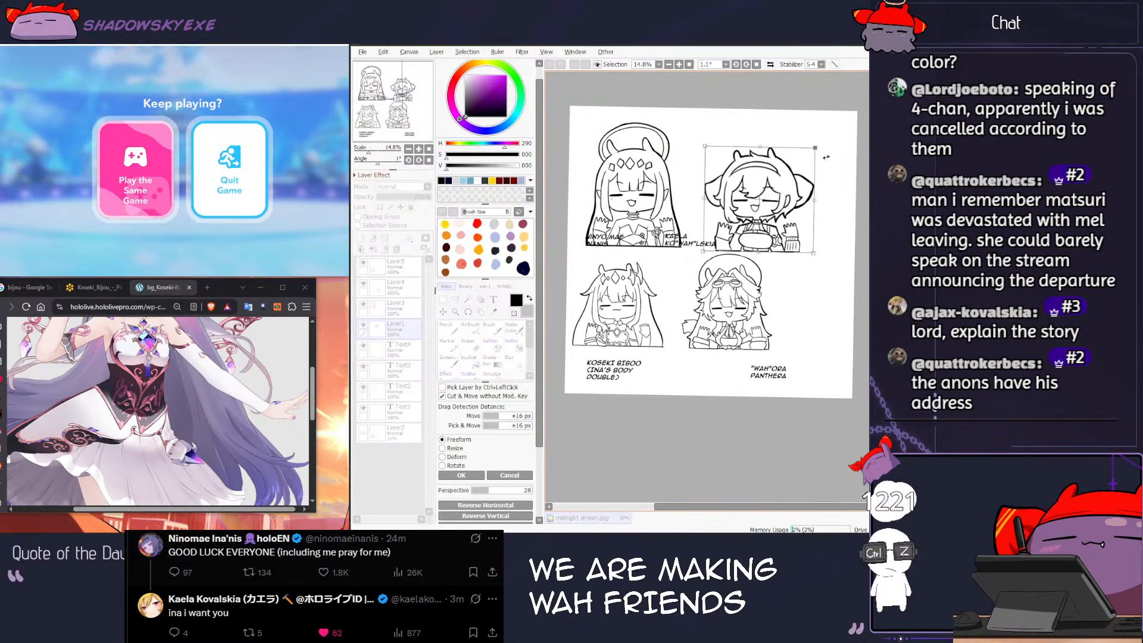
drag(761, 192, 768, 186)
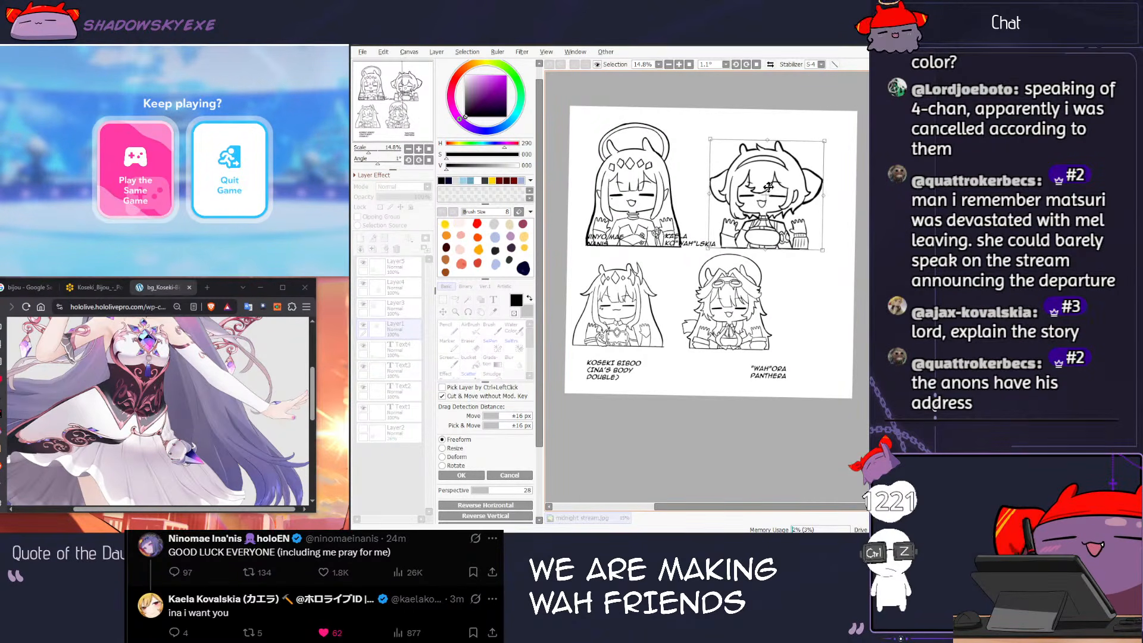
key(Return)
key(ctrl+t)
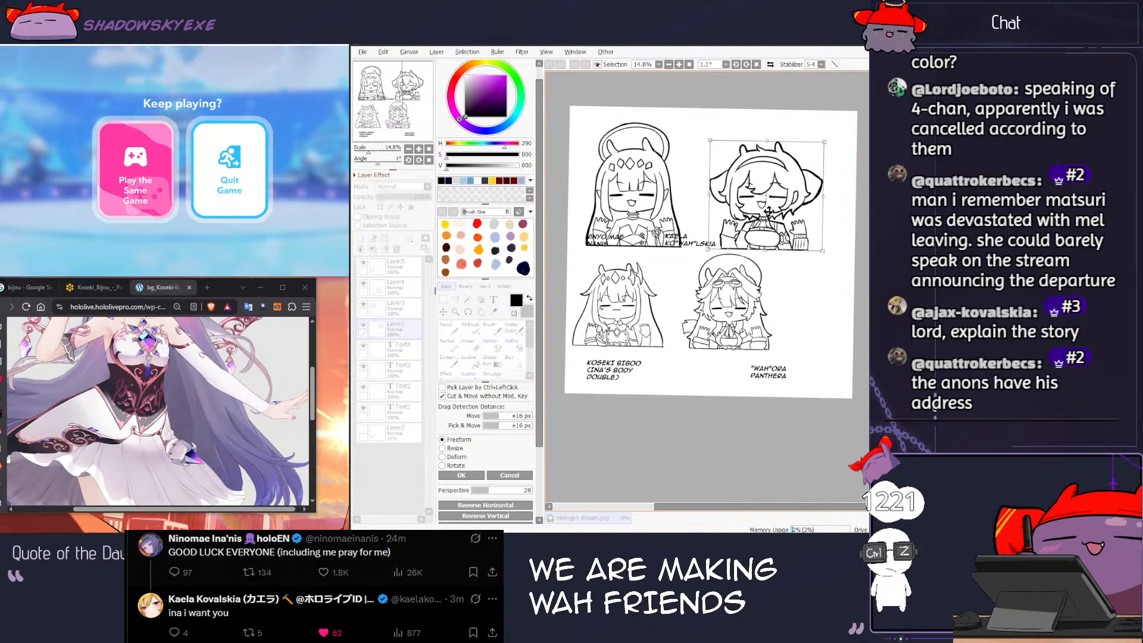
key(ctrl+z)
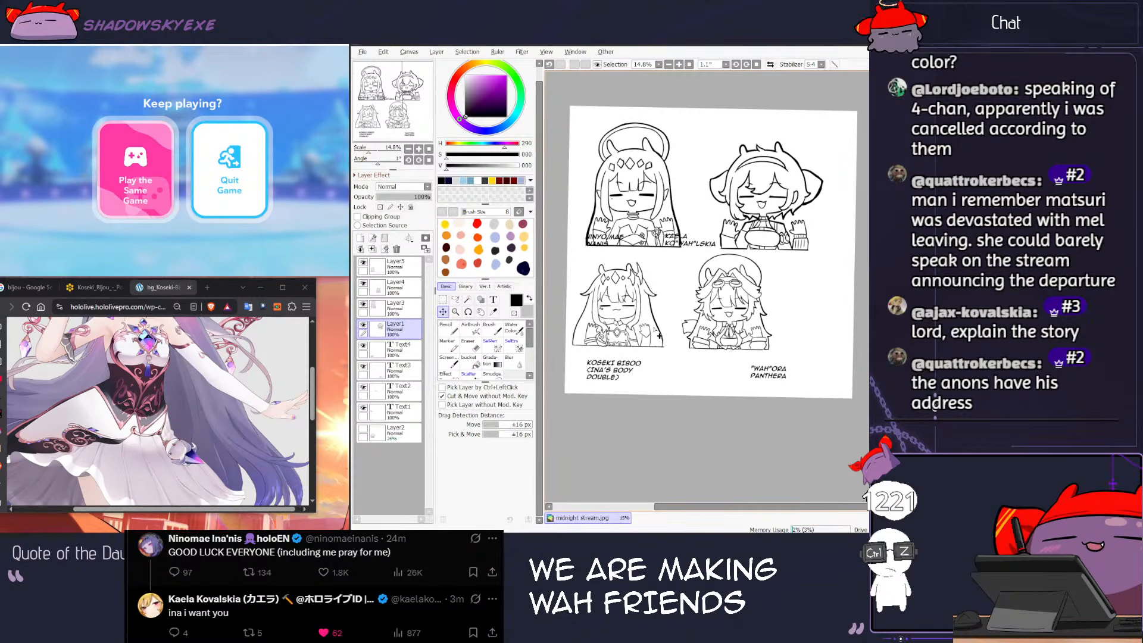
Step: Enlarge the Koseki Biboo line art on Layer5 slightly and align it beneath Ninyo Mae Inanis
click(396, 266)
key(ctrl+t)
mouse_move(666, 263)
mouse_down()
mouse_move(698, 232)
mouse_move(653, 297)
mouse_up()
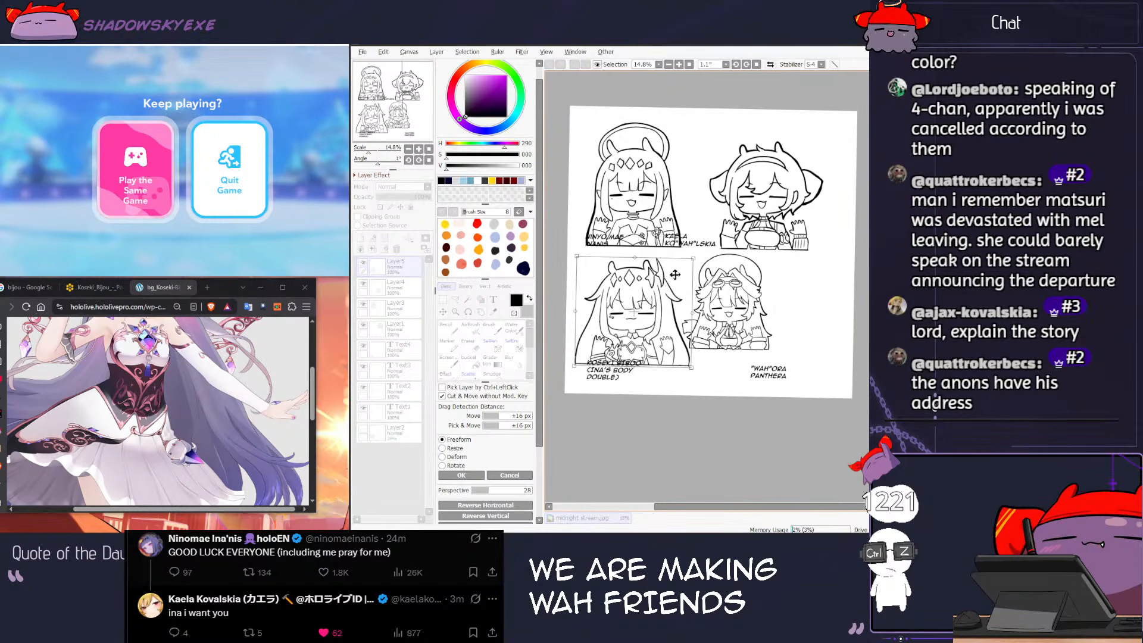
drag(692, 258, 681, 268)
drag(651, 303, 654, 303)
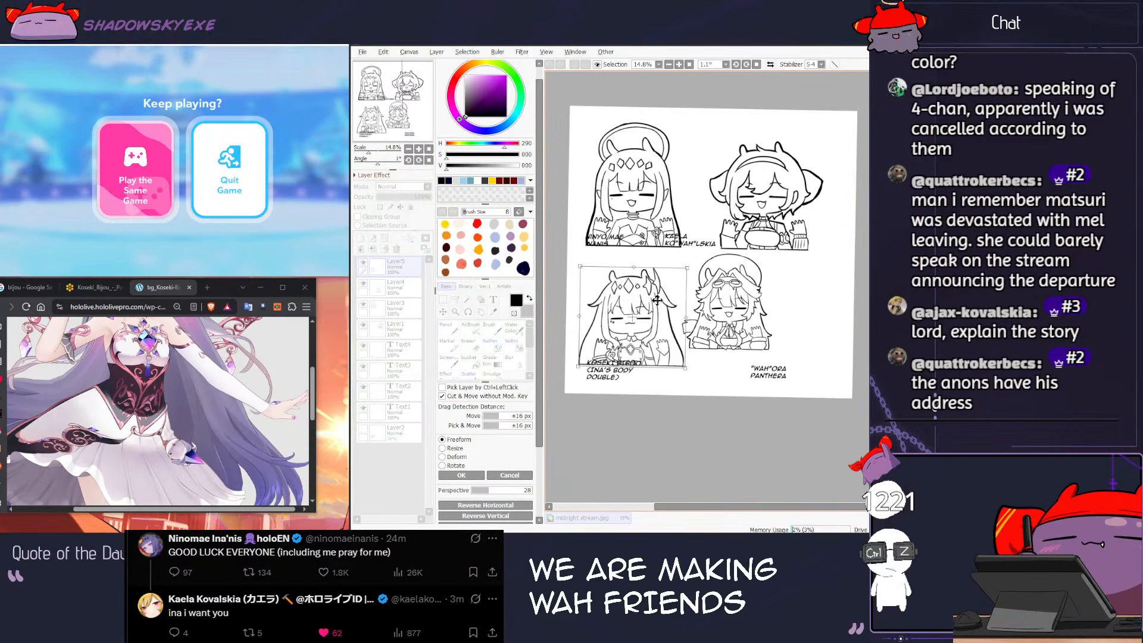
key(Return)
key(ctrl+t)
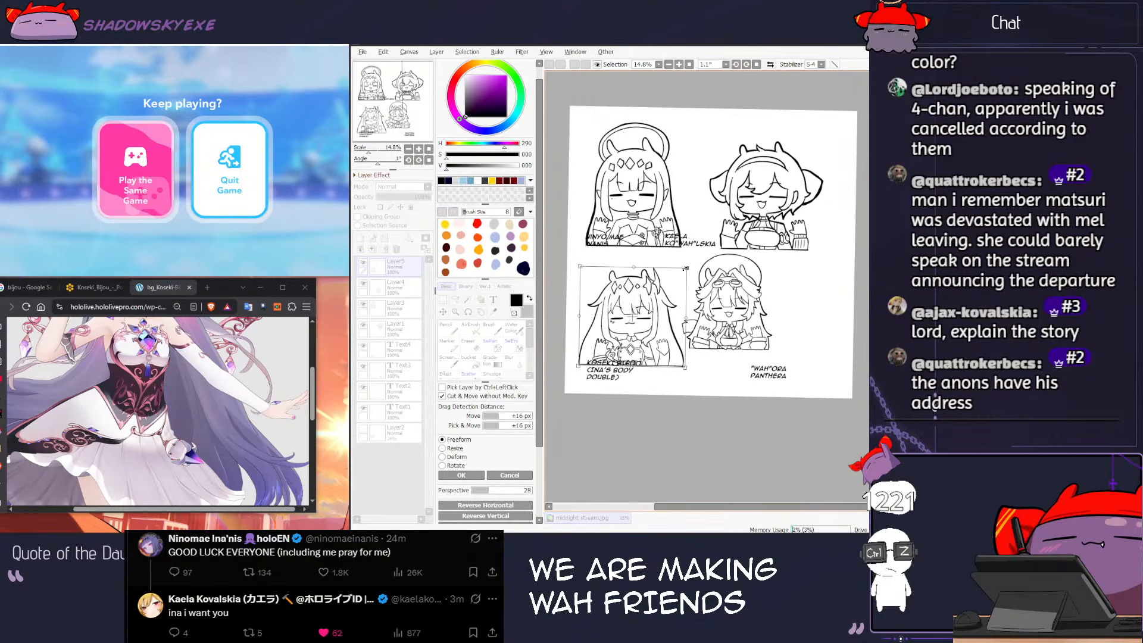
drag(654, 299, 659, 293)
key(Return)
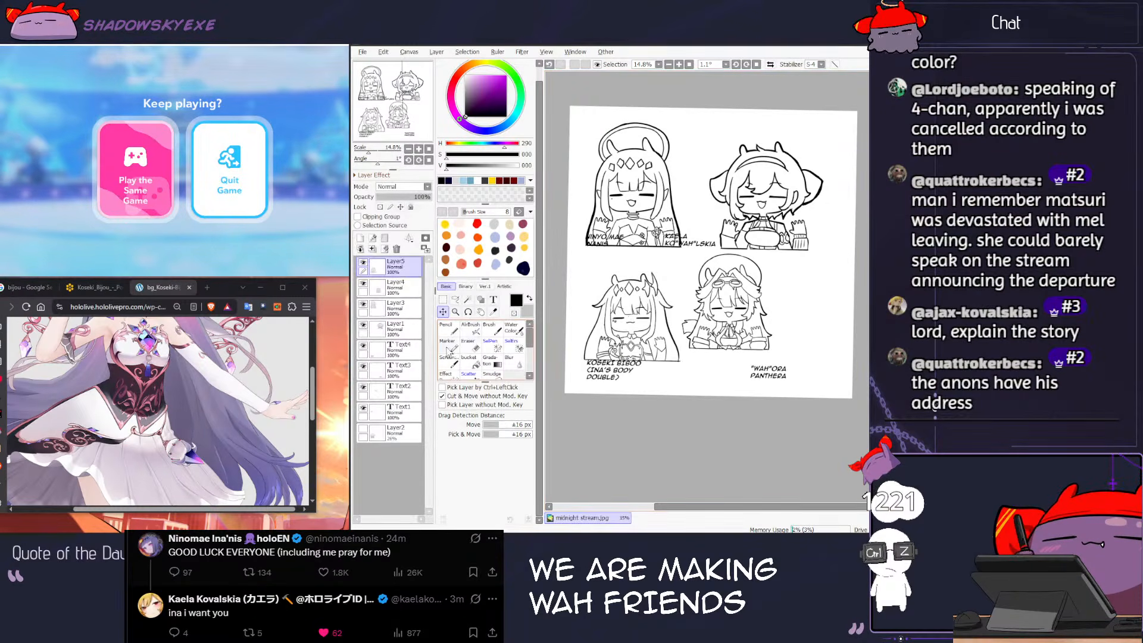
key(ctrl+t)
key(Return)
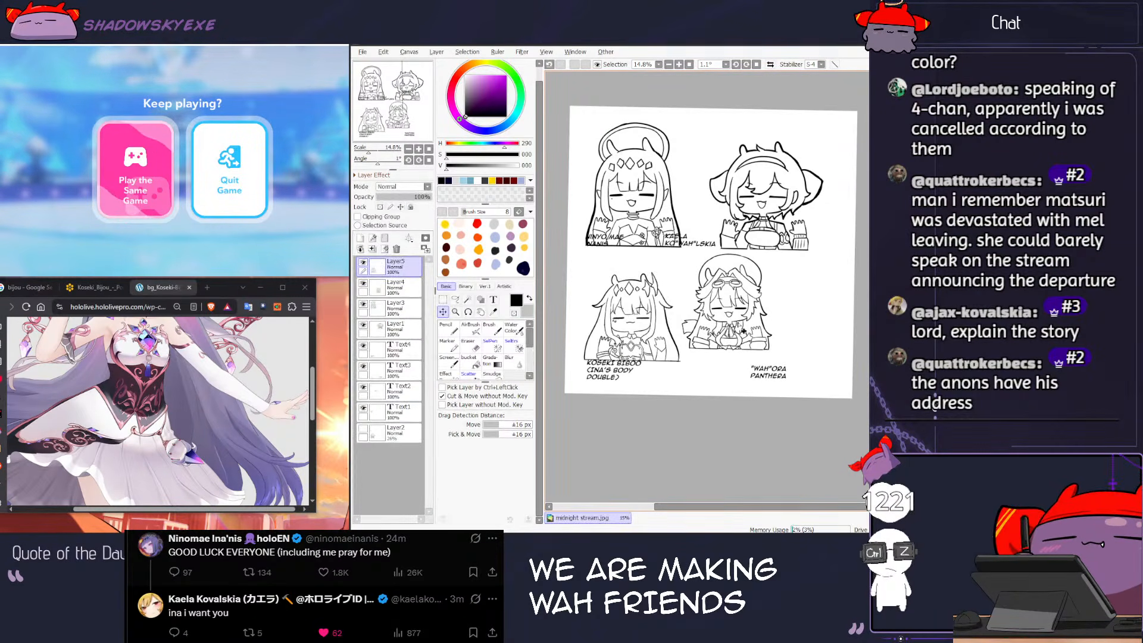
Step: Enlarge the "Wah"ora Panthera line art on Layer4 and align it beneath Kaela Ko"wah"lskia
click(406, 325)
key(ctrl+t)
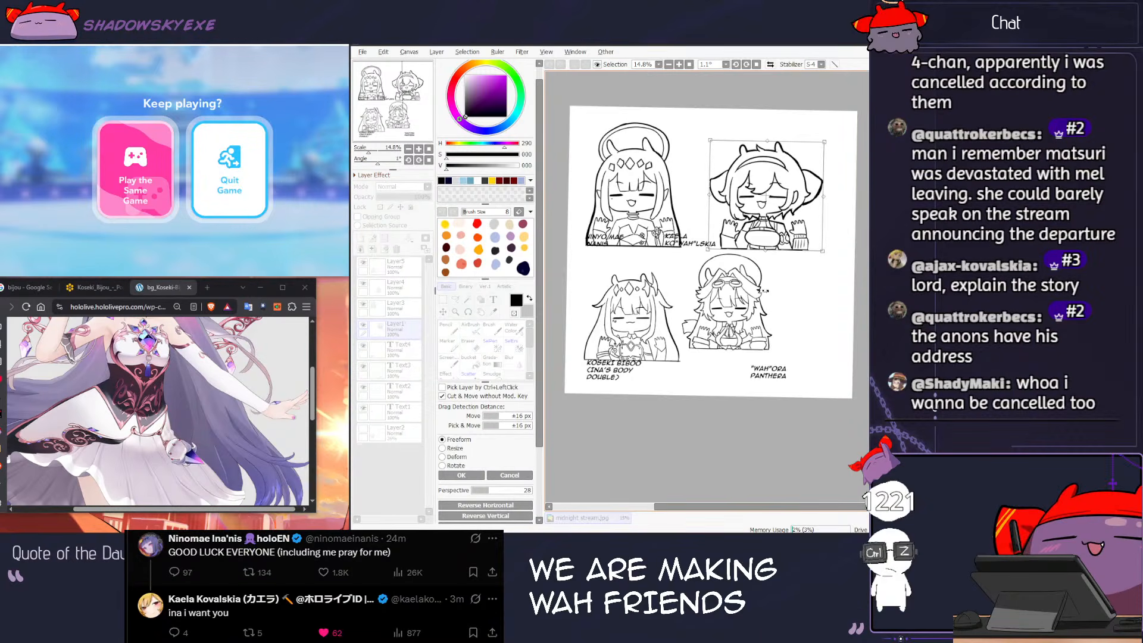
key(Return)
click(397, 307)
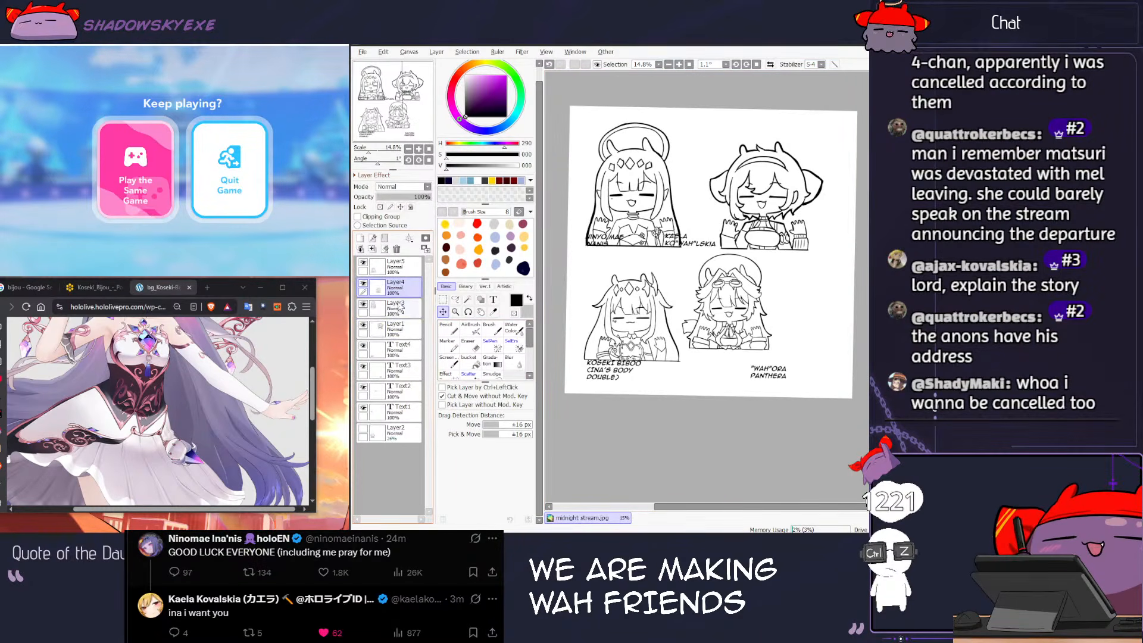
click(400, 291)
key(ctrl+t)
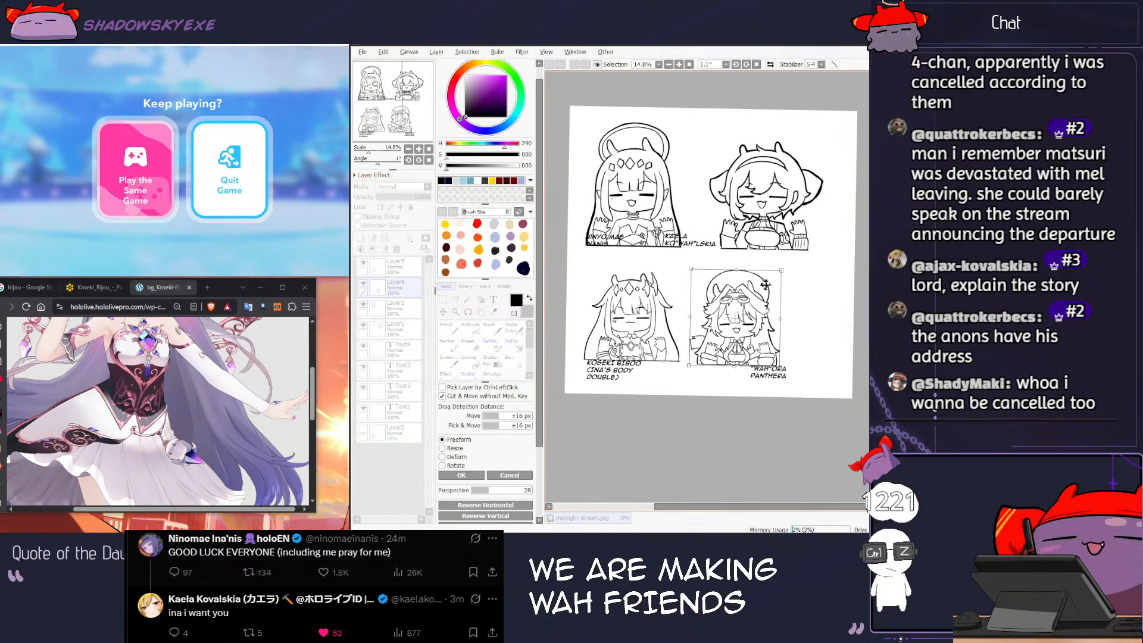
drag(781, 271, 797, 252)
drag(772, 292, 792, 297)
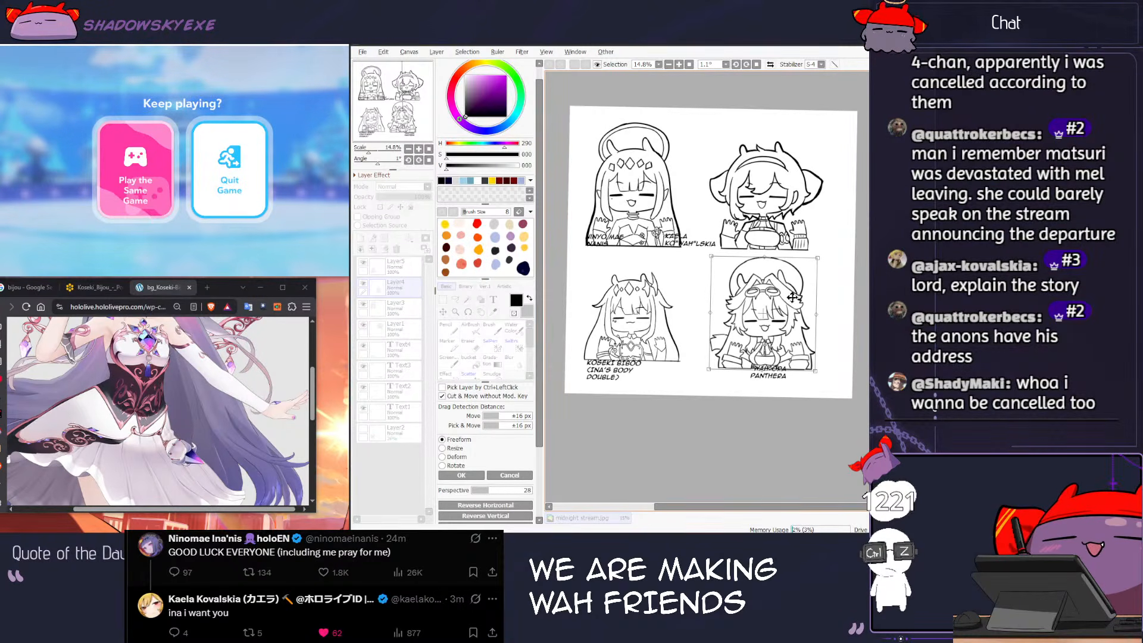
key(Return)
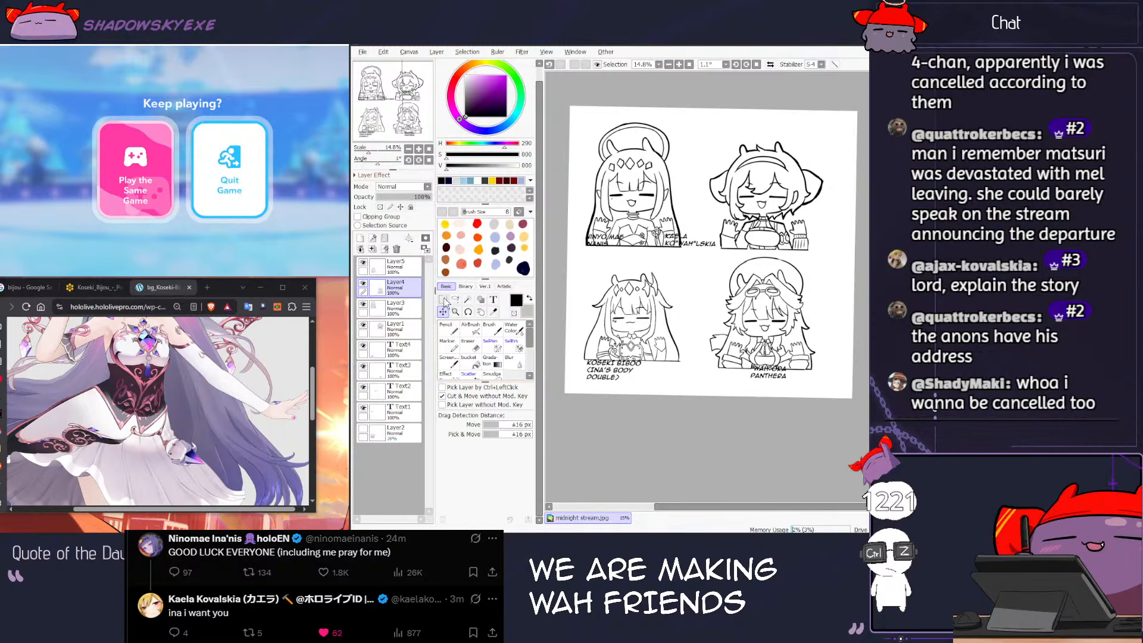
Step: Move the Ninyo Mae Inanis caption into the gap below its enlarged character
click(494, 298)
click(604, 238)
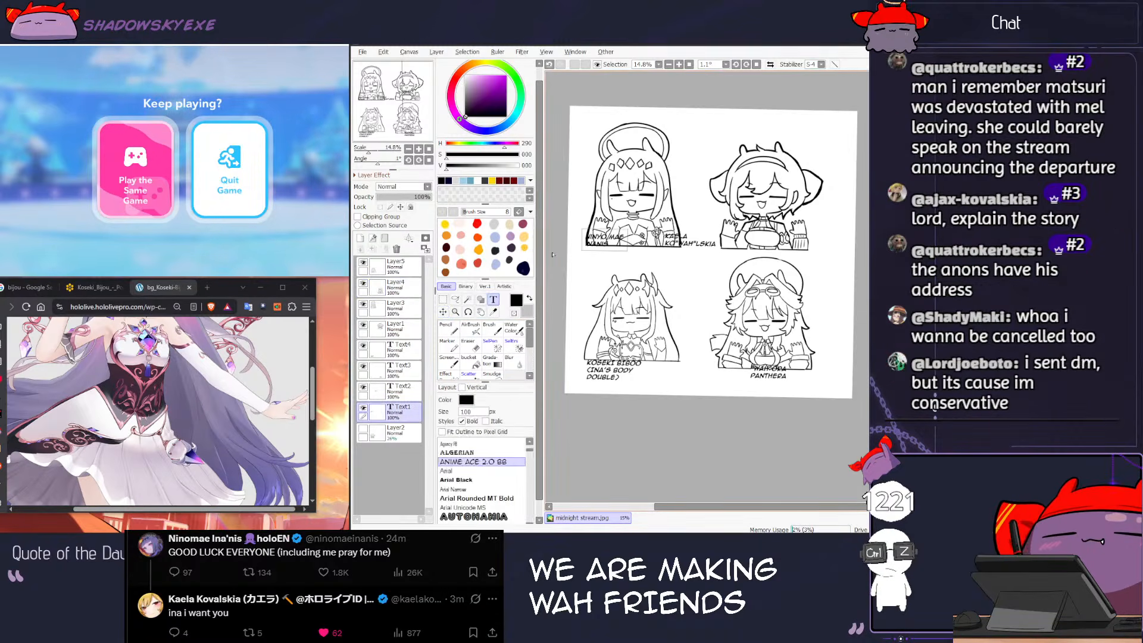
click(443, 310)
drag(604, 257, 619, 273)
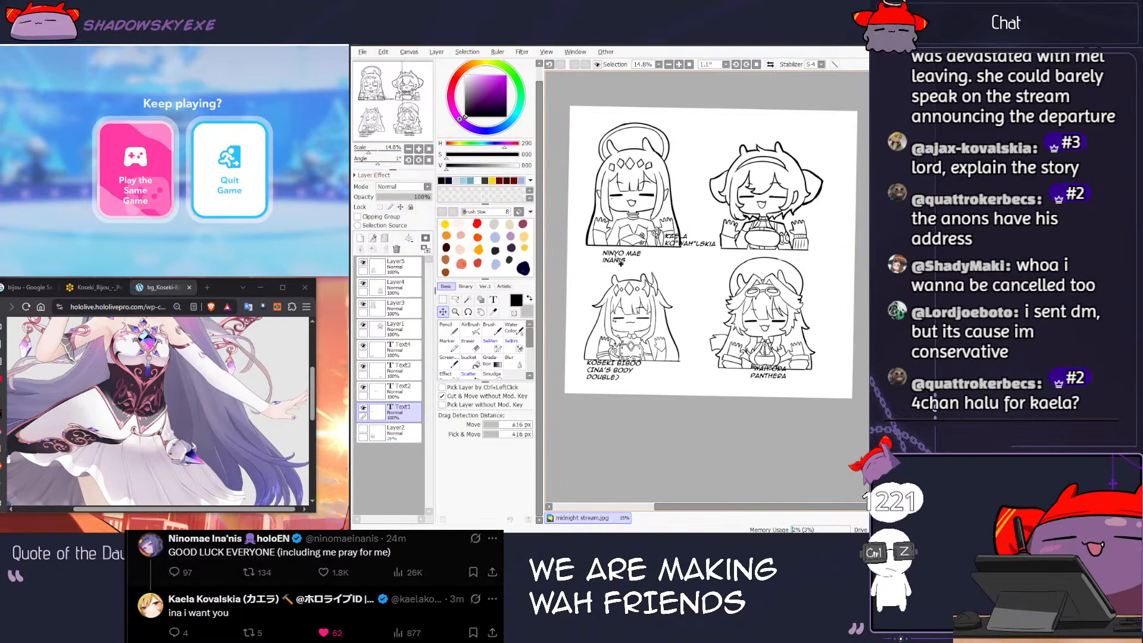
Step: Move the Kaela Ko"wah"lskia caption to the empty space above its character's head
click(493, 299)
click(690, 241)
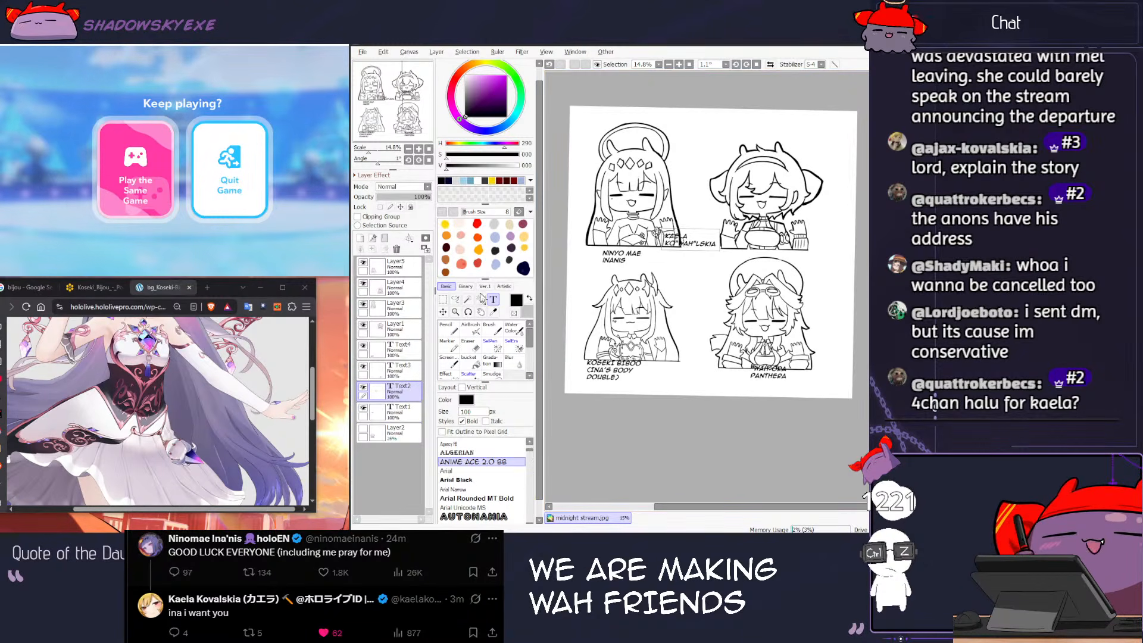
click(442, 312)
mouse_move(666, 253)
mouse_down()
mouse_move(796, 272)
mouse_move(748, 273)
mouse_move(748, 140)
mouse_up()
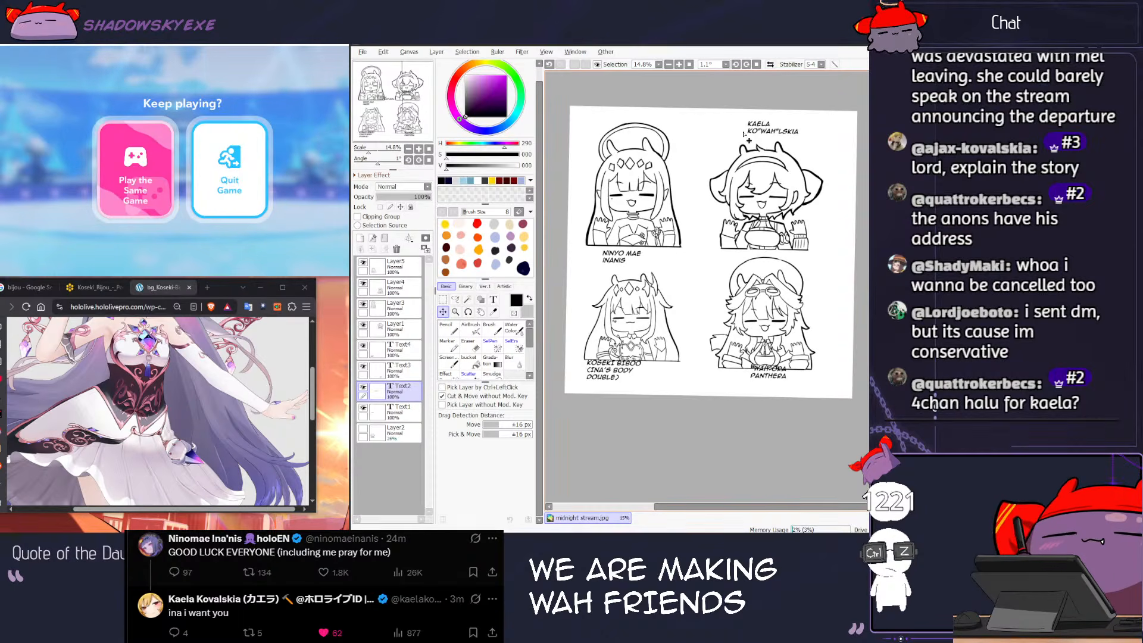
Step: Move the Koseki Biboo caption on its text layer so it sits clear of and centred below the character
click(494, 300)
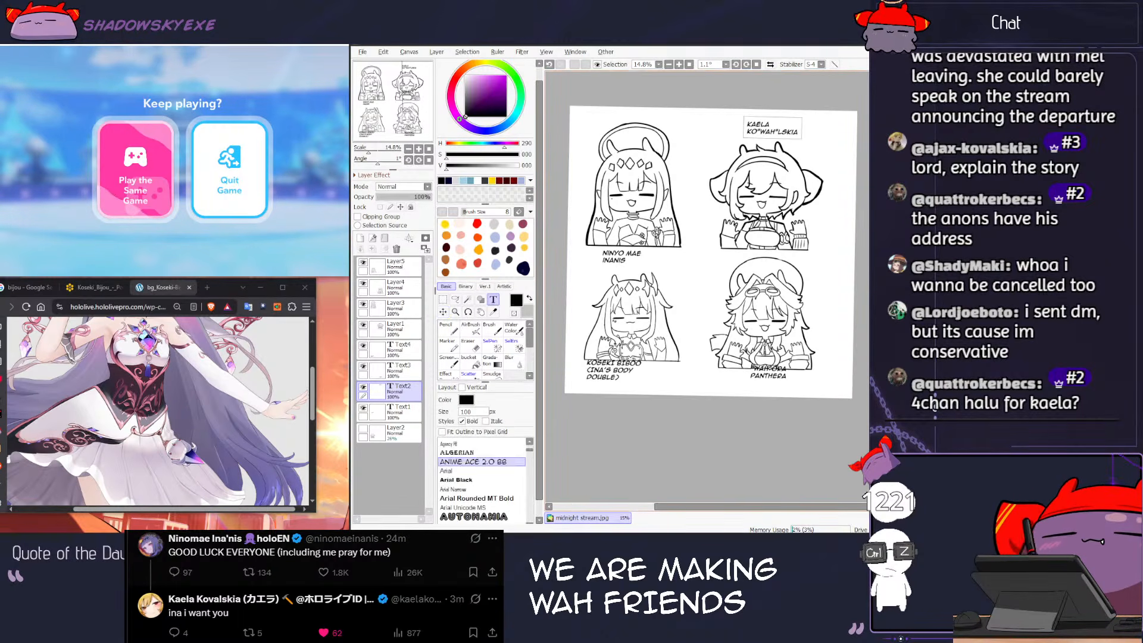
click(397, 350)
click(443, 312)
drag(612, 371, 629, 379)
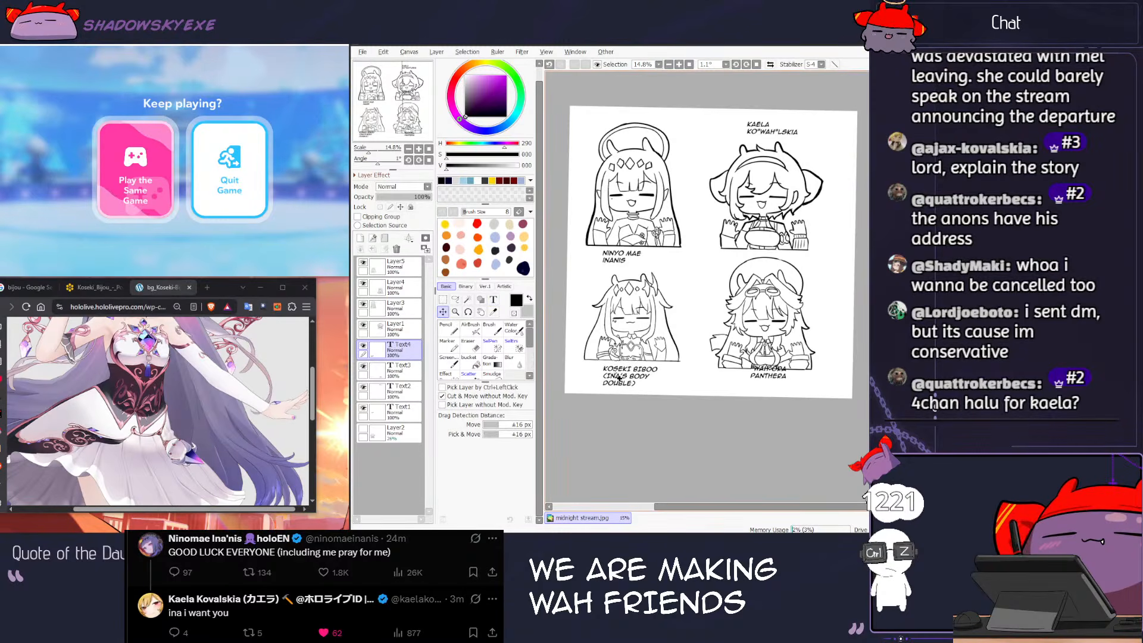
Step: Shift the "Wah"ora Panthera caption down so it sits clear of and centred below its line art
click(493, 300)
click(398, 368)
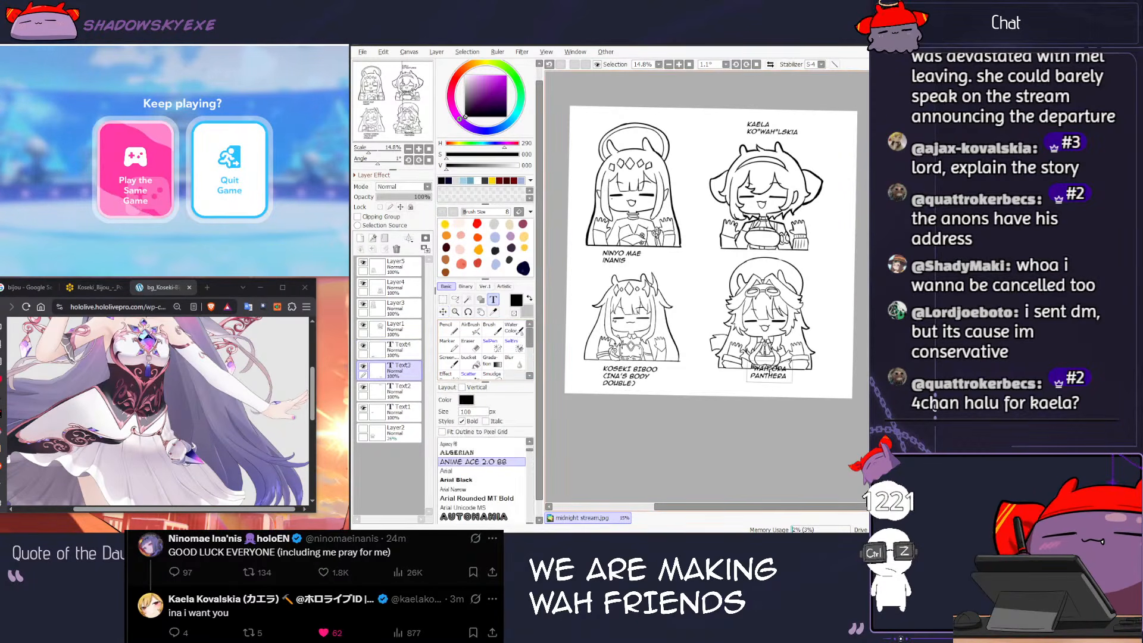
click(443, 312)
drag(772, 384, 769, 391)
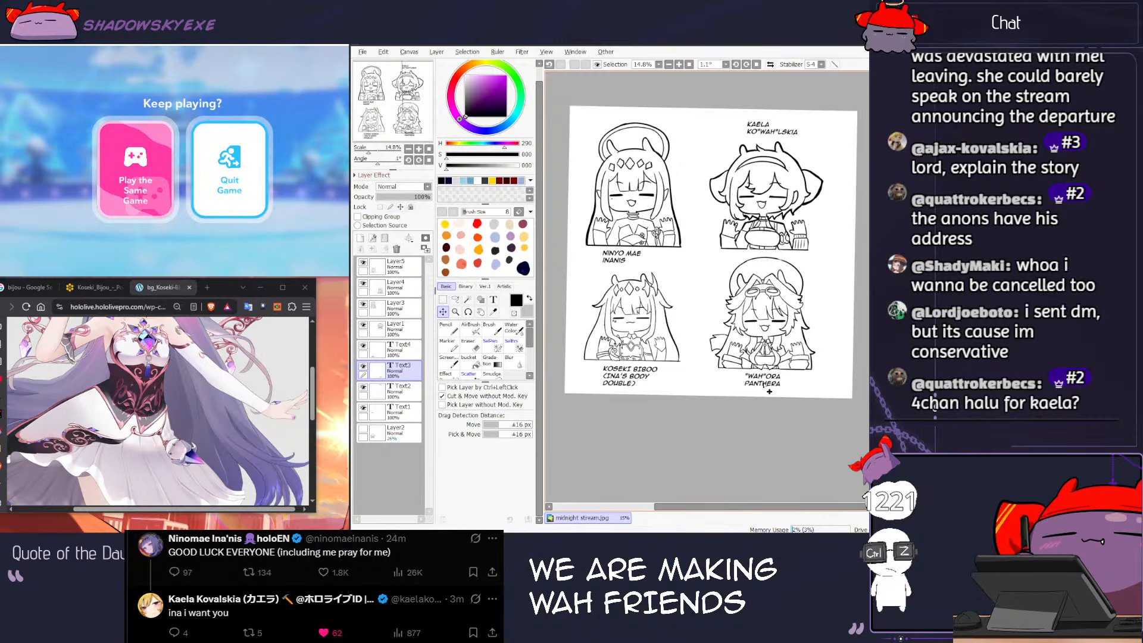
Step: Erase the rough left end of the band below Kaela's chest on Layer1 and redraw its outline with the Pencil
scroll(743, 208, up, 5)
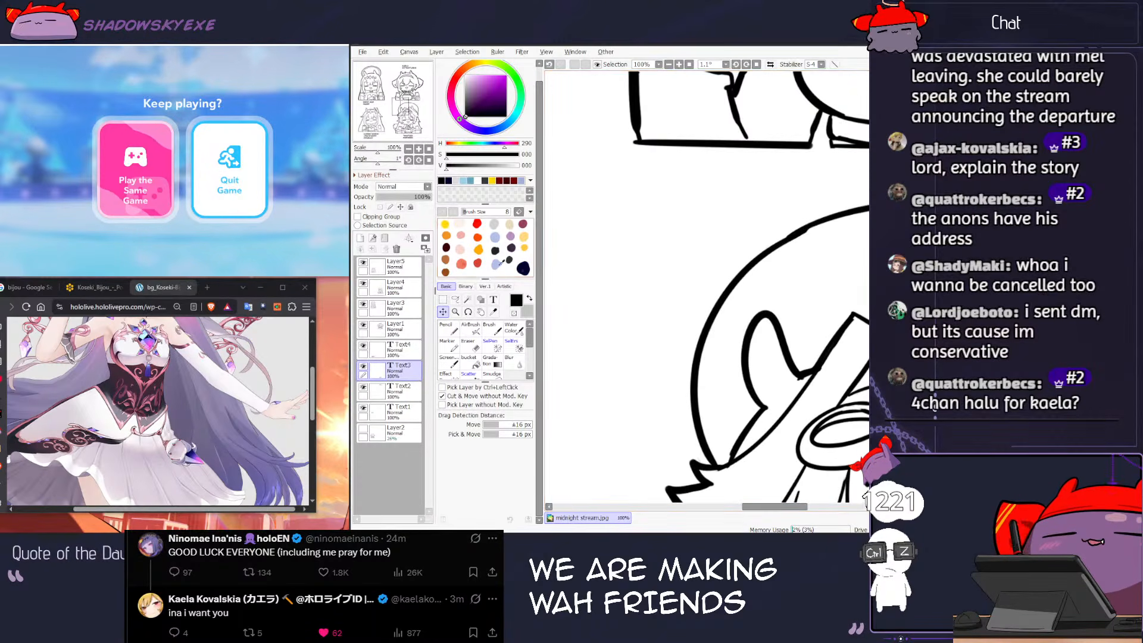
click(396, 328)
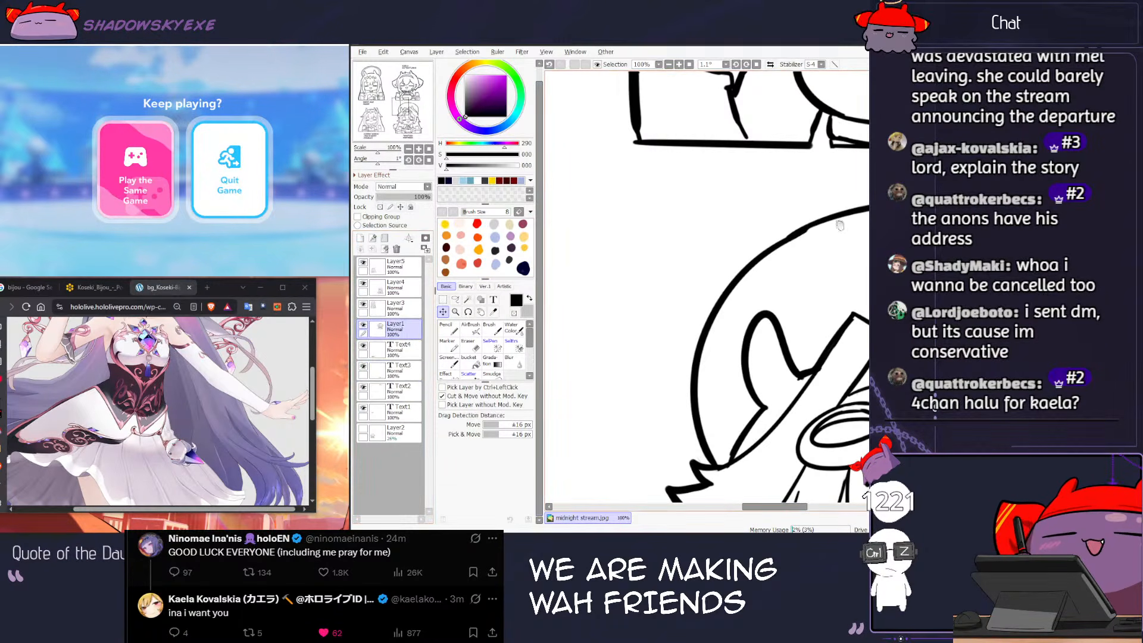
scroll(601, 283, up, 1)
key(e)
drag(601, 284, 613, 311)
key(bracketleft)
key(bracketleft)
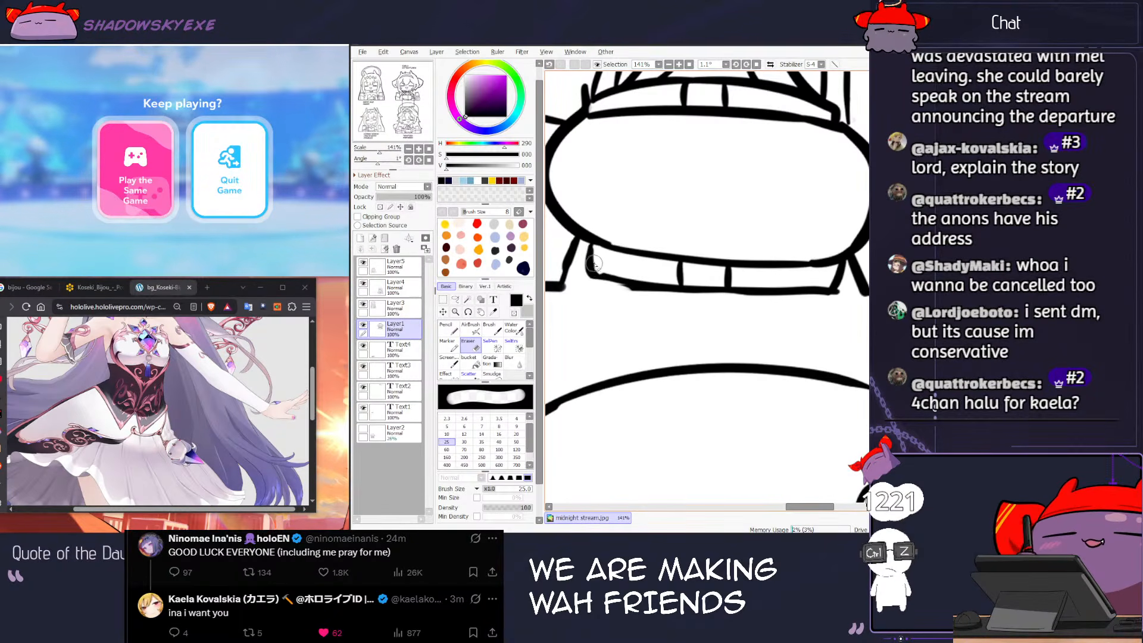
drag(586, 284, 662, 289)
key(n)
key(ctrl+z)
mouse_move(595, 247)
mouse_down()
mouse_move(597, 280)
mouse_move(663, 289)
mouse_up()
key(ctrl+z)
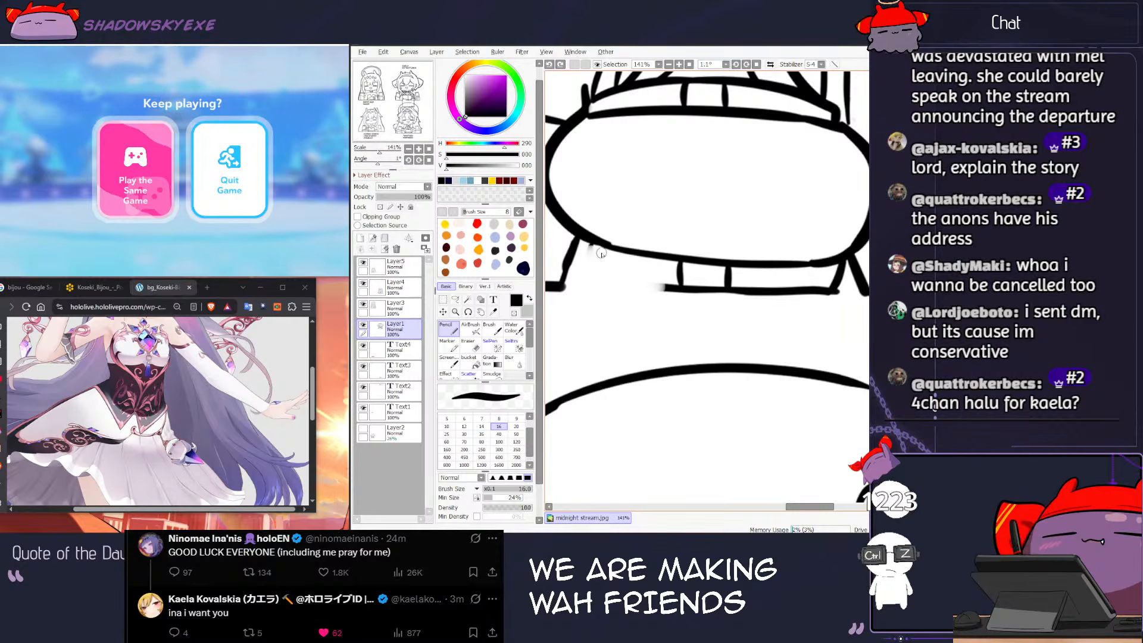
mouse_move(591, 246)
mouse_down()
mouse_move(608, 284)
mouse_move(666, 288)
mouse_up()
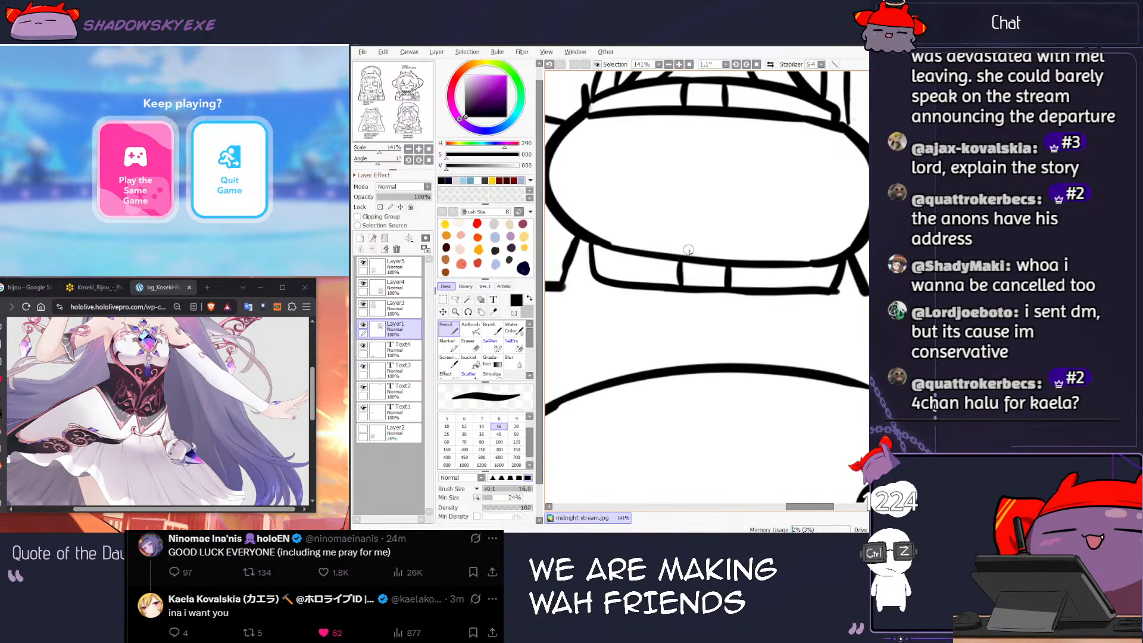
Step: Reset the canvas view rotation to 0.0° and mirror the view horizontally to check the drawing
scroll(690, 247, down, 8)
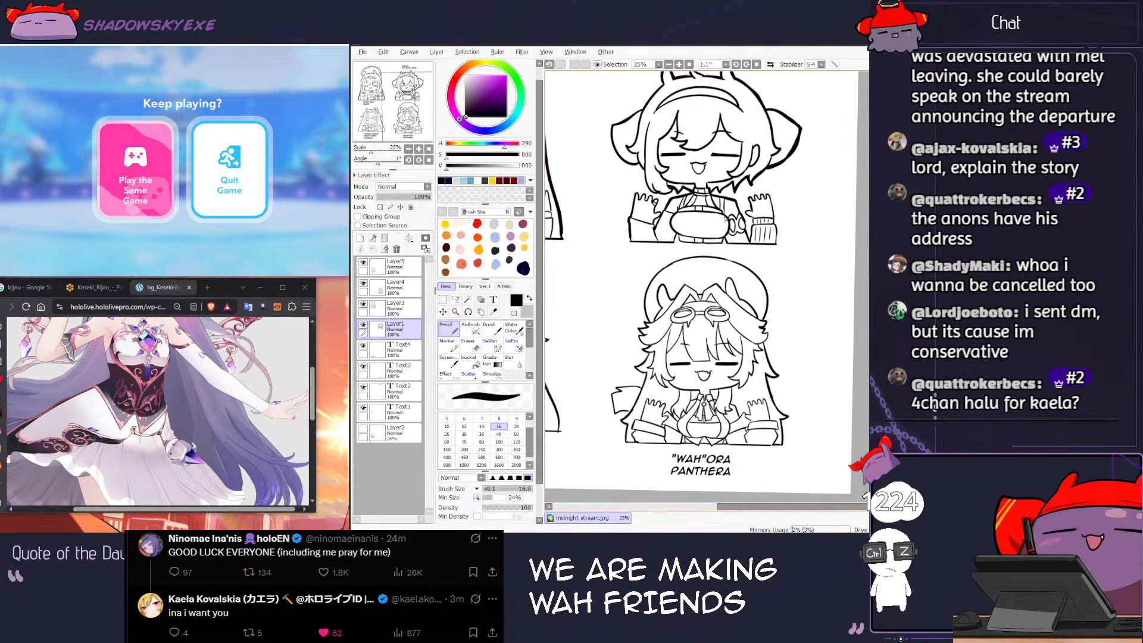
scroll(724, 218, down, 2)
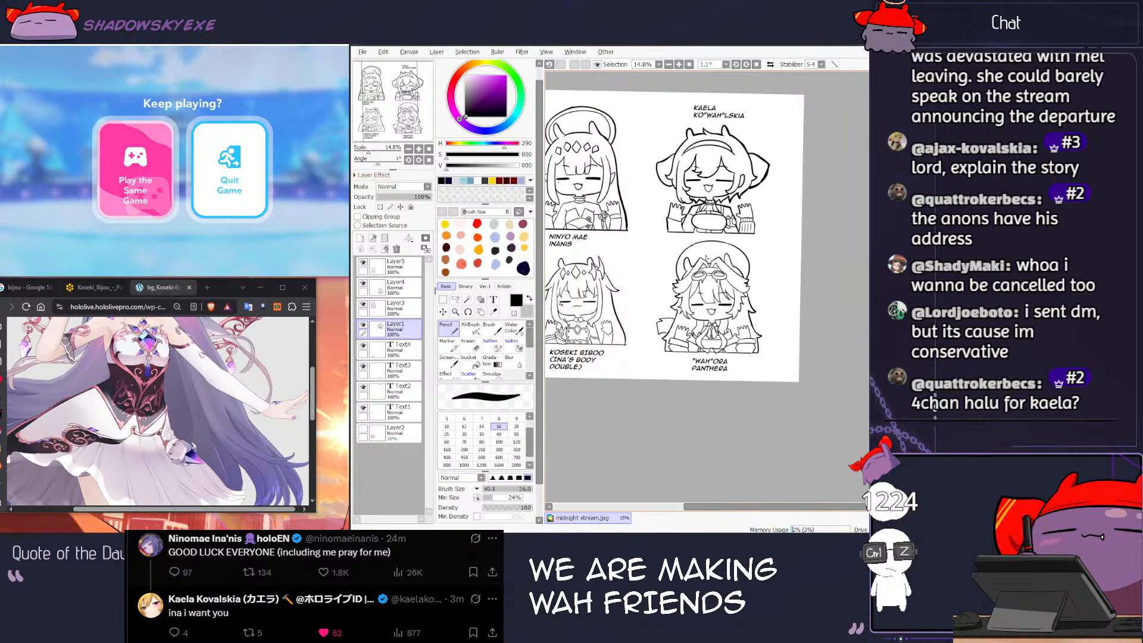
scroll(707, 256, up, 4)
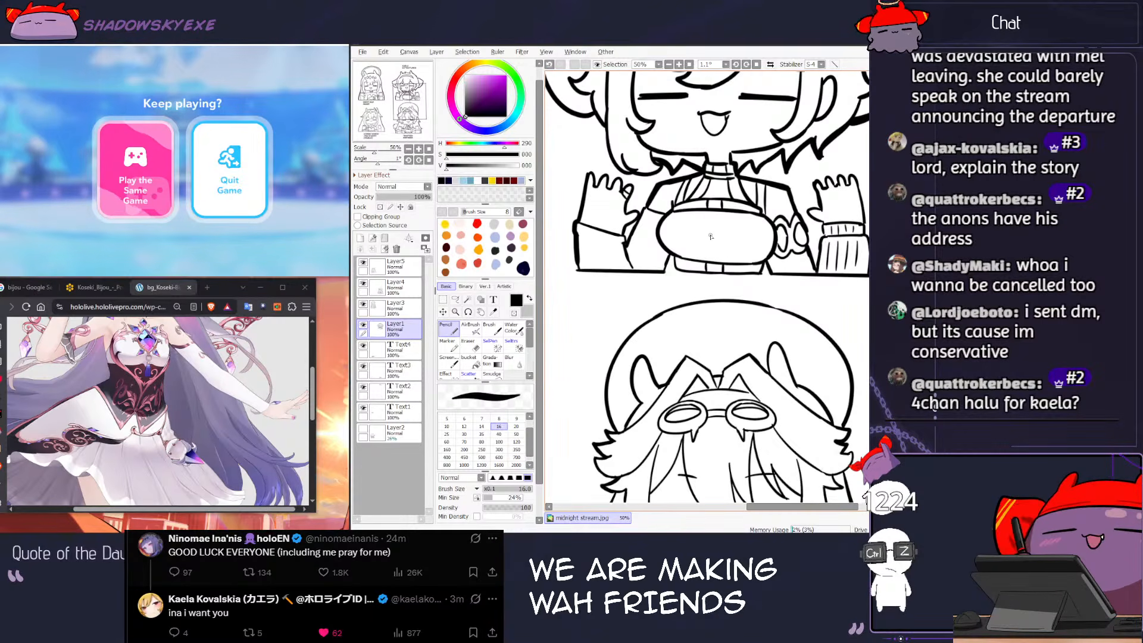
scroll(710, 237, down, 3)
scroll(728, 230, down, 2)
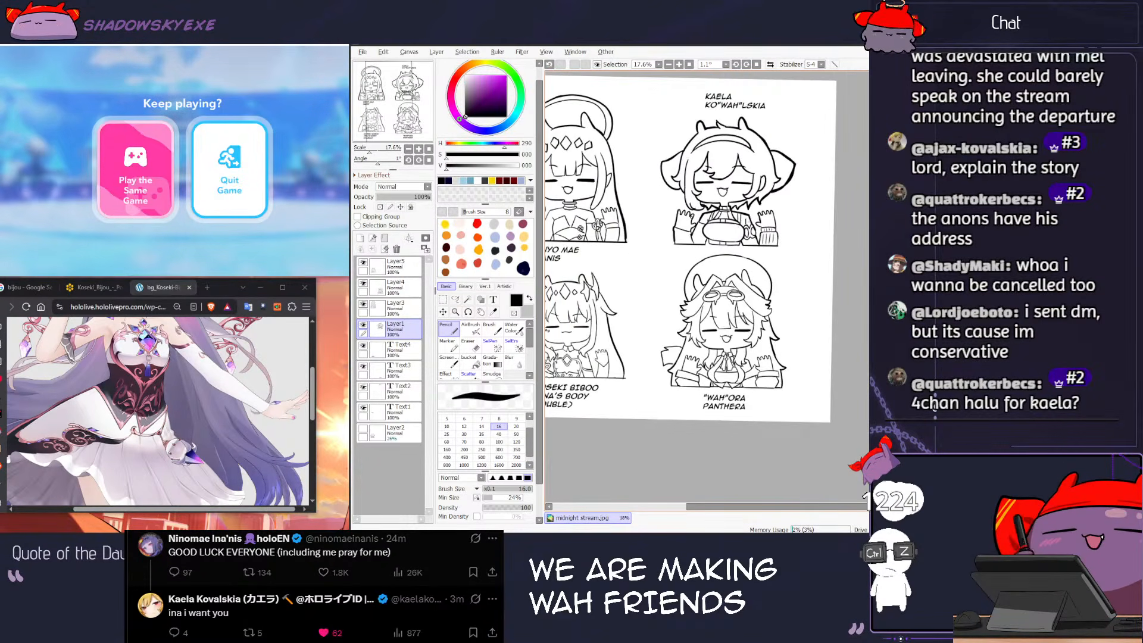
click(726, 65)
click(709, 117)
scroll(722, 184, down, 2)
drag(722, 184, 746, 226)
scroll(745, 227, up, 2)
key(h)
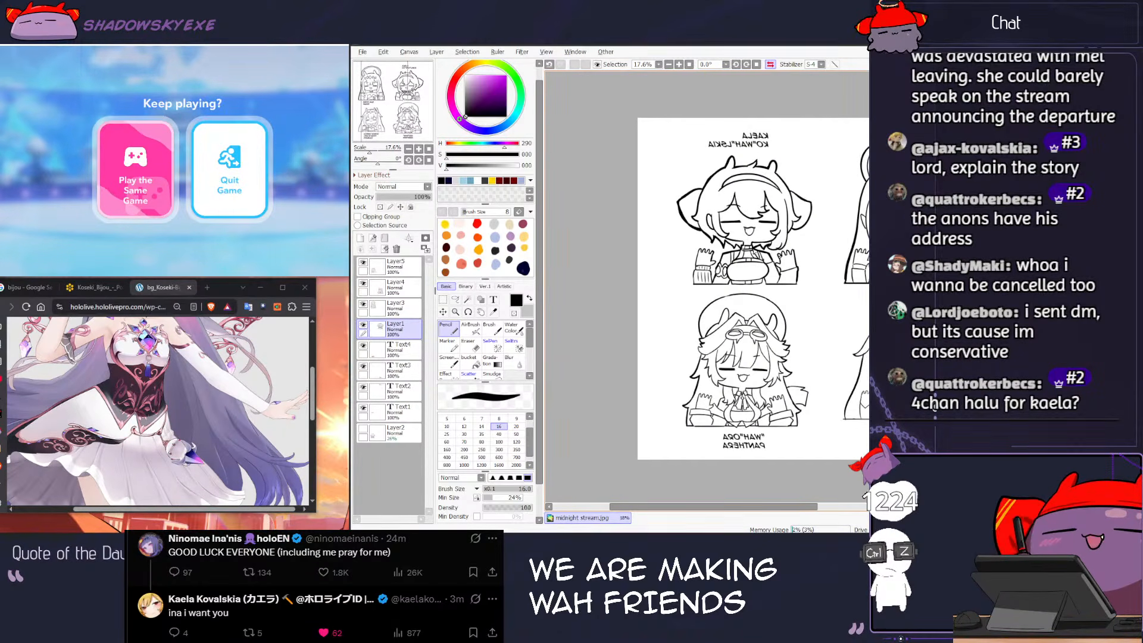
Step: Erase the rough underside of Kaela's chest outline on Layer1 and redraw it as one smooth curve with the Pencil
scroll(733, 223, up, 6)
key(e)
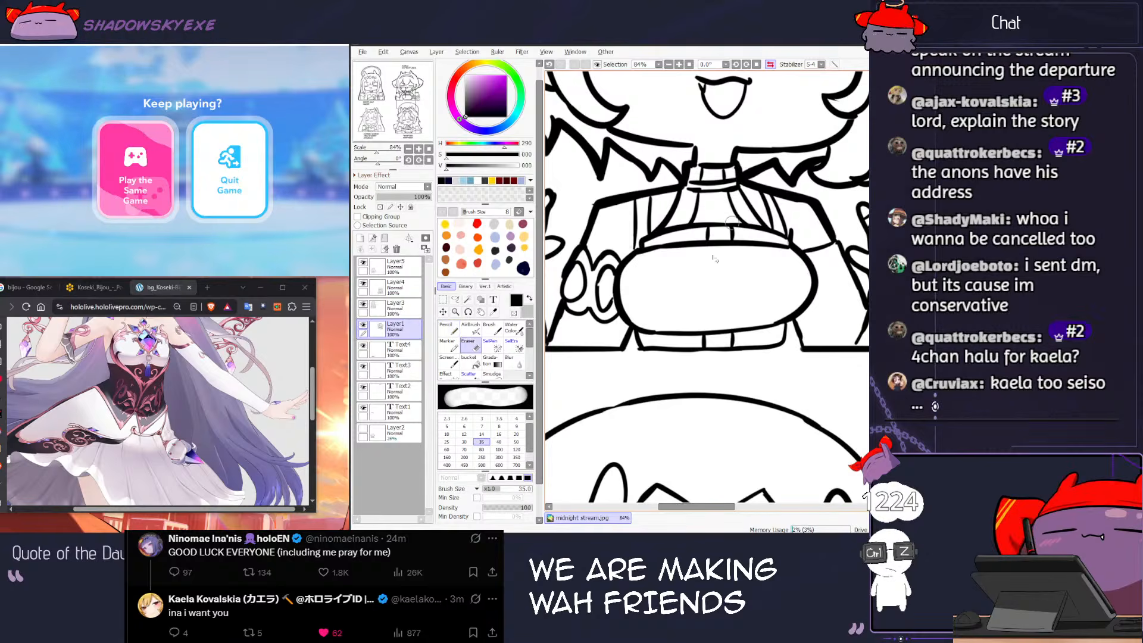
mouse_move(668, 331)
mouse_down()
mouse_move(782, 323)
mouse_move(811, 272)
mouse_move(785, 318)
mouse_move(802, 286)
mouse_move(803, 308)
mouse_move(776, 329)
mouse_move(704, 330)
mouse_up()
key(n)
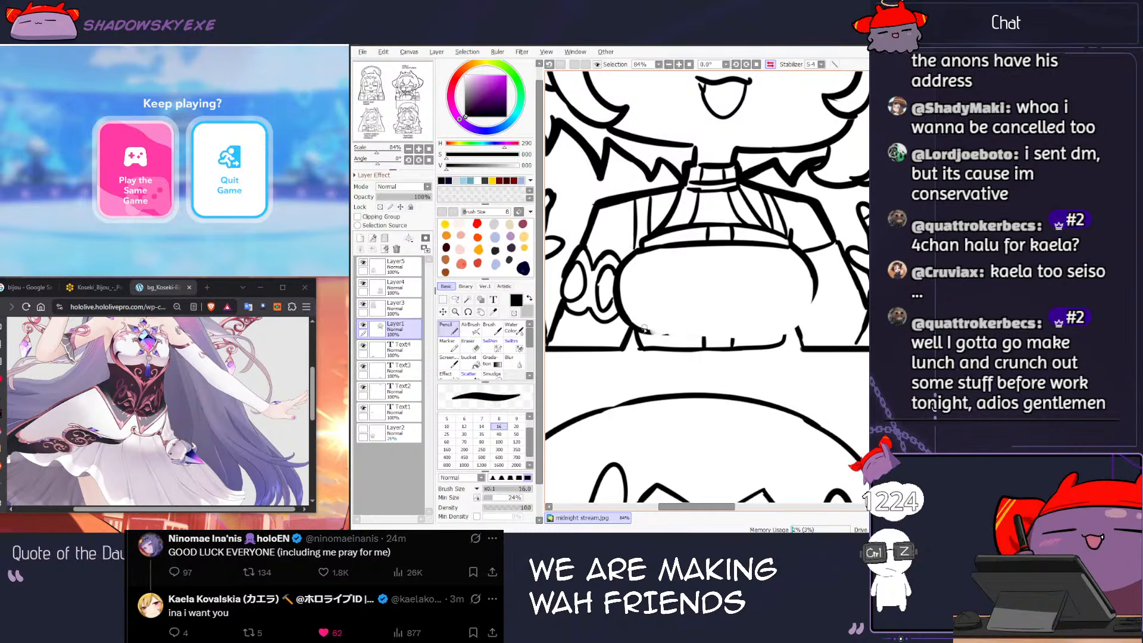
mouse_move(641, 331)
mouse_down()
mouse_move(749, 335)
mouse_move(701, 336)
mouse_move(803, 323)
mouse_move(776, 330)
mouse_up()
key(ctrl+z)
key(ctrl+z)
key(e)
key(n)
key(ctrl+z)
mouse_move(814, 294)
mouse_down()
mouse_move(788, 330)
mouse_move(770, 333)
mouse_up()
key(ctrl+z)
drag(812, 295, 772, 328)
key(ctrl+z)
key(ctrl+z)
key(ctrl+z)
mouse_move(814, 285)
mouse_down()
mouse_move(804, 320)
mouse_move(769, 333)
mouse_up()
Step: Erase the band under Kaela's chest and redraw its outline with a size 25 Pencil, adding two short divider lines in the middle
key(e)
drag(643, 350, 779, 348)
key(n)
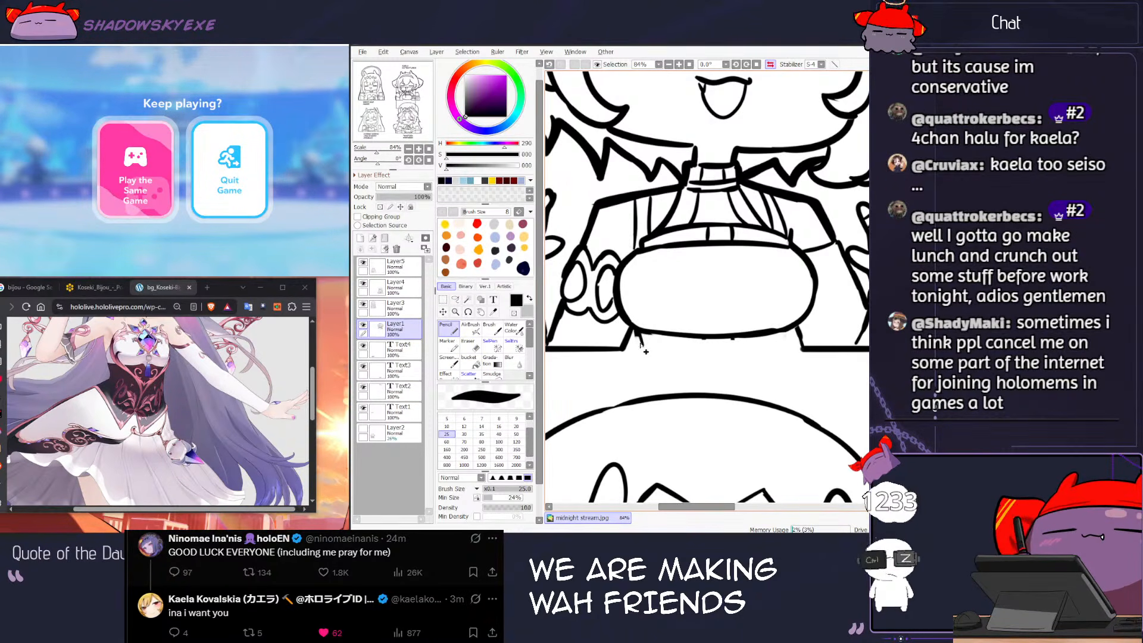
key(ctrl+z)
key(e)
key(n)
drag(636, 334, 785, 350)
key(ctrl+z)
drag(690, 351, 781, 349)
key(ctrl+z)
mouse_move(635, 335)
mouse_down()
mouse_move(648, 354)
mouse_move(789, 347)
mouse_up()
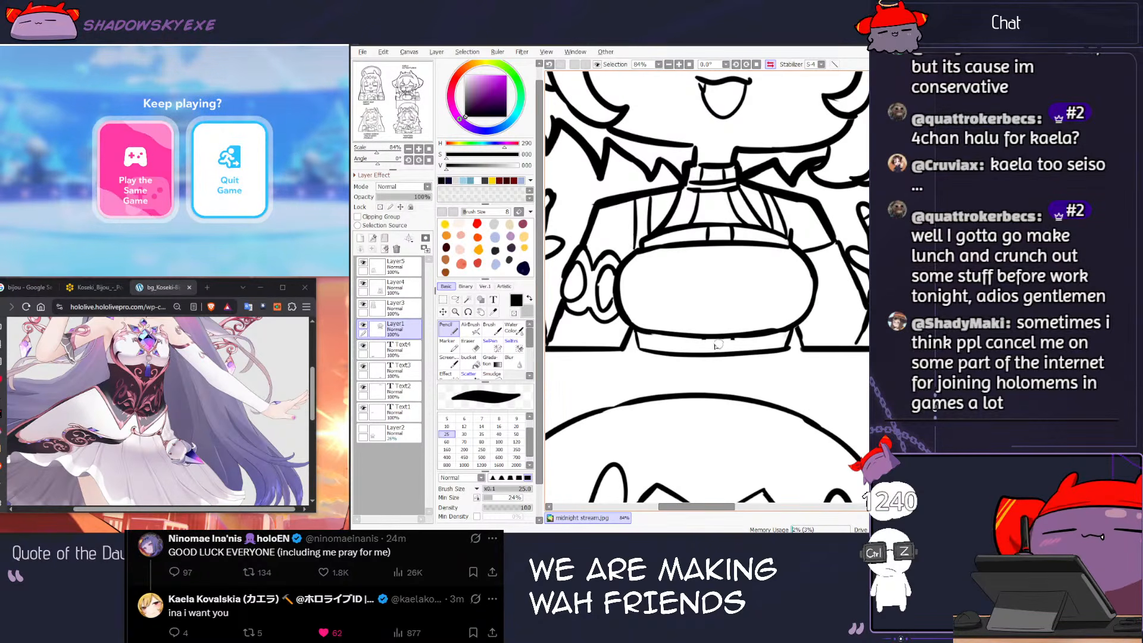
mouse_move(704, 342)
mouse_down()
mouse_move(703, 356)
mouse_move(736, 356)
mouse_up()
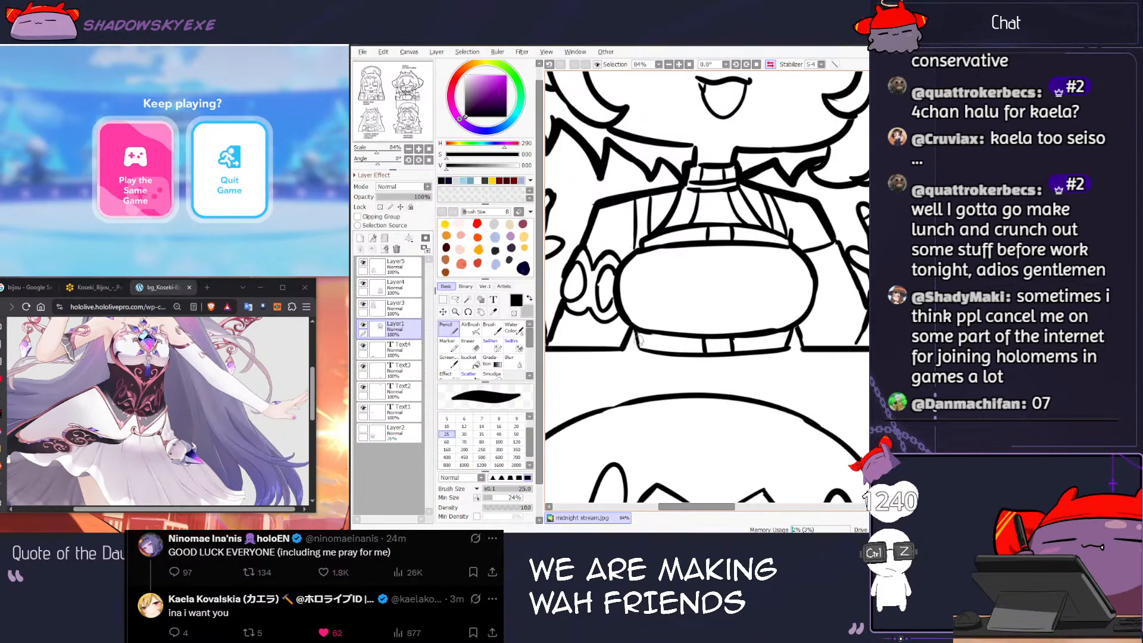
Step: Examine the whole page and flip the view horizontally back and forth to check the balance of the four characters
scroll(642, 321, down, 5)
scroll(668, 315, up, 3)
drag(649, 198, 700, 239)
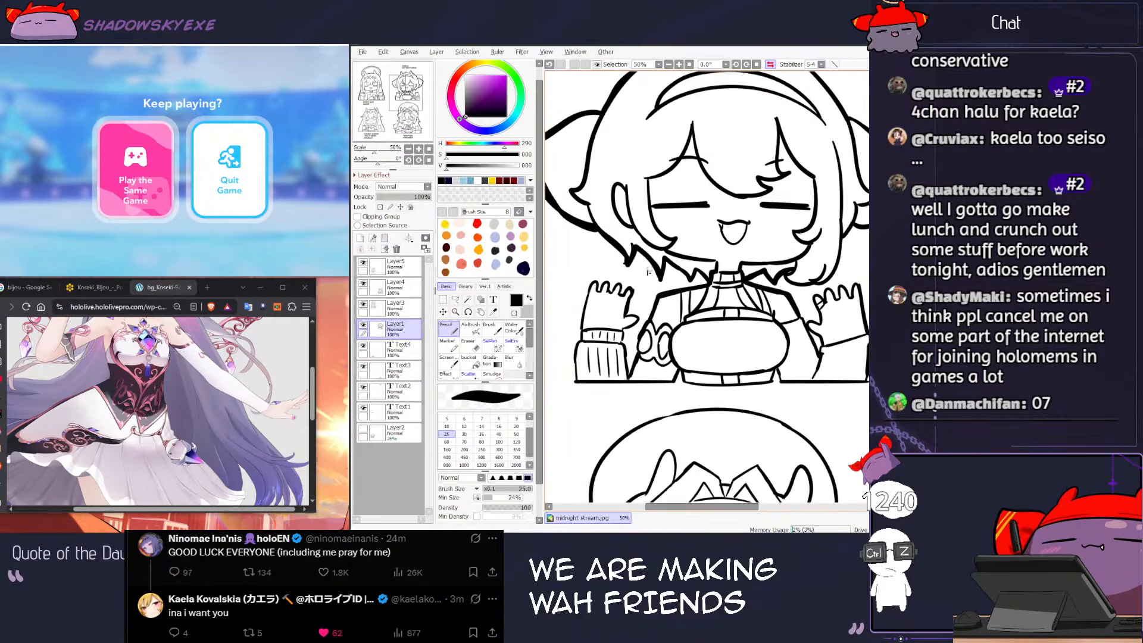
key(e)
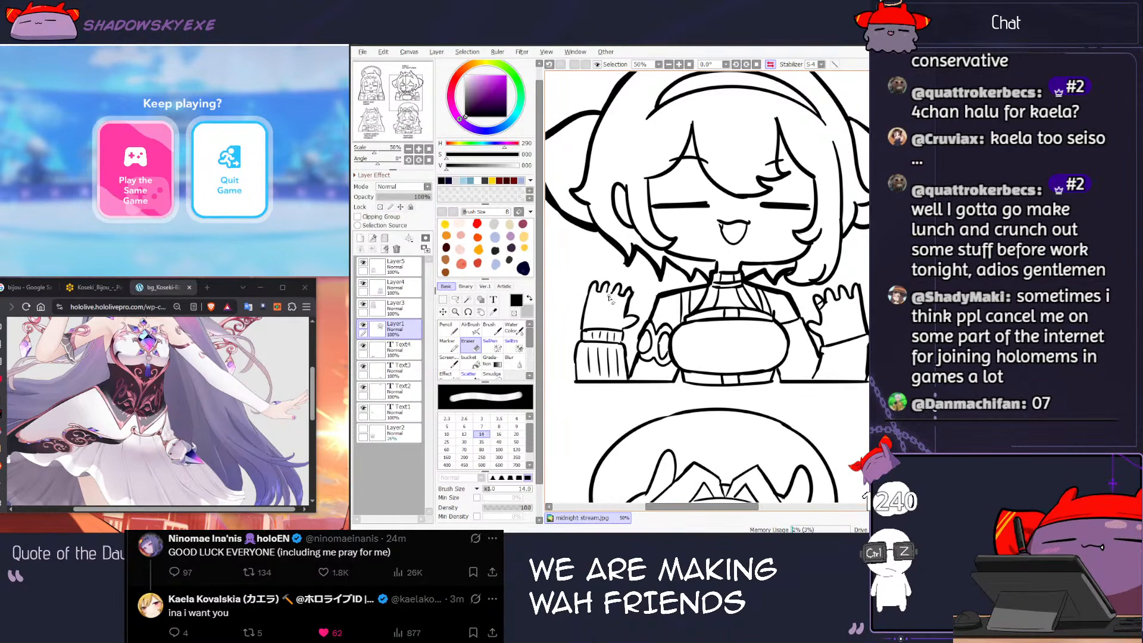
key(n)
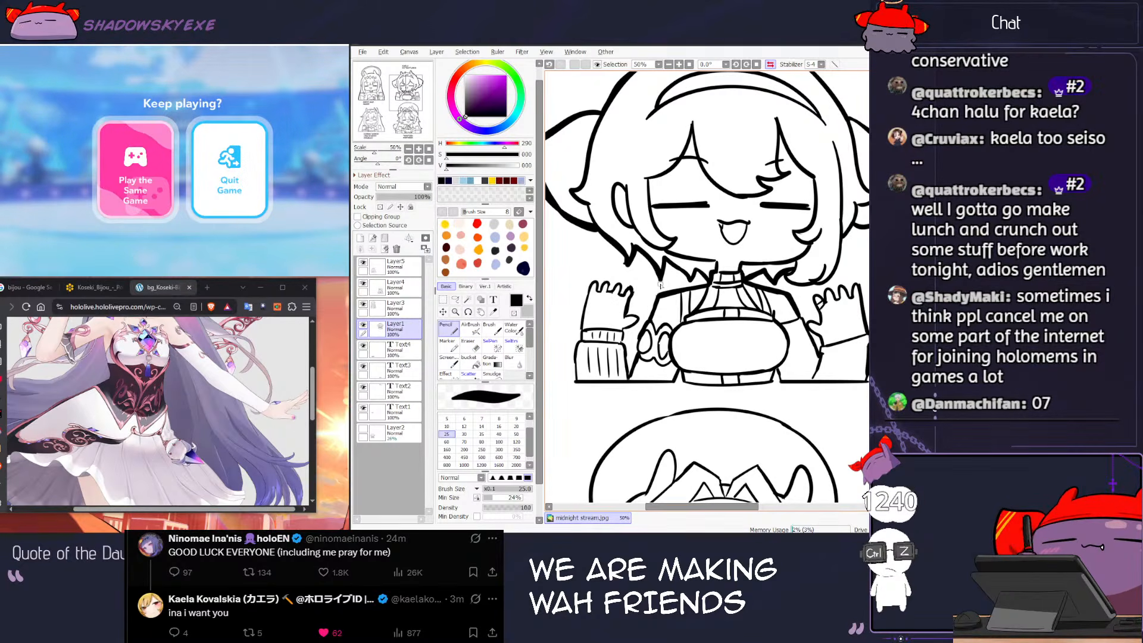
scroll(667, 273, down, 5)
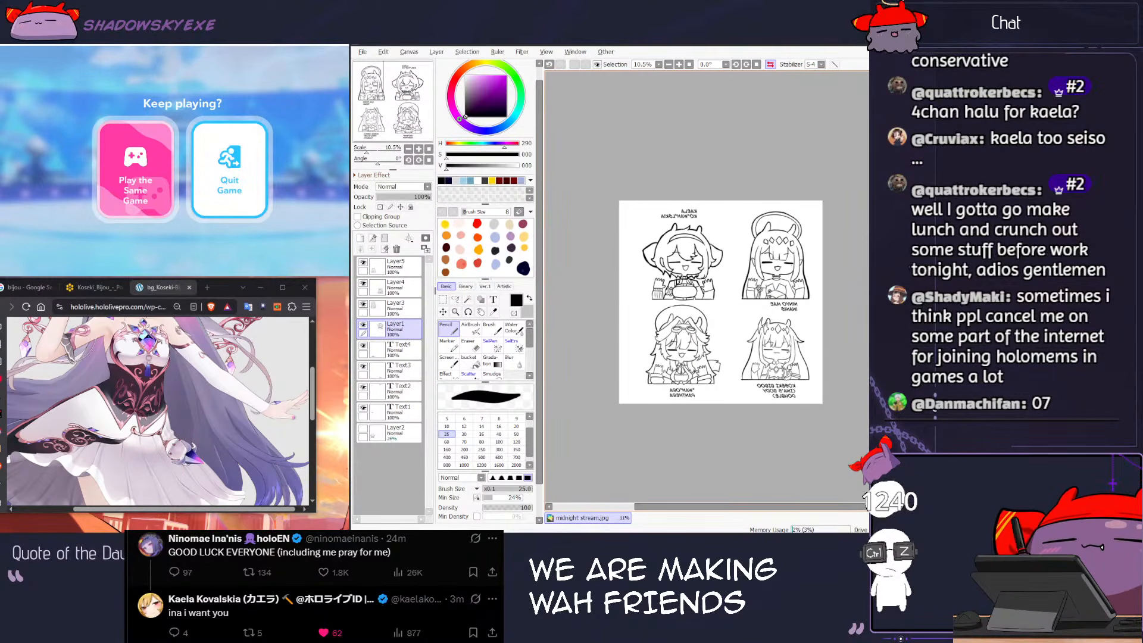
scroll(727, 317, up, 1)
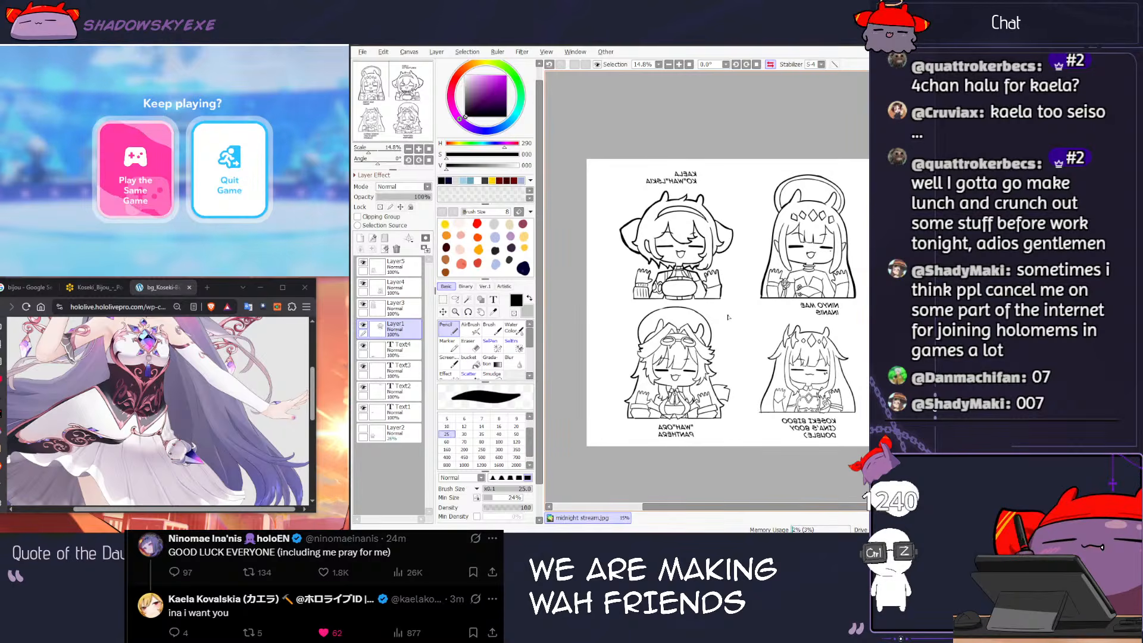
key(h)
key(h)
key(h)
key(h)
key(h)
key(h)
key(h)
key(h)
key(h)
key(h)
key(h)
key(h)
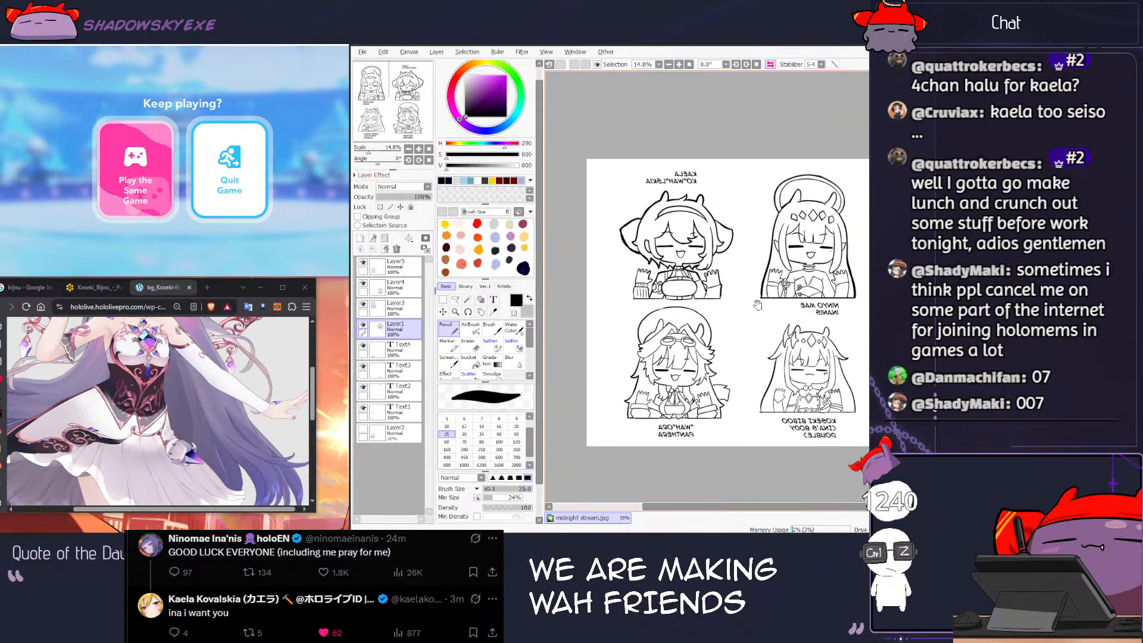
Step: Transform the line-art layers of all four characters together and shift them slightly sideways to centre them on the page
key(ctrl+z)
key(ctrl+t)
drag(766, 251, 756, 252)
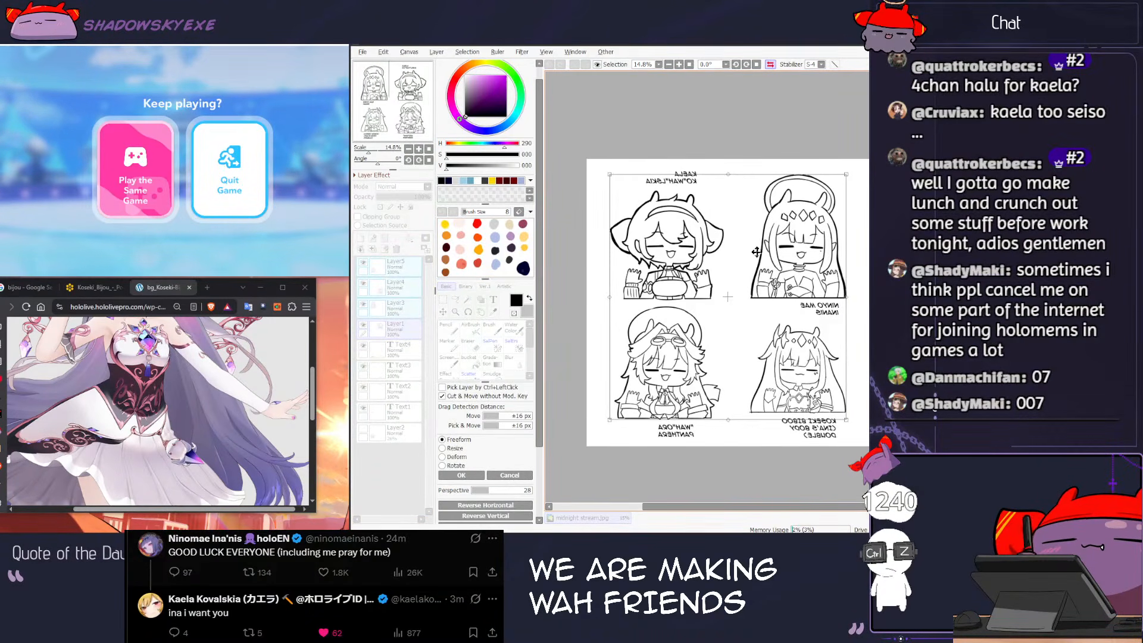
key(Return)
Step: Flip the view back and forth to check the shifted characters against their captions, returning to the unmirrored view
key(h)
key(h)
key(h)
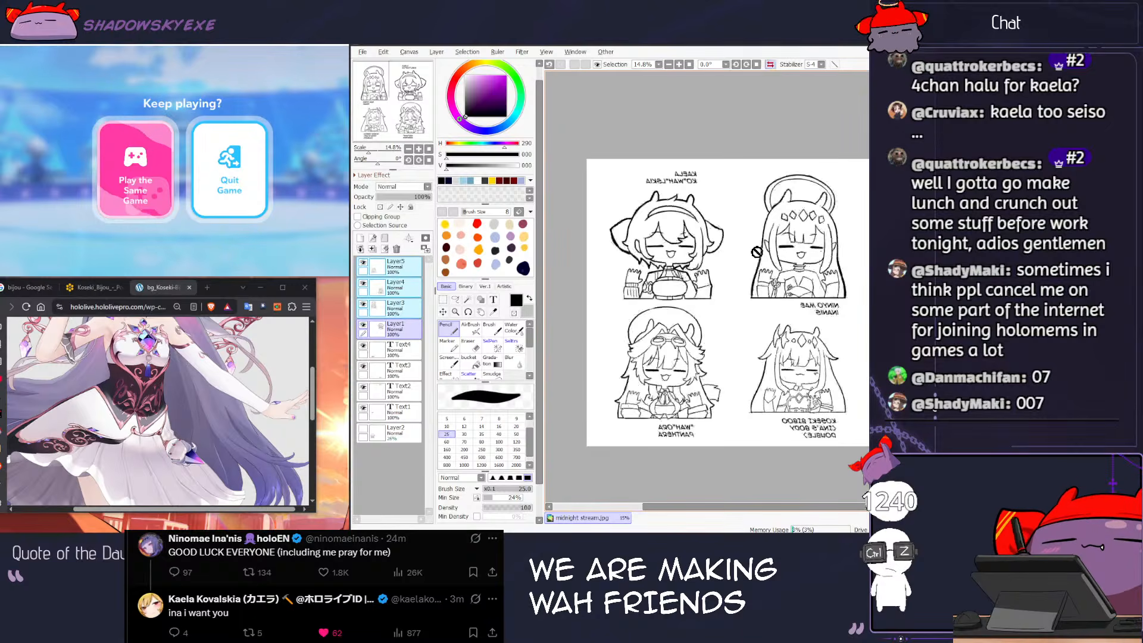
key(h)
key(h)
key(h)
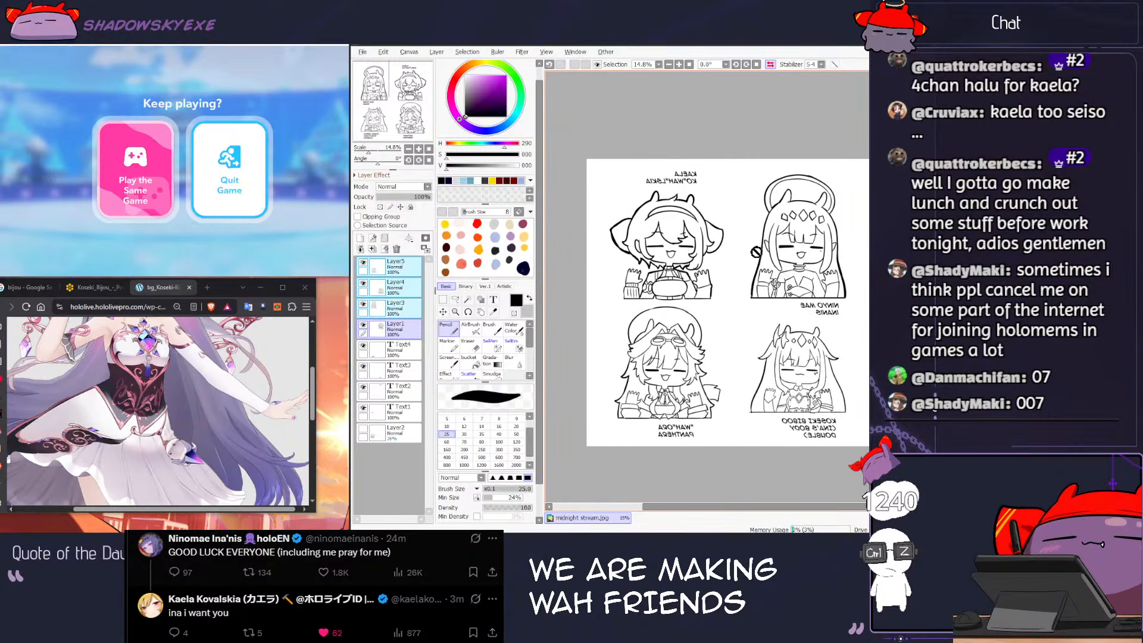
key(h)
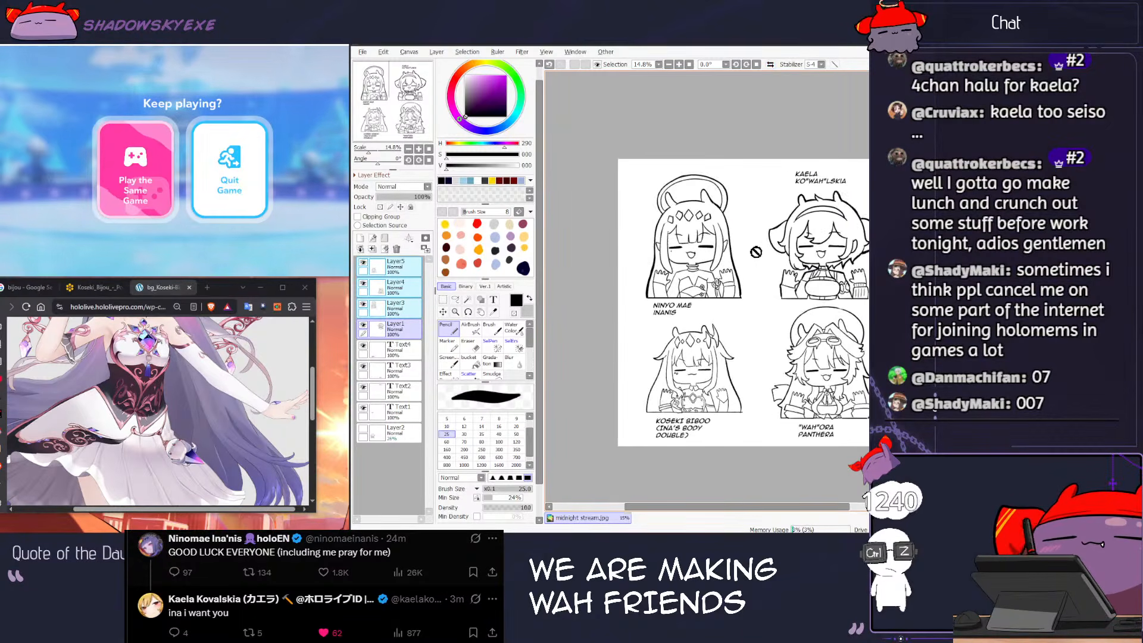
click(406, 357)
drag(723, 247, 653, 248)
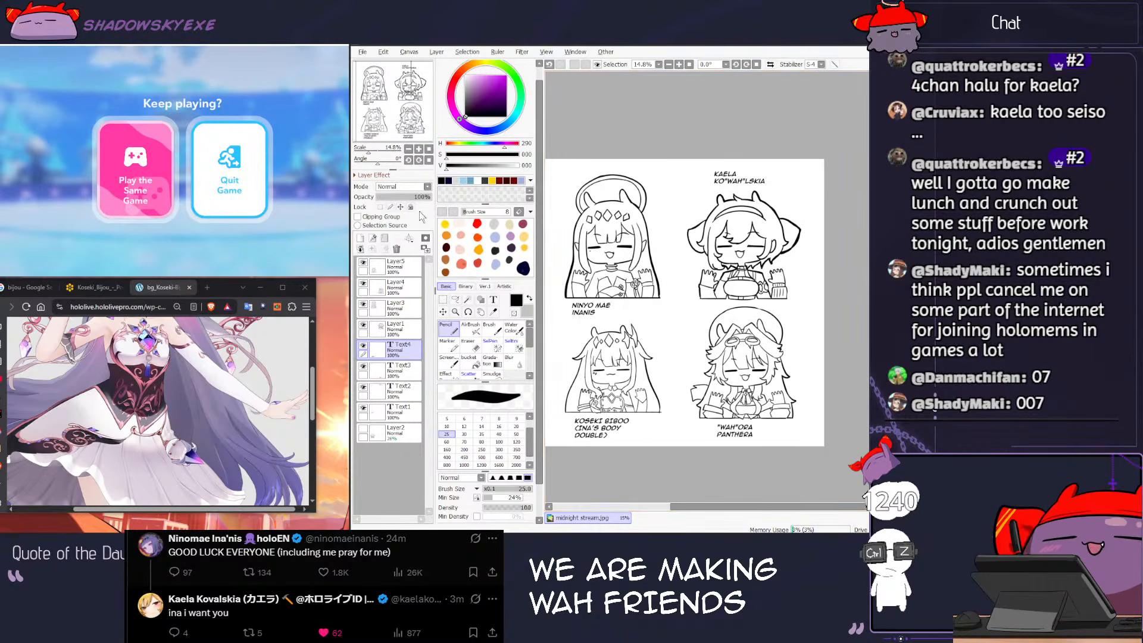
Step: Try small Pencil touch-ups on Layer4 at Kaela's side hair, raised fingertips and upper arm
click(388, 291)
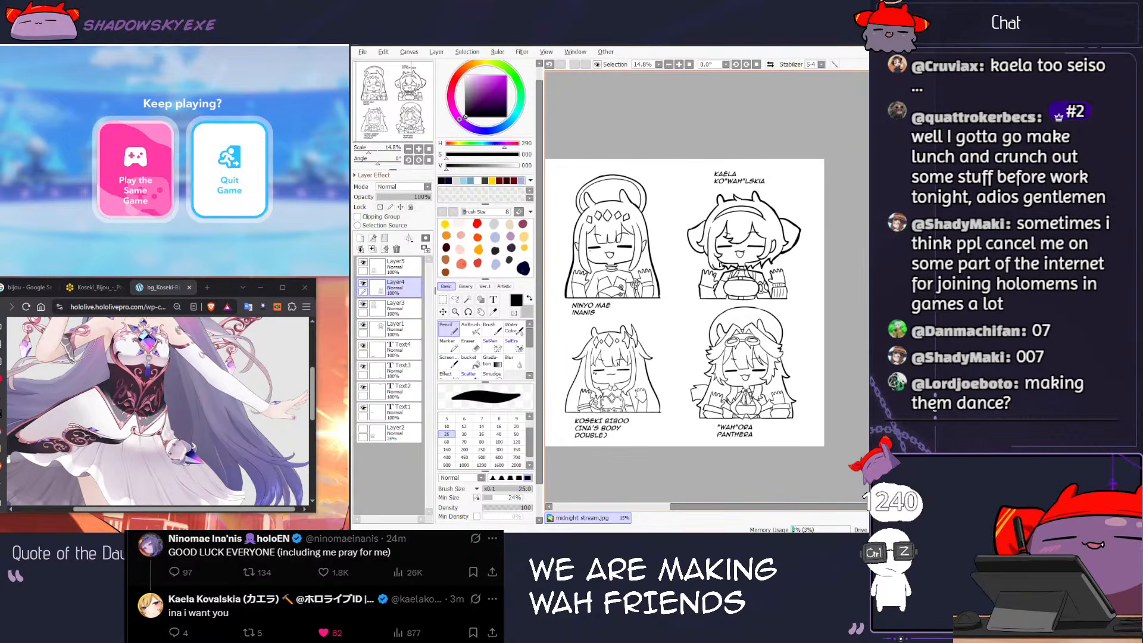
scroll(718, 264, up, 8)
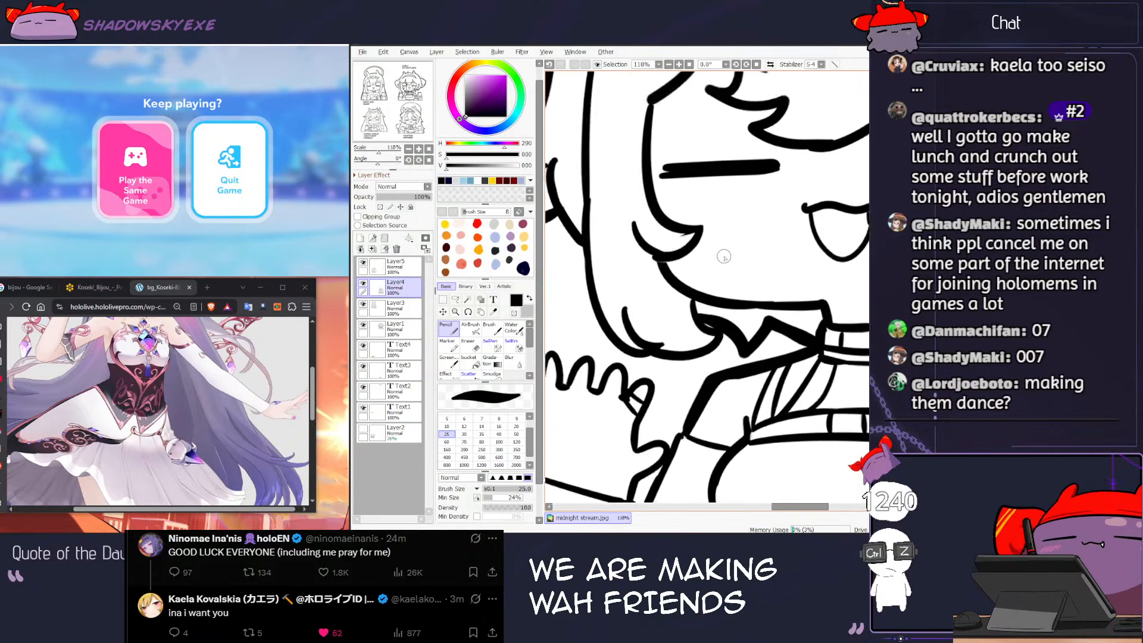
drag(651, 283, 670, 314)
drag(648, 247, 643, 316)
drag(628, 218, 643, 294)
drag(650, 152, 652, 241)
drag(626, 358, 646, 231)
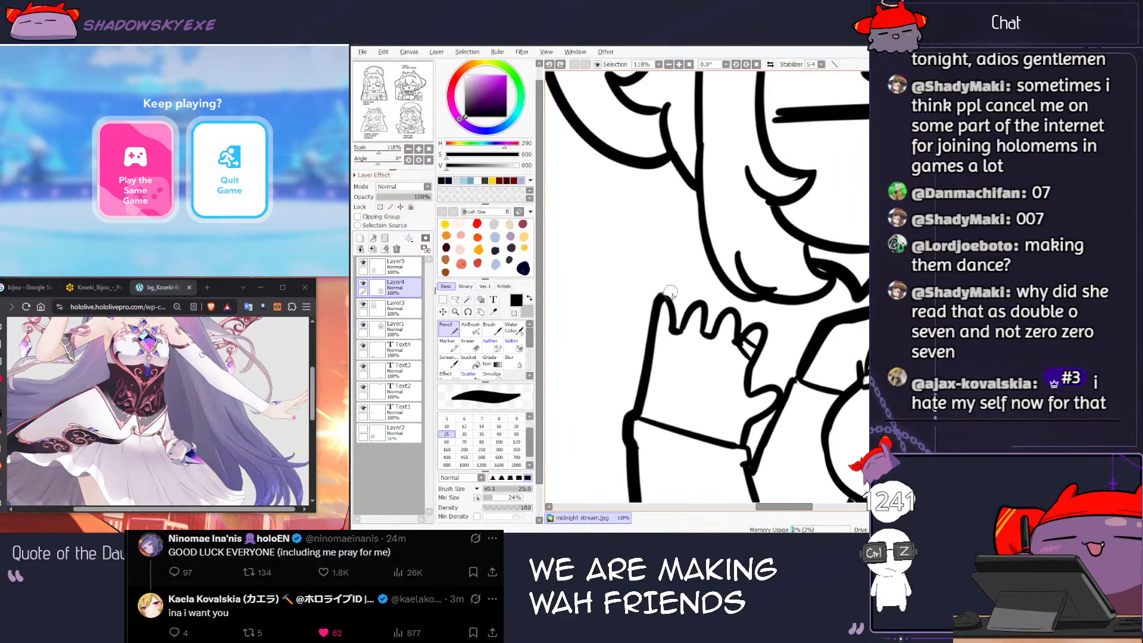
drag(665, 295, 673, 308)
drag(806, 279, 744, 215)
drag(738, 306, 685, 325)
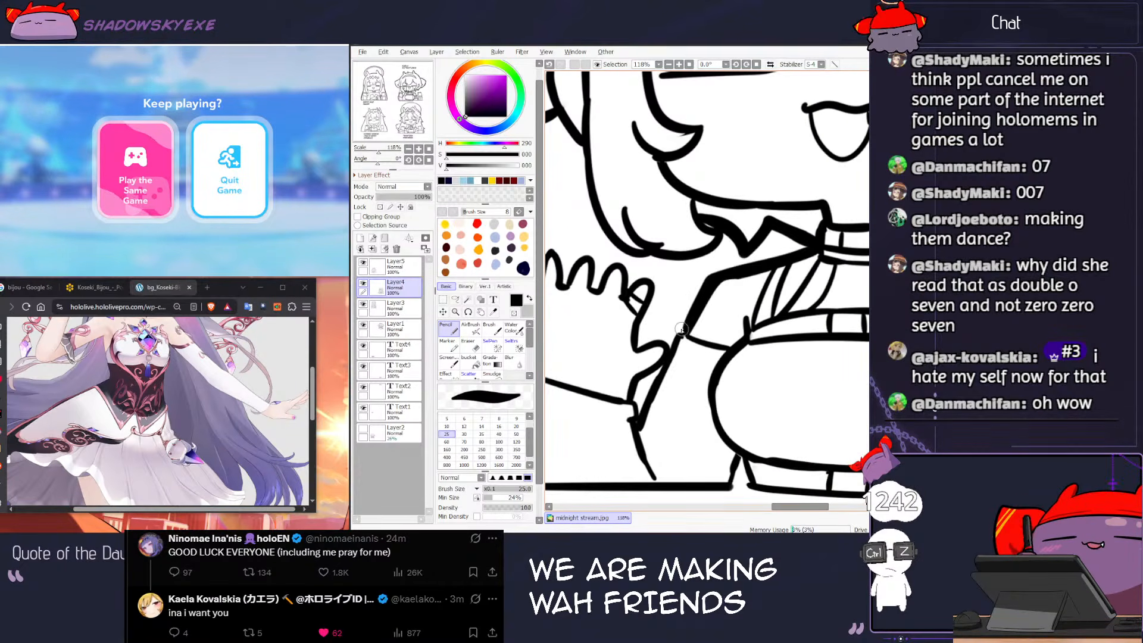
key(ctrl+z)
Step: Inspect Kaela's torso, collar and arms up close and from farther out for flaws in the line art
scroll(687, 359, down, 3)
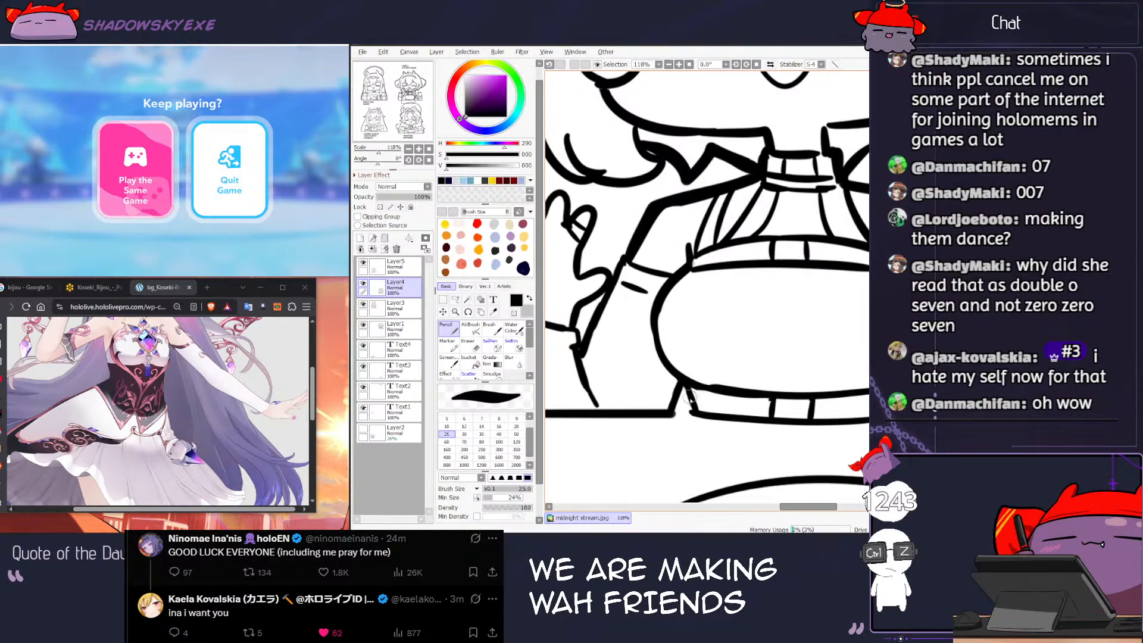
scroll(685, 384, right, 4)
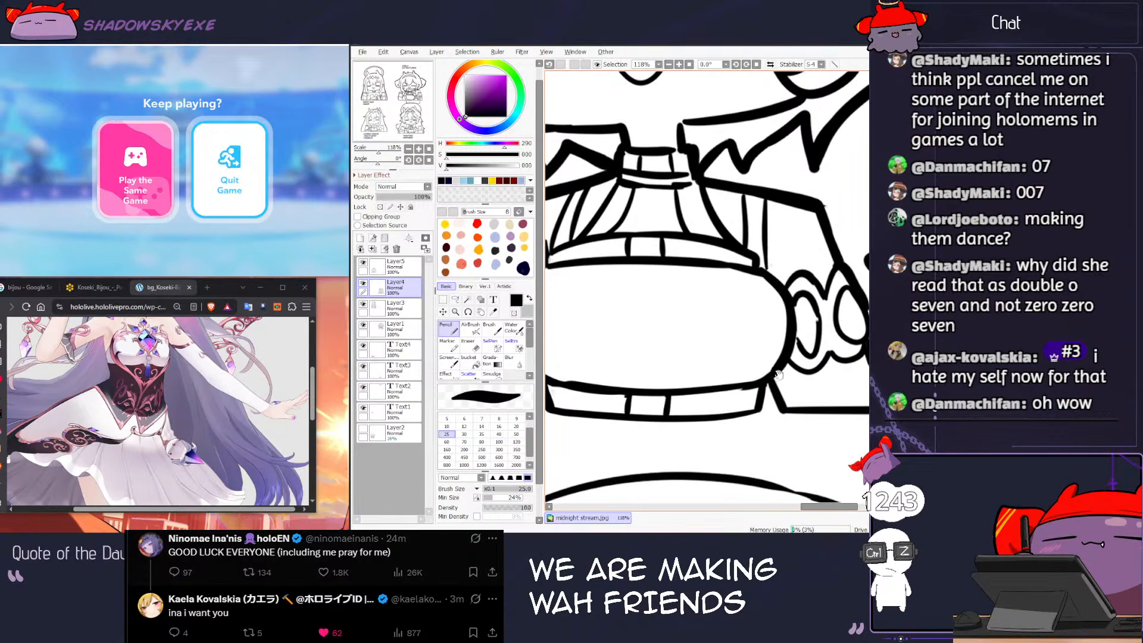
scroll(763, 394, up, 2)
scroll(763, 394, right, 2)
key(e)
key(bracketright)
key(bracketright)
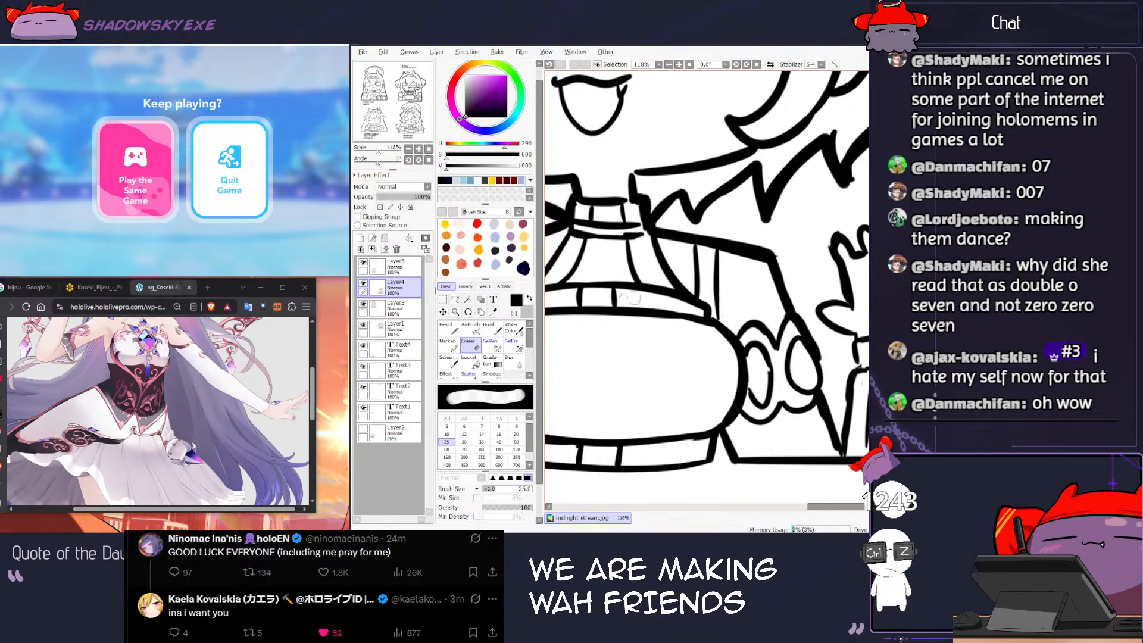
scroll(632, 239, down, 5)
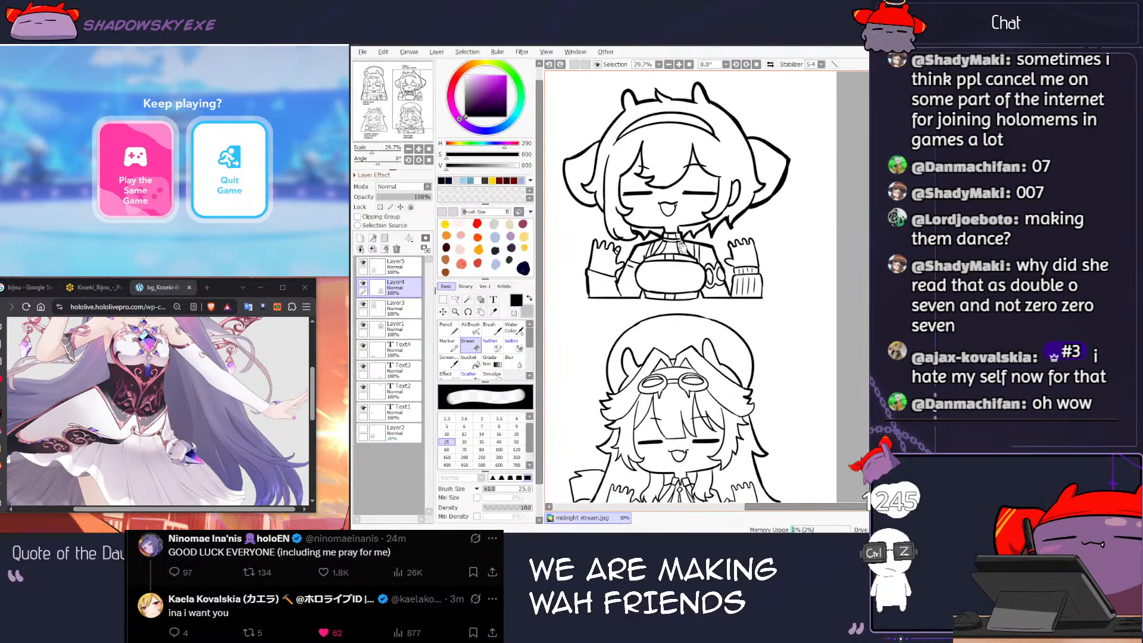
scroll(579, 303, up, 1)
scroll(579, 303, down, 2)
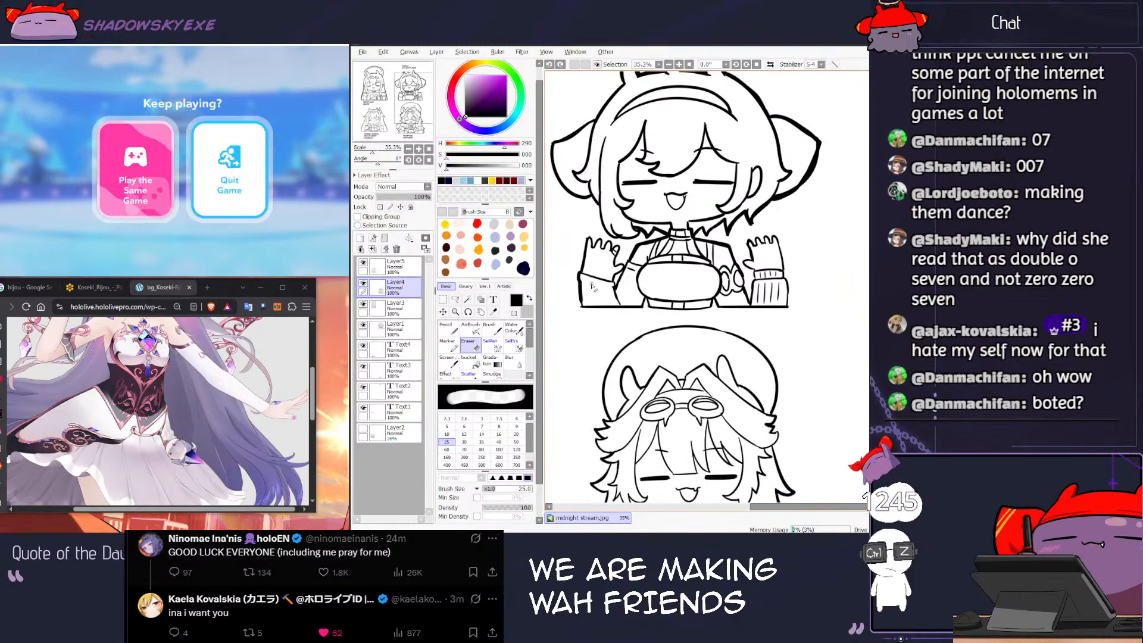
Step: Toggle the visibility of Layer4 and hide Layer1 to check which marks of Kaela's drawing sit on Layer4
click(363, 285)
click(363, 285)
click(363, 285)
click(363, 286)
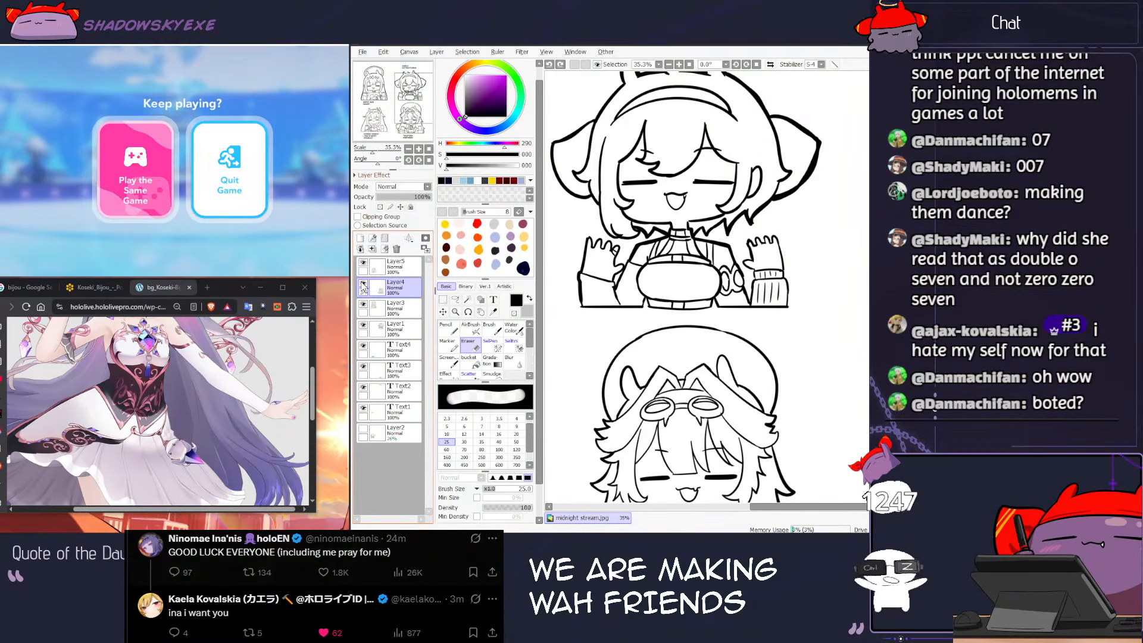
click(192, 445)
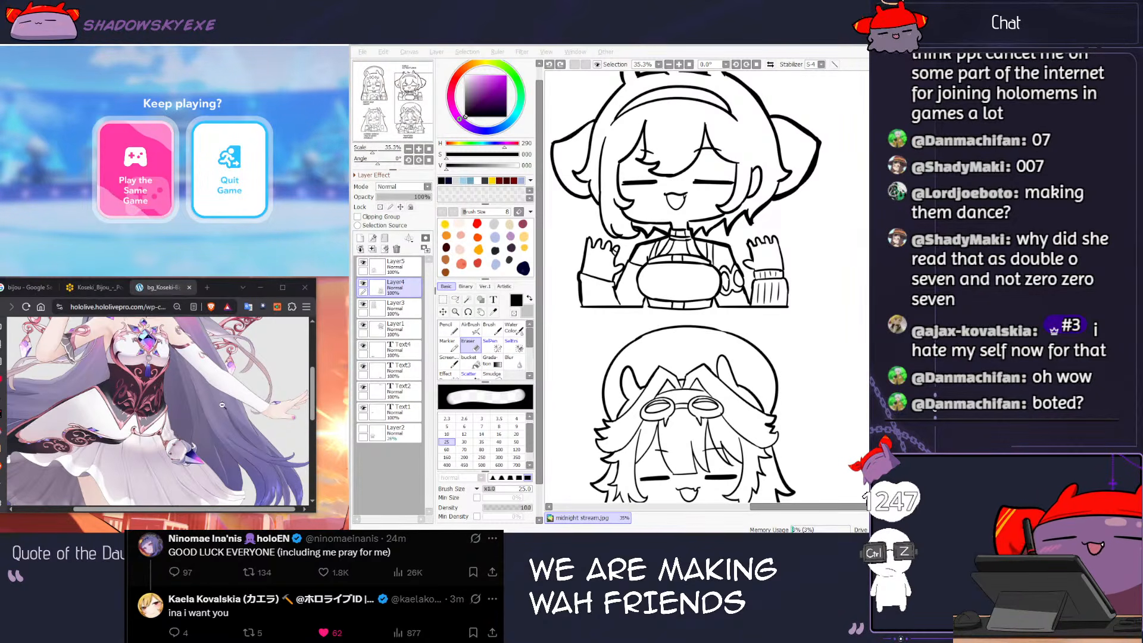
click(363, 325)
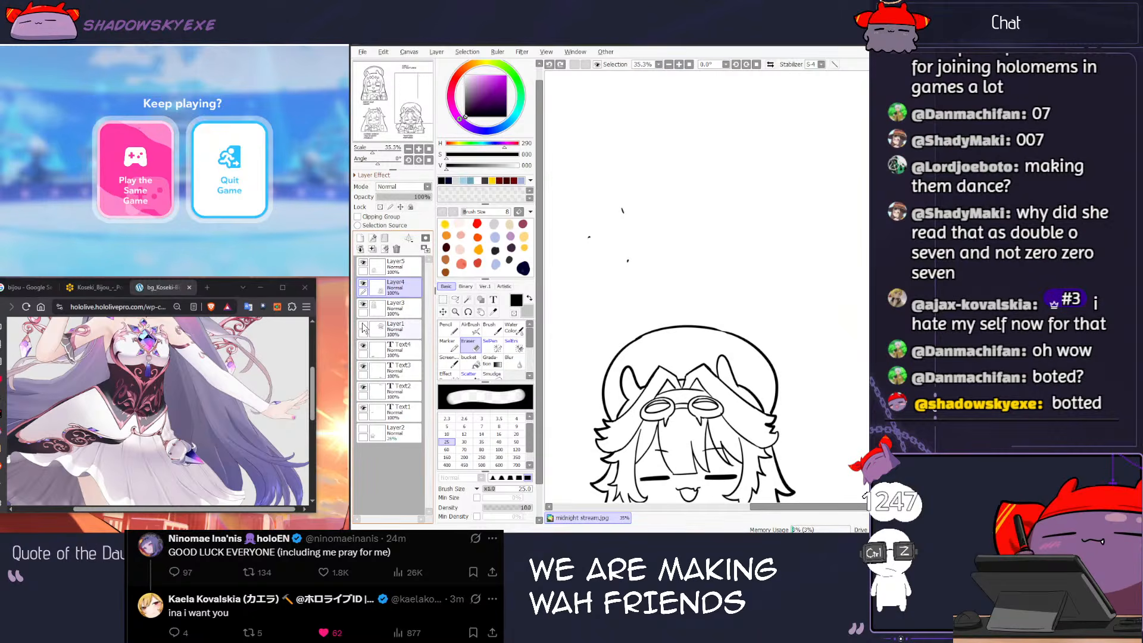
click(363, 325)
click(363, 325)
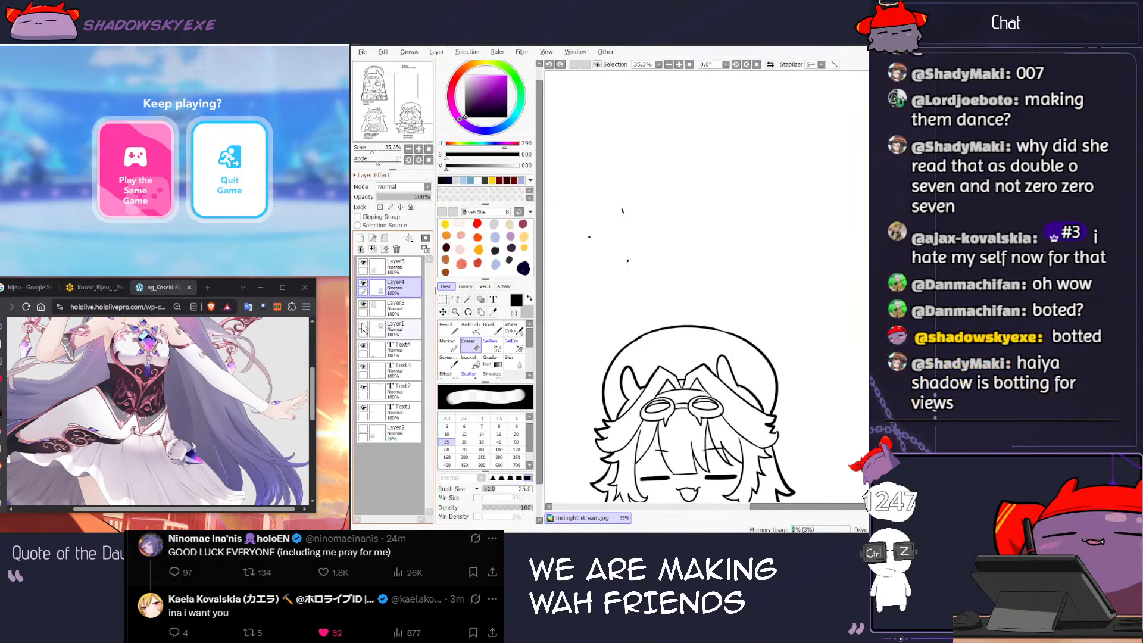
Step: Erase the stray marks on Layer4 around Kaela's position with a size 160 Eraser and show Layer1 again
click(391, 307)
click(392, 295)
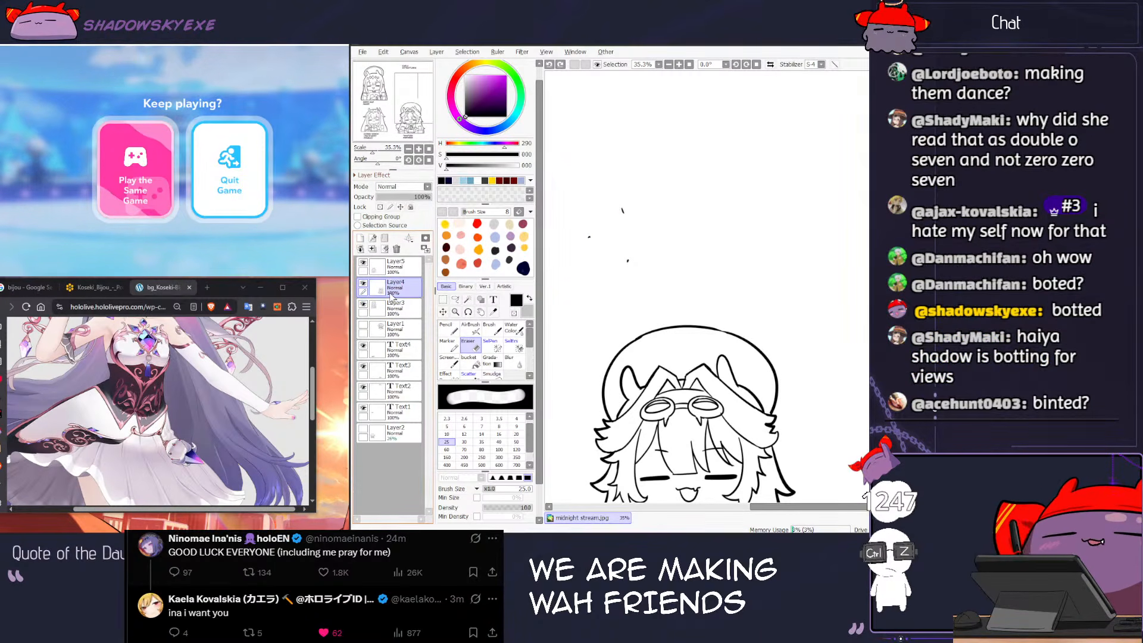
key(bracketright)
key(bracketright)
key(bracketright)
key(bracketright)
key(bracketright)
key(bracketright)
key(bracketright)
key(bracketright)
key(bracketright)
key(bracketright)
click(623, 211)
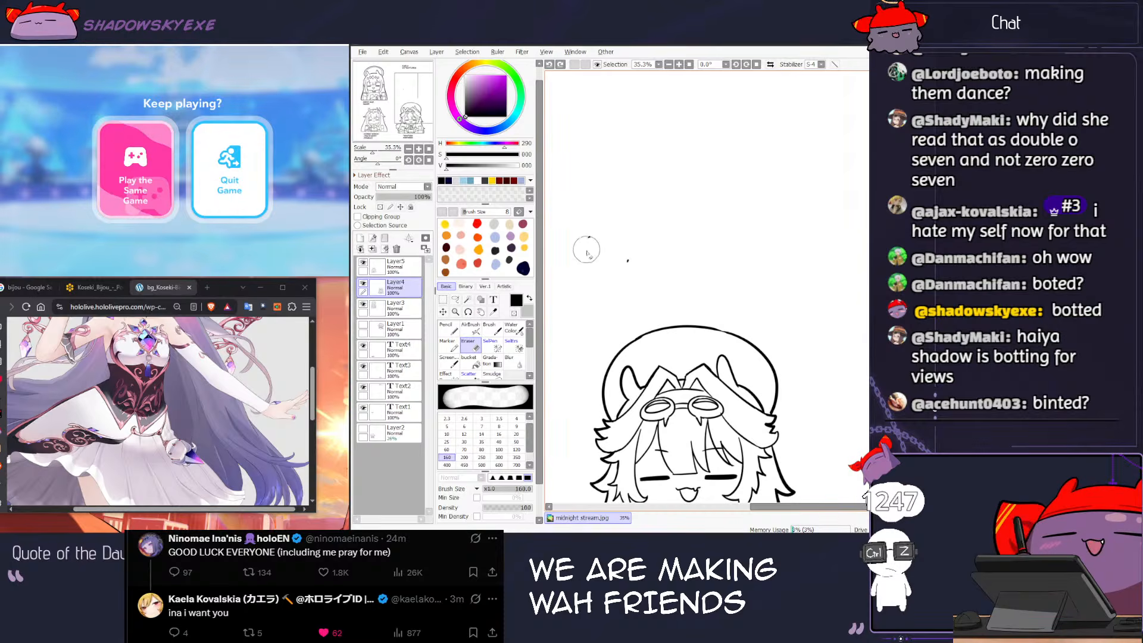
click(363, 325)
Step: Draw a thin second band line across Kaela's upper arm on Layer1 with a size 16 Pencil
key(n)
scroll(640, 257, up, 5)
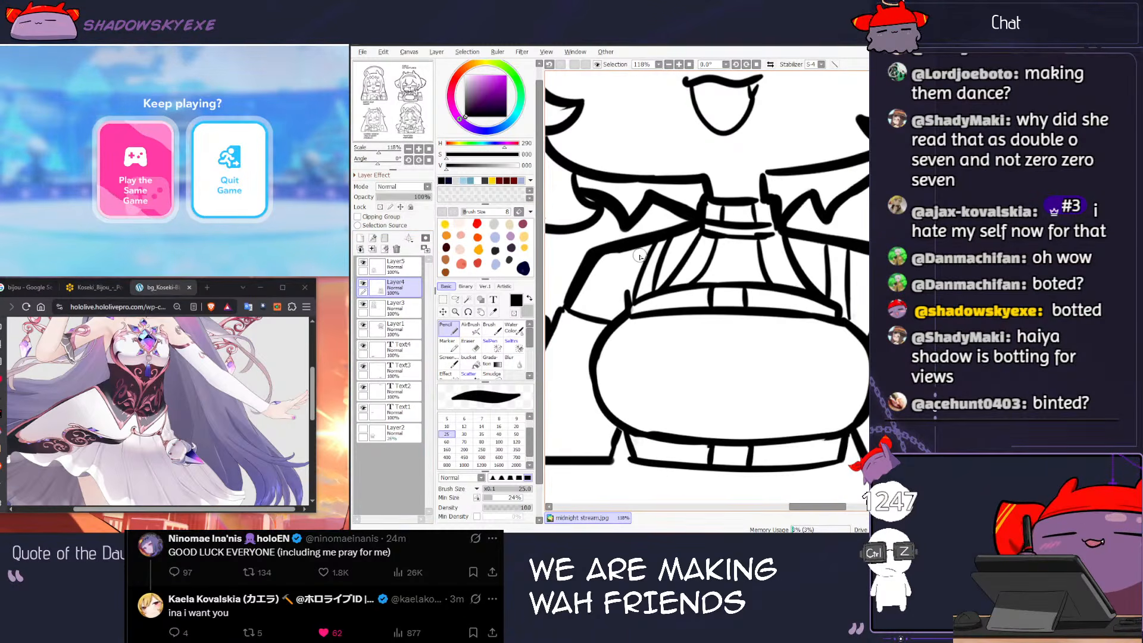
click(396, 328)
mouse_move(593, 309)
mouse_down()
mouse_move(652, 256)
mouse_move(622, 260)
mouse_move(662, 294)
mouse_up()
key(ctrl+z)
key([)
key([)
key(ctrl+z)
key(ctrl+z)
Step: Clean up the corner where Kaela's arm meets her lower waistband on Layer1 with a size 16 Eraser
mouse_move(677, 372)
mouse_down()
mouse_move(672, 343)
mouse_move(667, 363)
mouse_up()
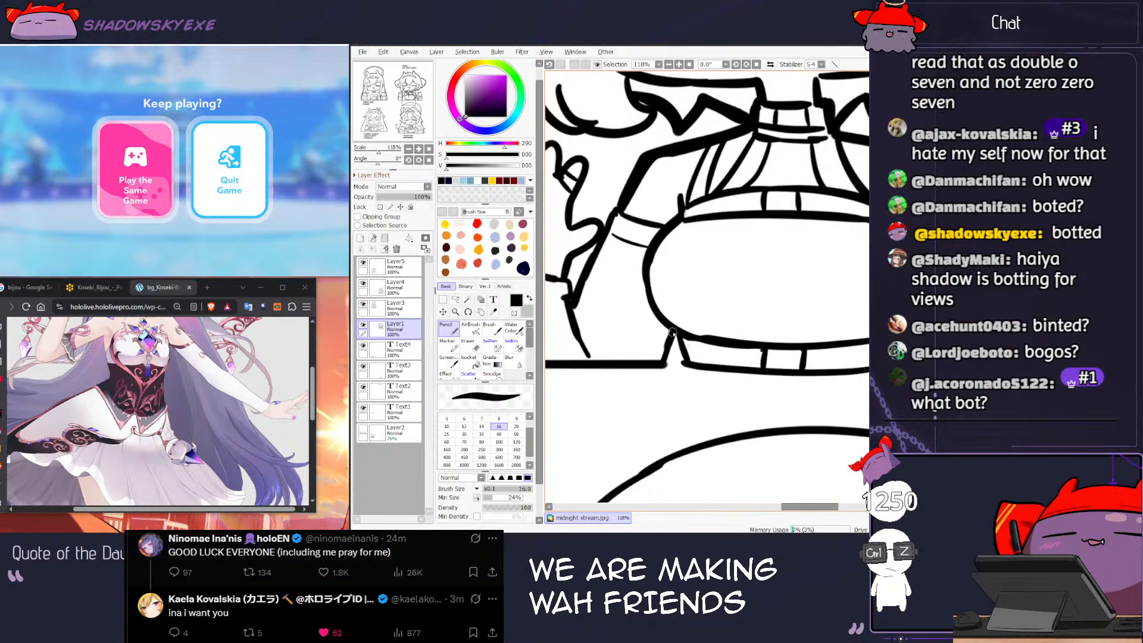
key(e)
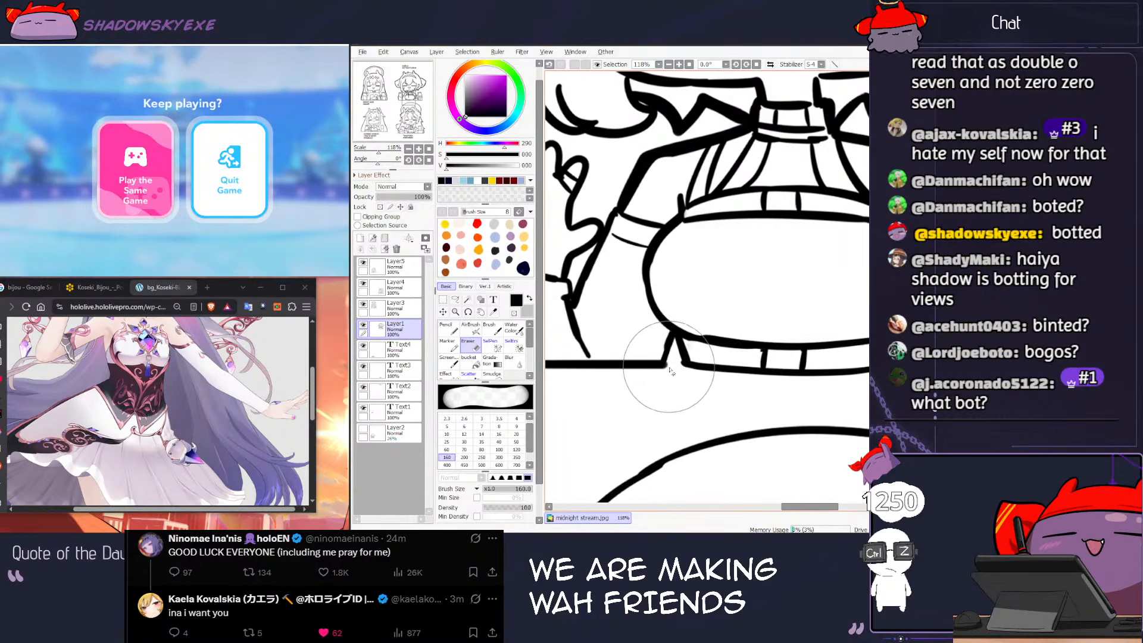
key(bracketleft)
key(bracketleft)
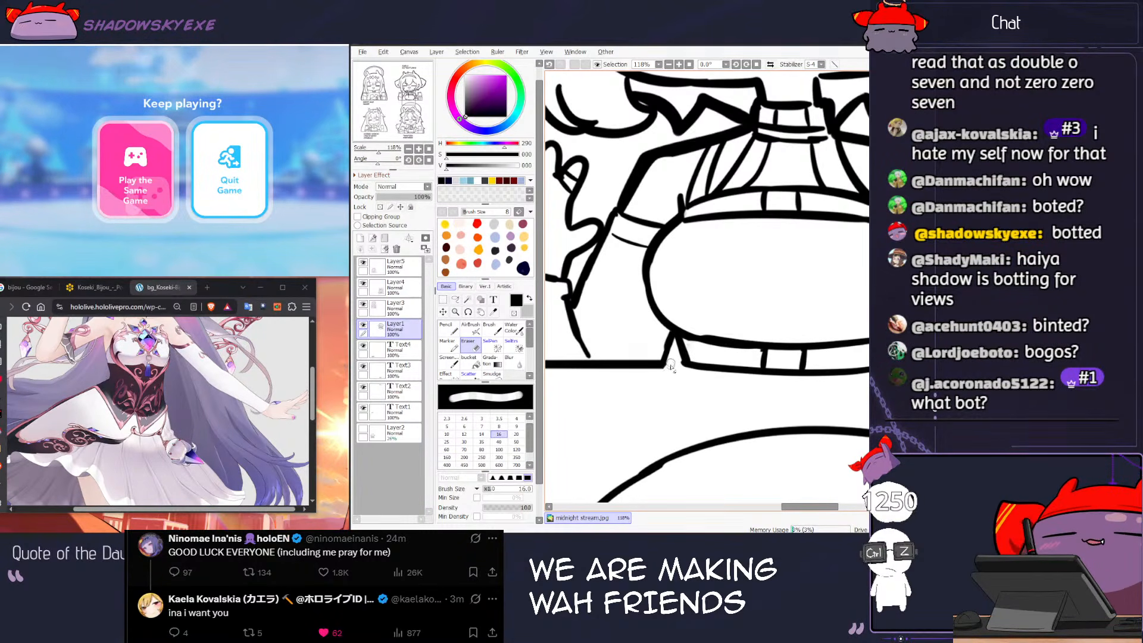
scroll(688, 328, down, 8)
drag(689, 328, 671, 355)
scroll(622, 362, up, 3)
scroll(623, 362, up, 2)
key(n)
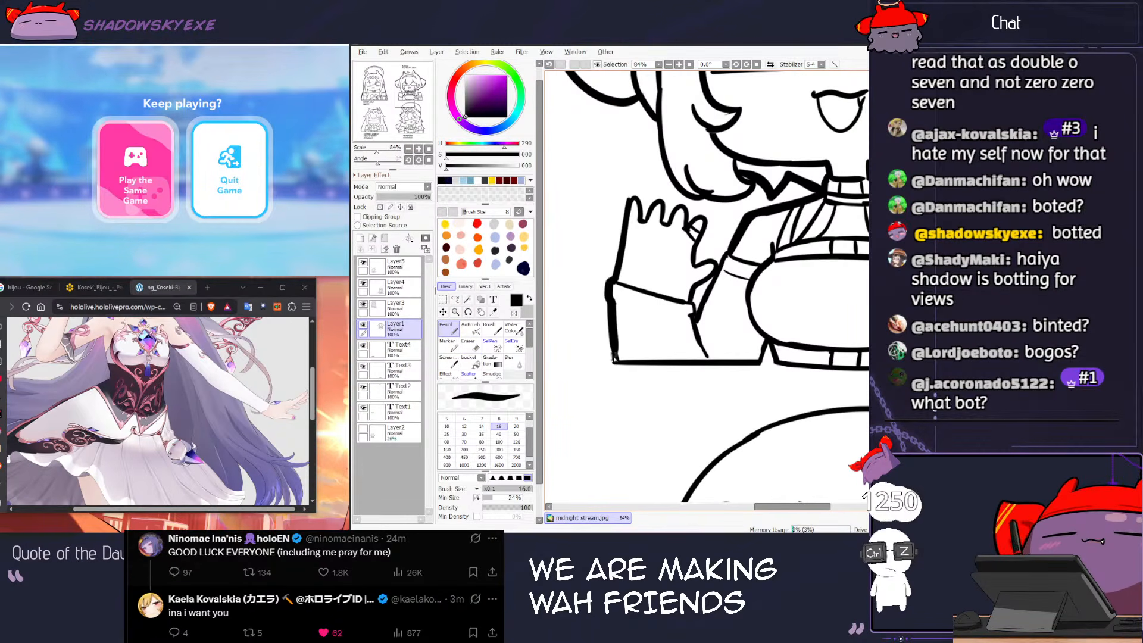
Step: Refine the thumb line of Kaela's ribbed-cuff glove on Layer1 with a size 12 Eraser and a size 16 Pencil
scroll(610, 316, down, 7)
scroll(706, 298, down, 2)
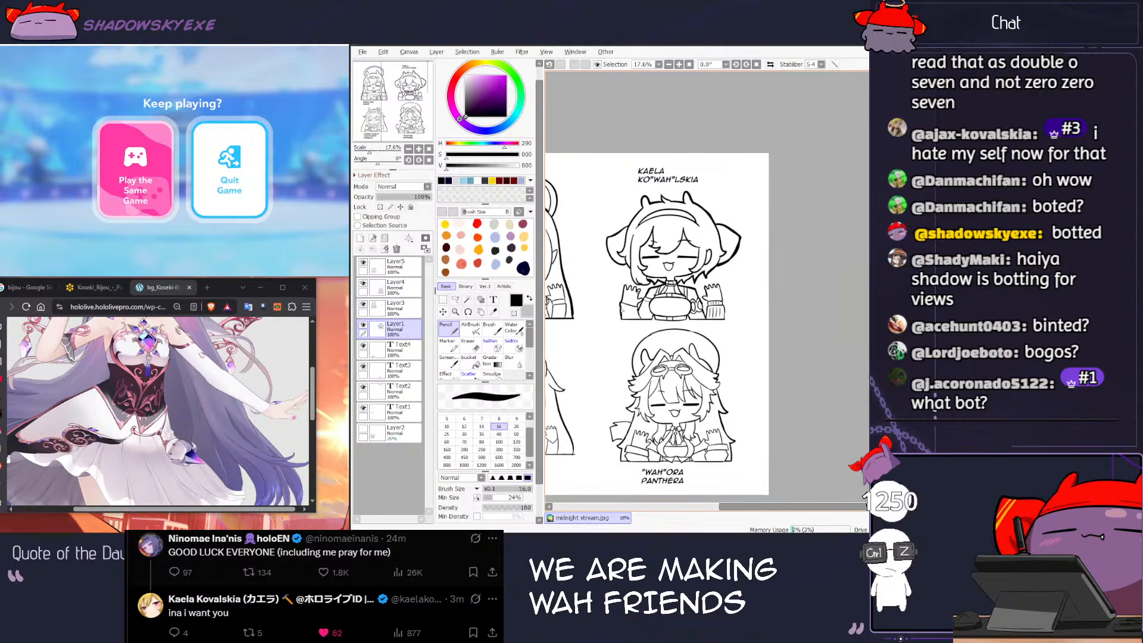
scroll(714, 291, up, 6)
scroll(714, 291, up, 5)
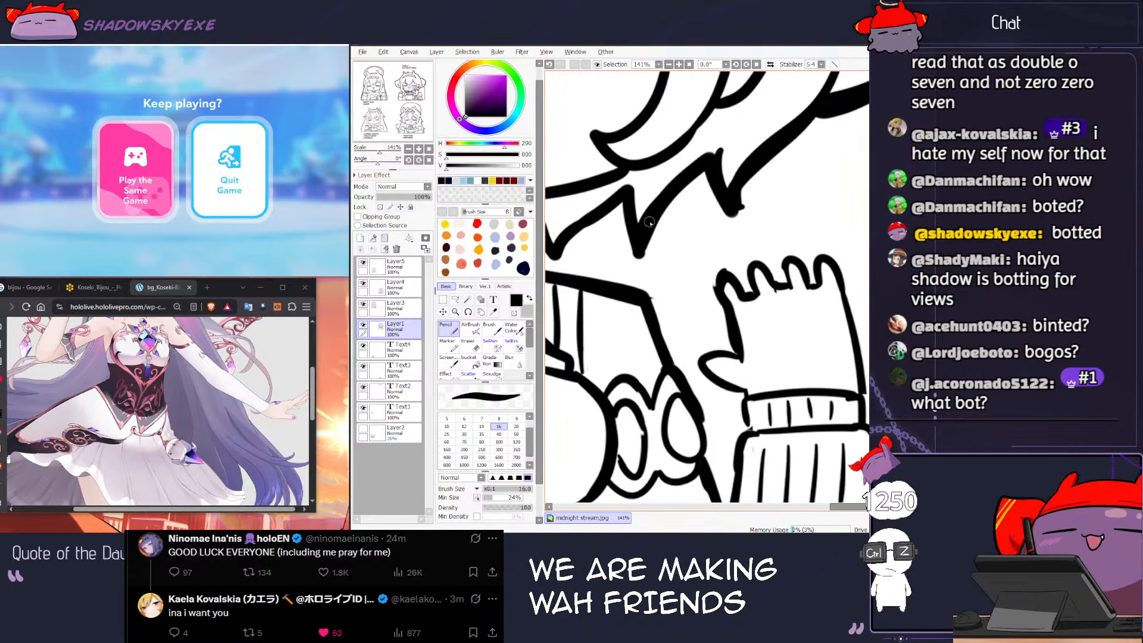
key(e)
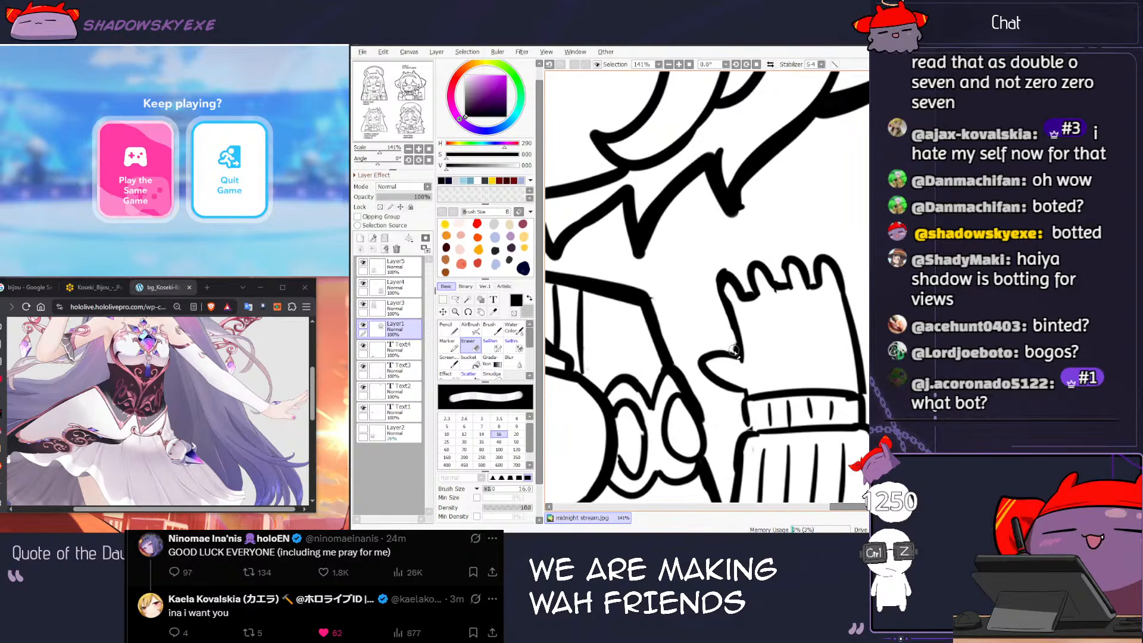
key(bracketleft)
key(bracketleft)
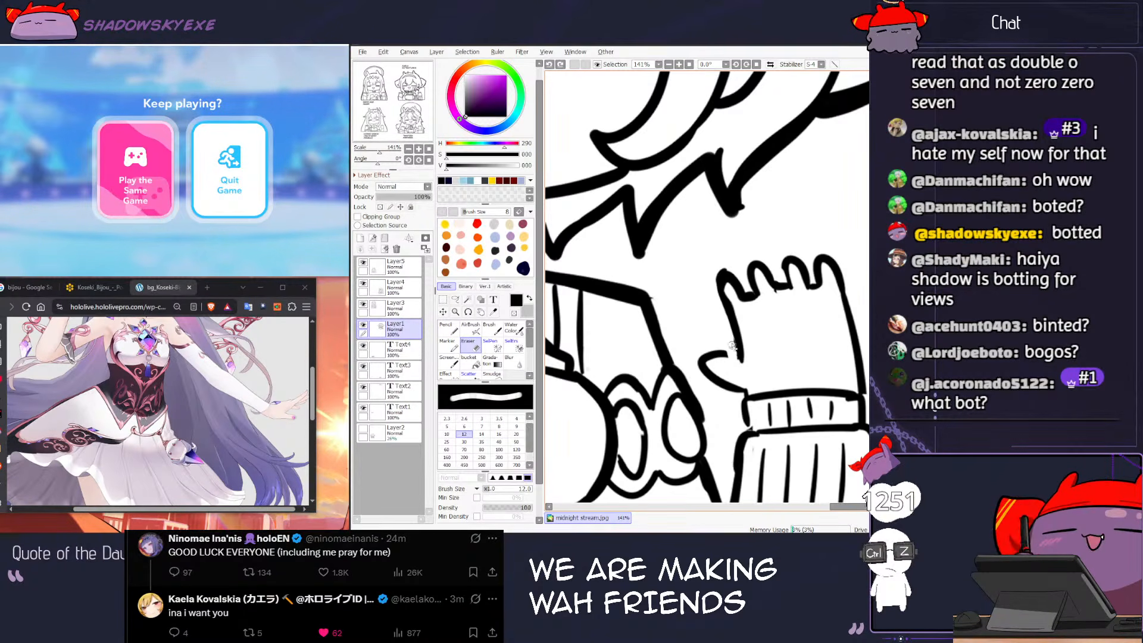
key(n)
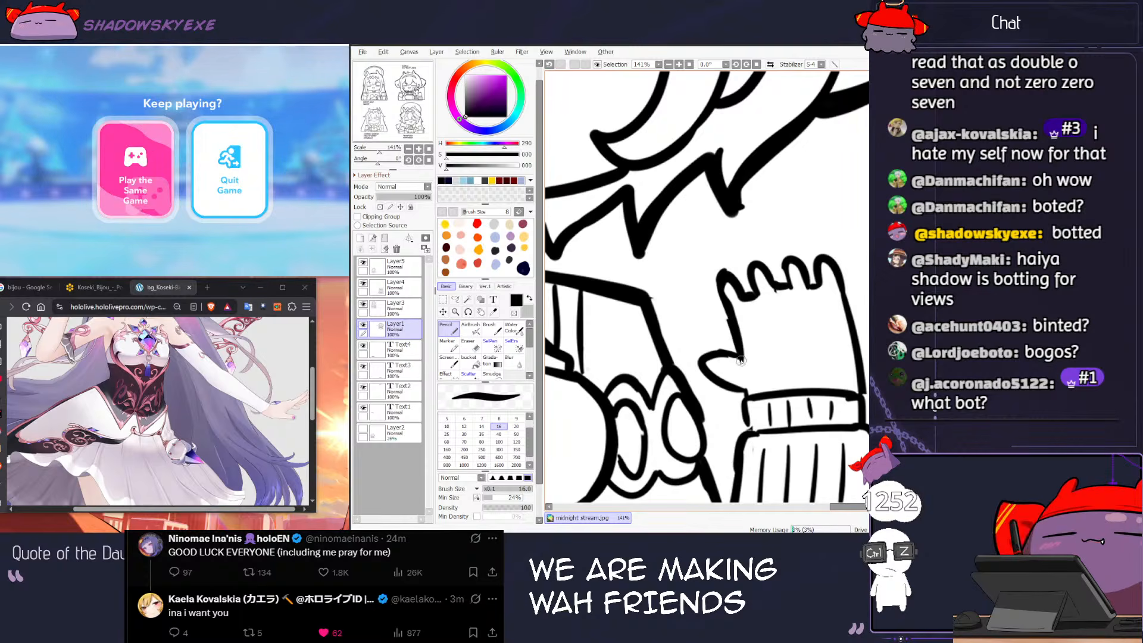
key(e)
drag(746, 365, 740, 364)
drag(788, 354, 741, 279)
key(n)
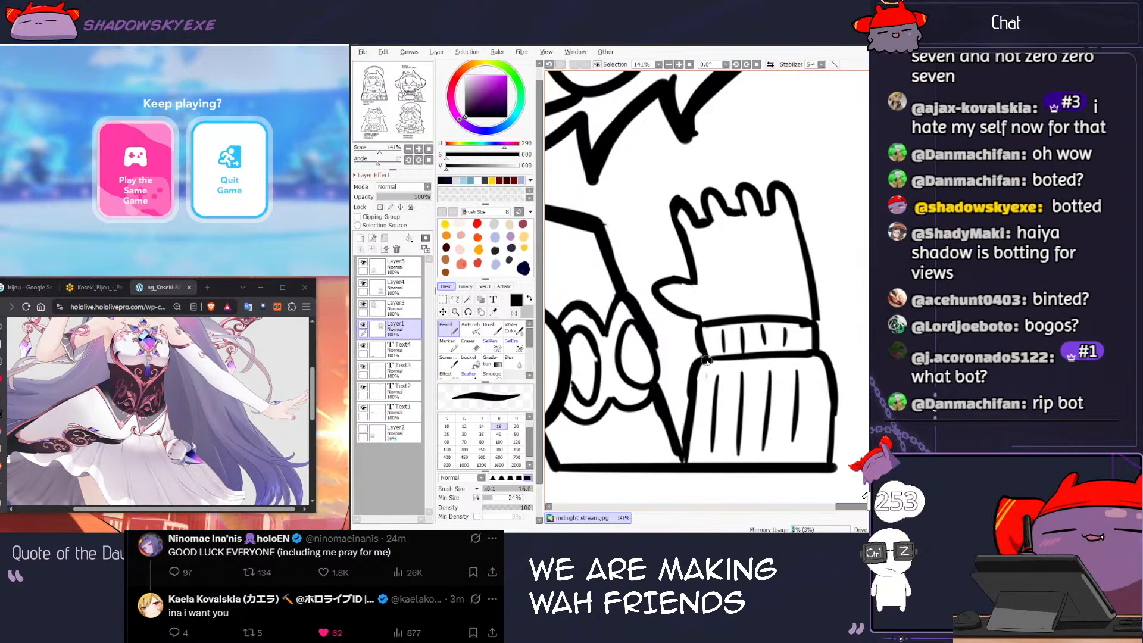
Step: Touch up the cuff and the upper corners of the ribbed sleeve below Kaela's glove with the size 16 Pencil
mouse_move(806, 329)
mouse_down()
mouse_move(739, 347)
mouse_move(749, 337)
mouse_up()
key(e)
key(n)
mouse_move(772, 429)
mouse_down()
mouse_move(759, 347)
mouse_move(753, 401)
mouse_up()
drag(732, 378, 675, 286)
drag(672, 343, 676, 361)
key(e)
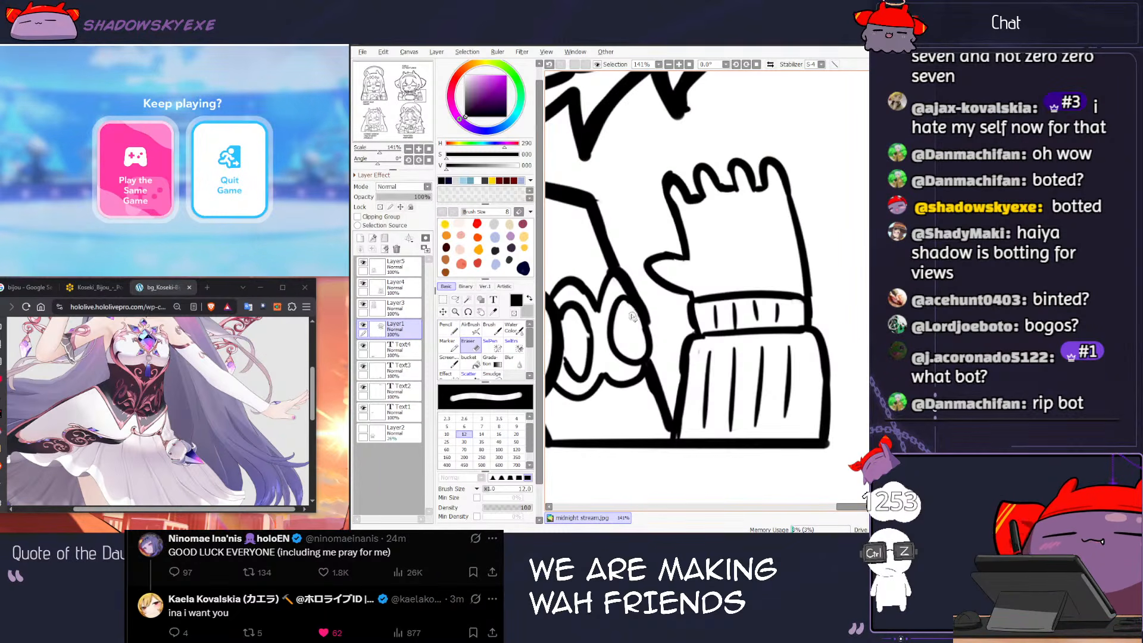
key(n)
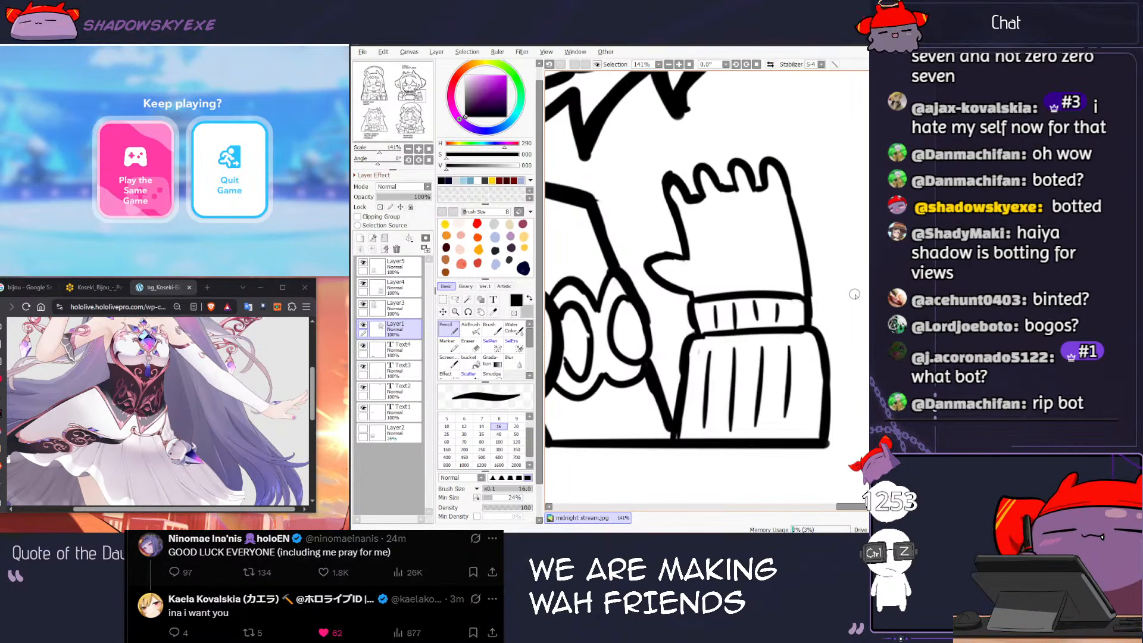
Step: Close the gap in Ina's outermost diamond hair ornament on Layer3 and touch up the nearby halo line with the size 16 Pencil
scroll(854, 291, down, 3)
scroll(854, 292, down, 5)
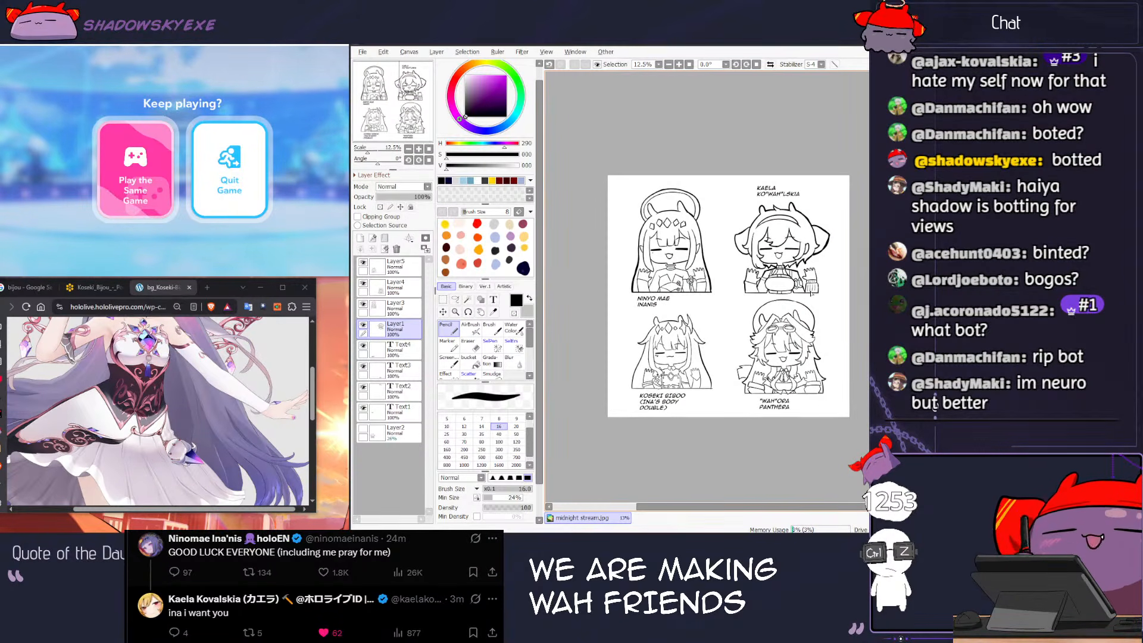
scroll(812, 293, up, 3)
scroll(797, 262, down, 3)
scroll(779, 220, up, 1)
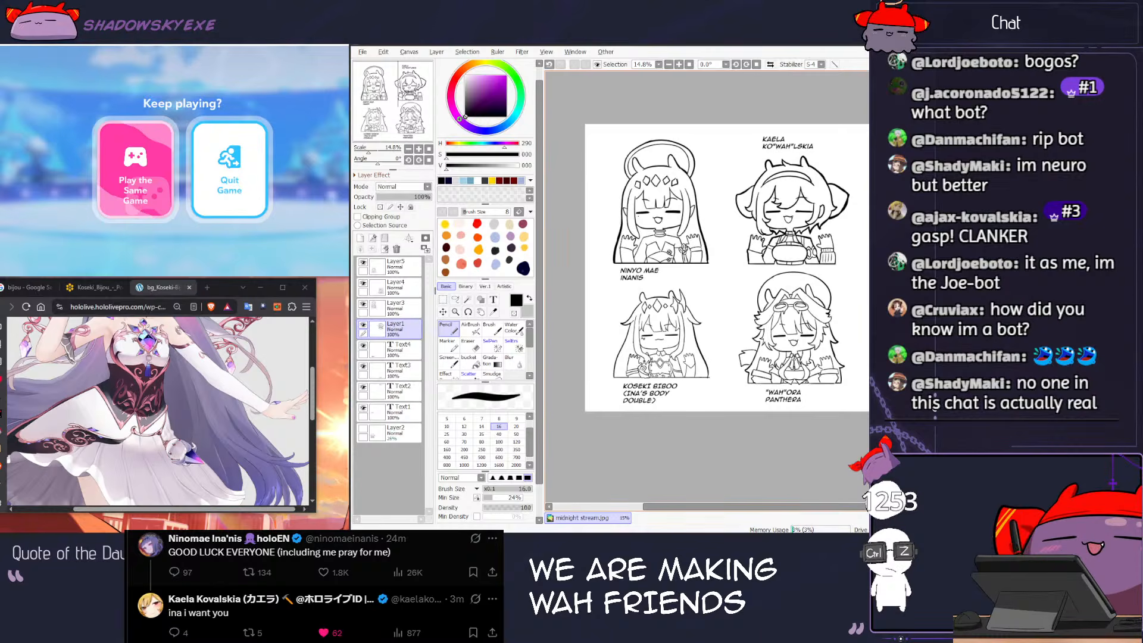
scroll(758, 161, up, 10)
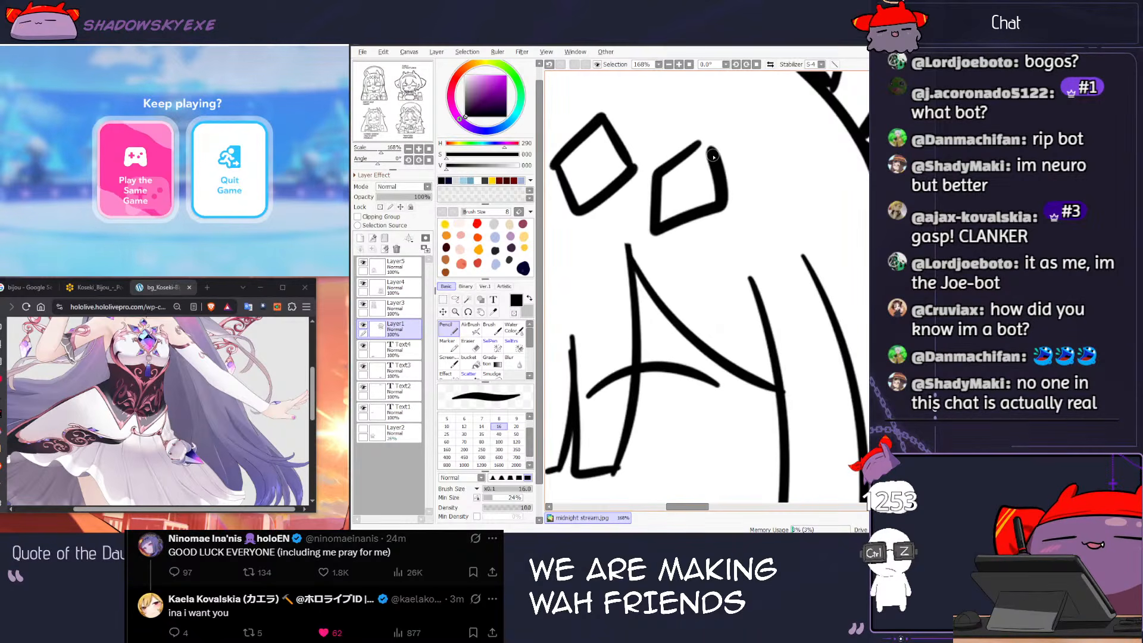
click(395, 307)
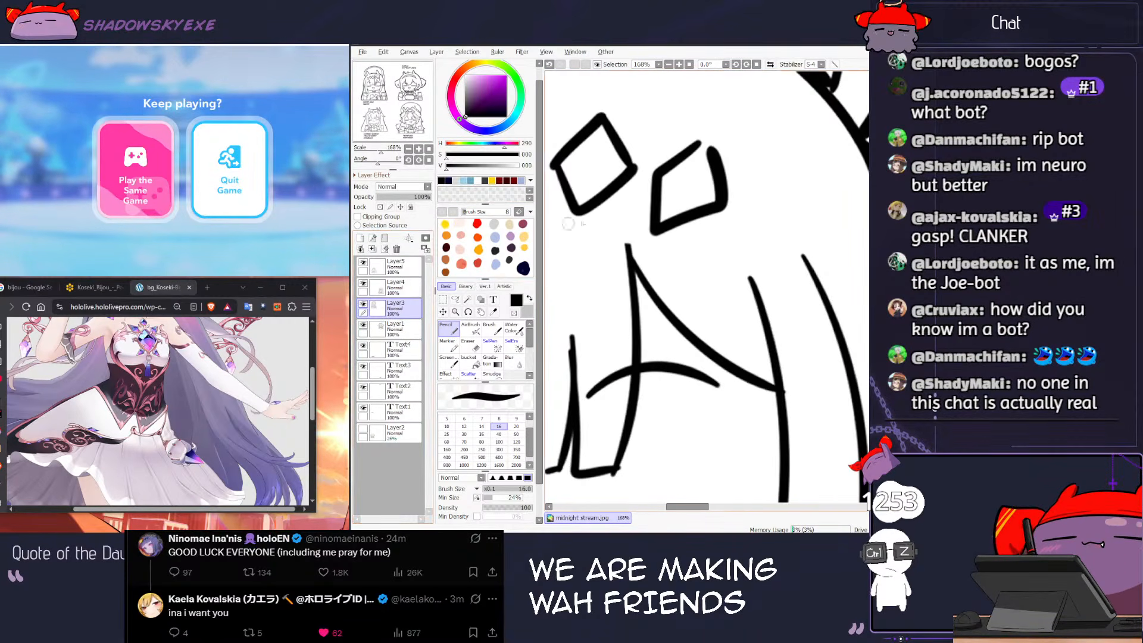
drag(685, 161, 642, 232)
key(e)
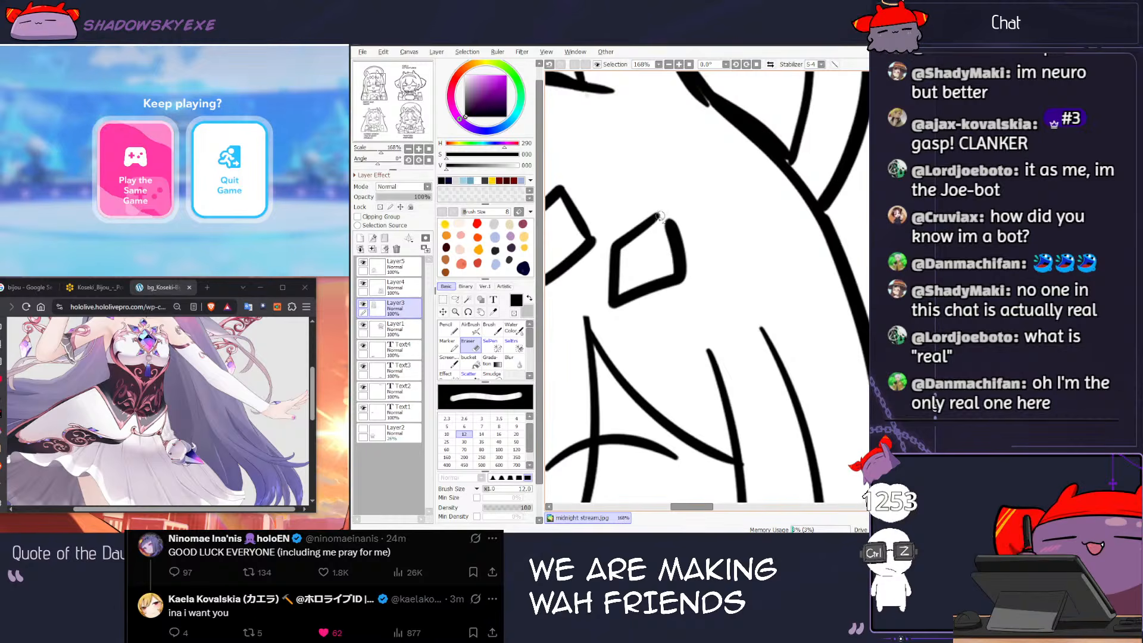
key(n)
drag(658, 216, 666, 210)
drag(684, 171, 637, 318)
drag(739, 311, 748, 293)
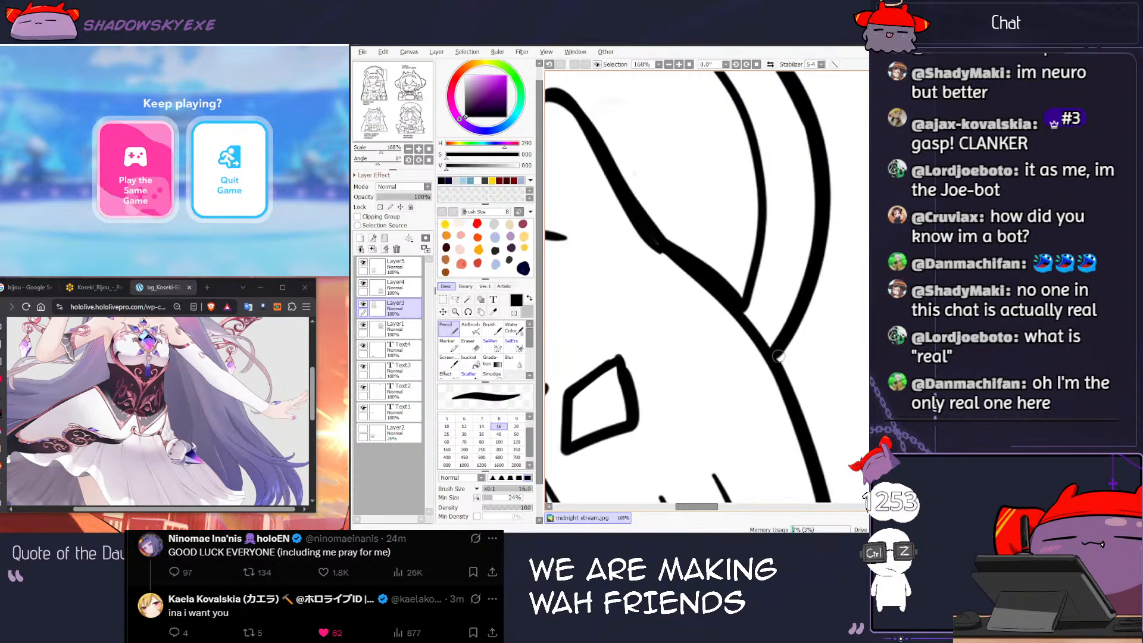
Step: Examine Ina's halo, horns and hair ornaments up close and from farther out for gaps in the line art
scroll(593, 304, down, 7)
scroll(595, 309, up, 5)
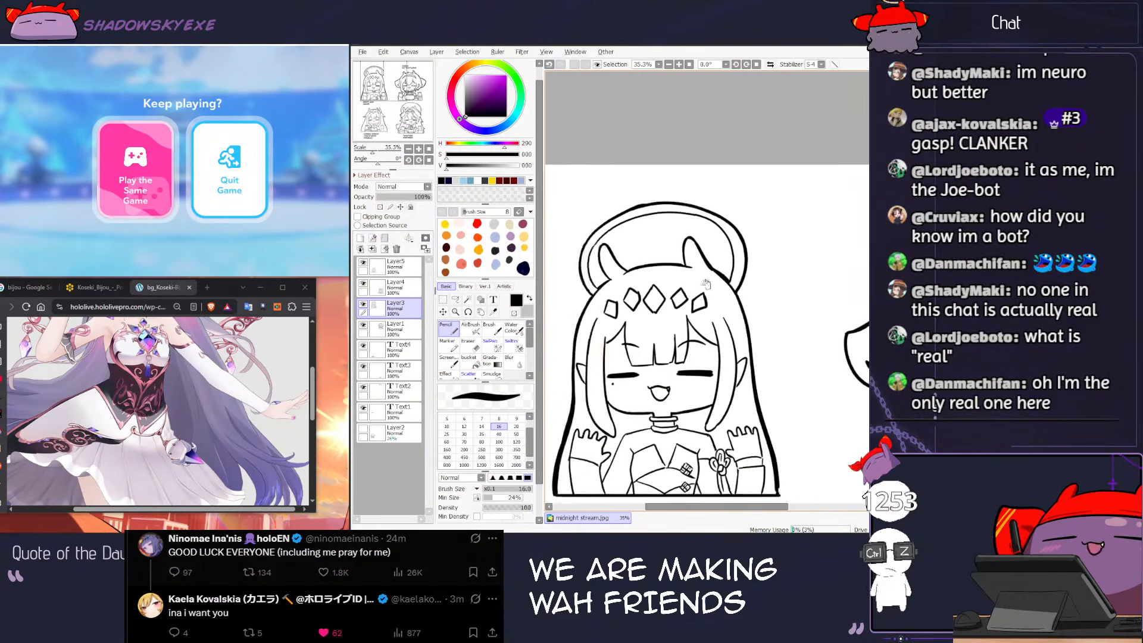
drag(622, 249, 602, 380)
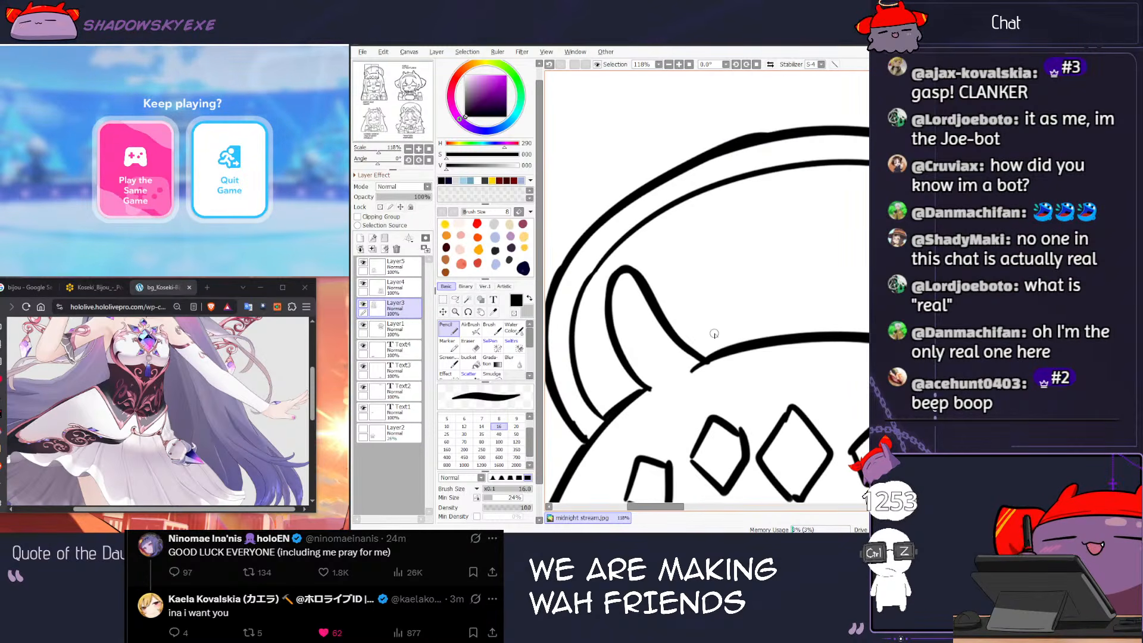
scroll(666, 286, down, 7)
scroll(666, 287, down, 6)
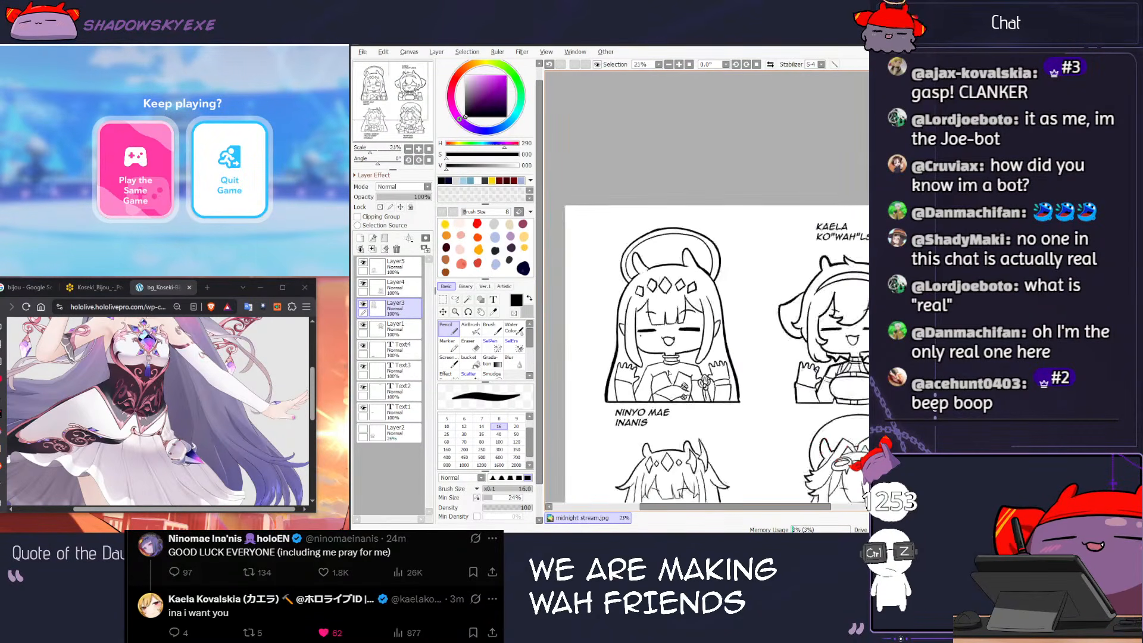
scroll(643, 316, up, 8)
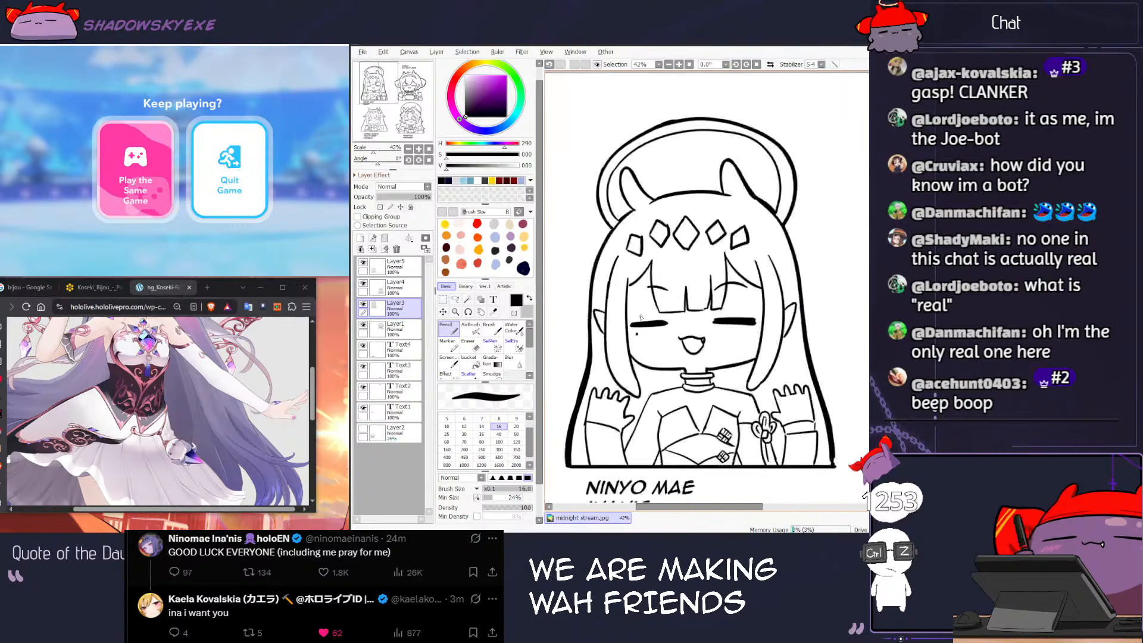
scroll(665, 206, up, 3)
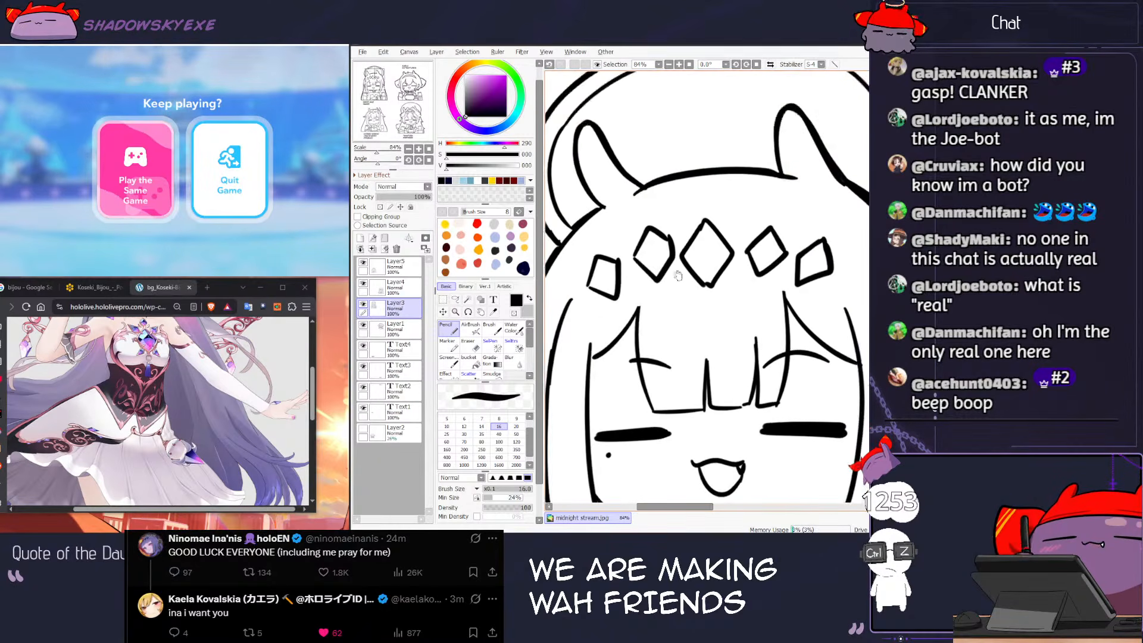
Step: Check Ina's hair outline for gaps by selecting her front hair and back hair on Layer3 with the Magic Wand
key(e)
key(w)
click(674, 241)
key(ctrl+d)
click(676, 331)
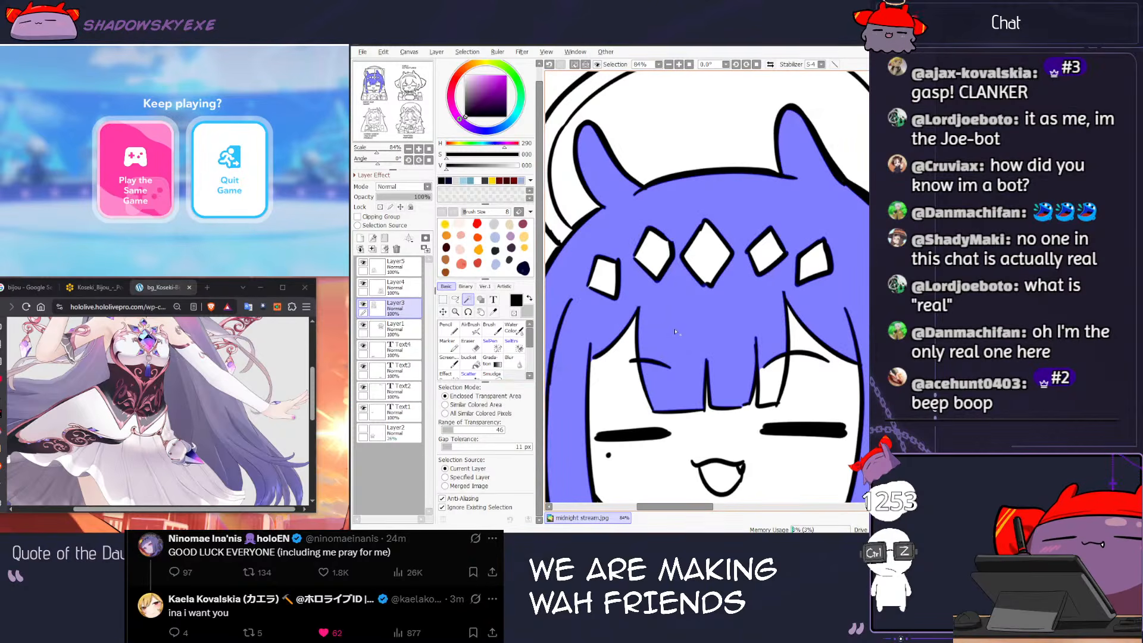
mouse_move(764, 349)
mouse_down()
mouse_move(763, 132)
mouse_move(811, 180)
mouse_up()
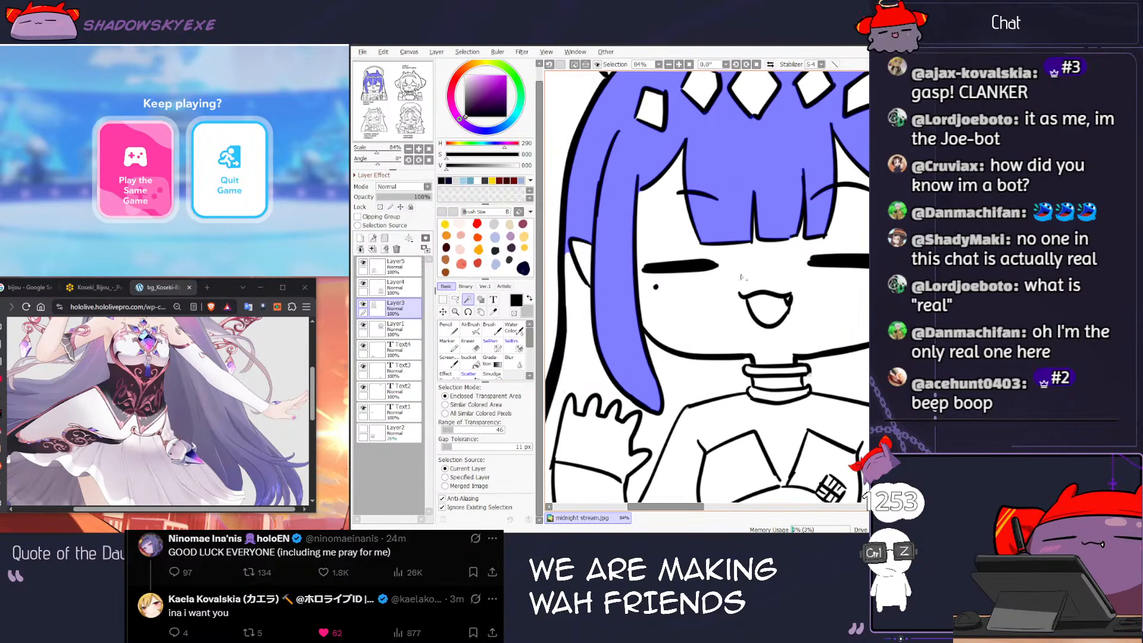
drag(789, 254, 815, 182)
click(617, 310)
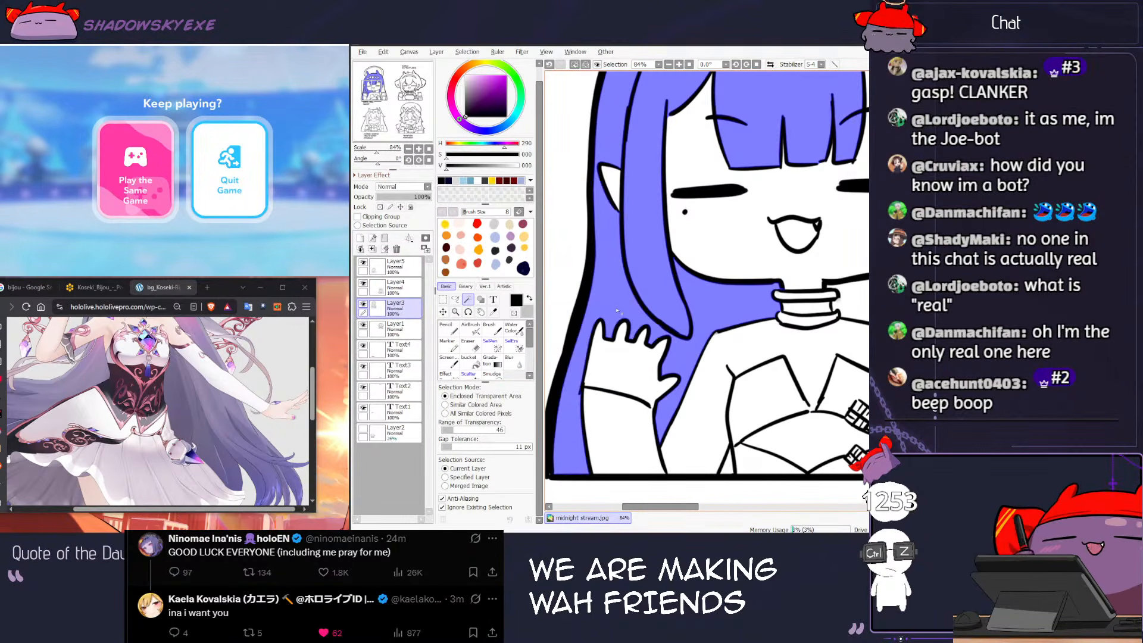
drag(738, 267, 644, 277)
click(778, 309)
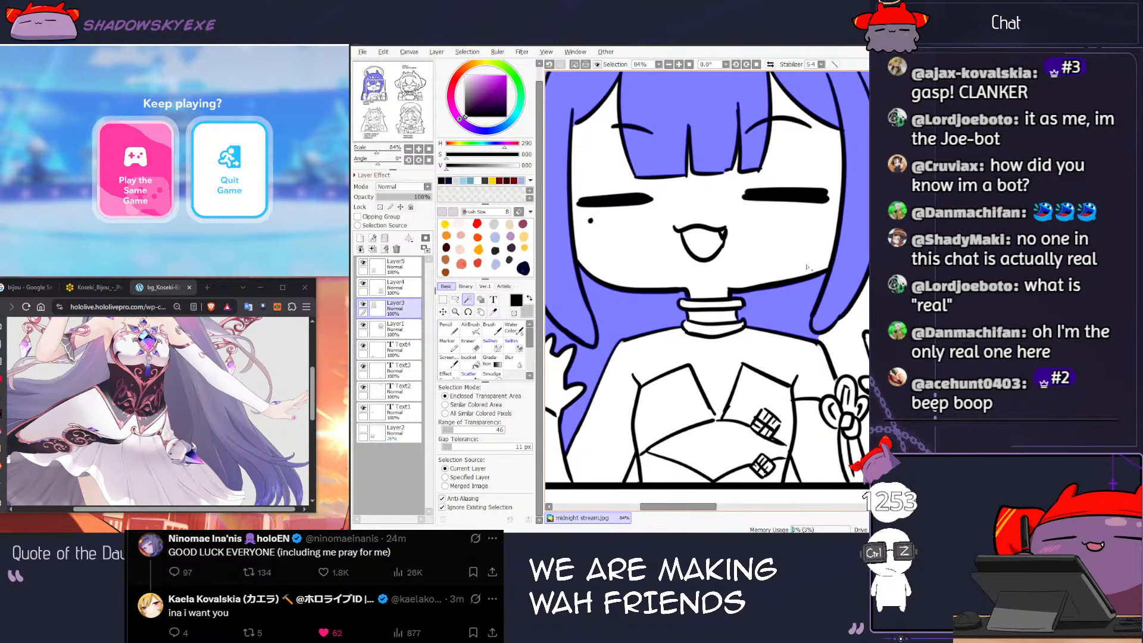
Step: Test the back hair beside Ina's flower ornament with the Magic Wand and clear the selection
click(492, 345)
drag(745, 308, 676, 301)
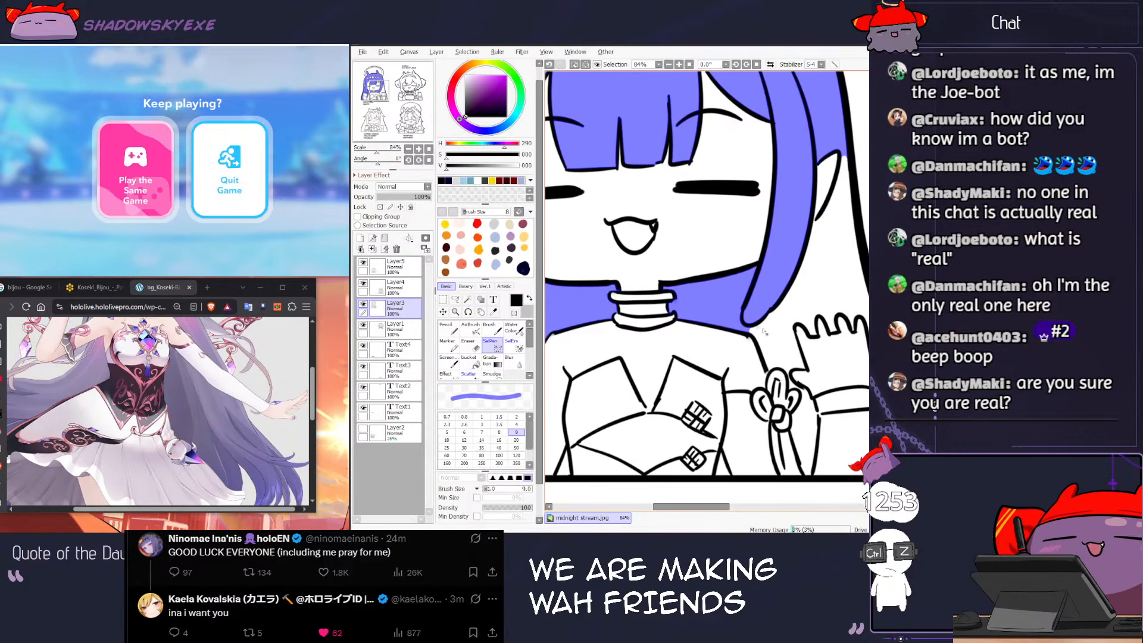
key(w)
click(802, 321)
key(ctrl+d)
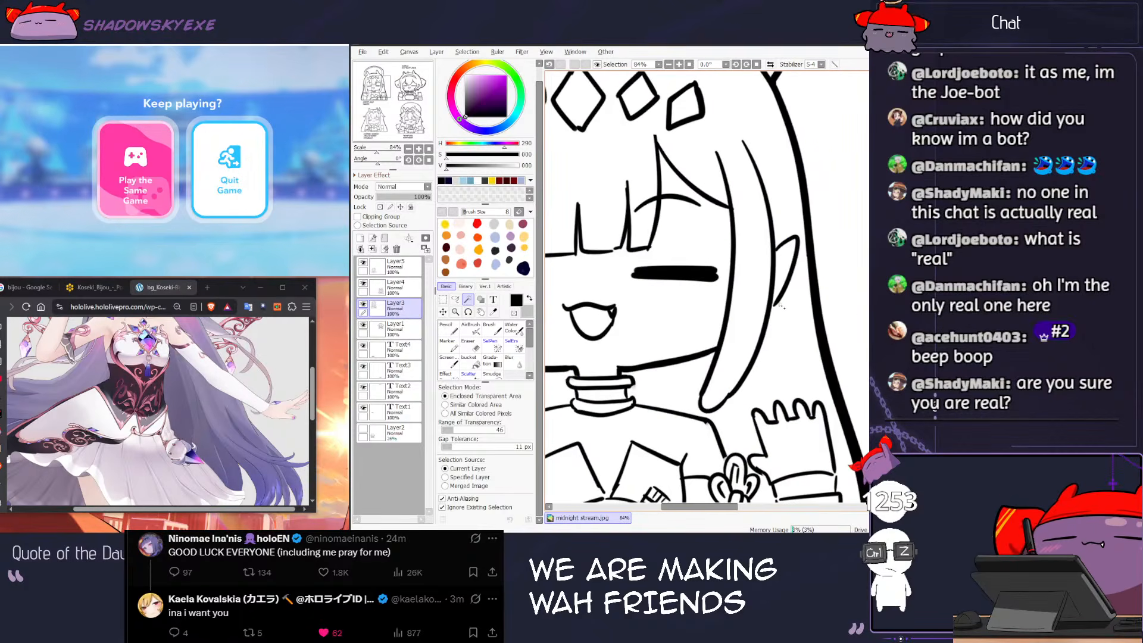
Step: Touch up the line by Ina's pointed ear with the Pencil and select the back hair below it with the Magic Wand
drag(822, 214, 778, 298)
key(n)
key(w)
click(776, 319)
drag(744, 461, 757, 352)
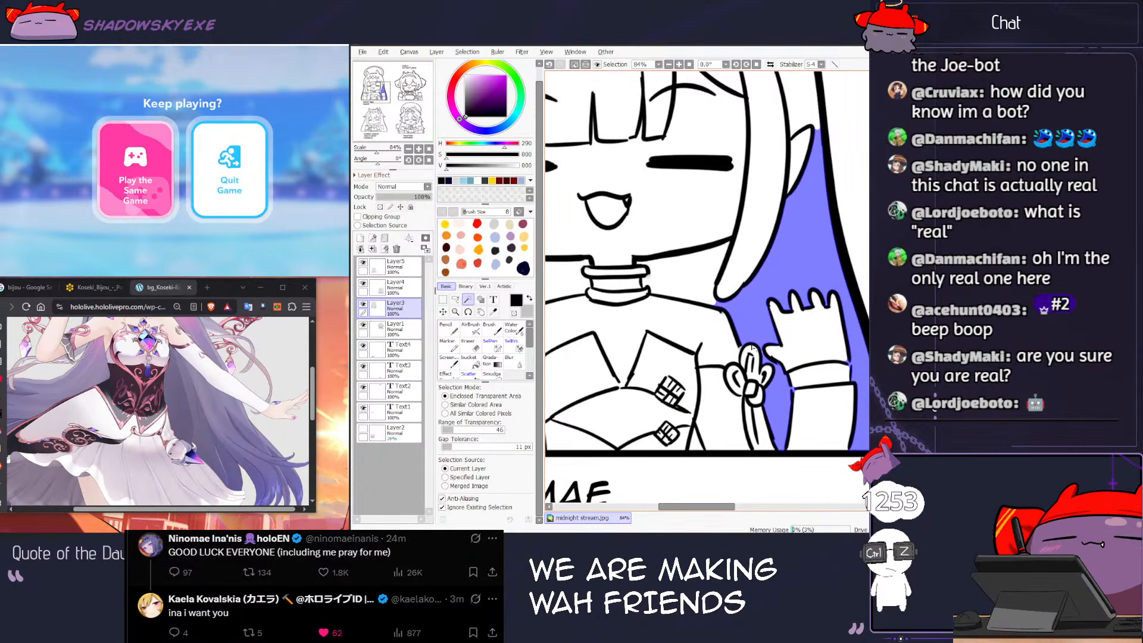
Step: Recheck the back hair between Ina's flower ornament and raised hand with the Magic Wand, clear the selection and return to the Pencil
key(ctrl+d)
key(n)
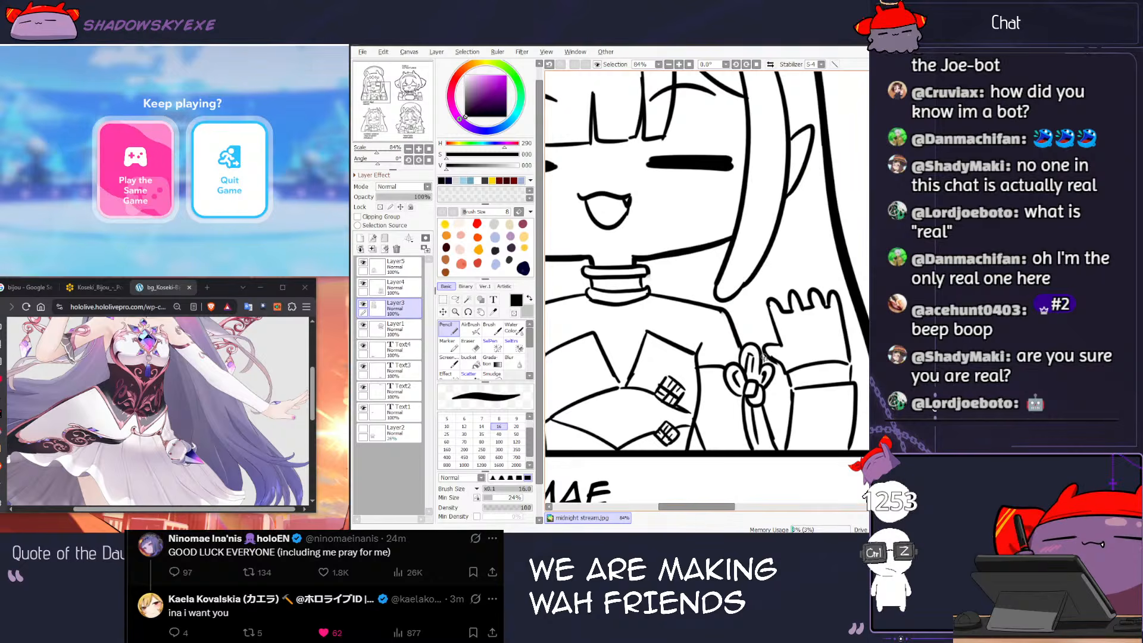
key(w)
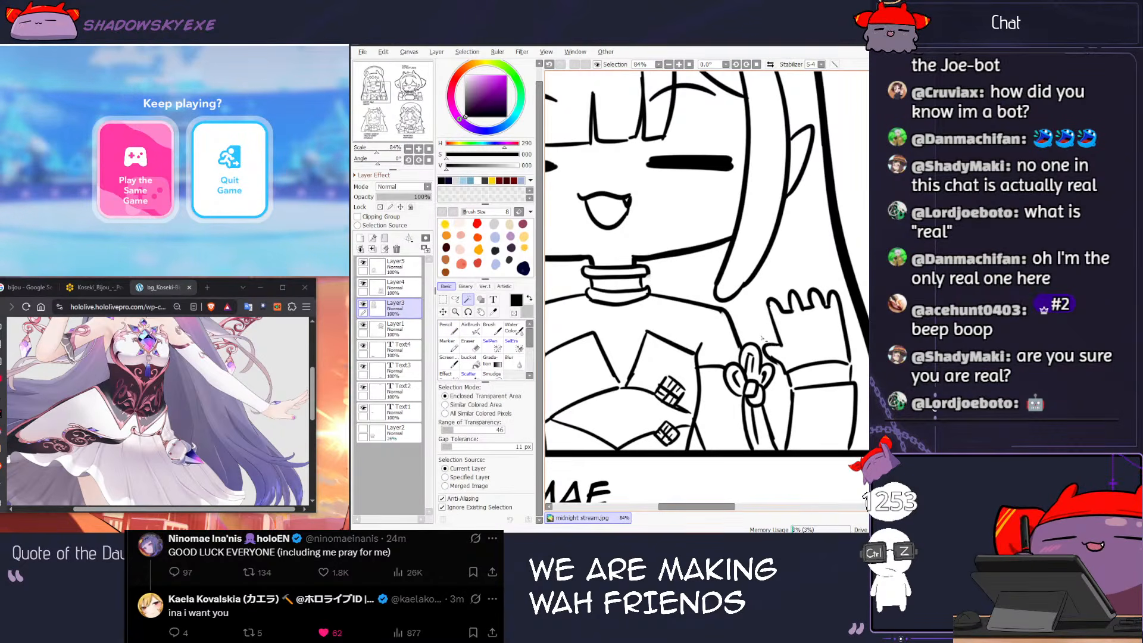
click(768, 343)
click(785, 407)
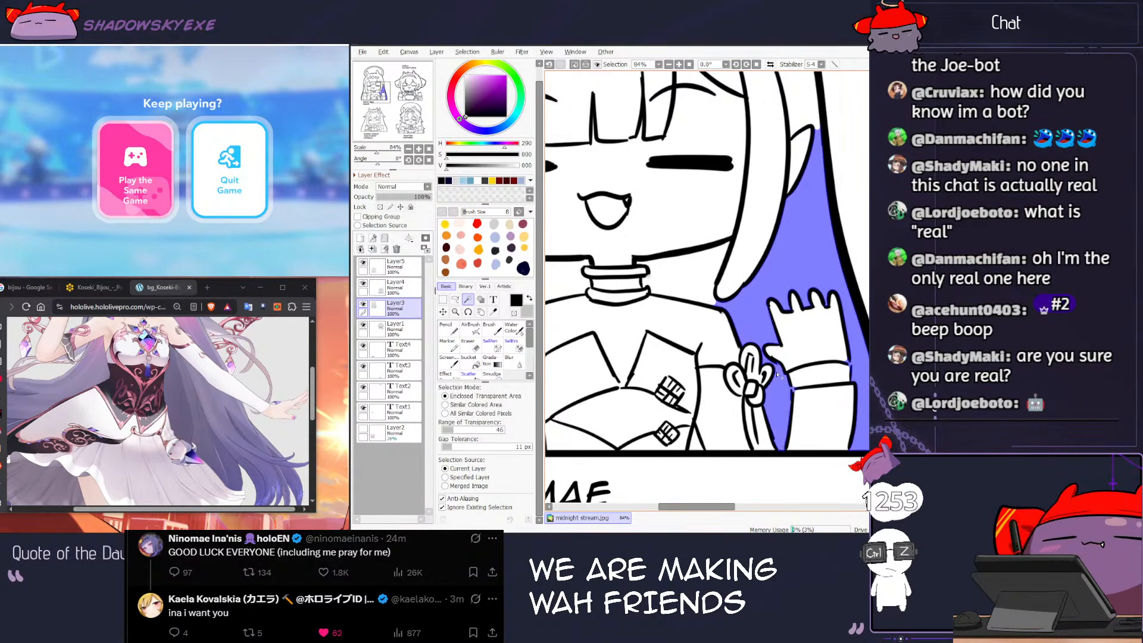
key(ctrl+d)
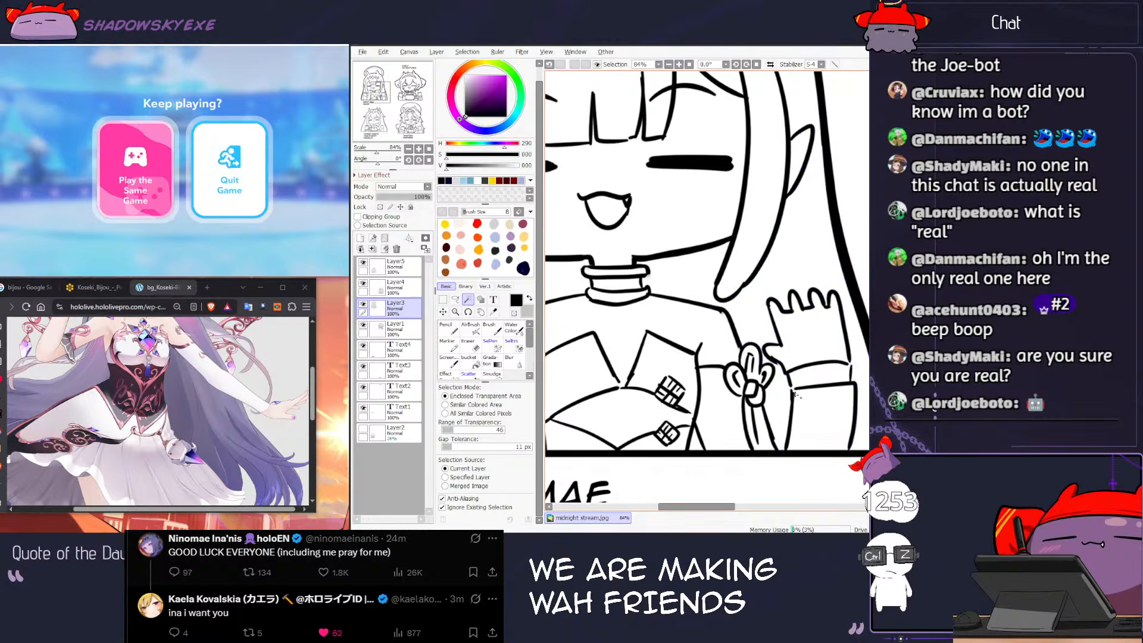
key(n)
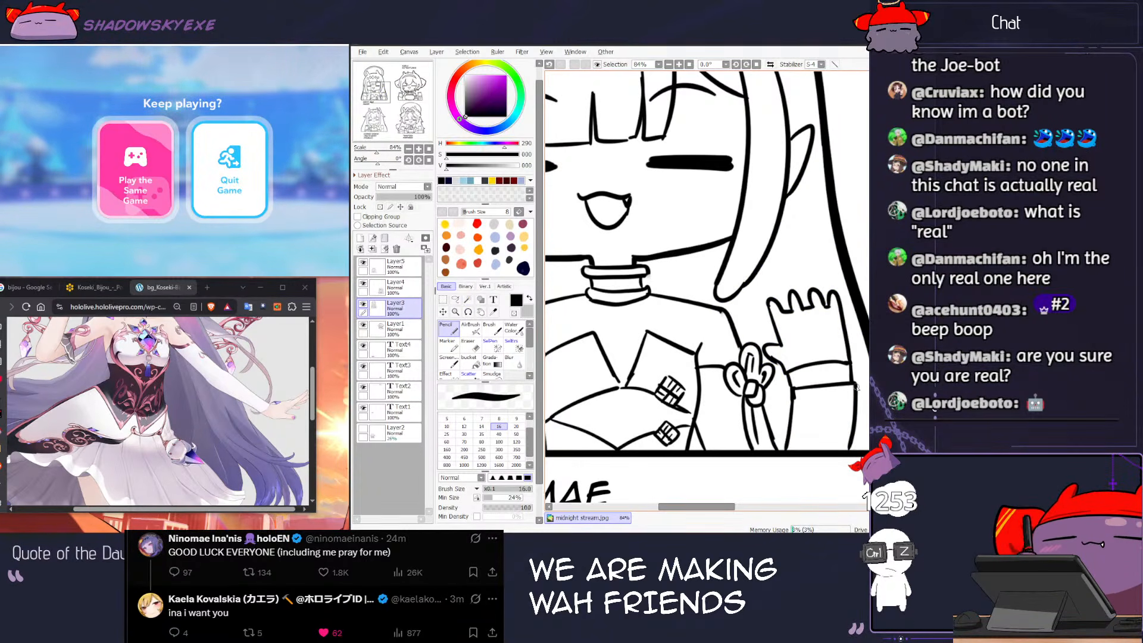
Step: Undo the last stroke and redraw the short fold line below the cuff of Ina's raised hand beside the flower with the Pencil
key(ctrl+z)
key(e)
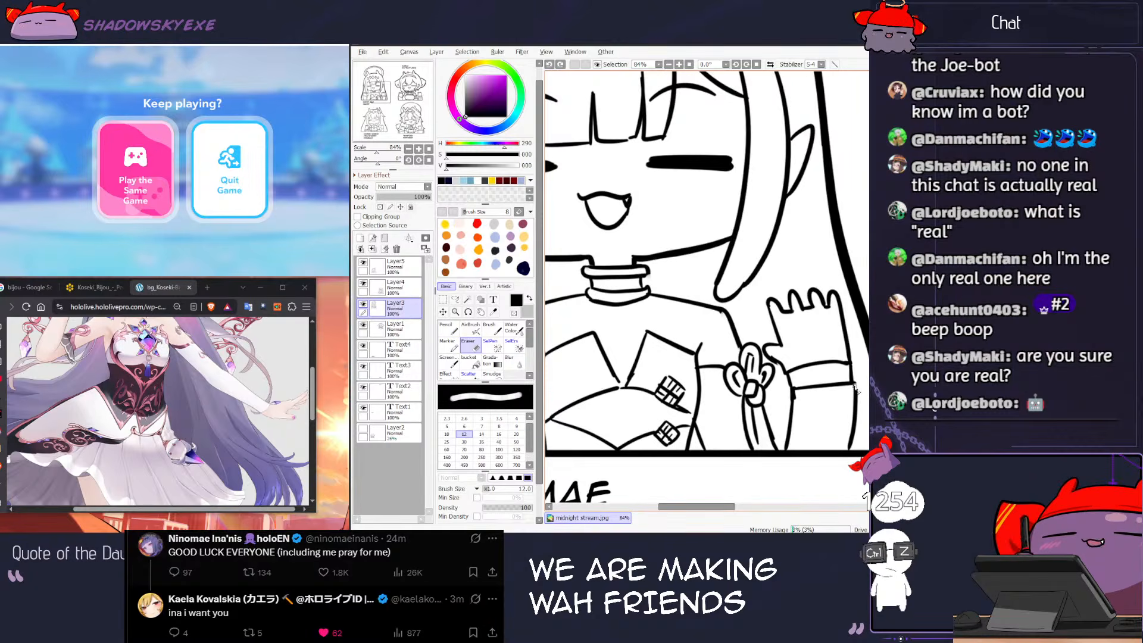
key(n)
drag(799, 399, 809, 398)
key(ctrl+z)
drag(795, 398, 848, 396)
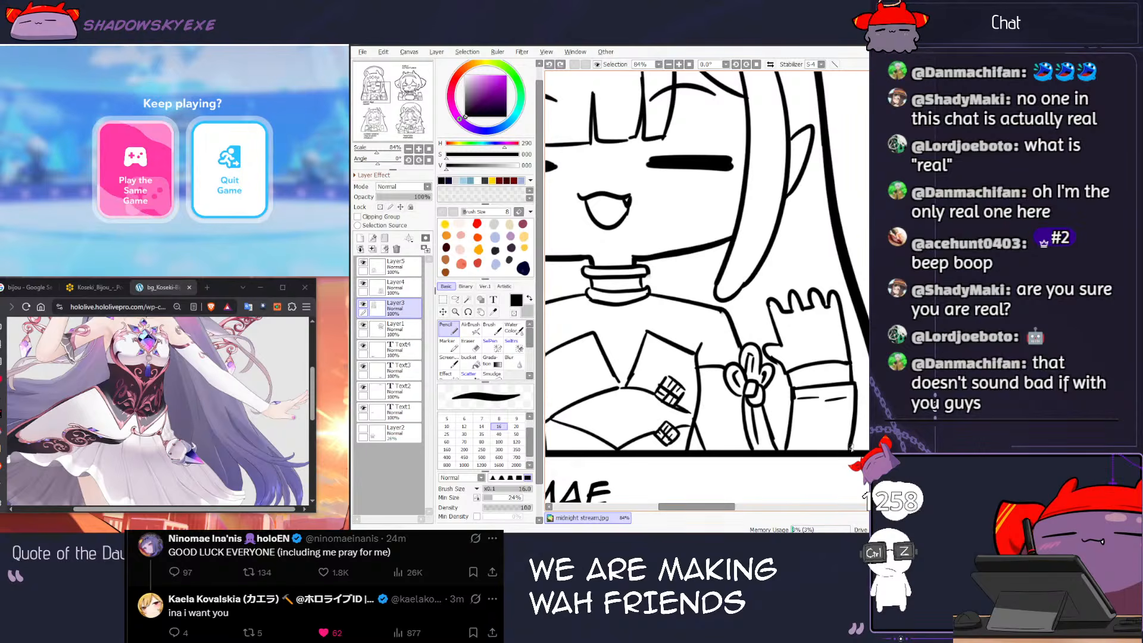
Step: Test-select Ina's back hair on both sides of her body with the Magic Wand and undo the selections
scroll(850, 446, down, 2)
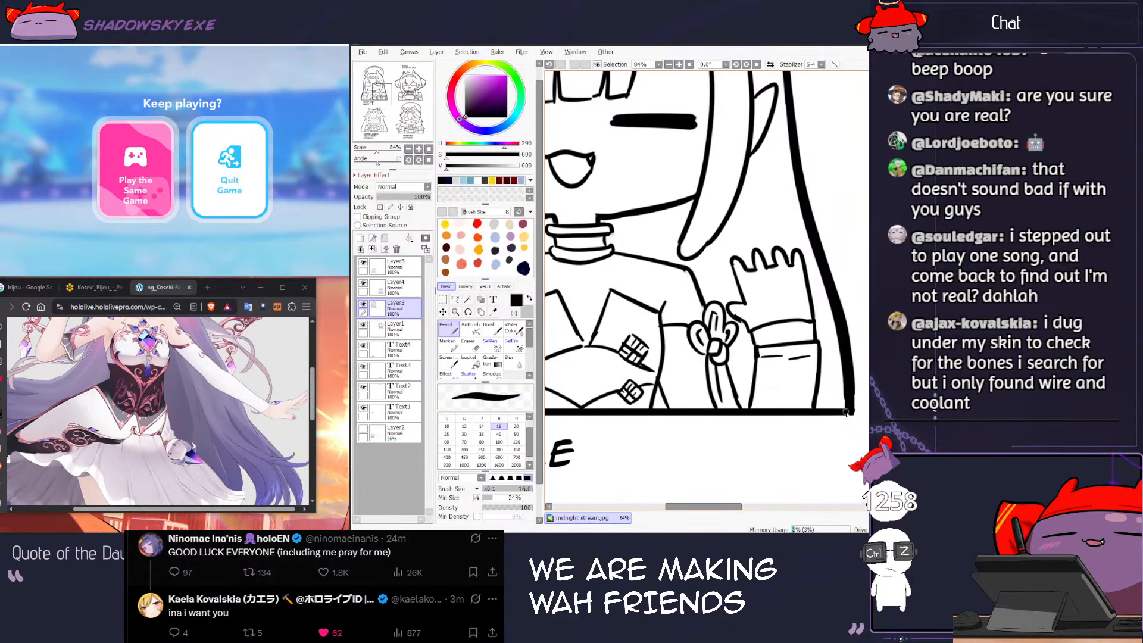
scroll(845, 339, down, 4)
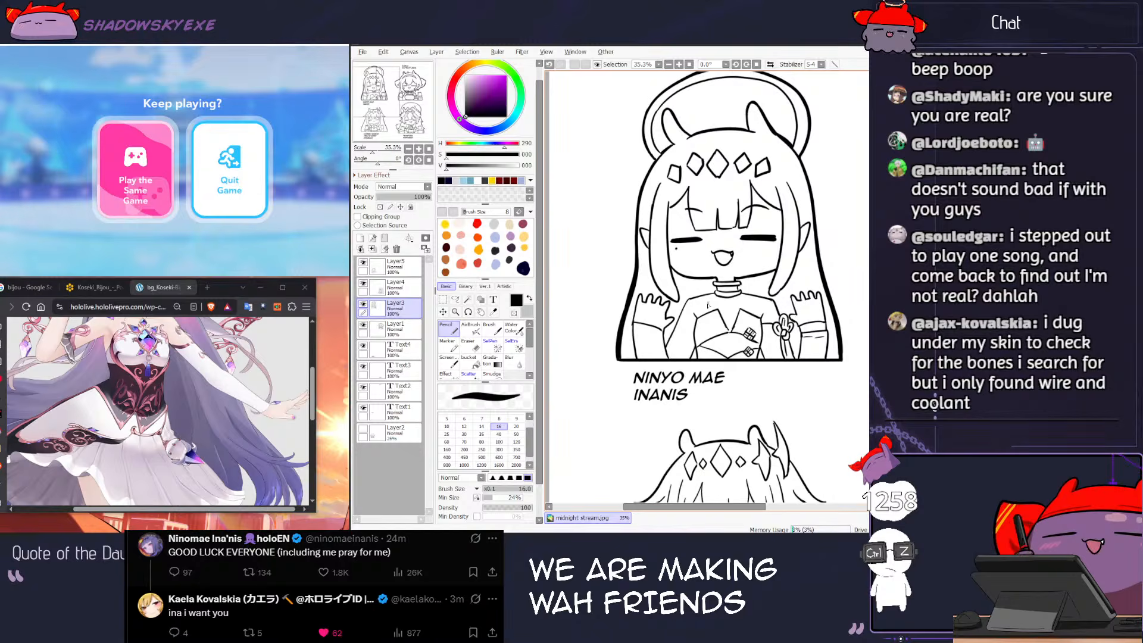
scroll(689, 291, up, 1)
key(w)
click(660, 313)
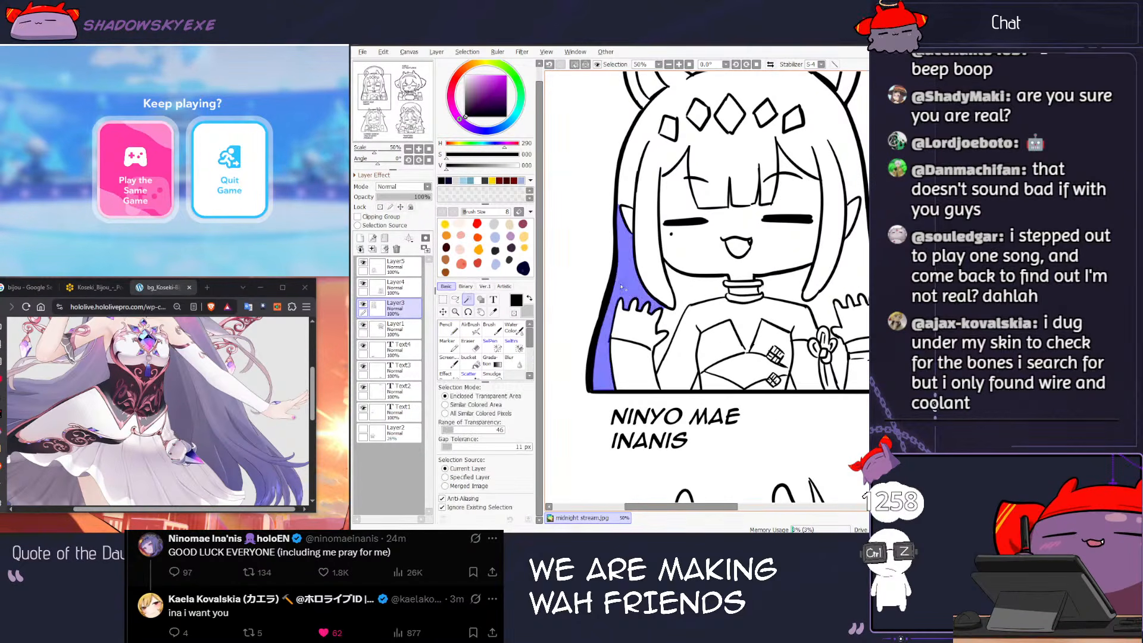
click(685, 280)
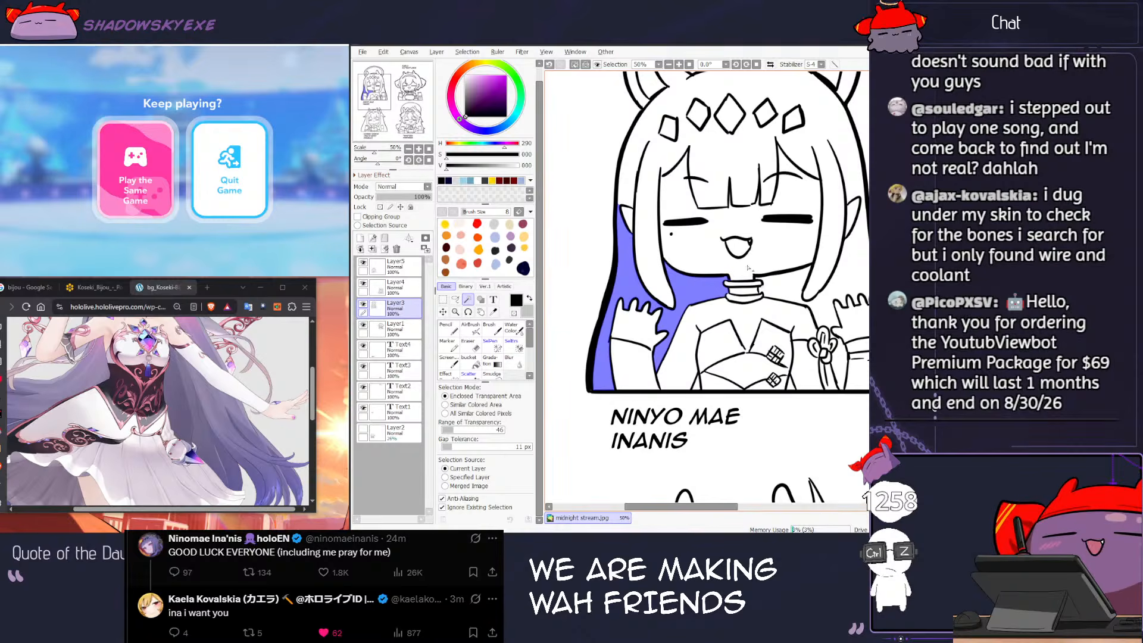
drag(784, 257, 752, 263)
click(752, 287)
click(803, 297)
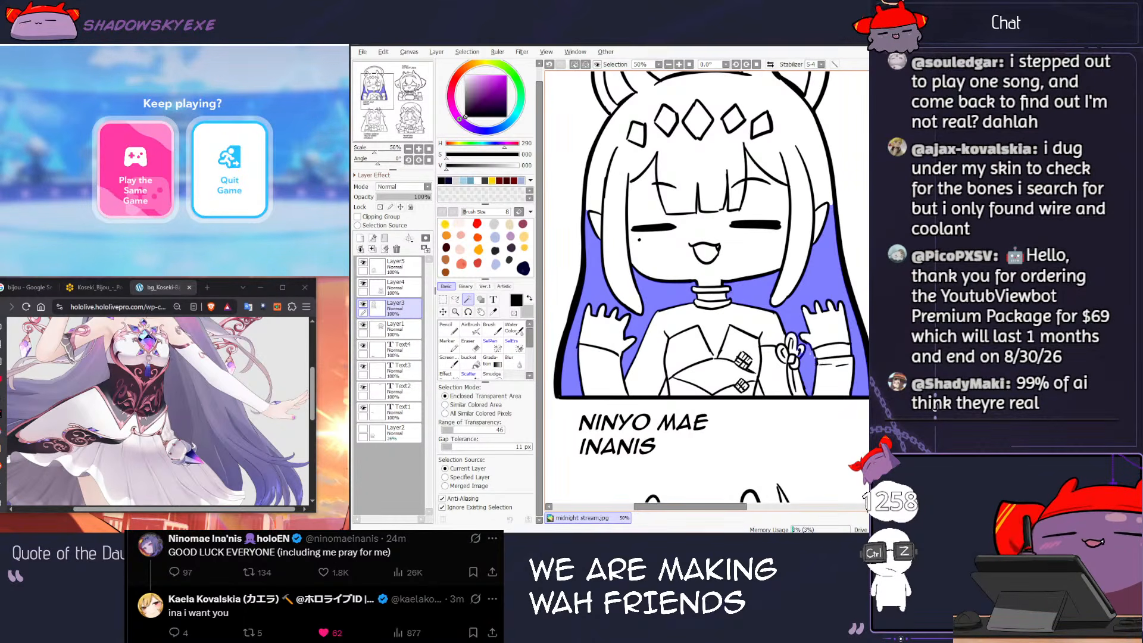
key(ctrl+z)
key(ctrl+z)
key(ctrl+z)
Step: Select the back hair around Ina's flower ornament and the adjacent raised hand, including the narrow area beside her sleeve, with the Magic Wand
scroll(831, 324, up, 3)
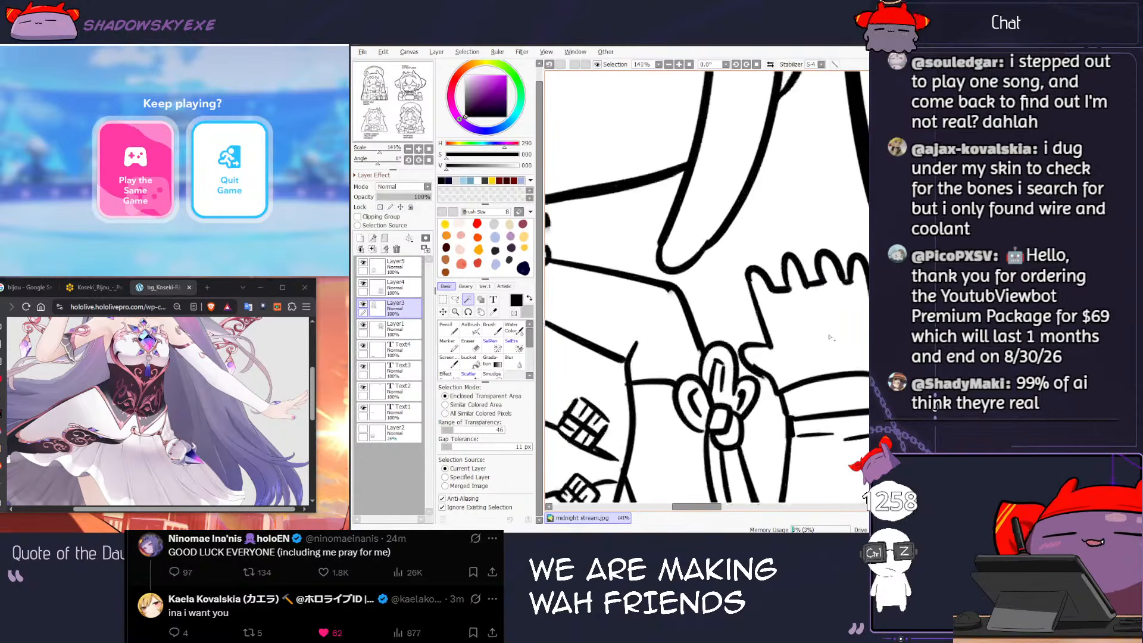
scroll(782, 276, down, 2)
key(n)
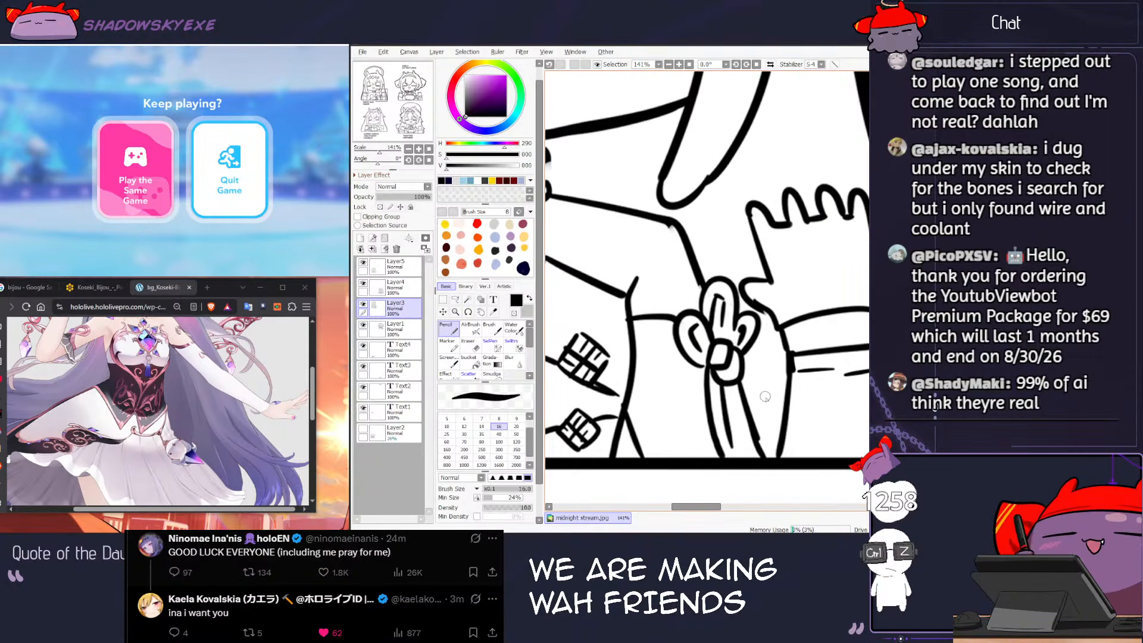
key(w)
click(770, 357)
click(737, 282)
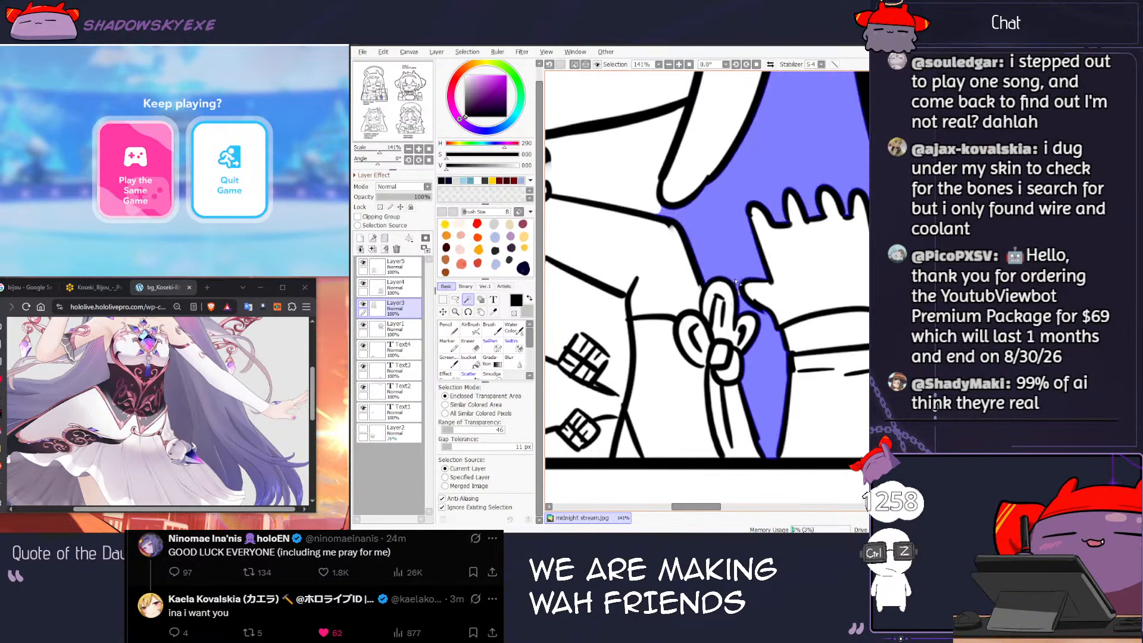
key(s)
key(g)
key(a)
scroll(723, 278, up, 3)
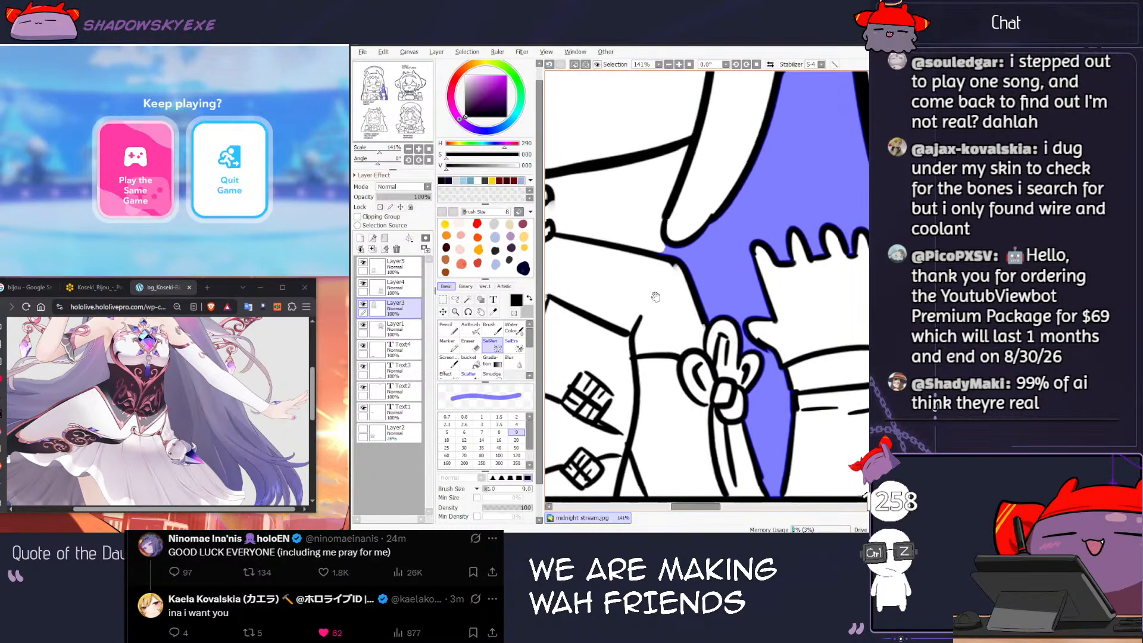
key(w)
Step: Add the back hair on the opposite side, the front hair and bangs to Ina's hair selection with the Magic Wand
scroll(774, 286, up, 5)
drag(774, 286, 868, 268)
click(669, 241)
drag(666, 260, 764, 243)
click(576, 218)
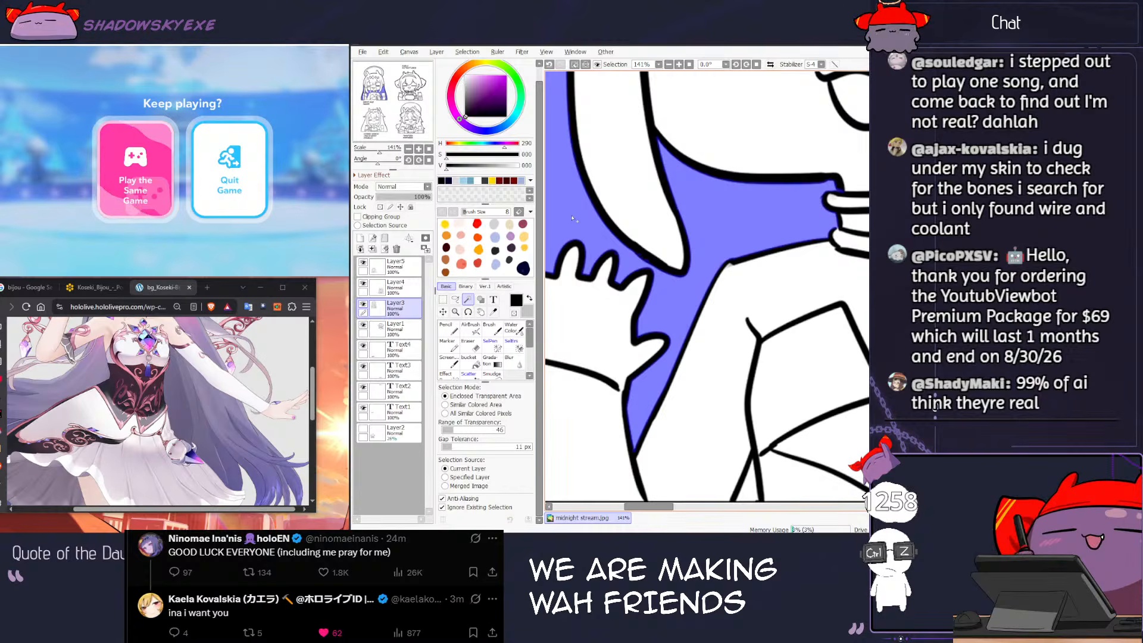
scroll(573, 218, down, 4)
scroll(582, 202, up, 3)
click(576, 202)
drag(576, 225, 619, 401)
drag(619, 194, 620, 358)
scroll(643, 323, down, 2)
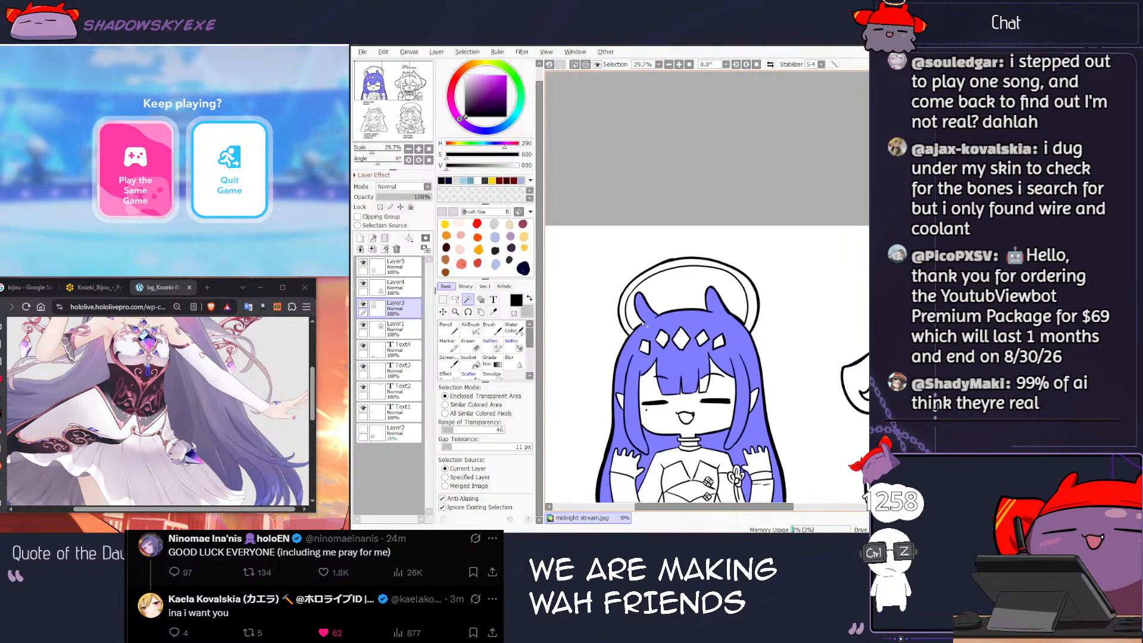
Step: Create a new layer directly above Layer1 and try a muted purple Bucket fill on Ina's selected hair, undoing the fill
scroll(701, 389, up, 2)
scroll(705, 376, up, 3)
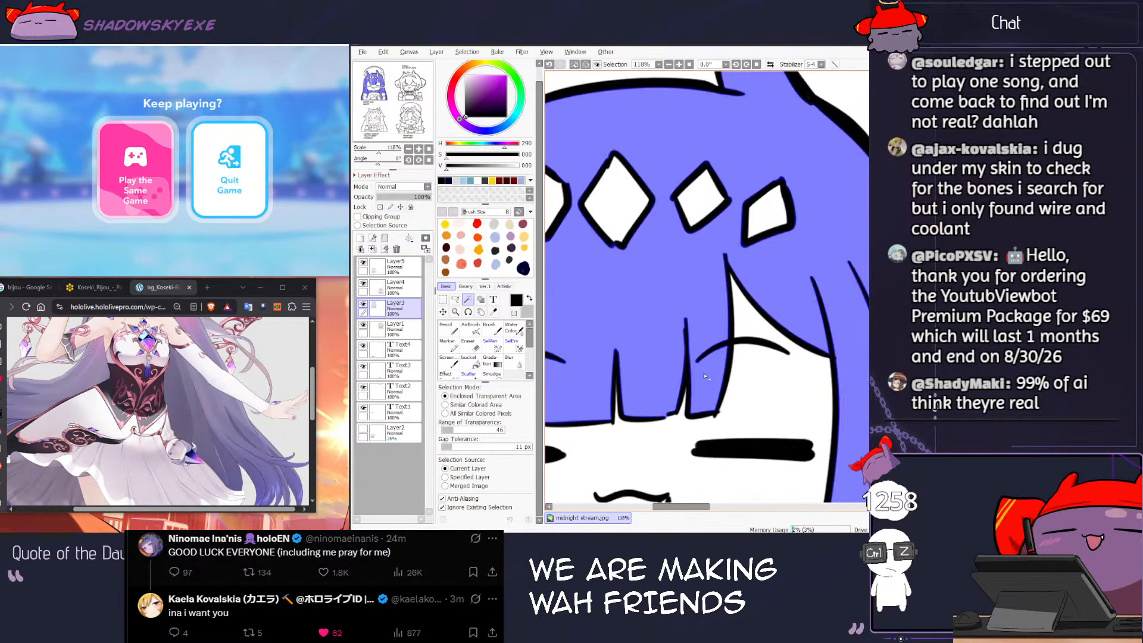
key(g)
scroll(705, 376, down, 3)
scroll(704, 376, down, 2)
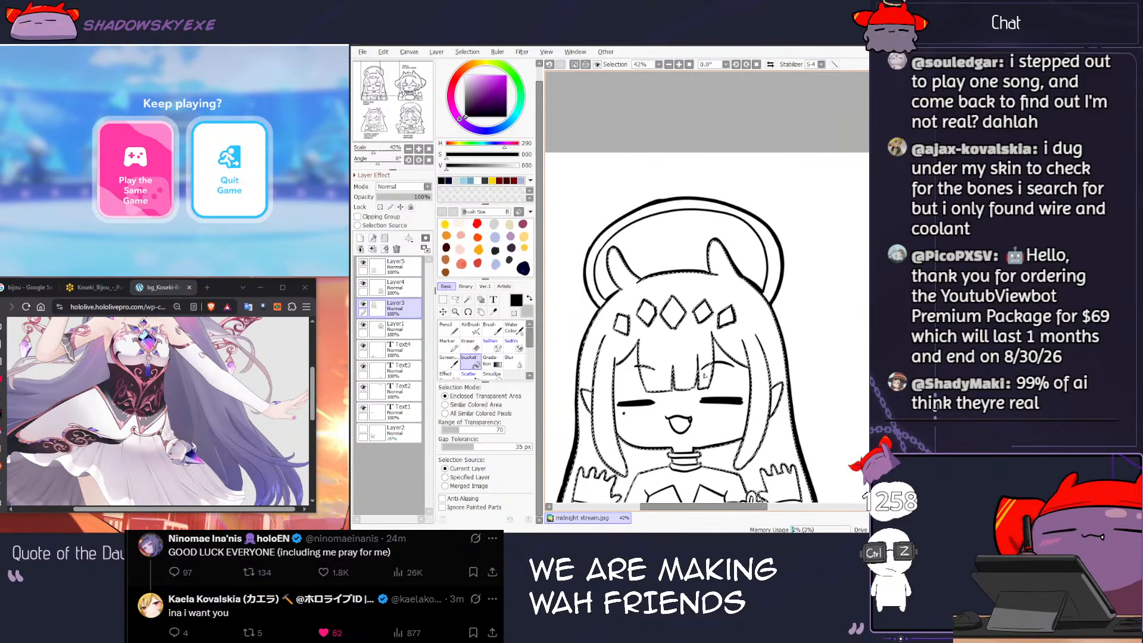
click(510, 236)
click(390, 331)
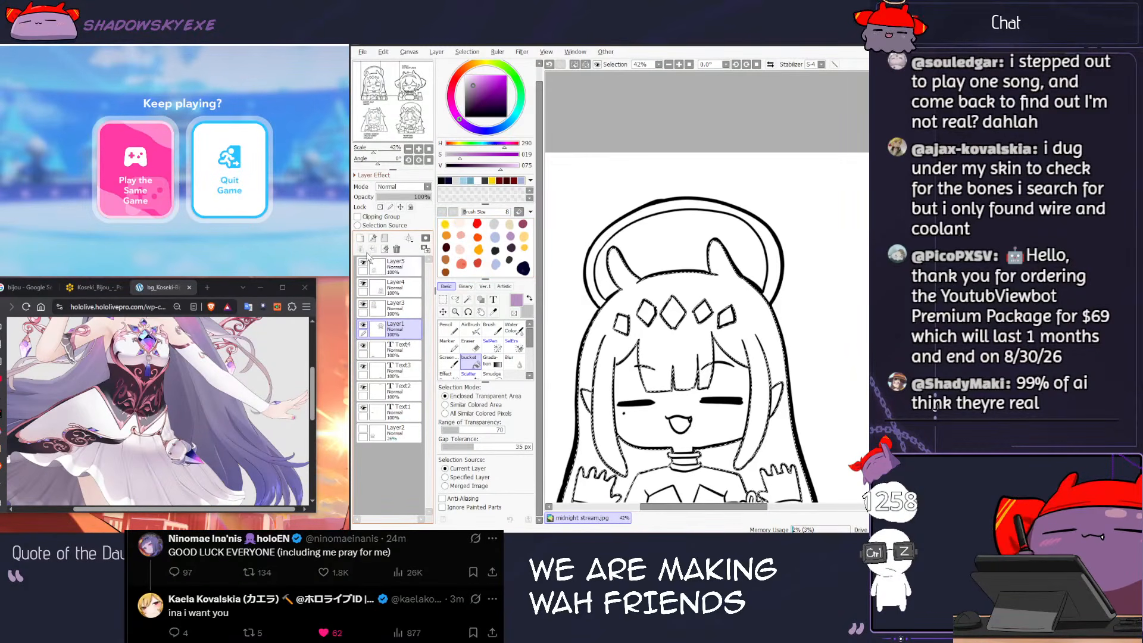
click(360, 237)
click(774, 381)
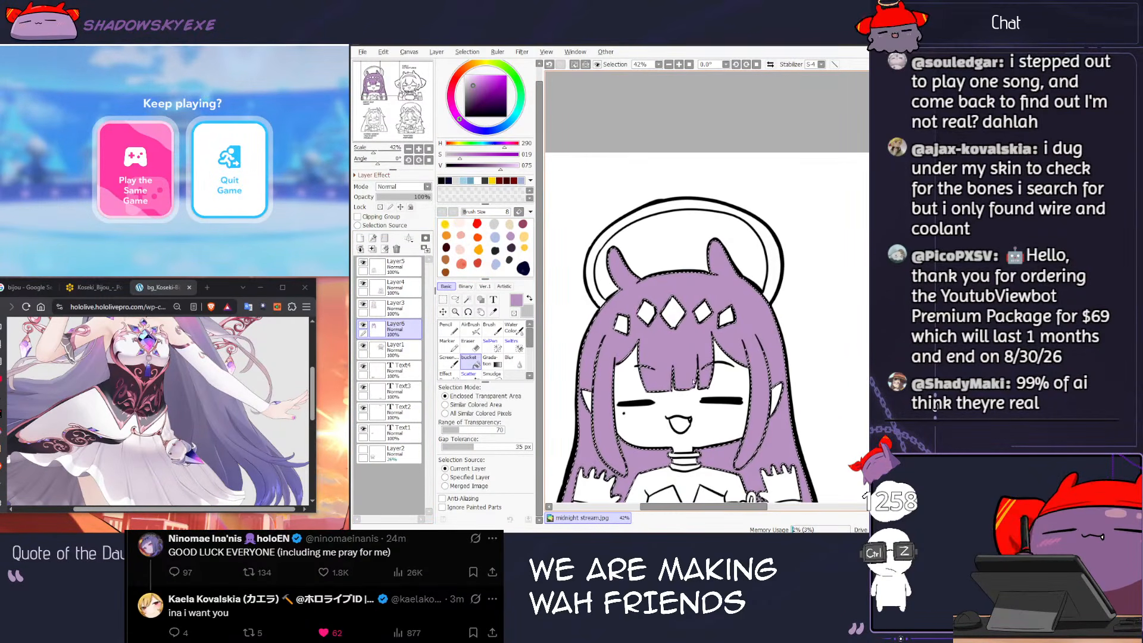
key(ctrl+z)
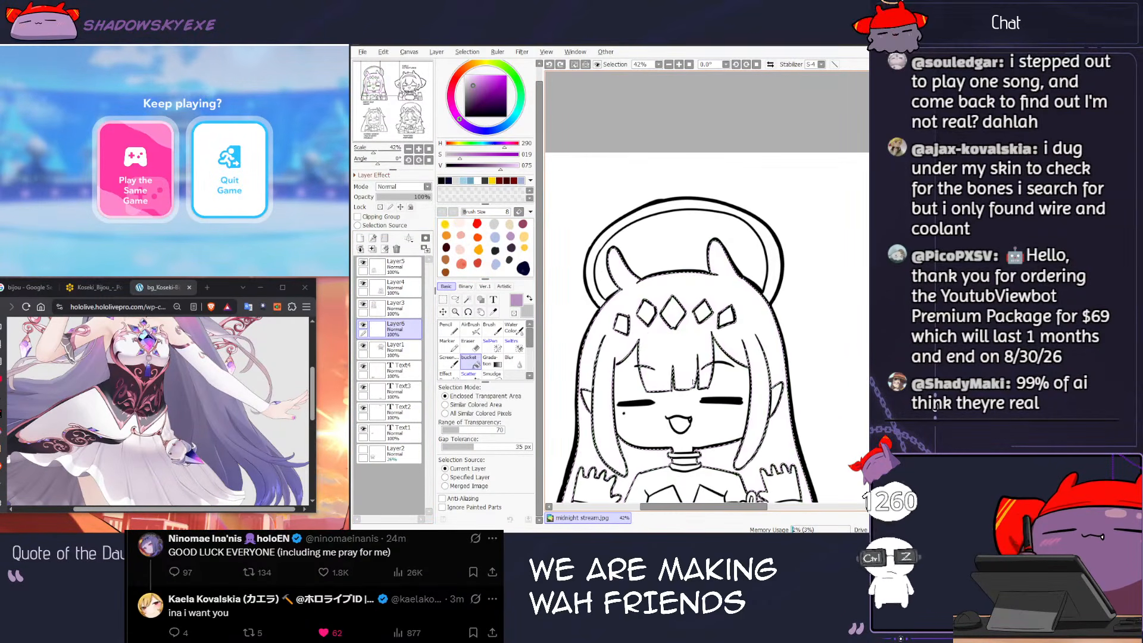
Step: Start opening an image file and browse the Character sheet folder in MYKO FOLDER 2 for a character reference
click(362, 53)
click(374, 80)
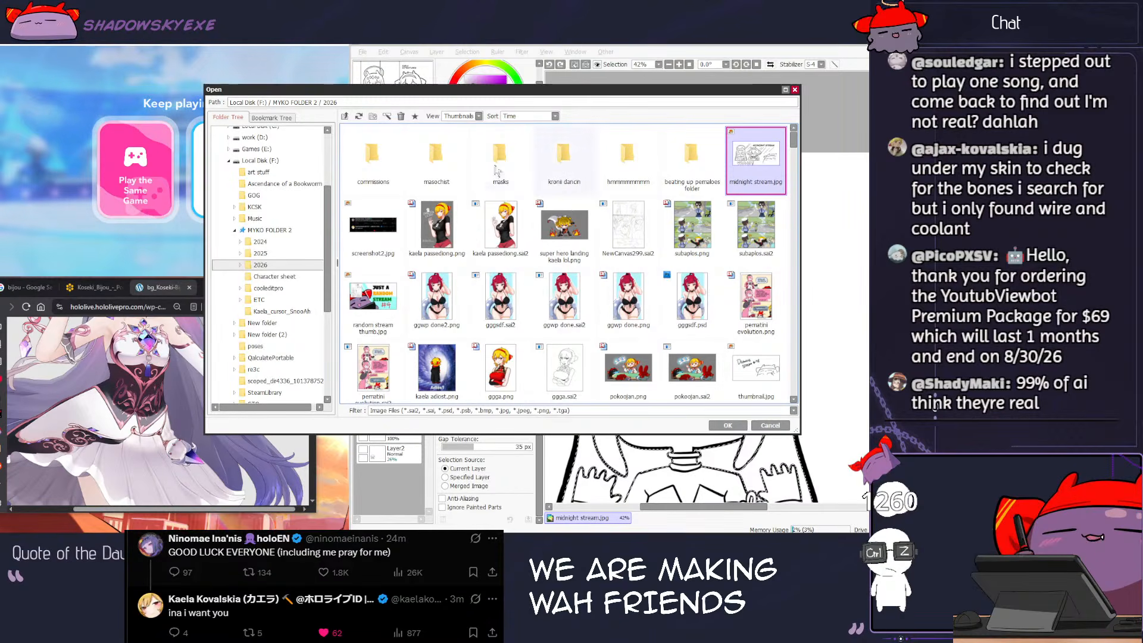
click(287, 275)
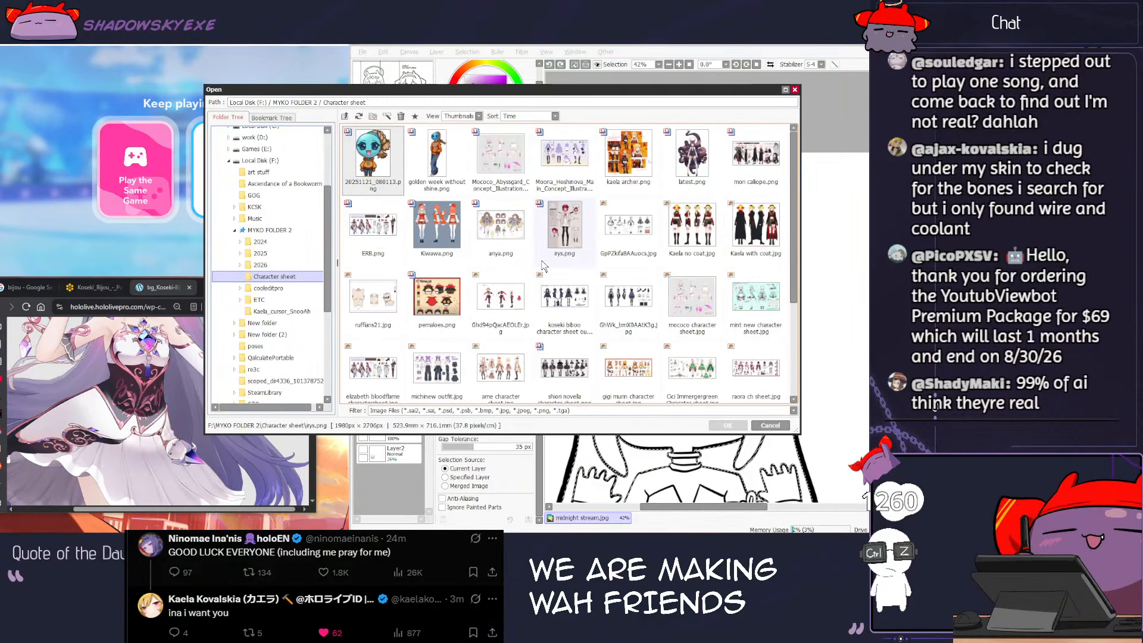
scroll(564, 277, up, 3)
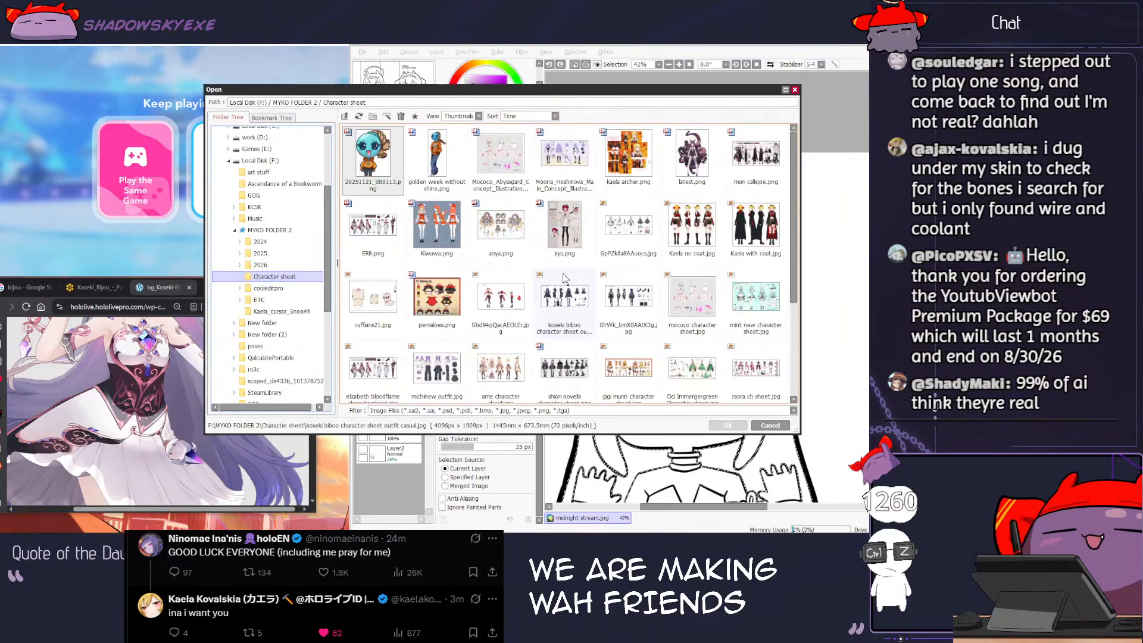
Step: Switch to the browser and search Google for "ninomae inanis"
scroll(588, 299, down, 3)
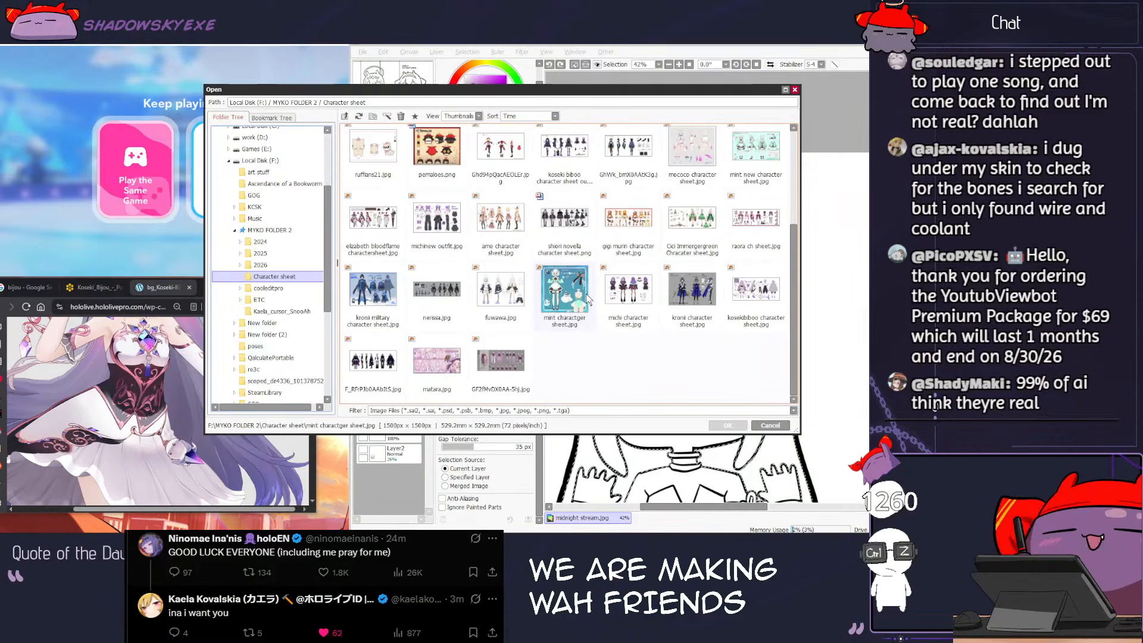
click(23, 287)
text(ninomae inanis)
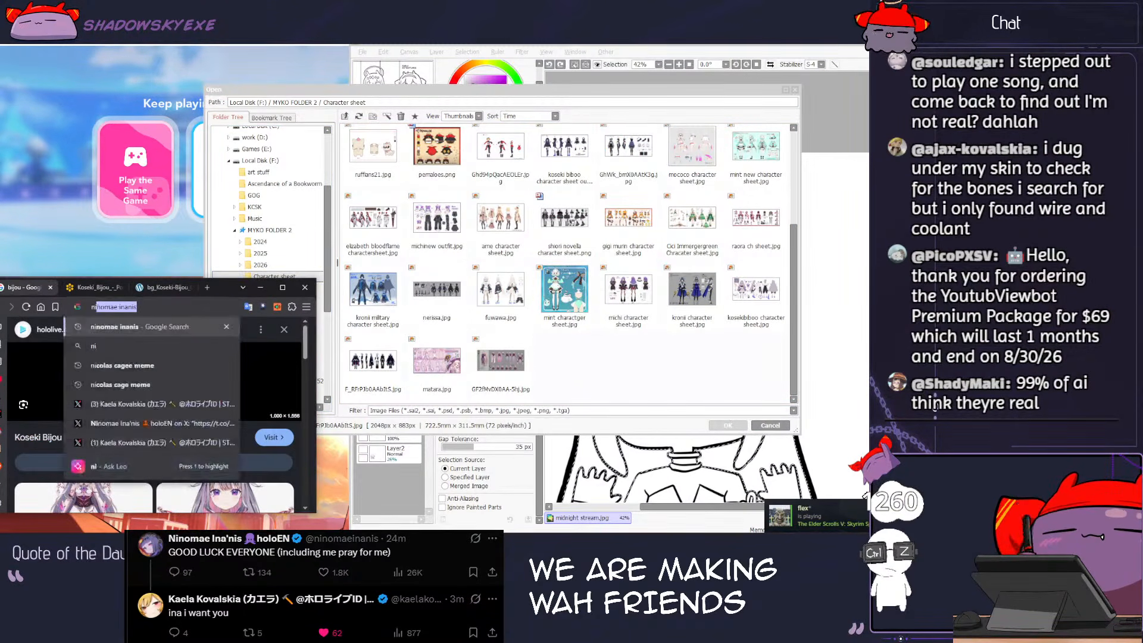
key(Return)
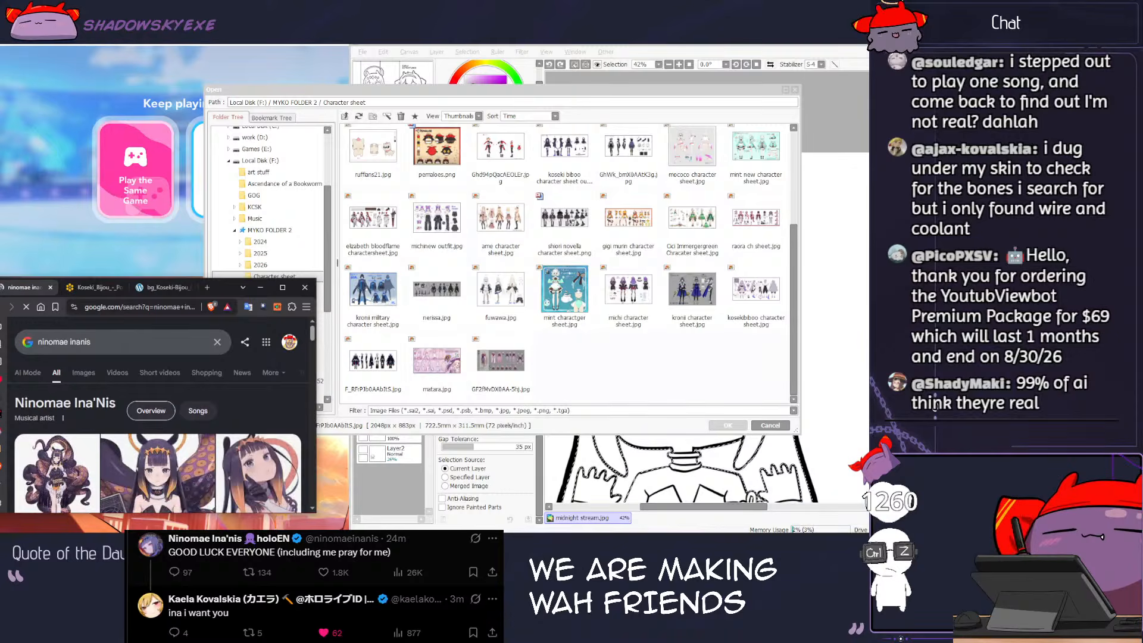
click(141, 457)
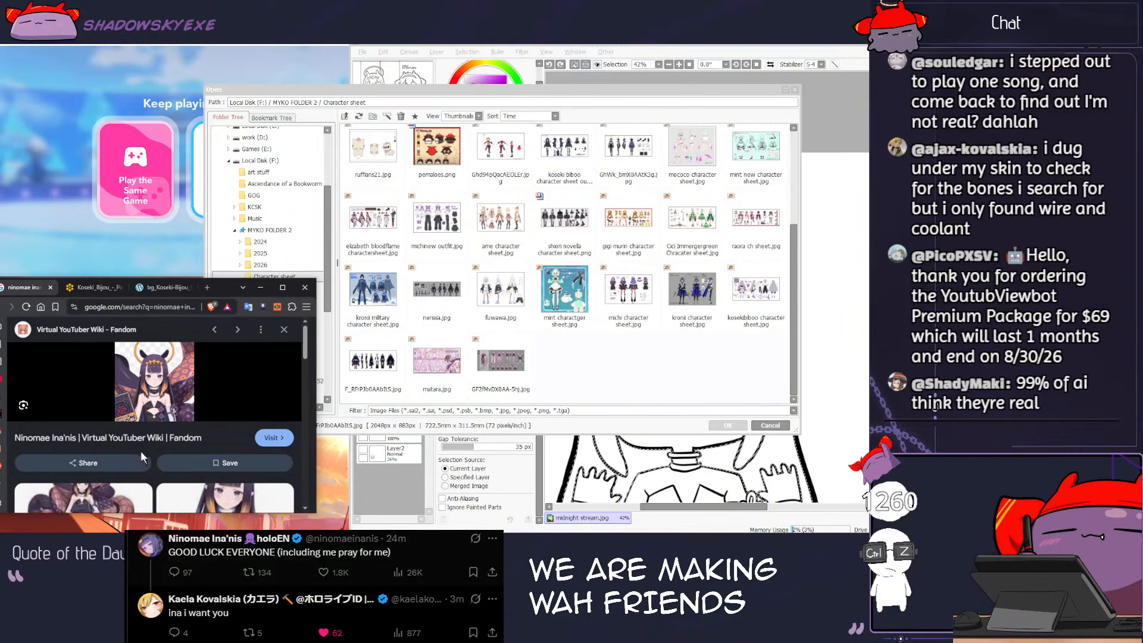
right_click(147, 377)
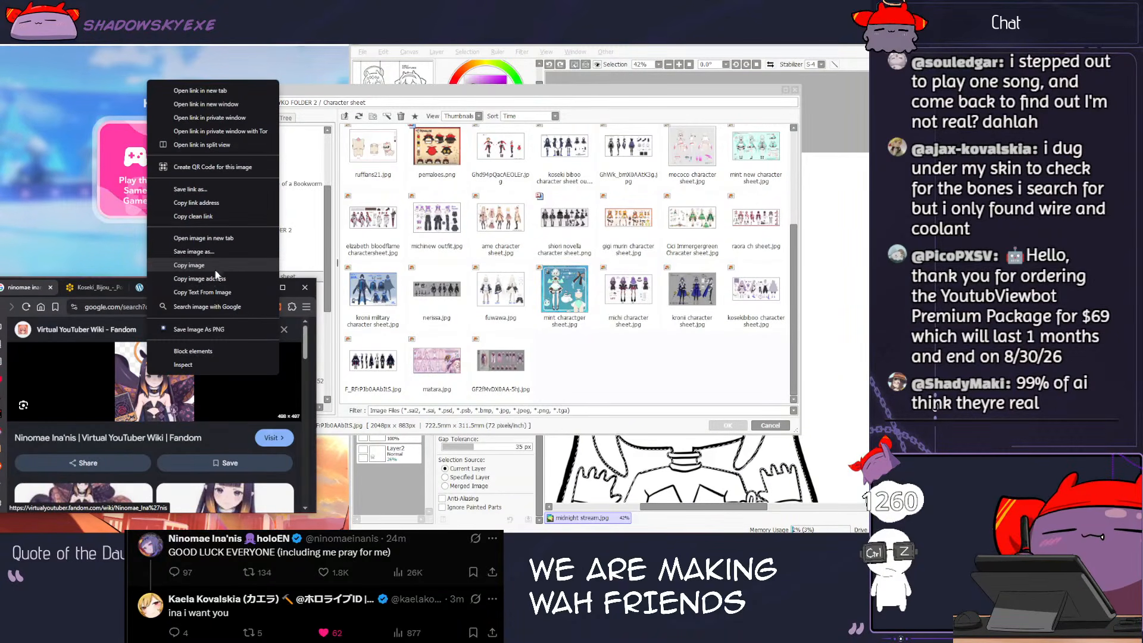
click(199, 265)
scroll(244, 351, down, 3)
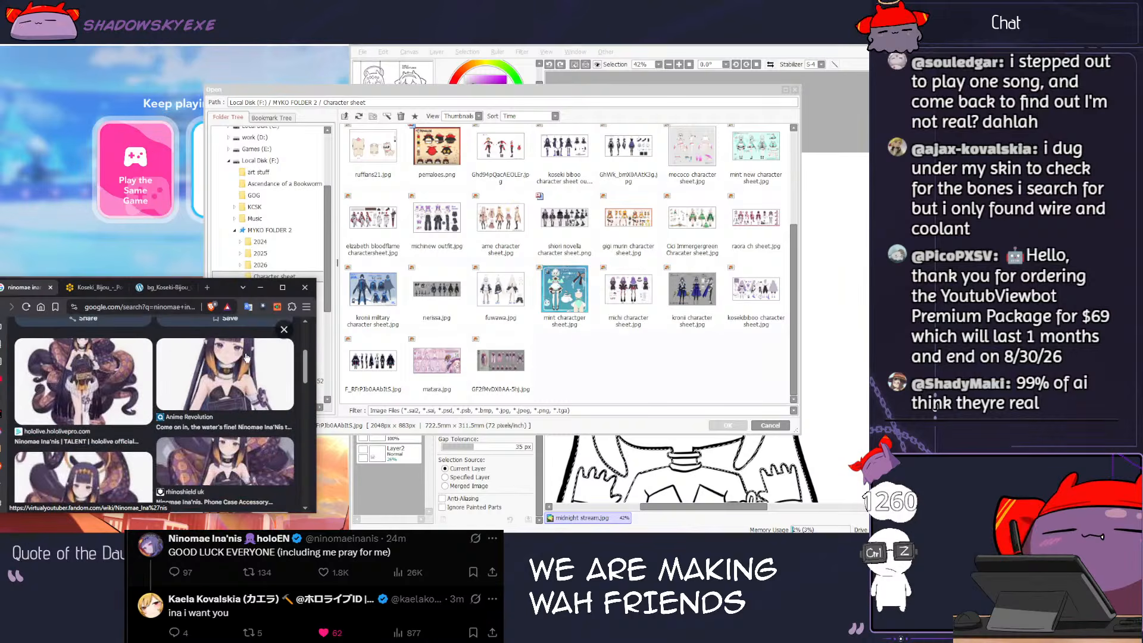
scroll(246, 357, down, 2)
scroll(103, 408, up, 6)
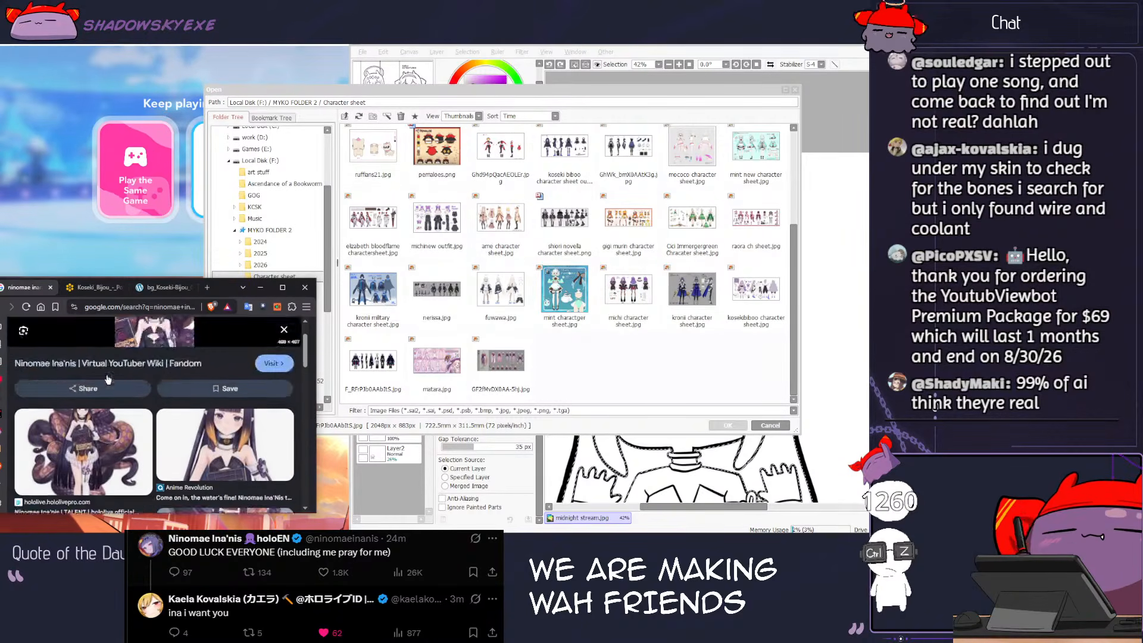
click(282, 330)
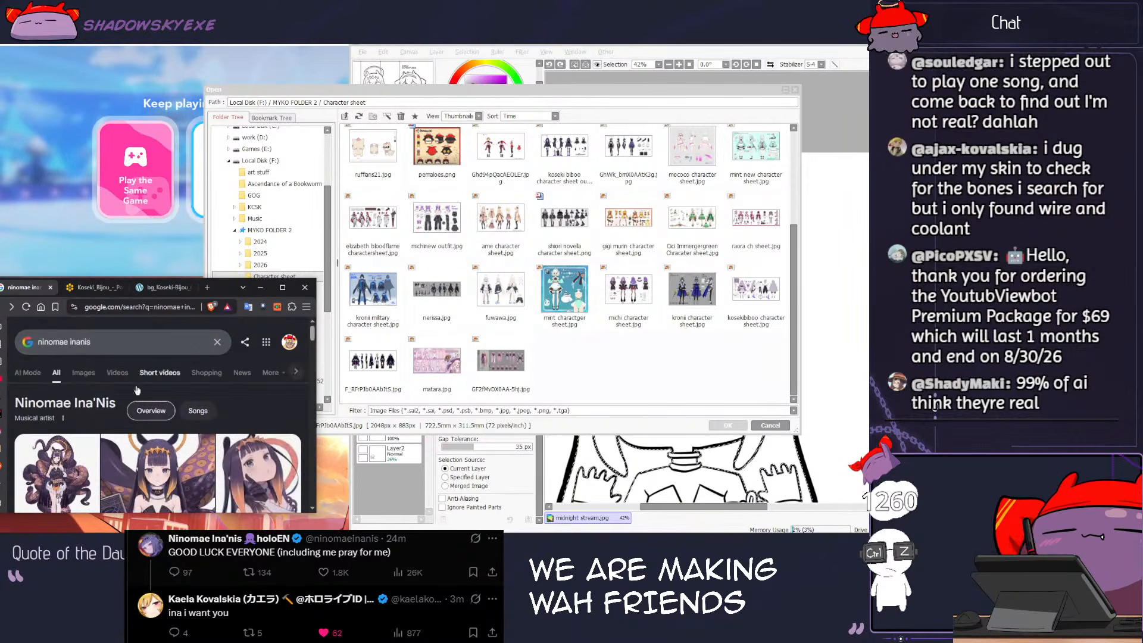
Step: Open the full-body Ninomae Ina'nis picture from the hololive official website result and copy the image
click(121, 408)
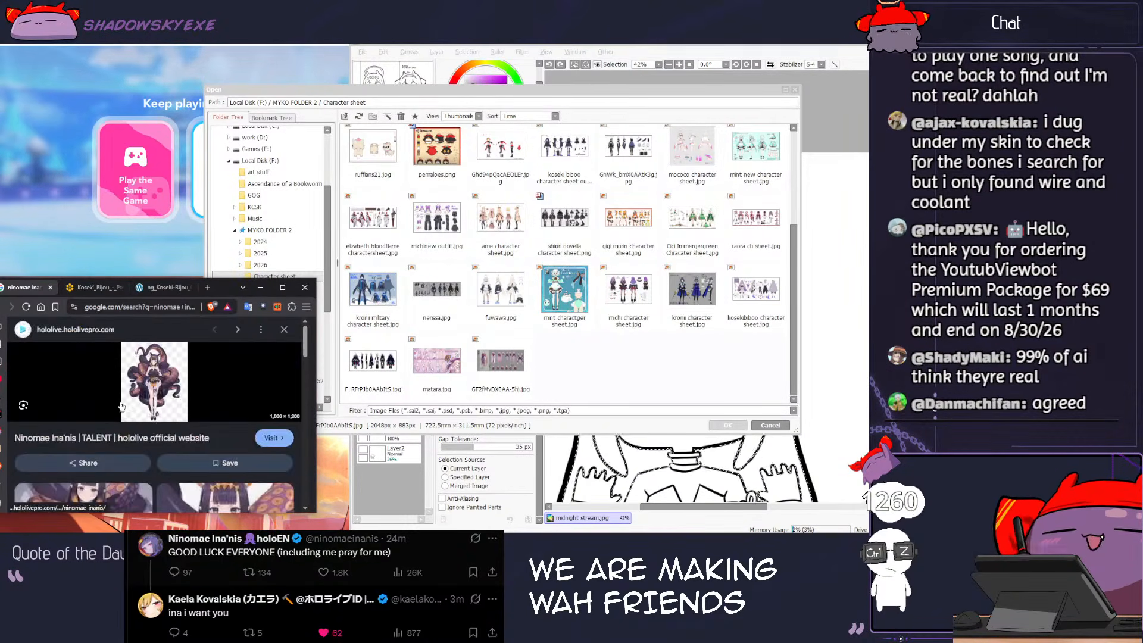
right_click(156, 358)
click(214, 249)
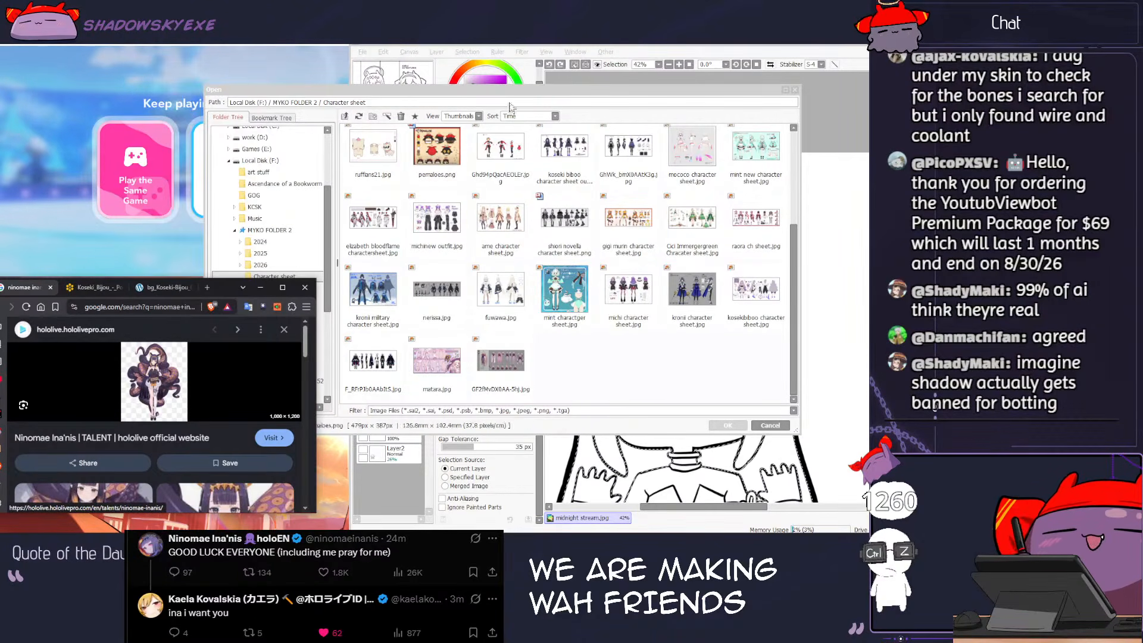
Step: Dismiss the file browser in the painting program and create a new 4000 x 4000 pixel canvas with a white background
click(767, 91)
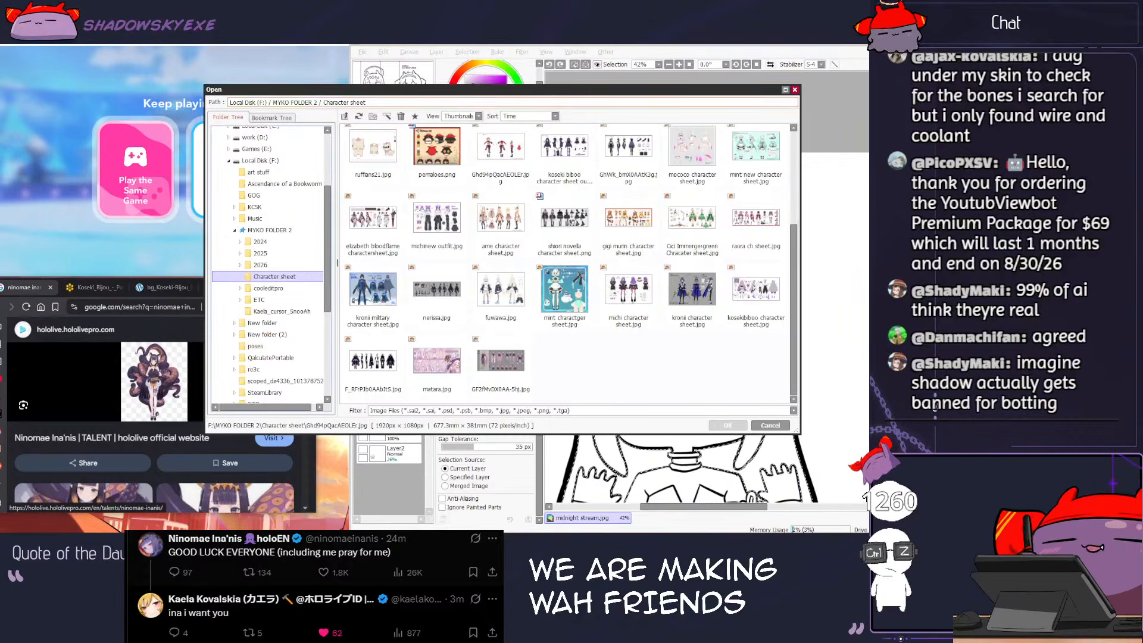
click(794, 90)
click(362, 52)
click(369, 65)
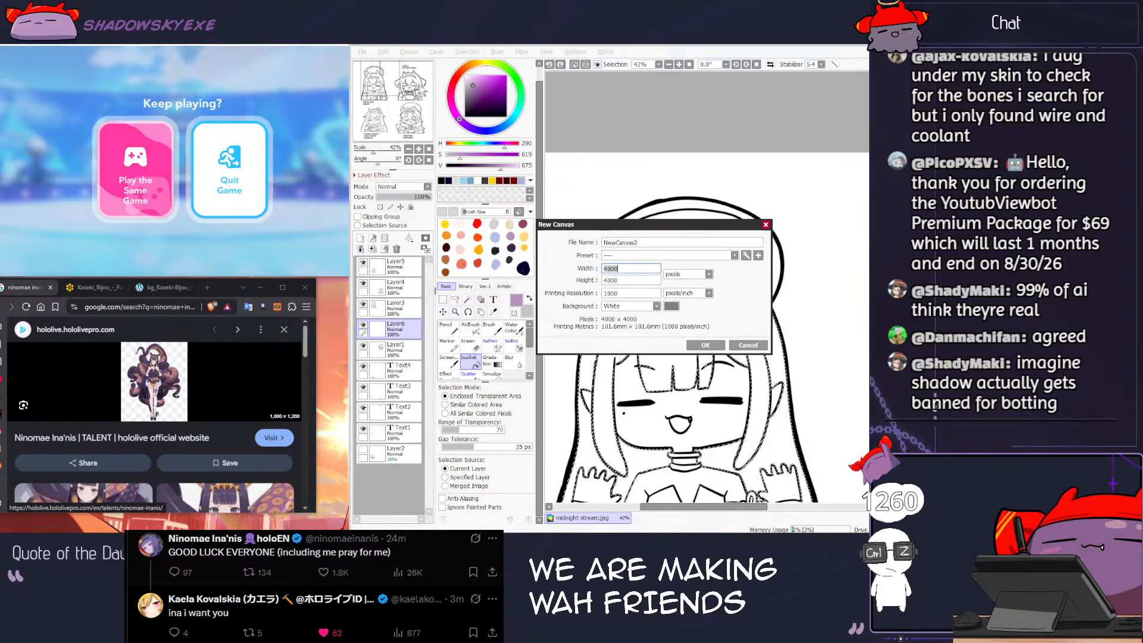
key(Return)
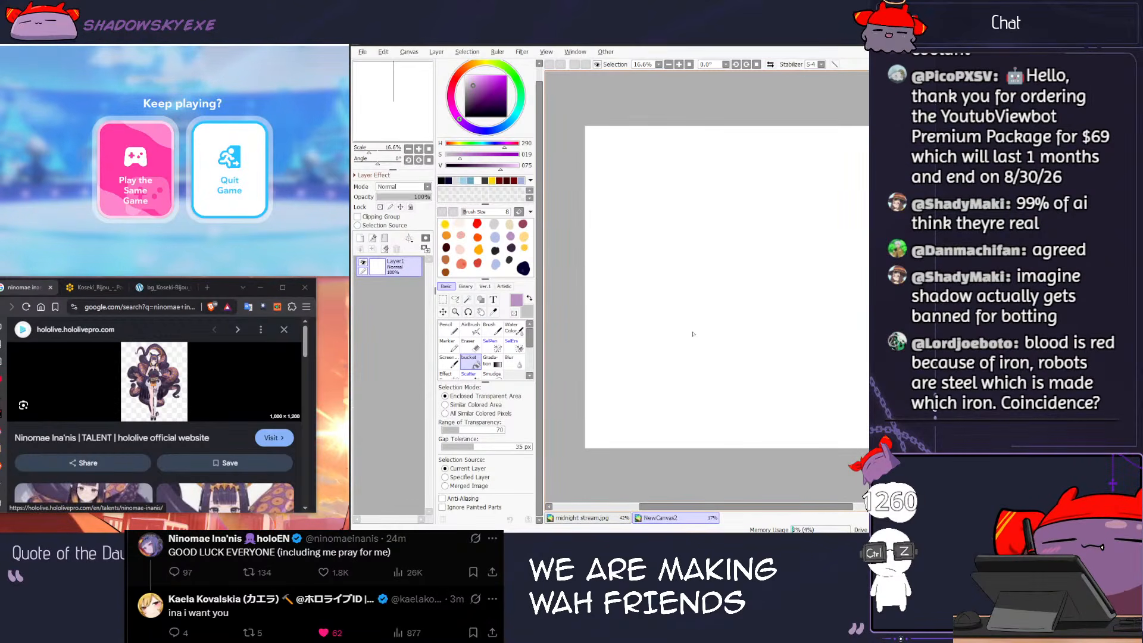
Step: Paste the copied character picture onto the new canvas and enlarge it to about half the canvas width
key(ctrl+v)
key(ctrl+t)
drag(668, 224, 751, 324)
key(Return)
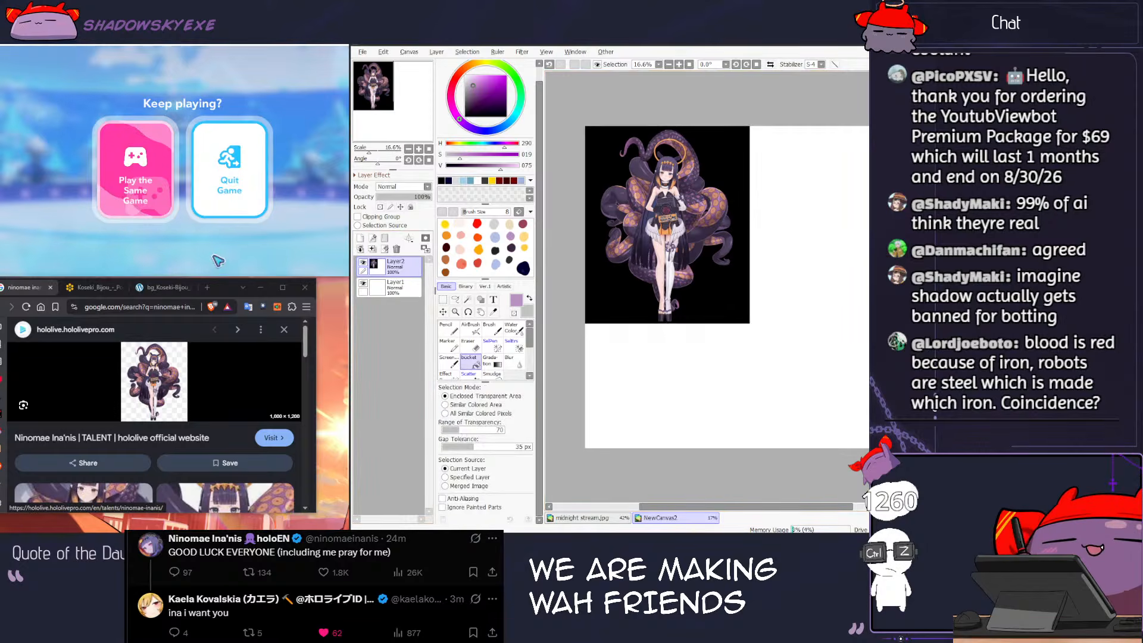
Step: Switch to the card game and start the same game again with a bet of 2000 coins
click(141, 211)
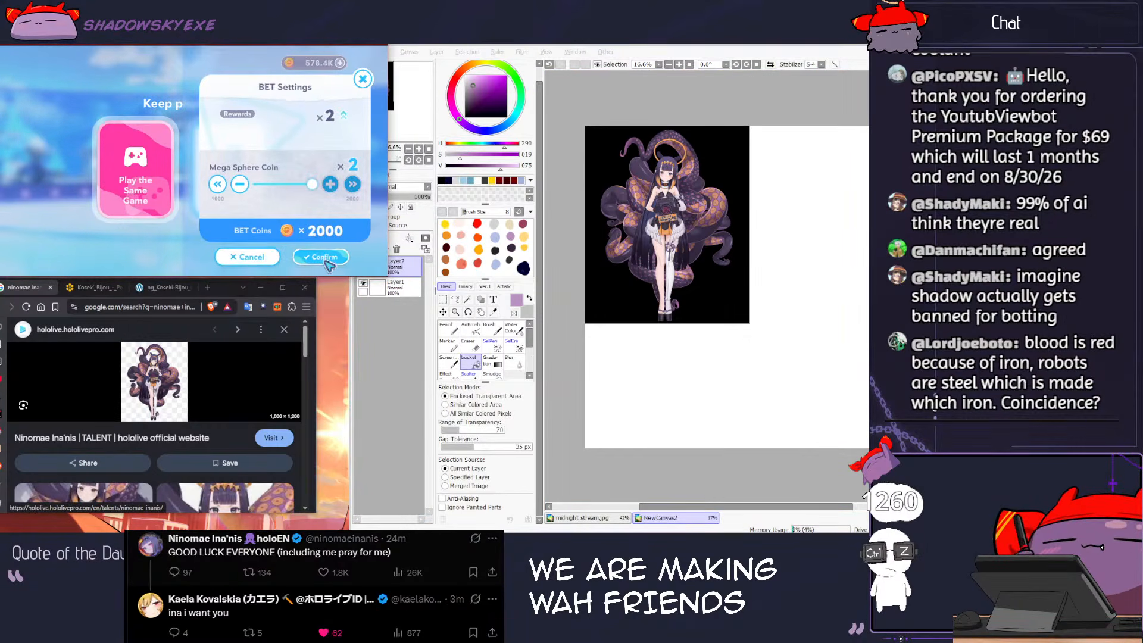
click(326, 260)
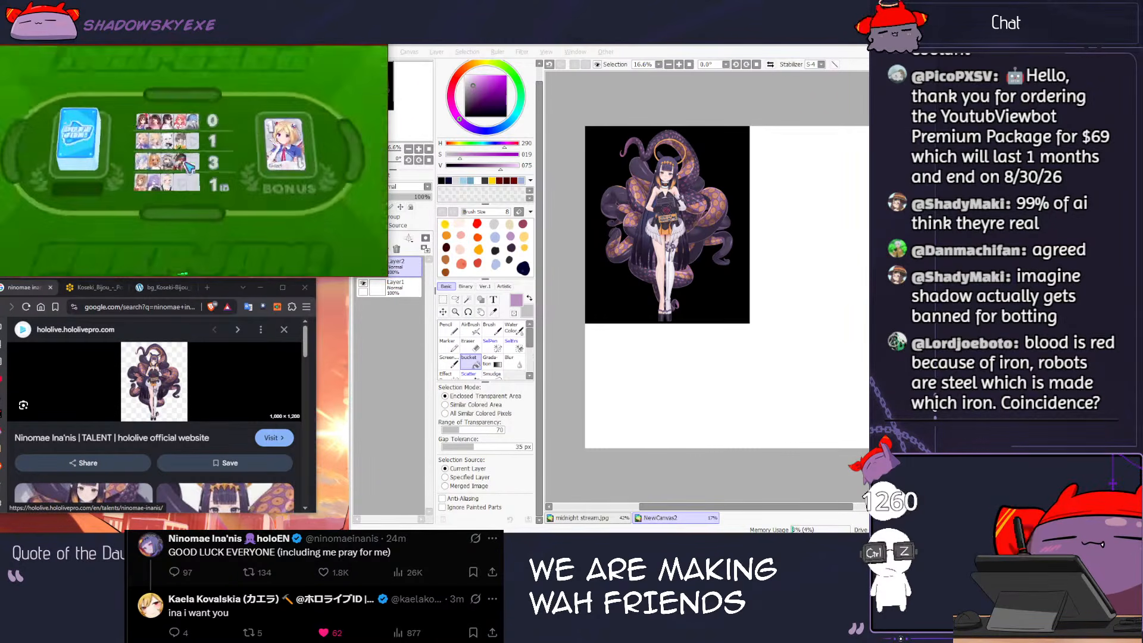
Step: Switch to another colour swatch set and fill the first character's hair in midnight stream.jpg with dark purple on Layer6
scroll(729, 137, up, 5)
drag(774, 212, 760, 357)
scroll(707, 285, down, 7)
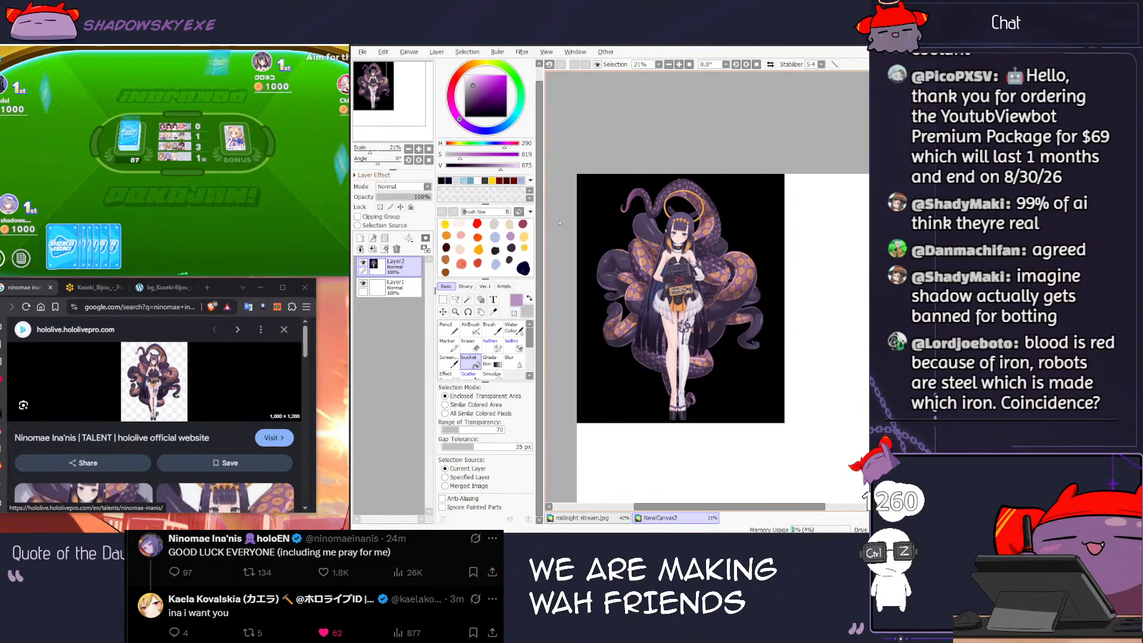
click(530, 212)
click(547, 249)
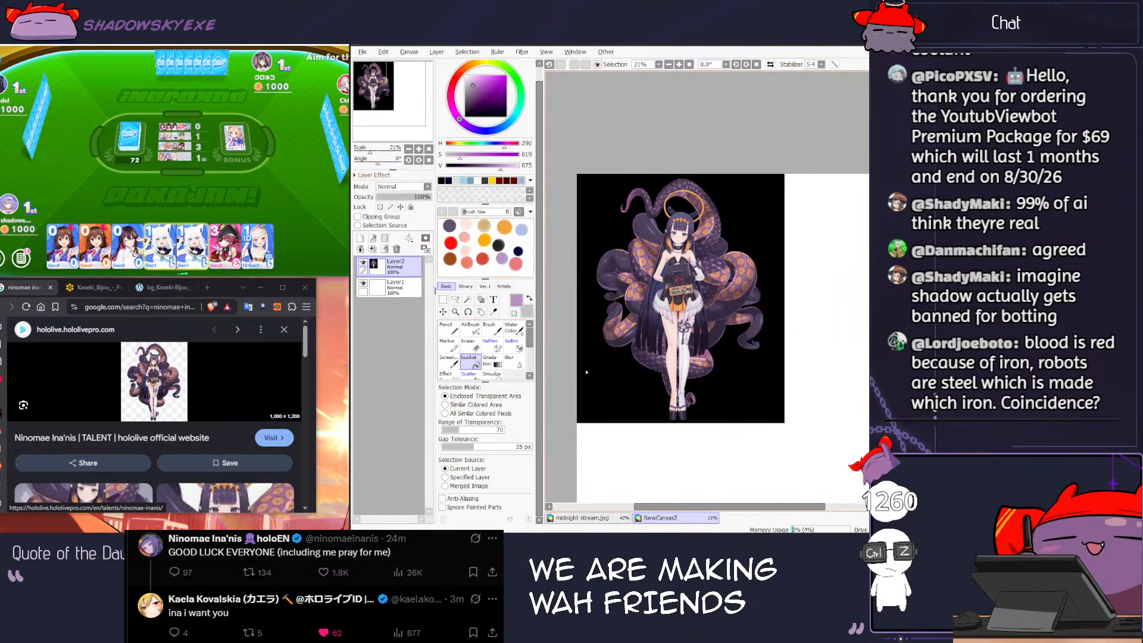
click(580, 517)
click(452, 228)
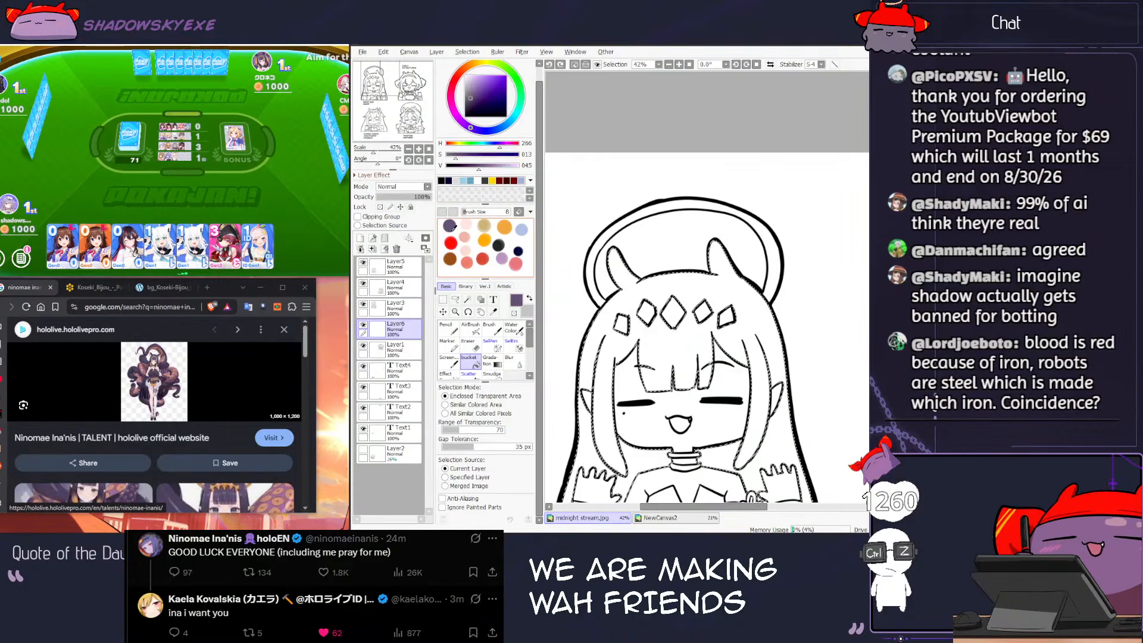
click(673, 338)
scroll(670, 321, up, 5)
scroll(663, 294, down, 3)
Step: Check the reference canvas, then fill the five diamond ornaments on the first character's hair with the orange swatch
click(660, 518)
scroll(659, 297, up, 2)
click(580, 518)
click(484, 239)
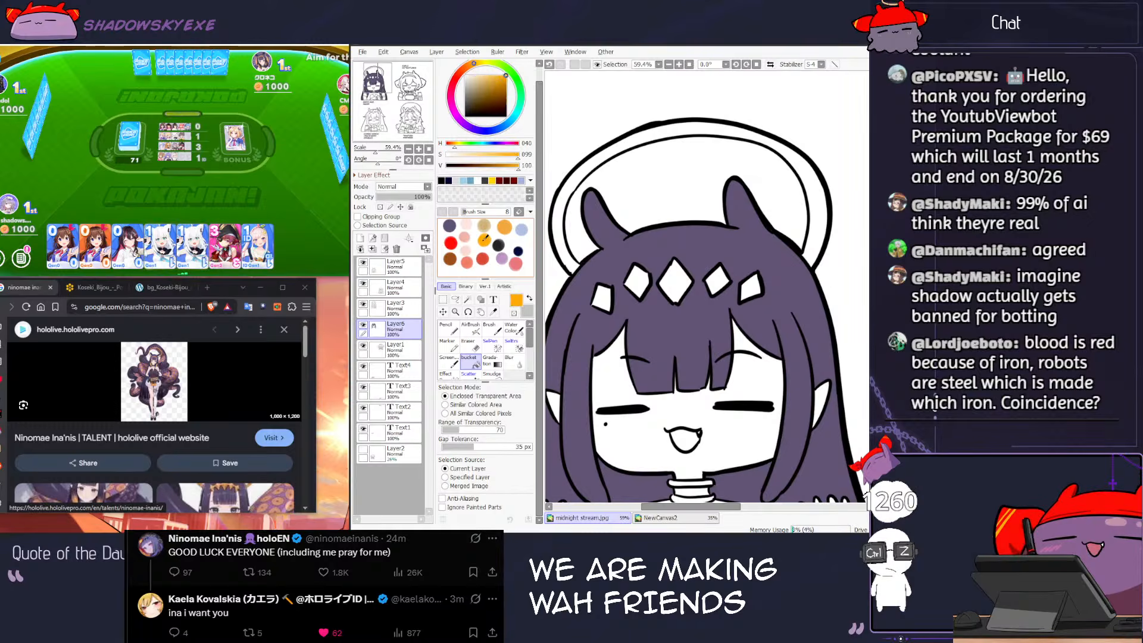
click(601, 297)
click(637, 281)
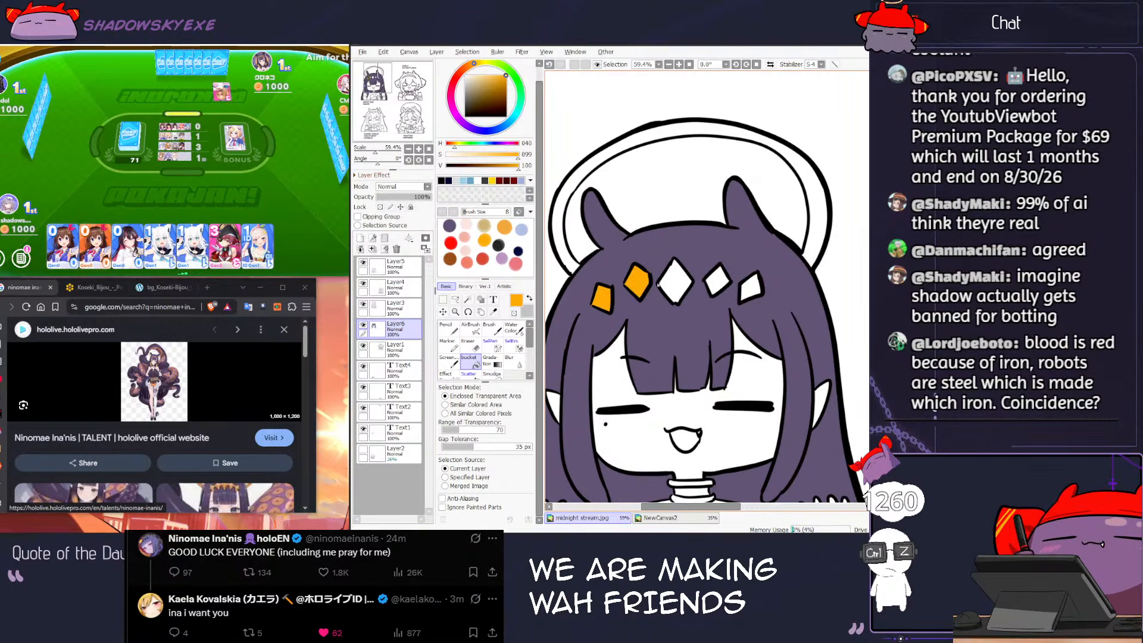
click(674, 281)
click(724, 279)
click(751, 285)
scroll(751, 286, up, 4)
scroll(754, 308, down, 5)
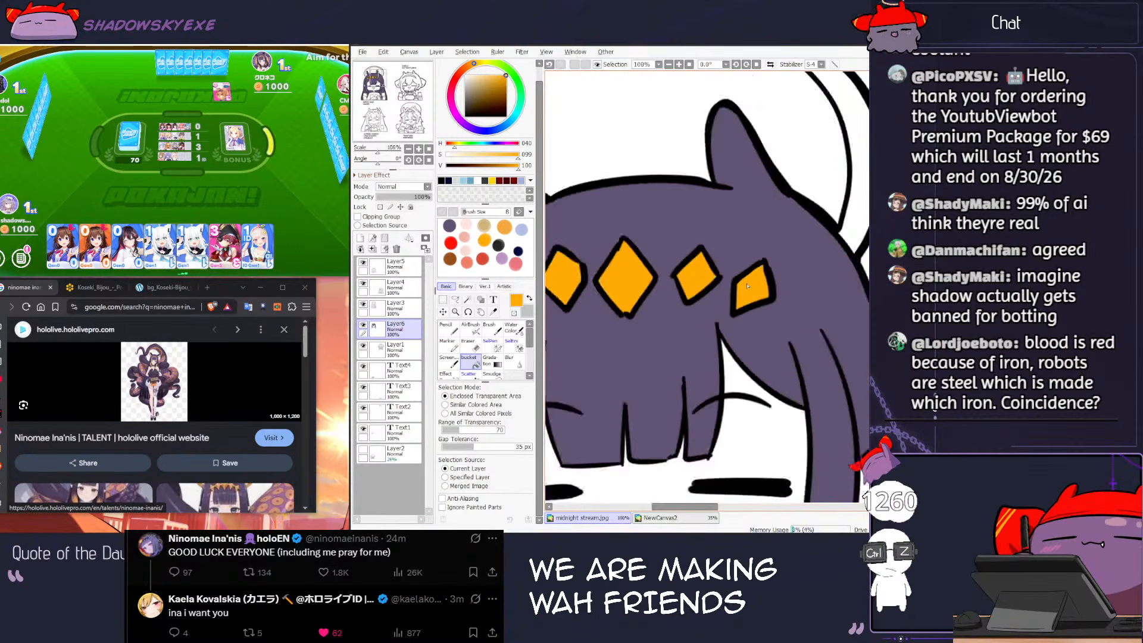
drag(754, 308, 782, 300)
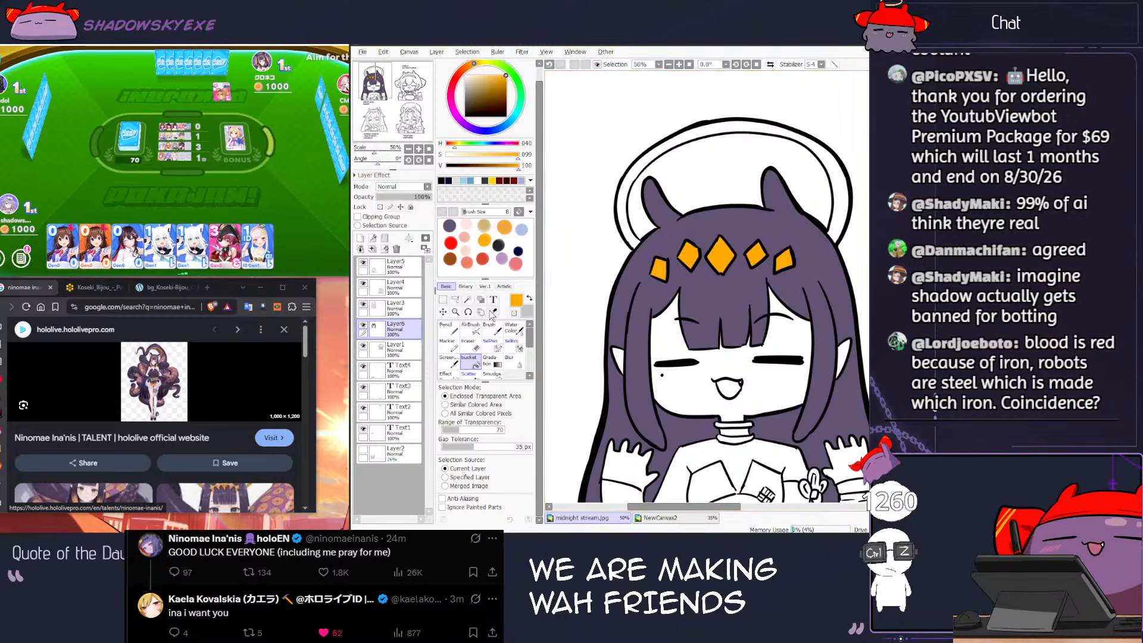
Step: Select the halo ring from the Layer3 line art with the Magic Wand, fill it orange on Layer6, and deselect
click(396, 306)
click(468, 299)
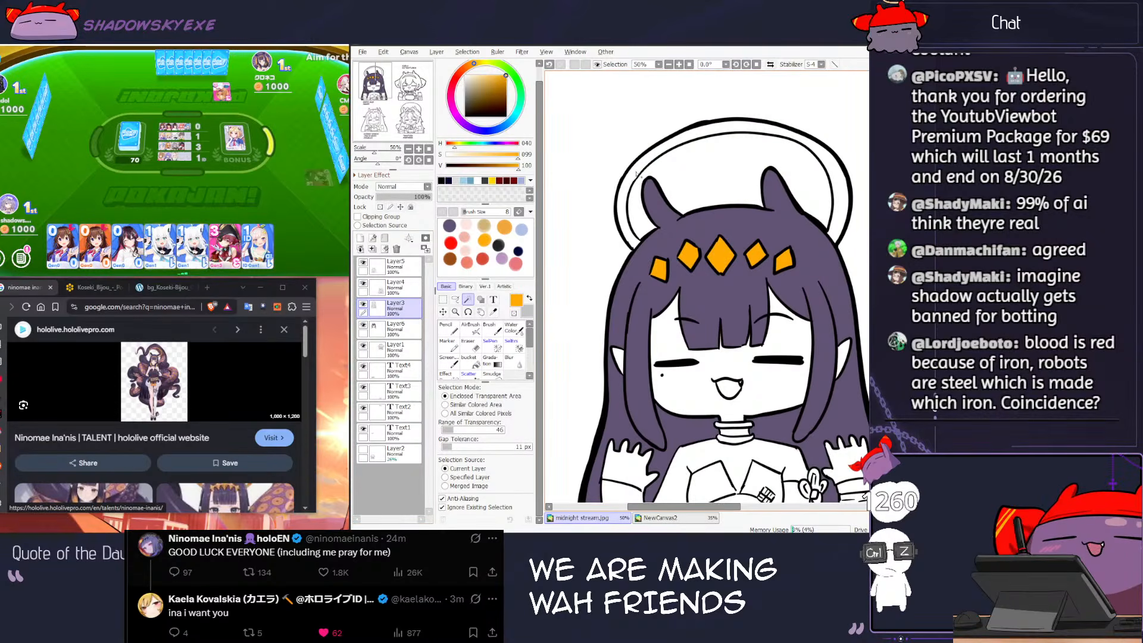
click(735, 129)
click(468, 359)
click(624, 199)
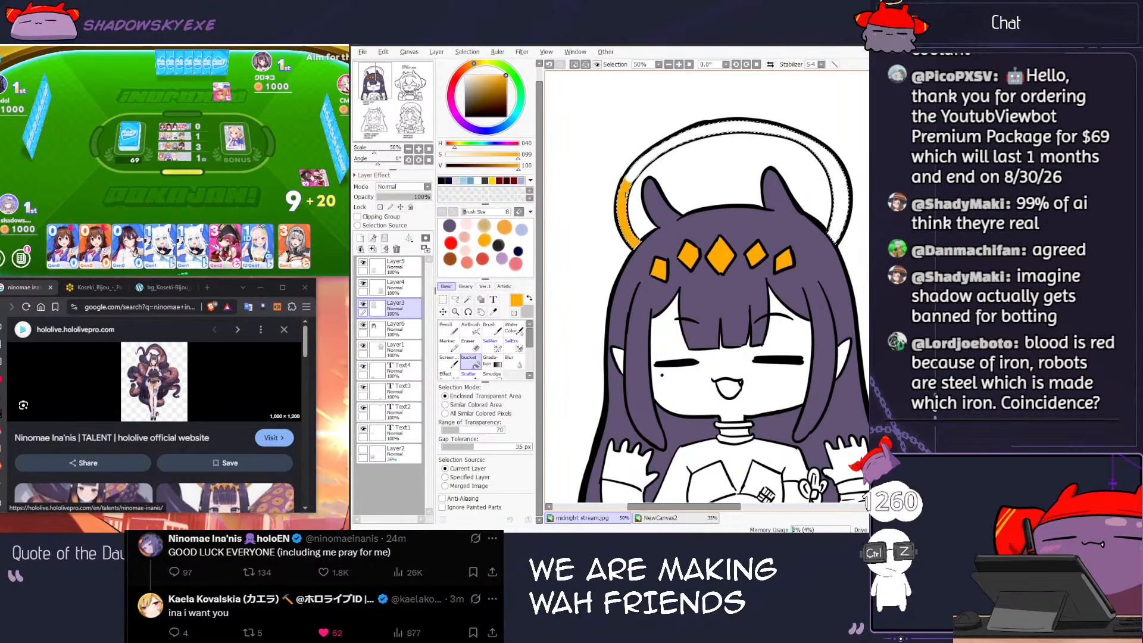
key(ctrl+z)
click(395, 328)
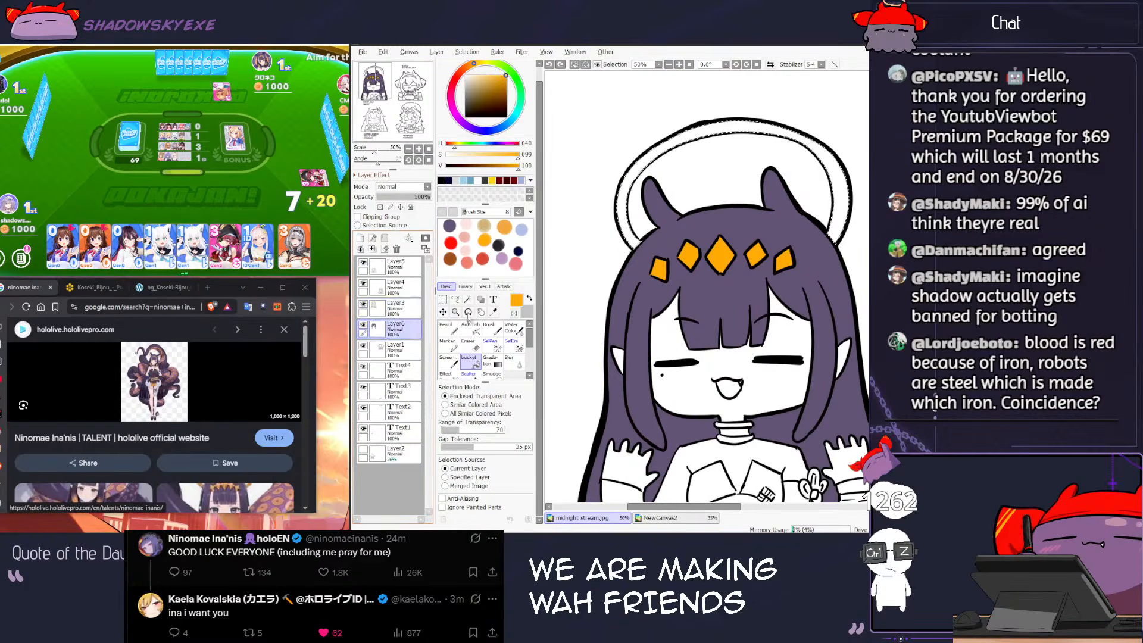
click(622, 229)
key(ctrl+d)
Step: Switch to the card game and discard the light-haired character card from the hand
click(250, 203)
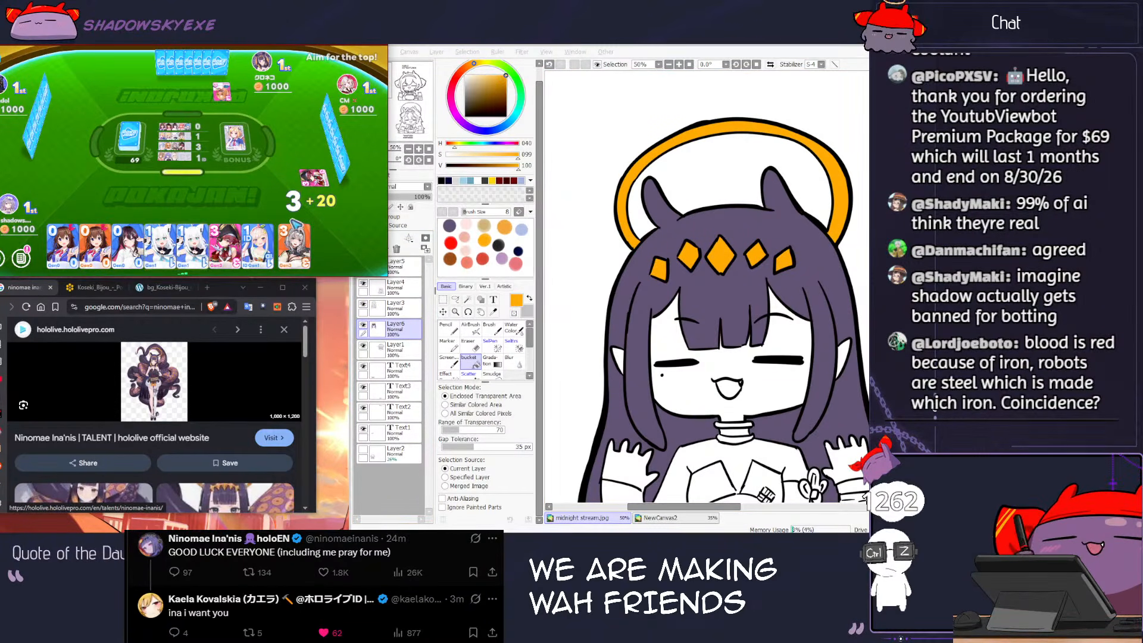
click(258, 243)
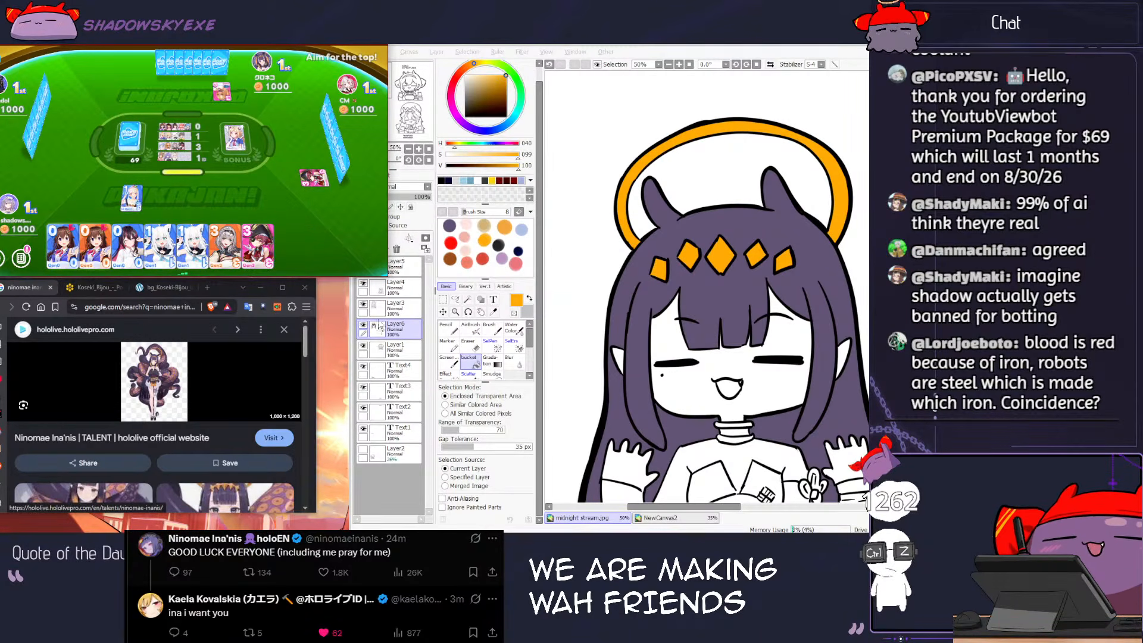
Step: Select the first character's face and both ears from the Layer3 line art with the Magic Wand
click(394, 307)
click(468, 299)
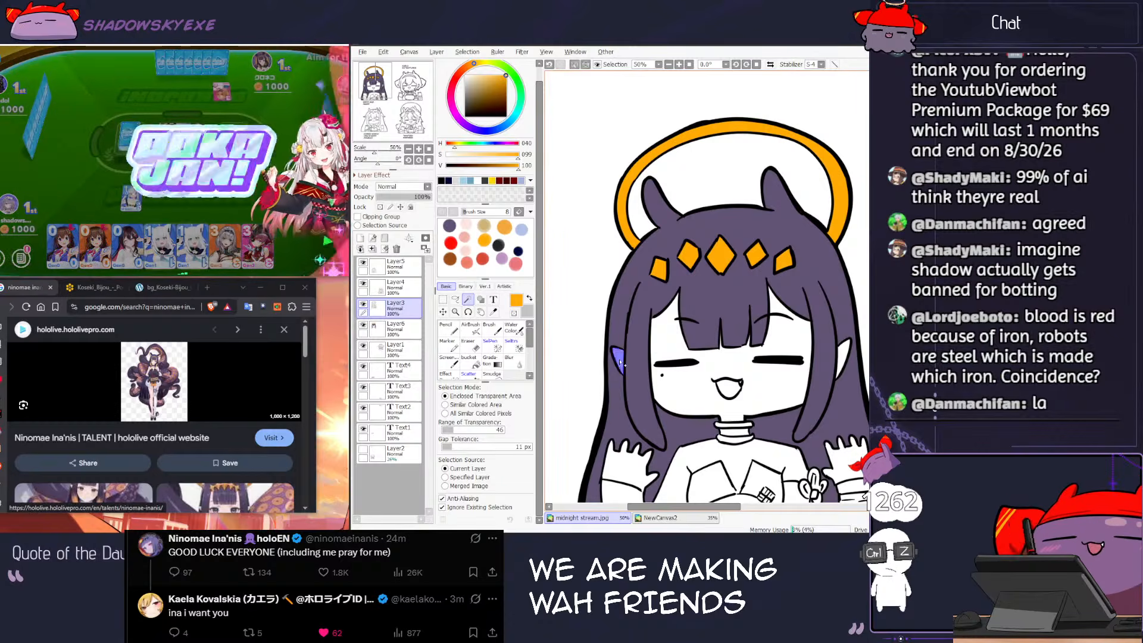
click(684, 381)
click(842, 355)
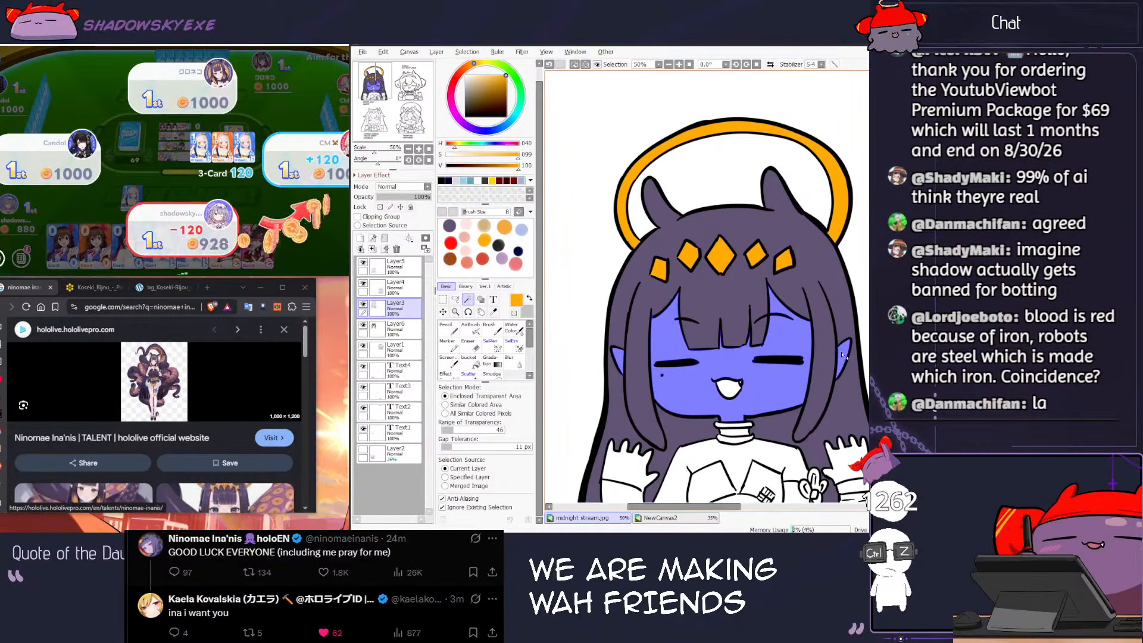
Step: Extend the skin selection over the character's neck, shoulders and chest, touching it up with the selection pen
scroll(842, 355, down, 4)
drag(761, 417, 720, 314)
scroll(720, 314, up, 3)
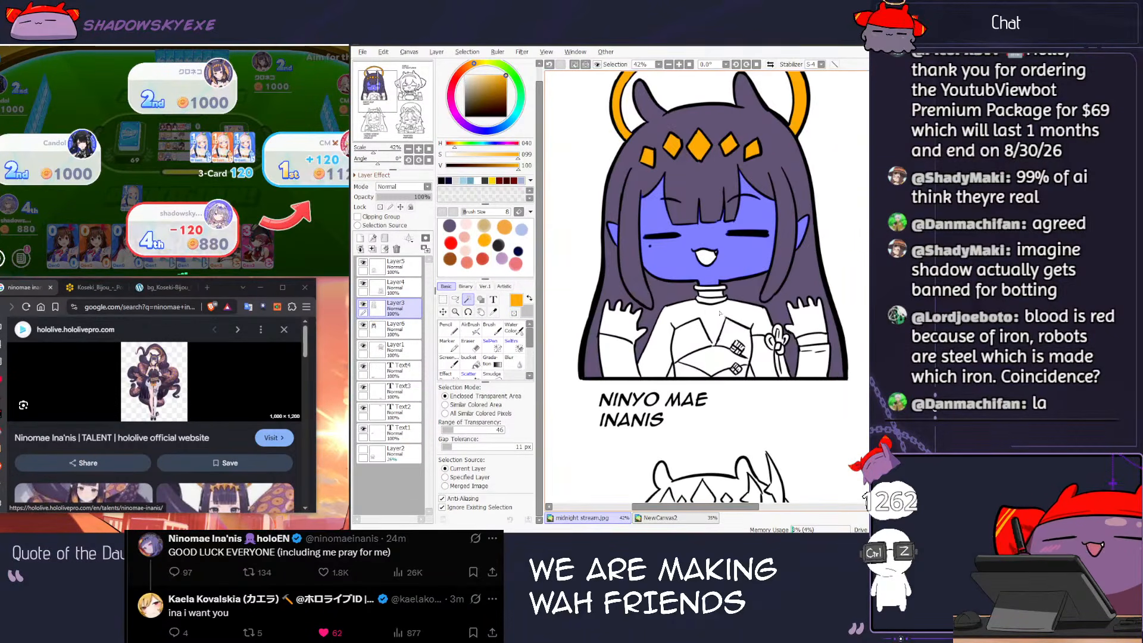
scroll(720, 314, up, 10)
key(s)
drag(654, 202, 605, 269)
scroll(606, 269, down, 5)
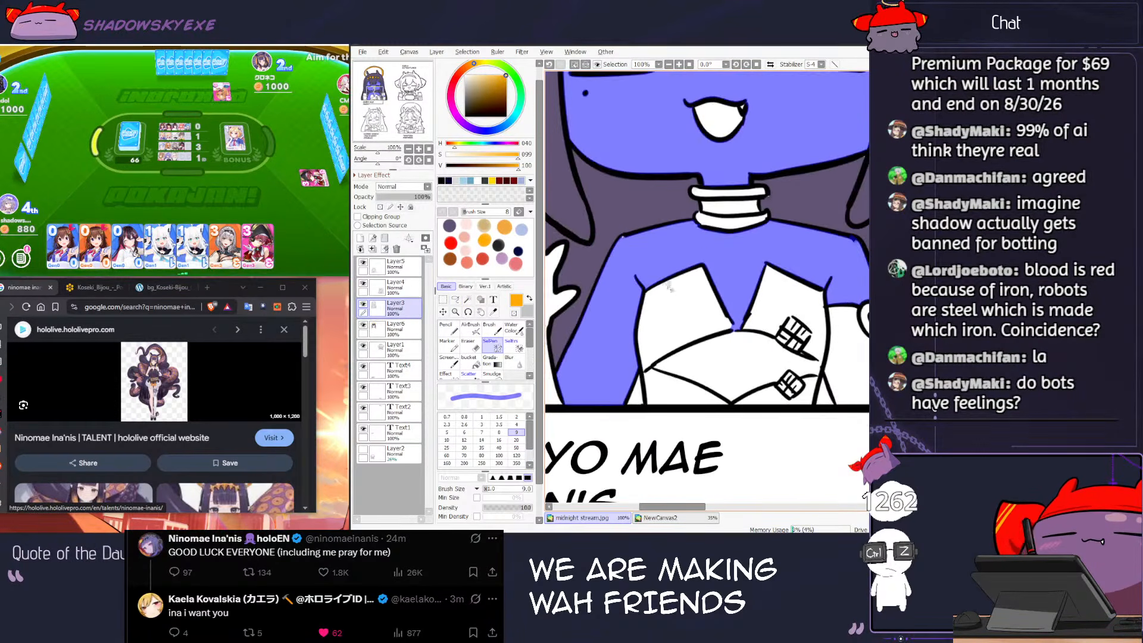
Step: Add the forearm below the raised glove to the skin selection and trim its edge with the selection eraser
key(w)
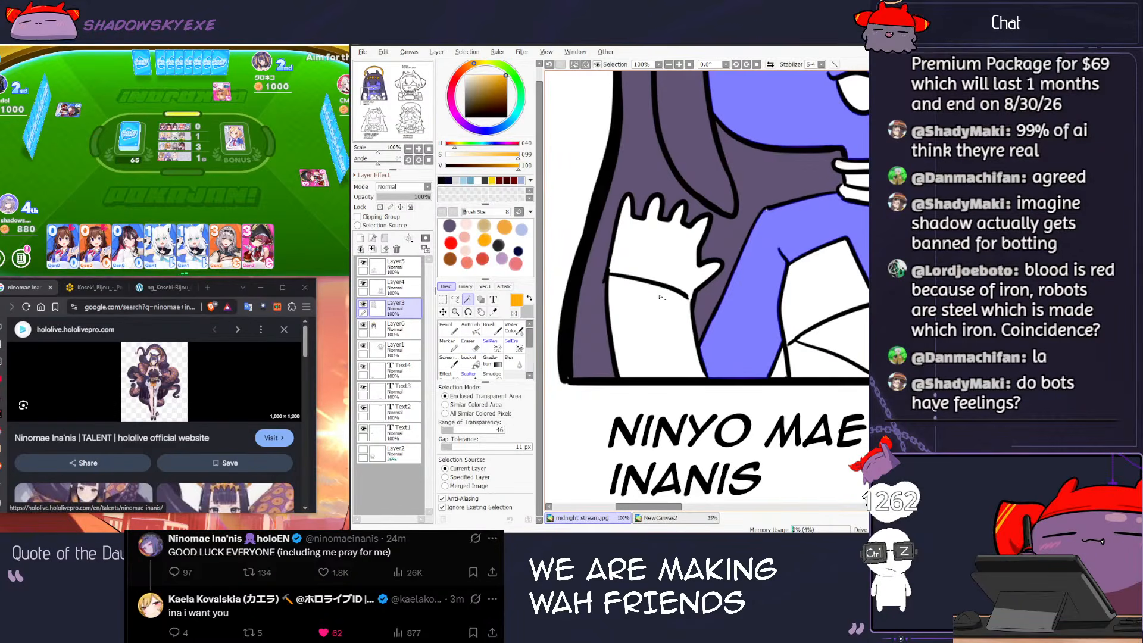
scroll(688, 294, up, 3)
key(d)
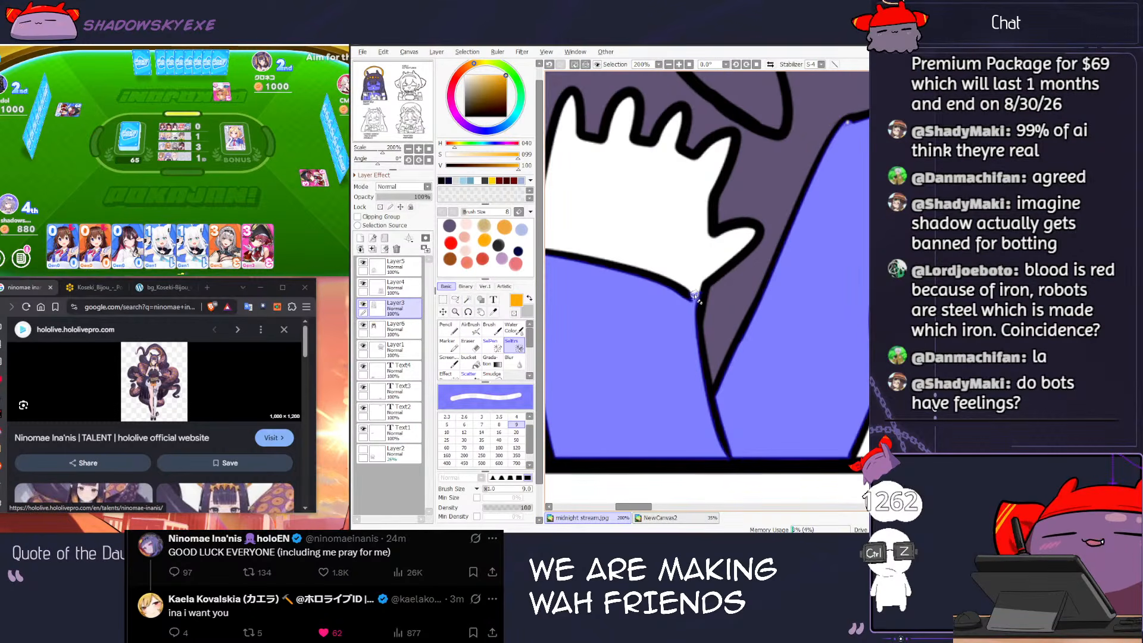
scroll(696, 296, down, 3)
scroll(759, 275, up, 1)
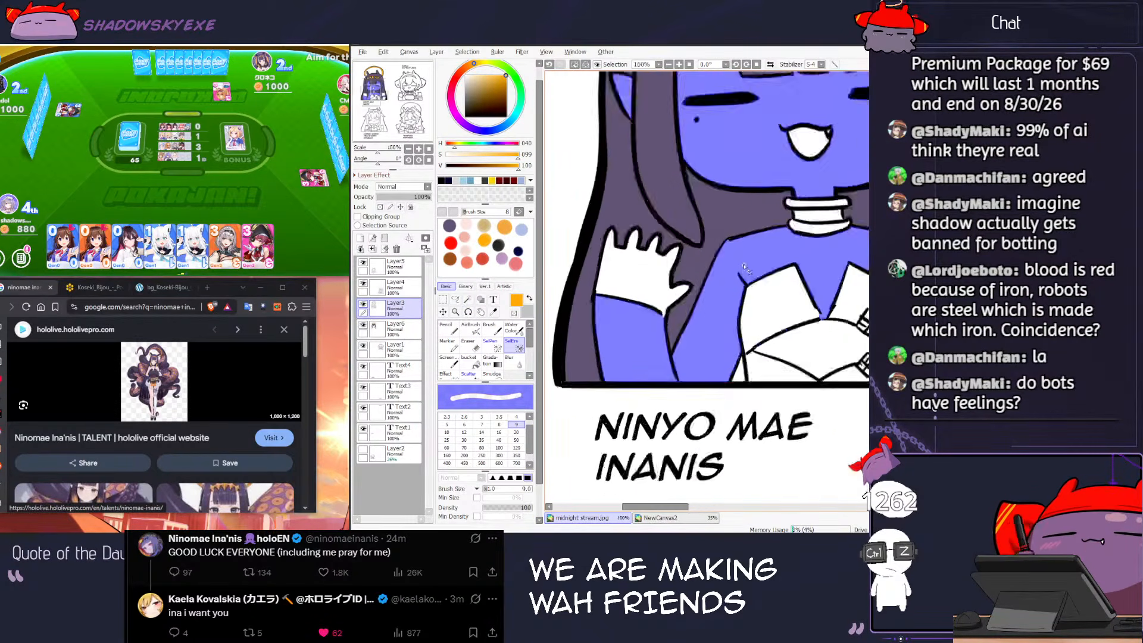
Step: Fill the selected face, ears, neck, shoulders and arms with the light skin swatch on Layer6, and clear the selection
scroll(759, 276, down, 3)
scroll(851, 291, up, 2)
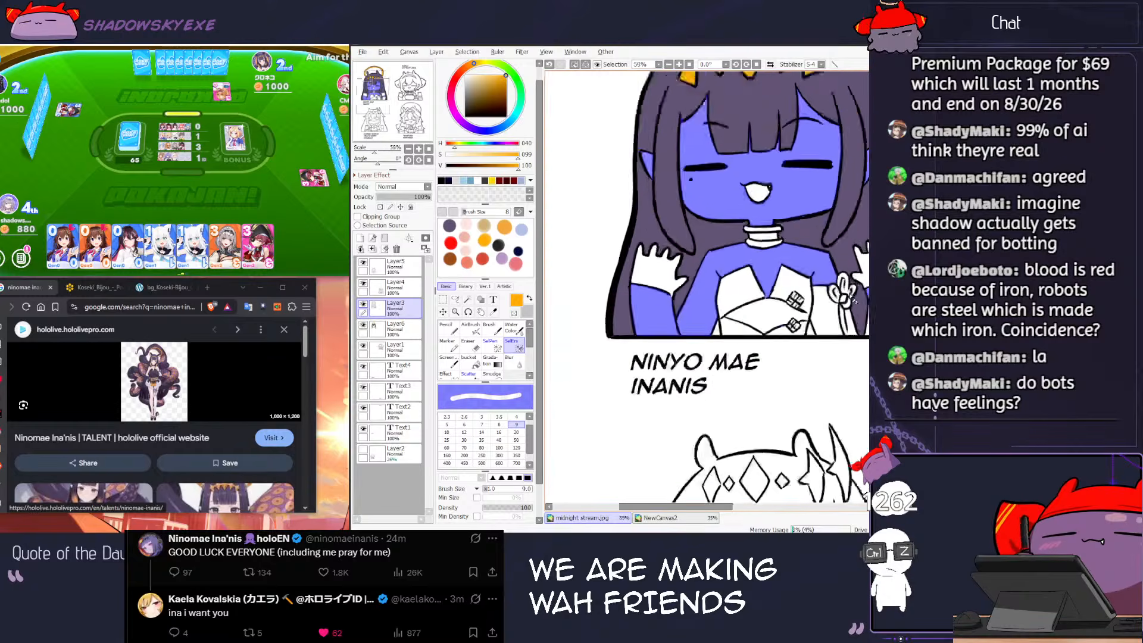
key(d)
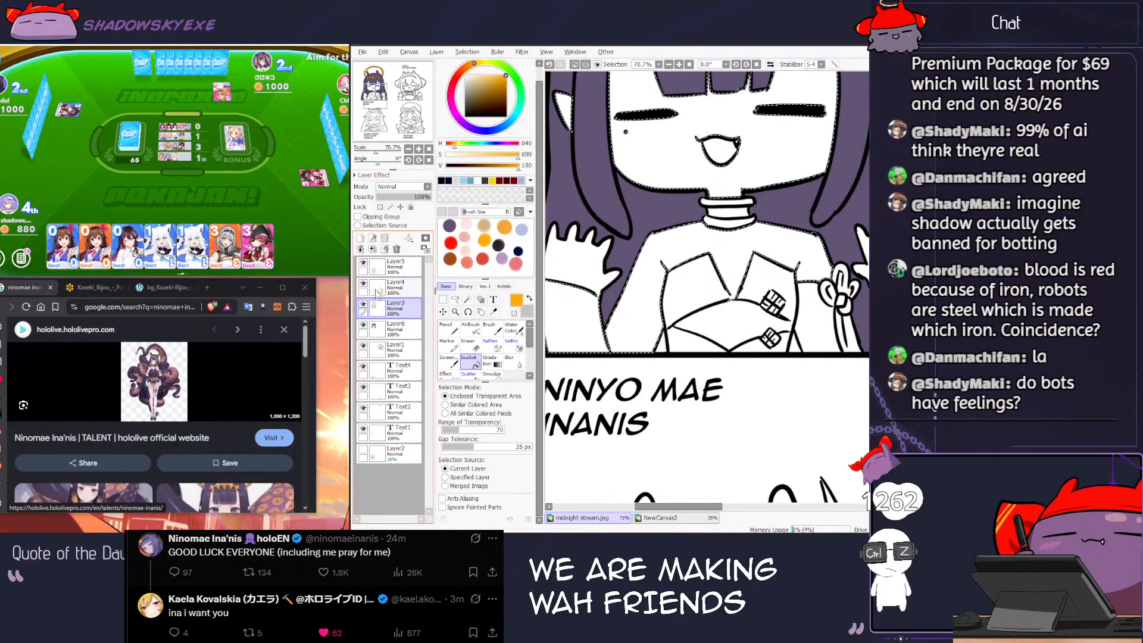
click(398, 326)
click(470, 223)
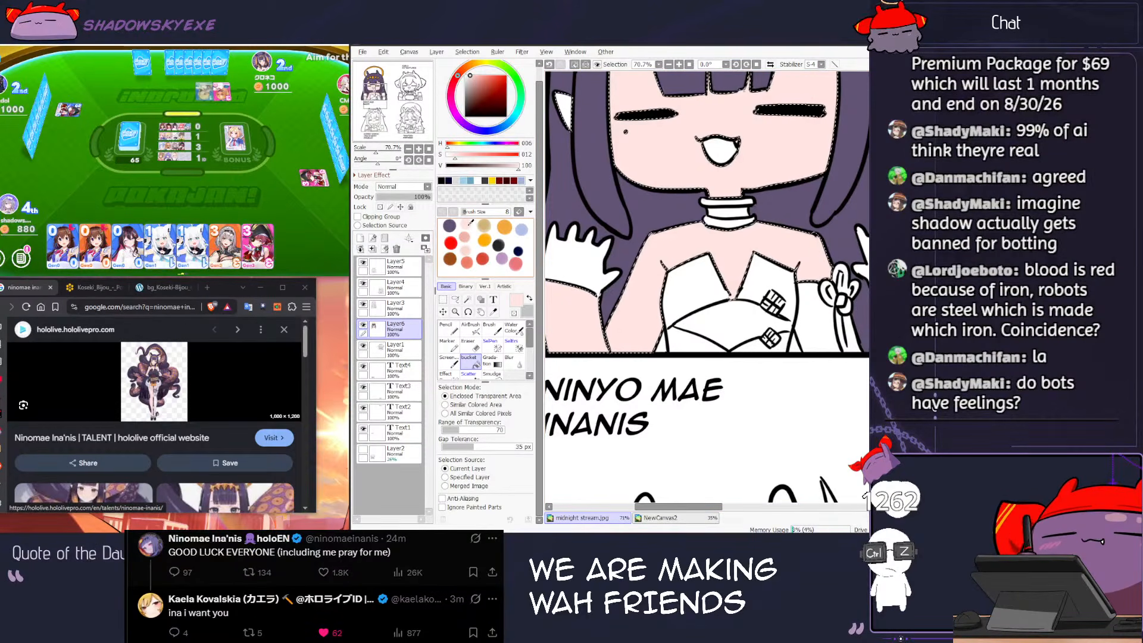
drag(702, 128, 639, 229)
key(ctrl+d)
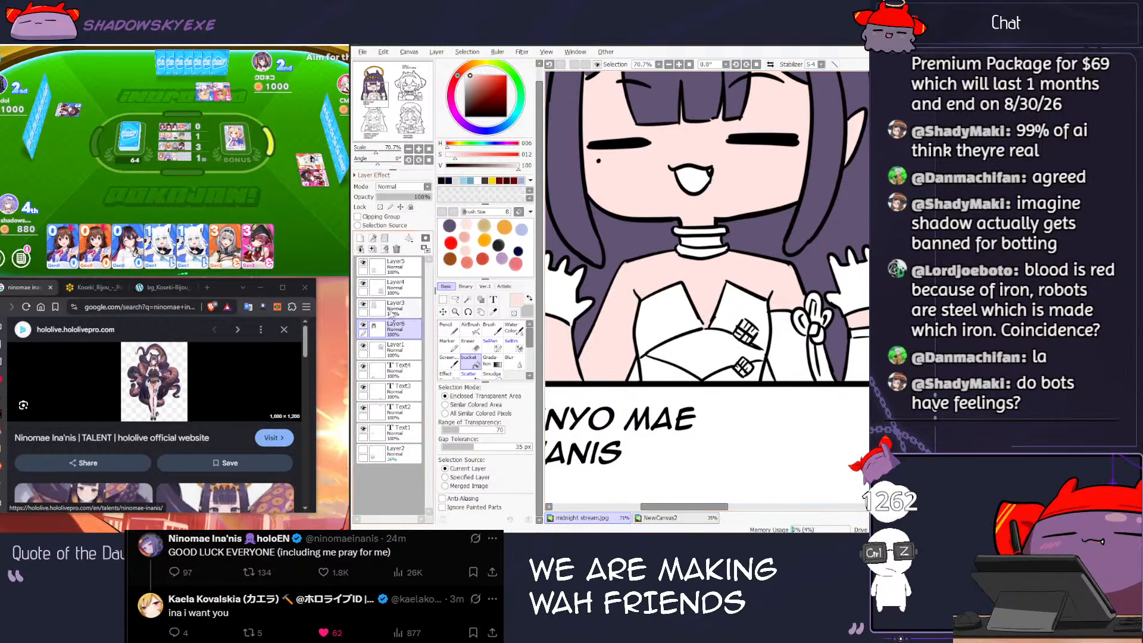
Step: Select the two small gaps between the dress waist and the arms from the Layer3 line art with the Magic Wand
click(394, 311)
key(w)
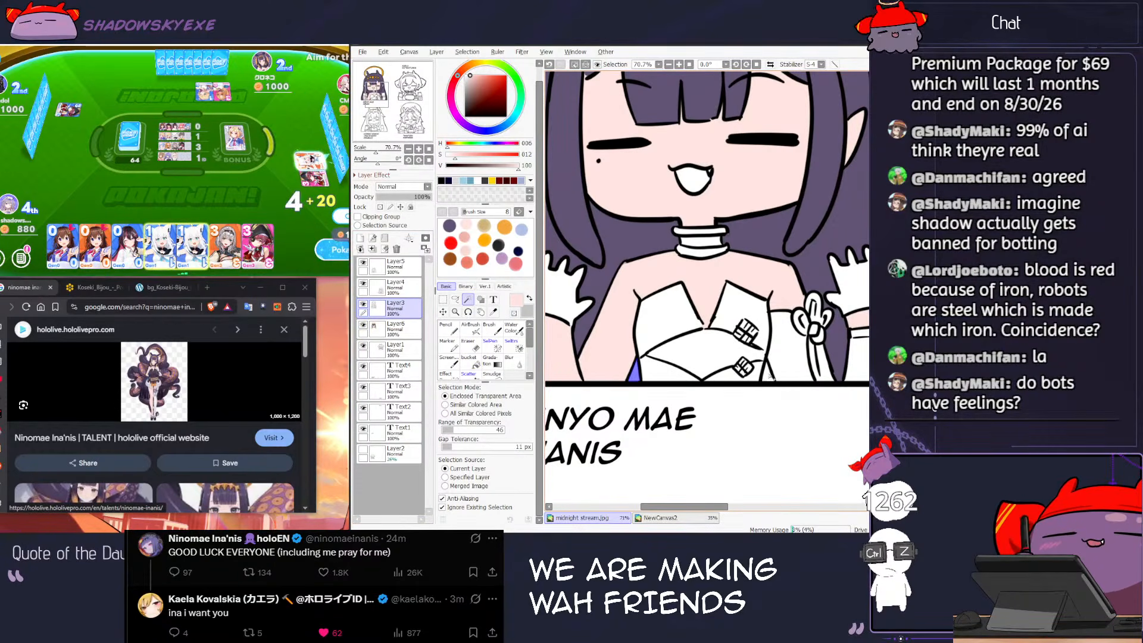
Step: Switch to the card game, declare Pokajan, and return to the drawing
click(354, 253)
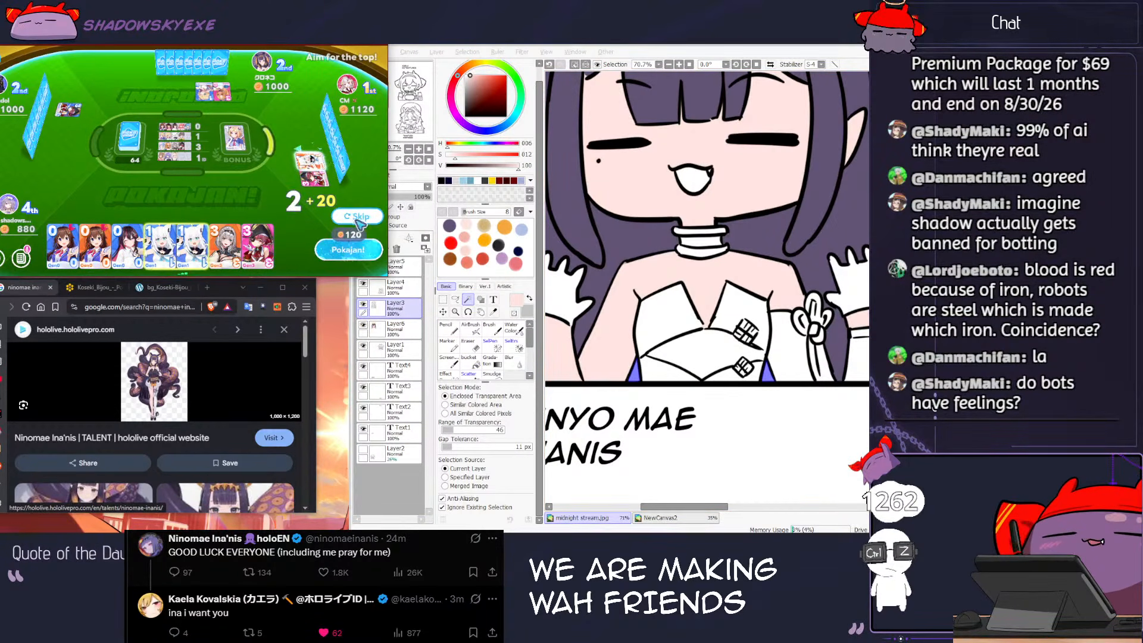
click(356, 252)
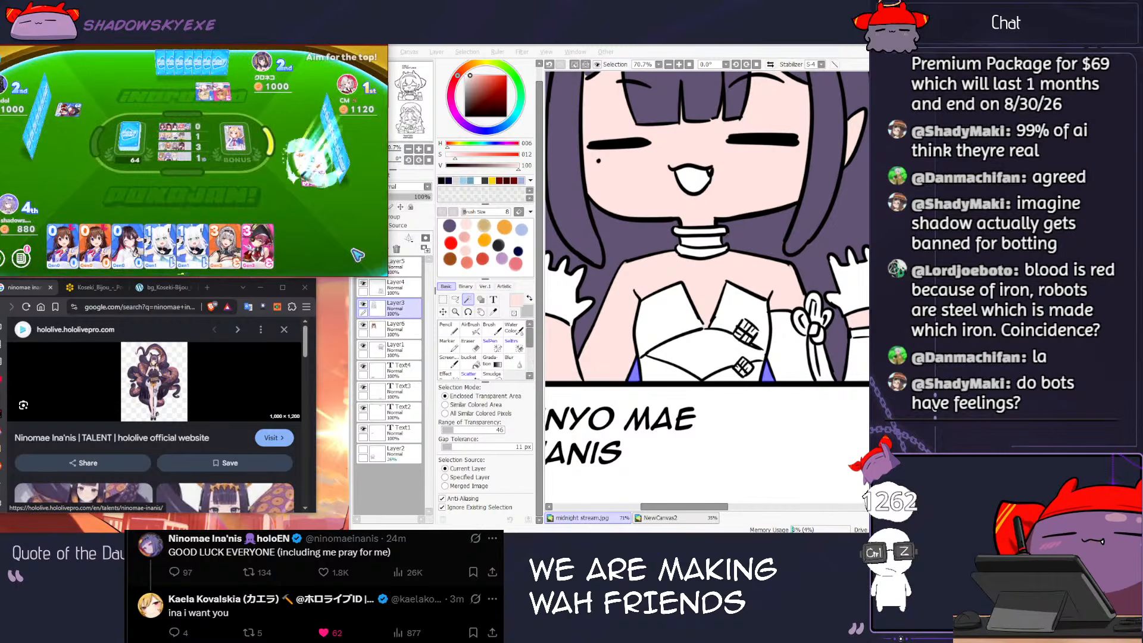
scroll(591, 253, down, 1)
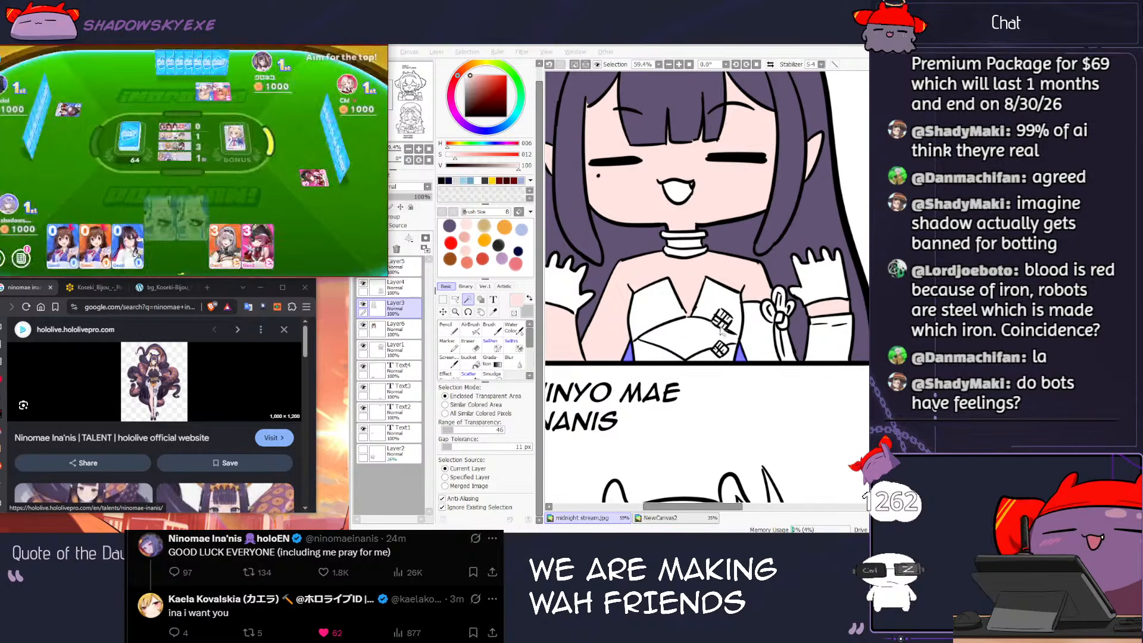
click(762, 376)
Step: Fill the selected gaps beside the waist with the dark purple hair colour on Layer6 using the Bucket
scroll(762, 376, up, 6)
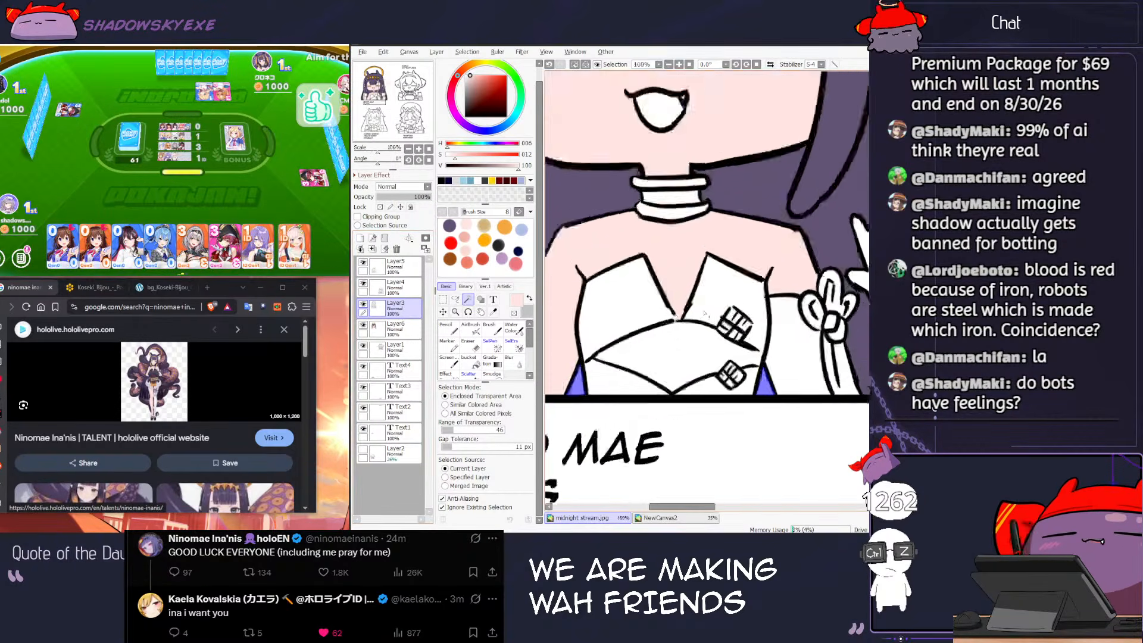
key(e)
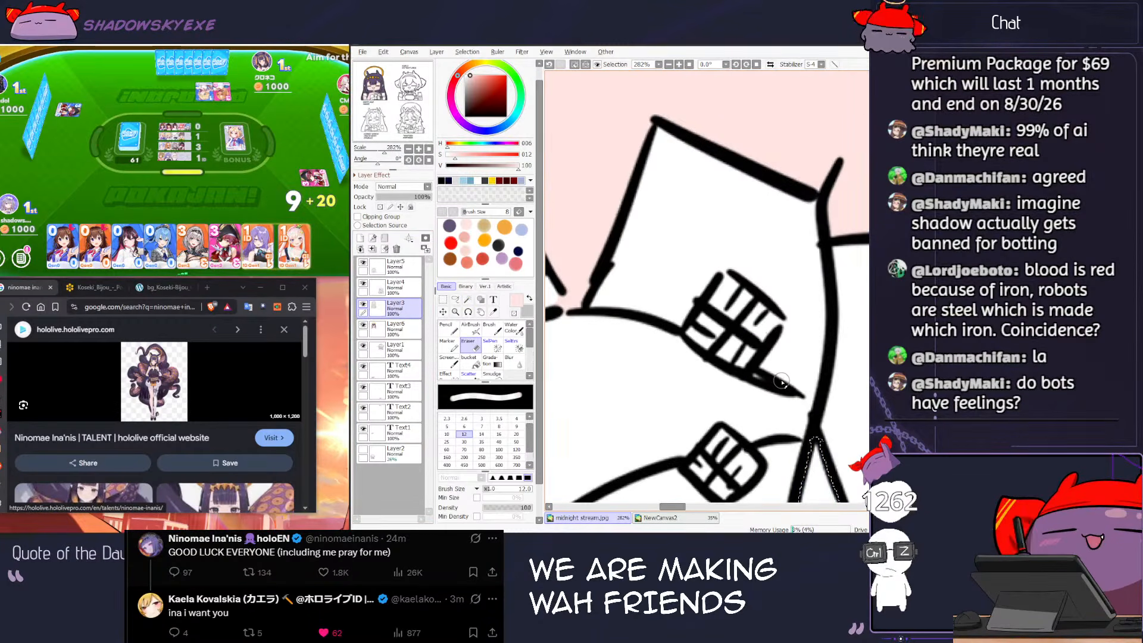
scroll(781, 381, down, 5)
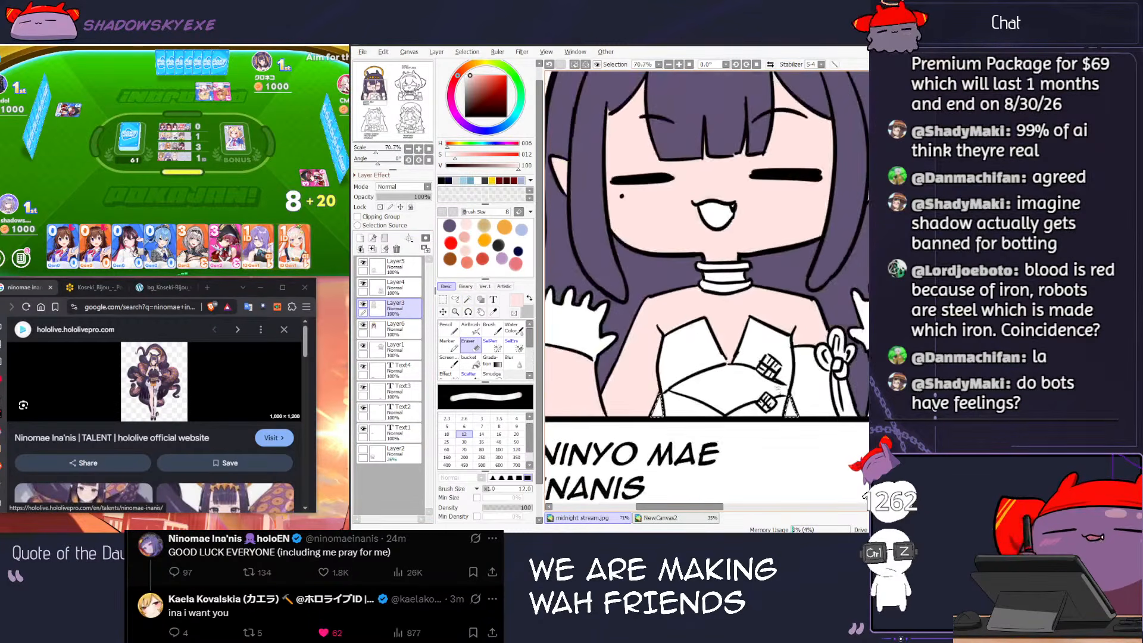
click(395, 326)
click(471, 359)
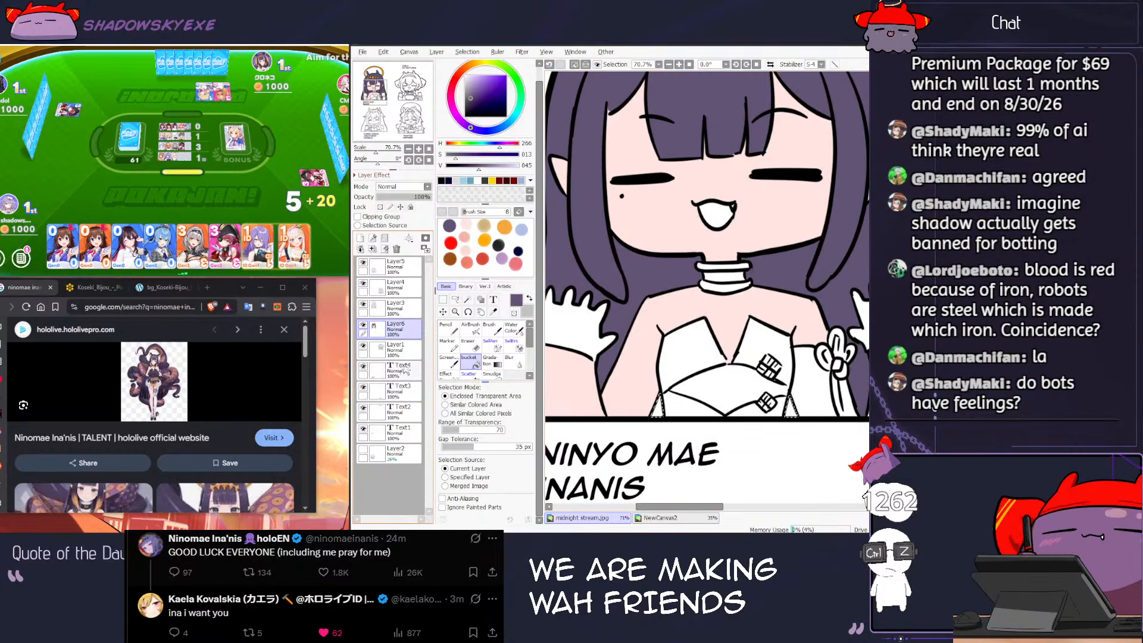
Step: Switch to the card game, discard the red character card from the hand, and return to the drawing
click(231, 209)
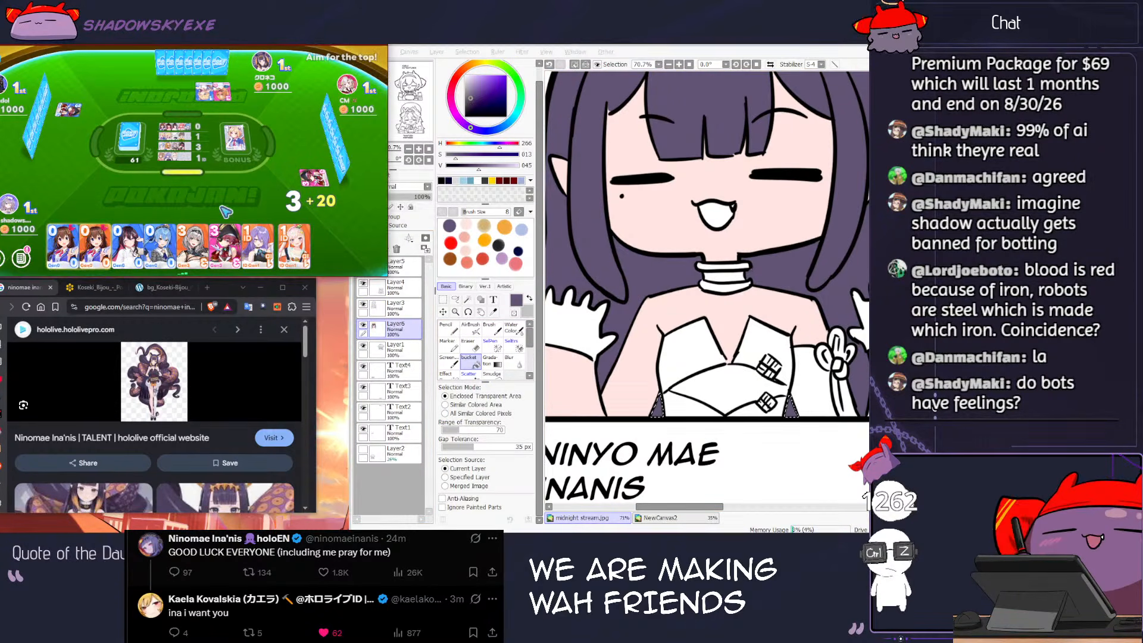
click(230, 226)
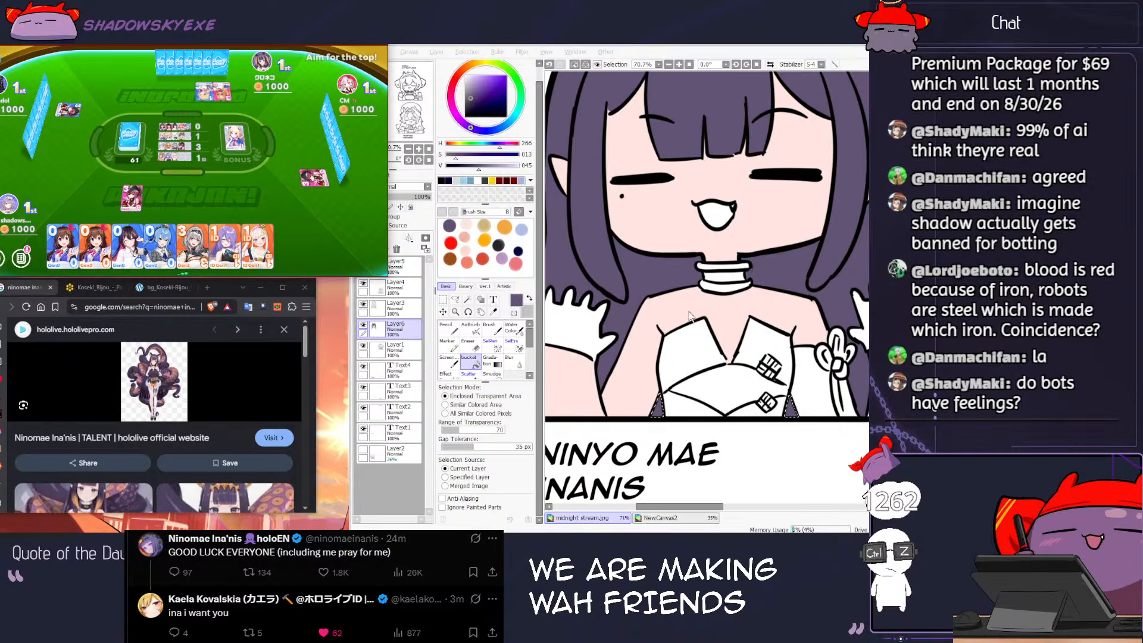
click(647, 313)
Step: Erase the stray pointed line end below the upper chest ornament on the Layer3 line art
scroll(823, 372, up, 4)
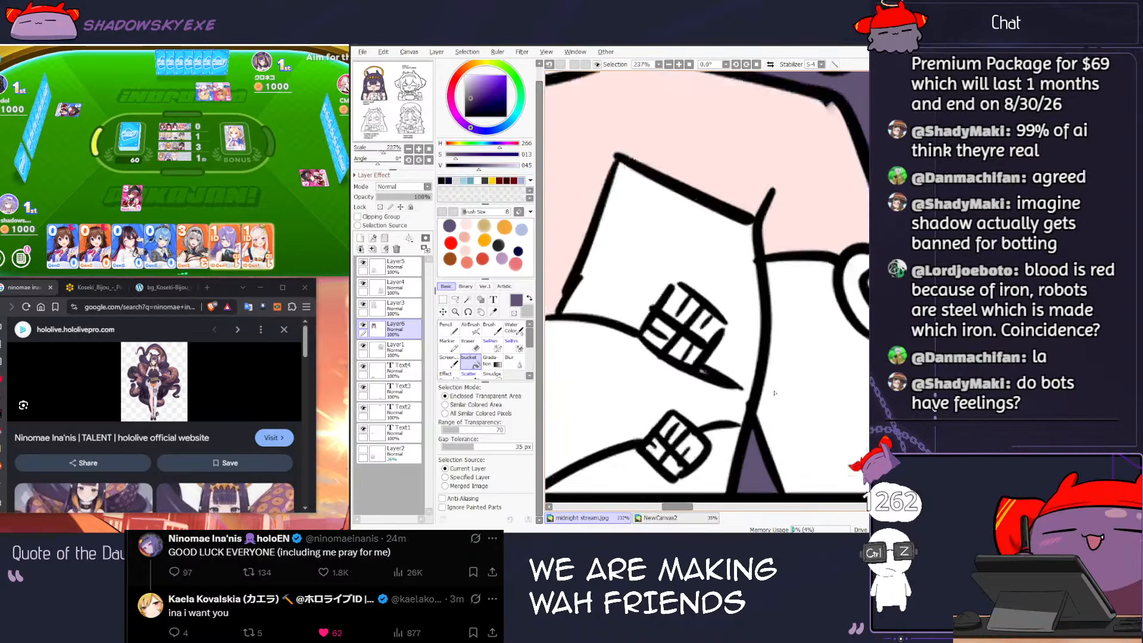
scroll(751, 389, down, 7)
scroll(757, 392, up, 4)
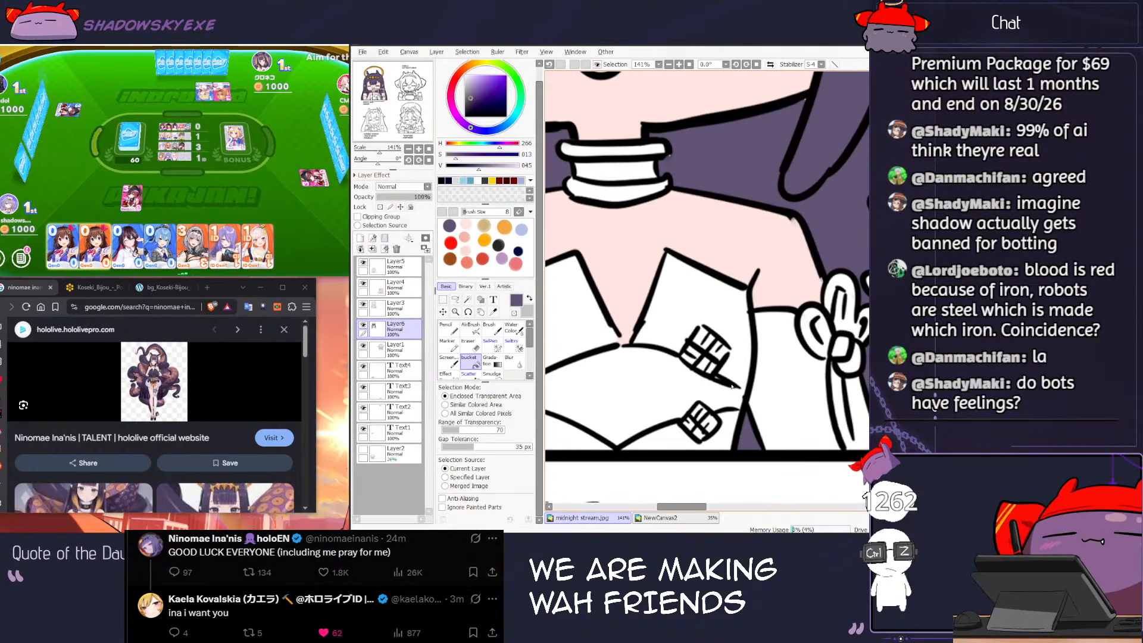
click(391, 315)
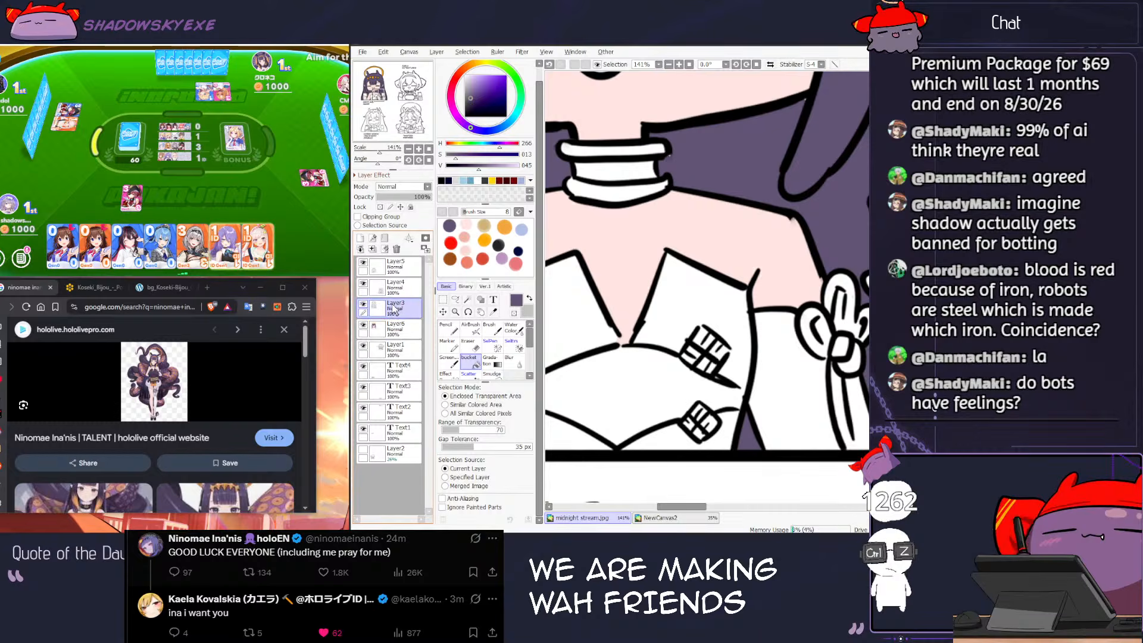
click(468, 341)
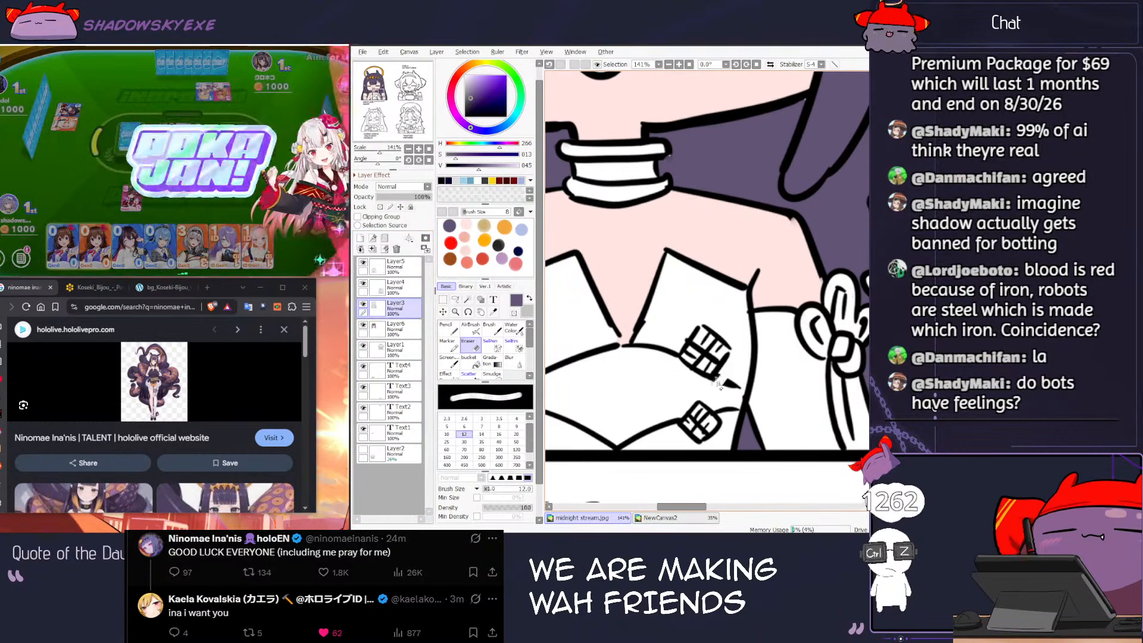
drag(729, 389, 736, 384)
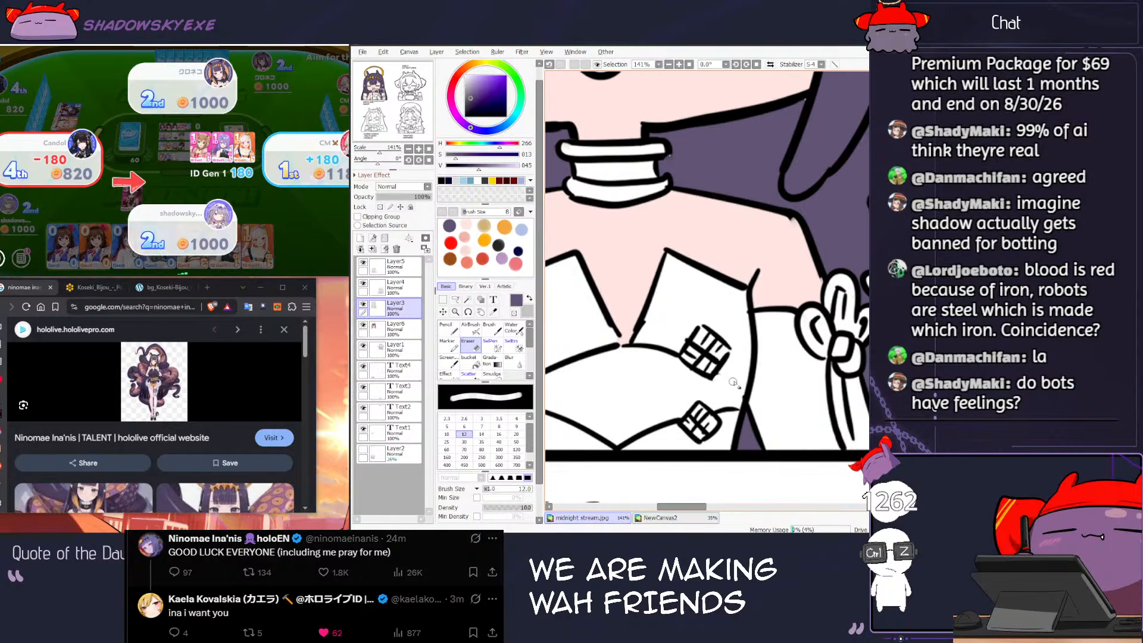
scroll(736, 388, down, 2)
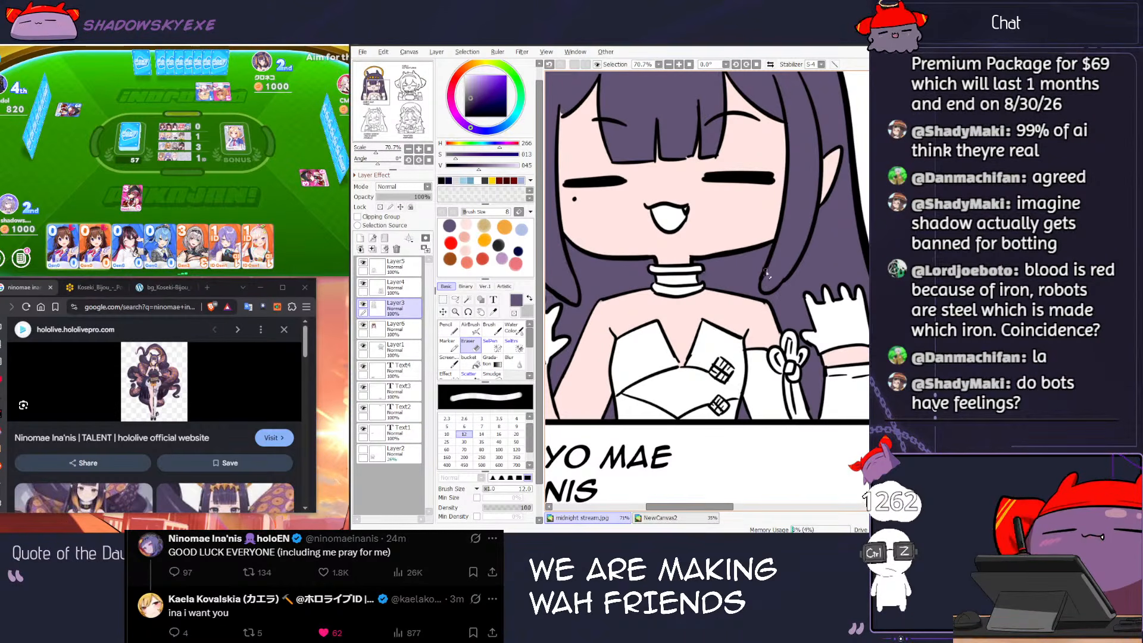
key(n)
right_click(735, 333)
key(ctrl+z)
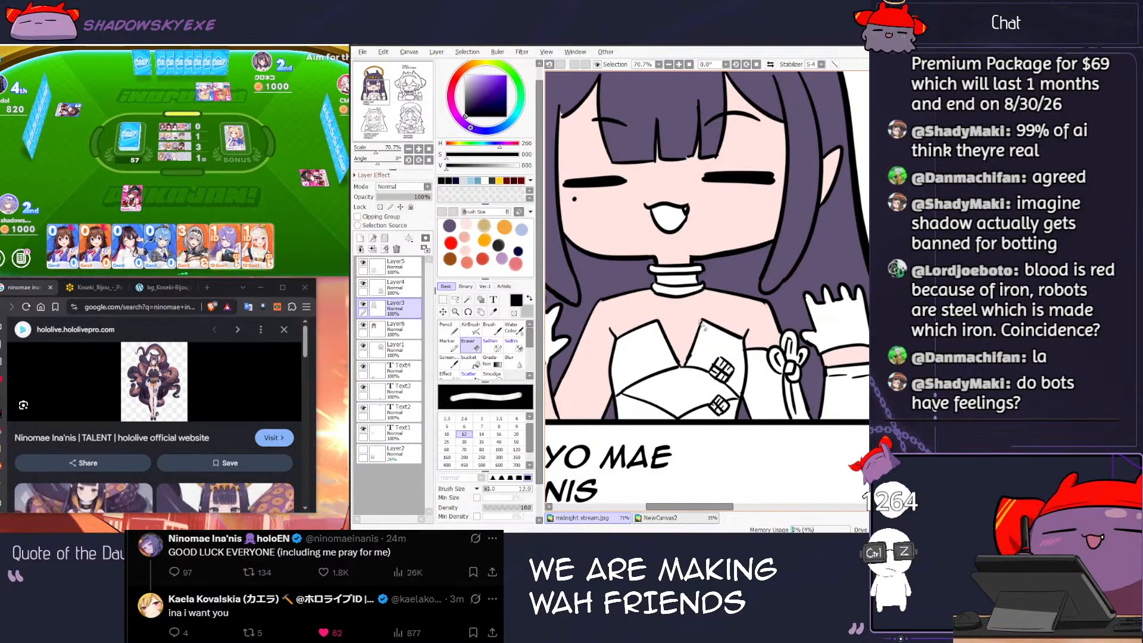
key(ctrl+z)
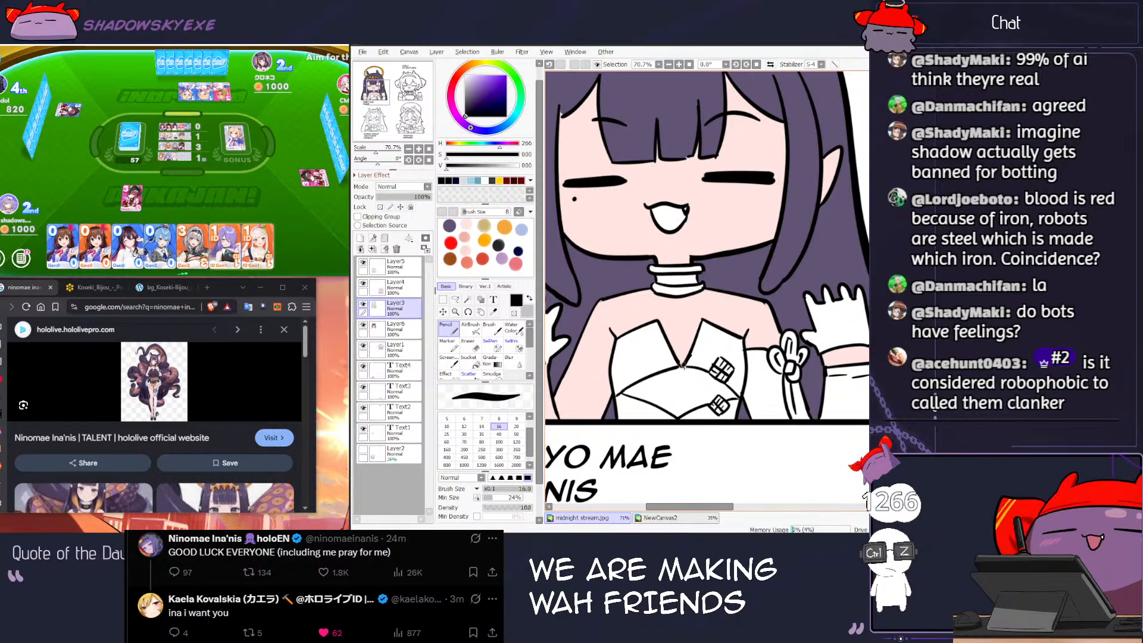
drag(704, 337, 782, 313)
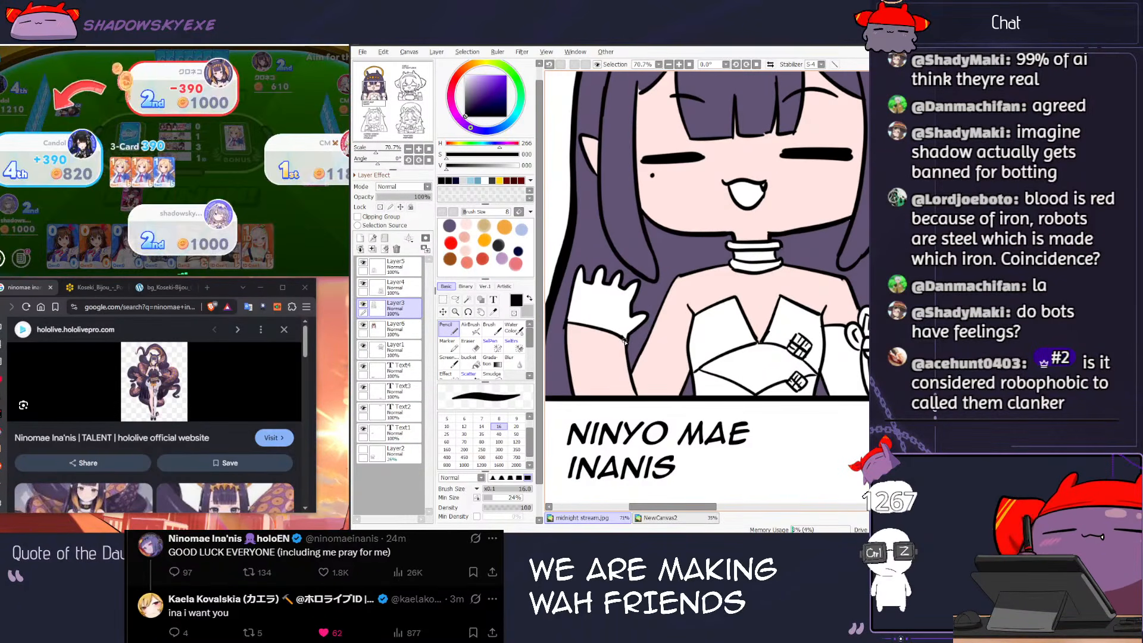
key(ctrl+z)
key(ctrl+z)
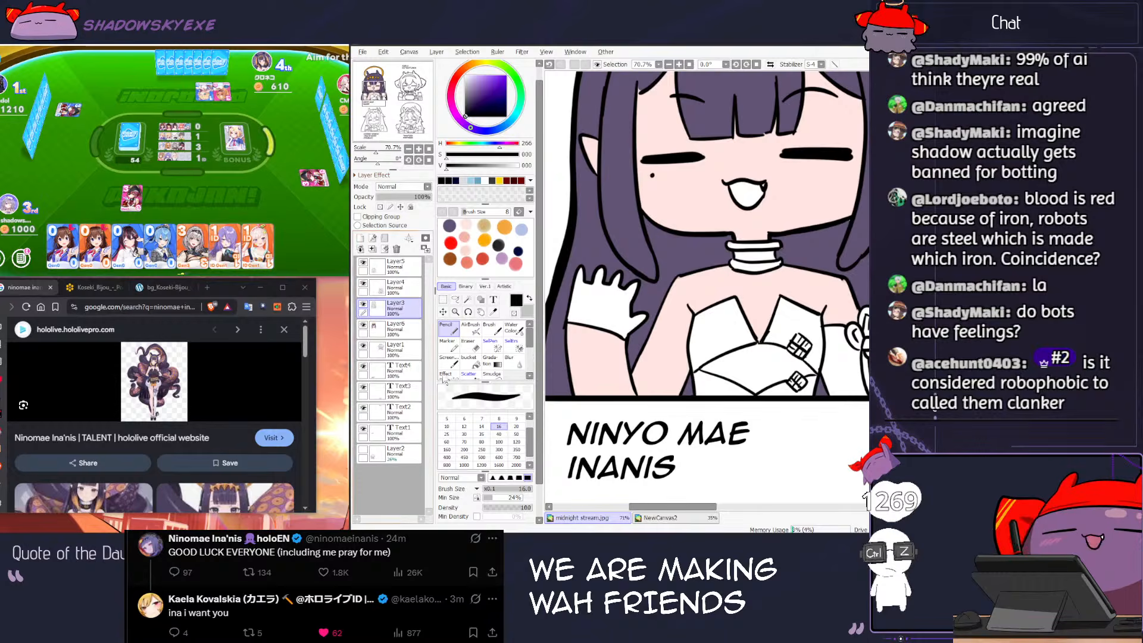
Step: Select the opening in the middle of the dress, fill it with the light skin colour on Layer6, and clear the selection
click(467, 300)
click(738, 365)
click(469, 361)
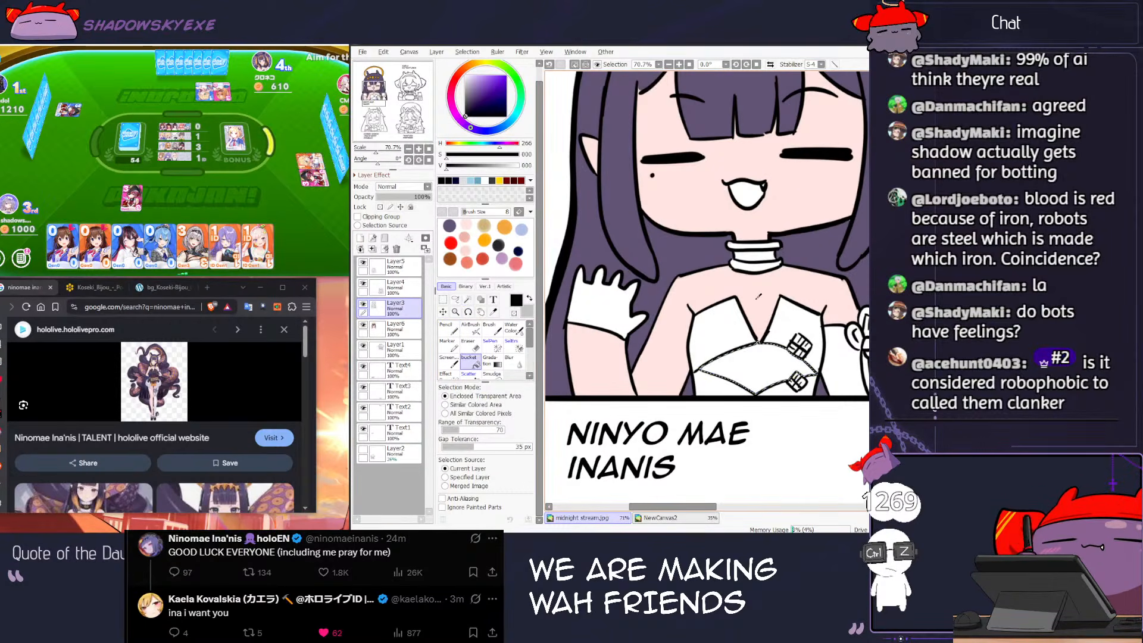
right_click(466, 226)
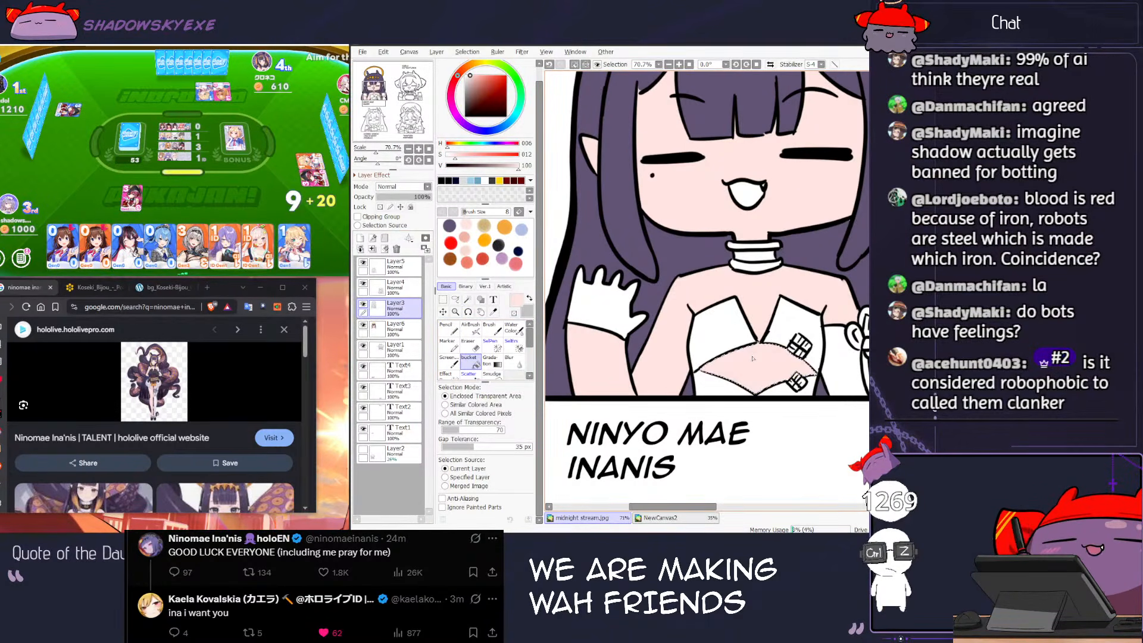
click(396, 327)
click(747, 366)
key(ctrl+d)
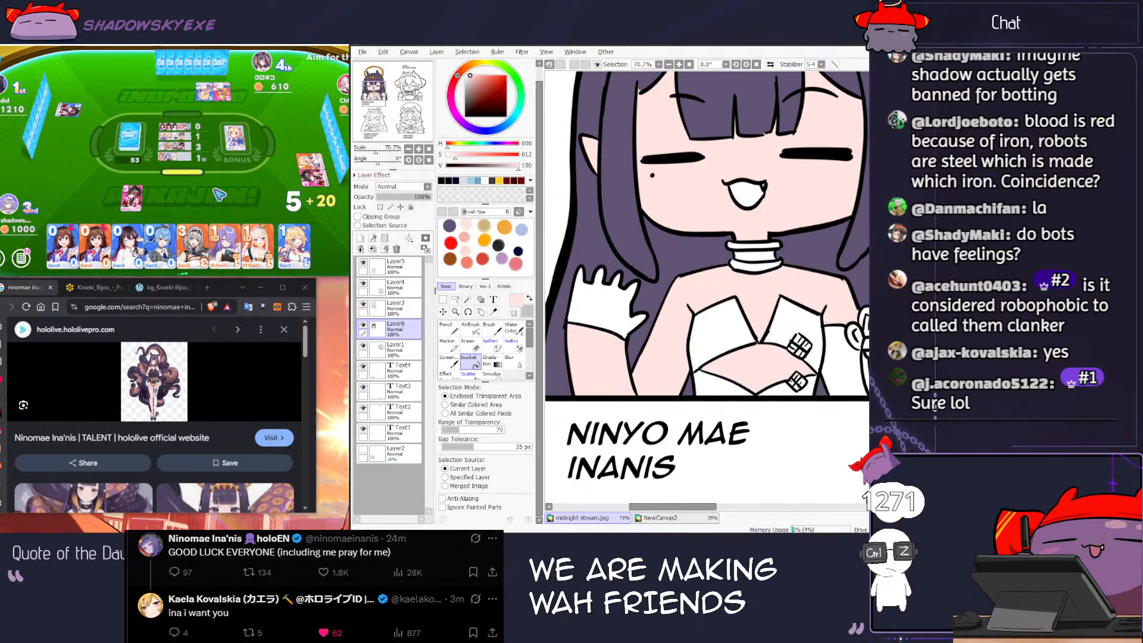
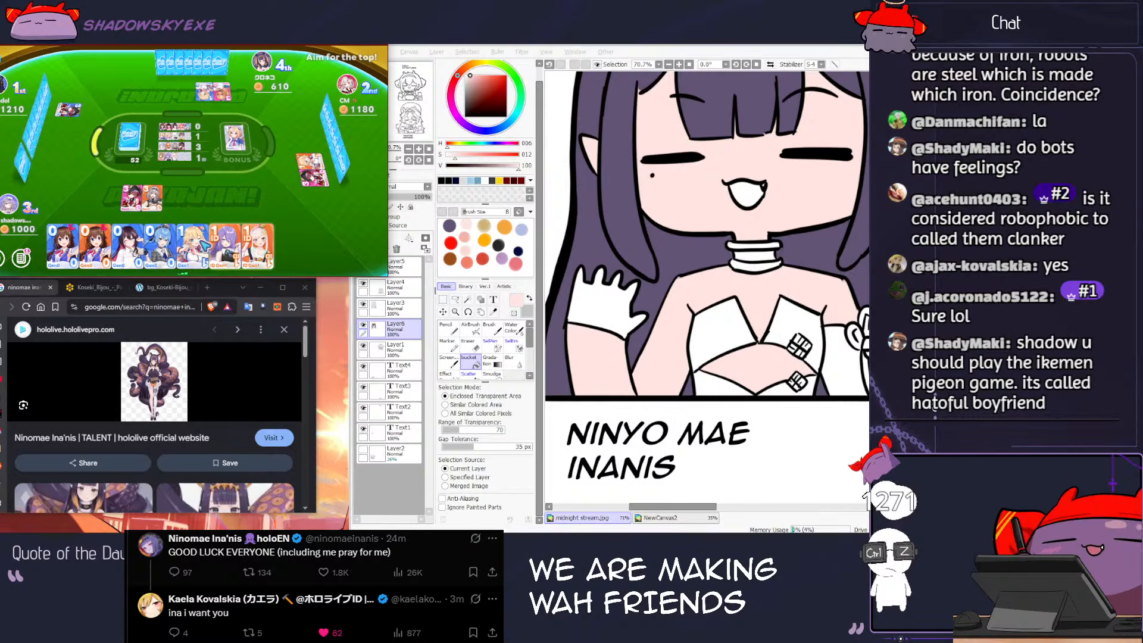
Step: Sample the dark dress colour from the reference picture in NewCanvas2 and return to midnight stream.jpg
click(669, 515)
click(666, 519)
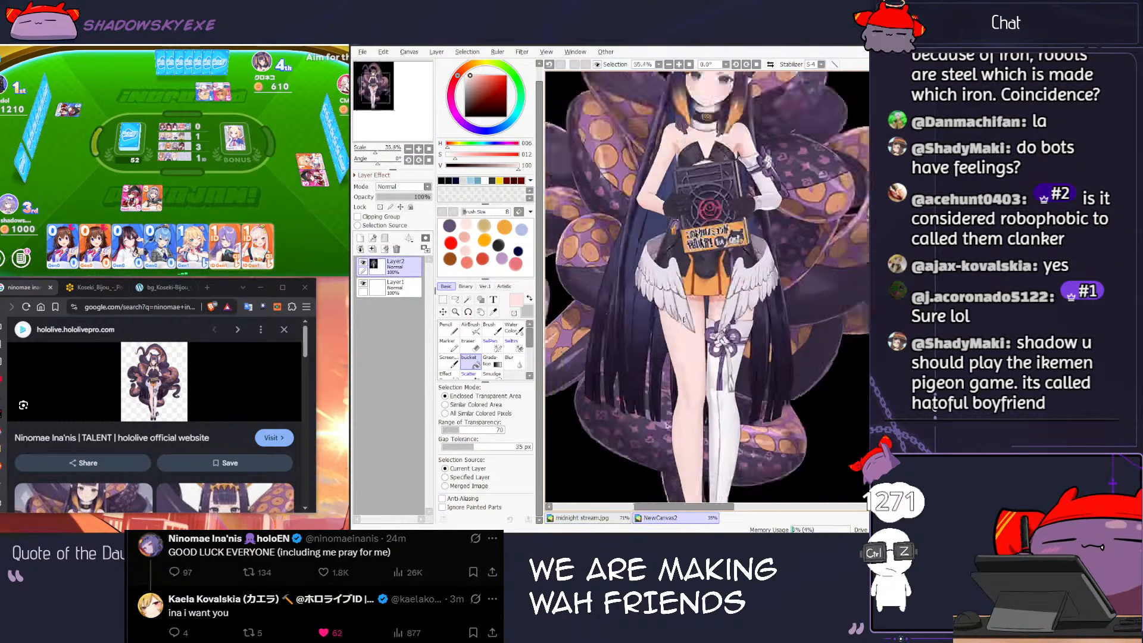
scroll(654, 292, up, 4)
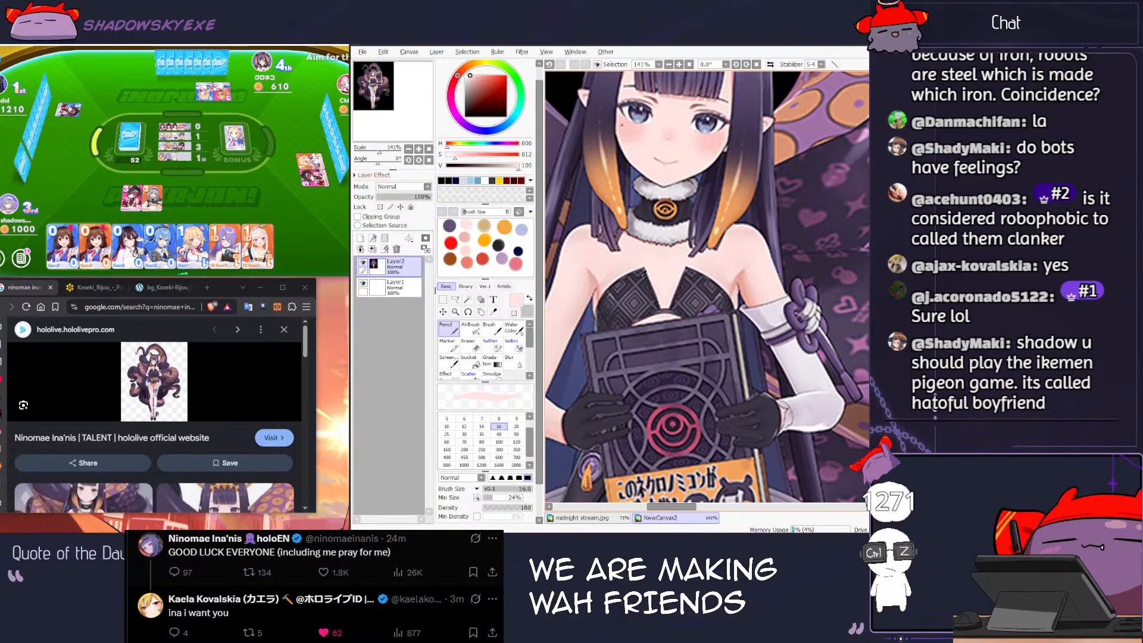
alt+click(642, 274)
key(ctrl+Tab)
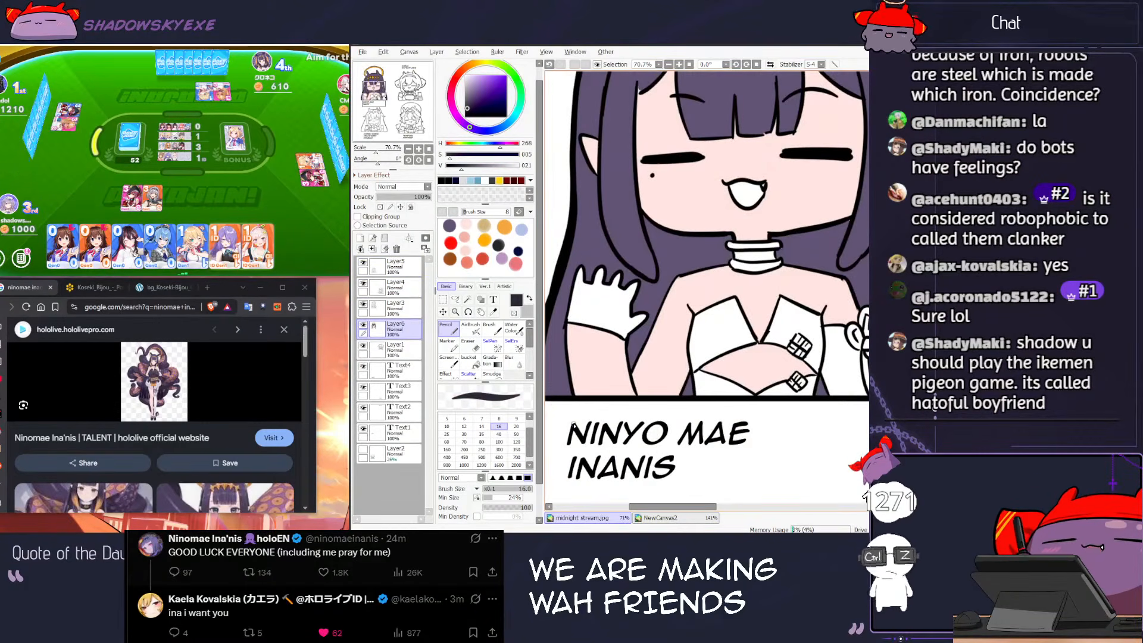
Step: Select the upper and lower white panels of the dress from the Layer3 line art with the Magic Wand, ready for a Bucket fill
click(389, 309)
click(467, 300)
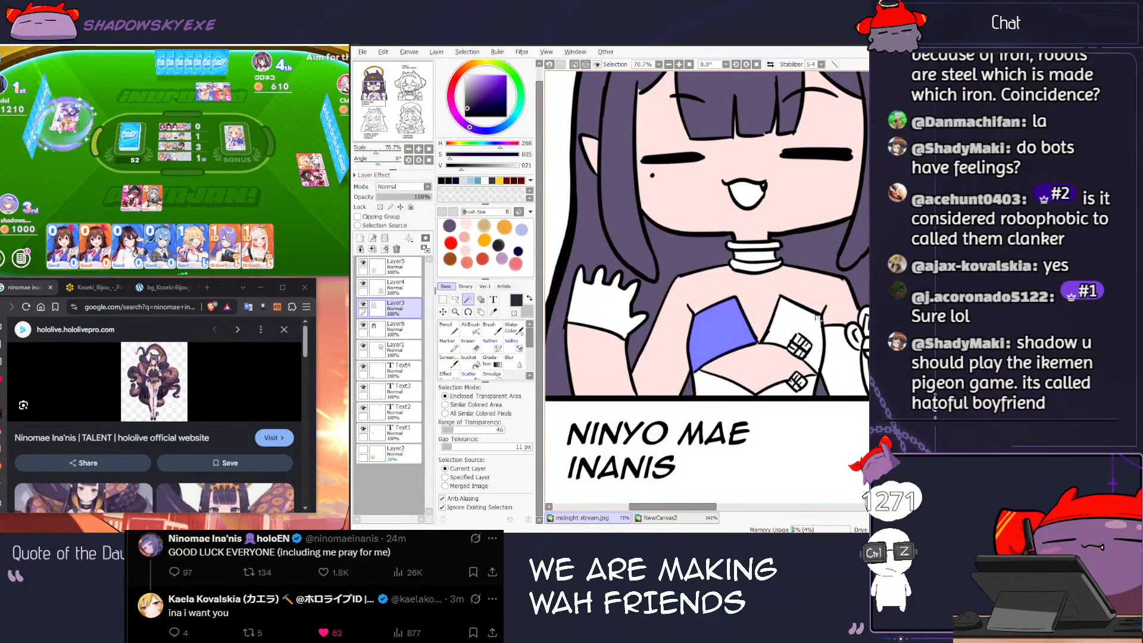
click(796, 331)
scroll(798, 331, up, 4)
key(ctrl+z)
click(789, 317)
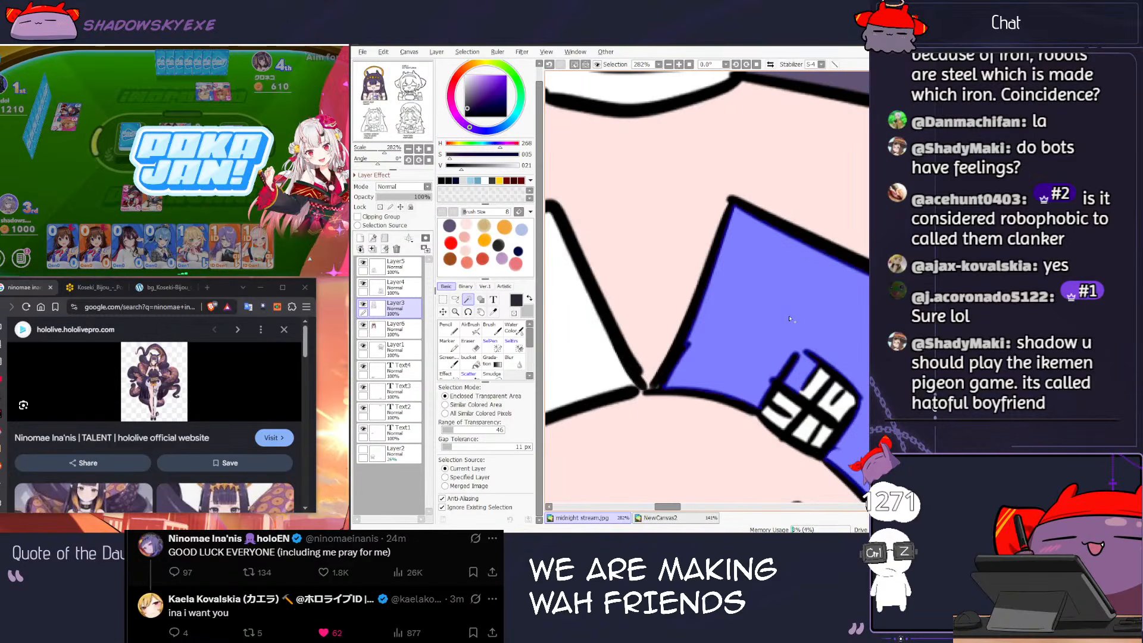
scroll(788, 316, down, 2)
click(652, 342)
click(658, 428)
click(753, 446)
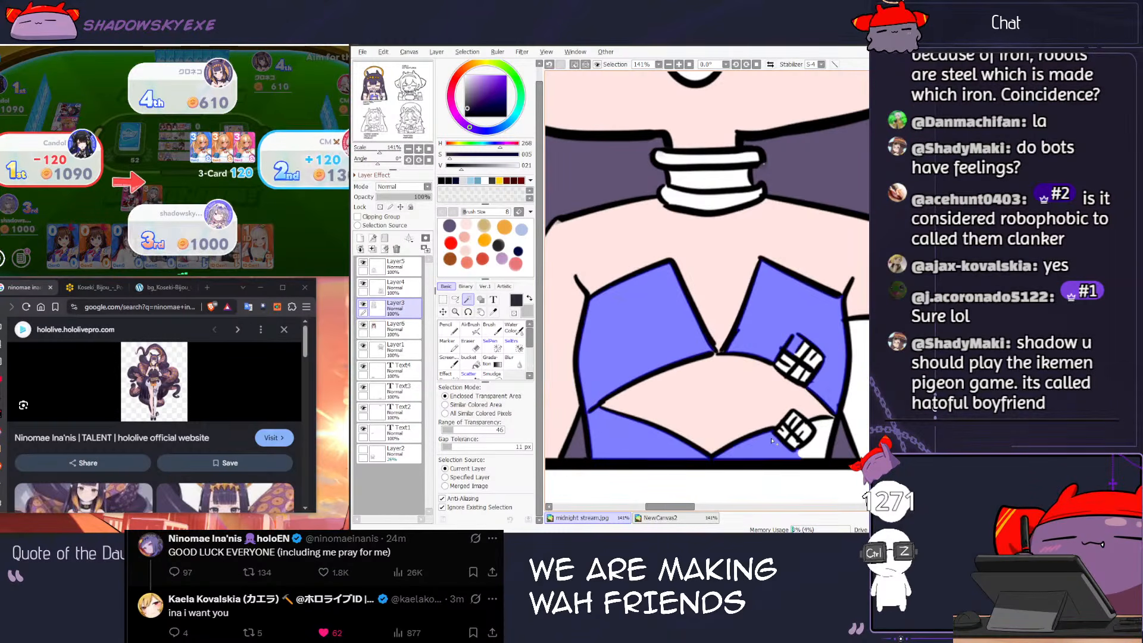
click(824, 440)
click(469, 360)
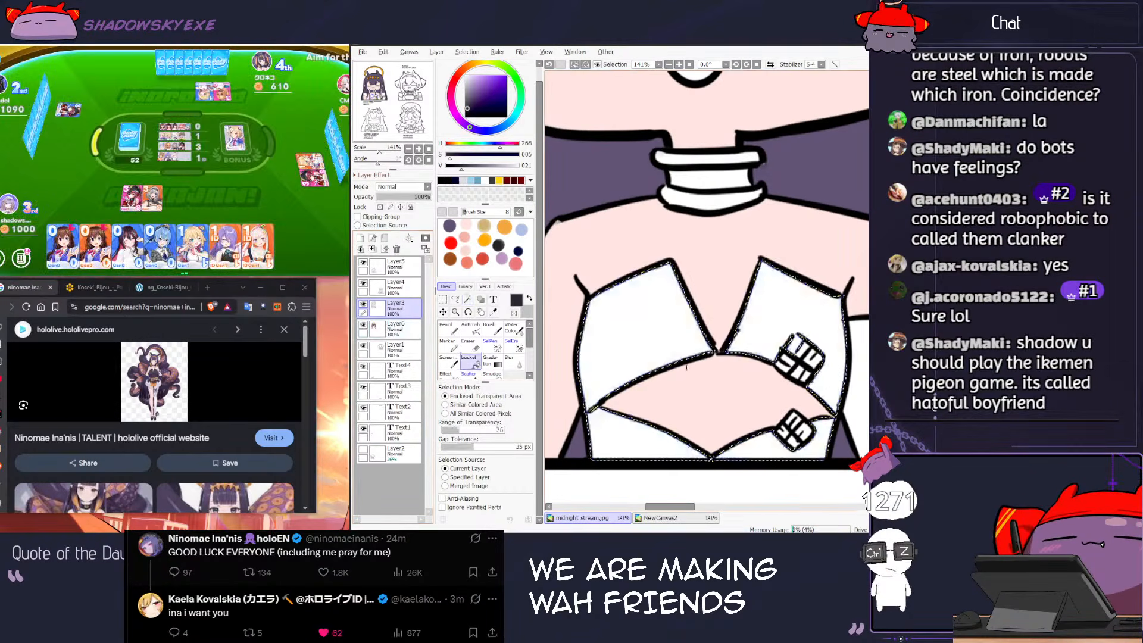
click(652, 345)
click(716, 445)
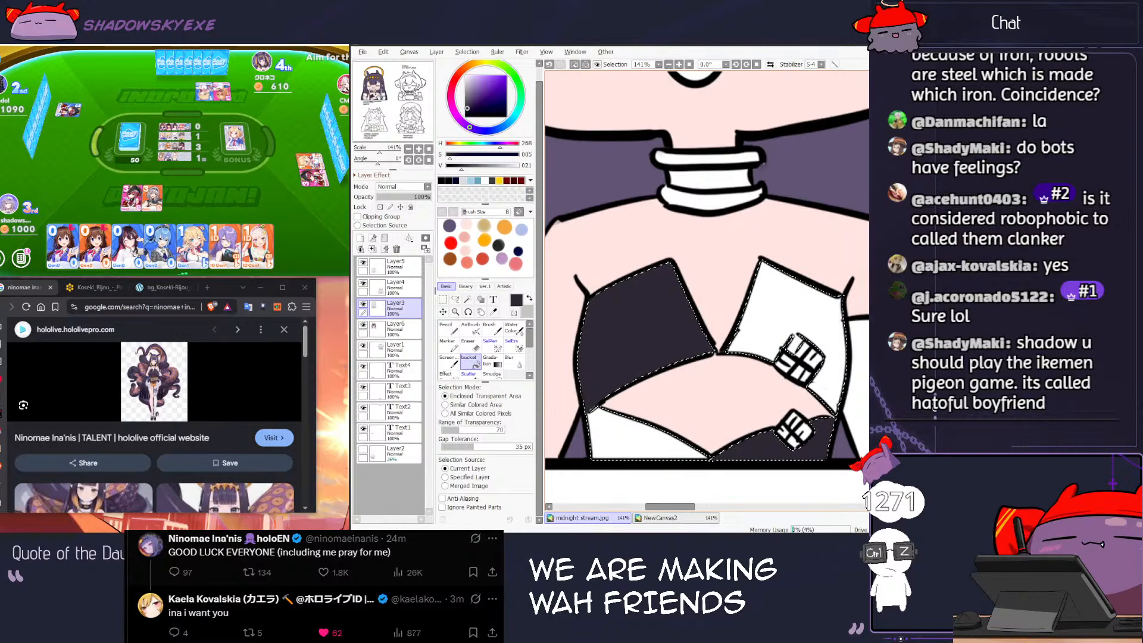
key(ctrl+z)
key(ctrl+z)
key(ctrl+z)
key(ctrl+z)
key(ctrl+z)
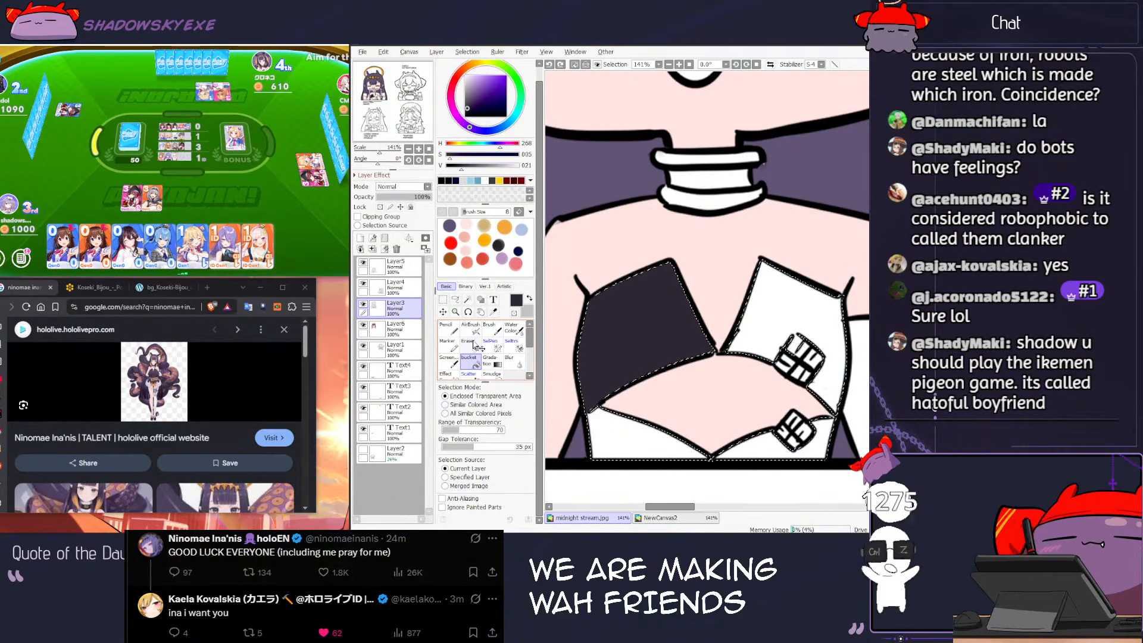
Step: Fill the upper and lower dress panels with the dark dress colour on Layer6 and clear the selection
click(636, 345)
click(792, 316)
click(816, 440)
scroll(806, 401, down, 5)
key(ctrl+d)
scroll(797, 387, up, 6)
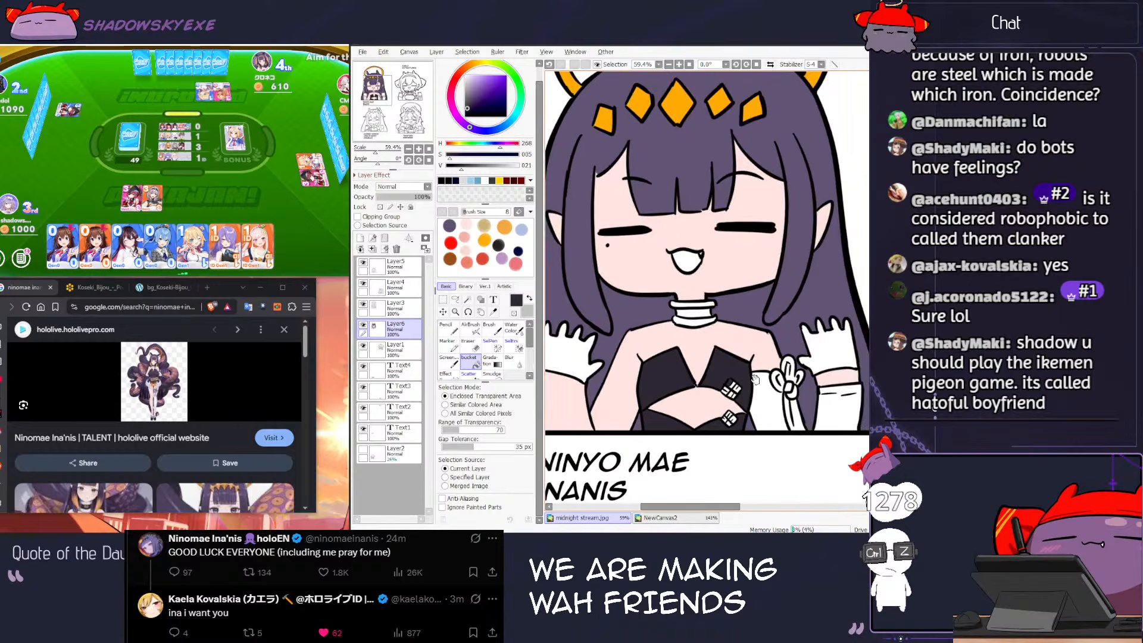
Step: Select all the petals of the flower ornament beside the arm from the Layer3 line art with the Magic Wand
click(397, 316)
key(w)
click(767, 345)
click(789, 384)
key(ctrl+z)
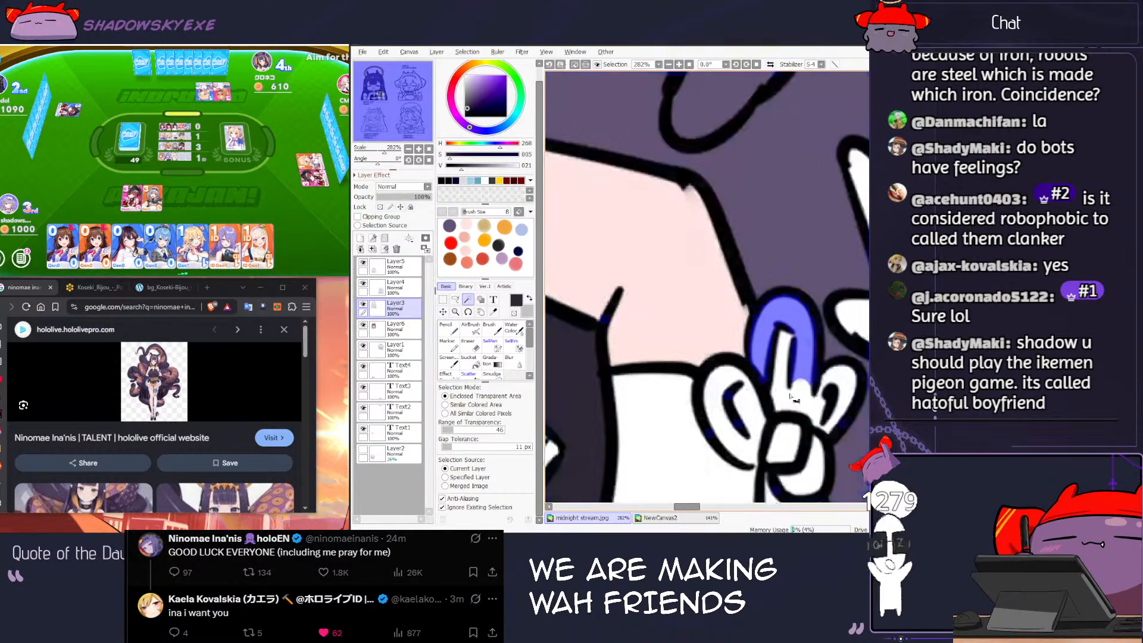
click(750, 409)
drag(762, 435, 744, 338)
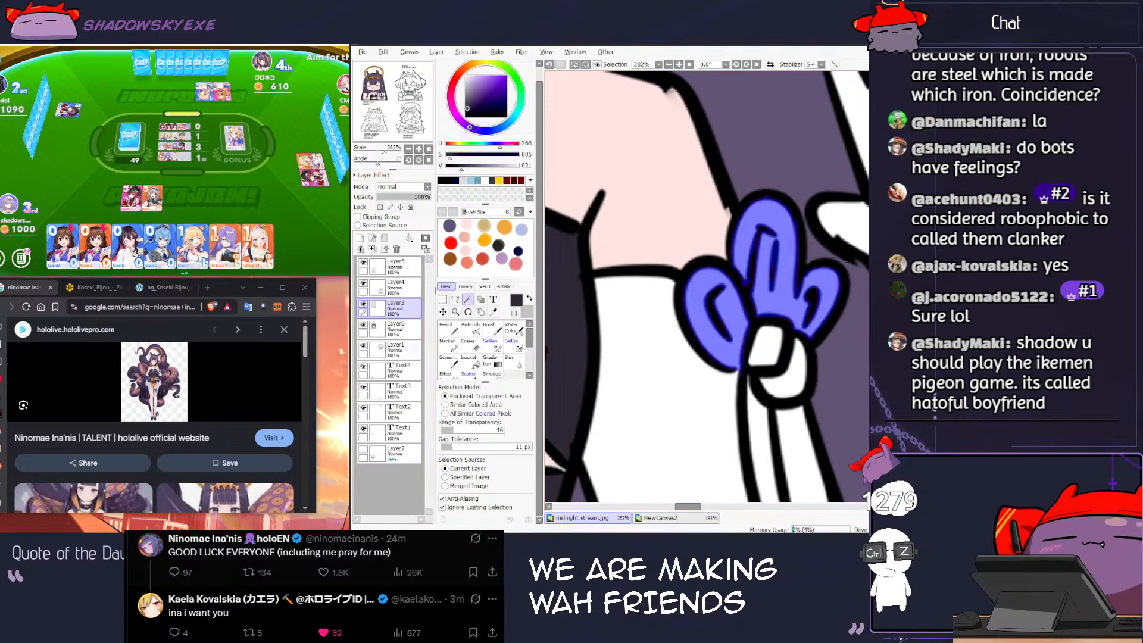
Step: Fill the selected flower petals on Layer6 with the purple sampled from the reference in NewCanvas2, and clear the selection
click(388, 338)
key(g)
click(699, 326)
scroll(699, 325, down, 5)
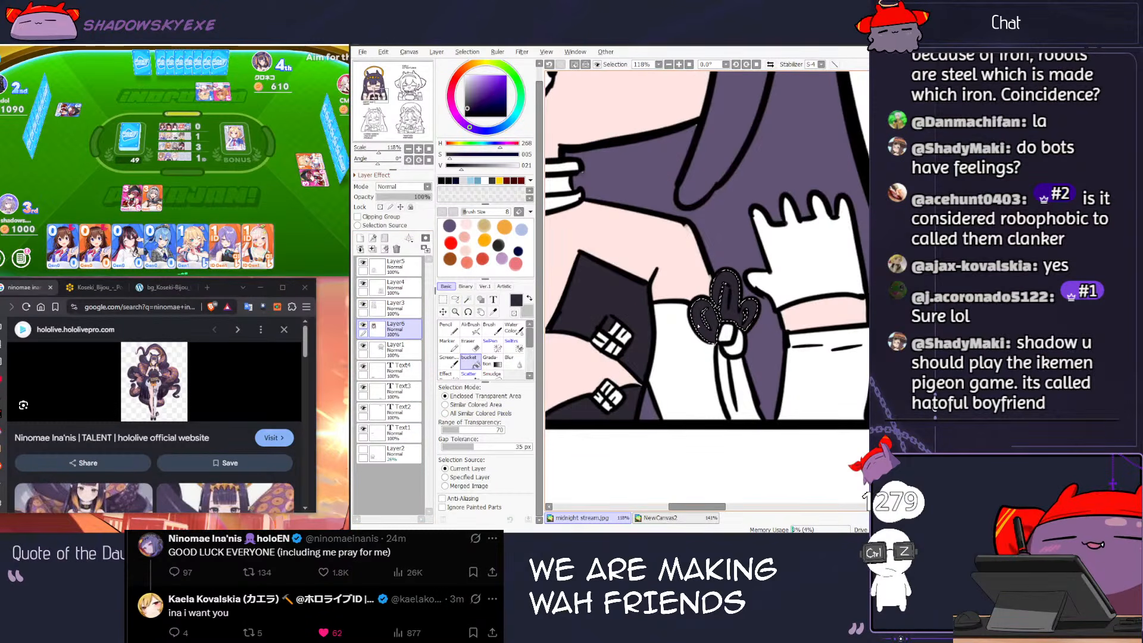
key(ctrl+Tab)
alt+click(792, 320)
key(ctrl+Tab)
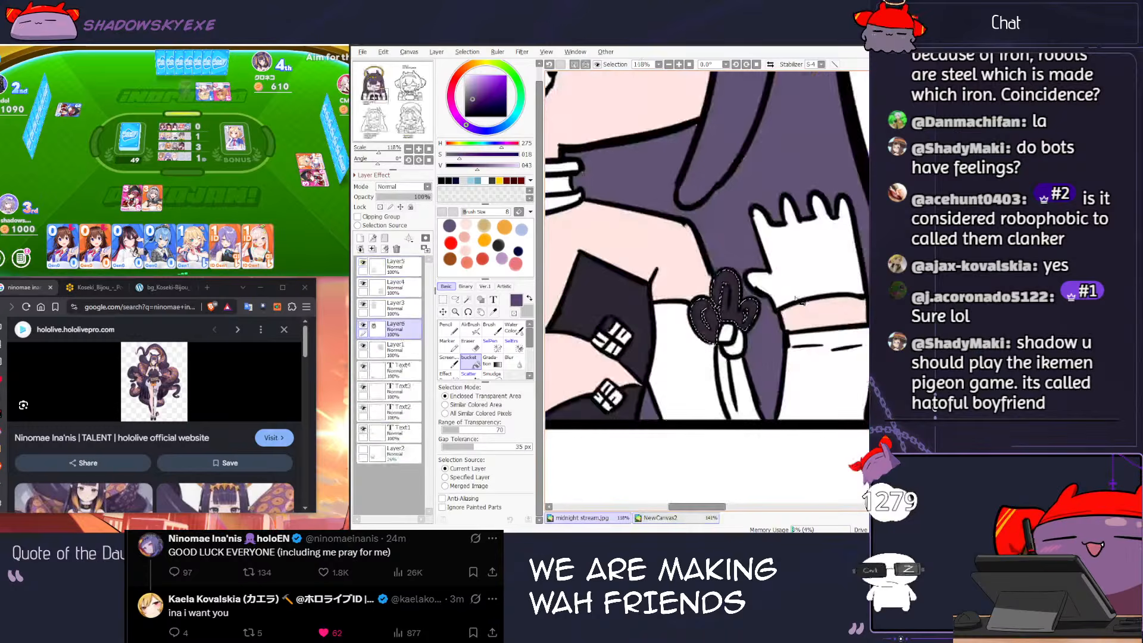
key(ctrl+f)
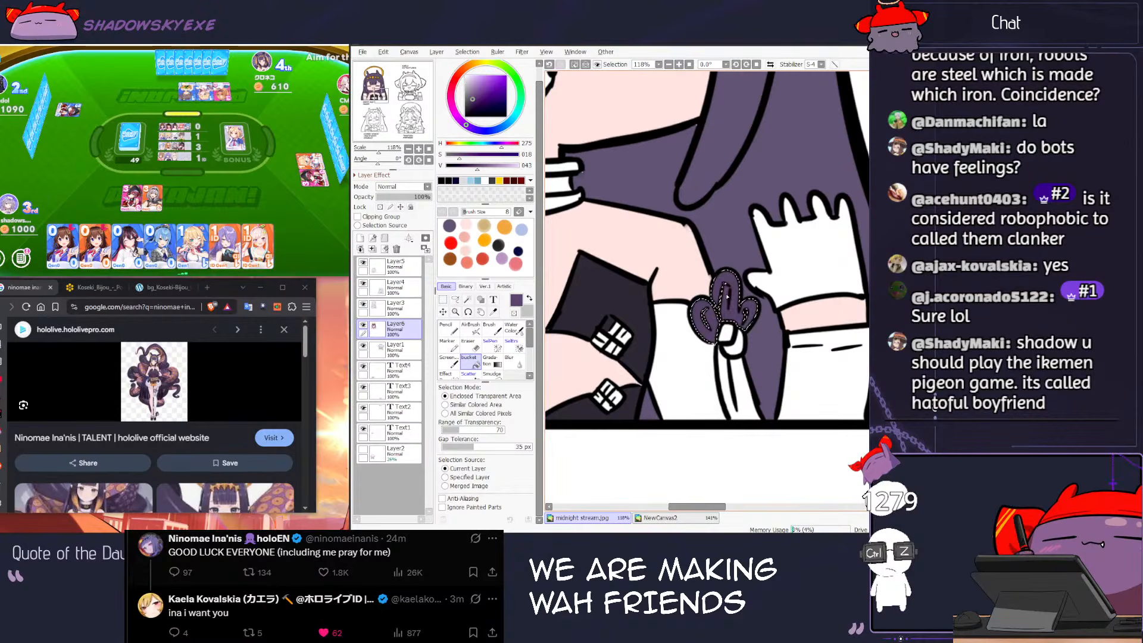
key(ctrl+d)
Step: Draw a curved purple band across the white sleeve up to the flower ornament on Layer6, using the Pencil at size 16
click(457, 331)
click(657, 362)
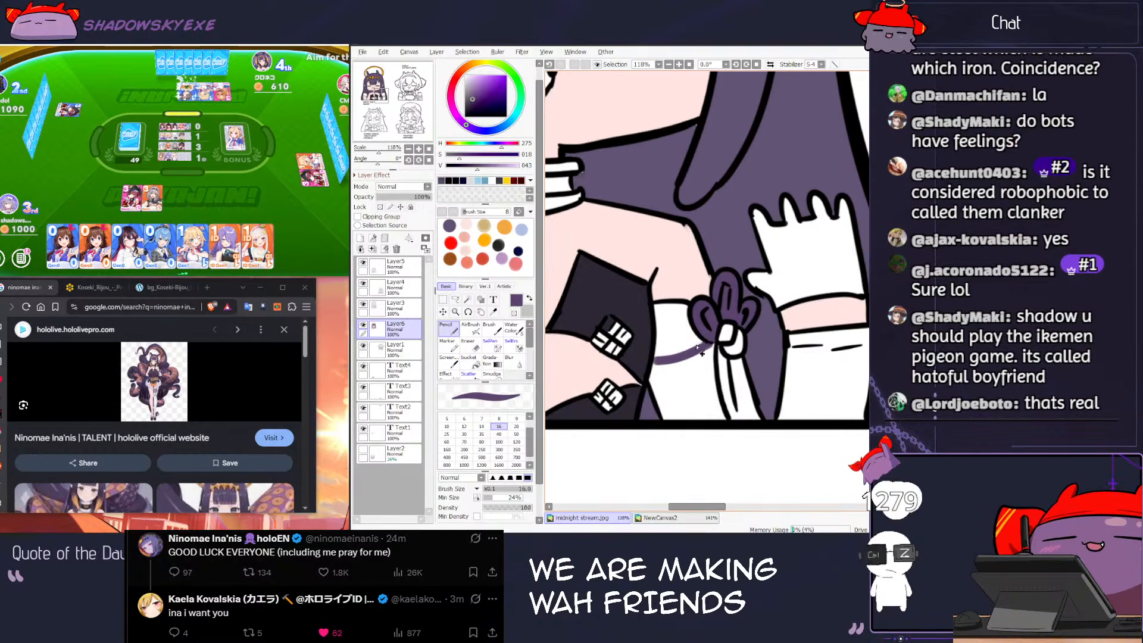
drag(655, 364, 714, 342)
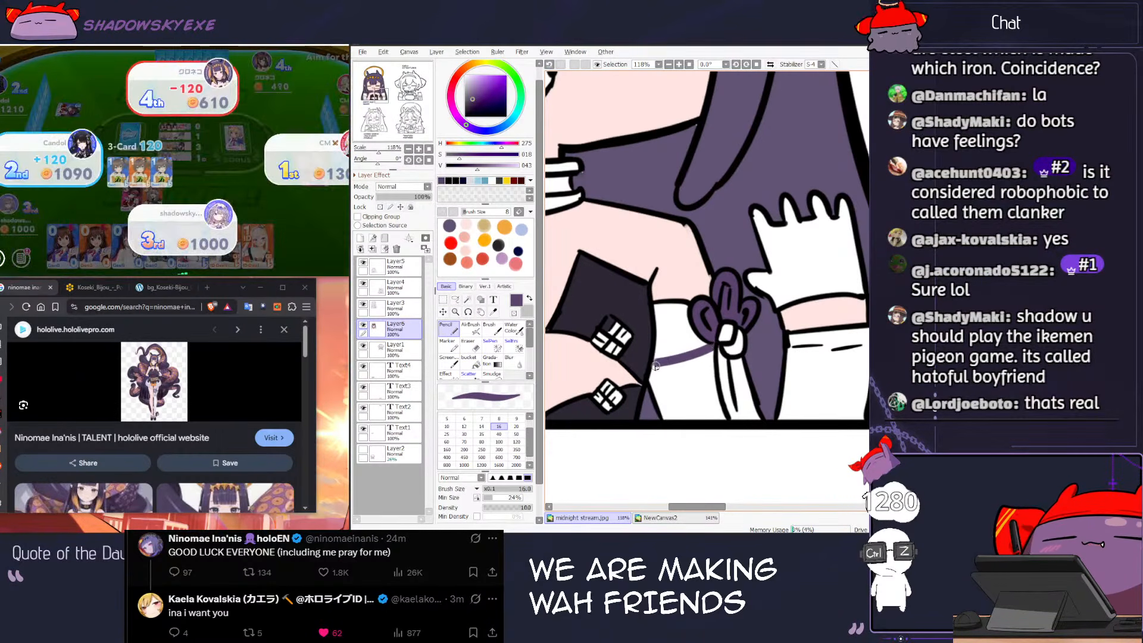
key(ctrl+z)
drag(652, 366, 716, 345)
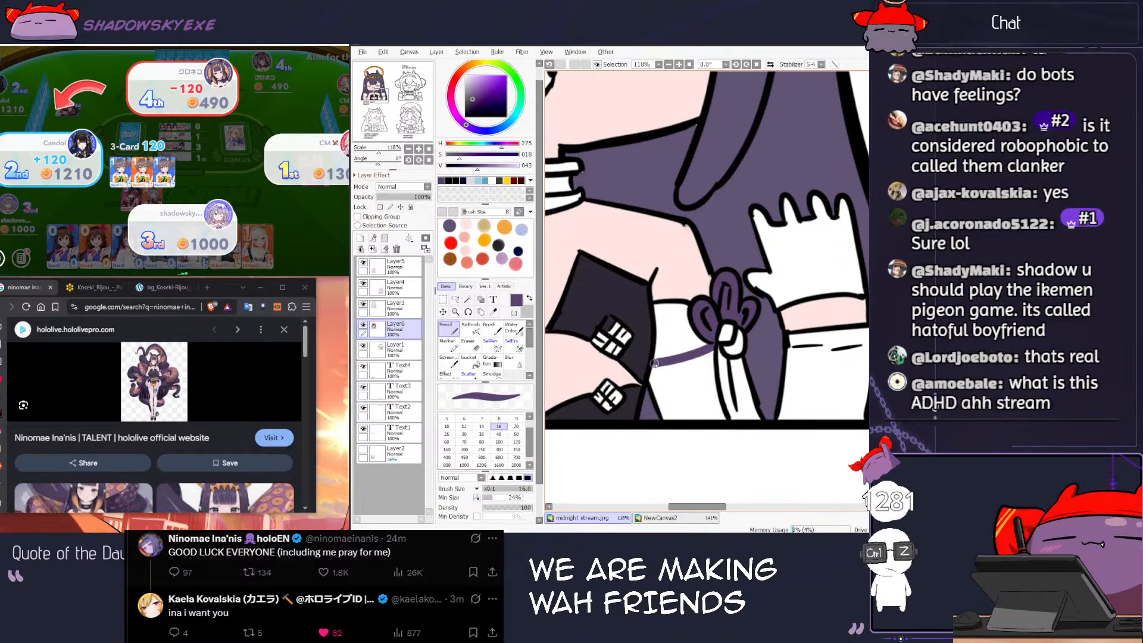
scroll(723, 343, down, 7)
scroll(724, 343, up, 8)
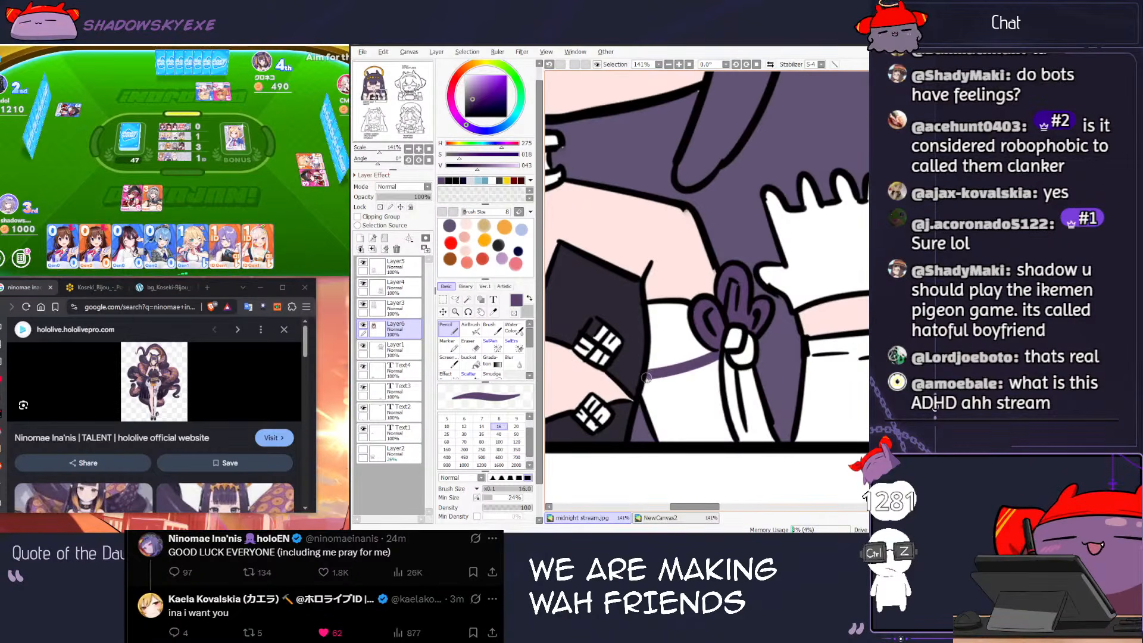
drag(653, 380, 714, 358)
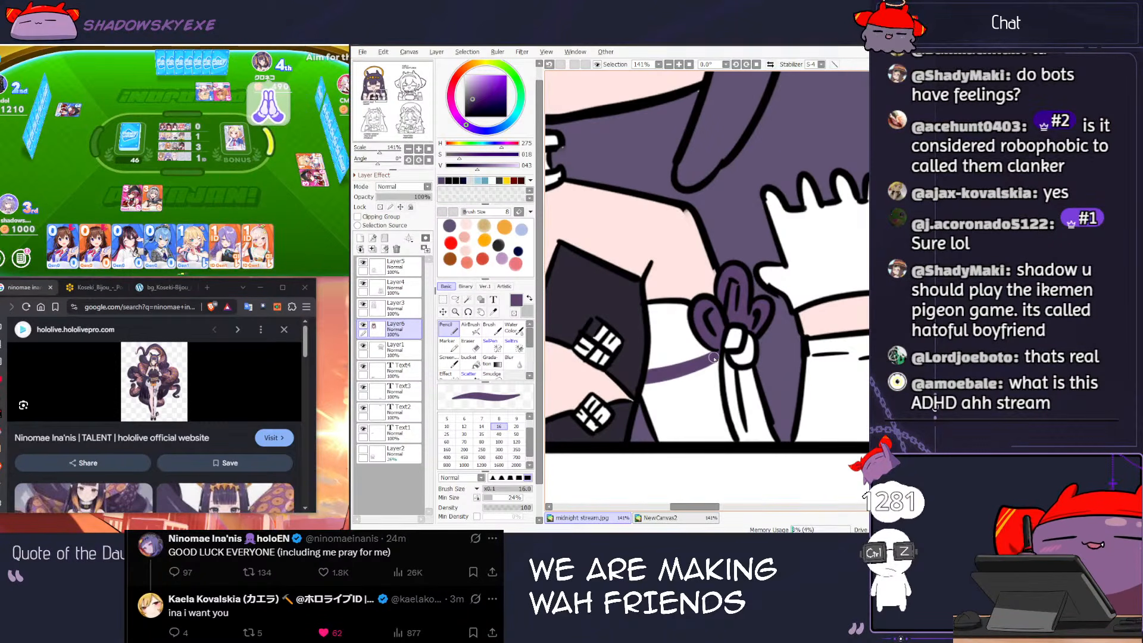
scroll(713, 357, down, 5)
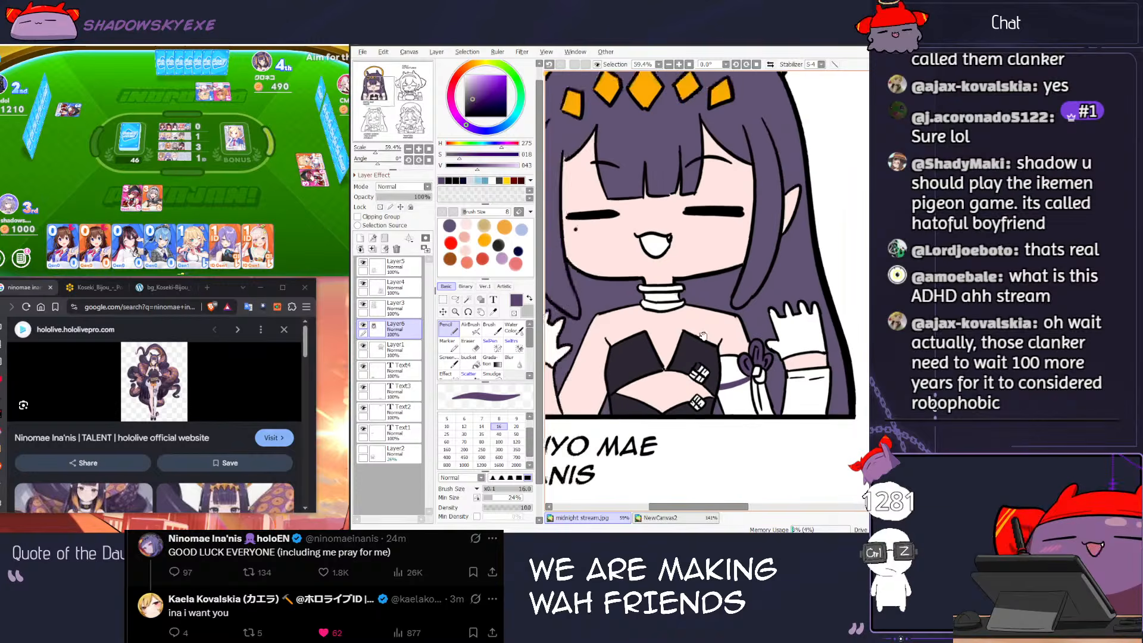
Step: Switch to the card game, discard the fifth card from the hand, and return to the drawing of the chibi
click(270, 210)
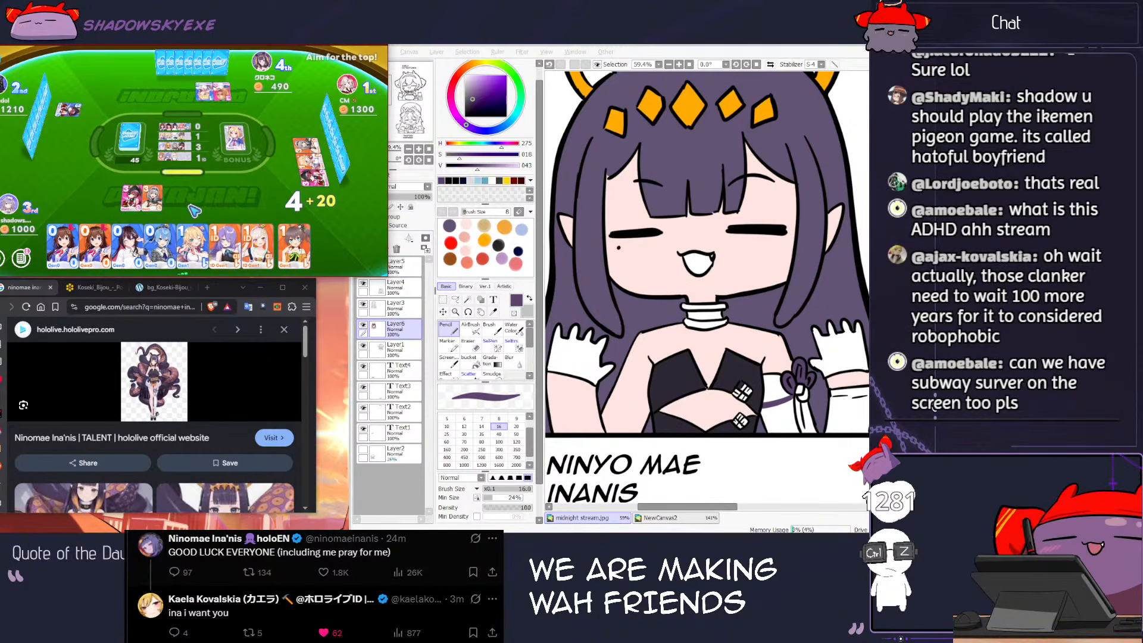
click(191, 242)
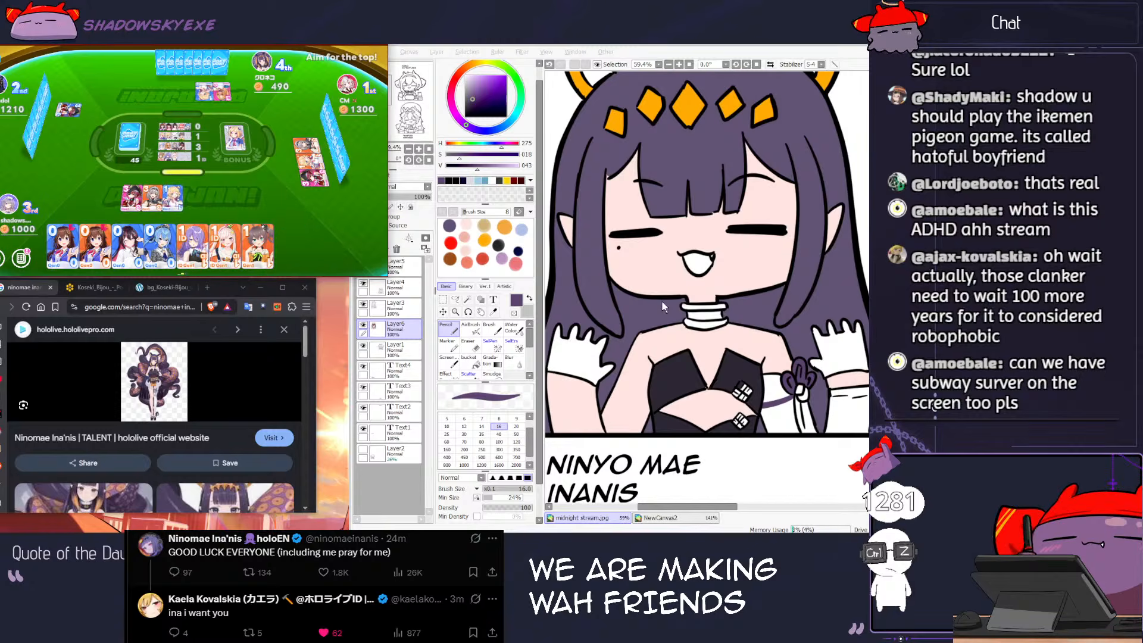
scroll(766, 306, down, 2)
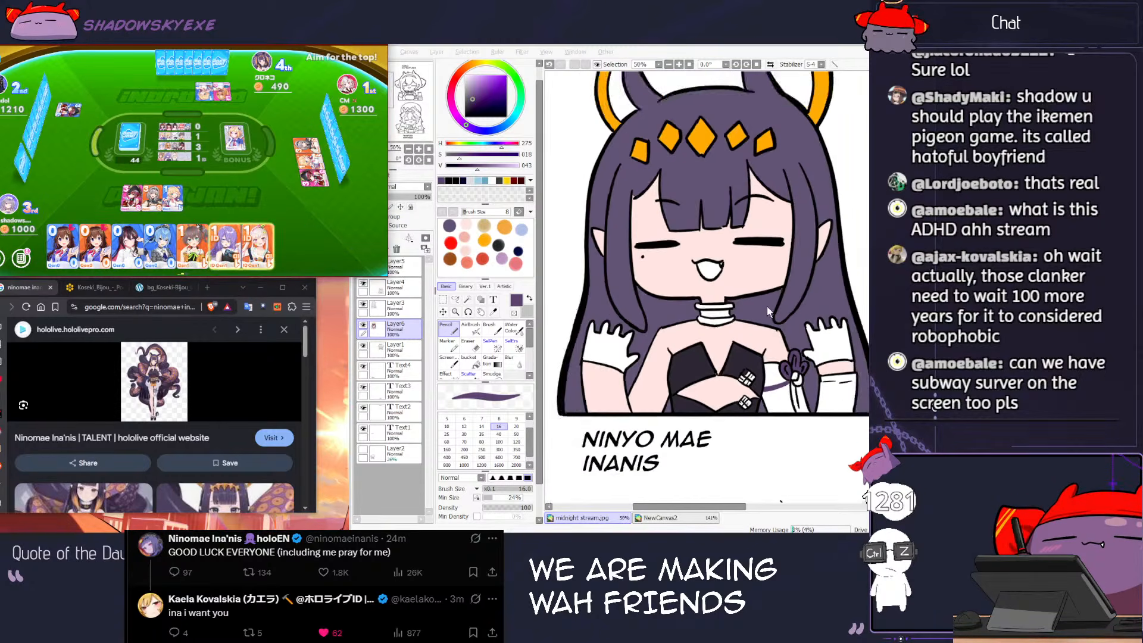
scroll(747, 323, up, 4)
click(746, 318)
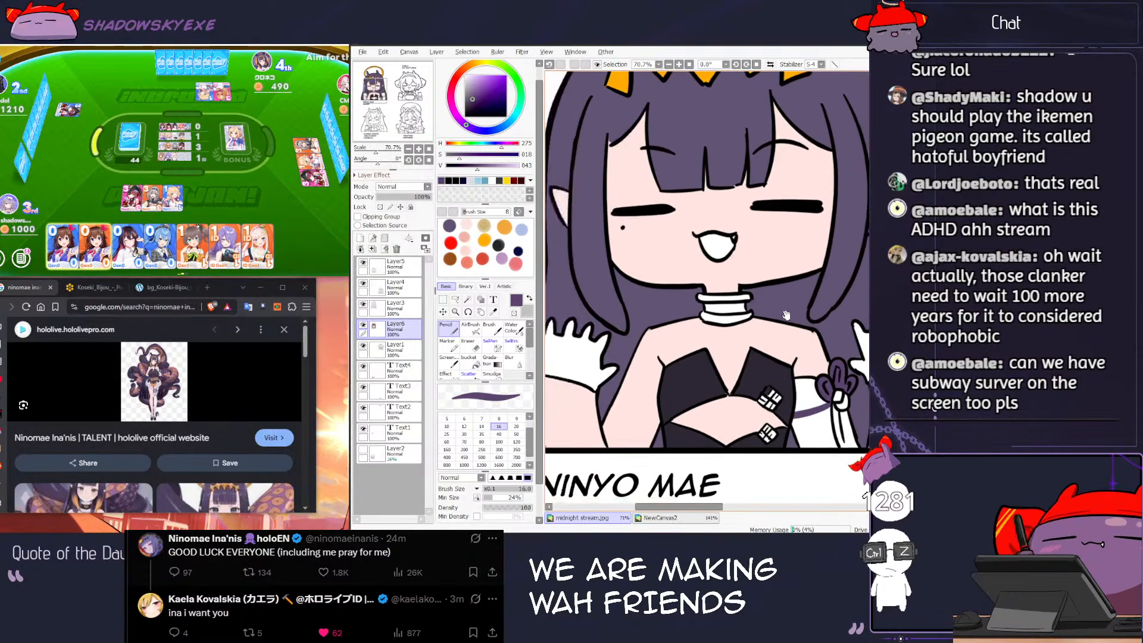
Step: Select the white middle band of the choker from the Layer3 line art with the Magic Wand
scroll(747, 318, up, 2)
scroll(714, 297, down, 1)
click(468, 299)
click(396, 308)
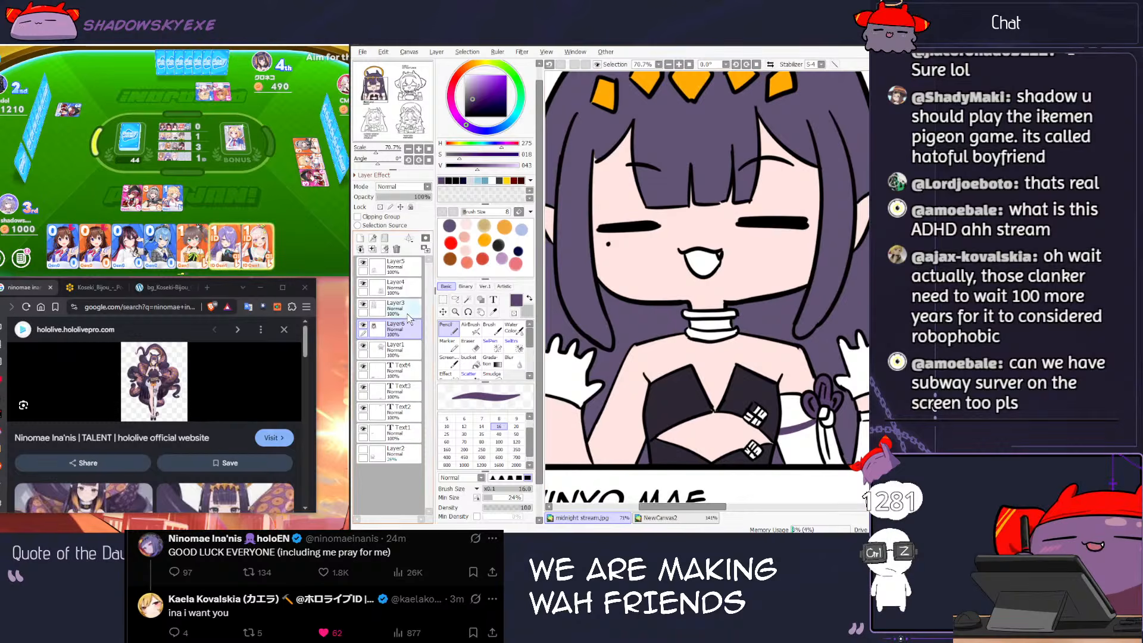
scroll(740, 254, up, 7)
scroll(727, 358, down, 9)
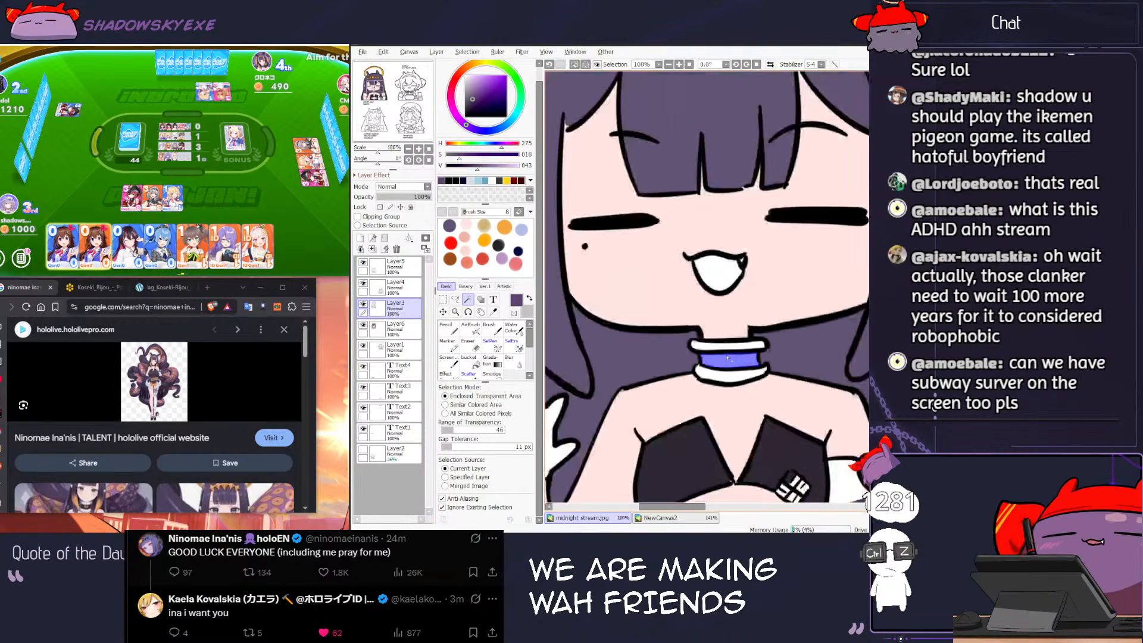
Step: Fill the choker's middle band on Layer6 with the dark dress colour taken from the NewCanvas2 reference
key(g)
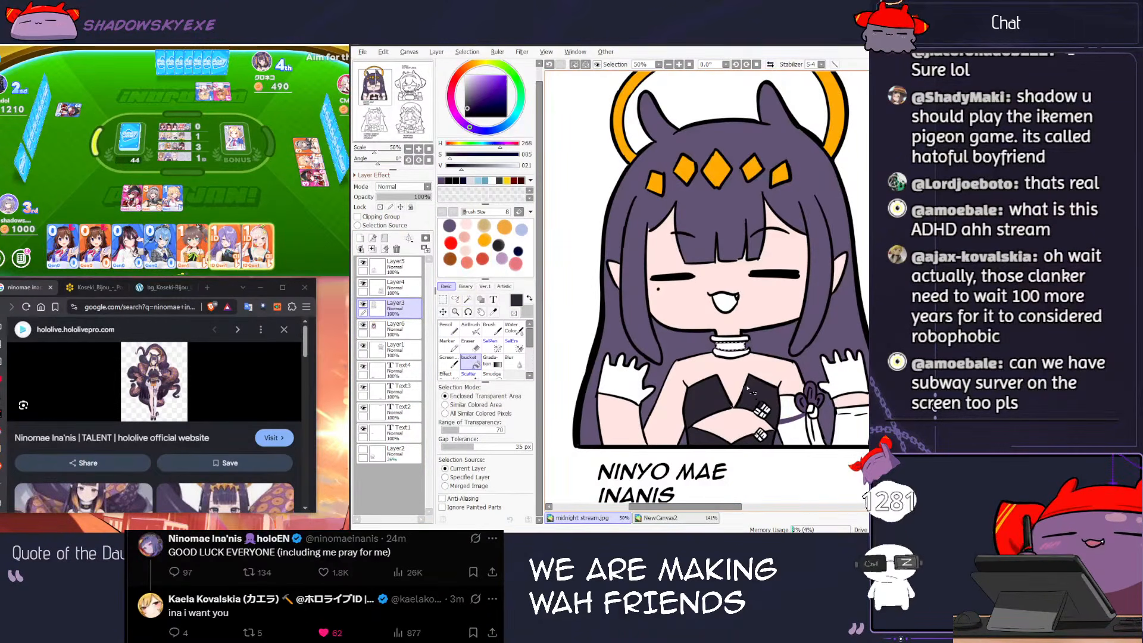
key(ctrl+Tab)
key(ctrl+Tab)
scroll(741, 379, up, 2)
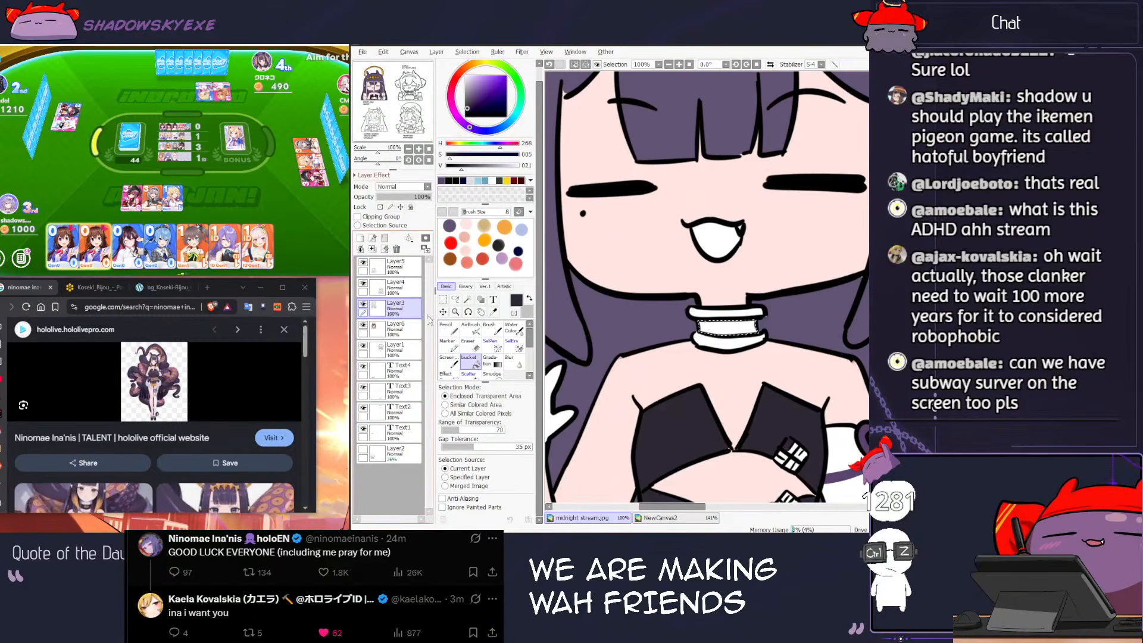
click(738, 337)
Step: Restore the choker selection, paint an orange-gold ornament in its centre with the Pencil at size 30, and clear the selection
click(483, 240)
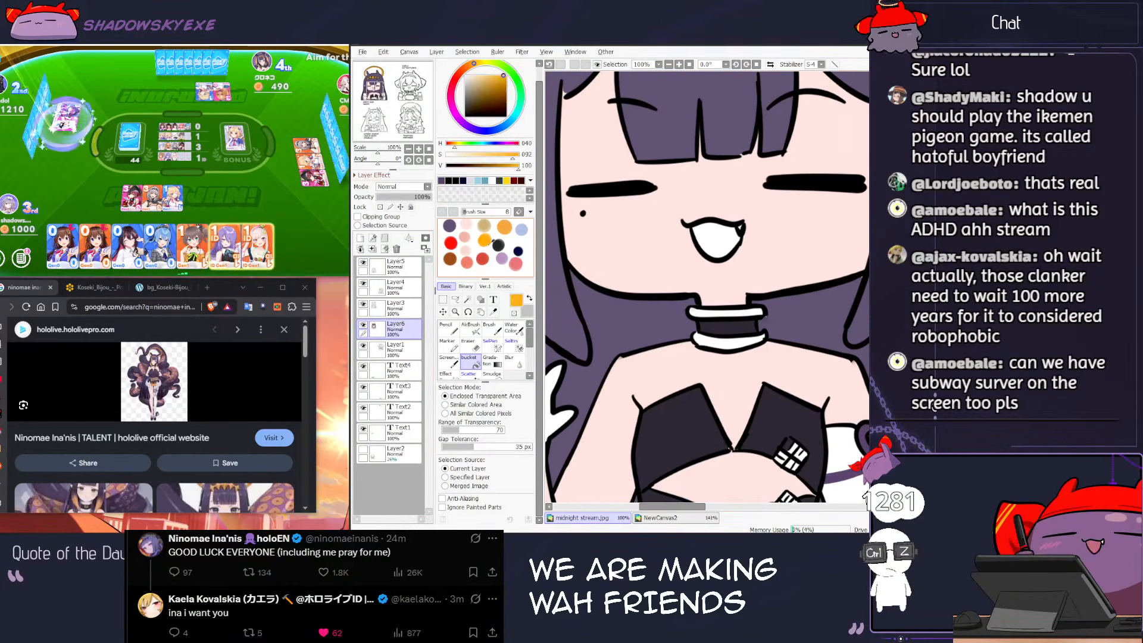
key(n)
key(ctrl+z)
key(bracketright)
key(bracketright)
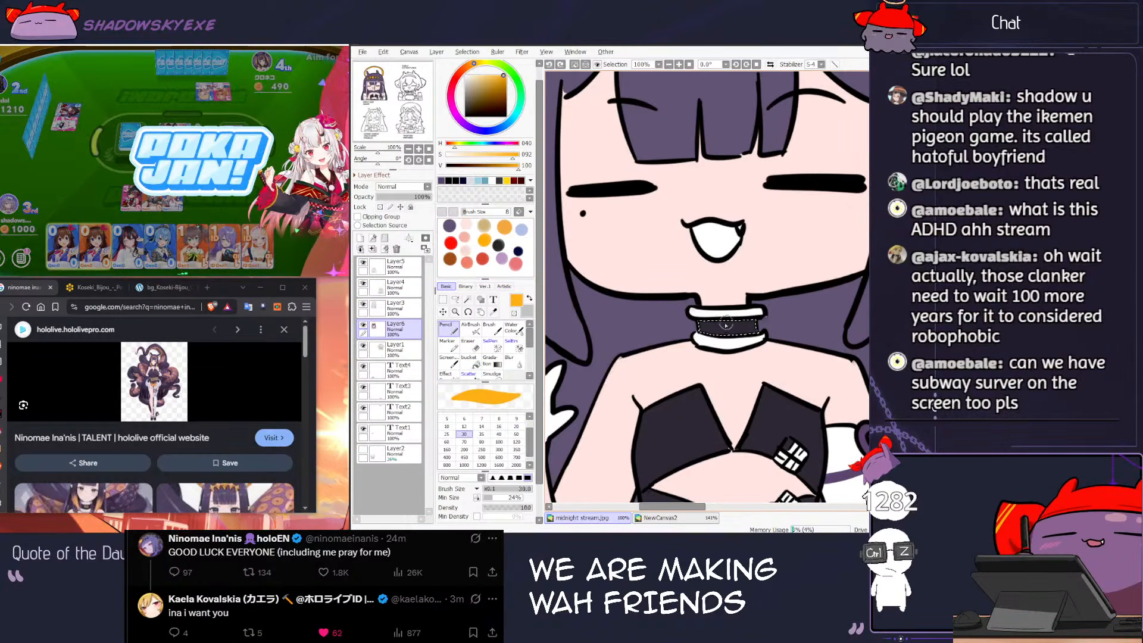
click(728, 326)
scroll(727, 328, down, 2)
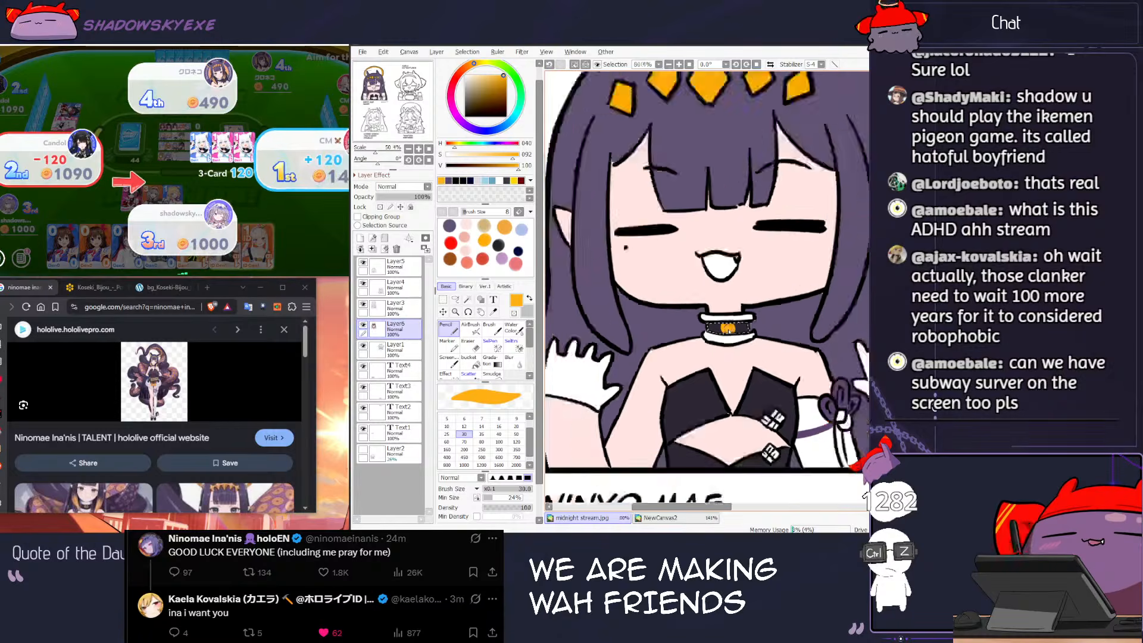
key(ctrl+d)
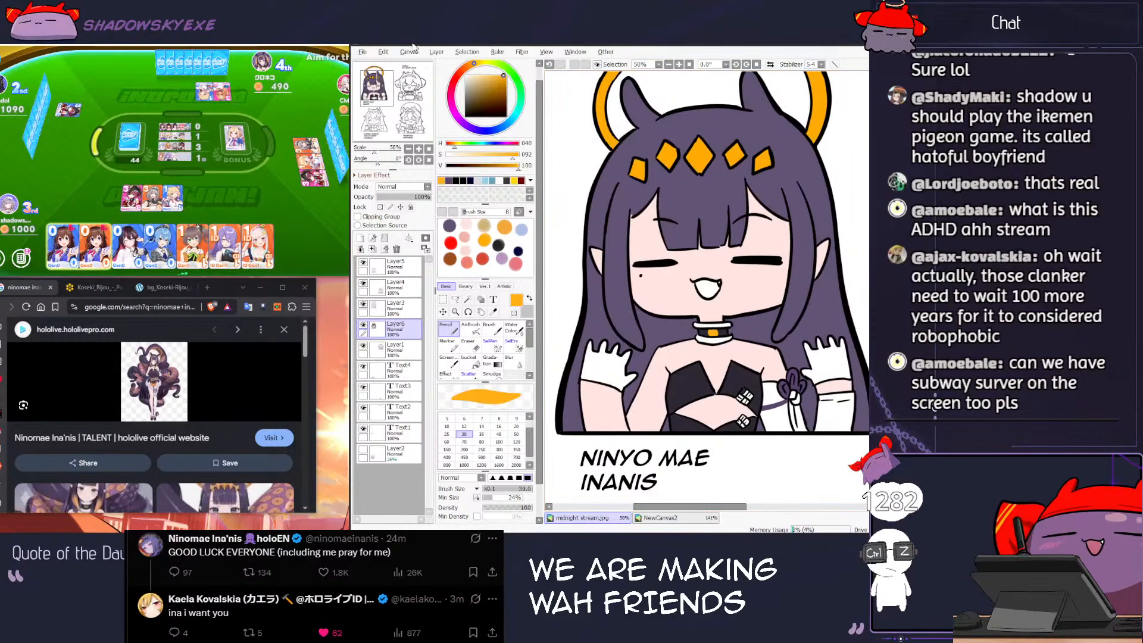
click(409, 52)
click(488, 82)
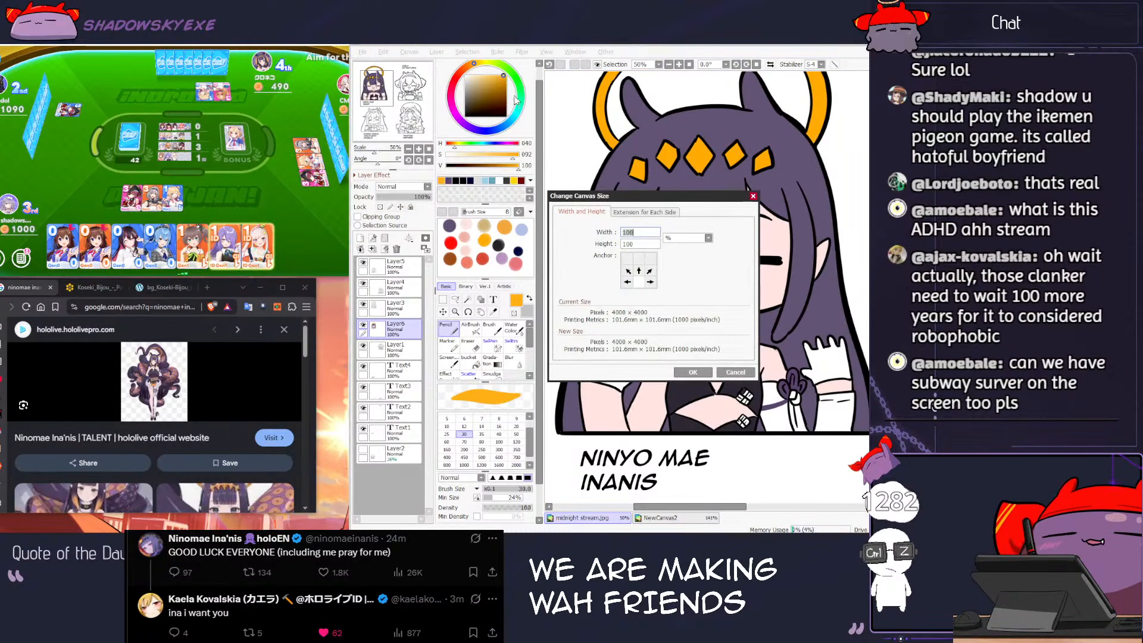
click(752, 197)
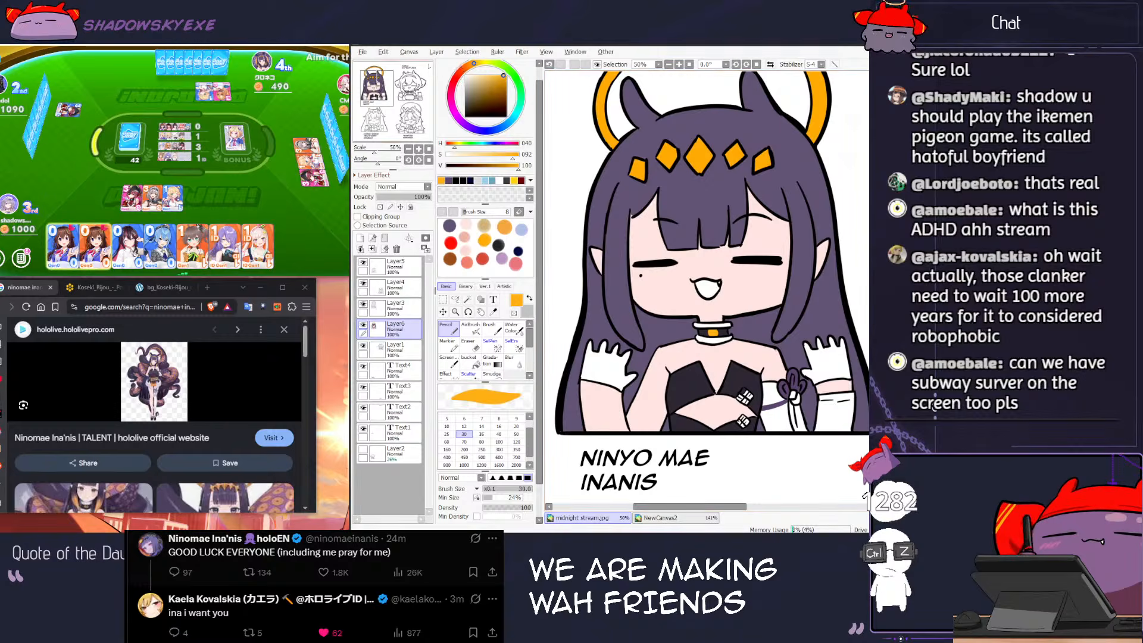
click(419, 52)
key(Left)
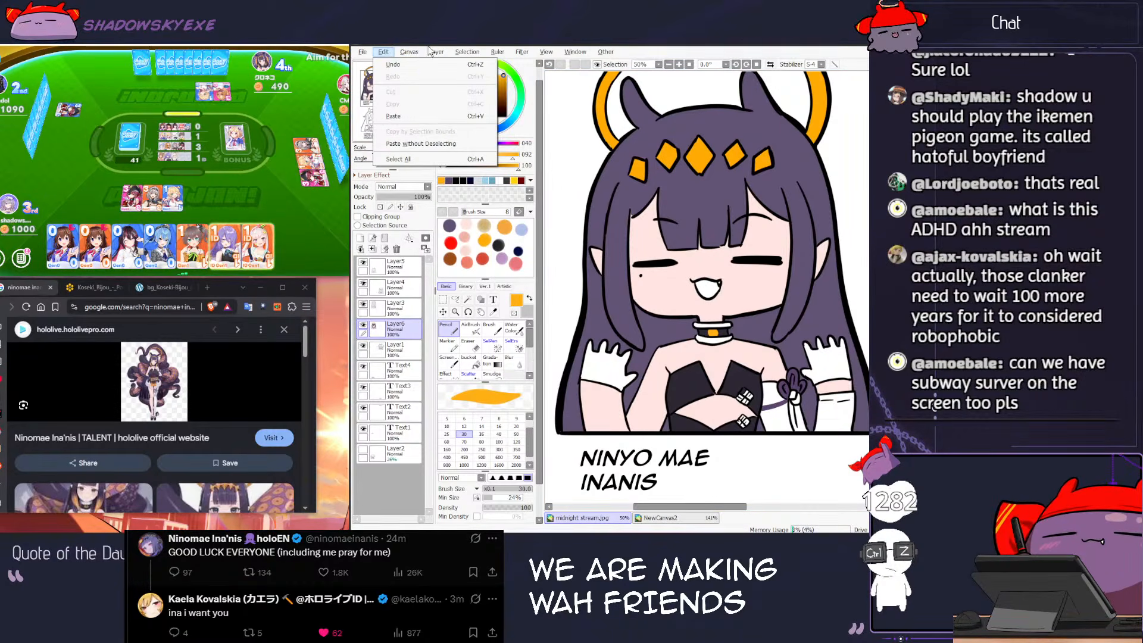
mouse_move(409, 52)
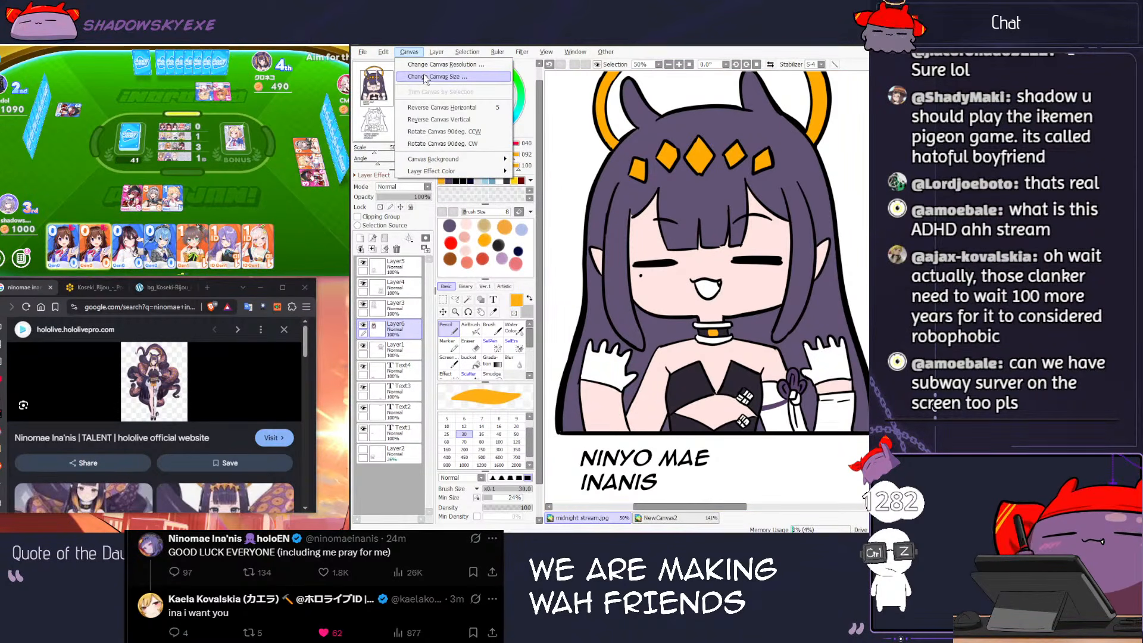
click(415, 327)
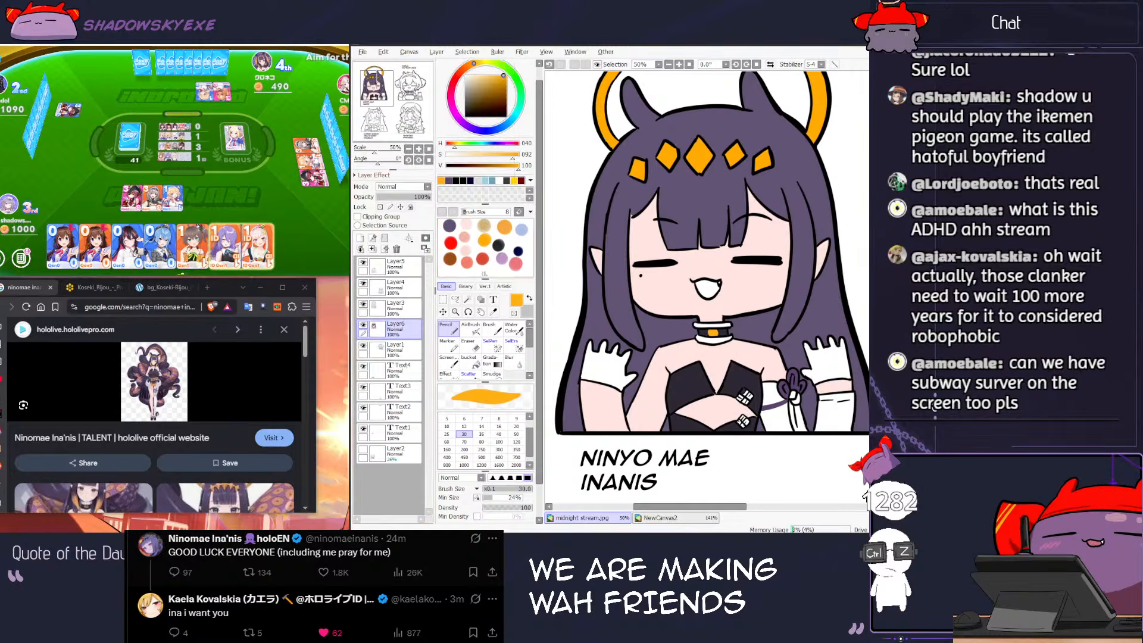
Step: Choose a muted pink and select the open mouth from the Layer3 line art with the Magic Wand
click(453, 91)
click(483, 82)
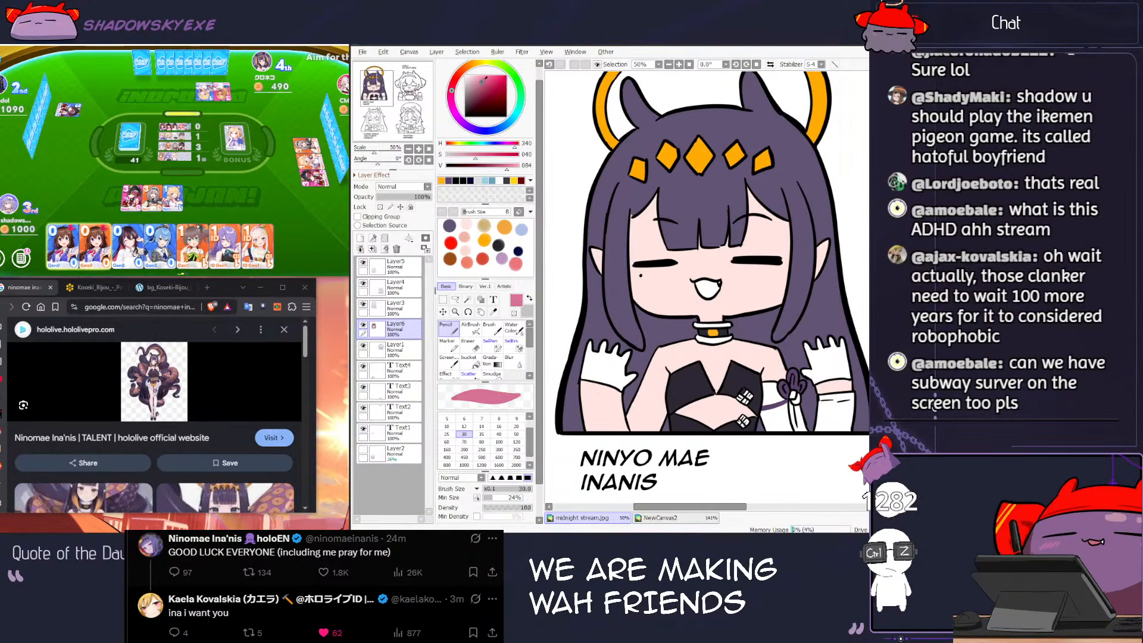
scroll(684, 252, down, 2)
scroll(718, 264, up, 4)
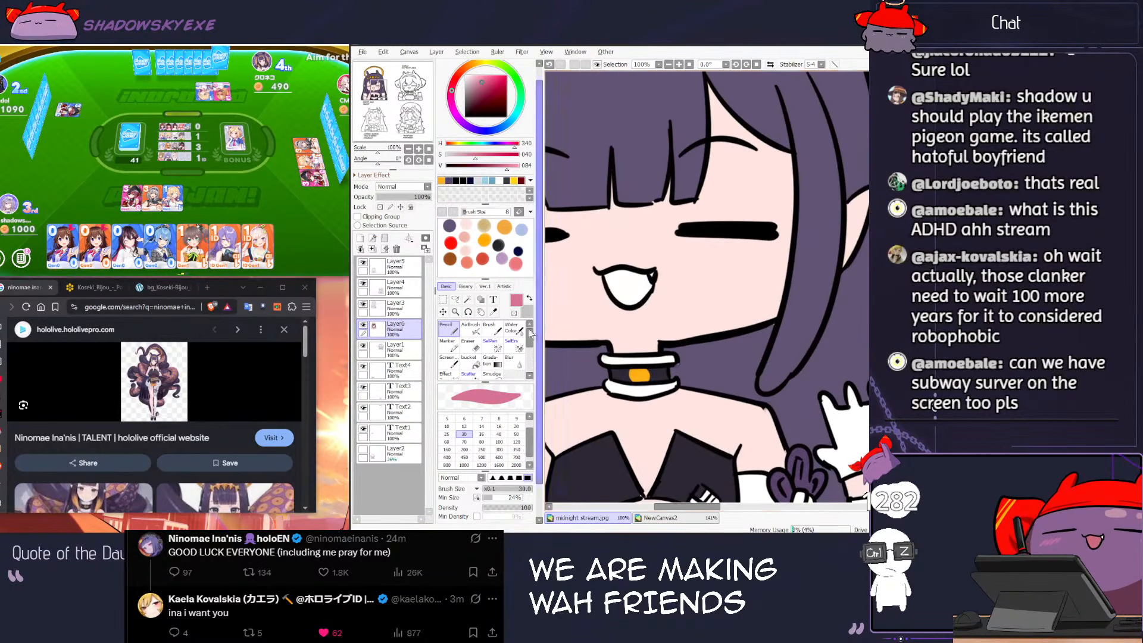
click(407, 307)
key(w)
click(612, 276)
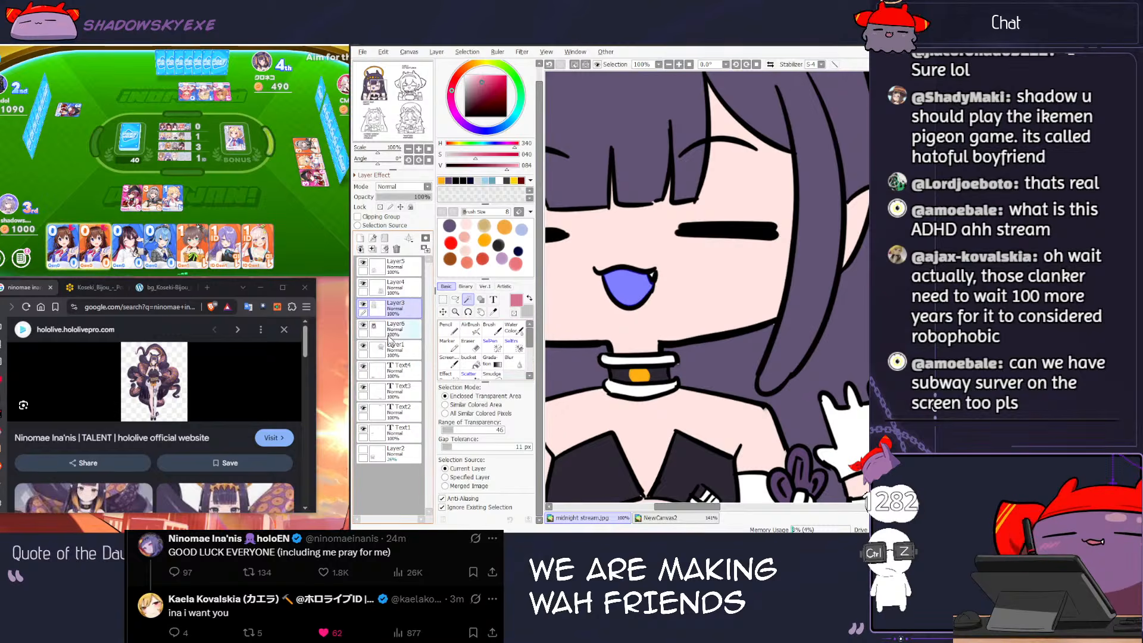
Step: Fill the mouth with the muted pink on Layer6 using the Bucket
click(469, 357)
click(633, 282)
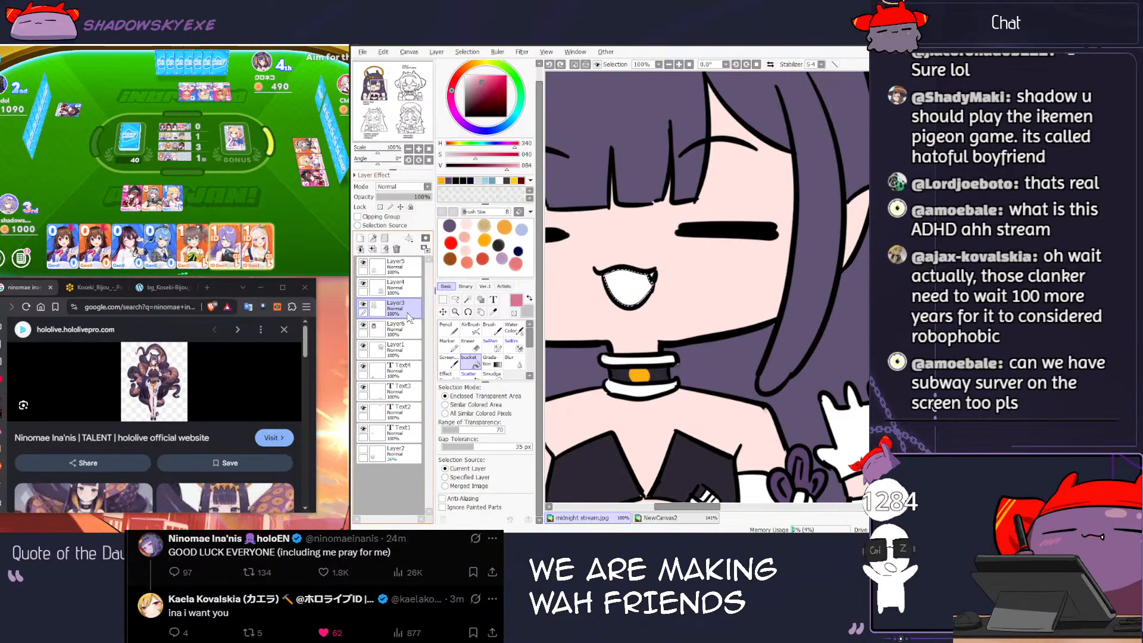
click(396, 326)
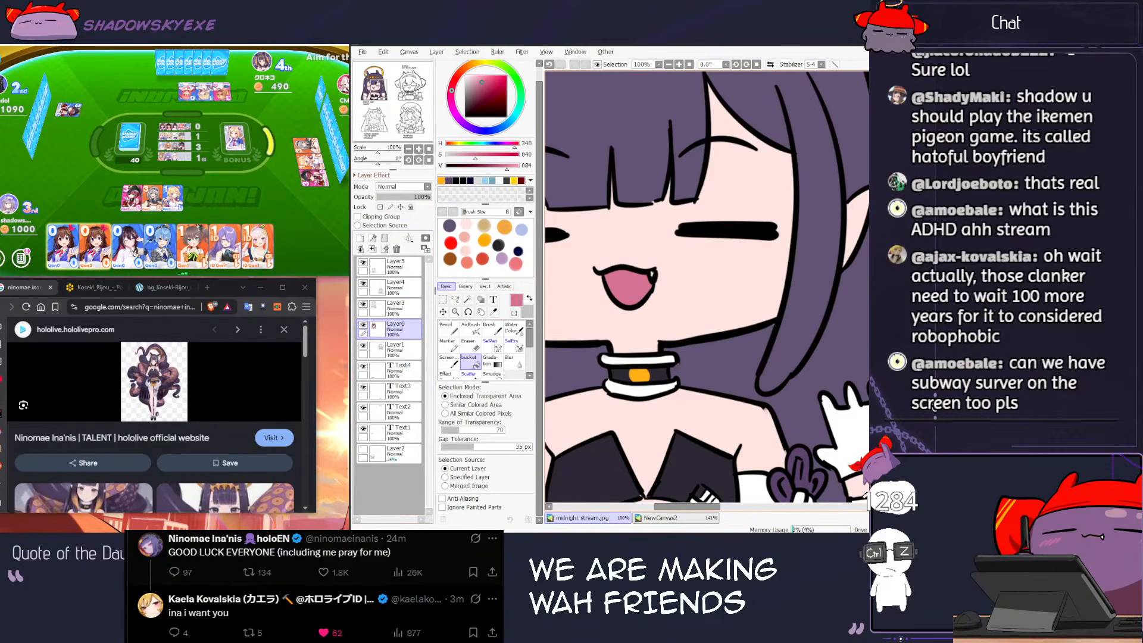
scroll(652, 273, down, 2)
scroll(655, 273, down, 2)
scroll(658, 273, up, 2)
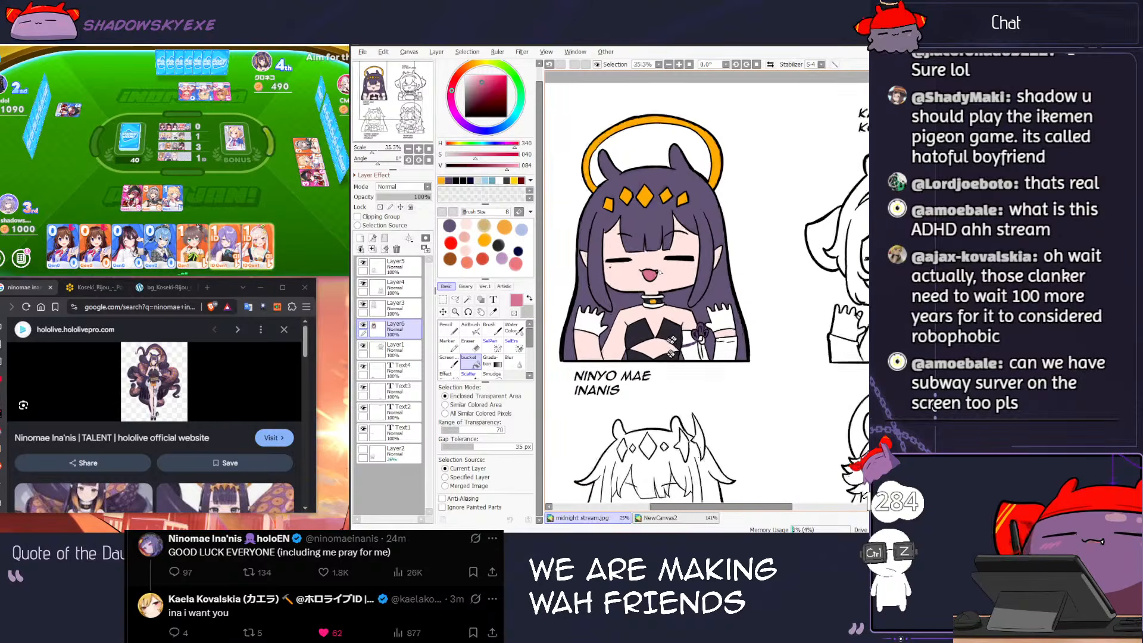
Step: Sample the dark glove colour from the NewCanvas2 reference and select both gloves from the Layer3 line art with the Magic Wand
key(ctrl+Tab)
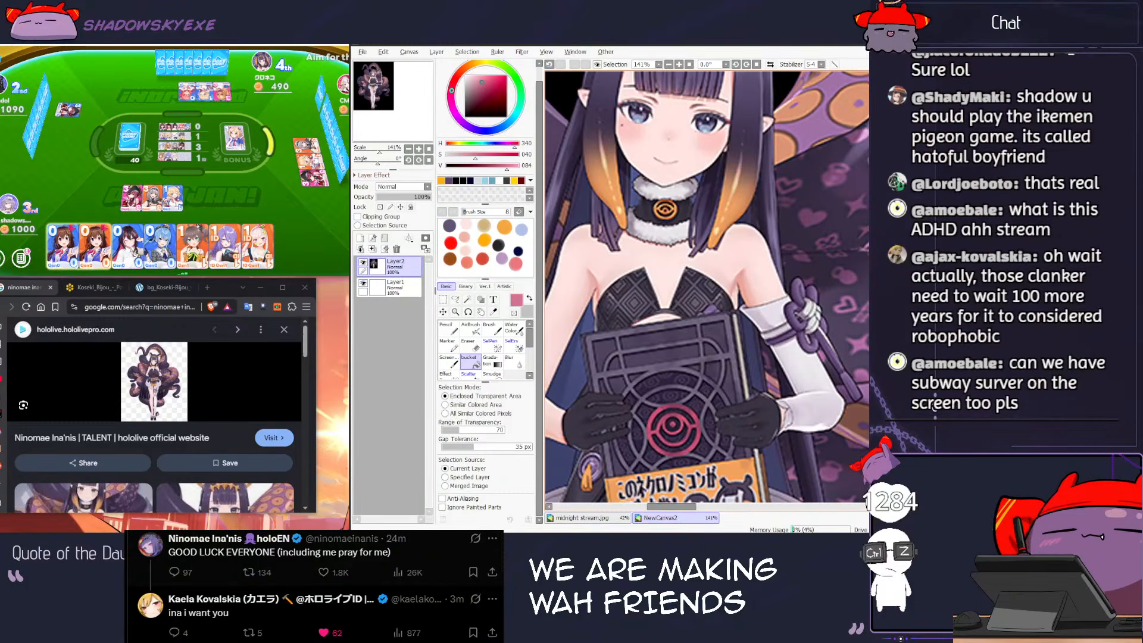
key(ctrl+Tab)
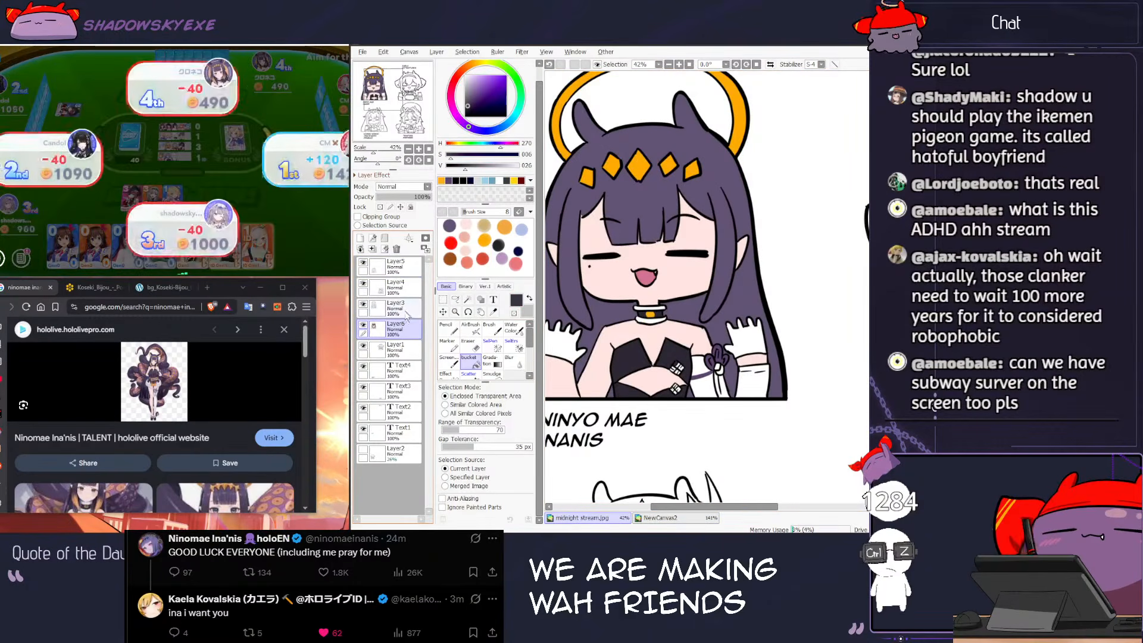
click(408, 316)
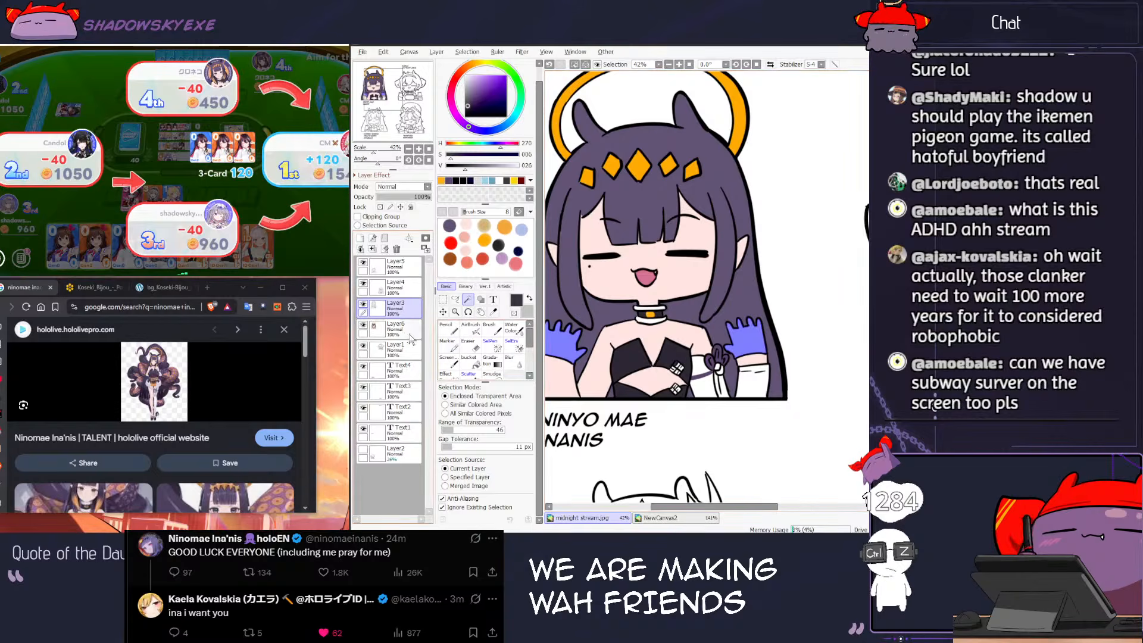
Step: Fill both gloves on Layer6 with the sampled dark colour using the Bucket
click(392, 327)
click(468, 359)
click(710, 336)
scroll(710, 337, down, 7)
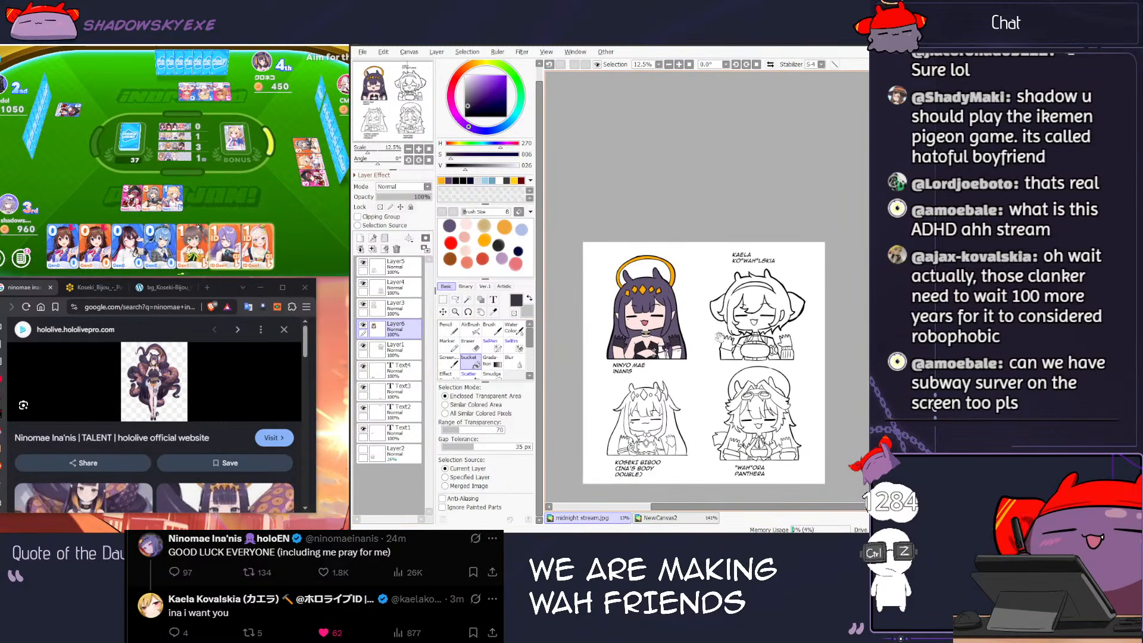
scroll(710, 337, up, 2)
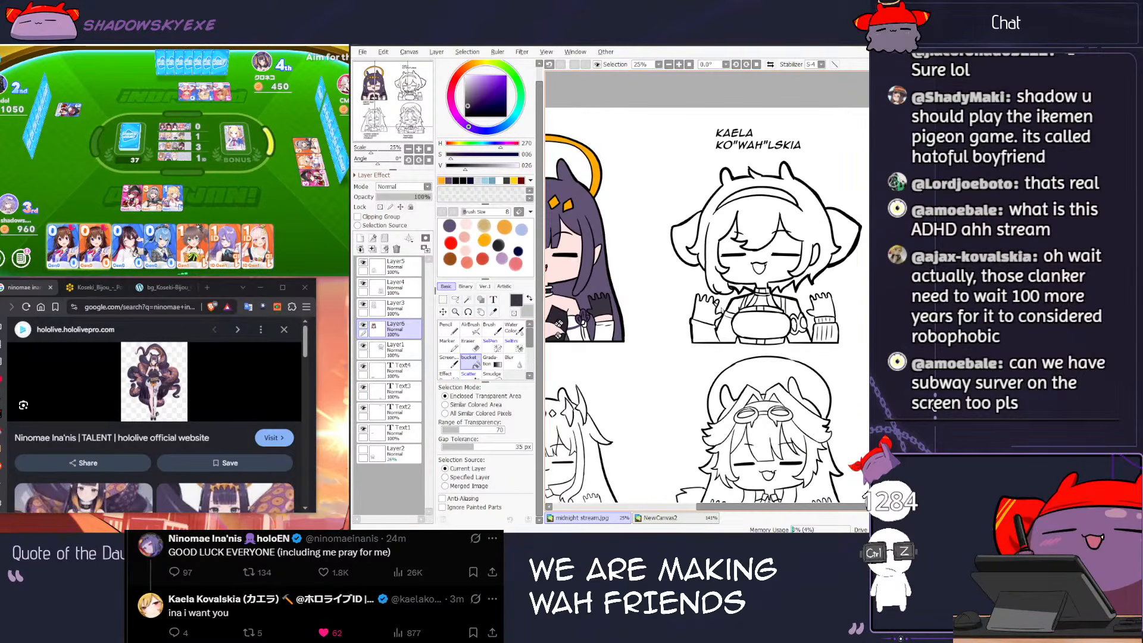
scroll(720, 309, down, 2)
scroll(697, 302, up, 1)
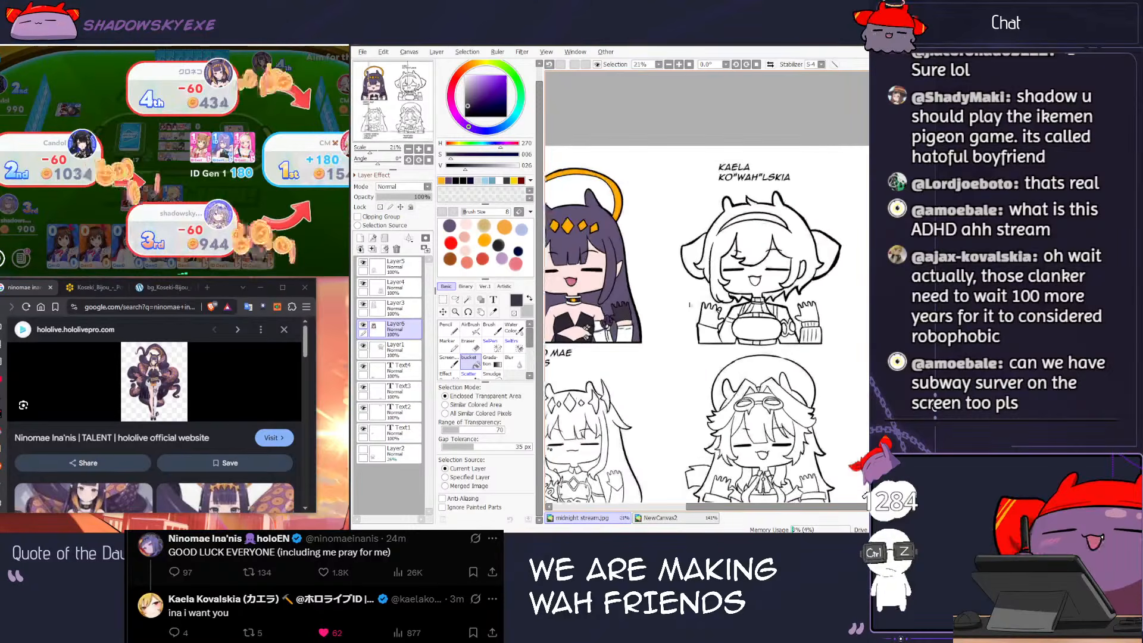
scroll(653, 327, up, 6)
click(580, 317)
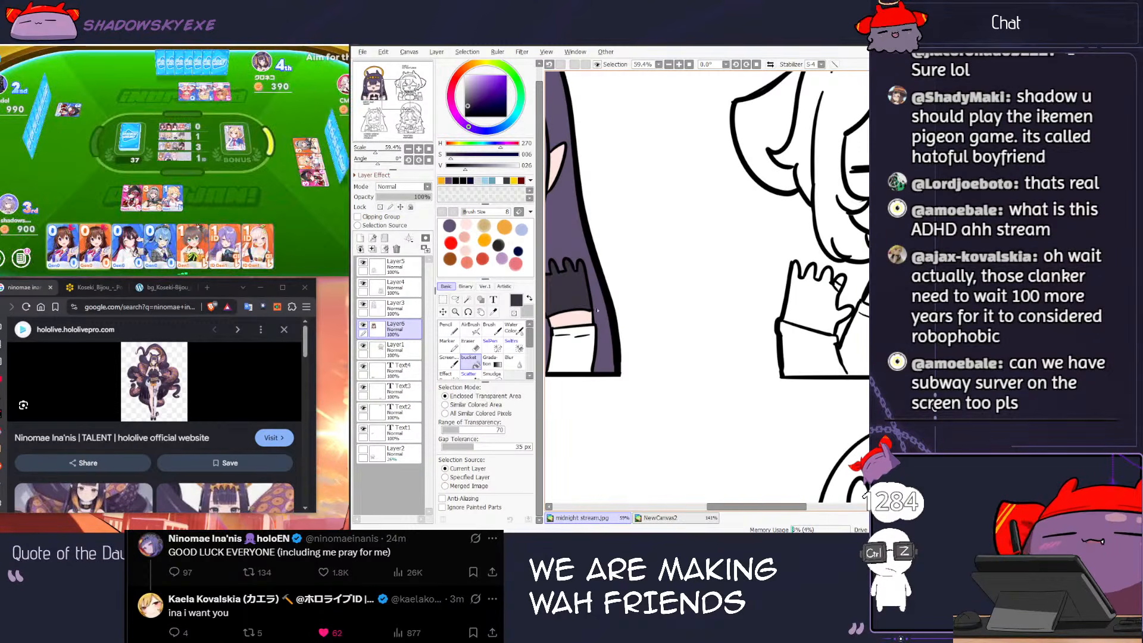
drag(665, 322, 755, 324)
scroll(744, 323, down, 4)
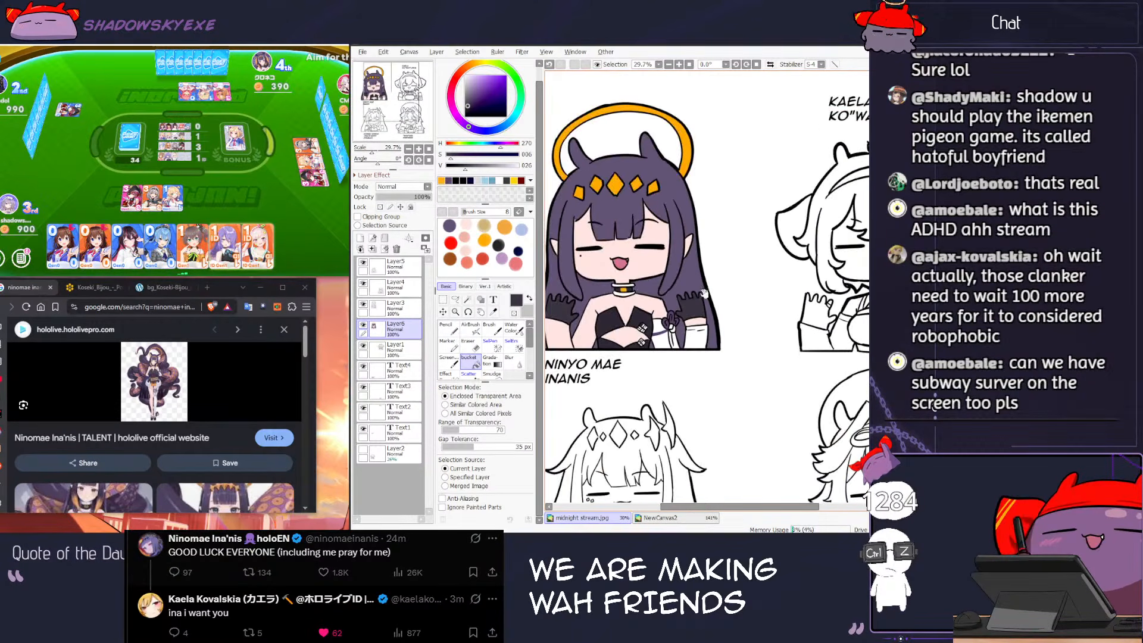
drag(702, 288, 738, 299)
Step: Sample the hair purple and touch up the hair edge beside the fringe with the Pencil on Layer6
scroll(607, 195, up, 8)
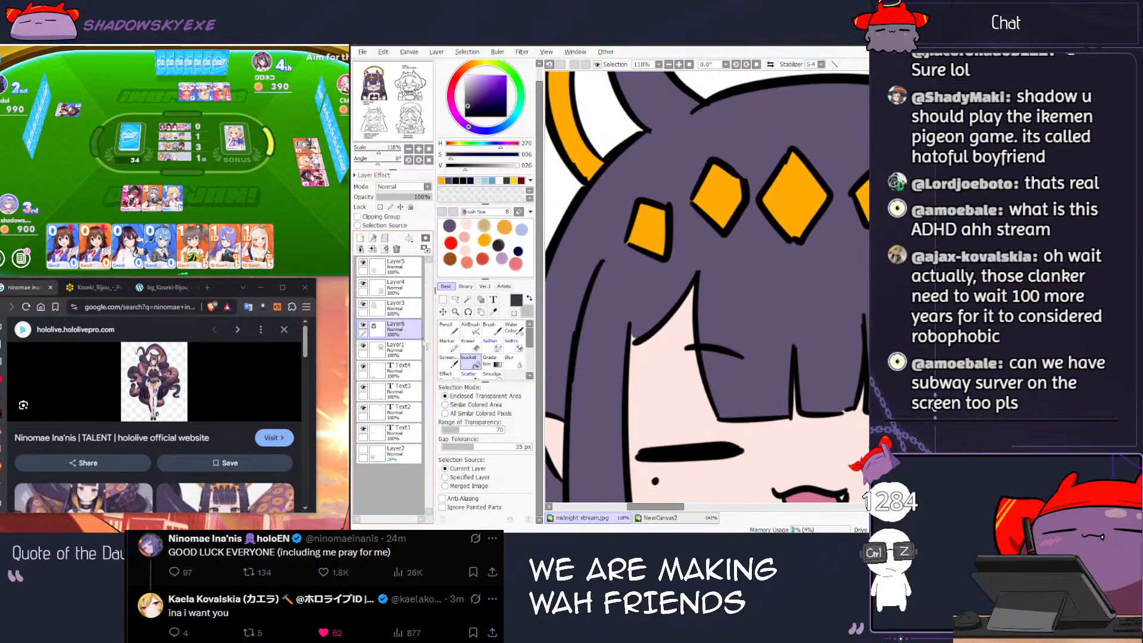
key(n)
right_click(630, 301)
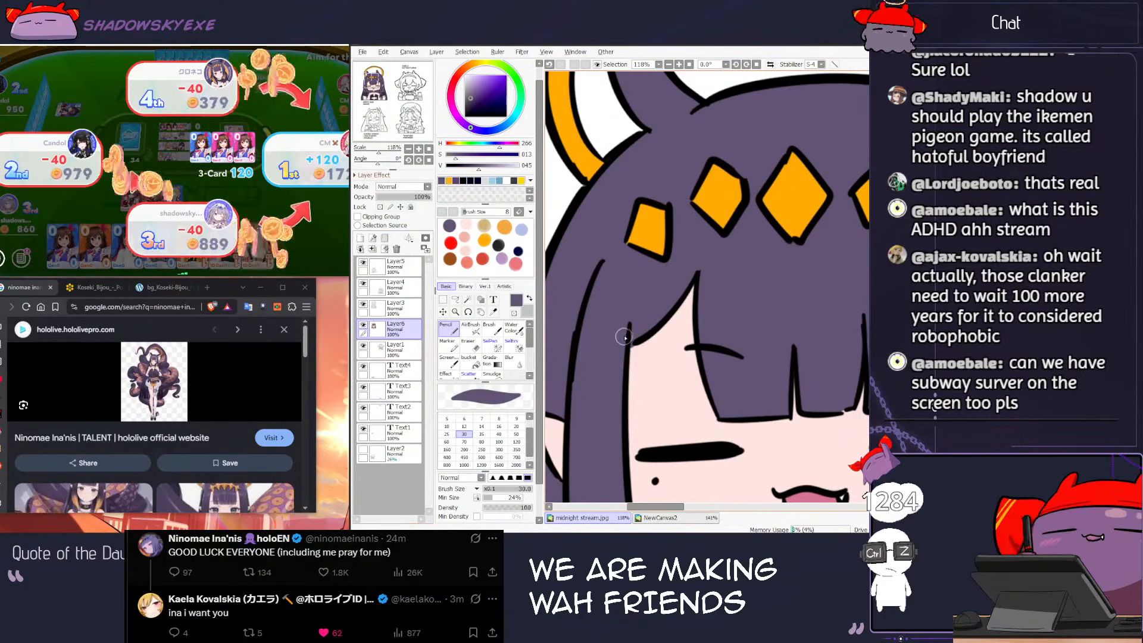
scroll(757, 350, down, 8)
scroll(690, 361, up, 8)
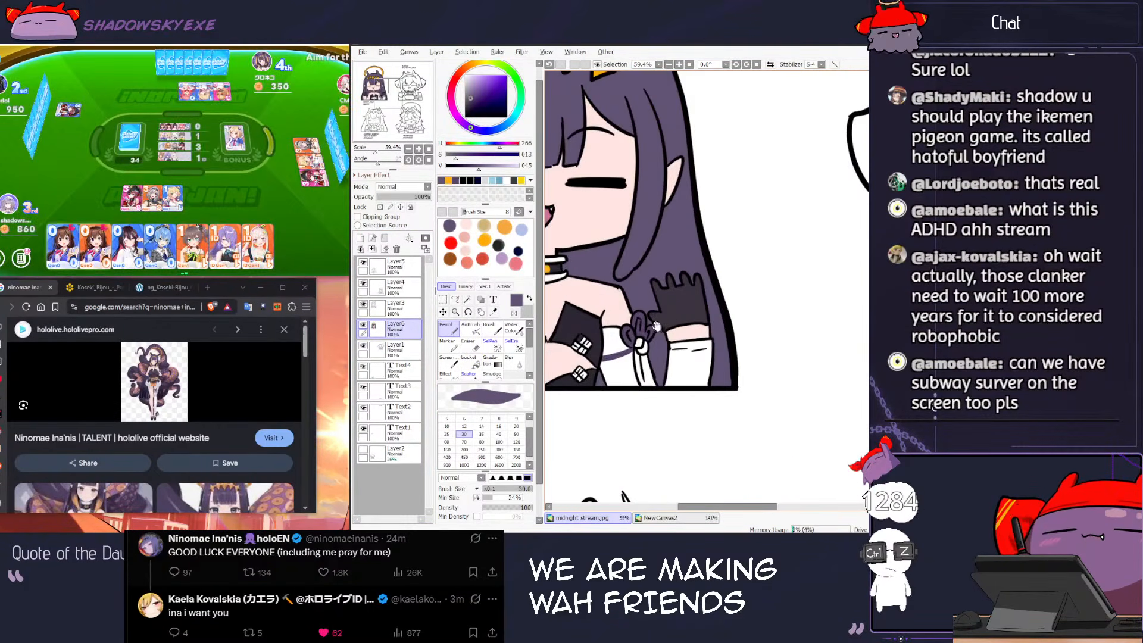
Step: Change the canvas background from white to the dark transparency checkerboard
click(409, 52)
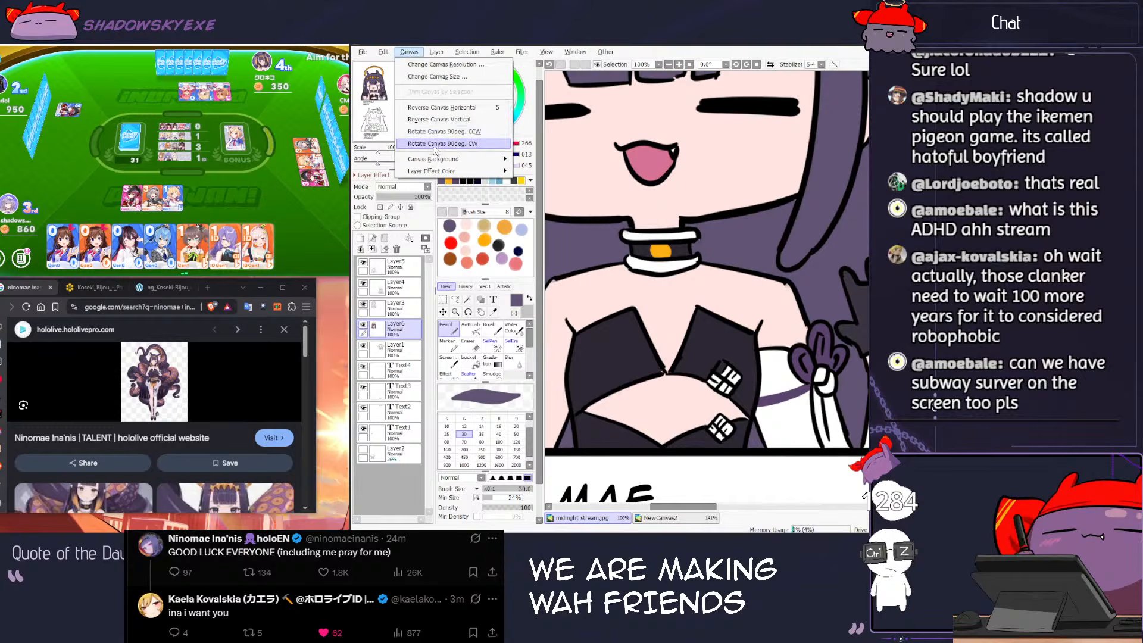
mouse_move(458, 159)
click(568, 209)
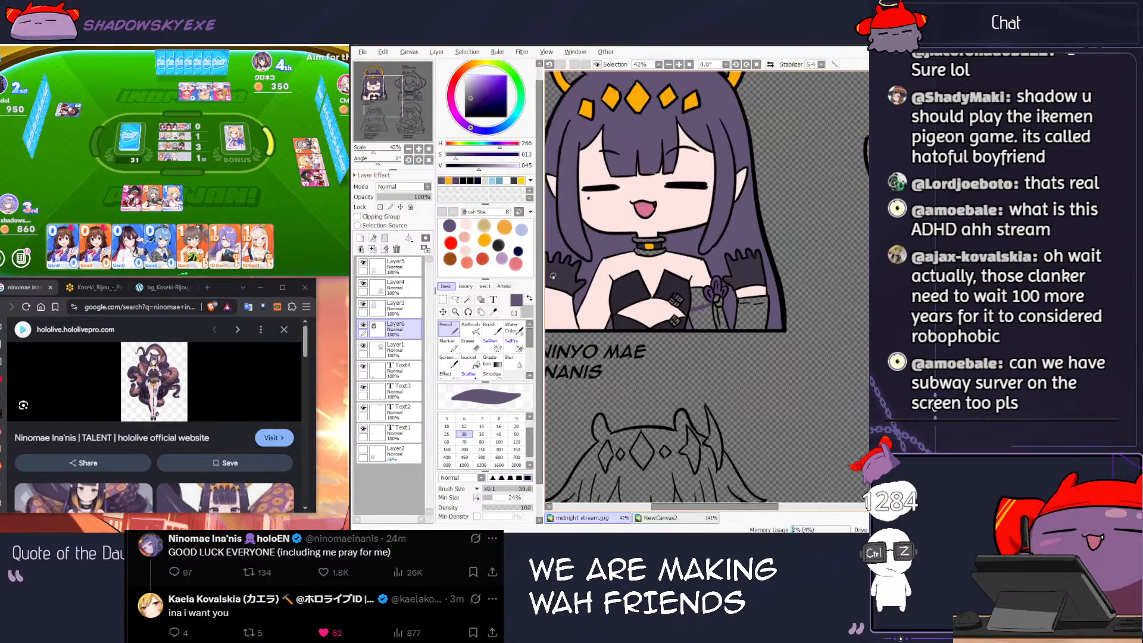
Step: Select the choker's upper and lower bands from the Layer3 line art with the Magic Wand and choose white
scroll(678, 203, up, 1)
key(w)
click(797, 225)
click(803, 265)
click(465, 75)
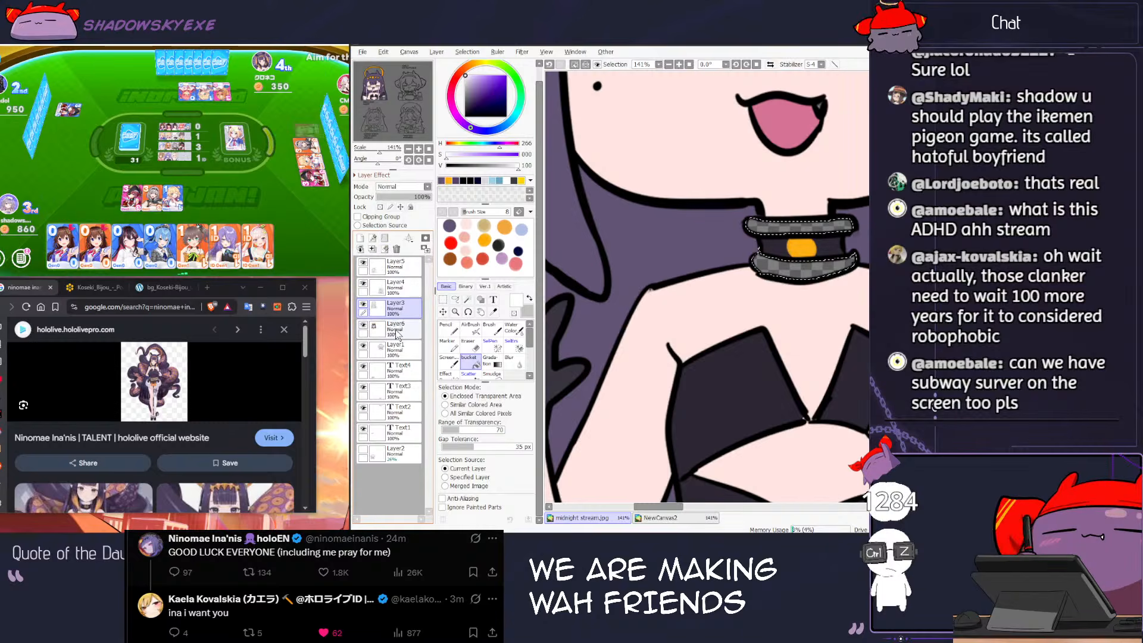
Step: Fill the choker's two outer bands with white on Layer6 and clear the selection
click(775, 231)
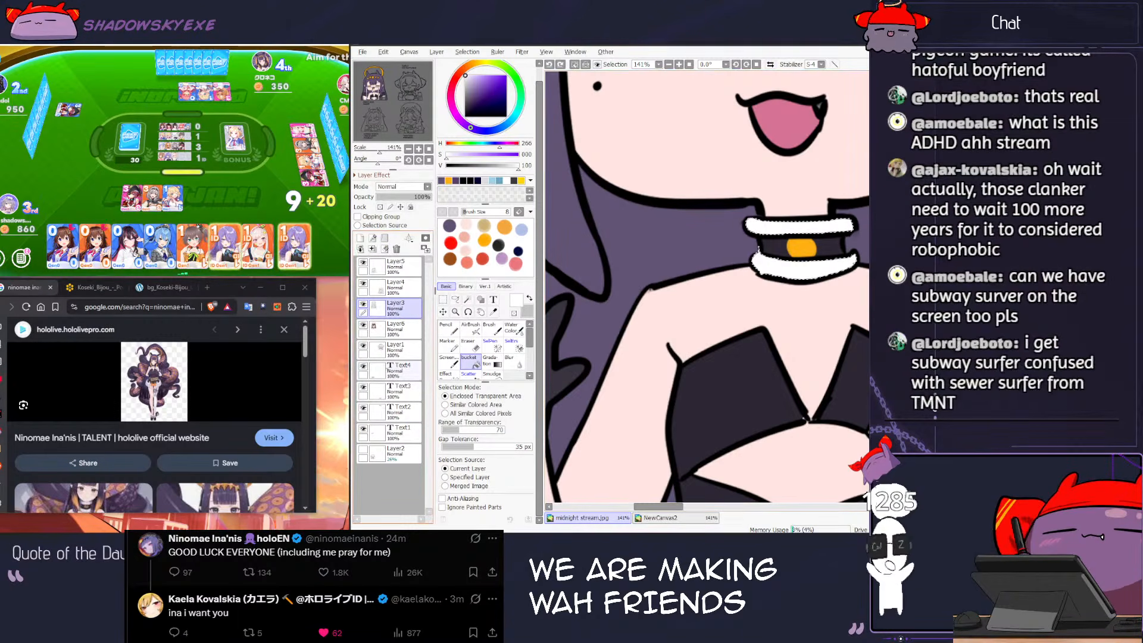
key(Delete)
click(388, 331)
click(762, 227)
key(ctrl+d)
Step: Switch to the card game and discard the fifth card from the hand
mouse_move(784, 312)
mouse_down()
mouse_move(560, 243)
mouse_move(560, 196)
mouse_move(570, 213)
mouse_up()
click(265, 207)
click(193, 244)
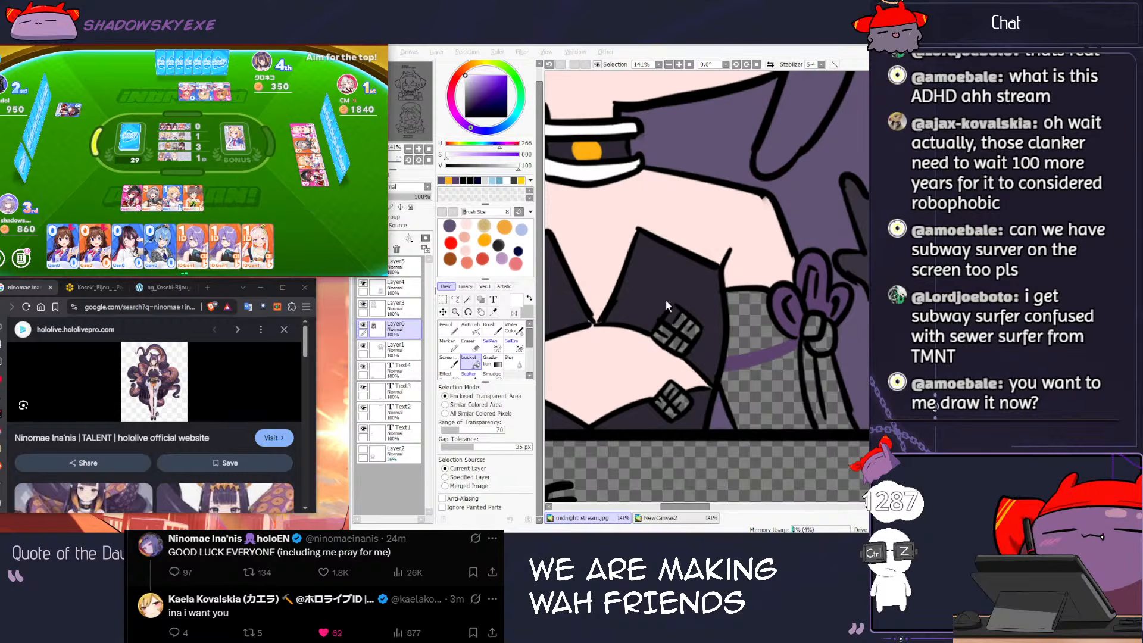
Step: Sample the purple of the dress ornament from the NewCanvas2 reference and return to midnight stream.jpg
click(678, 518)
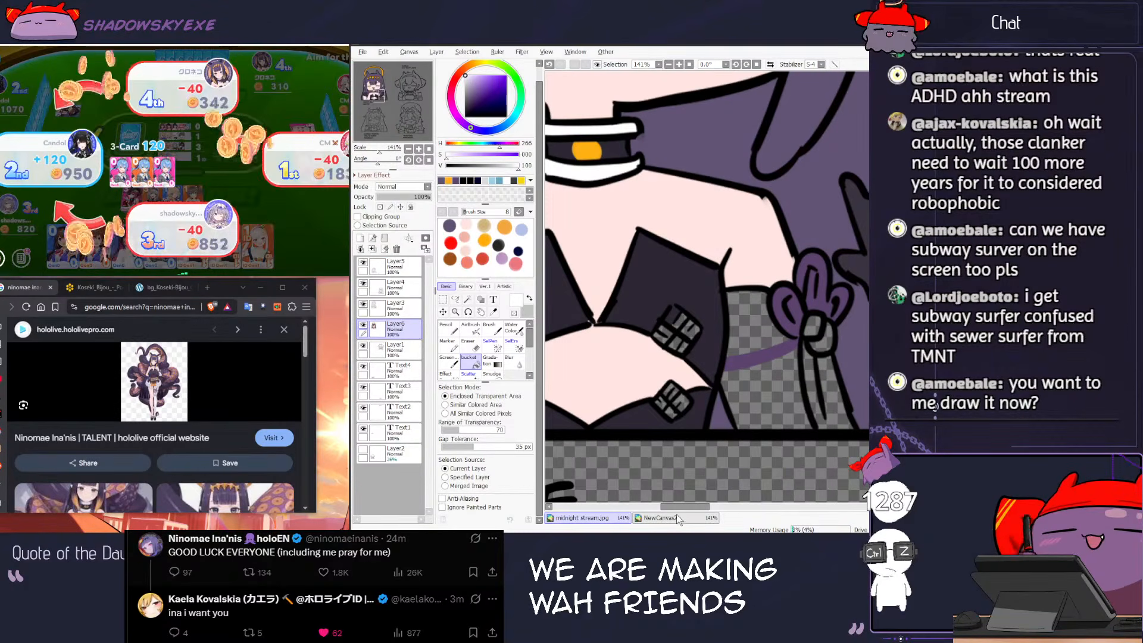
click(678, 519)
key(n)
scroll(707, 291, up, 3)
right_click(708, 331)
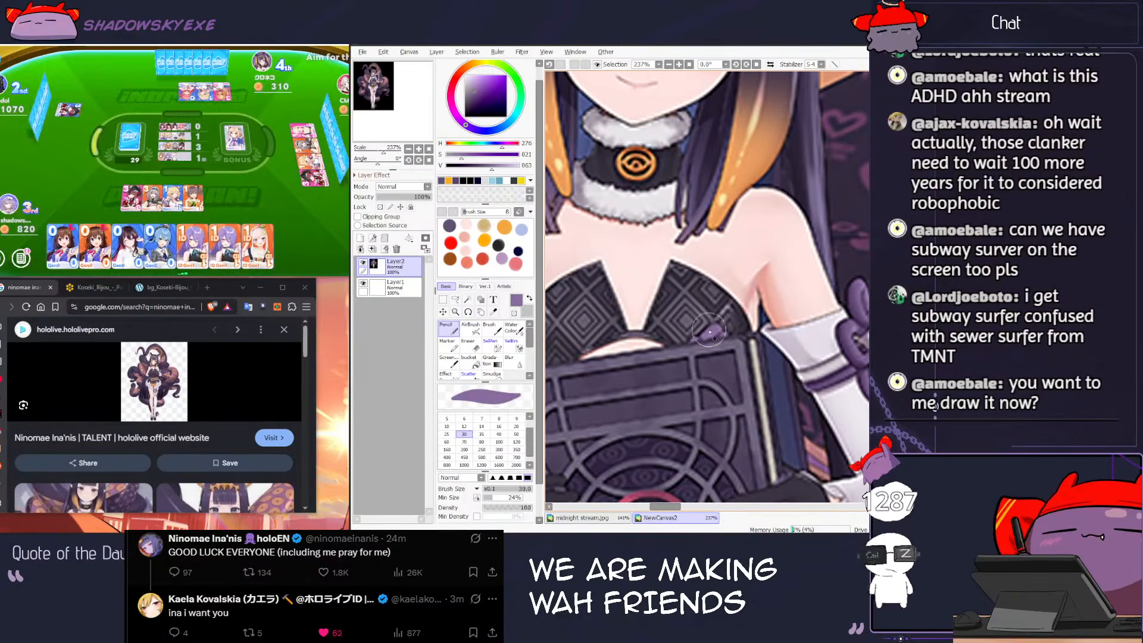
click(584, 517)
click(392, 304)
key(w)
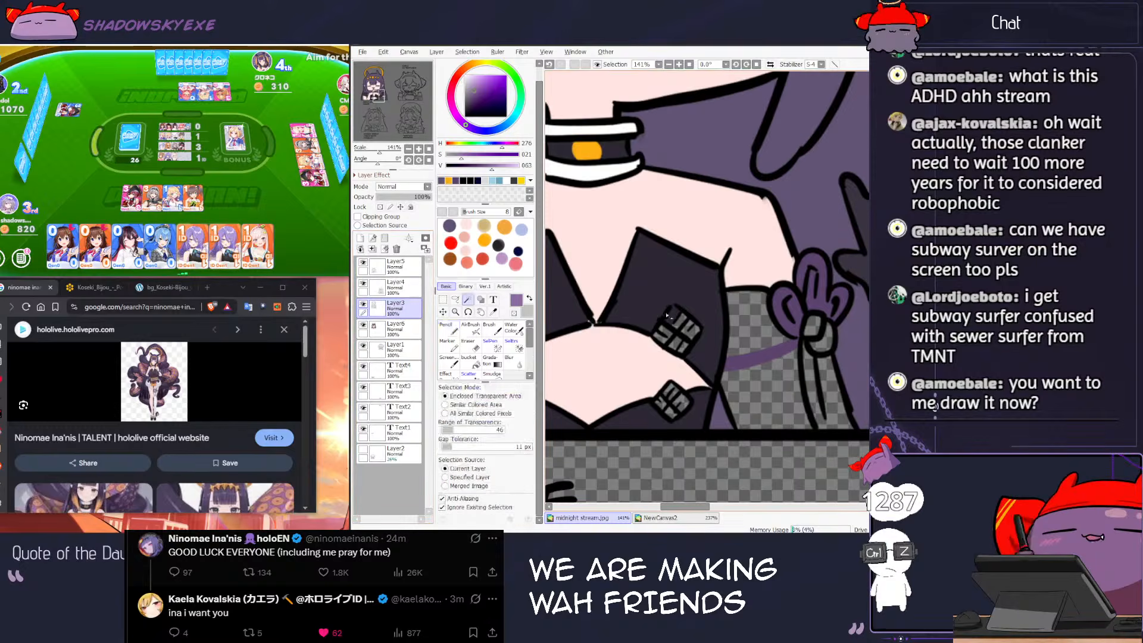
scroll(631, 332, up, 3)
key(n)
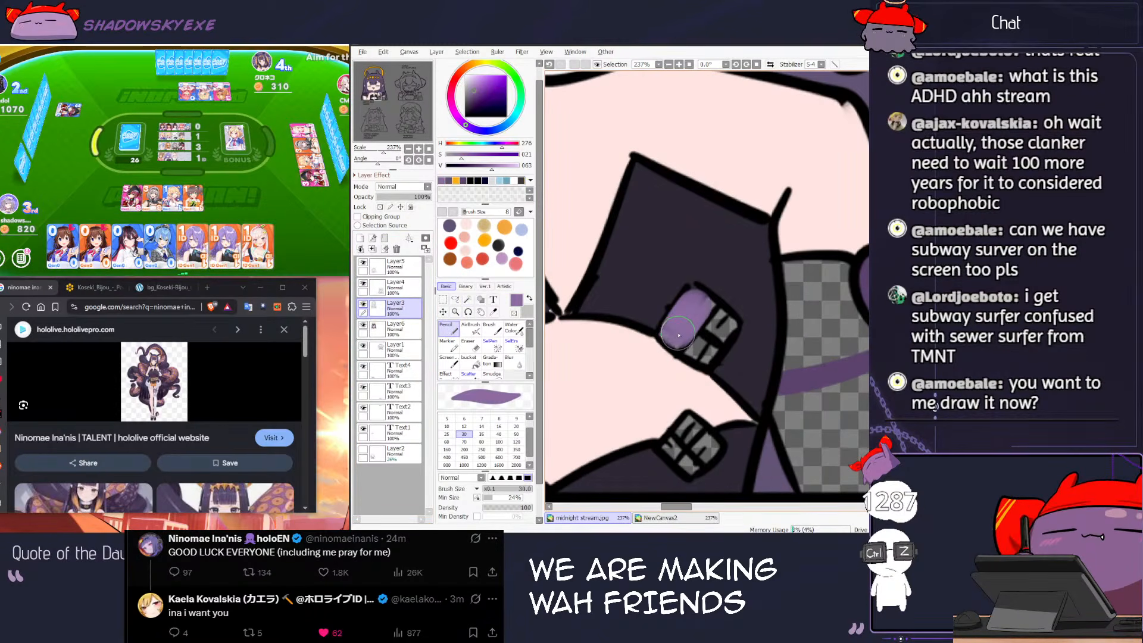
mouse_move(688, 309)
mouse_down()
mouse_move(698, 342)
mouse_move(664, 336)
mouse_up()
key(ctrl+z)
key(ctrl+z)
Step: Paint the upper dress ornament with the sampled purple on Layer6 using the Pencil at size 30
click(393, 328)
mouse_move(708, 294)
mouse_down()
mouse_move(678, 331)
mouse_move(695, 346)
mouse_move(681, 338)
mouse_move(695, 299)
mouse_up()
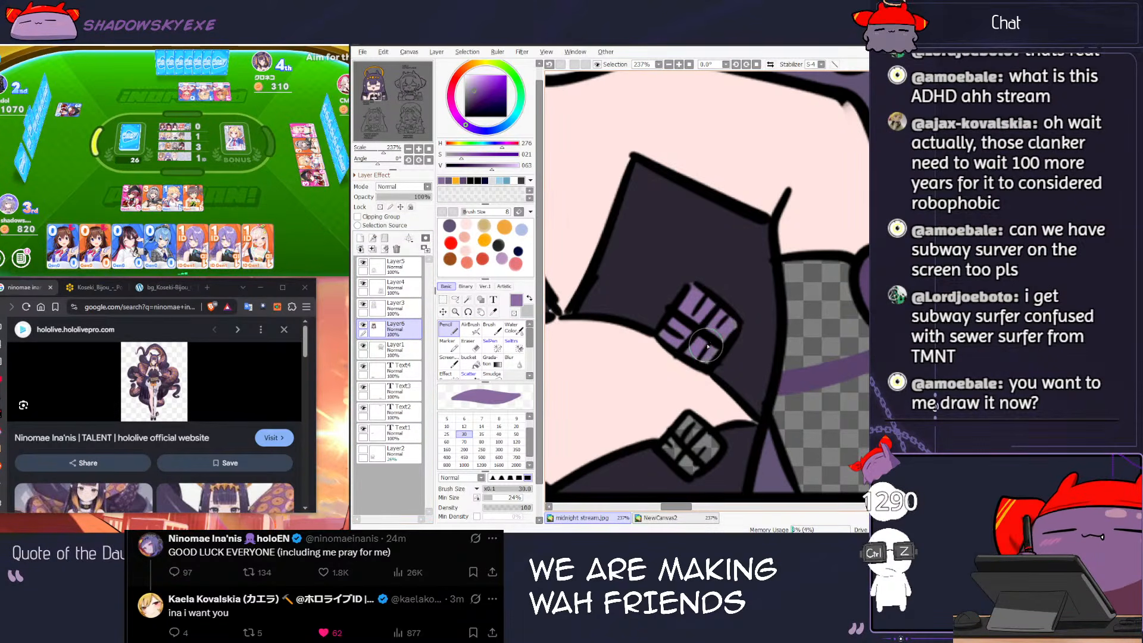
scroll(779, 337, down, 7)
Step: Paint the lower dress ornament with the same purple, undoing stray strokes and reducing the Pencil size to 16
drag(780, 337, 710, 251)
scroll(710, 251, up, 6)
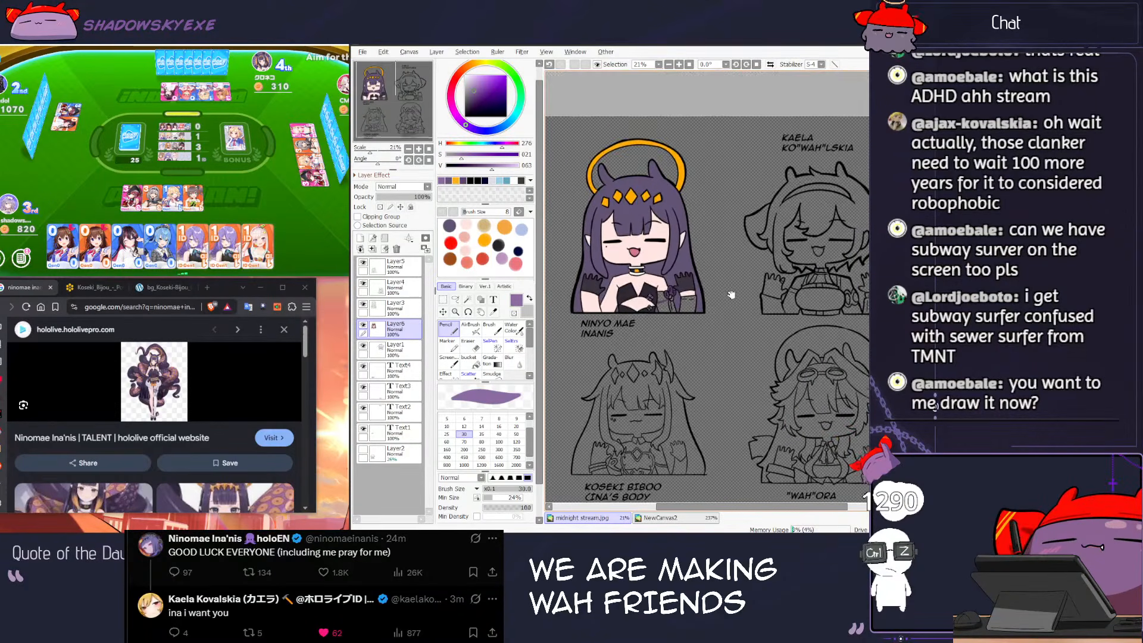
scroll(678, 344, up, 2)
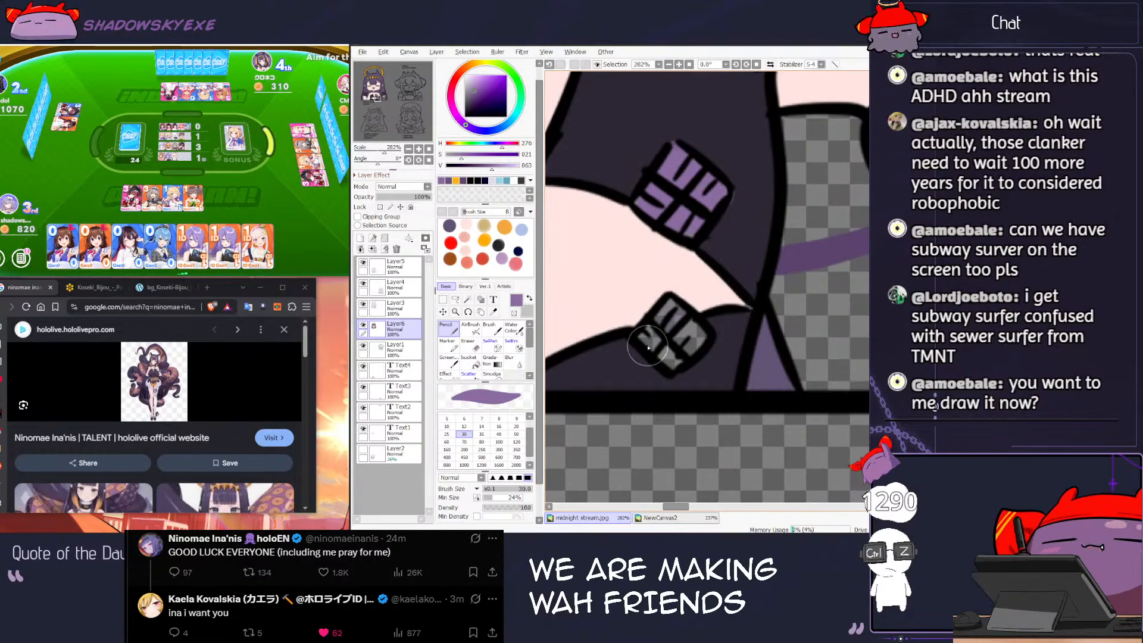
key(ctrl+z)
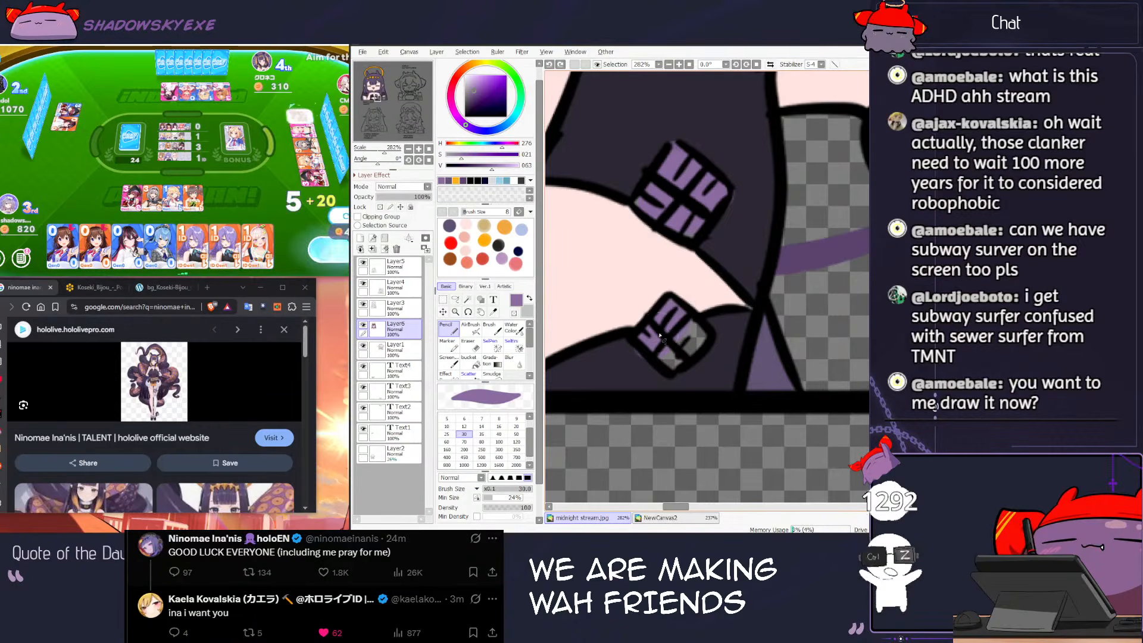
key(ctrl+z)
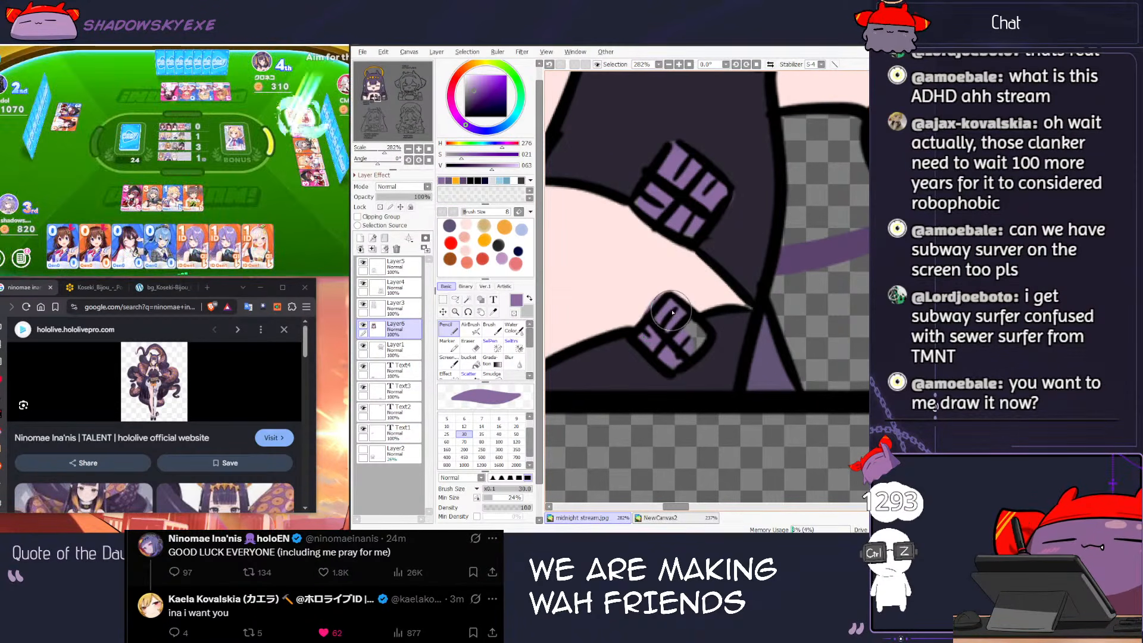
key(ctrl+z)
key(ctrl+z)
key(bracketleft)
key(bracketleft)
key(bracketleft)
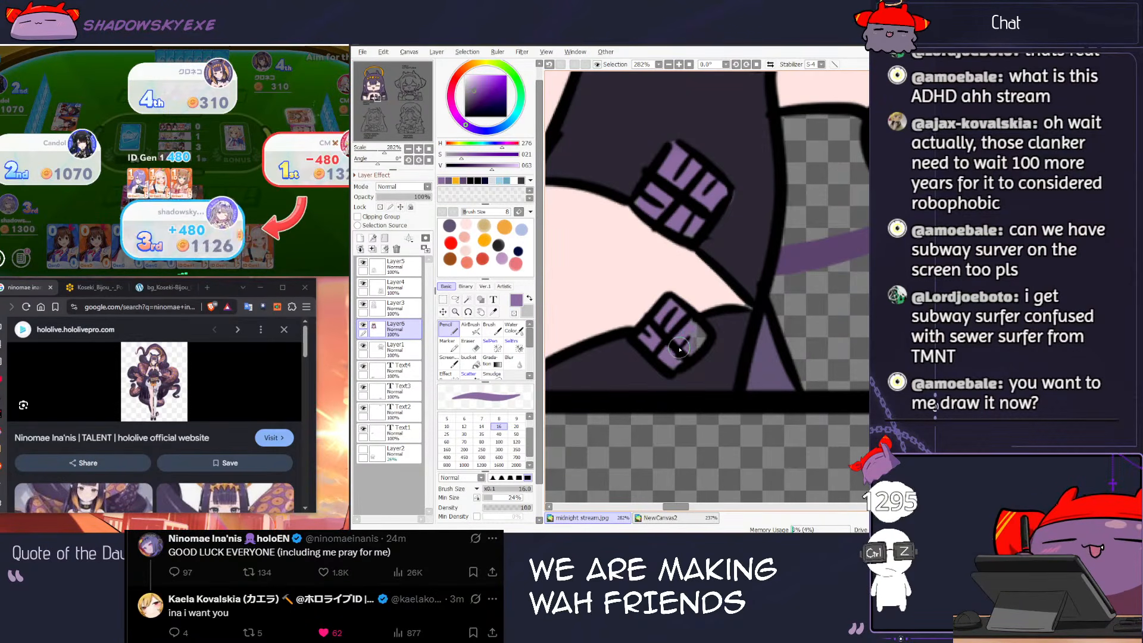
scroll(689, 345, down, 3)
scroll(714, 327, down, 1)
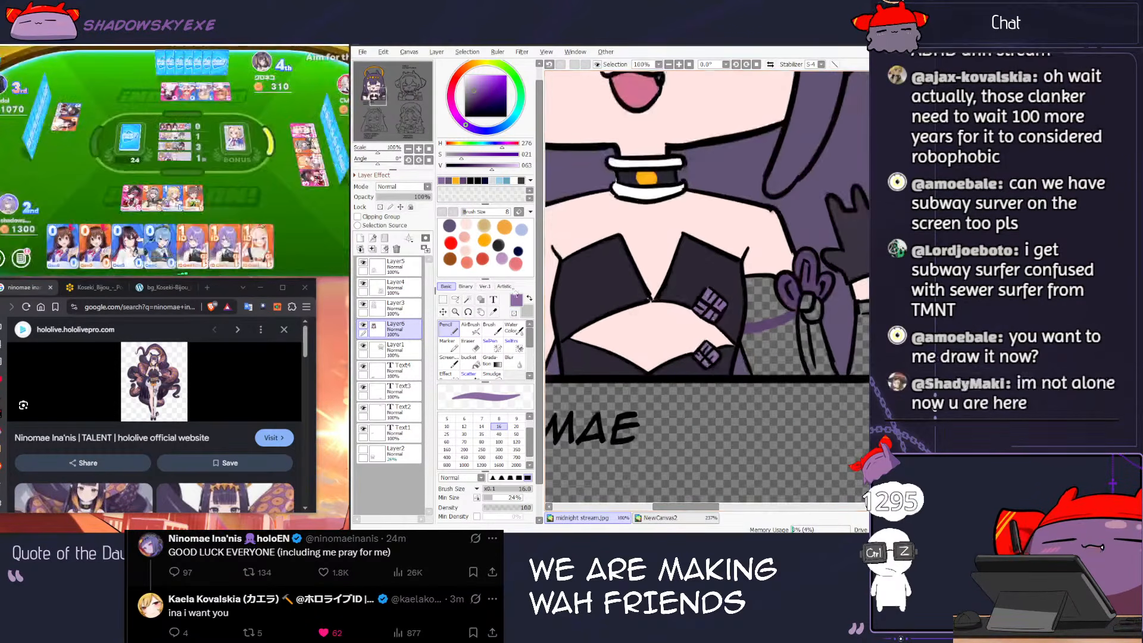
key(w)
click(757, 311)
click(767, 348)
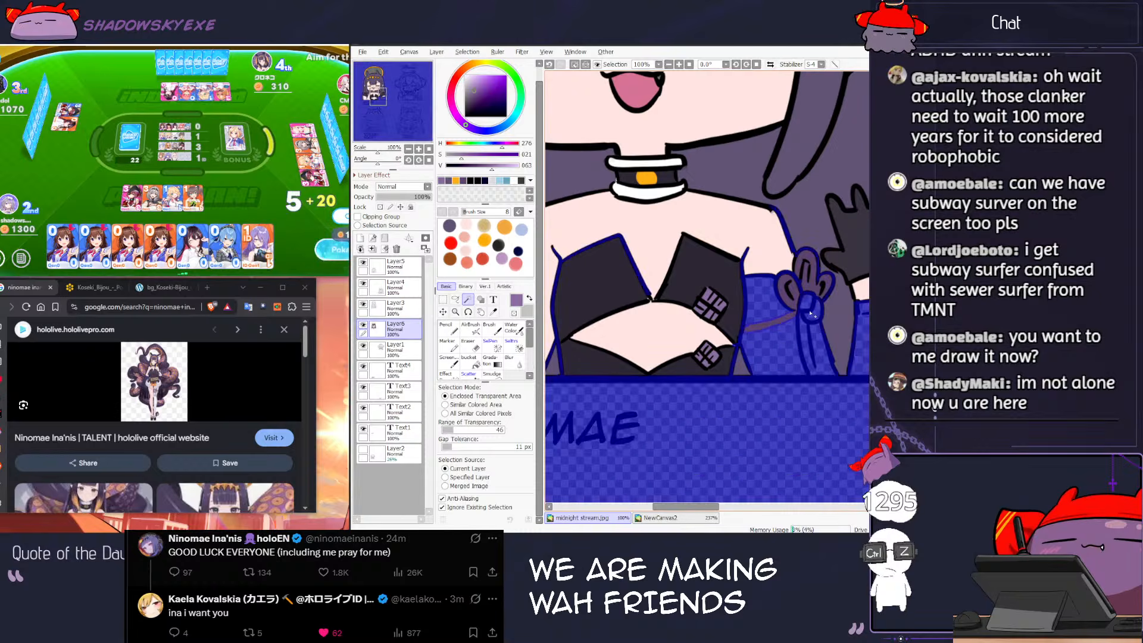
key(ctrl+d)
click(768, 303)
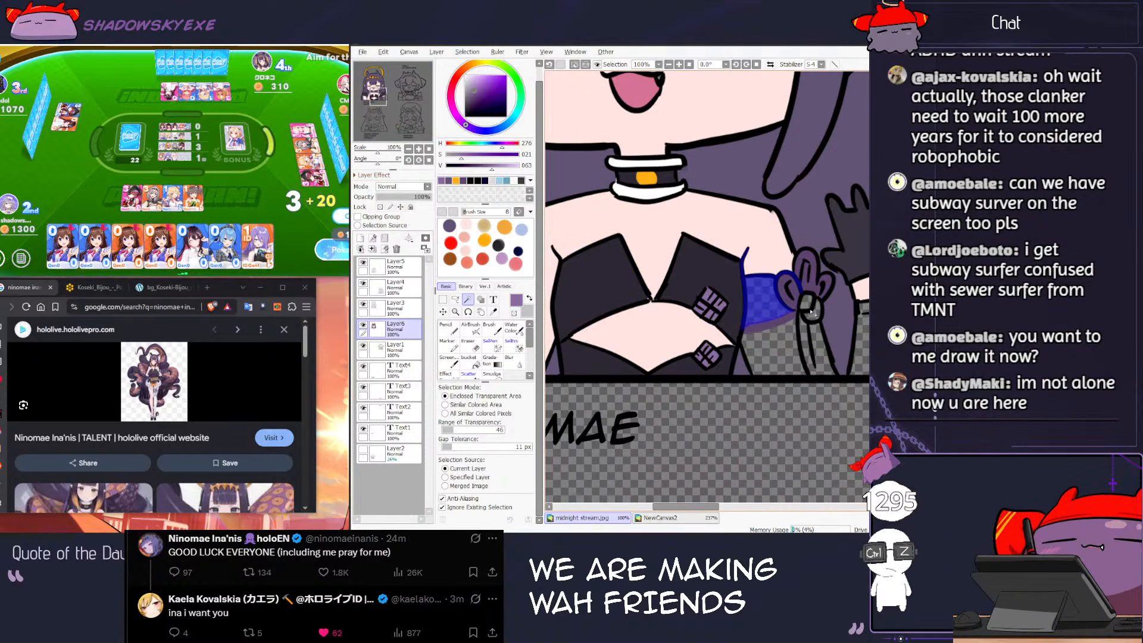
click(810, 322)
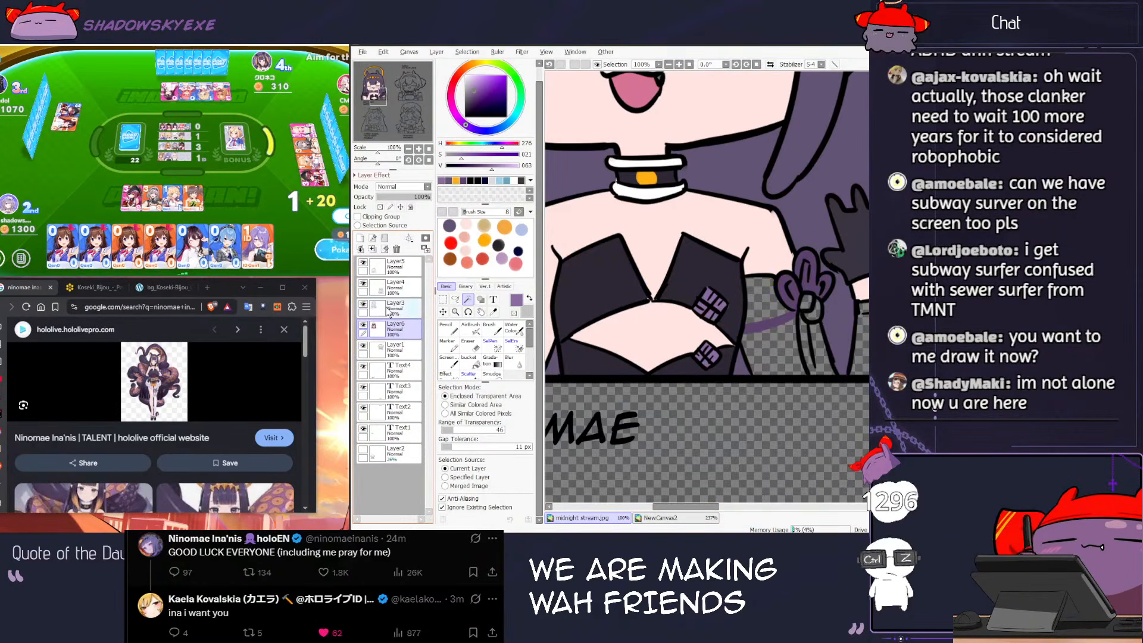
key(ctrl+z)
key(ctrl+z)
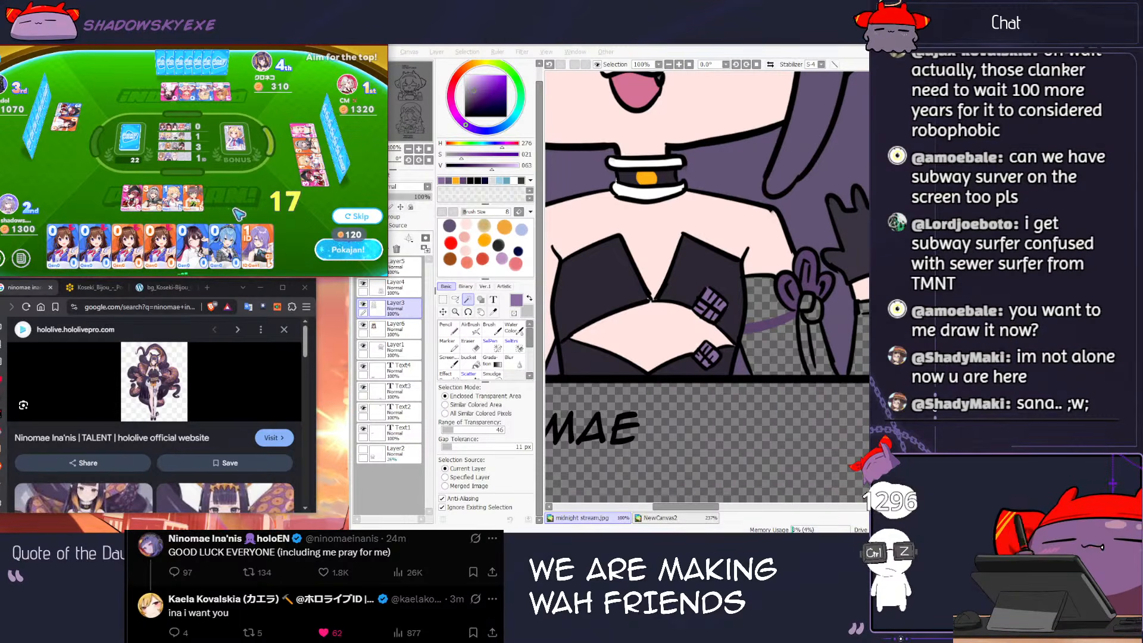
Step: Switch to the card game, skip the Pokajan call and discard the fifth card from the hand
click(357, 216)
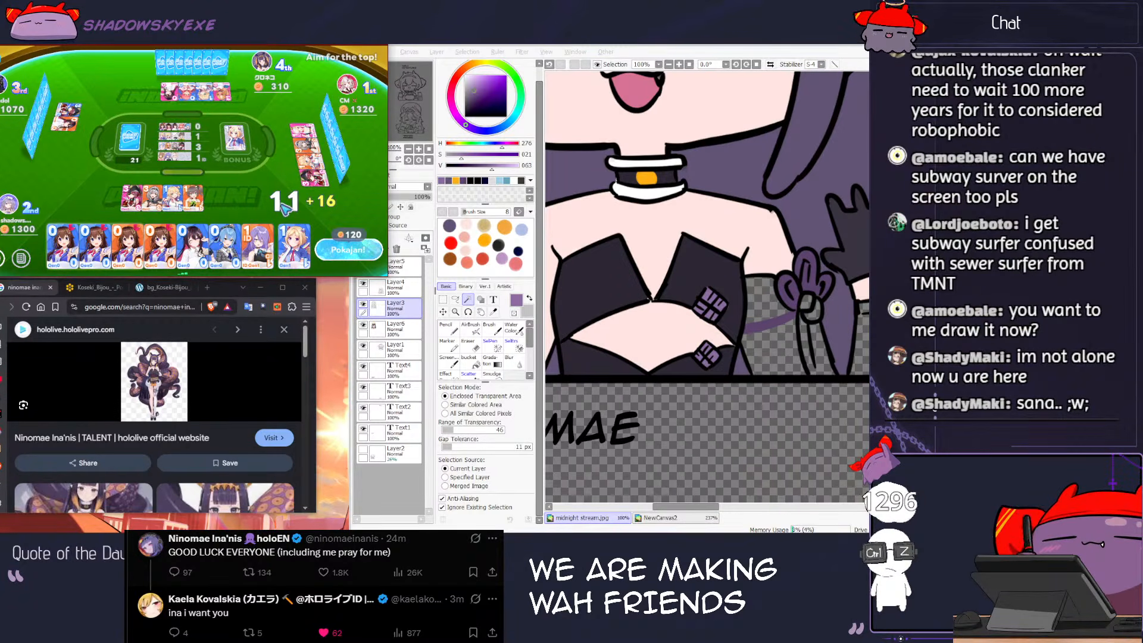
click(190, 241)
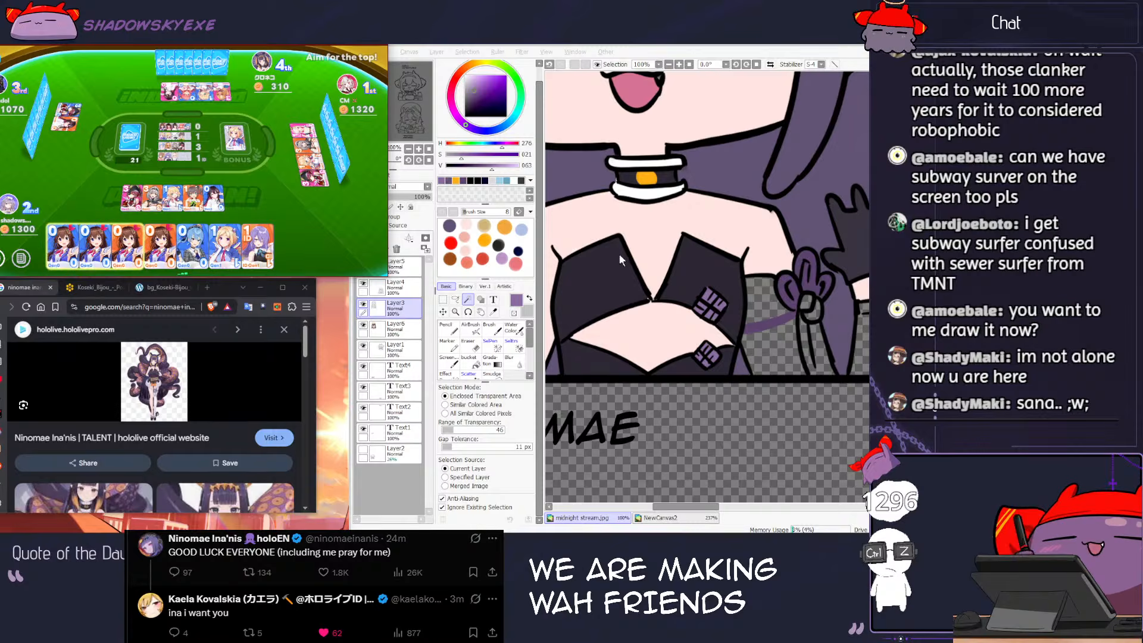
Step: Select the ribboned sleeve area from the lineart on Layer3 with the Magic Wand and fill it with white on Layer6
click(415, 305)
click(788, 291)
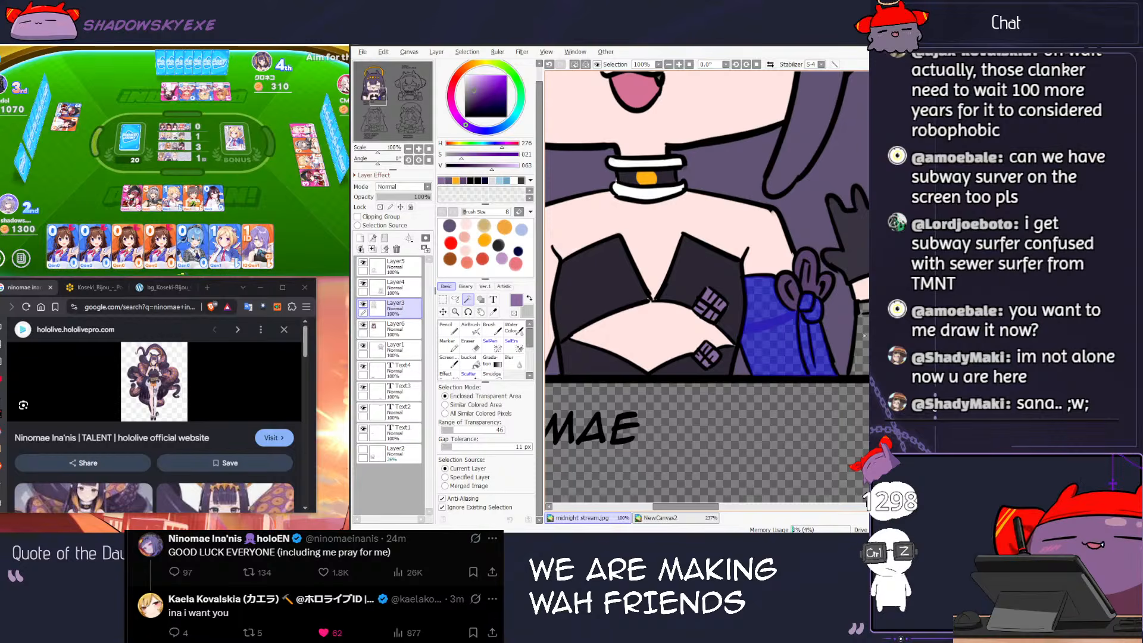
scroll(810, 322, down, 5)
click(388, 333)
key(g)
click(789, 328)
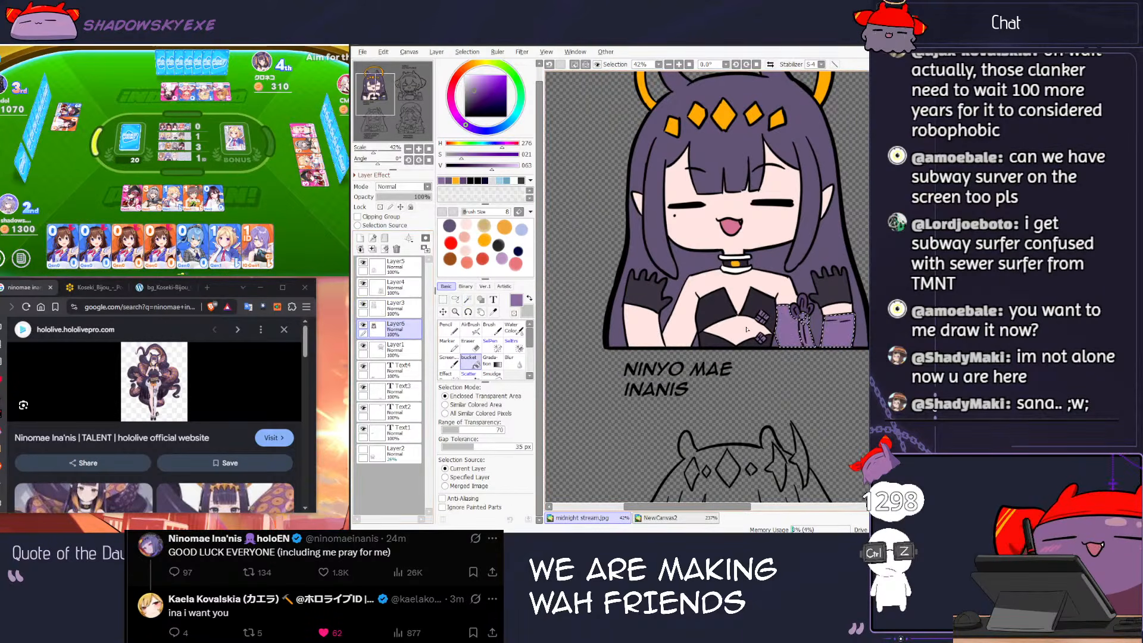
key(ctrl+z)
drag(484, 90, 464, 75)
click(797, 335)
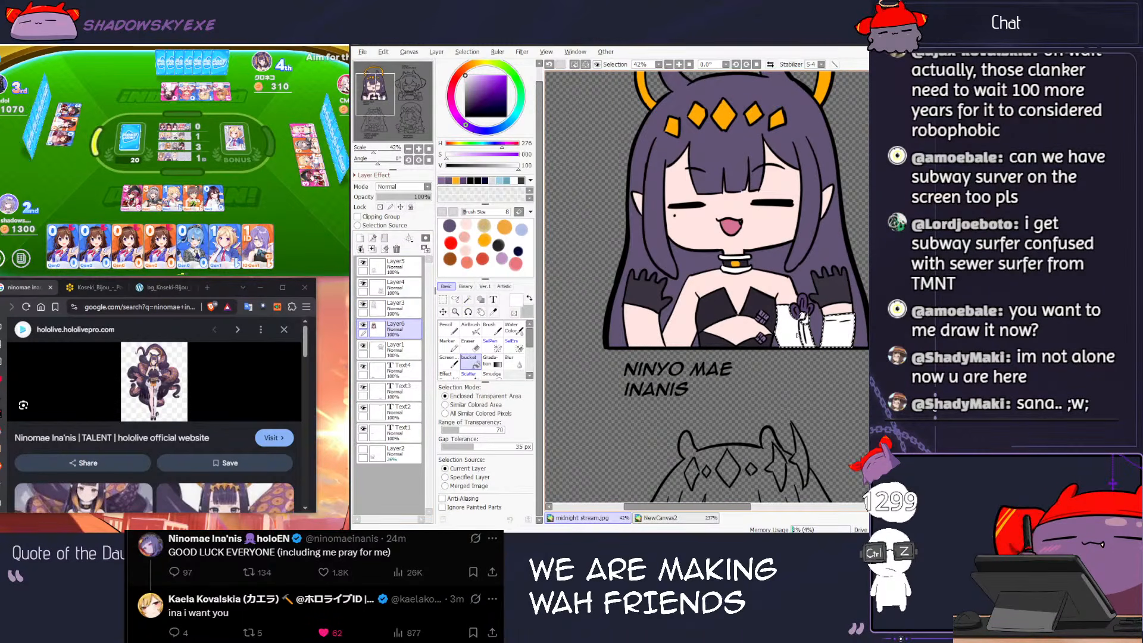
Step: Paint the strap across the white sleeve with the Pencil at size 20 in the sampled dark purple, undoing the stray strokes
scroll(779, 328, up, 5)
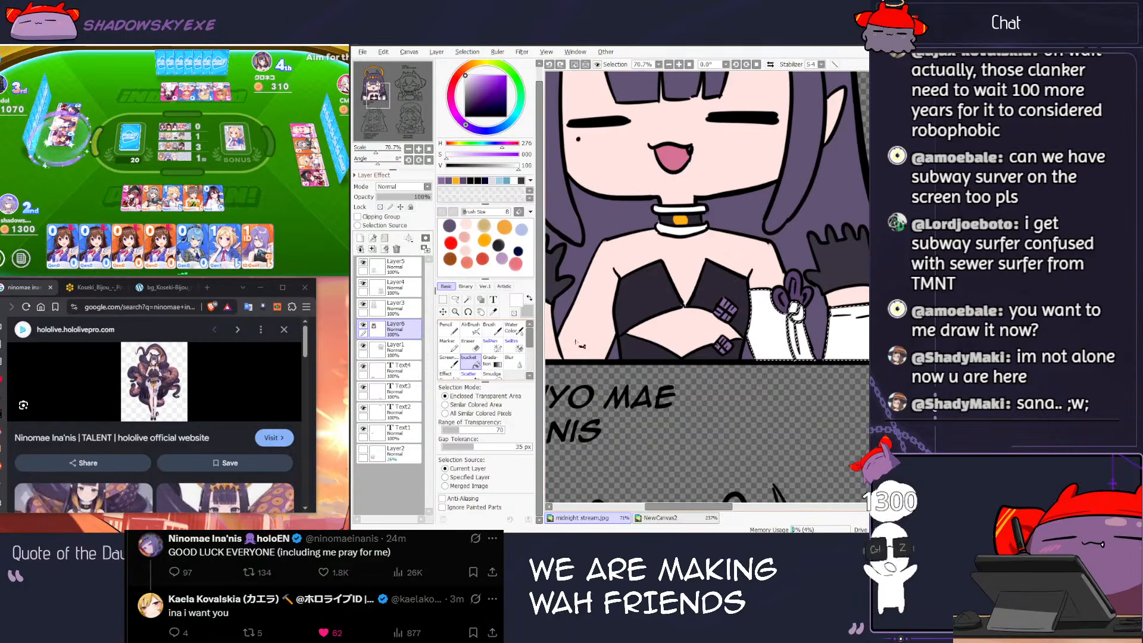
scroll(777, 328, up, 2)
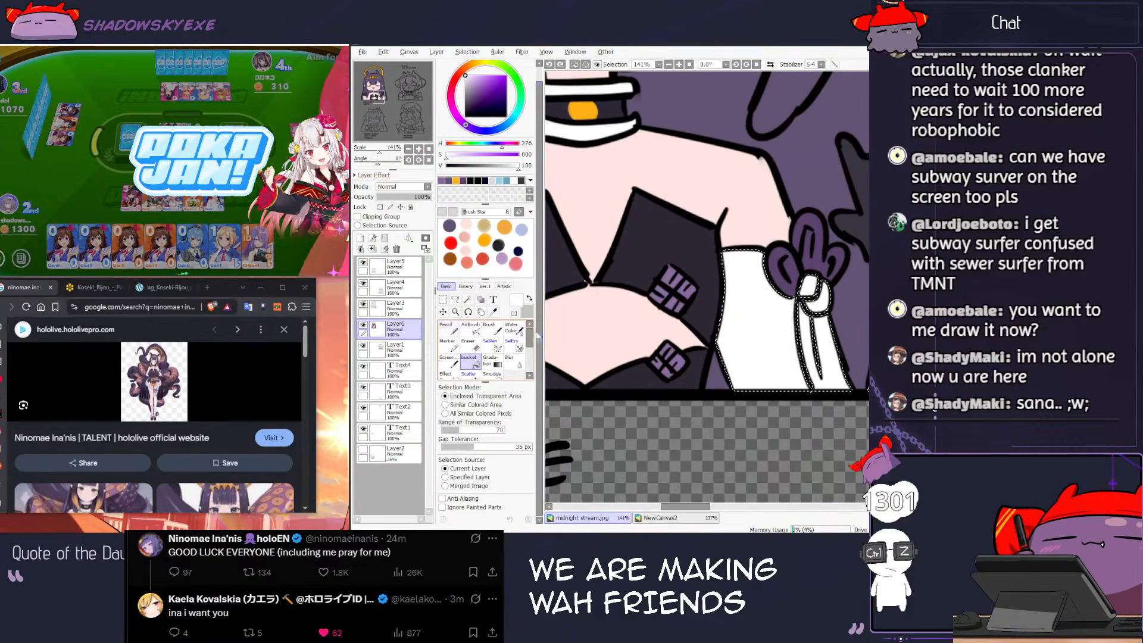
key(n)
alt+click(785, 278)
key(bracketright)
key(bracketright)
key(bracketright)
drag(721, 316, 791, 303)
key(ctrl+z)
alt+click(719, 373)
mouse_move(722, 315)
mouse_down()
mouse_move(769, 312)
mouse_move(736, 321)
mouse_up()
key(ctrl+z)
key(ctrl+z)
key(bracketleft)
key(bracketleft)
scroll(817, 375, down, 6)
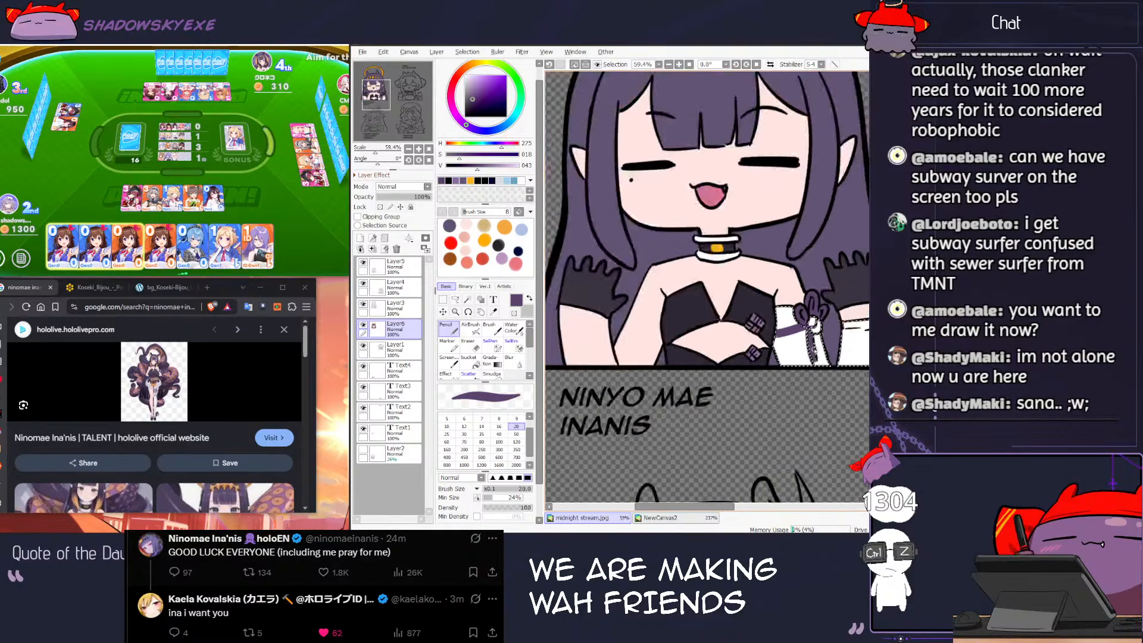
drag(822, 338, 757, 336)
drag(861, 316, 790, 304)
scroll(611, 282, up, 5)
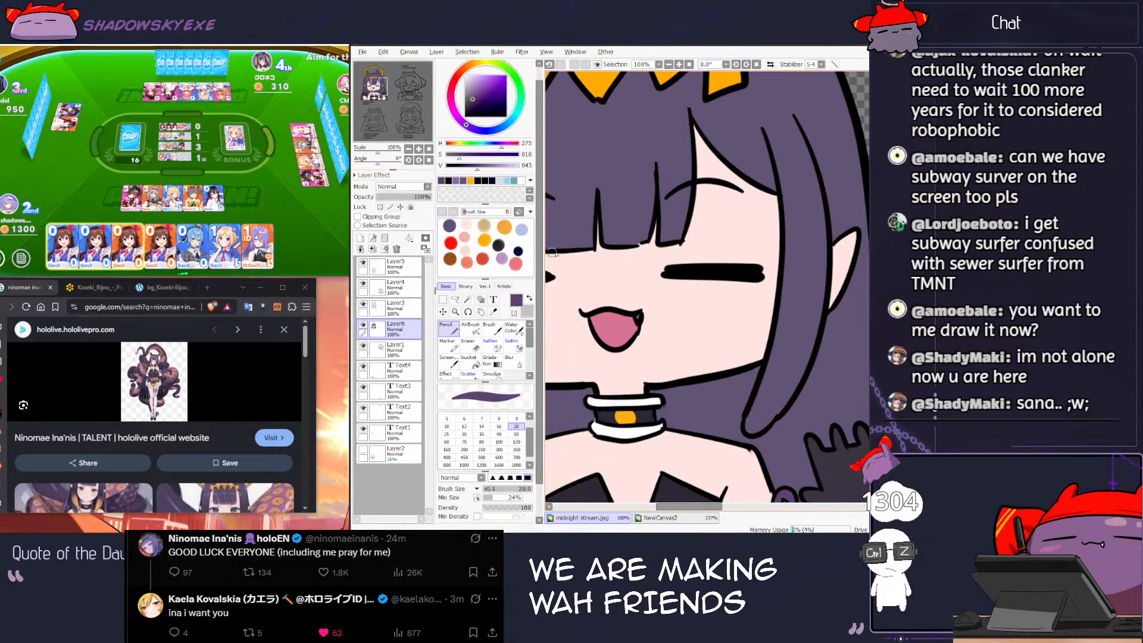
Step: Switch to the card game, discard the newly drawn card and return to the drawing
click(275, 222)
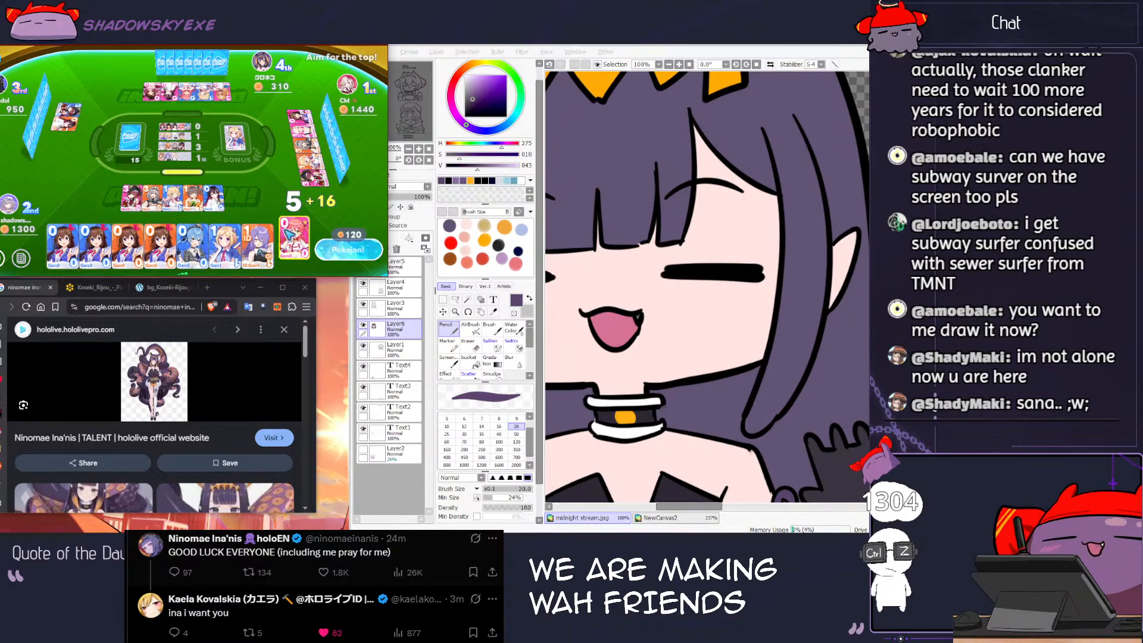
click(678, 290)
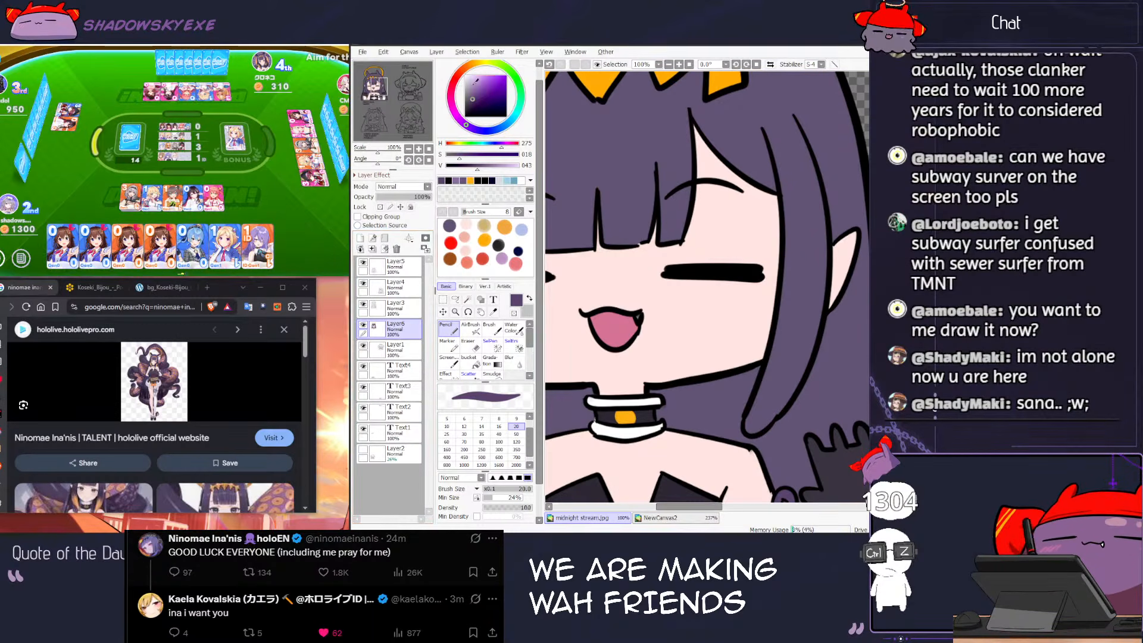
Step: Paint light pink blush on both cheeks on Layer6 using the Pencil at size 70
click(476, 76)
click(516, 434)
drag(701, 307, 741, 307)
key(ctrl+z)
drag(648, 315, 756, 316)
mouse_move(660, 314)
mouse_down()
mouse_move(595, 314)
mouse_move(643, 313)
mouse_move(629, 315)
mouse_up()
scroll(670, 310, down, 4)
drag(756, 286, 712, 299)
mouse_move(816, 302)
mouse_down()
mouse_move(746, 310)
mouse_move(773, 276)
mouse_move(818, 276)
mouse_up()
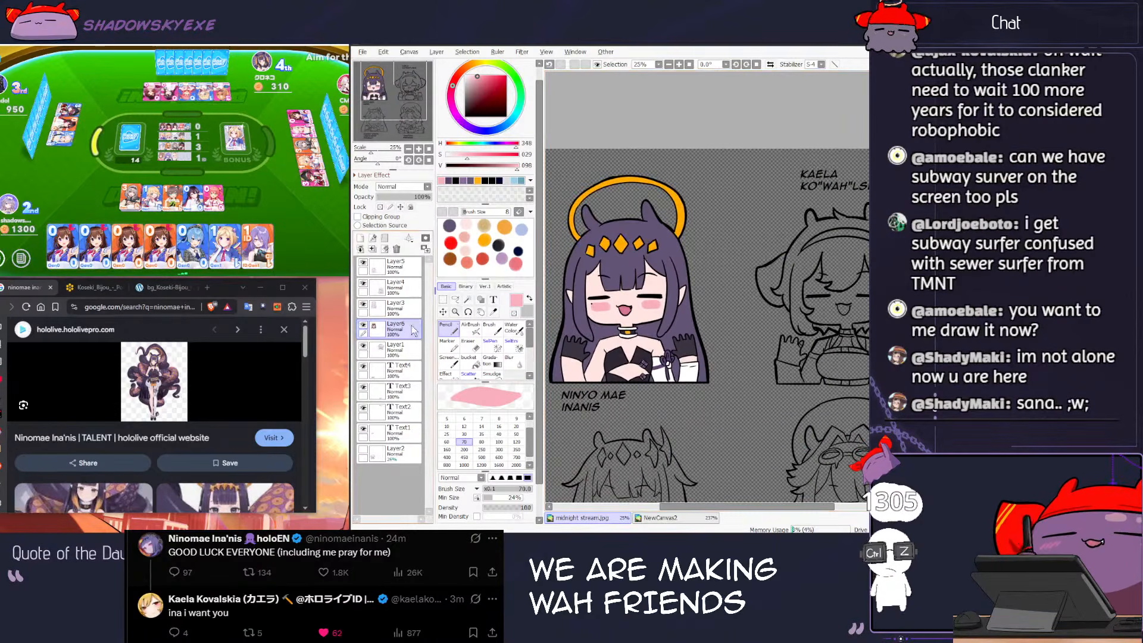
Step: Rename Layer6 to Ina and Layer3 to Ina Lineart
double_click(403, 329)
text(Ina)
key(Return)
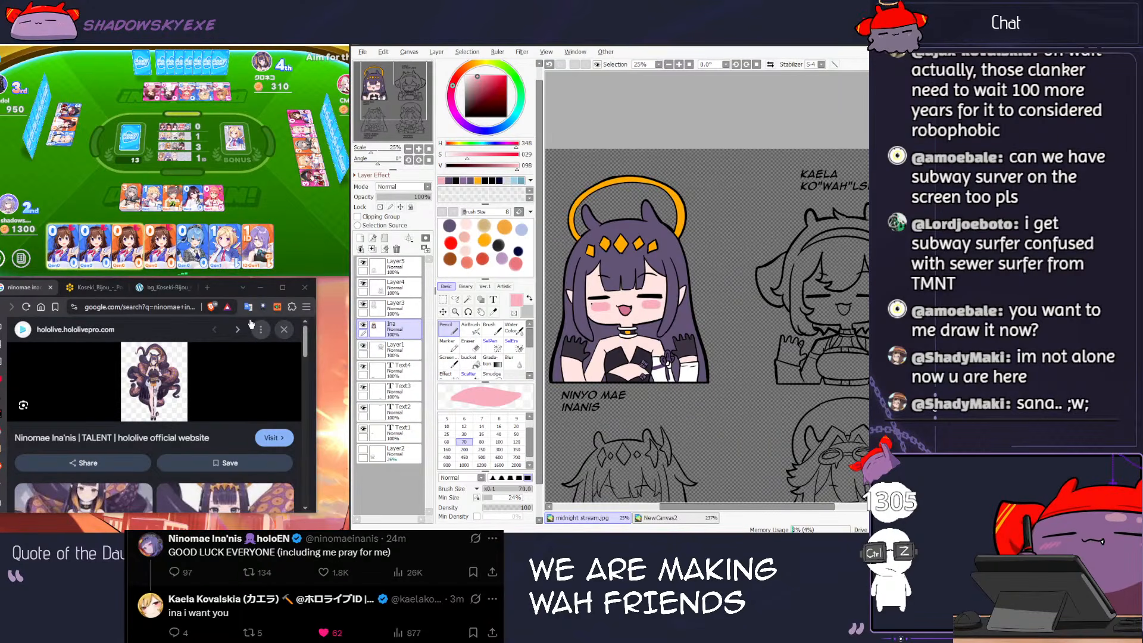
double_click(399, 316)
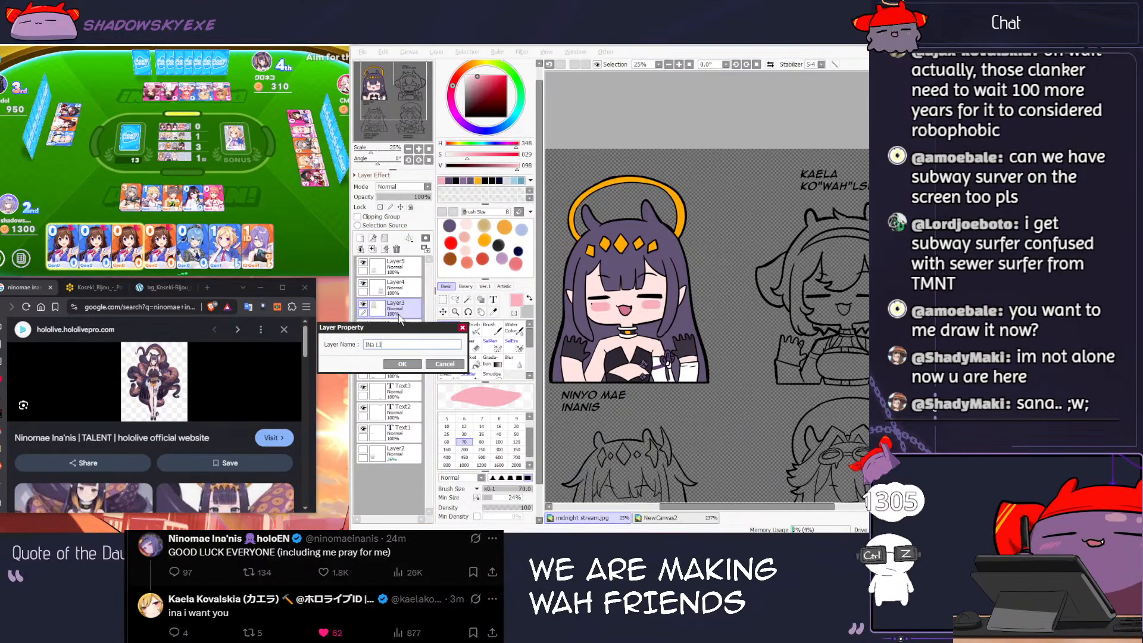
text(Ina )
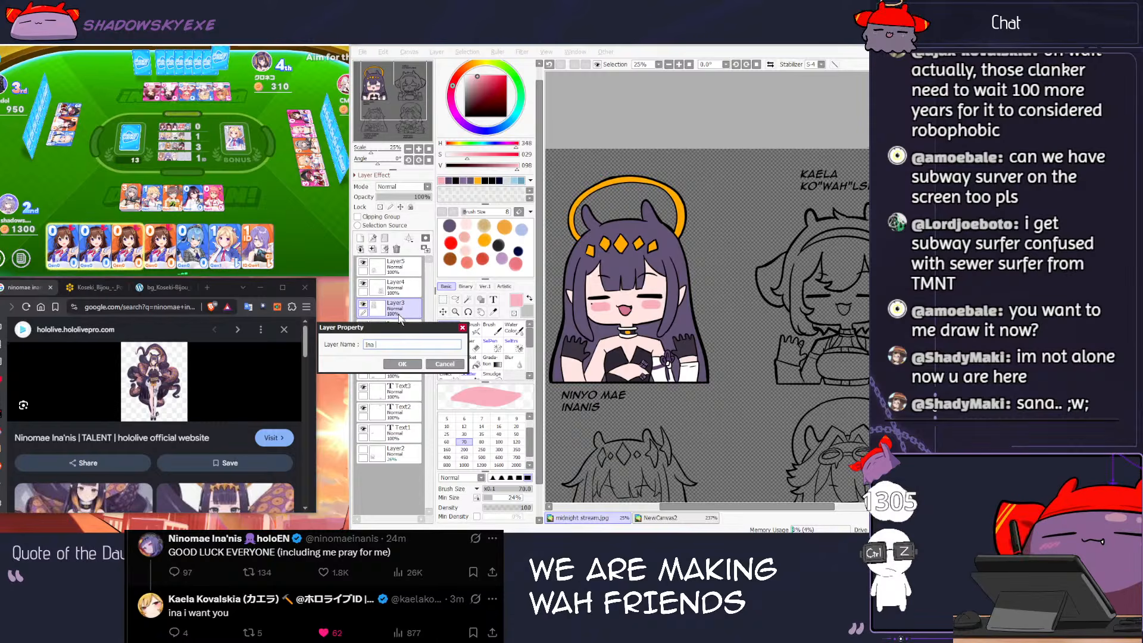
text(Lineart)
key(Return)
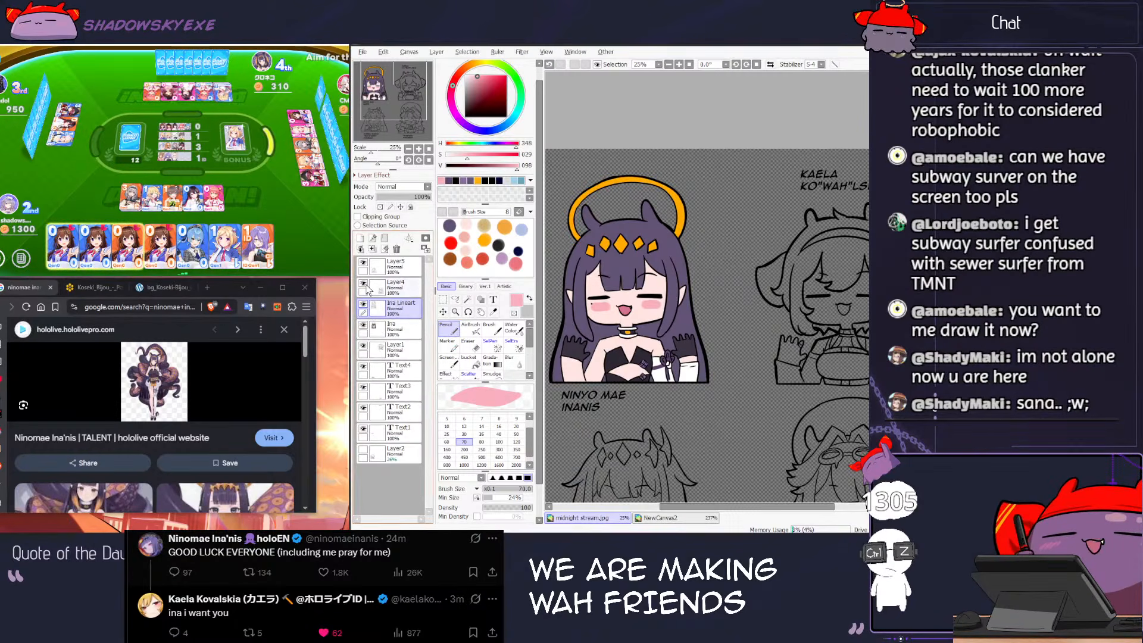
Step: Rename Layer4 to Raora Lineart, discarding the newly drawn card in the card game in between
double_click(396, 286)
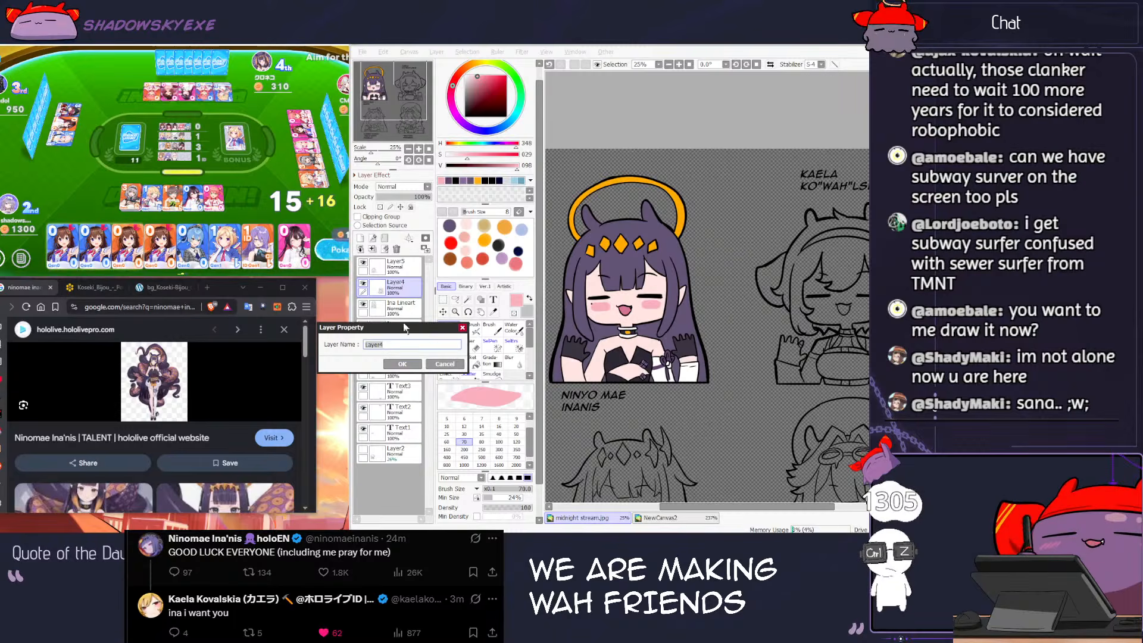
click(278, 205)
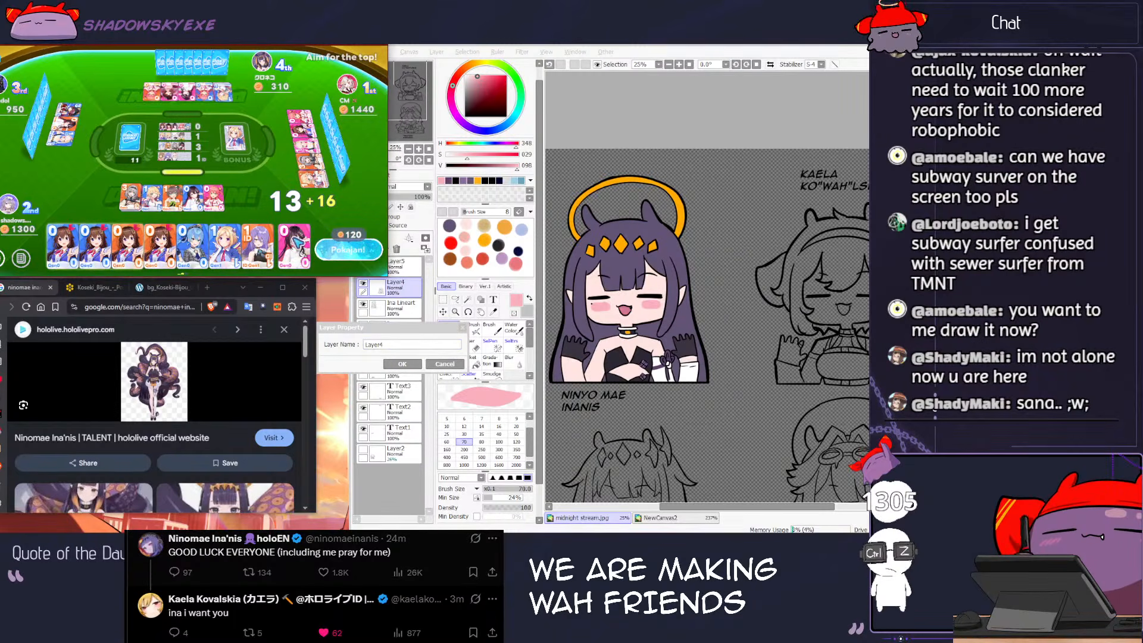
click(297, 243)
double_click(395, 343)
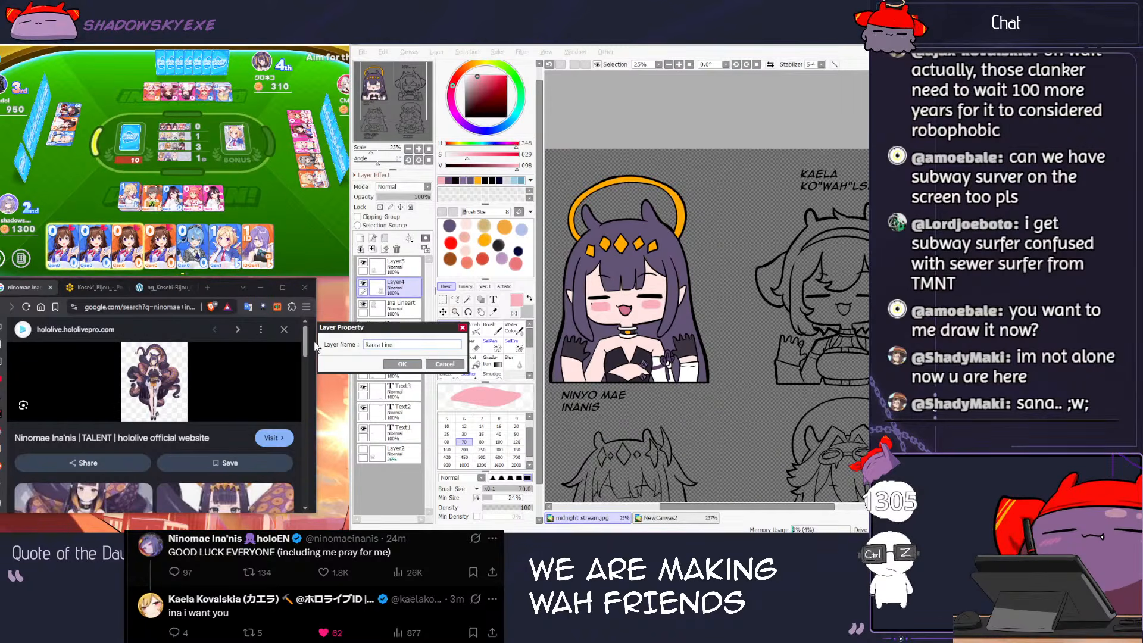
key(Return)
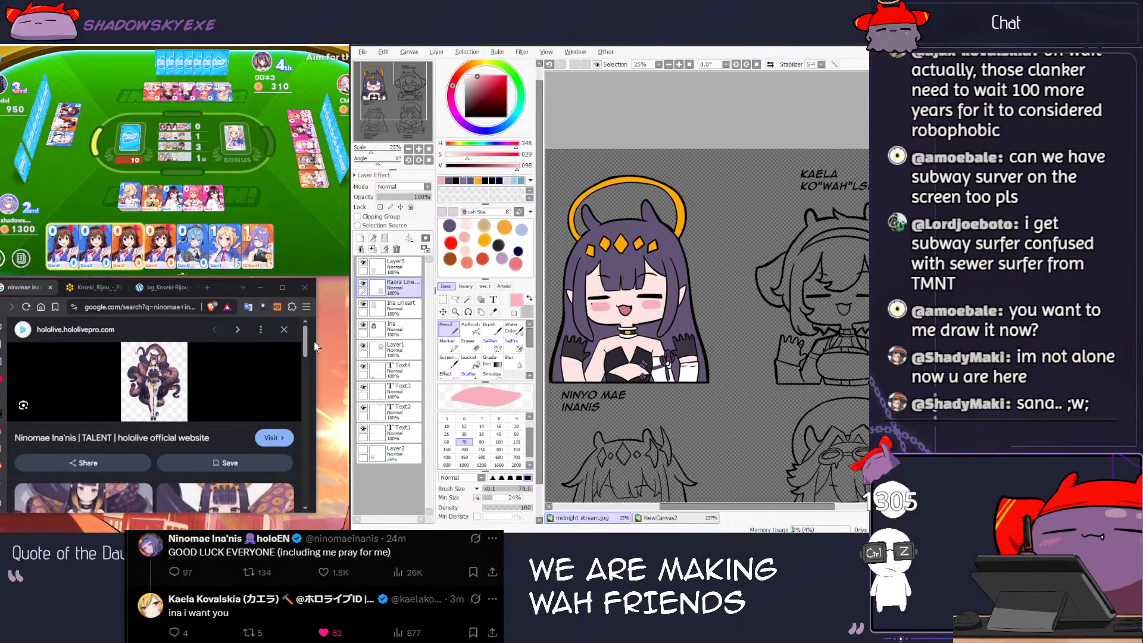
Step: Switch to the card game, advance through the finished match's ranking, coin and event bonus pages, and return to the drawing
click(212, 46)
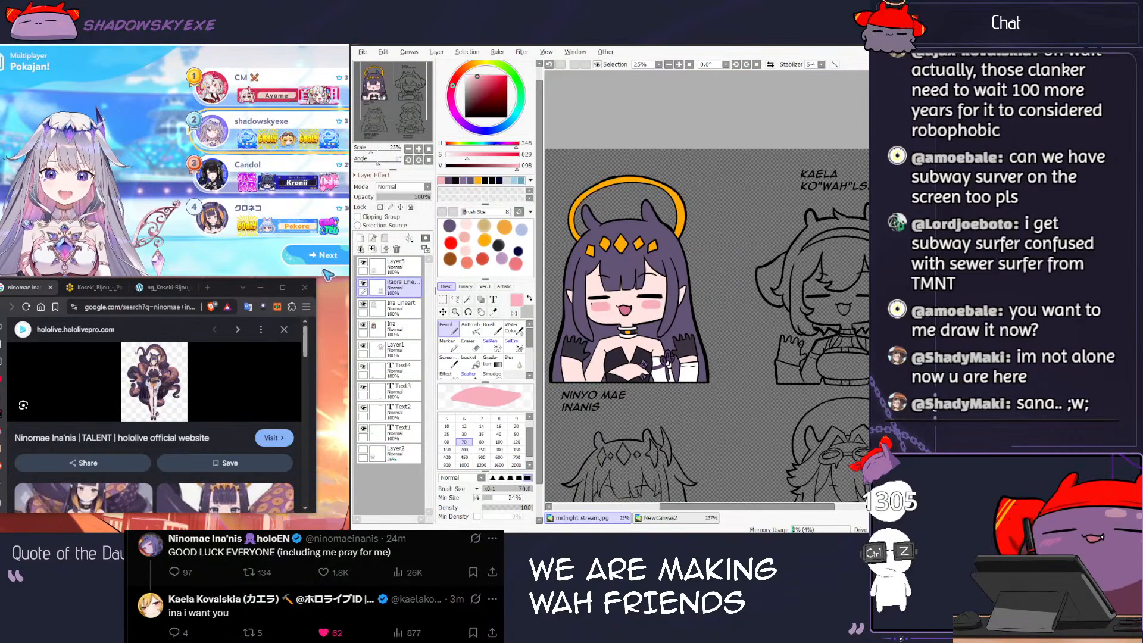
click(319, 266)
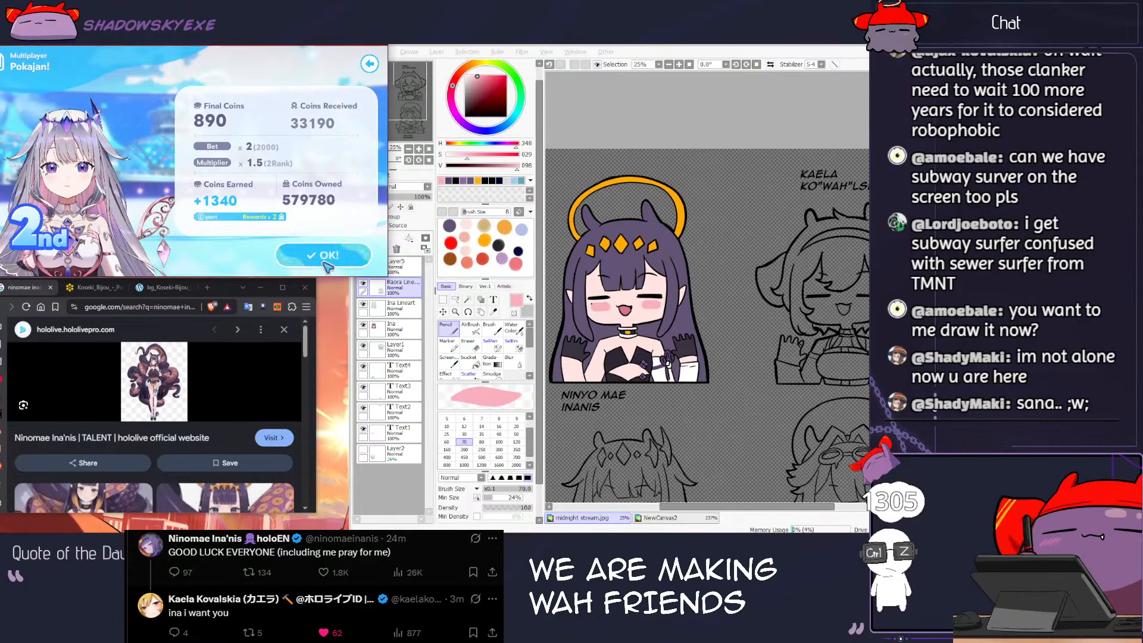
click(328, 258)
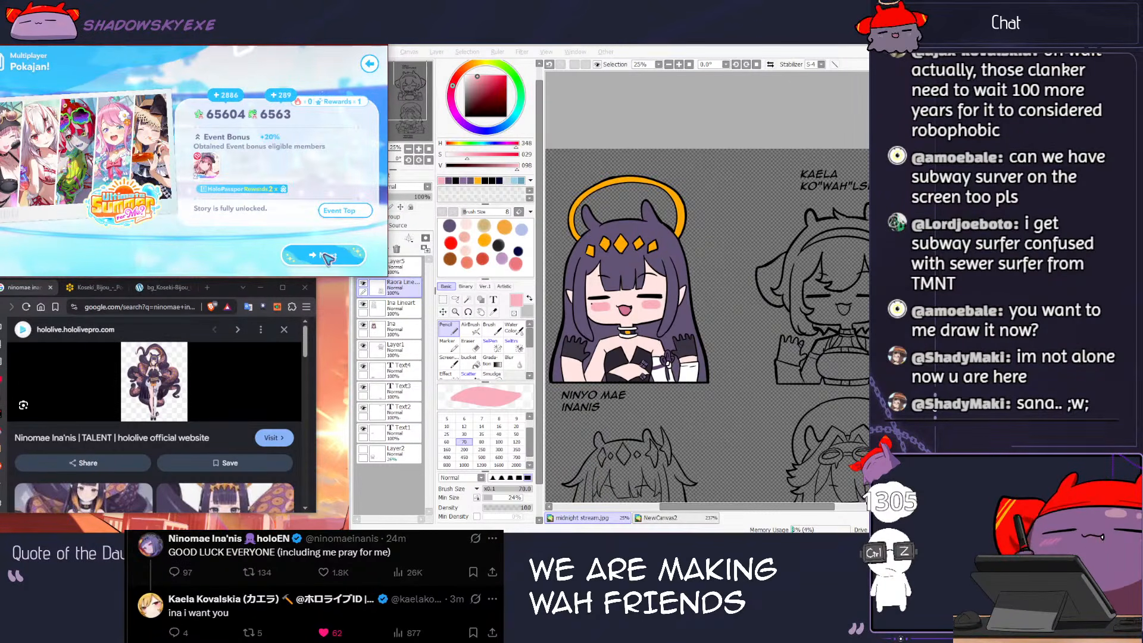
click(327, 257)
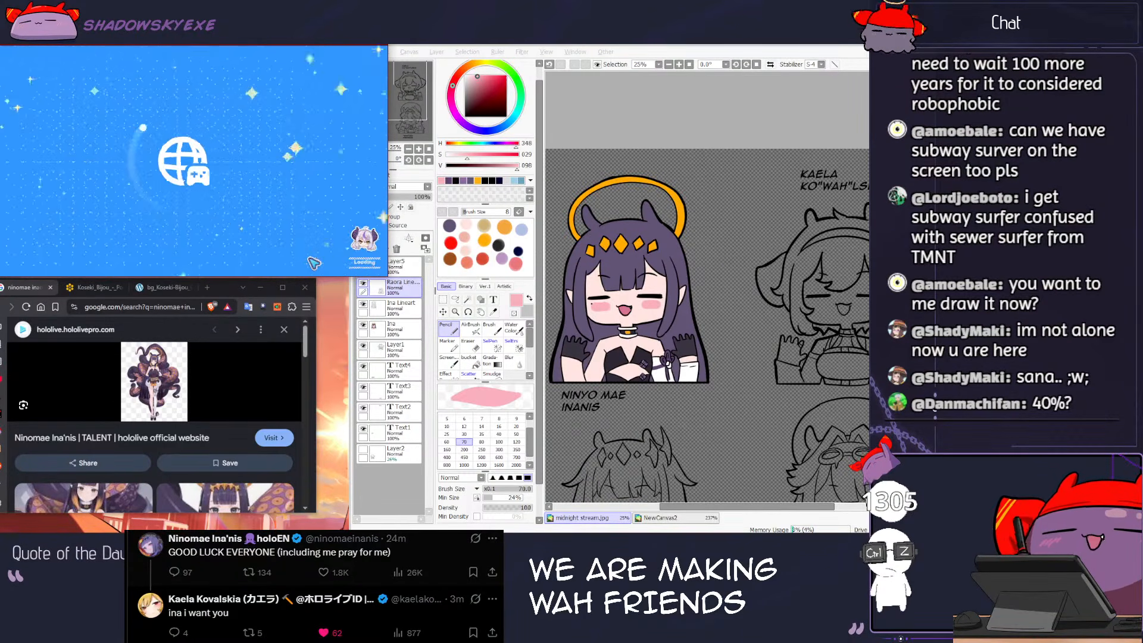
click(696, 51)
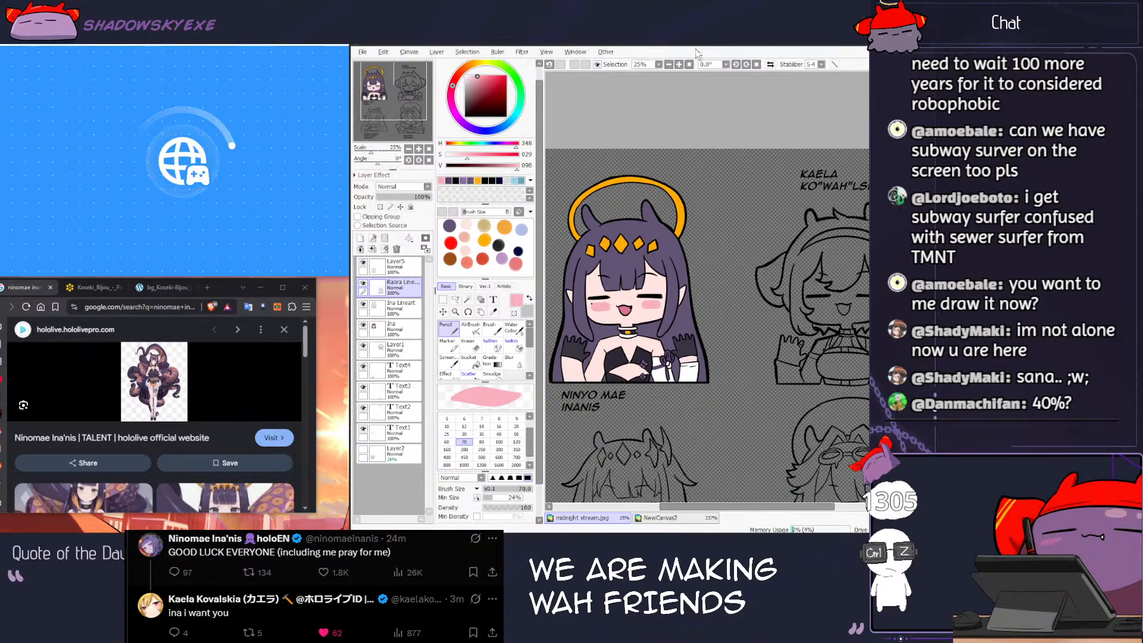
drag(704, 509, 725, 489)
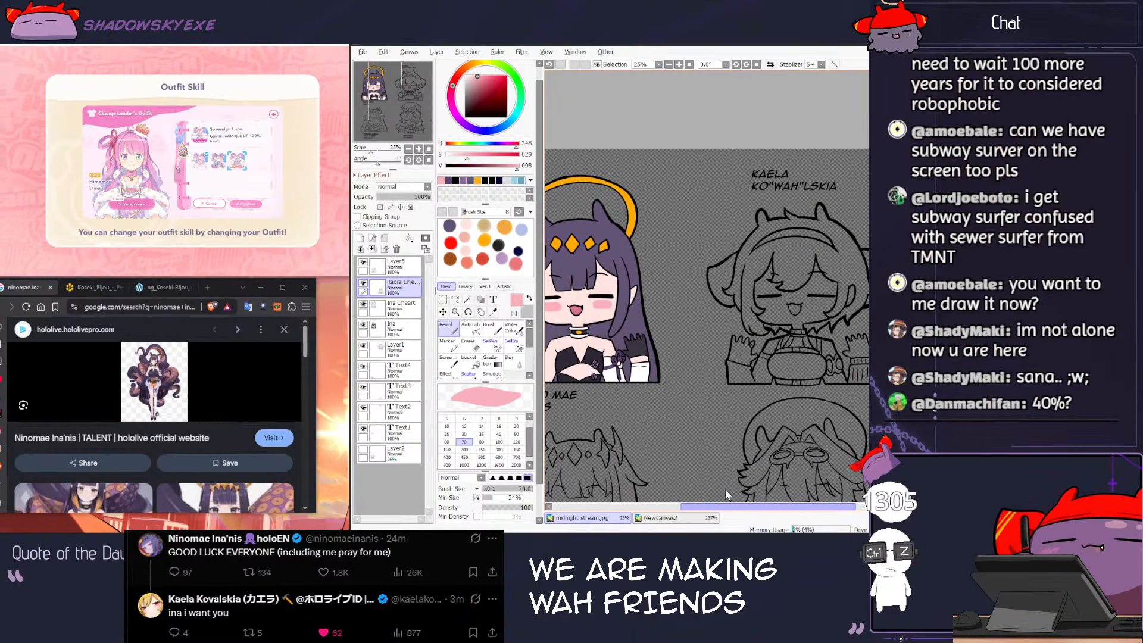
drag(724, 489, 725, 489)
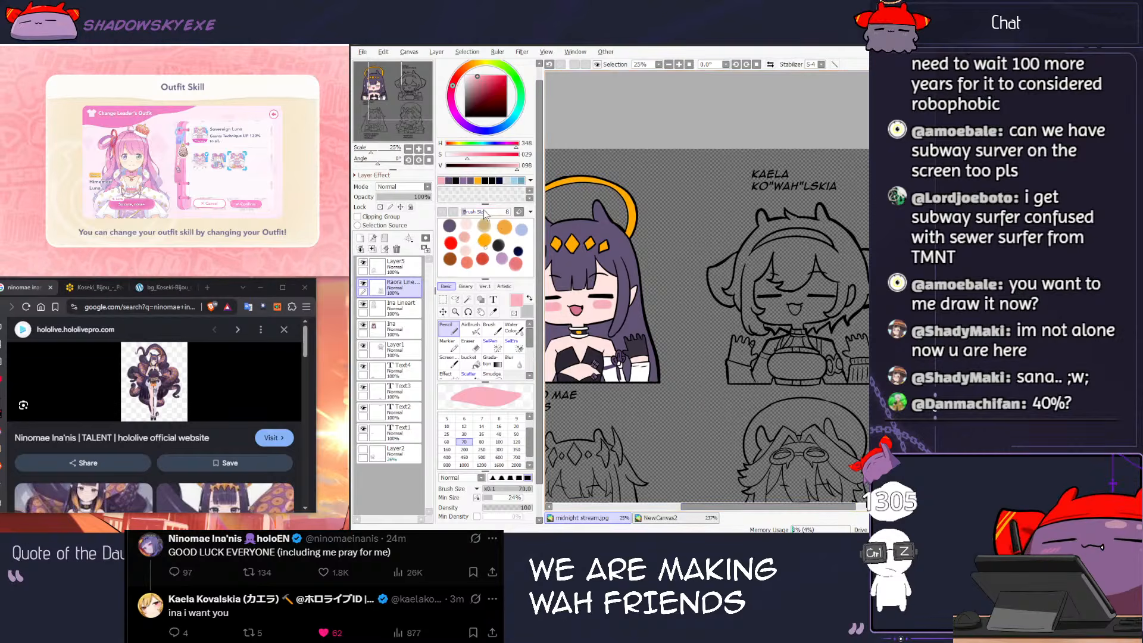
click(334, 140)
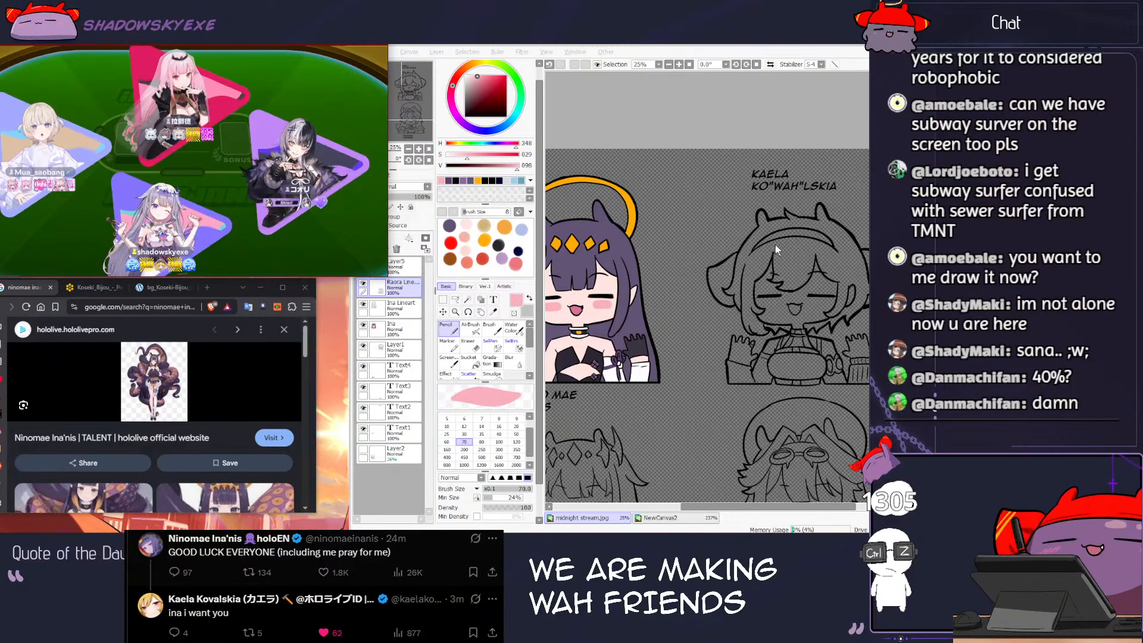
scroll(772, 238, up, 1)
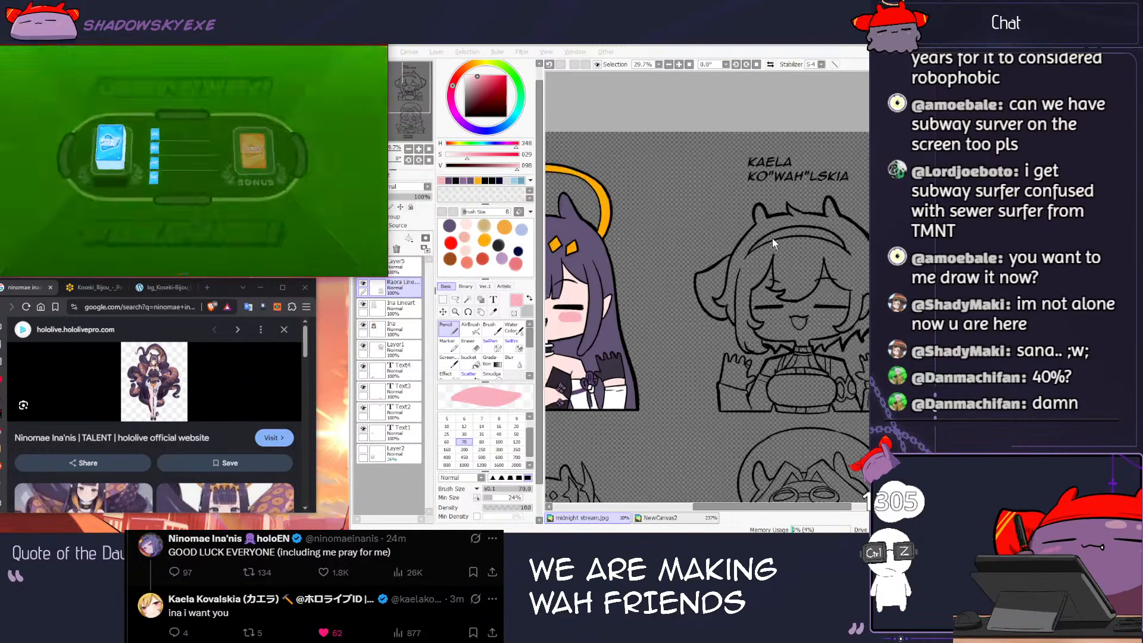
scroll(772, 238, down, 3)
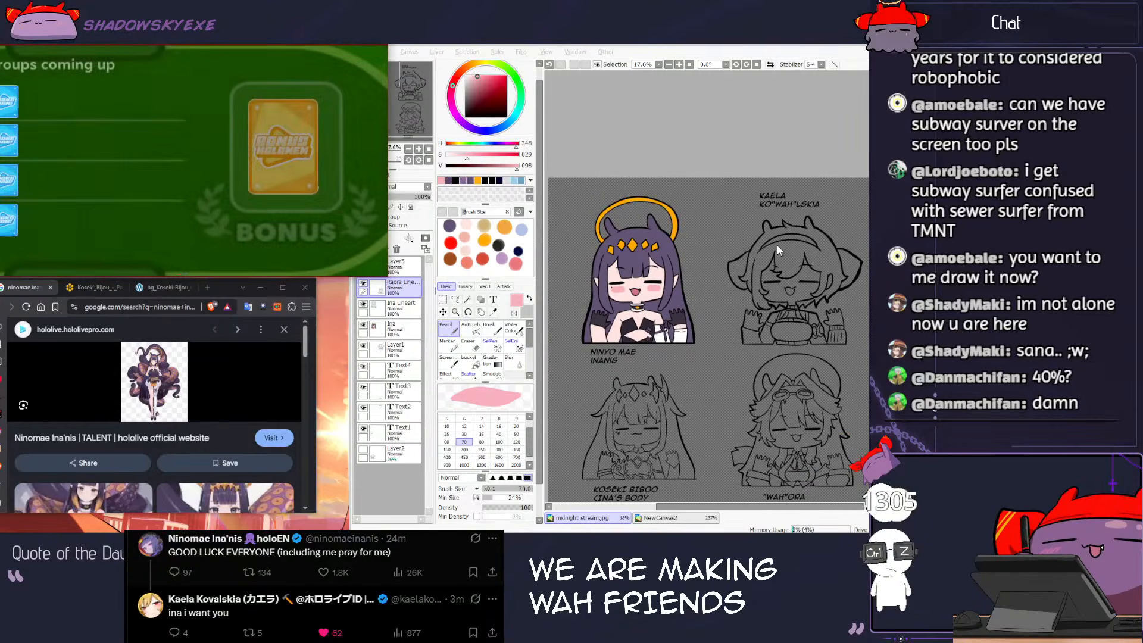
Step: Rename Layer1 to Kaela Lineart and Layer5 to Biboo Line, and discard the newly drawn card in the card game
scroll(776, 246, up, 5)
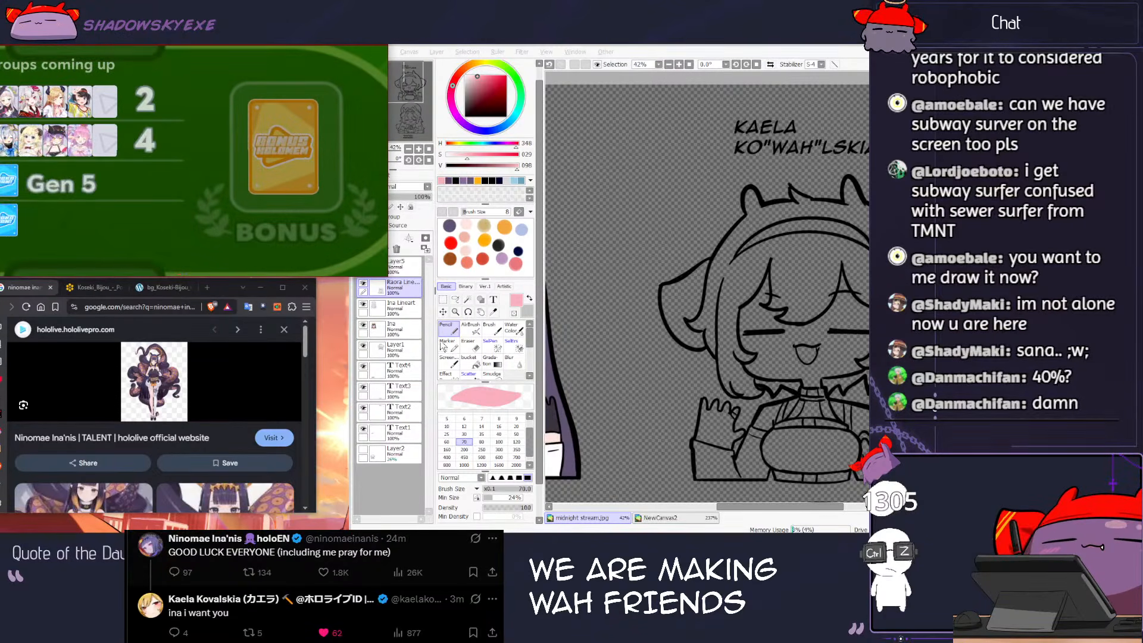
click(404, 355)
double_click(404, 351)
text(Kaela Lineart)
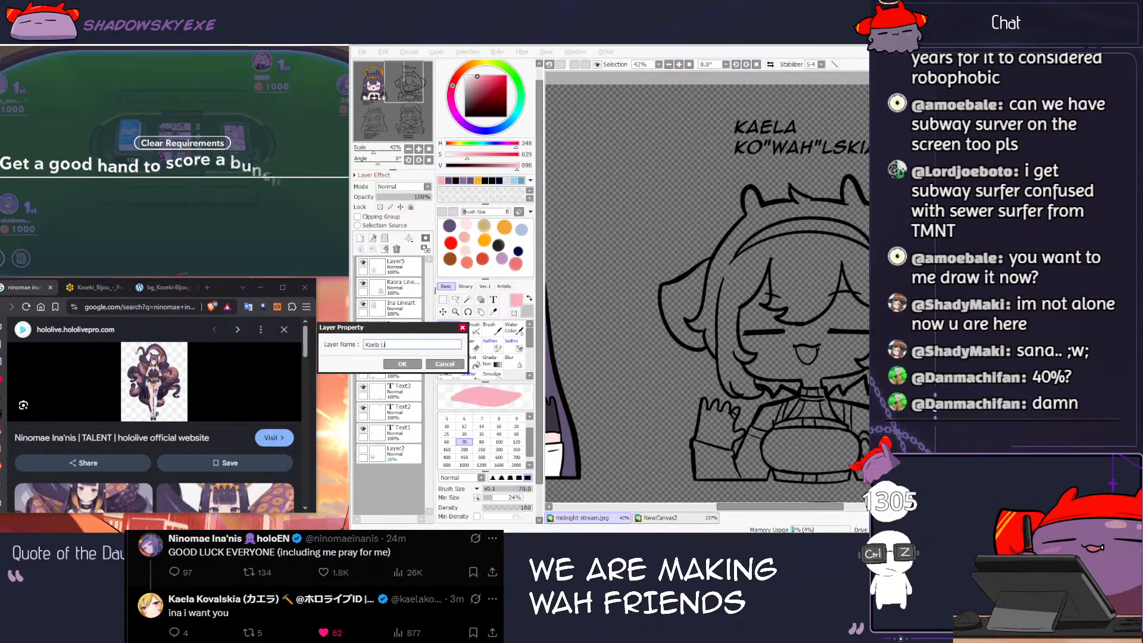
key(Return)
double_click(404, 271)
text(Biboo Line)
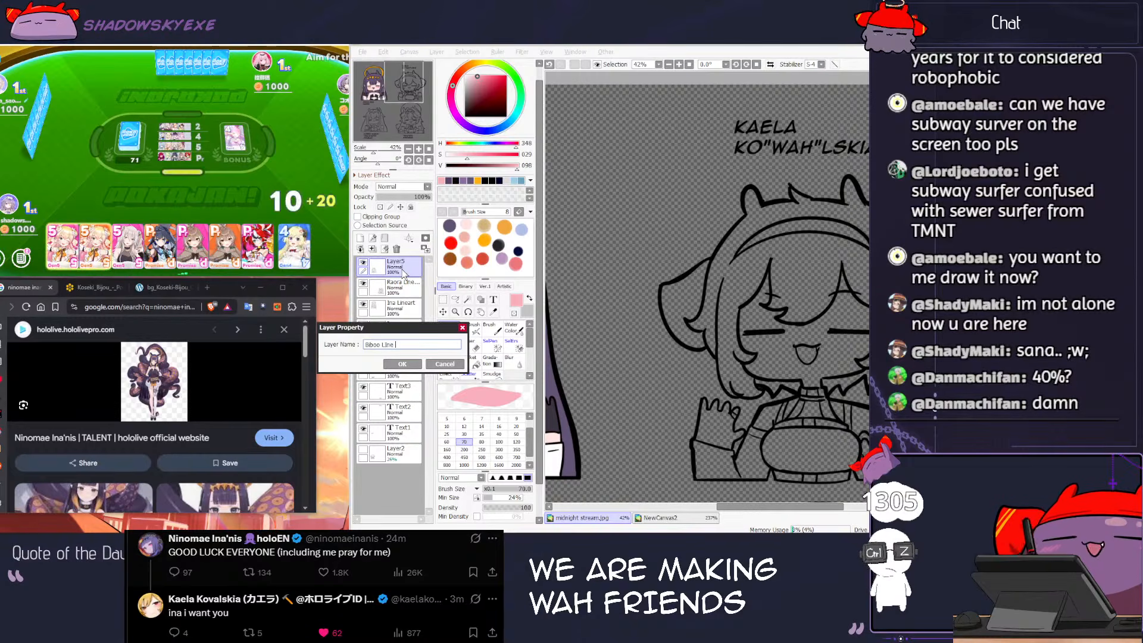
key(Return)
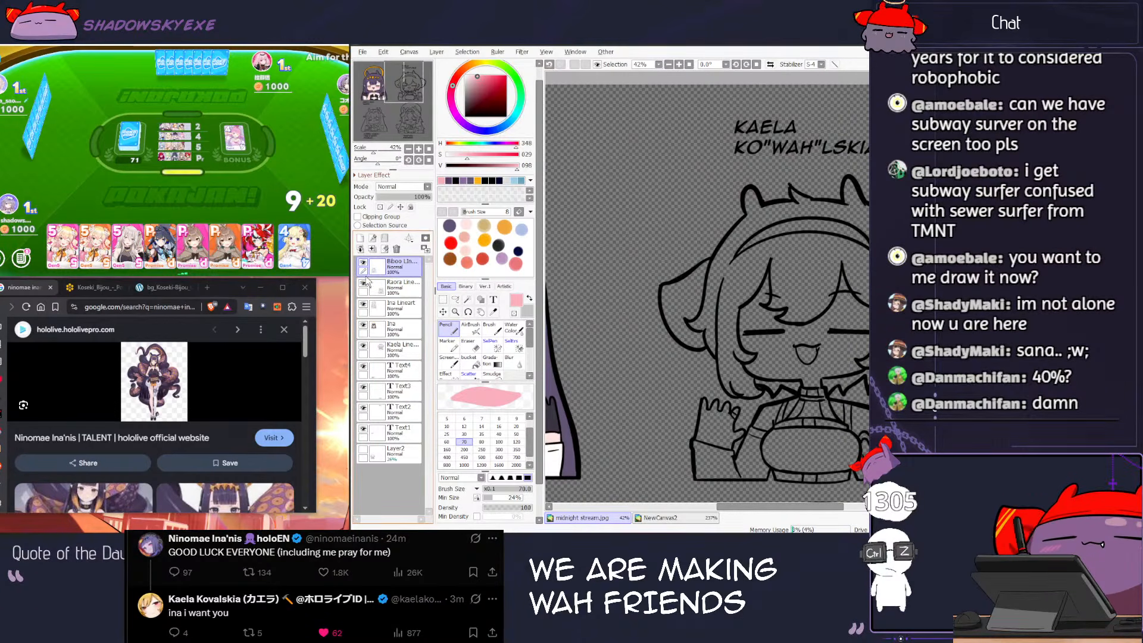
click(242, 200)
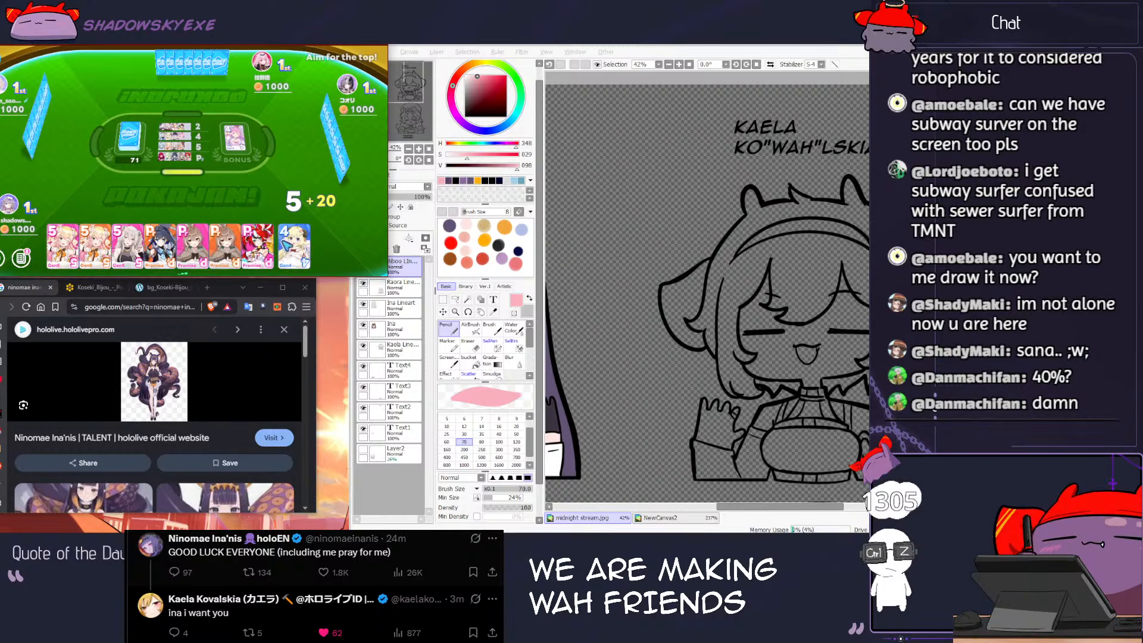
click(635, 271)
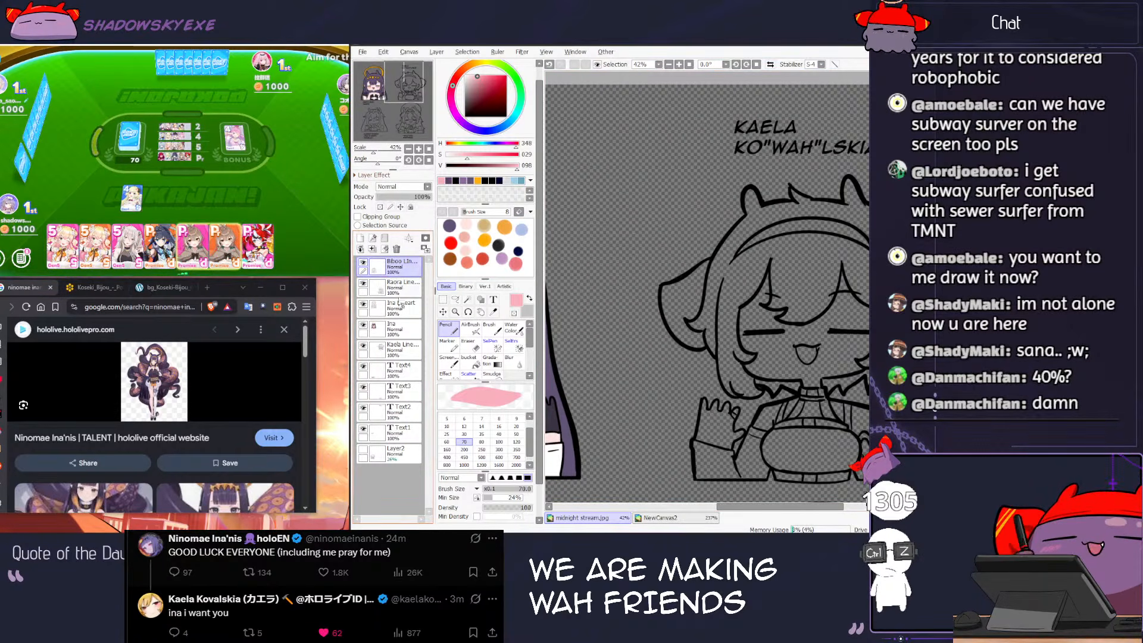
Step: Select Kaela's headband and side bows on Kaela Lineart, and bucket-fill them red on a new layer beneath it
click(399, 346)
key(w)
click(683, 303)
drag(833, 253, 669, 252)
click(672, 228)
click(764, 271)
click(470, 361)
click(403, 371)
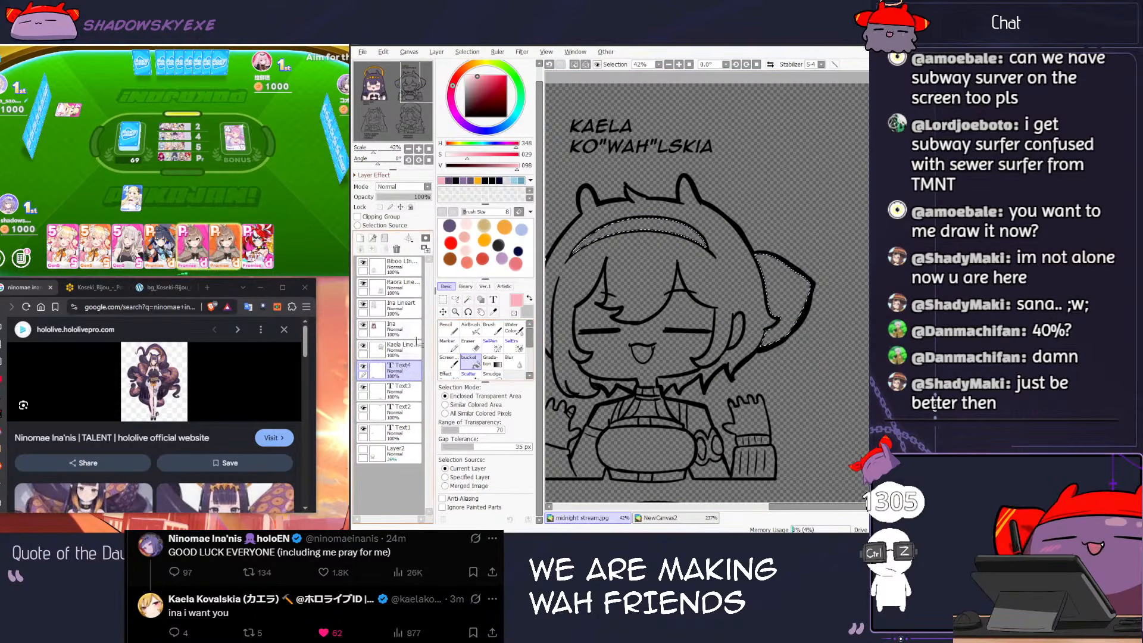
click(360, 238)
click(451, 243)
click(655, 229)
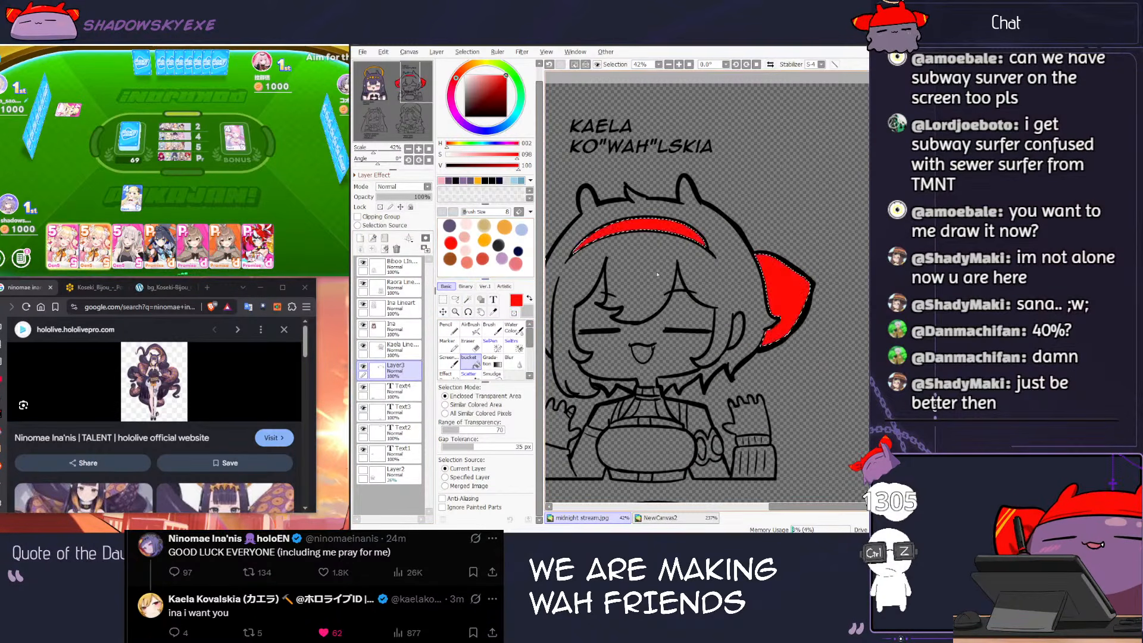
scroll(659, 273, down, 3)
scroll(659, 273, up, 2)
Step: Try painting an orange stripe on Kaela's red side bow with the Pencil
key(n)
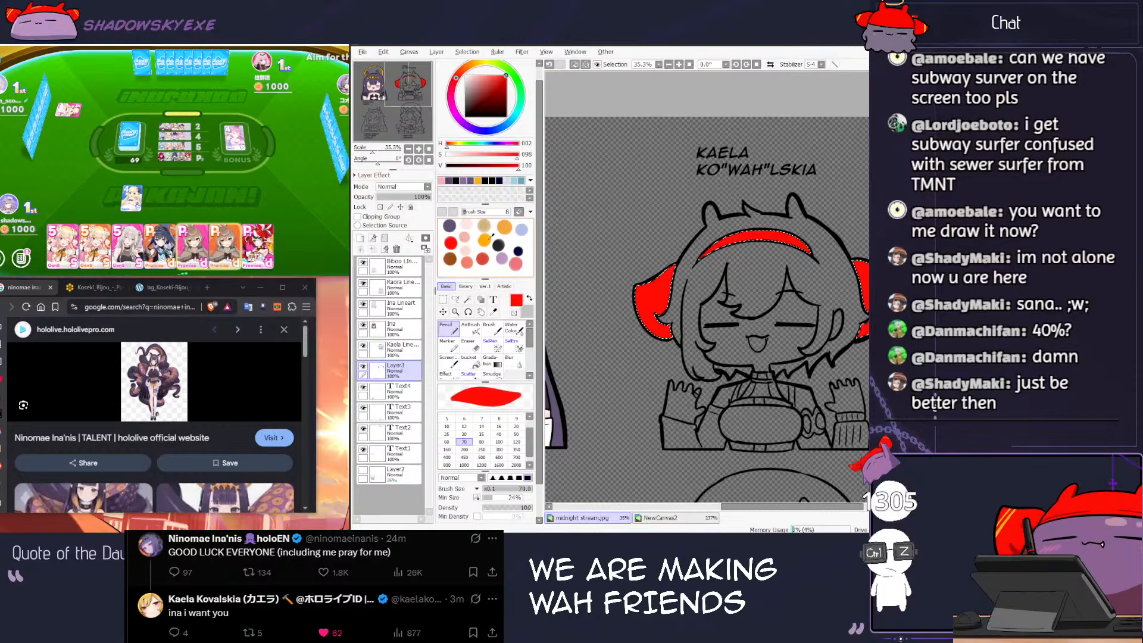
click(523, 213)
click(557, 264)
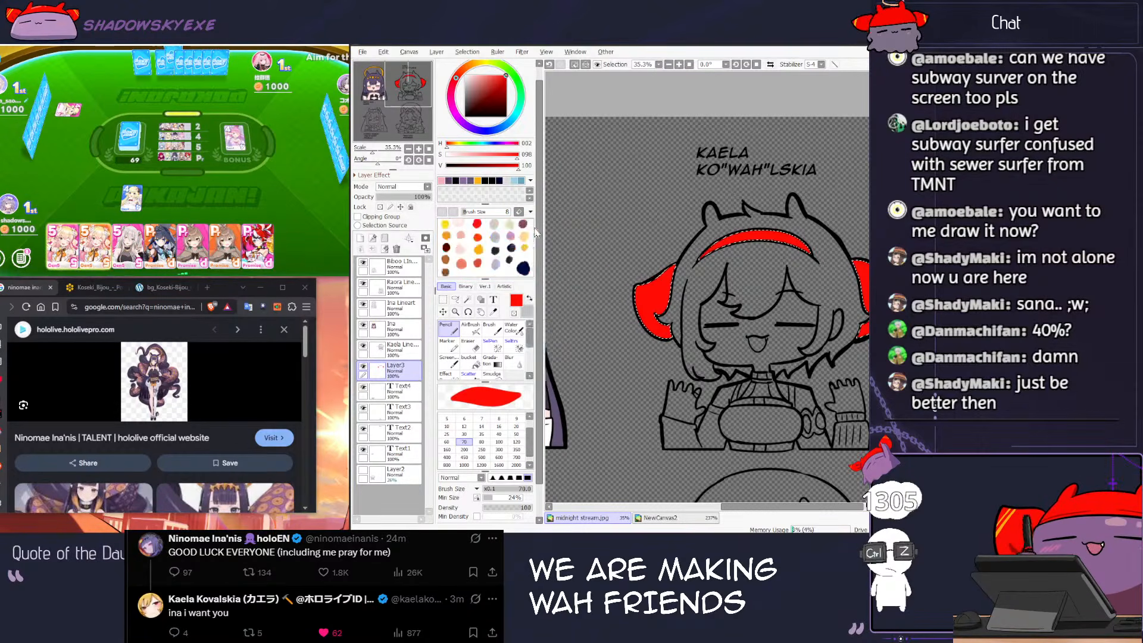
click(477, 237)
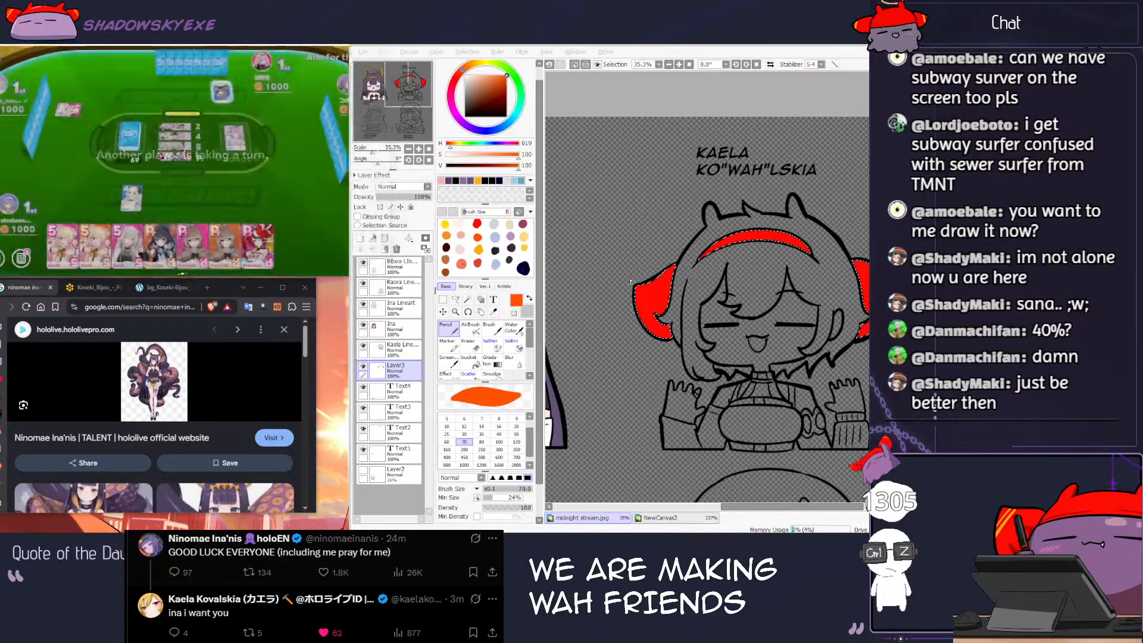
drag(647, 269, 643, 291)
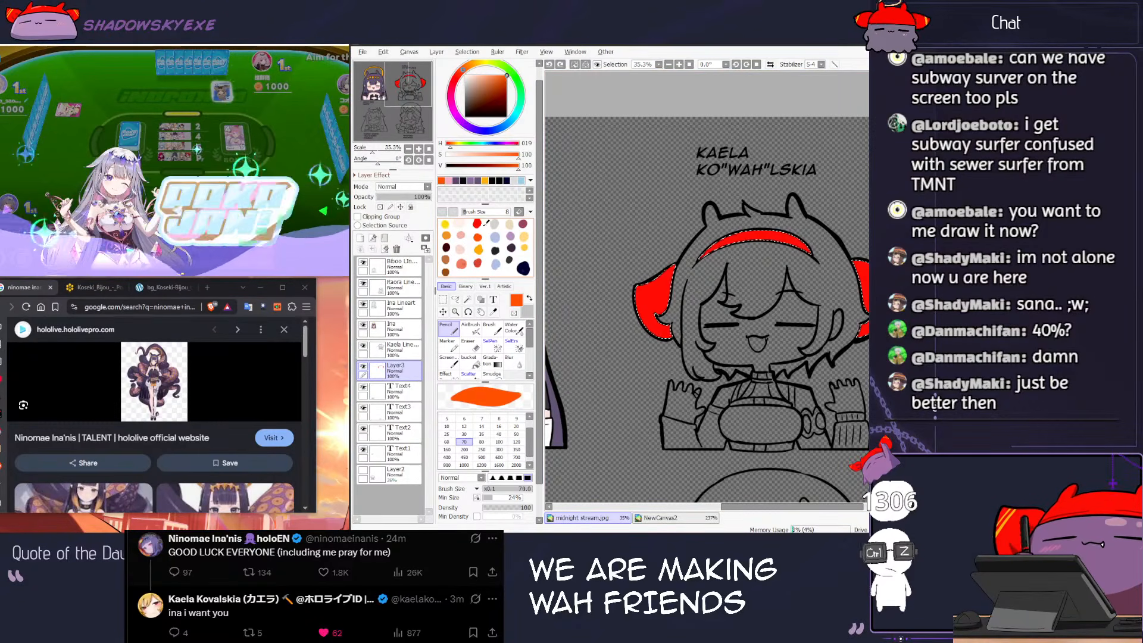
alt+click(652, 301)
key(g)
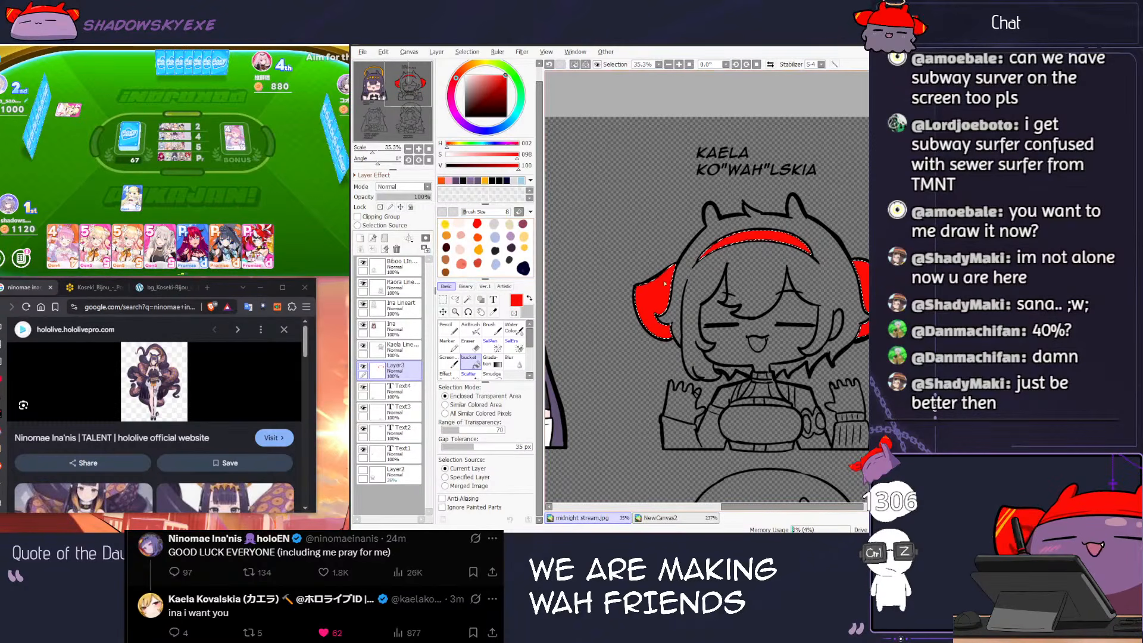
Step: Paint golden yellow stripes across both of Kaela's red side bows with the Pencil at size 40
click(523, 236)
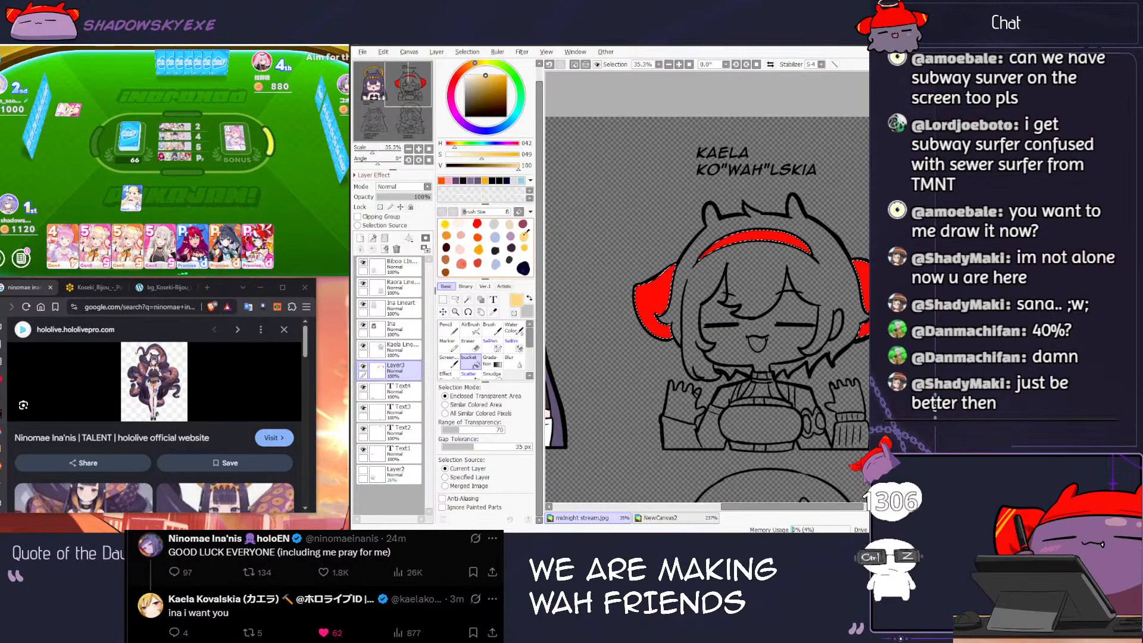
key(n)
drag(642, 280, 657, 300)
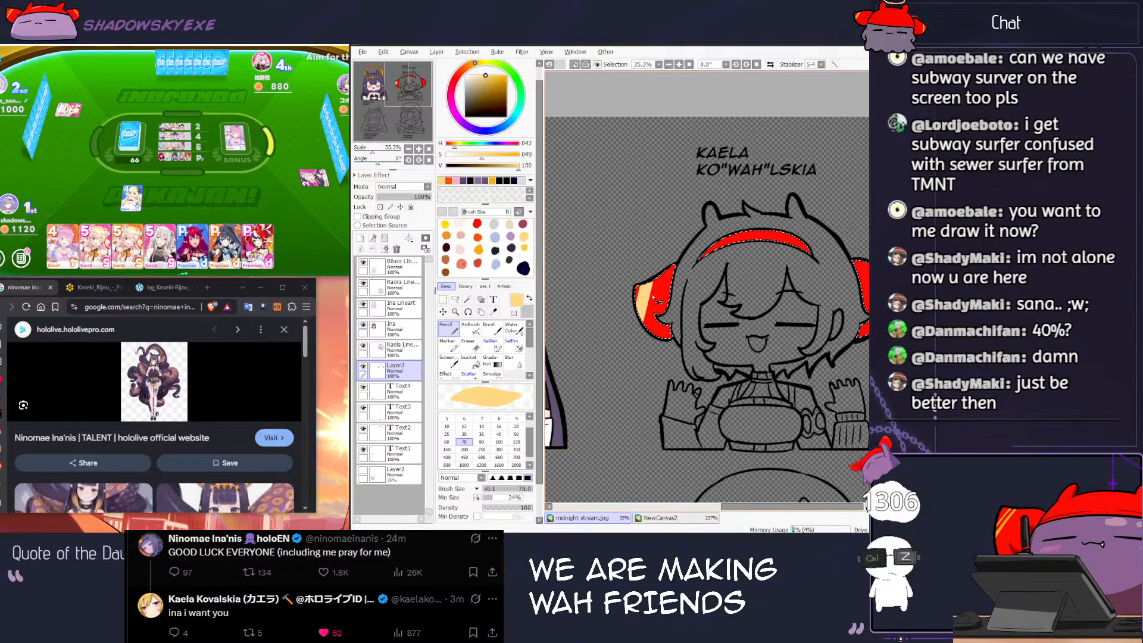
click(524, 247)
key(bracketleft)
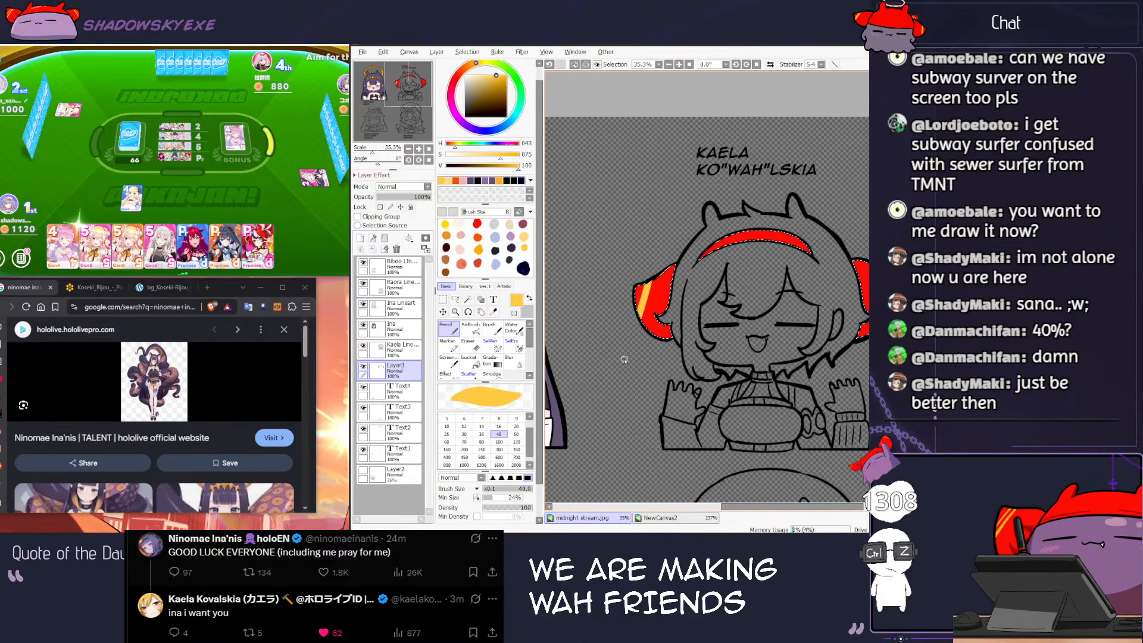
mouse_move(771, 274)
mouse_down()
mouse_move(763, 312)
mouse_move(804, 360)
mouse_up()
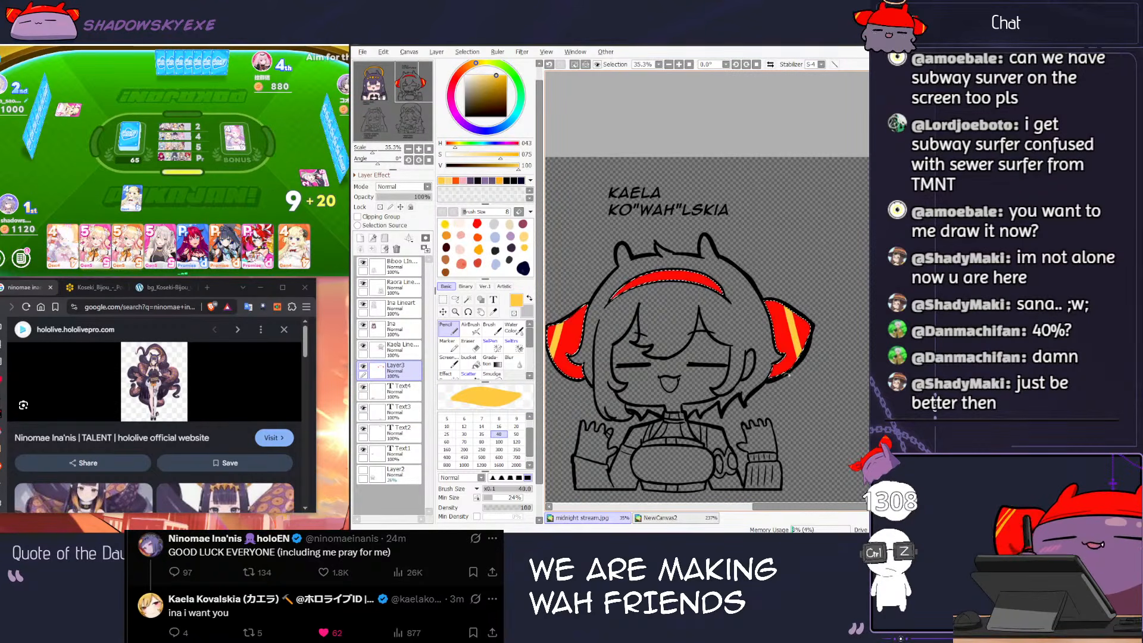
key(bracketleft)
key(bracketleft)
key(bracketleft)
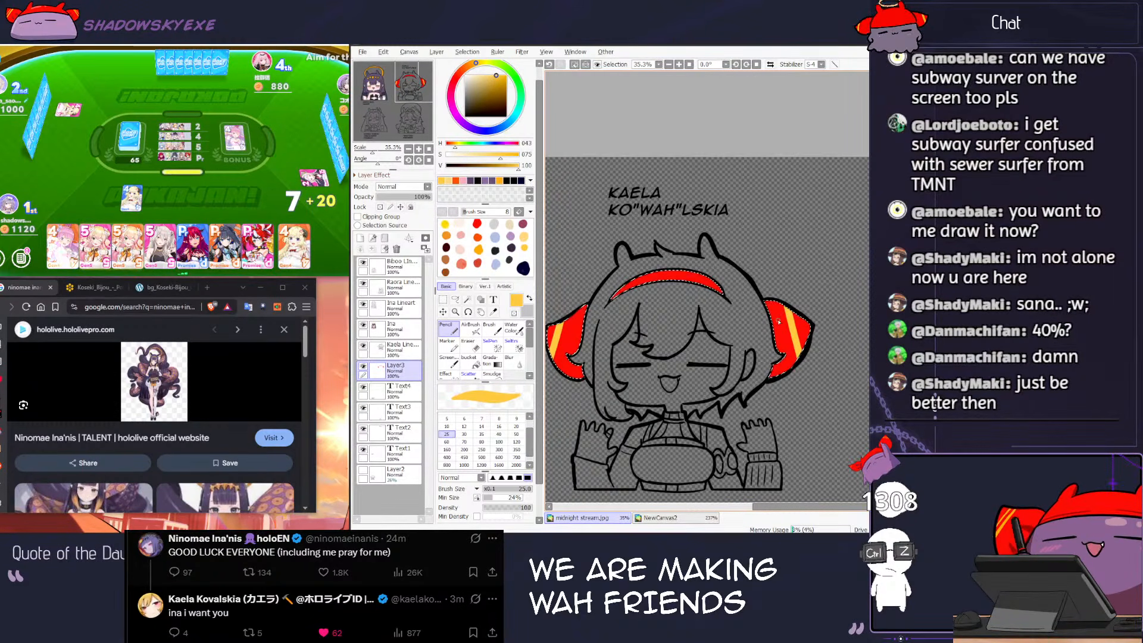
Step: Discard the newly drawn card in the card game
scroll(778, 322, down, 3)
drag(734, 341, 762, 256)
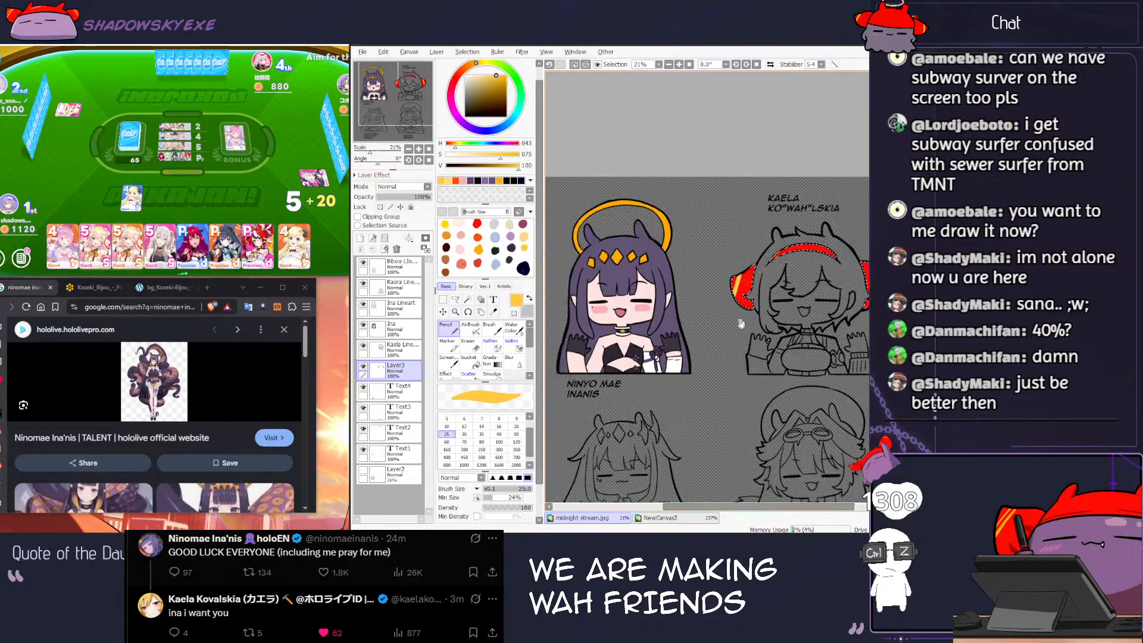
scroll(740, 323, down, 2)
drag(740, 323, 716, 327)
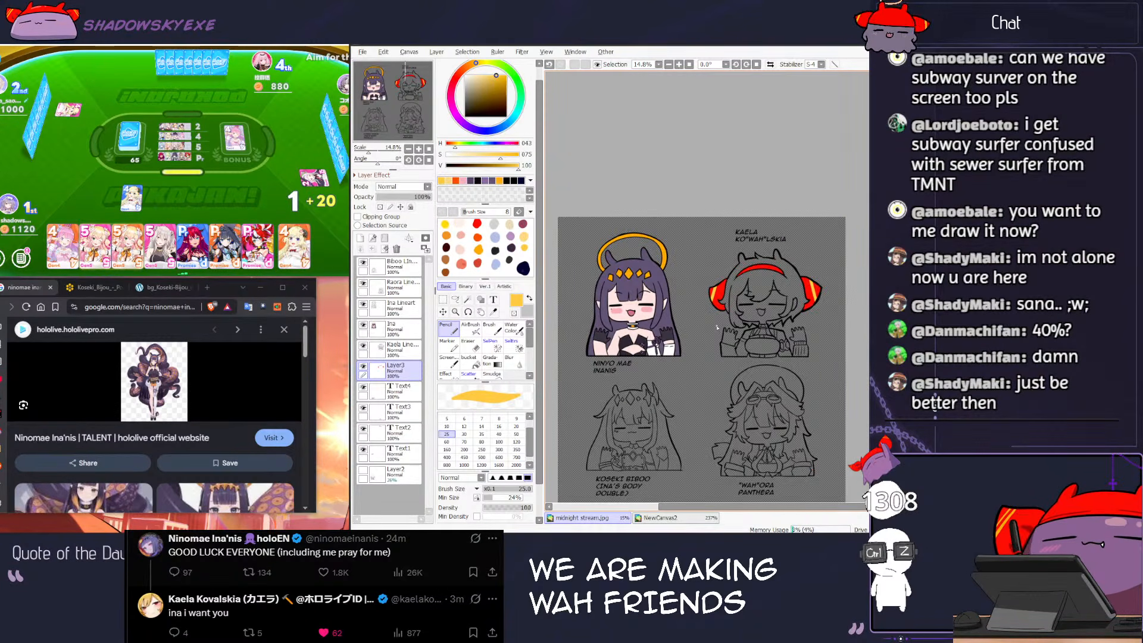
click(294, 244)
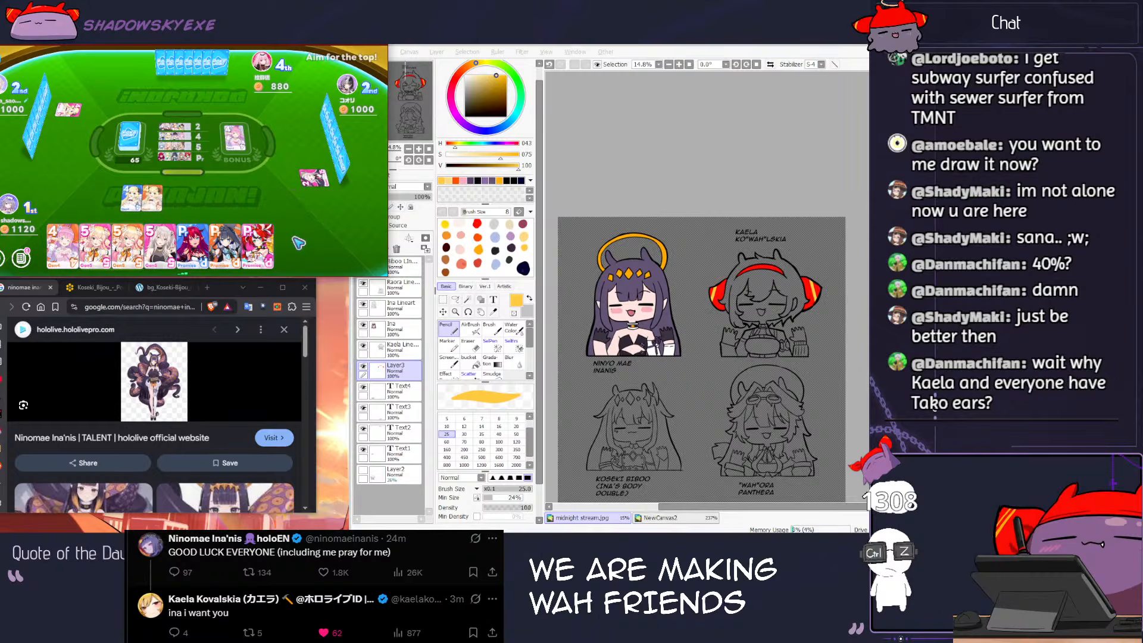
scroll(753, 271, up, 3)
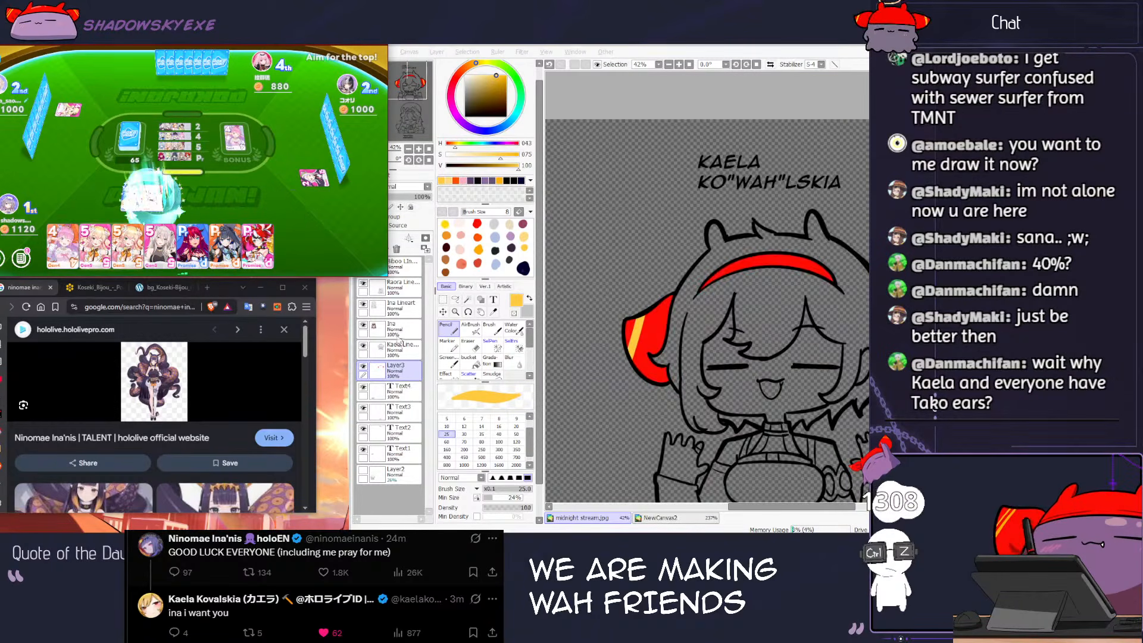
click(396, 370)
click(468, 300)
click(708, 286)
key(ctrl+d)
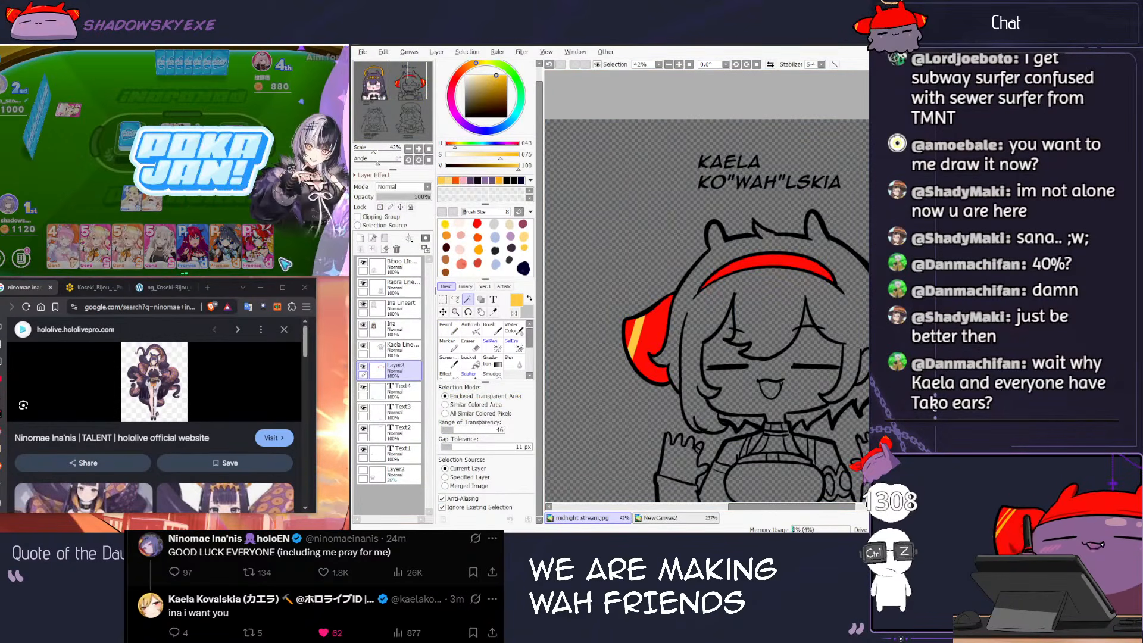
click(289, 253)
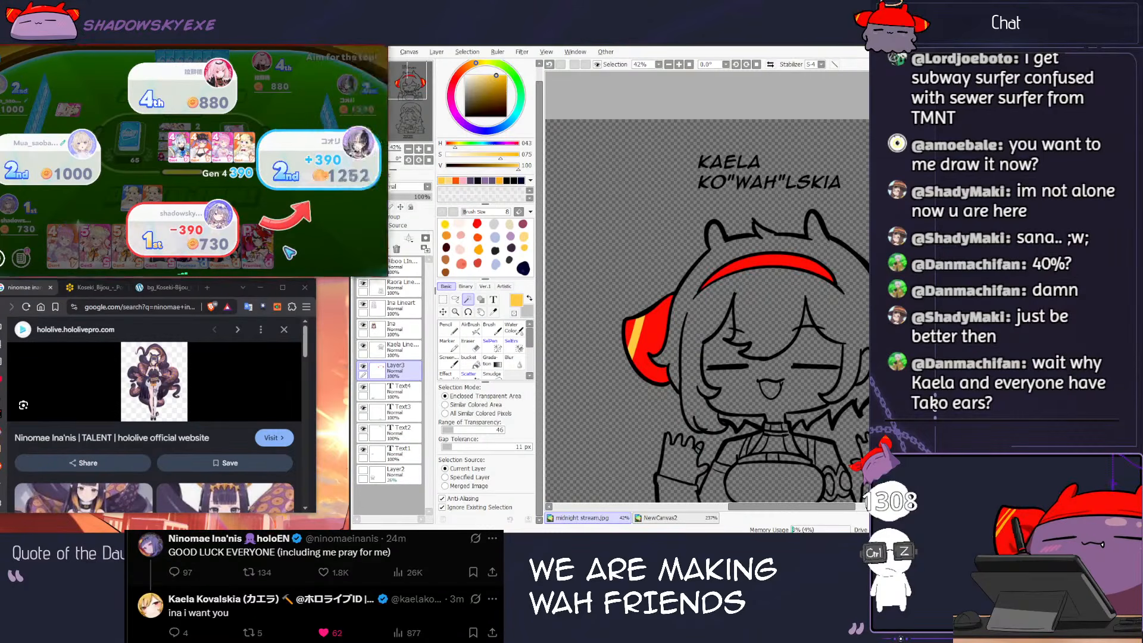
click(400, 367)
click(769, 305)
key(ctrl+d)
click(771, 307)
key(ctrl+d)
Step: Select Kaela's hair on Kaela Lineart with the Magic Wand and bucket-fill it bright yellow on Layer3
click(403, 347)
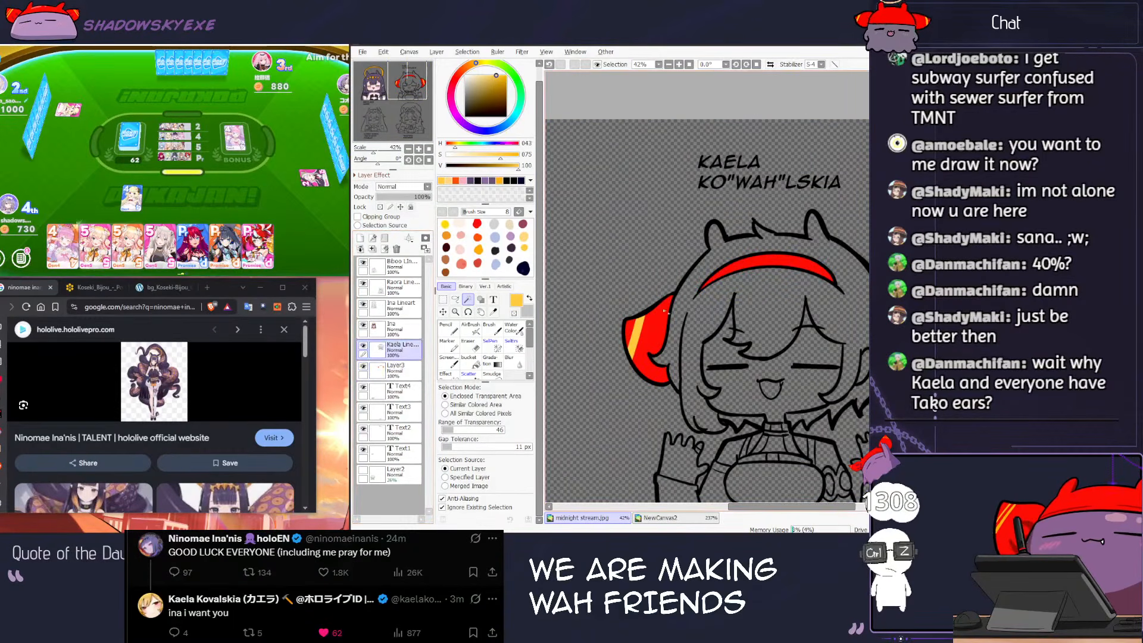
click(700, 307)
scroll(699, 306, down, 2)
click(468, 357)
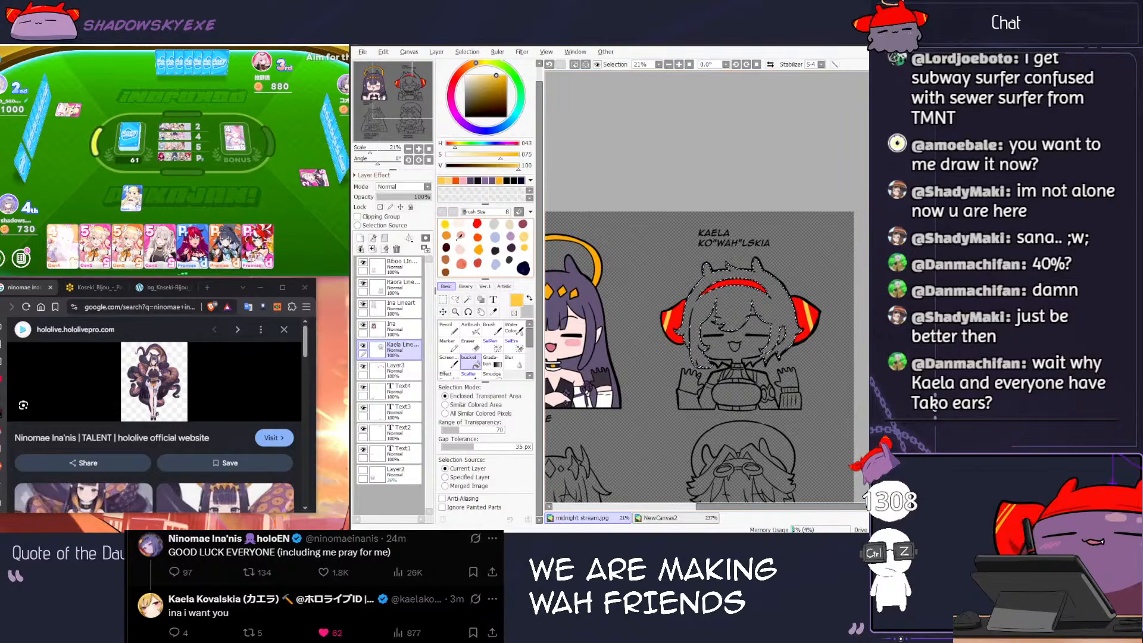
click(396, 369)
click(706, 307)
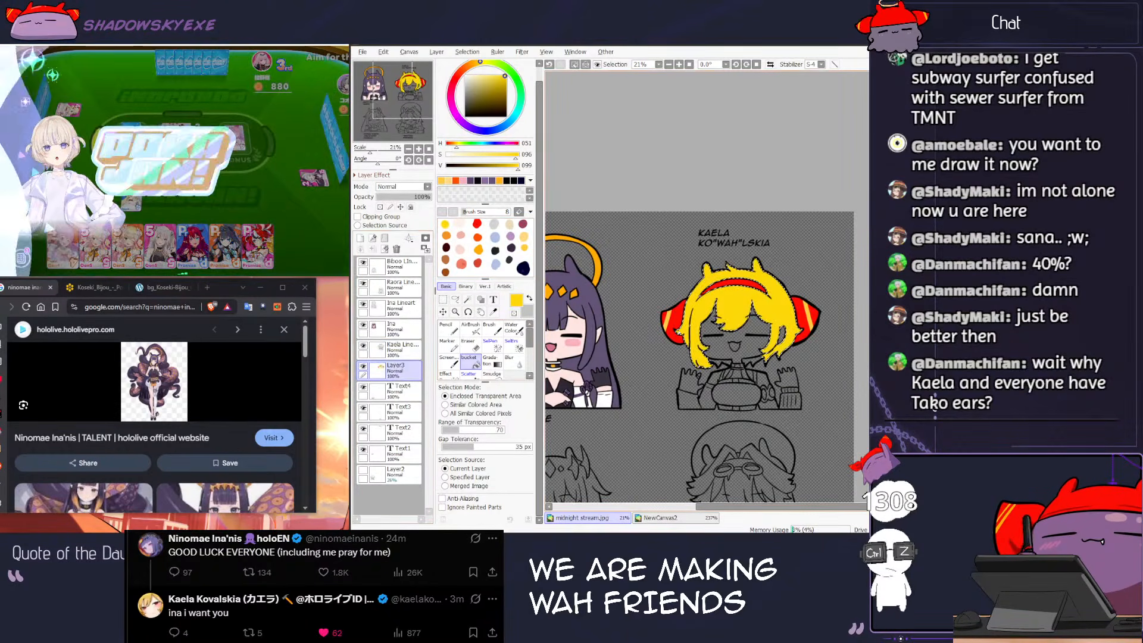
Step: Select the hair tips on both sides of Kaela's neck on Kaela Lineart, fill them yellow on Layer3 and deselect
scroll(715, 337, up, 6)
scroll(715, 336, up, 2)
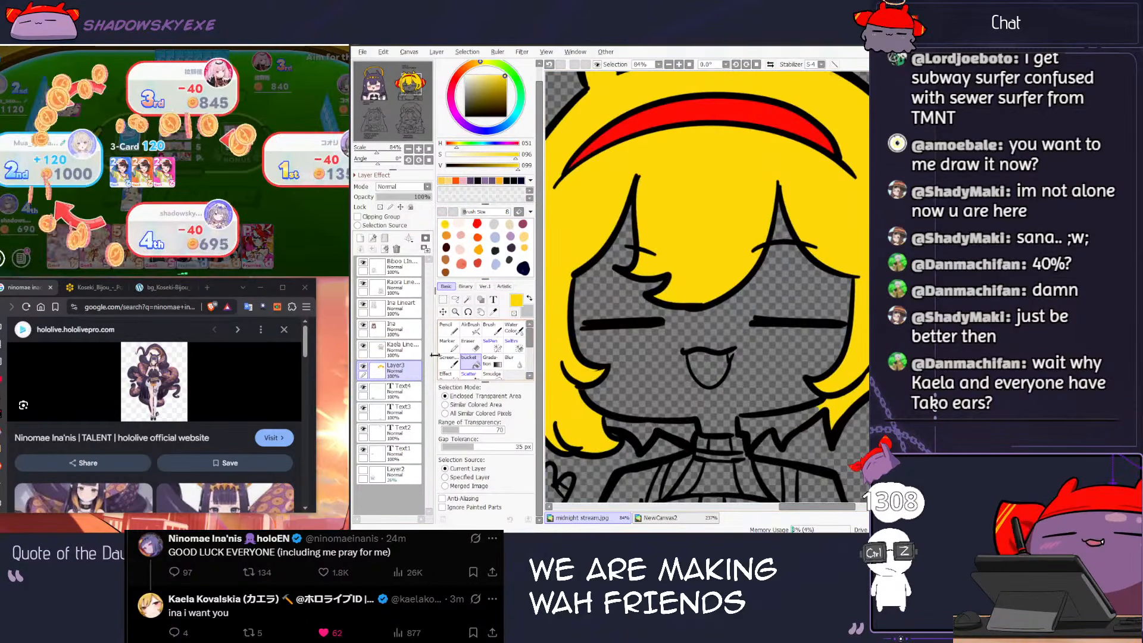
click(468, 299)
click(403, 347)
click(684, 430)
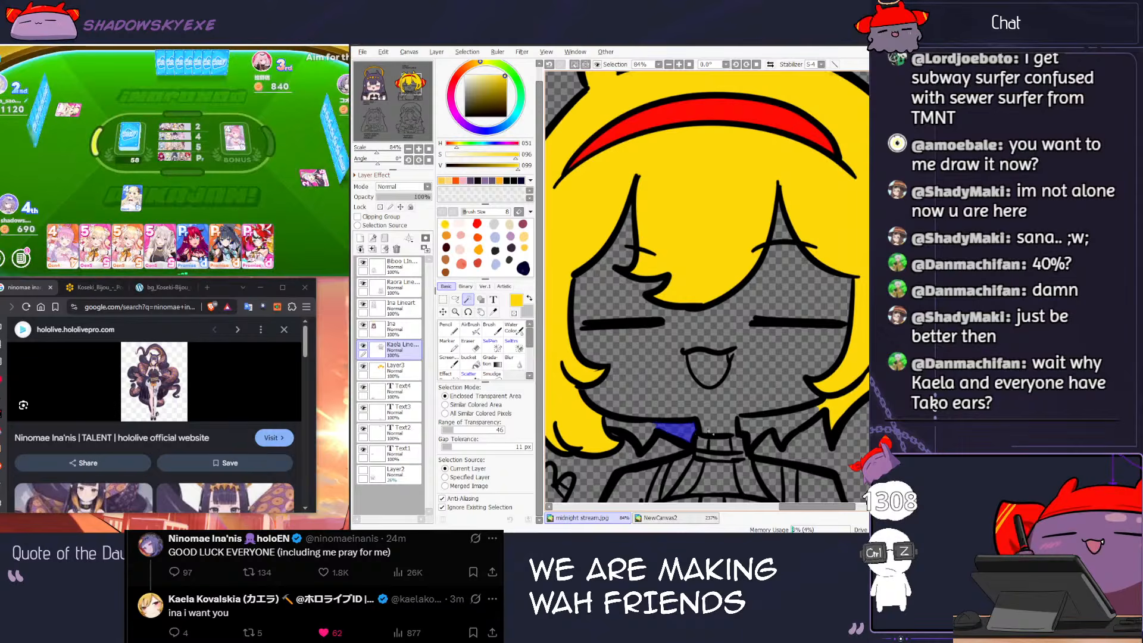
click(776, 429)
scroll(785, 426, down, 4)
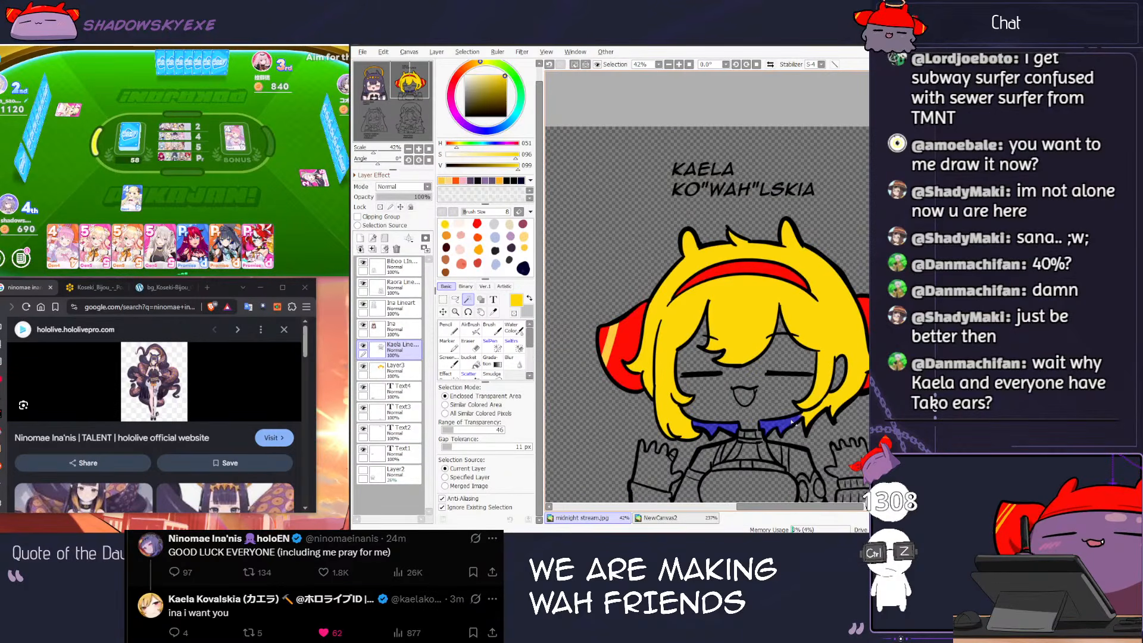
click(419, 367)
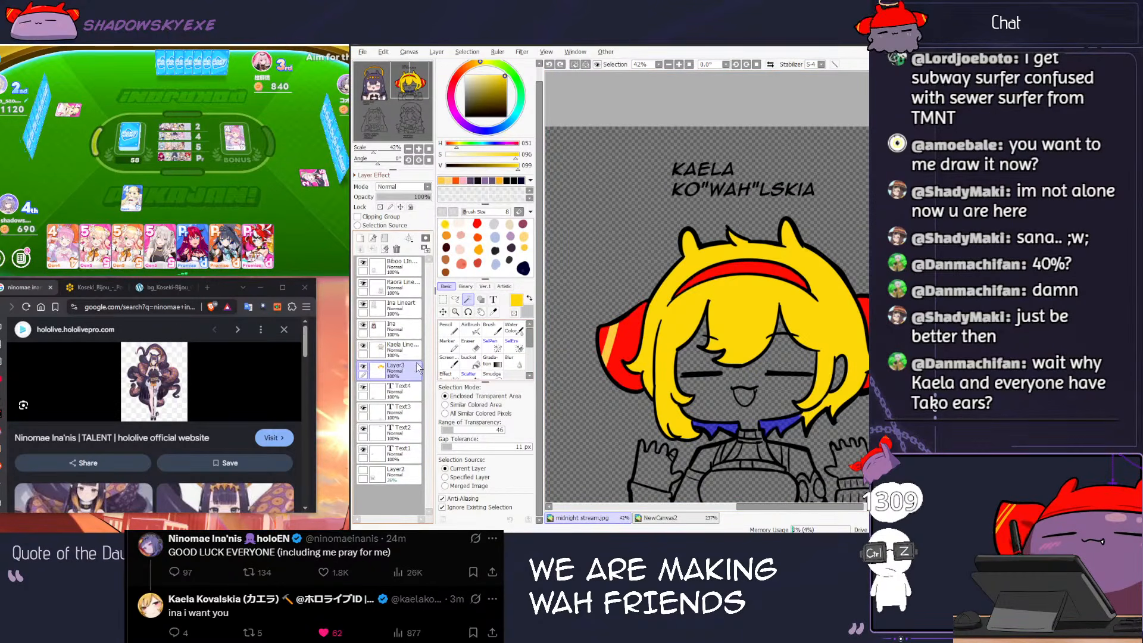
key(g)
key(ctrl+d)
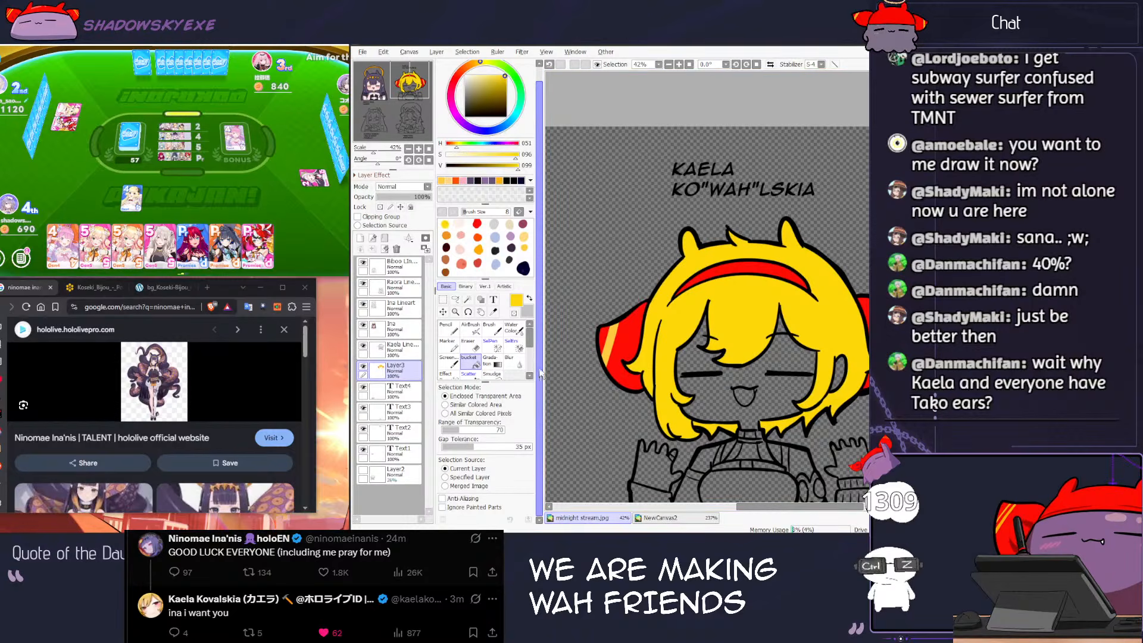
Step: Select Kaela's face and bare shoulders on Kaela Lineart with the Magic Wand
click(222, 211)
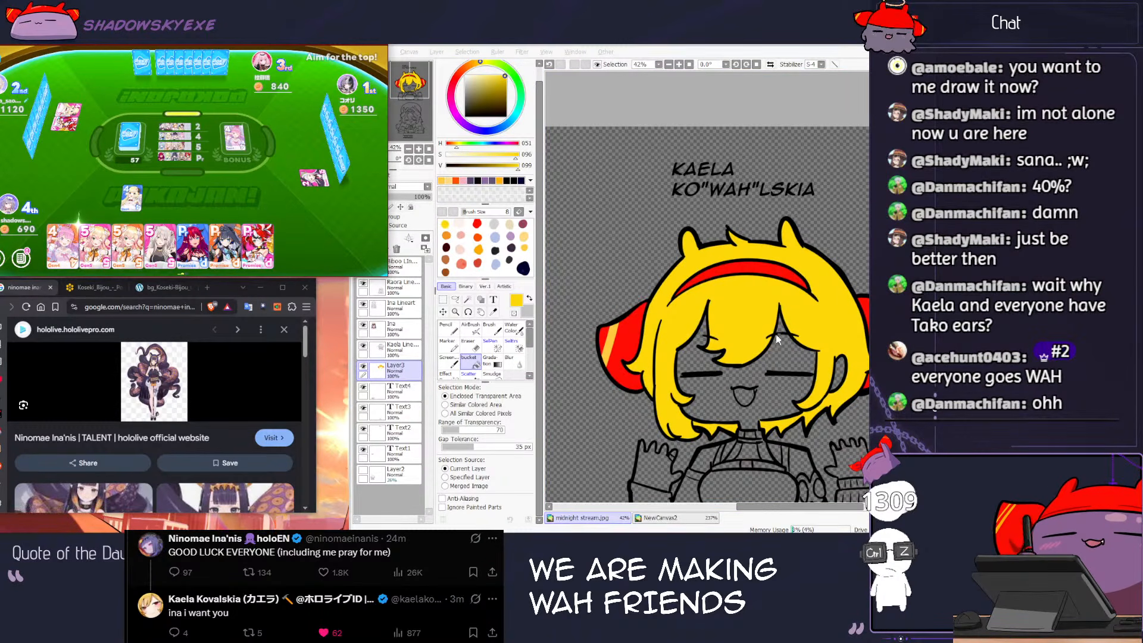
click(757, 301)
drag(757, 302, 745, 274)
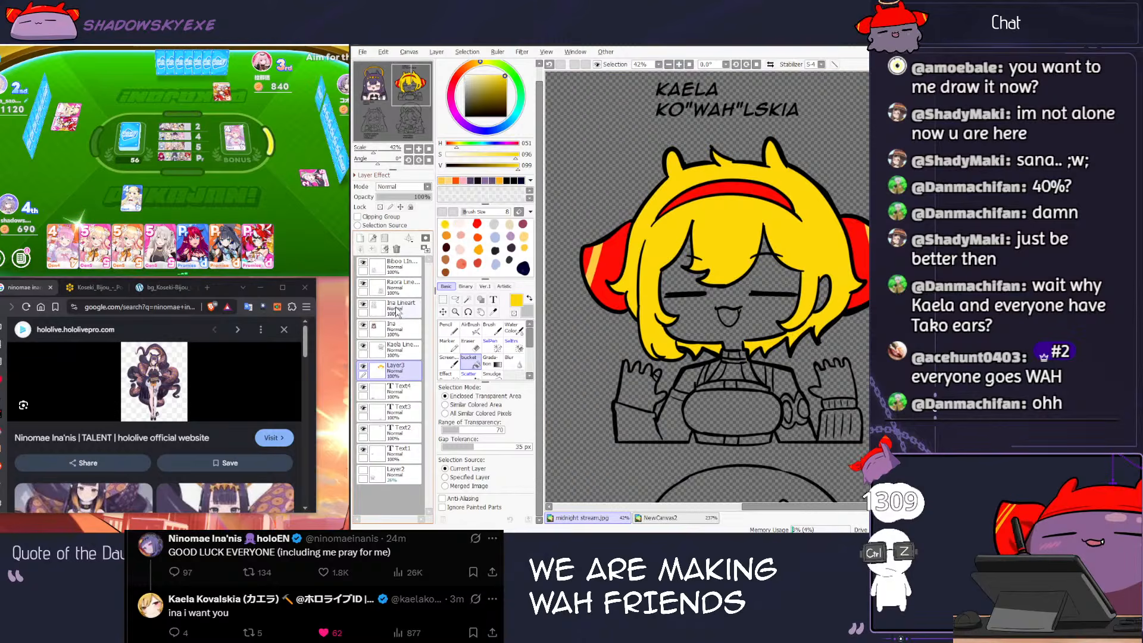
click(405, 346)
key(w)
click(713, 299)
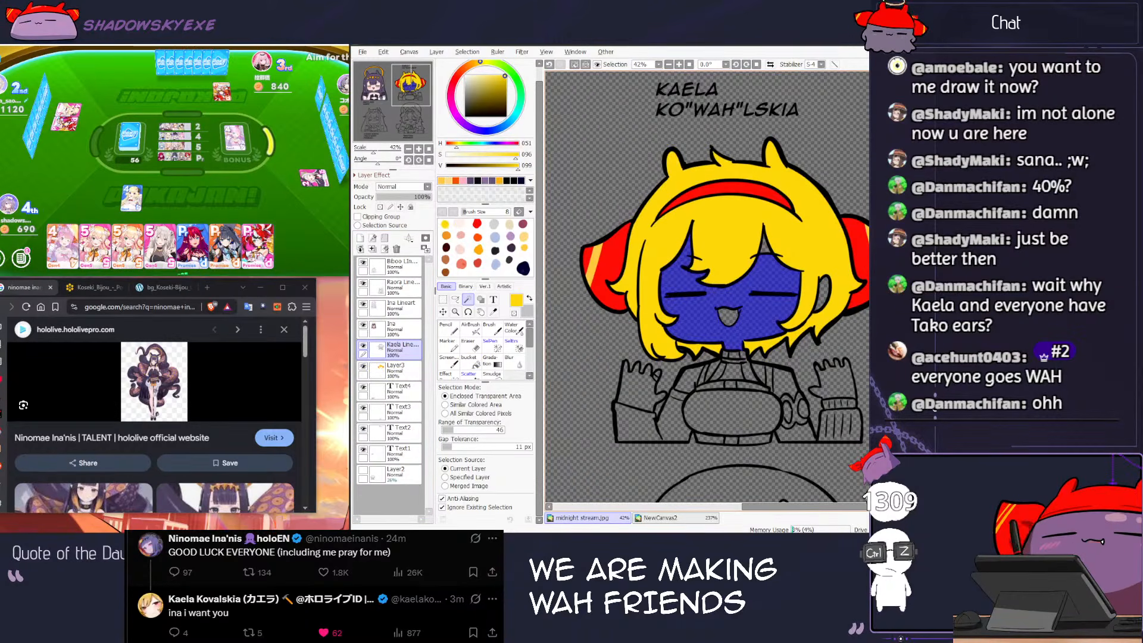
scroll(774, 301, down, 2)
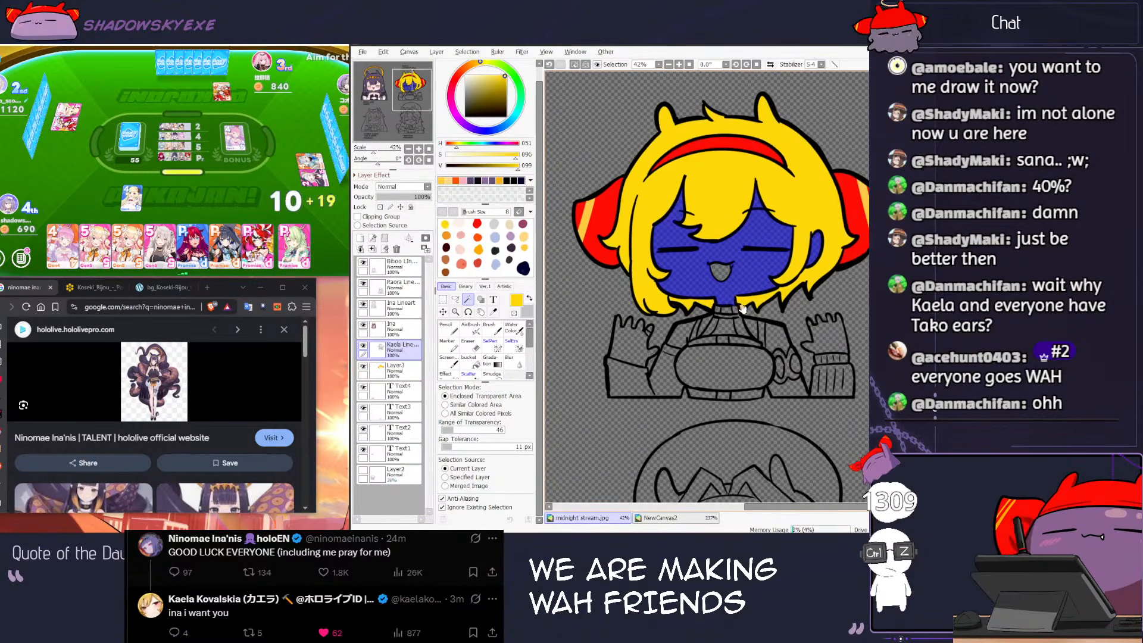
click(767, 335)
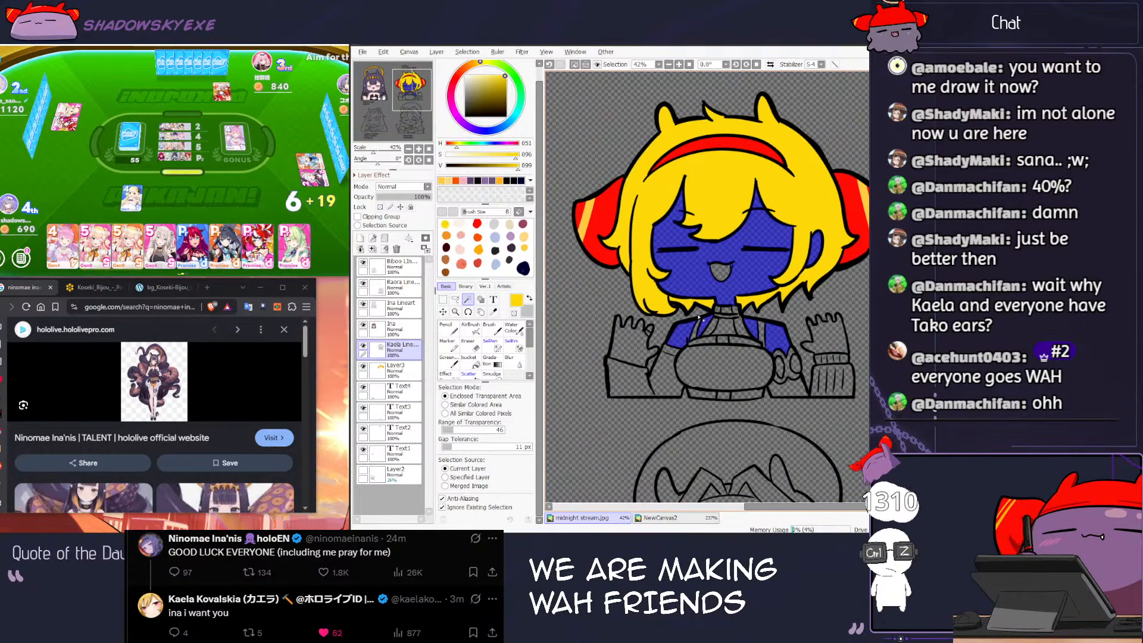
Step: Discard the pink-haired 4 card at the start of the hand in the card game
click(257, 207)
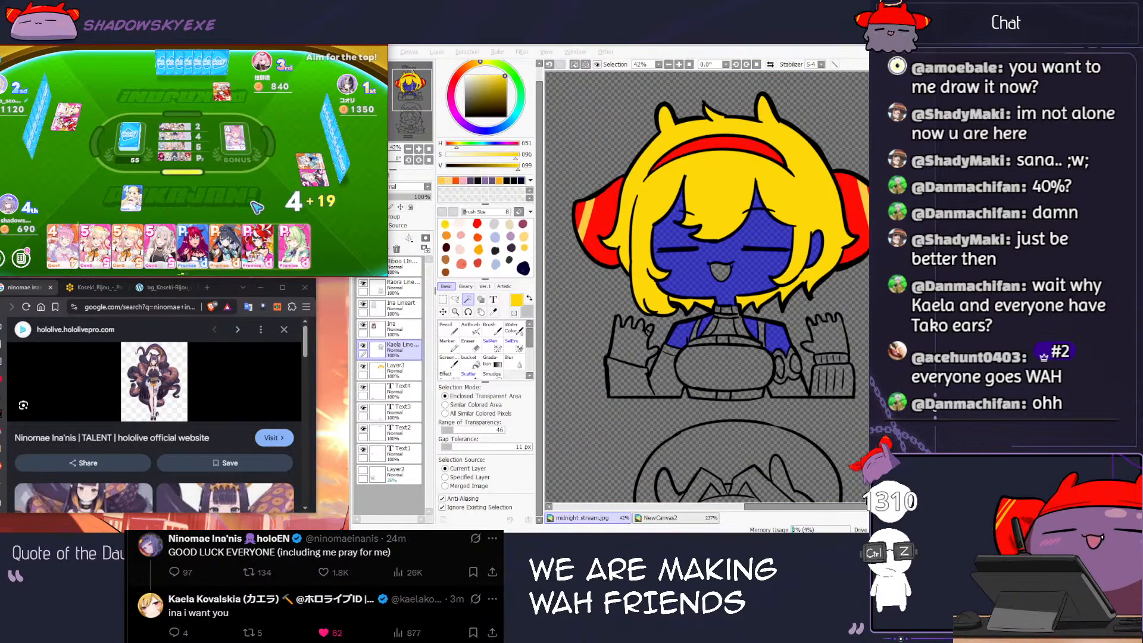
click(78, 246)
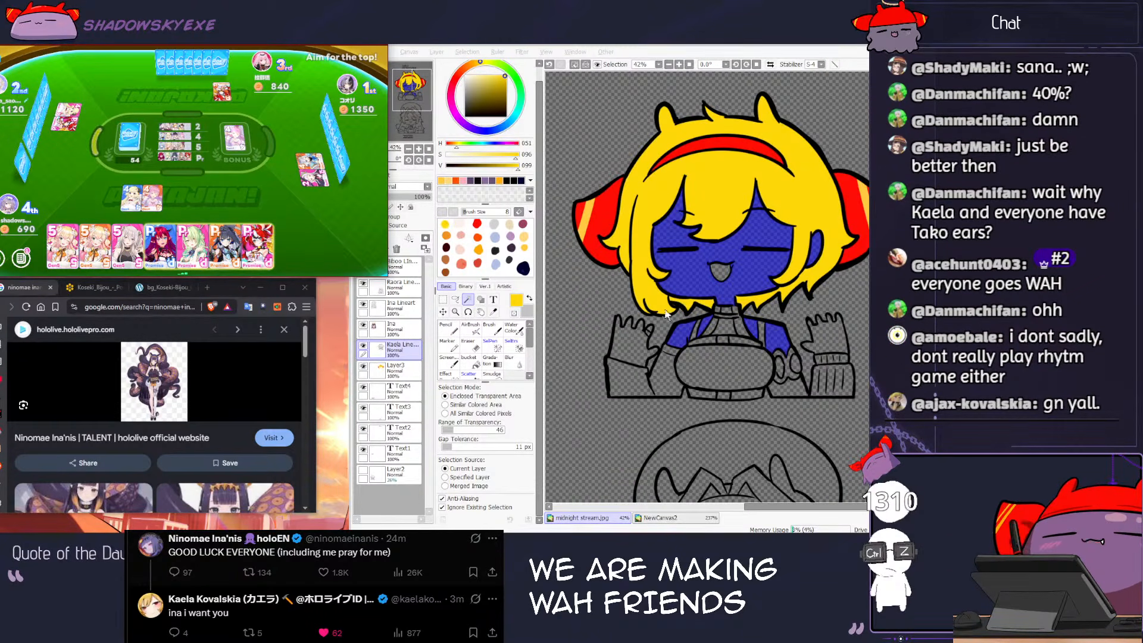
Step: Add both of Kaela's raised hands to the Magic Wand selection
scroll(726, 343, up, 1)
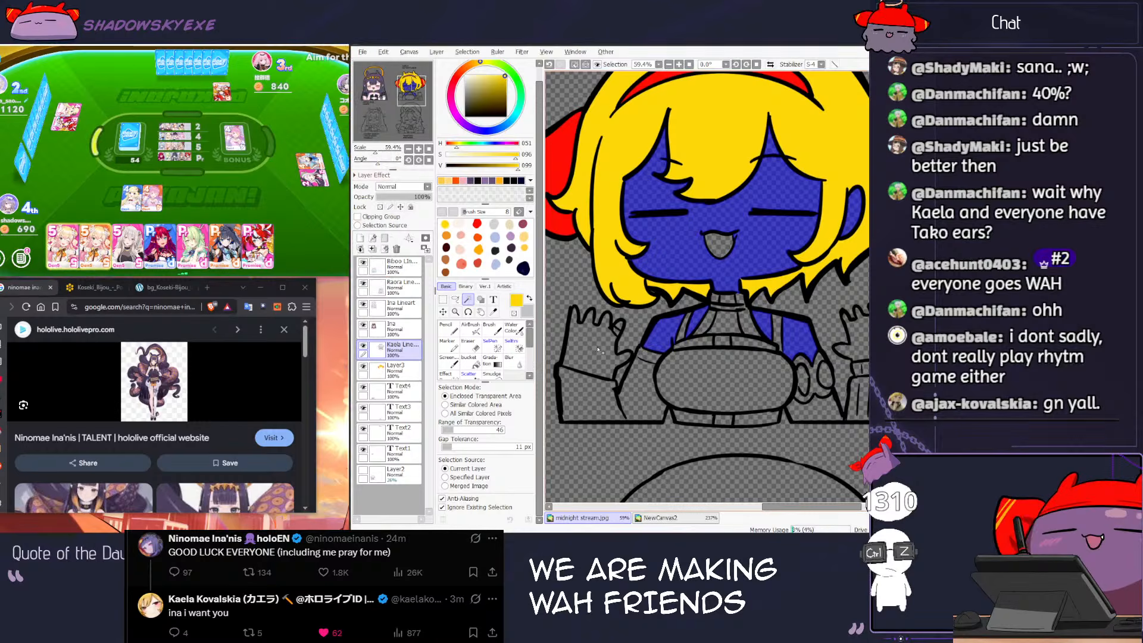
click(598, 352)
click(863, 332)
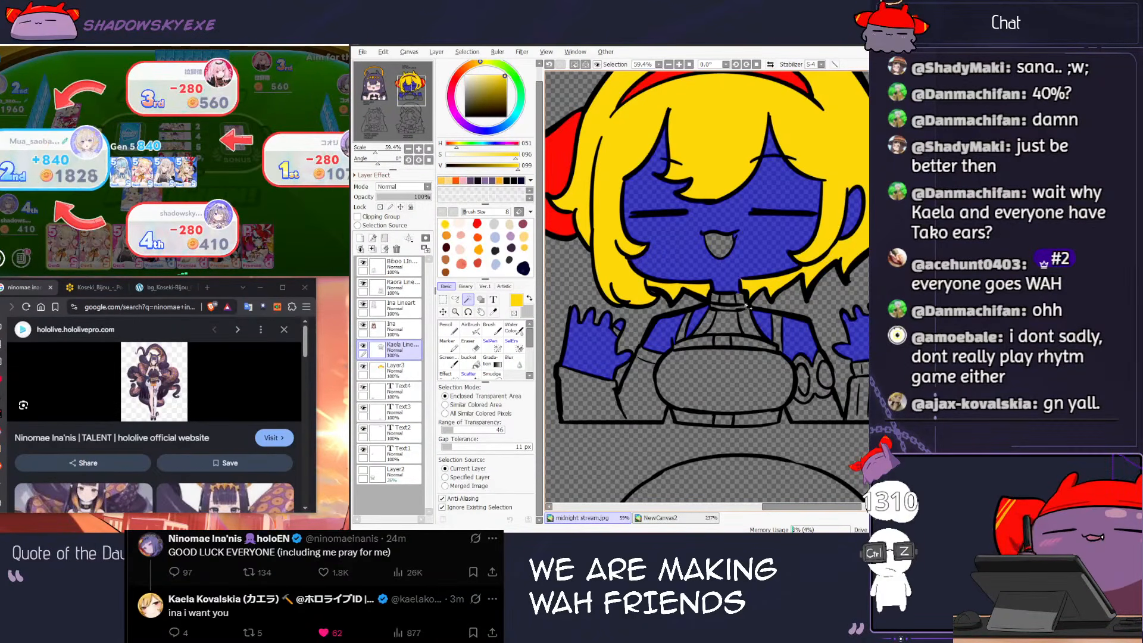
Step: Bucket-fill Kaela's selected face, ear, shoulders and hands with pale skin colour on Layer3, then deselect
scroll(715, 307, down, 3)
key(g)
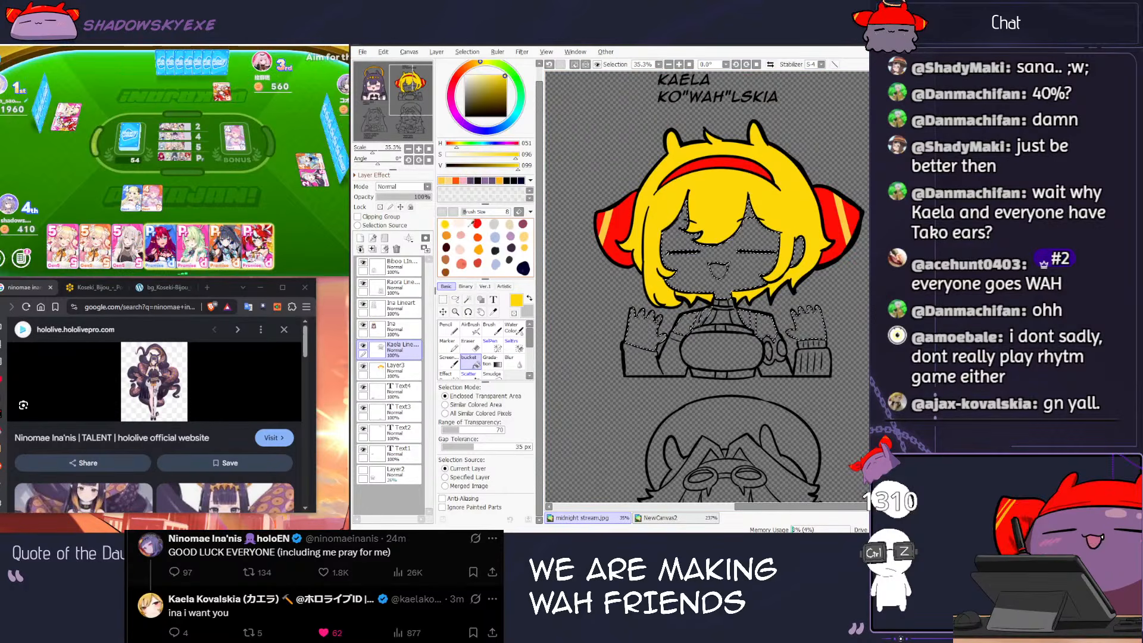
click(460, 224)
click(396, 368)
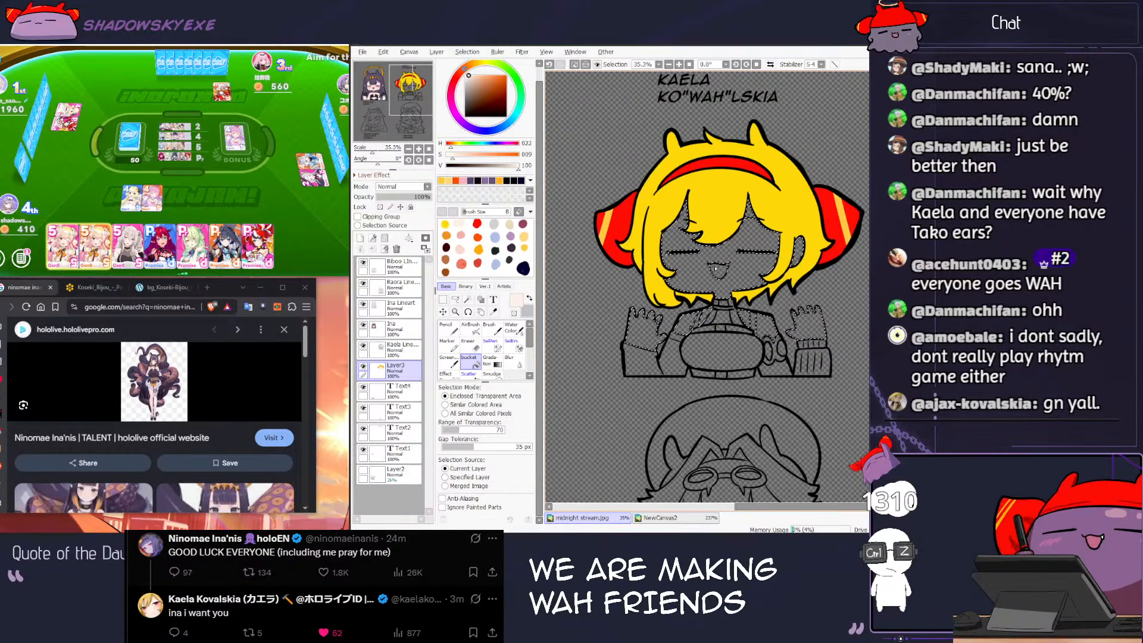
click(748, 219)
scroll(727, 302, up, 6)
scroll(727, 302, down, 5)
drag(729, 304, 765, 473)
scroll(839, 420, up, 4)
key(ctrl+z)
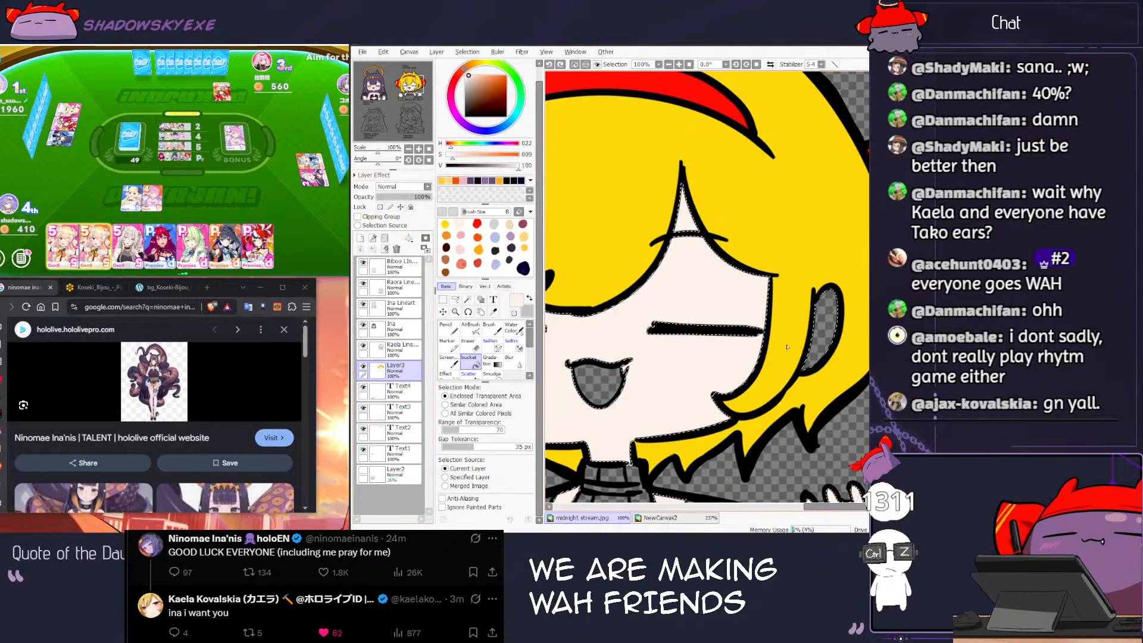
key(ctrl+d)
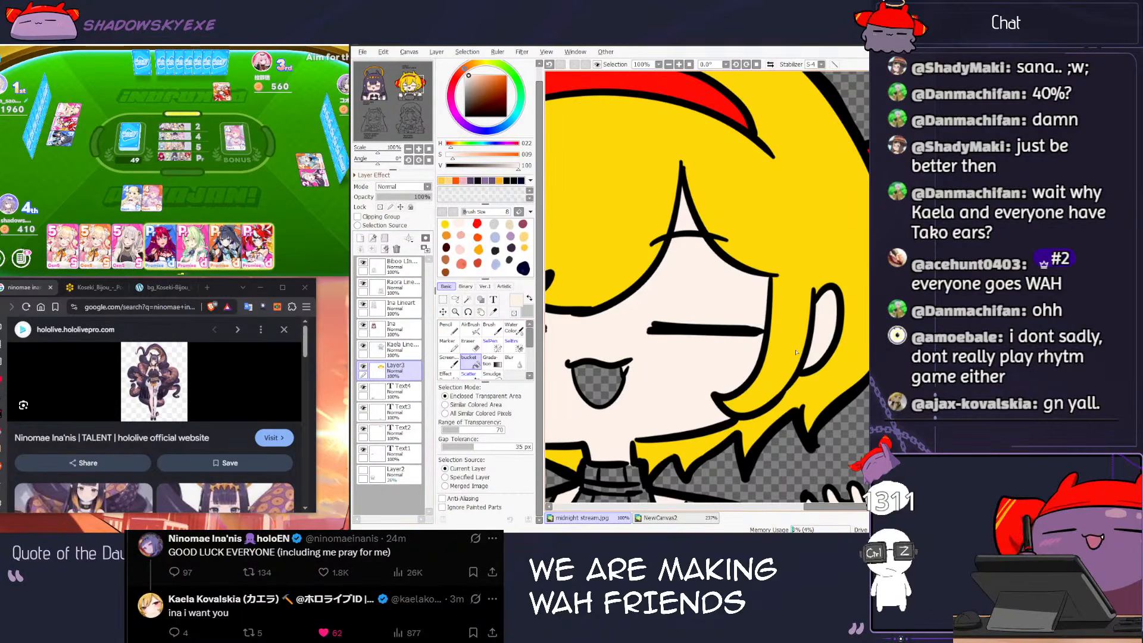
Step: Sample the pink of Ina's mouth and bucket-fill Kaela's open mouth with it on Layer3
scroll(647, 368, down, 3)
scroll(647, 369, up, 4)
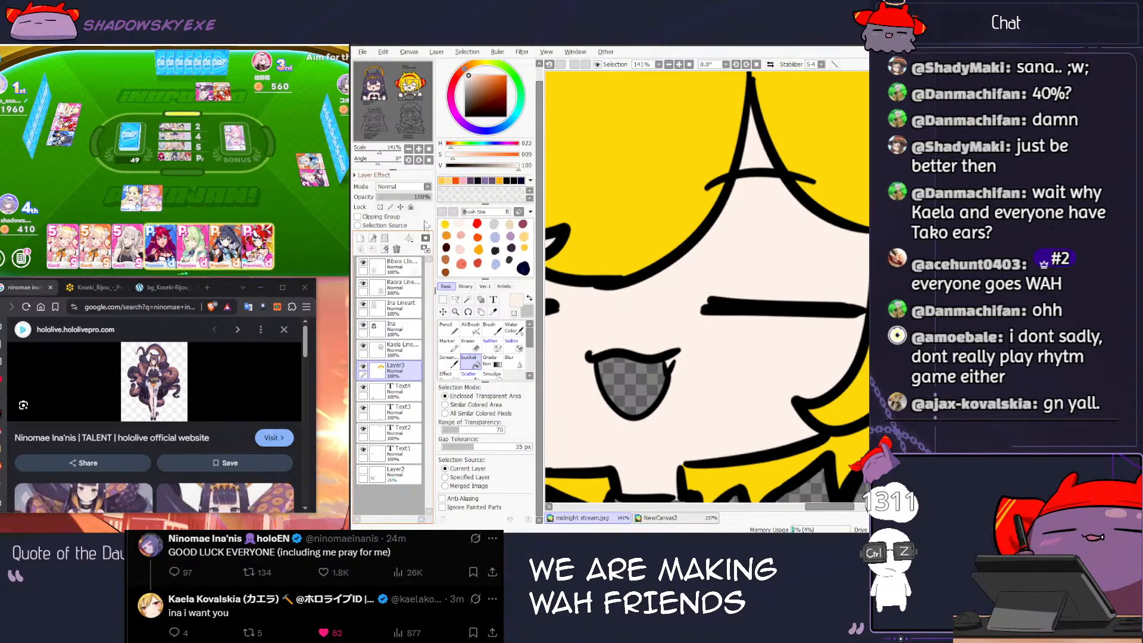
scroll(585, 340, down, 6)
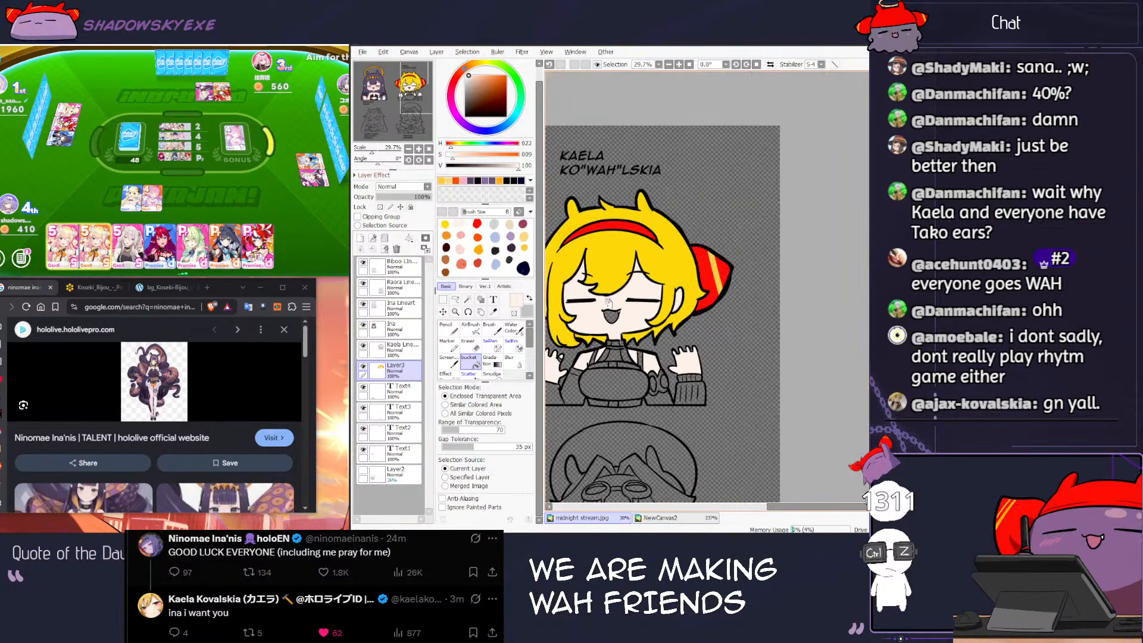
scroll(585, 340, up, 1)
alt+click(586, 340)
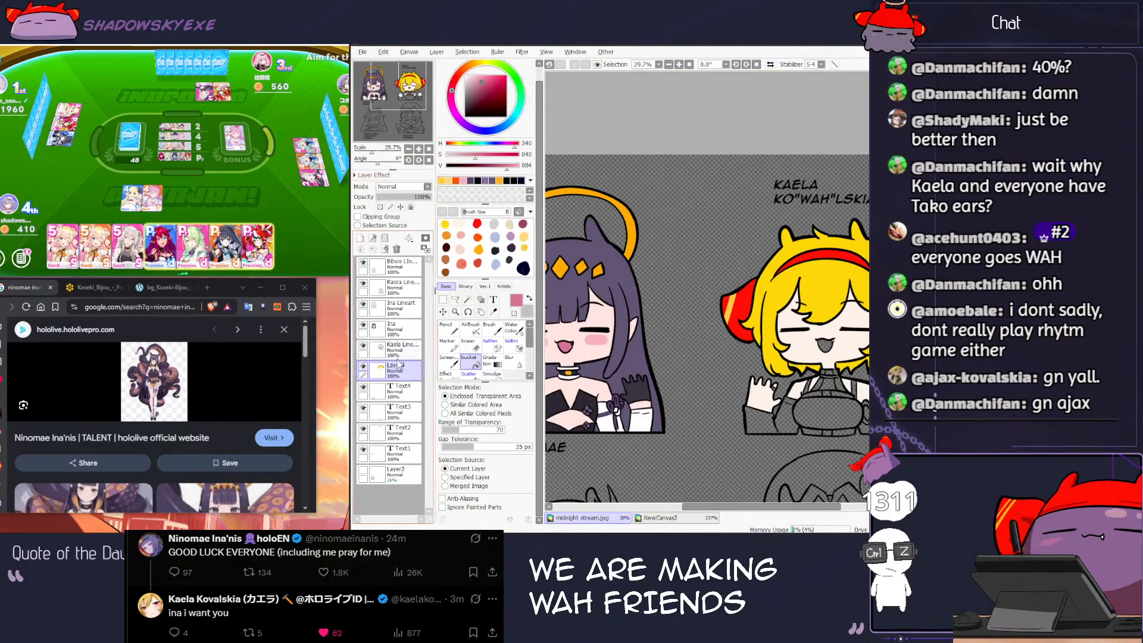
scroll(574, 351, up, 4)
click(699, 344)
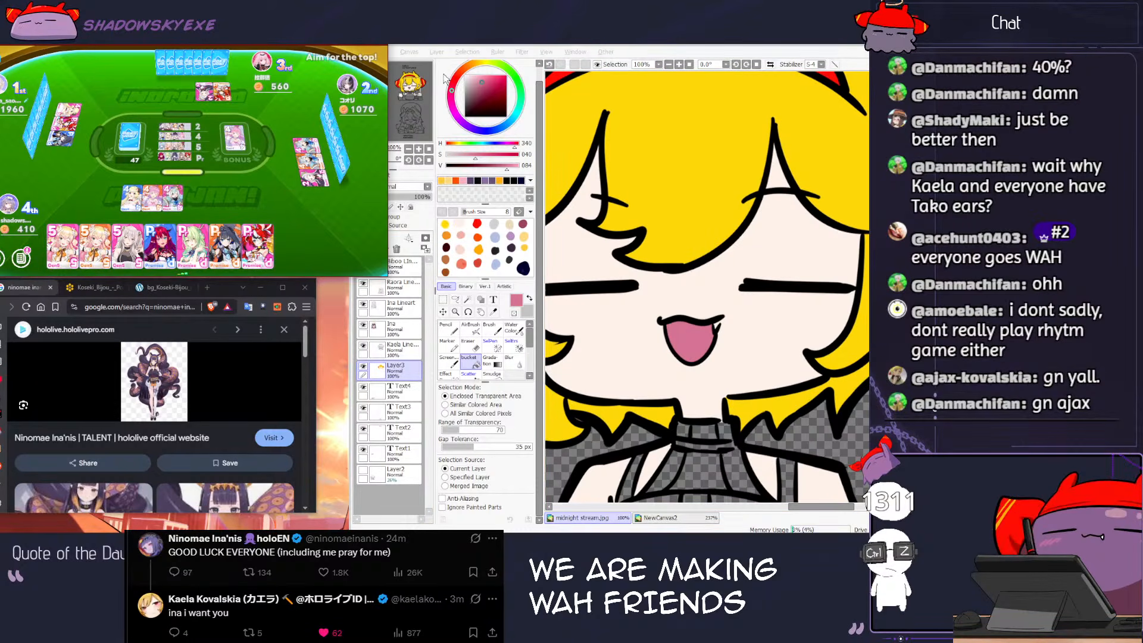
Step: Paint the small fang at the corner of Kaela's mouth white with the Pencil at size 14
scroll(744, 291, up, 2)
key(n)
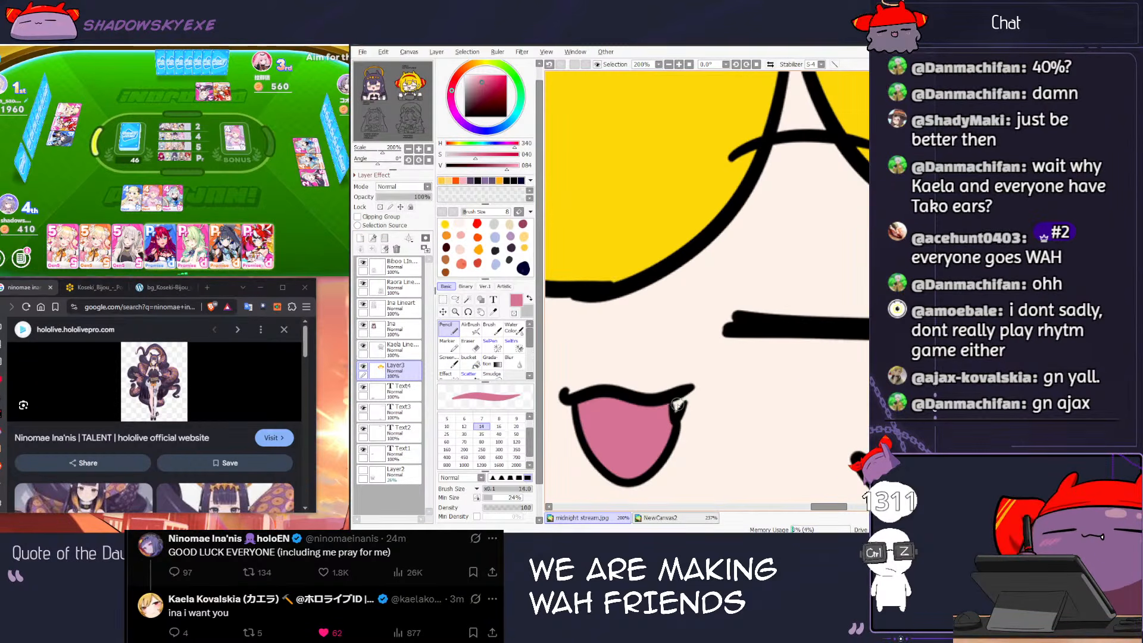
key(x)
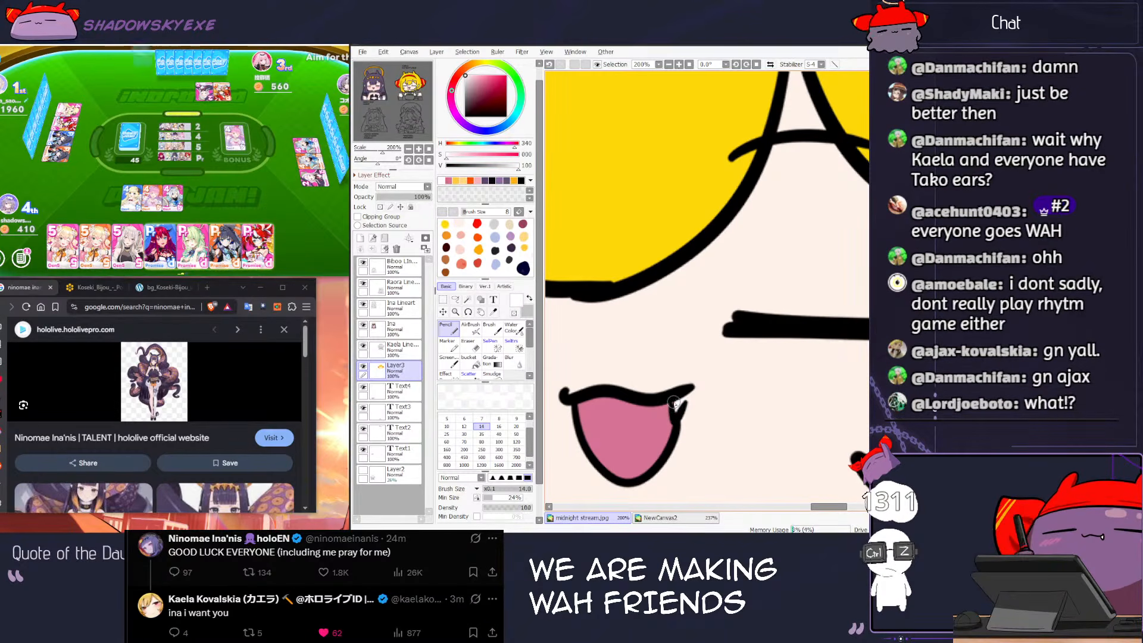
scroll(678, 417, down, 2)
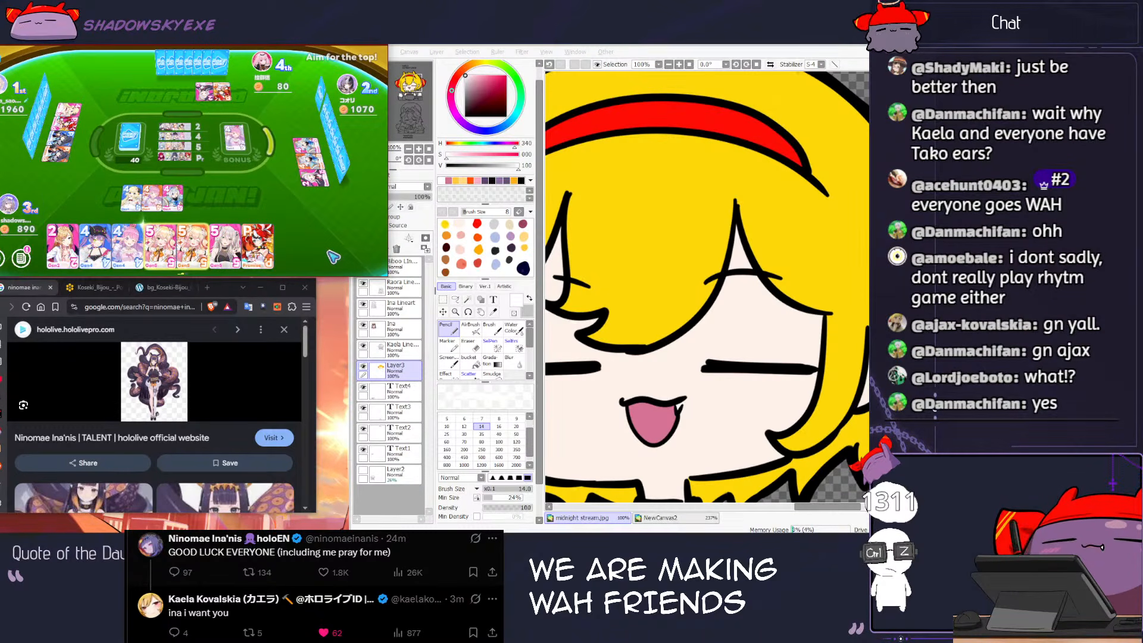
click(676, 94)
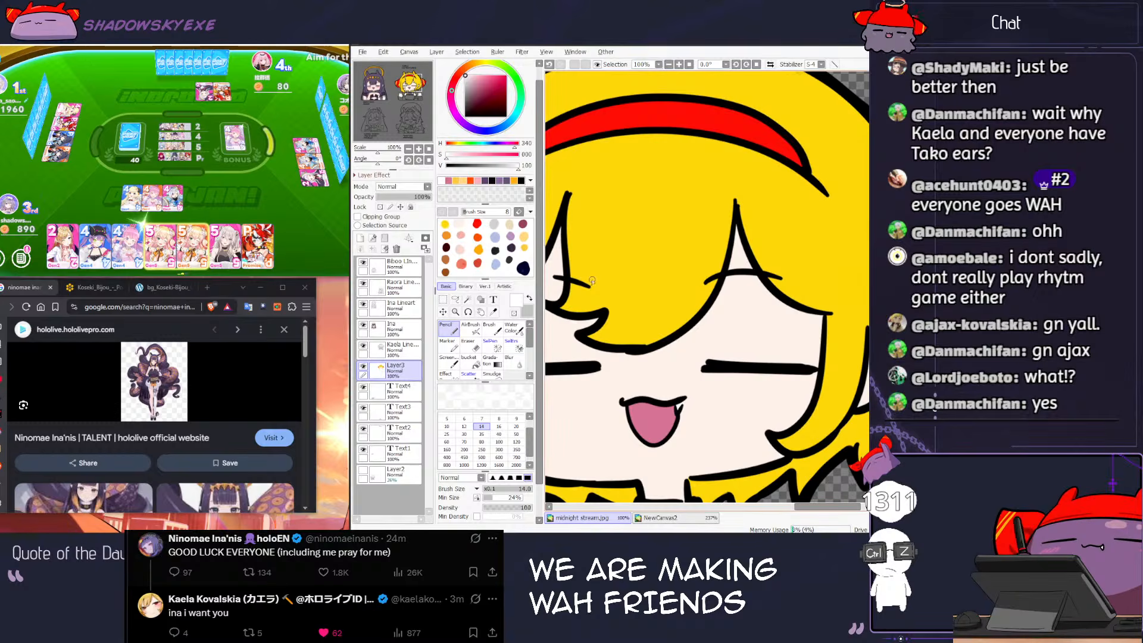
scroll(585, 303, down, 7)
scroll(653, 378, up, 4)
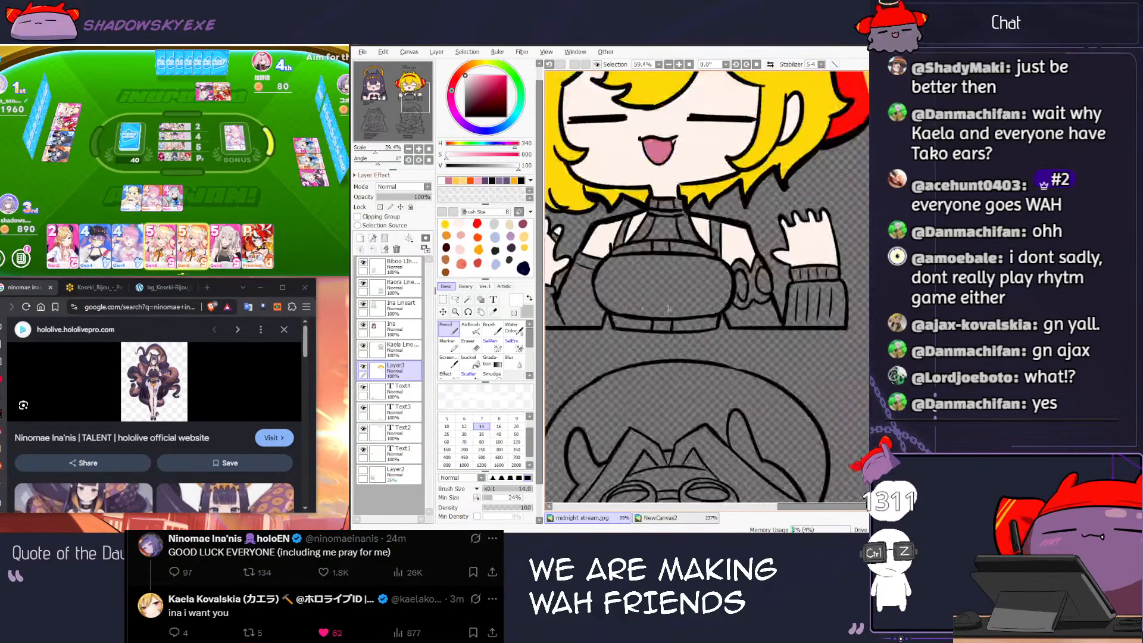
scroll(604, 318, up, 2)
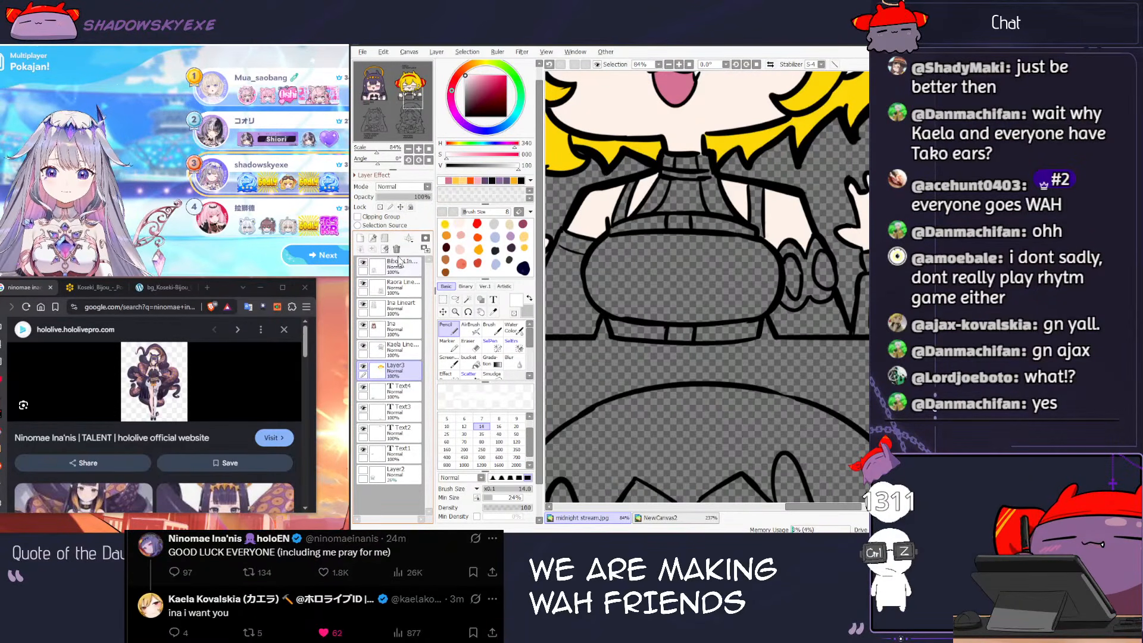
scroll(696, 218, down, 1)
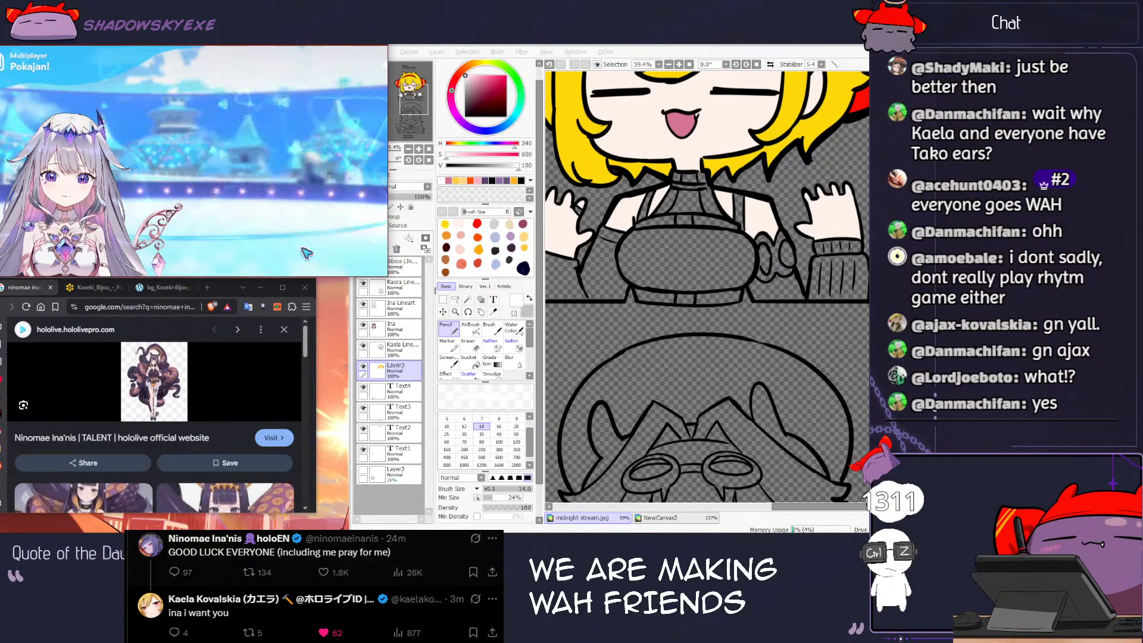
Step: Leave the match results and start the same card game again with a bet of 2000 coins
click(341, 253)
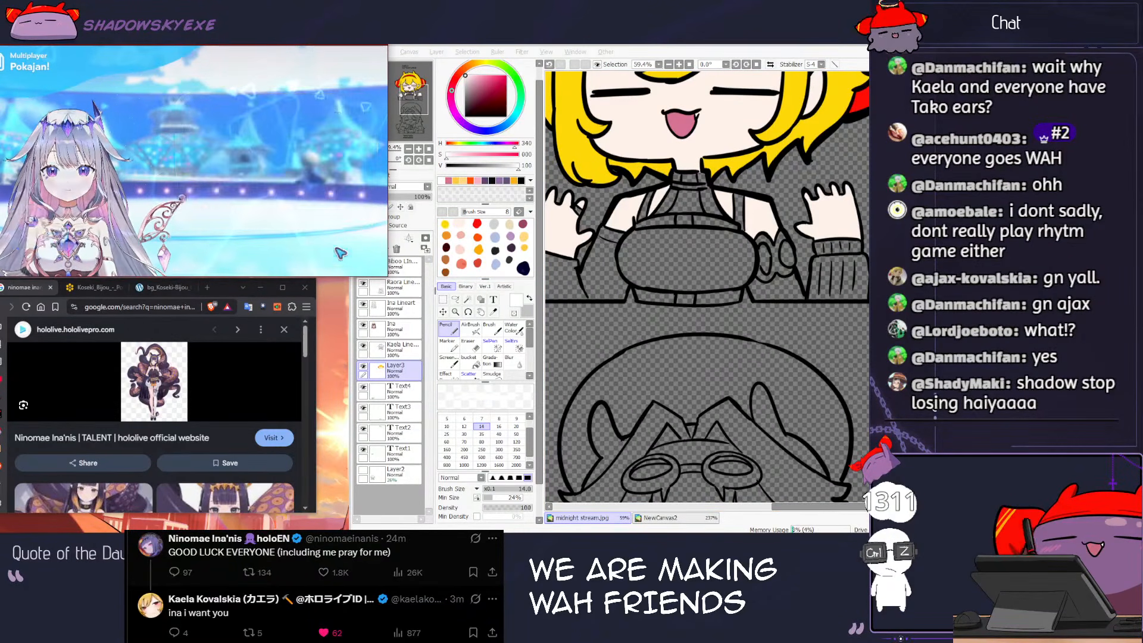
click(349, 256)
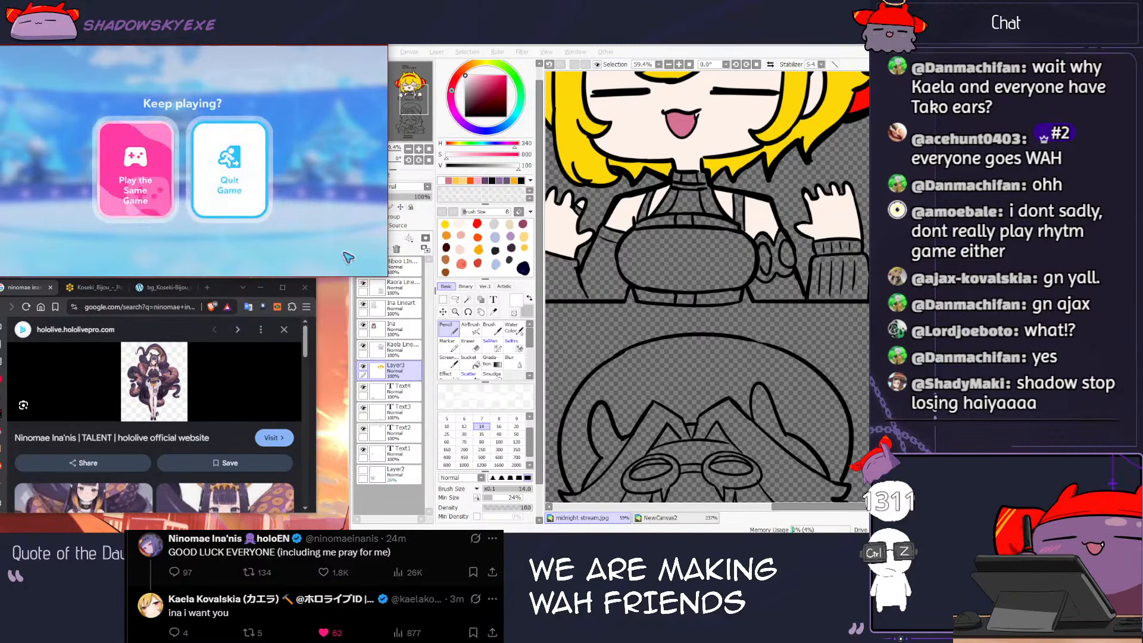
click(326, 185)
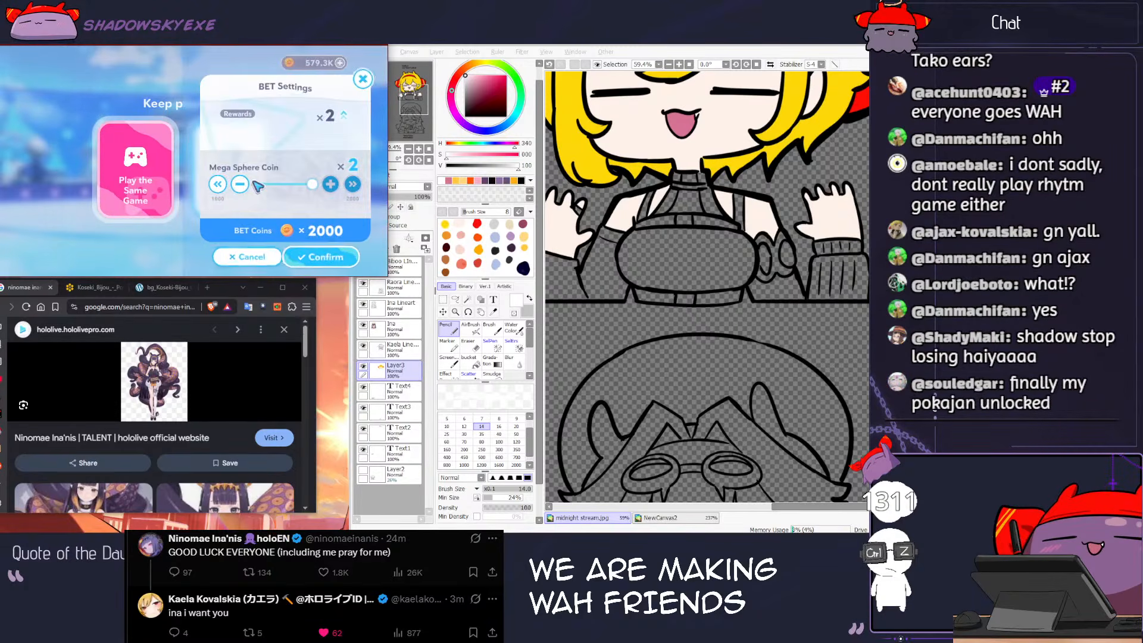
click(326, 257)
Step: Activate Kaela Lineart and try selecting the ribbed panels of Kaela's collar with the Magic Wand
scroll(590, 220, up, 1)
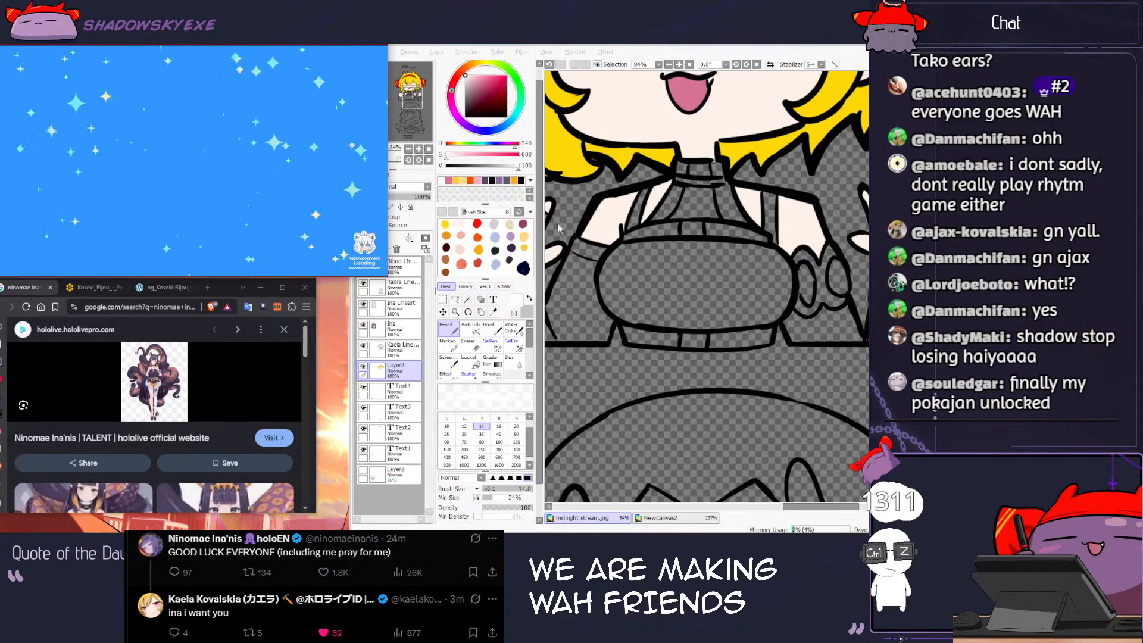
click(394, 334)
click(392, 349)
click(468, 299)
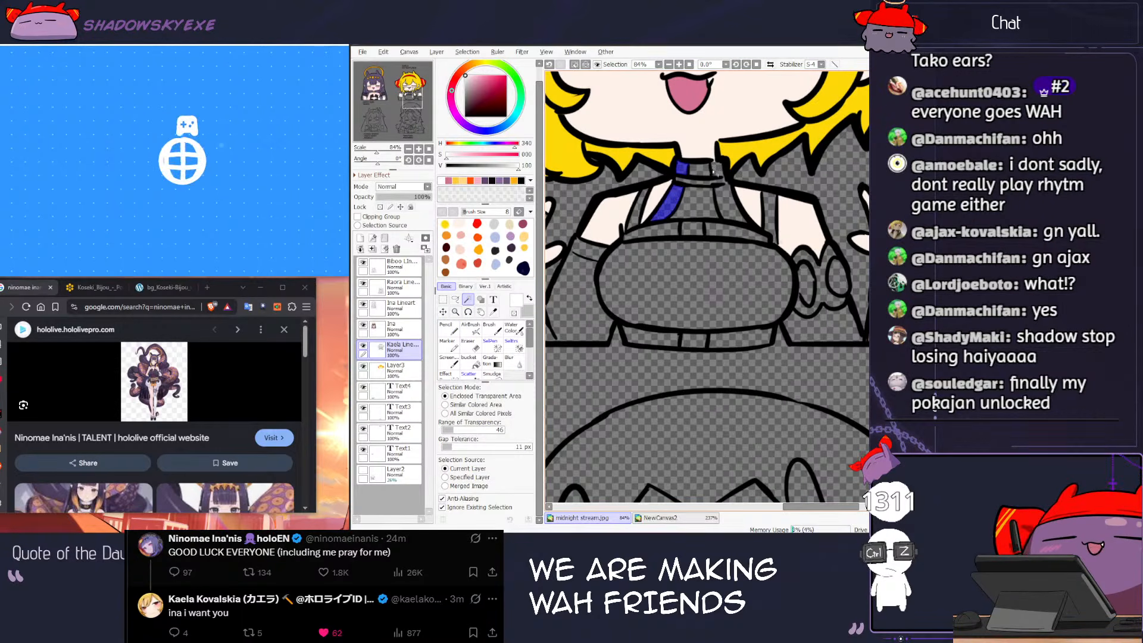
scroll(675, 198, up, 2)
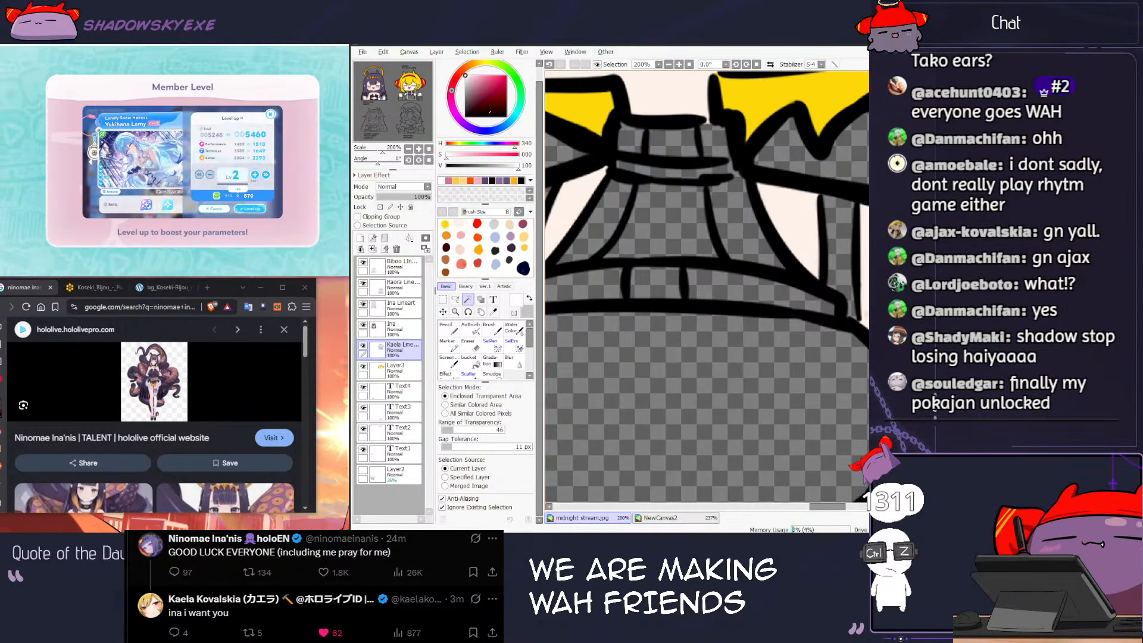
Step: Close the gap in Kaela's collar band on Kaela Lineart with a black Pencil at size 9
drag(489, 112, 465, 117)
key(n)
mouse_move(710, 131)
mouse_down()
mouse_move(628, 222)
mouse_move(639, 198)
mouse_up()
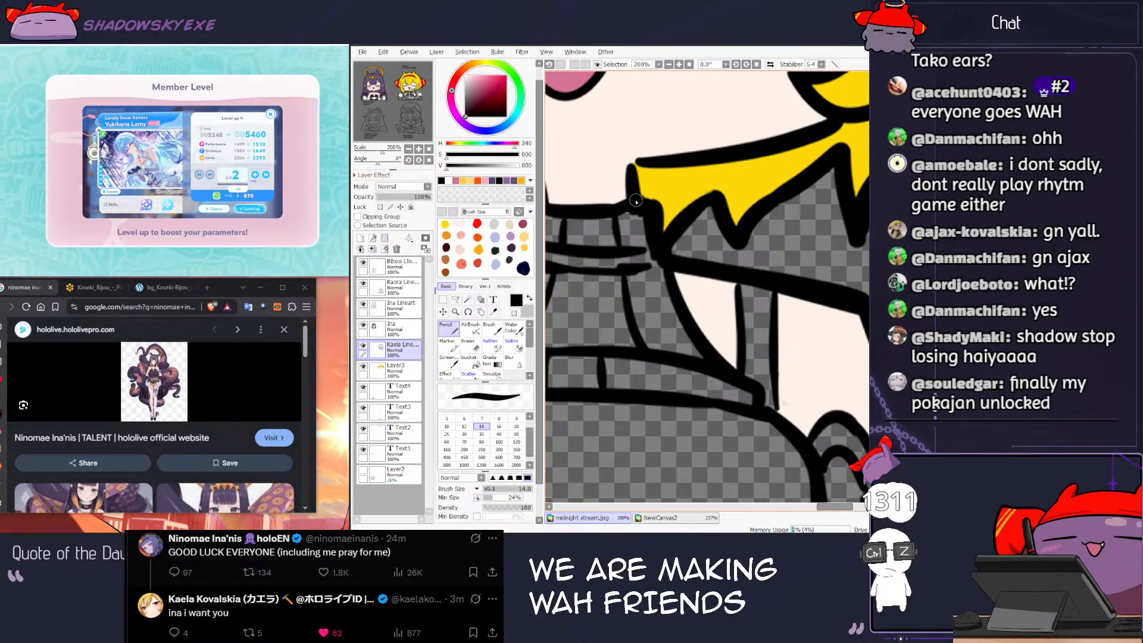
key(ctrl+z)
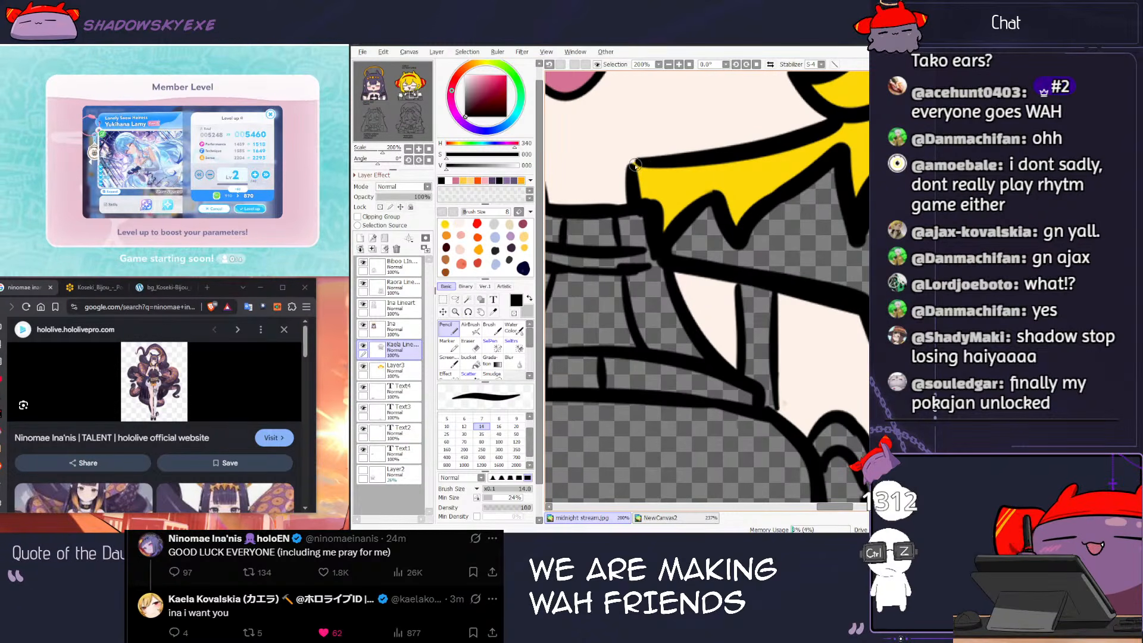
drag(639, 191, 686, 171)
key(ctrl+z)
key(bracketleft)
key(bracketleft)
key(bracketleft)
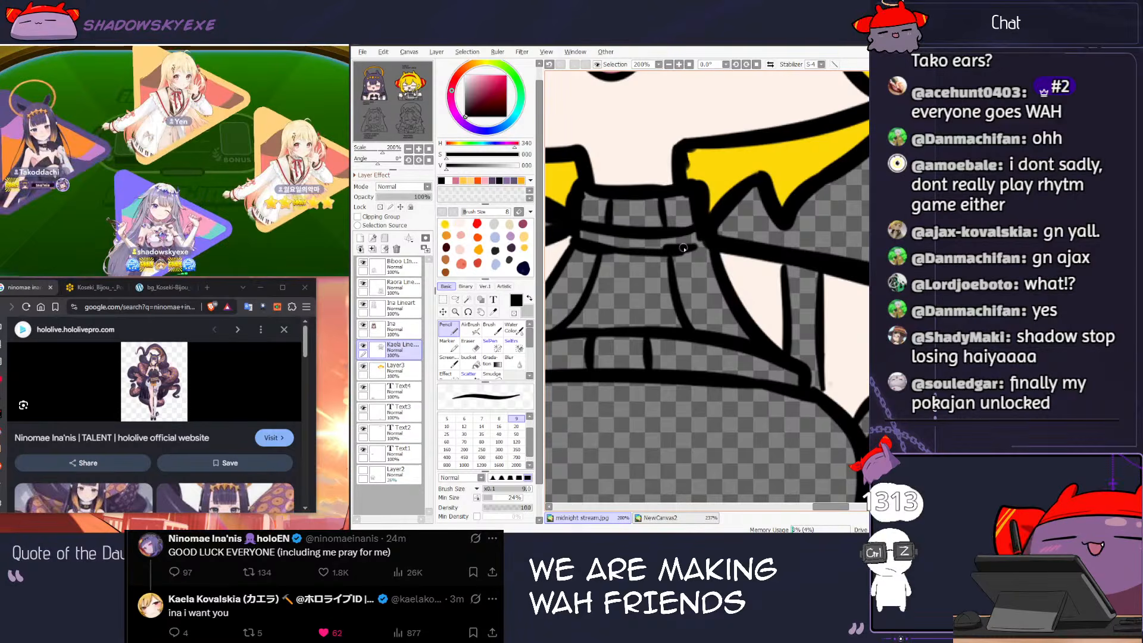
drag(654, 233, 654, 247)
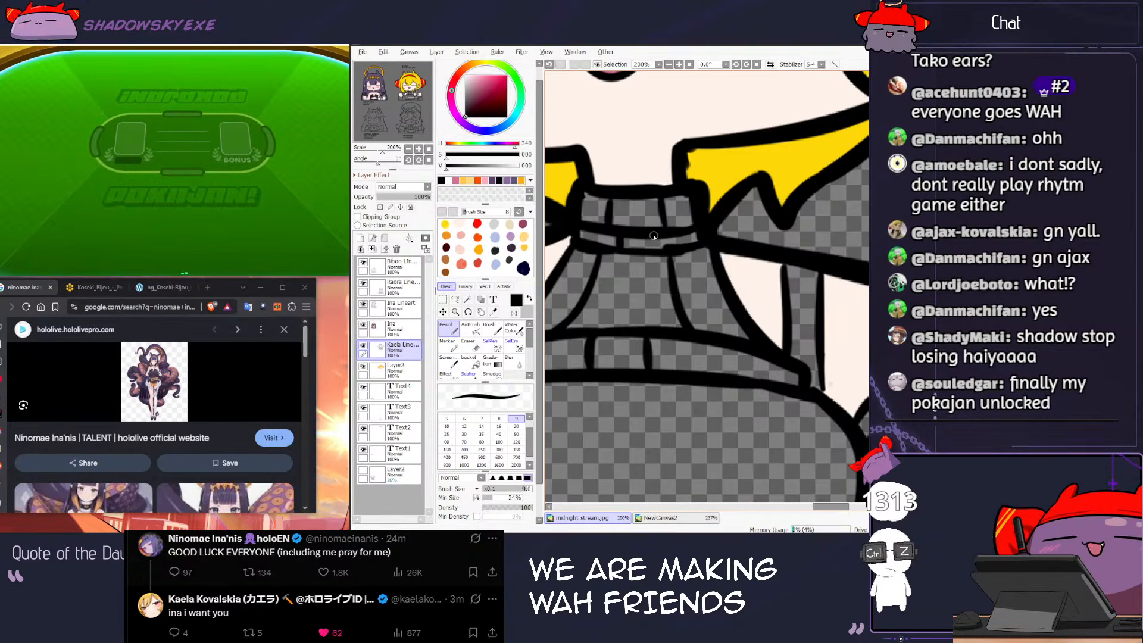
scroll(653, 254, down, 4)
key(w)
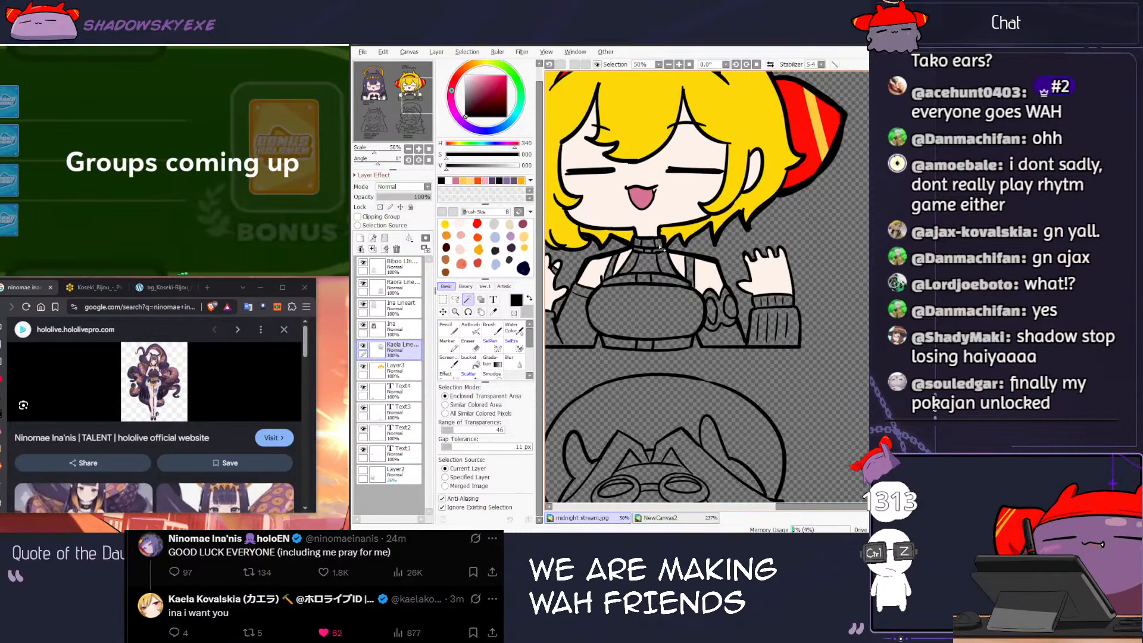
click(656, 255)
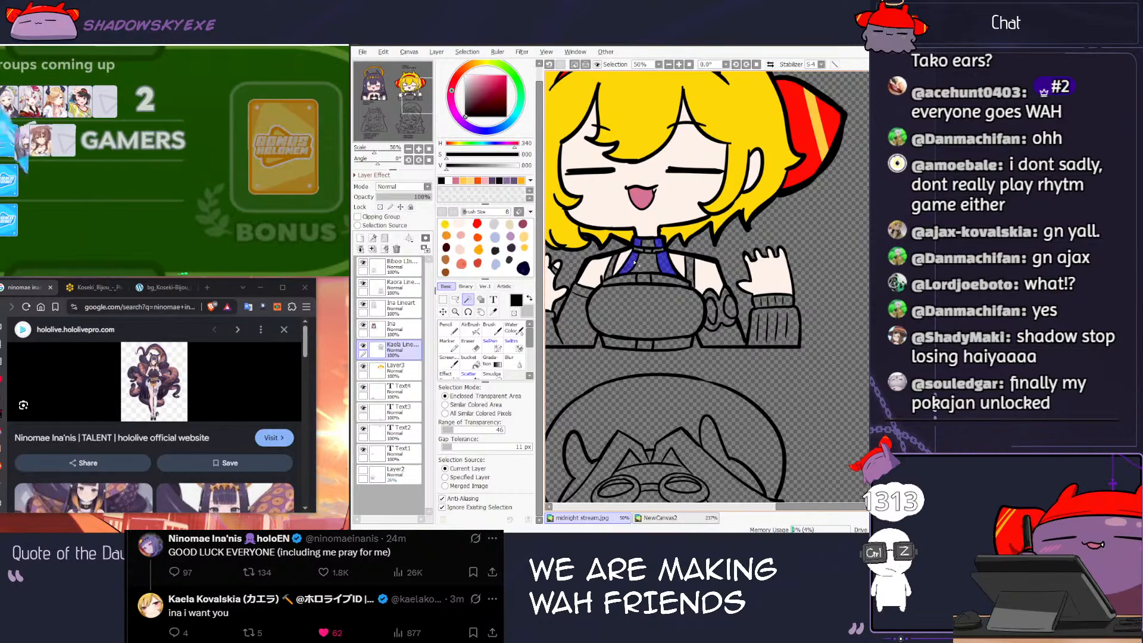
scroll(607, 281, up, 2)
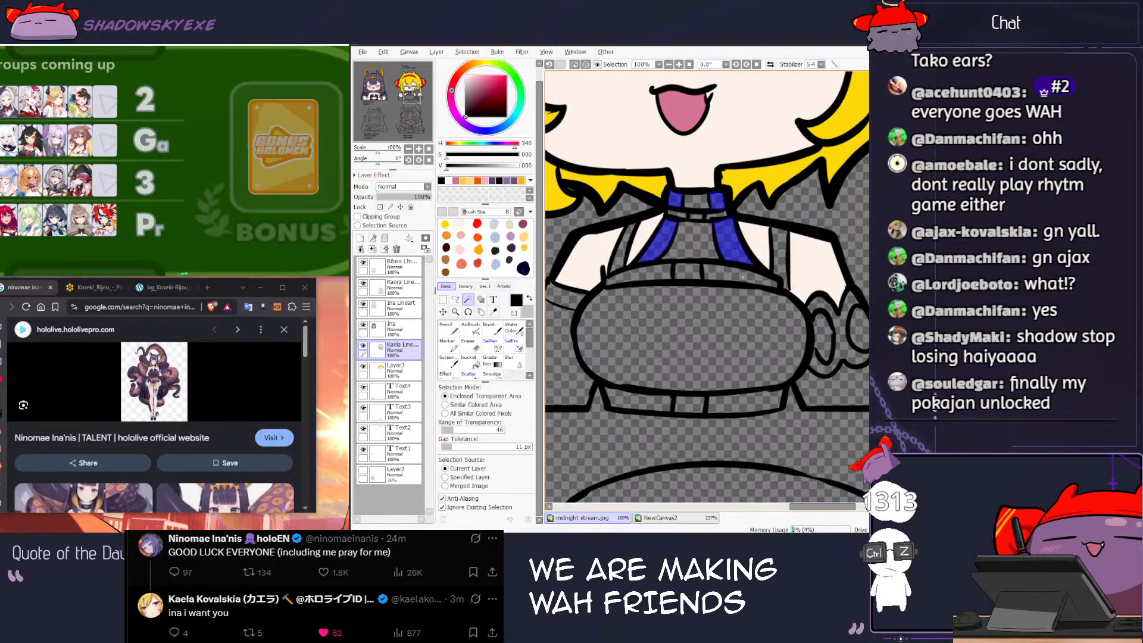
key(ctrl+d)
Step: Tidy the lines where Kaela's shoulder straps meet the chest band on Kaela Lineart, using the Eraser at size 12 and Pencil at size 9
drag(792, 284, 743, 292)
key(e)
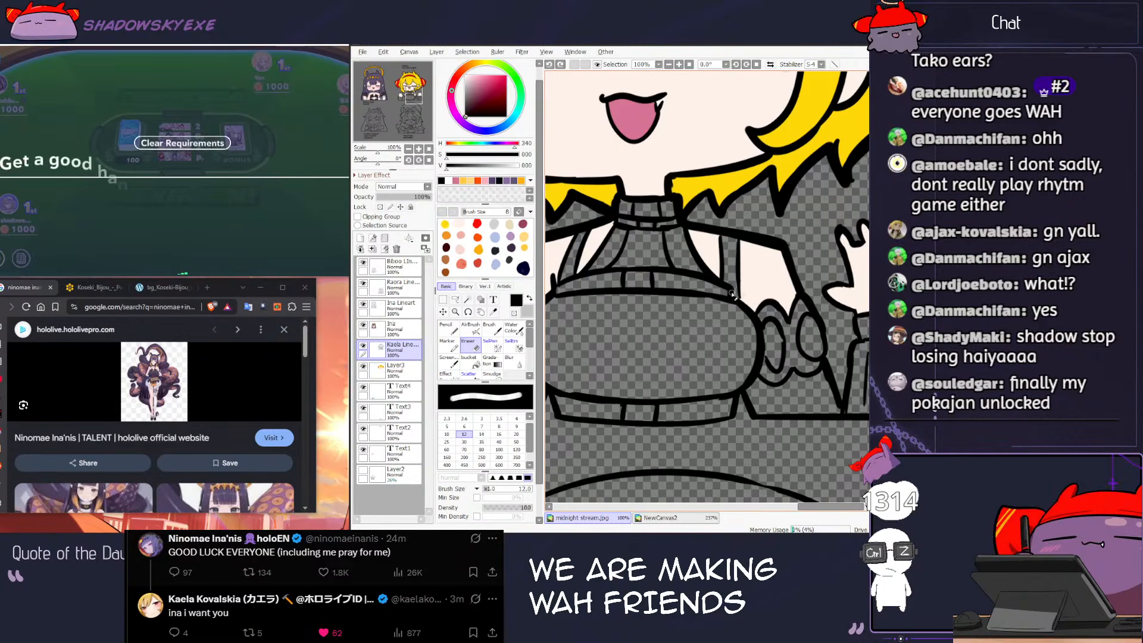
key(n)
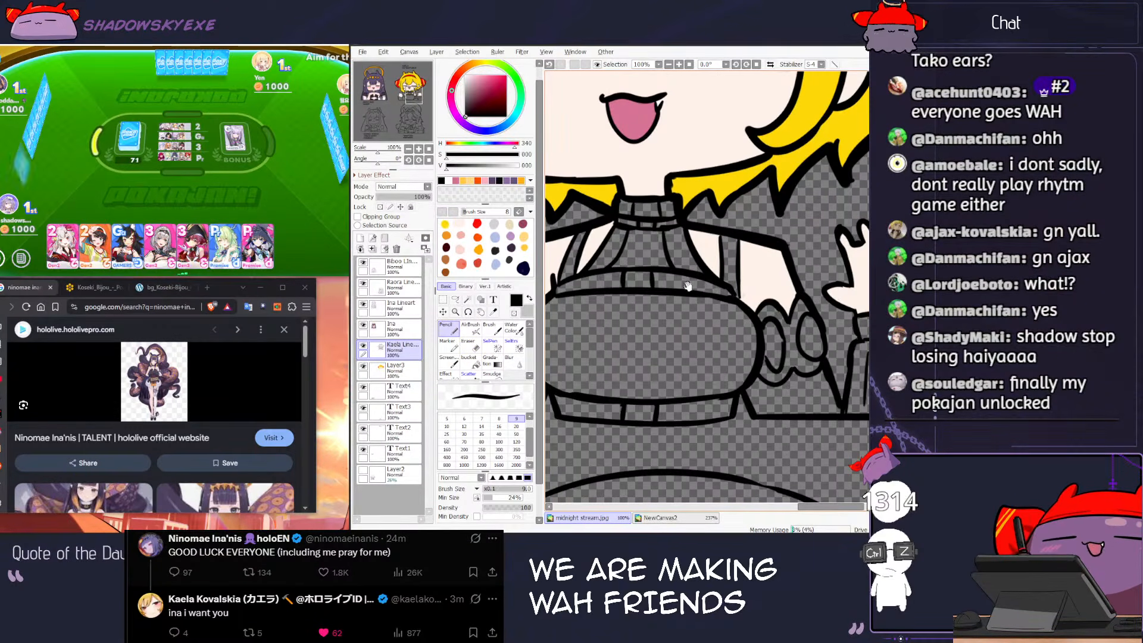
scroll(735, 293, up, 2)
key(e)
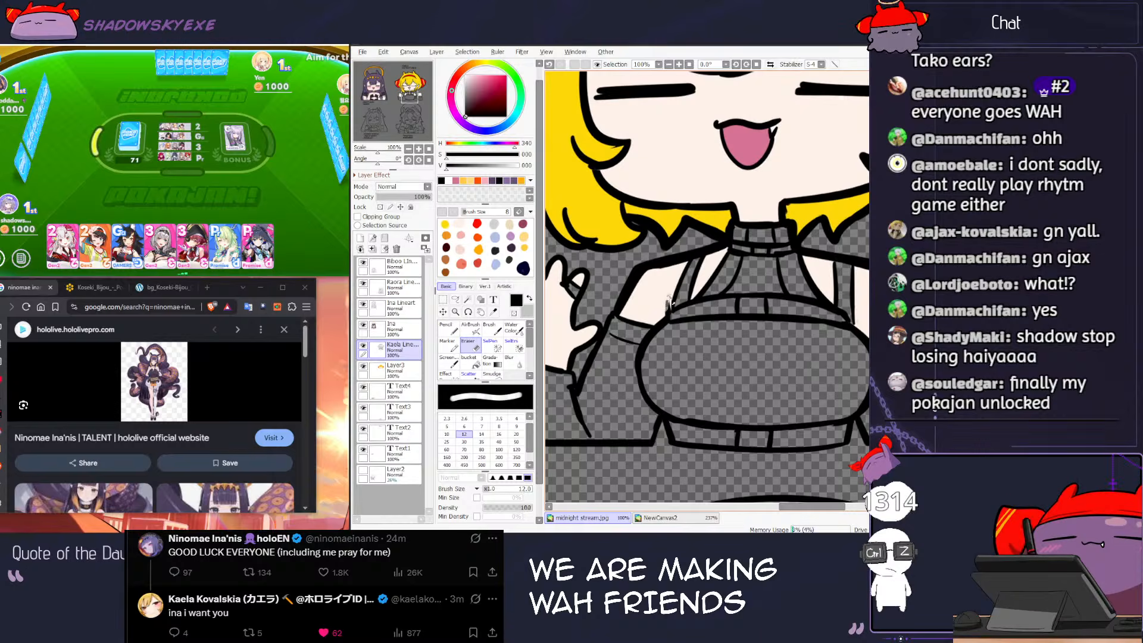
key(ctrl+minus)
key(ctrl+plus)
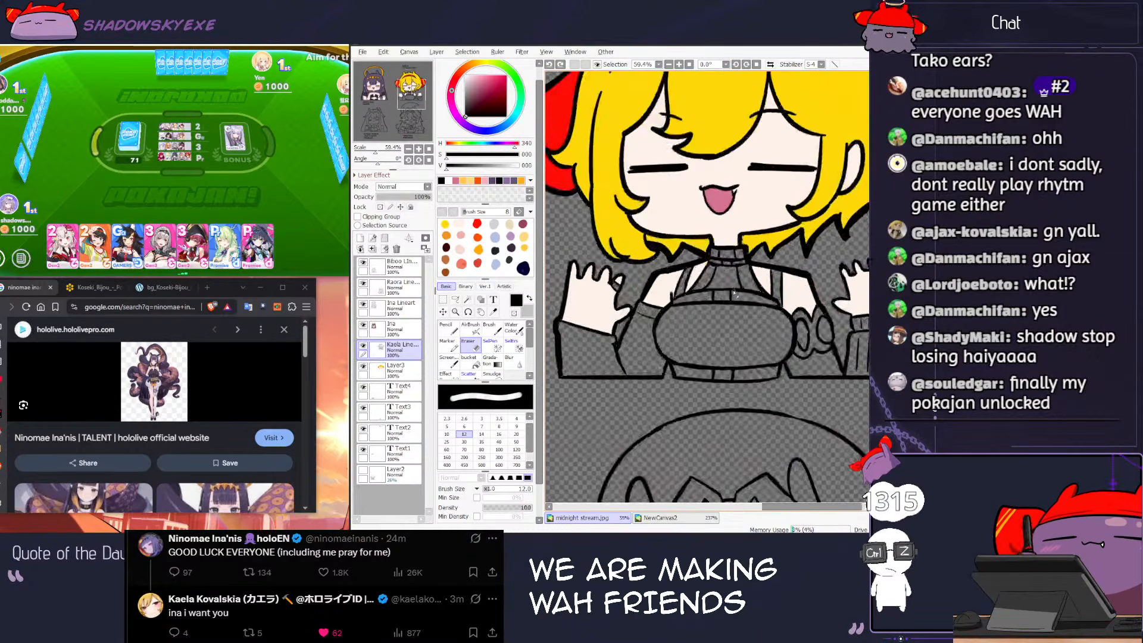
Step: Select the side panels of Kaela's collar and top with the Magic Wand on Kaela Lineart, and fill them near-black on Layer3
key(w)
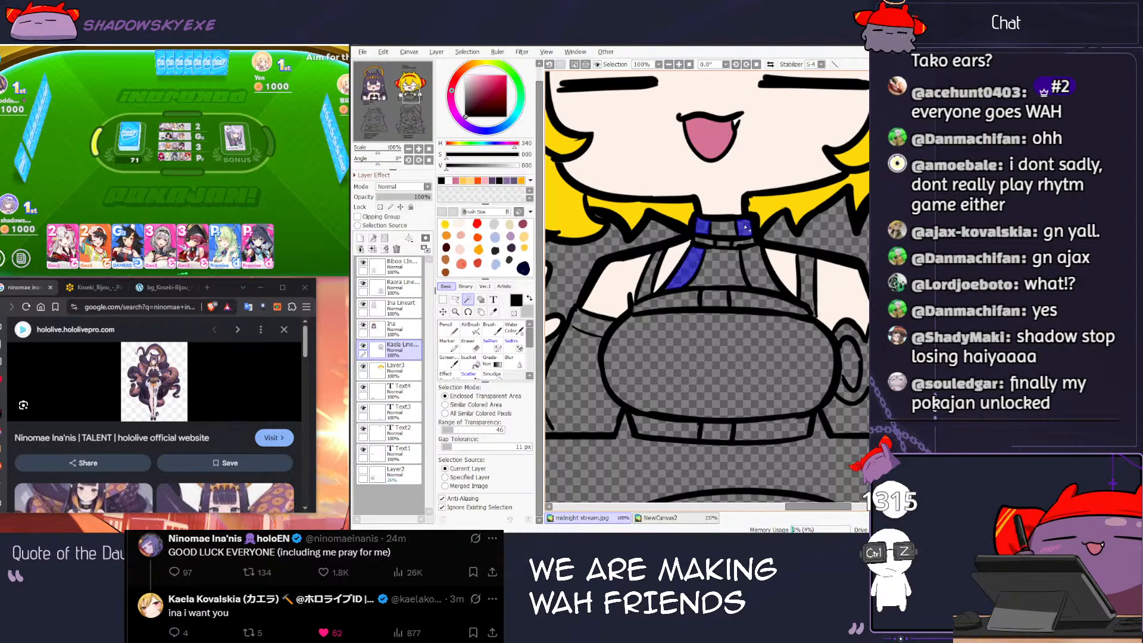
click(469, 360)
click(477, 223)
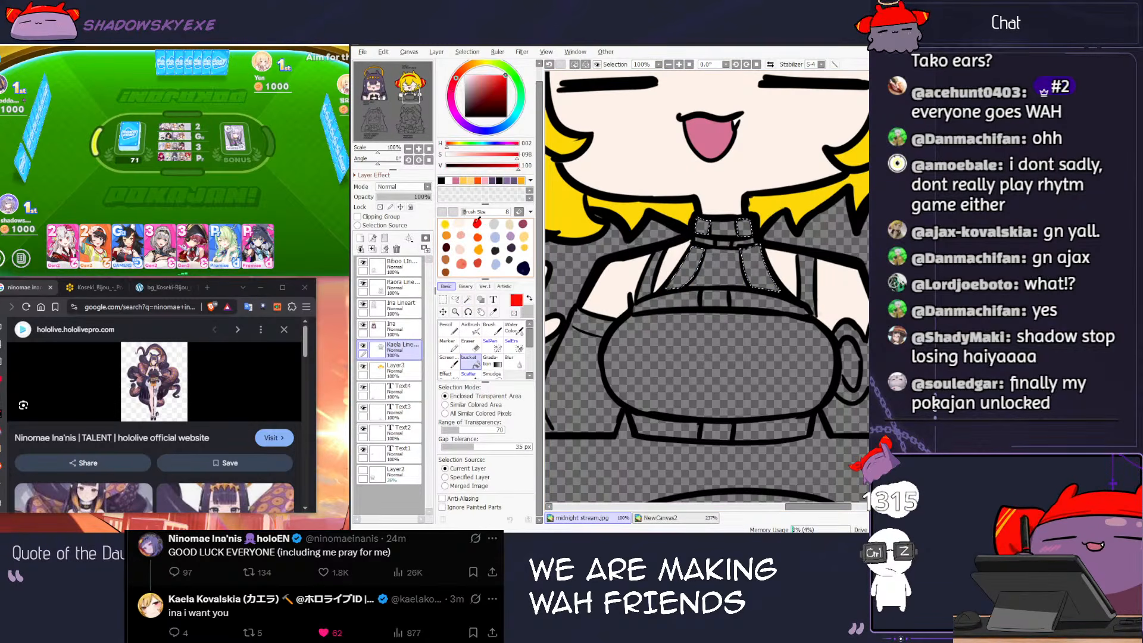
click(383, 365)
click(696, 283)
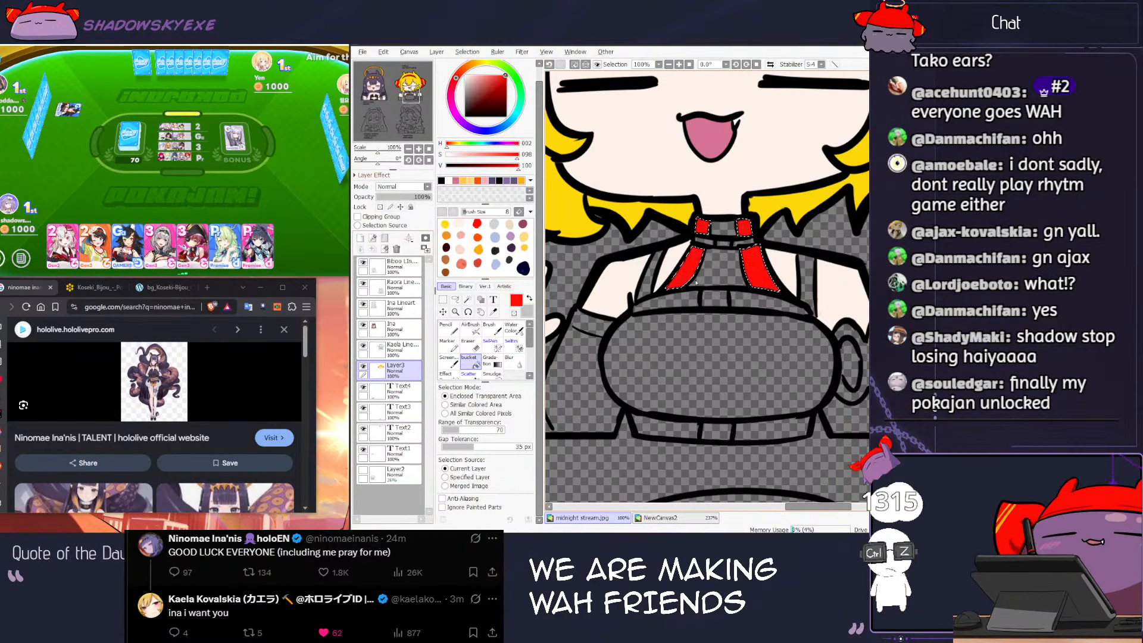
click(493, 253)
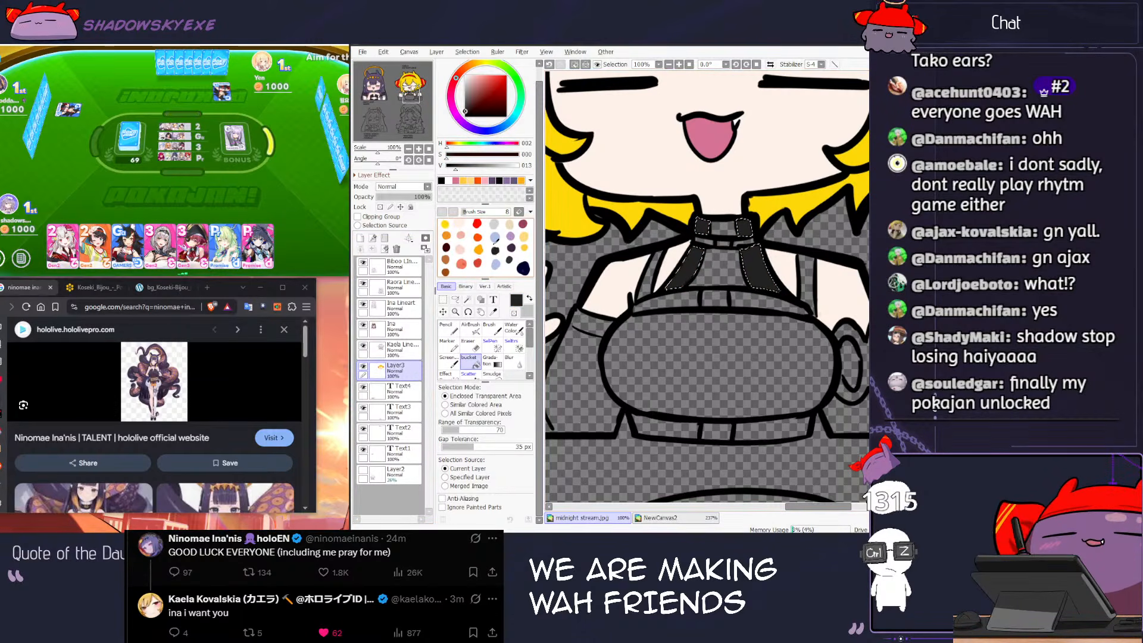
Step: Ready the Pencil in pale gold, and discard the GAMERS card from the hand in the card game
click(524, 236)
key(n)
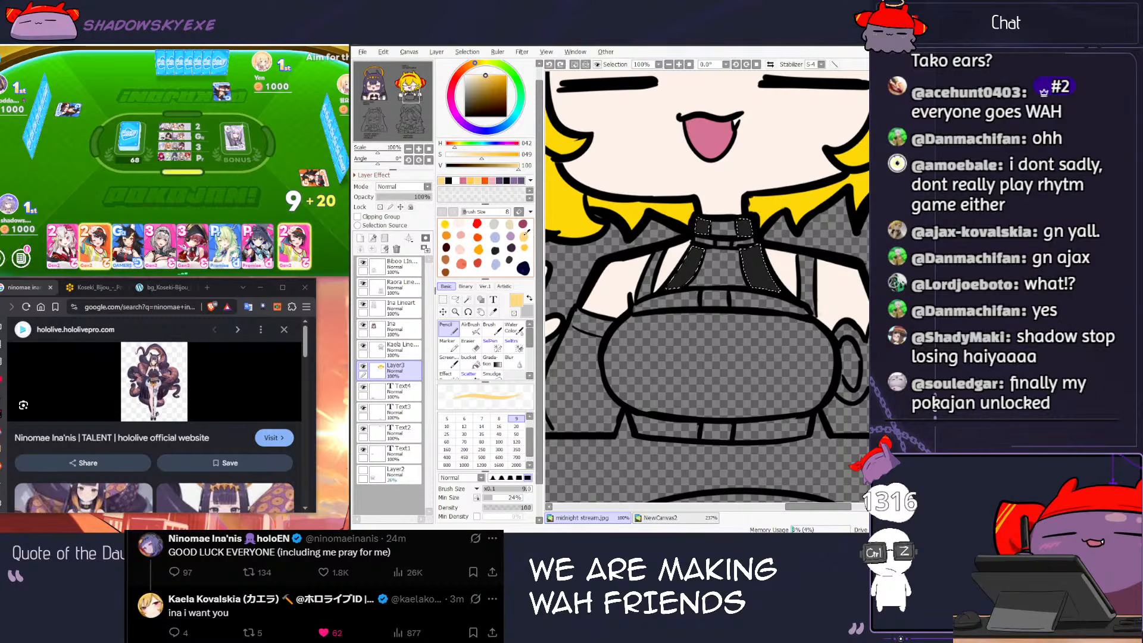
click(278, 221)
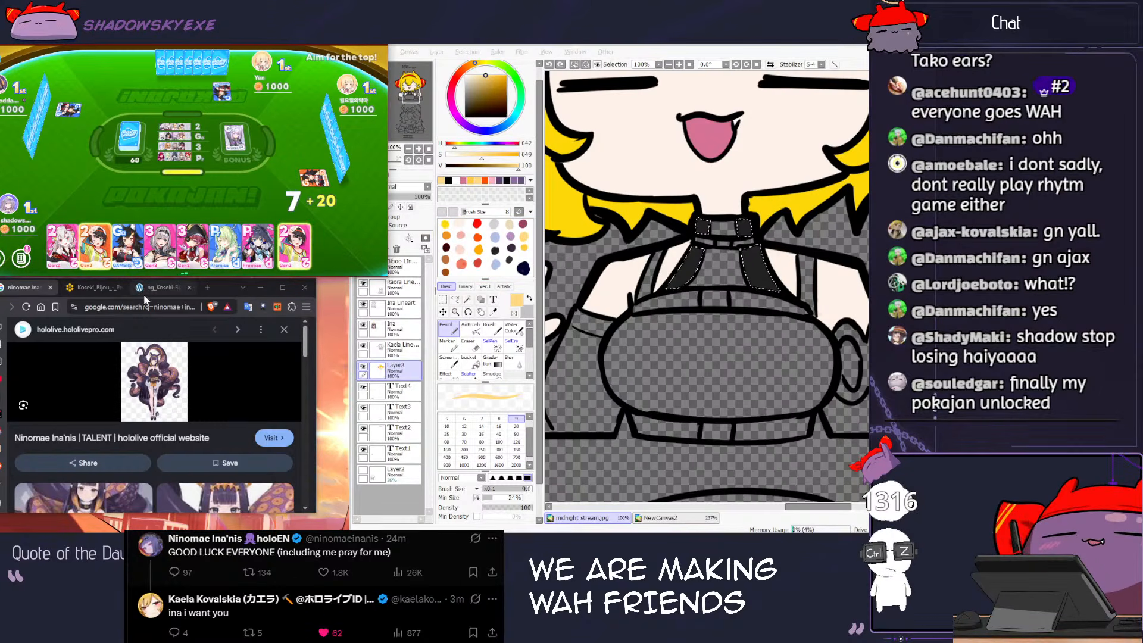
click(128, 244)
click(459, 238)
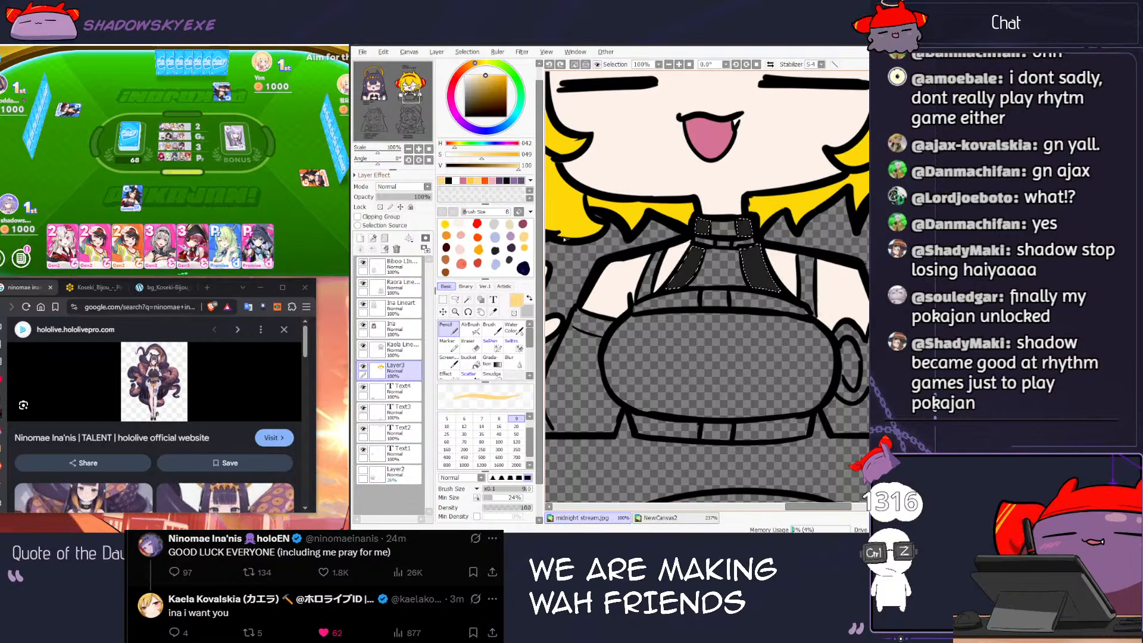
Step: Paint gold stripes along the inner edges of the near-black collar and top panels on Layer3 with the Pencil at size 14
click(524, 249)
key(bracketright)
key(bracketright)
key(bracketright)
key(ctrl+z)
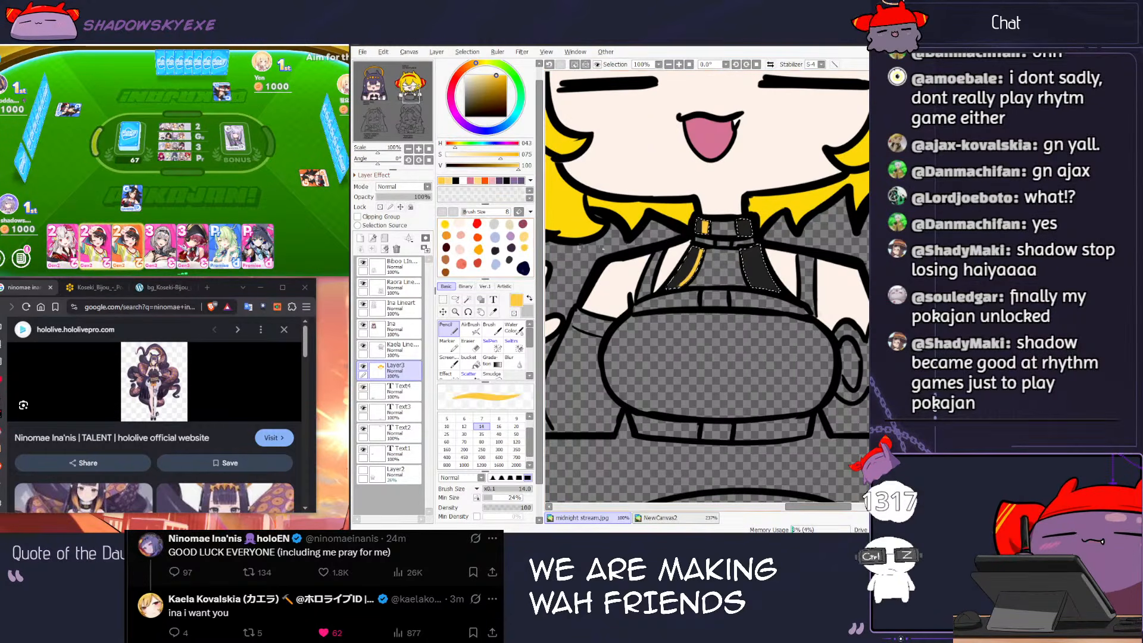
drag(738, 222, 748, 281)
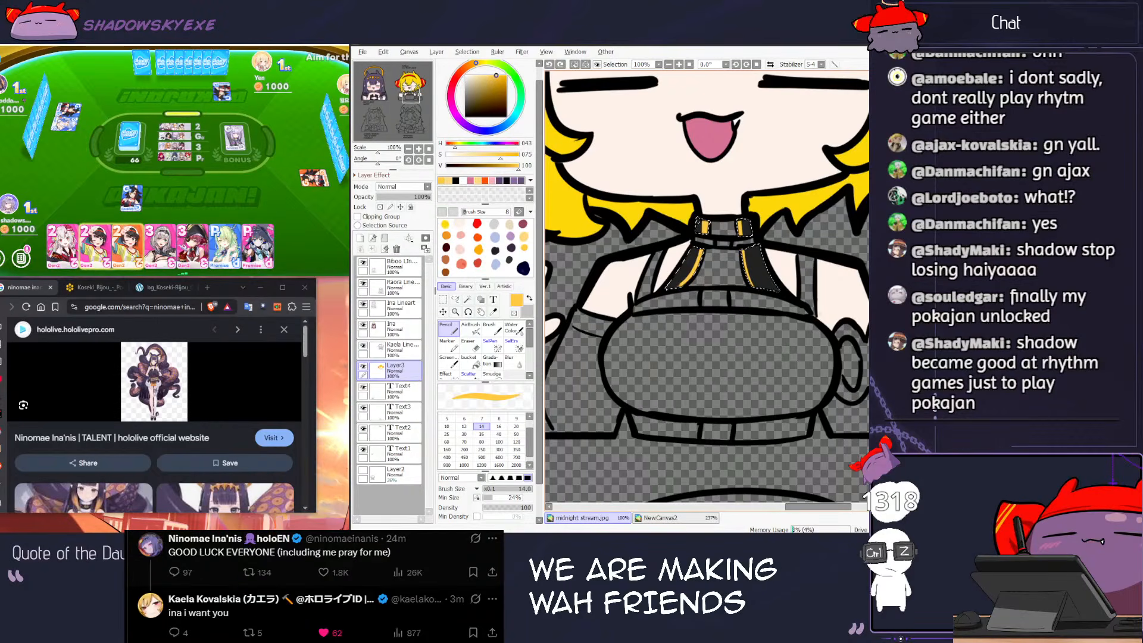
Step: Refine the gold stripes' edges with near-black and gold sampled from the panels, and clear the selection
right_click(699, 224)
right_click(706, 226)
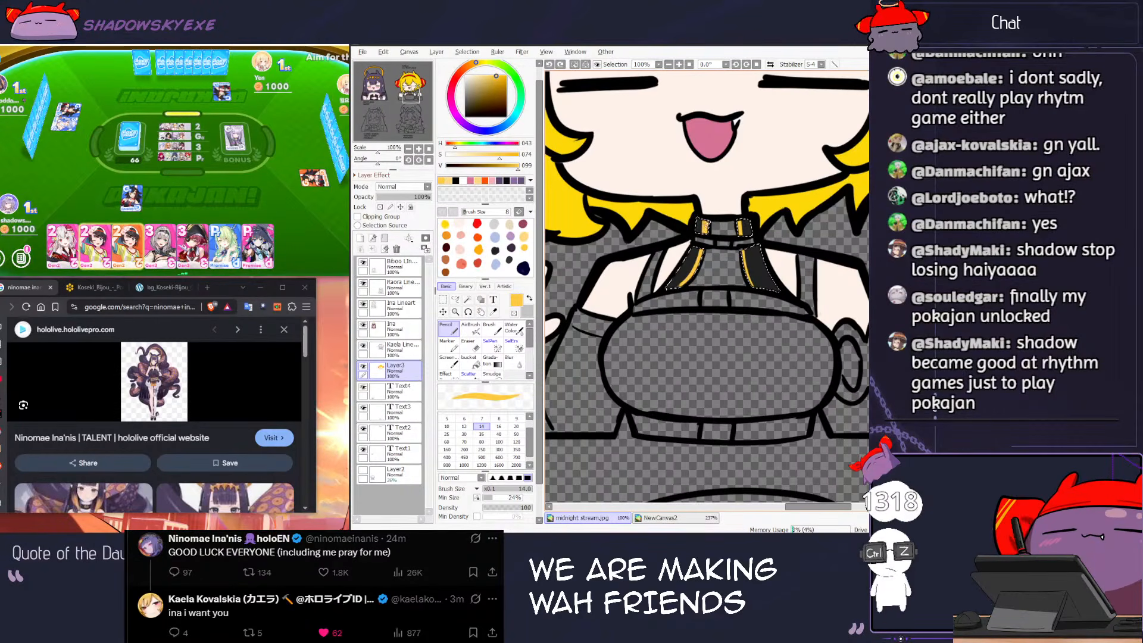
key(ctrl+z)
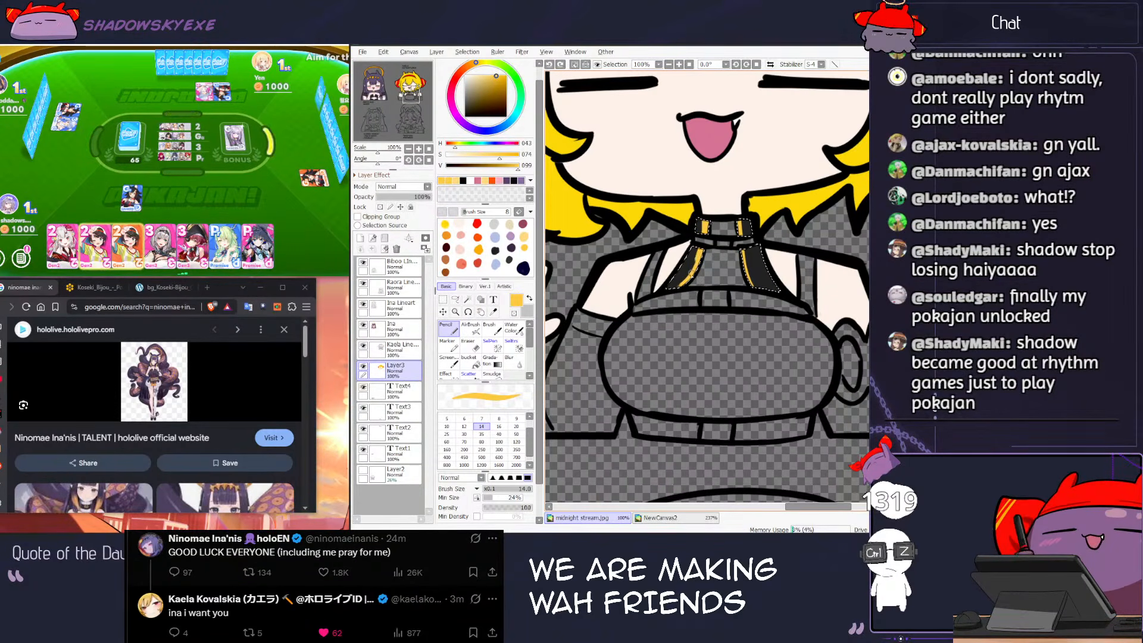
right_click(706, 222)
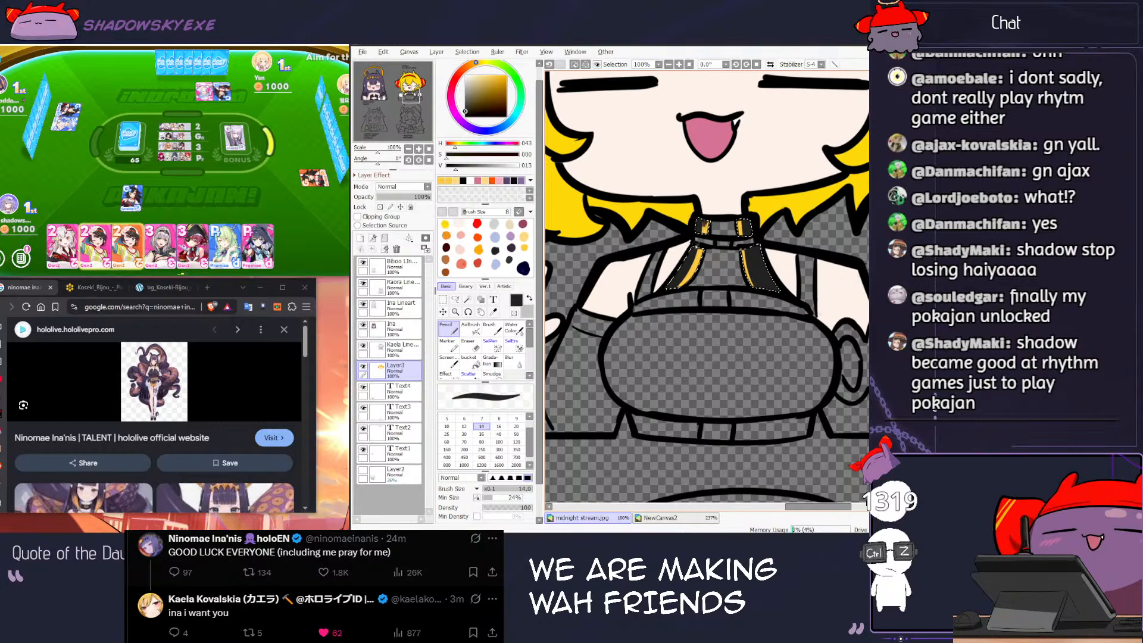
key(ctrl+z)
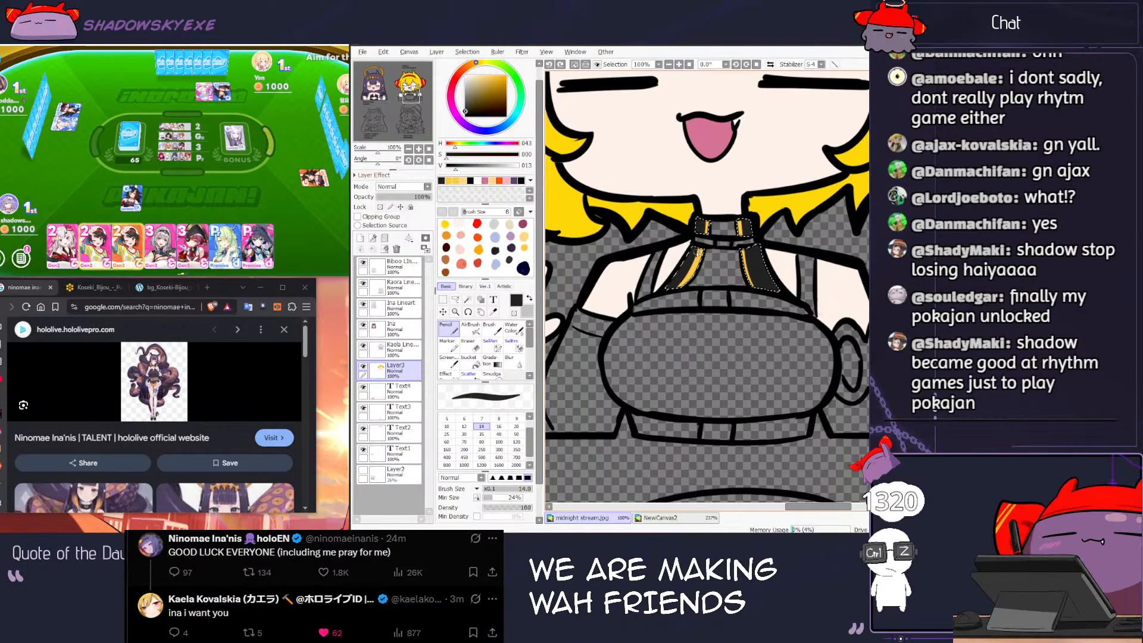
drag(683, 278, 674, 287)
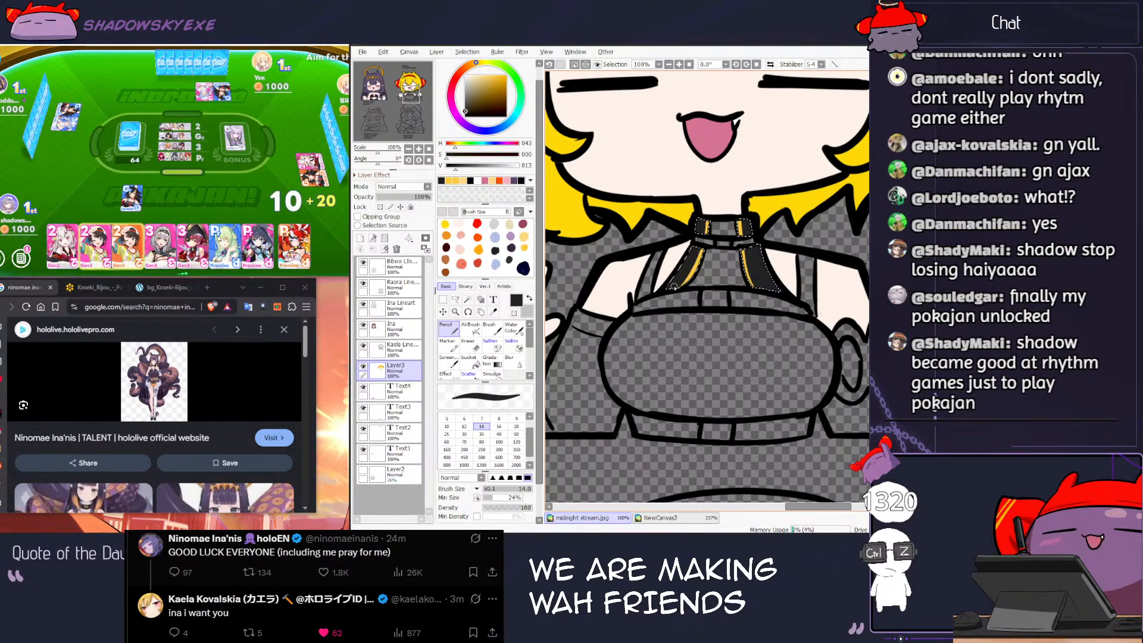
key(ctrl+d)
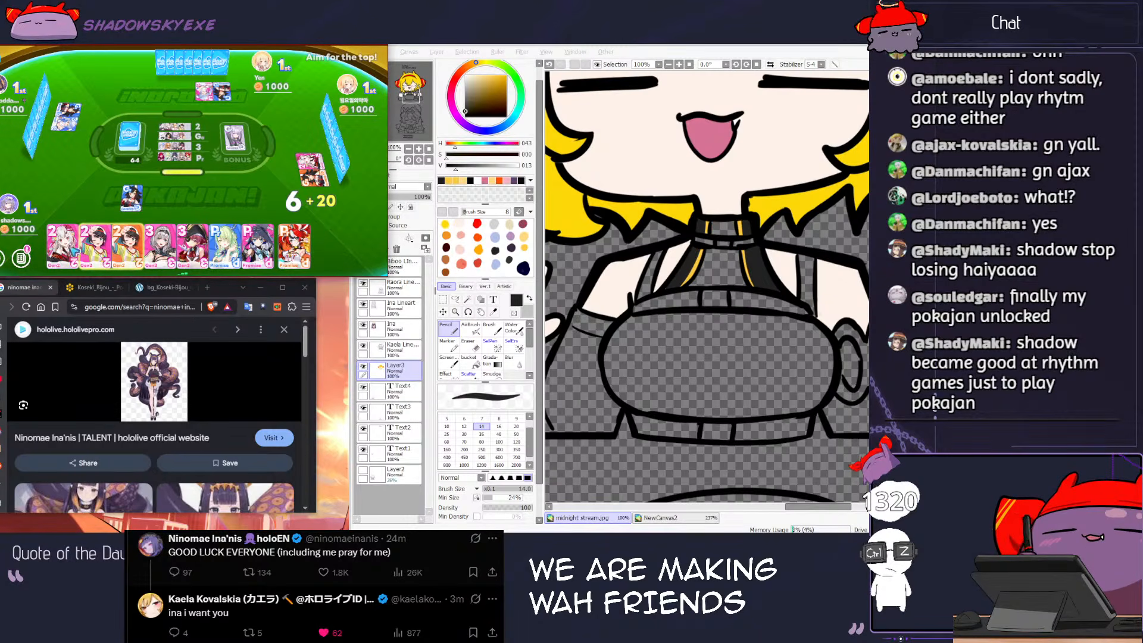
click(467, 300)
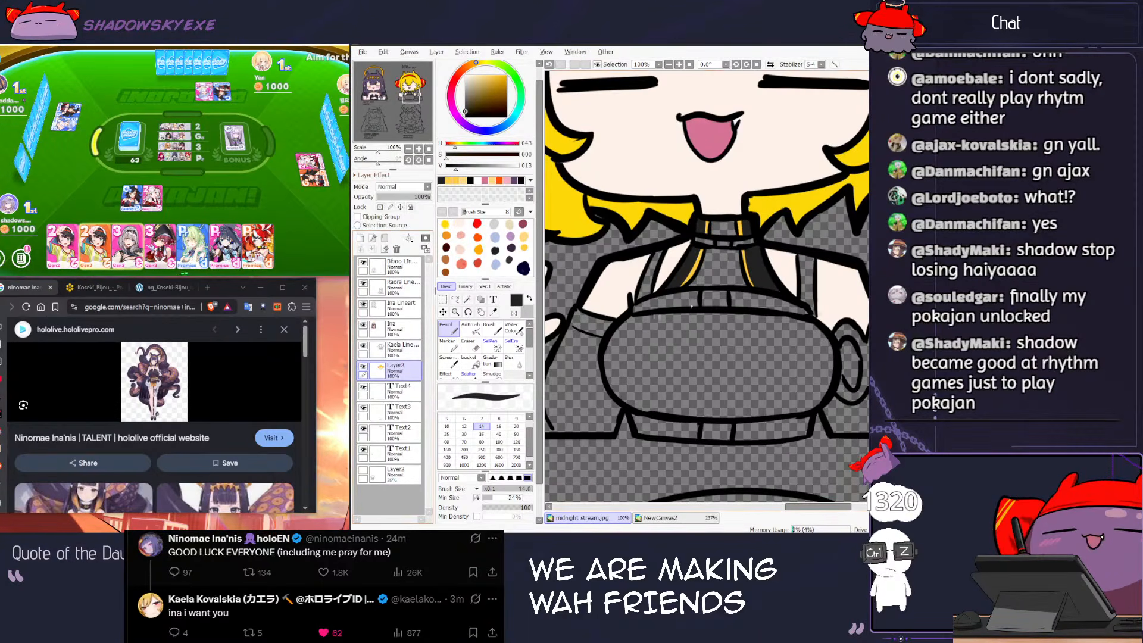
click(725, 234)
key(ctrl+d)
click(724, 234)
key(ctrl+d)
Step: Select the centre panels of the collar and top and the chest area with the Magic Wand on Kaela Lineart, and fill them red on Layer3
click(402, 347)
click(732, 276)
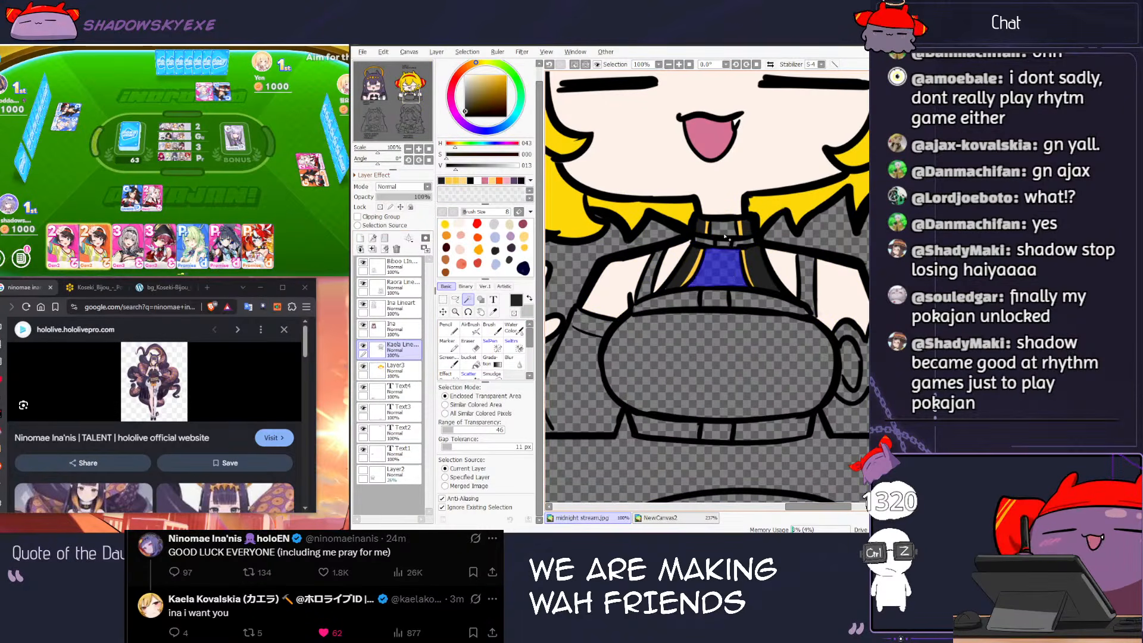
click(731, 341)
click(469, 360)
click(477, 223)
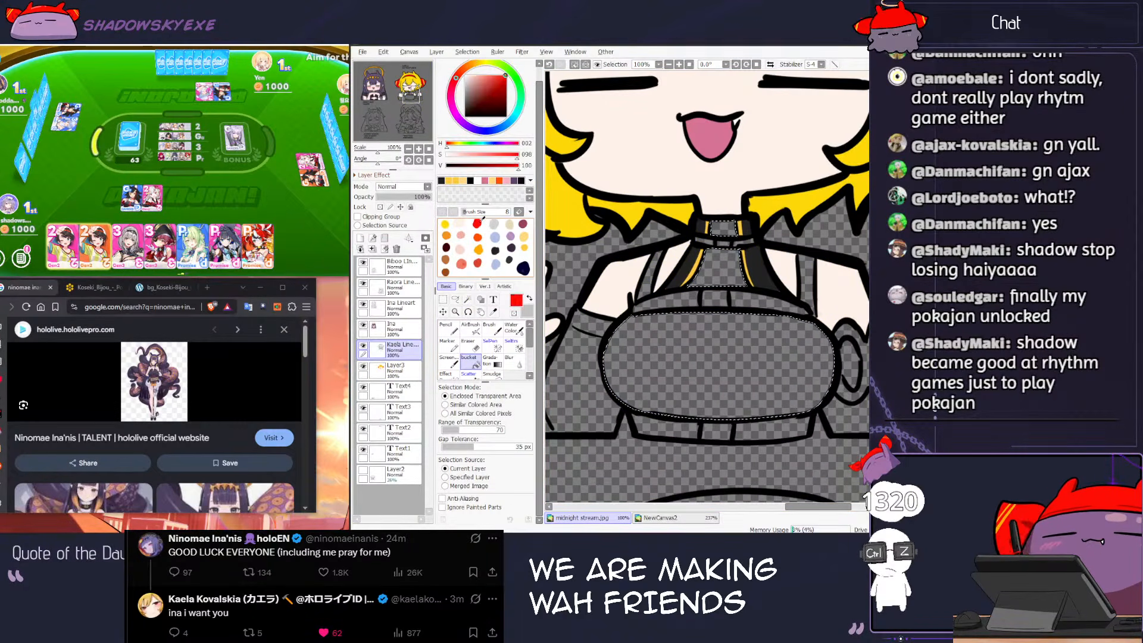
click(403, 369)
click(723, 271)
scroll(723, 291, down, 2)
key(ctrl+d)
Step: Select the neck and chest belt bands beside their buckles on Kaela Lineart with the Magic Wand, and fill them brown on Layer3
scroll(724, 288, up, 2)
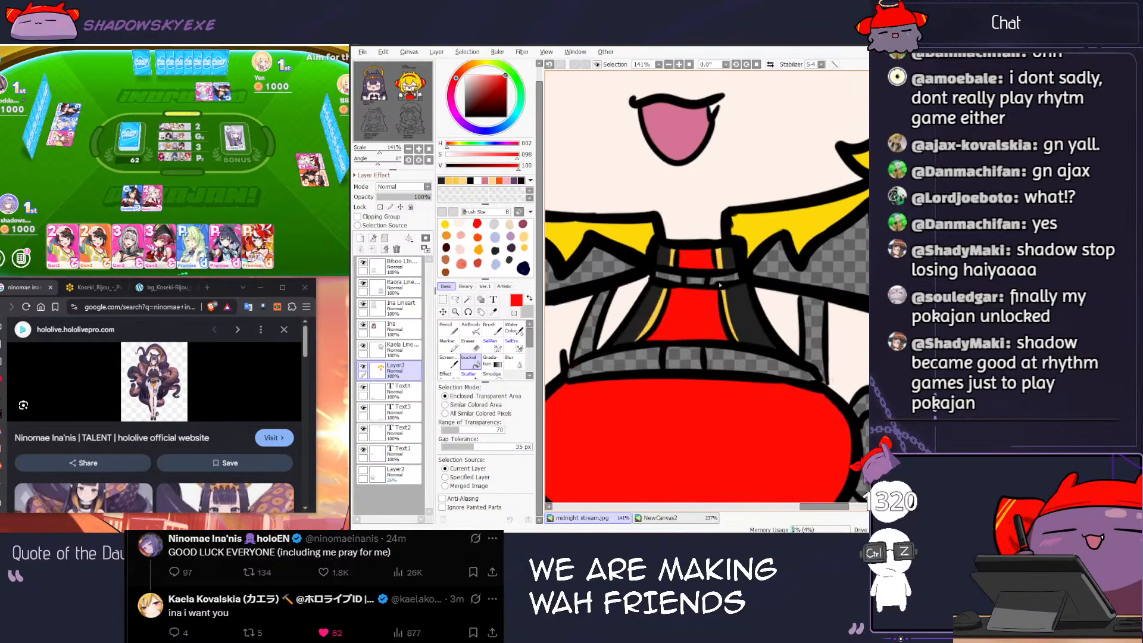
click(446, 258)
click(394, 348)
click(469, 300)
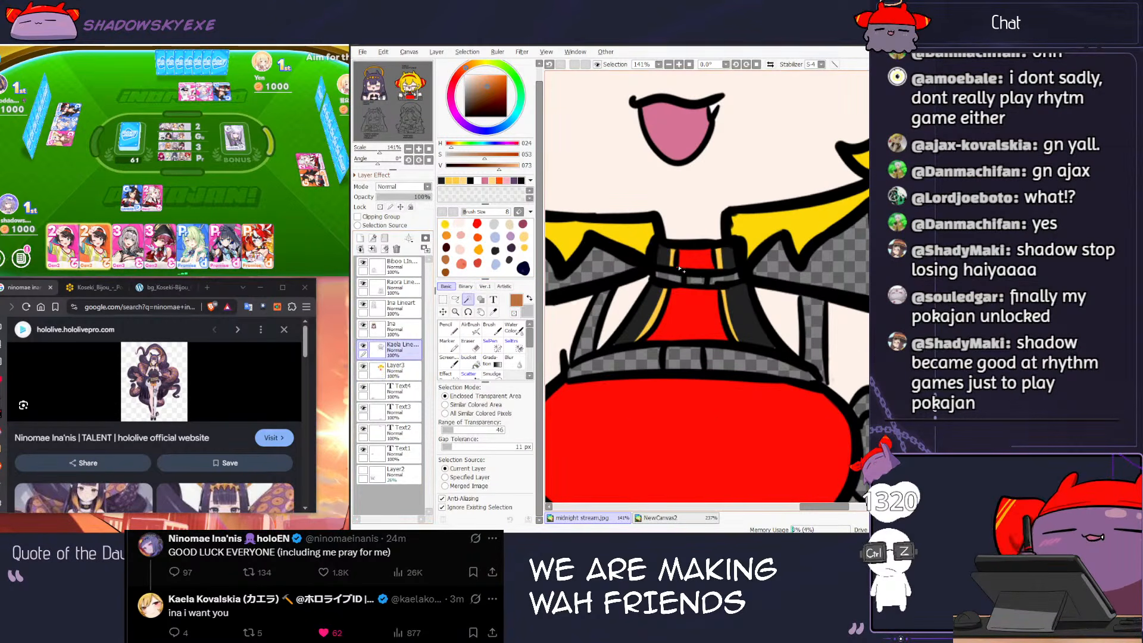
click(619, 364)
click(765, 366)
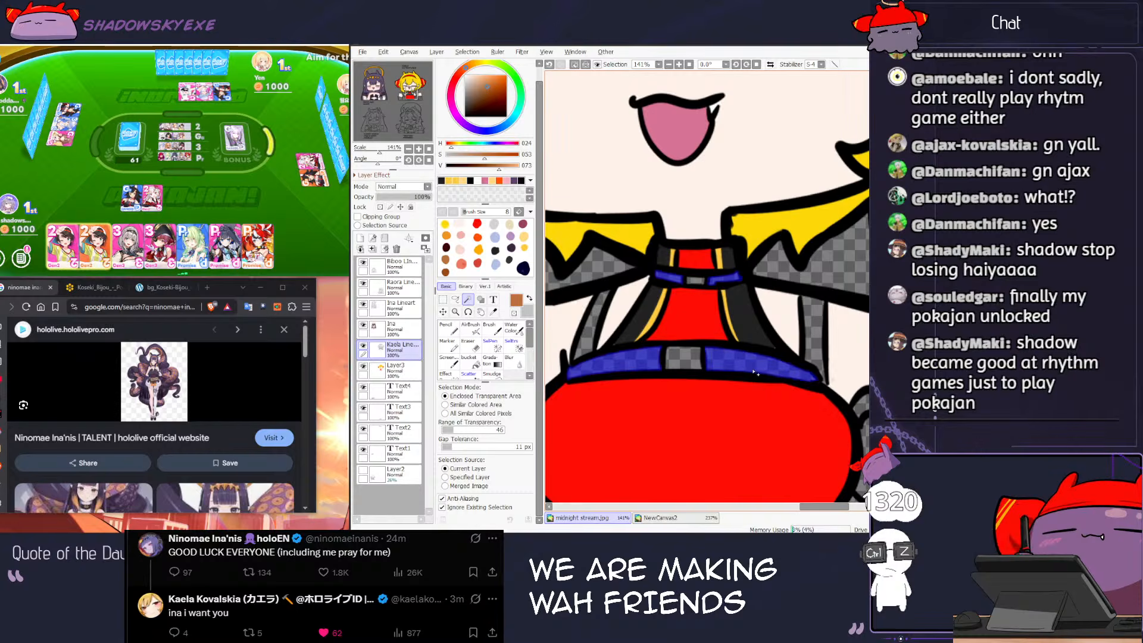
scroll(708, 334, down, 3)
click(409, 372)
click(469, 359)
click(661, 364)
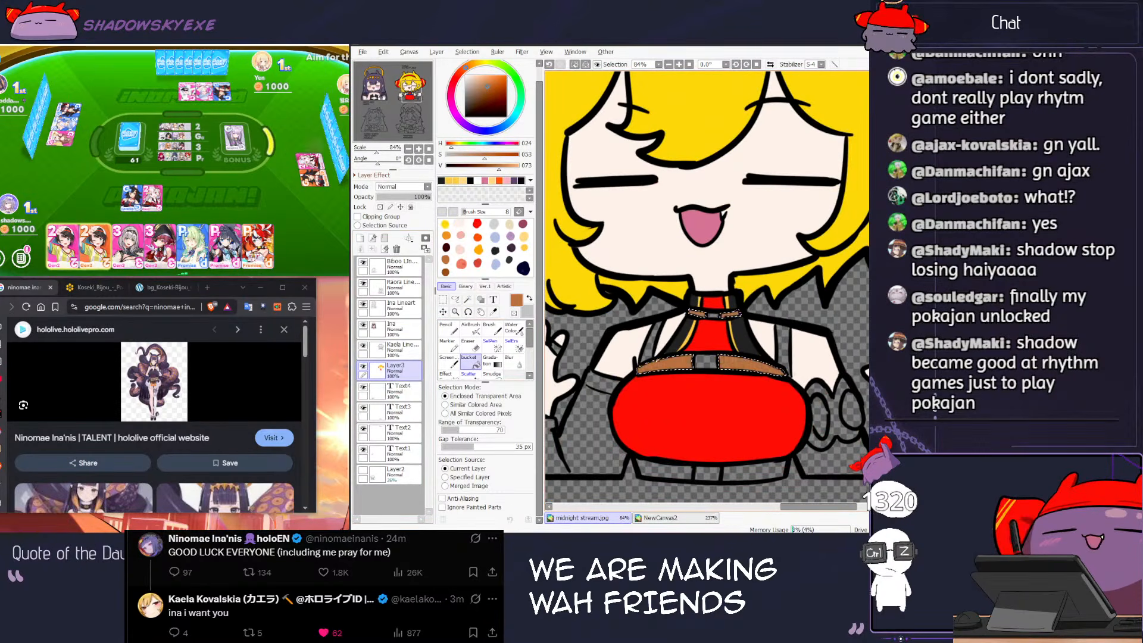
Step: Clear the selection and fill the buckles of the neck and chest belts pale gold on Layer3
scroll(719, 326, up, 3)
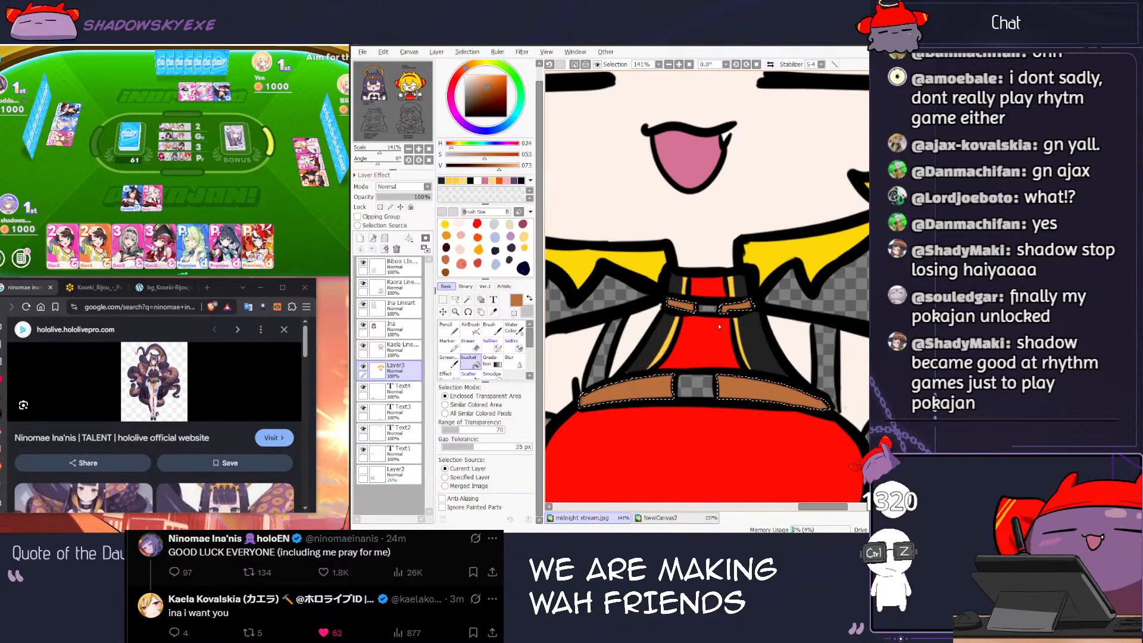
click(524, 236)
key(ctrl+d)
scroll(697, 296, up, 3)
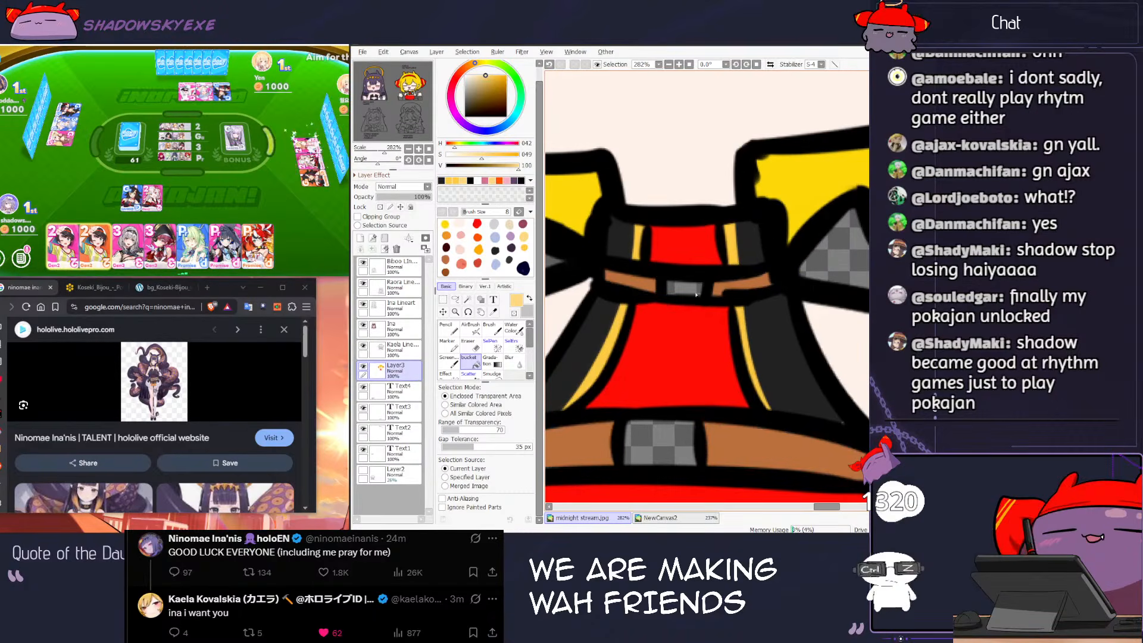
click(690, 291)
click(669, 443)
scroll(678, 448, down, 5)
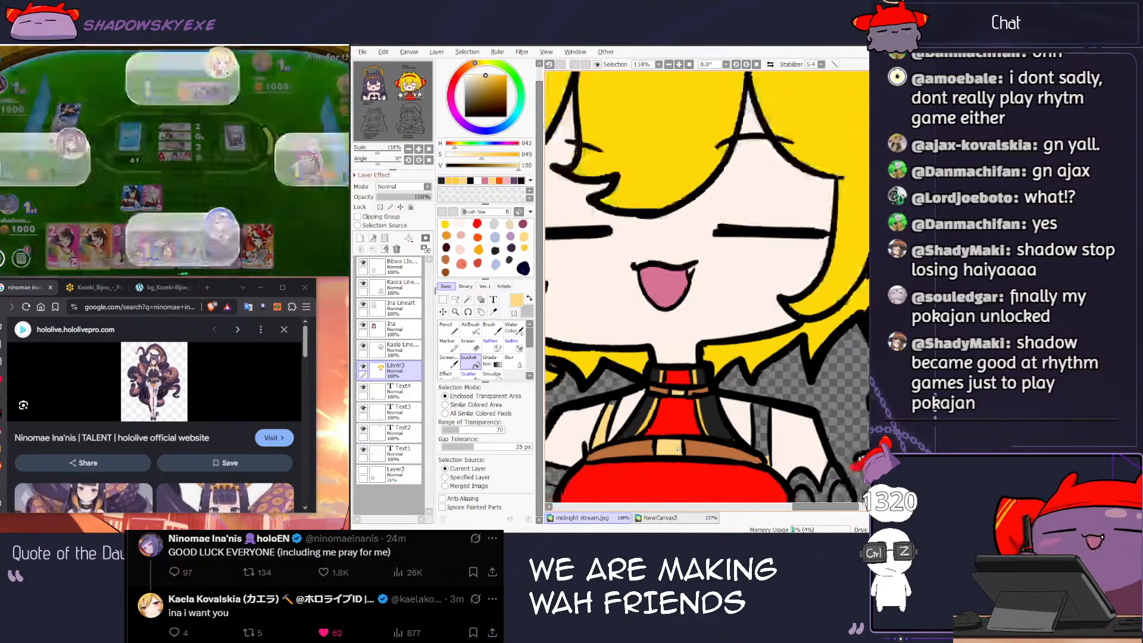
Step: Select both shoulder straps on Kaela Lineart with the Magic Wand, and ready the Bucket on Layer3
scroll(677, 447, up, 3)
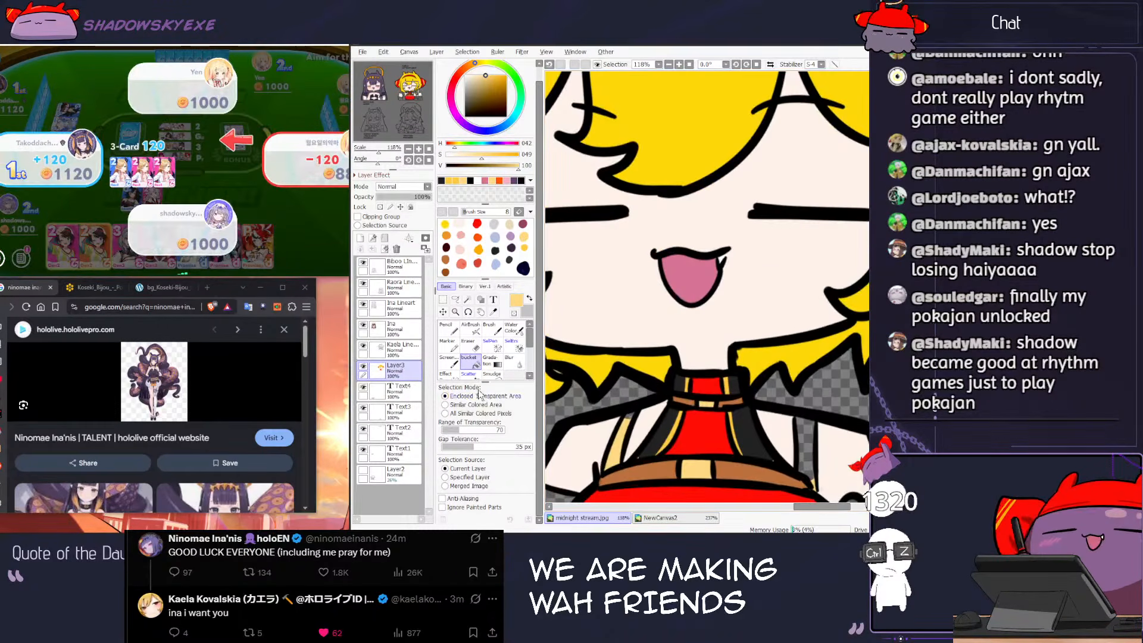
click(409, 351)
key(w)
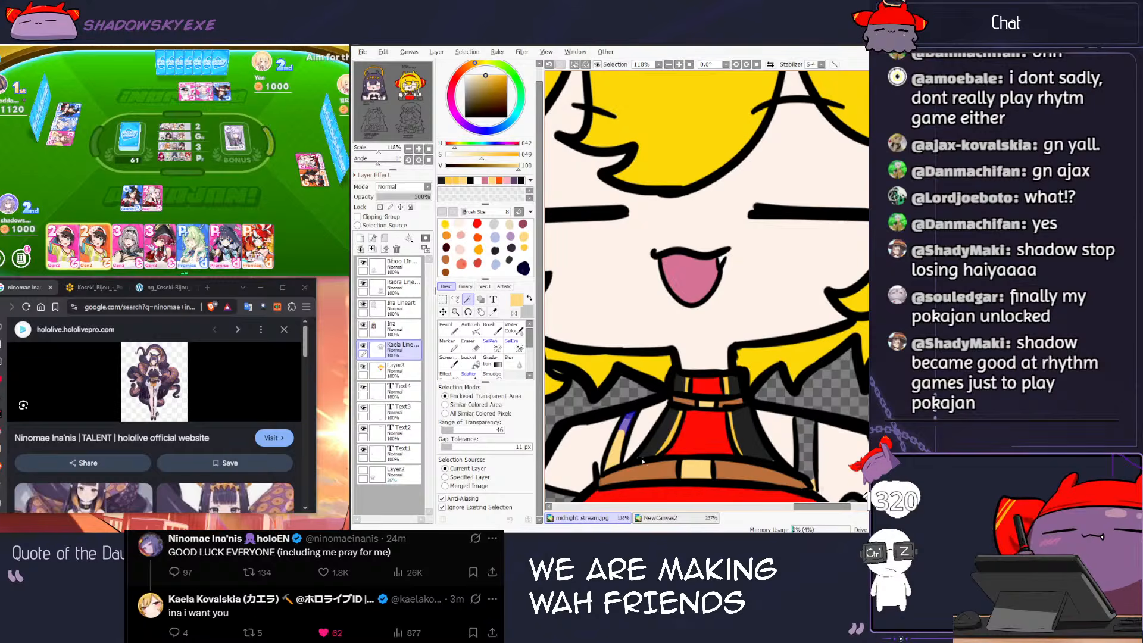
click(618, 456)
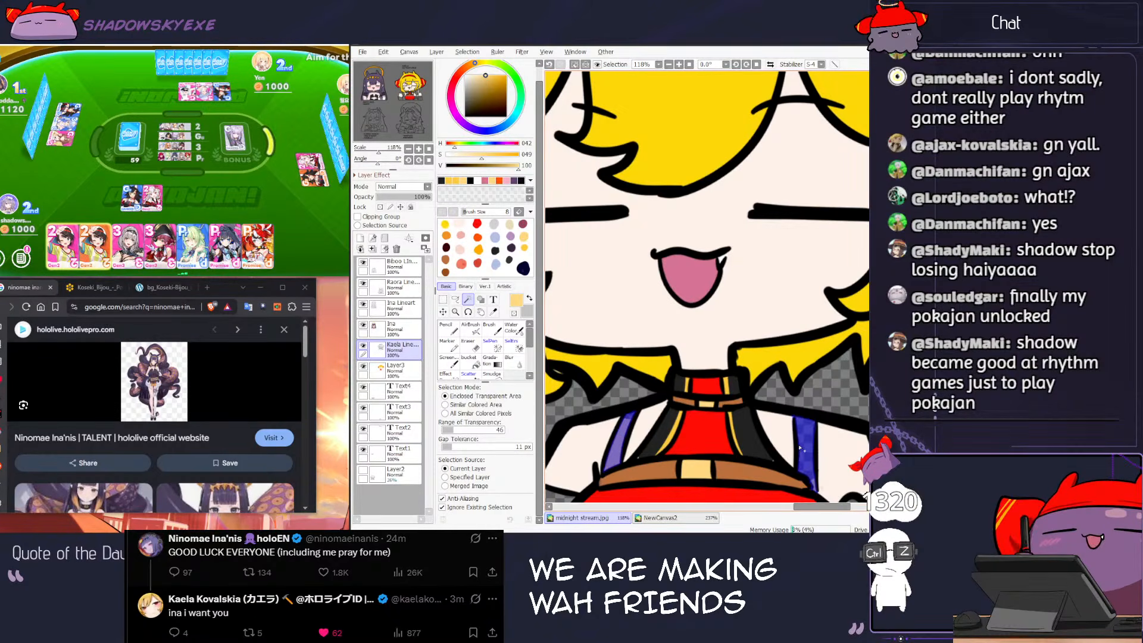
click(409, 371)
click(468, 359)
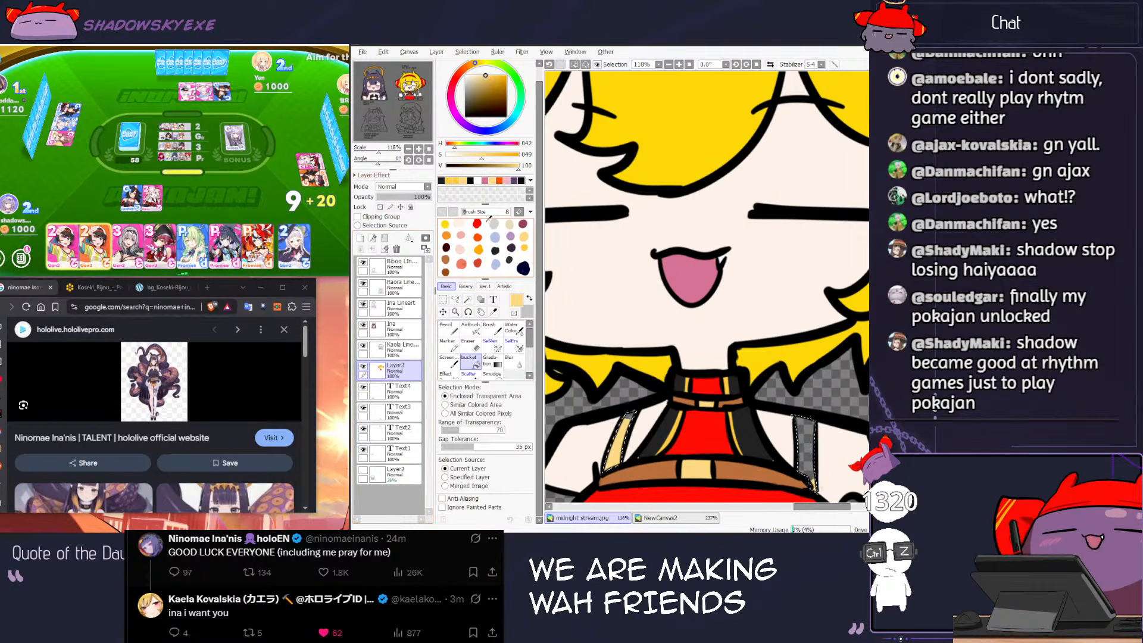
Step: Switch to the card game and discard the newly drawn card
click(257, 213)
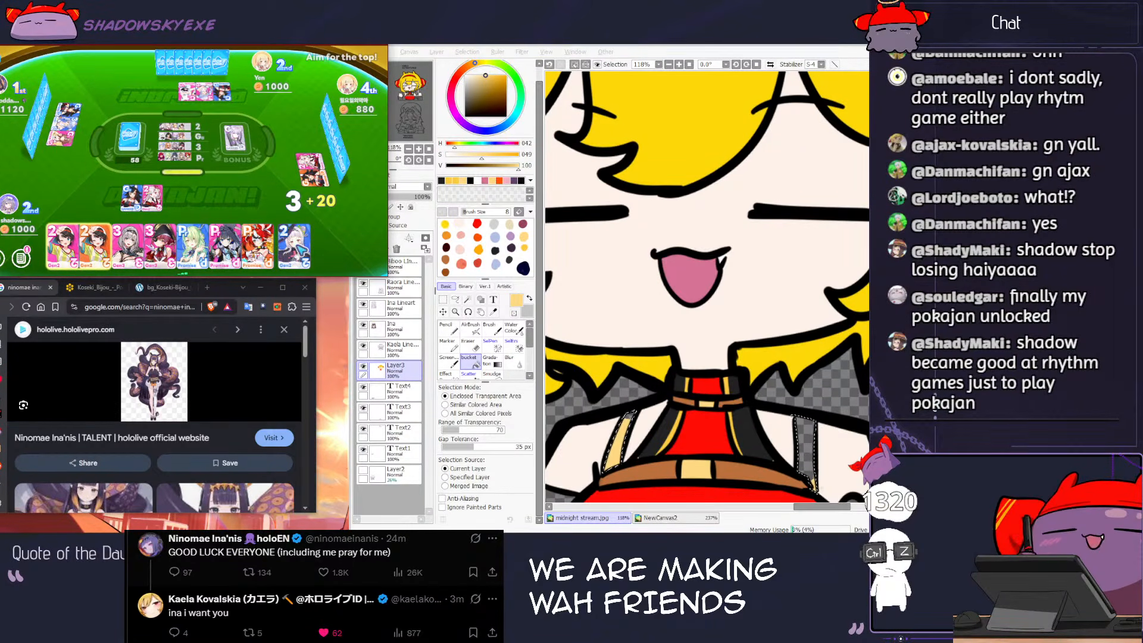
click(693, 420)
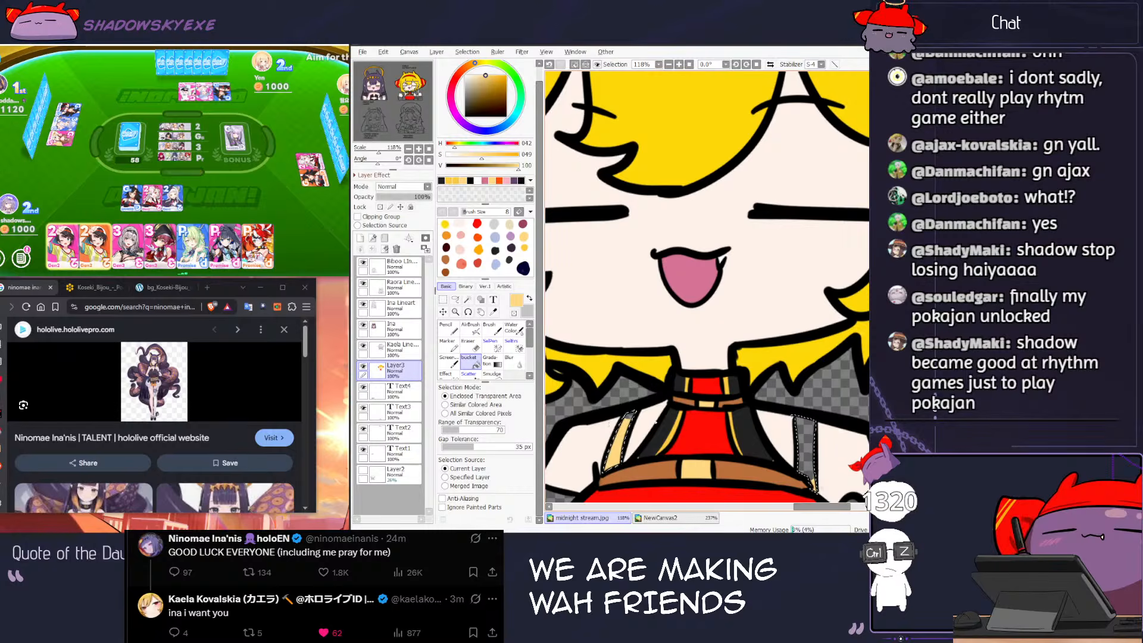
Step: Fill the selected shoulder straps brown on Layer3 and clear the selection
click(446, 258)
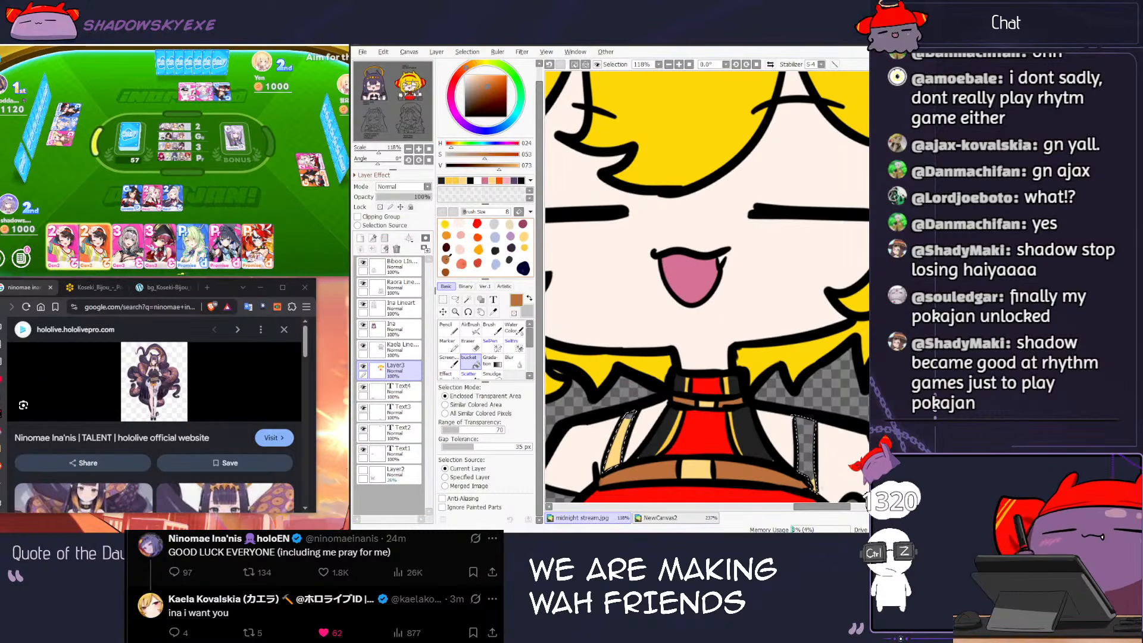
drag(740, 435, 686, 342)
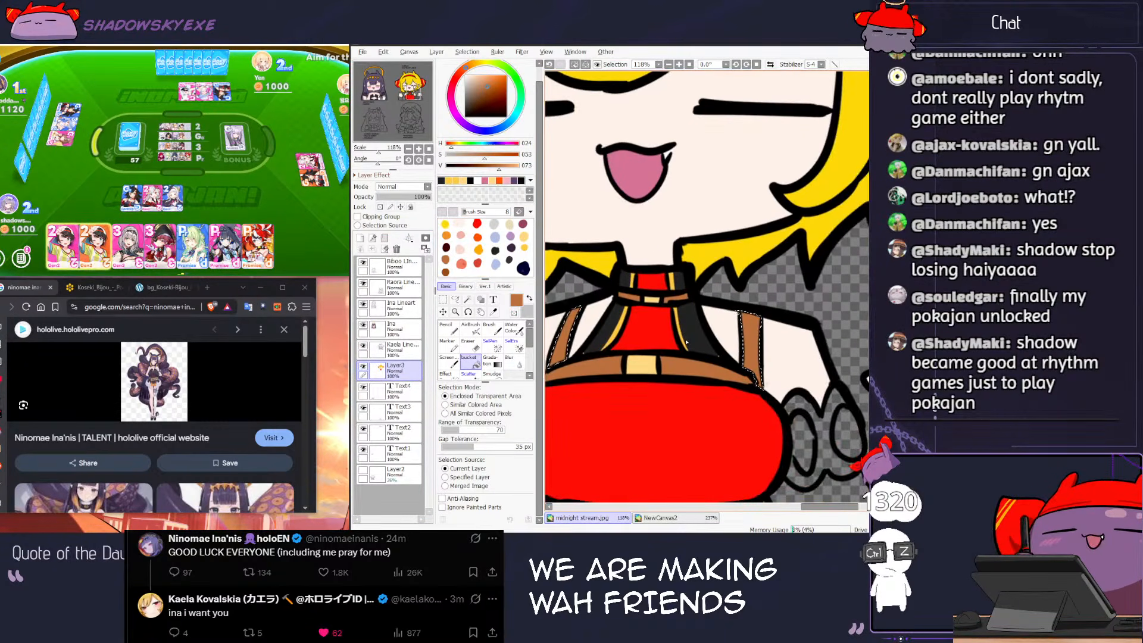
scroll(623, 382, down, 4)
key(ctrl+d)
Step: Select the two parts of the sleeve on the picture's left side on Kaela Lineart with the Magic Wand
drag(597, 387, 718, 354)
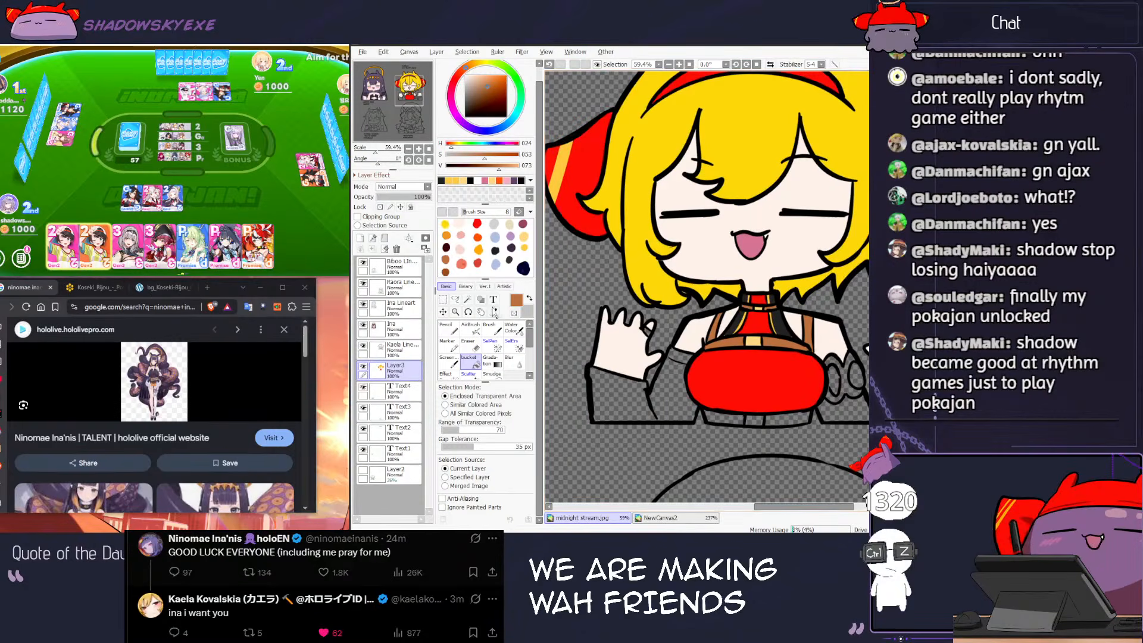
click(404, 345)
click(468, 299)
click(675, 383)
click(619, 410)
Step: Fill the selected sleeve parts near-black on Layer3 and clear the selection
click(468, 358)
click(495, 249)
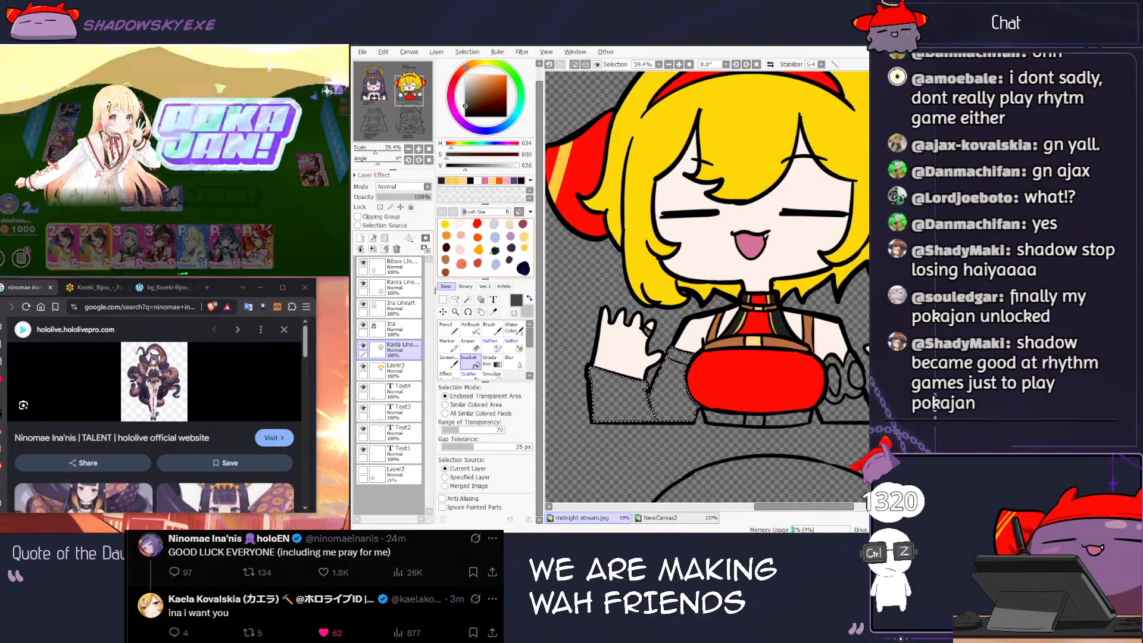
click(495, 251)
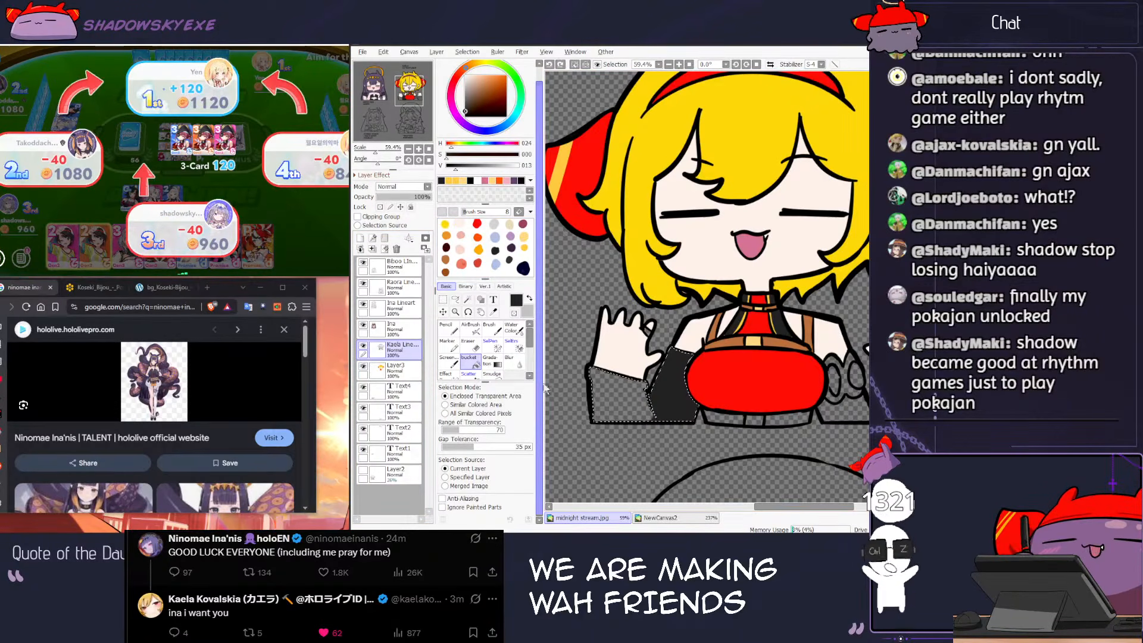
click(401, 370)
click(623, 397)
key(ctrl+d)
Step: Select another small enclosed area on Kaela Lineart, fill it pale gold on Layer3, and clear the selection
scroll(640, 327, up, 5)
click(402, 349)
click(468, 300)
click(622, 309)
click(468, 360)
click(524, 237)
click(395, 368)
click(630, 312)
scroll(632, 314, down, 4)
scroll(632, 314, down, 4)
key(ctrl+d)
scroll(815, 357, up, 4)
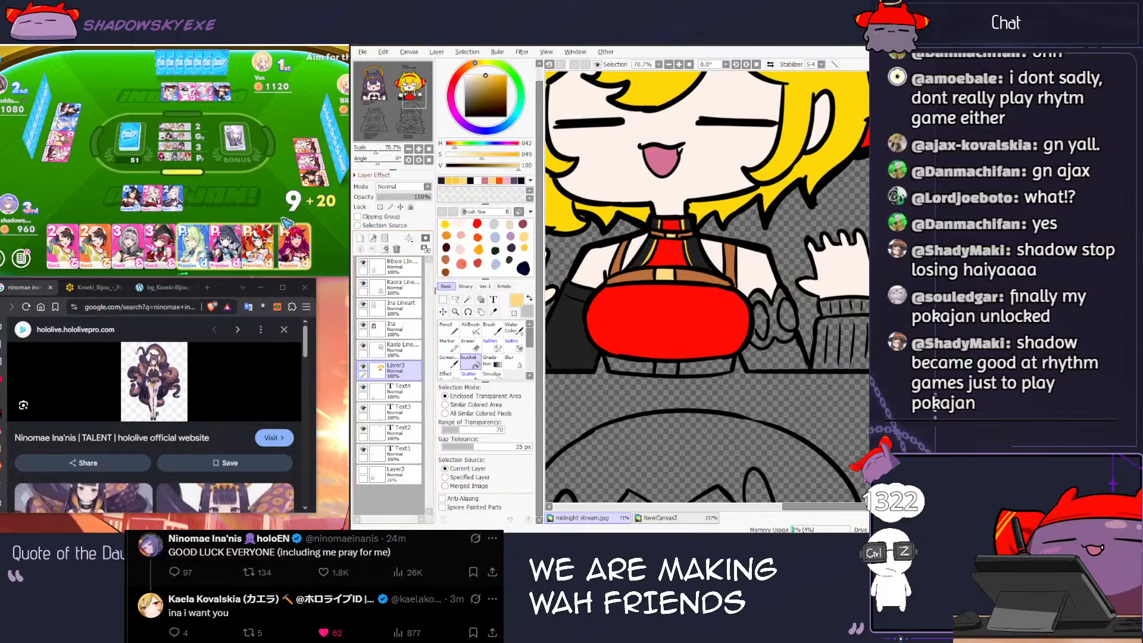
Step: Discard the third card of the hand in the card game
click(259, 209)
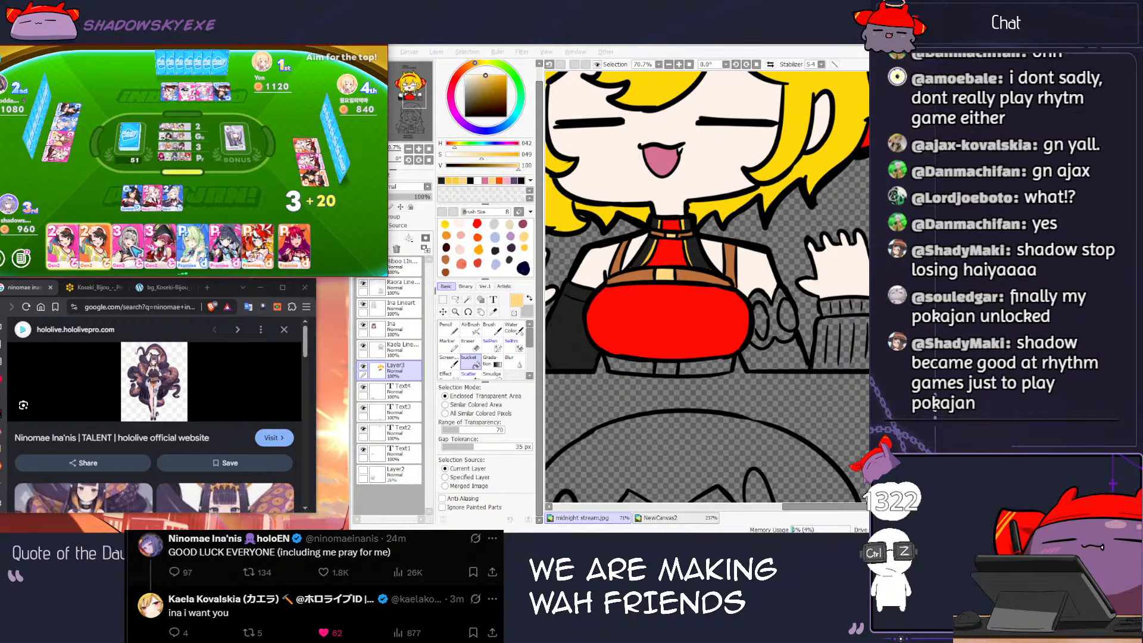
click(130, 247)
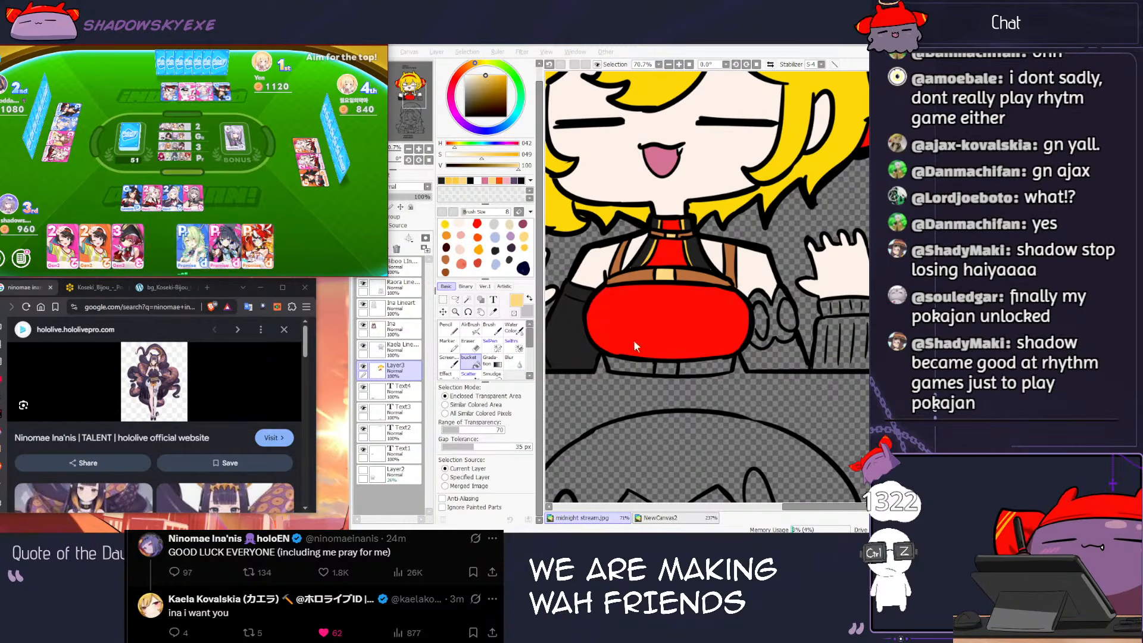
click(468, 299)
click(640, 360)
key(ctrl+z)
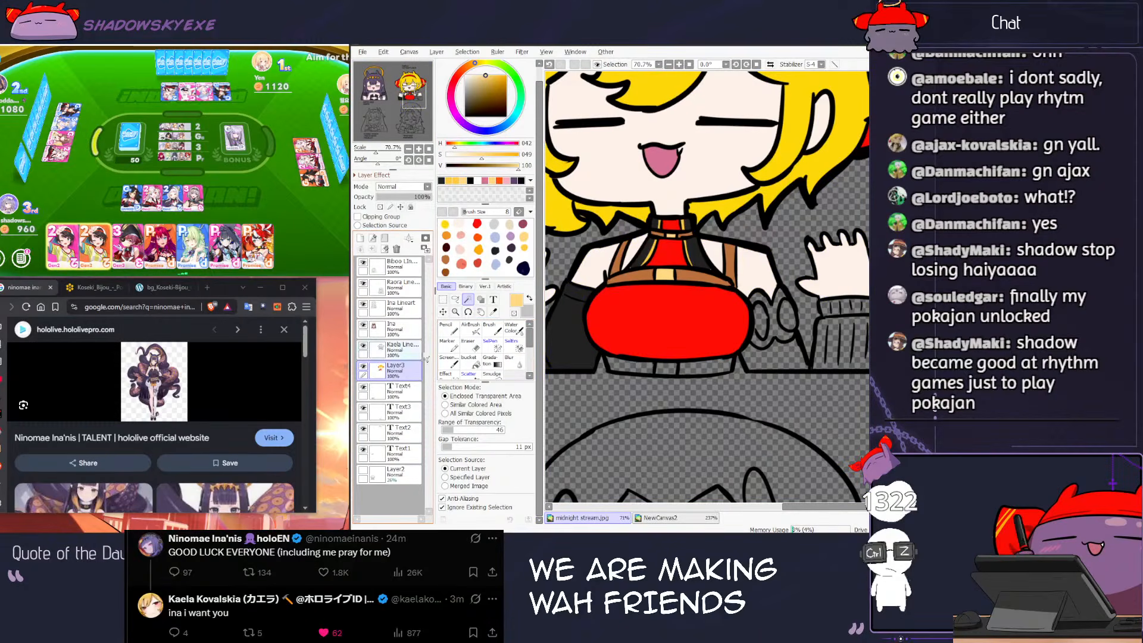
Step: Select the waist belt bands on both sides of the buckle on Kaela Lineart with the Magic Wand
click(633, 367)
click(396, 347)
click(628, 366)
shift+click(687, 369)
Step: Fill the waist belt bands on Layer3 with brown sampled from the chest belt, and clear the selection
key(n)
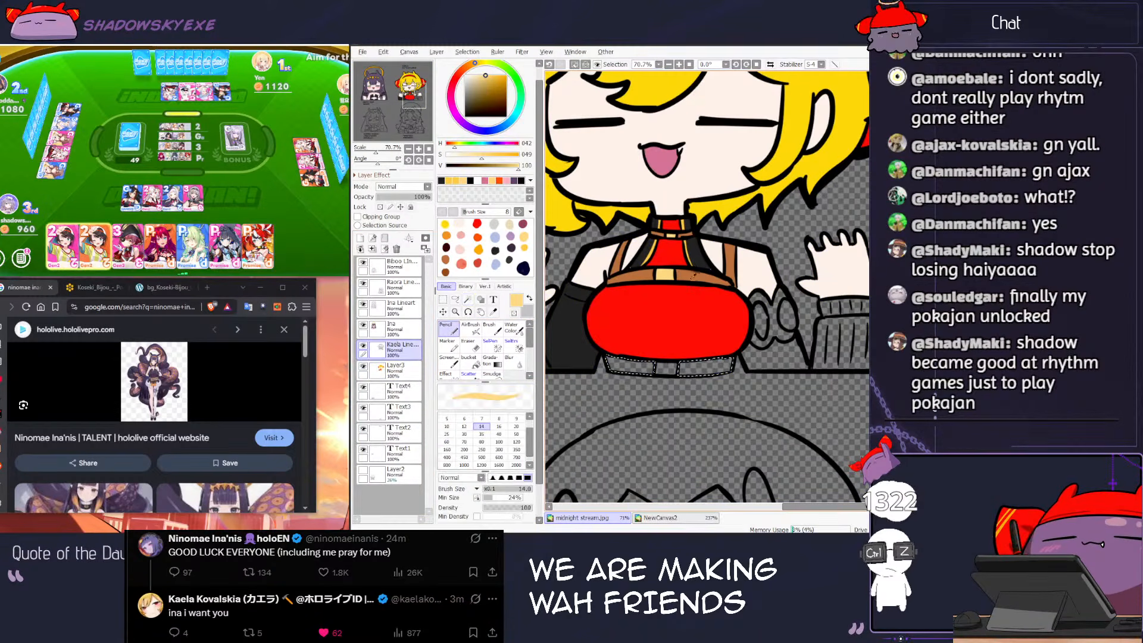
right_click(712, 276)
click(397, 370)
key(g)
click(708, 368)
key(ctrl+d)
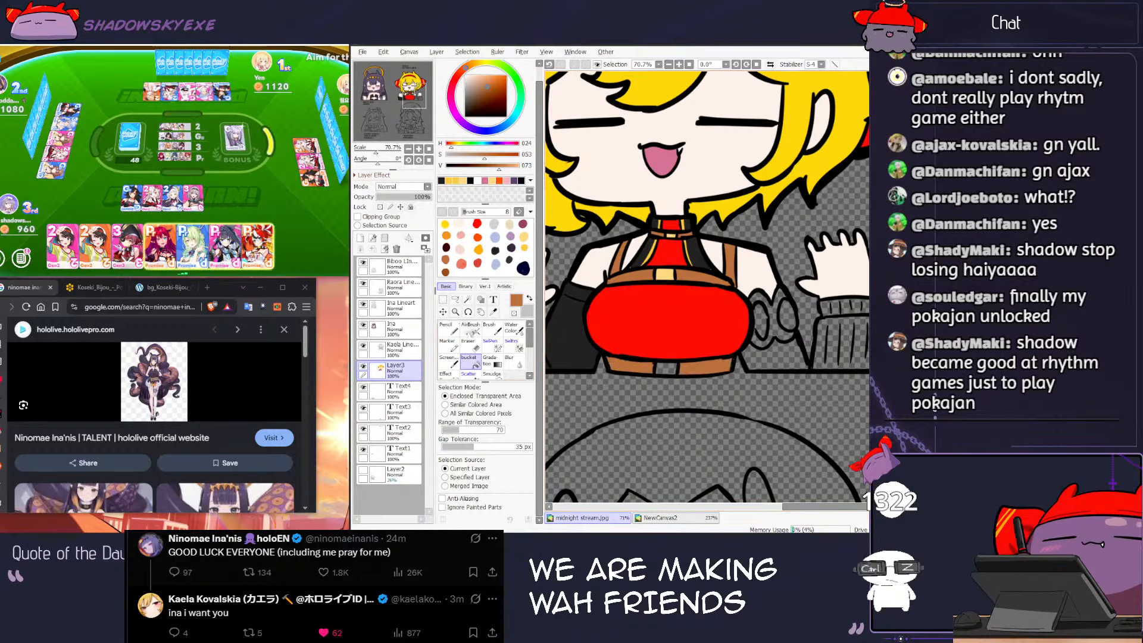
key(w)
click(667, 369)
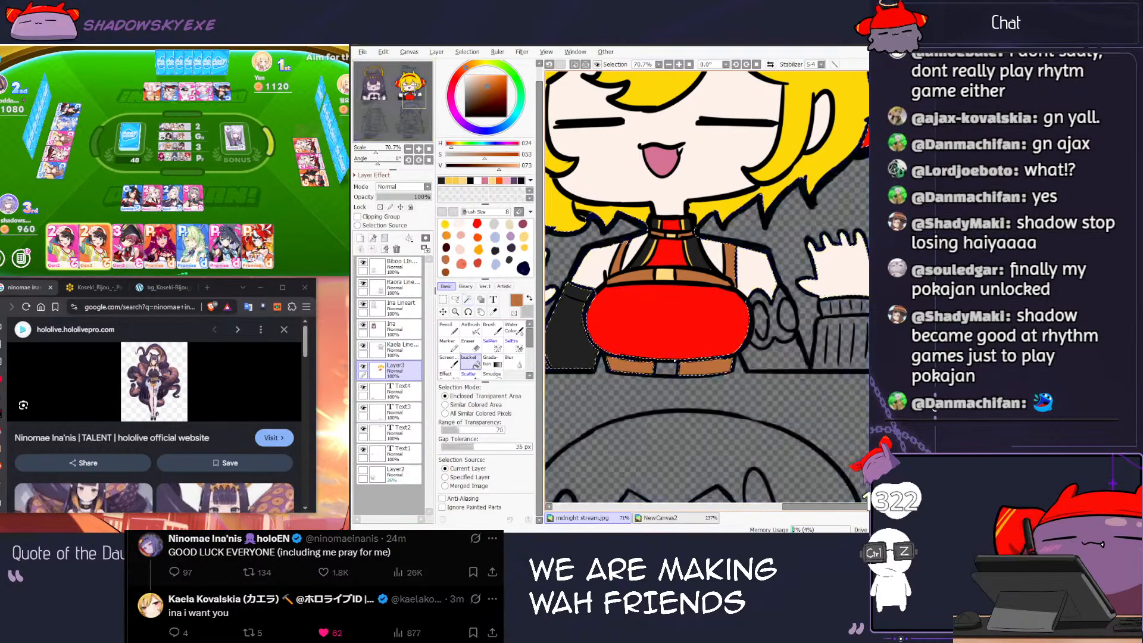
key(g)
key(ctrl+z)
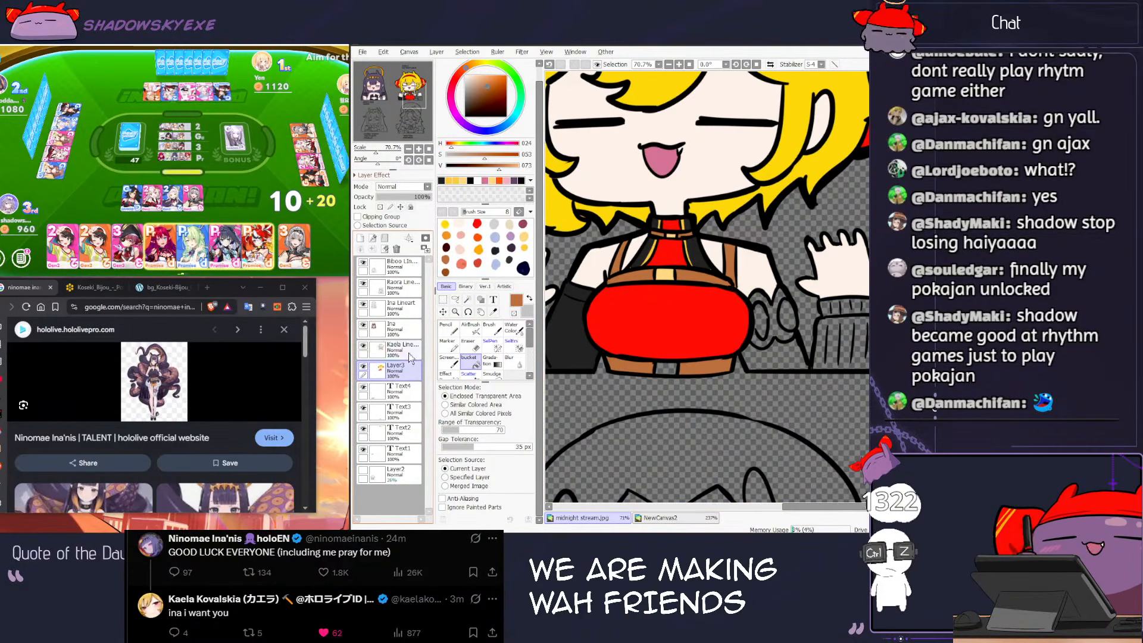
Step: Activate Kaela Lineart and discard the newly drawn card in the card game
click(392, 348)
click(279, 205)
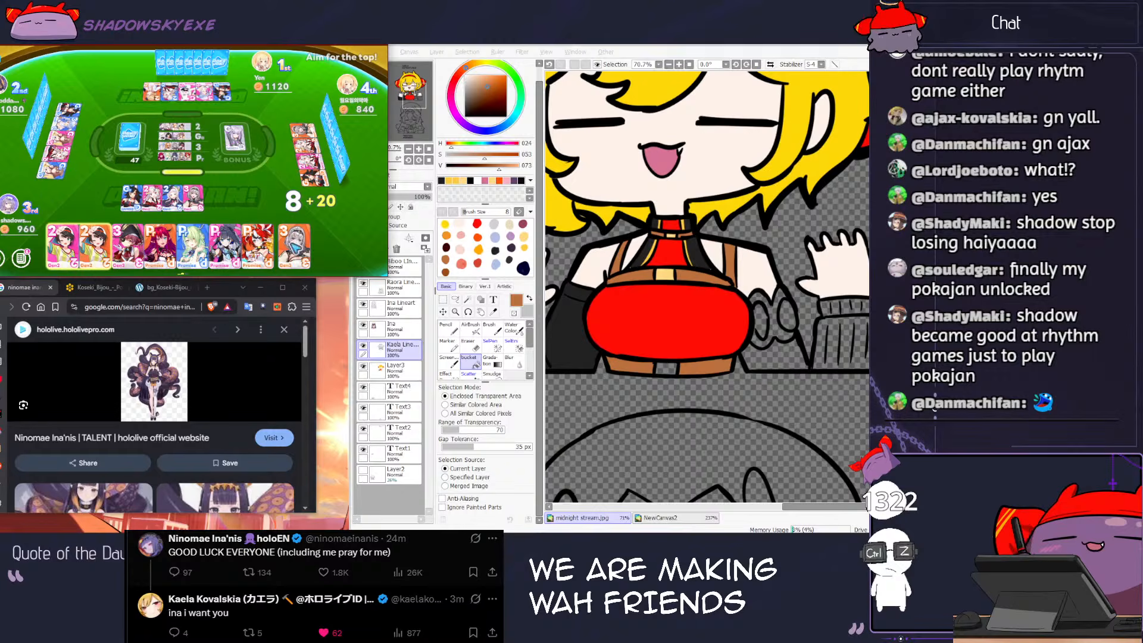
click(434, 347)
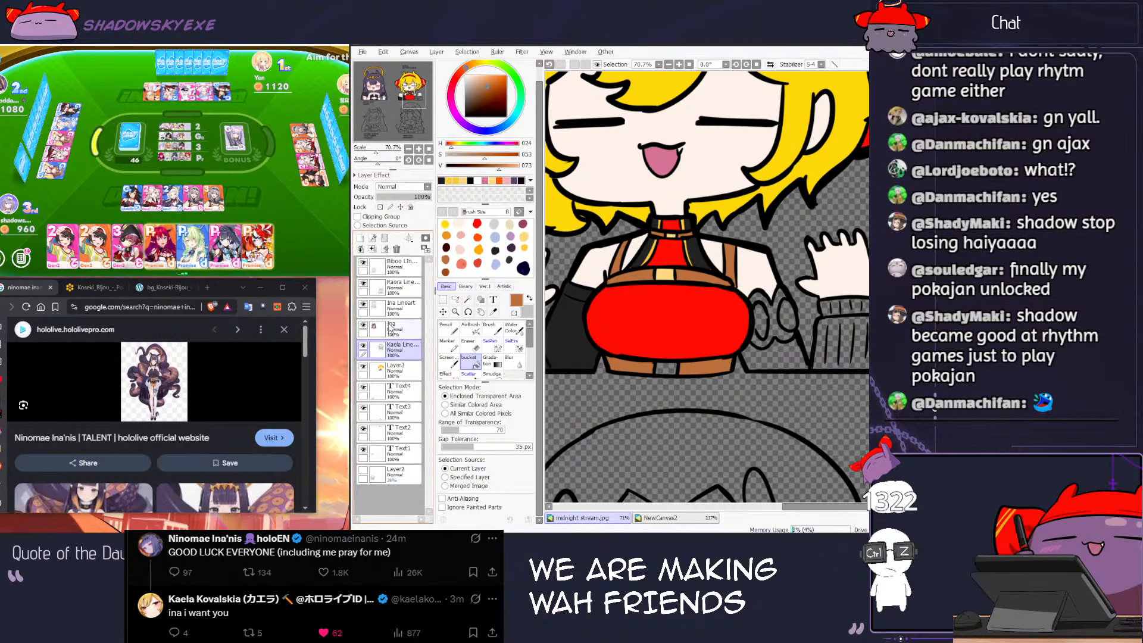
Step: Select the waist belt's buckle, fill it on Layer3 with pale gold sampled from the chest buckle, and clear the selection
key(w)
key(n)
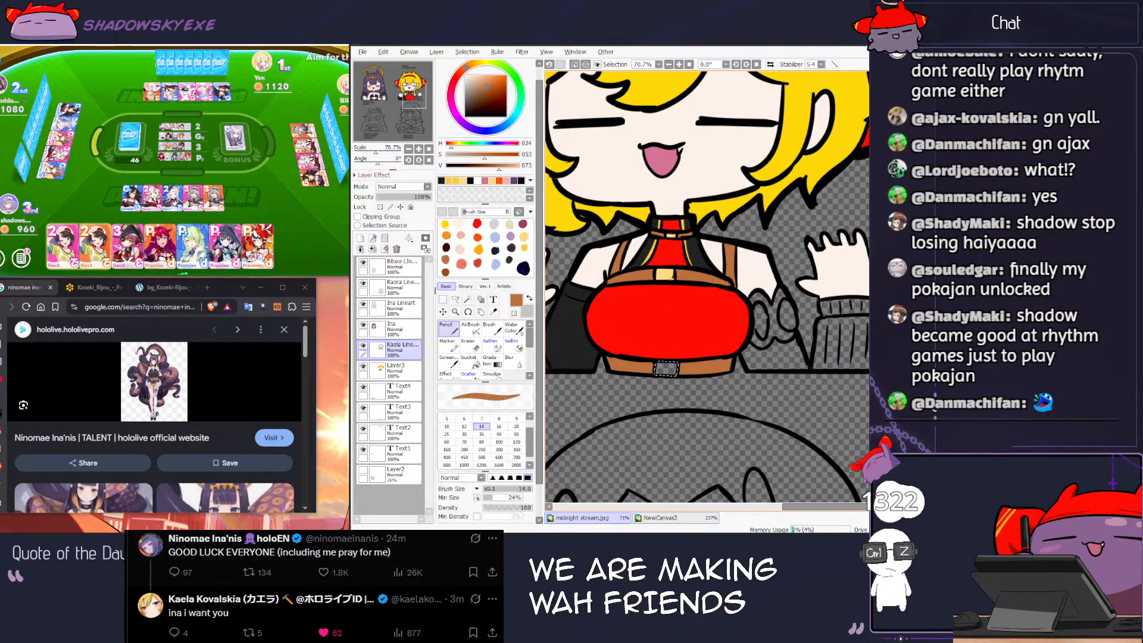
right_click(665, 275)
click(409, 369)
key(g)
click(668, 373)
key(ctrl+d)
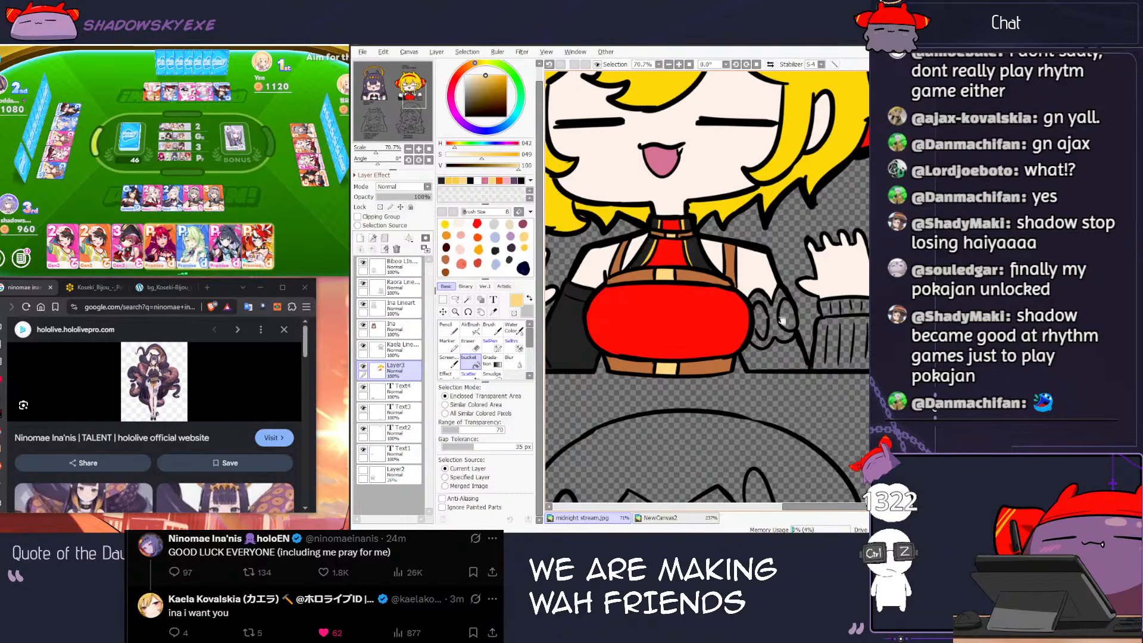
scroll(643, 335, up, 4)
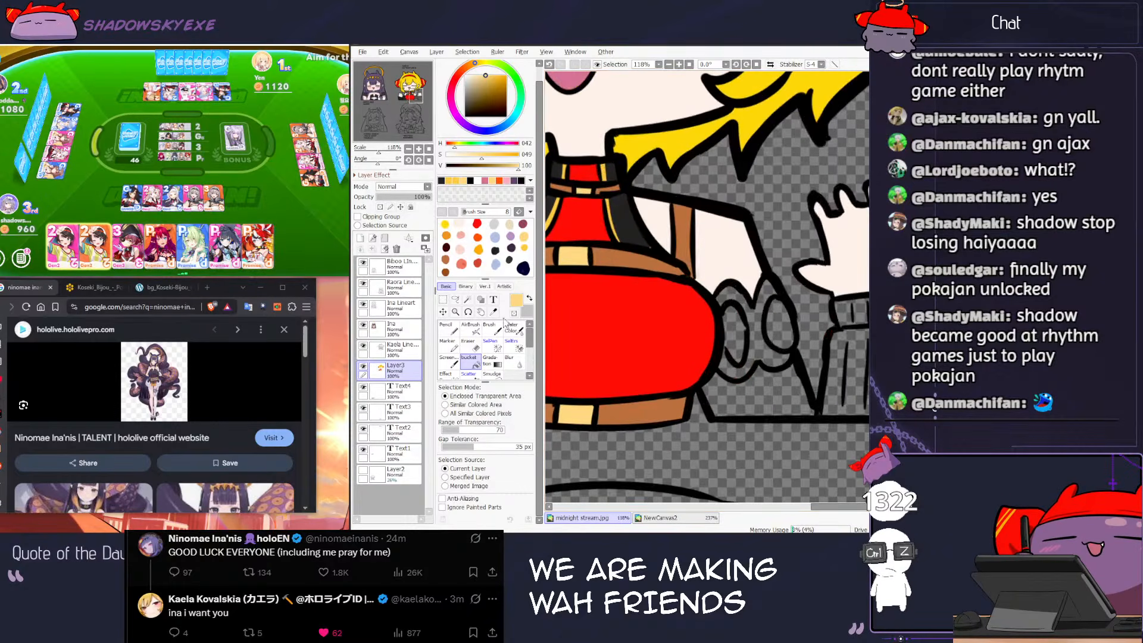
click(399, 306)
key(w)
scroll(769, 395, down, 4)
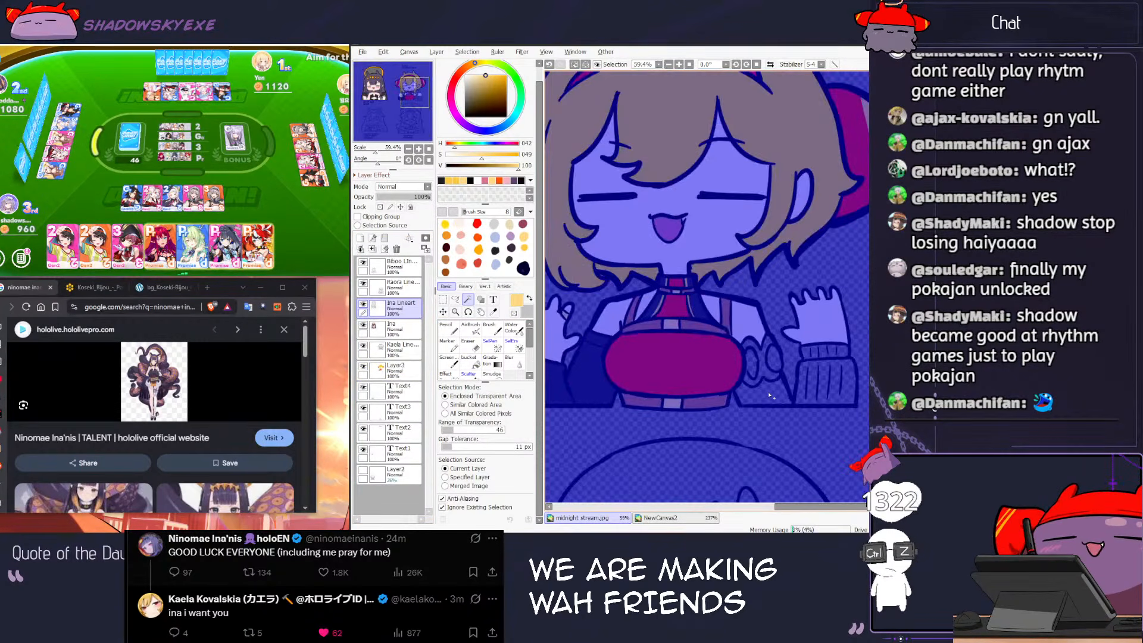
Step: Select the arm area below the looped ribbon on Kaela Lineart, fill it with sampled skin colour on Layer3, and clear the selection
ctrl+shift+click(751, 370)
click(753, 370)
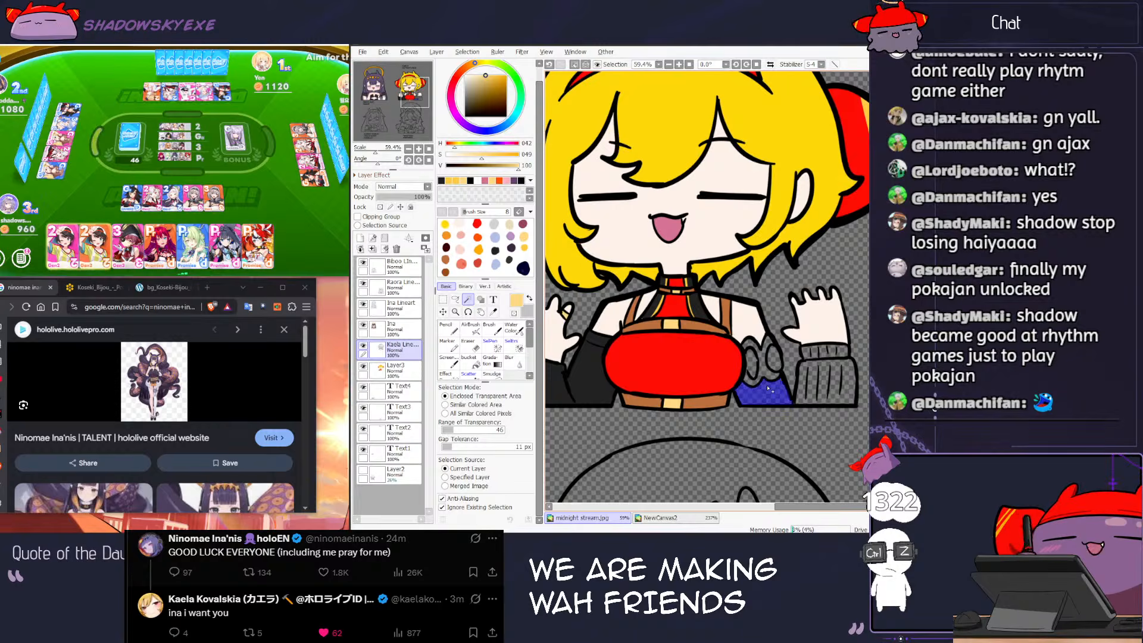
scroll(753, 370, up, 3)
key(n)
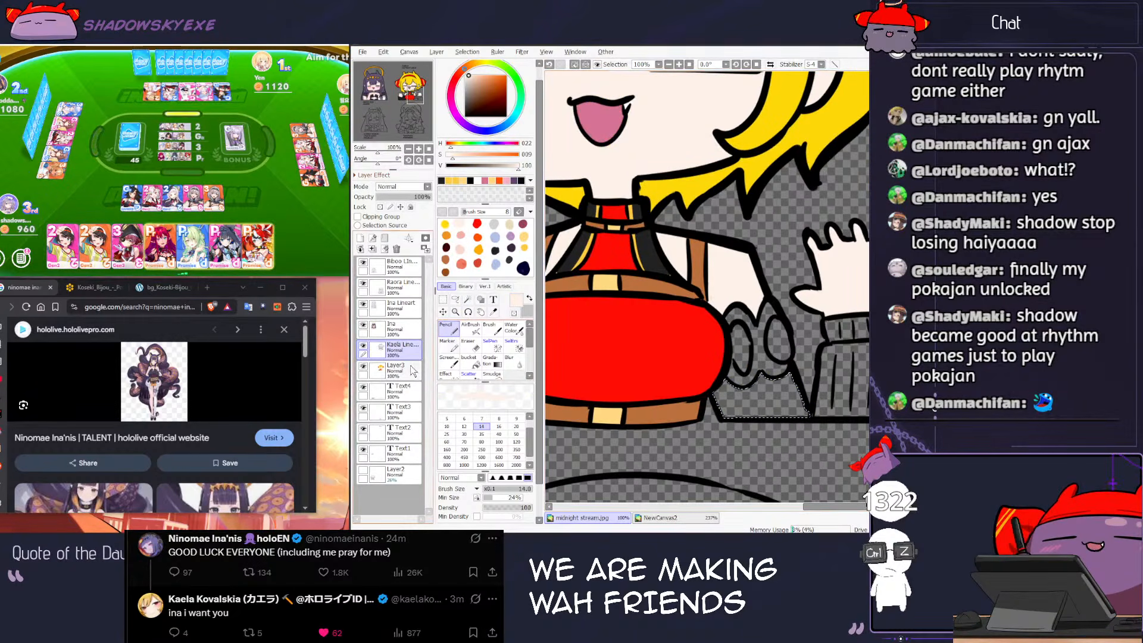
click(410, 370)
click(468, 361)
click(736, 390)
key(ctrl+d)
Step: Sample near-black from the dark side panel of Kaela's top with the Pencil active
drag(667, 272, 732, 356)
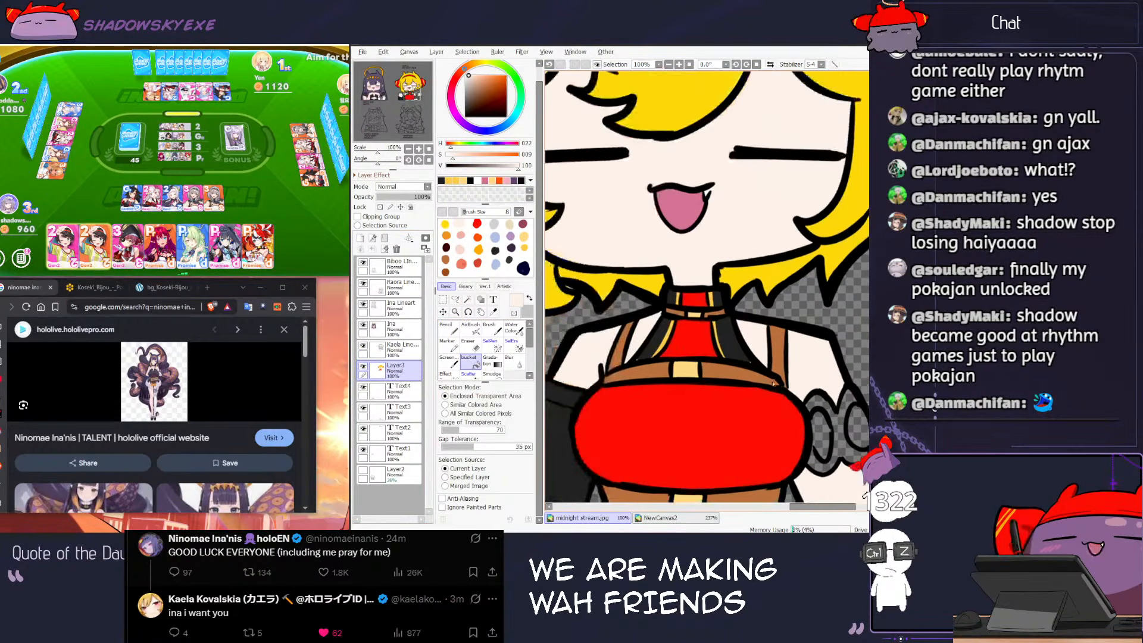
scroll(732, 356, up, 7)
key(n)
right_click(725, 352)
scroll(719, 364, down, 4)
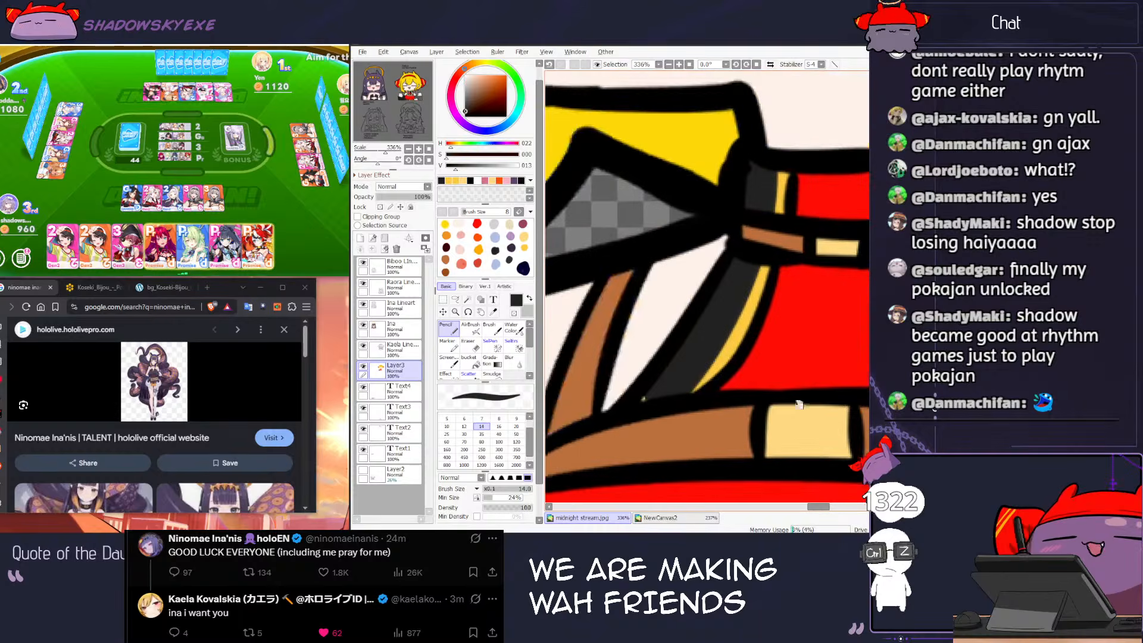
scroll(642, 403, down, 5)
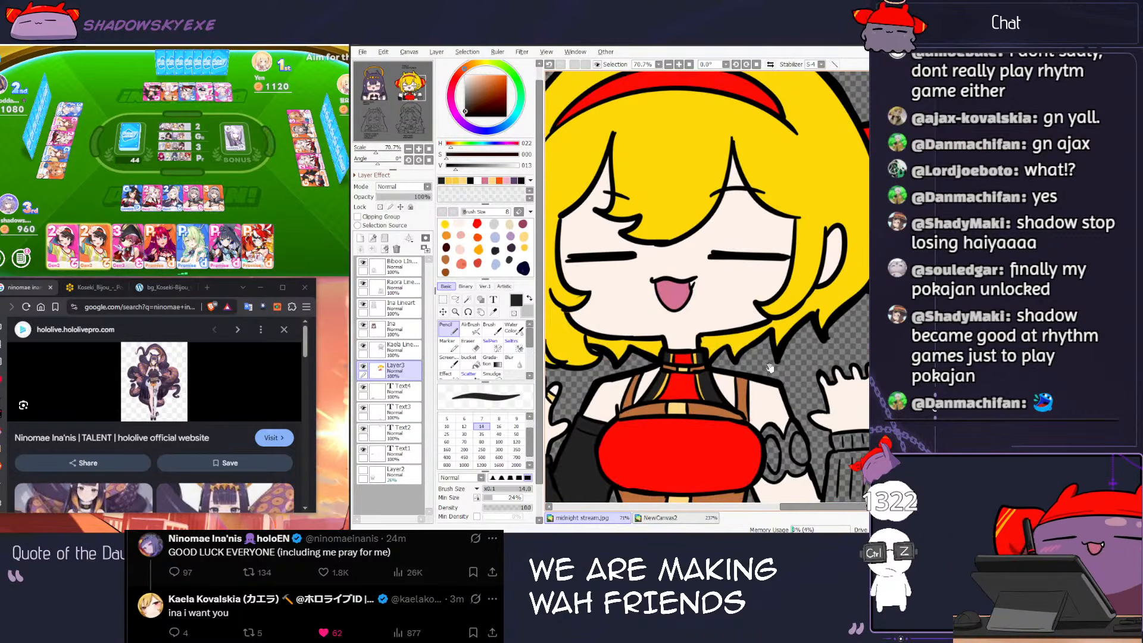
drag(642, 402, 588, 343)
Step: Discard the second card of the hand in the card game and return to the drawing
click(259, 203)
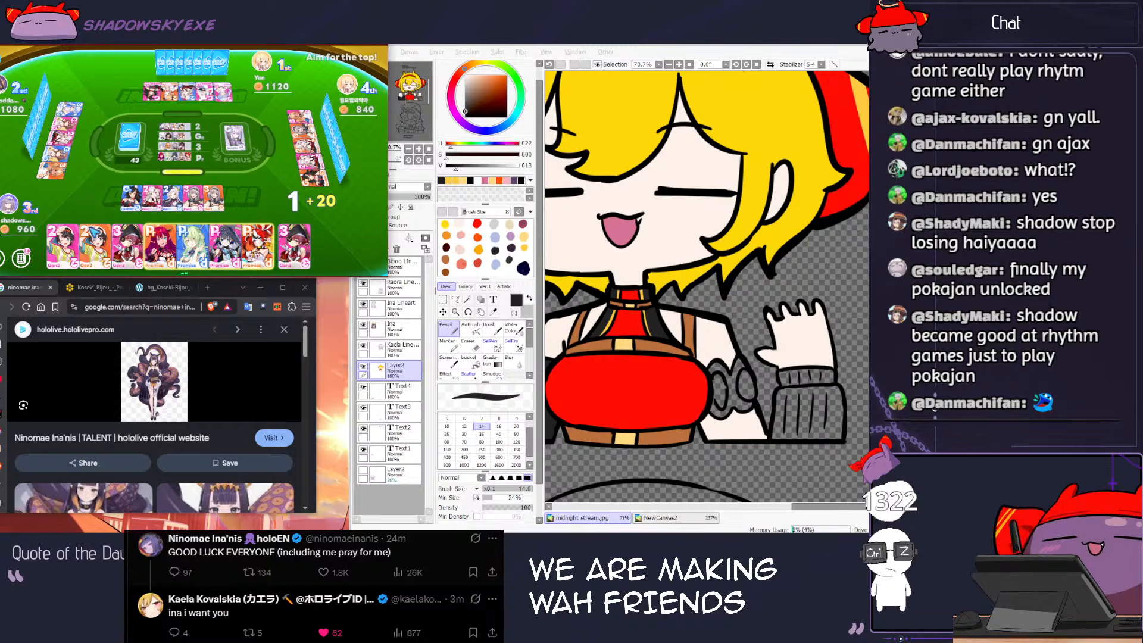
click(97, 257)
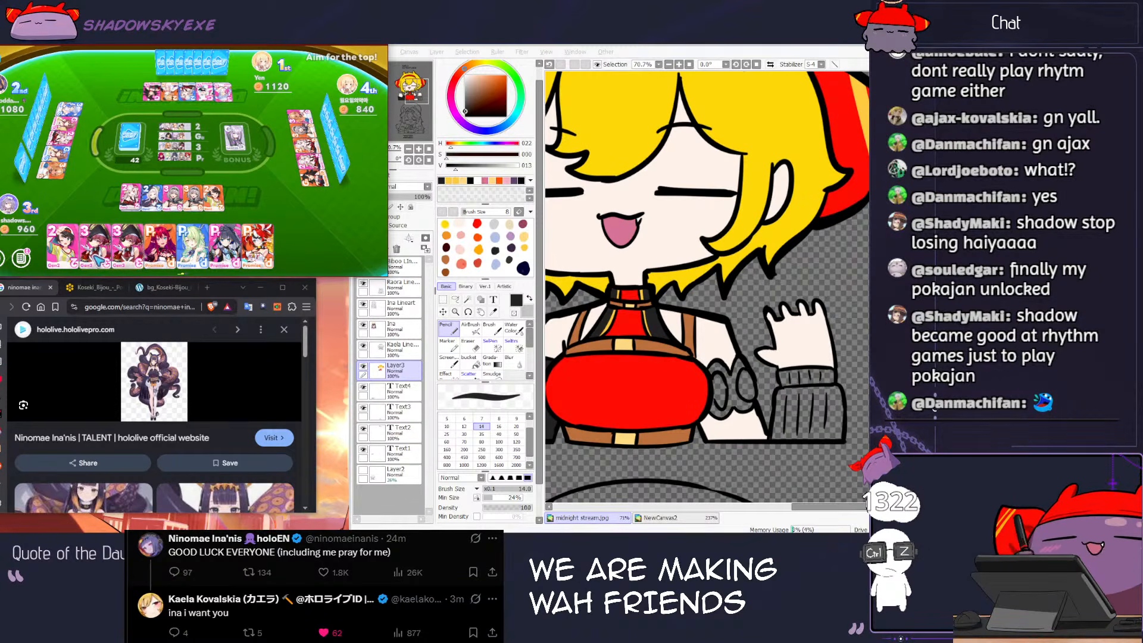
click(359, 348)
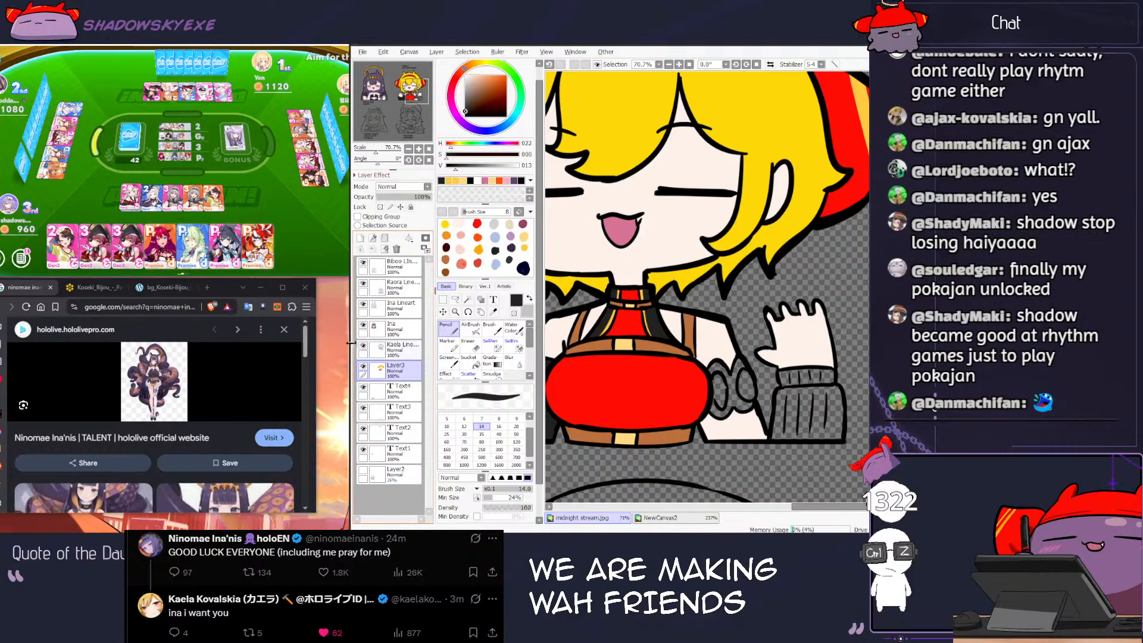
Step: Select the looped armband's outer band on Kaela Lineart, fill it on Layer3 with pale gold sampled from the chest buckle, and clear the selection
click(382, 349)
scroll(685, 372, up, 3)
key(w)
click(752, 372)
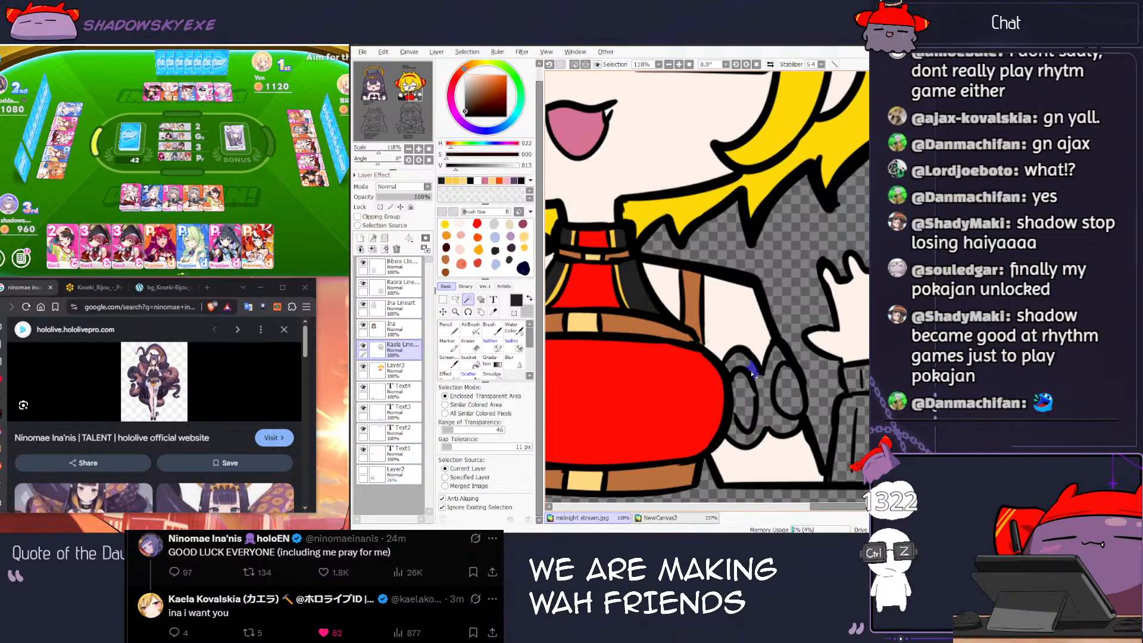
click(763, 382)
click(775, 360)
click(738, 360)
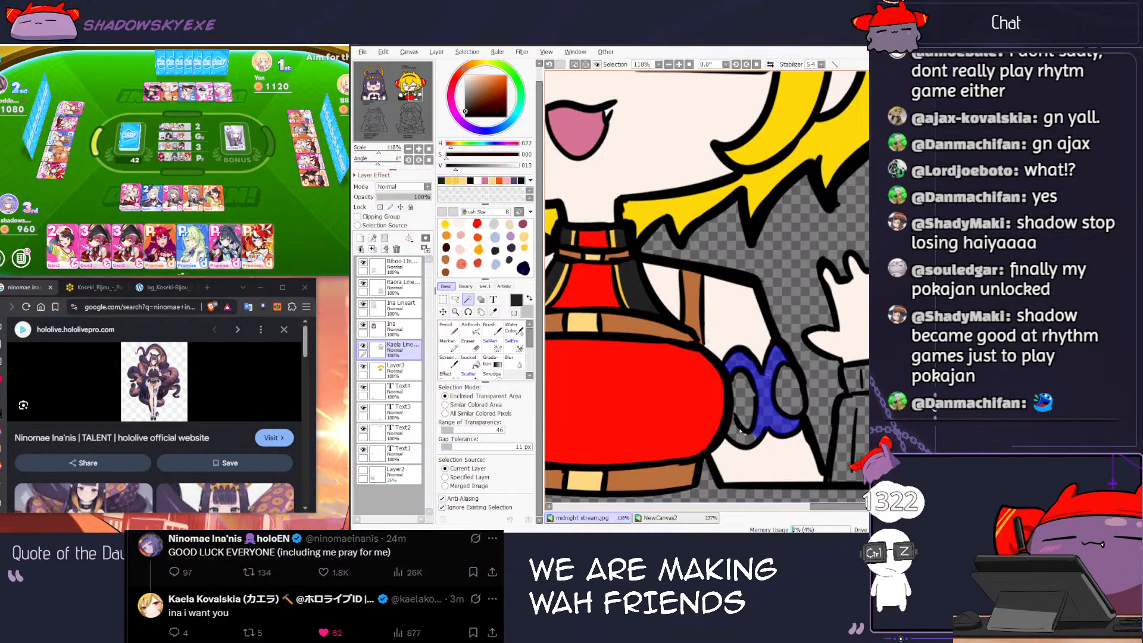
key(n)
alt+click(584, 322)
click(397, 369)
key(g)
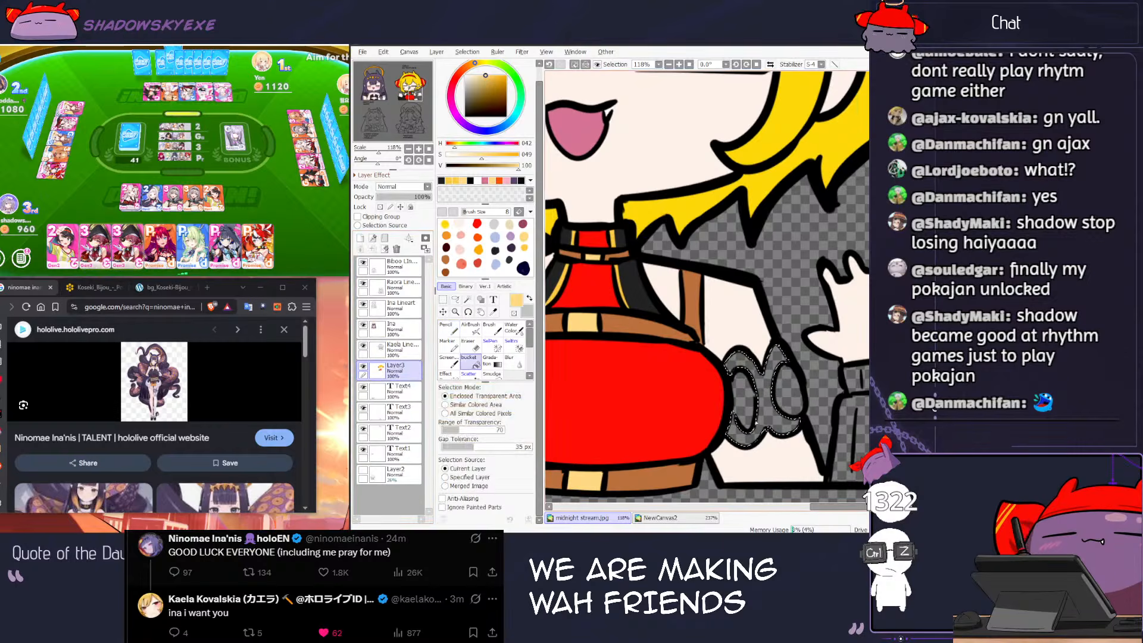
click(758, 418)
key(ctrl+d)
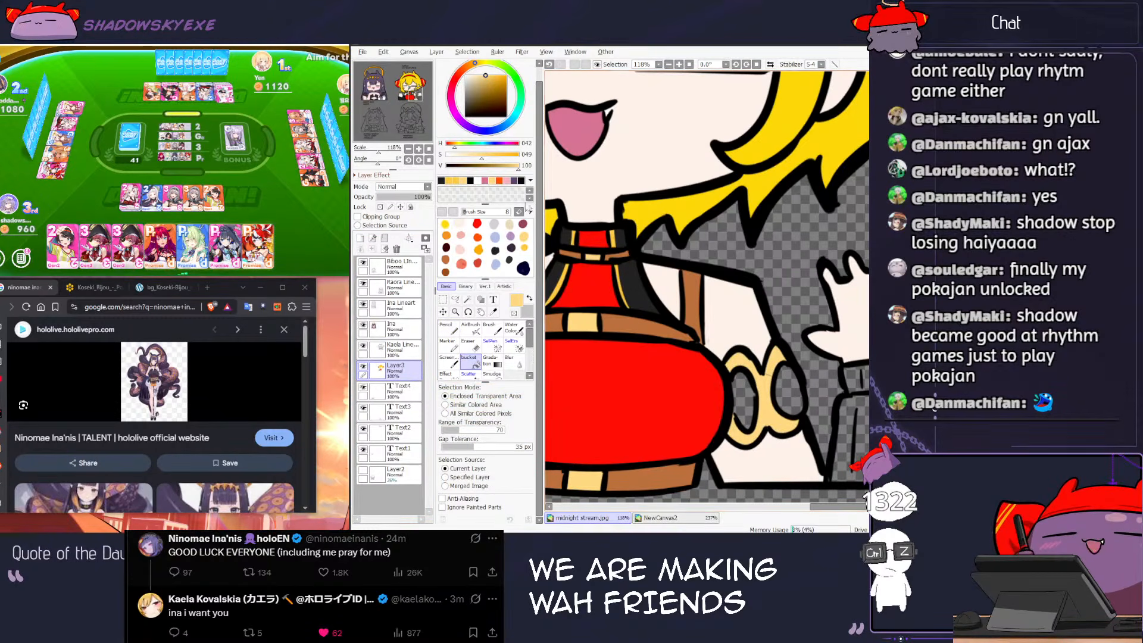
Step: Select the left oval inside Kaela's gold armband on Kaela Lineart, and discard the drawn card in the card game
click(405, 293)
click(405, 309)
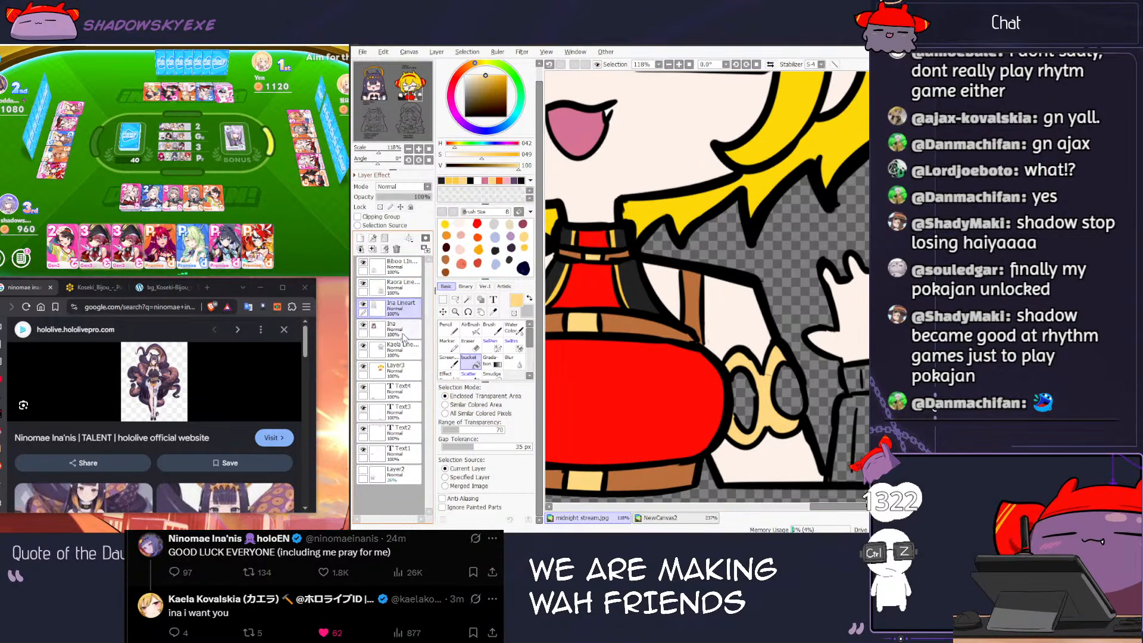
click(405, 329)
click(405, 350)
key(w)
key(n)
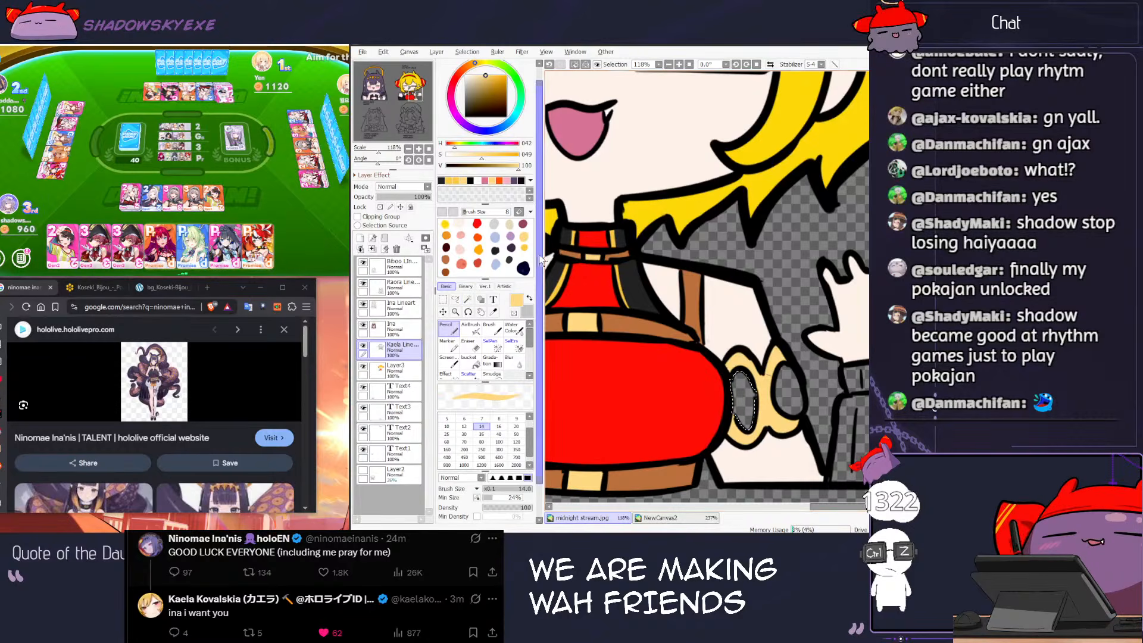
click(286, 216)
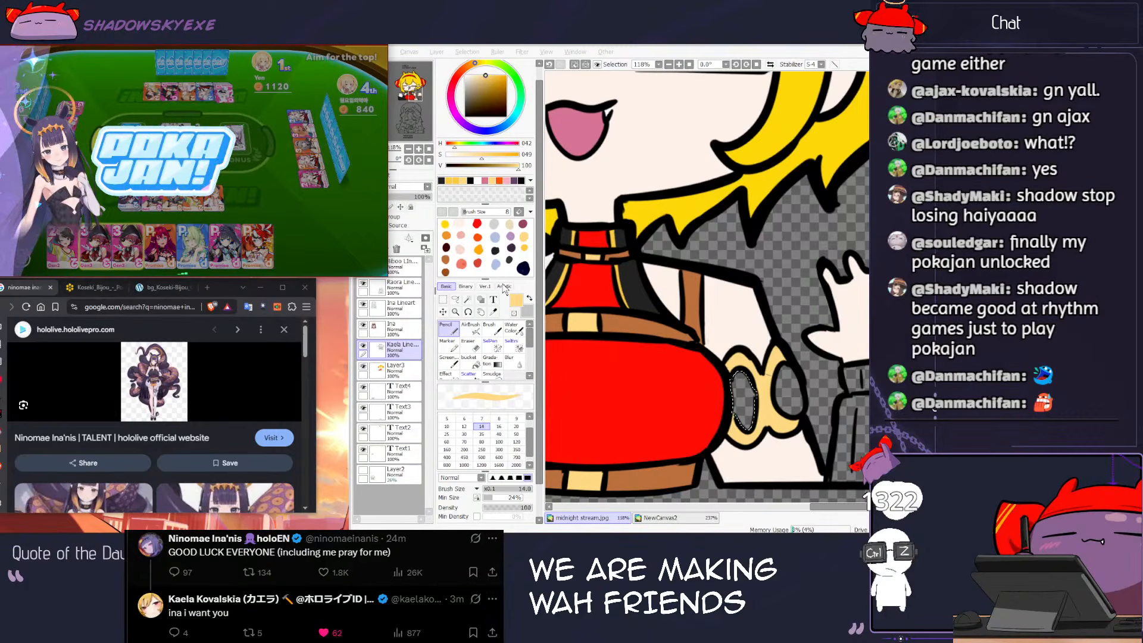
Step: Fill the selected left oval of the armband with light blue on Layer3, undoing the fill made on Kaela Lineart
click(496, 236)
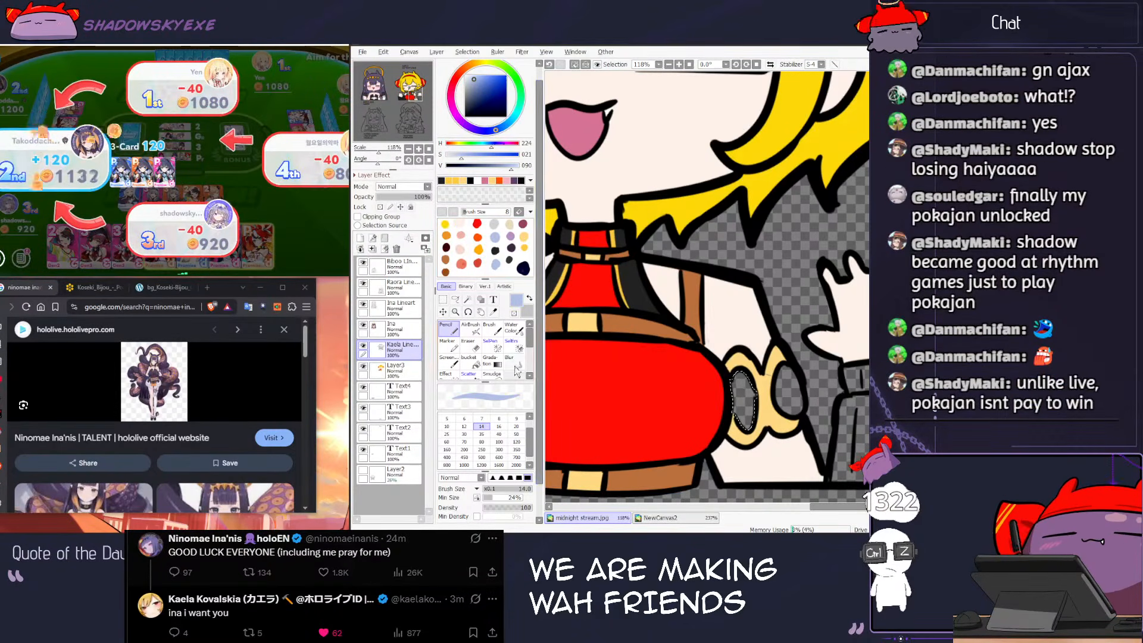
click(471, 360)
click(743, 400)
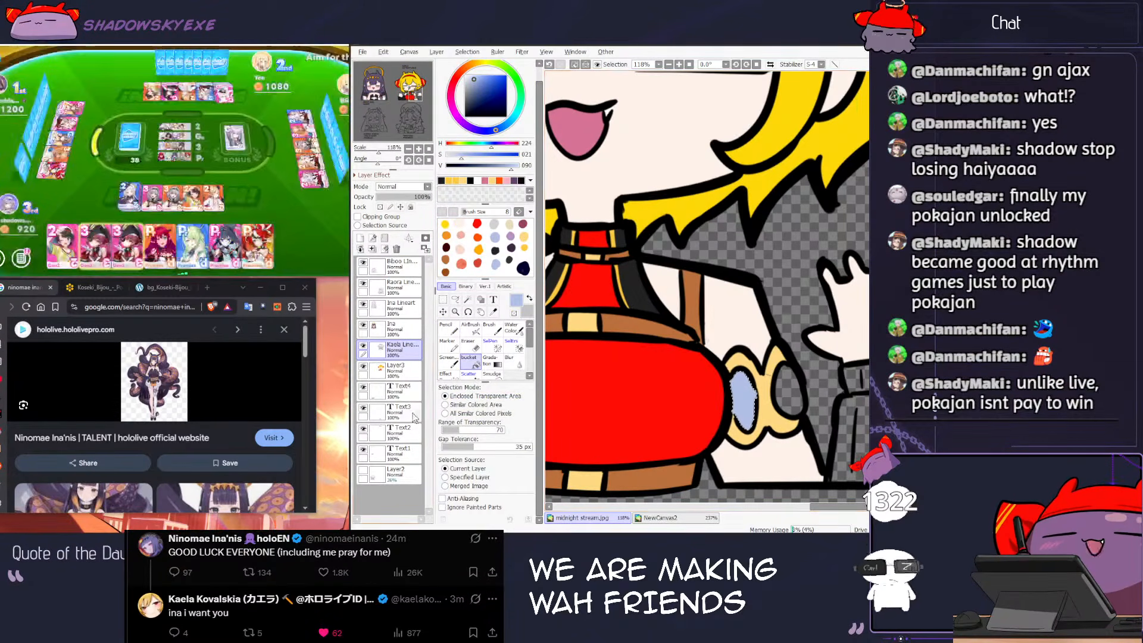
key(ctrl+z)
key(ctrl+z)
click(399, 373)
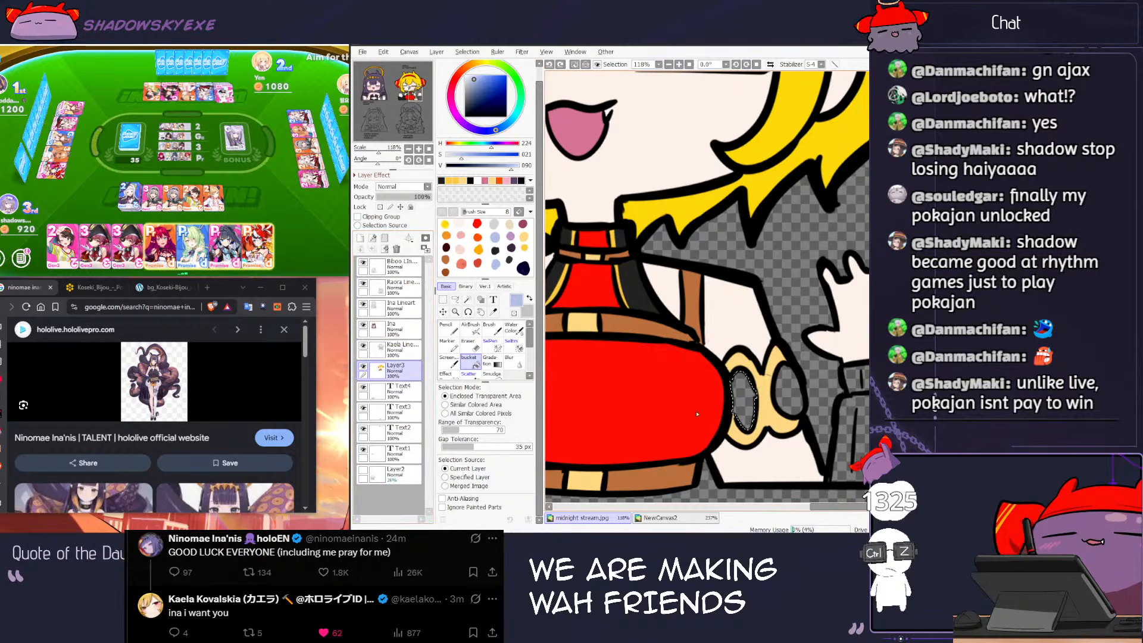
key(ctrl+z)
Step: Select the armband's right oval on Kaela Lineart and fill it with light red on Layer3
click(400, 348)
click(795, 394)
click(448, 329)
click(477, 224)
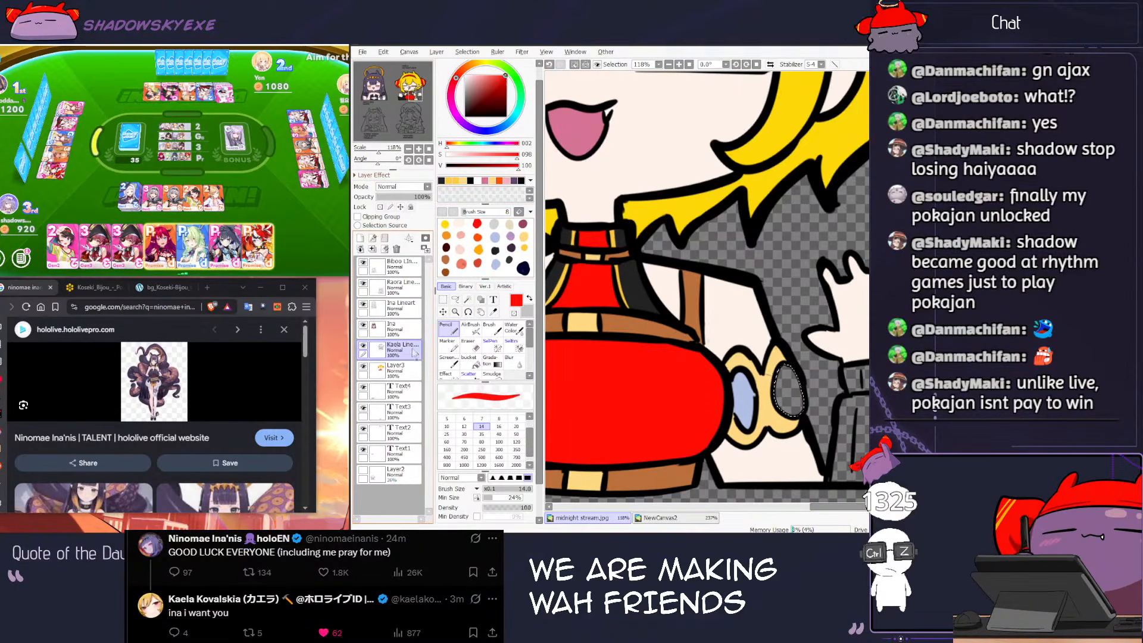
click(396, 369)
click(468, 359)
click(788, 391)
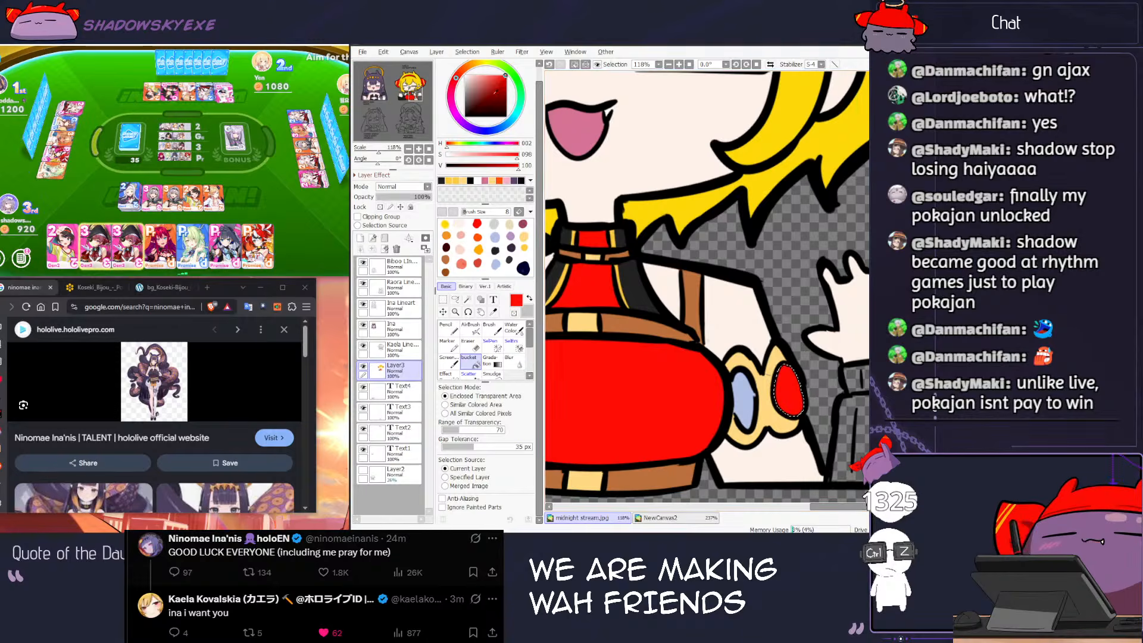
scroll(786, 390, down, 5)
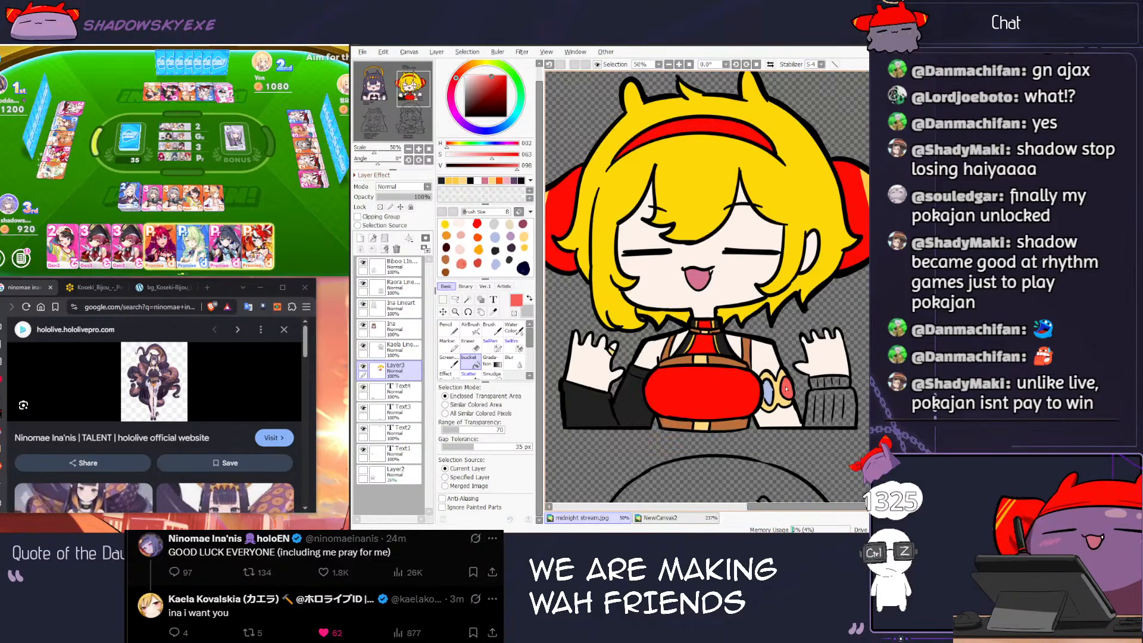
scroll(787, 391, down, 3)
Step: Select all segments of the ribbed cuff below Kaela's raised hand on Kaela Lineart, fill them with bright red on Layer3, and clear the selection
click(388, 355)
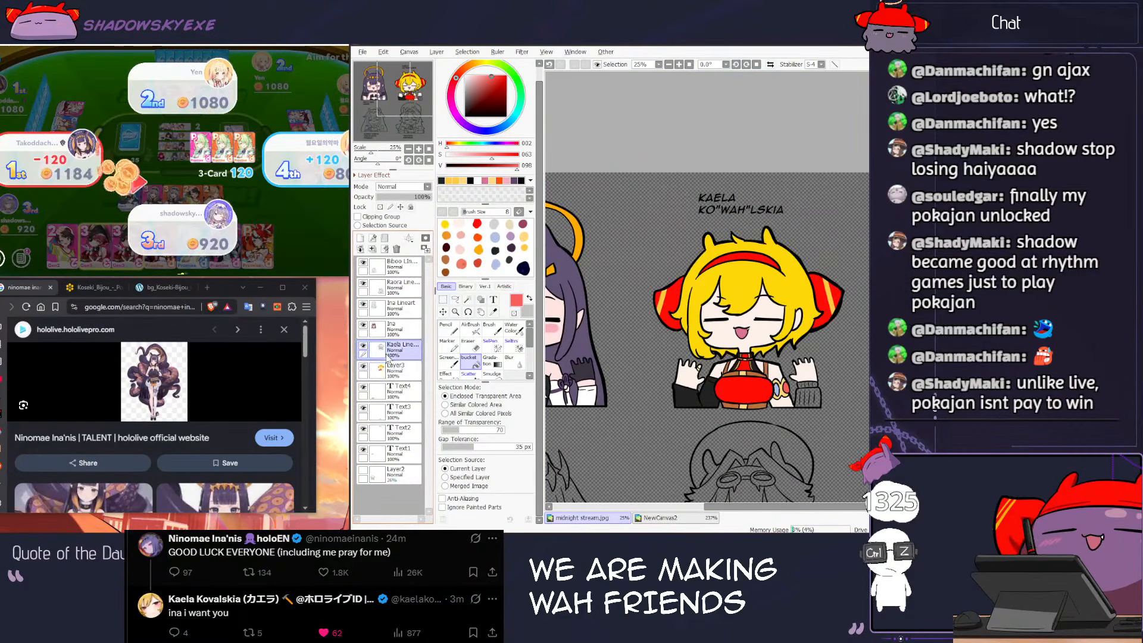
scroll(804, 370, up, 2)
click(468, 300)
scroll(807, 391, up, 6)
click(809, 391)
click(780, 391)
click(794, 390)
click(825, 390)
click(834, 433)
key(ctrl+a)
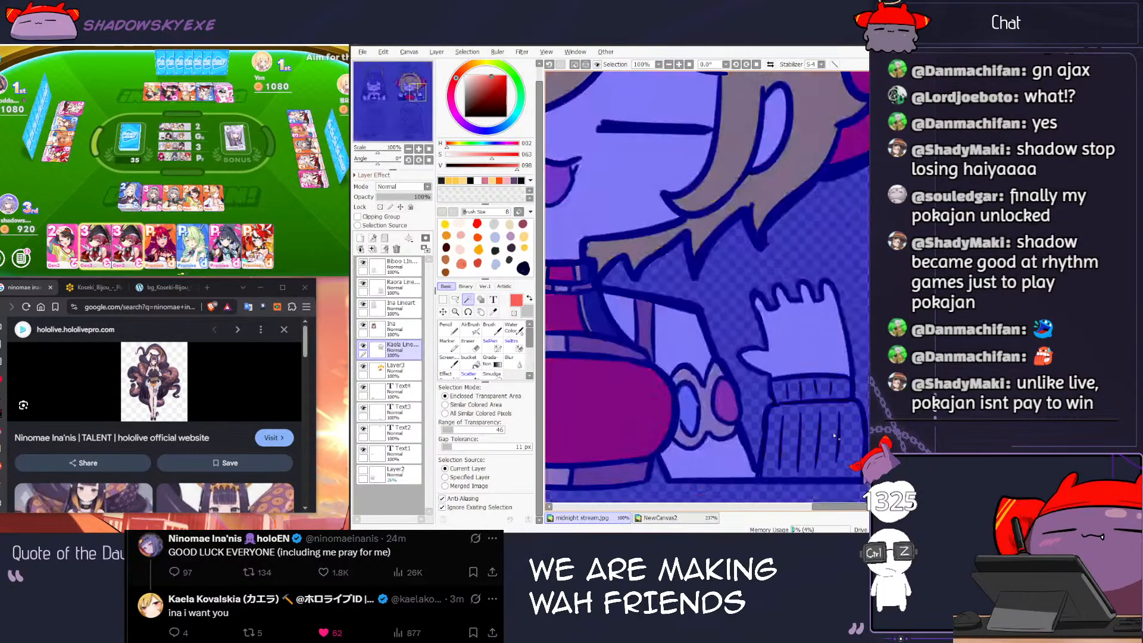
key(ctrl+z)
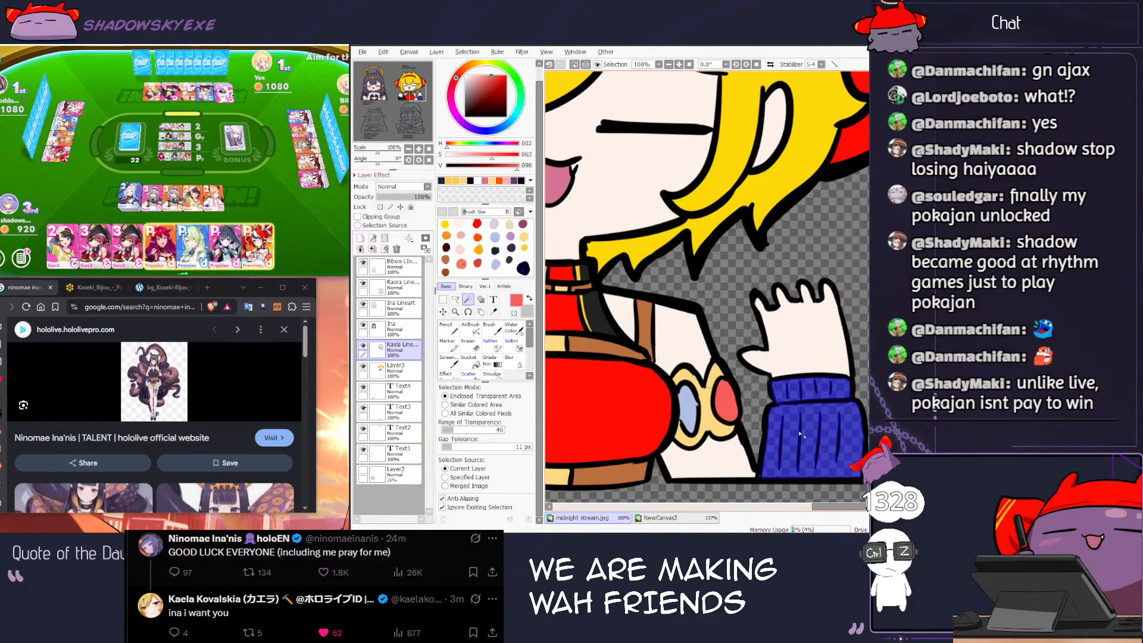
scroll(796, 430, down, 7)
key(g)
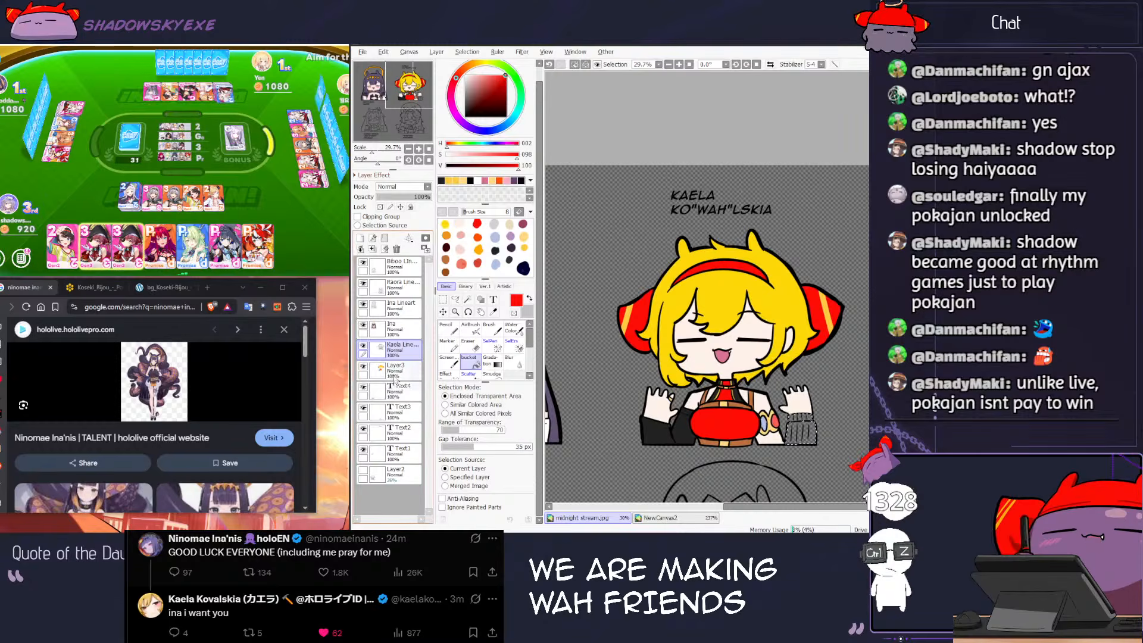
click(393, 368)
click(506, 76)
click(801, 429)
scroll(710, 275, down, 4)
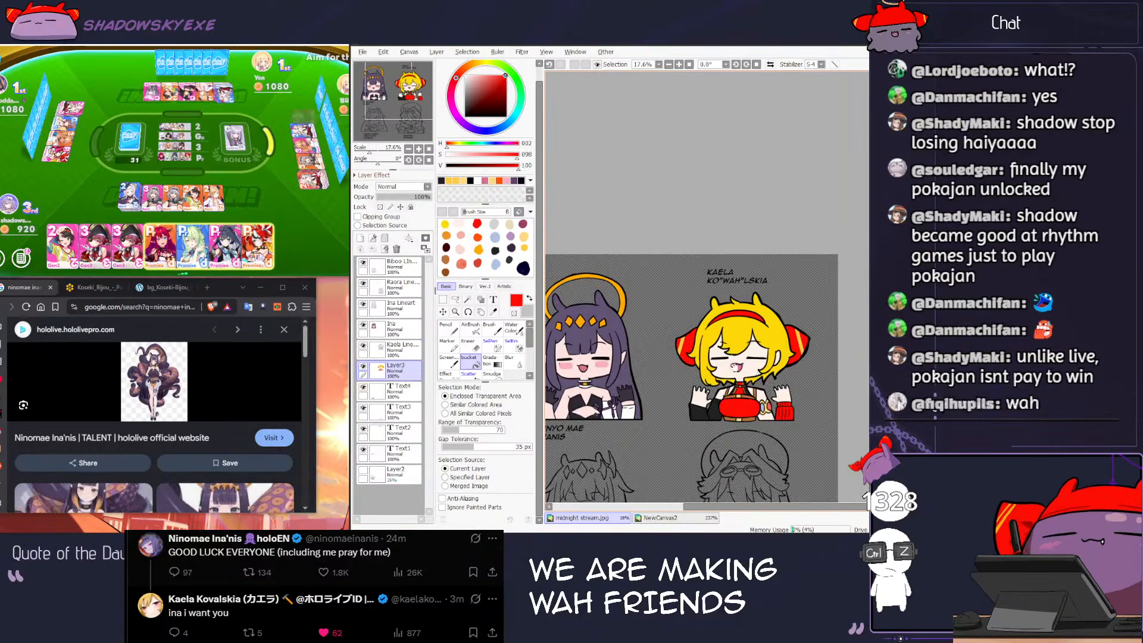
drag(710, 275, 713, 276)
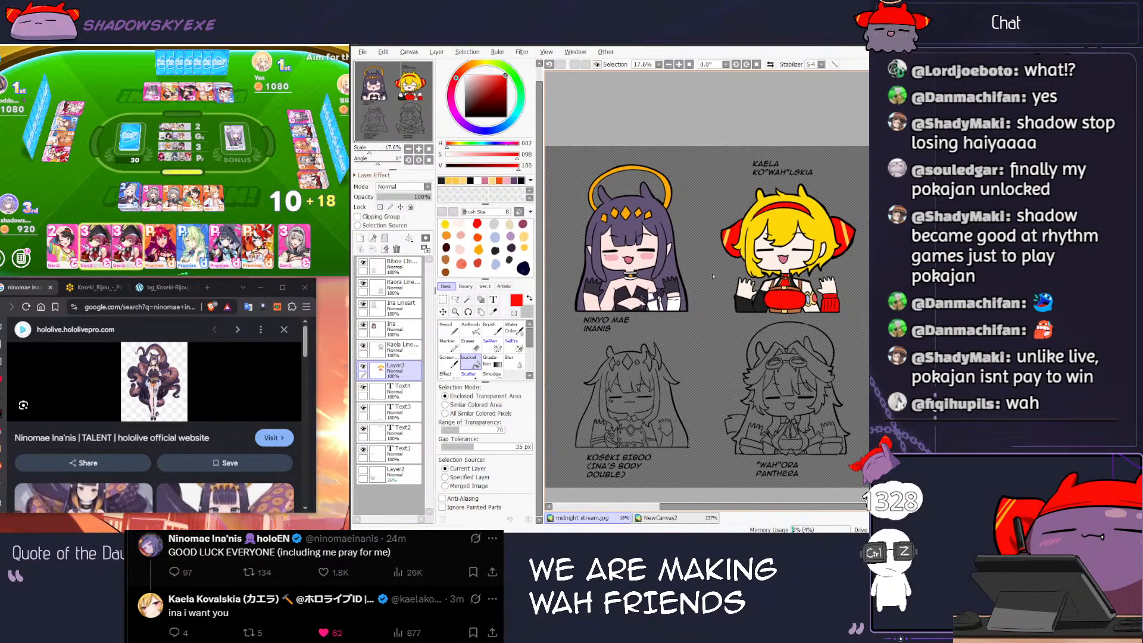
Step: Discard the seventh card of the hand in the card game and return to the drawing
click(264, 193)
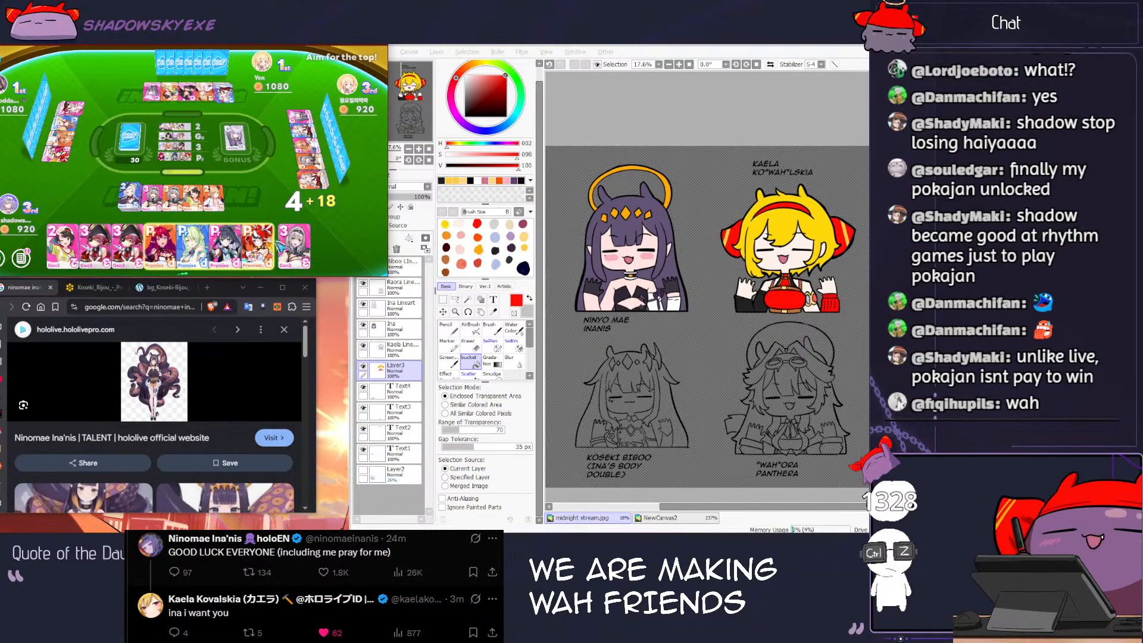
click(265, 247)
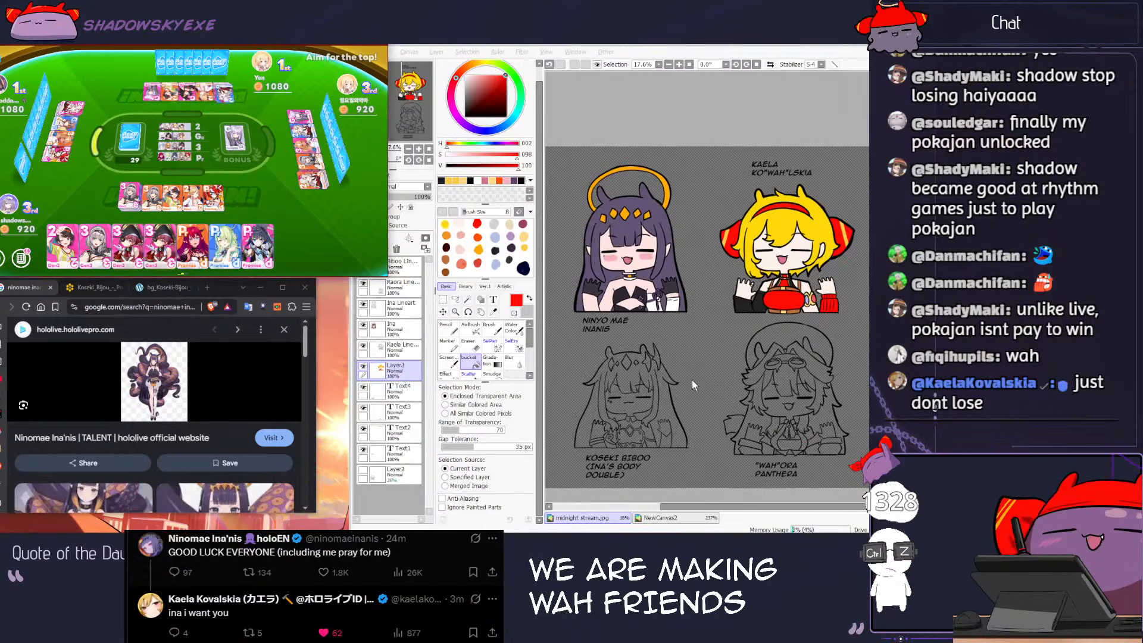
click(695, 378)
Step: Look over the coloured Ina and Kaela drawings and the two uncoloured characters on the canvas
drag(716, 343, 721, 312)
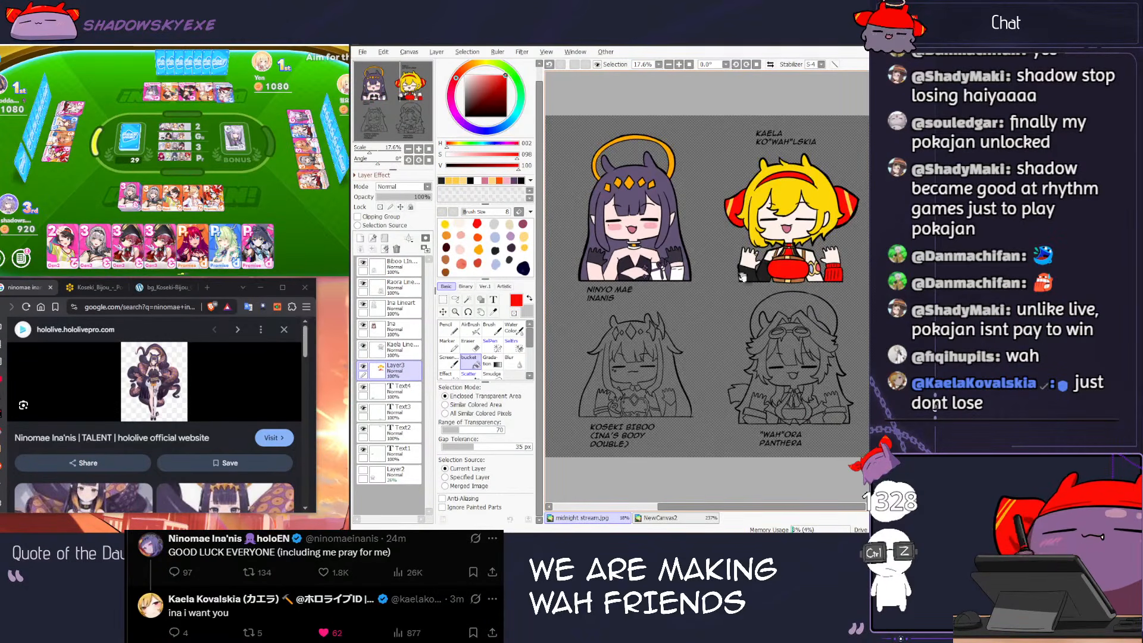
mouse_move(717, 252)
mouse_down()
mouse_move(744, 252)
mouse_move(708, 264)
mouse_up()
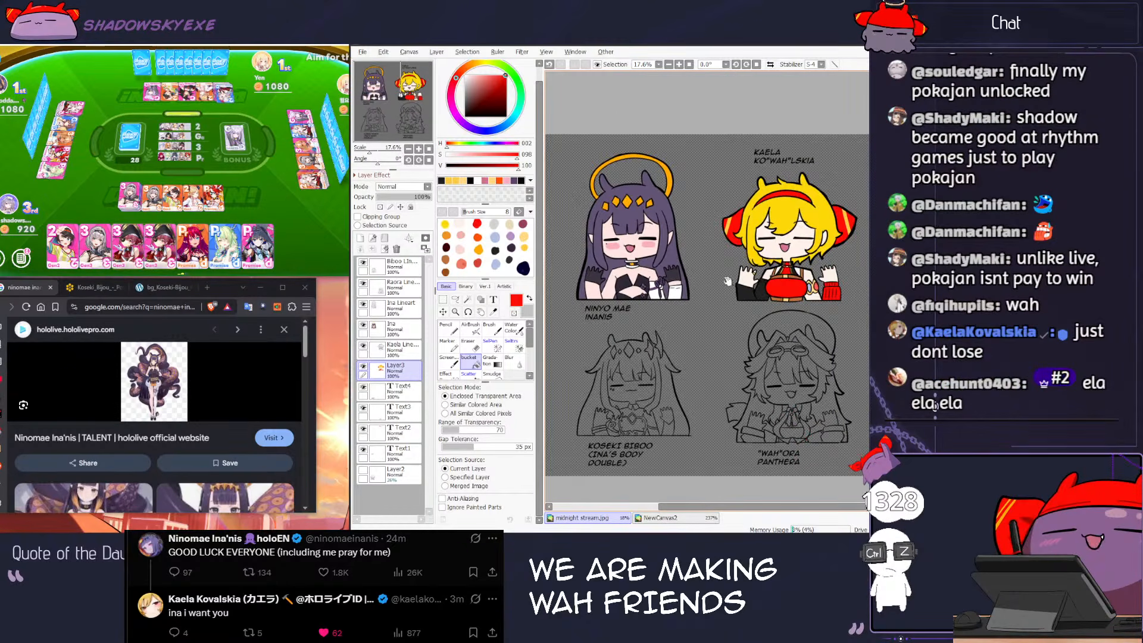
scroll(697, 283, up, 2)
scroll(696, 282, up, 1)
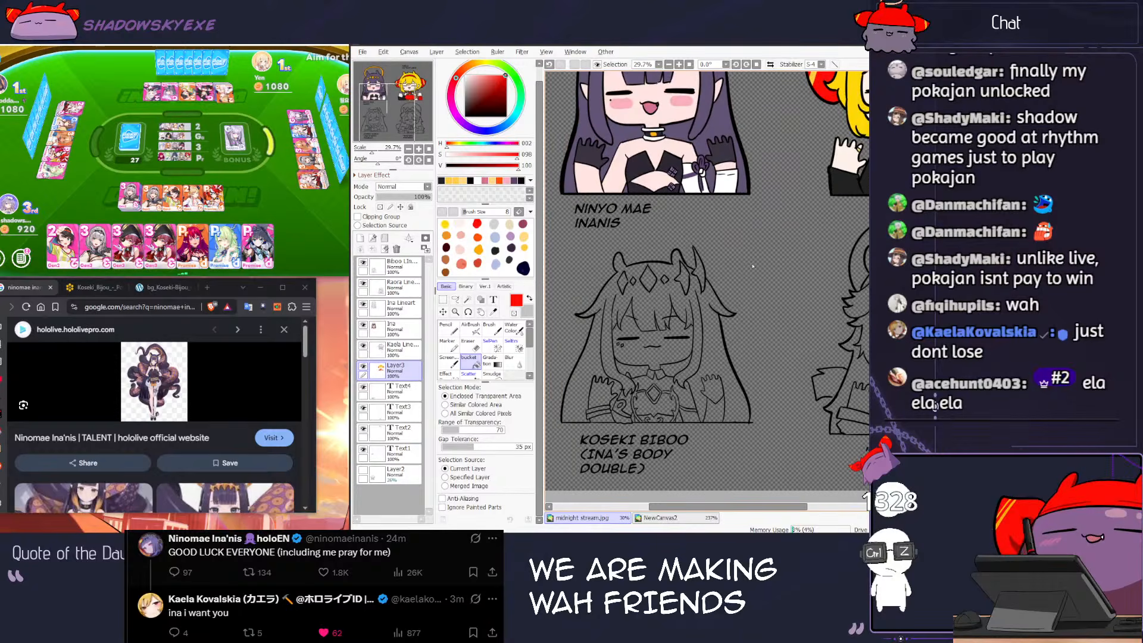
scroll(753, 266, down, 2)
drag(752, 266, 660, 300)
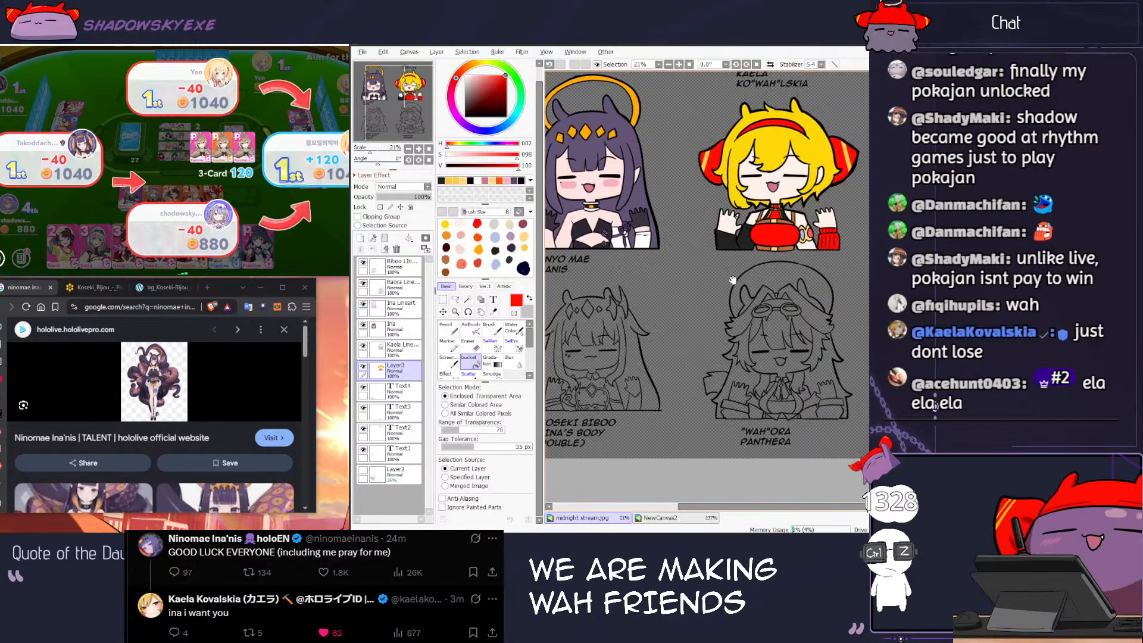
scroll(733, 279, down, 2)
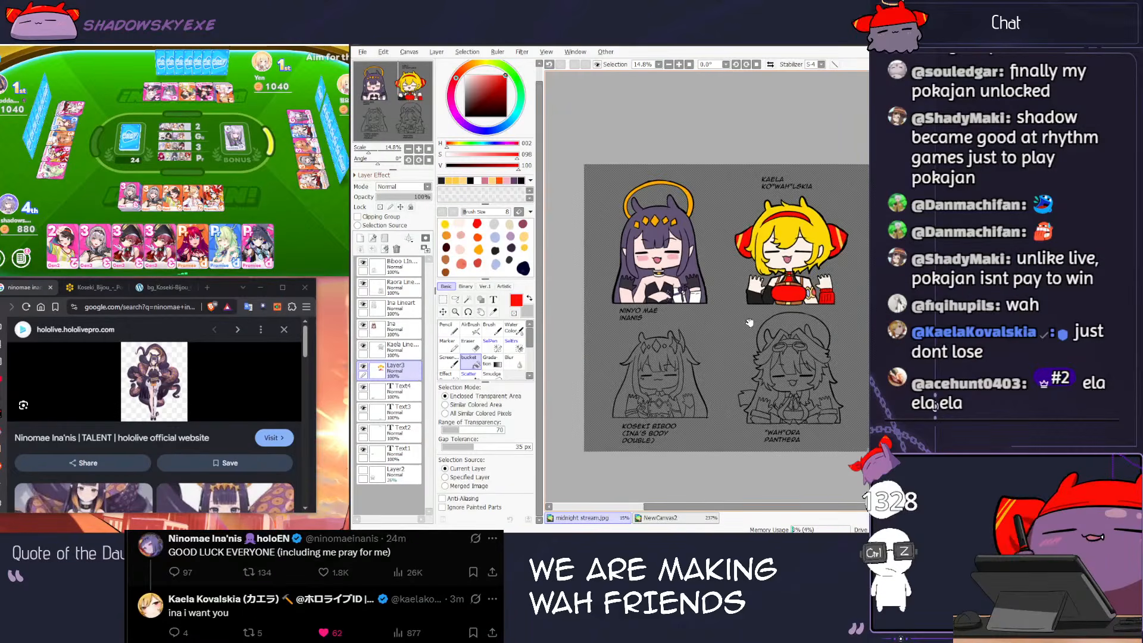
scroll(744, 314, up, 1)
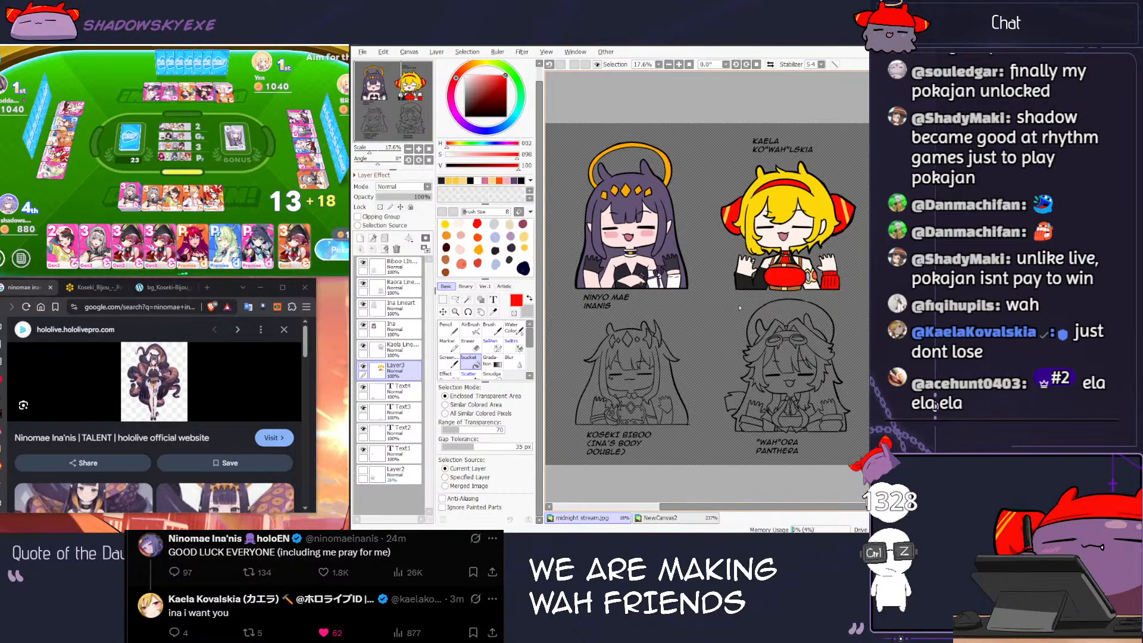
Step: Play the next turns of the card game, discarding a card on each turn
click(267, 212)
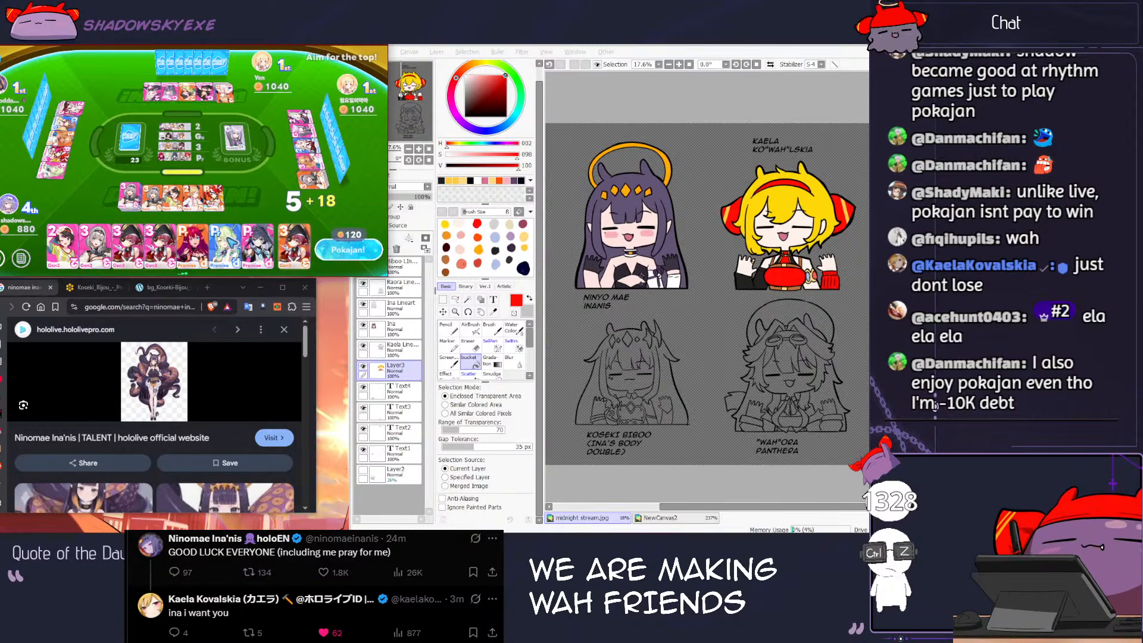
click(348, 251)
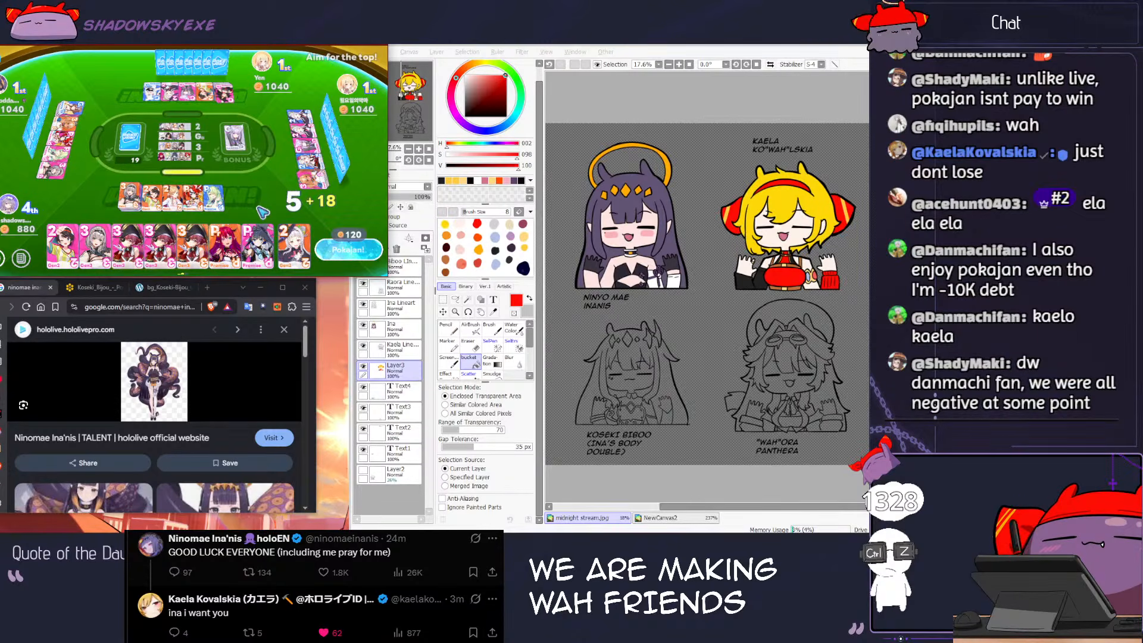
click(292, 242)
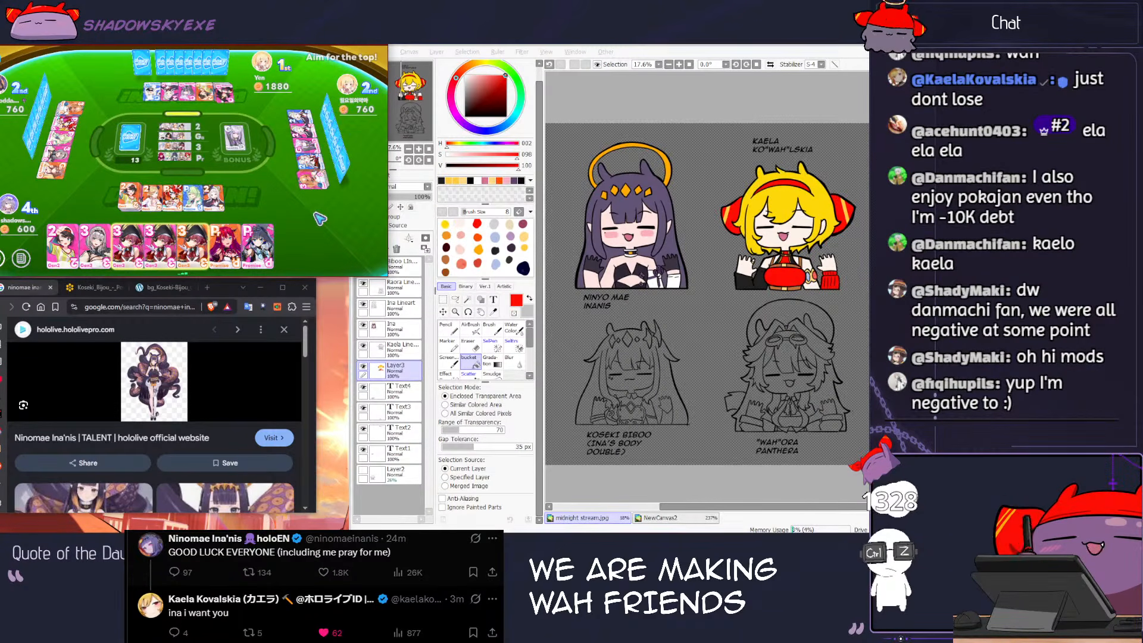
scroll(662, 320, up, 1)
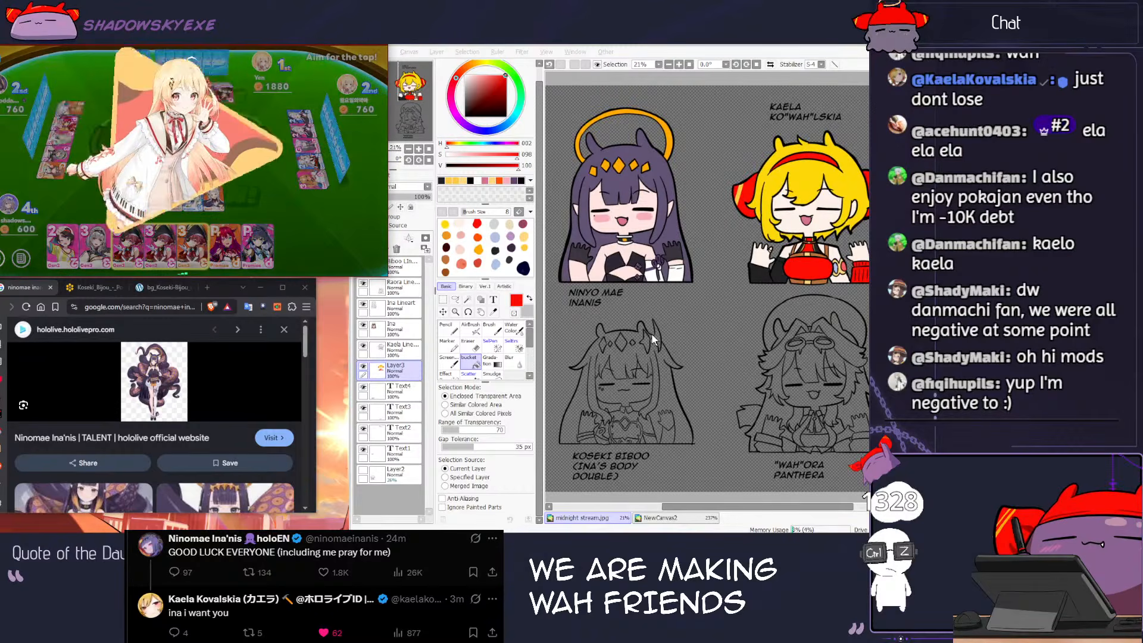
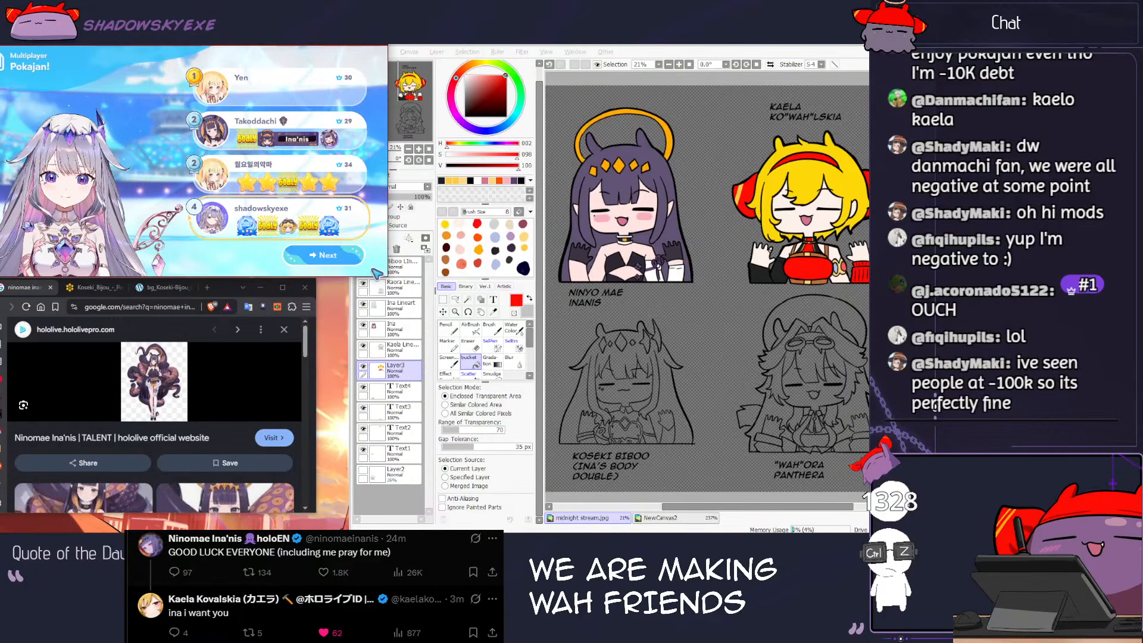
Step: Advance through the card game's ranking, coin and event result screens to the choice to keep playing
click(330, 257)
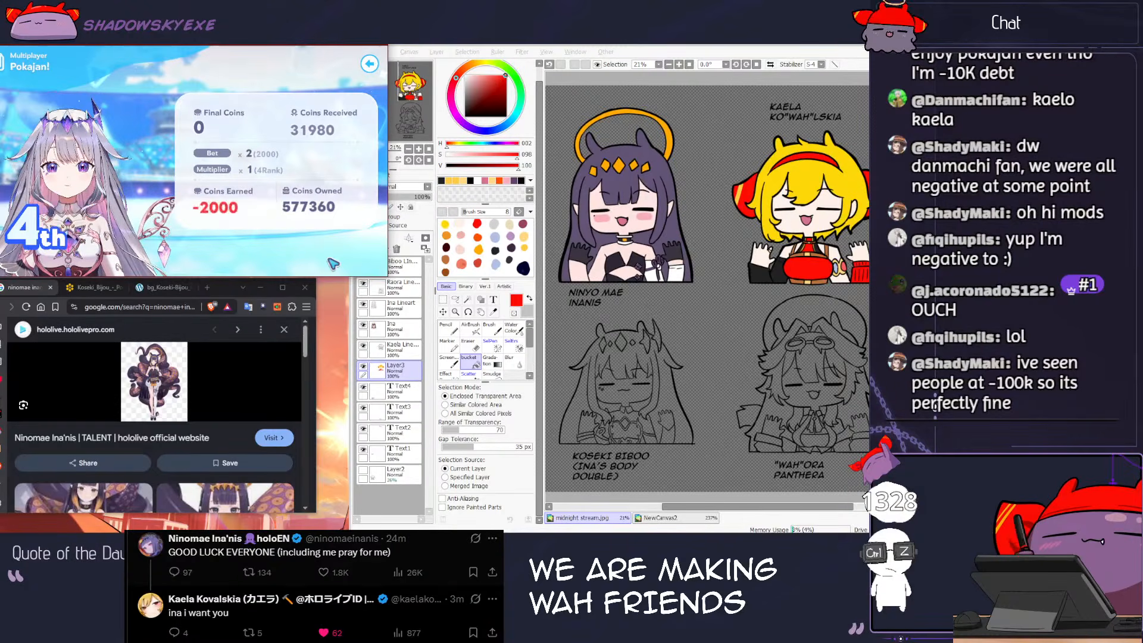
click(333, 263)
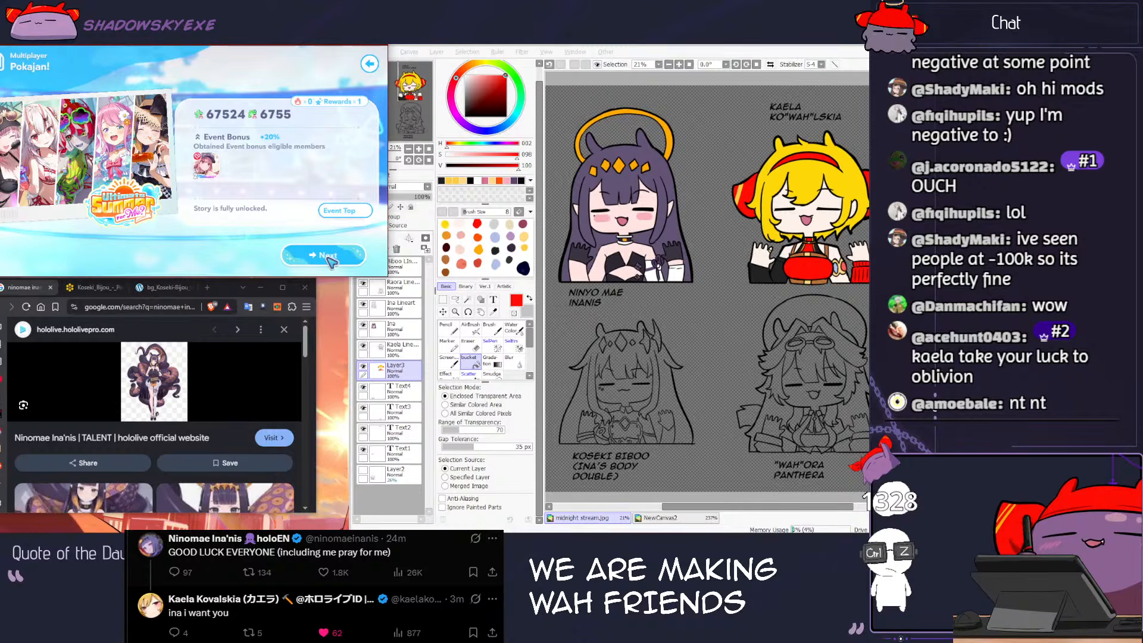
click(327, 255)
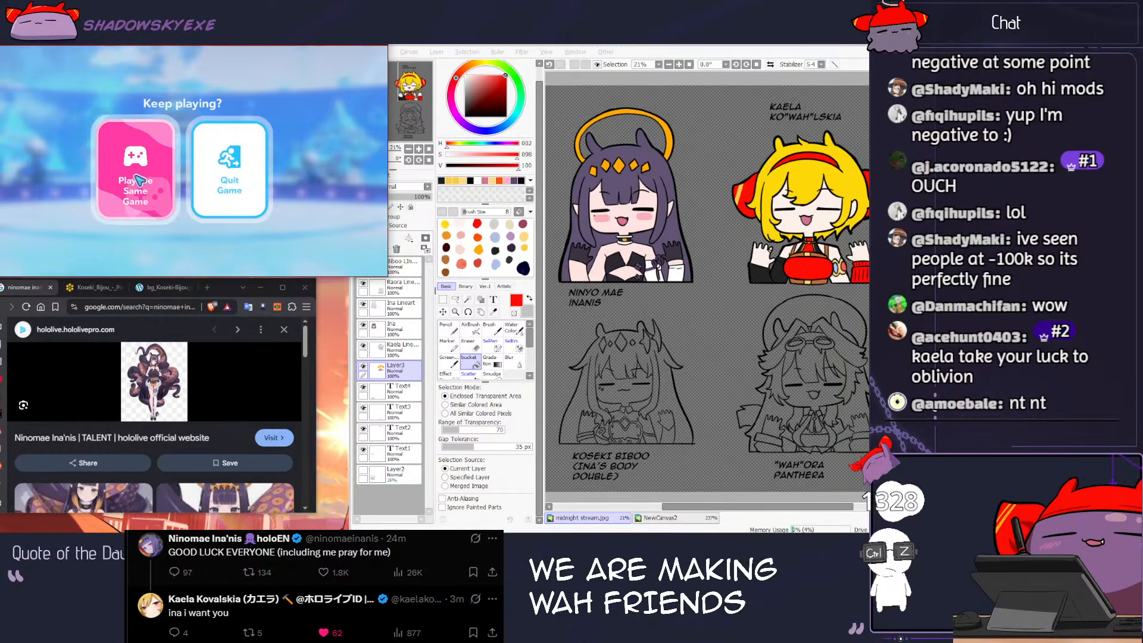
Step: Choose to play the same card game again and return to the drawing
click(154, 182)
click(321, 256)
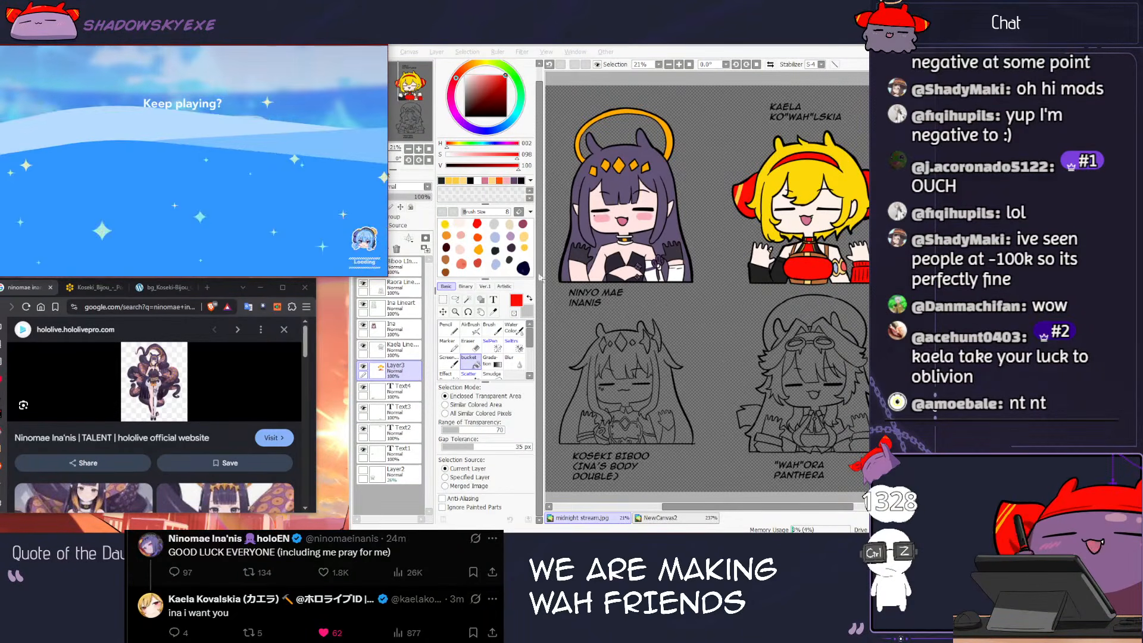
click(627, 355)
scroll(627, 355, up, 3)
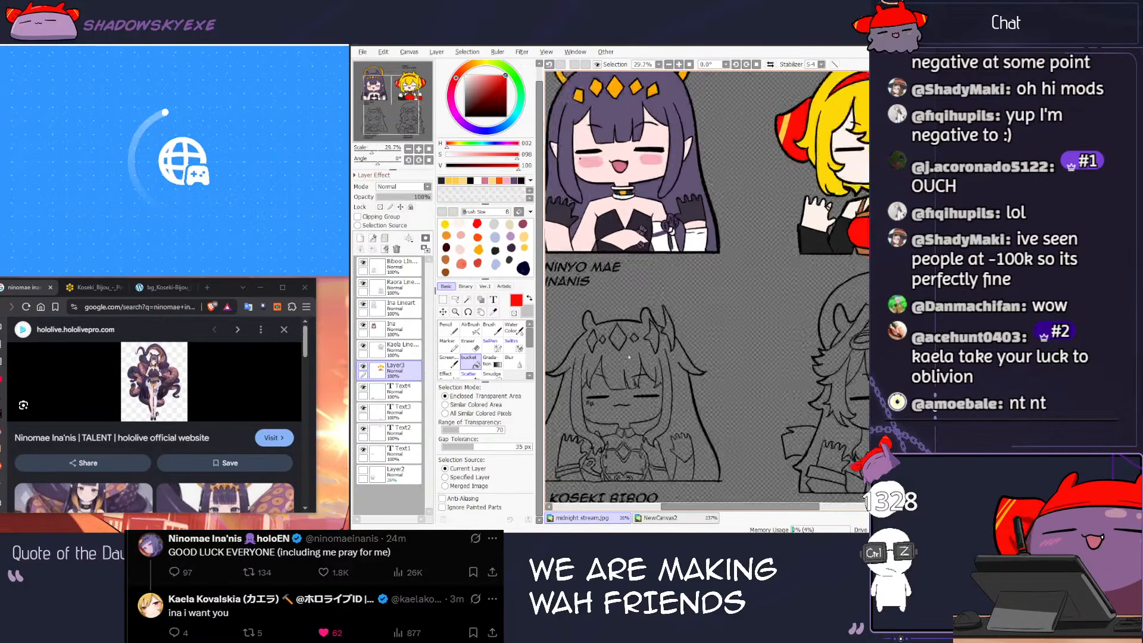
scroll(629, 357, up, 1)
scroll(659, 342, down, 2)
scroll(659, 342, down, 3)
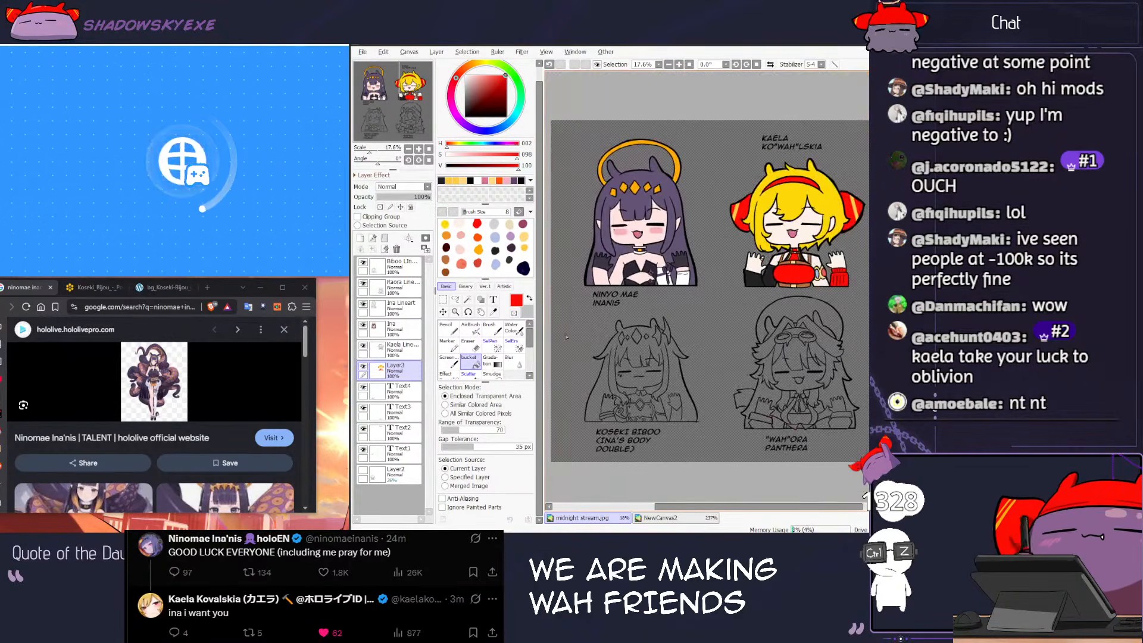
Step: Select Koseki Biboo's hair areas with the Magic Wand on the Biboo lineart layer
click(400, 268)
scroll(613, 351, up, 6)
key(w)
click(722, 317)
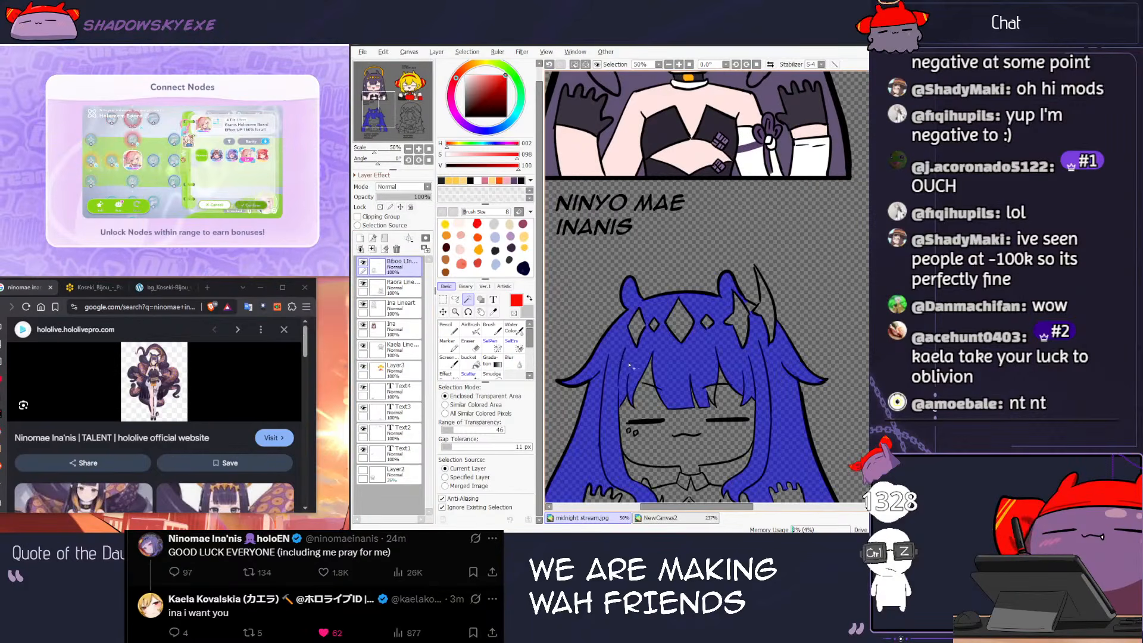
scroll(722, 317, up, 6)
scroll(722, 317, up, 2)
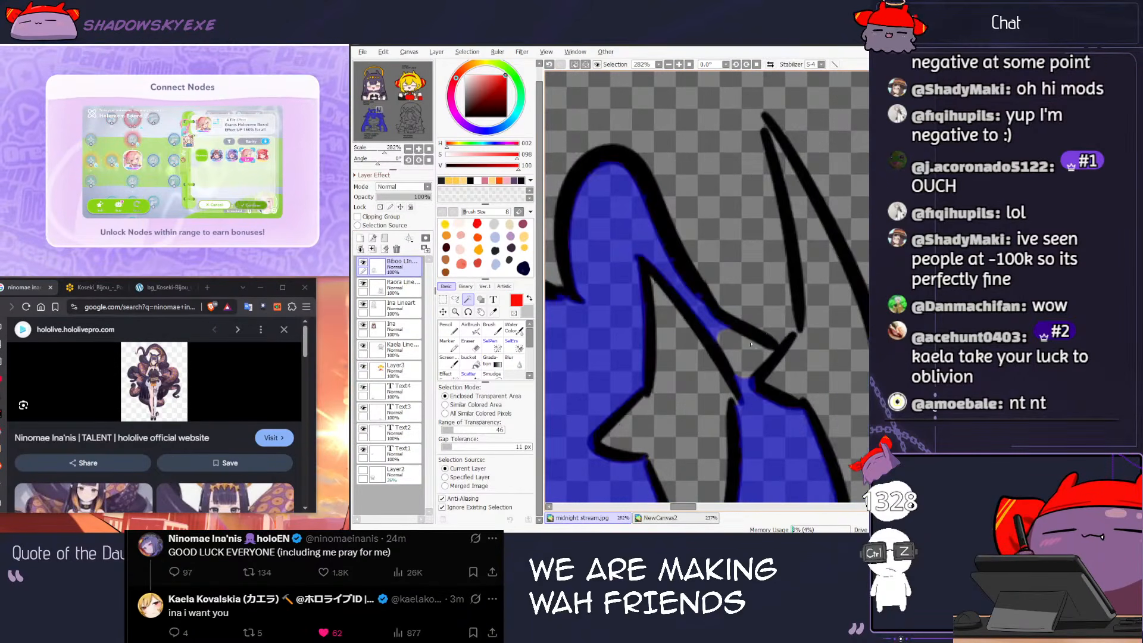
scroll(751, 344, down, 5)
scroll(721, 298, down, 2)
scroll(634, 356, up, 8)
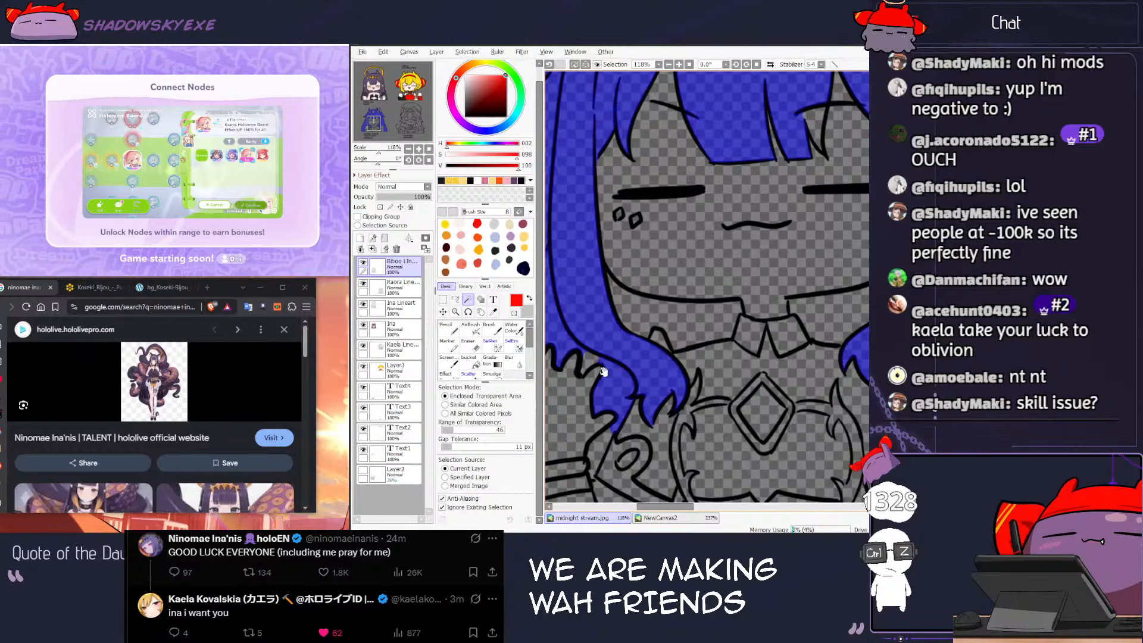
drag(599, 370, 652, 310)
scroll(647, 341, down, 2)
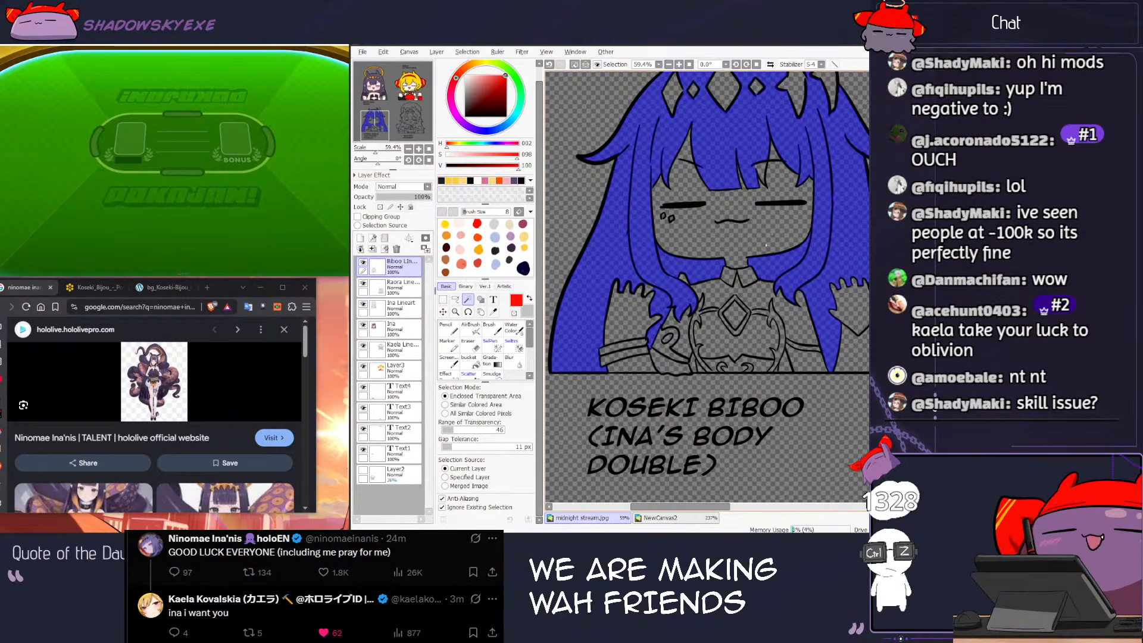
Step: Touch up Biboo's hair selection around the bangs with the Selection Pen
scroll(764, 256, up, 2)
scroll(763, 177, down, 2)
key(s)
scroll(765, 178, up, 4)
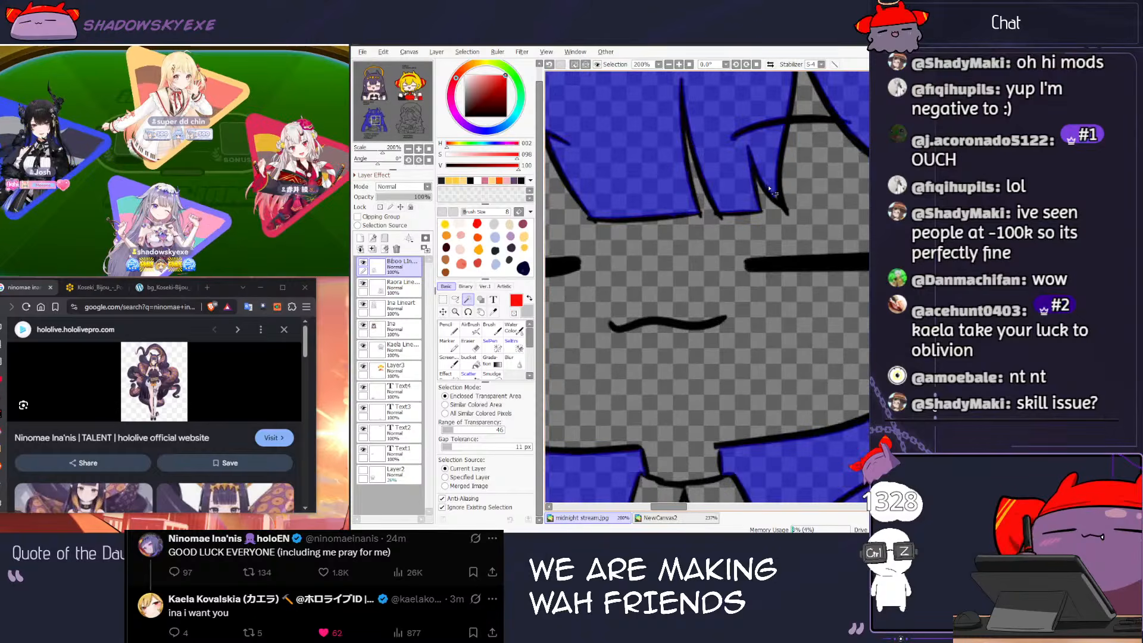
scroll(778, 197, down, 4)
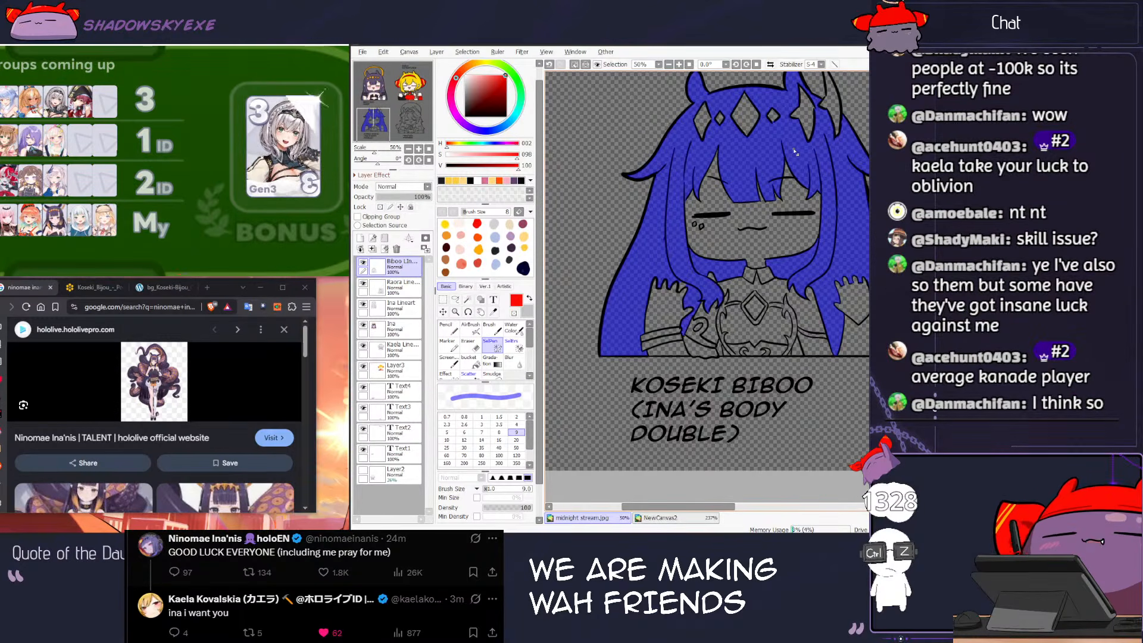
scroll(791, 178, down, 1)
drag(810, 189, 777, 229)
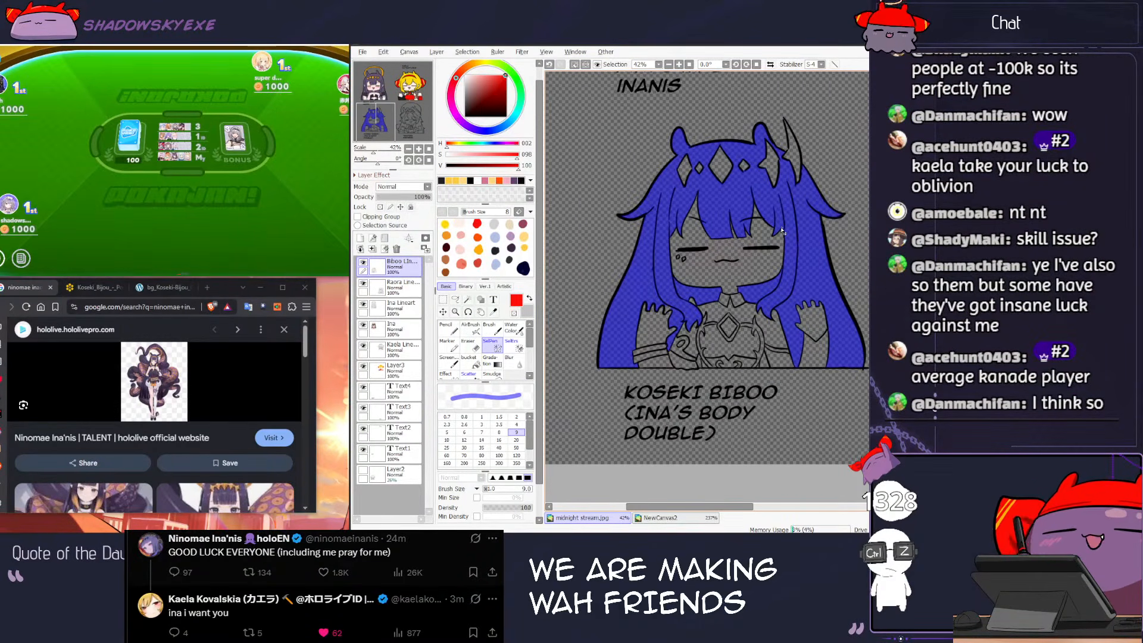
Step: Open the kosekibiboo character sheet from the Character sheet folder and bring its character views into sight
click(362, 52)
click(385, 77)
click(292, 276)
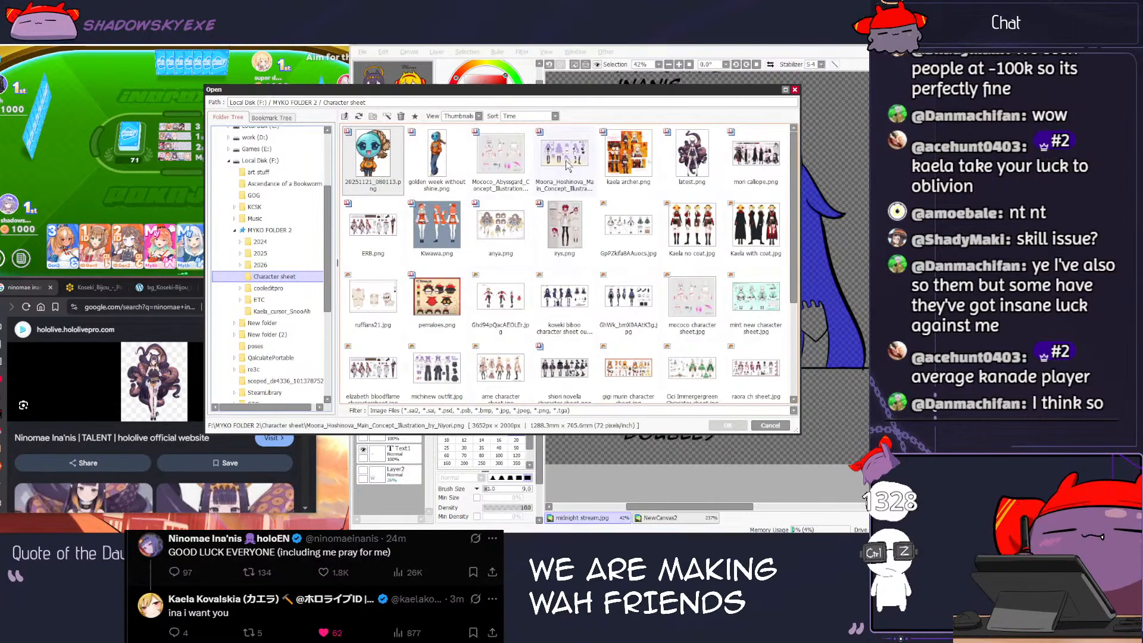
click(689, 308)
scroll(690, 310, down, 2)
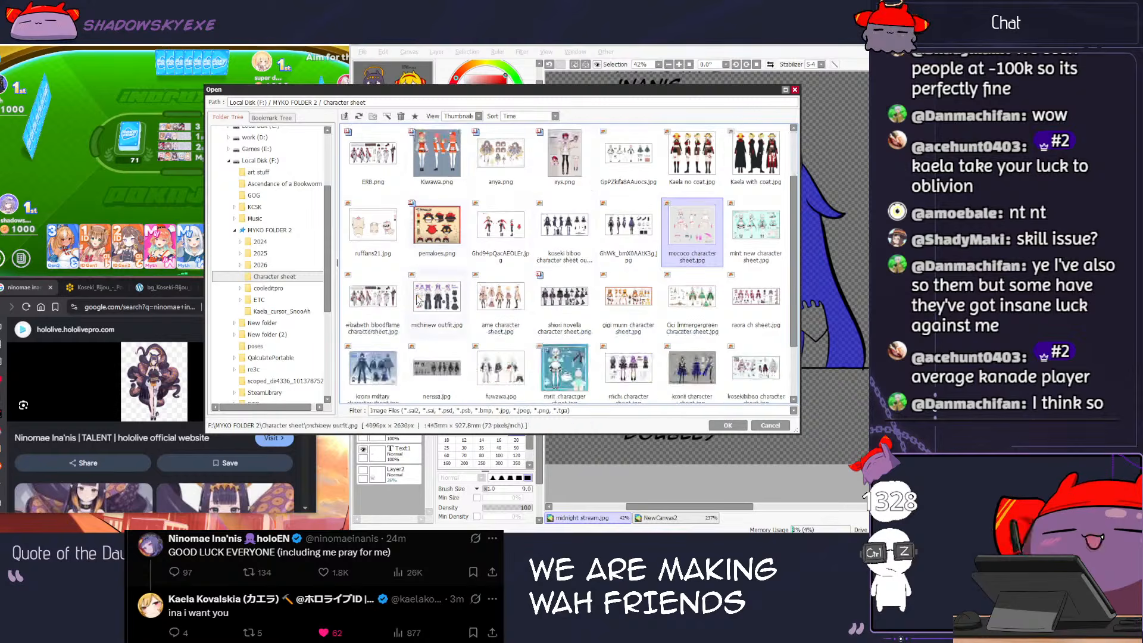
double_click(755, 297)
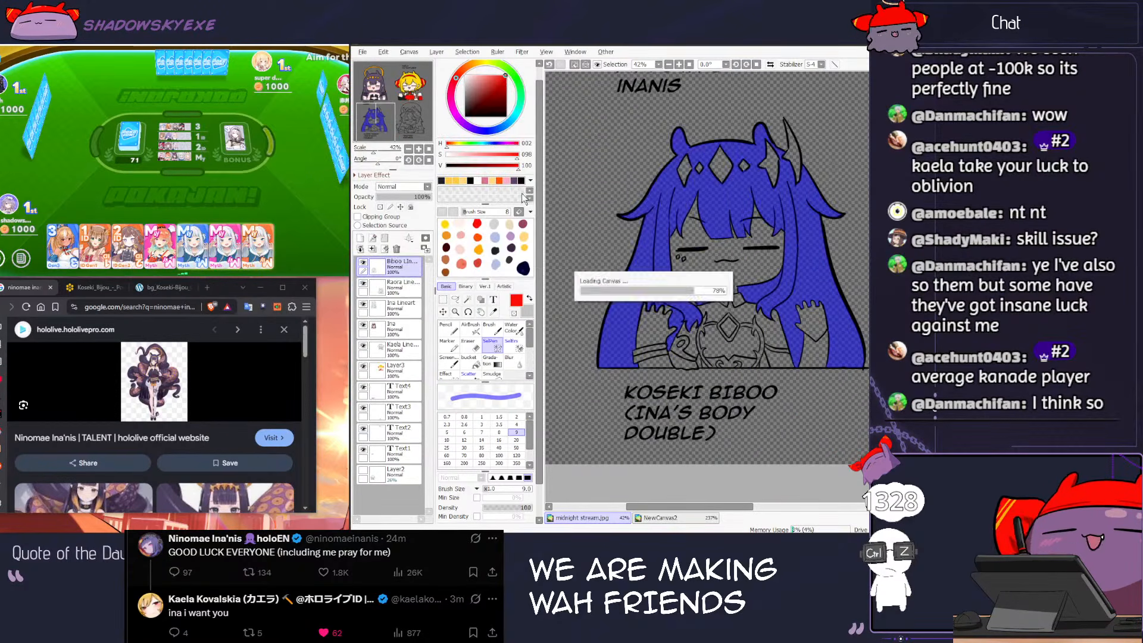
scroll(773, 275, up, 7)
drag(793, 241, 519, 275)
key(minus)
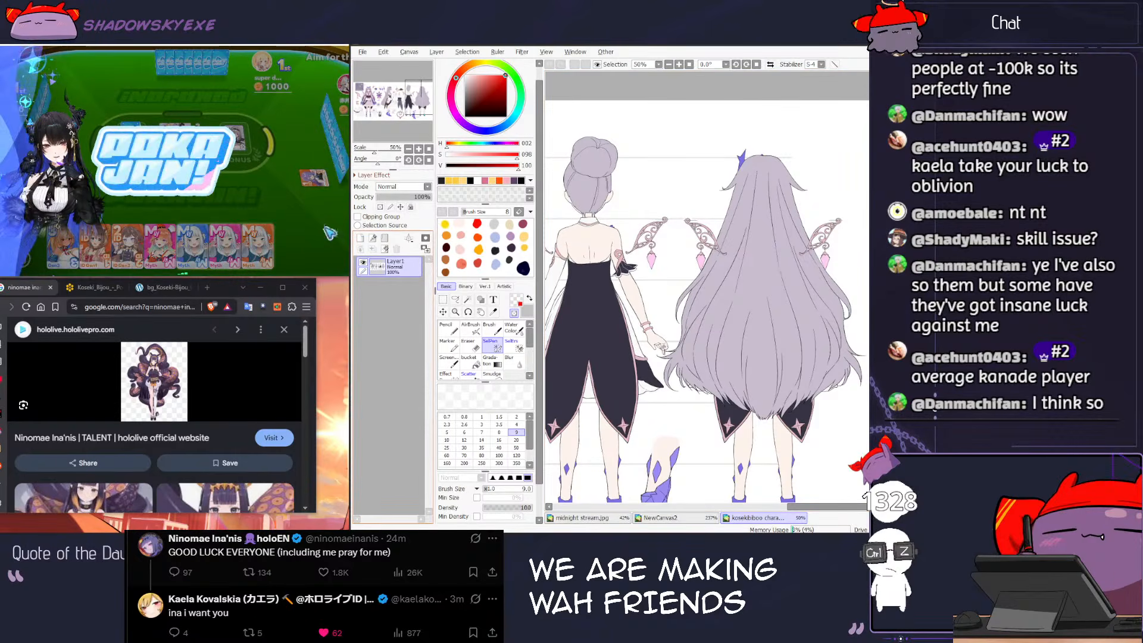
Step: Add a new layer directly beneath the Biboo lineart layer in midnight stream.jpg
click(285, 231)
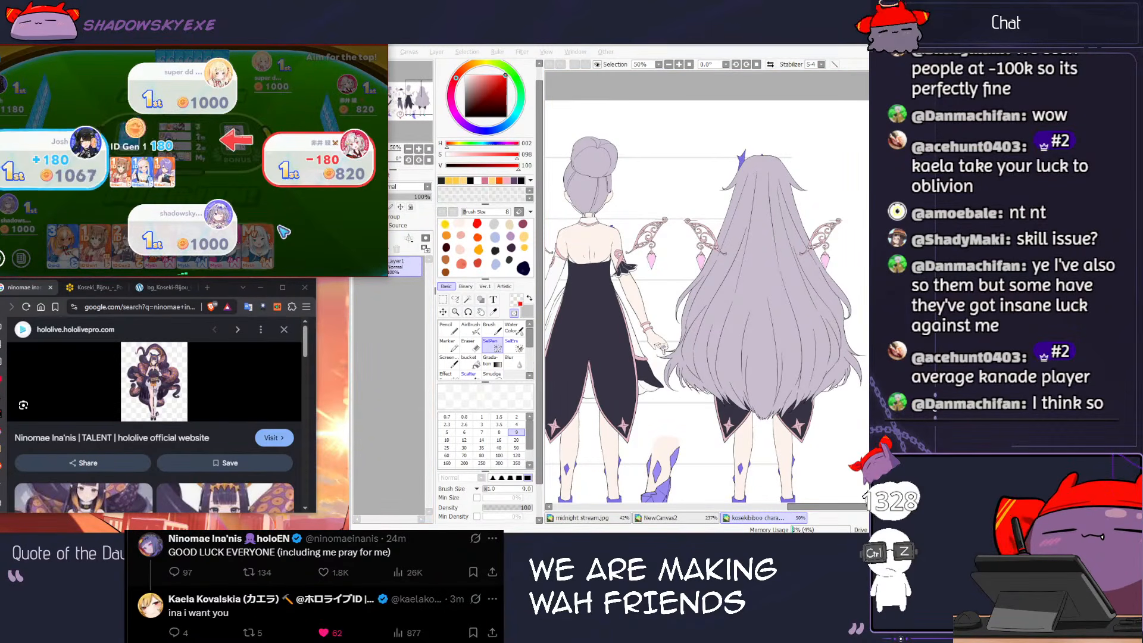
click(415, 412)
key(ctrl+Tab)
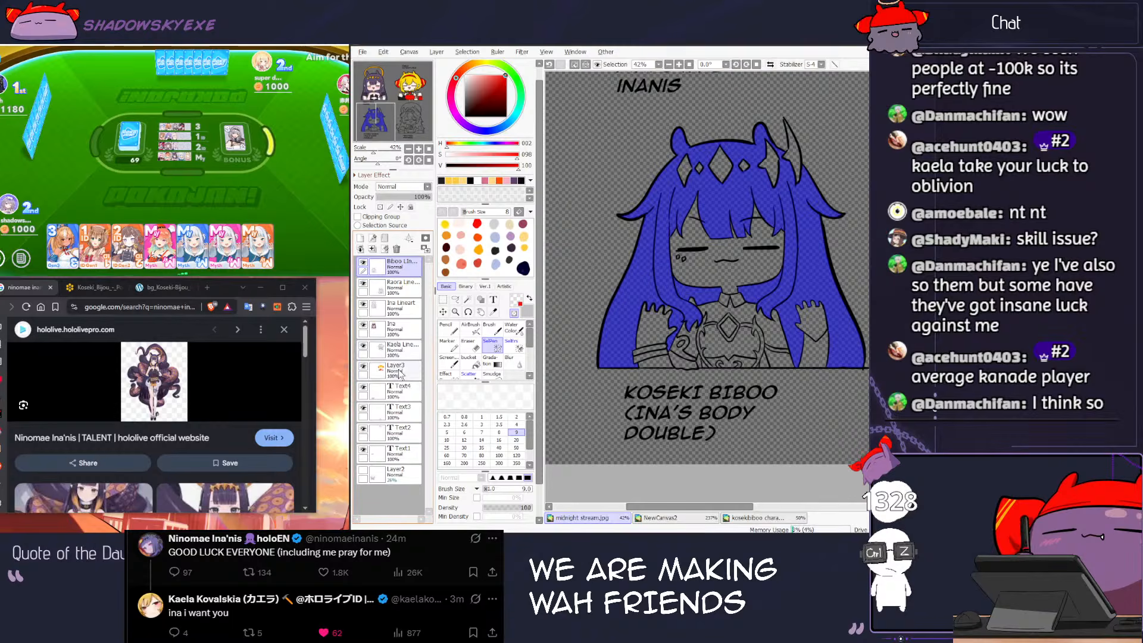
click(394, 291)
click(360, 239)
Step: Bucket-fill Biboo's selected hair with the light purple sampled from the hair on the character sheet
click(468, 360)
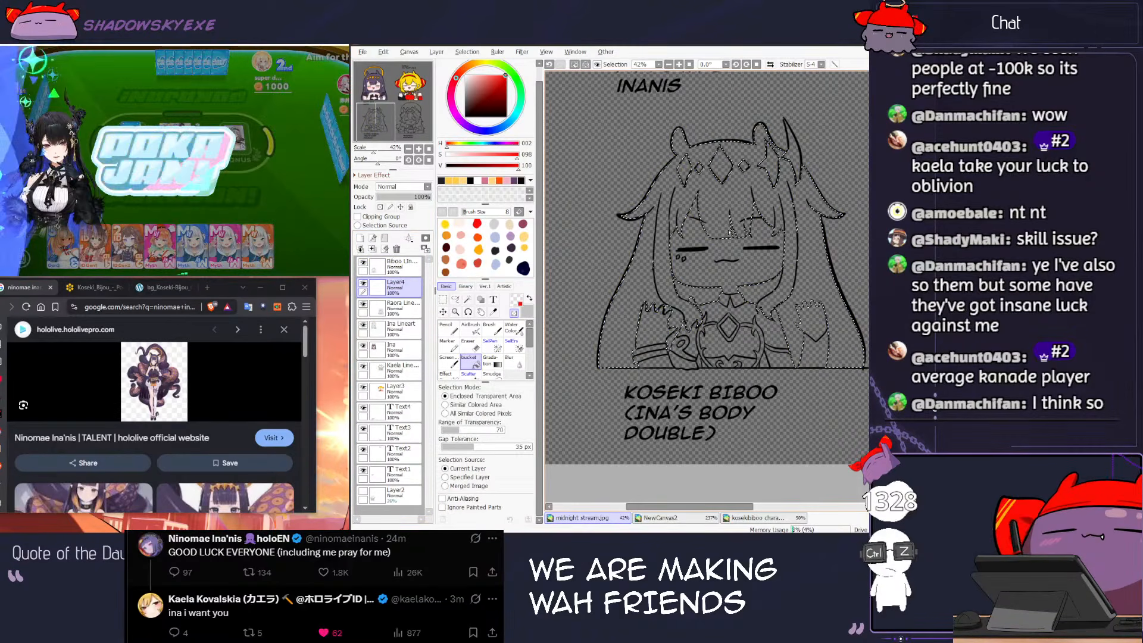
click(514, 313)
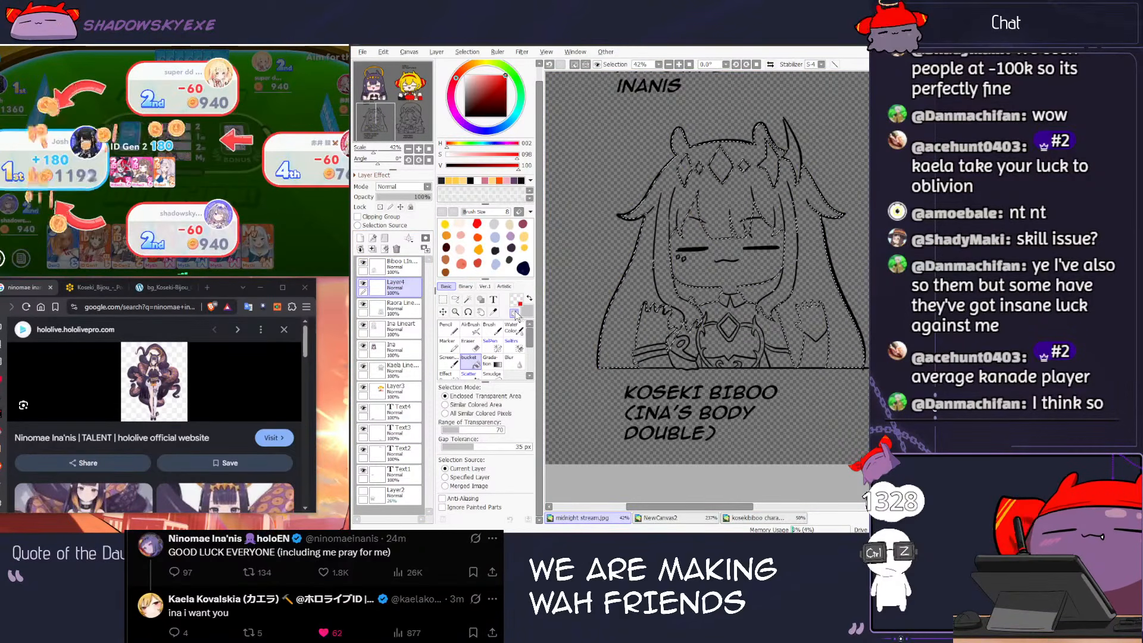
key(ctrl+shift+Tab)
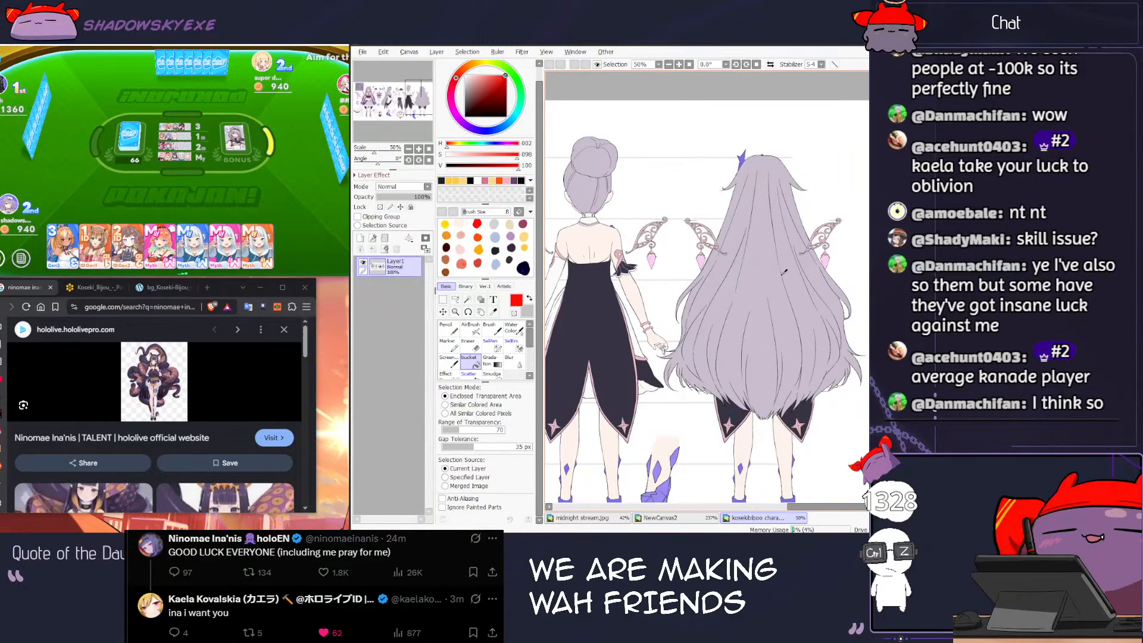
key(ctrl+Tab)
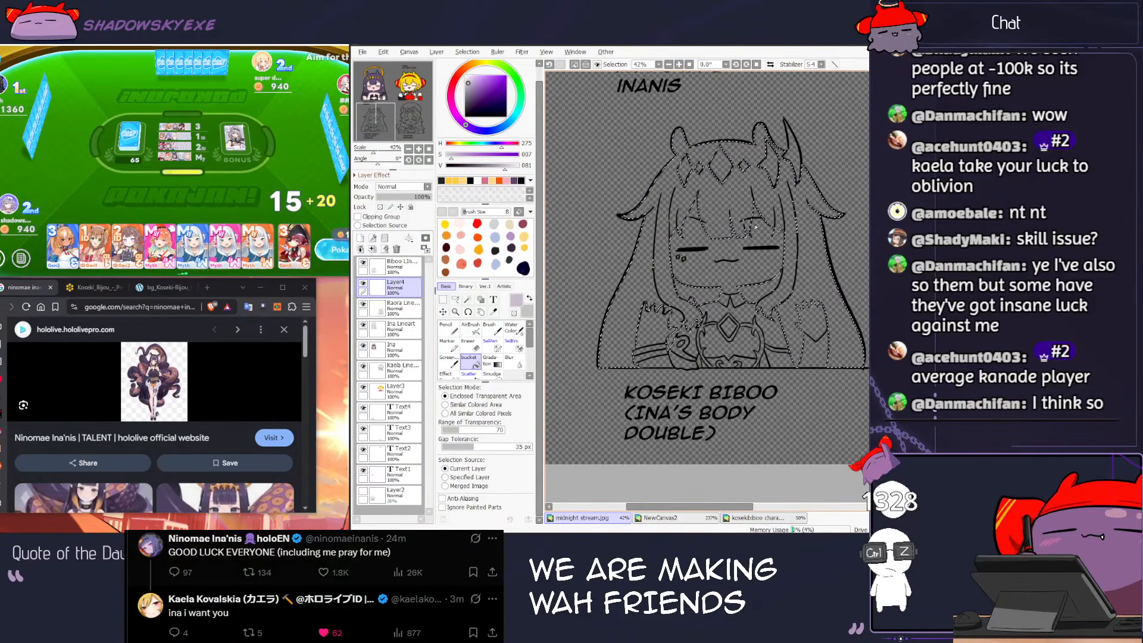
Step: Declare Pokajan in the card game, discard the last card of the hand, and return to Biboo's drawing
click(352, 252)
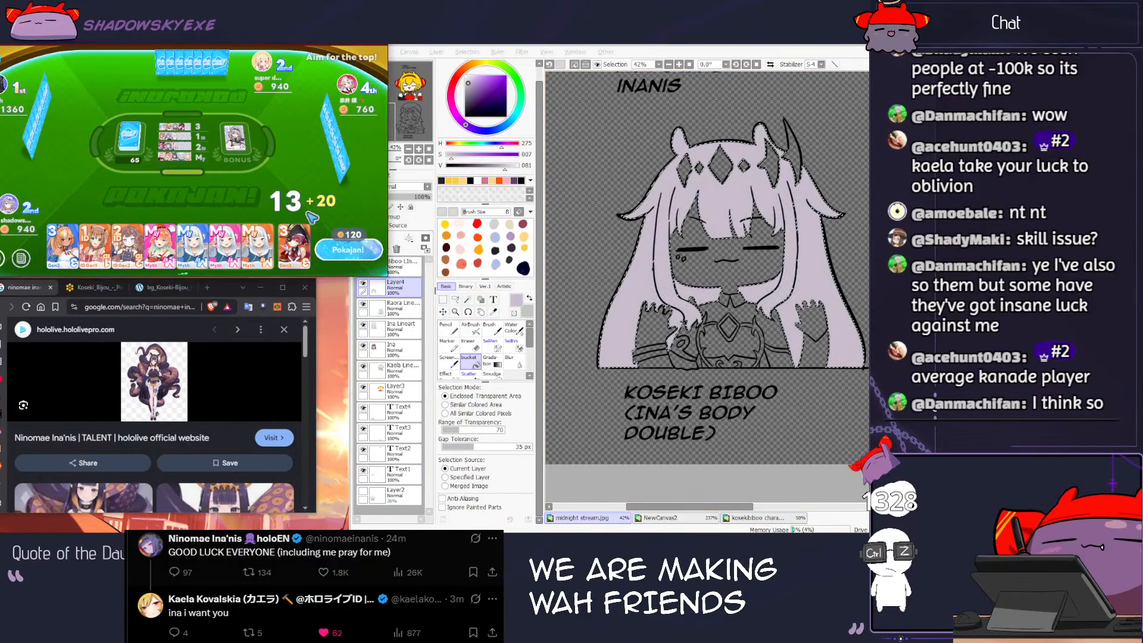
click(352, 253)
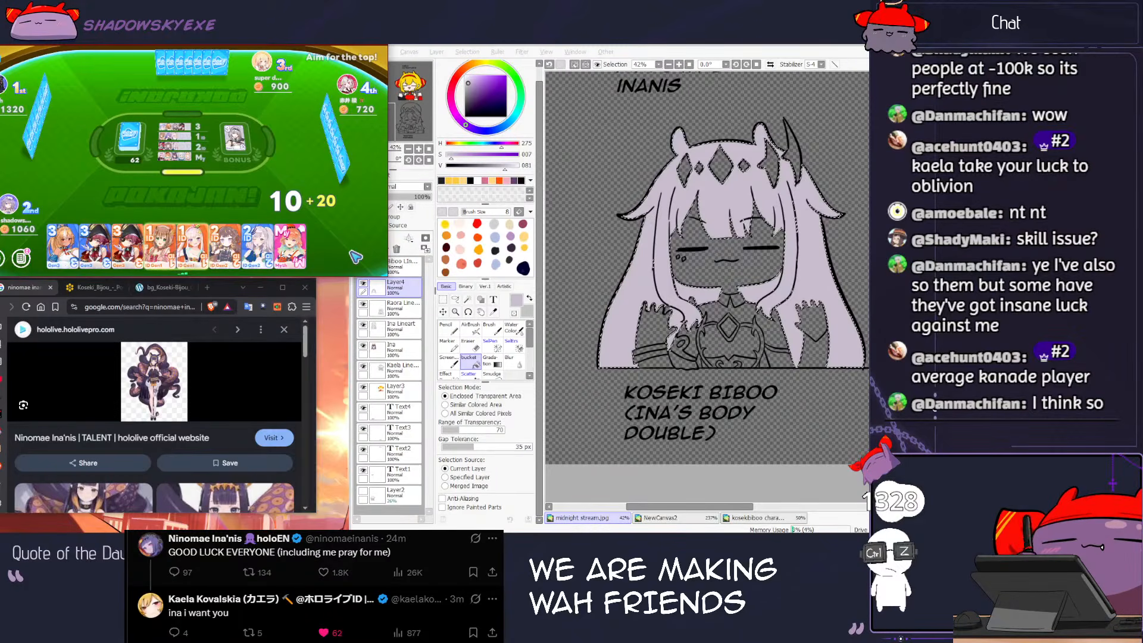
click(302, 257)
scroll(701, 495, up, 2)
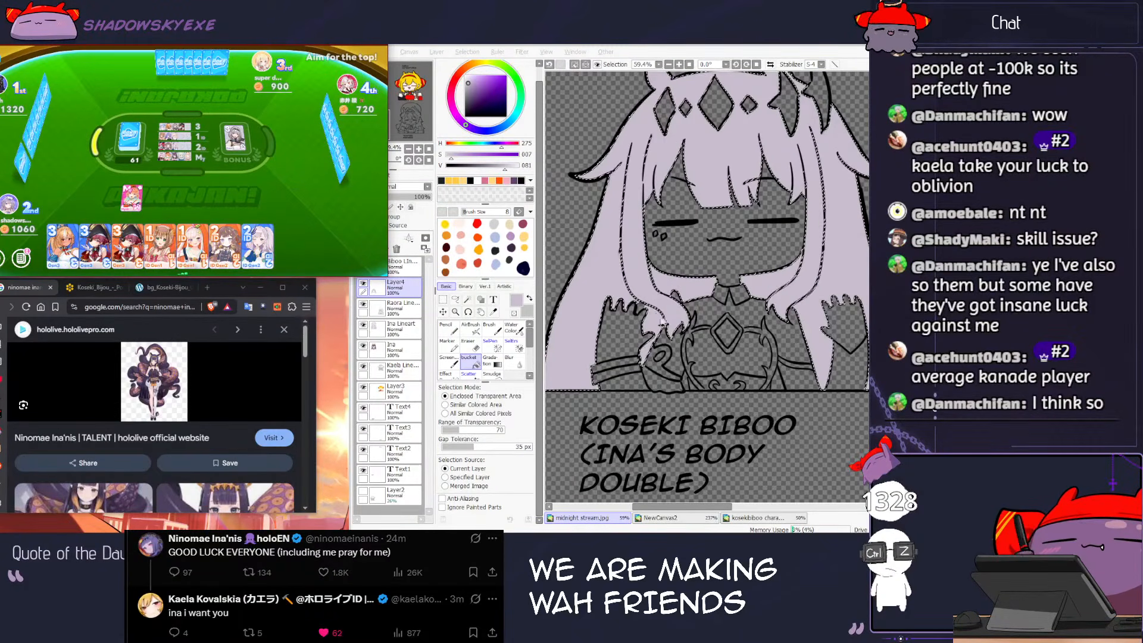
Step: Switch to the kosekibiboo character sheet and declare Pokajan in the card game
click(756, 517)
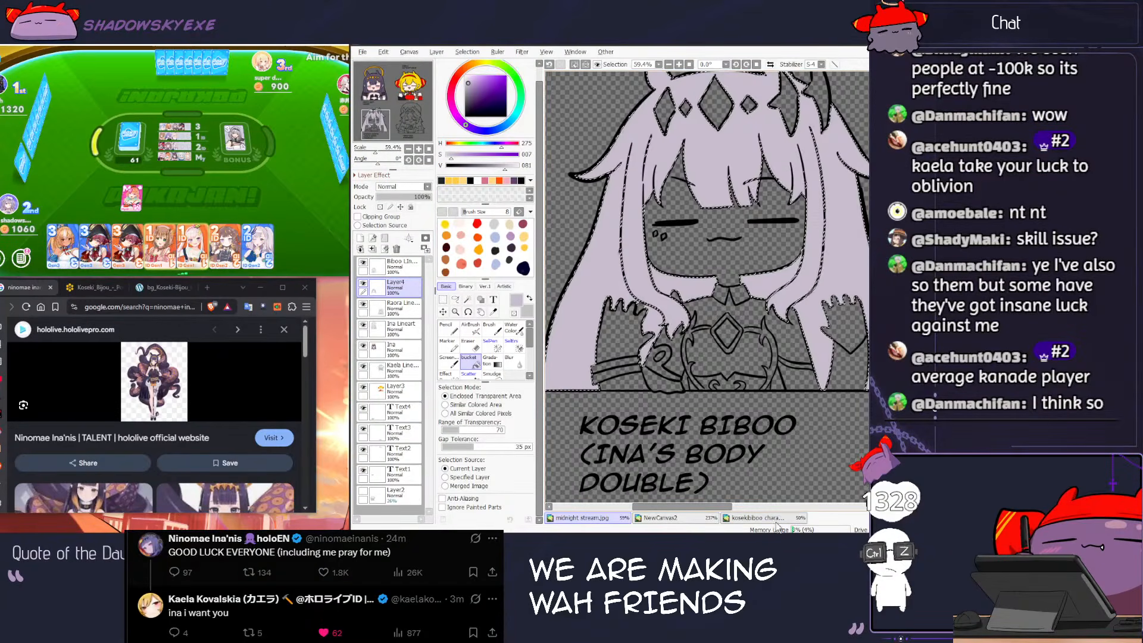
scroll(758, 468, down, 2)
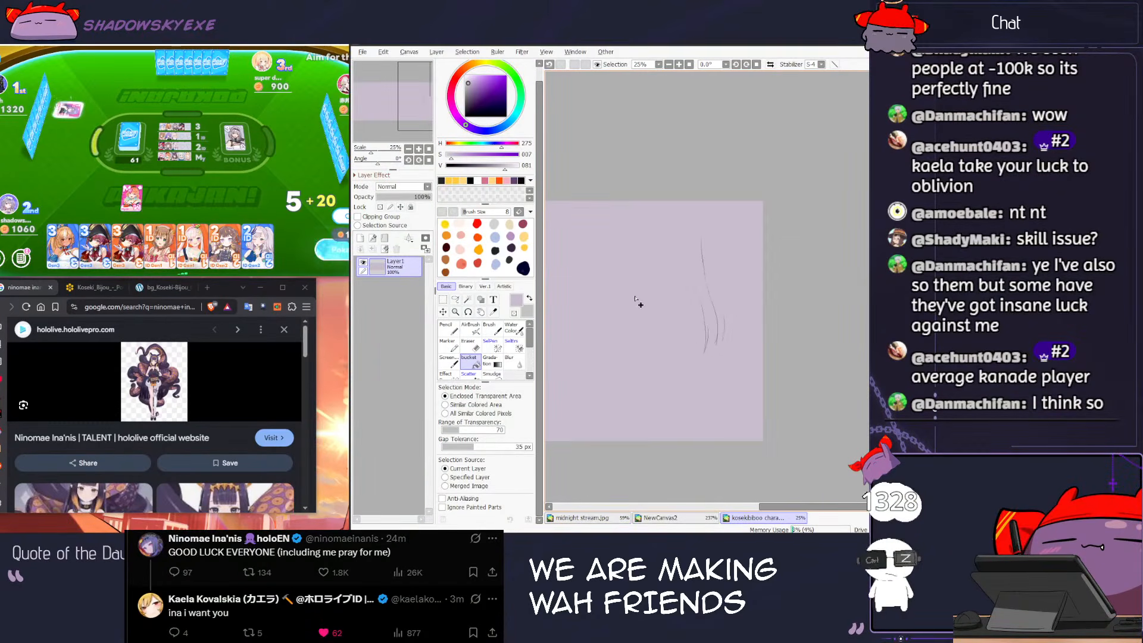
click(343, 257)
click(714, 260)
Step: Sample the inner-hair pink from the character sheet and paint Biboo's inner hair below the face with the Pencil at size 120
scroll(714, 260, up, 2)
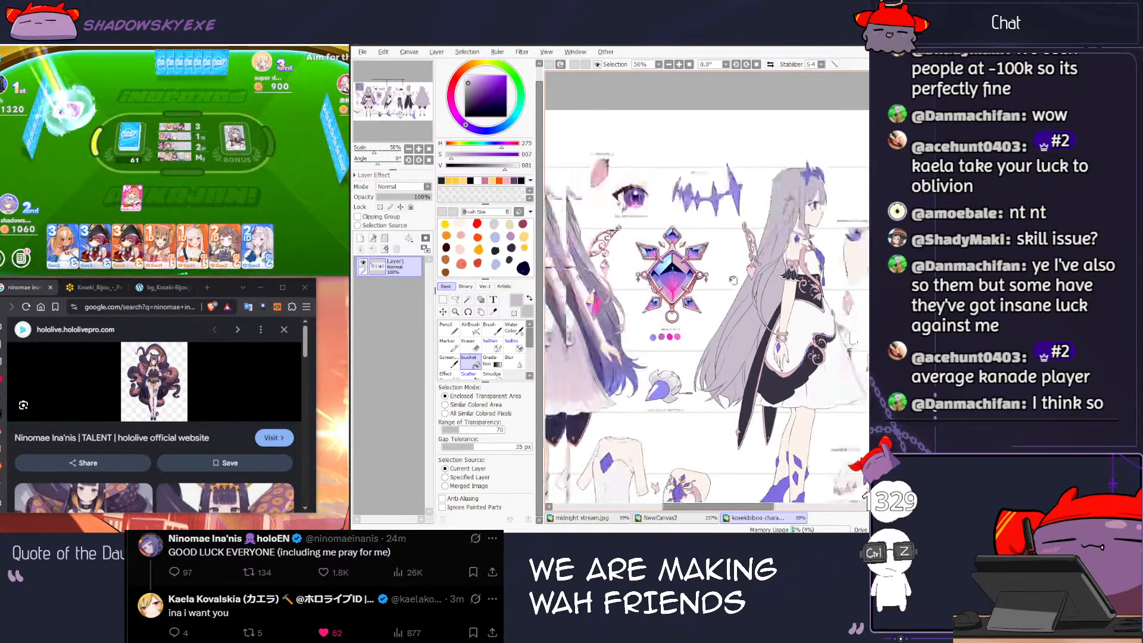
scroll(668, 222, up, 5)
key(n)
right_click(630, 226)
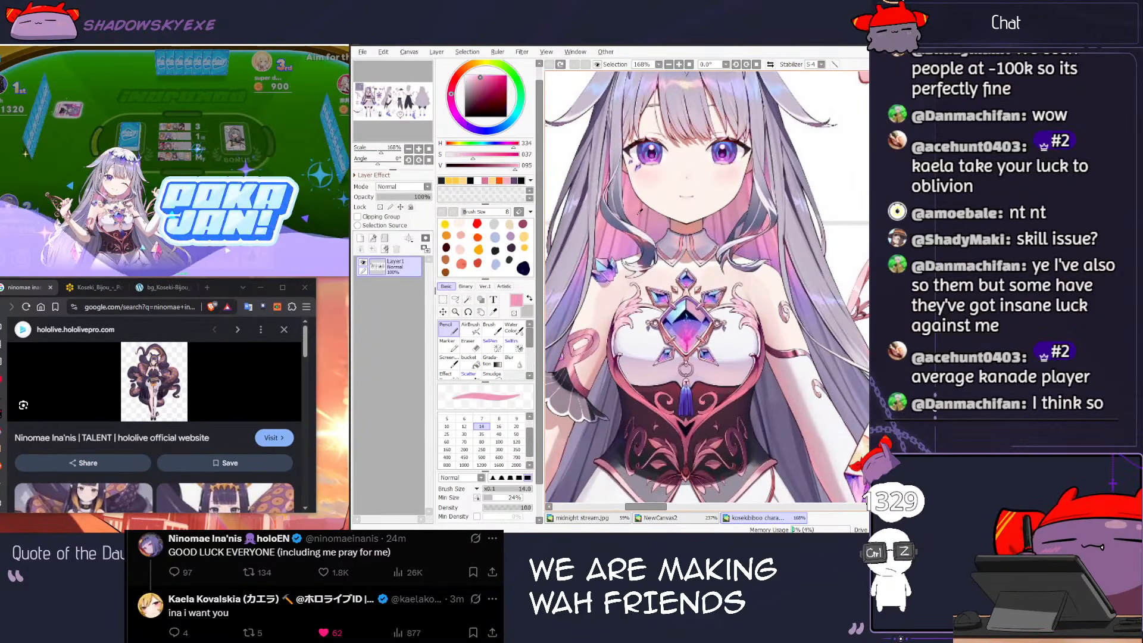
scroll(641, 225, down, 2)
key(ctrl+Tab)
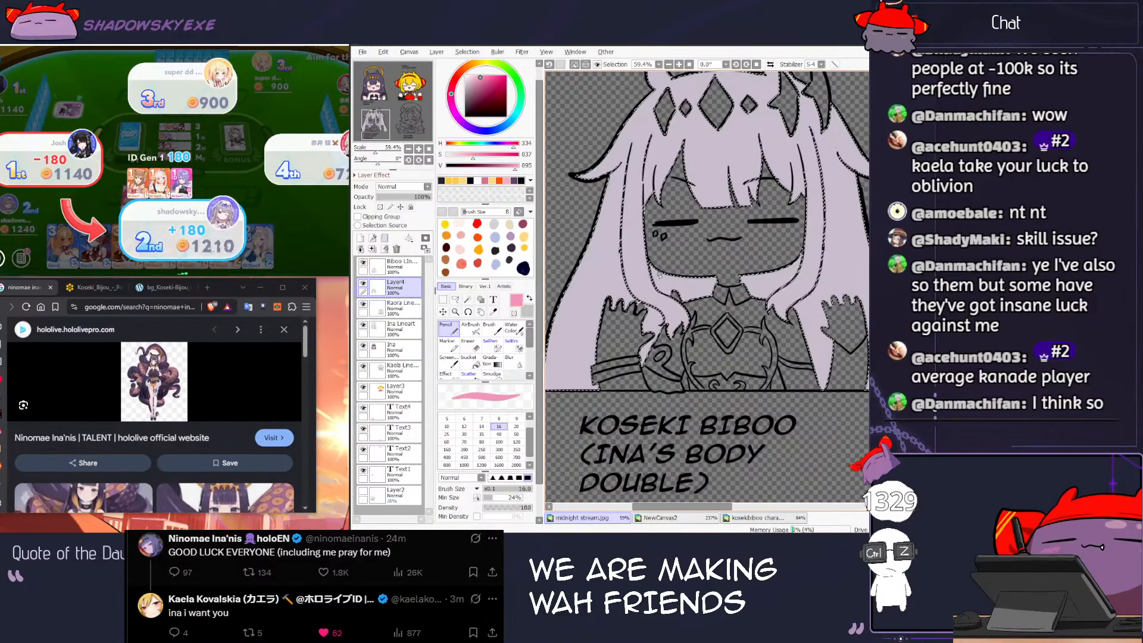
click(516, 441)
mouse_move(686, 290)
mouse_down()
mouse_move(666, 280)
mouse_move(697, 291)
mouse_up()
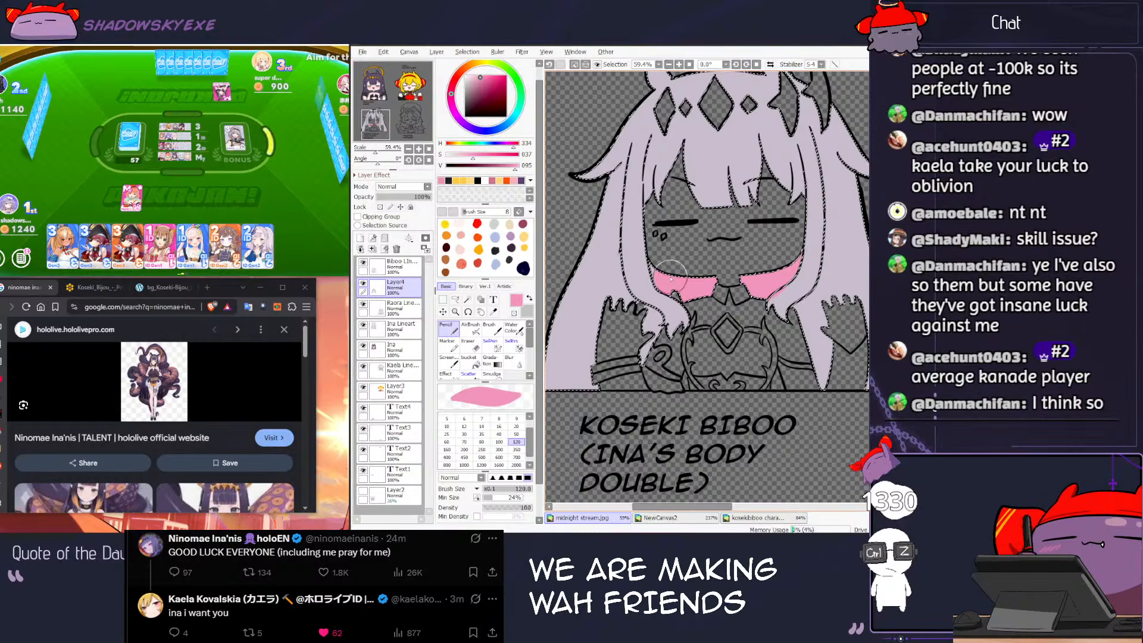
Step: Touch up the hair beside the pink area with the sampled light purple at brush size 35, and clear the selection
right_click(786, 294)
key(bracketleft)
key(bracketleft)
key(bracketleft)
key(bracketleft)
key(bracketleft)
key(bracketleft)
key(bracketleft)
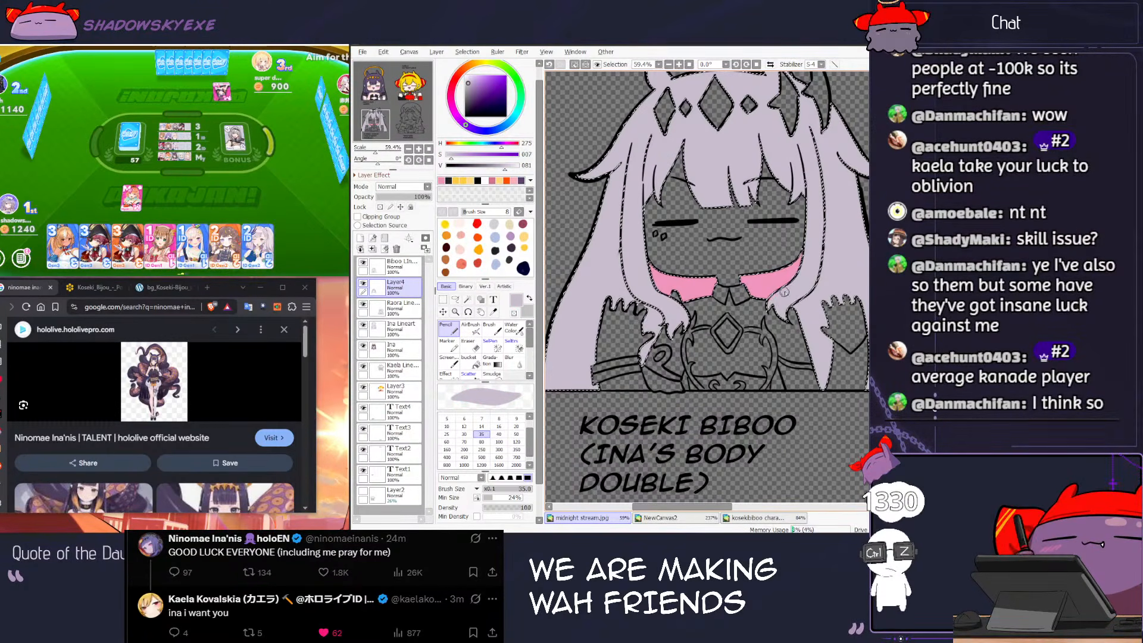
drag(789, 288, 803, 268)
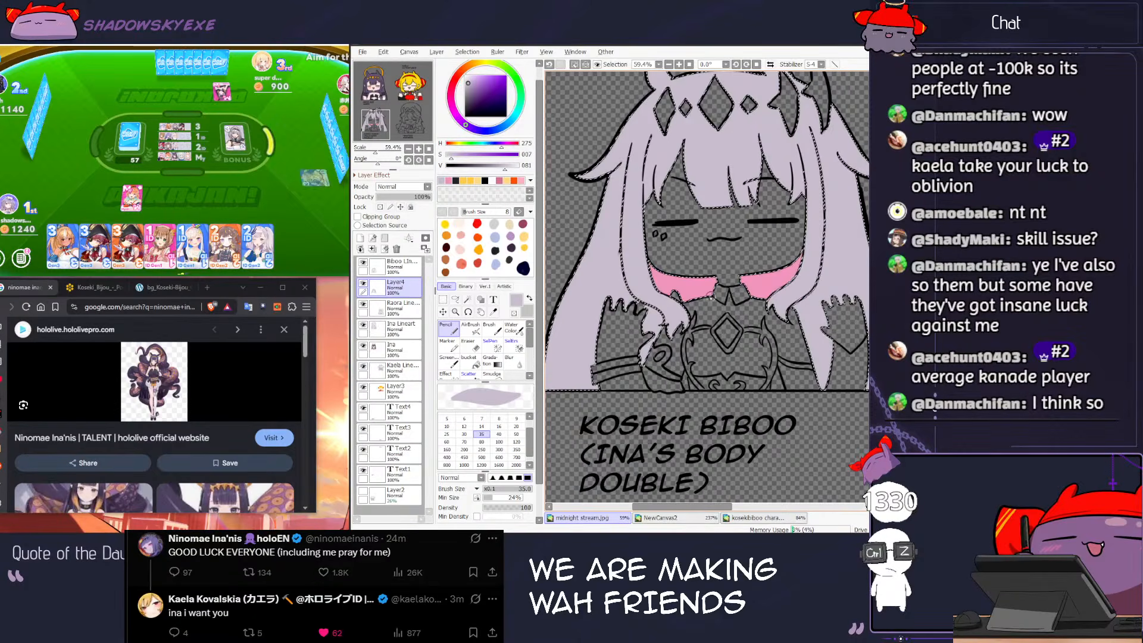
scroll(661, 293, up, 5)
key(ctrl+d)
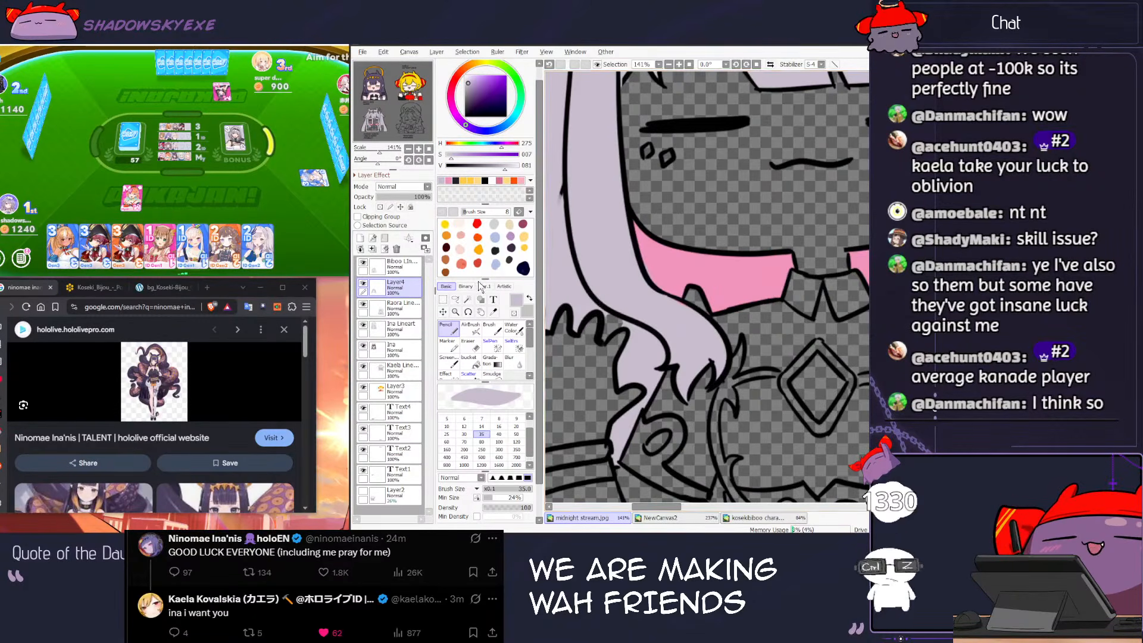
Step: Select the small gap between Biboo's hand and hair using the Biboo lineart layer and fill it with the light purple
click(467, 300)
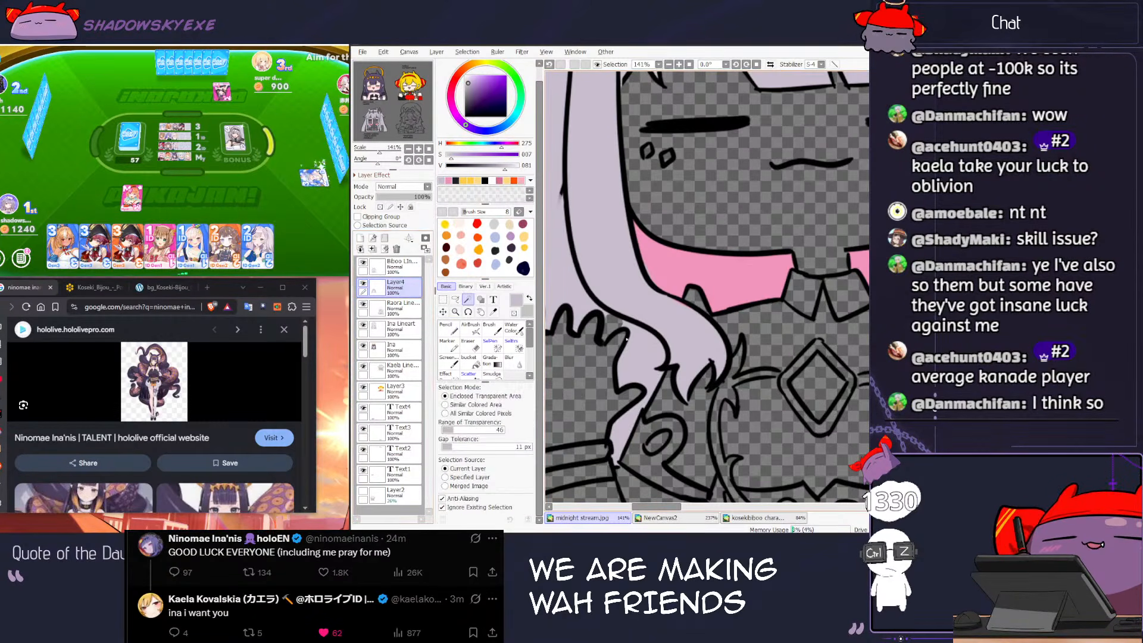
click(612, 328)
key(ctrl+d)
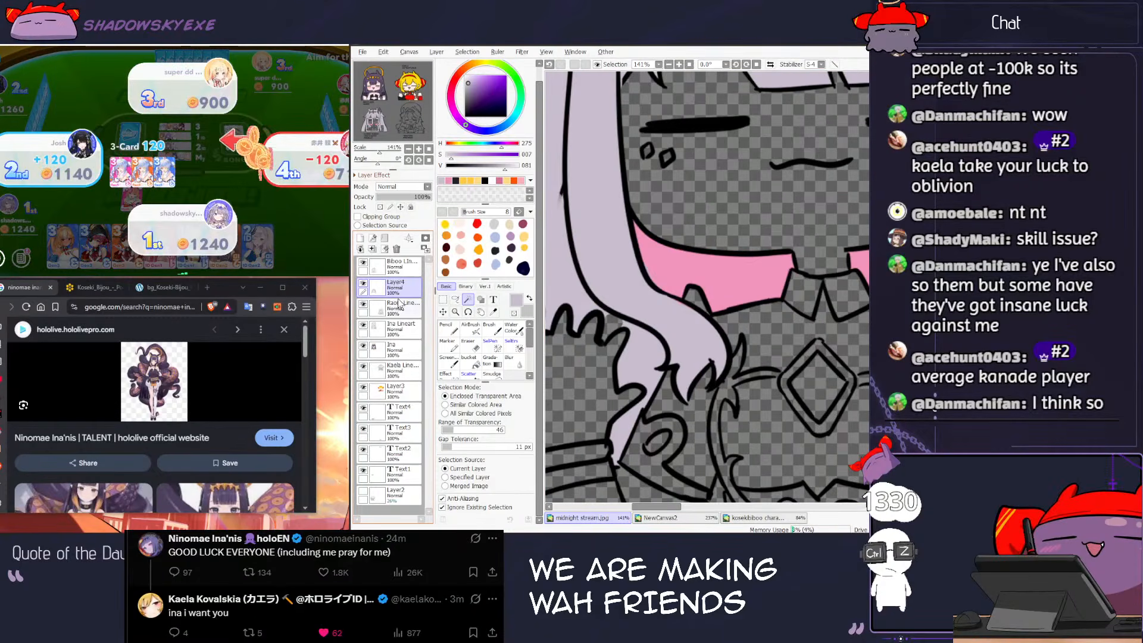
click(403, 268)
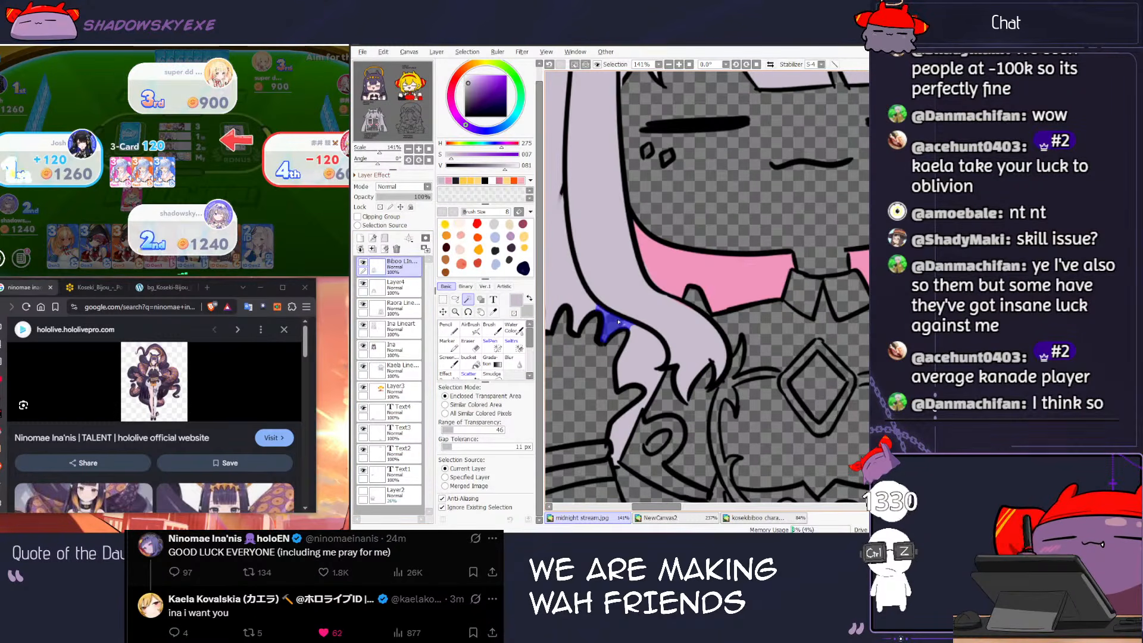
key(g)
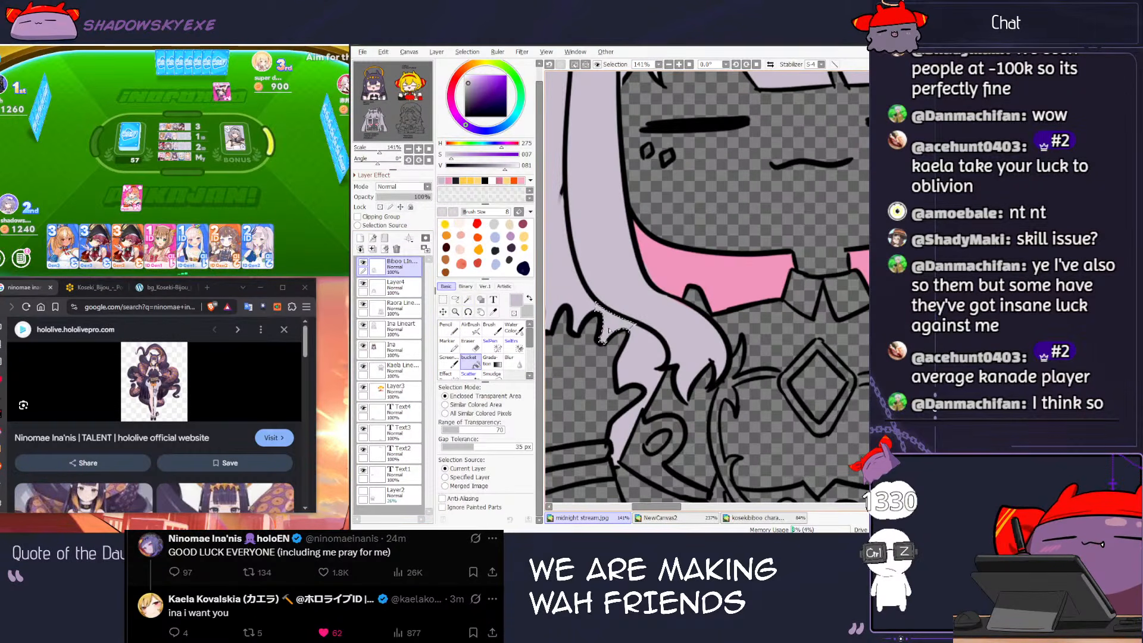
scroll(695, 329, down, 5)
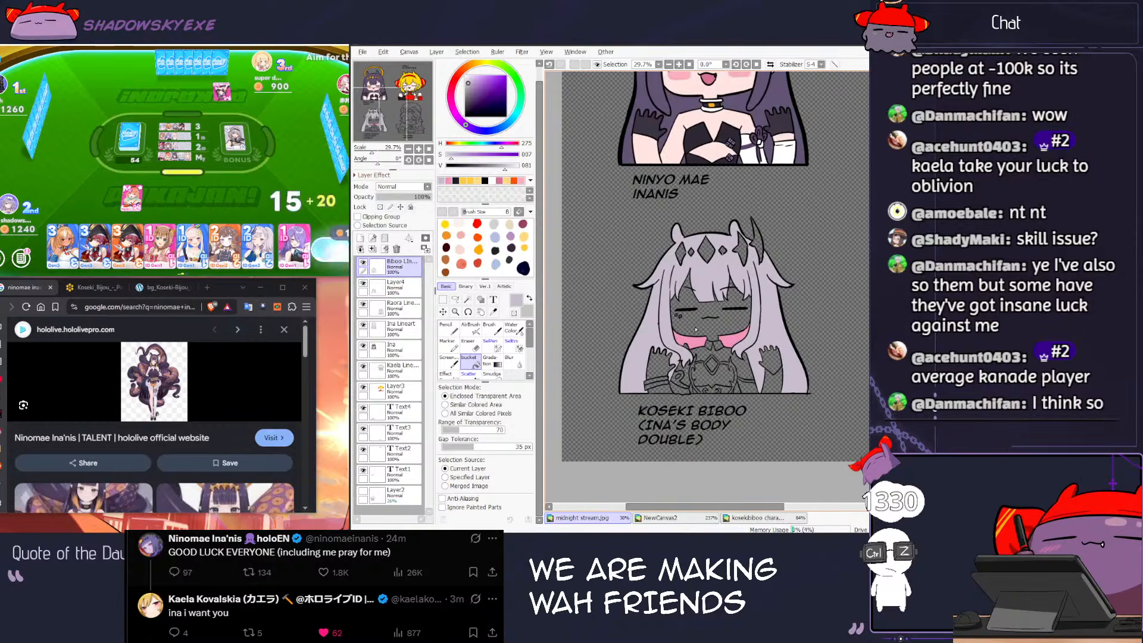
scroll(695, 329, up, 2)
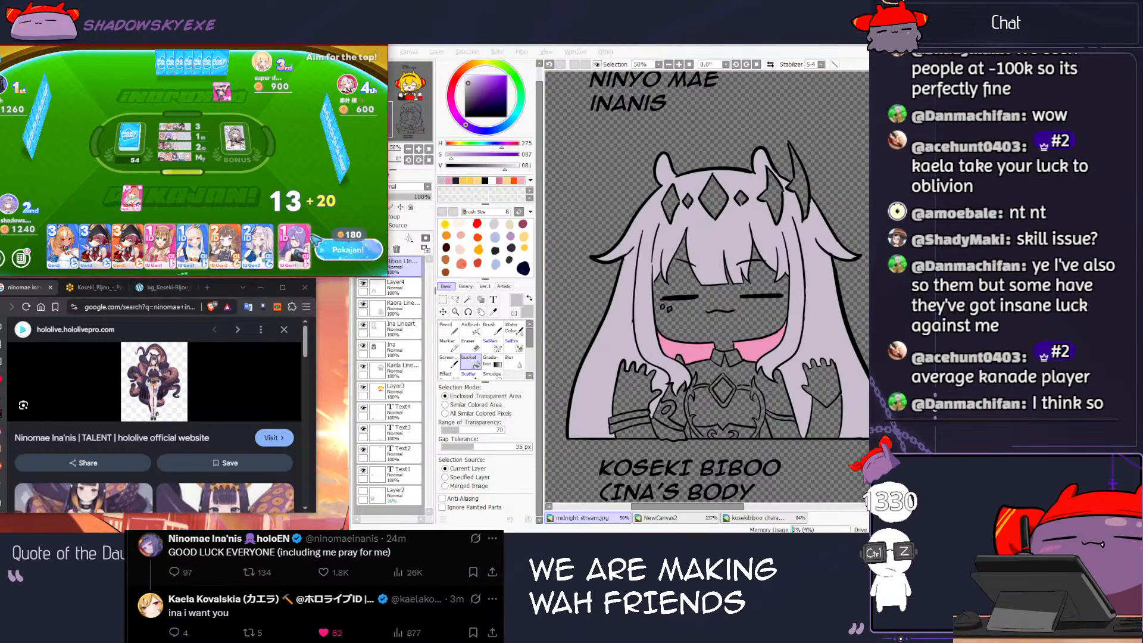
Step: Declare Pokajan in the card game and discard the last card of the hand
click(342, 251)
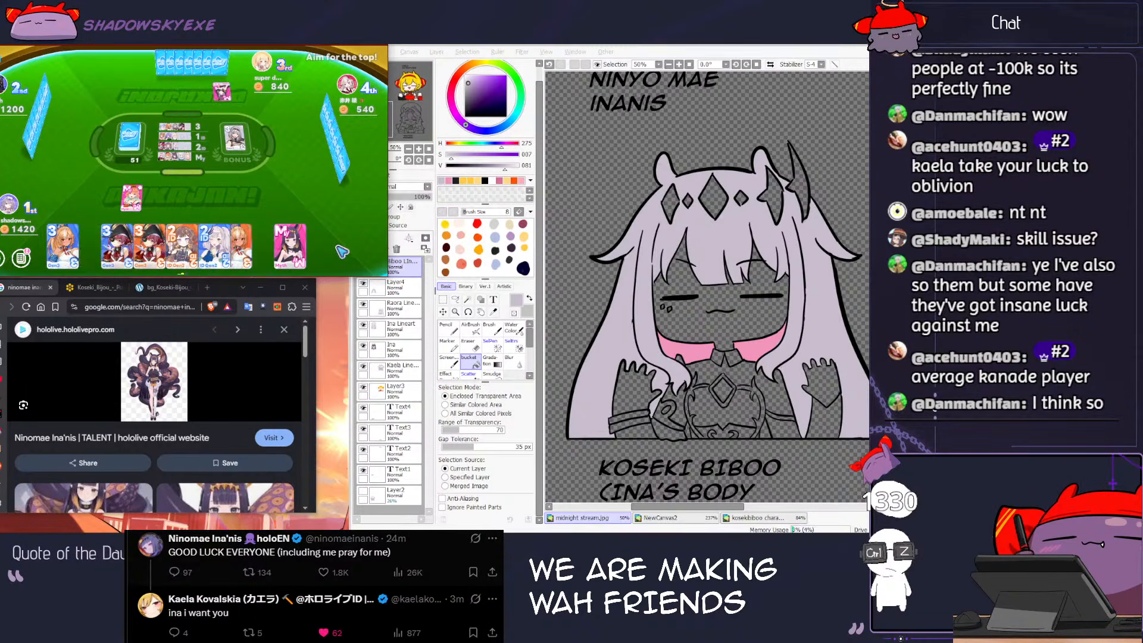
click(302, 247)
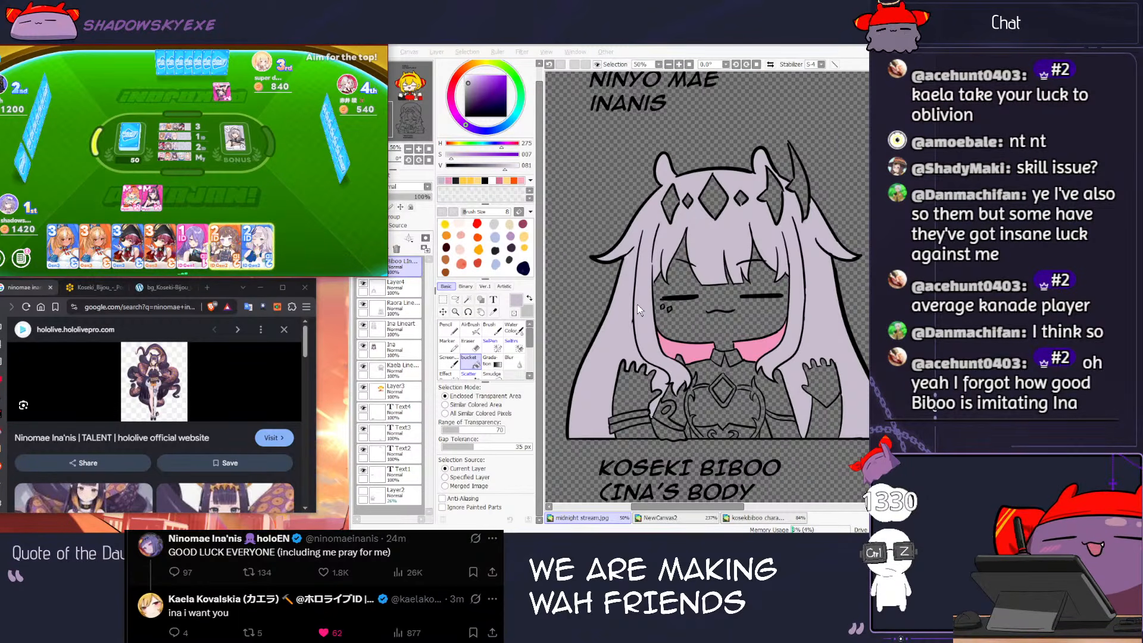
Step: Select Biboo's face, neck, shoulder and hand areas on the lineart layer with the Magic Wand
scroll(622, 276, up, 1)
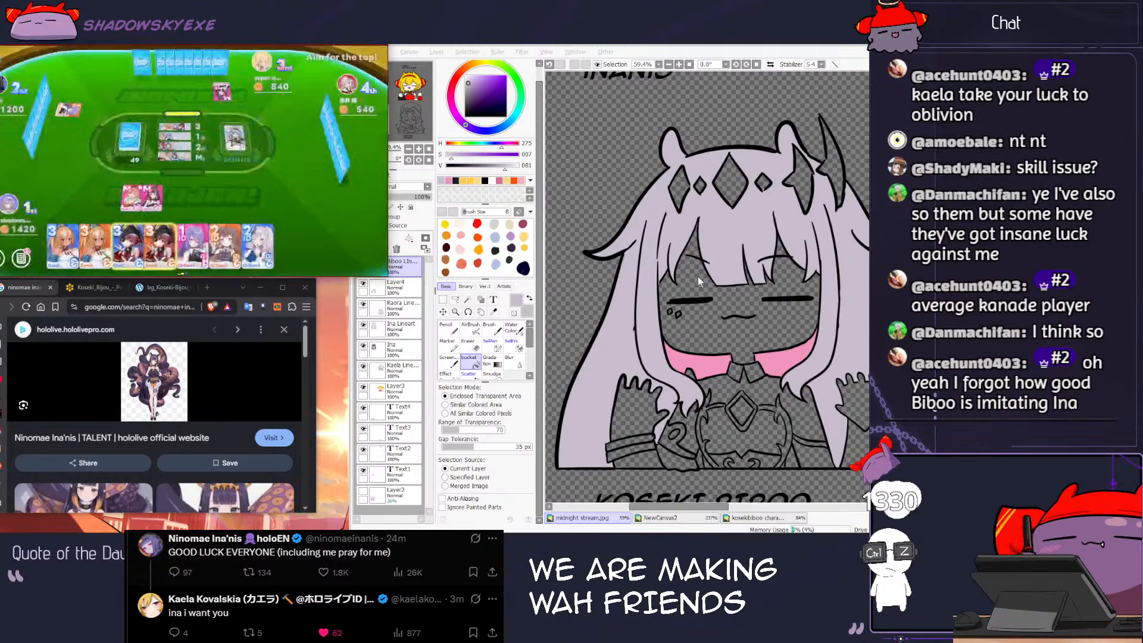
click(695, 244)
key(w)
click(695, 244)
click(722, 303)
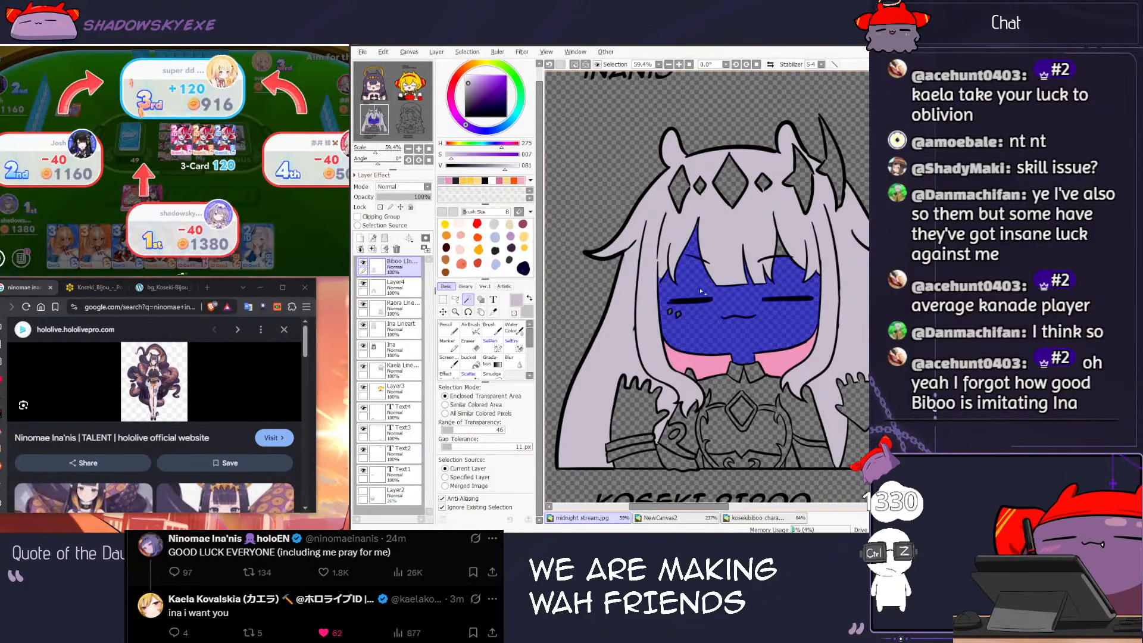
click(780, 249)
scroll(784, 303, down, 1)
scroll(642, 392, up, 5)
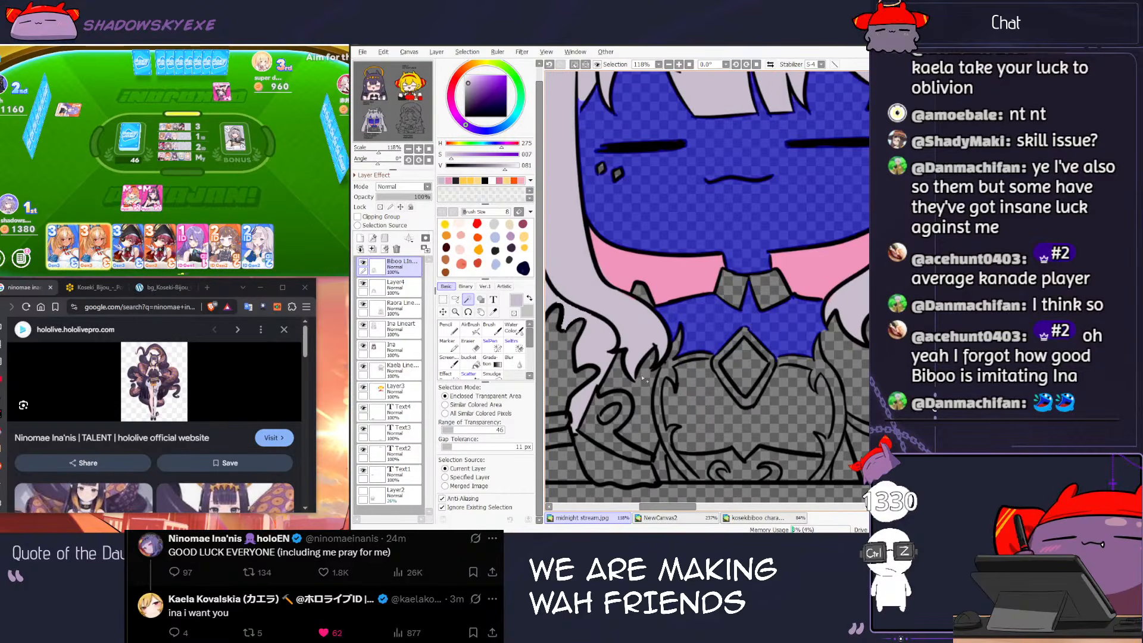
scroll(662, 383, down, 2)
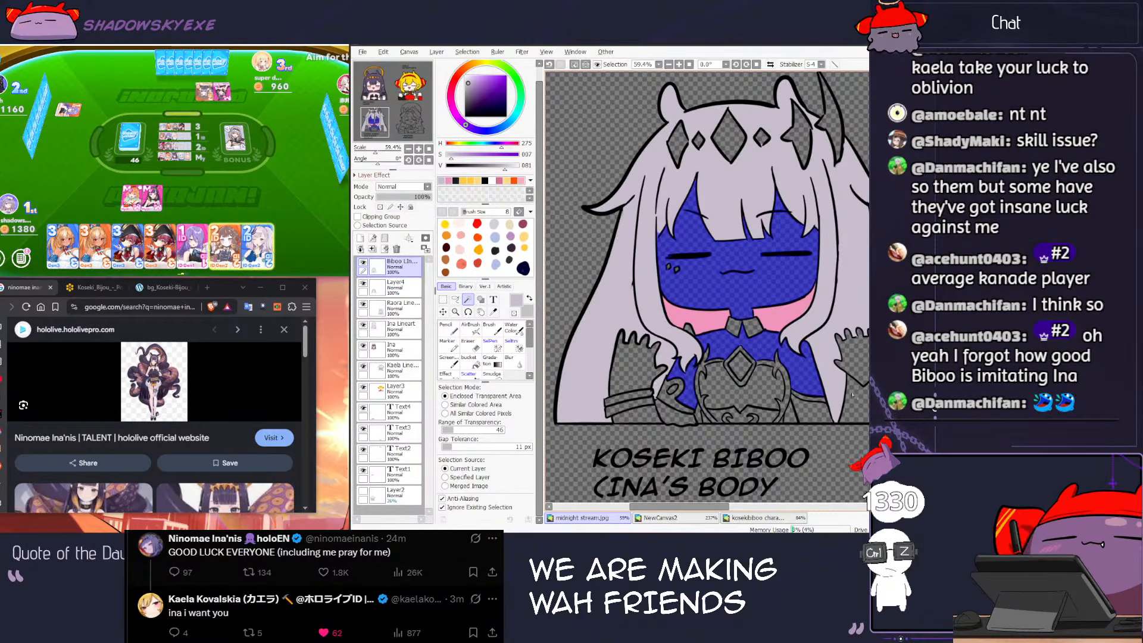
click(860, 362)
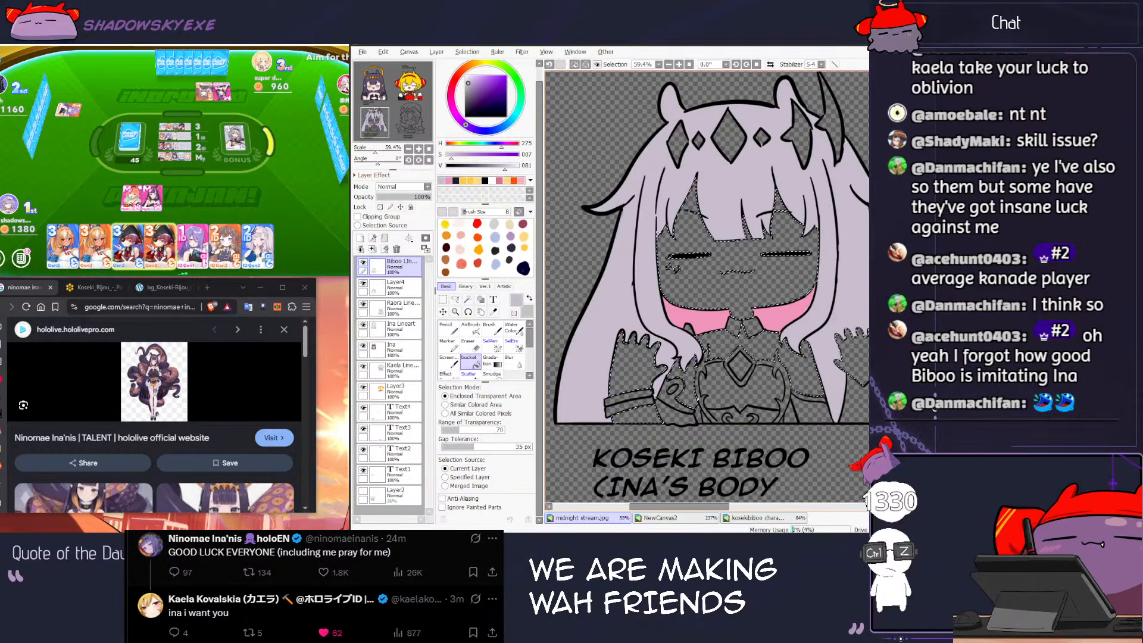
Step: Sample the skin tone from the kosekibiboo character sheet and fill Biboo's selected skin areas with it on Layer4
key(ctrl+Tab)
key(ctrl+Tab)
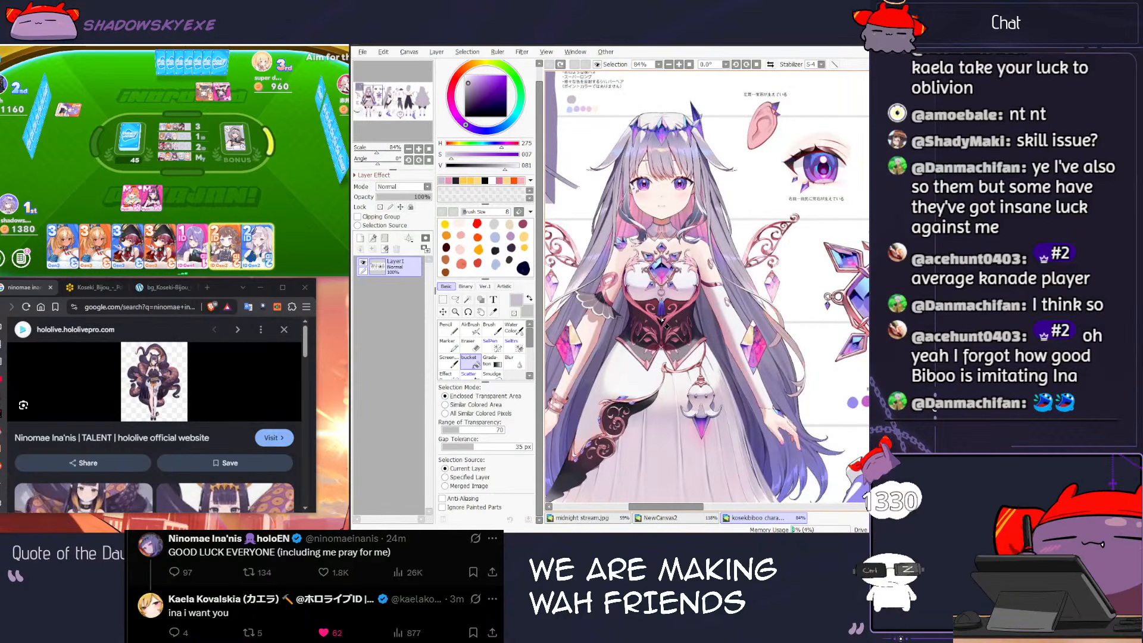
scroll(708, 256, down, 3)
drag(827, 256, 550, 304)
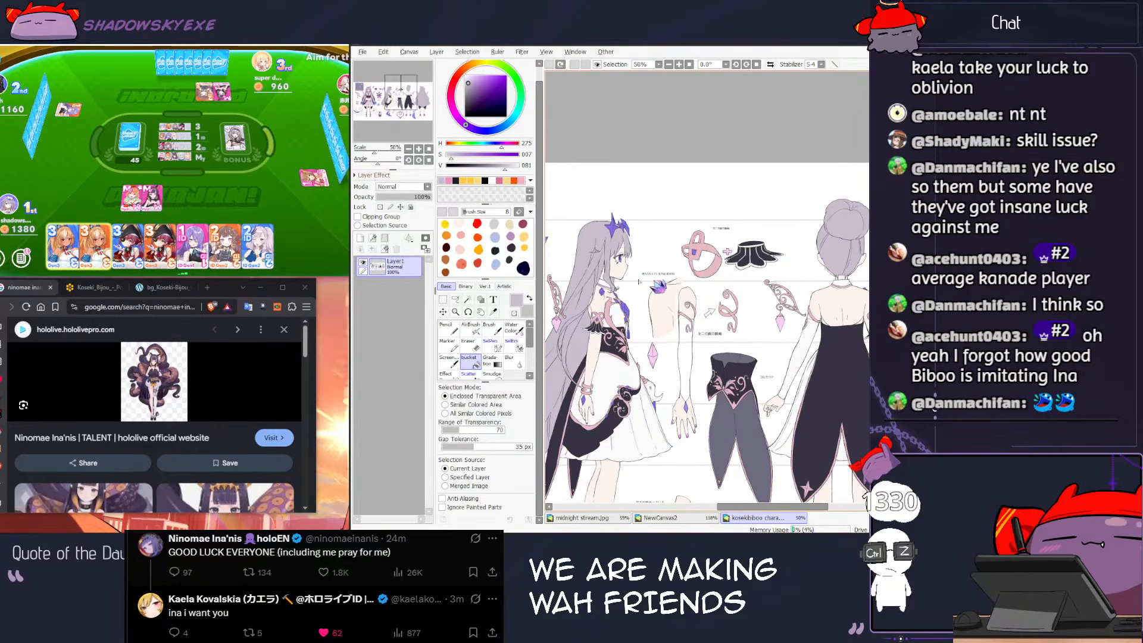
key(ctrl+Tab)
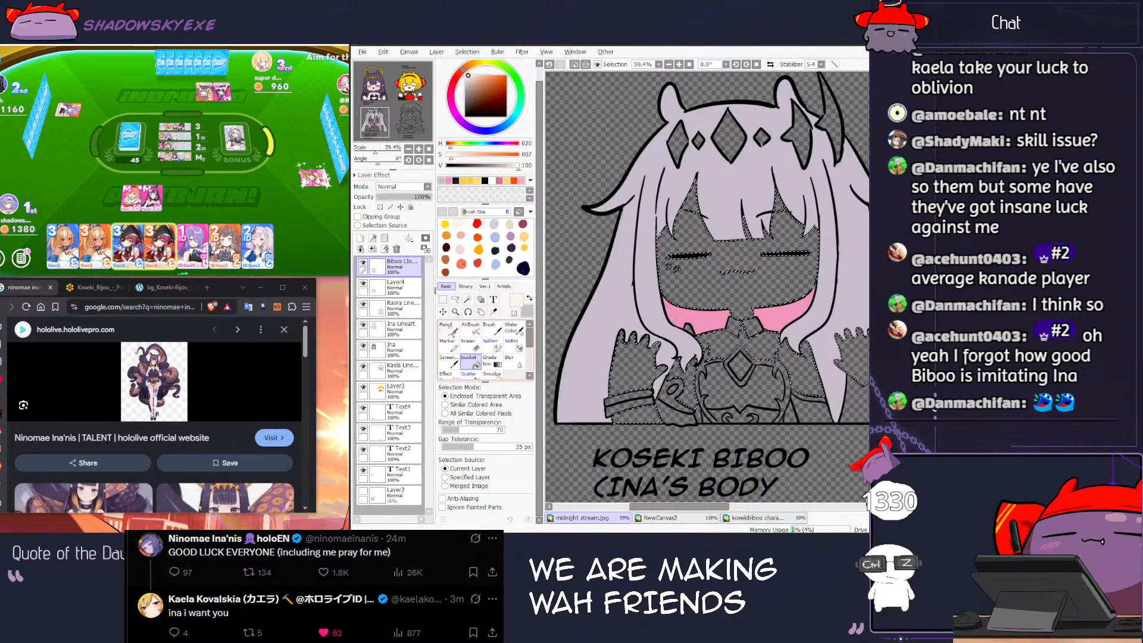
click(395, 286)
click(700, 288)
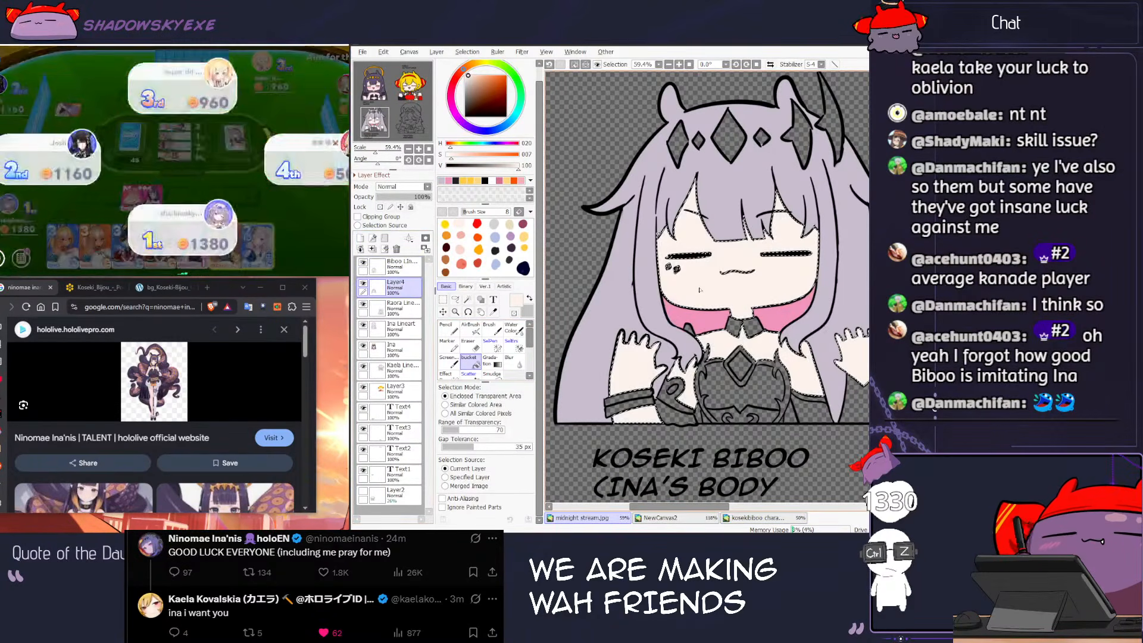
Step: Bring all four chibi characters into view and declare Pokajan in the card game
scroll(699, 288, down, 3)
scroll(700, 292, down, 2)
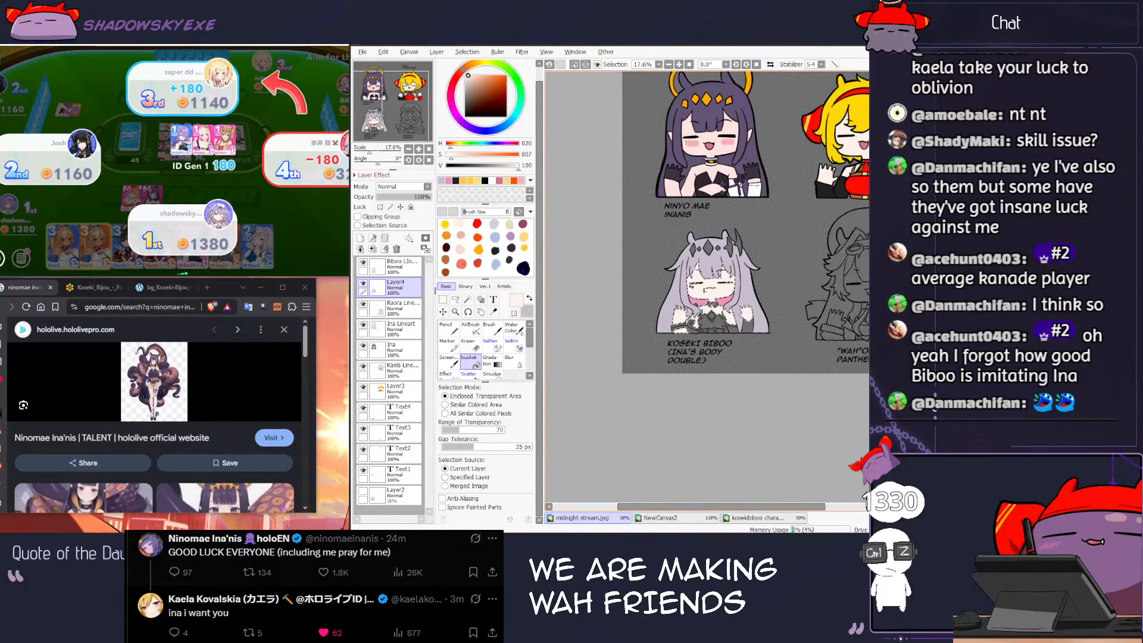
drag(782, 200, 718, 285)
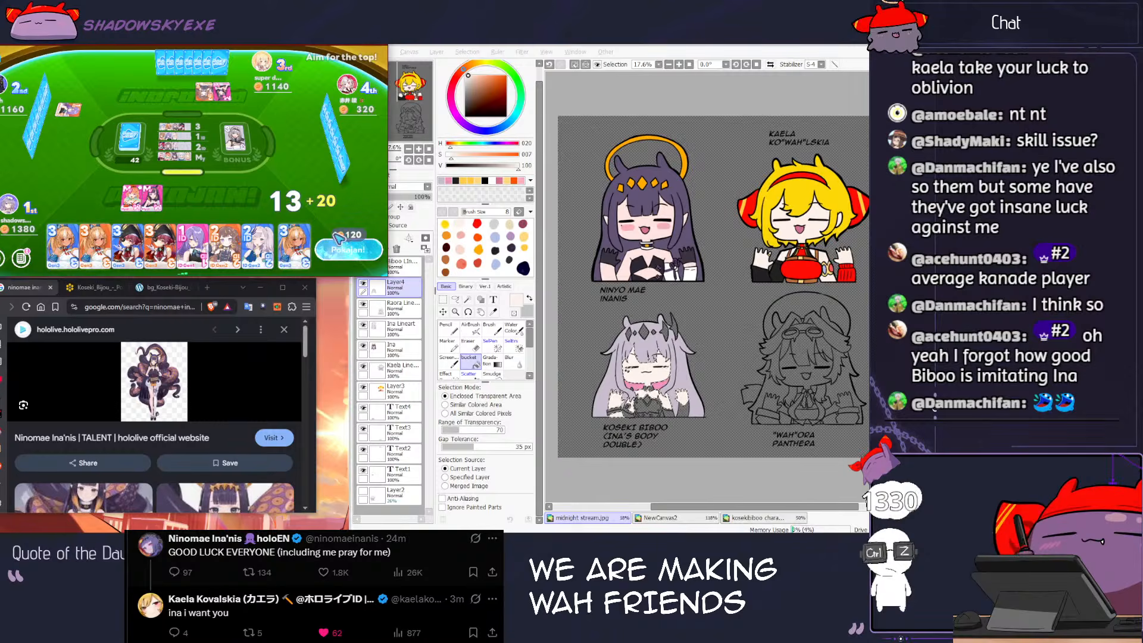
click(341, 250)
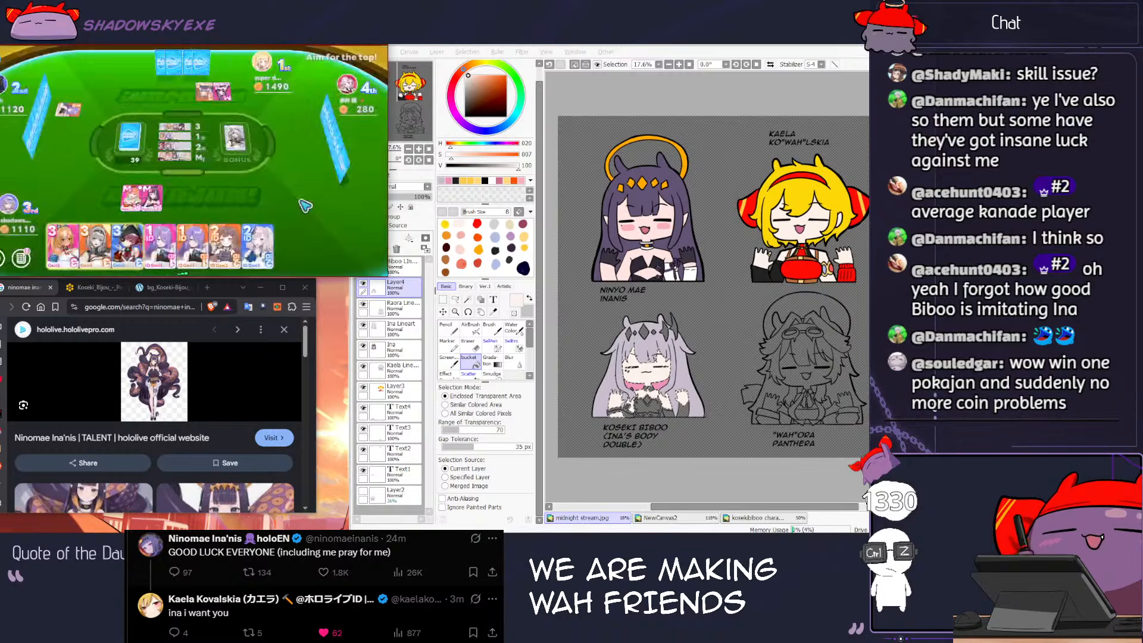
Step: Examine the front, side and back outfit views on the kosekibiboo character sheet, and return to Biboo's drawing
scroll(634, 399, up, 6)
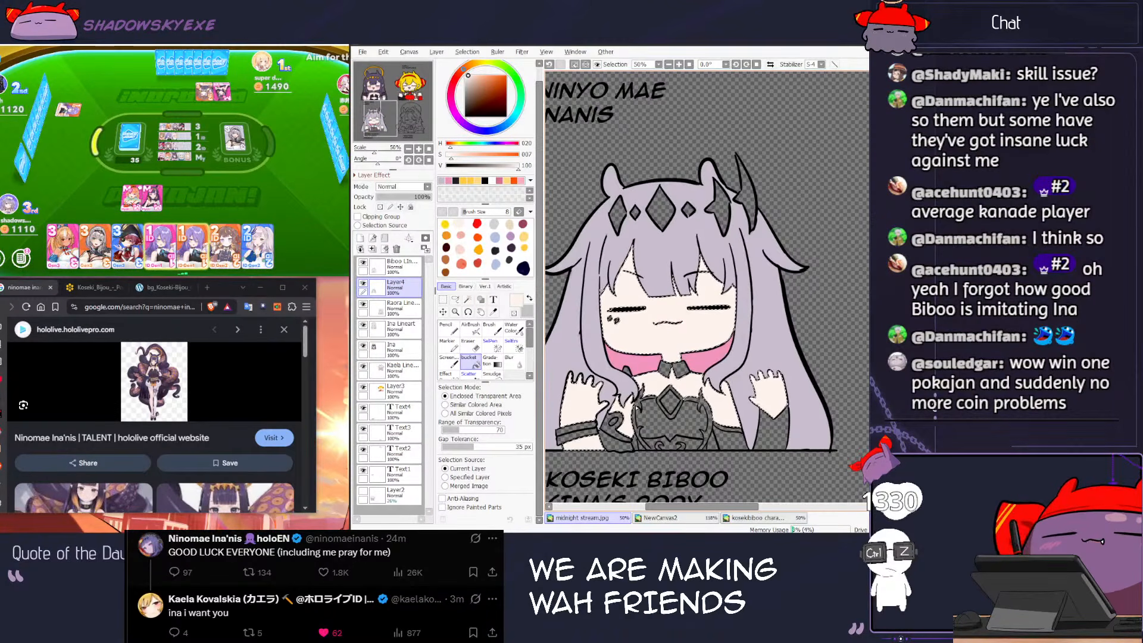
click(744, 518)
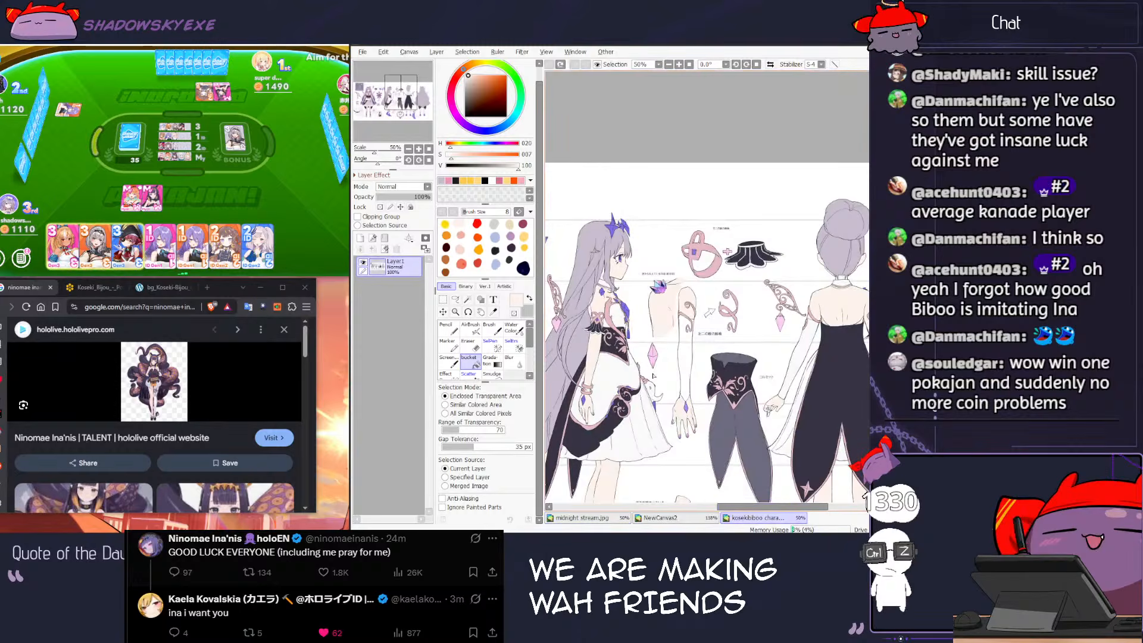
scroll(653, 376, down, 1)
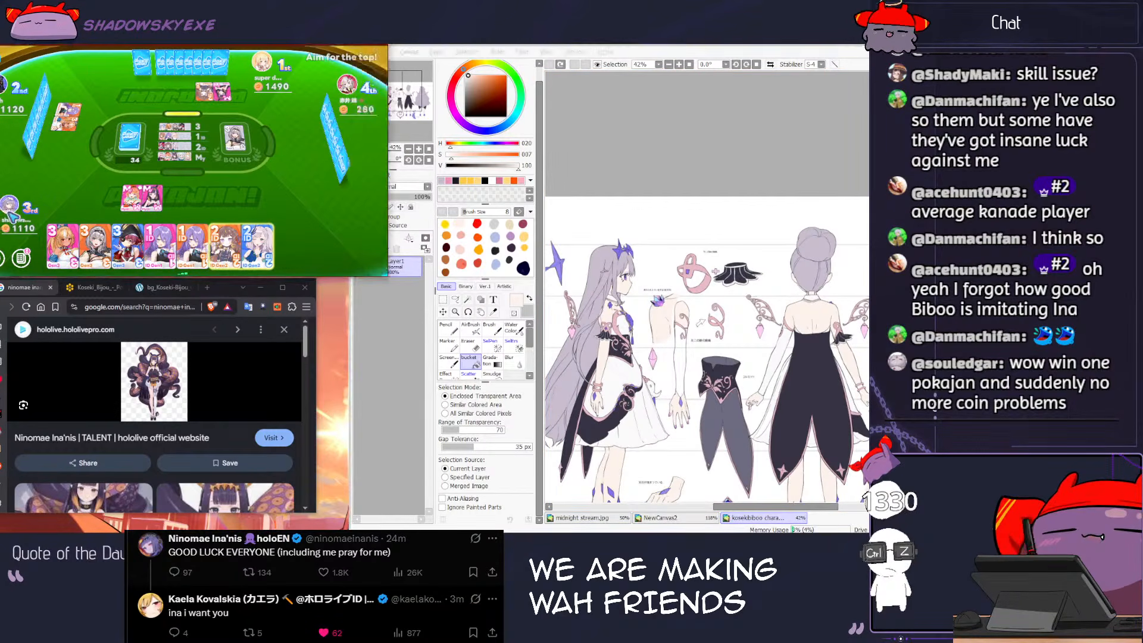
click(12, 214)
click(363, 65)
scroll(765, 309, down, 3)
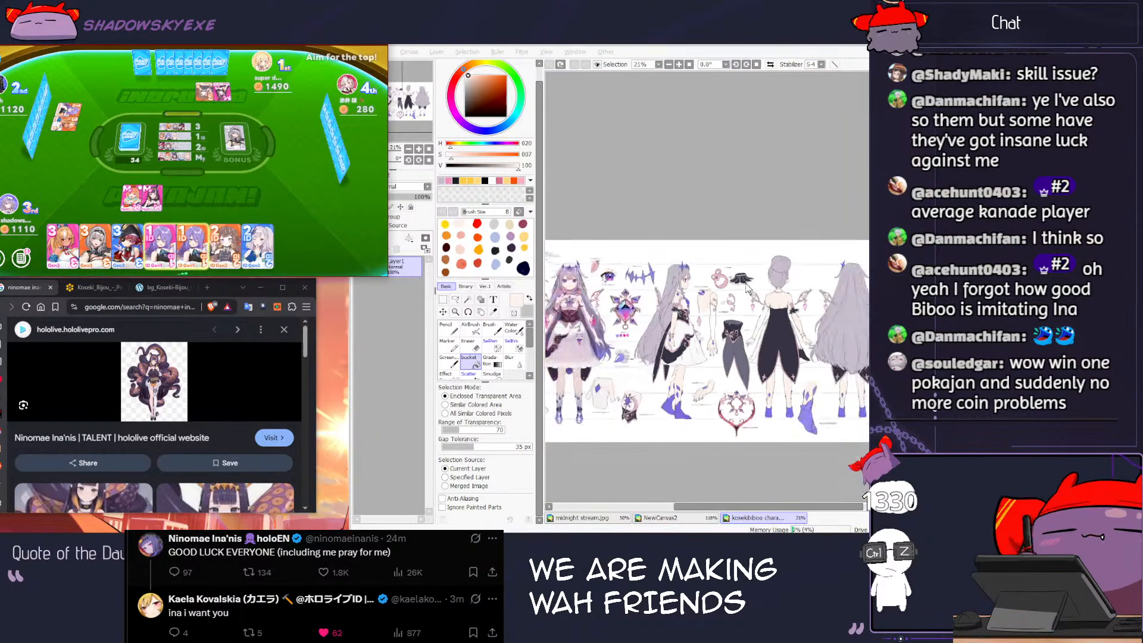
scroll(791, 331, up, 6)
scroll(786, 326, down, 2)
scroll(788, 329, down, 4)
scroll(785, 326, up, 2)
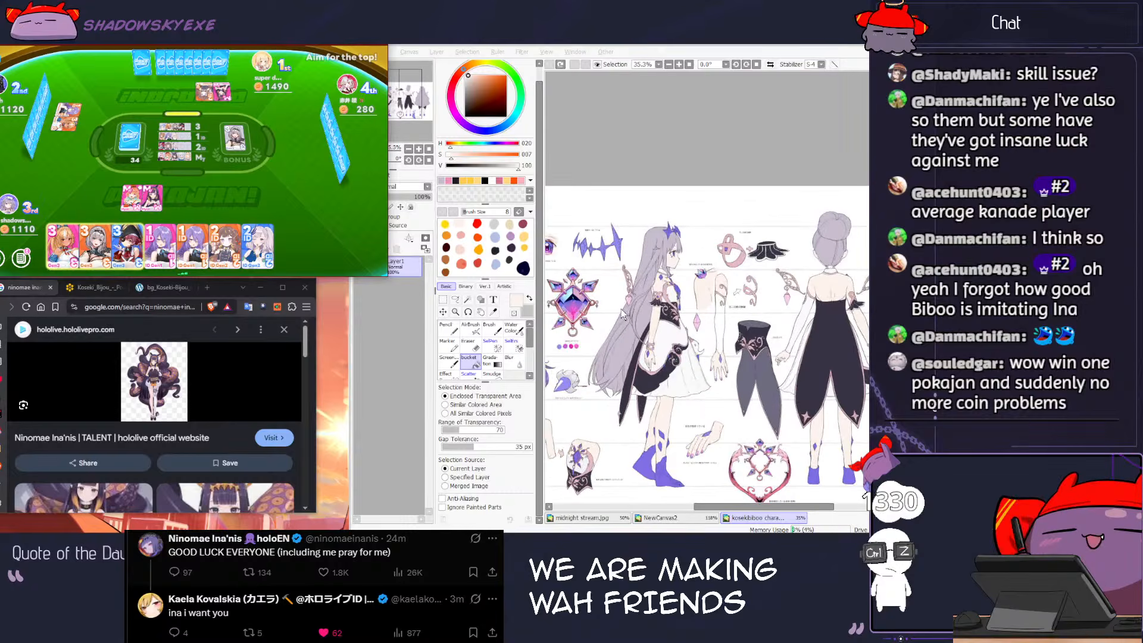
drag(630, 291, 696, 291)
drag(571, 290, 724, 282)
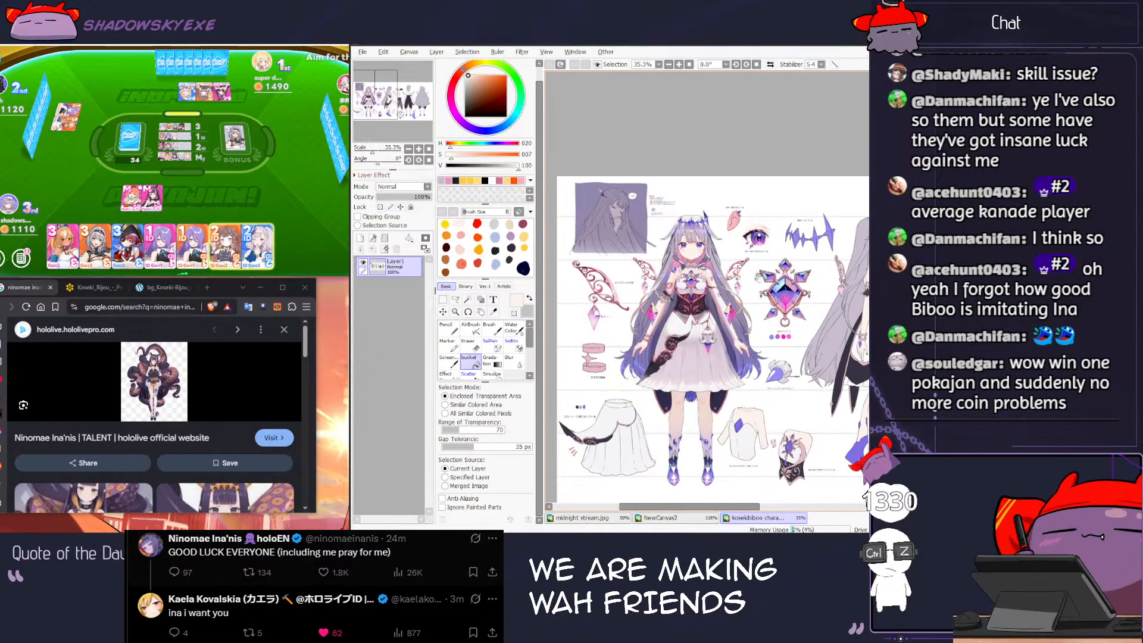
scroll(760, 277, up, 5)
key(ctrl+Tab)
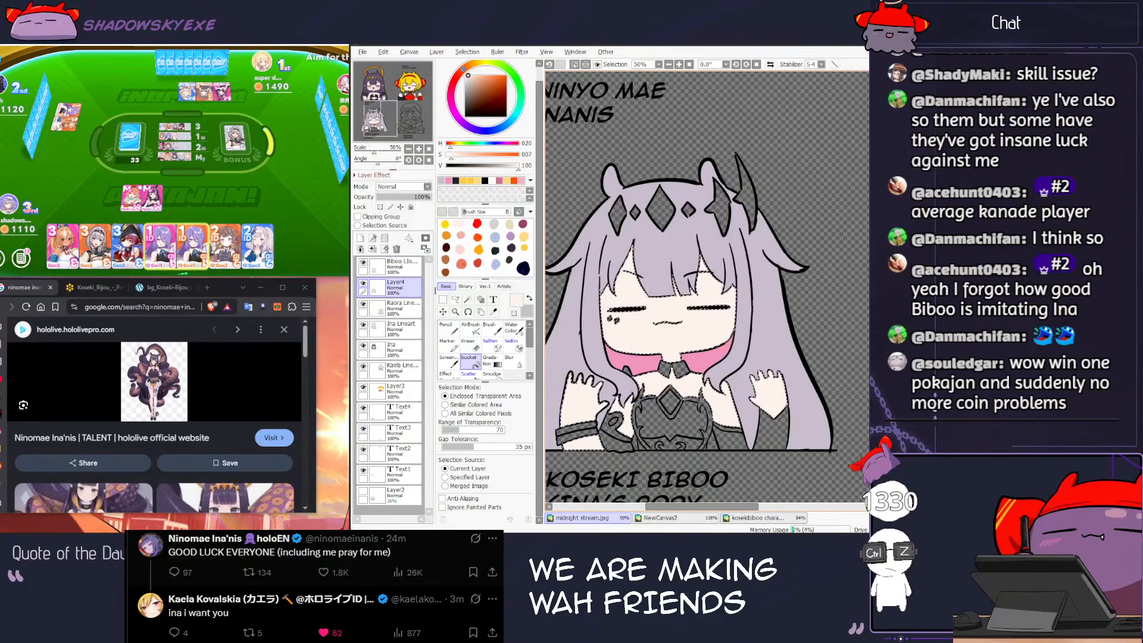
scroll(671, 370, up, 1)
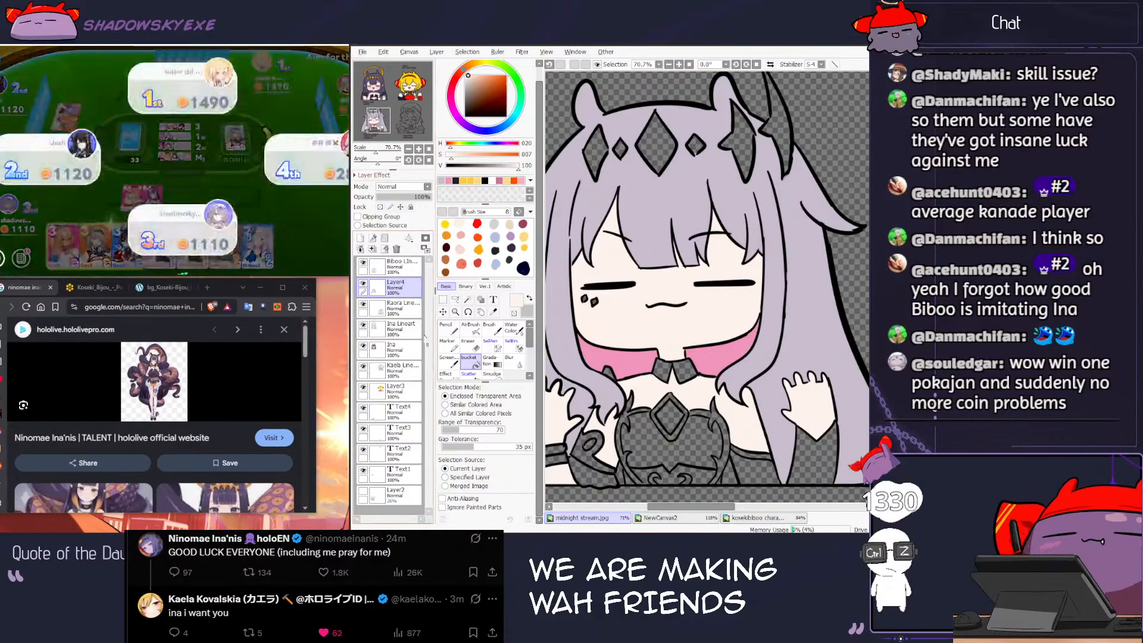
click(468, 299)
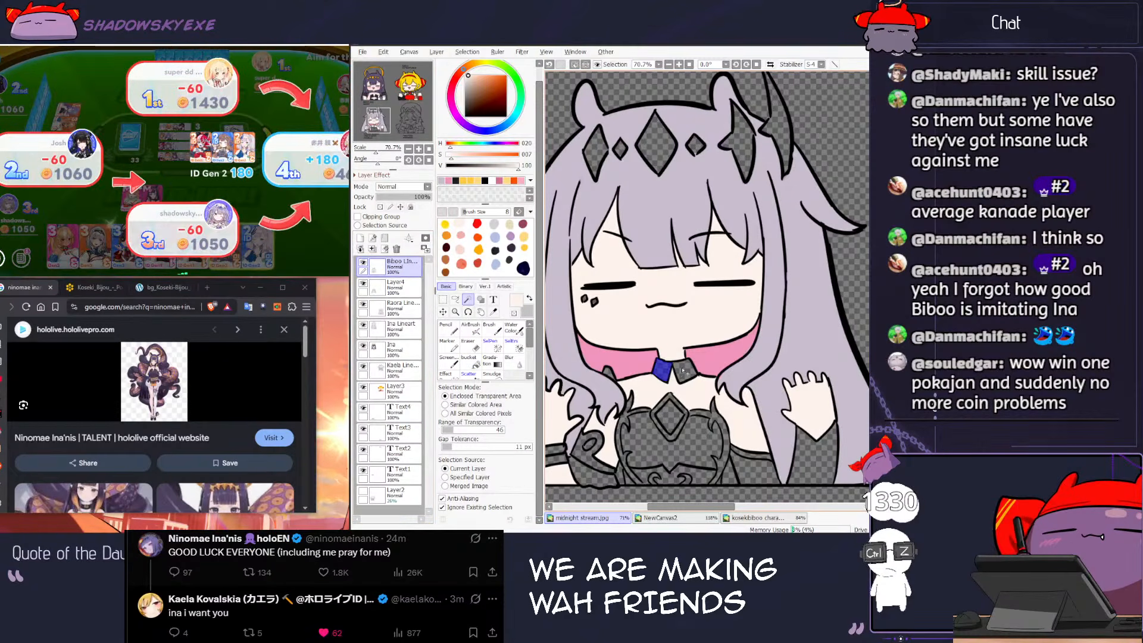
key(ctrl+Tab)
key(ctrl+Tab)
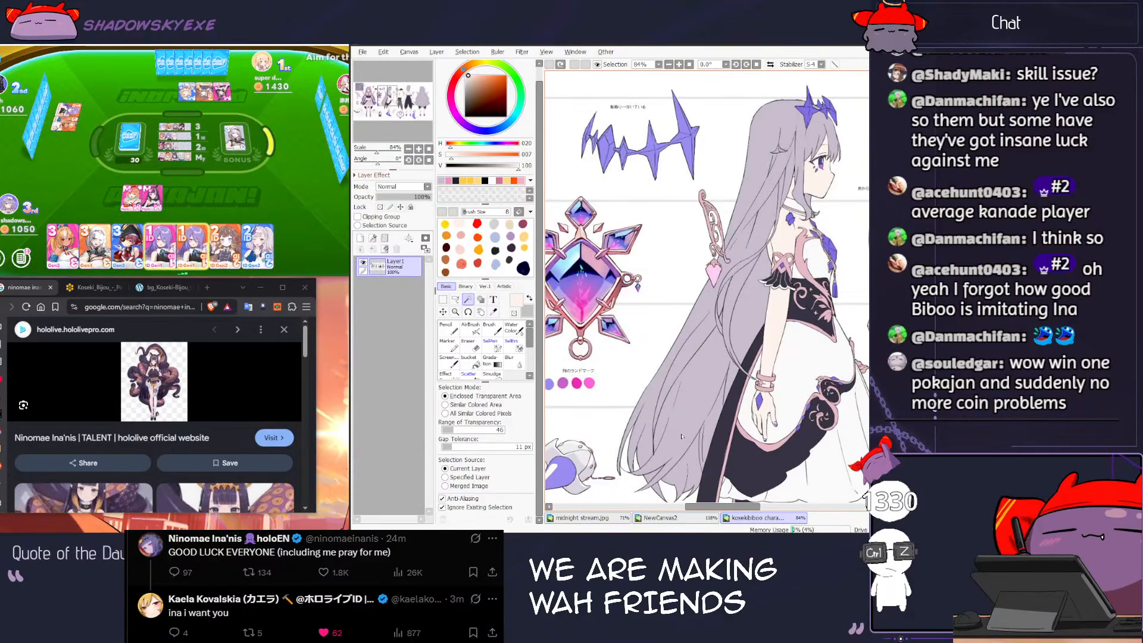
key(ctrl+Tab)
click(669, 430)
scroll(668, 427, up, 3)
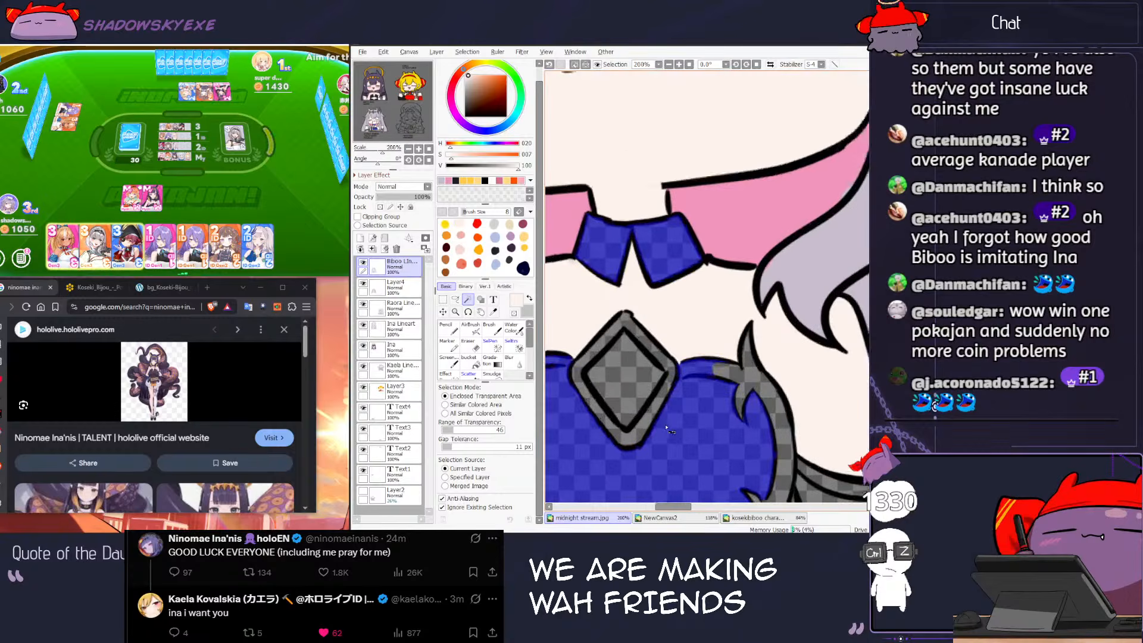
key(ctrl+d)
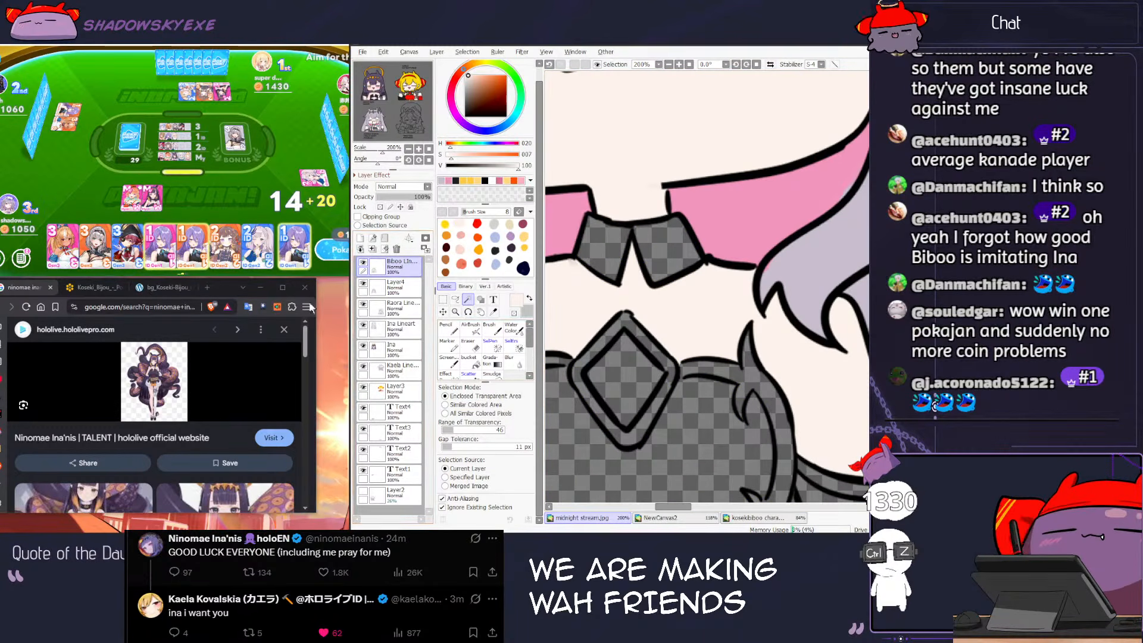
Step: Declare Pokajan in the card game with the newly drawn card
click(342, 255)
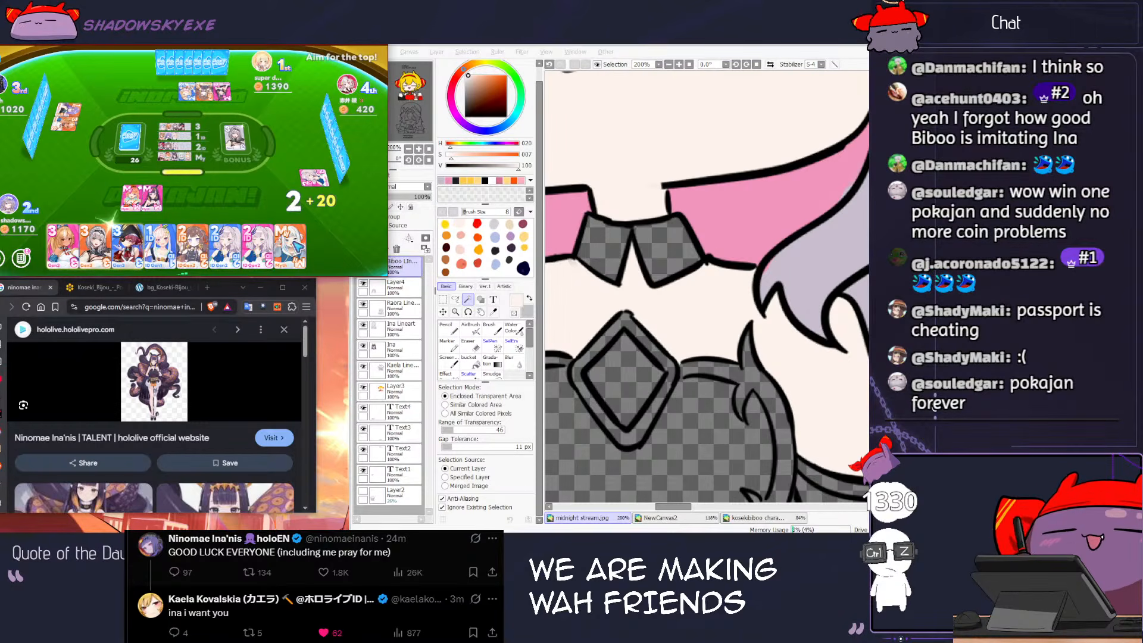
Step: Discard the last card of the hand in the Pokajan game and set up a black Pencil at size 9 in the drawing program
click(296, 244)
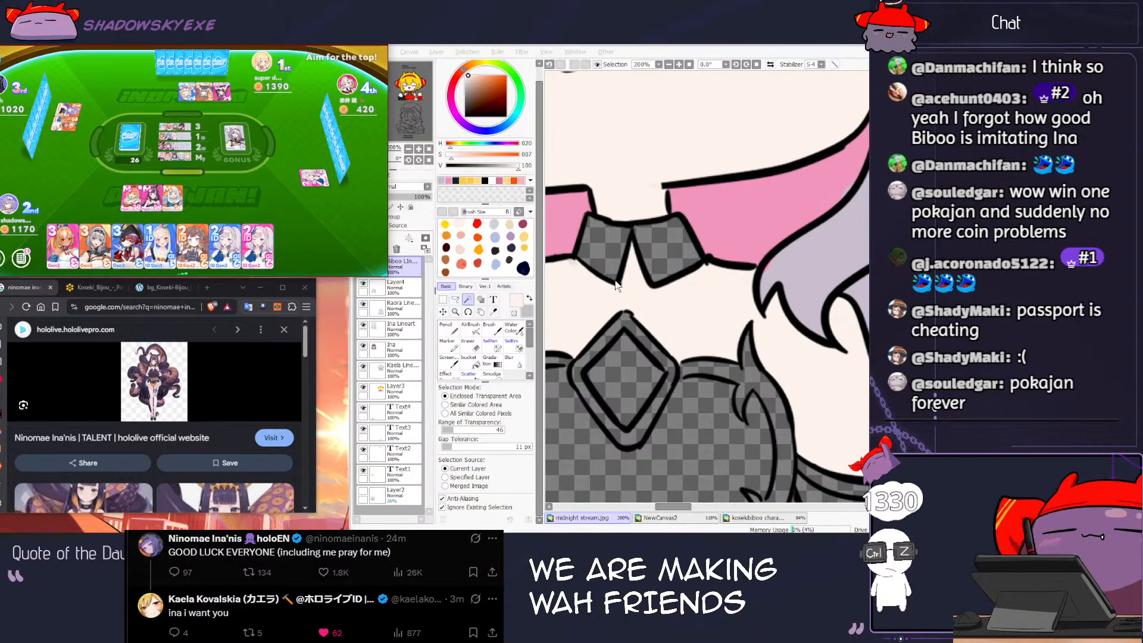
scroll(615, 286, down, 1)
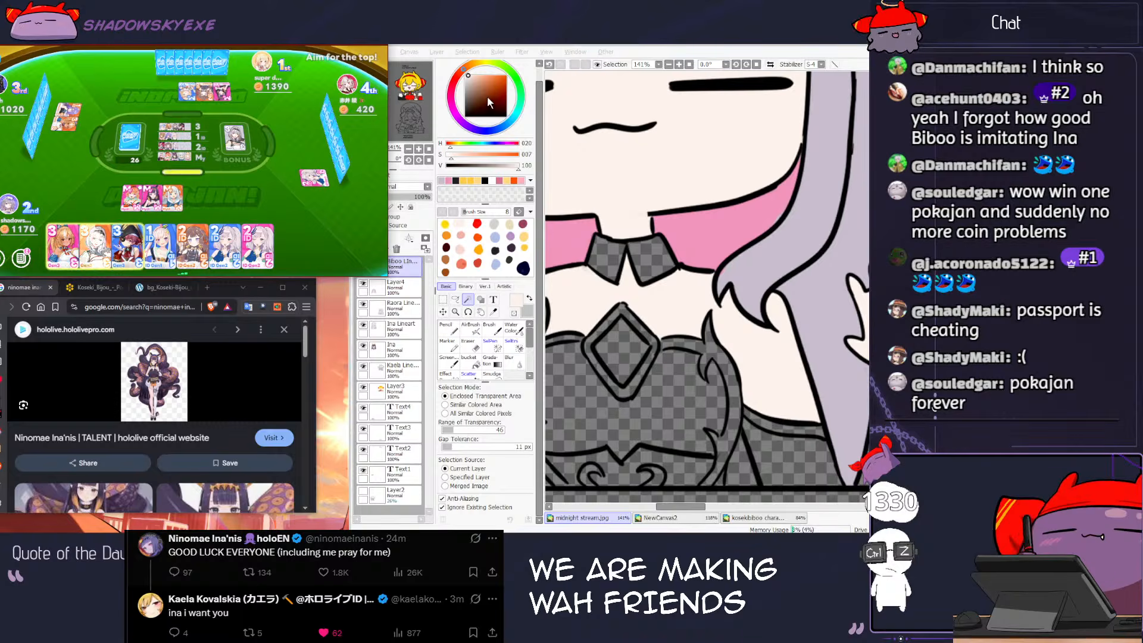
drag(491, 105, 453, 138)
click(446, 328)
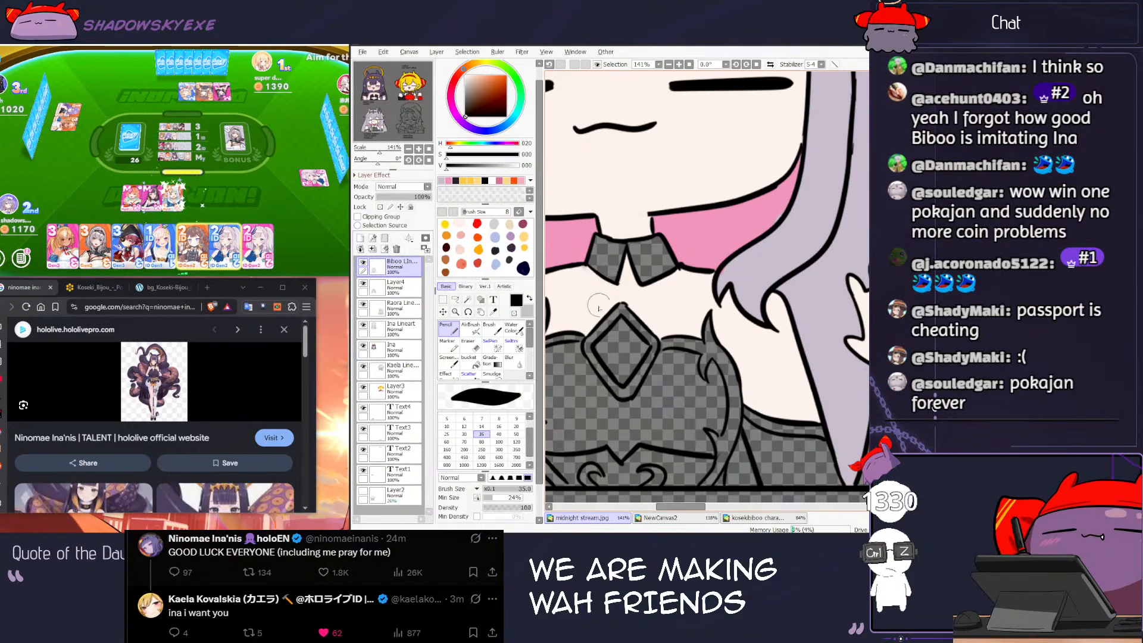
drag(575, 340, 602, 322)
key(bracketleft)
key(bracketleft)
key(bracketleft)
Step: Undo the last pencil strokes around the bodice line art
key(ctrl+z)
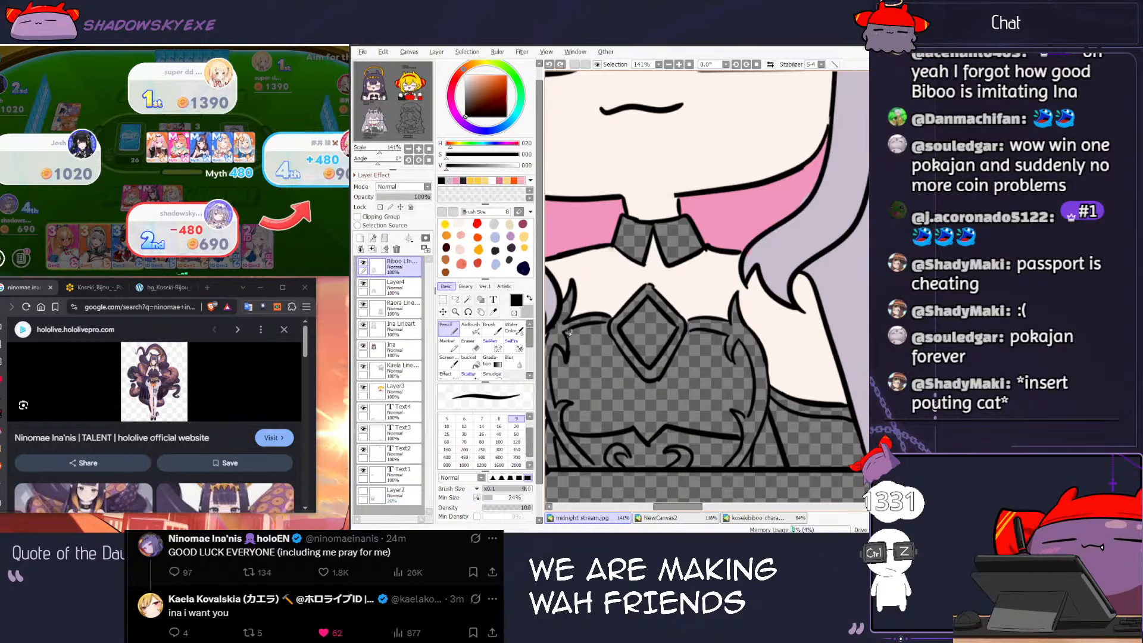
key(ctrl+z)
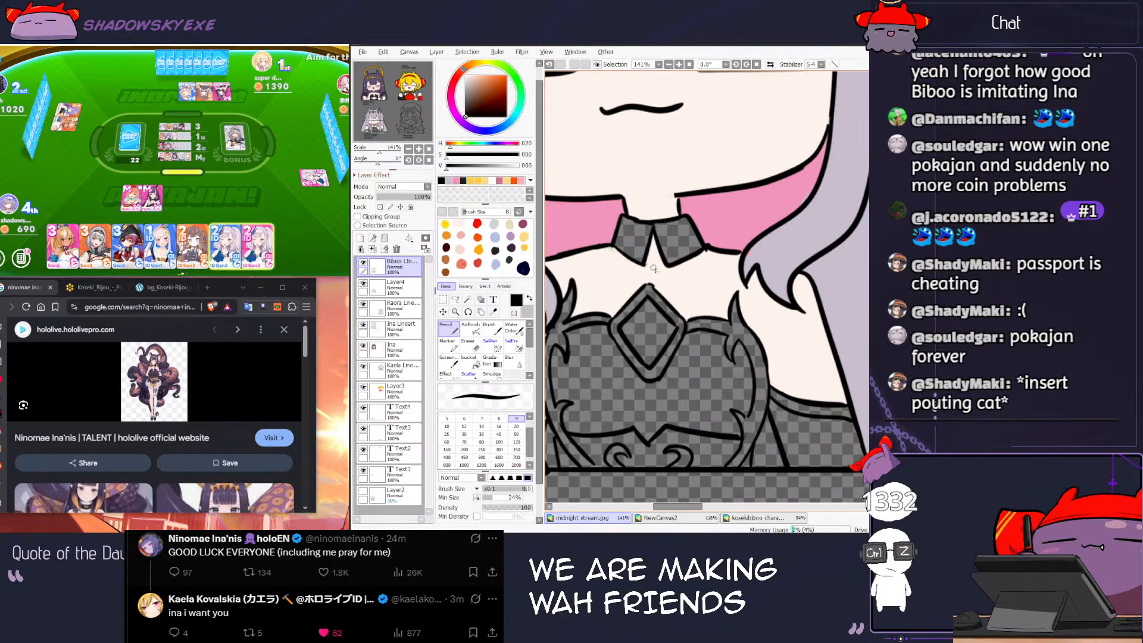
drag(645, 371, 682, 287)
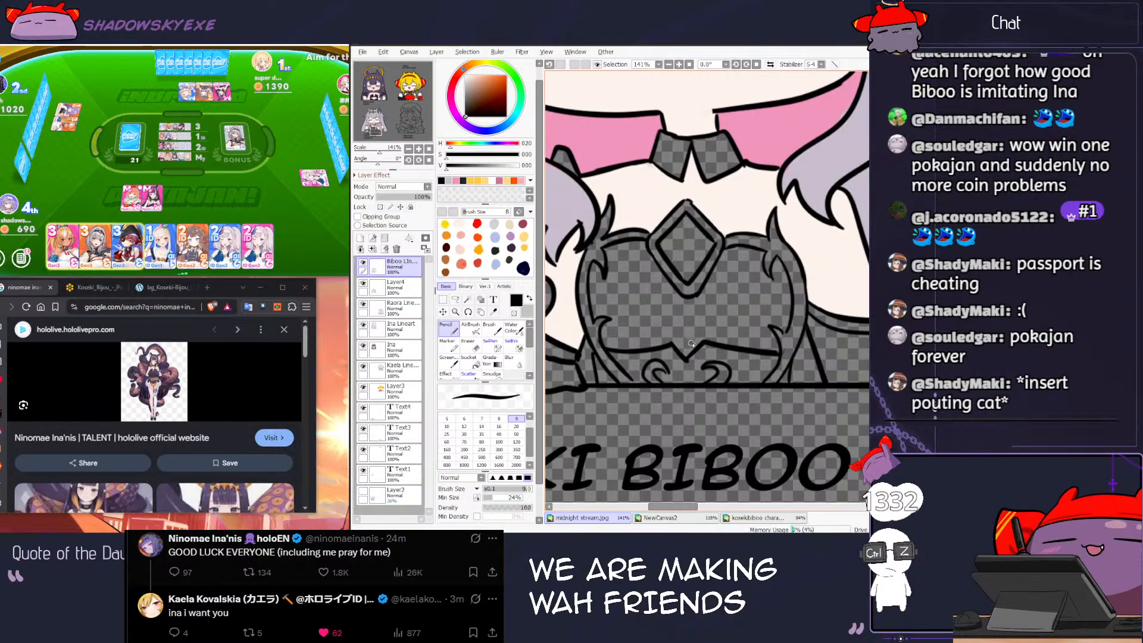
key(ctrl+z)
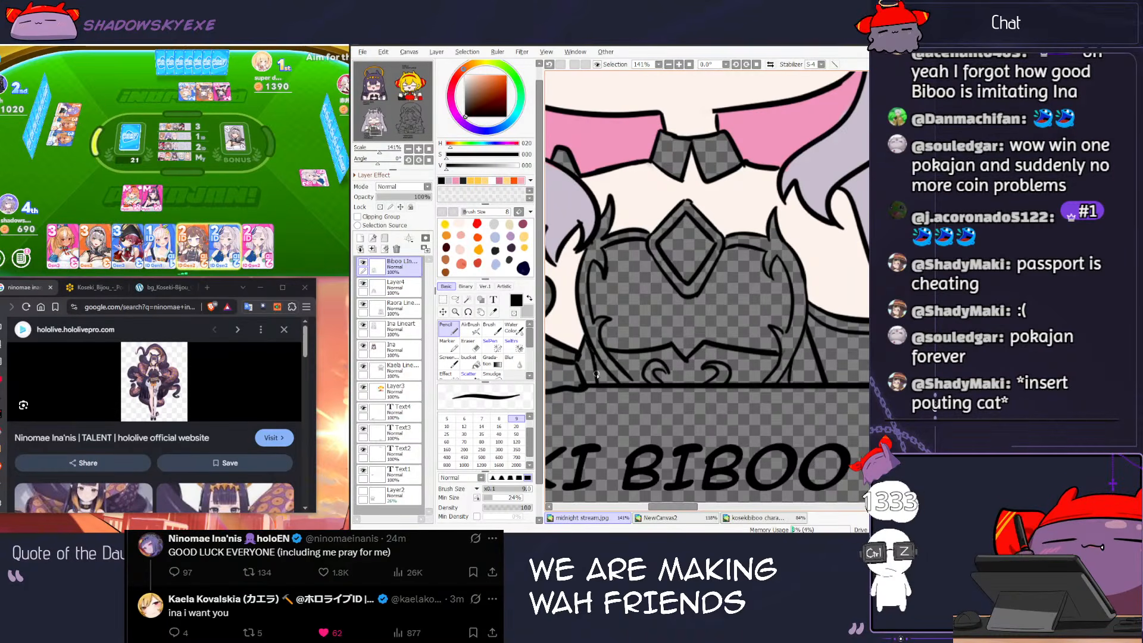
key(w)
click(805, 339)
mouse_move(586, 362)
mouse_down()
mouse_move(748, 402)
mouse_move(725, 415)
mouse_move(735, 439)
mouse_up()
key(n)
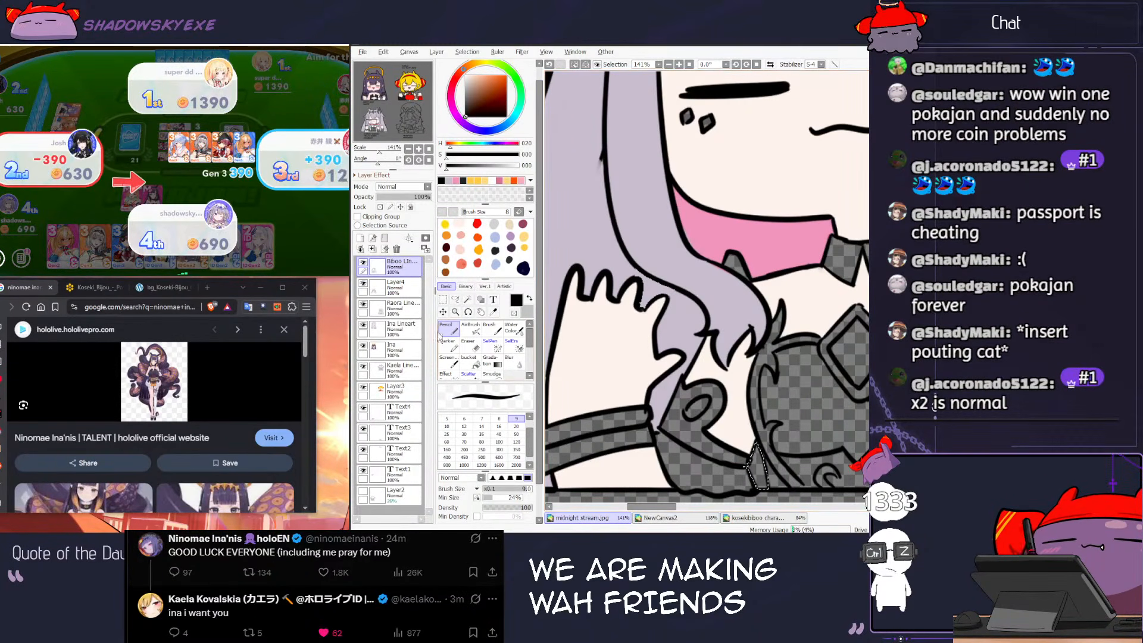
key(ctrl+d)
key(w)
click(490, 345)
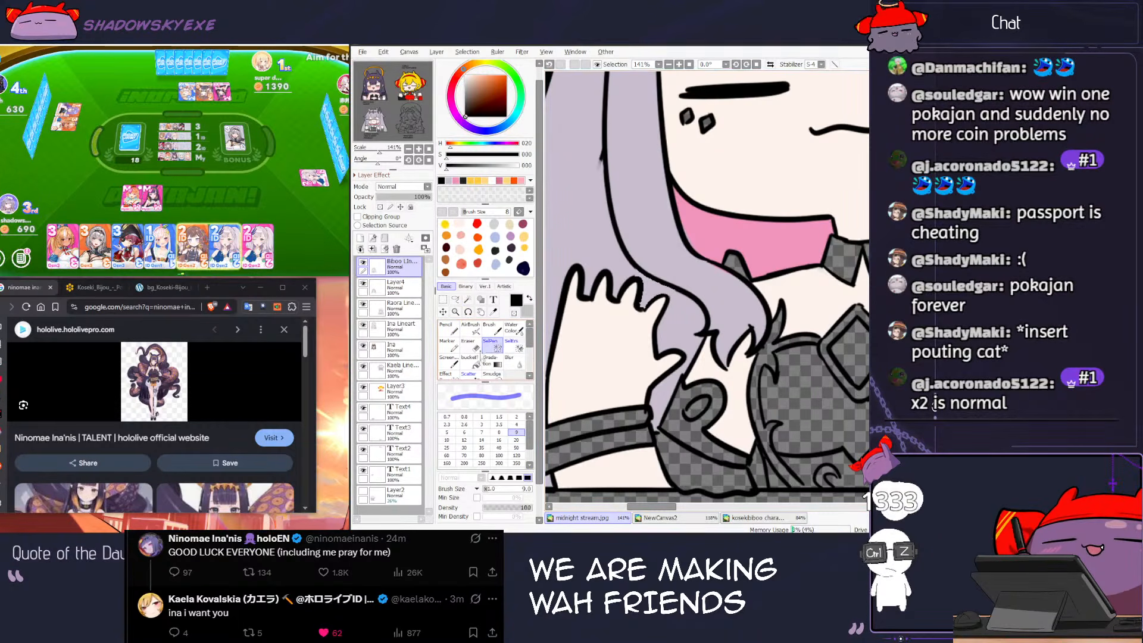
key(w)
click(637, 292)
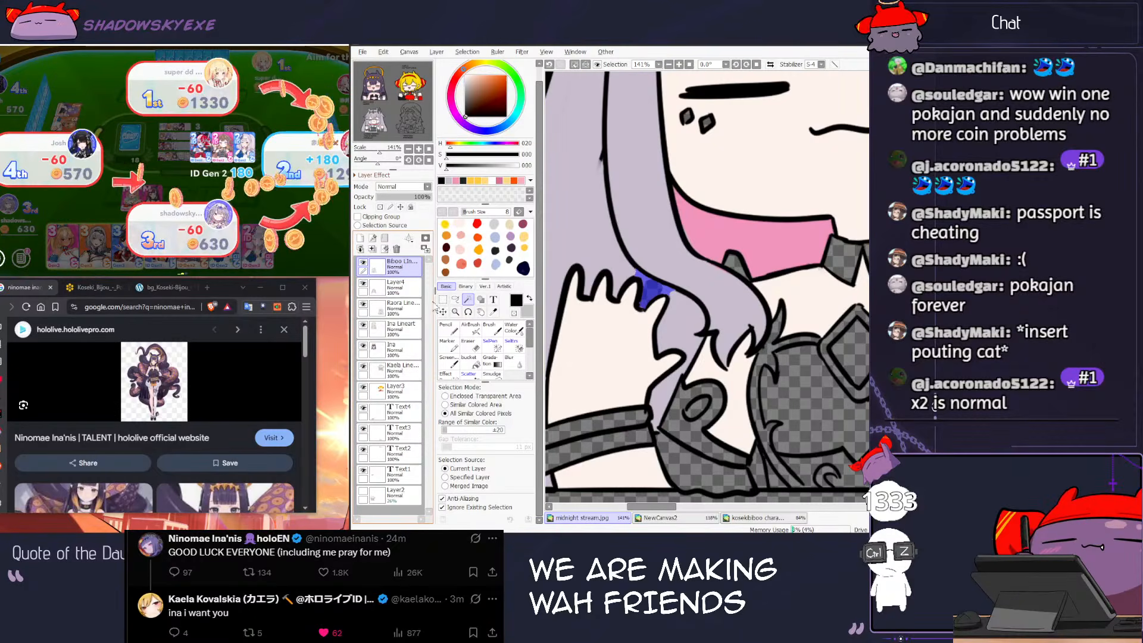
key(ctrl+d)
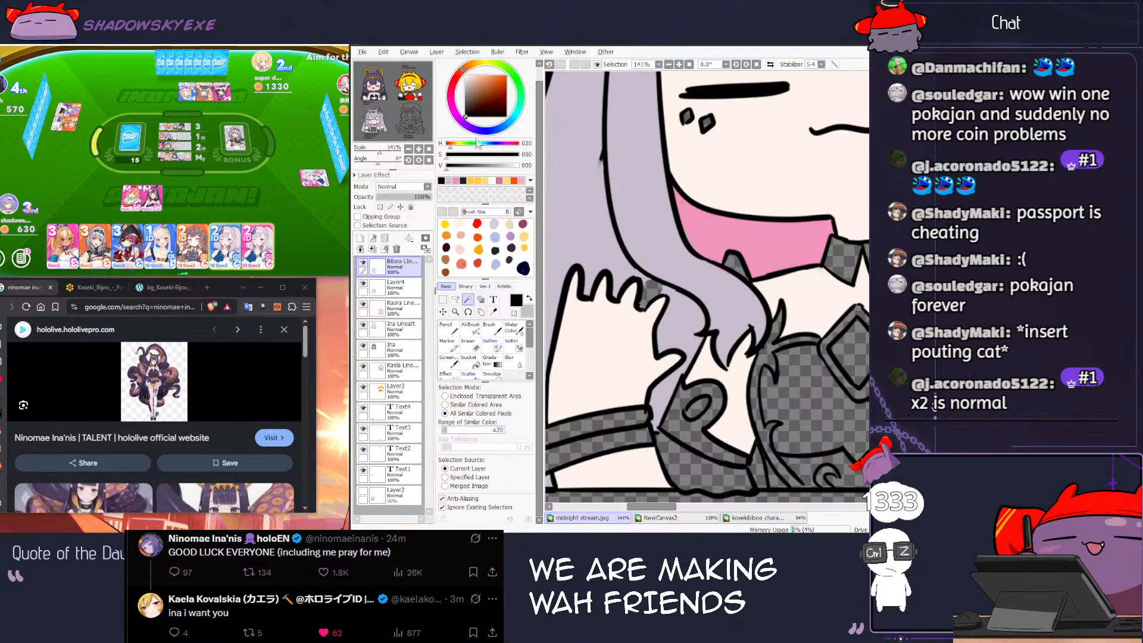
key(n)
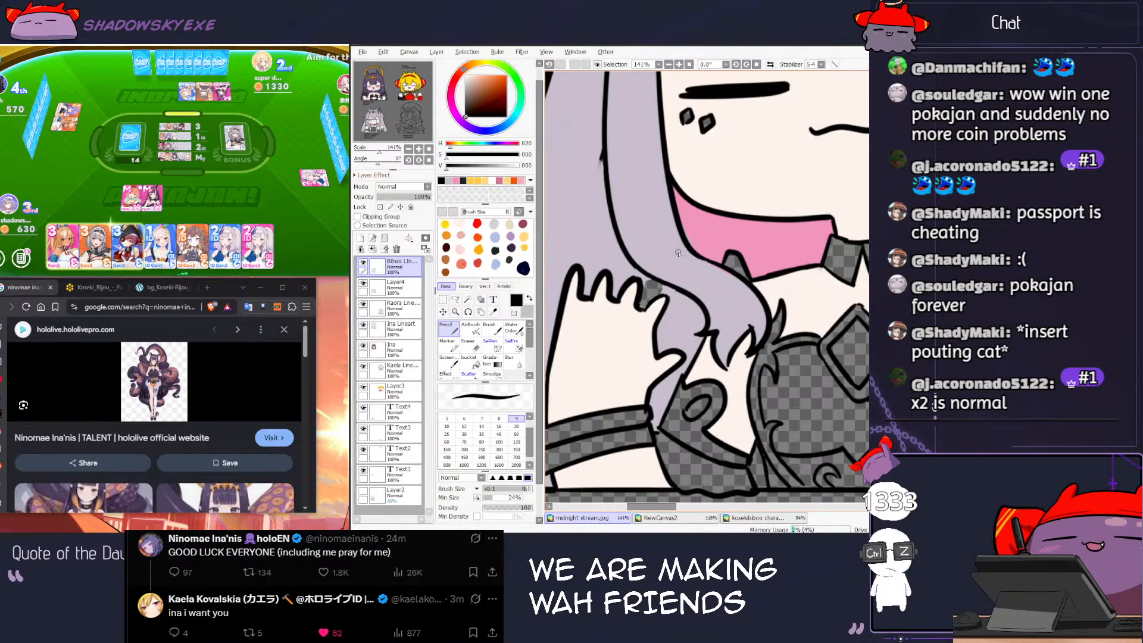
key(ctrl+z)
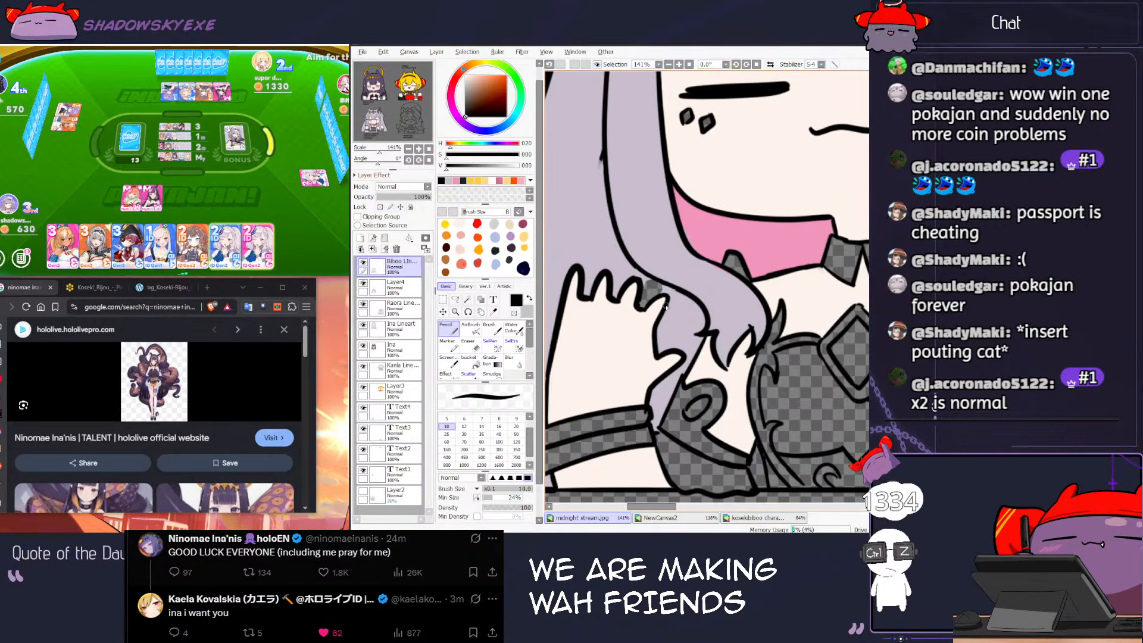
Step: Discard the fourth card of the hand in the Pokajan game and return to the drawing
drag(802, 341, 682, 231)
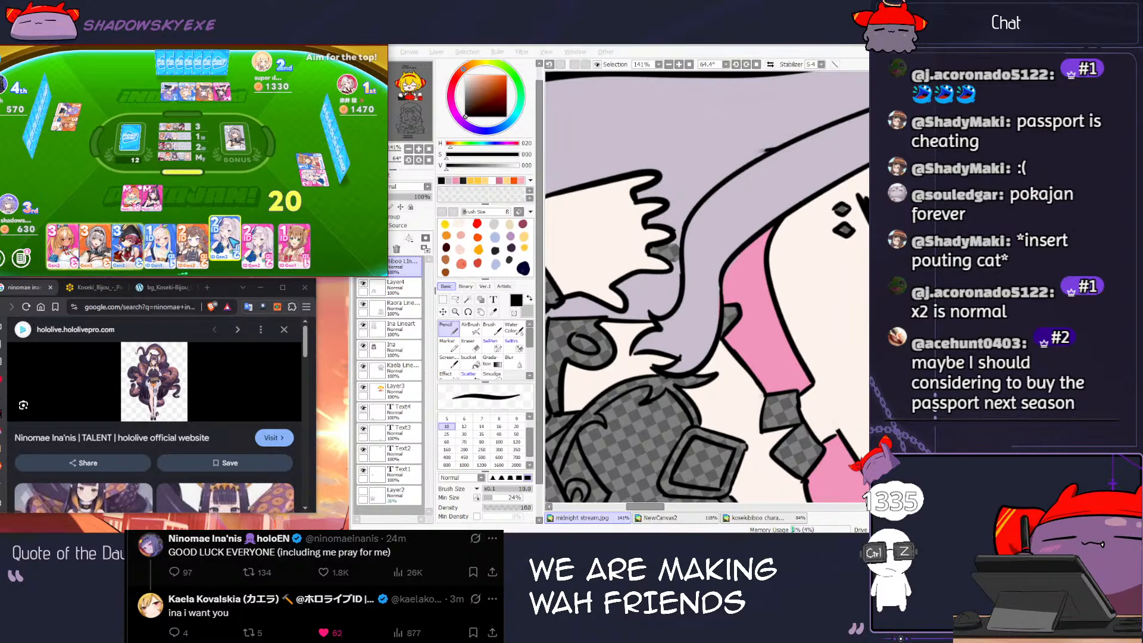
click(169, 250)
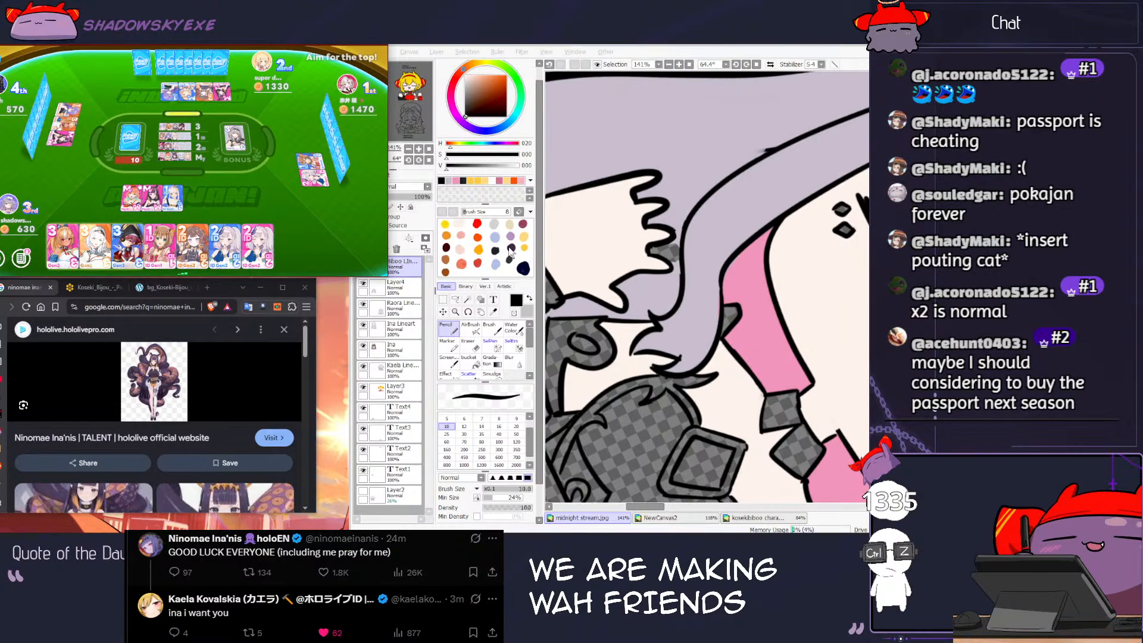
click(394, 351)
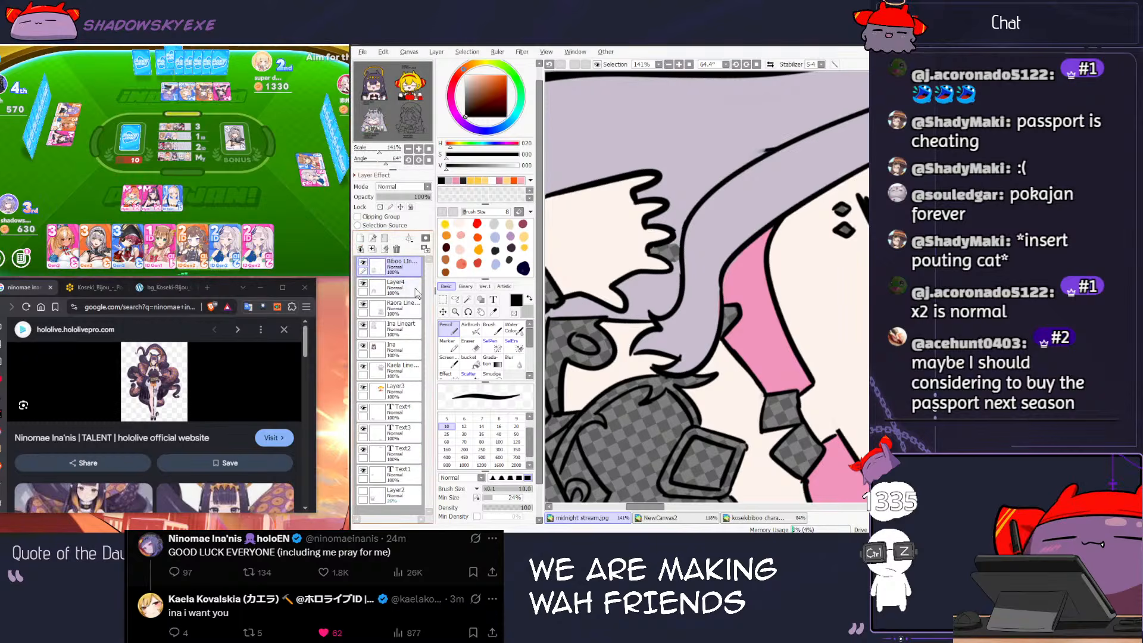
Step: On Layer4, pick up the hair's lavender and paint over the transparent gap beside the fingers with the Pencil at size 16
click(396, 287)
right_click(668, 295)
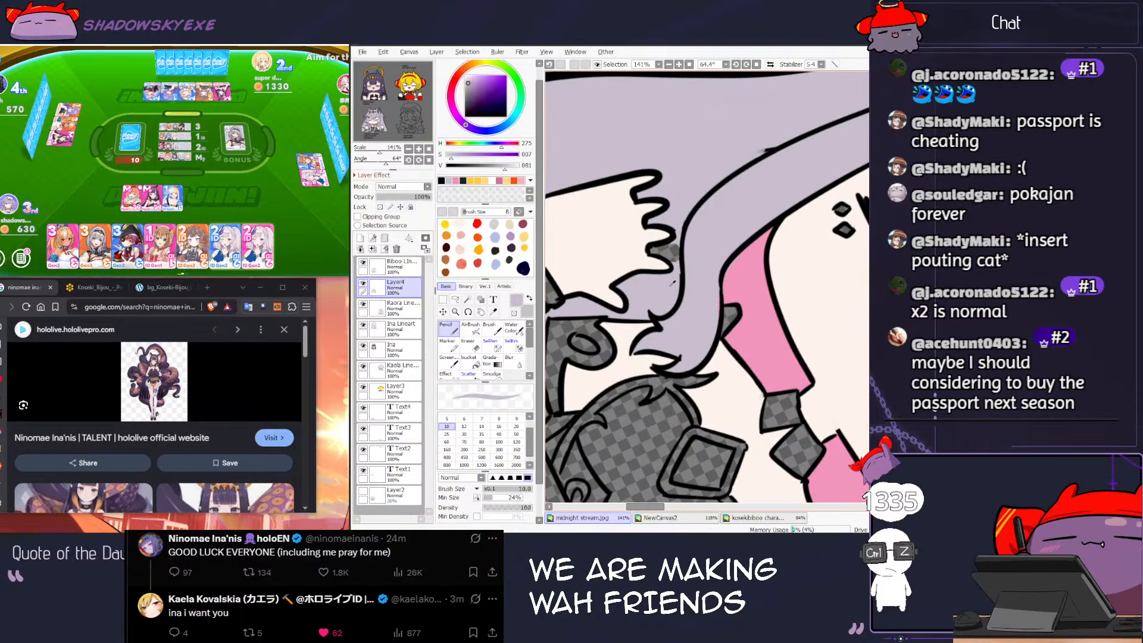
key(bracketright)
key(bracketright)
key(bracketright)
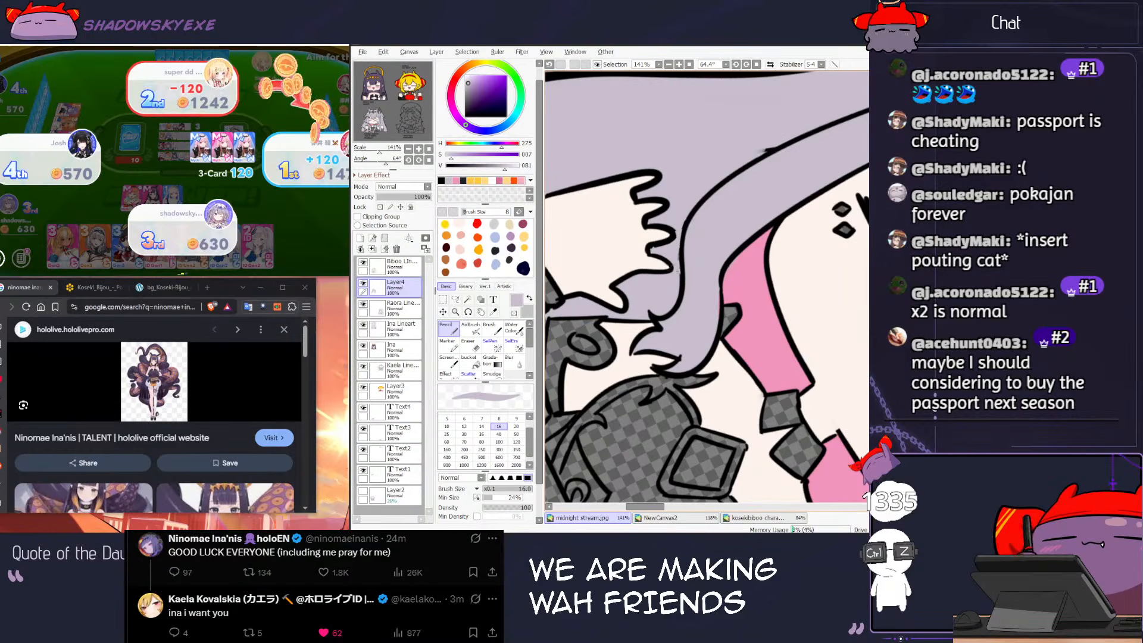
key(minus)
key(minus)
key(minus)
key(minus)
drag(629, 300, 674, 360)
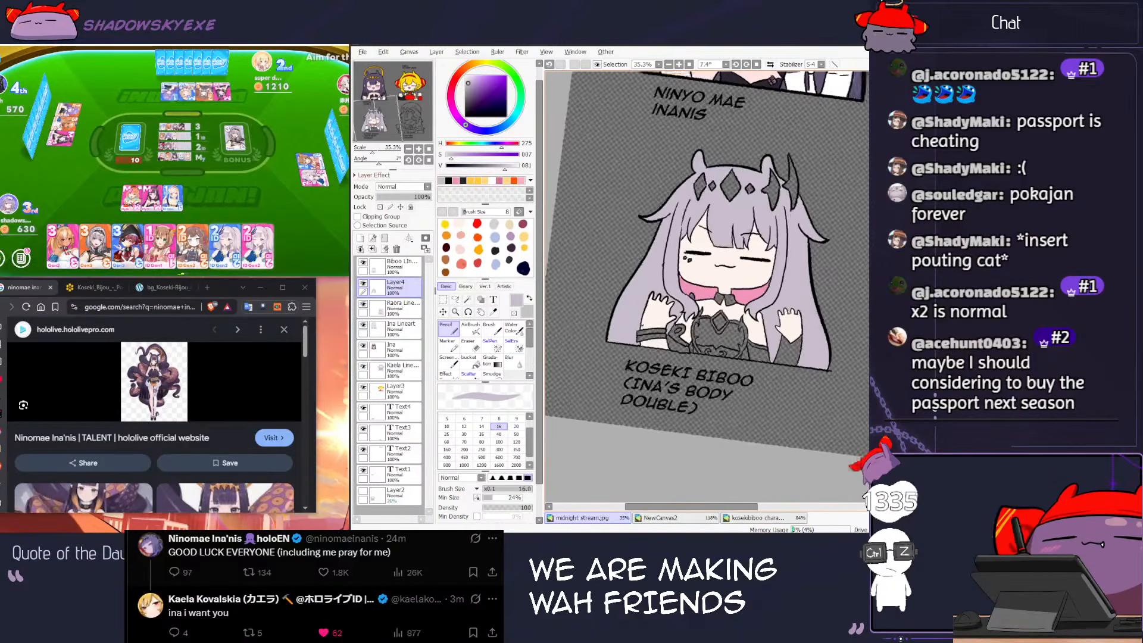
scroll(678, 360, up, 3)
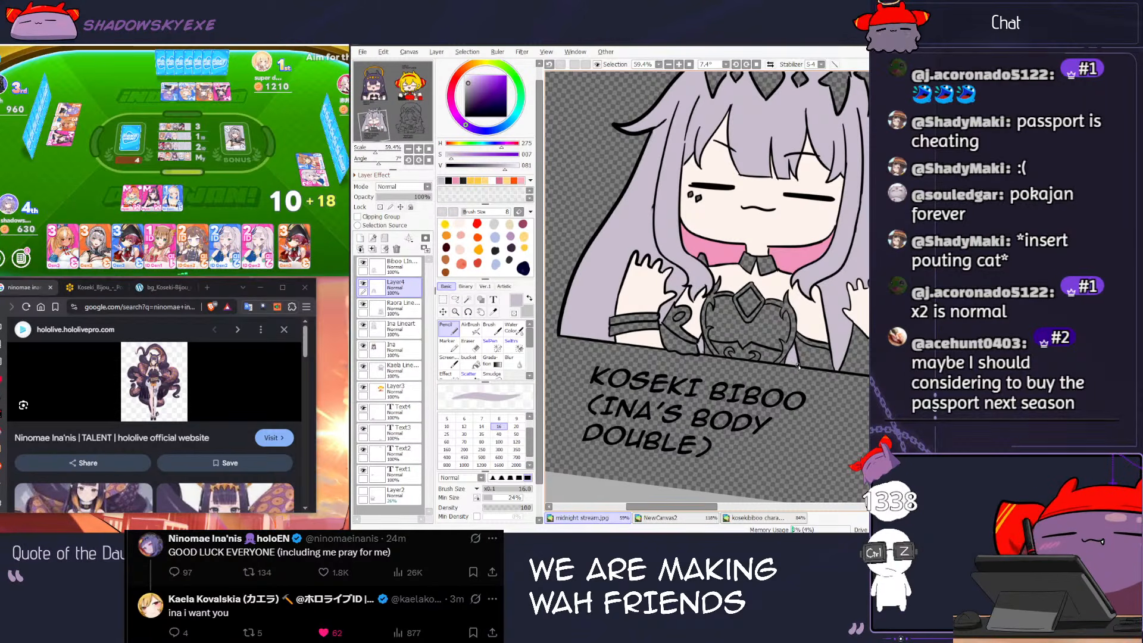
scroll(839, 312, down, 3)
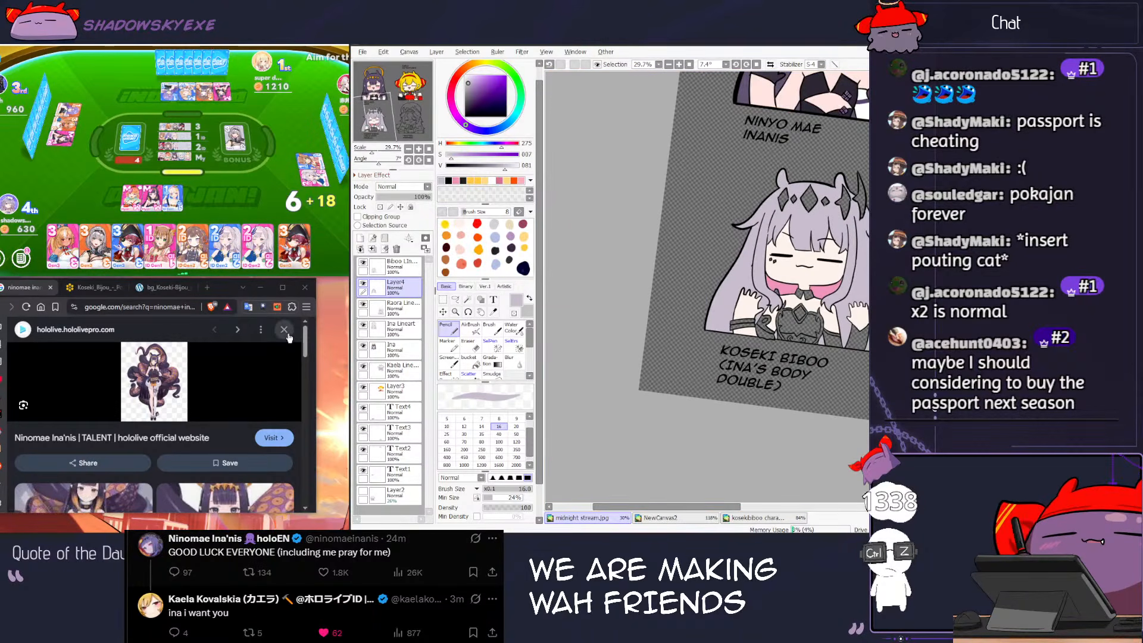
Step: Play out the Pokajan round in the game window, advance past its results, and choose to play the same game again
click(256, 191)
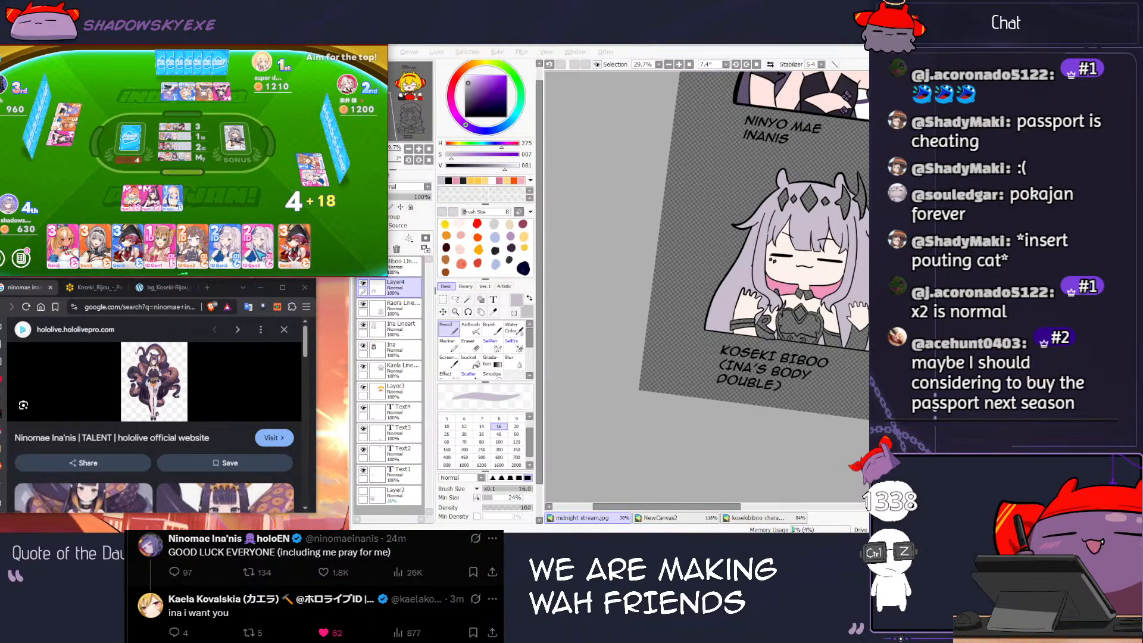
click(161, 246)
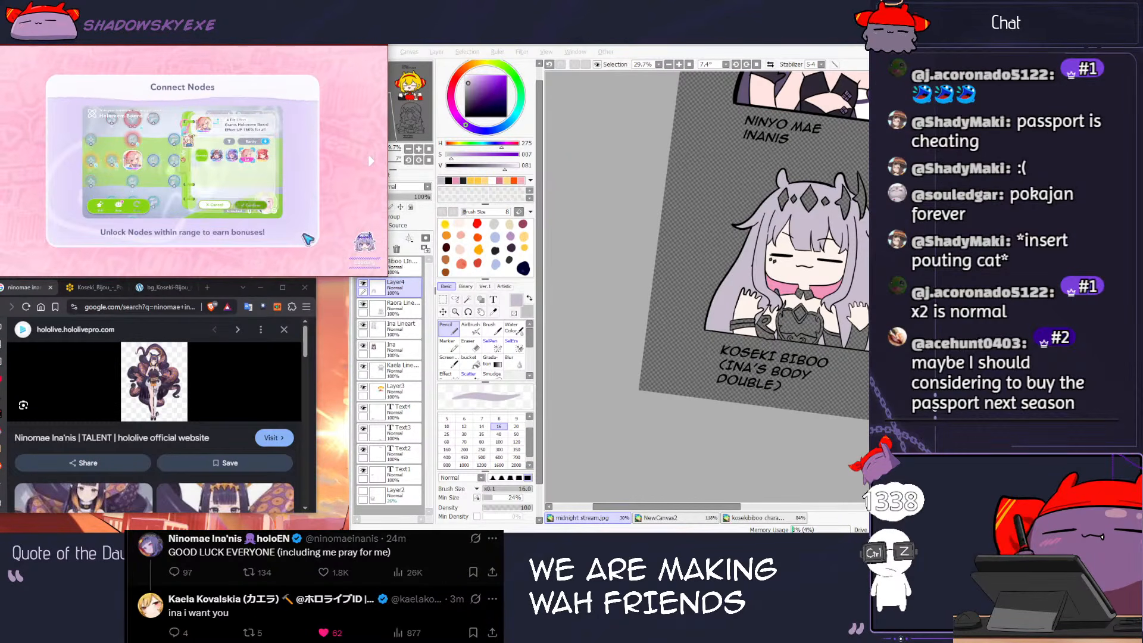
click(315, 247)
click(329, 258)
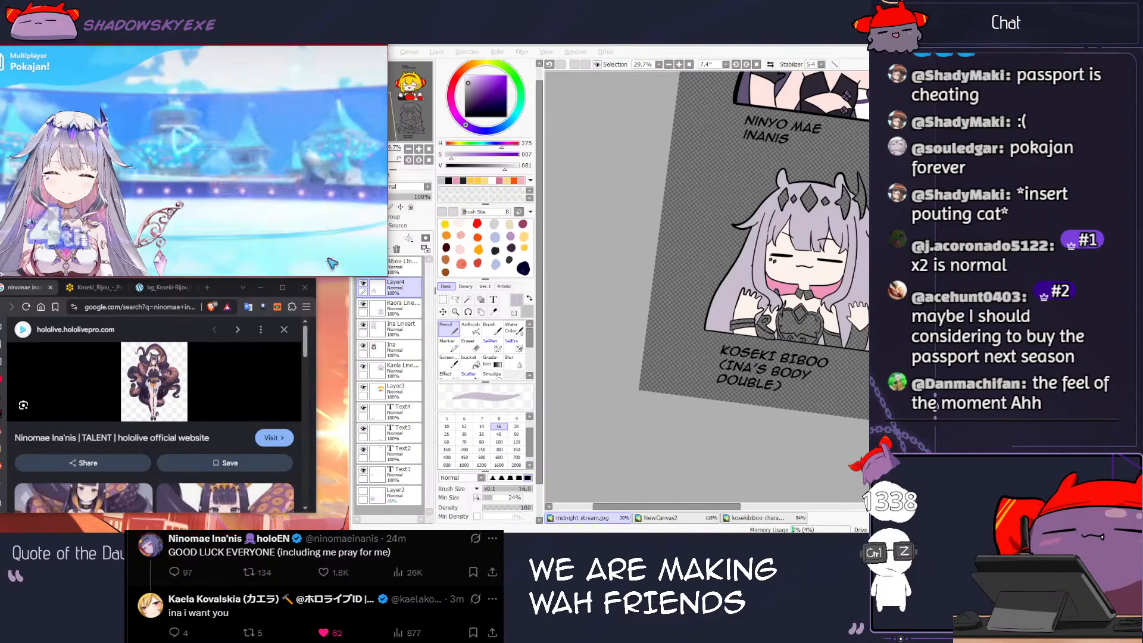
click(332, 263)
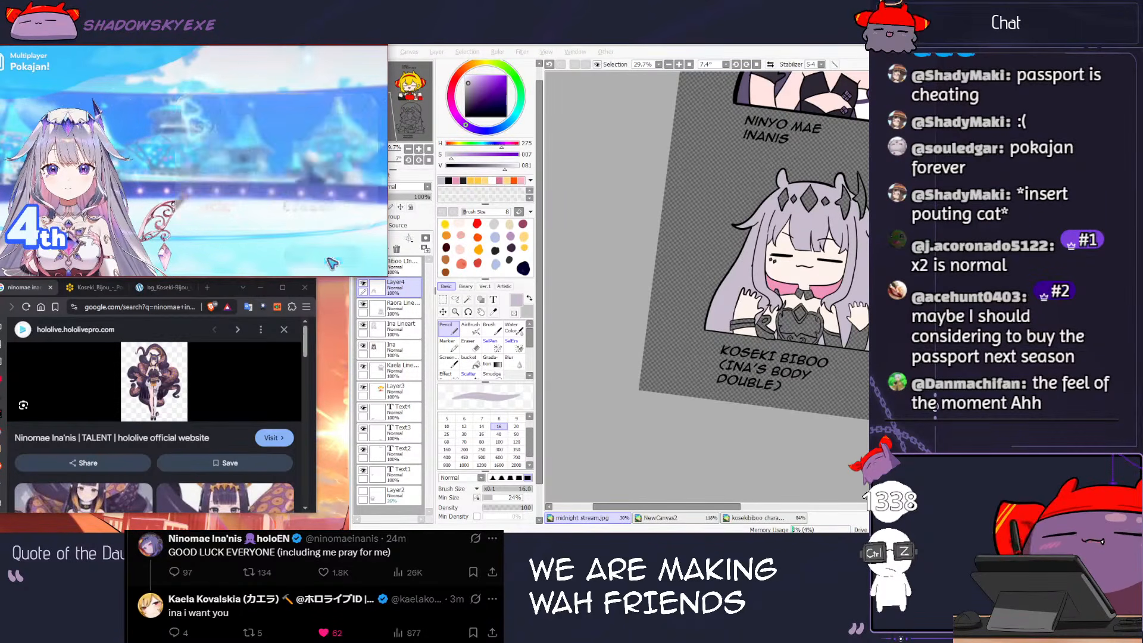
click(311, 253)
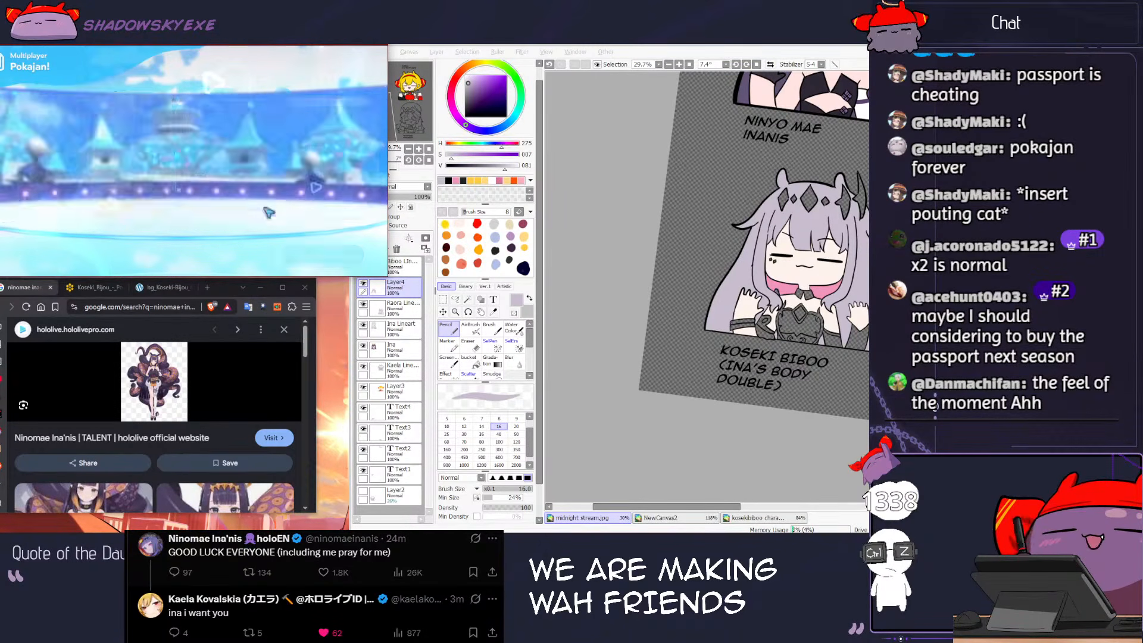
click(368, 256)
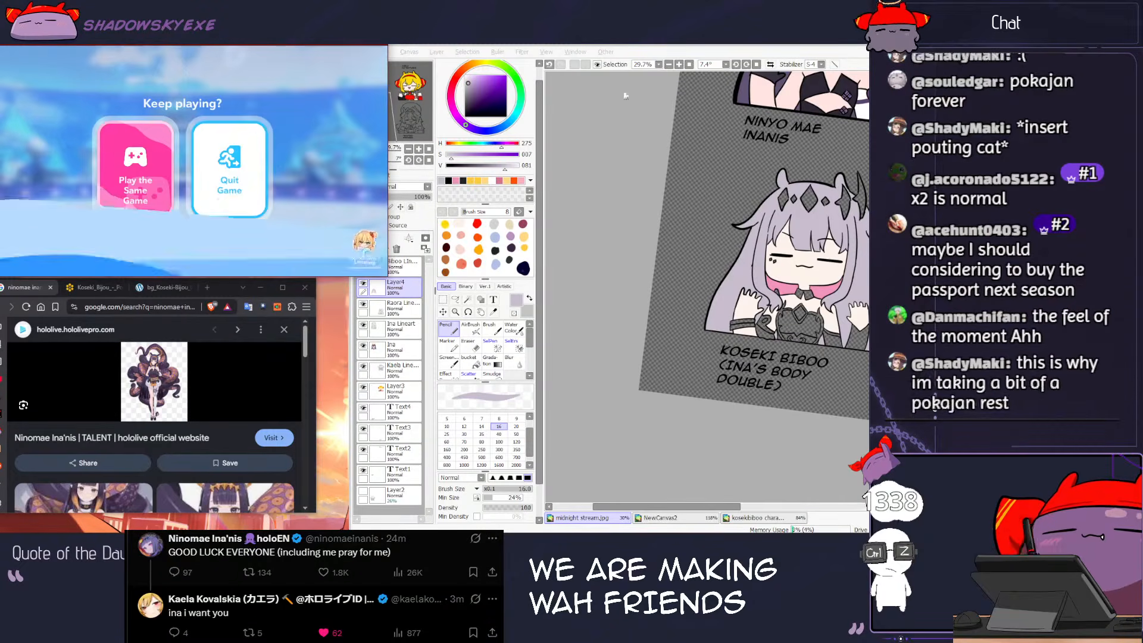
Step: Return to the drawing, make the Biboo line-art layer active and set the Magic Wand to select Enclosed Transparent Area
click(707, 181)
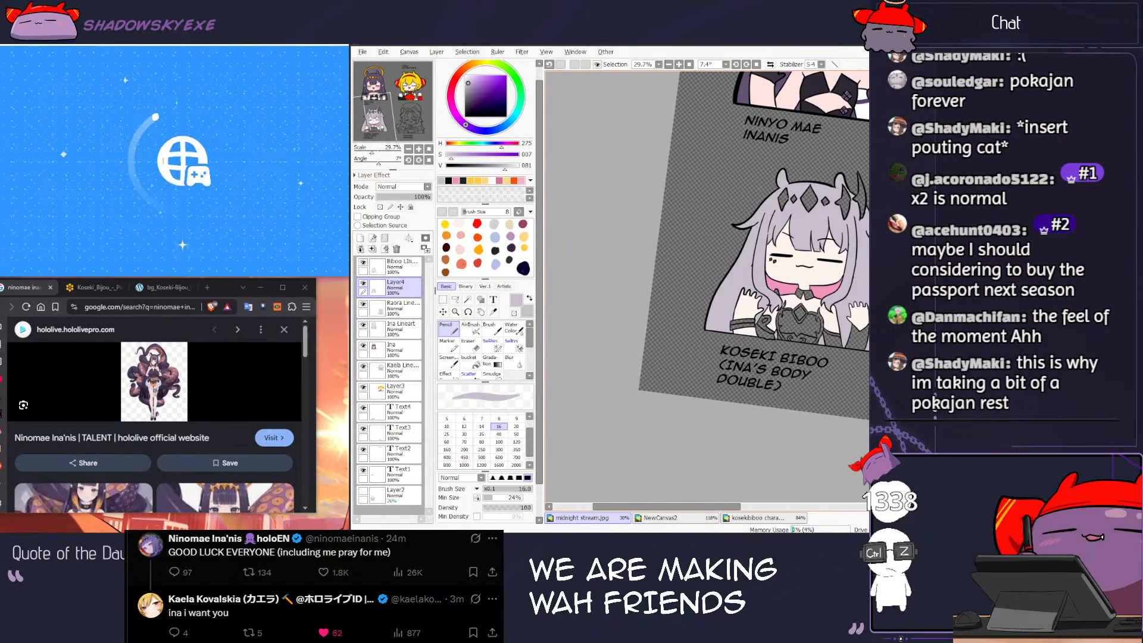
scroll(738, 278, up, 5)
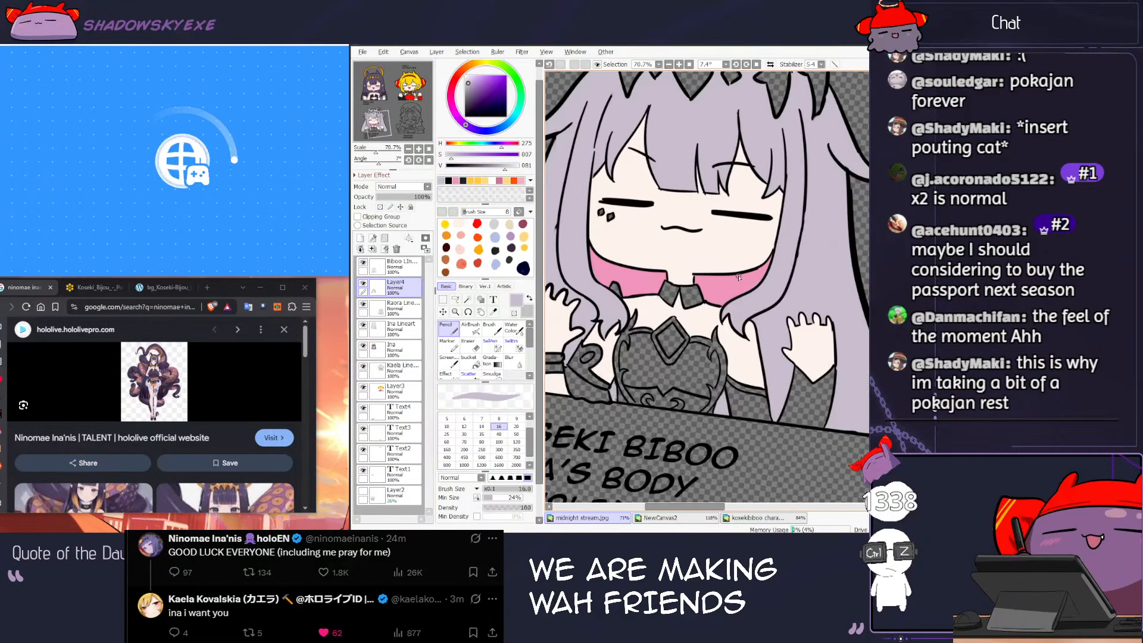
click(400, 269)
click(468, 299)
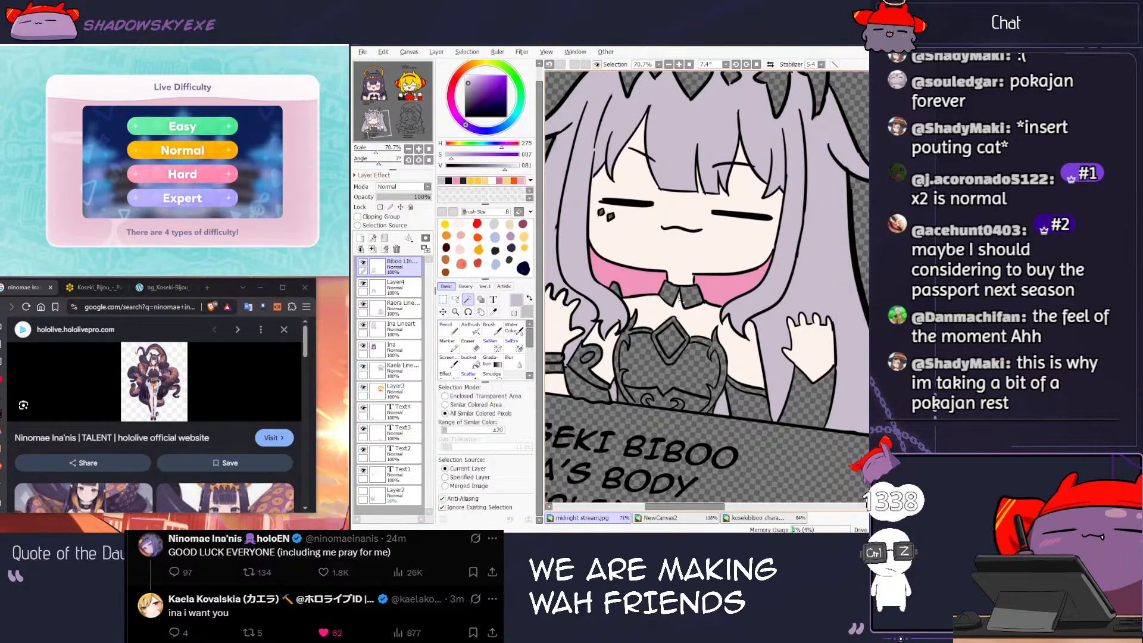
click(695, 295)
key(ctrl+z)
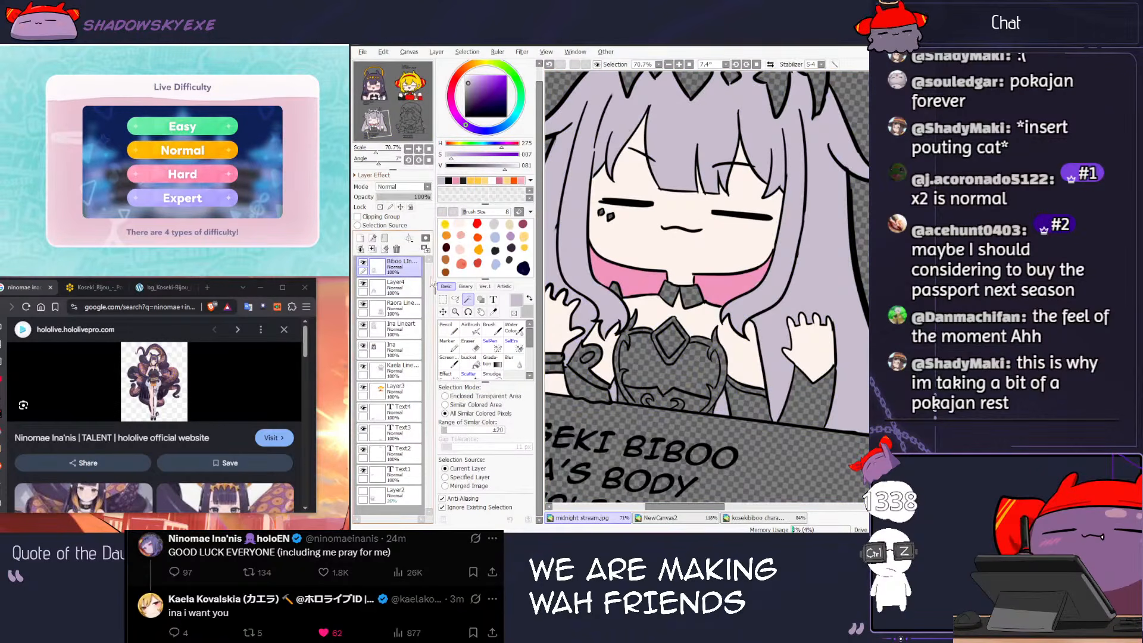
key(n)
click(468, 299)
click(696, 299)
key(ctrl+z)
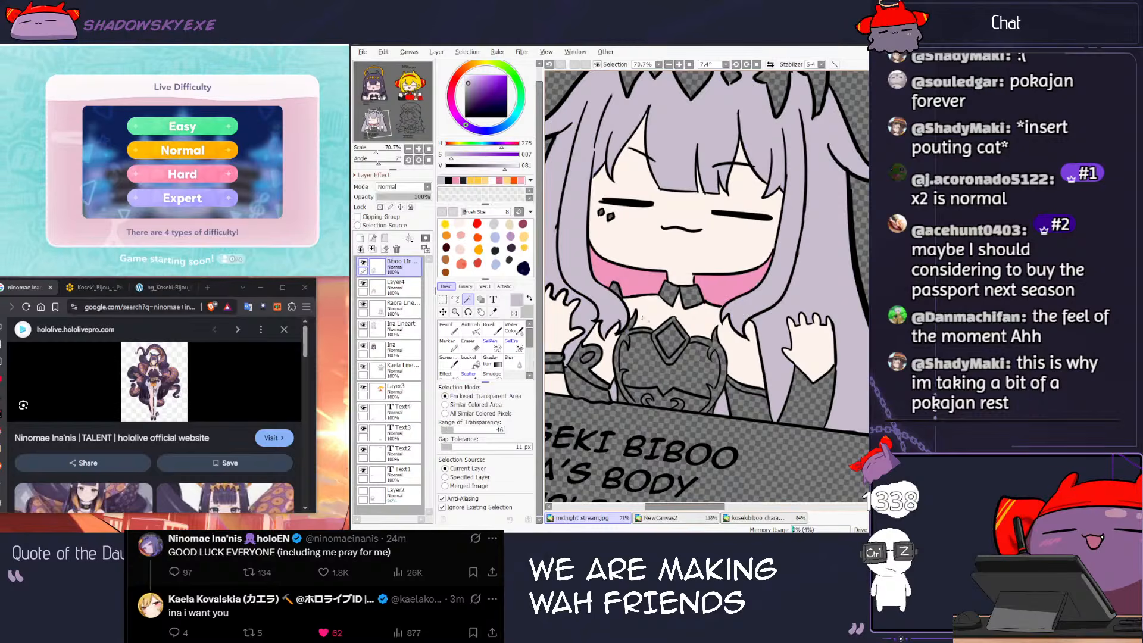
Step: Select the enclosed areas of Biboo's collar, bodice front and long sleeve with the Magic Wand
click(690, 295)
click(686, 377)
click(808, 407)
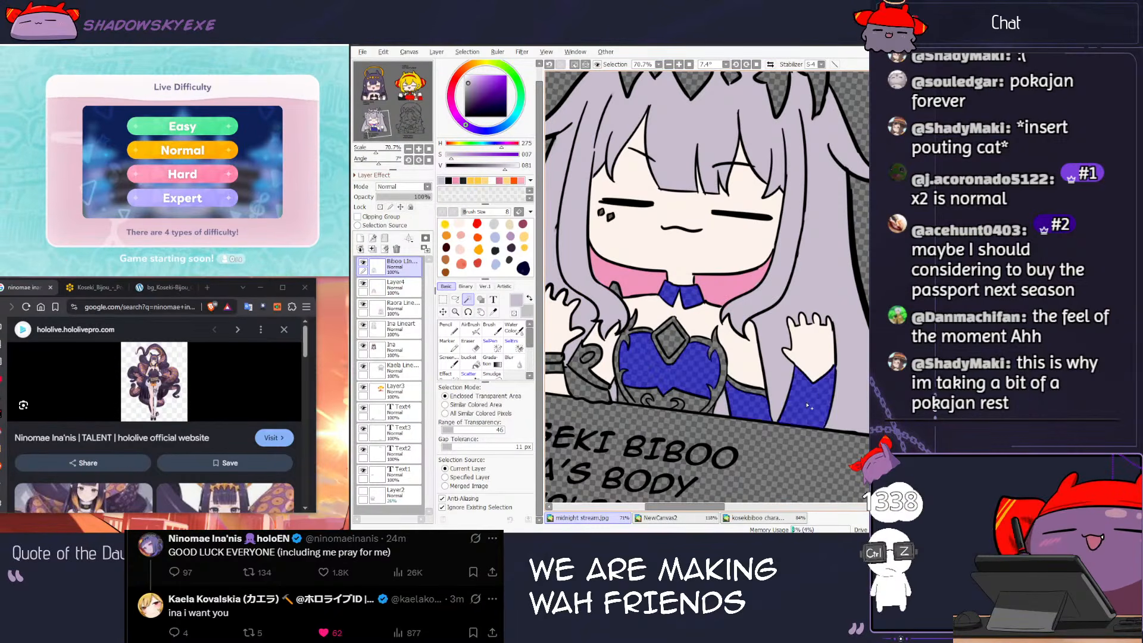
Step: Fill the selected collar, bodice front and sleeve areas with white on Layer4 using the Bucket
click(470, 361)
click(465, 77)
click(388, 290)
click(678, 371)
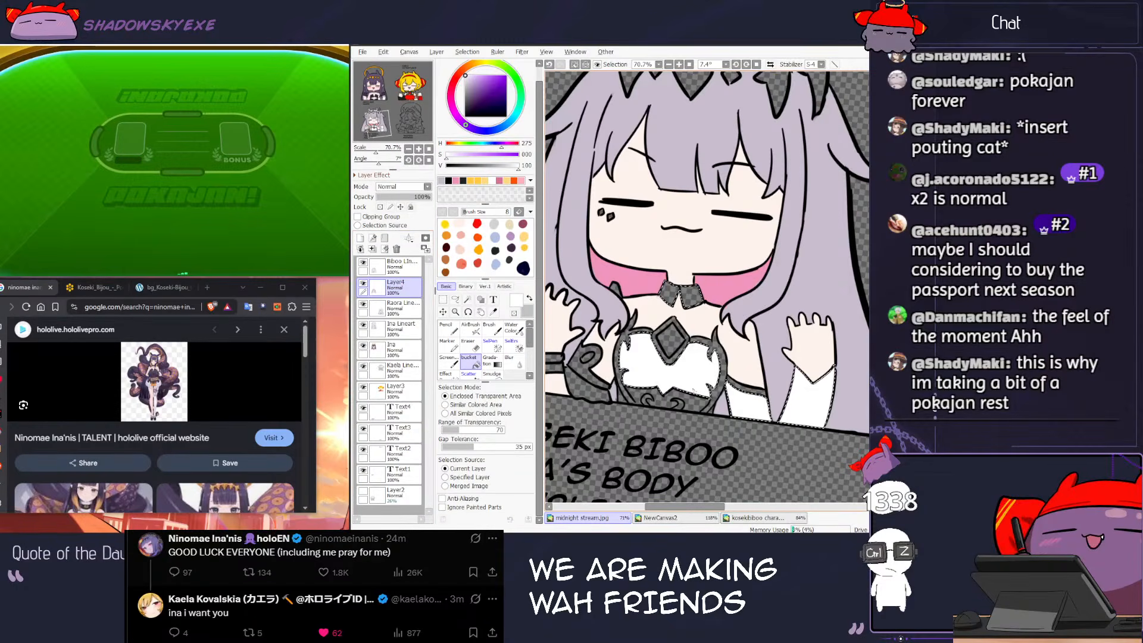
click(695, 294)
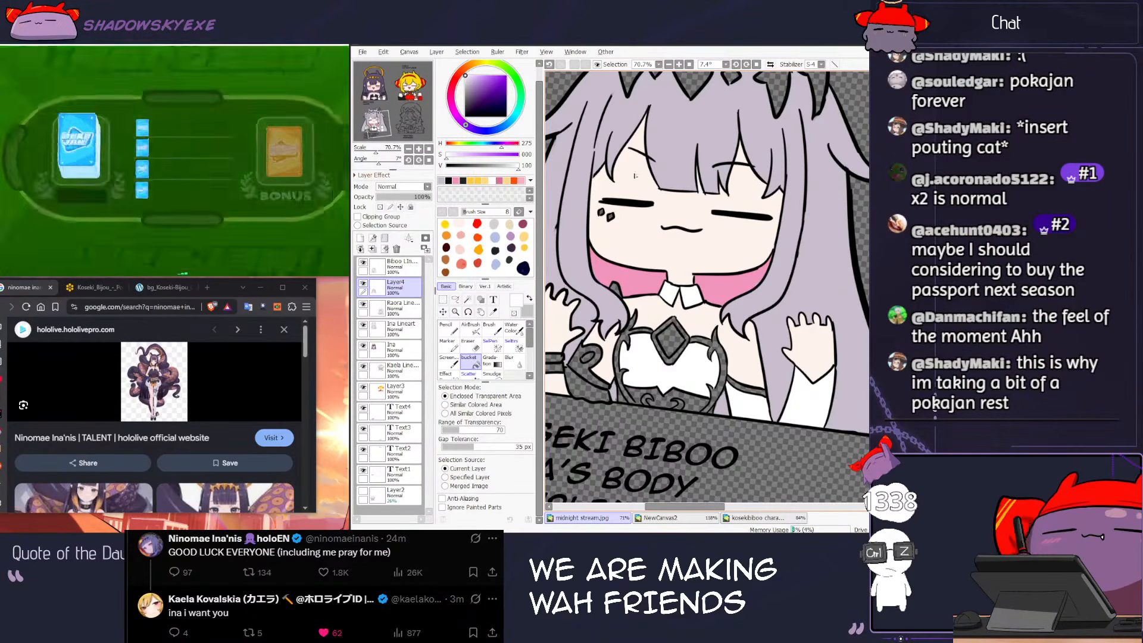
Step: Make the Biboo line-art layer active and select the four diamond gems of her crown with the Magic Wand
scroll(655, 196, down, 3)
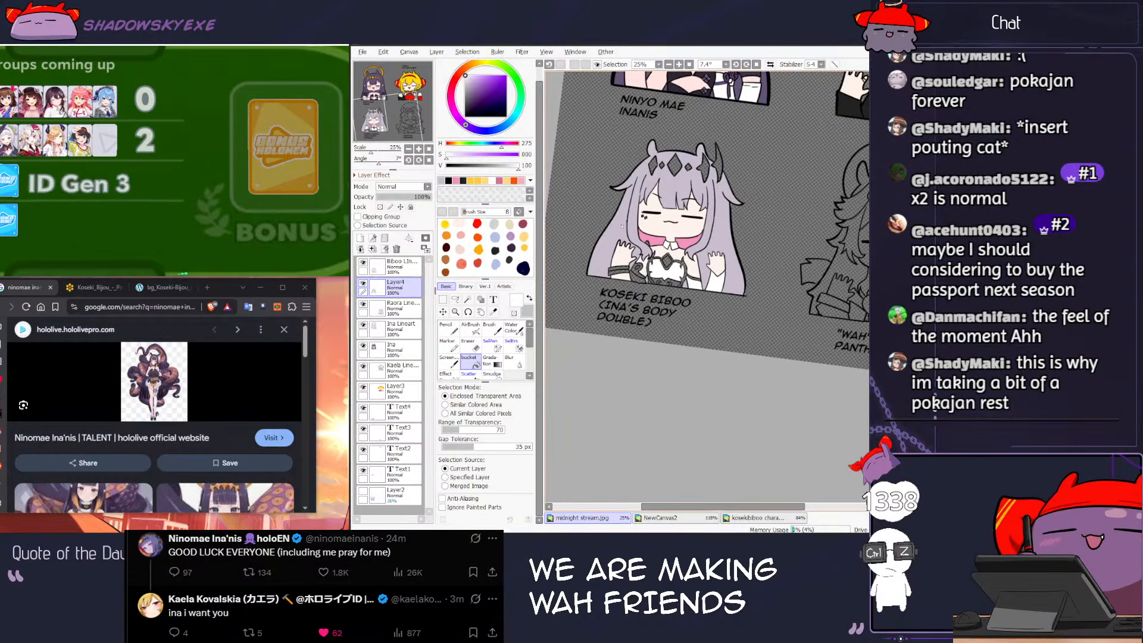
scroll(658, 208, up, 2)
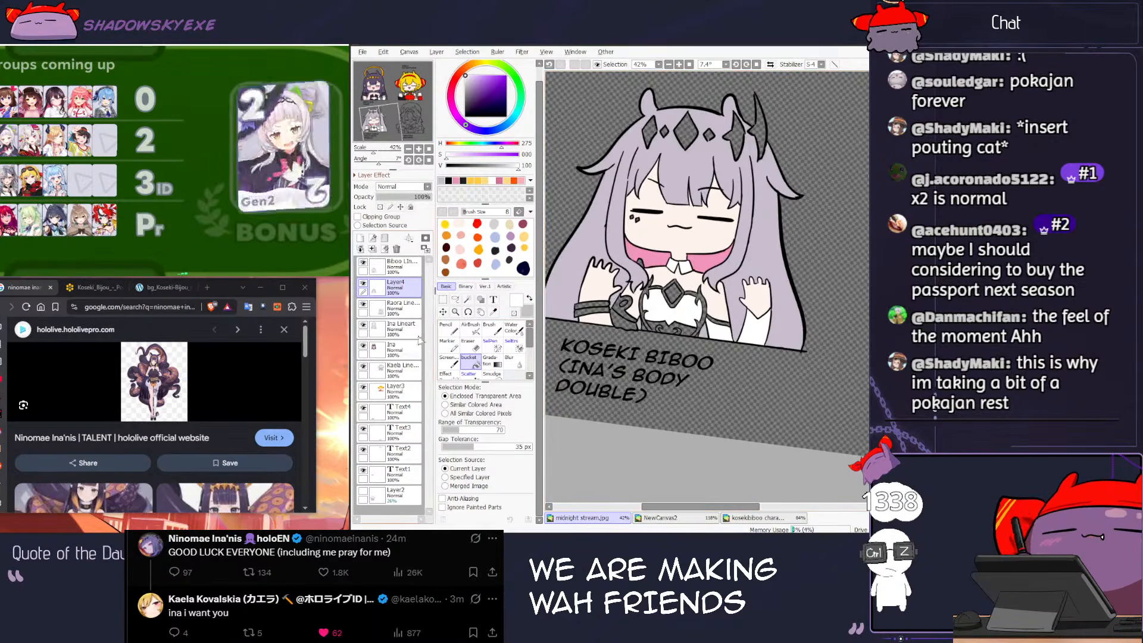
click(412, 271)
scroll(720, 165, up, 4)
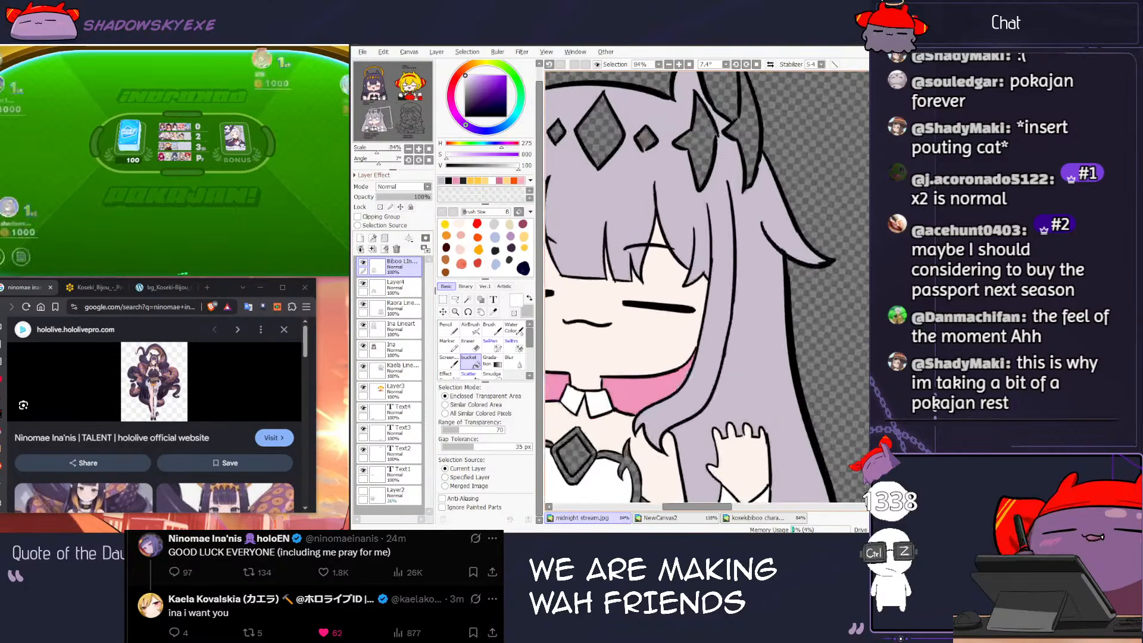
drag(720, 165, 767, 319)
click(468, 299)
click(643, 257)
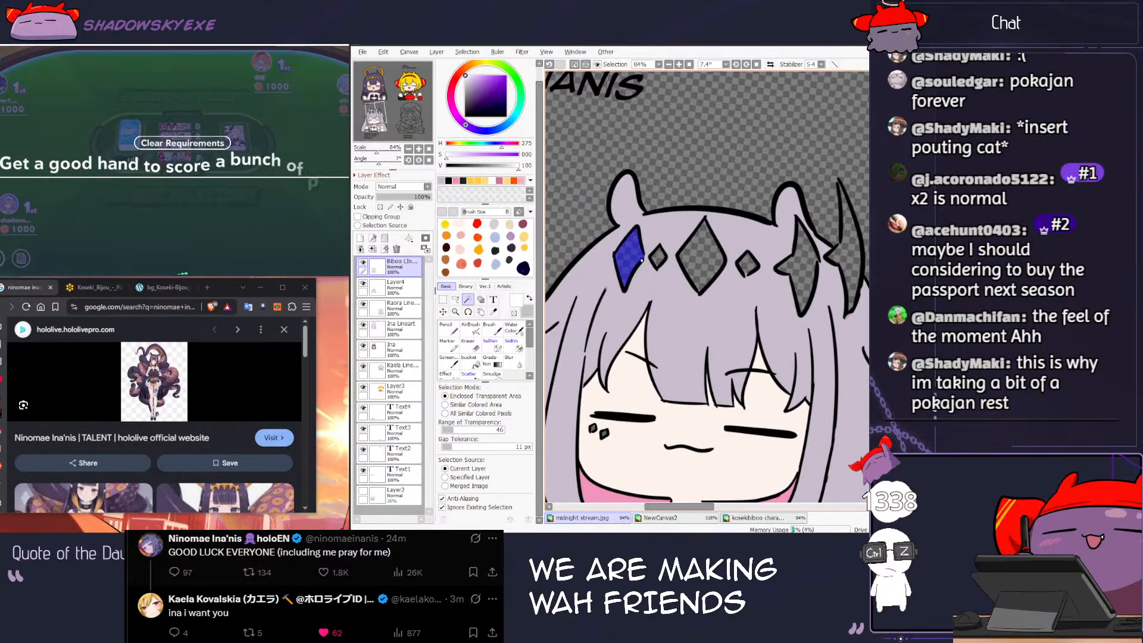
click(657, 258)
click(701, 257)
click(747, 262)
Step: Add the star-shaped crown gem and the tall spiked gem beside it to the selection
click(792, 257)
key(ctrl+z)
click(803, 271)
click(849, 264)
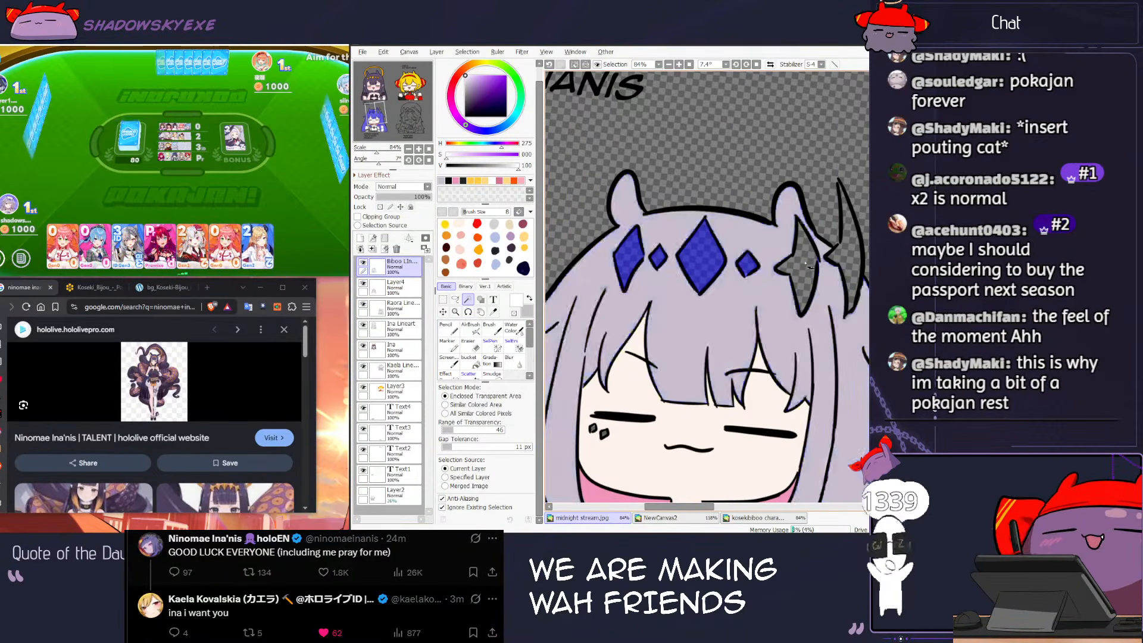
Step: Sample the light purple of the star crystal from the kosekibiboo character sheet and return to the midnight stream drawing
key(ctrl+Tab)
scroll(807, 288, down, 3)
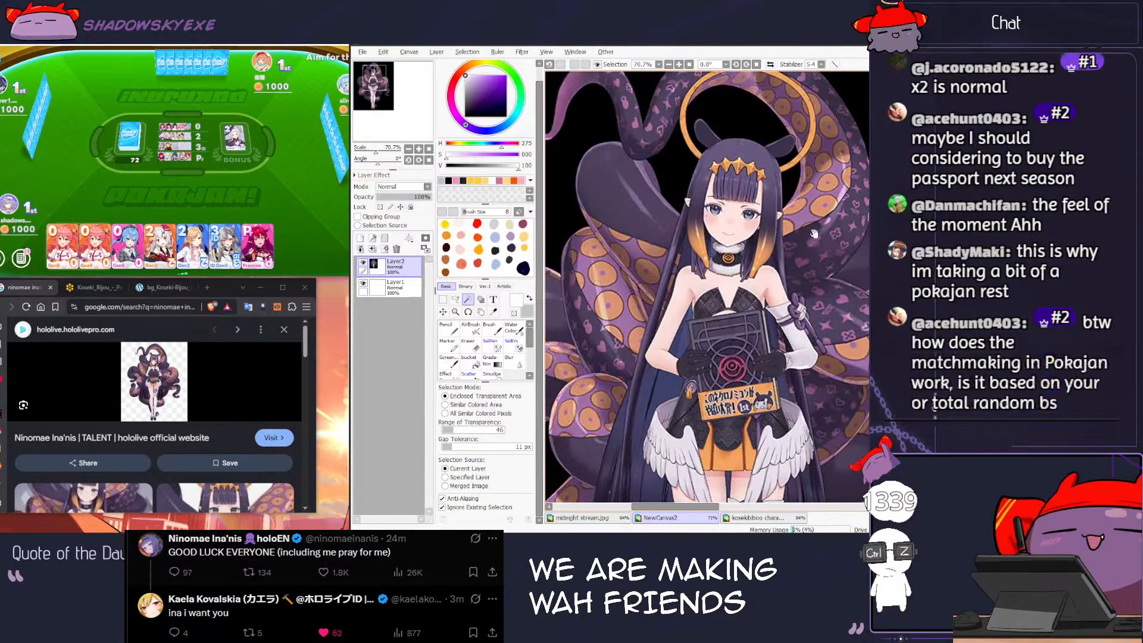
key(ctrl+Tab)
scroll(775, 317, up, 2)
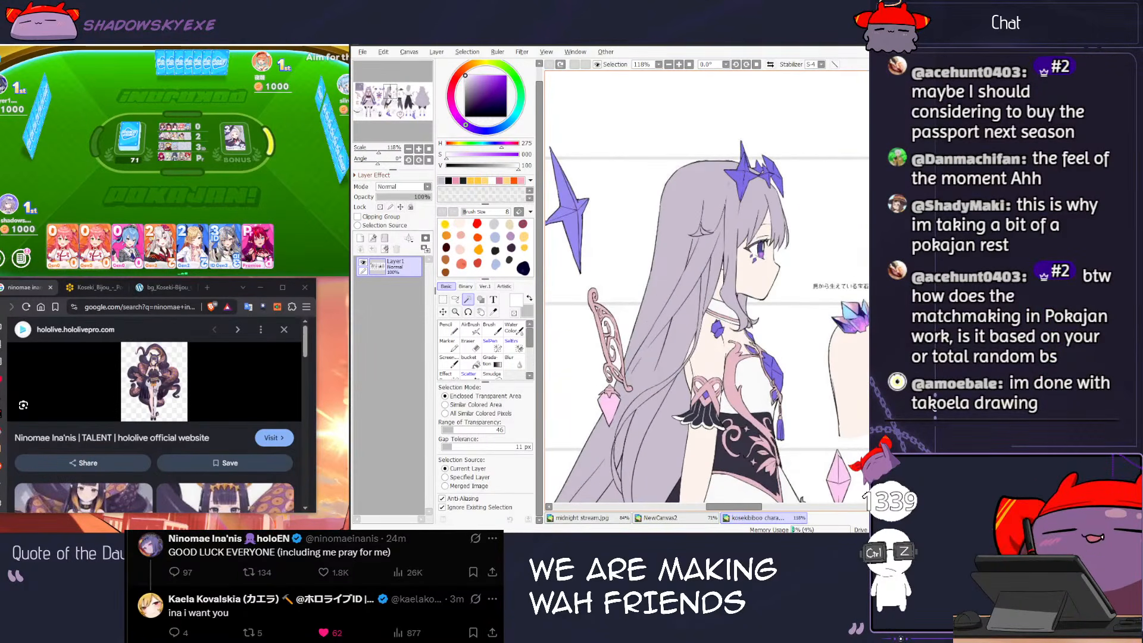
key(n)
right_click(567, 197)
key(ctrl+Tab)
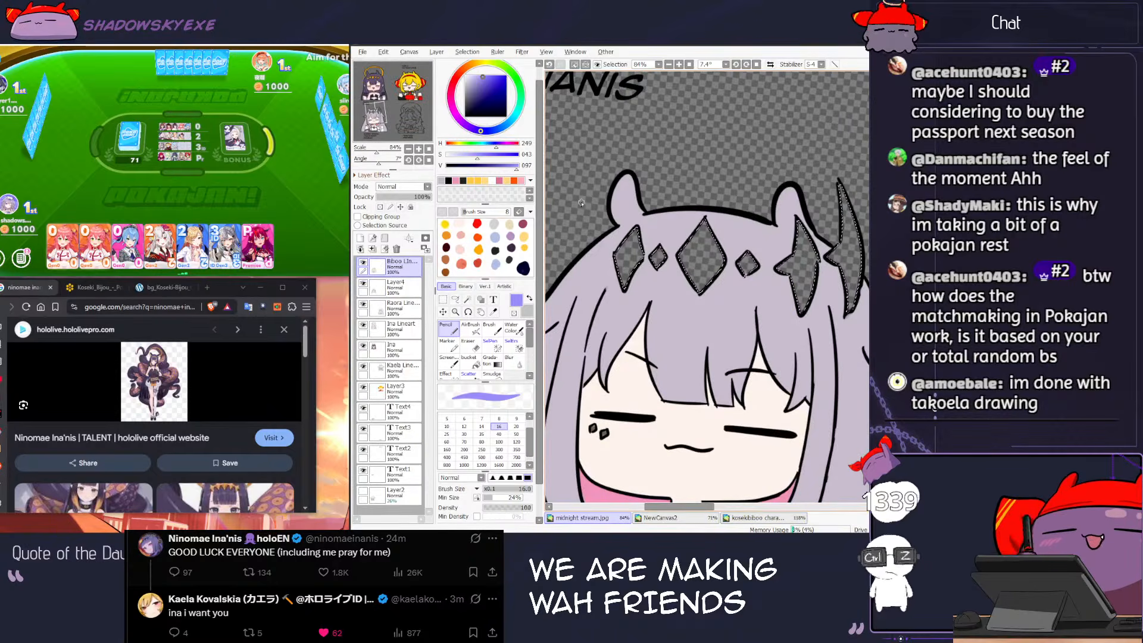
Step: Fill the selected crown gems with the sampled light purple on the Raora line-art layer
click(402, 307)
click(469, 360)
click(689, 290)
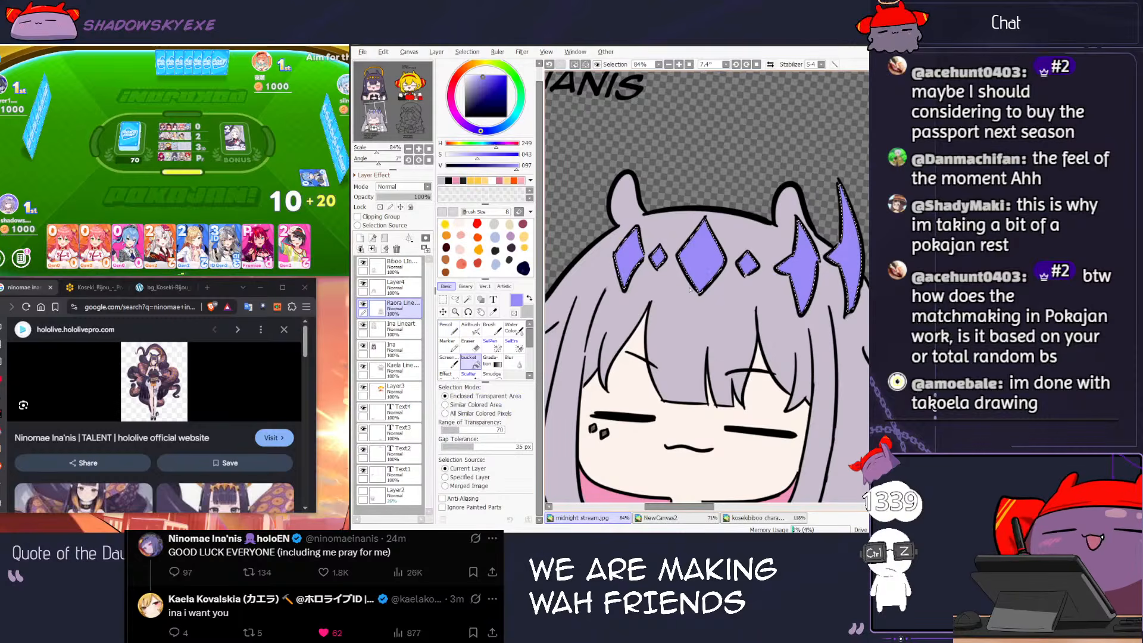
scroll(808, 282, down, 4)
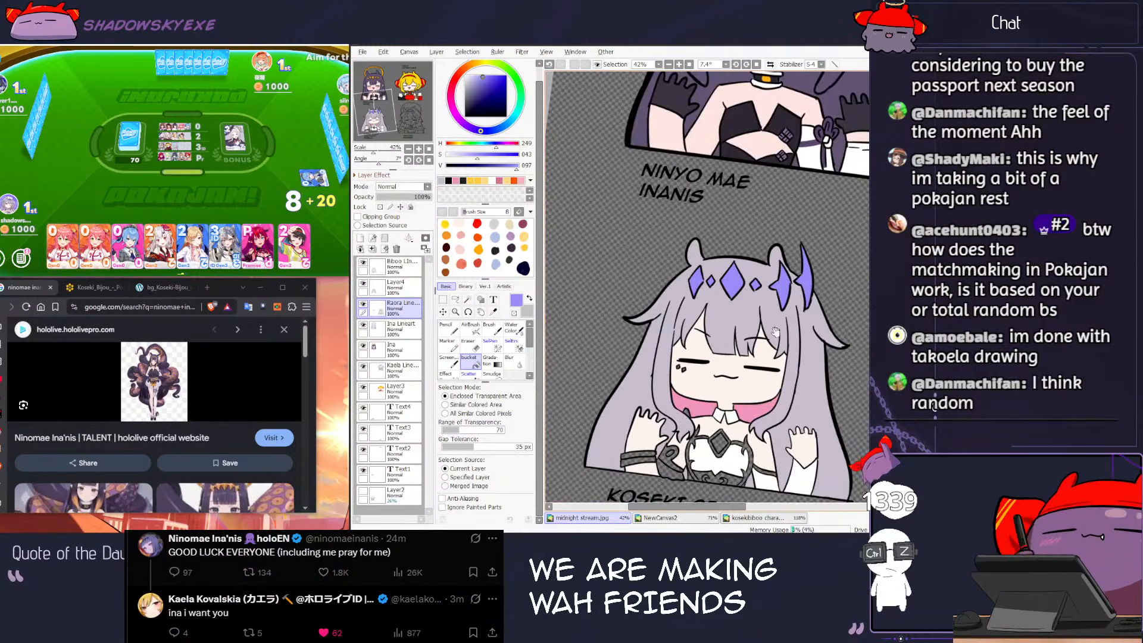
scroll(812, 273, up, 2)
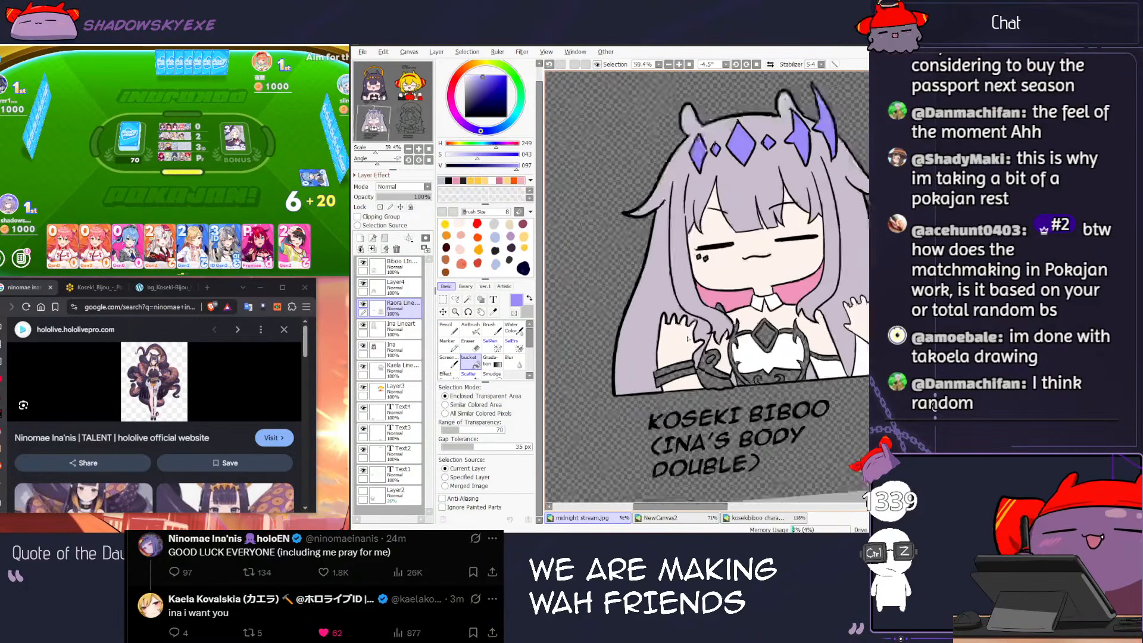
Step: Discard a card in the Pokajan game window and return to the Biboo drawing
click(251, 216)
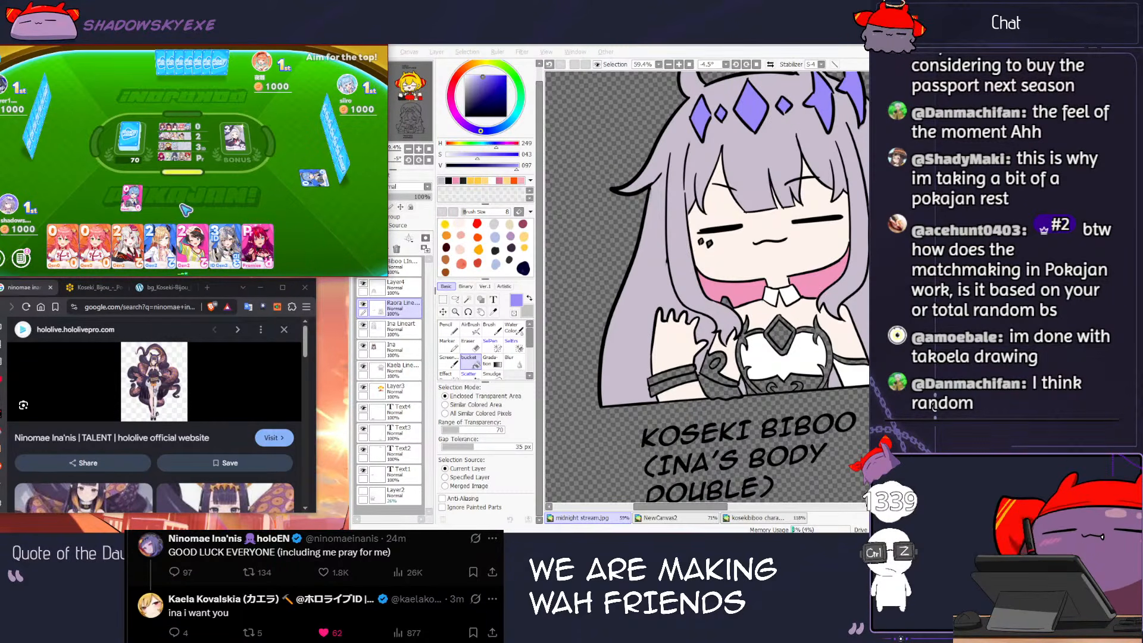
scroll(583, 276, down, 2)
scroll(653, 355, up, 5)
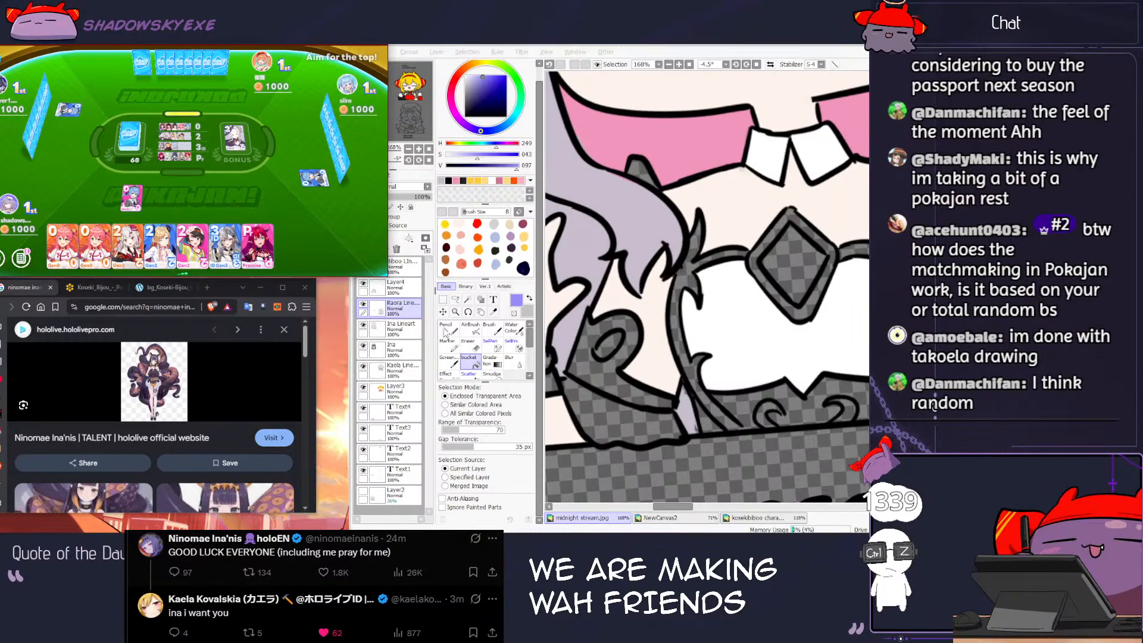
Step: Check the Raora line-art layer by toggling its visibility and undo the crown gem fill made on it
click(364, 310)
key(minus)
key(minus)
key(minus)
key(minus)
key(minus)
key(minus)
key(minus)
key(minus)
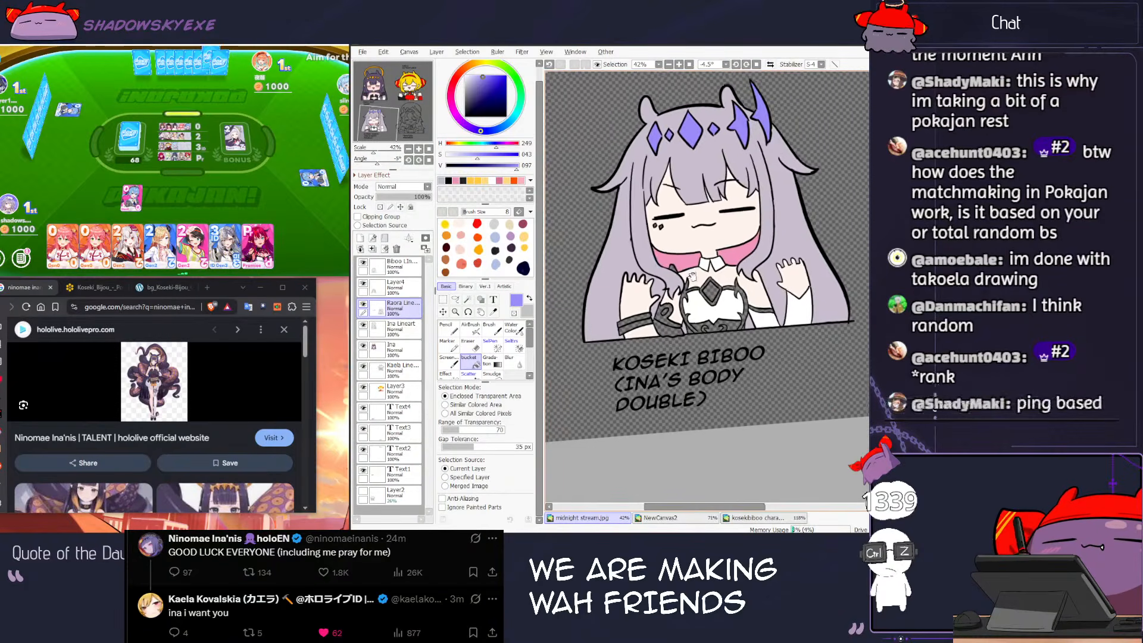
click(364, 305)
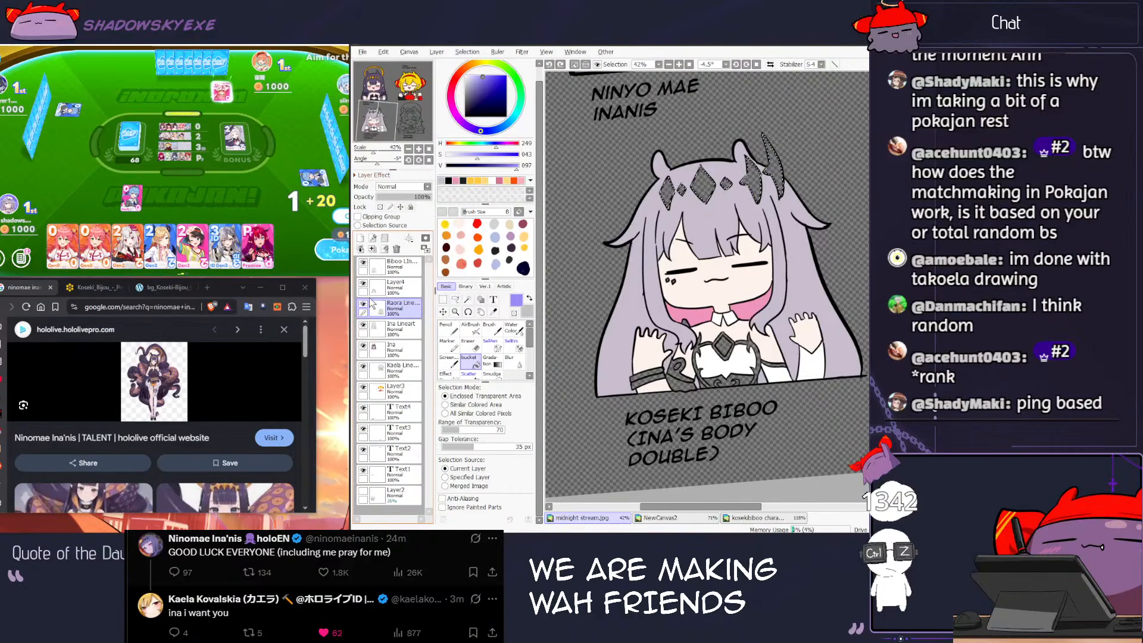
Step: Fill the selected crown gems with light purple on Layer4 and clear the selection
click(373, 290)
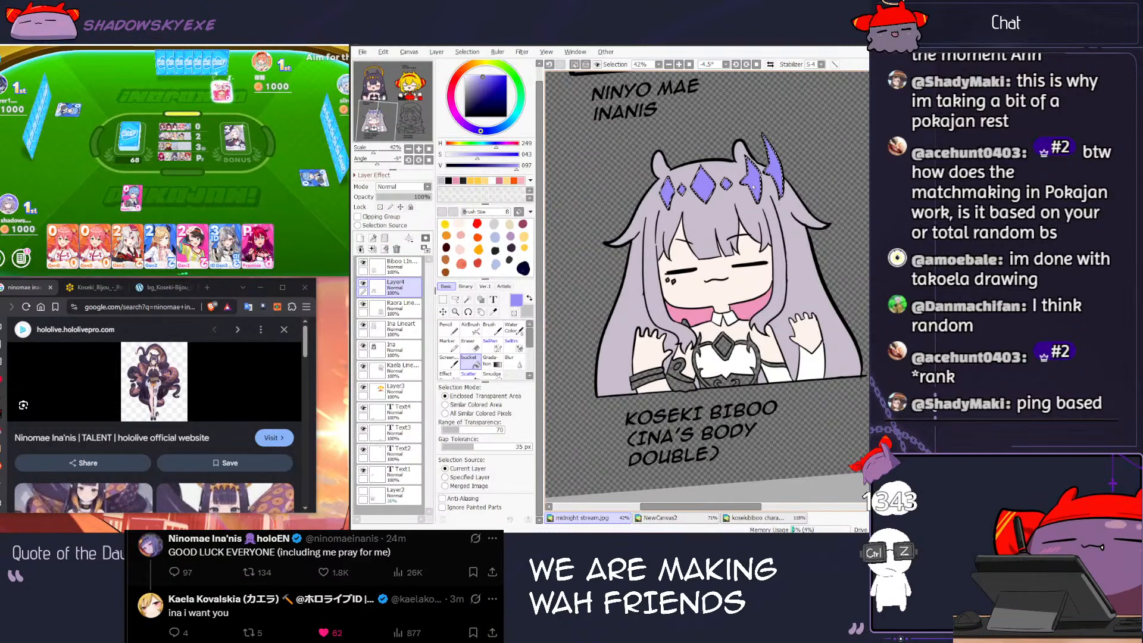
scroll(752, 186, down, 4)
scroll(762, 199, down, 2)
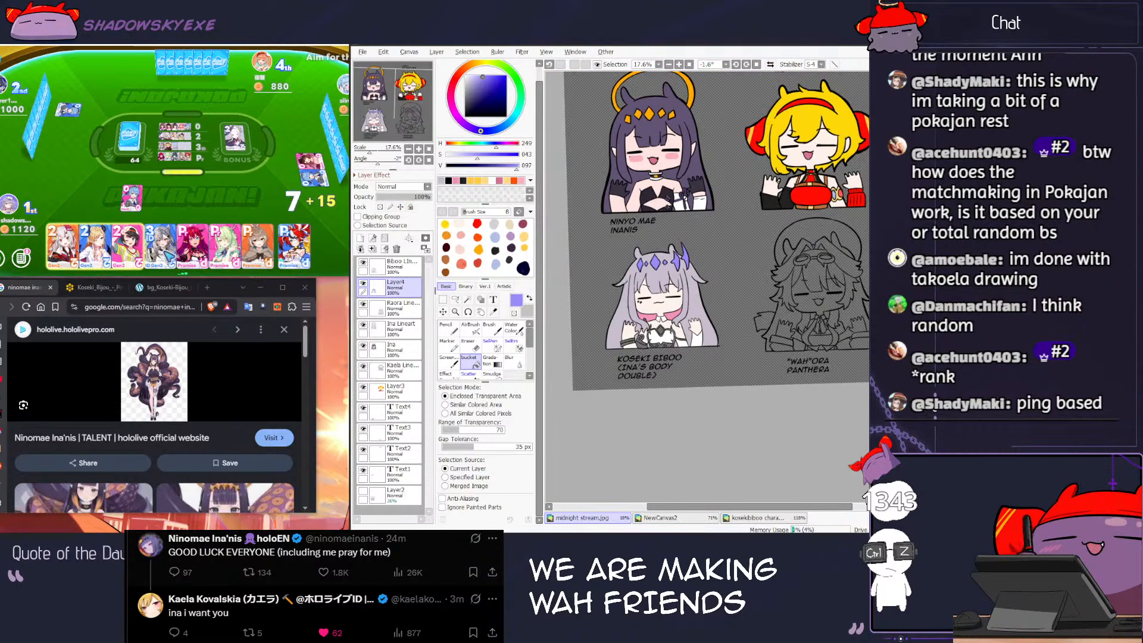
Step: Switch to the Pokajan game and discard the fourth card of the hand
click(167, 253)
click(167, 253)
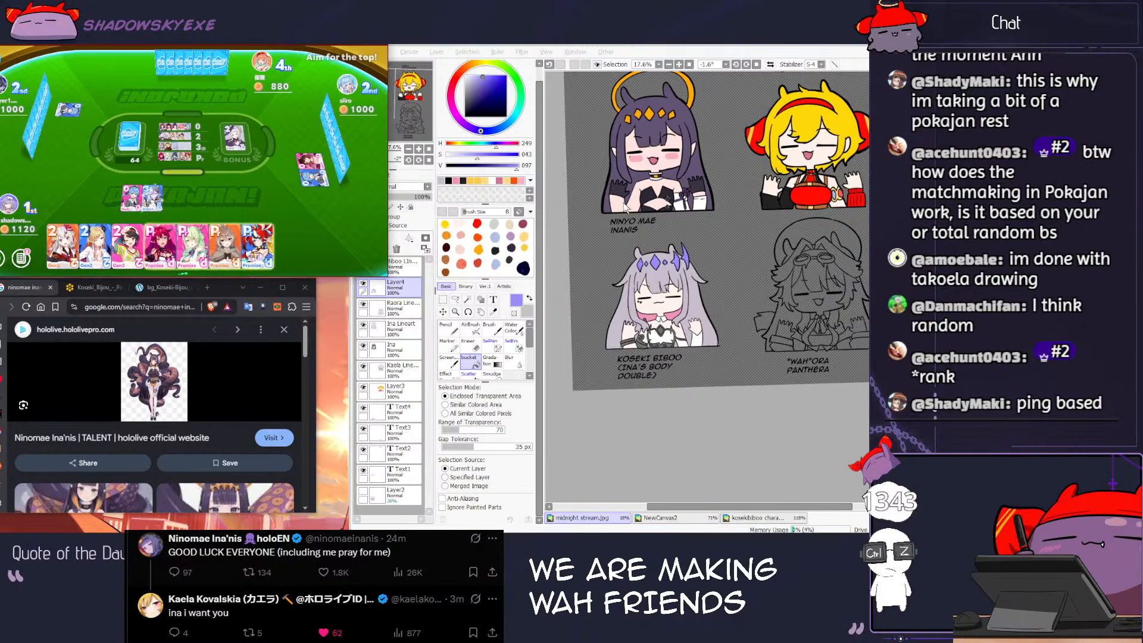
Step: Sample the darker purple of the neck gem from the kosekibiboo character sheet and return to Biboo's upper body in the drawing
scroll(646, 373, up, 3)
scroll(644, 372, up, 2)
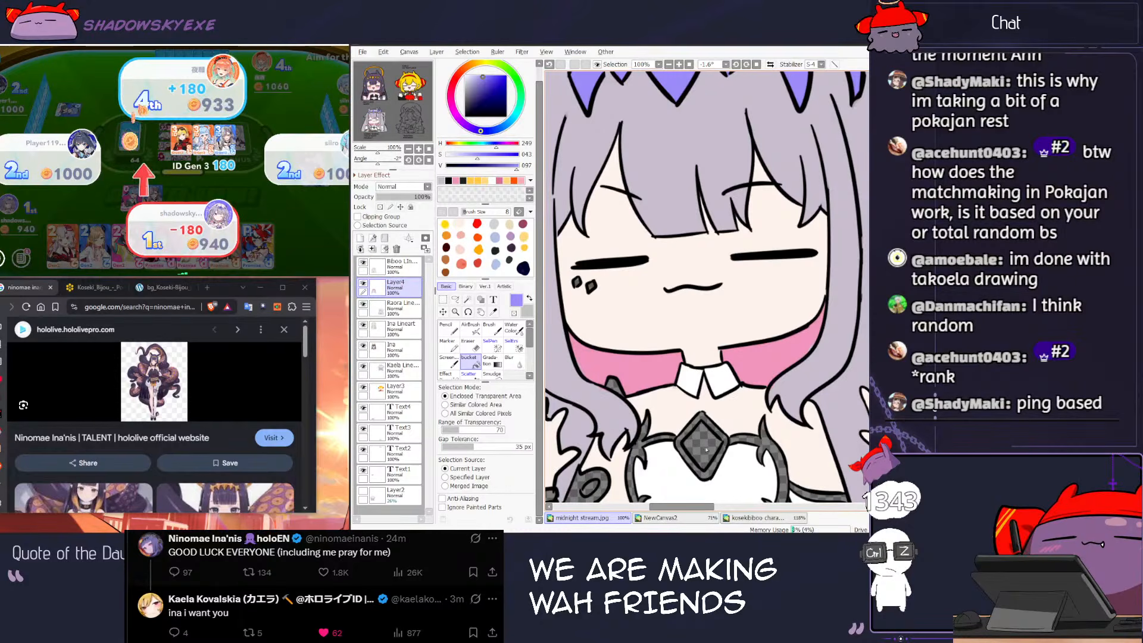
click(757, 517)
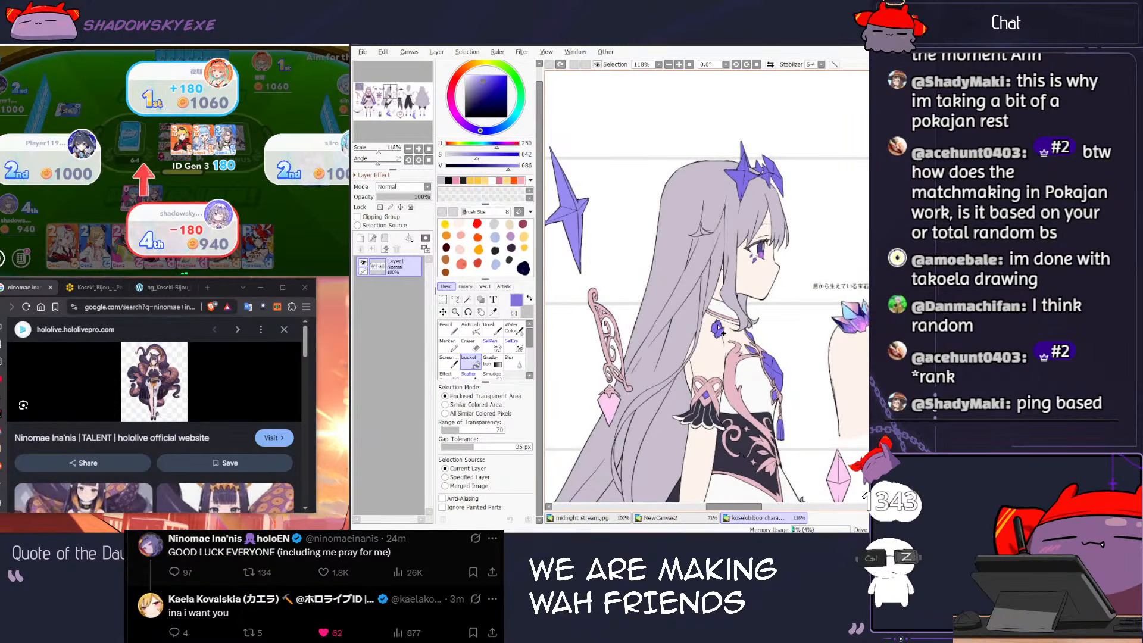
key(ctrl+Tab)
drag(617, 390, 621, 311)
key(ctrl+z)
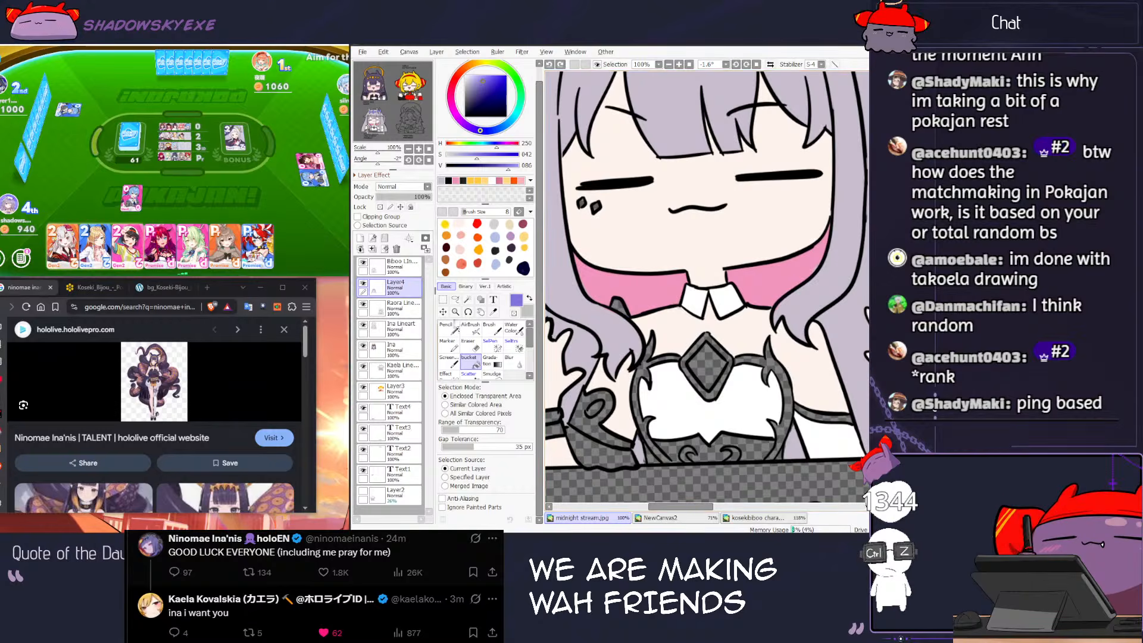
Step: Select the small crystal behind Biboo's hair strand on her line-art layer, fill it dark purple on Layer4, and deselect
click(393, 266)
key(w)
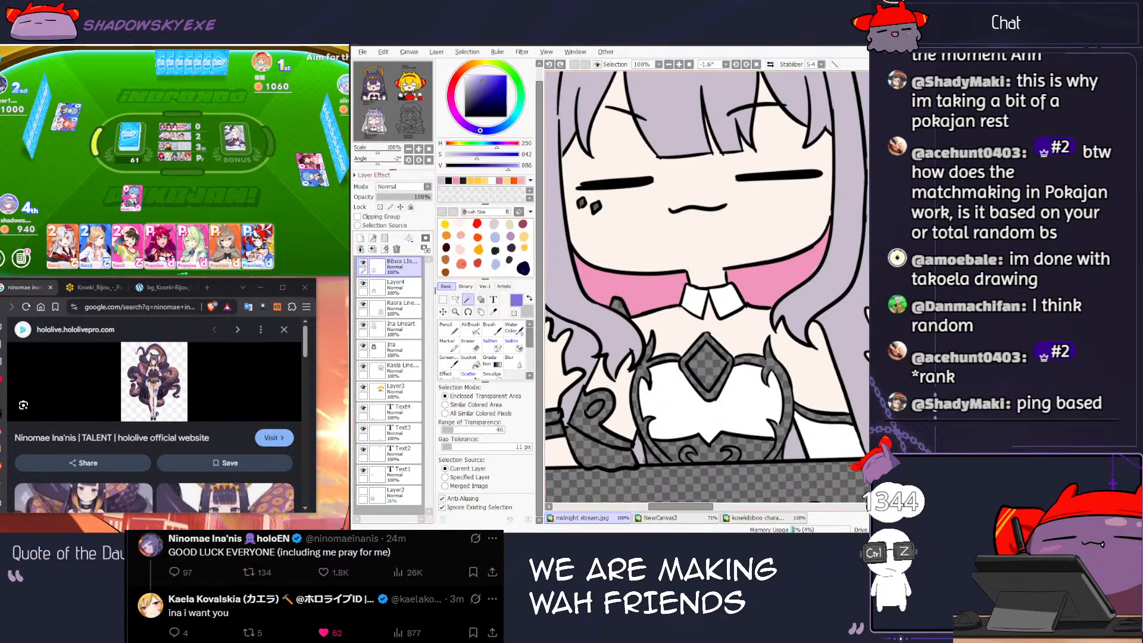
click(400, 288)
key(g)
click(619, 304)
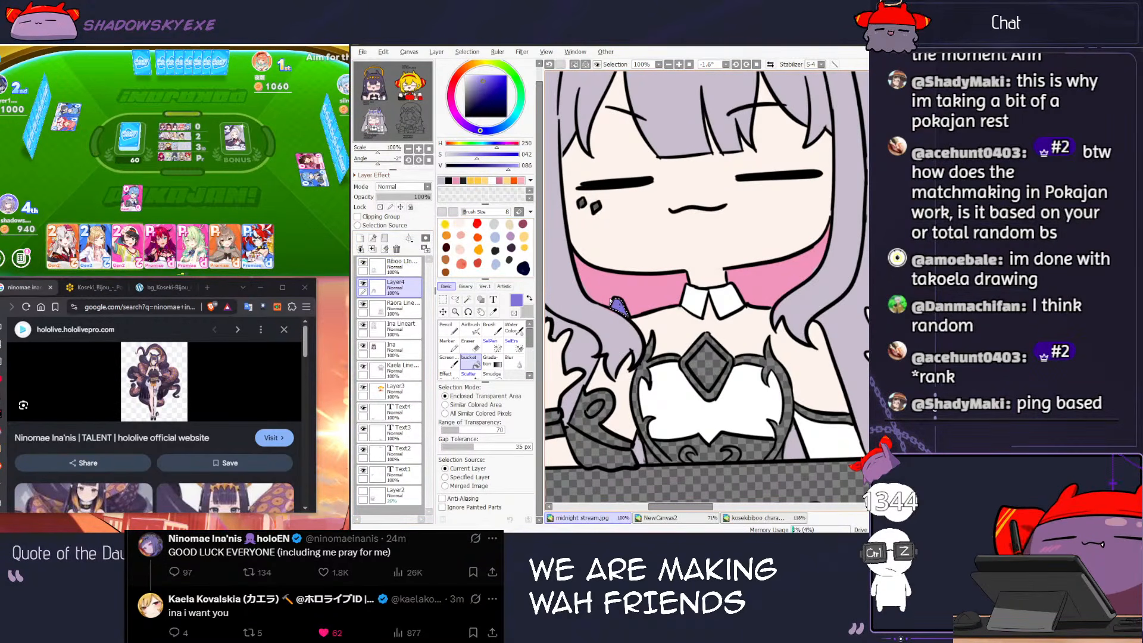
key(n)
alt+click(618, 315)
key(ctrl+d)
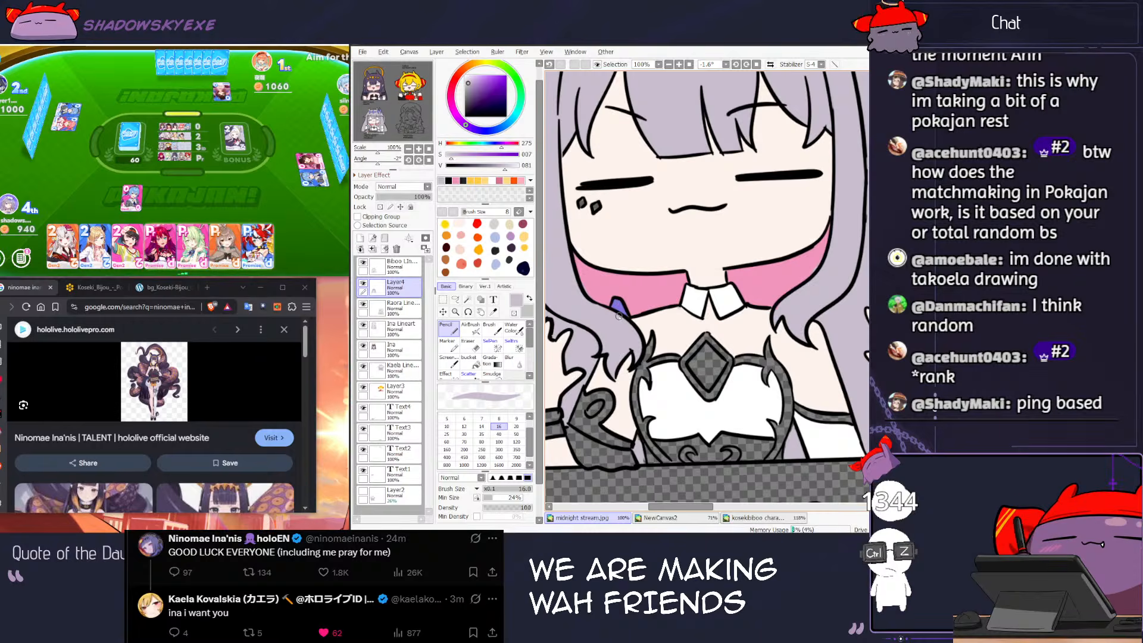
Step: Sample the inner-hair pink and pencil a small patch beside the hair strand on the left of Biboo's body
alt+click(603, 281)
mouse_move(589, 297)
mouse_down()
mouse_move(623, 288)
mouse_move(616, 322)
mouse_move(629, 342)
mouse_move(620, 323)
mouse_up()
key(ctrl+z)
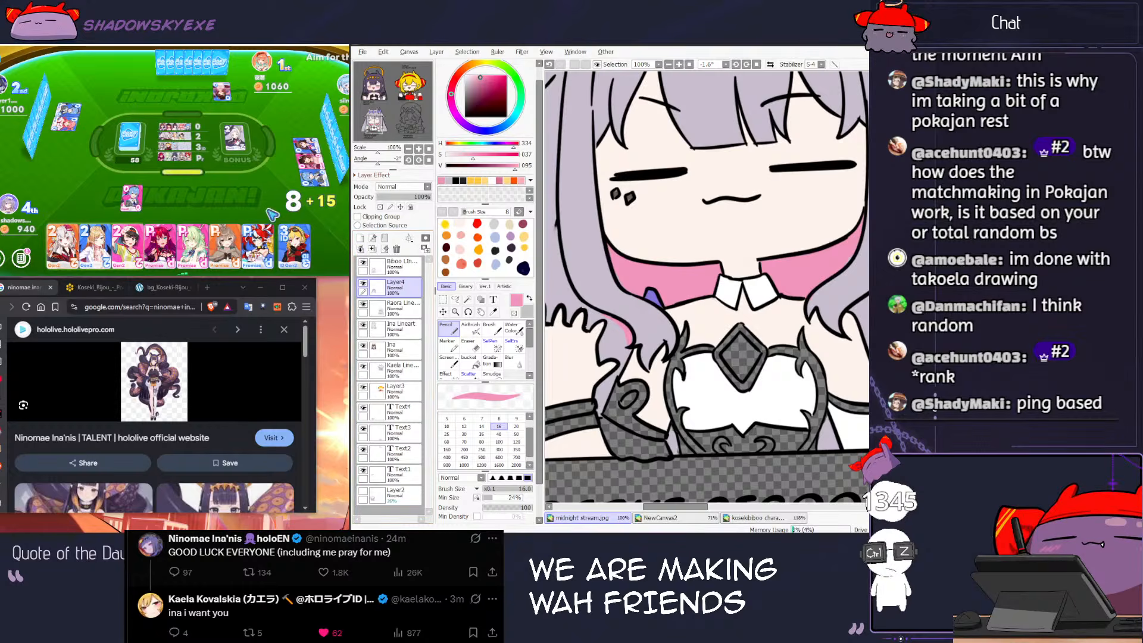
Step: Switch to the Pokajan game and discard the newly drawn card
click(238, 206)
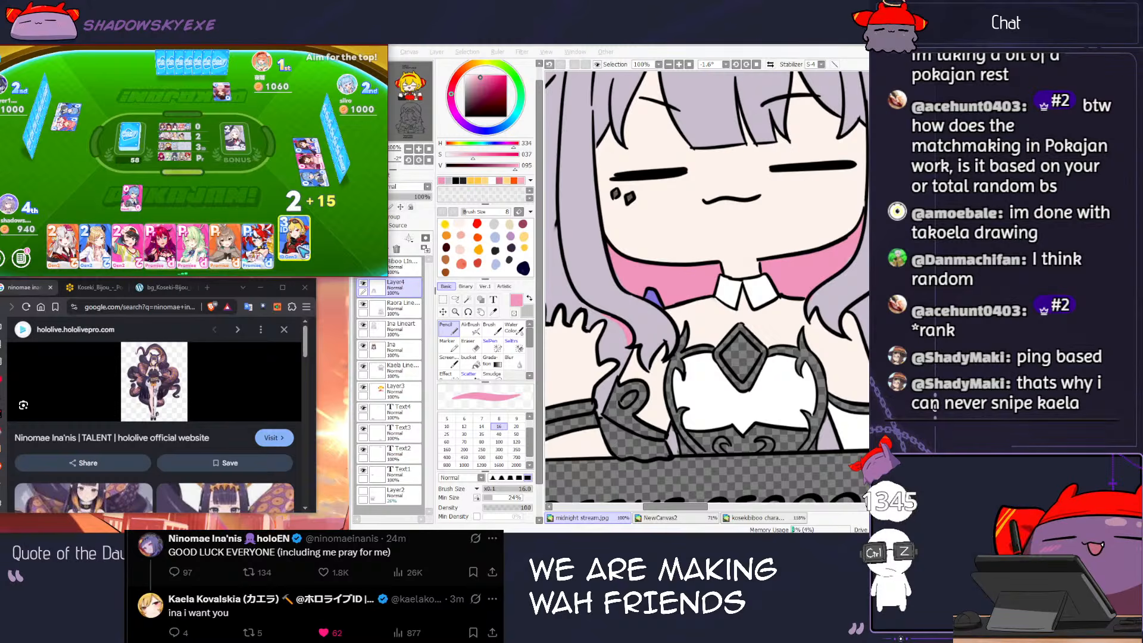
click(302, 250)
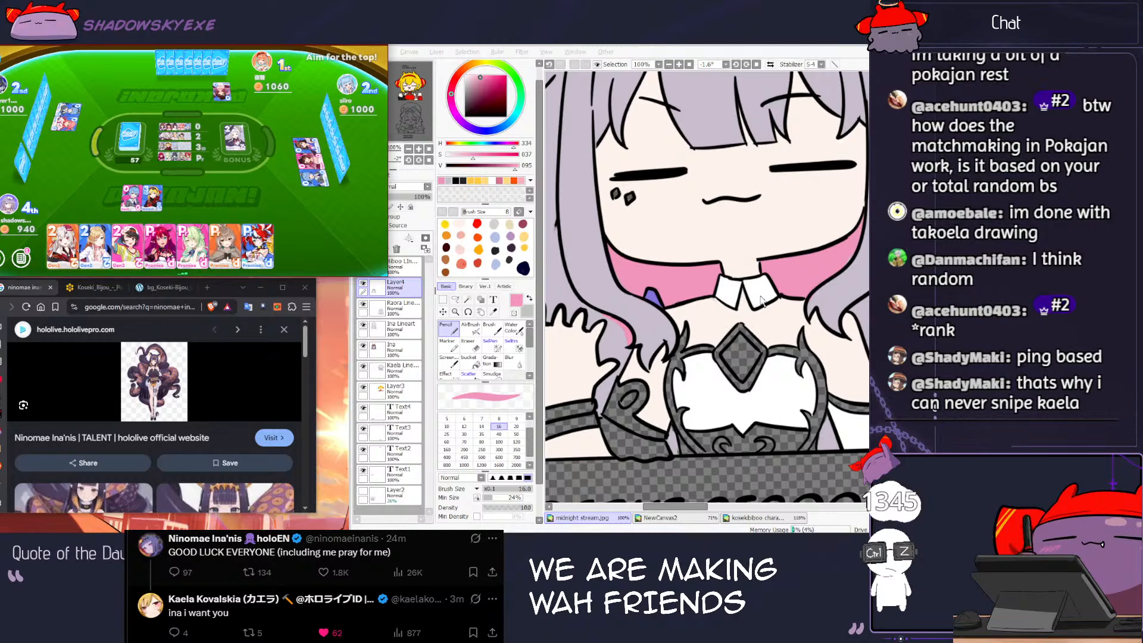
Step: Pencil a pink boundary beside the hair strand on the right of Biboo's body and fill the enclosed gap with pink
click(836, 315)
drag(836, 316, 795, 293)
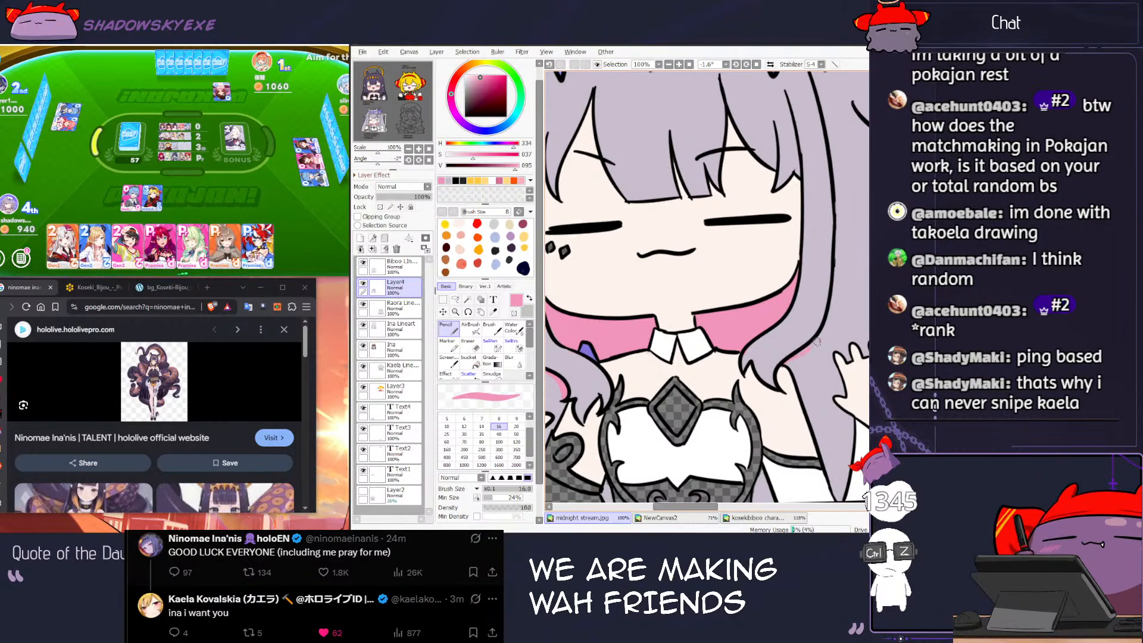
key(ctrl+z)
drag(807, 349, 810, 390)
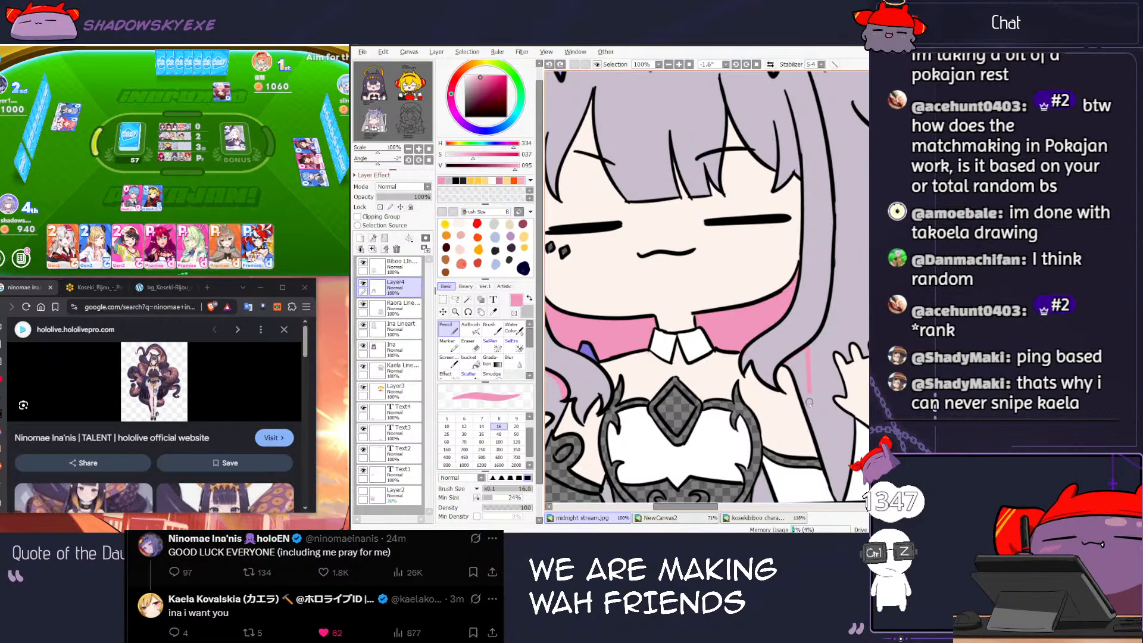
key(ctrl+z)
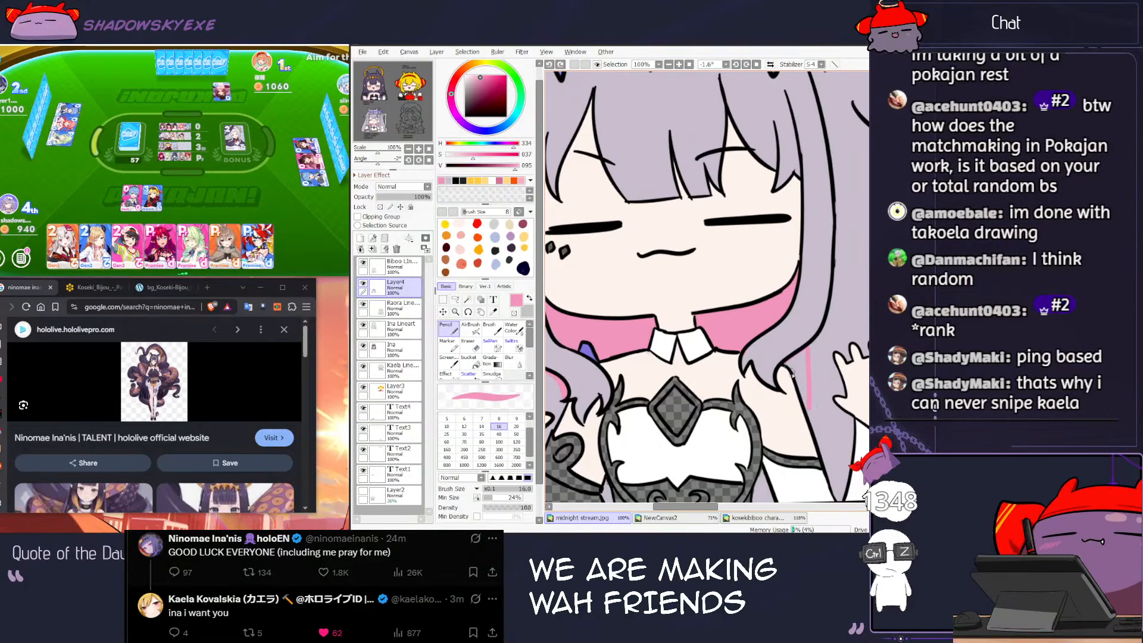
drag(805, 408, 808, 410)
key(g)
click(798, 381)
key(n)
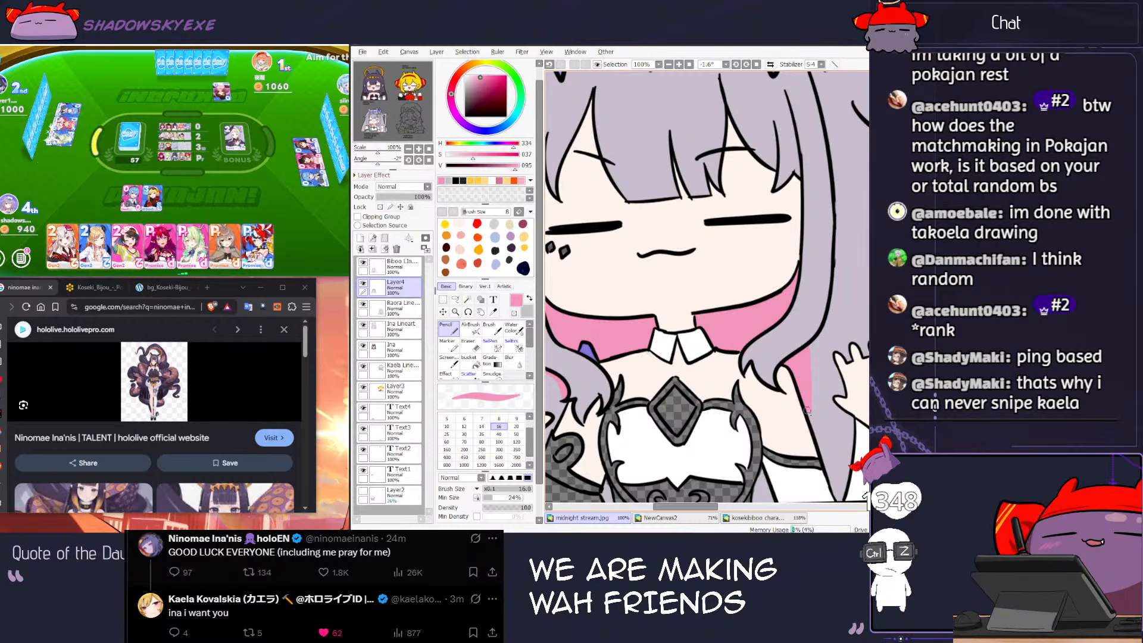
Step: Outline and fill the gap between the hair strand on the left and the raised hand with pink, and sample the skin tone
drag(593, 275, 673, 219)
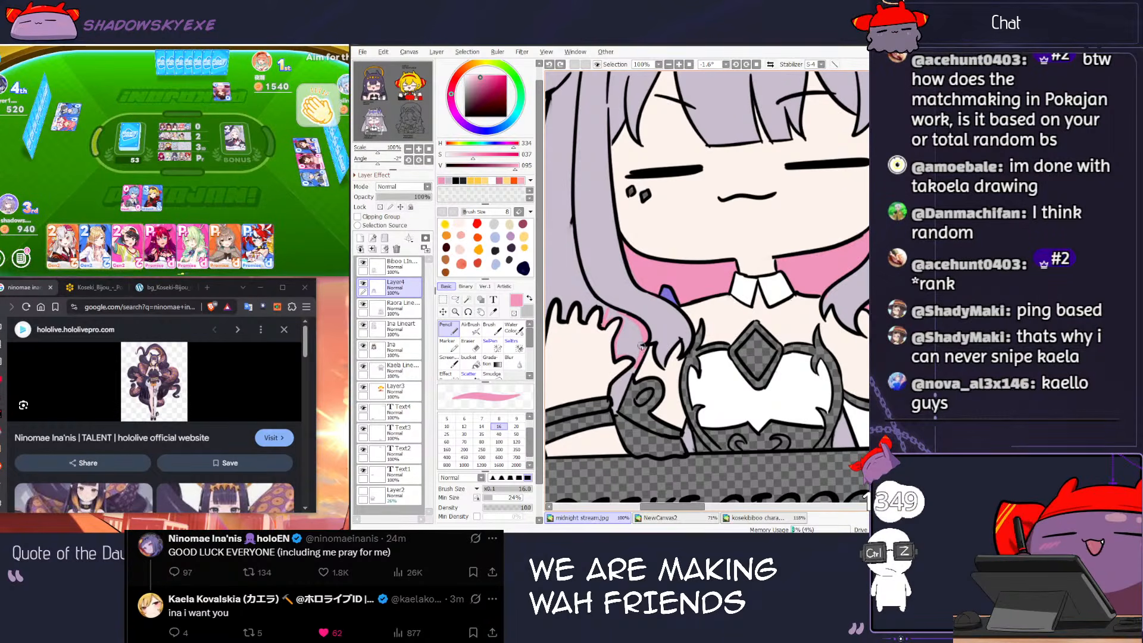
key(g)
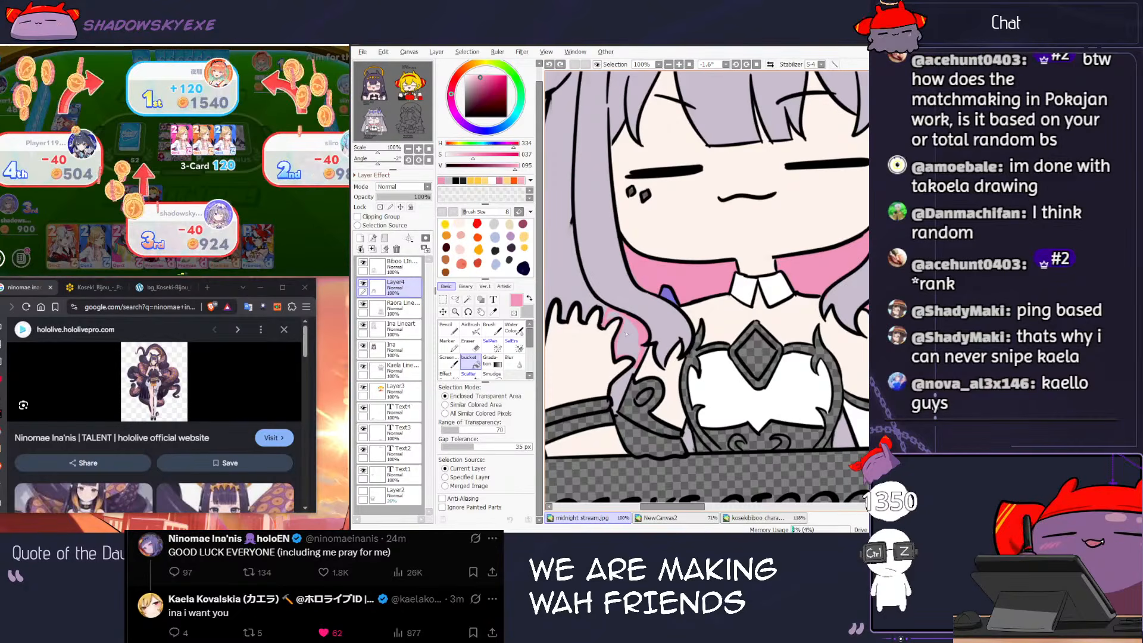
key(n)
right_click(609, 336)
key(ctrl+z)
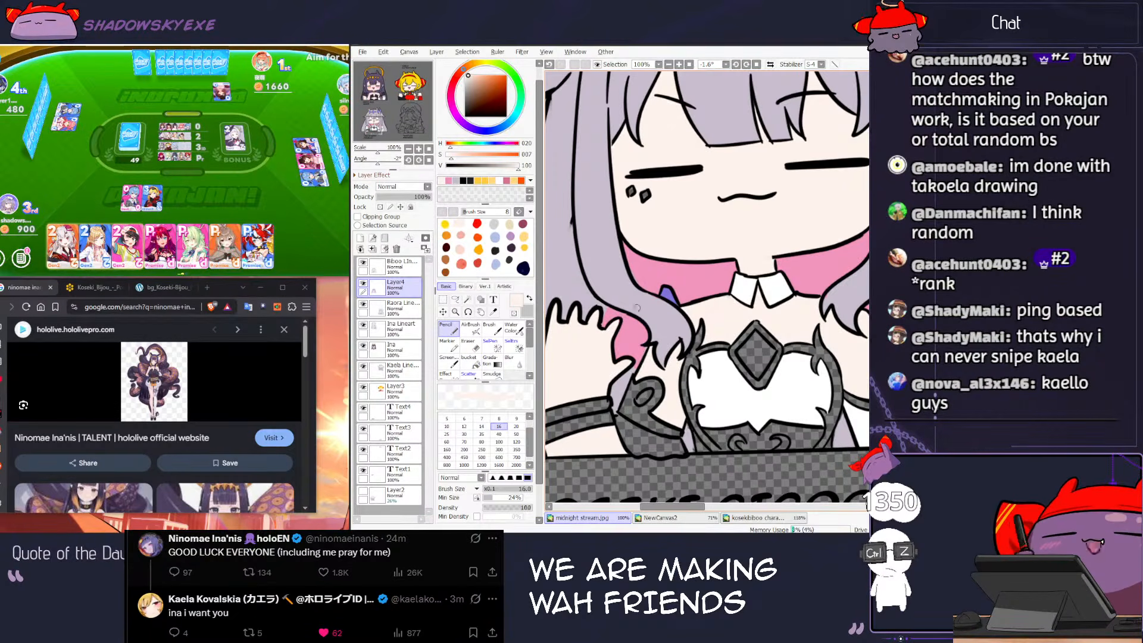
scroll(610, 331, down, 4)
scroll(624, 321, up, 4)
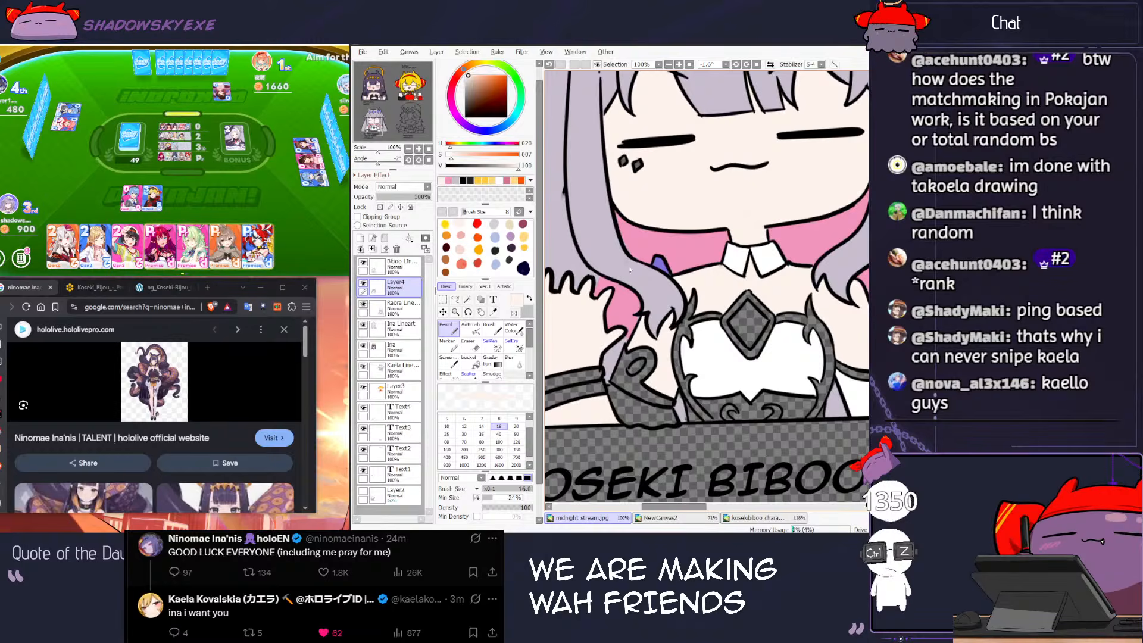
Step: Sample the inner-hair pink and touch up the gap beside the hair strand on the right of Biboo's body
alt+click(630, 316)
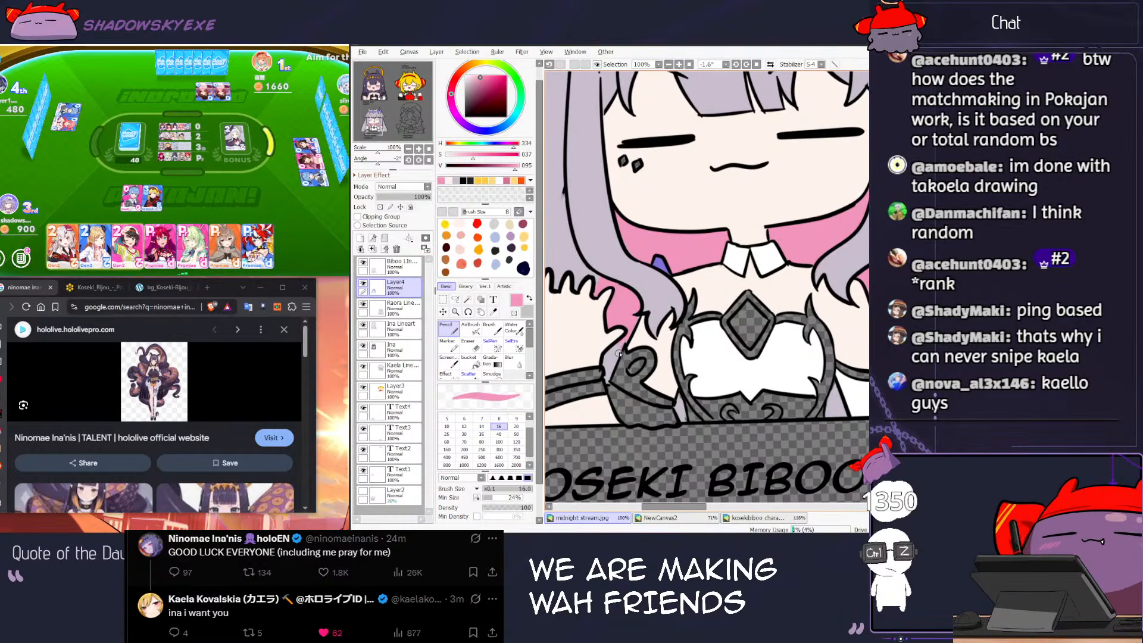
drag(851, 355, 789, 397)
drag(815, 357, 817, 376)
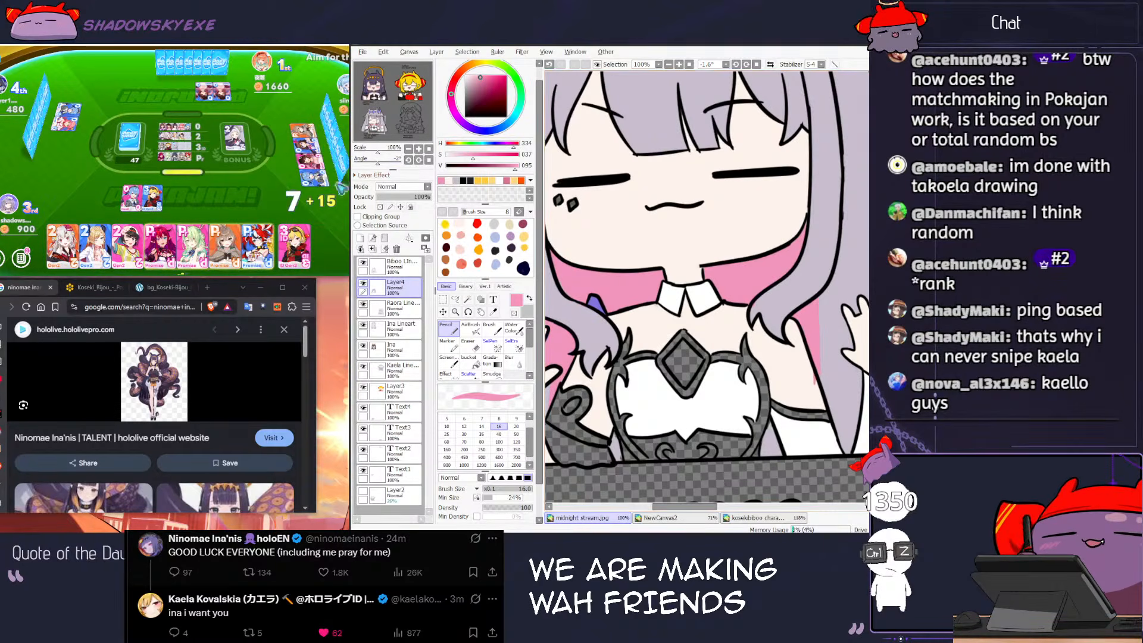
Step: Switch to the Pokajan game and discard the newly drawn card at the end of the hand
click(221, 219)
click(284, 245)
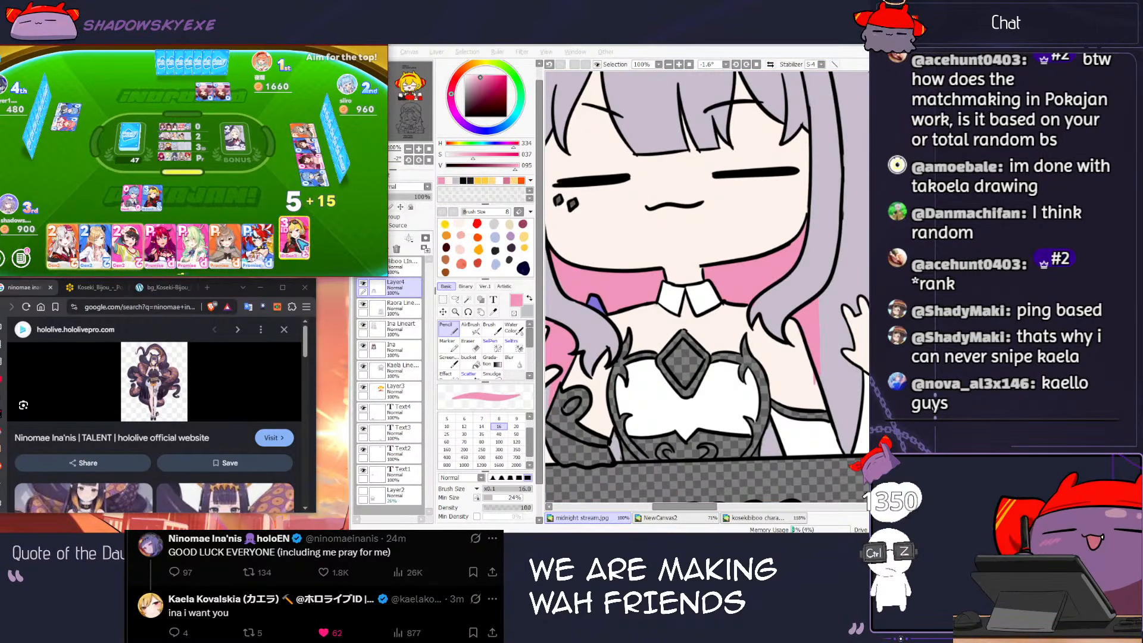
Step: Sample the crystal purple from Biboo's headpiece and fill the two small diamond marks under her eye with it
scroll(606, 223, down, 5)
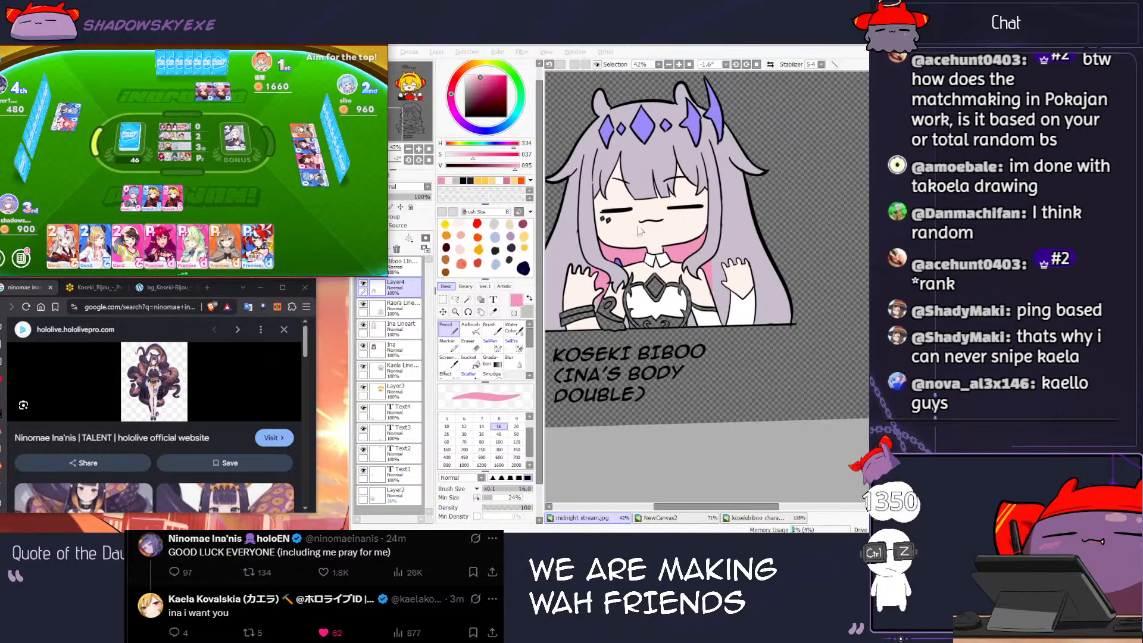
scroll(637, 239, up, 3)
drag(572, 168, 571, 222)
right_click(622, 159)
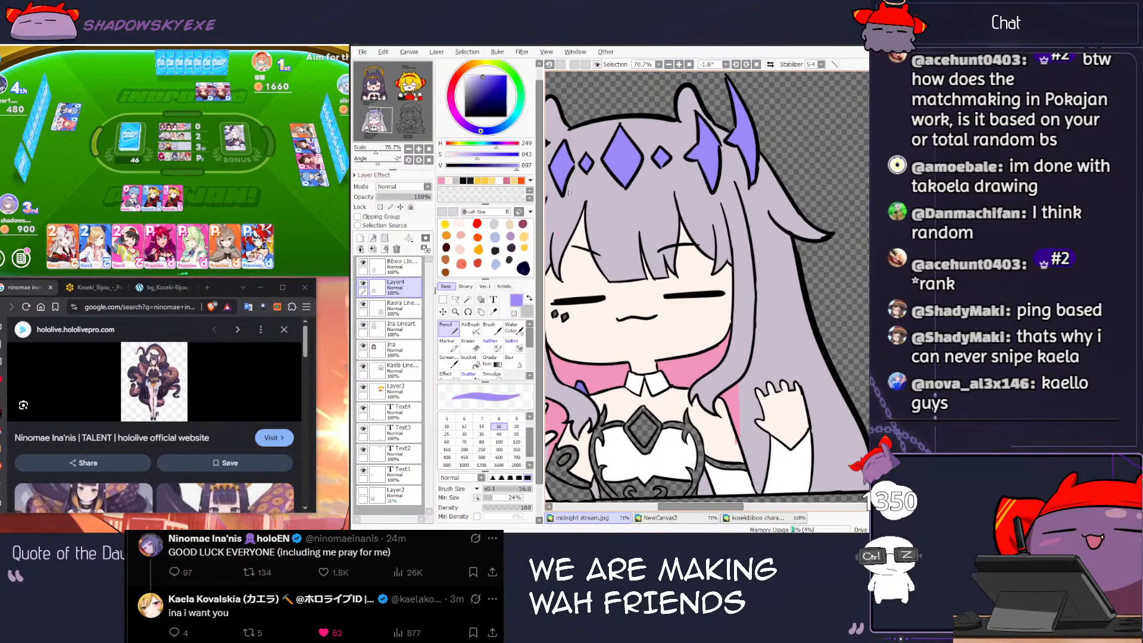
drag(601, 262, 628, 225)
key(g)
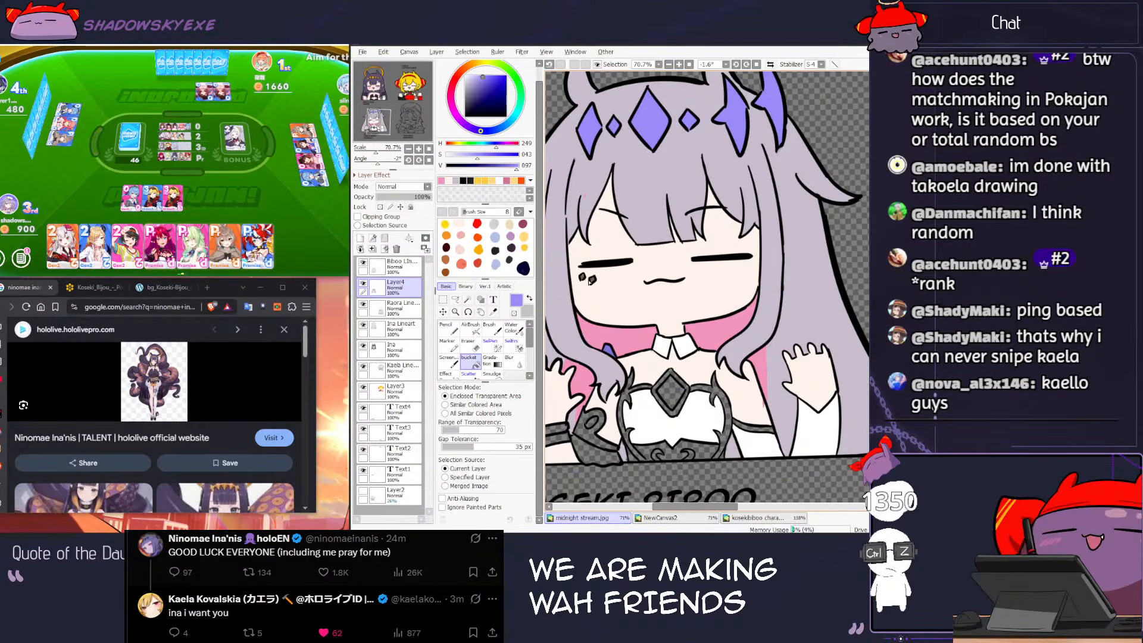
scroll(632, 285, down, 4)
scroll(598, 376, up, 5)
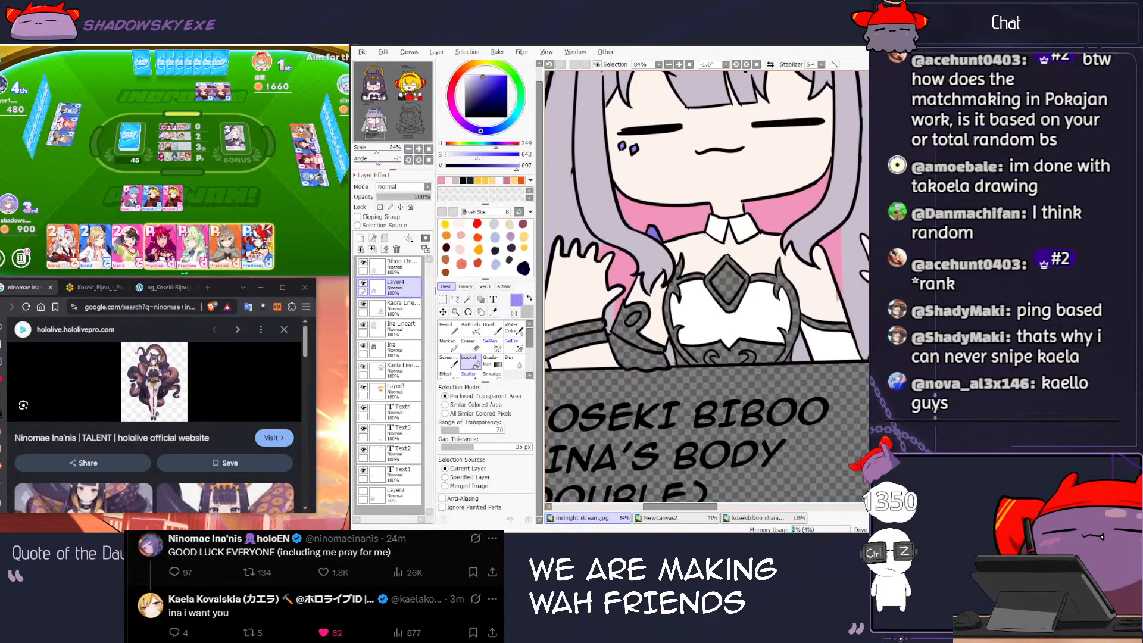
Step: Sample the pale pink of the hanging crystal on Biboo's character sheet and return to the chibi drawing
click(757, 518)
drag(688, 362, 694, 335)
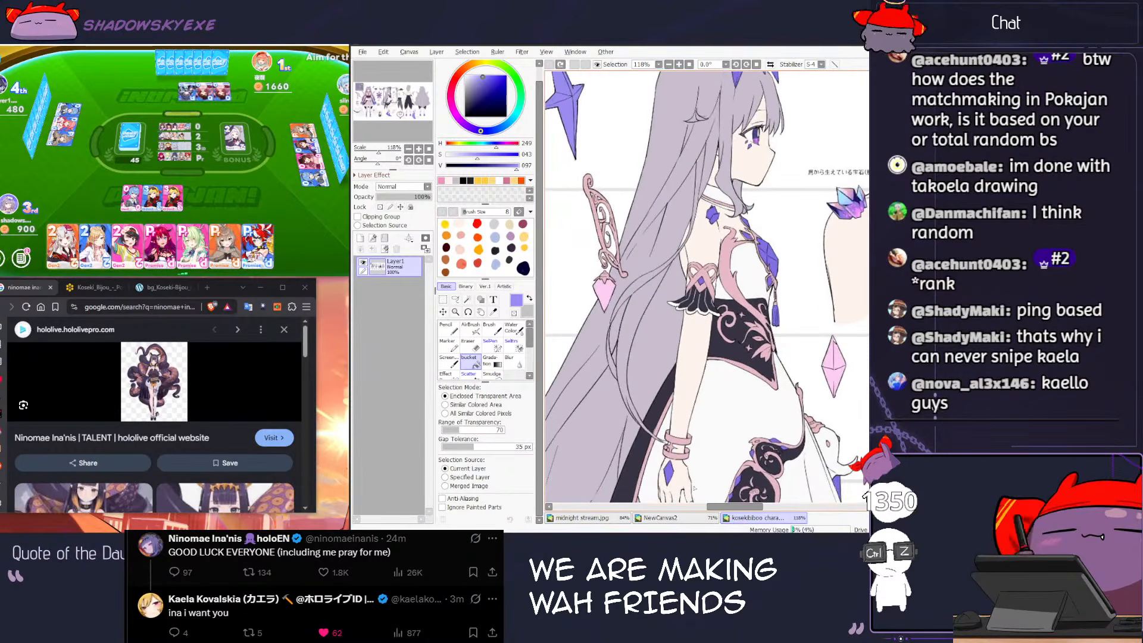
alt+click(834, 369)
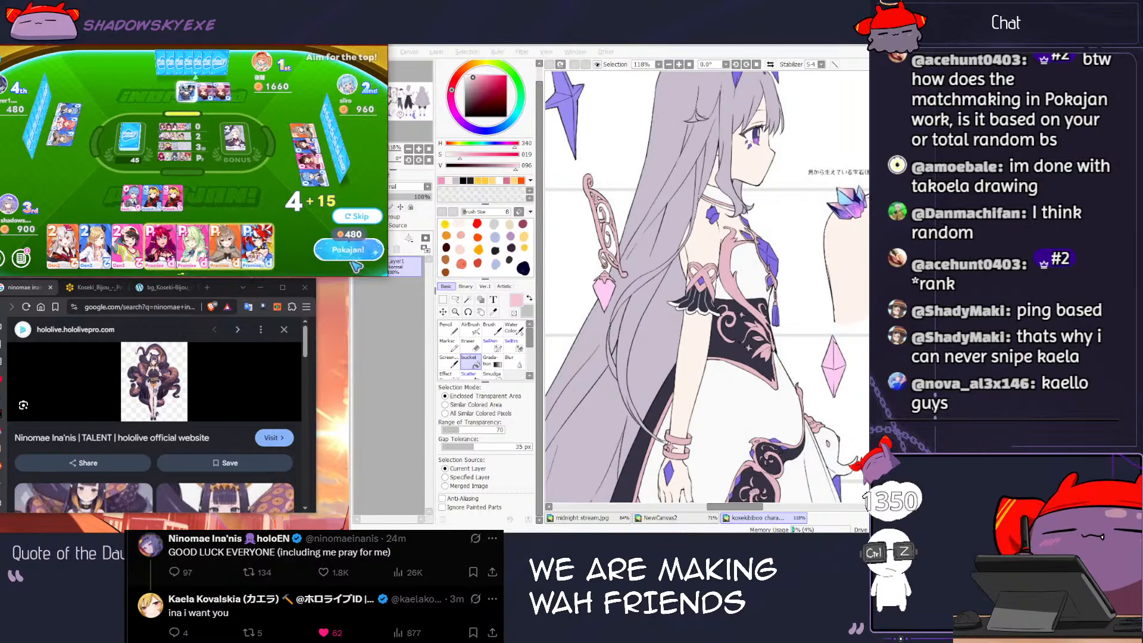
key(ctrl+Tab)
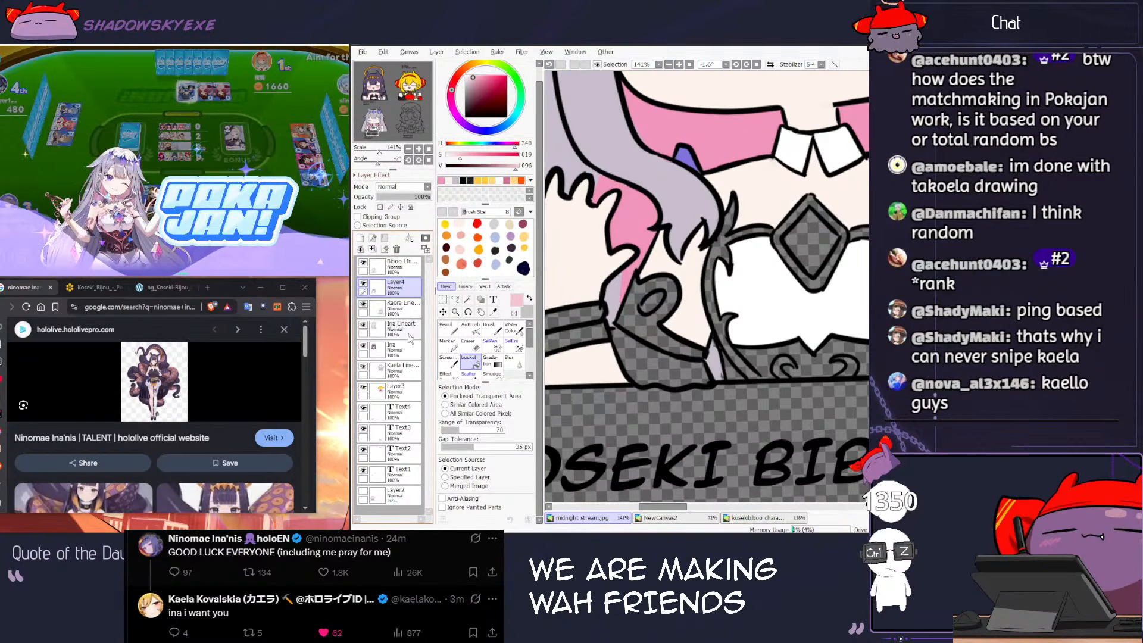
key(ctrl+Tab)
key(ctrl+Tab)
key(ctrl+Tab)
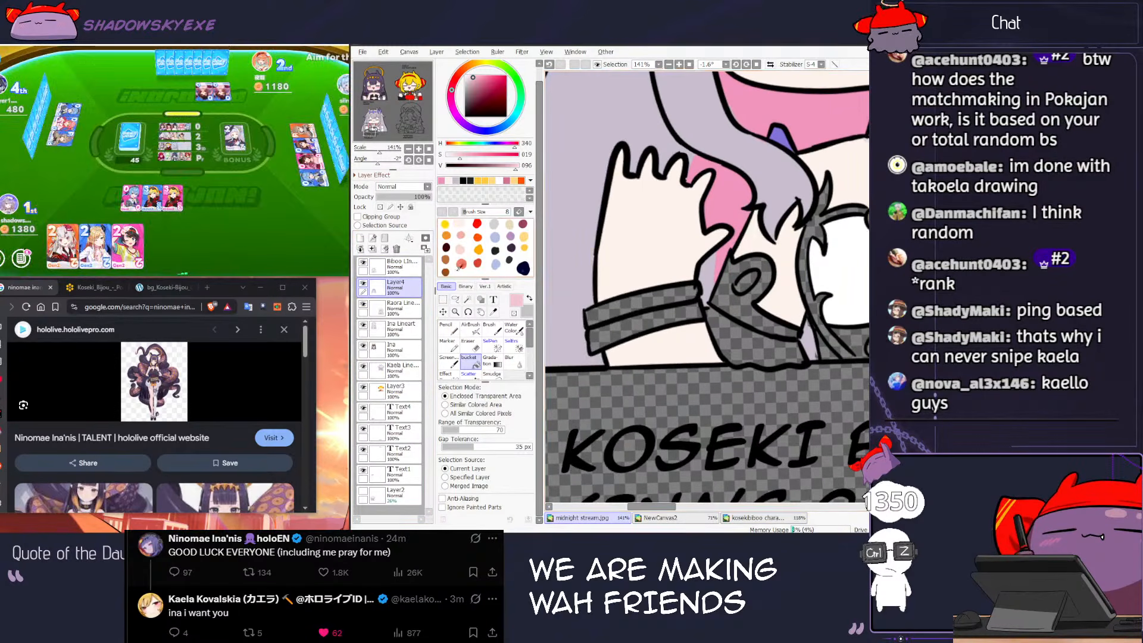
Step: Select both bands around the raised wrist on the Biboo line layer and fill them with pale pink on Layer4
click(402, 264)
click(467, 298)
click(631, 324)
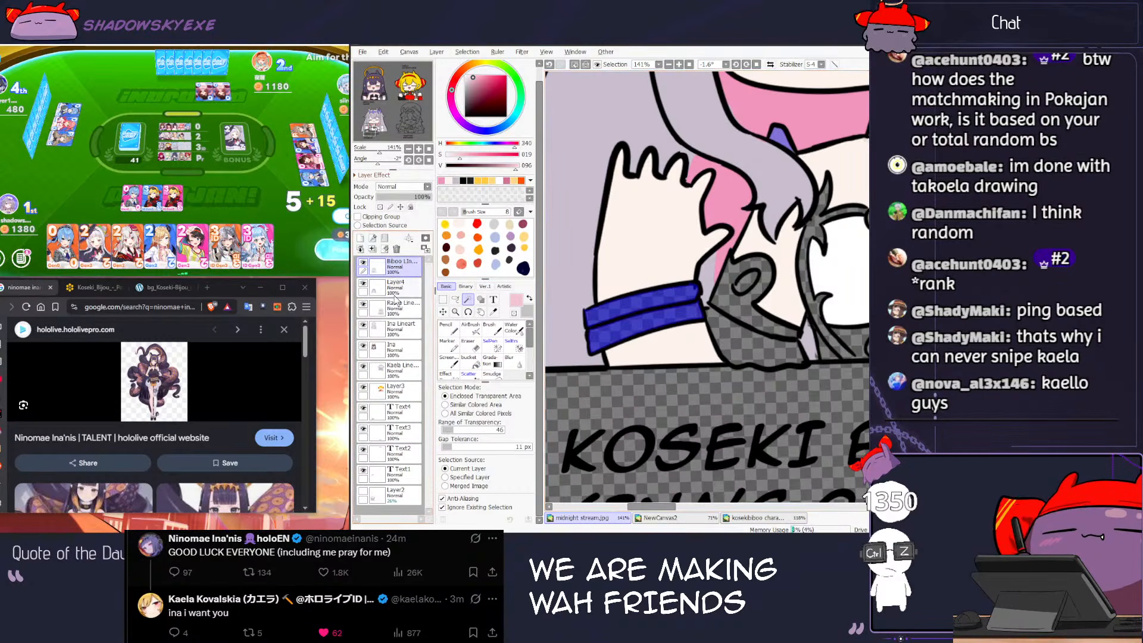
click(395, 284)
click(468, 360)
click(640, 303)
click(636, 336)
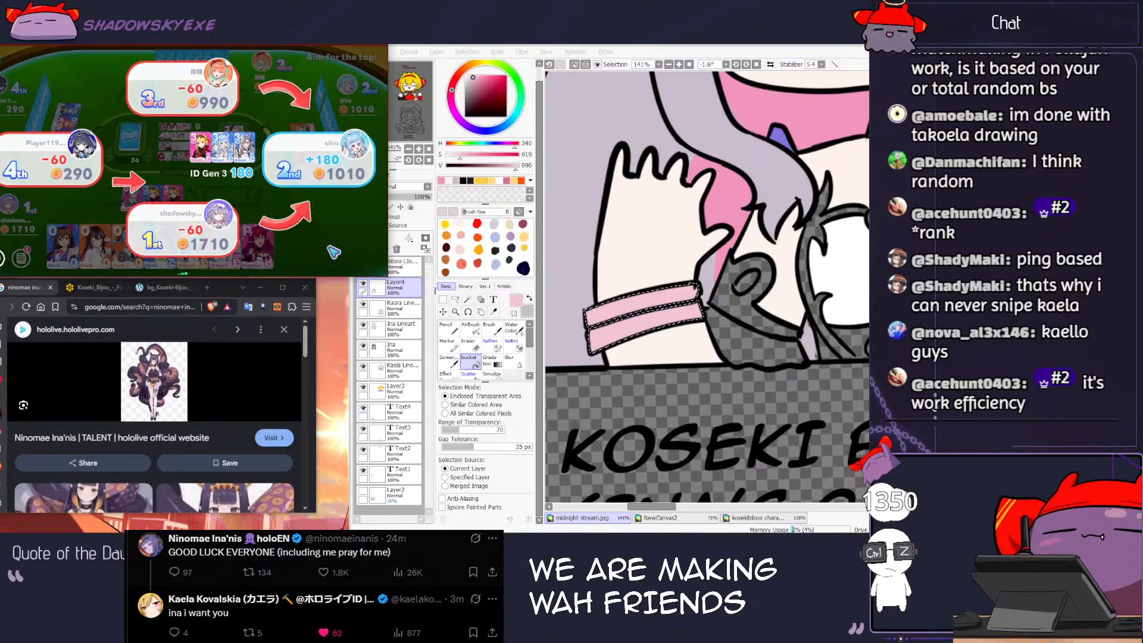
Step: Switch to the Pokajan game and discard the first card of the hand
scroll(628, 269, down, 3)
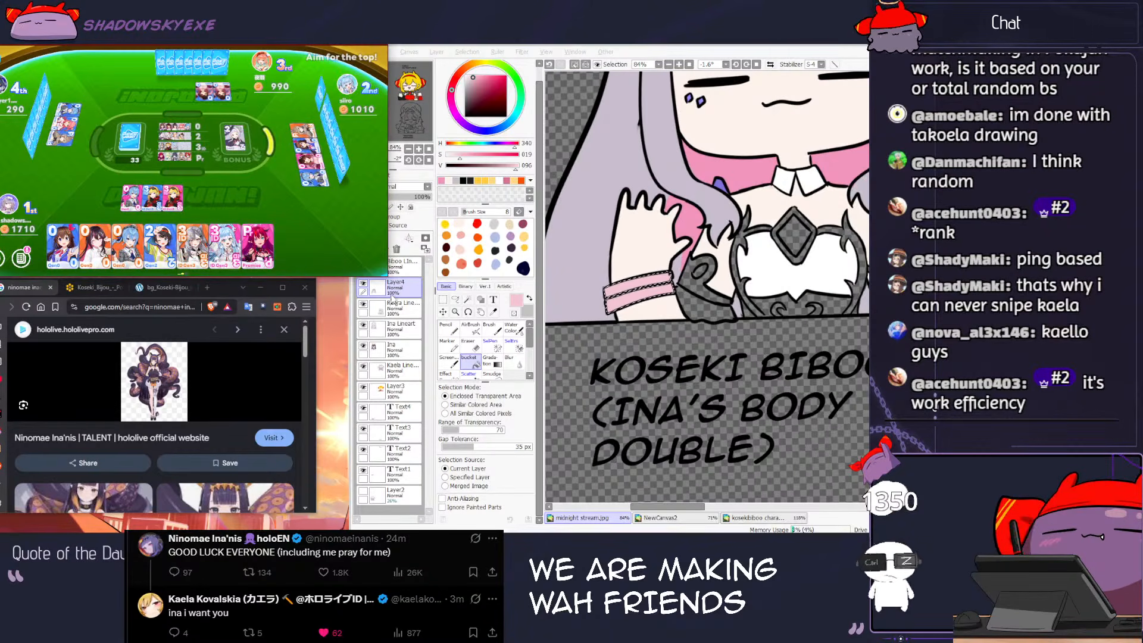
click(402, 265)
drag(714, 268, 630, 285)
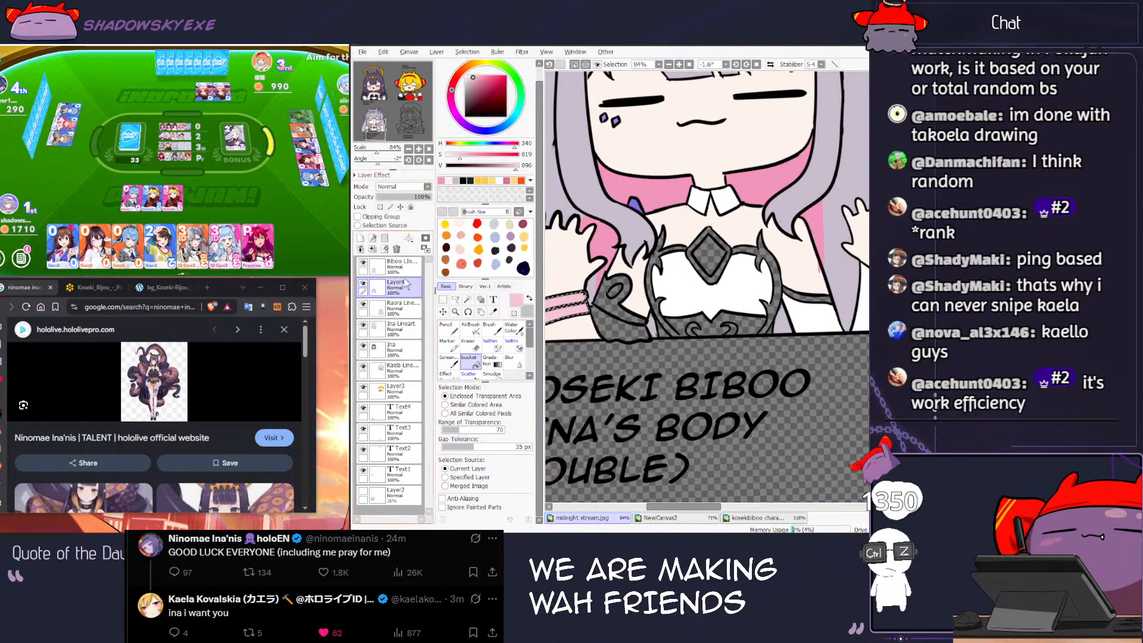
key(n)
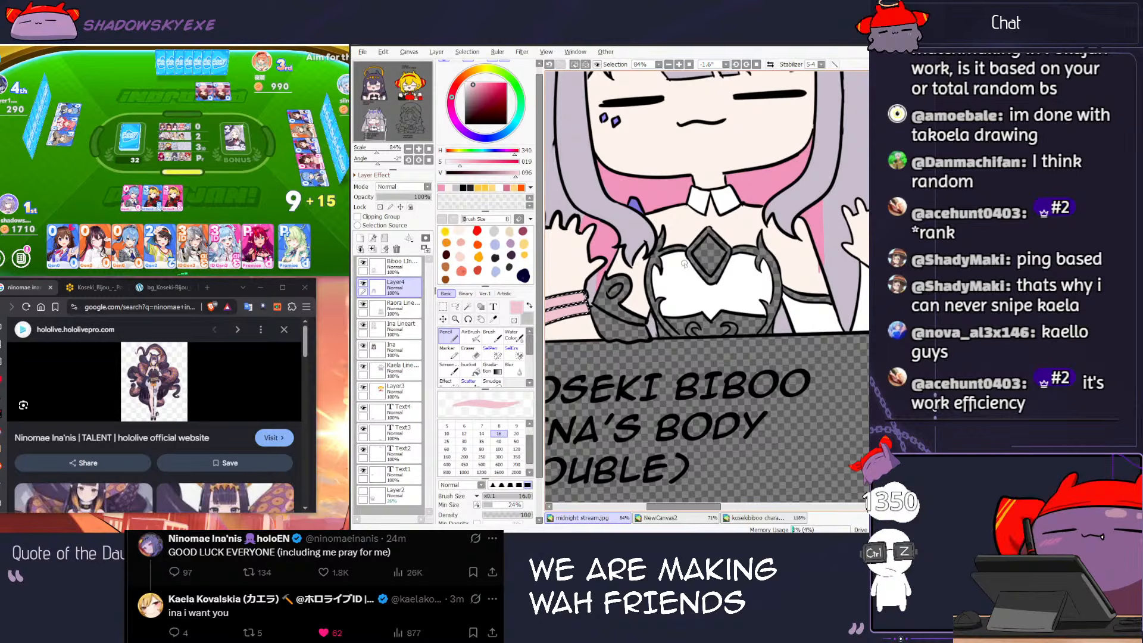
click(246, 191)
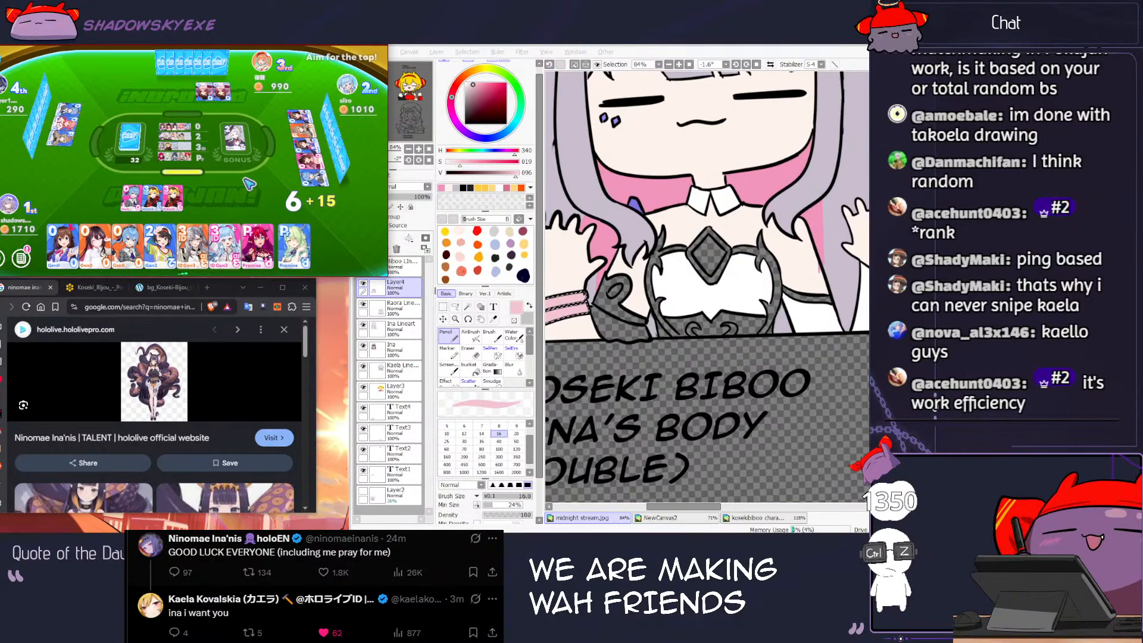
click(59, 241)
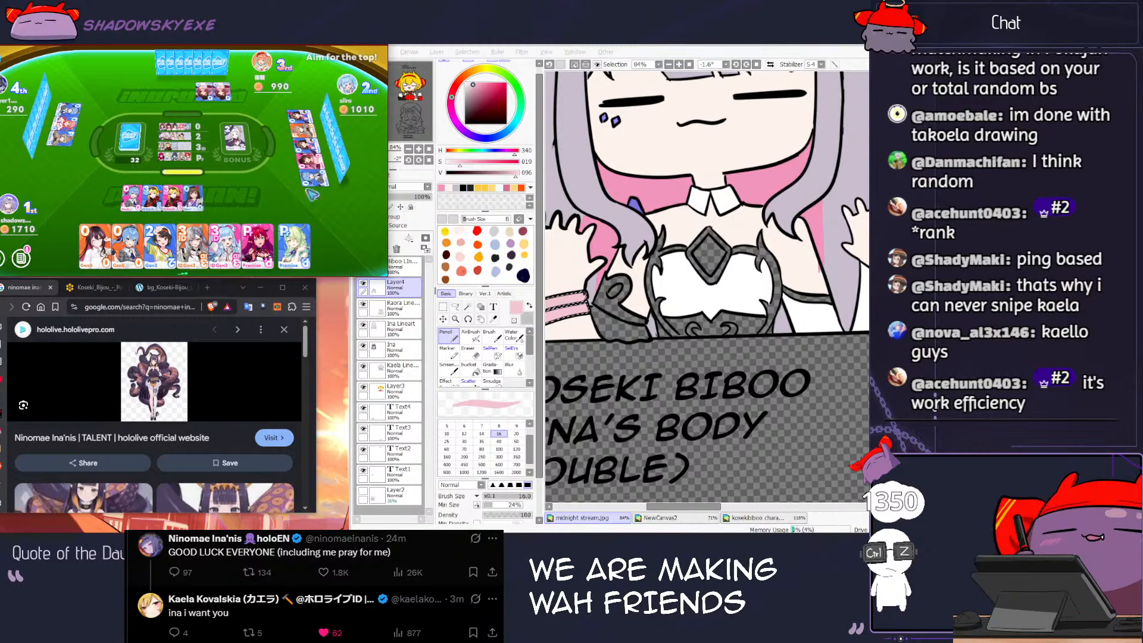
Step: Sample the skin tone and try to select the looped arm ornament beside the raised hand on the Biboo line layer
scroll(691, 249, up, 4)
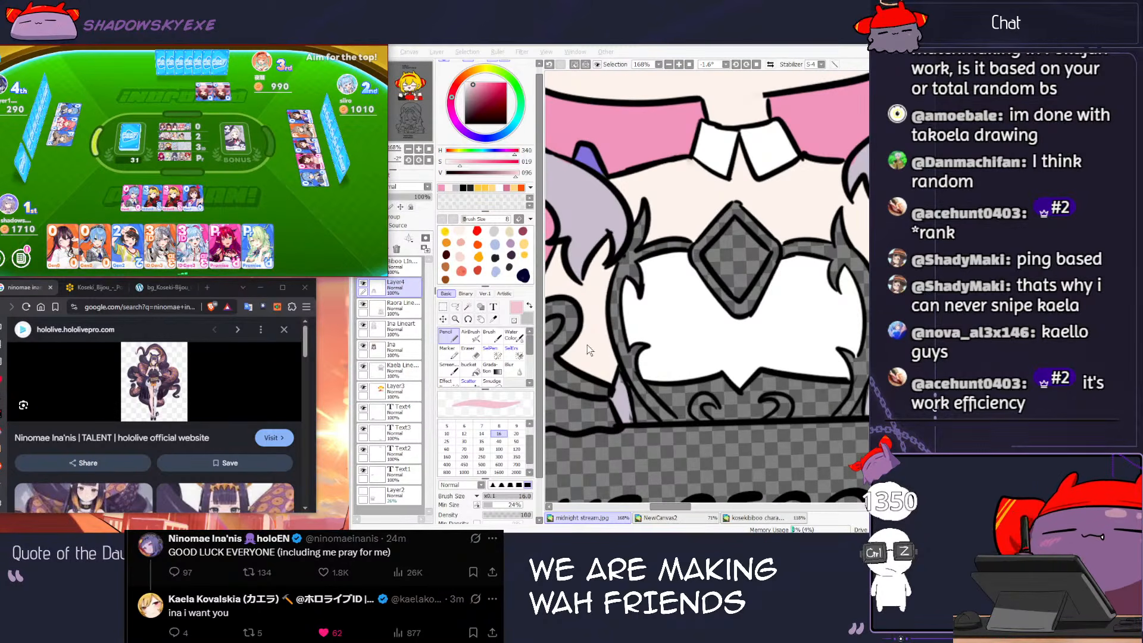
alt+click(588, 348)
mouse_move(548, 334)
mouse_down()
mouse_move(559, 307)
mouse_move(615, 286)
mouse_up()
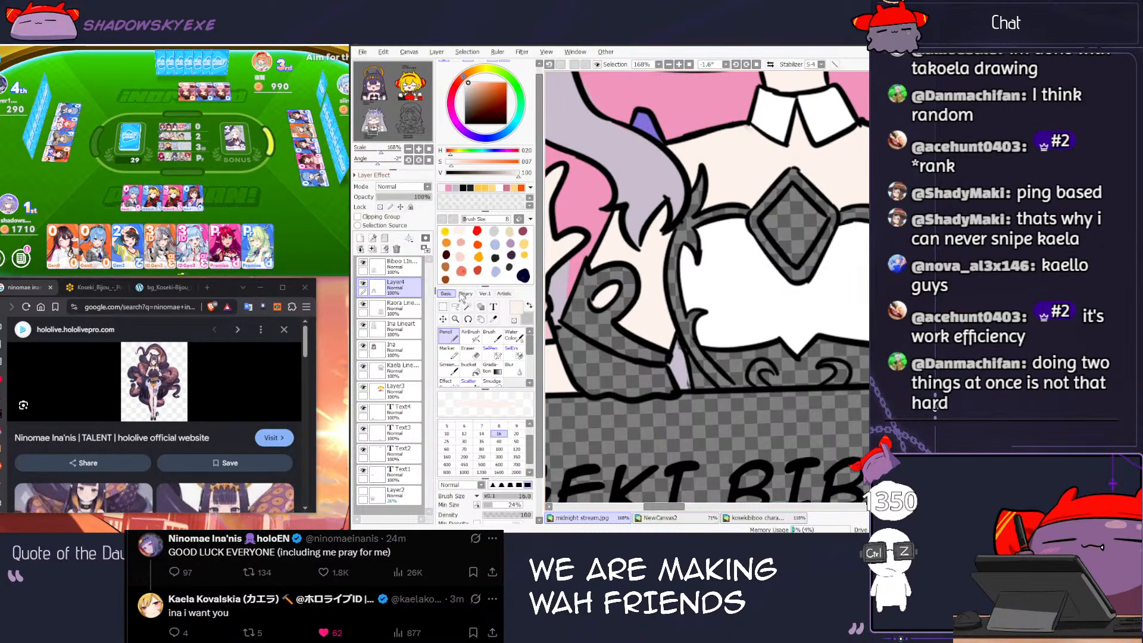
click(402, 266)
click(467, 307)
click(620, 293)
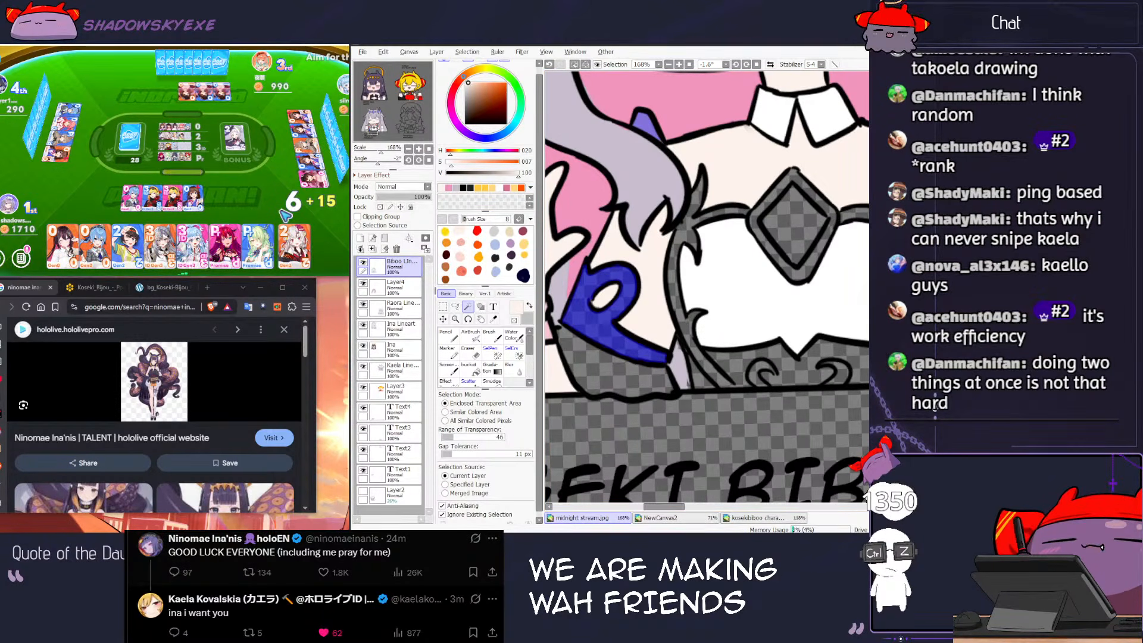
Step: Switch to the Pokajan game and discard the second card of the hand
click(241, 204)
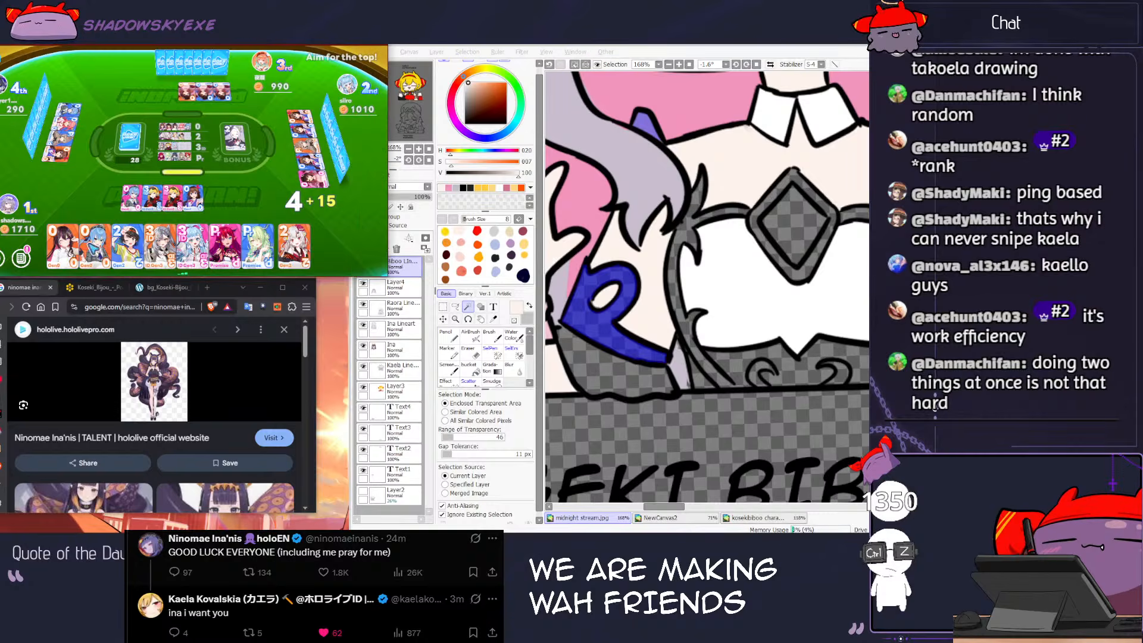
click(94, 246)
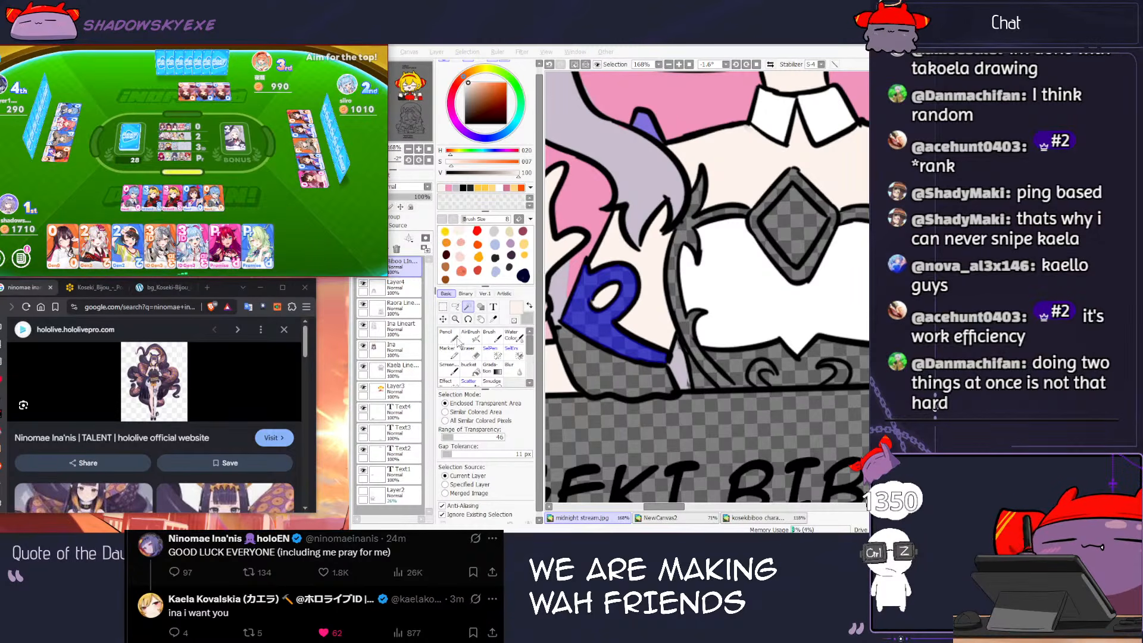
Step: Try adding the cuff below the looped ornament to the selection, check the reference canvases, and undo the selection
click(399, 275)
click(595, 356)
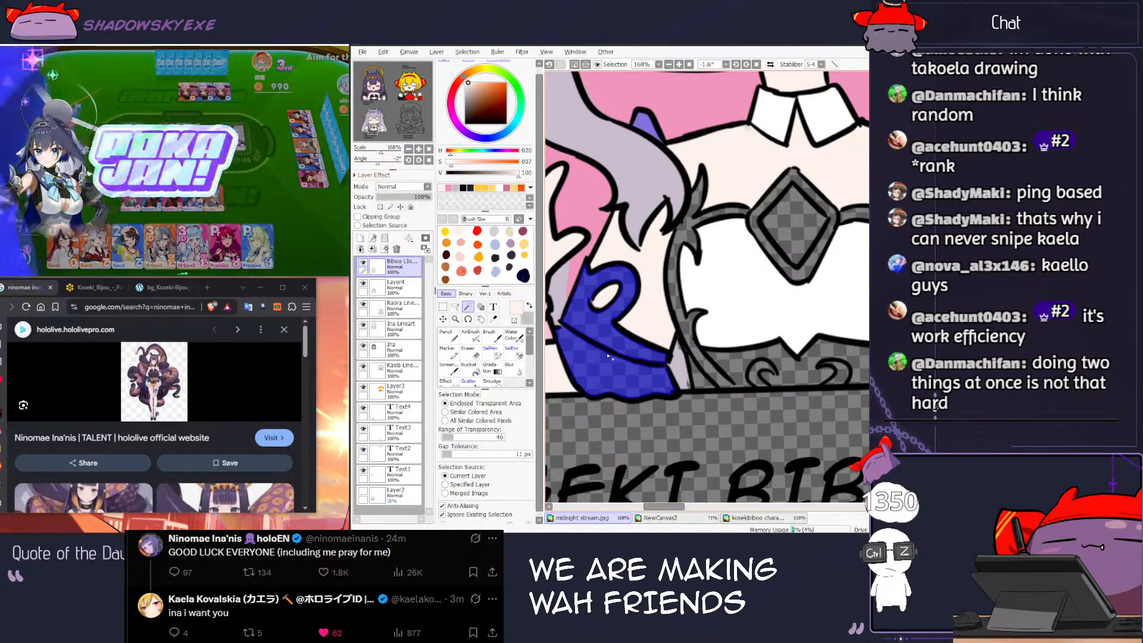
key(ctrl+Tab)
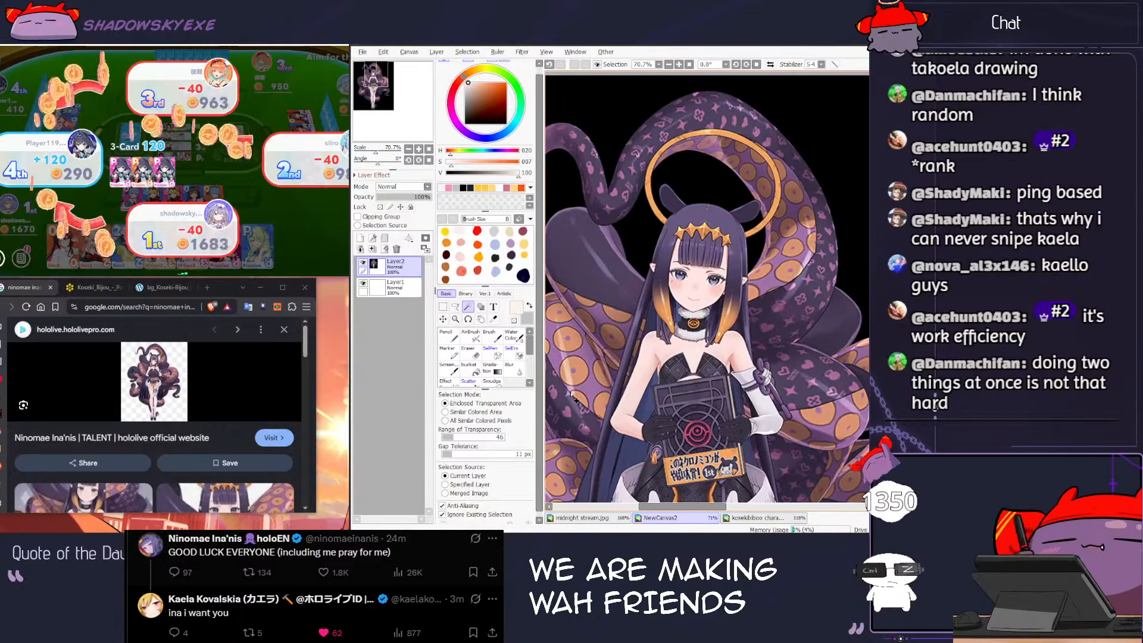
key(ctrl+Tab)
key(ctrl+Tab)
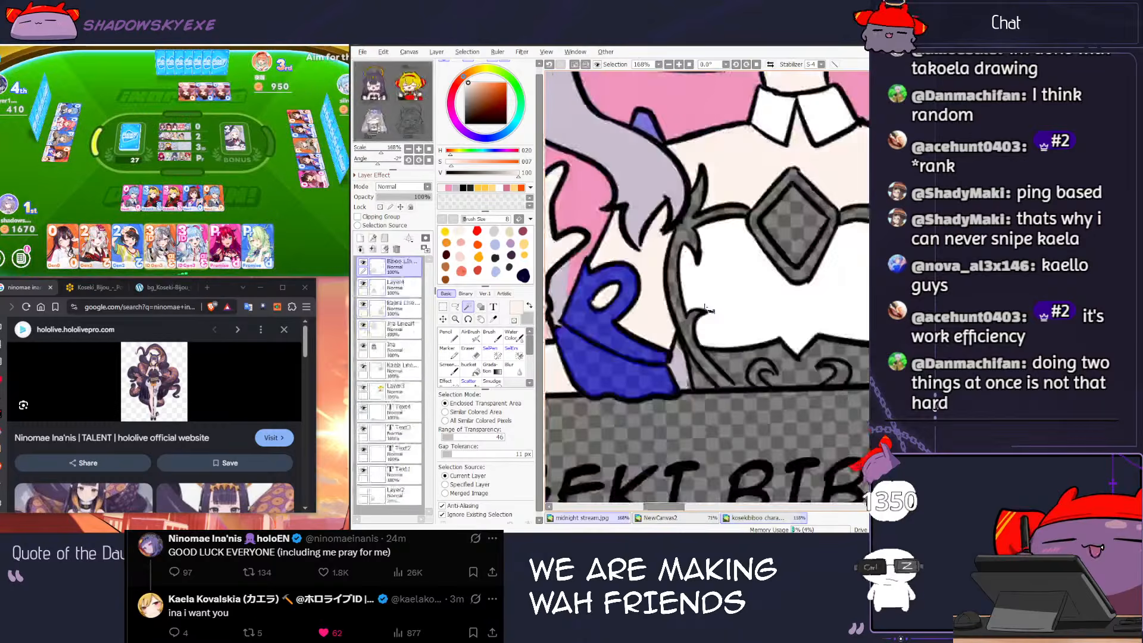
key(ctrl+z)
click(416, 280)
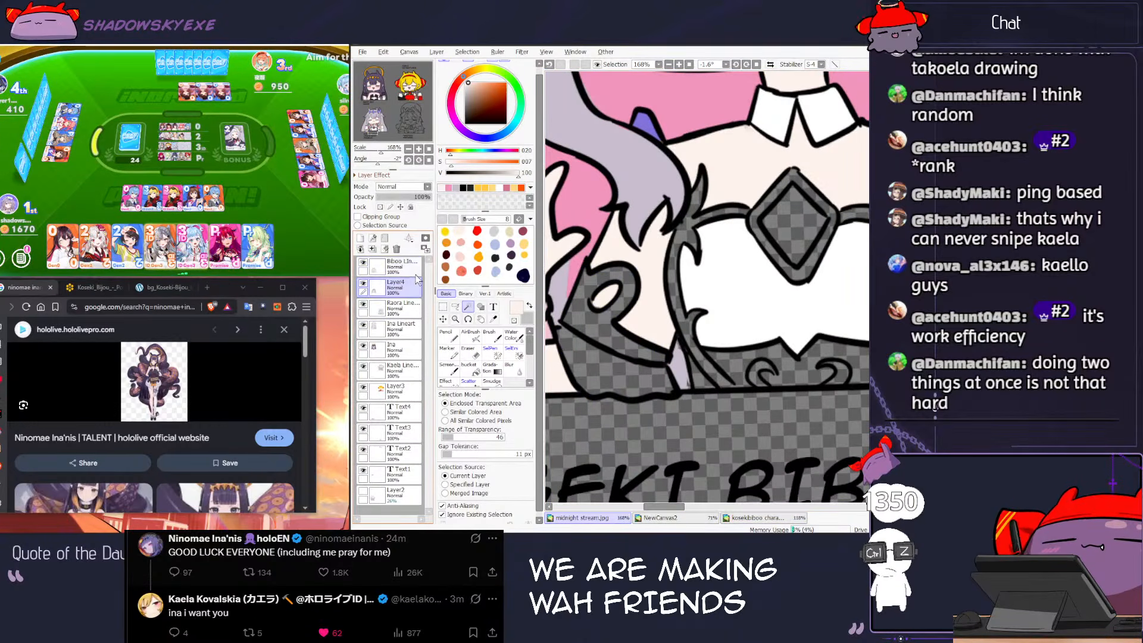
Step: Select the looped arm ornament on the line layer, fill it with the wristband's pale pink on Layer4, and deselect
click(416, 275)
click(586, 307)
drag(586, 306, 657, 299)
key(n)
right_click(601, 307)
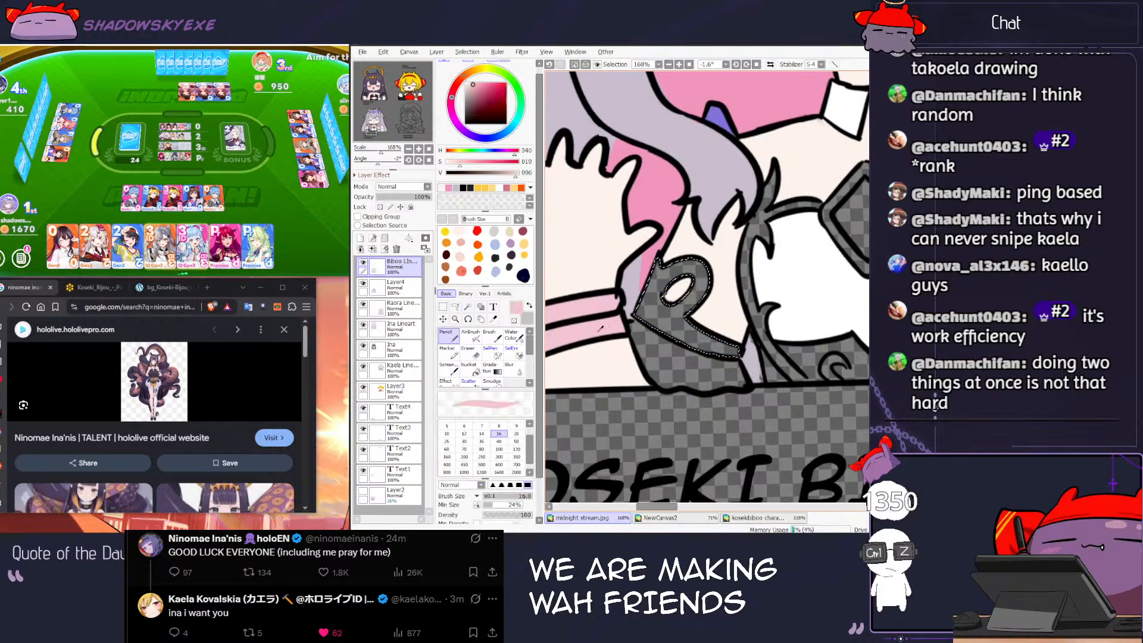
click(391, 294)
key(g)
click(659, 309)
key(ctrl+d)
Step: Select the cuff below the looped ornament and fill it on Layer4 with the dark frill colour sampled from the character sheet
click(408, 264)
key(w)
click(690, 362)
key(ctrl+Tab)
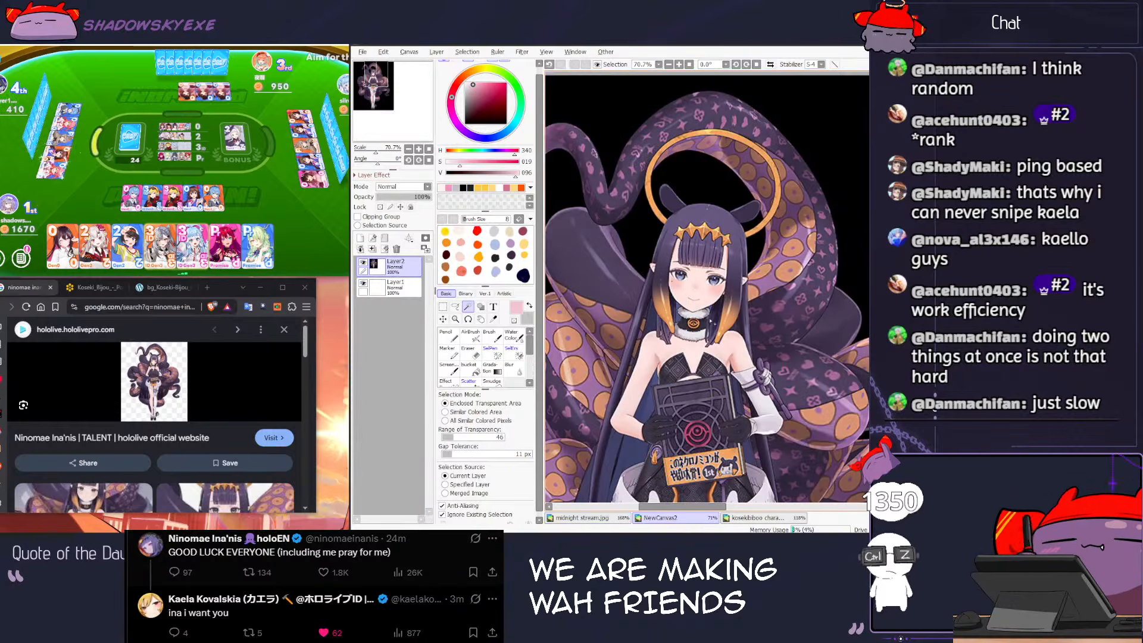
key(ctrl+Tab)
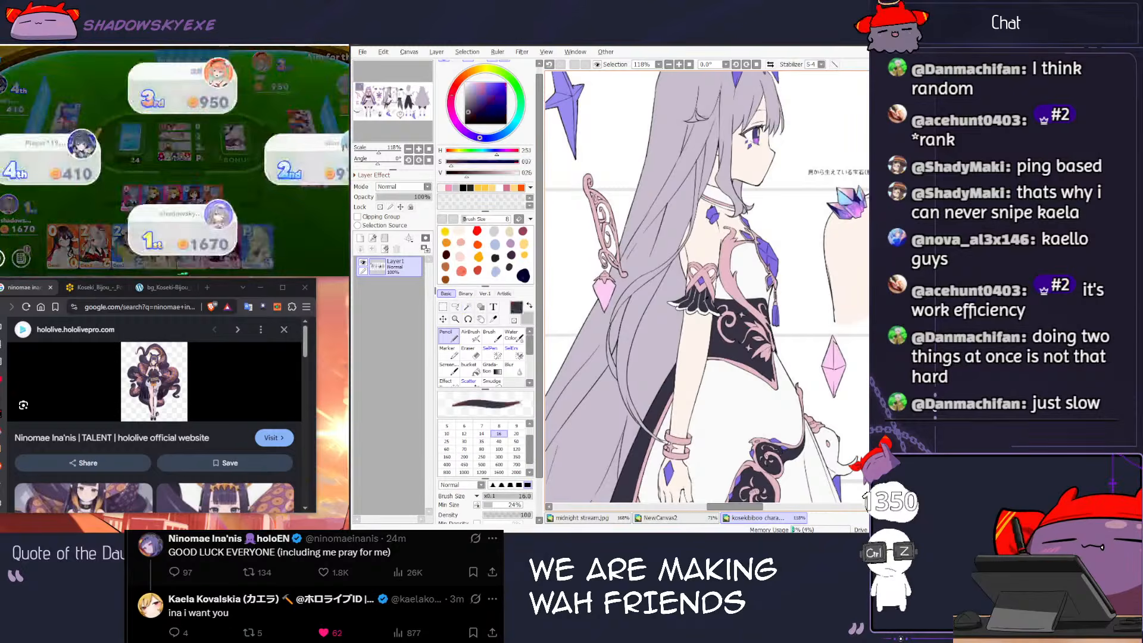
key(ctrl+Tab)
click(391, 286)
key(g)
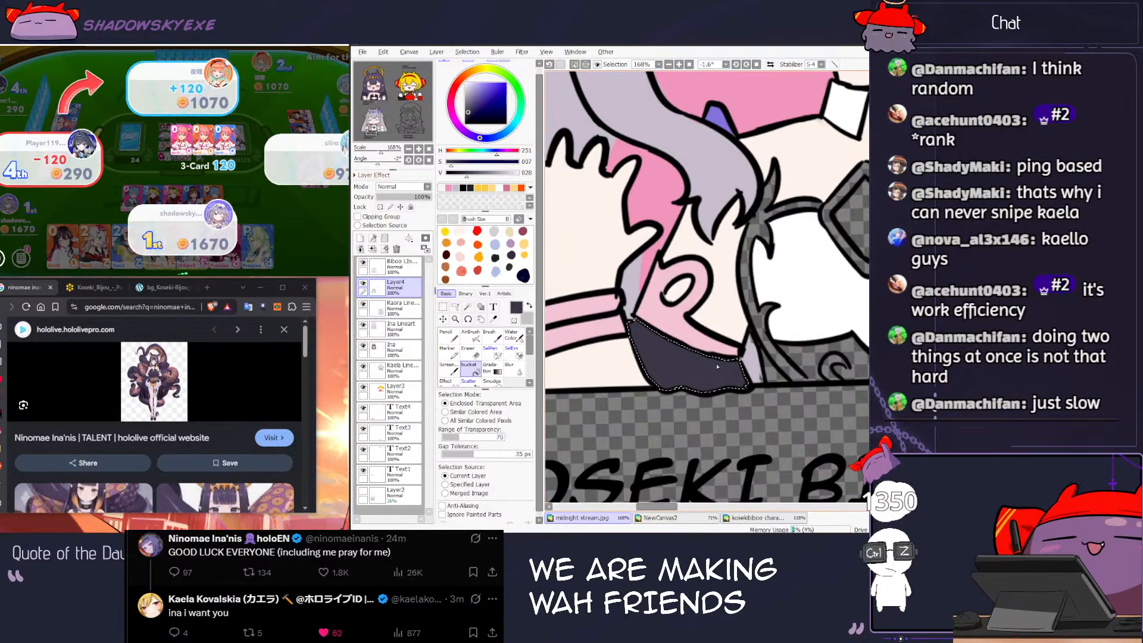
Step: Pencil white pleat stripes across the selected dark cuff, redoing the strokes that miss
key(x)
key(n)
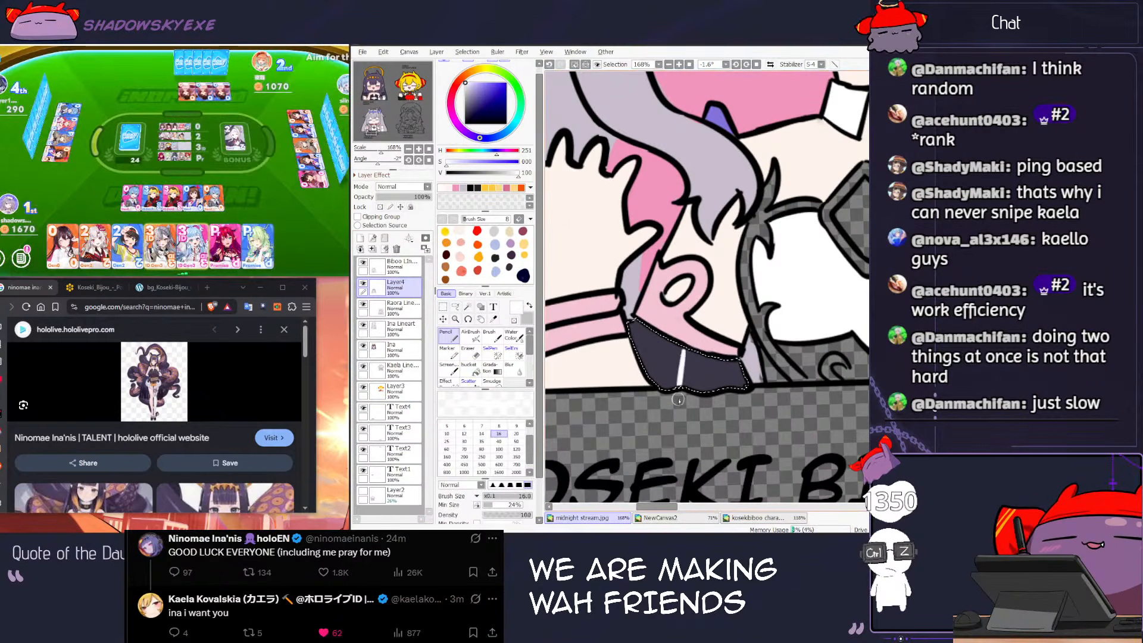
drag(682, 358, 679, 386)
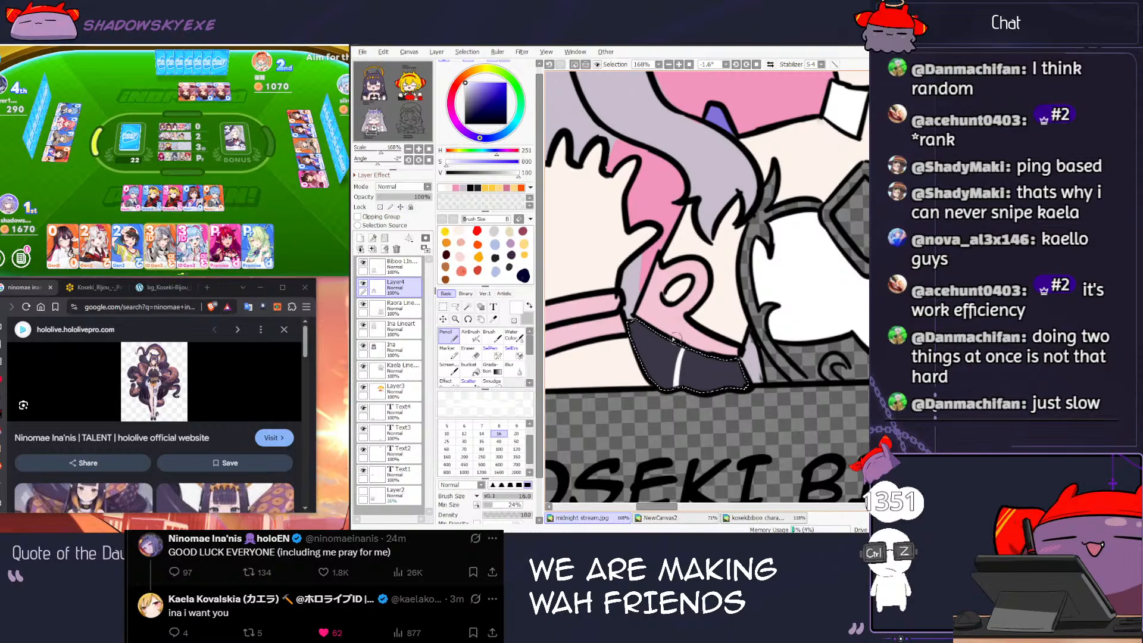
drag(655, 336, 643, 352)
key(ctrl+z)
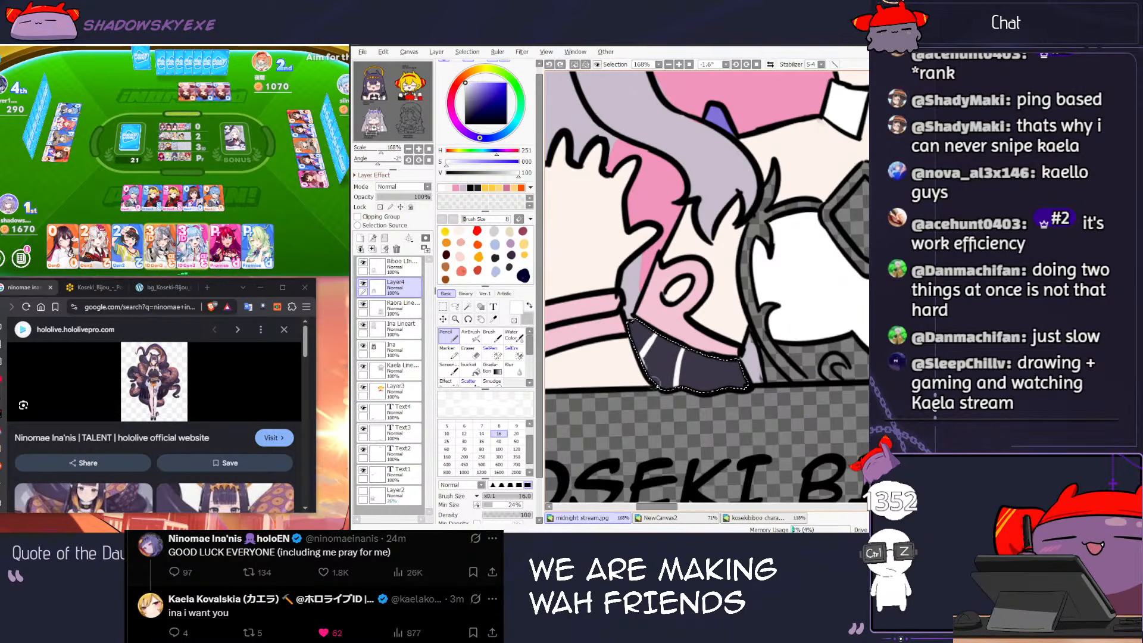
key(ctrl+z)
drag(664, 386, 723, 388)
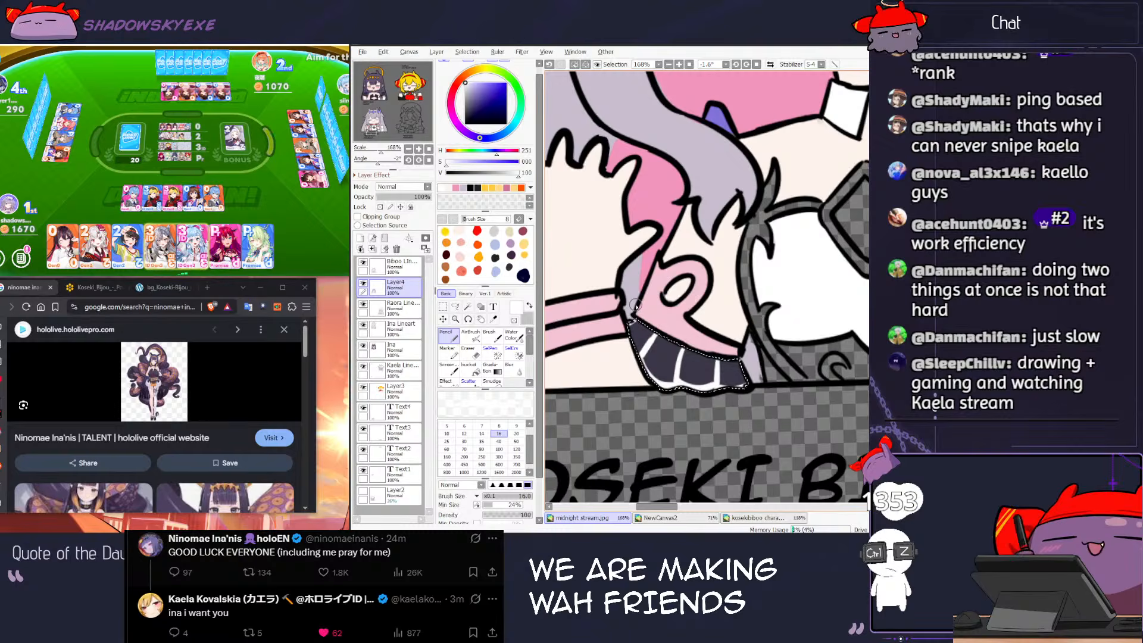
Step: Clear the cuff selection, look over the bodice area, and check the reference canvases
key(ctrl+d)
scroll(638, 318, down, 6)
scroll(691, 311, up, 3)
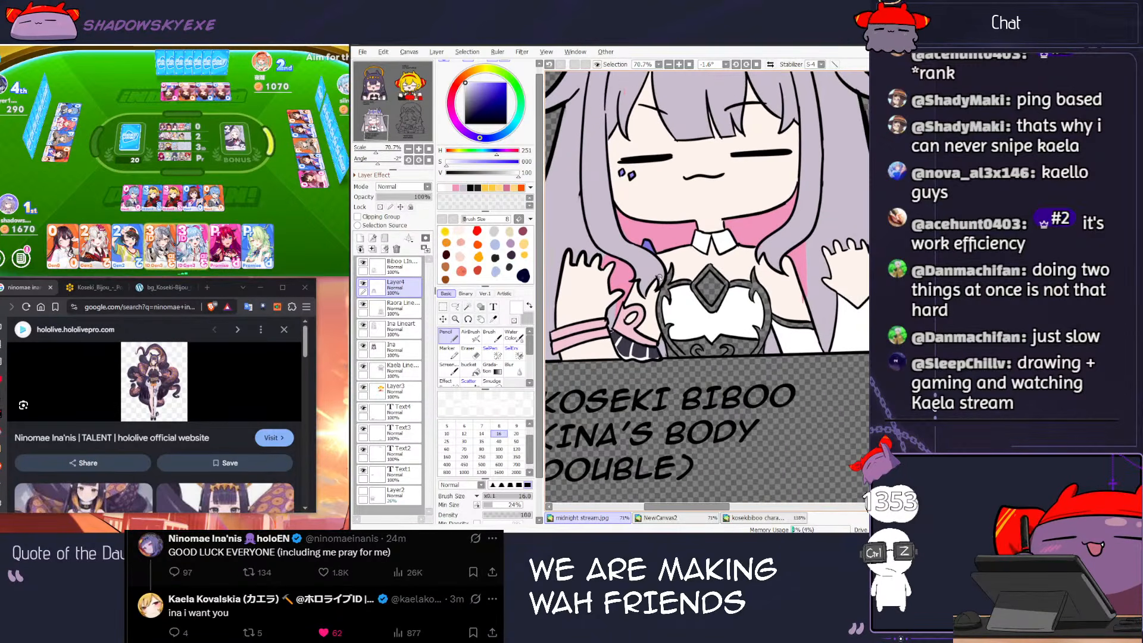
scroll(691, 310, up, 2)
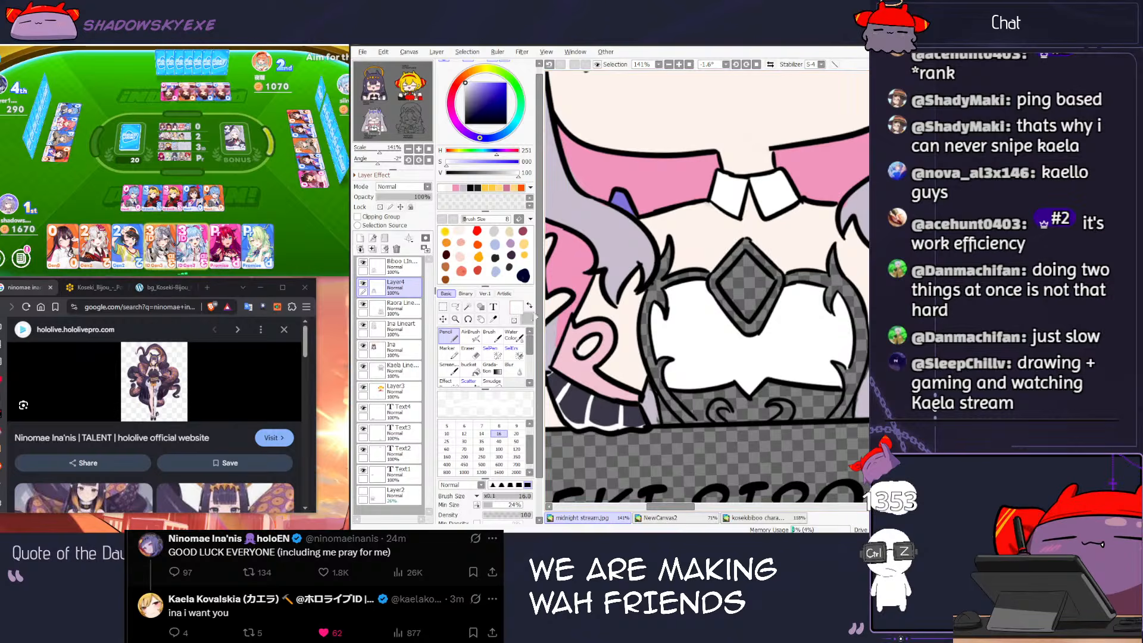
scroll(577, 312, down, 1)
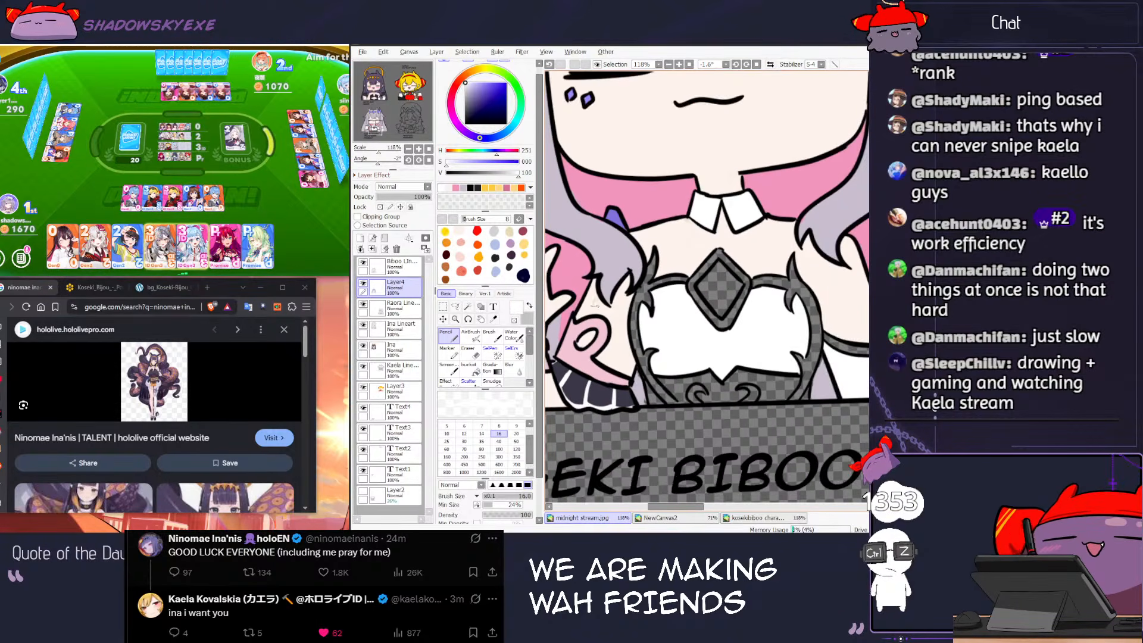
key(ctrl+Tab)
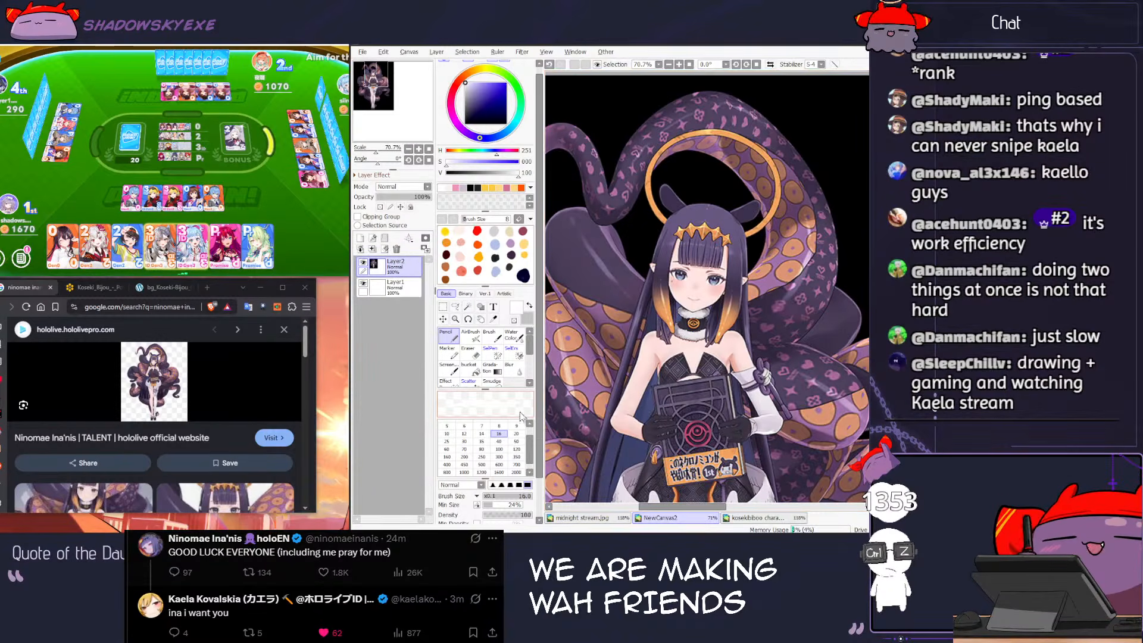
click(825, 541)
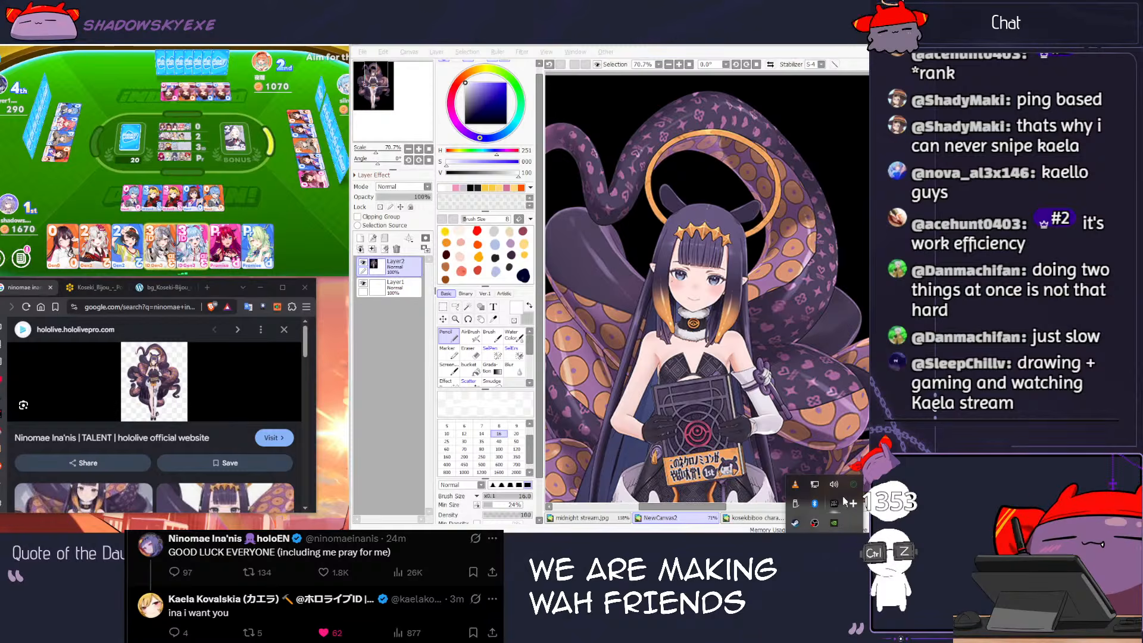
click(684, 52)
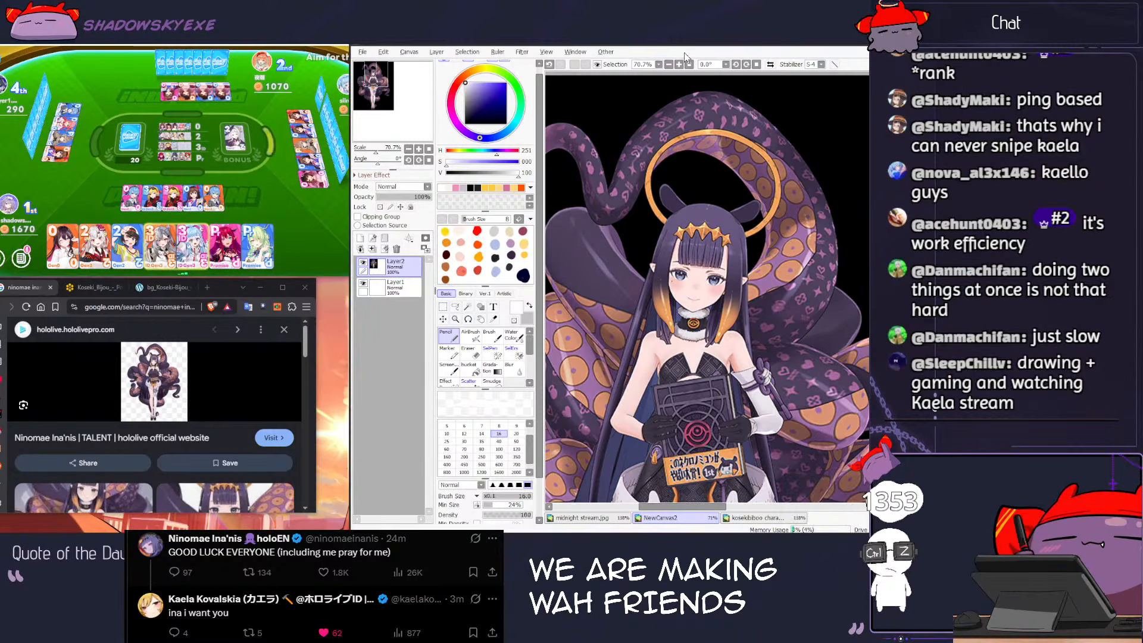
key(ctrl+Tab)
key(ctrl+Tab)
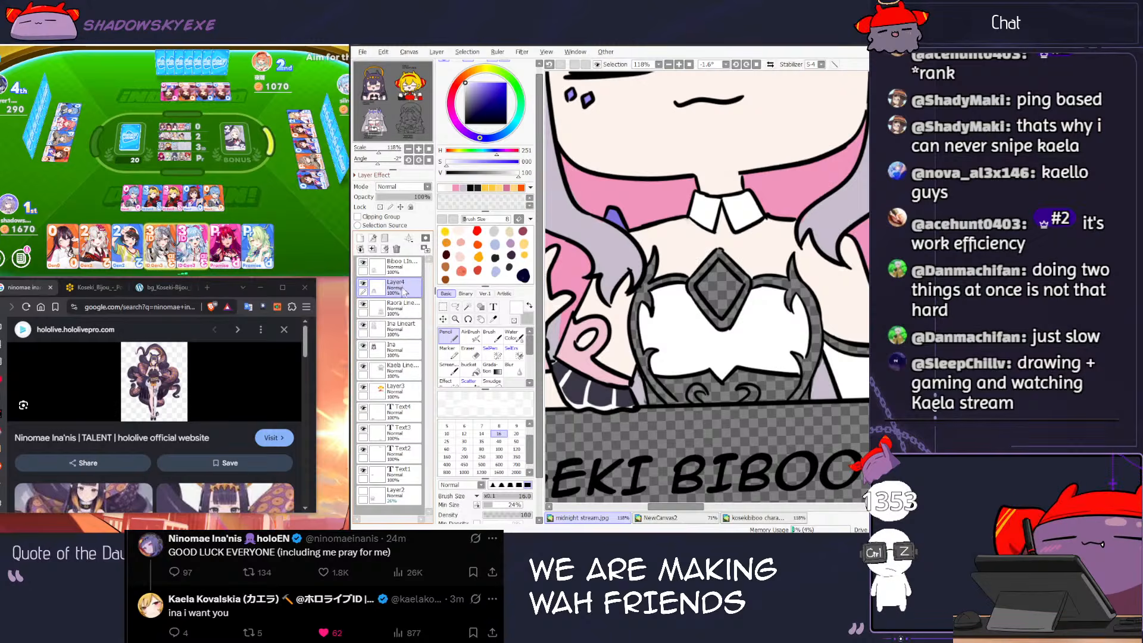
Step: Select the thorny trim around the white bodice on the line layer and sample the arm ornament's pale pink with Layer4 active
click(404, 266)
click(467, 307)
click(661, 281)
click(760, 282)
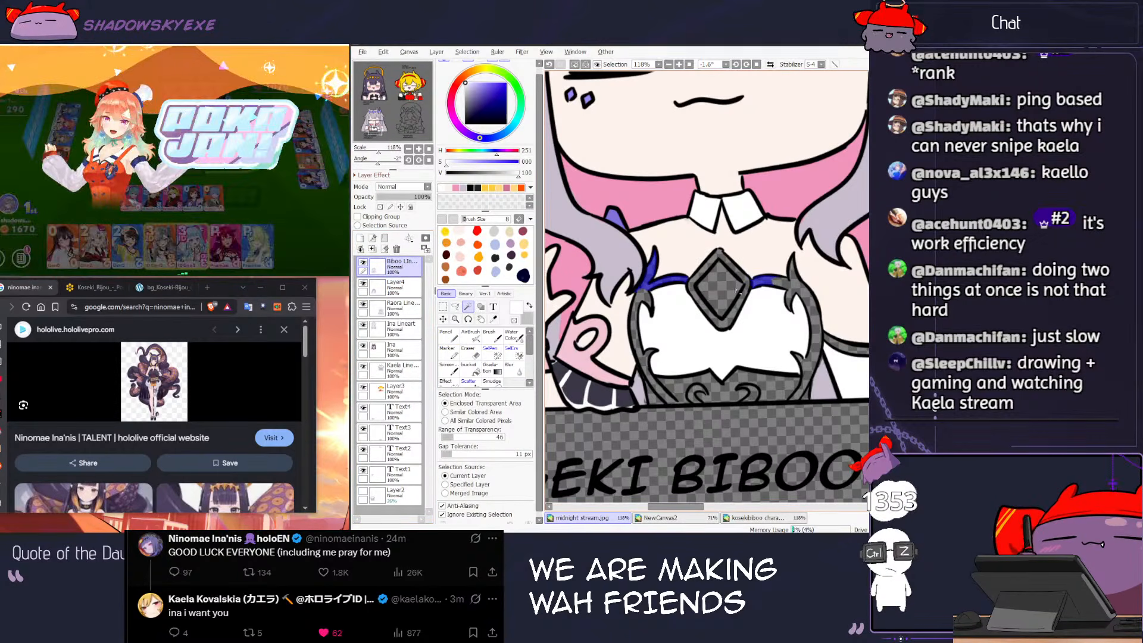
click(640, 303)
click(802, 291)
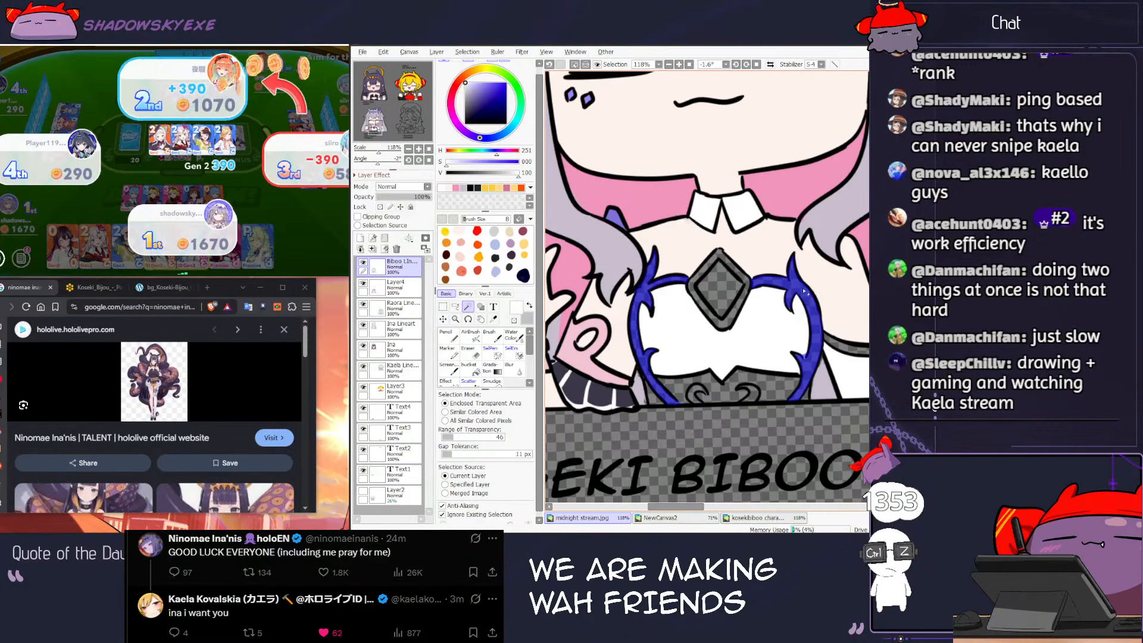
click(469, 369)
right_click(600, 328)
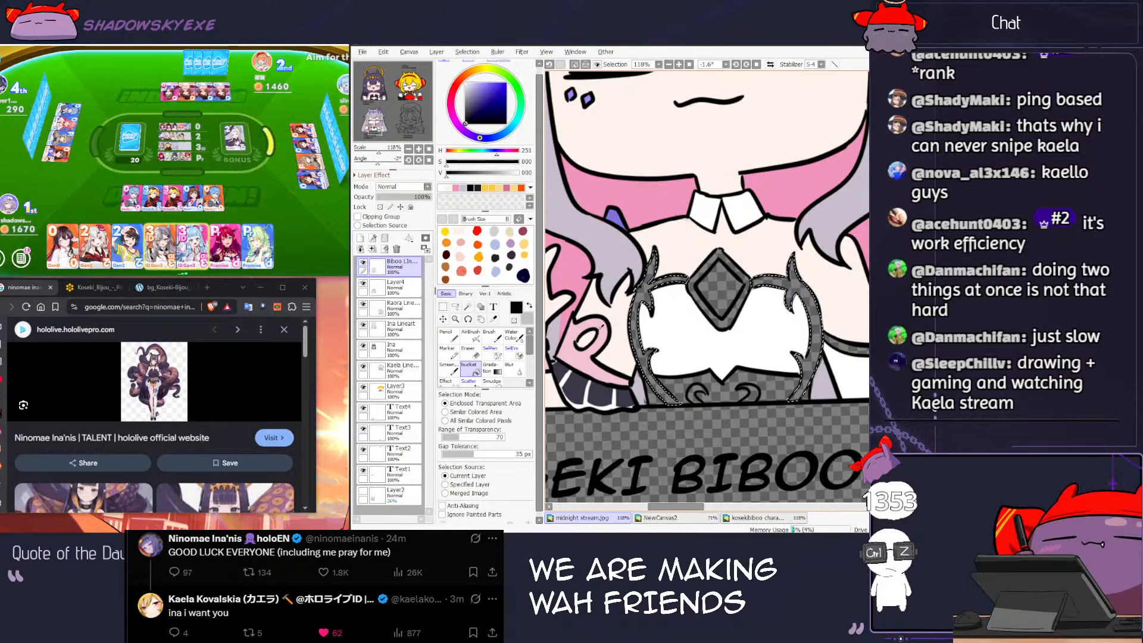
click(396, 287)
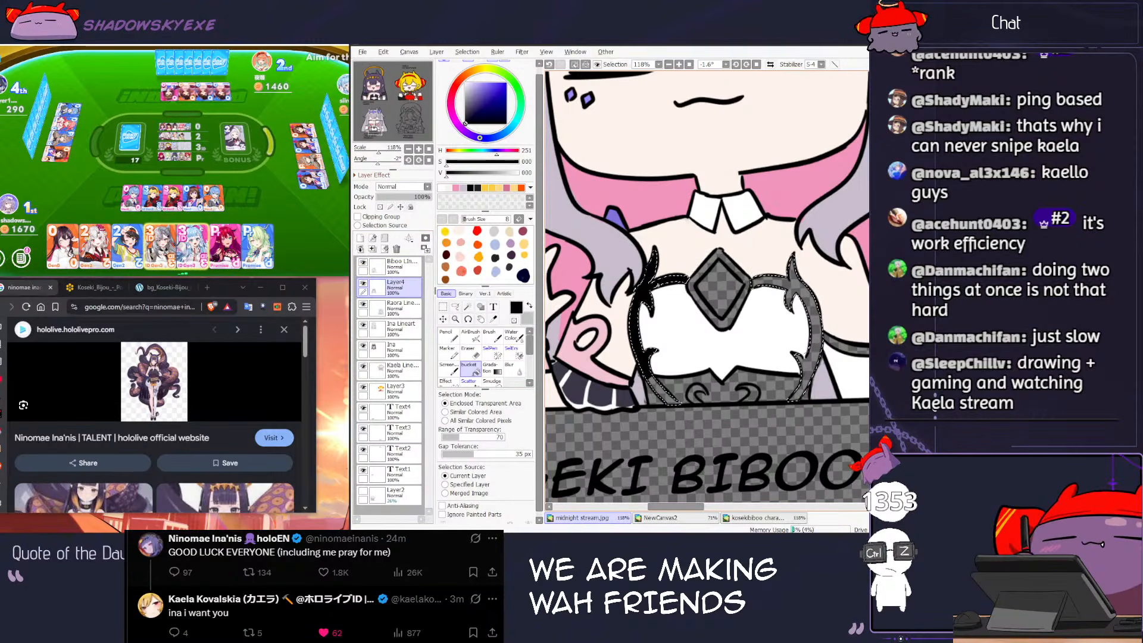
key(ctrl+z)
right_click(597, 357)
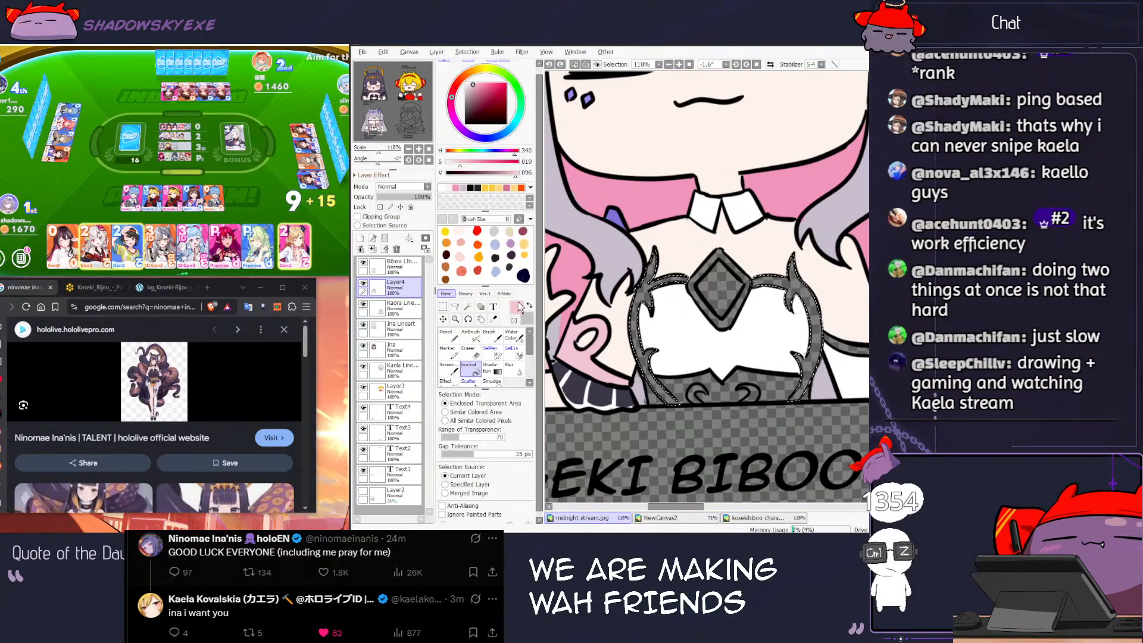
Step: Switch to Pokajan, review the second-place player's details and the remaining cards, and discard the newly drawn card
click(196, 205)
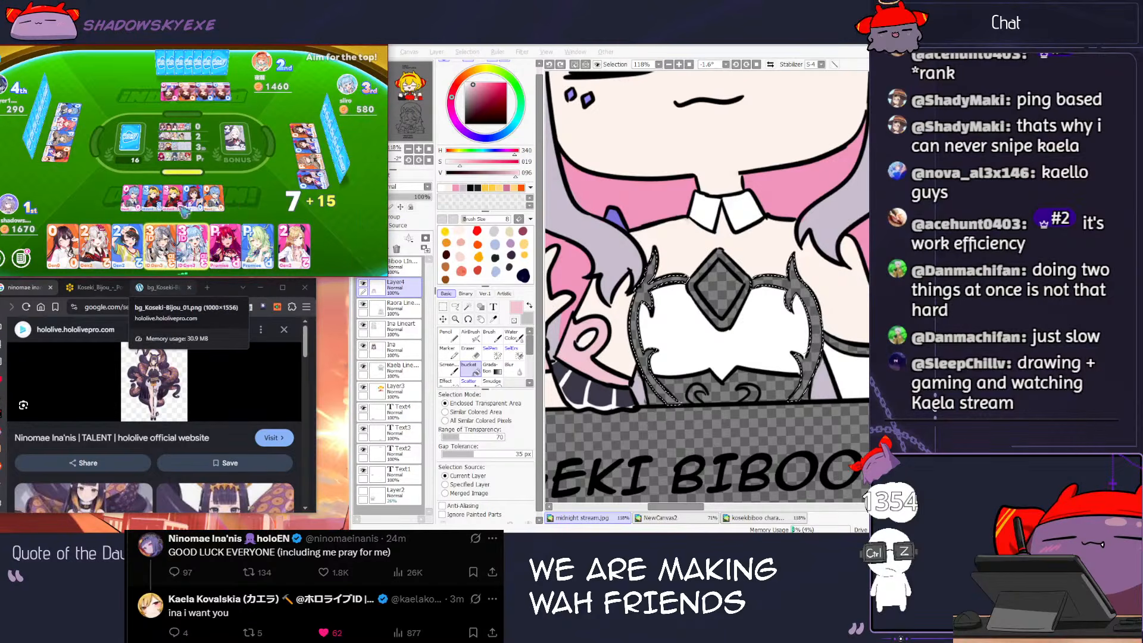
click(250, 73)
scroll(300, 208, up, 2)
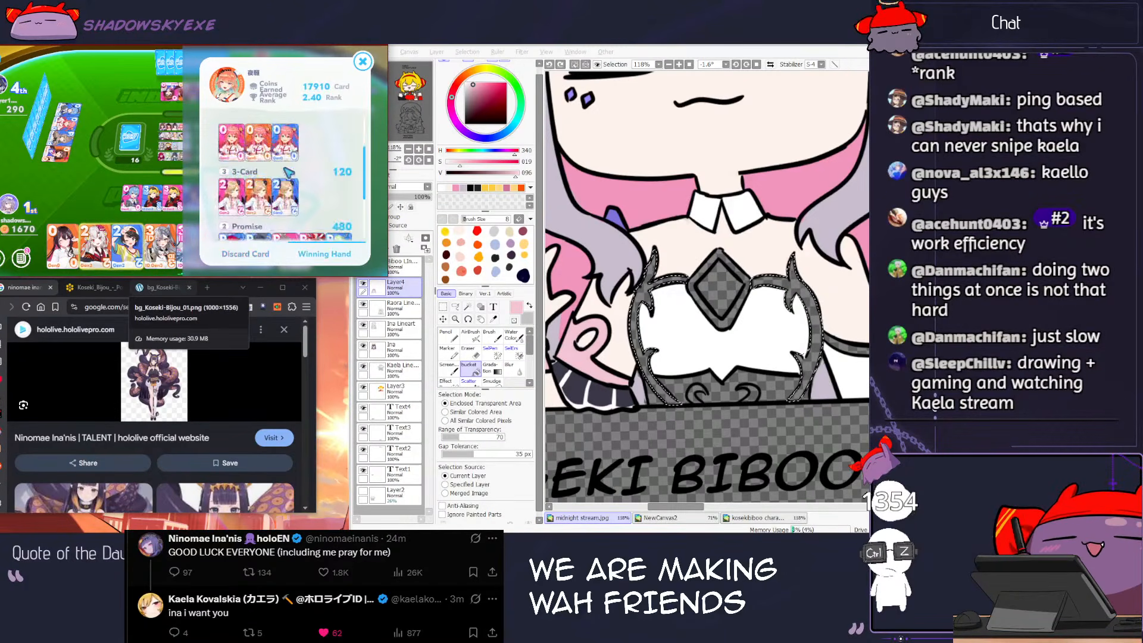
click(362, 62)
click(22, 259)
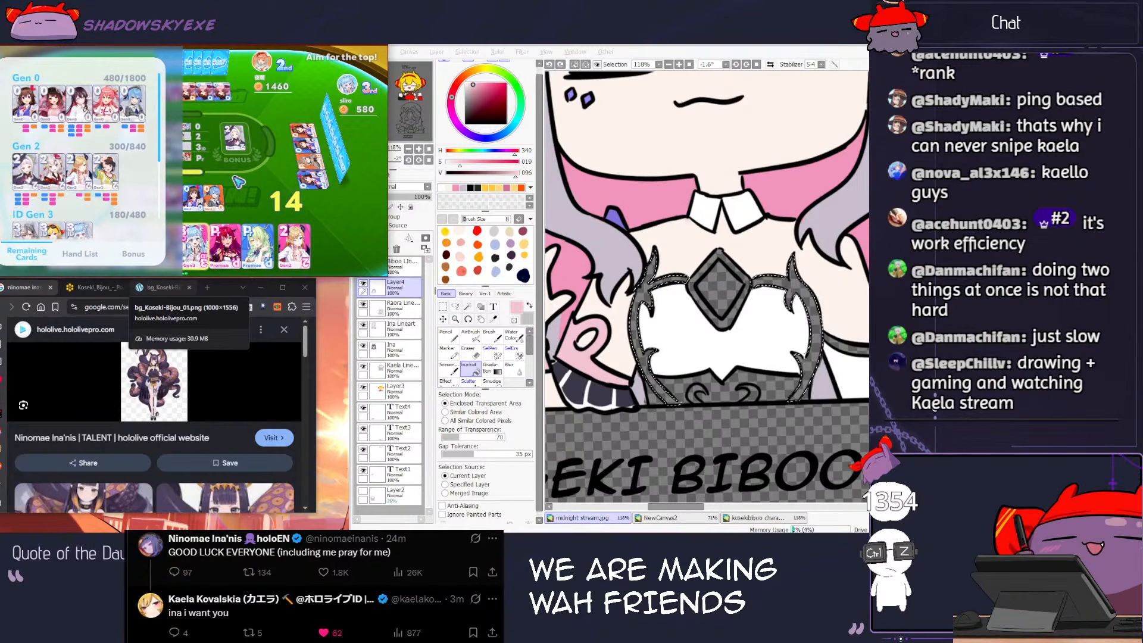
scroll(159, 125, down, 3)
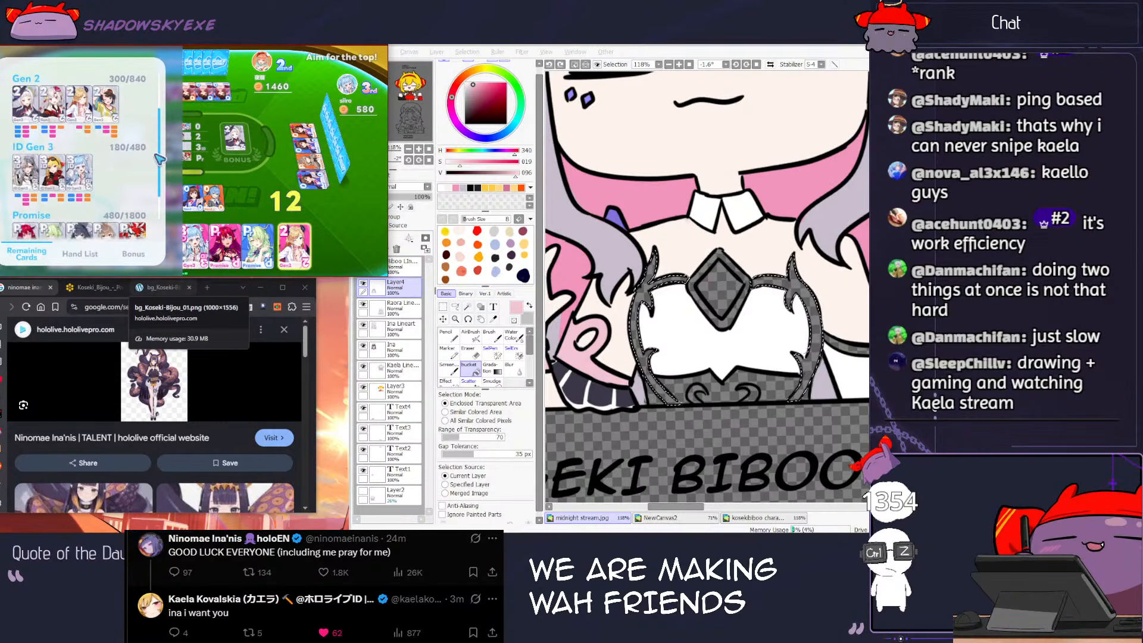
scroll(158, 178, down, 1)
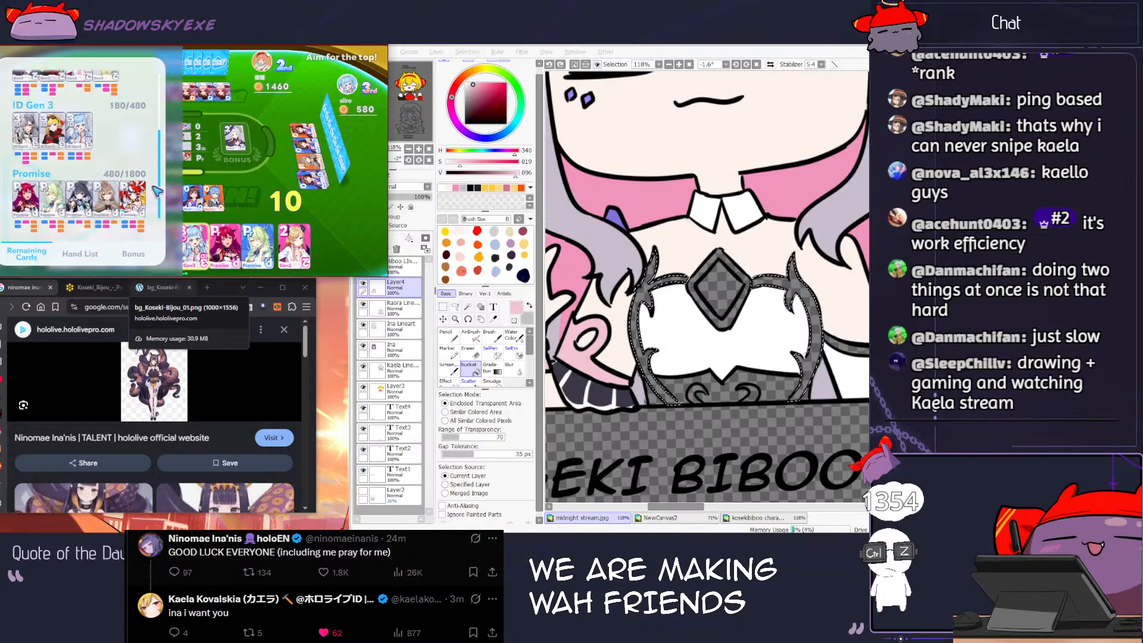
drag(158, 179, 159, 124)
click(227, 178)
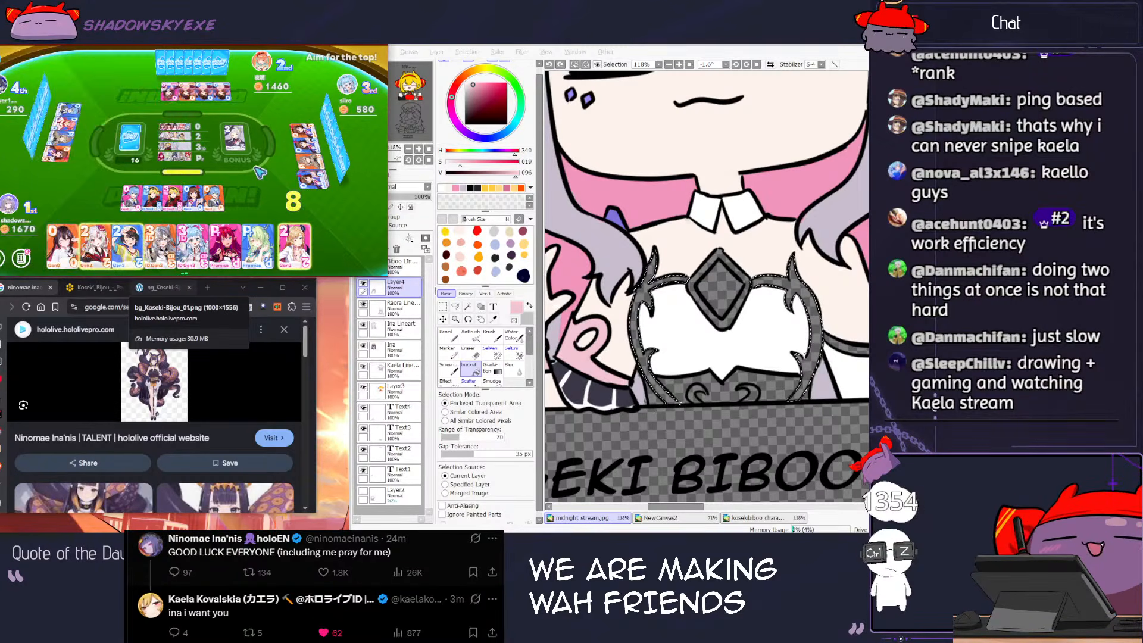
click(296, 244)
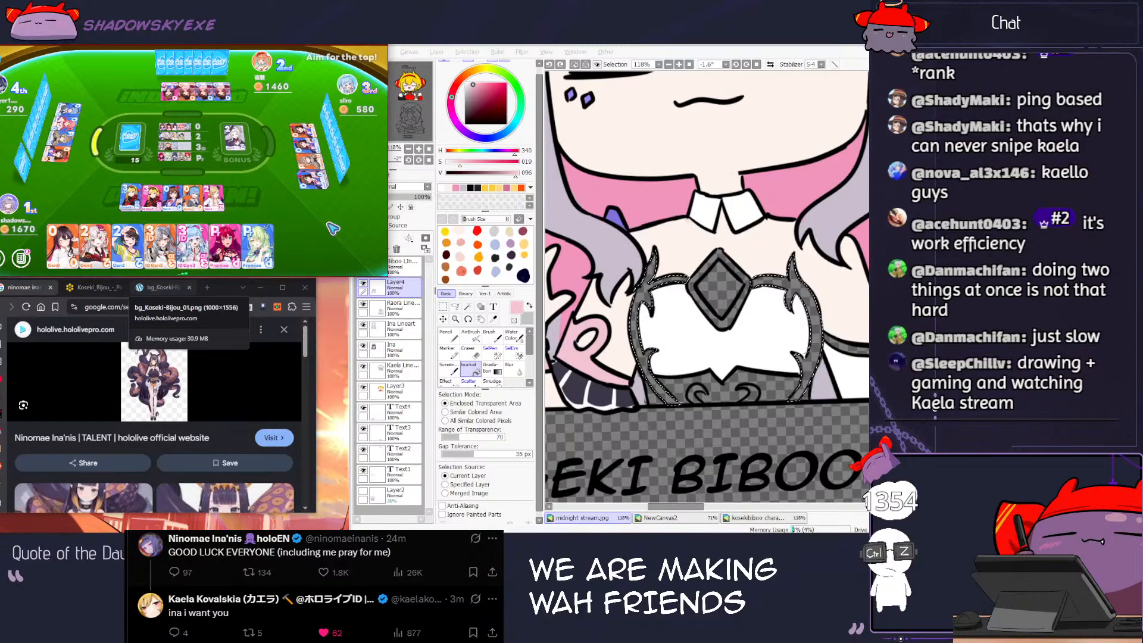
Step: Fill the selected bodice trim and the frame of the chest diamond with the sampled pale pink, clearing the selections
click(396, 320)
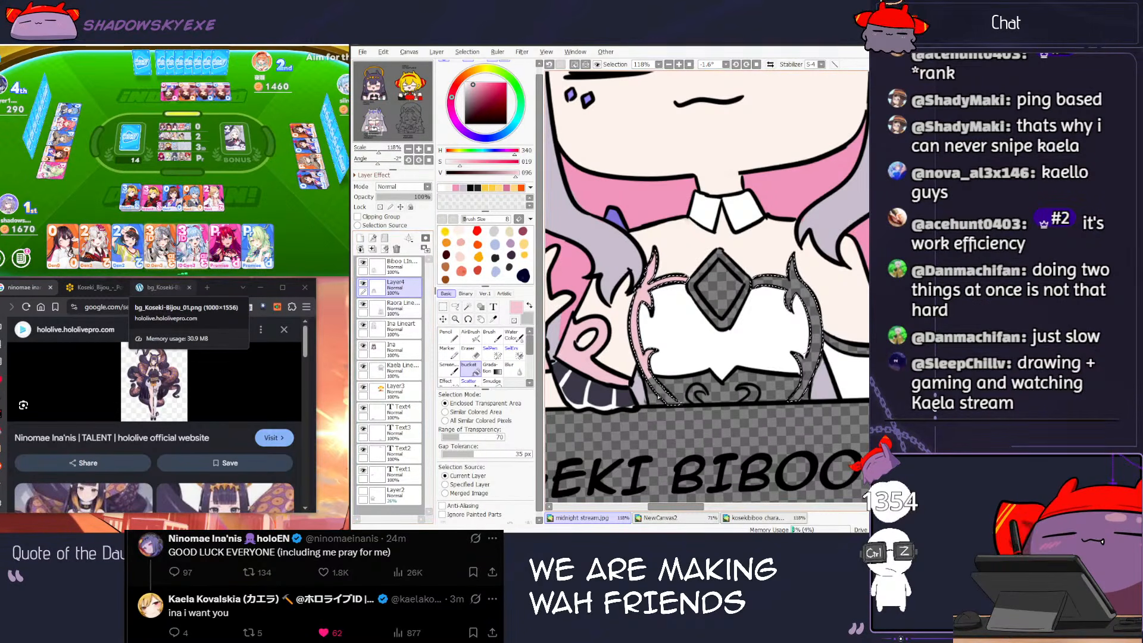
key(ctrl+d)
click(394, 266)
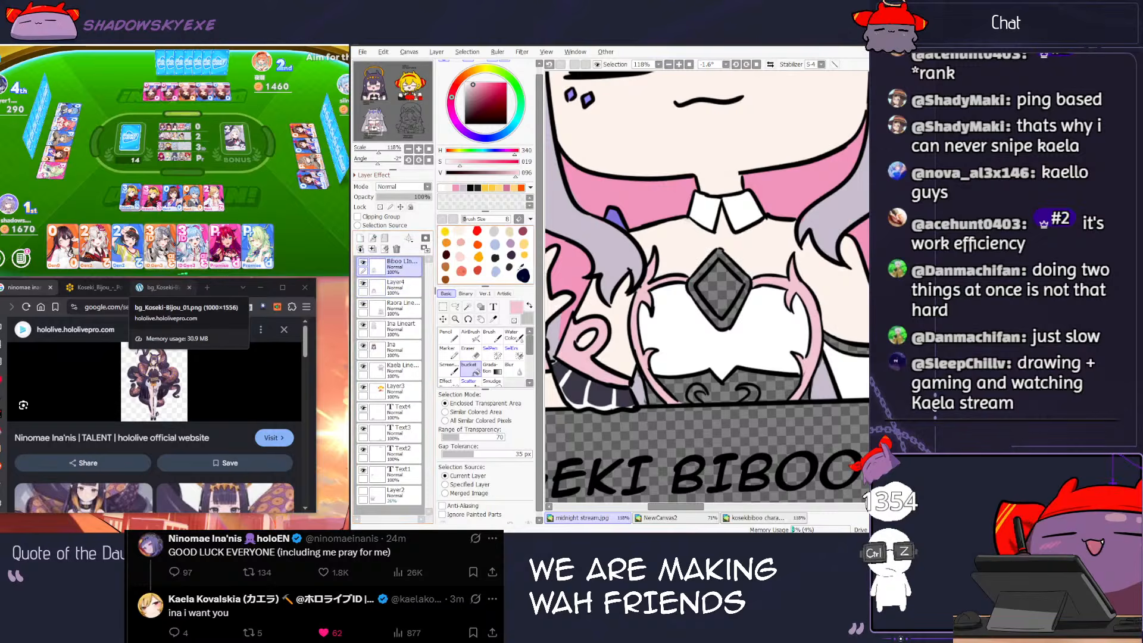
key(w)
click(712, 261)
key(g)
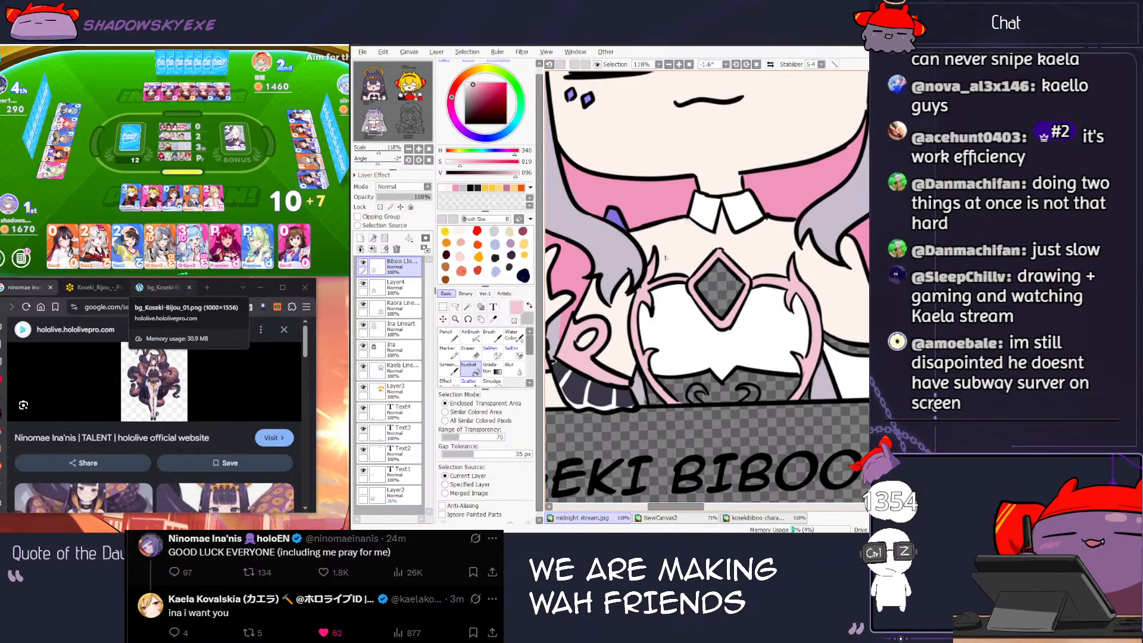
Step: Discard the first Gen 0 card from the Pokajan hand
click(230, 192)
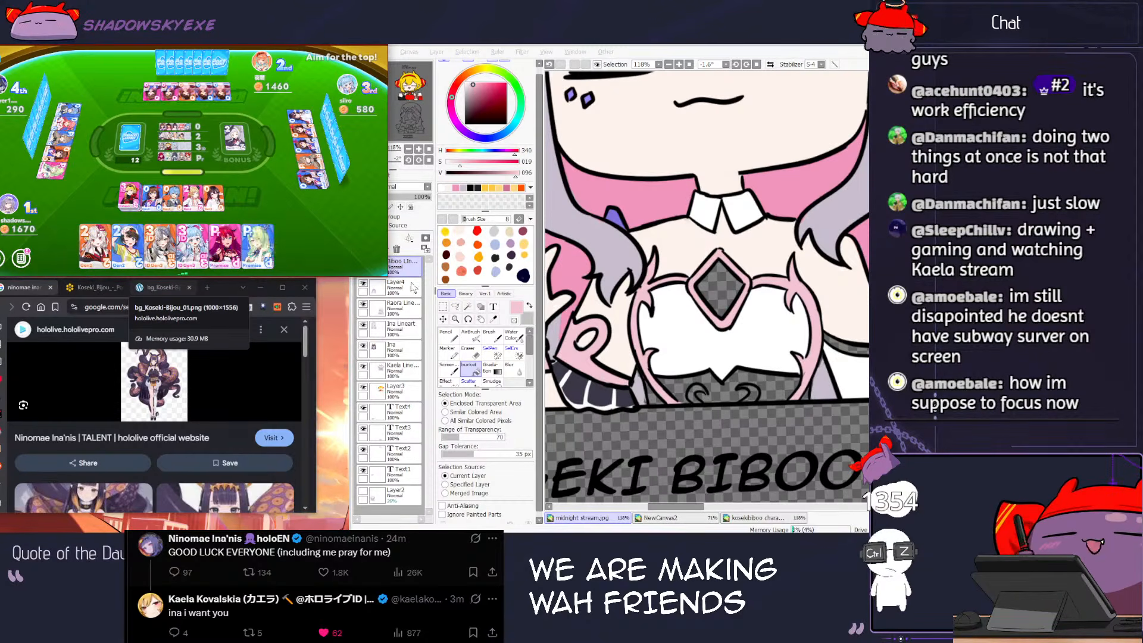
Step: Select the inside of the chest diamond and fill it on Layer4 with the blue-violet sampled from the crystal beside the hair, then deselect
click(714, 310)
key(w)
click(718, 292)
key(g)
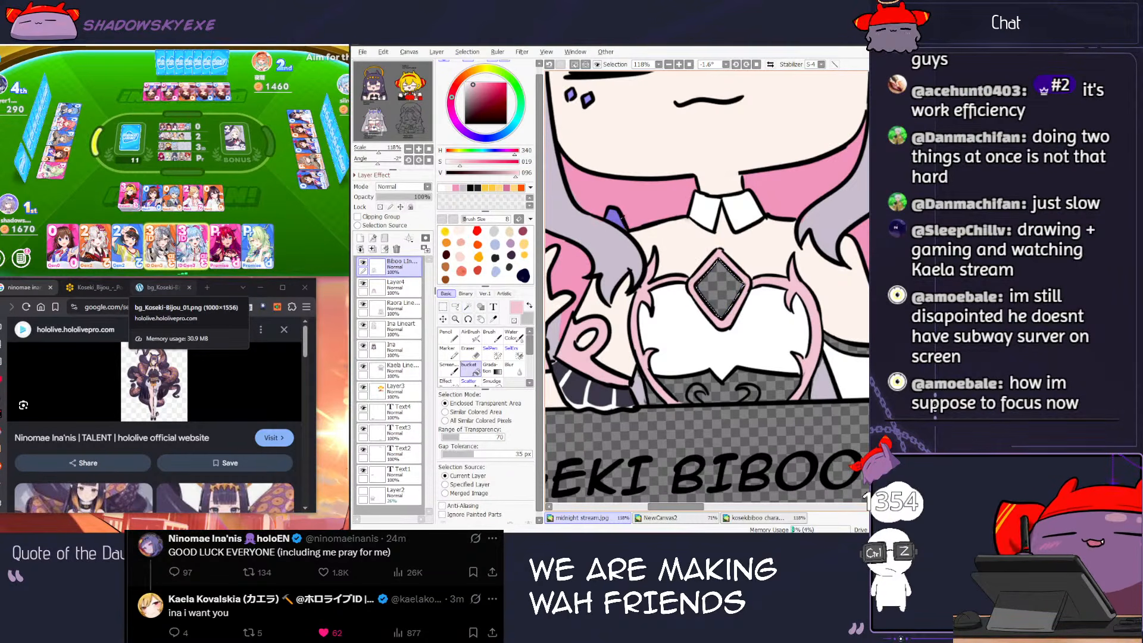
alt+click(613, 218)
click(400, 288)
click(714, 287)
key(ctrl+d)
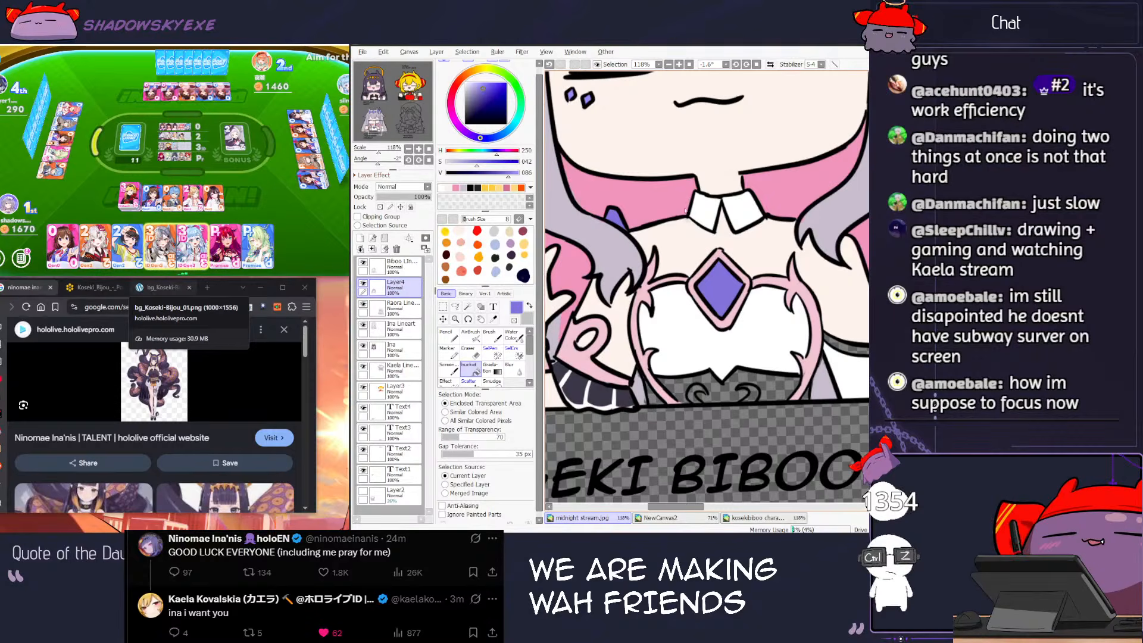
Step: Select the lower bodice panels on the line layer and fill them on Layer4 with the dark colour sampled from the cuff
key(n)
alt+click(601, 237)
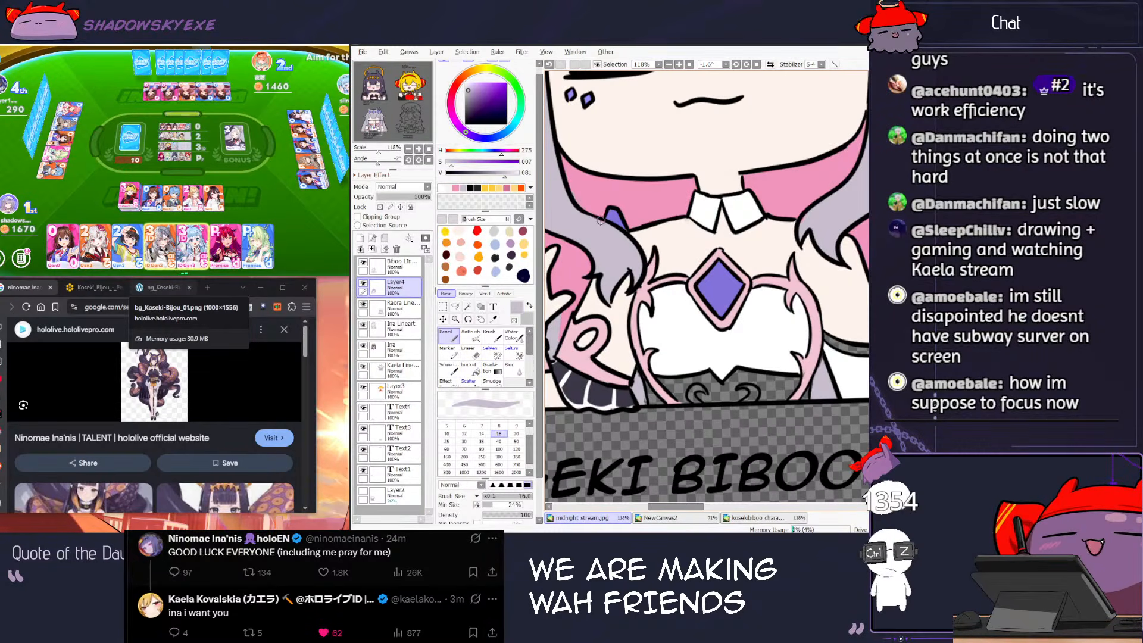
drag(743, 350, 740, 318)
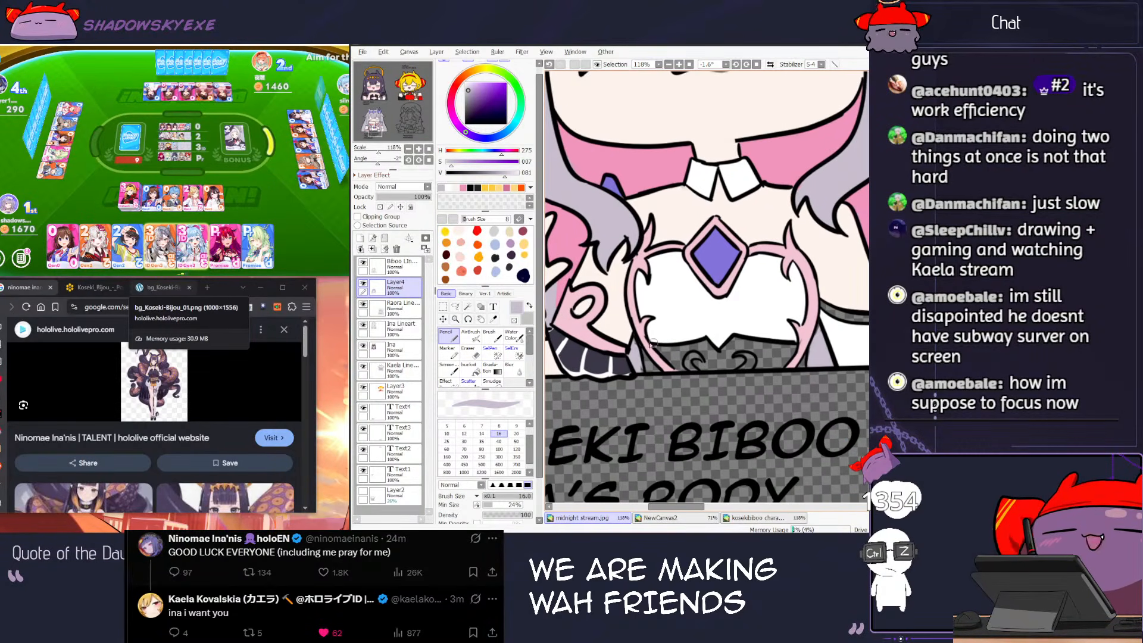
click(401, 266)
key(w)
click(641, 329)
click(677, 352)
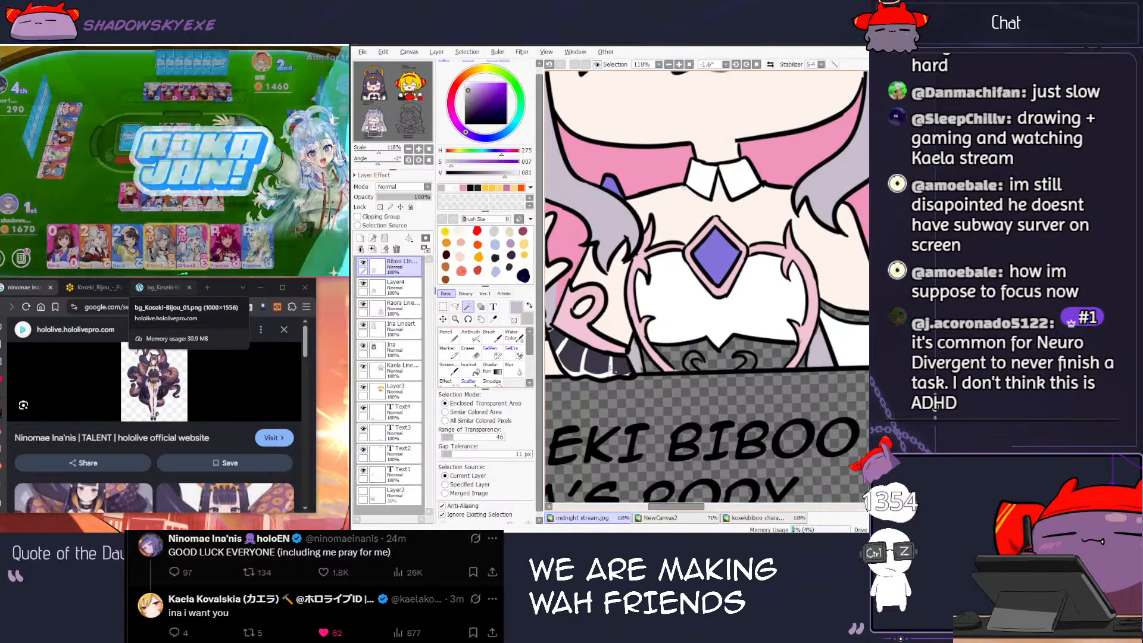
click(718, 359)
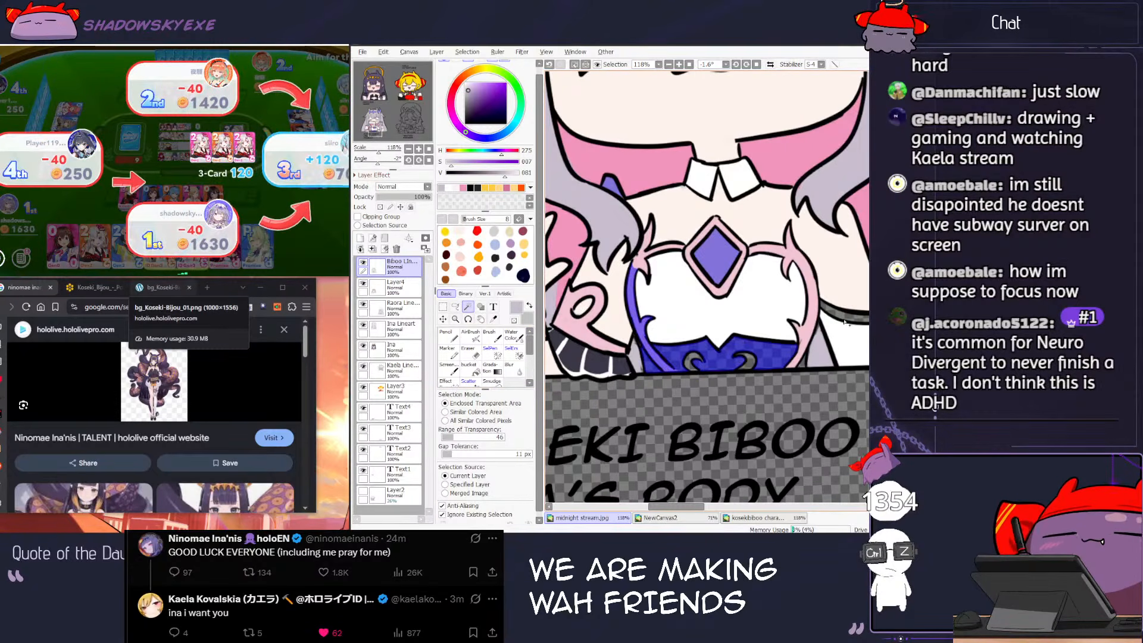
key(n)
alt+click(613, 360)
click(401, 286)
key(g)
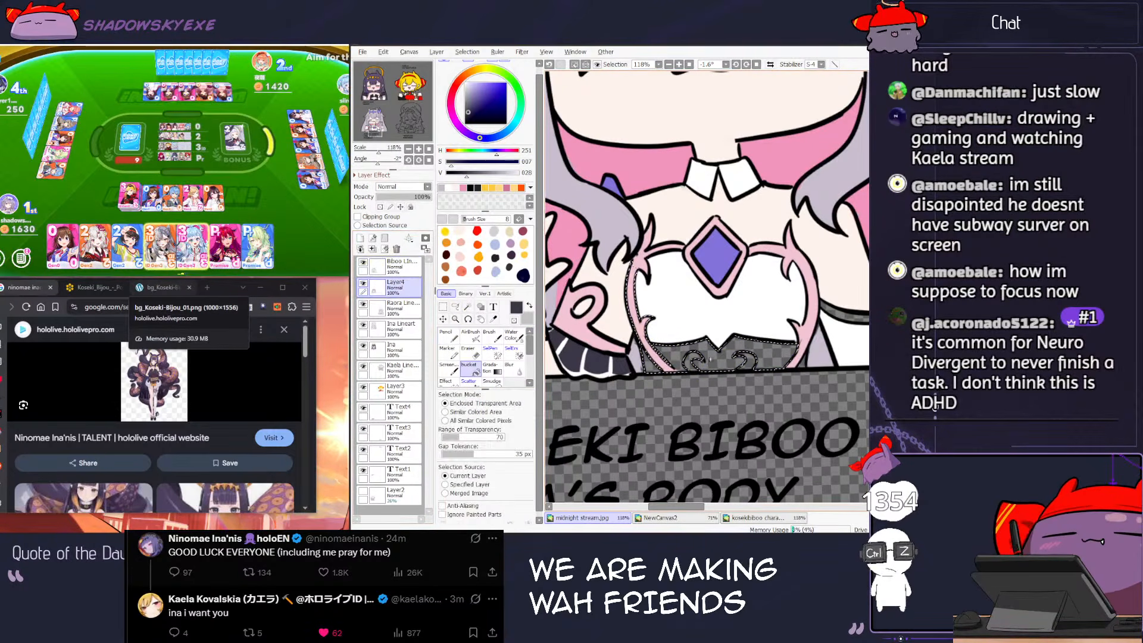
click(723, 355)
Step: Check the bodice against the character sheet and select the two curl ornaments on the dark lower bodice from the line layer
scroll(740, 341, down, 2)
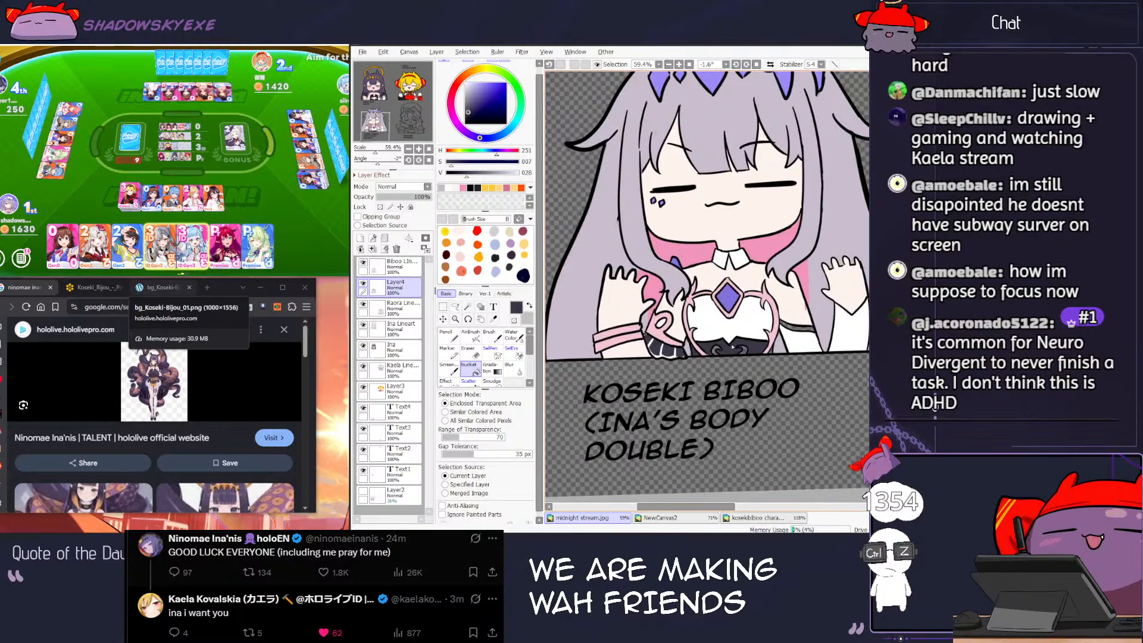
key(ctrl+Tab)
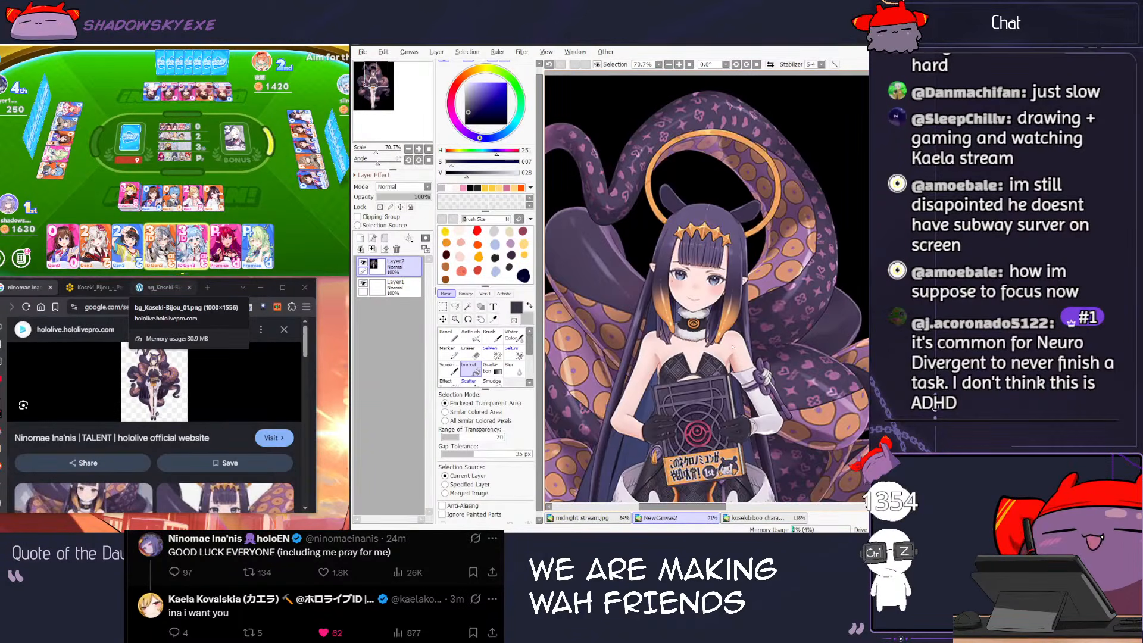
key(ctrl+Tab)
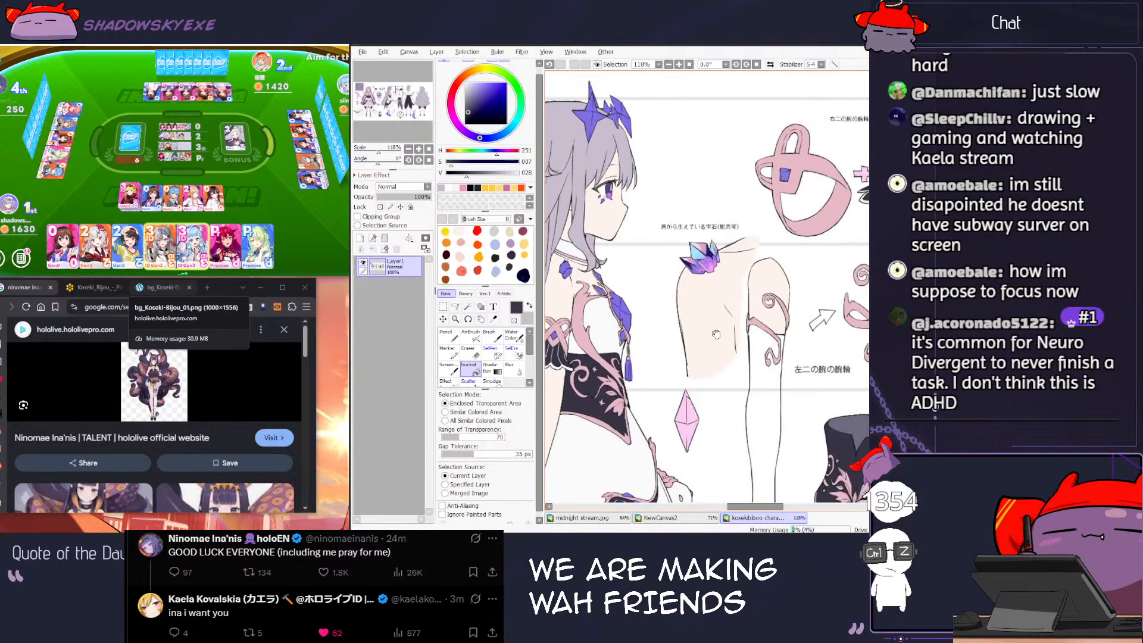
key(ctrl+Tab)
scroll(717, 352, up, 4)
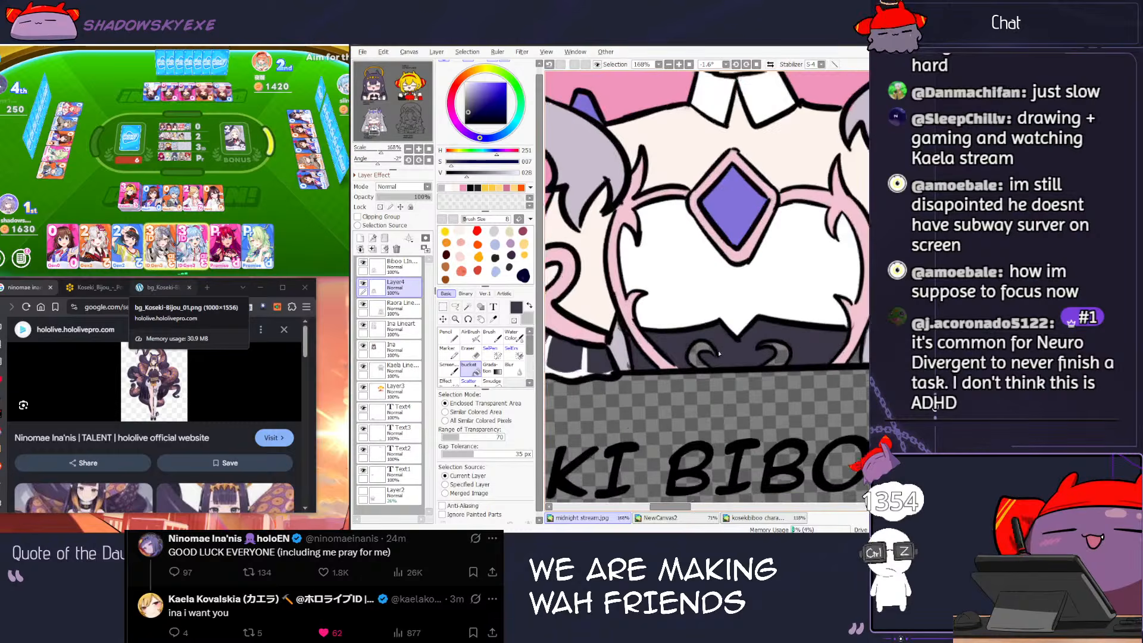
click(395, 265)
click(467, 306)
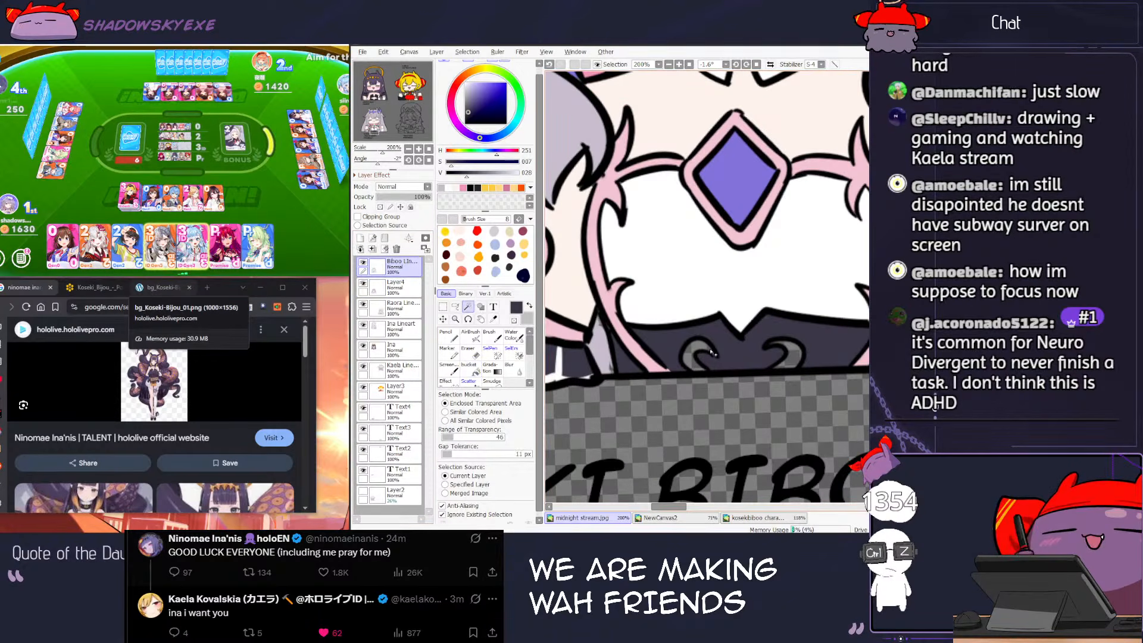
click(697, 356)
click(792, 352)
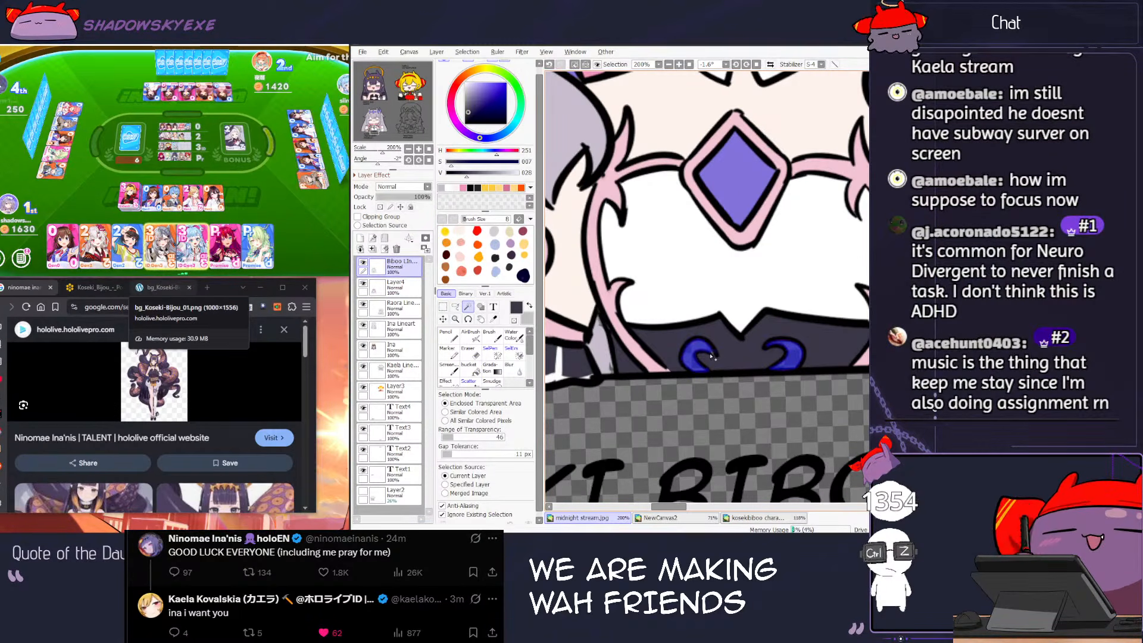
Step: Fill the selected bodice curls on Layer4 with the pale pink sampled from the bodice trim and clear the selection
click(491, 352)
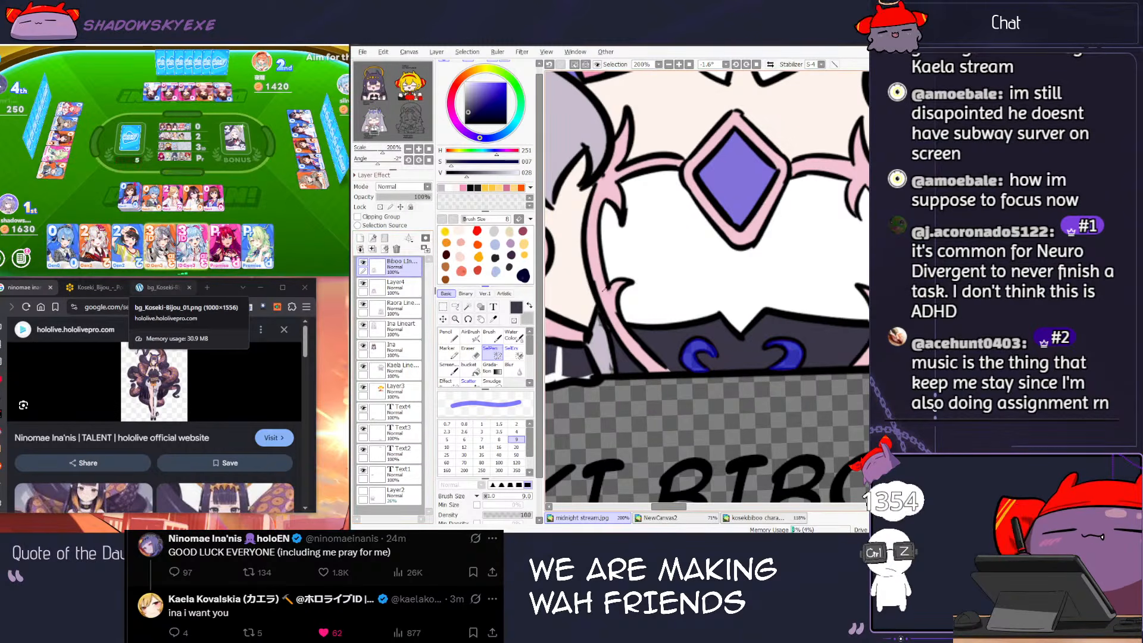
click(482, 307)
click(468, 364)
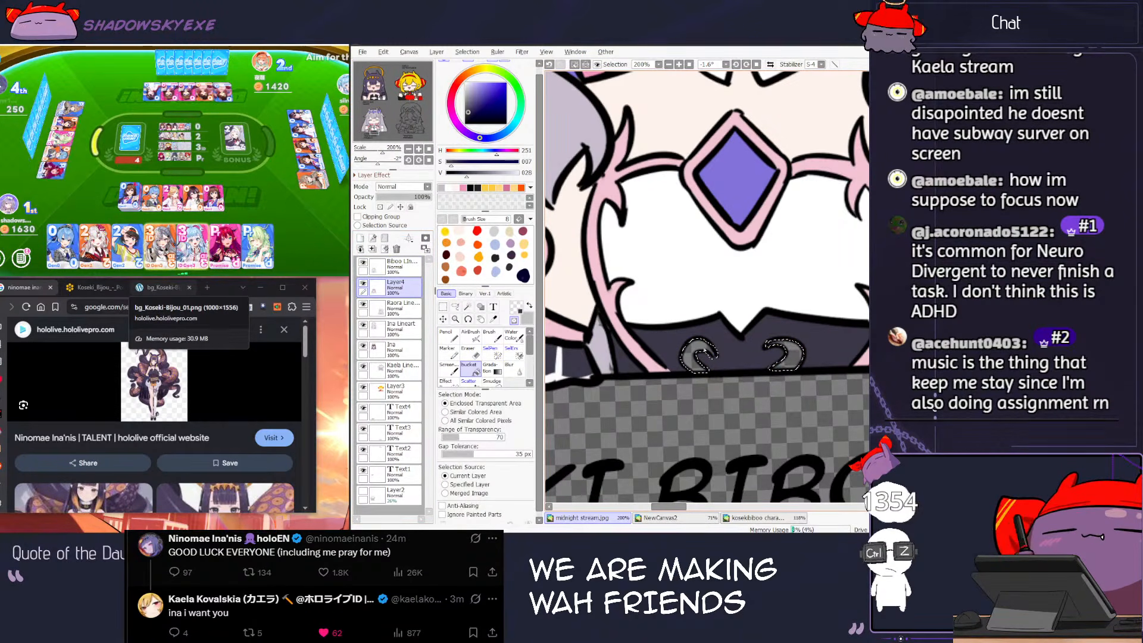
click(514, 320)
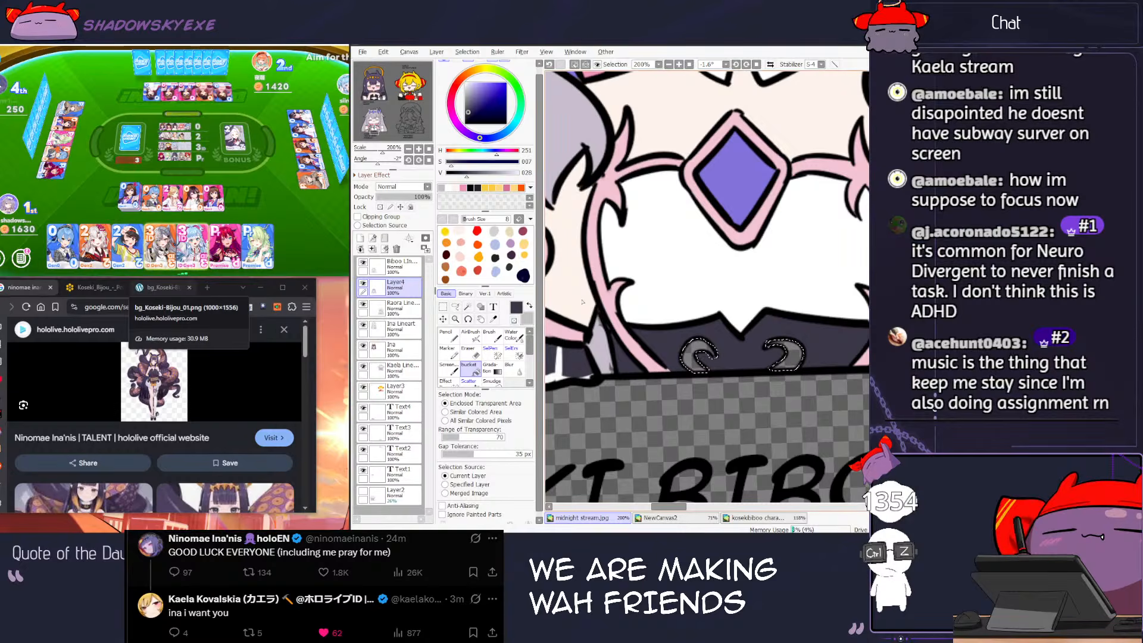
right_click(615, 318)
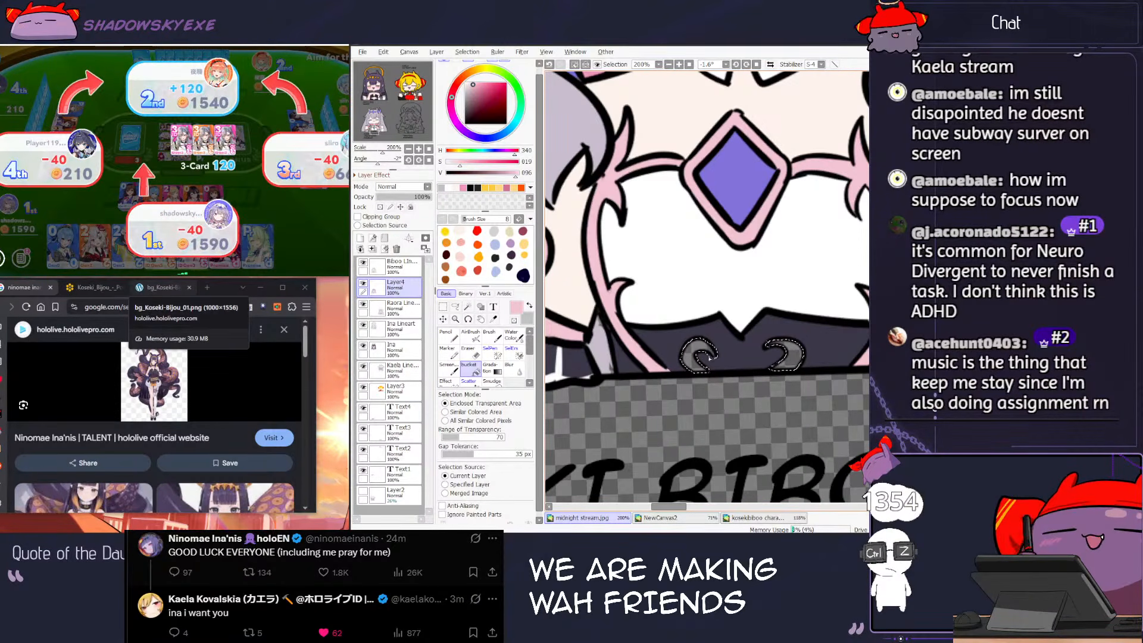
click(708, 348)
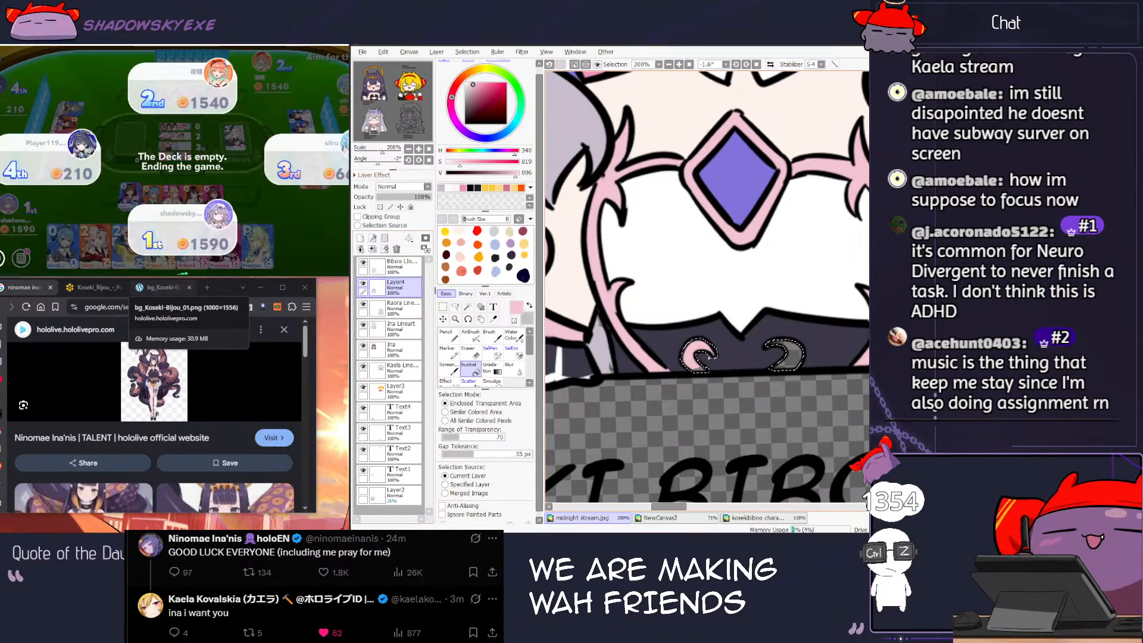
scroll(801, 316, down, 2)
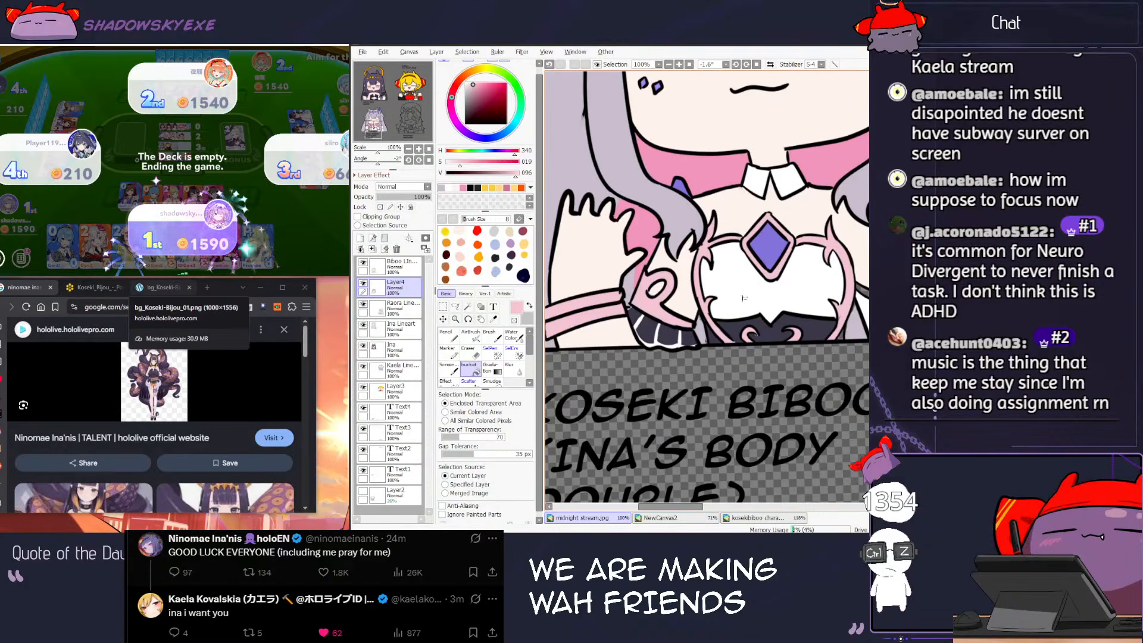
Step: Go through the finished Pokajan match's results and start the same game again with a bet of 2000 coins
click(296, 242)
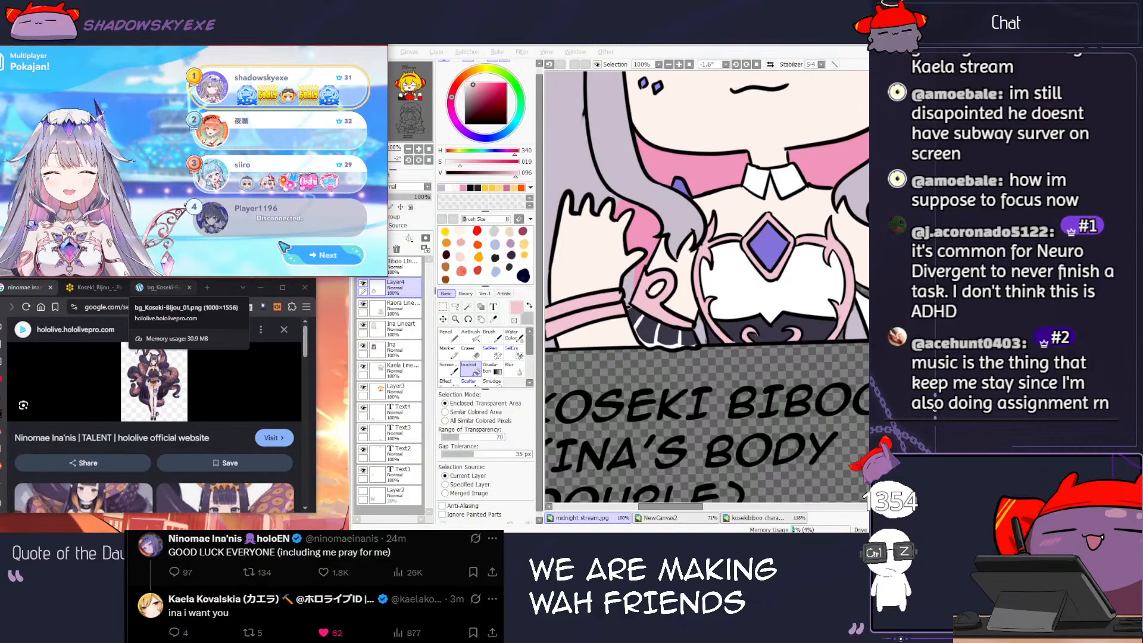
click(360, 256)
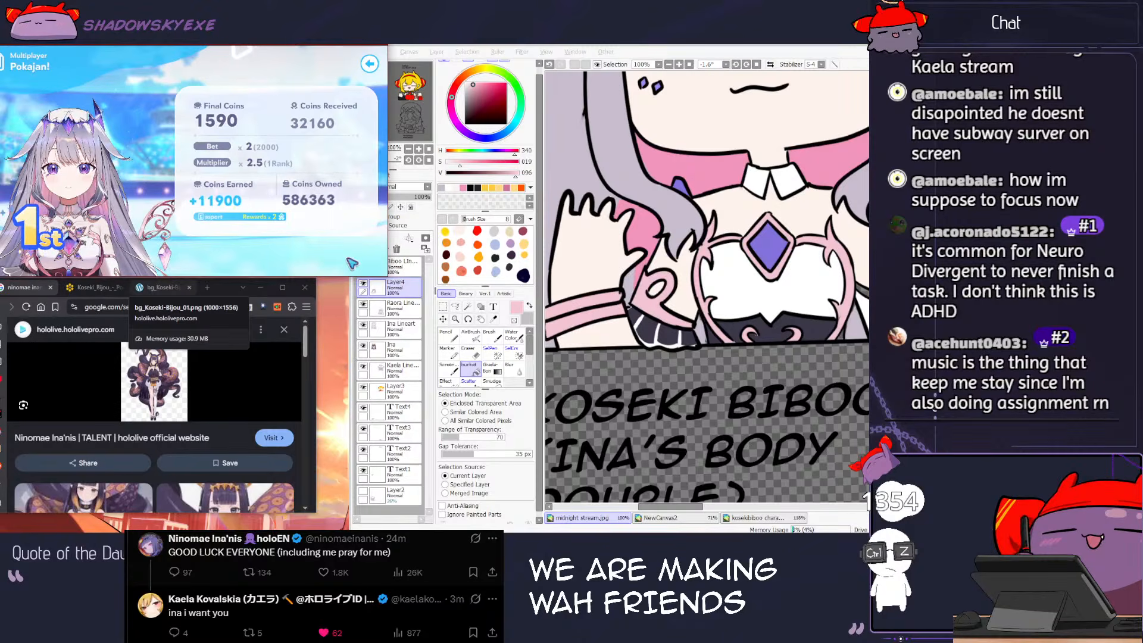
click(352, 263)
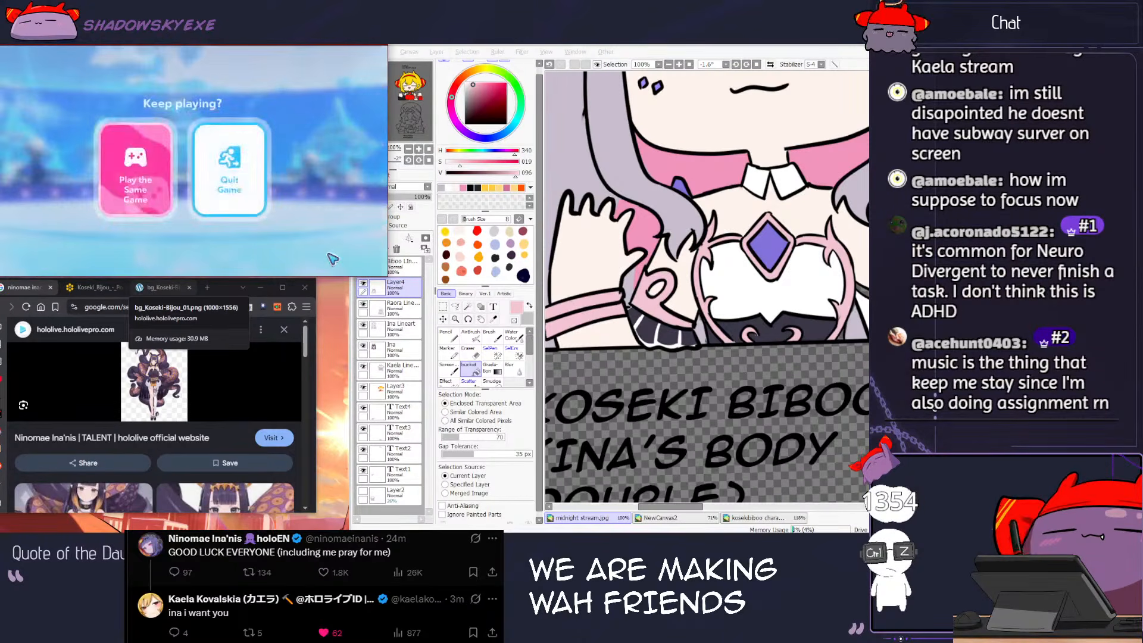
click(136, 173)
scroll(774, 309, down, 4)
scroll(836, 311, up, 2)
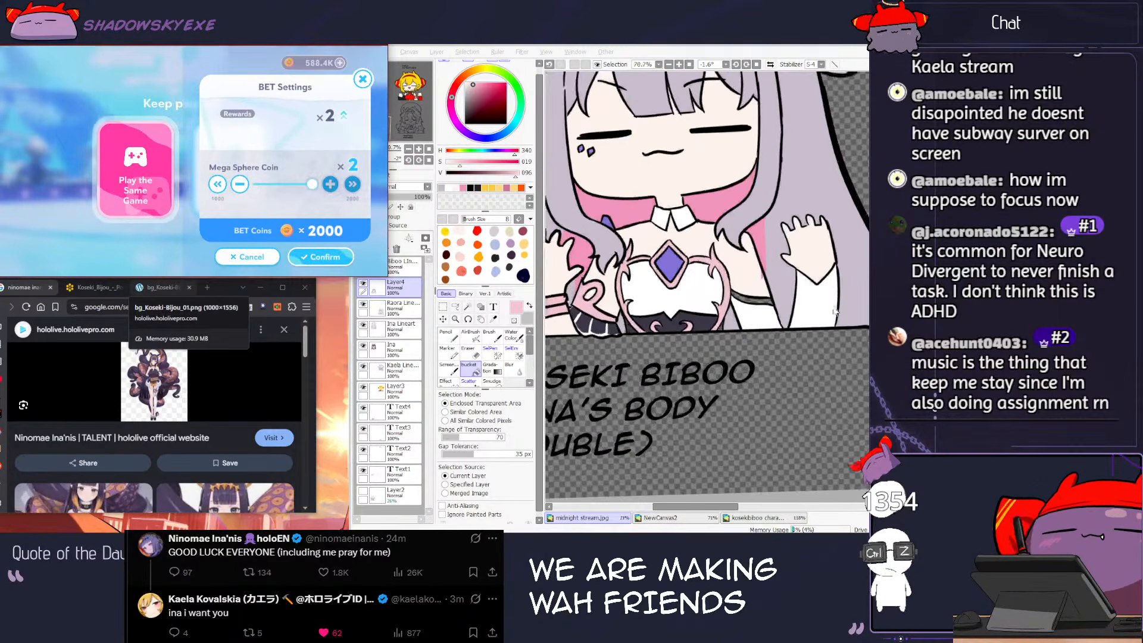
scroll(836, 311, up, 2)
scroll(764, 320, up, 1)
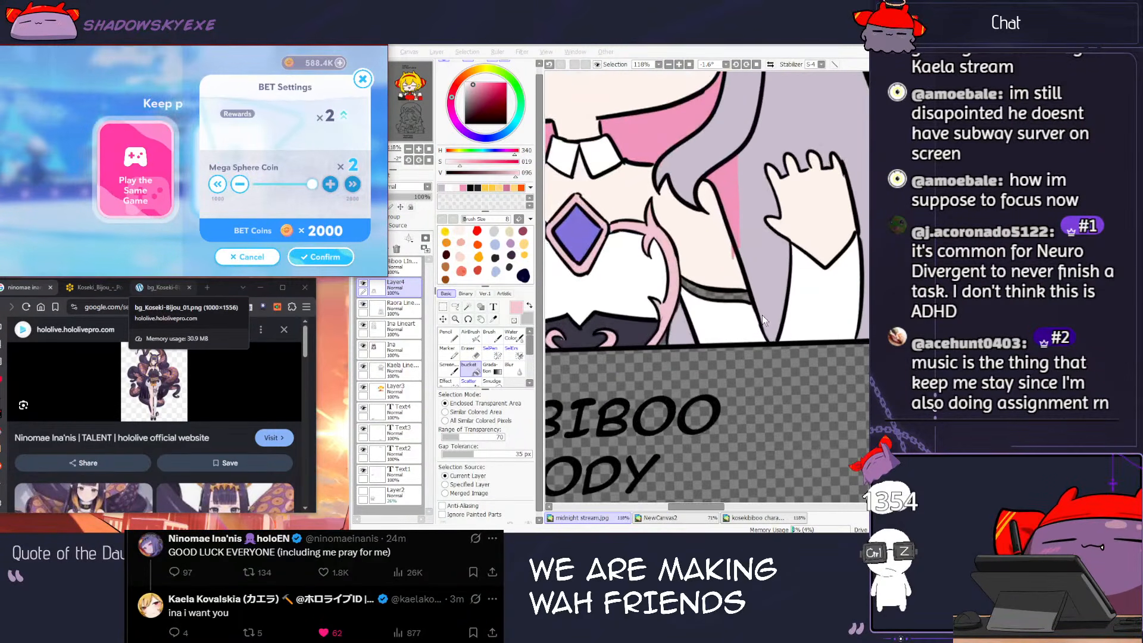
click(338, 253)
Step: Select the narrow band around the upper arm beside the bodice and fill it on Layer4 with the pale pink
click(468, 306)
click(705, 293)
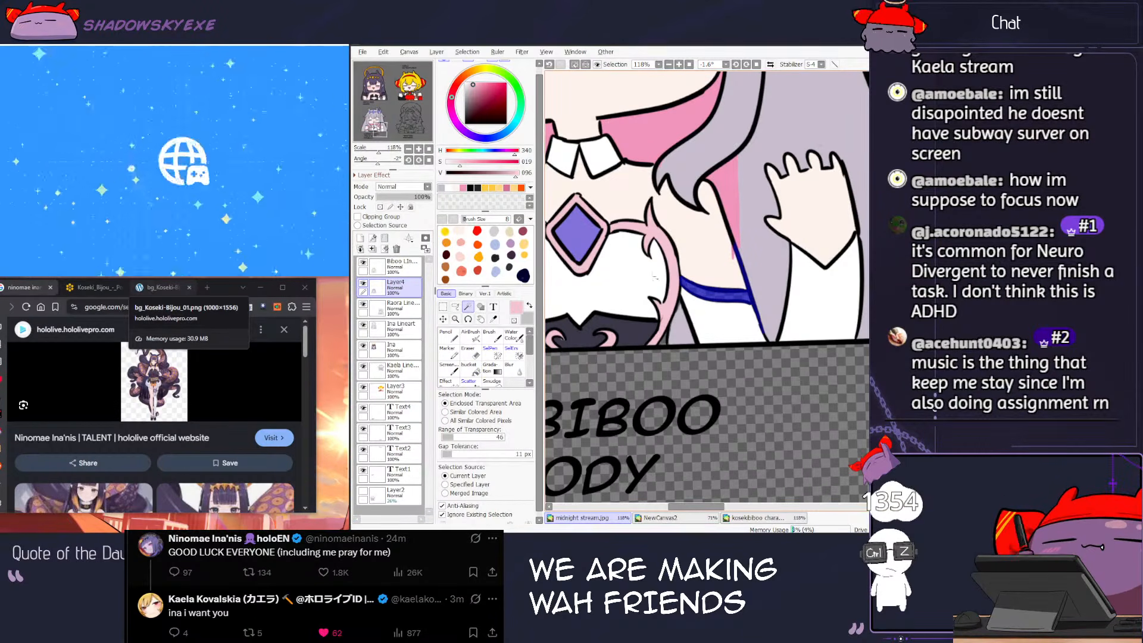
key(n)
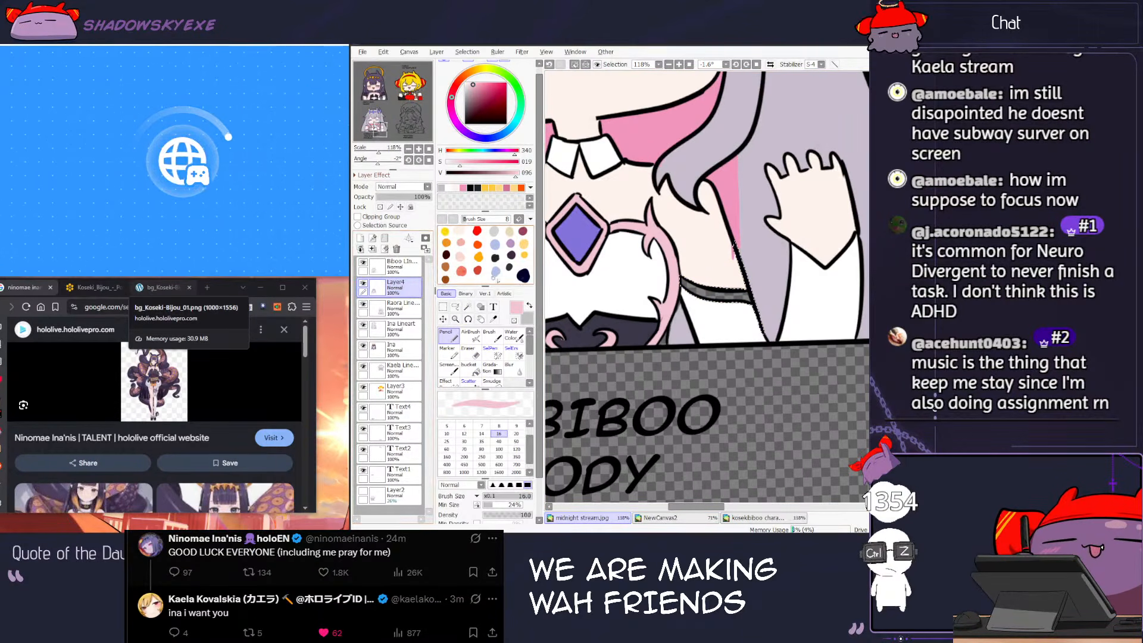
key(g)
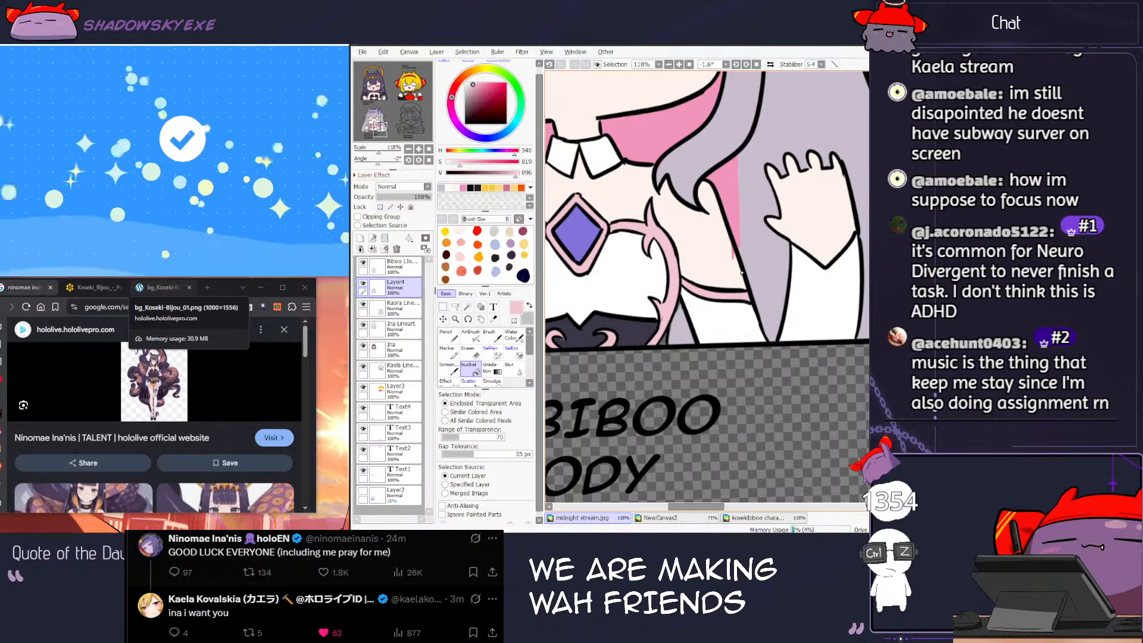
Step: Sample the arm's skin tone and soften the edges of the pink inner hair with the Blur tool, reducing its size to 30
key(n)
alt+click(720, 251)
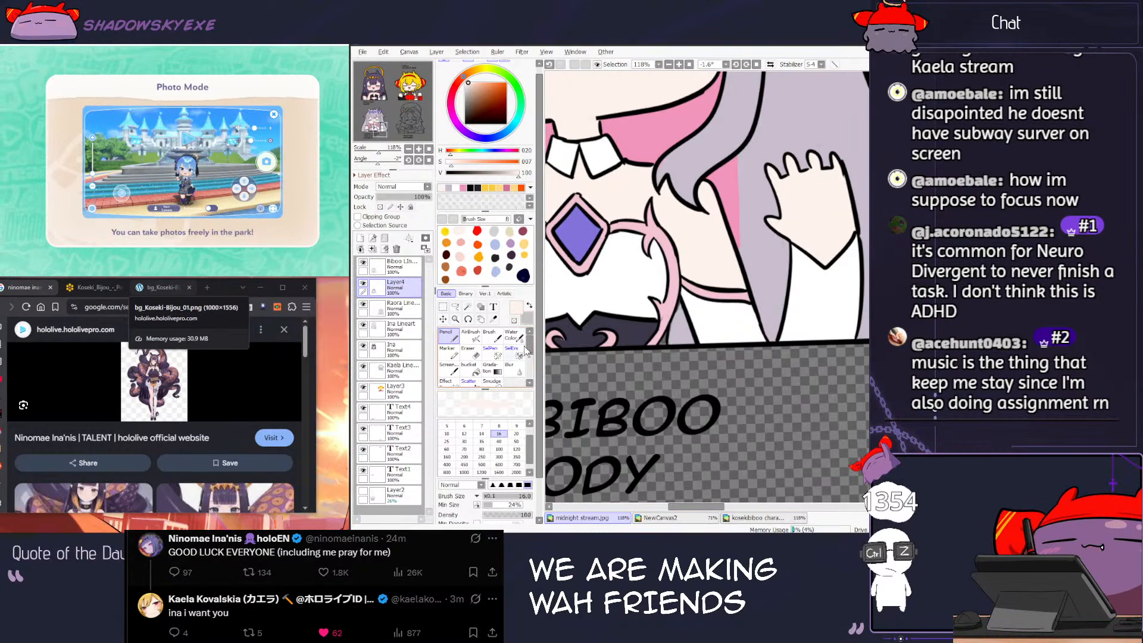
click(510, 367)
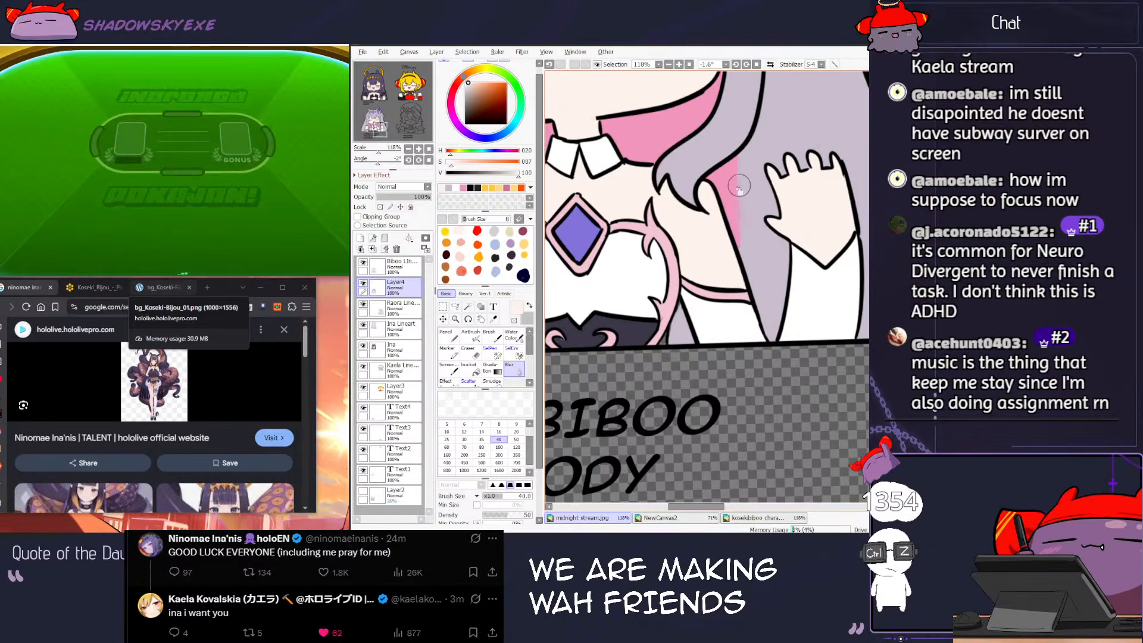
drag(601, 207, 766, 195)
drag(585, 181, 605, 224)
key(bracketleft)
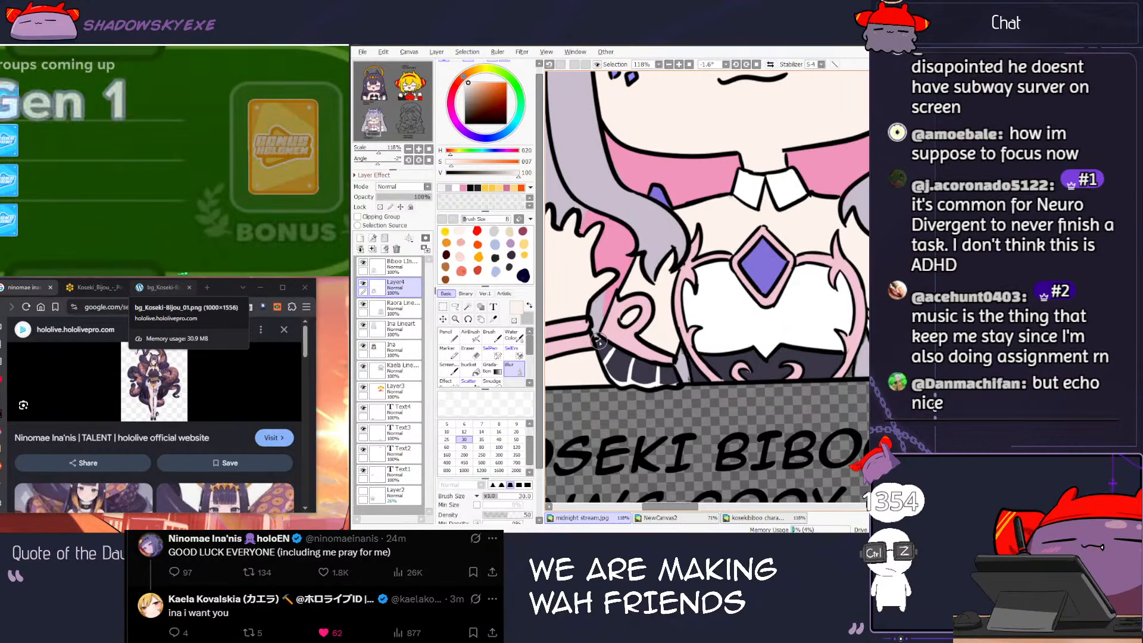
scroll(598, 340, down, 2)
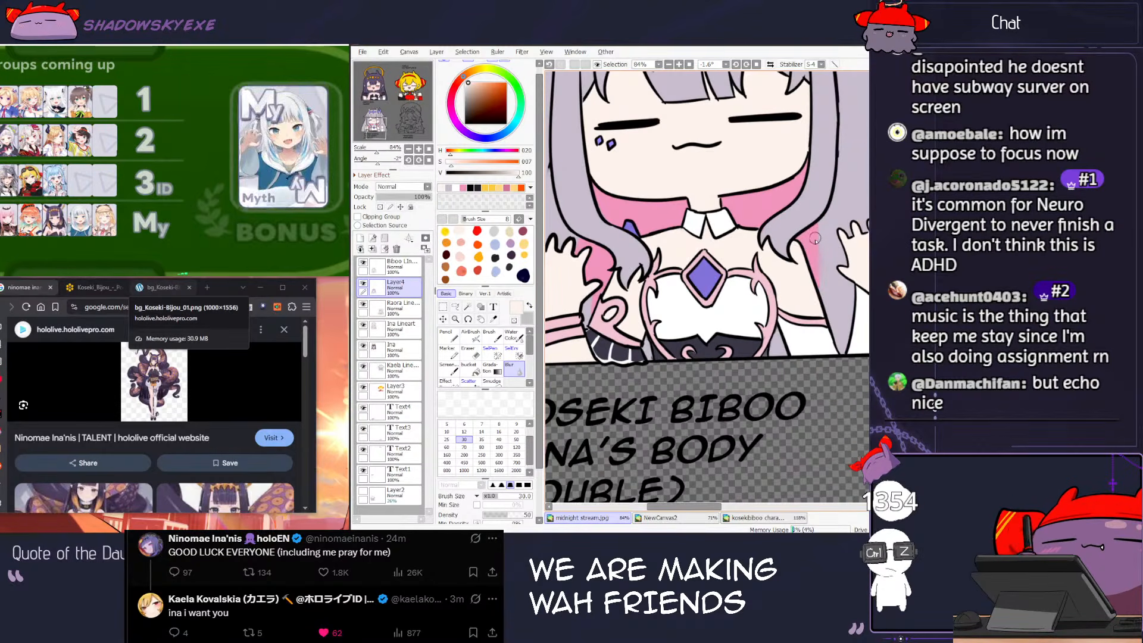
scroll(816, 237, down, 1)
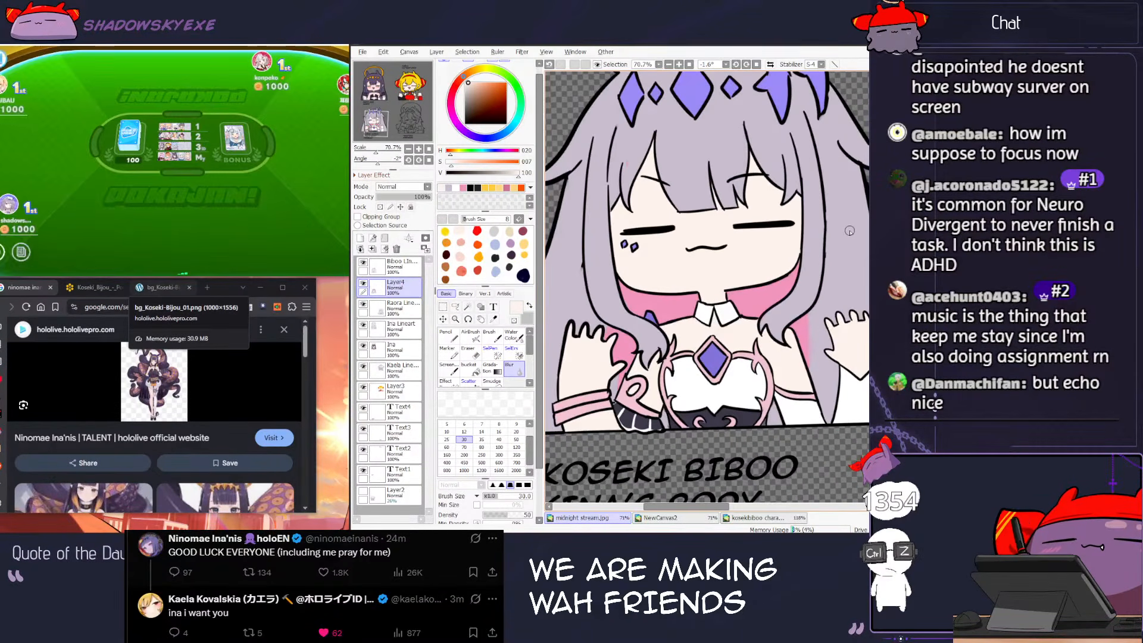
Step: Sample the lilac hair colour for the Pencil and review the whole canvas with all four chibi drawings
key(n)
right_click(631, 152)
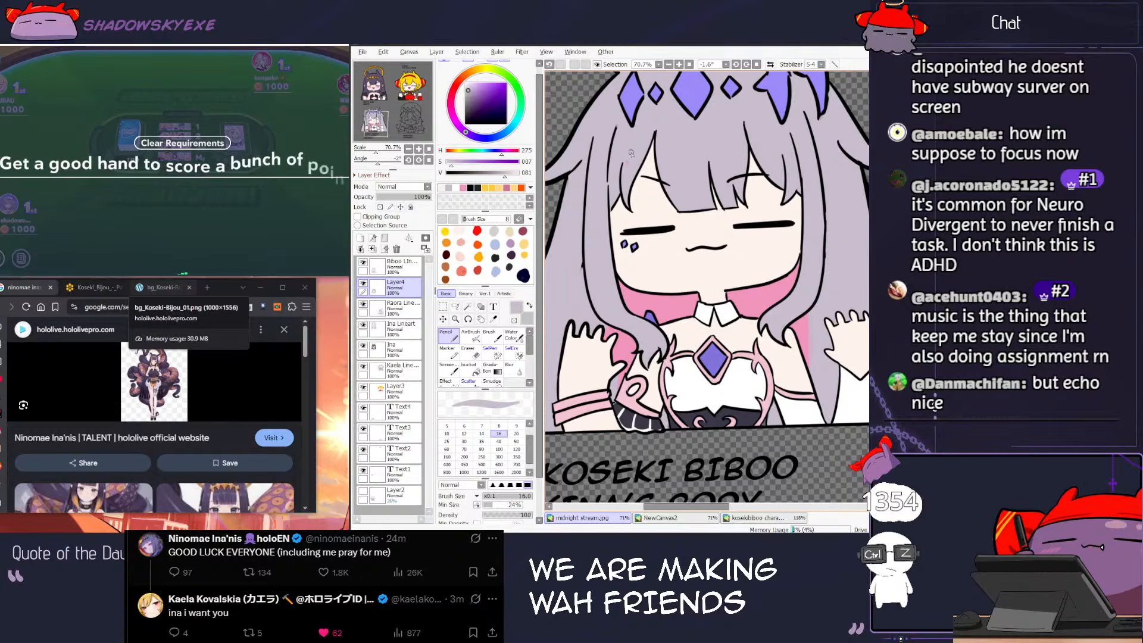
scroll(632, 152, down, 3)
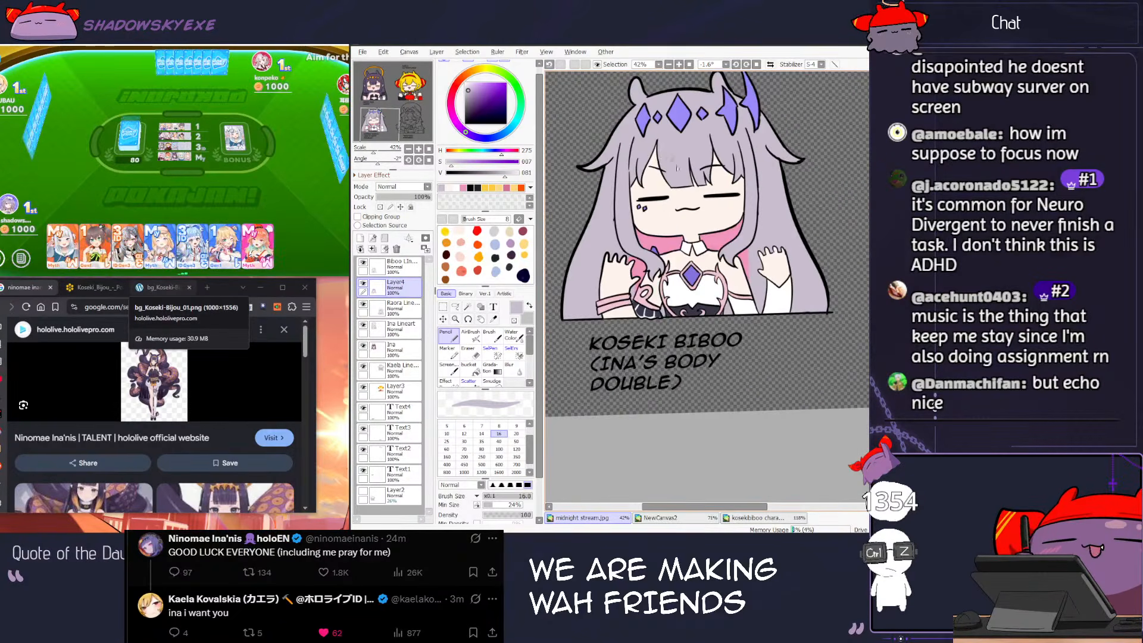
scroll(724, 237, down, 1)
scroll(737, 240, down, 1)
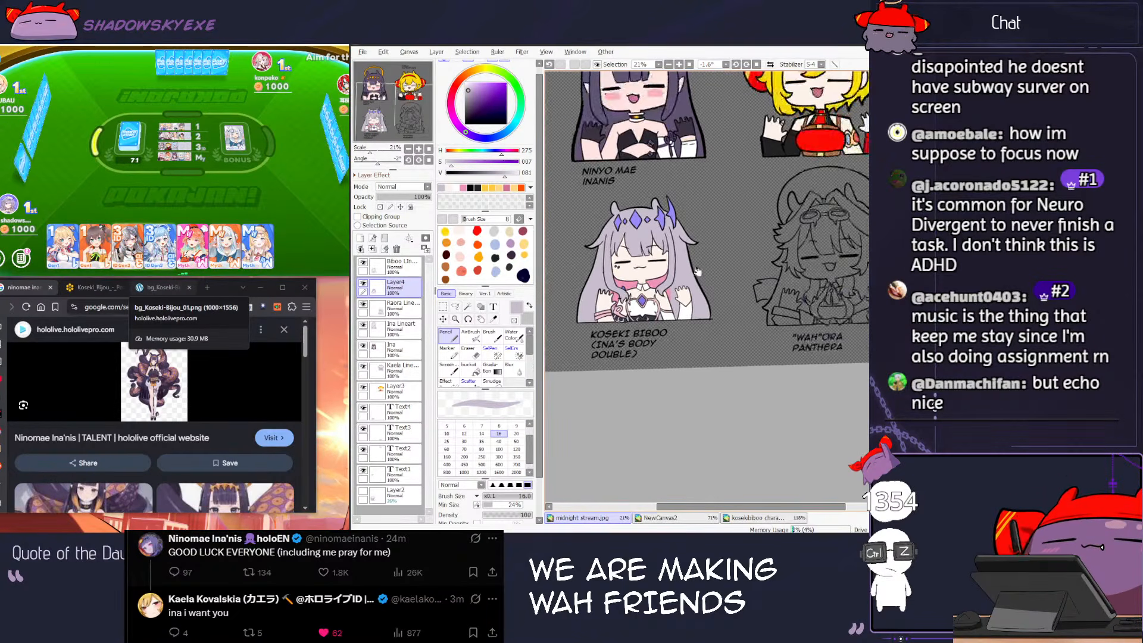
scroll(853, 244, down, 1)
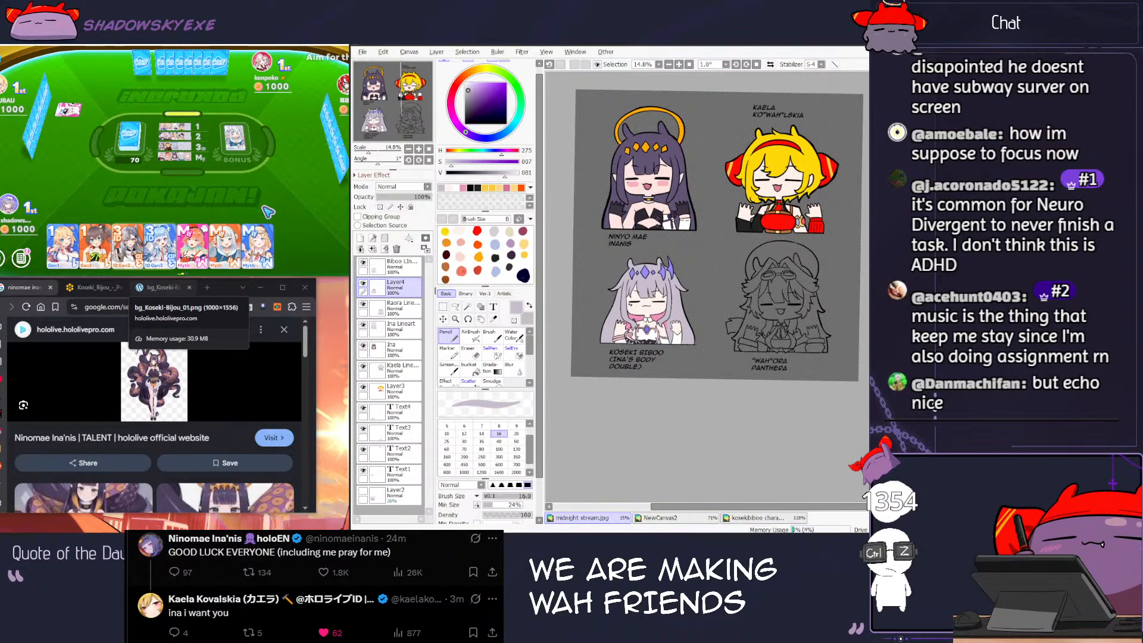
scroll(621, 243, down, 1)
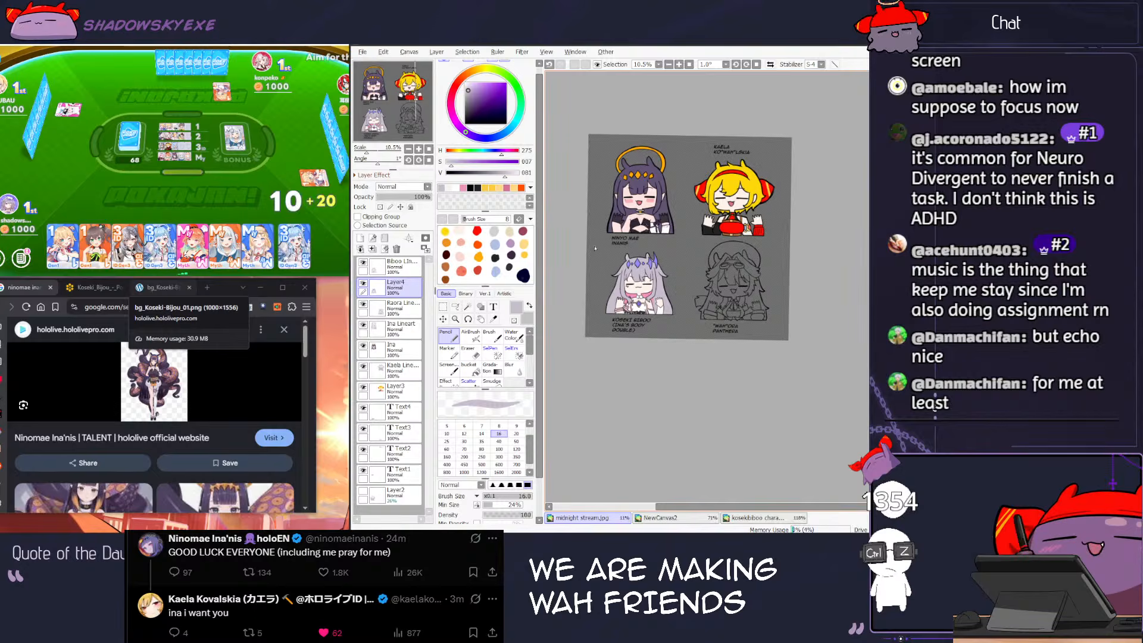
Step: Call Pokajan on the offered 120-coin hand and discard the Gen 1 card in the new match
click(228, 211)
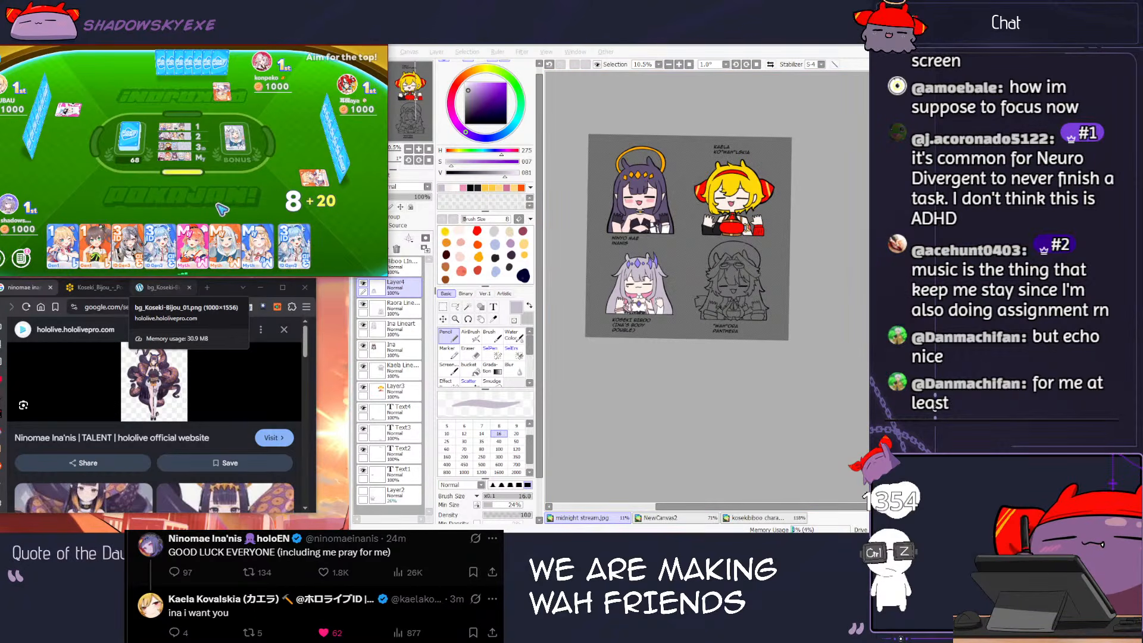
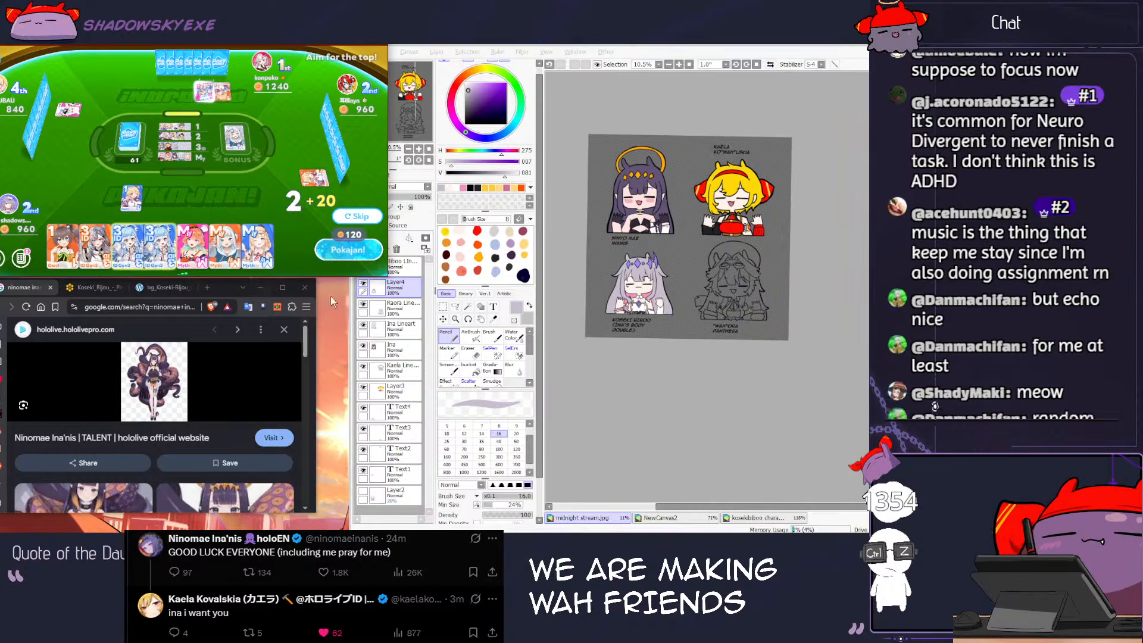
click(350, 256)
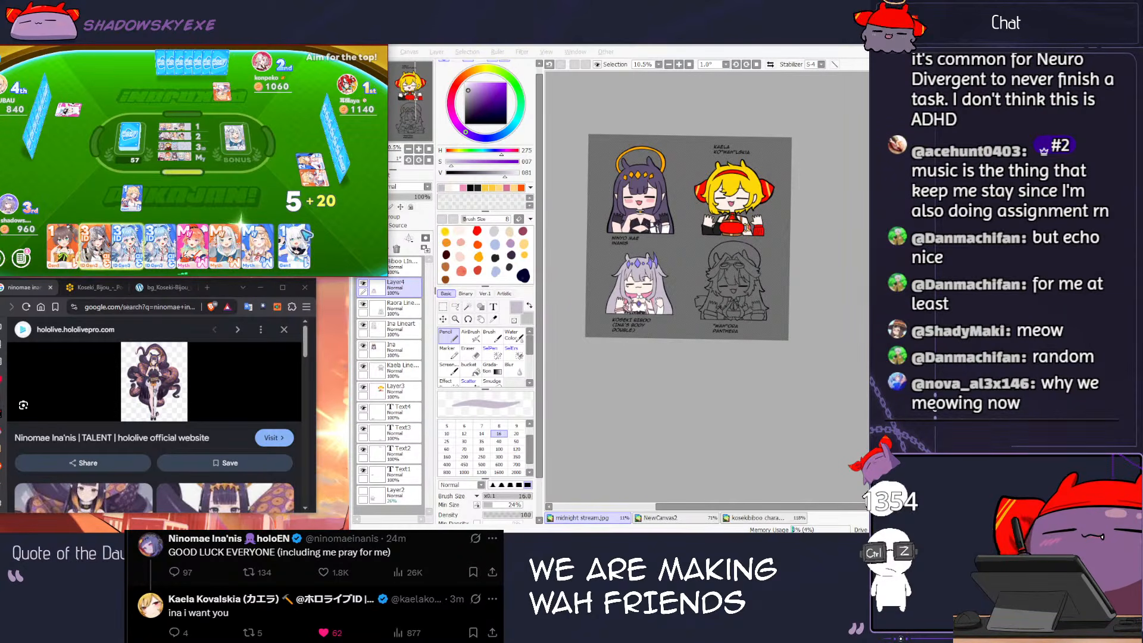
click(303, 250)
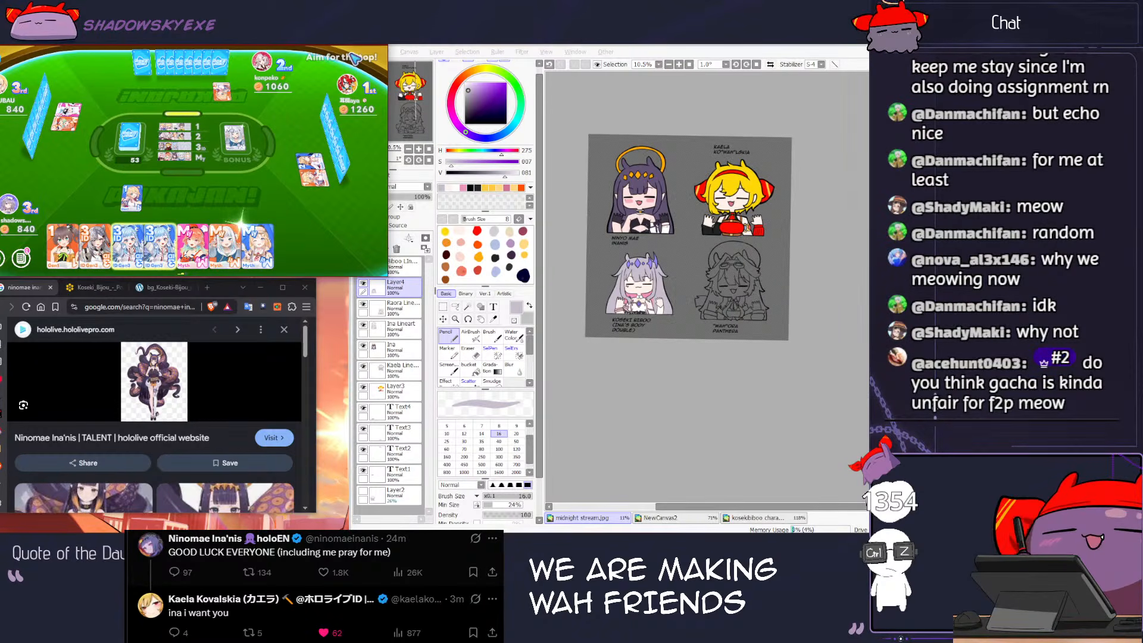
scroll(752, 244, up, 3)
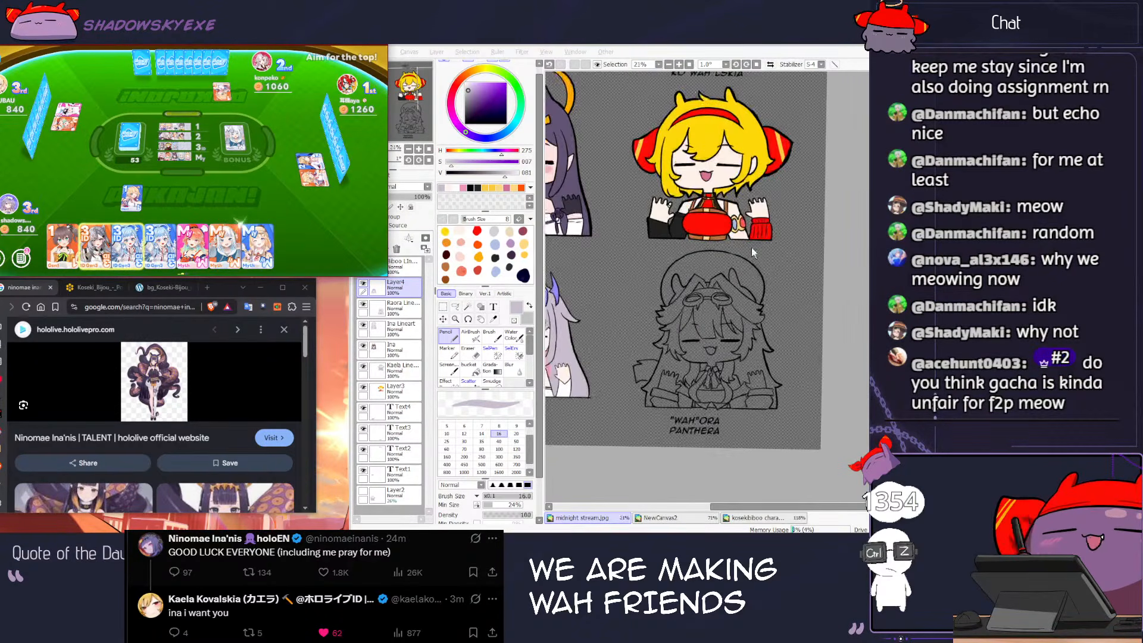
Step: Discard the newly drawn Gen 2 card in the Pokajan match
scroll(752, 251, down, 1)
scroll(752, 252, down, 2)
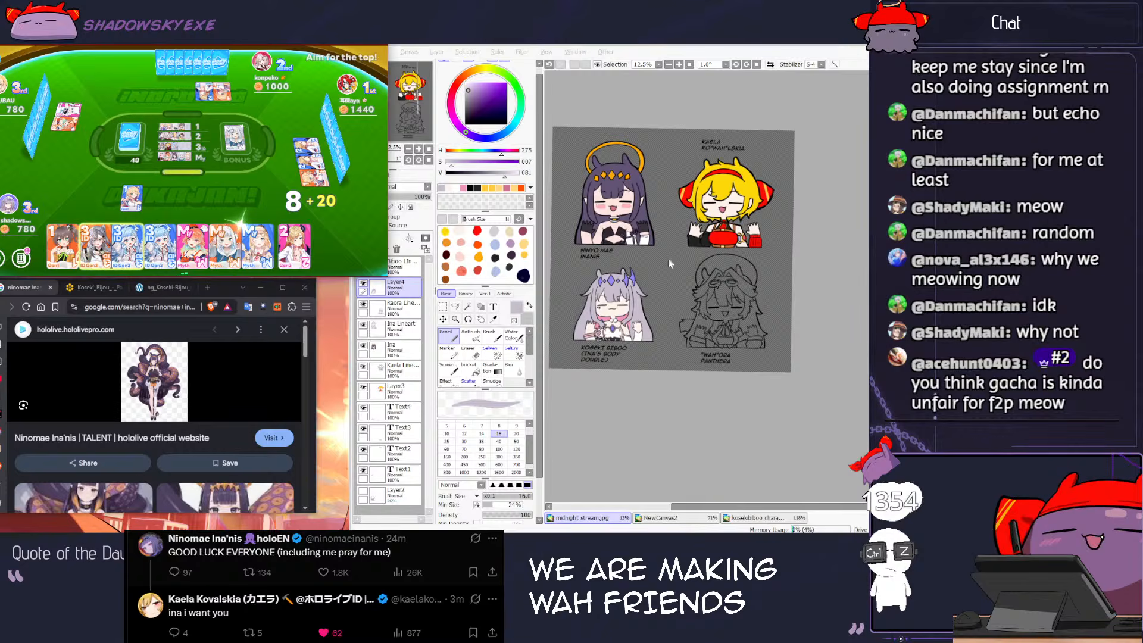
click(306, 246)
scroll(777, 275, up, 5)
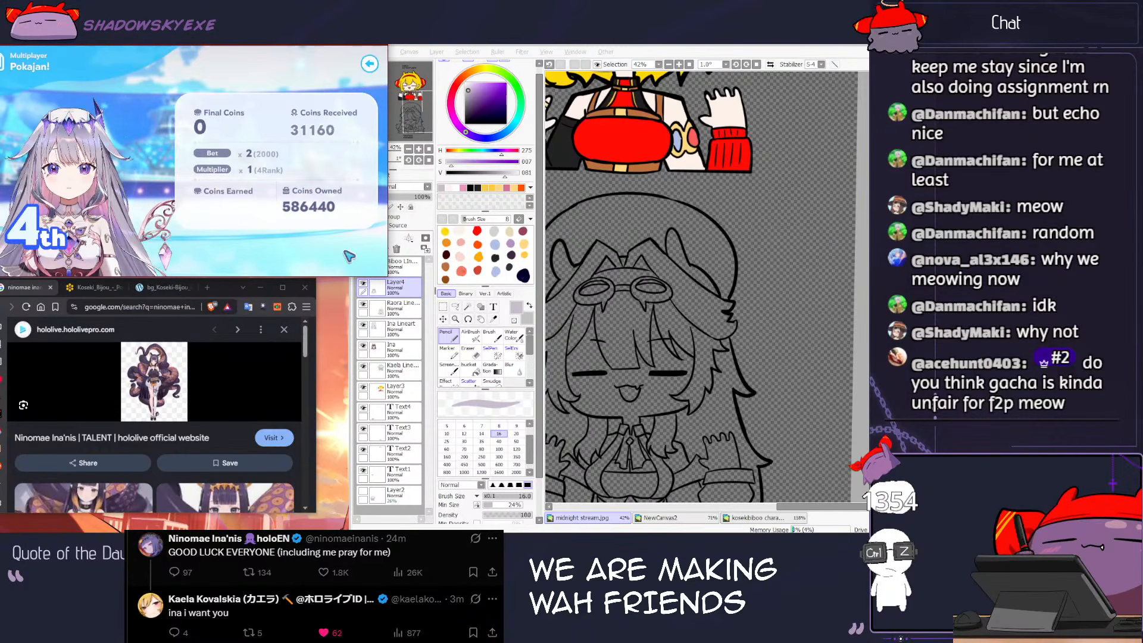
Step: Continue past the Pokajan match results and choose to play the same game again
click(350, 256)
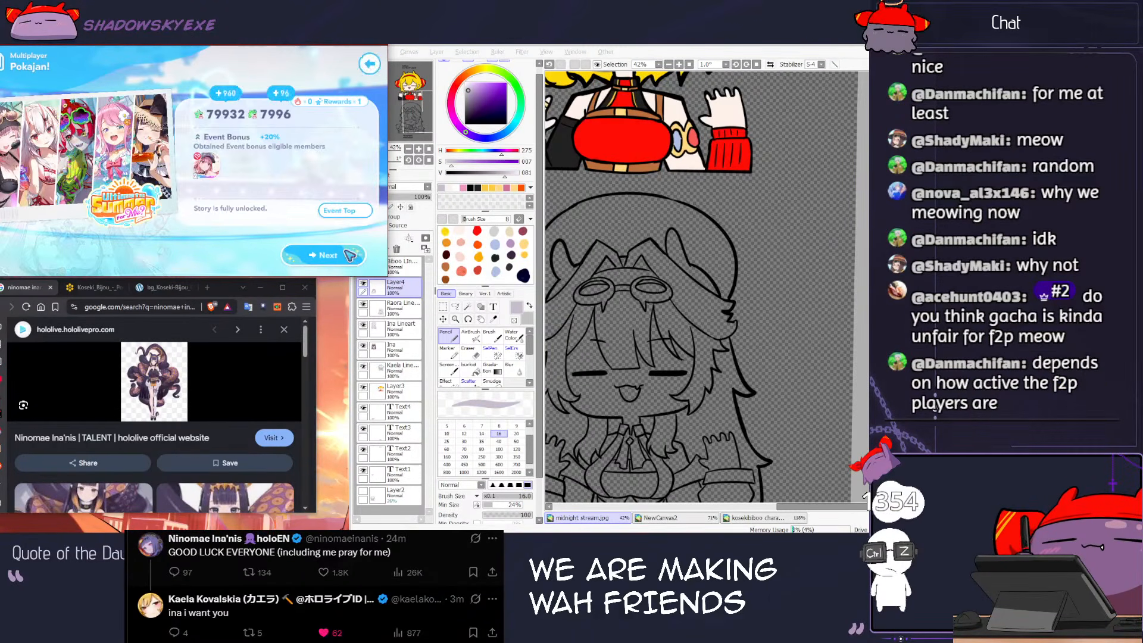
click(331, 257)
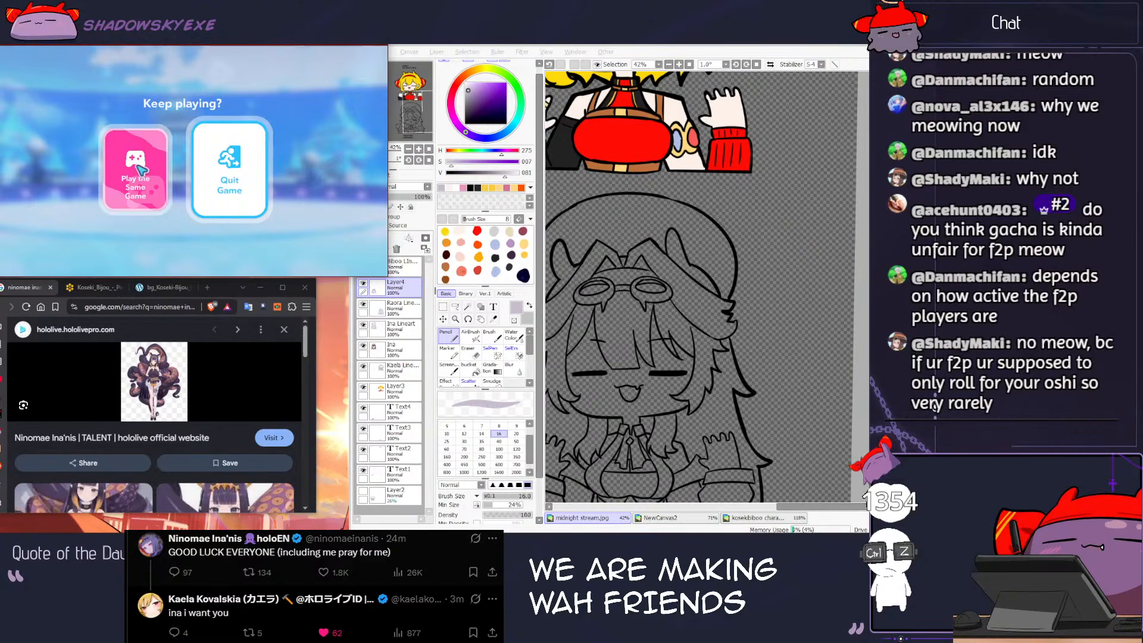
click(141, 172)
click(325, 257)
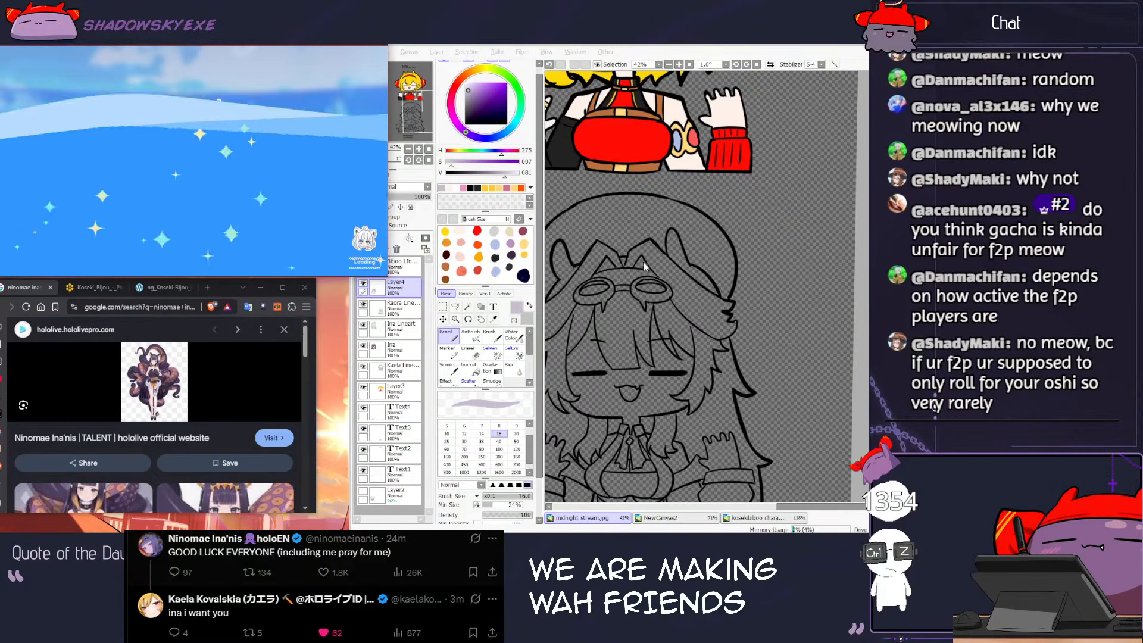
Step: Group the Biboo lineart and Layer4 in a new layer folder and collapse the folder
click(661, 50)
scroll(653, 241, down, 2)
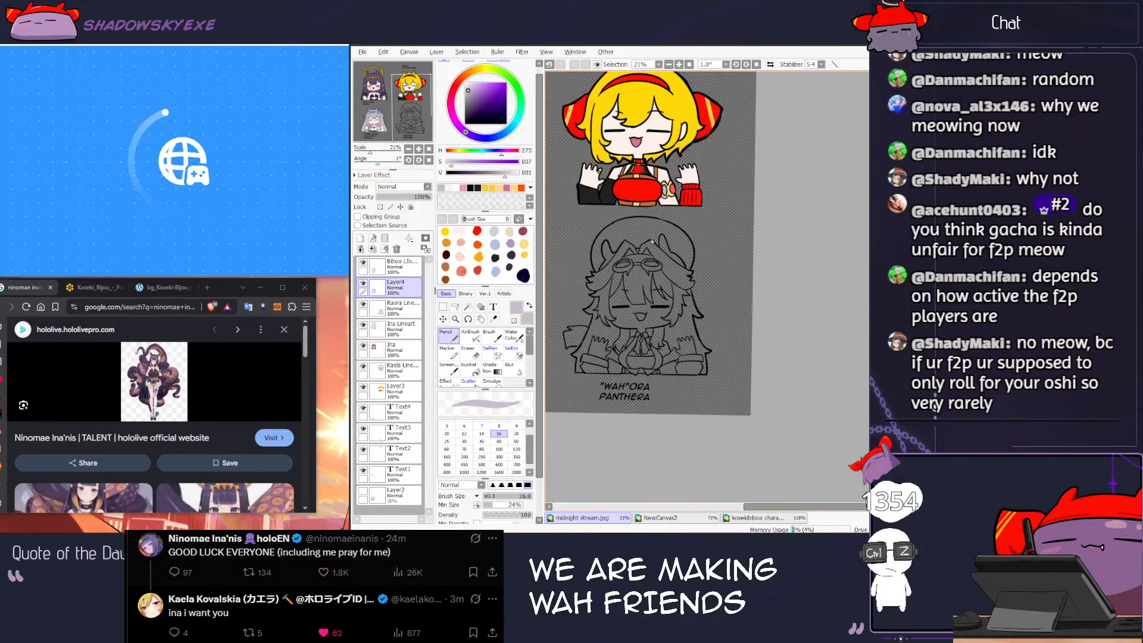
drag(616, 257, 673, 256)
scroll(661, 289, up, 3)
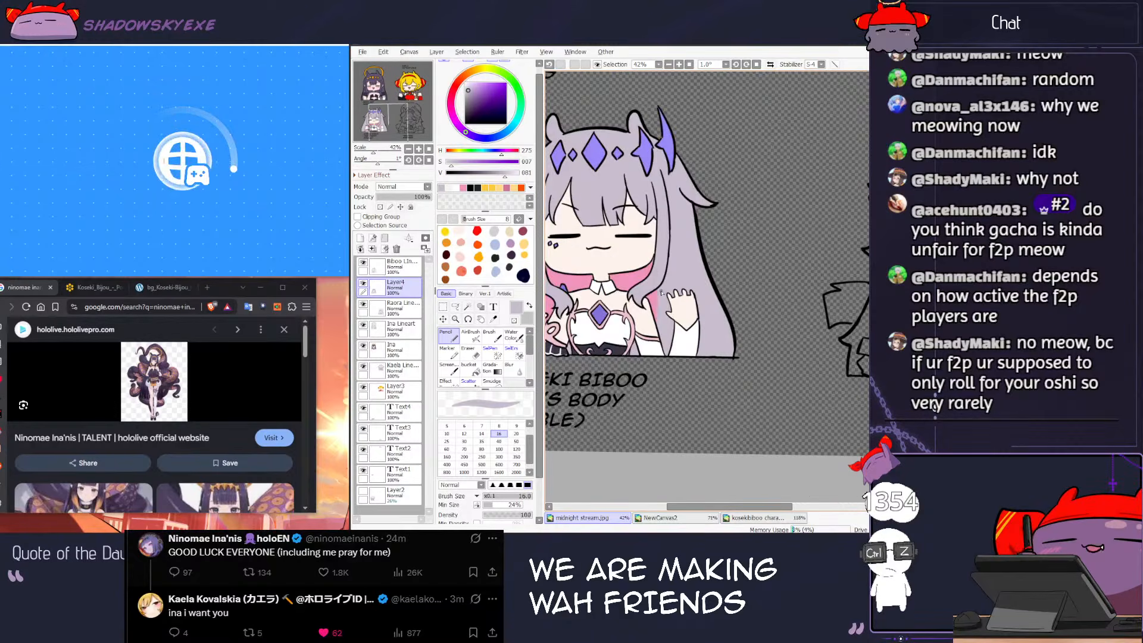
scroll(660, 293, down, 3)
scroll(825, 211, up, 2)
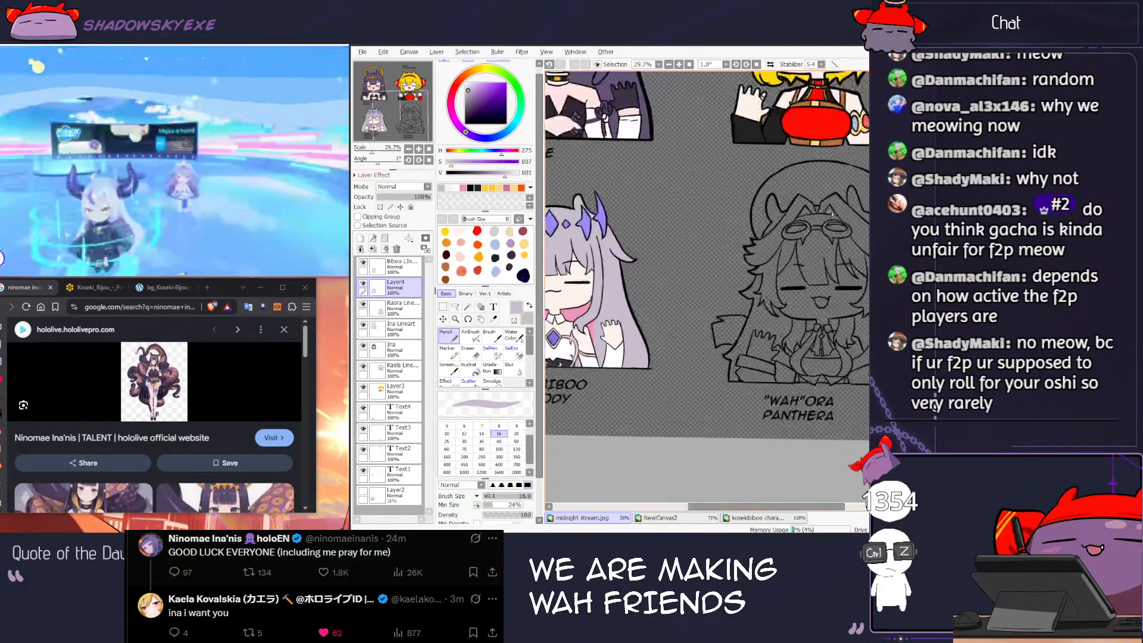
drag(717, 262, 621, 325)
click(397, 265)
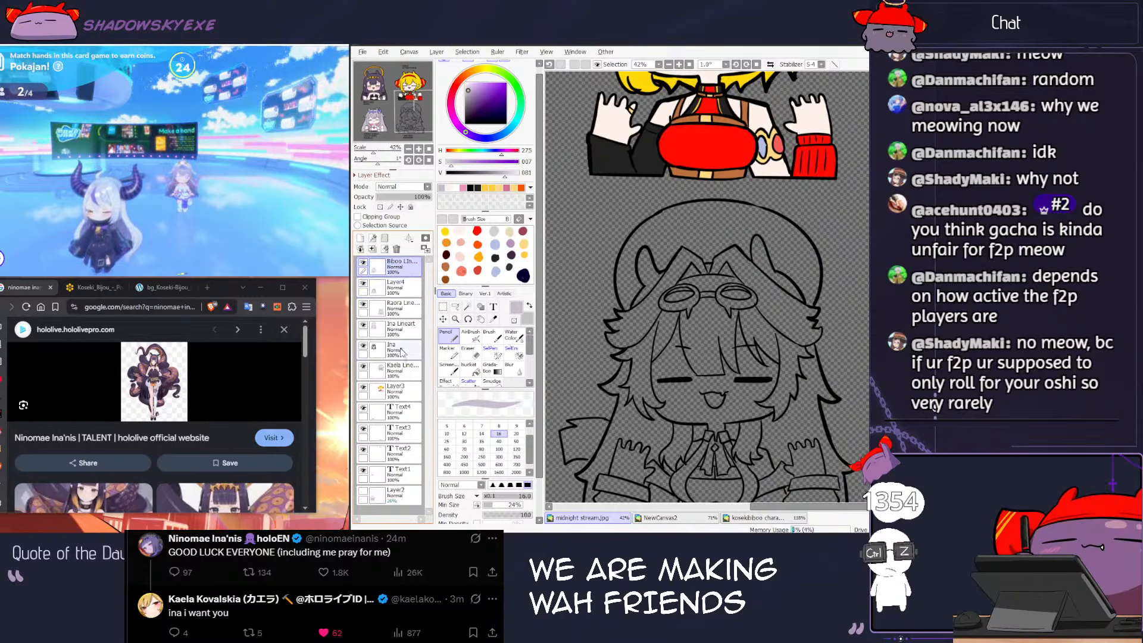
shift+click(401, 293)
click(385, 238)
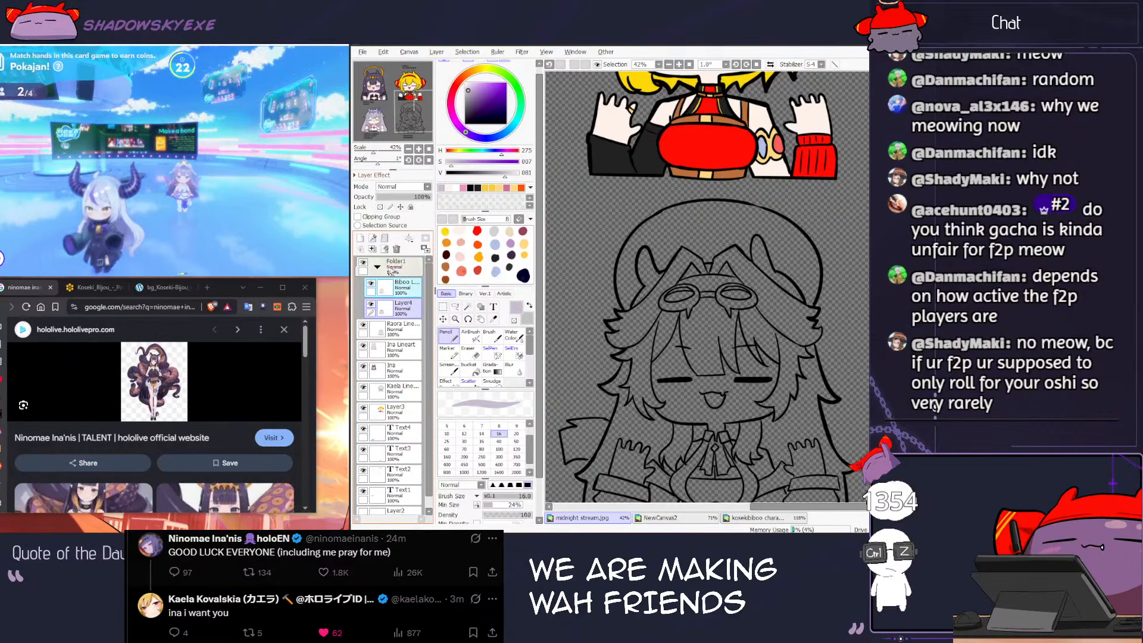
click(377, 267)
Step: Group the Ina lineart and Ina layers in one folder, and the Kaela lineart and Layer3 in another
click(396, 291)
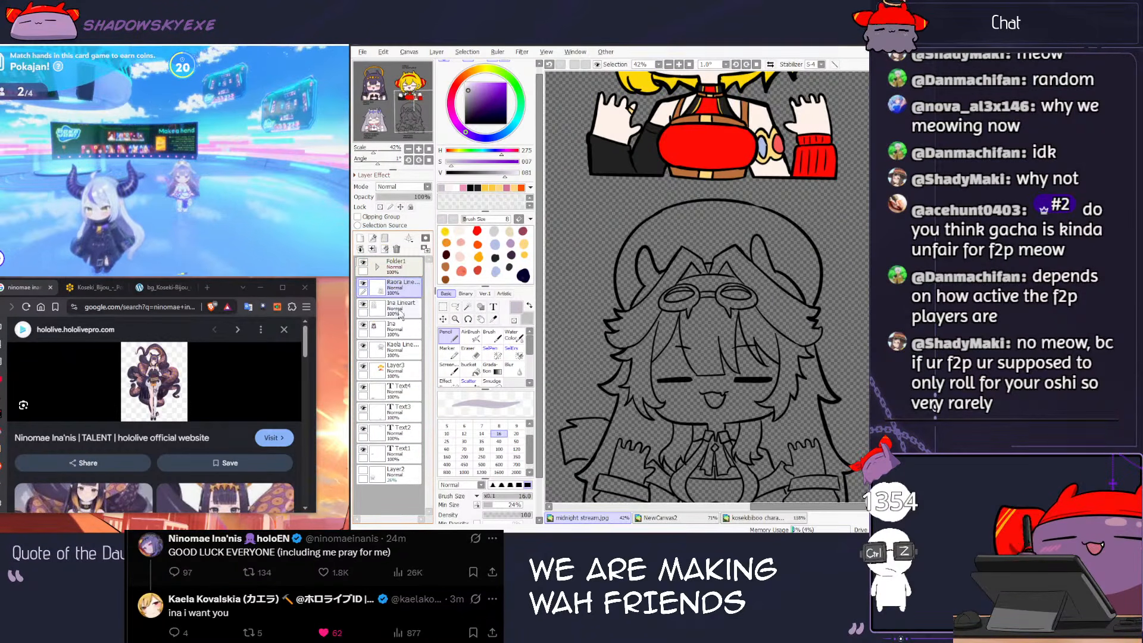
click(404, 309)
shift+click(404, 330)
click(394, 250)
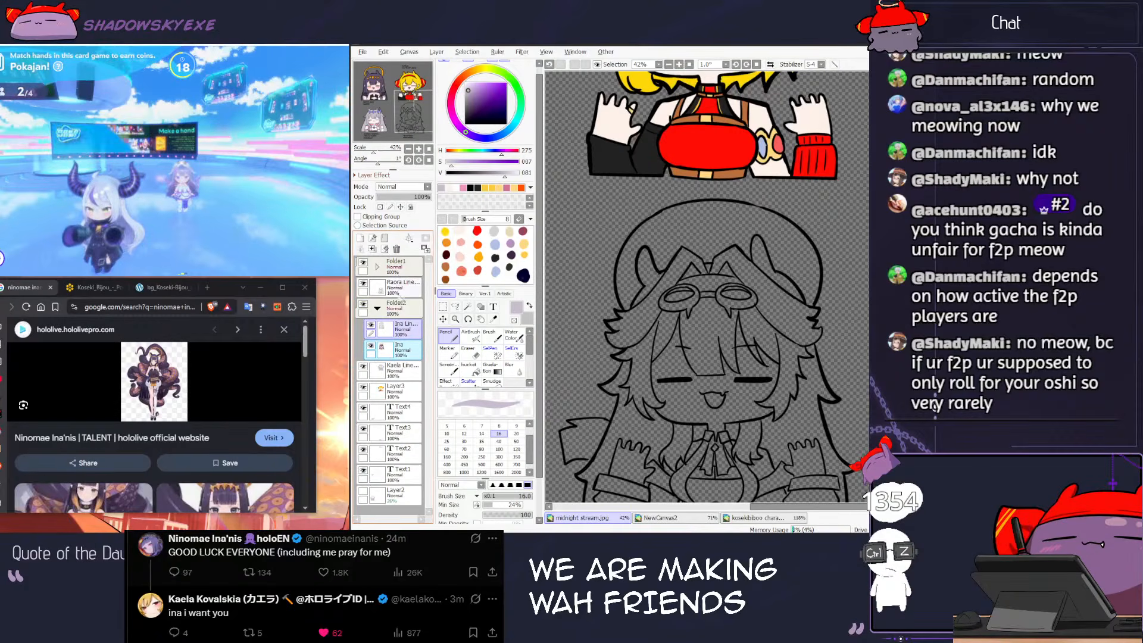
click(377, 310)
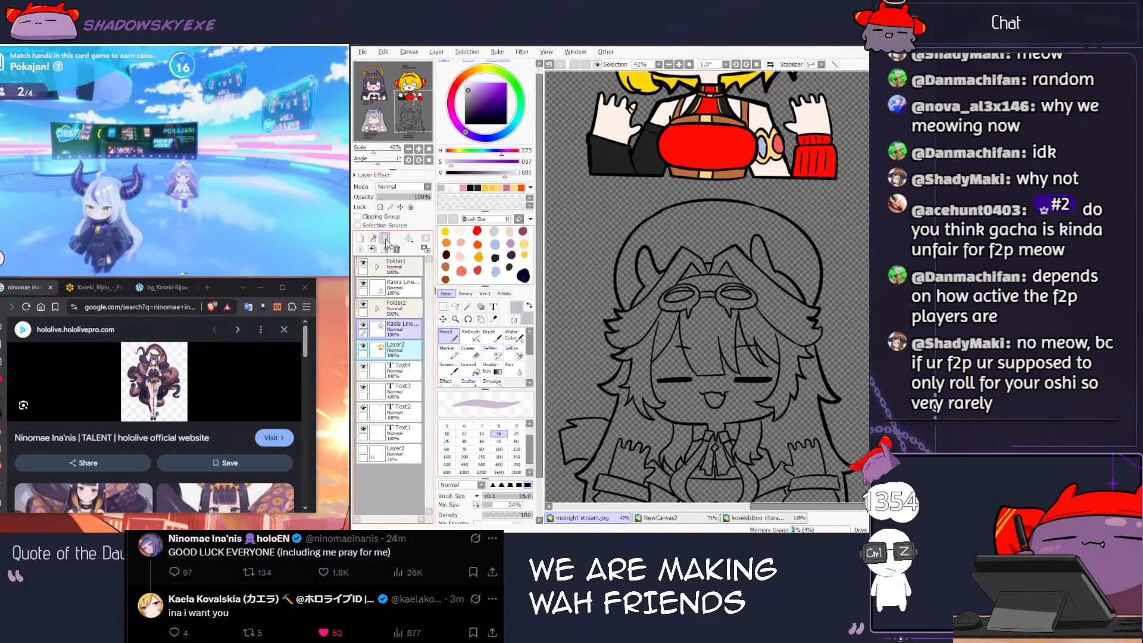
click(385, 238)
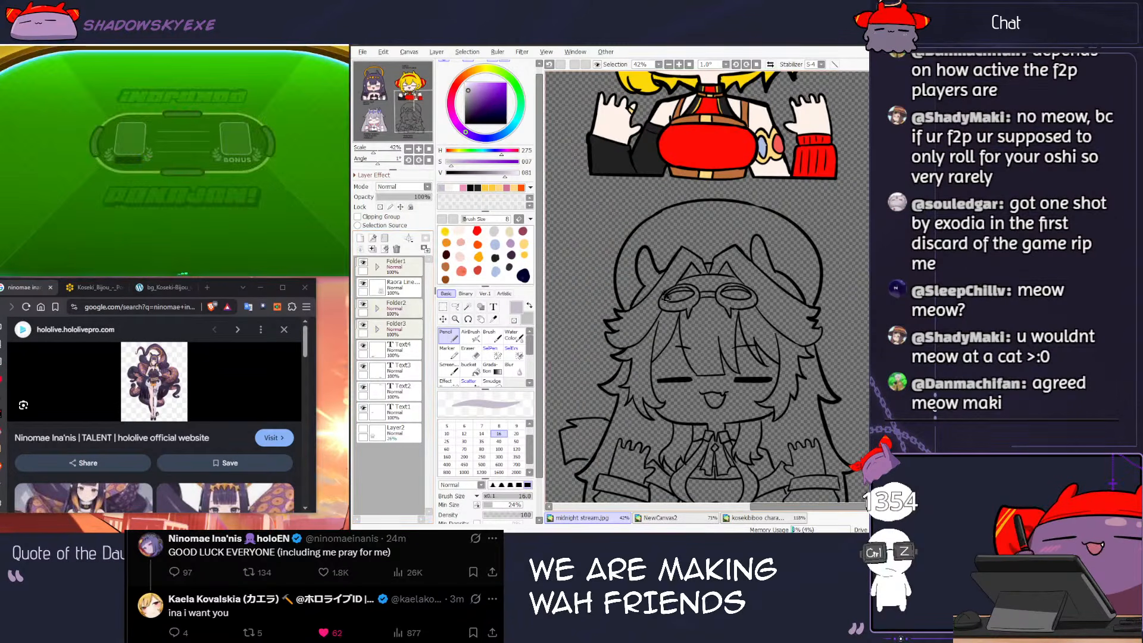
Step: Open the reference image "raora ch sheet.jpg" from the Character sheet folder
scroll(764, 334, down, 3)
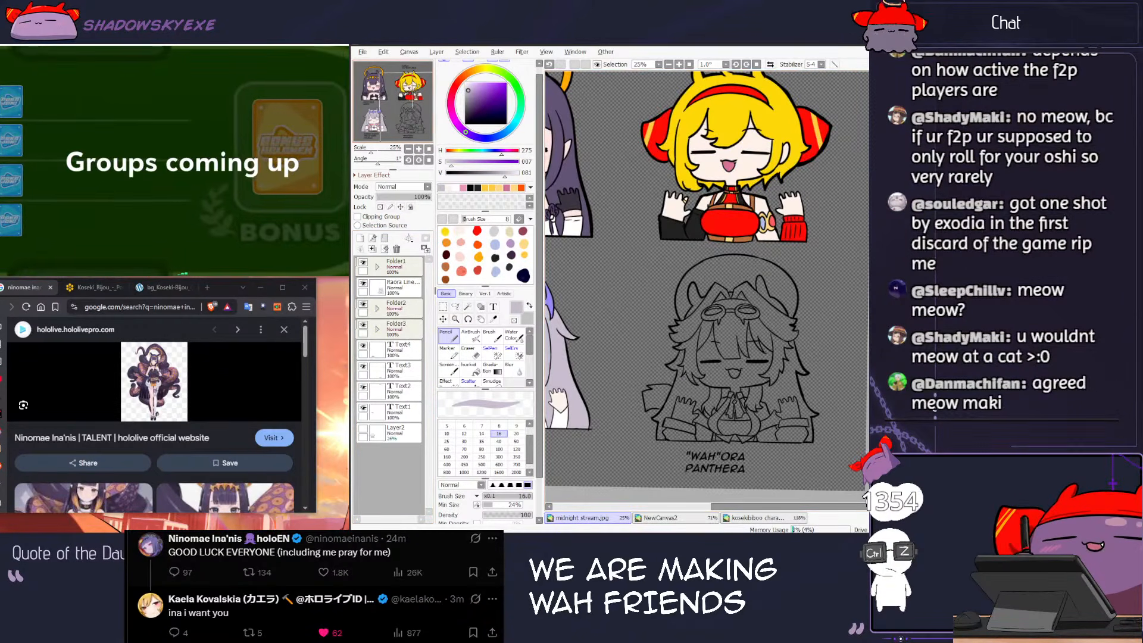
click(362, 51)
click(377, 74)
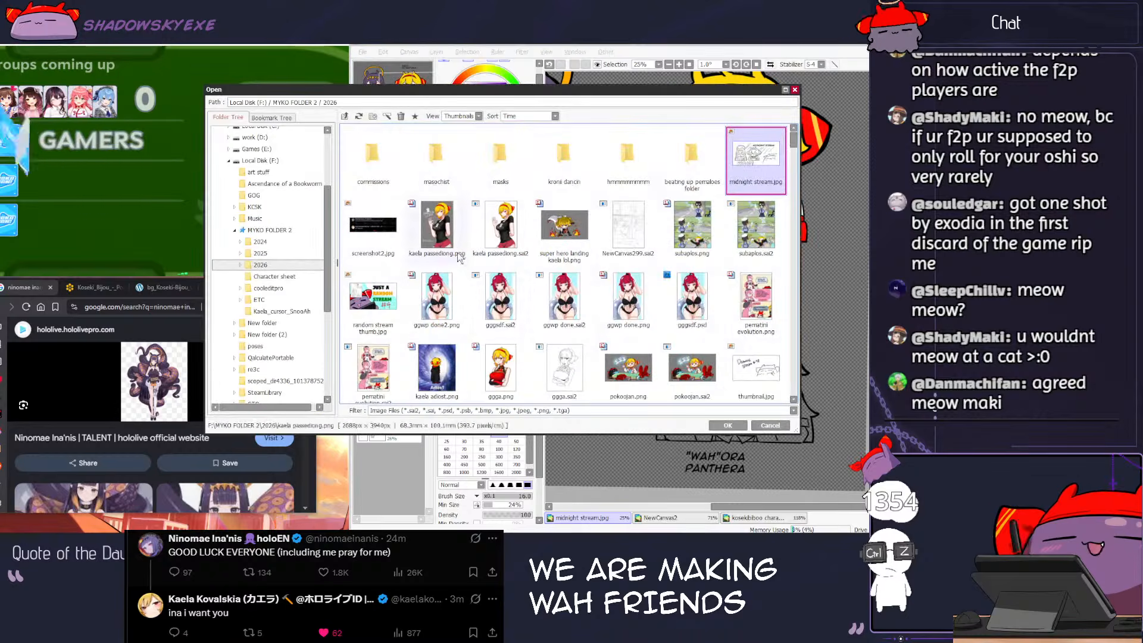
click(270, 277)
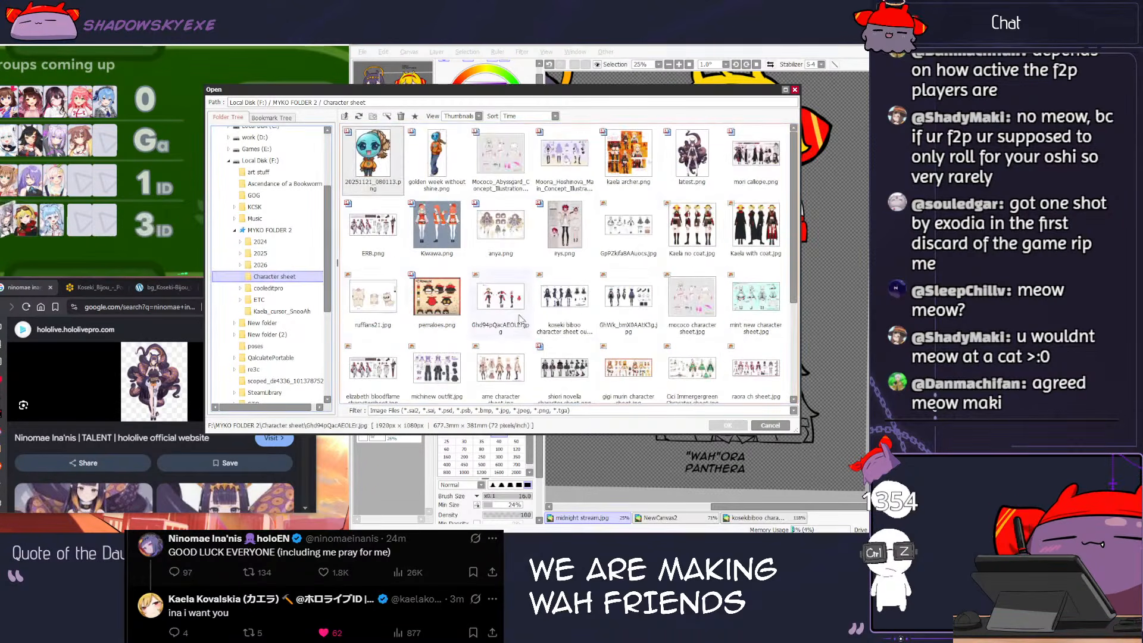
scroll(520, 320, down, 3)
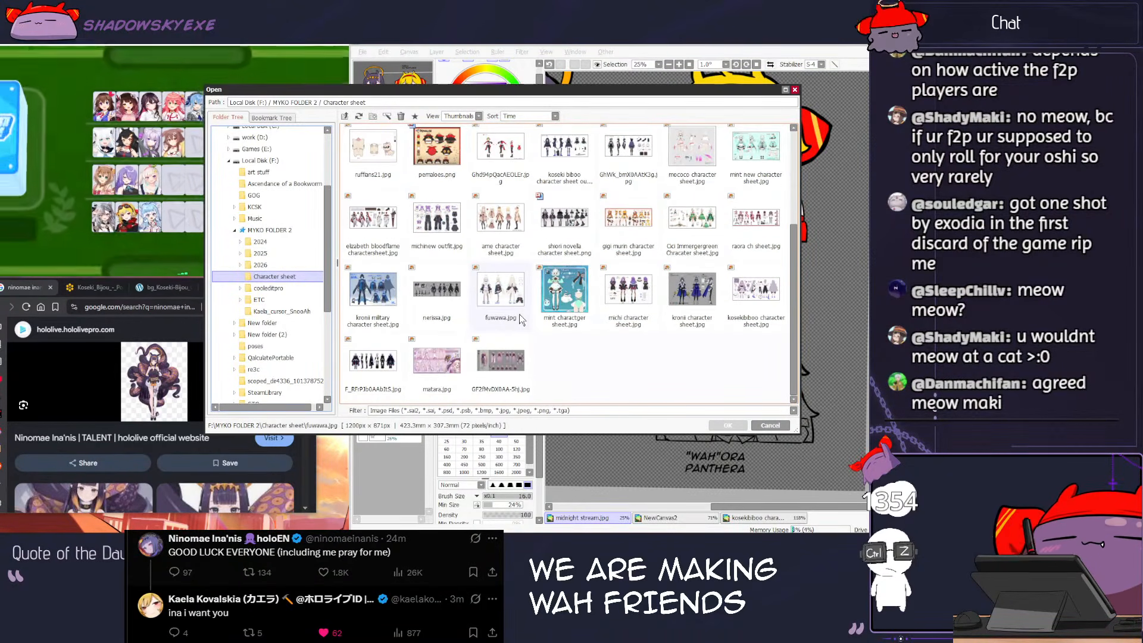
scroll(520, 320, up, 2)
scroll(518, 316, down, 1)
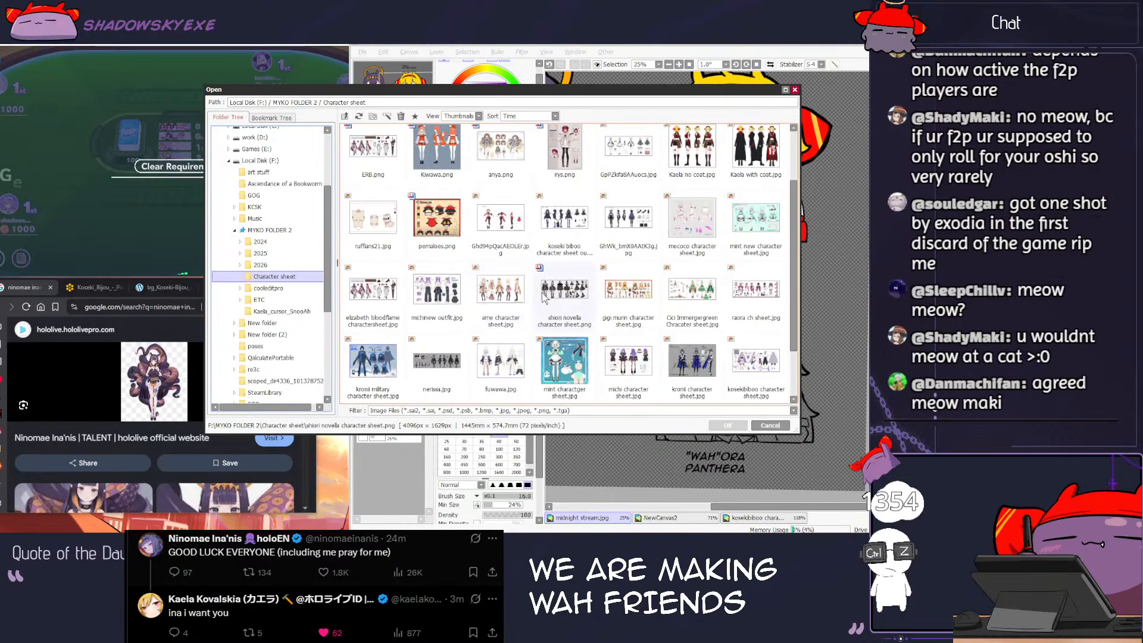
click(522, 288)
double_click(755, 288)
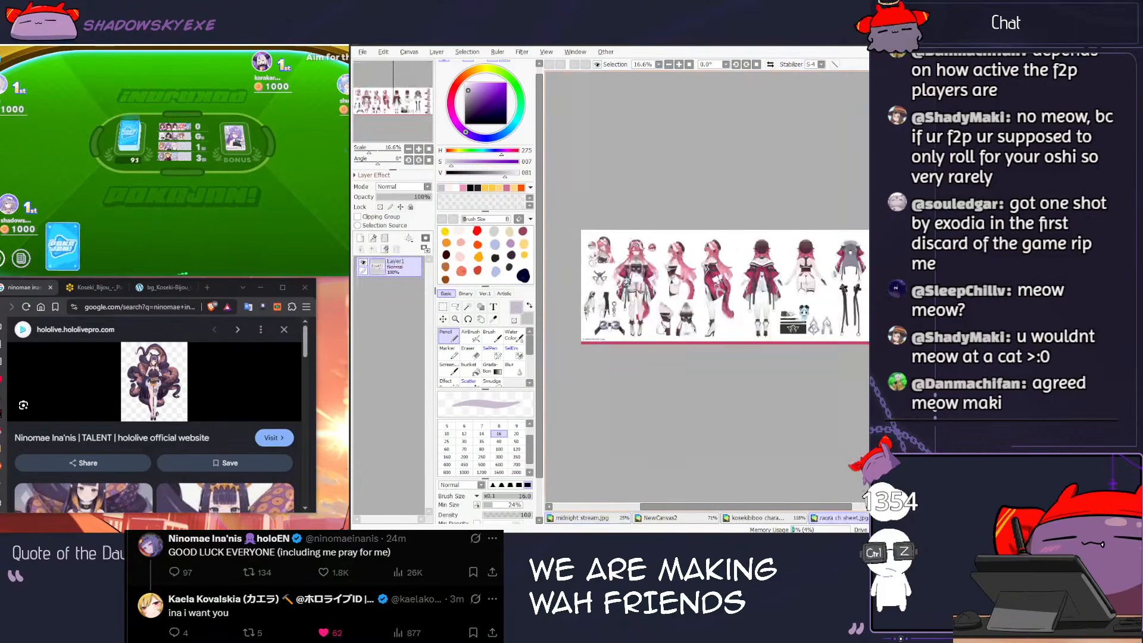
Step: Bring up the side-view figure on the Raora sheet and discard the brown-haired Gen 0 card in the new Pokajan match
scroll(626, 289, up, 10)
drag(833, 155, 591, 316)
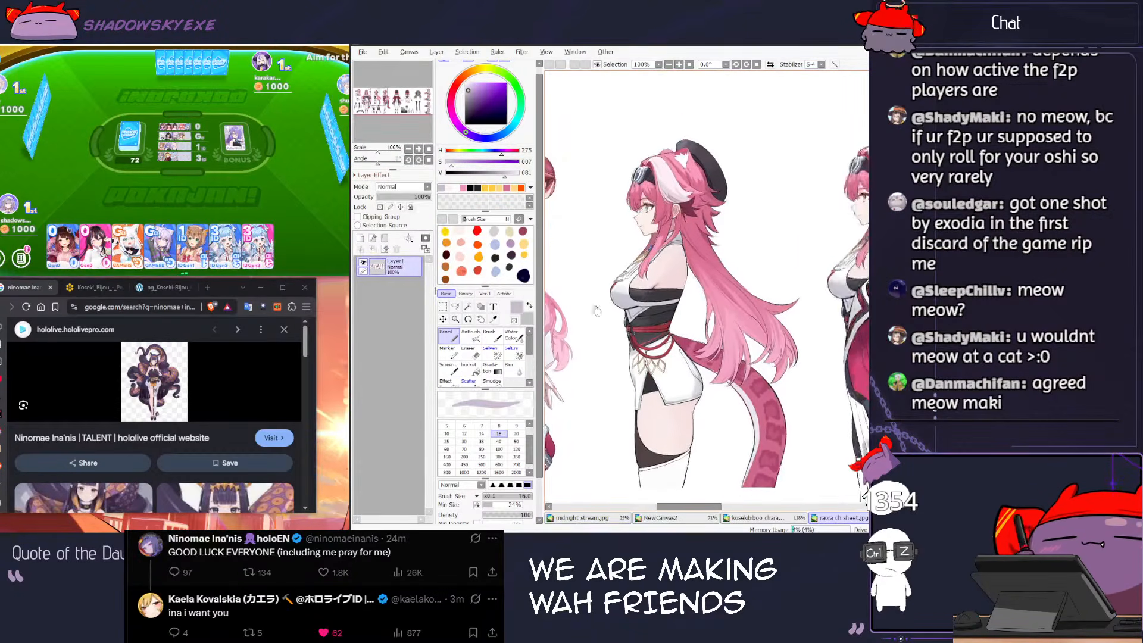
scroll(736, 187, up, 3)
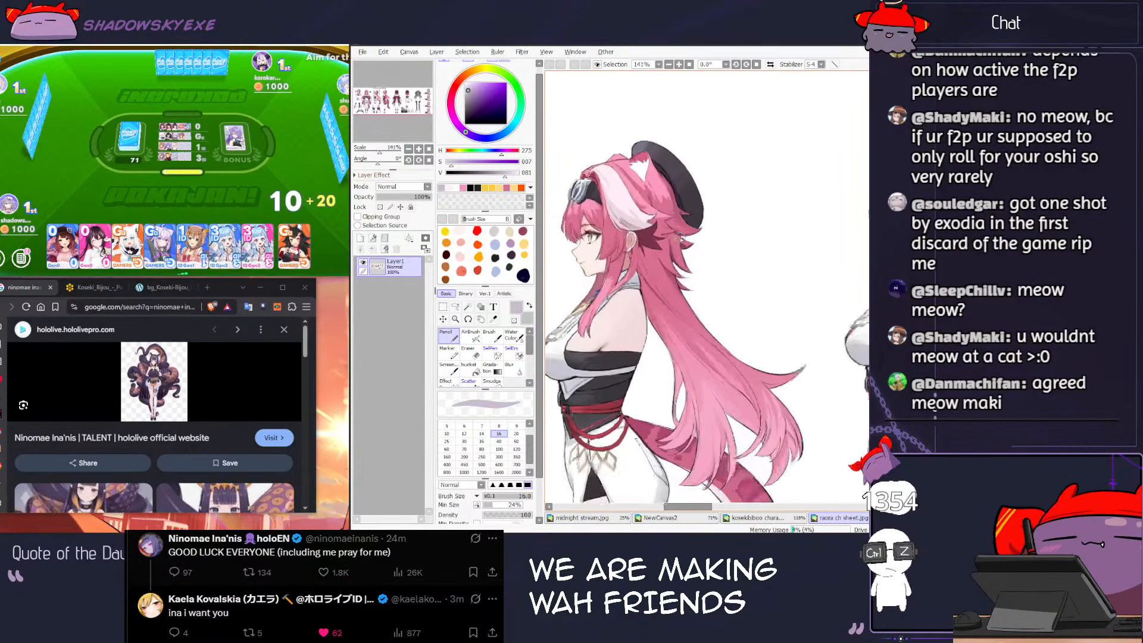
click(228, 217)
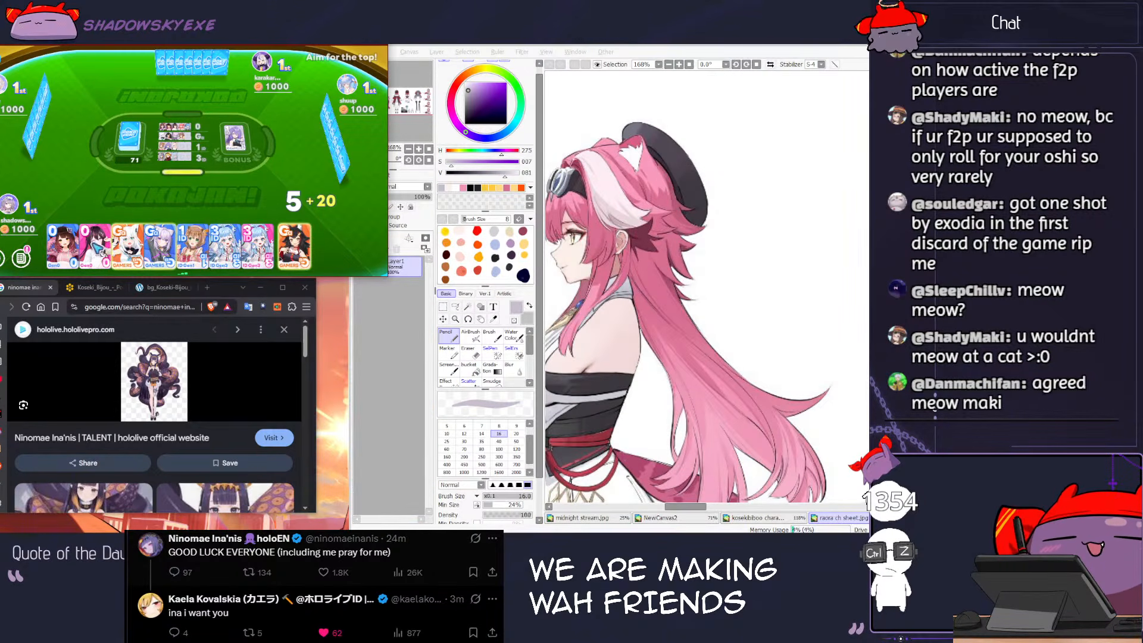
click(69, 259)
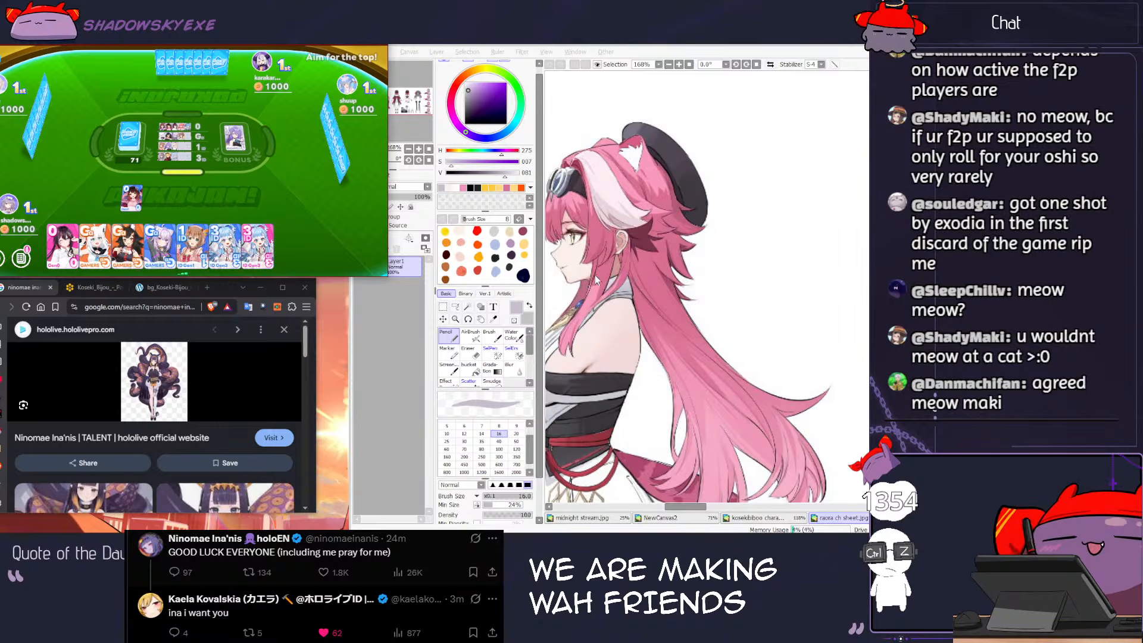
Step: Sample the dark grey of the beret on the Raora sheet and return to midnight stream.jpg
right_click(620, 159)
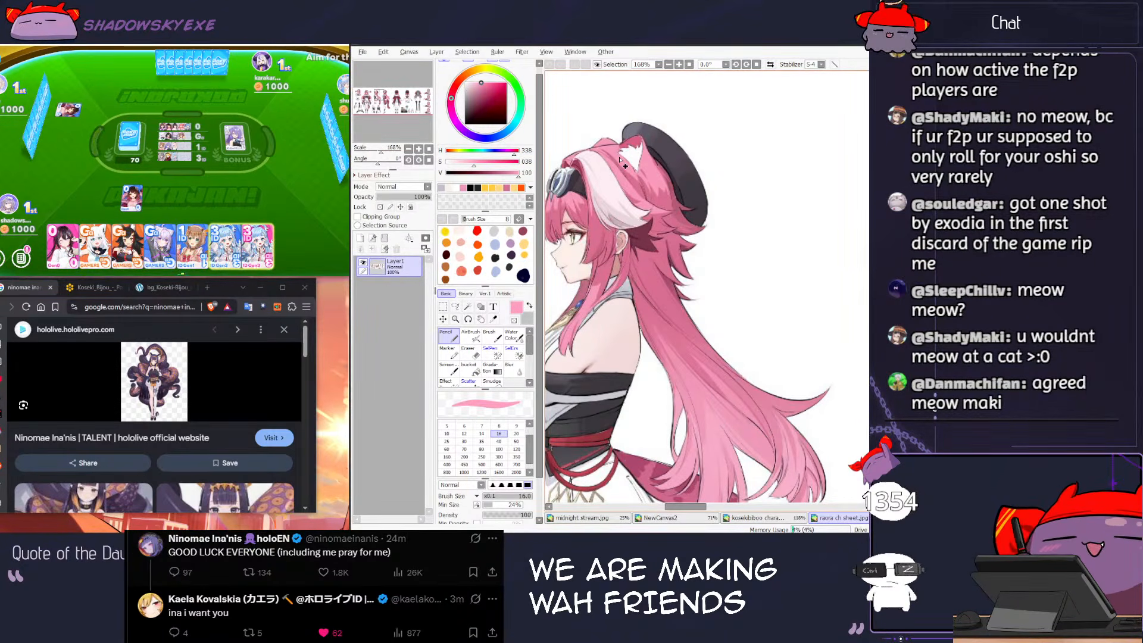
click(582, 518)
key(ctrl+Tab)
key(ctrl+Tab)
key(ctrl+Tab)
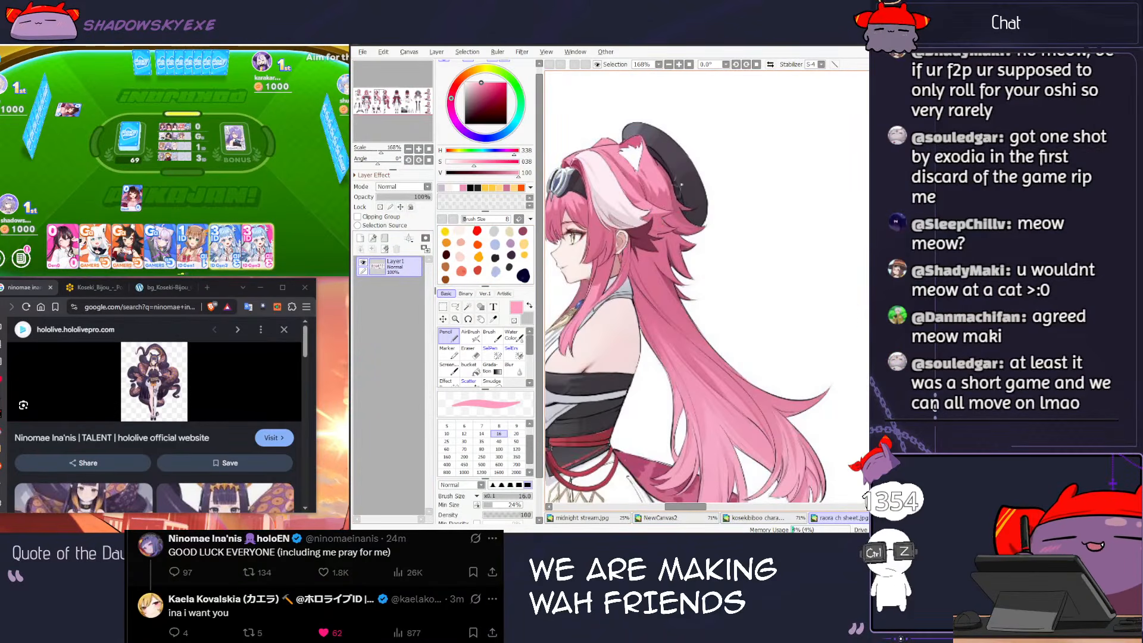
right_click(686, 146)
key(ctrl+Tab)
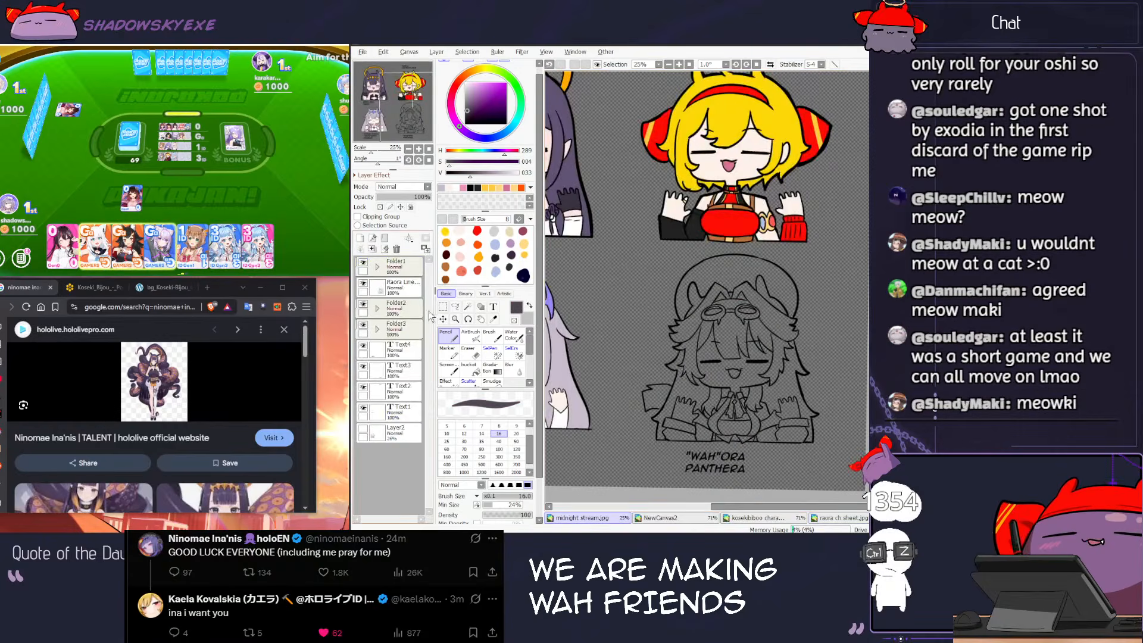
Step: Add Layer5 beneath the Raora lineart and group both layers in a new folder
click(407, 289)
key(ctrl+shift+n)
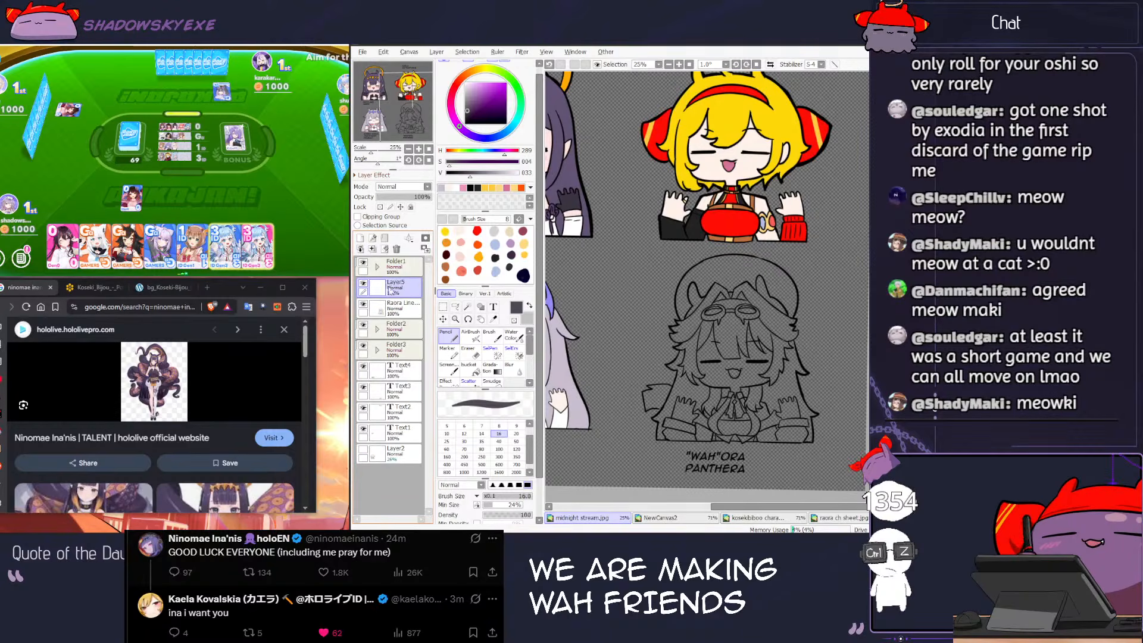
drag(395, 292, 396, 285)
click(397, 287)
ctrl+click(398, 308)
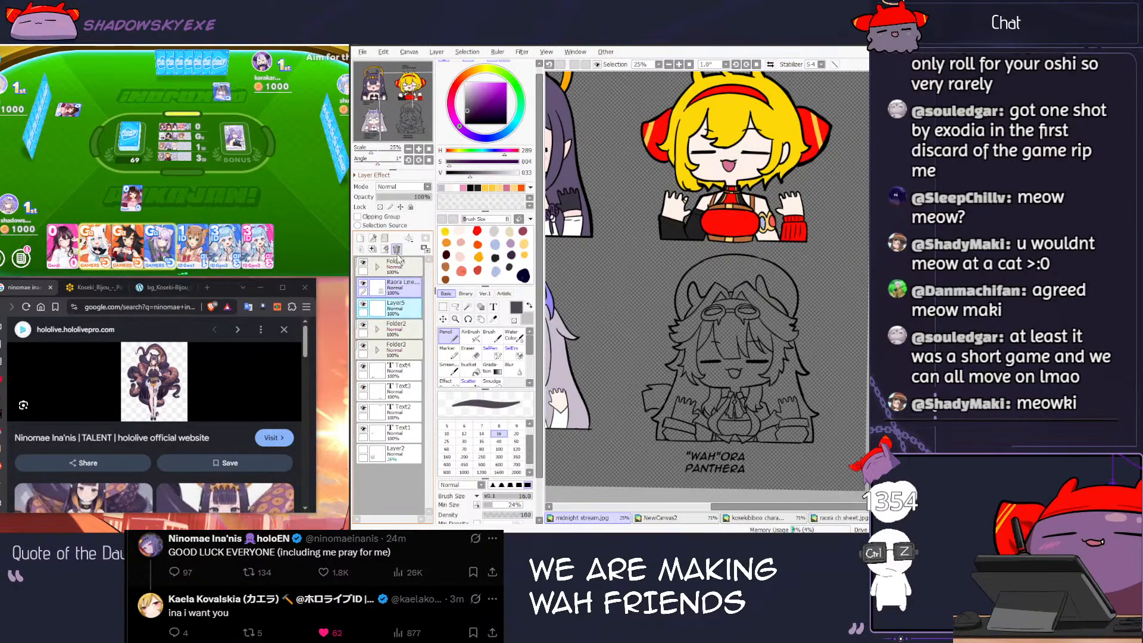
click(385, 238)
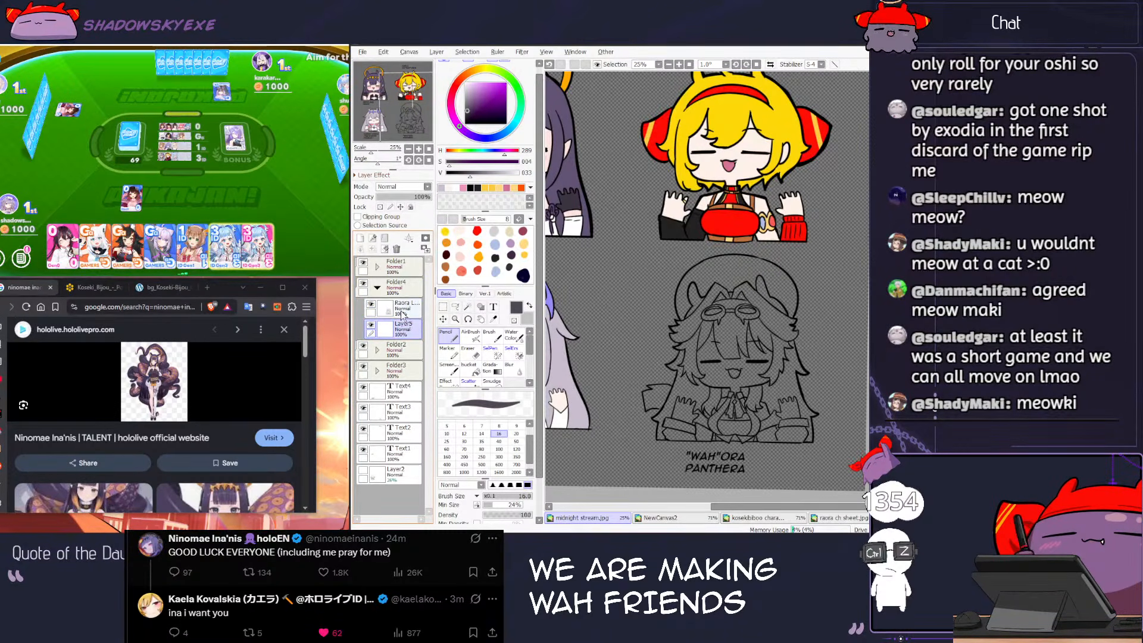
Step: Select the beret area enclosed by the Raora lineart, fill it on Layer5 with the sampled dark grey, and clear the selection
scroll(851, 318, up, 2)
scroll(851, 318, up, 1)
click(467, 306)
click(686, 272)
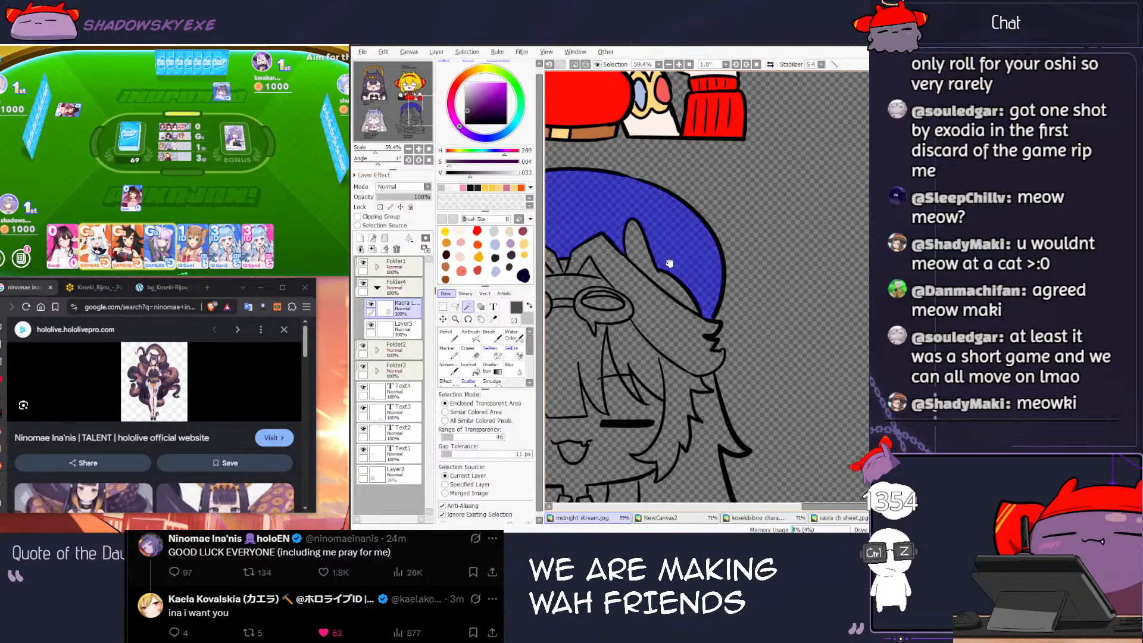
scroll(686, 272, up, 1)
click(395, 327)
click(468, 365)
click(712, 232)
scroll(713, 232, down, 3)
key(ctrl+d)
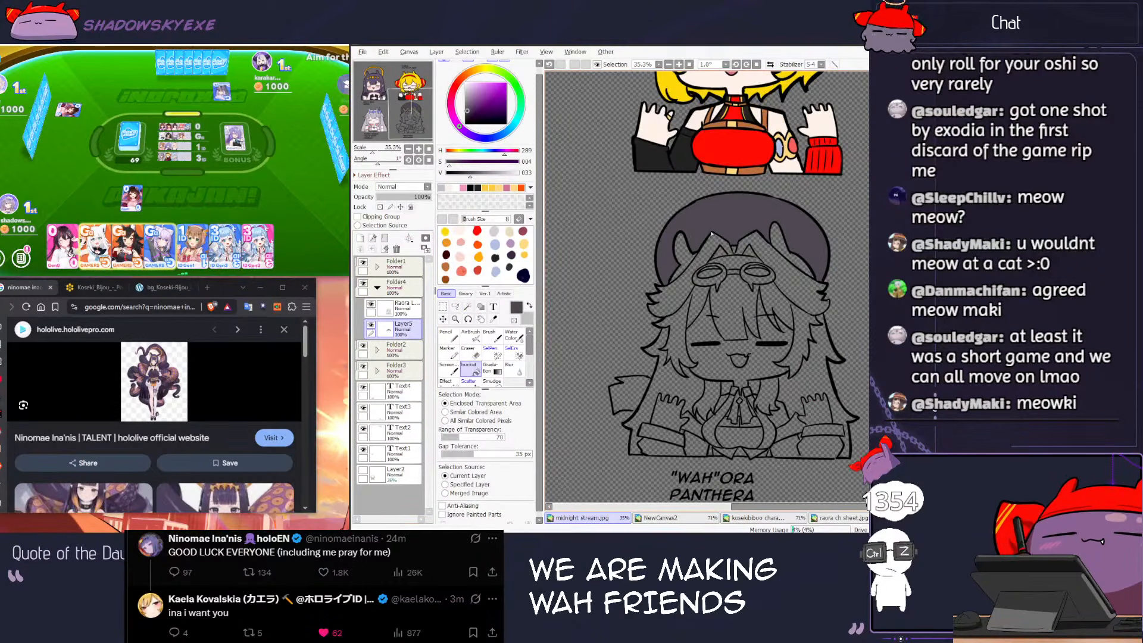
Step: Keep the newly drawn Gen 0 card in Pokajan and discard the pink-framed Gen 0 card instead
scroll(784, 281, down, 2)
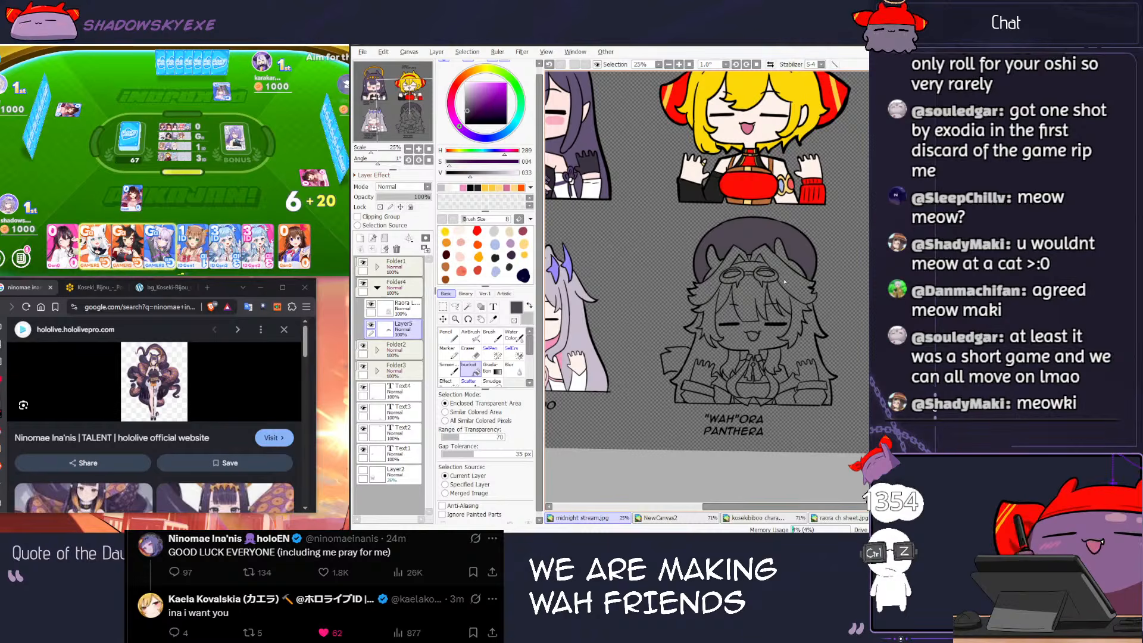
click(294, 256)
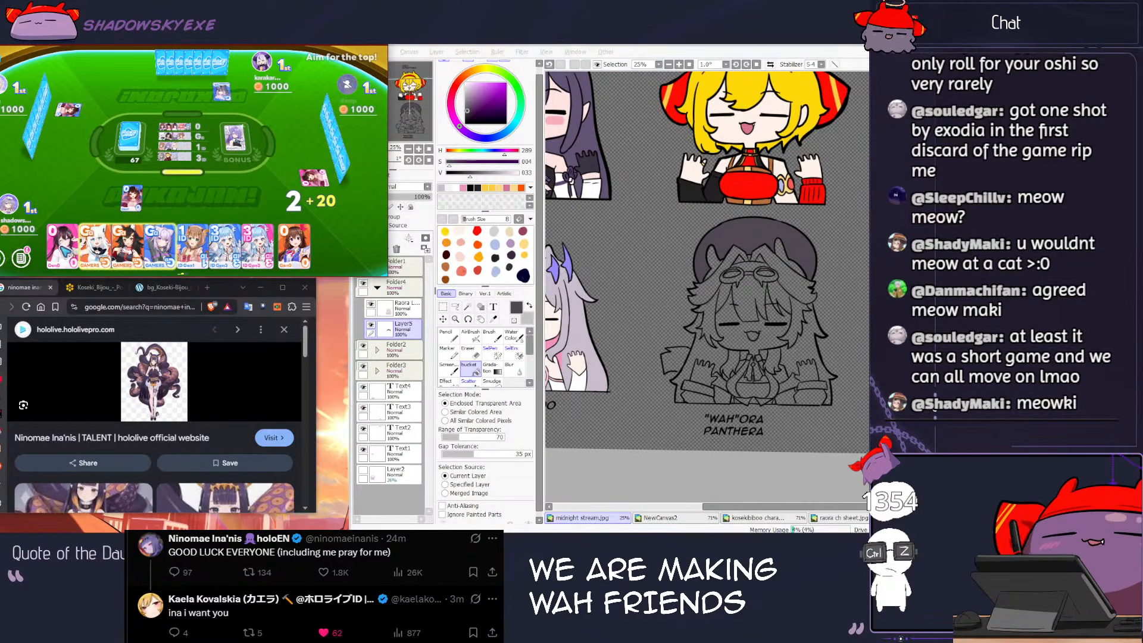
click(64, 249)
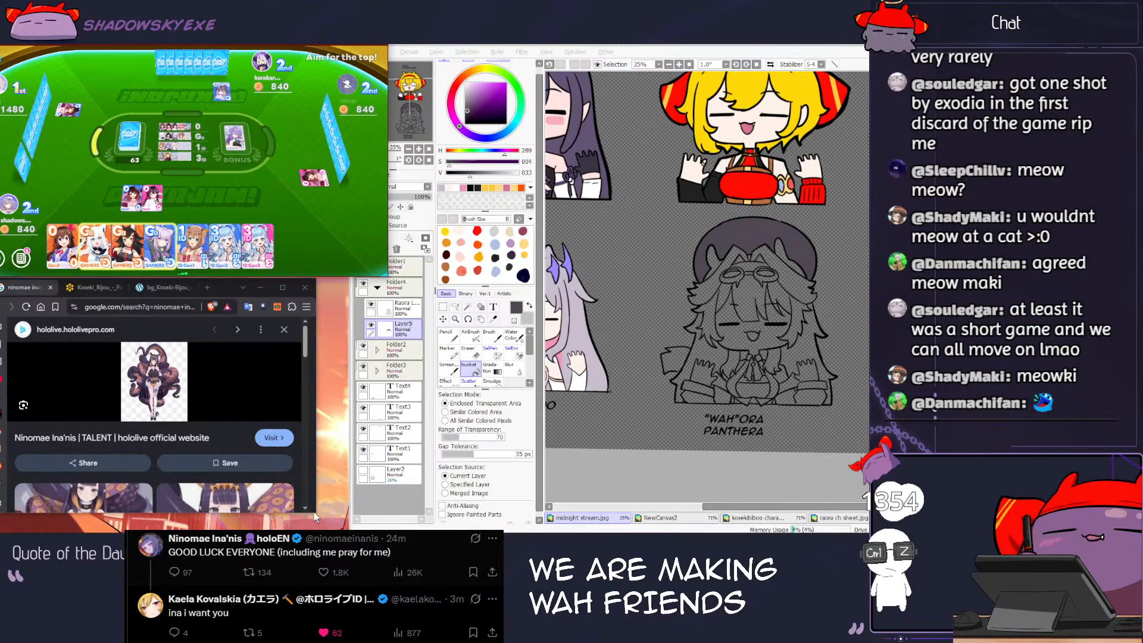
Step: Enlarge the reference browser window and view two opponents' discard records in Pokajan
drag(313, 512, 354, 530)
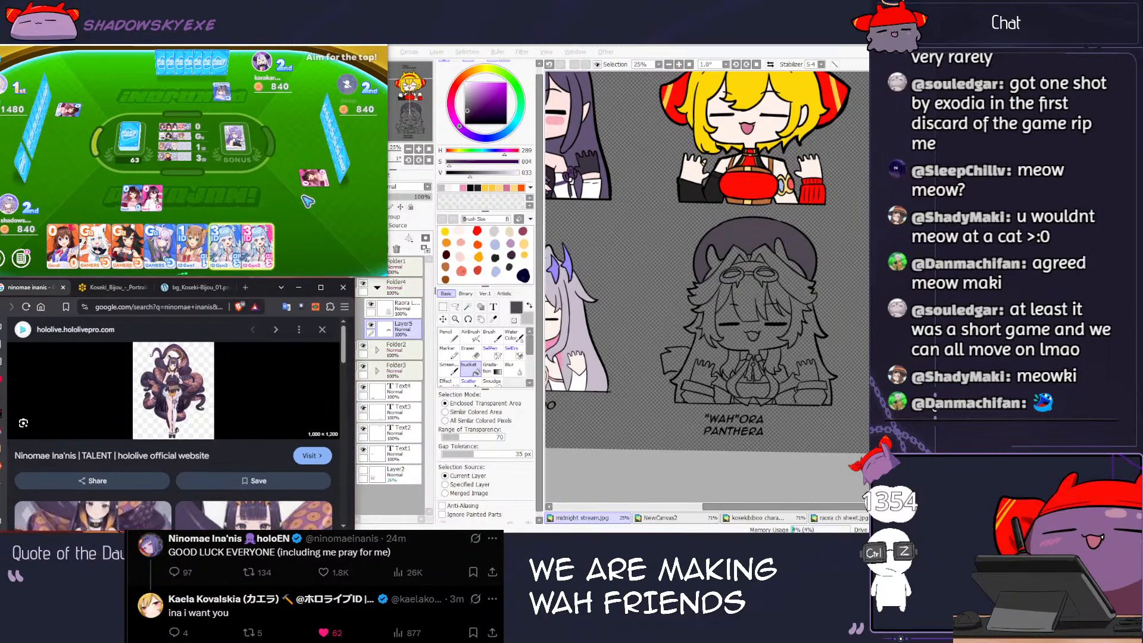
click(6, 90)
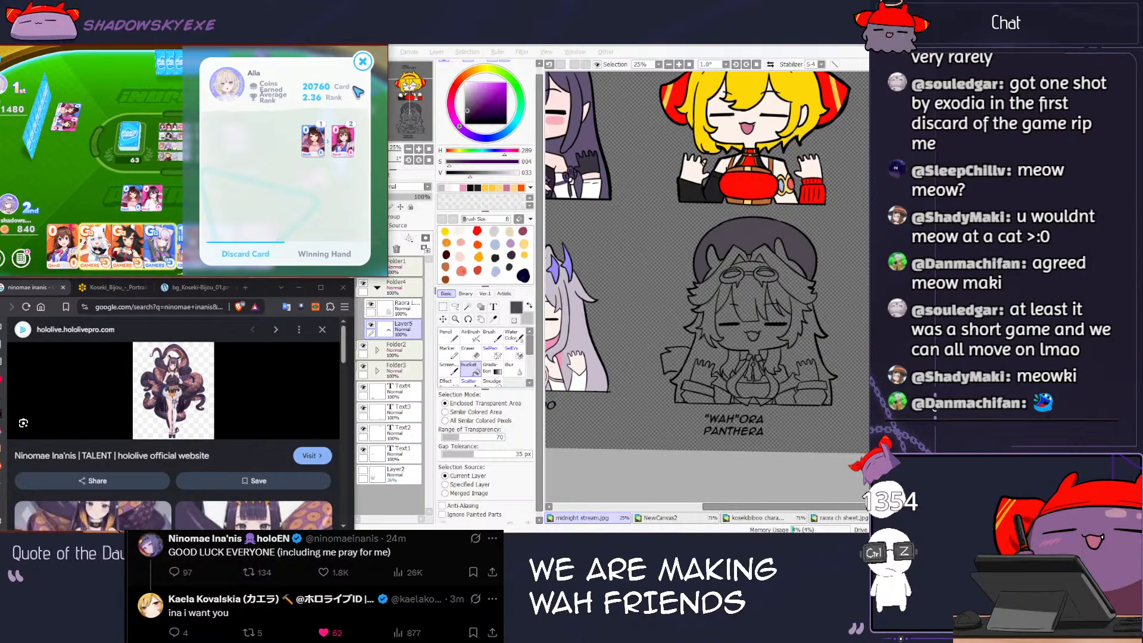
click(365, 61)
click(265, 73)
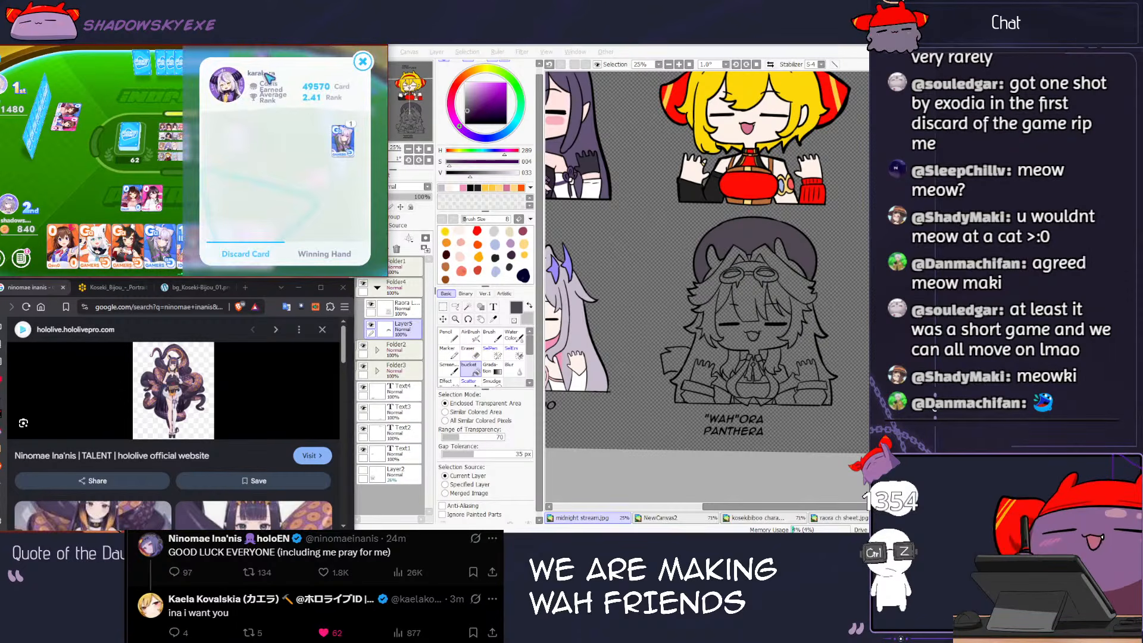
click(362, 61)
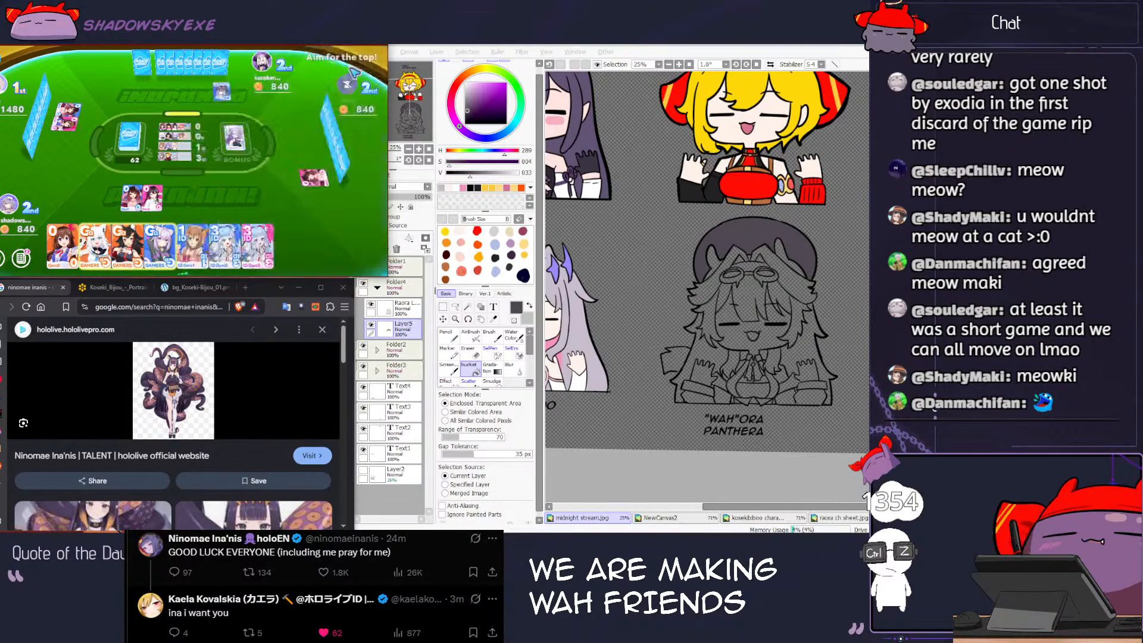
Step: Check another Pokajan player's discard record, and discard the Gen 1 card from the hand while keeping the newly drawn card
click(348, 84)
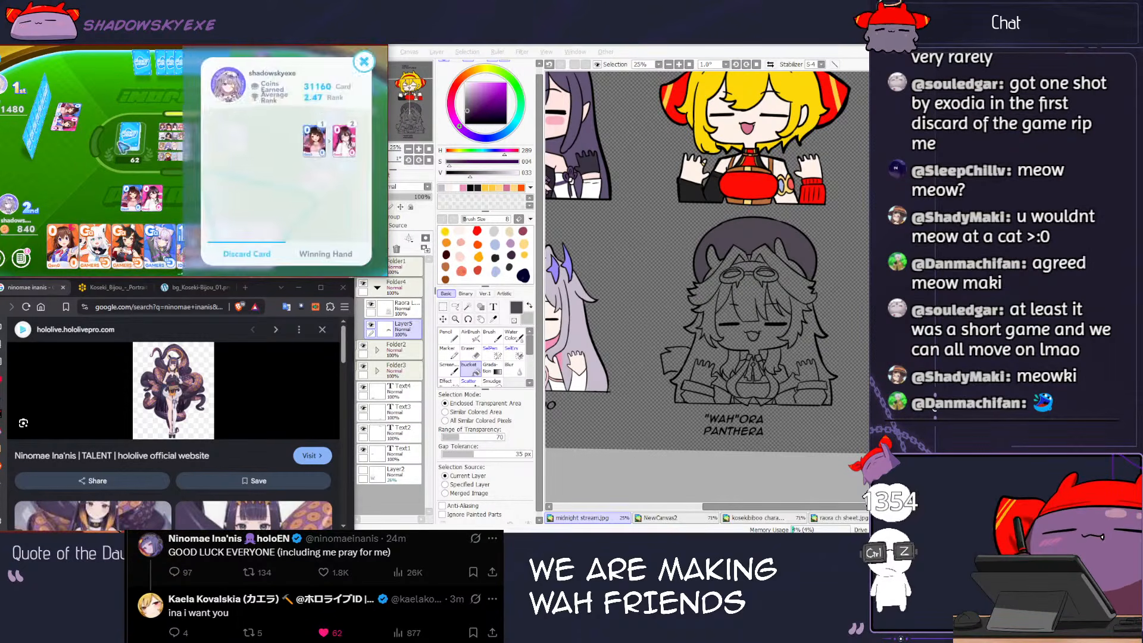
click(362, 73)
click(356, 81)
click(362, 74)
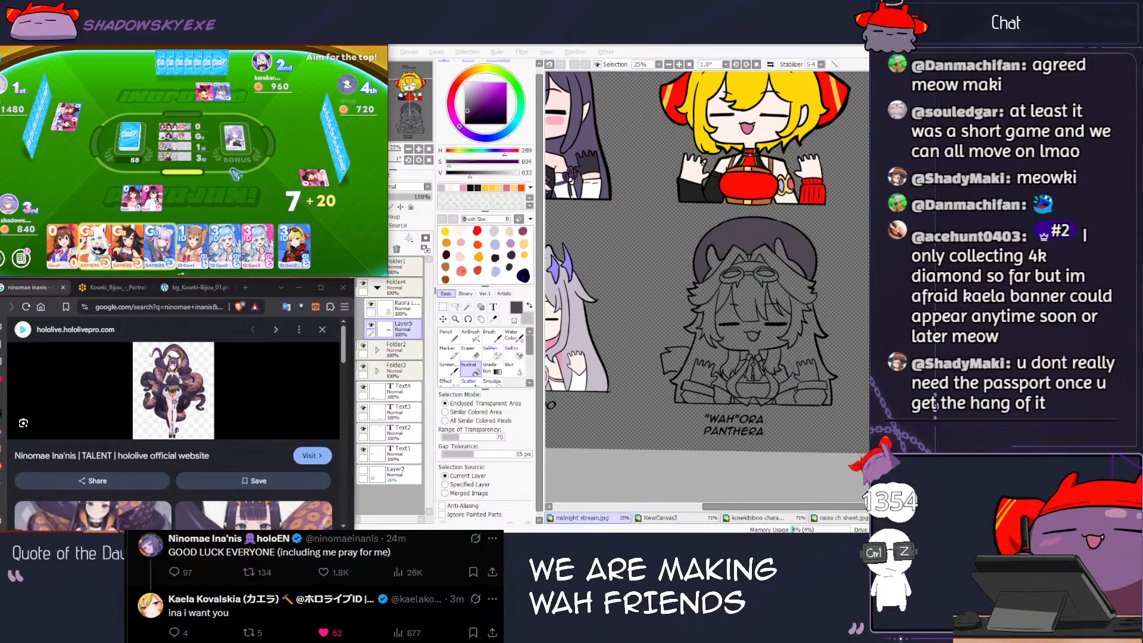
click(197, 249)
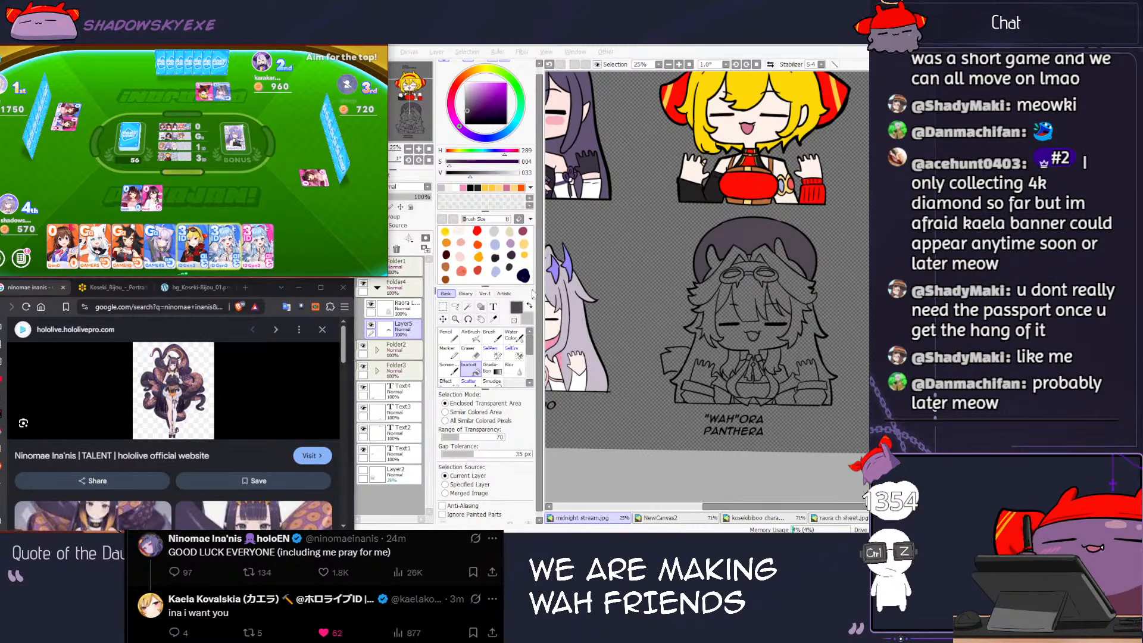
scroll(731, 303, up, 3)
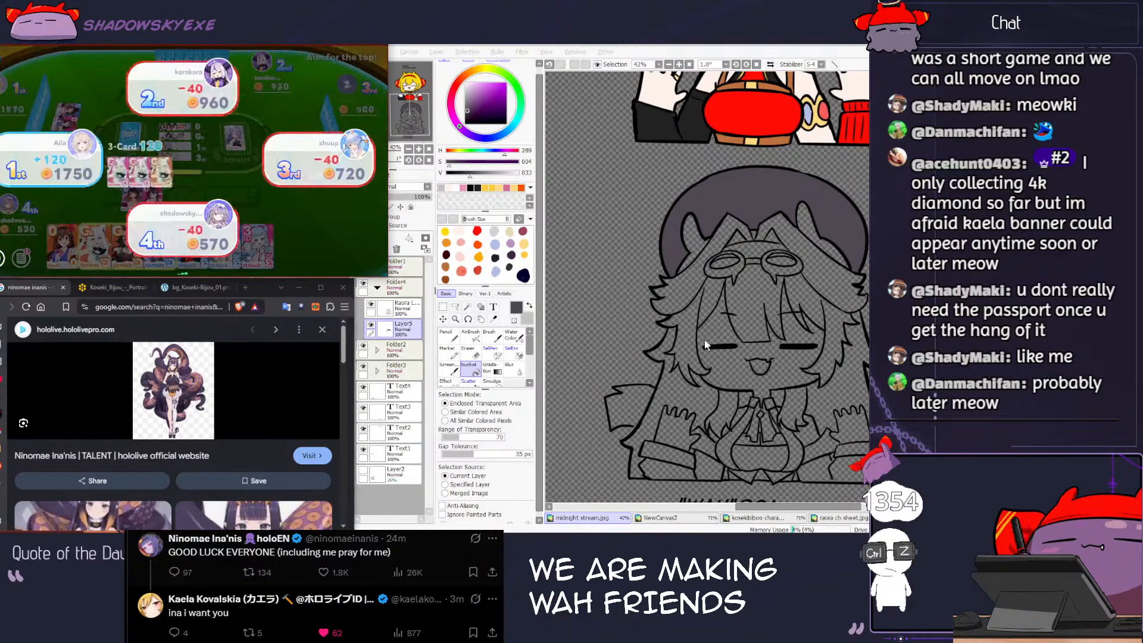
click(558, 361)
key(w)
click(713, 250)
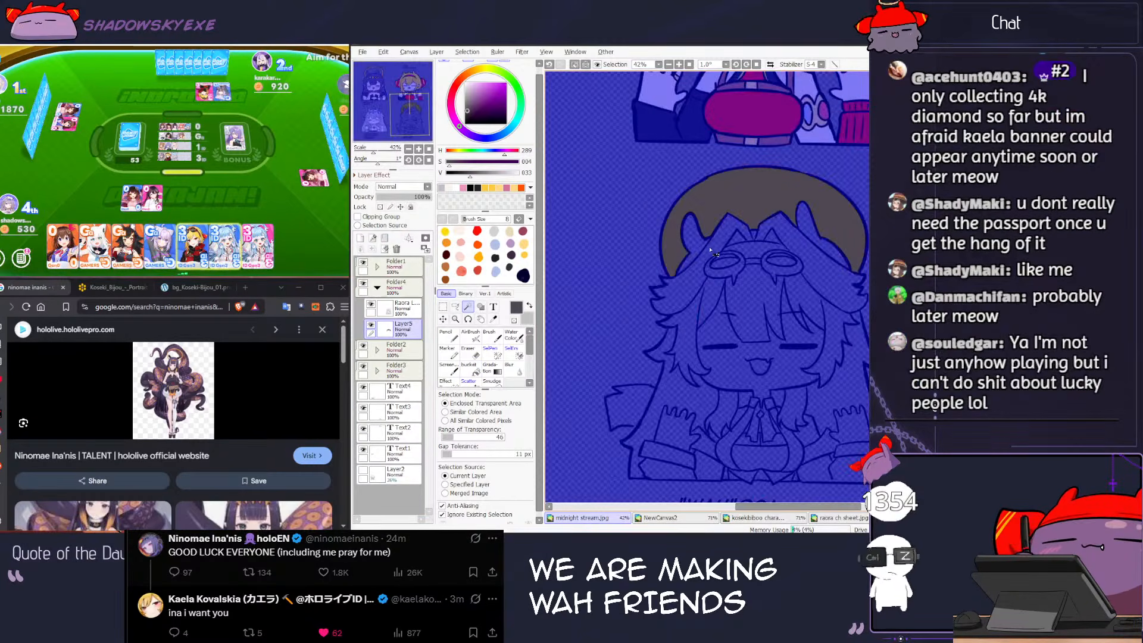
key(ctrl+z)
click(750, 240)
key(ctrl+z)
Step: Select the crown hair, ears, bangs, side locks and long hair sections from the Raora lineart layer with the Magic Wand
click(743, 238)
click(751, 246)
click(762, 237)
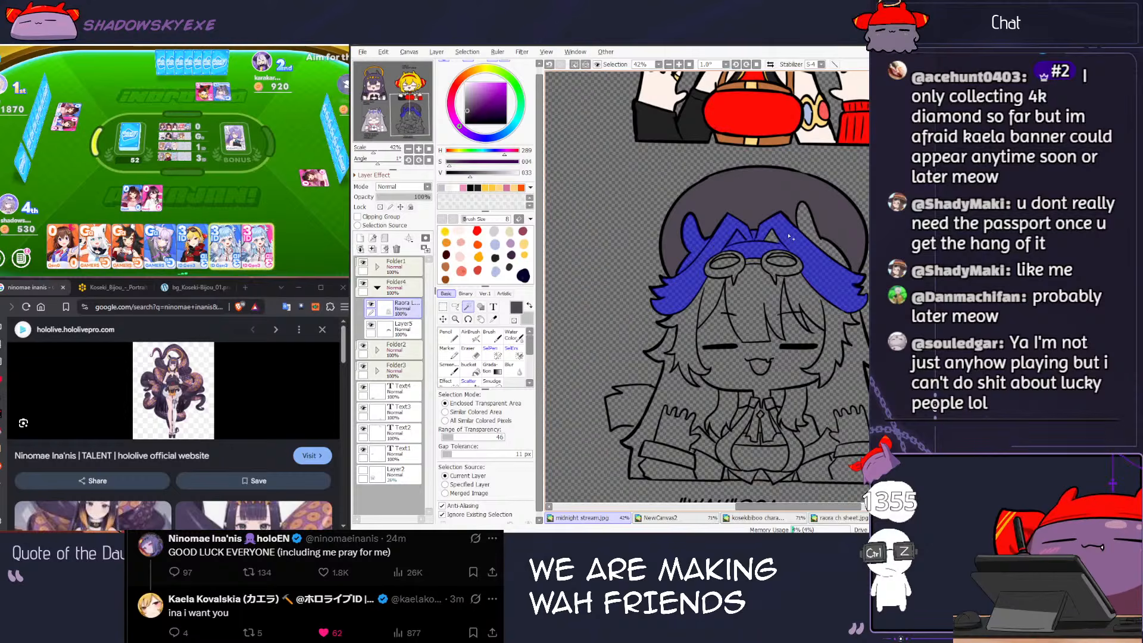
click(798, 232)
click(843, 334)
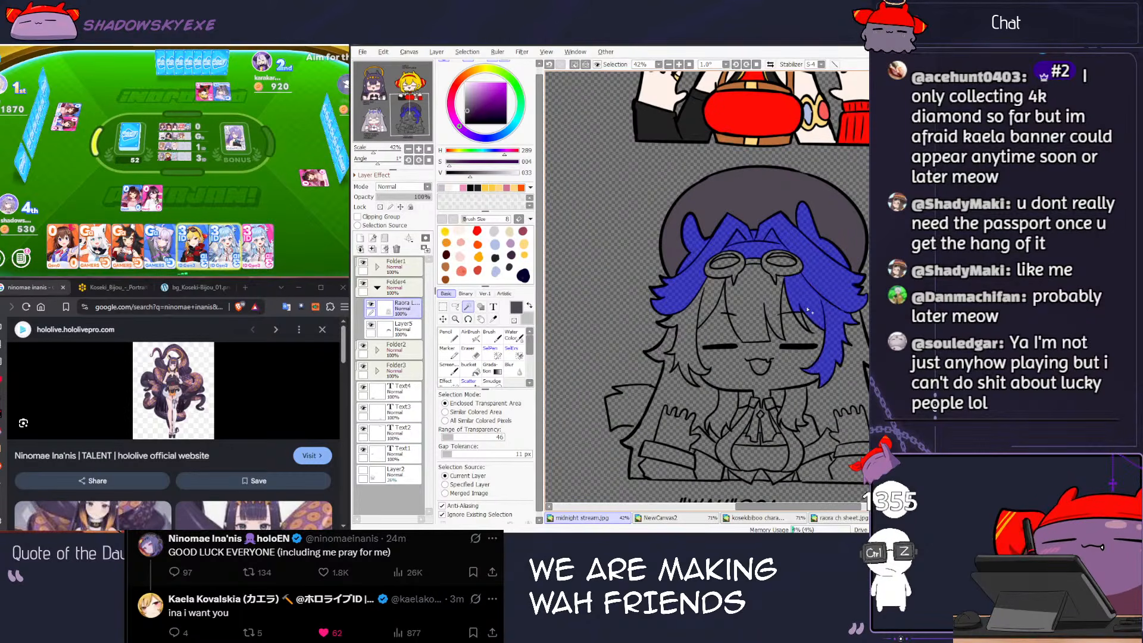
click(825, 319)
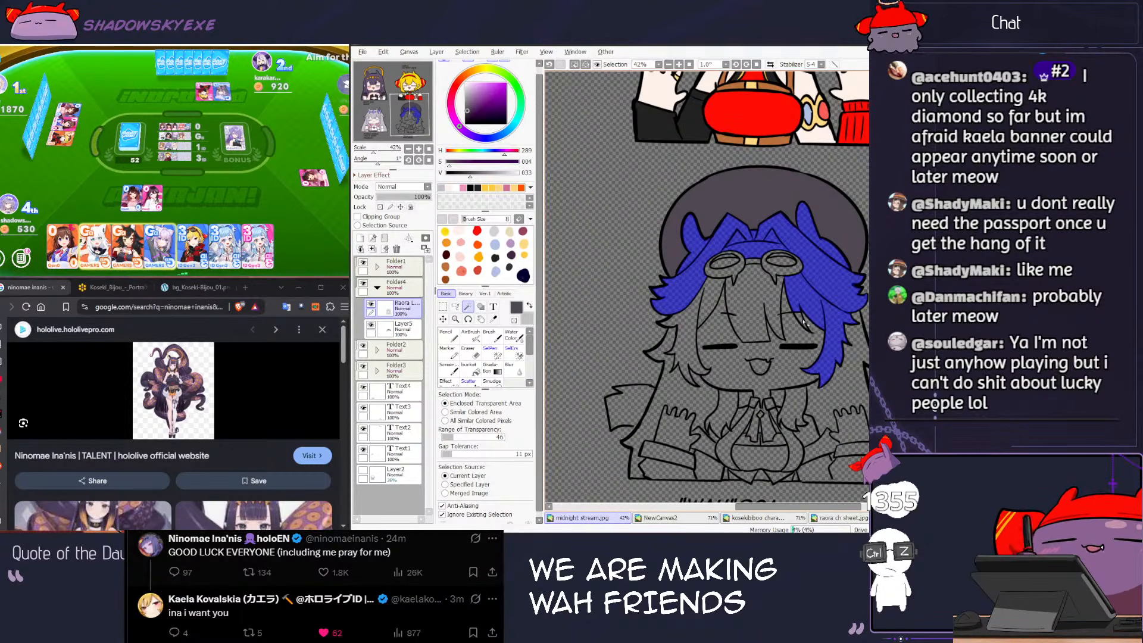
click(768, 301)
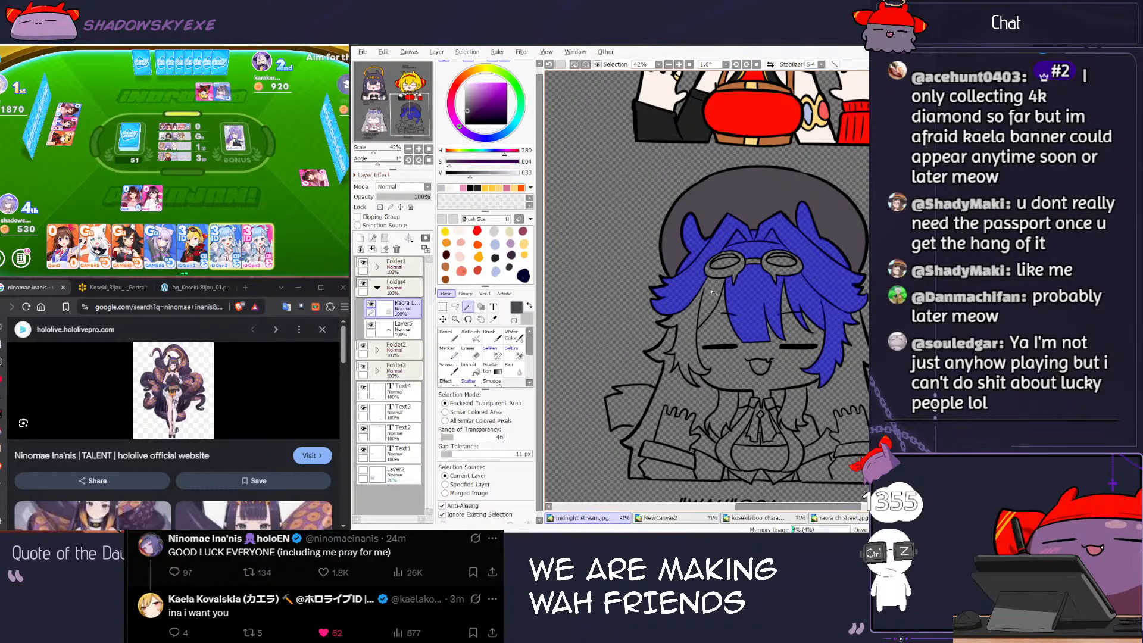
click(698, 311)
click(666, 416)
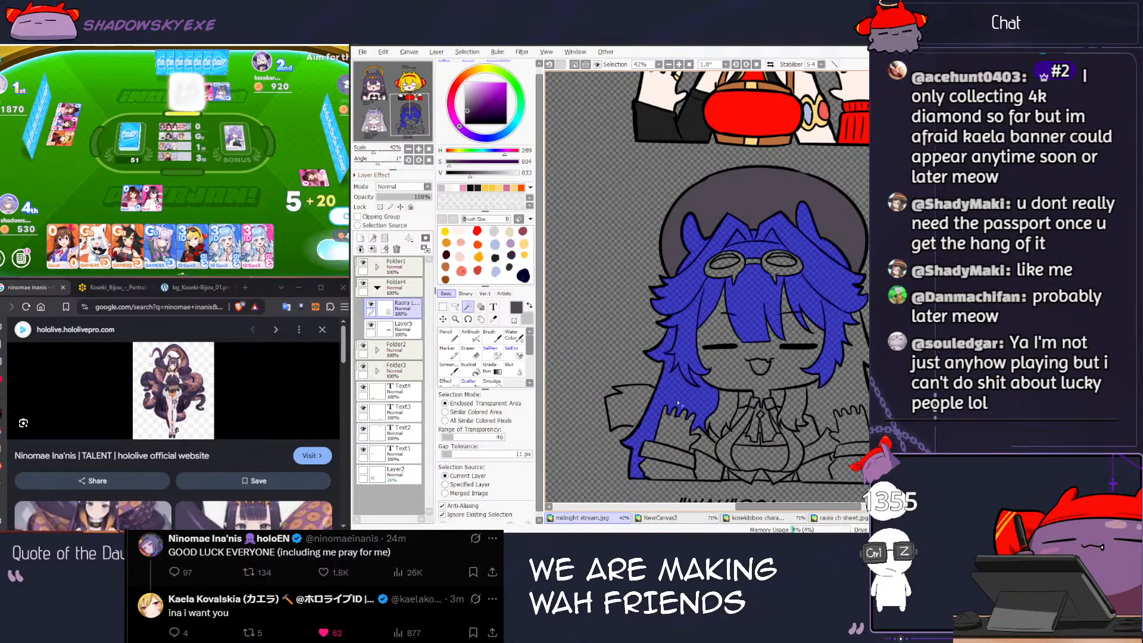
click(725, 410)
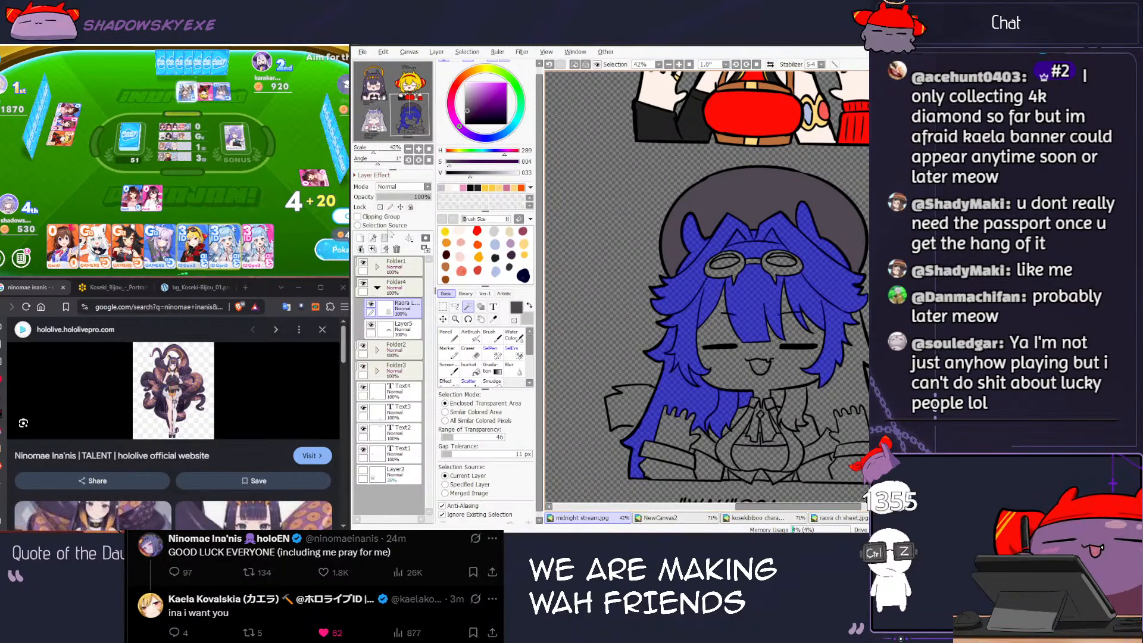
Step: Declare Pokajan each time a winning set comes up, discarding the third Gen 0 card from the hand in between
click(344, 249)
click(346, 249)
click(349, 255)
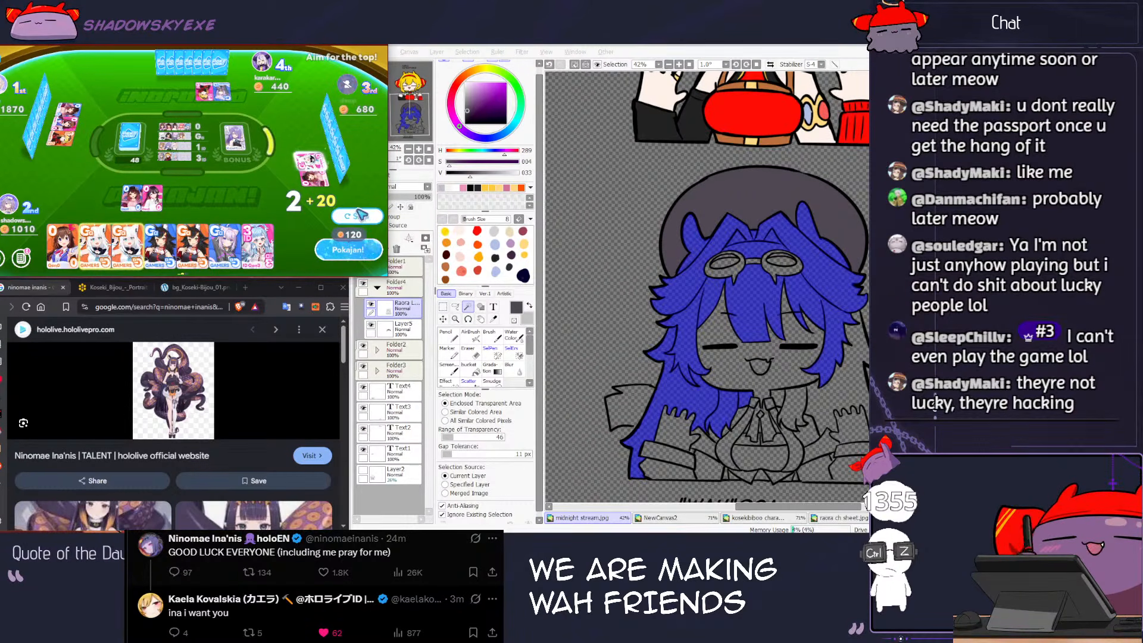
click(358, 251)
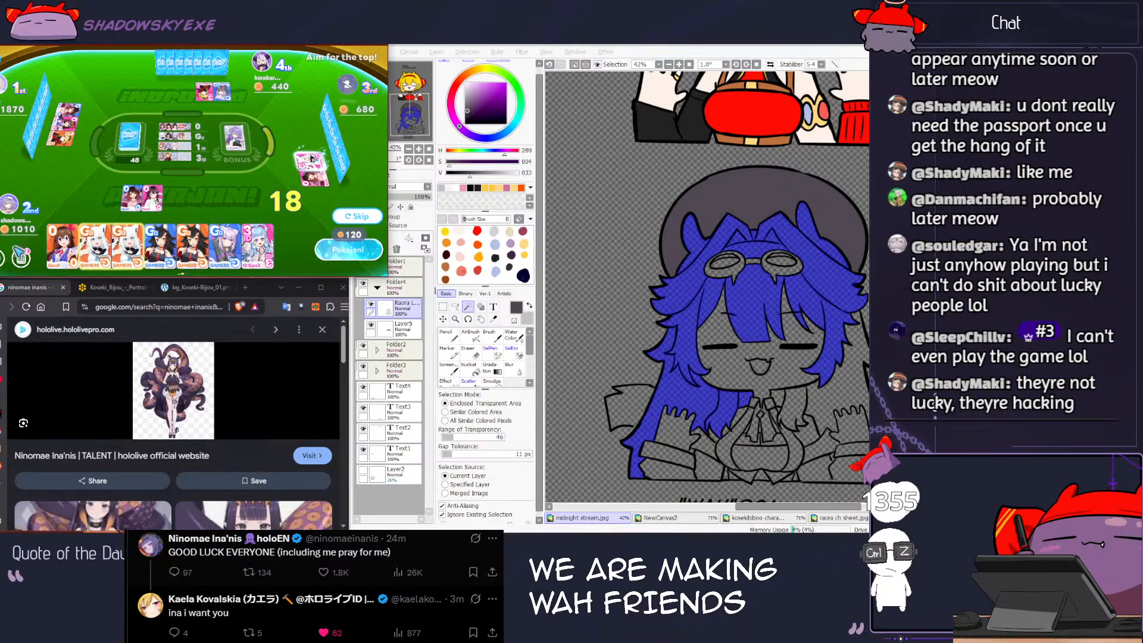
click(347, 250)
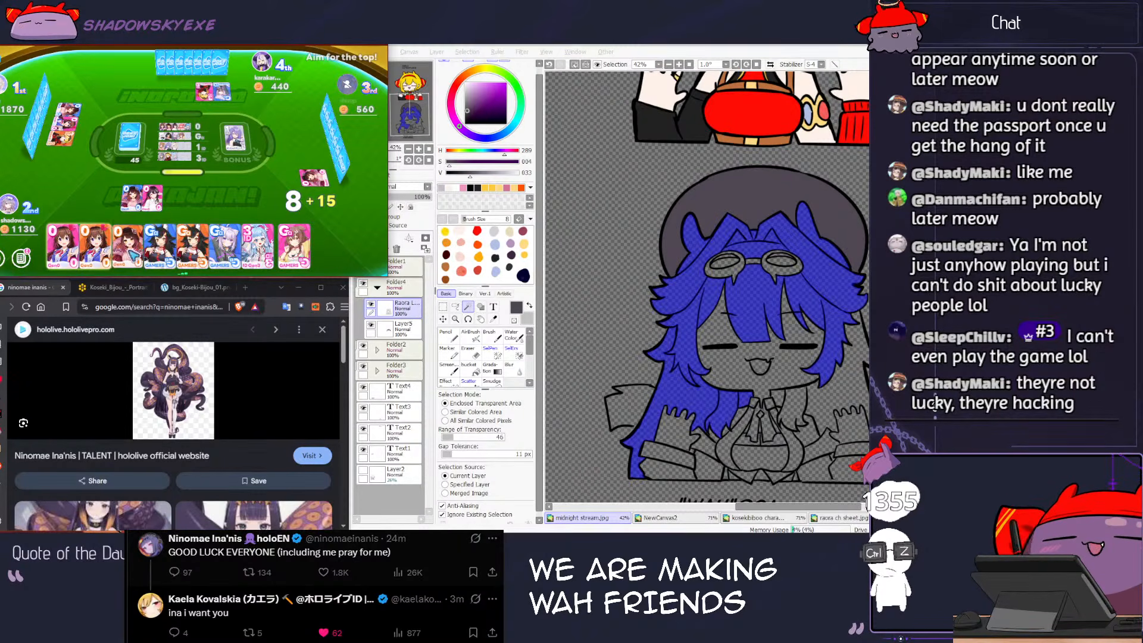
click(130, 247)
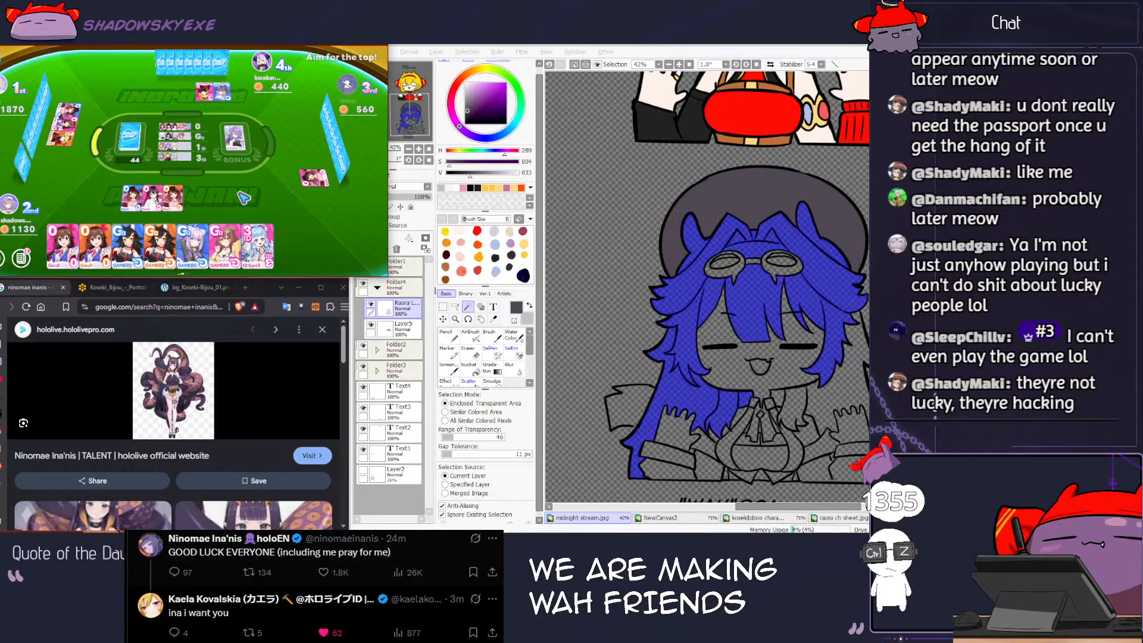
click(375, 247)
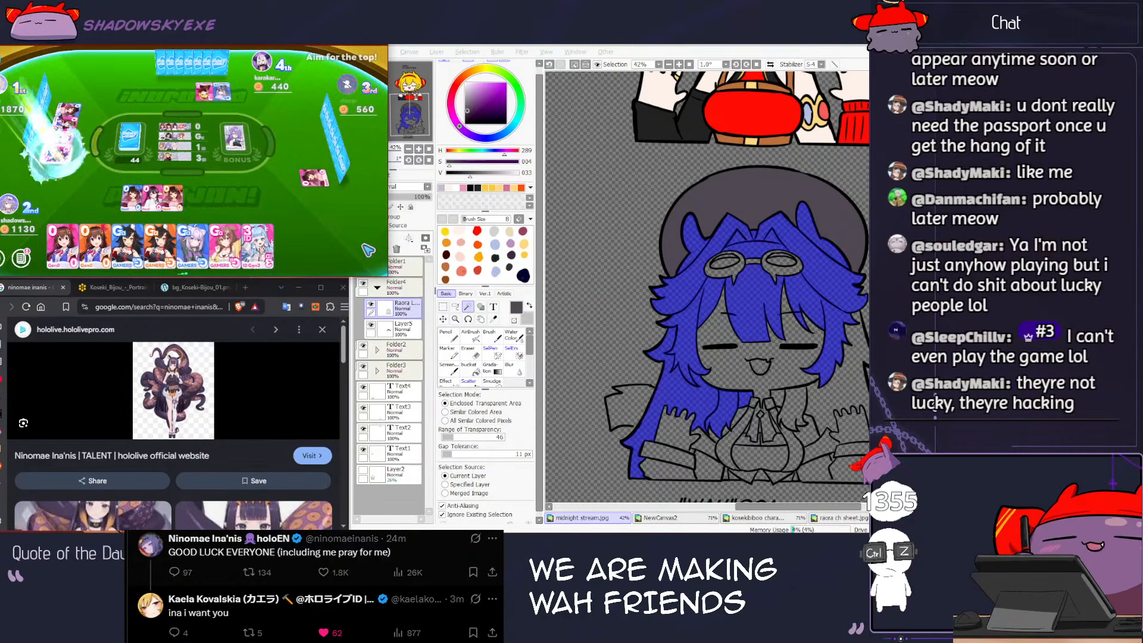
Step: Add the remaining long hair to the selection, fill it on Layer5 with pink sampled from the Raora sheet, and clear the selection
click(780, 399)
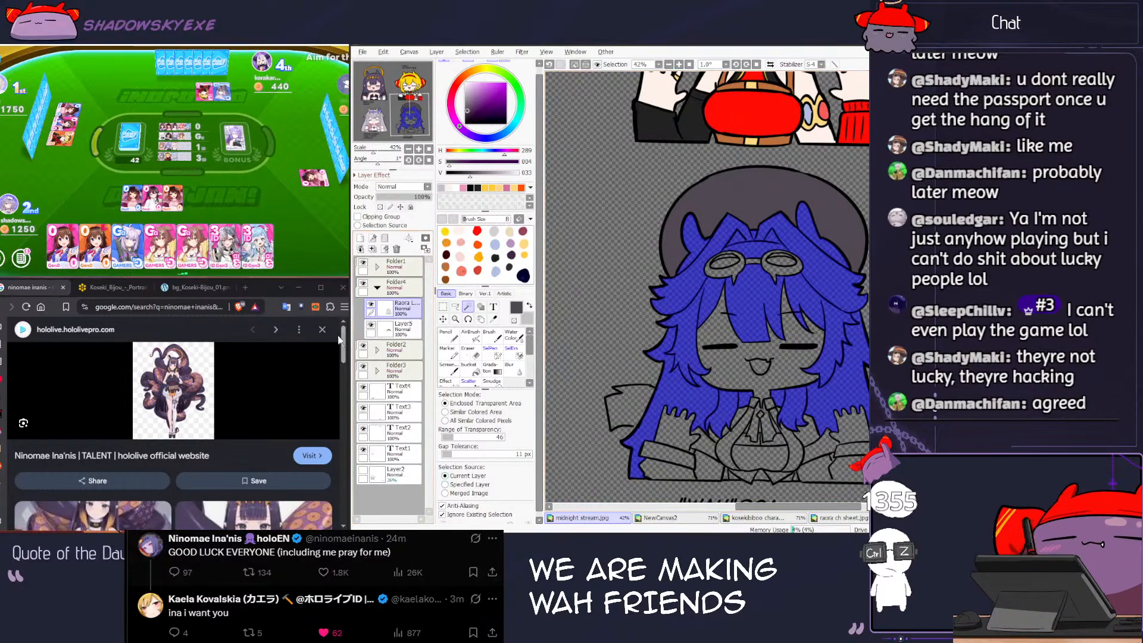
click(394, 327)
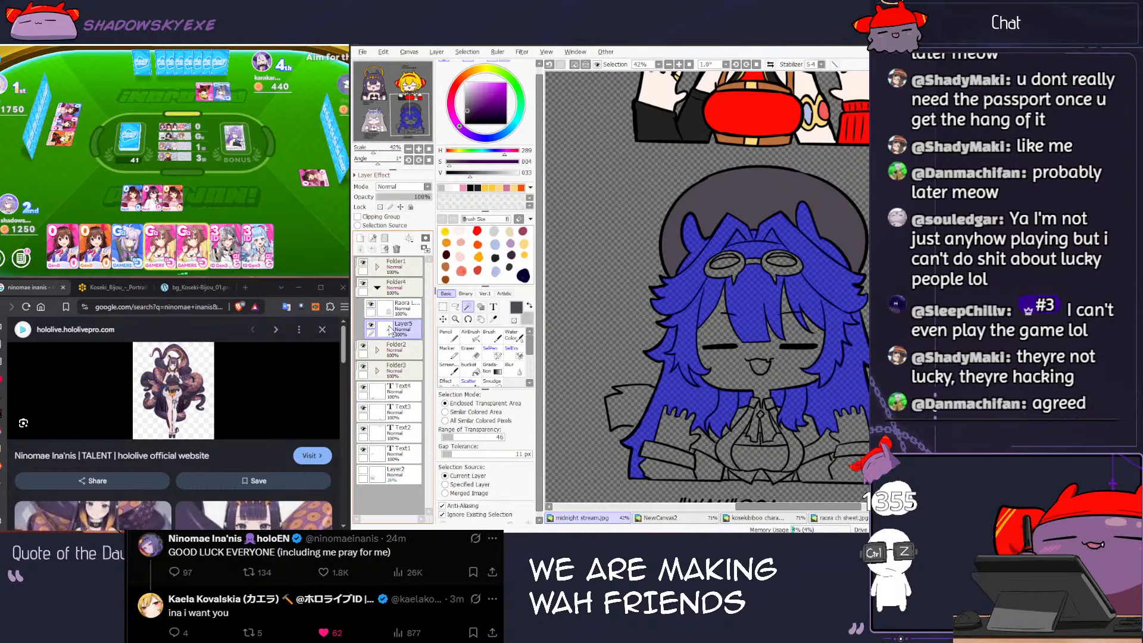
click(470, 367)
click(842, 518)
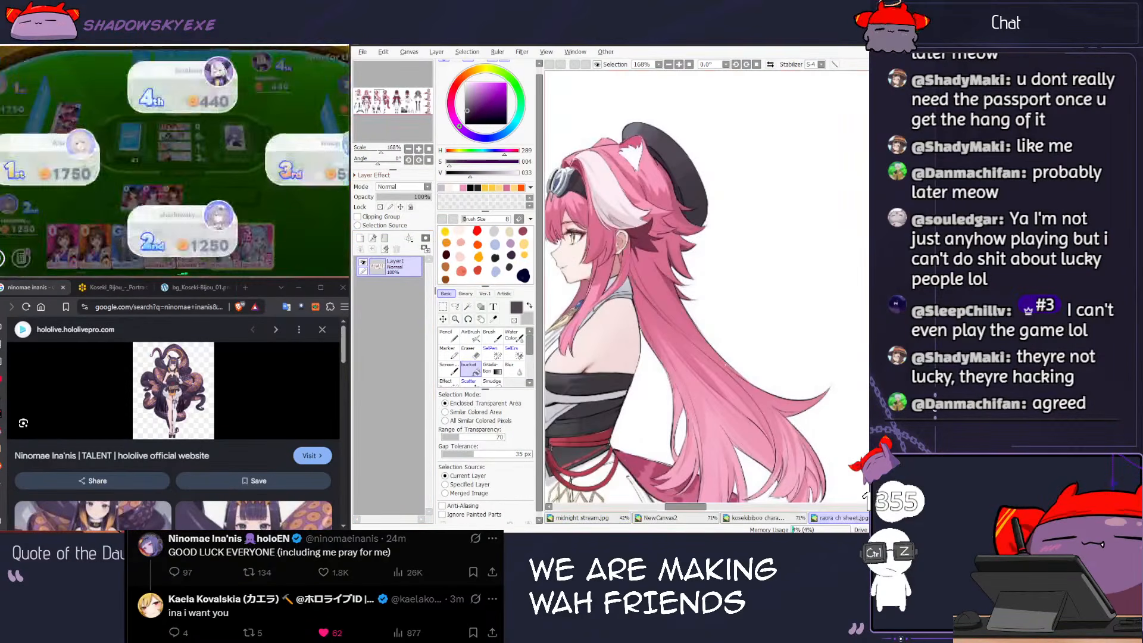
right_click(704, 382)
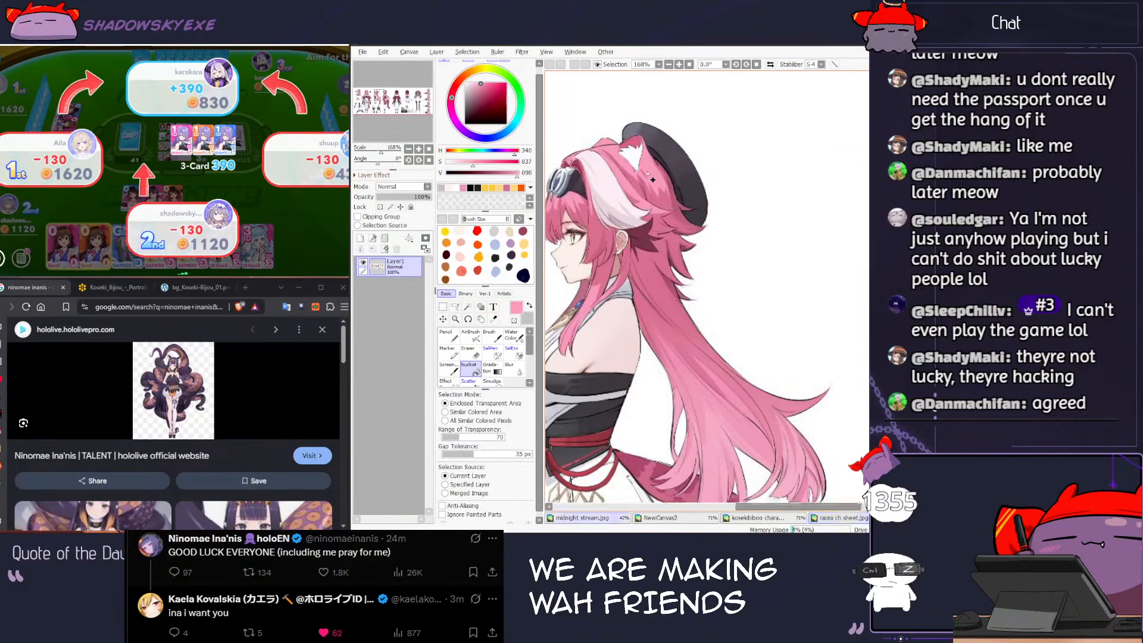
click(586, 518)
click(744, 291)
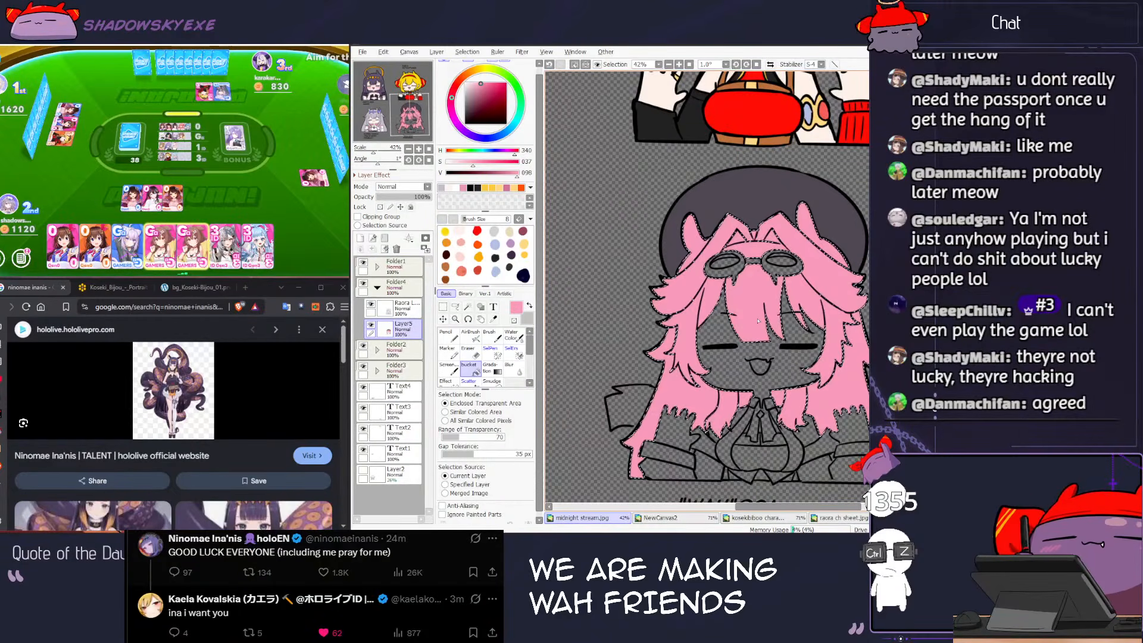
key(ctrl+d)
Step: Select the hair streak beside the goggles from the Raora lineart and fill it with white on Layer5
click(406, 308)
key(w)
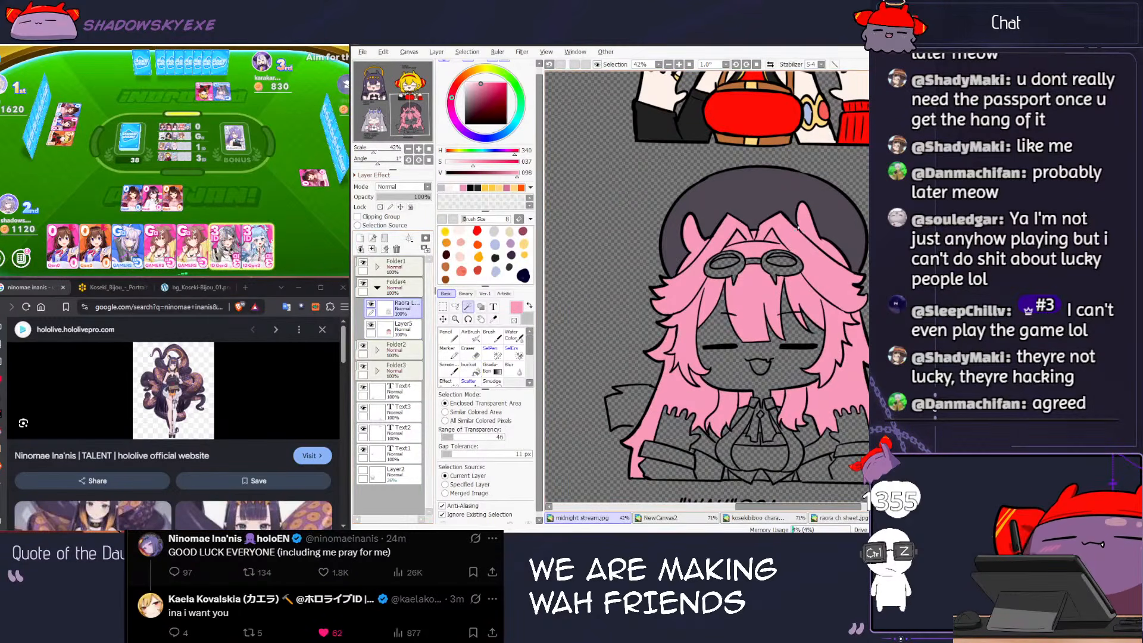
click(799, 240)
key(g)
click(407, 329)
drag(473, 90, 421, 52)
click(779, 223)
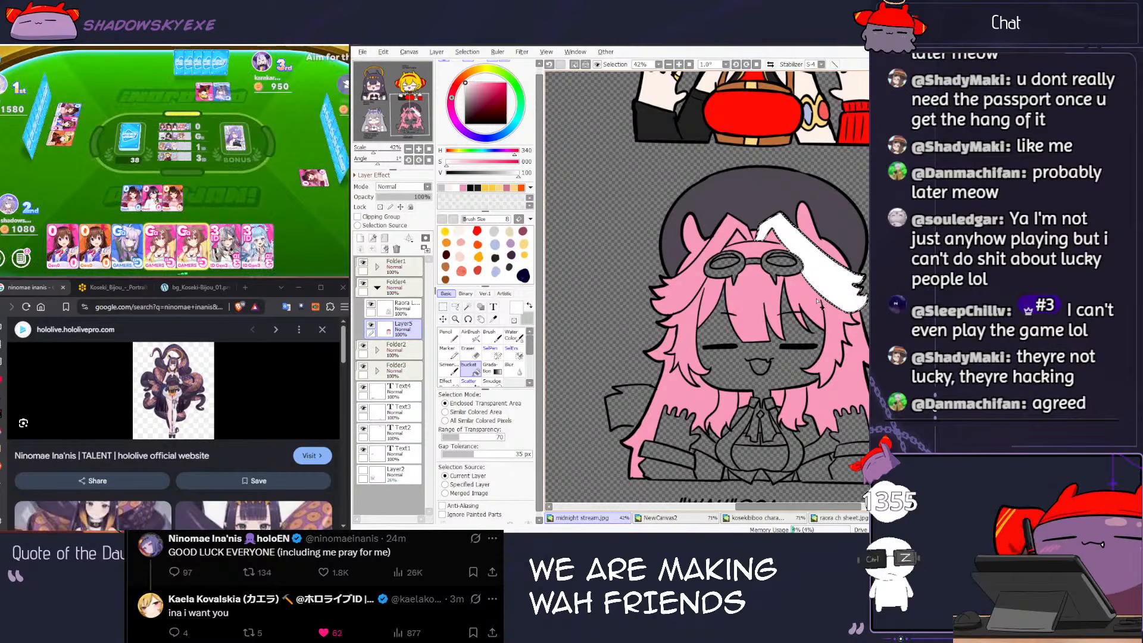
key(ctrl+z)
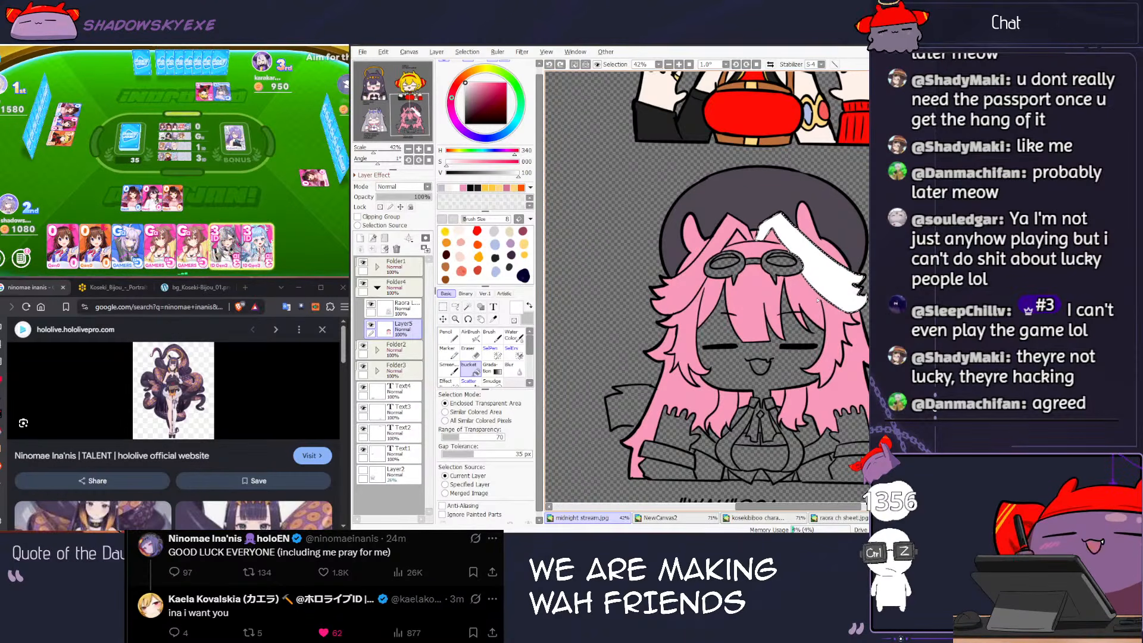
Step: Paint the hair pink over the outer edge of the white streak with the Pencil at brush size 80
key(n)
alt+click(845, 300)
drag(761, 191, 681, 188)
key(bracketright)
key(bracketright)
key(bracketright)
key(bracketright)
key(bracketright)
key(bracketright)
key(bracketright)
key(bracketright)
key(bracketright)
drag(755, 258, 723, 229)
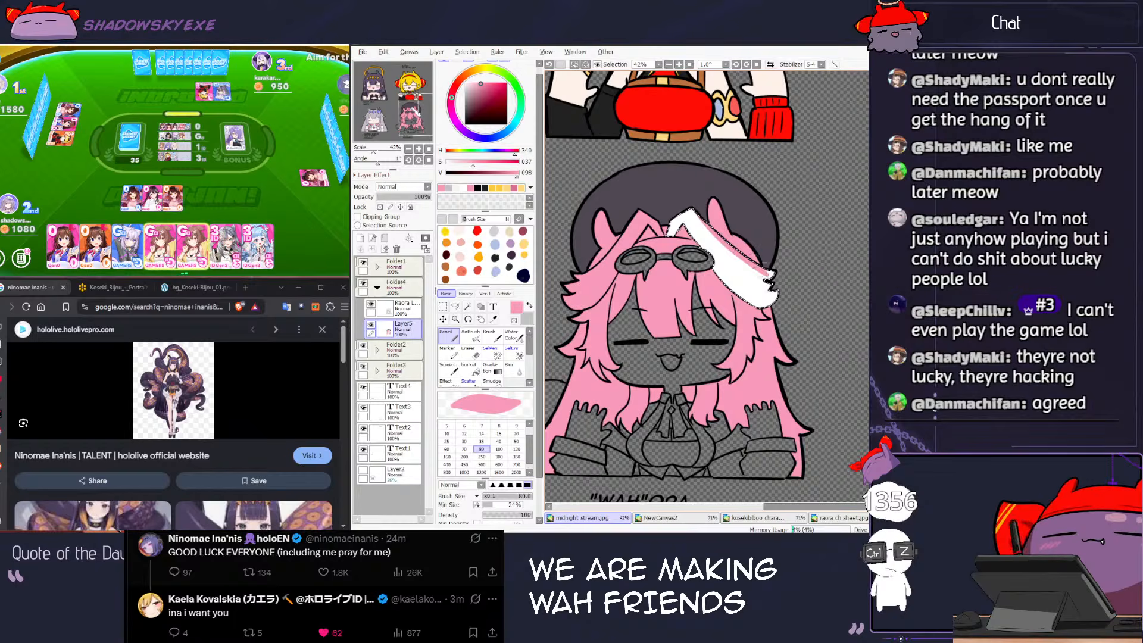
key(ctrl+z)
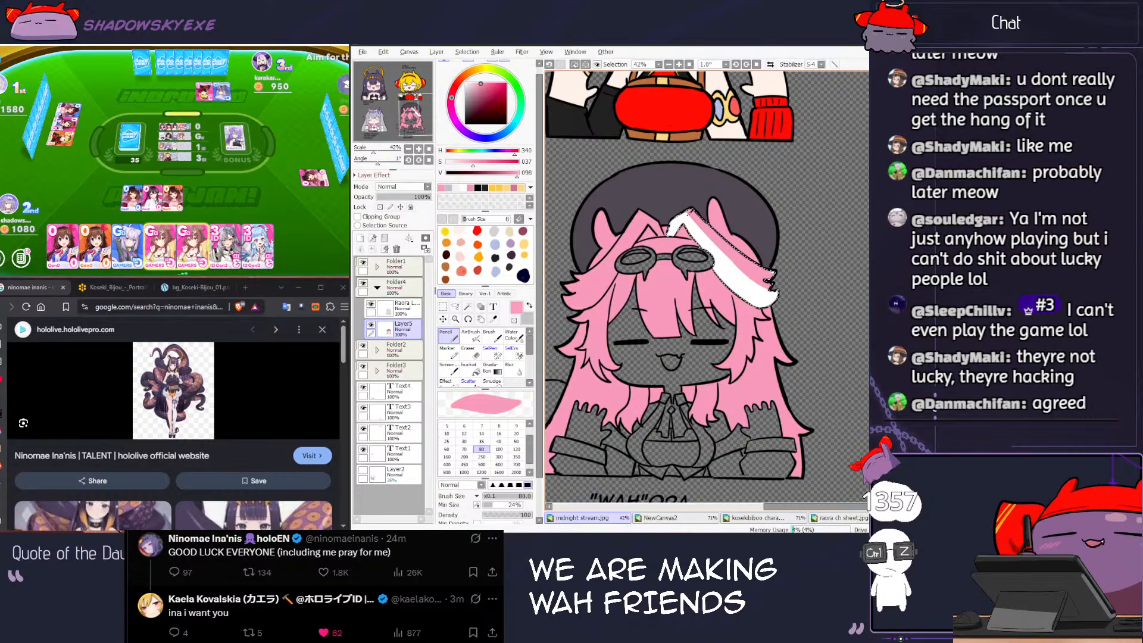
Step: Touch up the upper end of the streak with sampled white and clear the selection
alt+click(689, 210)
mouse_move(688, 210)
mouse_down()
mouse_move(699, 241)
mouse_move(711, 241)
mouse_move(707, 223)
mouse_up()
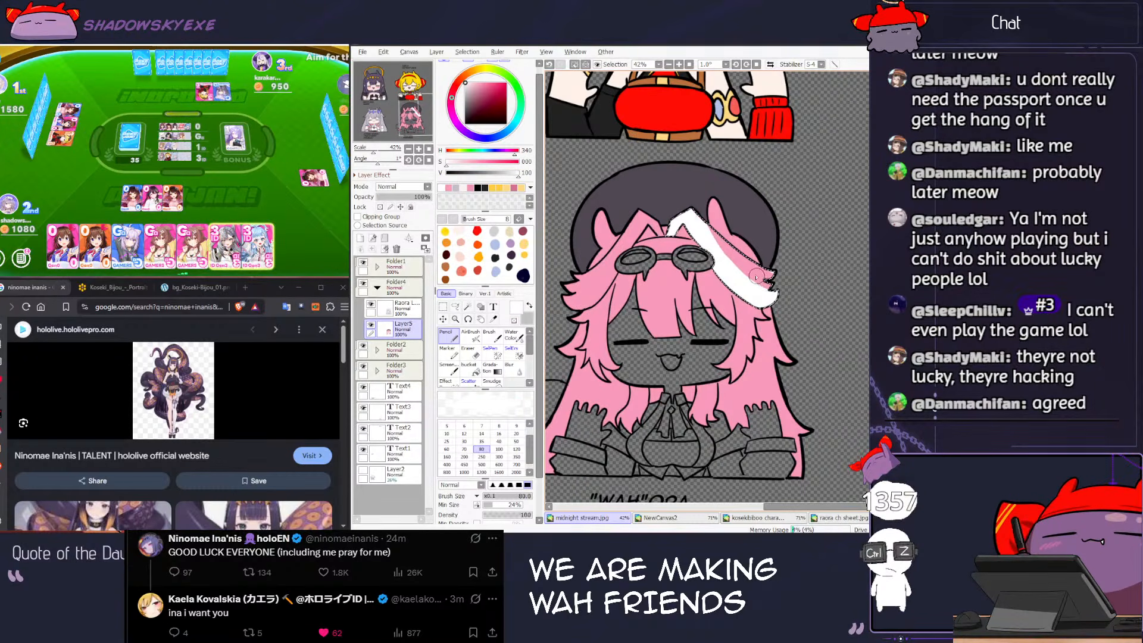
key(ctrl+d)
Step: Select the face area enclosed by the Raora lineart with the Magic Wand on the lineart layer
scroll(845, 297, down, 3)
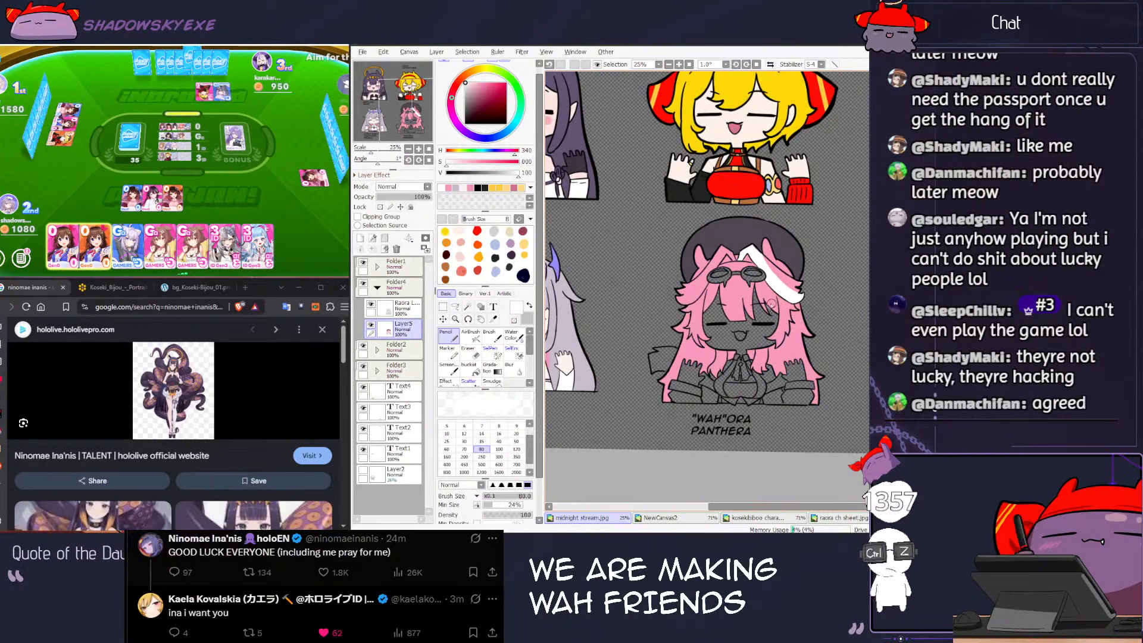
scroll(770, 304, up, 2)
scroll(770, 304, up, 1)
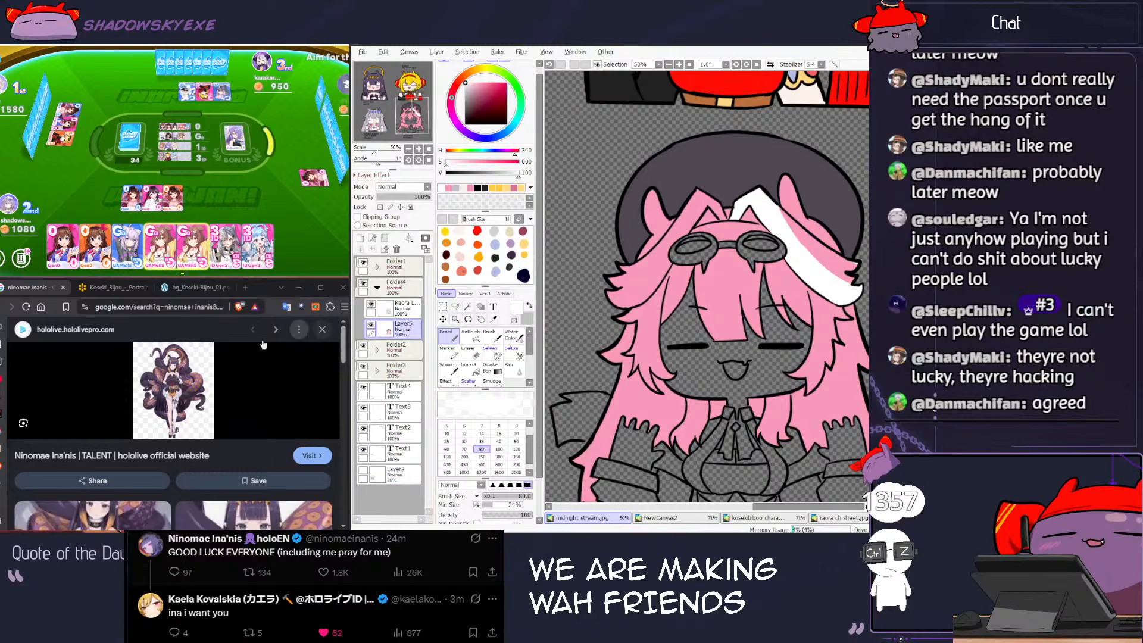
click(368, 305)
click(467, 306)
click(695, 323)
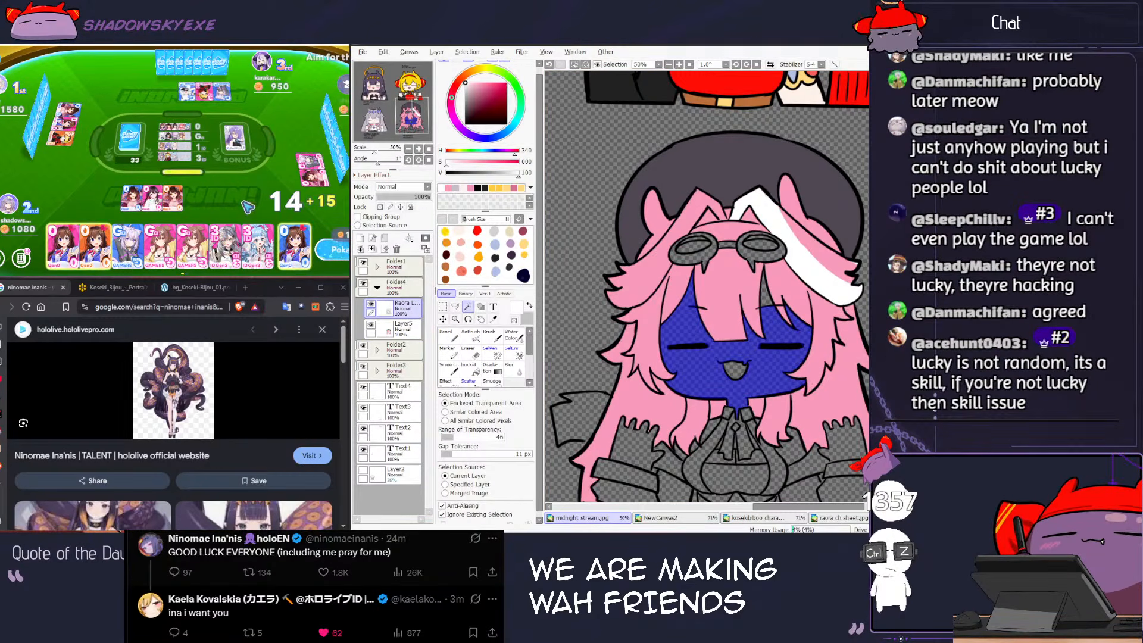
Step: Declare Pokajan with the newly drawn Gen 0 card in the hand
click(329, 252)
click(329, 252)
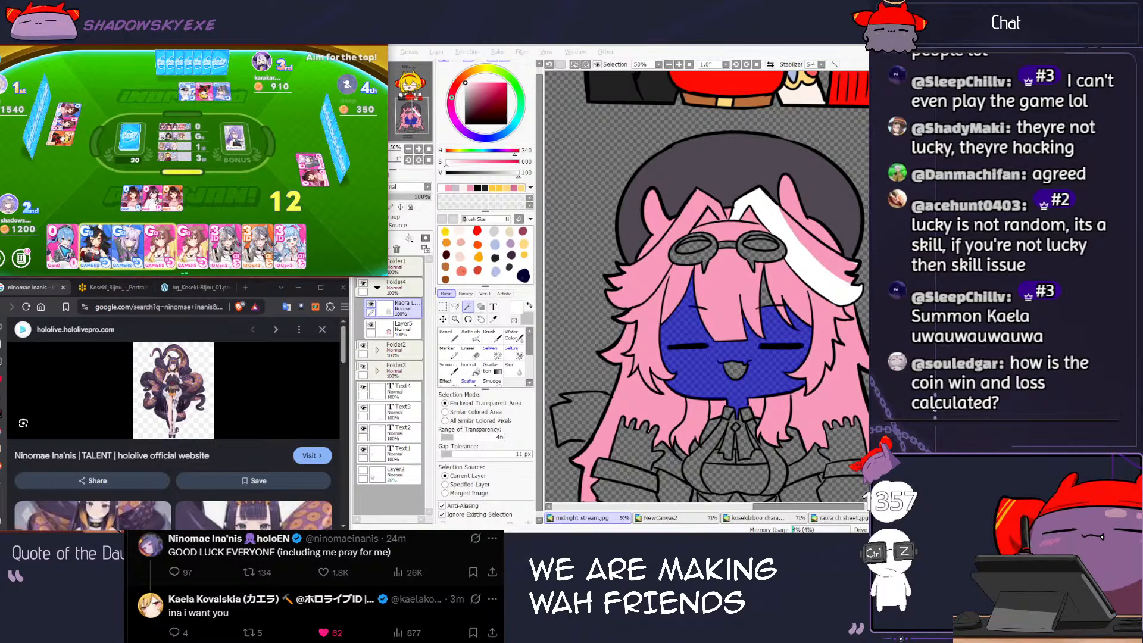
Step: Discard the Gen 0 card and the light-blue-haired card from the Pokajan hand, checking the own discards in between
click(66, 251)
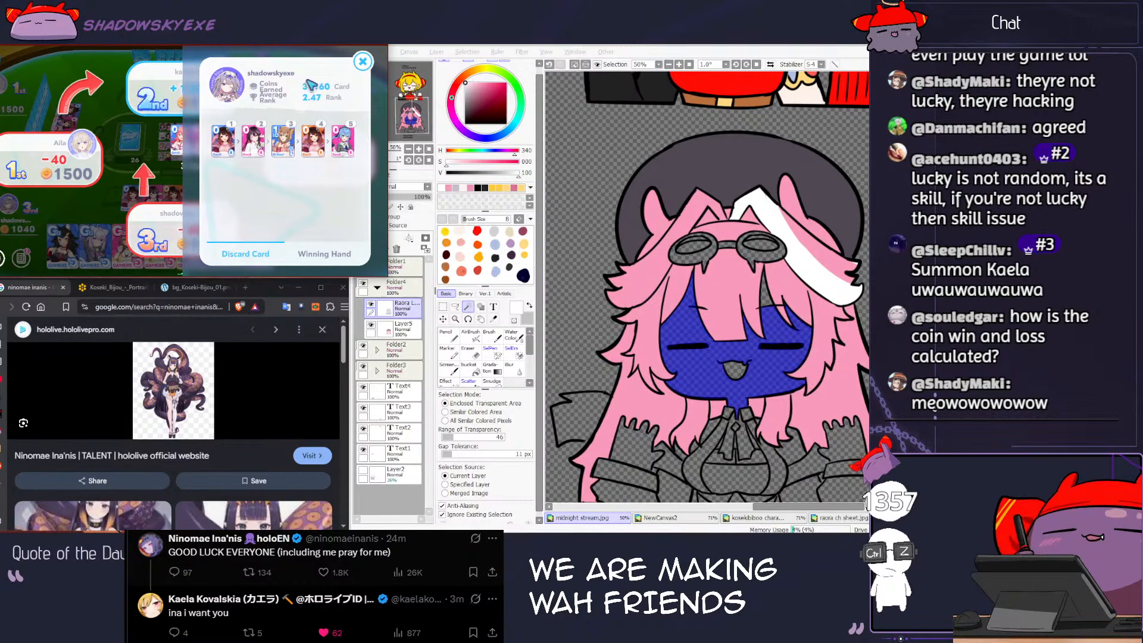
click(362, 63)
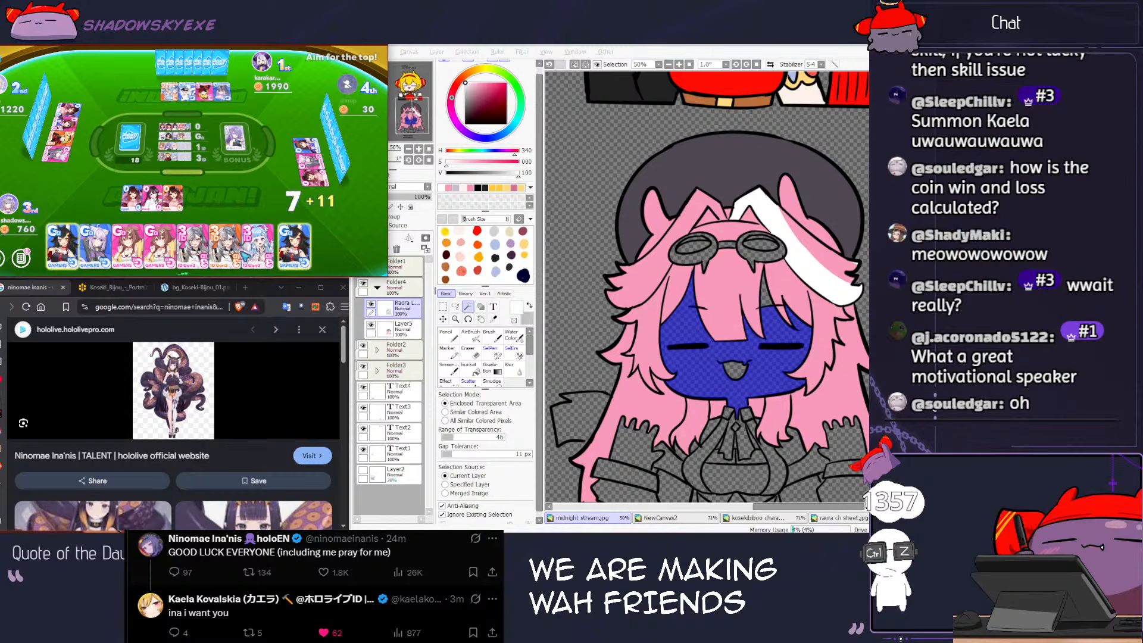
click(250, 258)
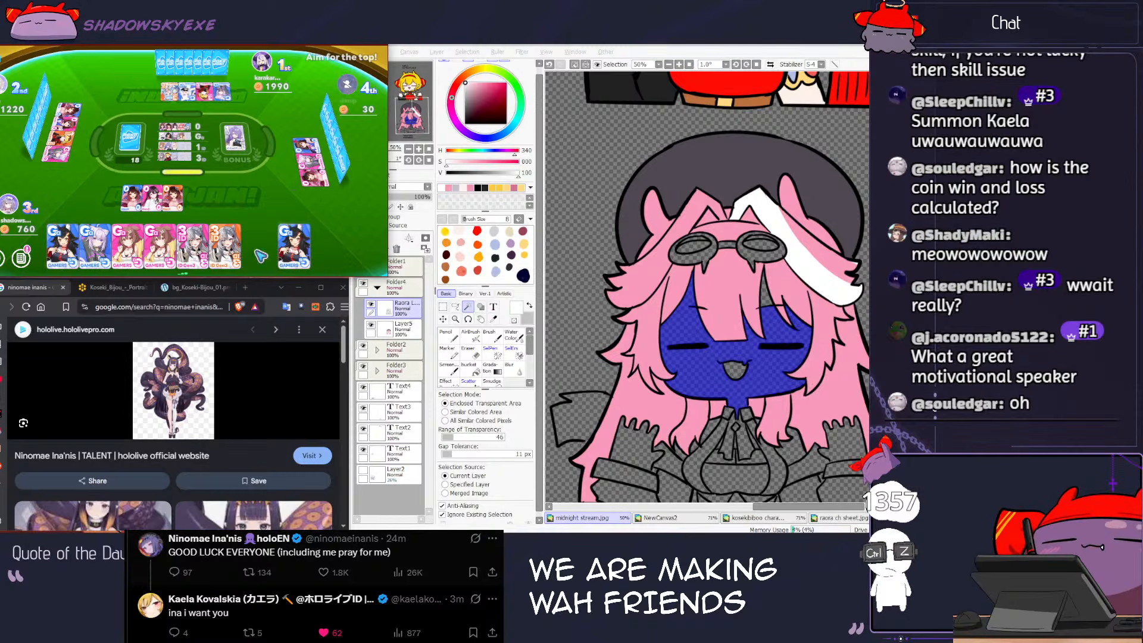
Step: Review the own discarded cards and declare Pokajan for the 120-coin hand
click(12, 205)
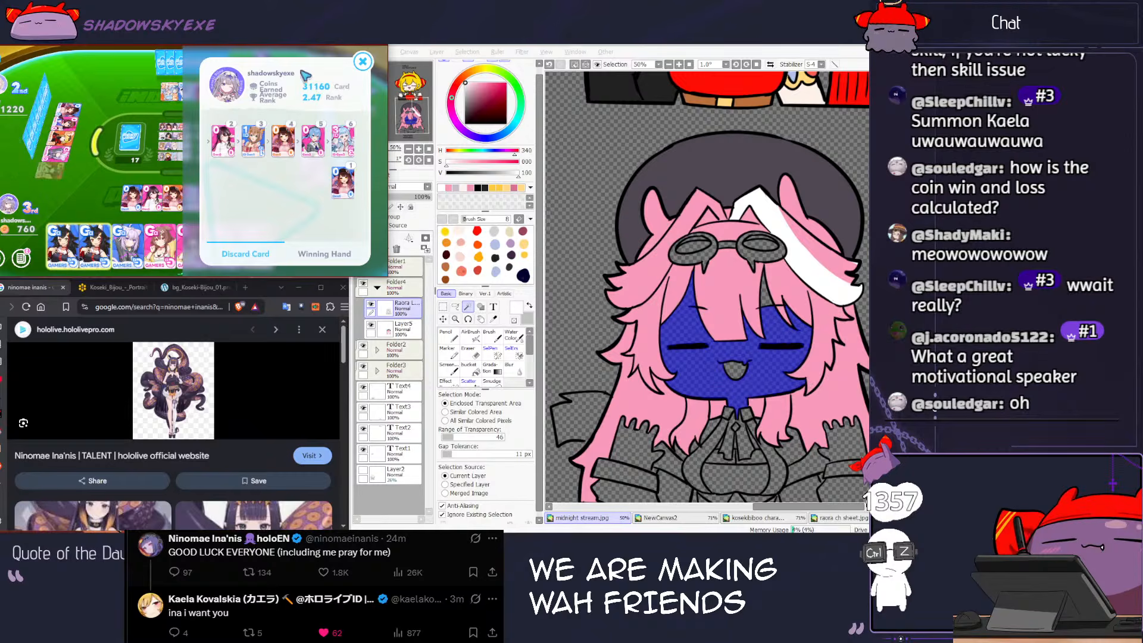
click(361, 62)
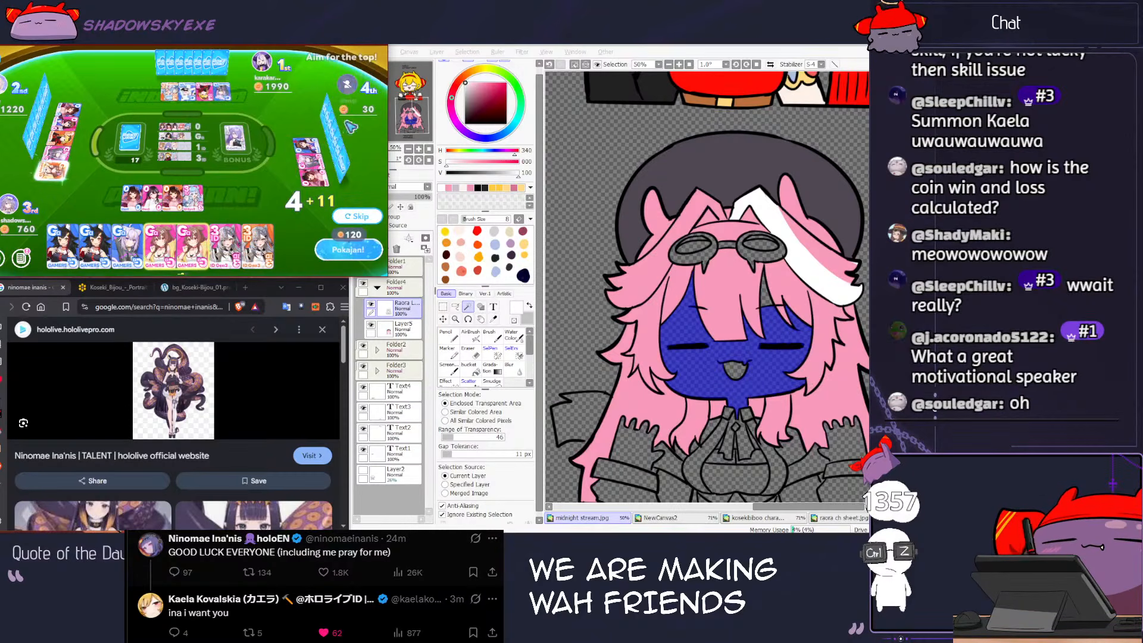
click(351, 255)
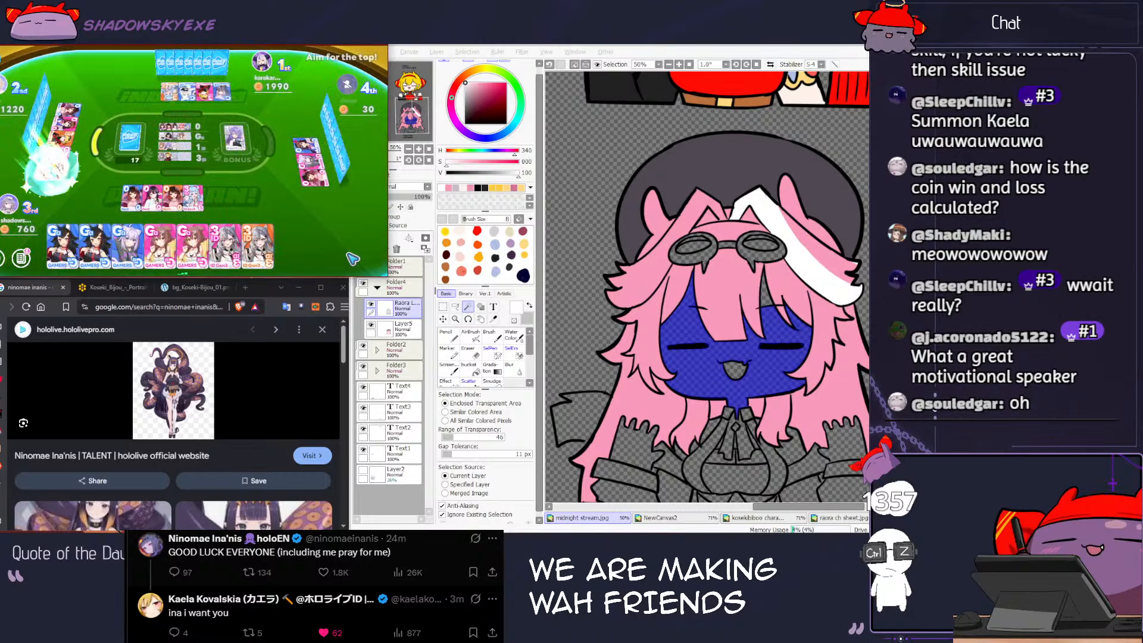
Step: Look over the own discard list once more and declare Pokajan again on an opponent's discard
click(14, 209)
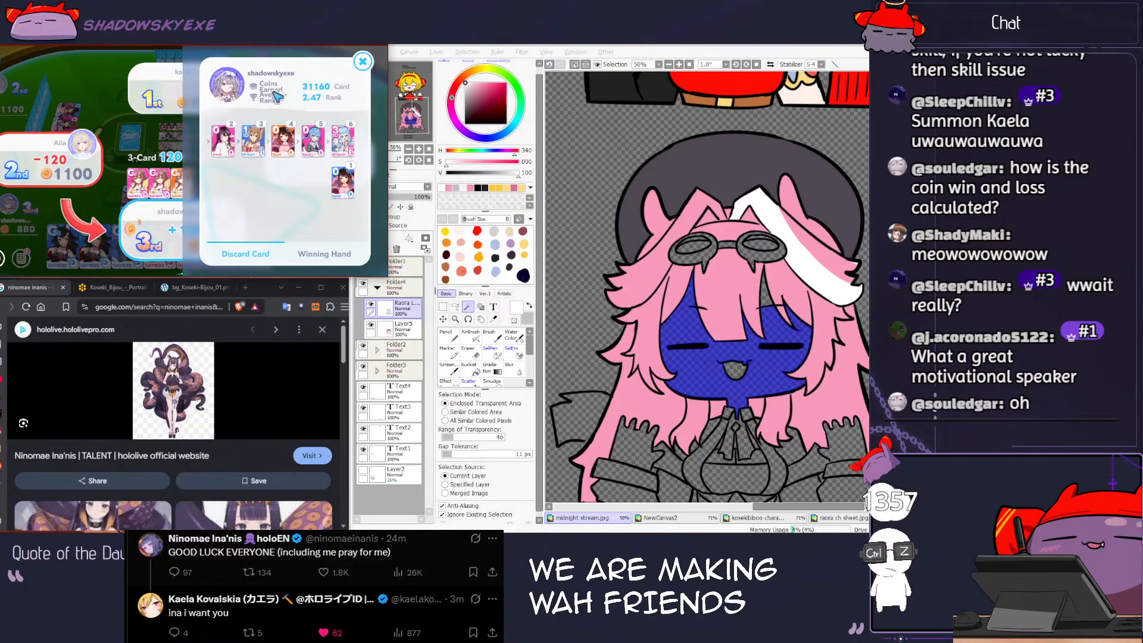
click(362, 64)
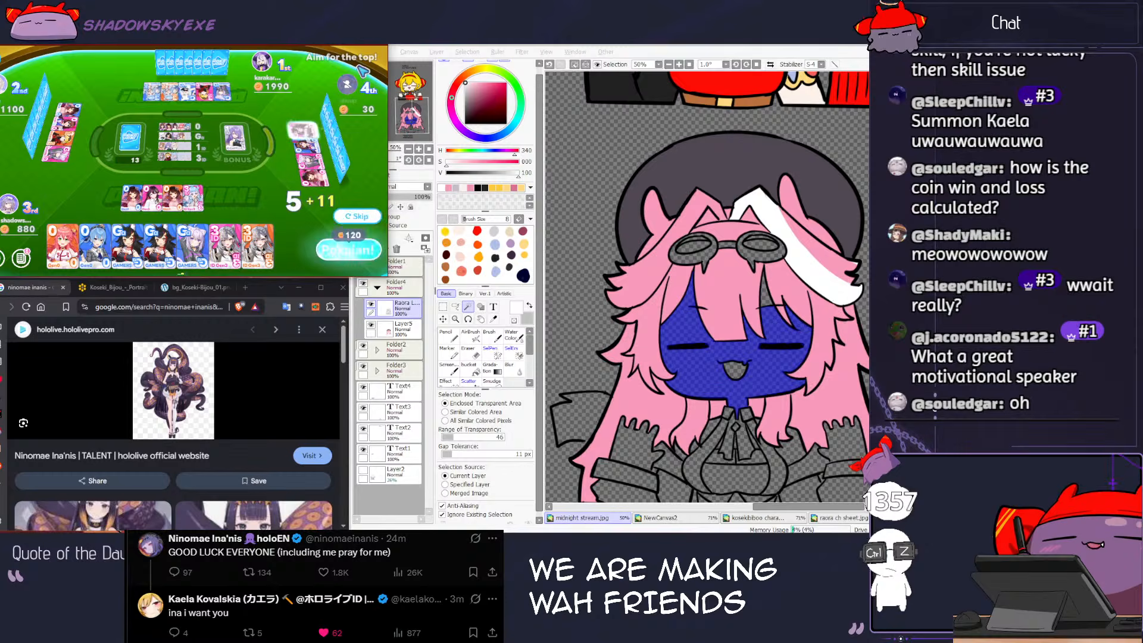
click(350, 253)
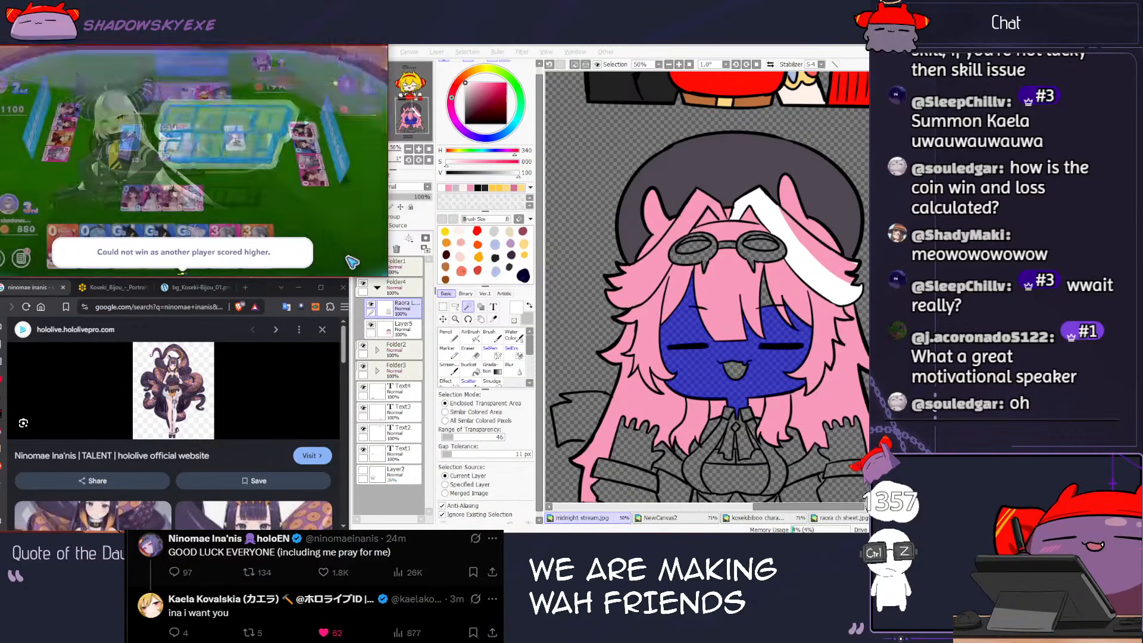
Step: Go through the finished match's ranking, coin and event reward screens
scroll(730, 338, up, 1)
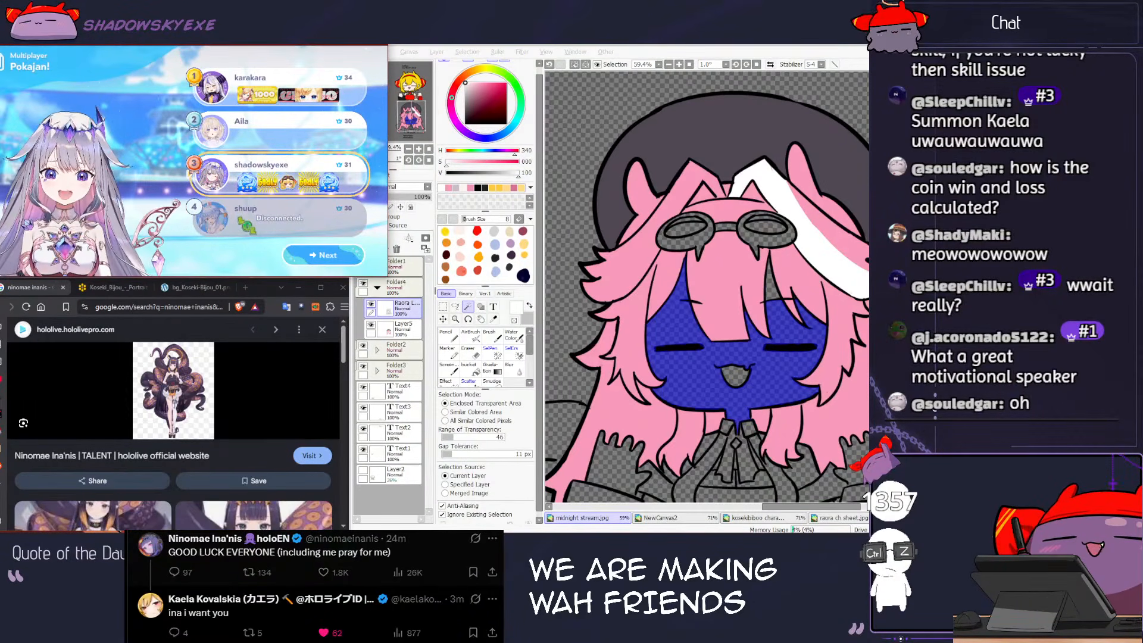
click(351, 264)
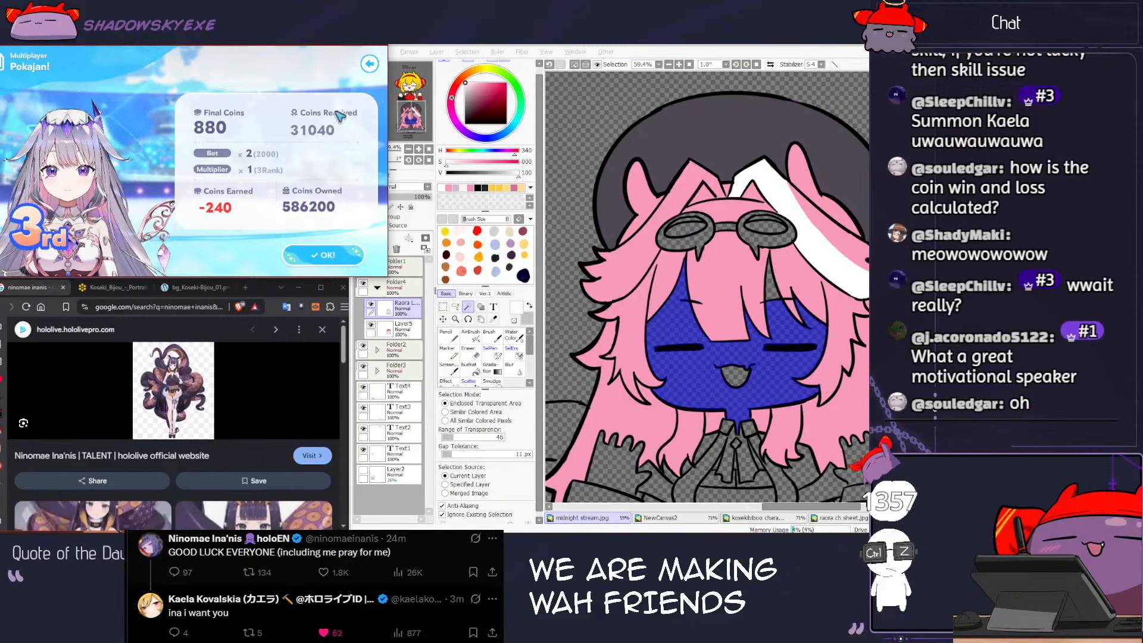
click(326, 257)
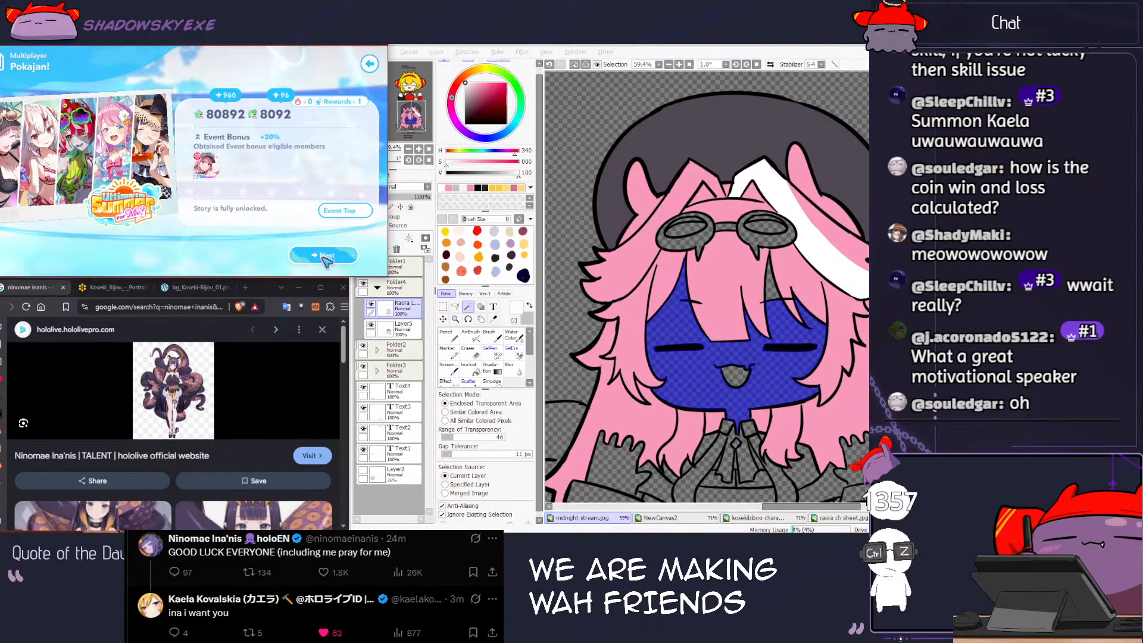
click(326, 257)
Step: Start the same Pokajan game again with the Mega Sphere Coin bet at x2, 2000 coins
click(137, 215)
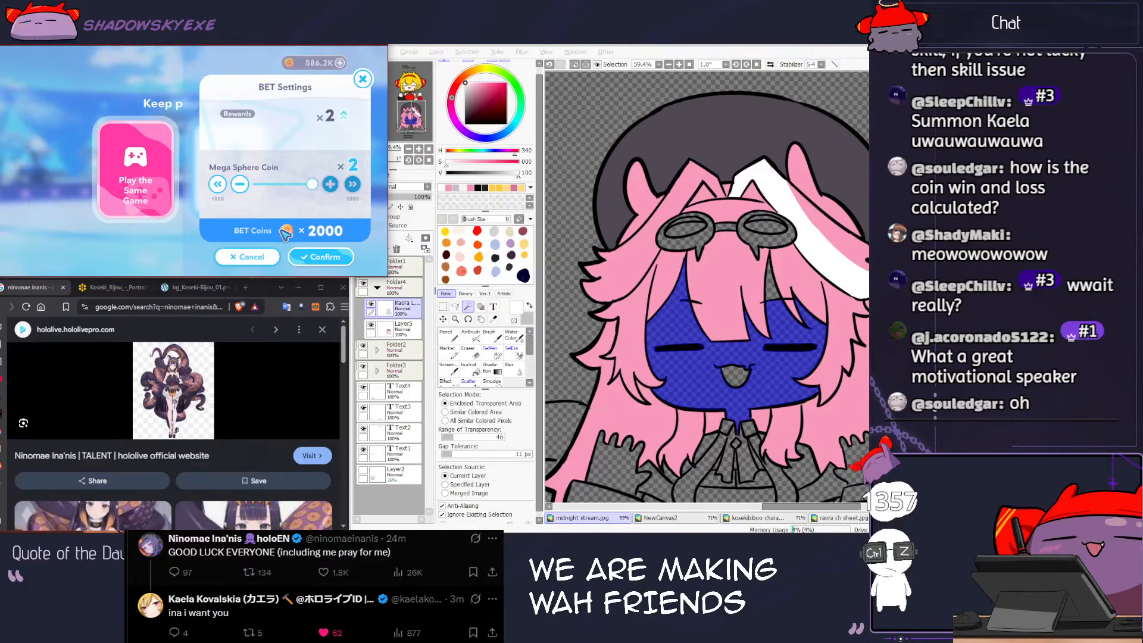
click(244, 185)
click(330, 185)
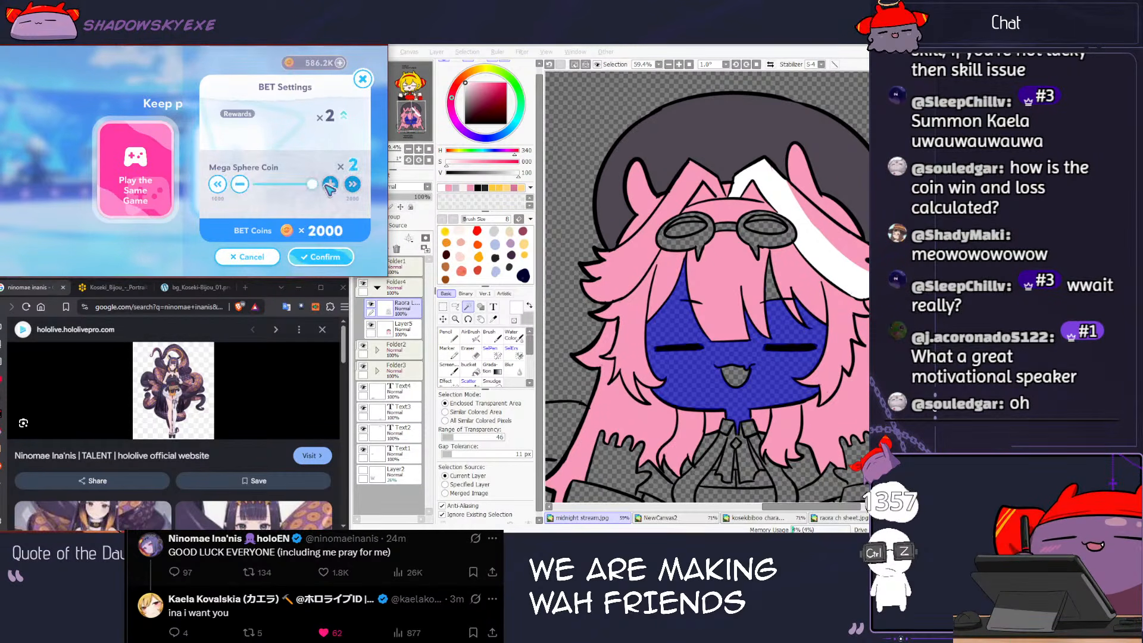
click(316, 261)
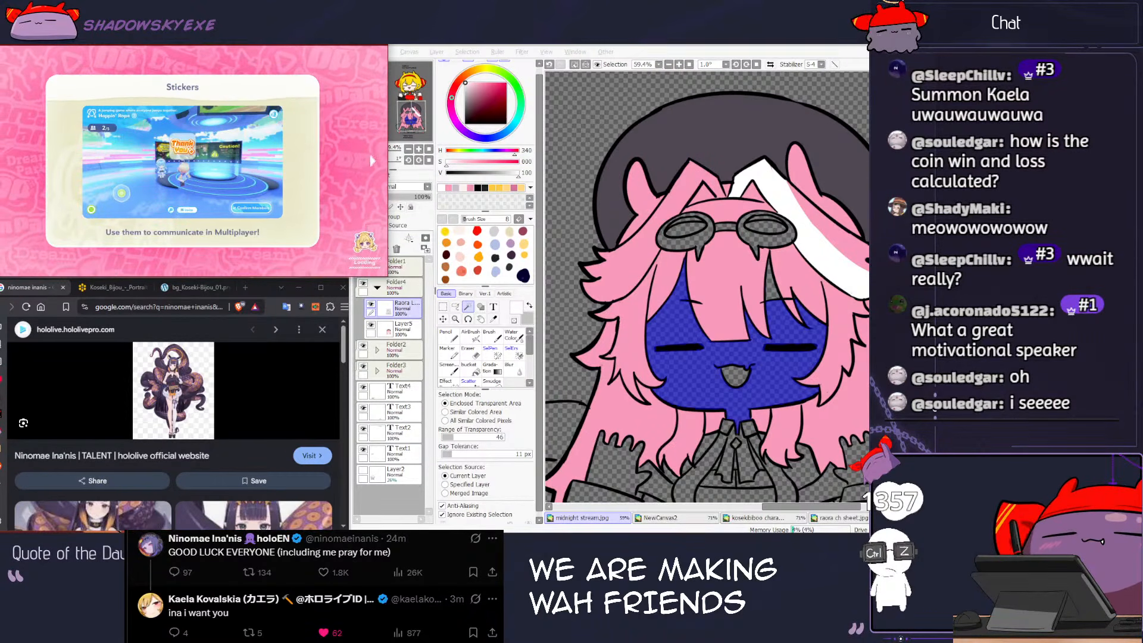
Step: Add the Raora chibi's hands to the face selection and sample the skin tone from the Raora character sheet
scroll(768, 315, down, 2)
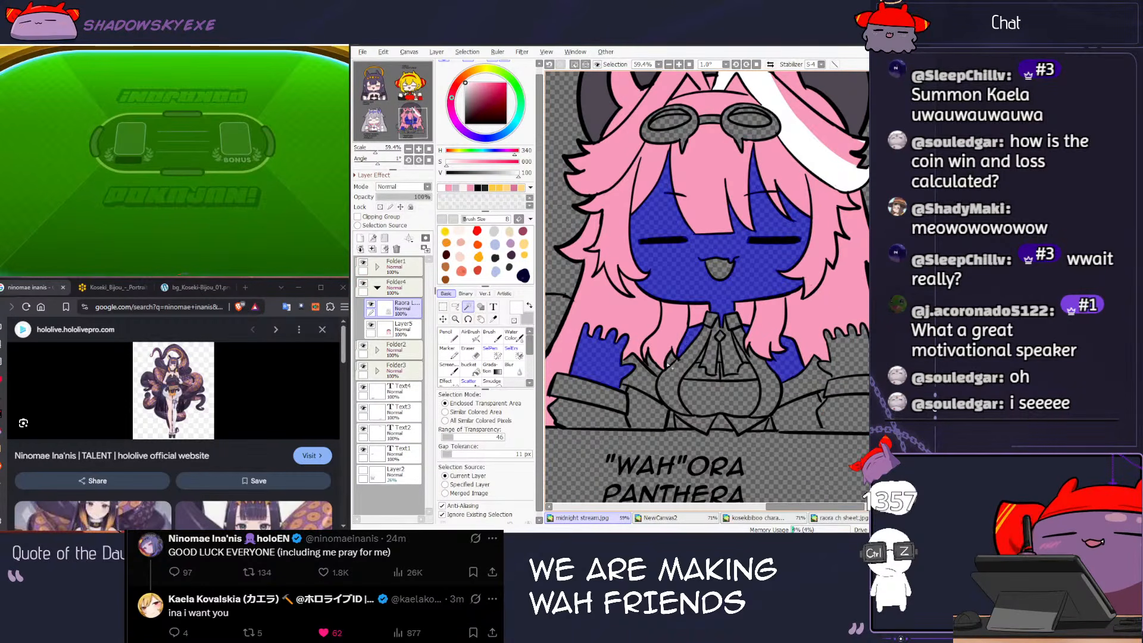
scroll(866, 348, down, 4)
key(g)
scroll(837, 256, down, 3)
drag(837, 248, 807, 294)
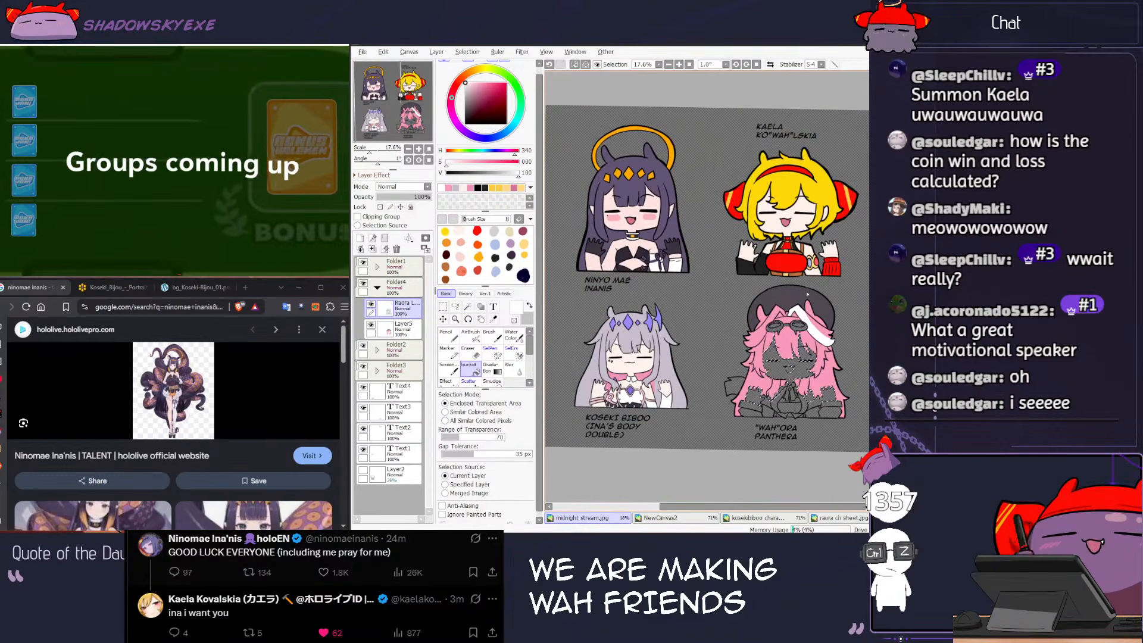
click(410, 53)
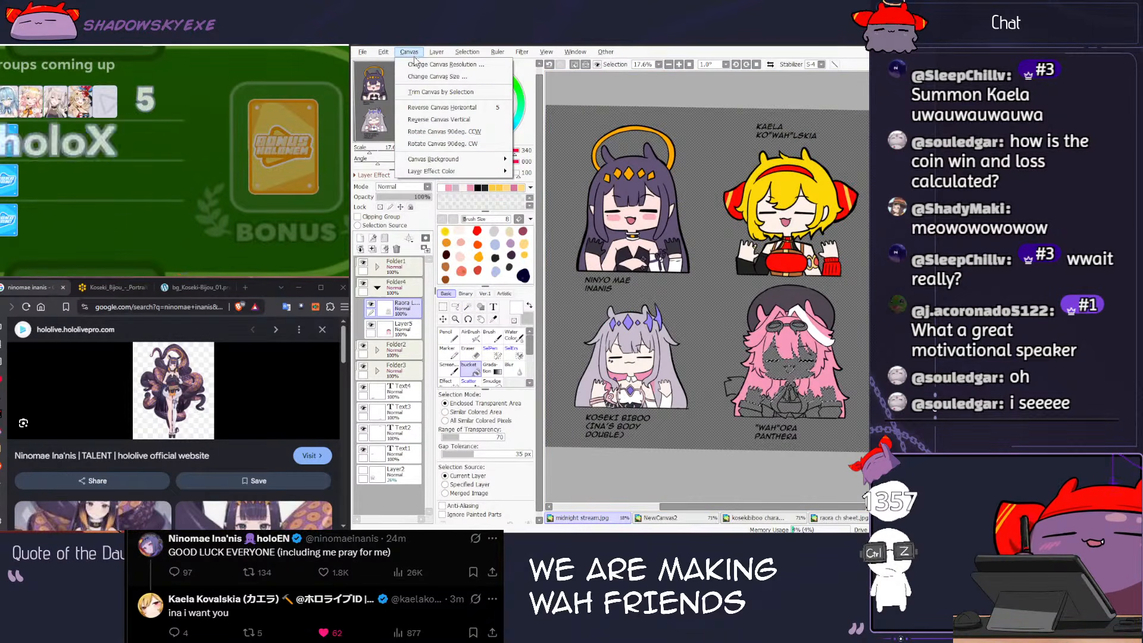
click(858, 523)
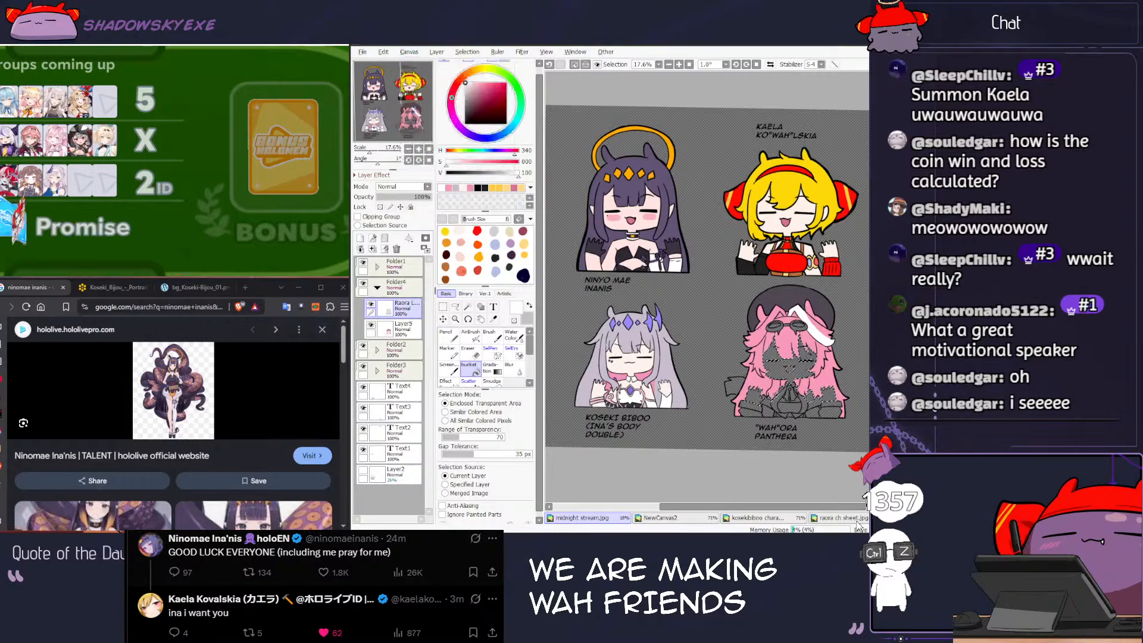
key(n)
right_click(622, 325)
key(ctrl+Tab)
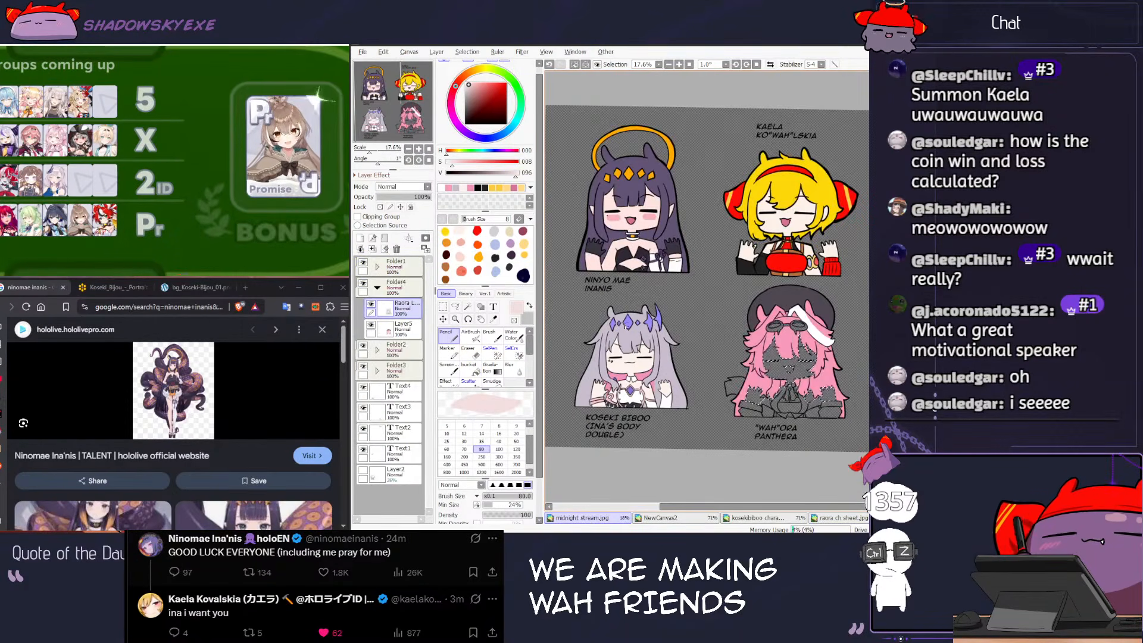
Step: Fill the selected face, neck and hands on Layer5 with light skin tone H 22, S 9, V 100 using the Bucket, and clear the selection
click(402, 326)
click(469, 365)
scroll(773, 345, up, 2)
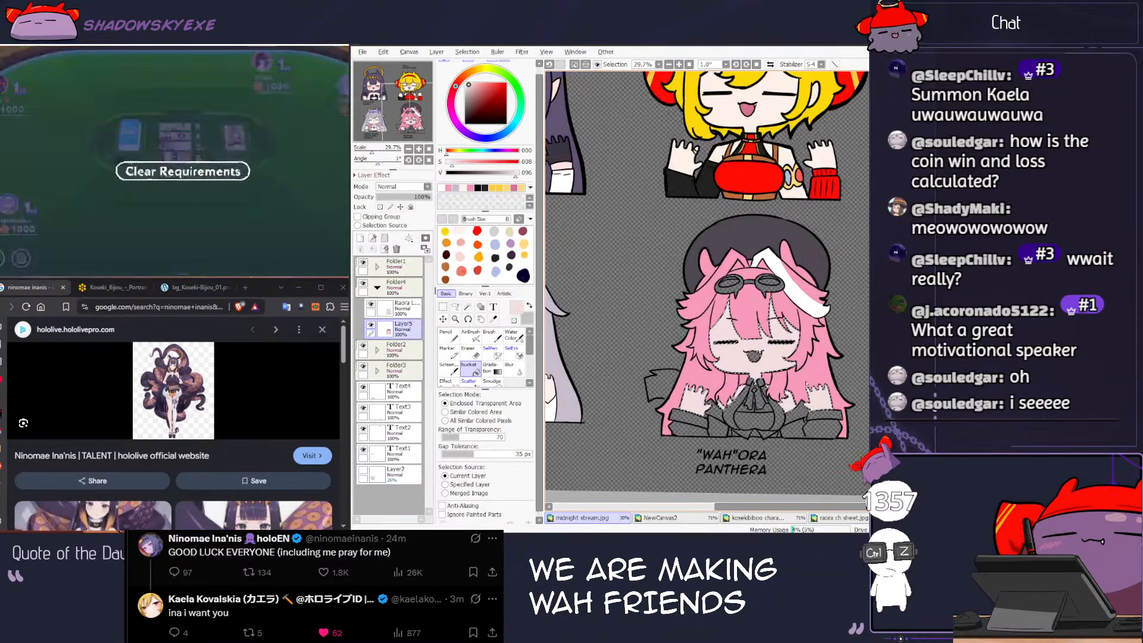
scroll(699, 301, up, 2)
right_click(700, 301)
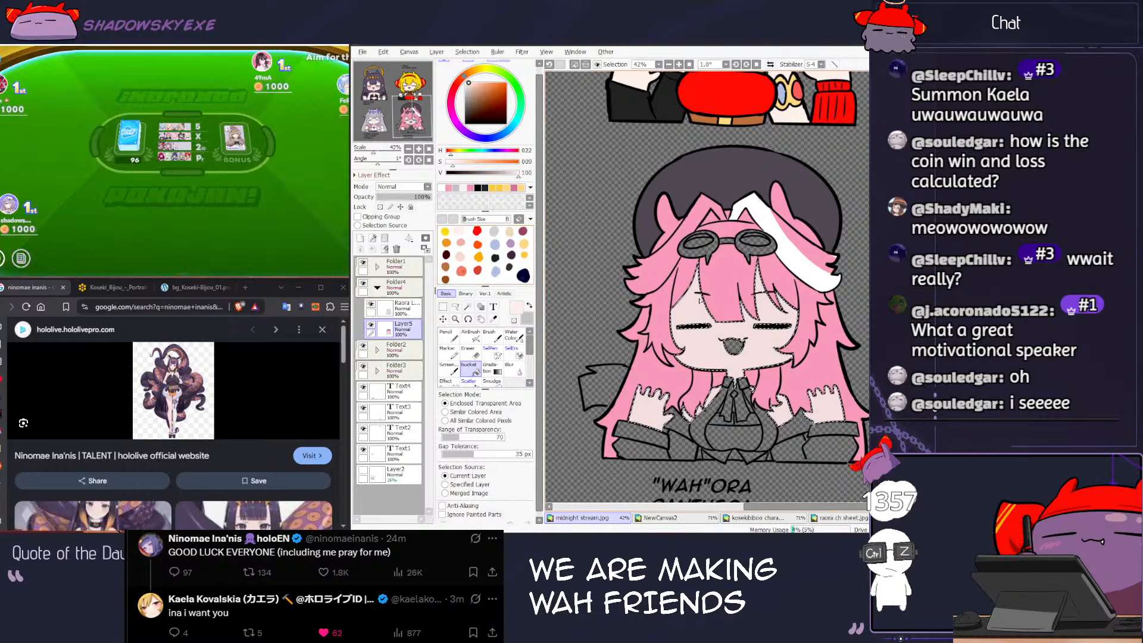
click(700, 301)
scroll(740, 358, up, 1)
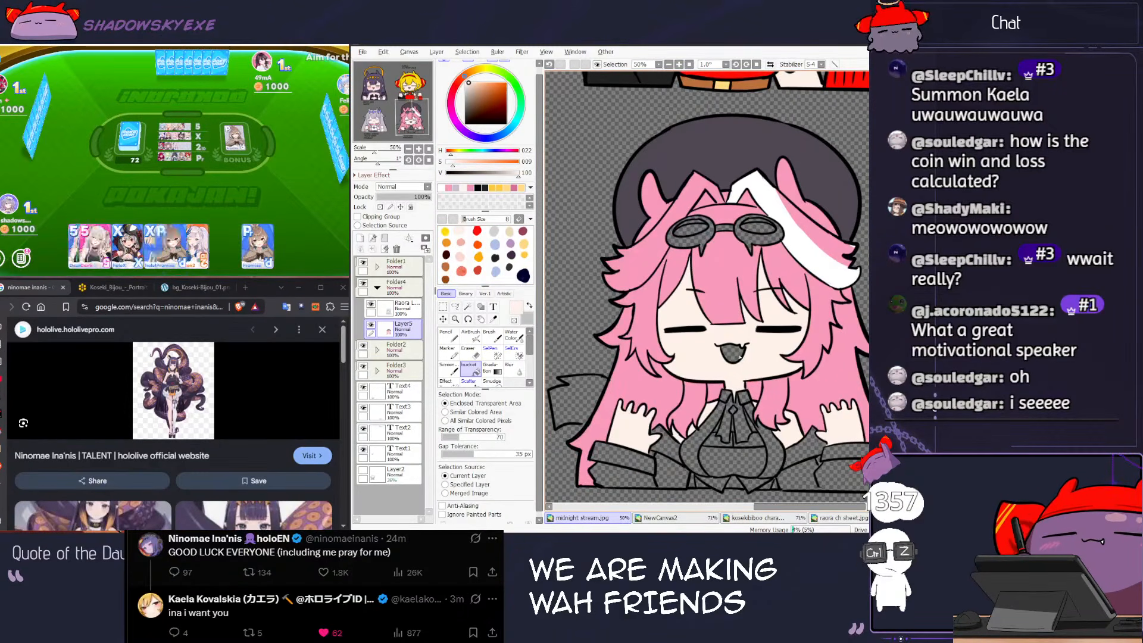
Step: Fill the Raora chibi's mouth on Layer5 with a dark pink of hue 340 sampled from the drawing
scroll(739, 357, down, 4)
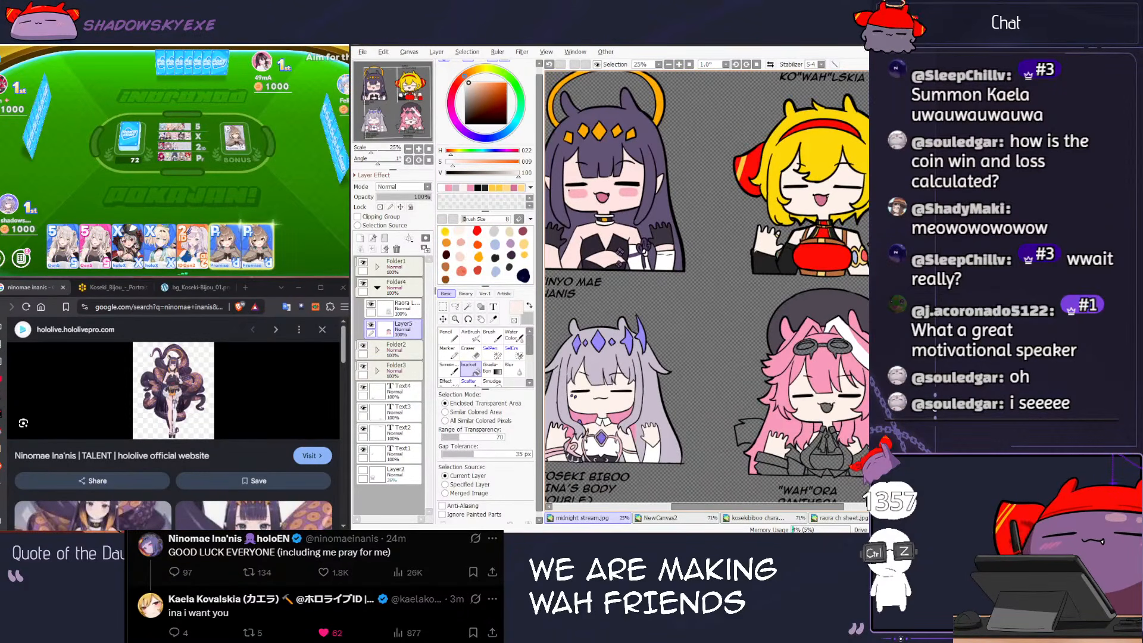
right_click(836, 405)
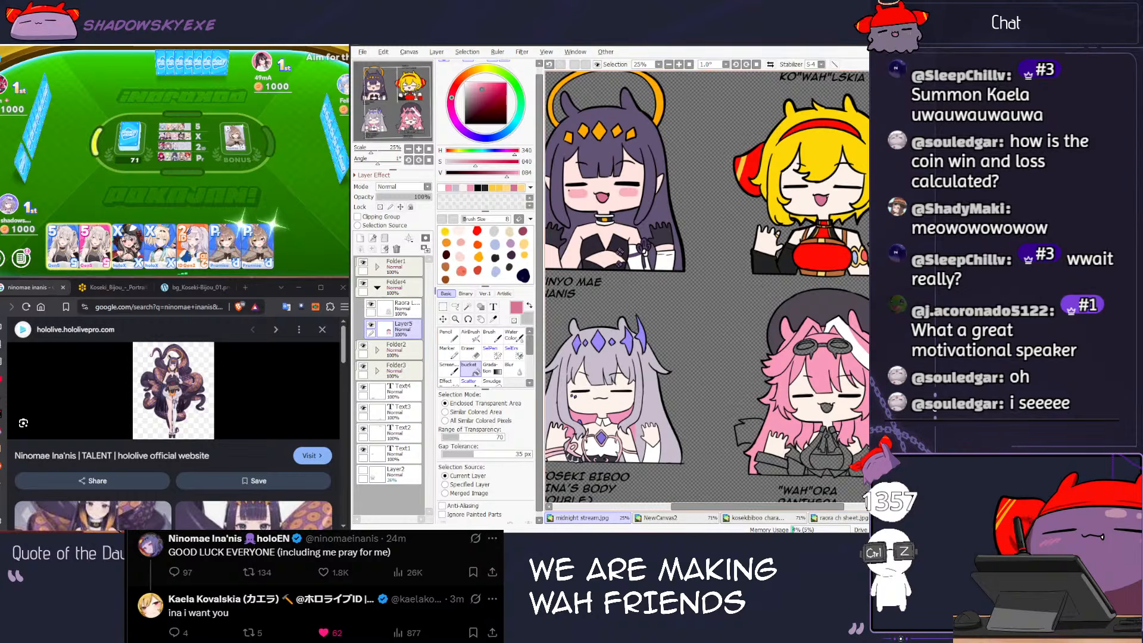
scroll(829, 408, down, 2)
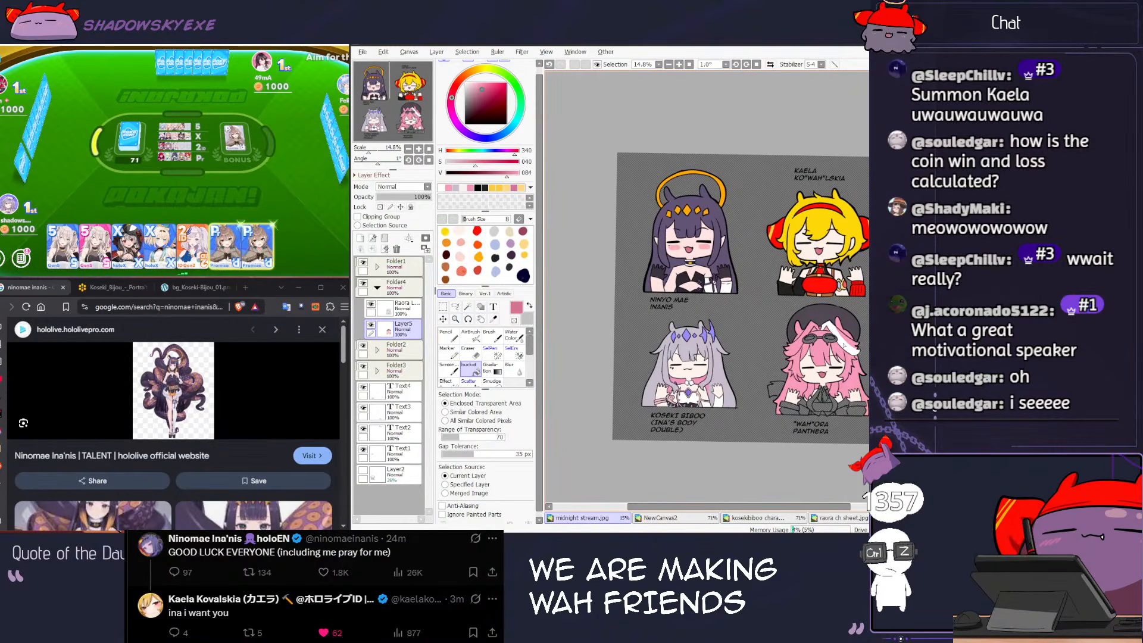
scroll(753, 325, up, 1)
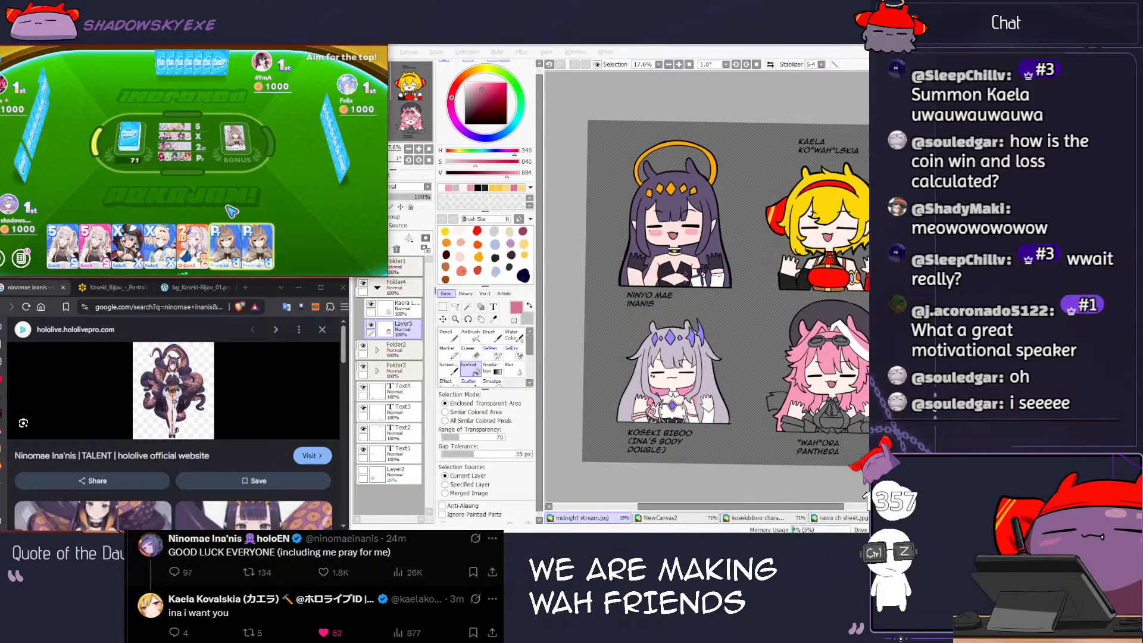
scroll(769, 356, up, 2)
scroll(770, 355, up, 1)
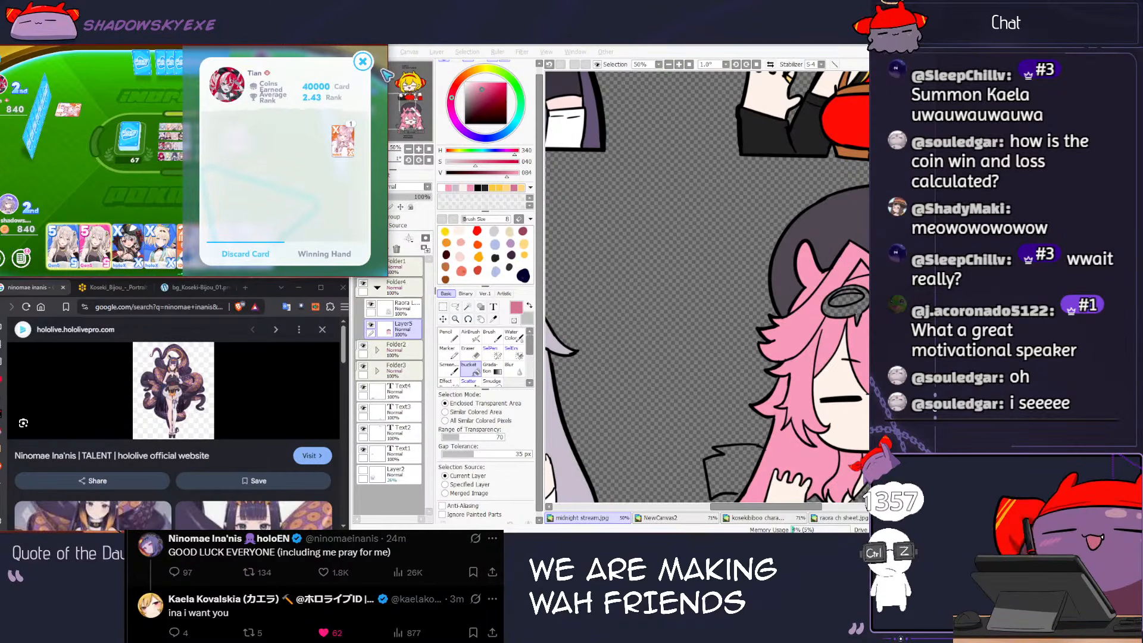
Step: Check the discard lists of the opponents at the Pokajan table between turns
click(365, 63)
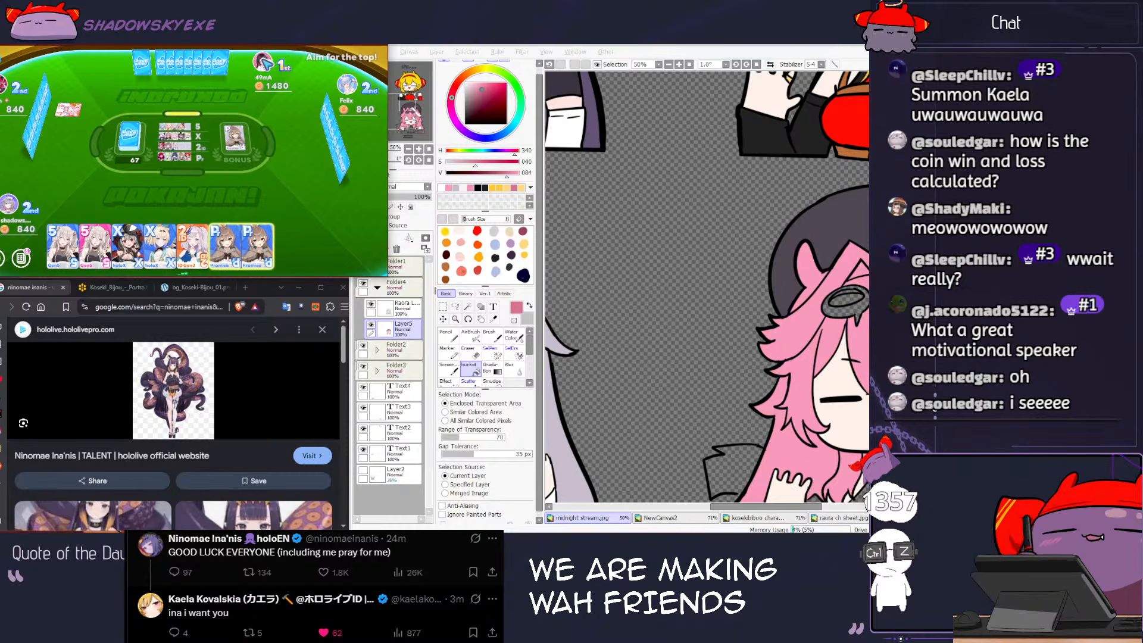
click(261, 59)
click(11, 85)
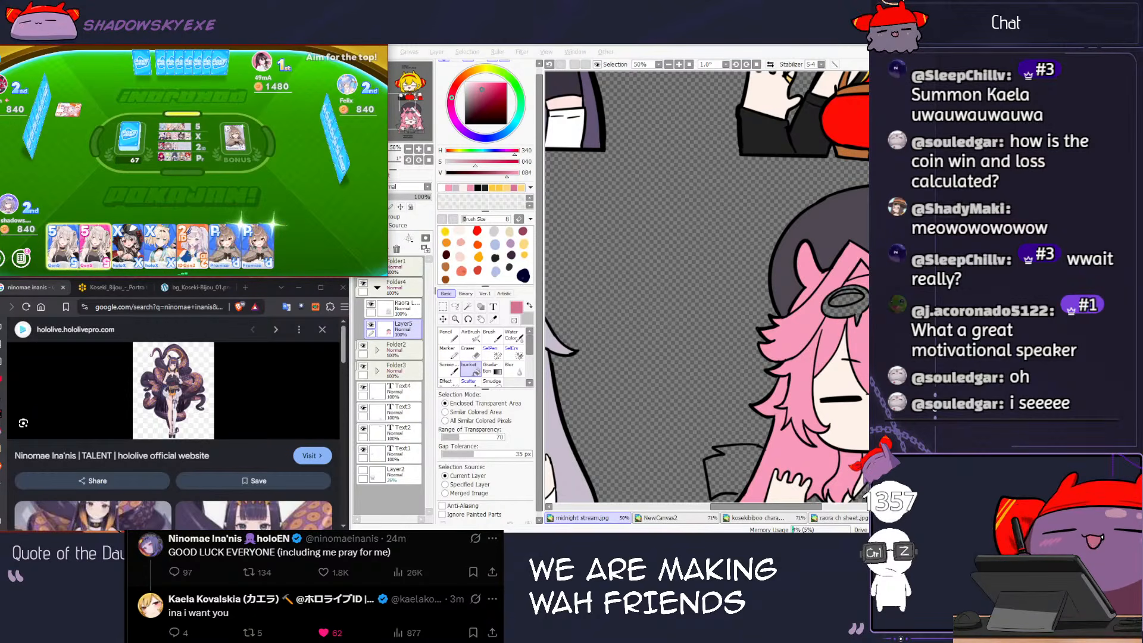
click(6, 85)
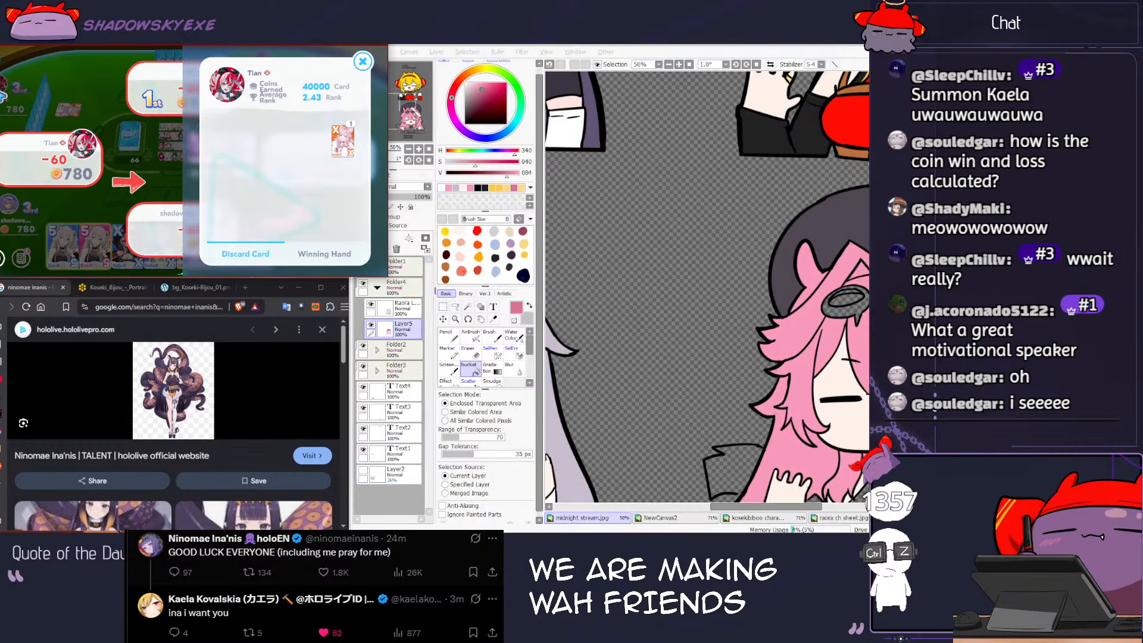
click(3, 95)
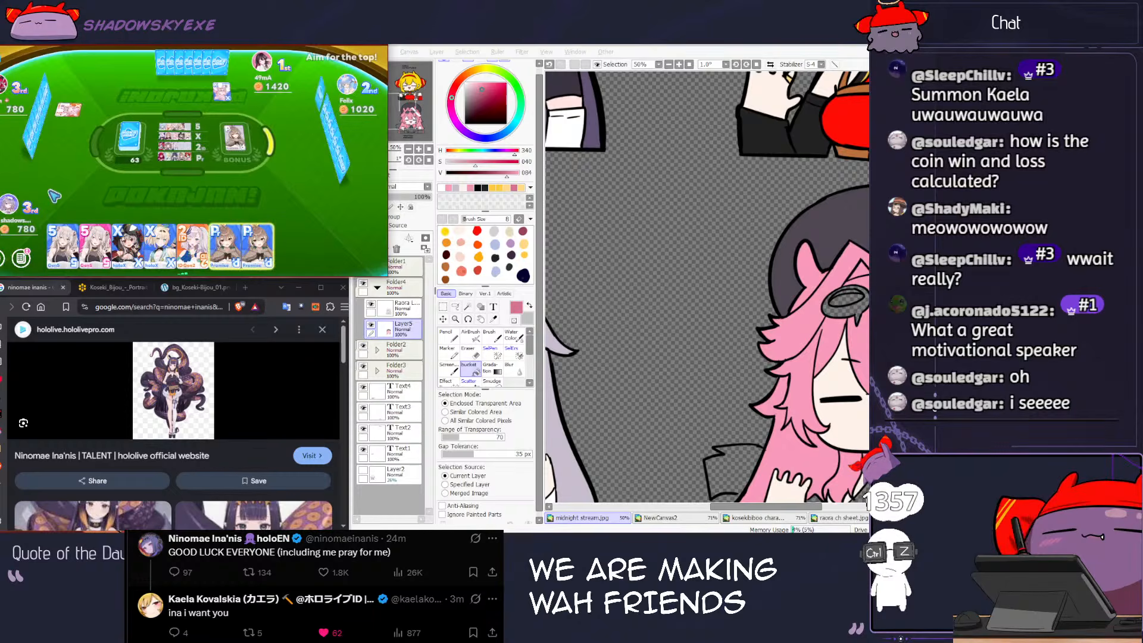
click(17, 206)
click(9, 95)
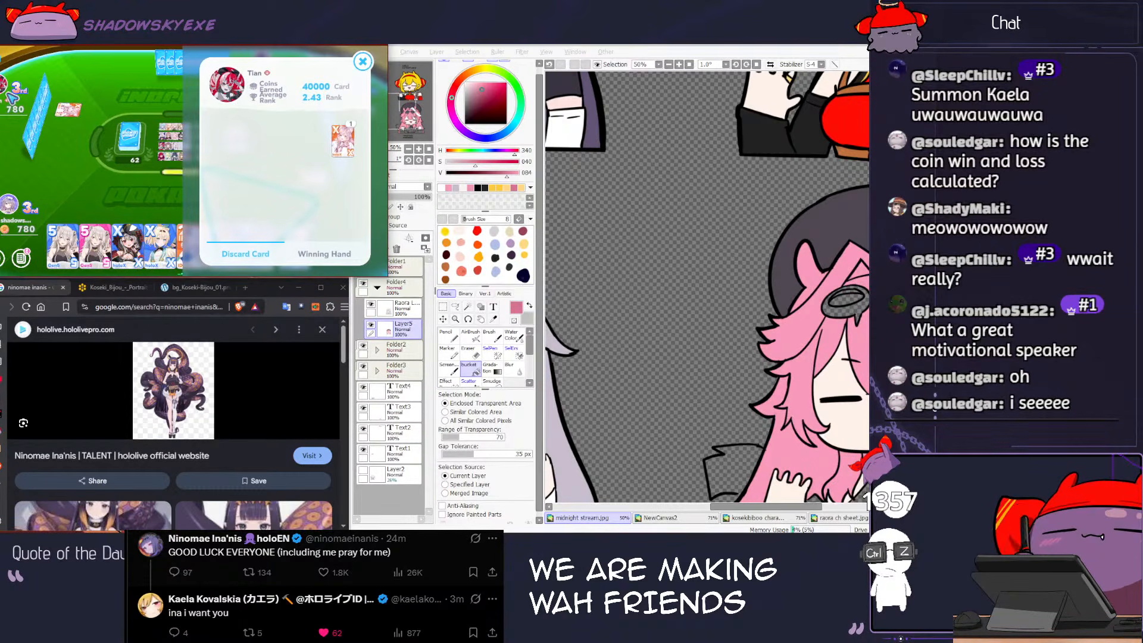
click(362, 62)
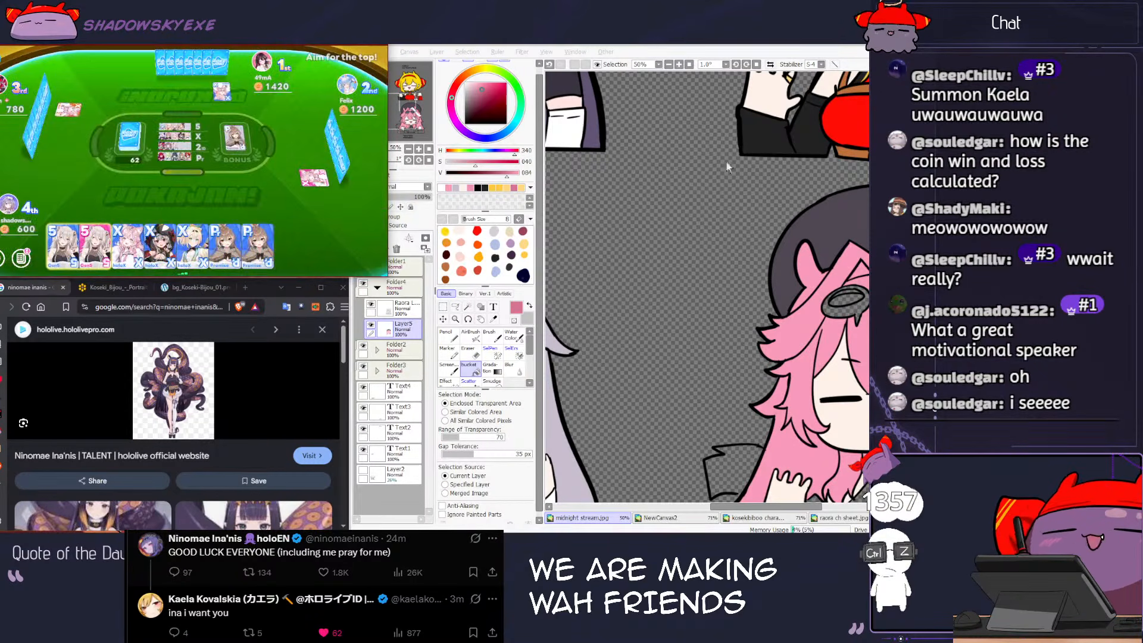
scroll(765, 198, down, 3)
scroll(848, 348, up, 6)
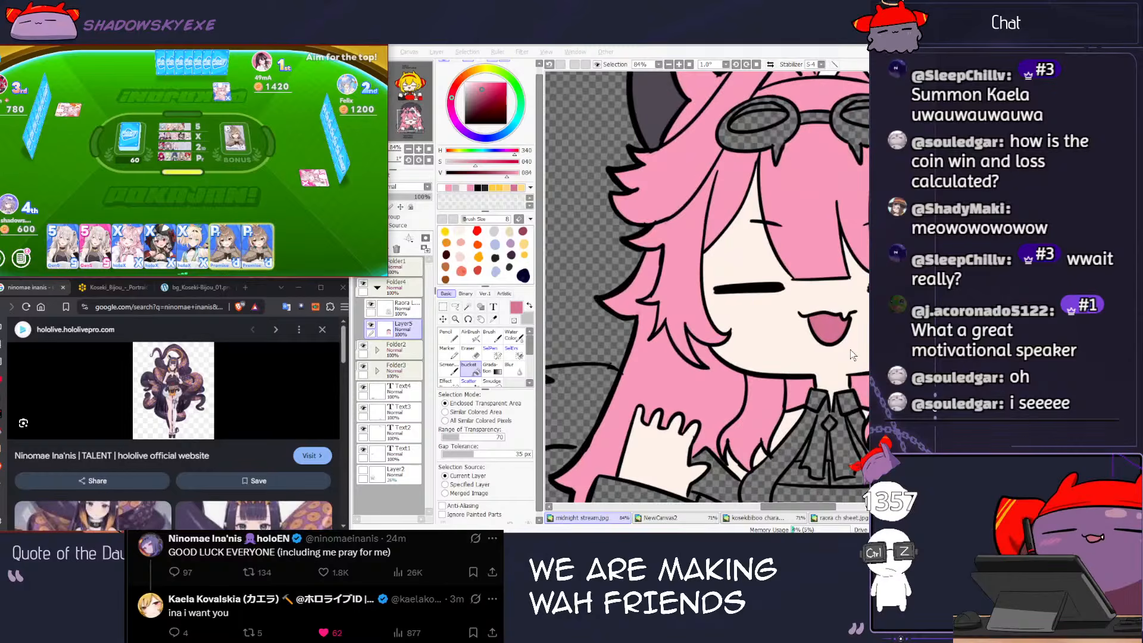
Step: Select the Raora chibi's collar, cravat and both white side panels of the shirt on the Raora line-art layer
click(468, 307)
click(827, 405)
key(ctrl+d)
ctrl+click(640, 306)
drag(810, 428, 760, 333)
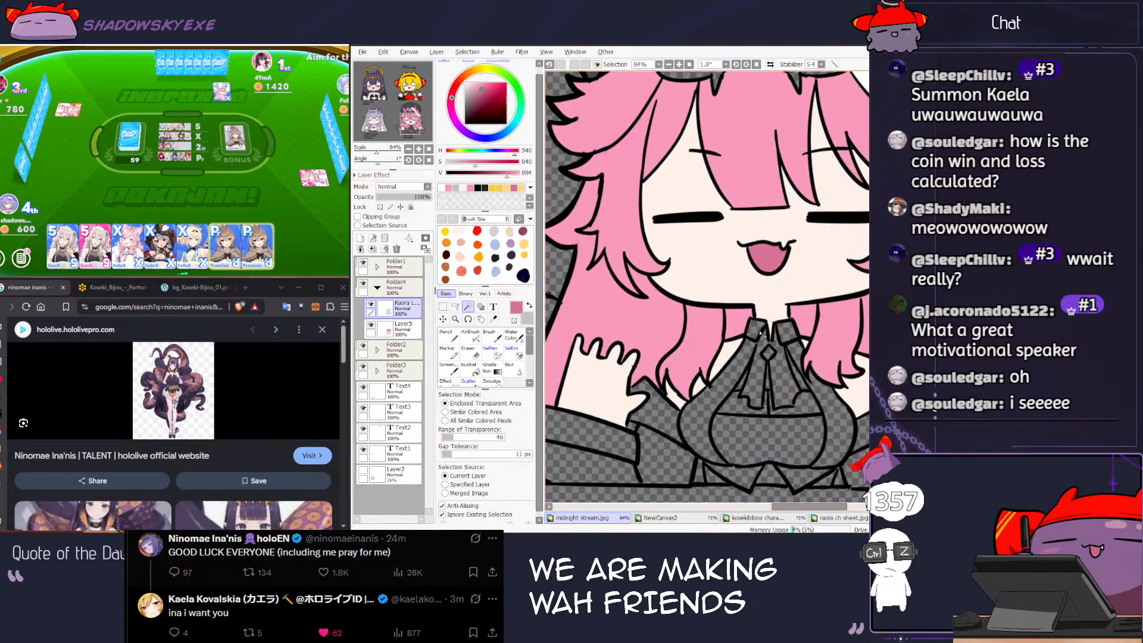
shift+click(732, 392)
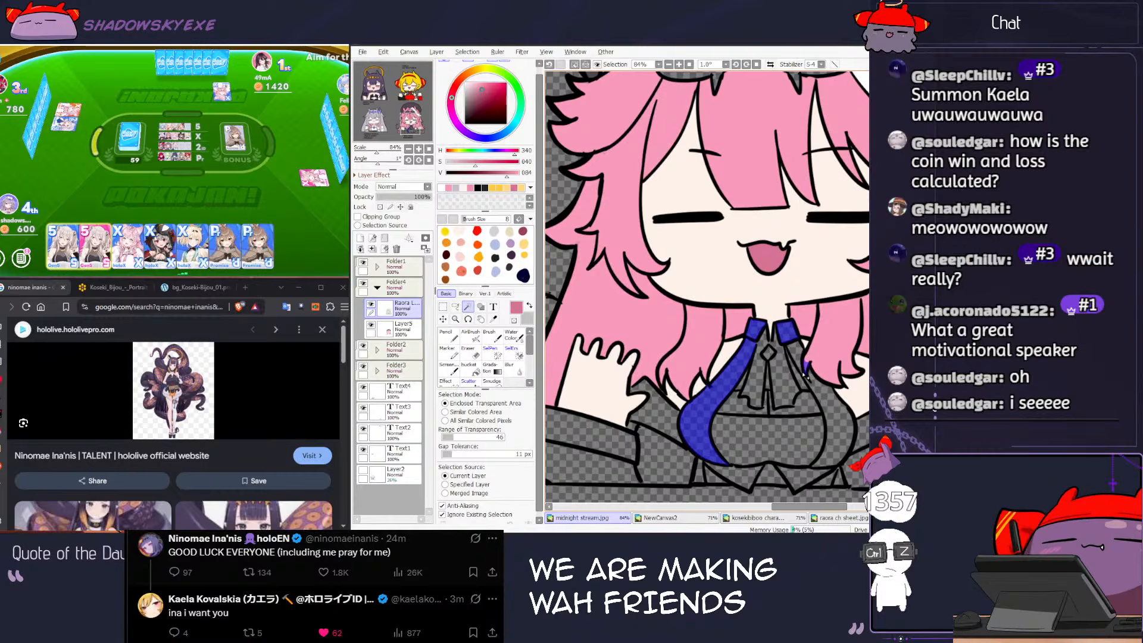
shift+click(799, 355)
shift+click(760, 371)
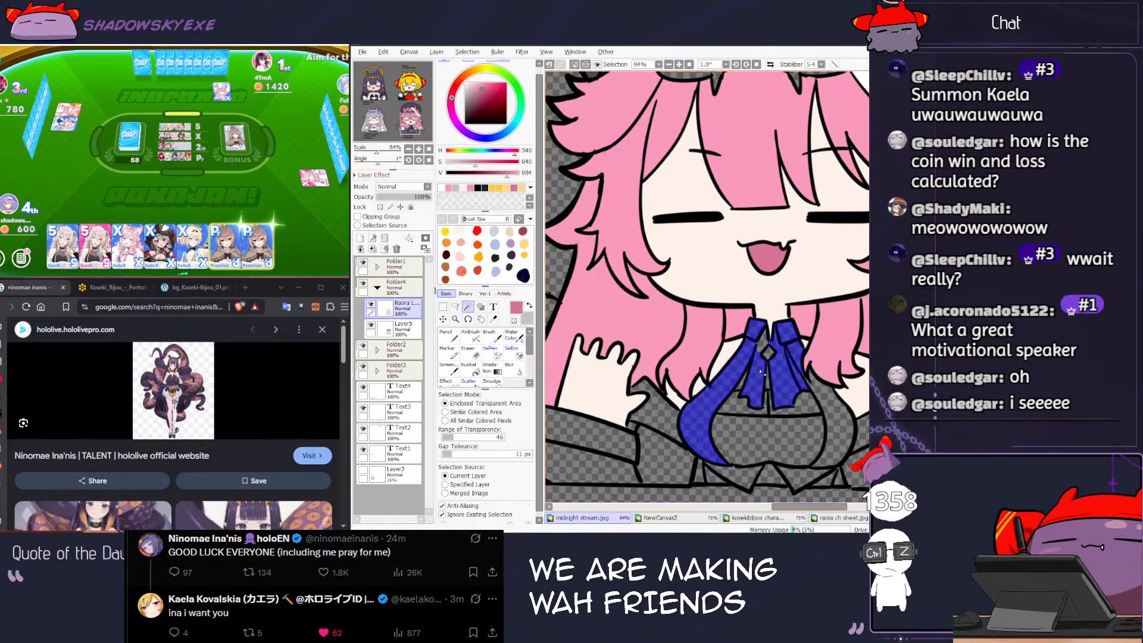
shift+click(764, 348)
shift+click(824, 397)
Step: Add the white cuffs on both of the Raora chibi's arms to the shirt selection
key(s)
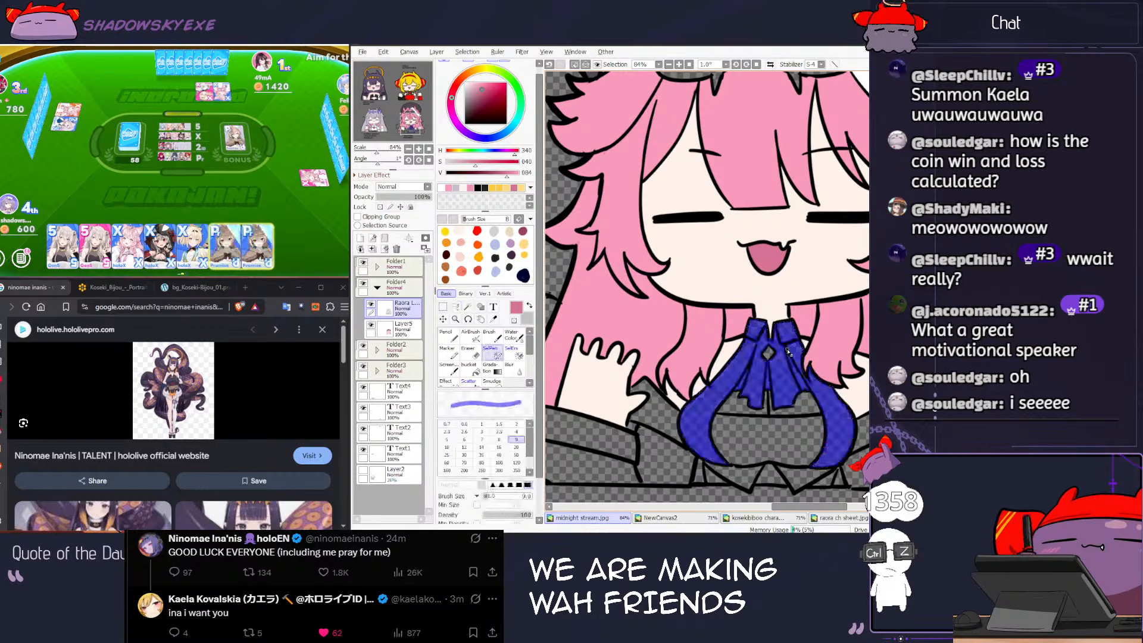
key(w)
click(653, 406)
click(604, 433)
drag(750, 420, 684, 411)
click(824, 418)
click(861, 419)
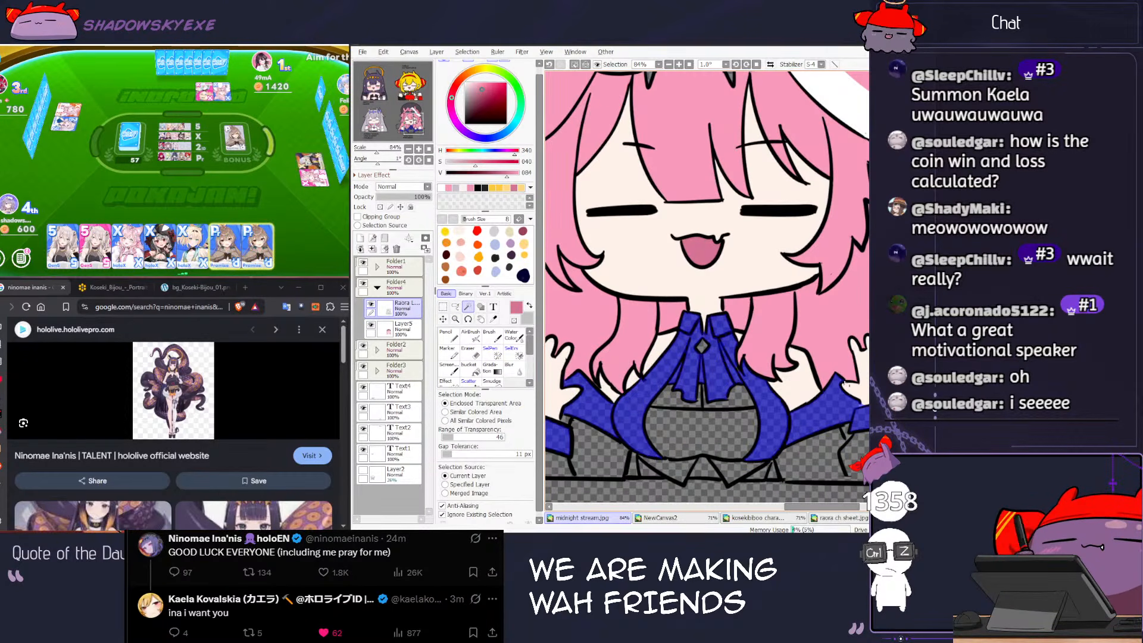
key(s)
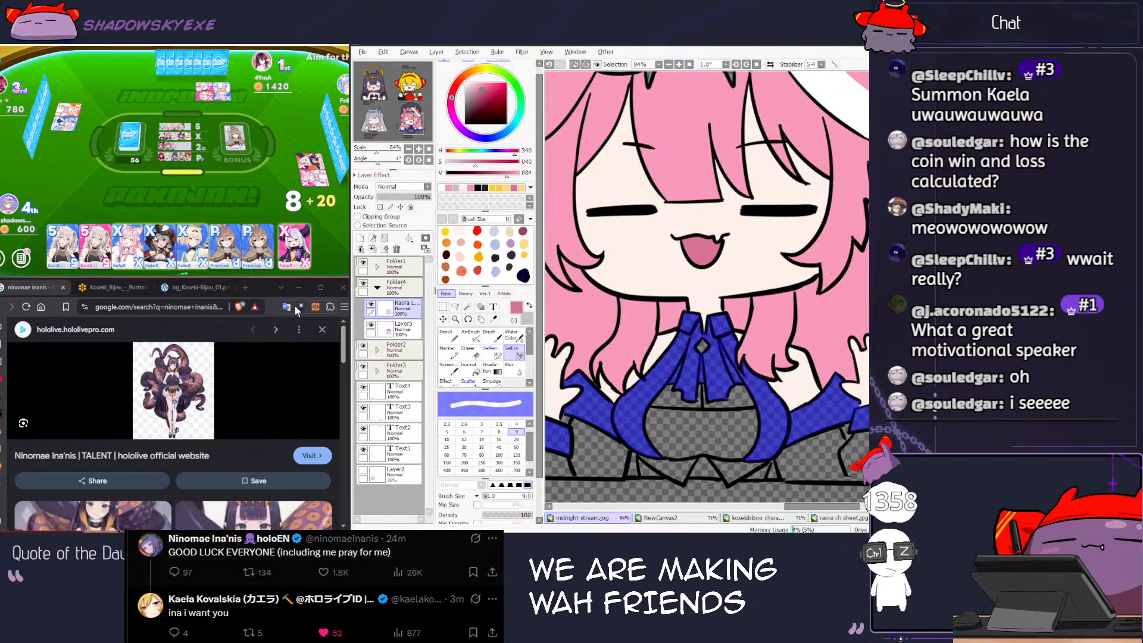
Step: Discard the second card of the hand in the Pokajan game and return to the drawing
click(86, 246)
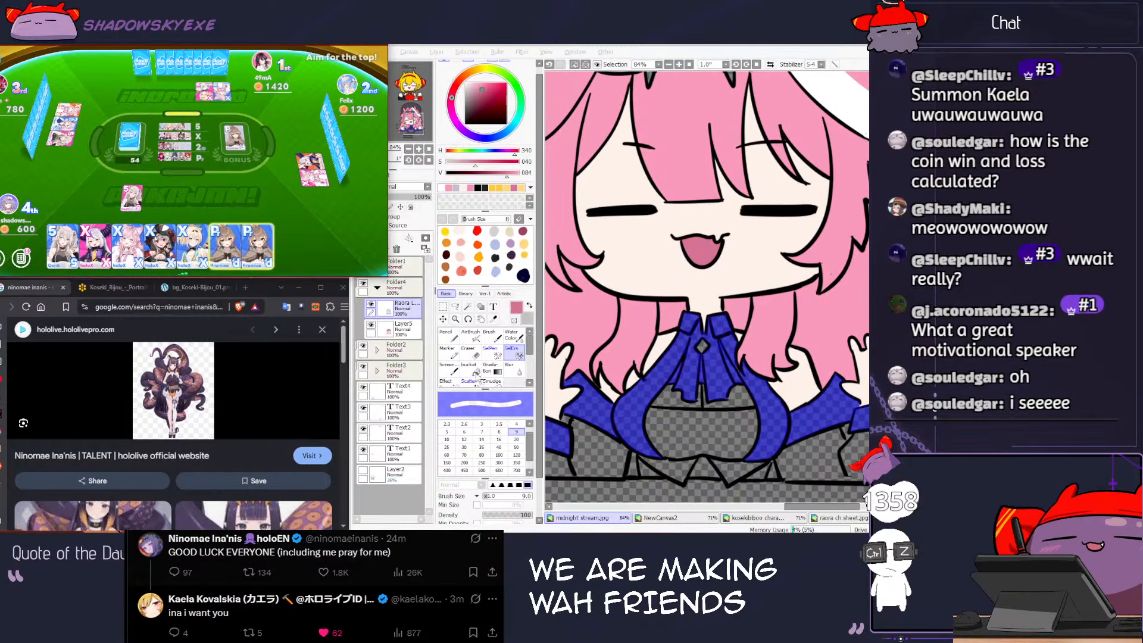
click(403, 374)
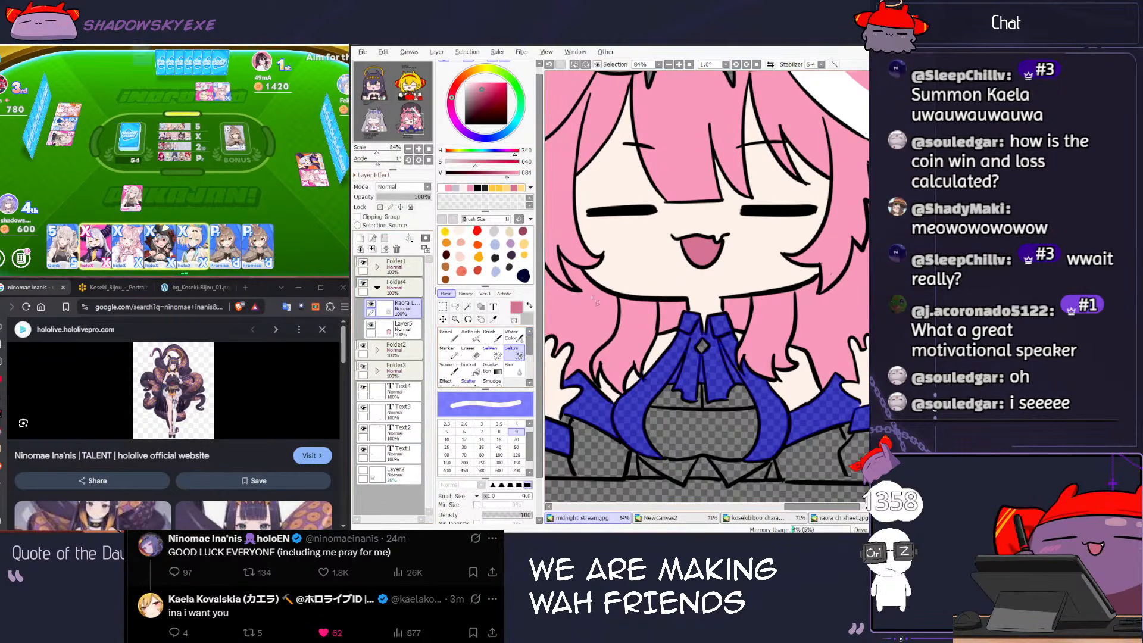
Step: Fill the selected shirt, collar, cravat and cuffs on Layer5 with white using the Bucket, and discard the drawn Pokajan card
drag(466, 83, 441, 88)
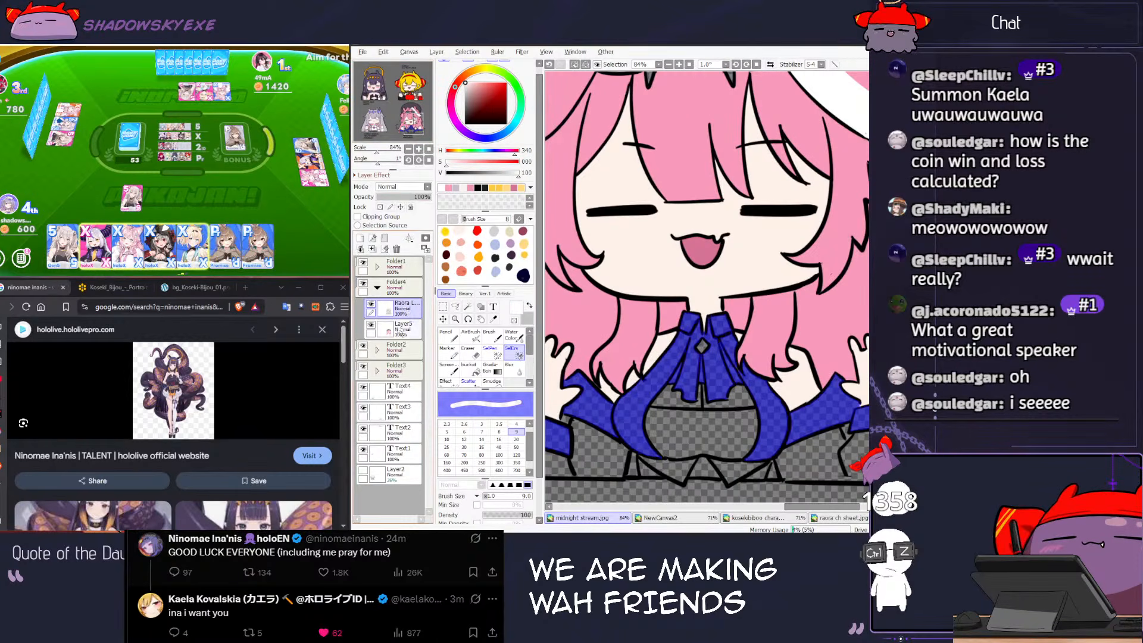
click(403, 327)
click(469, 365)
click(763, 364)
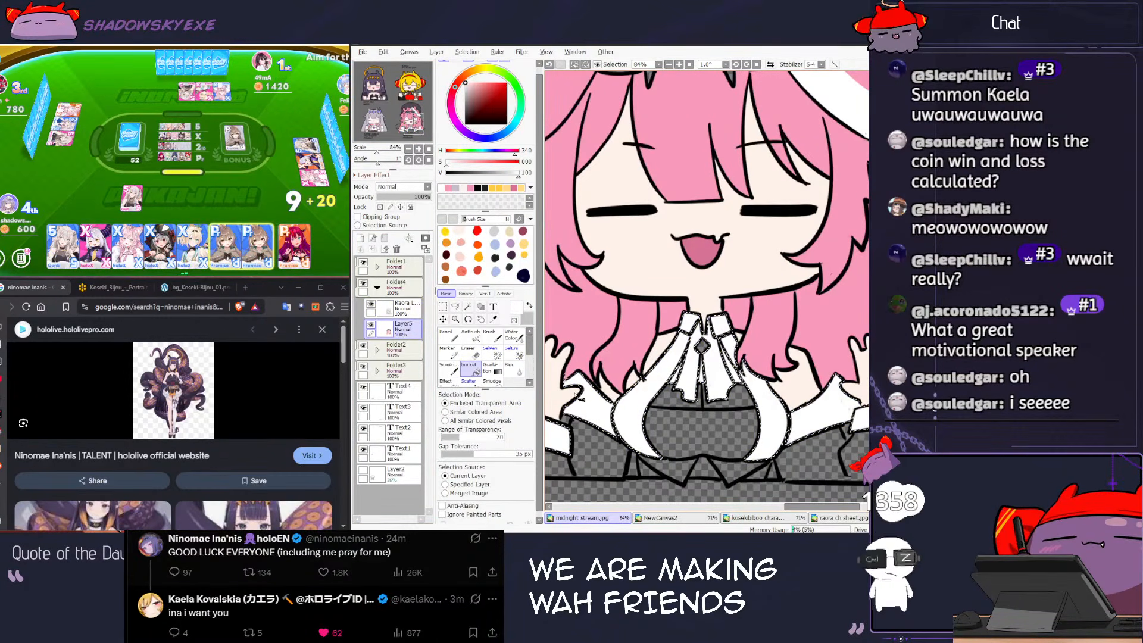
key(ctrl+z)
click(301, 264)
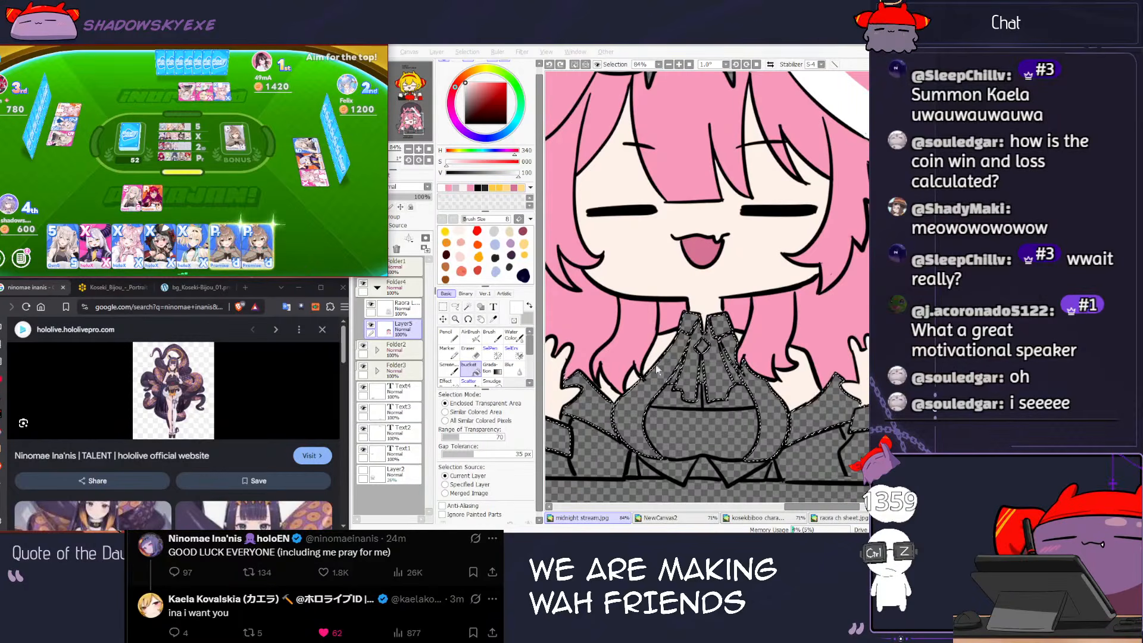
click(558, 364)
click(622, 411)
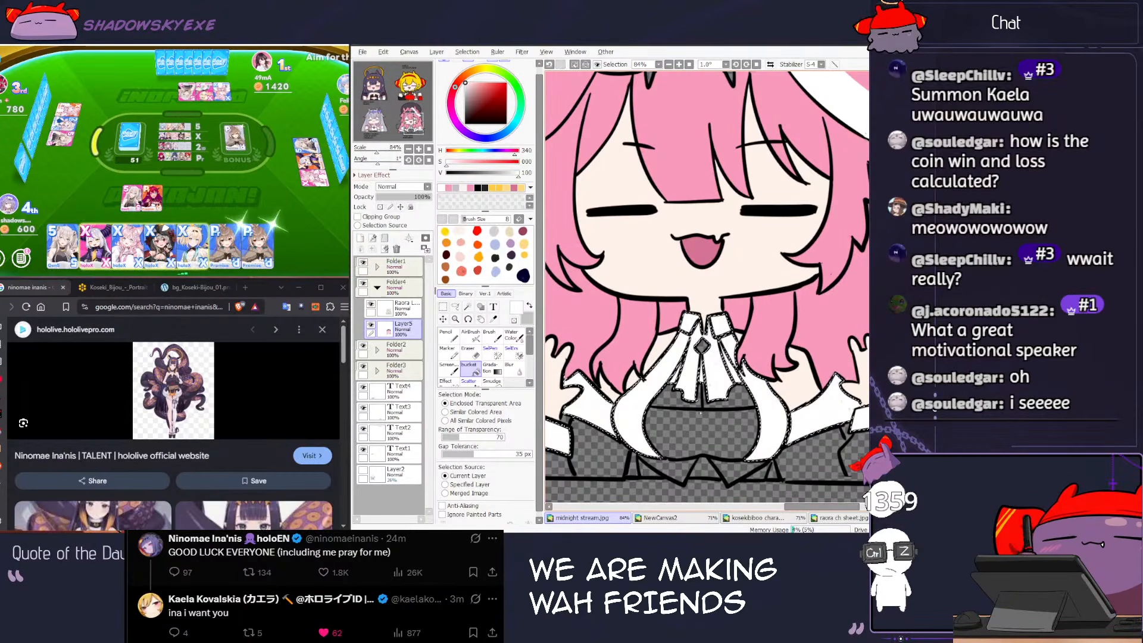
Step: Clear the selection and ready the Pencil at size 30 with the pink sampled from the Raora chibi's hair
scroll(622, 411, down, 3)
key(ctrl+d)
key(n)
alt+click(598, 351)
key(bracketleft)
key(bracketleft)
key(bracketleft)
key(bracketleft)
key(bracketleft)
key(bracketleft)
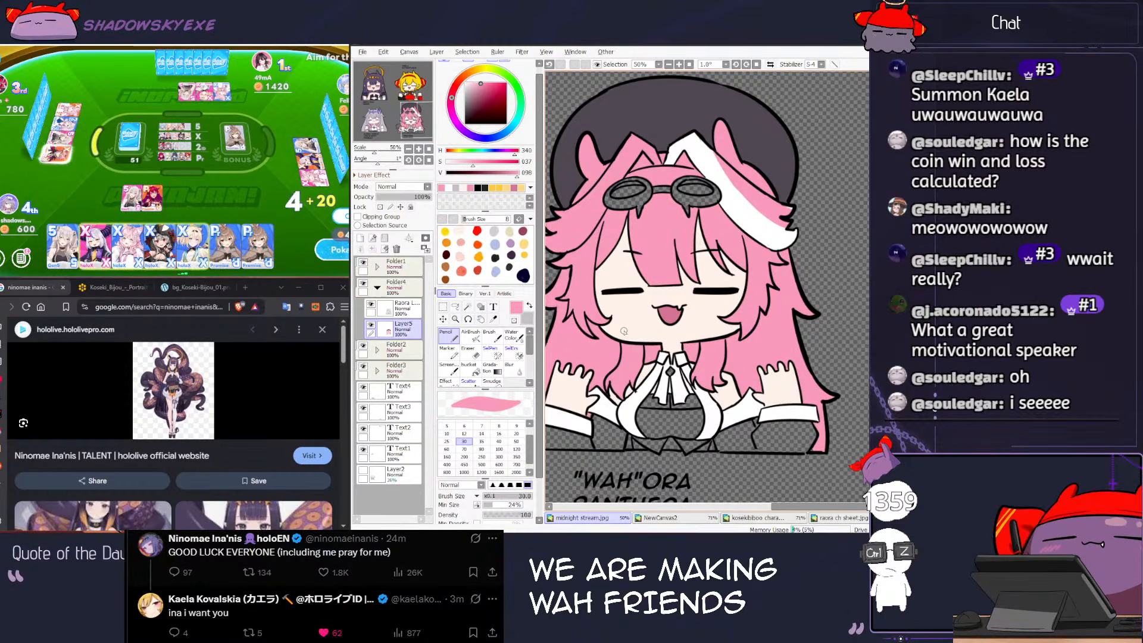
Step: Declare Pokajan with the completed hand, and discard the newly drawn card from the following hand
click(327, 260)
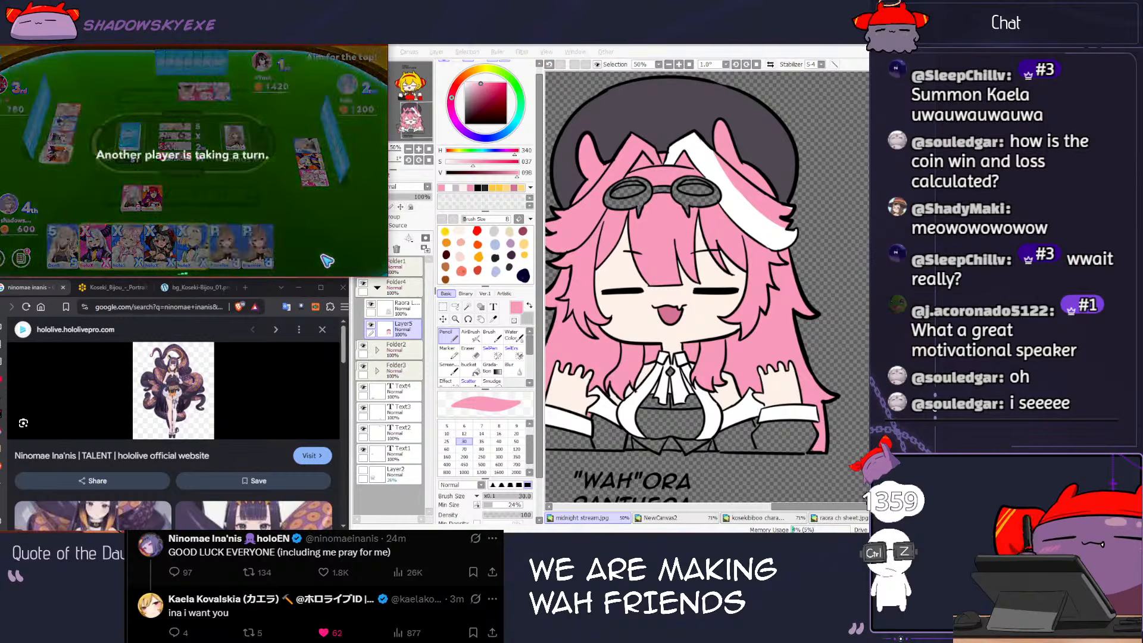
click(625, 447)
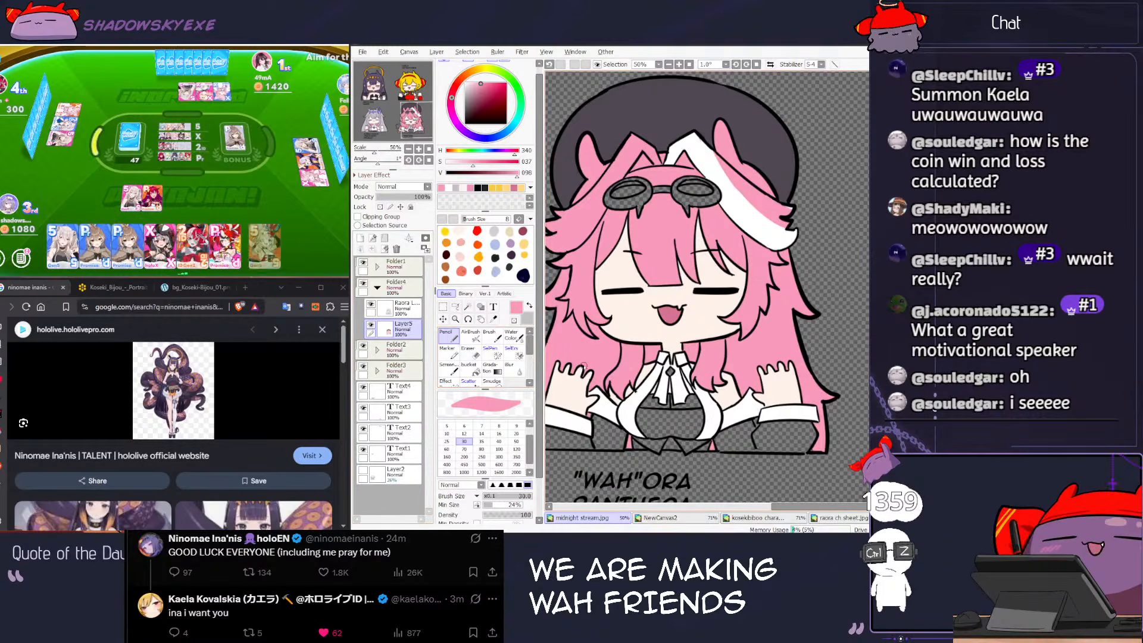
click(246, 208)
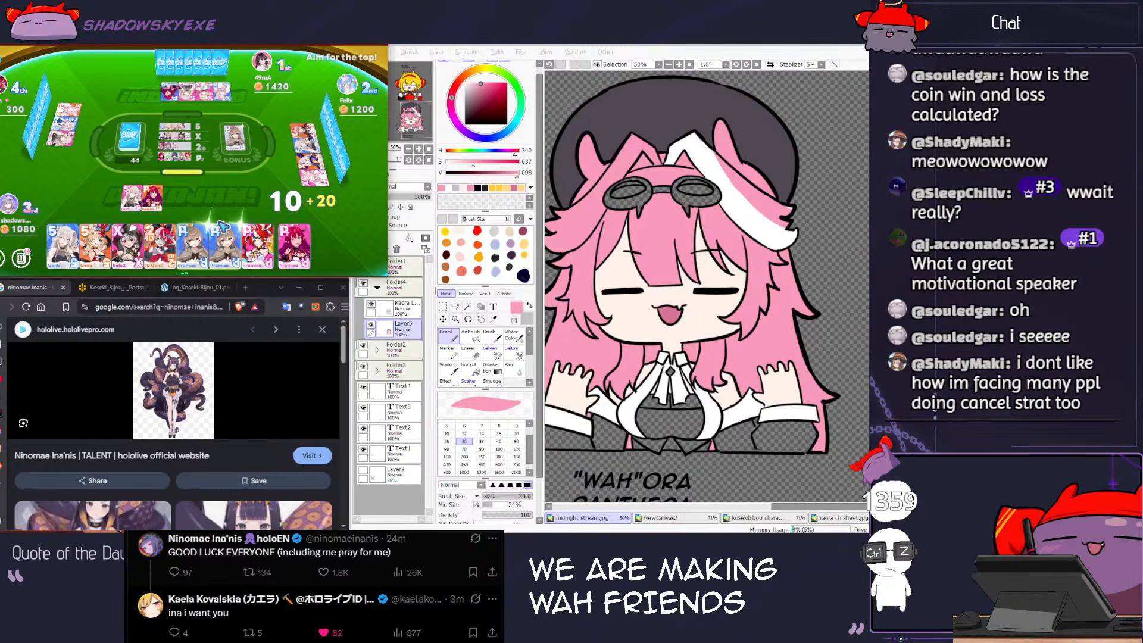
click(282, 240)
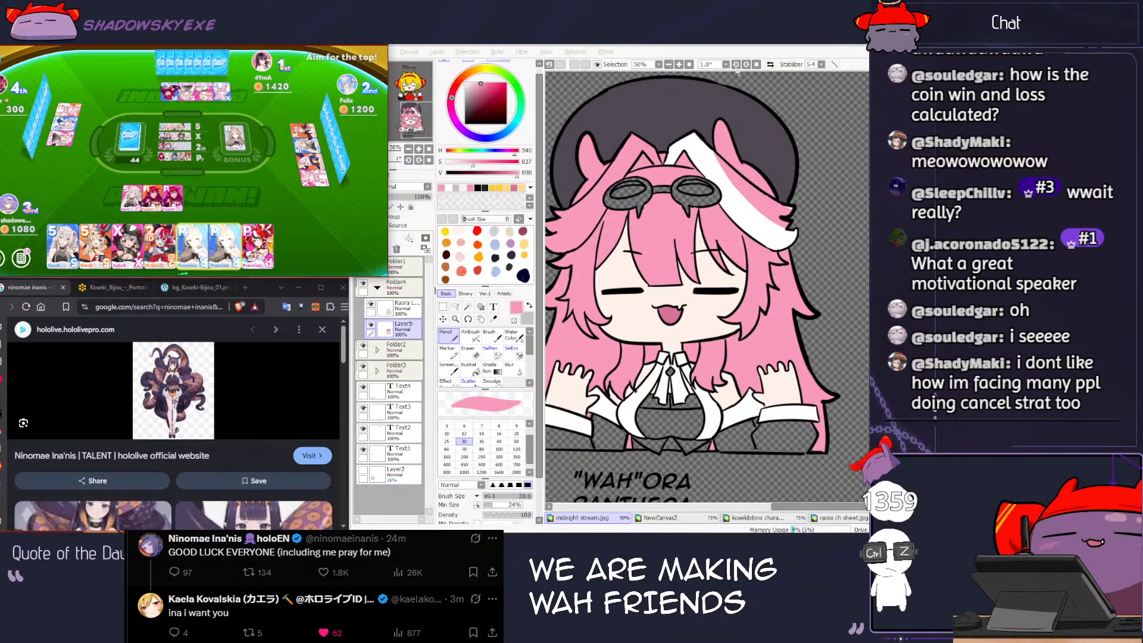
click(713, 54)
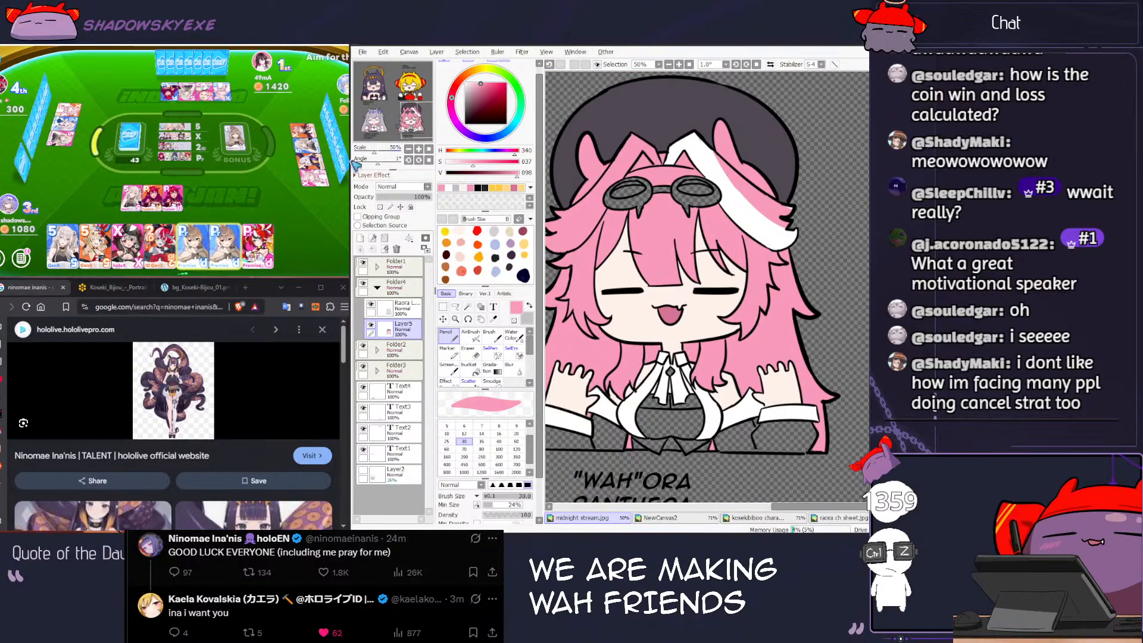
click(255, 203)
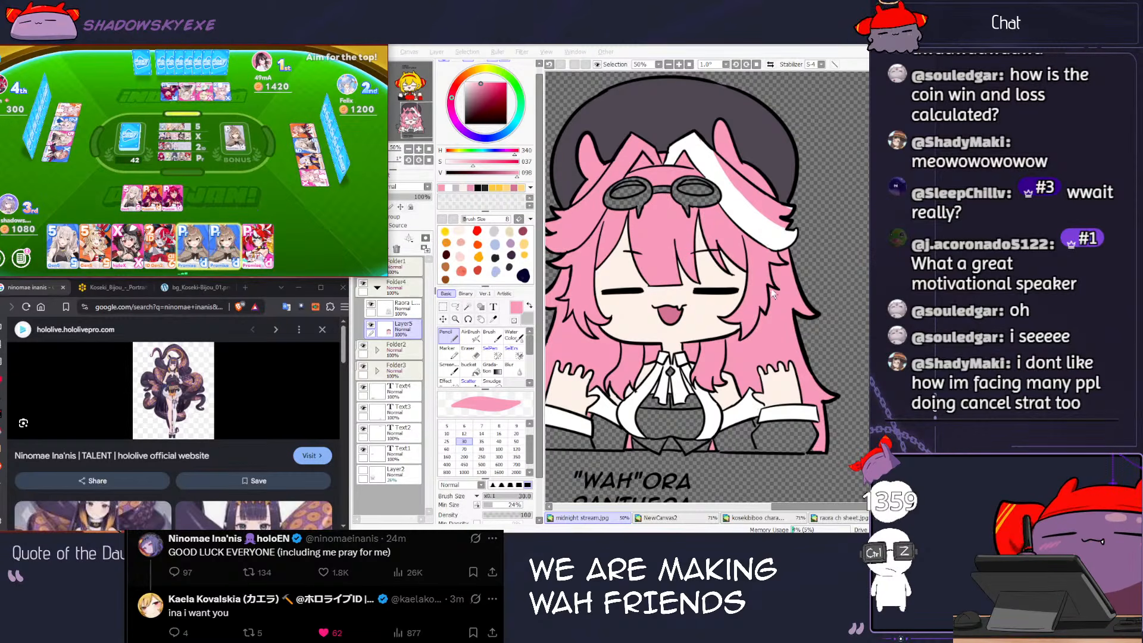
scroll(716, 410, up, 1)
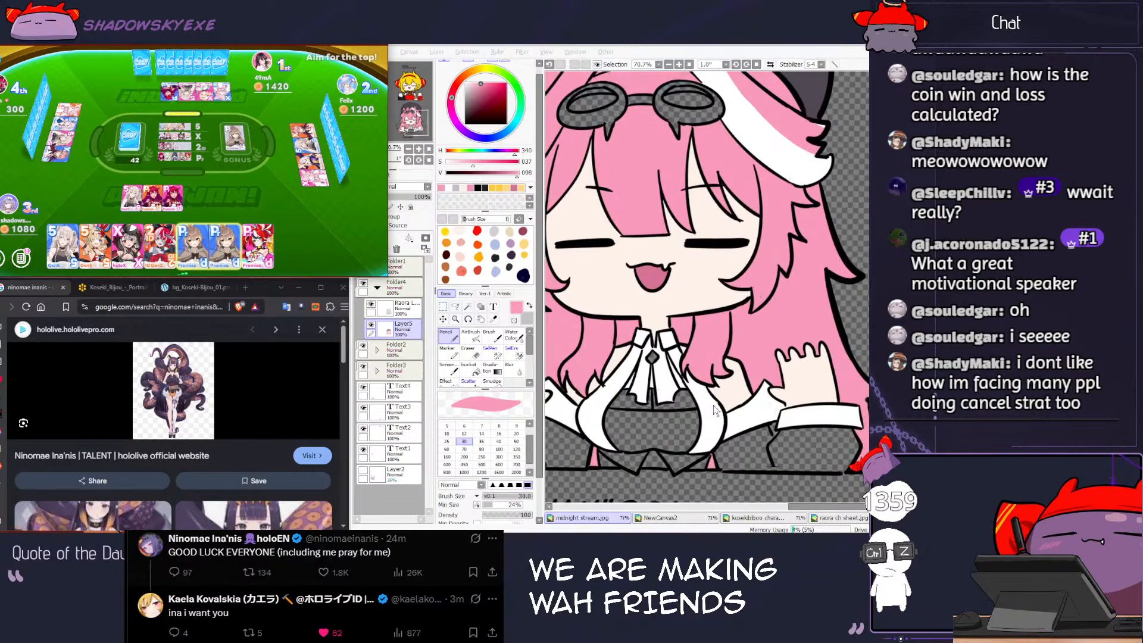
click(468, 306)
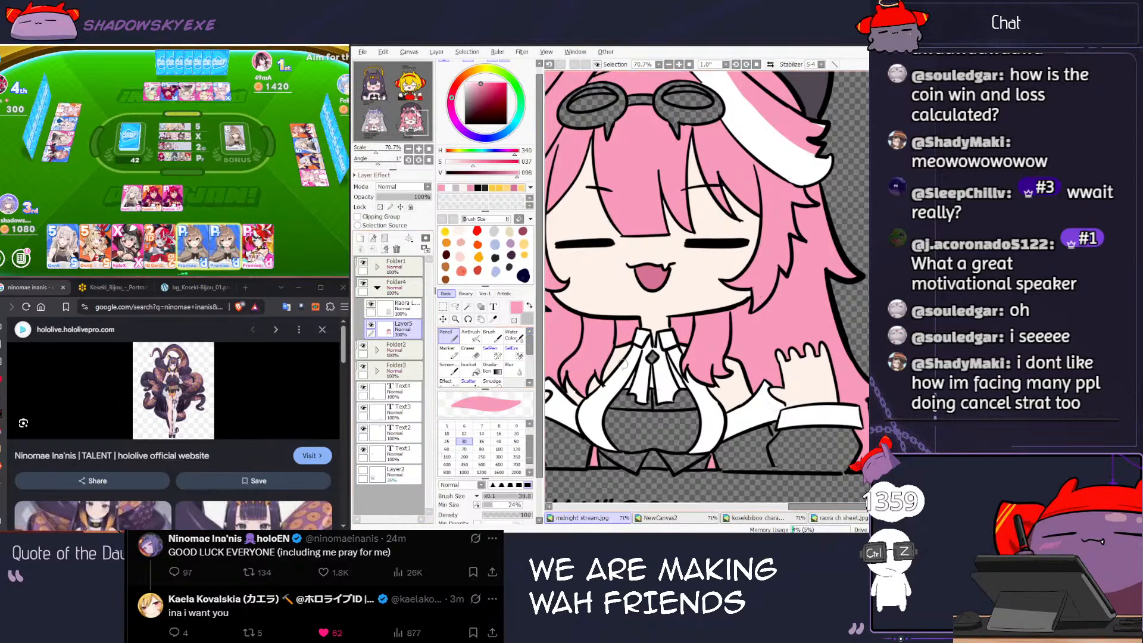
click(468, 306)
click(641, 408)
key(ctrl+z)
click(641, 409)
key(ctrl+z)
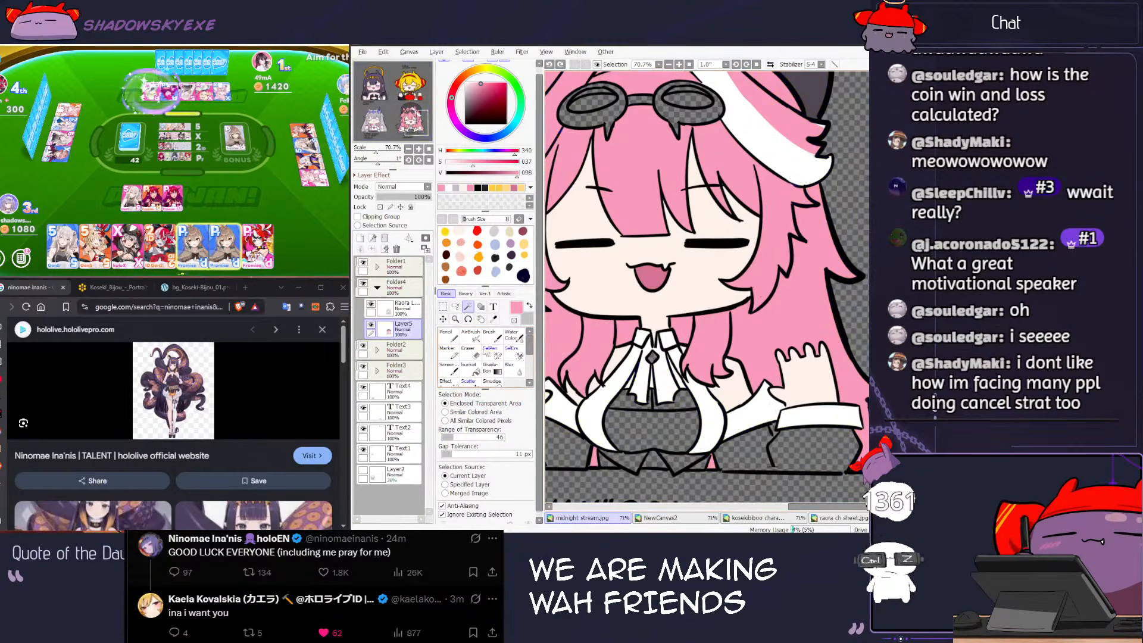
Step: Select the bare chest area beneath the cravat and fill it on Layer5 with the light skin tone sampled from the drawing
click(406, 308)
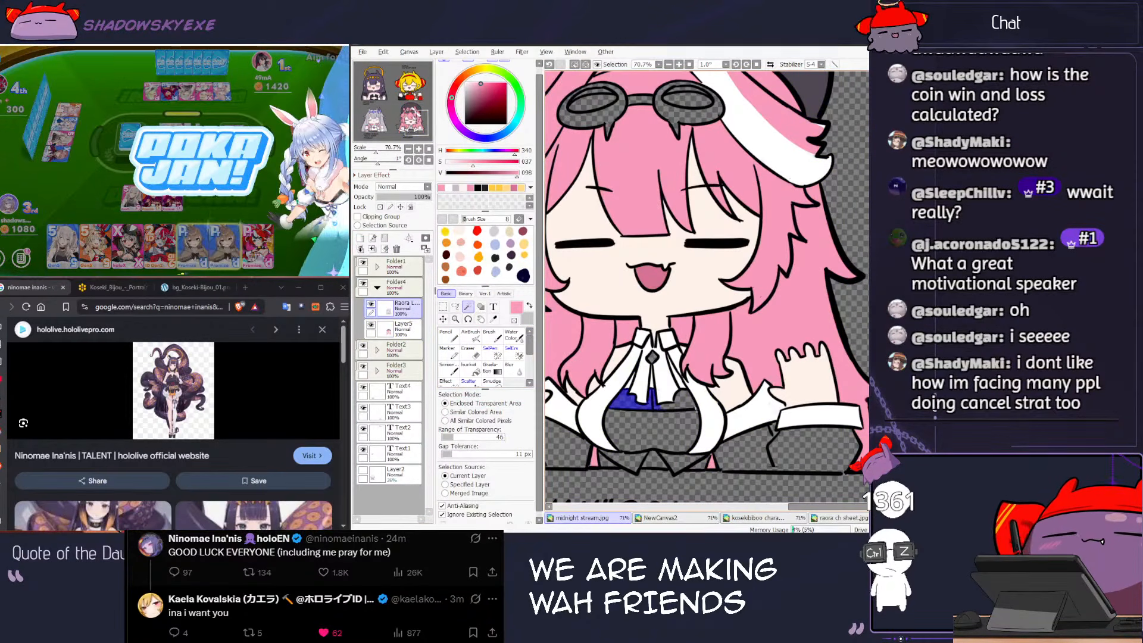
click(692, 403)
key(n)
right_click(727, 388)
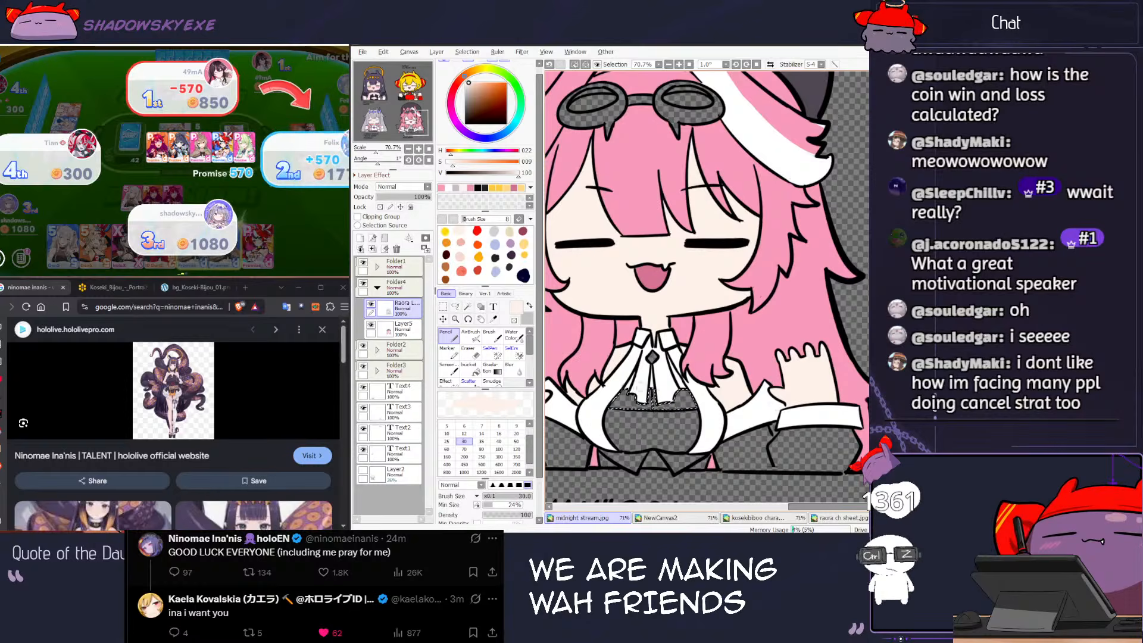
click(400, 328)
click(469, 366)
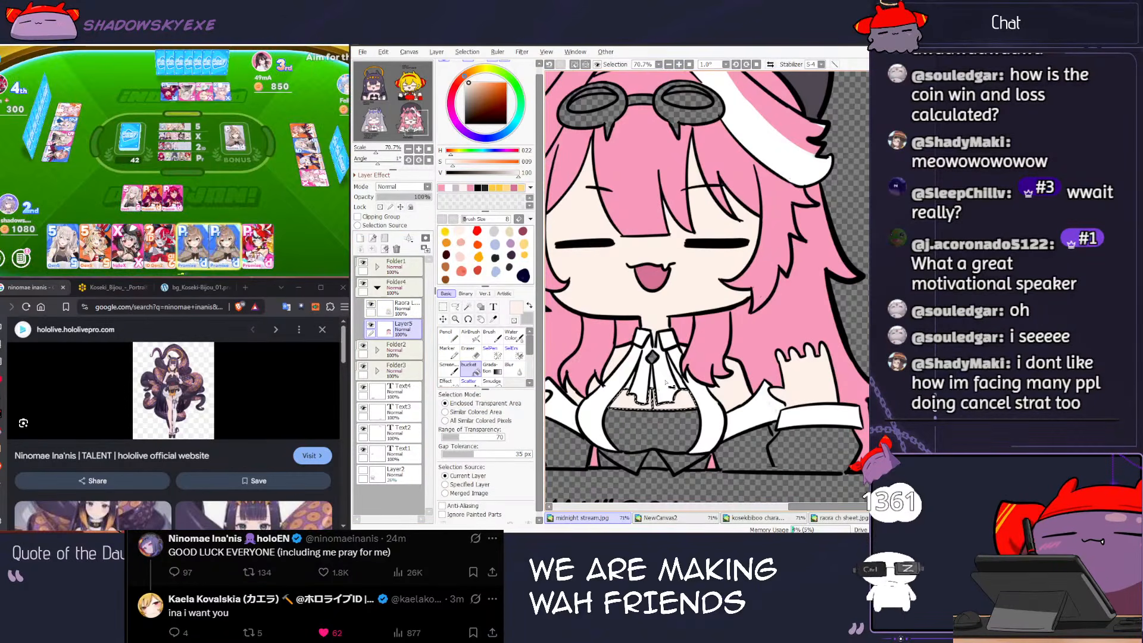
Step: Discard the third card of the hand at the Pokajan table
click(281, 112)
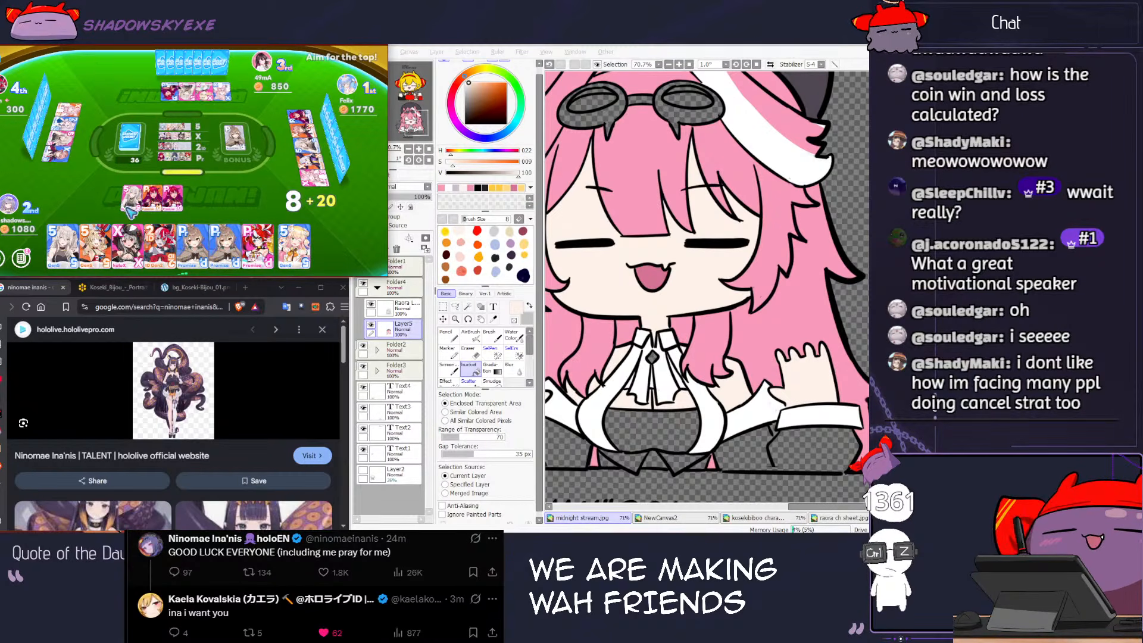
click(133, 254)
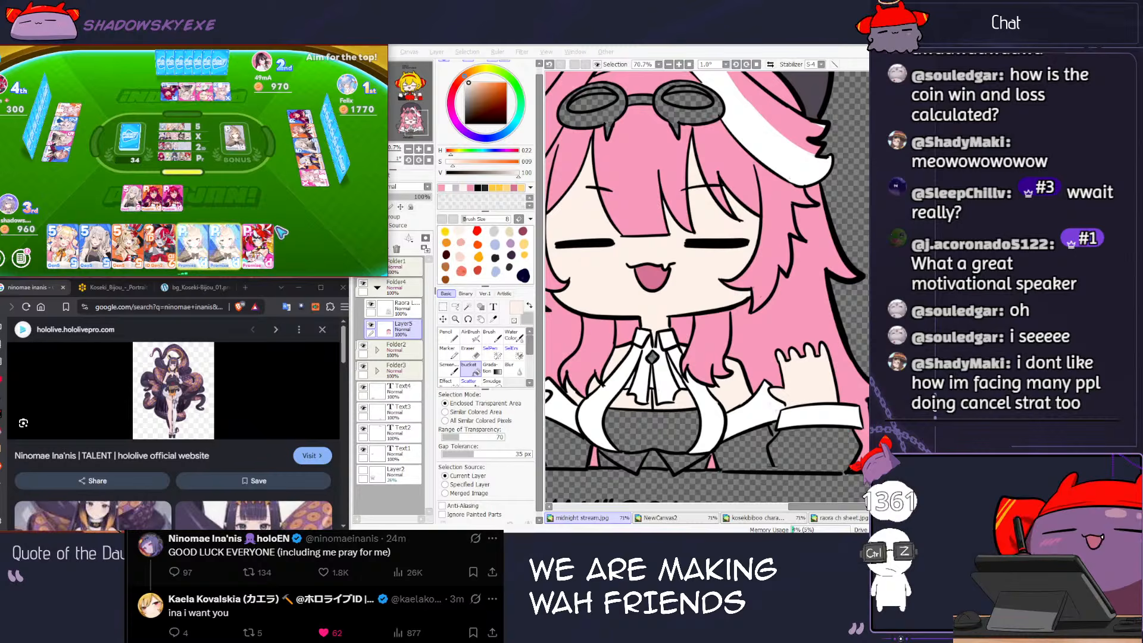
click(644, 432)
key(w)
click(645, 432)
key(ctrl+z)
click(407, 308)
click(645, 433)
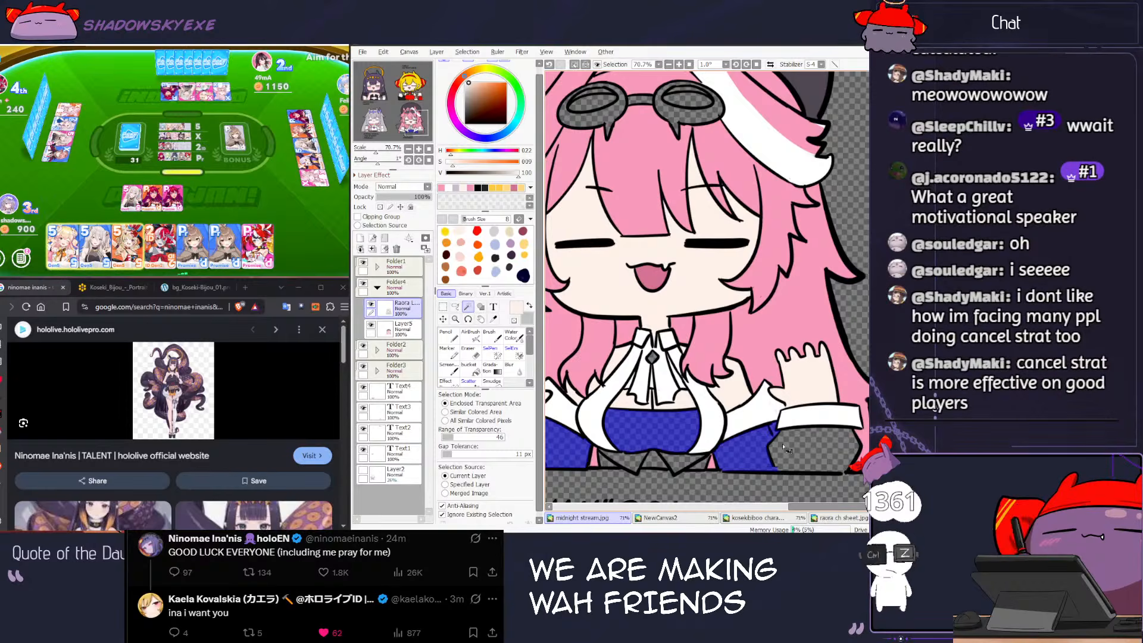
key(ctrl+d)
key(n)
right_click(711, 367)
click(405, 328)
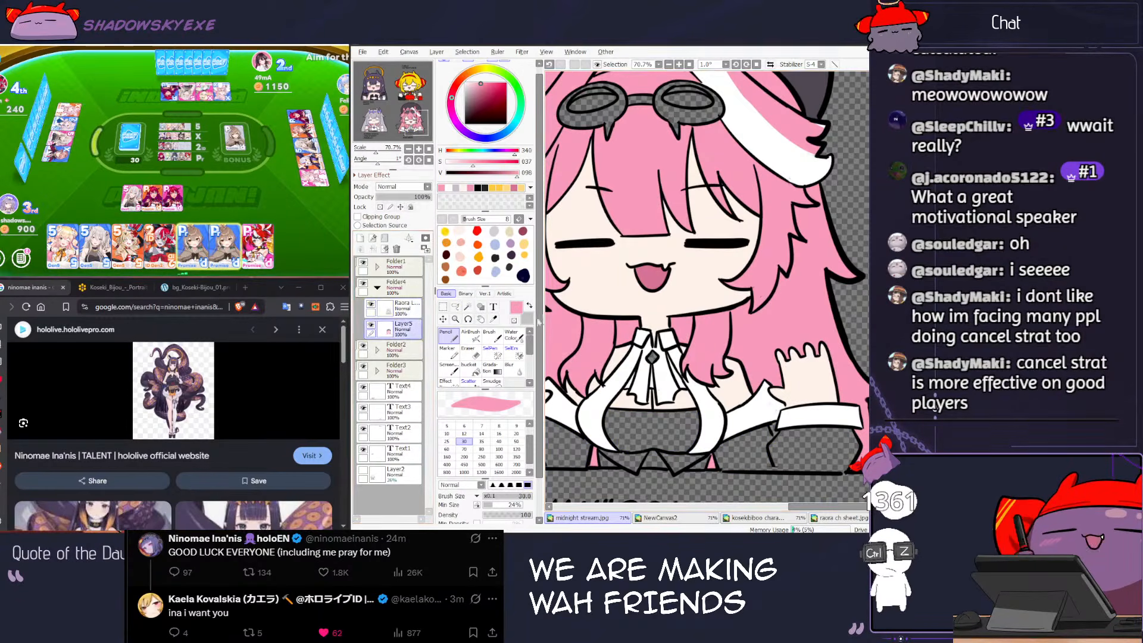
drag(774, 426, 839, 398)
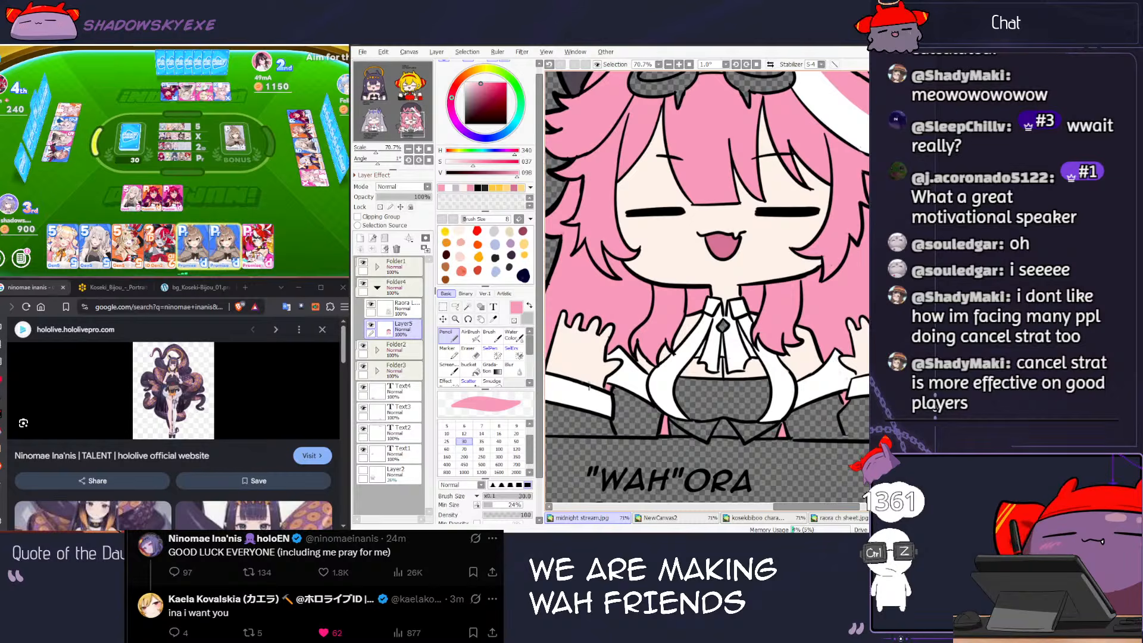
key(ctrl+z)
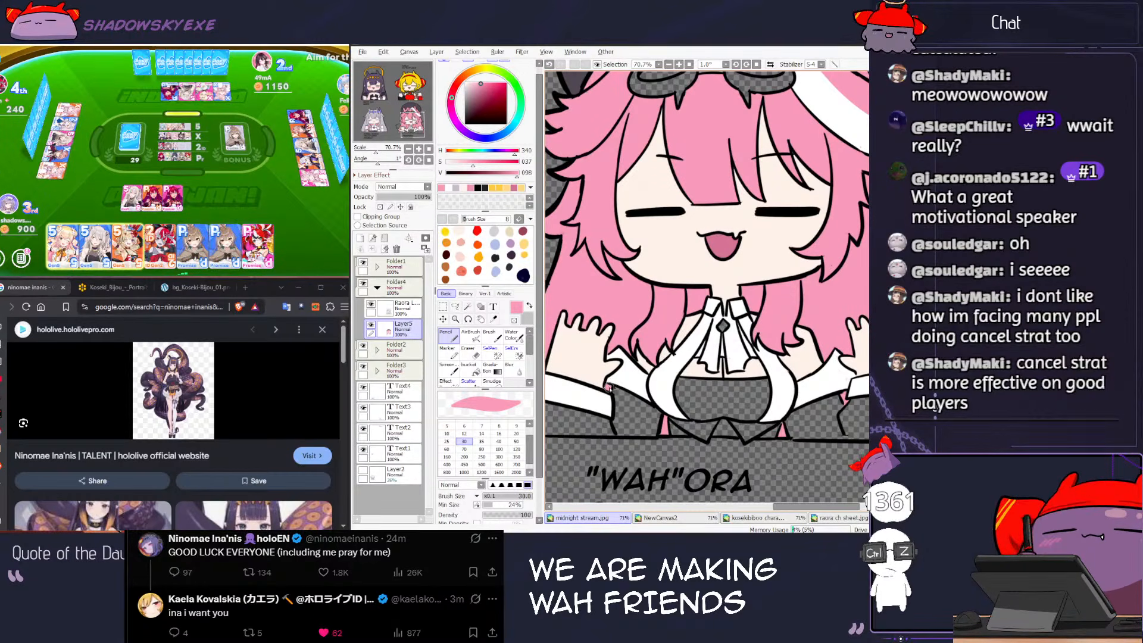
Step: Select both dark sleeve parts of the Raora chibi's left-hand arm on the Raora line-art layer with the Magic Wand
click(405, 306)
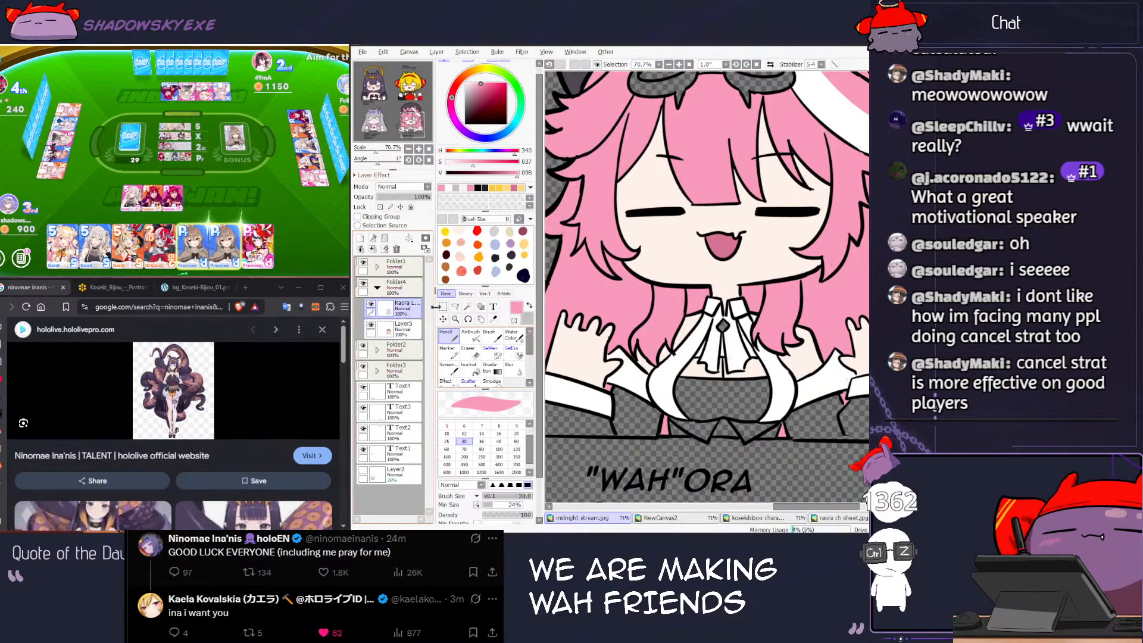
click(467, 307)
click(636, 417)
click(577, 423)
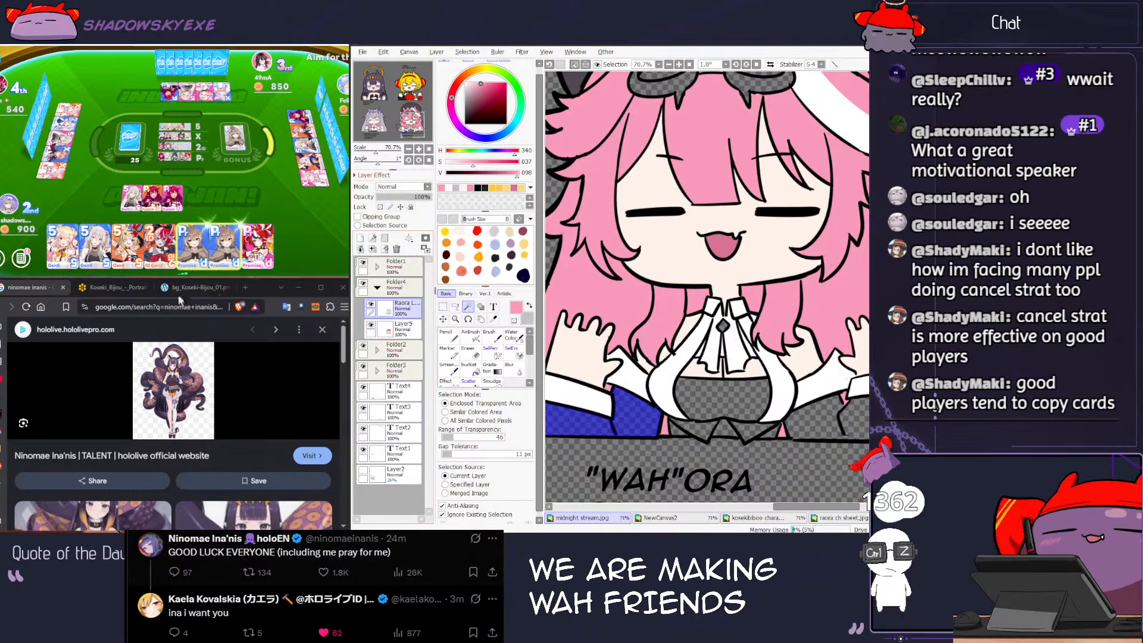
Step: Discard the fourth card of the hand in the Pokajan round
click(225, 192)
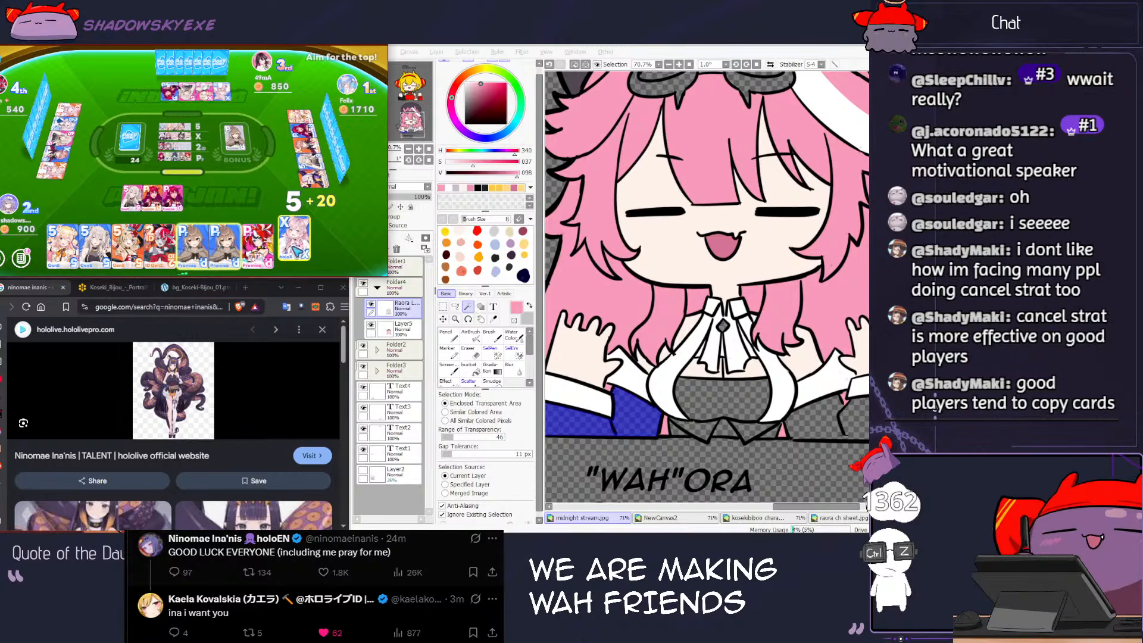
click(160, 245)
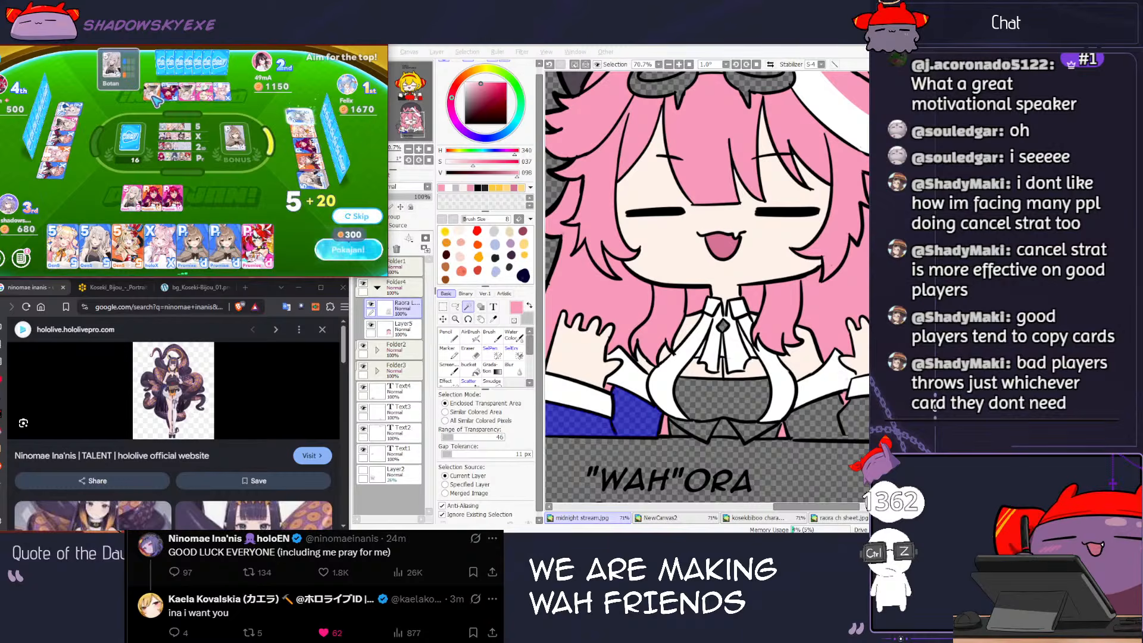
Step: Declare Pokajan with the completed set and discard the first card of the hand
click(315, 247)
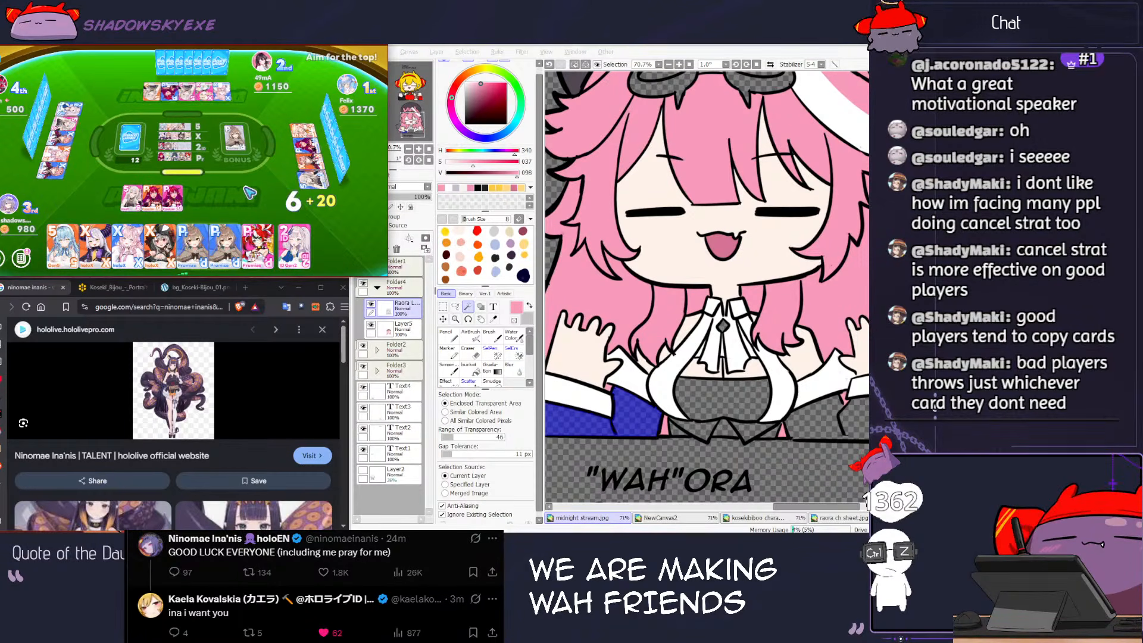
click(69, 247)
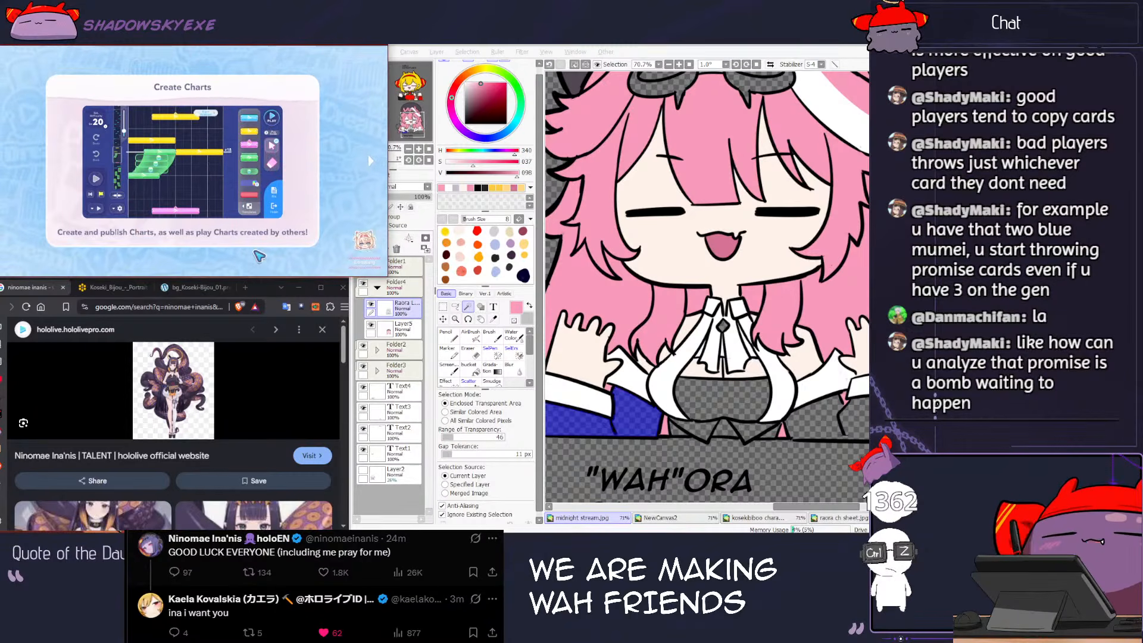
Step: Go through the round results and start the same Pokajan game again with a bet of 2000 coins
click(288, 262)
click(321, 267)
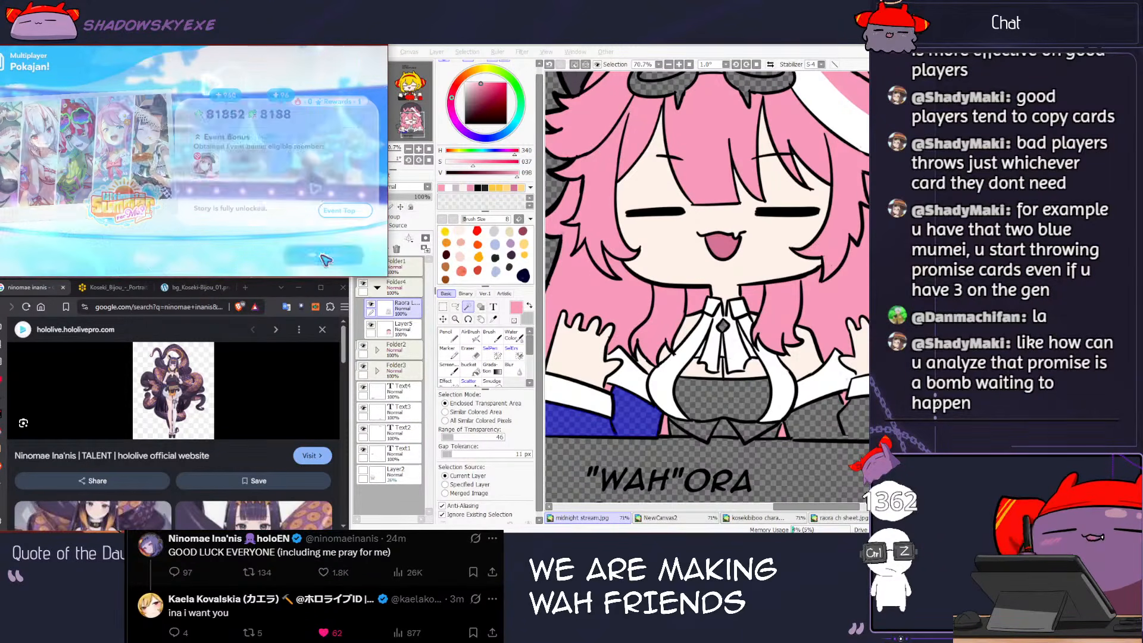
click(324, 260)
click(165, 175)
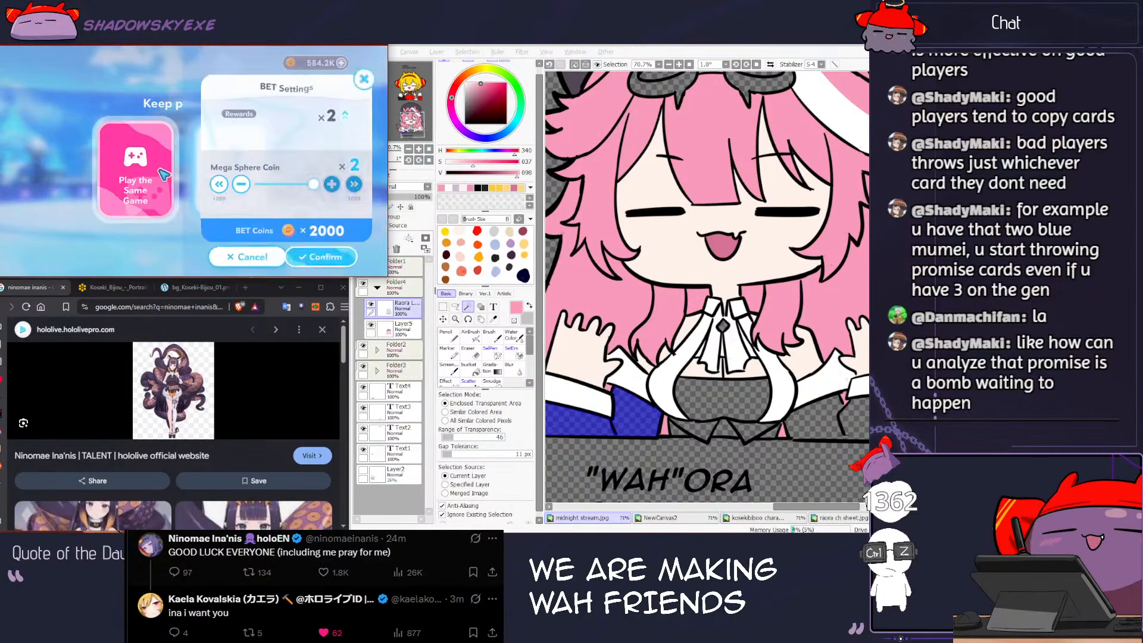
click(310, 258)
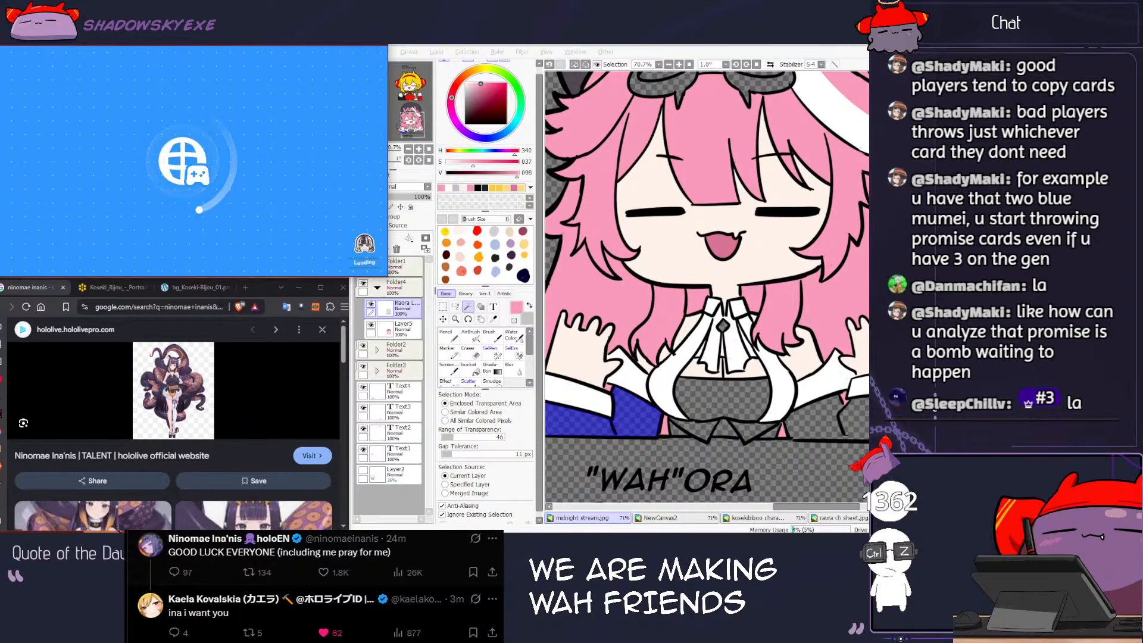
Step: Add both dark sleeve parts of the Raora chibi's right-hand arm to the Magic Wand selection
click(479, 138)
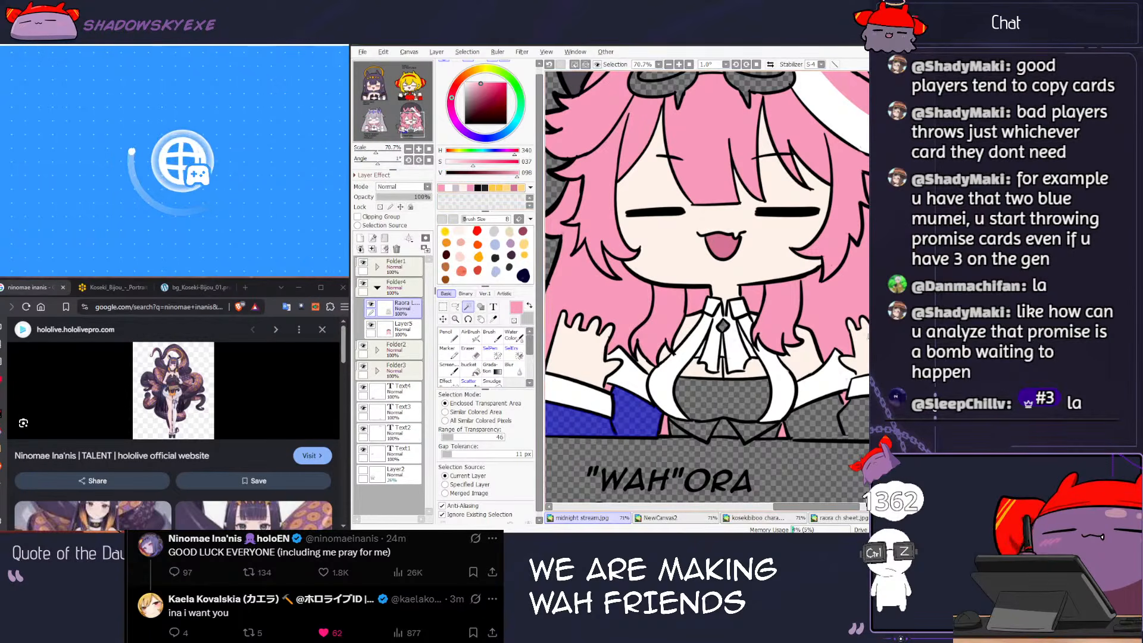
click(817, 415)
click(863, 414)
key(g)
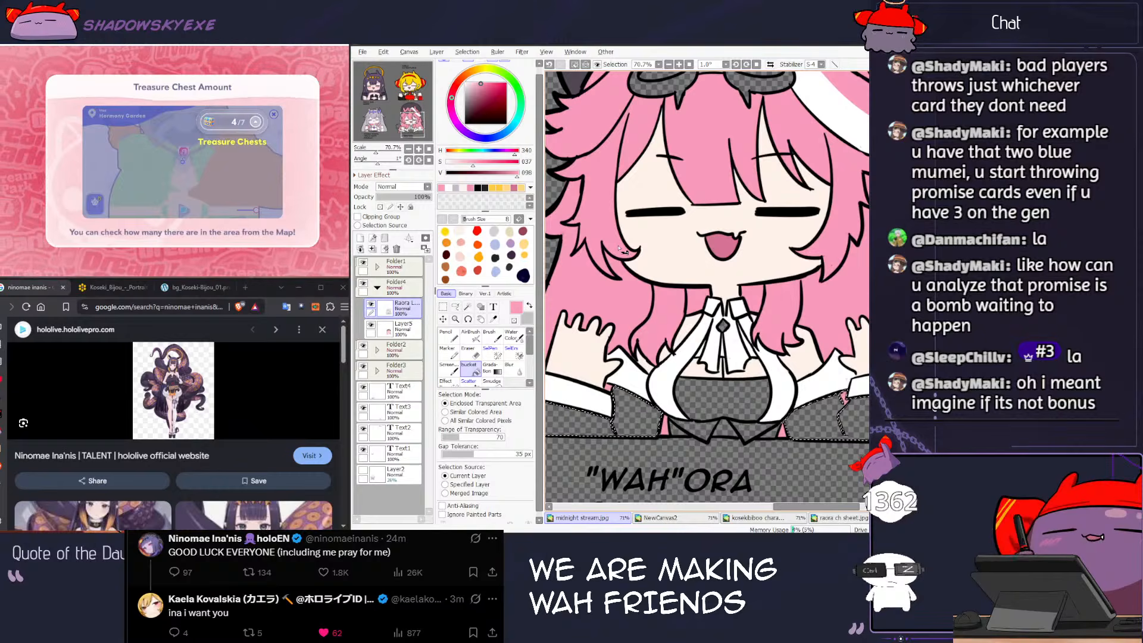
Step: Look through the open NewCanvas2 and Koseki Bijou reference canvases and return to the midnight stream drawing
key(ctrl+Tab)
key(ctrl+Tab)
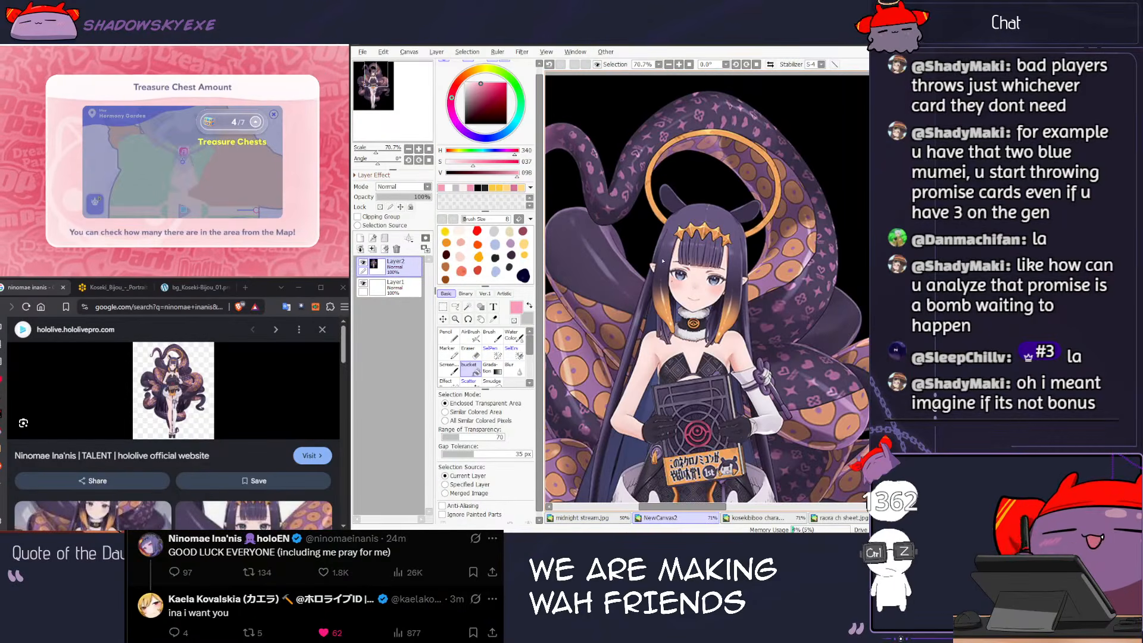
scroll(662, 261, down, 3)
scroll(738, 265, down, 3)
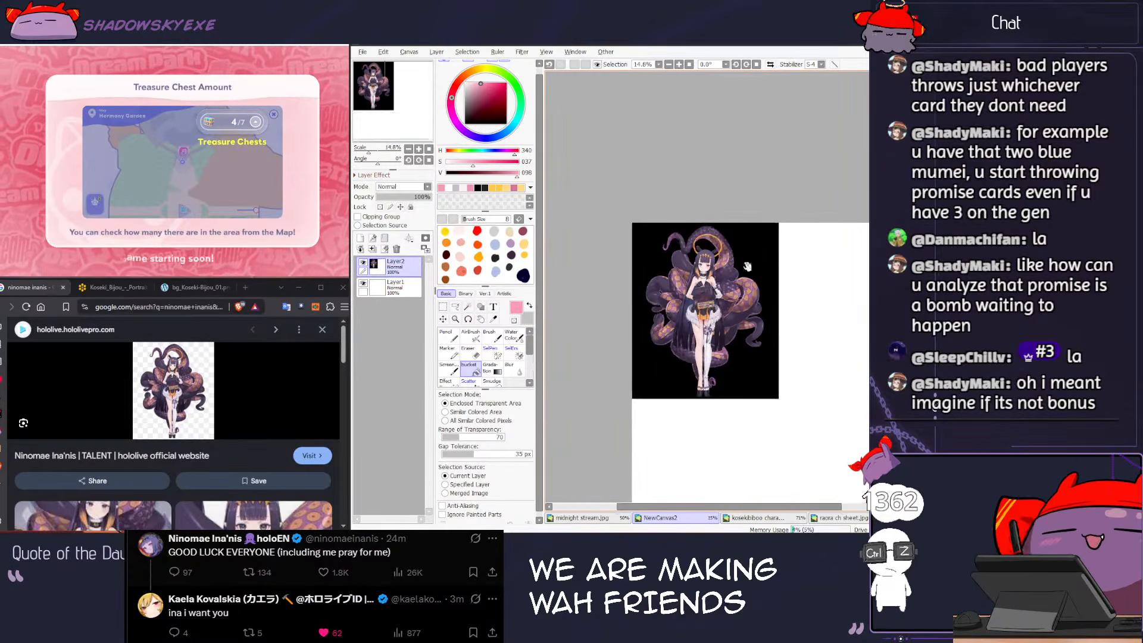
drag(784, 282, 619, 213)
drag(660, 288, 780, 274)
scroll(726, 285, up, 1)
key(ctrl+Tab)
key(ctrl+Tab)
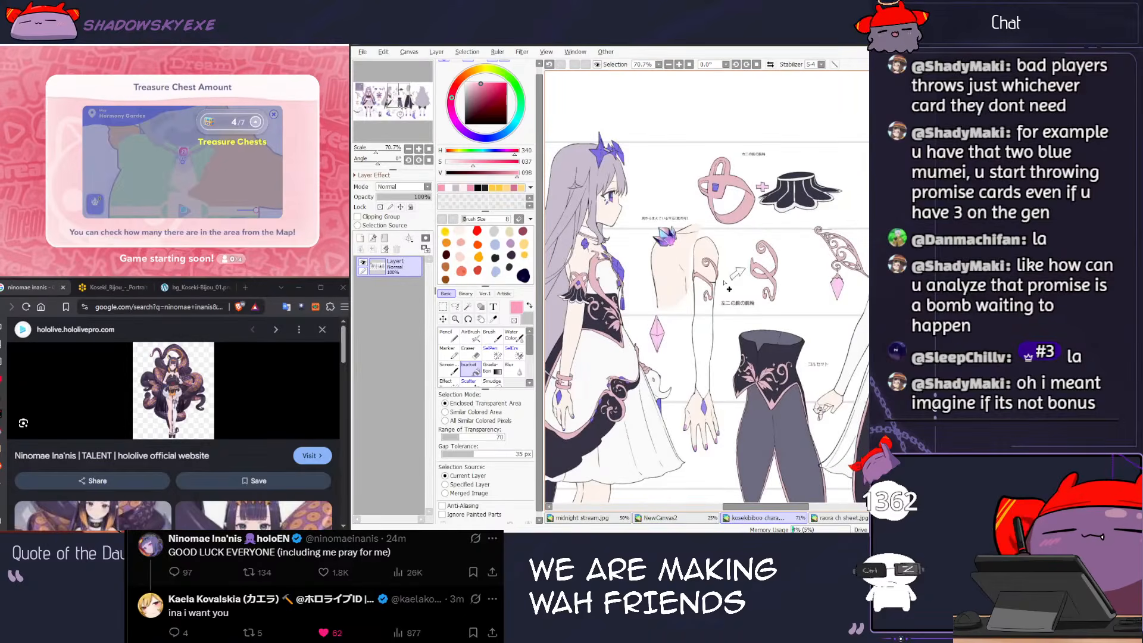
key(n)
key(ctrl+Tab)
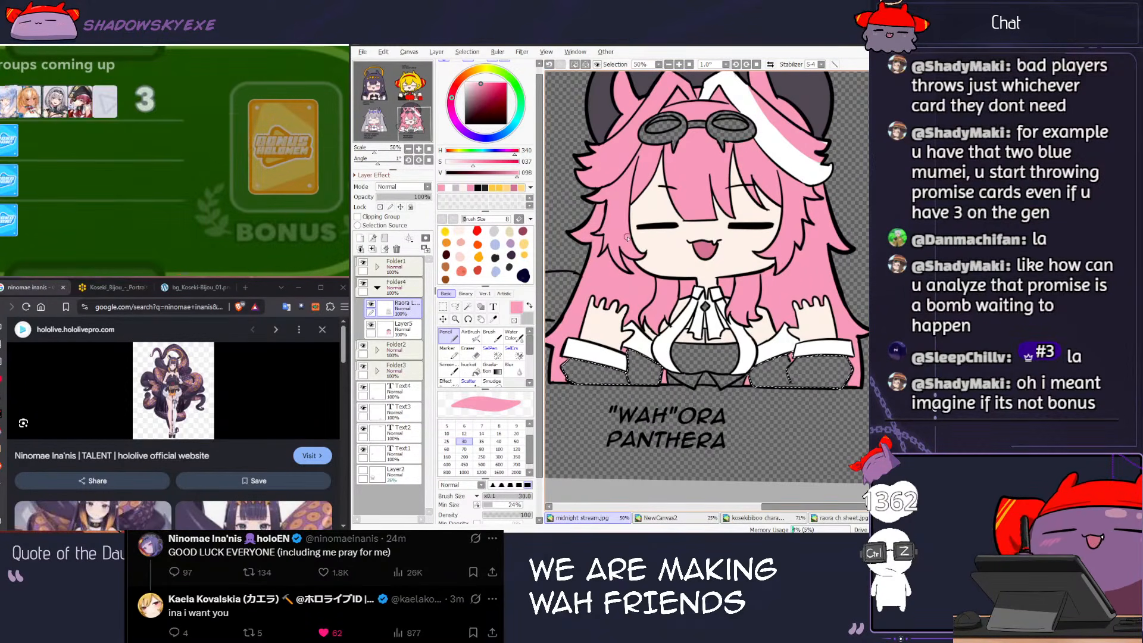
Step: Sample the deep pink of the coat from the raora ch sheet and fill the selected sleeves with it on Layer5
click(839, 517)
scroll(687, 297, down, 2)
drag(687, 238, 687, 379)
scroll(687, 380, up, 3)
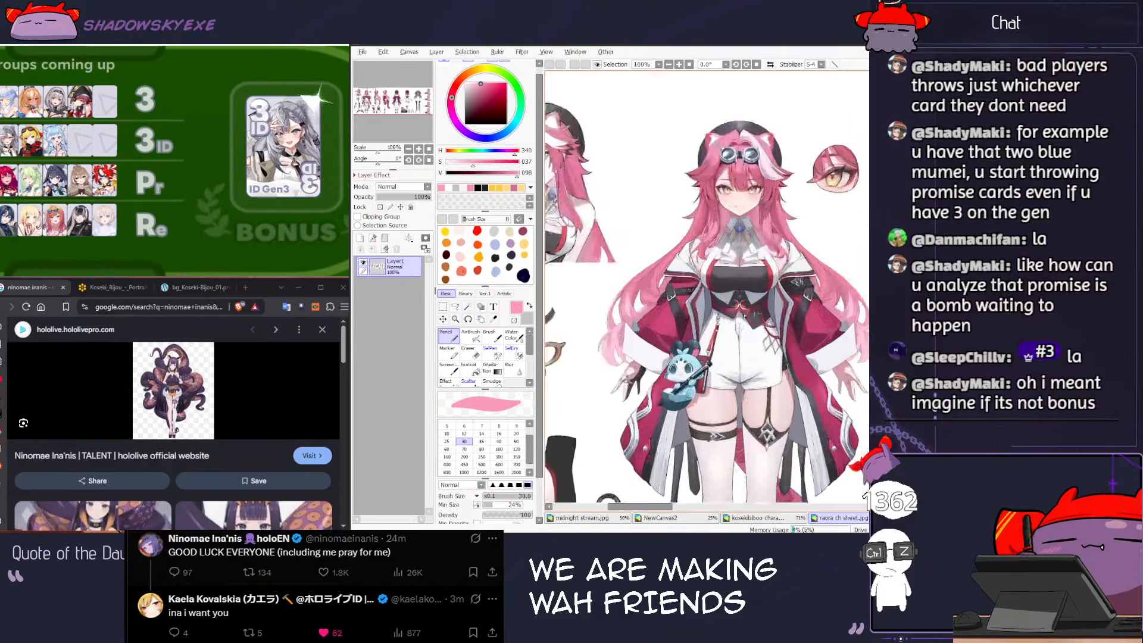
click(580, 517)
click(396, 327)
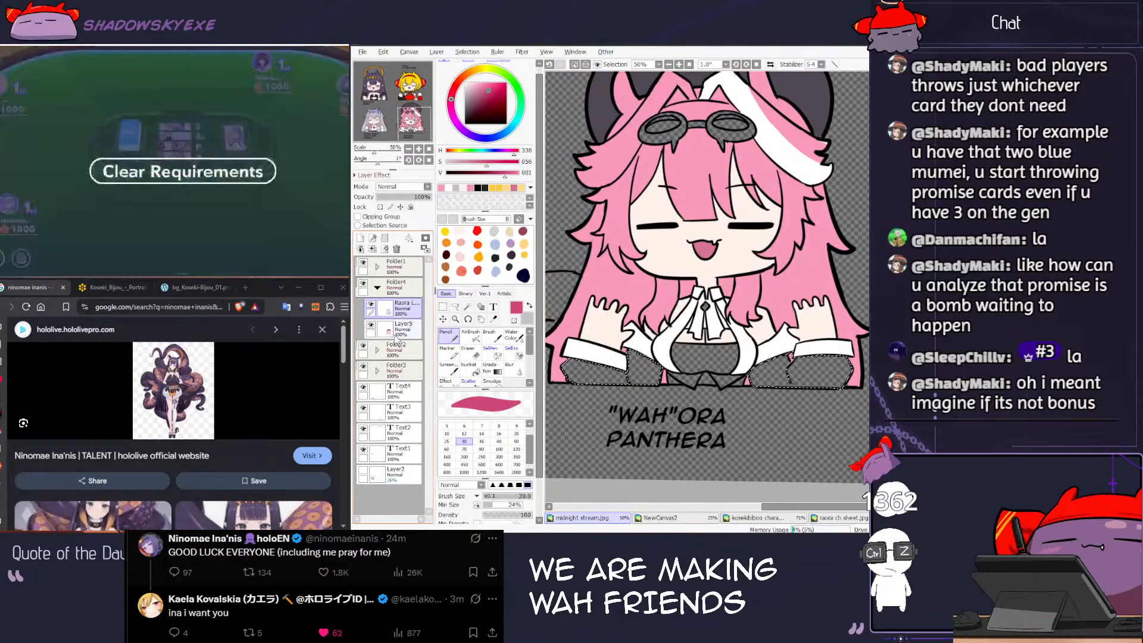
click(468, 366)
click(623, 352)
scroll(623, 351, up, 5)
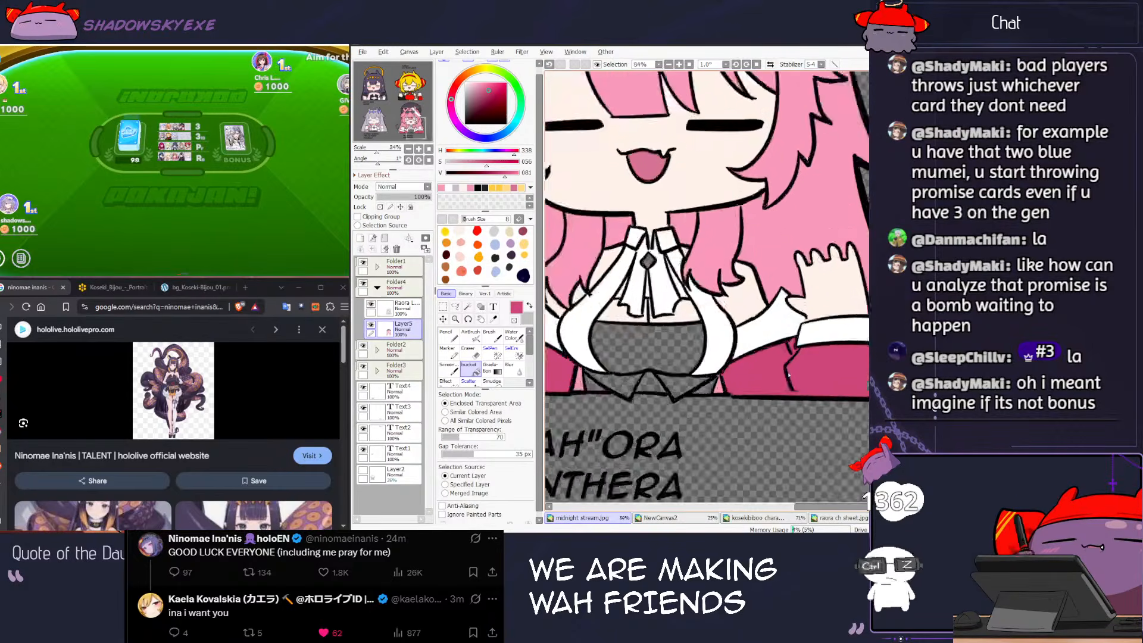
key(n)
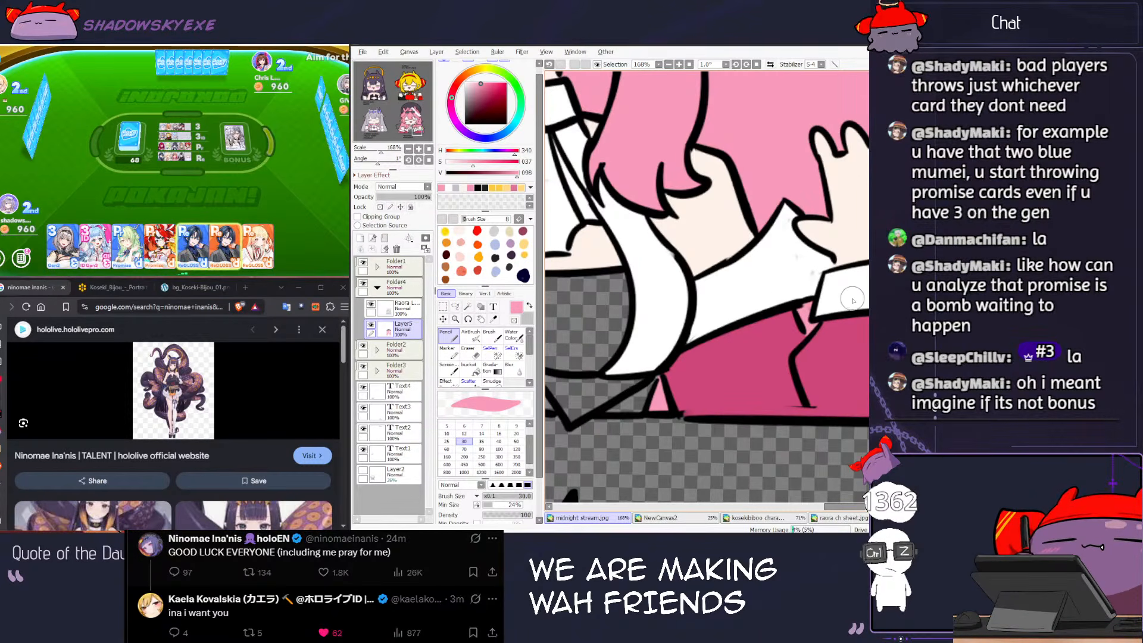
Step: Select the jagged tail shape behind the Raora chibi's hair on the Raora line-art layer with the Magic Wand
scroll(861, 176, down, 4)
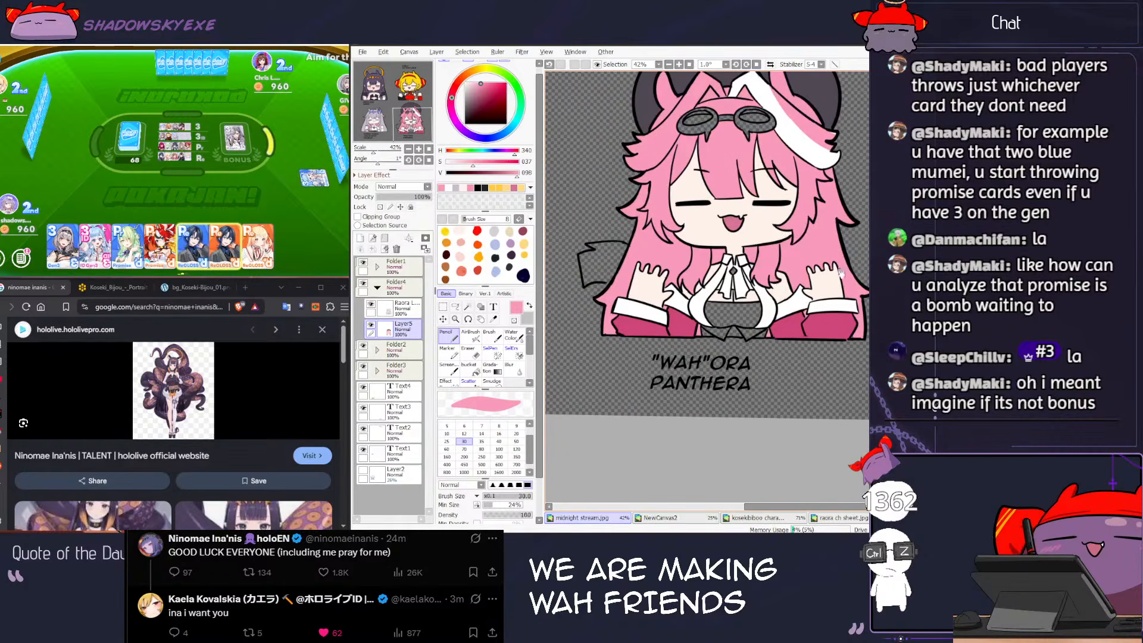
drag(798, 295, 813, 298)
click(391, 305)
click(467, 307)
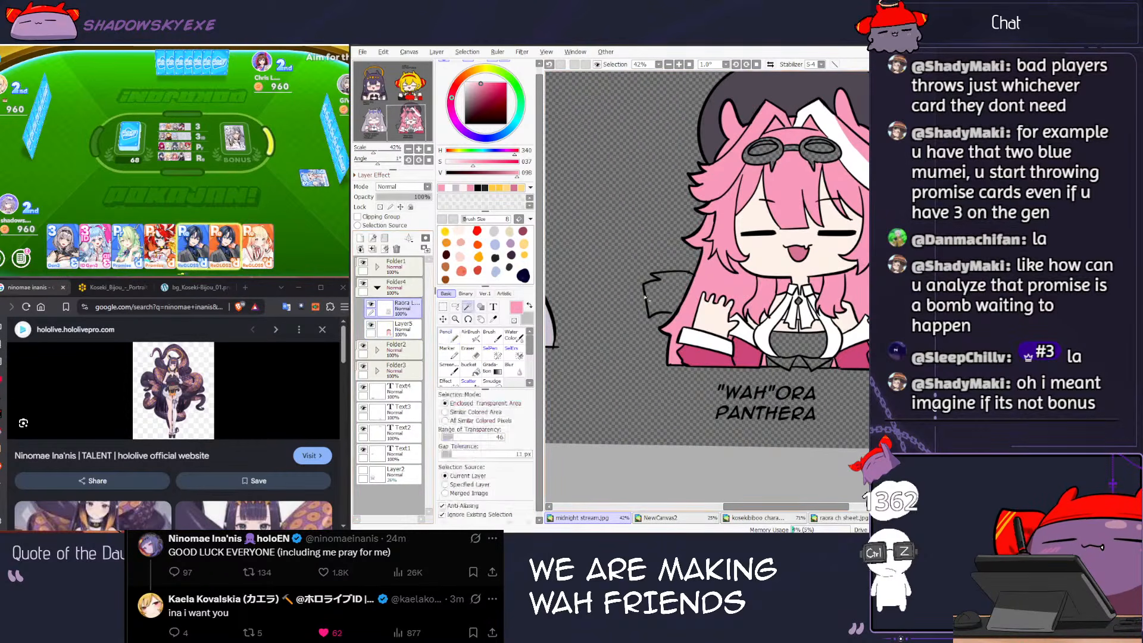
key(n)
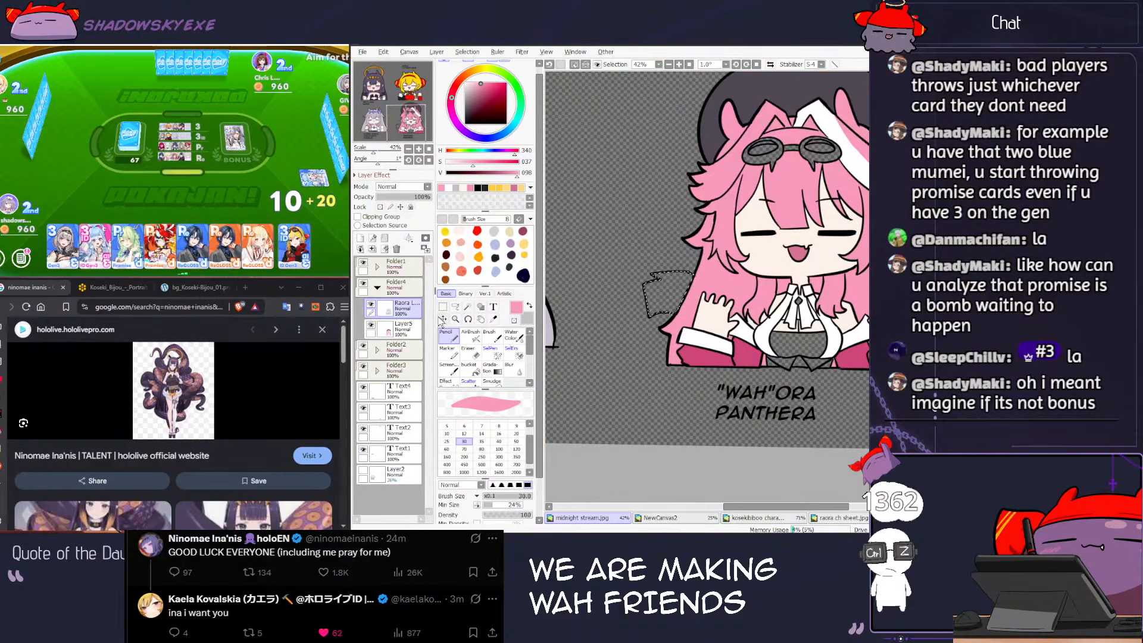
Step: Discard the seventh card of the hand in the Pokajan round
click(224, 200)
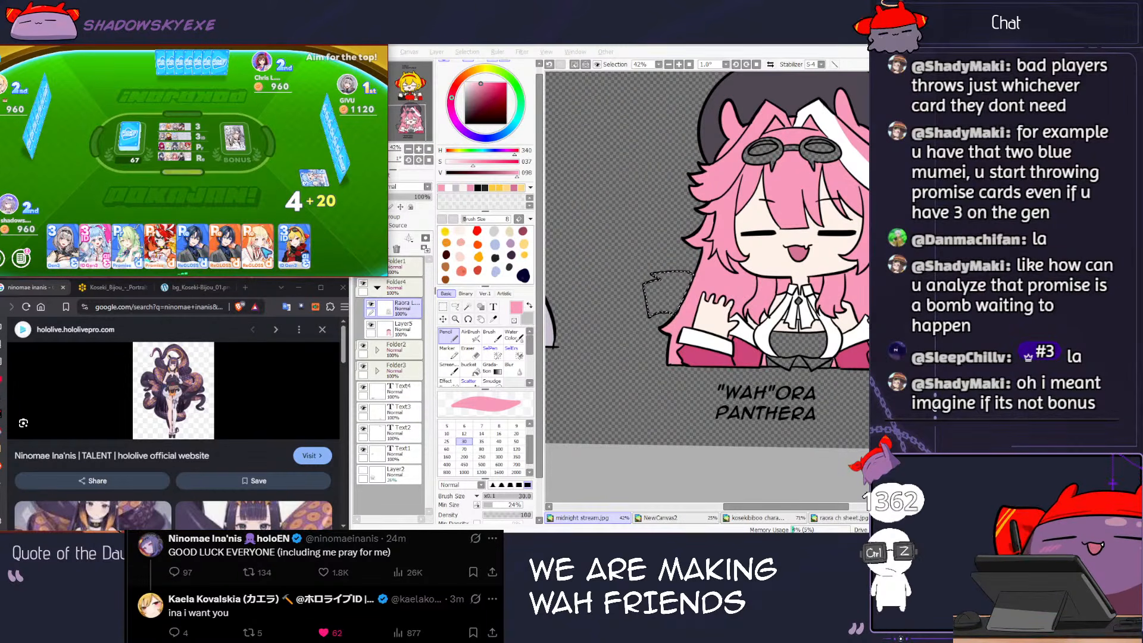
click(259, 247)
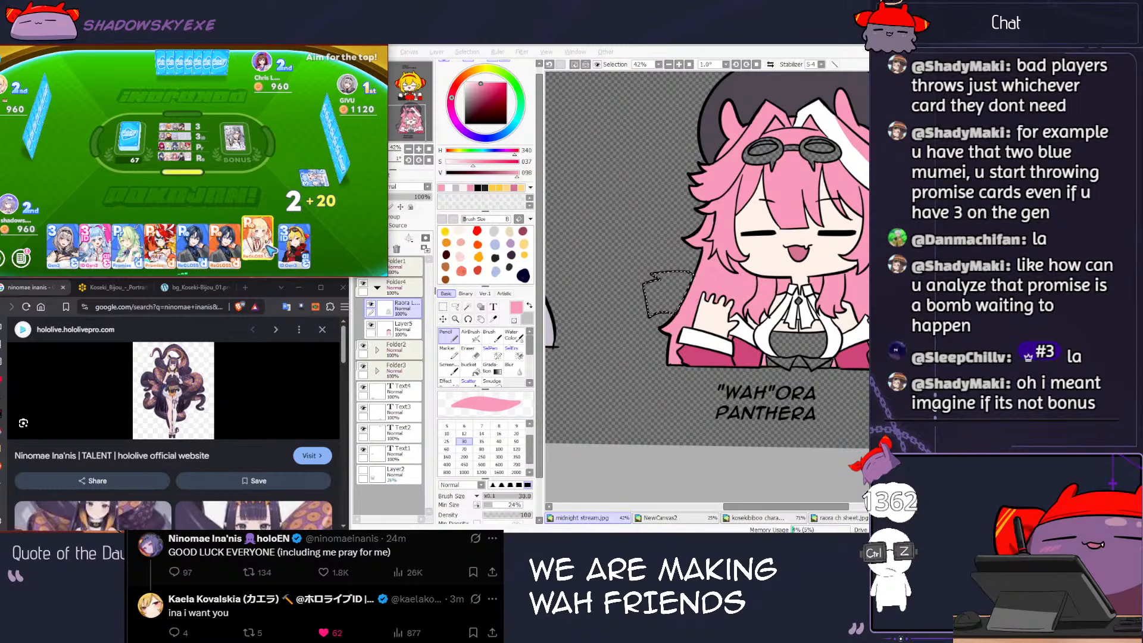
Step: Try to fill the selected tail shape with light pink on the Raora line-art layer and undo the fill
click(469, 369)
click(657, 303)
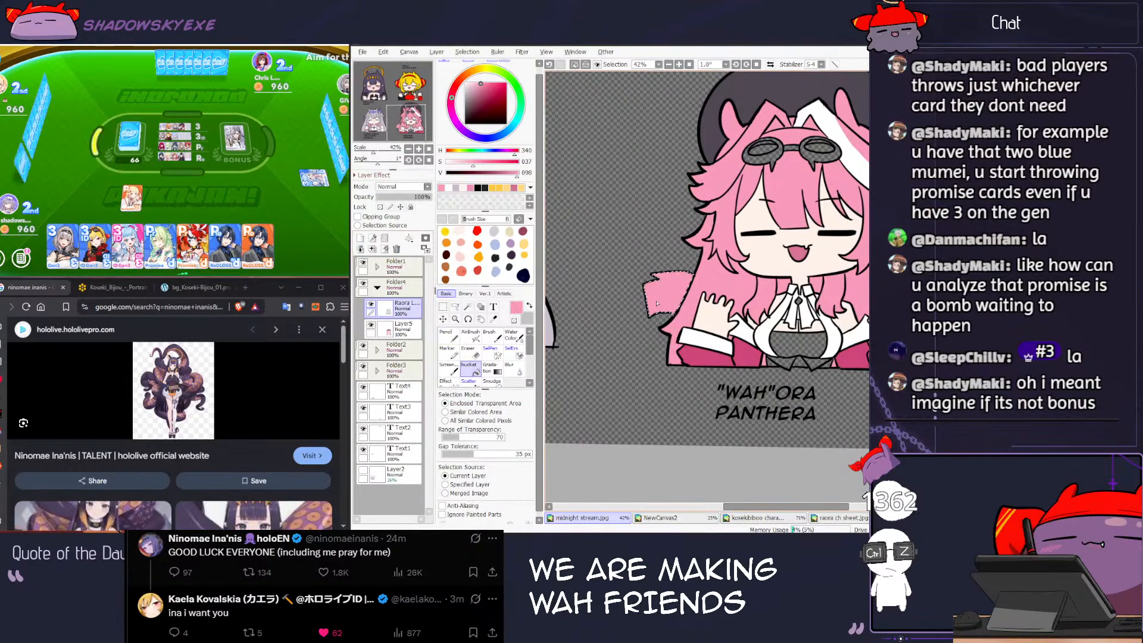
key(ctrl+z)
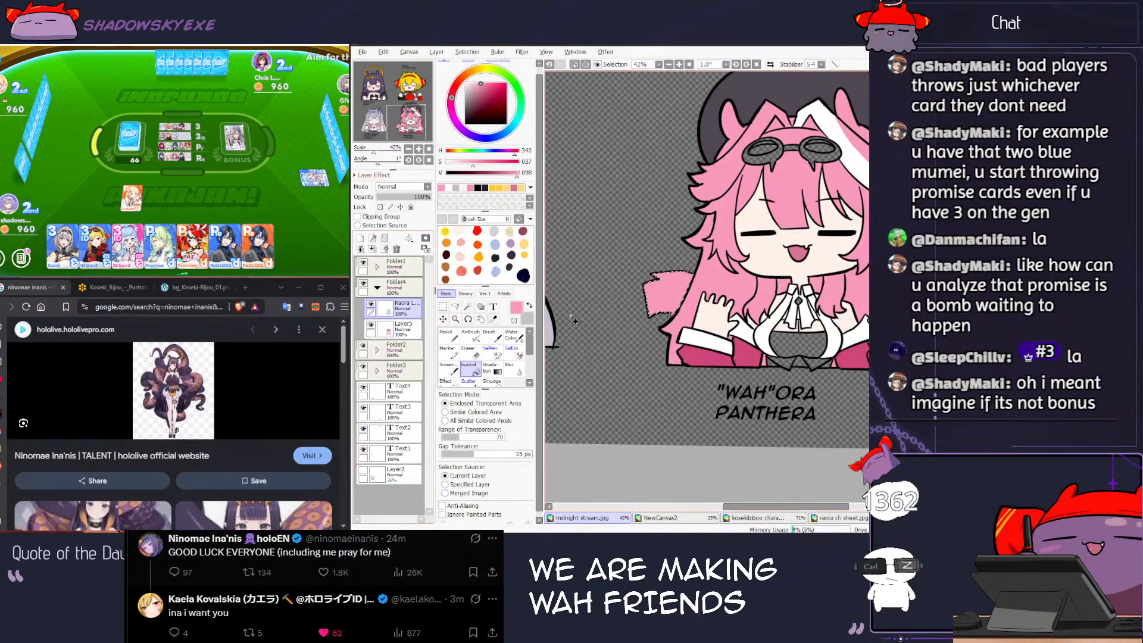
key(ctrl+z)
key(ctrl+z)
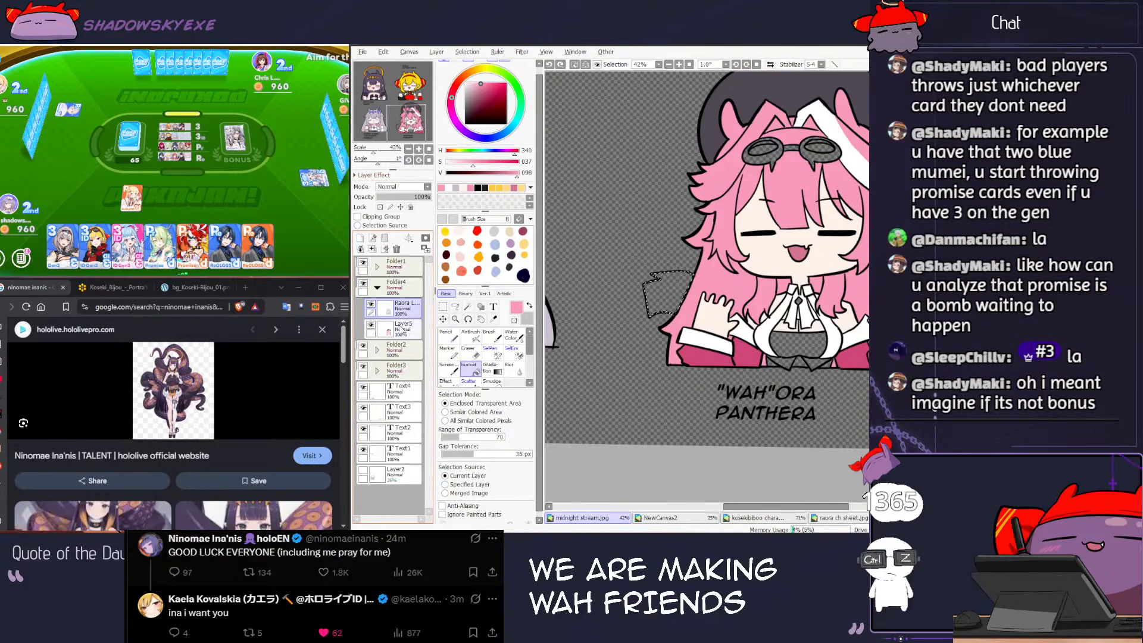
Step: Fill the selected tail shape behind the hair with light pink on Layer5
scroll(660, 300, up, 4)
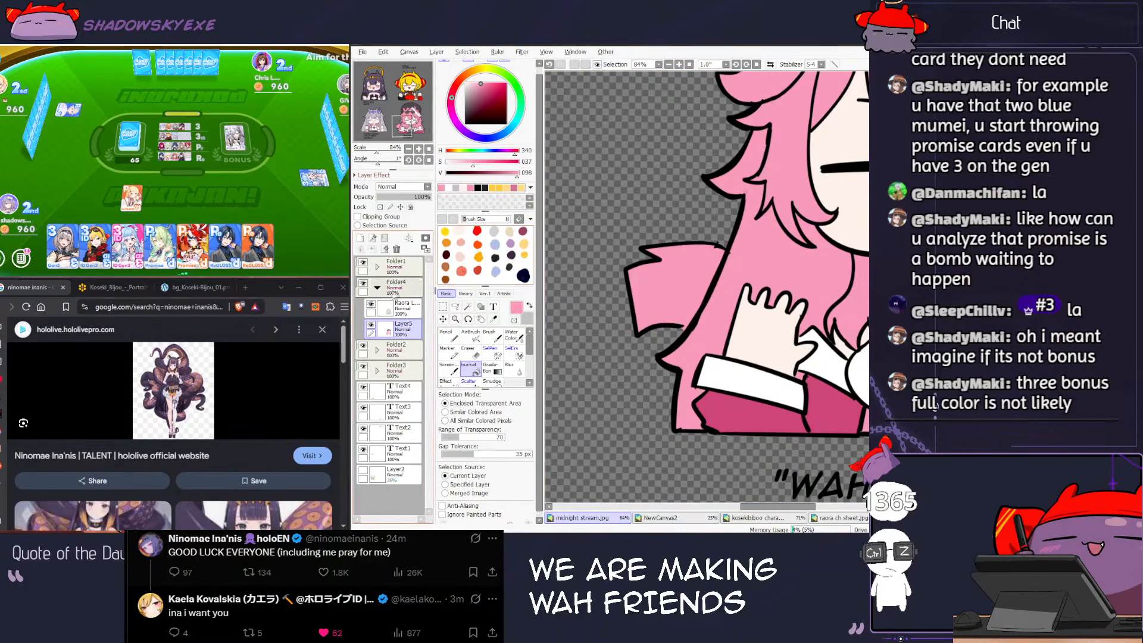
key(e)
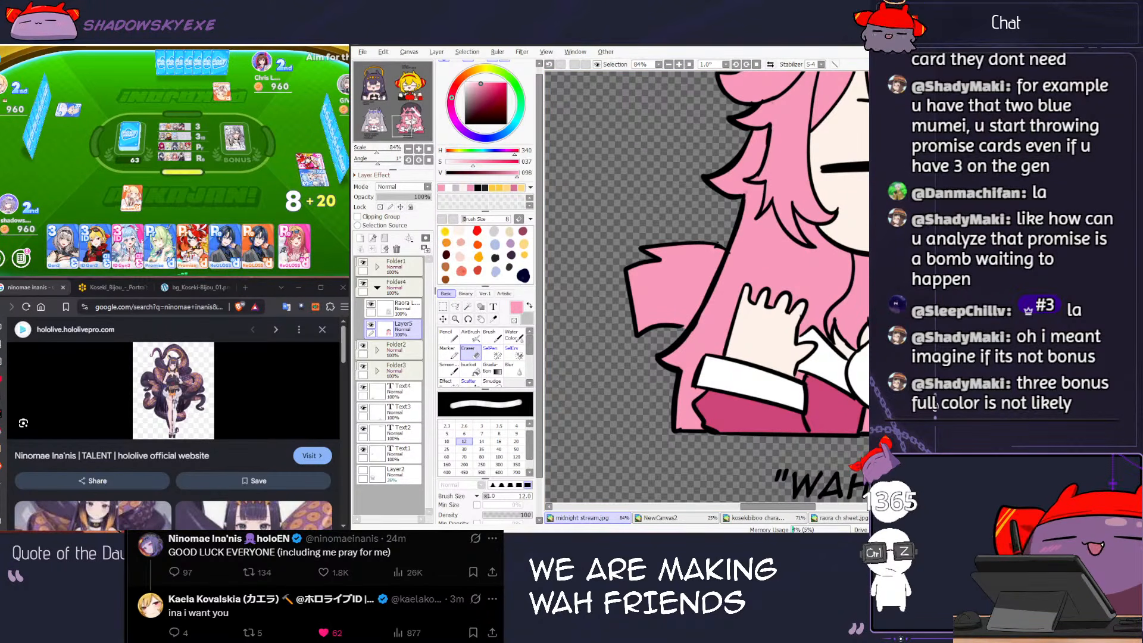
Step: Discard the fifth card of the hand at the Pokajan table
click(192, 246)
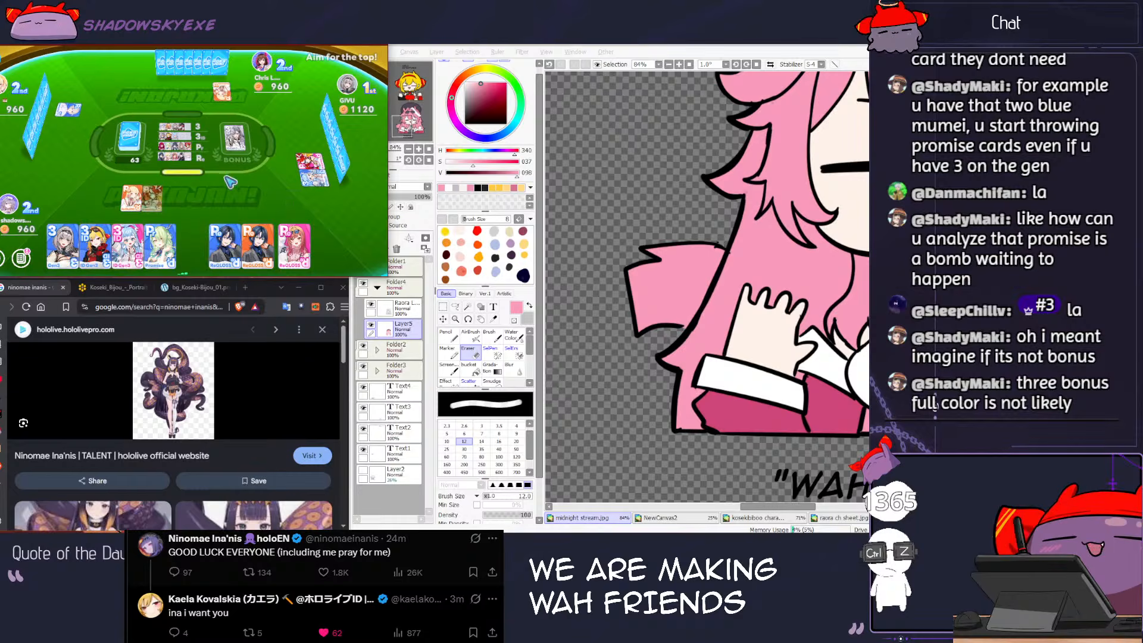
Step: Select both goggle frames above the fringe on the Raora line-art layer with the Magic Wand
scroll(758, 237, down, 5)
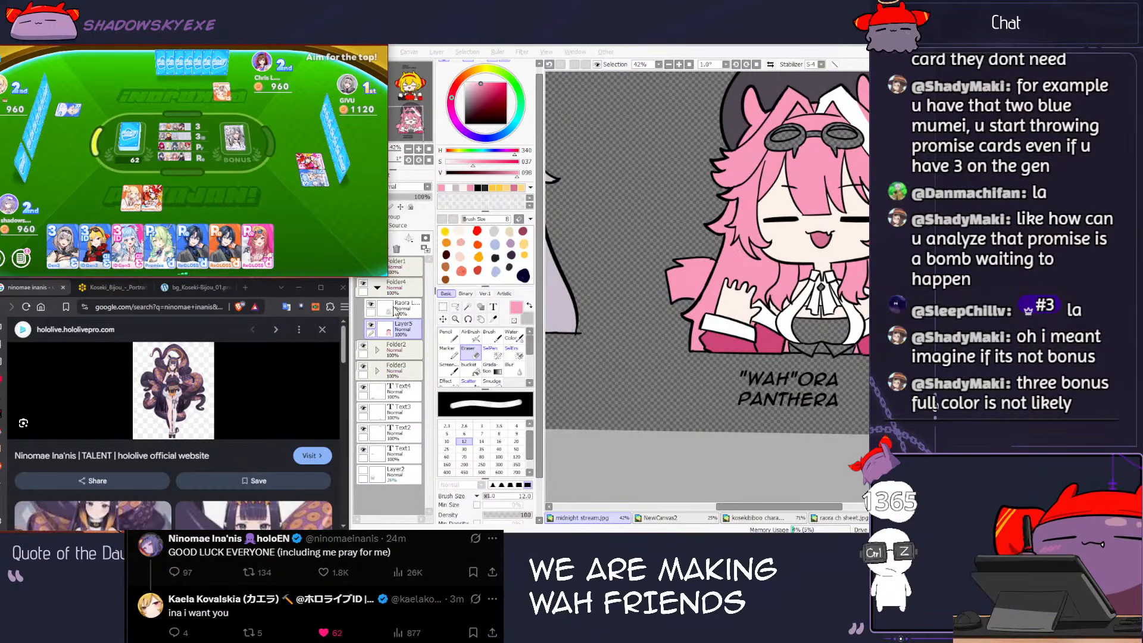
click(395, 314)
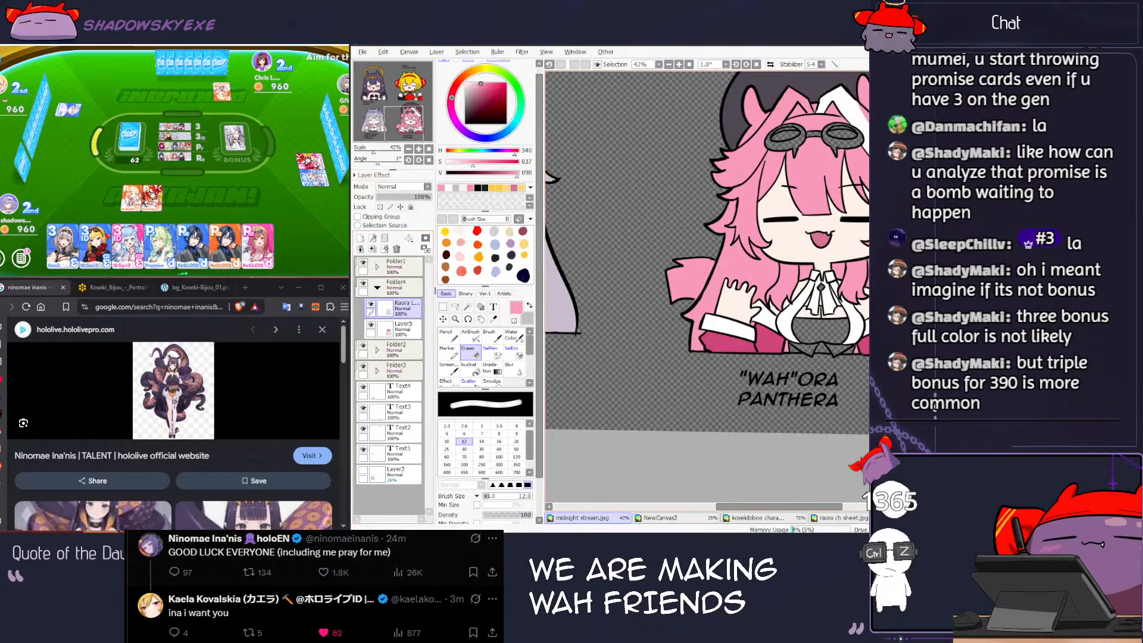
scroll(705, 229, up, 5)
key(w)
click(706, 229)
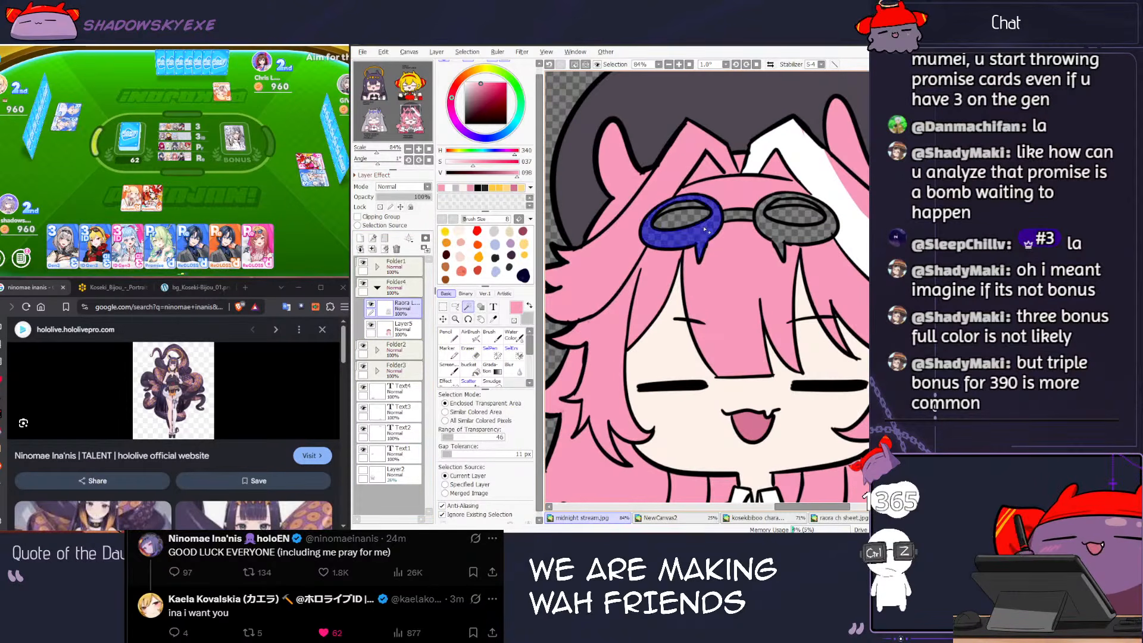
click(771, 230)
key(g)
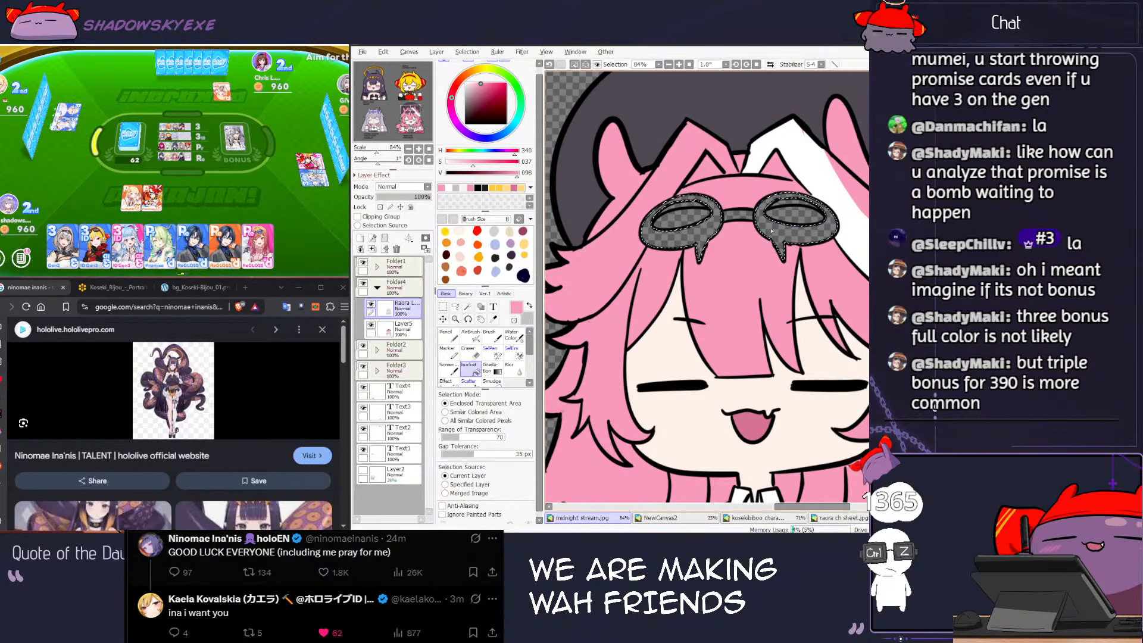
Step: Extend the goggles selection to the thin upper rims around the lenses with the Magic Wand and the selection pen
click(689, 206)
key(w)
click(689, 205)
key(ctrl+d)
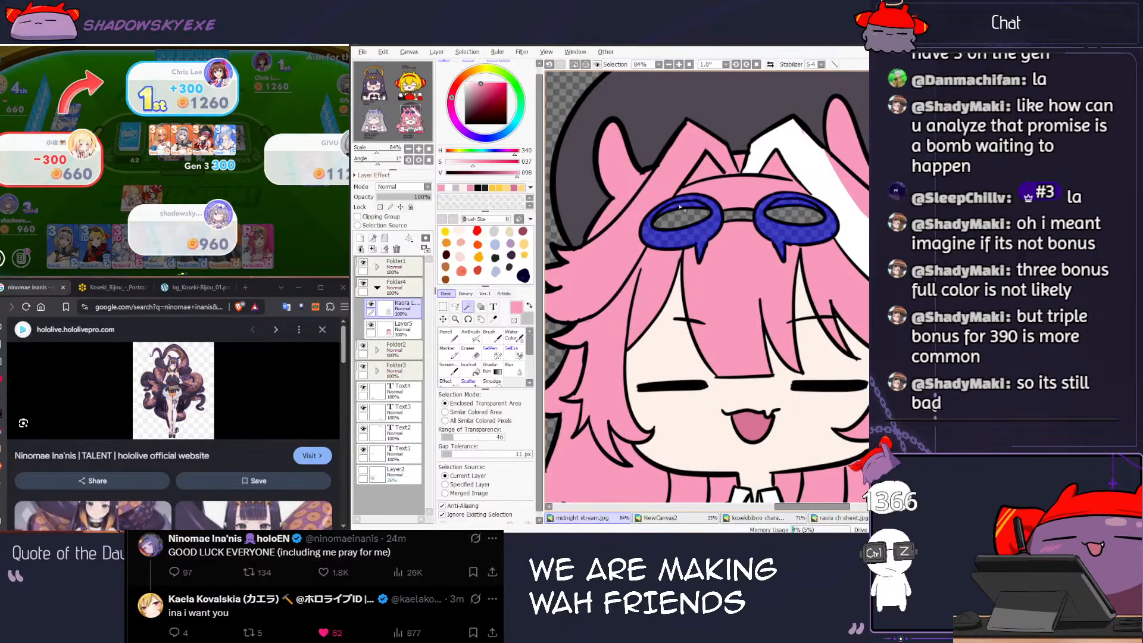
click(681, 206)
key(s)
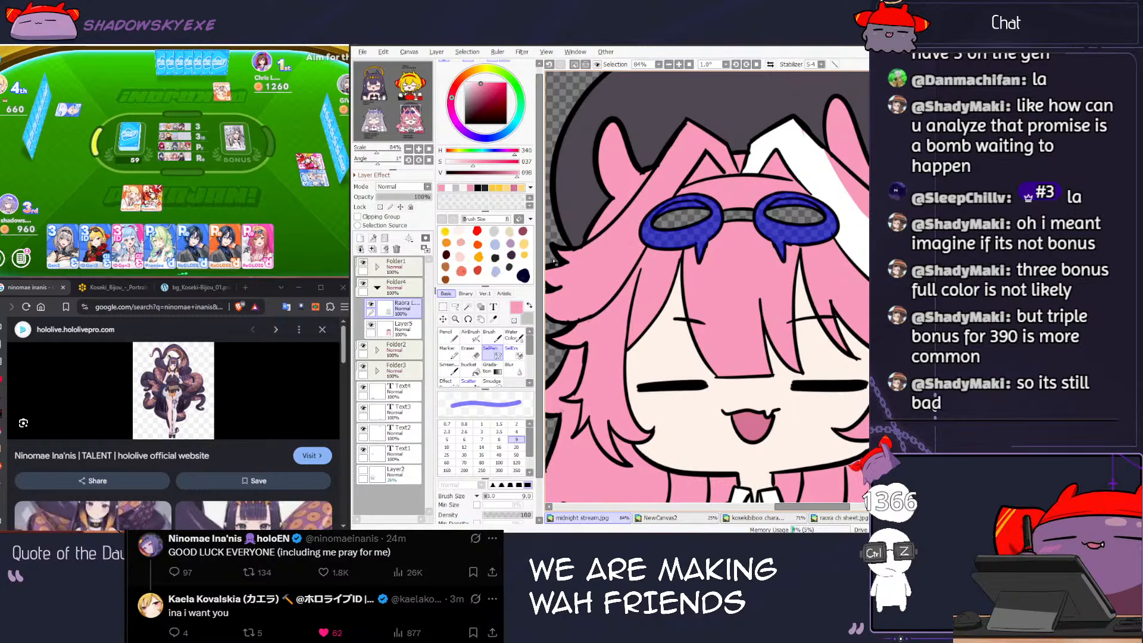
Step: Fill both selected goggle frames on Layer5 with the light blue swatch (H 224, S 21, V 90) and clear the selection
click(469, 369)
click(495, 245)
click(403, 329)
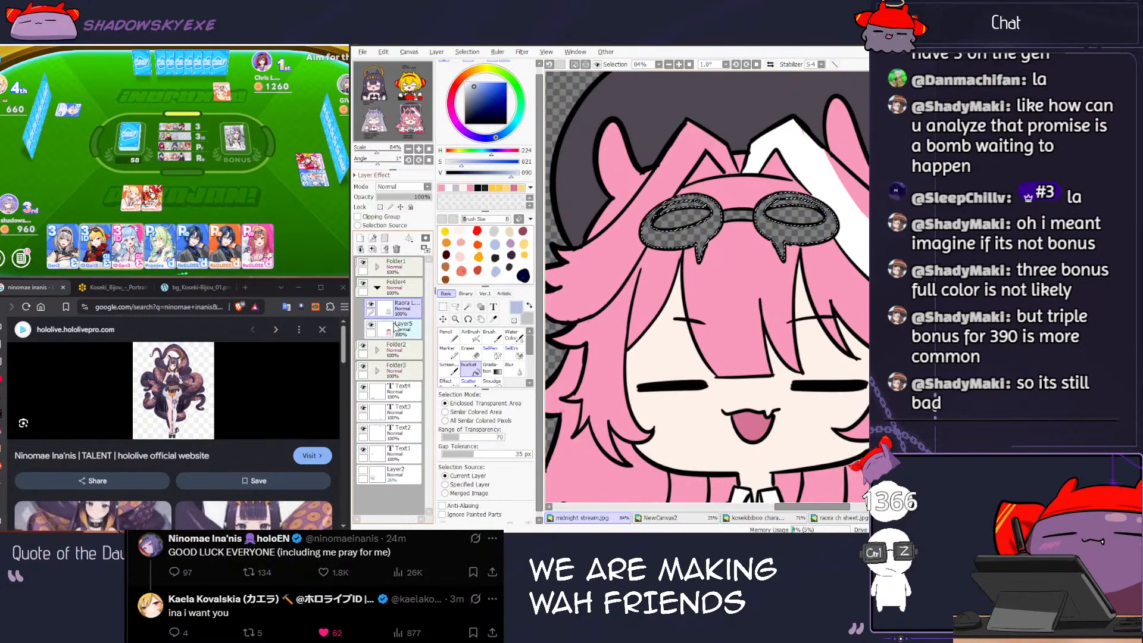
click(678, 209)
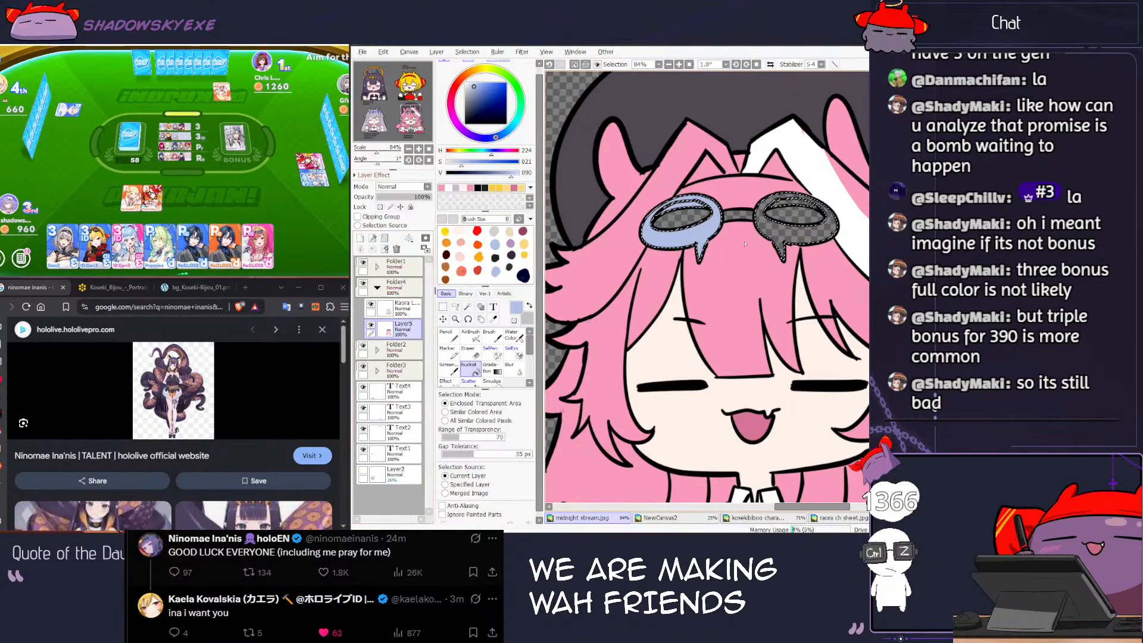
click(775, 235)
key(ctrl+d)
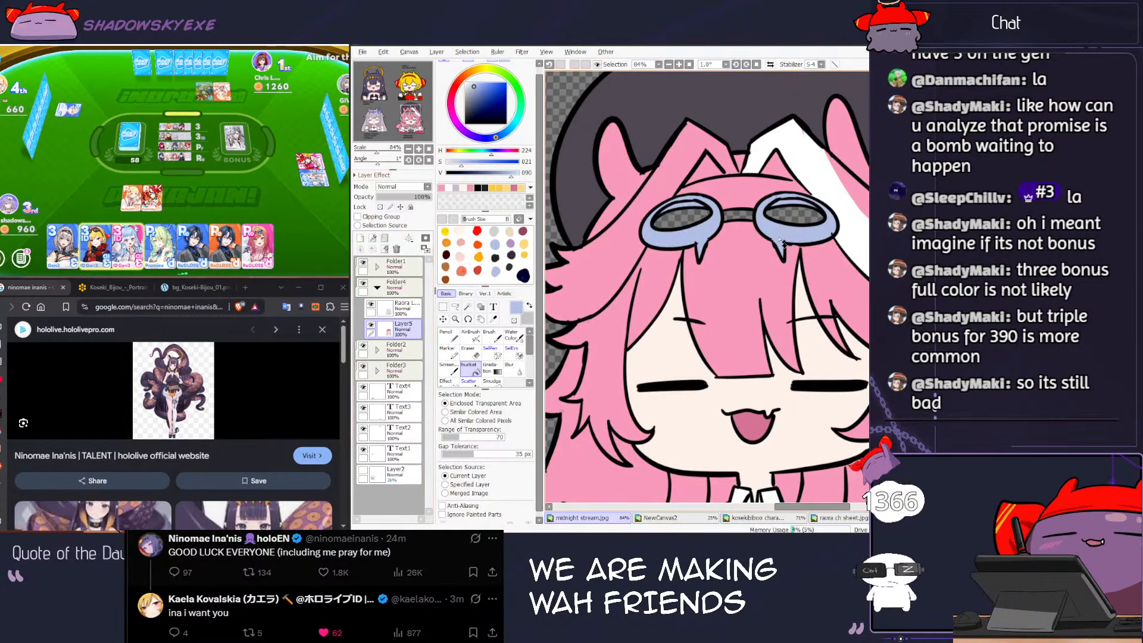
Step: Select the dark bridge between the goggle lenses on the Raora line-art layer with the Magic Wand and open the raora ch sheet reference
click(410, 312)
click(468, 306)
scroll(739, 217, down, 5)
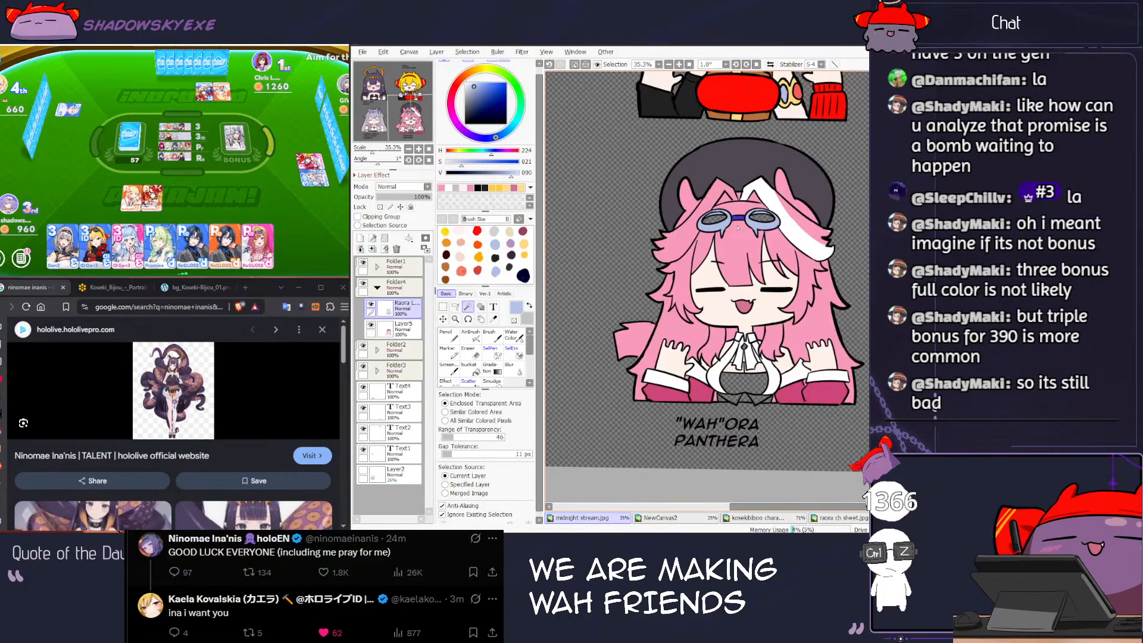
click(470, 368)
key(ctrl+Tab)
key(ctrl+Tab)
key(ctrl+Tab)
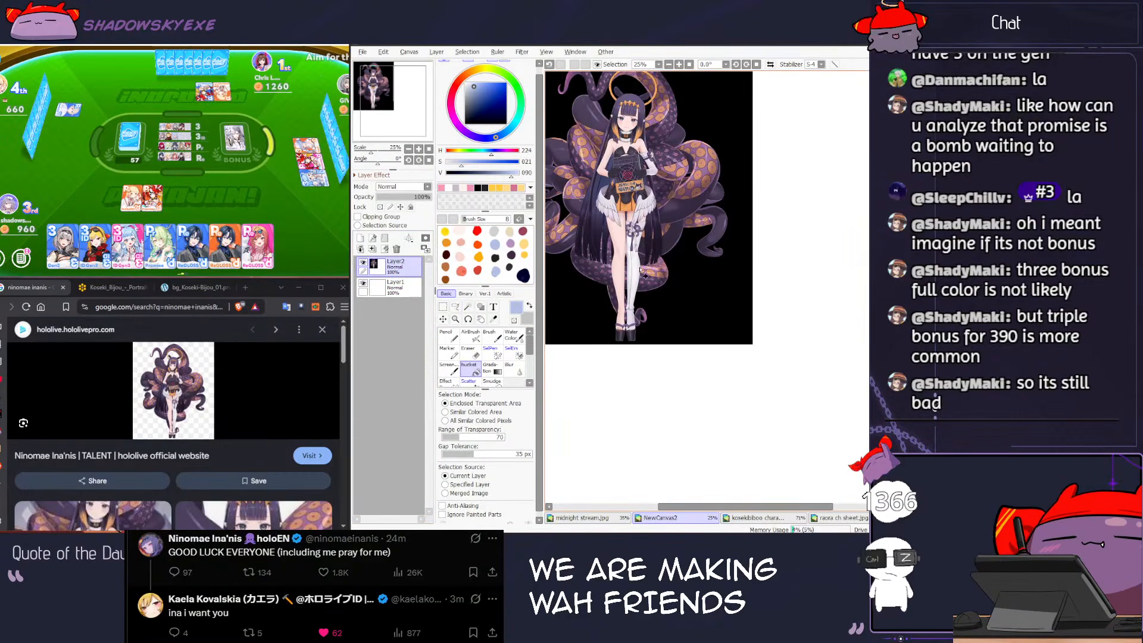
drag(697, 213, 645, 268)
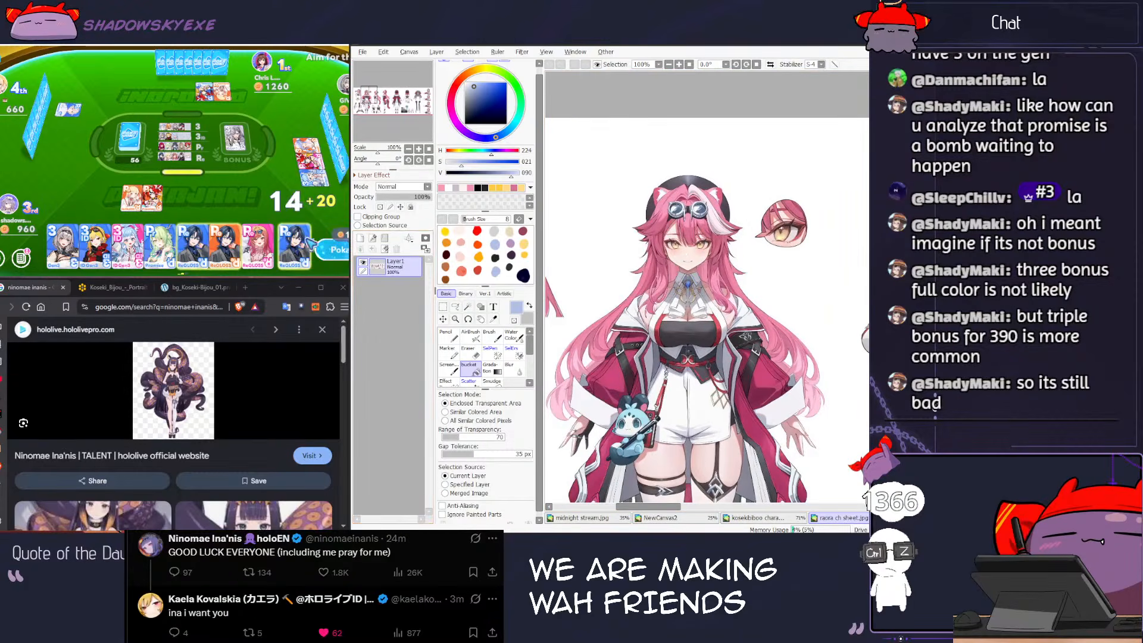
Step: Discard the sixth card of the hand at the Pokajan table
click(266, 203)
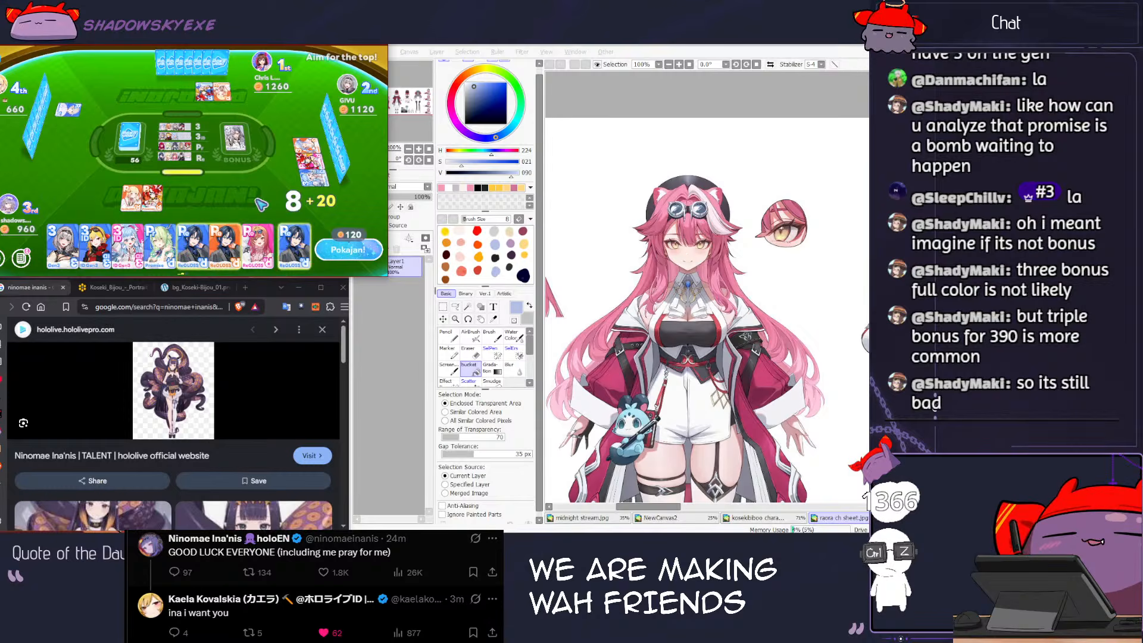
click(238, 253)
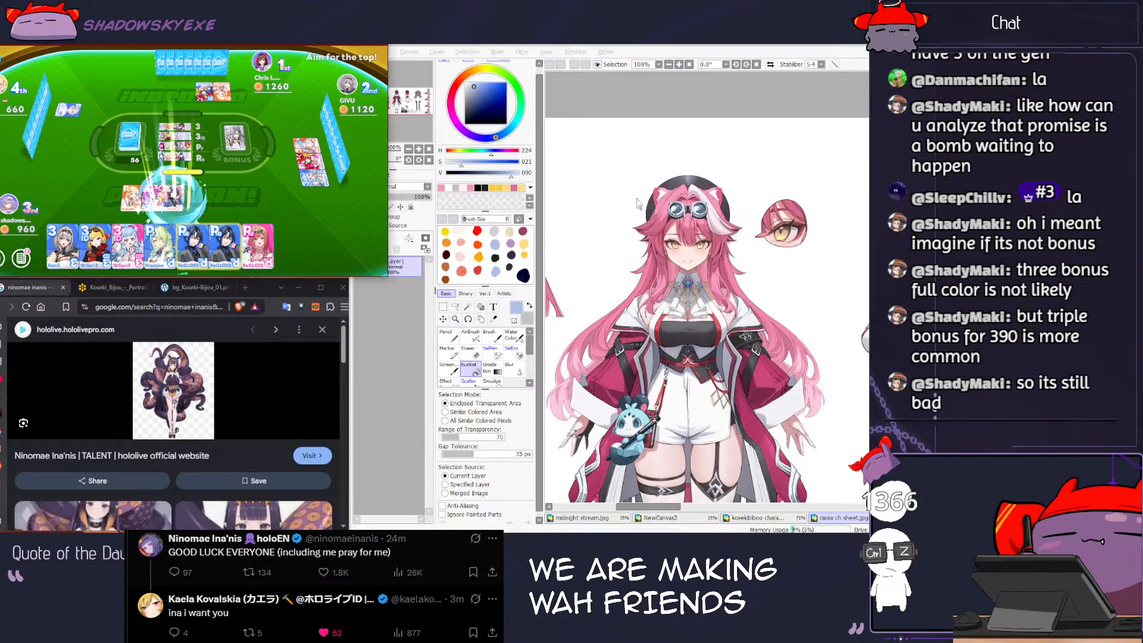
Step: Pick the dark colour of the goggles' bridge (H 356) from the reference and return to the midnight stream drawing
click(574, 204)
scroll(689, 218, up, 7)
key(n)
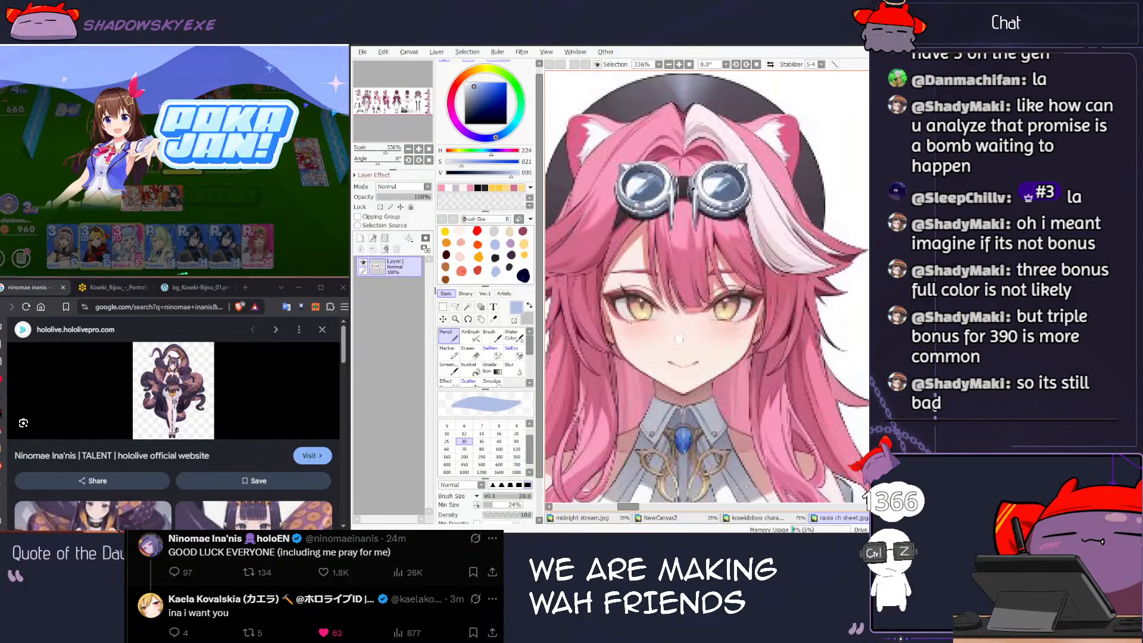
right_click(685, 189)
click(582, 518)
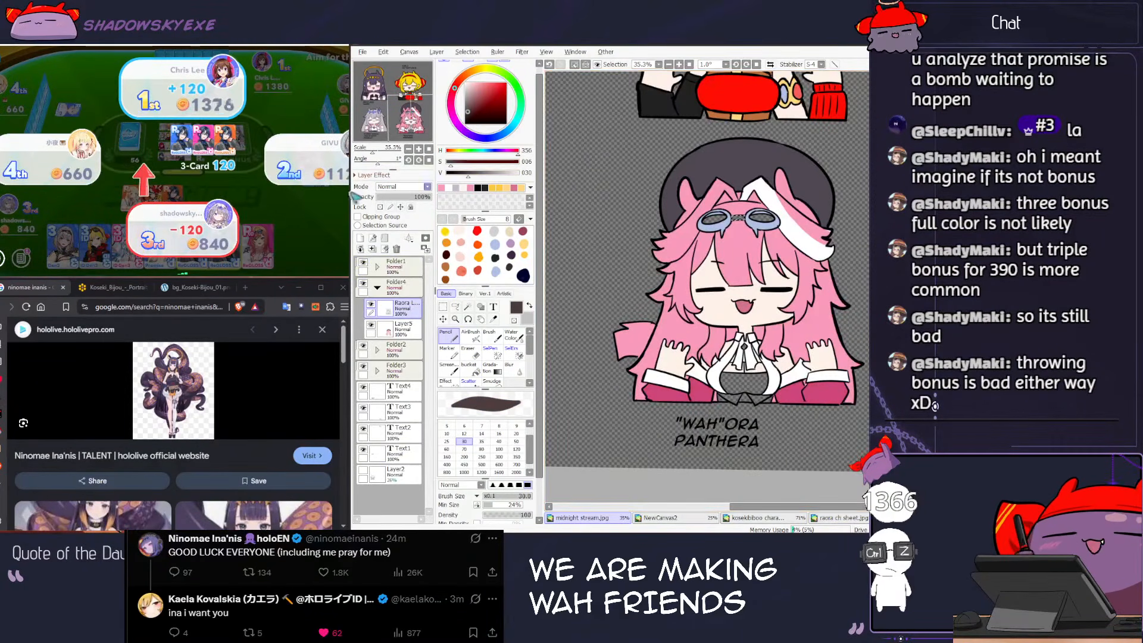
click(260, 173)
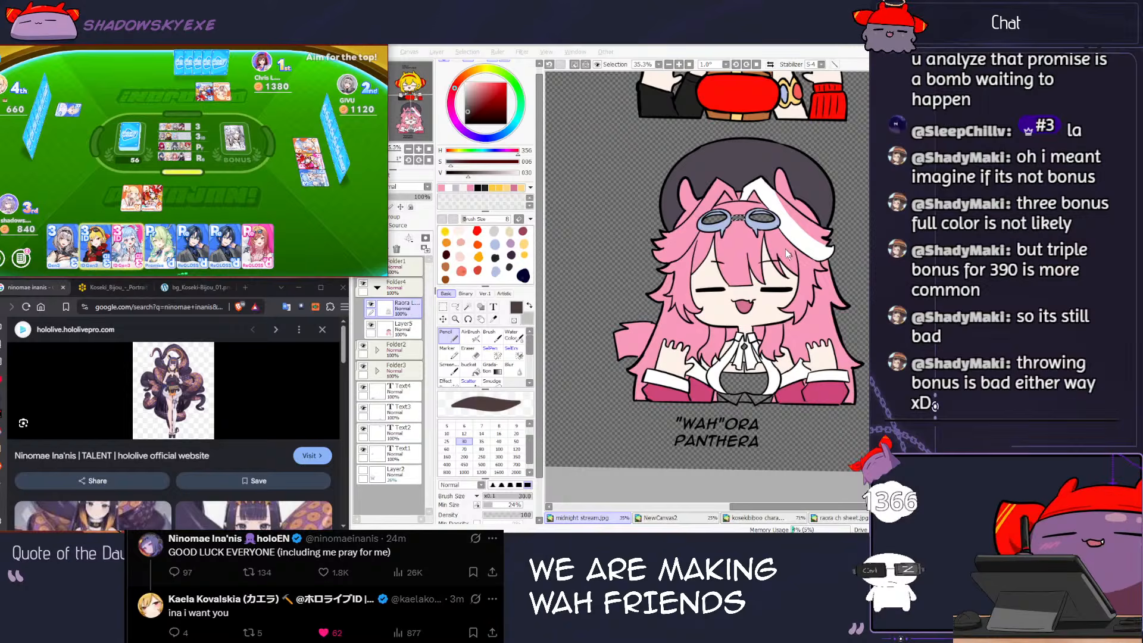
Step: Fill the goggles' bridge on Layer5 with the dark colour, undoing the misplaced fill on the line art, and clear the selection
click(789, 252)
key(b)
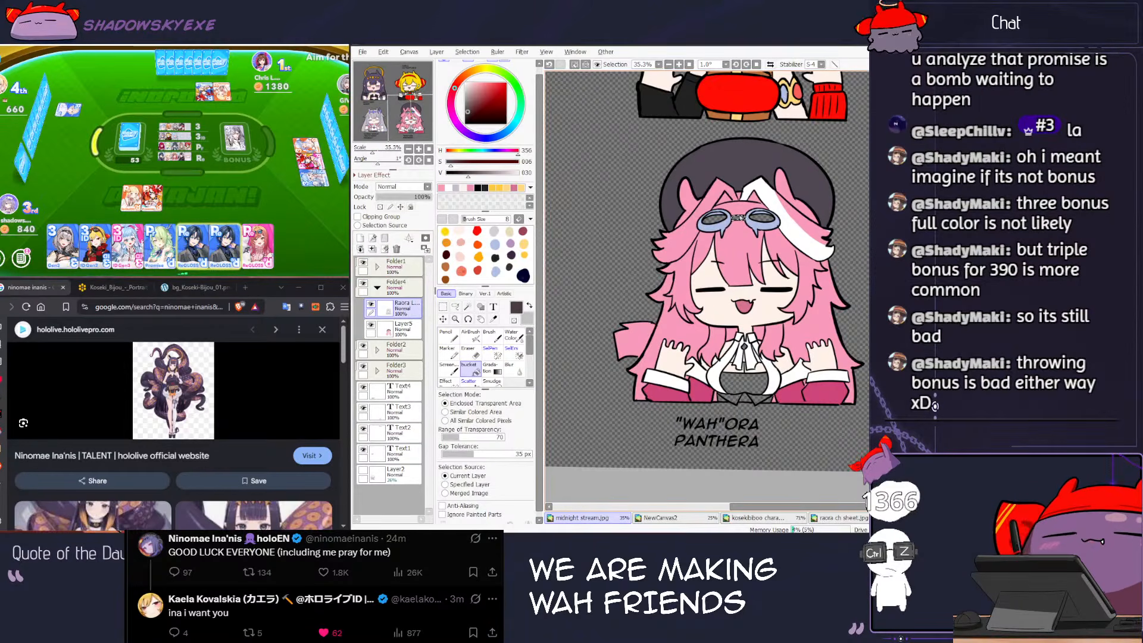
scroll(737, 219, up, 7)
key(ctrl+z)
key(ctrl+z)
click(403, 329)
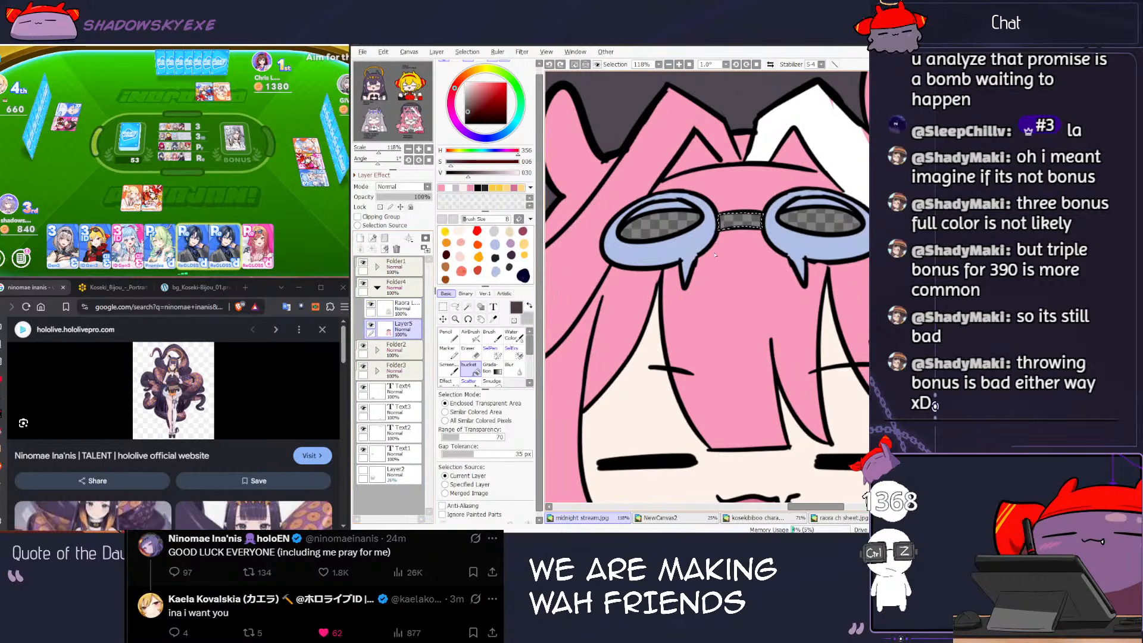
key(ctrl+d)
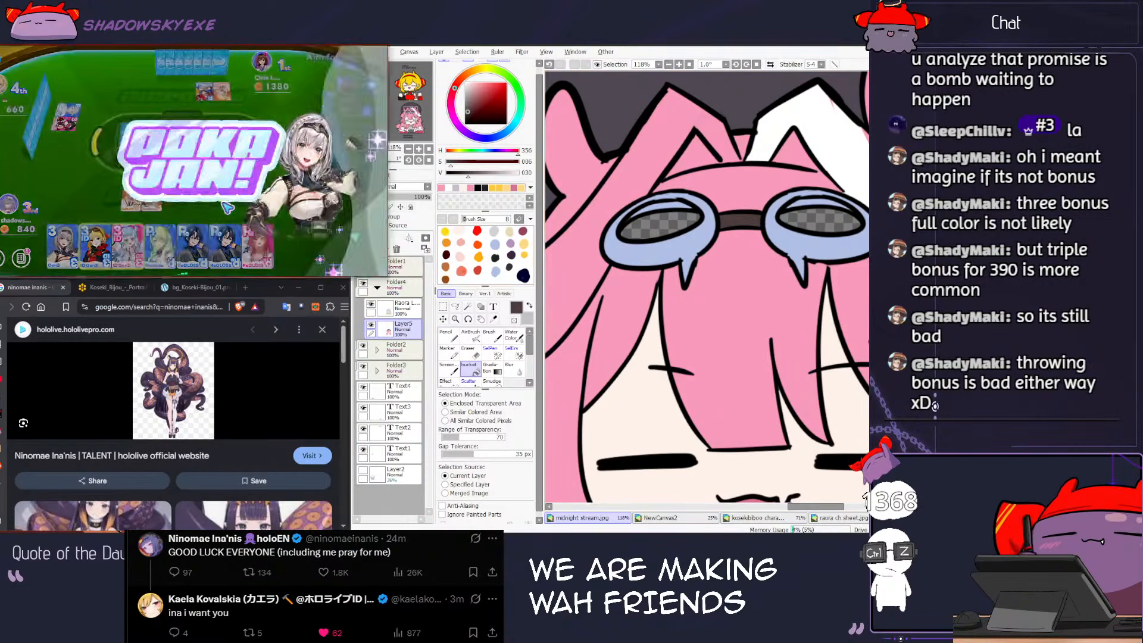
Step: Select both goggle lenses on the Raora line-art layer with the Magic Wand
scroll(807, 239, down, 3)
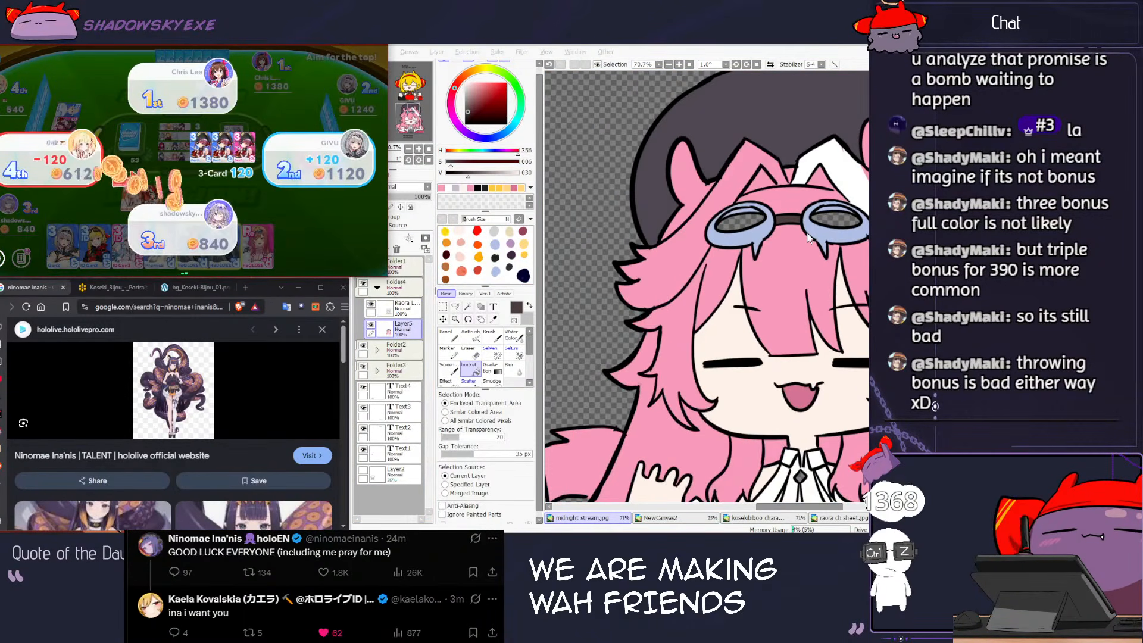
click(390, 310)
click(390, 314)
key(w)
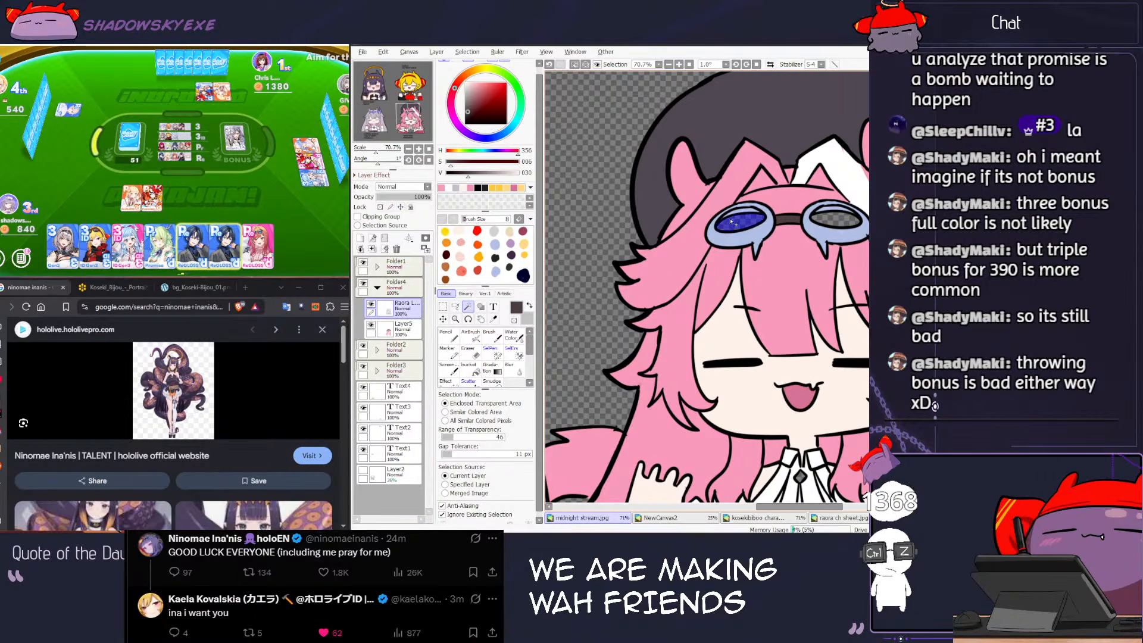
click(837, 222)
Step: Choose a neutral light grey and fill both selected lenses with it on Layer5
key(n)
click(465, 90)
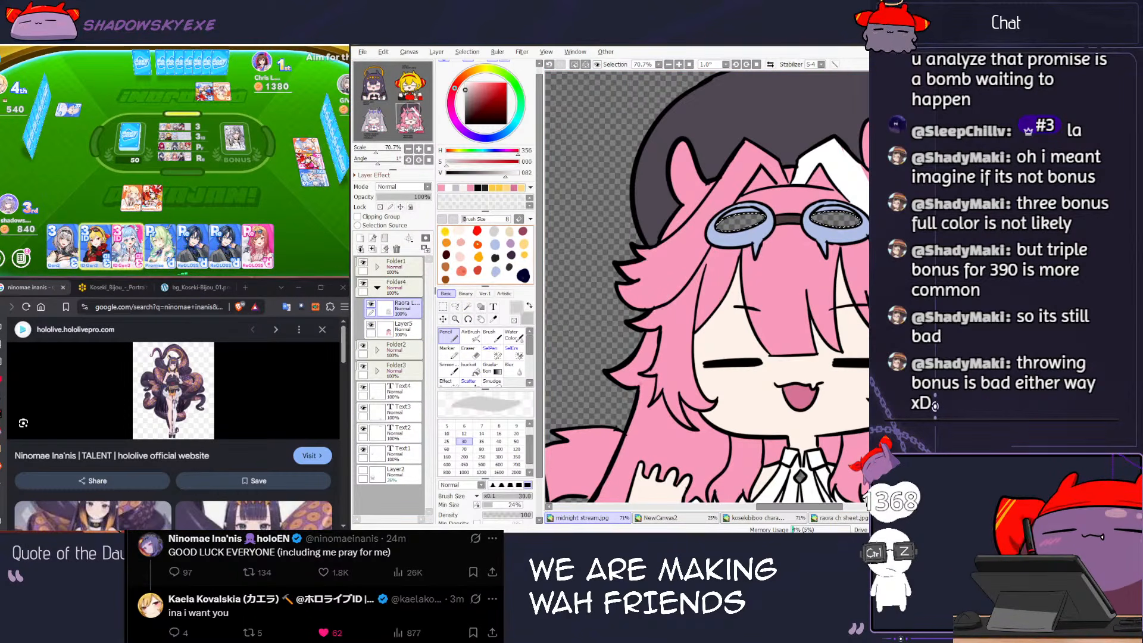
click(397, 331)
key(g)
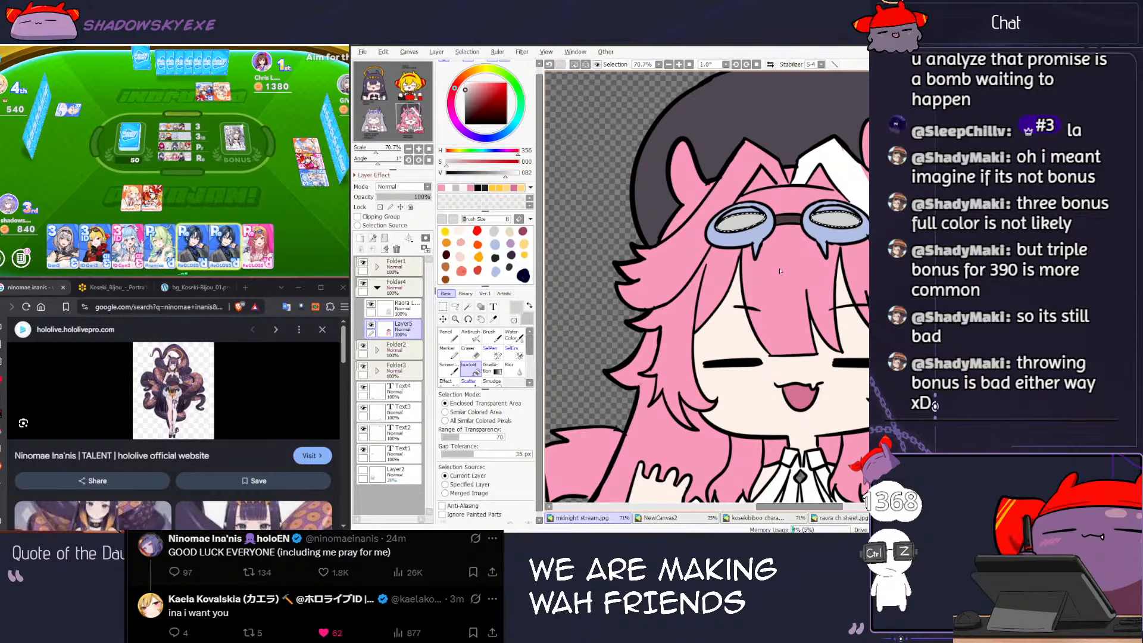
Step: Pick the blue-grey lens colour (H 226, S 12, V 64) from the raora ch sheet reference and fill both selected lenses with it
key(ctrl+Tab)
key(ctrl+Tab)
key(ctrl+Tab)
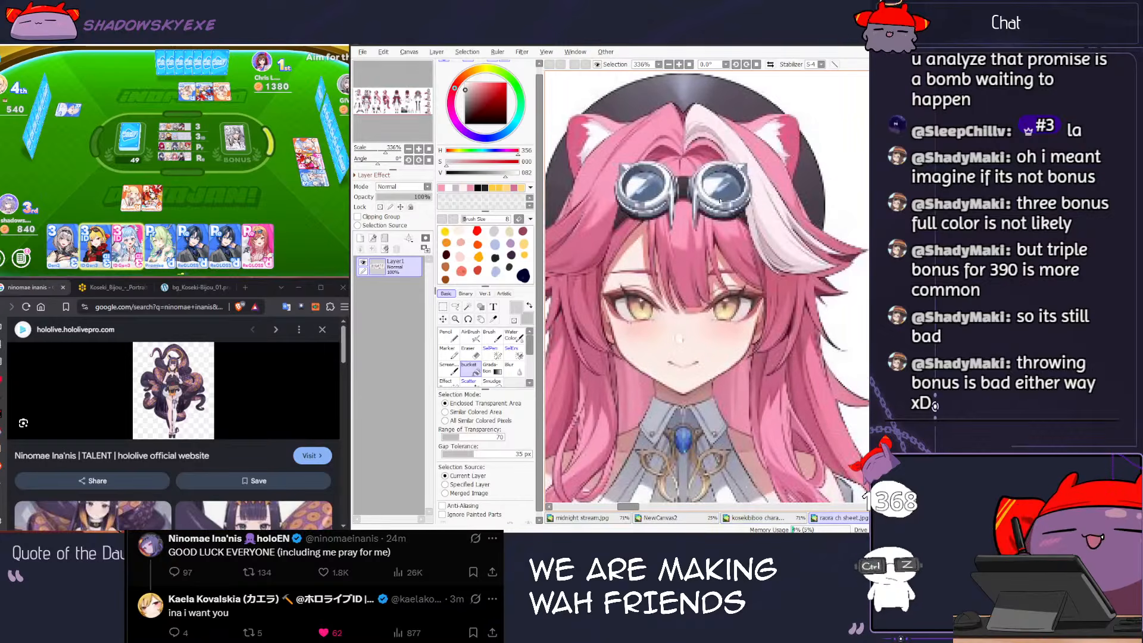
key(ctrl+Tab)
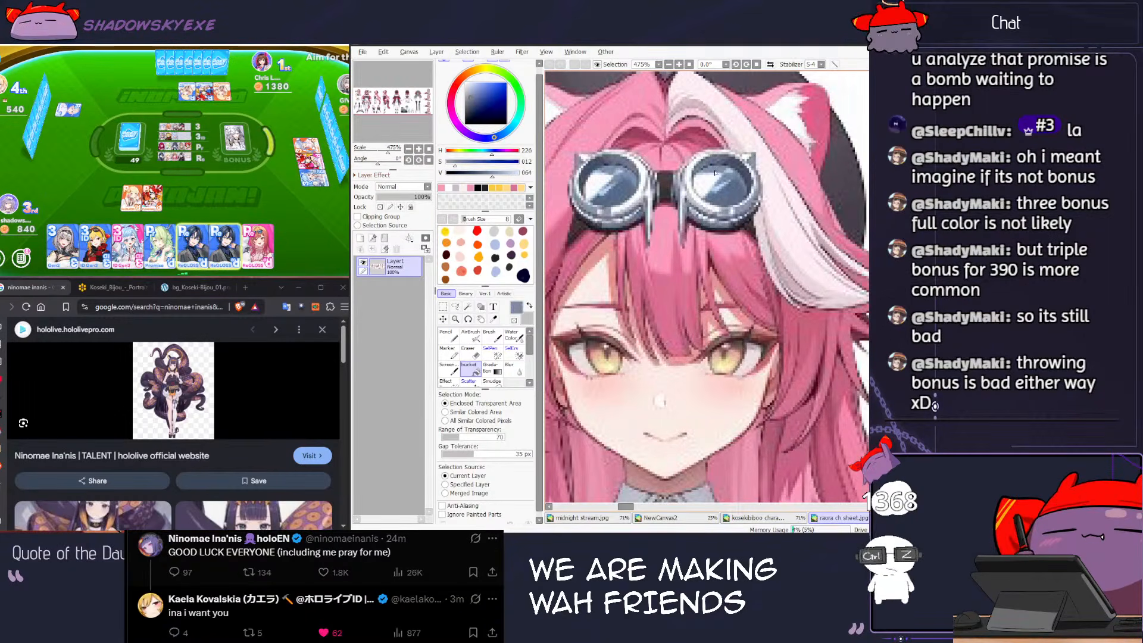
key(ctrl+Tab)
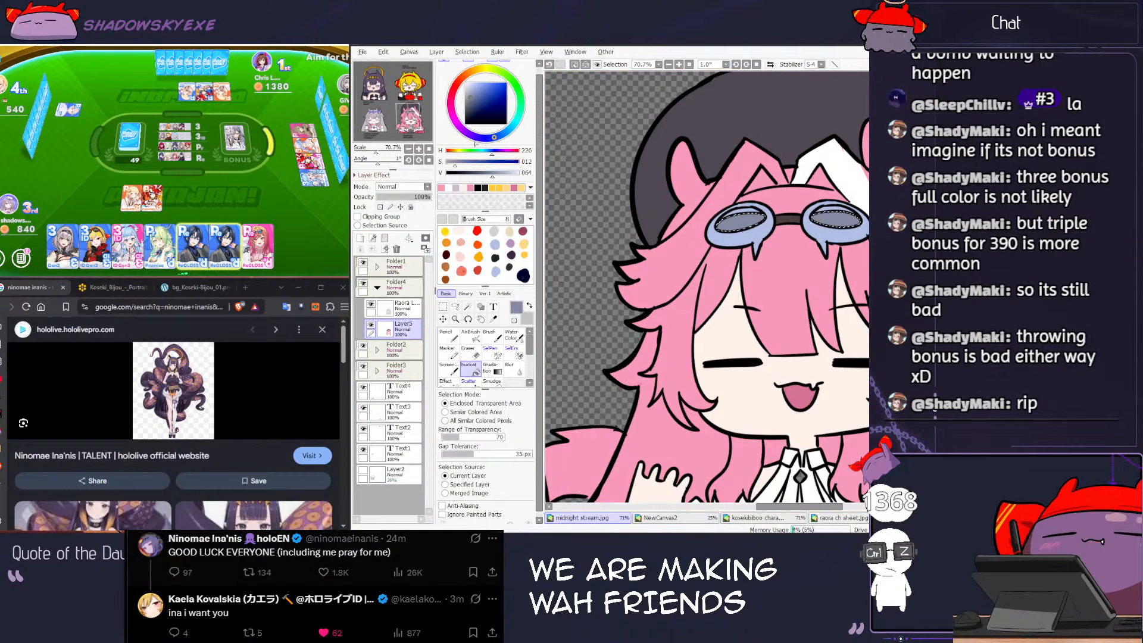
Step: Paint pale blue highlights (H 226, S 7, V 100) on both lenses with the Pencil and clear the selection
key(x)
key(n)
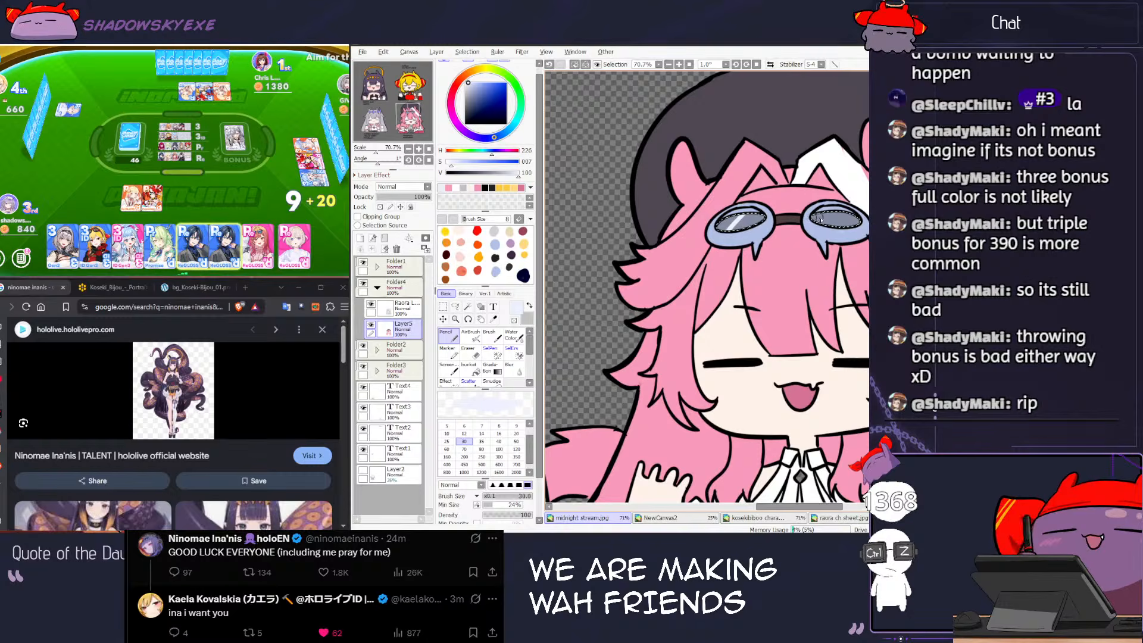
key(ctrl+d)
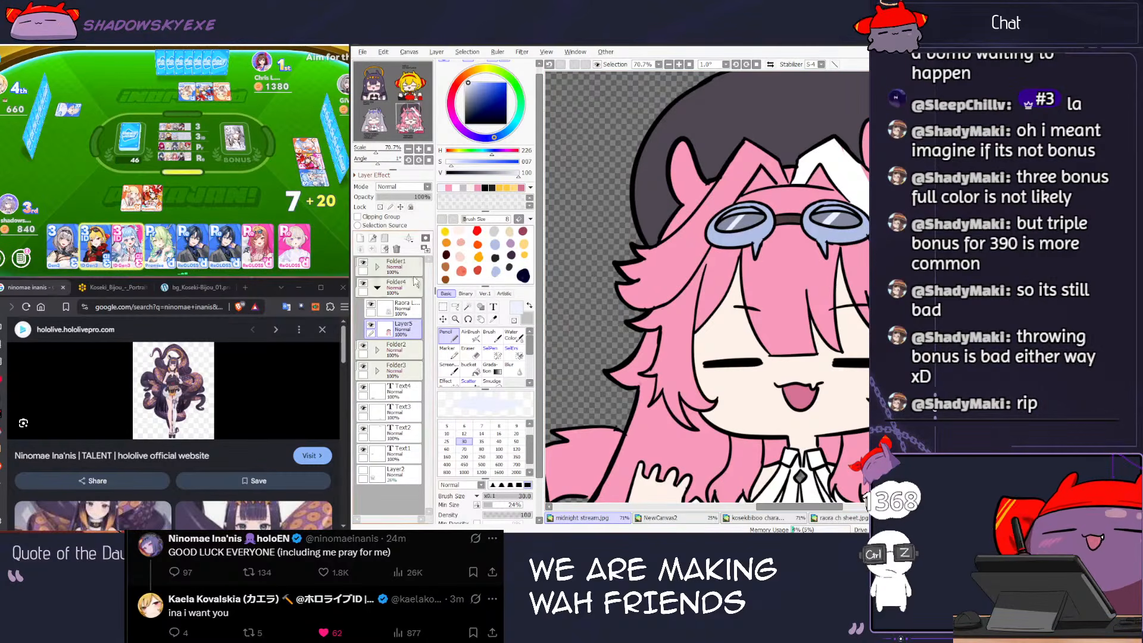
Step: Discard the fourth card of the Pokajan hand and try to call Pokajan on an opponent's discard
click(139, 220)
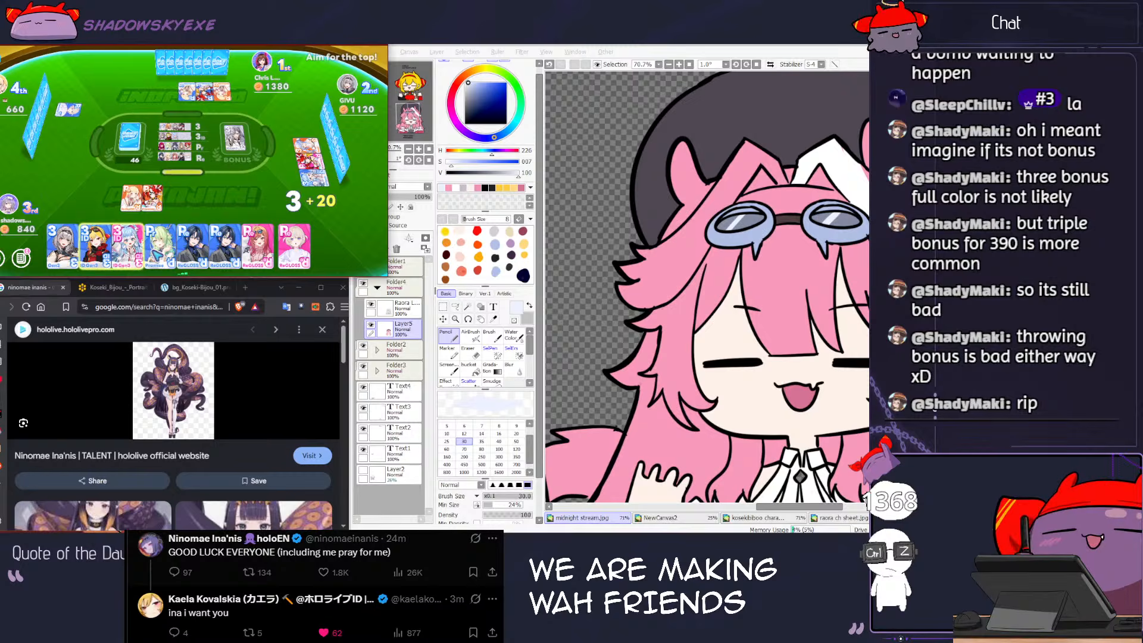
click(160, 244)
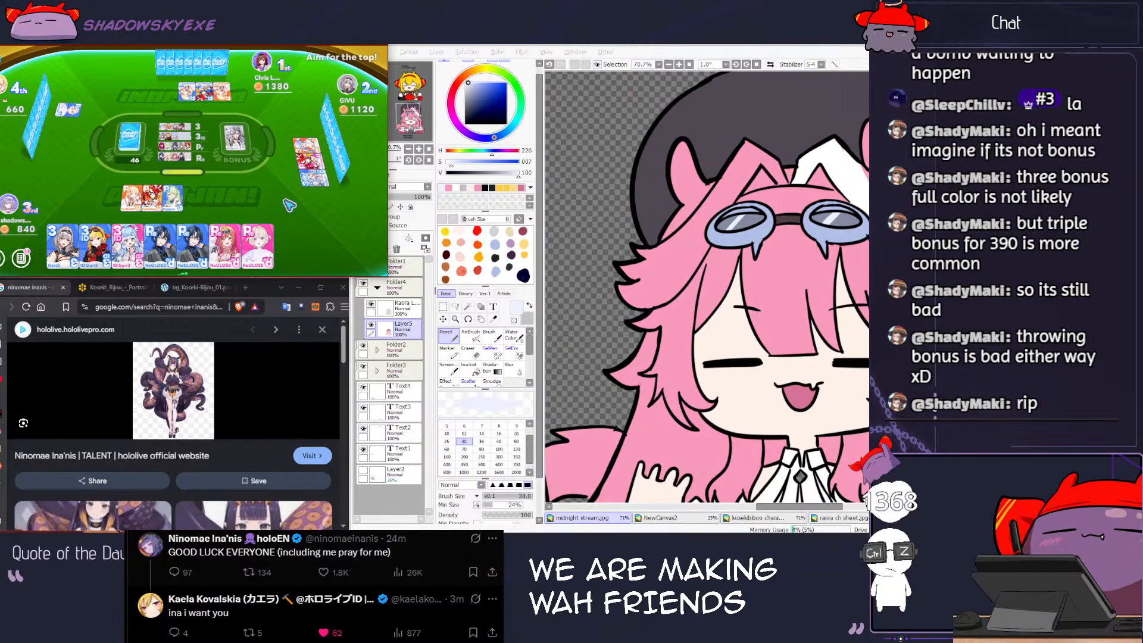
scroll(720, 213, down, 3)
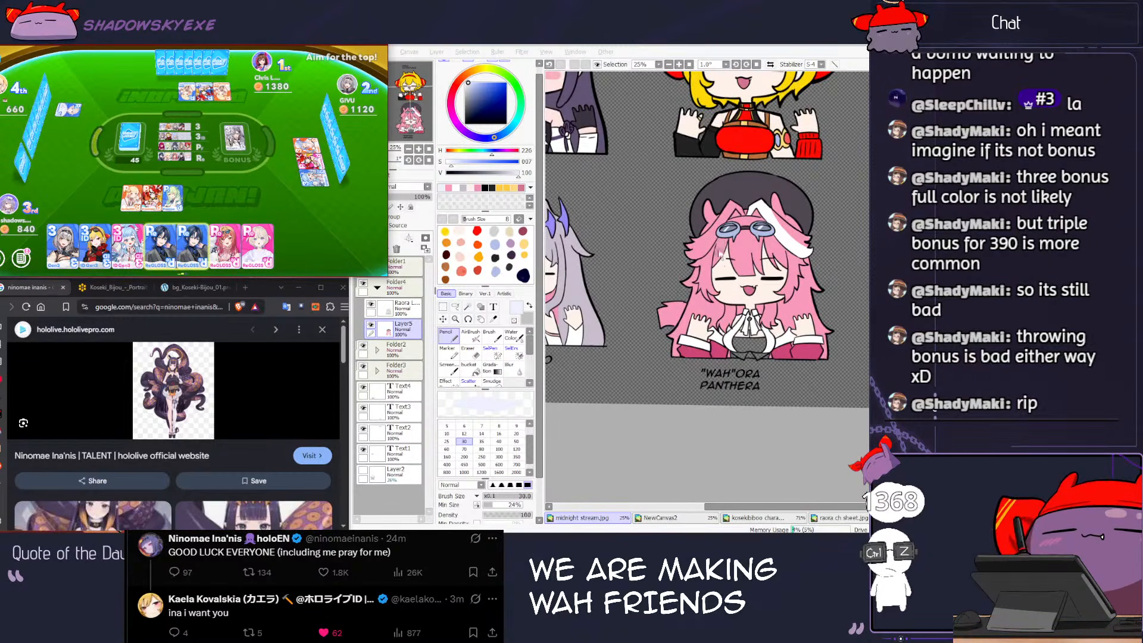
scroll(721, 316, up, 3)
click(782, 327)
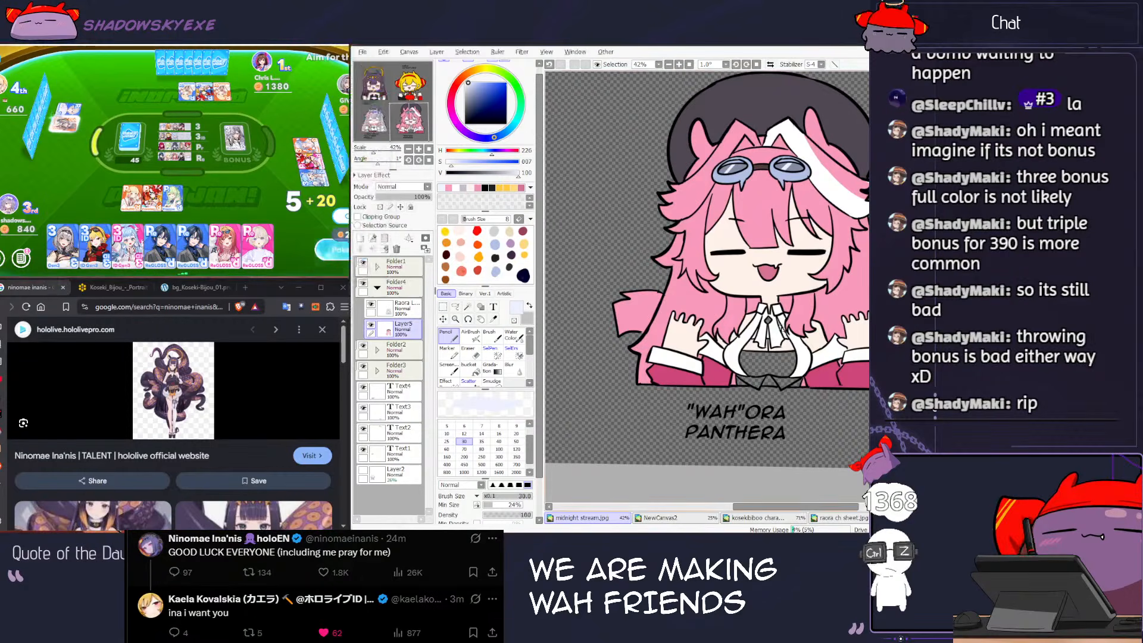
click(348, 254)
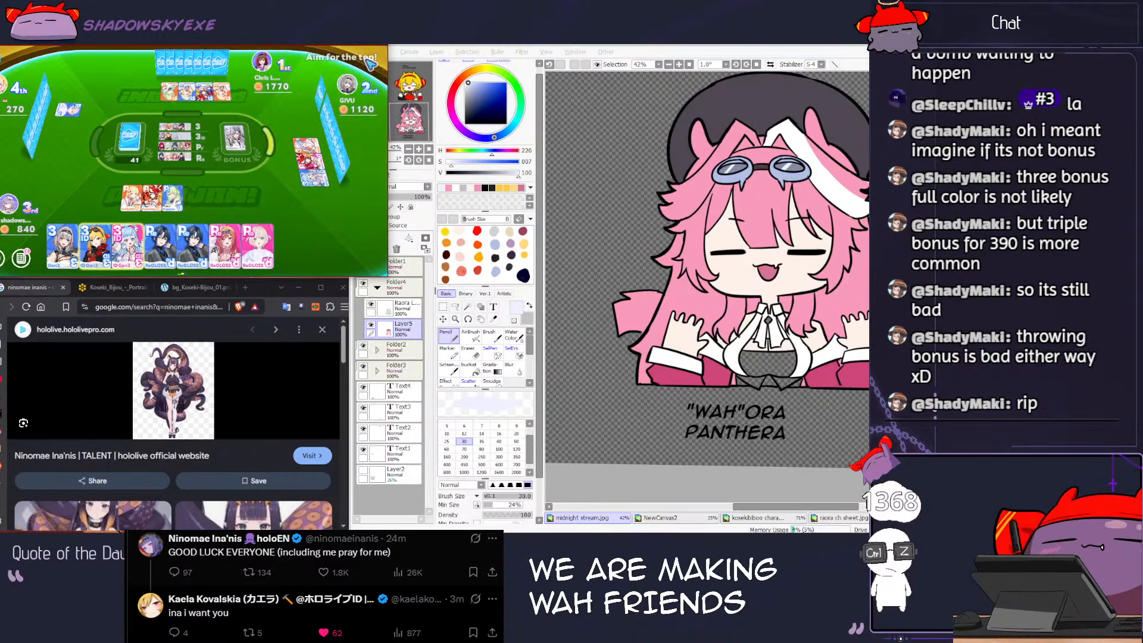
Step: Return to the drawing and pick the light blue swatch (H 224, S 21, V 90) as the drawing colour
click(585, 286)
scroll(833, 378, up, 3)
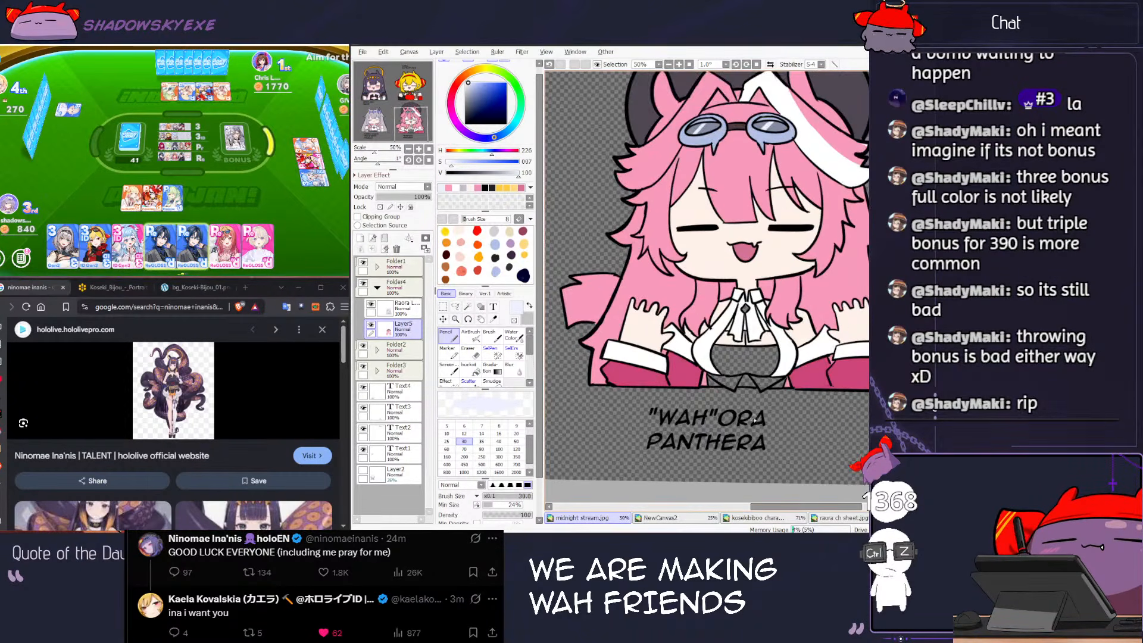
right_click(495, 270)
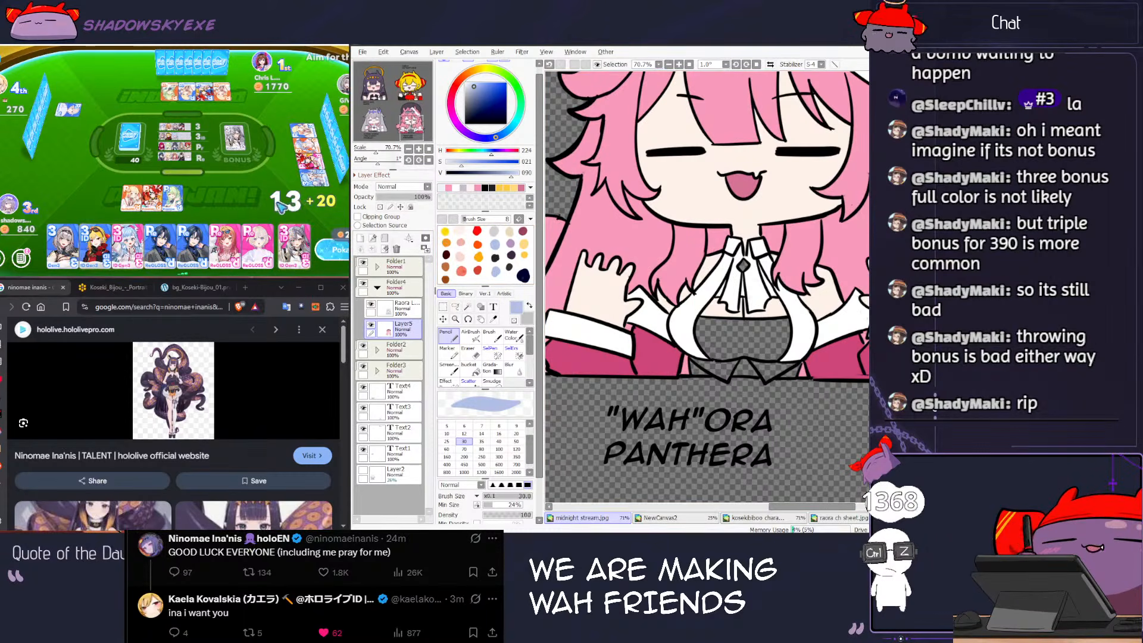
Step: Declare Pokajan with the newly drawn card at the game table
click(342, 250)
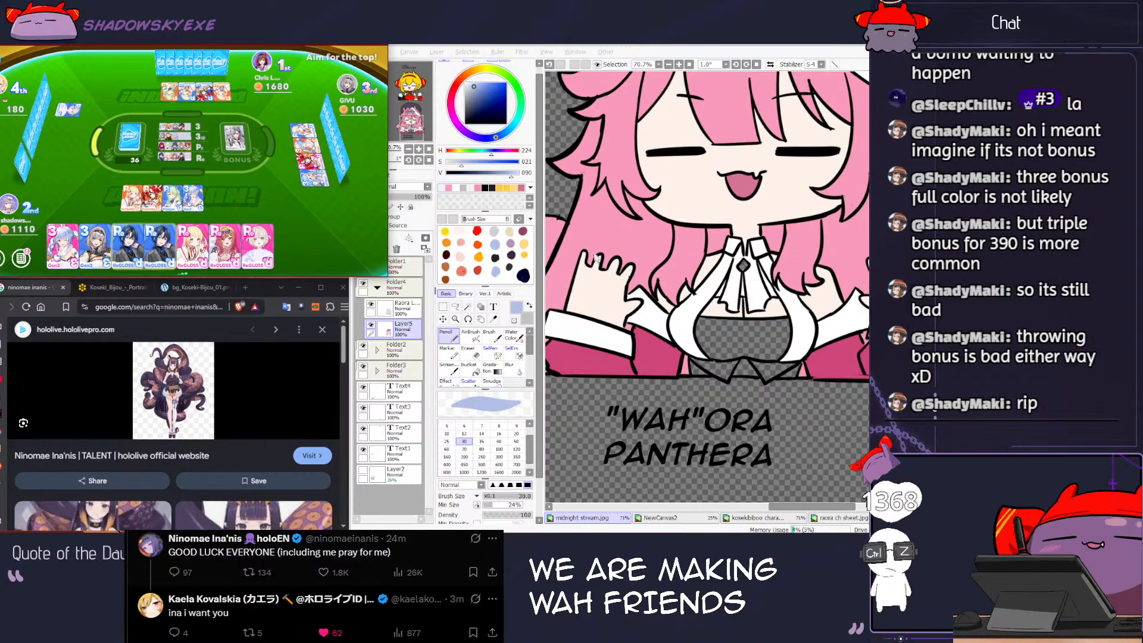
Step: Pick the dark grey of the chest top (H 262, S 3, V 46) from the raora ch sheet reference and return to the midnight stream drawing
click(786, 515)
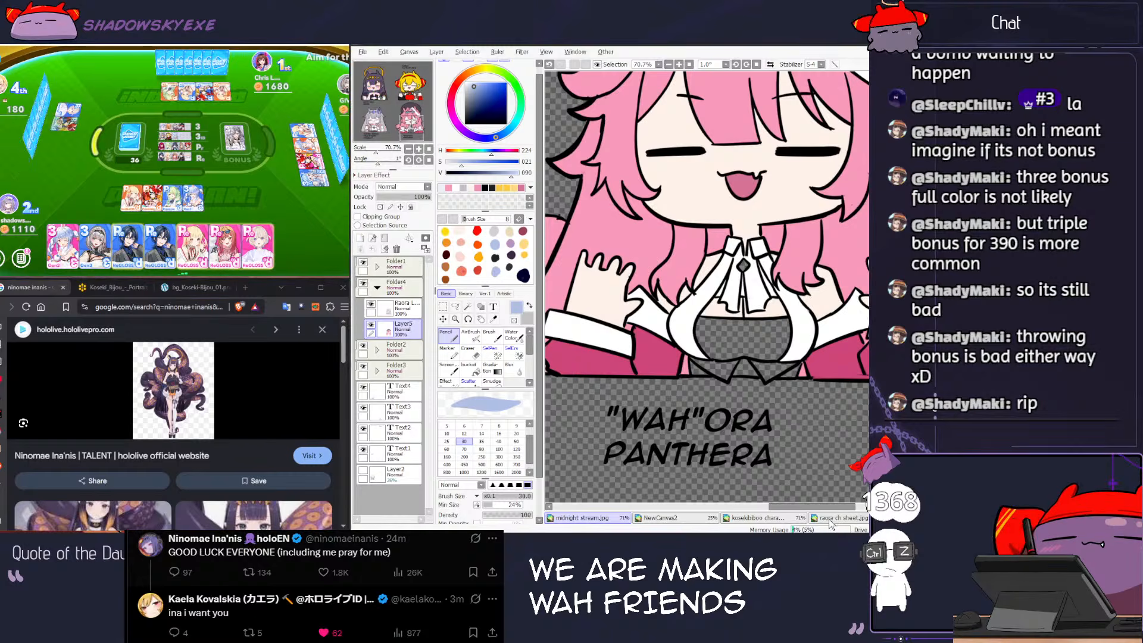
click(839, 518)
scroll(750, 412, down, 4)
drag(749, 412, 711, 178)
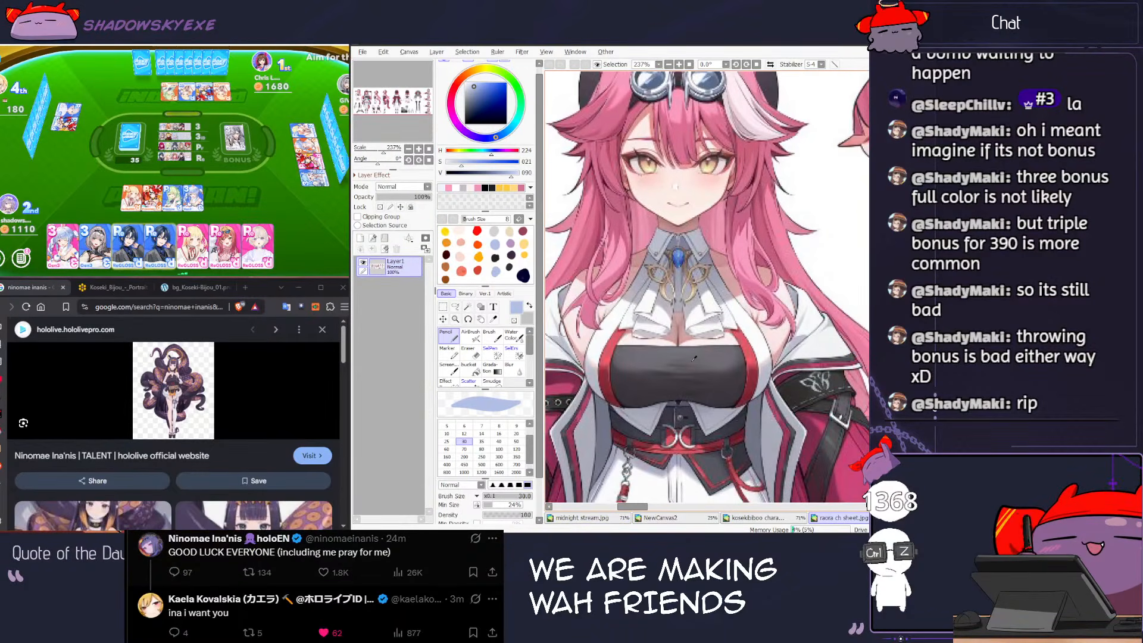
right_click(710, 363)
click(582, 518)
Step: Select the chest top on the line-art layer, fill it with the dark grey on Layer5 instead of the line art, and clear the selection
click(400, 306)
click(467, 306)
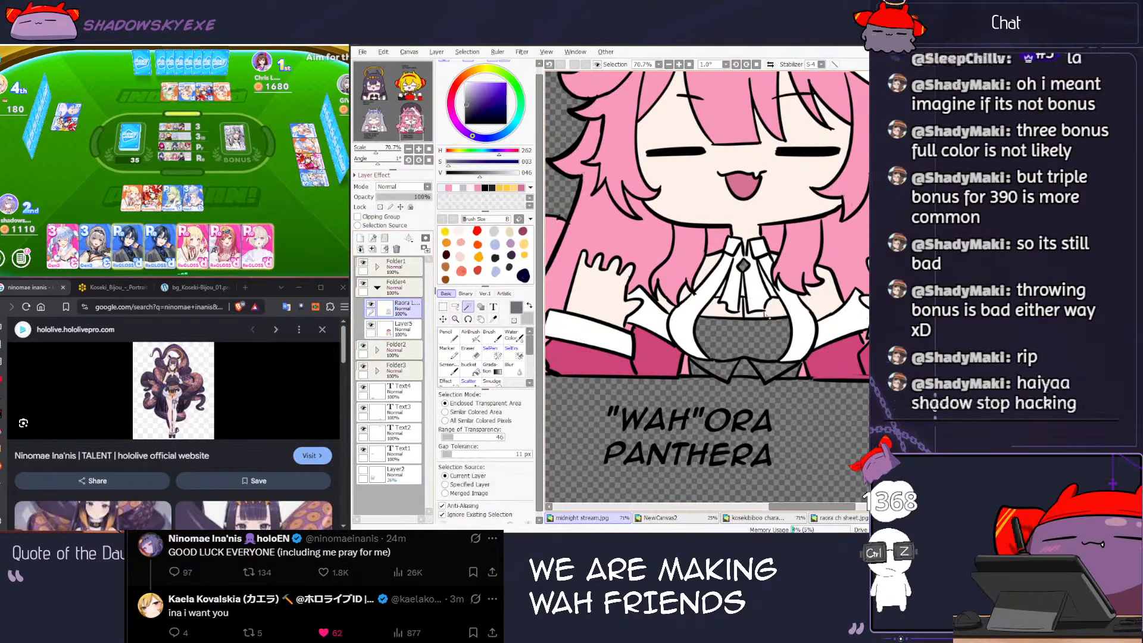
click(741, 337)
click(469, 366)
click(716, 337)
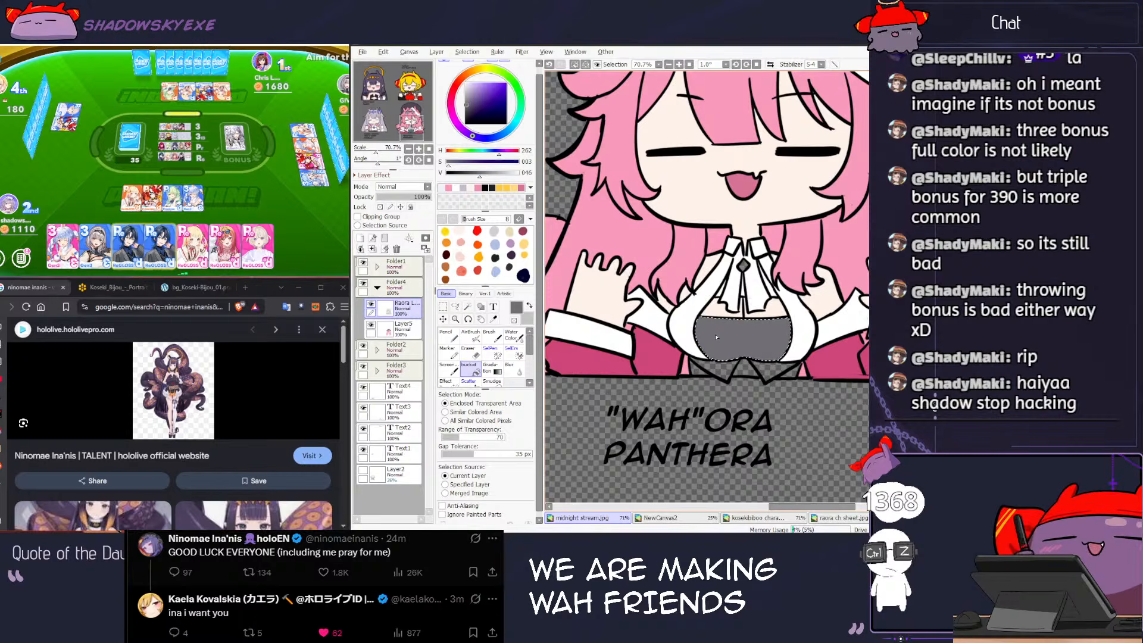
key(ctrl+z)
key(ctrl+z)
click(730, 331)
key(ctrl+d)
Step: Select the two pointed flaps below the chest top on the Raora line-art layer with the Magic Wand and pick the jacket's white
scroll(730, 331, up, 1)
click(403, 307)
click(467, 306)
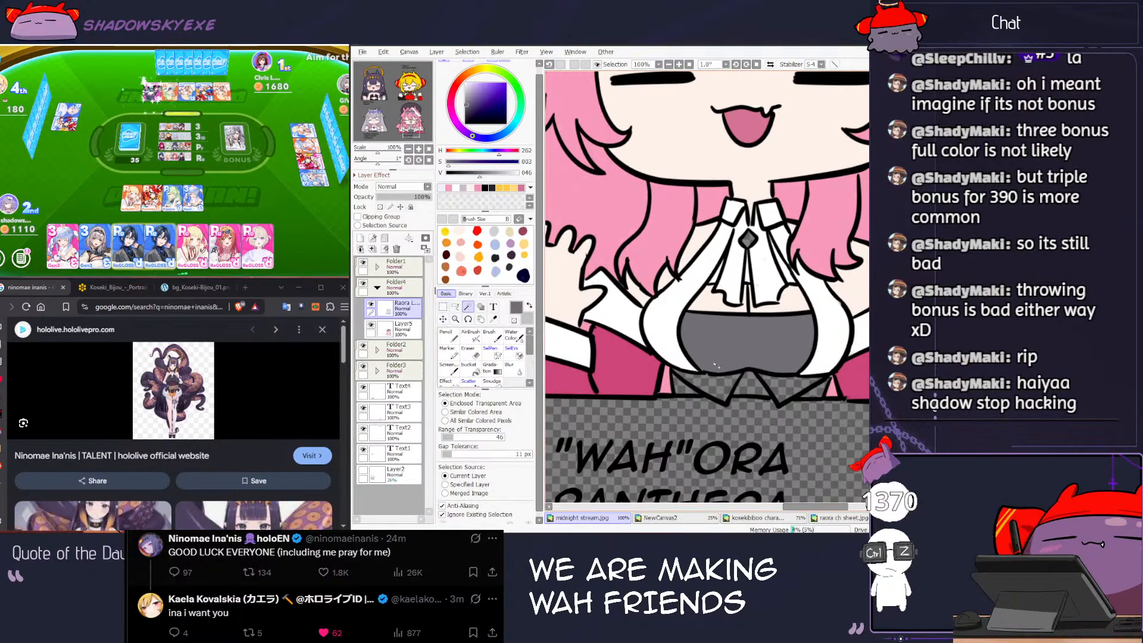
click(716, 384)
click(785, 386)
key(n)
right_click(828, 336)
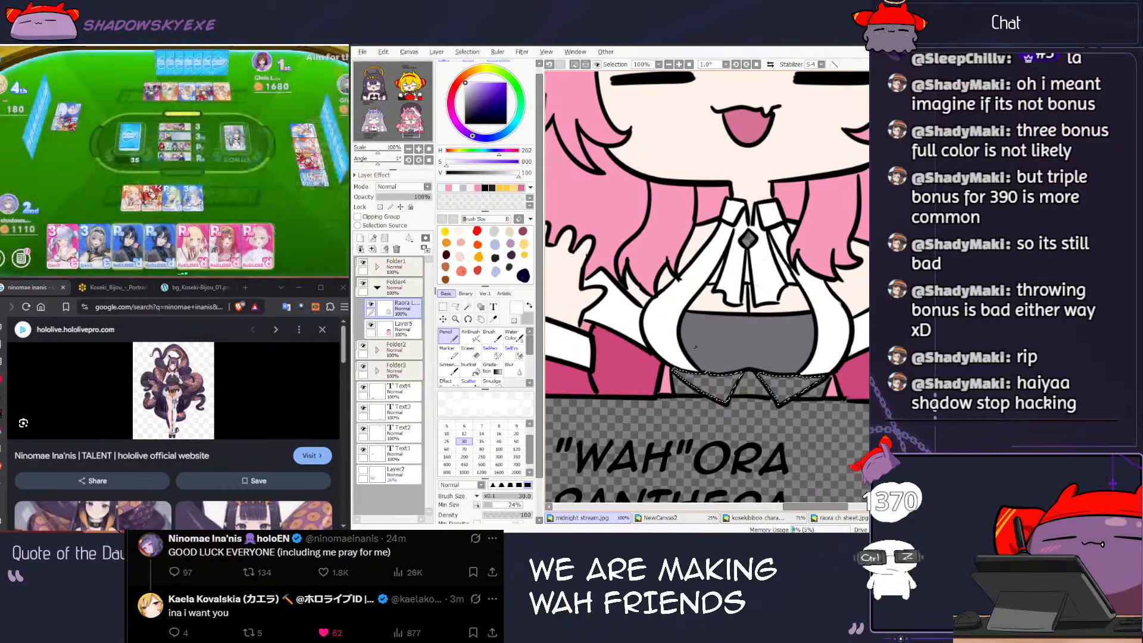
Step: Fill both selected flaps below the chest top with white on Layer5 and clear the selection
click(403, 329)
key(g)
click(717, 384)
click(786, 386)
key(ctrl+d)
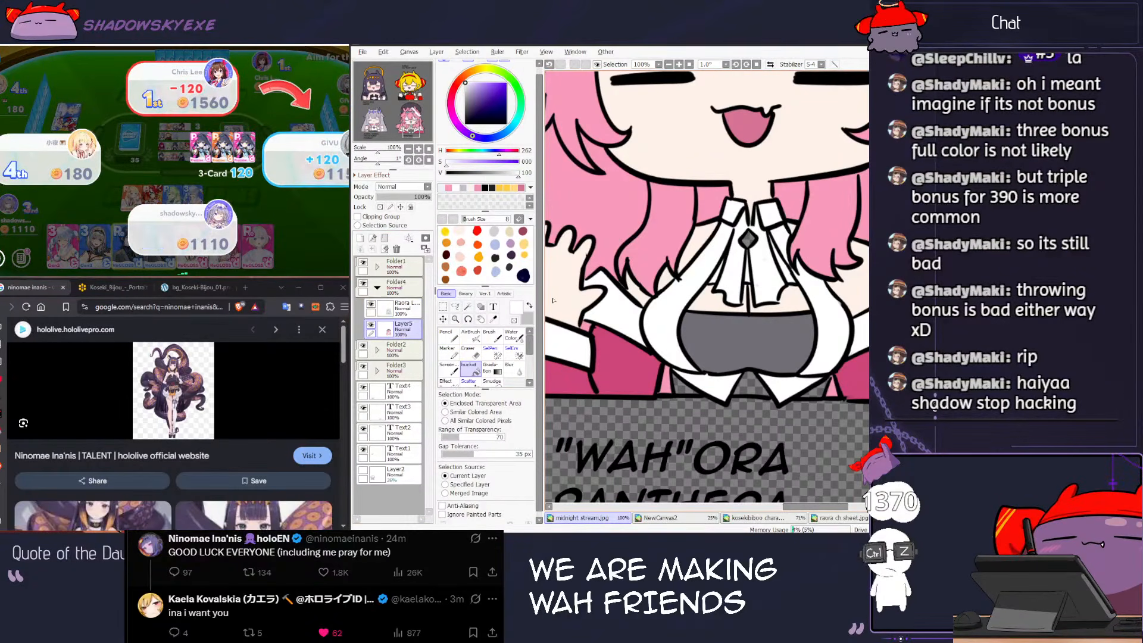
Step: Select the empty areas beside and between the pointed flaps below the chest top on the Raora line-art layer with the Magic Wand
click(407, 309)
click(467, 307)
click(685, 392)
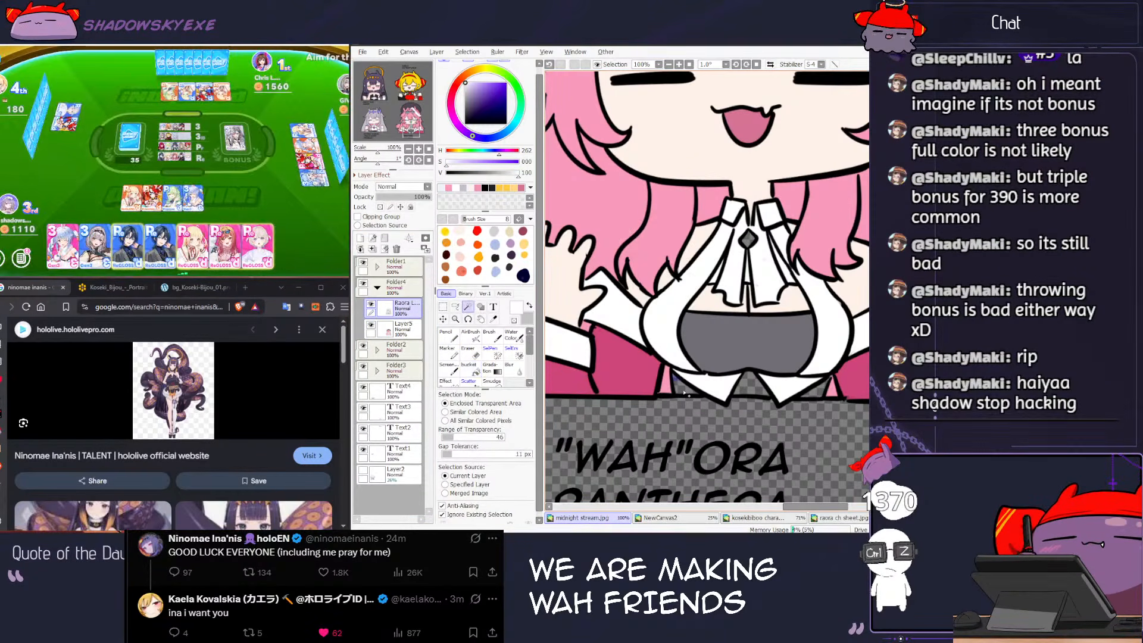
click(747, 387)
Step: Pick the dark grey of the chest top (H 255, S 2, V 46) from the raora ch sheet reference and return to the midnight stream drawing
key(ctrl+Tab)
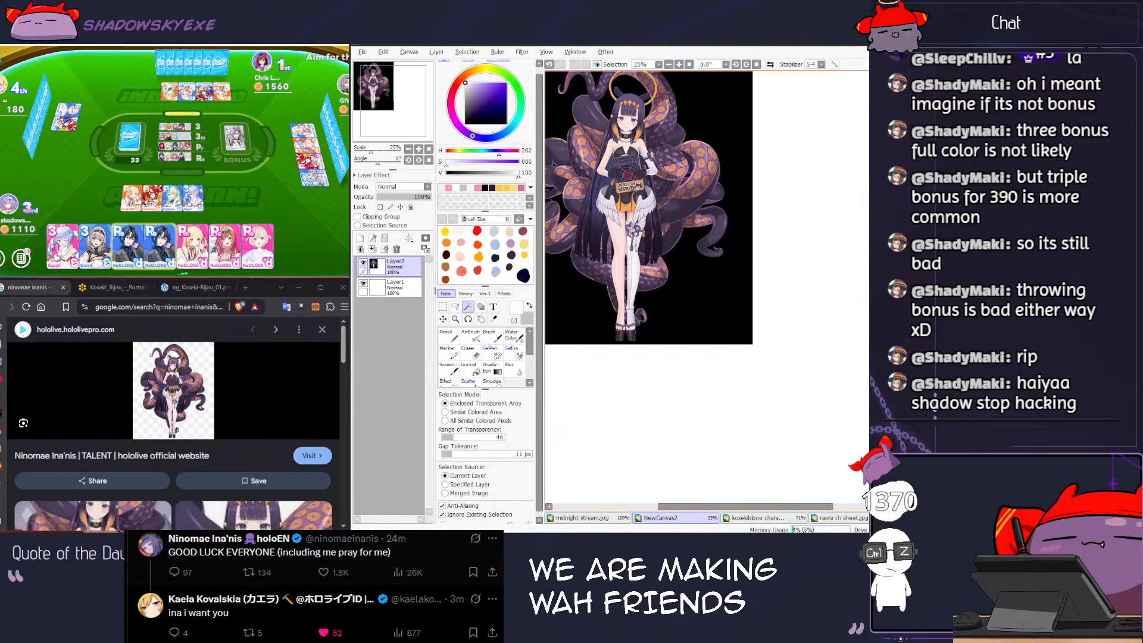
key(ctrl+Tab)
key(ctrl+Tab)
drag(723, 399, 678, 220)
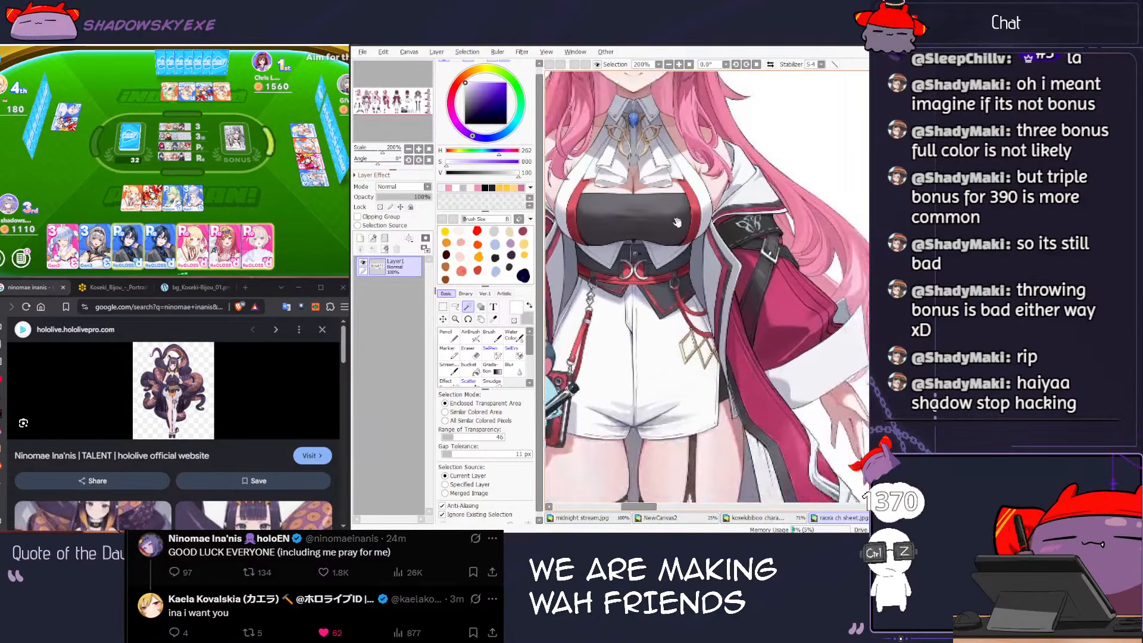
key(g)
key(ctrl+Tab)
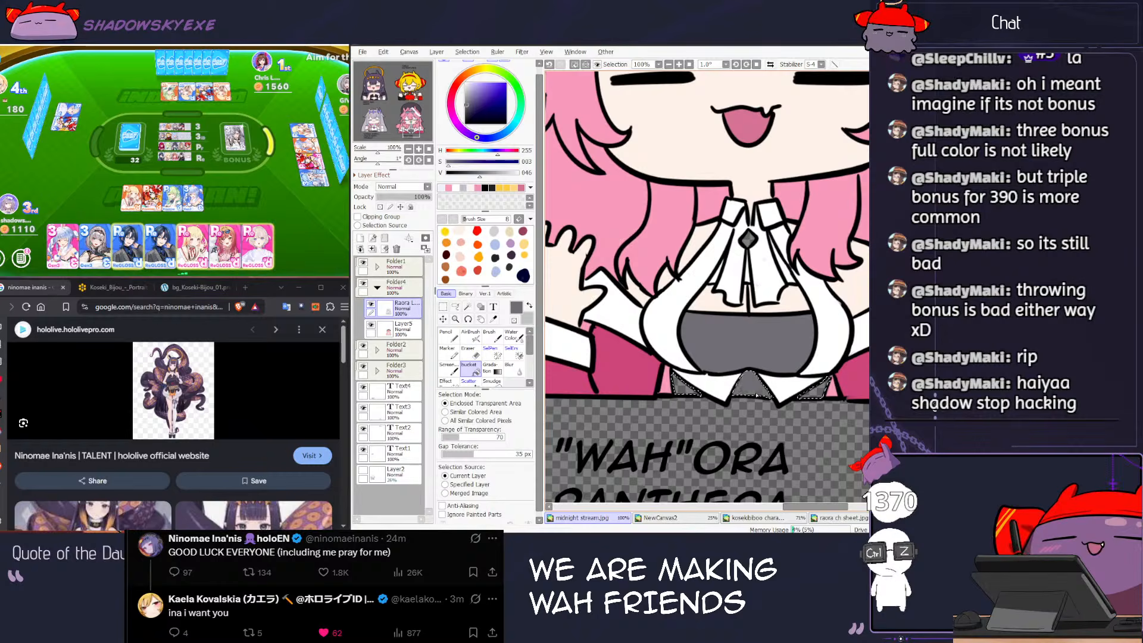
key(ctrl+z)
click(752, 390)
key(ctrl+z)
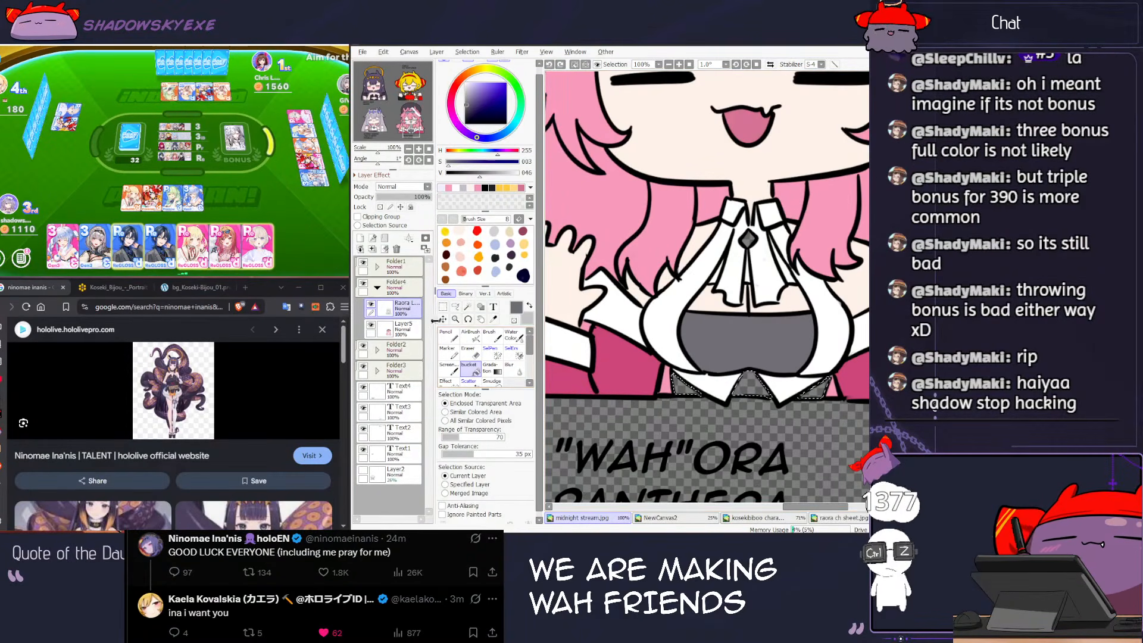
Step: Fill the selected areas around the flaps with the dark grey on Layer5 and clear the selection
click(406, 331)
click(741, 391)
key(ctrl+d)
scroll(742, 391, down, 12)
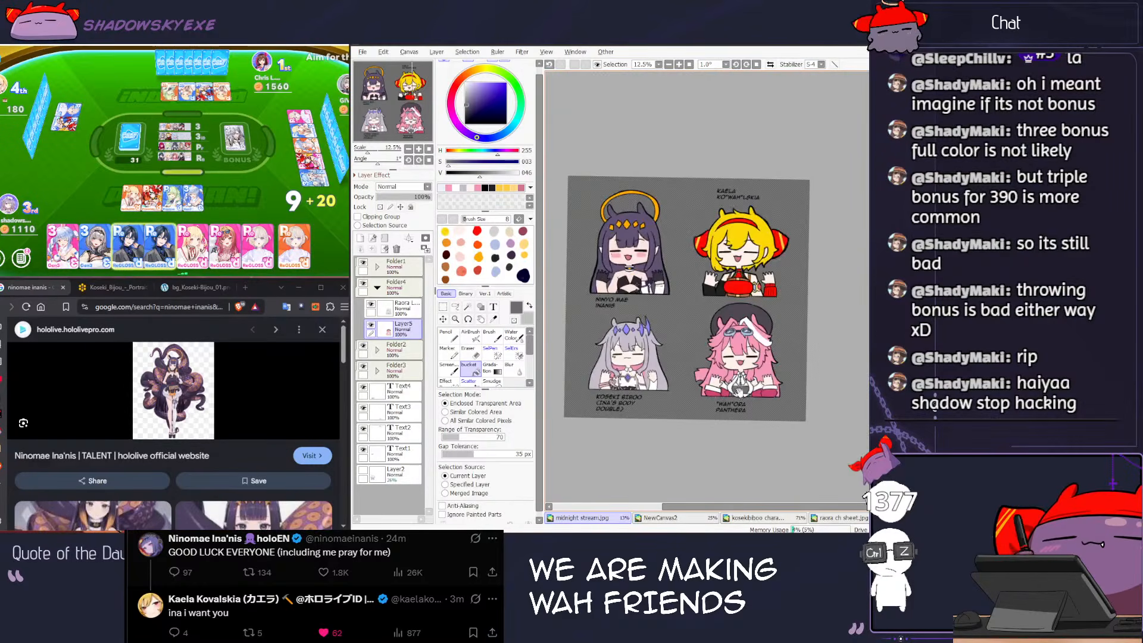
drag(742, 390, 754, 406)
scroll(753, 406, up, 3)
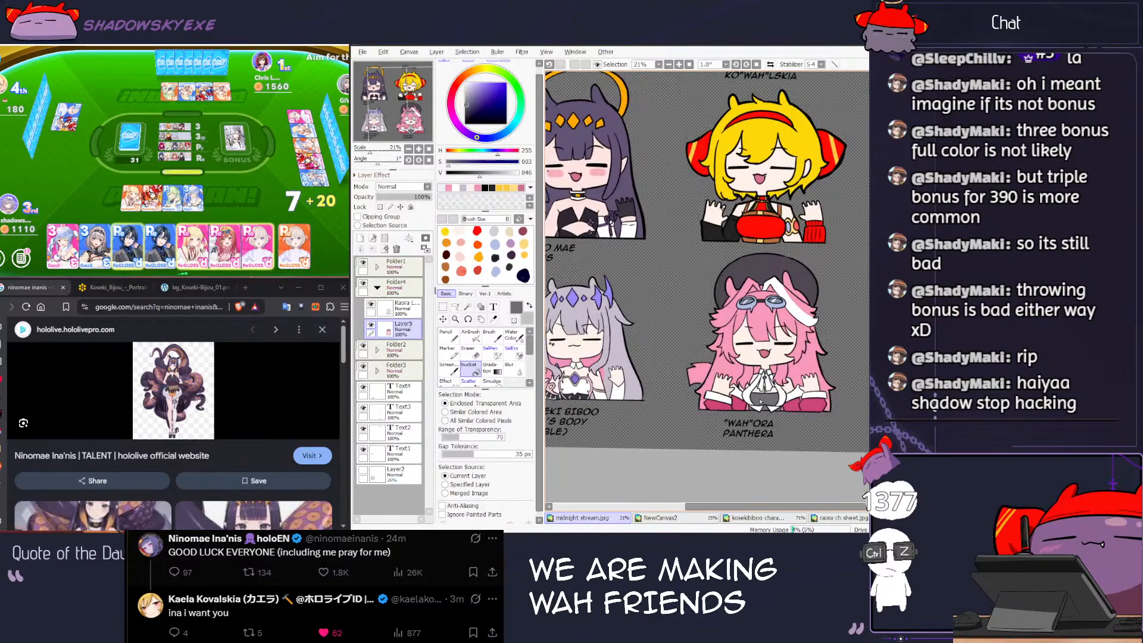
Step: Switch to the Pokajan game, discard the first card of the hand, and return to the midnight stream drawing
click(257, 191)
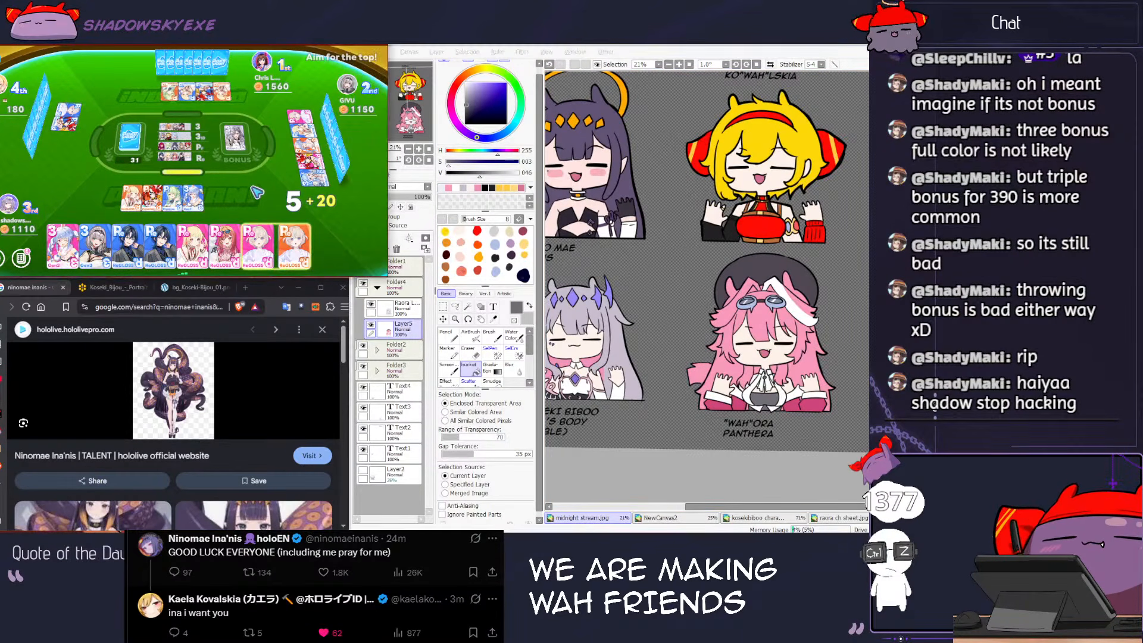
click(65, 243)
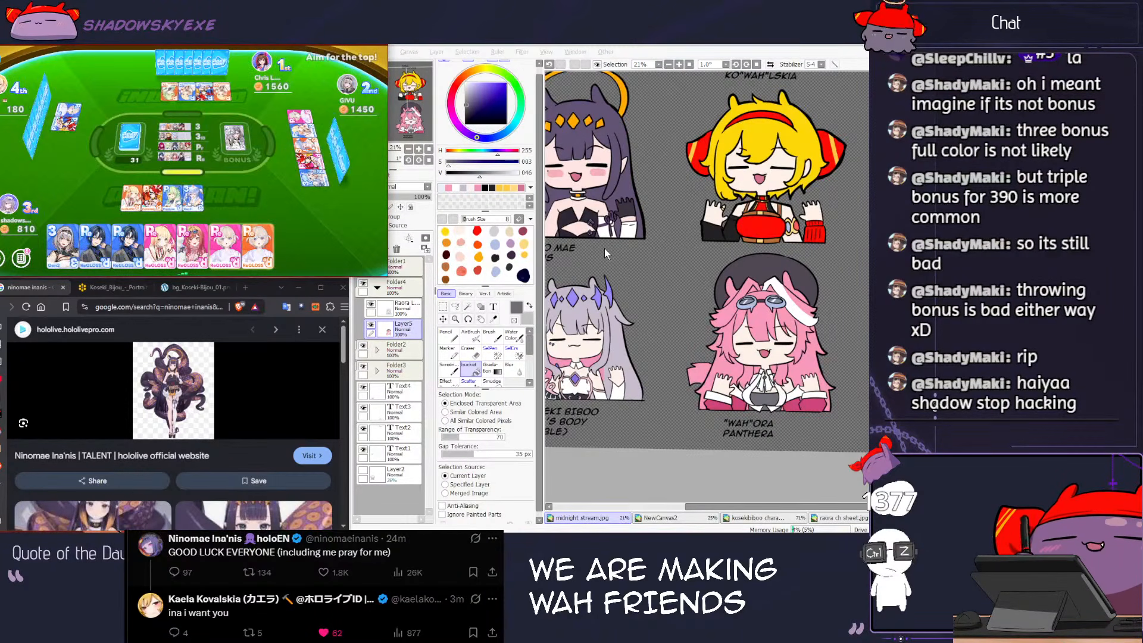
scroll(797, 346, down, 2)
scroll(741, 345, up, 3)
click(830, 286)
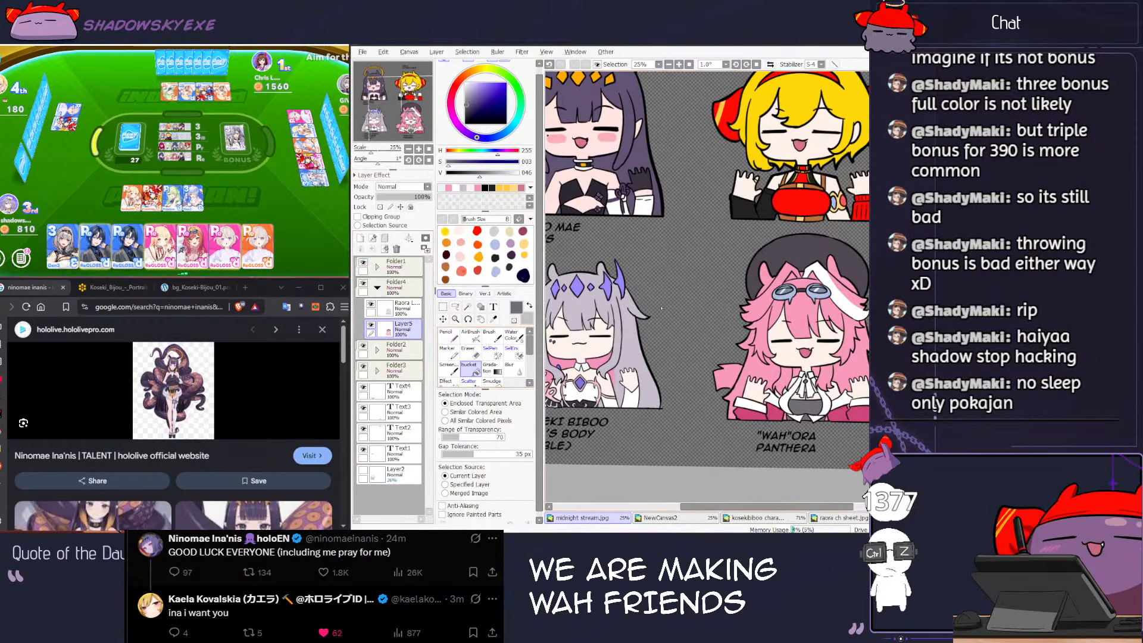
Step: Switch to the Pencil, pick the dark pink of the tail's markings (H 337, S 42, V 69) from the raora ch sheet, and return to the drawing
key(x)
key(n)
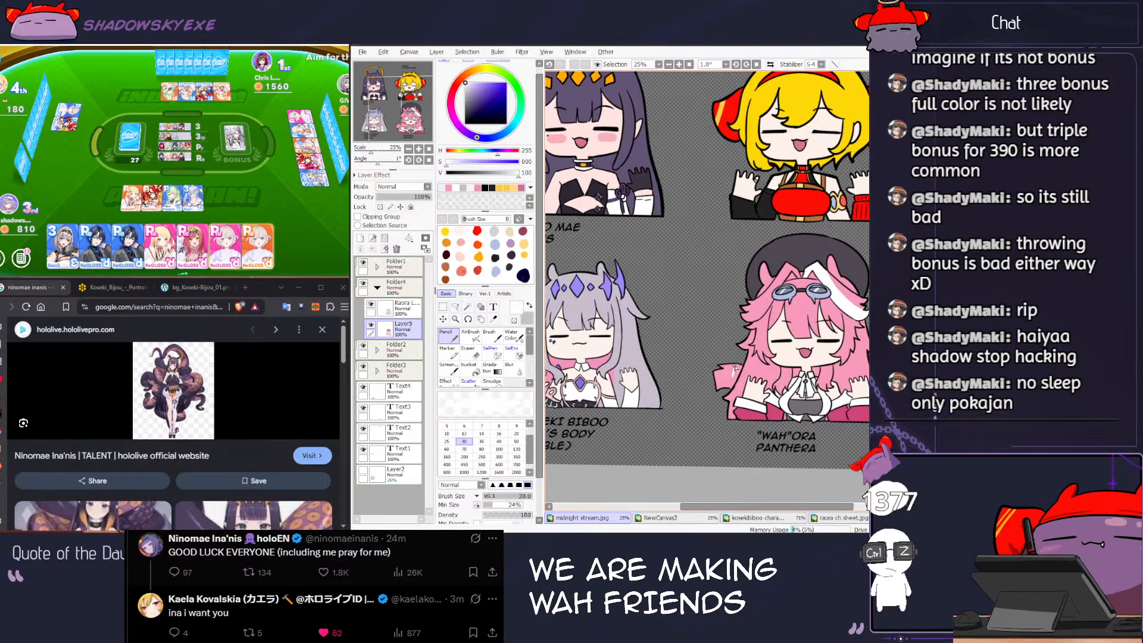
key(ctrl+Tab)
key(ctrl+Tab)
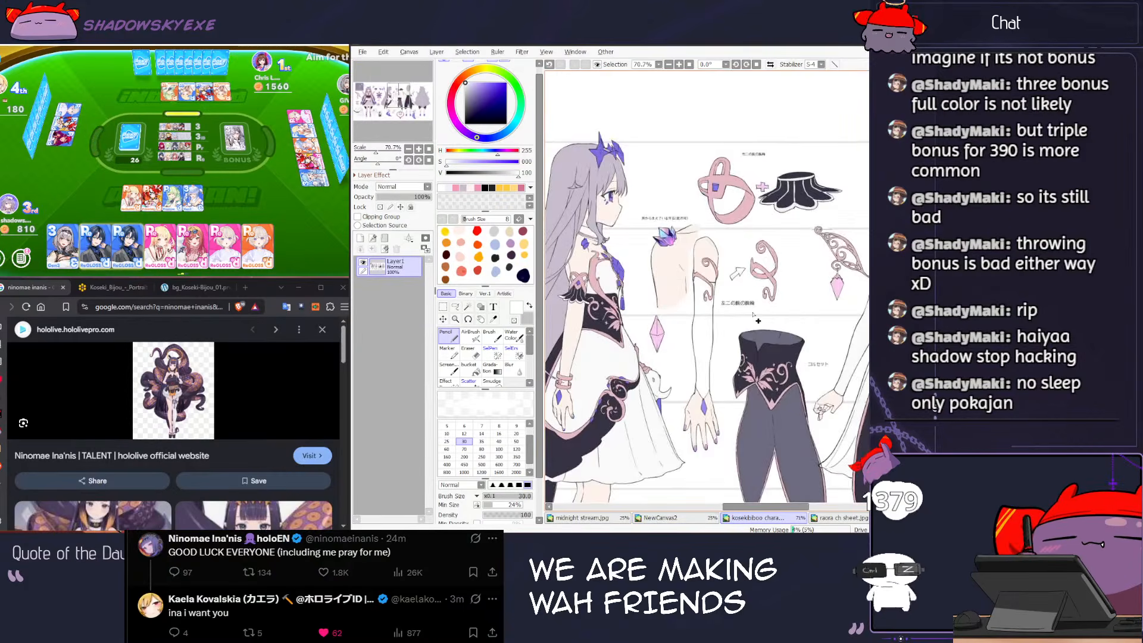
key(ctrl+Tab)
scroll(753, 311, down, 3)
scroll(756, 308, up, 2)
scroll(756, 308, up, 5)
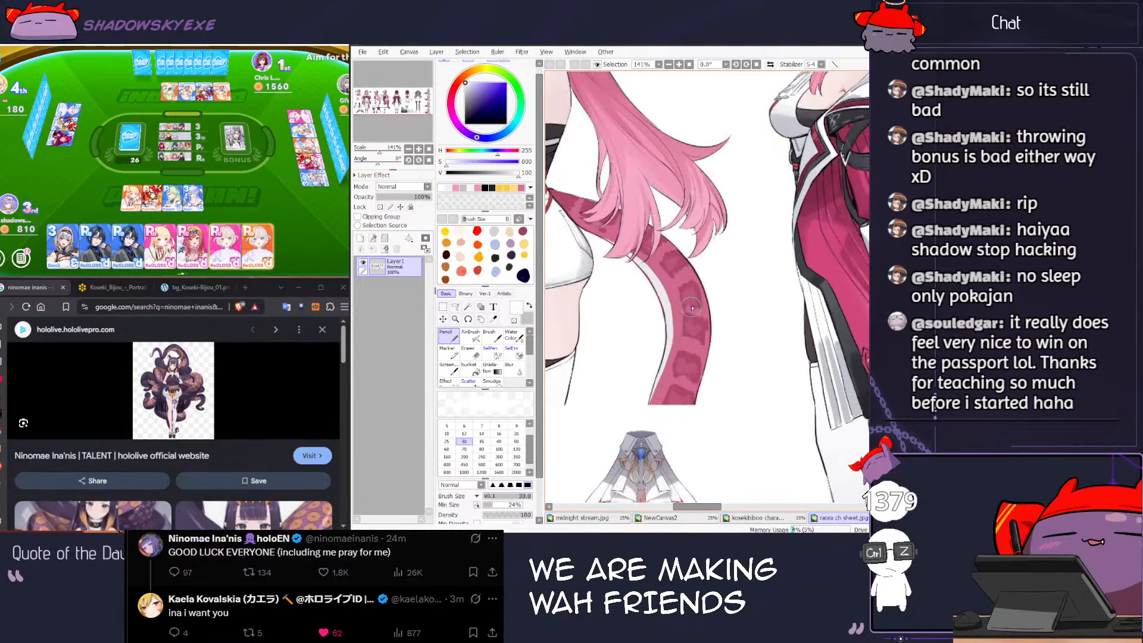
alt+click(698, 292)
key(ctrl+Tab)
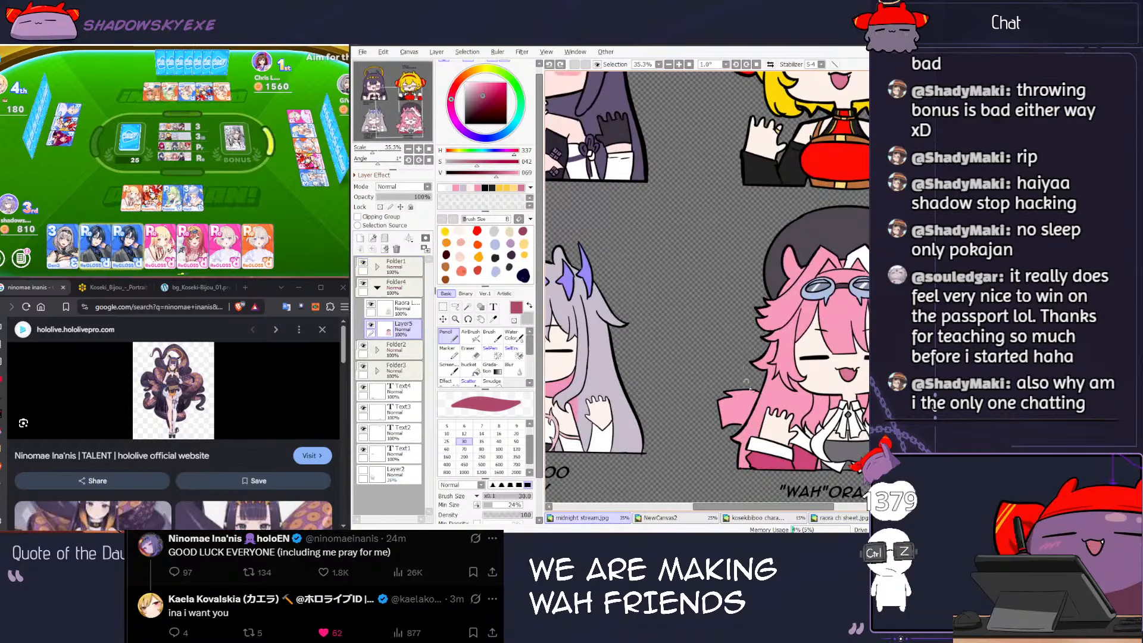
Step: Set the Pencil size to 50 and paint a dark pink marking on Raora's tail on Layer5
key(bracketright)
key(bracketright)
key(bracketright)
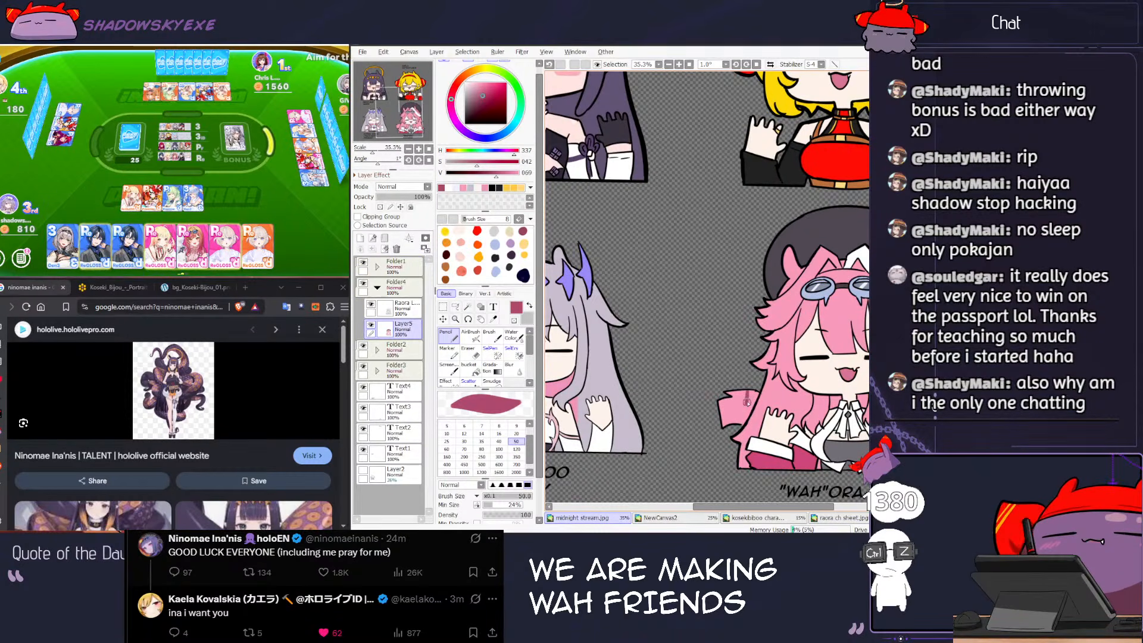
drag(749, 400, 751, 410)
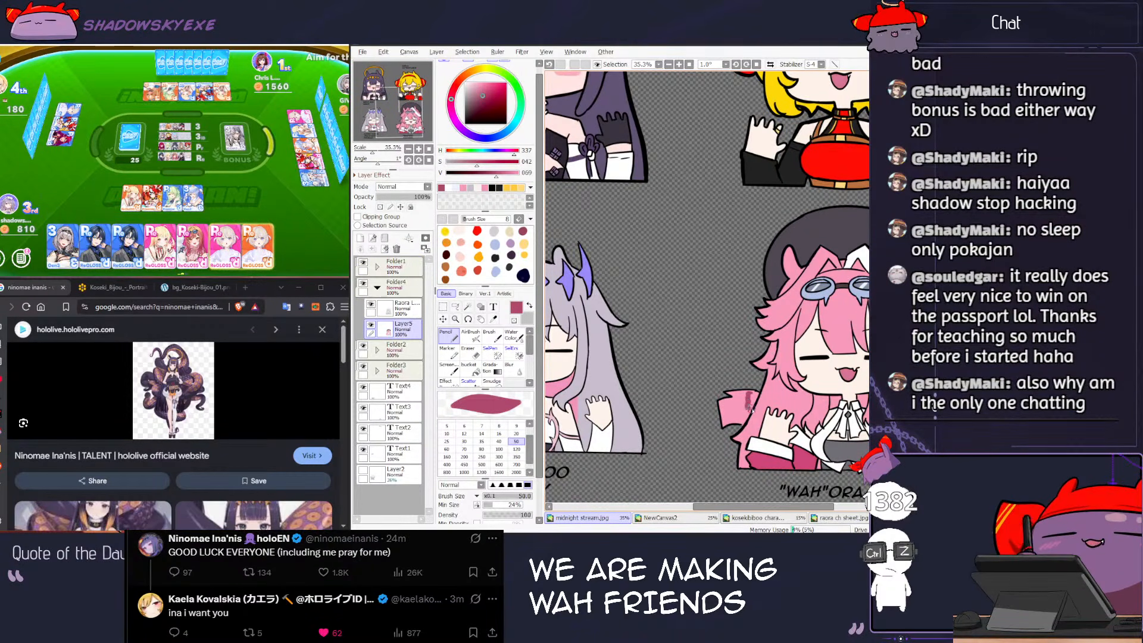
Step: Paint the lower edge of Raora's tail white on Layer5 and undo the unwanted stroke
key(x)
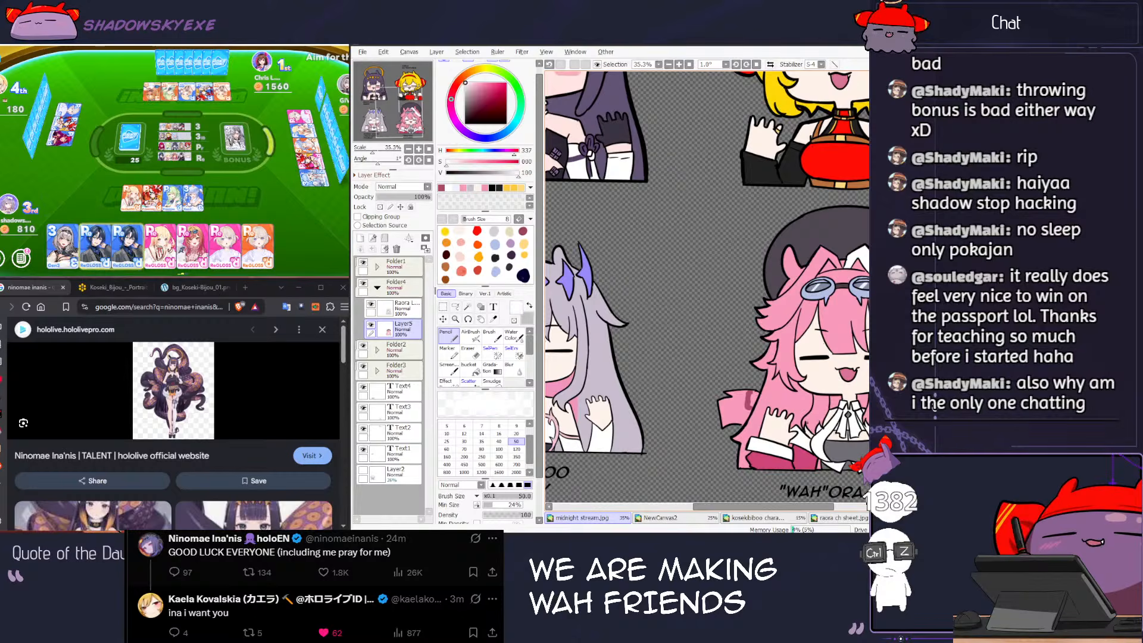
mouse_move(726, 427)
mouse_down()
mouse_move(745, 423)
mouse_move(725, 425)
mouse_up()
key(ctrl+z)
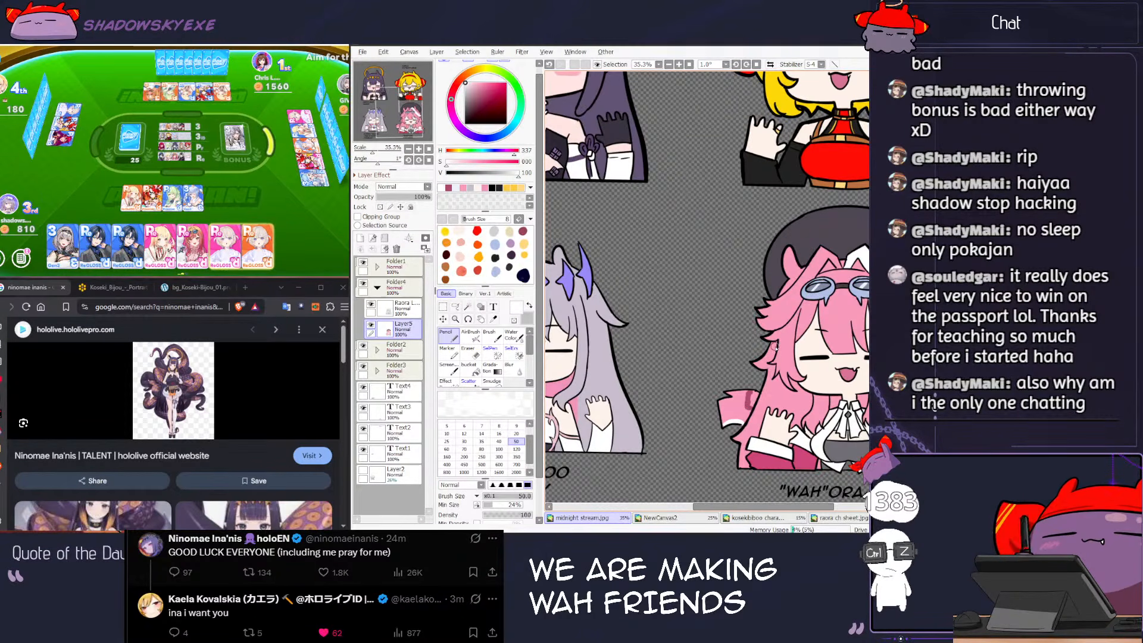
scroll(775, 346, down, 2)
scroll(779, 336, up, 4)
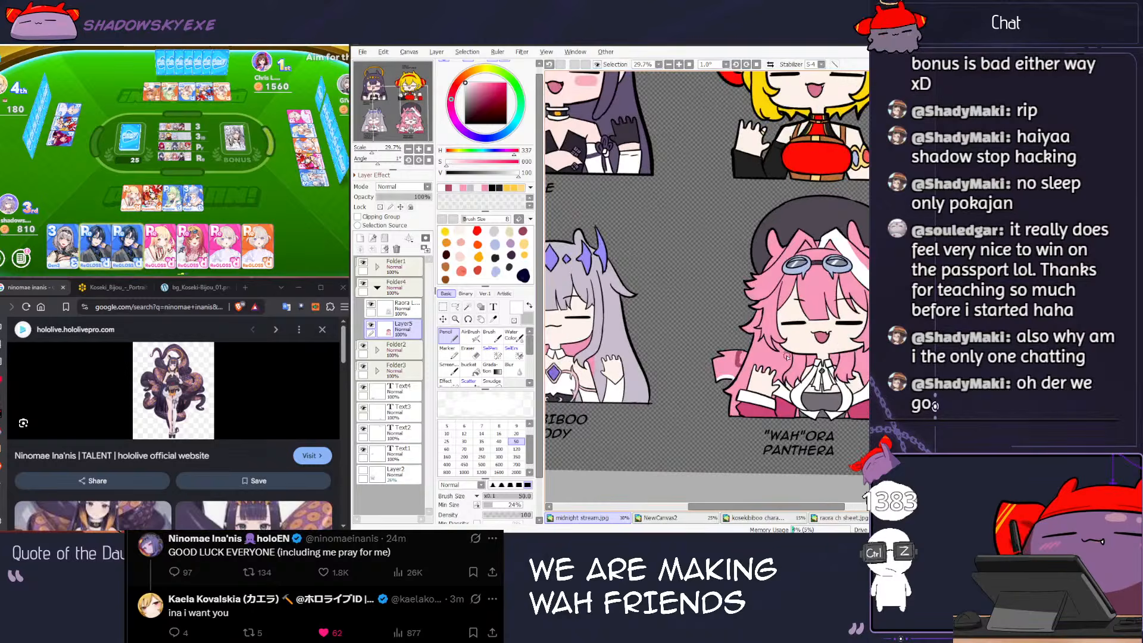
Step: Set the canvas background of the four-character drawing to white
scroll(780, 338, down, 4)
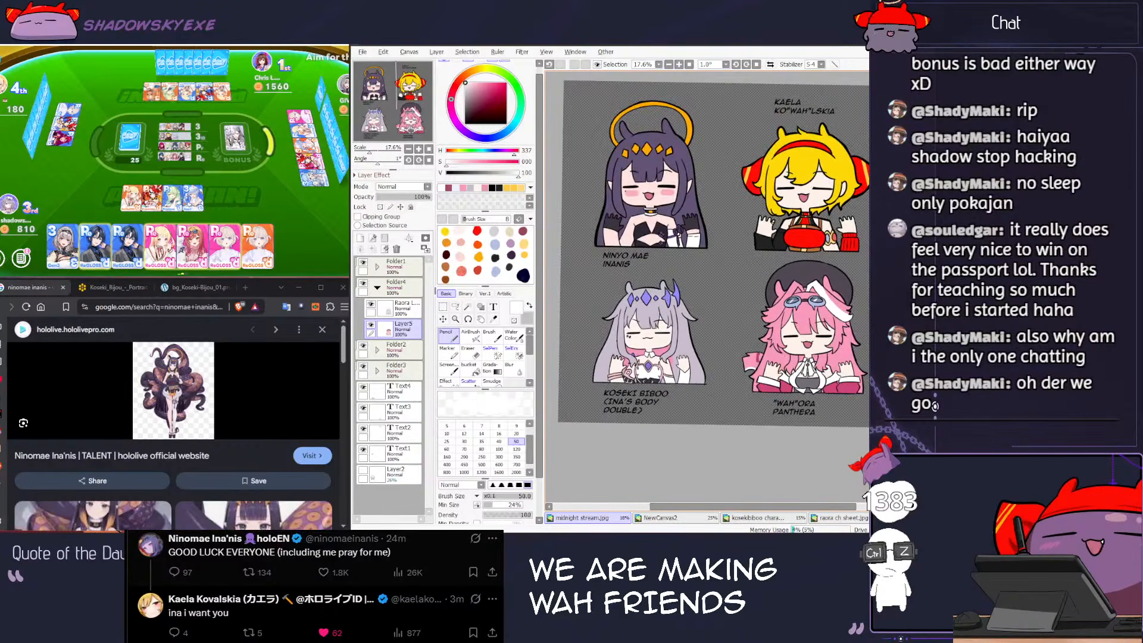
click(409, 52)
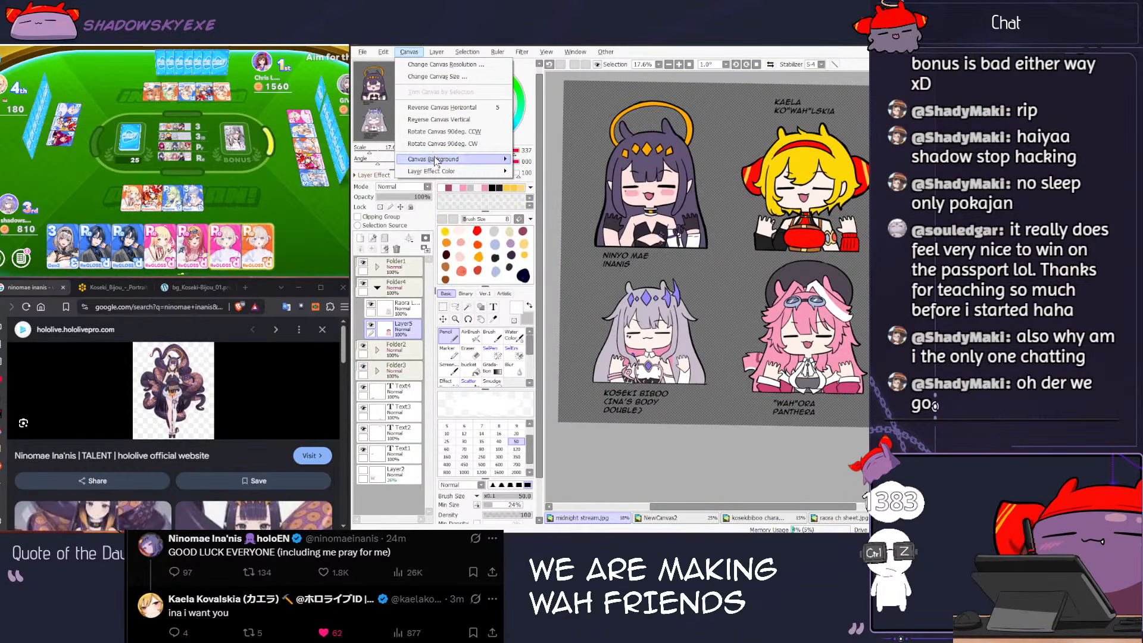
mouse_move(453, 159)
click(554, 156)
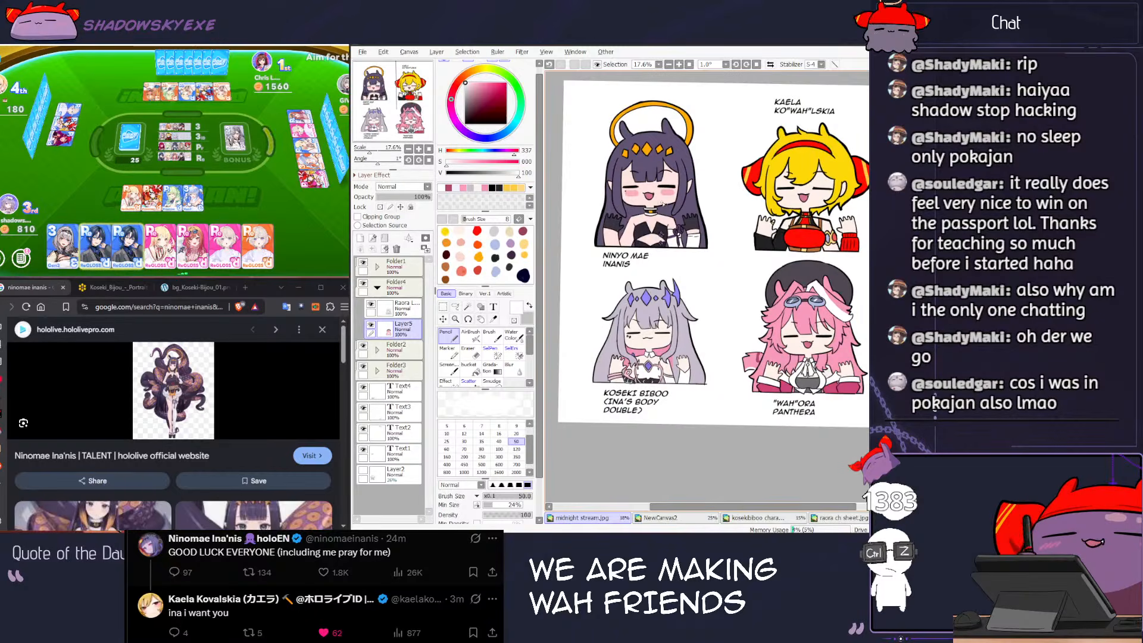
drag(711, 201, 679, 227)
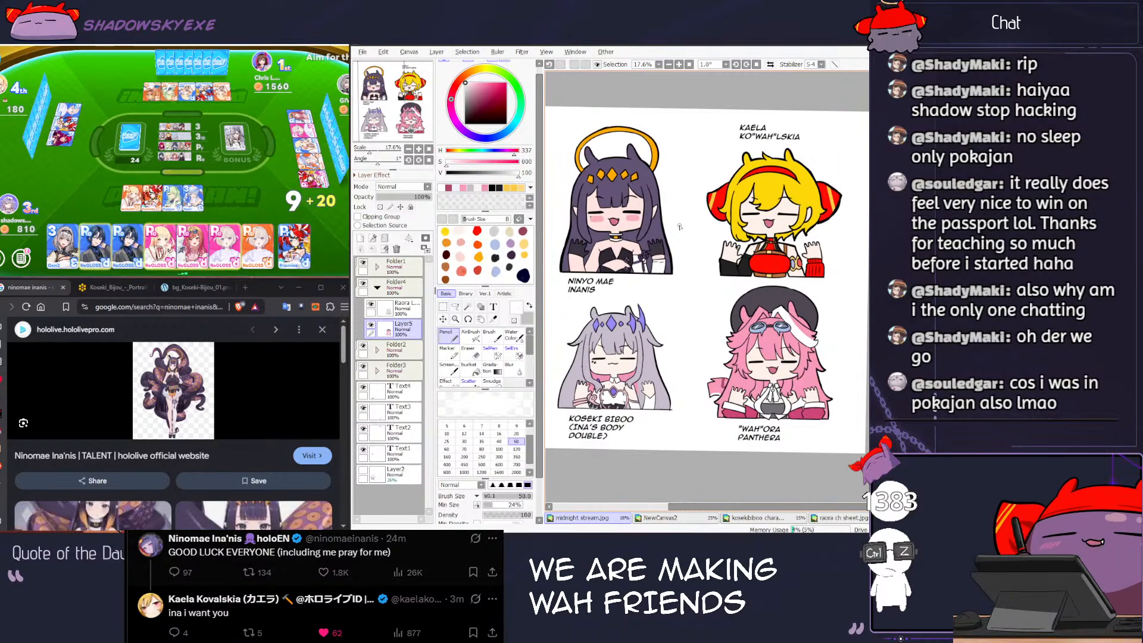
Step: Switch to the Pokajan game and play the turns, discarding the newly drawn cards
click(262, 208)
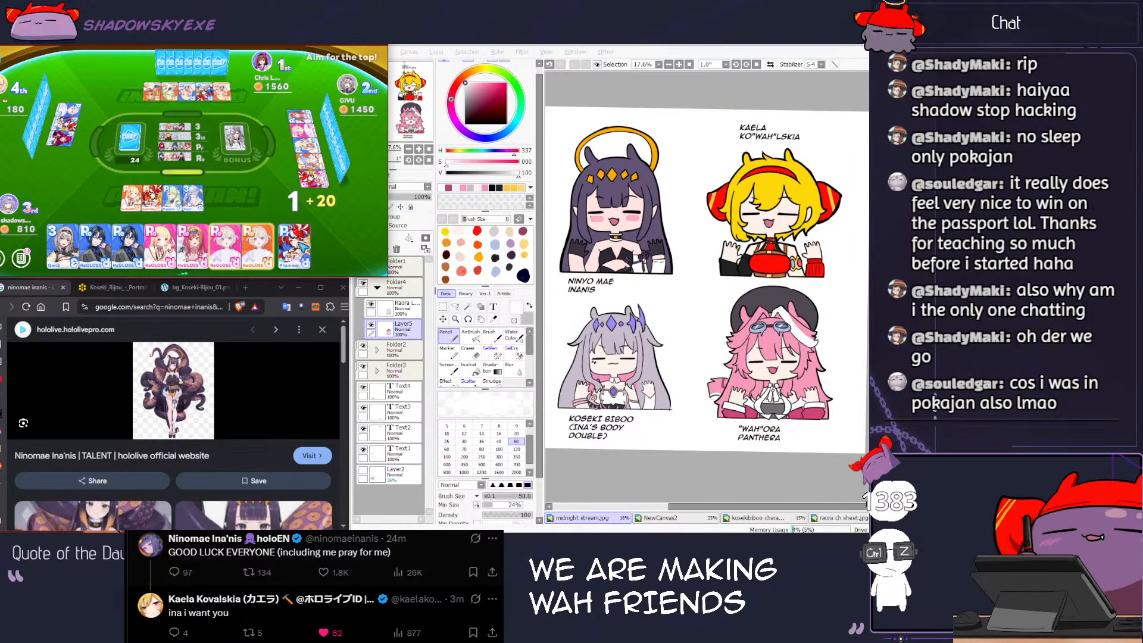
click(301, 247)
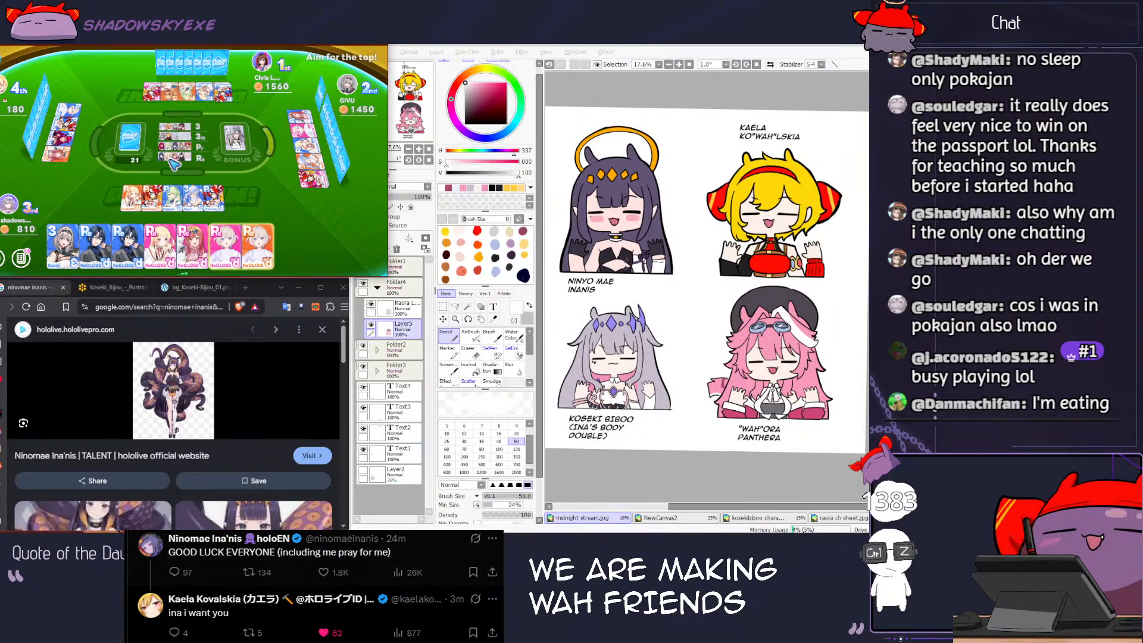
click(363, 252)
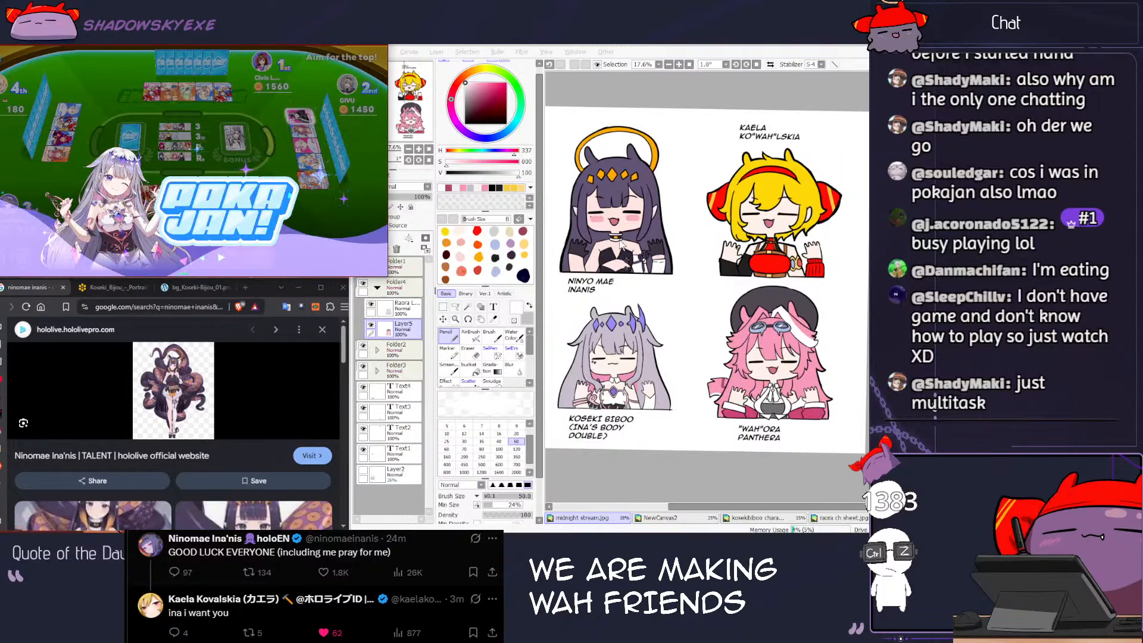
scroll(622, 244, down, 1)
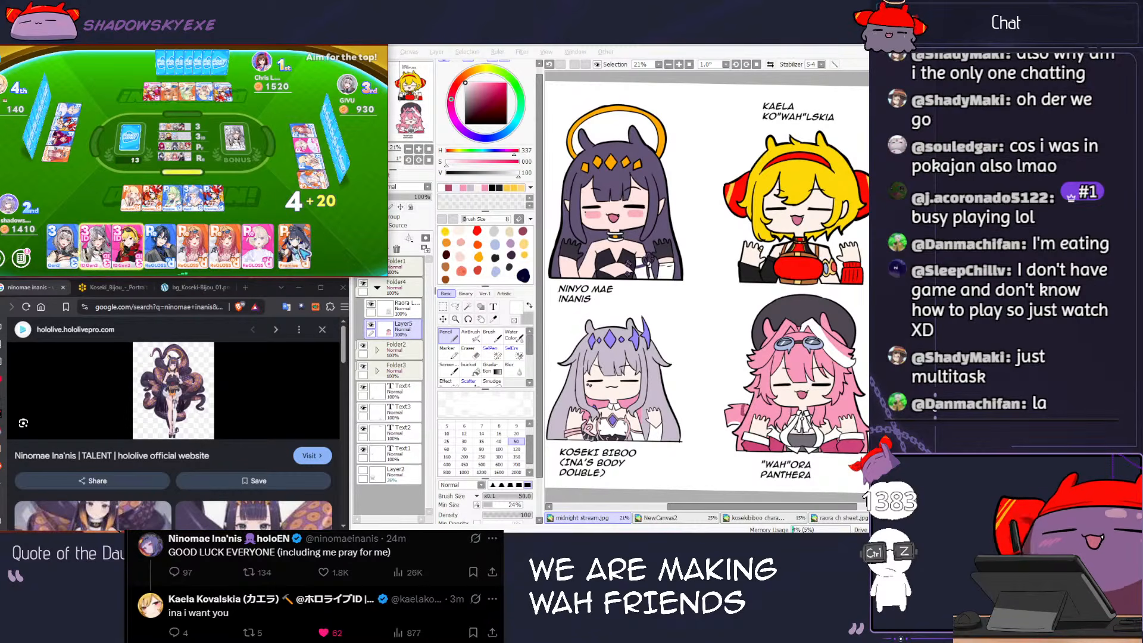
click(302, 253)
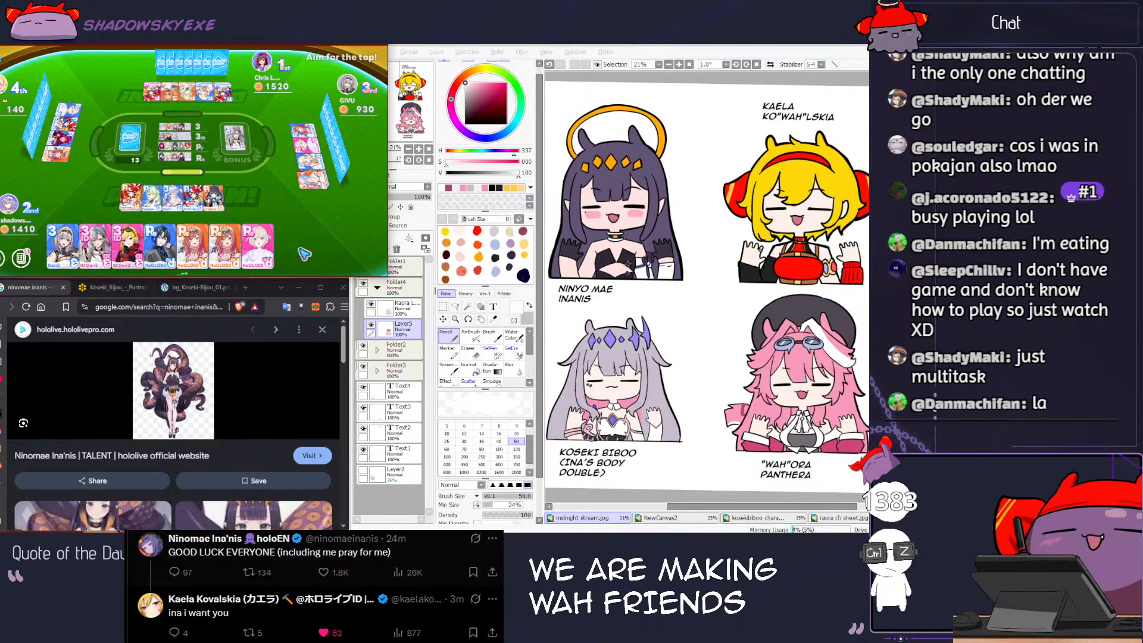
scroll(709, 323, down, 2)
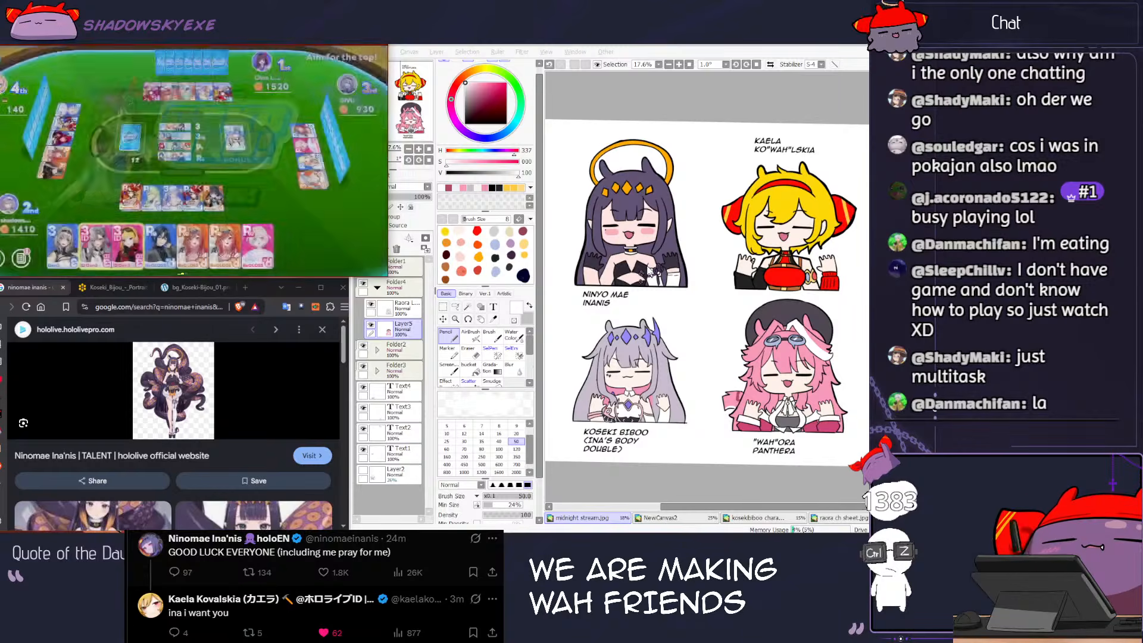
scroll(678, 241, up, 1)
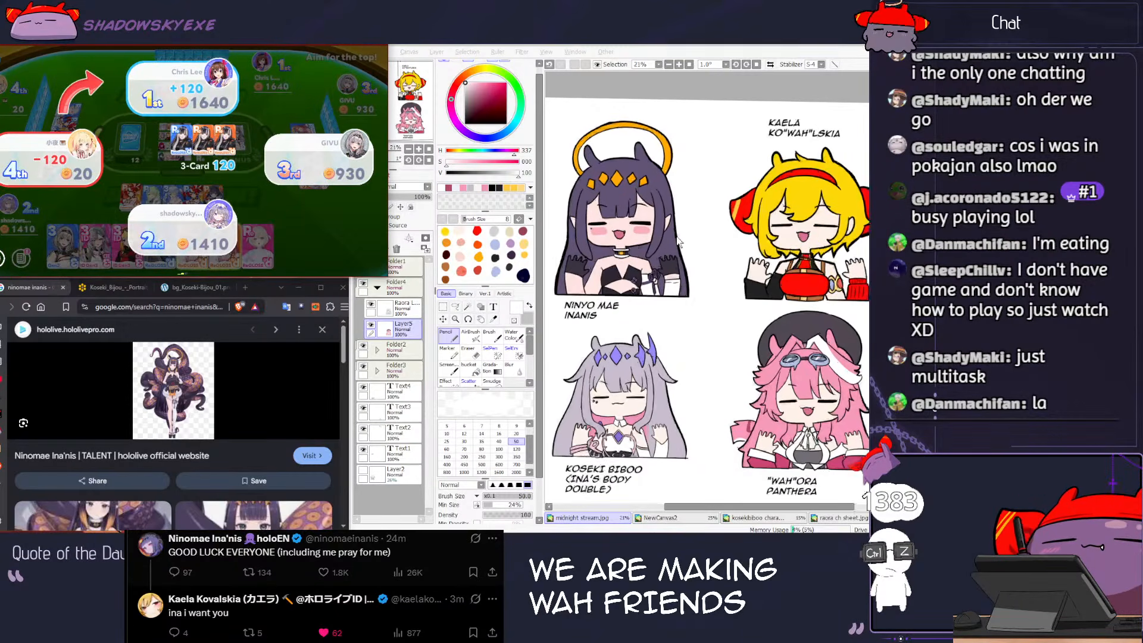
scroll(678, 241, down, 2)
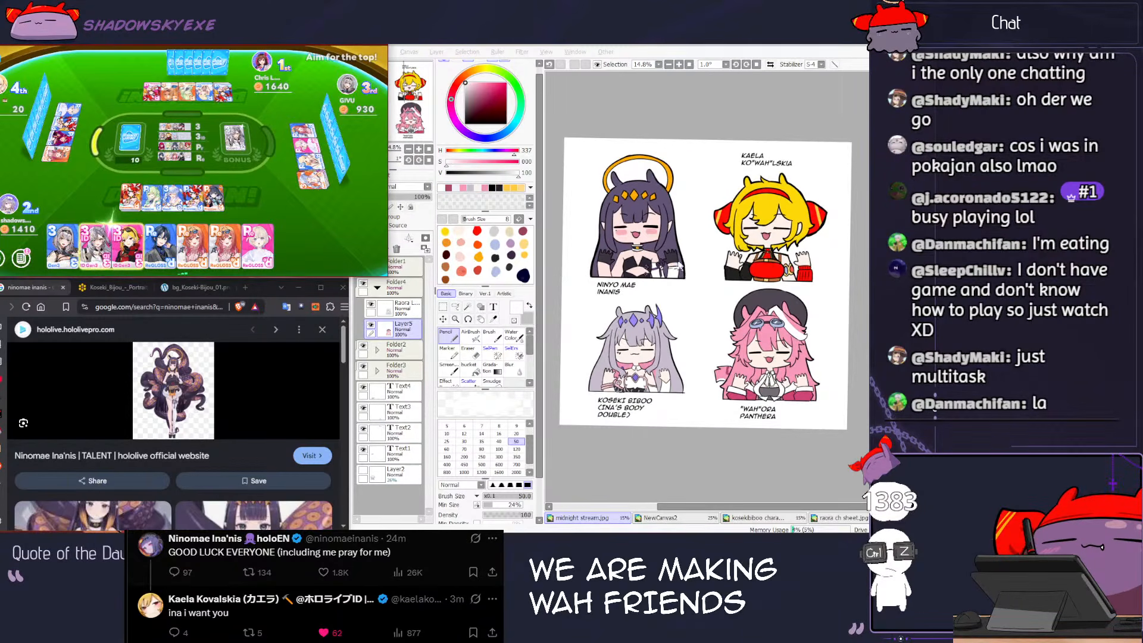
click(671, 262)
drag(671, 262, 701, 299)
scroll(702, 300, up, 1)
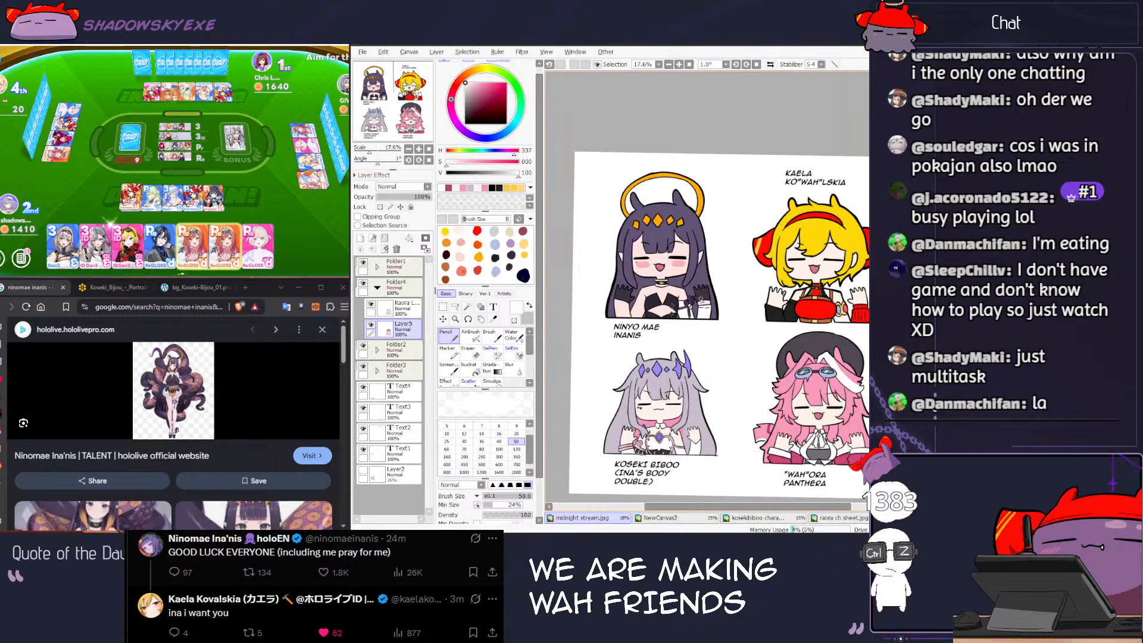
scroll(701, 299, up, 1)
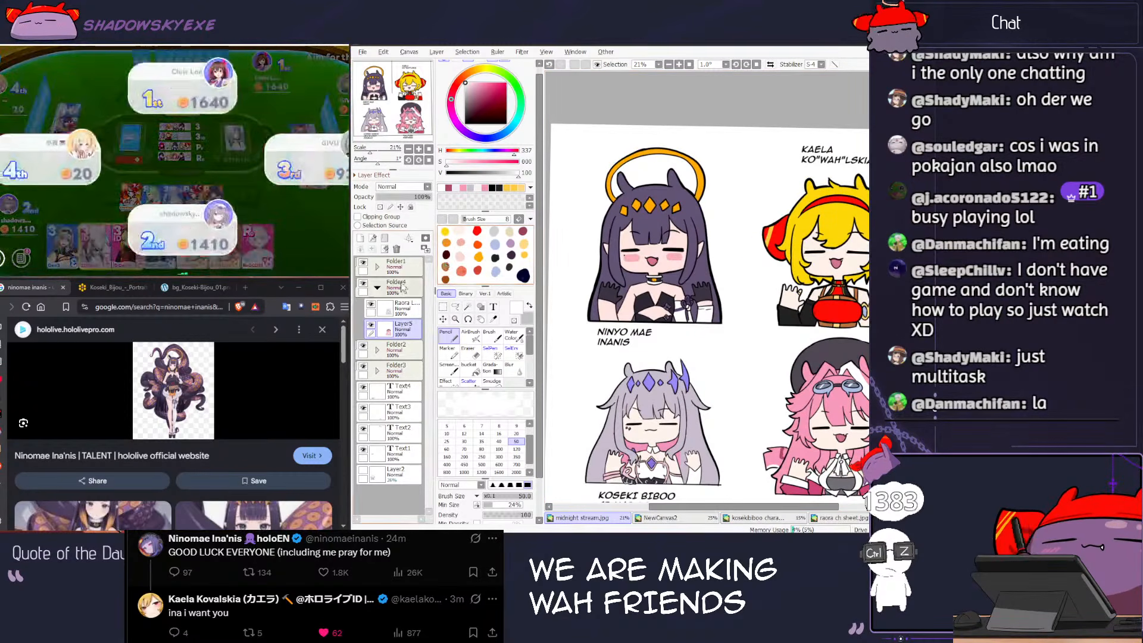
Step: Add a new layer directly above Layer5 in Folder4 and make it a clipping group
click(360, 238)
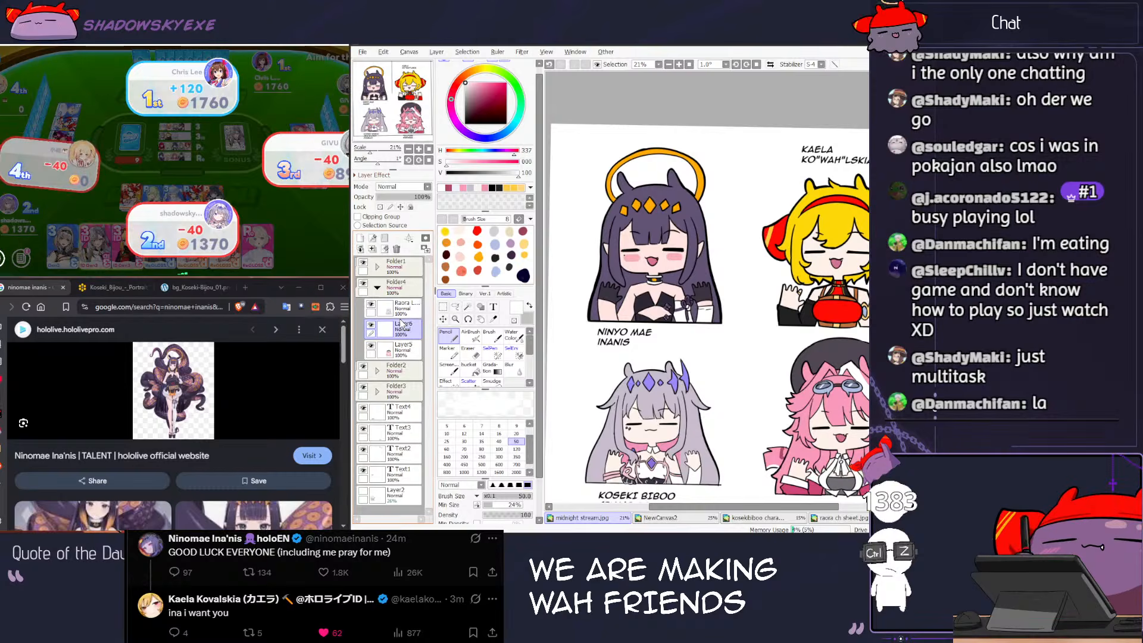
click(312, 233)
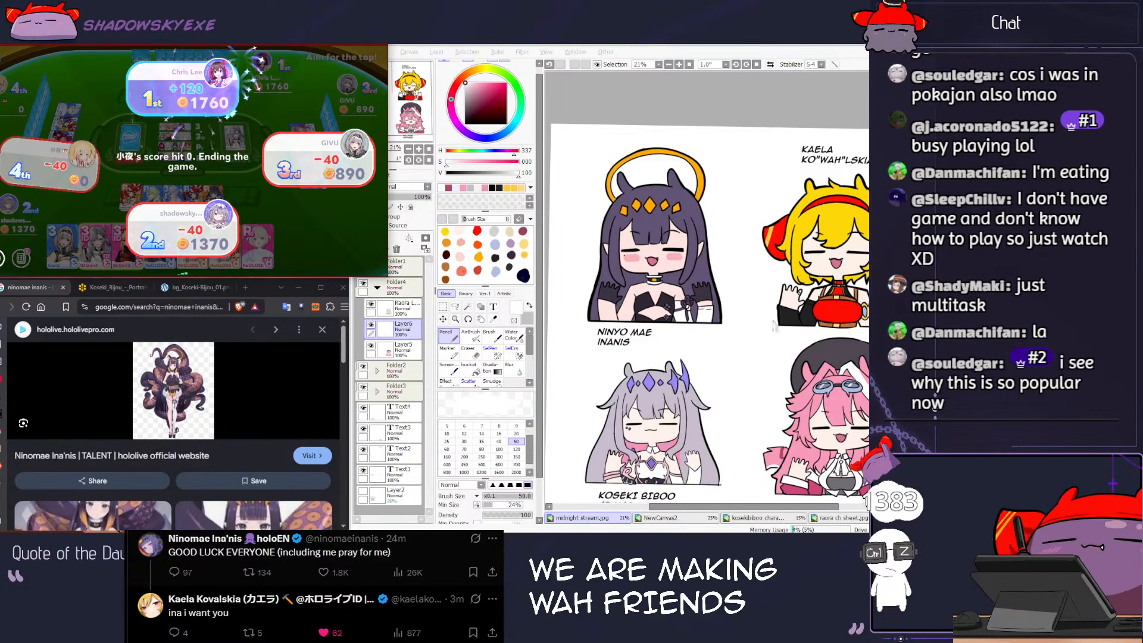
click(390, 221)
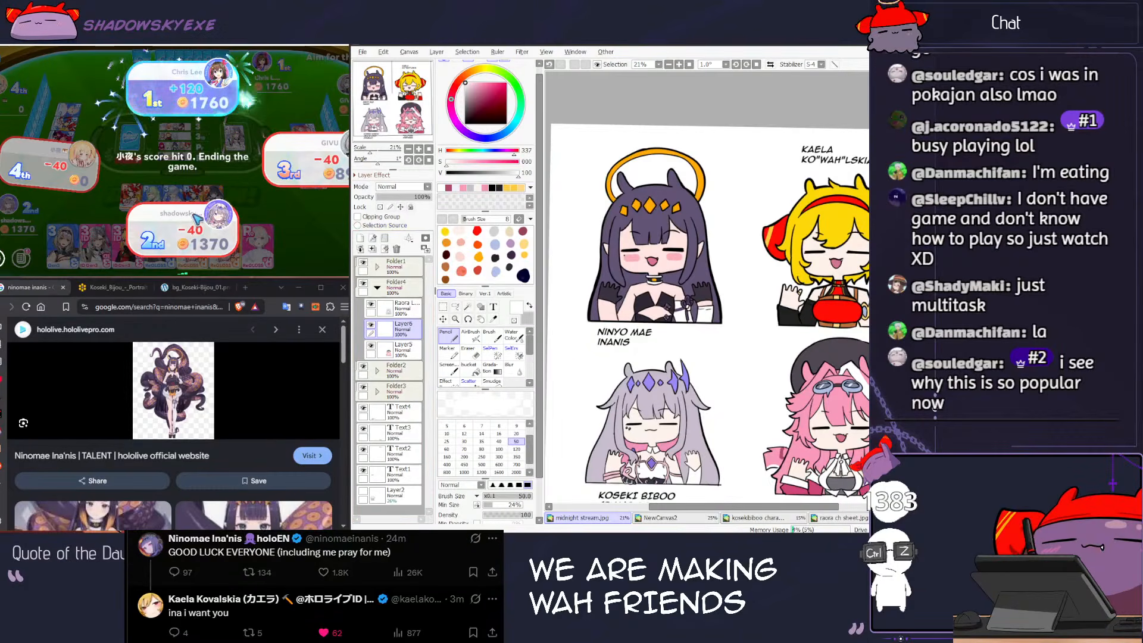
click(275, 233)
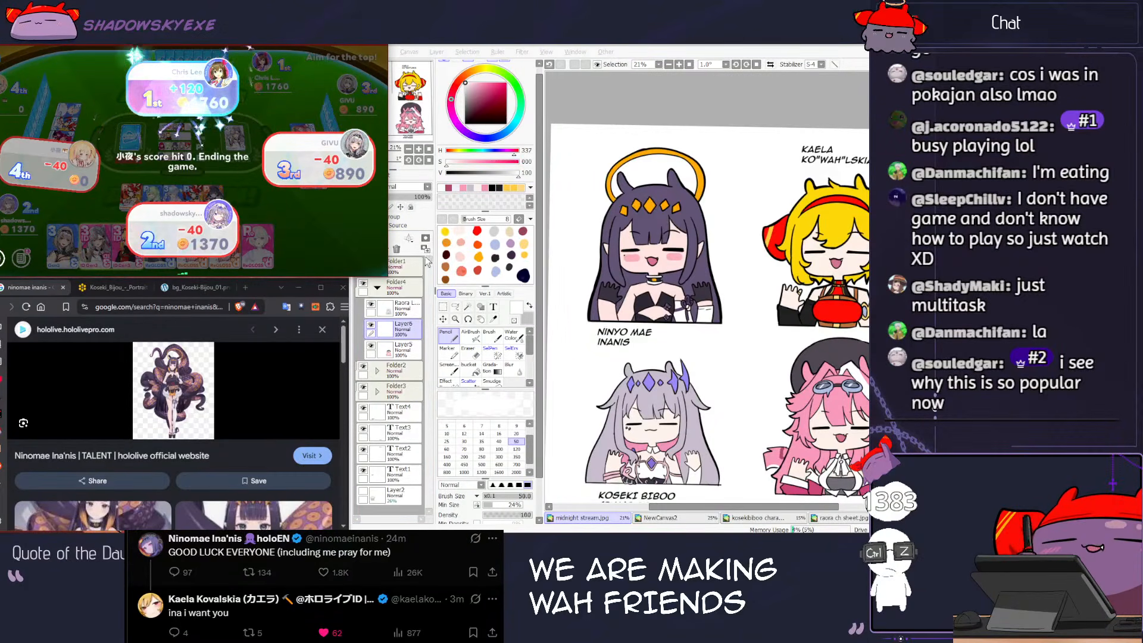
click(413, 239)
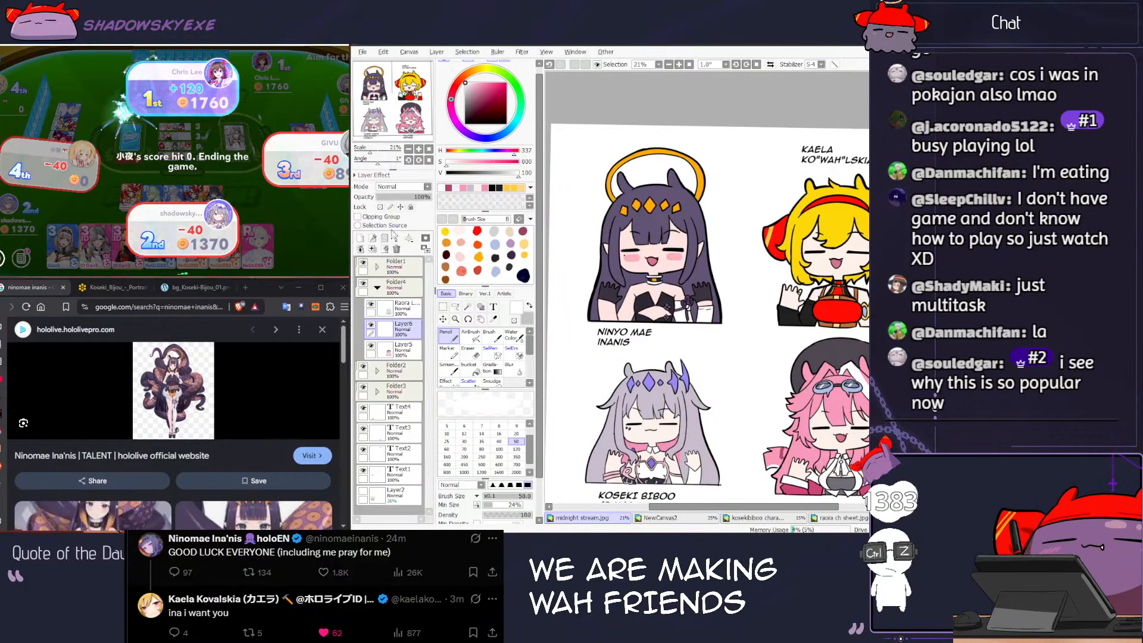
click(358, 217)
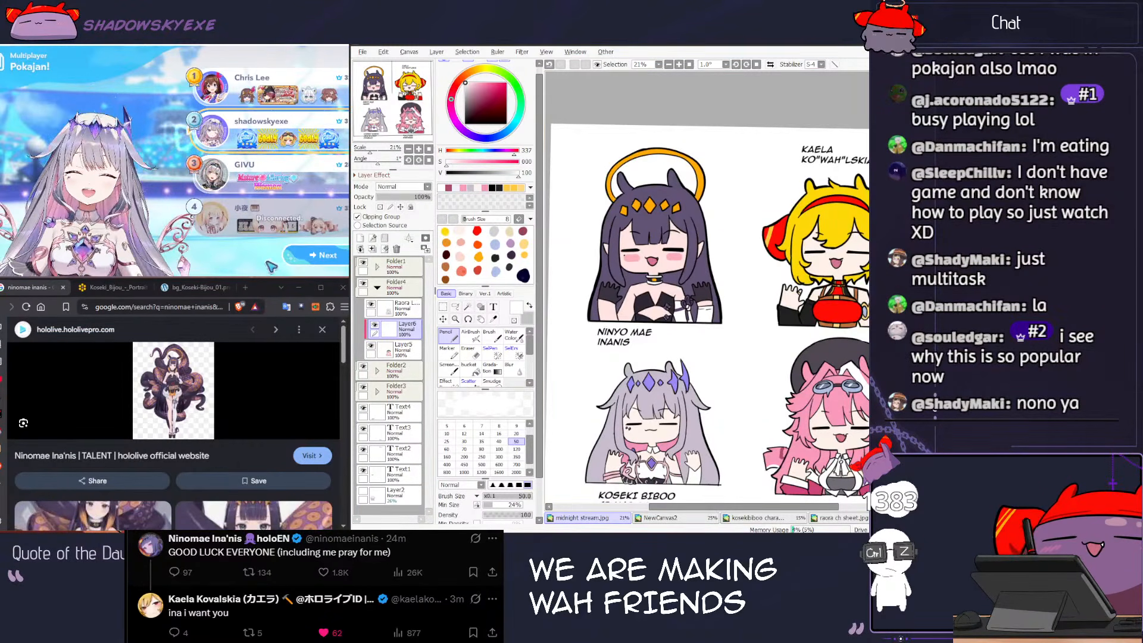
Step: Advance through the Pokajan match results up to the choice of whether to keep playing
click(307, 261)
click(307, 263)
click(308, 263)
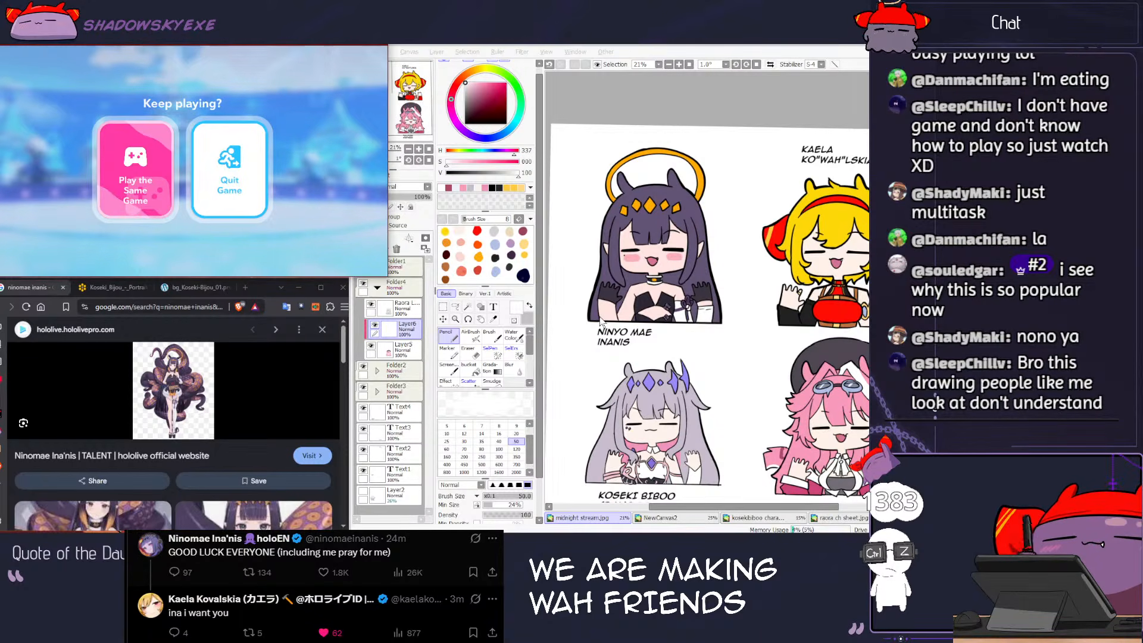
Step: Reset the rotation of the drawing's canvas view to 0.0°
scroll(600, 322, down, 2)
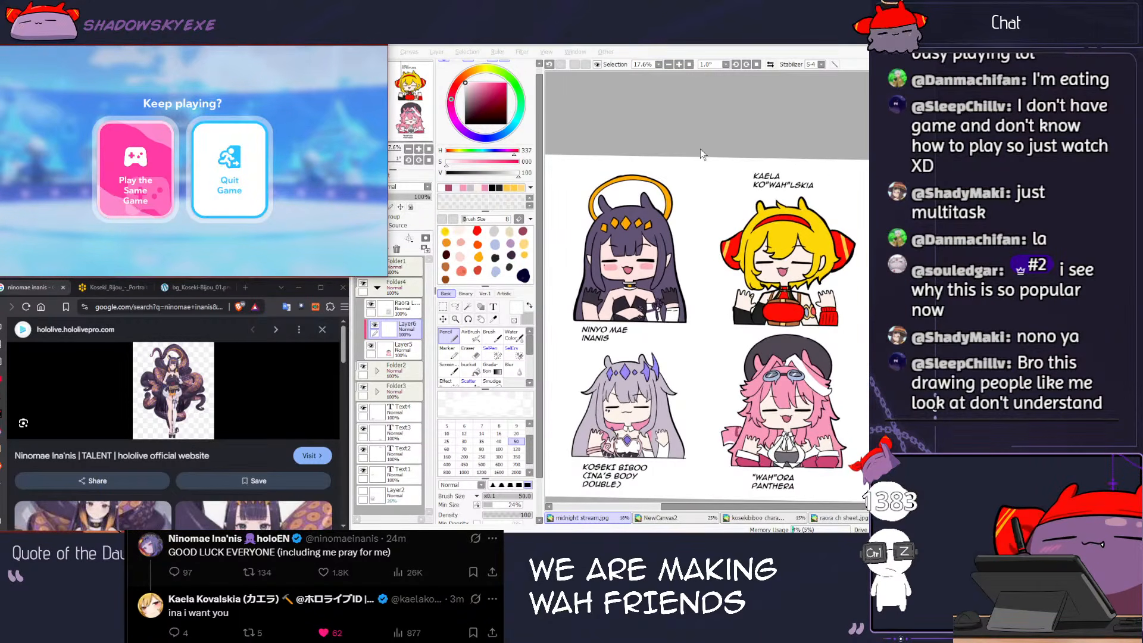
click(726, 72)
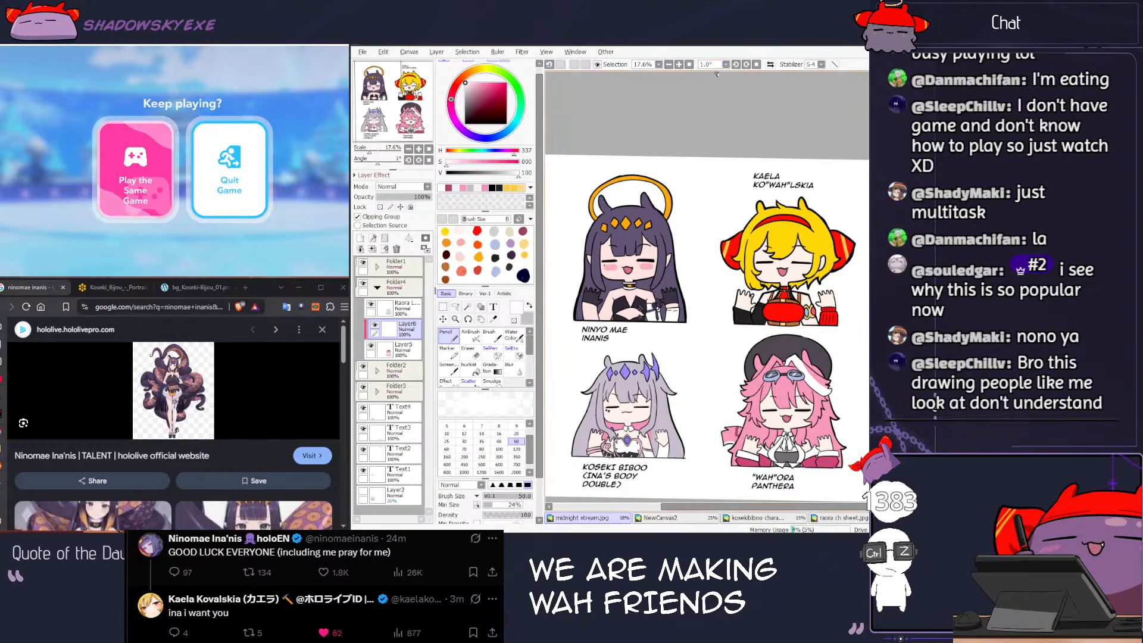
click(726, 64)
click(705, 114)
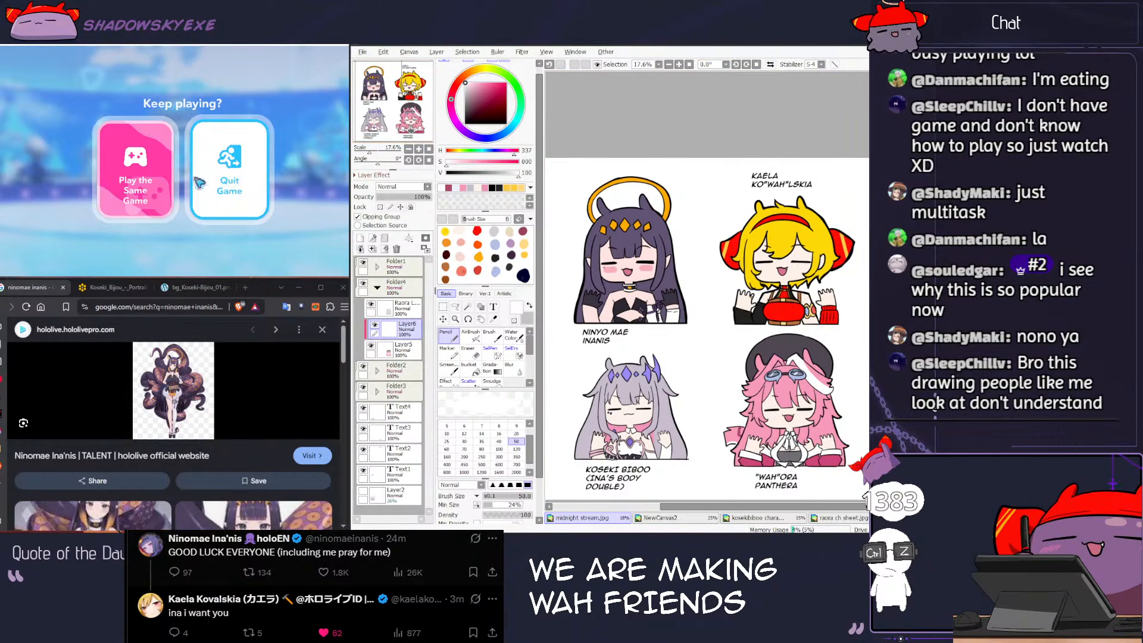
Step: Choose to play the same Pokajan game again
click(129, 180)
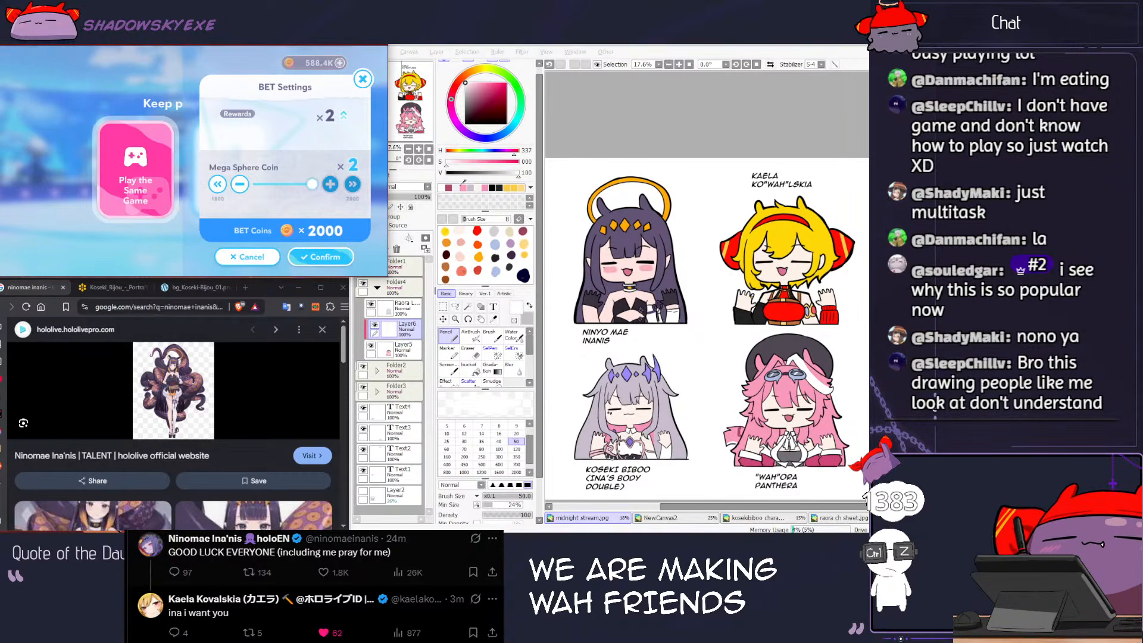
Step: Create a new blank canvas in the painting program with the preset settings
click(565, 138)
click(364, 53)
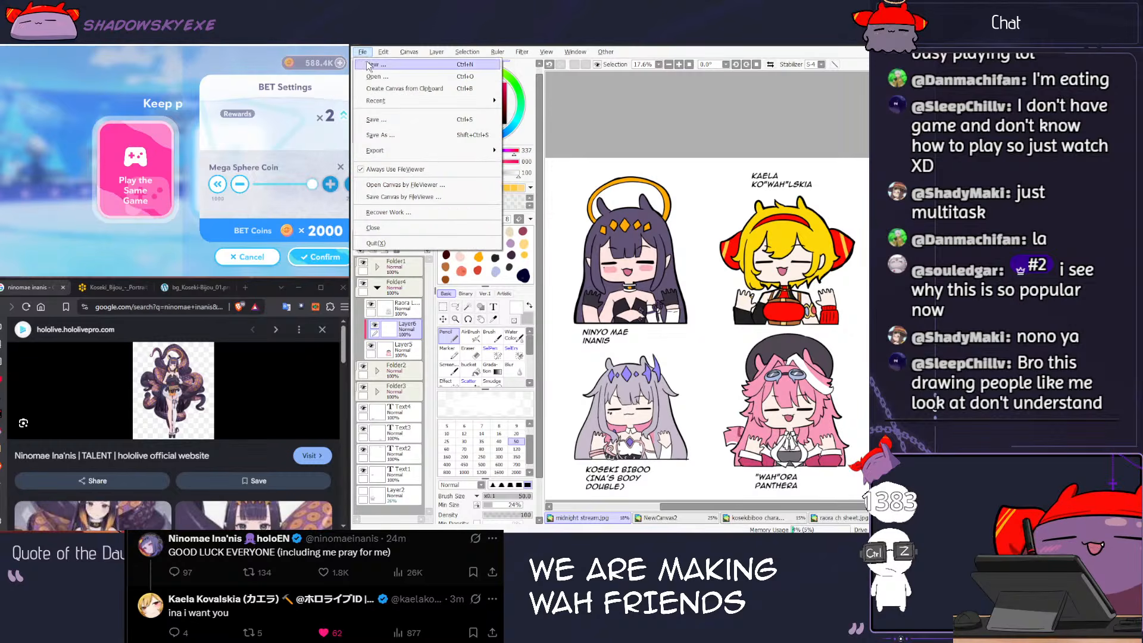
click(380, 64)
click(701, 348)
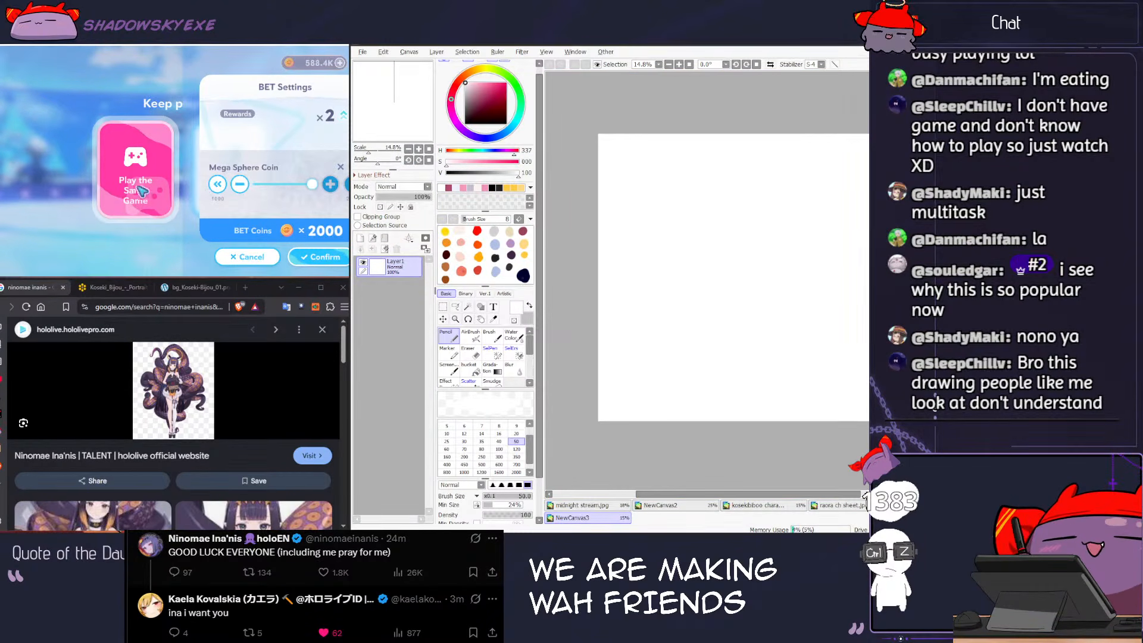
Step: Confirm the 2000-coin bet for the next Pokajan match and resize the game window to fit above the browser
click(151, 216)
click(143, 193)
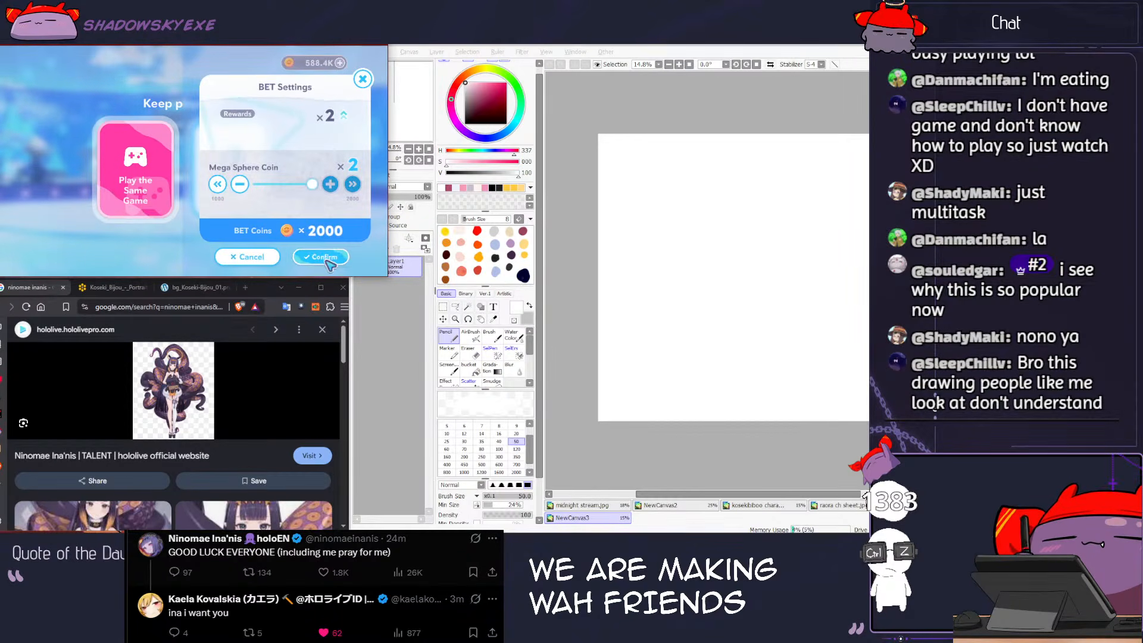
click(321, 257)
drag(390, 279, 712, 420)
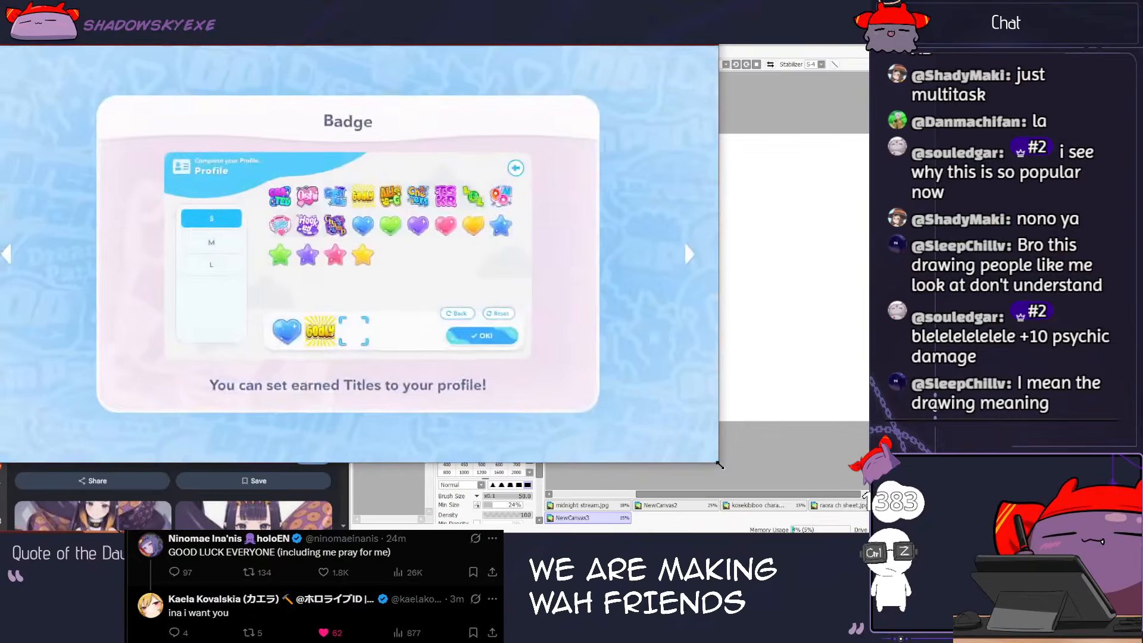
drag(717, 462, 400, 247)
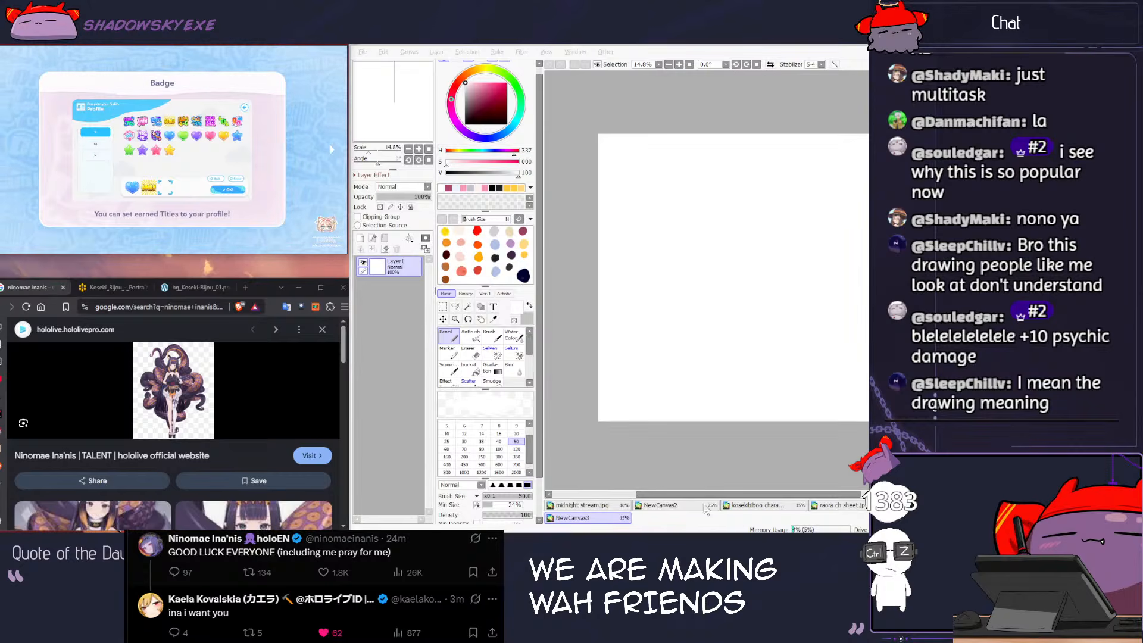
Step: Check the raora ch sheet reference, return to the midnight stream.jpg drawing and examine its characters up close
click(836, 505)
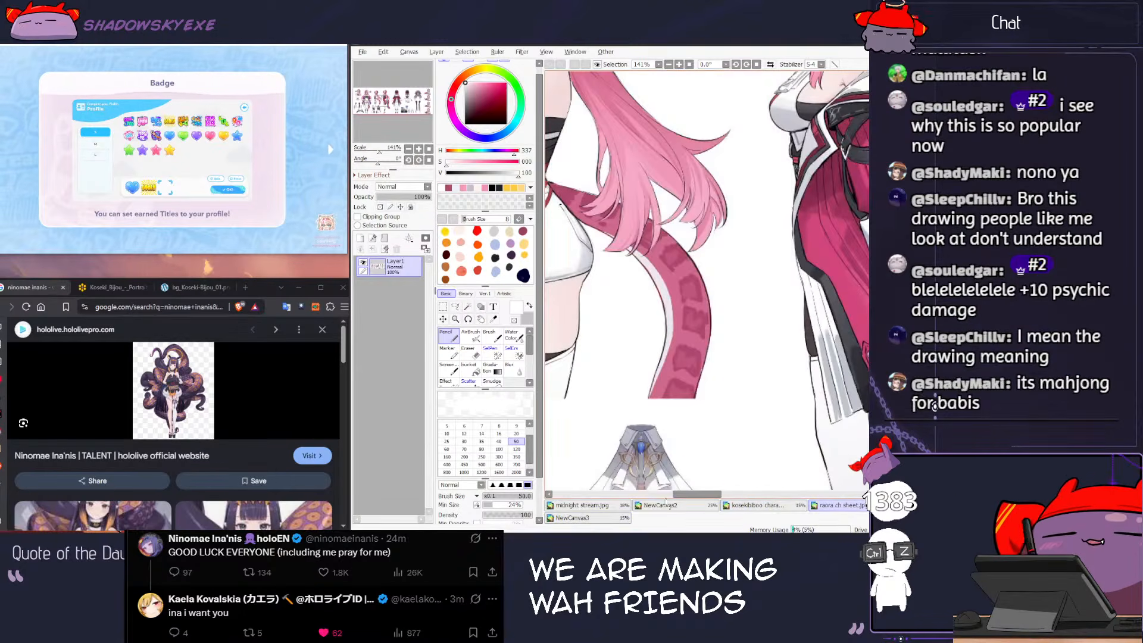
click(574, 507)
scroll(685, 405, down, 2)
mouse_move(690, 380)
mouse_down()
mouse_move(736, 296)
mouse_move(698, 329)
mouse_move(682, 314)
mouse_up()
scroll(683, 313, up, 1)
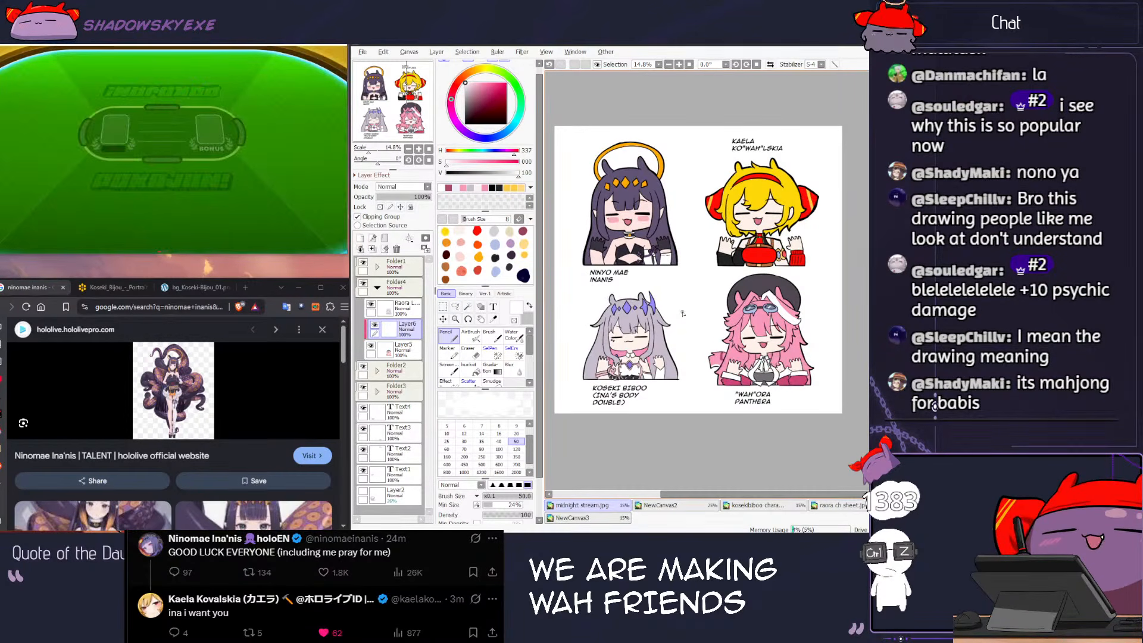
scroll(683, 313, up, 6)
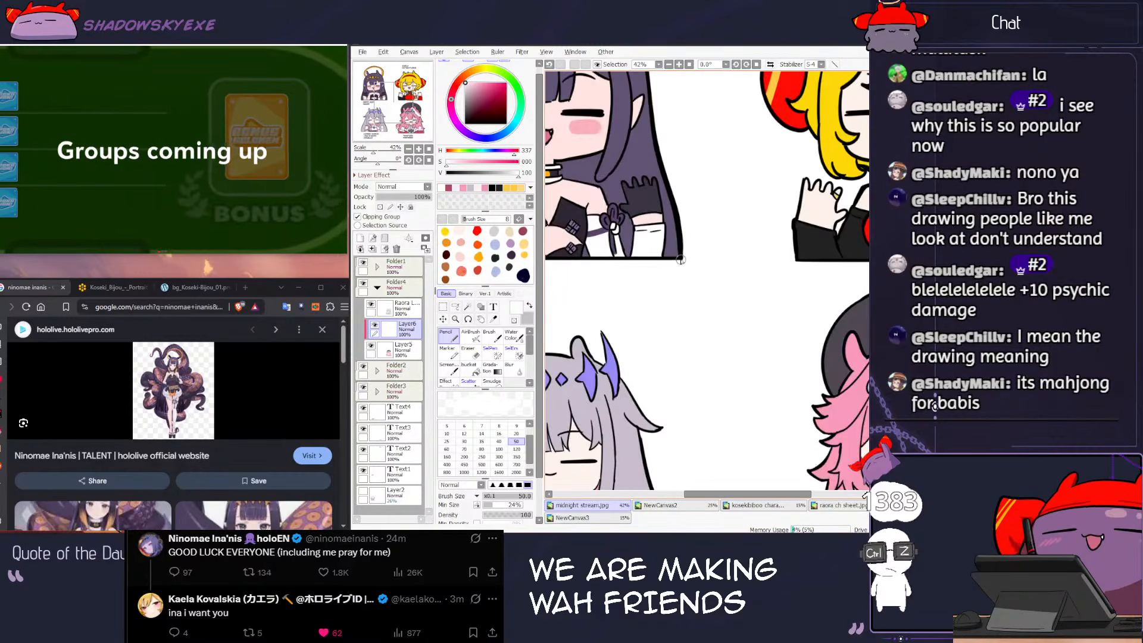
scroll(758, 364, down, 2)
scroll(758, 363, down, 7)
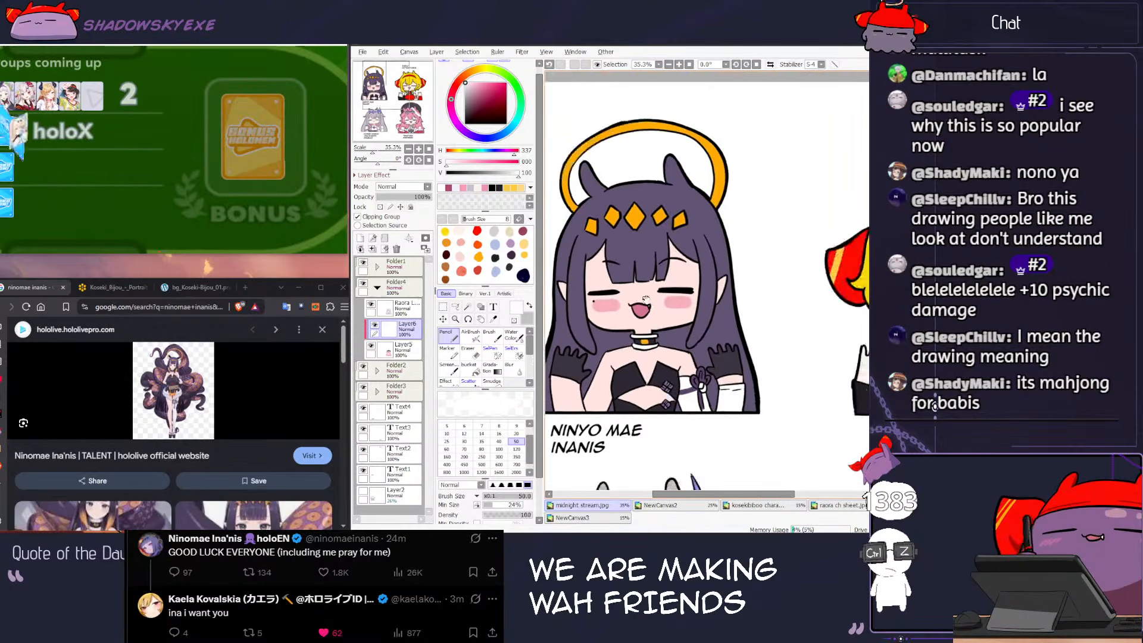
drag(694, 233, 679, 279)
scroll(679, 279, up, 7)
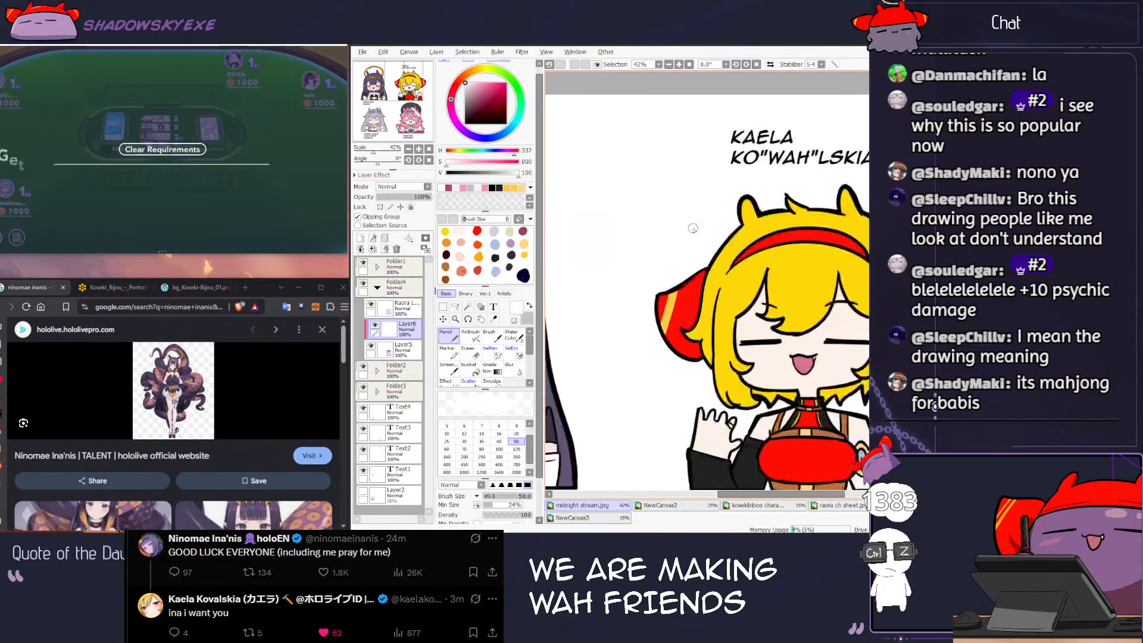
Step: Inspect the Kaela and "Wah"ora Panthera drawings on the sheet up close, then view all four captioned characters together
scroll(603, 328, down, 6)
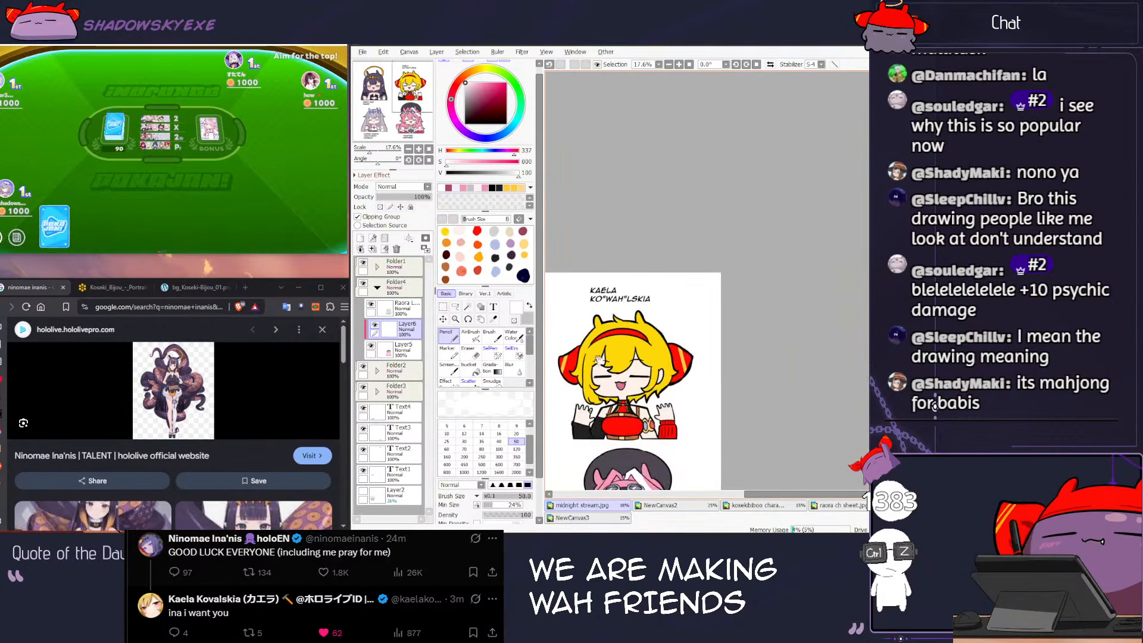
scroll(655, 267, up, 3)
mouse_move(650, 249)
mouse_down()
mouse_move(670, 429)
mouse_move(590, 339)
mouse_move(457, 295)
mouse_up()
scroll(698, 339, up, 4)
scroll(699, 339, down, 2)
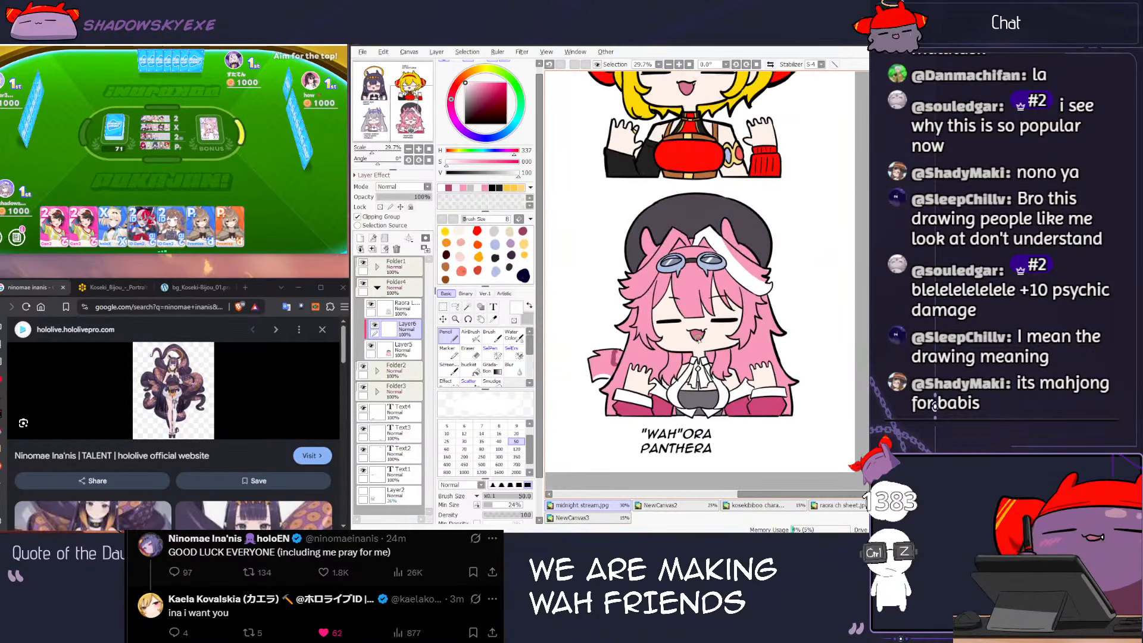
scroll(708, 342, down, 2)
drag(710, 342, 714, 363)
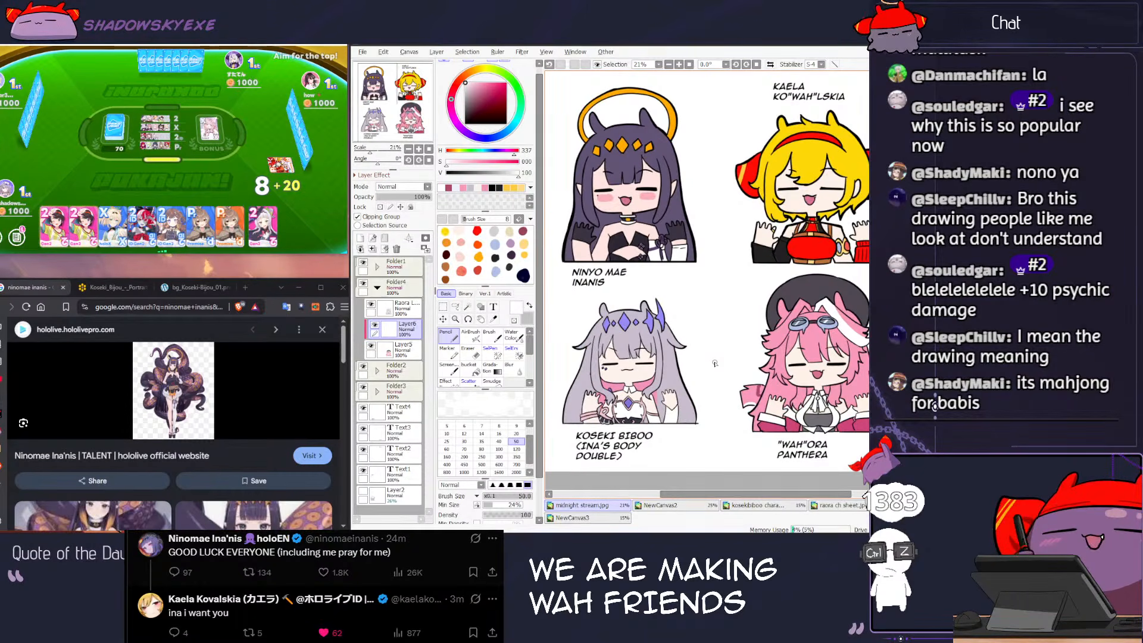
Step: Play the Pokajan match by discarding unneeded cards and declaring Pokajan each time it is offered
click(313, 241)
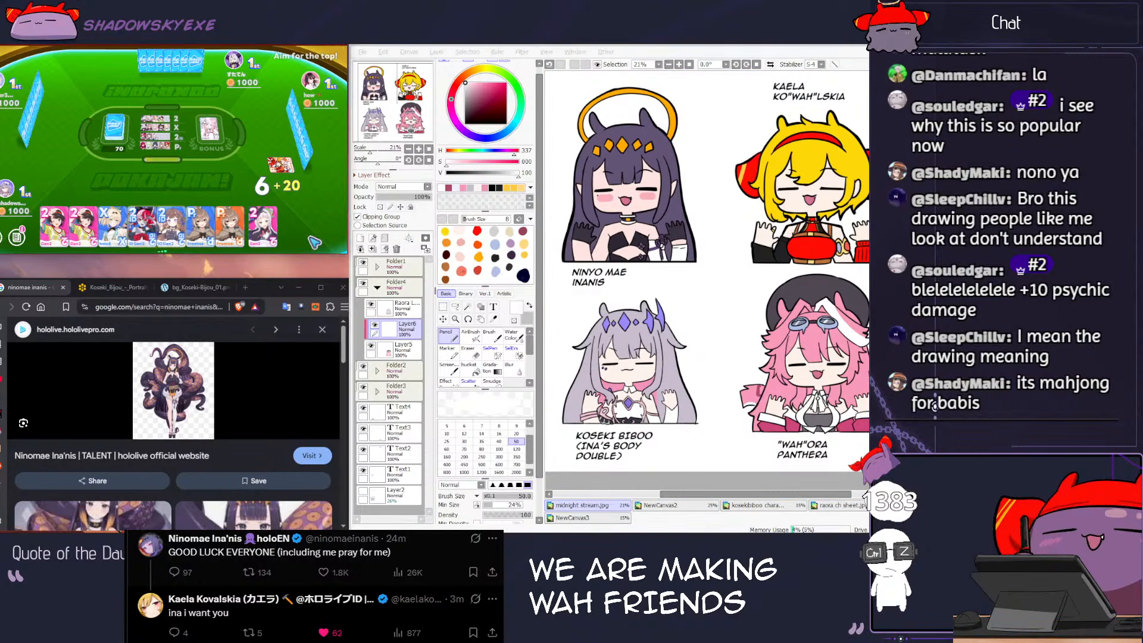
click(112, 227)
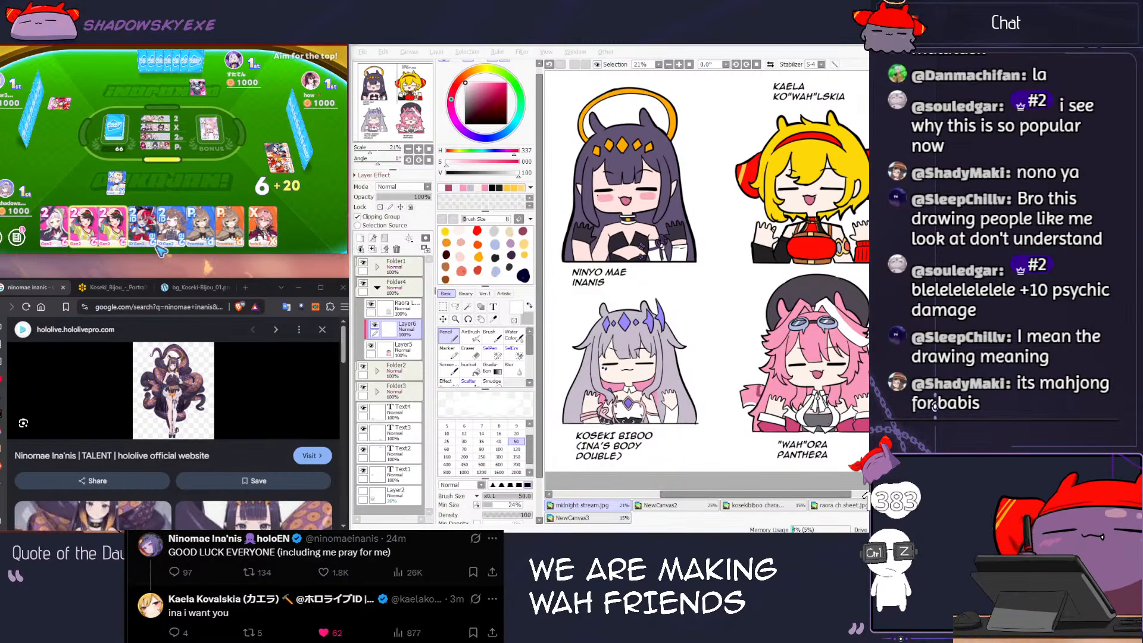
click(274, 227)
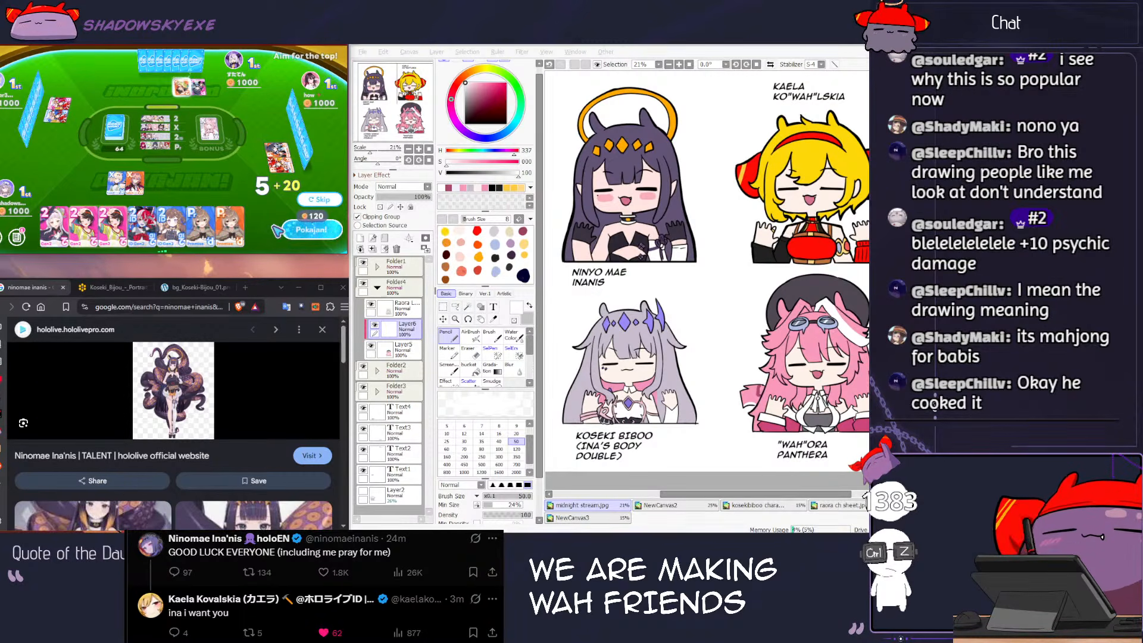
click(290, 235)
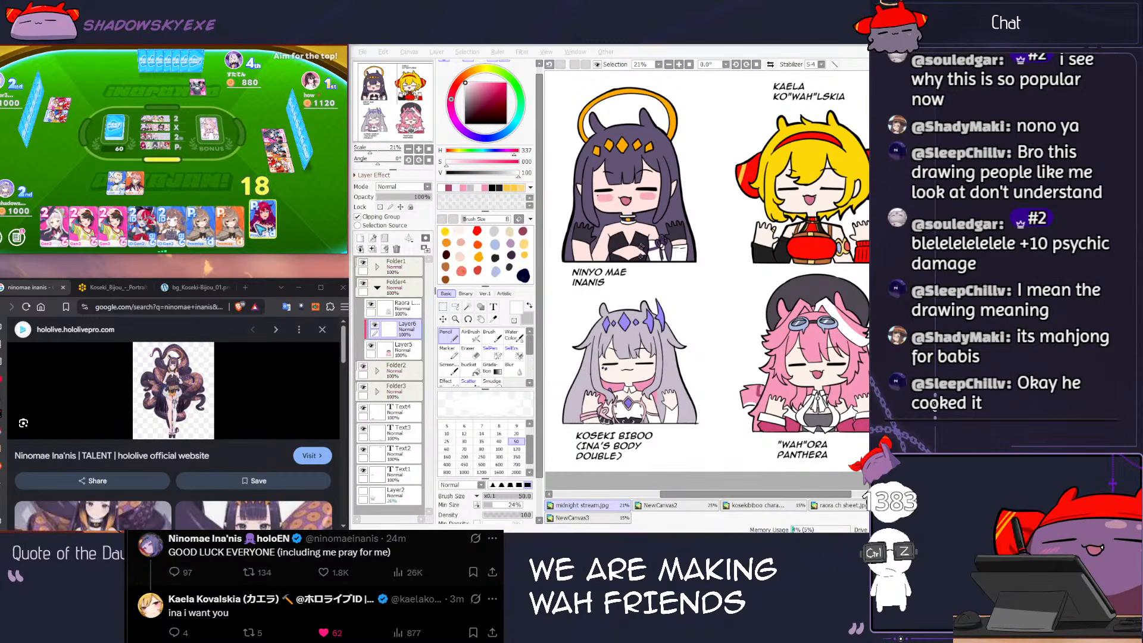
click(262, 223)
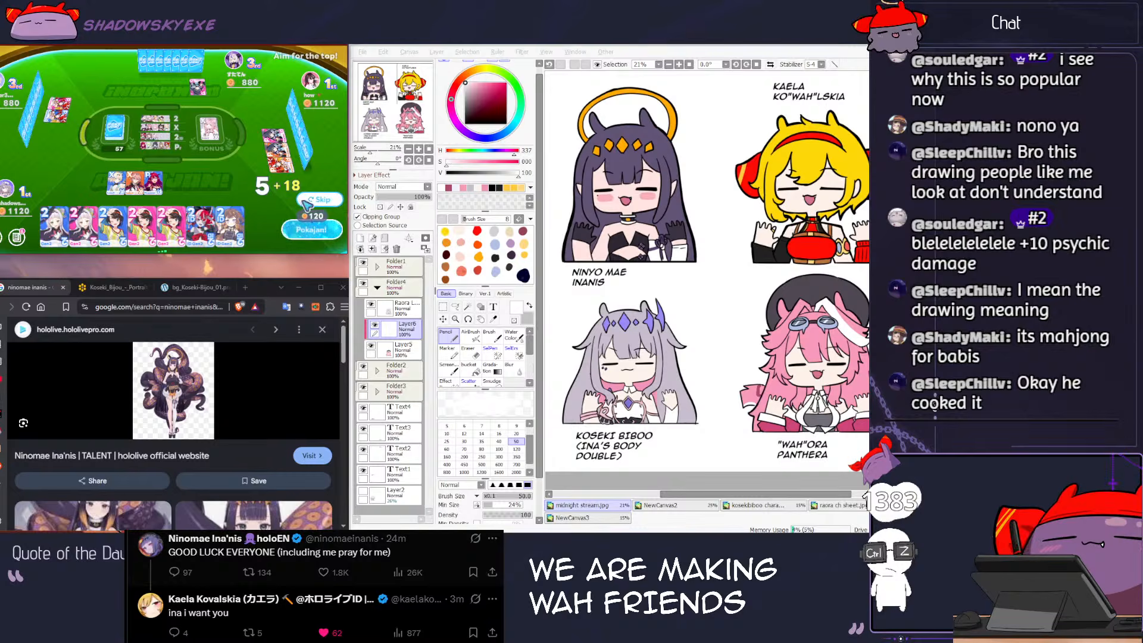
click(307, 233)
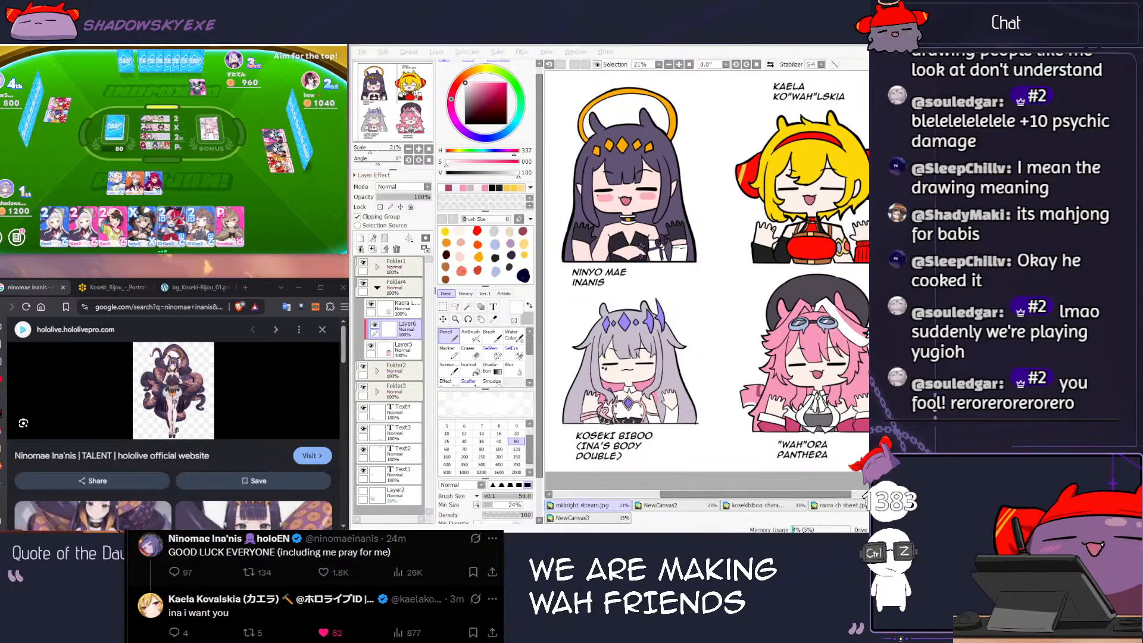
Step: Open YouTube in a new browser tab and detach it into its own window over the drawing
click(173, 390)
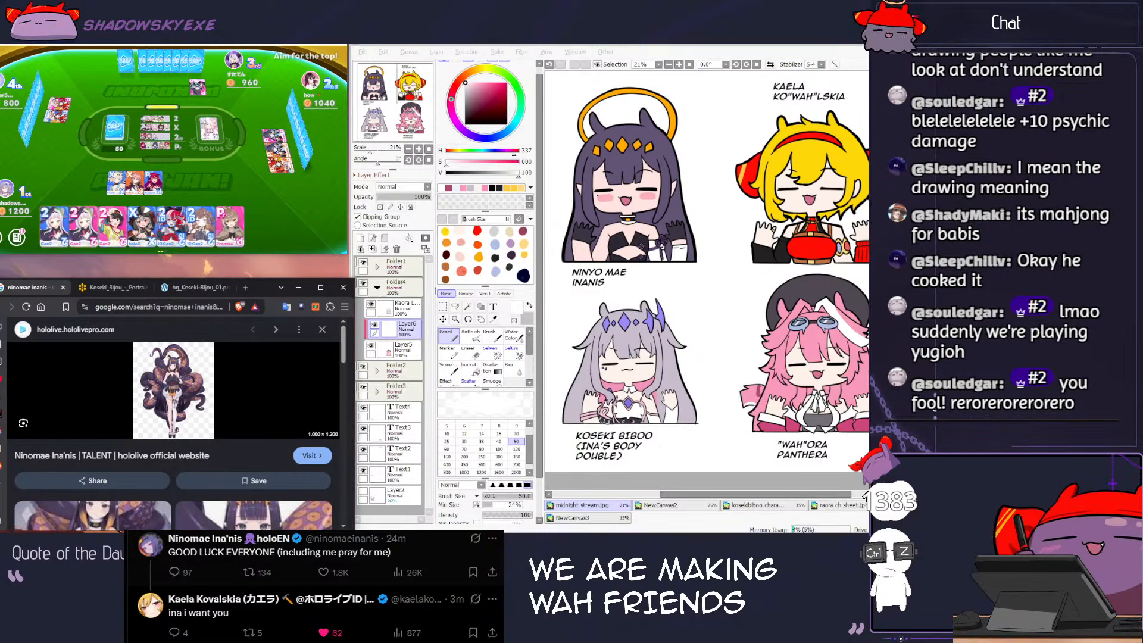
click(245, 287)
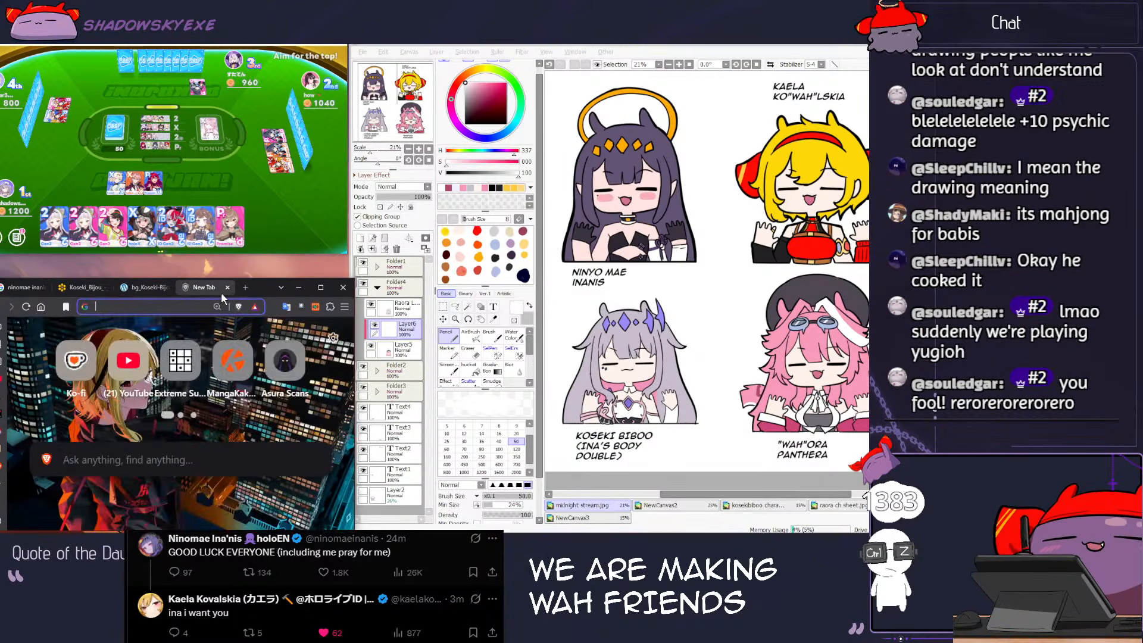
text(you)
key(Return)
drag(215, 286, 492, 133)
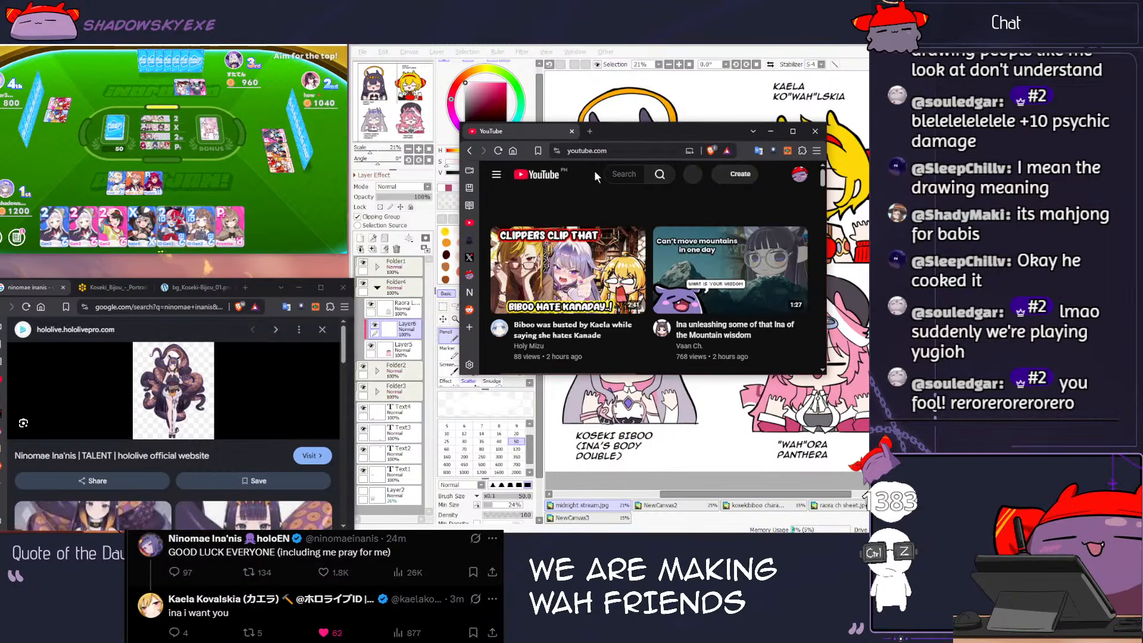
Step: Search YouTube for "kanade yugioh" and open the video Kanade Plays "Passionate Duelist" On The Recorder, Then Leaves
click(595, 173)
text(c)
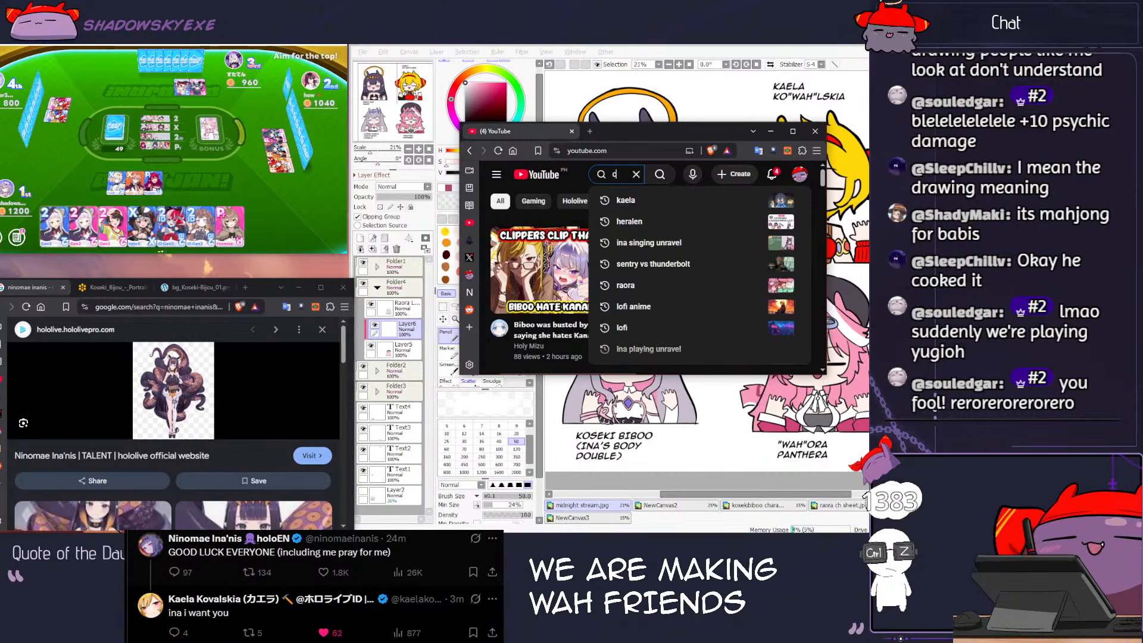
key(BackSpace)
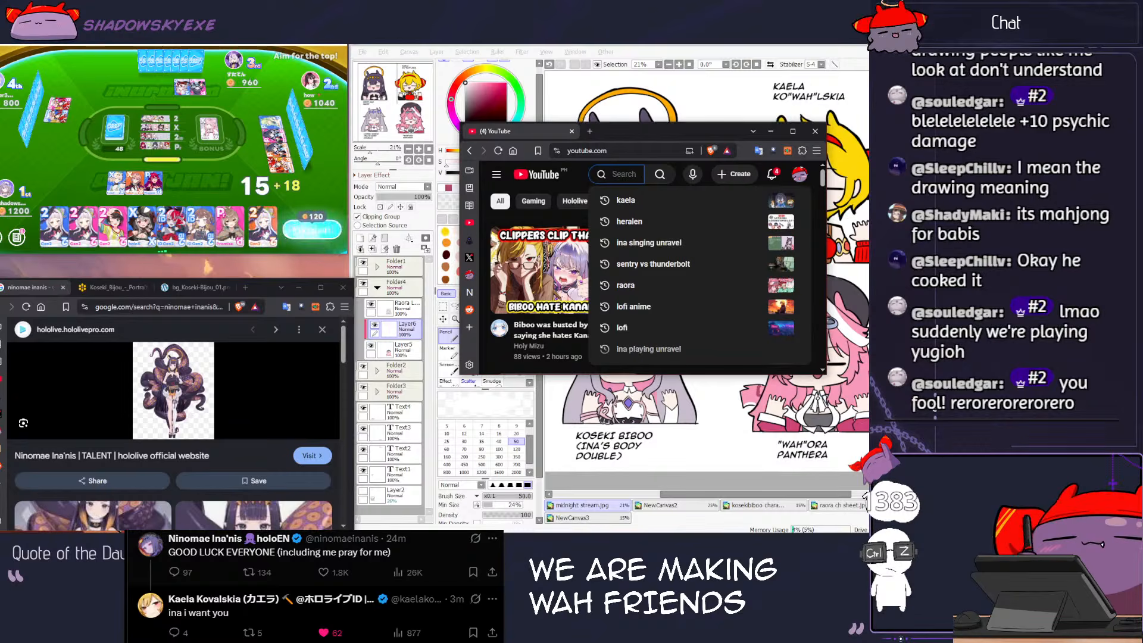
text(kanade yugioh)
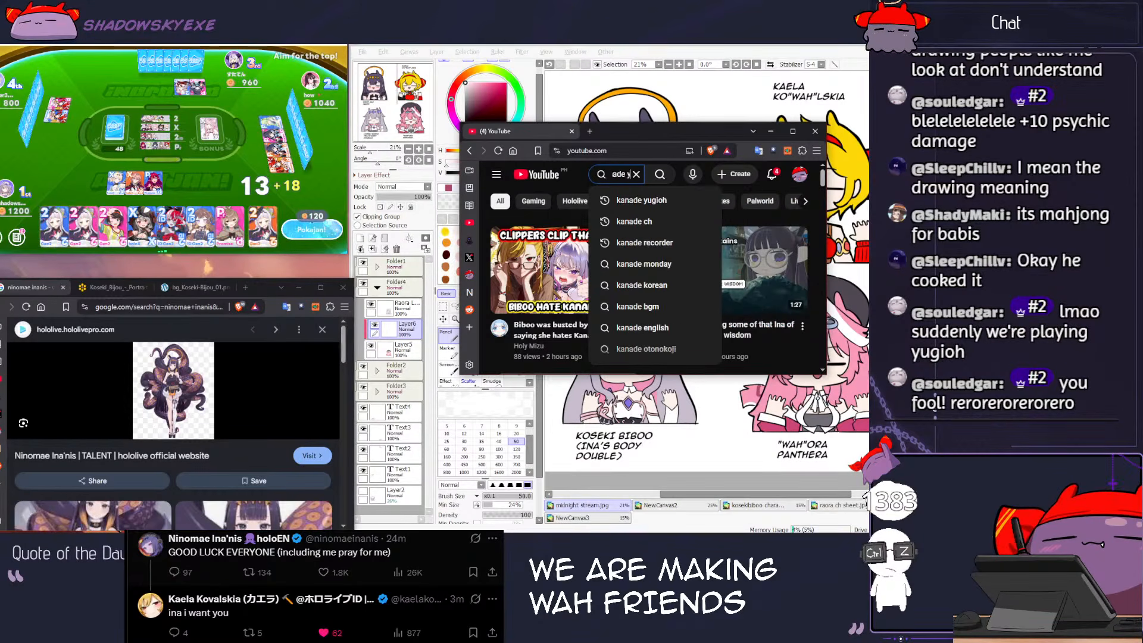
key(Return)
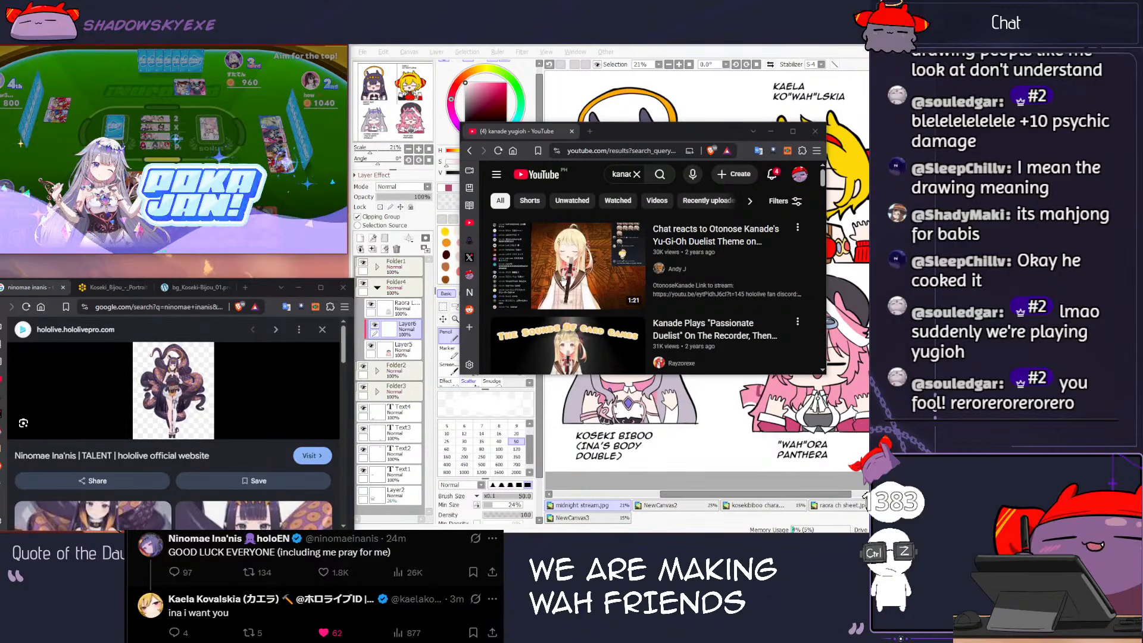
click(566, 335)
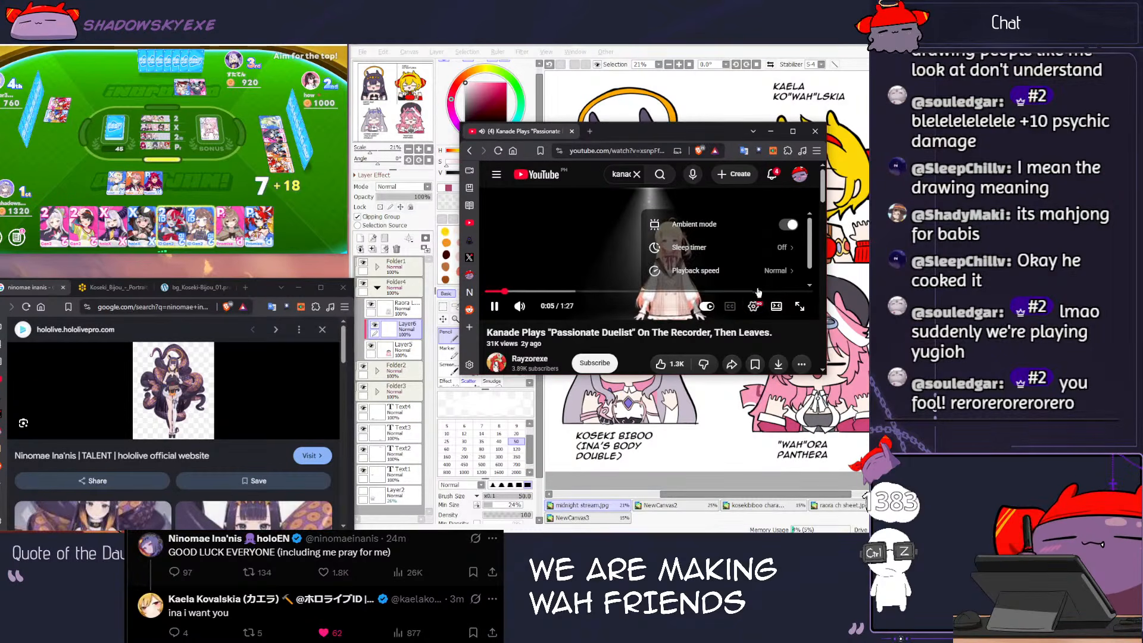
Step: Open the video's quality options and enlarge the YouTube window
click(753, 306)
click(750, 269)
click(749, 267)
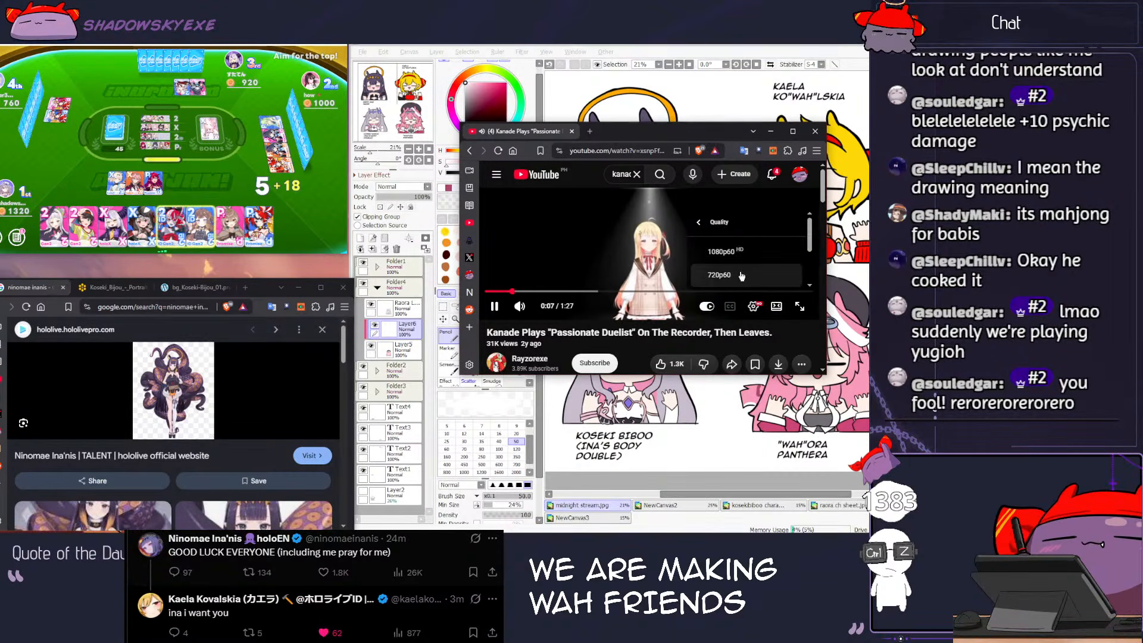
drag(825, 376, 839, 493)
Step: Return to the Pokajan match and discard the second-to-last card of the hand
click(313, 233)
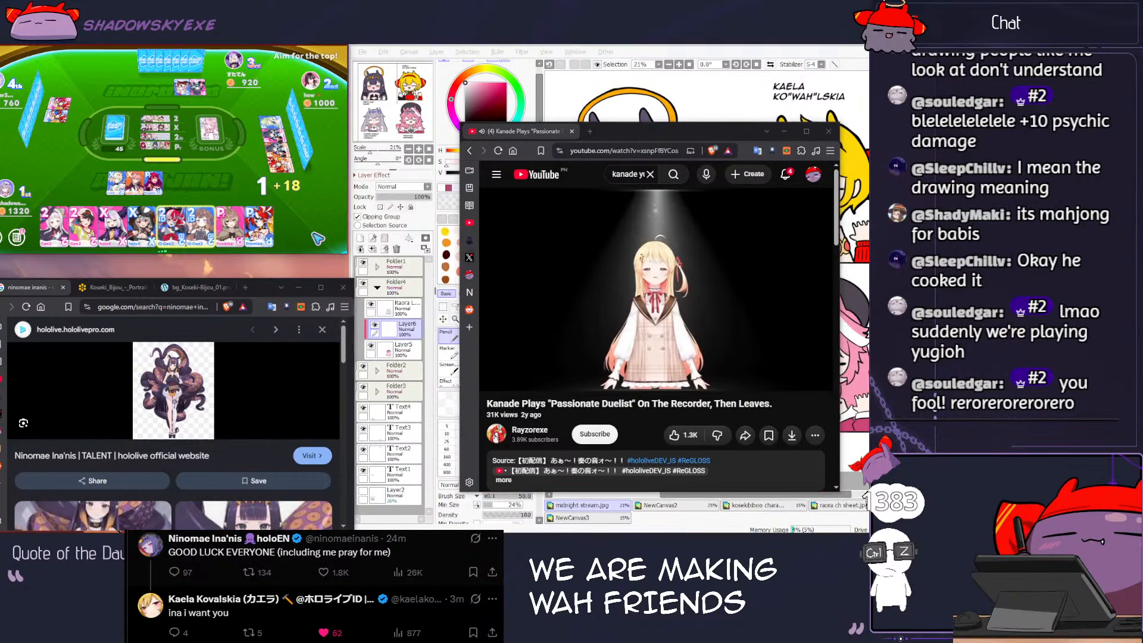
click(231, 229)
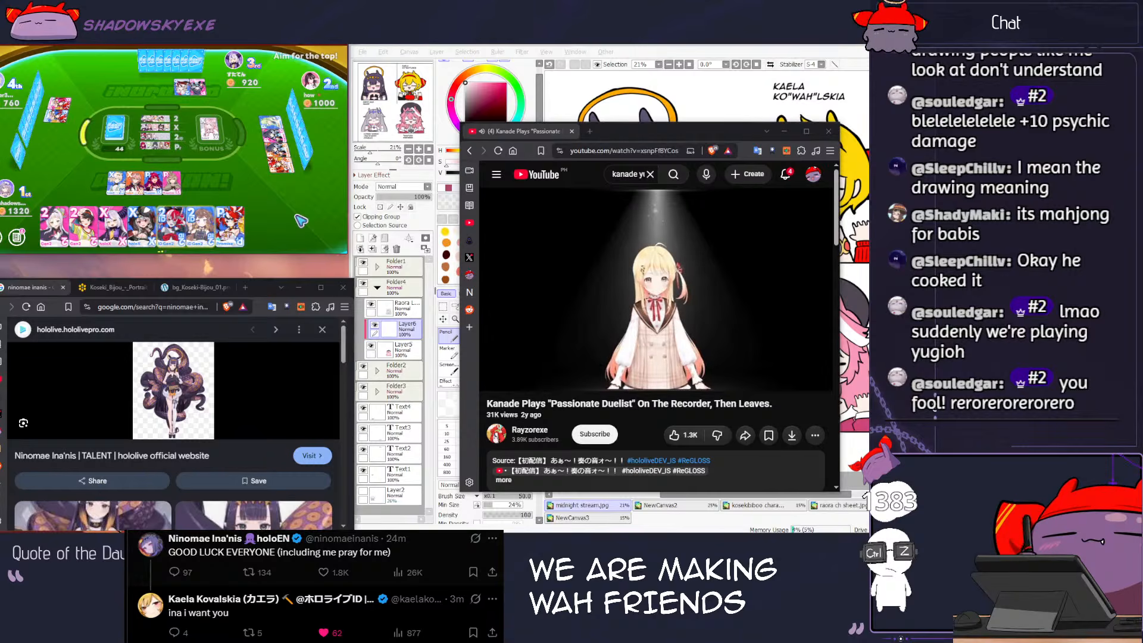
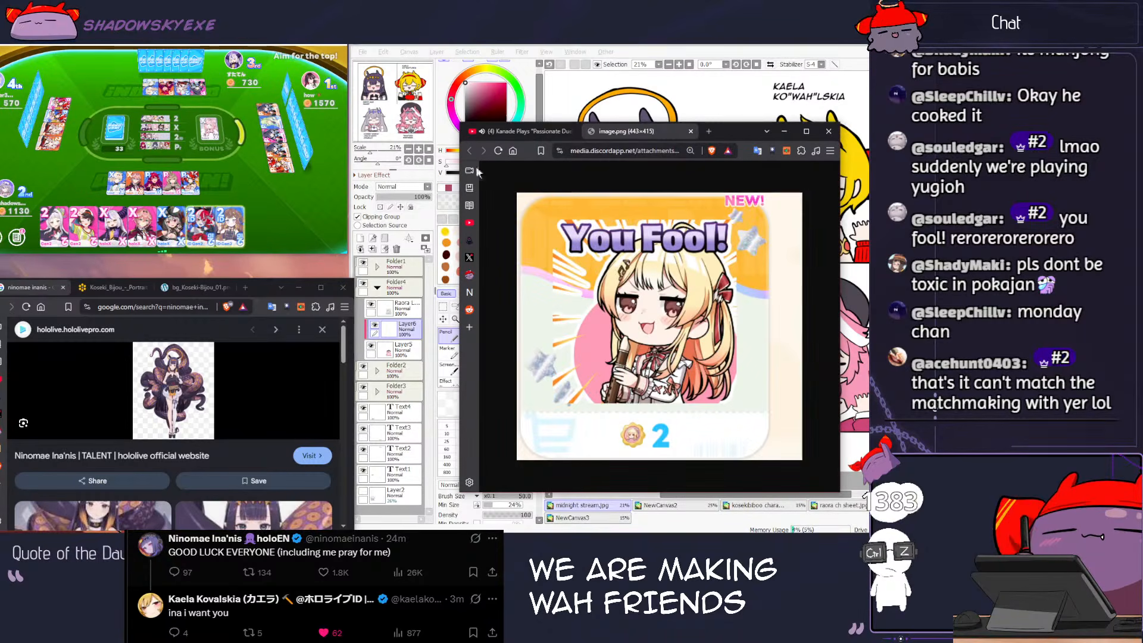
Step: Detach the image.png "You Fool!" tab into its own window and shrink it beside the game table
drag(631, 131, 178, 162)
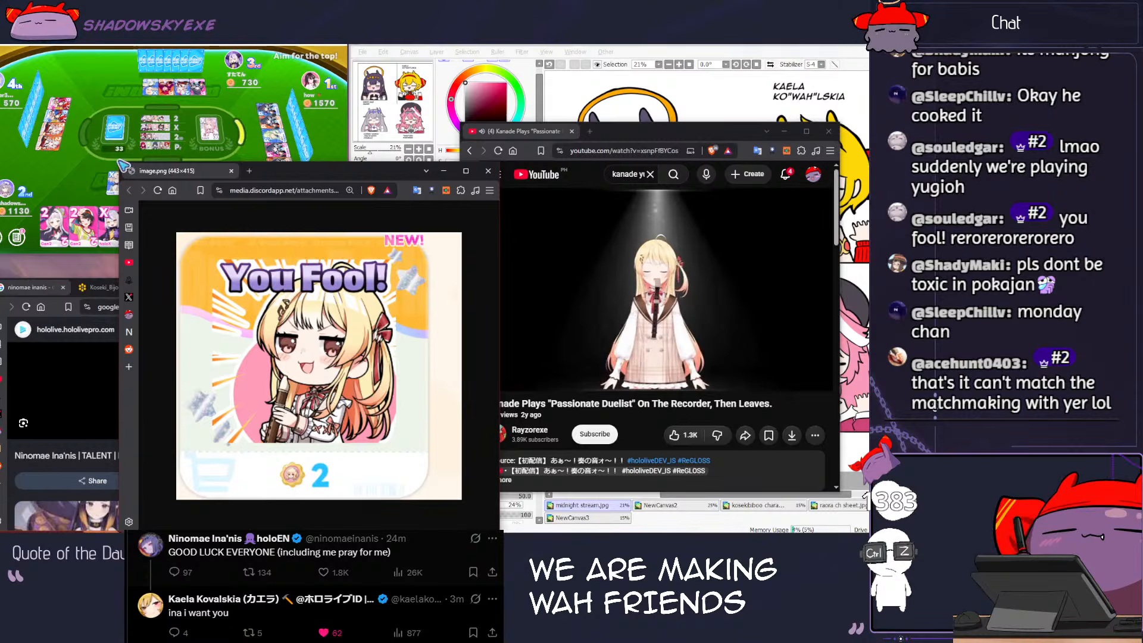
drag(291, 163, 492, 78)
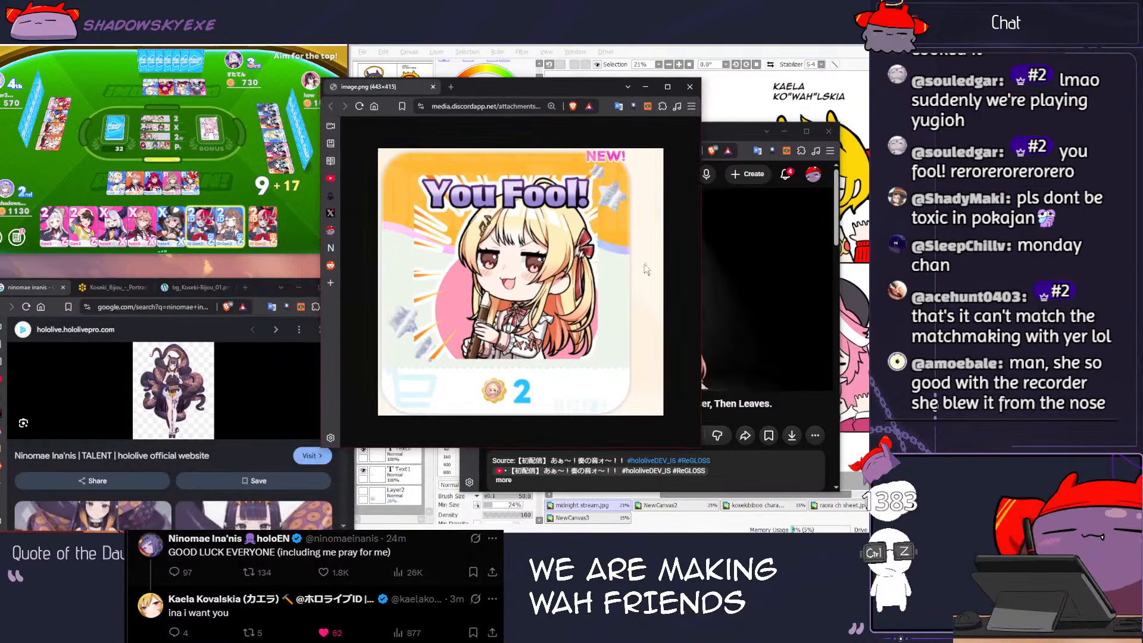
drag(702, 450, 581, 299)
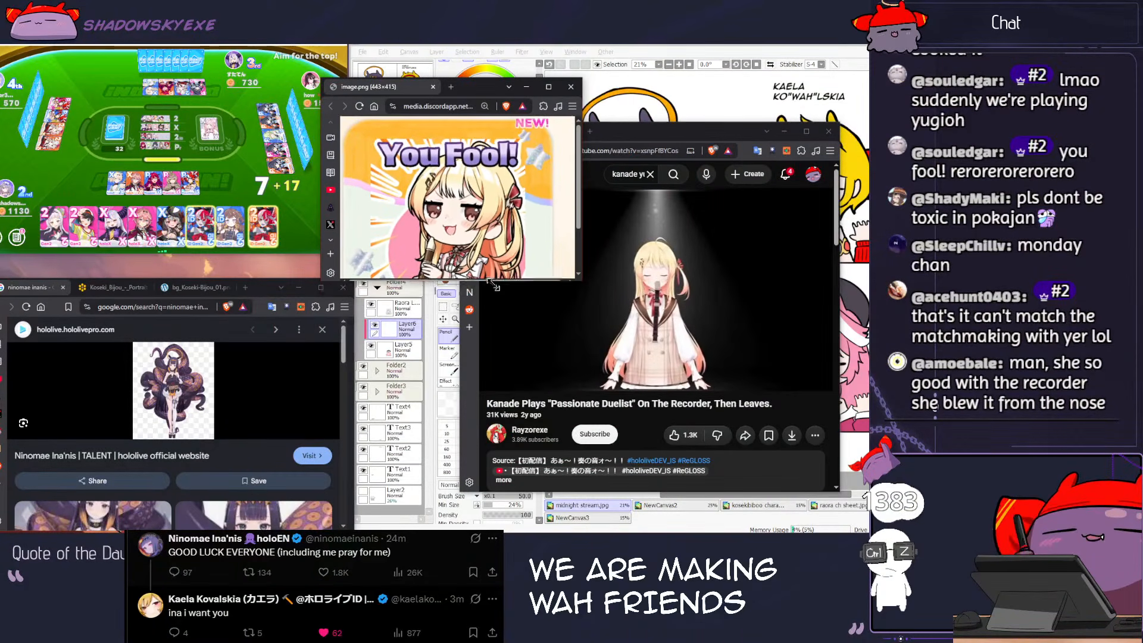
drag(481, 305, 481, 261)
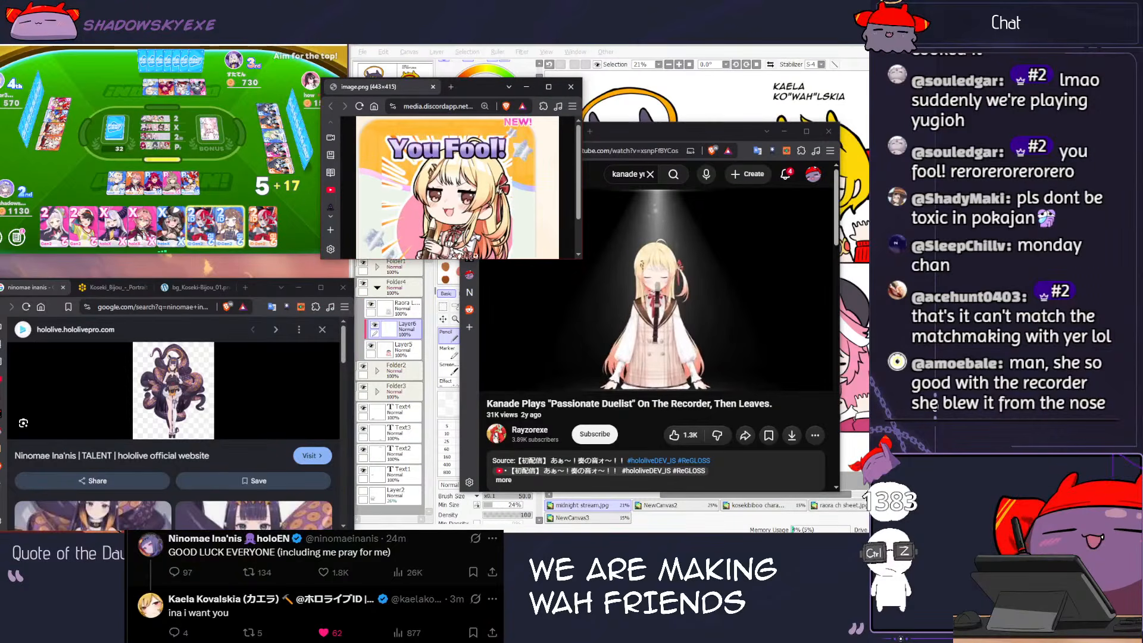
Step: Switch back to the Pokajan match and discard the first card of the hand
click(249, 186)
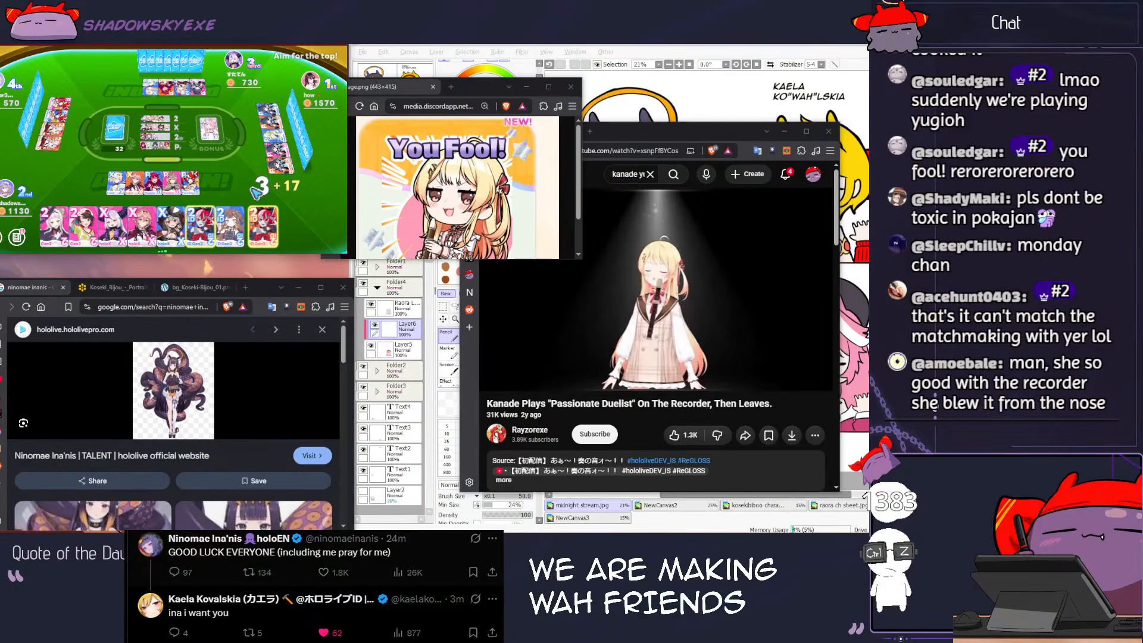
click(64, 235)
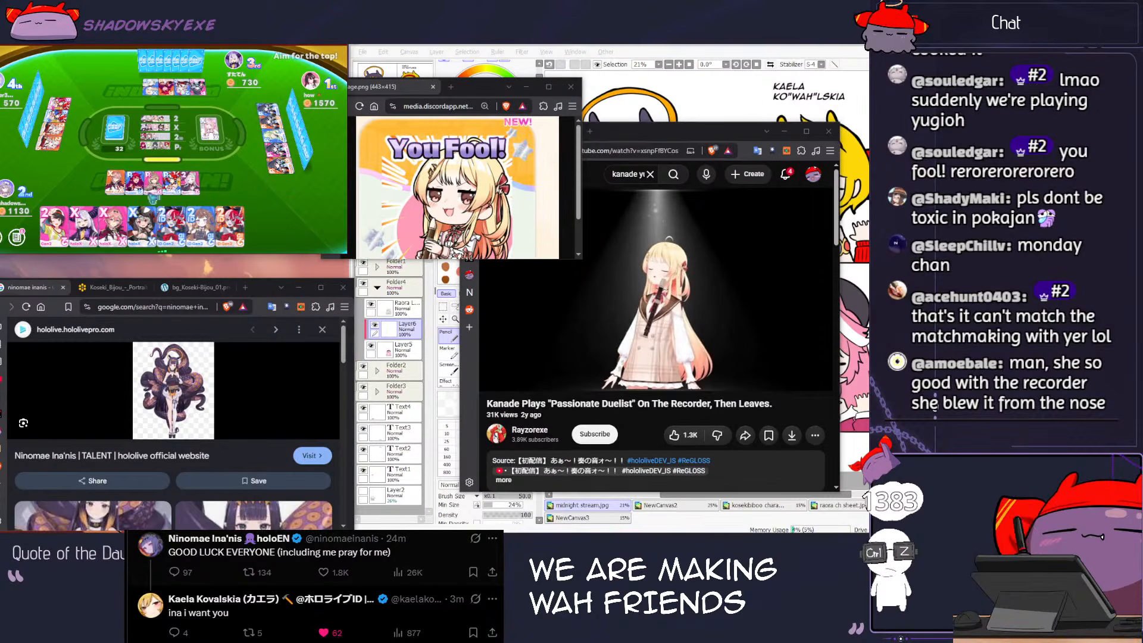
Step: Close the YouTube video window, and move the image.png window higher and enlarge it to show more of the picture
drag(469, 84, 491, 44)
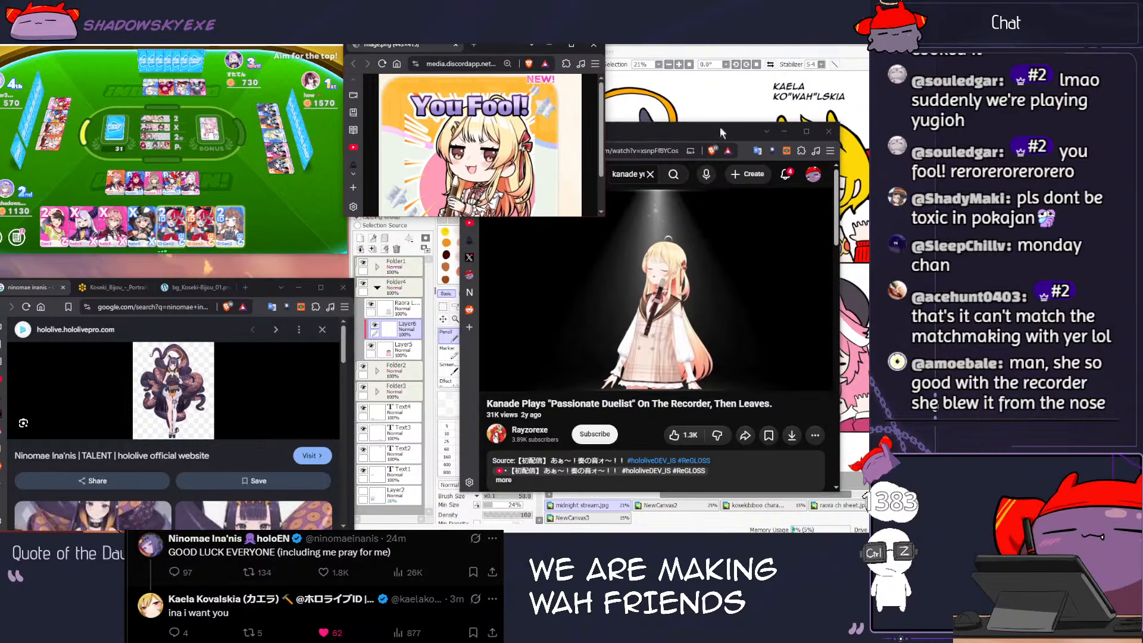
click(827, 132)
click(829, 132)
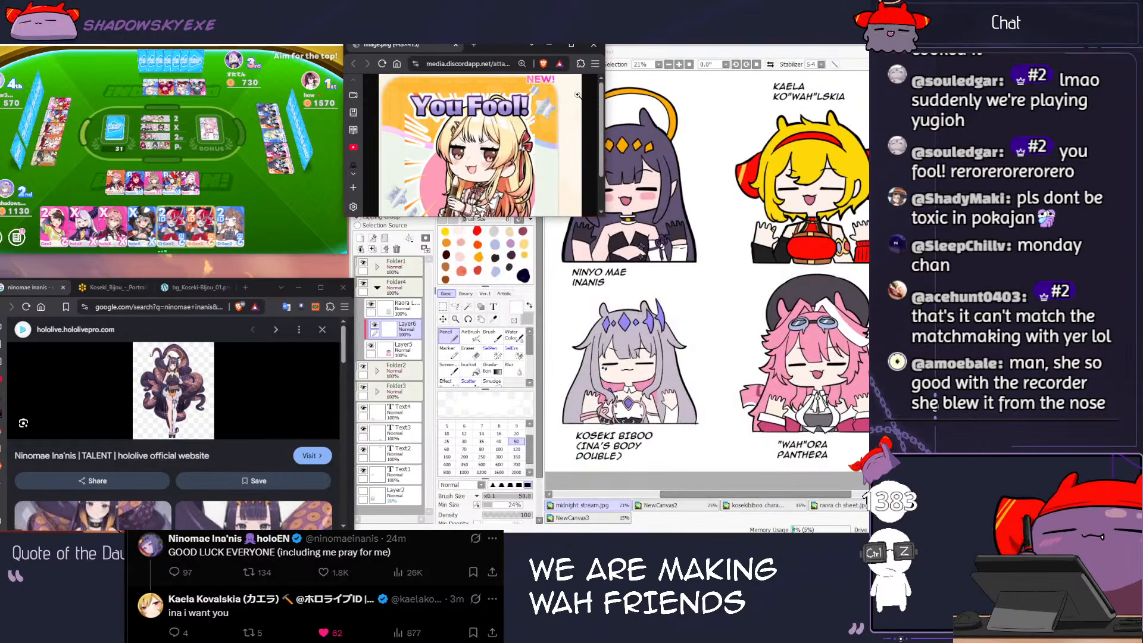
drag(605, 217, 635, 319)
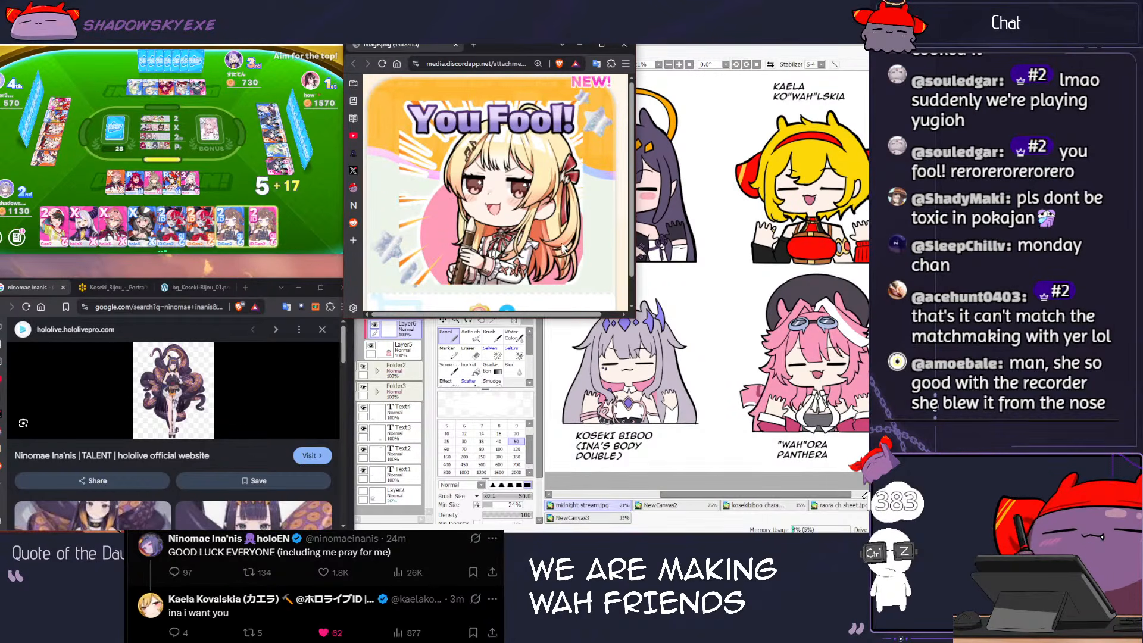
Step: Discard the first Pokajan card and minimize the image.png window to uncover the drawing
click(59, 232)
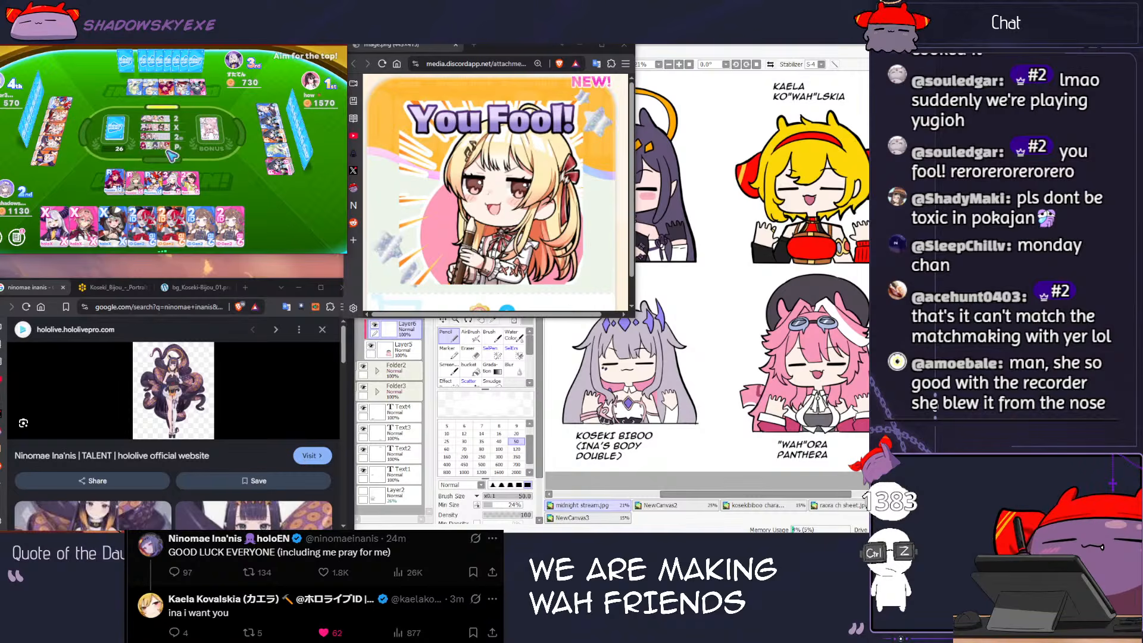
click(577, 45)
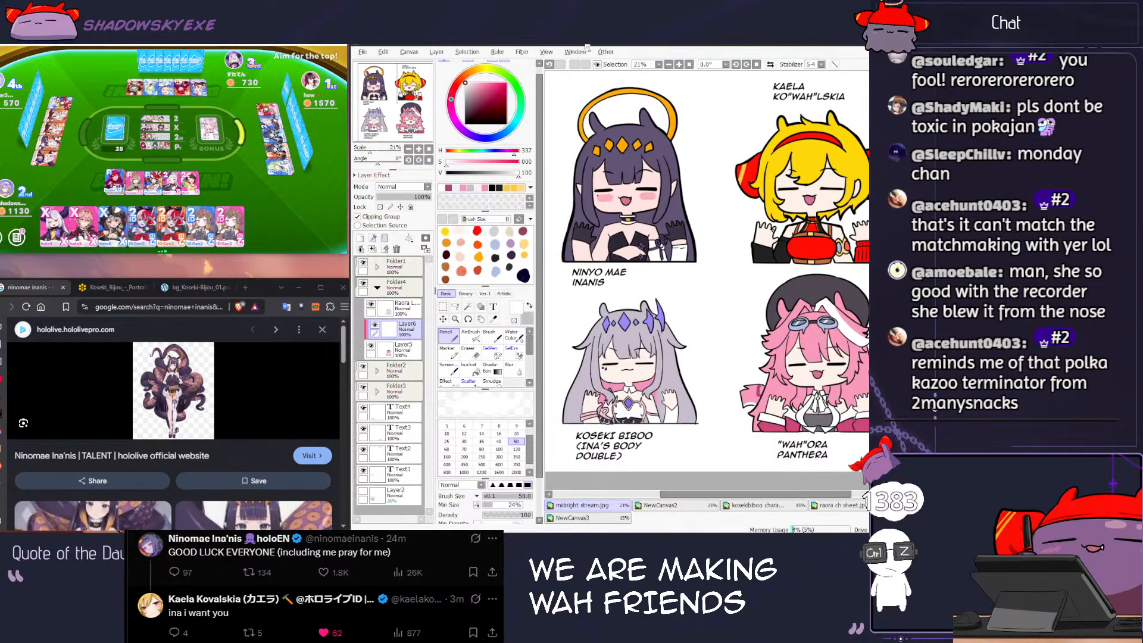
Step: Zoom in slightly on the character sheet and discard the first card of the current Pokajan hand
click(271, 204)
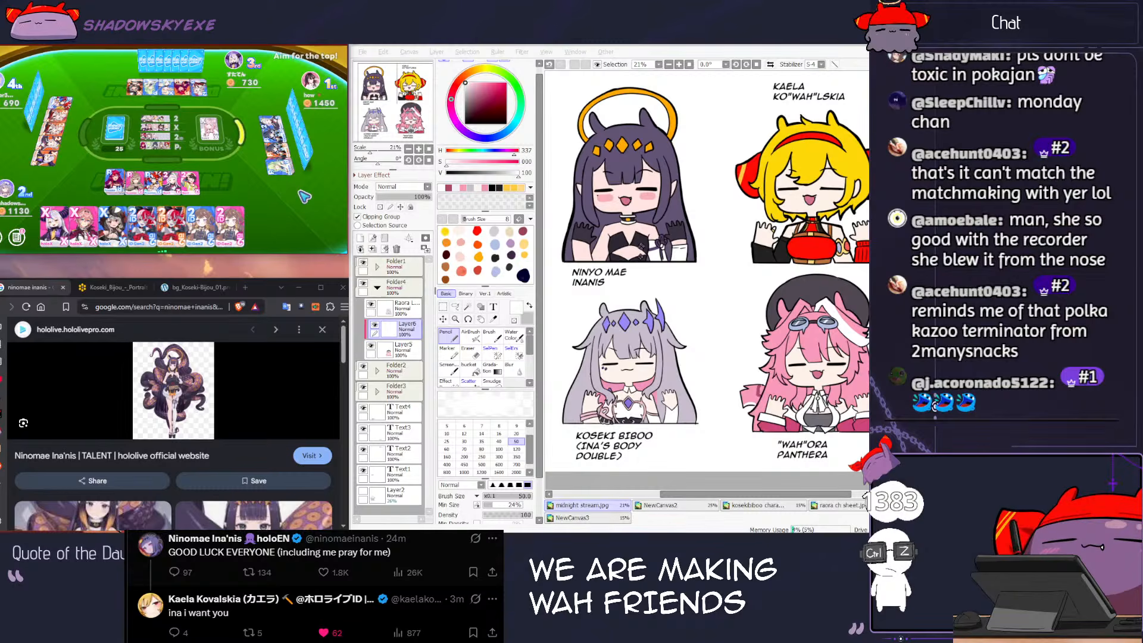
scroll(726, 340, up, 1)
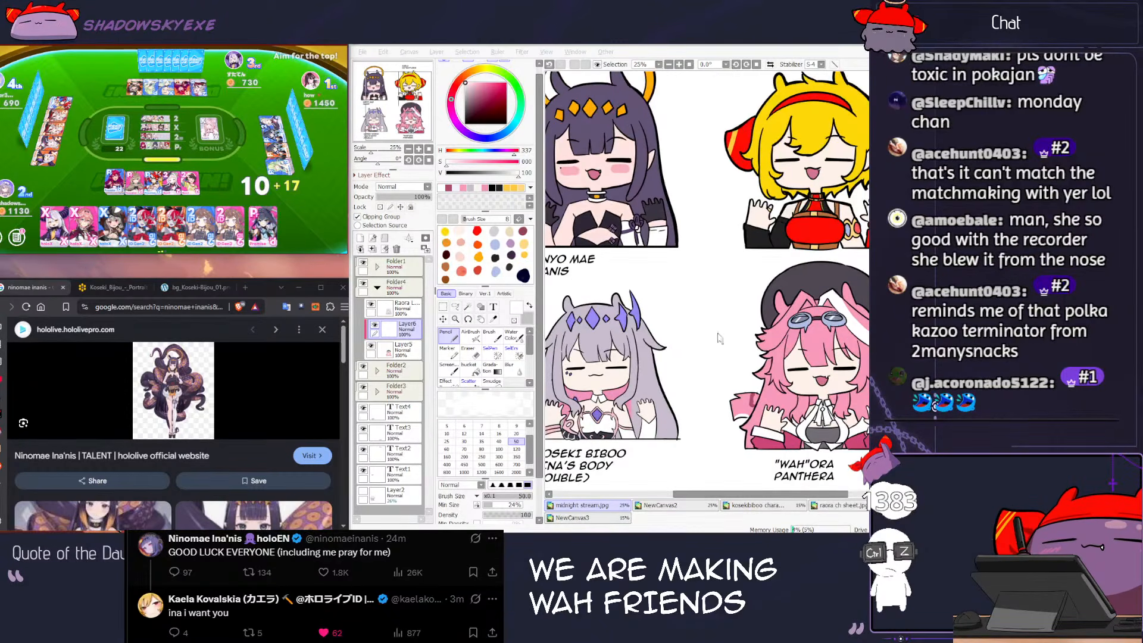
click(54, 230)
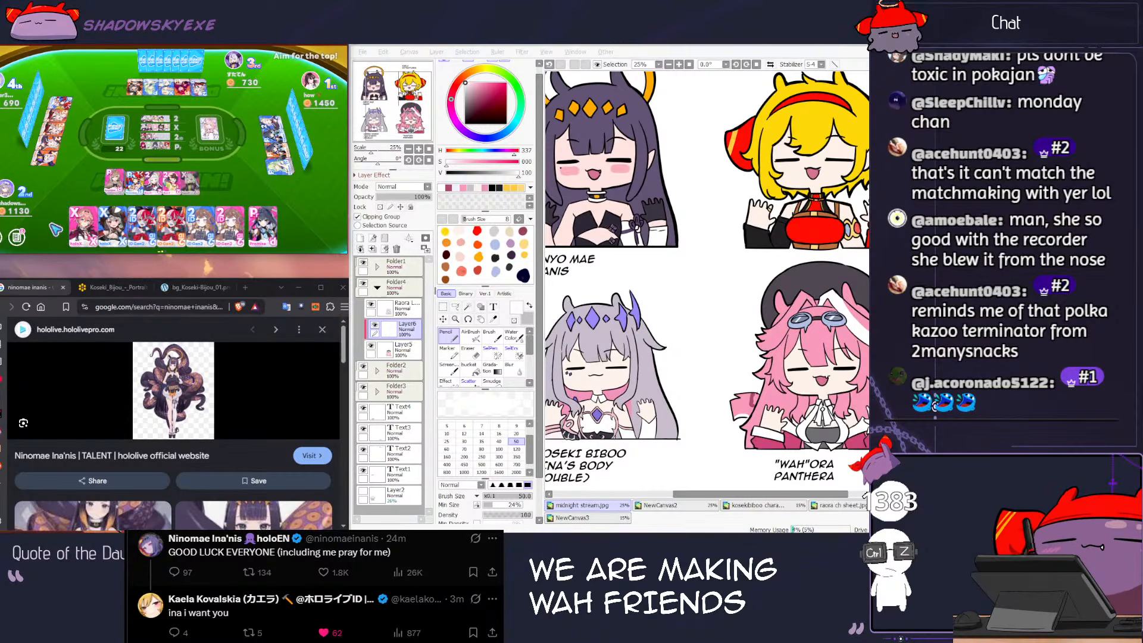
Step: Pick a dark red color for shading and set the opacity of Layer6 to 37%
scroll(715, 298, down, 1)
drag(713, 299, 689, 317)
scroll(735, 333, down, 1)
scroll(688, 317, up, 1)
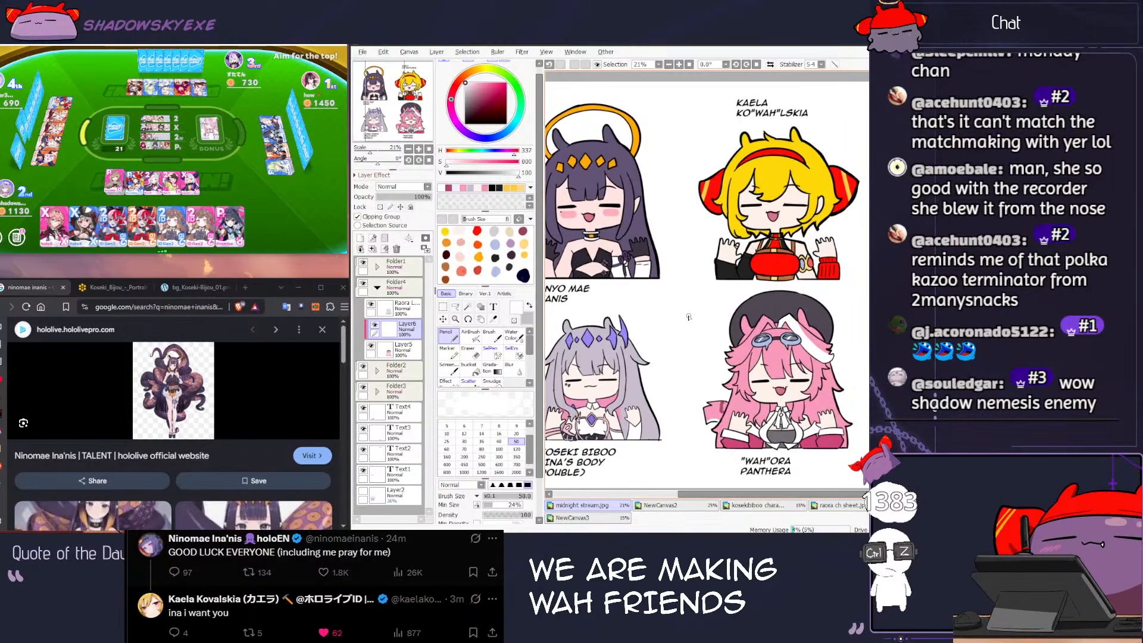
right_click(523, 275)
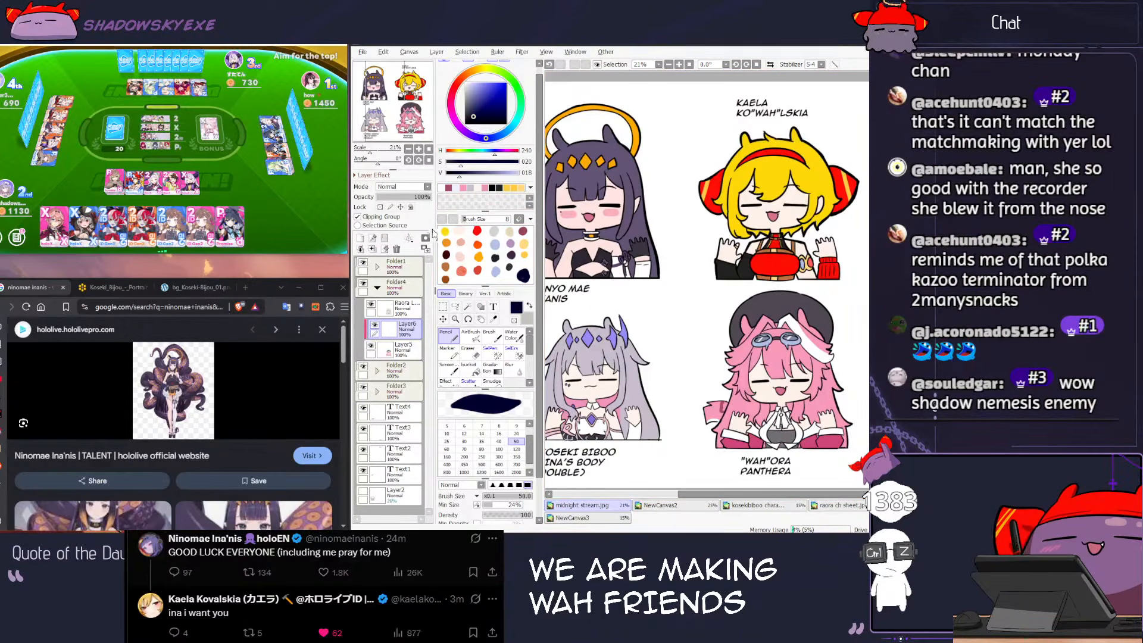
right_click(477, 269)
click(397, 198)
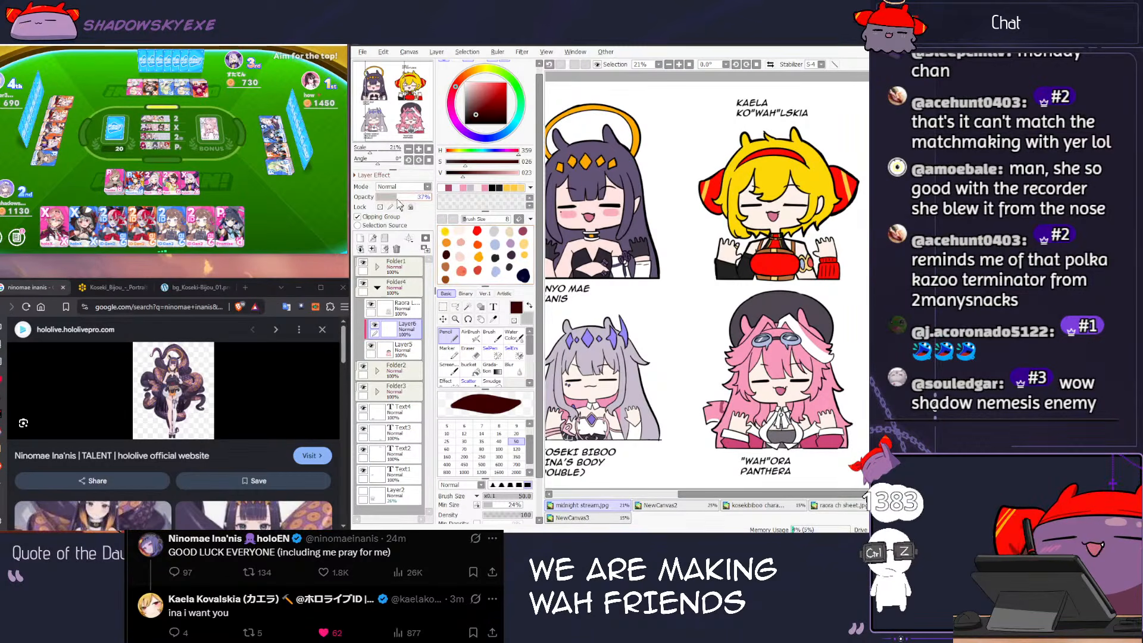
Step: Try a shading stroke on the pink-haired character with the brush at size 120, and undo it
click(447, 456)
click(516, 449)
click(777, 407)
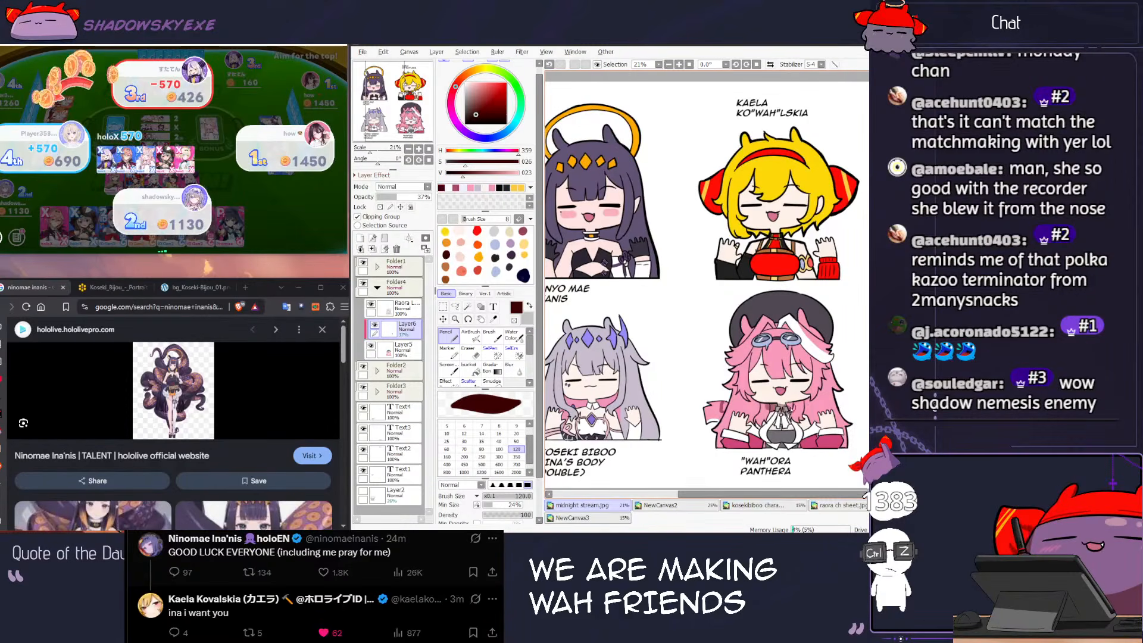
key(ctrl+z)
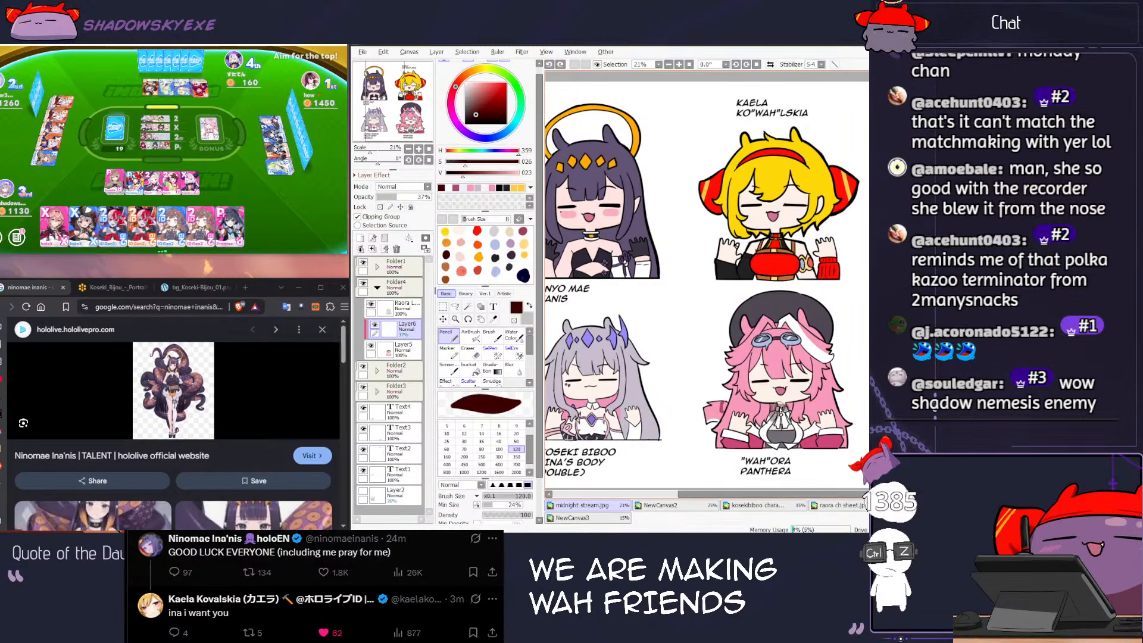
Step: Select Layer5 and paint the gem on the pink-haired character's collar light blue with the brush at size 25
scroll(815, 406, up, 3)
click(407, 352)
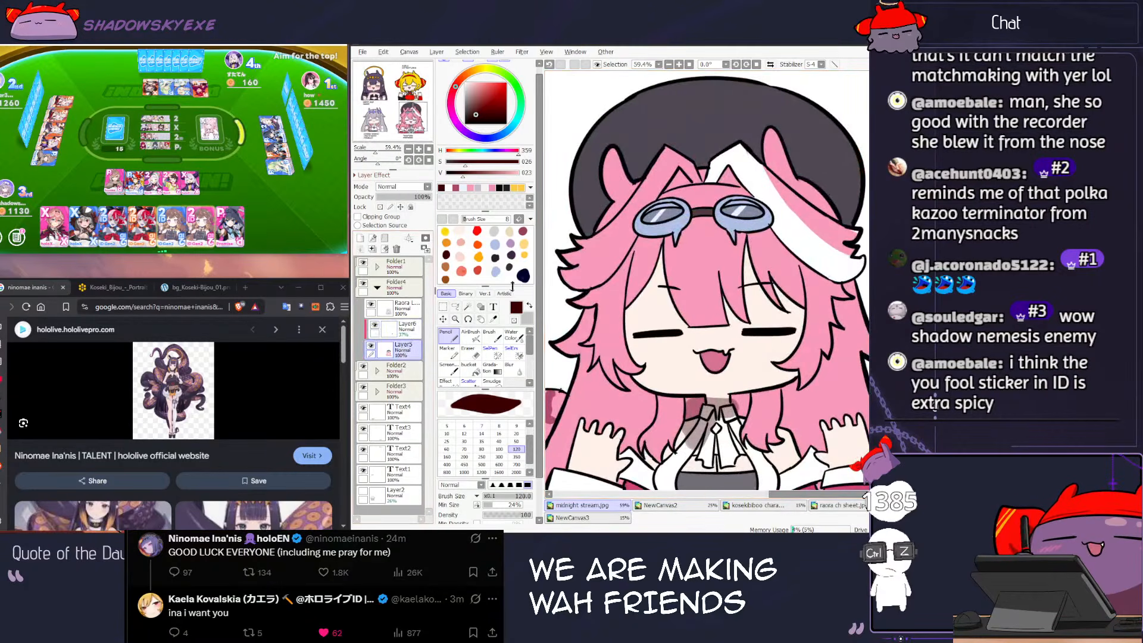
click(499, 245)
key([)
drag(720, 435, 705, 408)
key([)
key([)
key([)
key([)
key([)
key([)
key([)
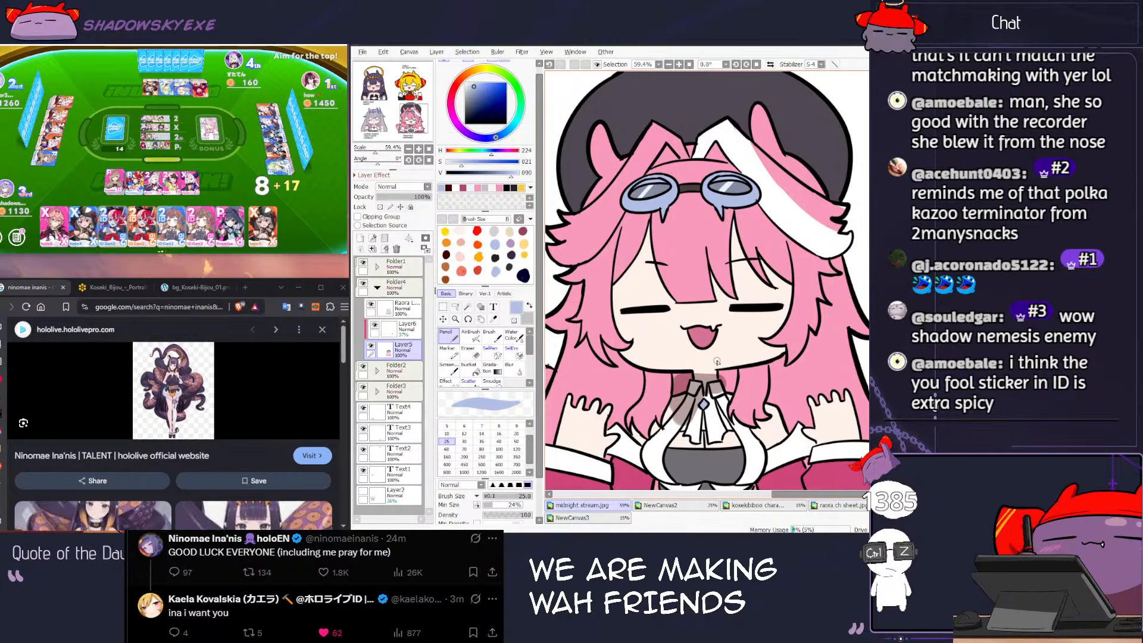
Step: Play the closing Pokajan turns, discarding the newly drawn card and, on the last turn, the second card of the hand
click(296, 231)
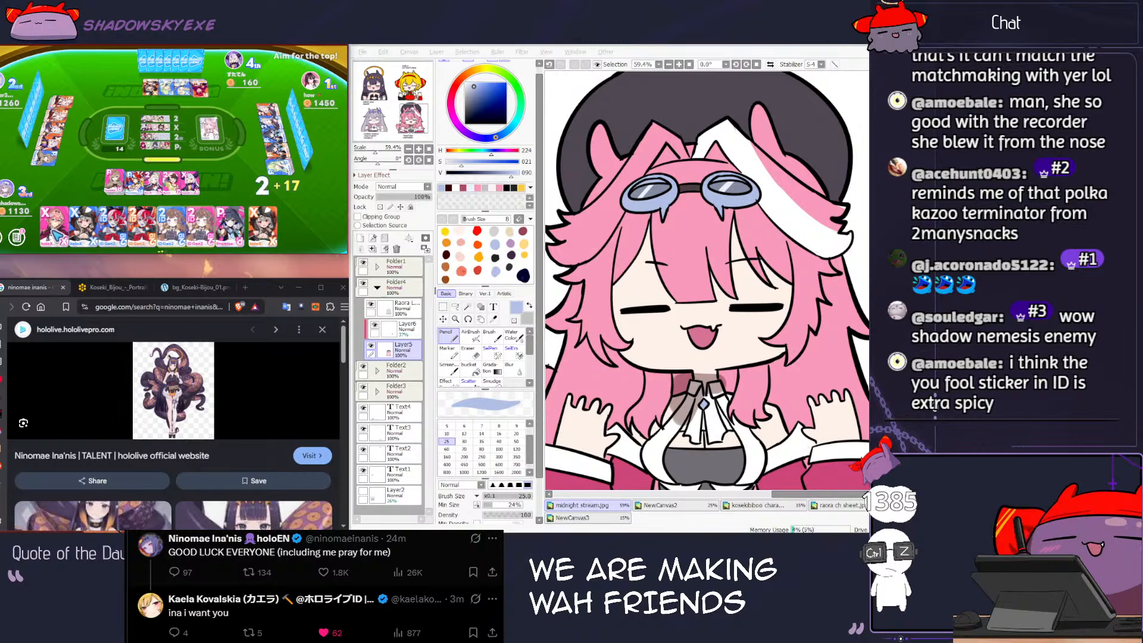
click(271, 230)
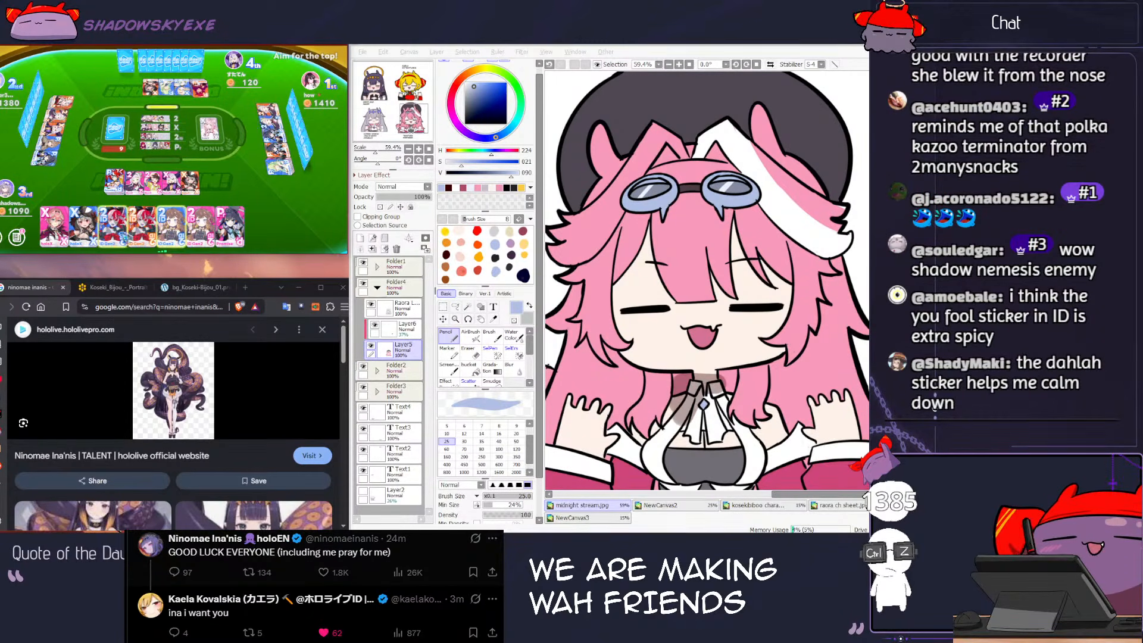
click(1, 233)
click(20, 119)
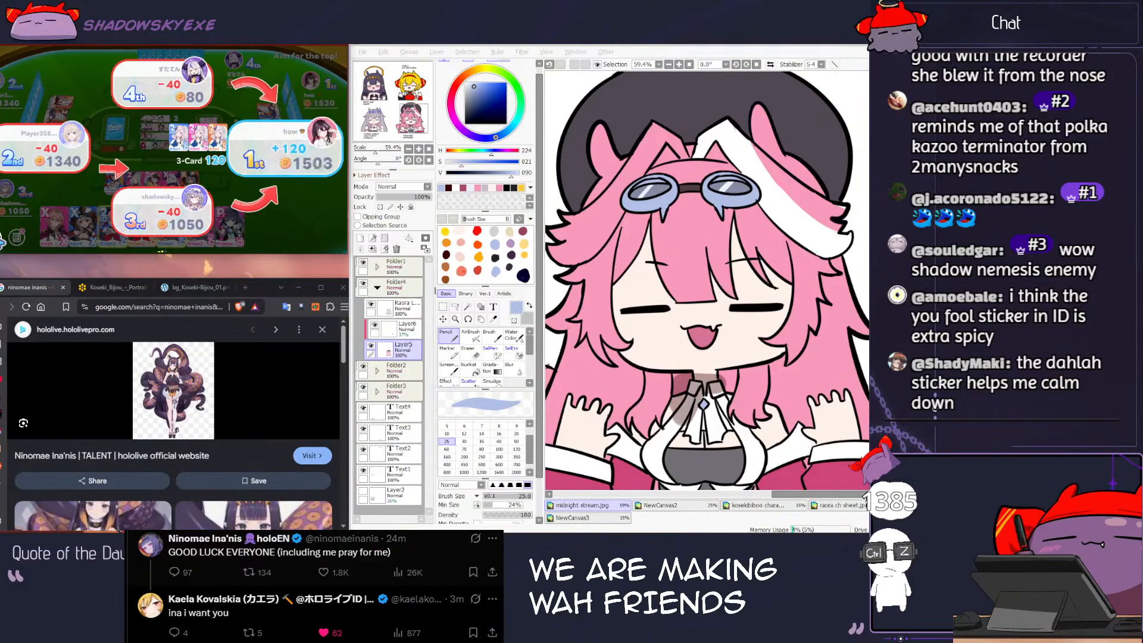
click(2, 238)
click(16, 116)
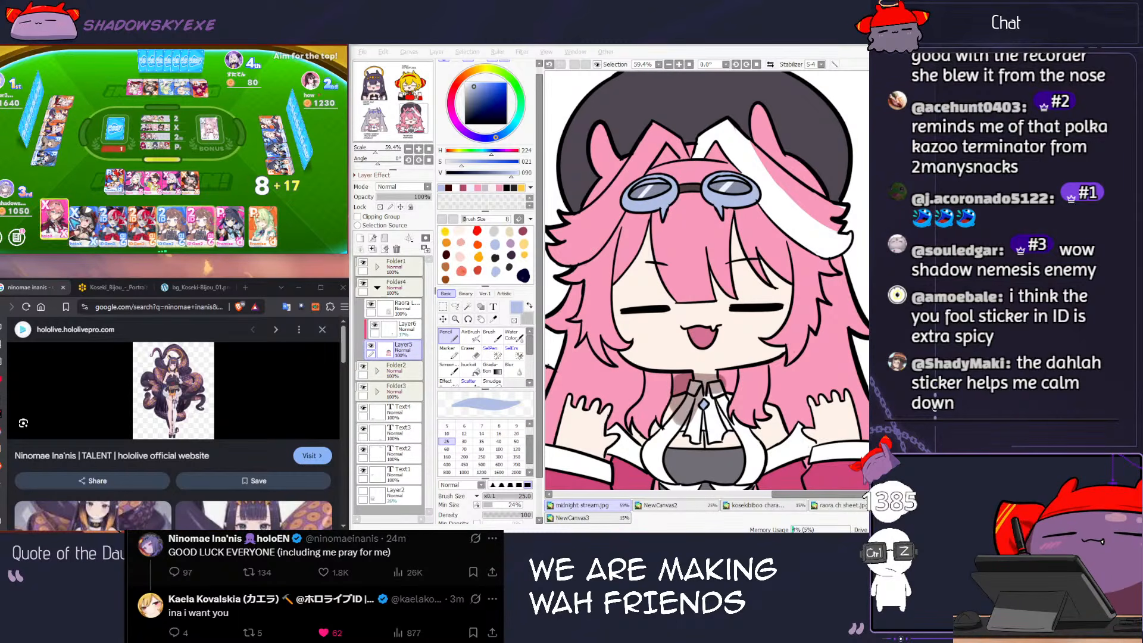
click(83, 221)
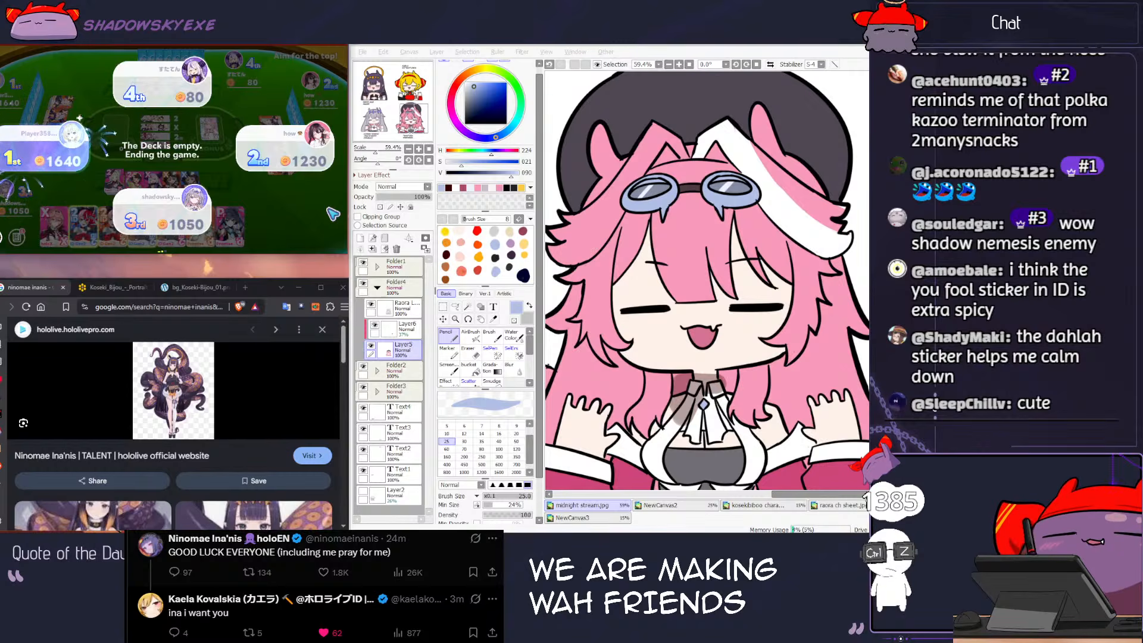
Step: Return to Layer6, pick the dark navy color and set the brush size to 35
scroll(706, 328, down, 1)
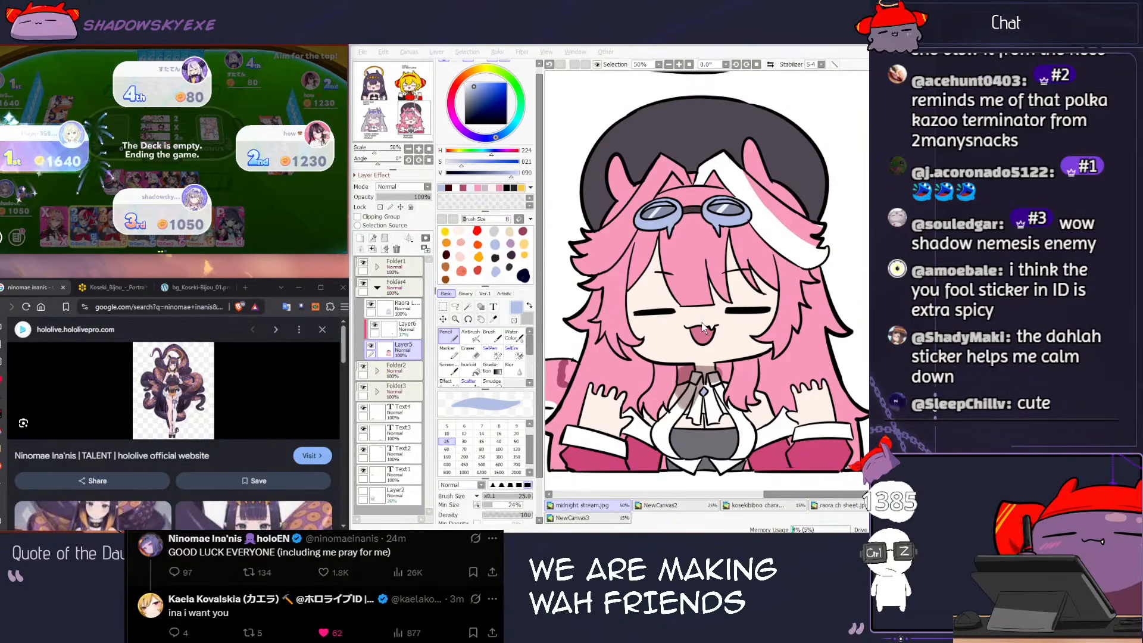
drag(703, 364, 683, 367)
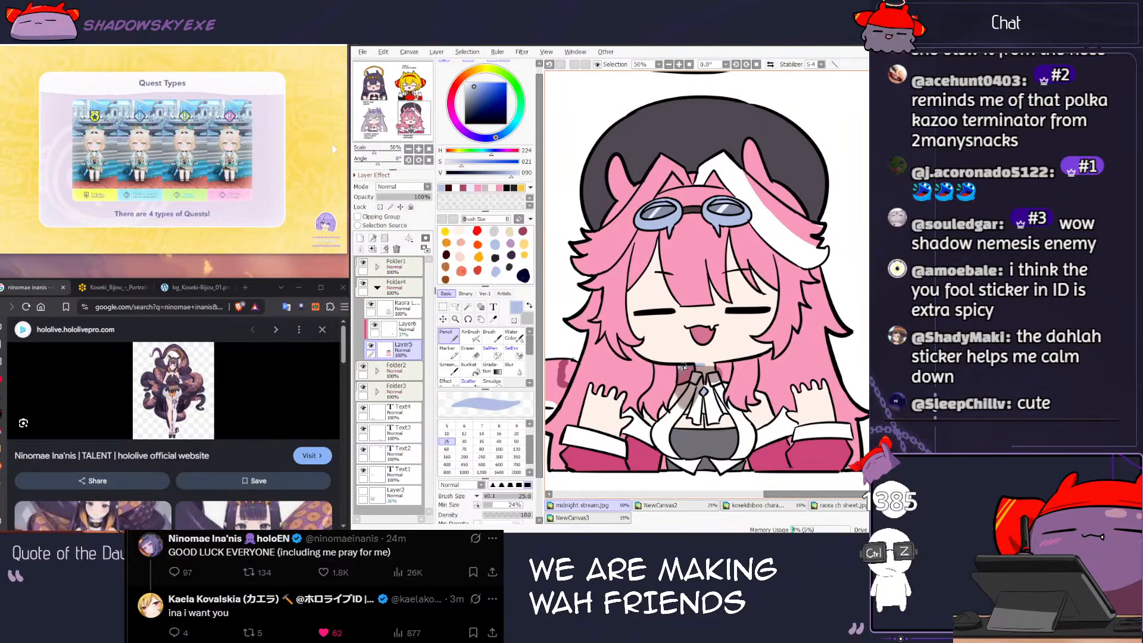
click(407, 328)
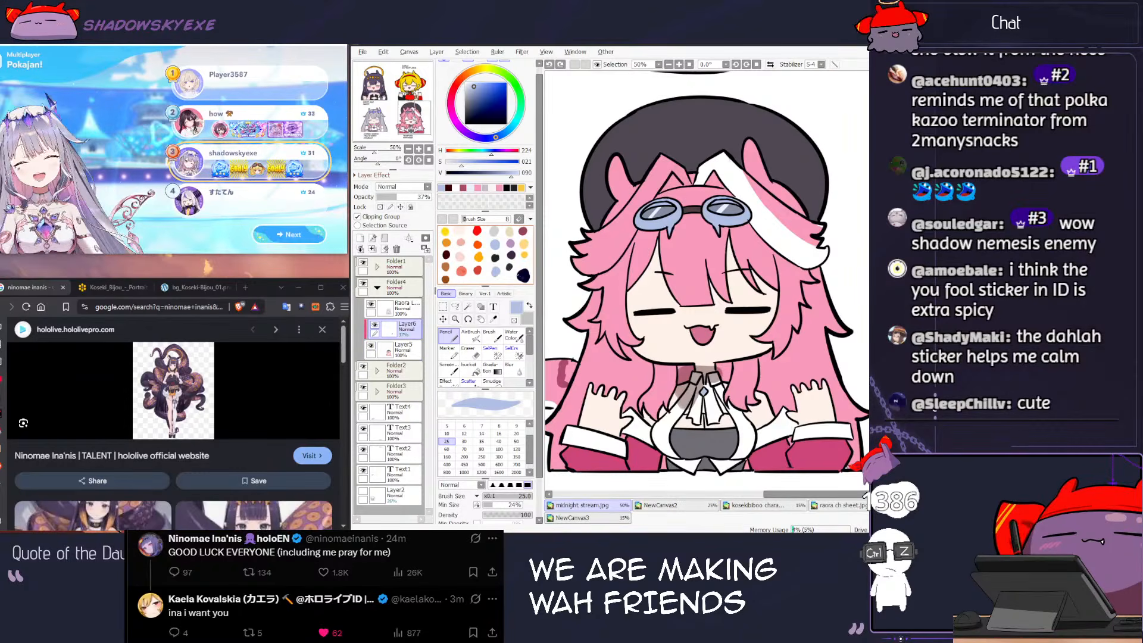
right_click(523, 275)
key(bracketright)
key(bracketright)
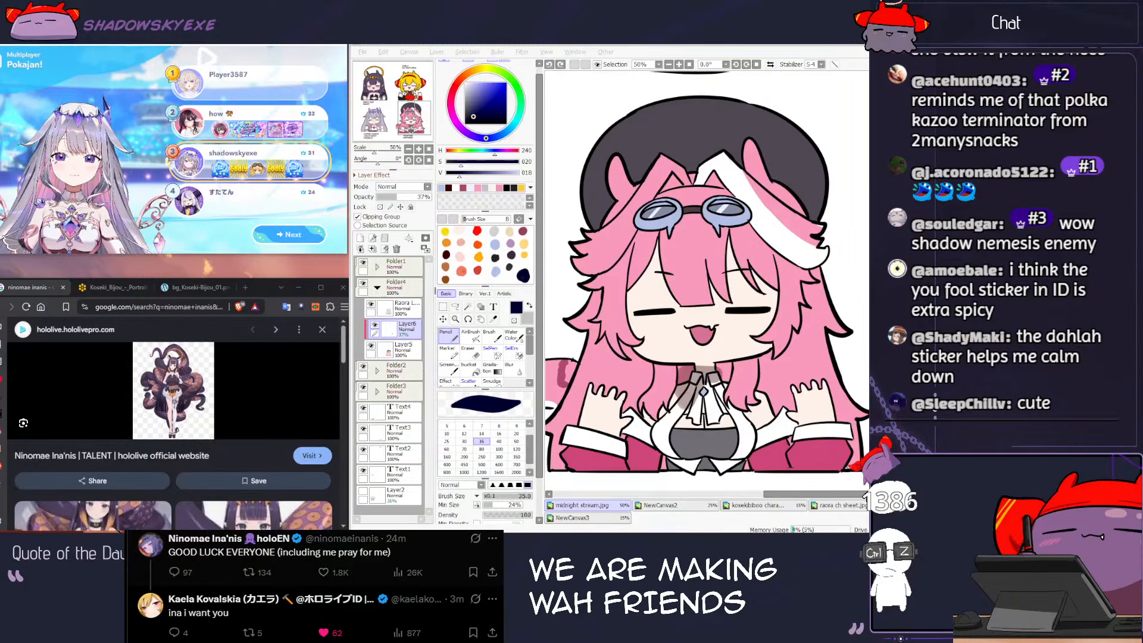
Step: Leave the Pokajan results and start the same game again with a 2000-coin bet
click(256, 235)
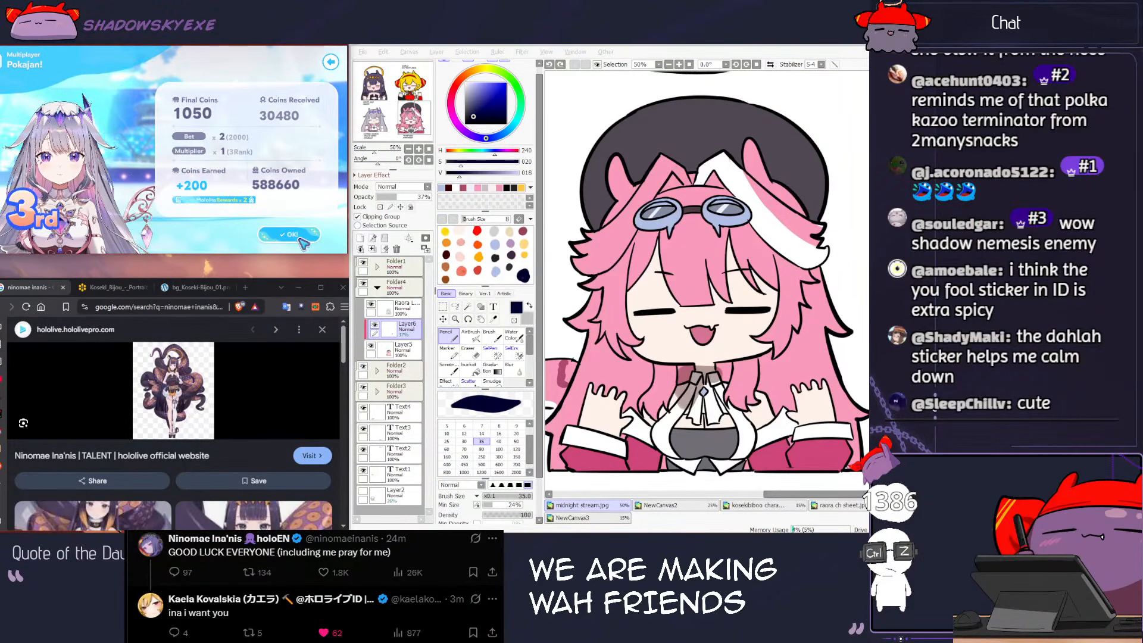
click(300, 238)
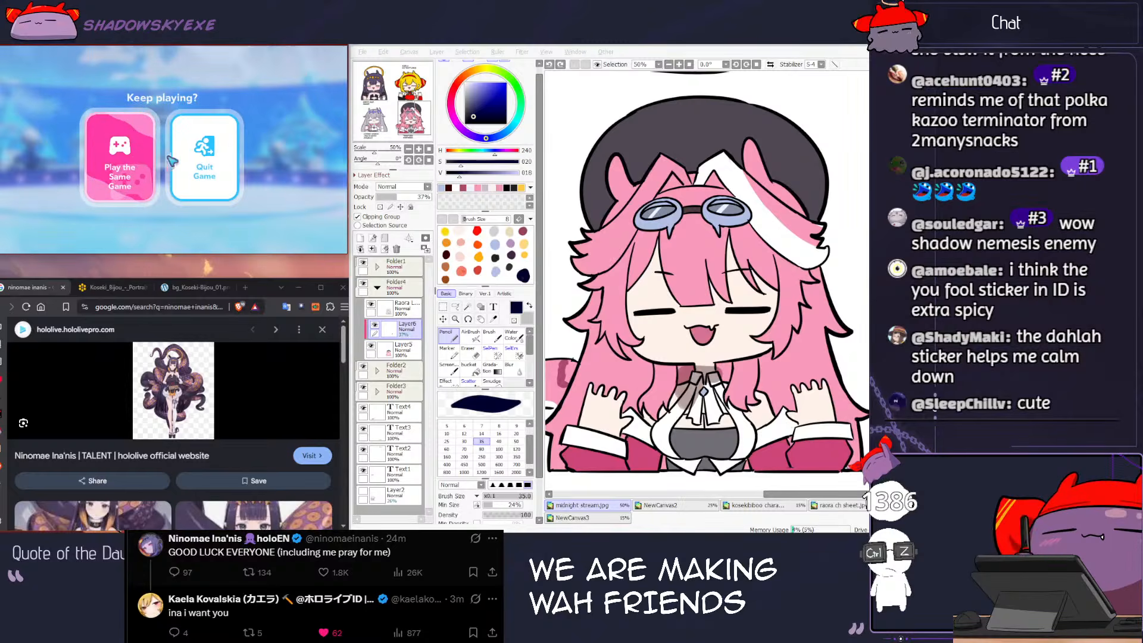
click(128, 158)
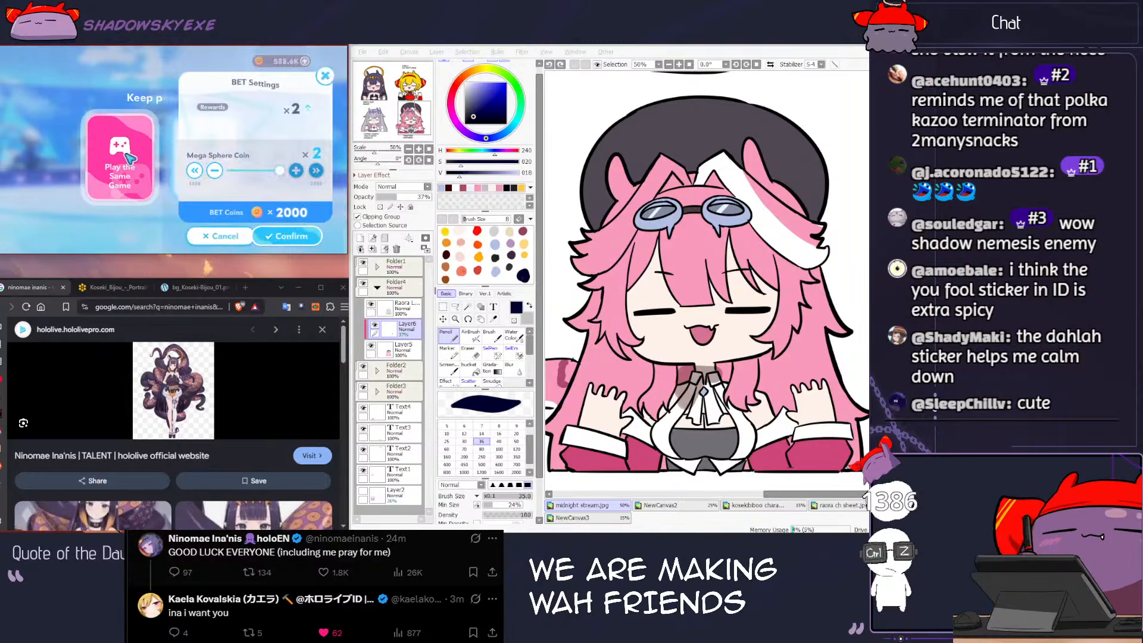
click(293, 236)
Step: Shade the pink-haired character's collar in dark red on Layer6 with the brush enlarged to size 80
click(684, 351)
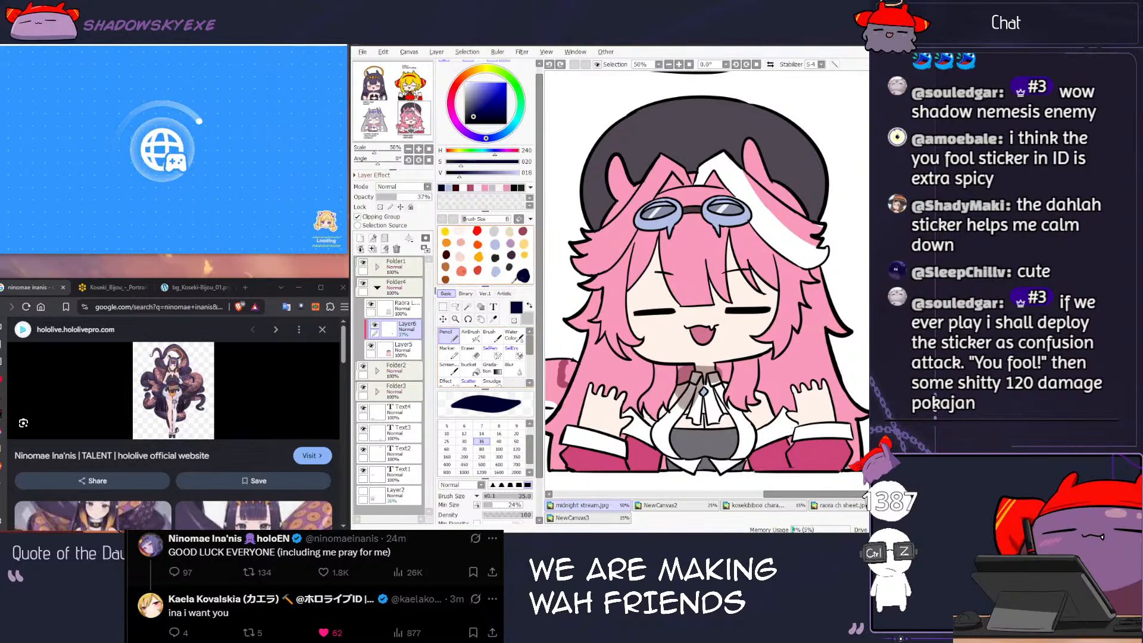
click(503, 236)
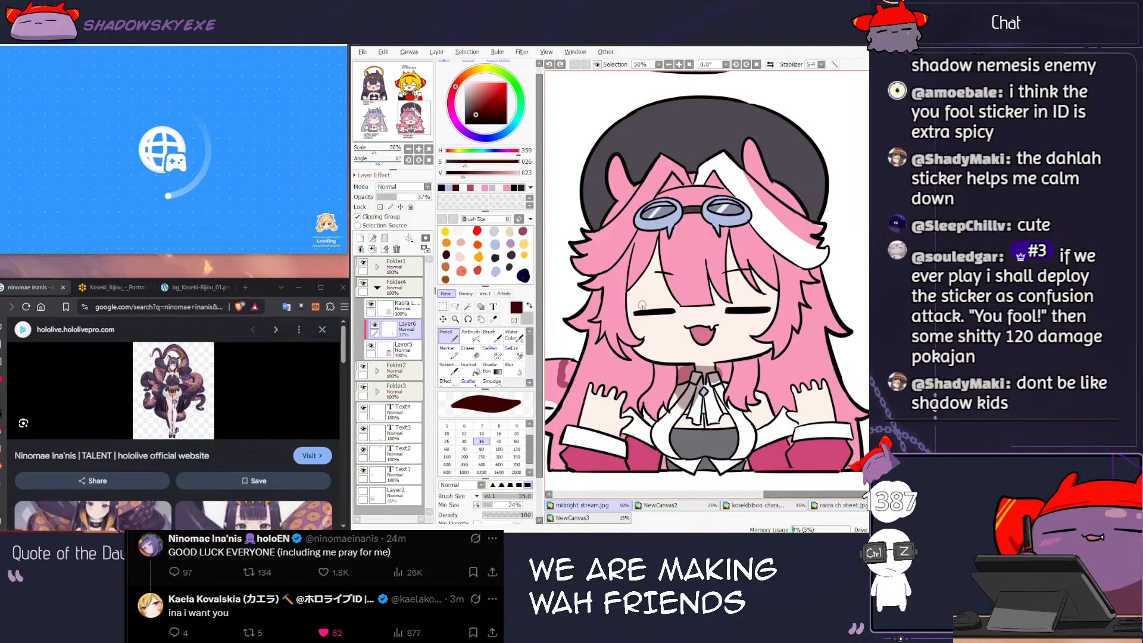
key(bracketright)
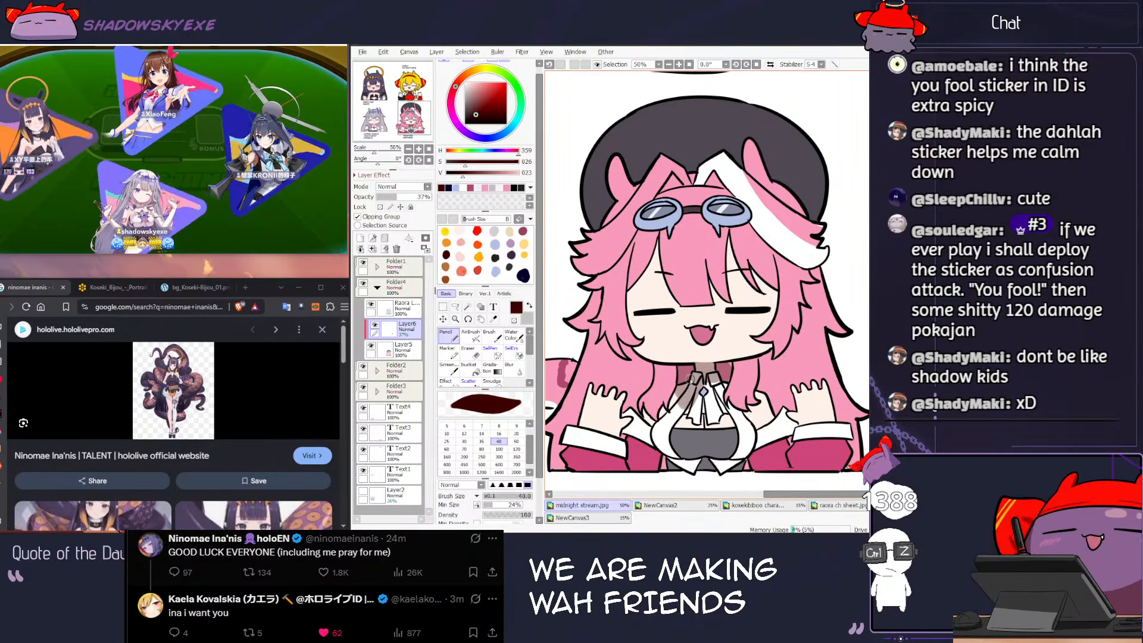
key(])
key(])
key(])
key(])
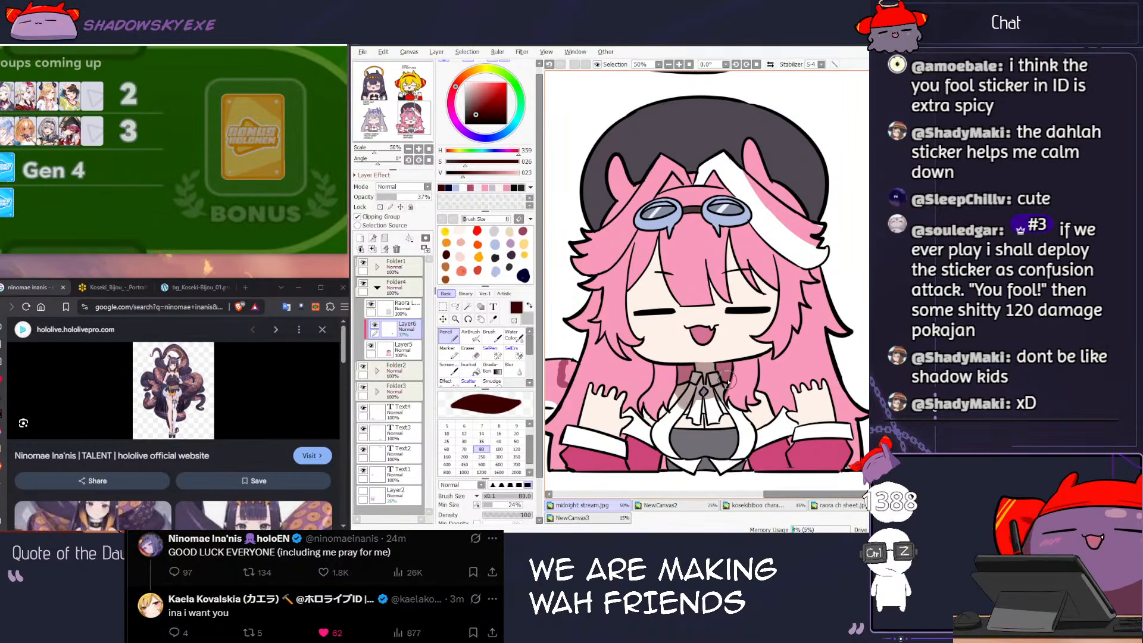
Step: Clean up the shading around the collar with the eraser enlarged to size 35
key(e)
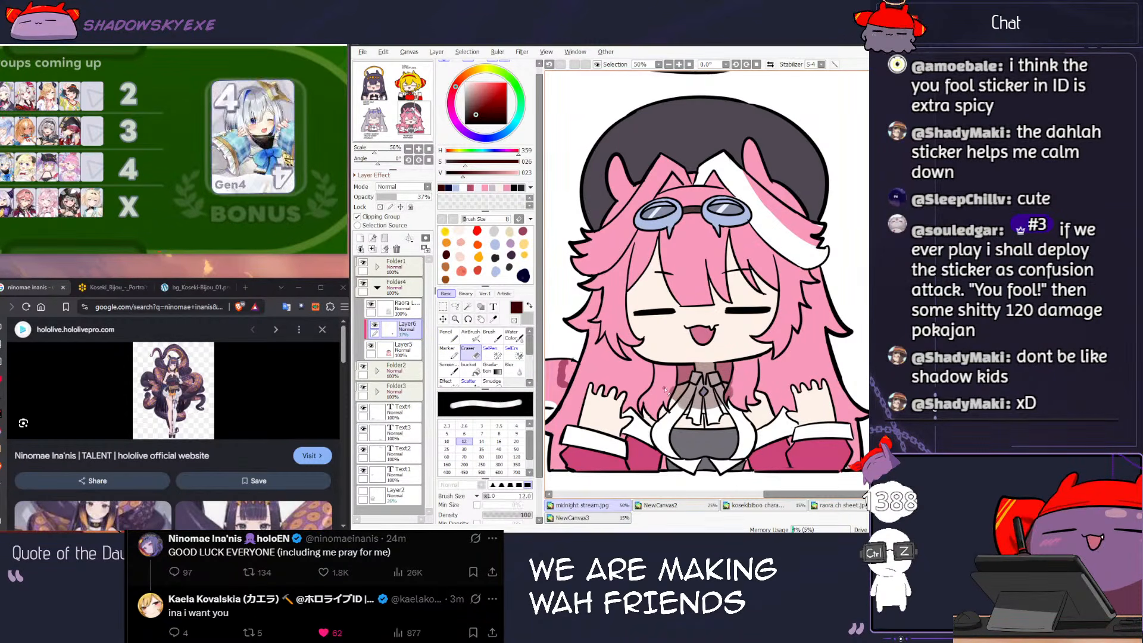
key(bracketright)
key(bracketright)
key(bracketright)
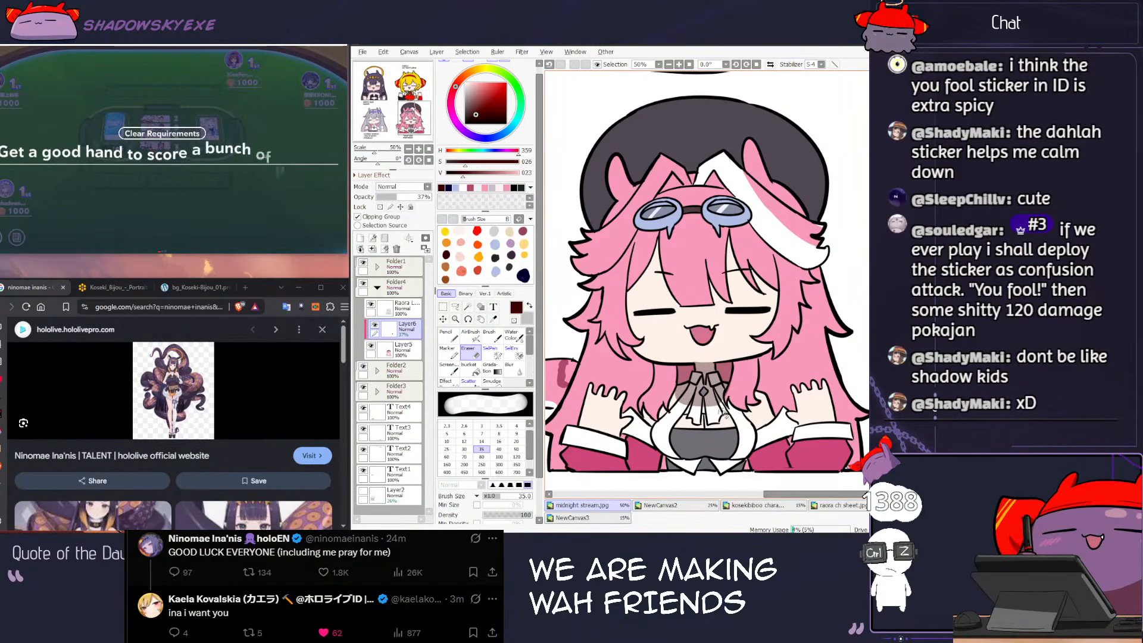
Step: Paint a dark red shadow with the Pencil on the hair below the character's cheek, undoing strokes until one fits
key(n)
key(ctrl+z)
key(ctrl+z)
key(ctrl+z)
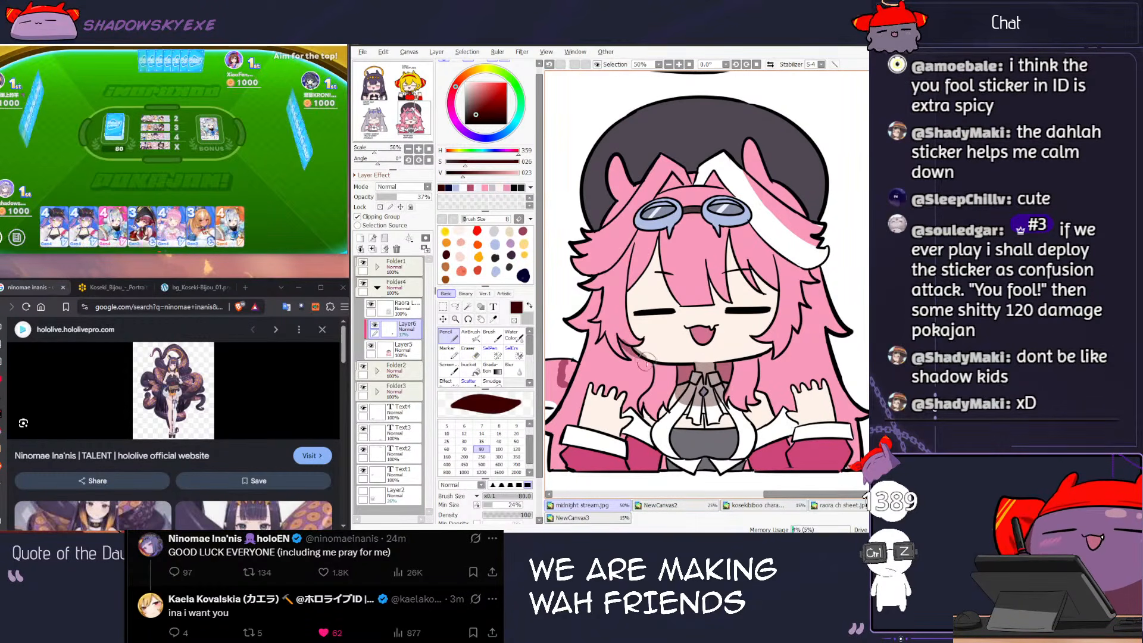
key(ctrl+z)
key(ctrl+z)
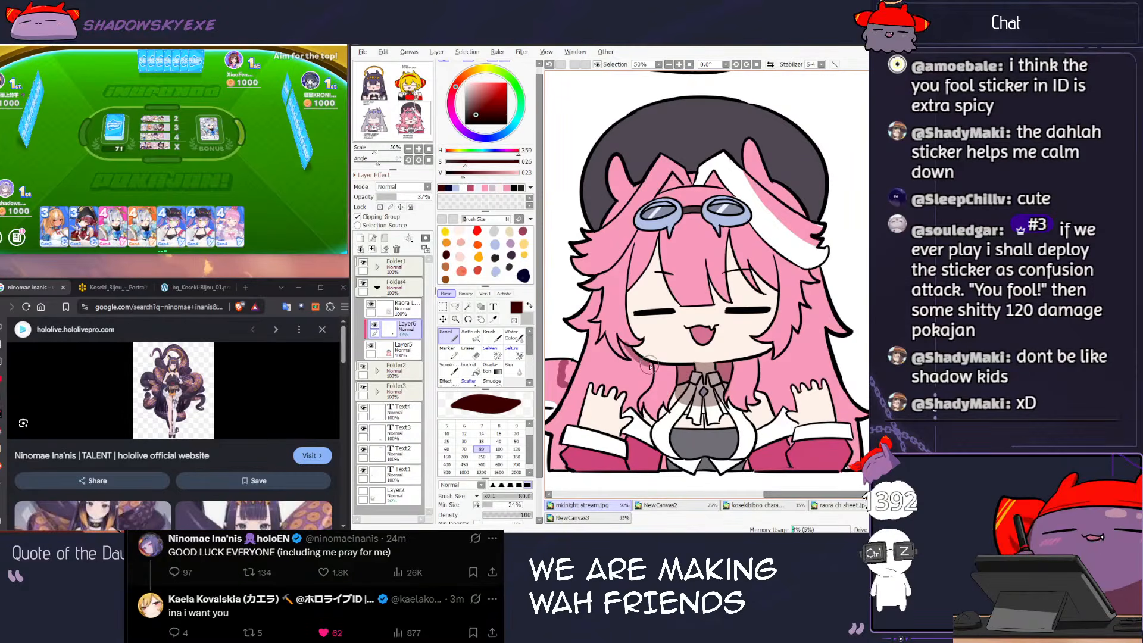
key(ctrl+z)
key(ctrl+z)
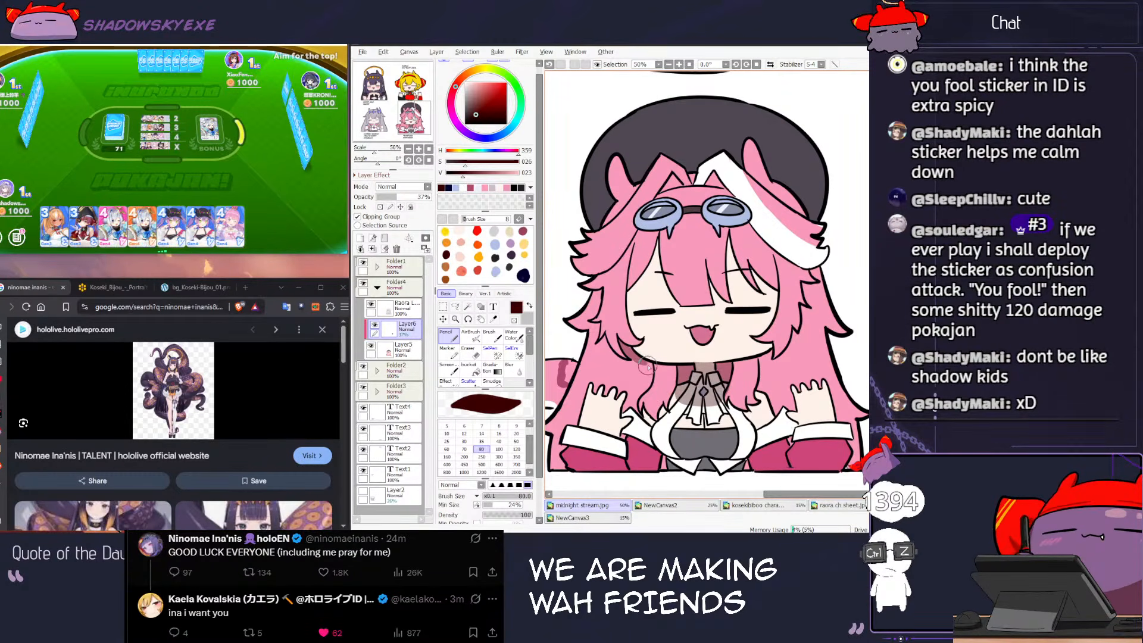
key(ctrl+z)
key(ctrl+z)
drag(643, 362, 645, 384)
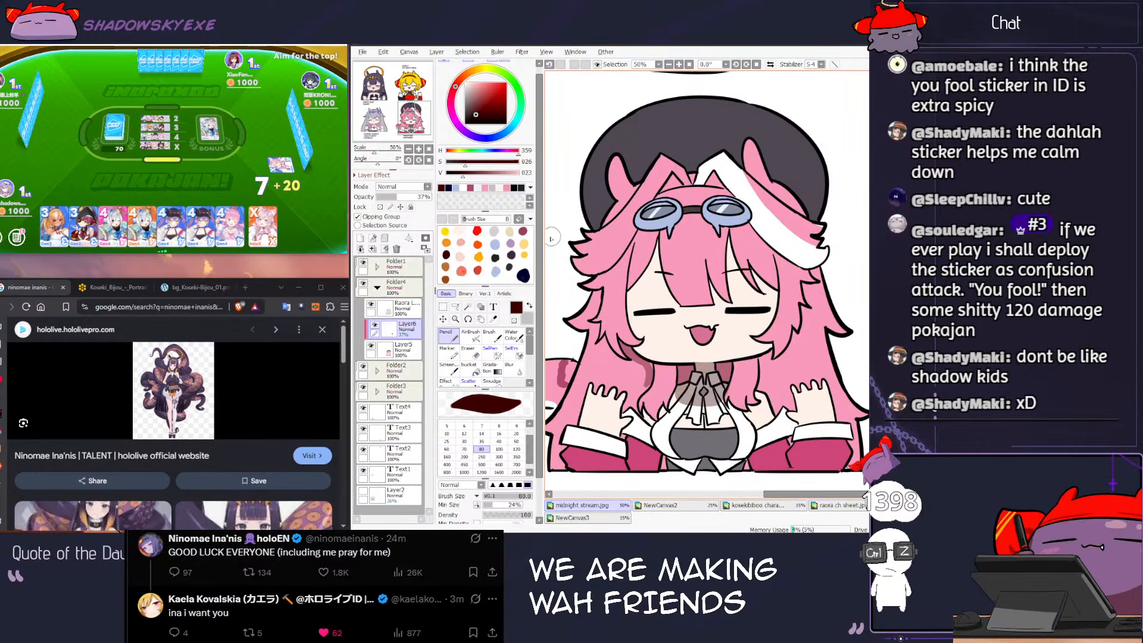
Step: Switch to the Pokajan match and discard the newly drawn card
click(192, 190)
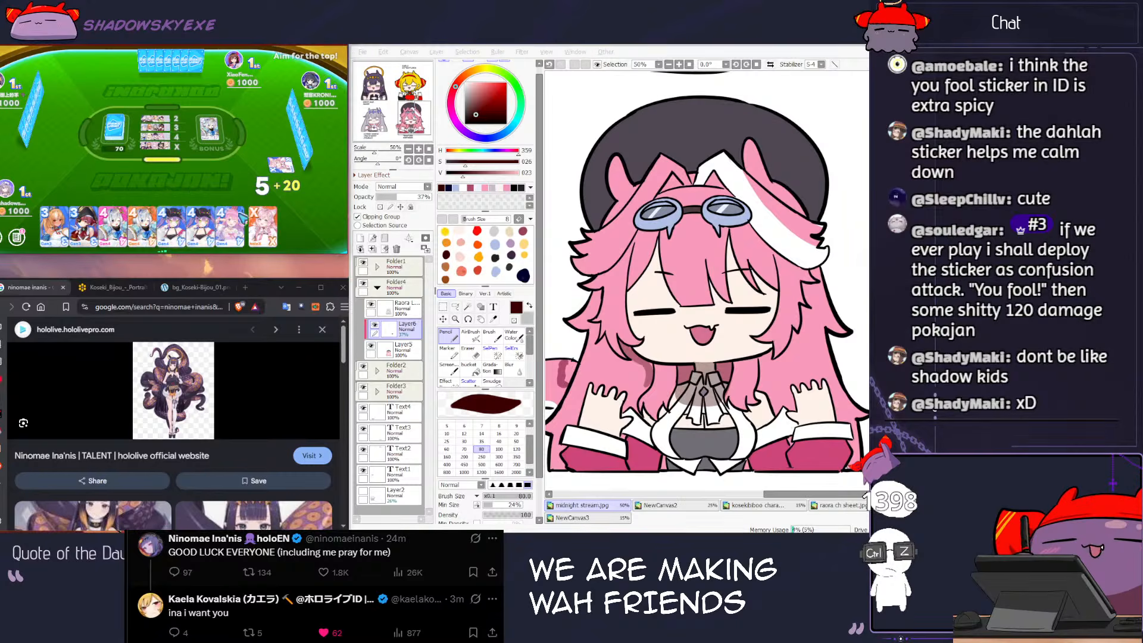
click(266, 228)
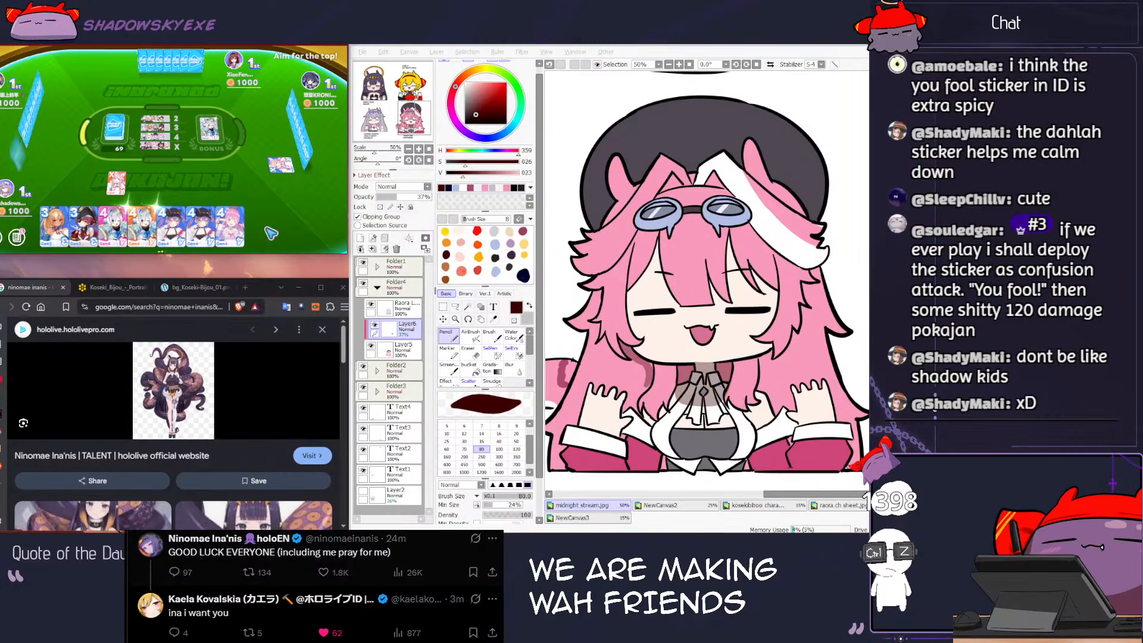
Step: Extend the hair shadow beneath the cheek and reduce the brush to size 70
click(649, 363)
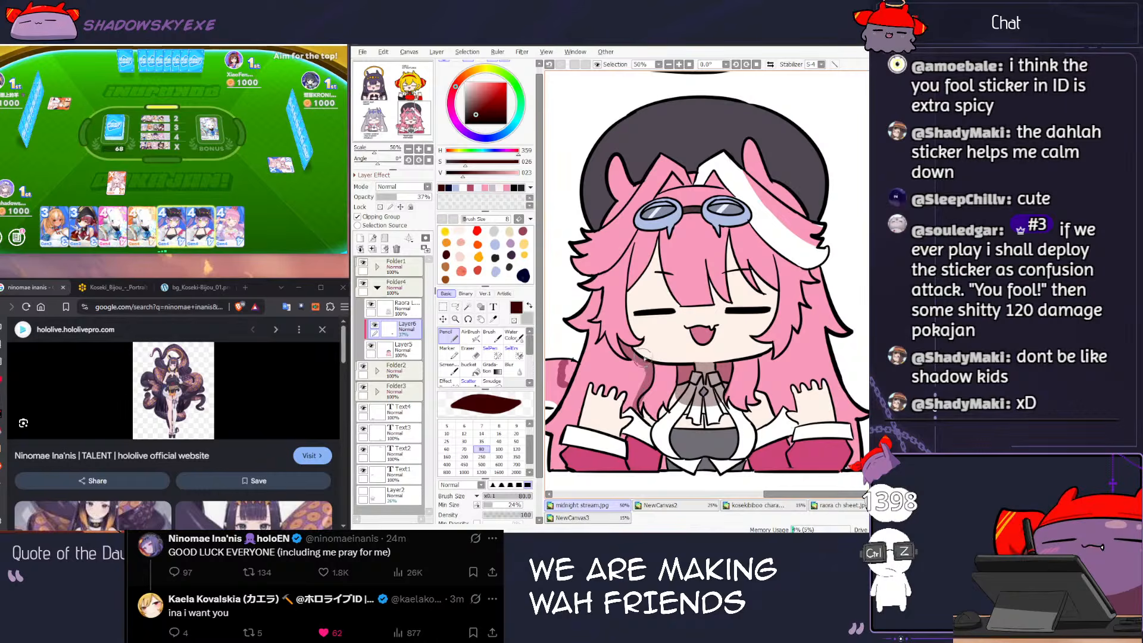
key(bracketleft)
key(bracketleft)
scroll(604, 426, down, 1)
key(bracketright)
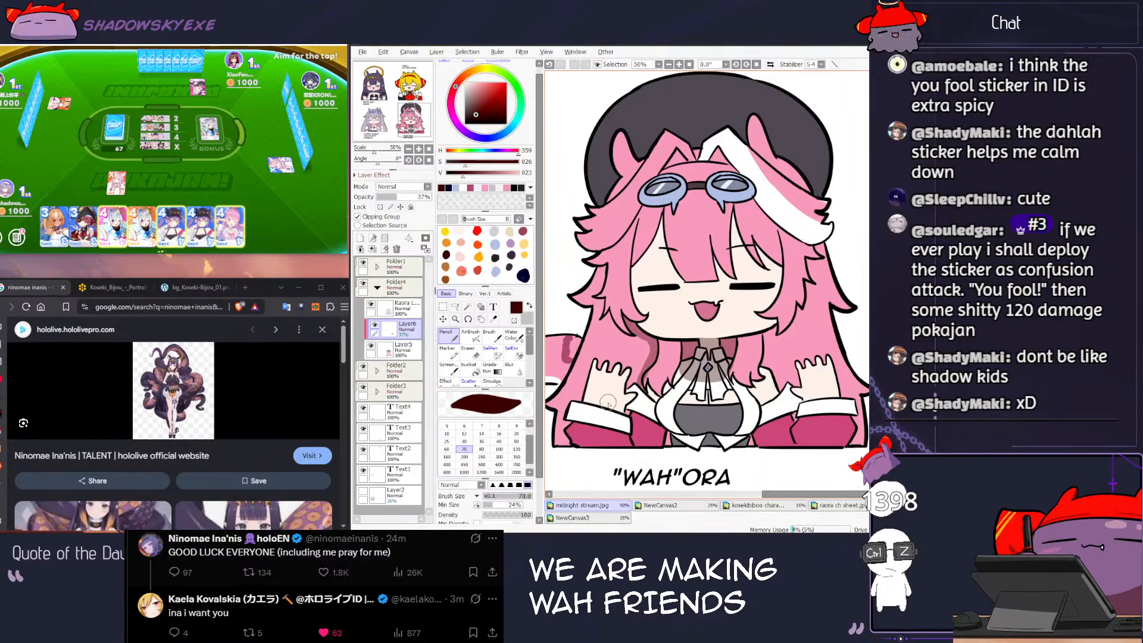
Step: Paint a small red accent on the character's raised palm with the Pencil at size 60, undoing extra strokes
key(x)
key(bracketleft)
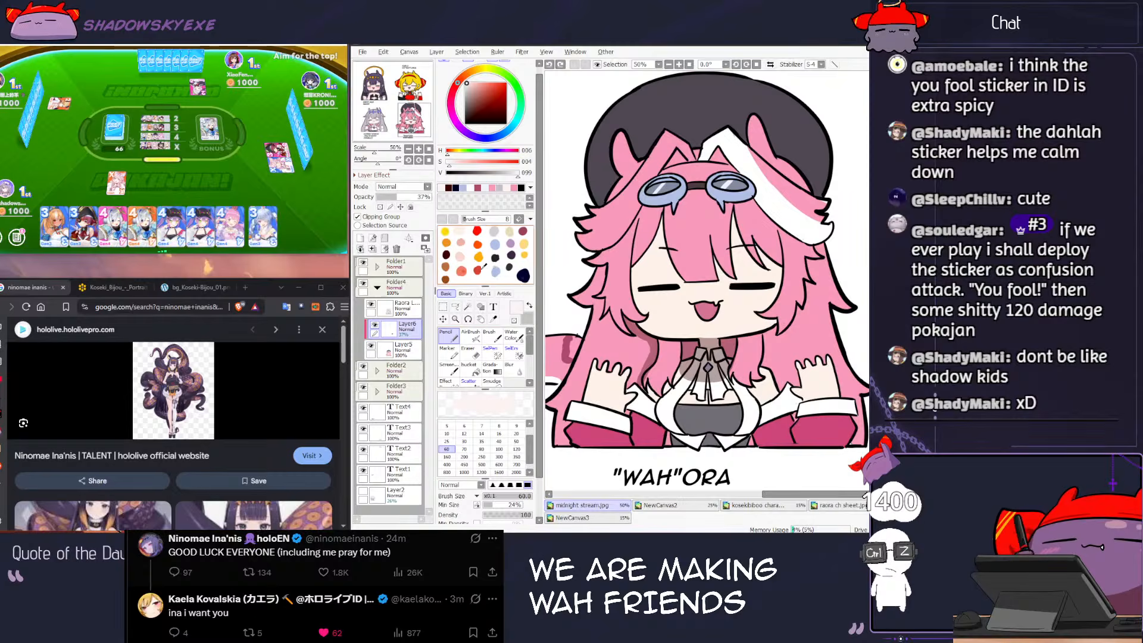
key(x)
mouse_move(623, 391)
mouse_down()
mouse_move(600, 406)
mouse_move(616, 393)
mouse_up()
key(ctrl+z)
key(ctrl+z)
key(ctrl+z)
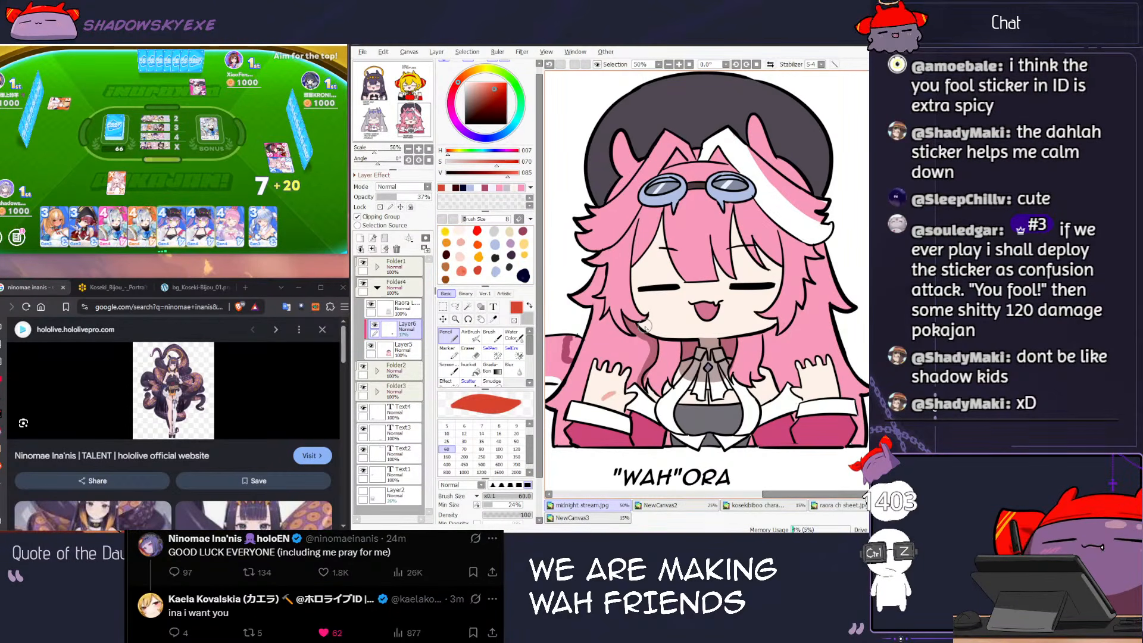
Step: Discard a card in the Pokajan match and, after its results, choose to play the same game again
click(175, 188)
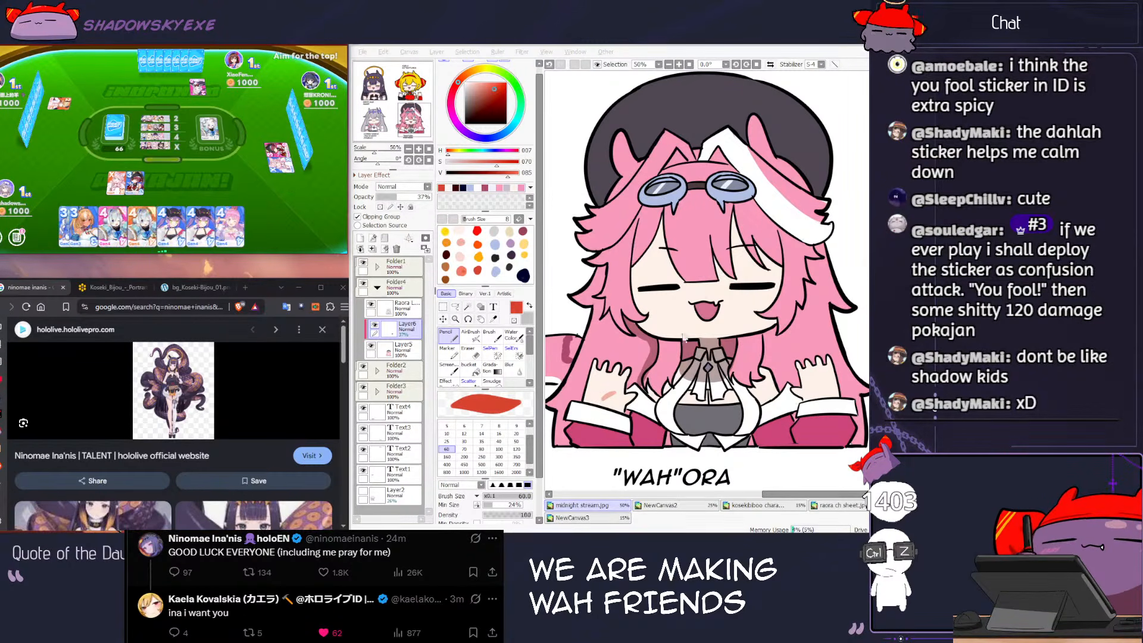
click(612, 395)
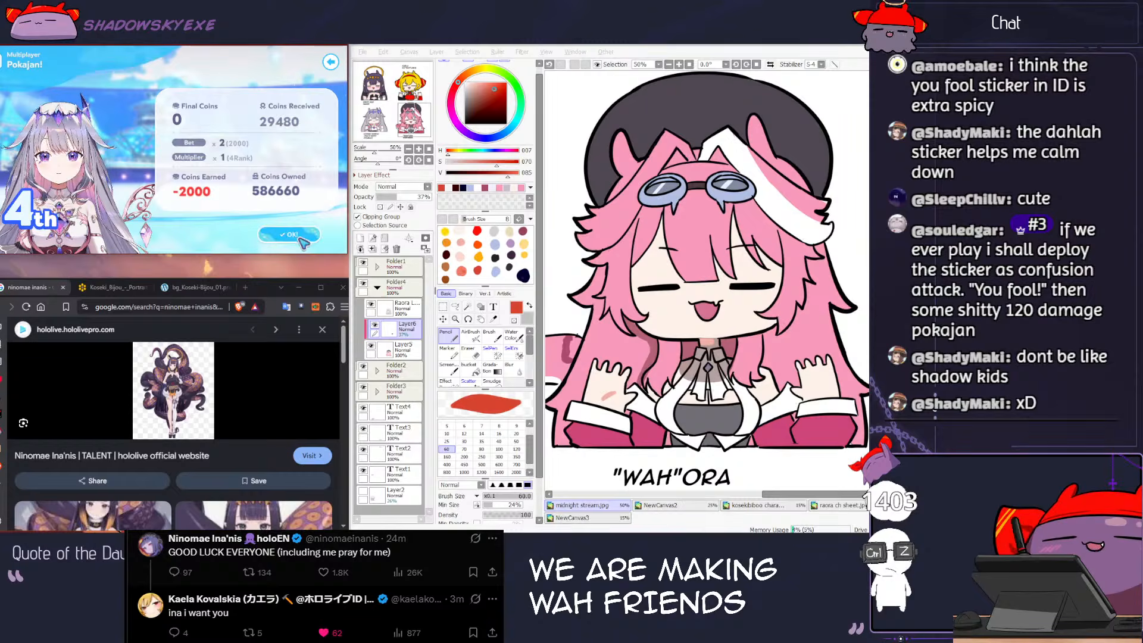
click(298, 235)
click(280, 238)
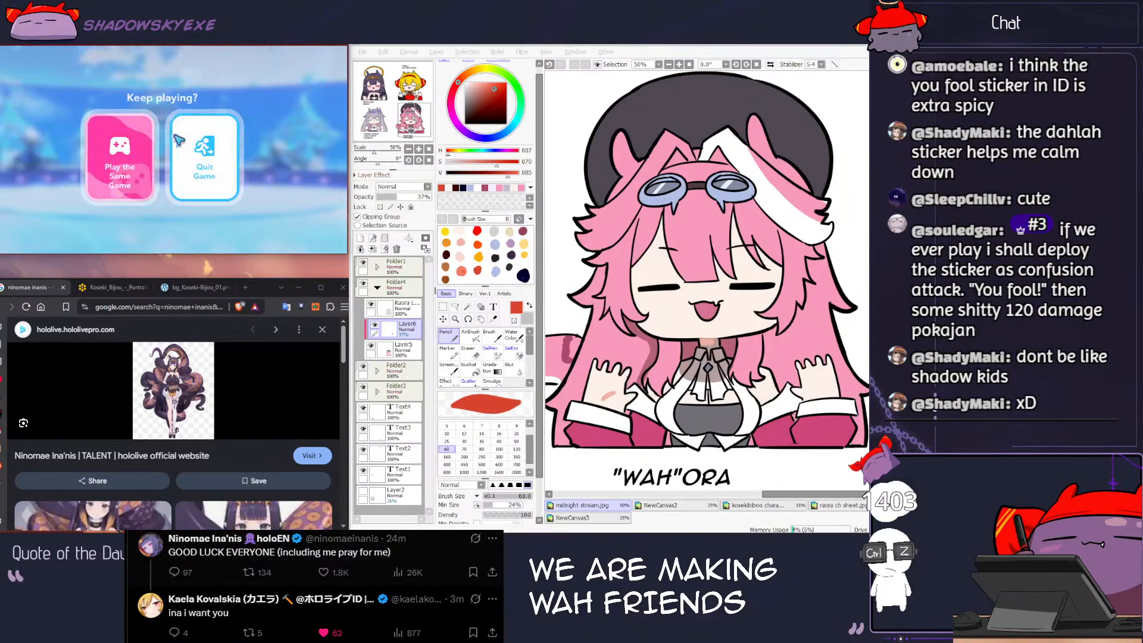
click(307, 239)
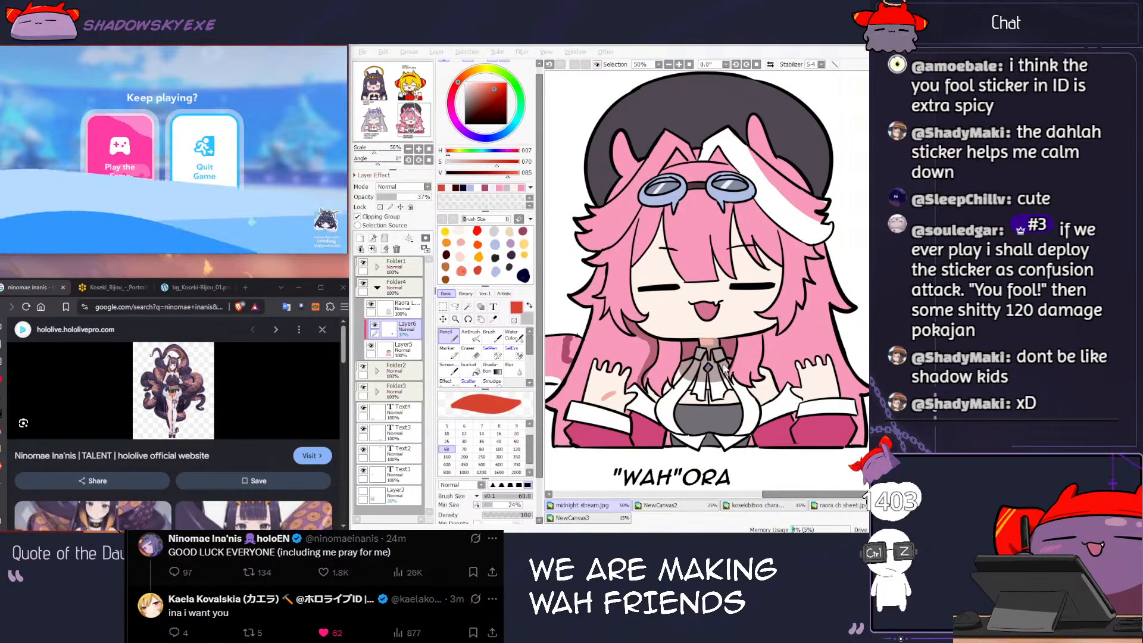
Step: Paint a matching red accent on the other palm with the Pencil reduced to size 40, undoing the dab on the neck
scroll(725, 369, up, 1)
click(700, 342)
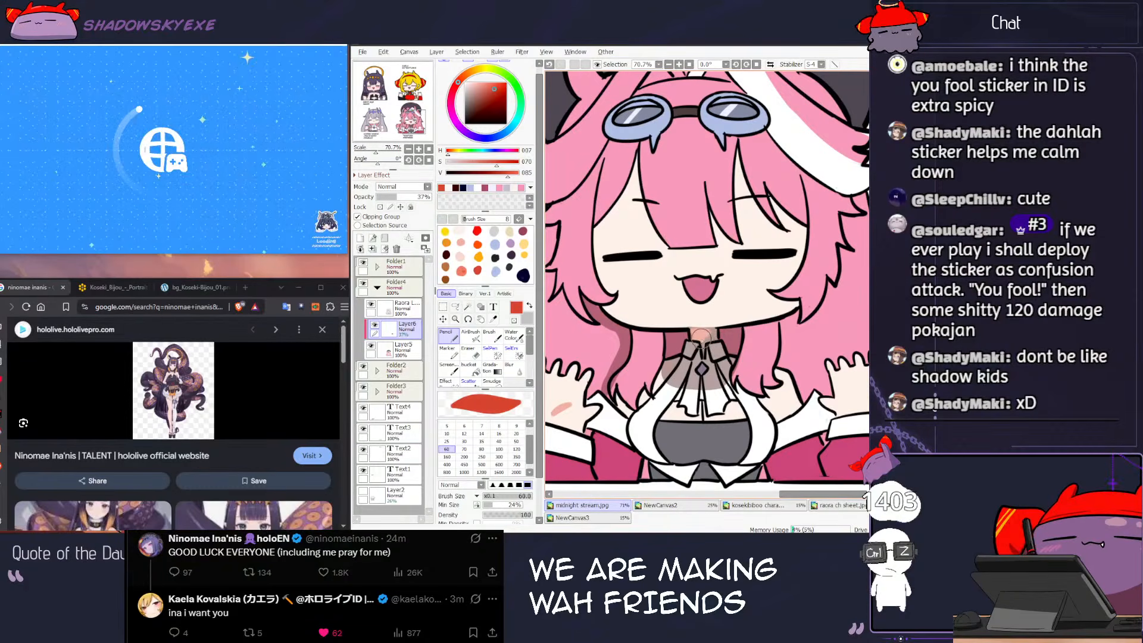
key(ctrl+z)
key(bracketleft)
key(bracketleft)
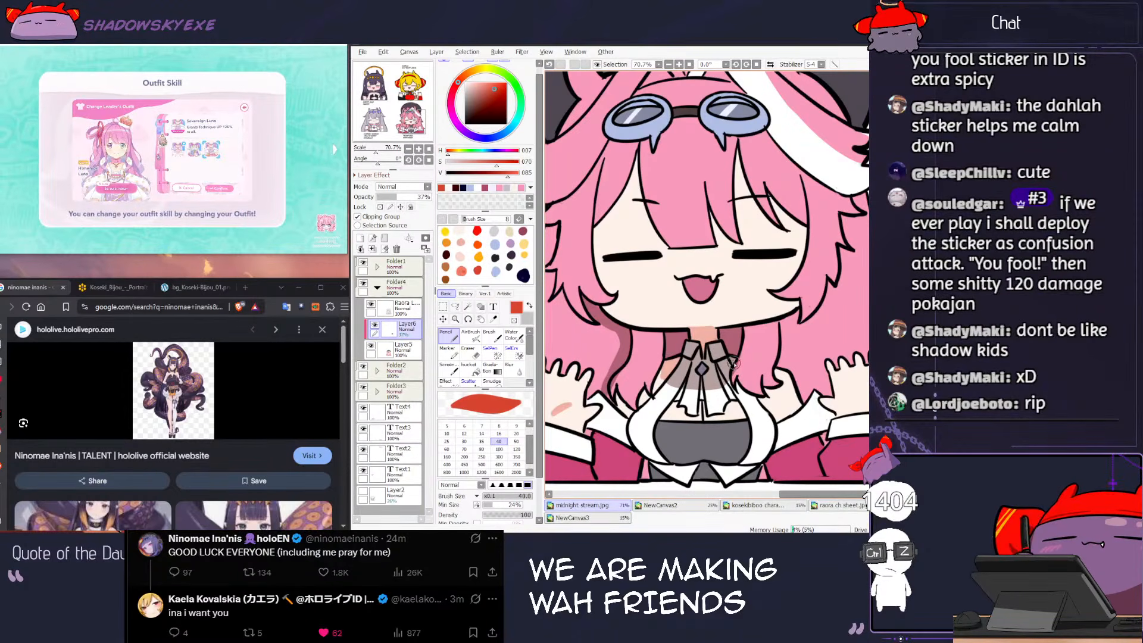
mouse_move(835, 388)
mouse_down()
mouse_move(816, 365)
mouse_move(830, 372)
mouse_move(836, 348)
mouse_up()
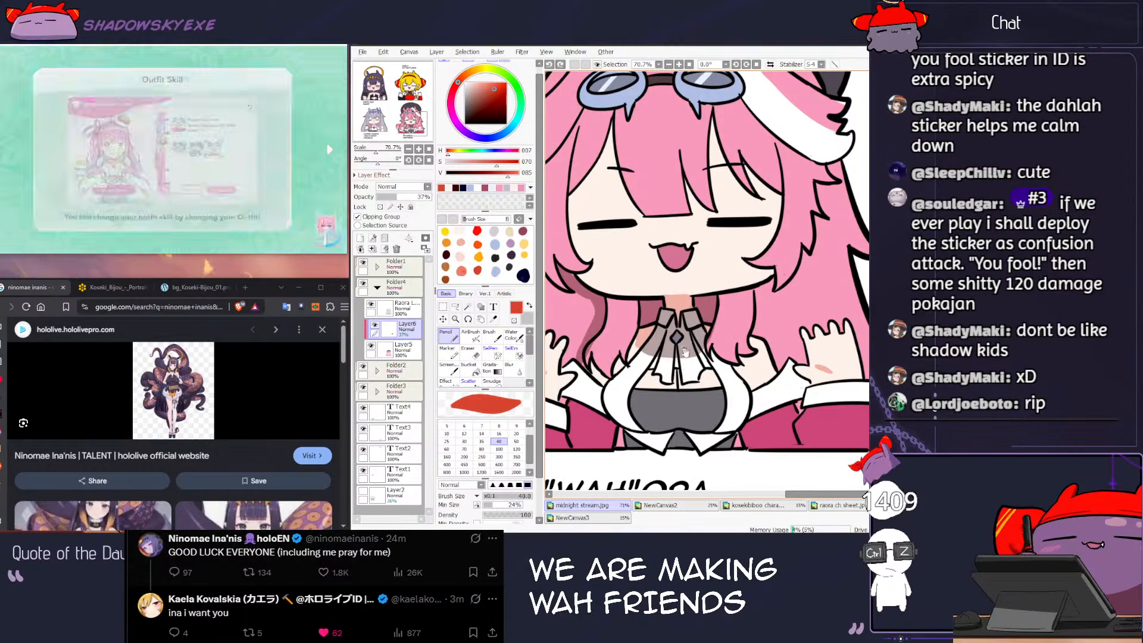
key(h)
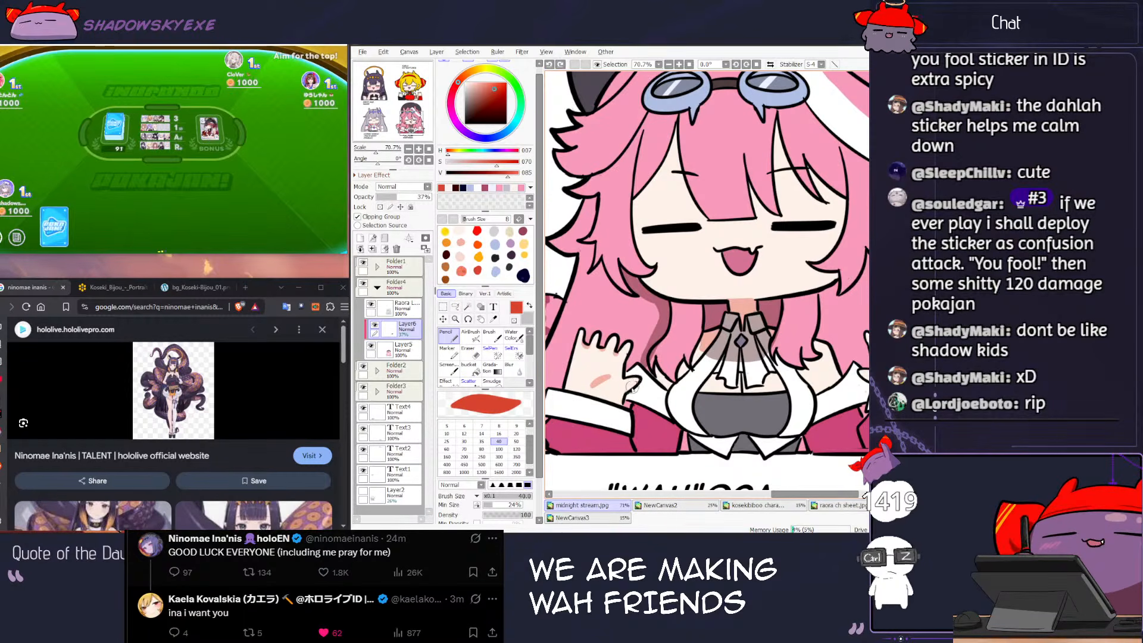
key(h)
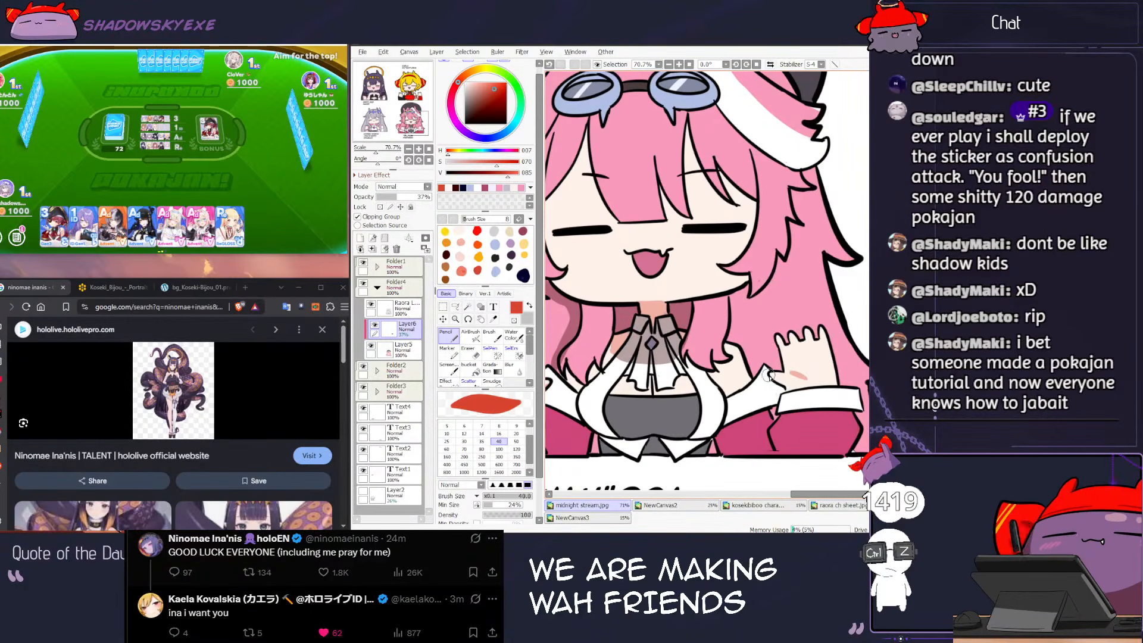
Step: Try extra red accents at the finger bases and thumb of the hand, undoing each stroke
key(ctrl+z)
key(ctrl+z)
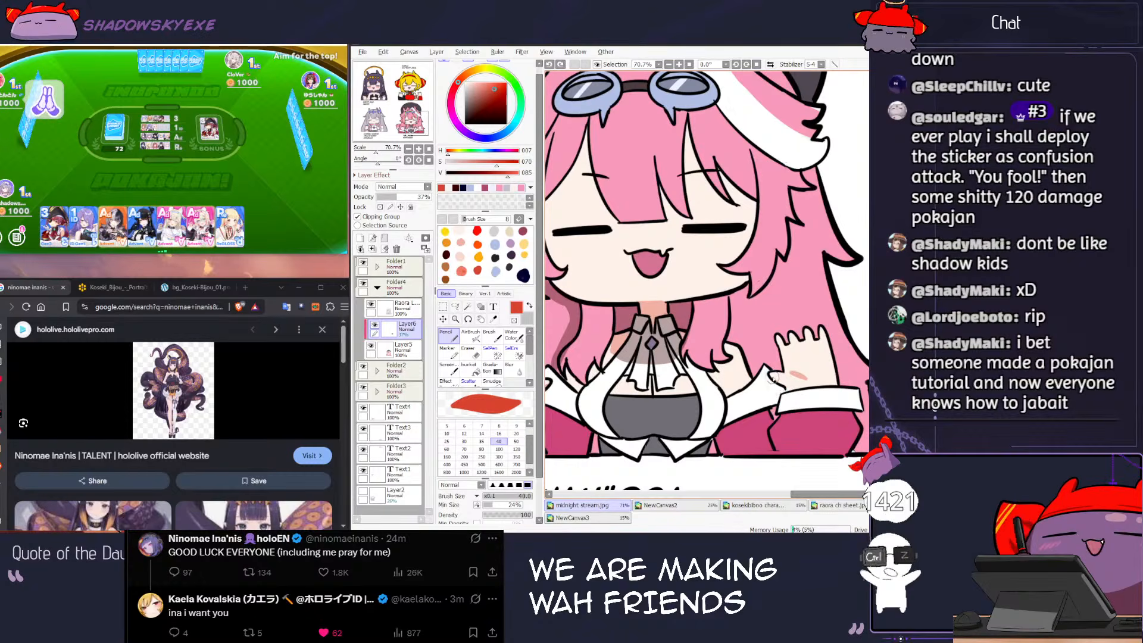
key(ctrl+z)
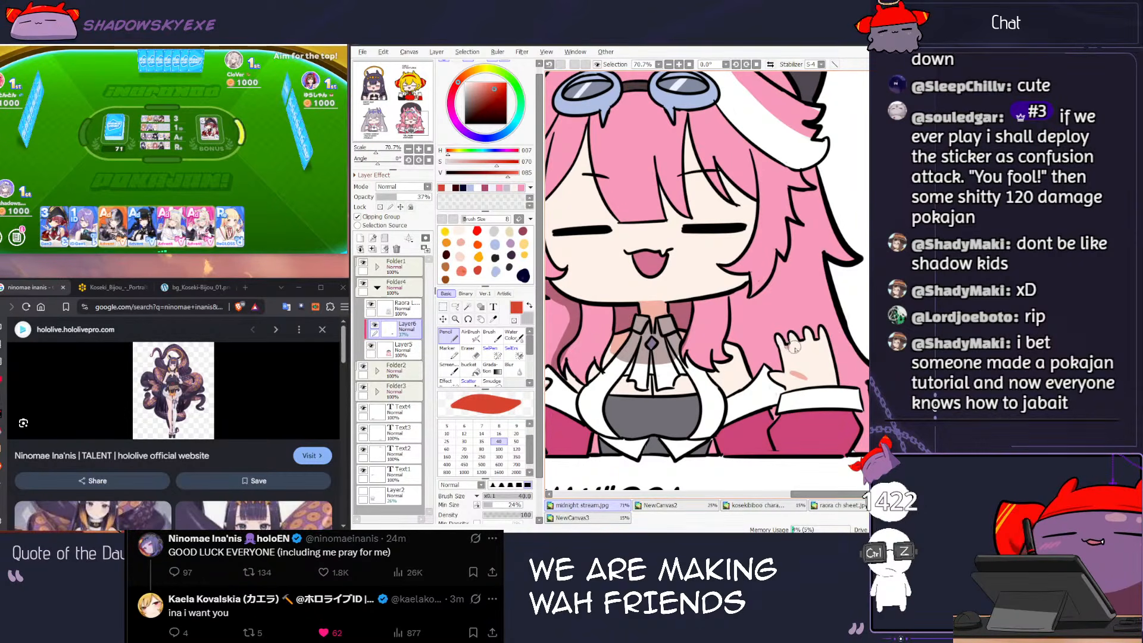
drag(786, 343, 802, 343)
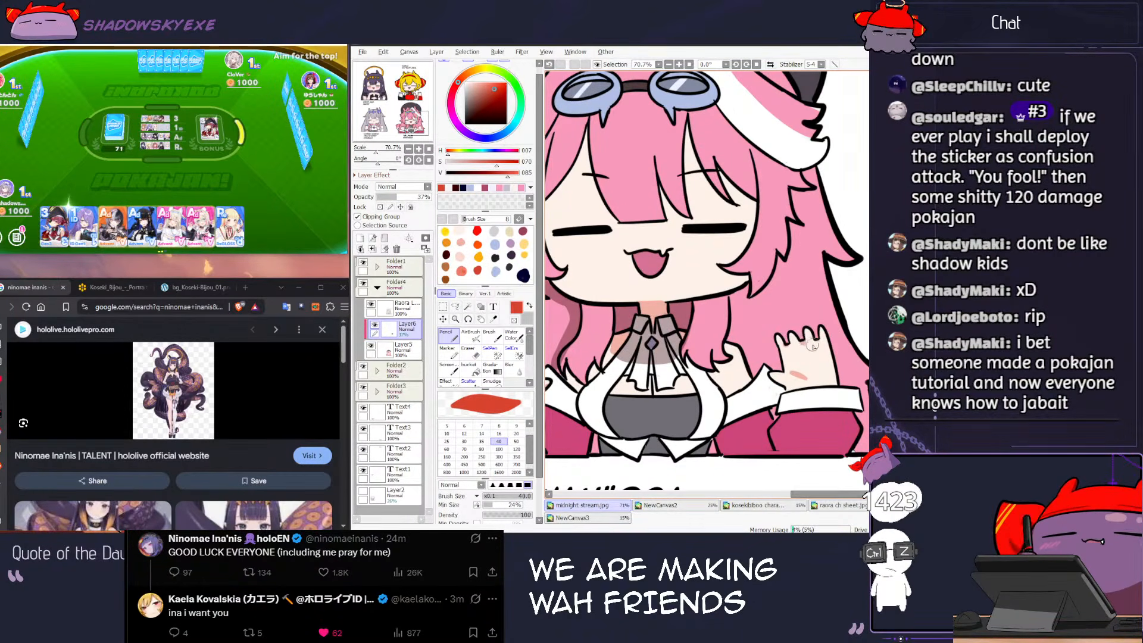
key(ctrl+z)
drag(776, 381, 793, 382)
key(ctrl+z)
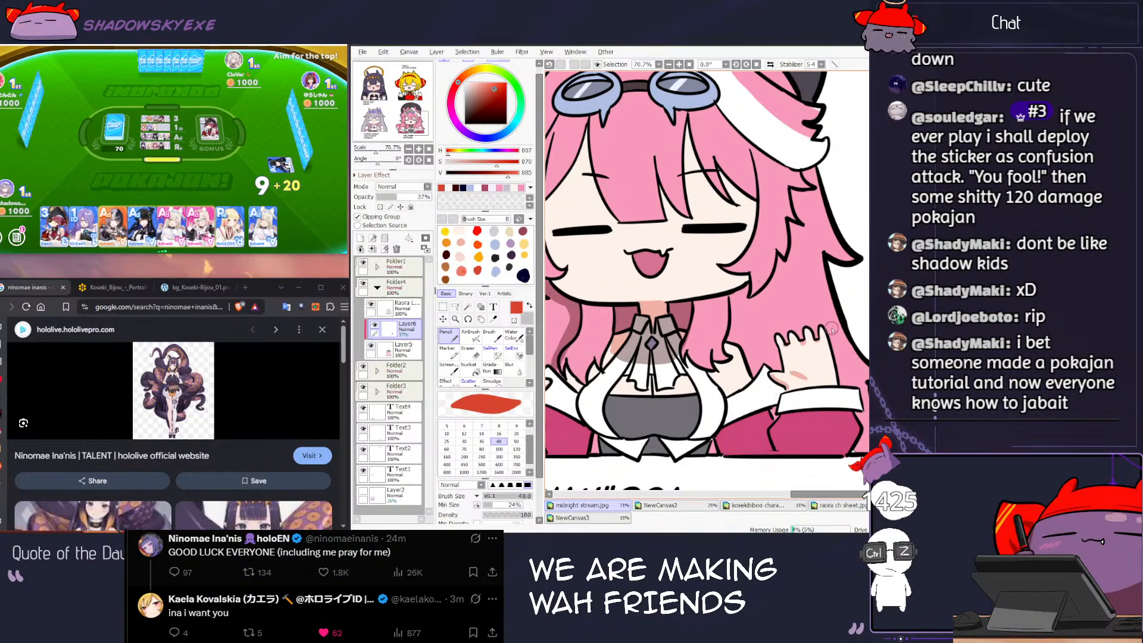
Step: Switch to the Pokajan match and discard a card from the hand
click(189, 186)
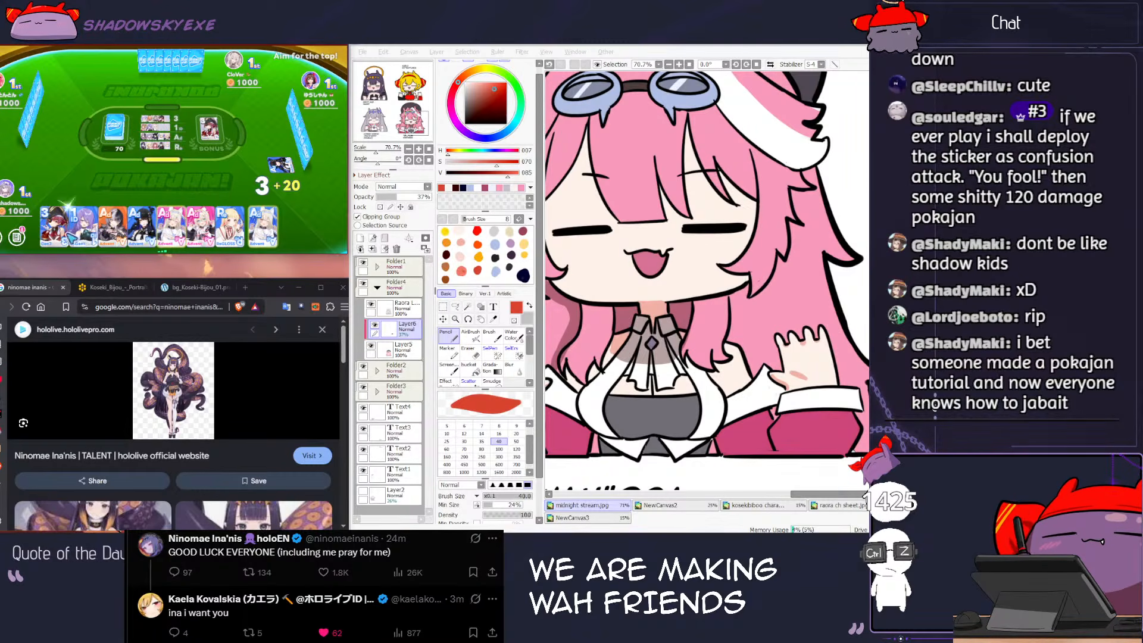
click(232, 226)
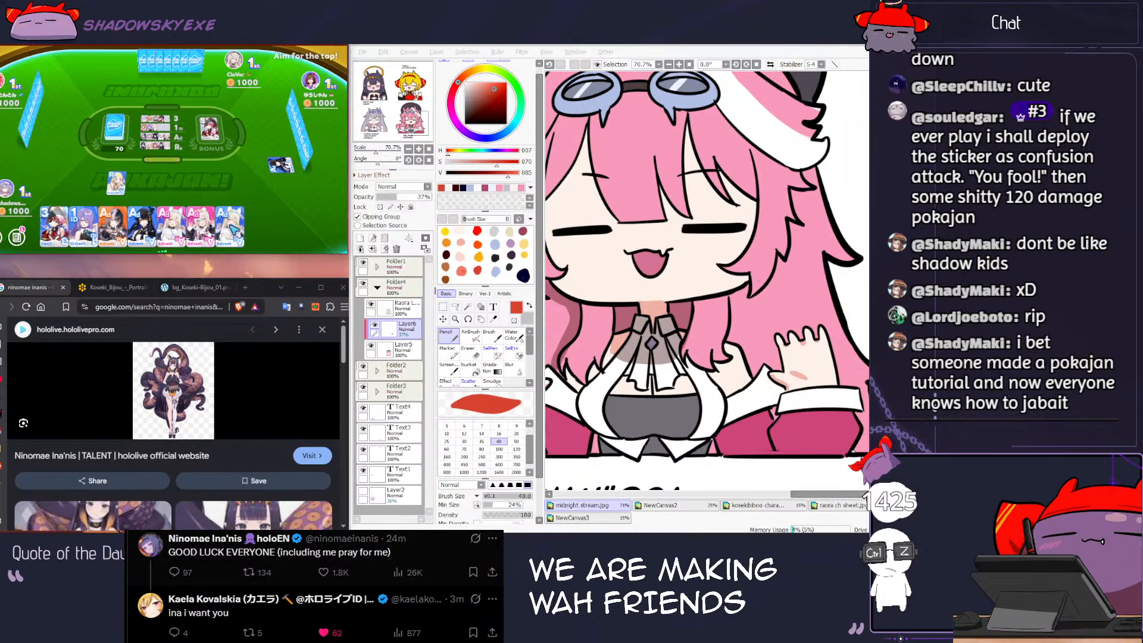
Step: Try thin red accent strokes around the bangs and closed eyes with the Pencil down to size 20, undoing each one
scroll(691, 319, down, 1)
click(621, 219)
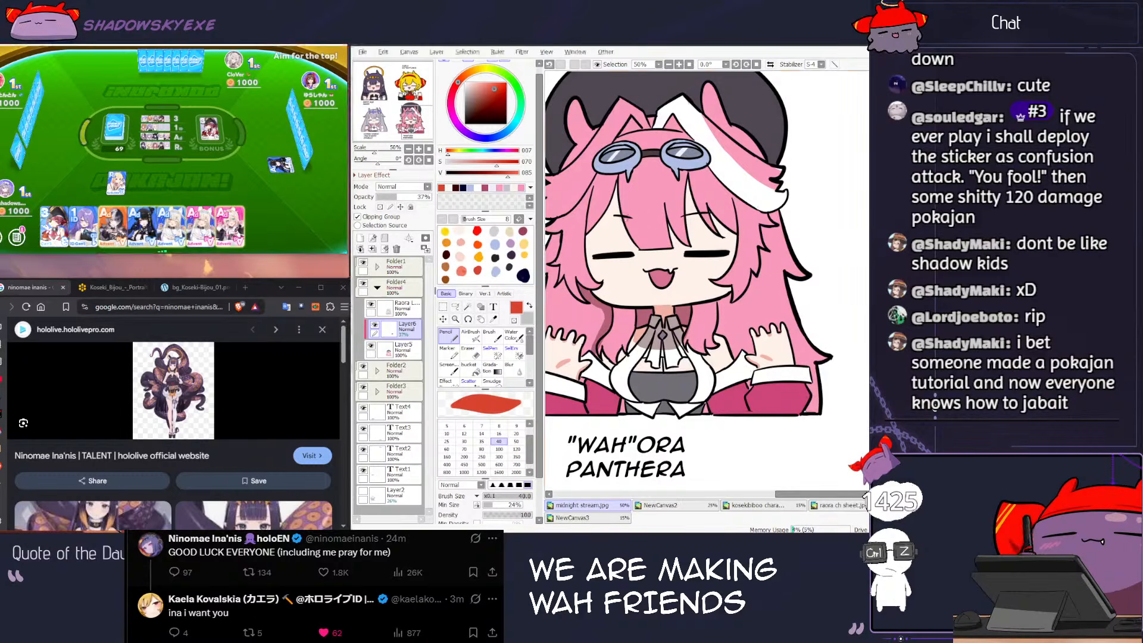
key(ctrl+z)
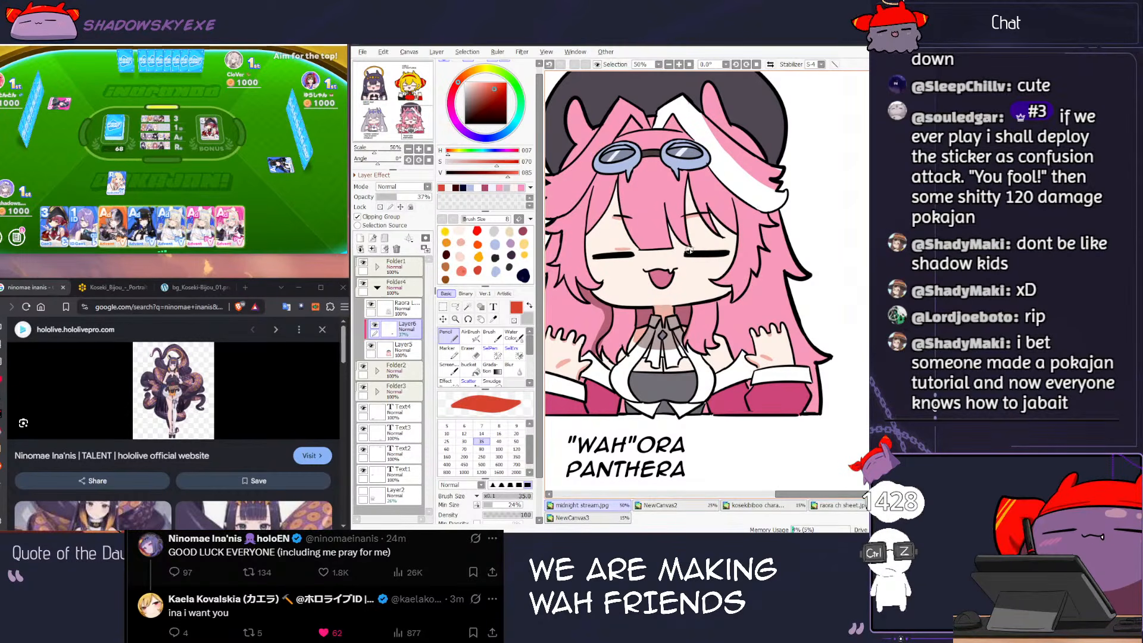
key(ctrl+z)
key(ctrl+z)
key(bracketleft)
key(bracketleft)
key(bracketleft)
drag(600, 253, 703, 249)
key(ctrl+z)
key(ctrl+z)
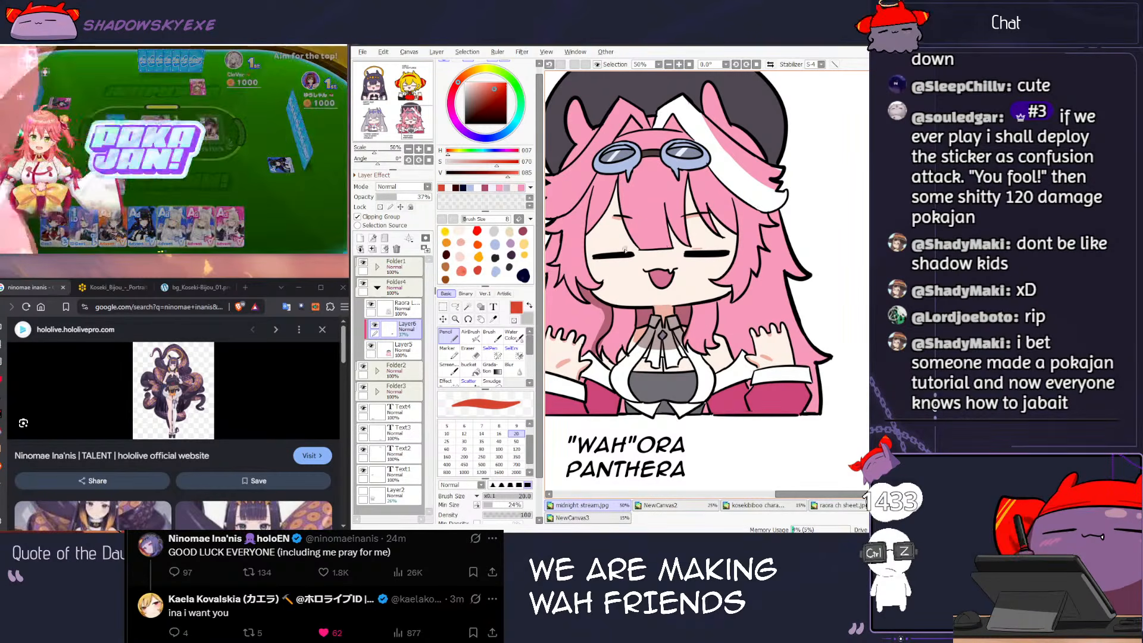
drag(629, 250, 601, 250)
key(ctrl+z)
key(ctrl+z)
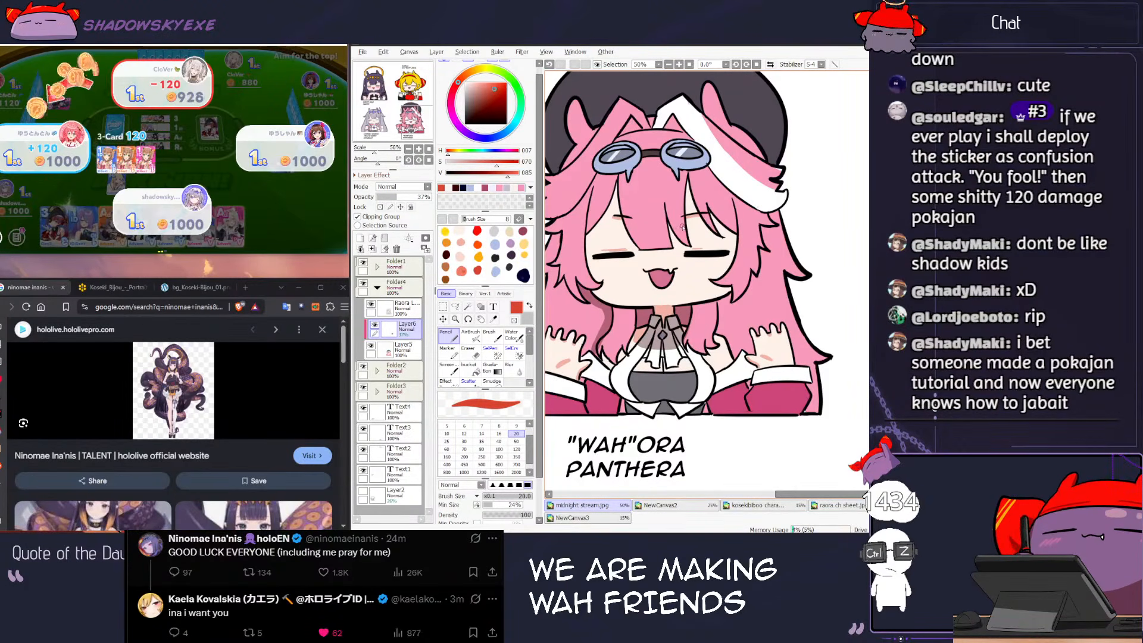
Step: Paint round blush spots on both cheeks in a strong pink-red (H 346, S 74, V 89) with the Pencil at size 80
key(bracketright)
alt+click(707, 264)
key(bracketright)
key(bracketright)
key(bracketright)
key(bracketright)
key(bracketright)
key(bracketright)
key(bracketright)
key(bracketright)
key(bracketright)
key(bracketright)
key(bracketright)
key(ctrl+z)
key(bracketleft)
click(712, 268)
key(ctrl+z)
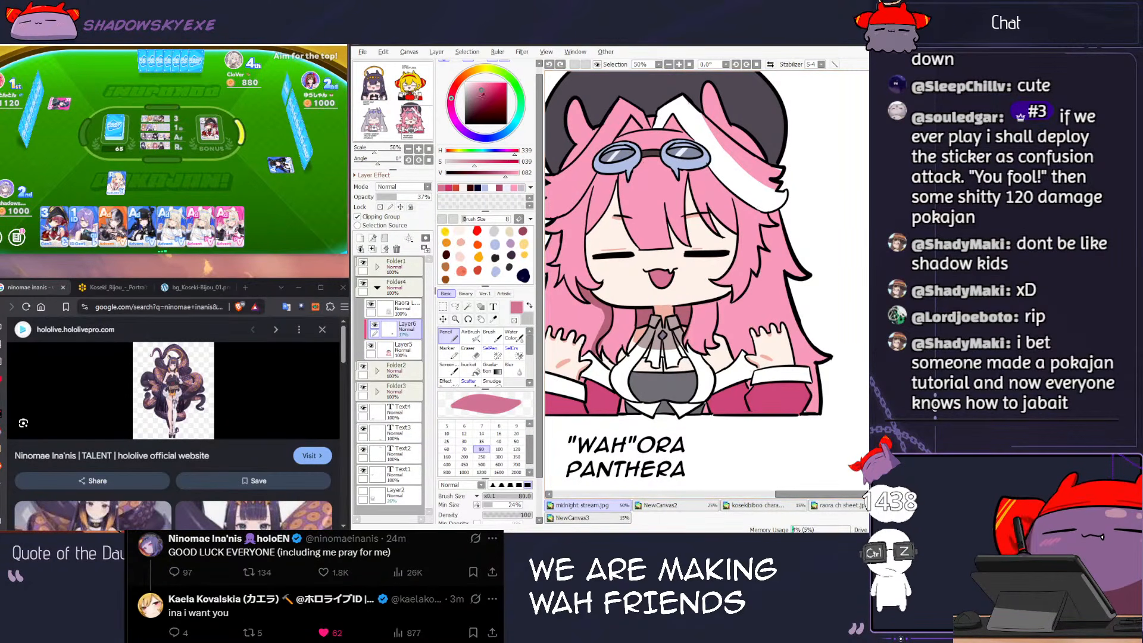
click(452, 94)
click(496, 87)
drag(707, 268, 709, 267)
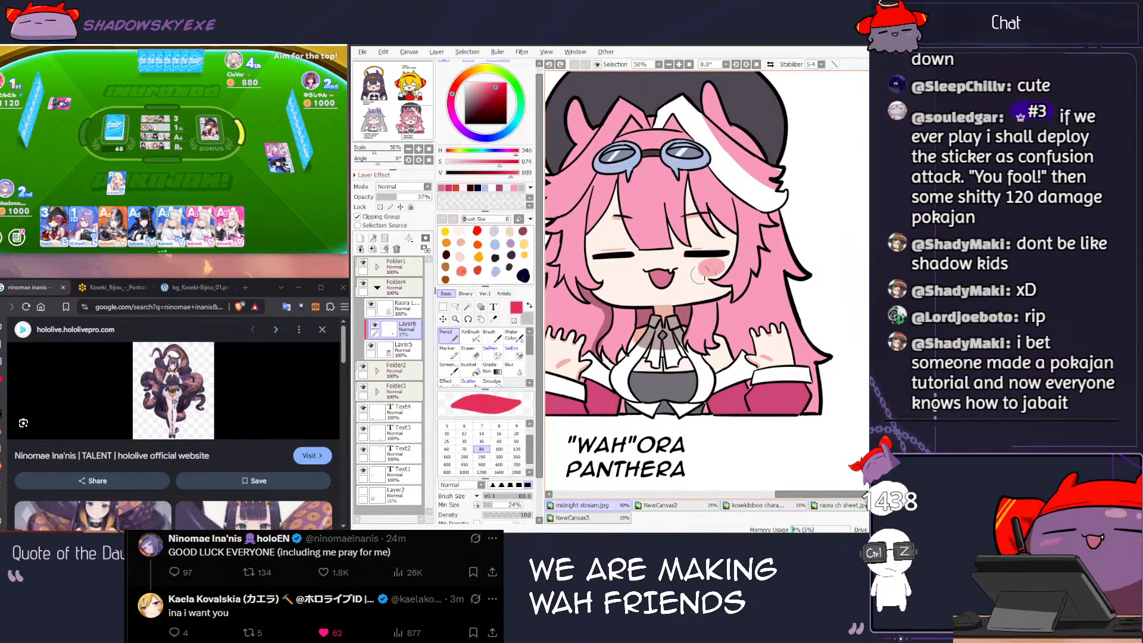
drag(605, 272, 621, 271)
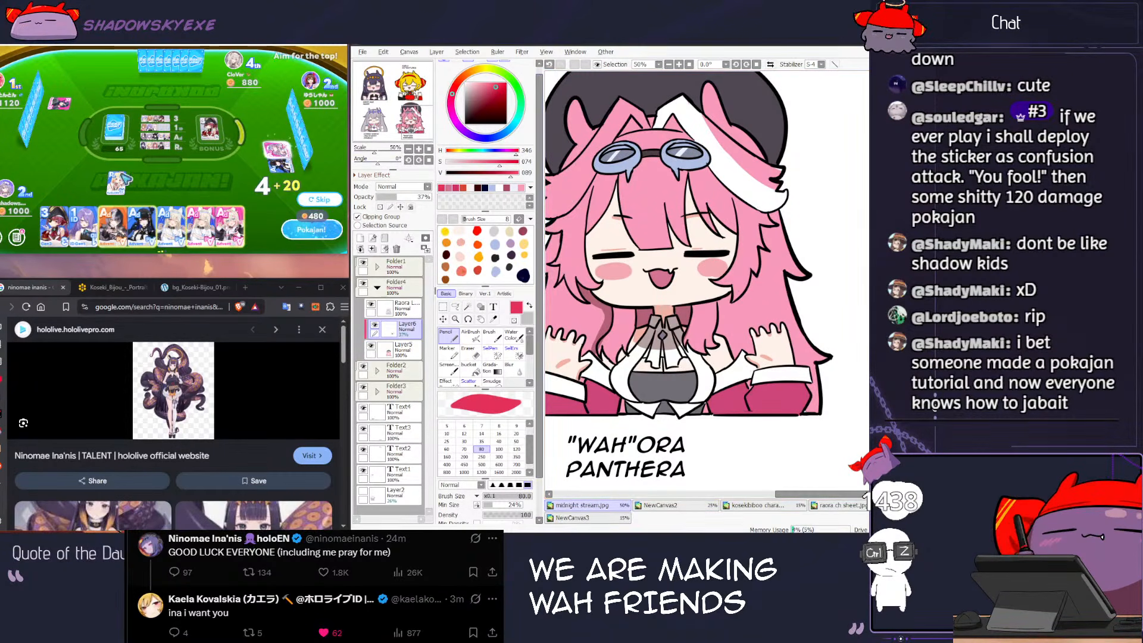
Step: Switch to the Pokajan match, call Pokajan with the completed hand, and return to the drawing
click(295, 233)
click(298, 235)
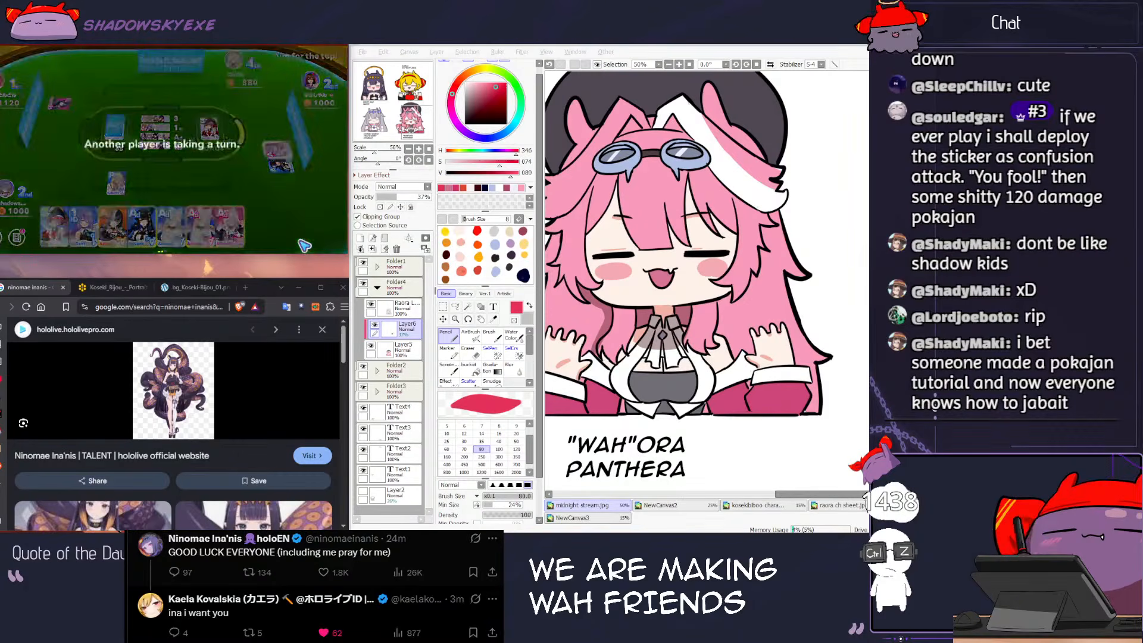
click(706, 274)
Step: Paint a dark red shadow on the hair beside the bangs below the goggles with the Pencil at size 40
drag(659, 274, 691, 338)
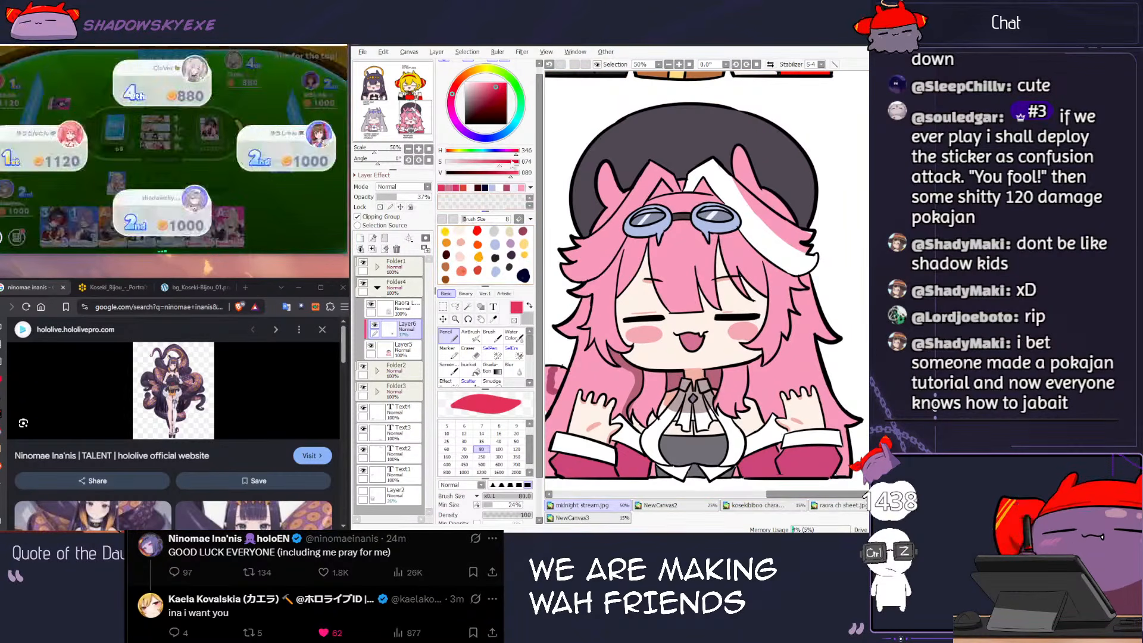
click(500, 109)
key(bracketleft)
key(bracketleft)
key(bracketleft)
key(bracketleft)
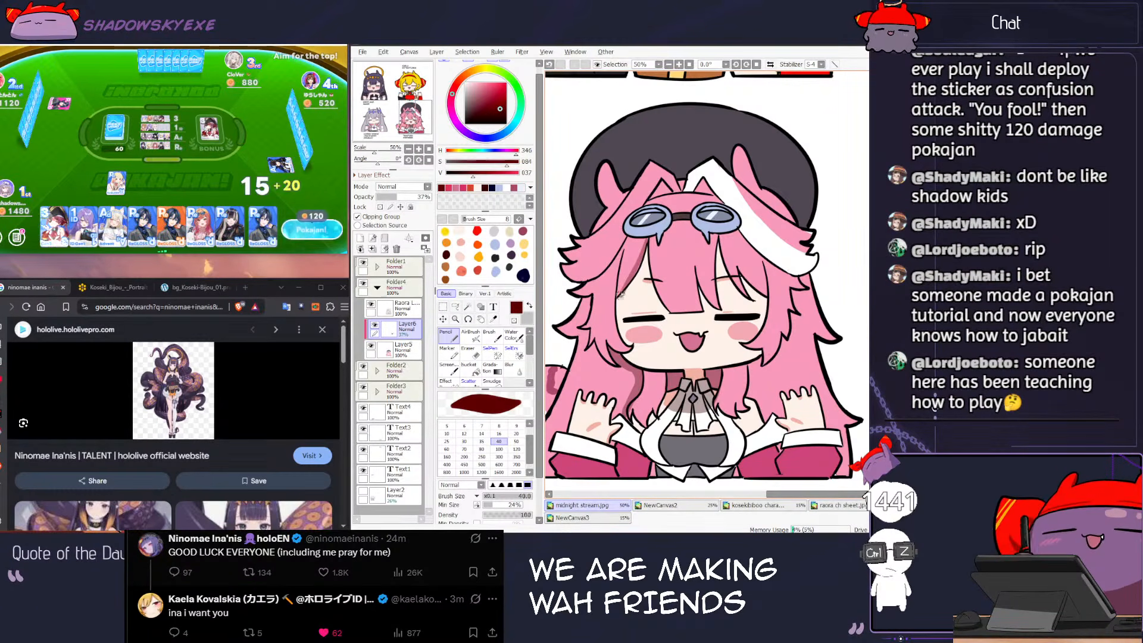
Step: Declare Pokajan again in the match and go back to the canvas
click(323, 236)
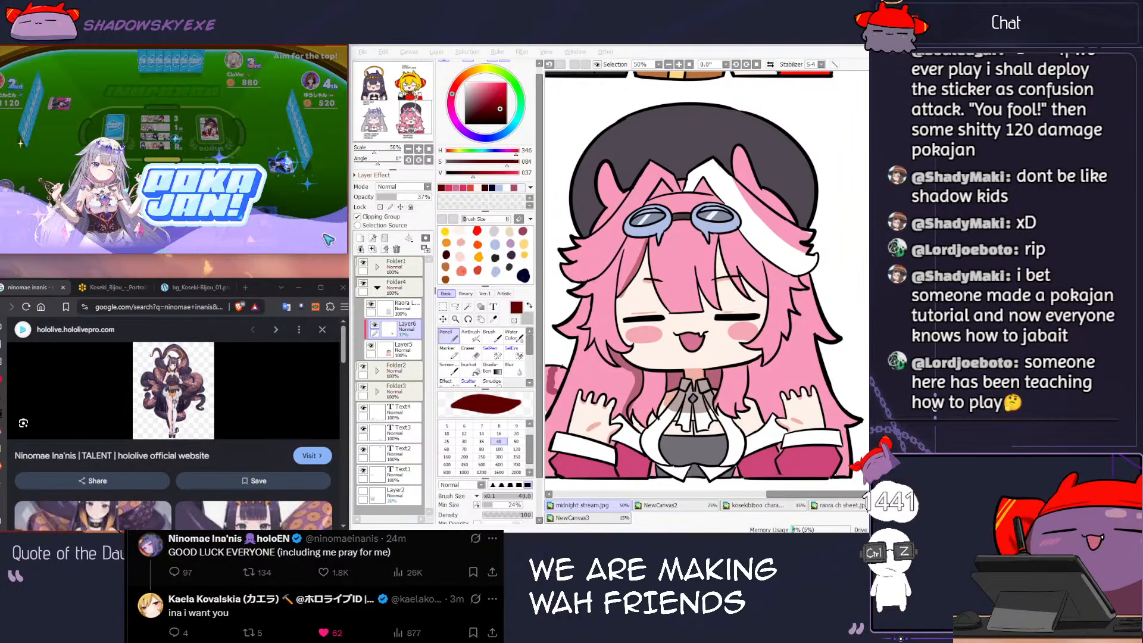
click(647, 249)
Step: Undo the extra strokes around the hair shadow below the goggles and select the Eraser
key(ctrl+z)
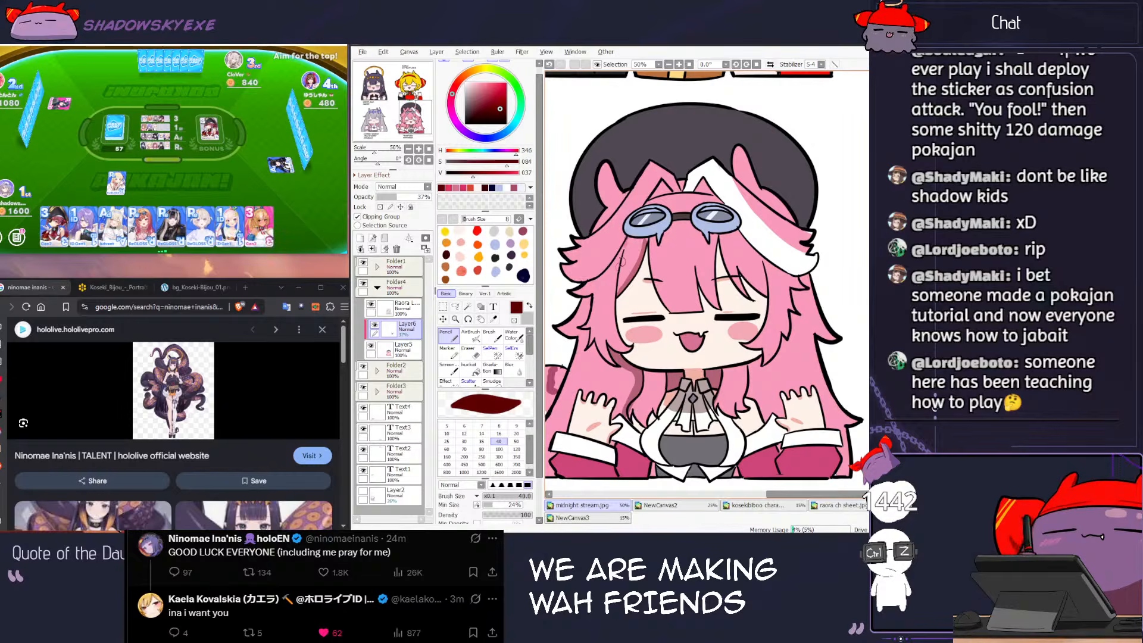
key(ctrl+z)
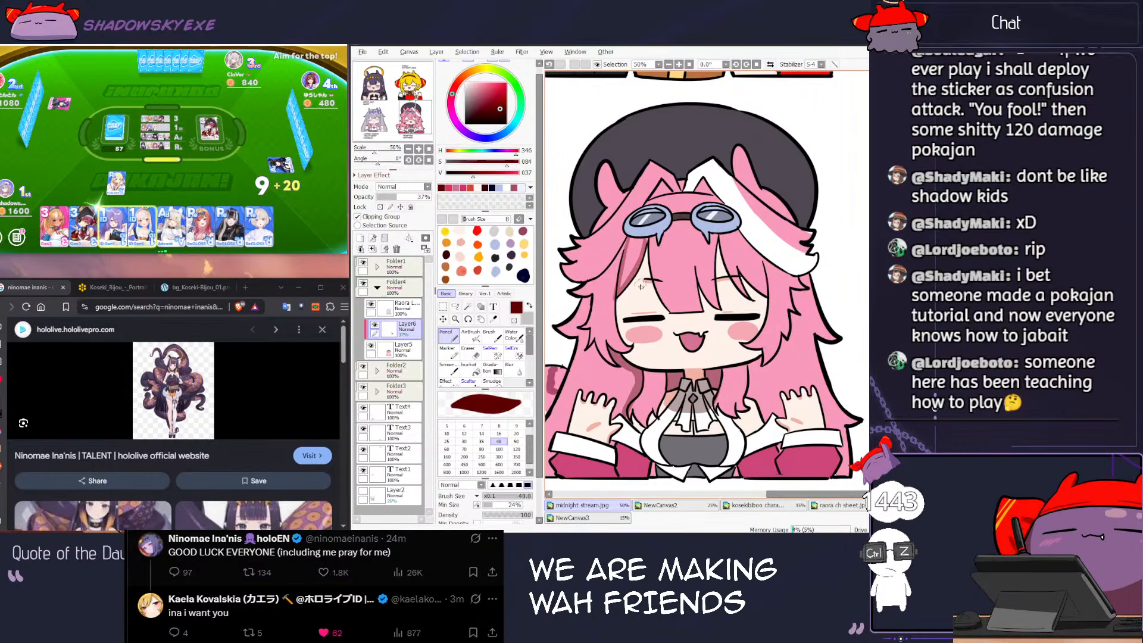
key(e)
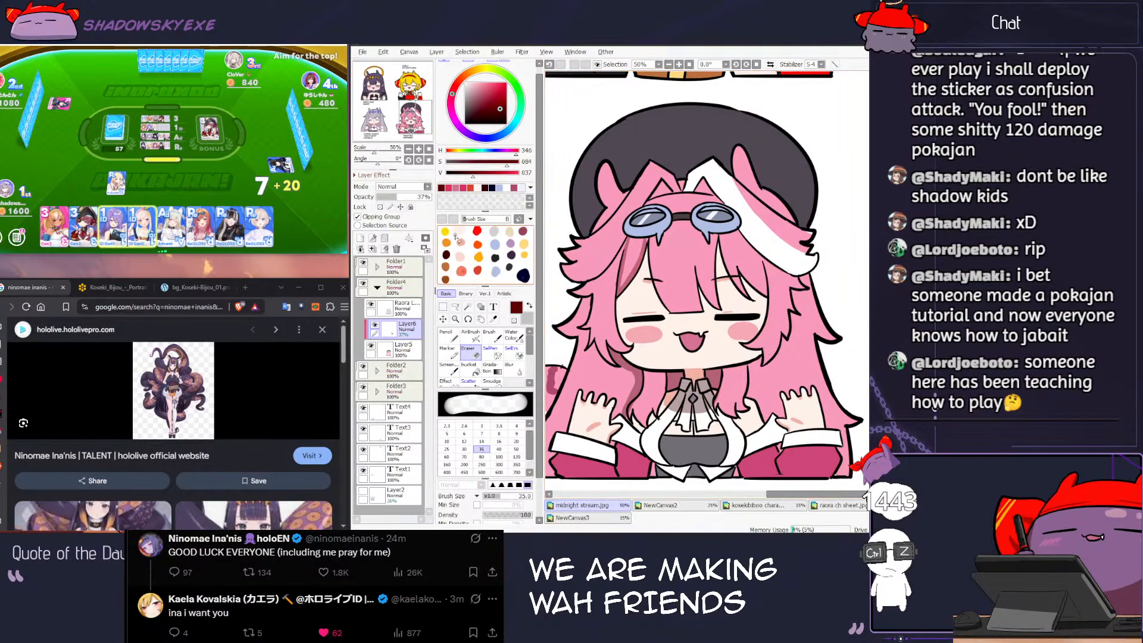
Step: Discard a card in the Pokajan match and return to the drawing
click(180, 204)
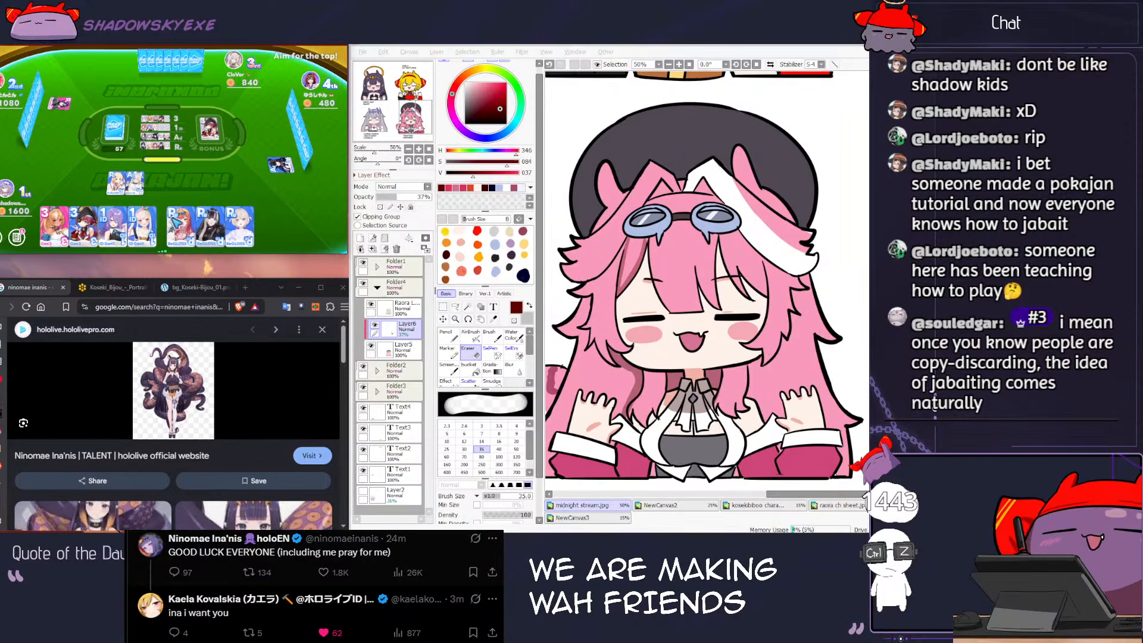
click(660, 193)
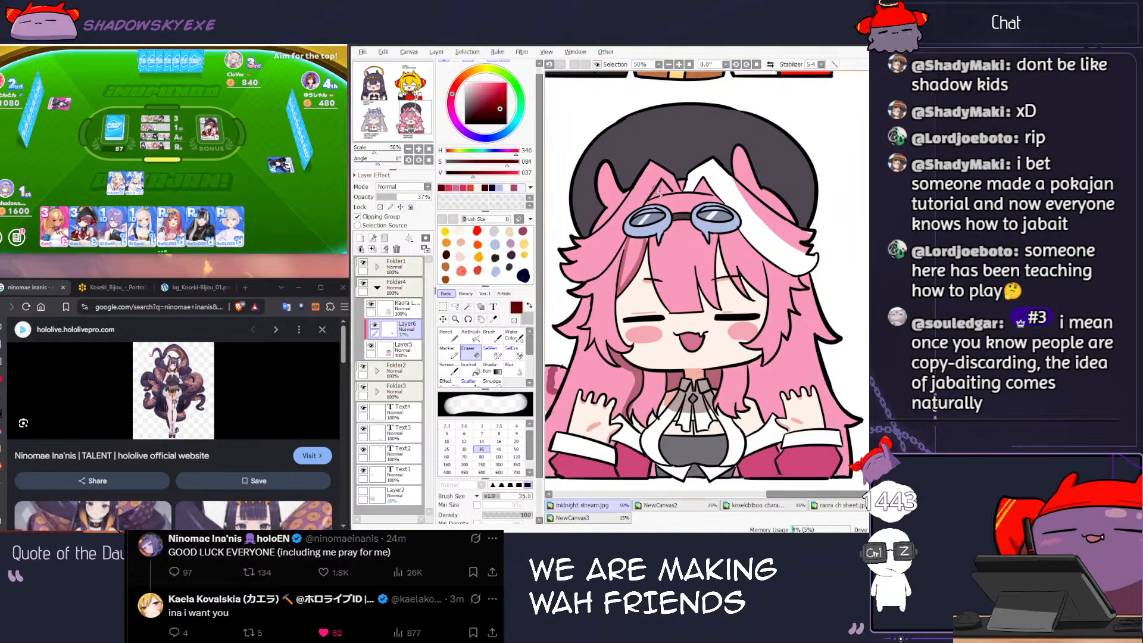
Step: Paint a dark red shadow inside the pointed pink tuft above the goggles with the Pencil at size 40
key(n)
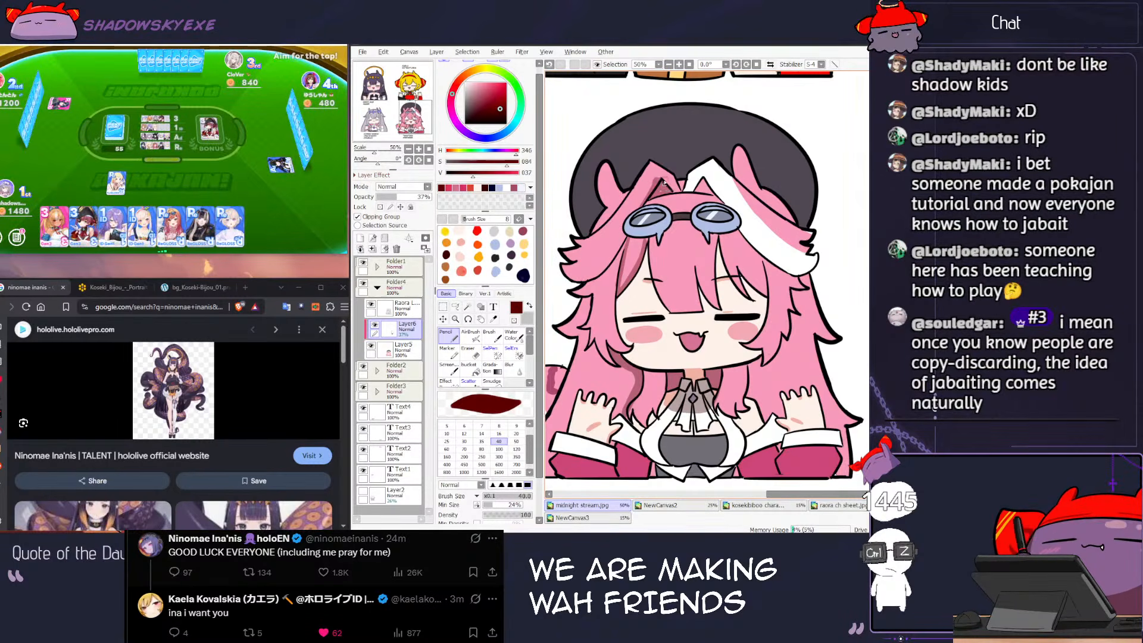
drag(661, 175, 674, 190)
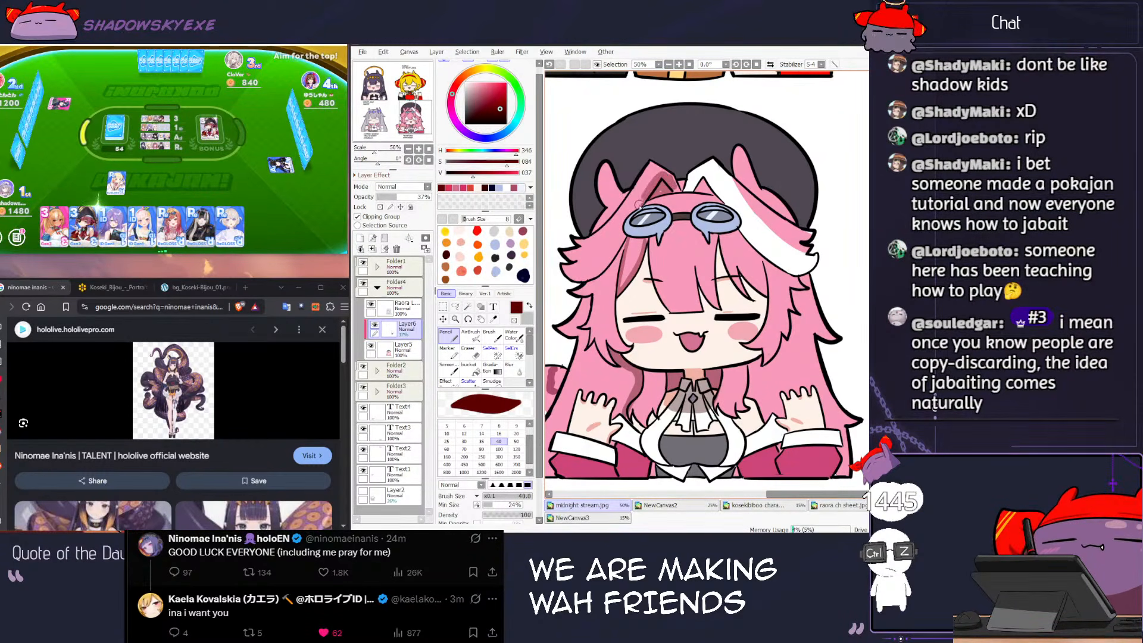
Step: Refine the dark shadow on the pink hair around the goggles with the Eraser and Pencil, undoing the misplaced strokes
key(e)
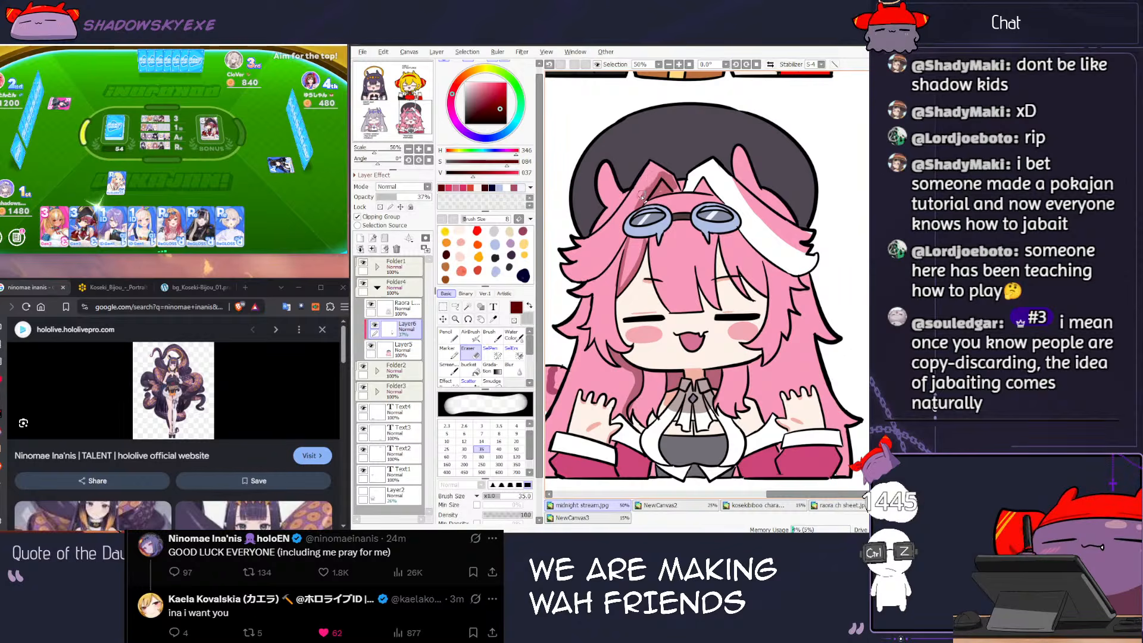
key(n)
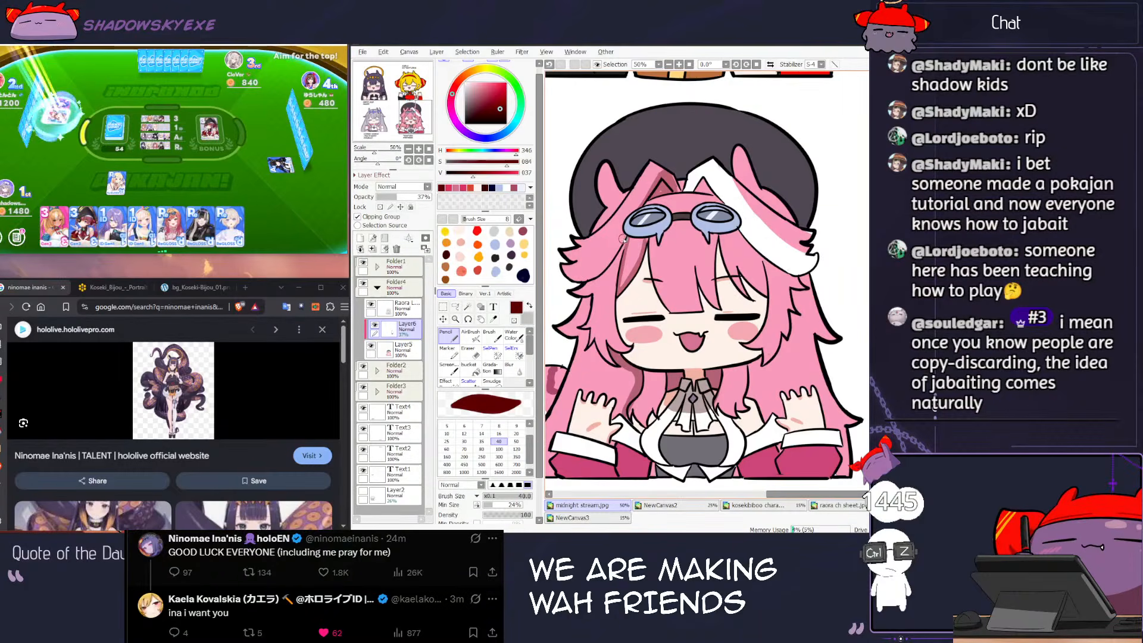
key(ctrl+z)
key(ctrl+z)
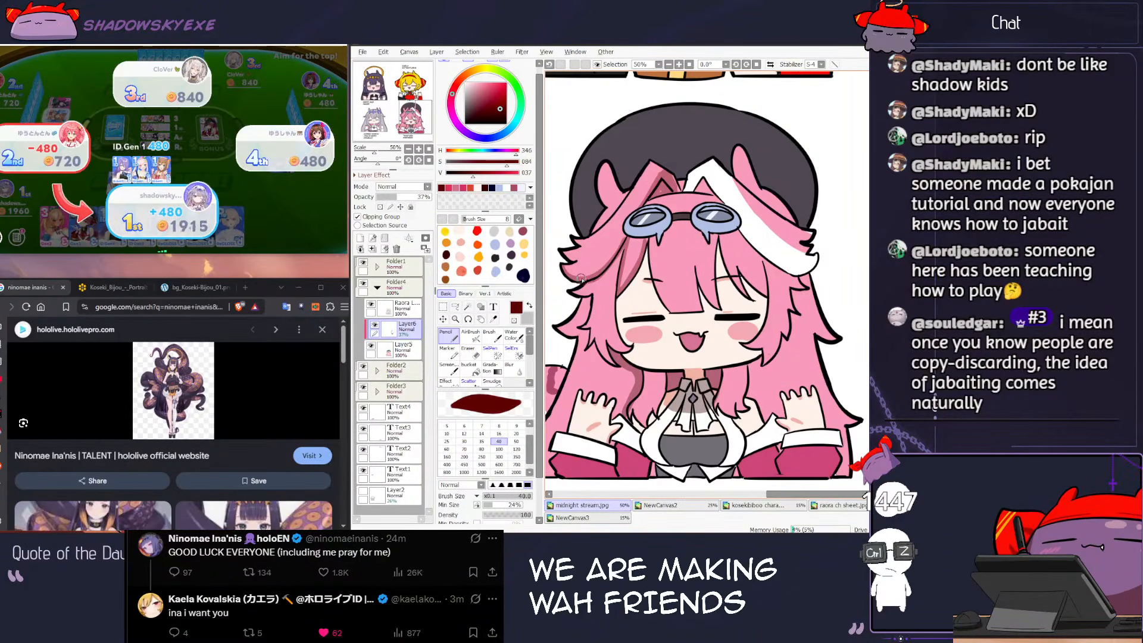
key(ctrl+z)
key(ctrl+z)
key(ctrl+z)
right_click(632, 234)
key(ctrl+z)
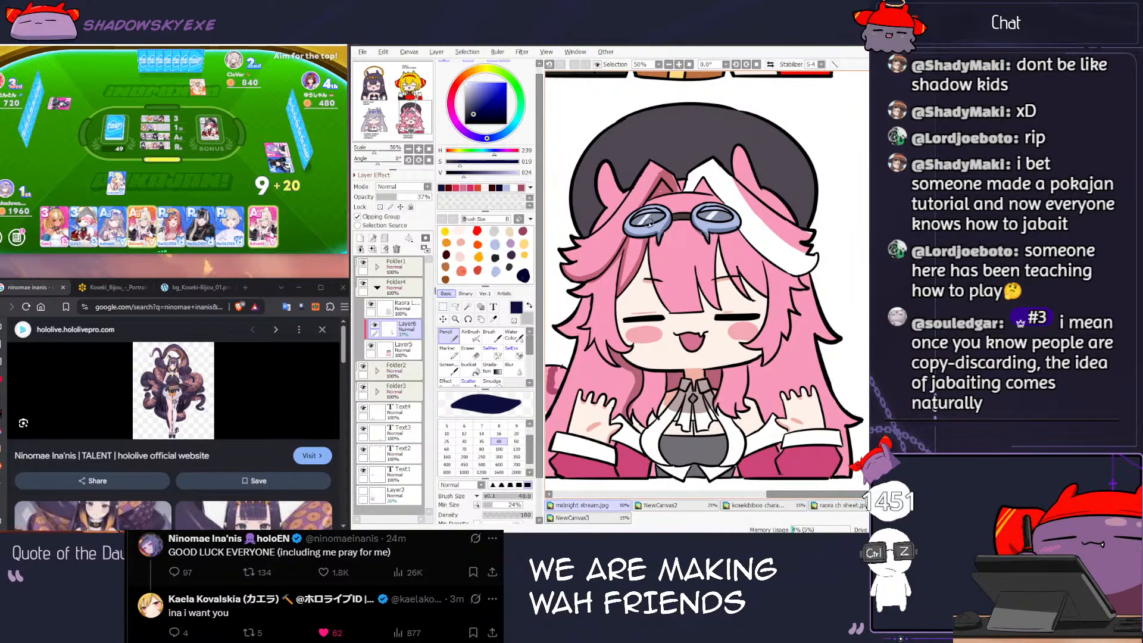
Step: Discard the third card of the hand in the Pokajan match
click(171, 225)
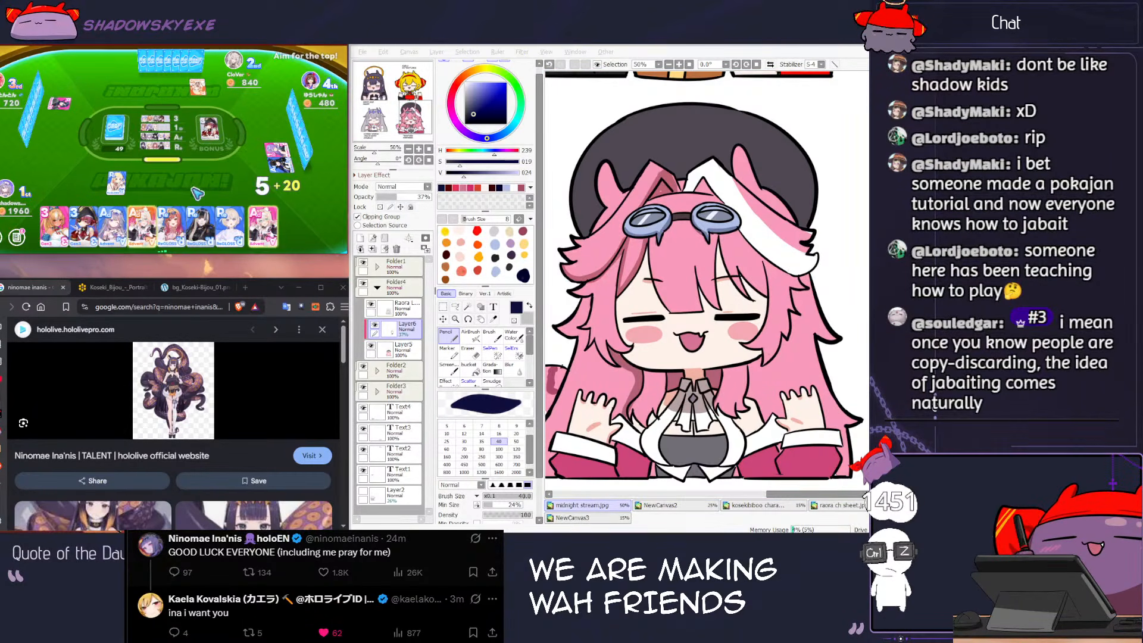
click(119, 229)
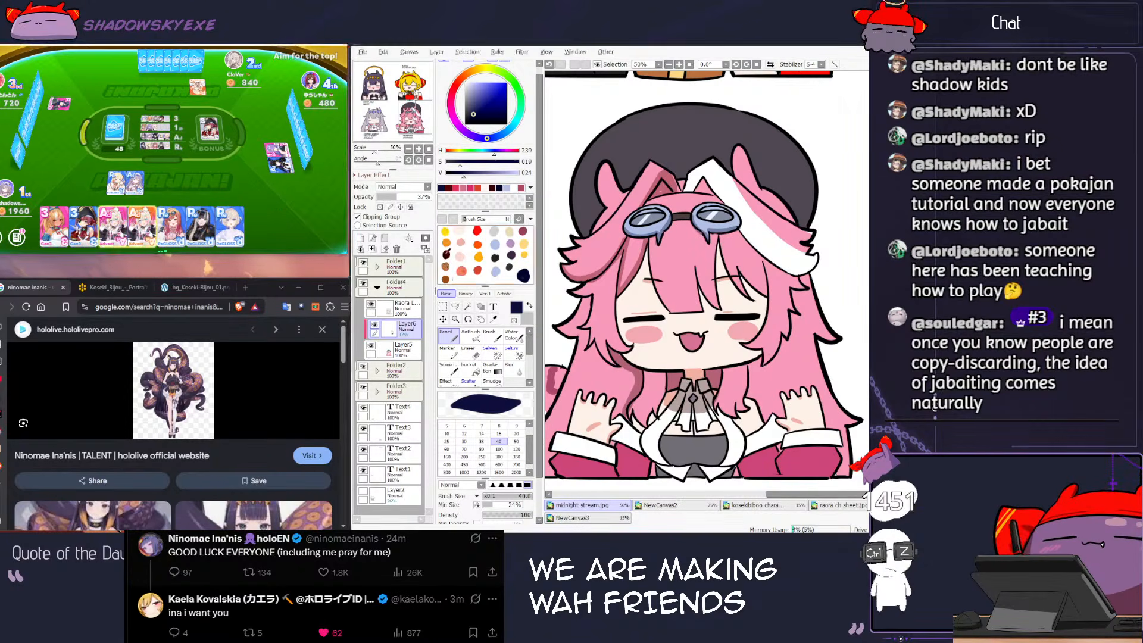
Step: Sample a dark red and paint shadows on the white hair streak and the bangs with the Pencil at size 60
alt+click(693, 200)
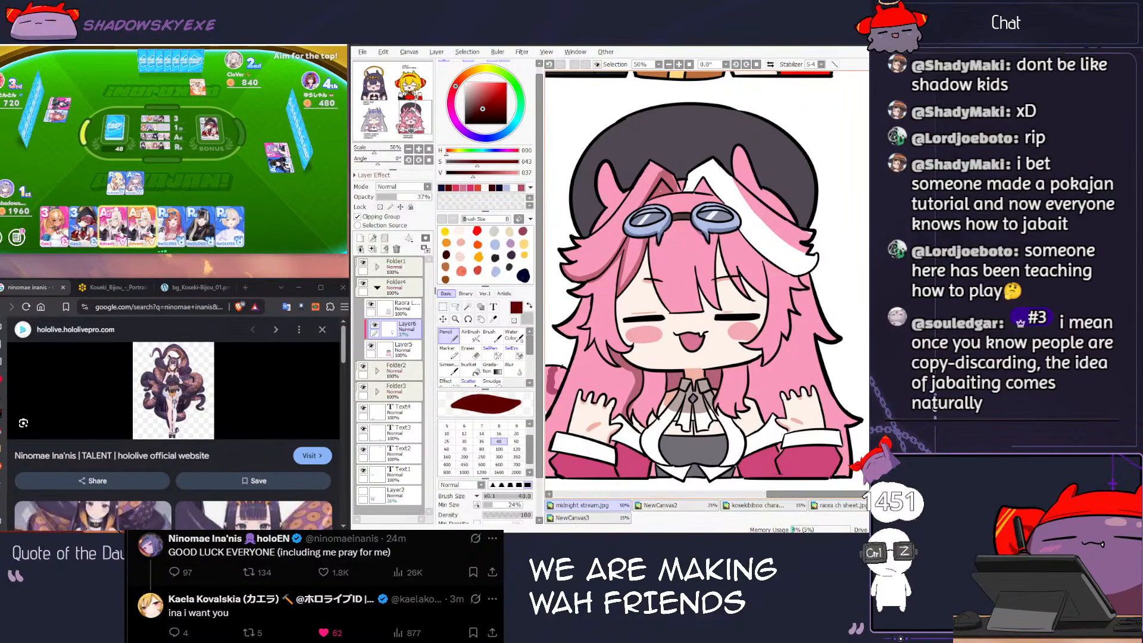
key(e)
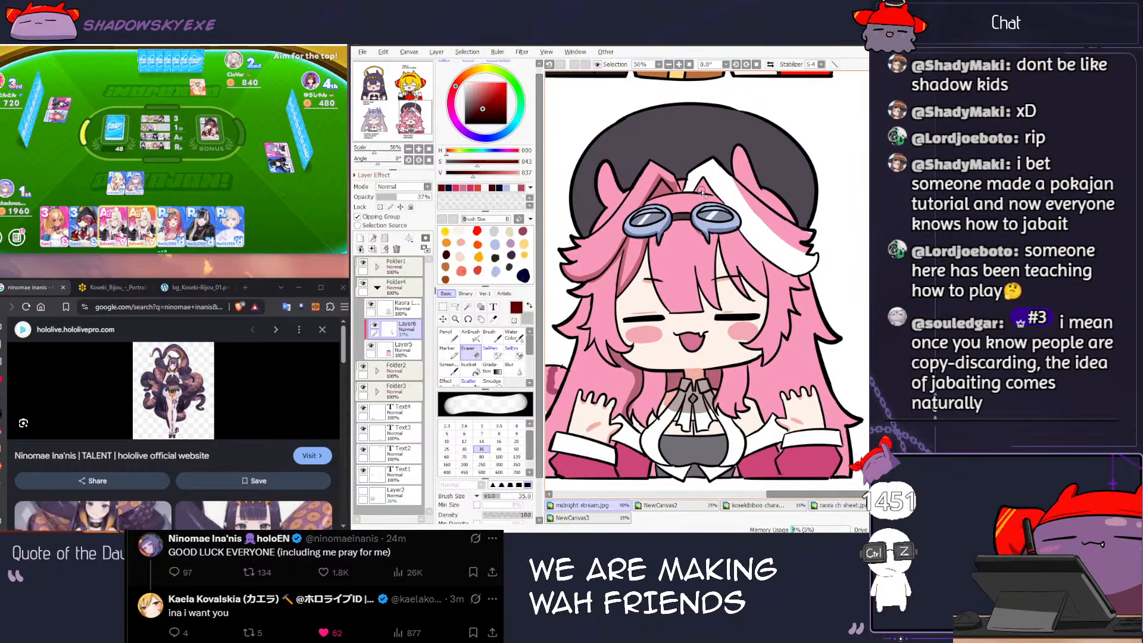
key(n)
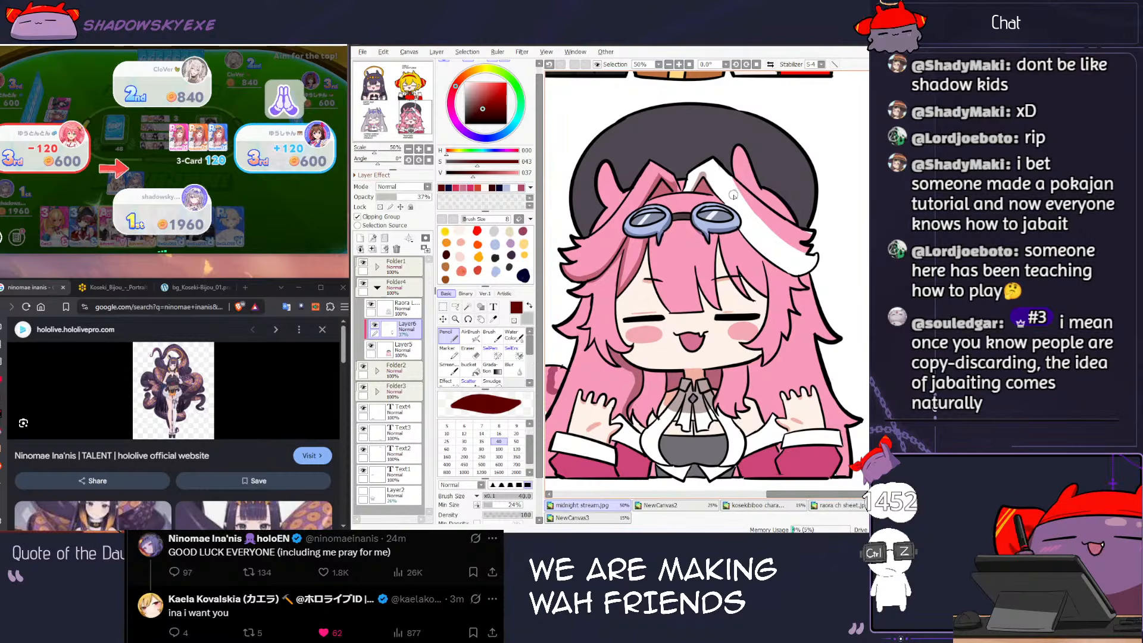
key(bracketright)
key(bracketright)
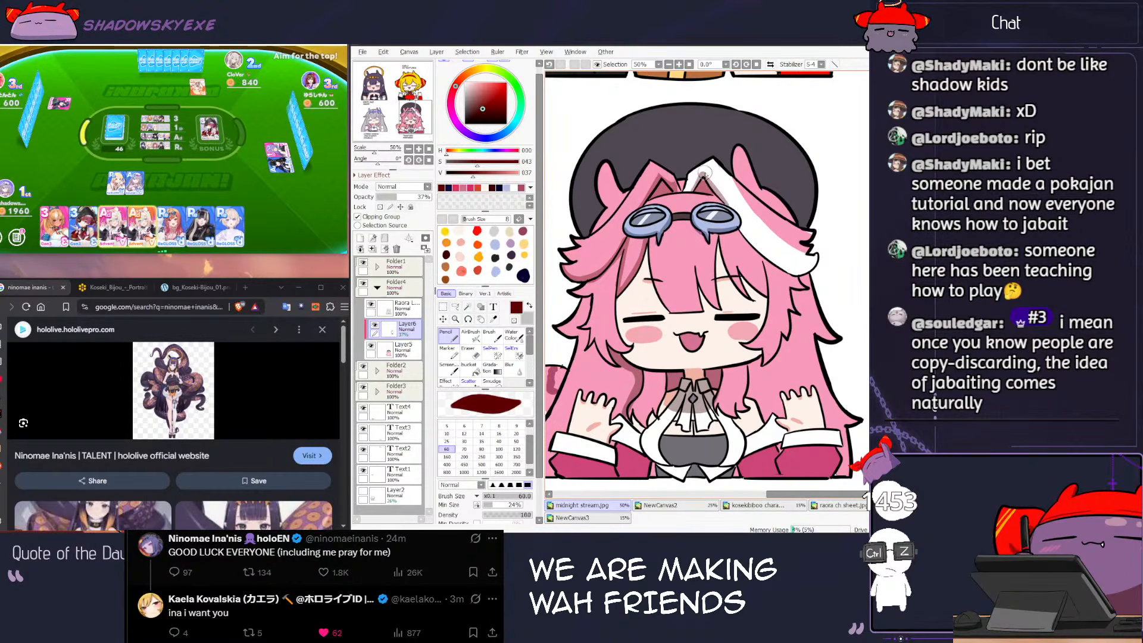
drag(741, 225, 804, 278)
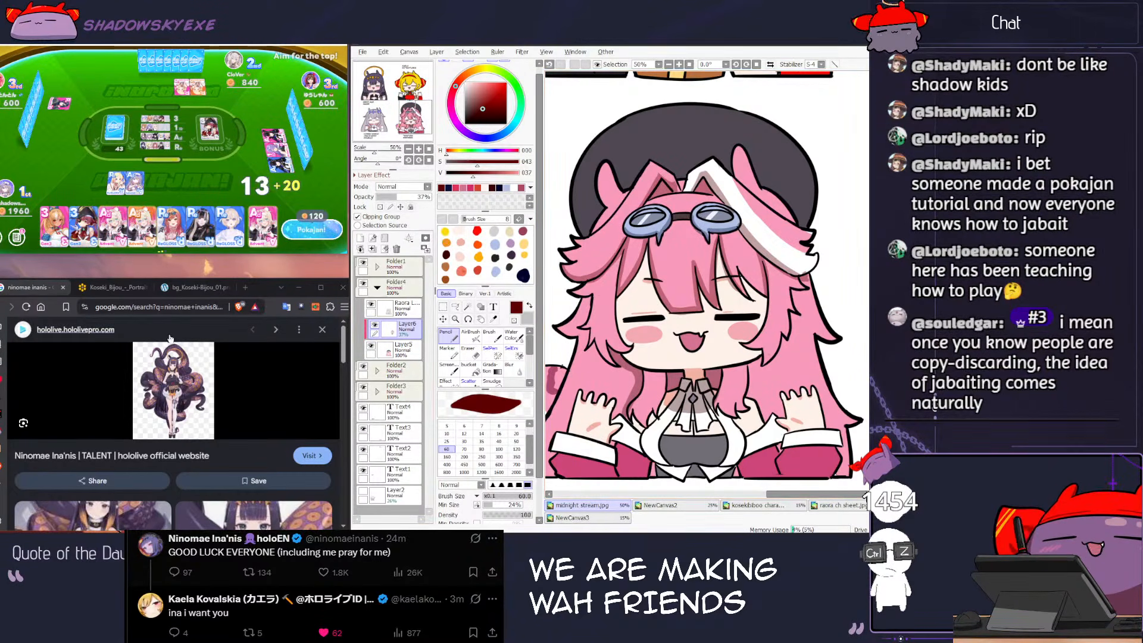
Step: Declare Pokajan in the match and start shading the long hair beside the neck on the canvas
click(311, 233)
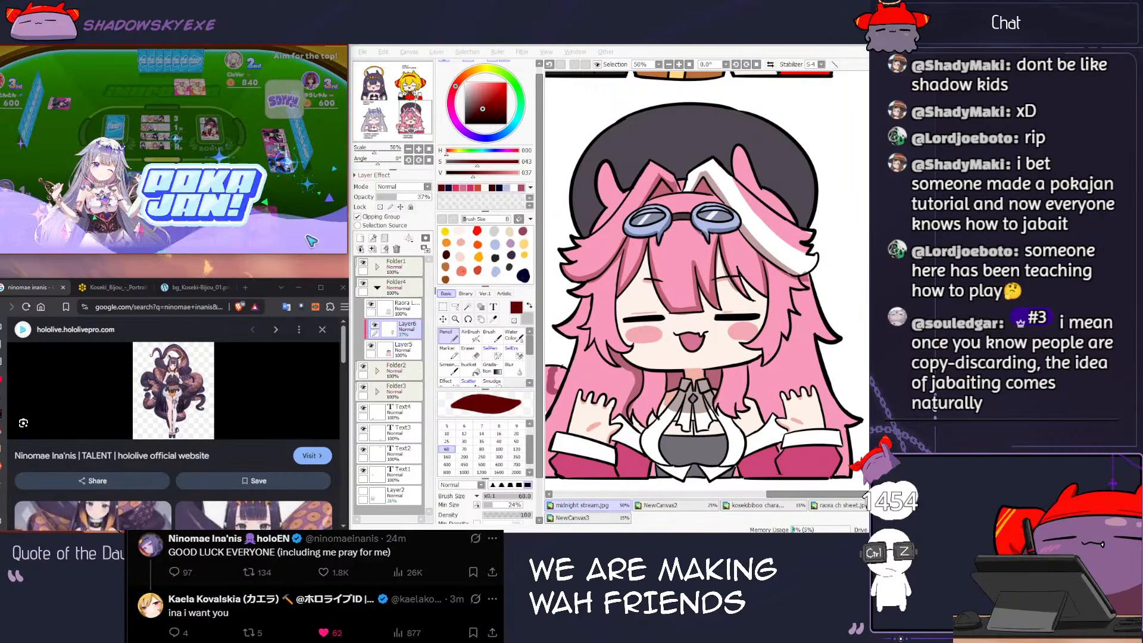
mouse_move(614, 366)
mouse_down()
mouse_move(610, 397)
mouse_move(620, 367)
mouse_up()
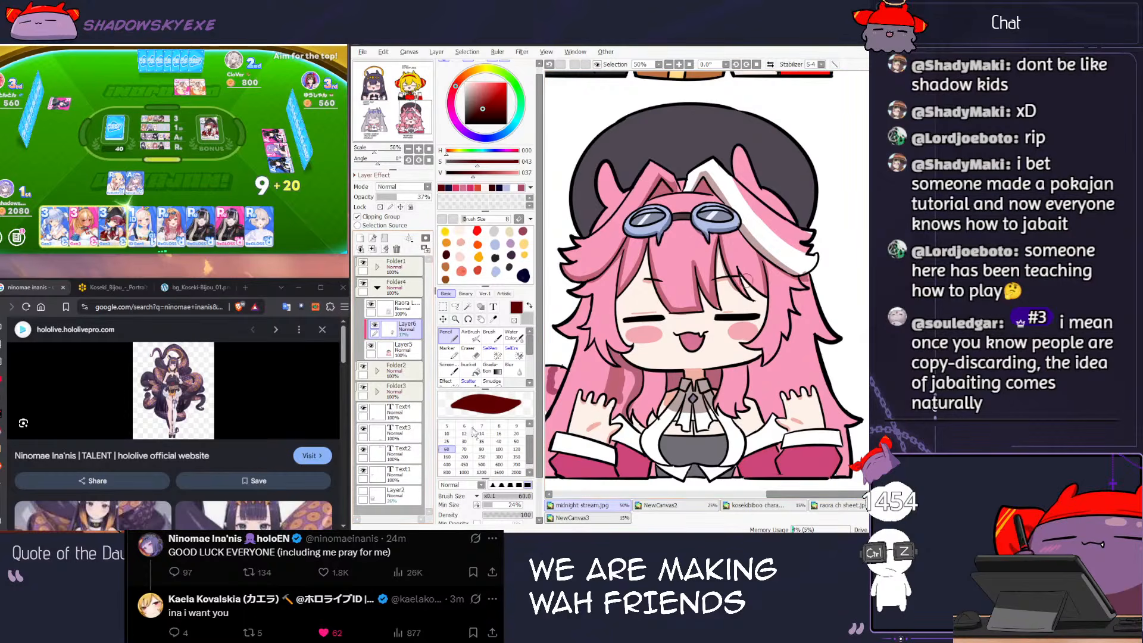
Step: Discard a card in the Pokajan match and undo the last shadow stroke on the long hair
click(213, 180)
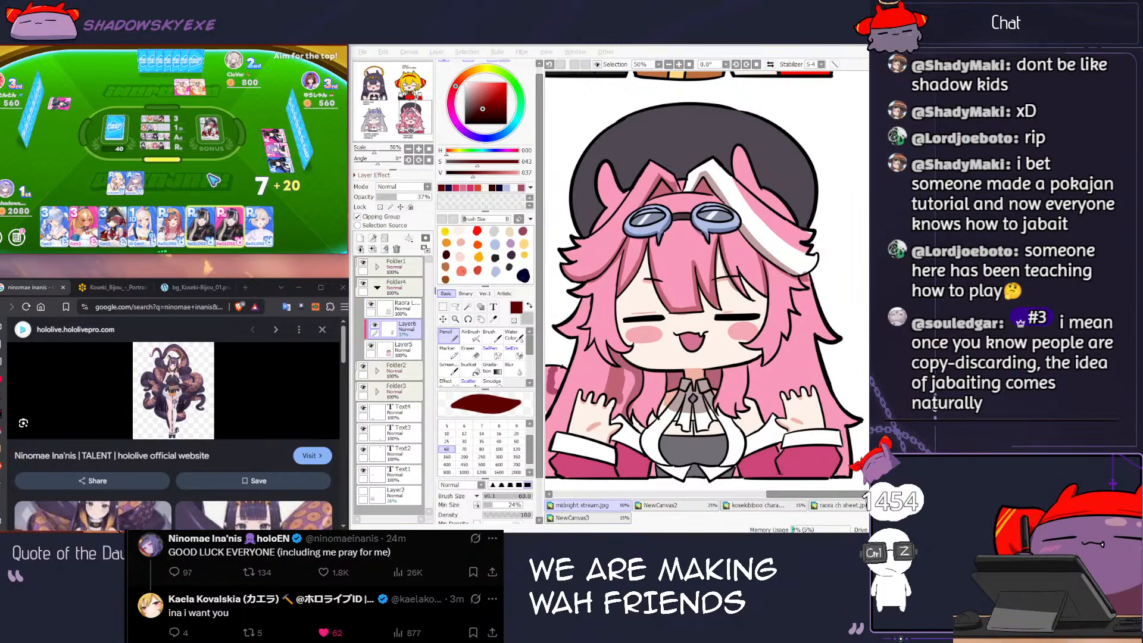
click(145, 226)
click(623, 378)
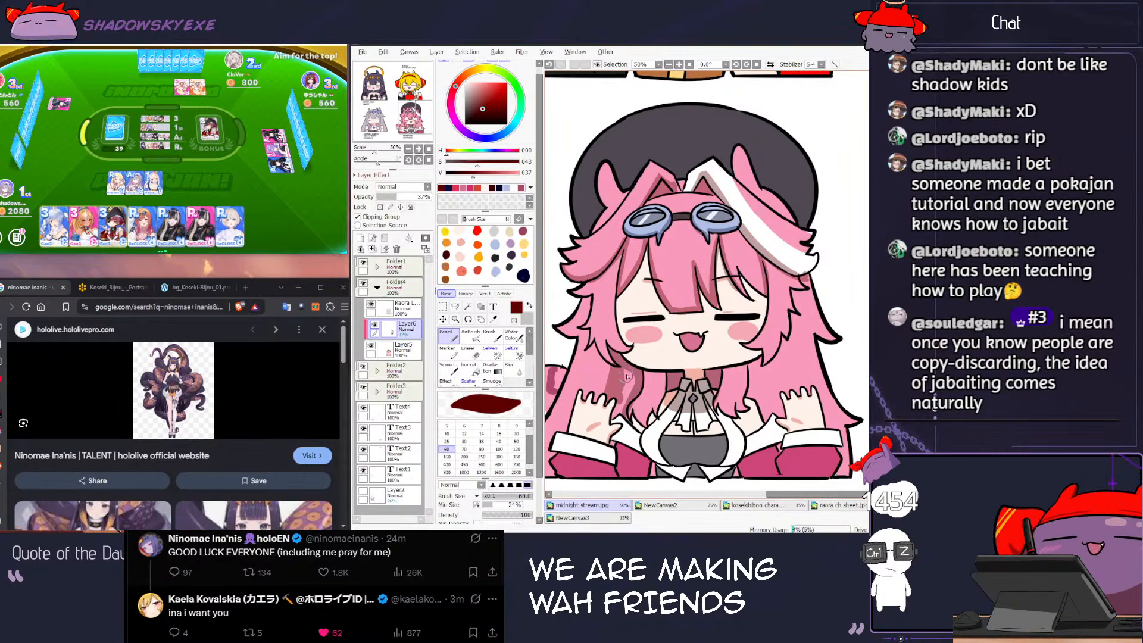
key(ctrl+z)
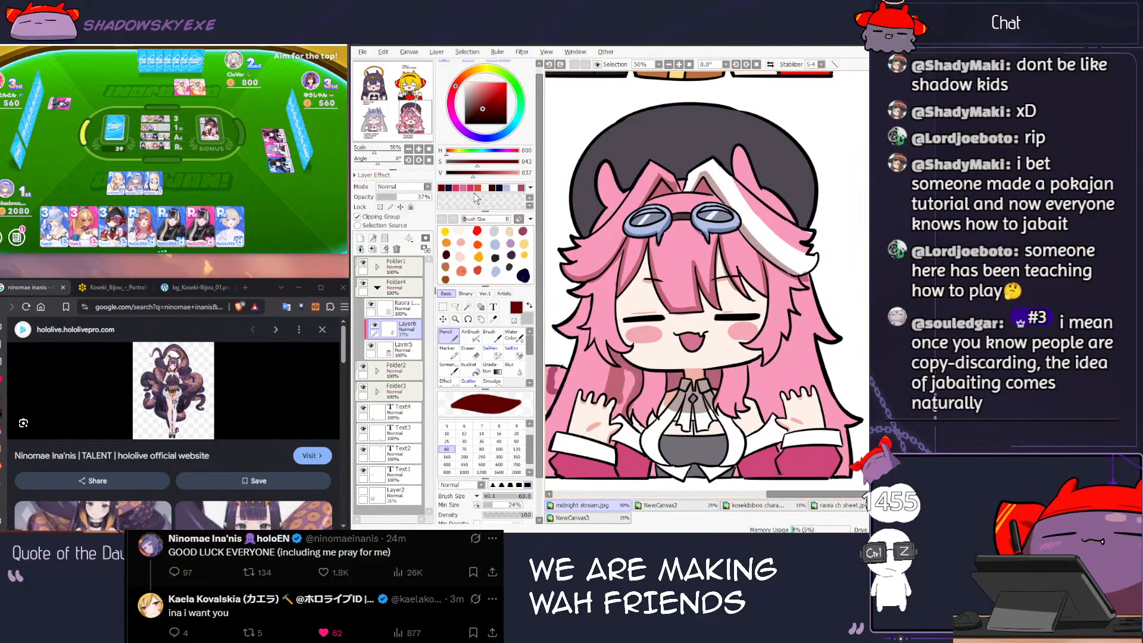
Step: Rework the long hair's shadow beside the neck in a darker red, undoing the layer opacity change and the extra strokes
click(521, 187)
mouse_move(407, 197)
mouse_down()
mouse_move(433, 197)
mouse_move(413, 197)
mouse_up()
right_click(628, 360)
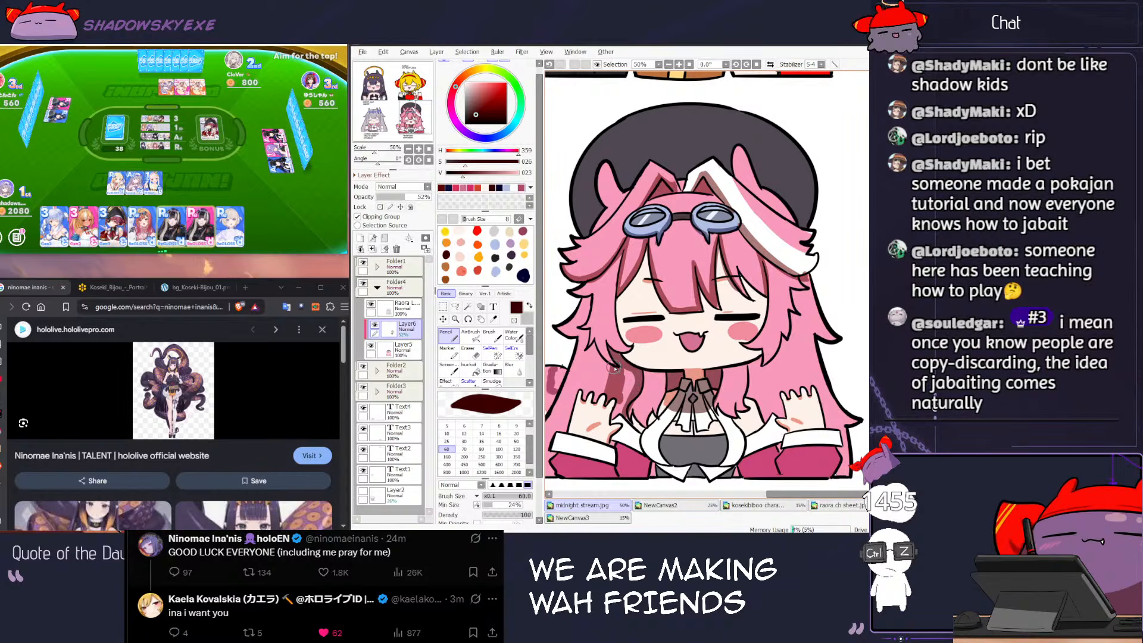
drag(612, 384, 619, 388)
key(ctrl+z)
key(ctrl+z)
key(ctrl+z)
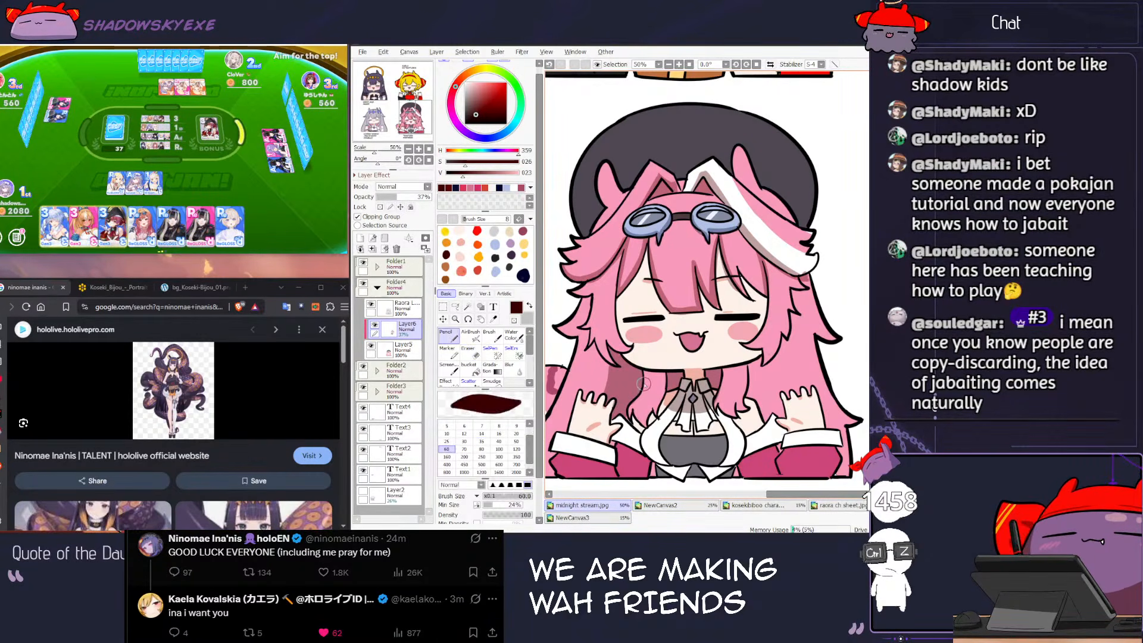
key(ctrl+z)
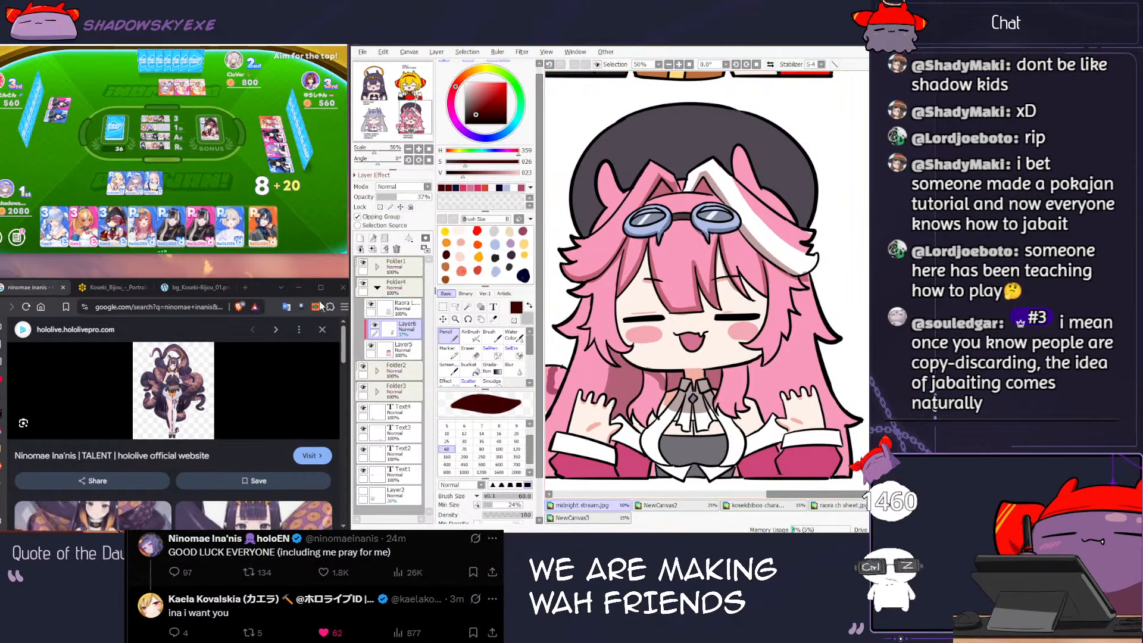
Step: Discard the black-and-pink card in the Pokajan match and shade the hair strand next to the neck
click(202, 191)
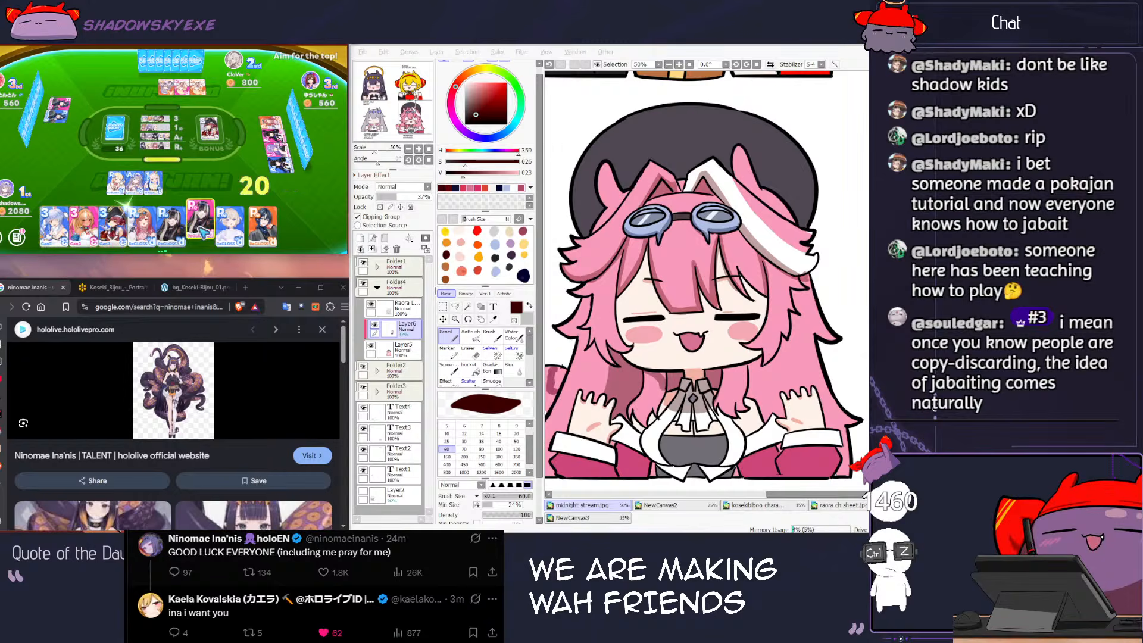
click(655, 372)
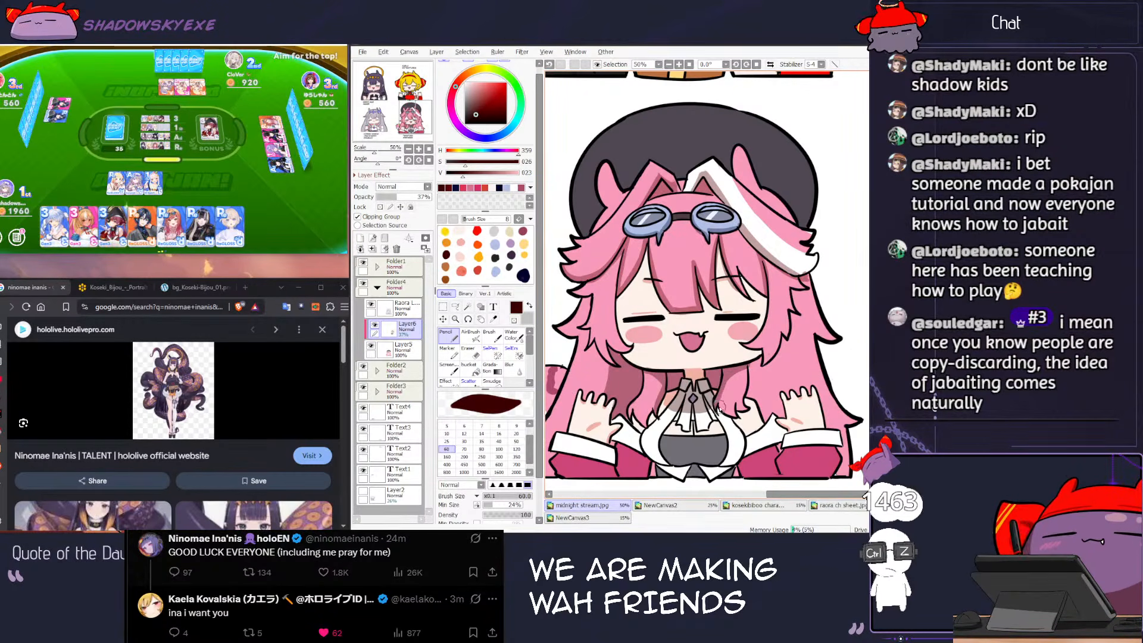
Step: Shade the grey top and white blouse with the Pencil at size 70, undoing the stray strokes
scroll(711, 334, down, 3)
key(bracketright)
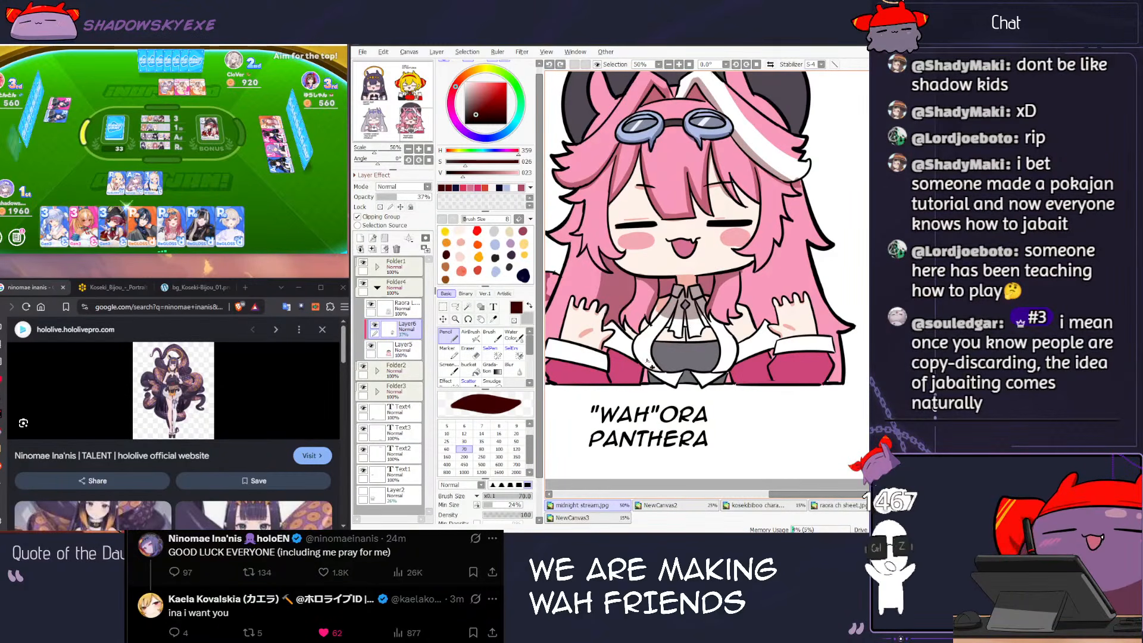
mouse_move(647, 364)
mouse_down()
mouse_move(701, 368)
mouse_move(638, 351)
mouse_move(719, 371)
mouse_move(659, 362)
mouse_move(669, 374)
mouse_move(722, 356)
mouse_move(679, 362)
mouse_move(724, 366)
mouse_up()
key(ctrl+z)
key(ctrl+z)
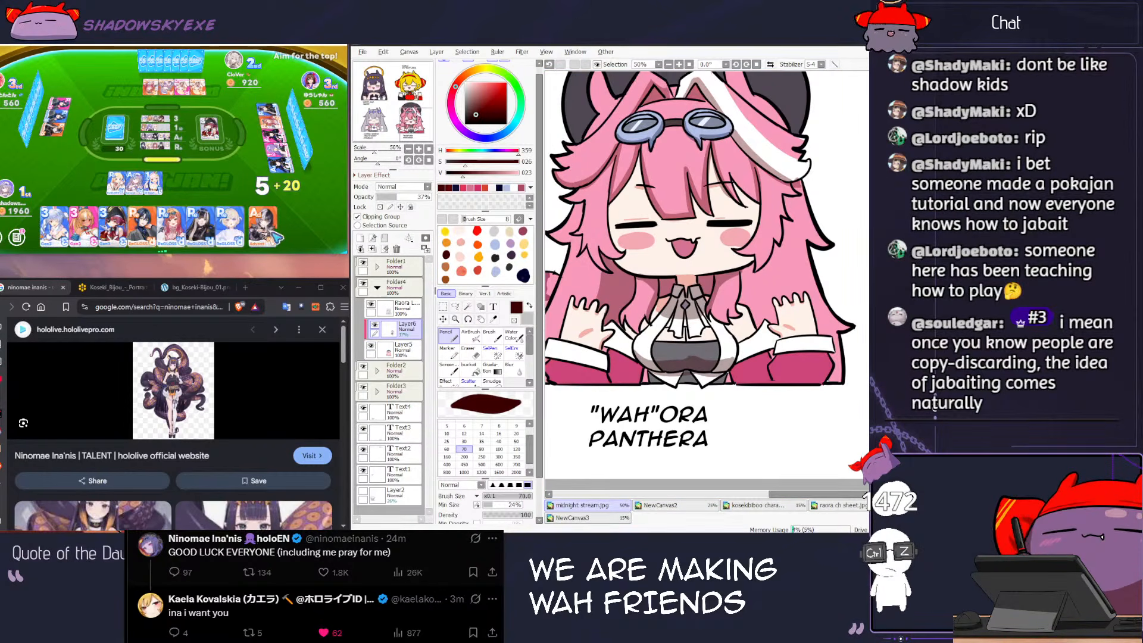
Step: Discard the newly drawn card in the match and shade the magenta sleeves, undoing the misplaced strokes
click(262, 234)
click(727, 382)
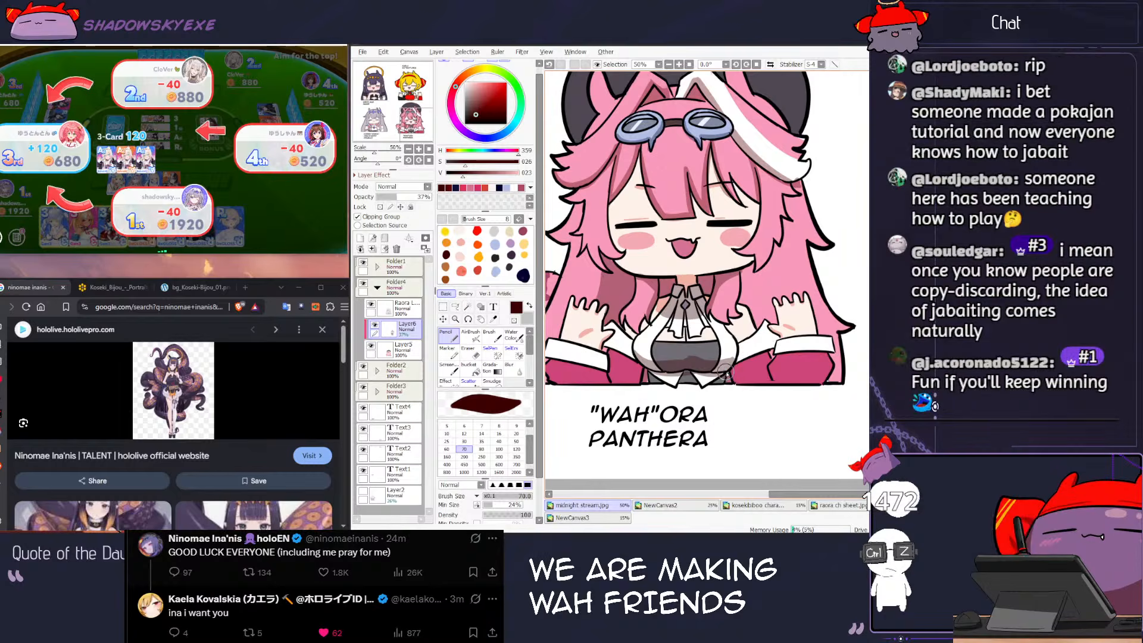
key(ctrl+z)
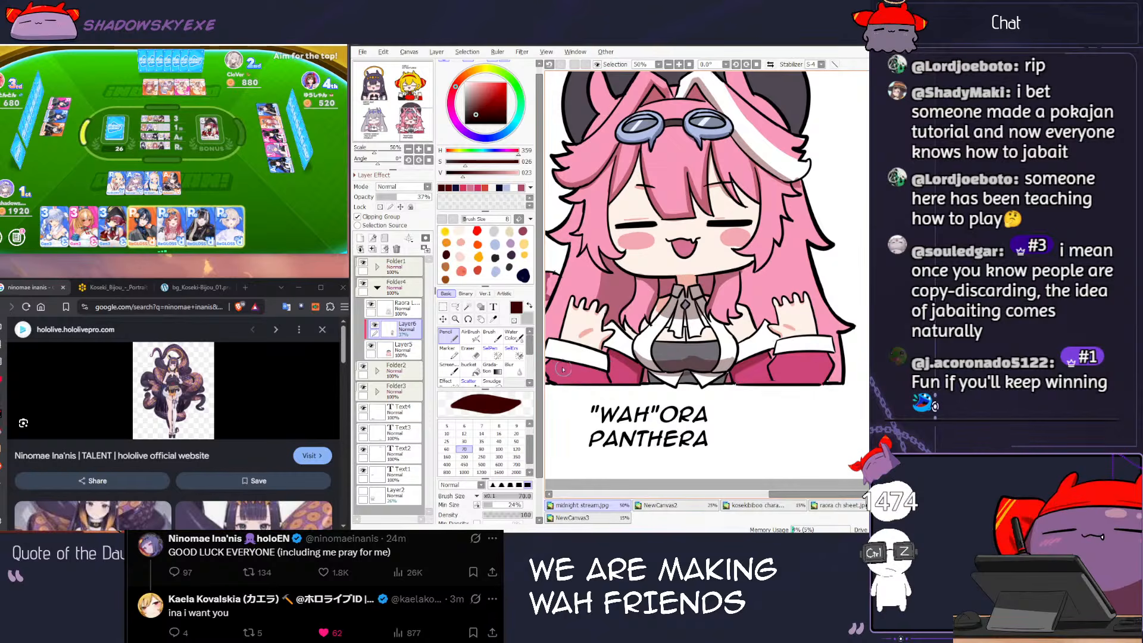
key(ctrl+z)
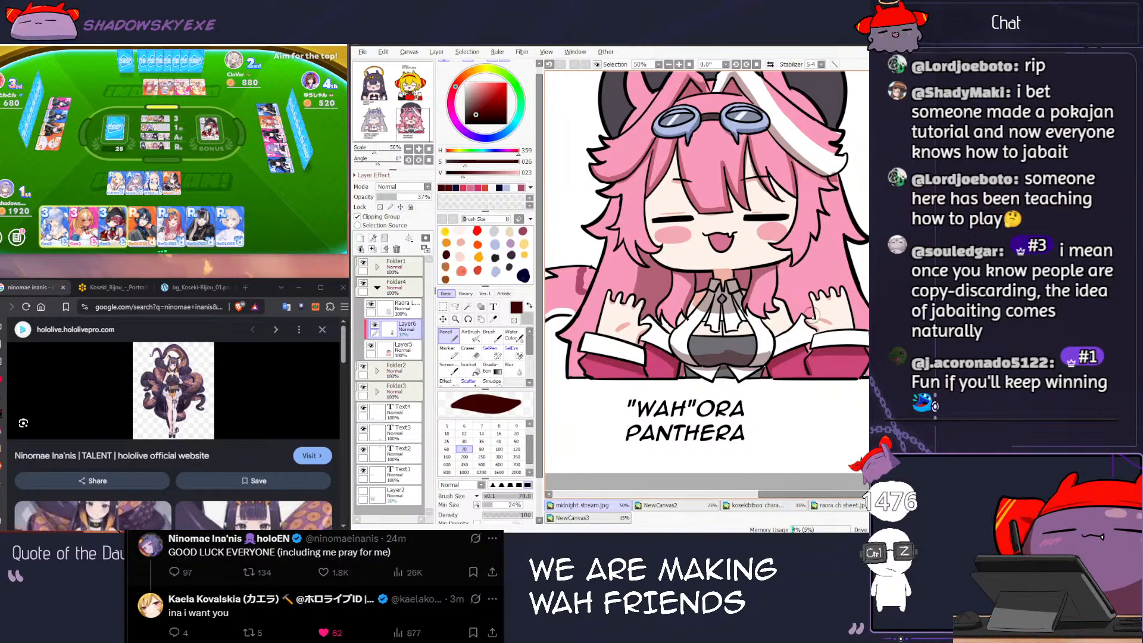
Step: Check the shading on the whole chibi and discard the last drawn card in the Pokajan match
scroll(797, 260, down, 2)
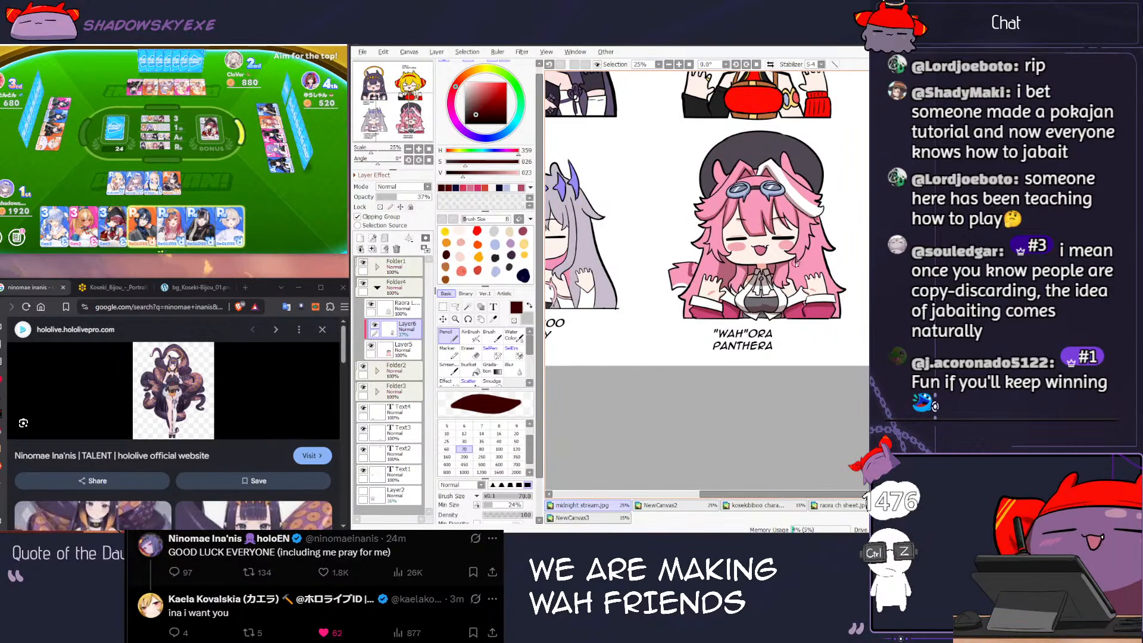
scroll(795, 263, up, 1)
scroll(795, 268, up, 2)
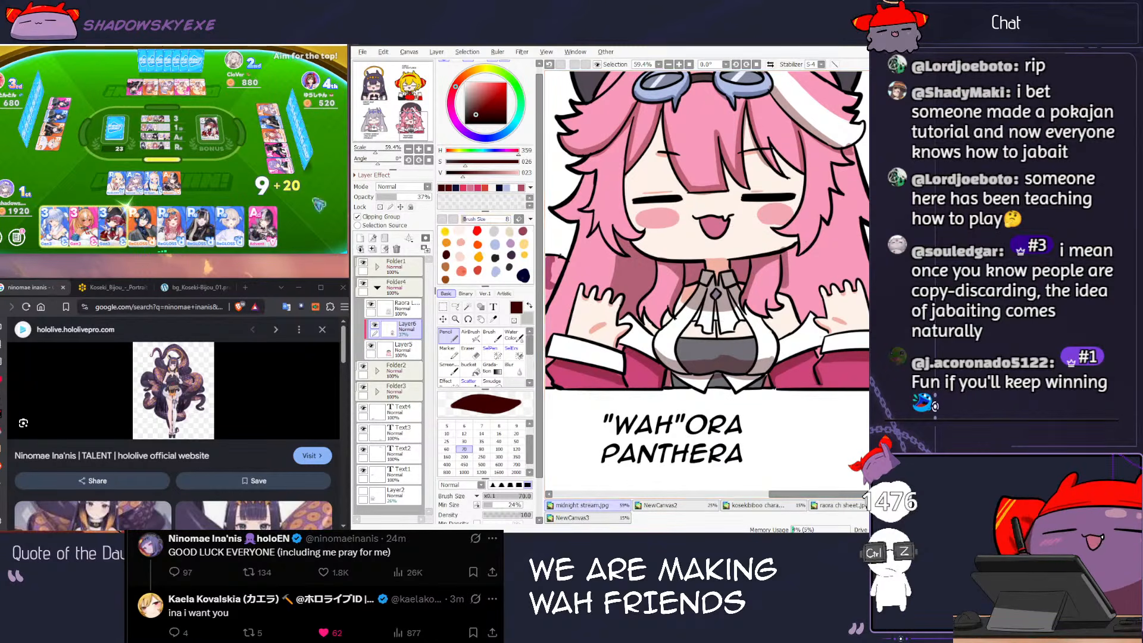
click(270, 224)
click(271, 224)
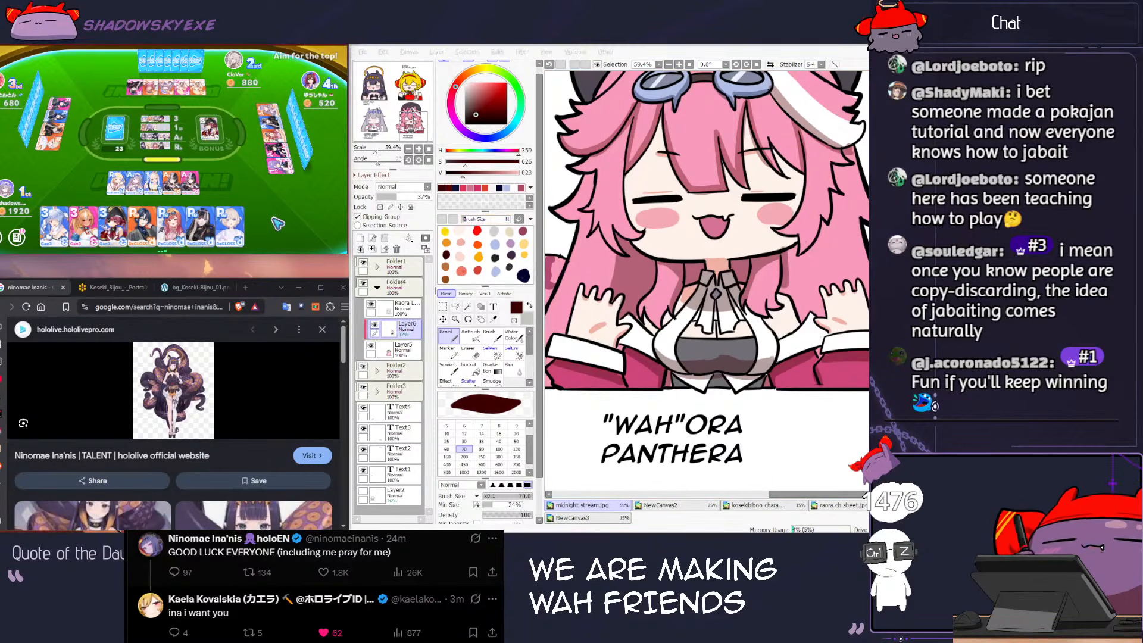
Step: Paint shadows on the long hair beside the raised hand, redoing misplaced strokes, and switch to the Eraser at size 20
click(814, 278)
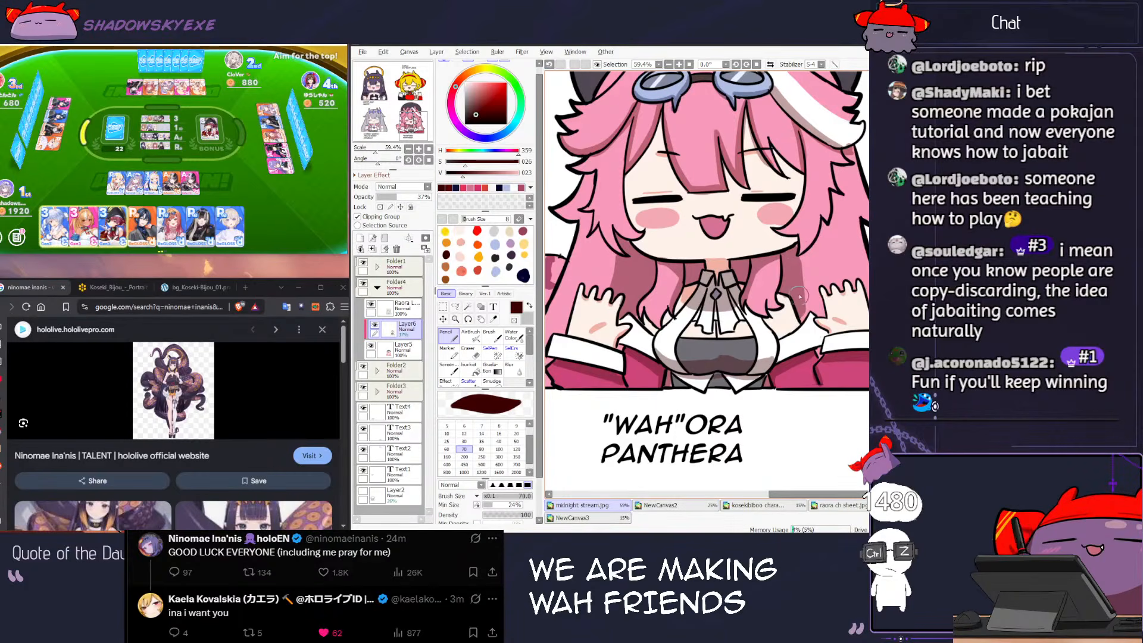
mouse_move(795, 252)
mouse_down()
mouse_move(804, 304)
mouse_move(800, 267)
mouse_up()
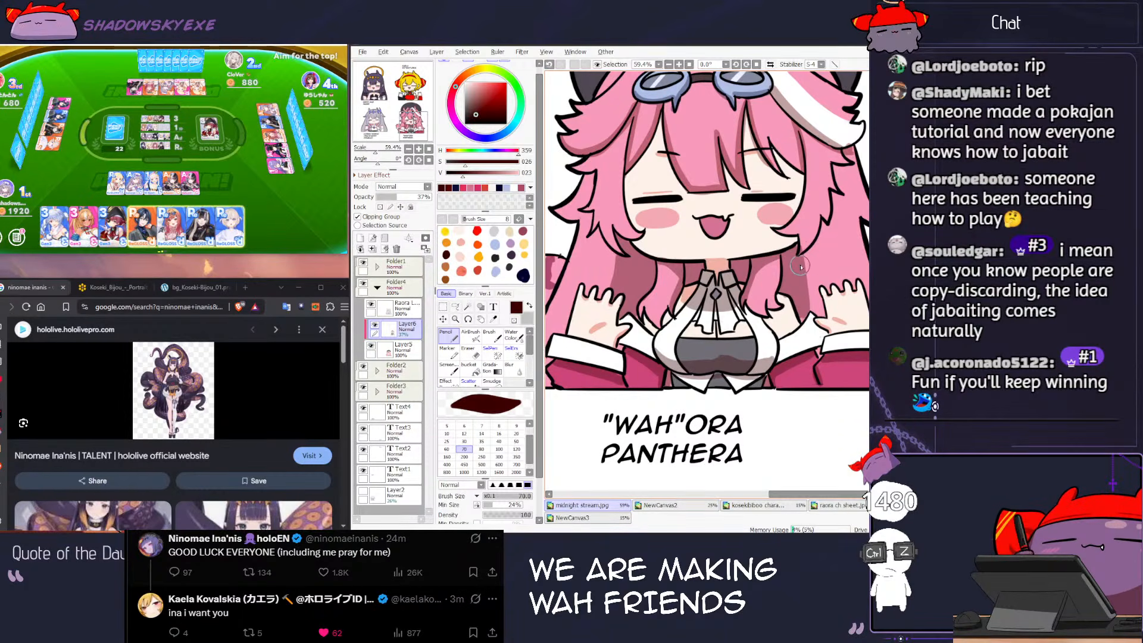
key(ctrl+z)
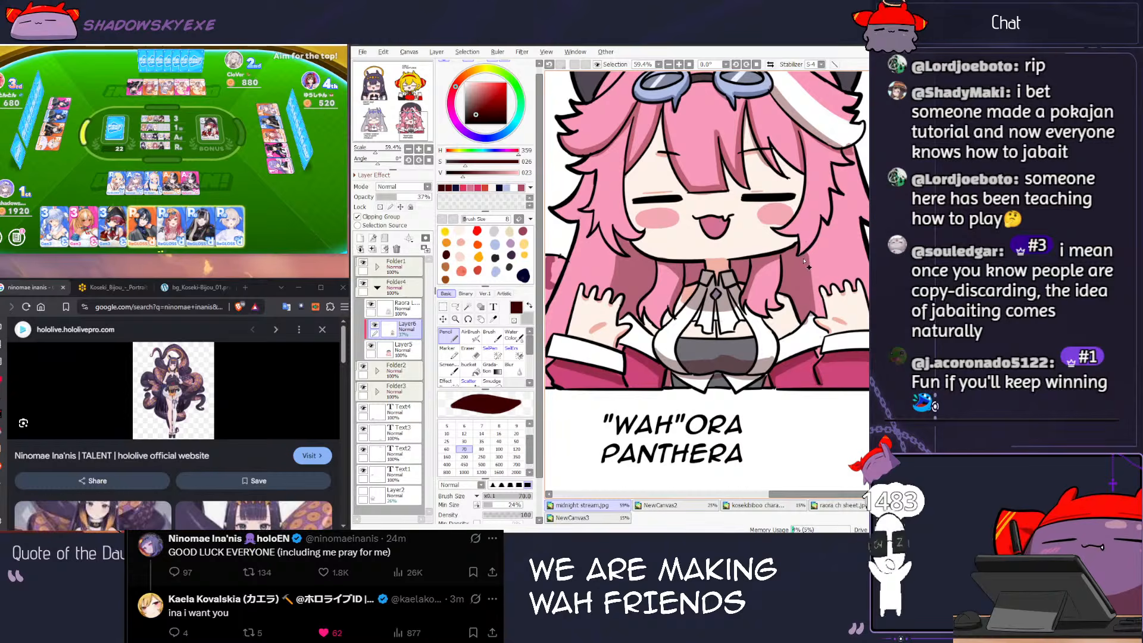
drag(808, 285, 816, 310)
key(ctrl+z)
drag(810, 268, 815, 301)
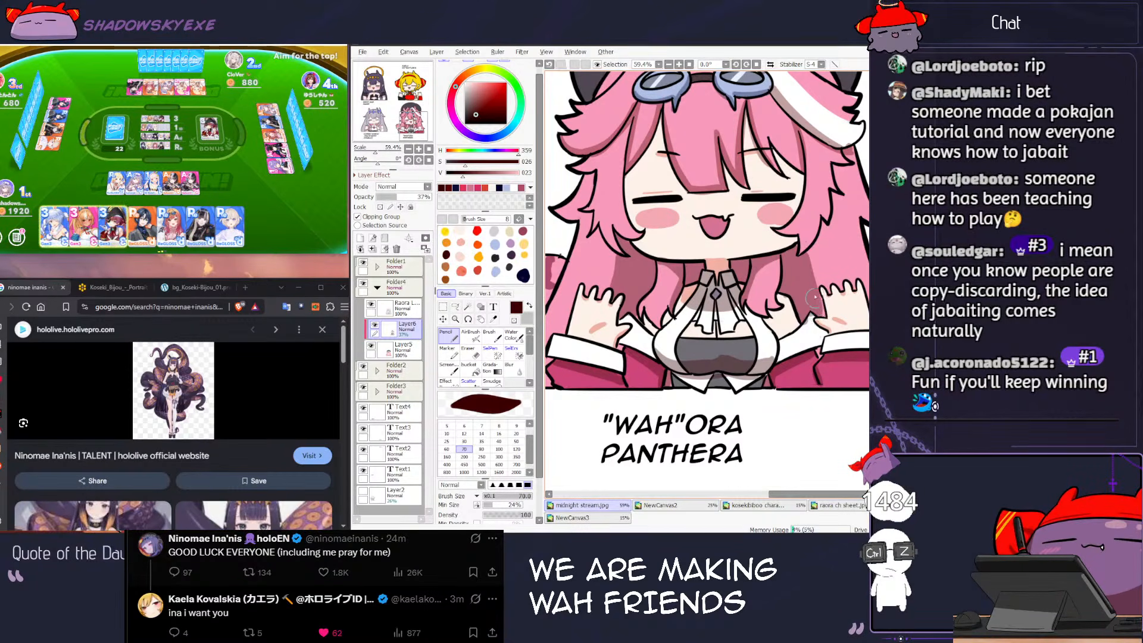
key(e)
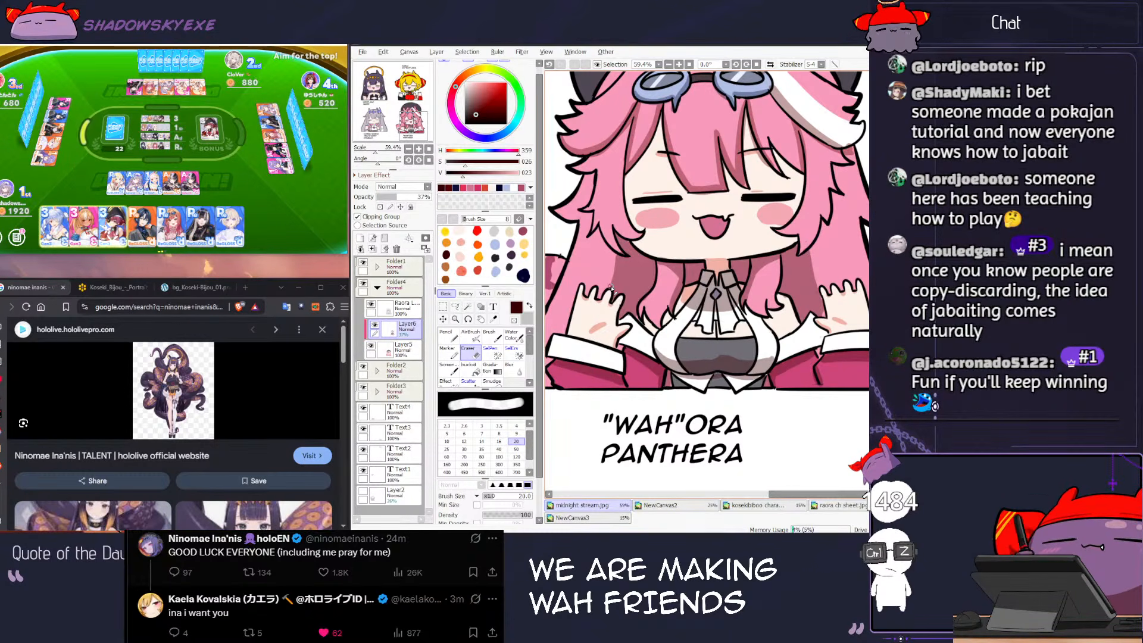
scroll(592, 237, up, 3)
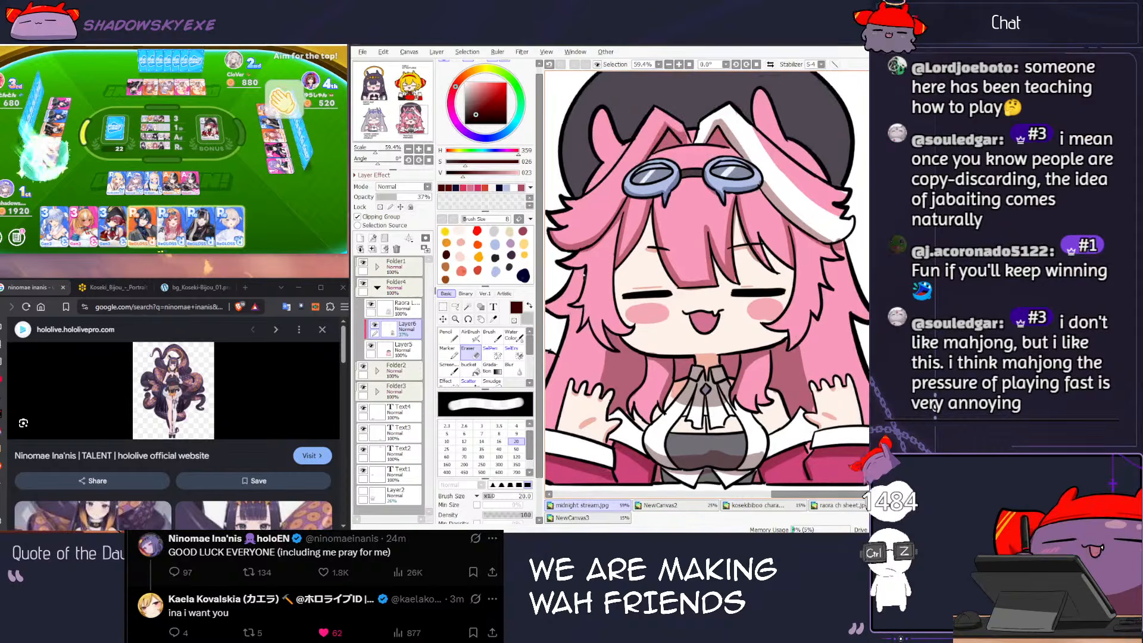
Step: Try further shadow strokes on the hair with the Pencil at size 70, undoing the misplaced ones
key(n)
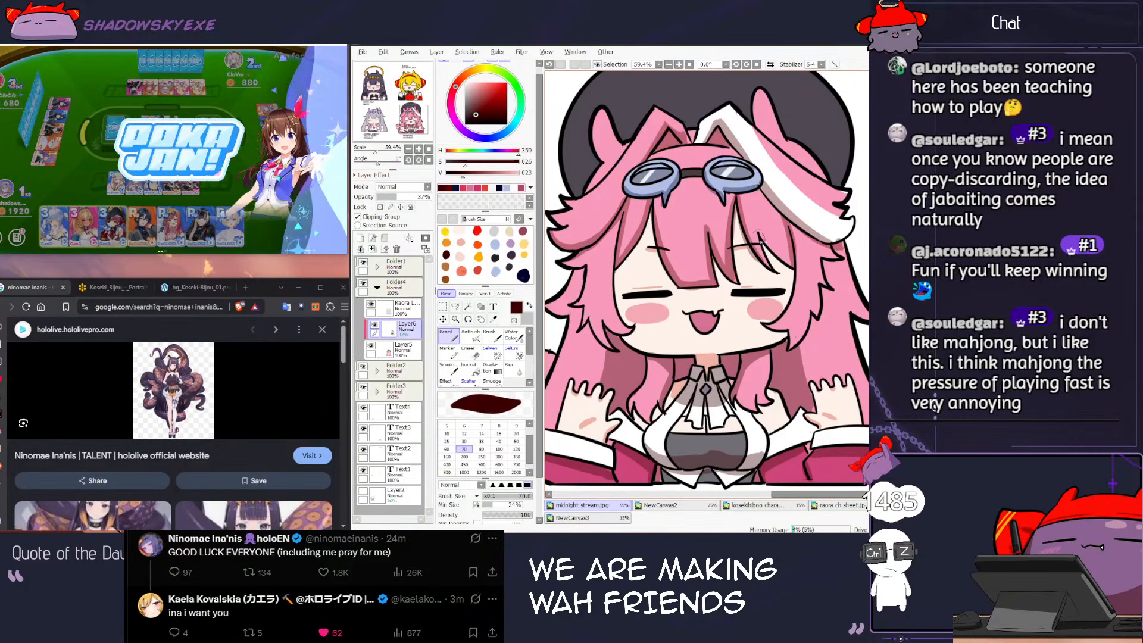
key(ctrl+z)
scroll(744, 183, up, 2)
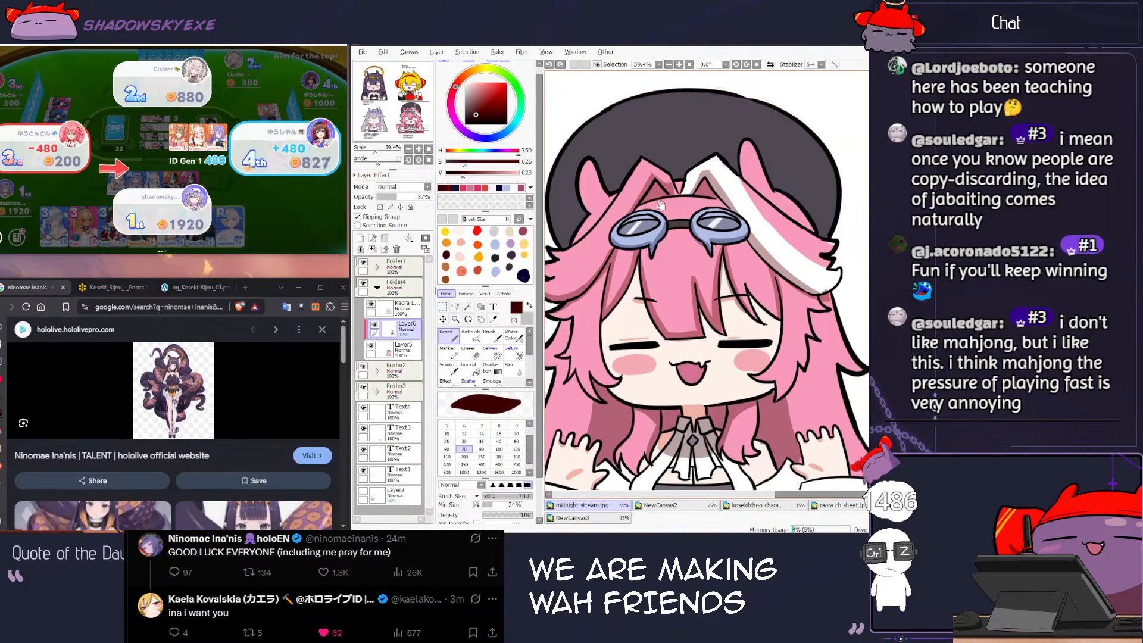
key(ctrl+z)
key(ctrl+z)
key(ctrl+z)
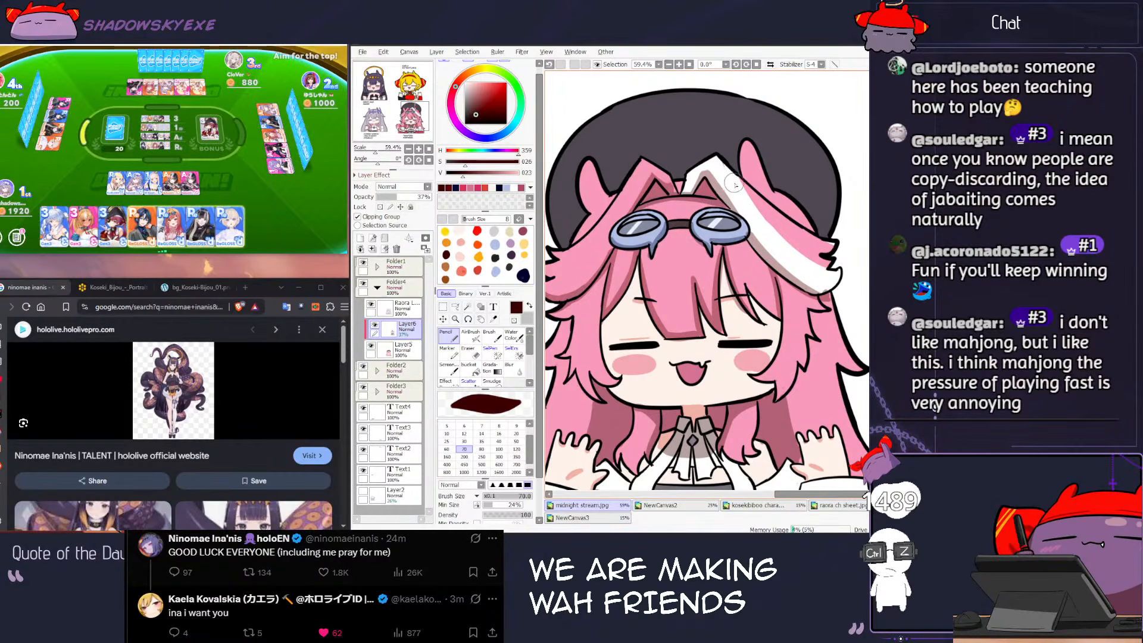
key(ctrl+z)
key(ctrl+z)
Step: Shade the insides of both animal ears in front of the beret, undoing the misplaced strokes
drag(737, 142, 765, 193)
key(ctrl+z)
drag(736, 141, 764, 194)
key(ctrl+z)
key(ctrl+z)
drag(582, 170, 604, 215)
key(ctrl+z)
key(e)
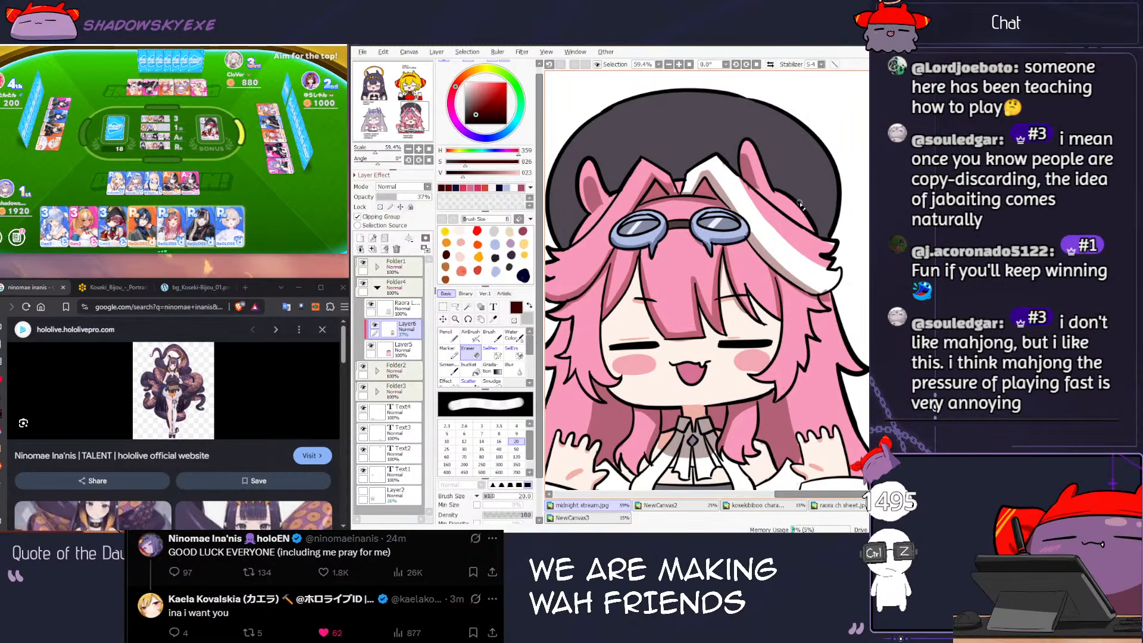
Step: Touch up the shading of the ear beside the white hair streak with the Pencil at size 70, undoing the stray stroke
key(n)
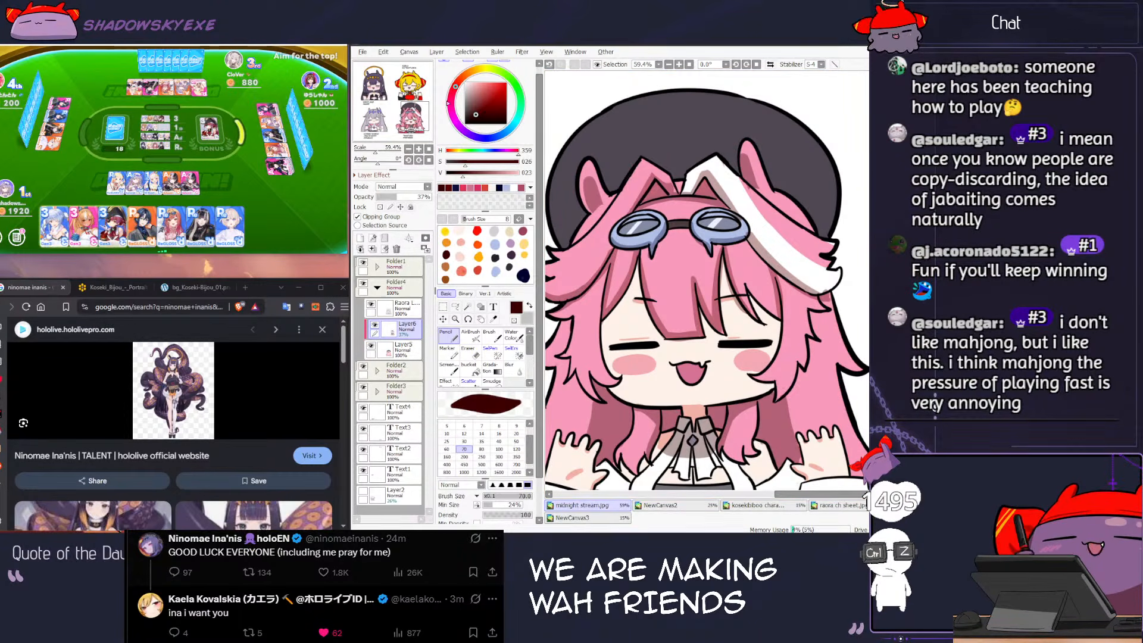
key(w)
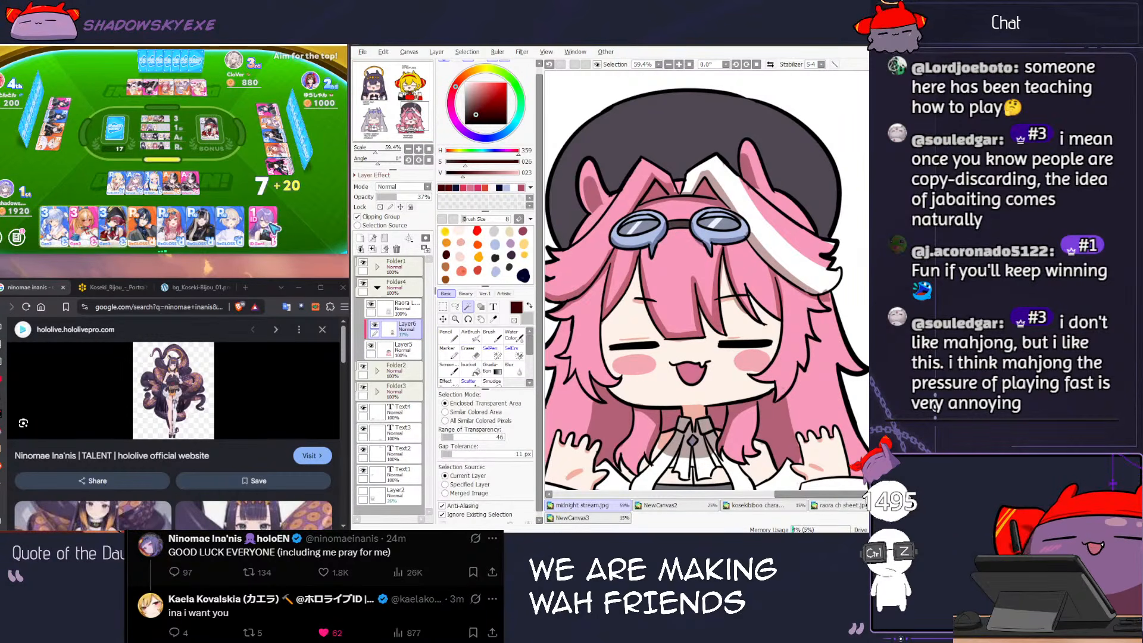
key(e)
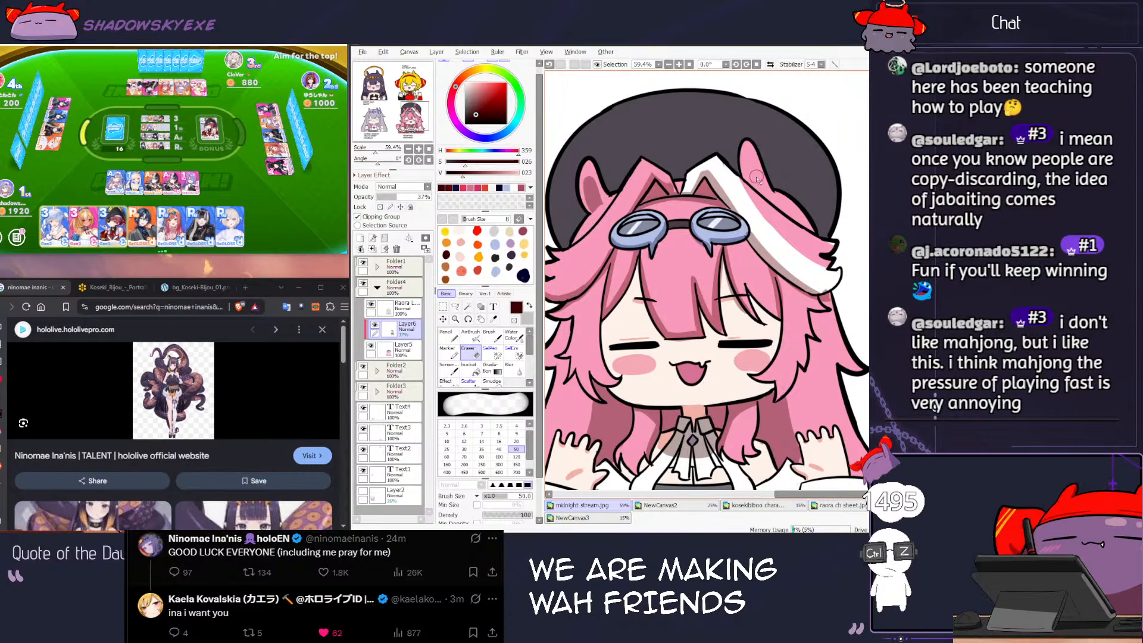
key(n)
mouse_move(752, 181)
mouse_down()
mouse_move(748, 160)
mouse_move(759, 187)
mouse_up()
key(ctrl+z)
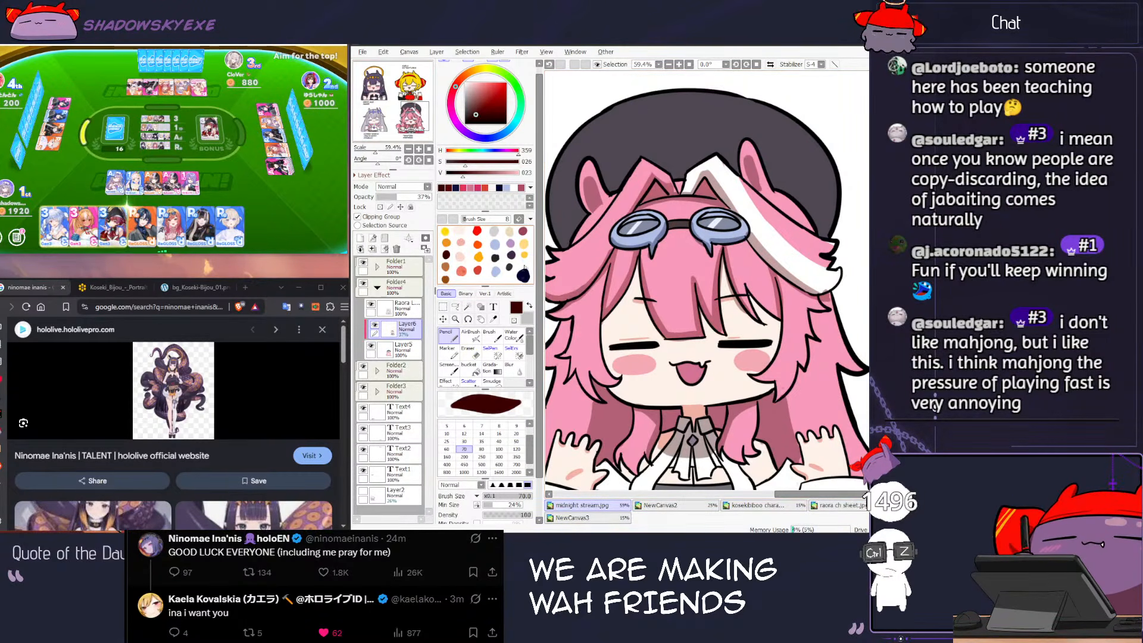
Step: Switch the colour to black with the Pencil at size 80 and clean up the other ear's shadow with the Eraser at size 30
click(466, 124)
key(bracketright)
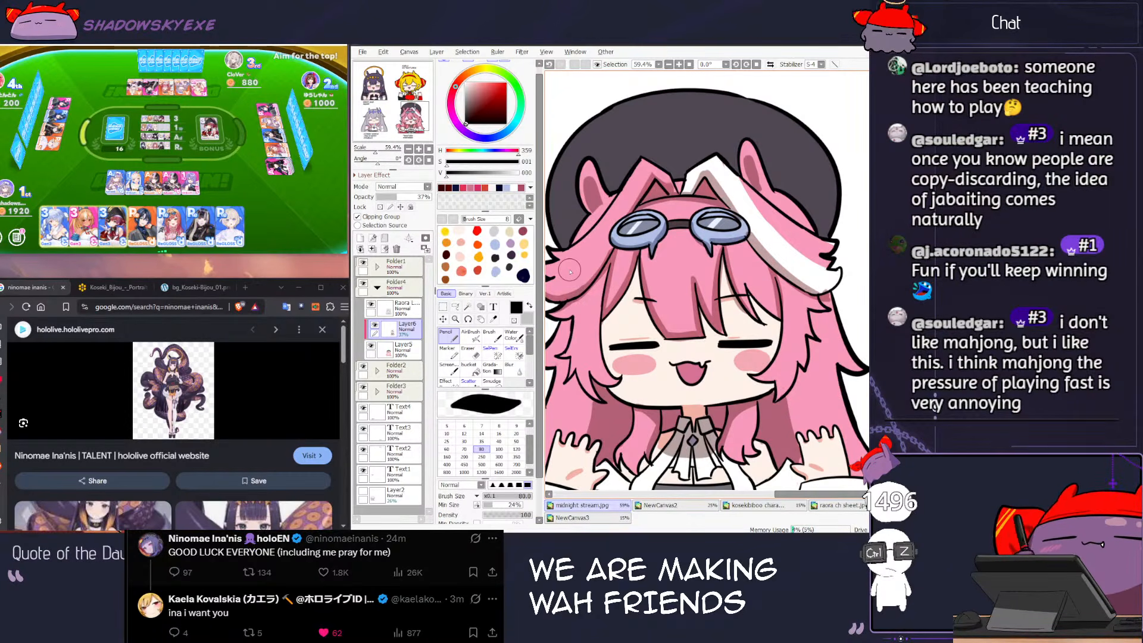
drag(588, 206, 573, 226)
key(ctrl+z)
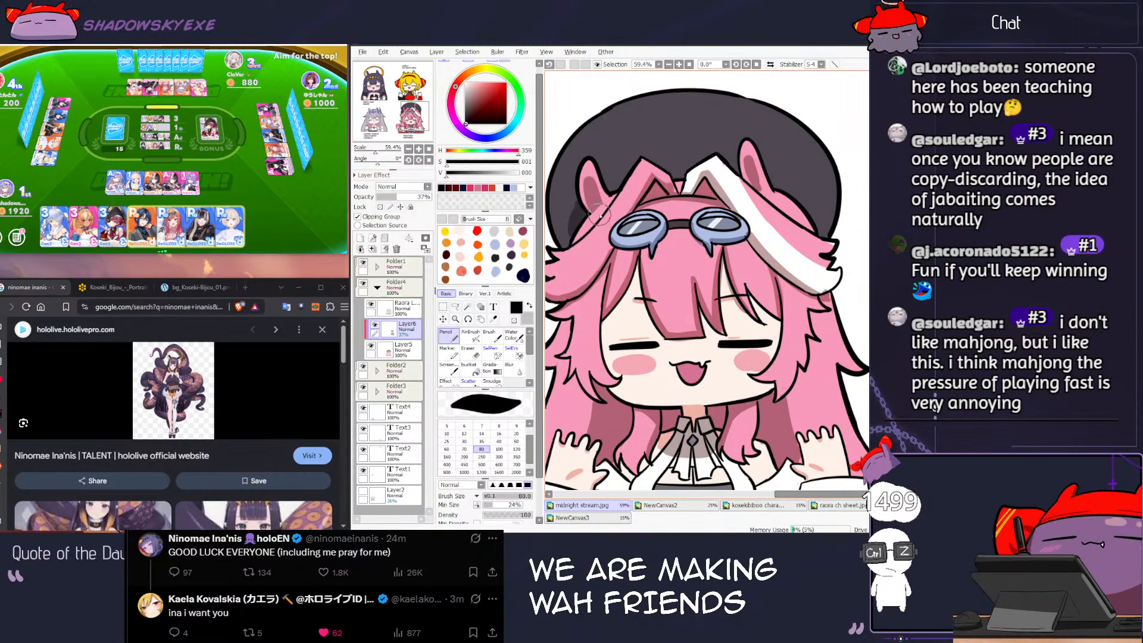
key(e)
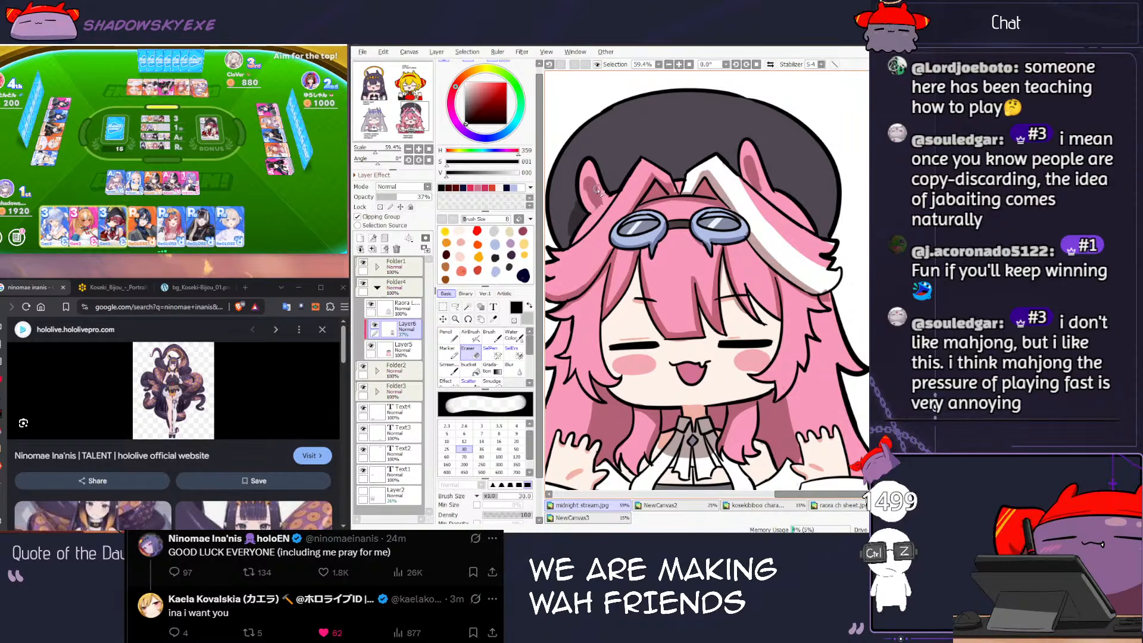
drag(597, 193, 595, 208)
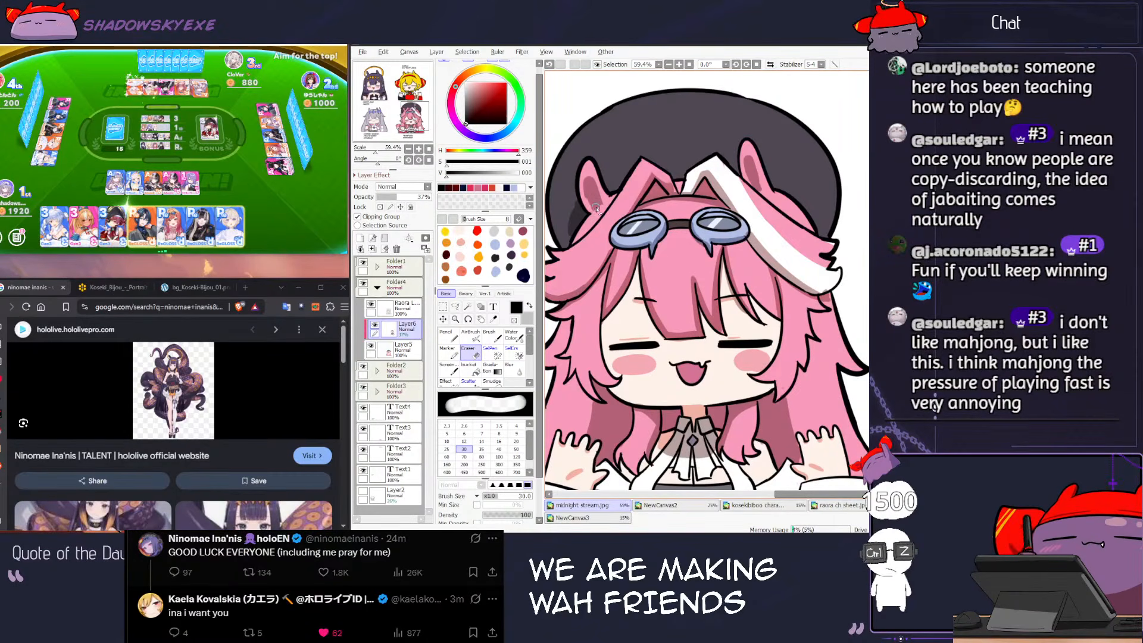
Step: Paint a black shadow across the beret behind the ears and hair tufts with the Pencil at size 80
key(n)
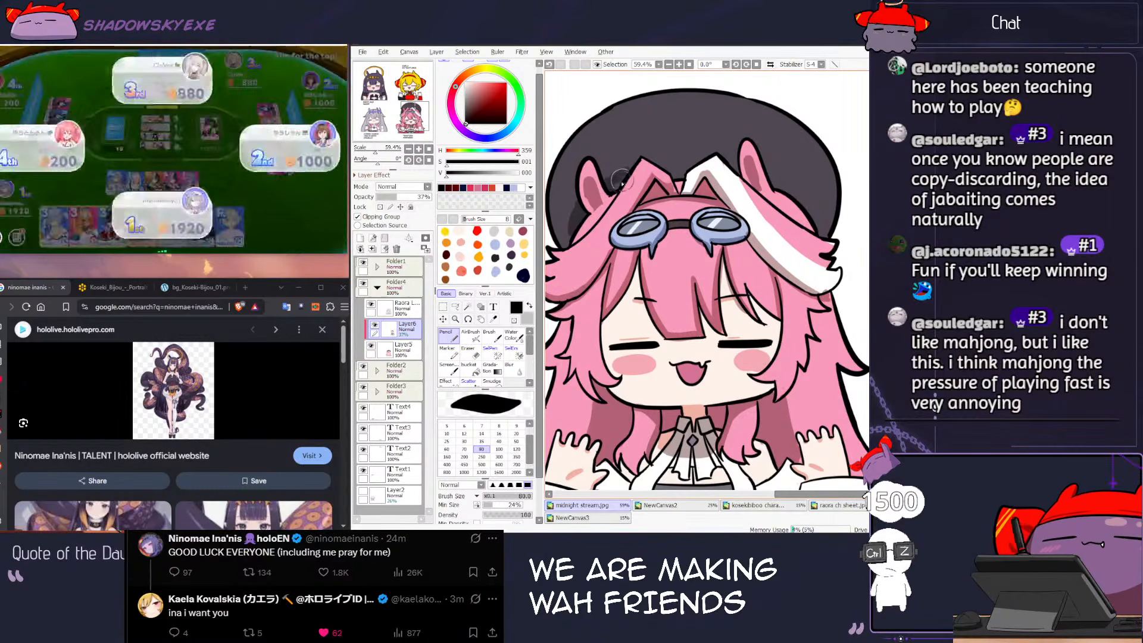
mouse_move(619, 177)
mouse_down()
mouse_move(607, 169)
mouse_move(616, 188)
mouse_up()
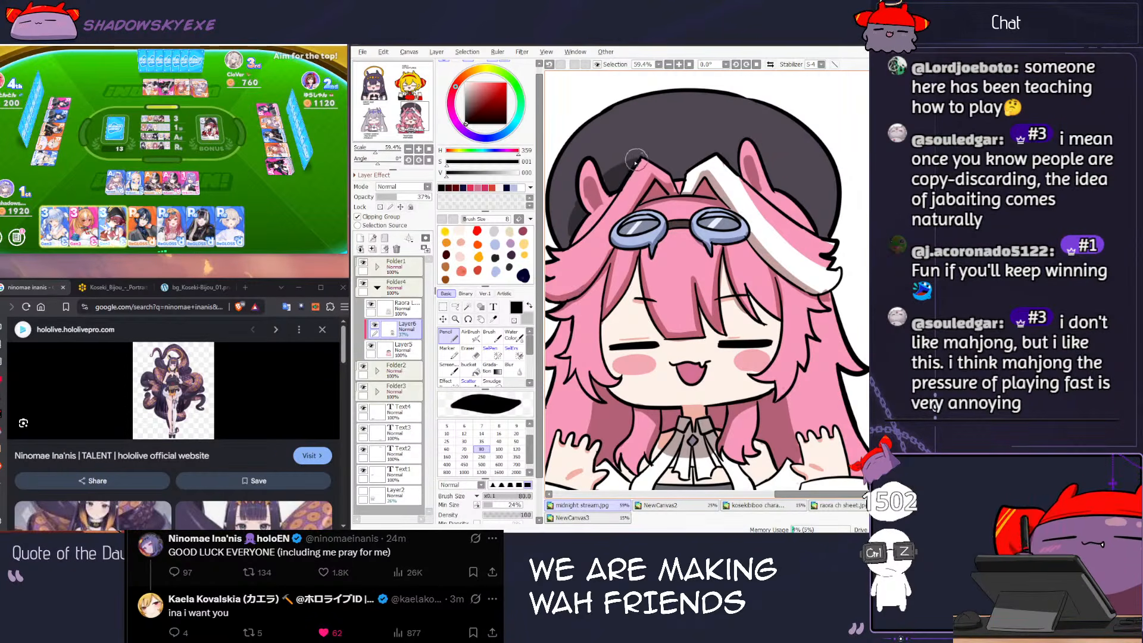
mouse_move(653, 158)
mouse_down()
mouse_move(702, 147)
mouse_move(681, 171)
mouse_move(672, 159)
mouse_move(676, 176)
mouse_move(726, 150)
mouse_up()
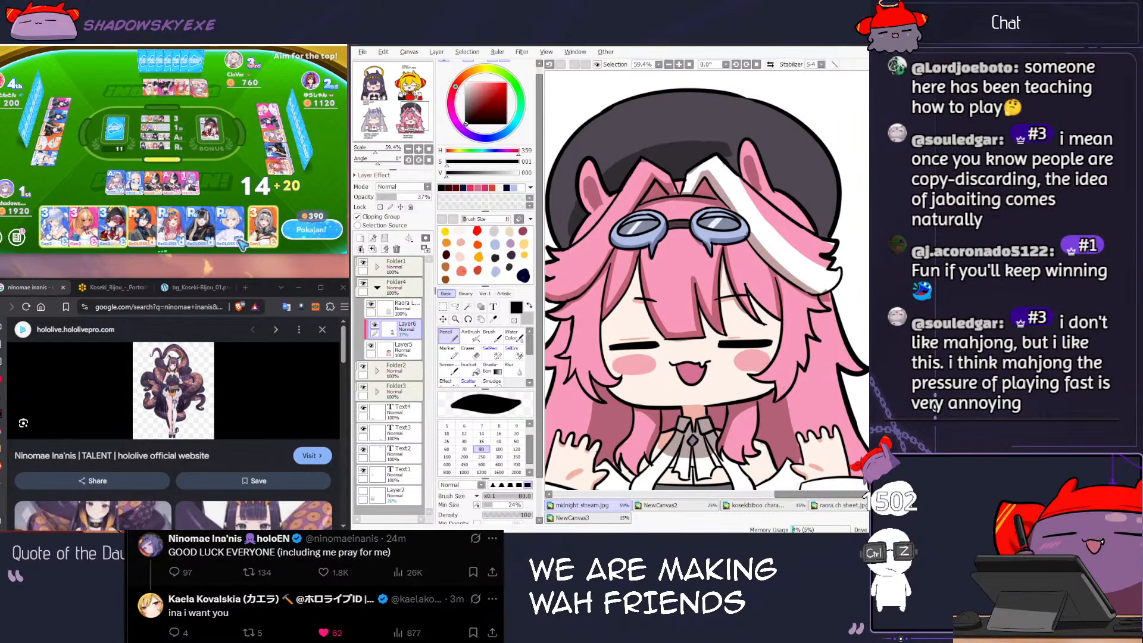
Step: Declare Pokajan twice in the running match, returning to the drawing after each declaration
click(307, 235)
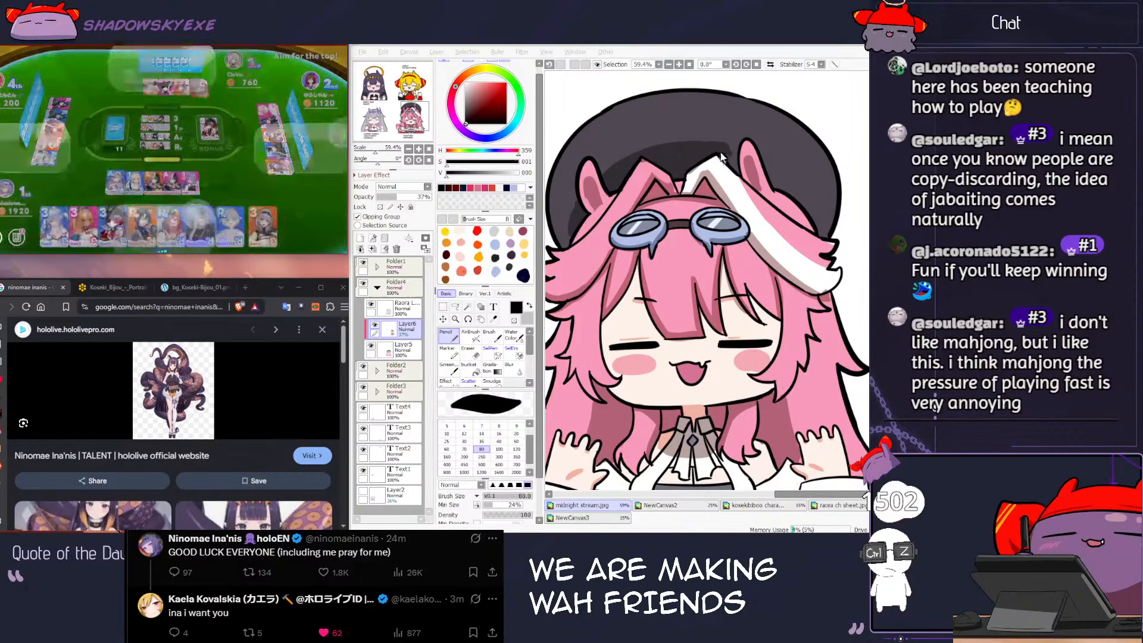
click(721, 161)
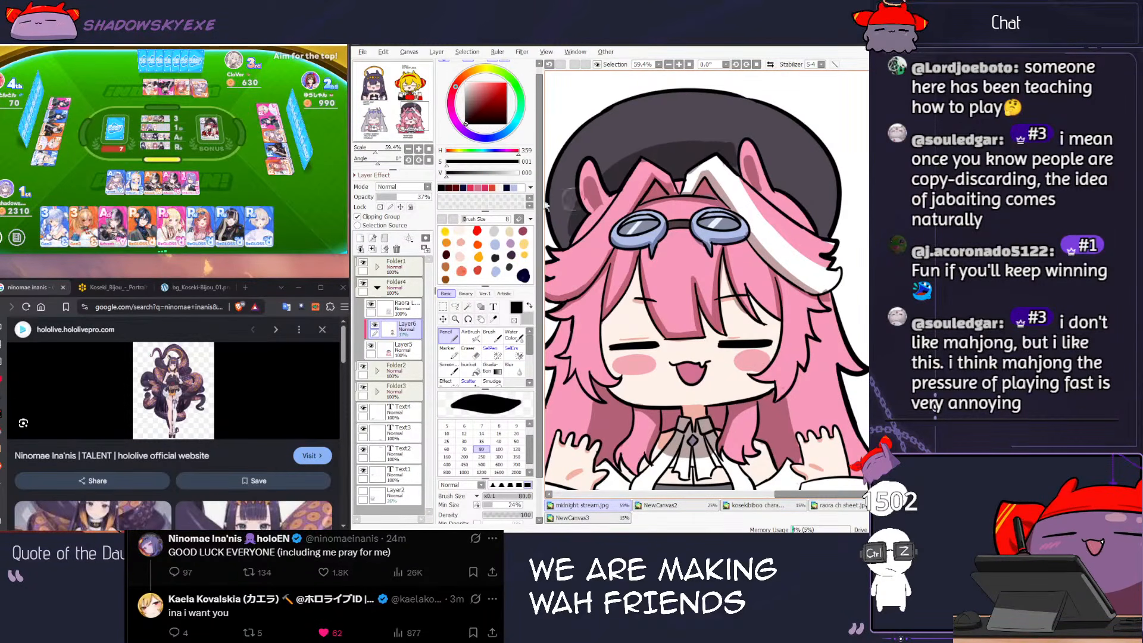
click(300, 233)
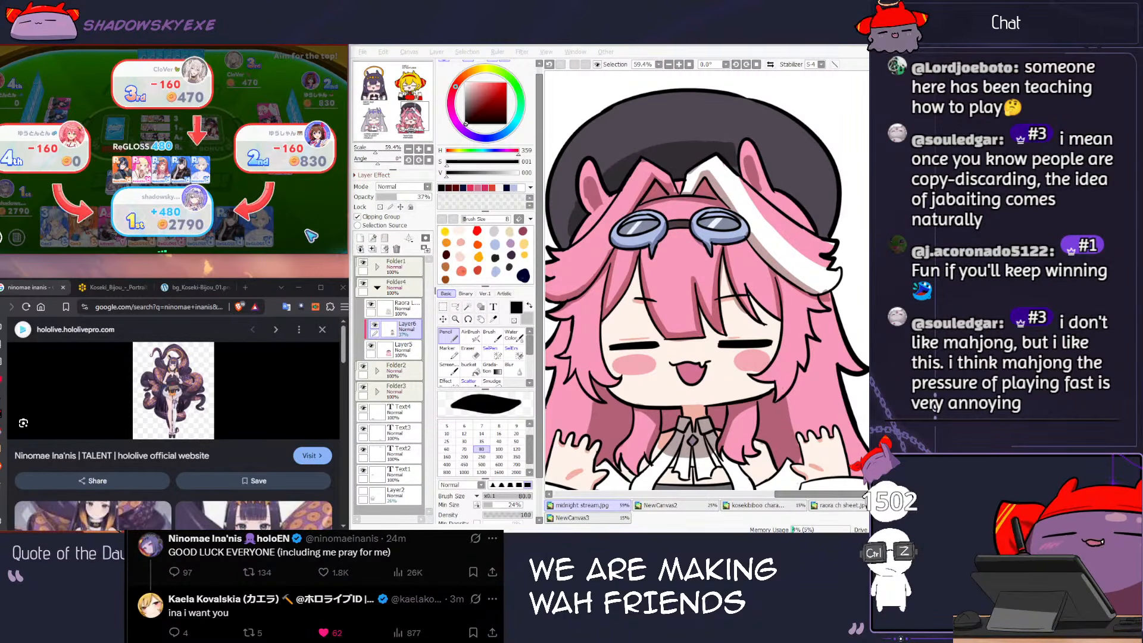
click(641, 169)
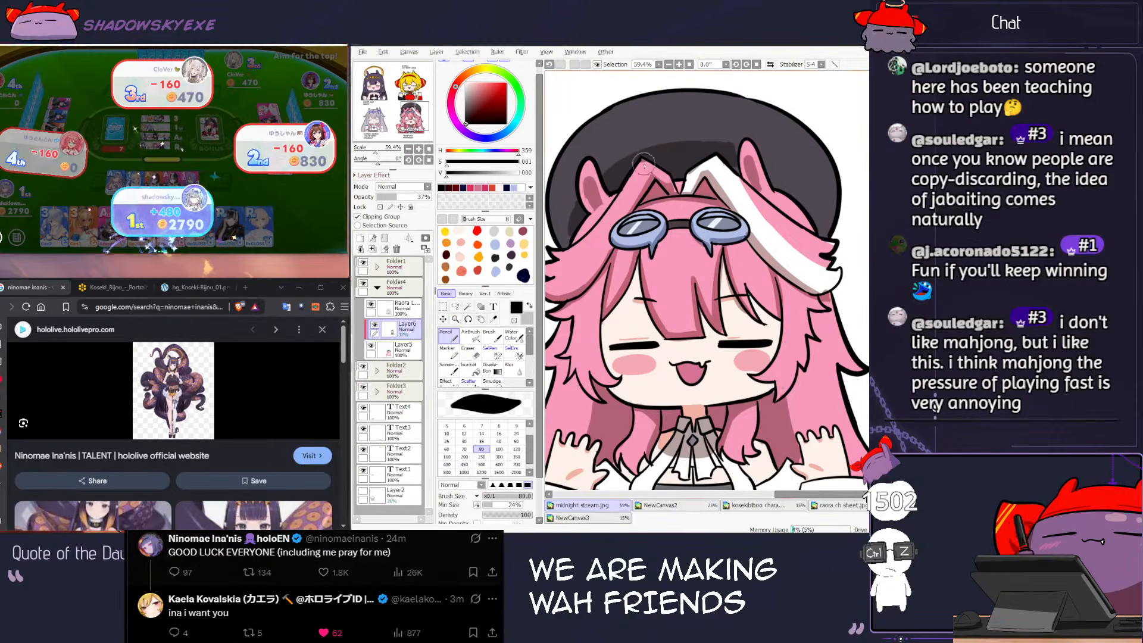
Step: Refine the beret's shadow around the hair tufts and ears with the Pencil at size 30
key(bracketleft)
key(bracketleft)
key(bracketleft)
key(bracketleft)
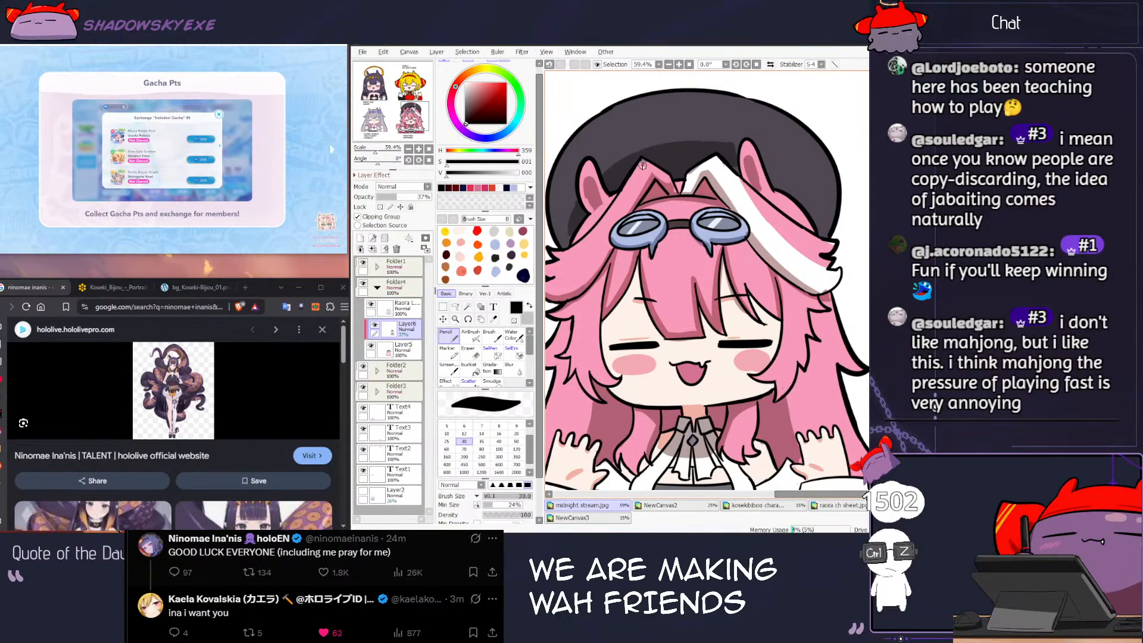
key(e)
key(n)
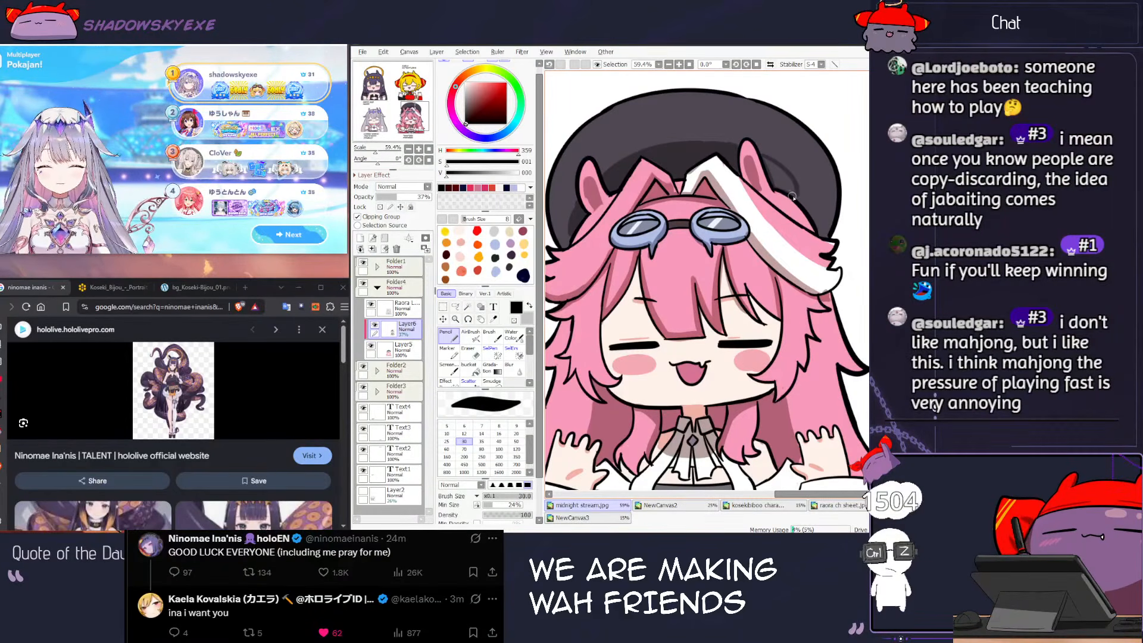
Step: Switch the colour to white and paint a highlight along the beret's edge with the Pencil at size 25, undoing misplaced strokes
key(g)
scroll(789, 190, down, 3)
scroll(757, 276, down, 2)
scroll(757, 275, up, 4)
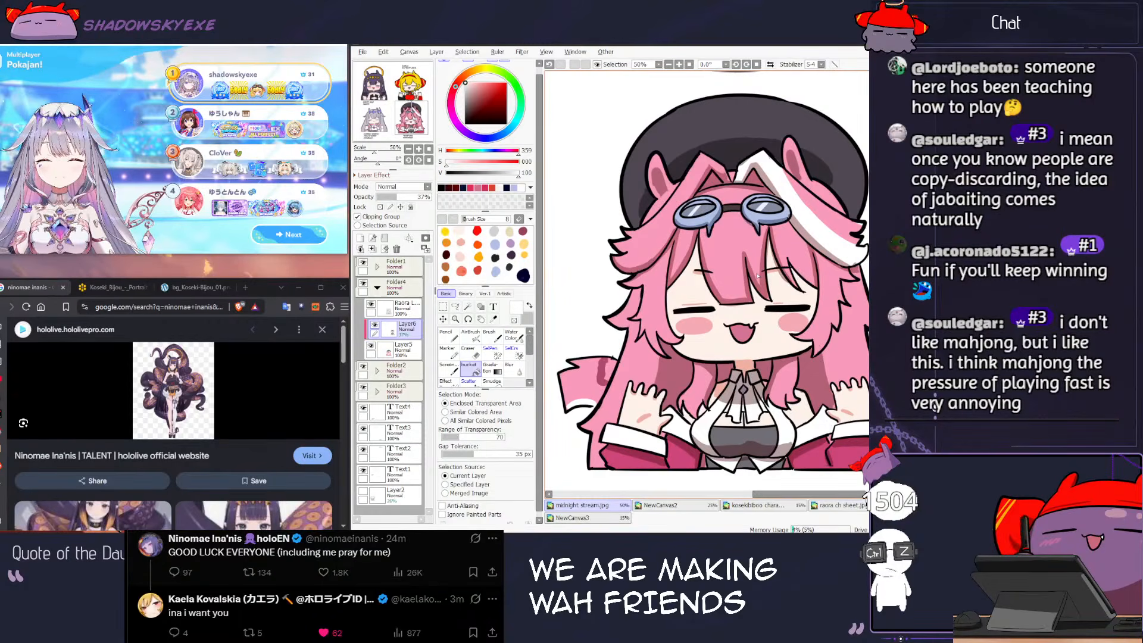
key(n)
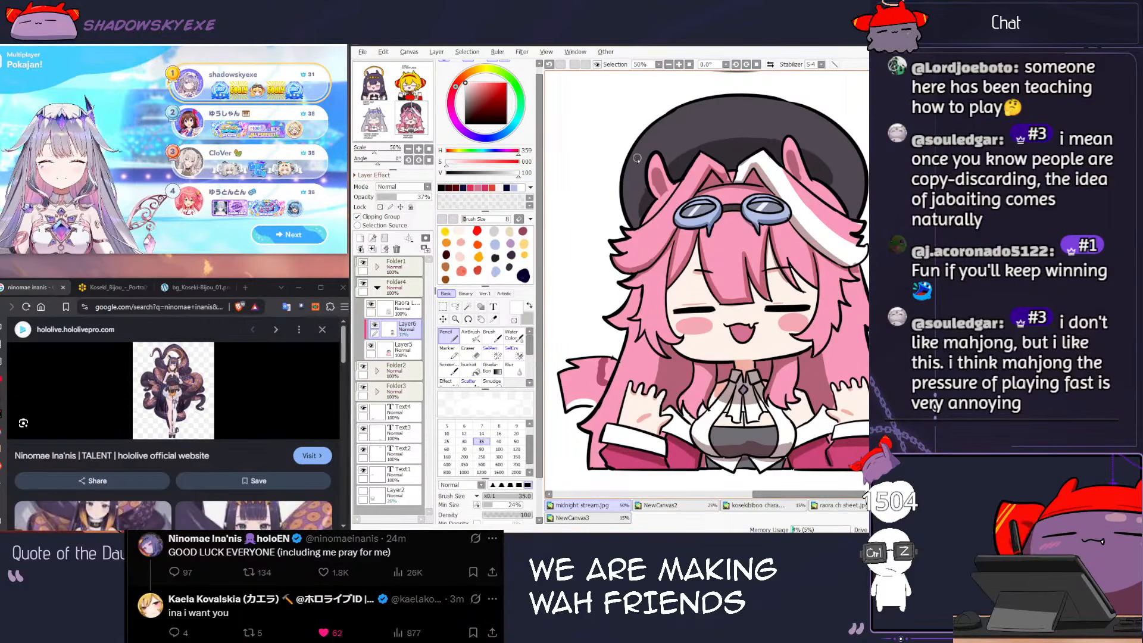
mouse_move(724, 105)
mouse_down()
mouse_move(669, 121)
mouse_move(633, 175)
mouse_up()
key(bracketleft)
key(bracketleft)
key(bracketleft)
key(bracketleft)
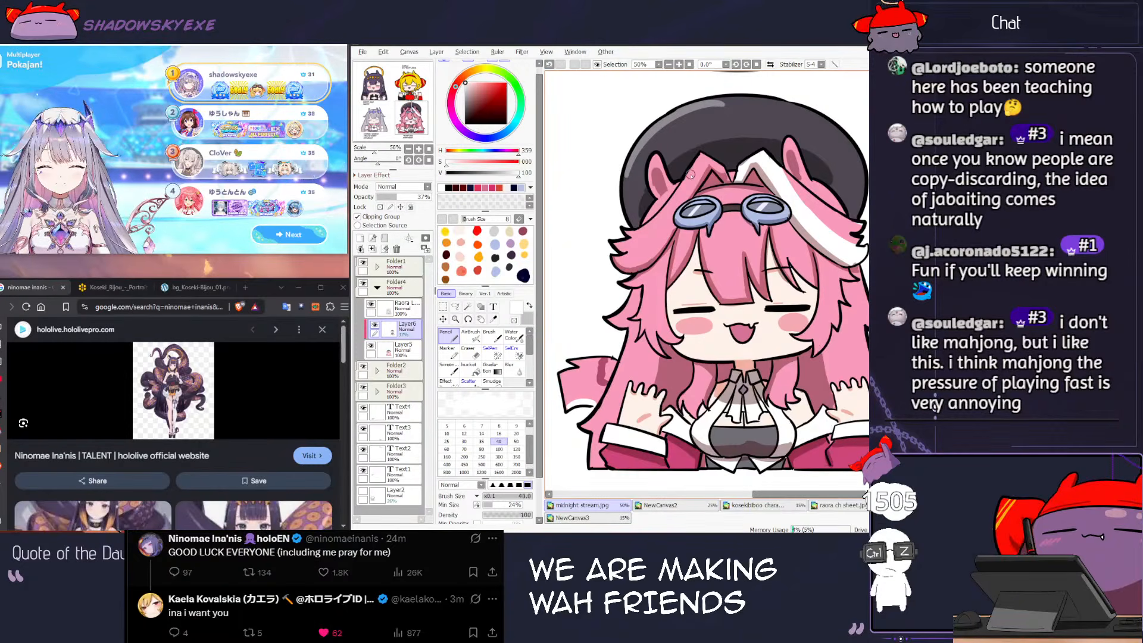
key(ctrl+z)
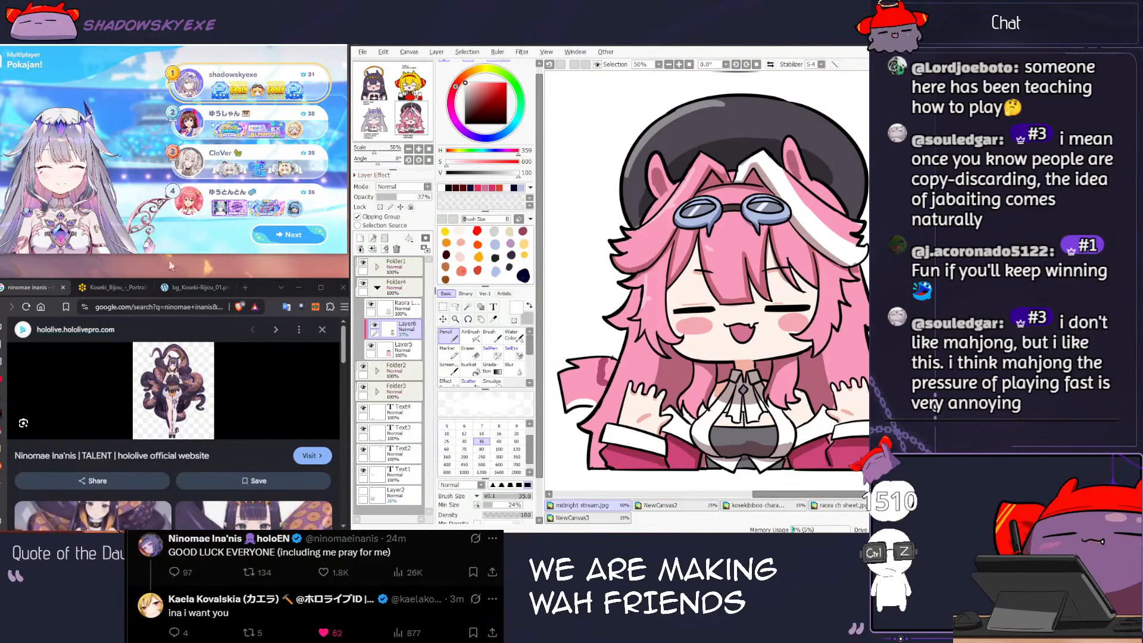
Step: Leave the Pokajan results and start the same game again with a bet of 2000 coins
click(291, 237)
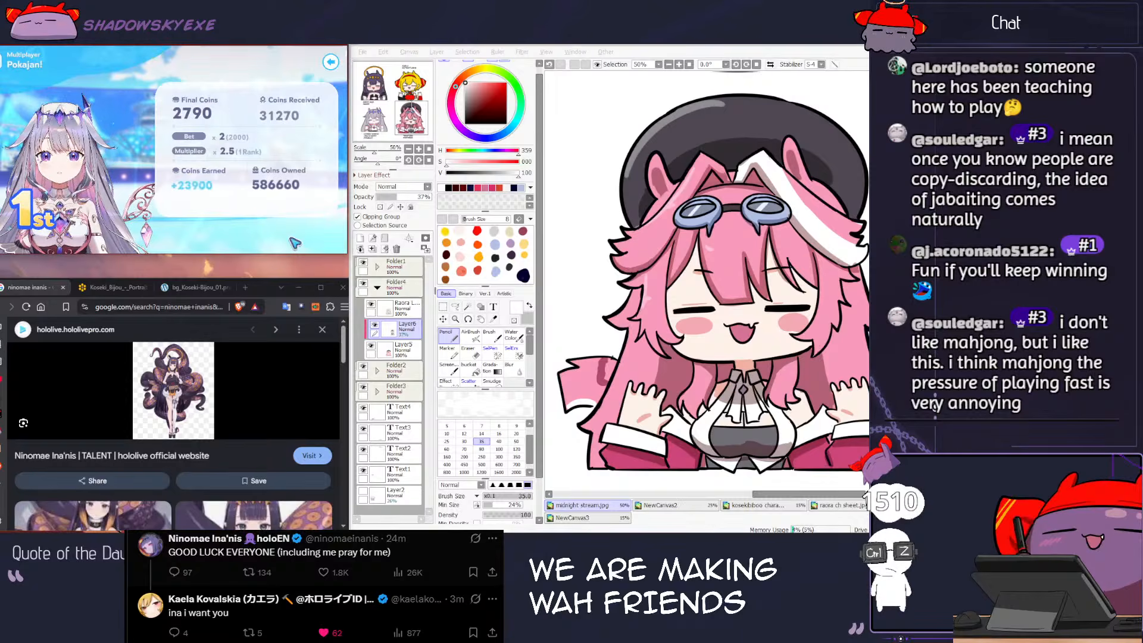
click(290, 235)
click(262, 241)
click(136, 182)
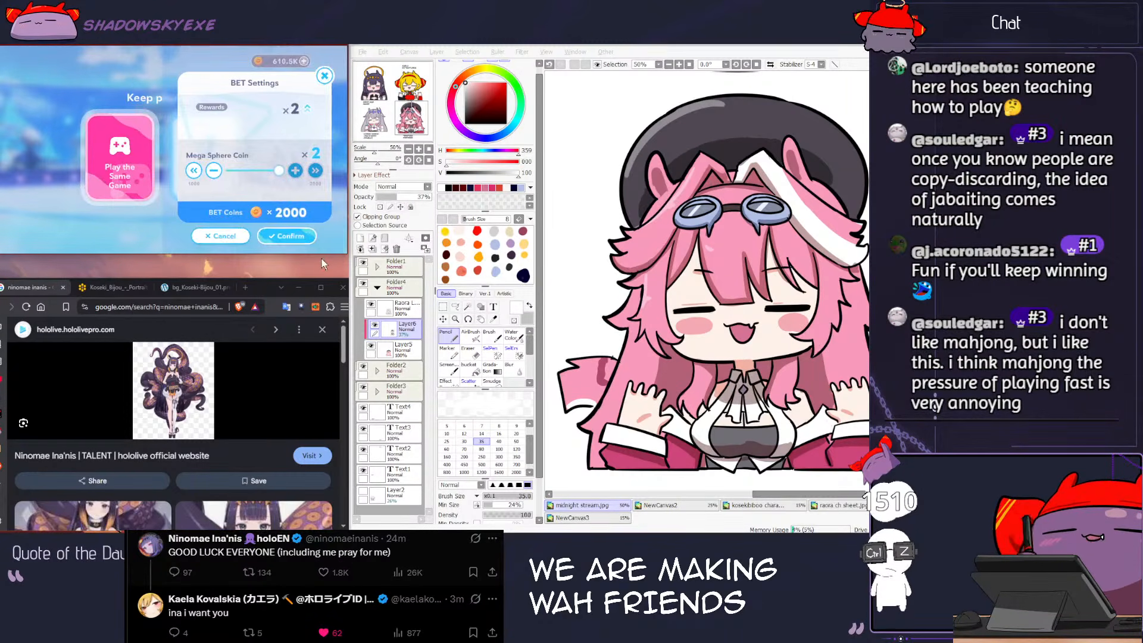
click(303, 238)
click(732, 247)
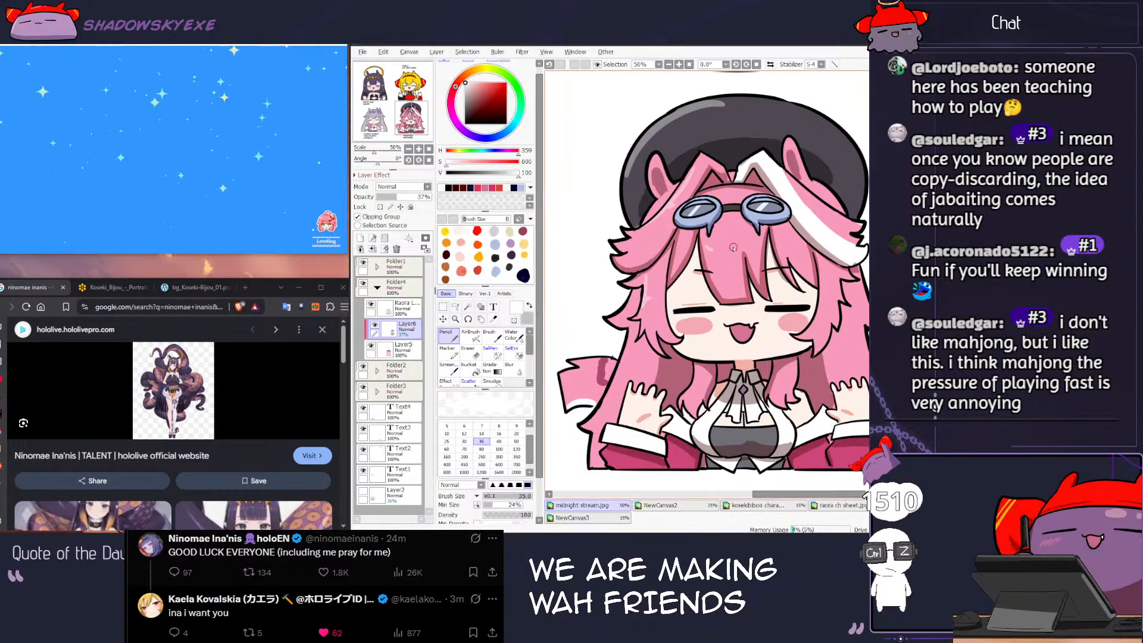
Step: Paint white highlights on the fringe and hair beside the goggles with the Pencil at size 25
scroll(733, 247, up, 2)
key(e)
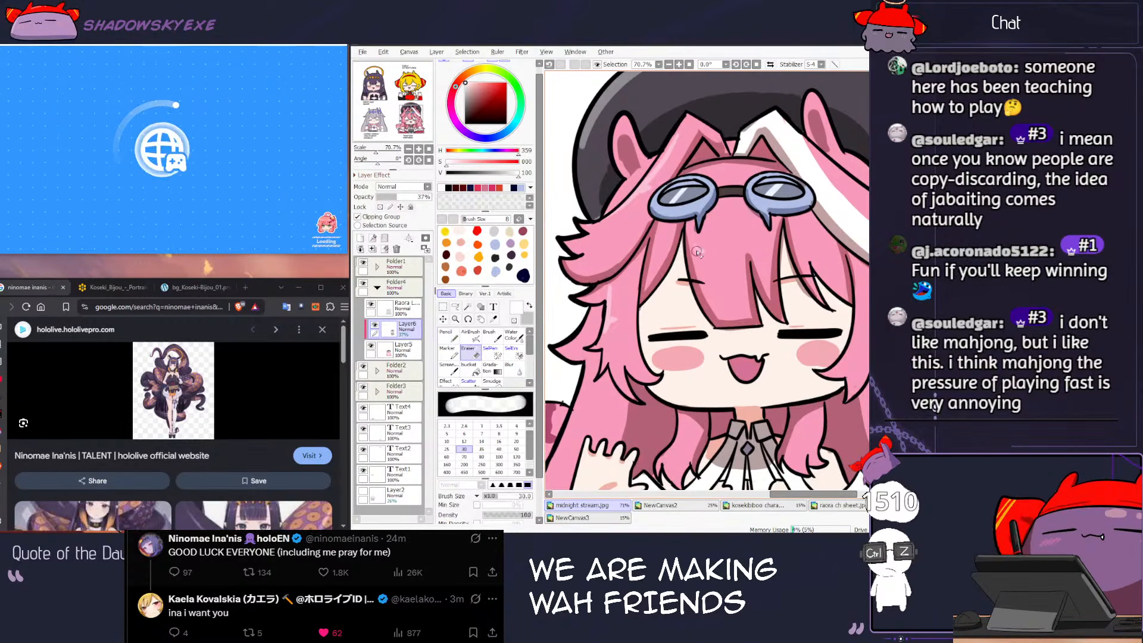
key(n)
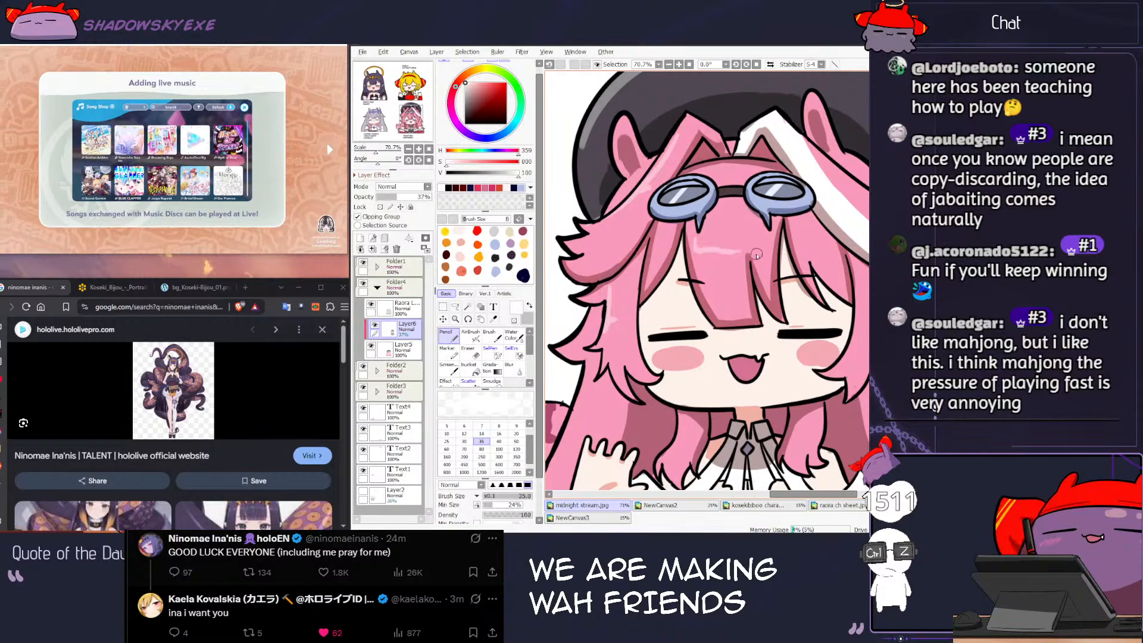
drag(813, 232, 799, 228)
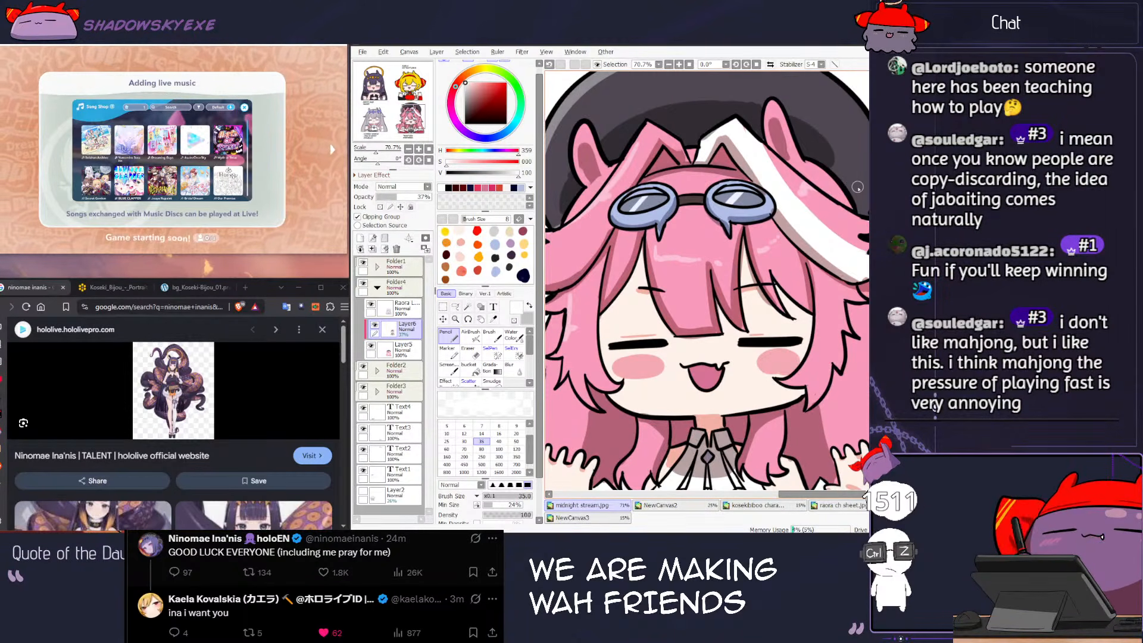
drag(801, 156, 823, 212)
Step: Add a small white highlight near the beret's outer edge with the Pencil at size 25, undoing a misplaced stroke
key(e)
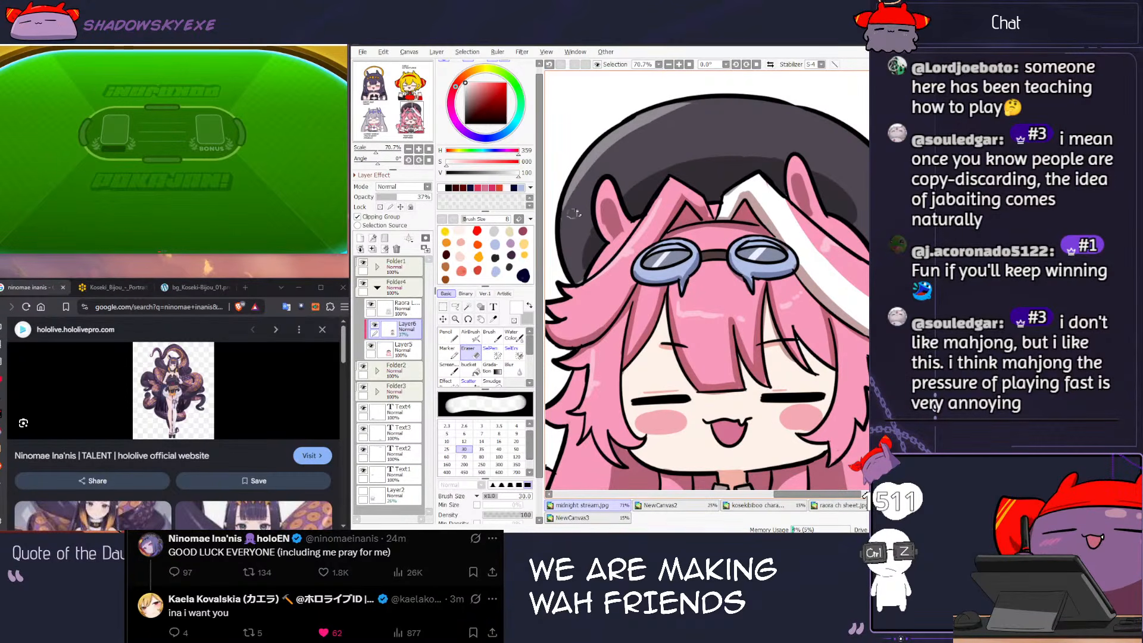
key(e)
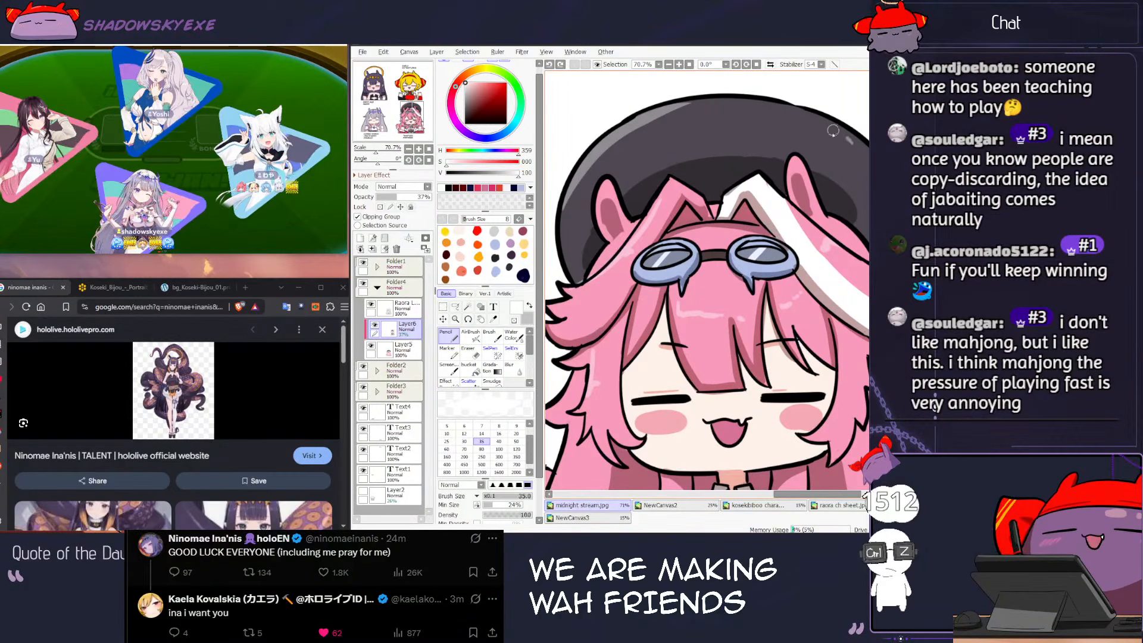
scroll(835, 130, down, 2)
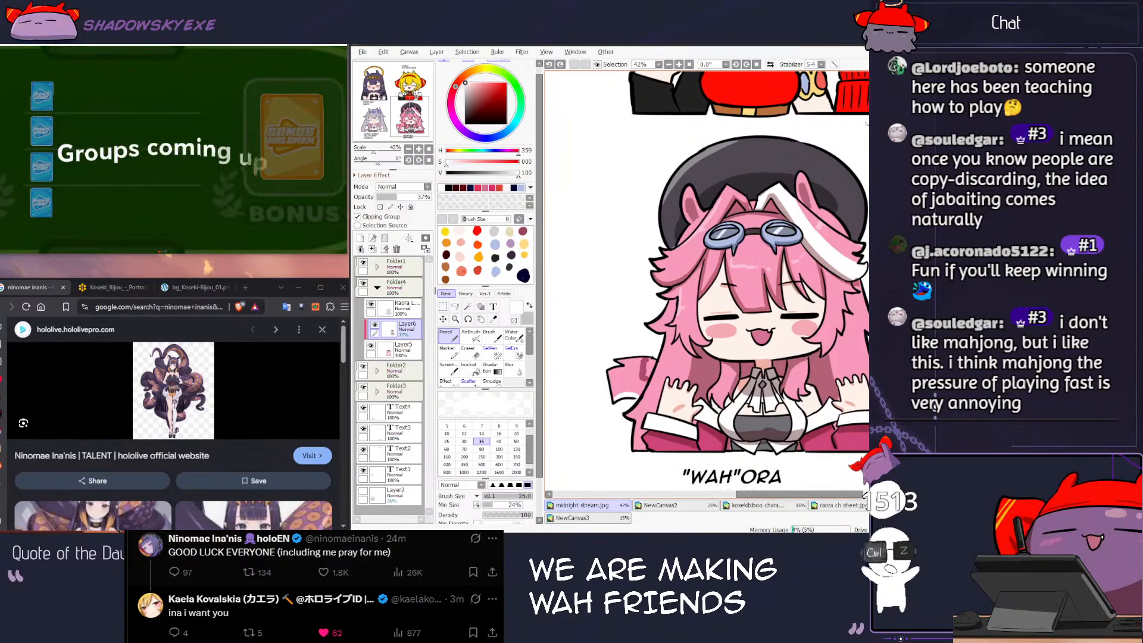
key(ctrl+z)
drag(841, 175, 845, 180)
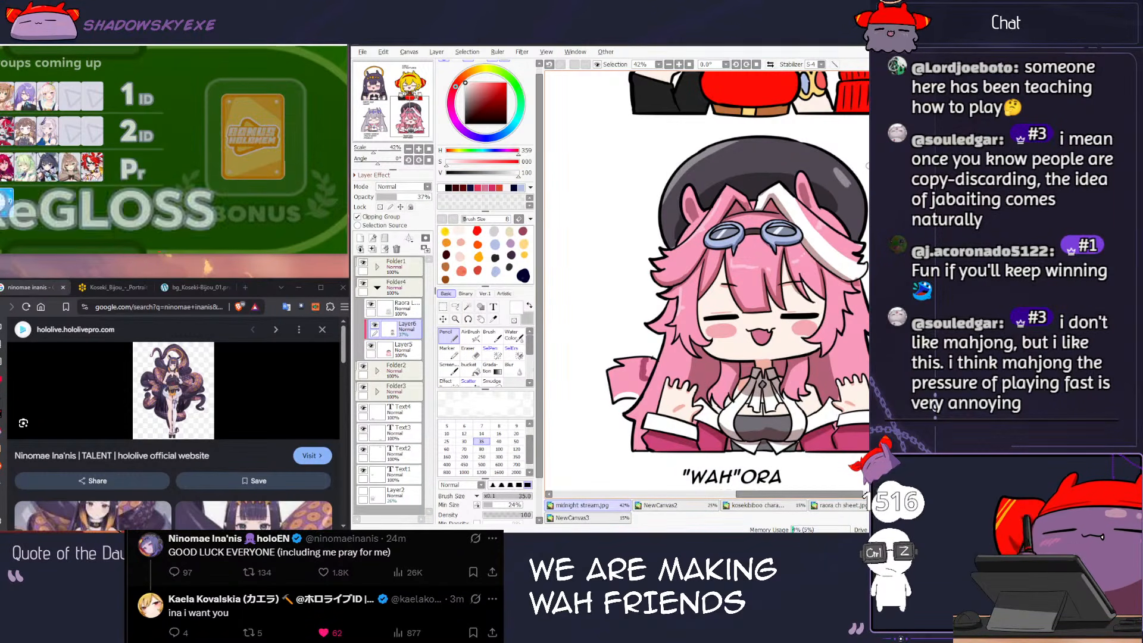
Step: Pick the dark maroon shadow colour from the drawing and shade both jacket sleeves around the cuffs with the Pencil at size 40
scroll(693, 326, down, 2)
scroll(691, 326, up, 2)
scroll(678, 326, down, 3)
scroll(673, 326, up, 2)
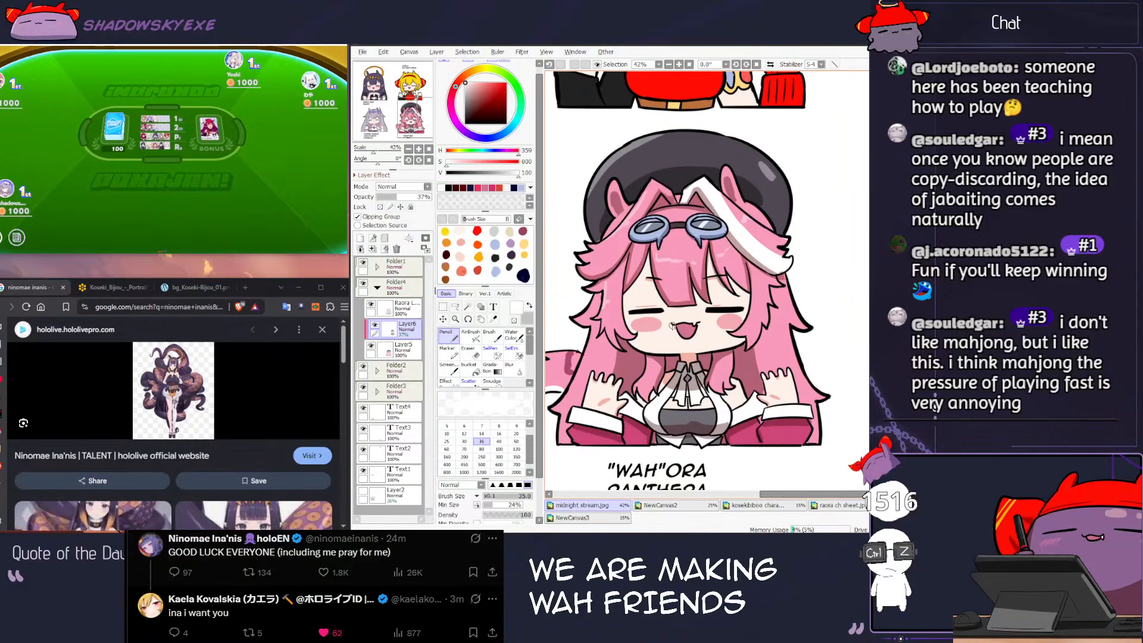
scroll(671, 325, up, 2)
alt+click(671, 325)
drag(641, 420, 696, 376)
key(bracketright)
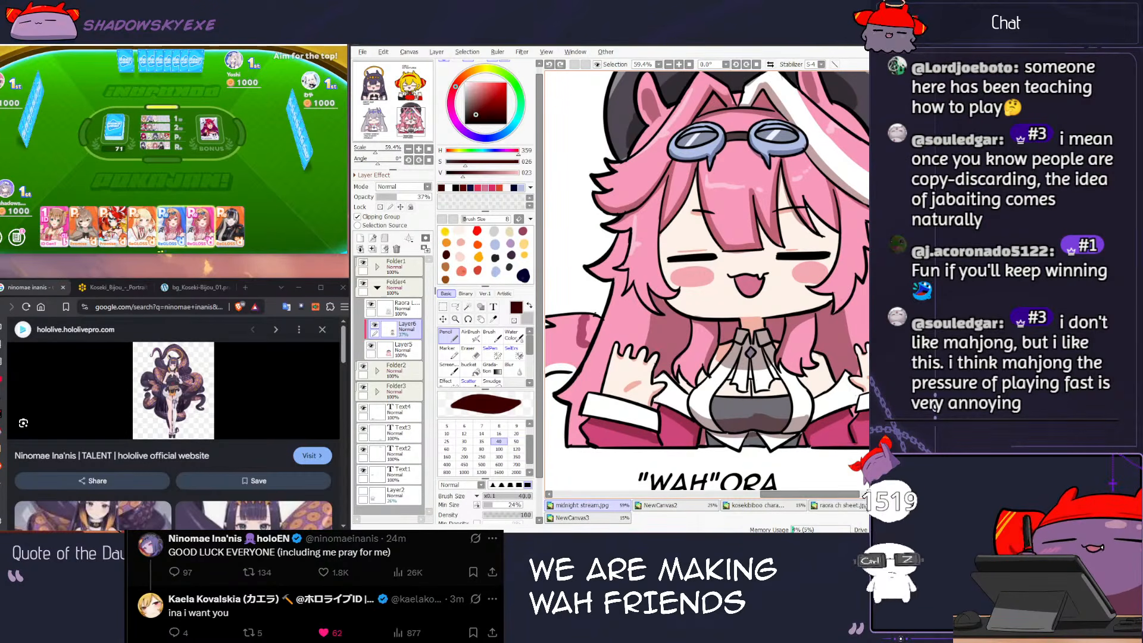
drag(863, 395, 797, 374)
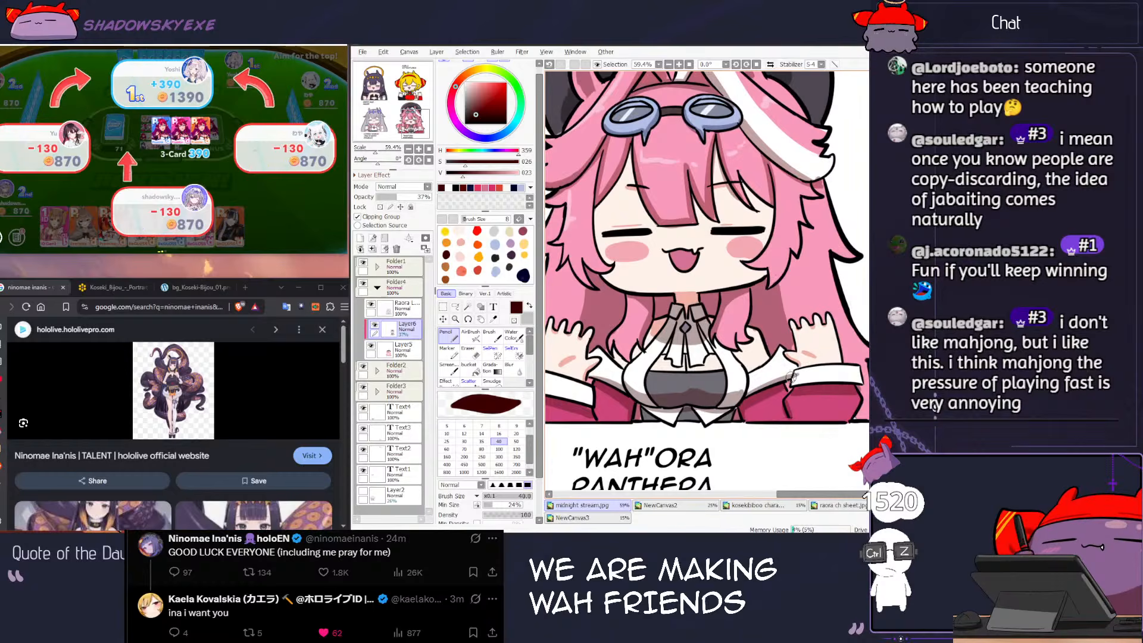
key(e)
key(n)
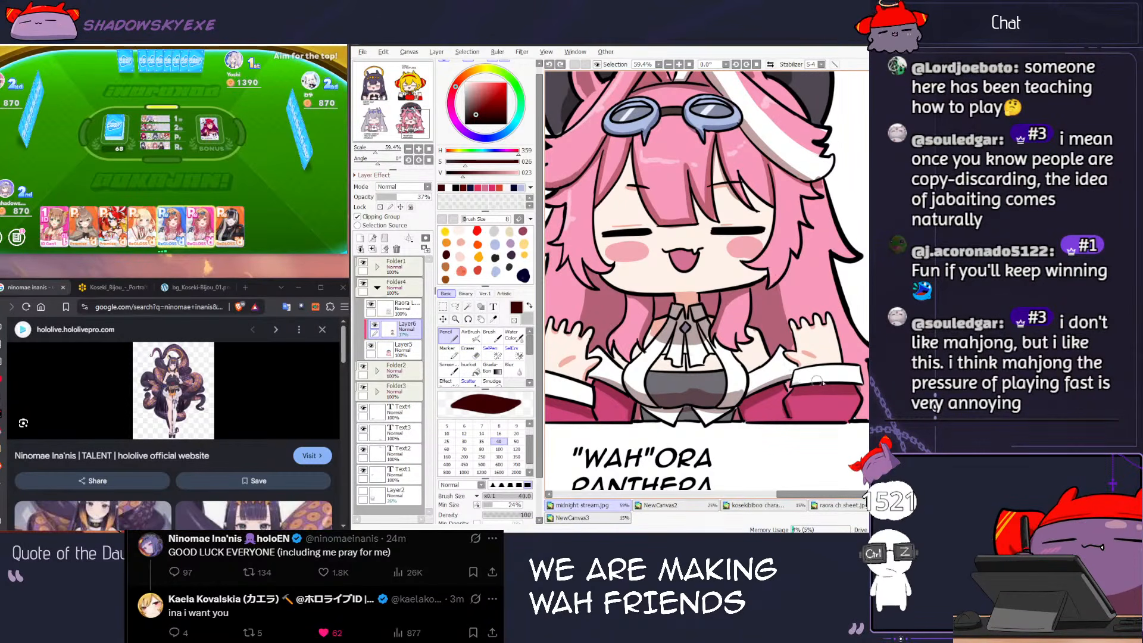
drag(791, 384, 871, 364)
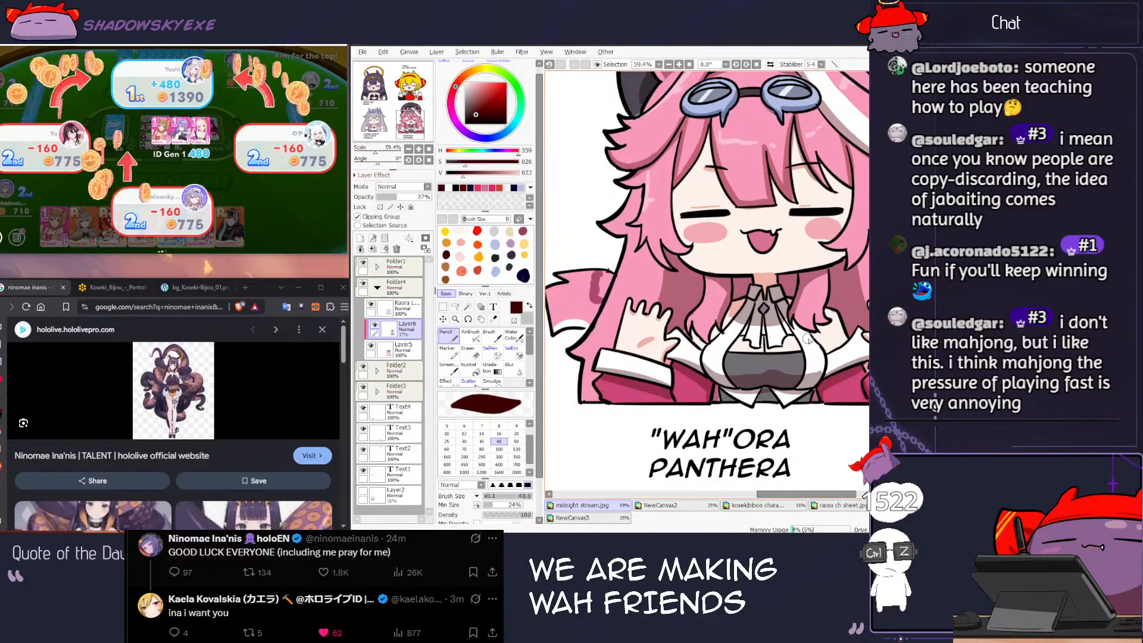
Step: On the pink-haired chibi's line art layer, paint thin white highlights inside both closed eyes with the Pencil at size 9
scroll(673, 393, down, 5)
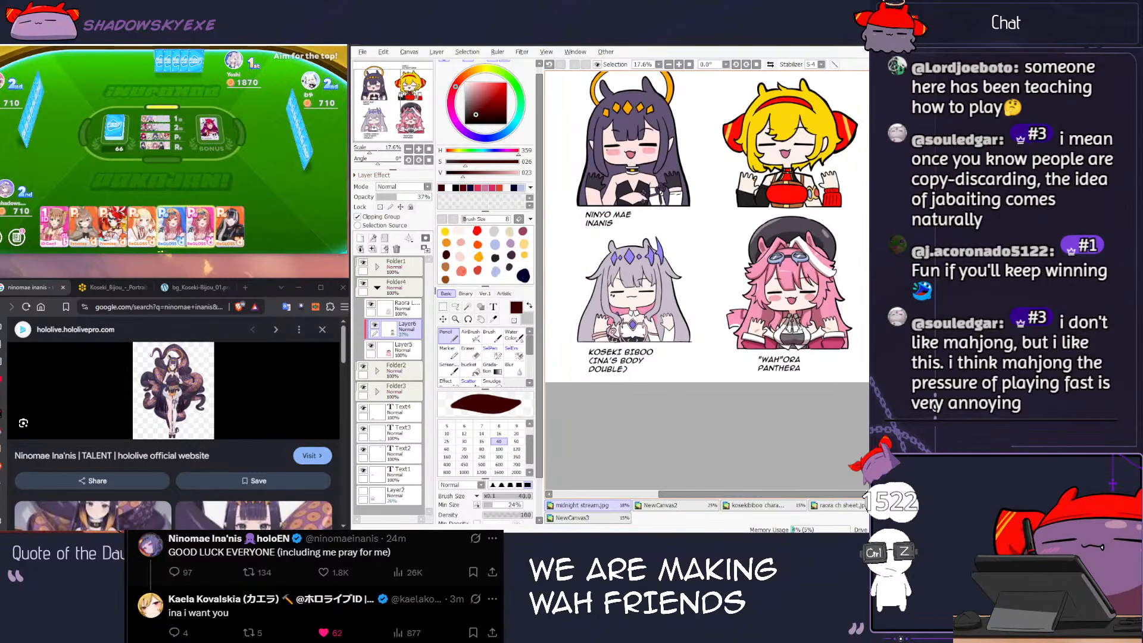
scroll(815, 275, up, 3)
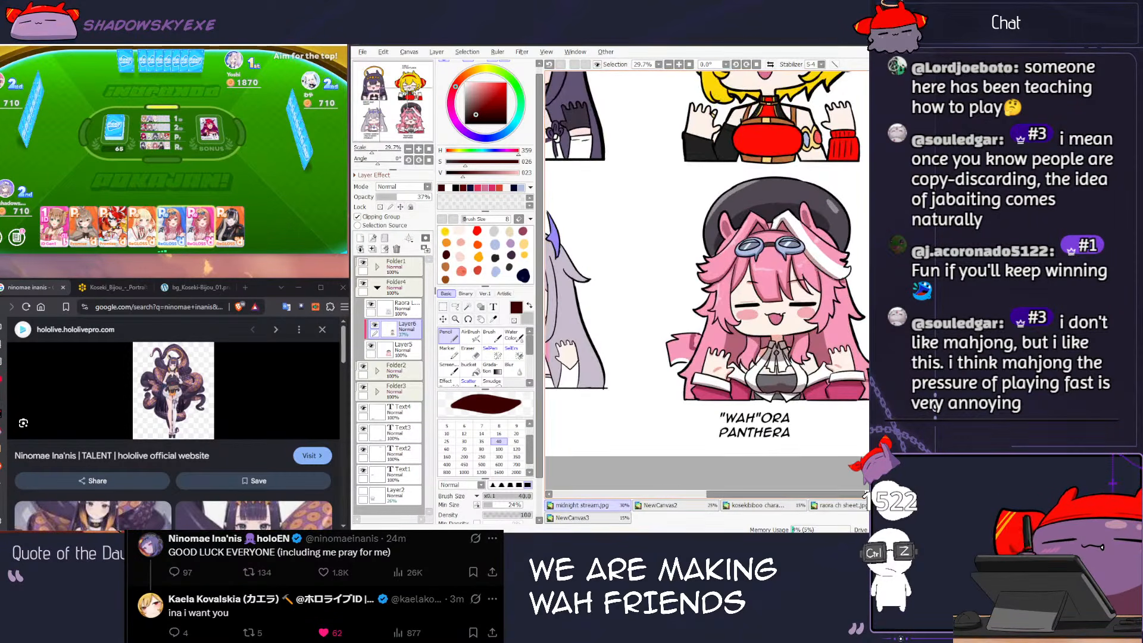
click(397, 311)
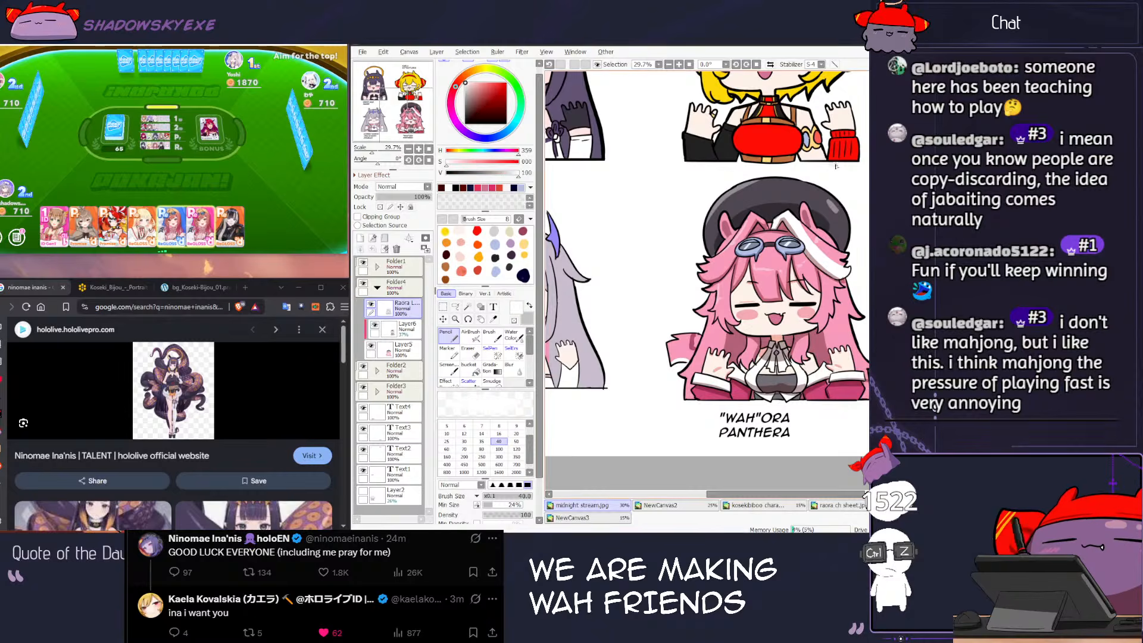
scroll(820, 258, up, 4)
scroll(774, 349, down, 4)
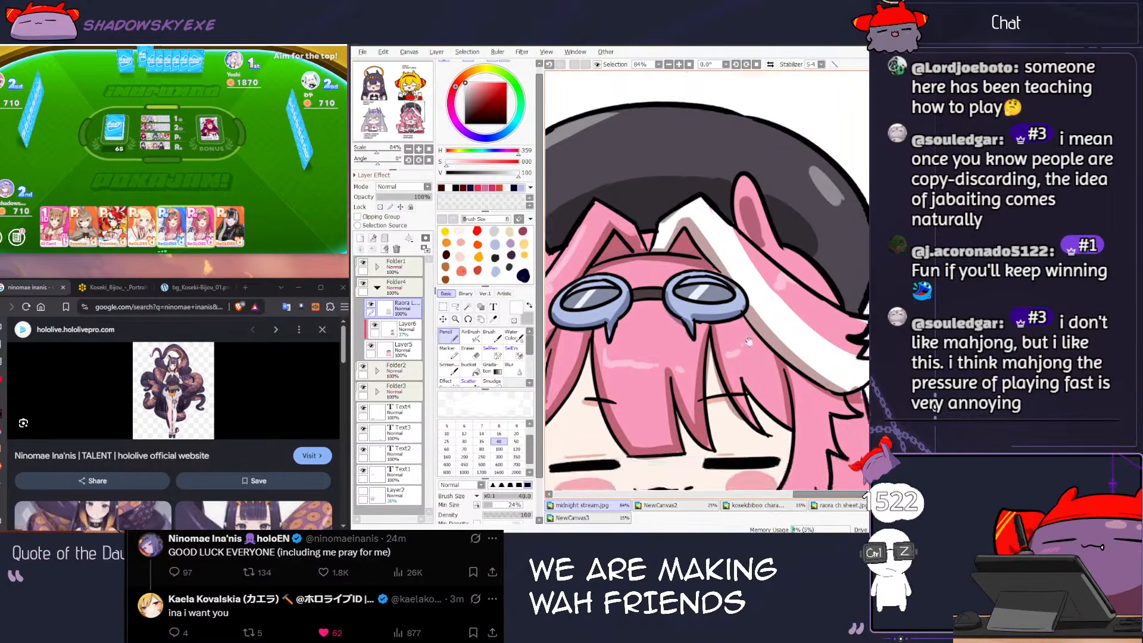
key(e)
key(n)
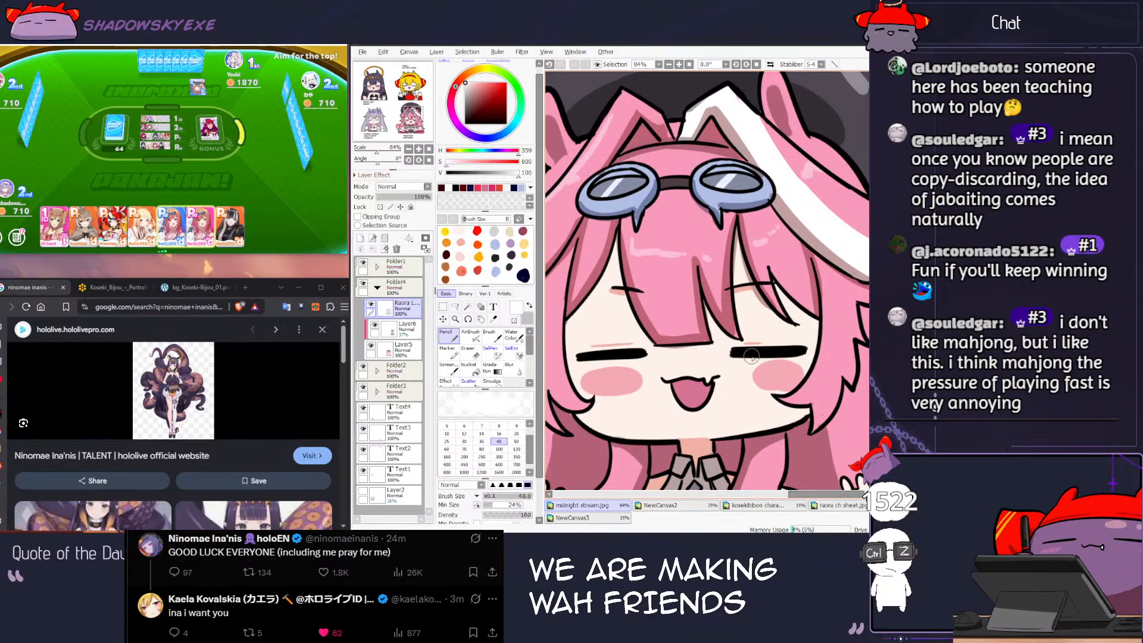
key(bracketright)
key(bracketright)
key(bracketright)
key(bracketleft)
key(bracketleft)
key(bracketleft)
key(bracketleft)
key(bracketleft)
key(bracketleft)
key(bracketleft)
key(bracketleft)
key(bracketleft)
key(bracketleft)
key(bracketleft)
key(bracketleft)
drag(747, 353, 786, 352)
key(ctrl+z)
drag(591, 356, 616, 356)
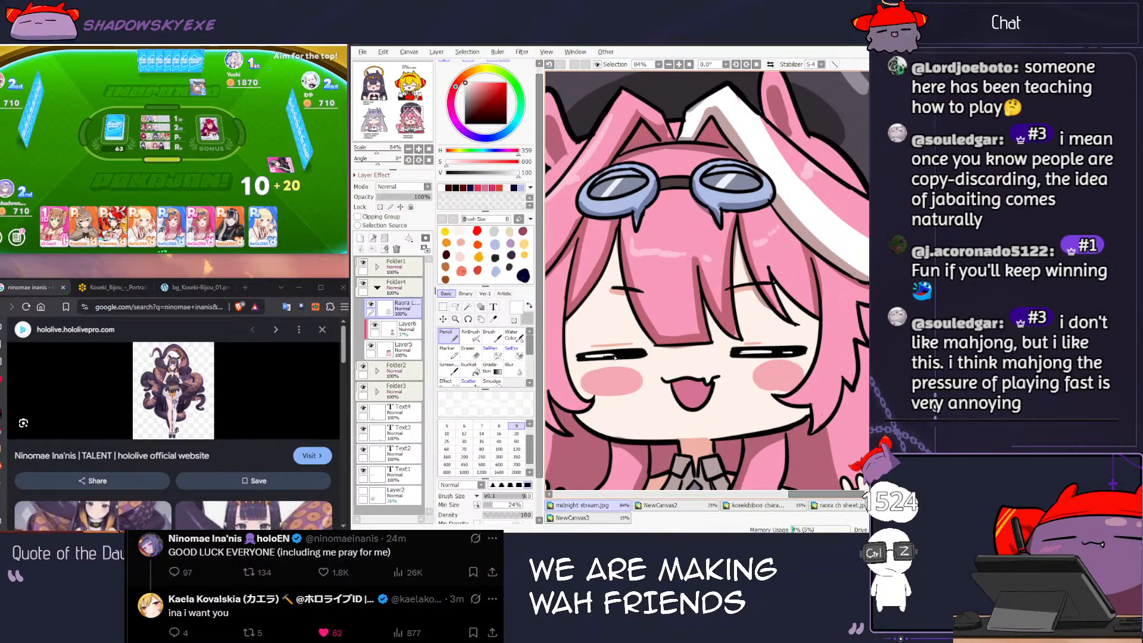
scroll(616, 356, down, 4)
scroll(660, 267, down, 2)
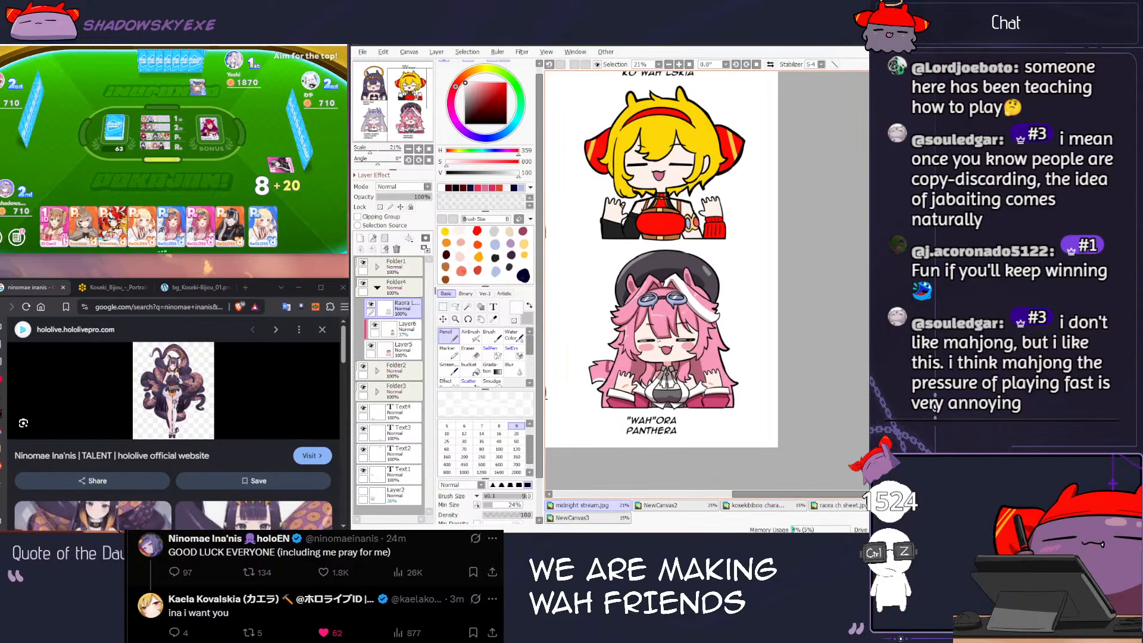
scroll(656, 340, down, 2)
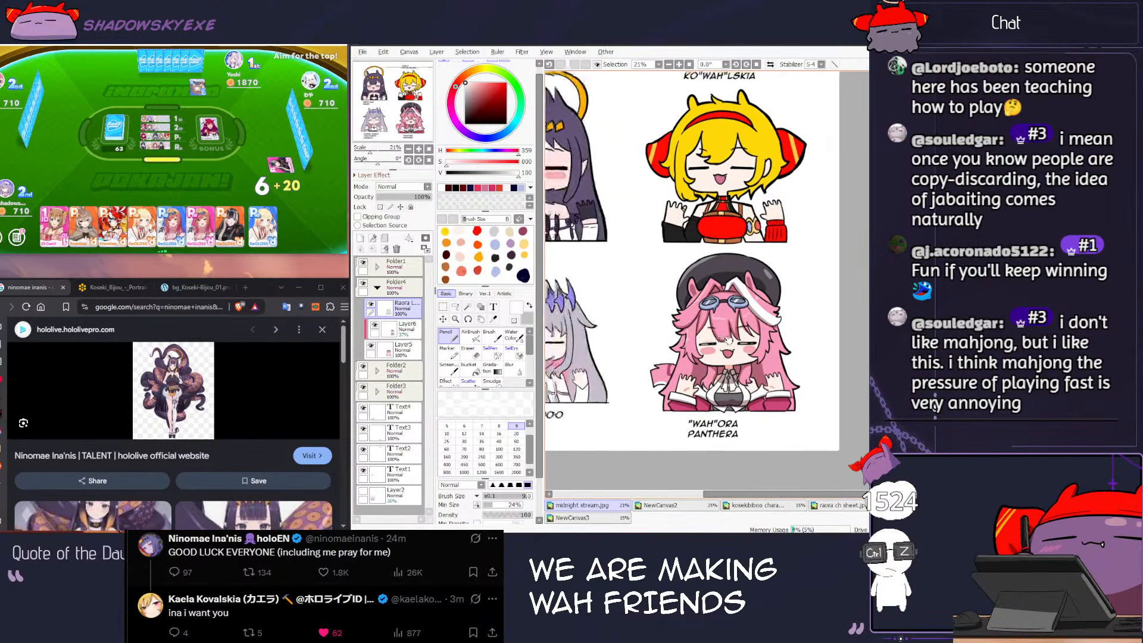
scroll(741, 359, up, 1)
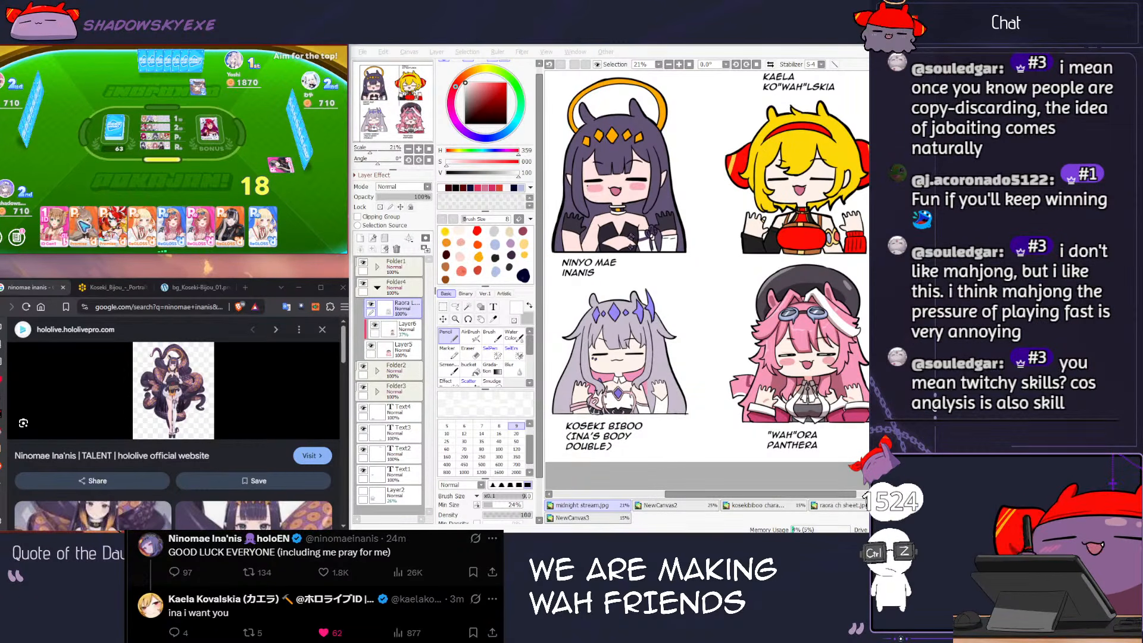
Step: Play the Pokajan turns by discarding two unneeded cards and declaring Pokajan for 120 coins whenever it is offered
click(114, 221)
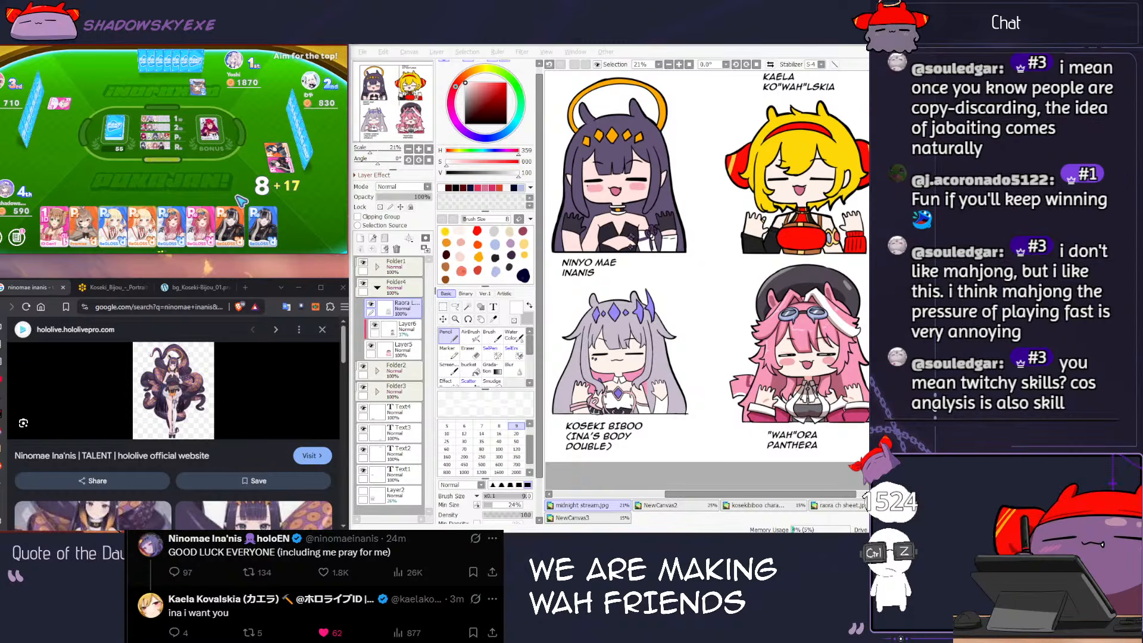
click(76, 241)
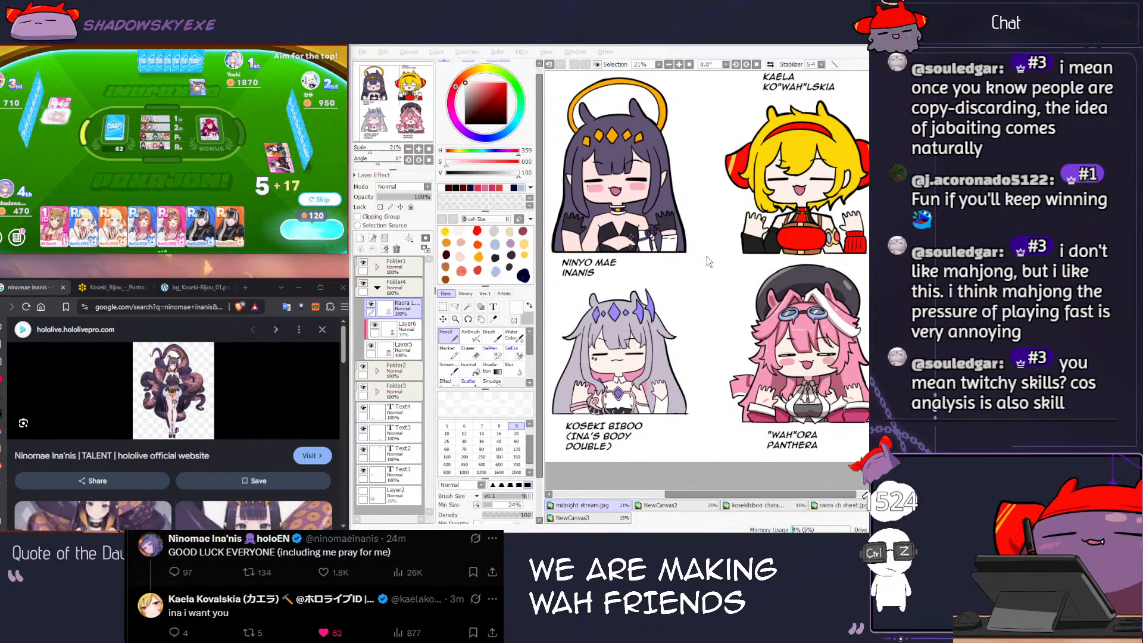
click(322, 231)
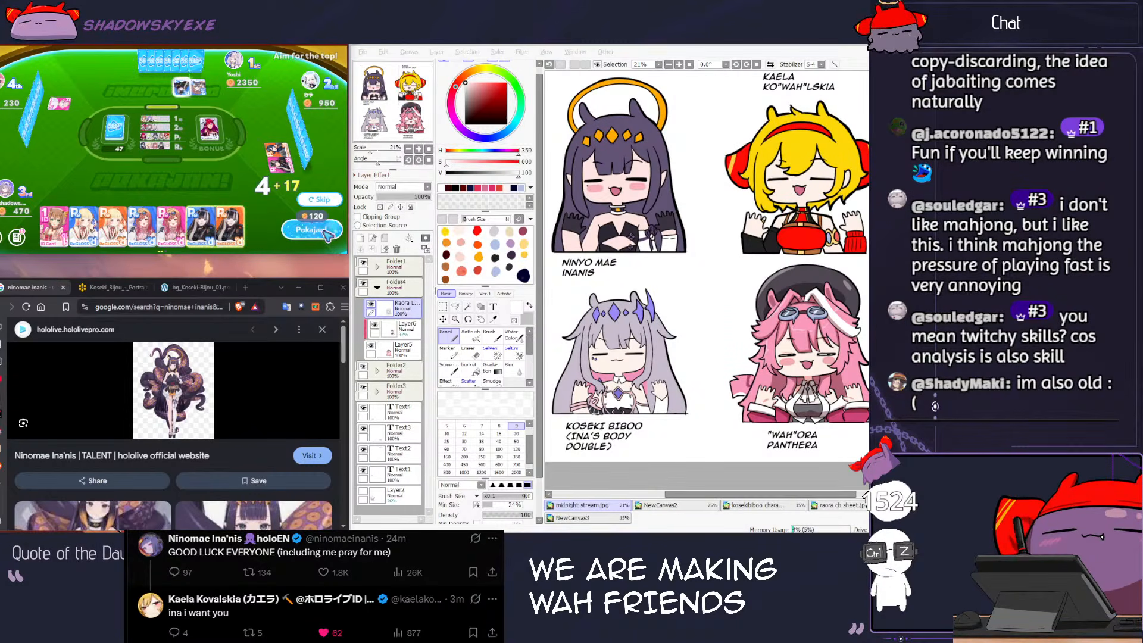
click(327, 235)
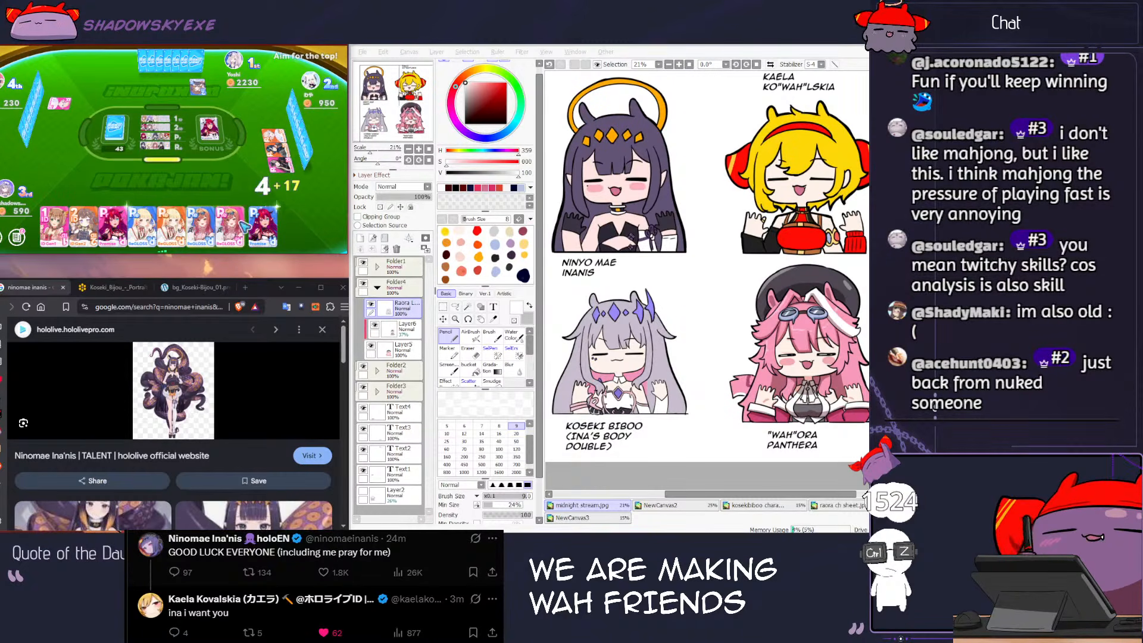
Step: Discard unneeded hand cards in the Pokajan match and declare another Pokajan for 120 coins
click(89, 218)
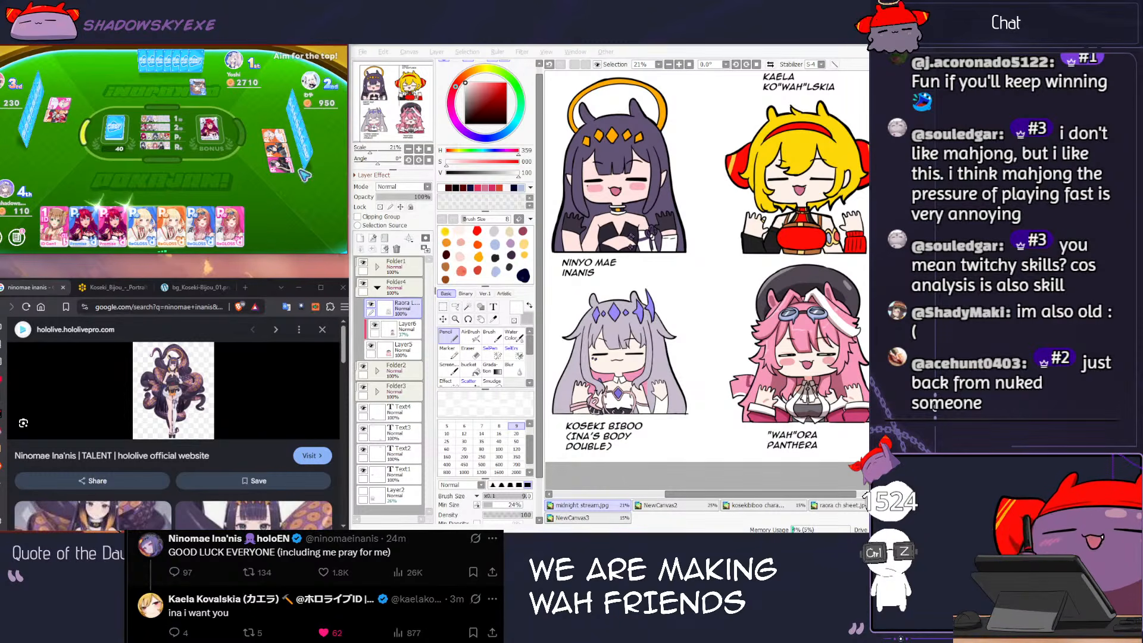
click(244, 69)
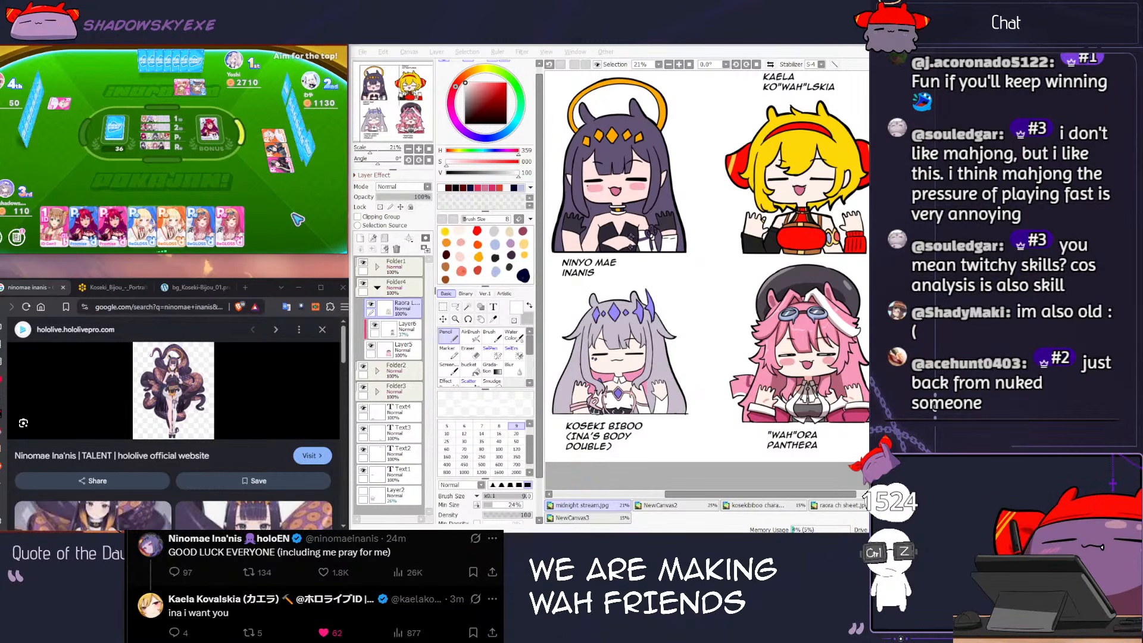
click(54, 229)
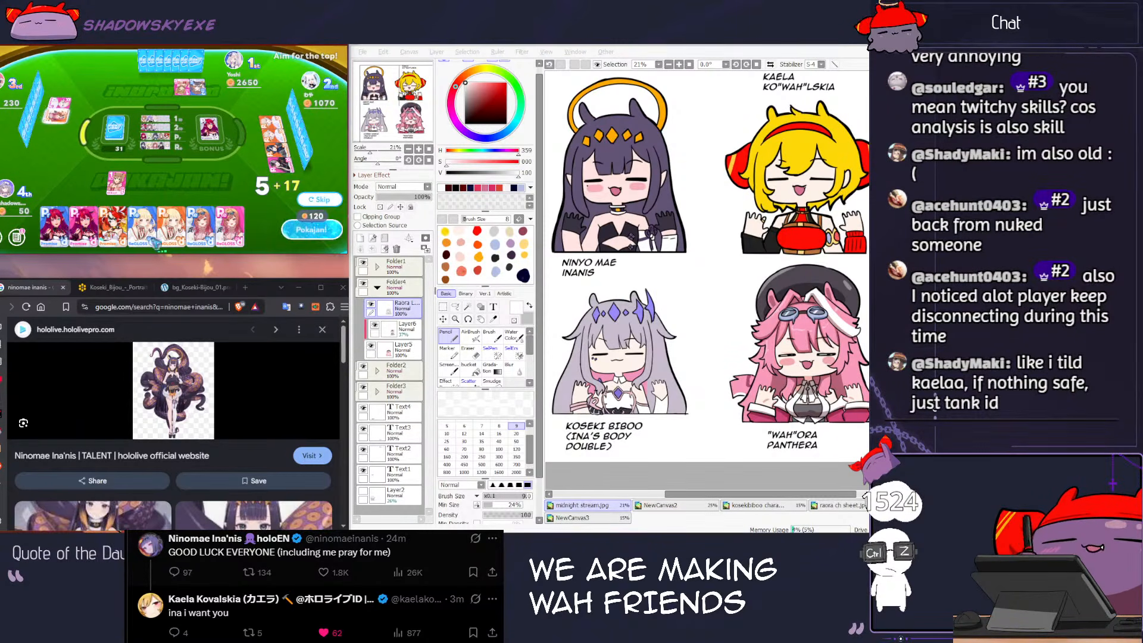
click(321, 233)
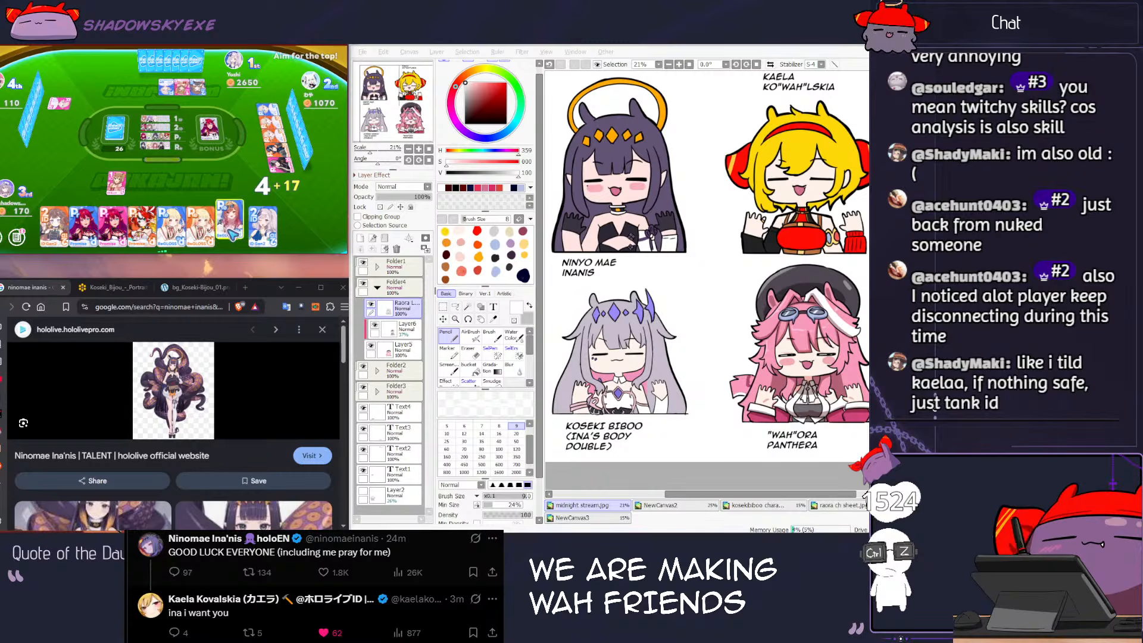
Step: Play out the remaining Pokajan turns, discarding spare cards and declaring Pokajan for 180 and 120 coins
click(231, 230)
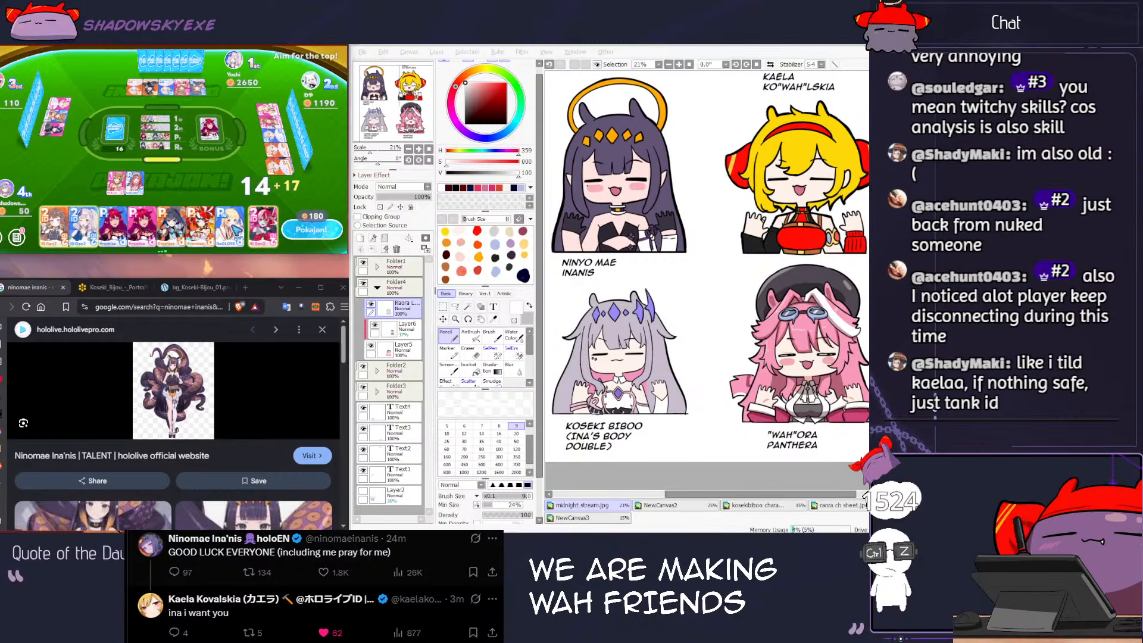
click(310, 230)
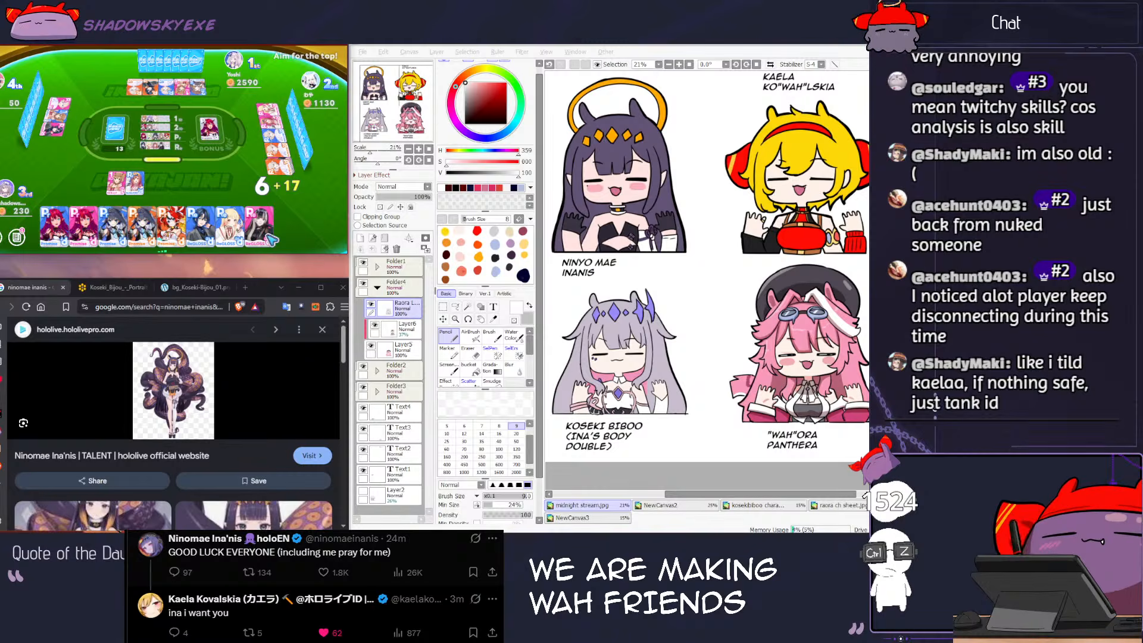
click(229, 232)
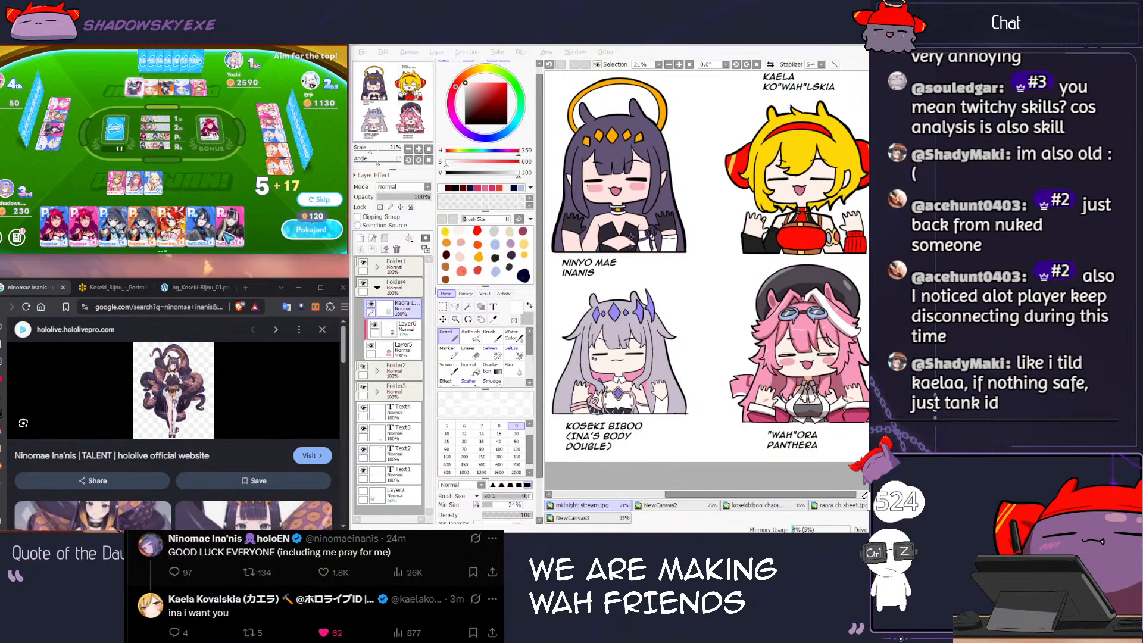
click(305, 234)
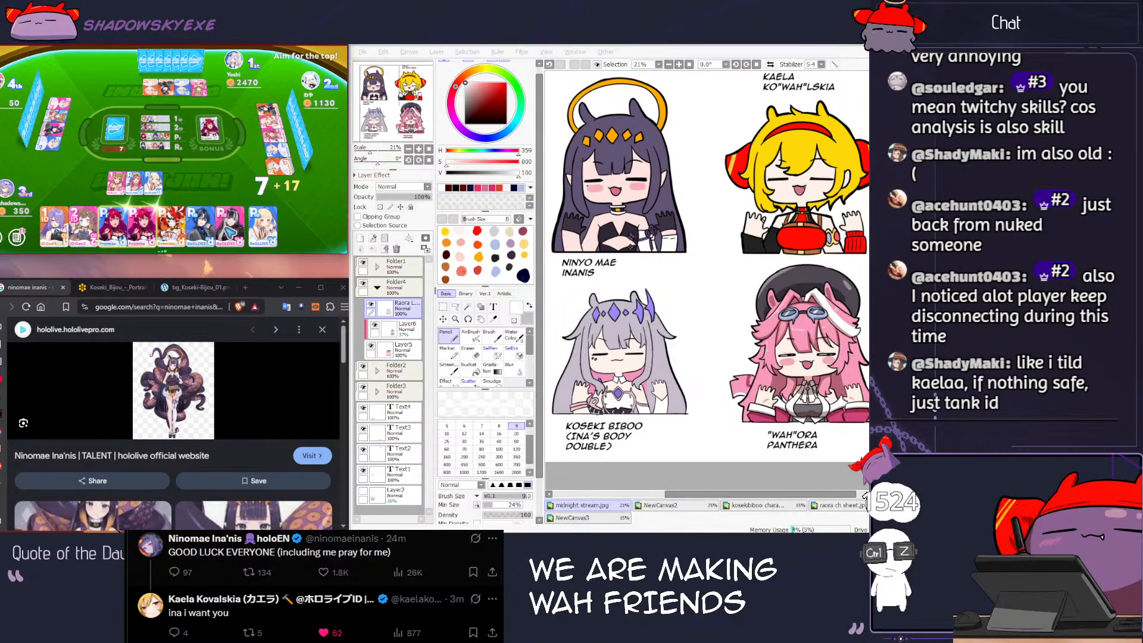
click(206, 232)
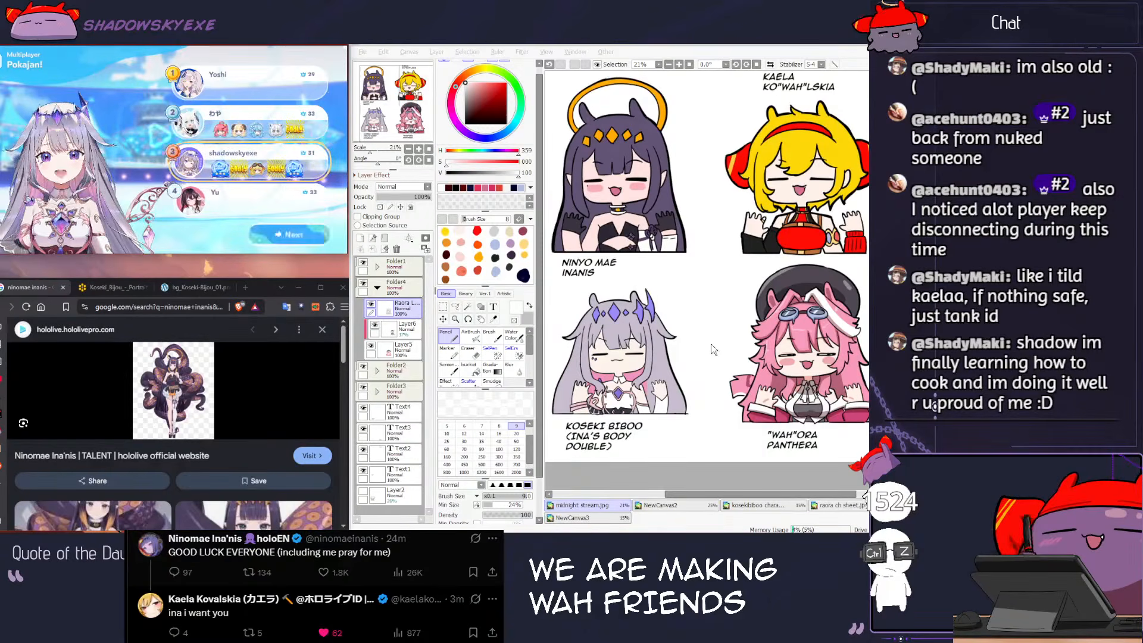
Step: Advance past the Pokajan match ranking and the coin summary
scroll(711, 343, up, 1)
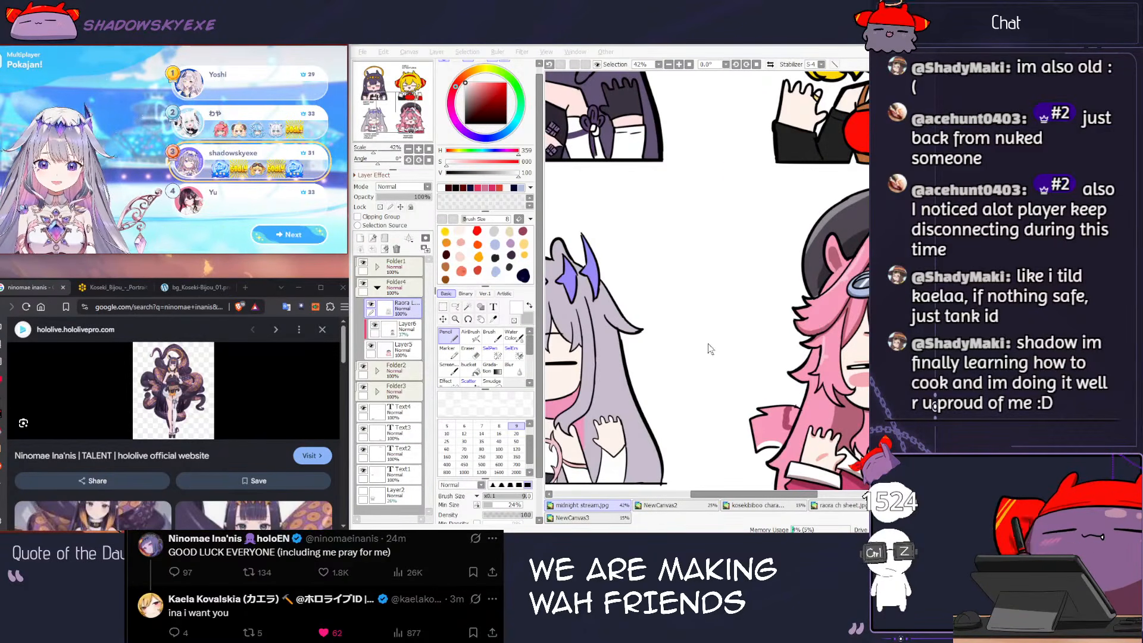
scroll(708, 343, down, 2)
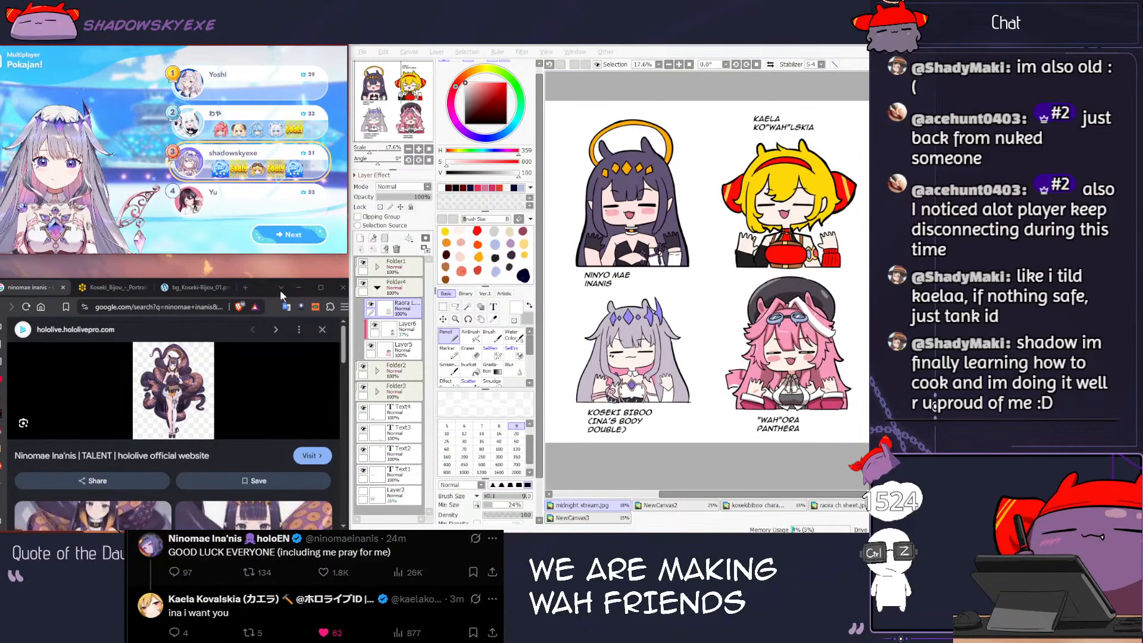
click(287, 236)
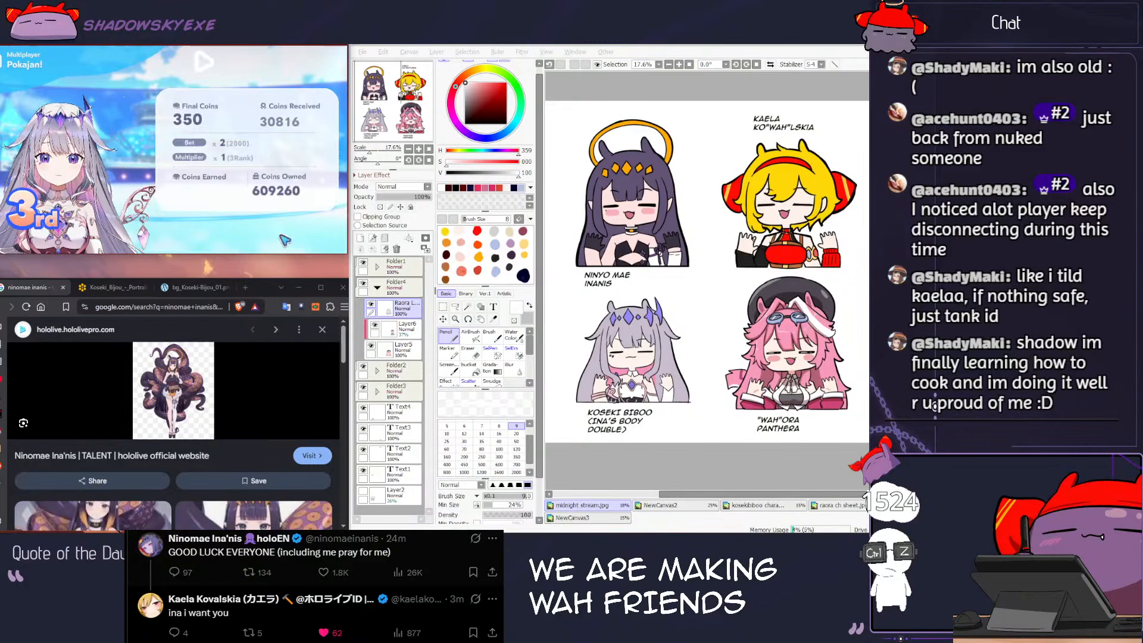
click(287, 237)
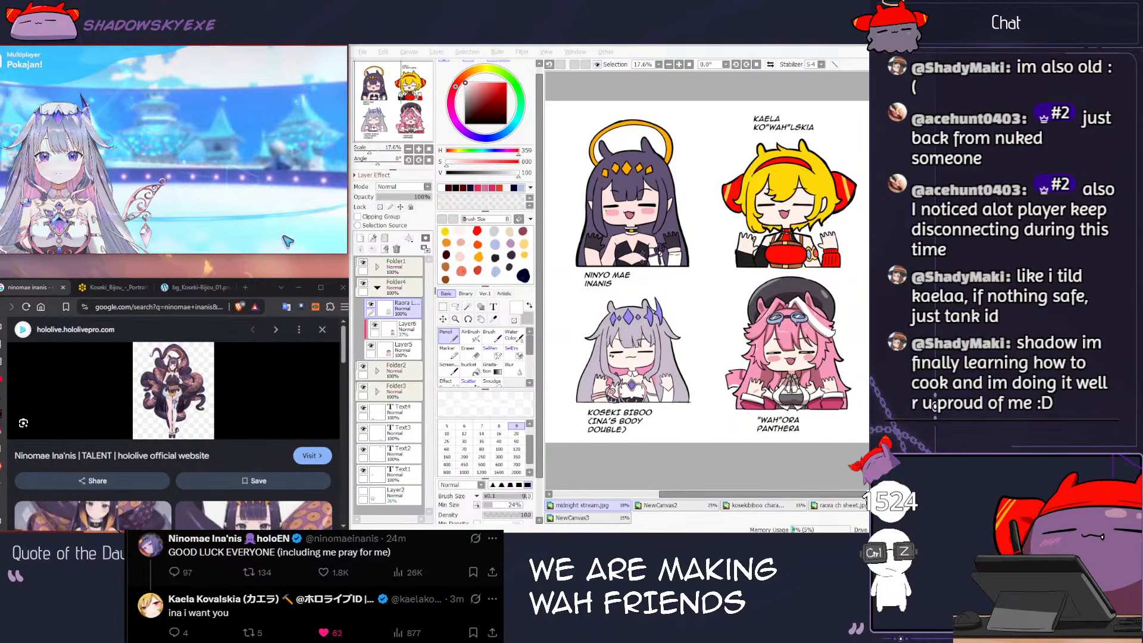
Step: Quit the Pokajan game instead of playing again, confirm the exit, and enlarge the drawing window around the two upper chibis
click(288, 236)
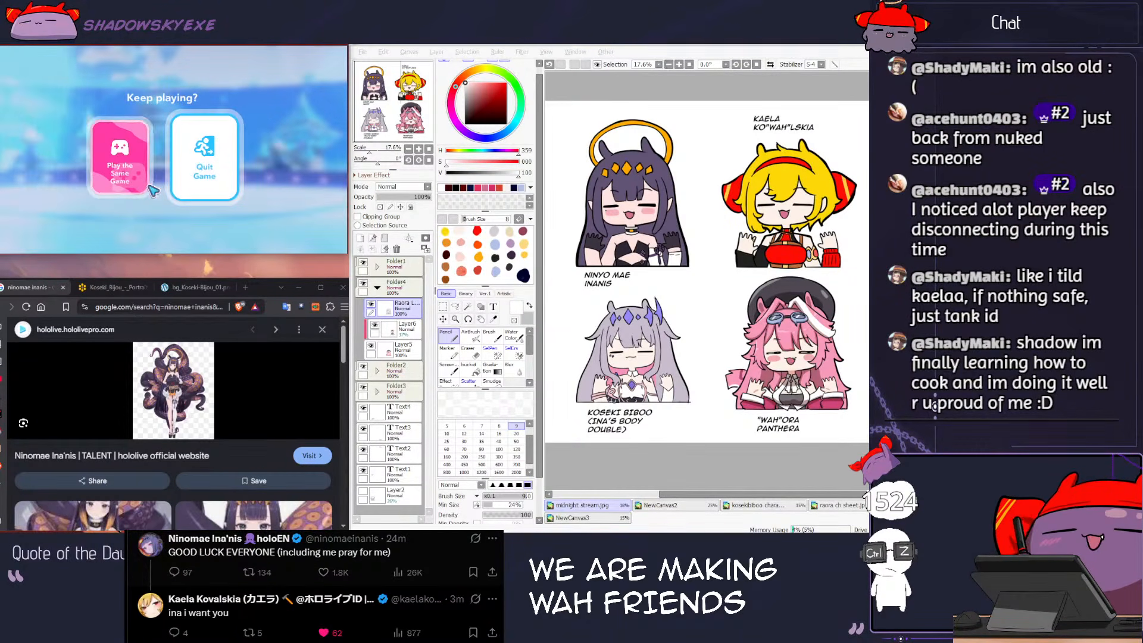
scroll(616, 229, up, 4)
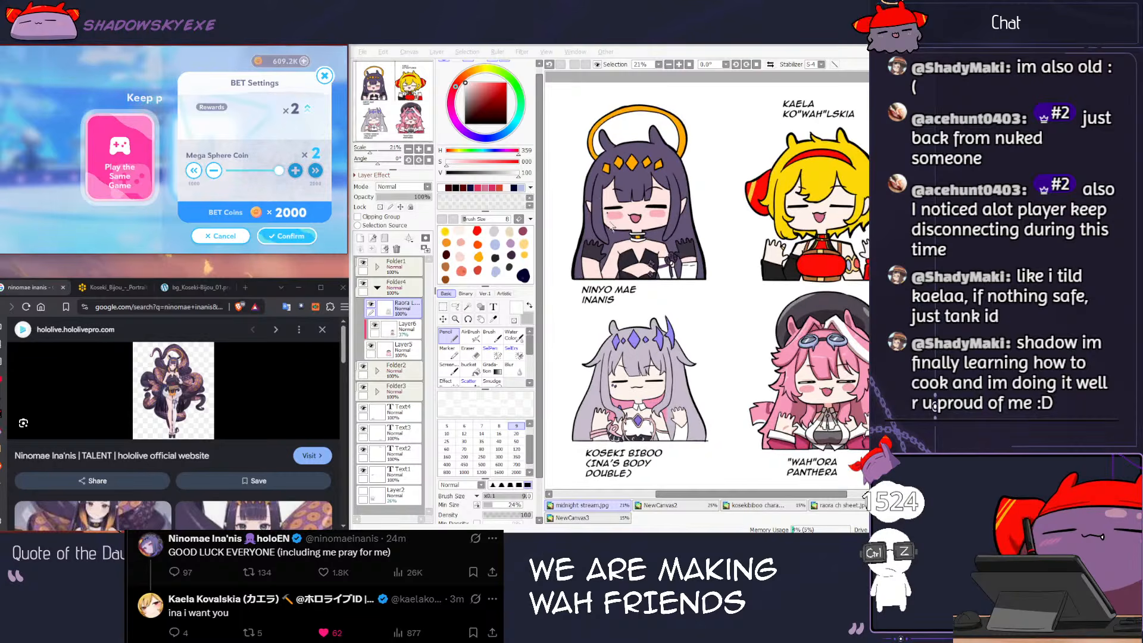
scroll(616, 229, up, 1)
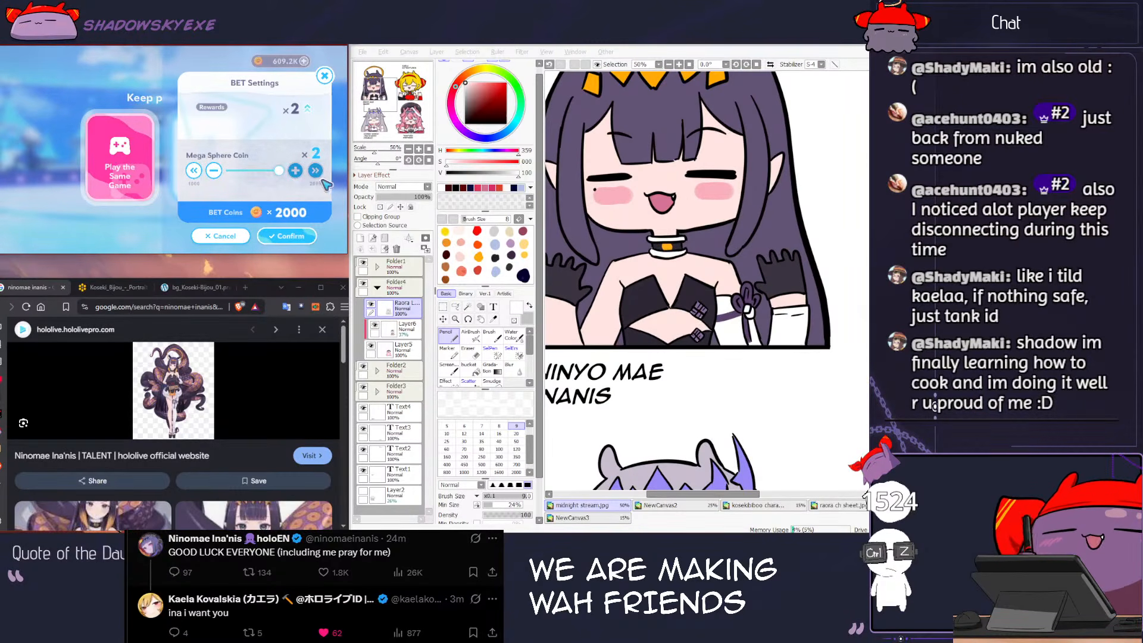
click(367, 267)
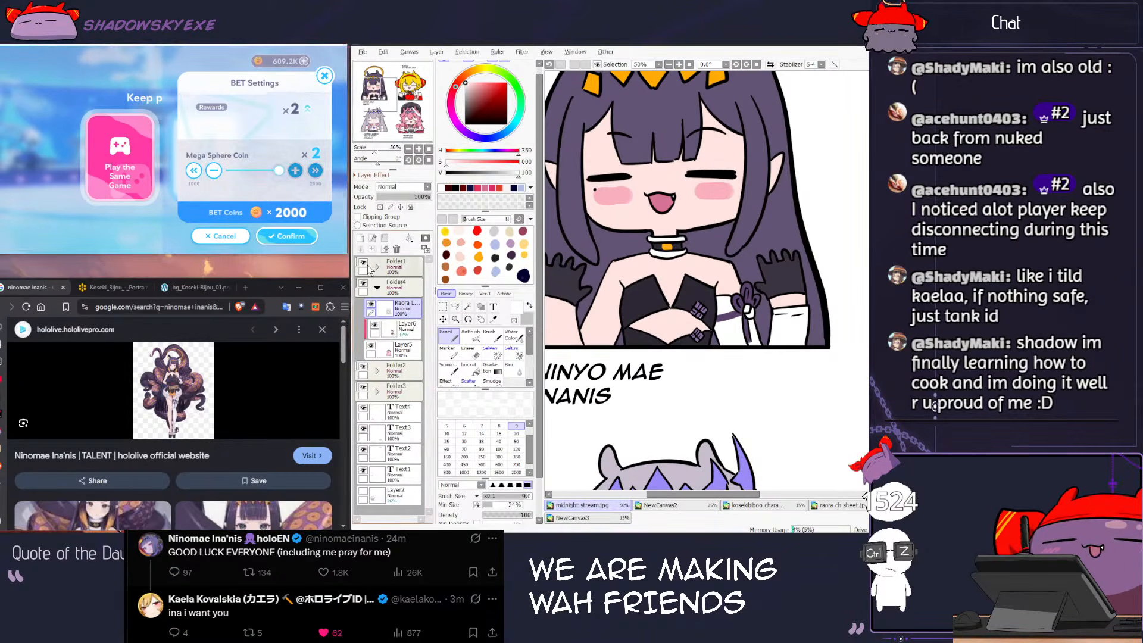
click(336, 42)
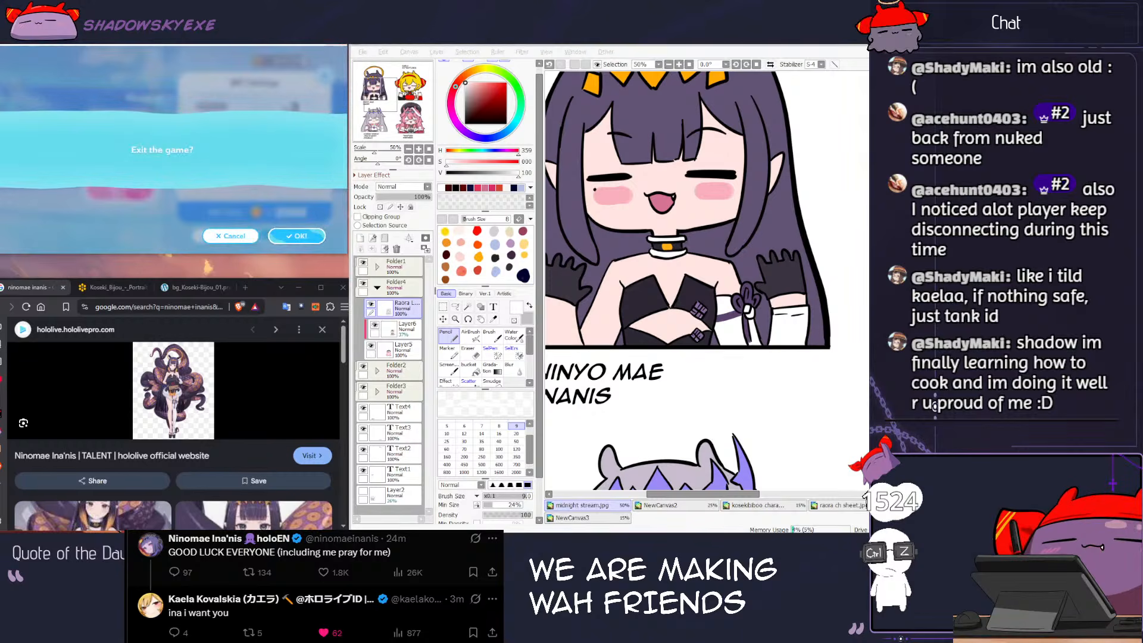
click(753, 48)
click(298, 237)
click(554, 45)
double_click(554, 46)
scroll(557, 192, down, 1)
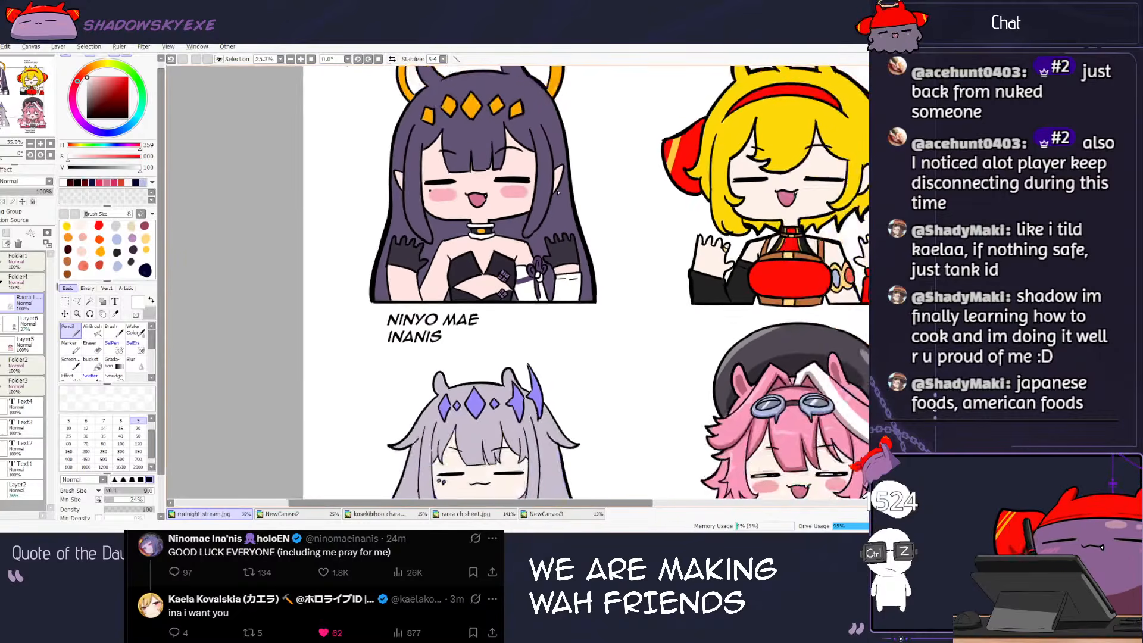
drag(648, 237, 550, 318)
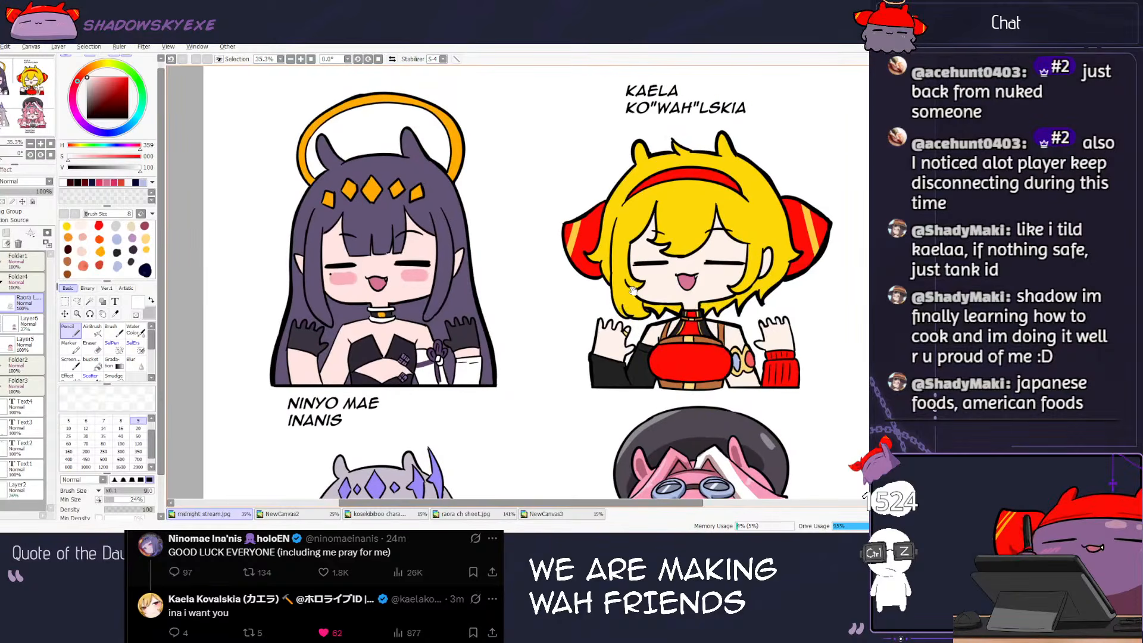
Step: Expand Folder2 and Folder3 in the layer list and make the yellow-haired chibi's line art layer active
click(2, 283)
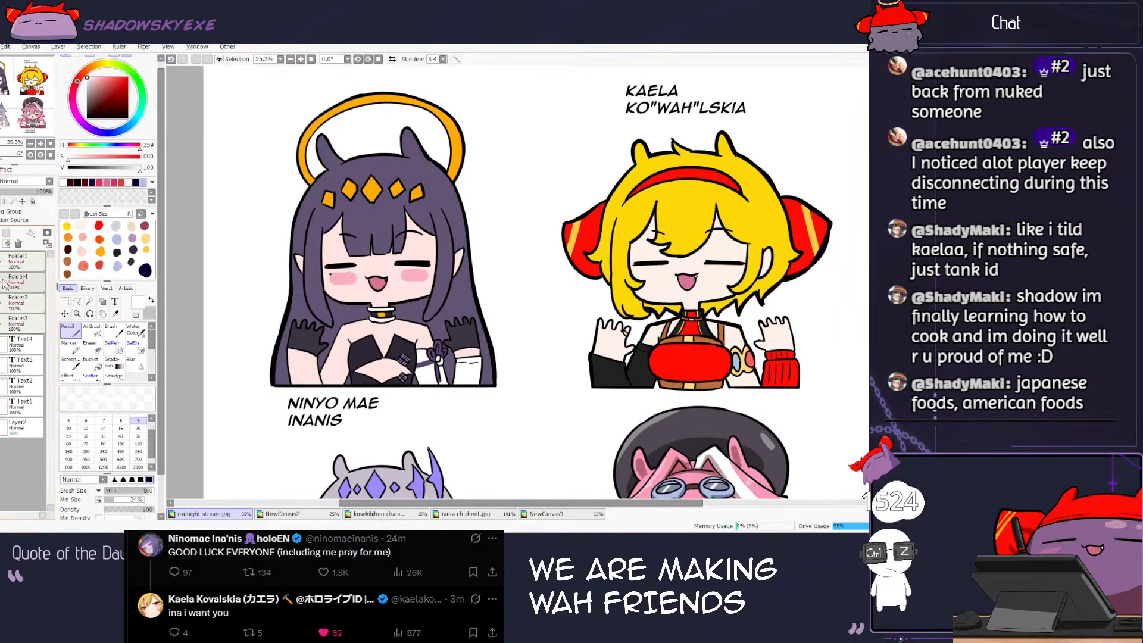
click(2, 282)
click(2, 366)
click(3, 427)
click(25, 470)
click(27, 446)
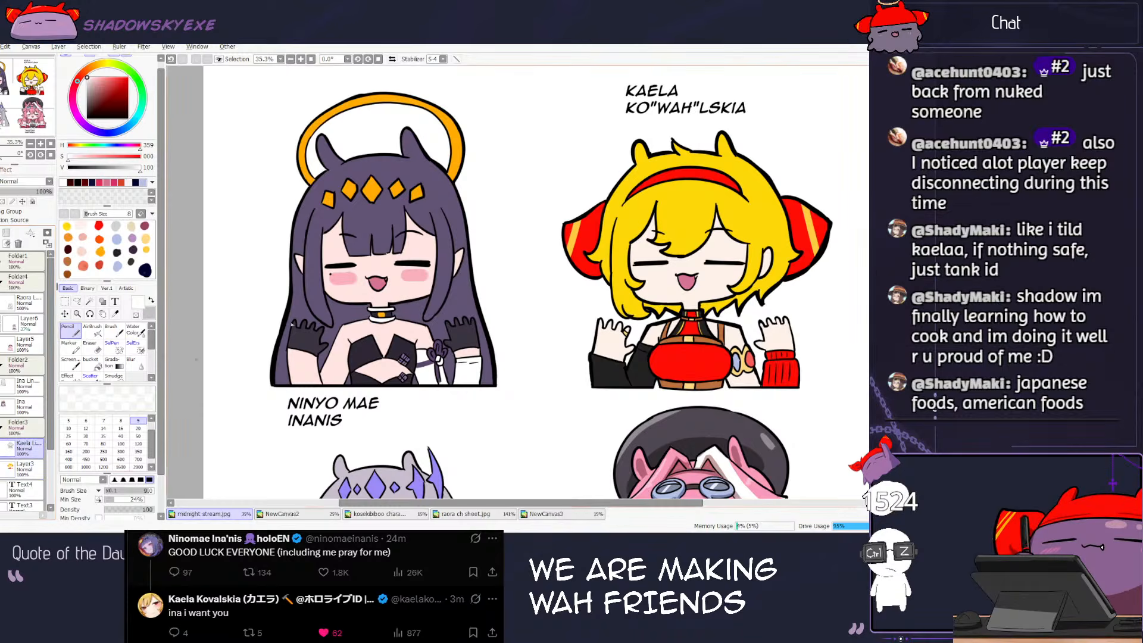
Step: Select the yellow-haired chibi's hair regions with the Magic Wand and add a new layer above Layer3
click(89, 301)
click(765, 229)
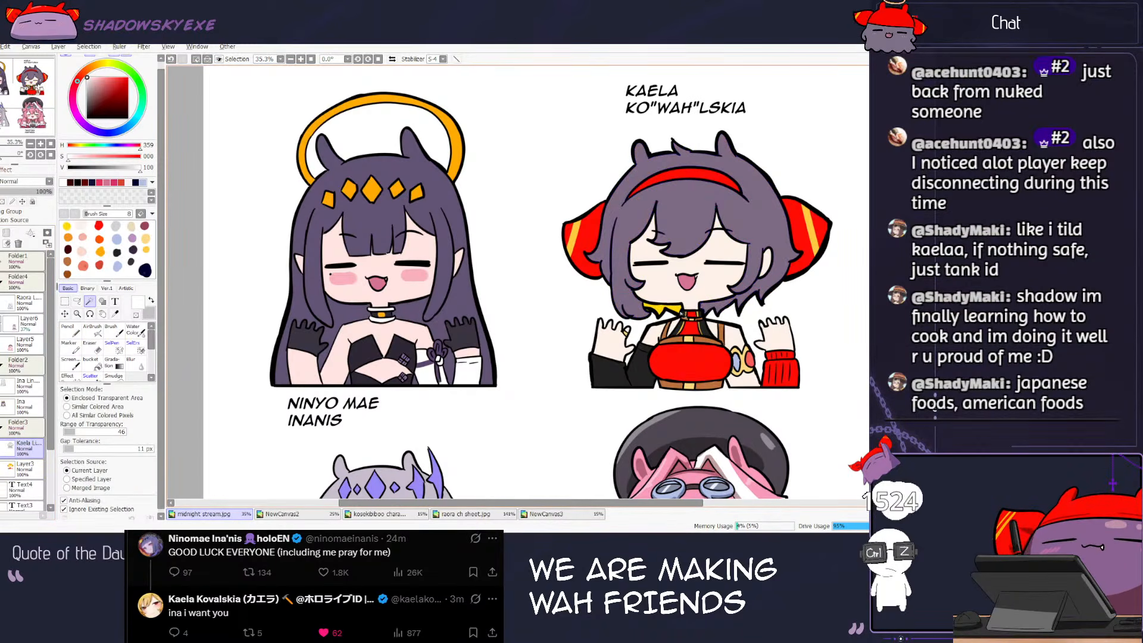
key(ctrl+i)
key(ctrl+z)
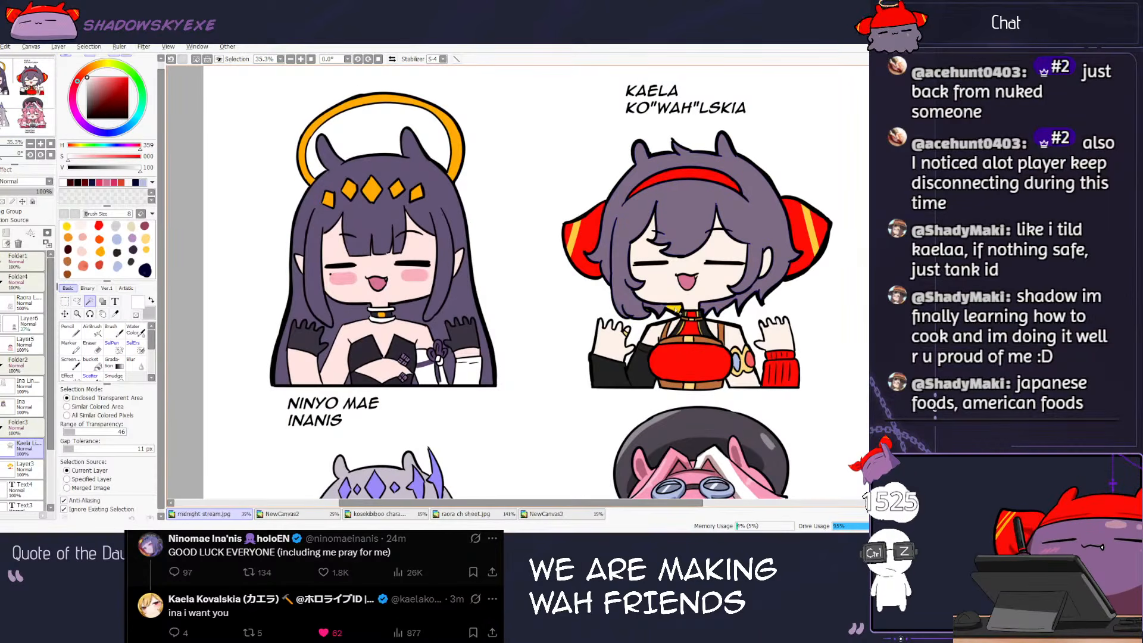
click(25, 469)
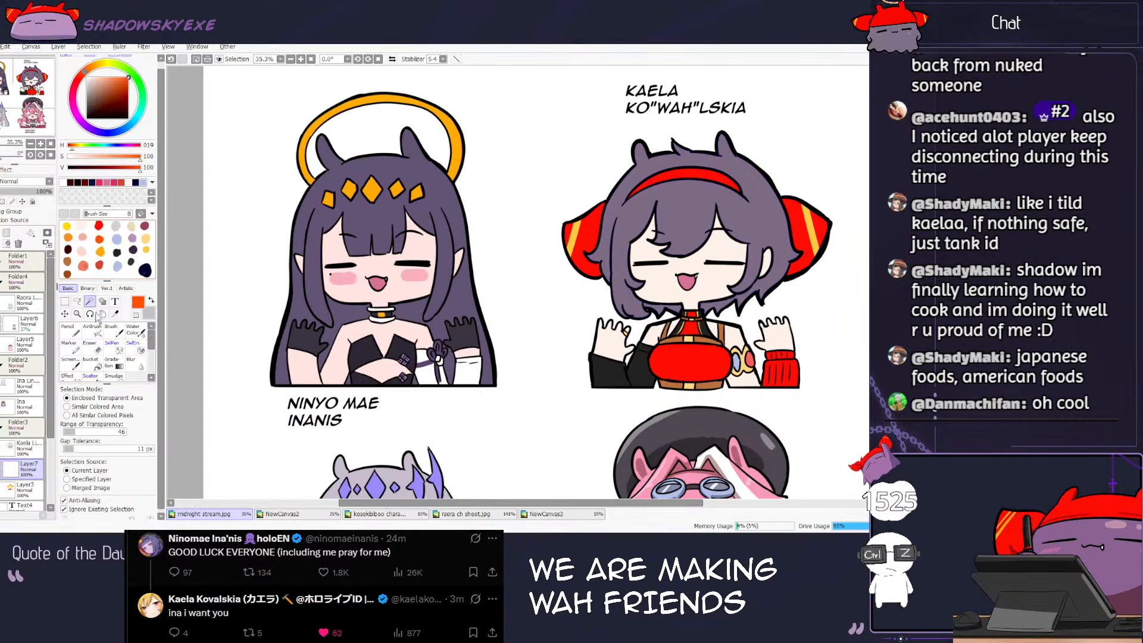
Step: Airbrush a soft orange gradient over the yellow hair, set the layer's opacity to 50%, and deselect
click(93, 332)
click(138, 444)
drag(571, 285, 582, 316)
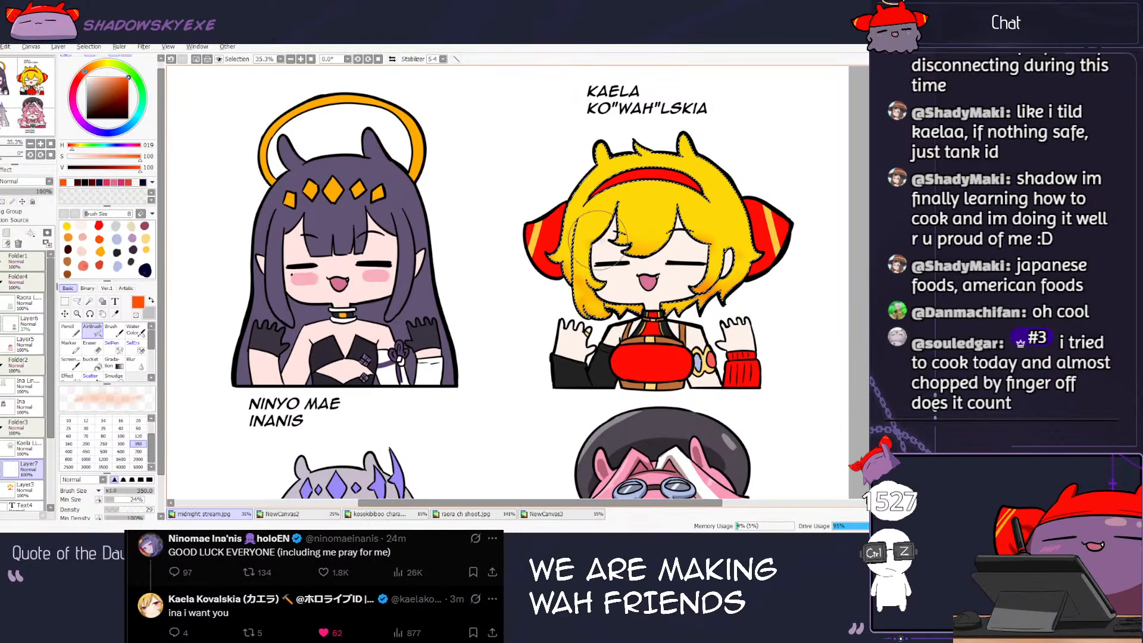
click(26, 191)
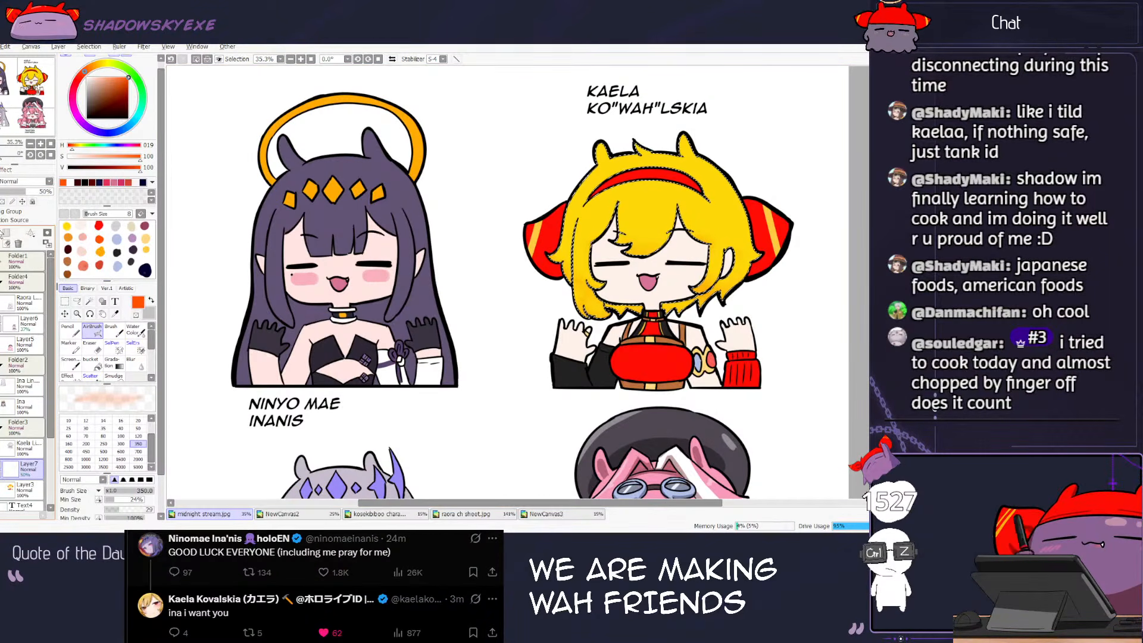
key(ctrl+d)
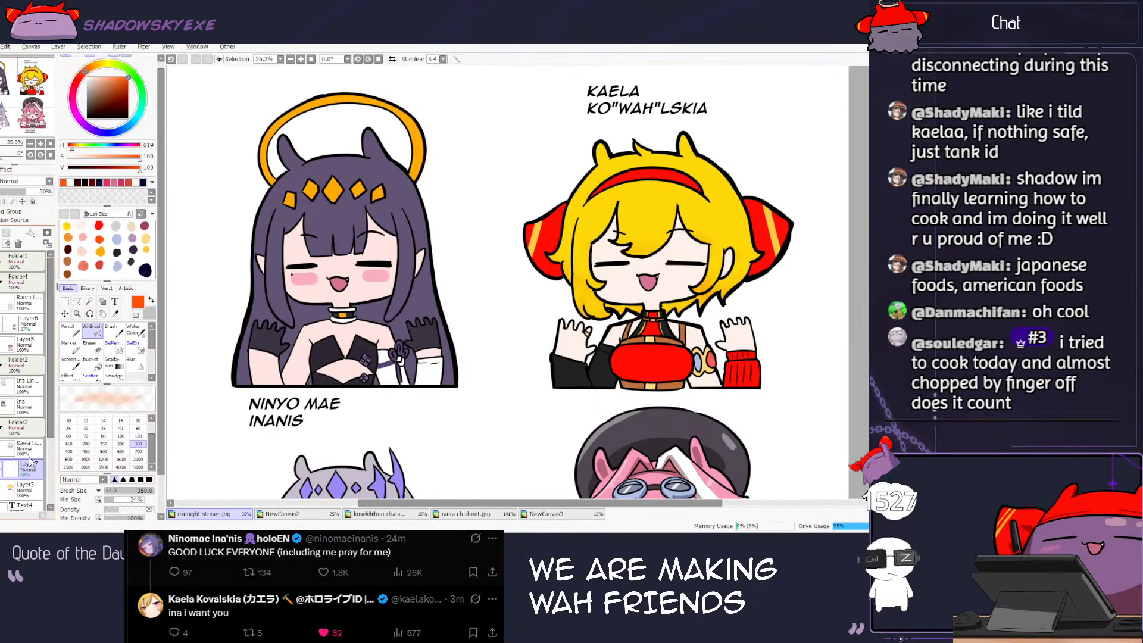
Step: Make Layer3 active, set the Pencil to dark red at size 4, and clear the hair selection
key(ctrl+z)
click(27, 489)
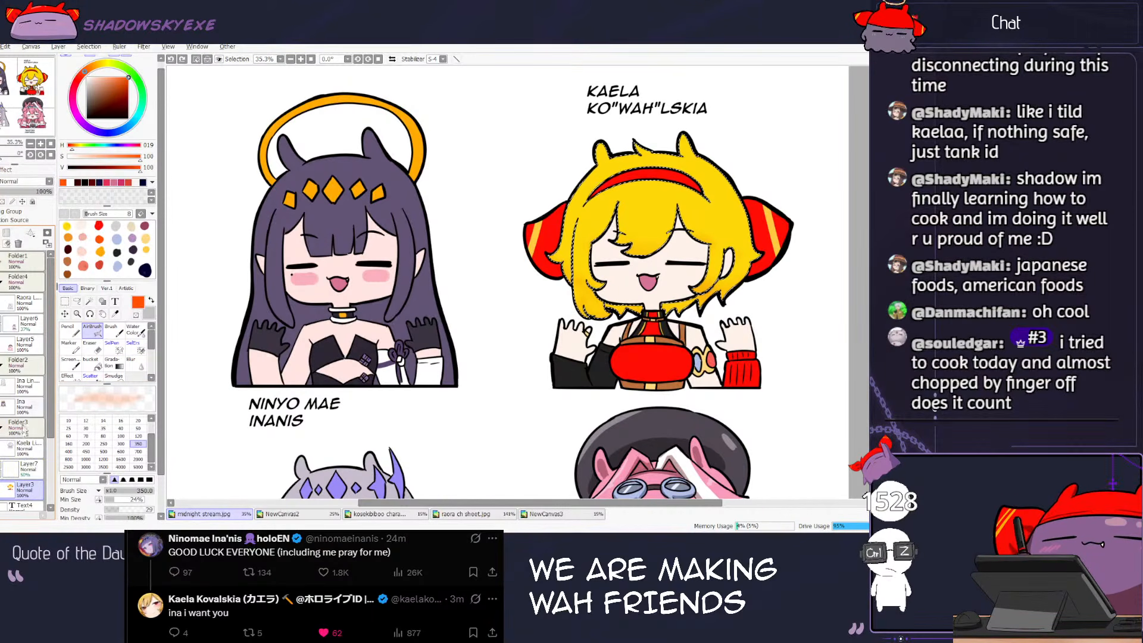
click(26, 447)
click(30, 494)
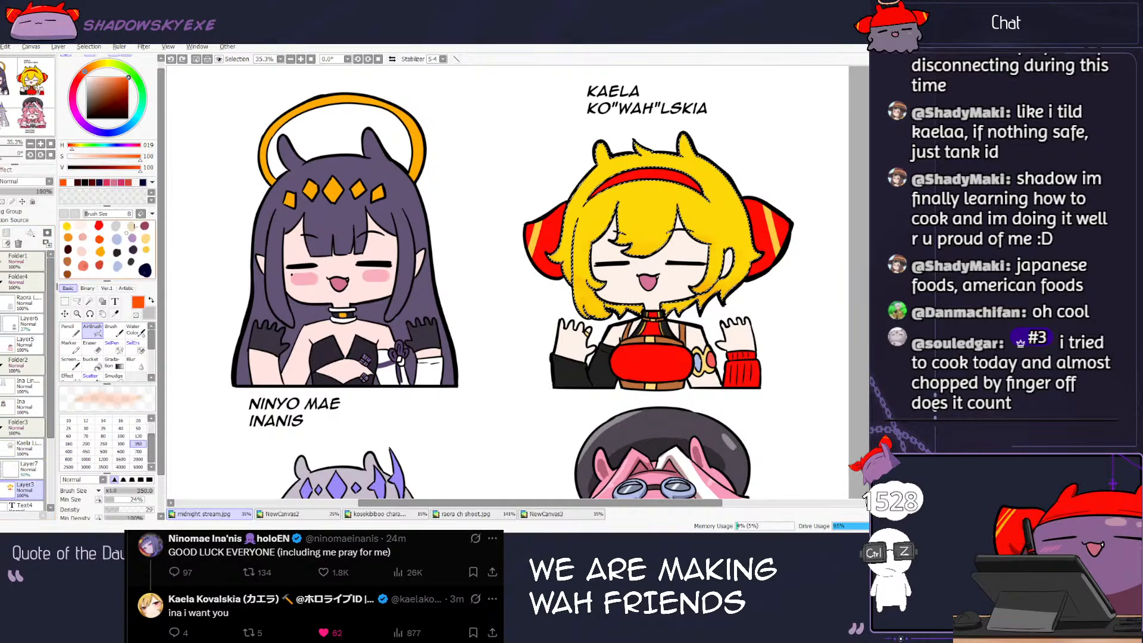
right_click(67, 250)
key(n)
key(bracketleft)
key(bracketleft)
key(bracketleft)
key(bracketleft)
key(bracketleft)
key(ctrl+d)
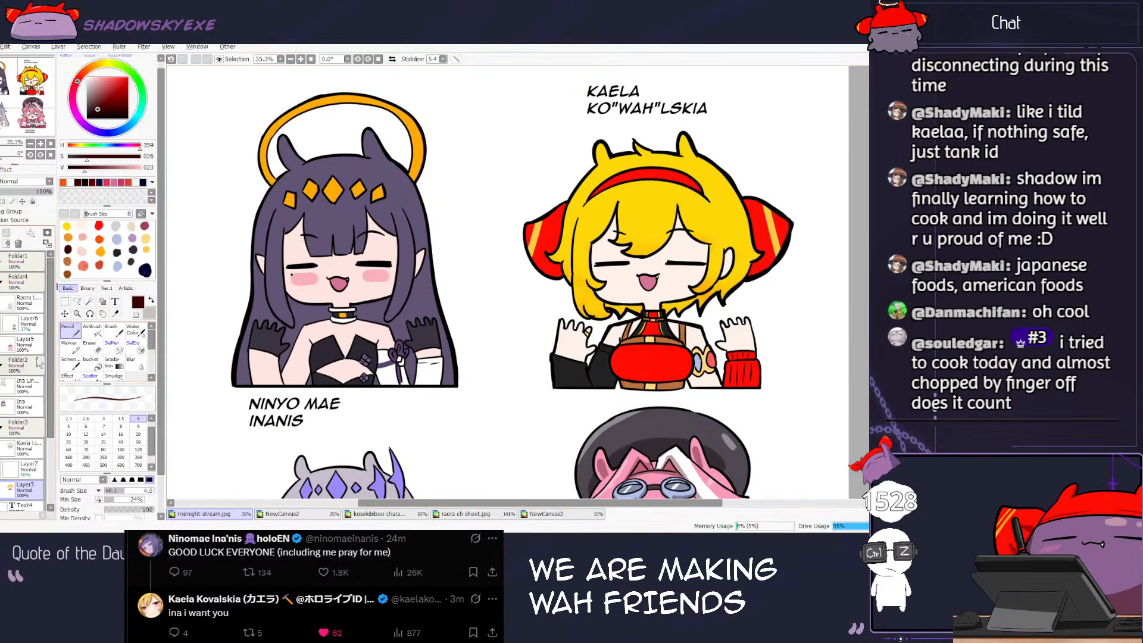
Step: Select the yellow-haired chibi's red neck piece and red top from the line art layer, then return to Layer3
click(29, 449)
key(w)
click(652, 320)
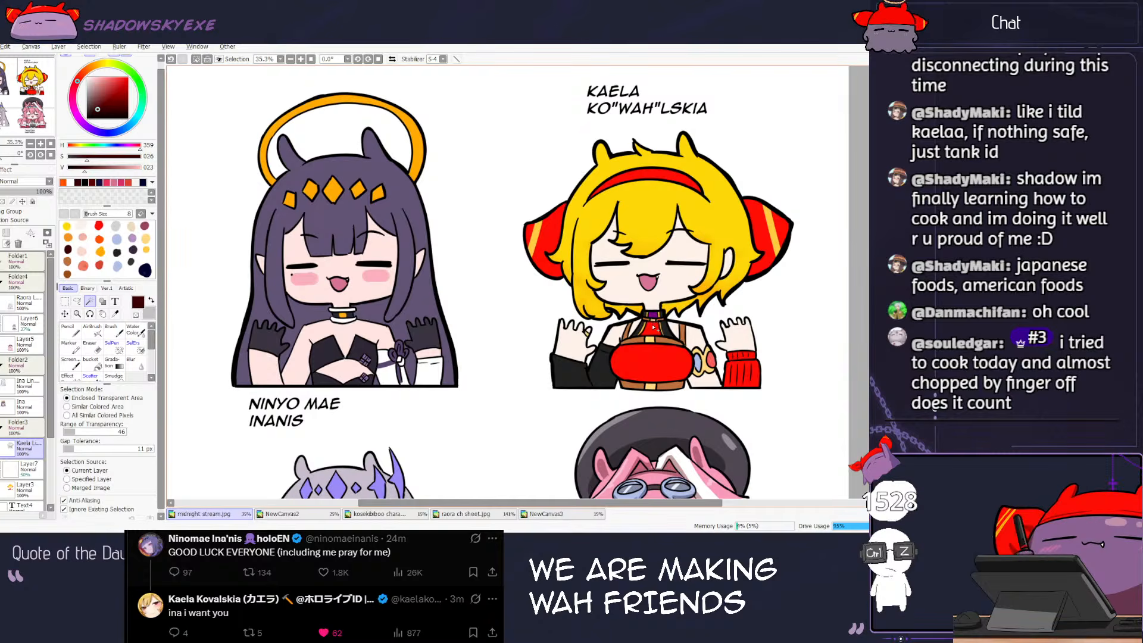
click(652, 360)
click(21, 493)
click(29, 470)
click(29, 488)
Step: Draw dark red ribbing lines on the selected neck piece and top, raise the Pencil size to 7, and deselect
key(n)
drag(648, 325, 658, 325)
key(ctrl+z)
key(ctrl+z)
mouse_move(649, 381)
mouse_down()
mouse_move(651, 315)
mouse_move(649, 370)
mouse_up()
key(])
key(])
key(])
key(ctrl+z)
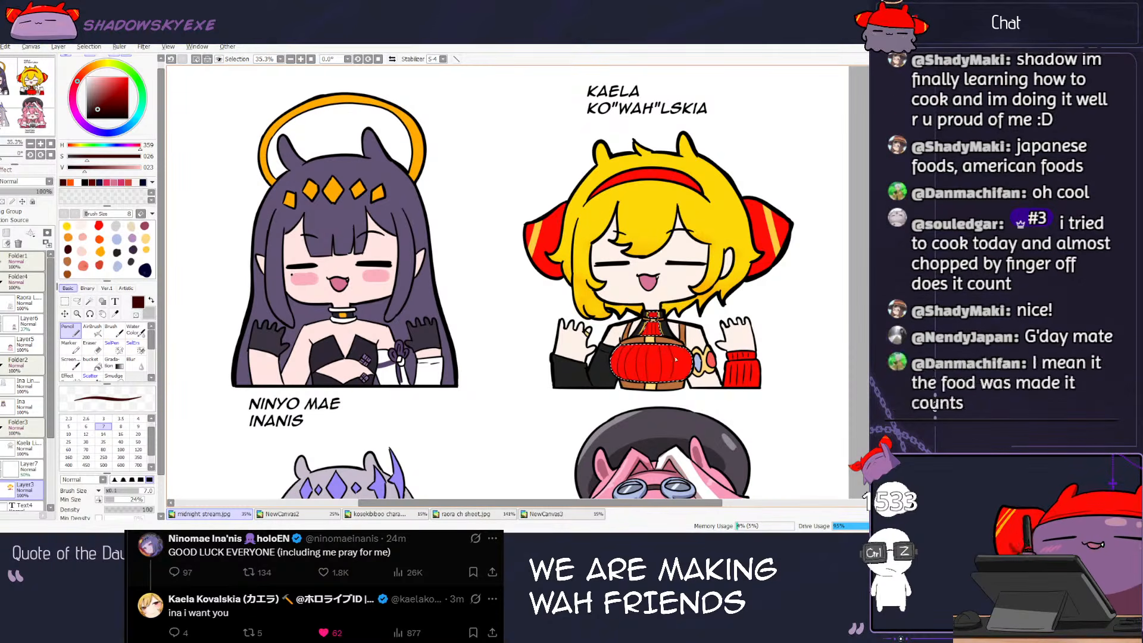
key(ctrl+d)
scroll(616, 331, down, 2)
scroll(616, 331, up, 2)
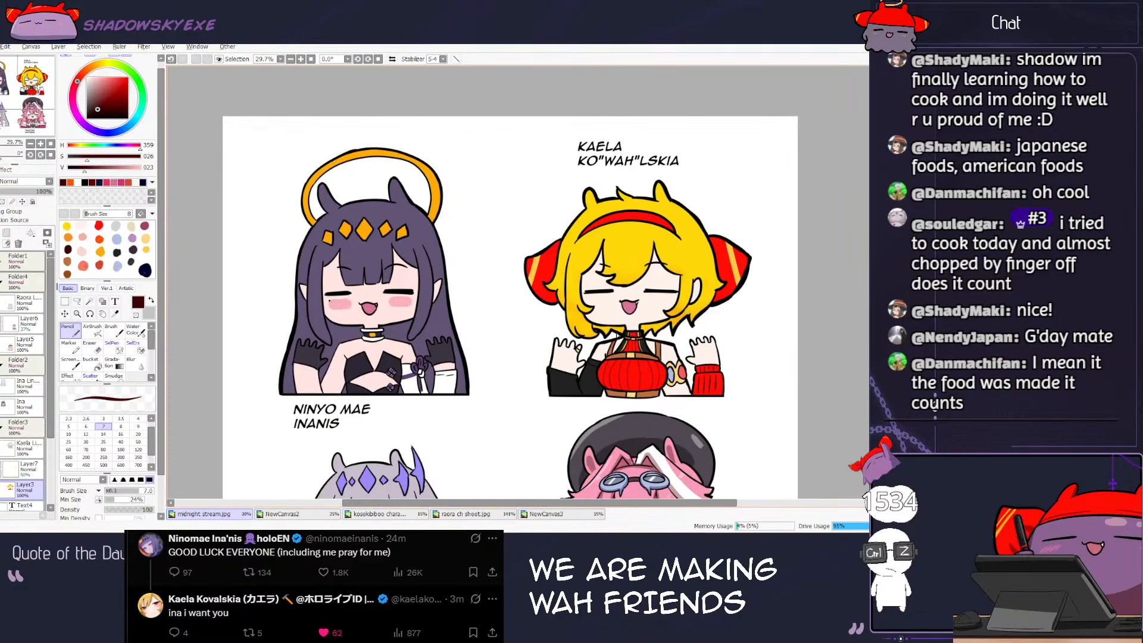
Step: Add a layer above the hair gradient layer at 47% opacity and set the Pencil to red at size 60
click(30, 466)
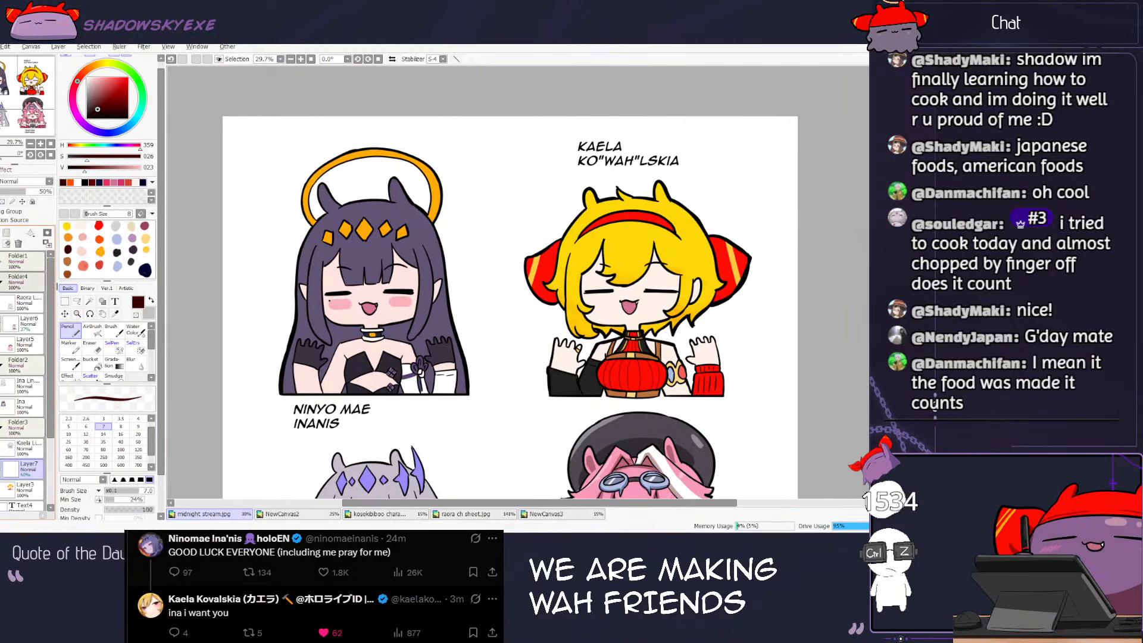
click(3, 233)
right_click(100, 265)
drag(649, 273, 623, 286)
key(bracketright)
key(bracketright)
key(bracketright)
key(bracketright)
key(bracketright)
key(bracketright)
key(bracketright)
key(bracketright)
key(bracketright)
key(bracketright)
key(bracketright)
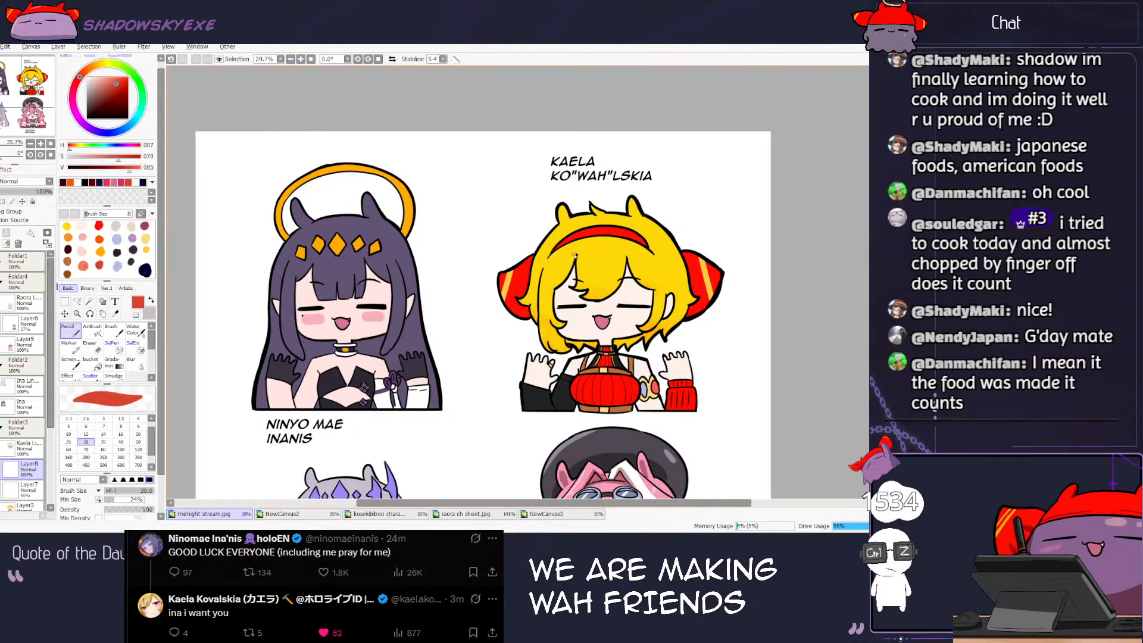
key(bracketright)
key(bracketright)
drag(575, 255, 557, 288)
key(ctrl+z)
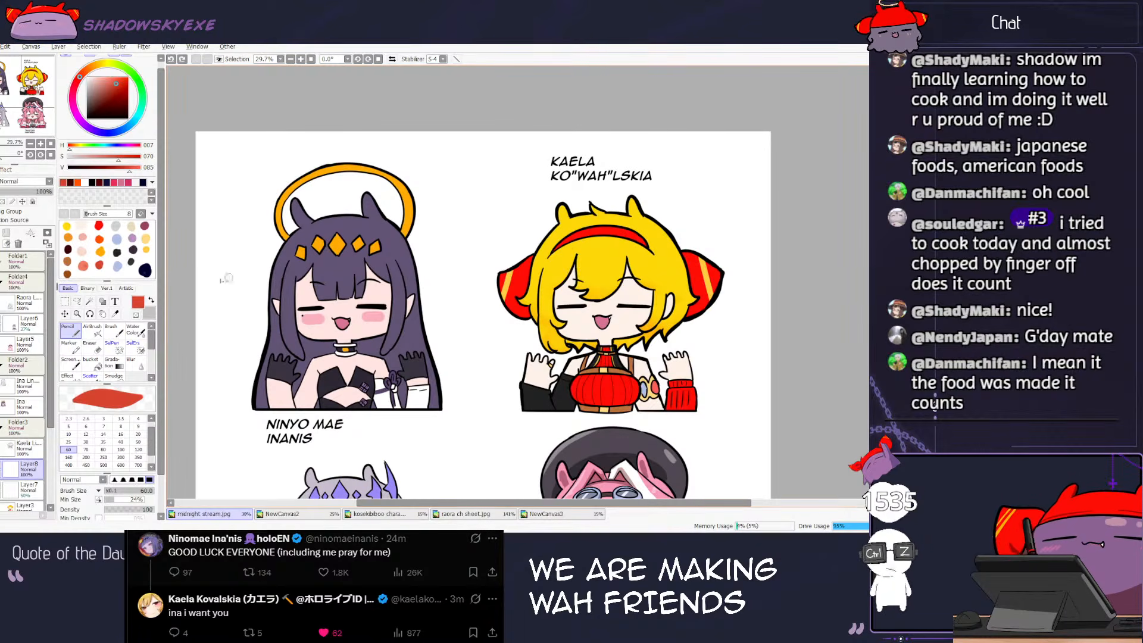
click(24, 191)
drag(578, 246, 556, 292)
key(ctrl+z)
scroll(572, 219, down, 5)
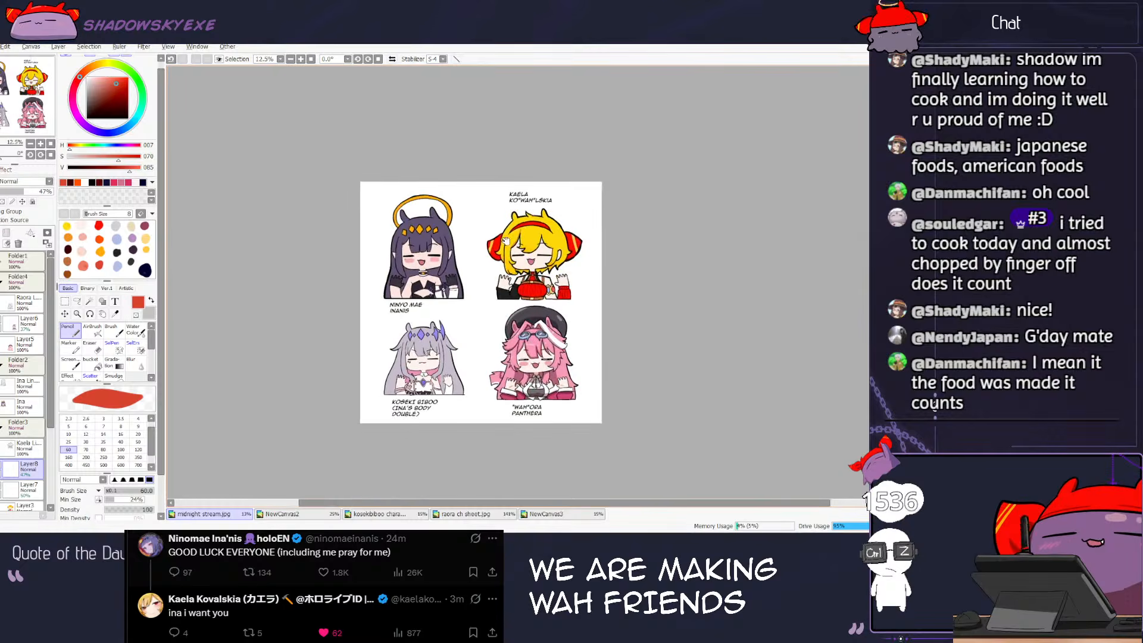
scroll(529, 273, up, 3)
key(ctrl+z)
drag(516, 223, 498, 251)
key(ctrl+z)
key(ctrl+z)
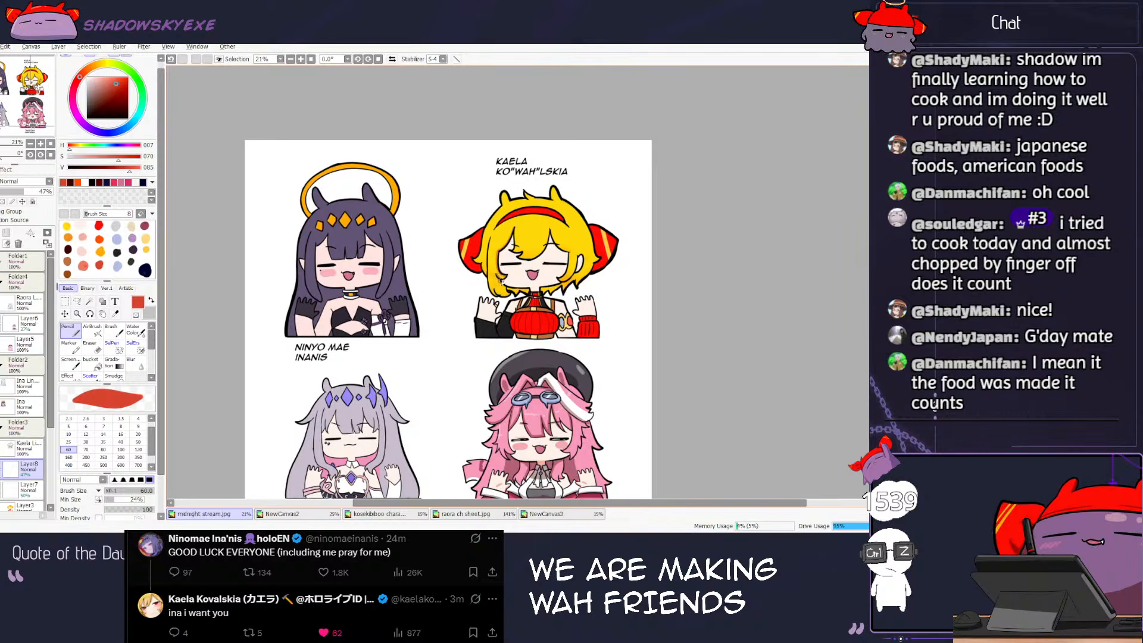
Step: Shade the lower end of the yellow-haired chibi's left side lock with translucent red and clean up the shadow's edge
drag(498, 276, 505, 302)
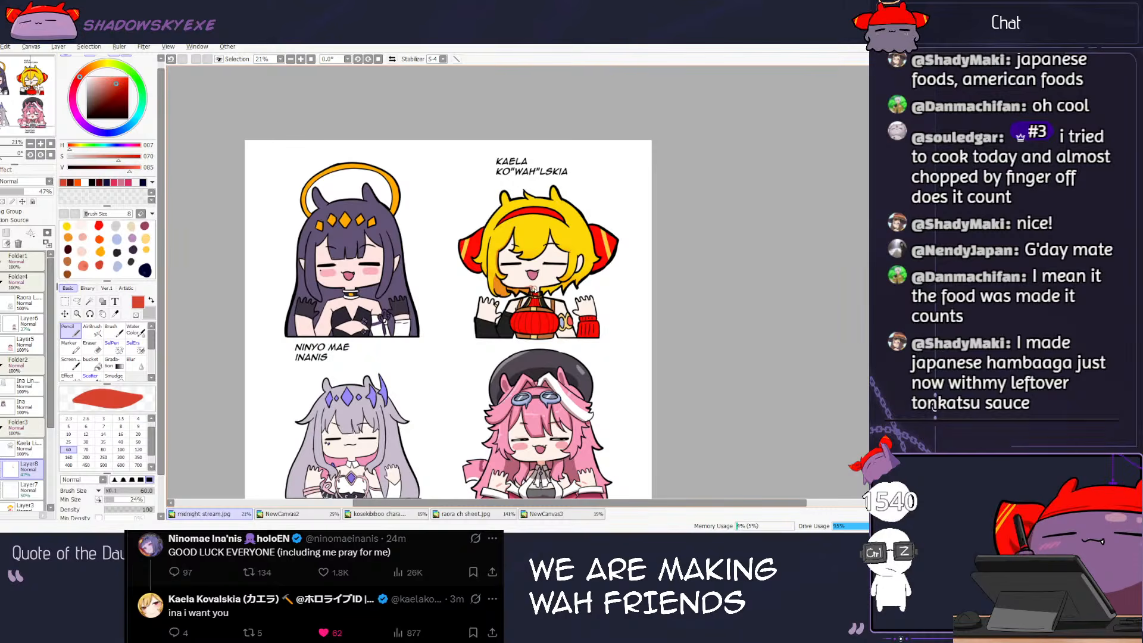
key(e)
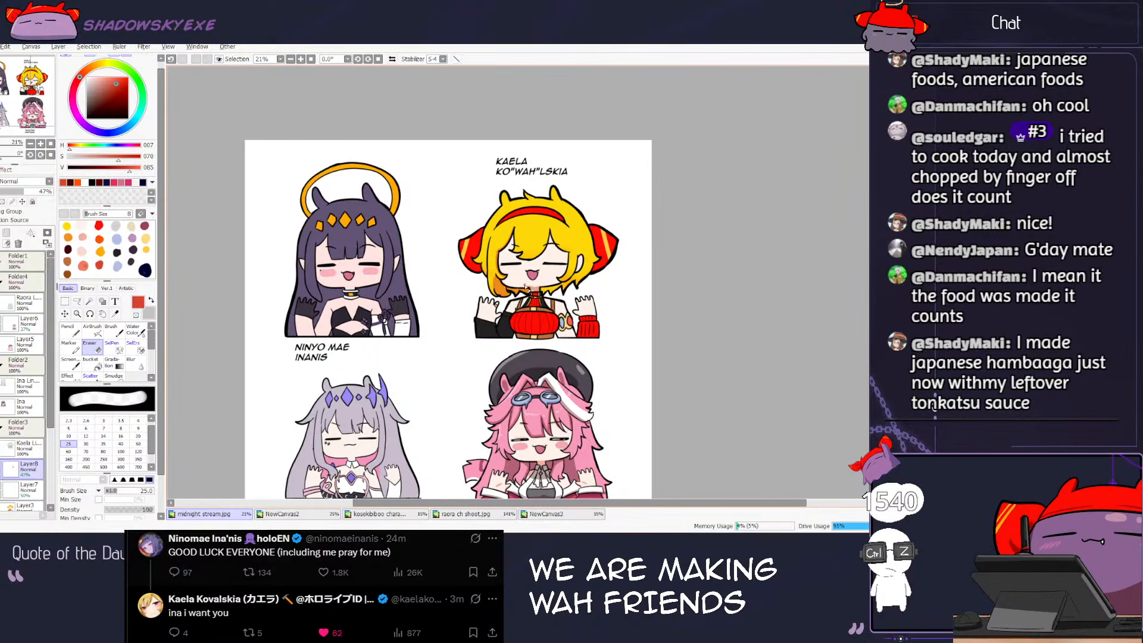
key(n)
key(e)
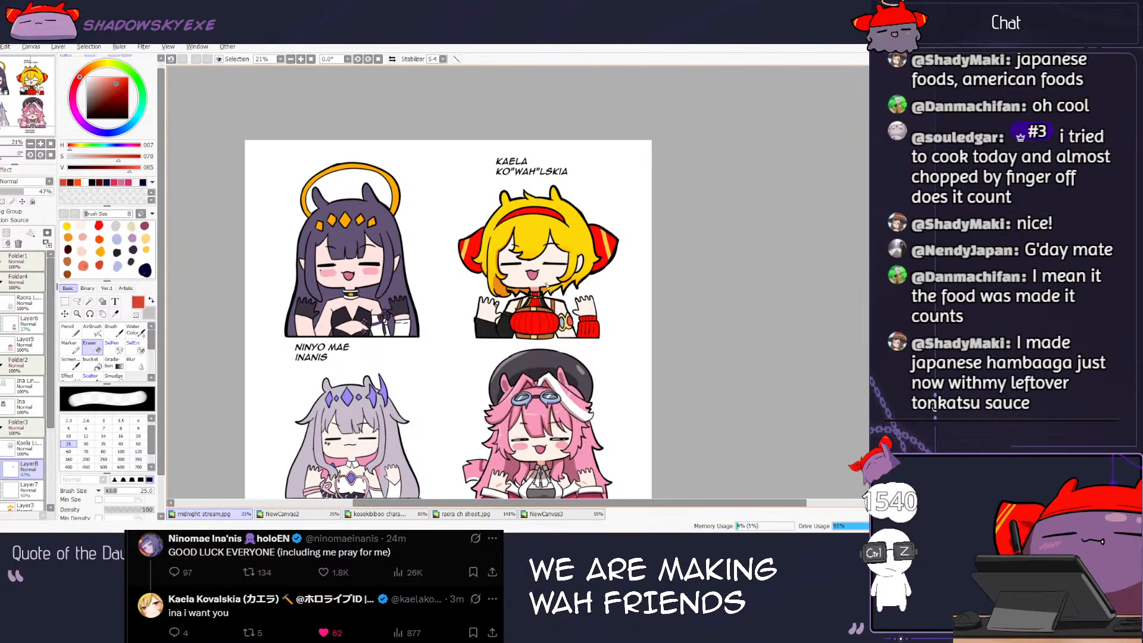
key(n)
key(ctrl+z)
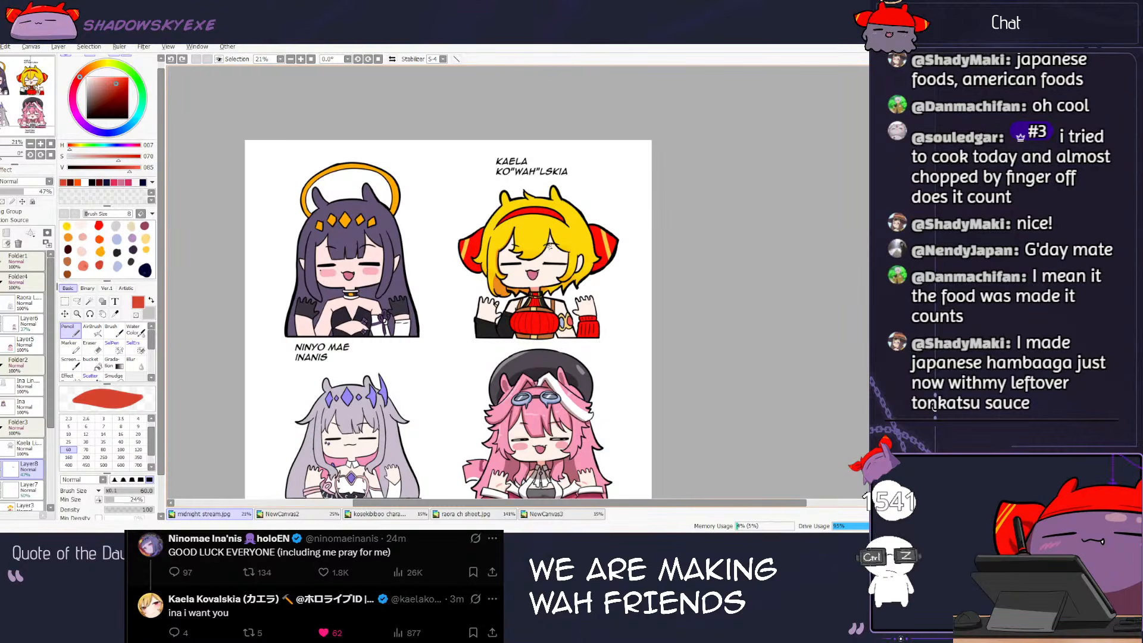
Step: Shade the right side lock of the yellow hair around the ear, undoing strokes that miss the intended shape
drag(554, 248, 556, 245)
key(ctrl+z)
key(ctrl+z)
key(ctrl+z)
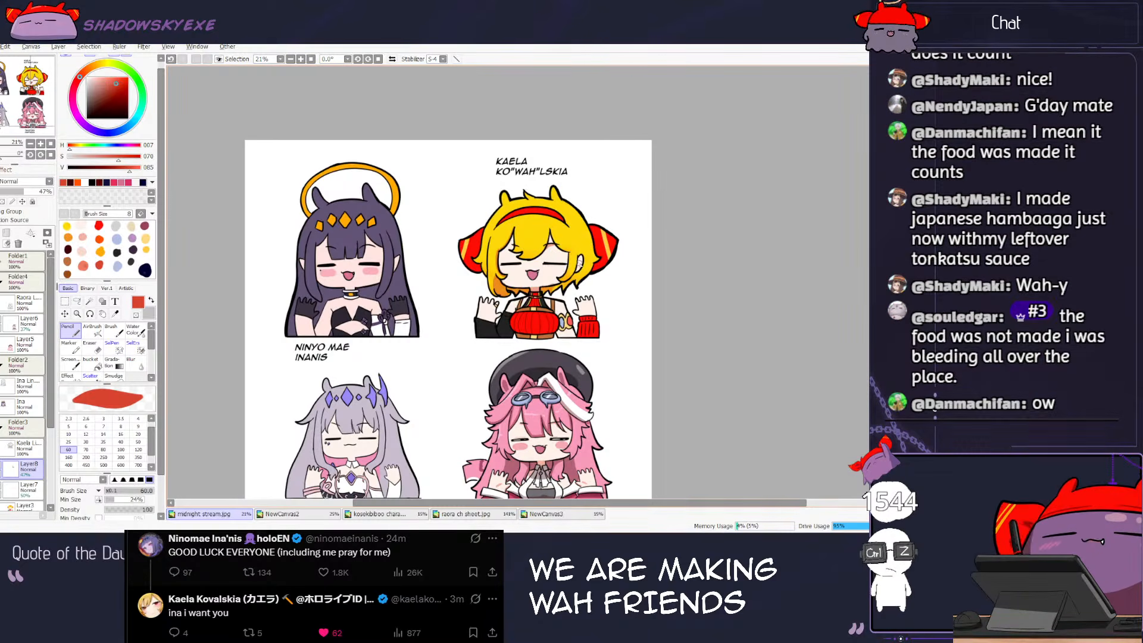
key(ctrl+z)
drag(576, 269, 580, 260)
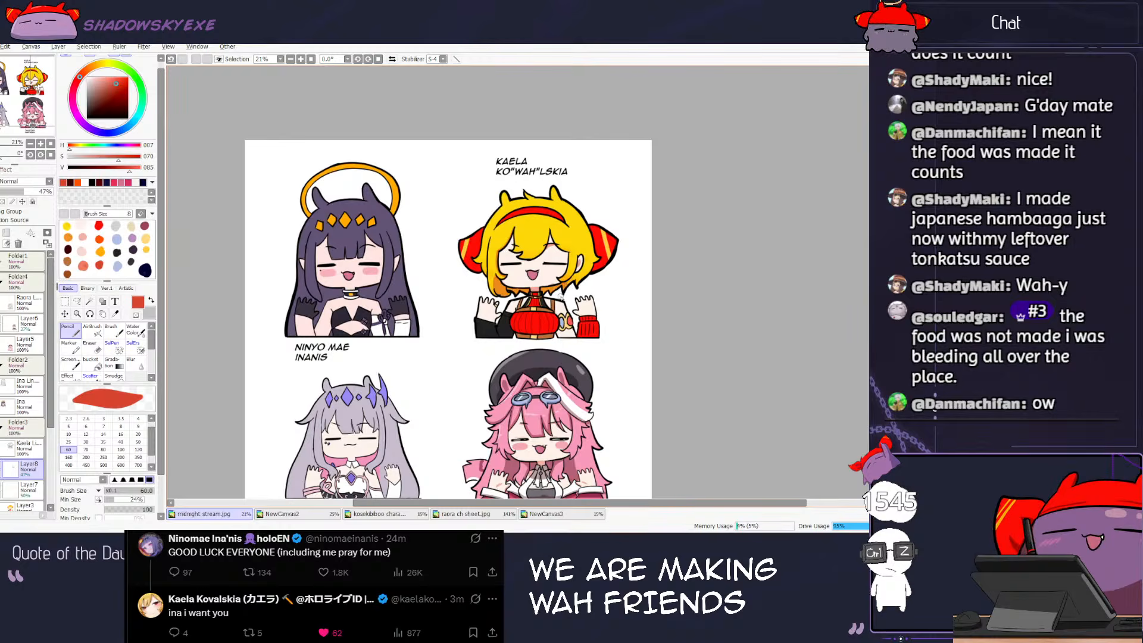
key(e)
key(n)
key(ctrl+z)
key(ctrl+z)
Step: Paint shadows along the yellow-haired chibi's bangs and beneath the red headband, undoing unwanted strokes
drag(576, 271, 581, 247)
key(ctrl+z)
key(ctrl+z)
drag(510, 250, 564, 250)
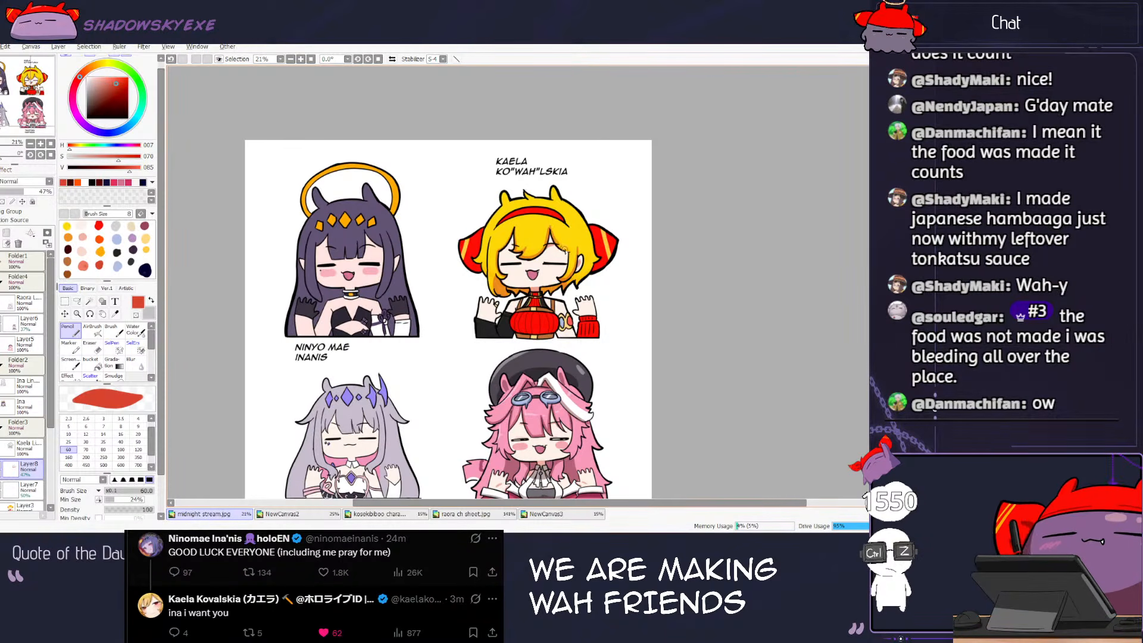
mouse_move(518, 207)
mouse_down()
mouse_move(522, 254)
mouse_move(509, 248)
mouse_move(558, 245)
mouse_up()
key(ctrl+z)
key(ctrl+z)
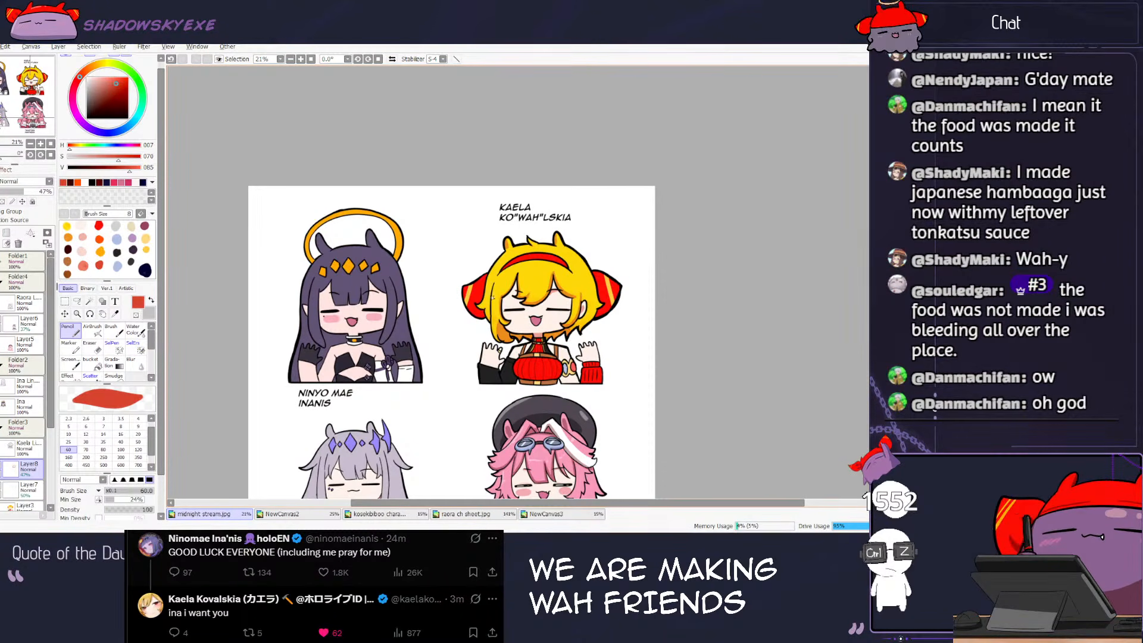
Step: Paint translucent red shadow strokes along the yellow-haired chibi's side hair and bangs, undoing the unwanted ones
key(ctrl+z)
drag(488, 291, 479, 313)
key(ctrl+z)
drag(515, 272, 501, 315)
key(ctrl+z)
drag(573, 277, 573, 295)
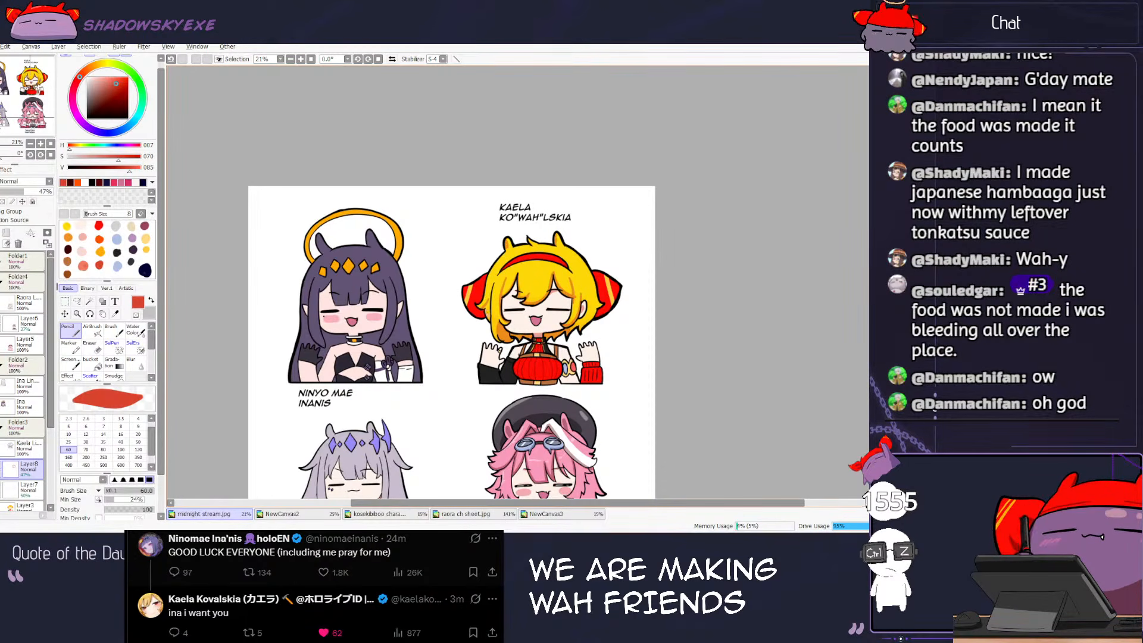
Step: Add translucent red shading to the palms of the yellow-haired chibi's raised hands, undoing misplaced strokes
scroll(500, 356, down, 1)
key(ctrl+z)
drag(498, 360, 496, 355)
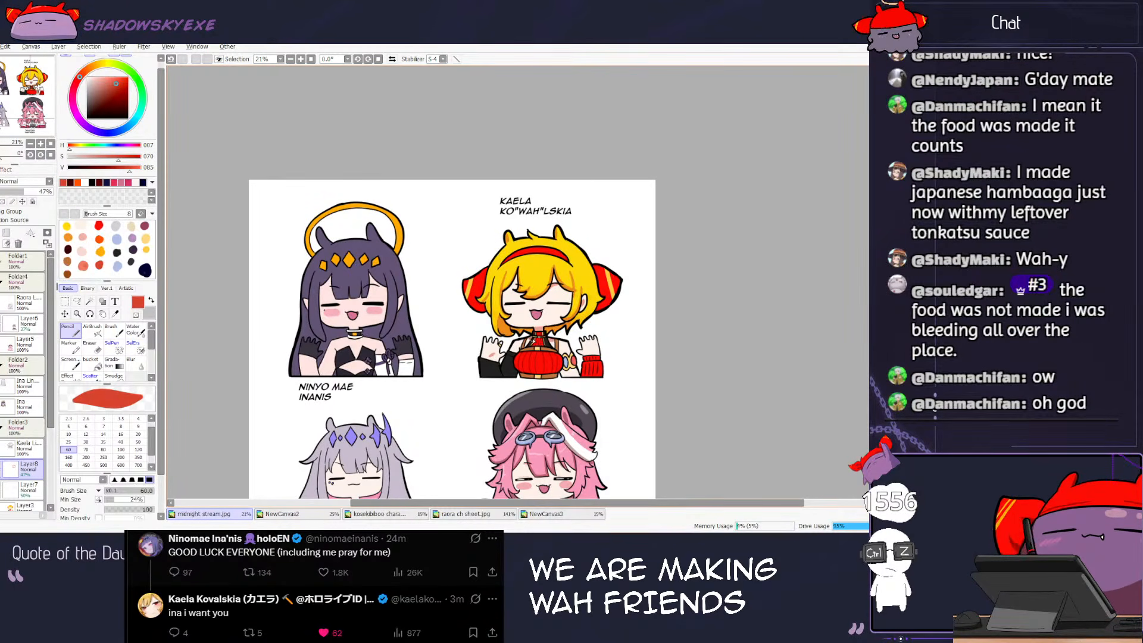
drag(585, 350, 591, 351)
key(ctrl+z)
key(ctrl+z)
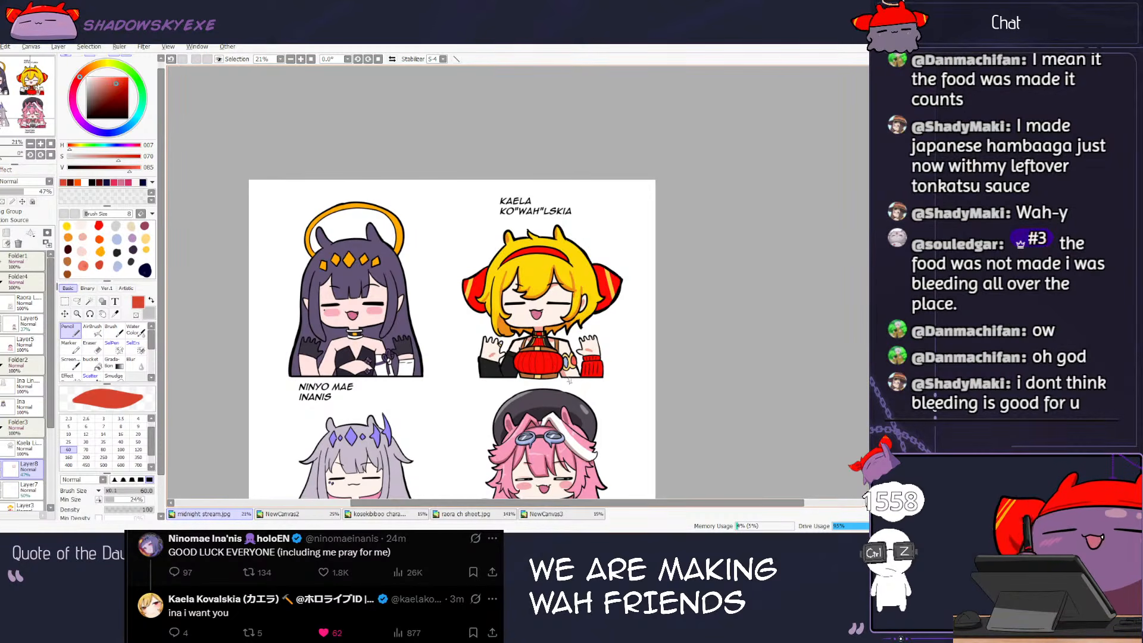
Step: Draw short pink diagonal blush lines on both cheeks of the yellow-haired chibi with the Pencil at size 20
scroll(532, 220, up, 3)
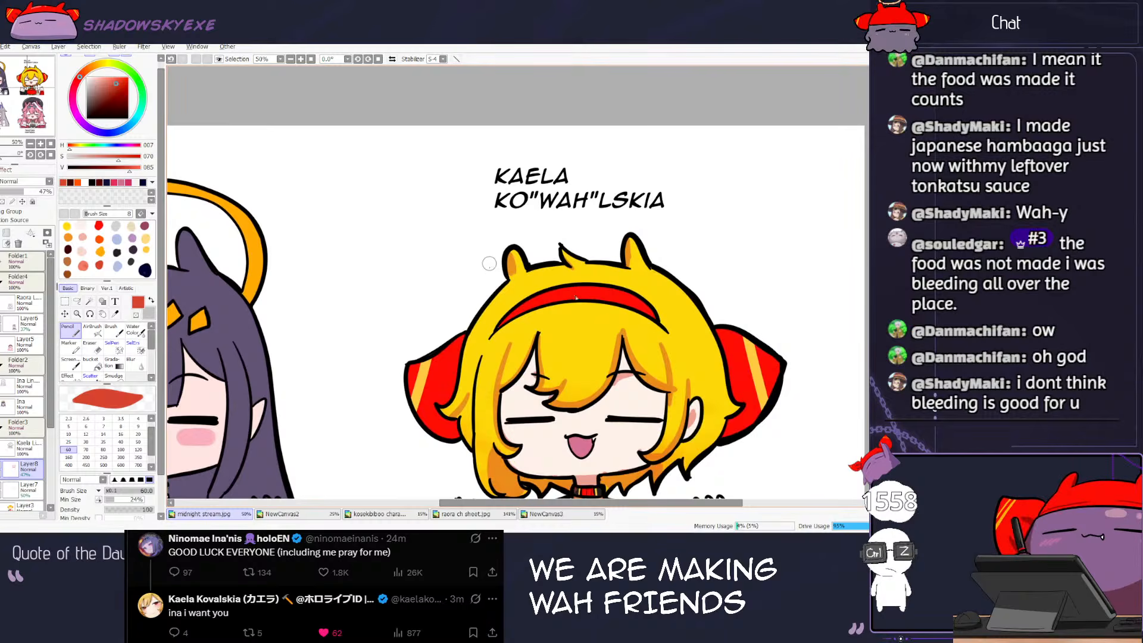
click(73, 97)
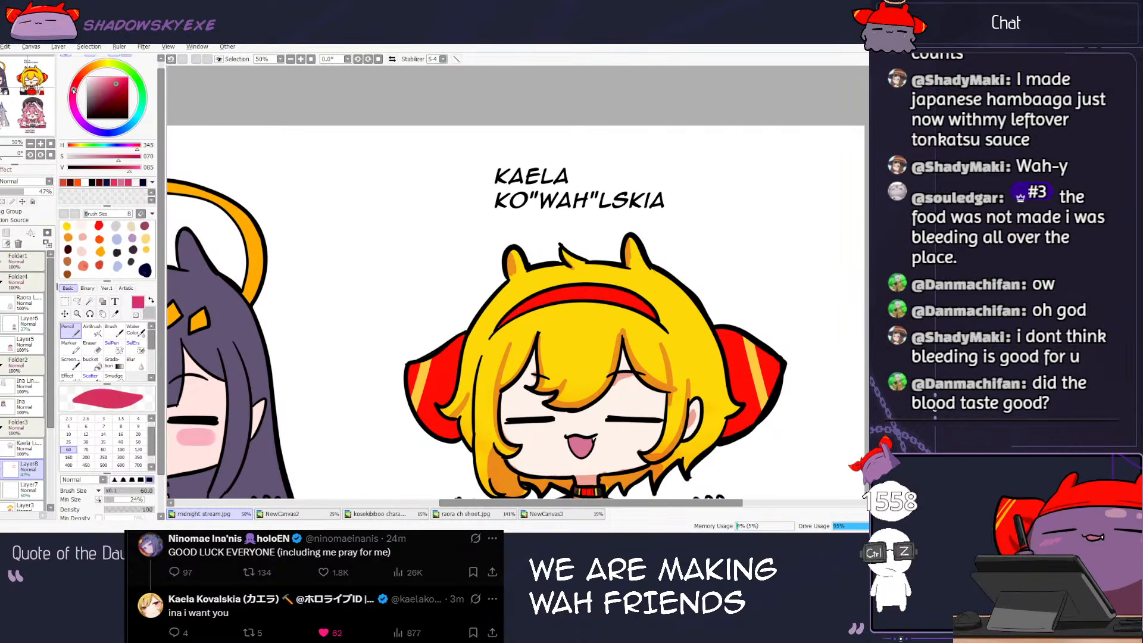
click(108, 83)
mouse_move(625, 431)
mouse_down()
mouse_move(609, 377)
mouse_move(603, 393)
mouse_up()
key(bracketleft)
key(bracketleft)
key(bracketleft)
key(bracketleft)
key(bracketleft)
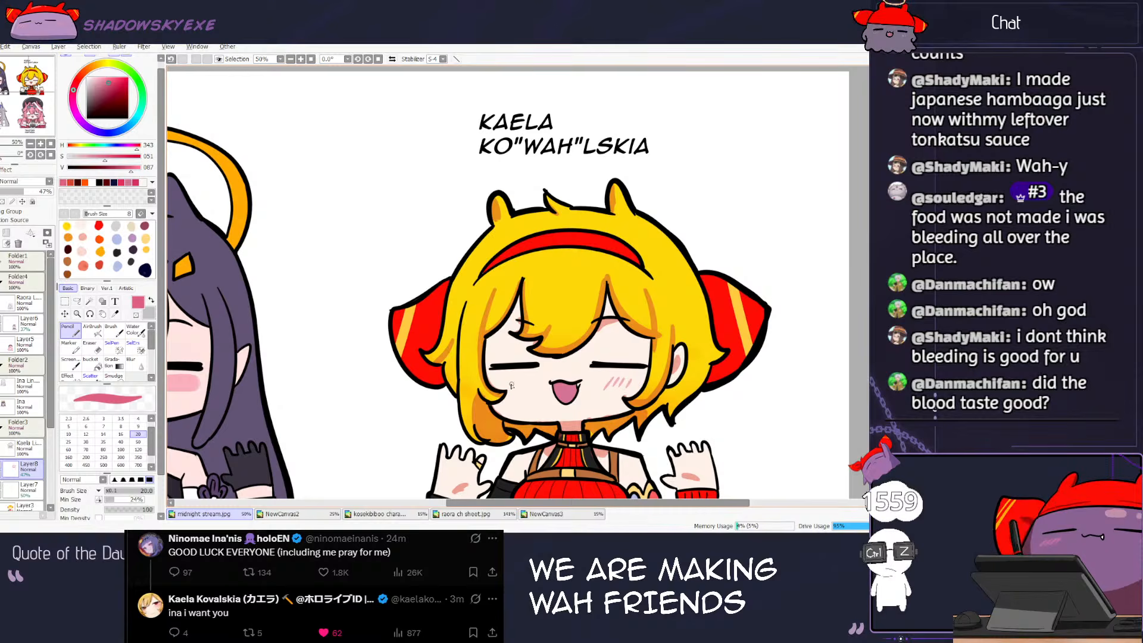
key(e)
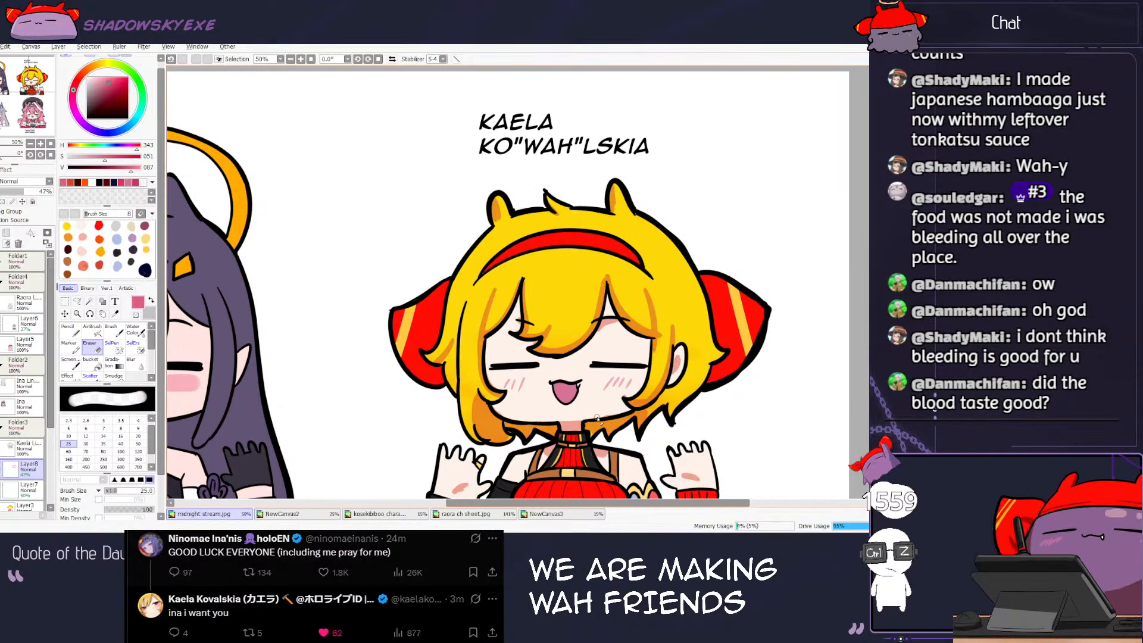
scroll(619, 372, down, 7)
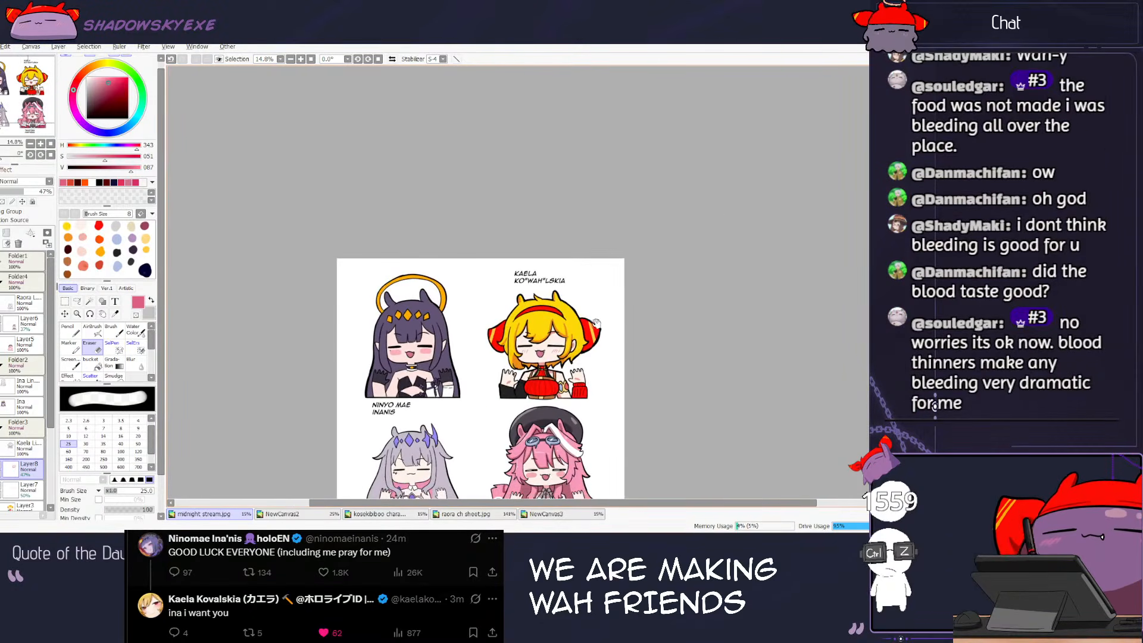
scroll(596, 325, up, 2)
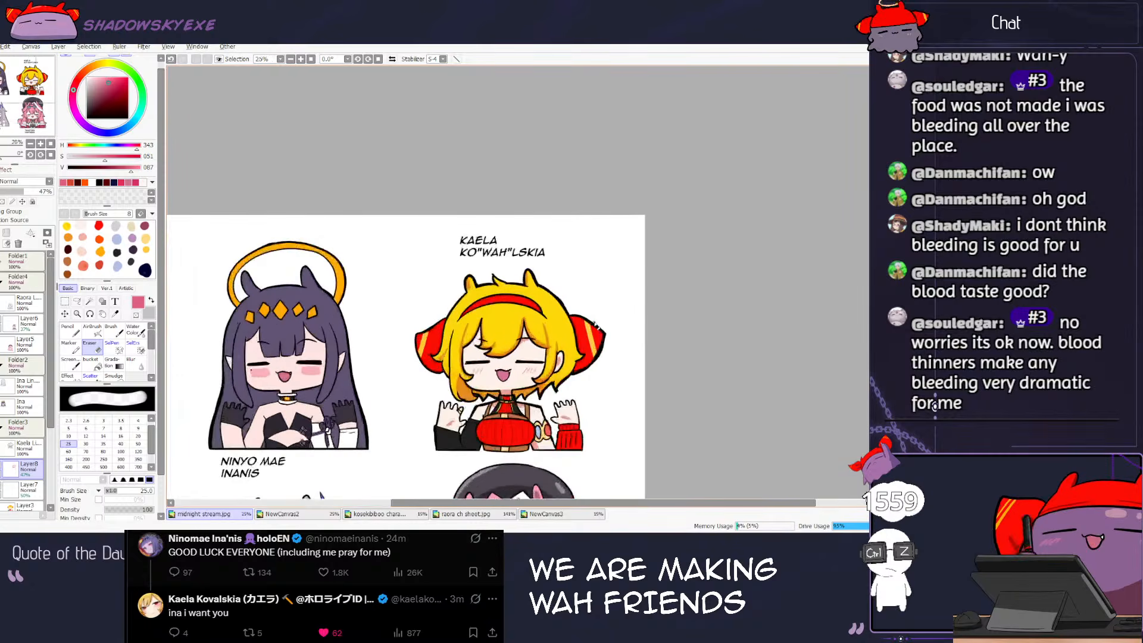
scroll(595, 325, up, 1)
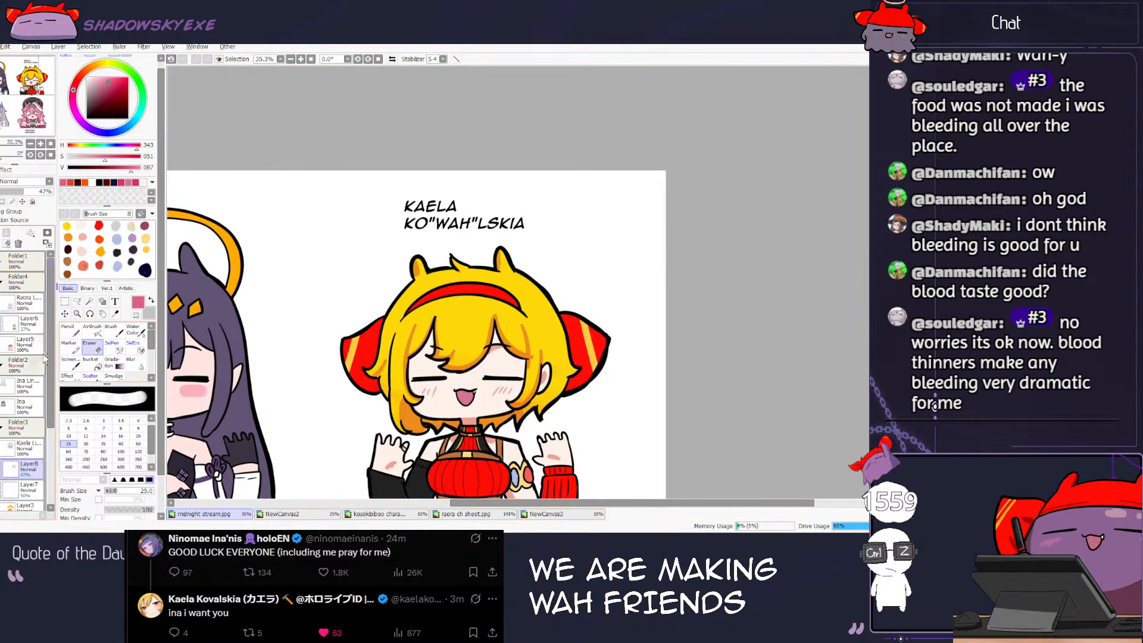
click(28, 324)
click(23, 407)
scroll(36, 459, down, 2)
click(35, 455)
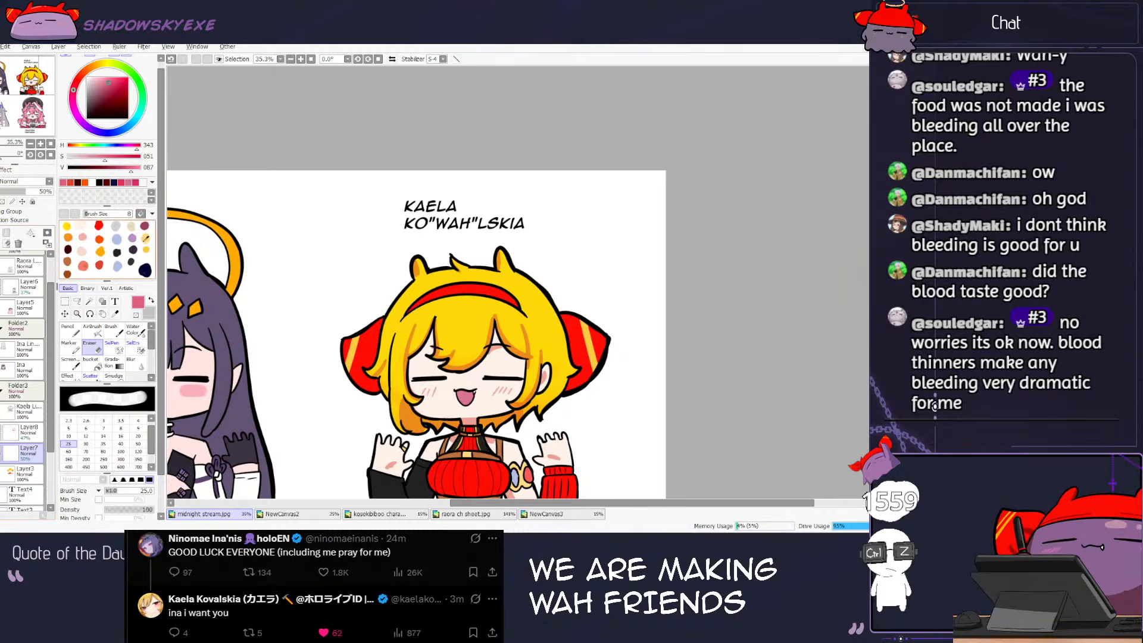
right_click(146, 250)
key(n)
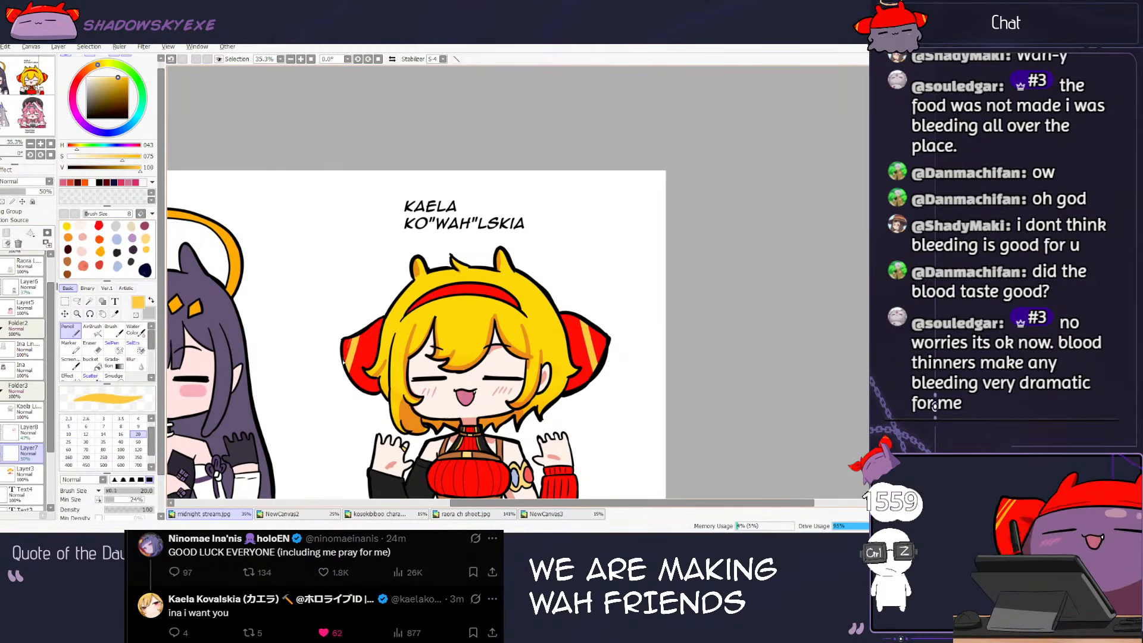
key(ctrl+z)
key(ctrl+z)
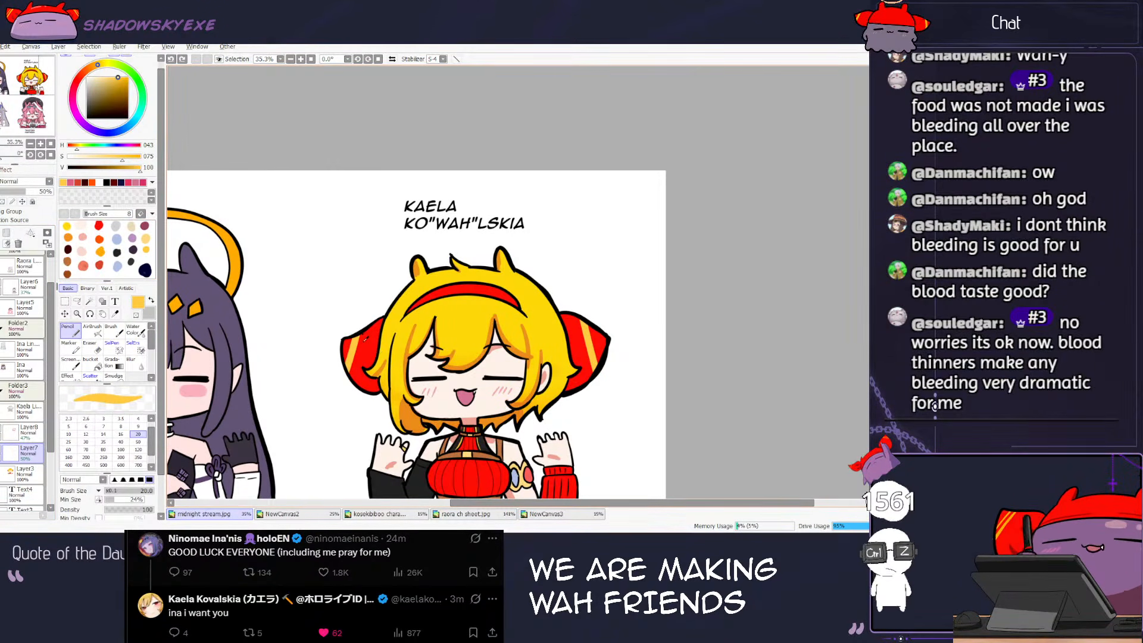
right_click(362, 341)
drag(351, 337, 345, 354)
key(ctrl+z)
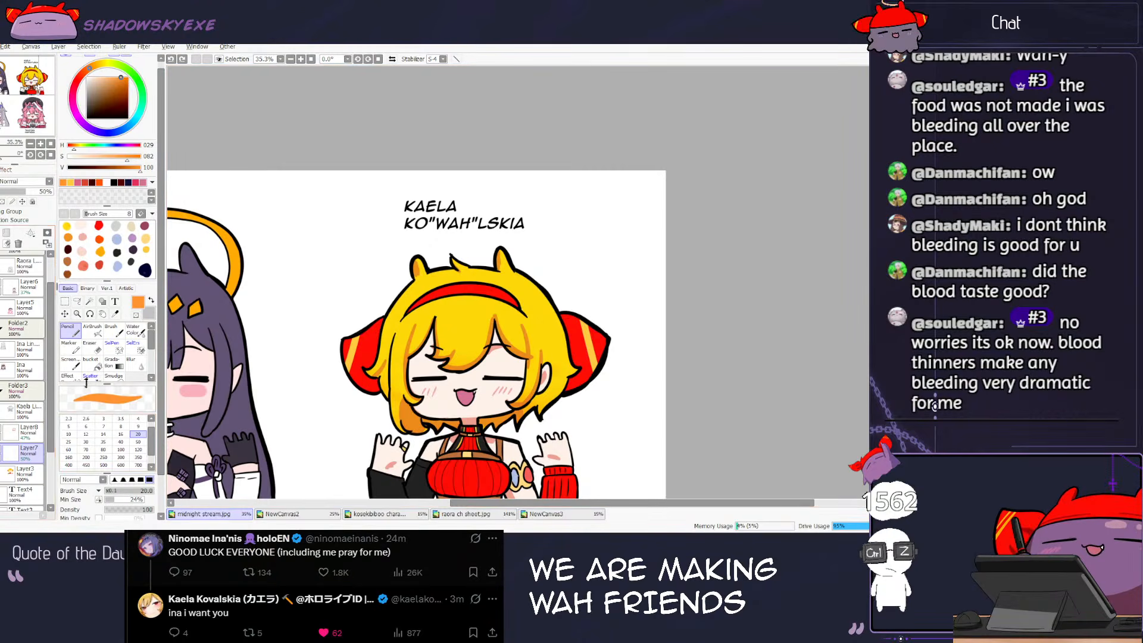
Step: Paint additional thin yellow-orange stripes on both red bows on Layer3, undoing strokes that miss the intended shape
right_click(355, 350)
click(25, 474)
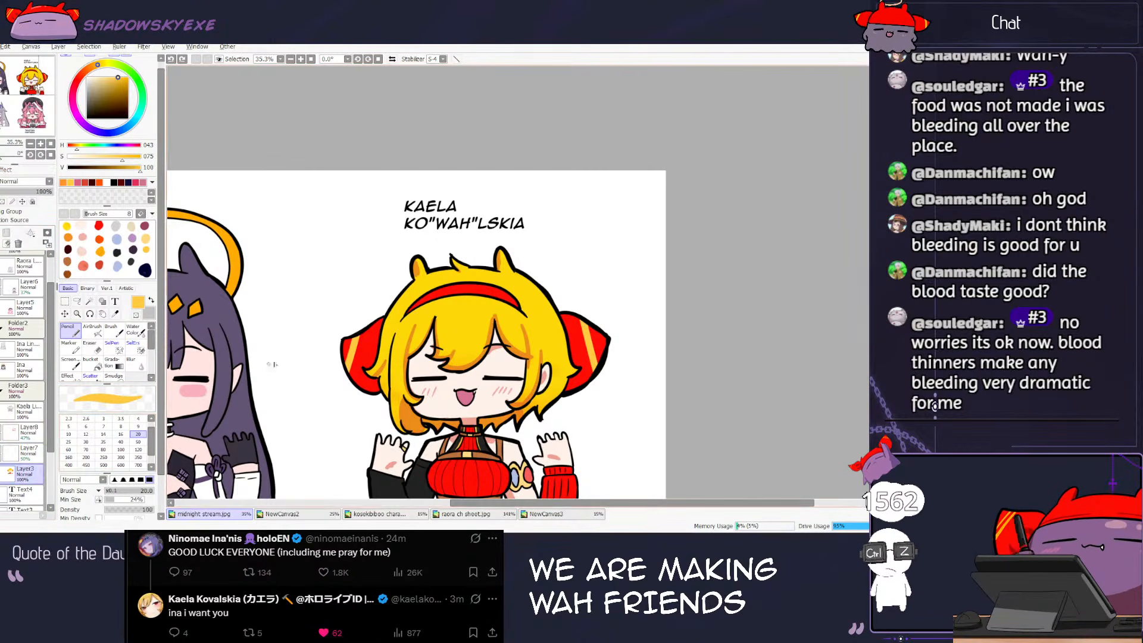
drag(350, 339, 351, 373)
key(ctrl+z)
key(ctrl+z)
key(ctrl+z)
key(ctrl+z)
key(ctrl+z)
mouse_move(585, 335)
mouse_down()
mouse_move(590, 379)
mouse_move(594, 328)
mouse_up()
key(ctrl+z)
key(ctrl+z)
scroll(574, 316, down, 2)
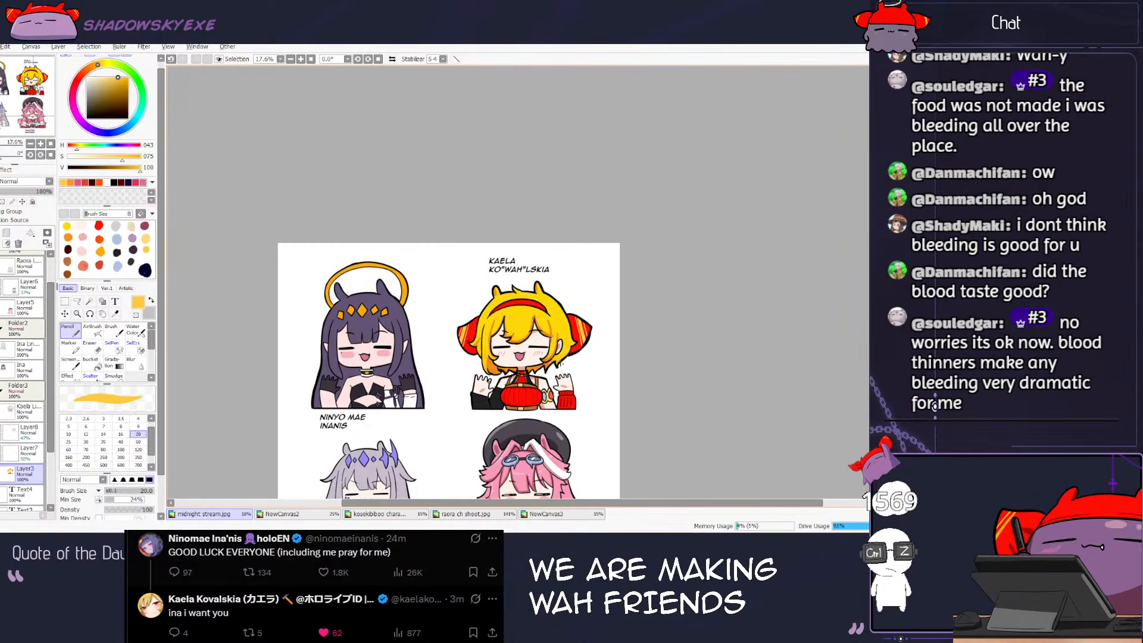
Step: Shade the red chest piece below the collar on Layer8 using dark red with the Pencil at size 40
scroll(561, 363, up, 3)
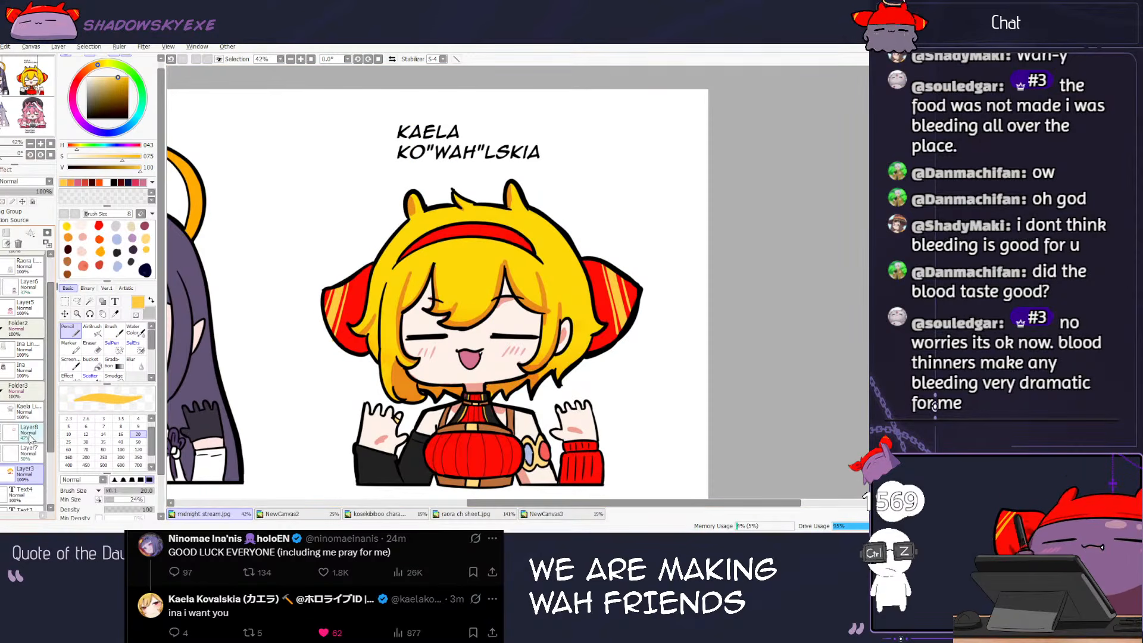
click(27, 429)
right_click(68, 250)
key(bracketright)
key(bracketright)
key(bracketright)
key(bracketright)
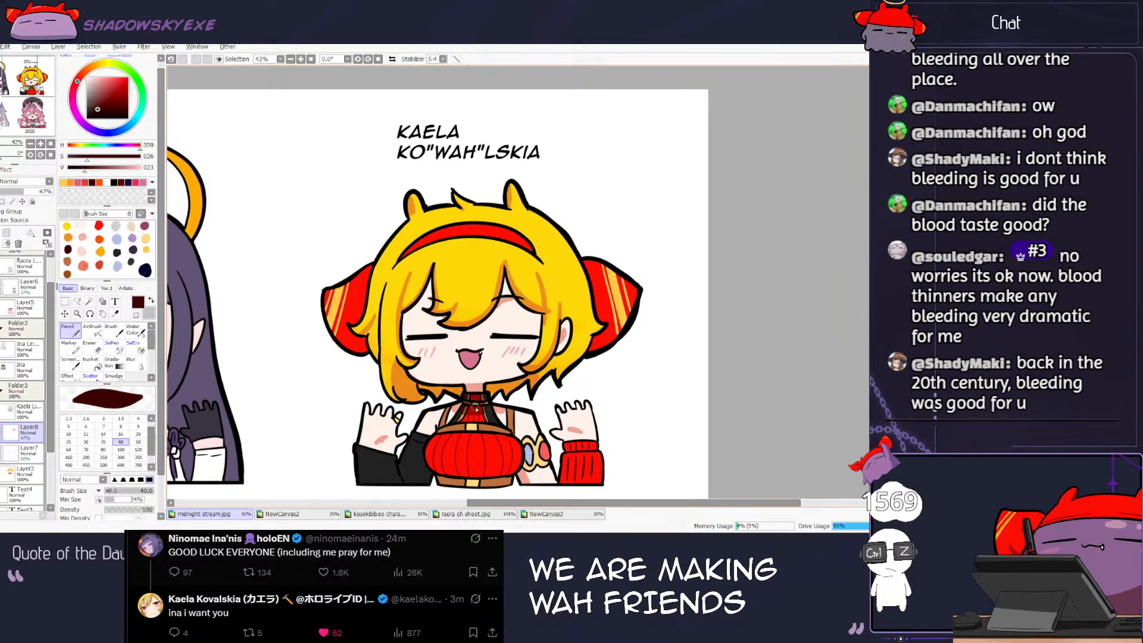
drag(491, 414, 488, 424)
drag(484, 428, 491, 381)
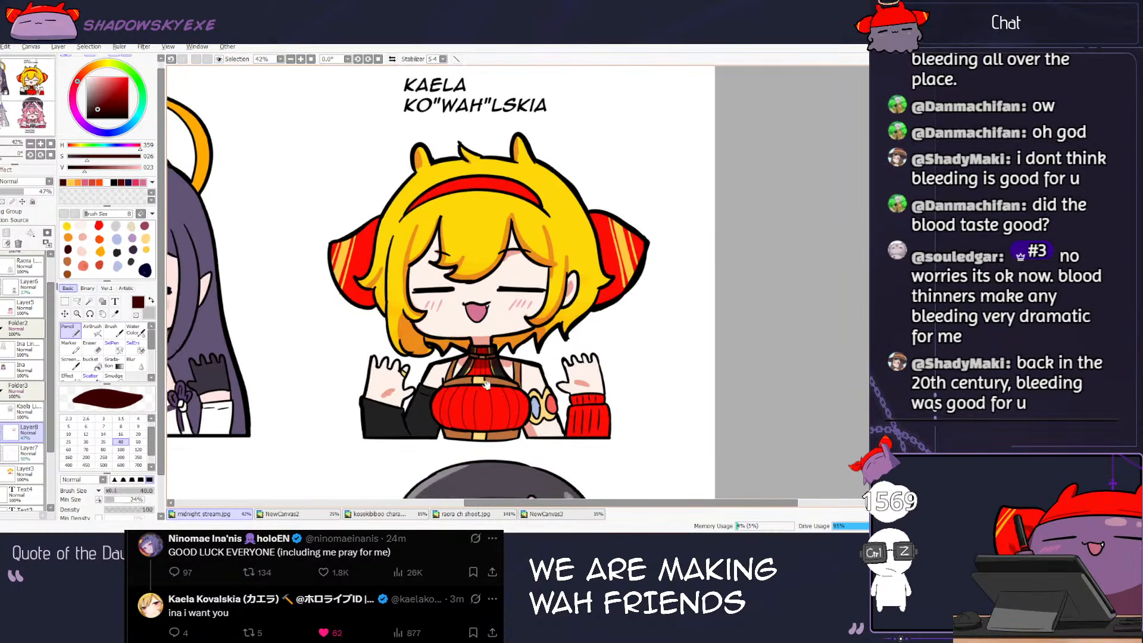
Step: Shade the lower part of the ribbed red top with translucent dark red at size 50, undoing unwanted strokes
key(bracketright)
drag(435, 414, 523, 415)
key(ctrl+z)
drag(435, 415, 522, 421)
key(ctrl+z)
mouse_move(436, 417)
mouse_down()
mouse_move(460, 430)
mouse_move(518, 426)
mouse_up()
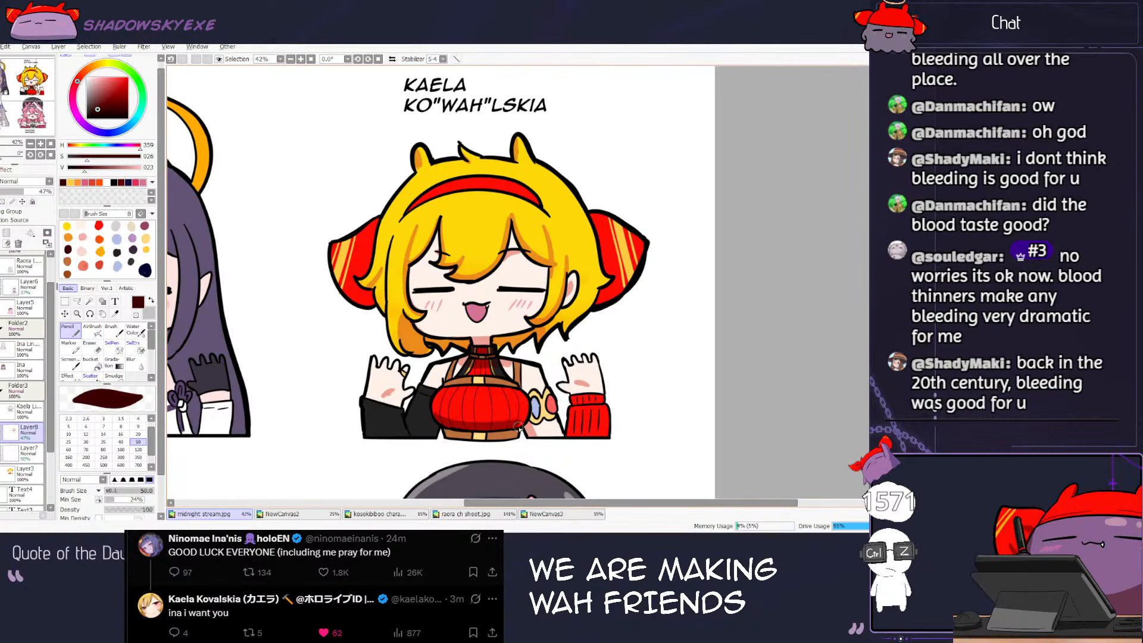
mouse_move(437, 415)
mouse_down()
mouse_move(503, 425)
mouse_move(530, 412)
mouse_up()
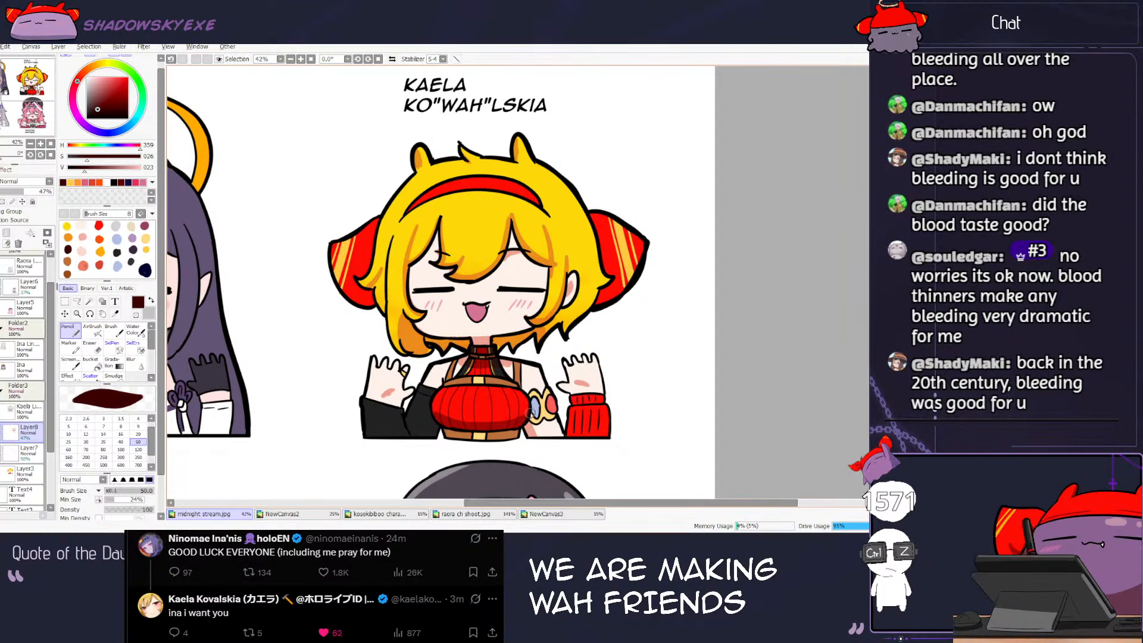
key(ctrl+z)
key(ctrl+z)
key(ctrl+z)
key(ctrl+z)
Step: Paint a narrow dark red shadow across the upper edge of the ribbed red top with the Pencil at size 35
key(bracketleft)
key(bracketleft)
key(ctrl+z)
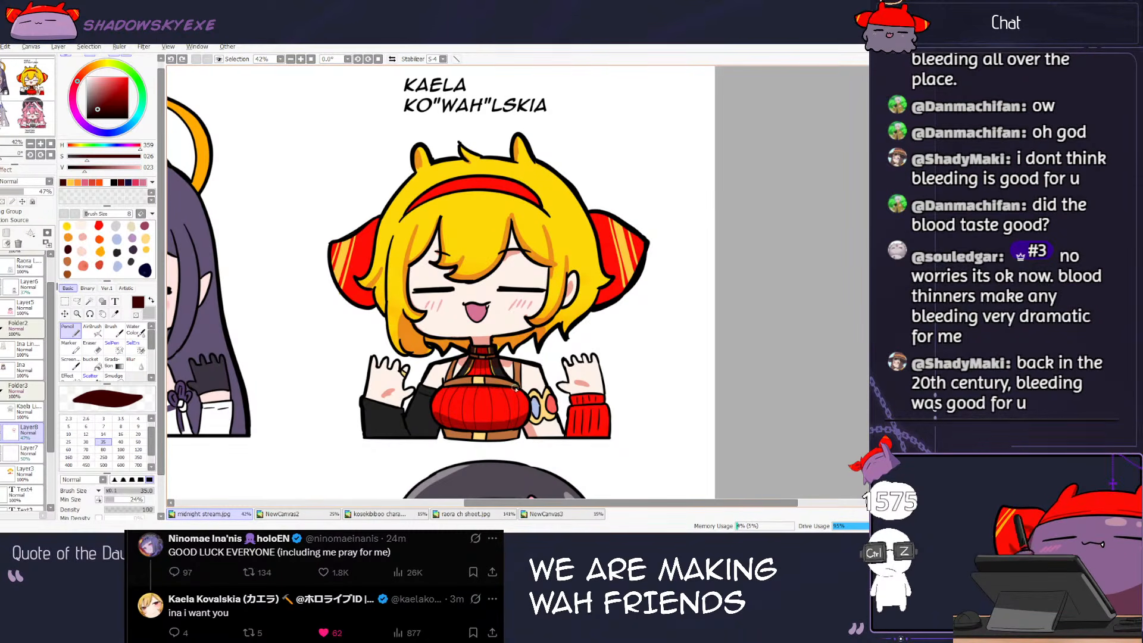
drag(515, 387, 517, 386)
key(ctrl+z)
drag(441, 386, 521, 387)
key(ctrl+z)
drag(442, 387, 520, 387)
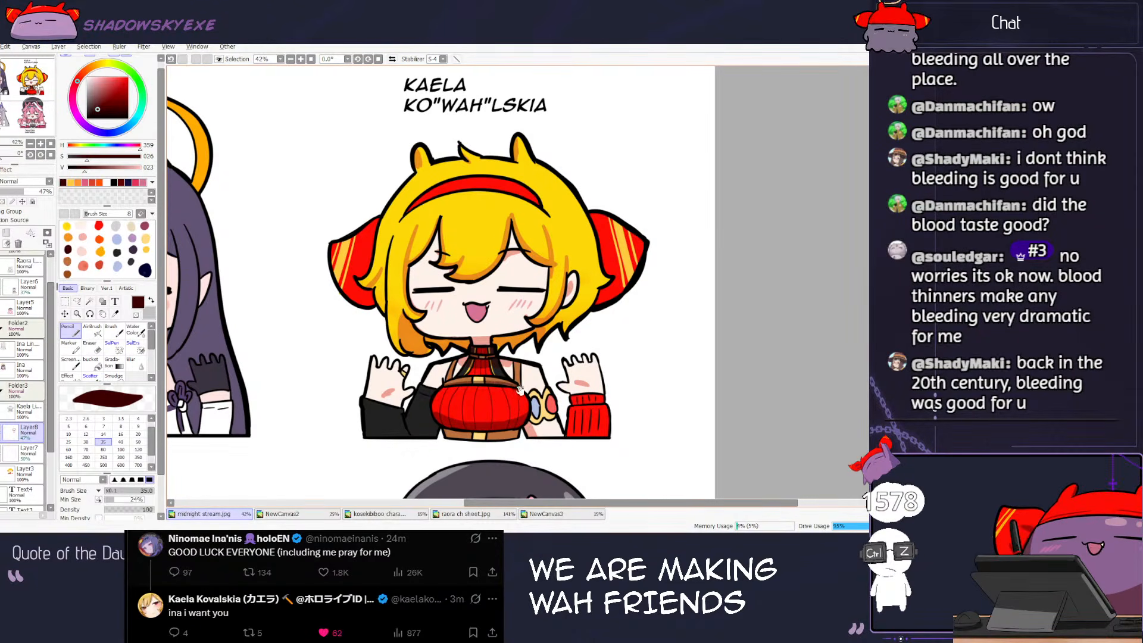
Step: Darken the brown waistband below the red top, then enlarge the Pencil to size 70 and undo the unwanted stroke
scroll(510, 373, down, 1)
drag(445, 402, 516, 409)
key(bracketright)
key(bracketright)
key(bracketright)
key(bracketright)
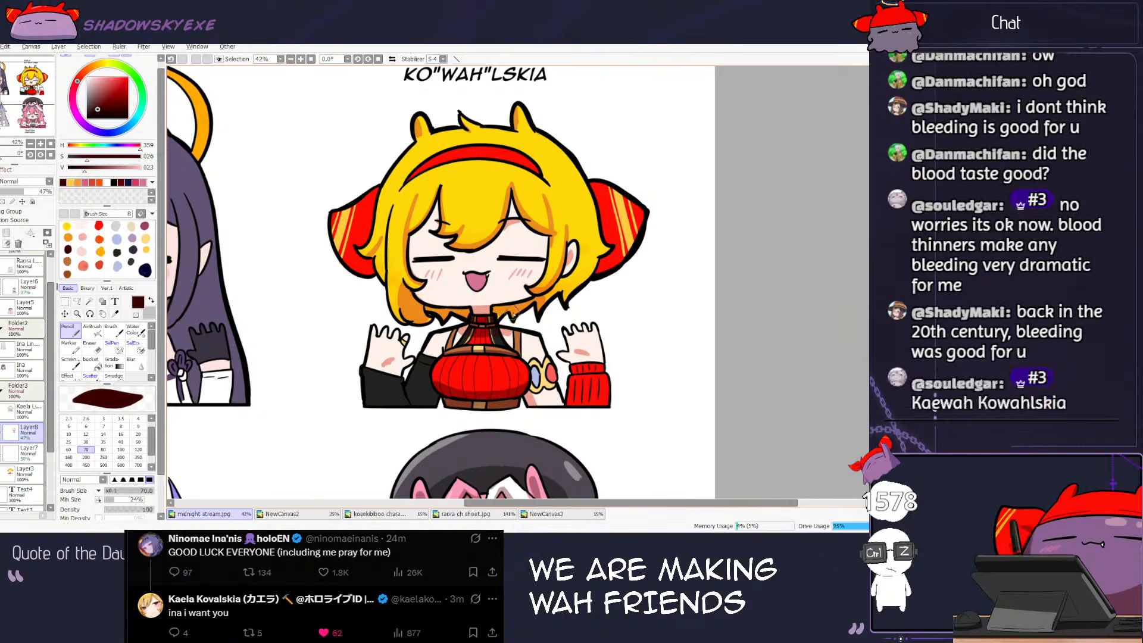
key(e)
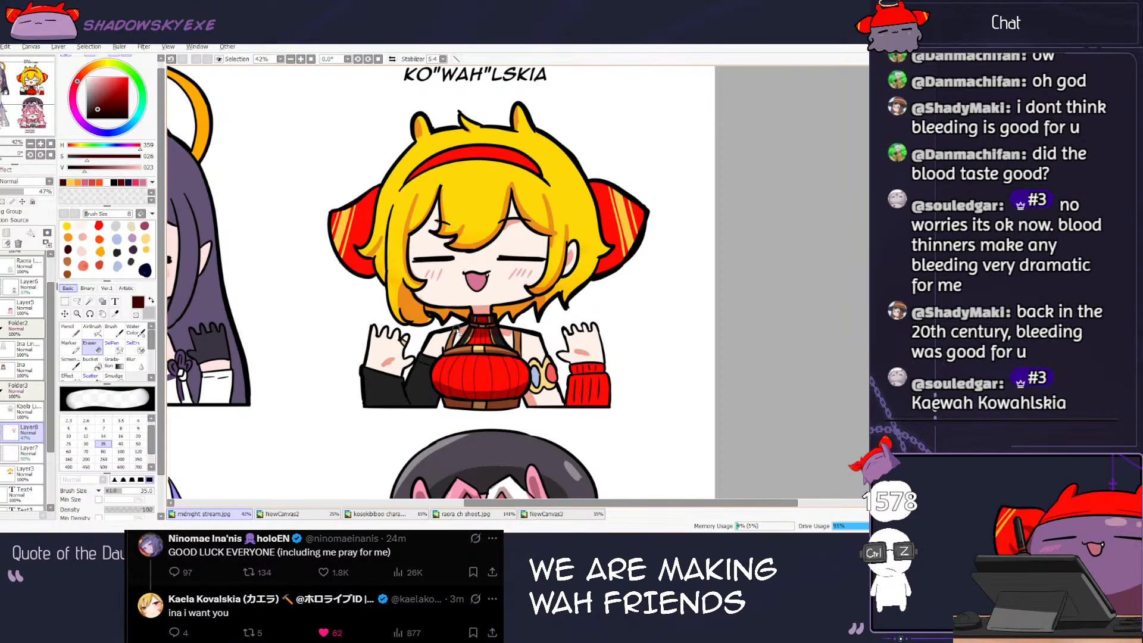
key(n)
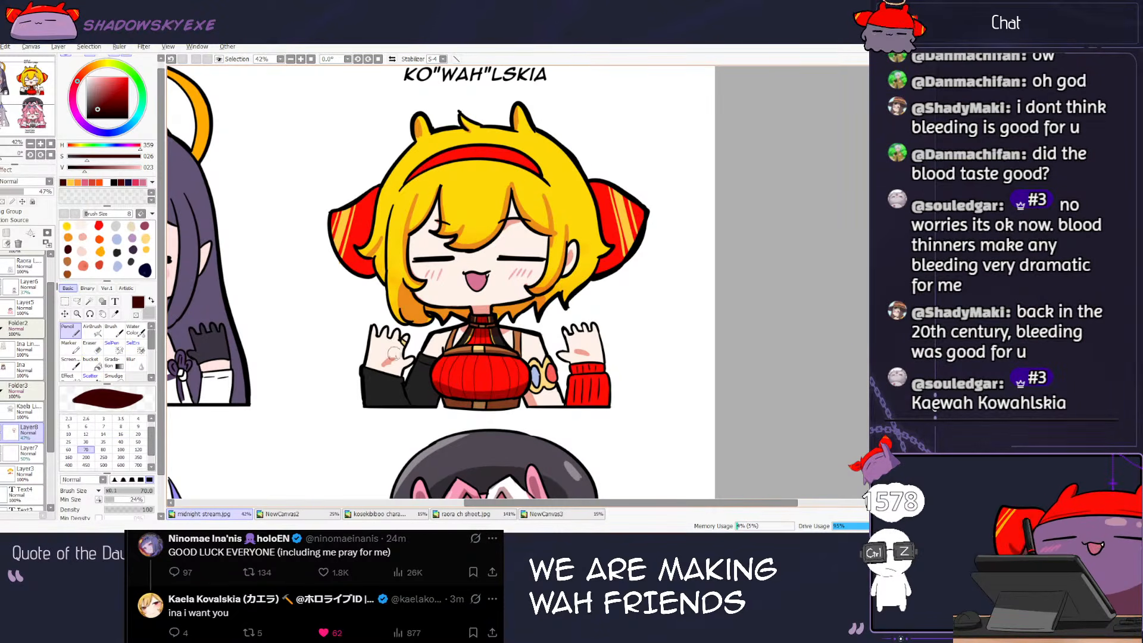
key(ctrl+z)
Step: Shade the skin of the yellow-haired chibi's hands with translucent red at Pencil size 50, using the pink-haired chibi as reference
click(100, 264)
drag(375, 334, 406, 360)
drag(574, 334, 531, 328)
key(bracketleft)
key(bracketleft)
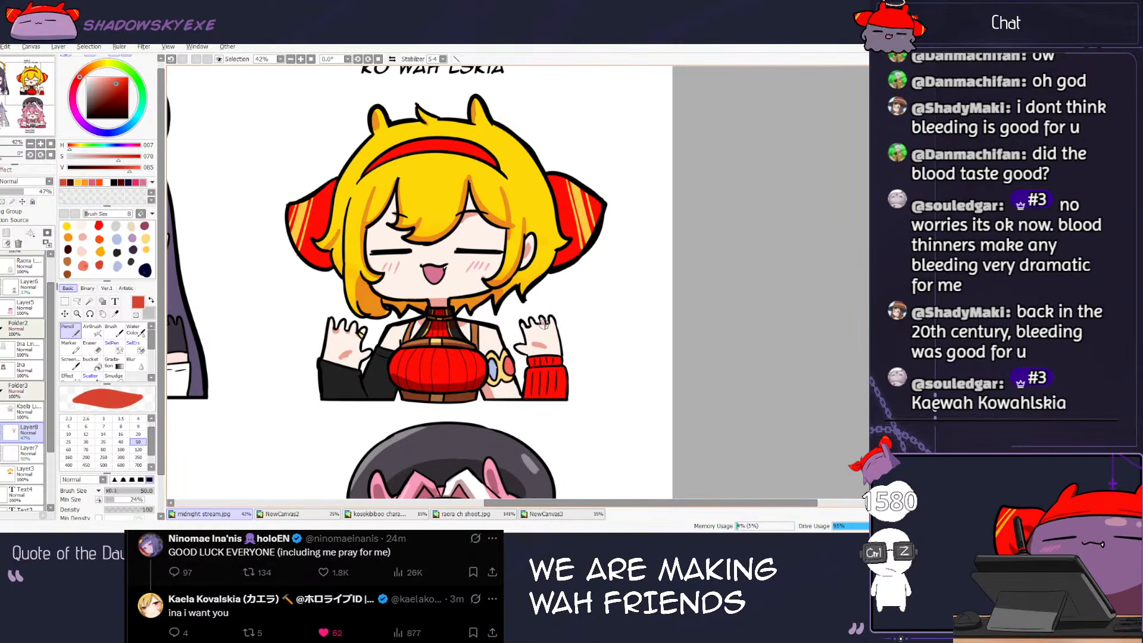
scroll(543, 323, down, 5)
scroll(565, 286, left, 2)
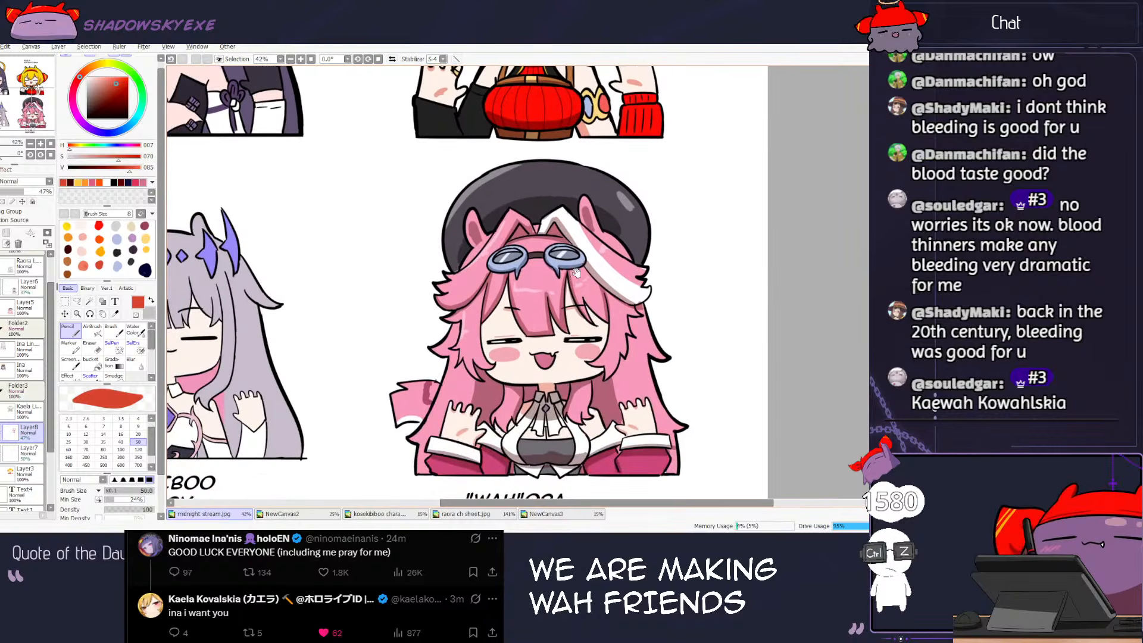
scroll(575, 272, up, 6)
scroll(535, 286, right, 1)
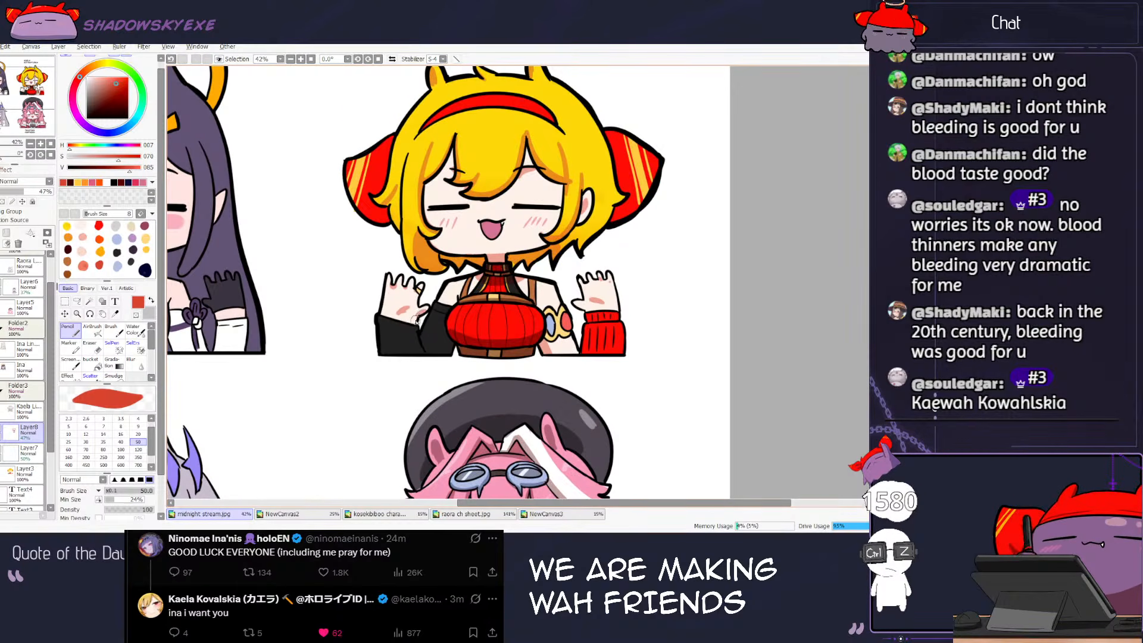
key(ctrl+z)
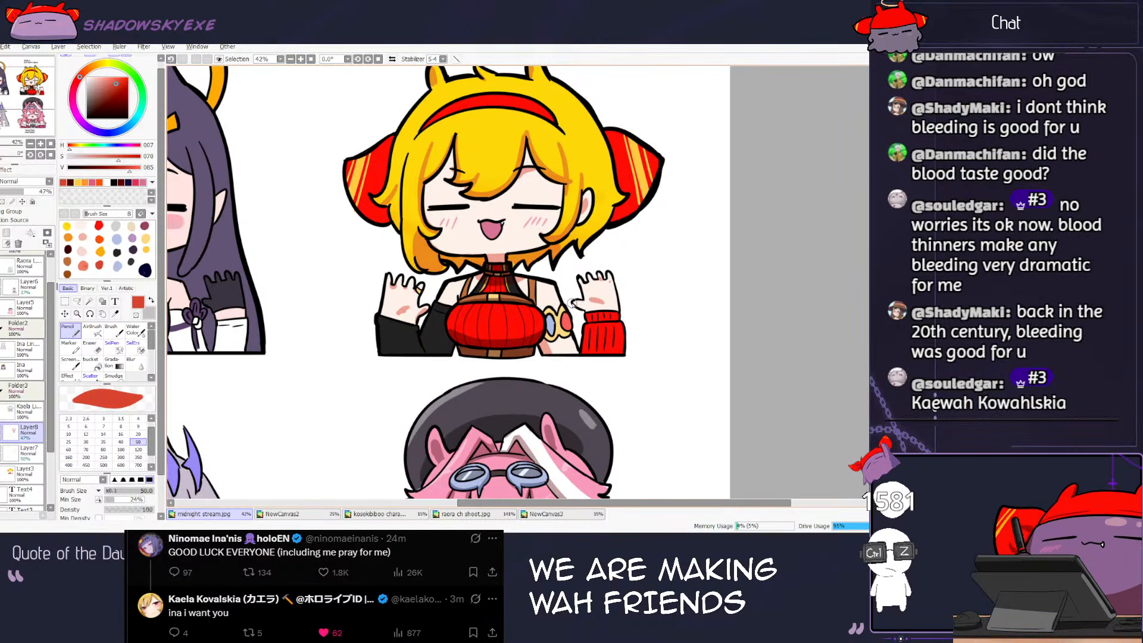
key(e)
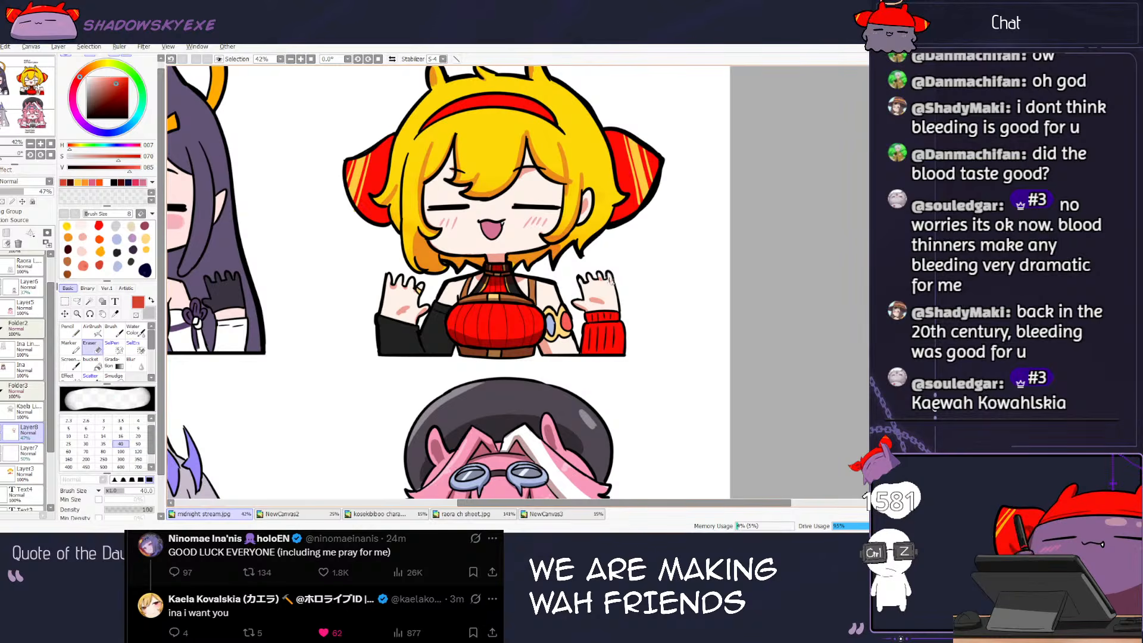
Step: Shade the yellow-haired chibi's black sleeve with translucent near-black using the Pencil at size 60
scroll(730, 291, down, 3)
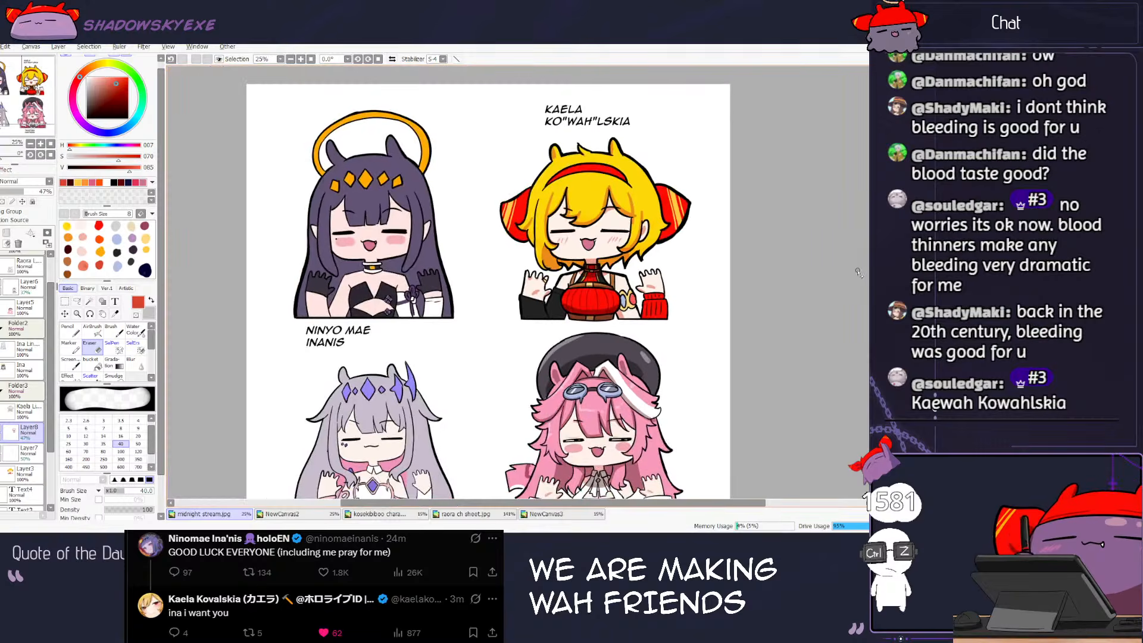
drag(848, 275, 742, 266)
scroll(559, 317, down, 1)
drag(526, 310, 556, 303)
scroll(493, 249, up, 4)
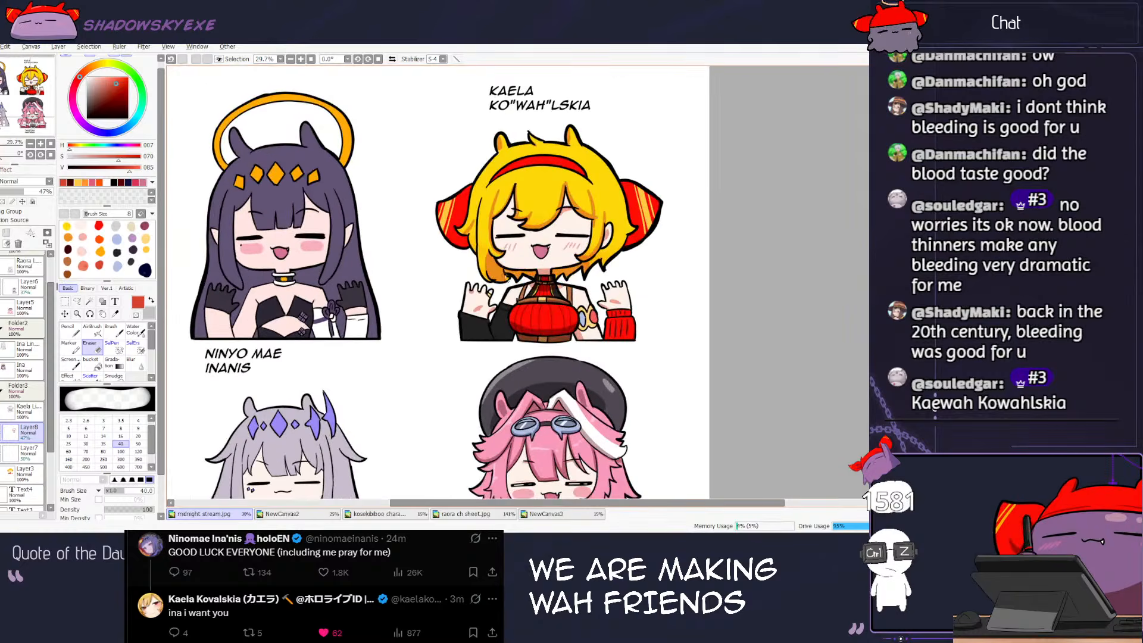
drag(93, 113, 72, 145)
drag(494, 493, 467, 328)
drag(482, 190, 464, 259)
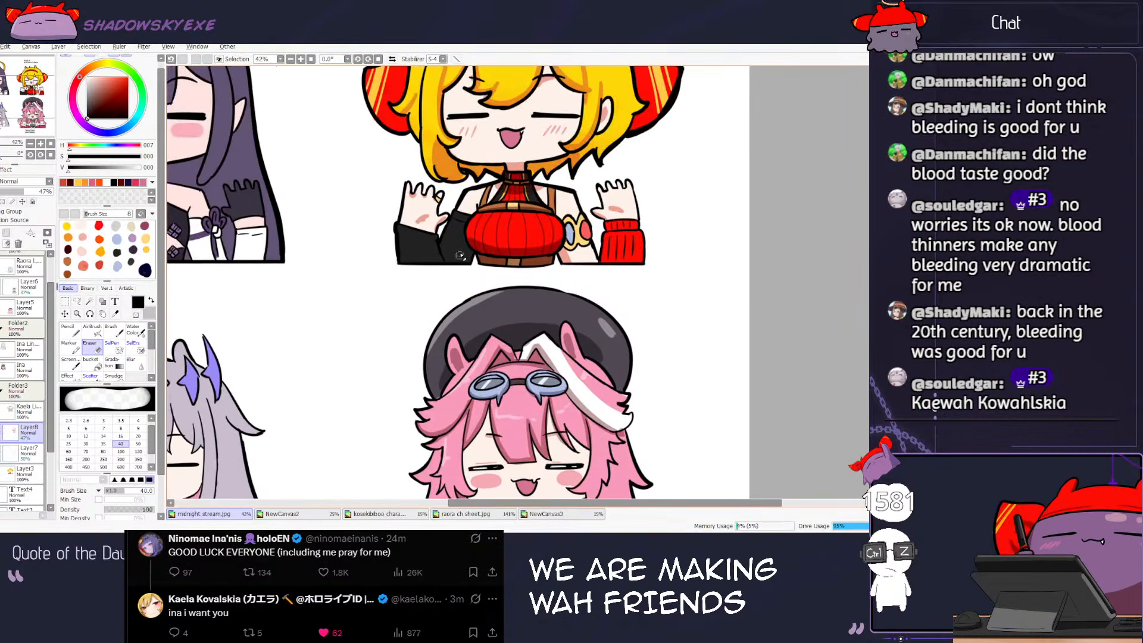
key(n)
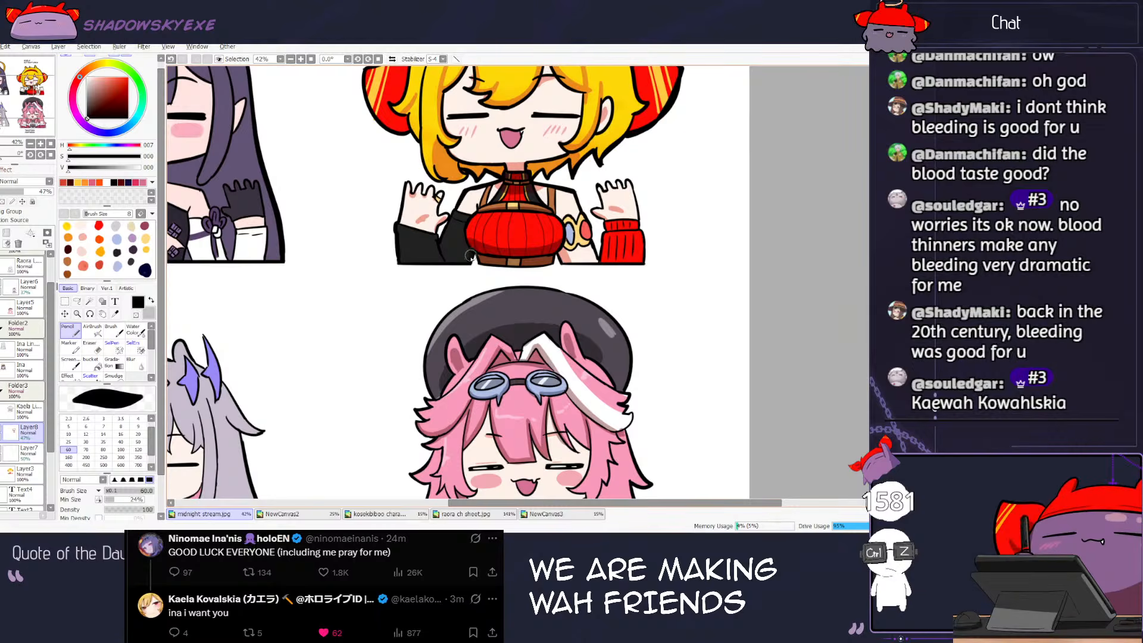
drag(407, 240, 398, 261)
Step: Darken the lower part of the yellow-haired chibi's red sleeve with translucent near-black, undoing unwanted strokes
mouse_move(604, 239)
mouse_down()
mouse_move(637, 251)
mouse_move(638, 238)
mouse_move(639, 255)
mouse_move(639, 242)
mouse_move(604, 240)
mouse_move(646, 261)
mouse_up()
key(ctrl+z)
key(ctrl+z)
key(ctrl+z)
key(ctrl+z)
key(ctrl+z)
key(ctrl+z)
key(ctrl+z)
key(ctrl+z)
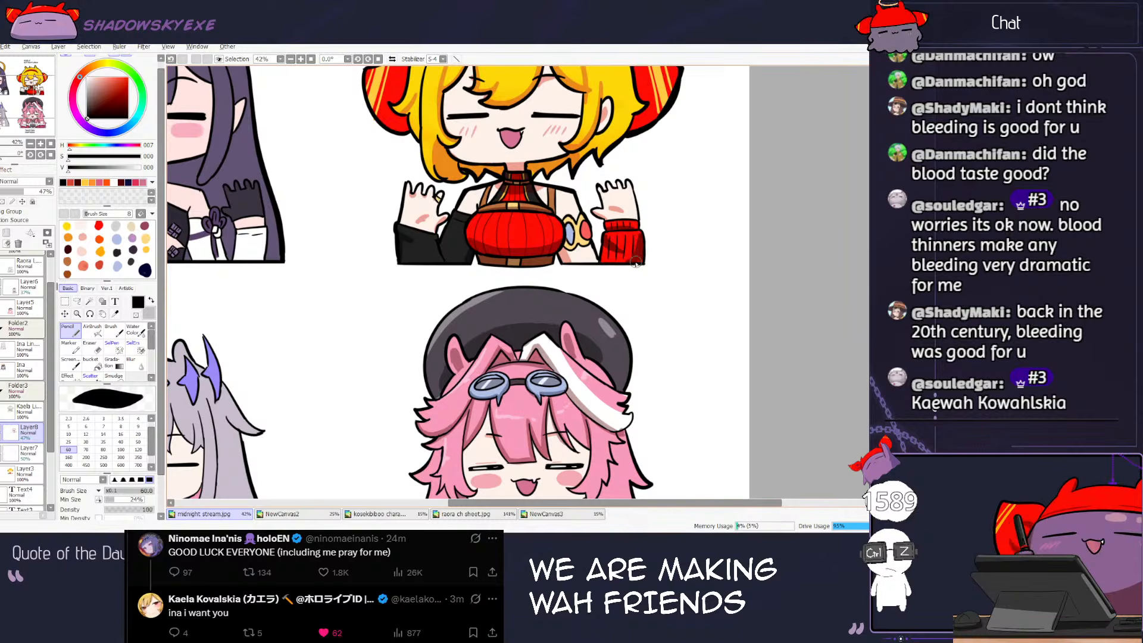
Step: Shade the red headband and striped bows with near-black at Pencil size 40, undoing unwanted strokes
scroll(642, 238, down, 1)
scroll(638, 235, down, 3)
drag(531, 182, 513, 229)
scroll(513, 228, up, 3)
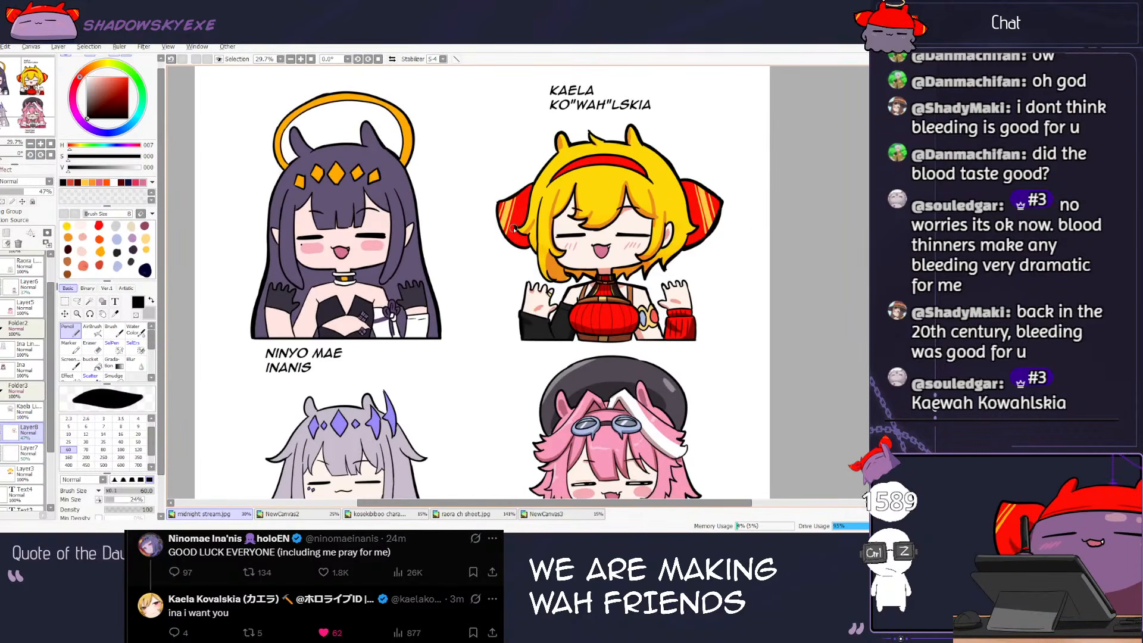
key(bracketleft)
key(bracketleft)
key(ctrl+z)
drag(555, 178, 567, 170)
key(ctrl+z)
key(ctrl+z)
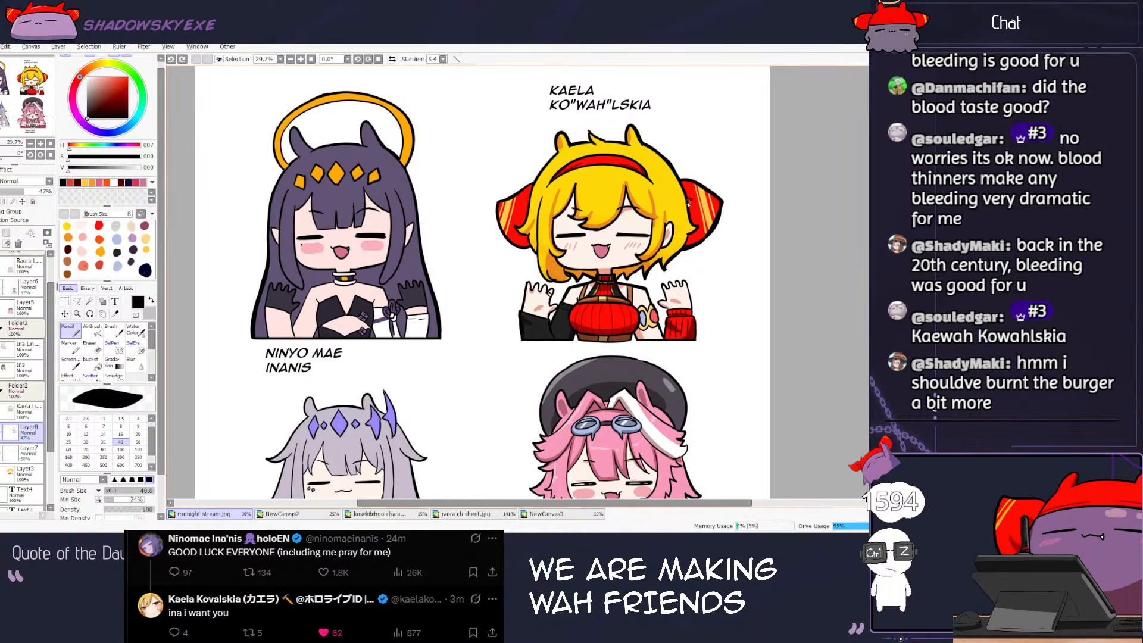
key(ctrl+z)
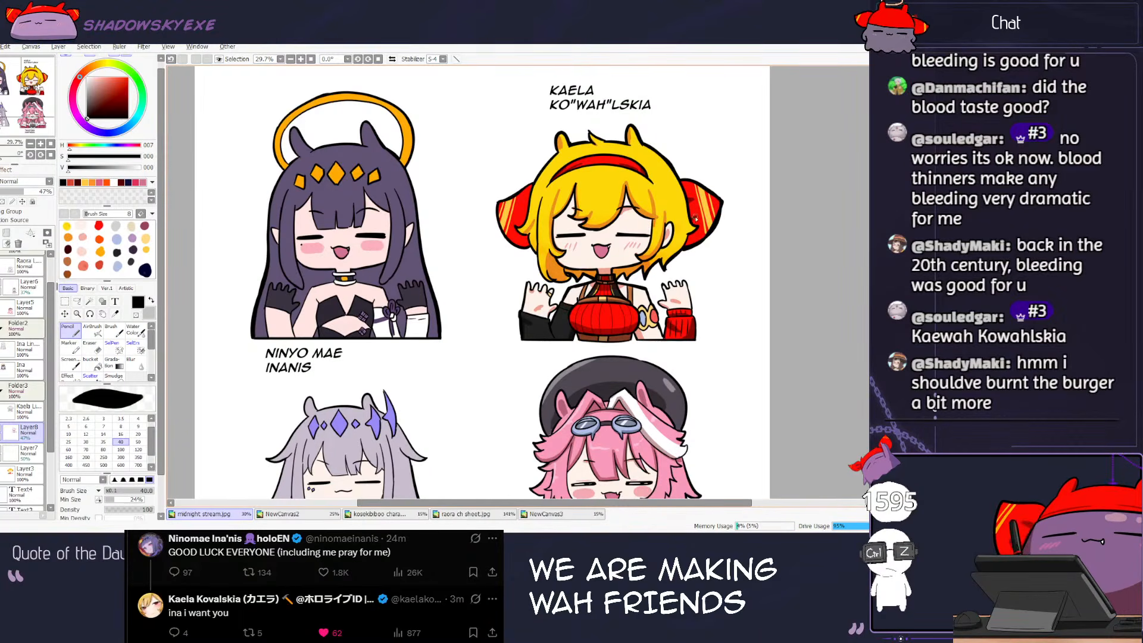
key(ctrl+z)
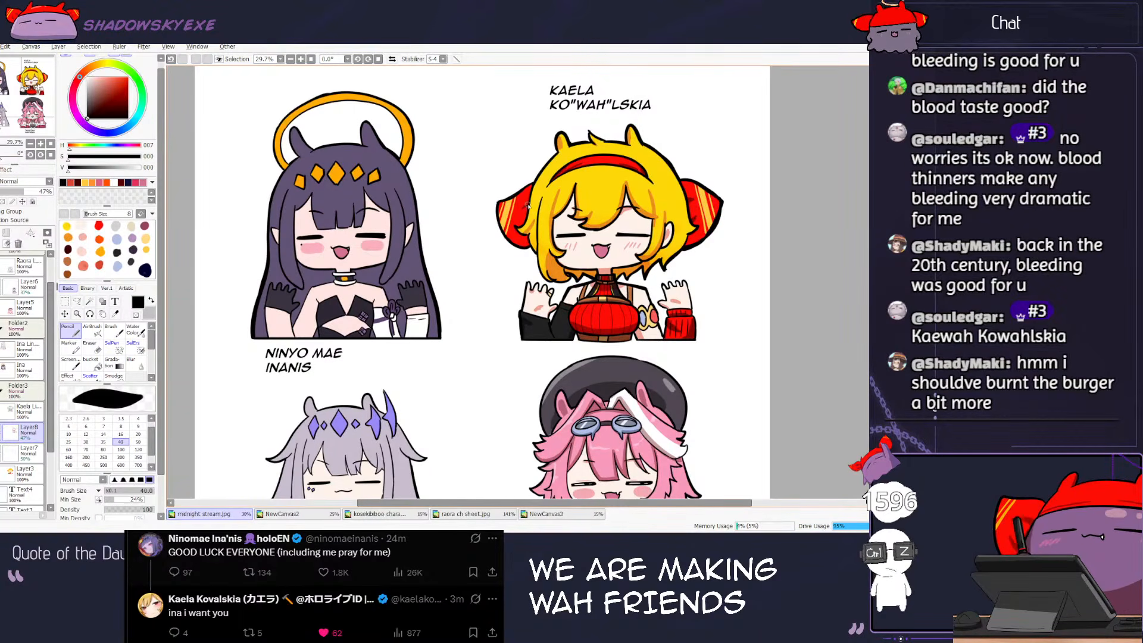
key(ctrl+z)
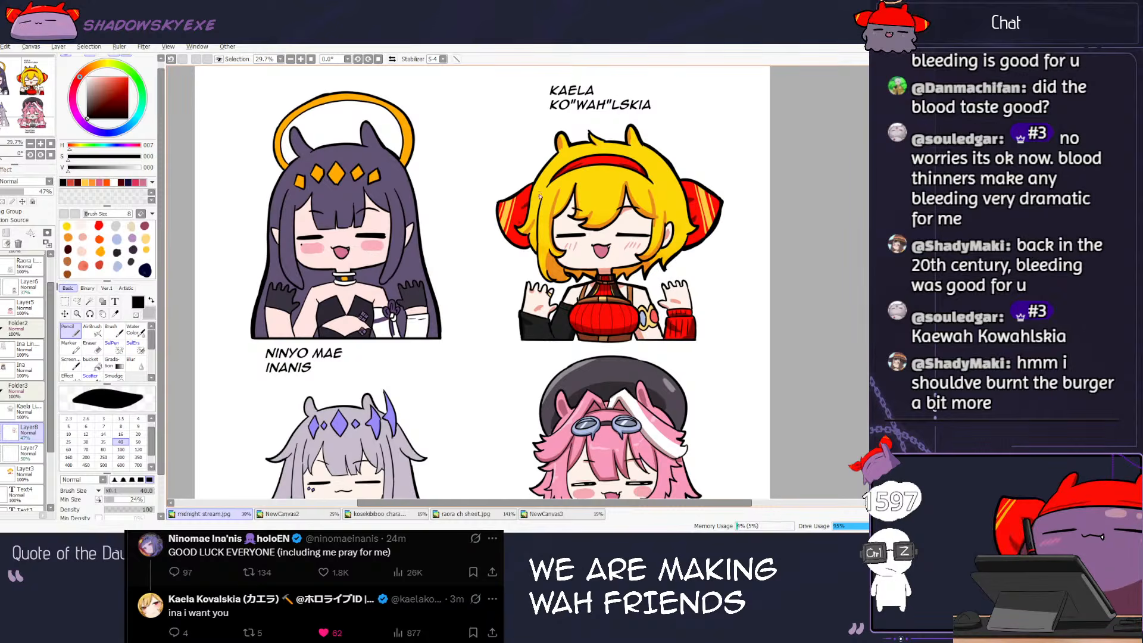
Step: Paint translucent white highlights on the yellow hair, enlarging the Pencil to size 70 and undoing unwanted strokes
scroll(539, 195, down, 2)
scroll(540, 200, up, 1)
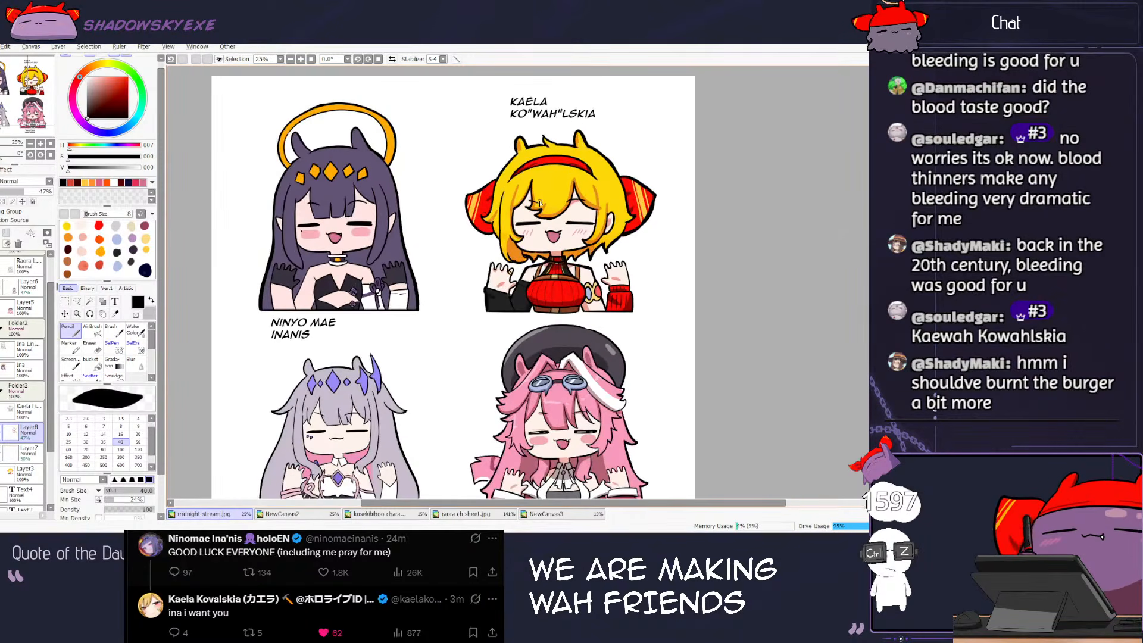
click(87, 77)
mouse_move(507, 184)
mouse_down()
mouse_move(485, 212)
mouse_move(505, 199)
mouse_up()
key(bracketright)
key(bracketright)
key(bracketright)
key(ctrl+z)
key(ctrl+z)
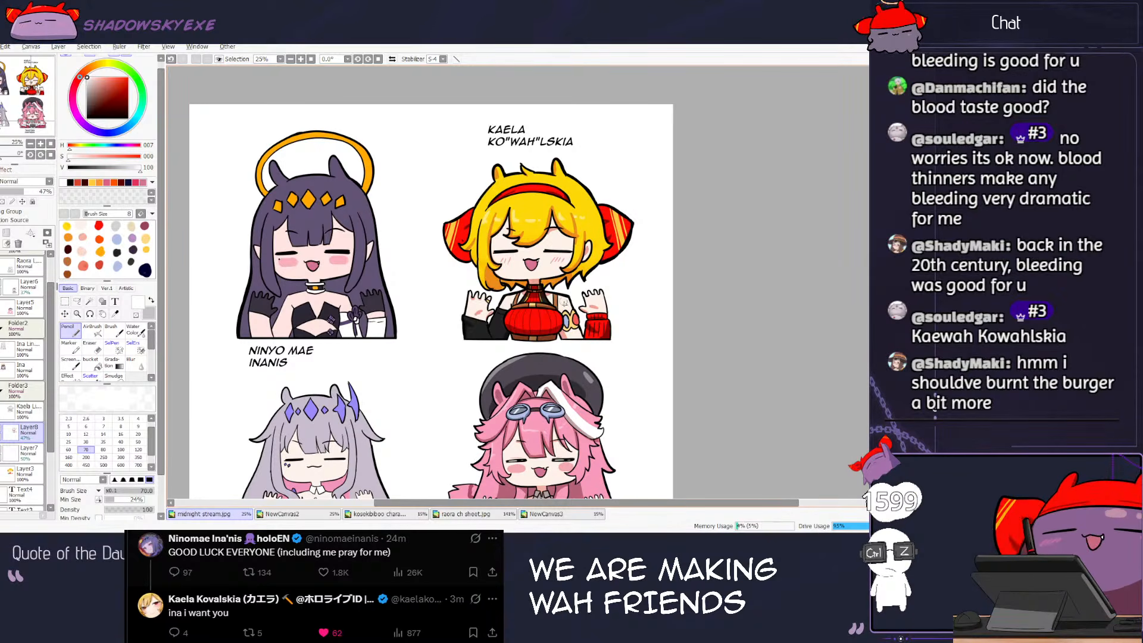
key(ctrl+z)
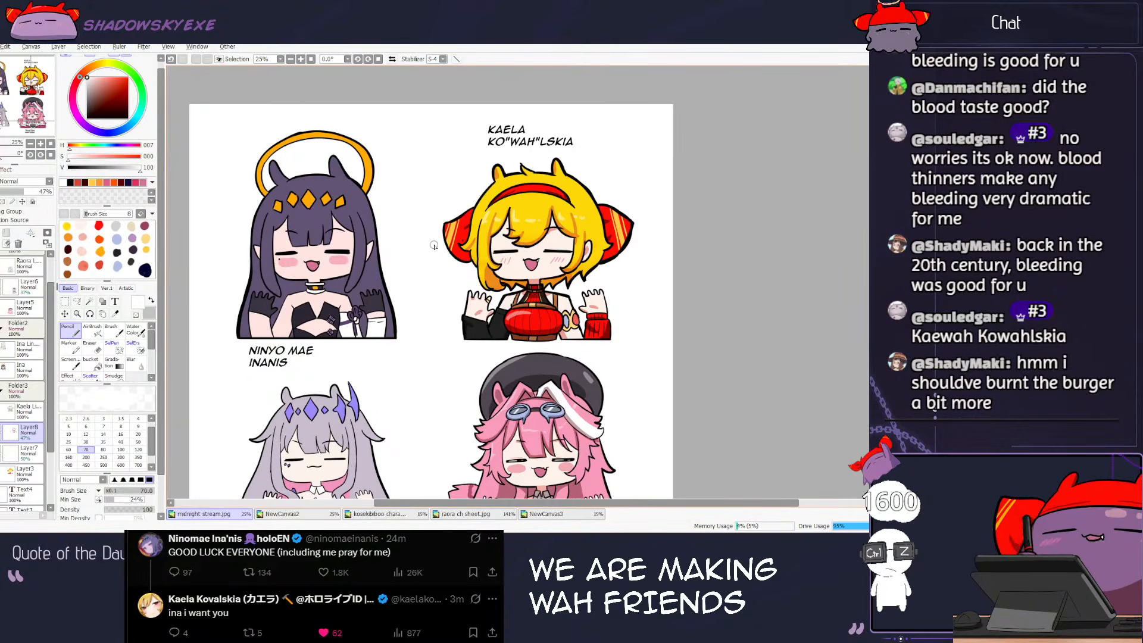
key(ctrl+z)
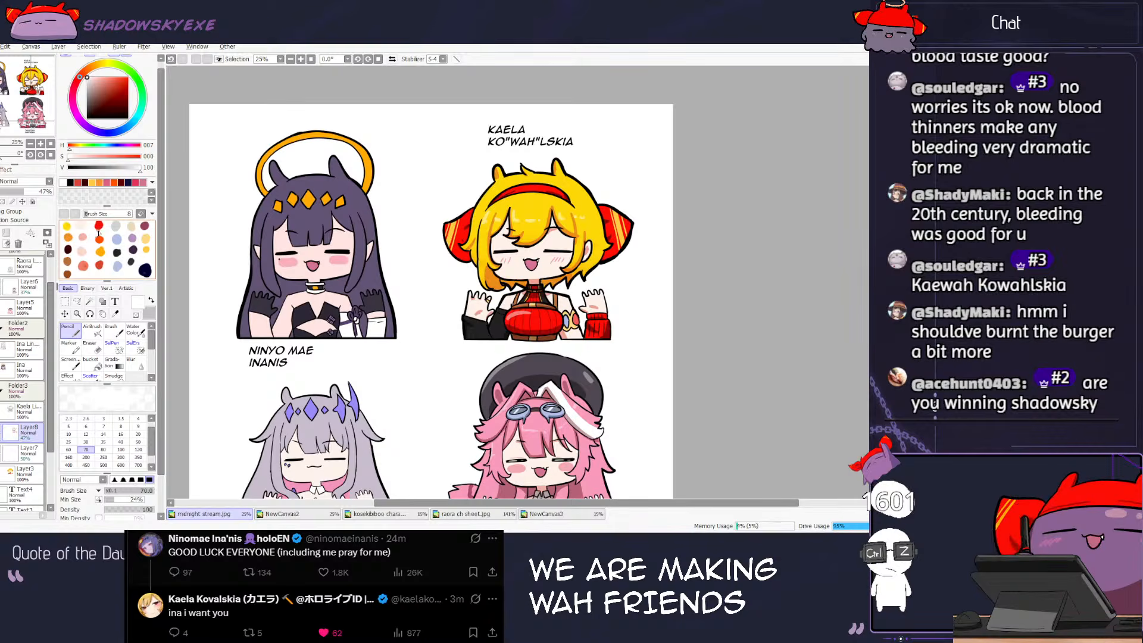
Step: Redo the translucent white highlight on the upper part of the ribbed red top
key(ctrl+z)
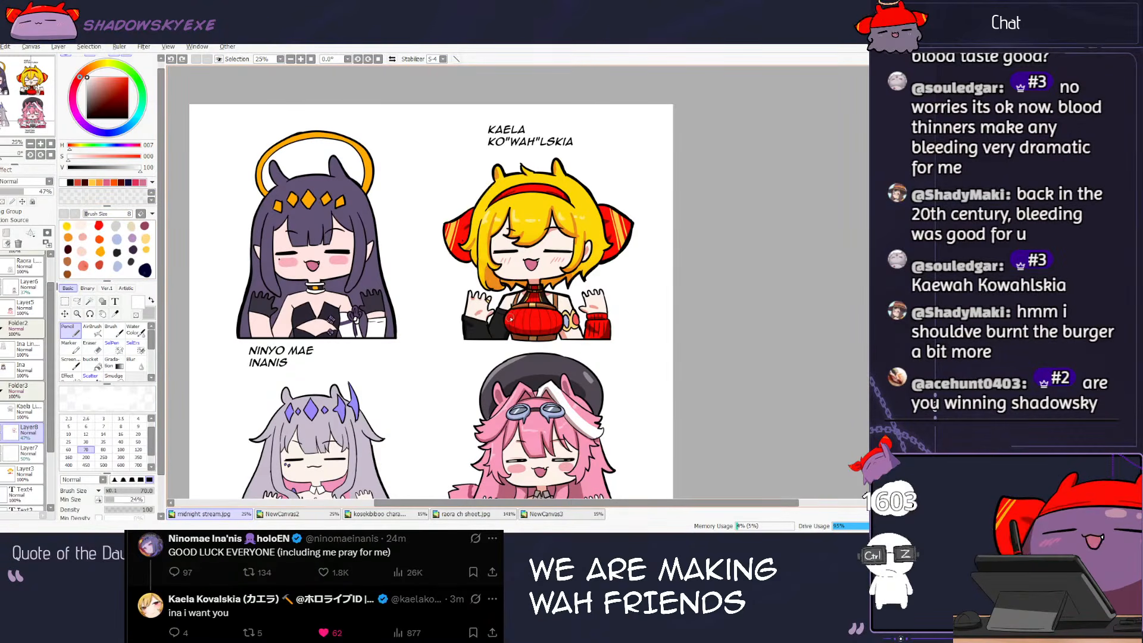
key(ctrl+z)
drag(509, 322, 531, 308)
key(ctrl+z)
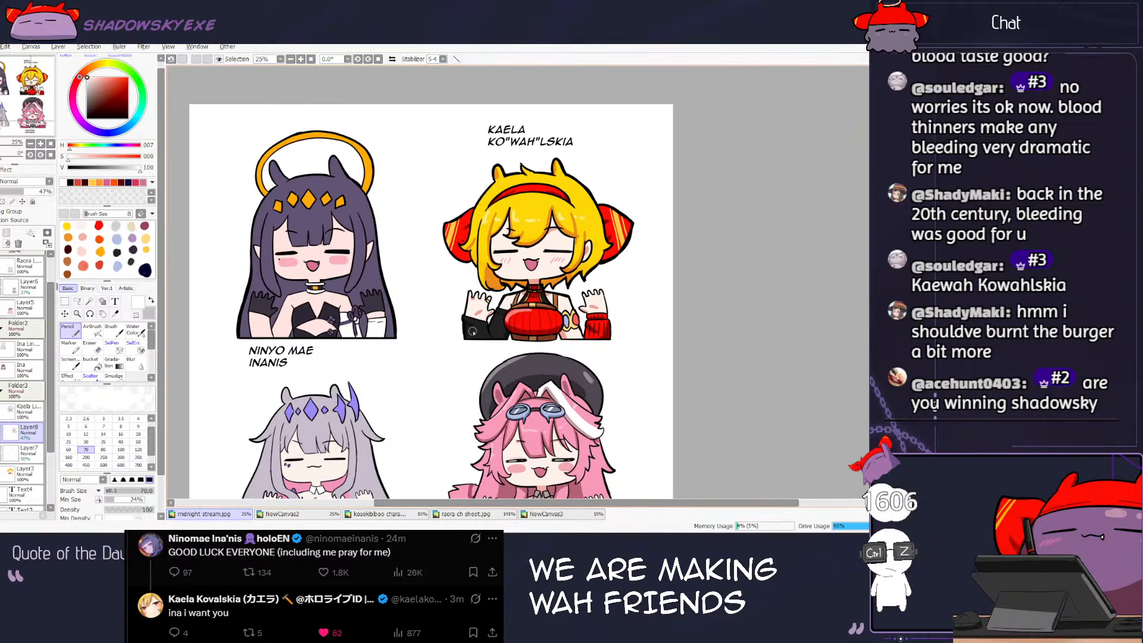
Step: Add a dark grey highlight to the yellow-haired chibi's black sleeve and review the whole sheet
alt+click(292, 213)
key(ctrl+z)
drag(495, 317, 498, 326)
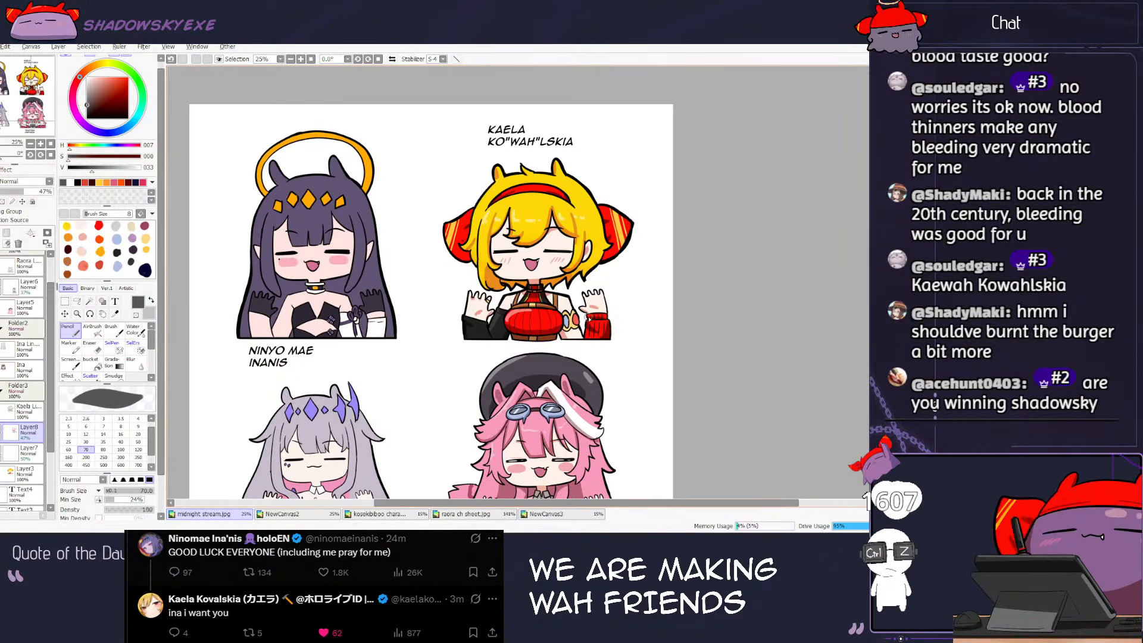
scroll(554, 291, down, 2)
drag(553, 290, 521, 229)
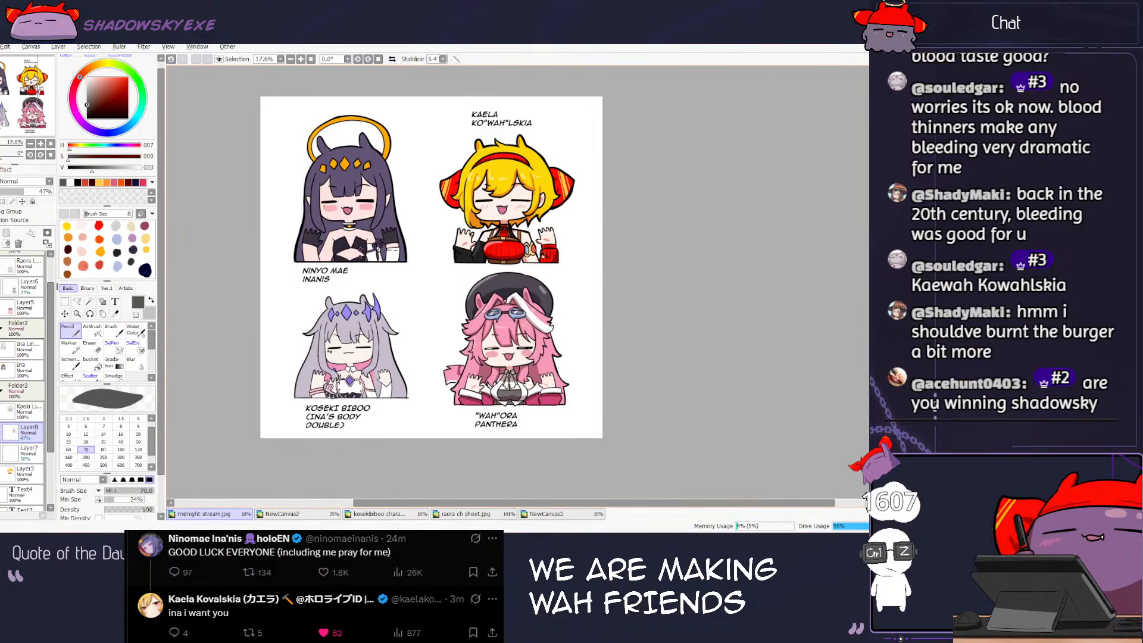
Step: On the yellow-haired chibi's line layer, paint thin white lines inside both closed eyes with the Pencil at size 12
scroll(520, 228, up, 5)
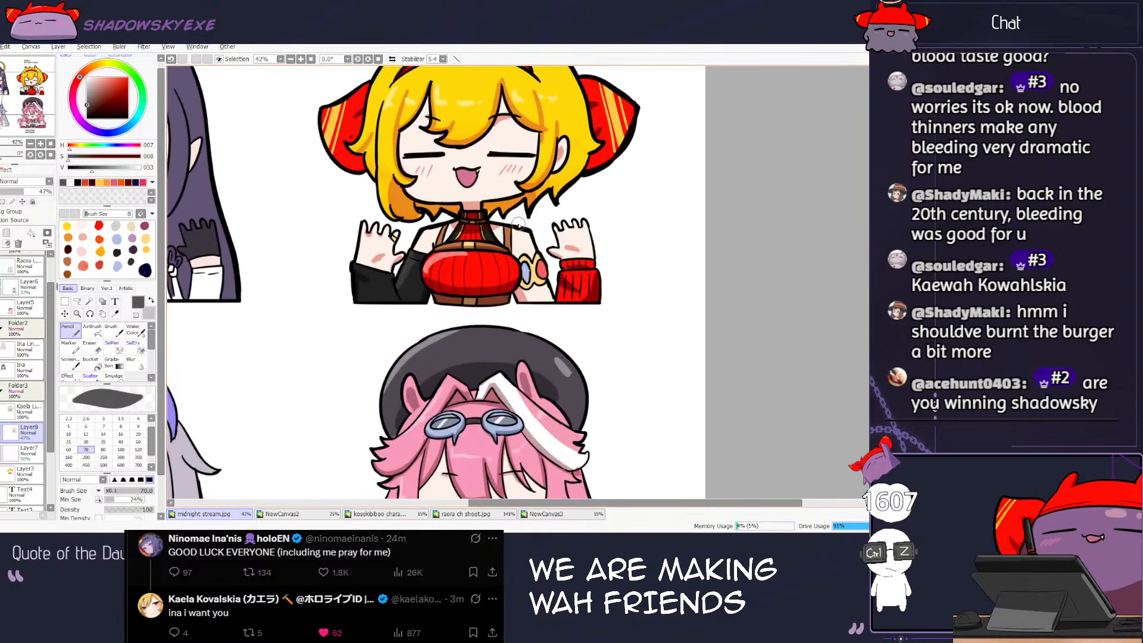
click(28, 410)
click(86, 78)
drag(498, 156, 465, 279)
key(bracketleft)
key(bracketleft)
key(bracketleft)
key(bracketleft)
key(bracketleft)
key(bracketleft)
key(bracketleft)
key(bracketleft)
key(bracketleft)
key(bracketleft)
key(ctrl+z)
key(ctrl+z)
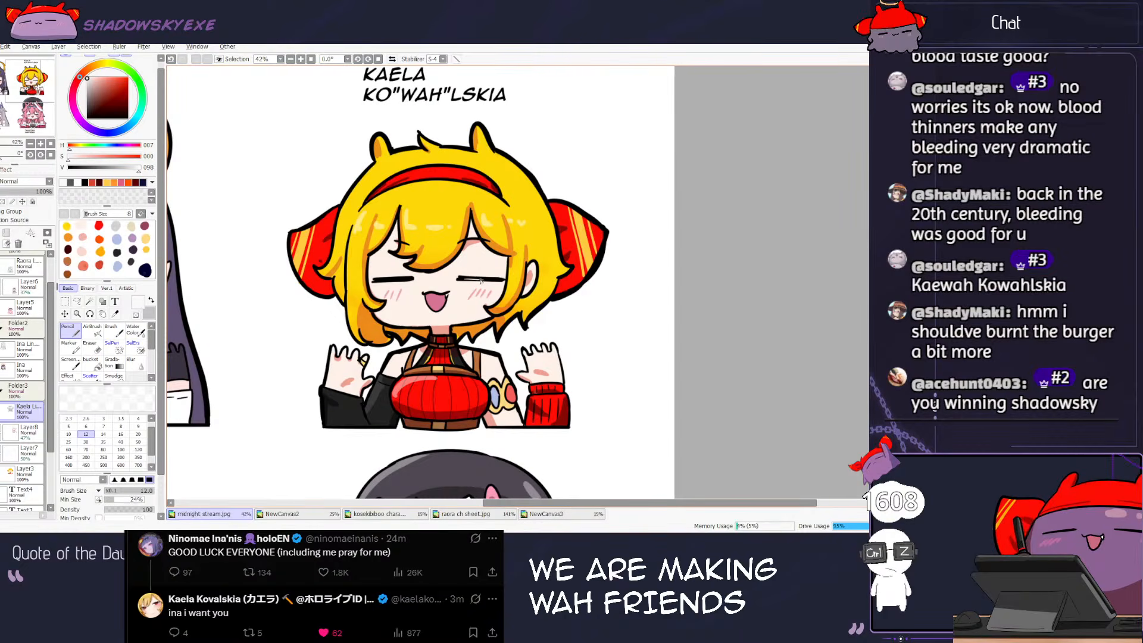
key(ctrl+z)
drag(463, 278, 491, 280)
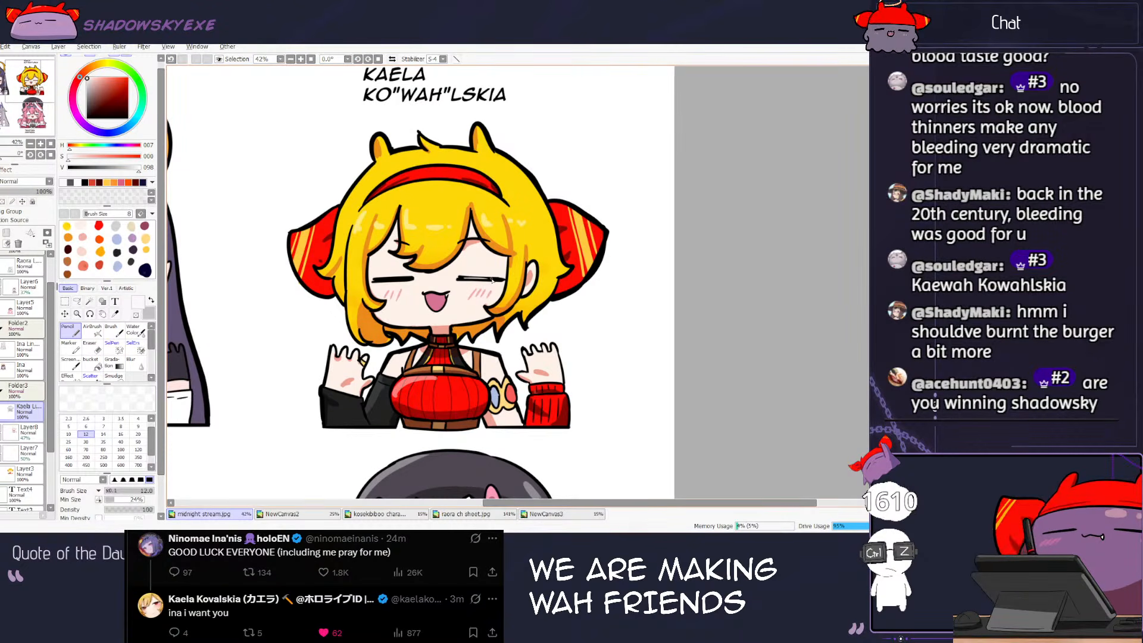
key(ctrl+z)
drag(378, 280, 408, 280)
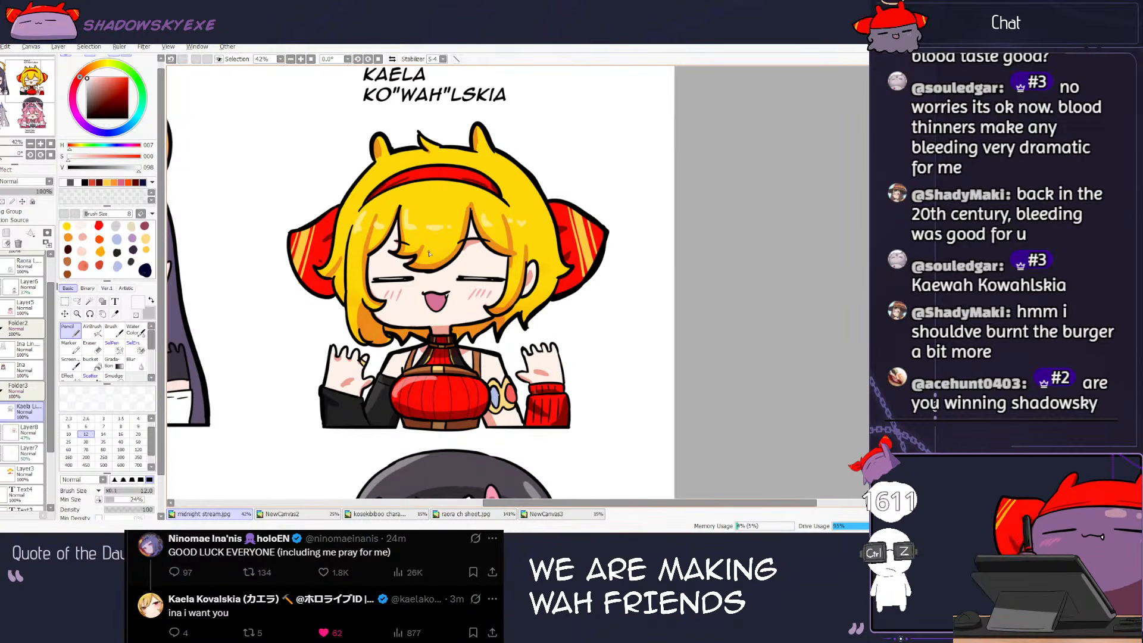
scroll(458, 257, down, 3)
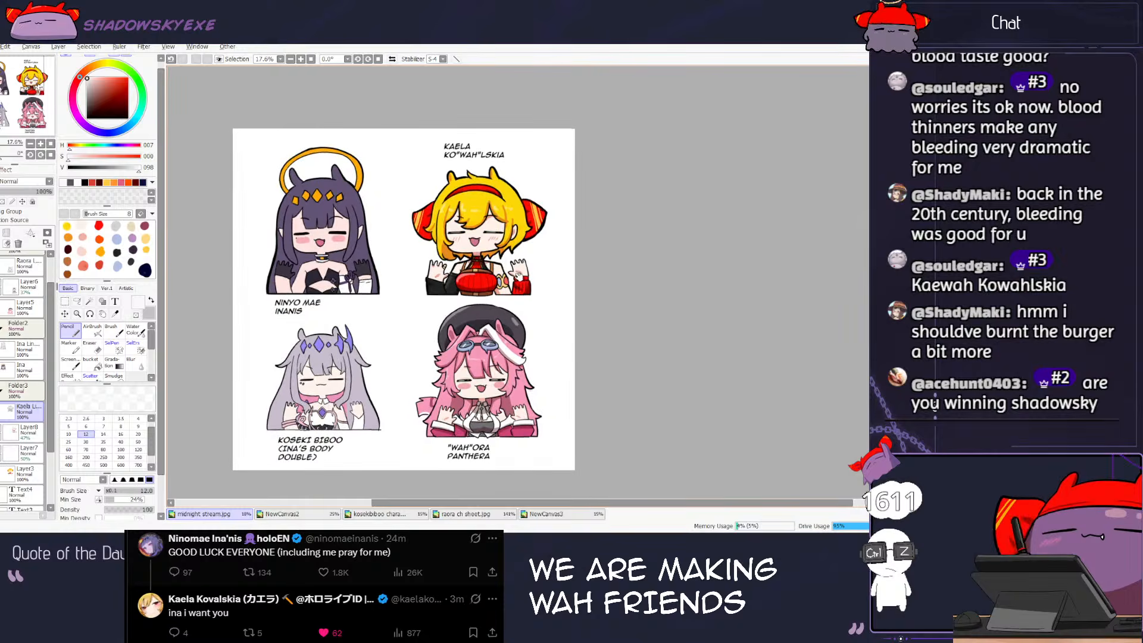
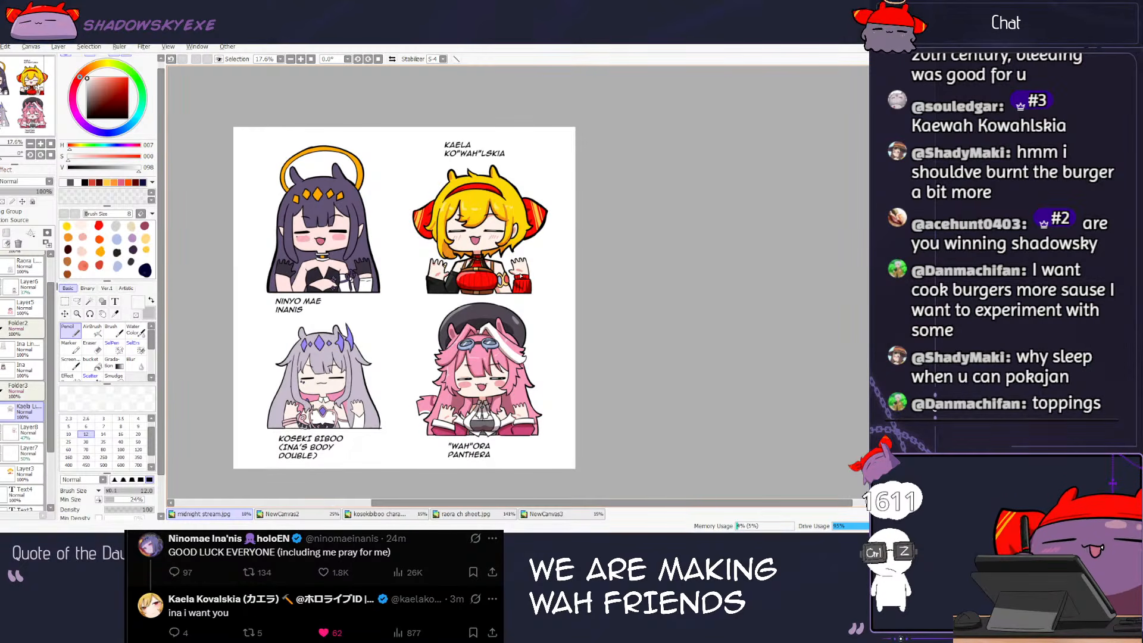
Step: Add a new layer directly above Layer4 in Folder1 for the grey-haired chibi's shading
scroll(8, 296, up, 3)
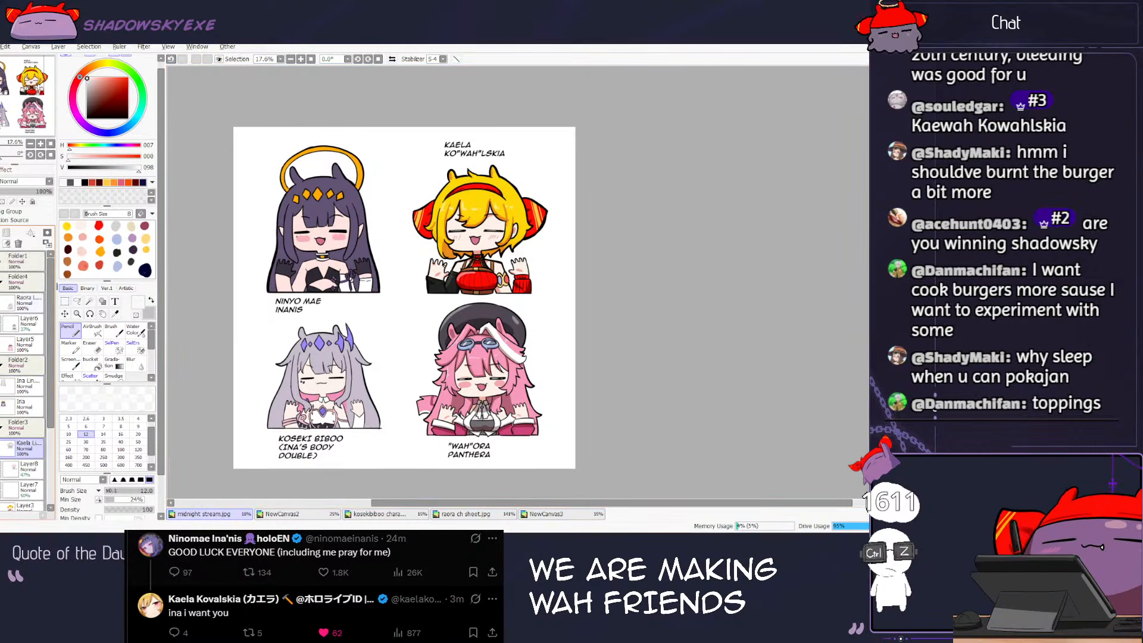
click(12, 300)
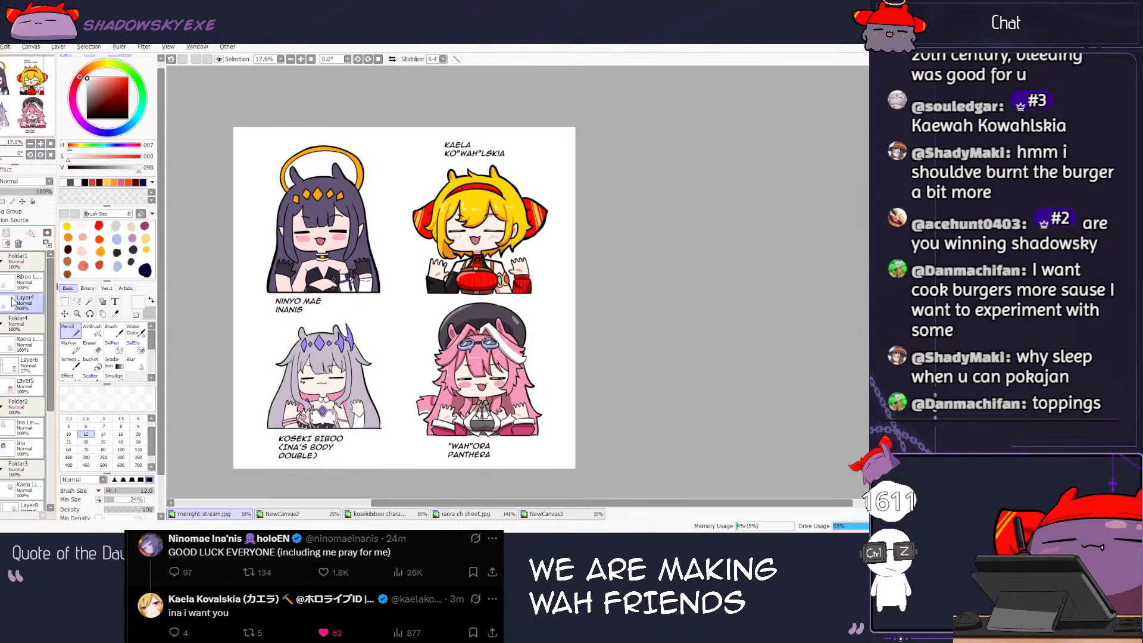
click(7, 232)
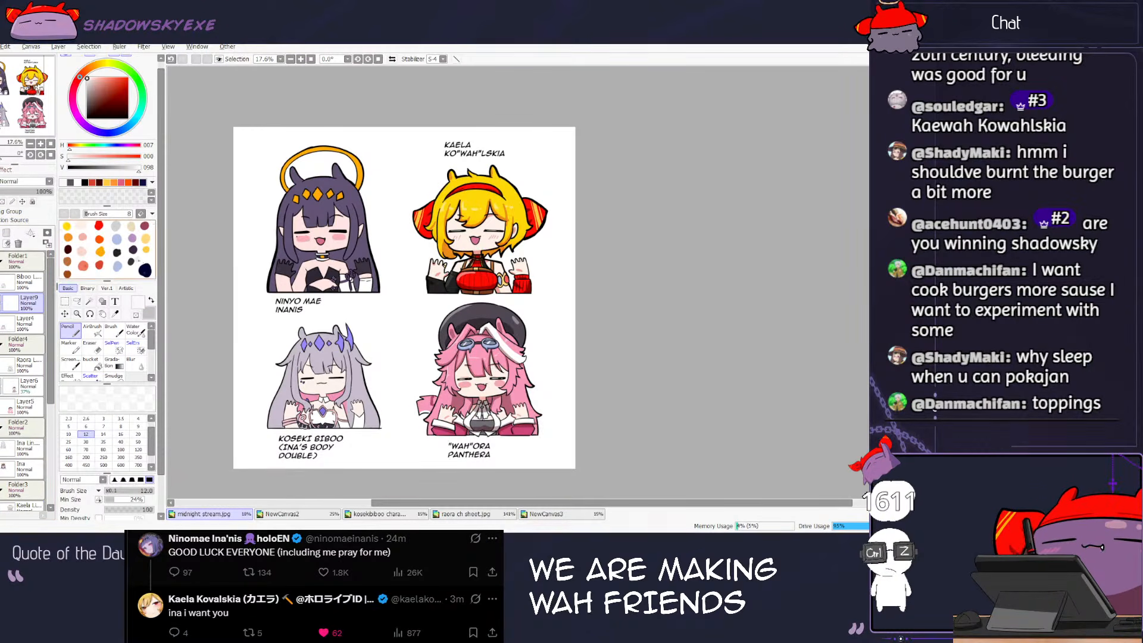
Step: Try a dark navy shading stroke on the grey-haired chibi's hair with the Pencil at size 35
scroll(375, 292, up, 4)
scroll(335, 355, up, 1)
drag(335, 354, 457, 251)
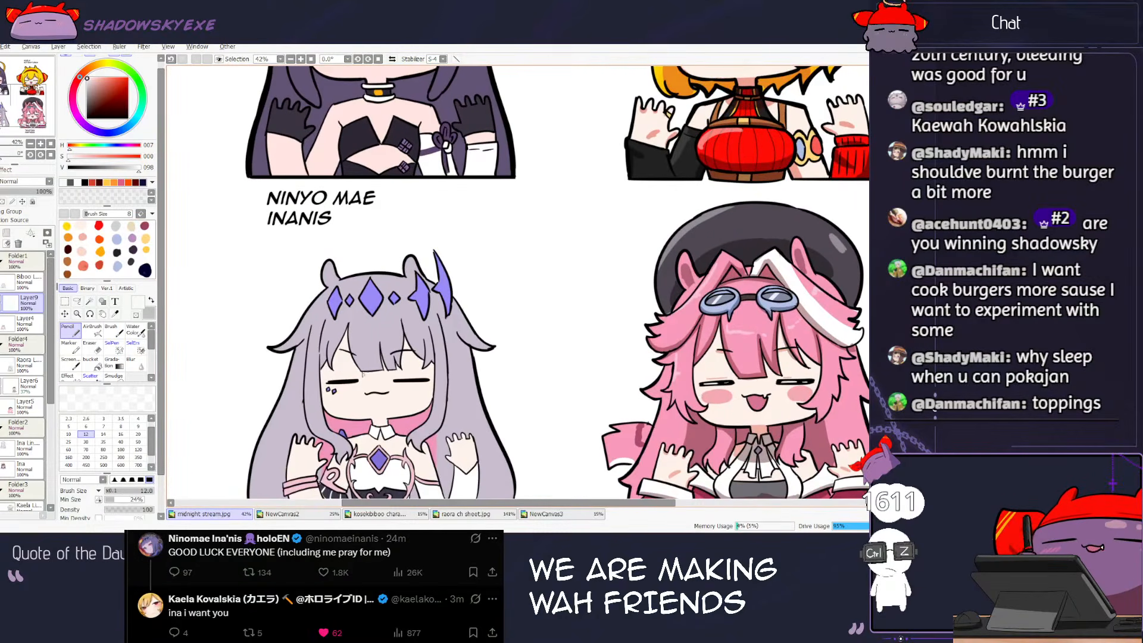
click(145, 270)
click(103, 442)
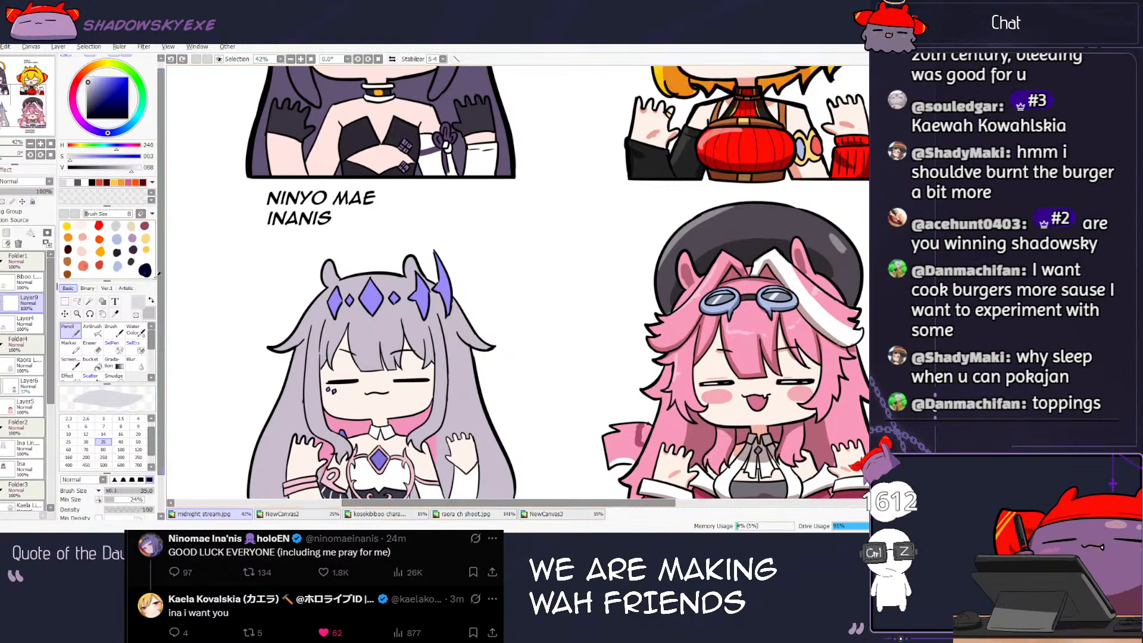
right_click(145, 270)
drag(348, 324, 340, 344)
key(ctrl+z)
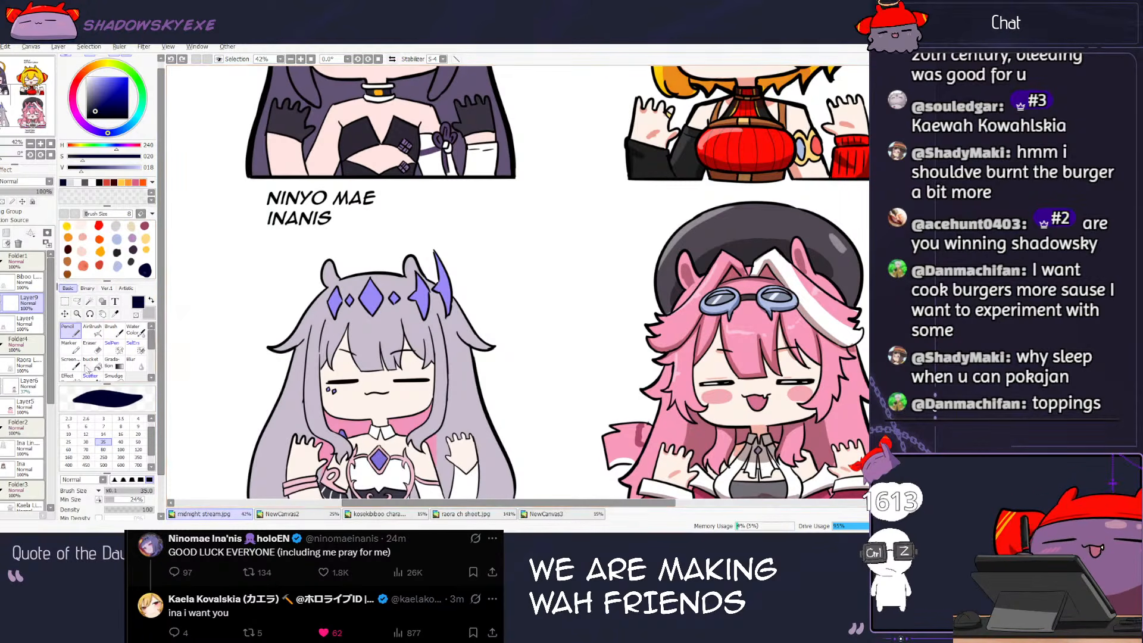
Step: Lower the new layer's opacity to about 46% and shade the grey-haired chibi's neck with red at Pencil size 50
click(23, 192)
right_click(100, 265)
drag(387, 385, 383, 353)
key(bracketright)
key(bracketright)
click(372, 391)
key(ctrl+z)
key(ctrl+z)
key(ctrl+z)
click(374, 390)
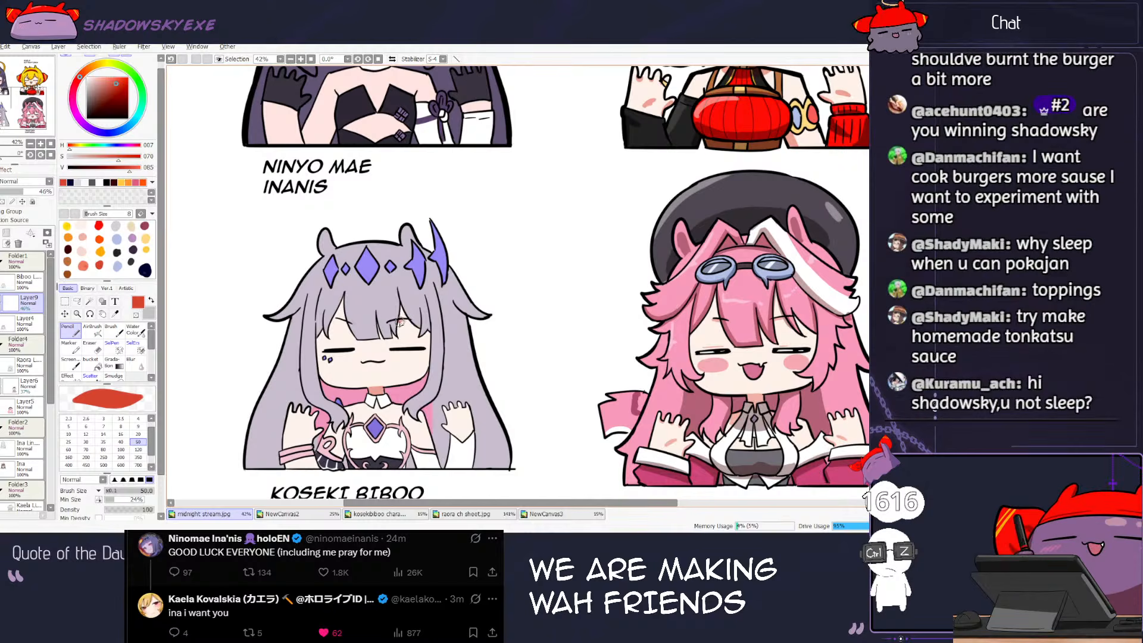
Step: Rework the red shading on the grey-haired chibi's forehead beneath the bangs, reducing the Pencil to size 35
key(ctrl+z)
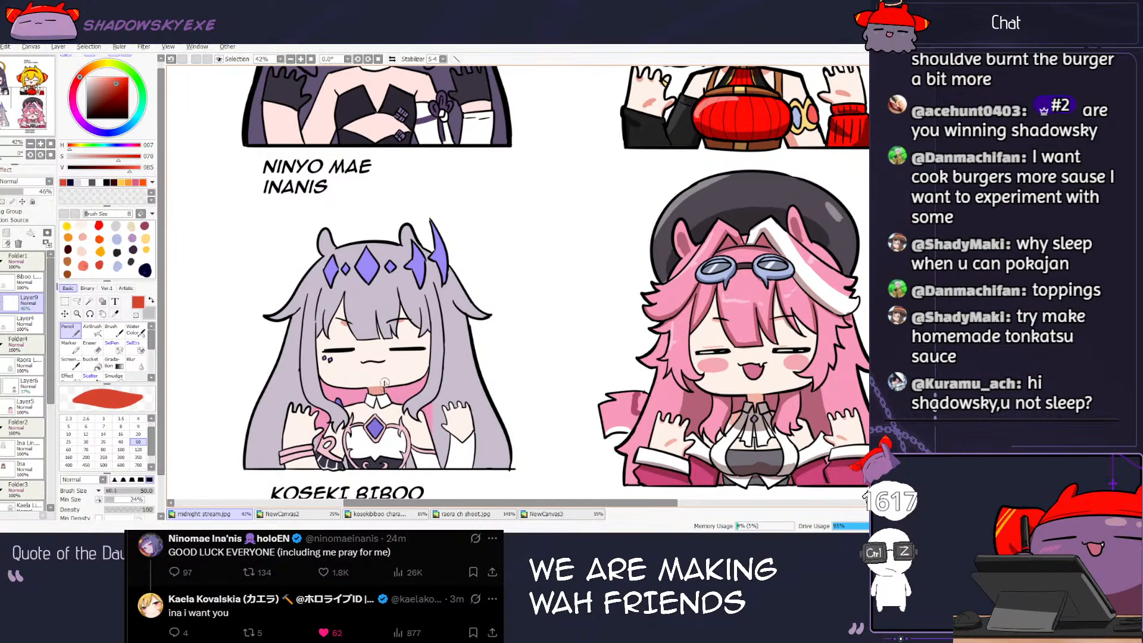
key(ctrl+z)
key(bracketleft)
key(bracketleft)
key(ctrl+z)
key(ctrl+z)
key(ctrl+z)
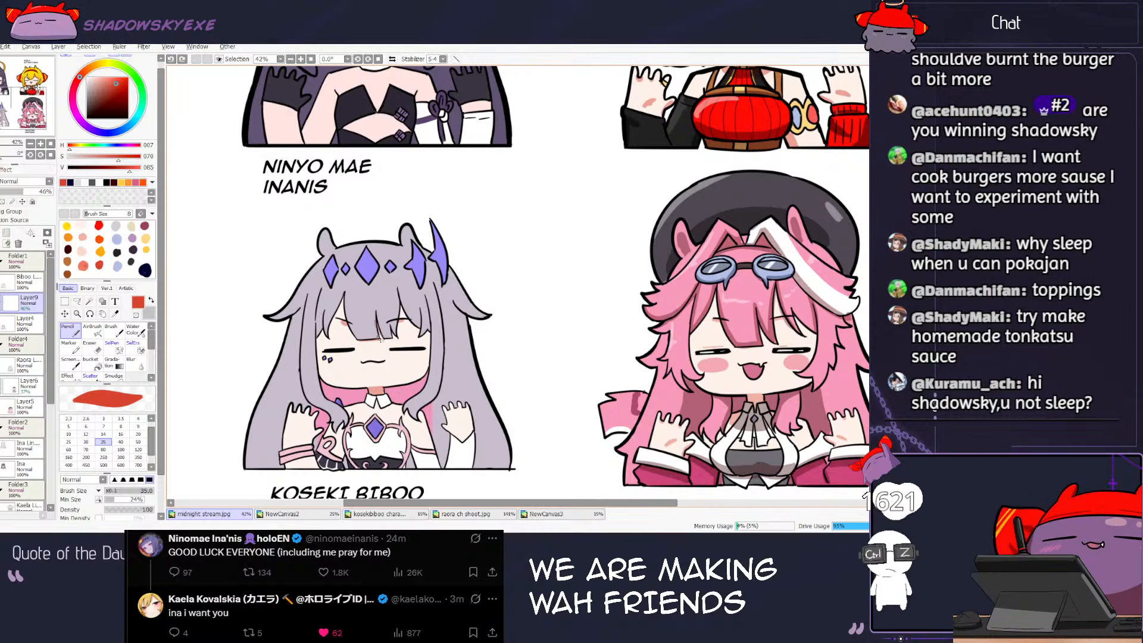
Step: Shade the grey-haired chibi's palms and the shoulders below the collar with red at Pencil size 35
scroll(413, 311, down, 1)
scroll(404, 333, up, 2)
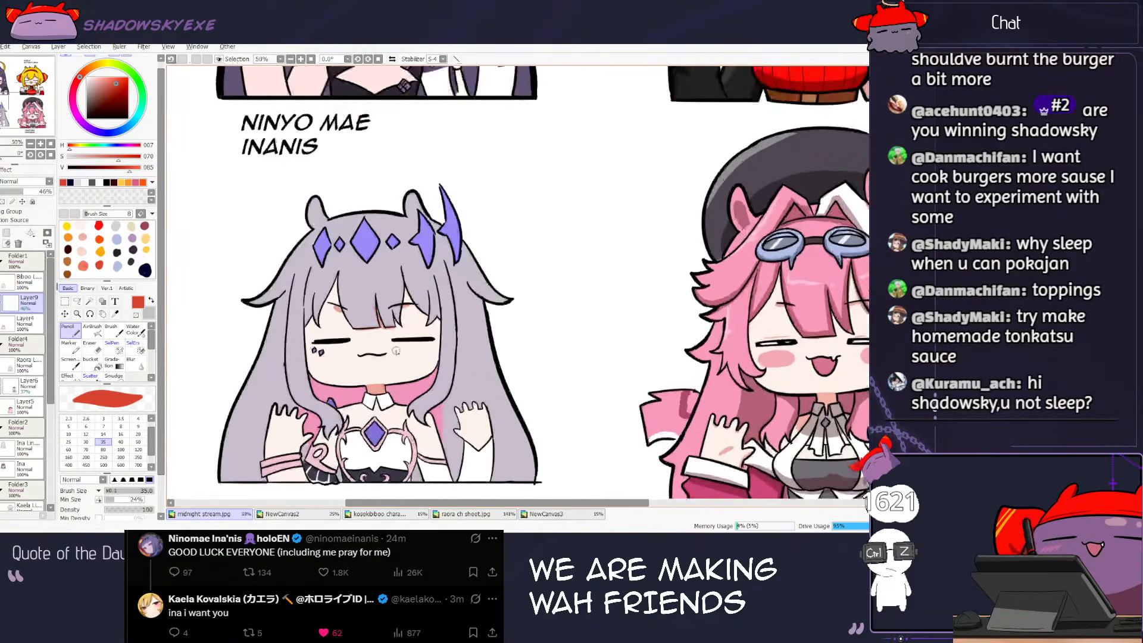
key(ctrl+z)
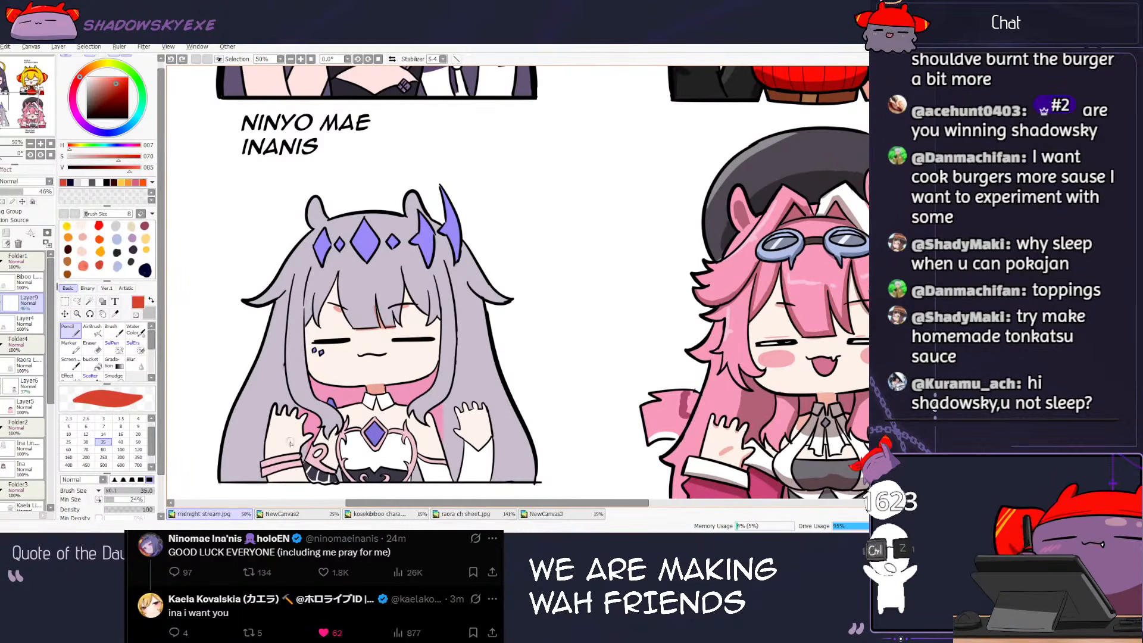
key(ctrl+z)
key(ctrl+z)
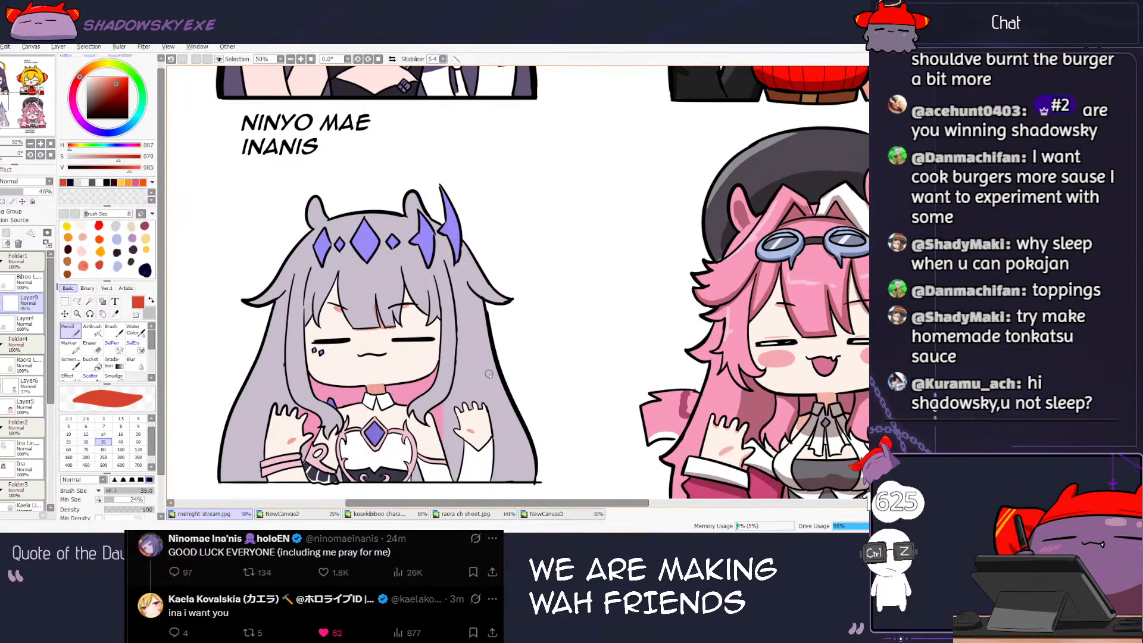
key(ctrl+z)
key(ctrl+z)
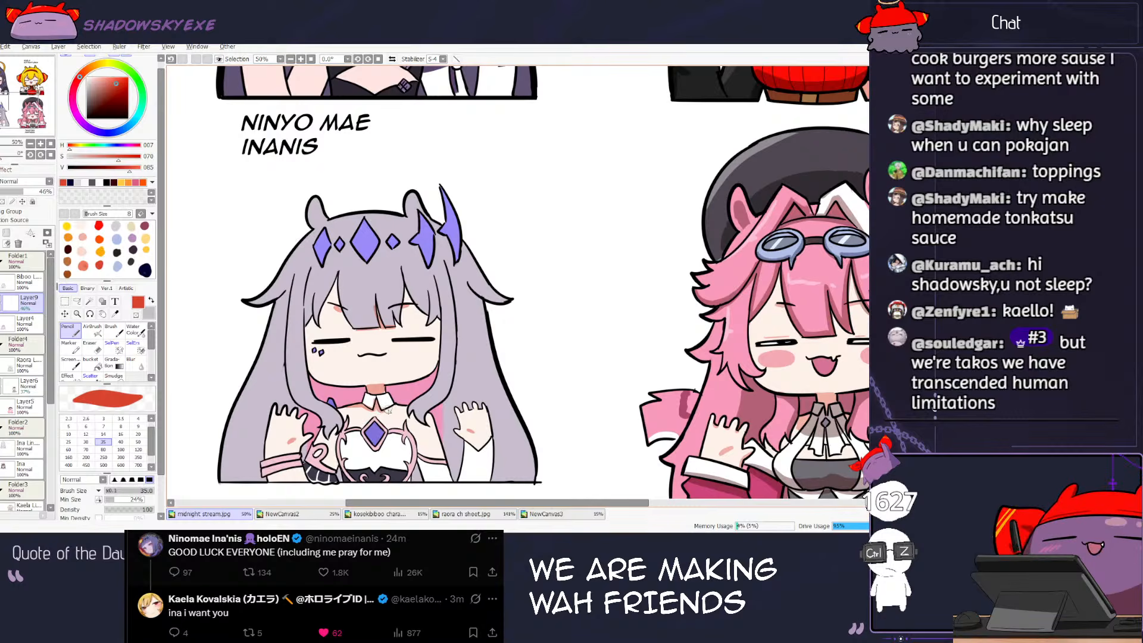
drag(393, 409, 404, 410)
Step: Choose a dark neutral grey and shade both sides of the grey-haired chibi's white collar
key(e)
key(n)
right_click(145, 270)
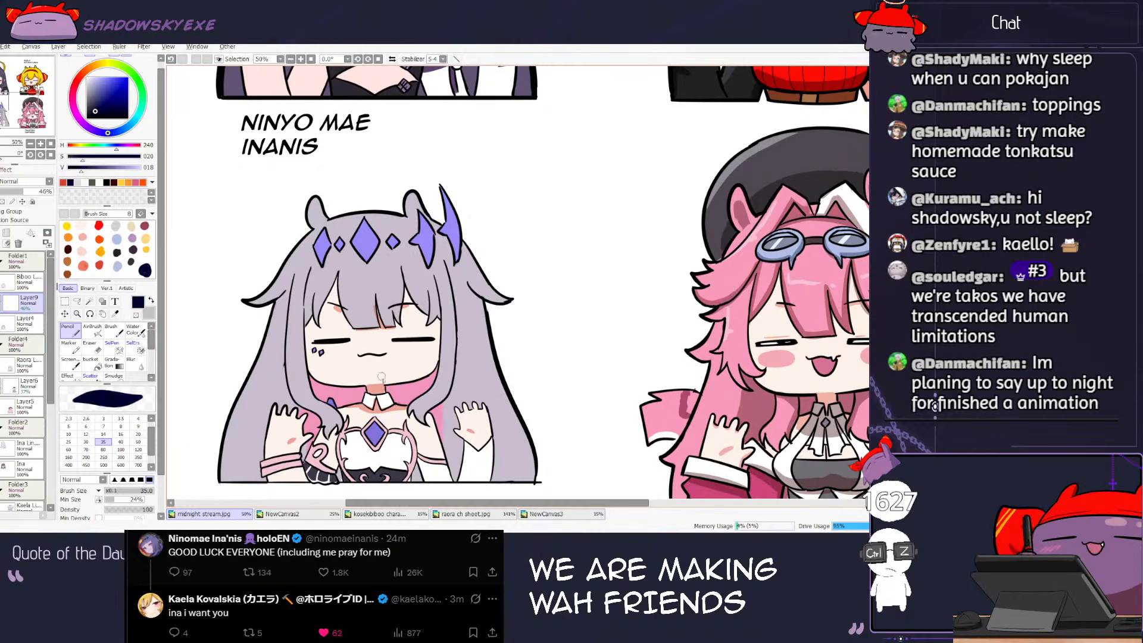
right_click(374, 400)
click(87, 95)
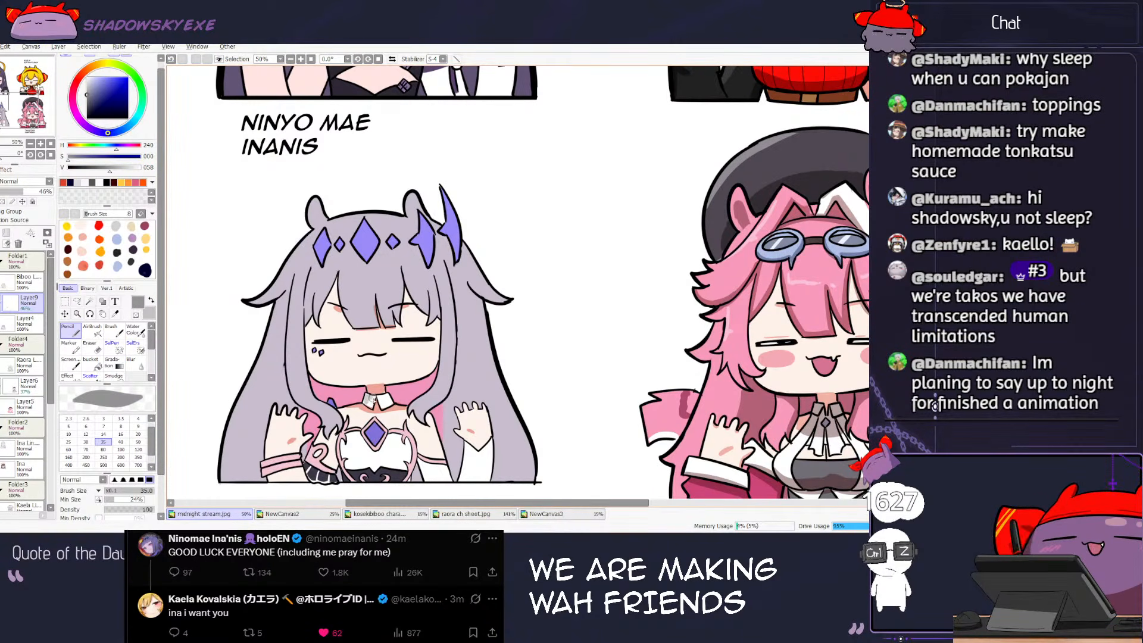
click(370, 403)
drag(377, 398, 384, 405)
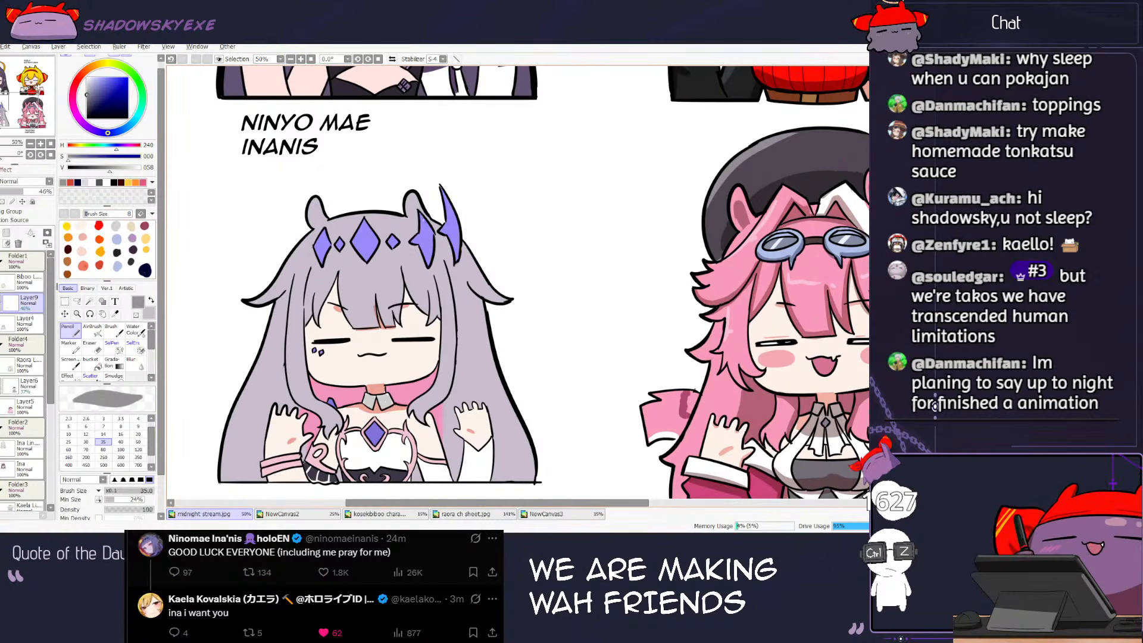
Step: Shade the white chest area of the grey-haired chibi's outfit in light grey with the Pencil at size 50
click(70, 183)
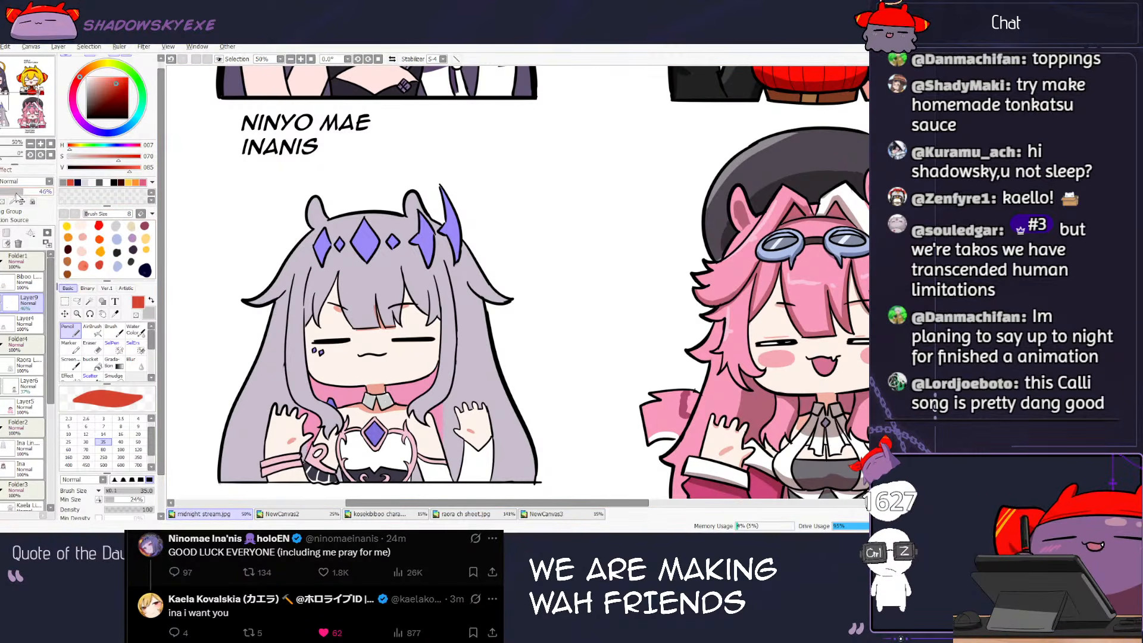
alt+click(387, 398)
key(bracketright)
key(bracketright)
drag(344, 456, 350, 461)
key(ctrl+z)
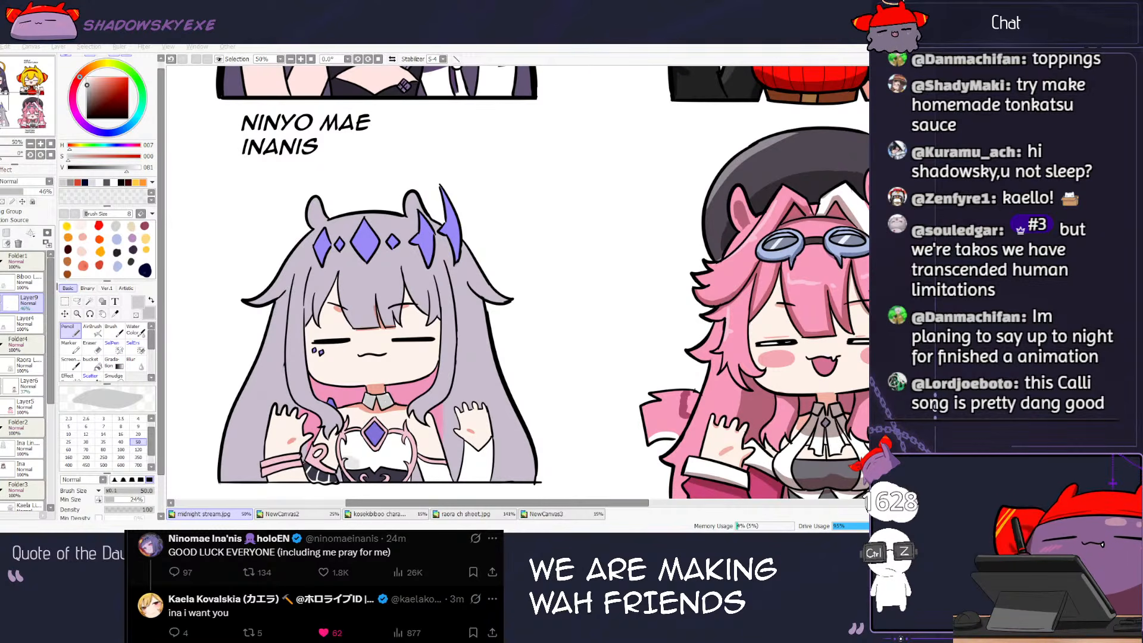
key(alt+Tab)
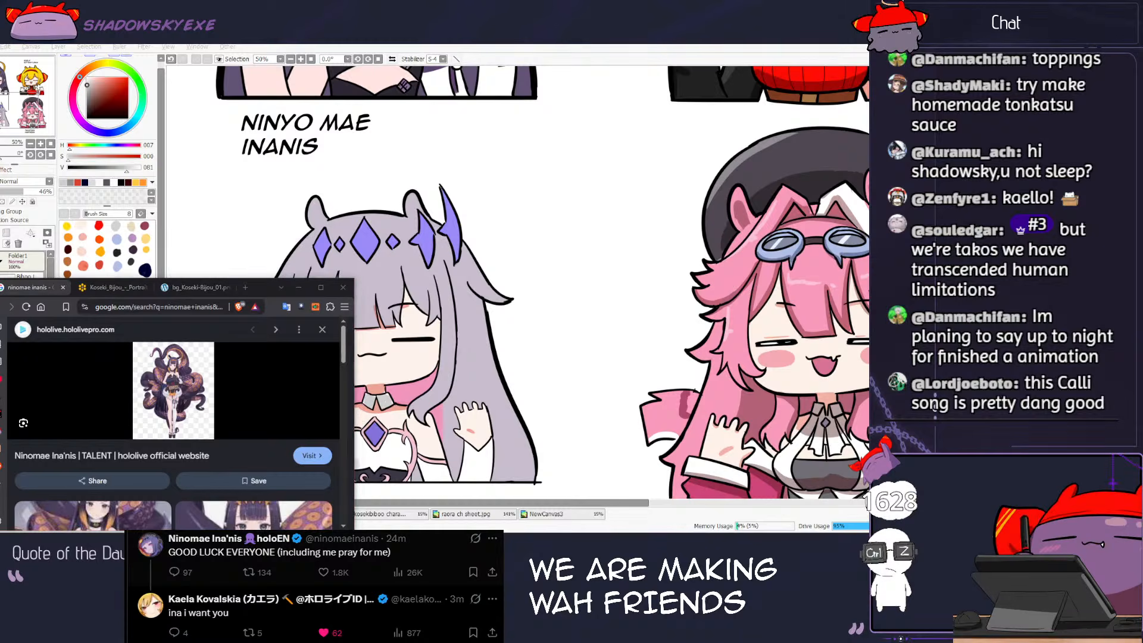
key(alt+Tab)
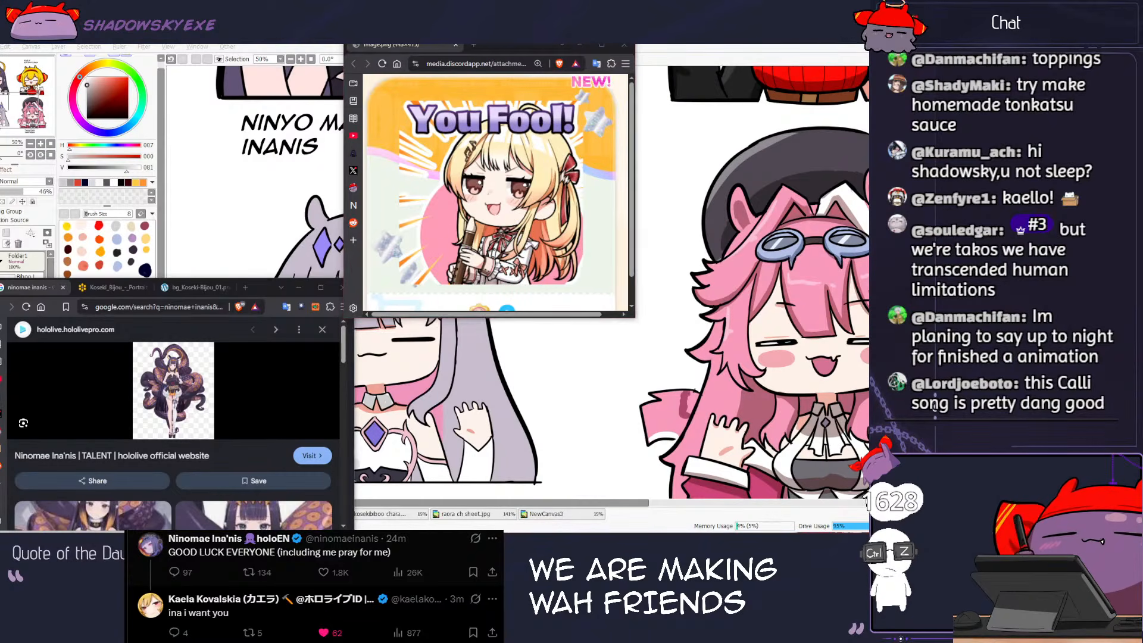
key(alt+Tab)
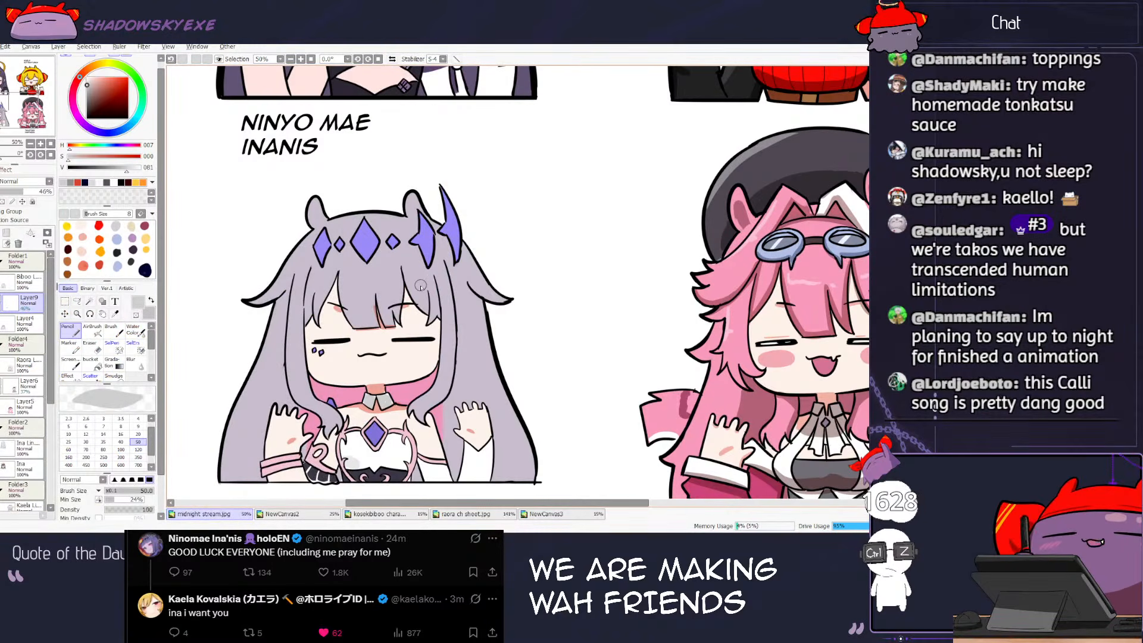
key(e)
key(n)
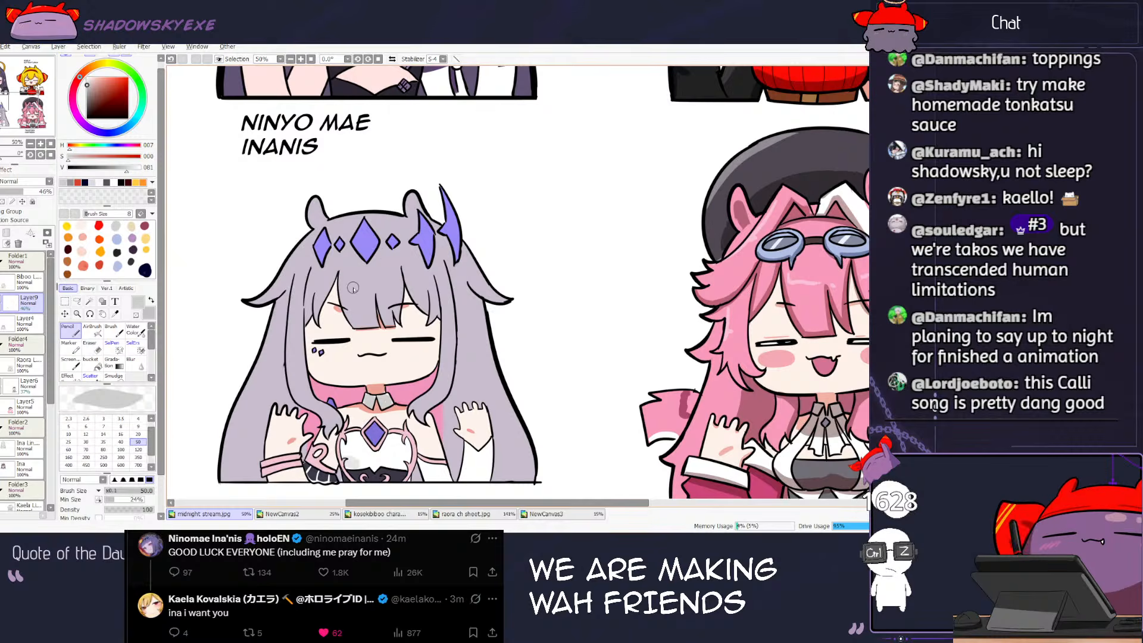
Step: Try dark navy shading strokes on the grey-haired chibi's crown gems with the Pencil at size 35
right_click(144, 270)
mouse_move(330, 243)
mouse_down()
mouse_move(321, 262)
mouse_move(366, 258)
mouse_up()
key(ctrl+z)
key(ctrl+z)
key(ctrl+z)
key(bracketleft)
key(bracketleft)
key(ctrl+z)
key(ctrl+z)
key(ctrl+z)
drag(353, 240, 366, 262)
key(ctrl+z)
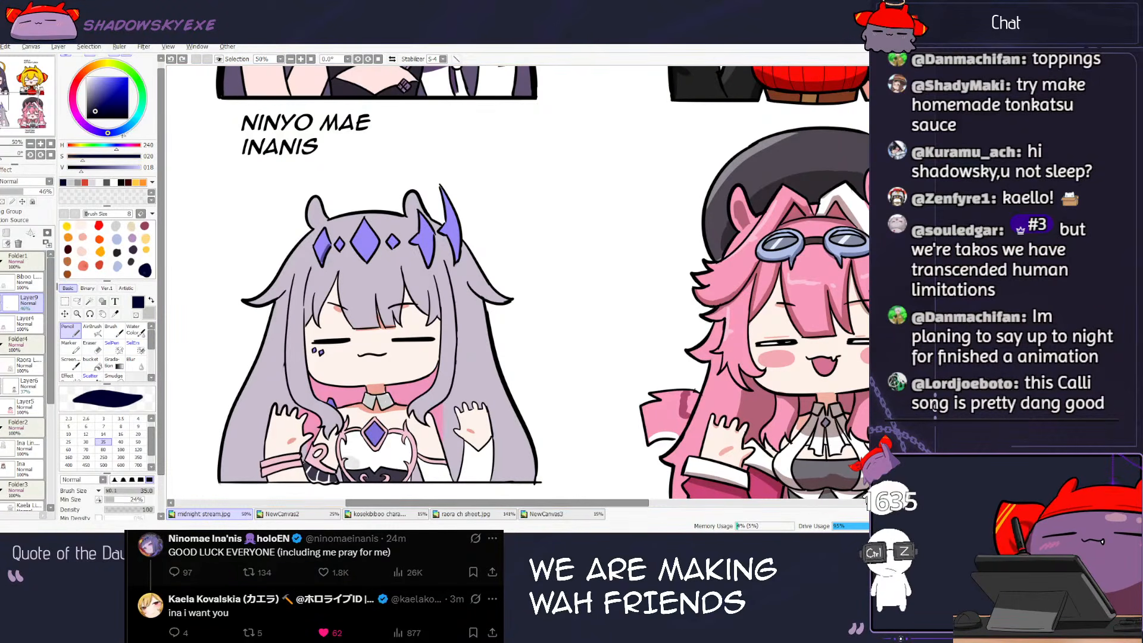
Step: Choose a saturated blue and shade the lower parts of the grey-haired chibi's crown gems and chest gem at Pencil size 35
click(124, 129)
click(122, 96)
mouse_move(328, 247)
mouse_down()
mouse_move(321, 263)
mouse_move(367, 259)
mouse_up()
key(ctrl+z)
mouse_move(354, 241)
mouse_down()
mouse_move(367, 260)
mouse_move(438, 237)
mouse_move(431, 257)
mouse_move(453, 253)
mouse_up()
key(ctrl+z)
key(ctrl+z)
key(ctrl+z)
drag(369, 434, 381, 442)
key(ctrl+z)
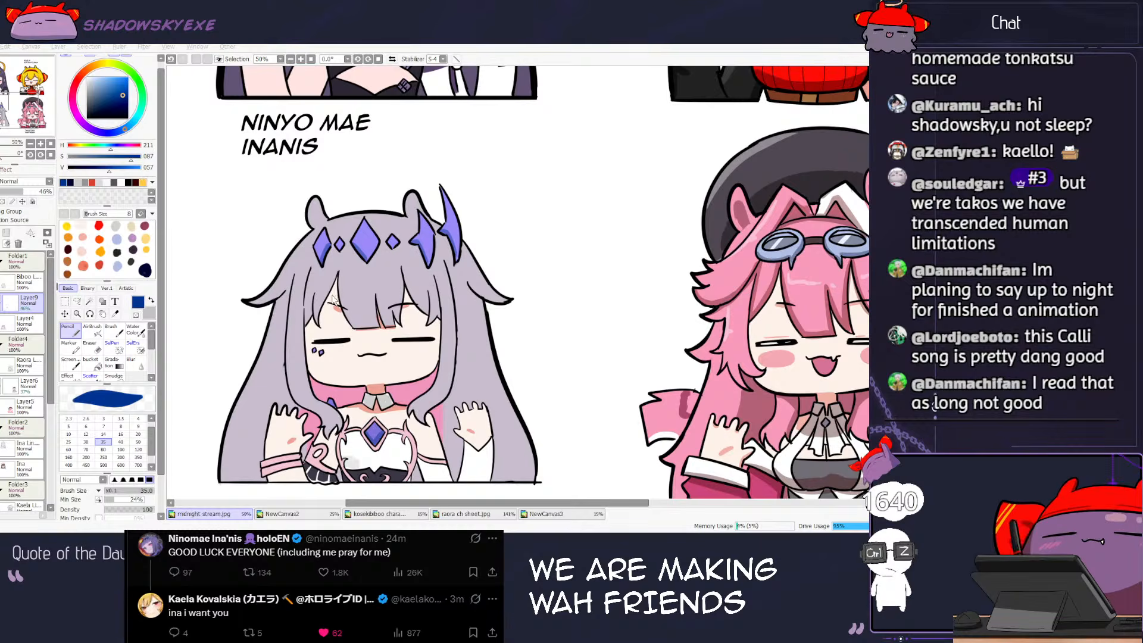
Step: Try pale purple and pale blue highlight strokes on the grey-haired chibi's bangs with the Pencil at size 25
scroll(323, 290, up, 1)
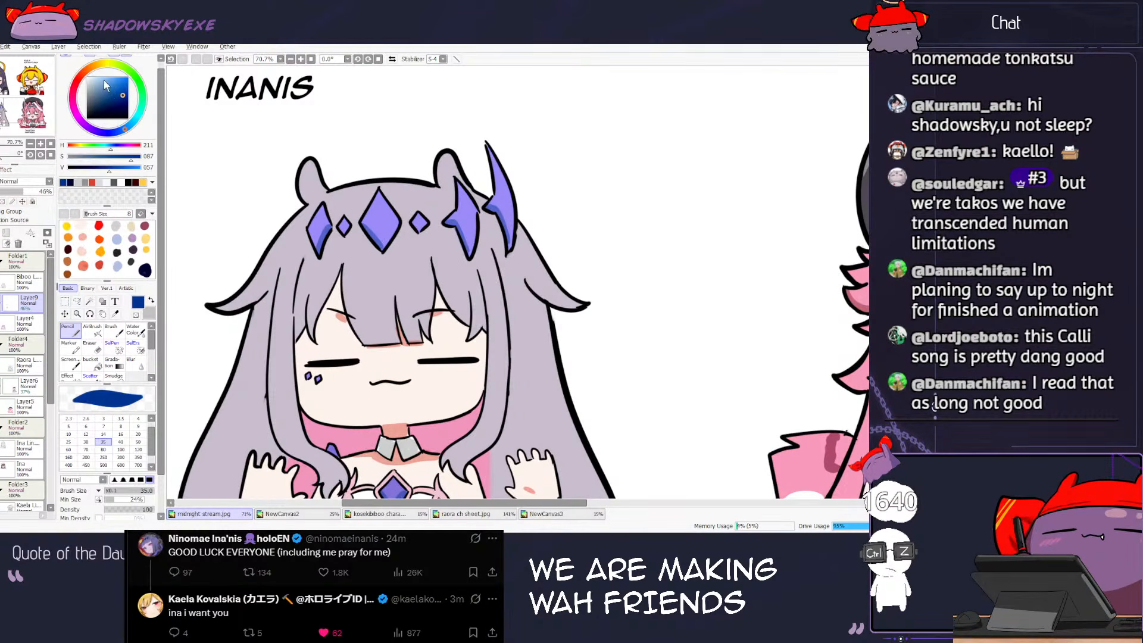
click(85, 125)
click(102, 83)
key(bracketleft)
key(bracketleft)
drag(304, 266, 301, 296)
key(ctrl+z)
click(132, 119)
click(96, 86)
key(ctrl+z)
key(ctrl+z)
Step: Try lilac and periwinkle highlight strokes on the hair just below the grey-haired chibi's crown
right_click(322, 234)
click(81, 121)
click(96, 77)
drag(309, 270, 300, 293)
key(ctrl+z)
key(ctrl+z)
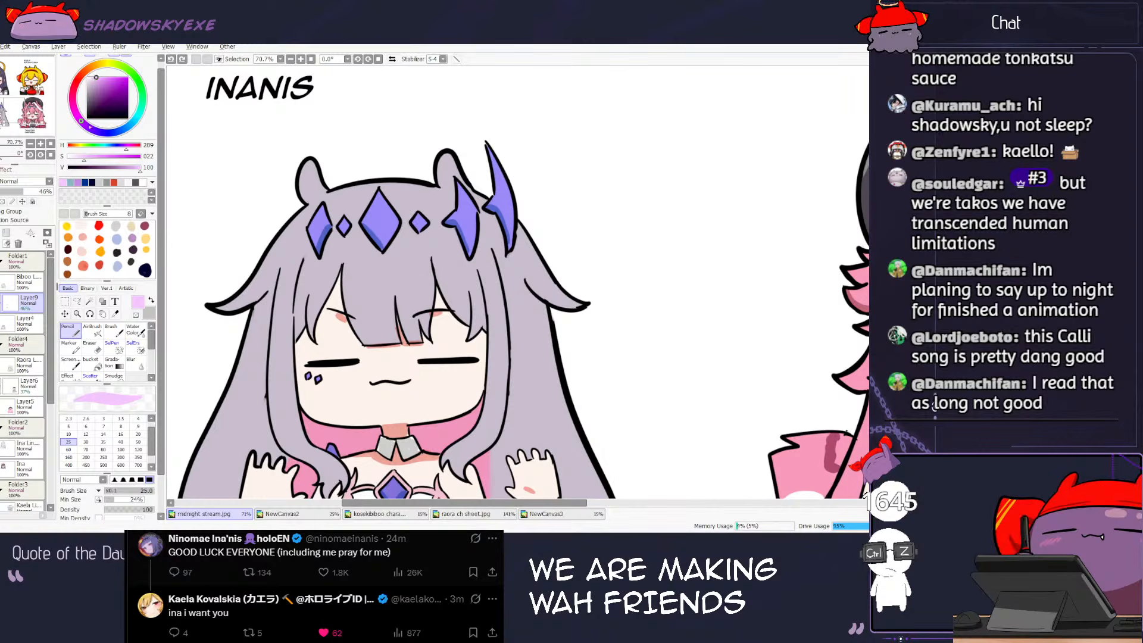
click(98, 132)
click(96, 79)
drag(306, 272, 303, 294)
key(ctrl+z)
Step: Open the kosekibiboo character reference image and sample the pale cream highlight colour from the hair
click(570, 514)
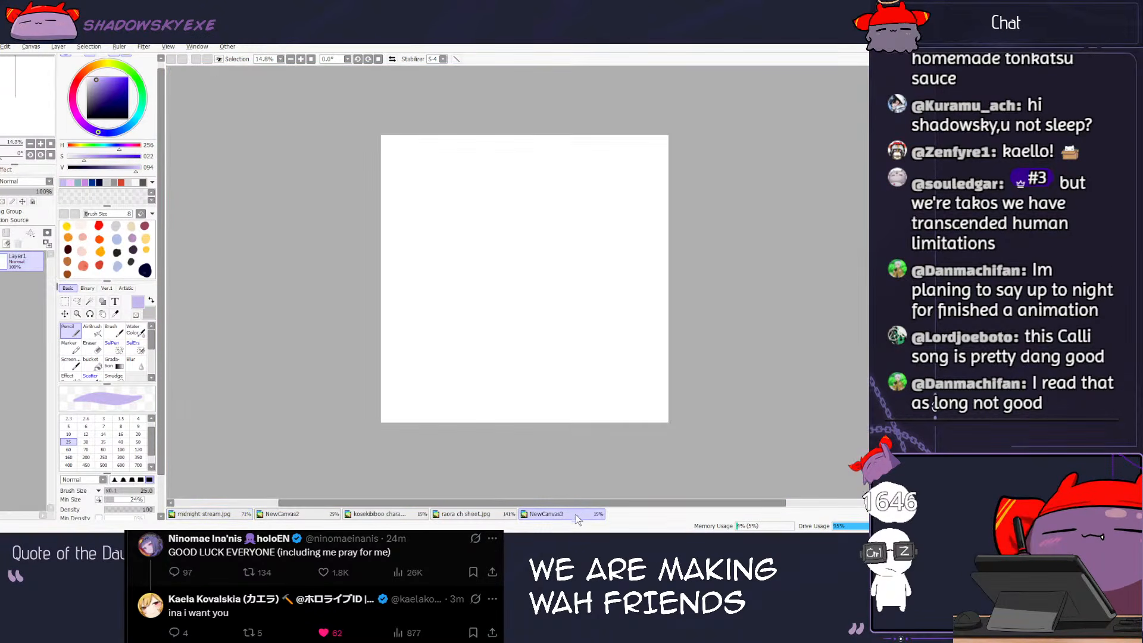
click(499, 515)
click(336, 515)
click(369, 516)
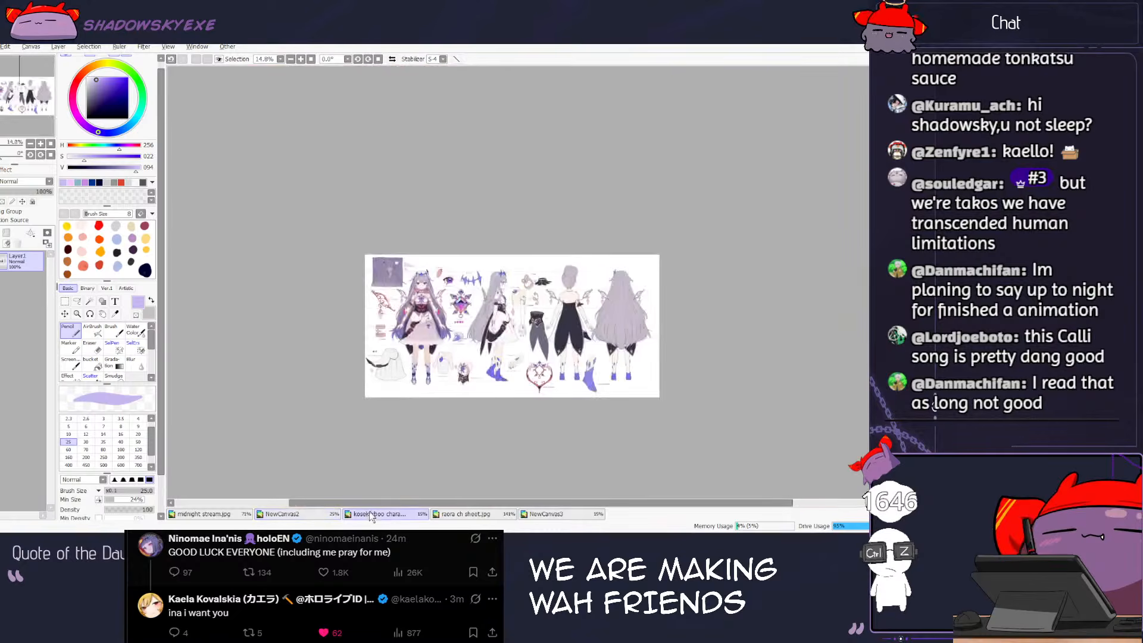
drag(443, 324, 423, 352)
scroll(390, 324, up, 10)
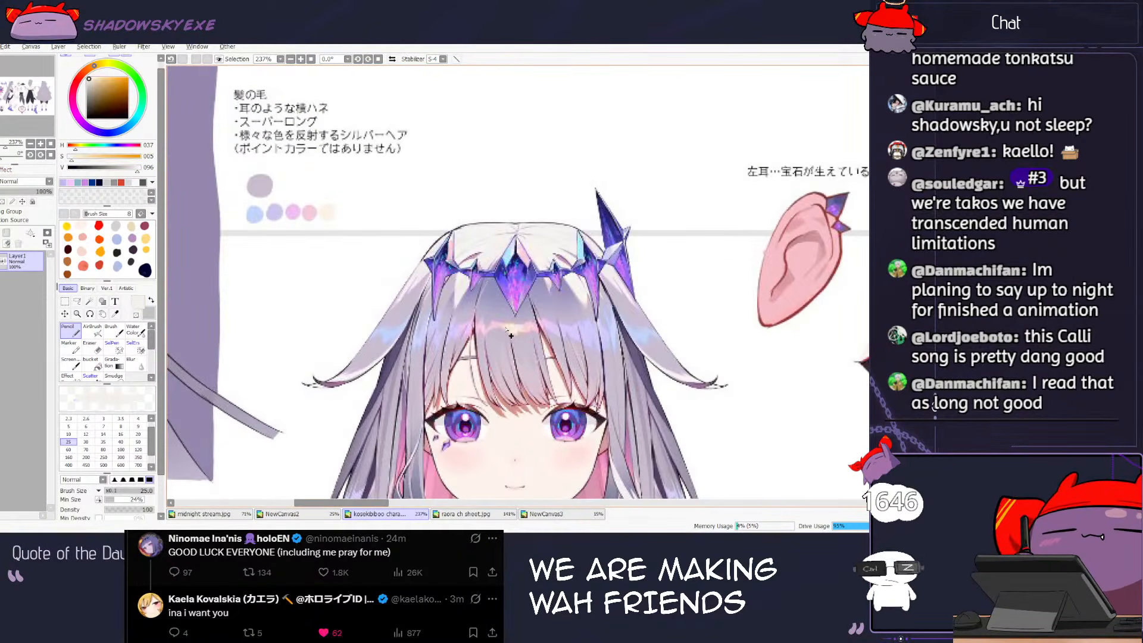
Step: Return to the midnight stream.jpg sheet and paint short near-white highlights across the grey-haired chibi's bangs
key(ctrl+Tab)
key(ctrl+Tab)
key(ctrl+Tab)
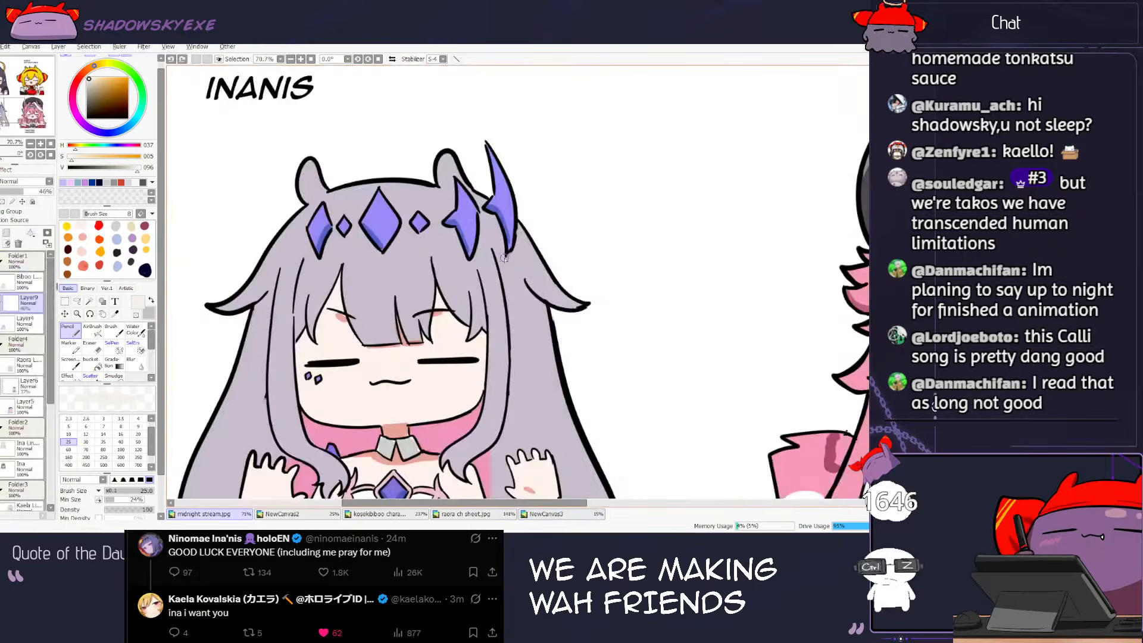
mouse_move(301, 268)
mouse_down()
mouse_move(306, 288)
mouse_move(327, 277)
mouse_move(314, 274)
mouse_move(408, 282)
mouse_up()
key(ctrl+z)
alt+click(235, 137)
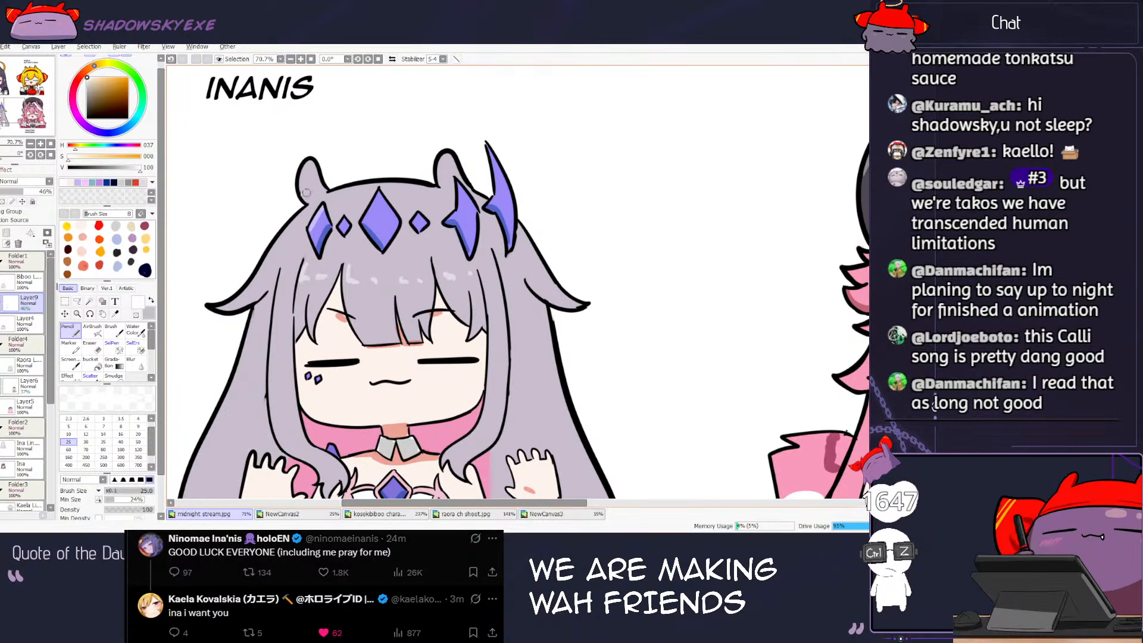
Step: Choose a light pink and paint highlights along the upper parts of the grey-haired chibi's crown gems
click(138, 113)
click(74, 107)
click(101, 77)
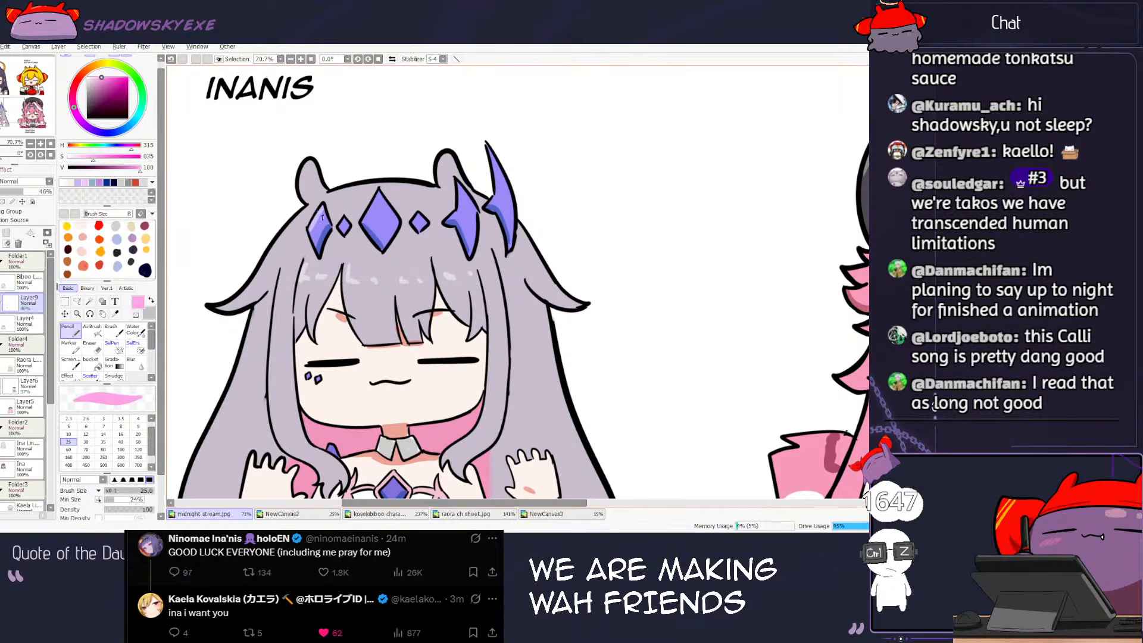
mouse_move(314, 226)
mouse_down()
mouse_move(307, 234)
mouse_move(320, 209)
mouse_move(368, 219)
mouse_move(386, 205)
mouse_up()
drag(456, 194, 458, 212)
drag(490, 150, 491, 204)
drag(419, 220, 424, 221)
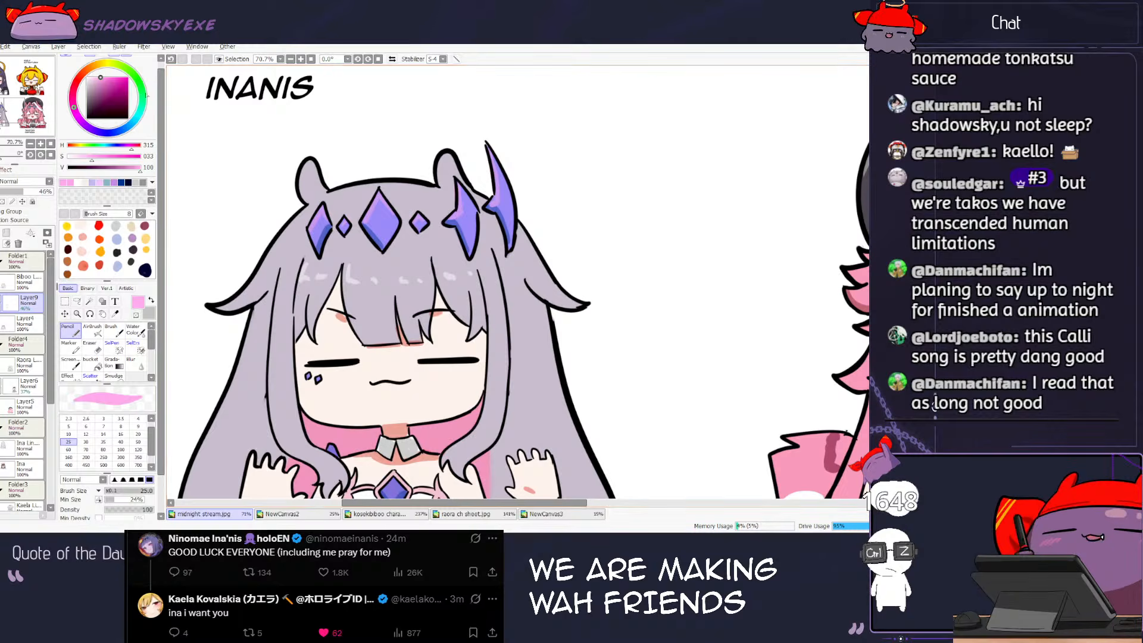
Step: Add small white glints to the grey-haired chibi's crown gems over the pink highlights
key(x)
key(ctrl+z)
drag(312, 227, 318, 239)
mouse_move(380, 201)
mouse_down()
mouse_move(367, 224)
mouse_move(379, 237)
mouse_move(381, 203)
mouse_move(417, 231)
mouse_up()
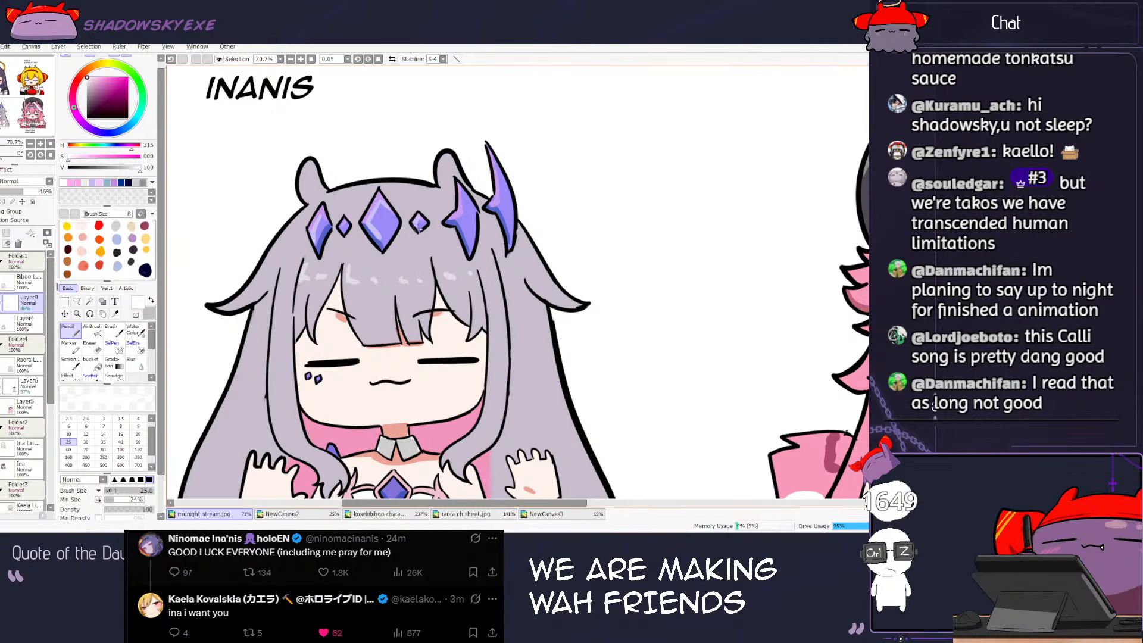
mouse_move(460, 190)
mouse_down()
mouse_move(453, 220)
mouse_move(464, 237)
mouse_up()
drag(493, 168, 500, 187)
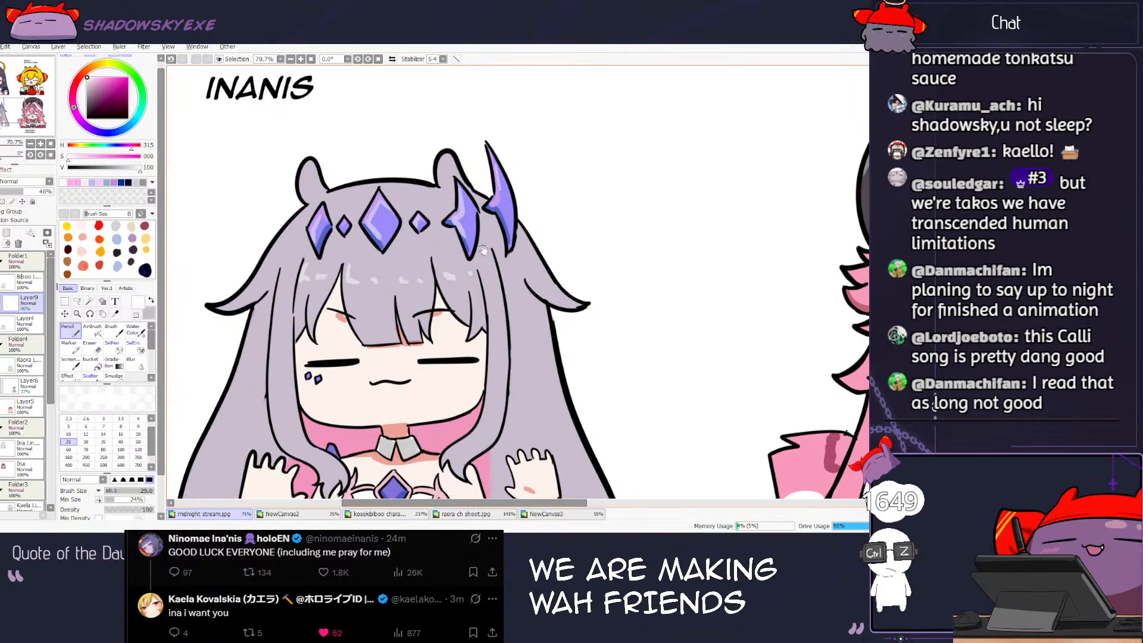
Step: Add pink highlights to the grey-haired chibi's chest gem and the small gem beside the neck
drag(392, 449, 393, 360)
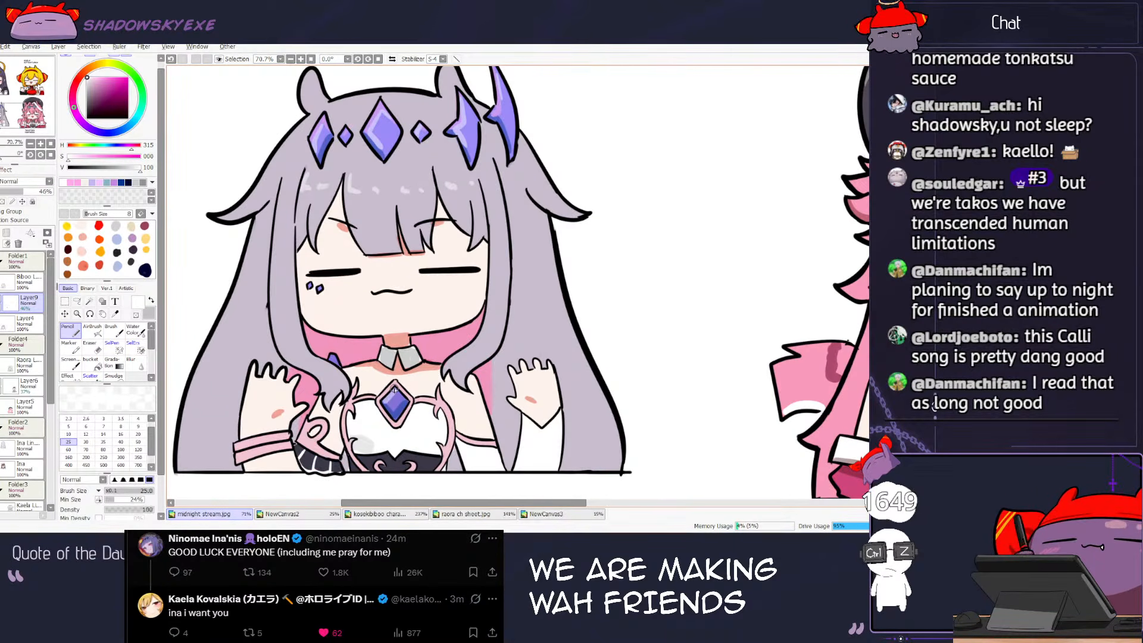
right_click(322, 121)
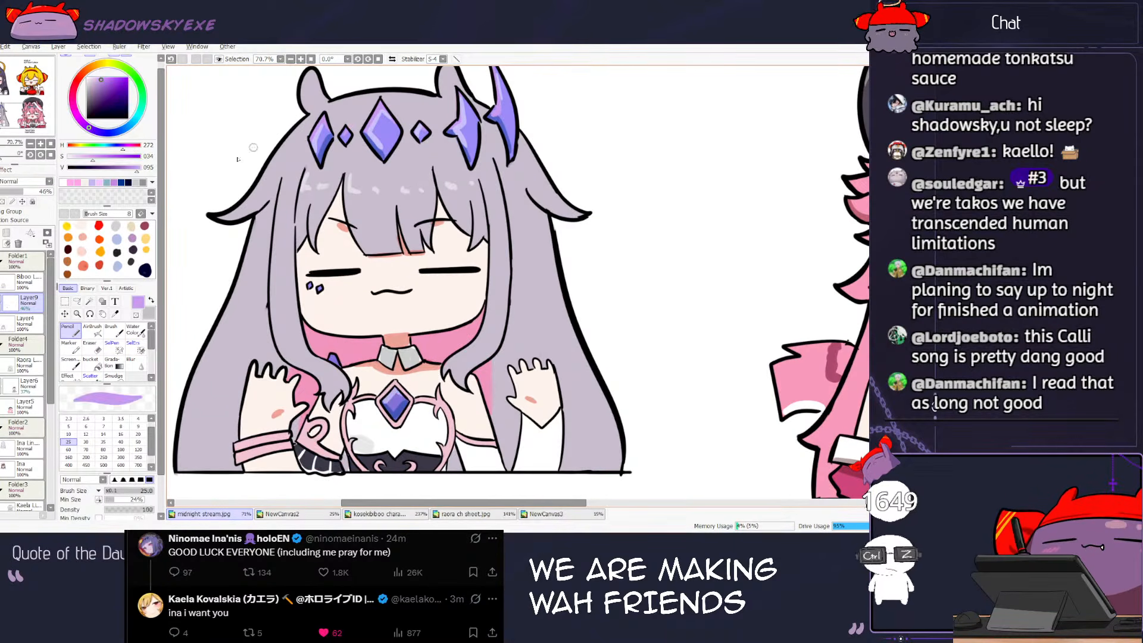
click(70, 183)
drag(387, 396, 401, 401)
key(ctrl+z)
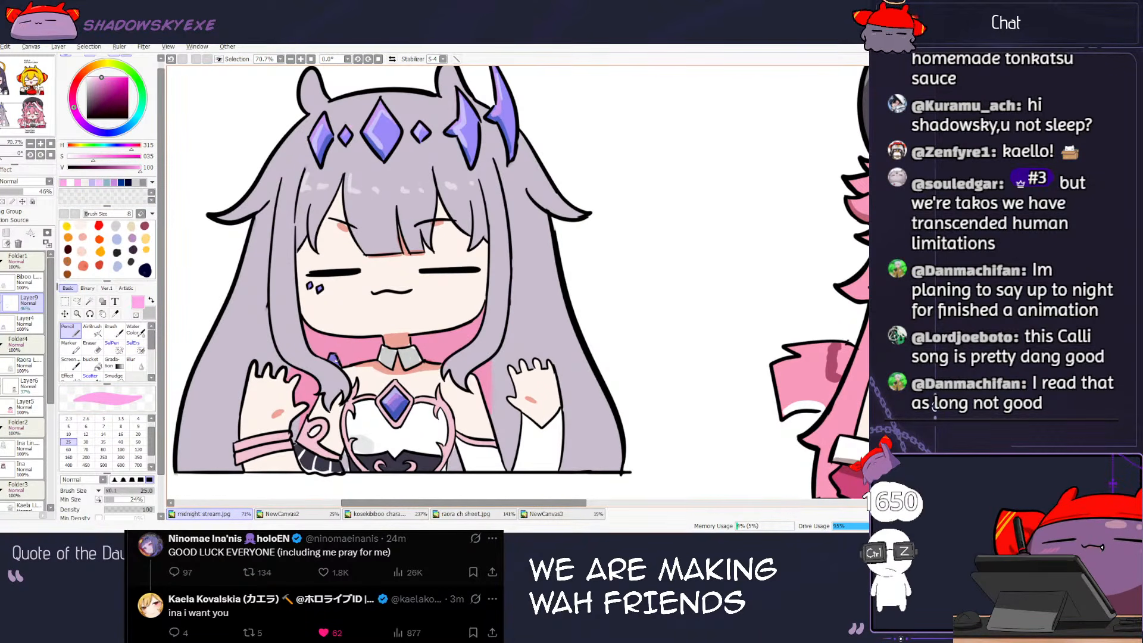
key(ctrl+z)
drag(333, 357, 336, 361)
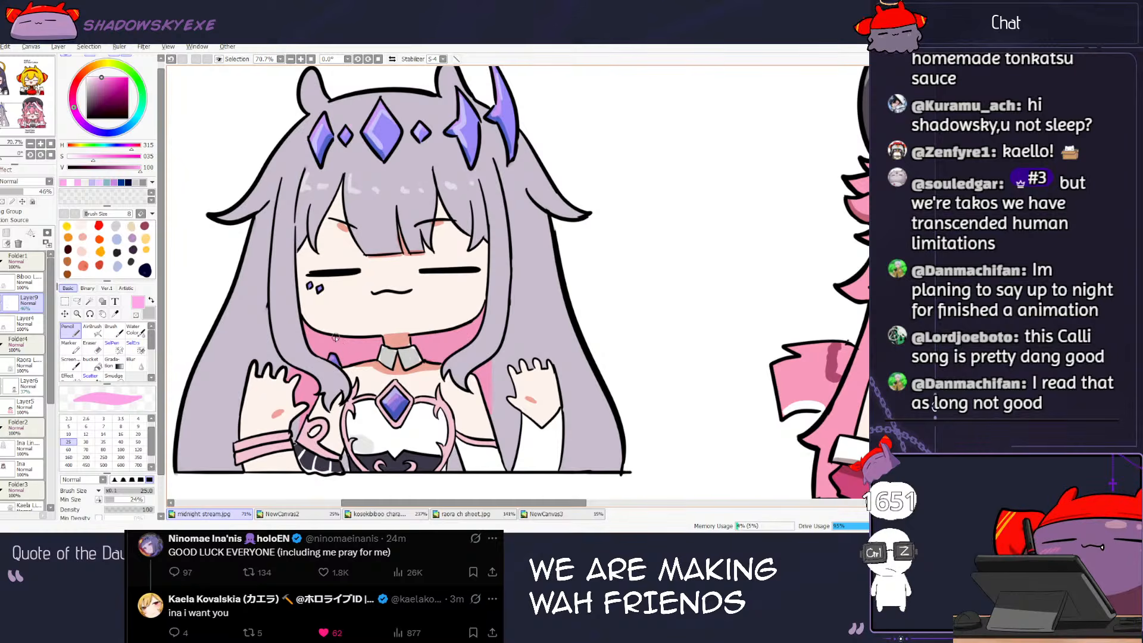
Step: Choose a dark navy, try shading along the lower edge of the grey-haired chibi's bangs, and reduce the brush size to 20
scroll(336, 337, down, 1)
alt+click(366, 263)
alt+click(235, 273)
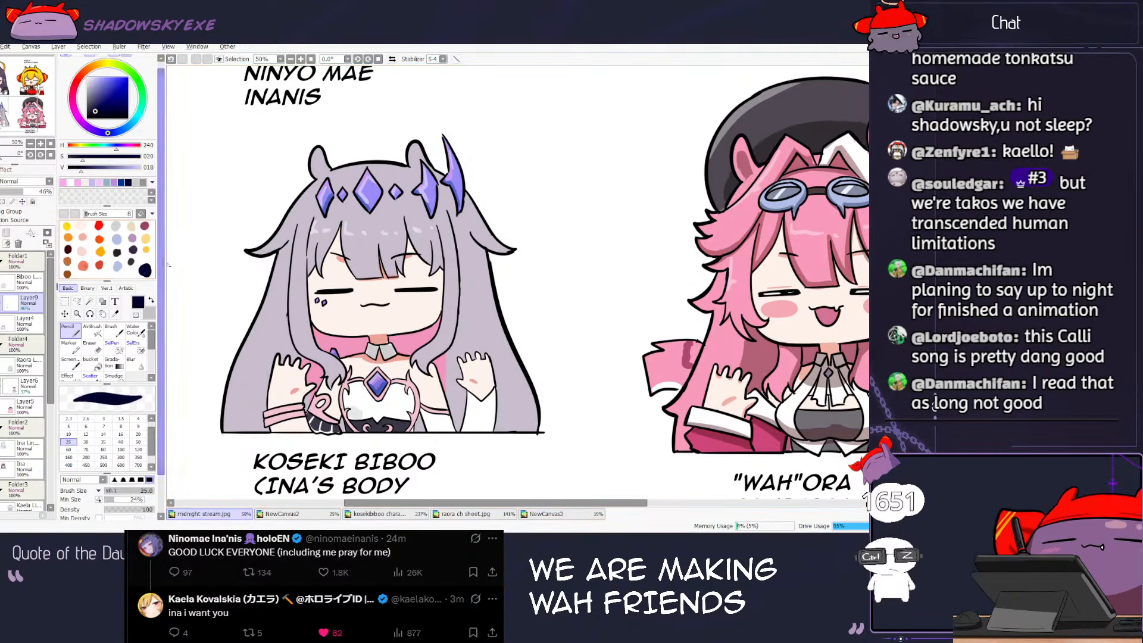
key(bracketright)
key(bracketright)
key(bracketright)
drag(356, 276, 387, 276)
key(ctrl+z)
key(ctrl+z)
key(bracketleft)
key(bracketleft)
key(bracketleft)
key(bracketleft)
key(ctrl+z)
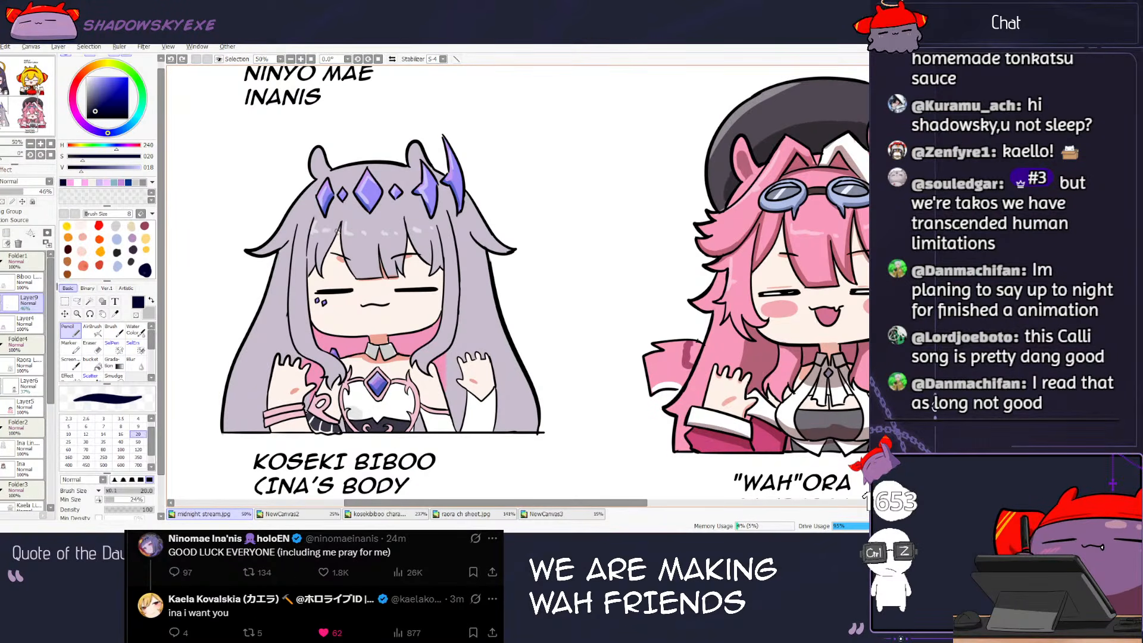
Step: Paint thin dark shading strokes along the strands and tips of the grey-haired chibi's bangs
drag(329, 249, 325, 264)
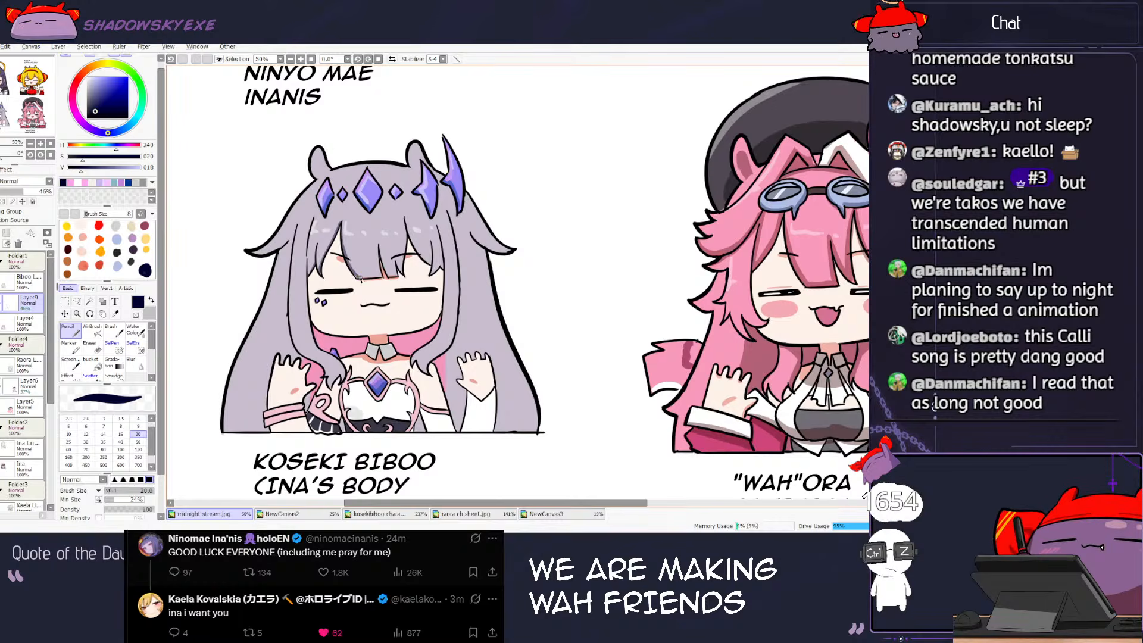
key(ctrl+z)
drag(355, 278, 385, 277)
key(ctrl+z)
key(ctrl+z)
key(ctrl+z)
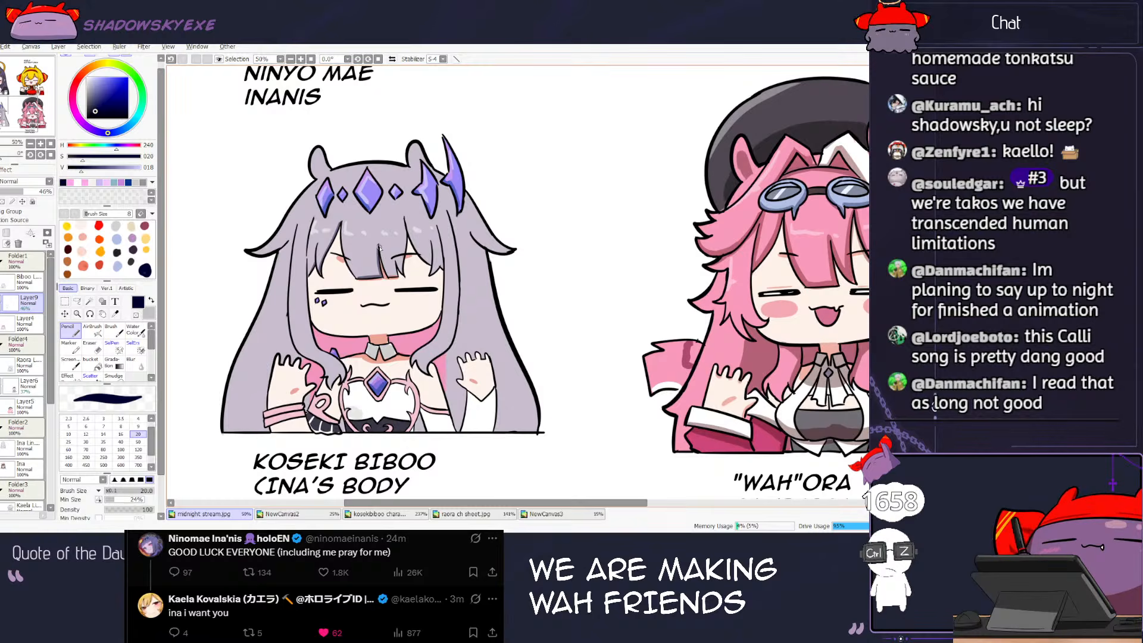
drag(406, 226, 404, 276)
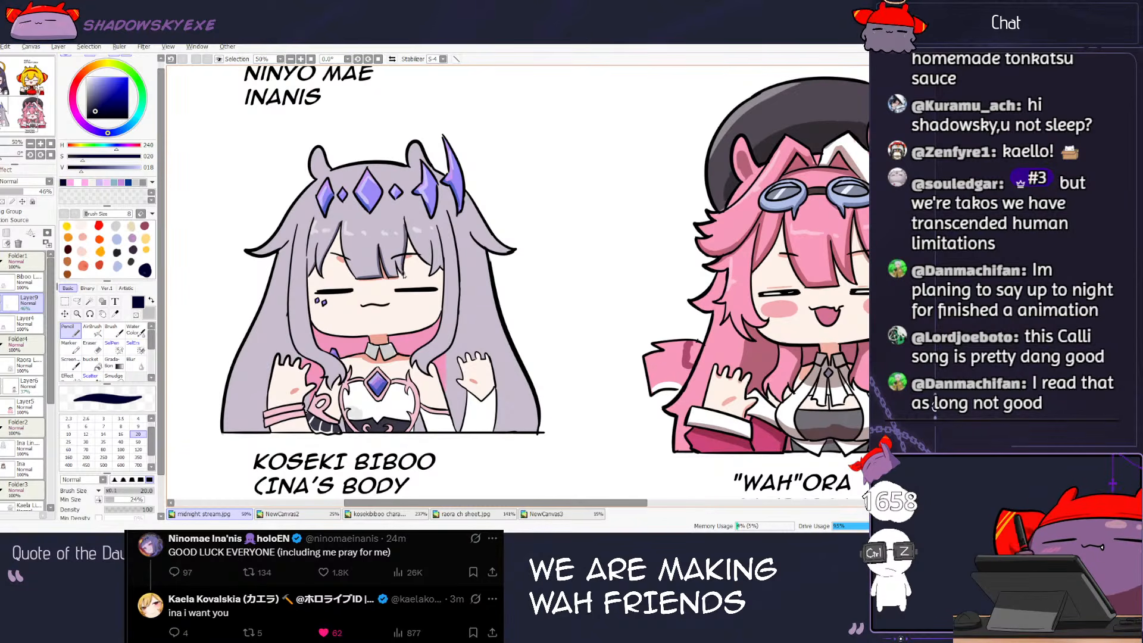
Step: Enlarge the brush to 40 and shade the grey-haired chibi's long side hair and the pink inner hair below the face
key(bracketright)
key(bracketright)
key(bracketright)
key(bracketright)
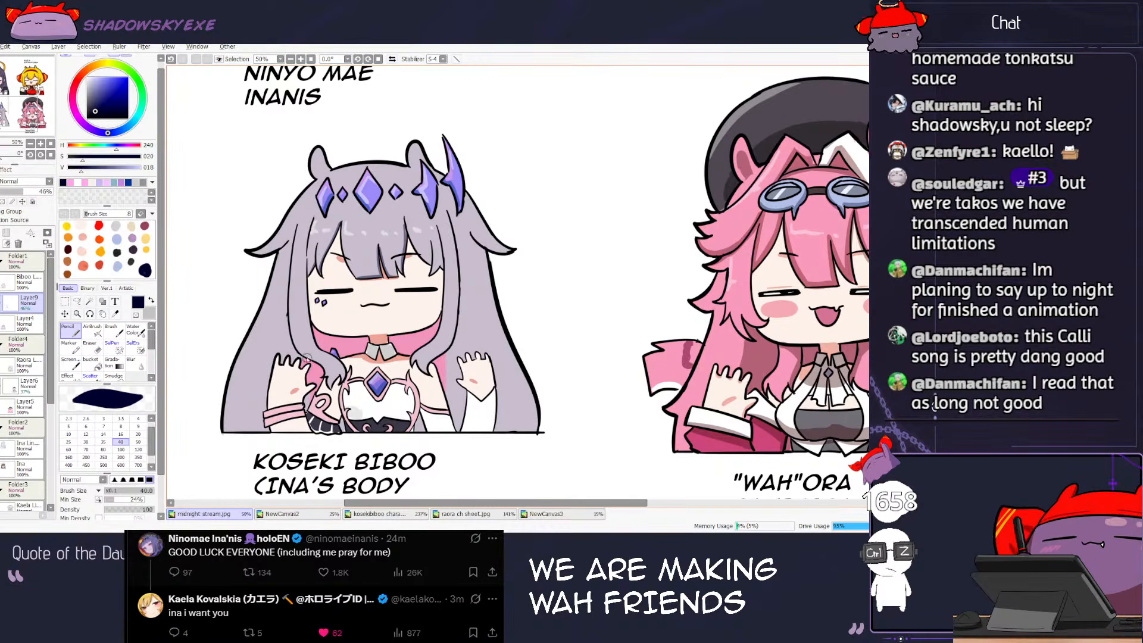
mouse_move(292, 252)
mouse_down()
mouse_move(293, 308)
mouse_move(315, 360)
mouse_move(327, 374)
mouse_move(330, 364)
mouse_move(326, 373)
mouse_move(316, 360)
mouse_move(335, 366)
mouse_up()
key(ctrl+z)
key(ctrl+z)
key(ctrl+z)
key(ctrl+z)
key(ctrl+z)
key(e)
key(n)
drag(423, 359, 449, 340)
key(ctrl+z)
key(e)
key(ctrl+z)
Step: Shade the outward hair flicks and the side strands framing the grey-haired chibi's face
drag(472, 215, 523, 244)
mouse_move(312, 280)
mouse_down()
mouse_move(346, 266)
mouse_move(347, 246)
mouse_up()
key(ctrl+z)
key(ctrl+z)
key(ctrl+z)
drag(370, 202, 361, 270)
drag(439, 251, 460, 258)
key(ctrl+z)
drag(357, 262, 359, 273)
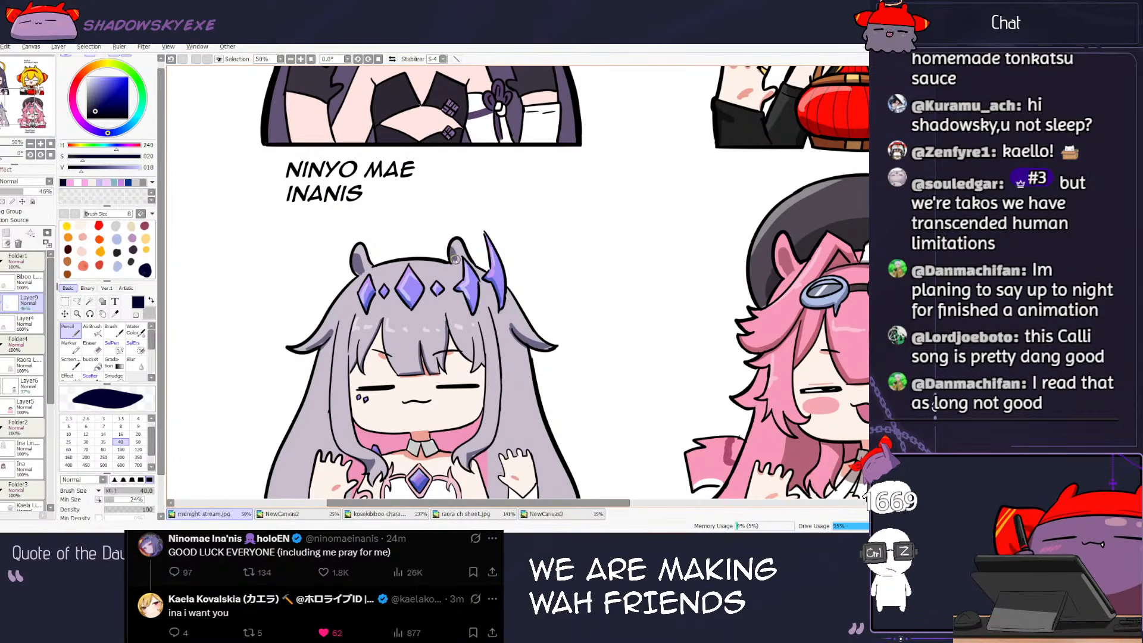
Step: Reduce the brush size to 30 and shade the hair around the crown gems and the small ear beside them
scroll(385, 306, down, 1)
key(ctrl+z)
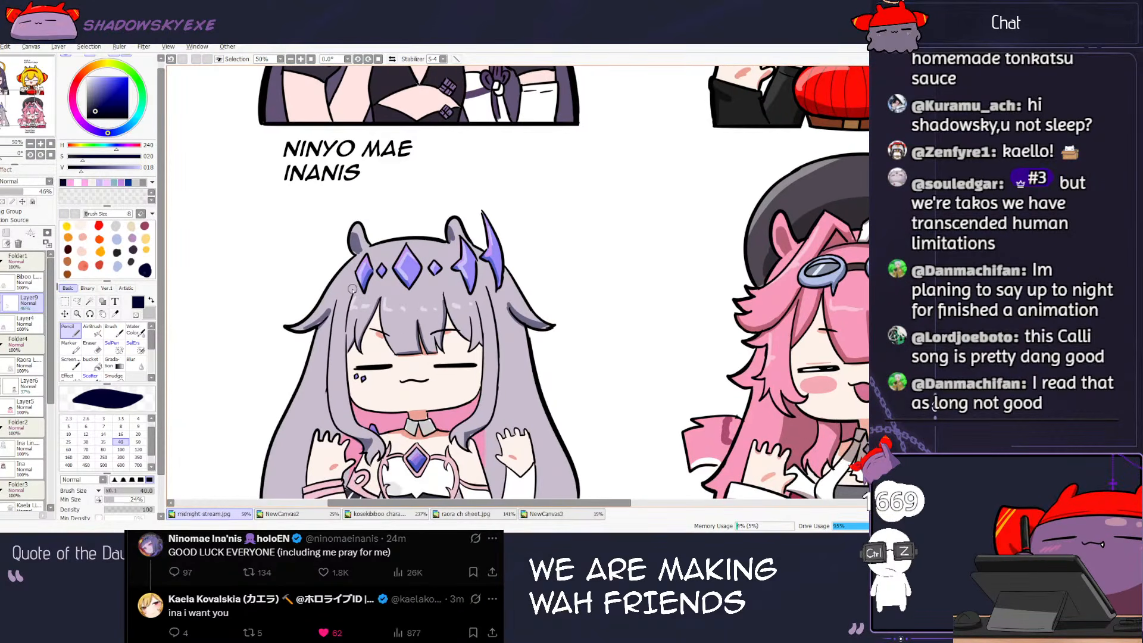
key(bracketleft)
key(bracketleft)
mouse_move(474, 290)
mouse_down()
mouse_move(482, 338)
mouse_move(467, 339)
mouse_move(444, 234)
mouse_up()
key(ctrl+z)
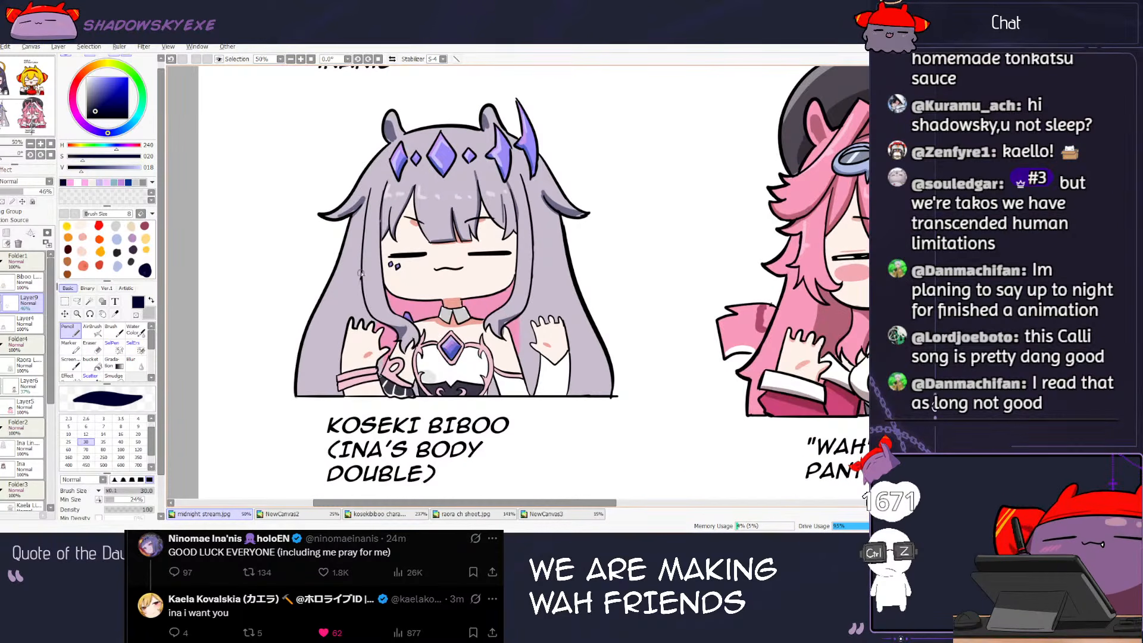
Step: Outline a dark shadow on the long hair behind the left front strand and fill it
key(ctrl+z)
drag(361, 272, 348, 328)
key(ctrl+z)
mouse_move(362, 277)
mouse_down()
mouse_move(352, 325)
mouse_move(377, 325)
mouse_move(365, 318)
mouse_up()
key(g)
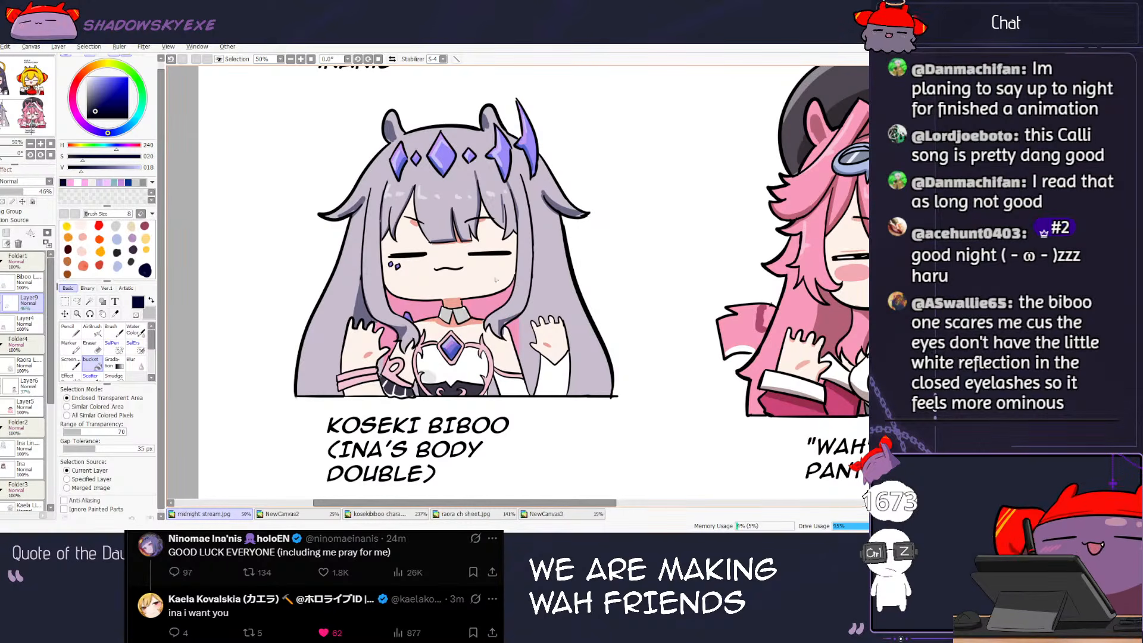
Step: Extend the hair shadow down beside the left raised arm and clean up its edge
key(n)
drag(343, 356, 331, 399)
key(ctrl+z)
mouse_move(342, 355)
mouse_down()
mouse_move(331, 396)
mouse_move(340, 360)
mouse_move(340, 388)
mouse_up()
key(e)
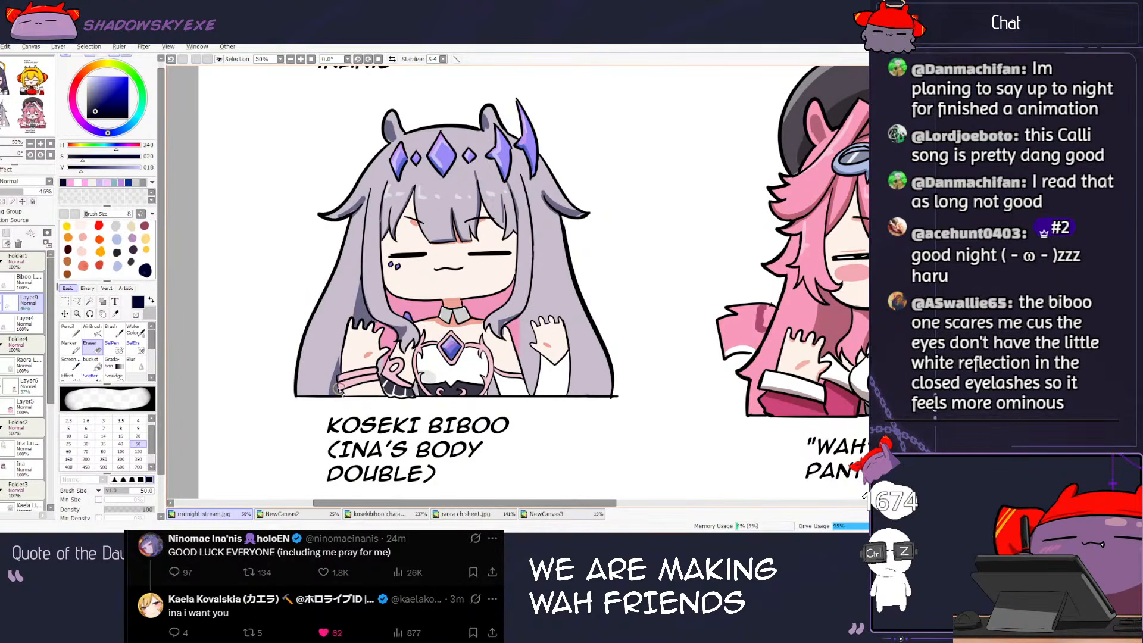
key(n)
Step: Try a small white glint on the gem marks below the grey-haired chibi's closed left eye
drag(413, 272, 404, 332)
key(bracketleft)
key(bracketleft)
key(bracketleft)
key(bracketleft)
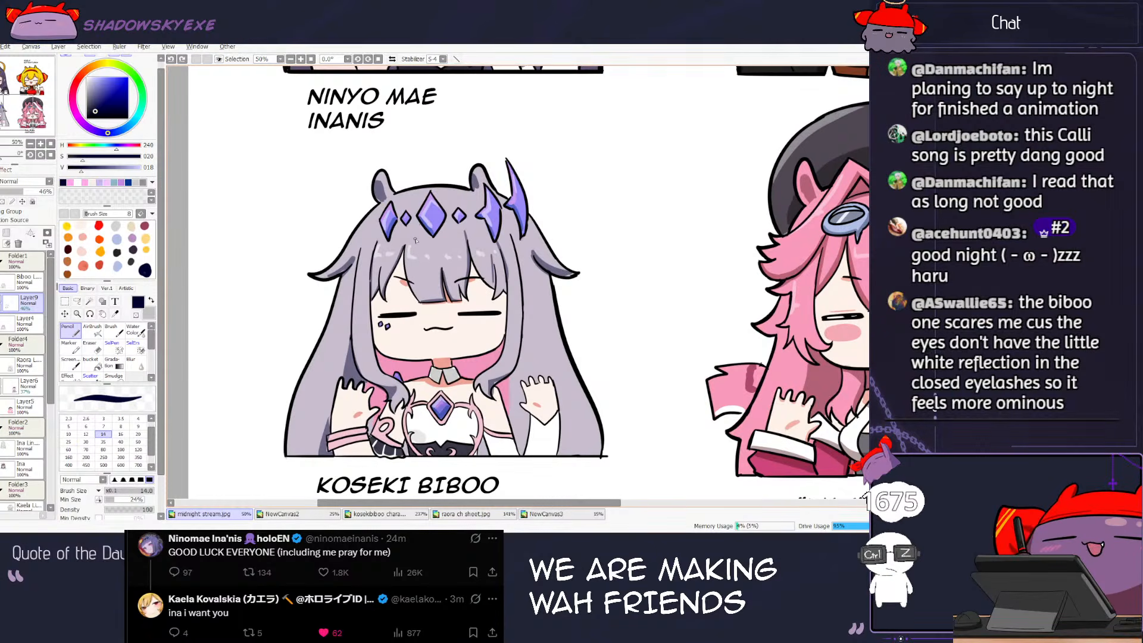
key(x)
click(386, 326)
key(ctrl+z)
key(x)
Step: Outline a shadow on the long hair behind the right front strand at brush size 25 and fill it
key(bracketright)
key(bracketright)
key(bracketright)
drag(525, 303, 544, 378)
key(ctrl+z)
key(ctrl+z)
key(ctrl+z)
key(ctrl+z)
drag(524, 309, 509, 381)
key(ctrl+z)
mouse_move(525, 317)
mouse_down()
mouse_move(509, 388)
mouse_move(520, 454)
mouse_move(530, 415)
mouse_up()
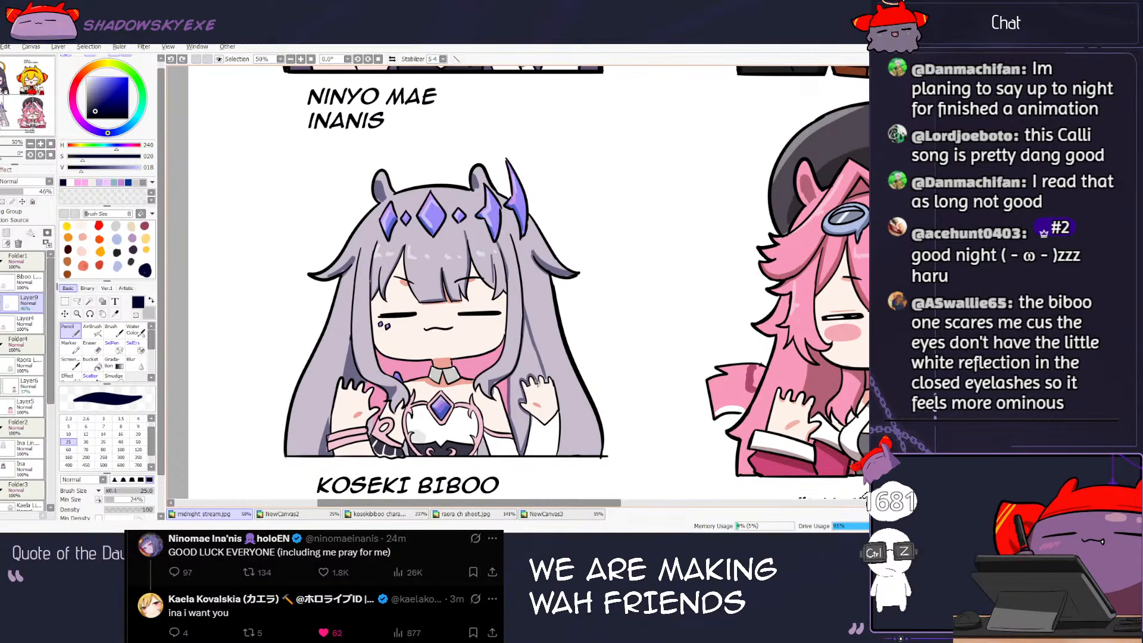
key(g)
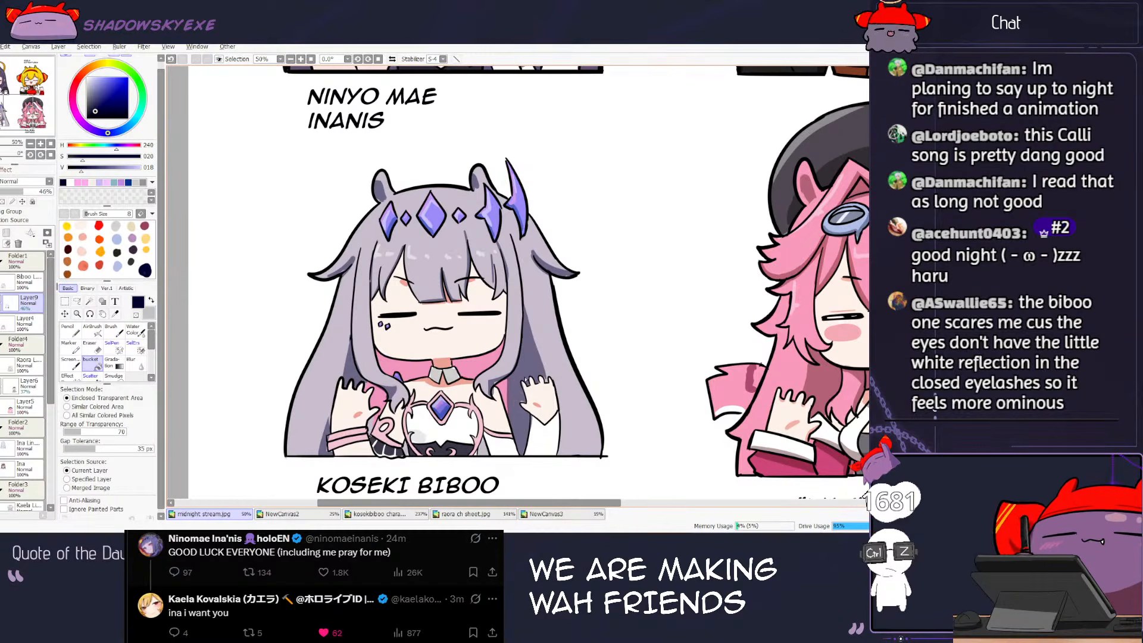
Step: Shade the small area between the grey-haired chibi's bodice and the right arm at the sheet's base line
key(n)
drag(521, 403, 529, 348)
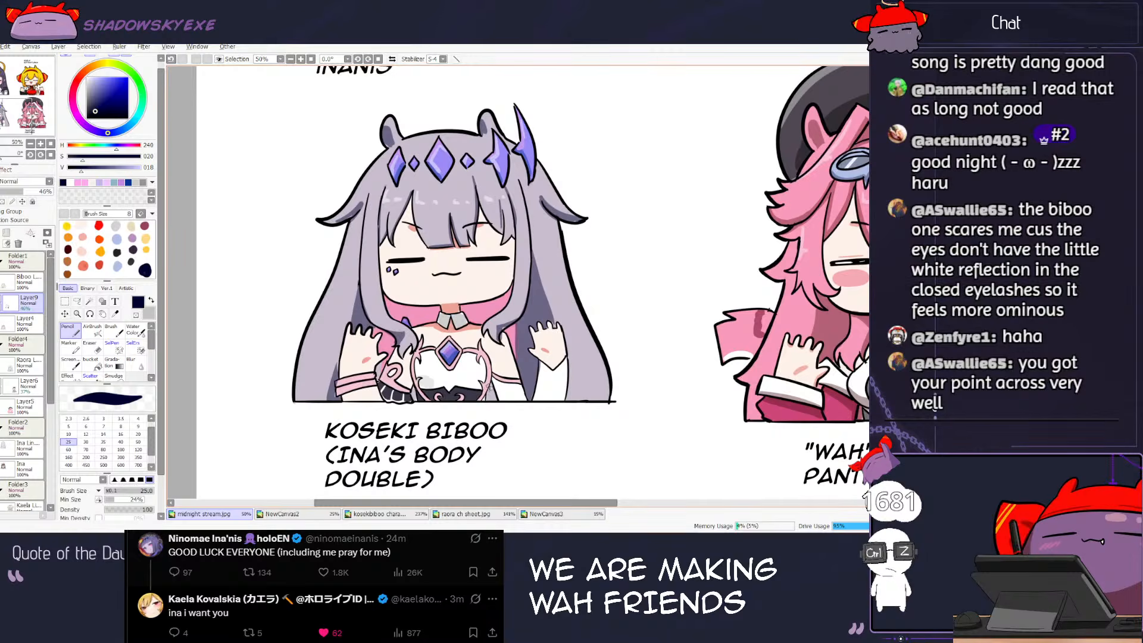
key(ctrl+z)
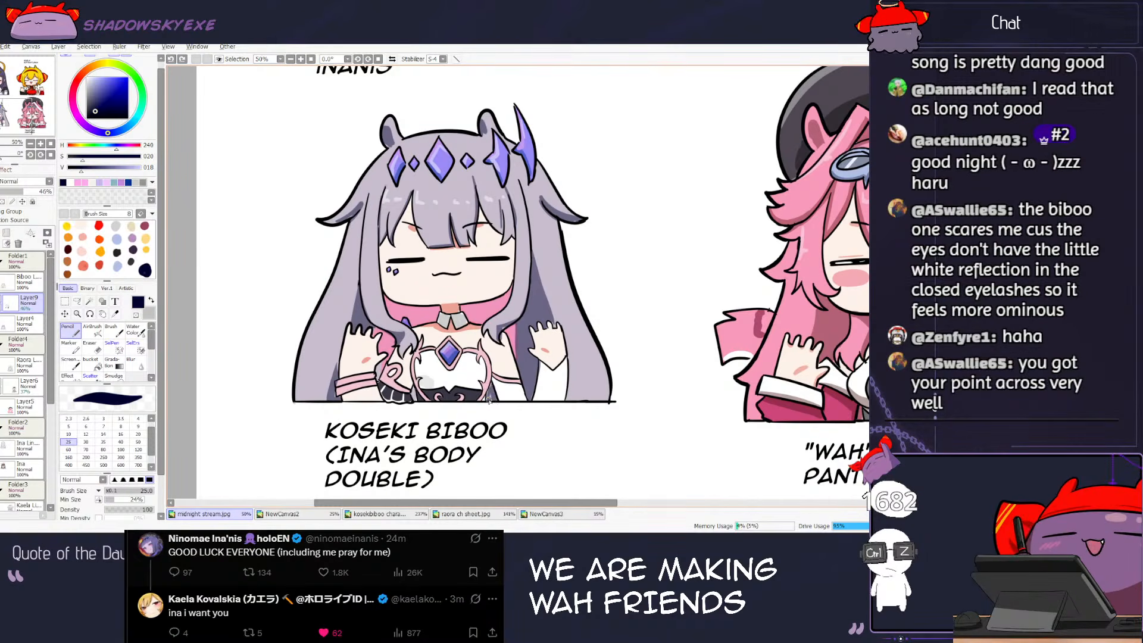
mouse_move(490, 387)
mouse_down()
mouse_move(503, 395)
mouse_move(500, 376)
mouse_move(489, 396)
mouse_up()
key(e)
key(n)
key(e)
key(n)
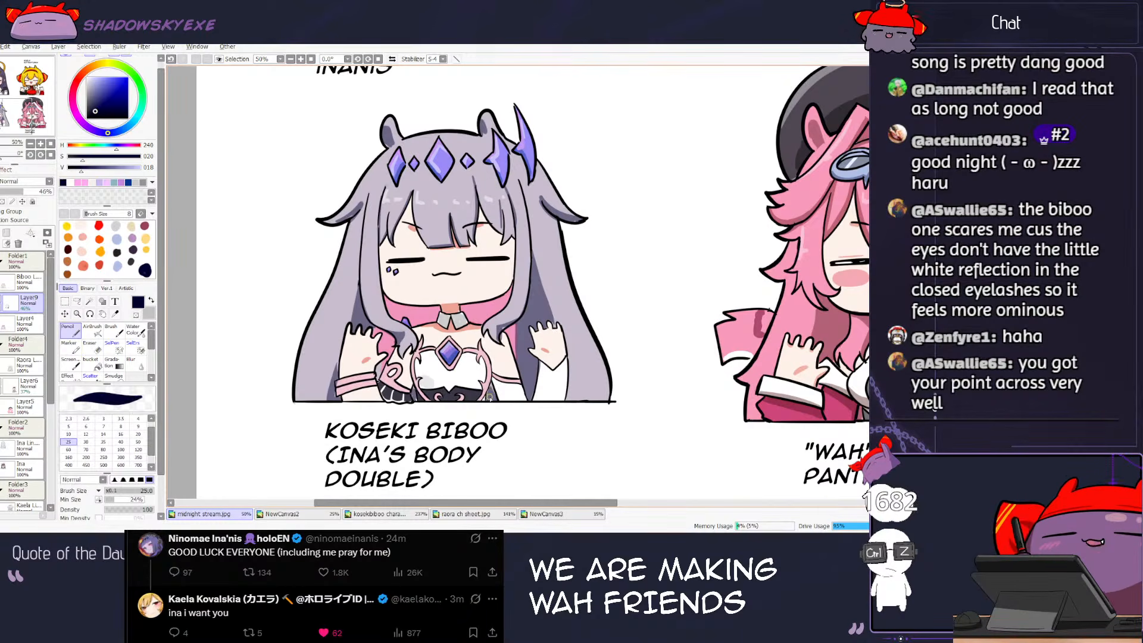
Step: Try a dark shading stroke along the white sleeve below the right raised hand
drag(566, 301, 560, 377)
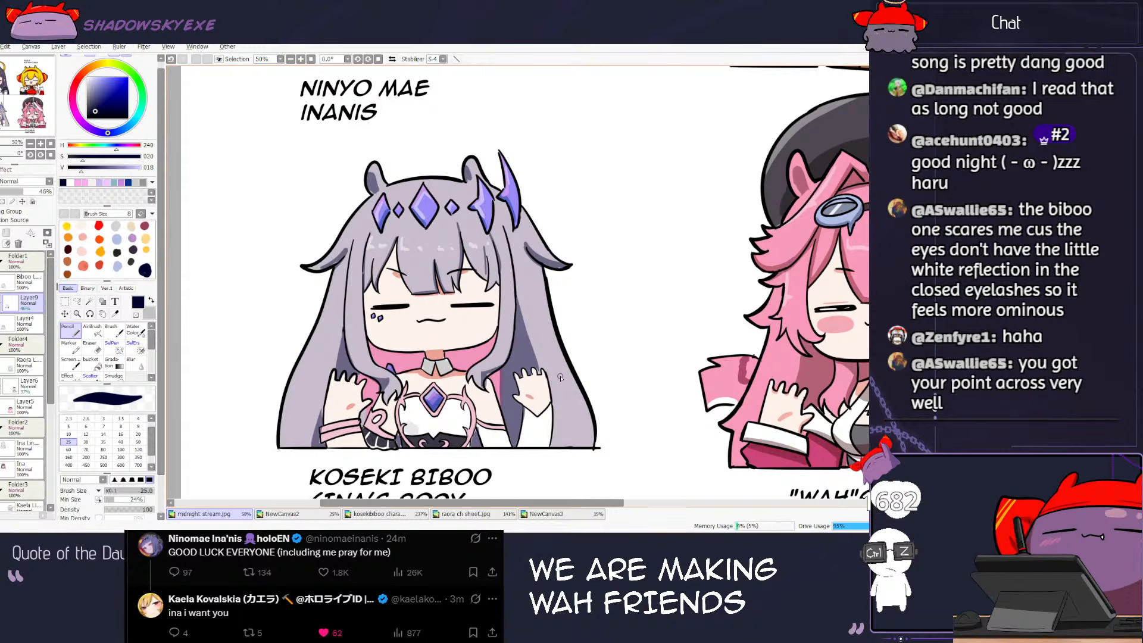
key(e)
key(n)
key(ctrl+z)
drag(551, 408, 548, 447)
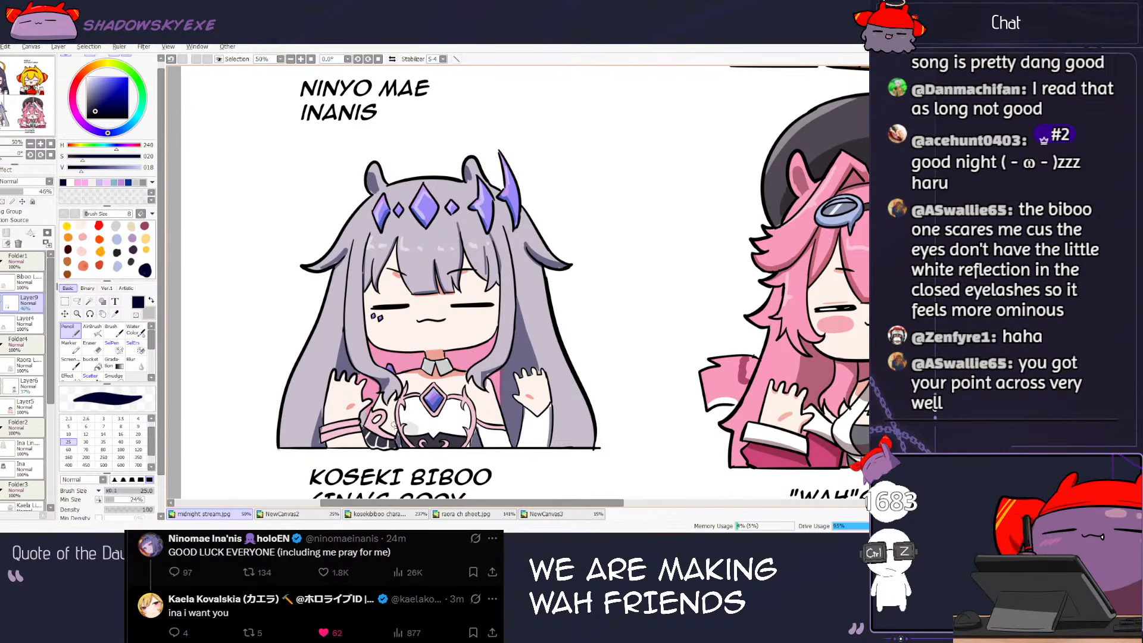
key(ctrl+z)
Step: Shade the grey-haired chibi's pink armbands and trim, trying red-orange and returning to dark navy
right_click(100, 264)
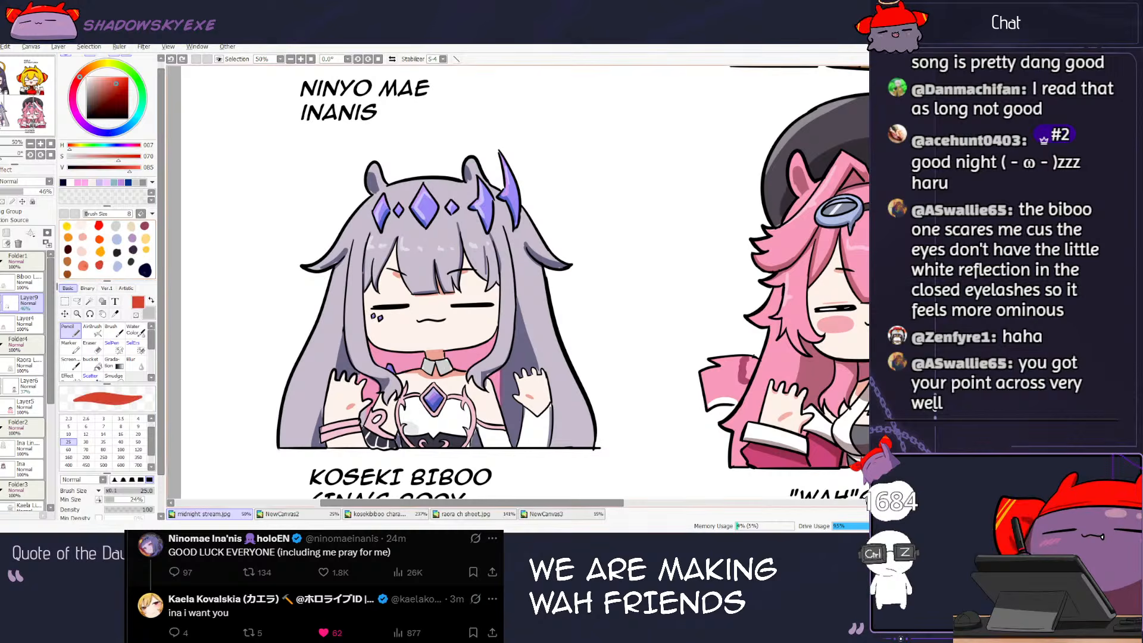
drag(395, 434, 395, 437)
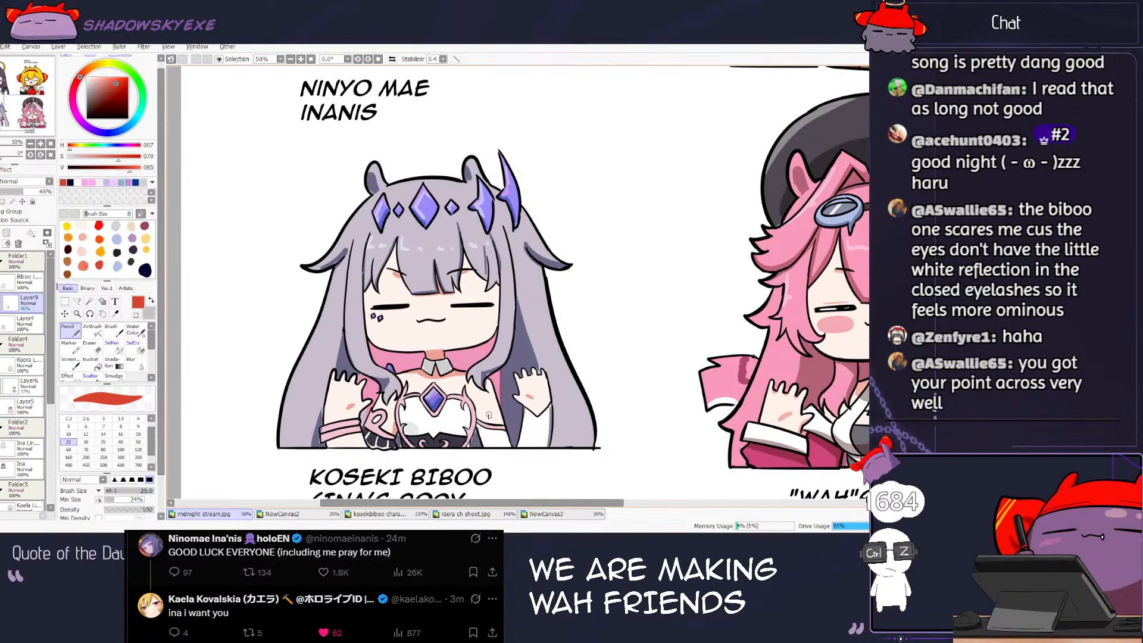
key(ctrl+z)
mouse_move(325, 440)
mouse_down()
mouse_move(360, 440)
mouse_move(334, 451)
mouse_move(325, 446)
mouse_move(401, 420)
mouse_move(321, 430)
mouse_move(359, 425)
mouse_up()
key(ctrl+z)
click(145, 271)
key(ctrl+z)
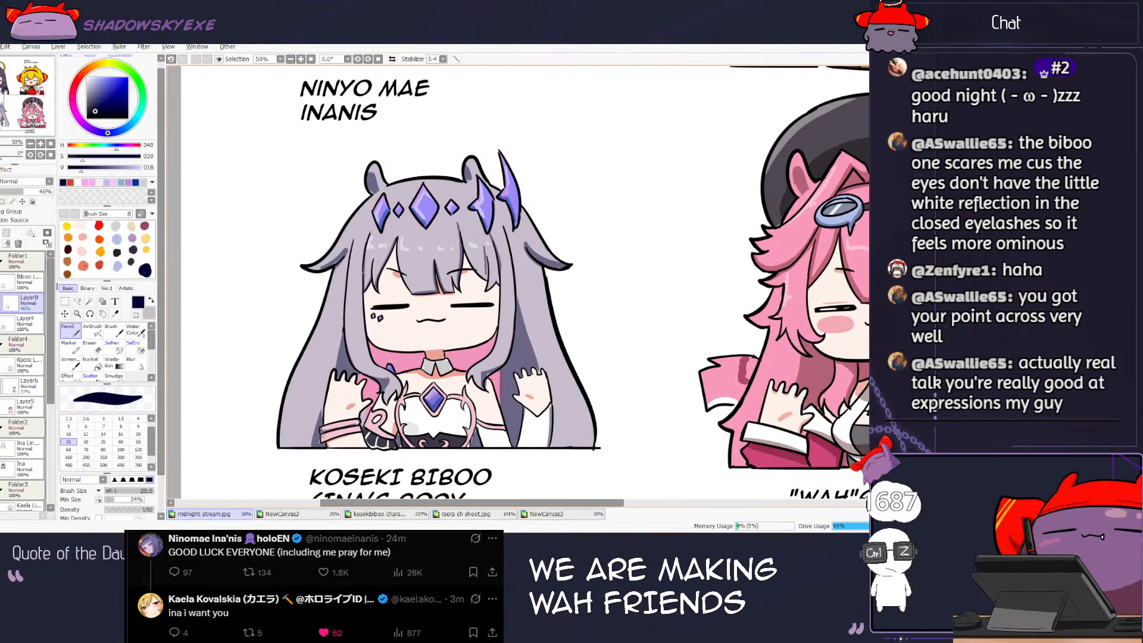
Step: Switch to white and paint small highlights on the pink armbands and the curved pink chest trim
key(x)
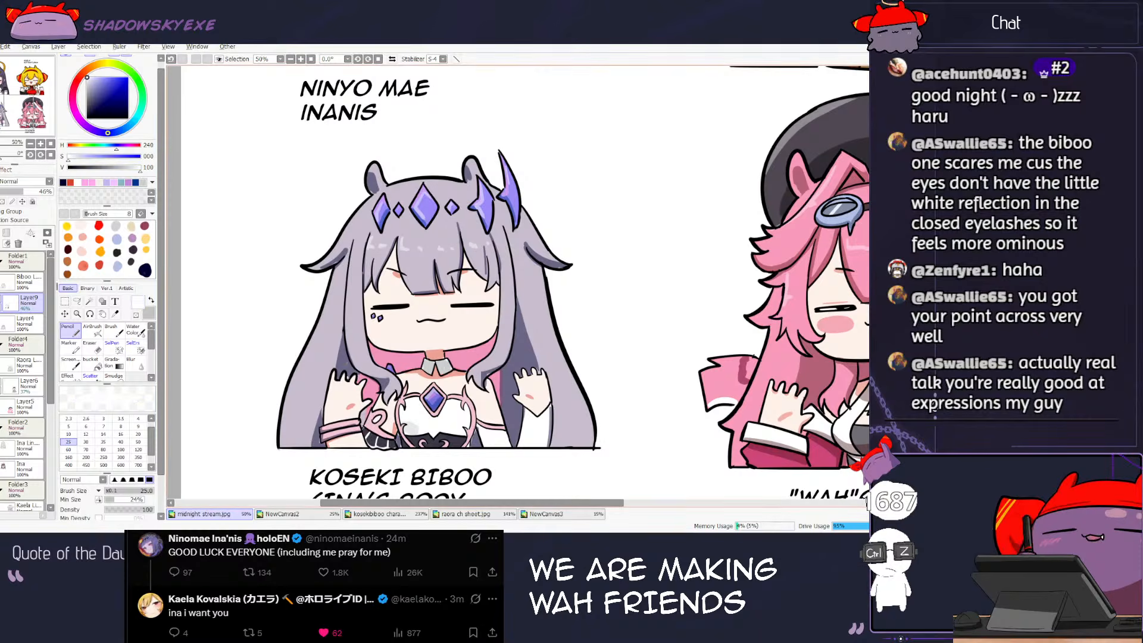
drag(343, 424, 338, 436)
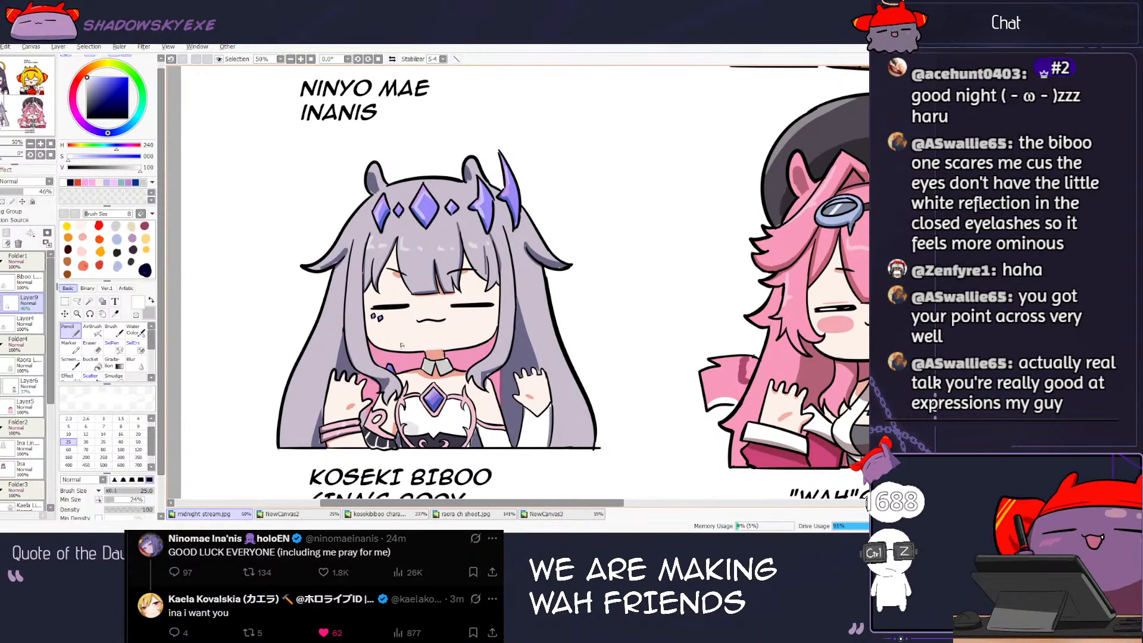
scroll(429, 372, down, 2)
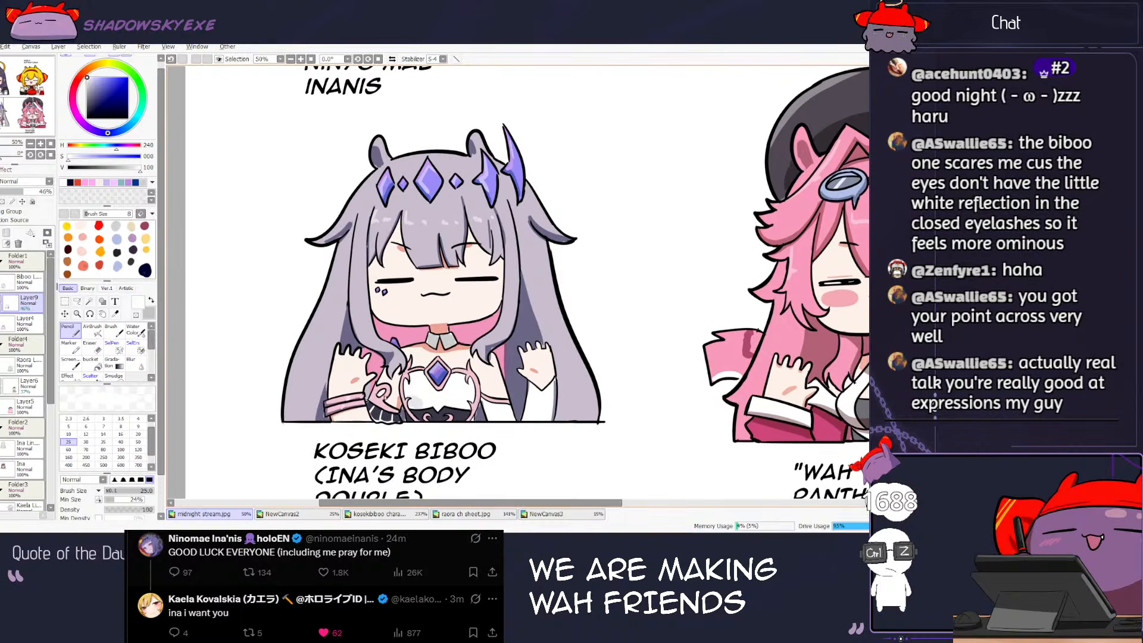
key(ctrl+z)
drag(376, 389, 385, 405)
key(ctrl+z)
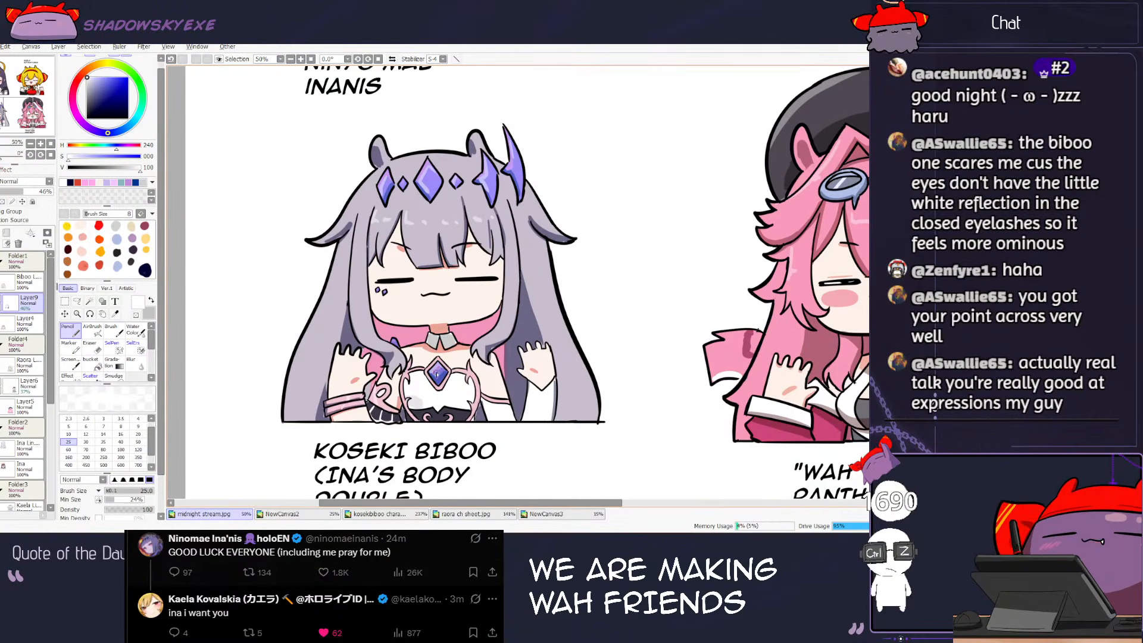
key(ctrl+z)
drag(464, 369, 470, 381)
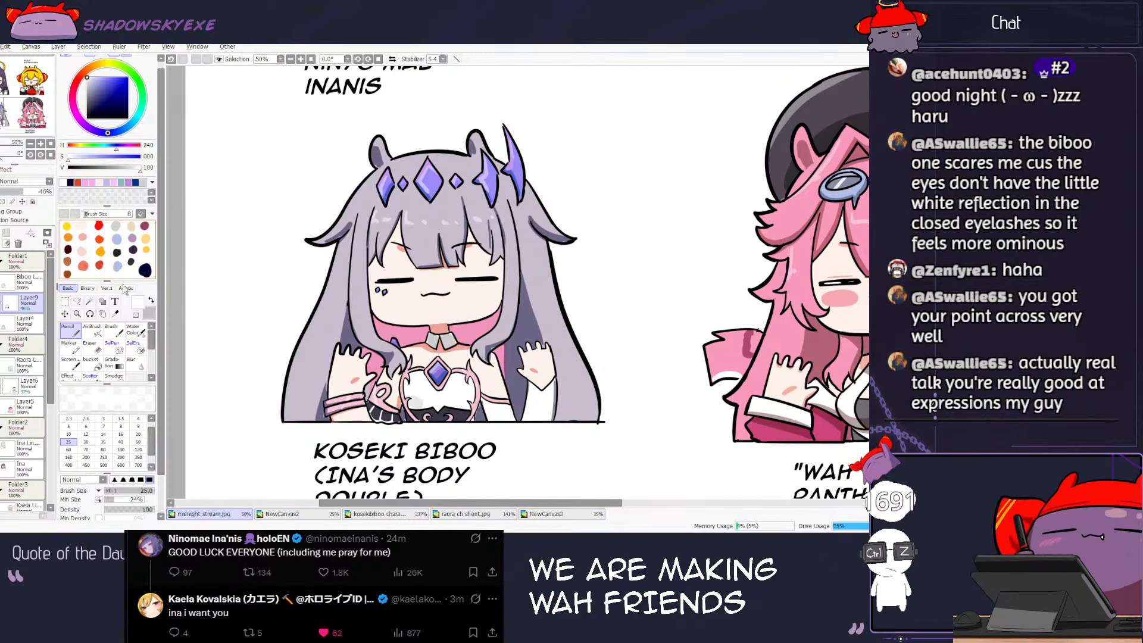
Step: Enlarge the brush to 60, try a grey sampled from the hair, and shade the white top and black bodice with dark navy
click(144, 270)
key(])
key(])
key(])
alt+click(348, 209)
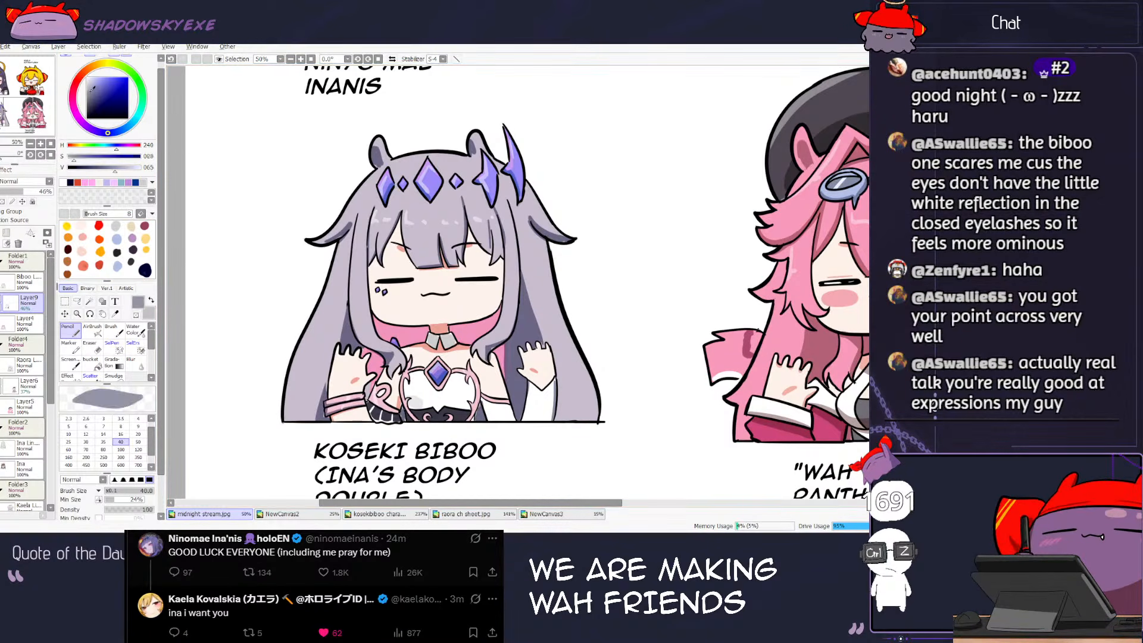
key(])
key(])
mouse_move(413, 400)
mouse_down()
mouse_move(470, 398)
mouse_move(410, 393)
mouse_move(462, 391)
mouse_up()
key(ctrl+z)
key(ctrl+z)
key(e)
key(ctrl+z)
key(n)
click(145, 270)
mouse_move(439, 411)
mouse_down()
mouse_move(410, 416)
mouse_move(479, 417)
mouse_up()
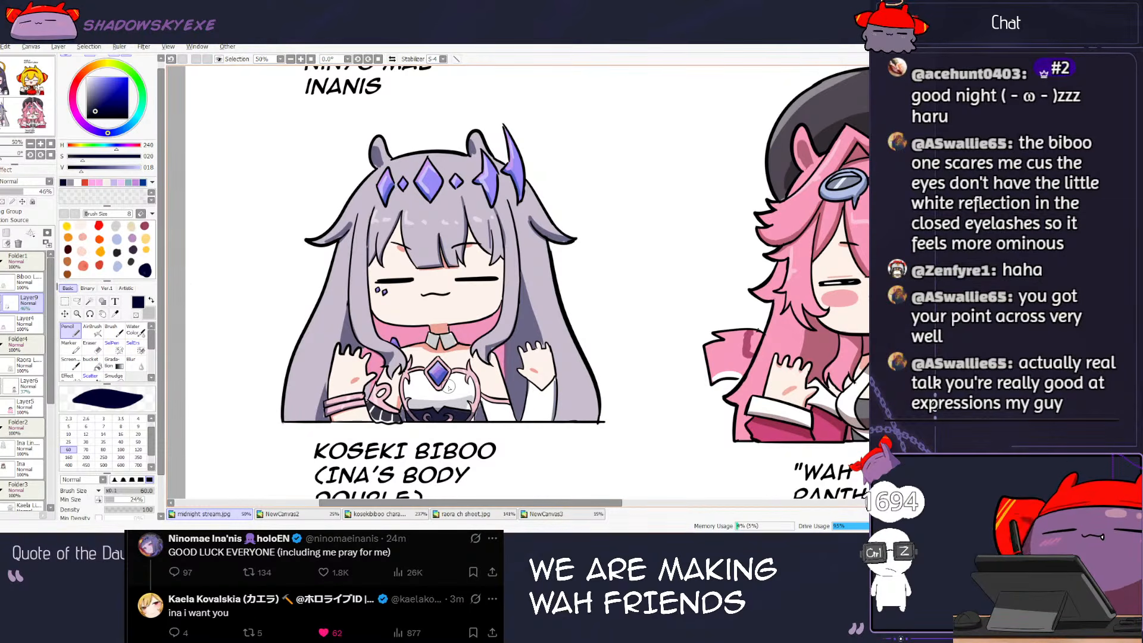
Step: Switch to white at brush size 35 and try highlight strokes across the grey-haired chibi's long side hair
scroll(449, 388, down, 2)
key(x)
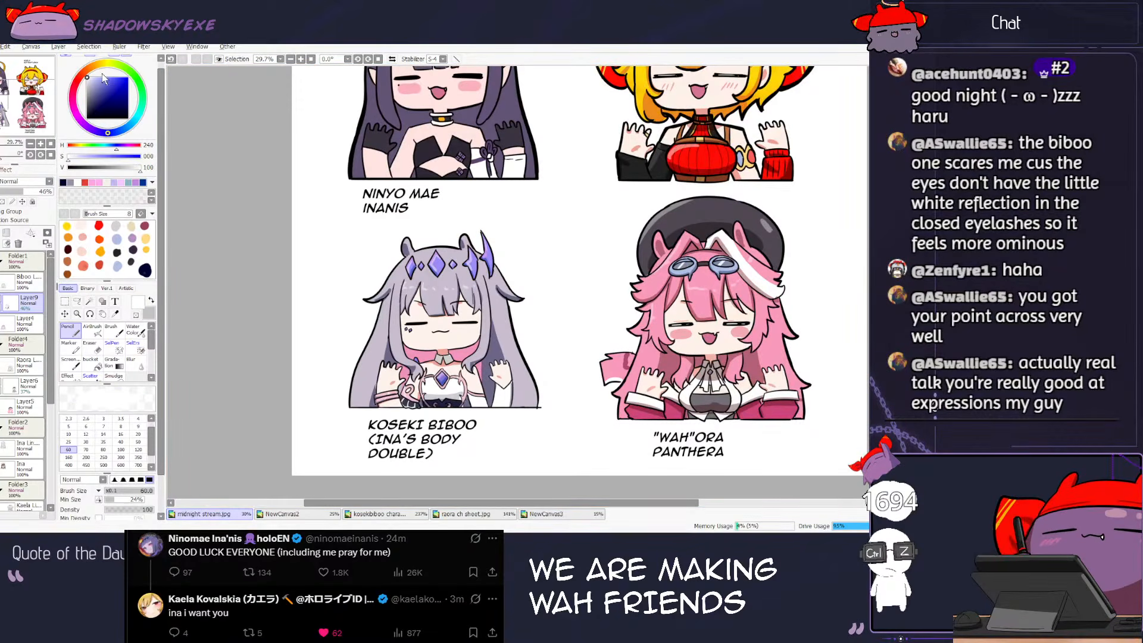
key(bracketleft)
key(bracketleft)
key(bracketleft)
key(ctrl+z)
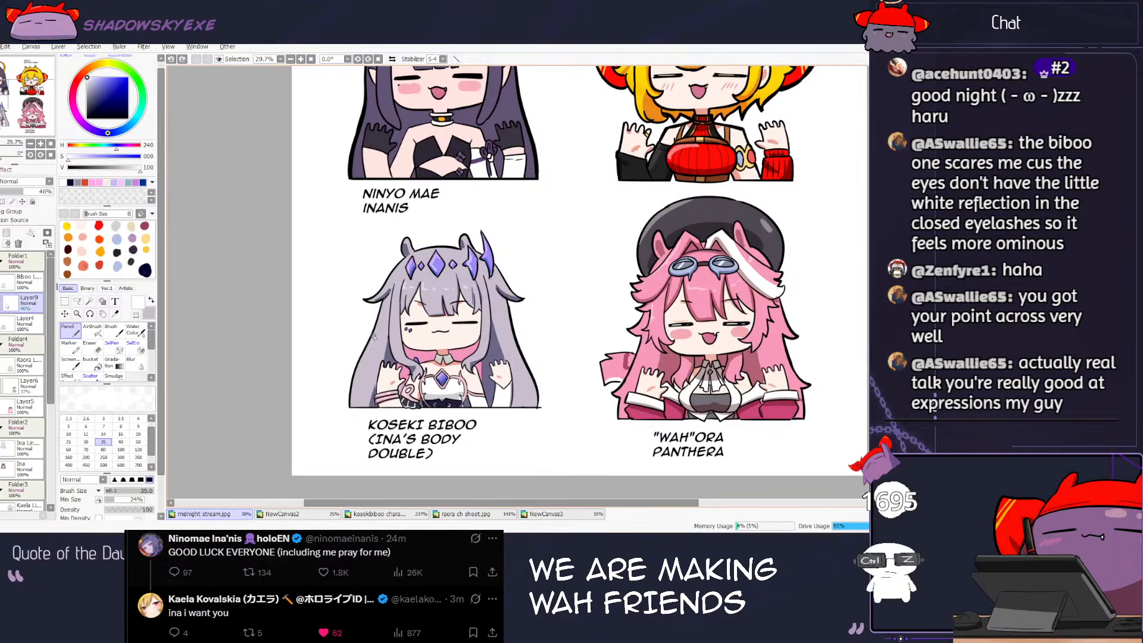
drag(370, 350, 394, 338)
key(ctrl+z)
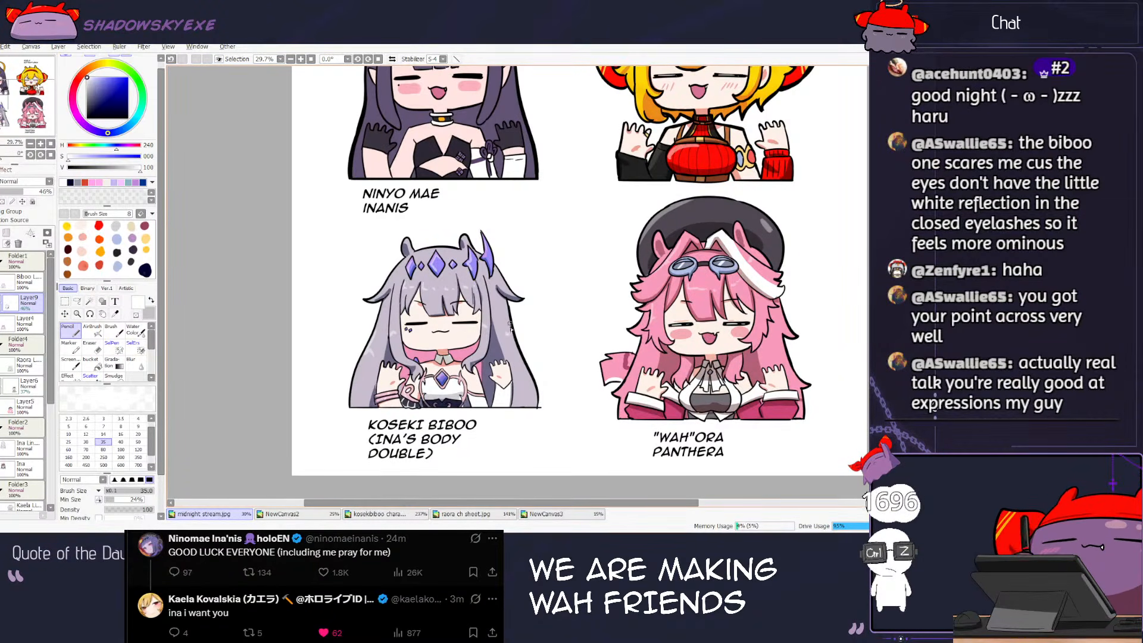